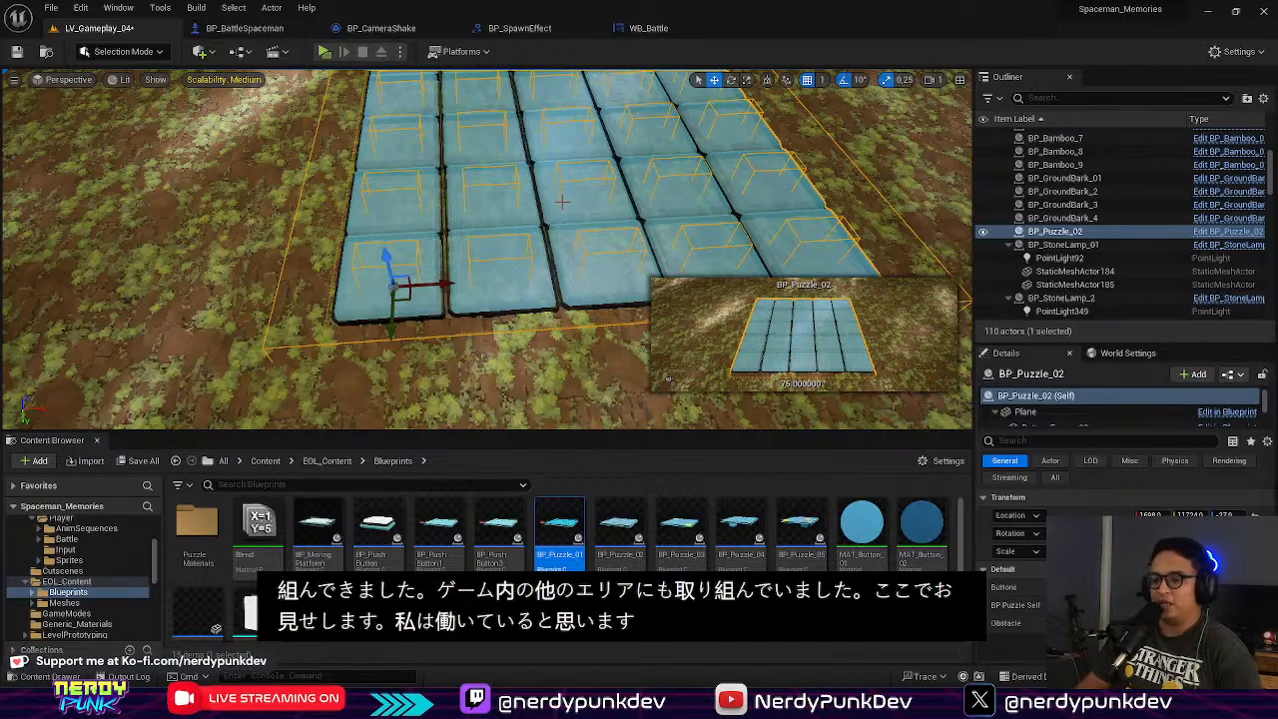
right_drag(585, 222, 421, 219)
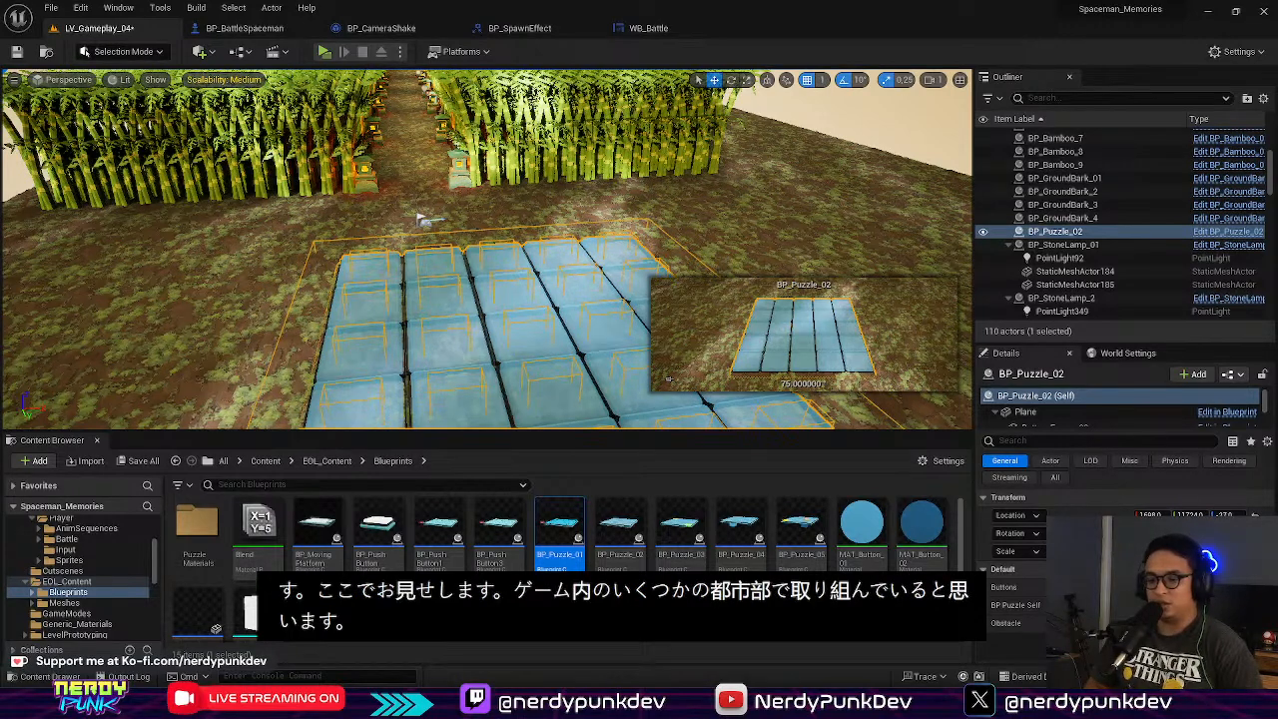
drag(303, 226, 427, 151)
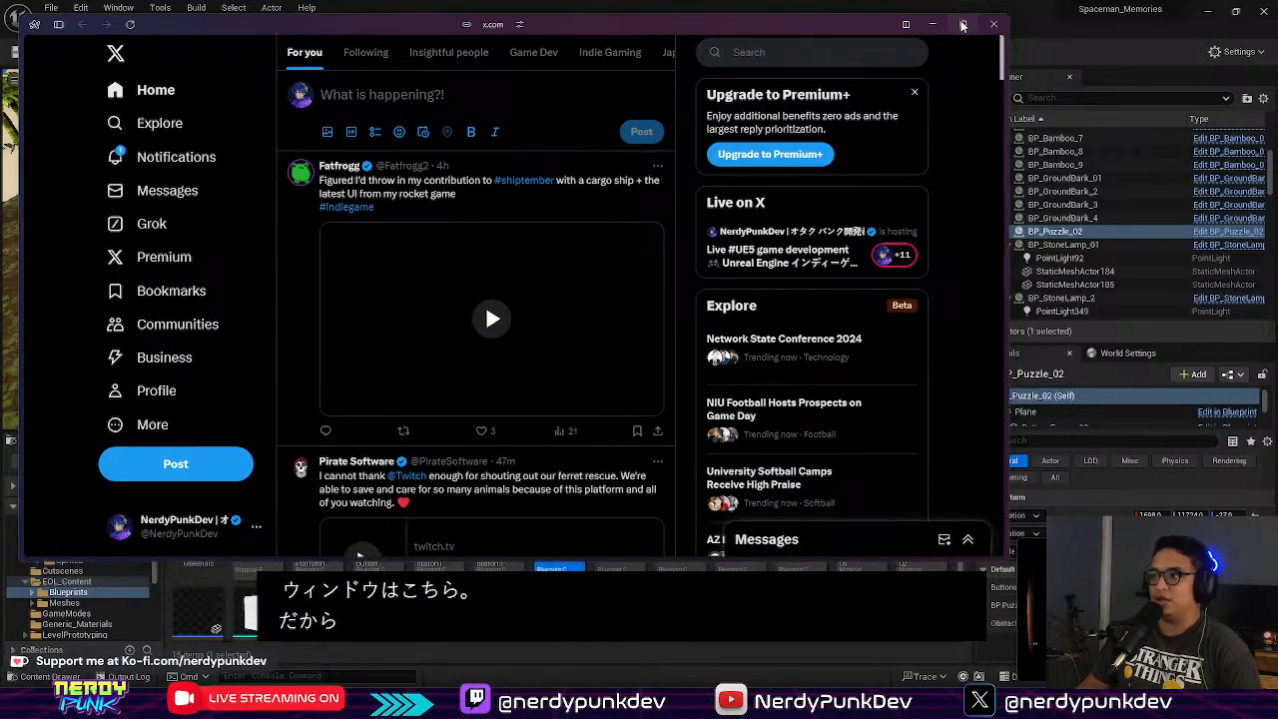
Step: Switch to X in the browser, open the account's profile and watch the Sep 20 neon city gameplay clip in full screen
click(963, 24)
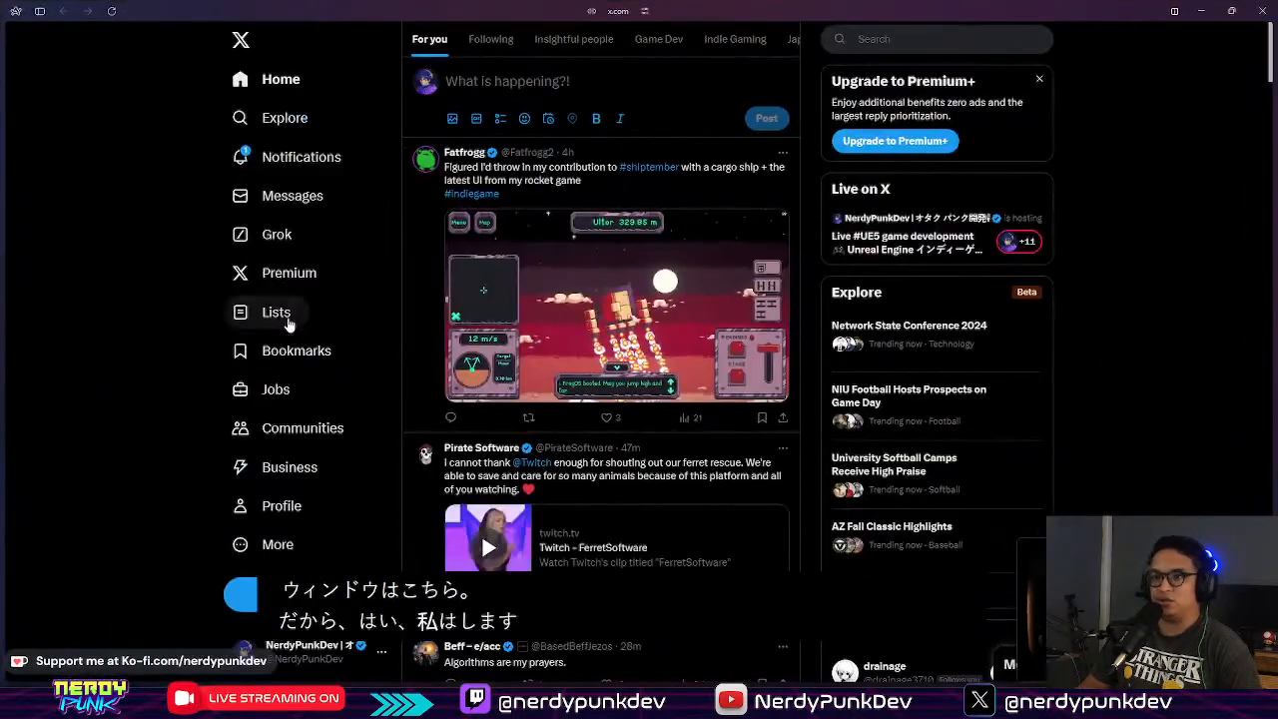
click(264, 507)
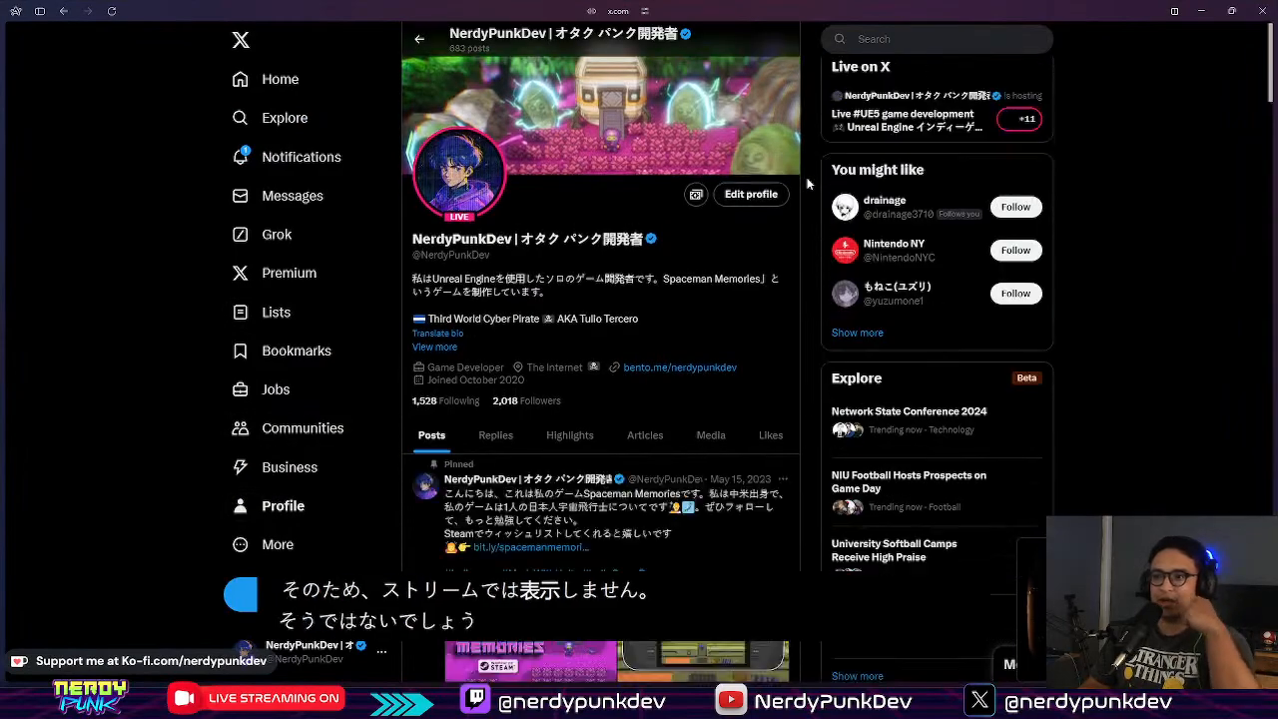
scroll(809, 183, down, 10)
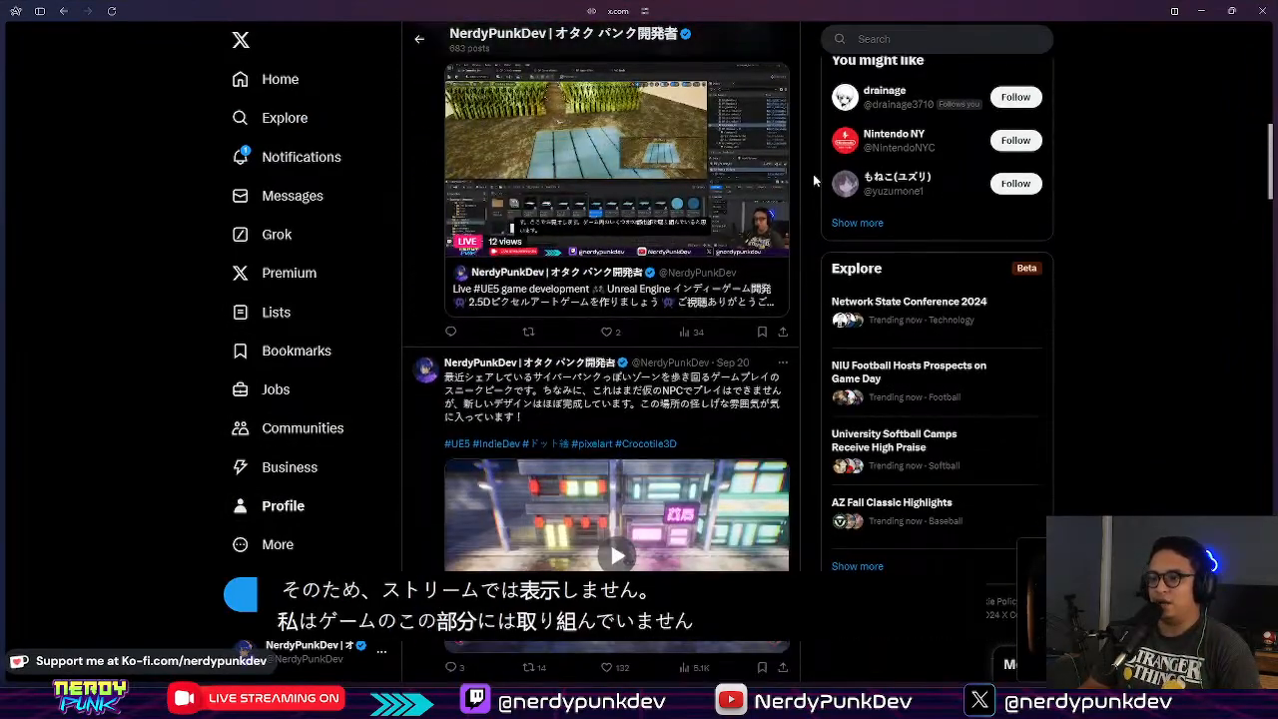
scroll(813, 174, down, 2)
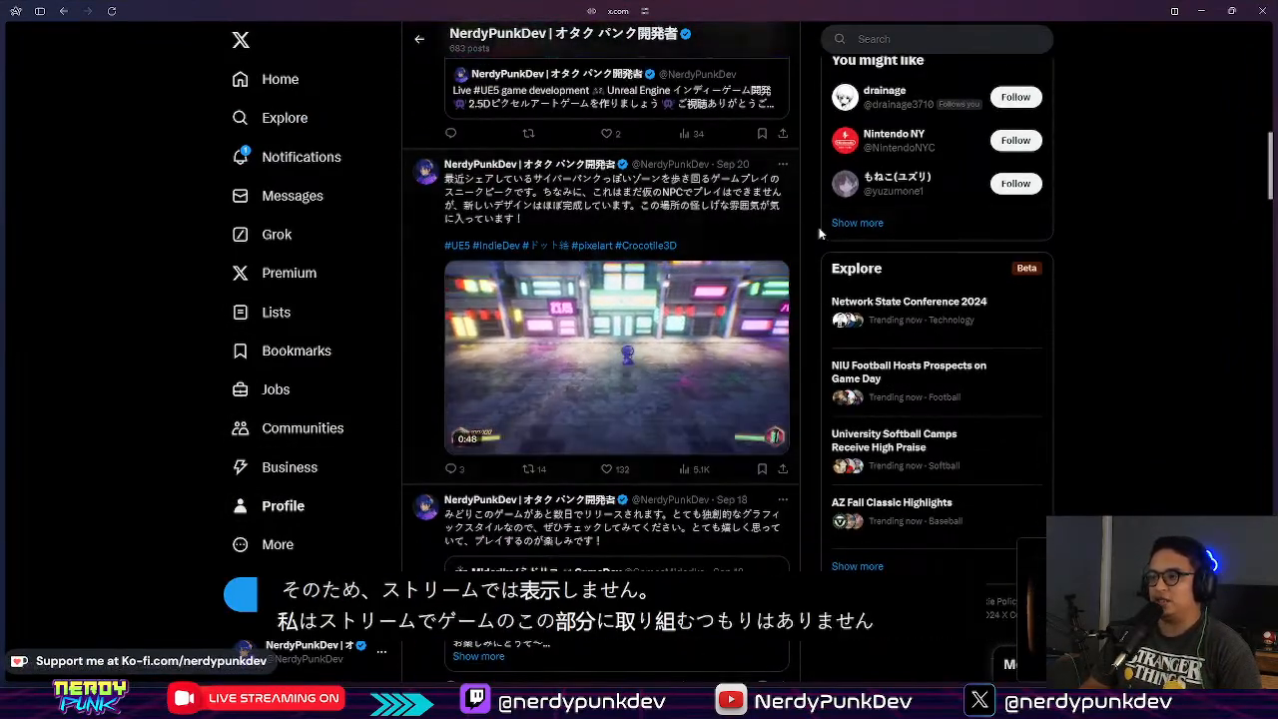
mouse_move(748, 437)
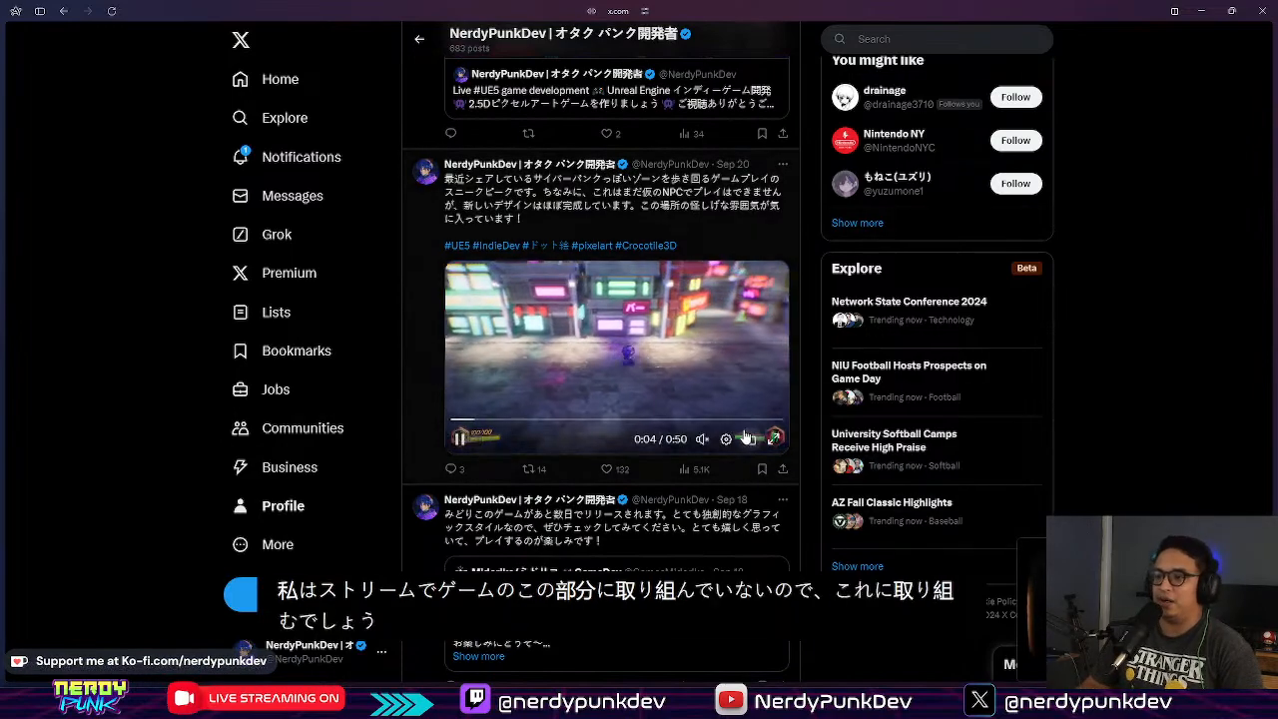
click(772, 437)
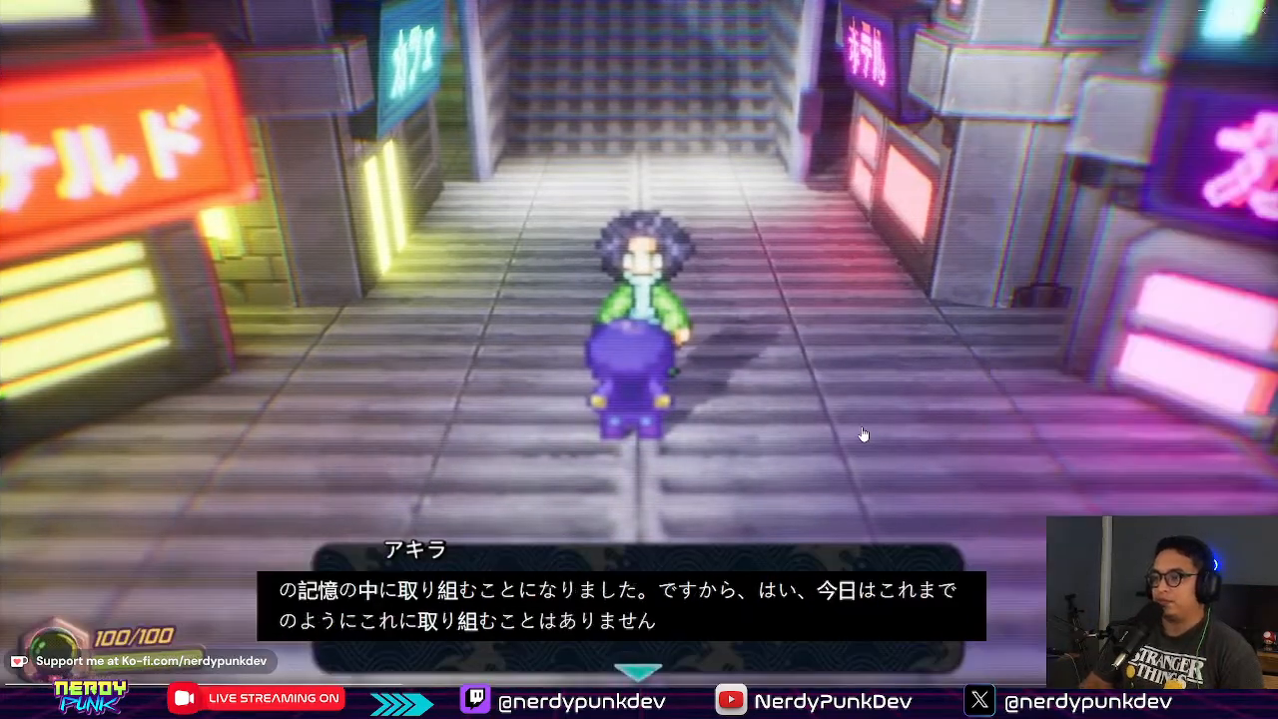
key(Escape)
Step: Look through the older profile posts down to the Sep 12 bamboo forest clip and pause it
scroll(809, 270, down, 5)
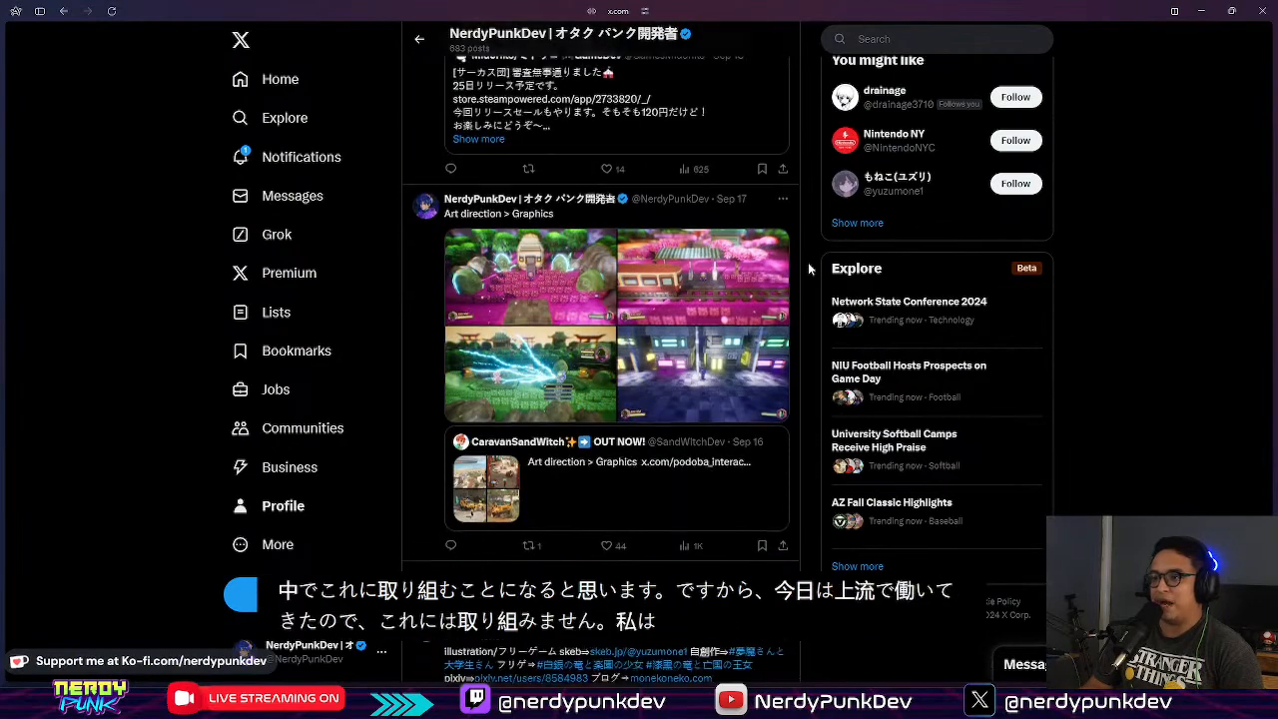
scroll(810, 259, up, 4)
scroll(810, 259, down, 10)
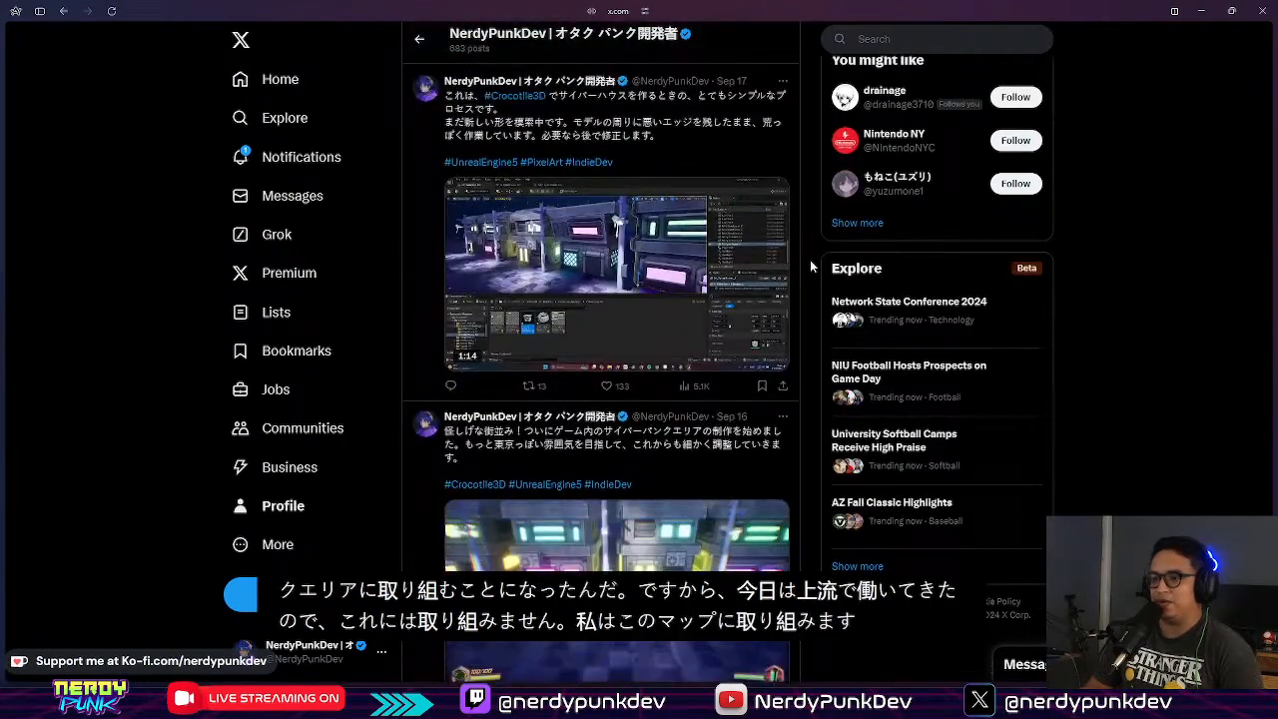
scroll(809, 260, down, 5)
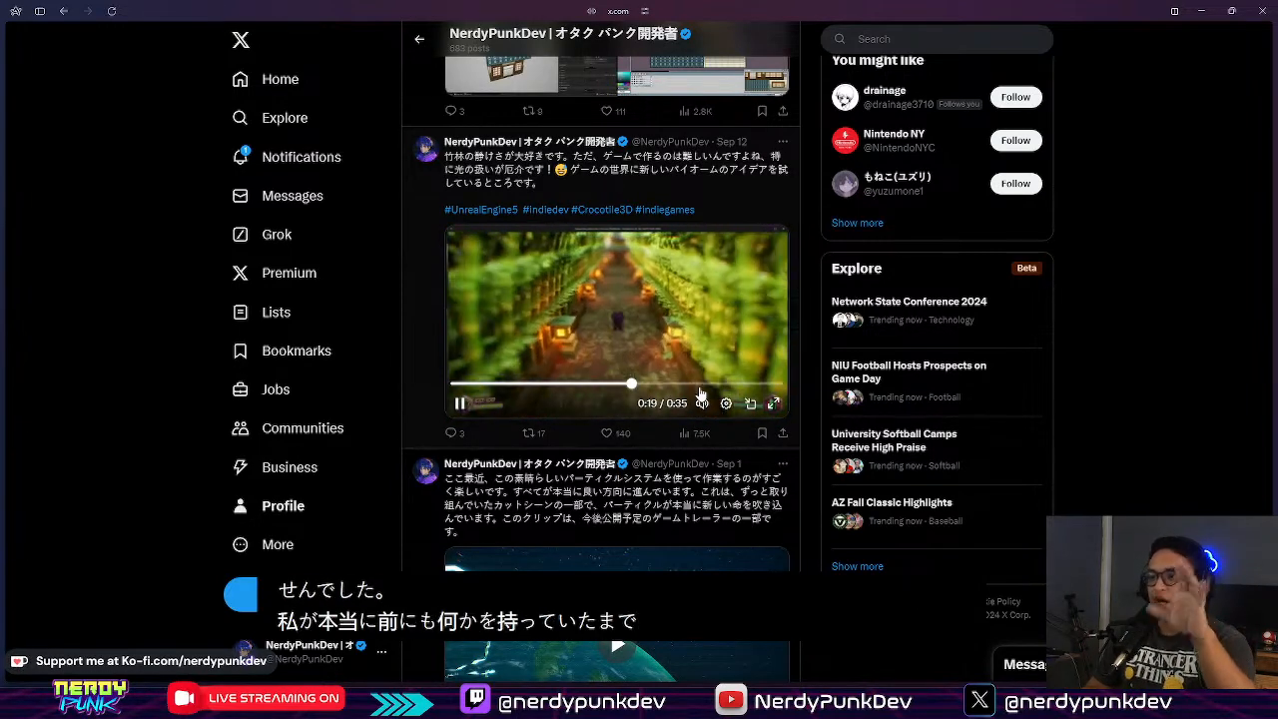
click(461, 404)
Step: Switch back to Unreal Editor and examine the Japanese houses at the far end of the bamboo path
key(alt+Tab)
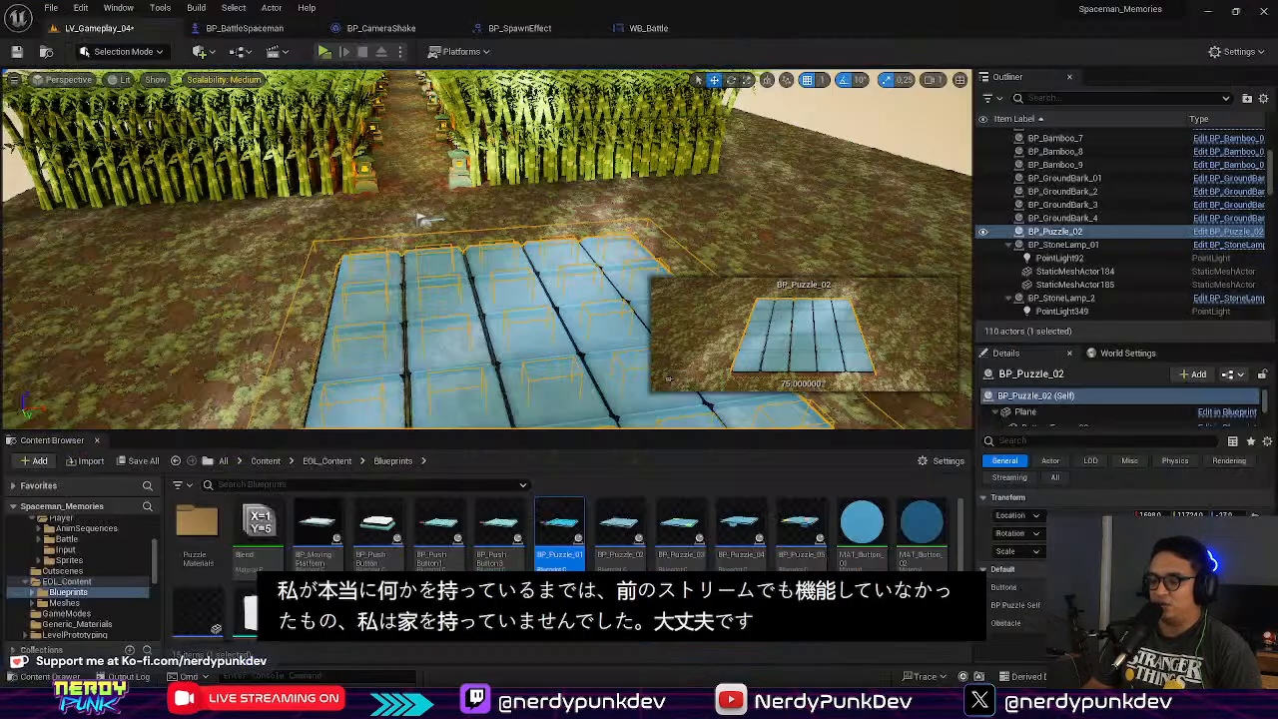
right_drag(483, 262, 505, 229)
key(w)
key(alt+Tab)
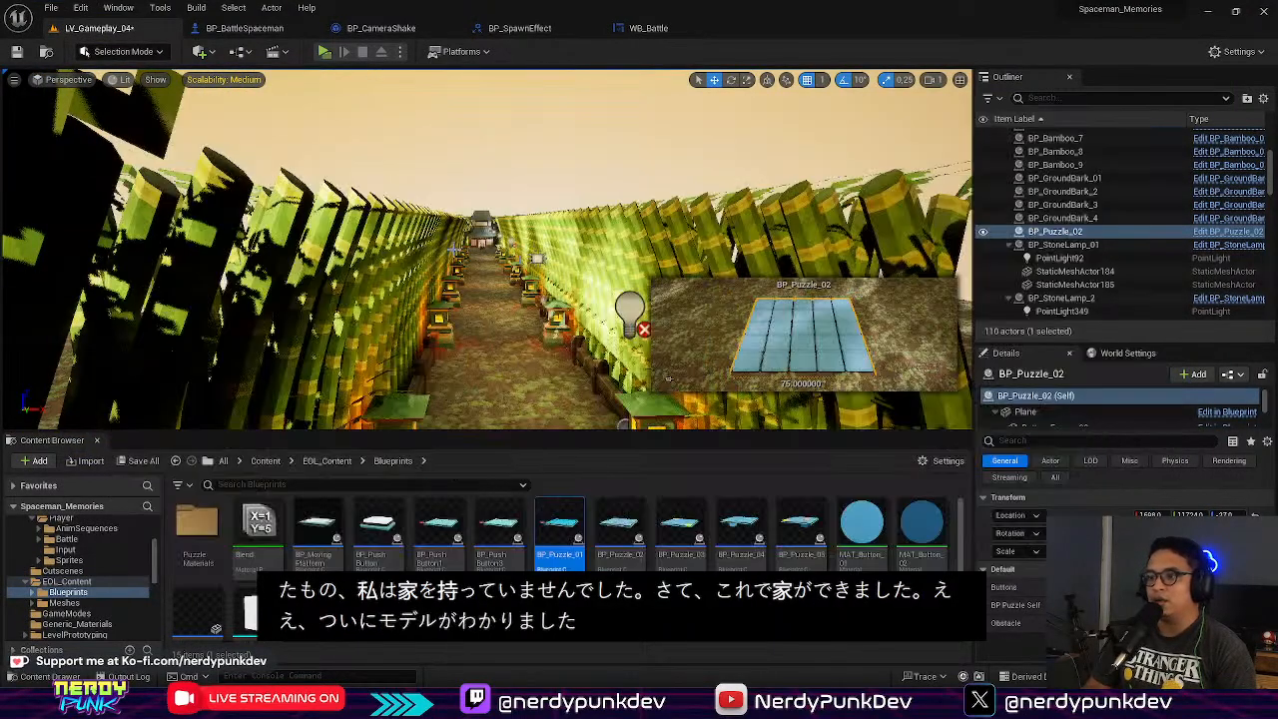
key(w)
right_drag(535, 261, 557, 240)
right_drag(668, 377, 667, 377)
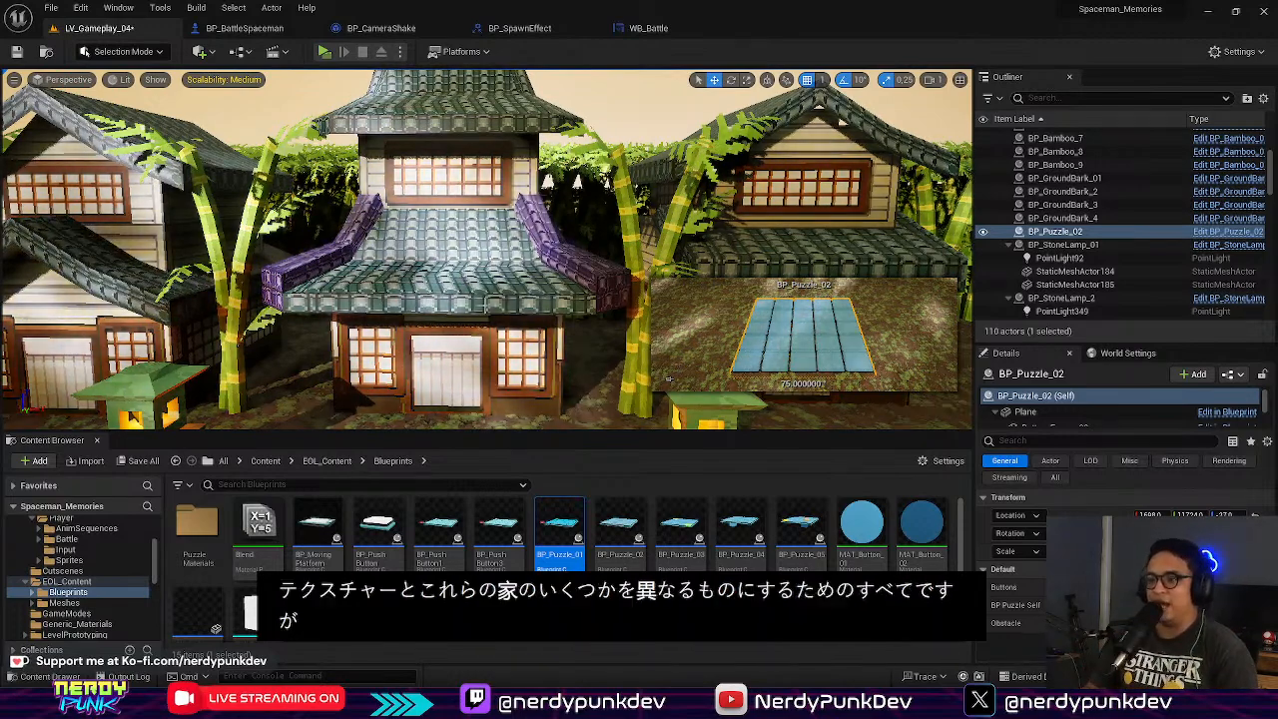
right_drag(484, 317, 504, 319)
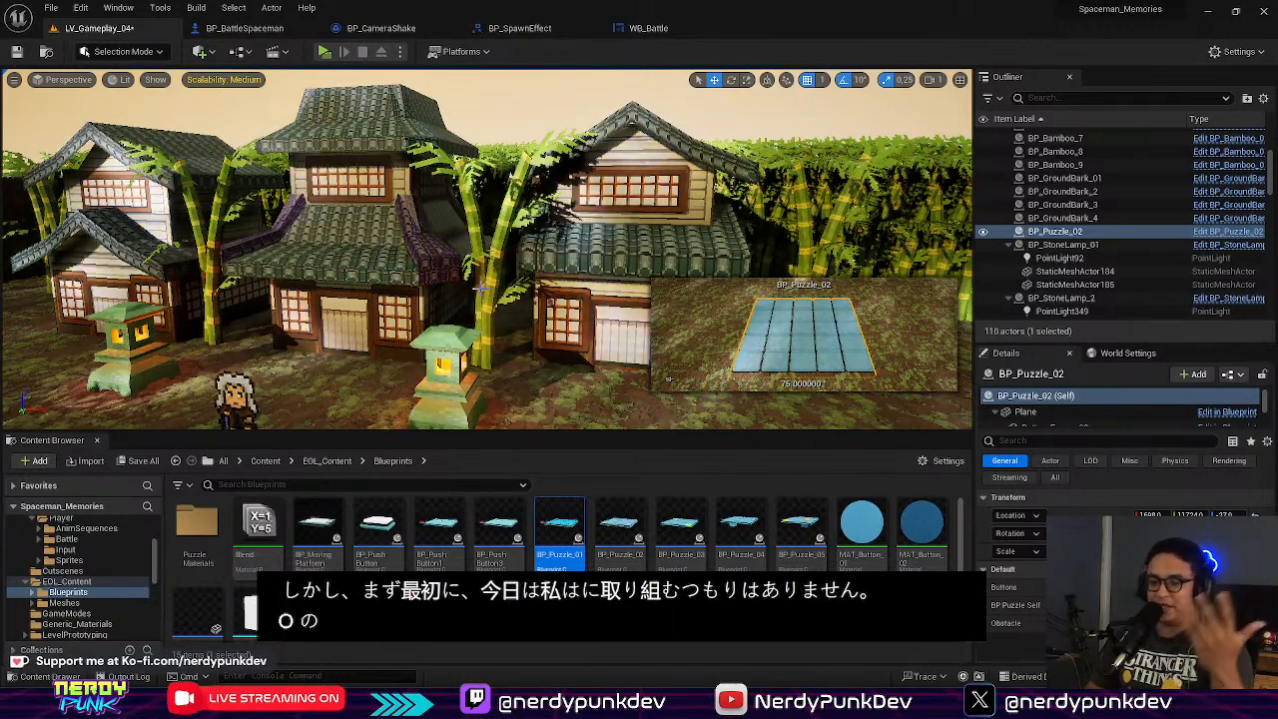
Step: Return to the blue BP_Puzzle_02 tile grid and examine it together with the bamboo entrance behind it
right_drag(487, 250, 220, 261)
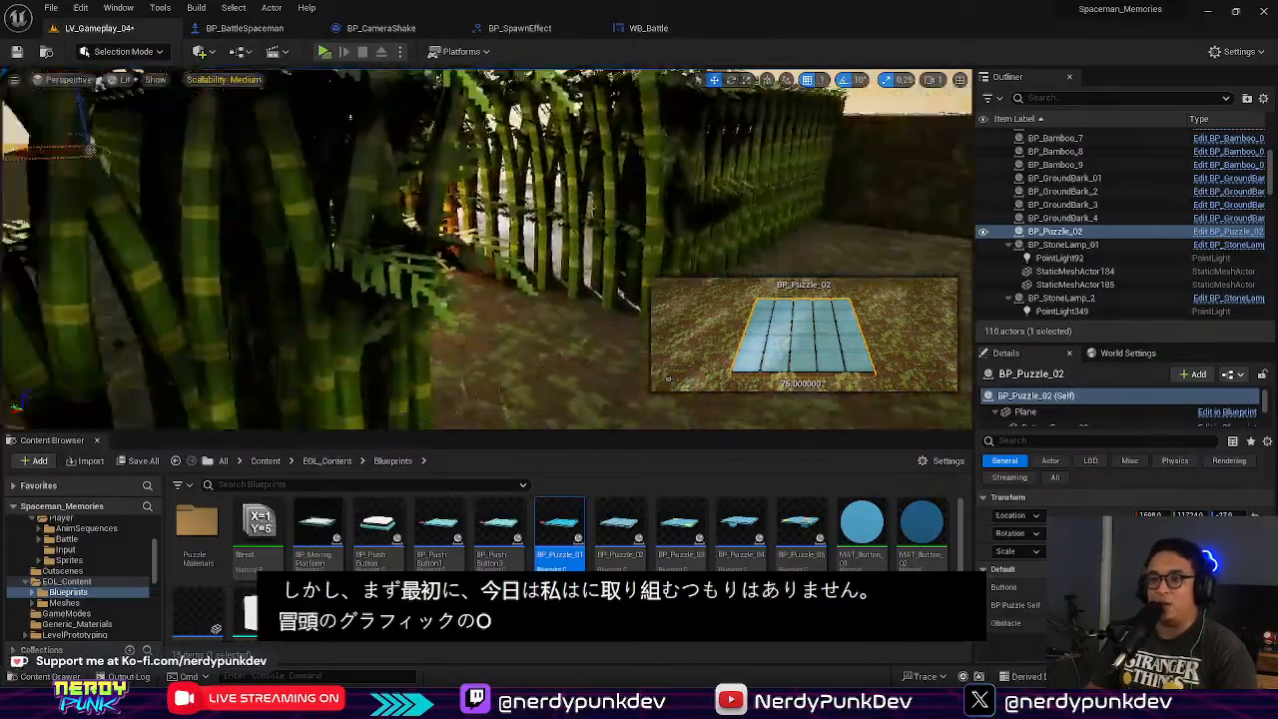
right_drag(487, 250, 312, 182)
key(w)
right_drag(487, 249, 588, 253)
key(s)
key(w)
key(s)
right_drag(502, 286, 404, 279)
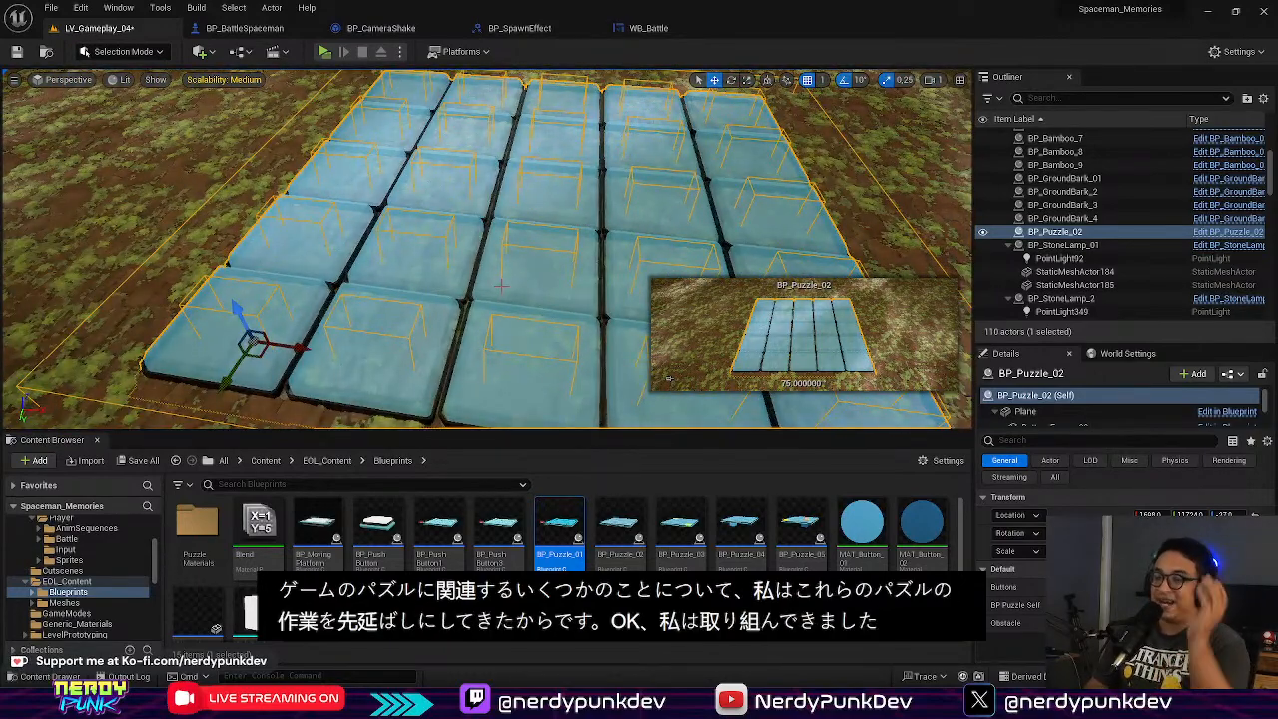
key(s)
right_drag(570, 270, 577, 215)
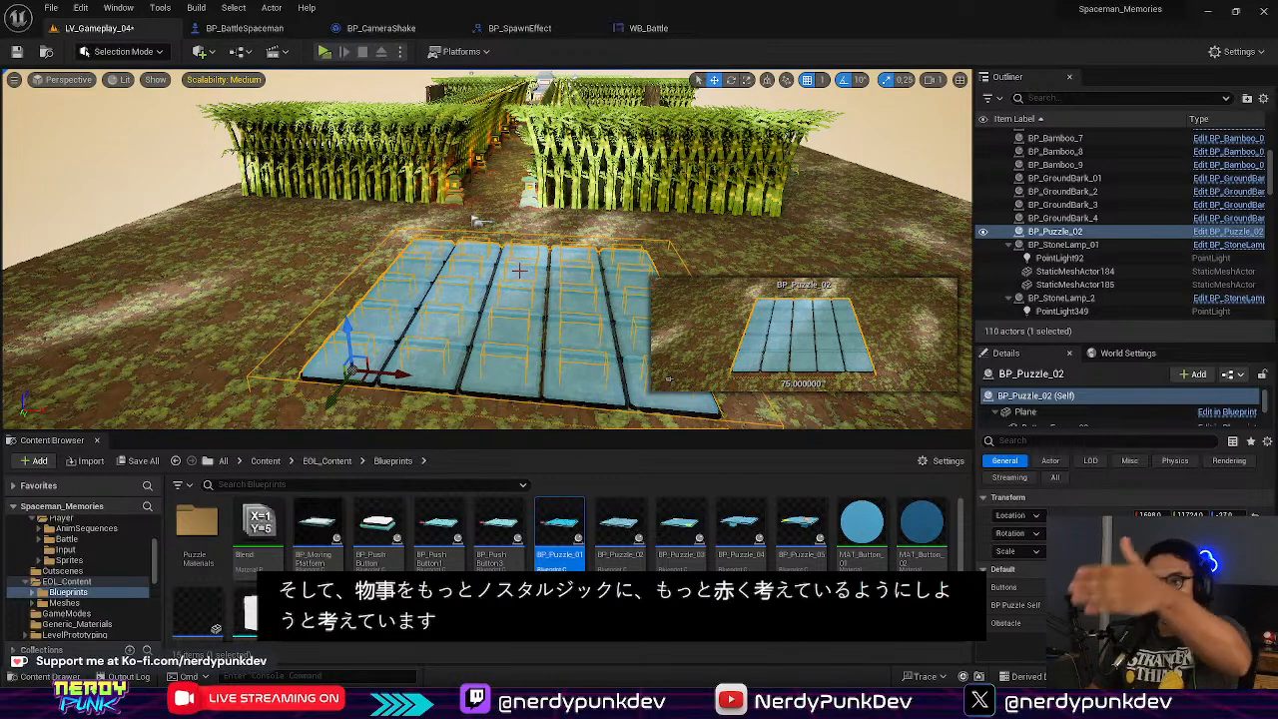
Step: Start a play preview of the level and walk the character around to the near-left corner of the puzzle grid
click(324, 52)
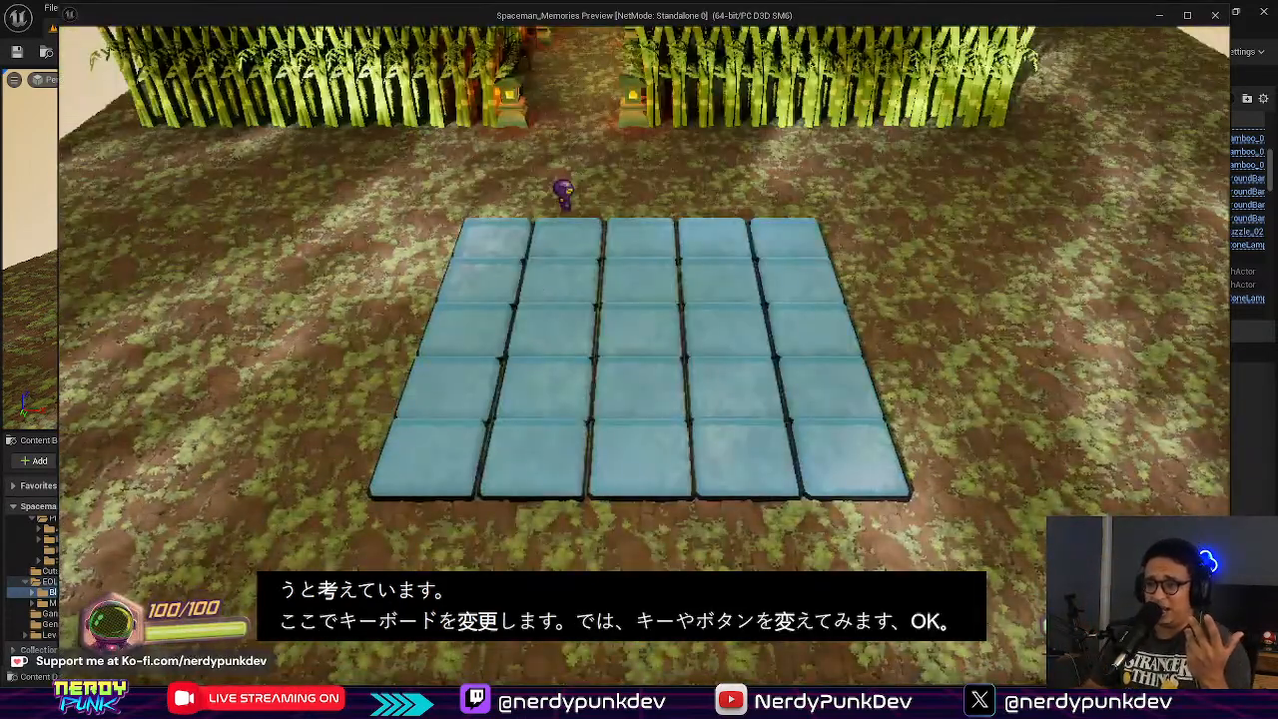
key(a)
key(s)
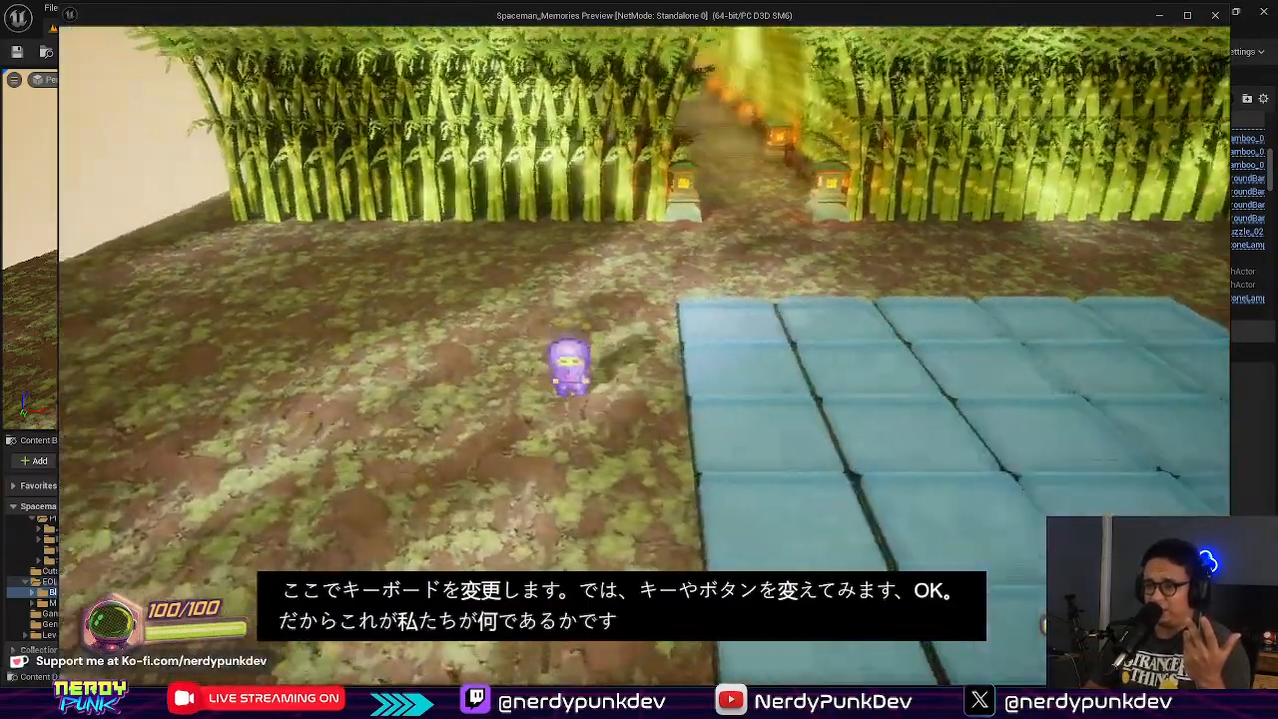
key(d)
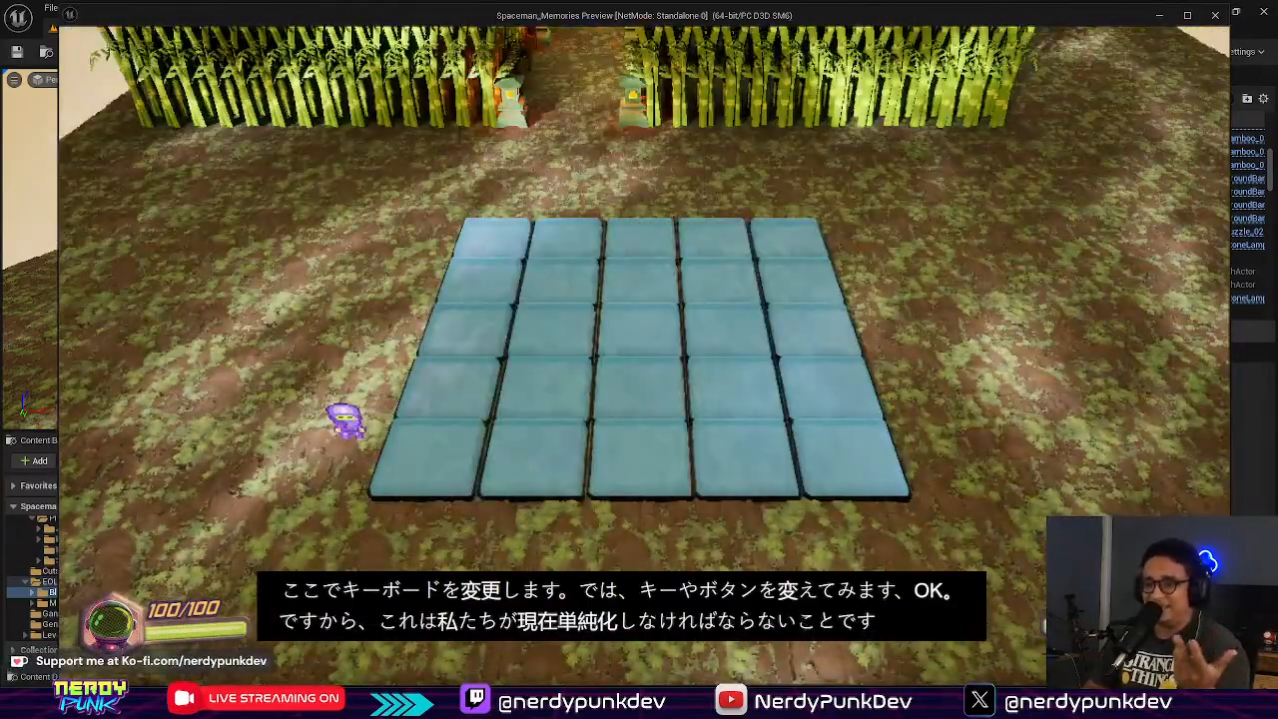
key(s)
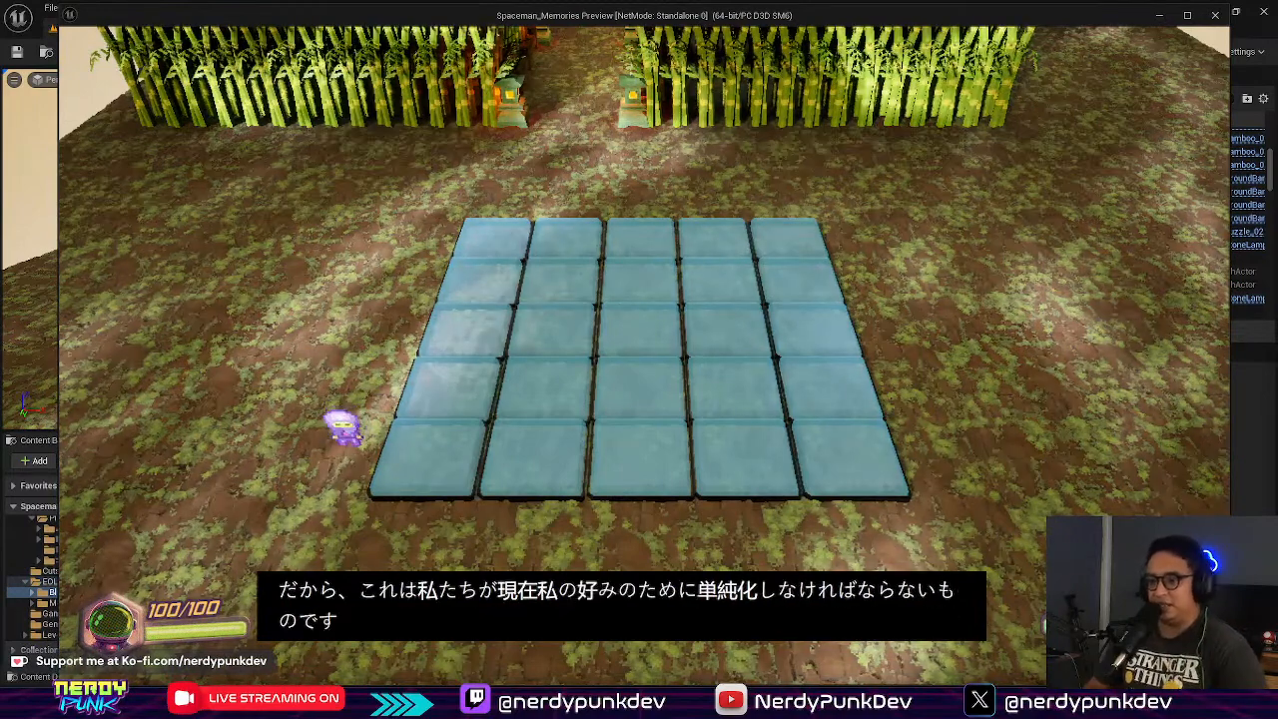
key(d)
key(s)
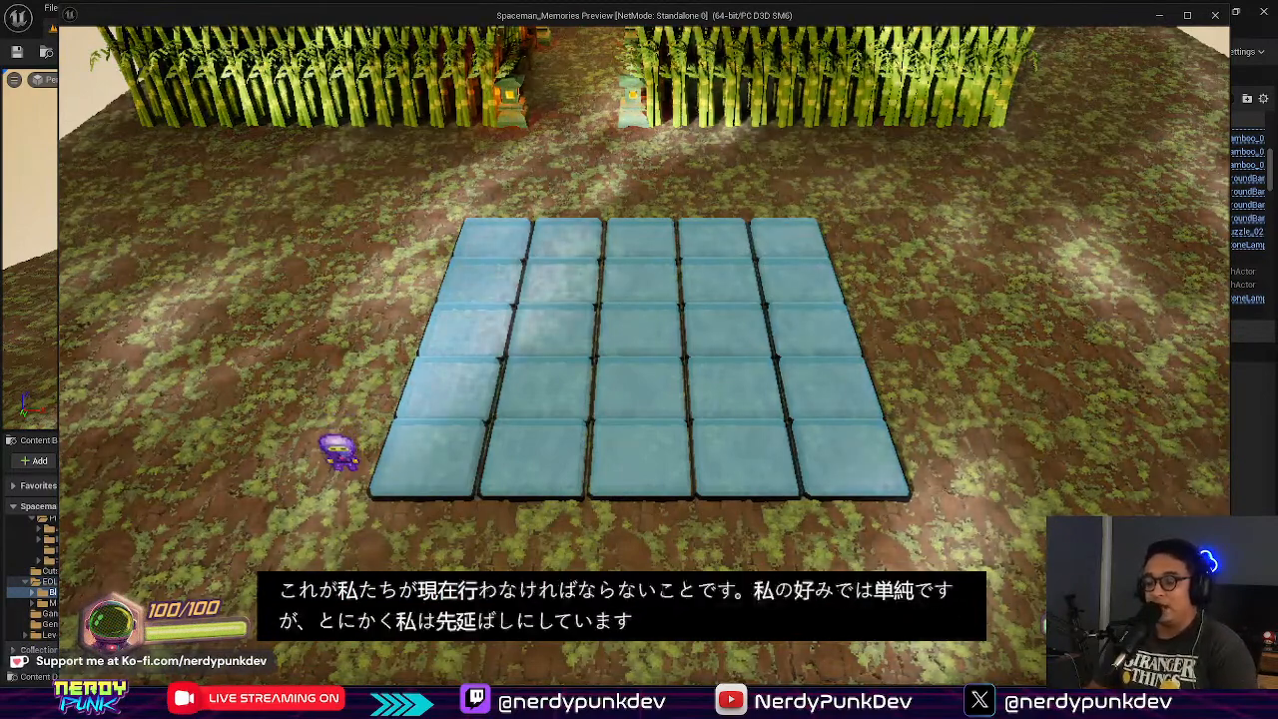
Step: Test the puzzle by walking across two front-row tiles and two more up the second column
key(d)
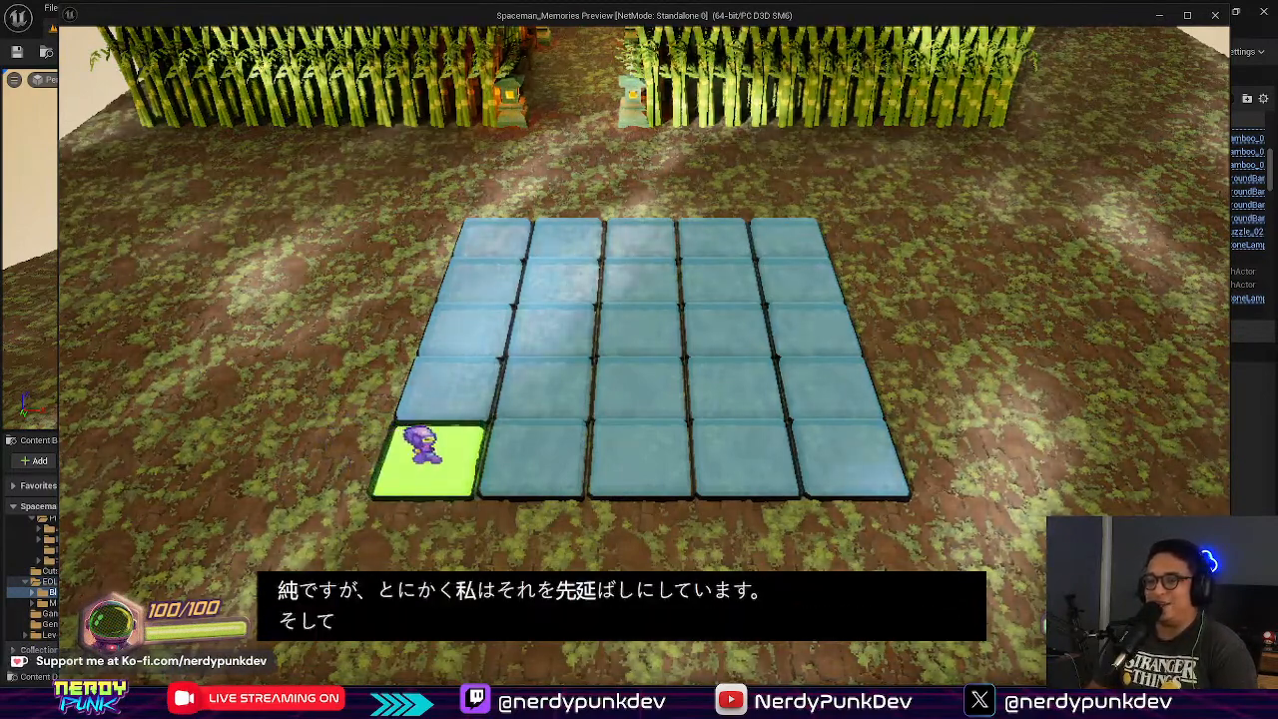
key(d)
key(w)
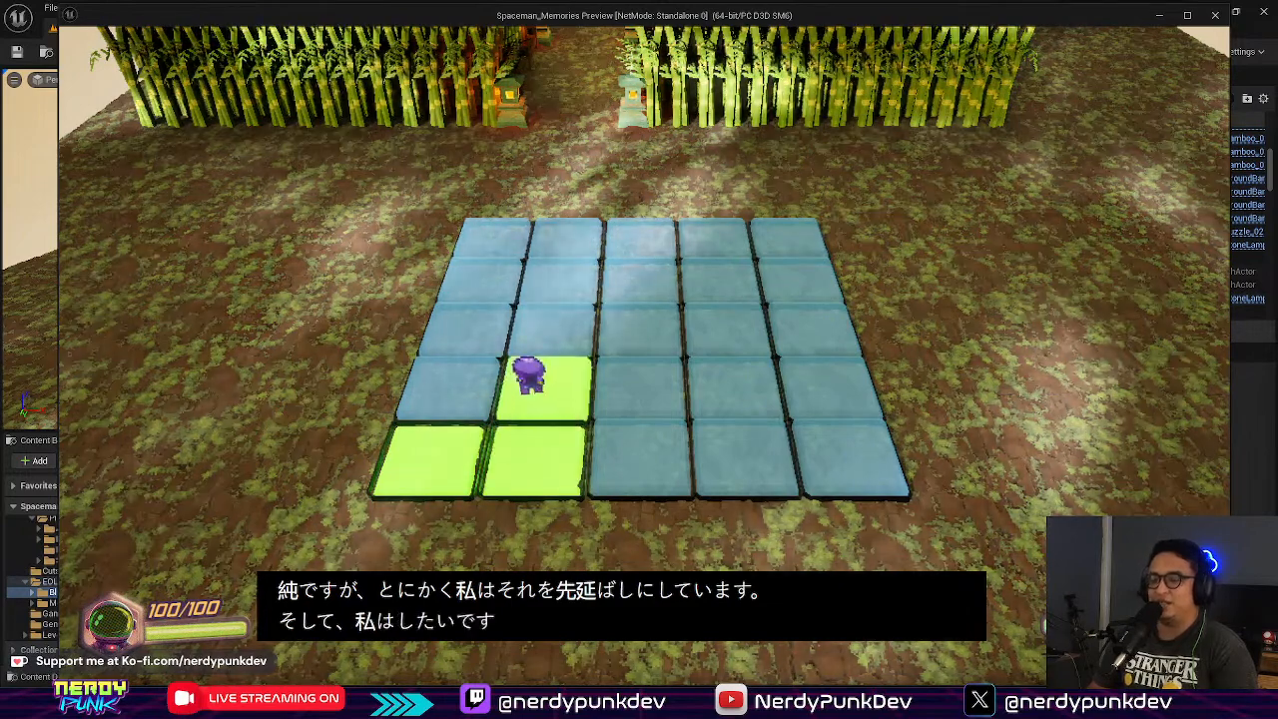
key(w)
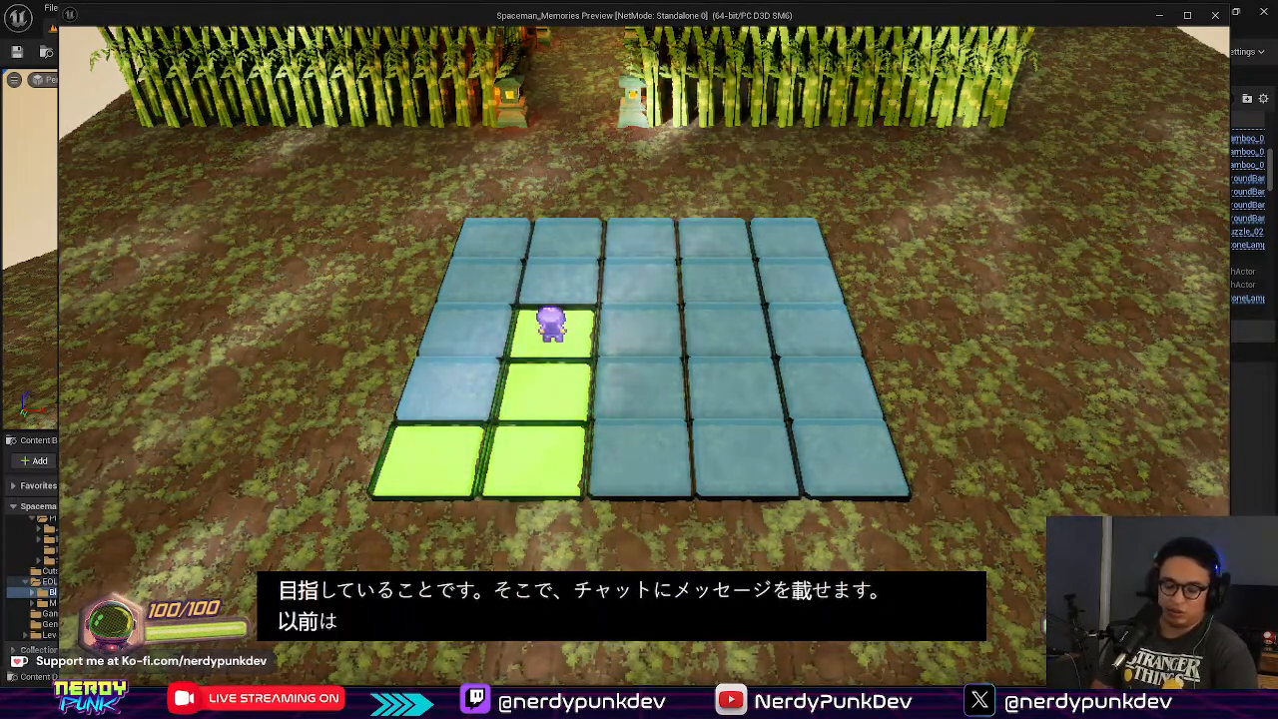
Step: Compare the puzzle grid in the wireframe, unlit, lit and detail lighting view modes during the preview
key(F1)
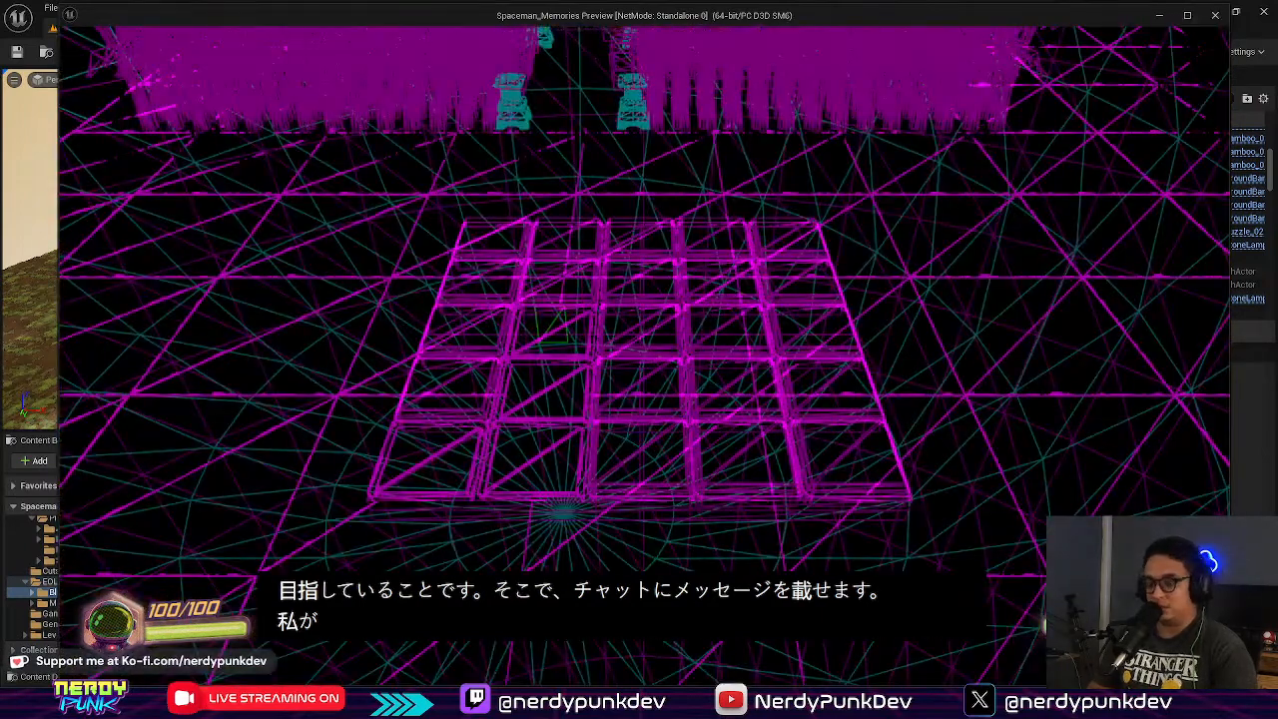
key(F2)
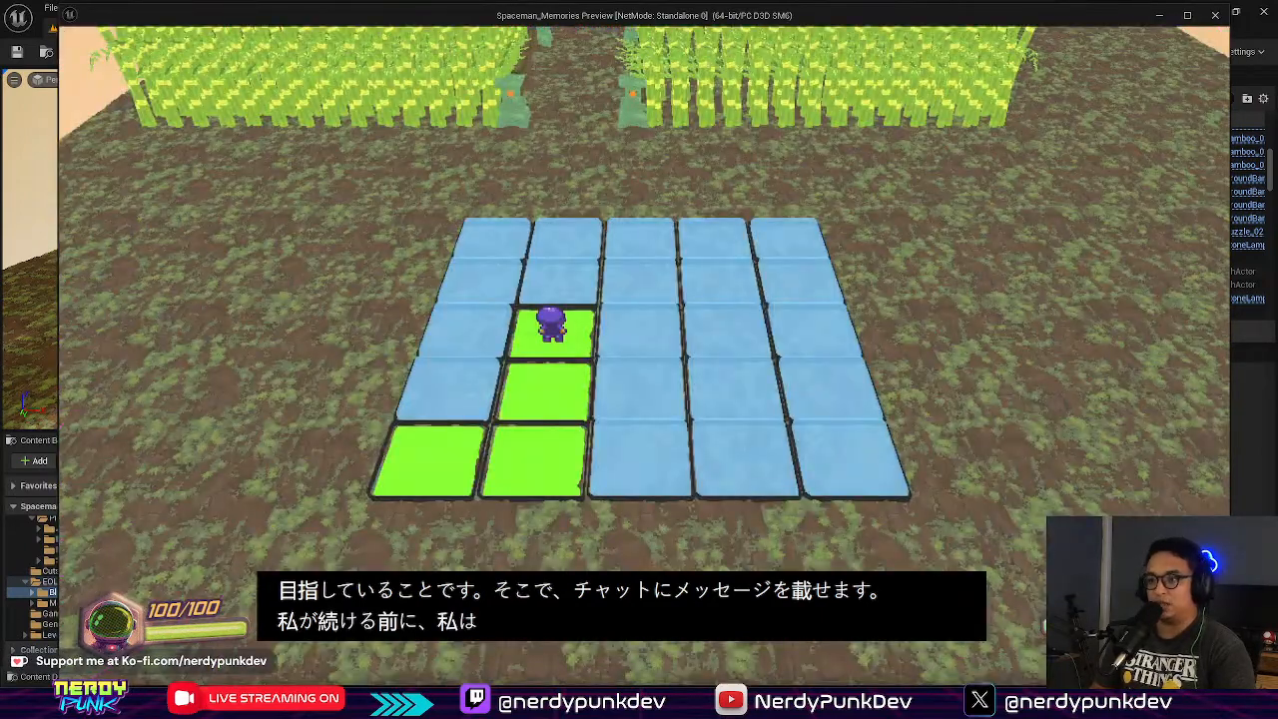
key(F3)
key(F4)
key(F3)
key(F1)
key(F3)
key(F4)
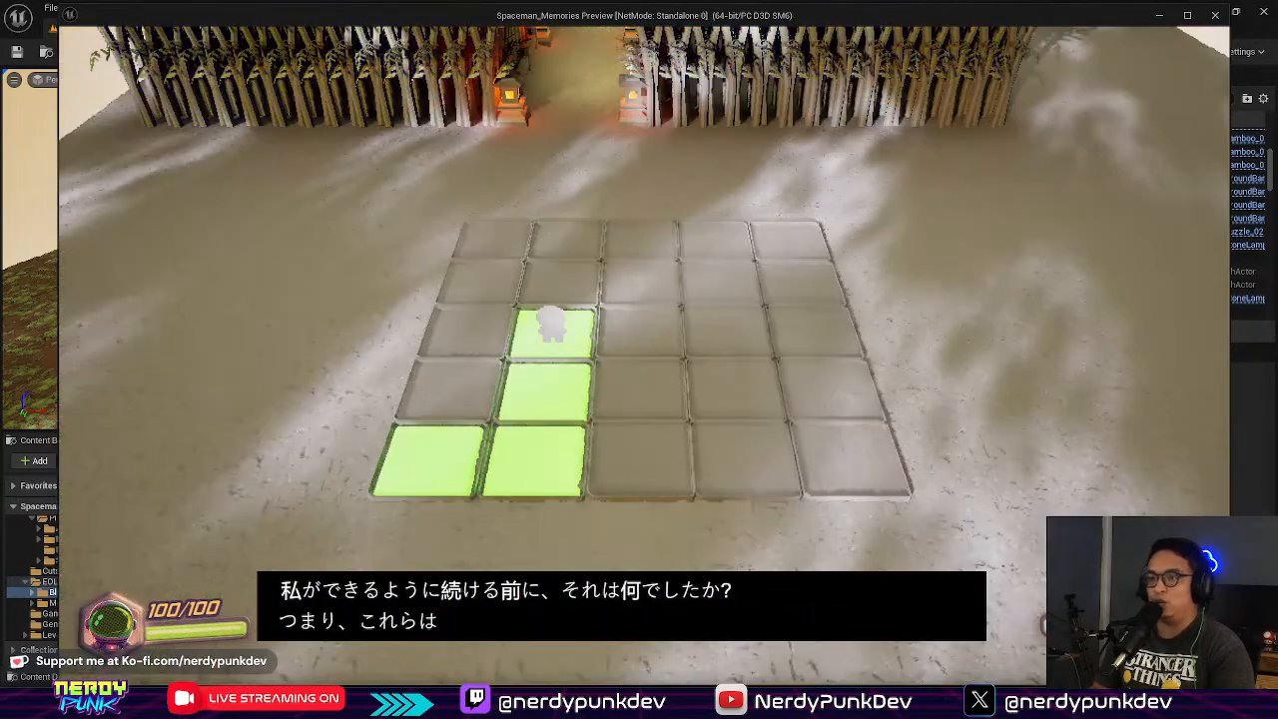
key(F3)
key(F1)
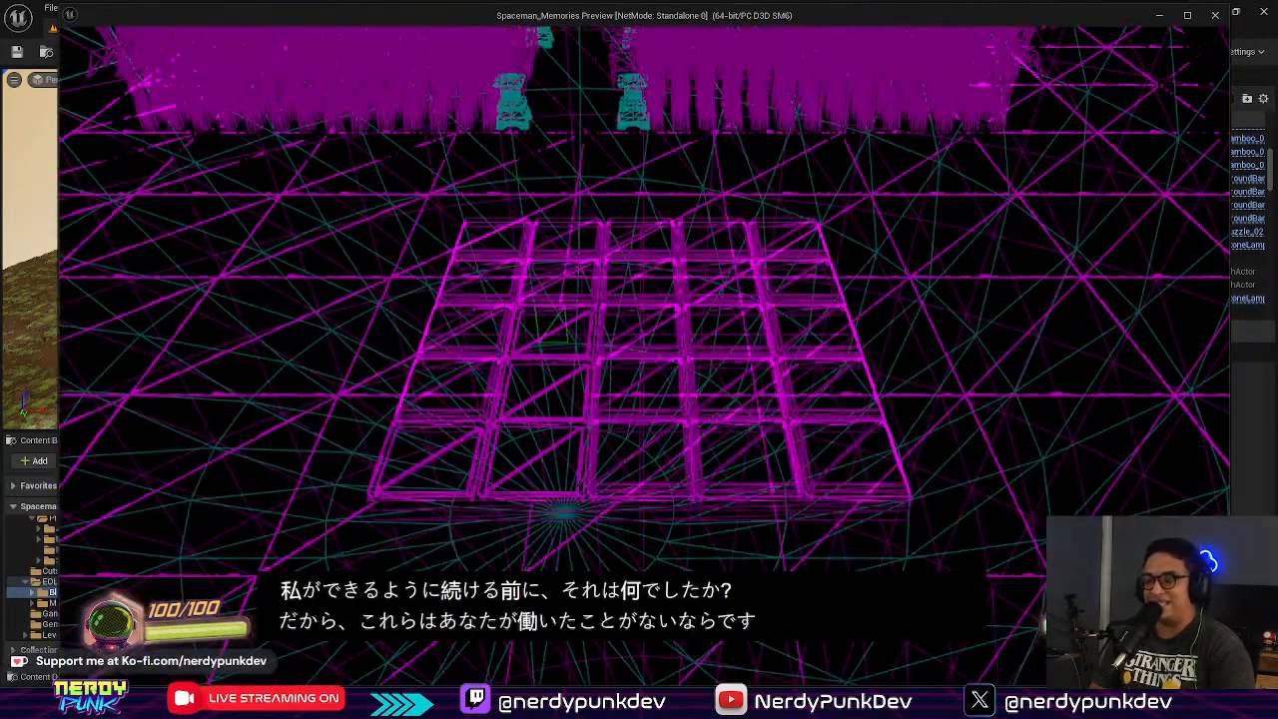
key(F2)
key(F3)
key(F4)
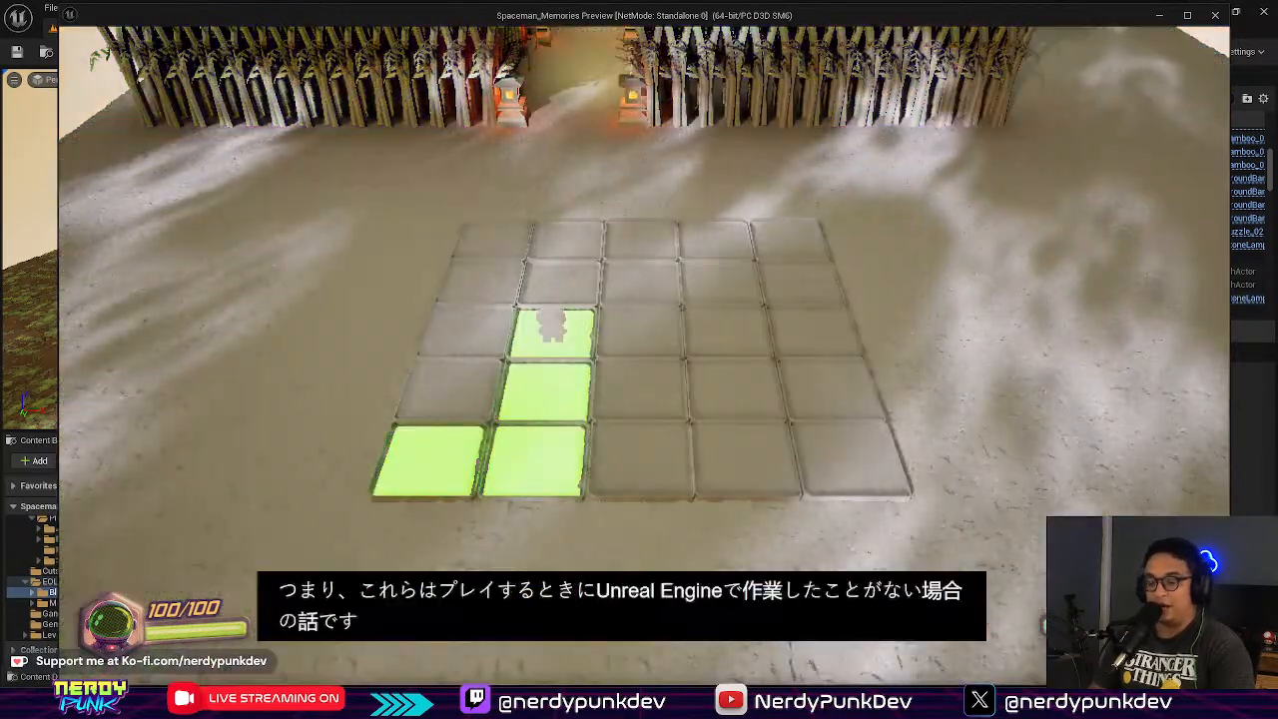
key(F3)
key(F2)
key(F1)
key(F3)
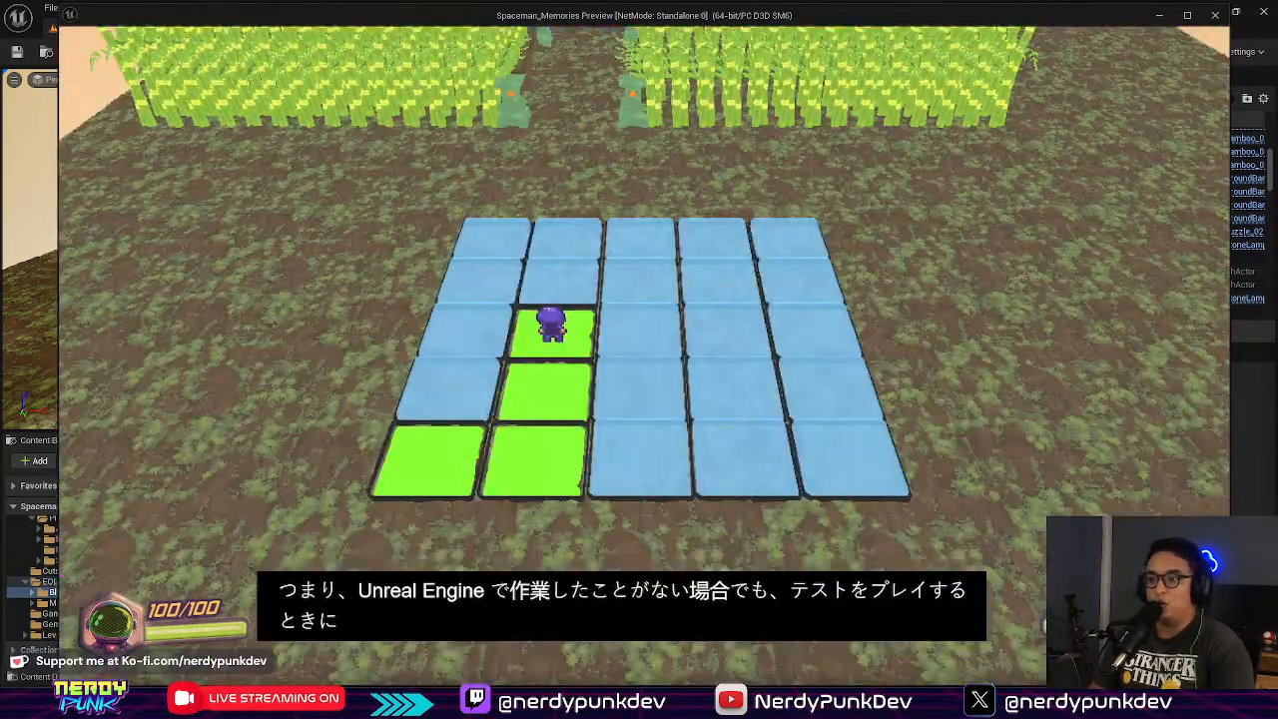
key(F1)
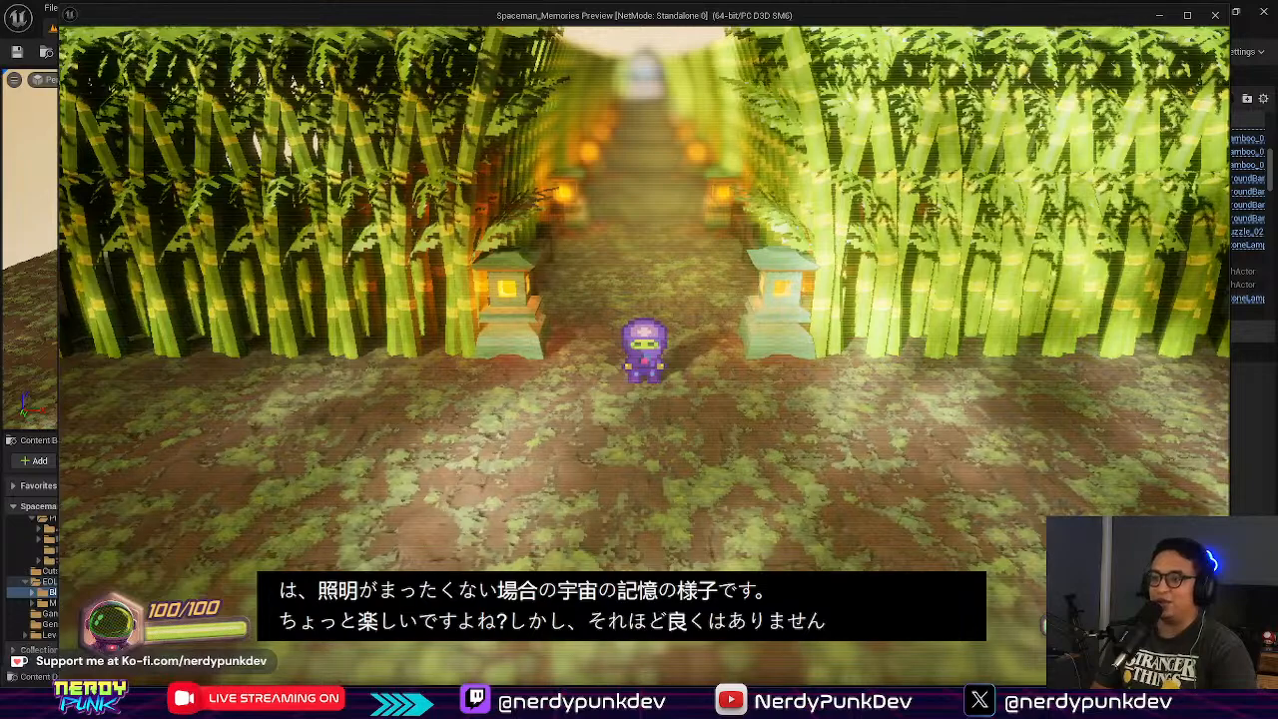
Step: Compare the bamboo path entrance in the unlit, lit and detail lighting view modes, moving the character briefly in detail lighting
key(F2)
key(F2)
key(F3)
key(F4)
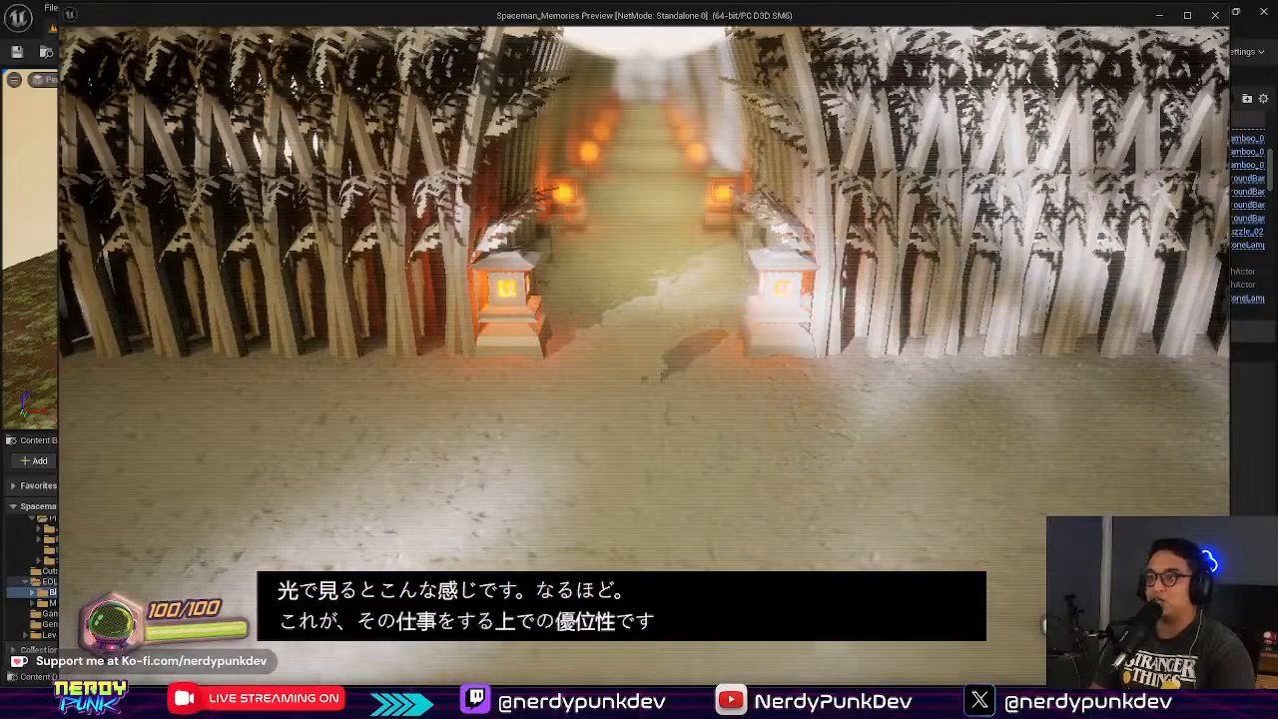
key(w)
key(s)
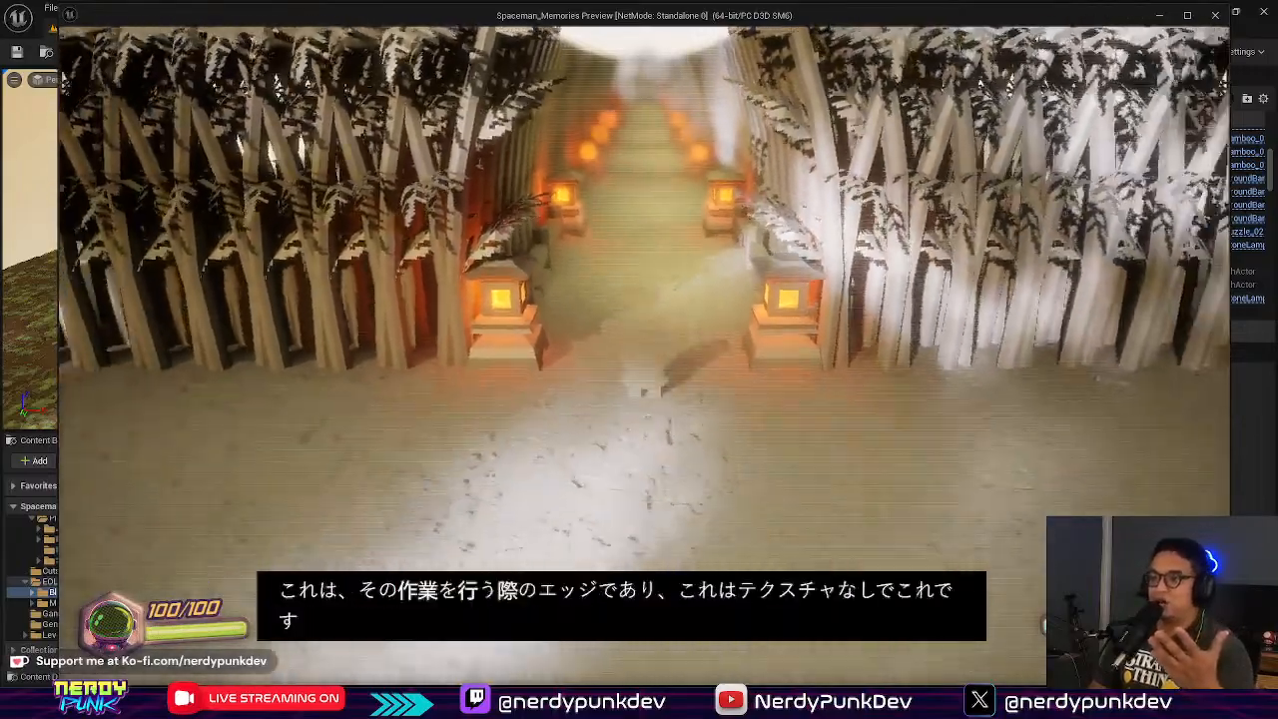
Step: Walk the character back beside the puzzle grid, end the play preview and frame the selected puzzle in the viewport
key(s)
key(a)
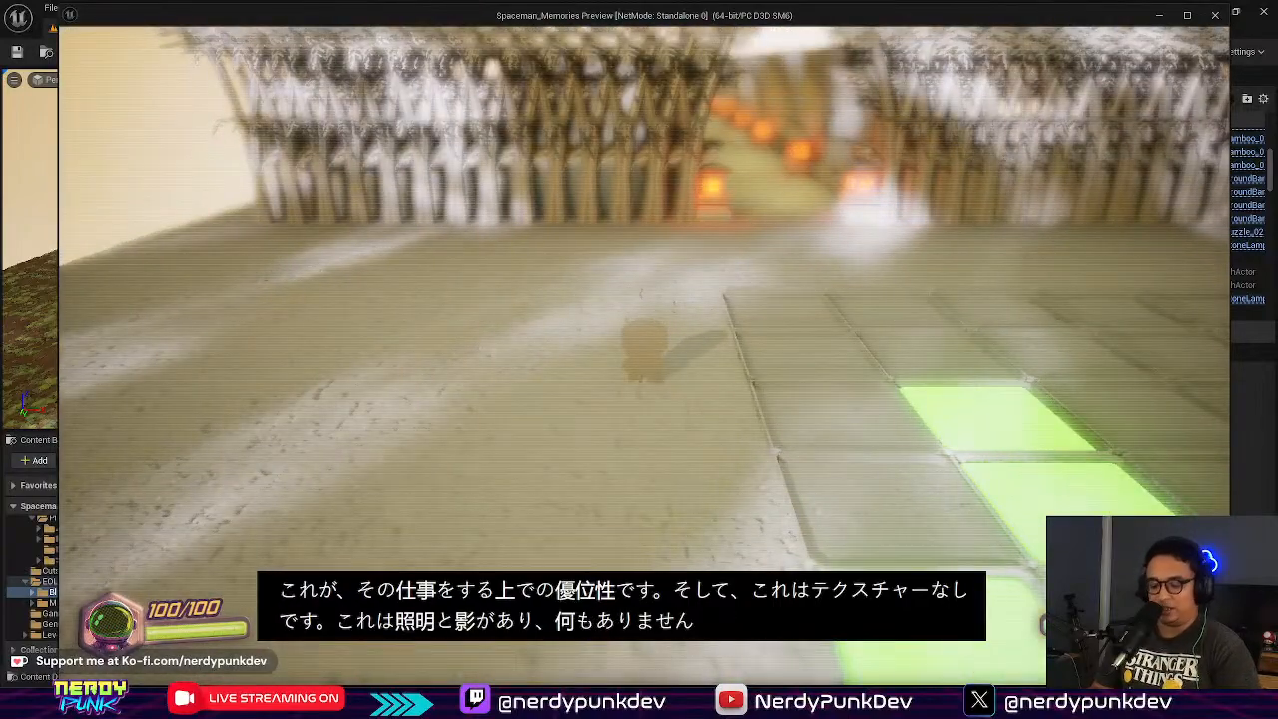
key(Escape)
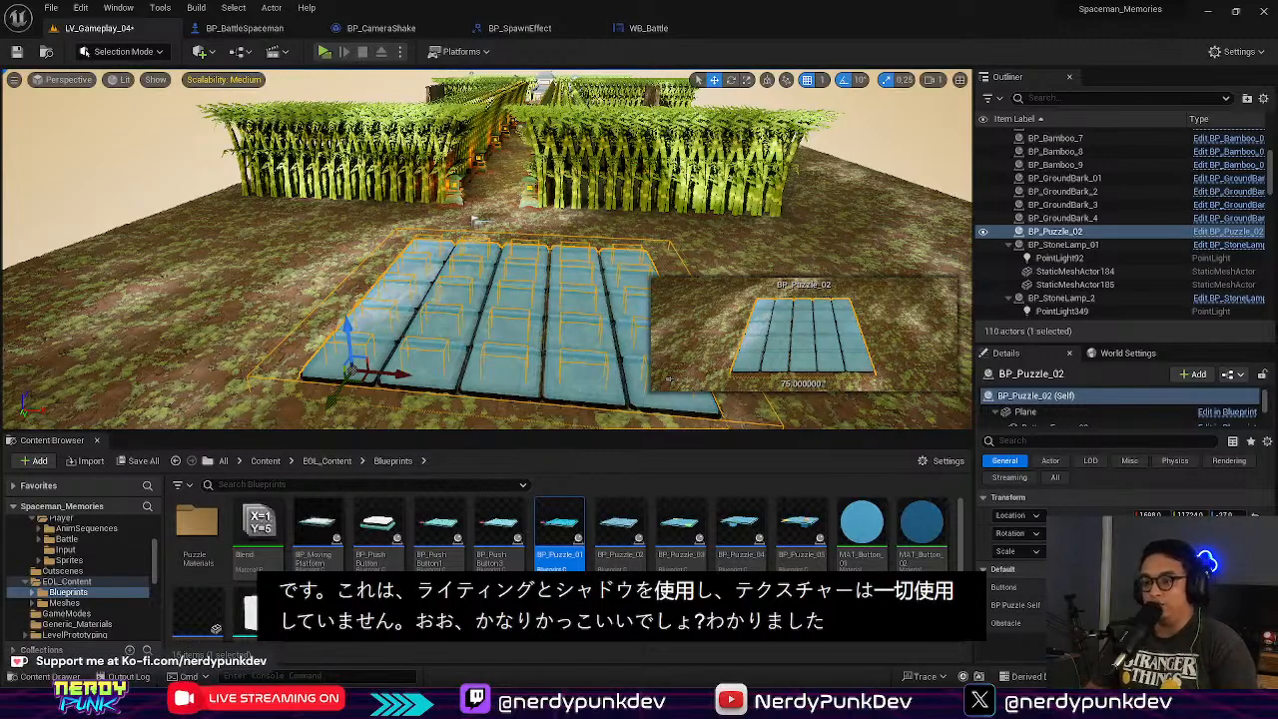
key(f)
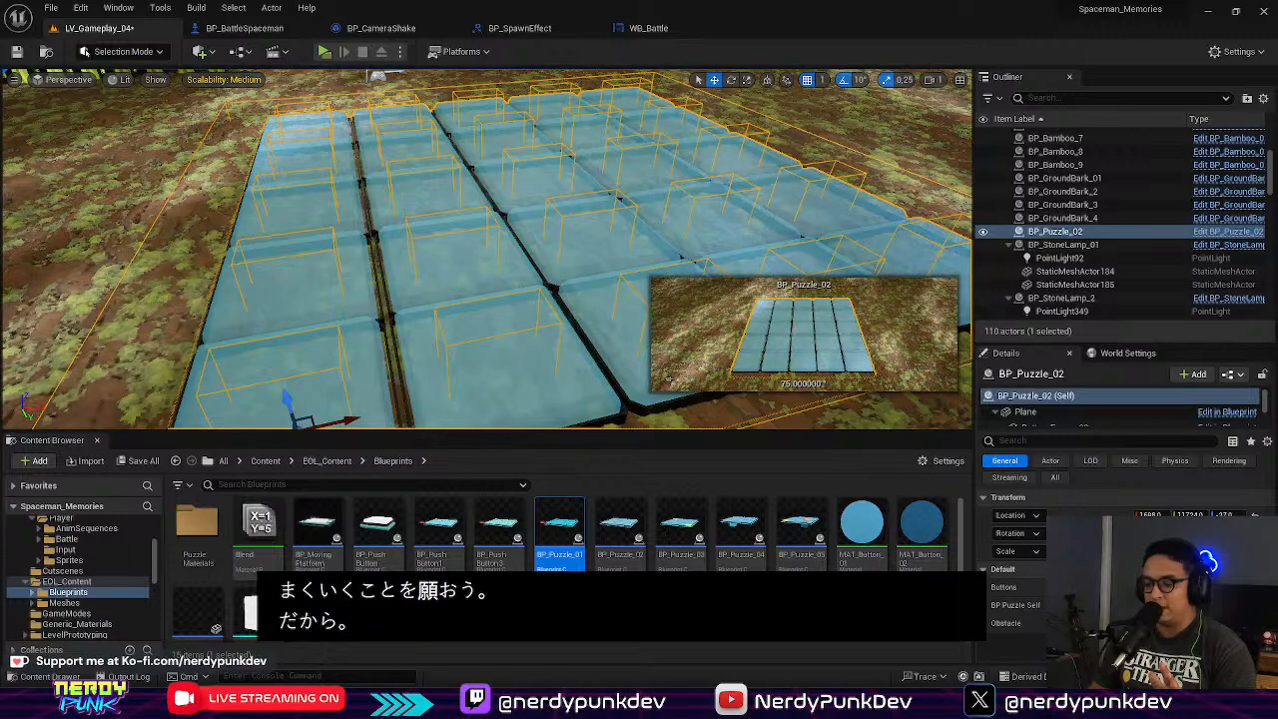
Step: Switch to the web browser and check the X notifications and home feed
key(alt+Tab)
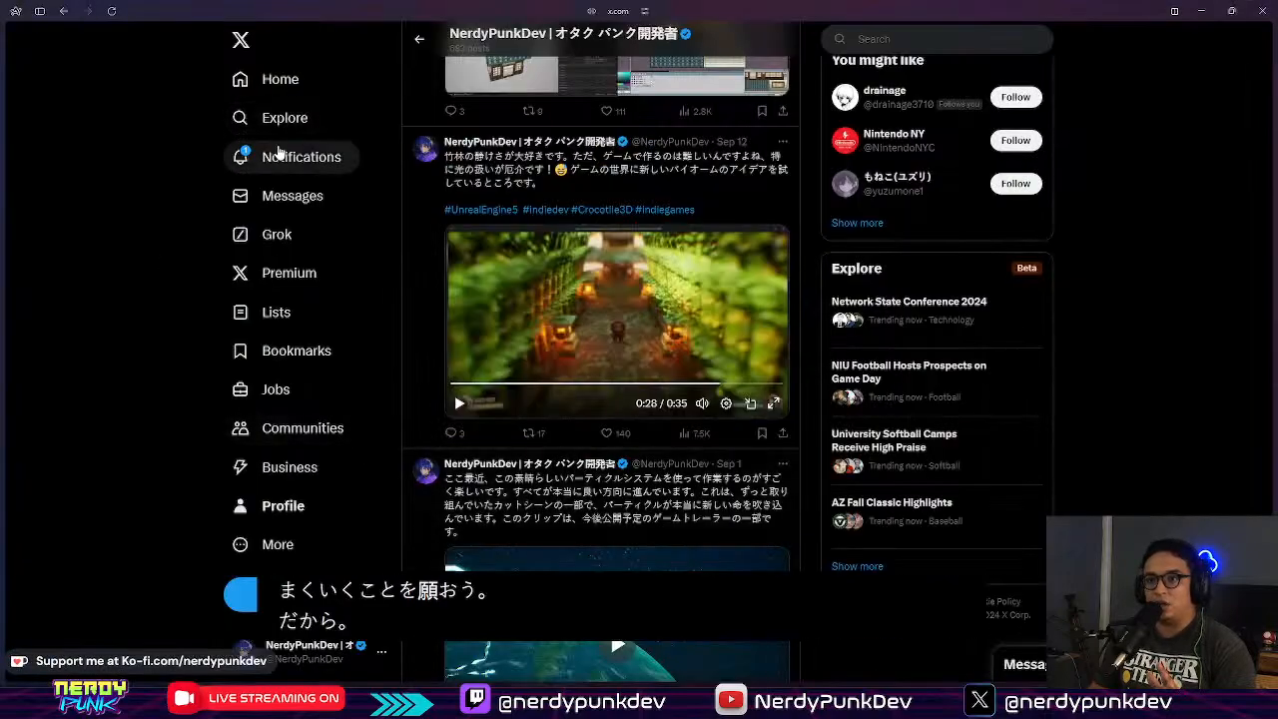
click(299, 156)
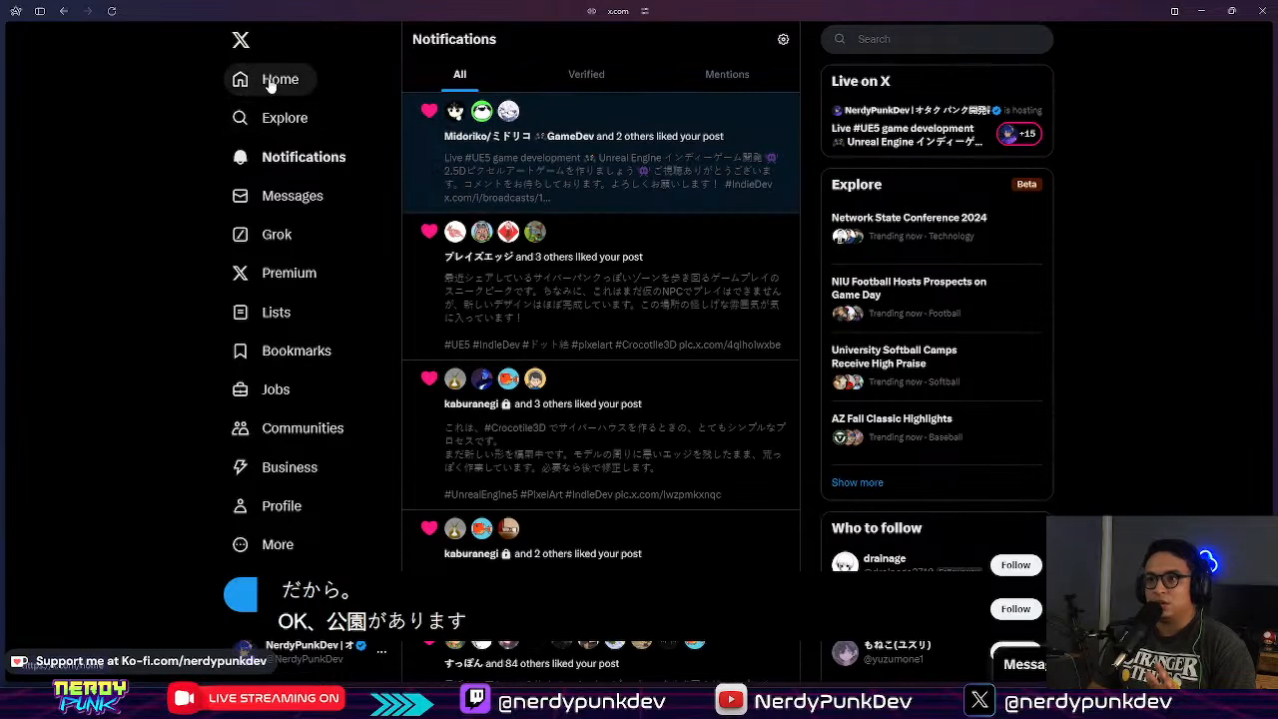
click(271, 79)
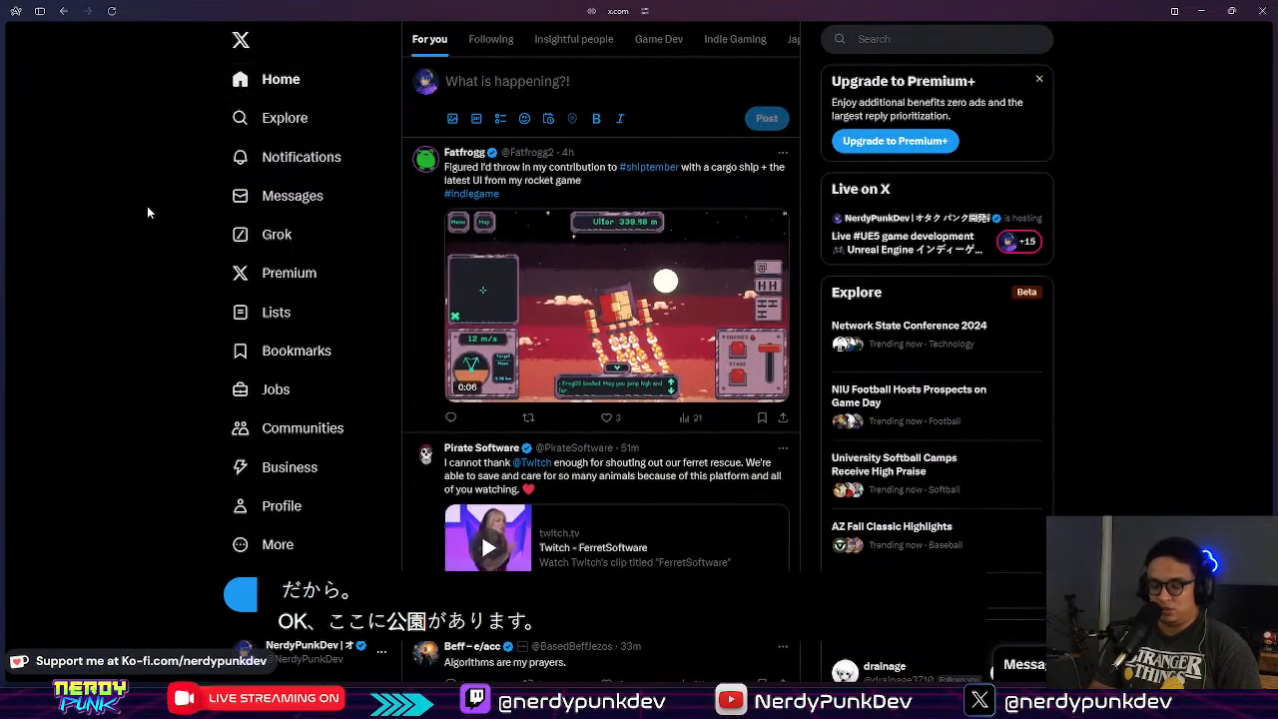
Step: Open Google in a new browser tab and search for "zx spectrum"
key(ctrl+t)
text(goo)
key(Return)
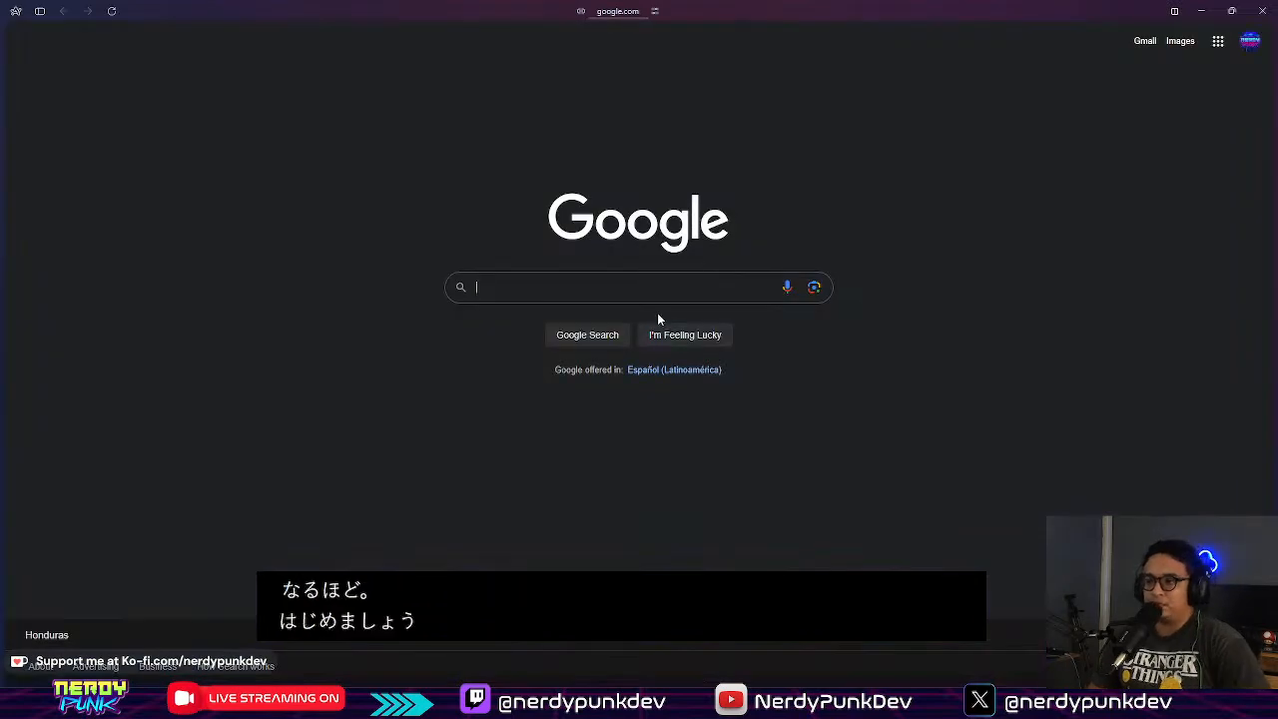
text(z)
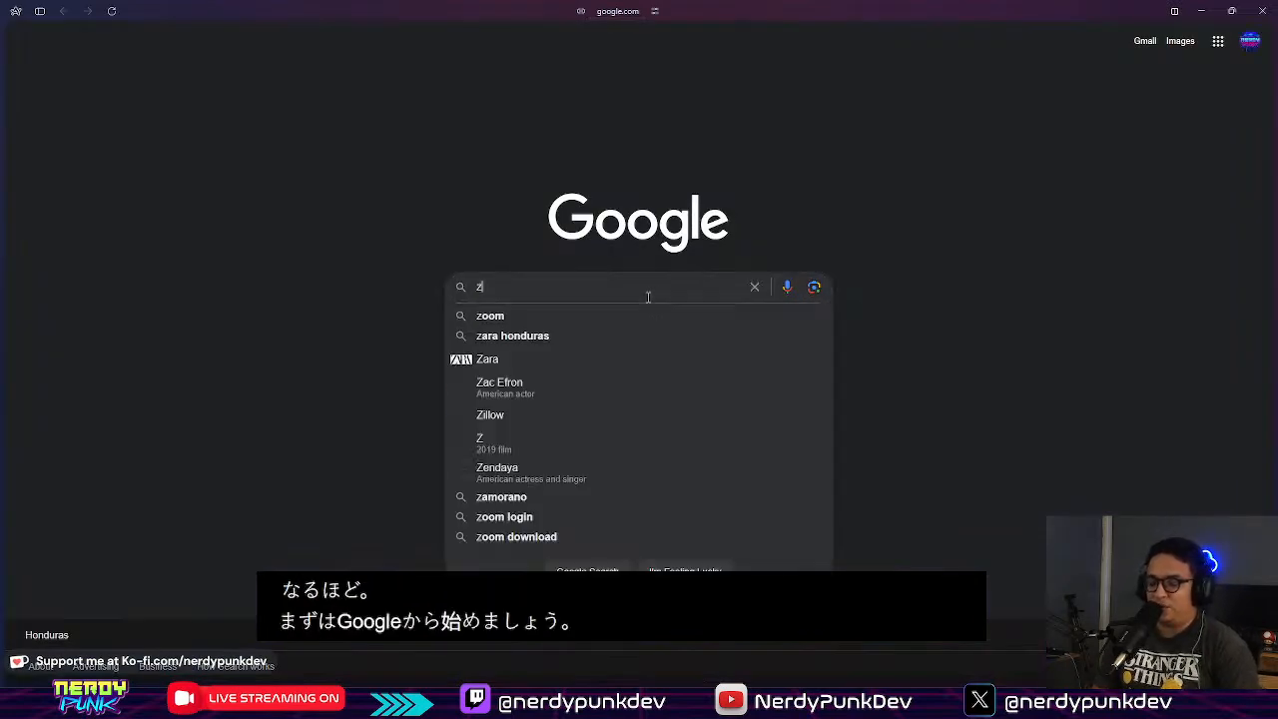
text(x spectrum)
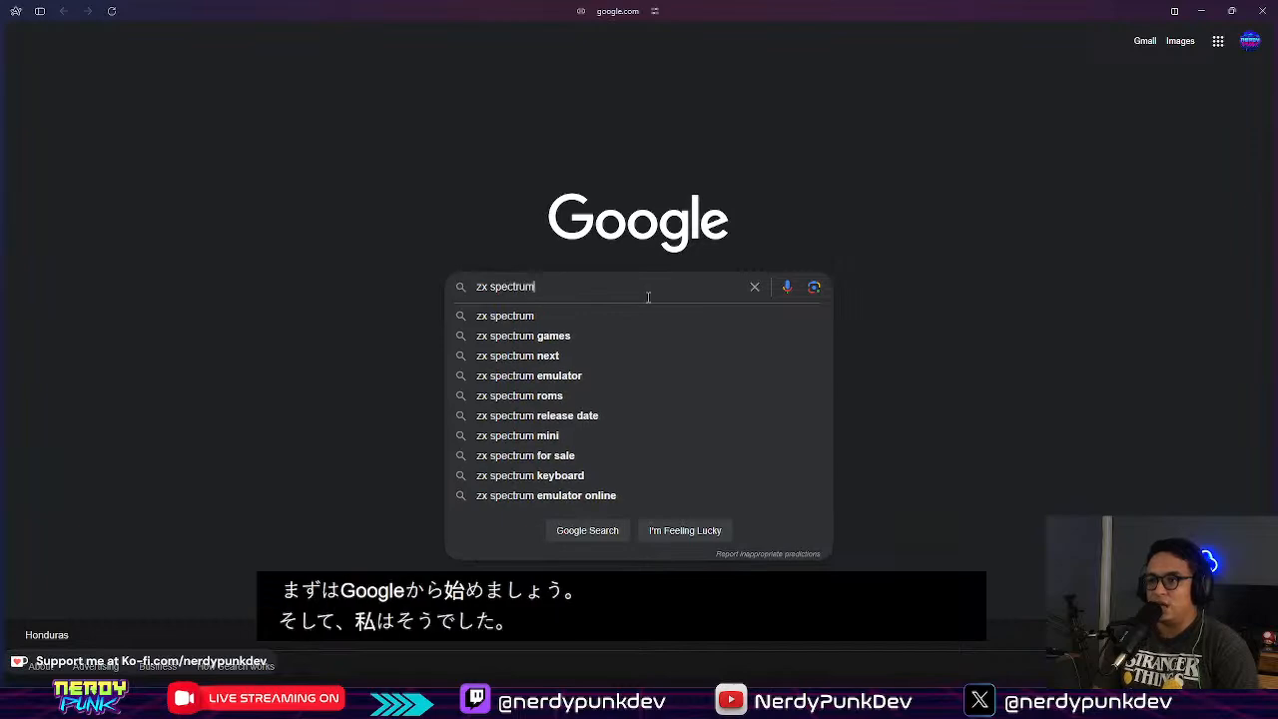
key(Return)
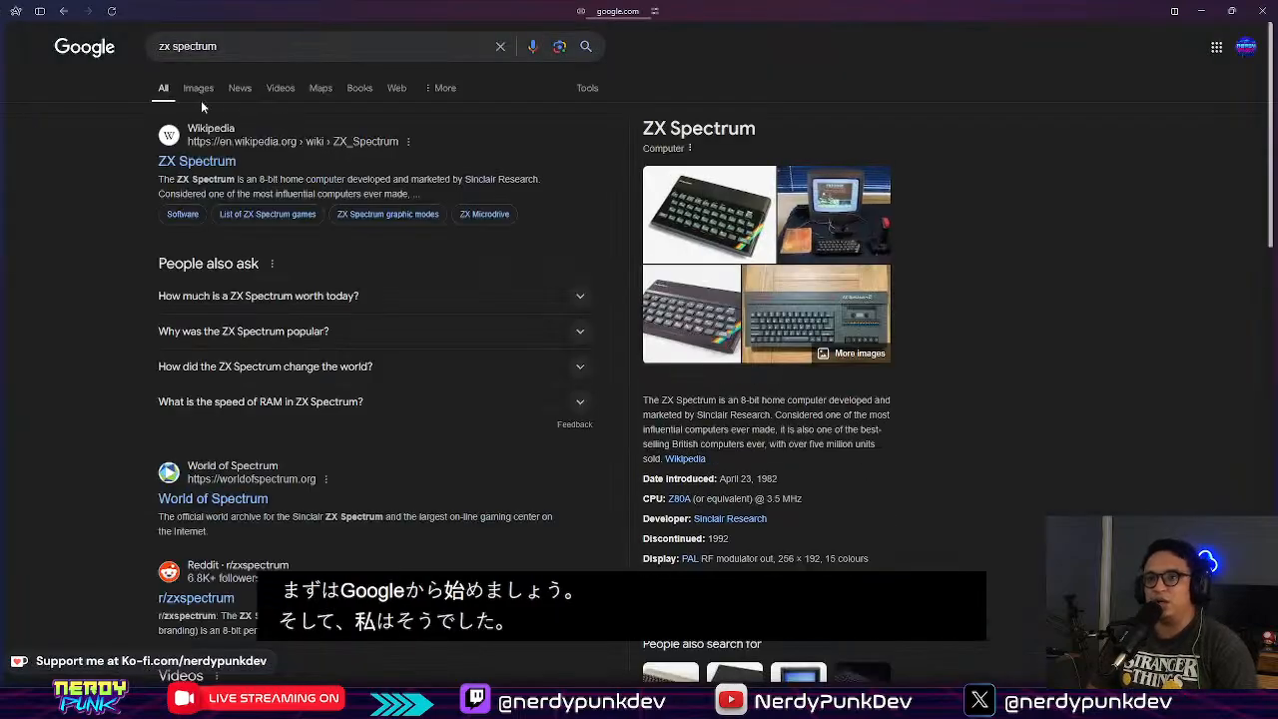
Step: Show the image results for the ZX Spectrum and preview the Eurogamer photo of its keyboard
click(198, 88)
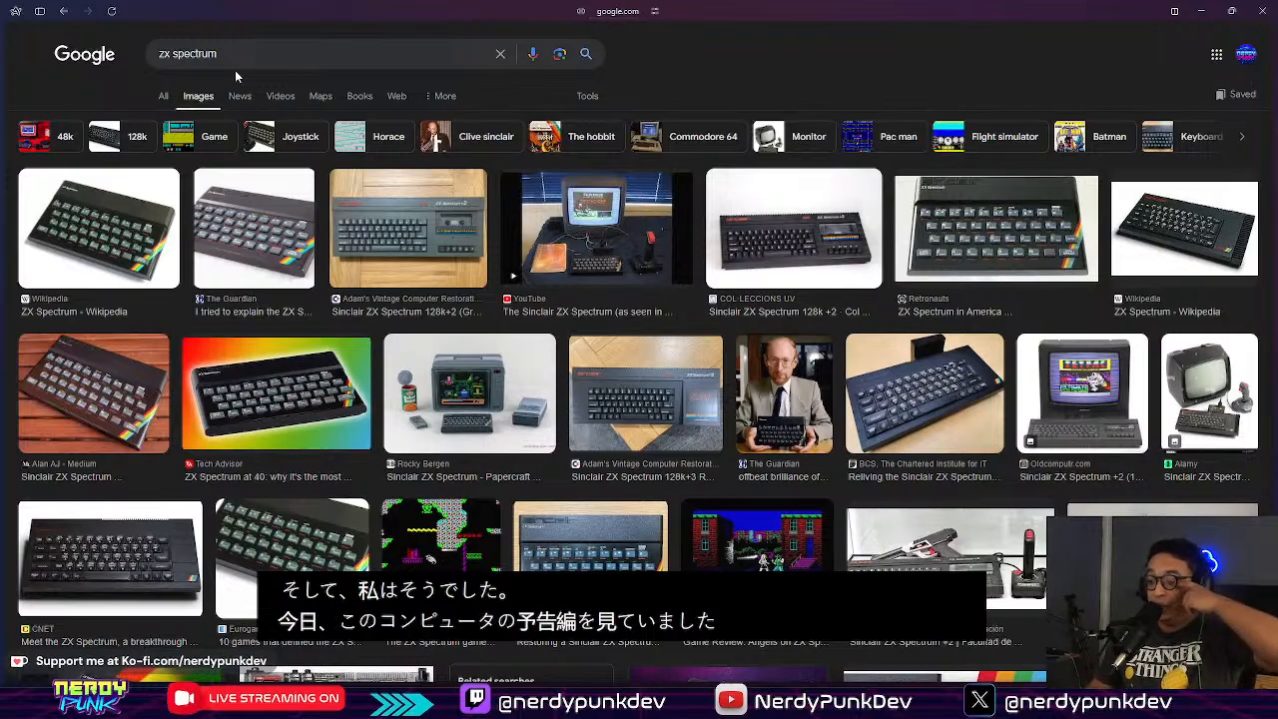
scroll(257, 399, down, 3)
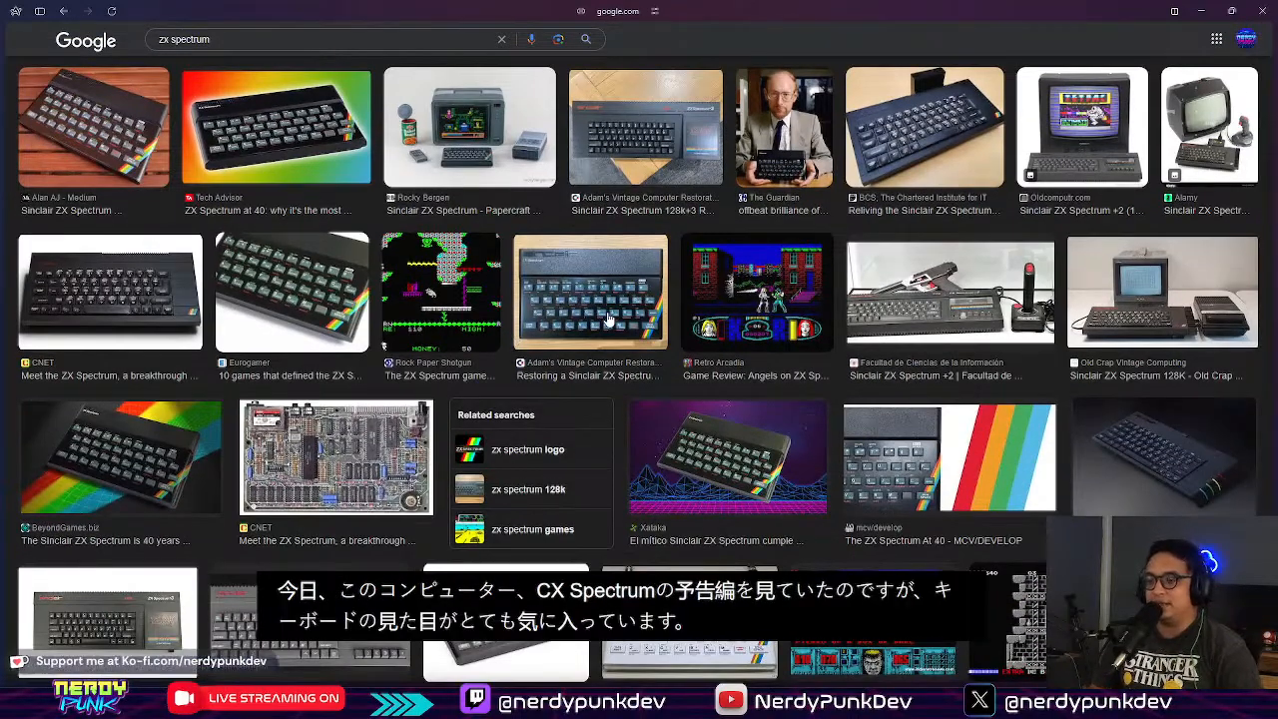
click(332, 310)
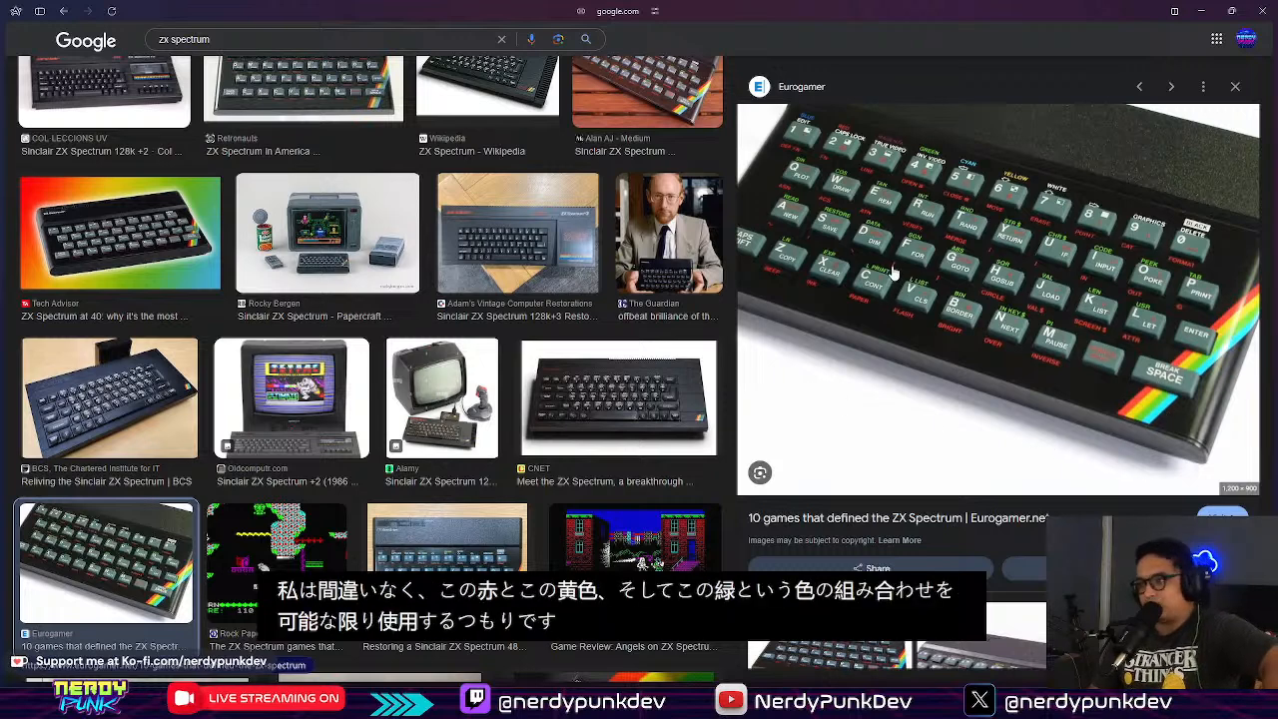
Step: Launch Obsidian, open the existing vault and create a new canvas in the 00 - Rough Notes folder
key(alt+space)
text(obs)
key(Return)
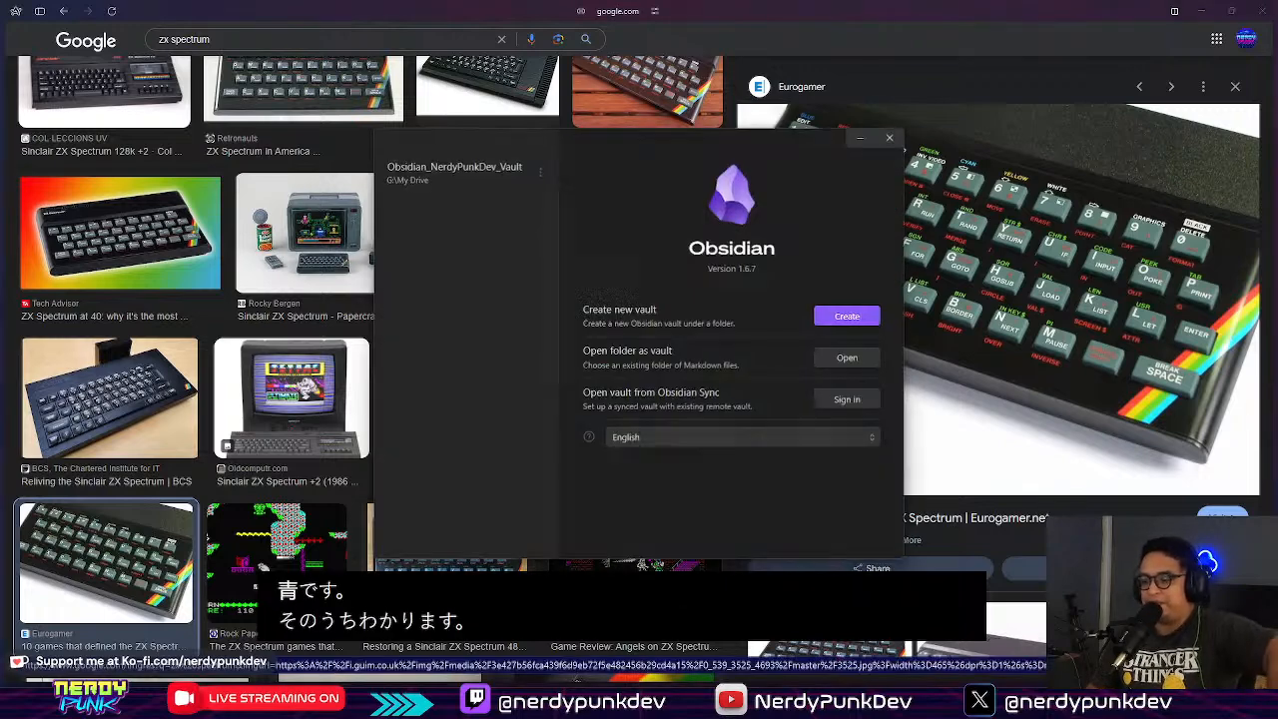
click(425, 181)
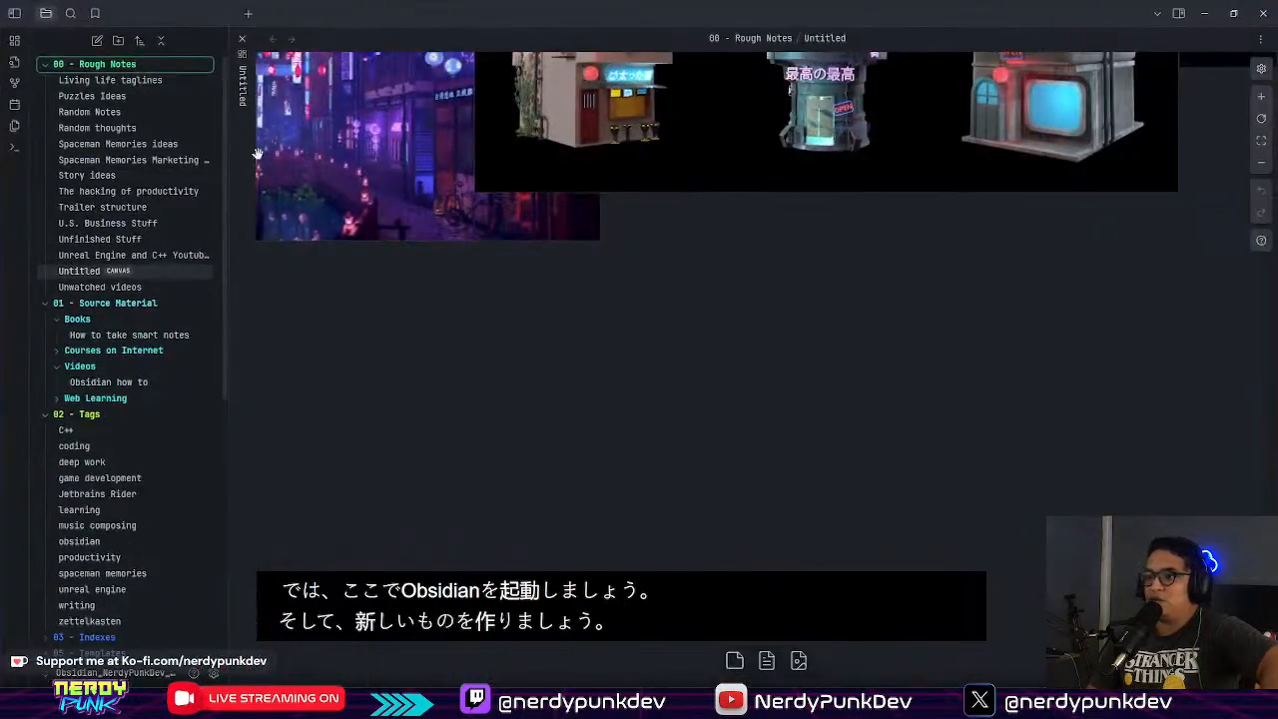
right_click(126, 59)
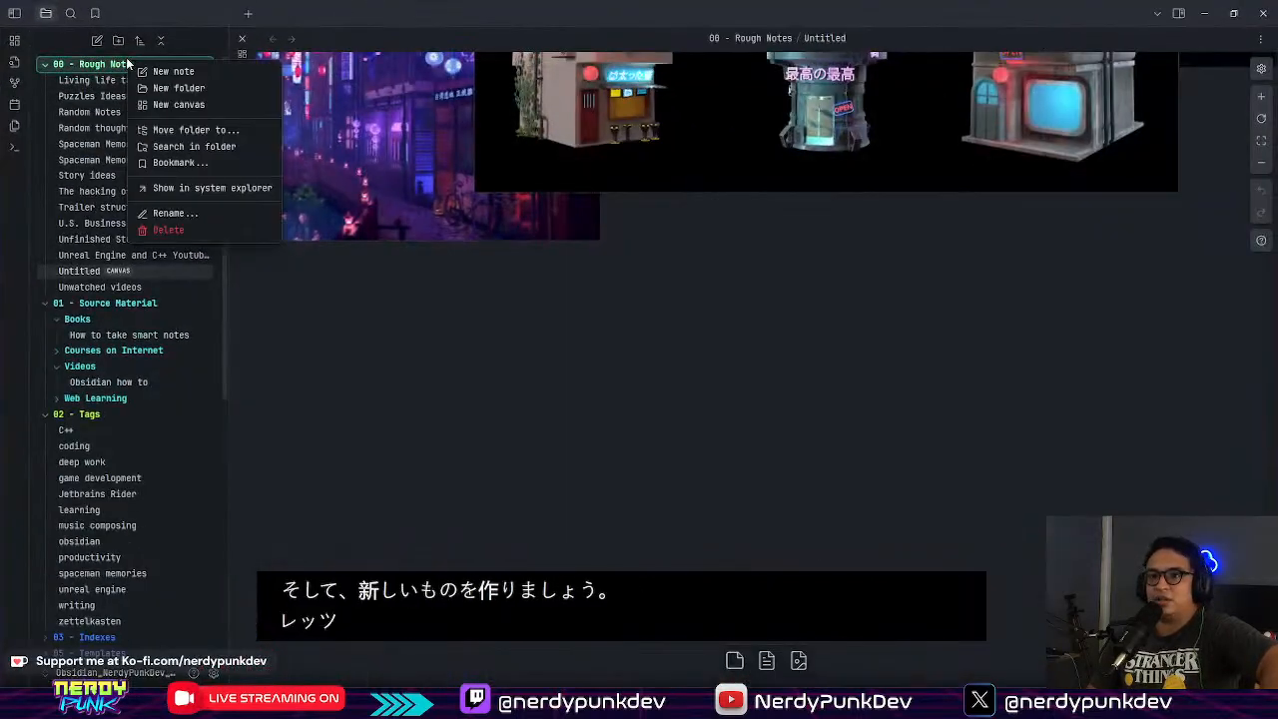
click(179, 104)
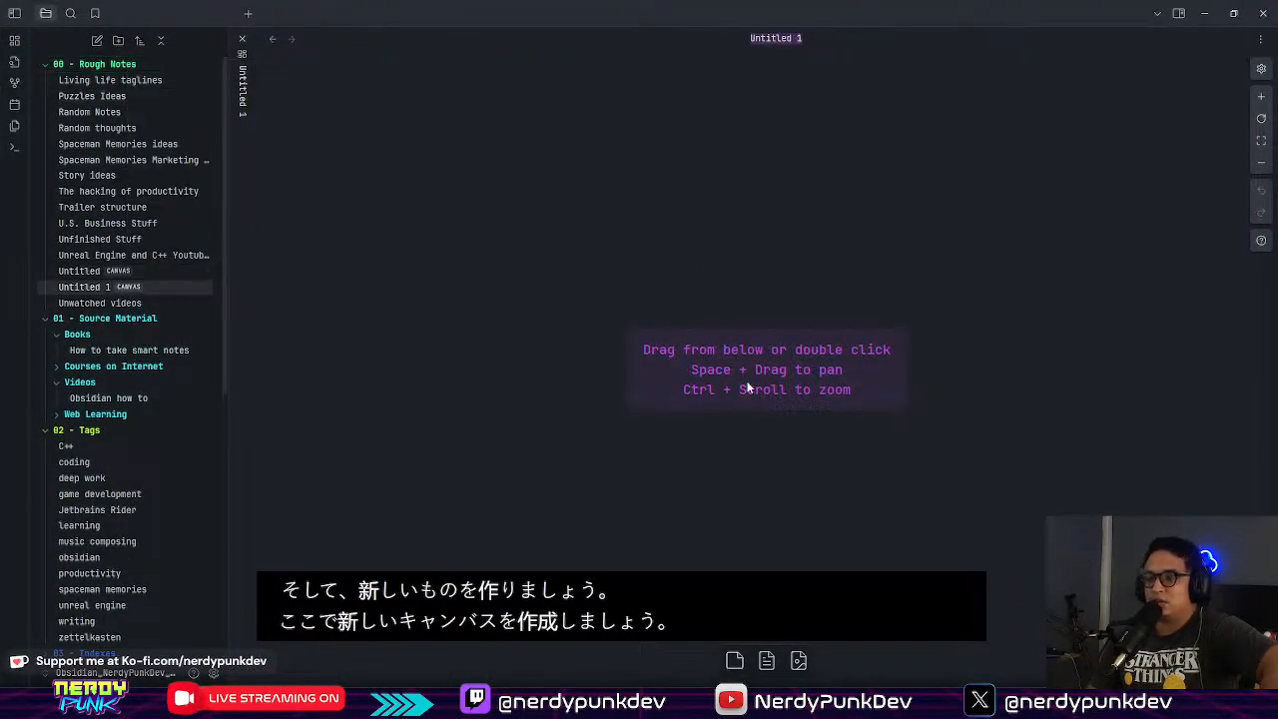
Step: Examine the collected building reference images on the existing Untitled canvas
click(119, 272)
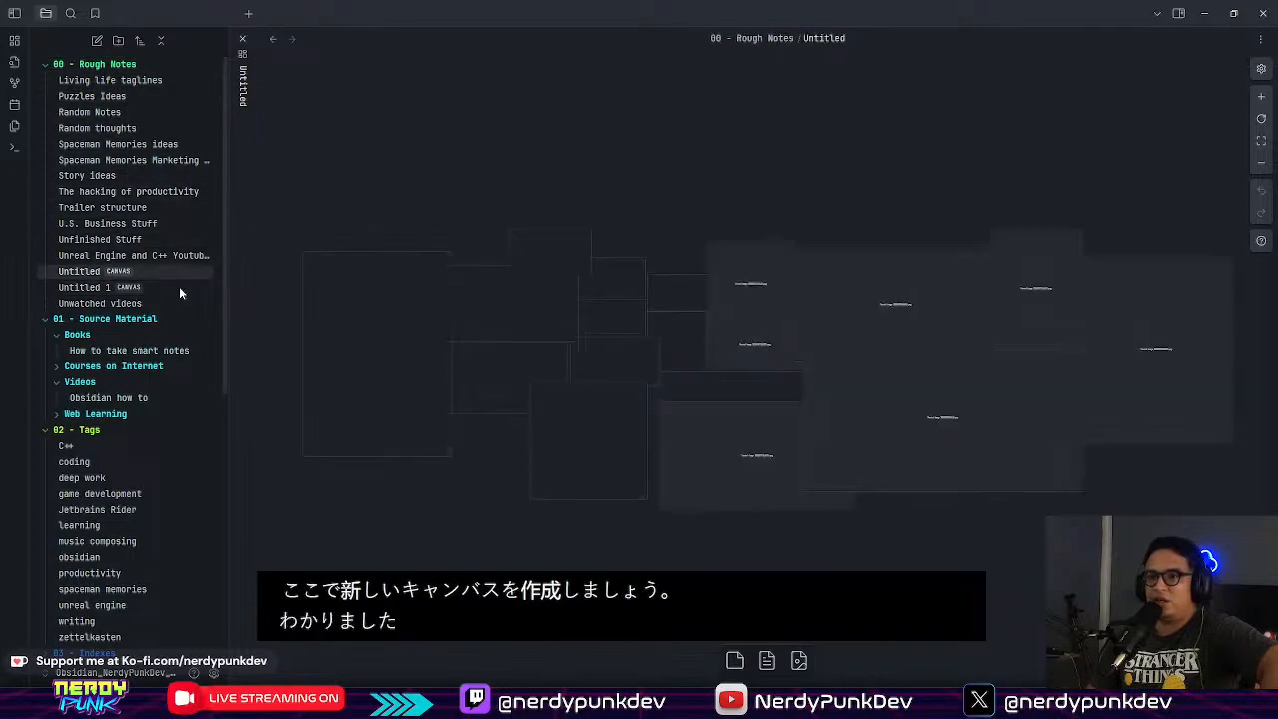
middle_drag(577, 483, 719, 474)
ctrl+scroll(599, 499, up, 5)
ctrl+scroll(719, 471, down, 5)
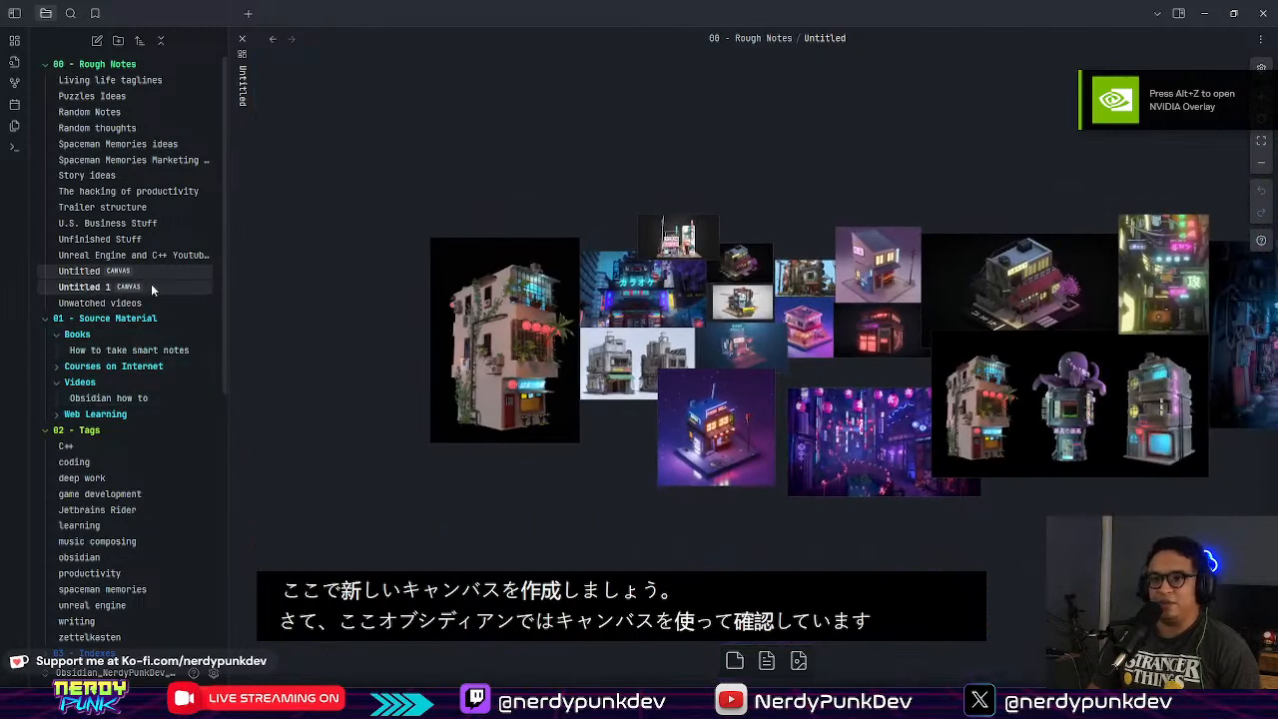
Step: Reopen the empty Untitled 1 canvas and move the Obsidian window away to uncover the browser
click(100, 287)
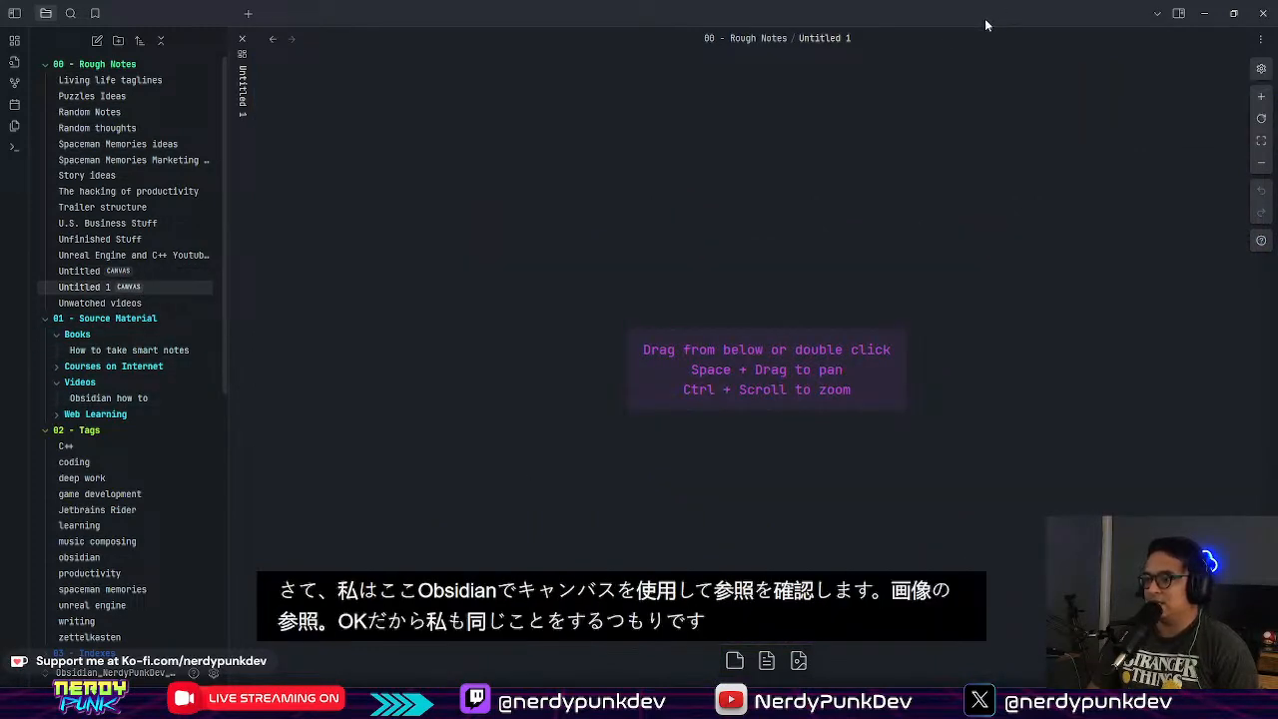
drag(1121, 18, 819, 714)
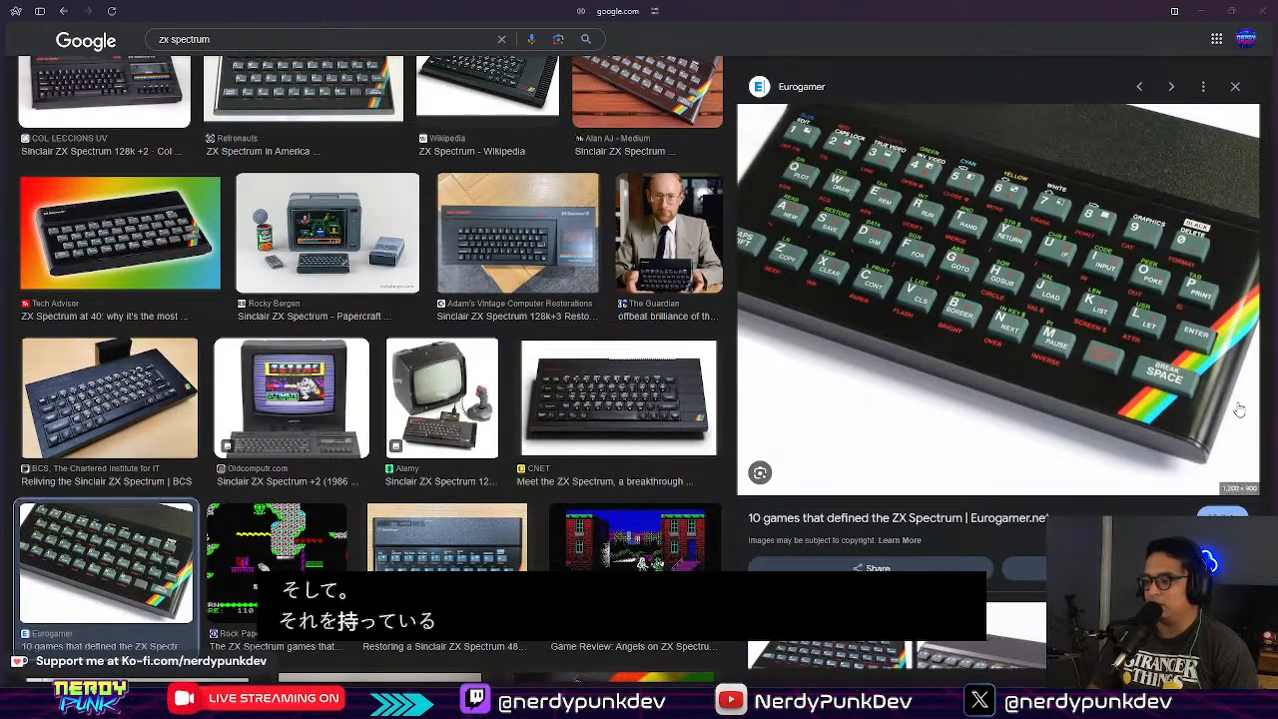
Step: Copy the previewed Eurogamer keyboard image as a reference and browse further ZX Spectrum image results
right_click(977, 258)
click(1039, 483)
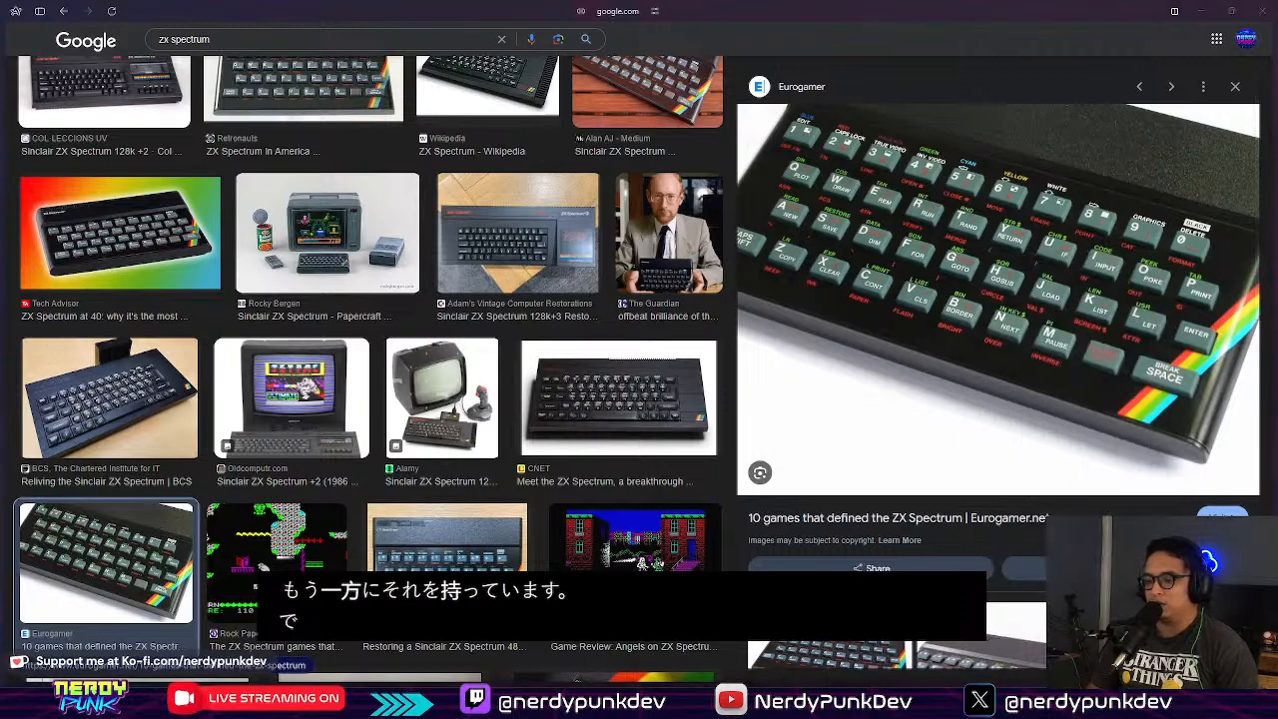
scroll(613, 239, down, 5)
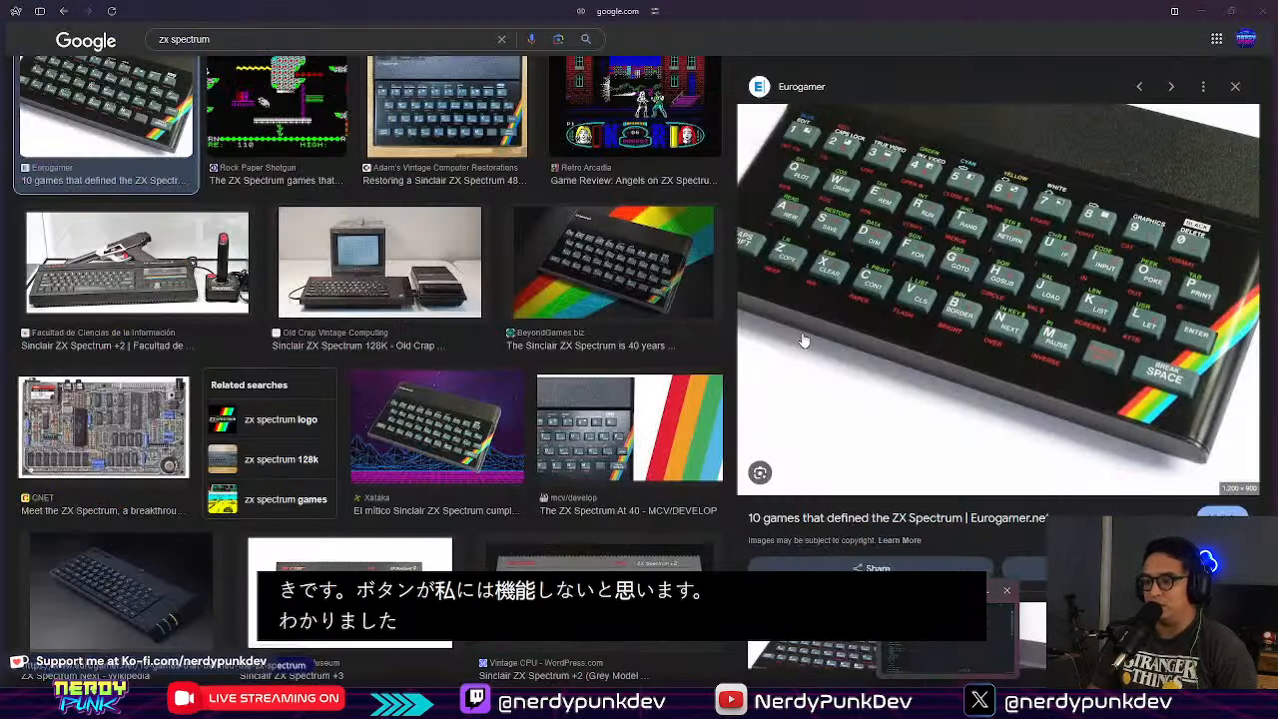
scroll(489, 273, down, 3)
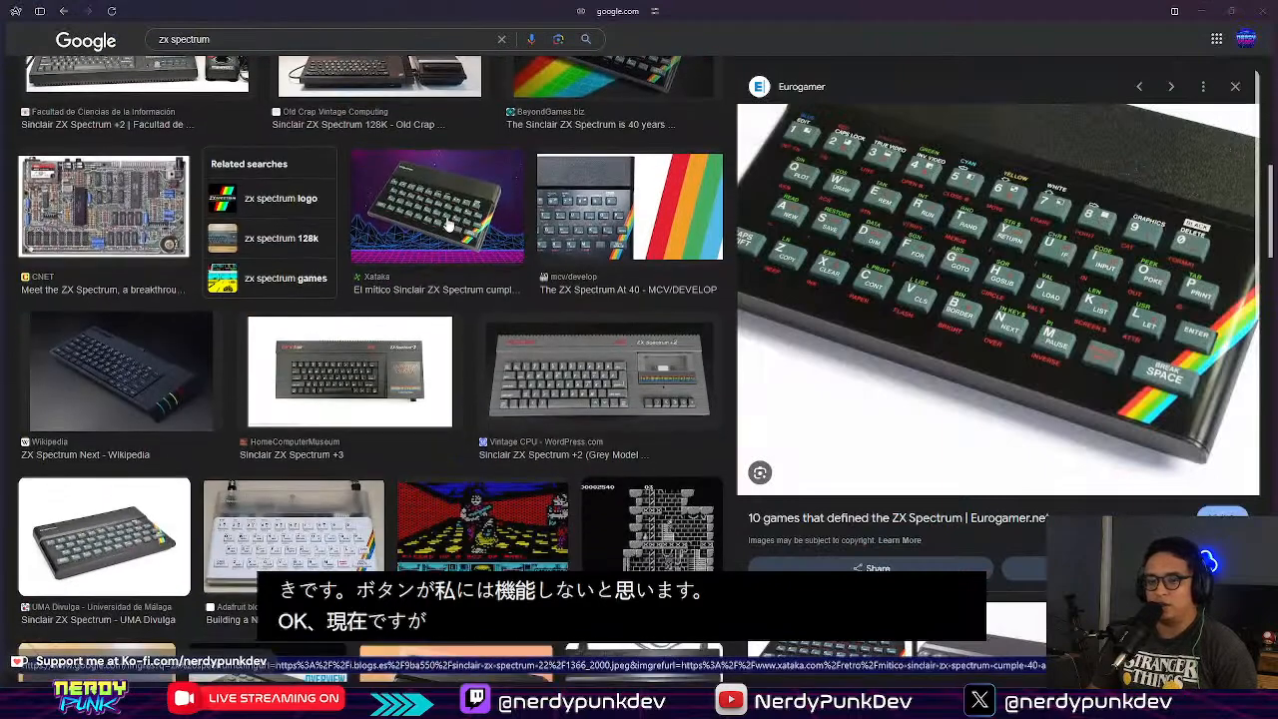
Step: Replace the image search with "retro keyboards computer"
drag(259, 42, 2, 13)
text(retro )
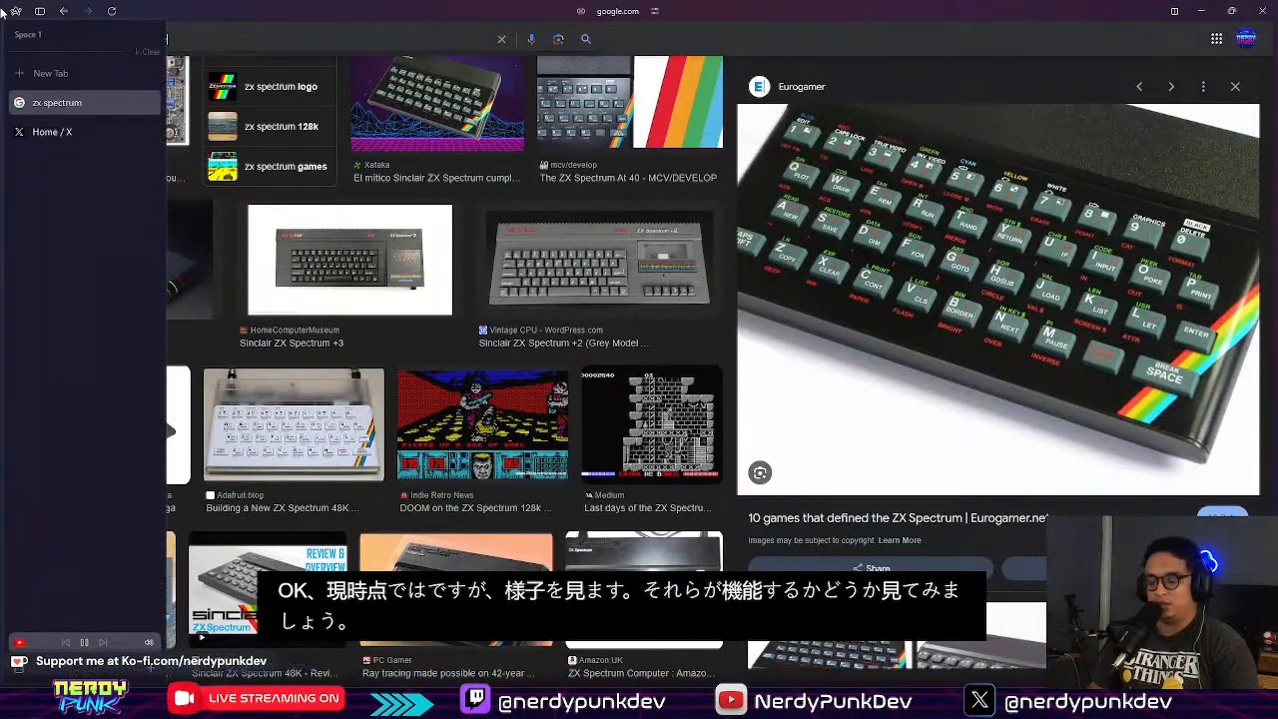
text(keyboards computer)
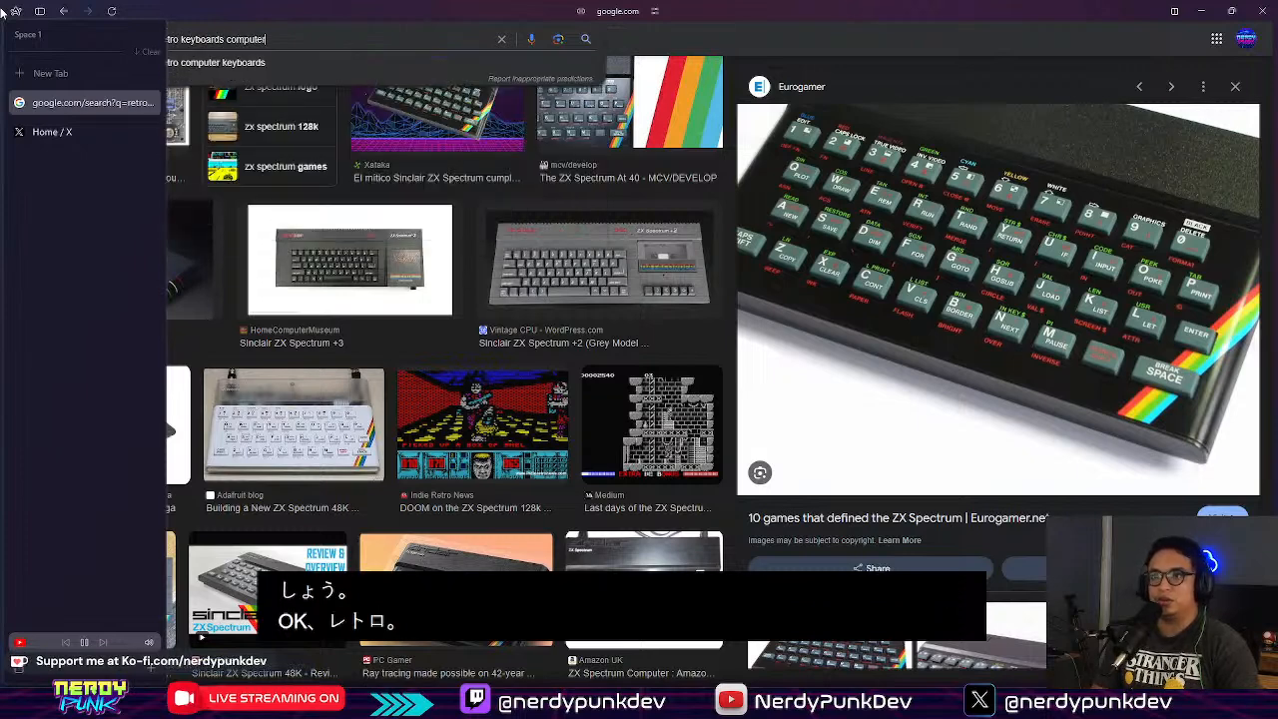
key(Return)
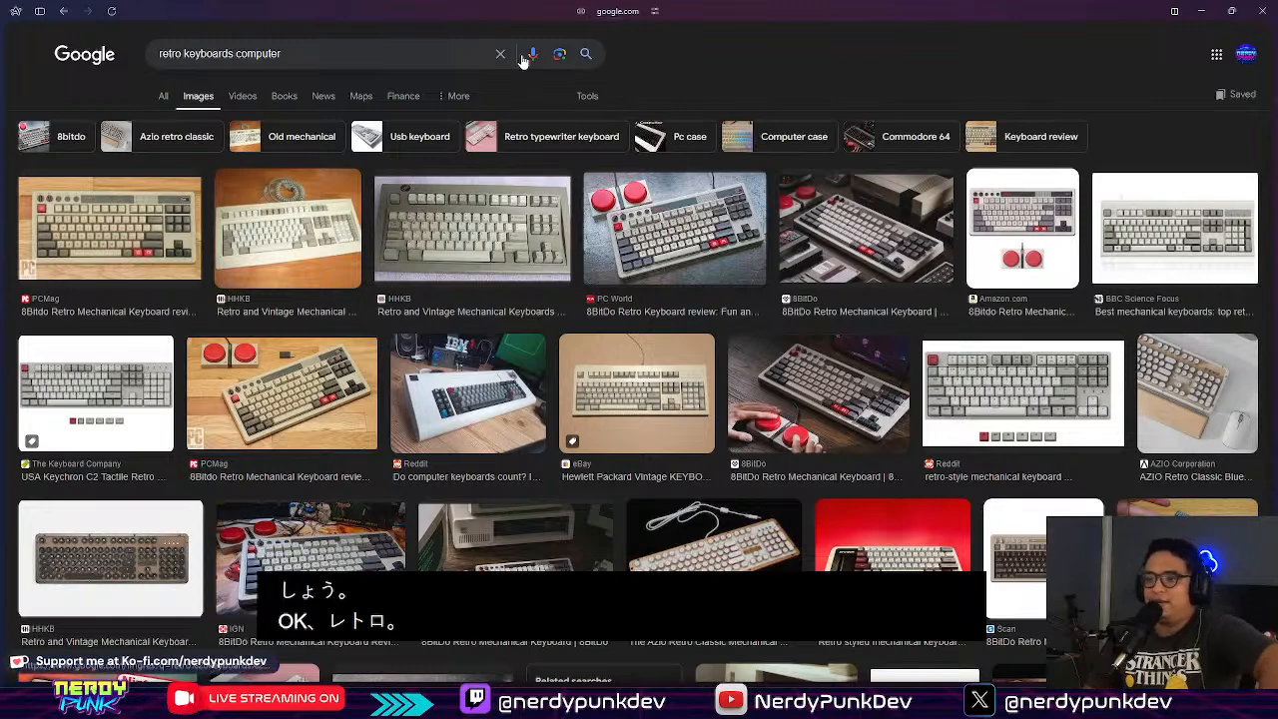
Step: Preview the Scan image of the 8BitDo C64 Edition keyboard, close the preview and browse more retro keyboards
scroll(564, 151, down, 3)
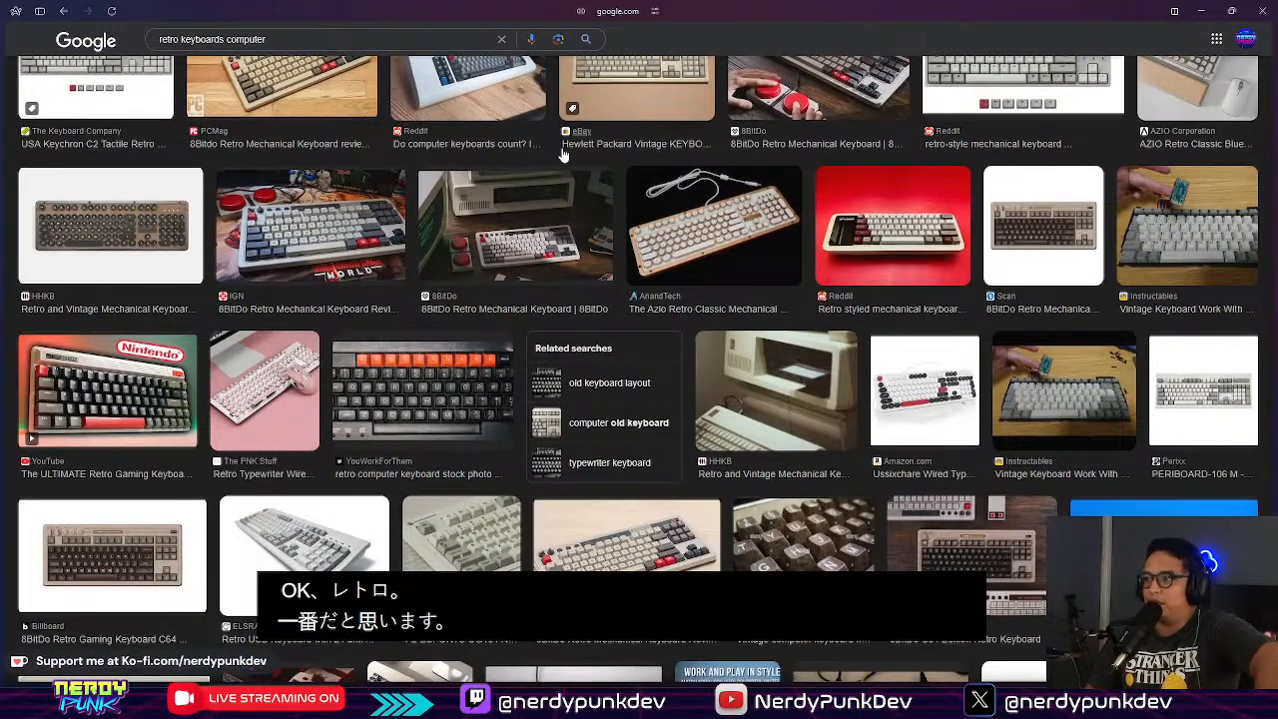
click(1042, 232)
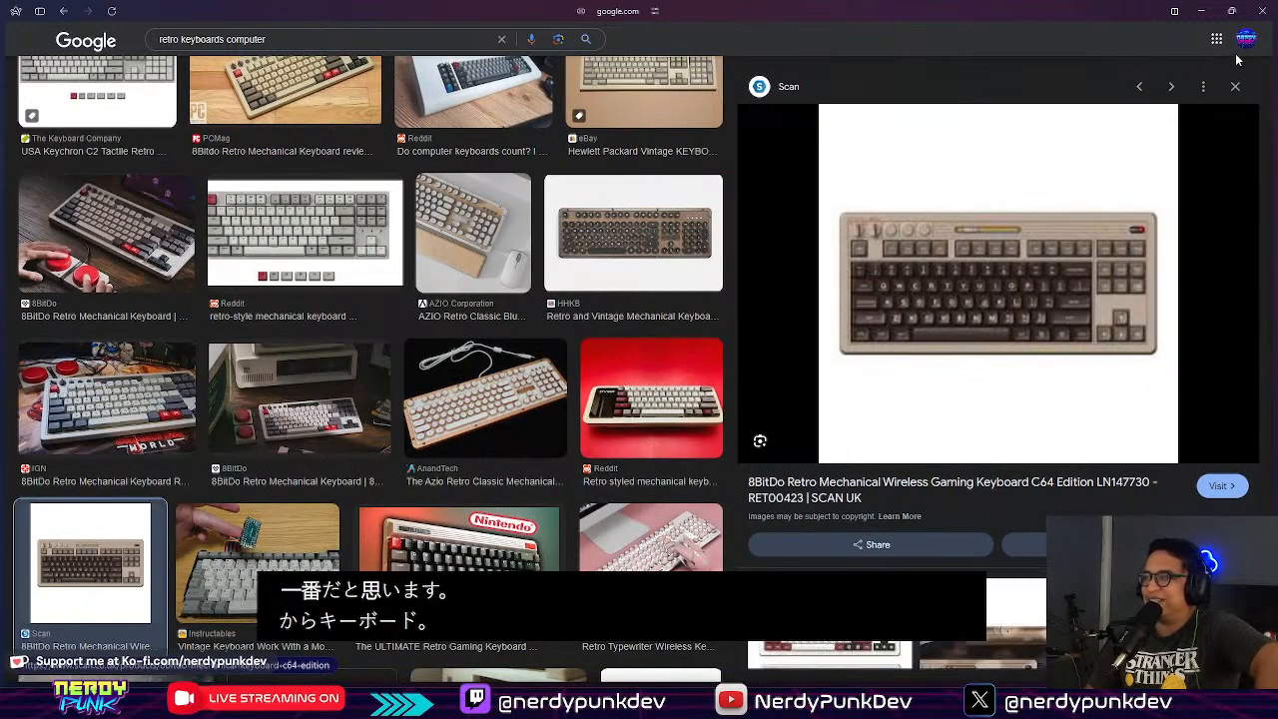
click(1235, 86)
scroll(699, 300, down, 5)
Step: Search Google Images for "commodore 64 keyboard" and browse the results for reference photos
click(314, 38)
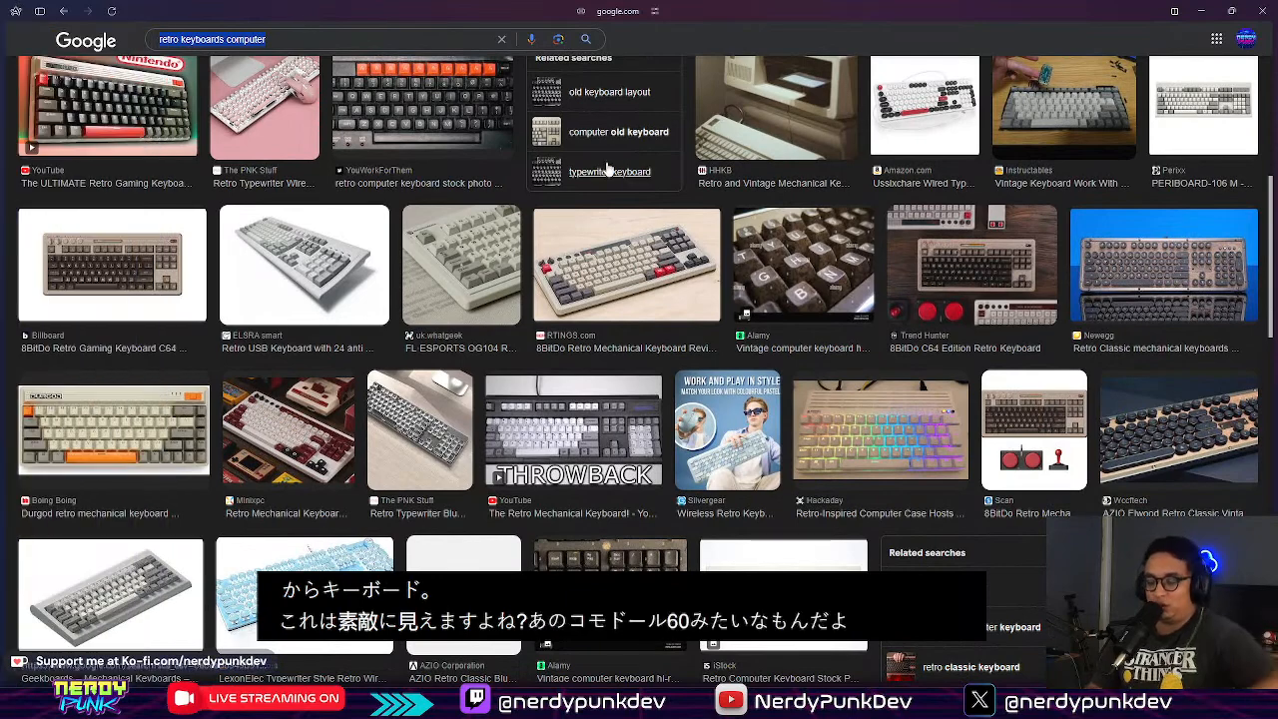
text(como)
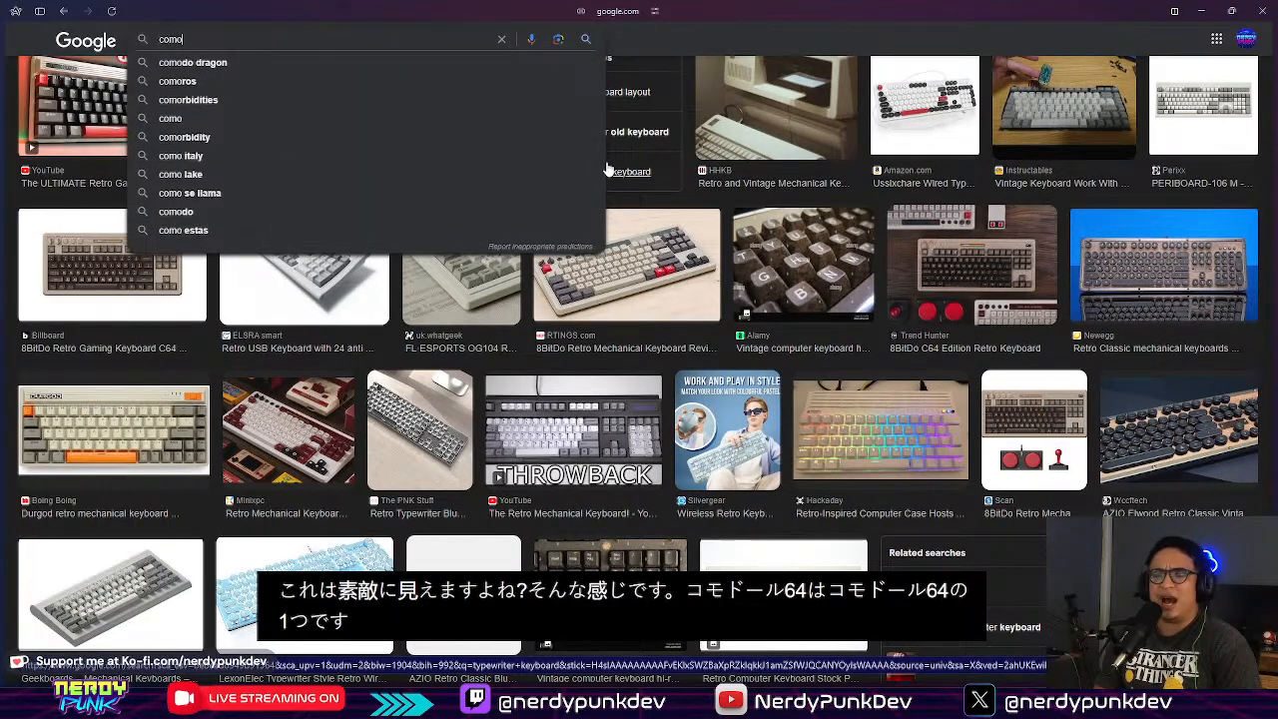
key(BackSpace)
text(modore)
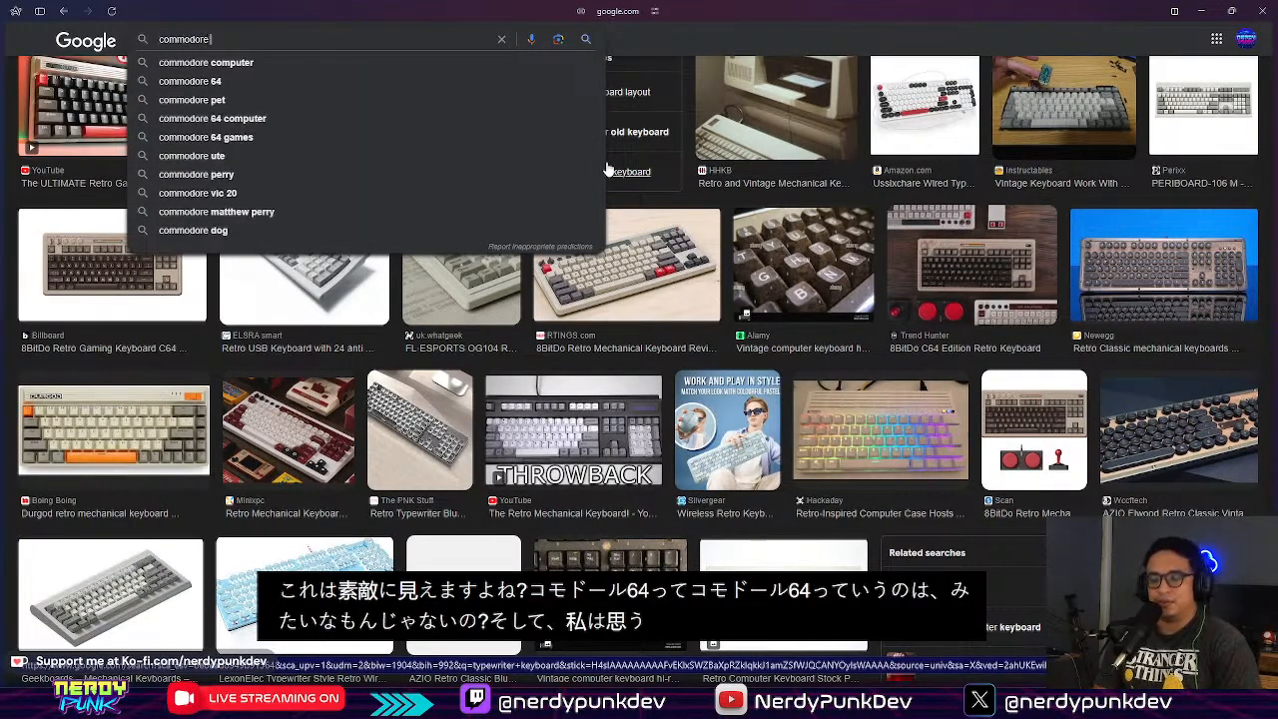
text( 64 )
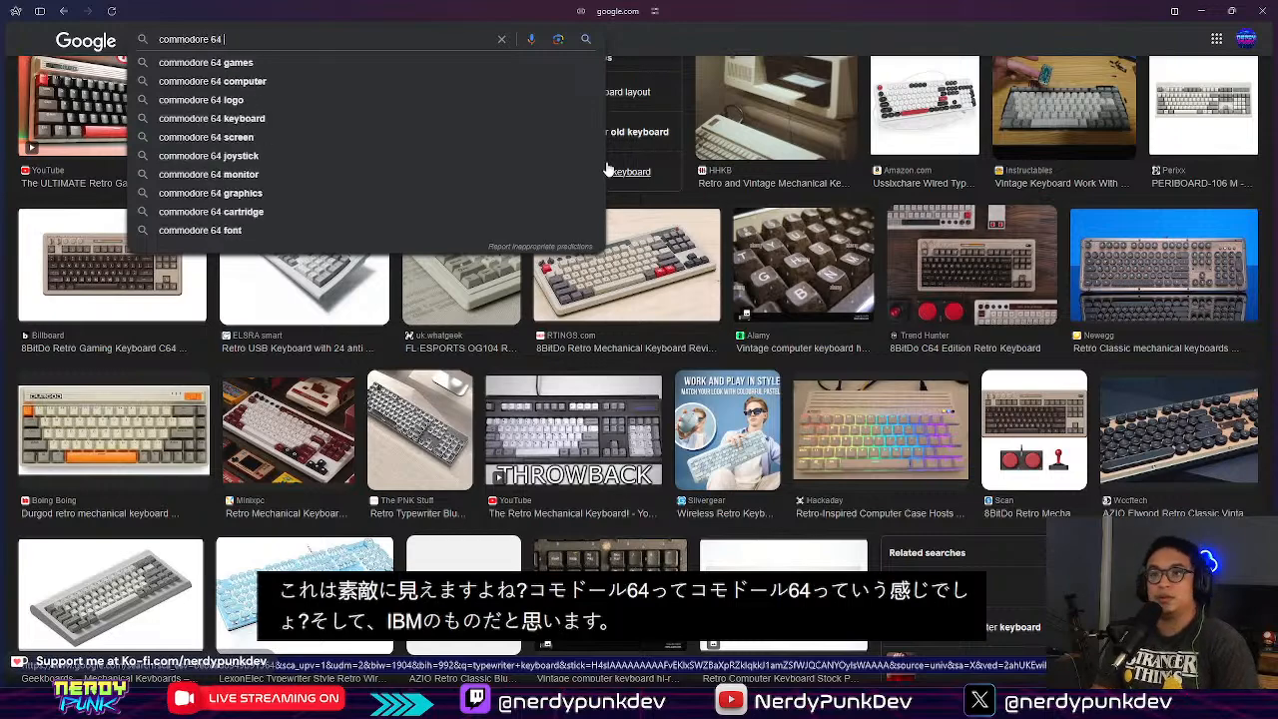
text(keyboard)
key(Return)
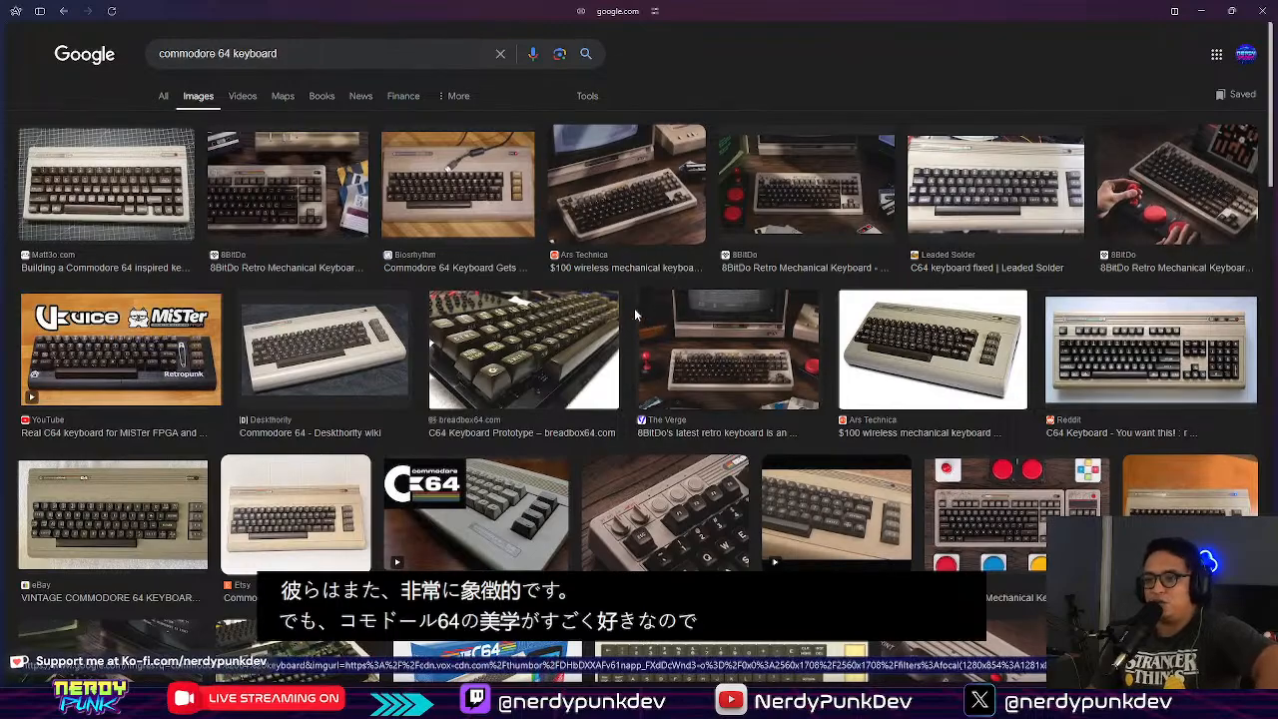
scroll(635, 316, down, 3)
scroll(635, 315, down, 6)
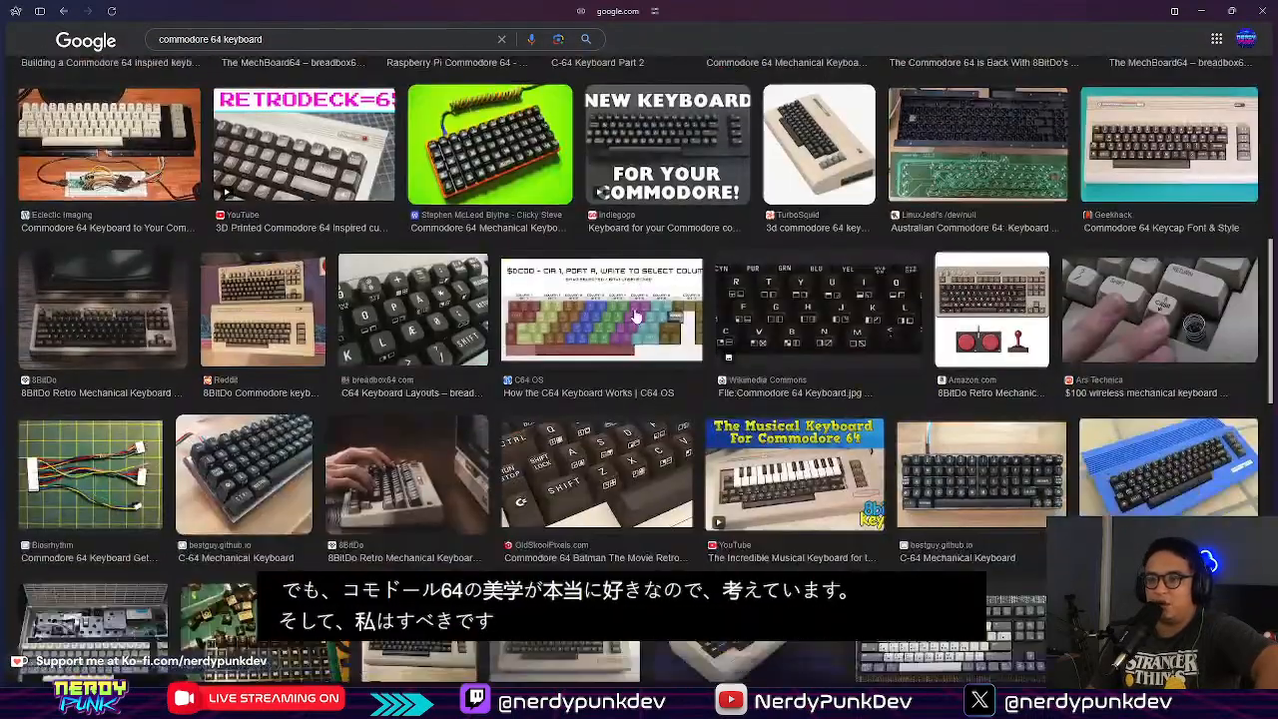
Step: Preview the 8BitDo Retro Mechanical Keyboard photo, close the preview and browse further Commodore 64 keyboard results
click(406, 469)
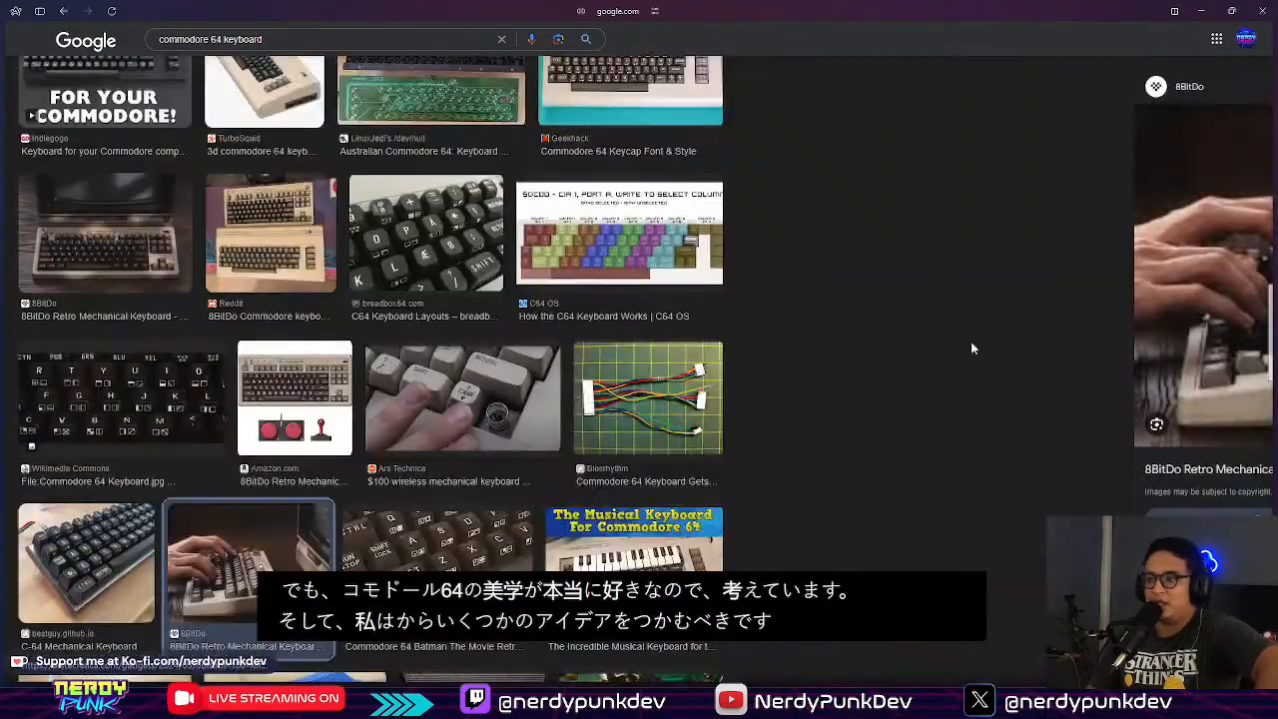
click(1236, 87)
scroll(509, 178, down, 3)
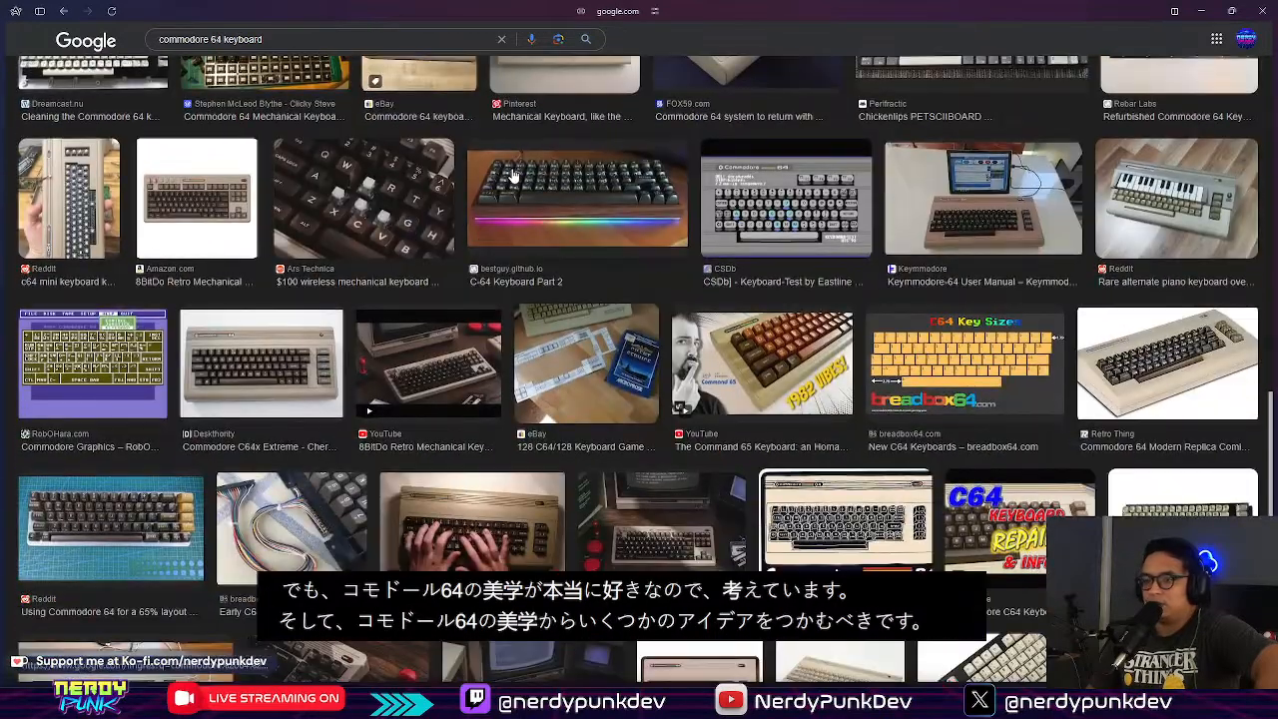
scroll(511, 176, down, 1)
scroll(512, 175, down, 2)
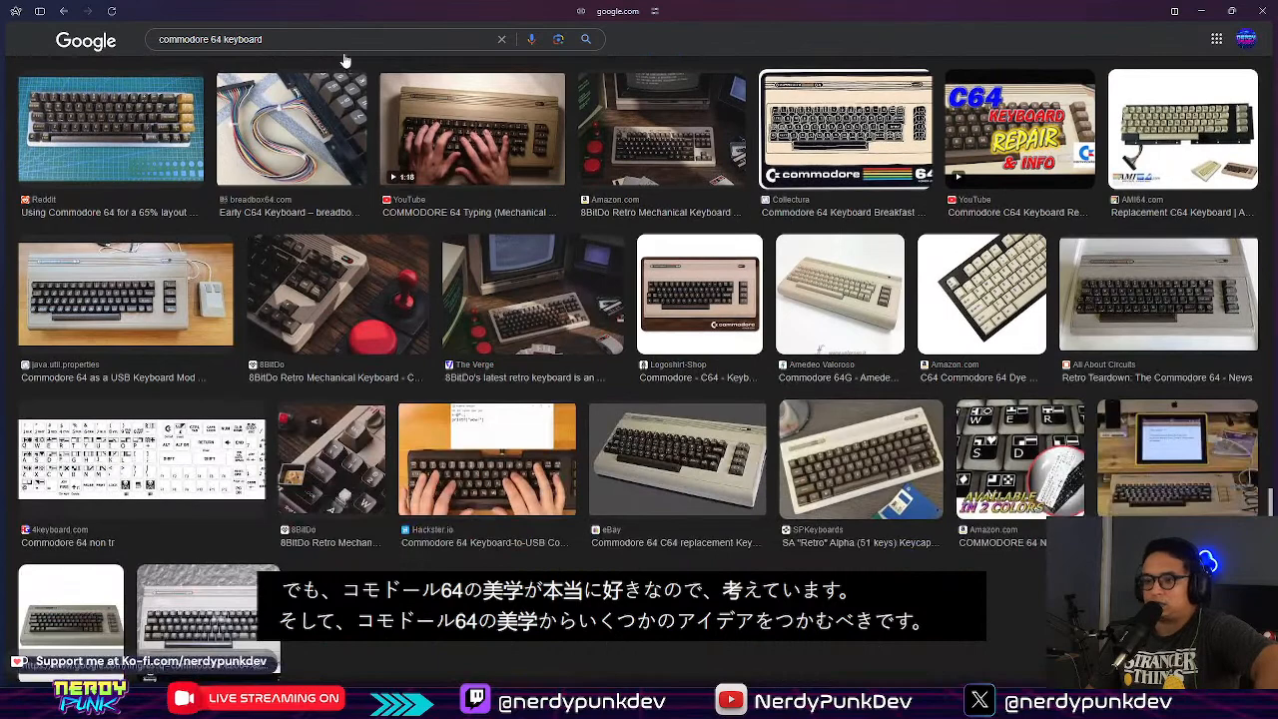
Step: Replace the image search with "vintage computer keyboard"
mouse_move(6, 10)
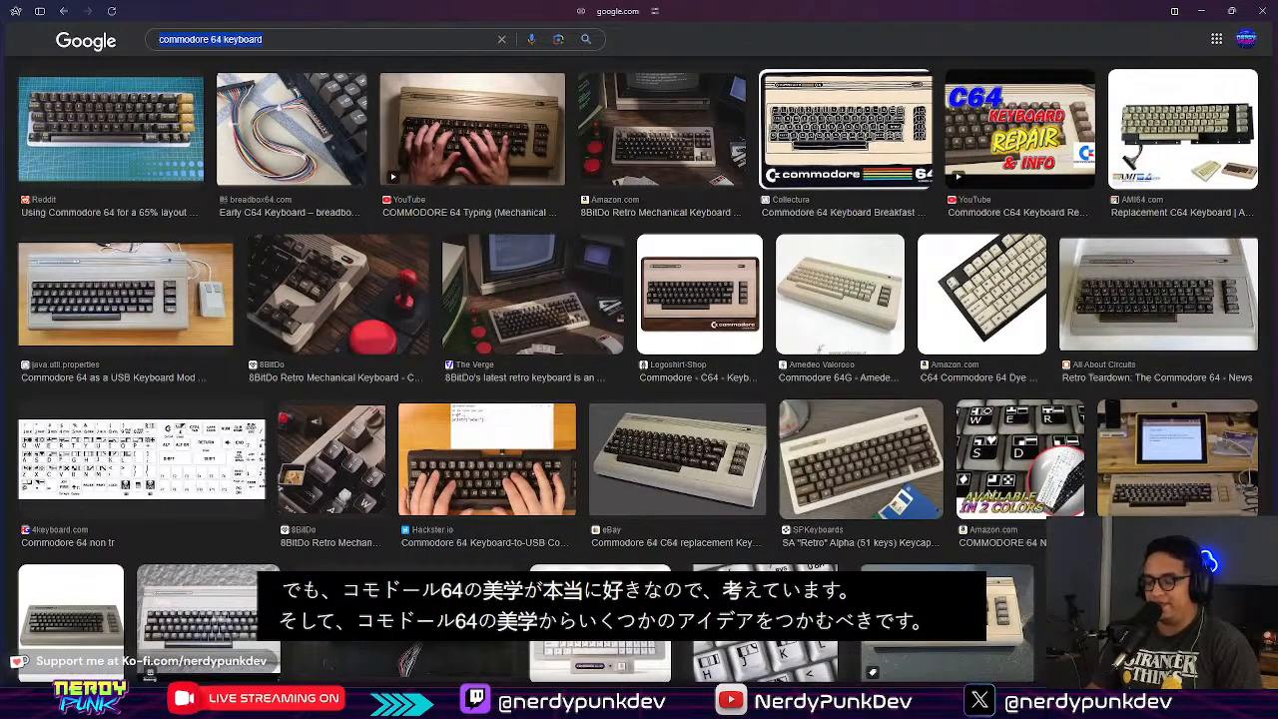
text(vintage computer keybo)
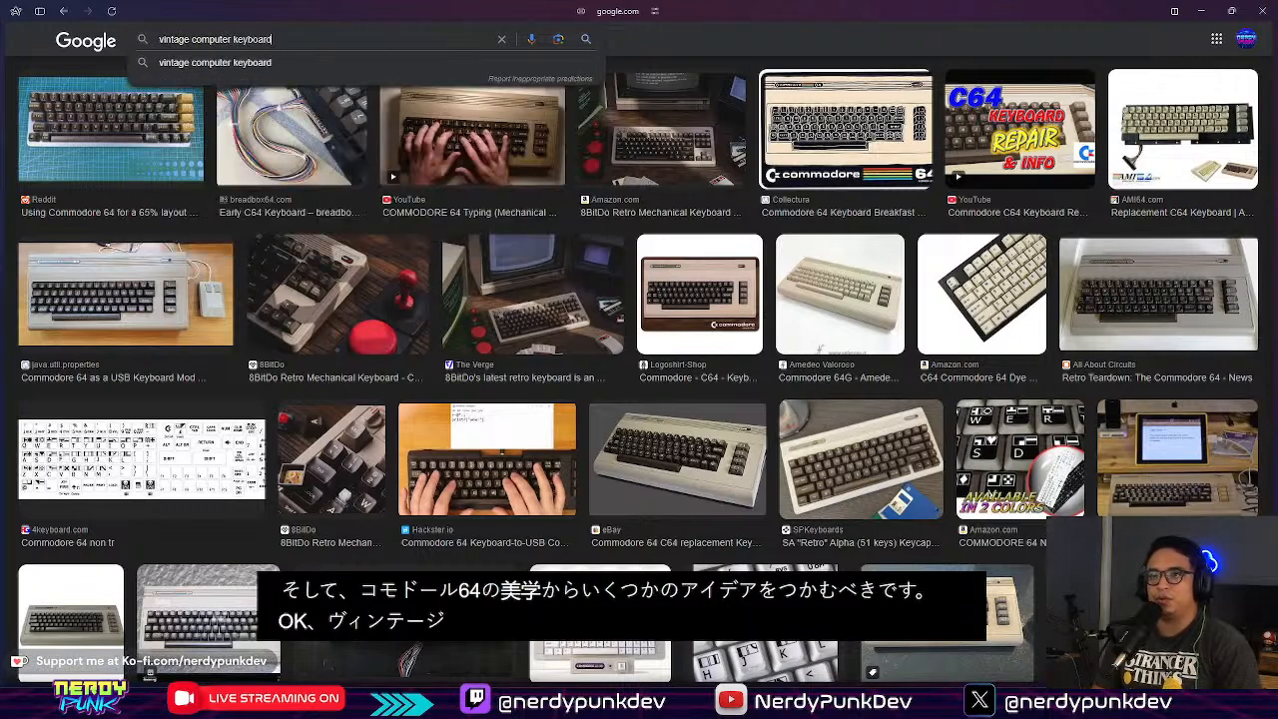
key(Return)
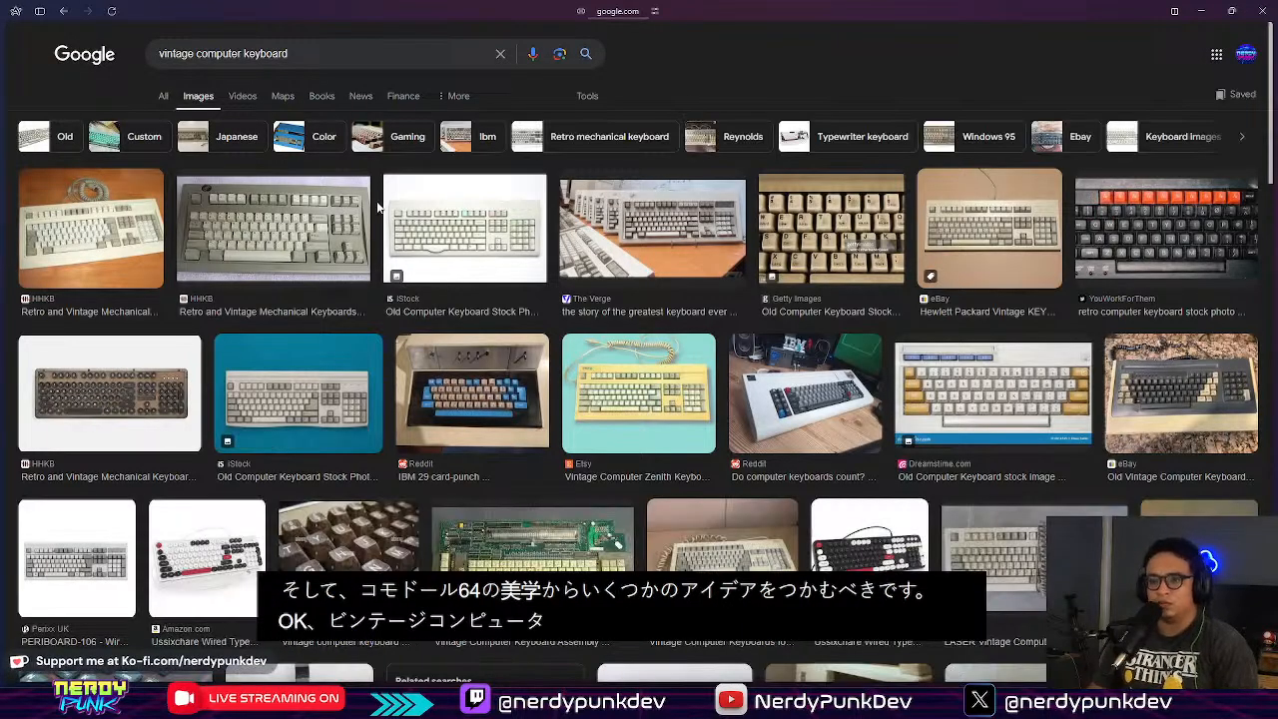
Step: Preview the Getty Images close-up of the old beige keyboard and copy the image
click(788, 203)
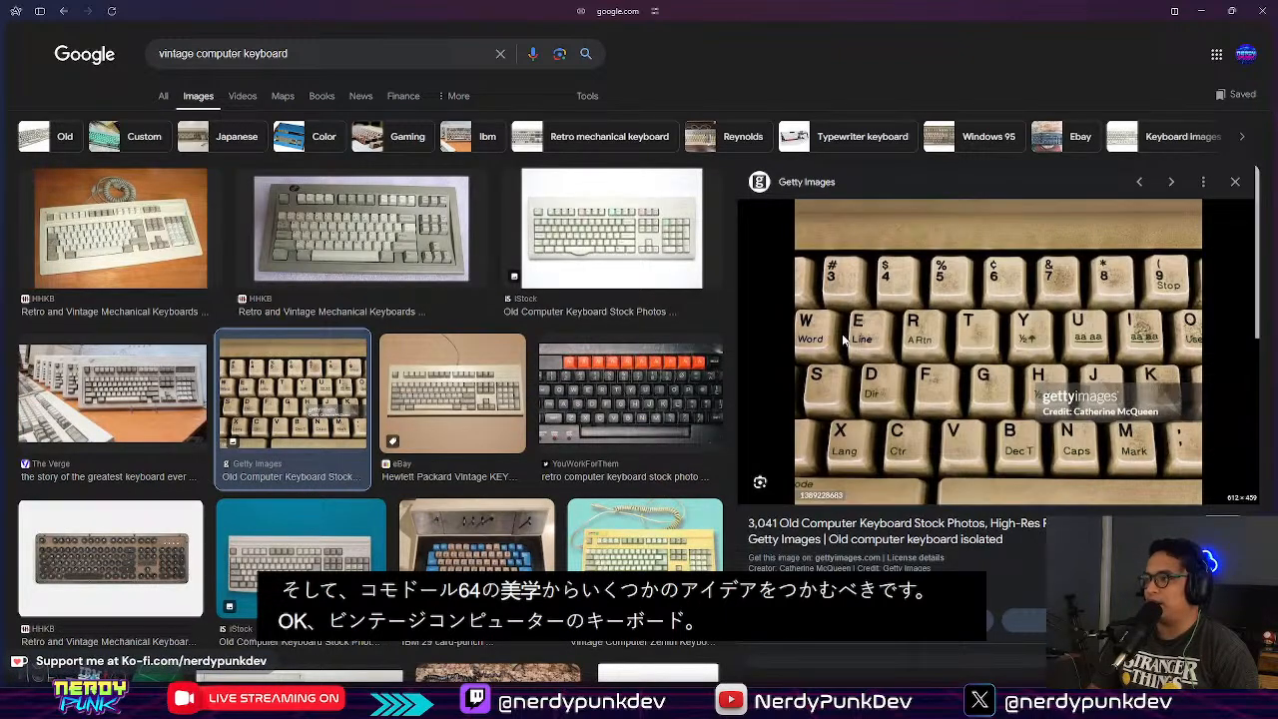
right_click(916, 324)
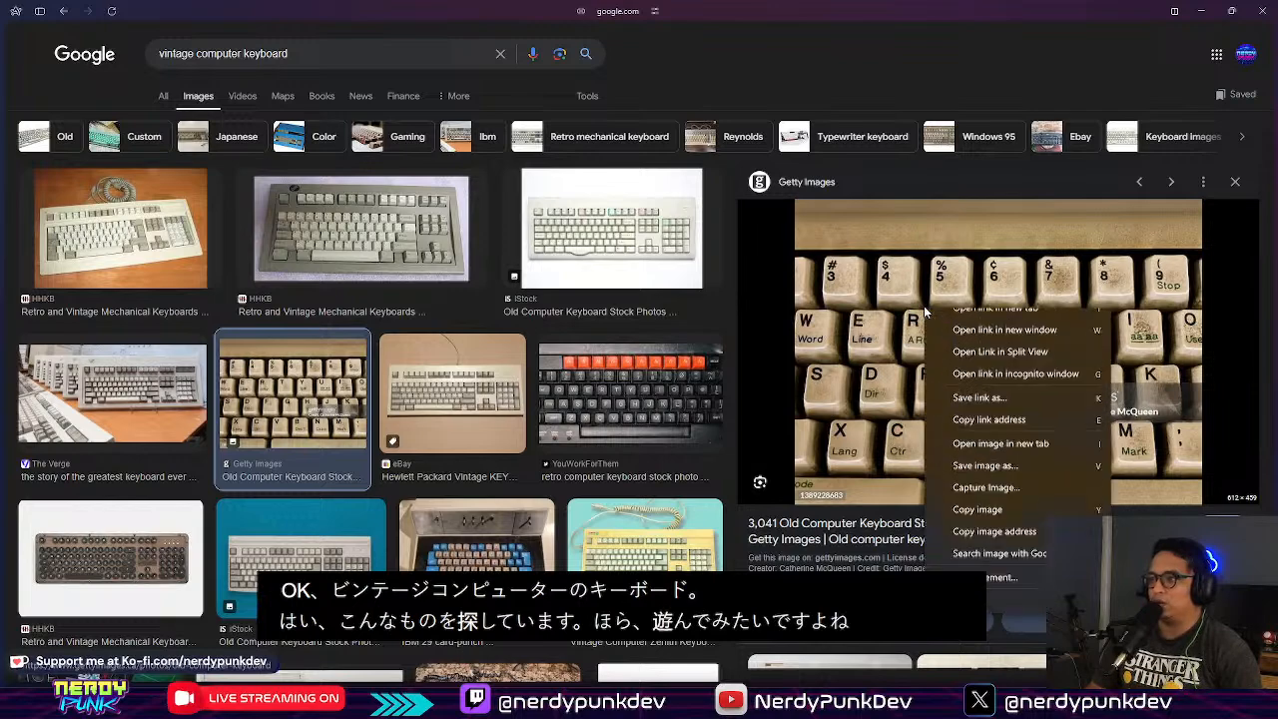
click(982, 523)
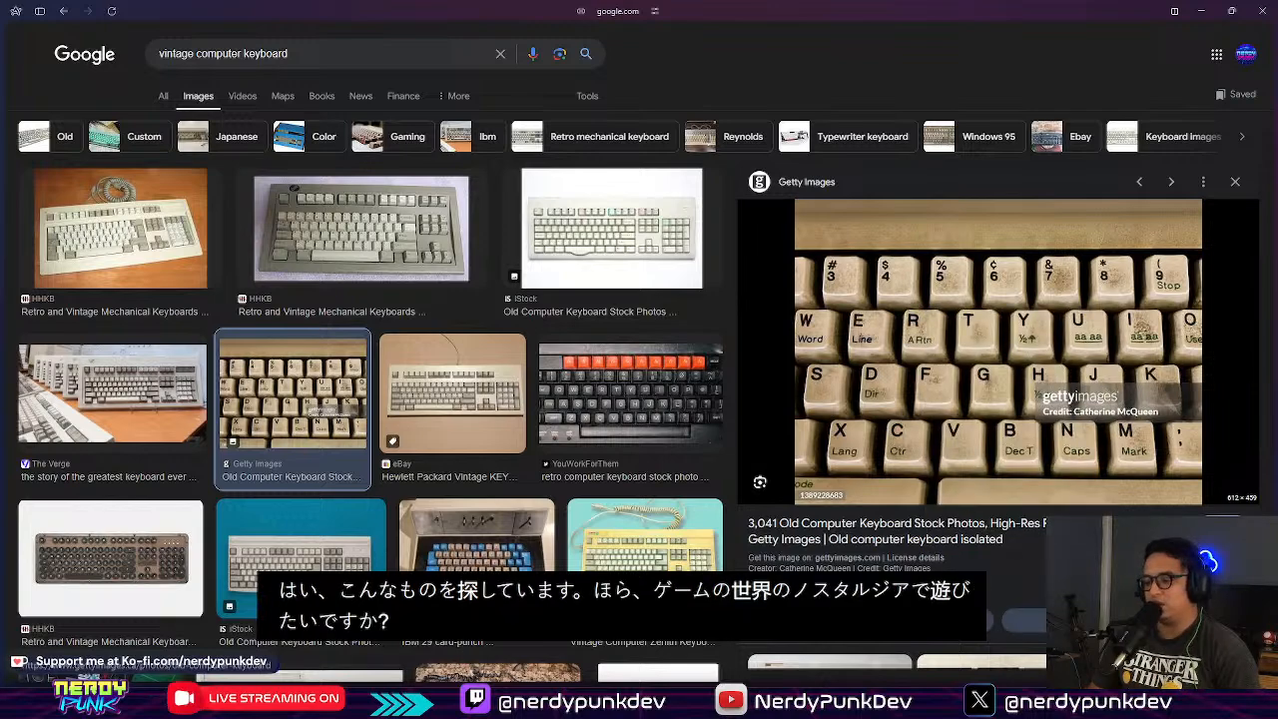
Step: Arrange the browser and the Obsidian window side by side, each filling half the screen
mouse_move(859, 701)
drag(923, 714, 875, 77)
click(1231, 14)
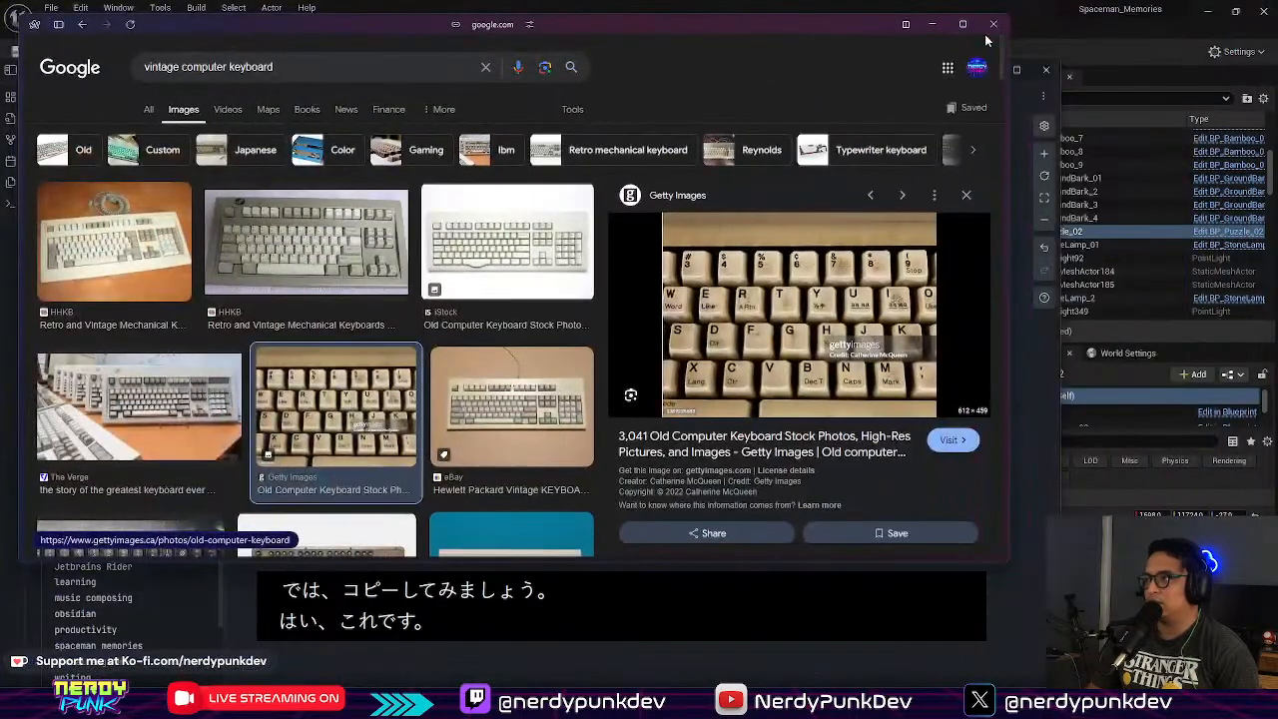
click(962, 24)
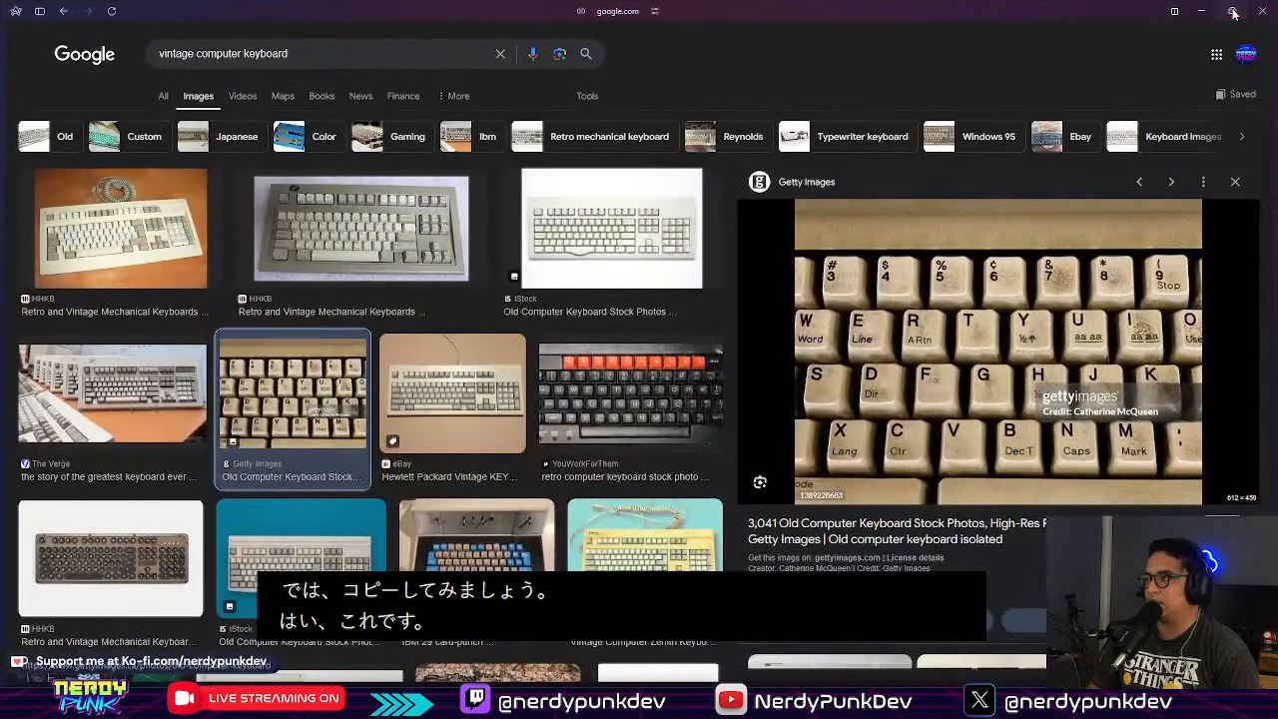
mouse_move(1232, 12)
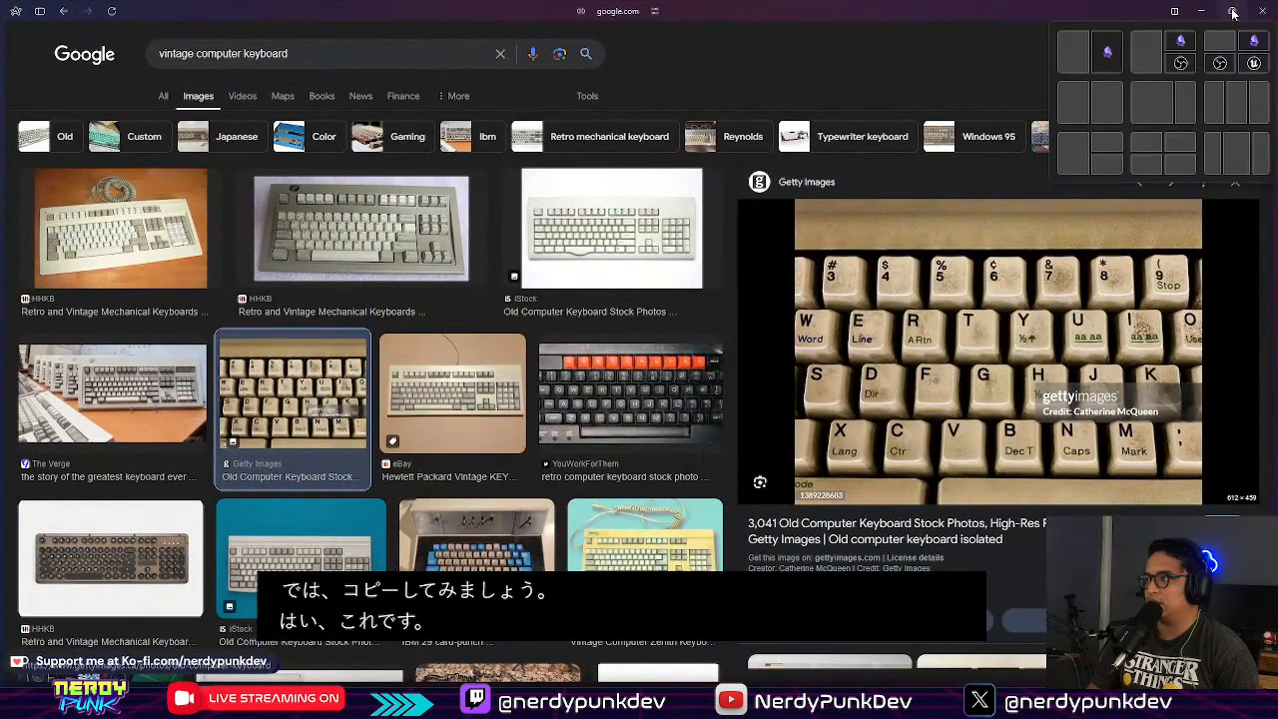
click(1143, 70)
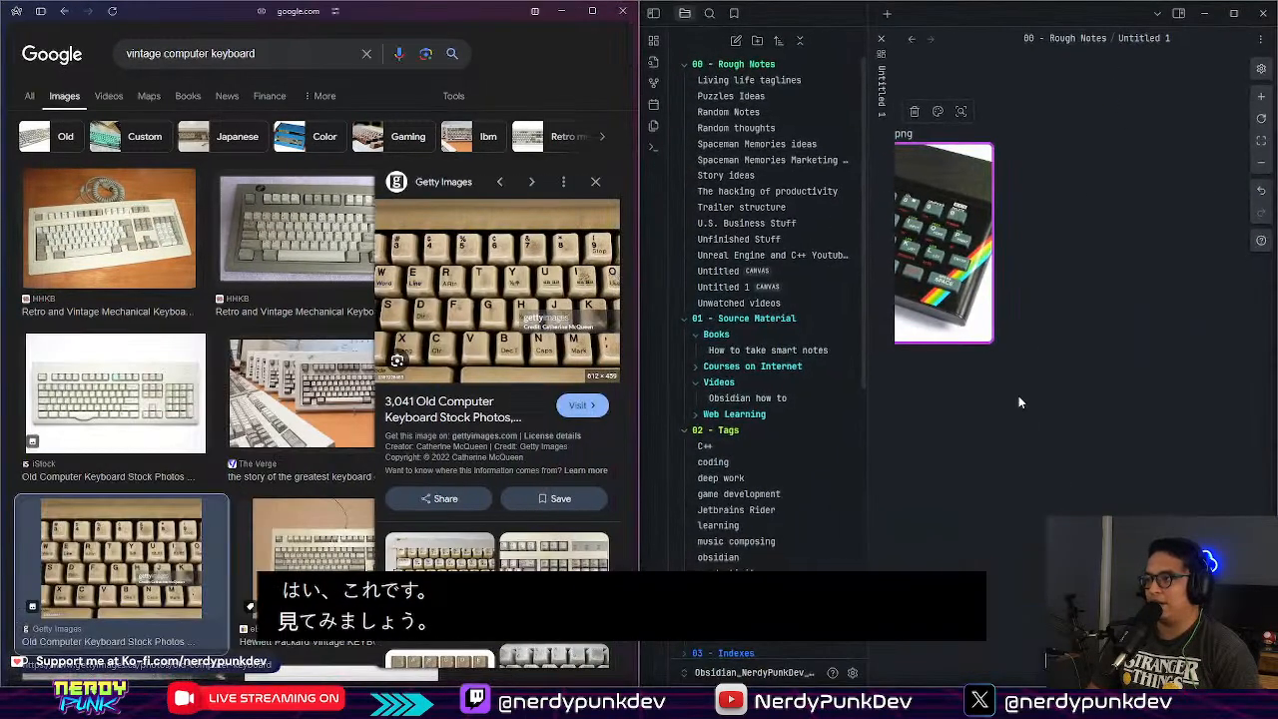
Step: Paste the copied Getty keyboard image into the Obsidian canvas and place it at the lower-right corner of the ZX Spectrum image
scroll(288, 260, down, 3)
scroll(289, 261, down, 5)
scroll(229, 236, down, 2)
scroll(883, 271, up, 1)
key(ctrl+v)
drag(1112, 462, 1154, 399)
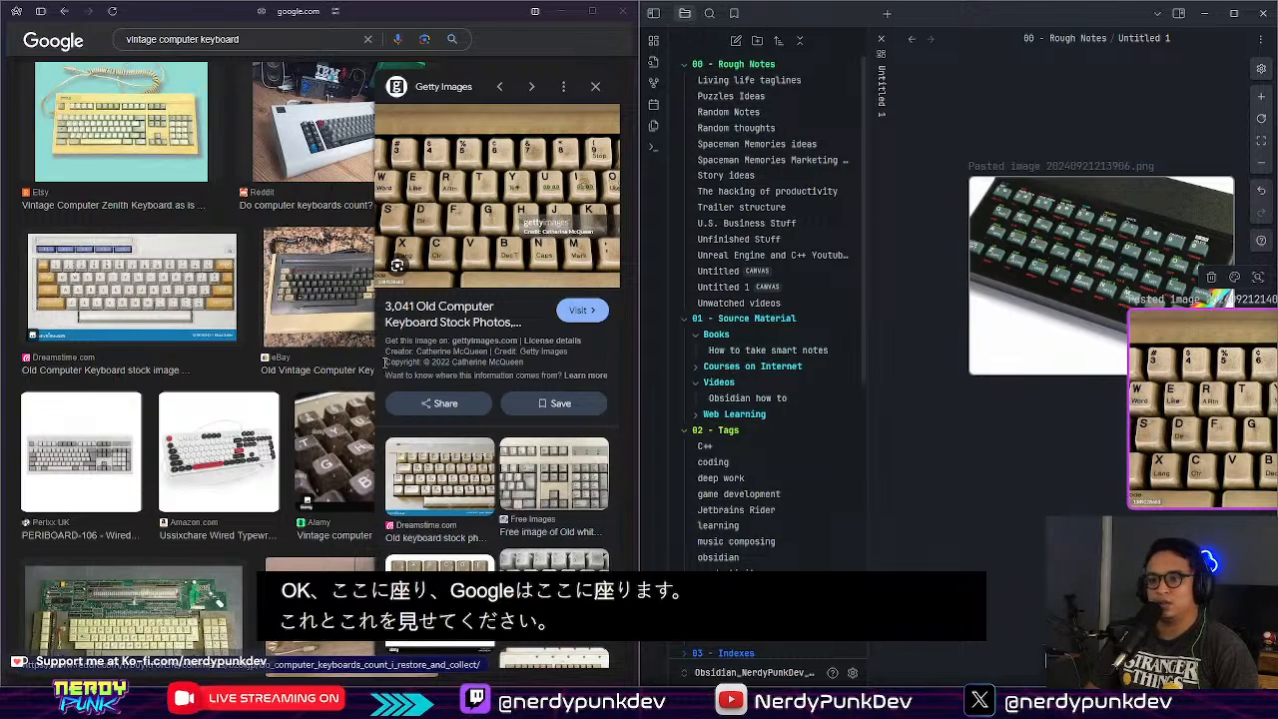
Step: Browse more vintage keyboard results in the browser and refine the image search to "vintage computer keyboard 1990s"
scroll(342, 322, down, 5)
scroll(343, 321, down, 10)
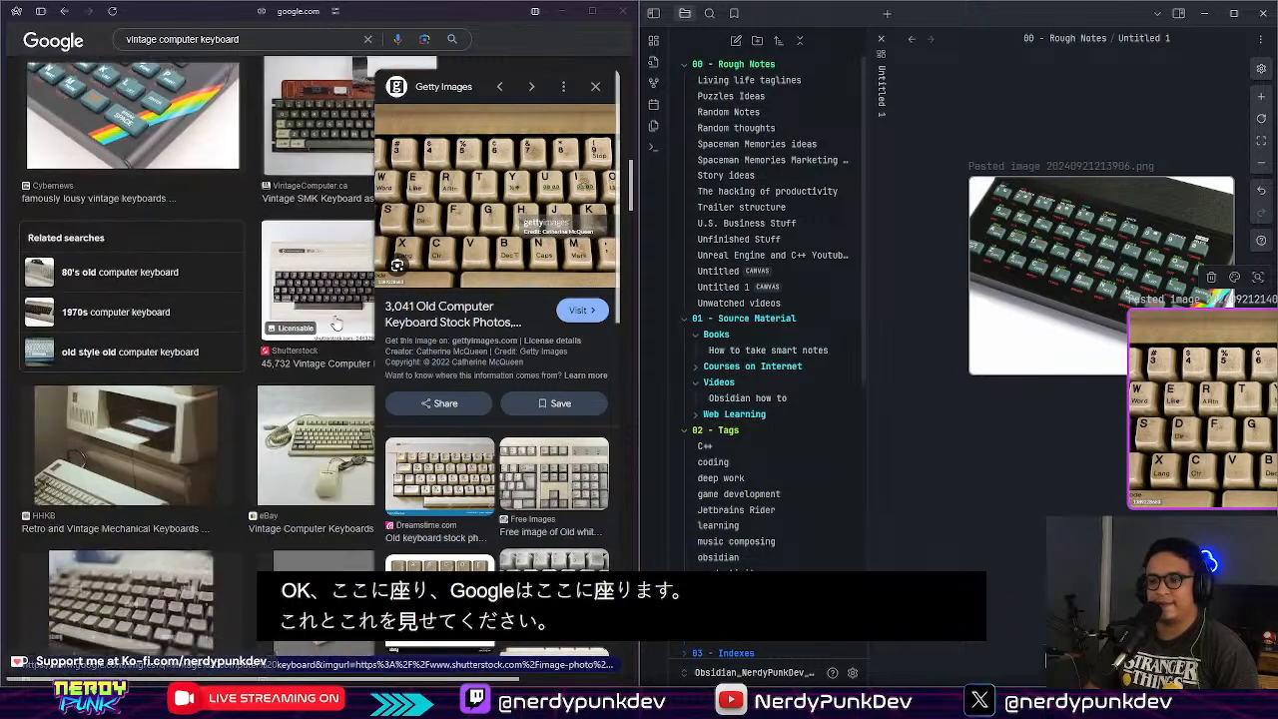
scroll(301, 267, down, 3)
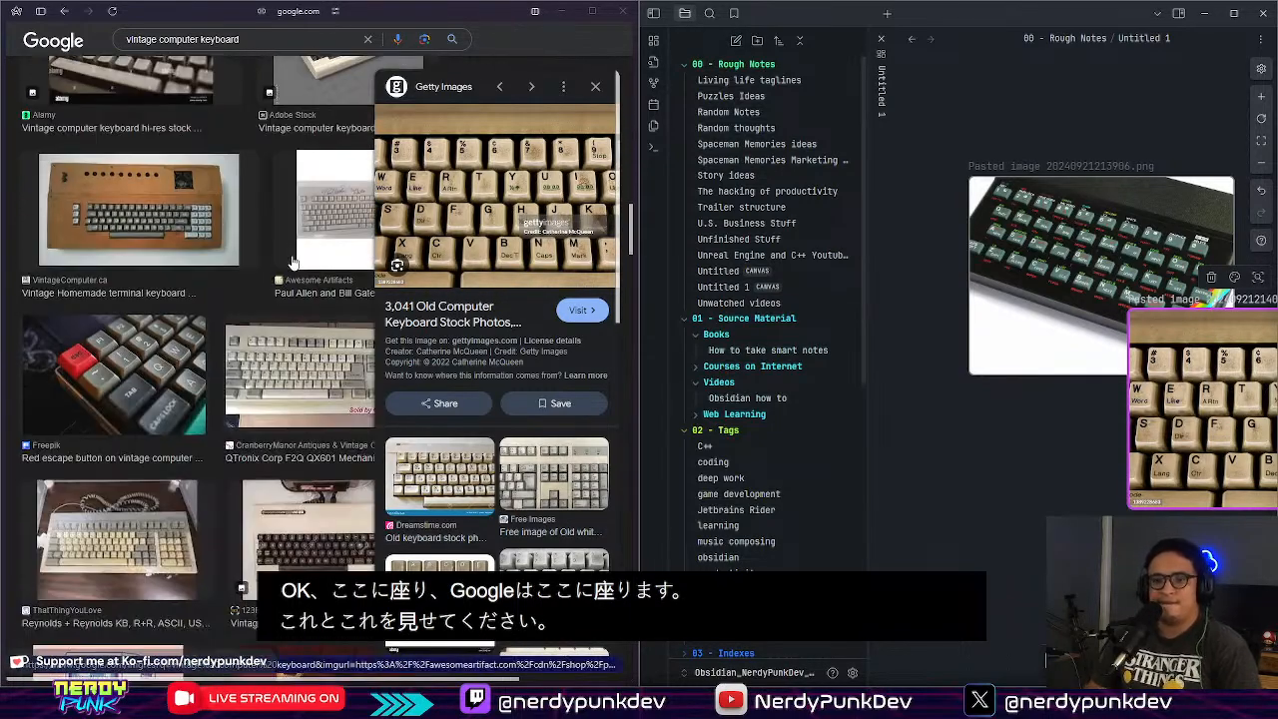
scroll(113, 302, down, 12)
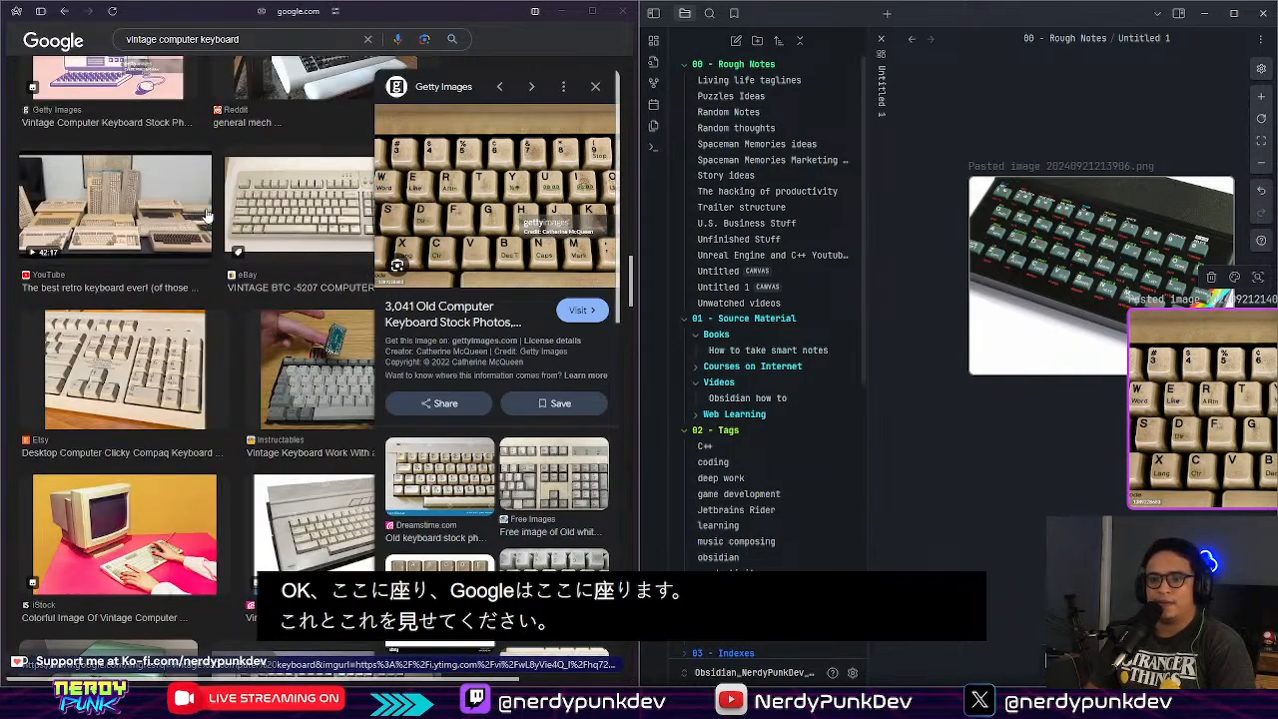
scroll(213, 207, down, 4)
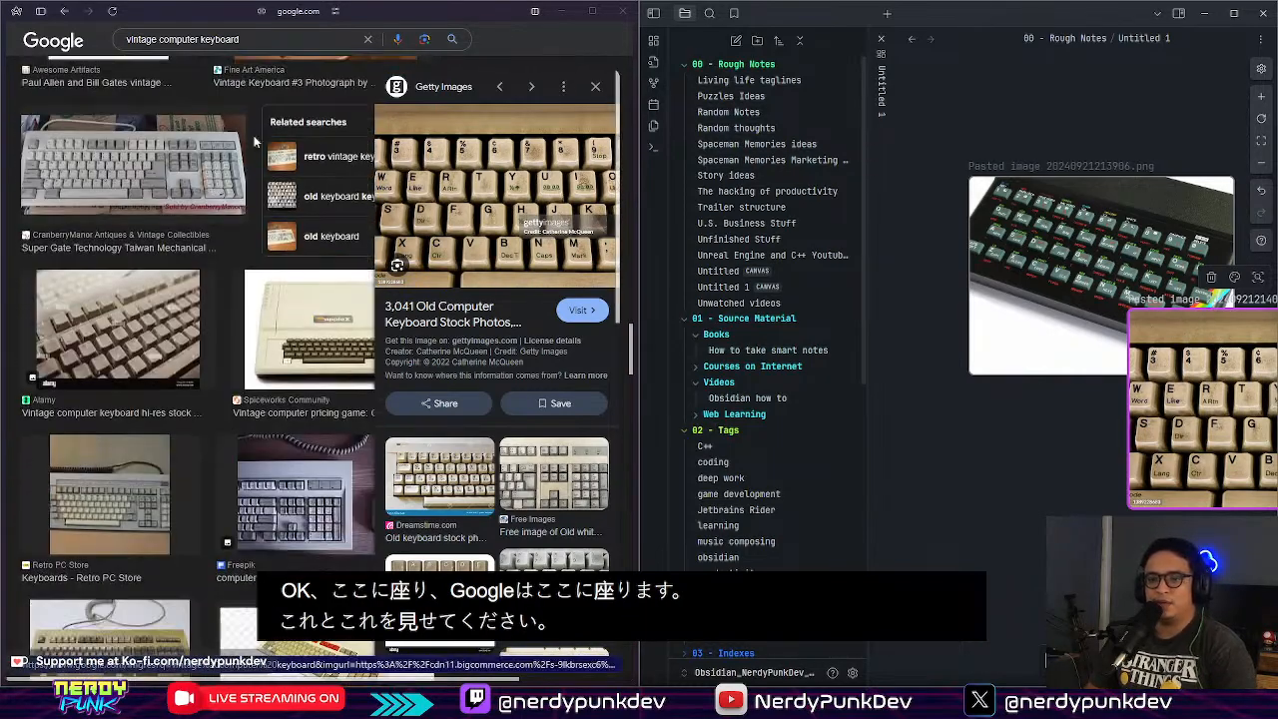
click(314, 31)
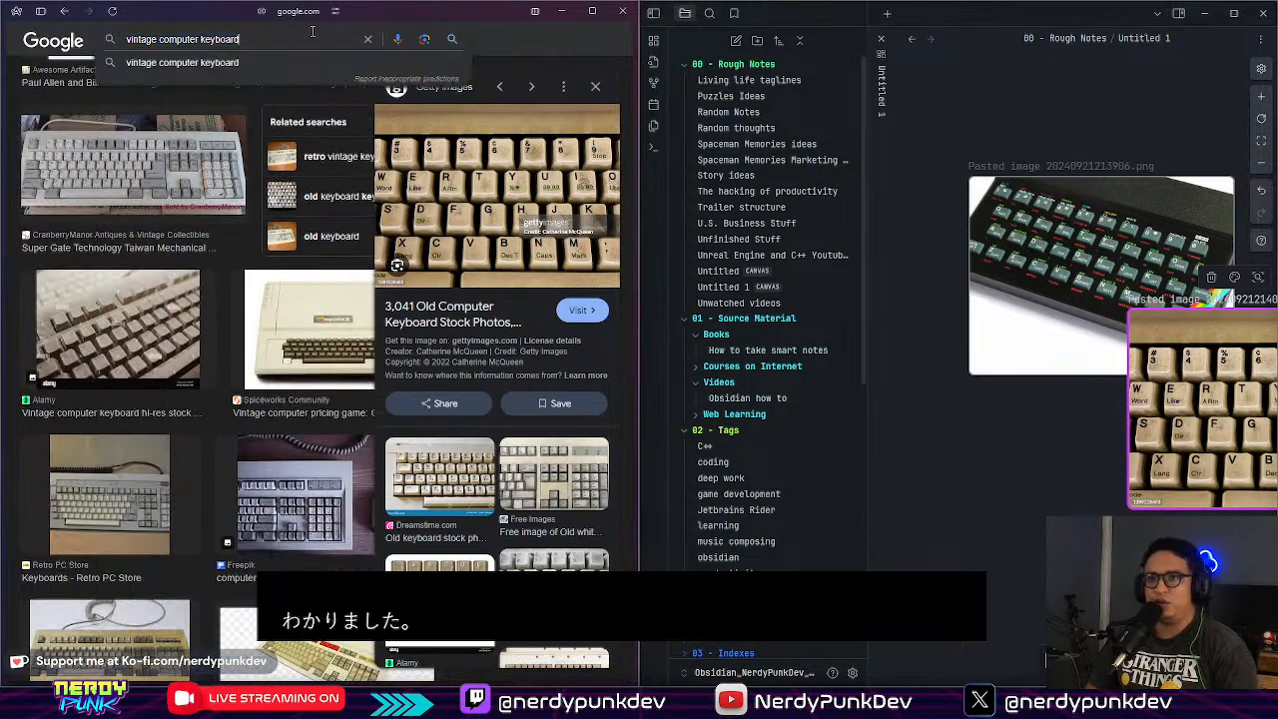
text(1990s)
key(Return)
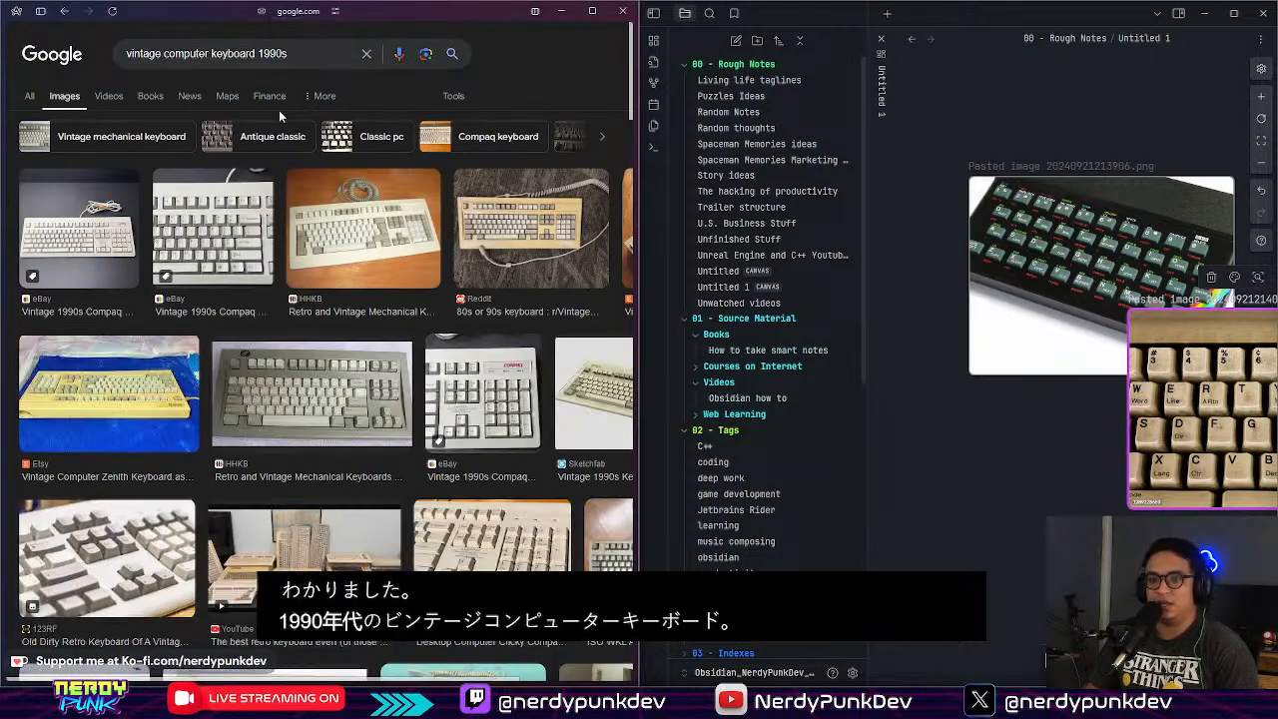
Step: Find the PCMag photo of the 8BitDo Retro Mechanical Keyboard in the results and copy the image
scroll(214, 238, down, 3)
scroll(223, 225, down, 2)
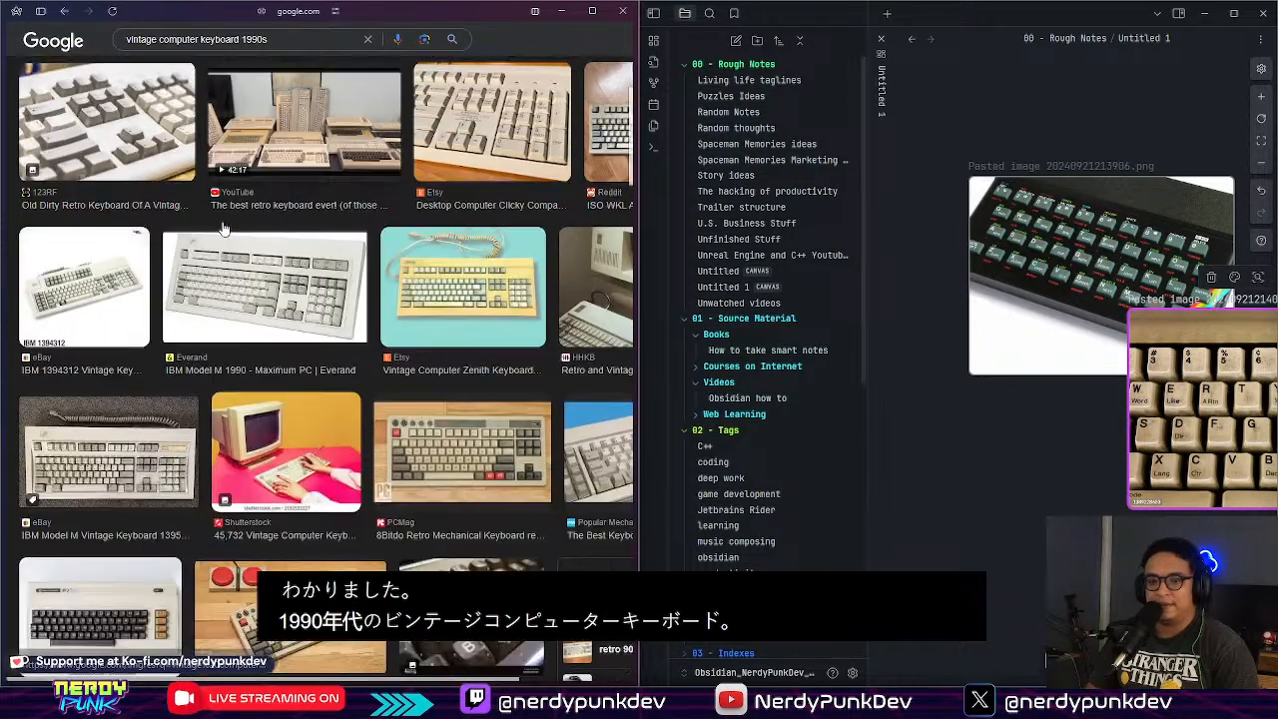
click(463, 361)
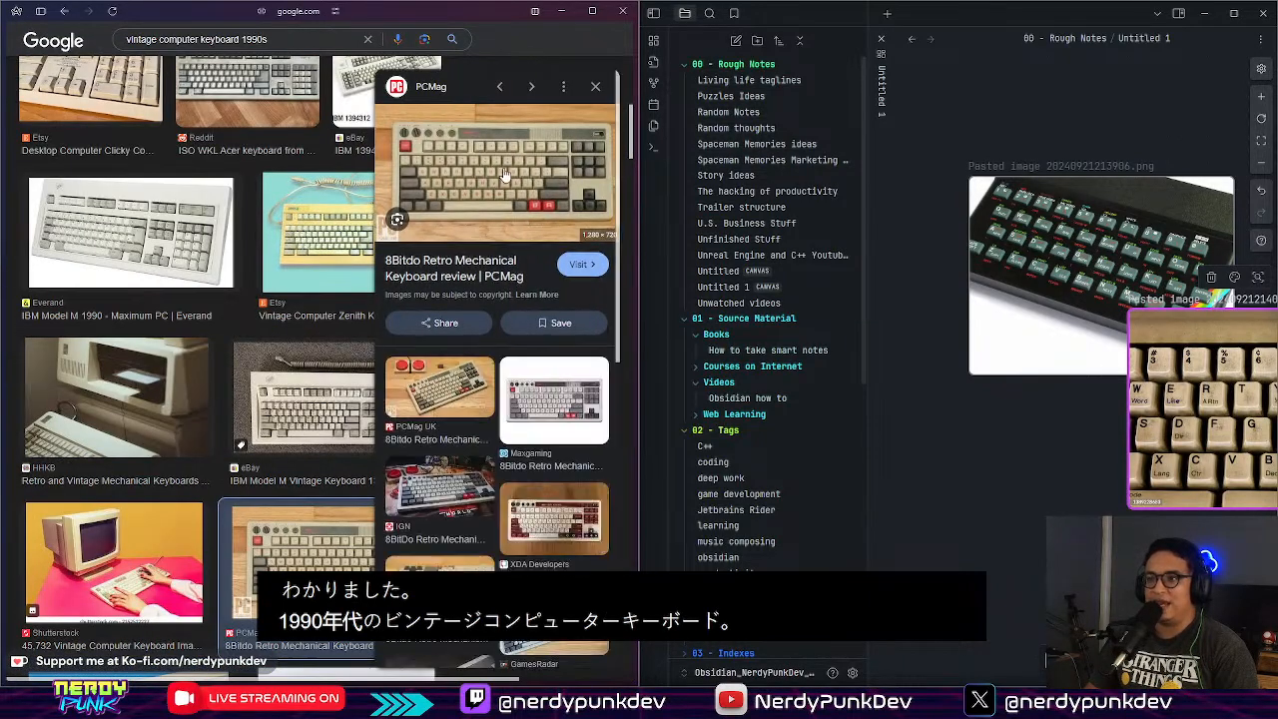
right_click(473, 168)
click(537, 378)
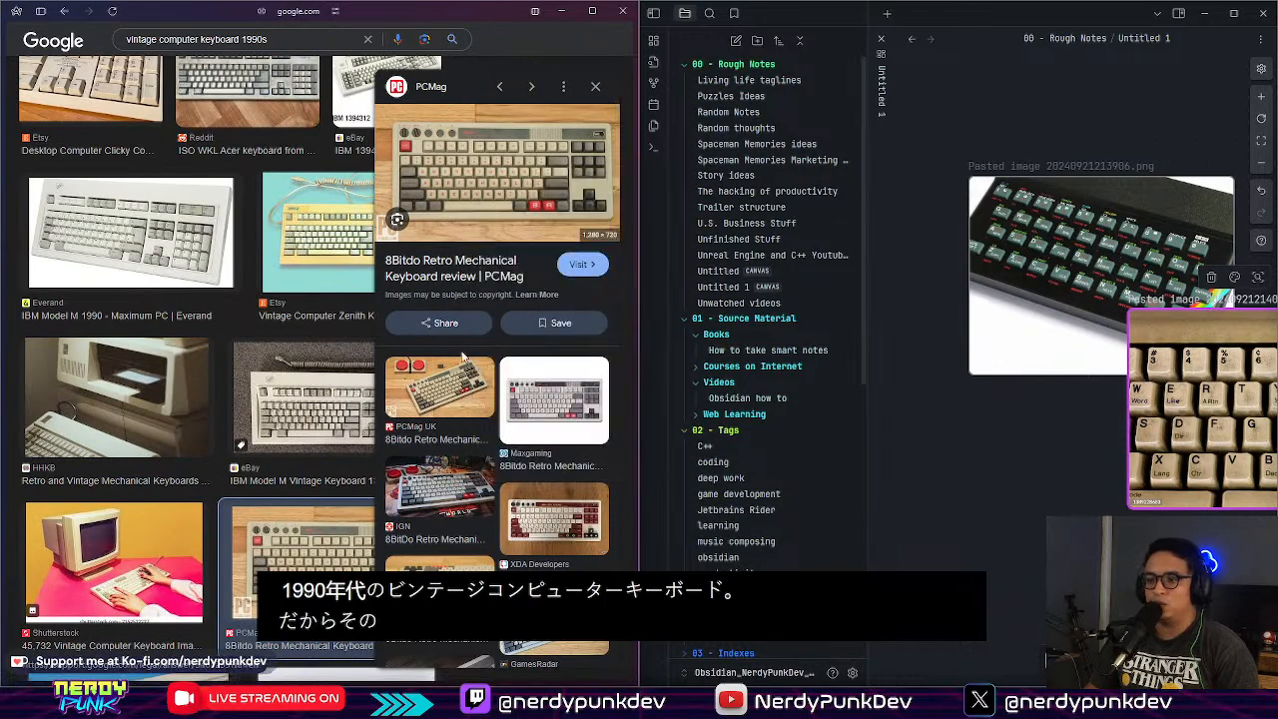
Step: Paste the PCMag keyboard image into the Obsidian canvas, place it below the Getty image and enlarge it to about double size
click(1014, 507)
key(ctrl+v)
right_drag(1128, 500, 883, 370)
click(1124, 454)
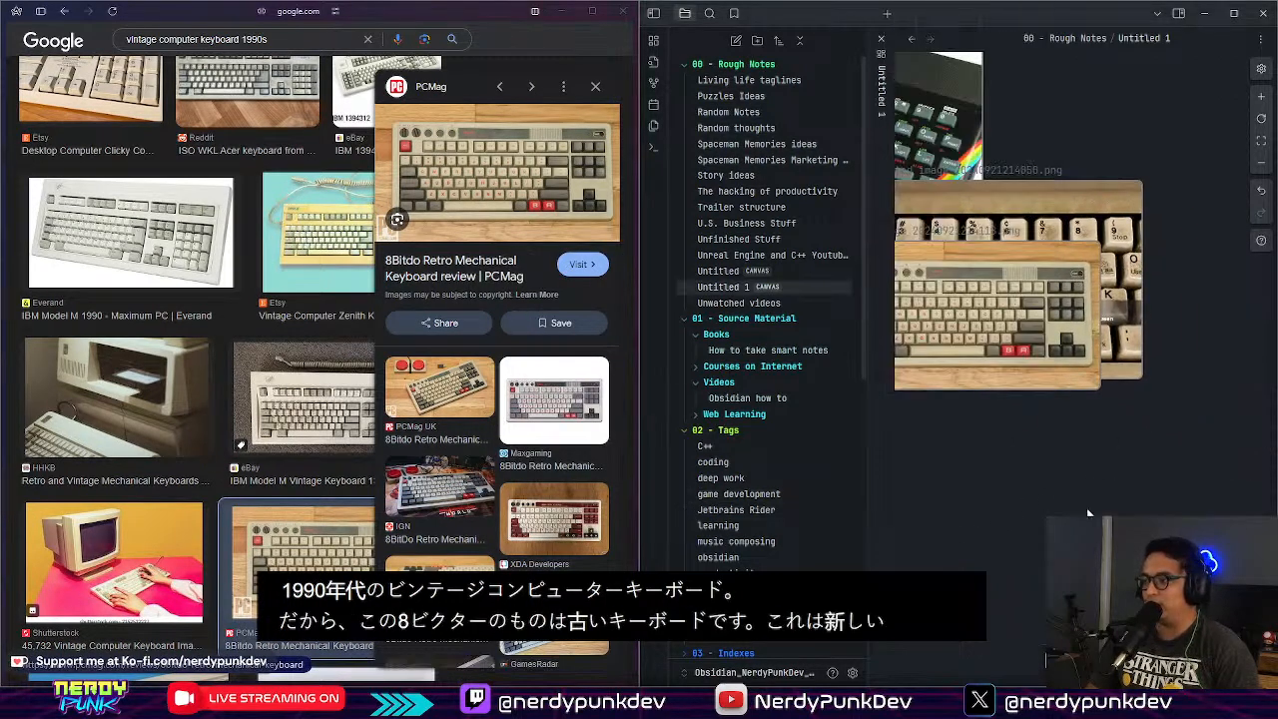
right_drag(934, 335, 1065, 317)
drag(1066, 318, 1036, 431)
ctrl+scroll(1048, 439, up, 3)
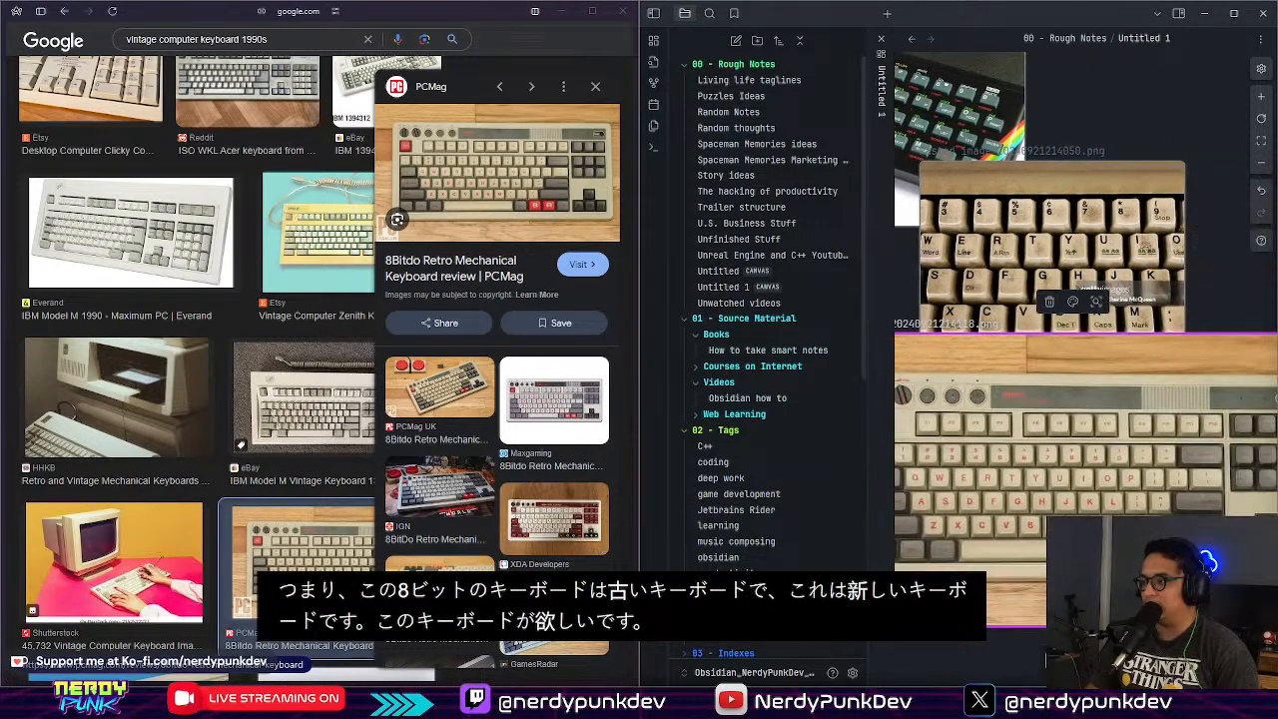
right_drag(1053, 443, 1093, 396)
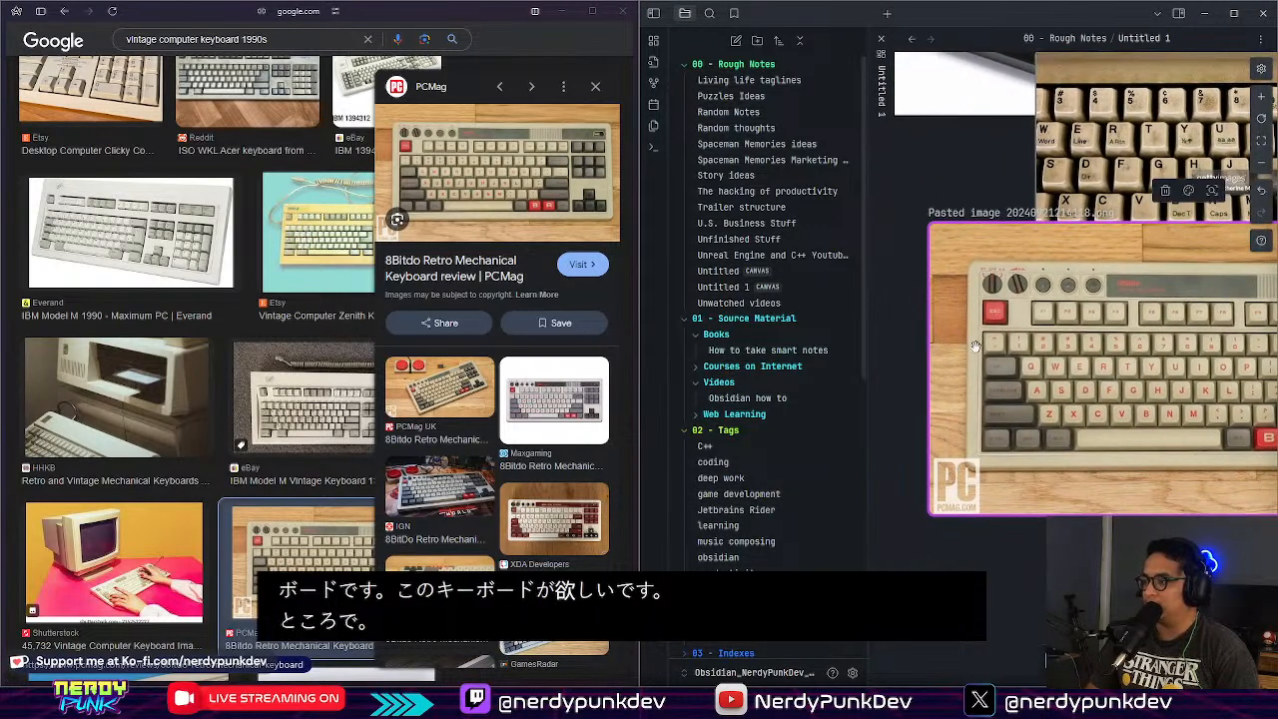
Step: Close the PCMag preview in the browser, browse further 1990s keyboard results and copy the Amazon "90s Keyboard" image with green keys
scroll(621, 249, down, 3)
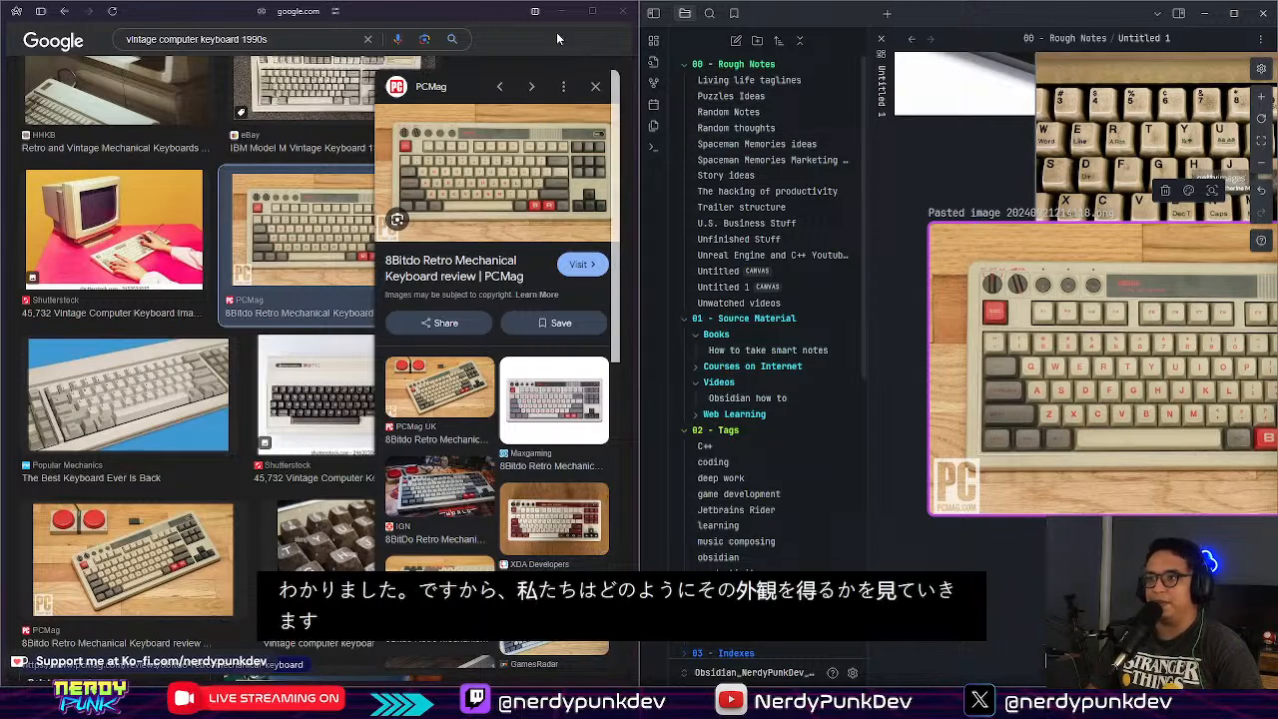
click(597, 86)
scroll(507, 178, down, 4)
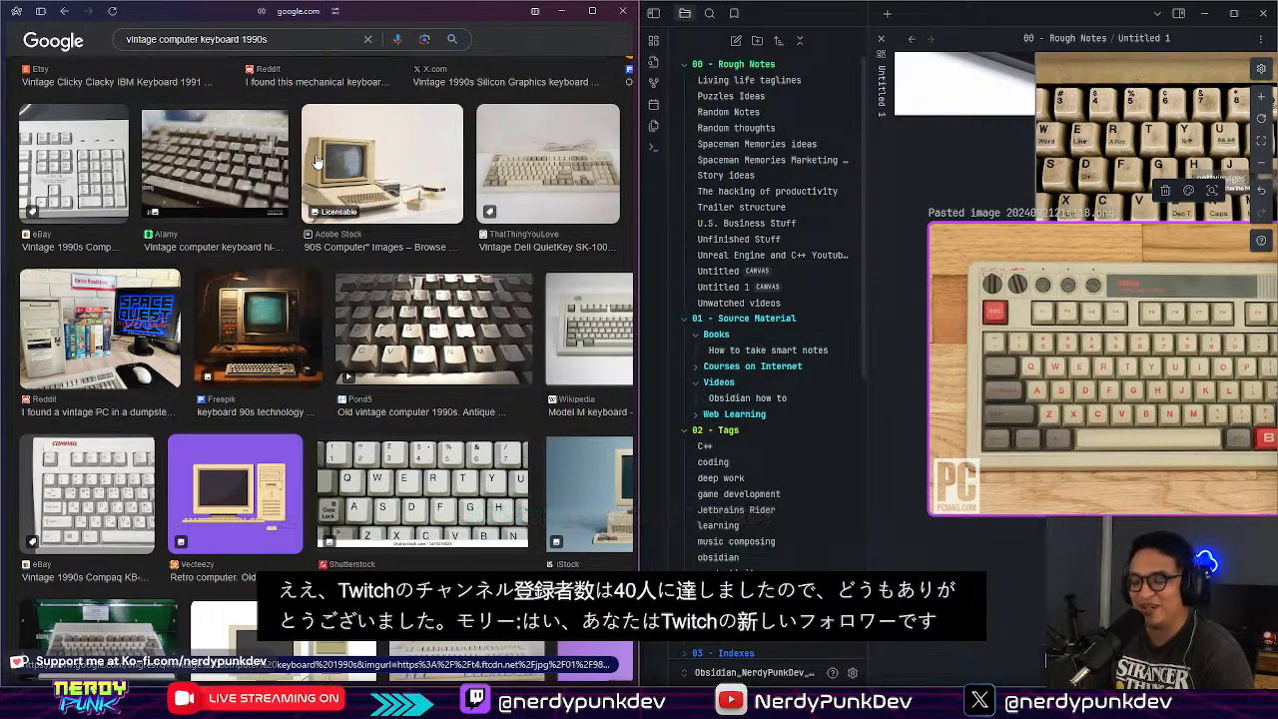
scroll(358, 228, down, 2)
scroll(349, 216, down, 3)
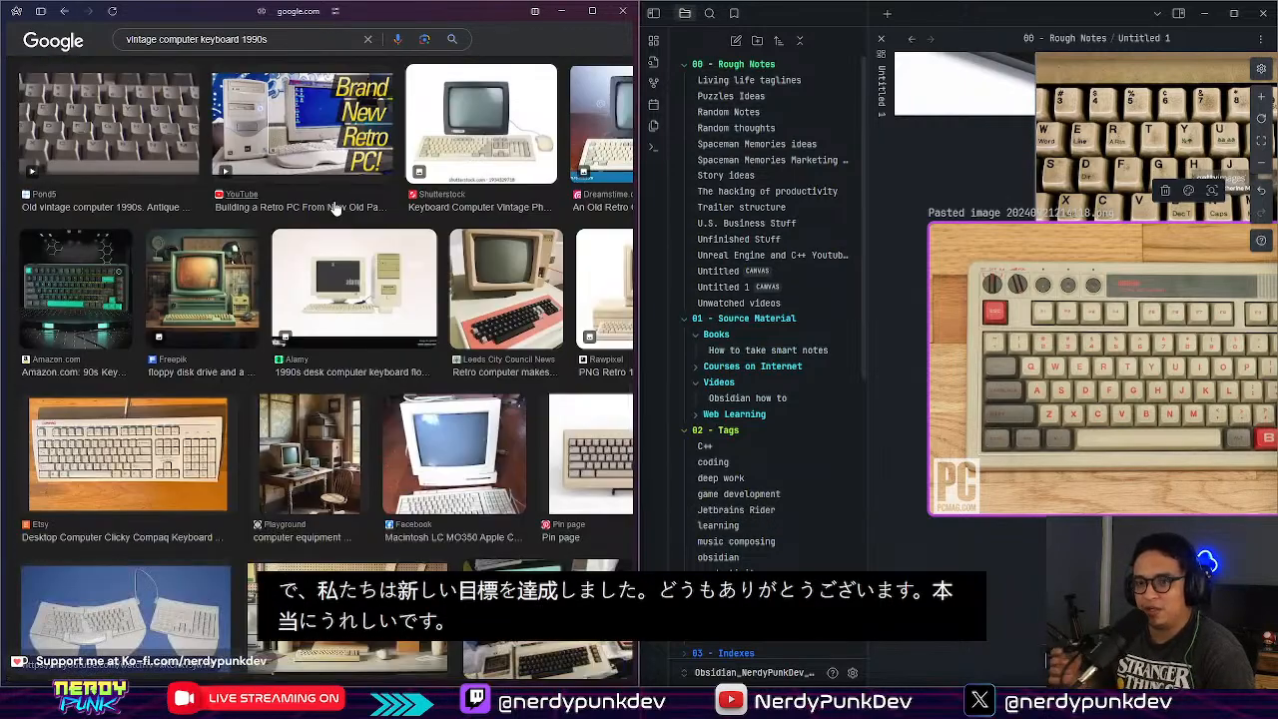
click(68, 275)
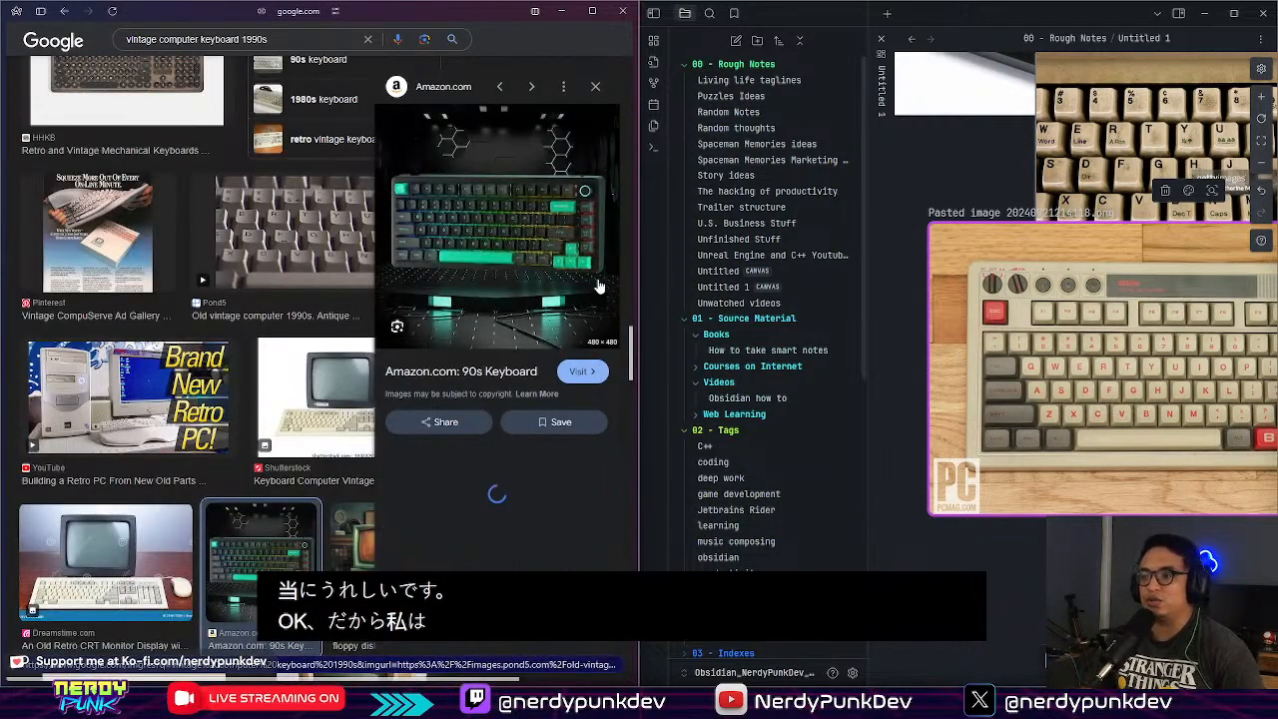
right_click(481, 207)
click(582, 417)
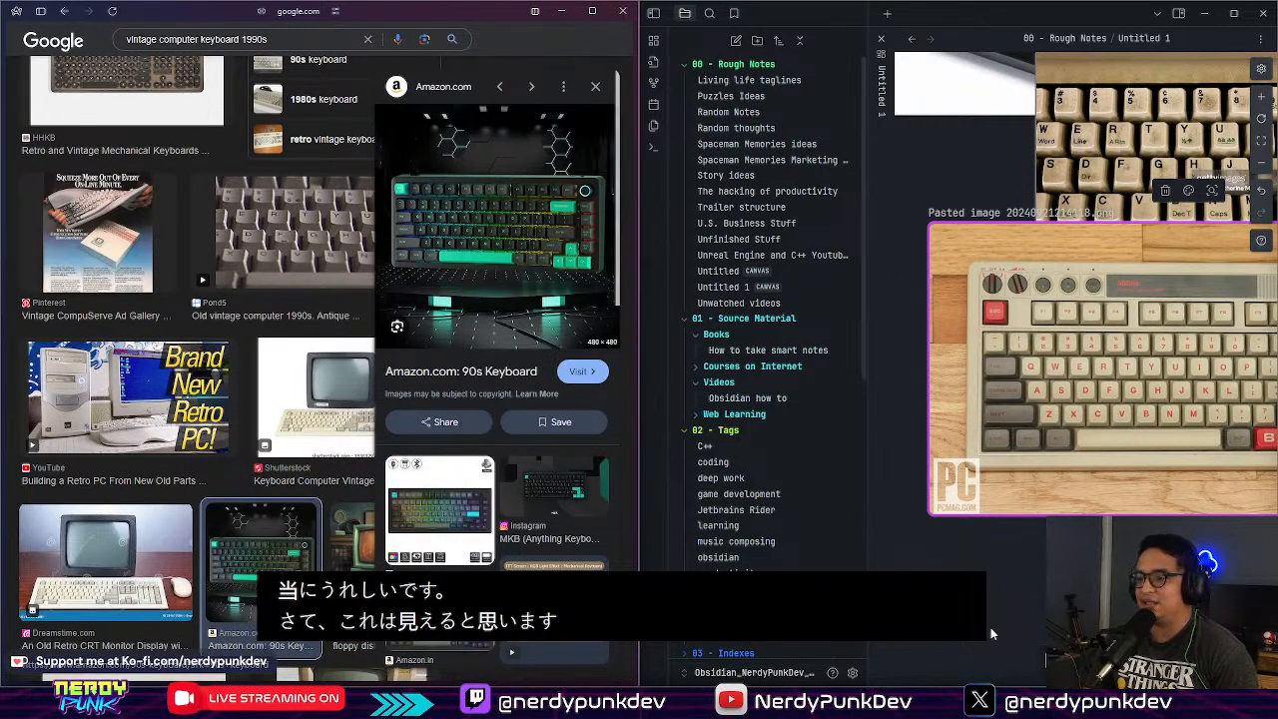
Step: Paste the Amazon keyboard image into the Obsidian canvas and place it over the lower-right part of the PCMag image
click(1033, 365)
key(ctrl+v)
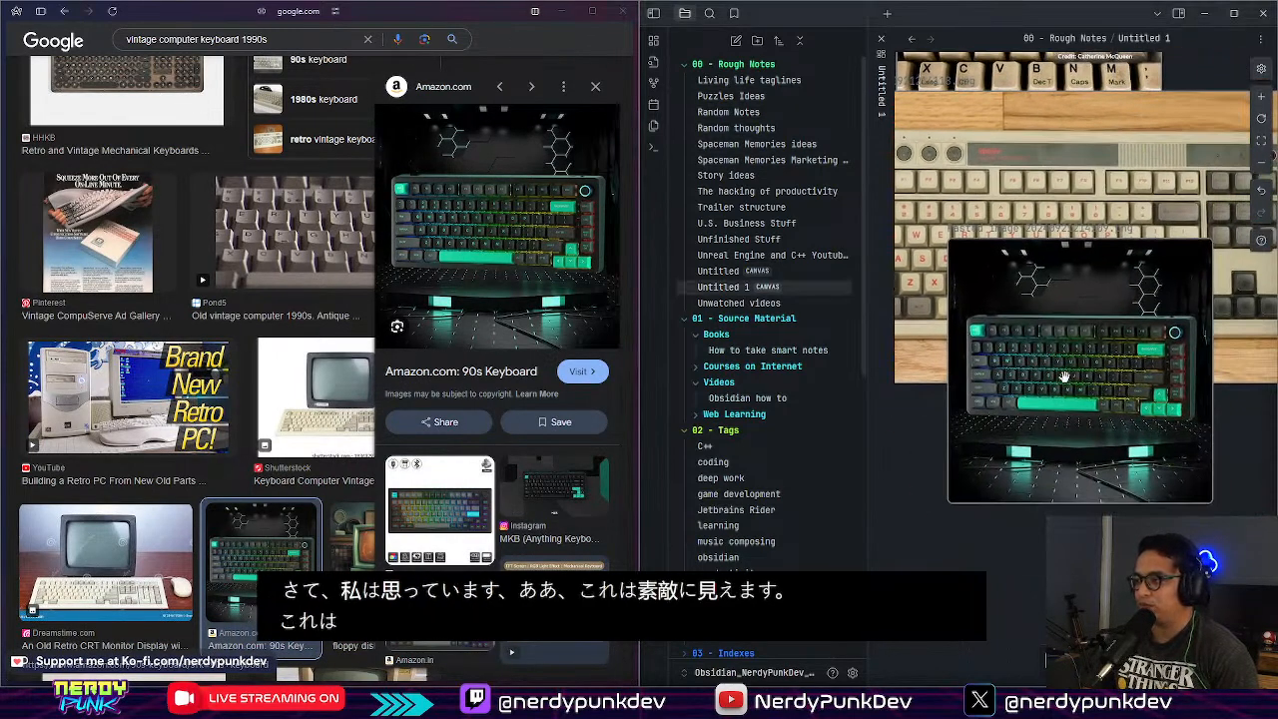
drag(1075, 385, 1195, 410)
Step: Look through further "vintage computer keyboard 1990s" image results for more keyboard references
scroll(439, 349, down, 8)
scroll(419, 296, down, 3)
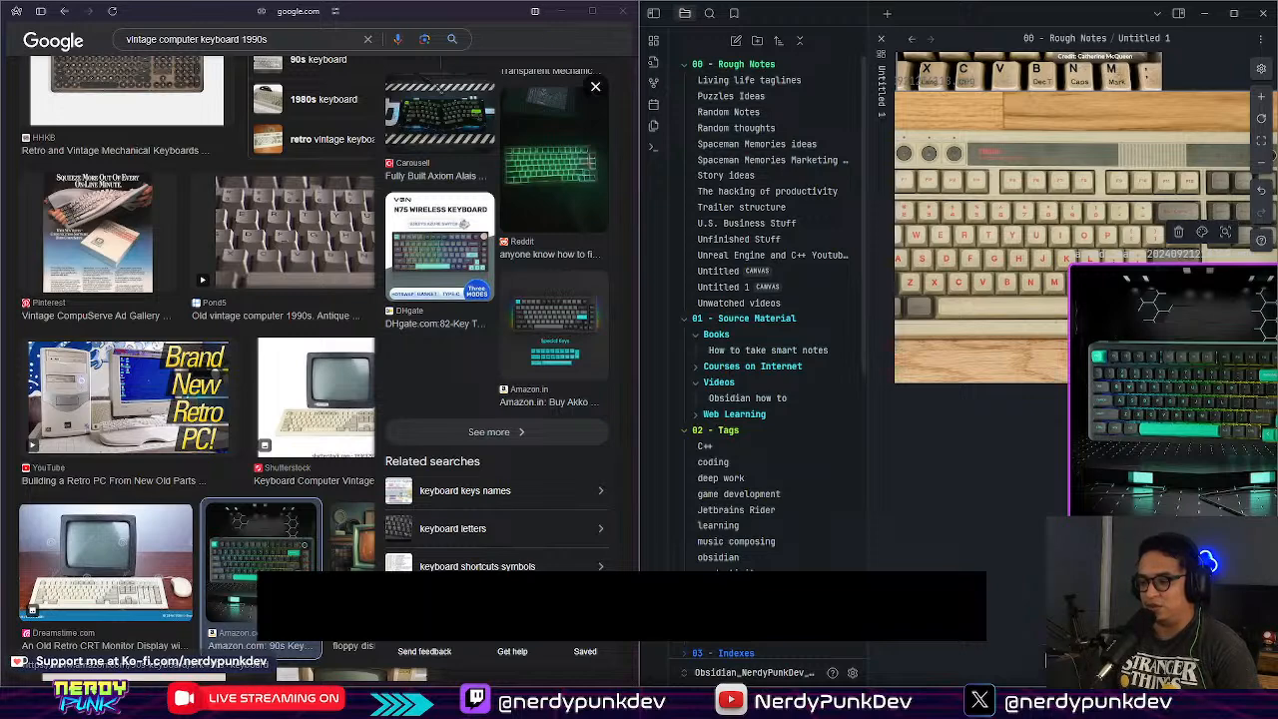
scroll(329, 178, down, 3)
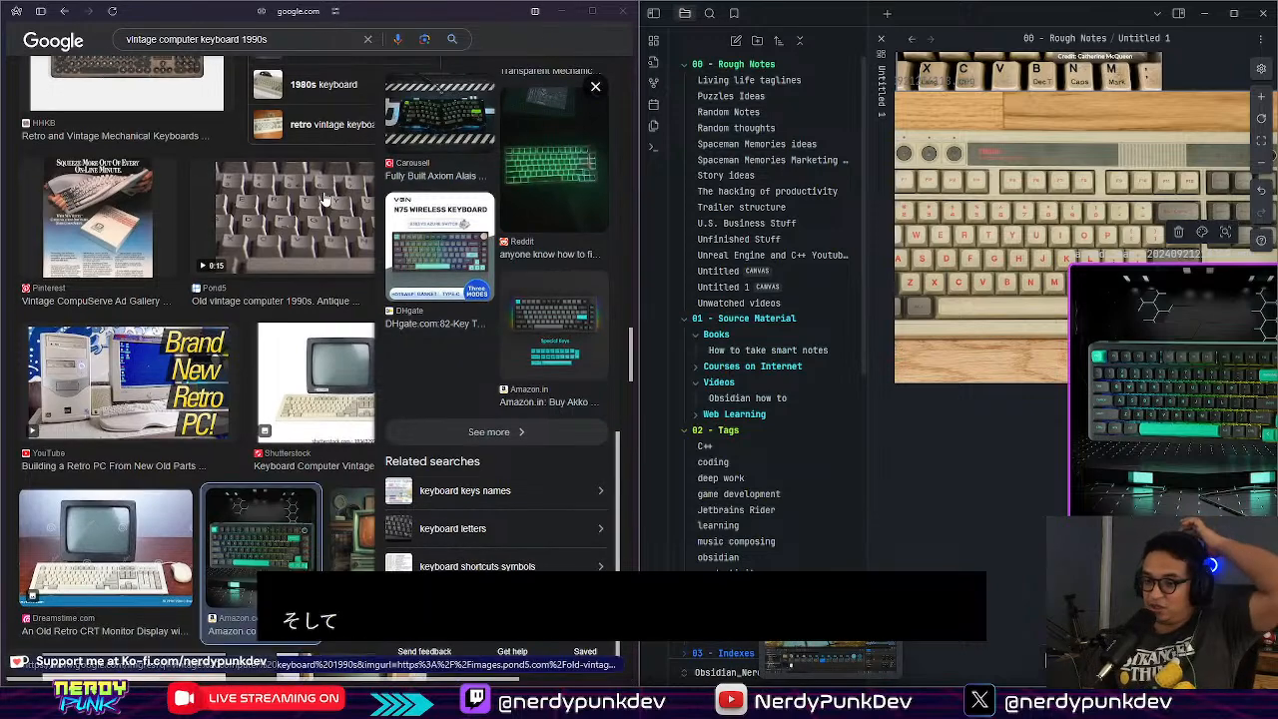
scroll(329, 177, down, 10)
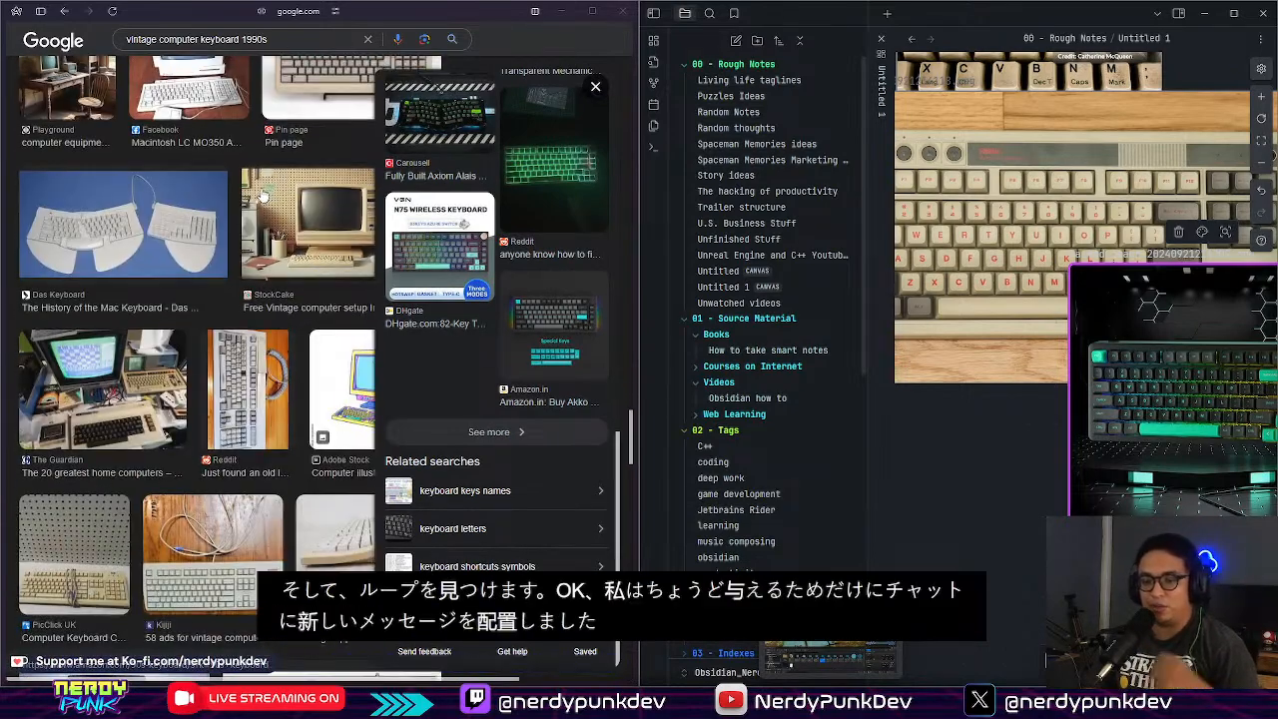
scroll(218, 210, down, 8)
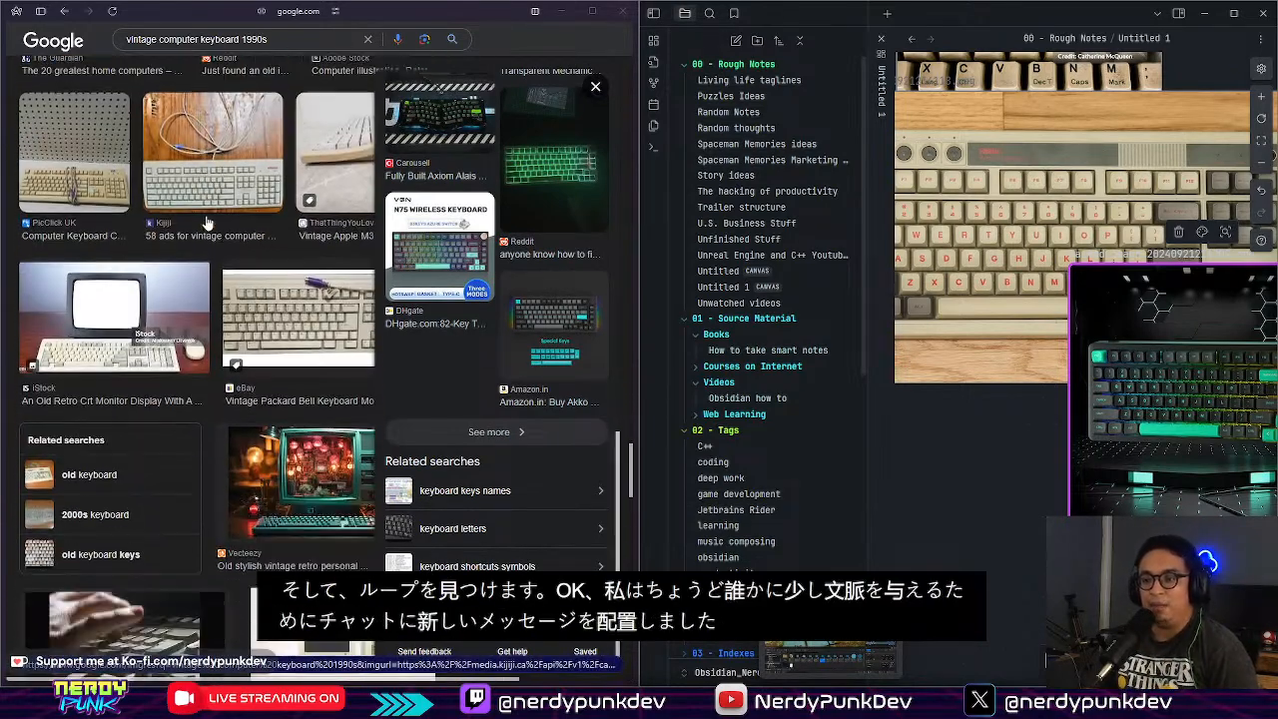
scroll(177, 190, down, 5)
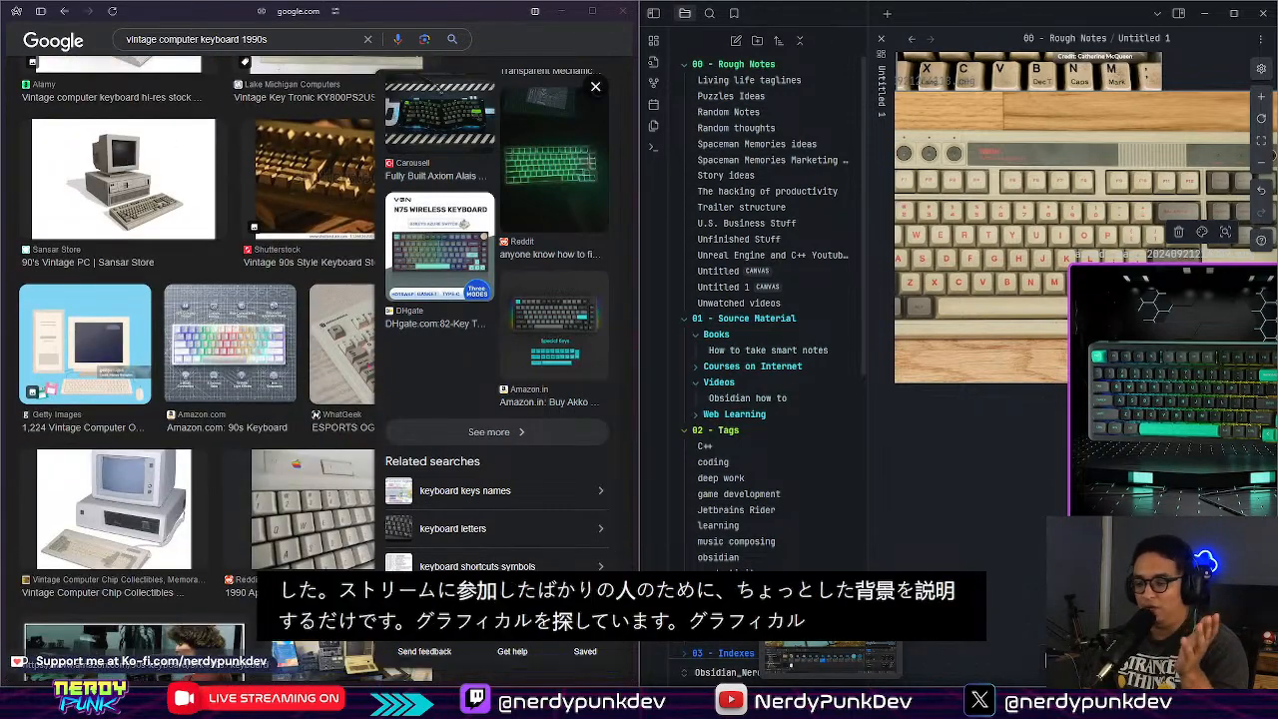
Step: Switch to Unreal Editor and examine the BP_Puzzle_02 tile grid in the level from several angles
click(892, 702)
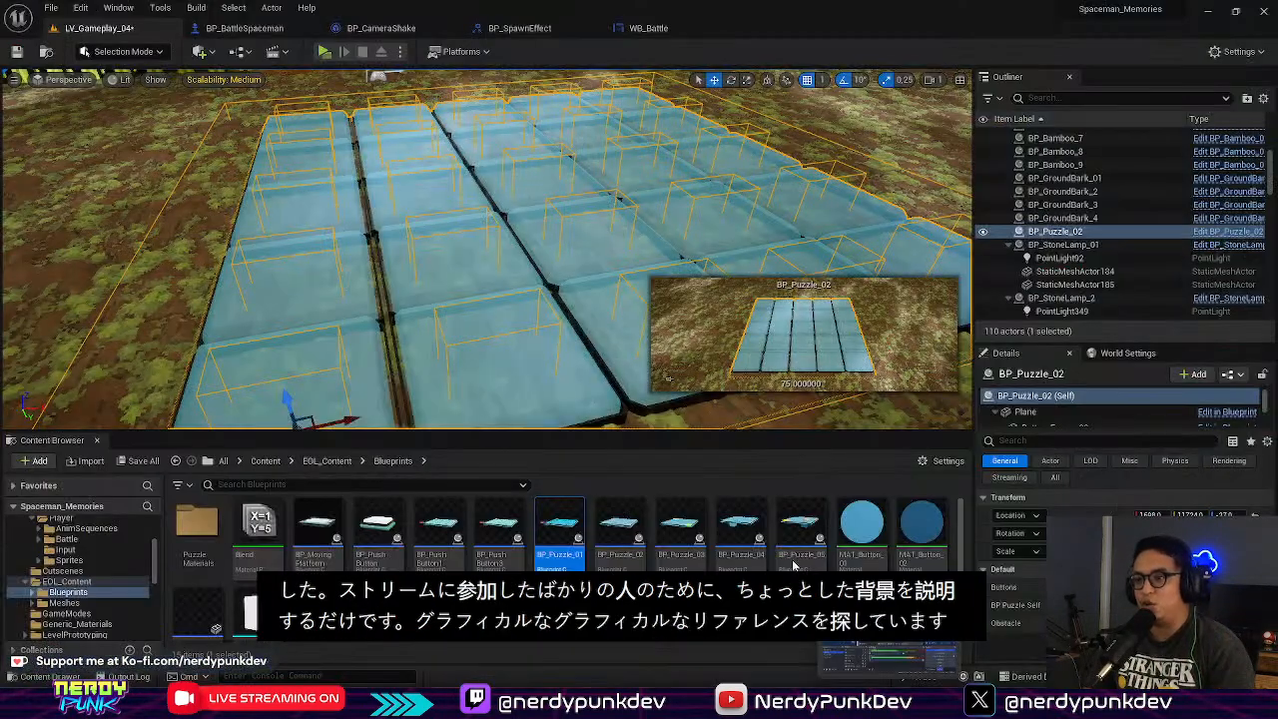
right_drag(599, 289, 649, 228)
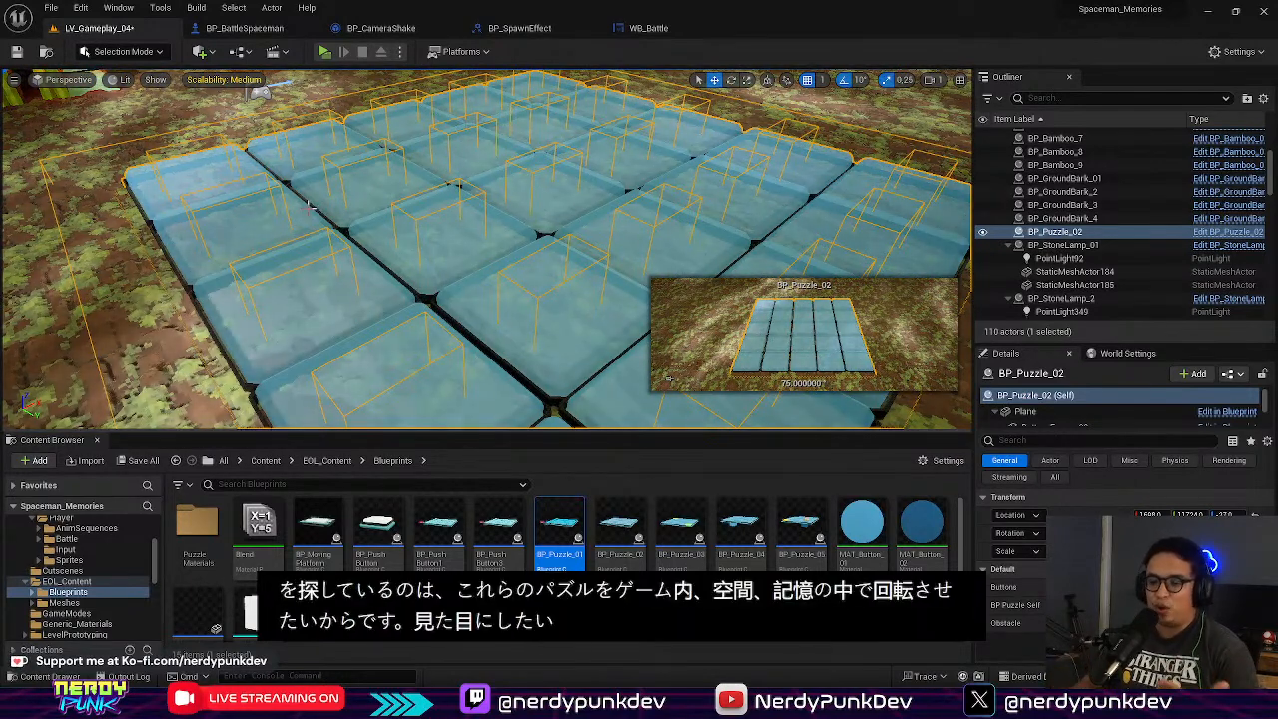
right_drag(330, 205, 368, 185)
key(s)
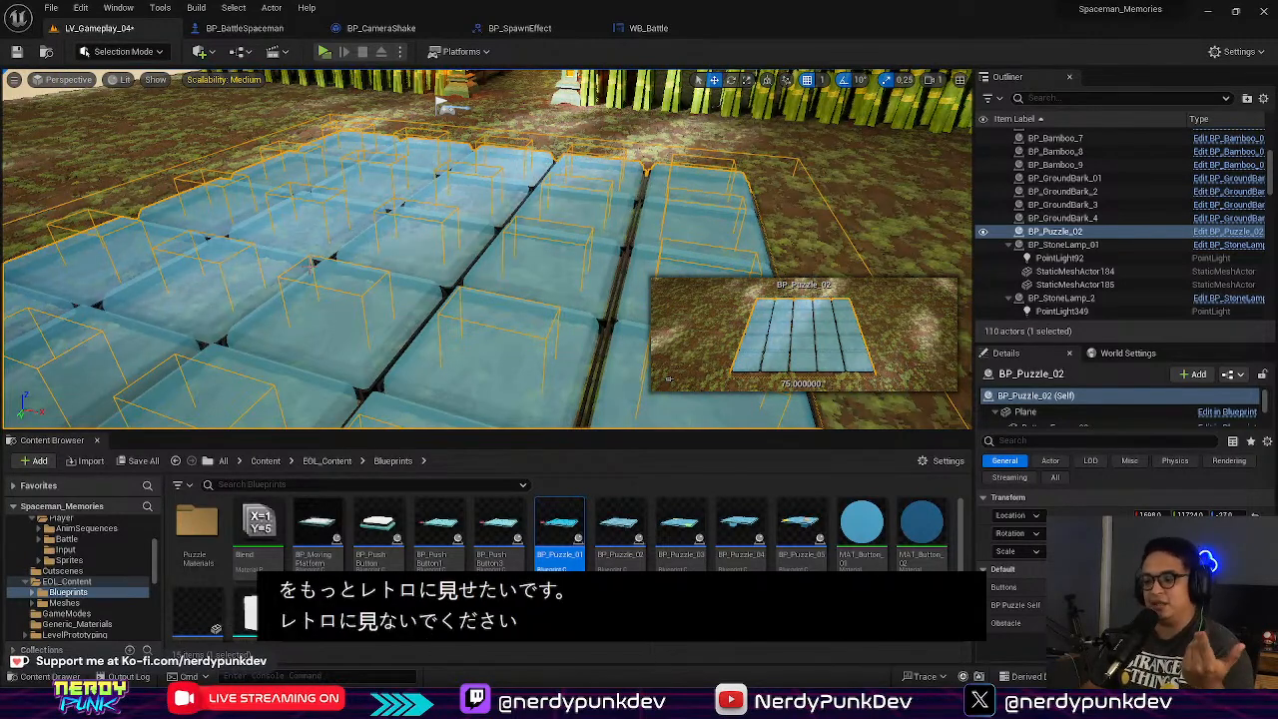
right_drag(418, 235, 411, 275)
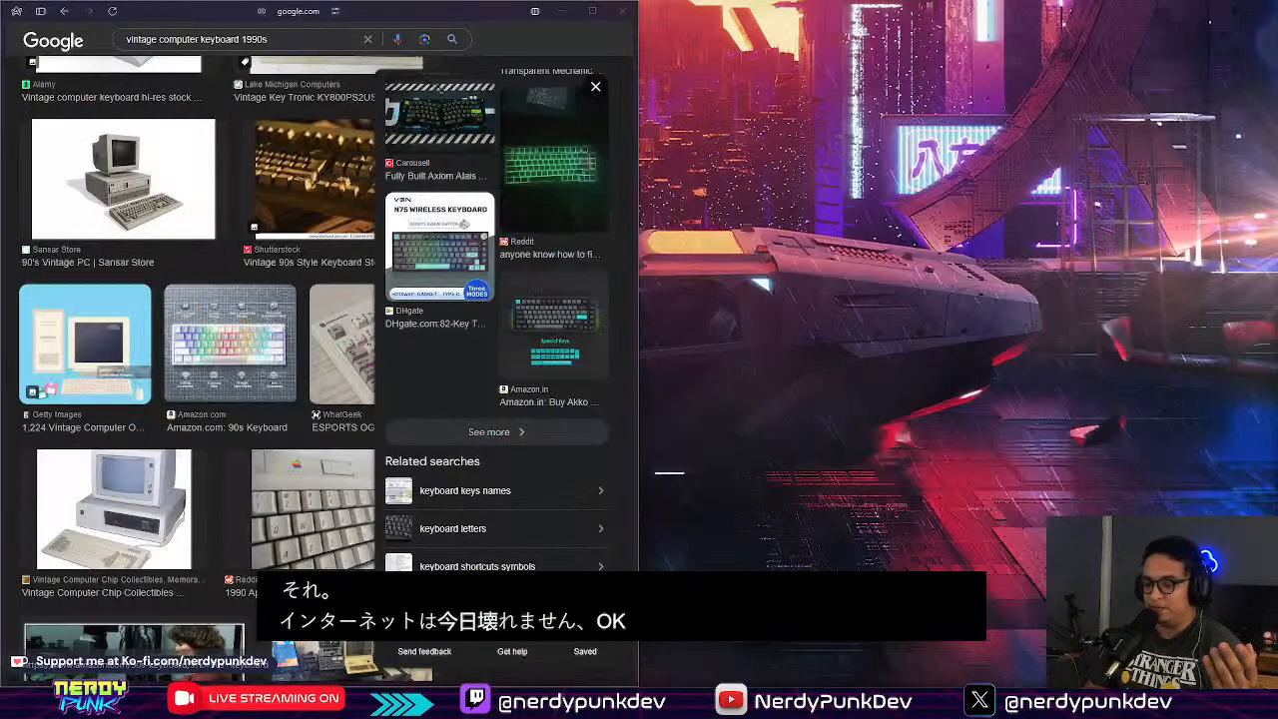
Step: Return to the browser, search Google Images for "retro computer aesthetic" and look through the results
key(alt+Tab)
scroll(253, 265, down, 5)
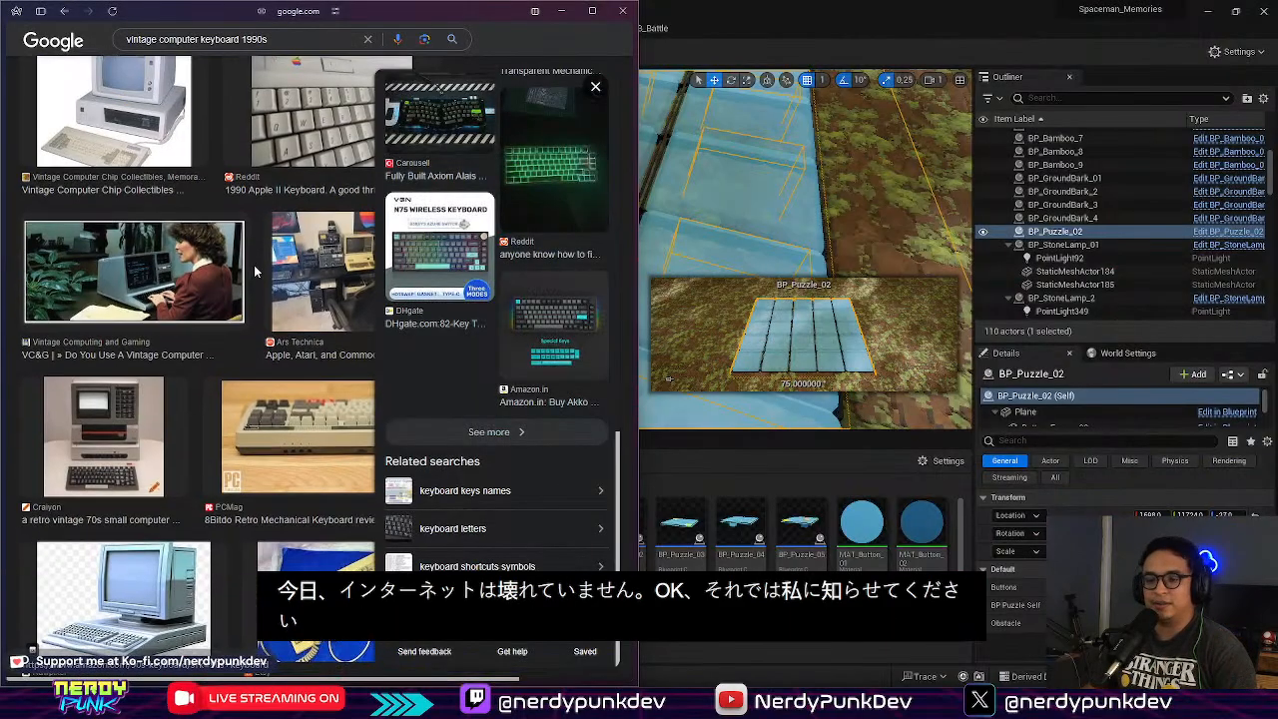
drag(293, 40, 4, 30)
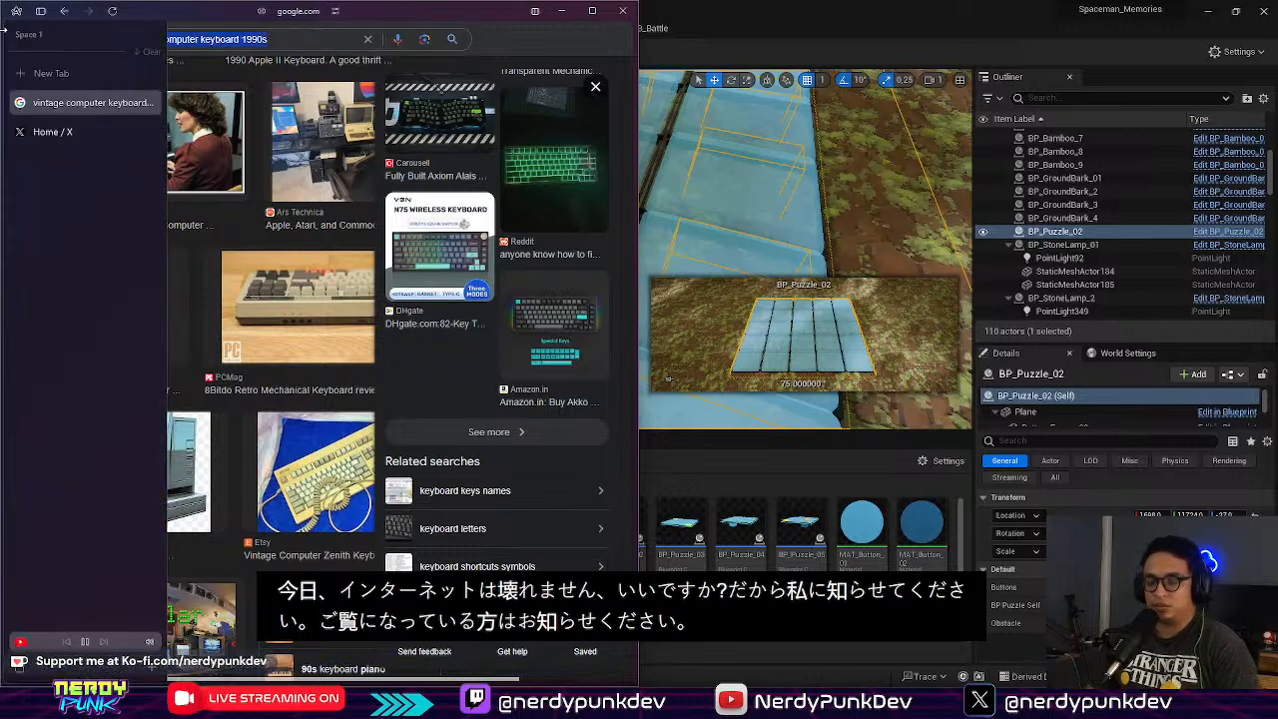
text(retro)
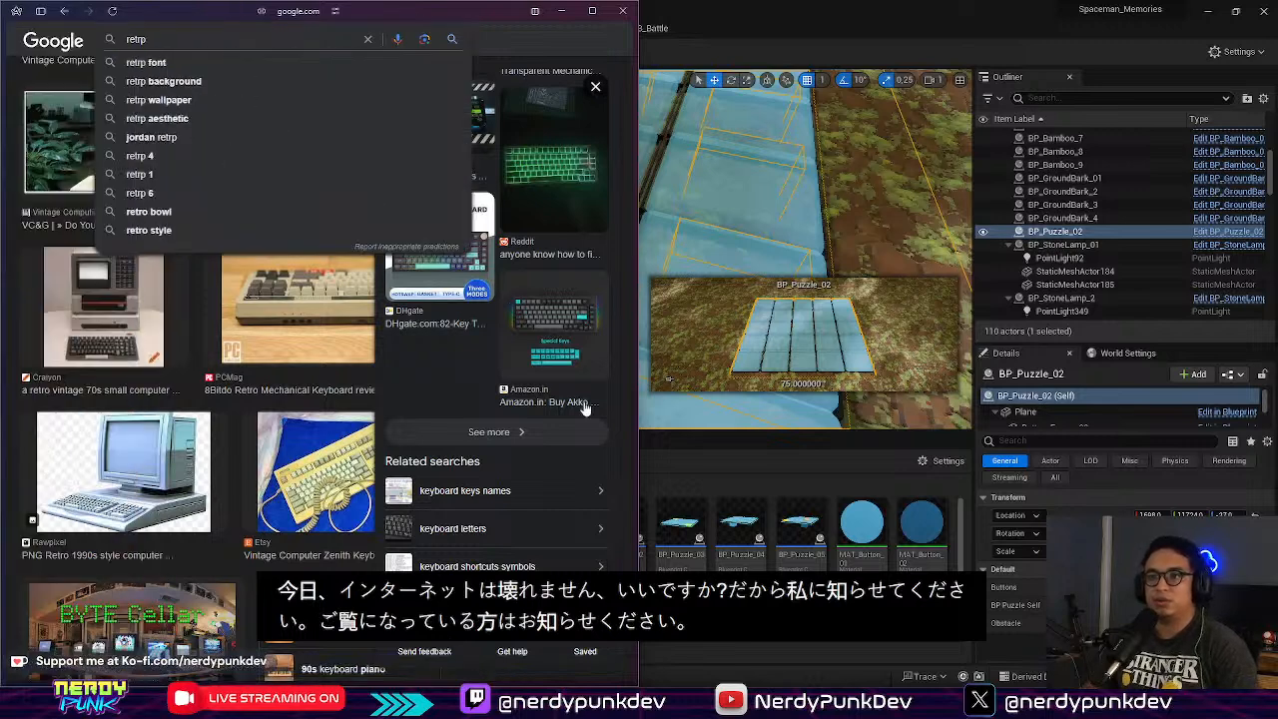
key(BackSpace)
key(BackSpace)
key(BackSpace)
text(p)
key(BackSpace)
key(BackSpace)
text(o computer)
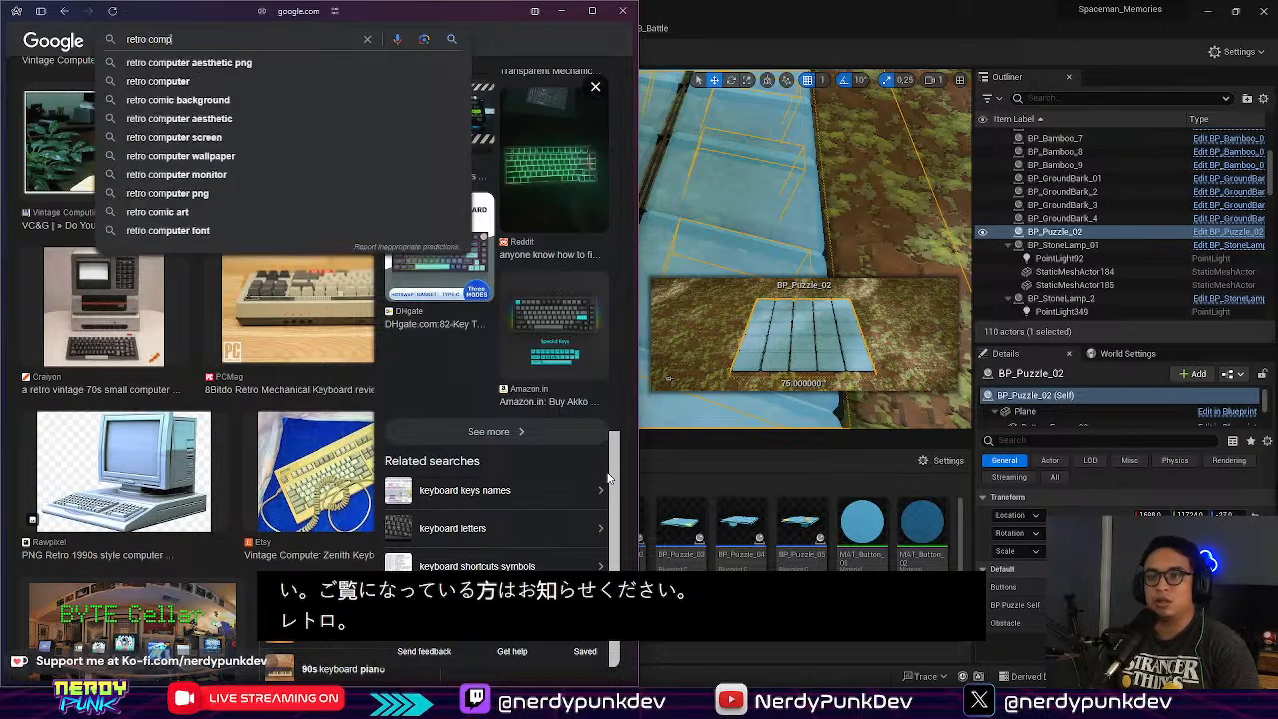
text( k)
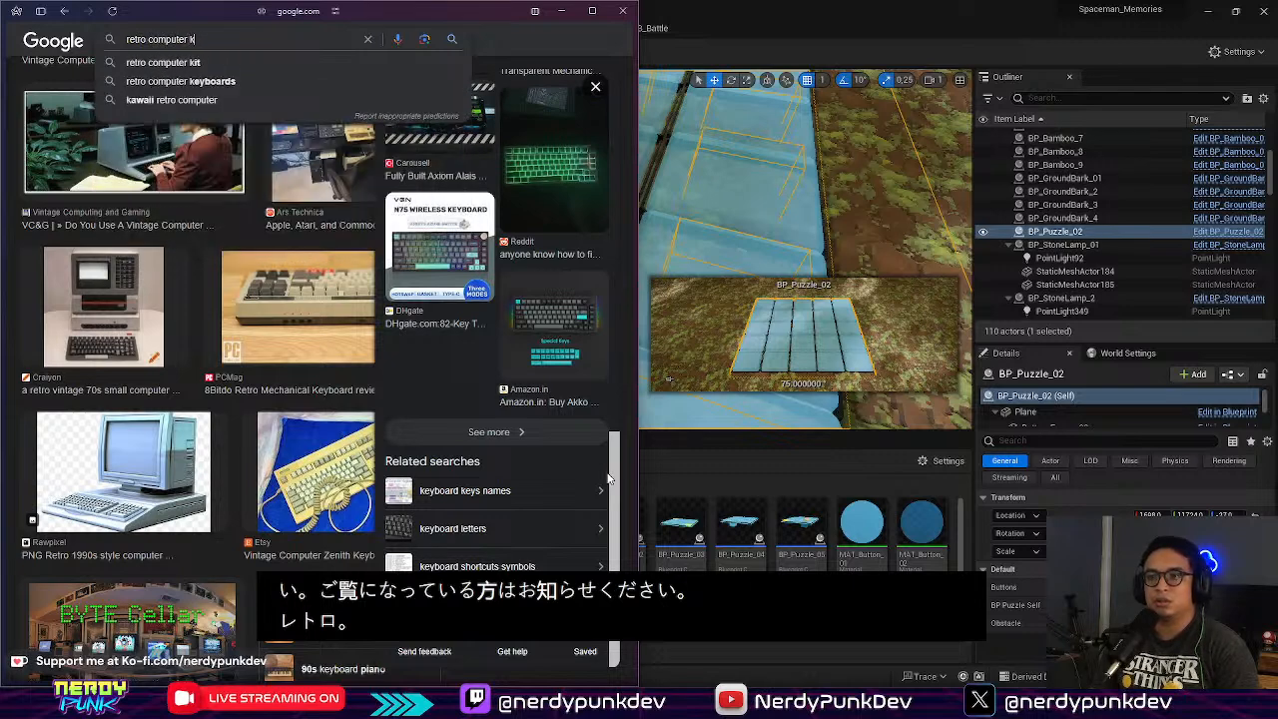
key(BackSpace)
text(aesthetic)
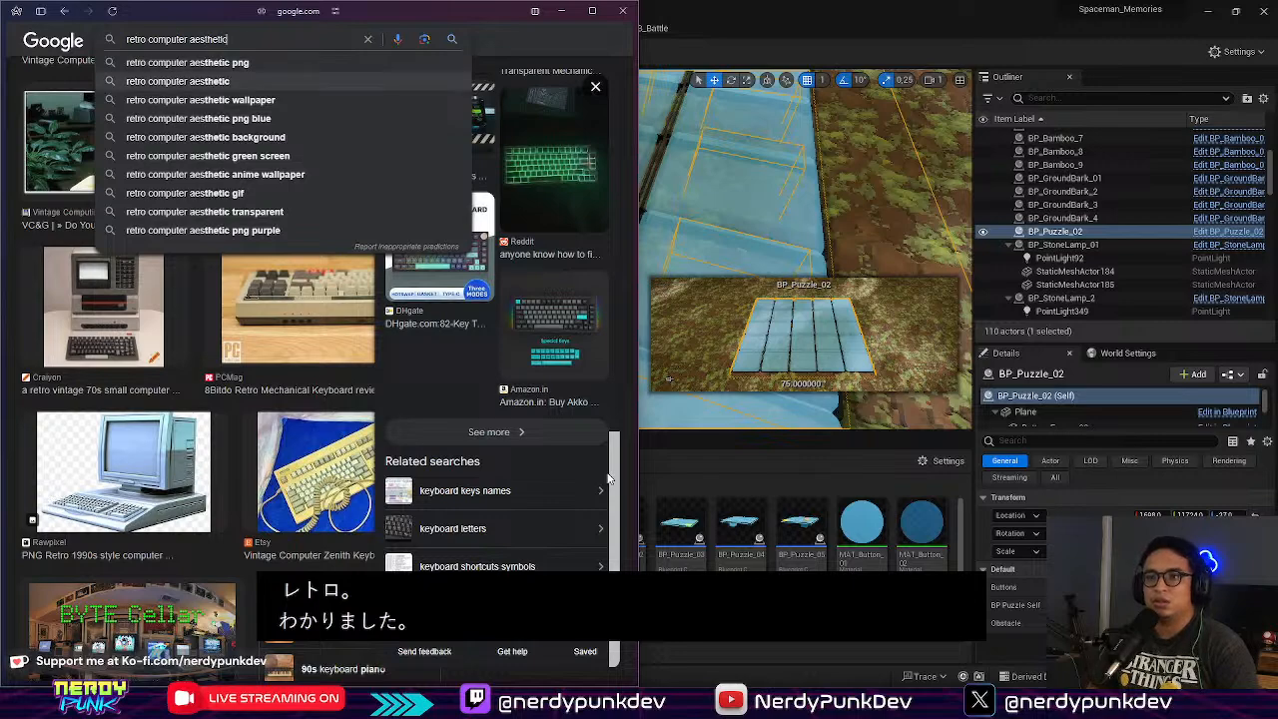
key(Return)
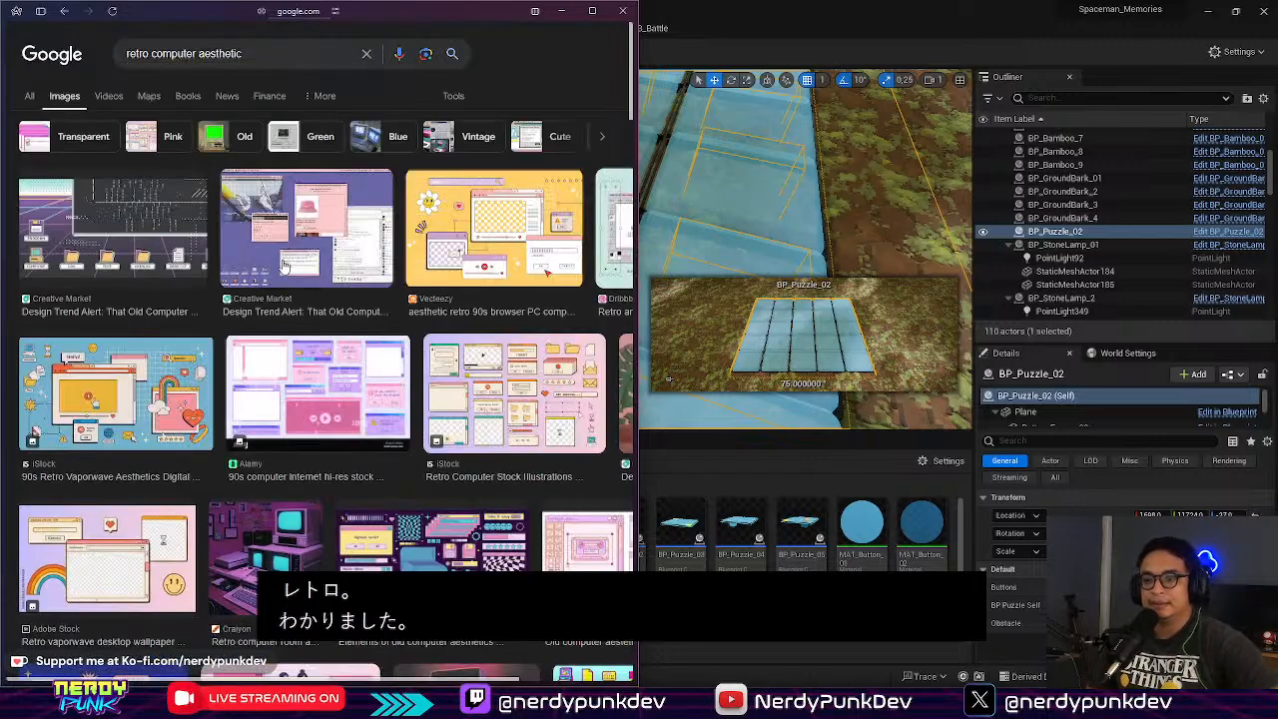
scroll(419, 187, down, 5)
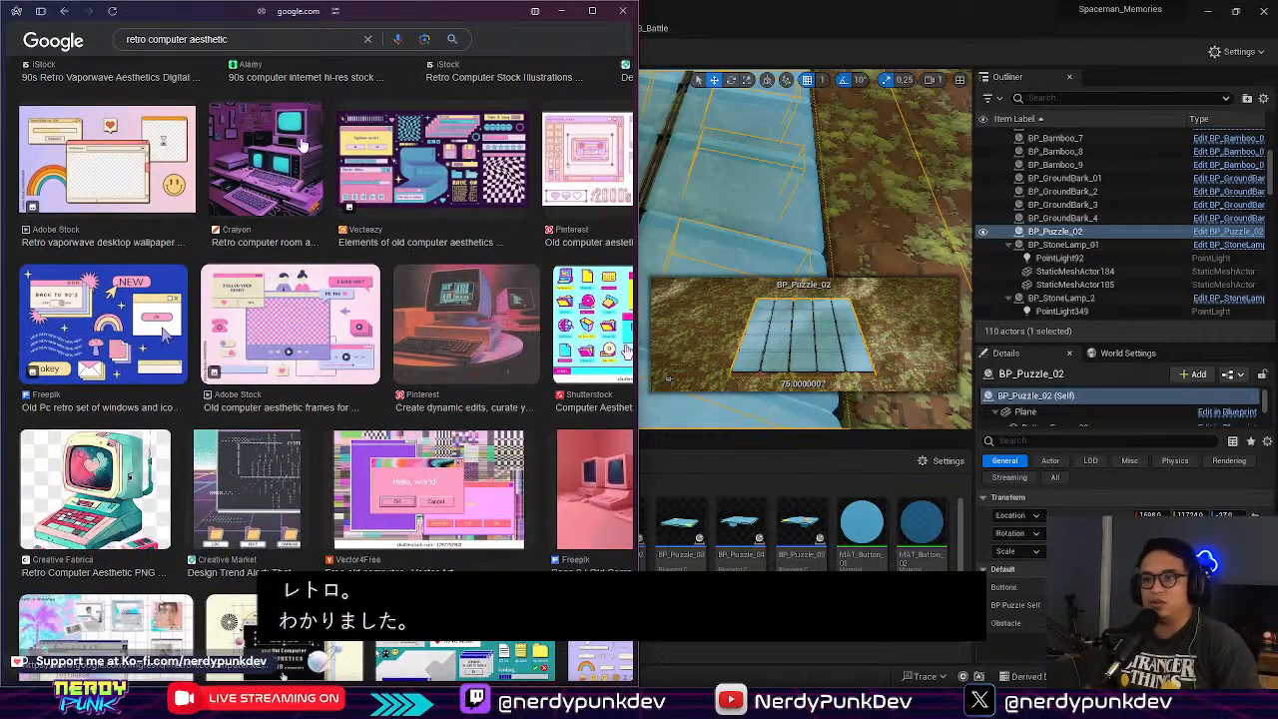
scroll(302, 144, down, 15)
scroll(302, 140, down, 12)
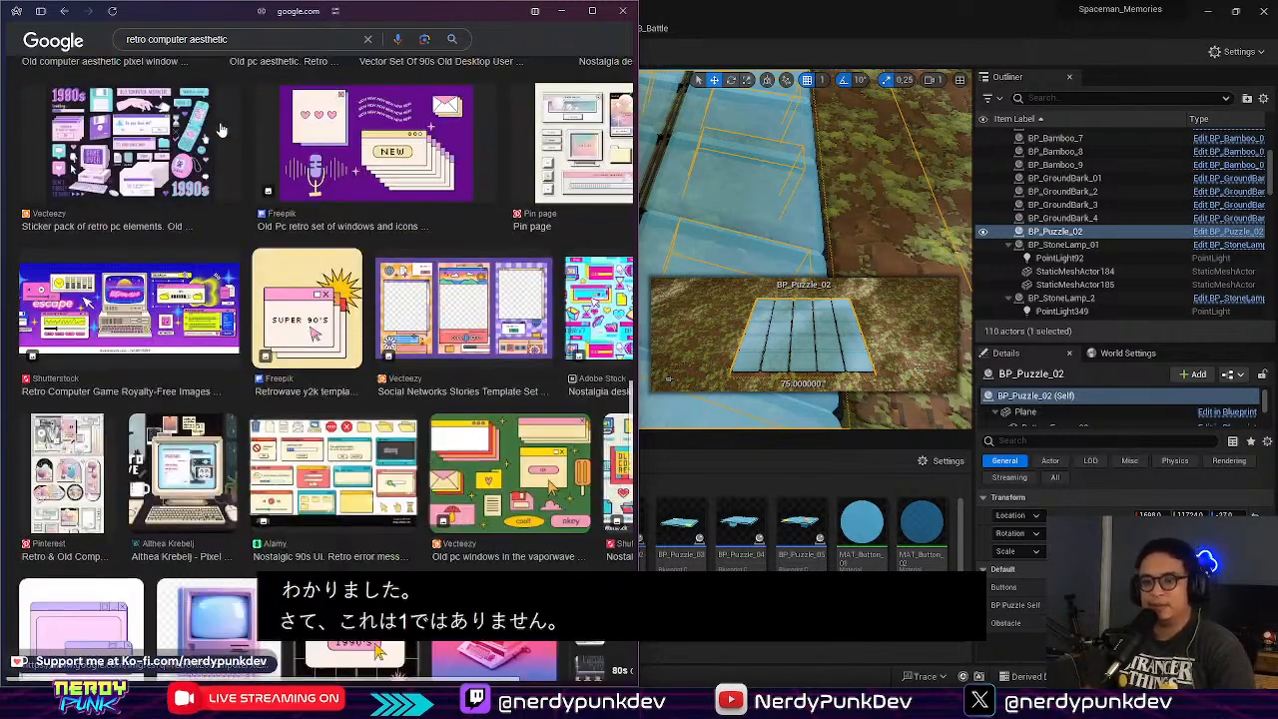
Step: Refine the image search to "retro computer aesthetic keyboard"
click(255, 37)
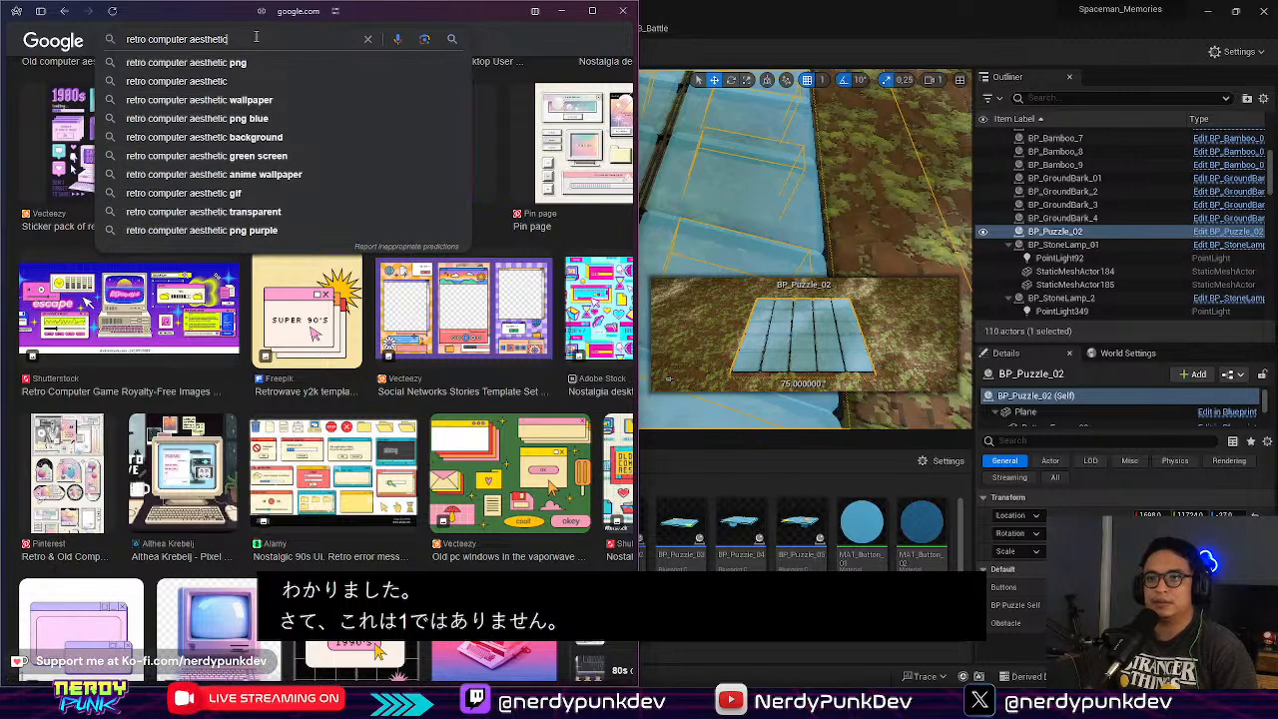
text(k)
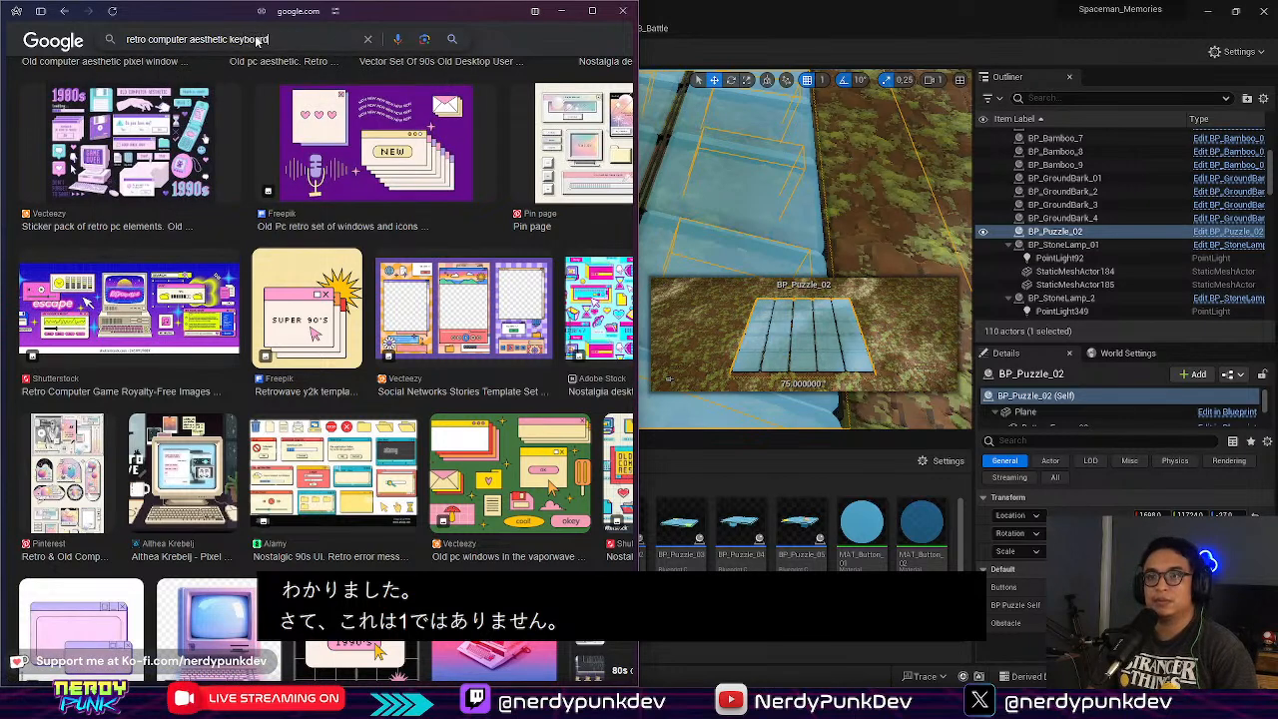
text(eyboard)
key(Return)
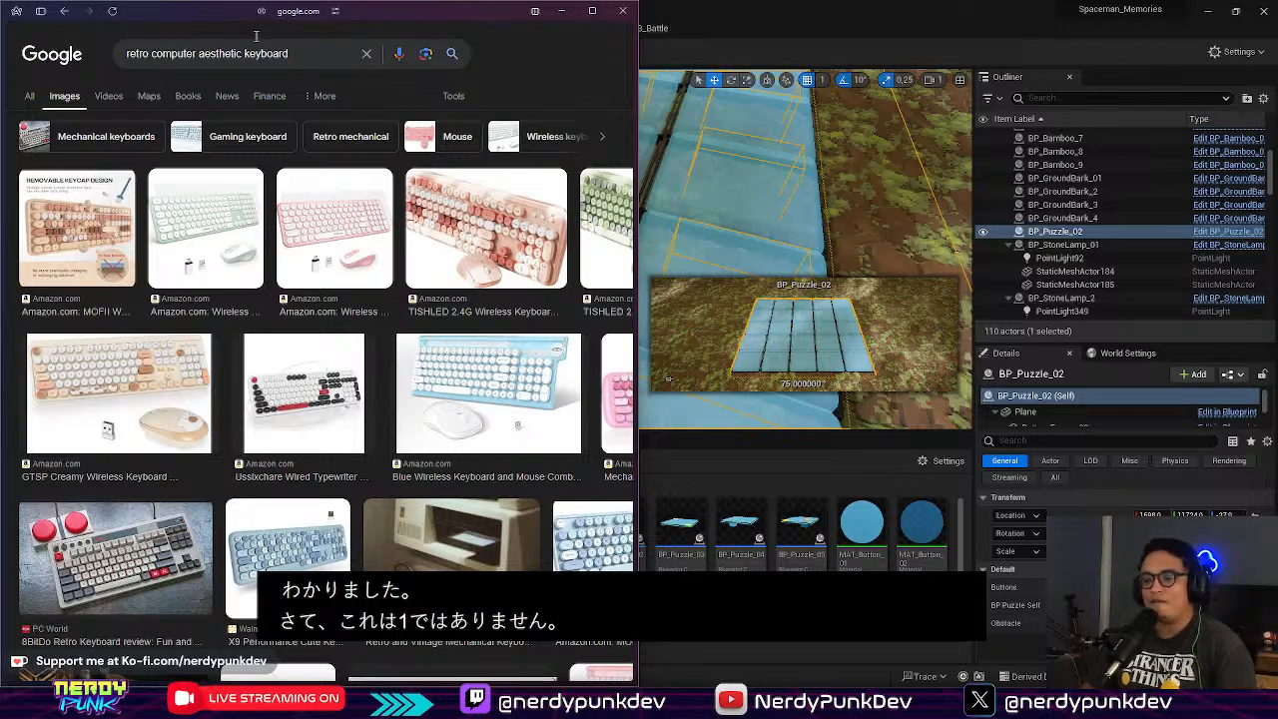
Step: Examine the "retro computer aesthetic keyboard" image results for a keyboard with a punchy retro look
scroll(307, 228, down, 10)
scroll(305, 225, down, 4)
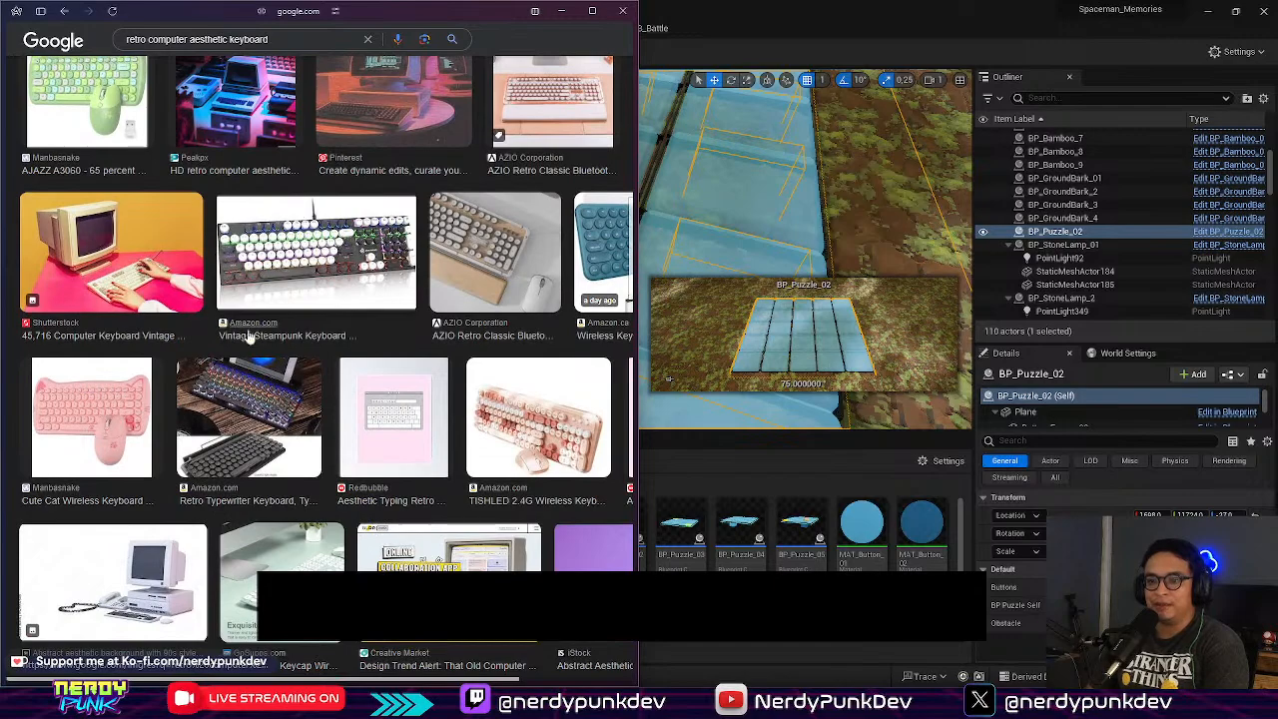
scroll(283, 287, down, 5)
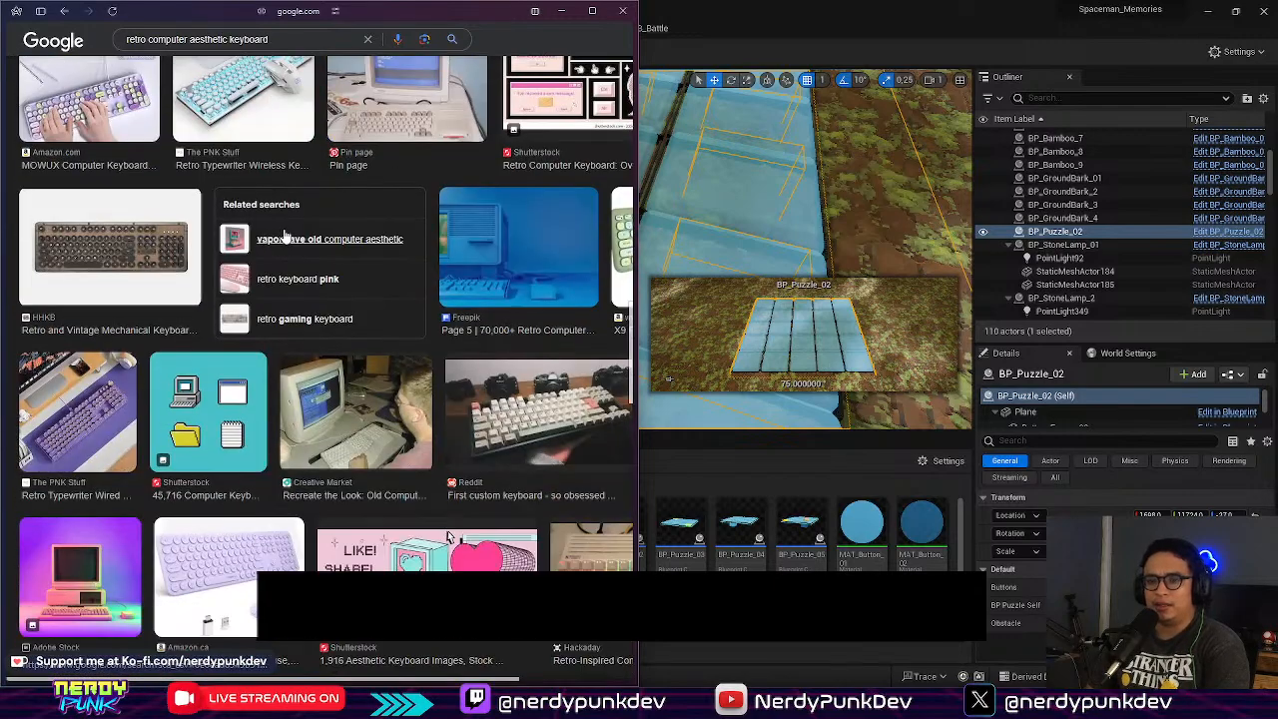
scroll(284, 237, down, 3)
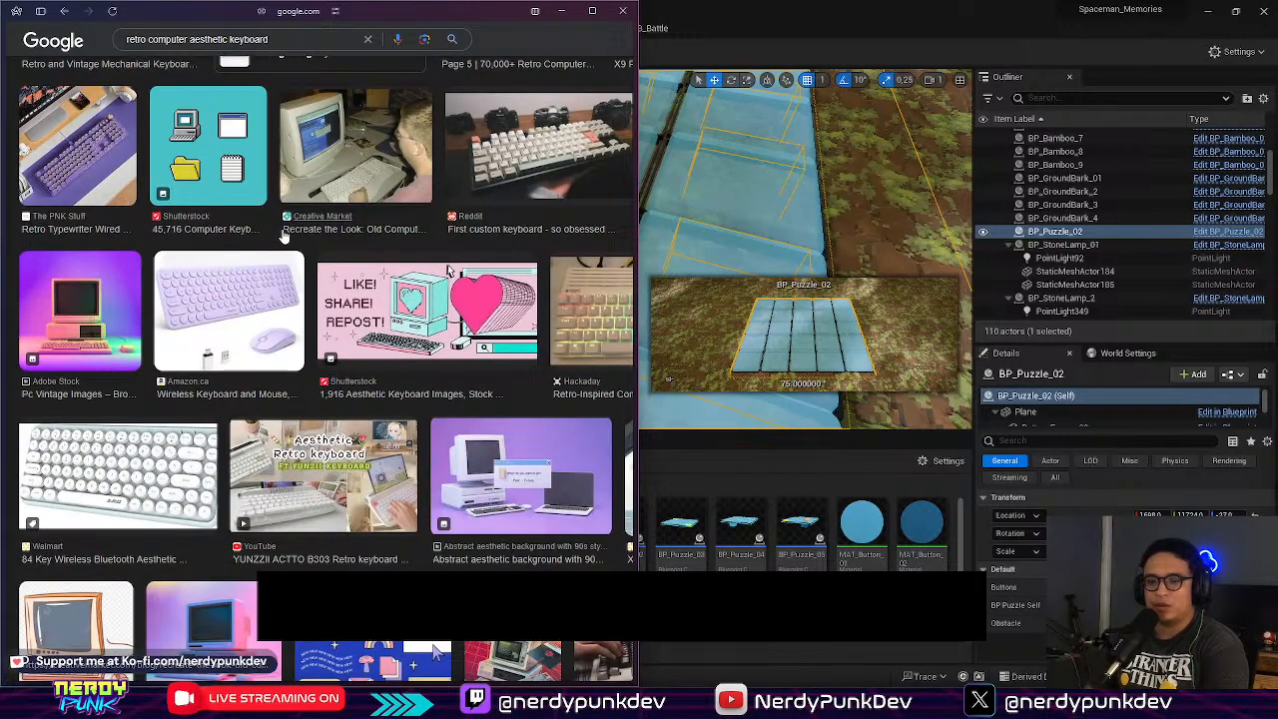
scroll(283, 236, down, 10)
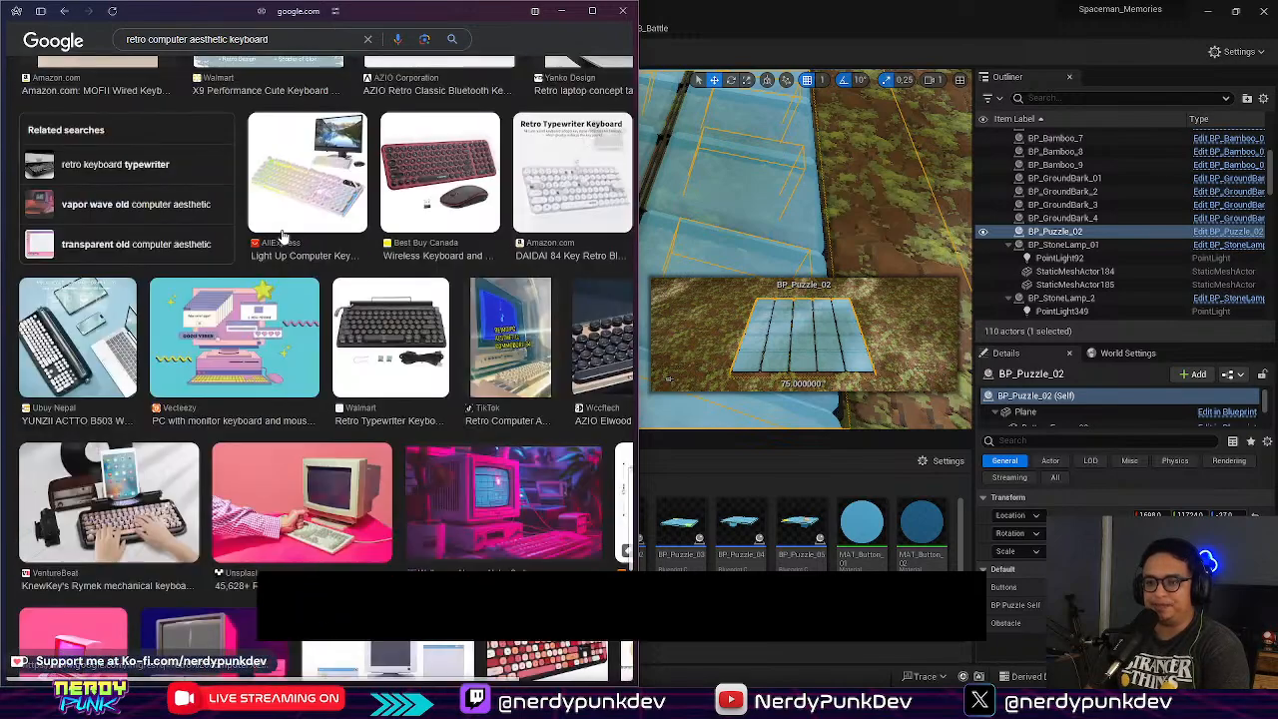
scroll(283, 236, down, 3)
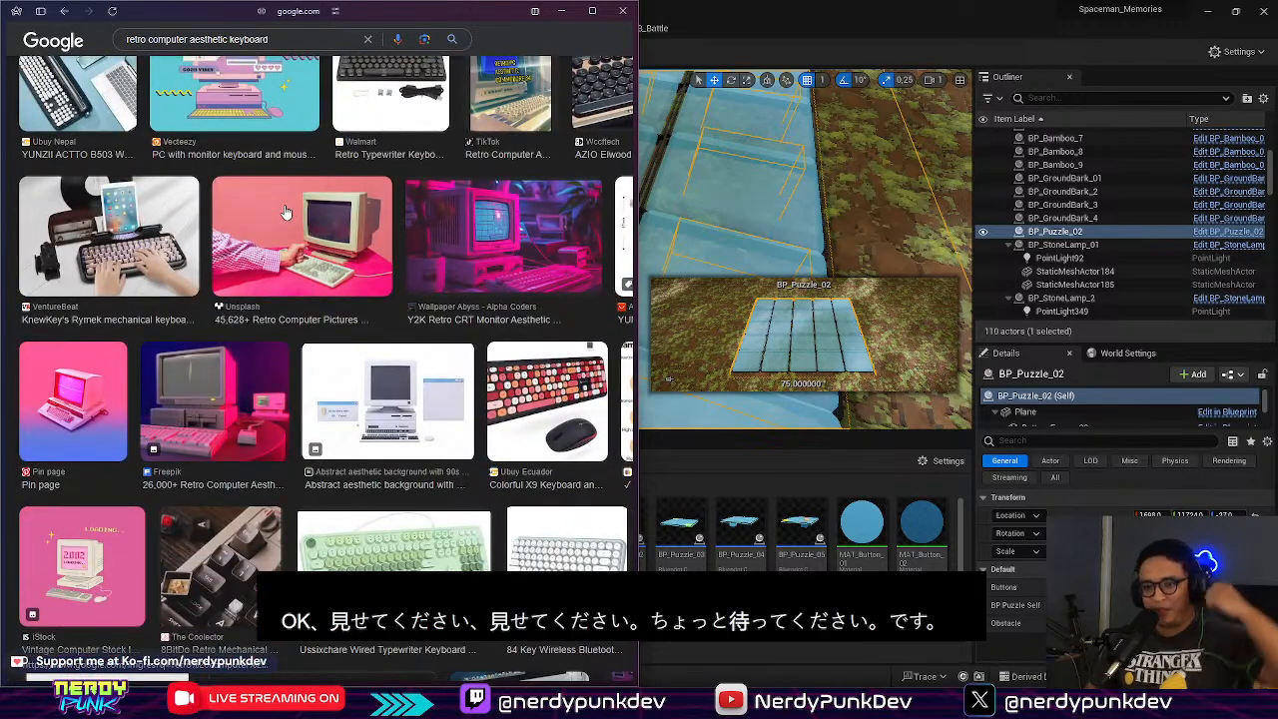
scroll(283, 213, down, 4)
scroll(249, 279, down, 4)
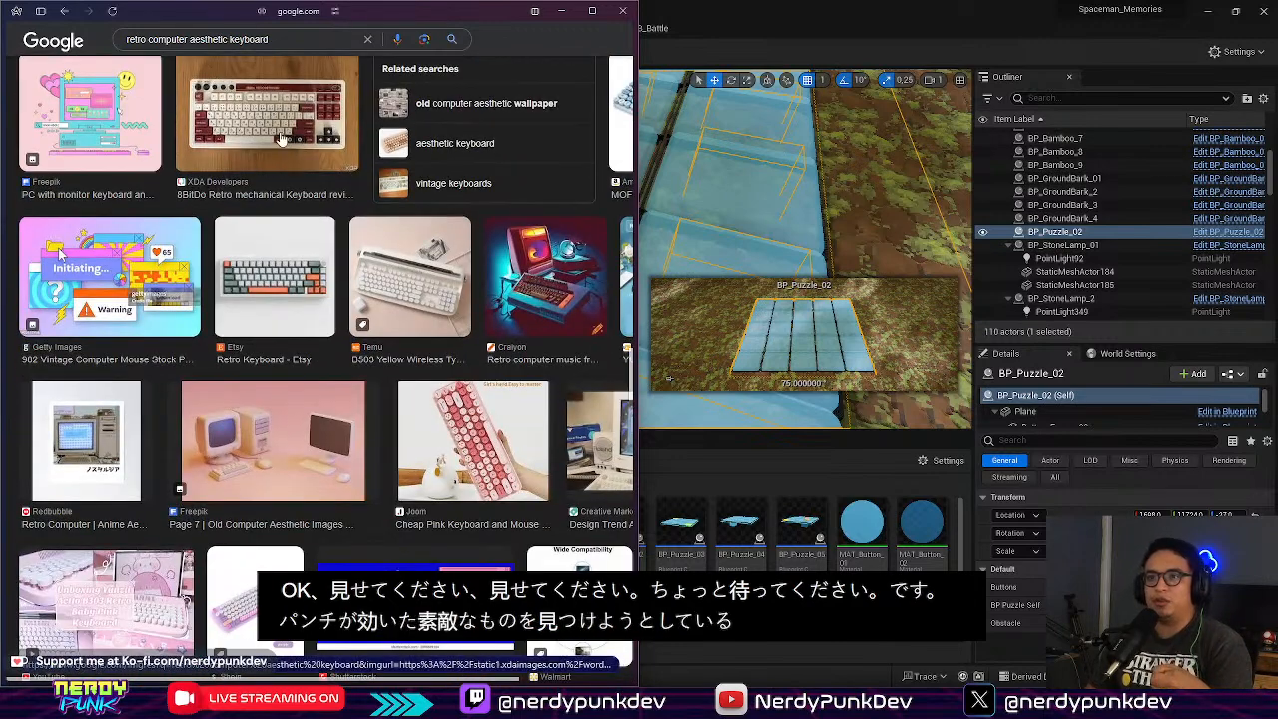
Step: Preview the XDA Developers photo of the 8BitDo Retro keyboard, close it and browse further down the results
click(283, 140)
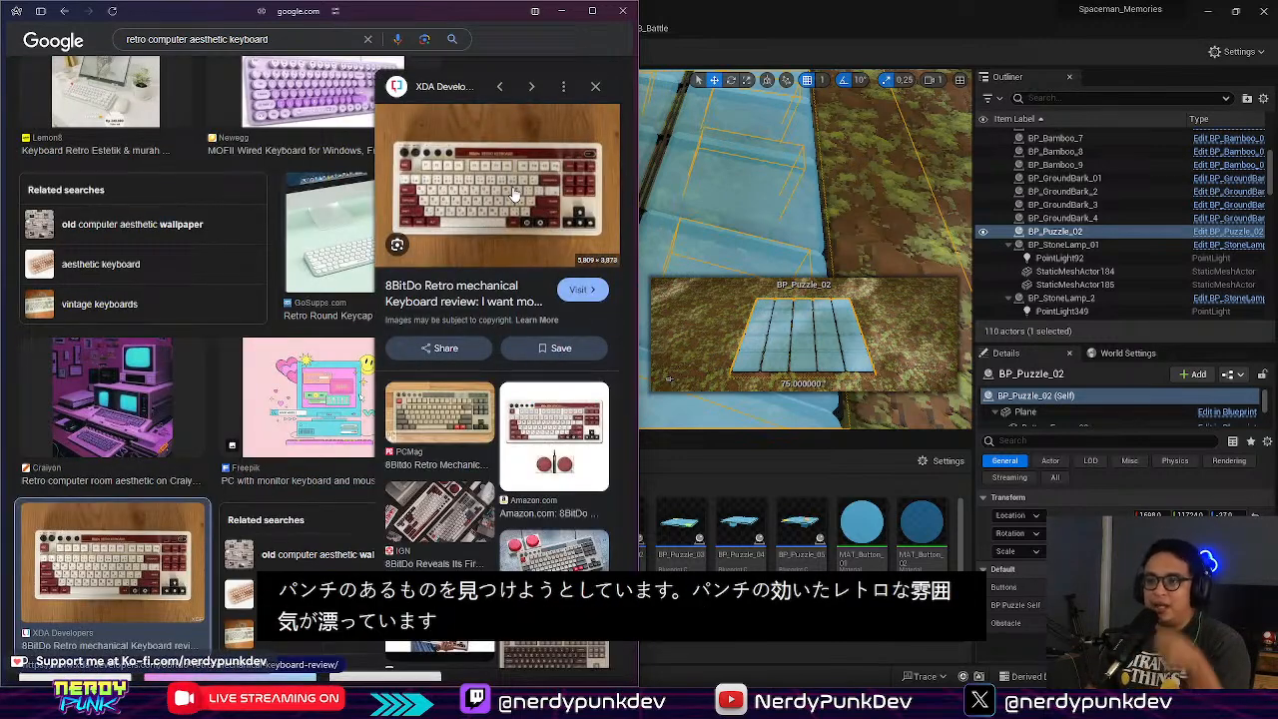
click(592, 87)
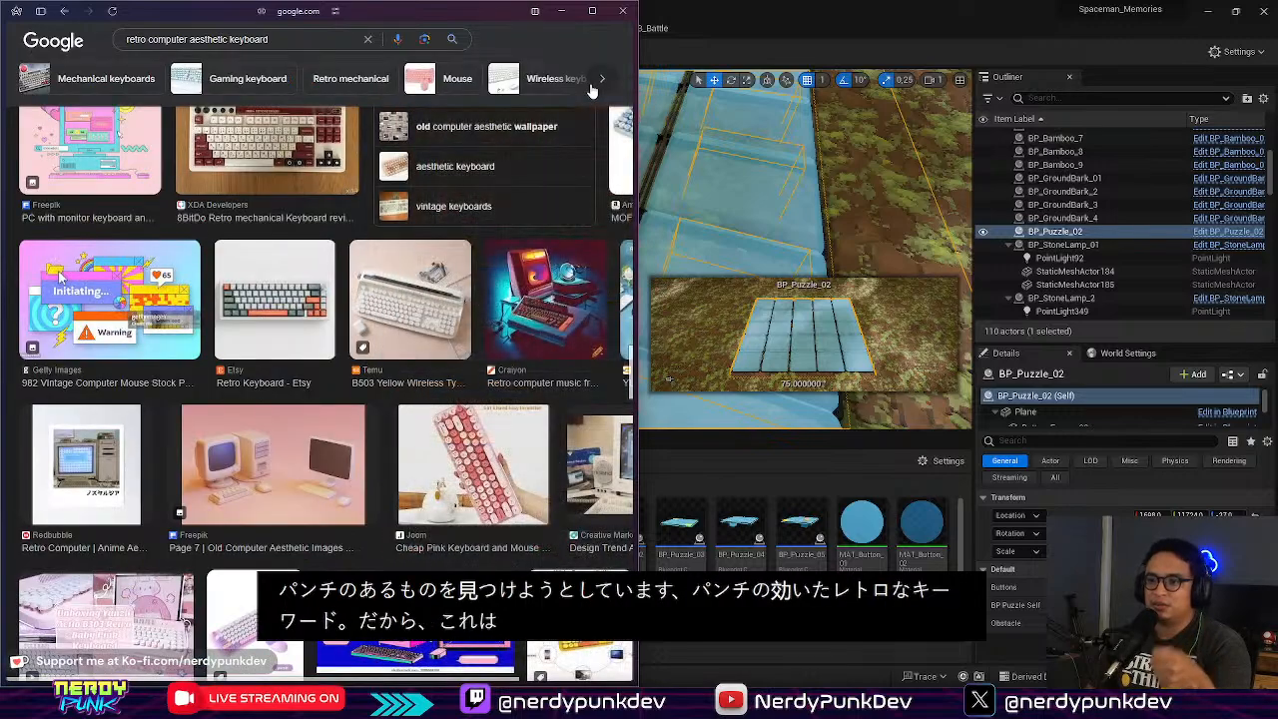
scroll(300, 179, down, 5)
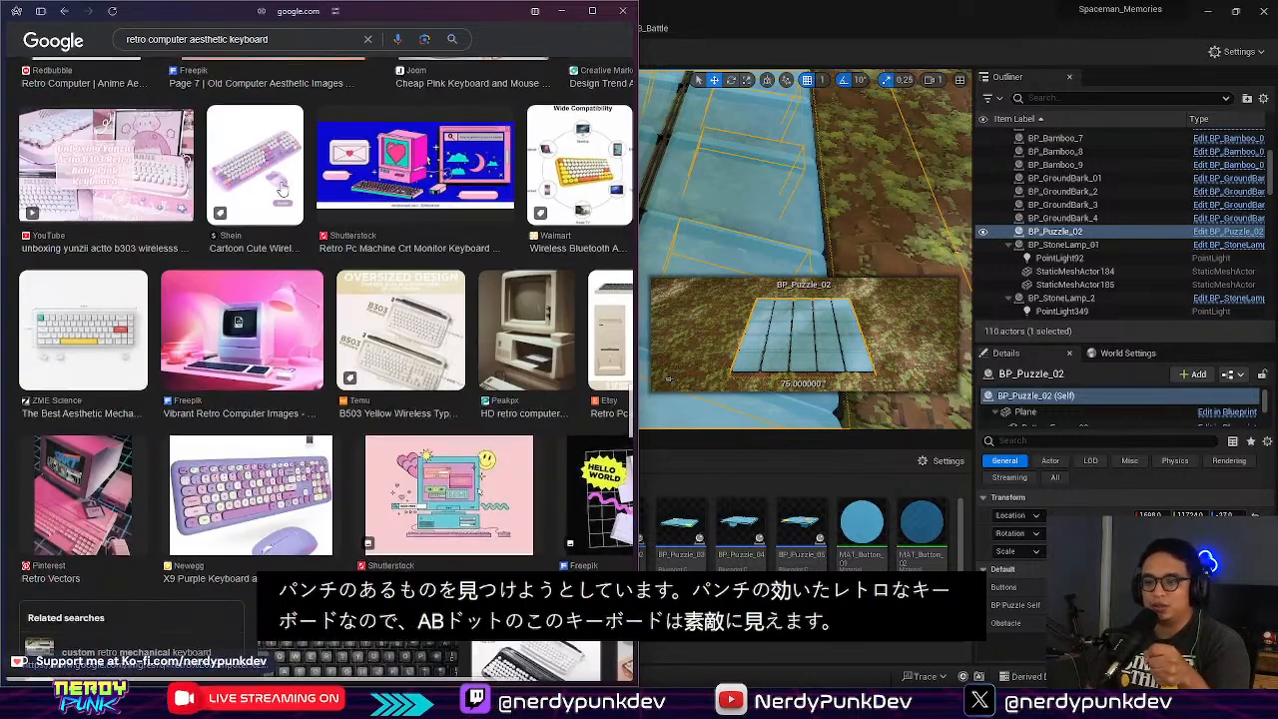
scroll(282, 190, down, 10)
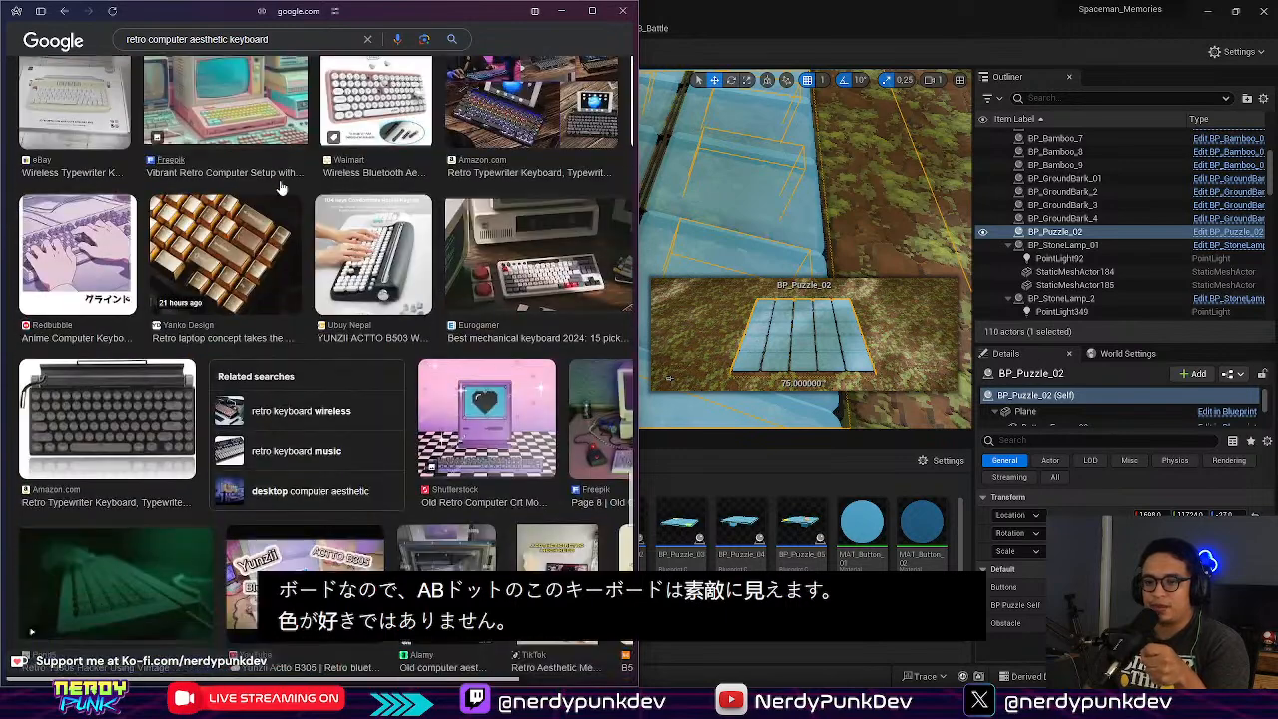
scroll(281, 160, down, 3)
Step: Search Google Images for "ibm vintage keyboard" and view the first results
mouse_move(5, 16)
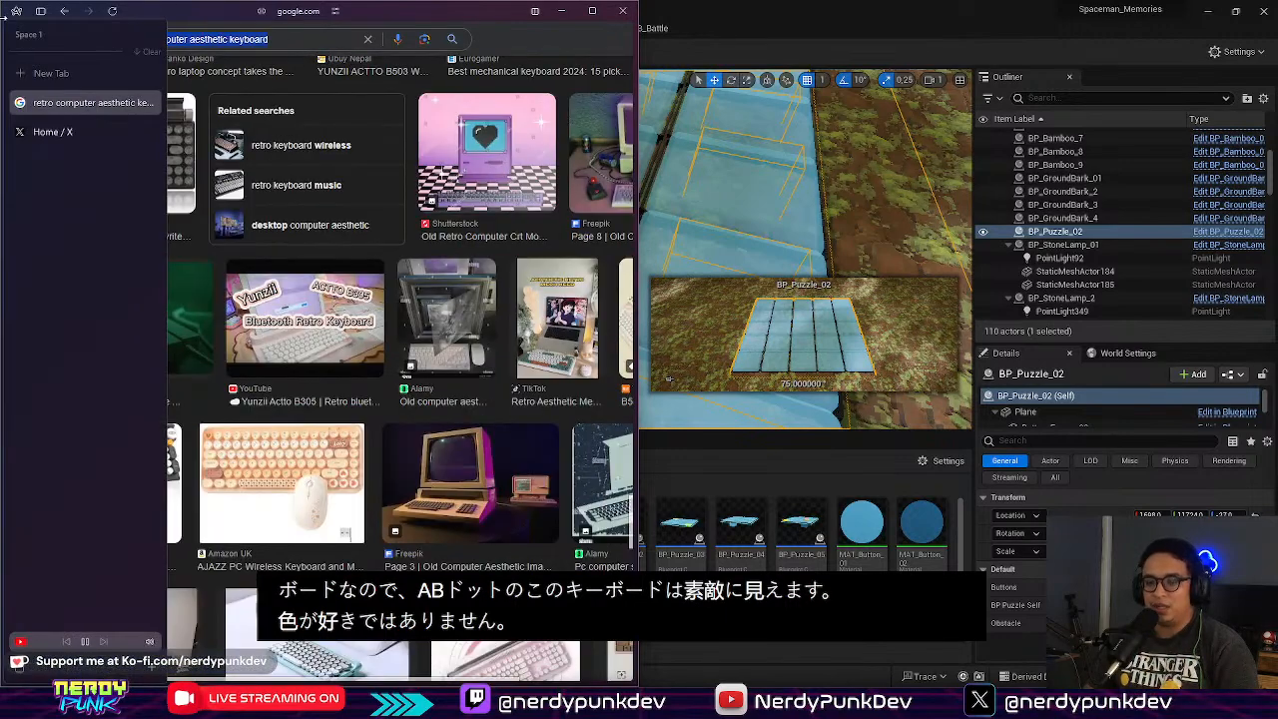
text(ib)
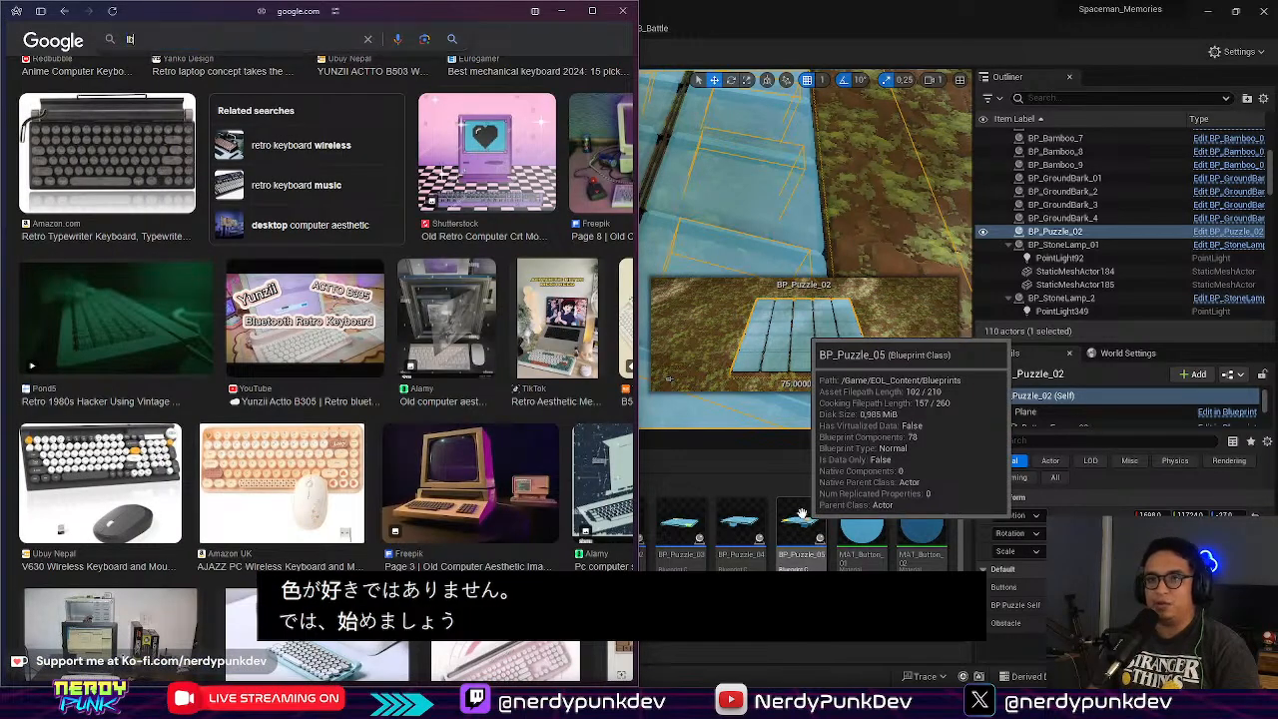
text(m vintage keyboard)
key(Return)
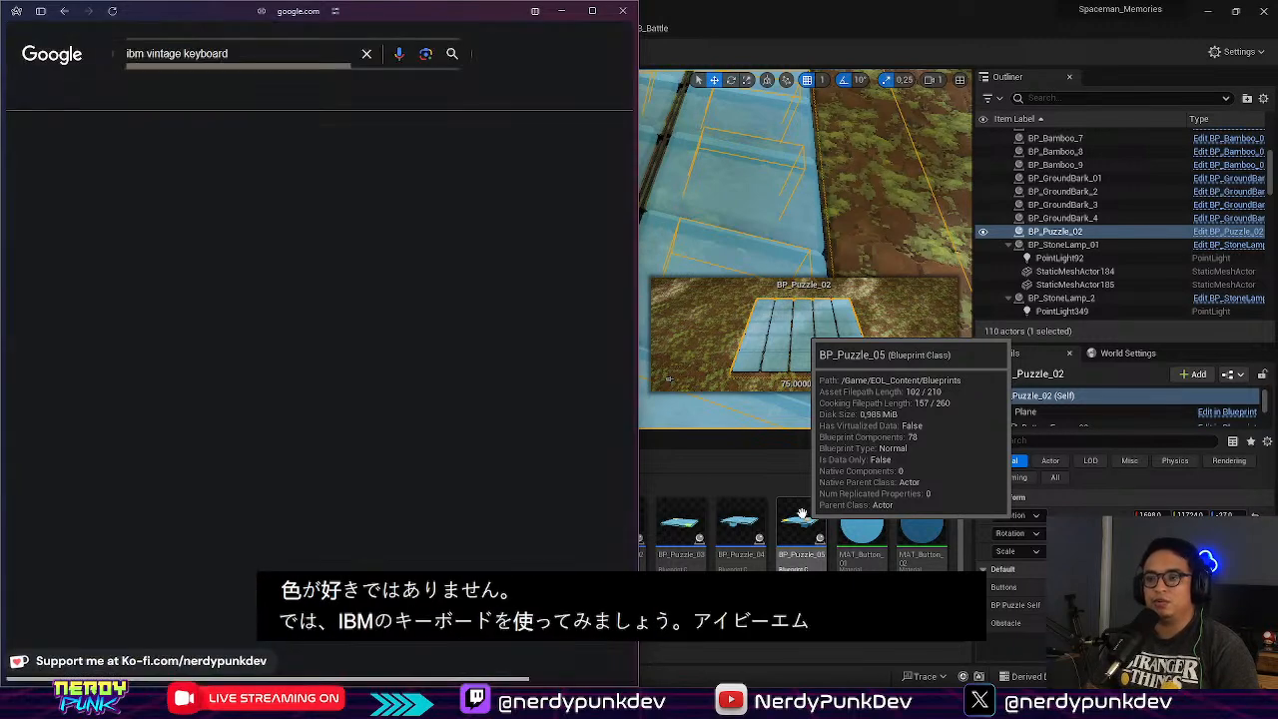
scroll(317, 243, down, 2)
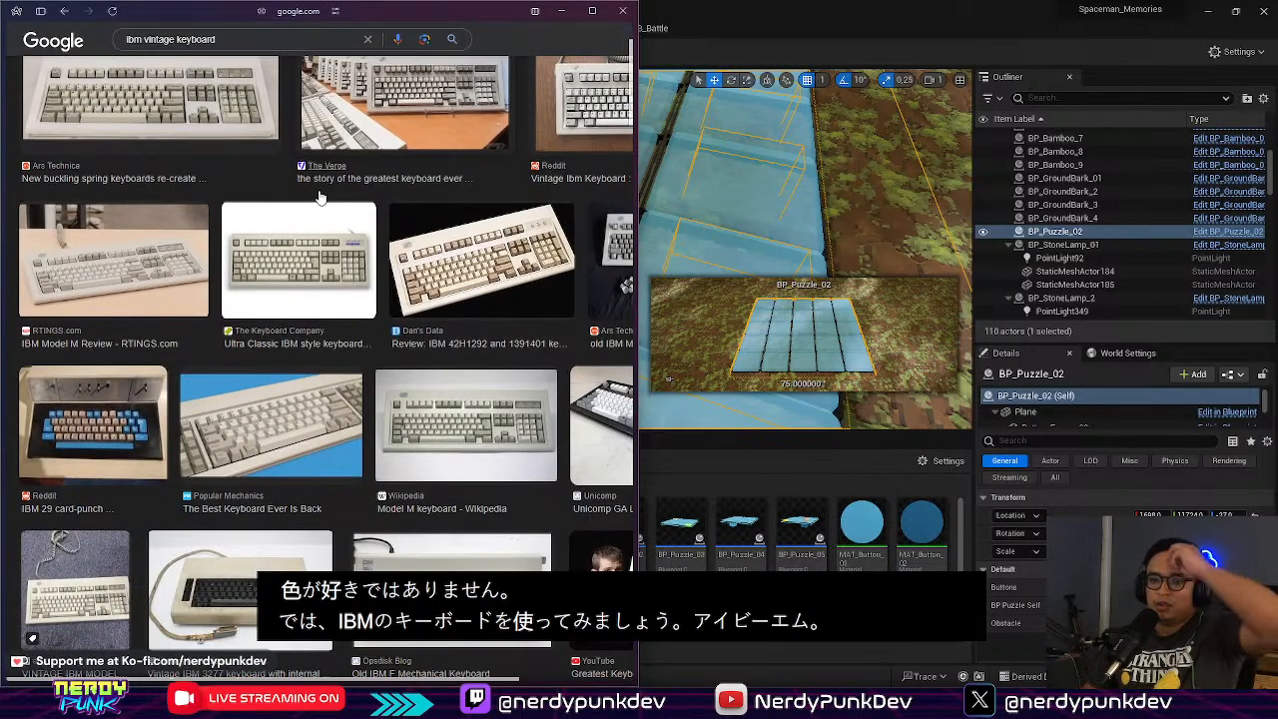
Step: Find the yellowed IBM keyboard photo from YouTube in the "ibm vintage keyboard" image results and copy it
scroll(317, 243, down, 3)
scroll(318, 242, down, 5)
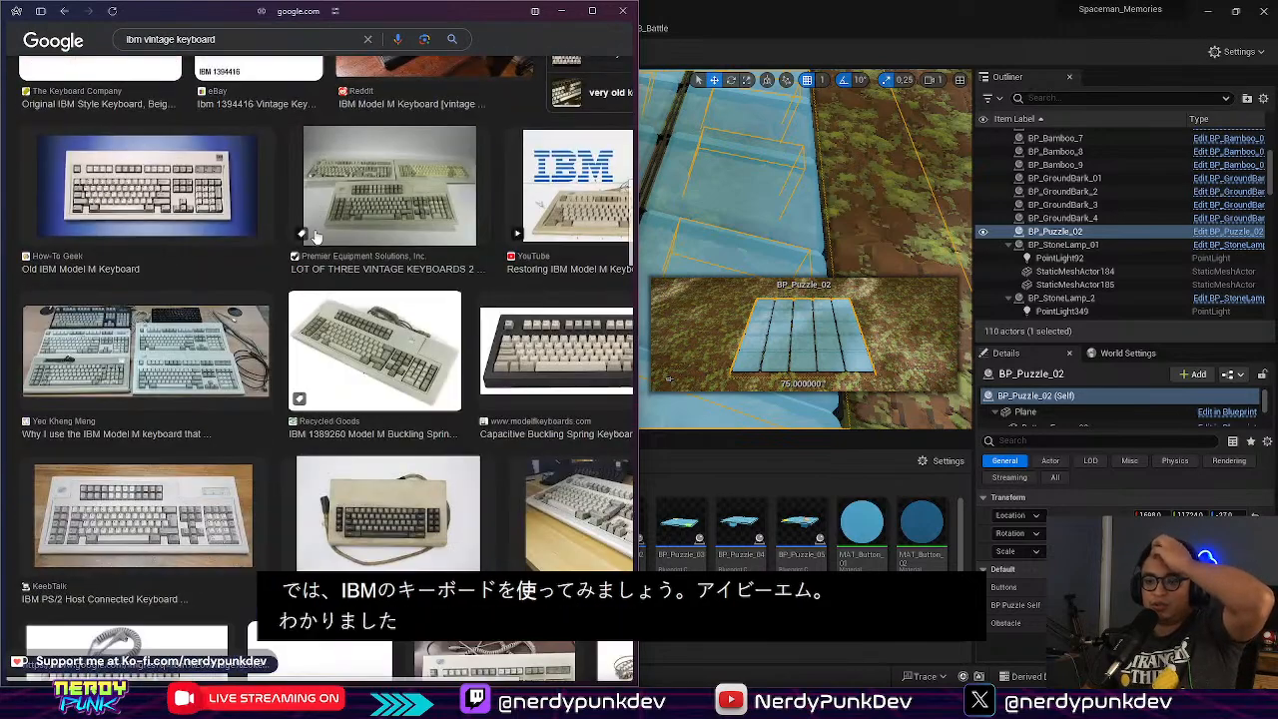
scroll(315, 236, down, 5)
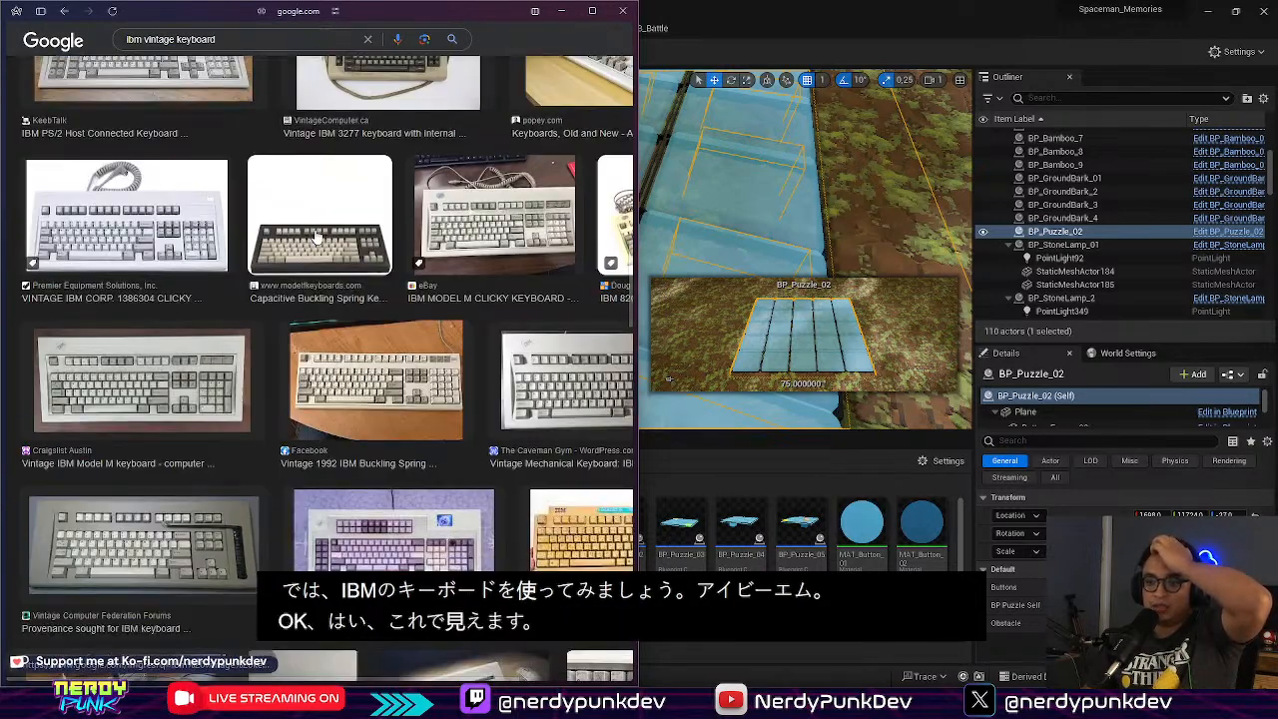
click(581, 529)
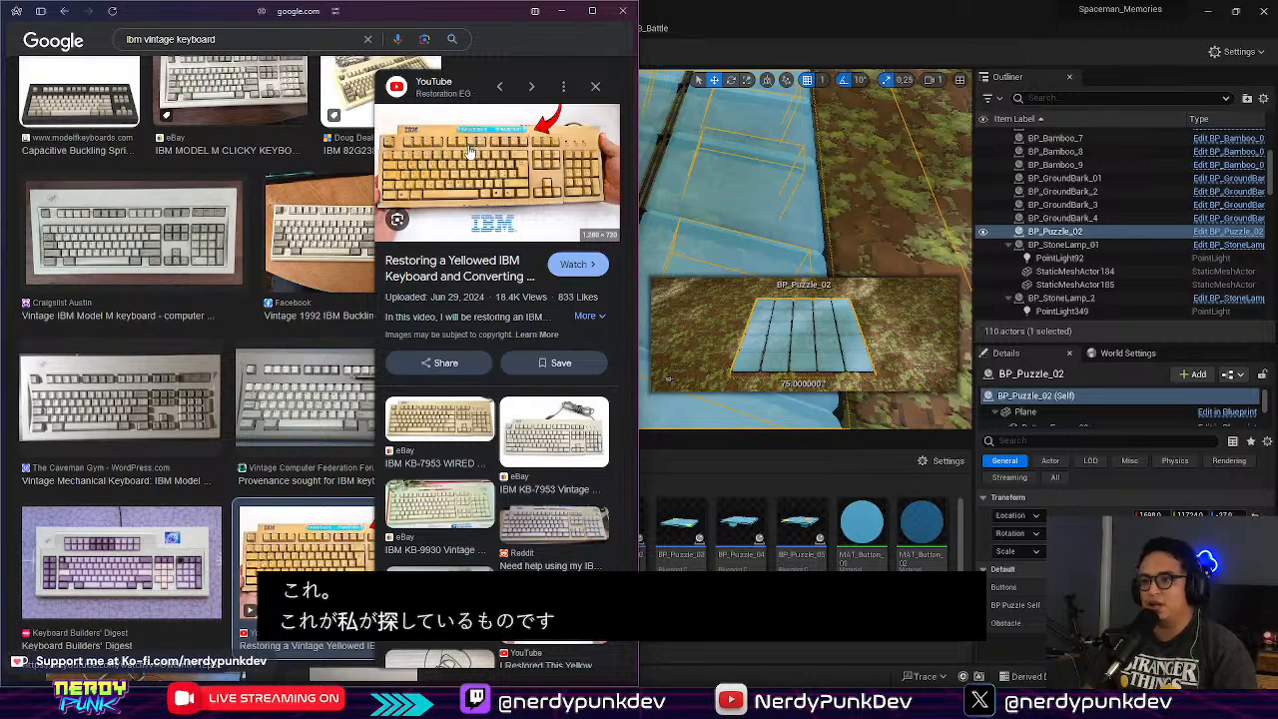
right_click(436, 139)
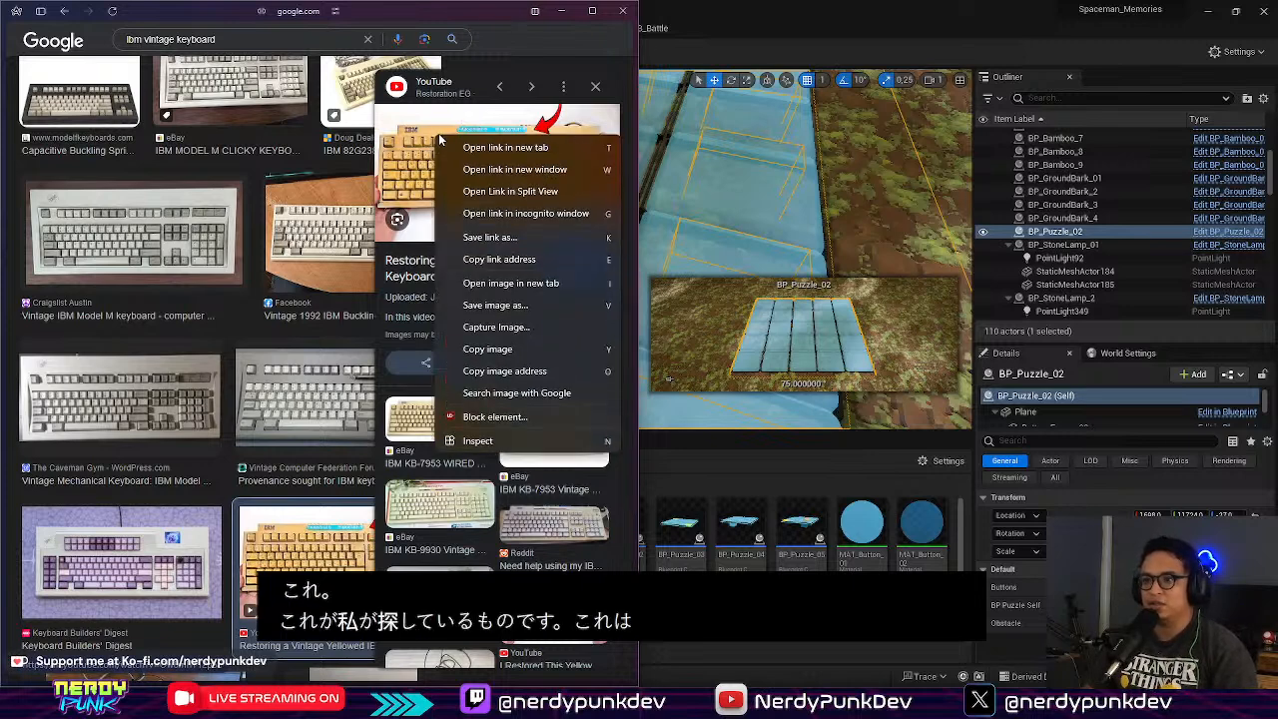
click(538, 344)
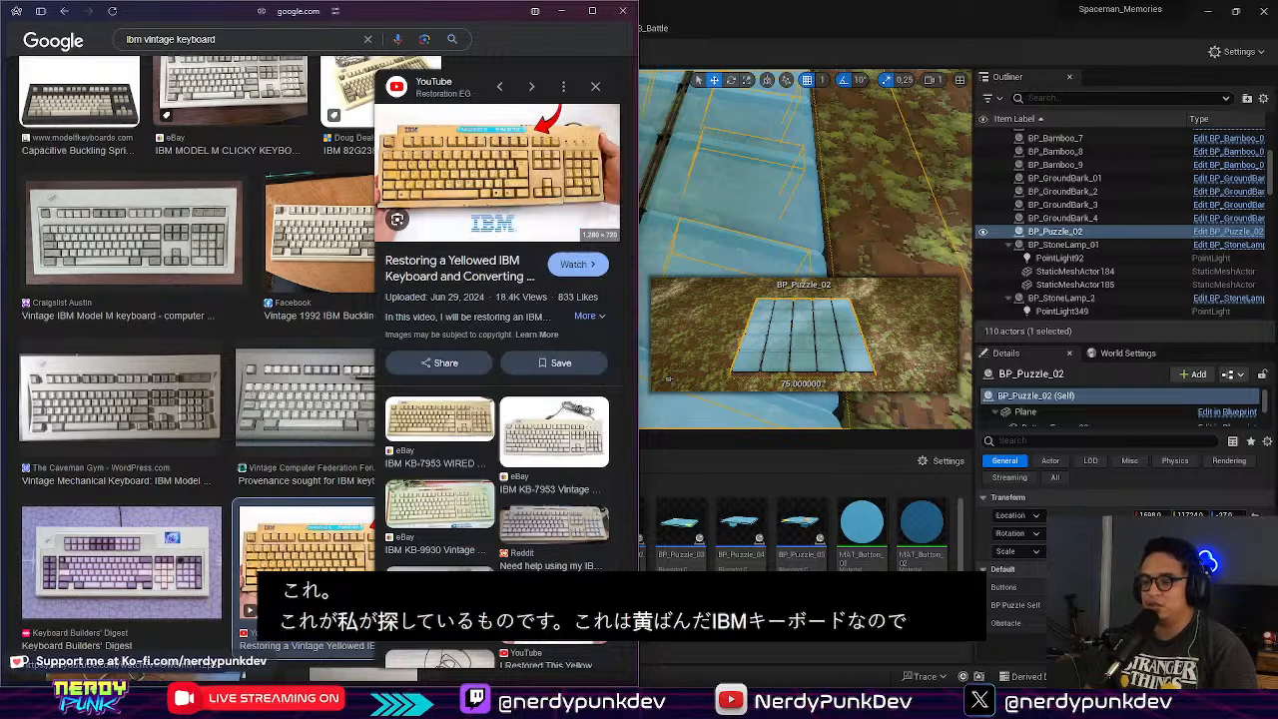
Step: Paste the yellowed IBM keyboard photo into the Obsidian canvas and enlarge it below the PC and green-lit keyboard images
key(alt+Tab)
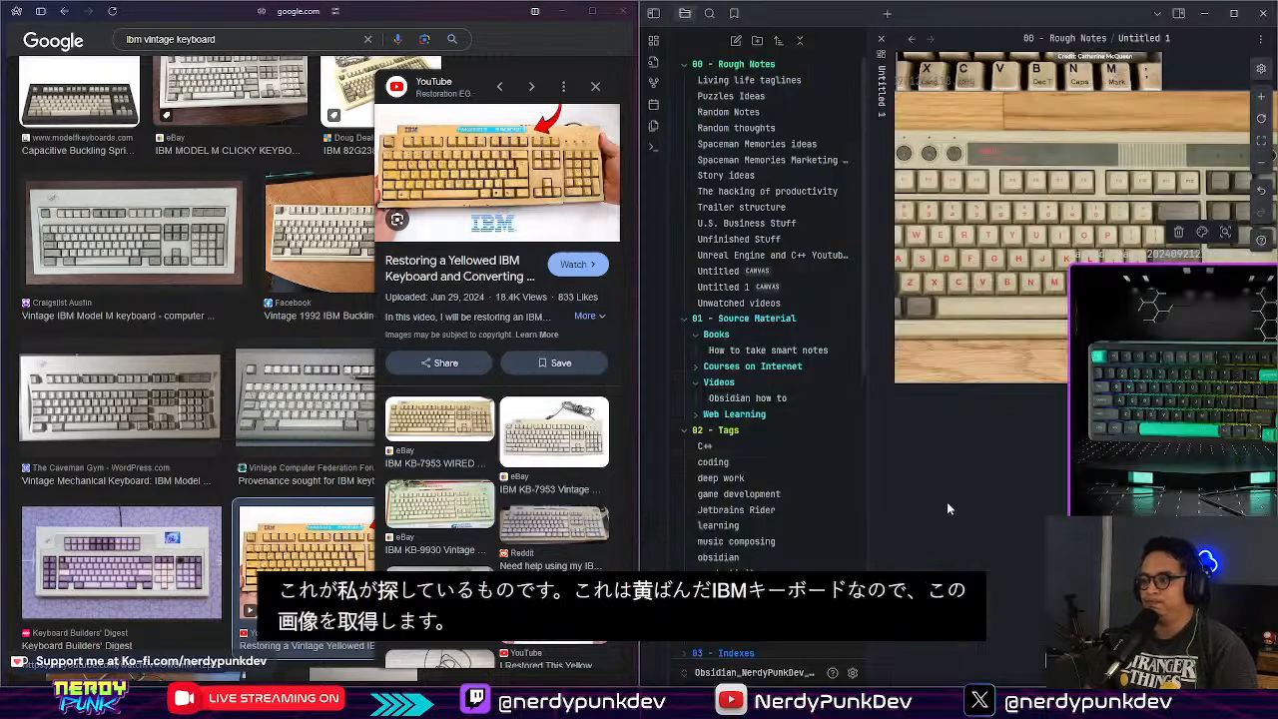
key(ctrl+v)
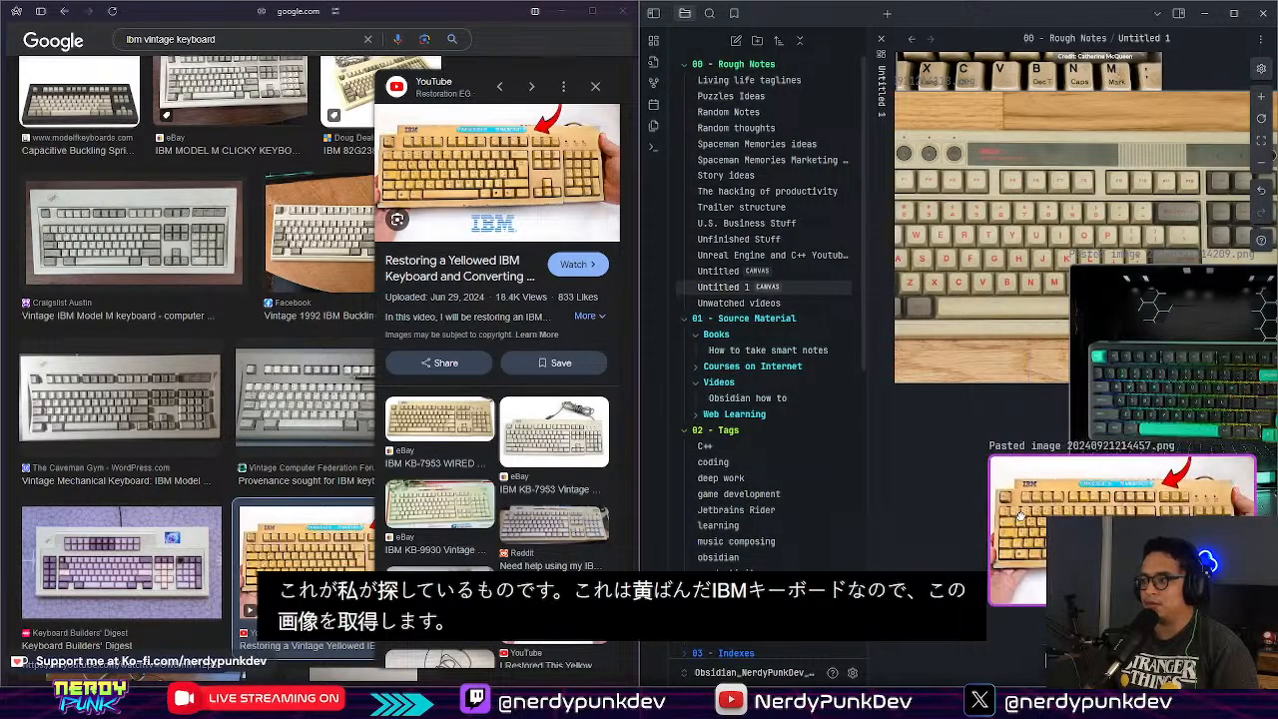
scroll(1003, 465, down, 5)
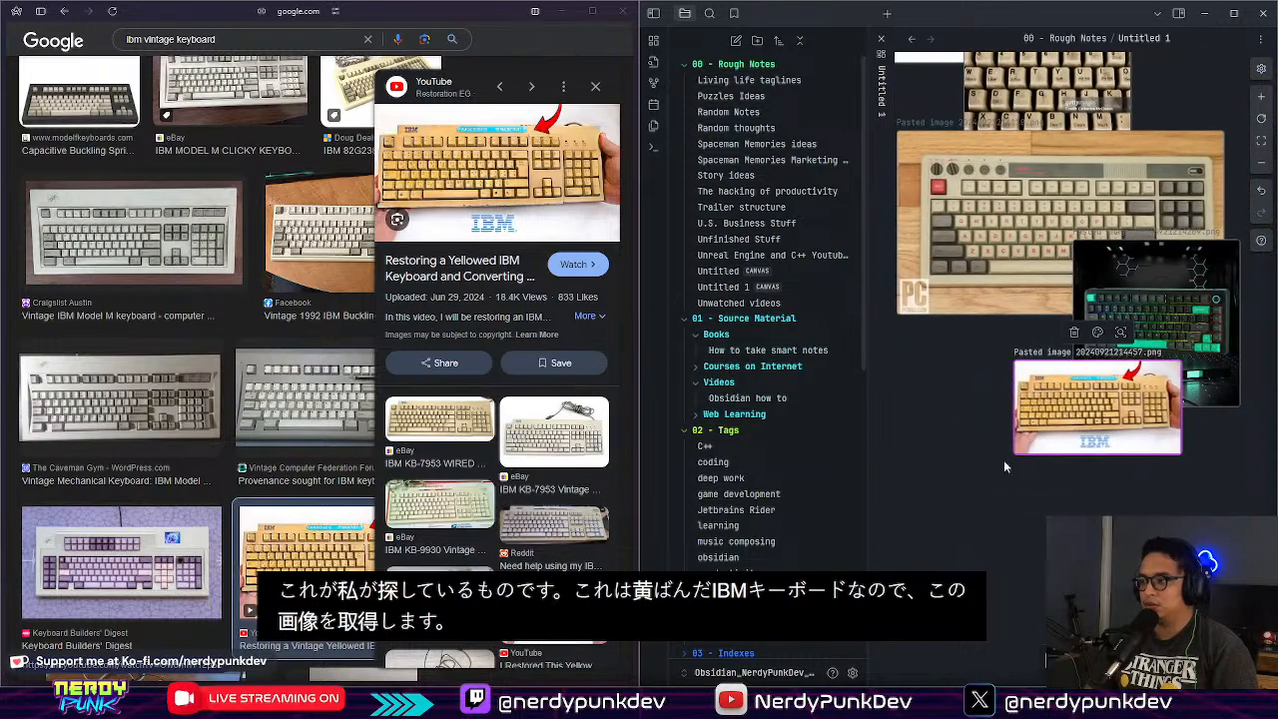
drag(1018, 451, 948, 490)
Step: Close the YouTube image preview and examine the remaining "ibm vintage keyboard" results for another reference with a retro look
scroll(499, 400, down, 4)
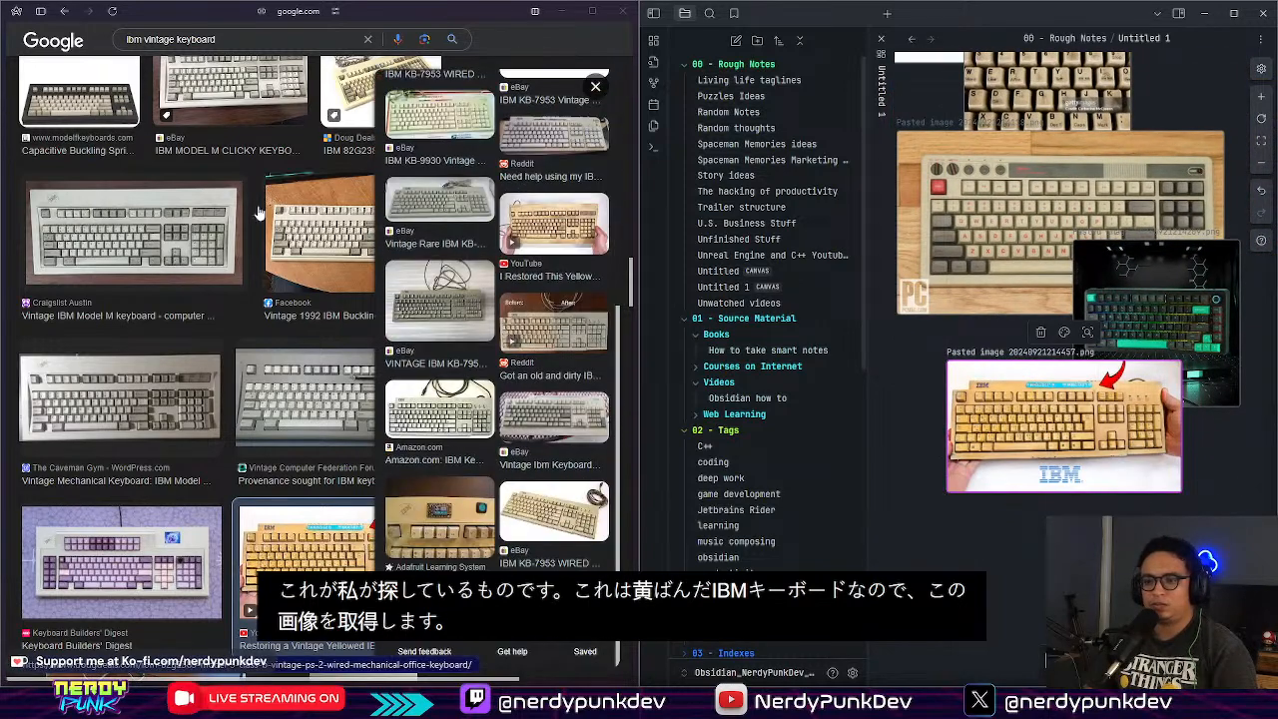
scroll(181, 296, down, 3)
scroll(181, 296, down, 10)
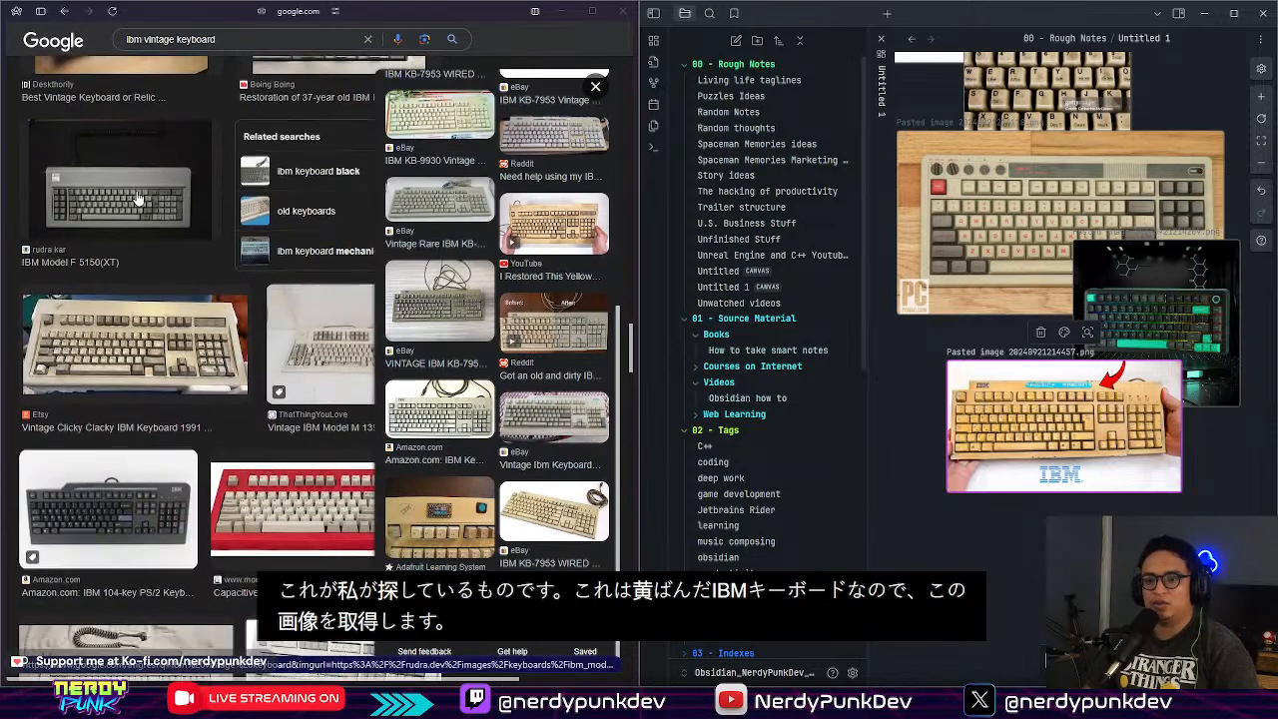
click(595, 86)
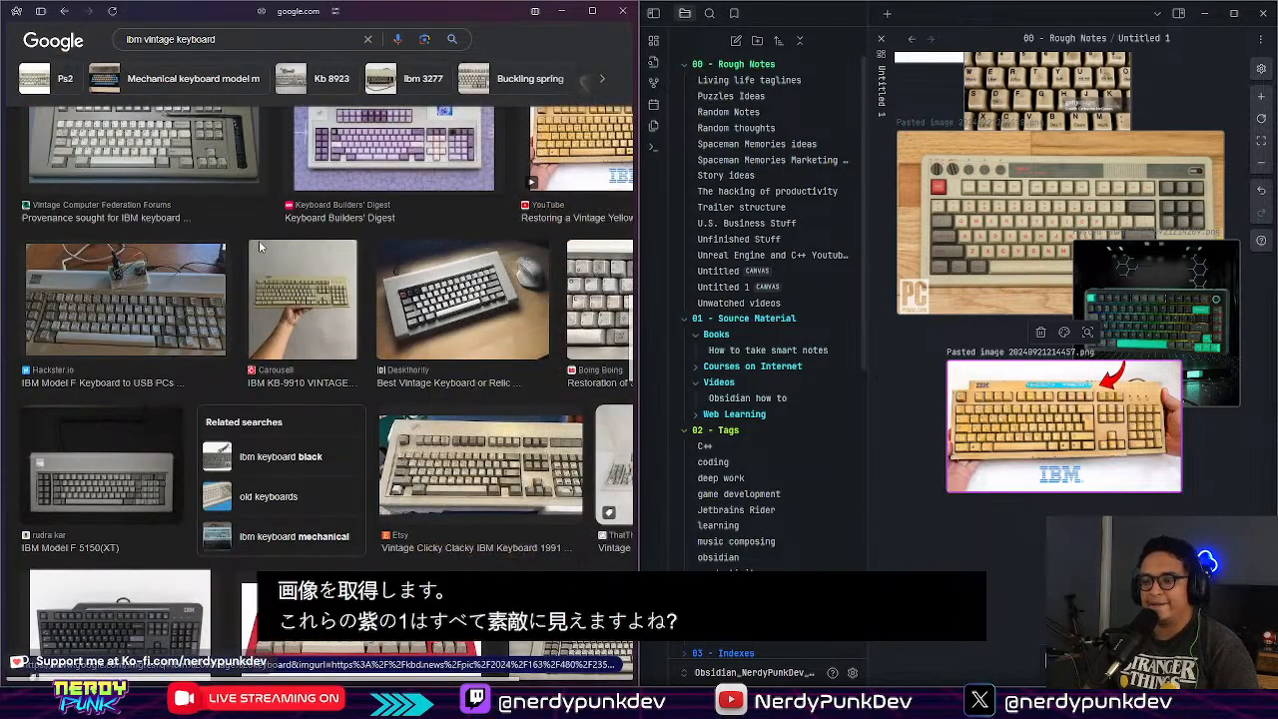
scroll(260, 247, down, 3)
scroll(259, 247, down, 4)
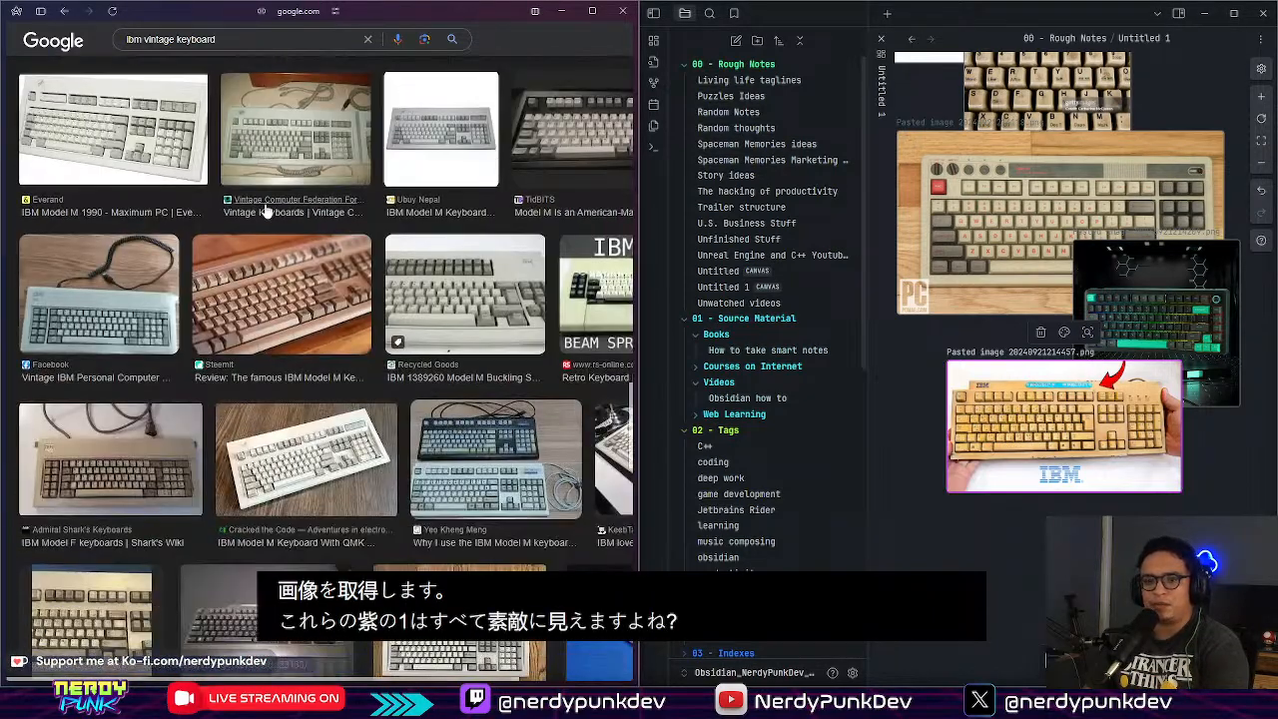
scroll(265, 207, down, 6)
scroll(262, 215, down, 10)
scroll(261, 214, down, 10)
scroll(263, 198, down, 10)
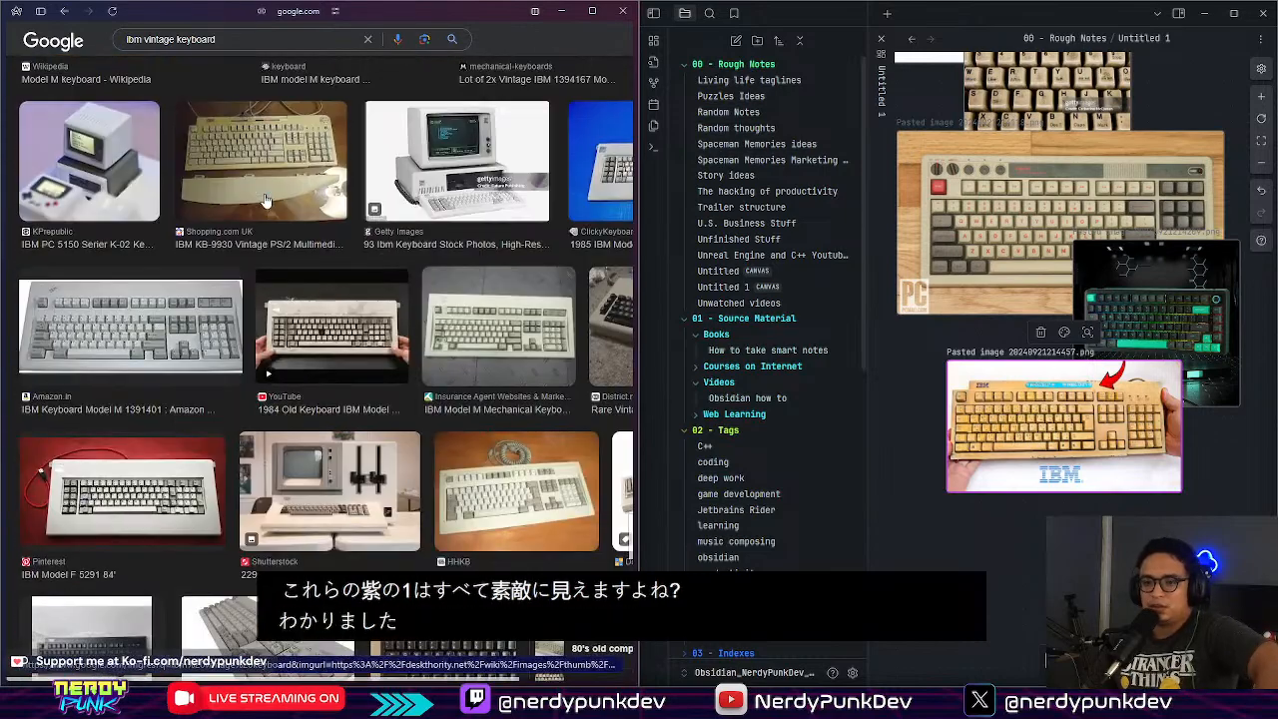
scroll(265, 200, down, 3)
scroll(268, 205, down, 3)
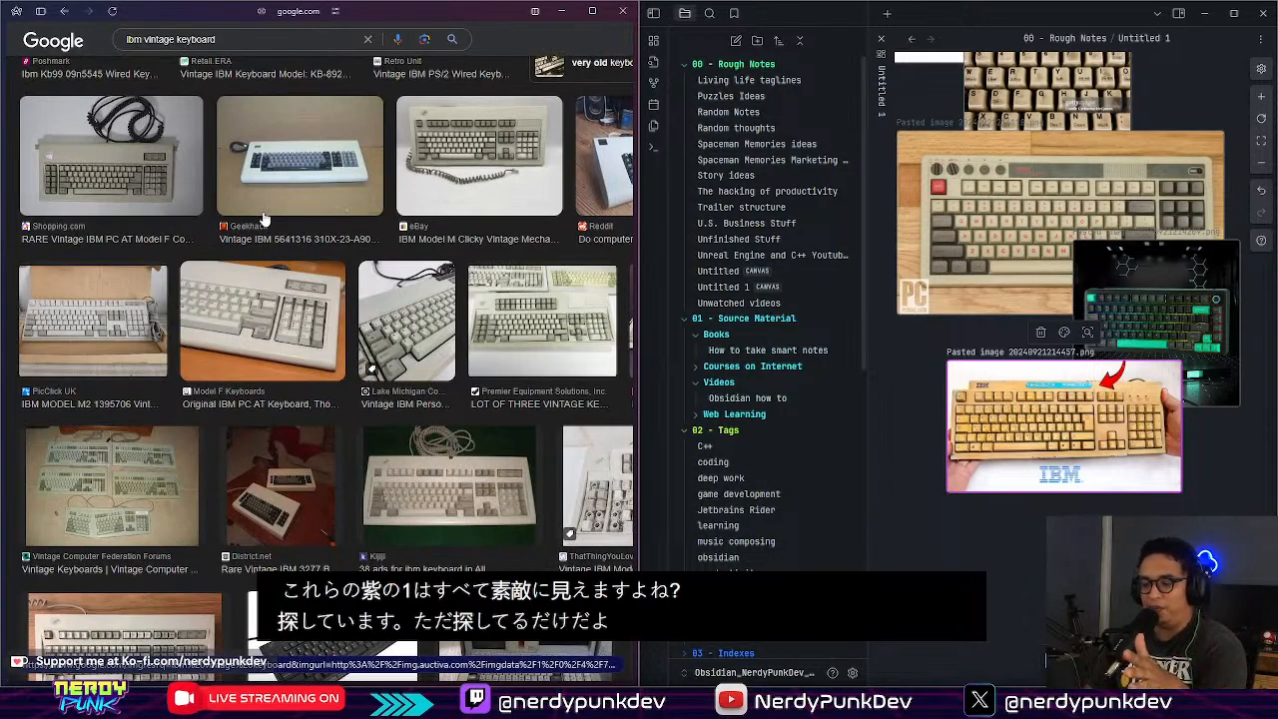
scroll(218, 203, down, 3)
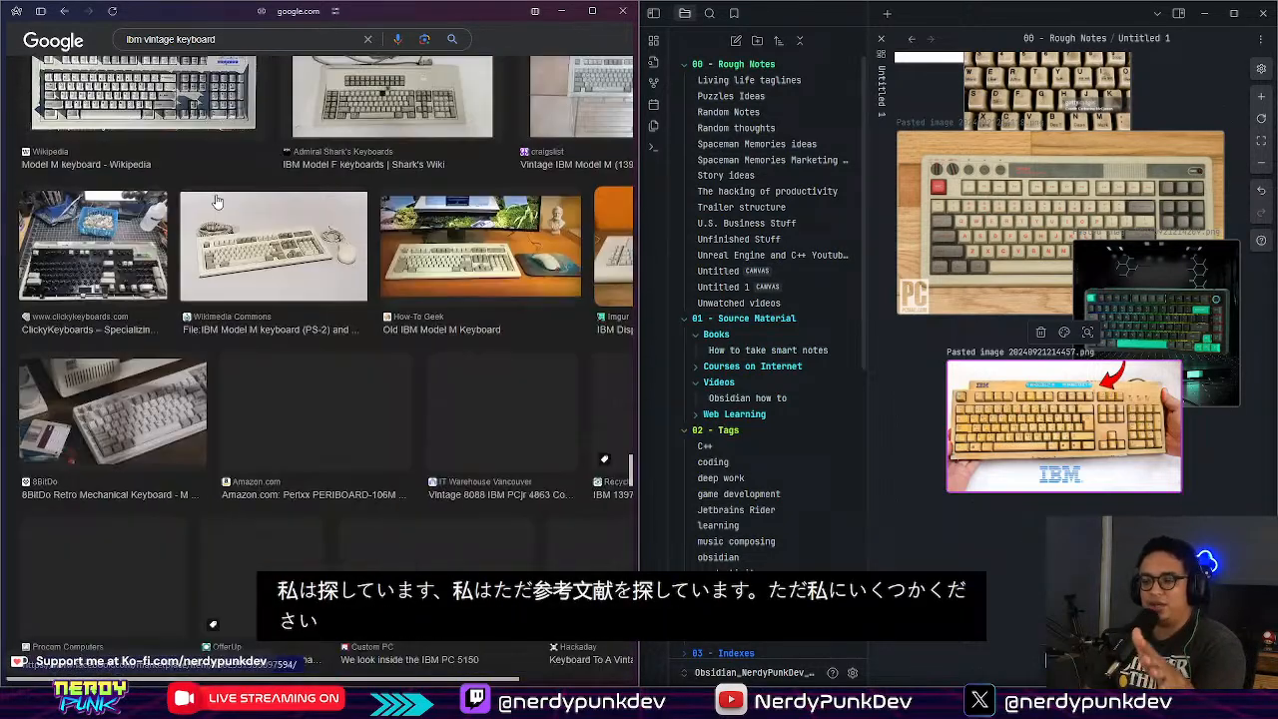
scroll(254, 251, down, 1)
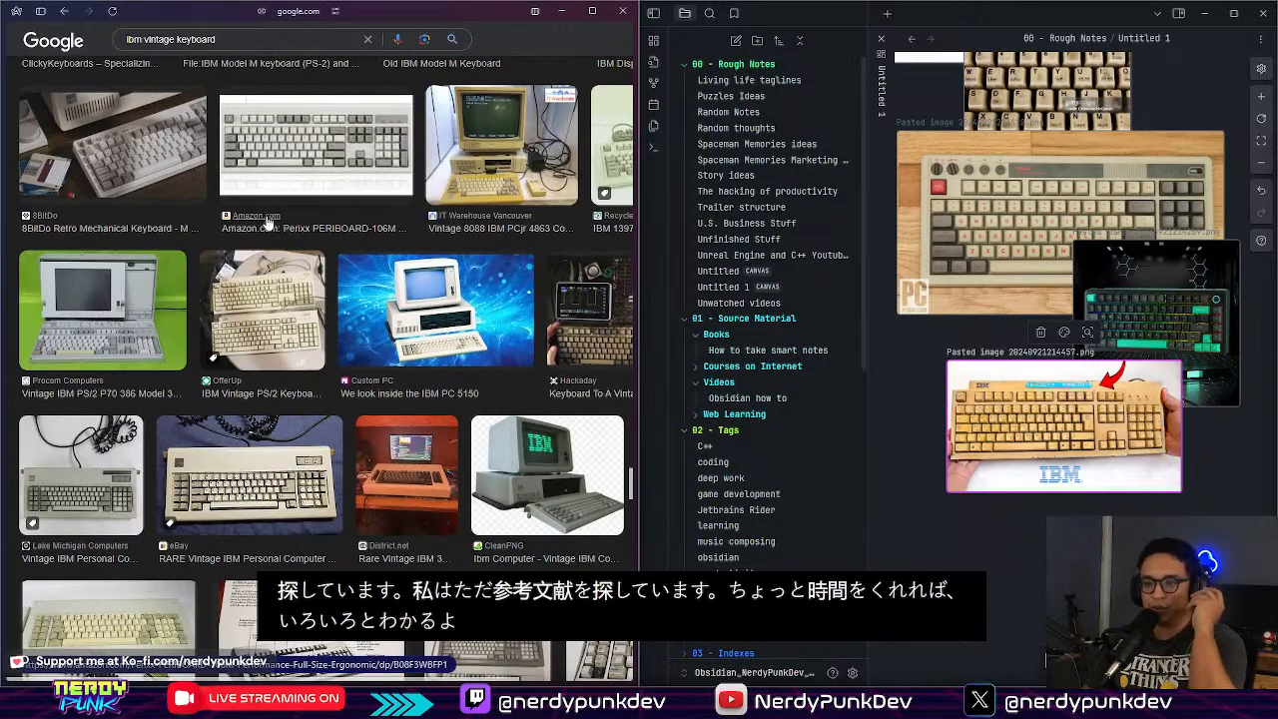
scroll(255, 235, down, 3)
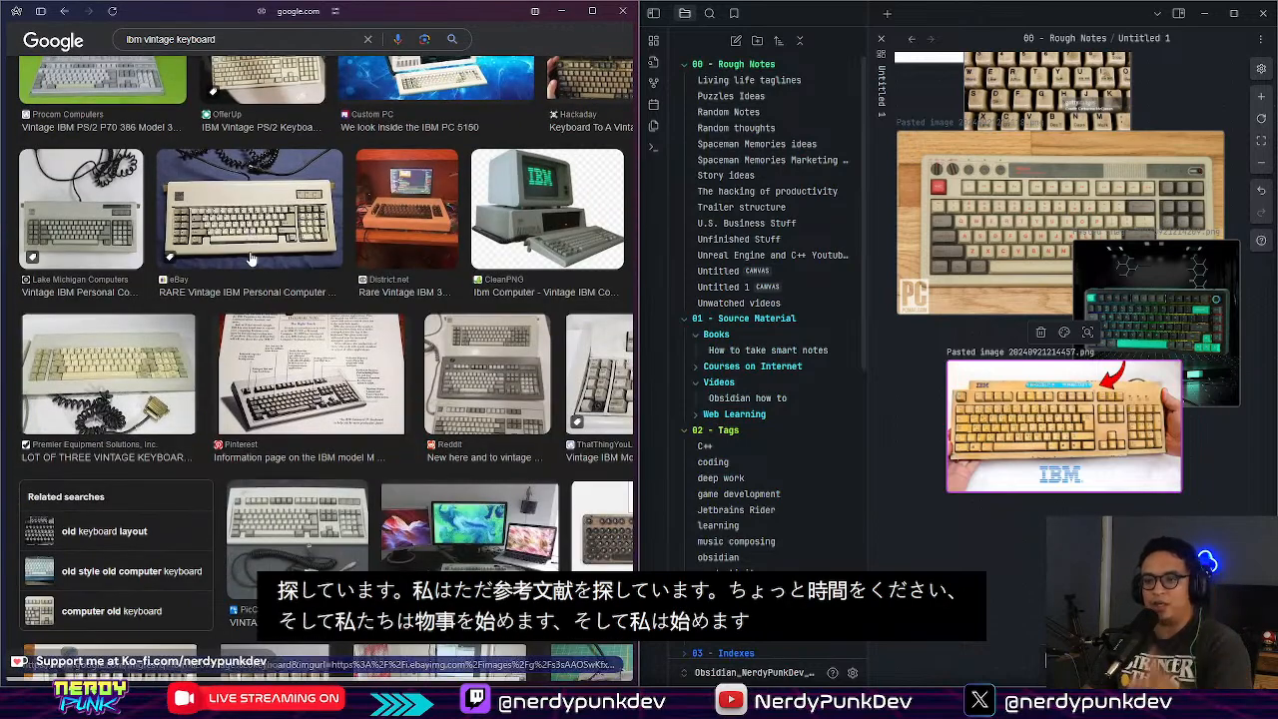
scroll(251, 258, down, 12)
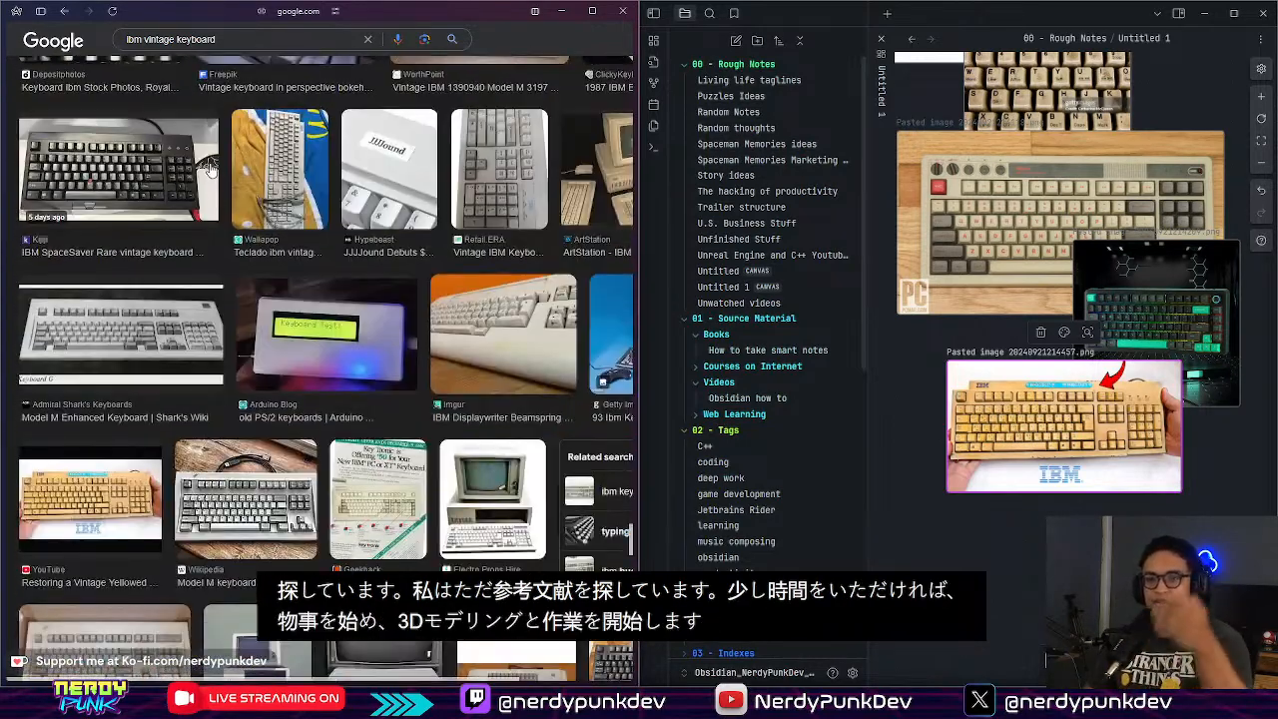
scroll(180, 188, down, 8)
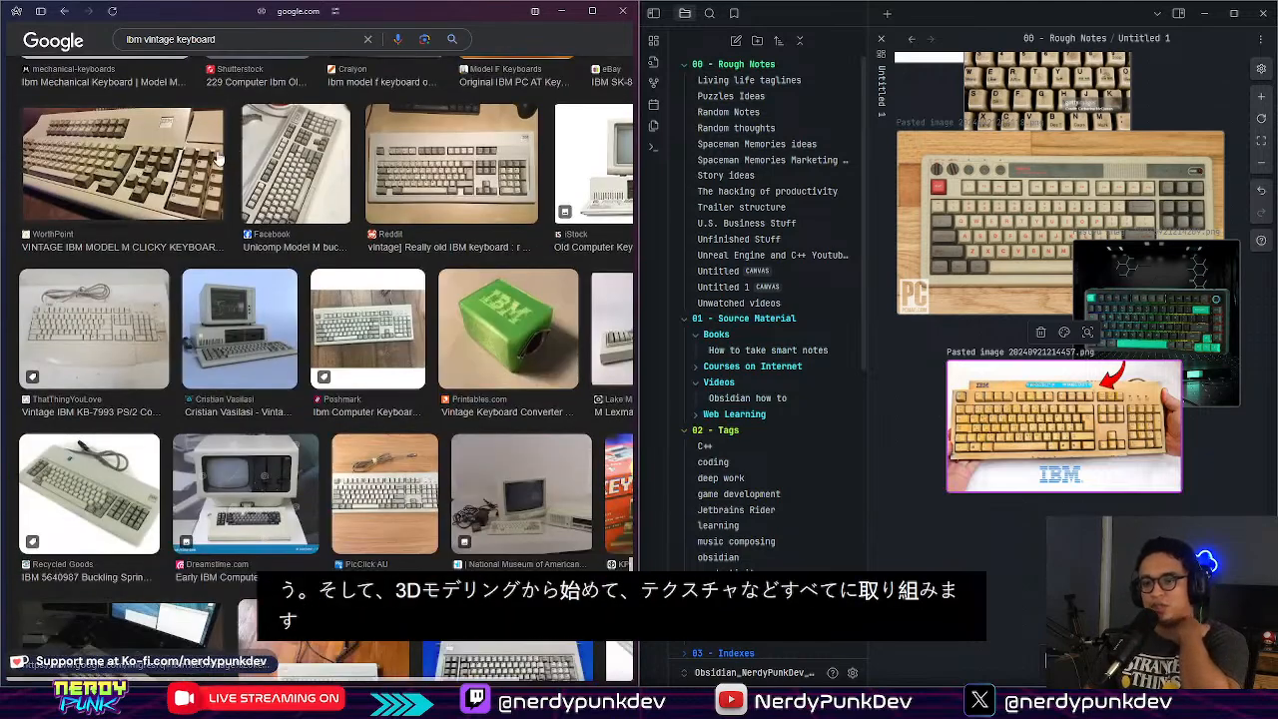
scroll(218, 158, down, 10)
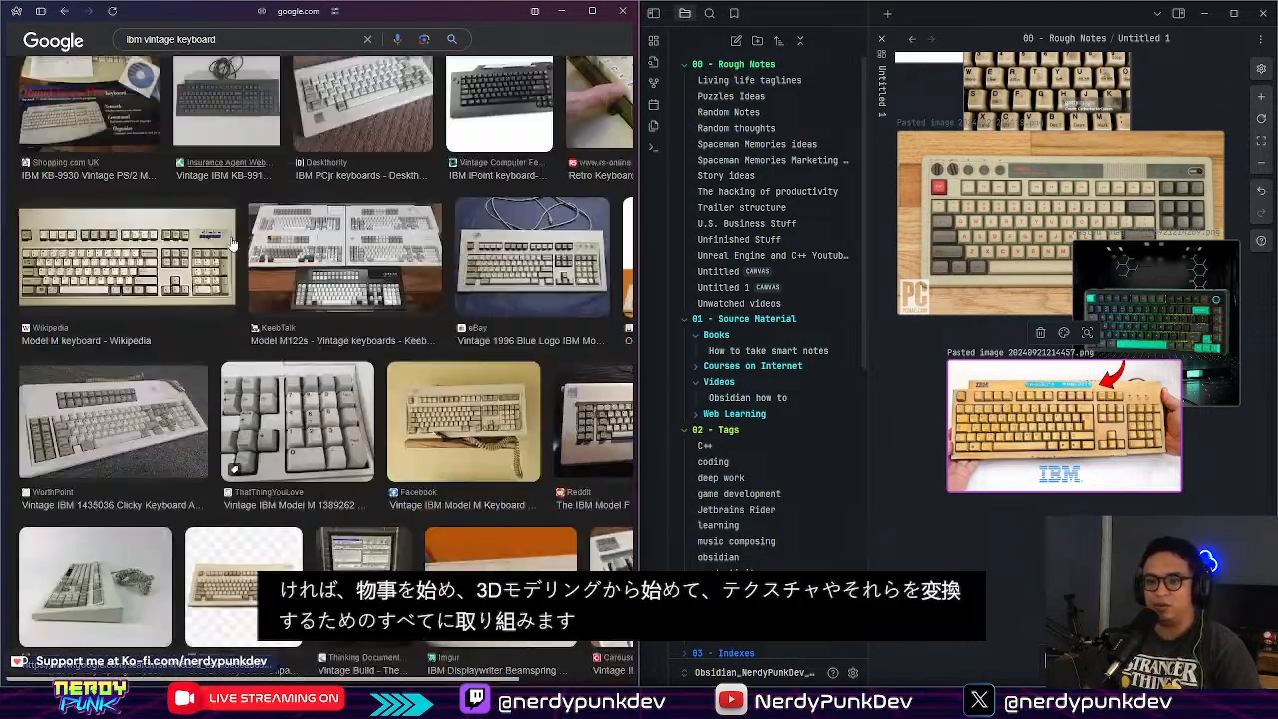
scroll(230, 240, down, 10)
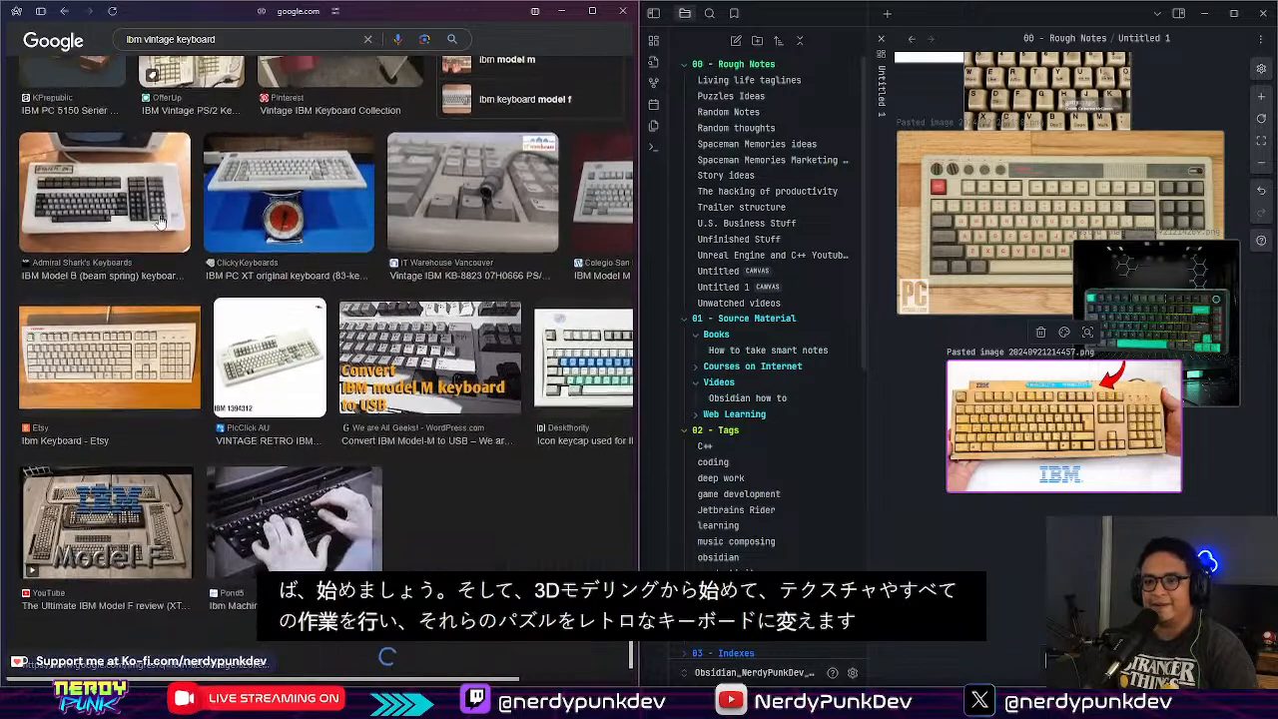
scroll(170, 227, down, 10)
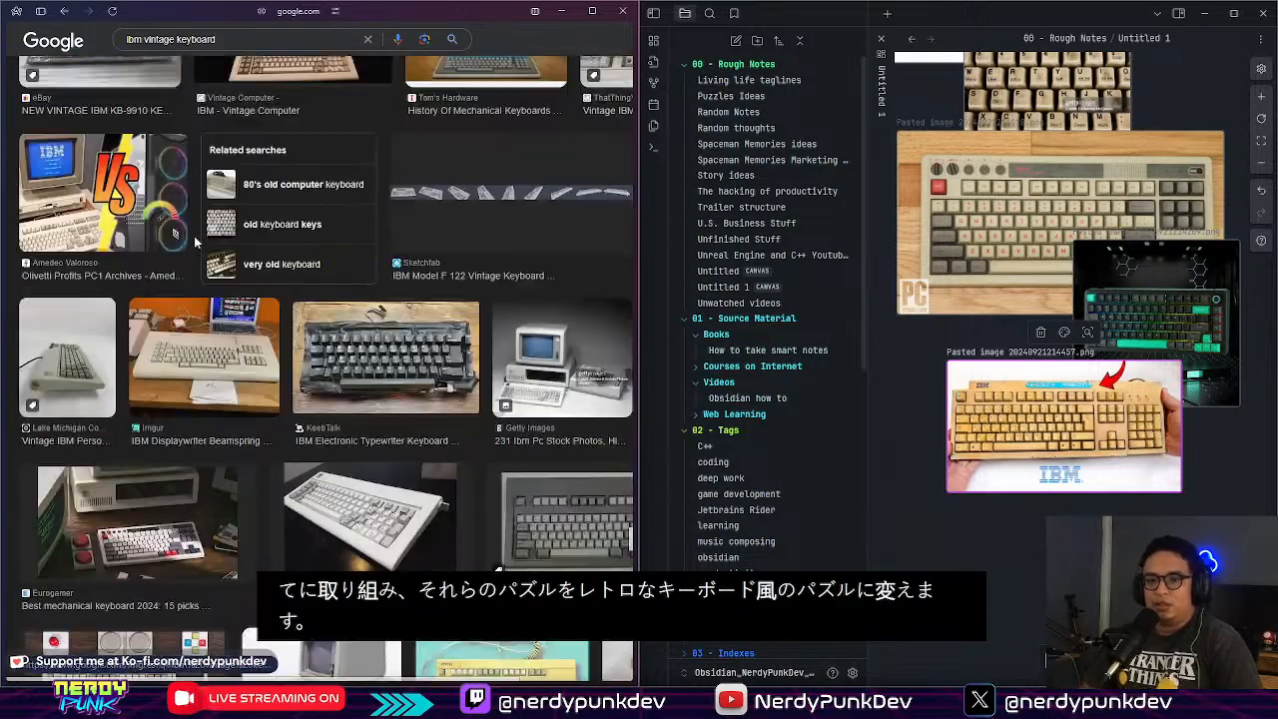
scroll(215, 276, down, 3)
scroll(229, 178, down, 6)
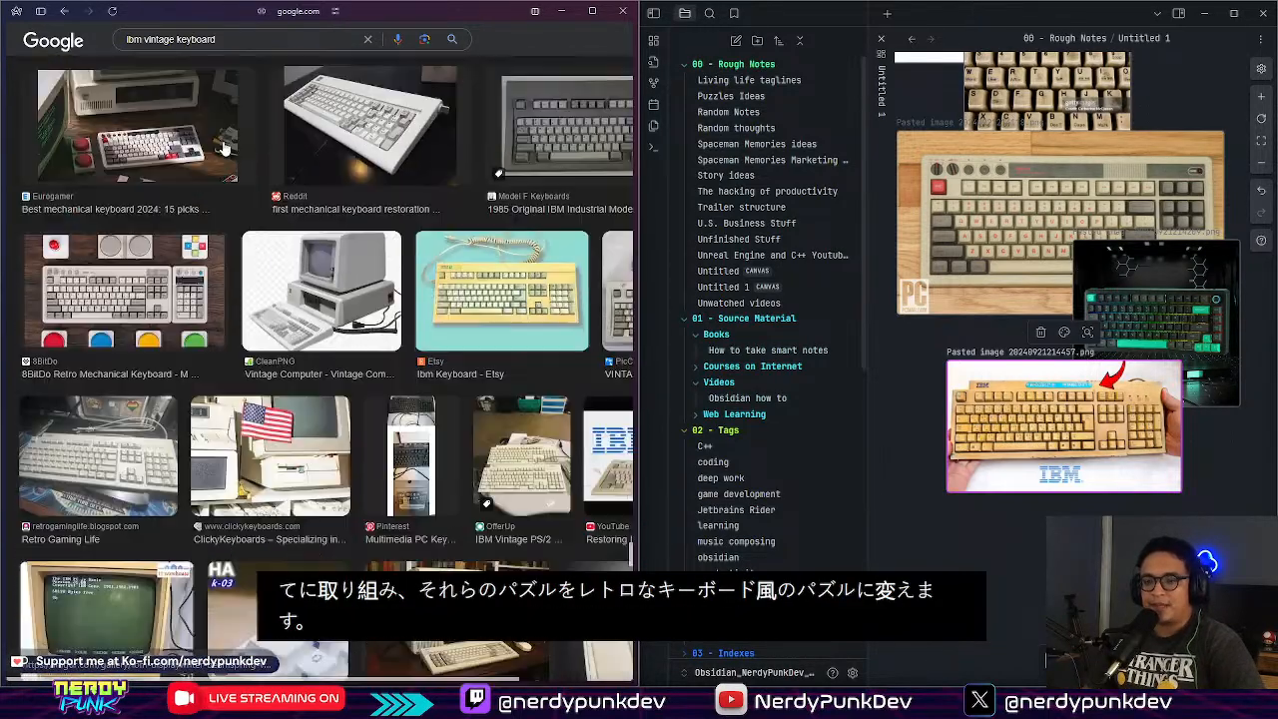
scroll(218, 177, down, 10)
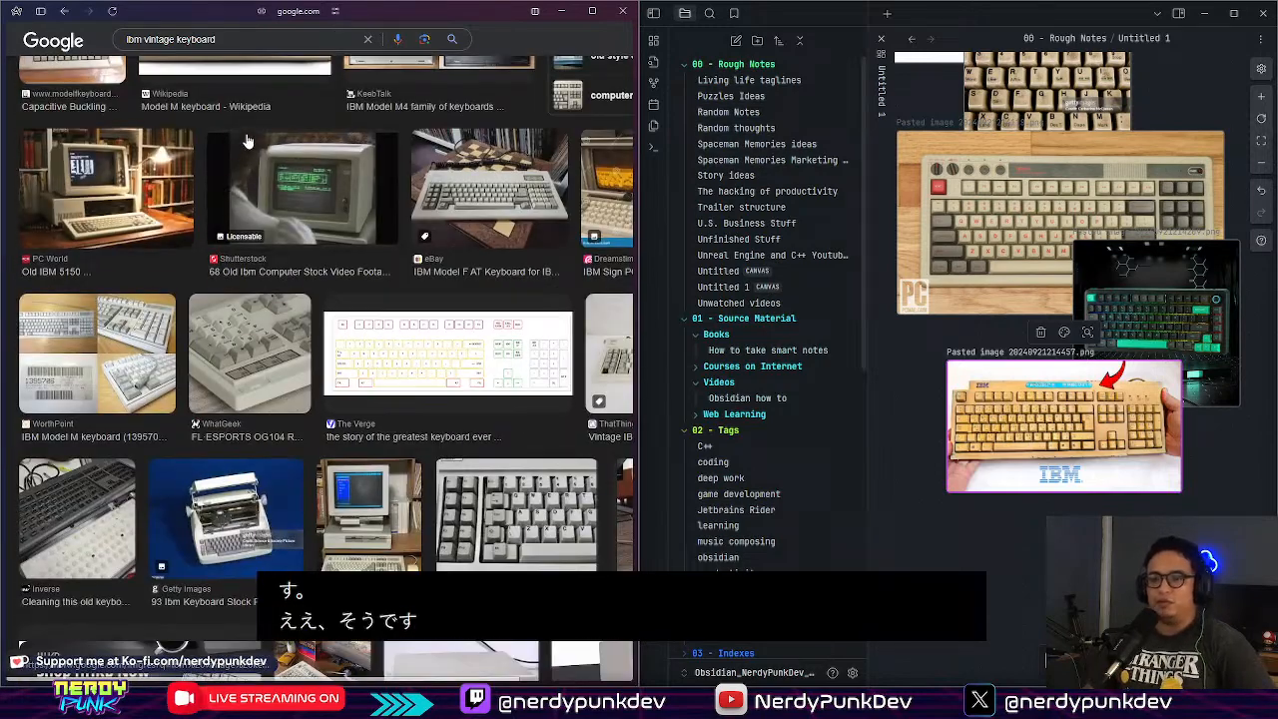
Step: Search Google Images for "vintage keyboard computer"
drag(247, 40, 99, 41)
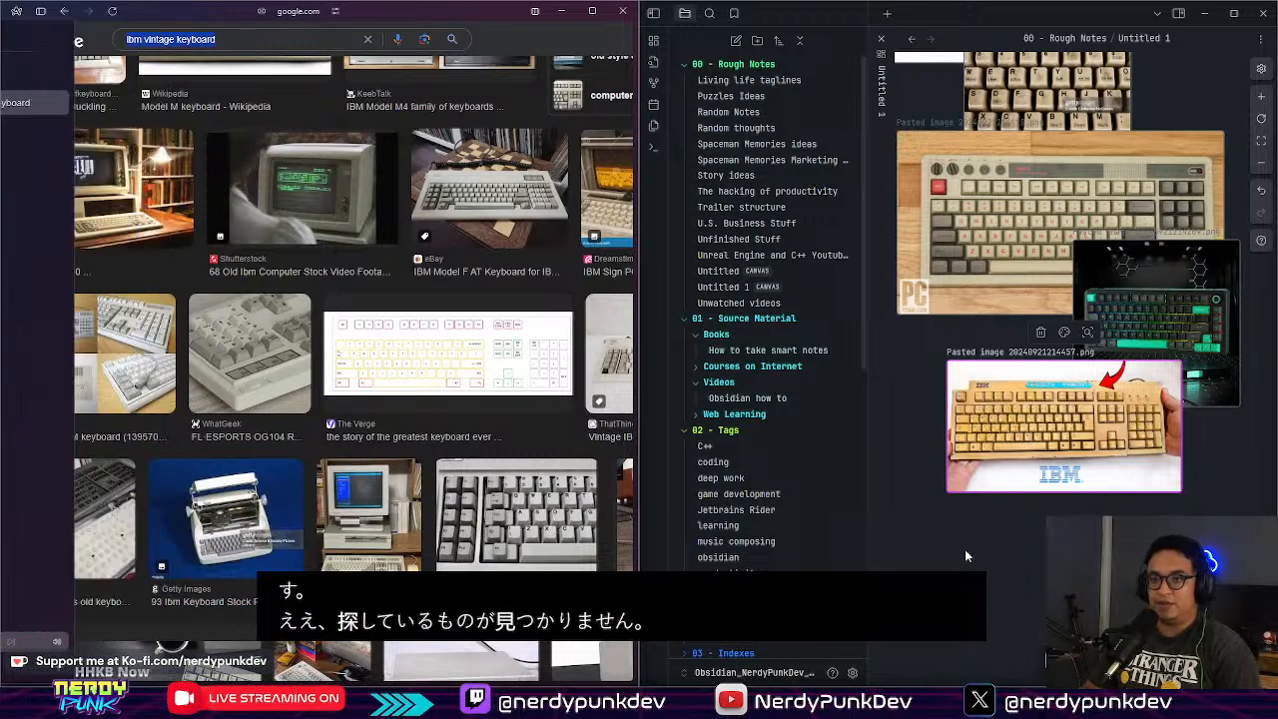
text(vintage )
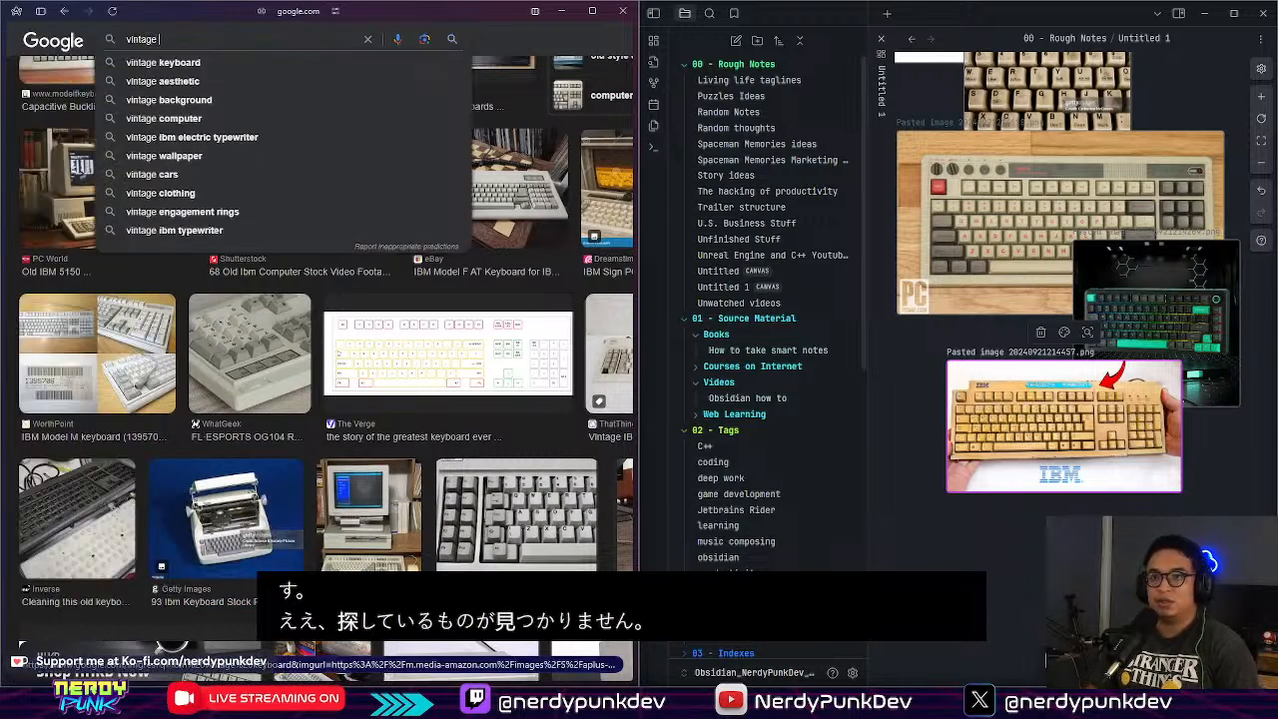
text(keyboard )
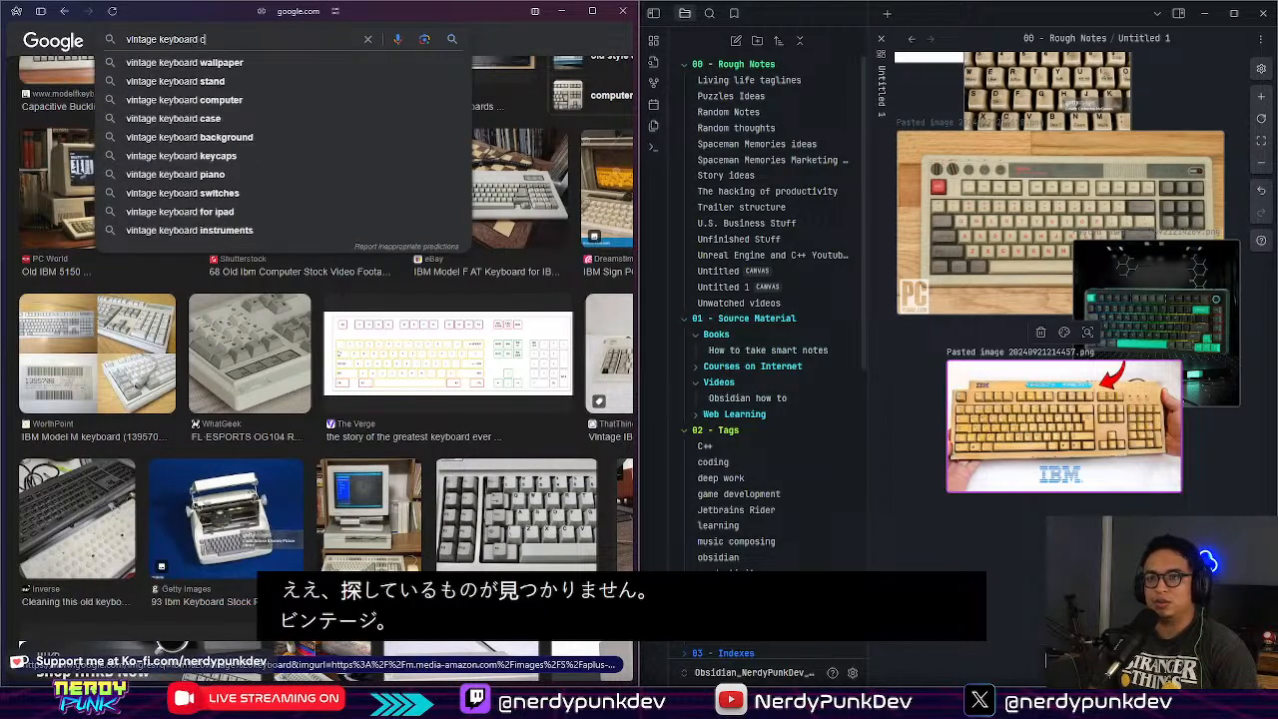
text(computer)
key(Return)
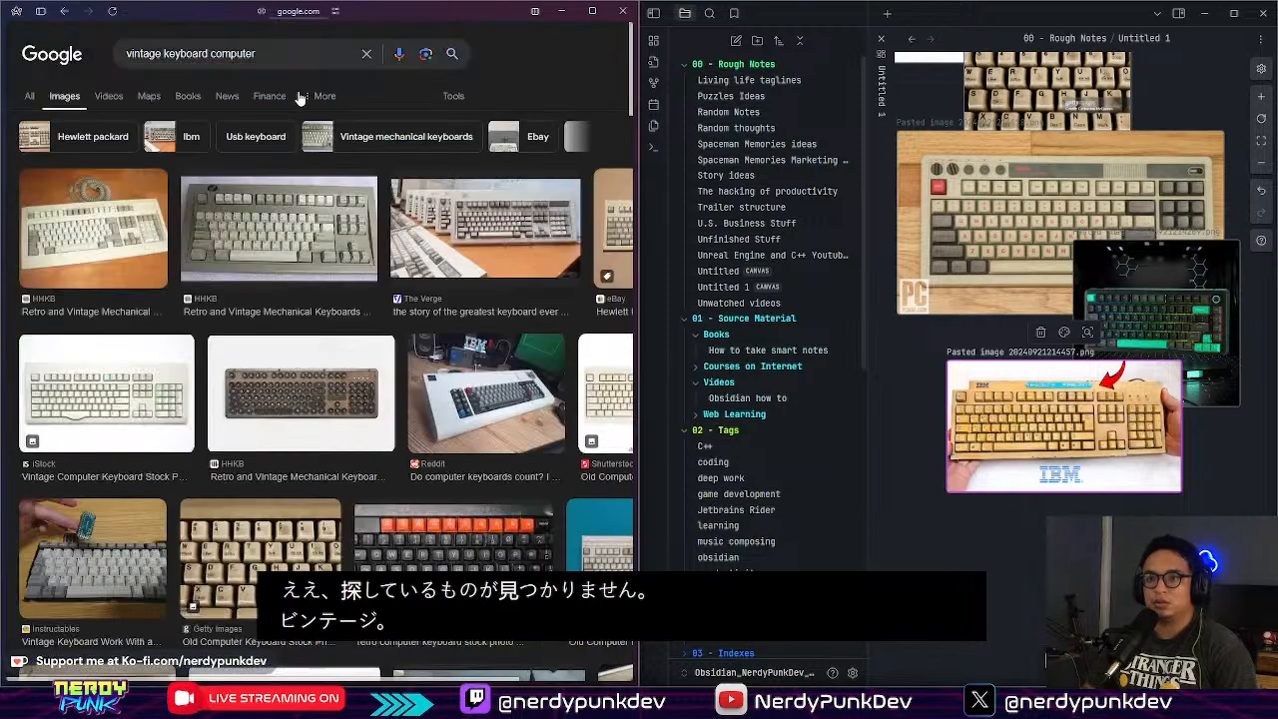
Step: Preview the Reddit restored keyboard photo and the Hackster.io vintage Apple keyboard photo, closing each preview
click(516, 387)
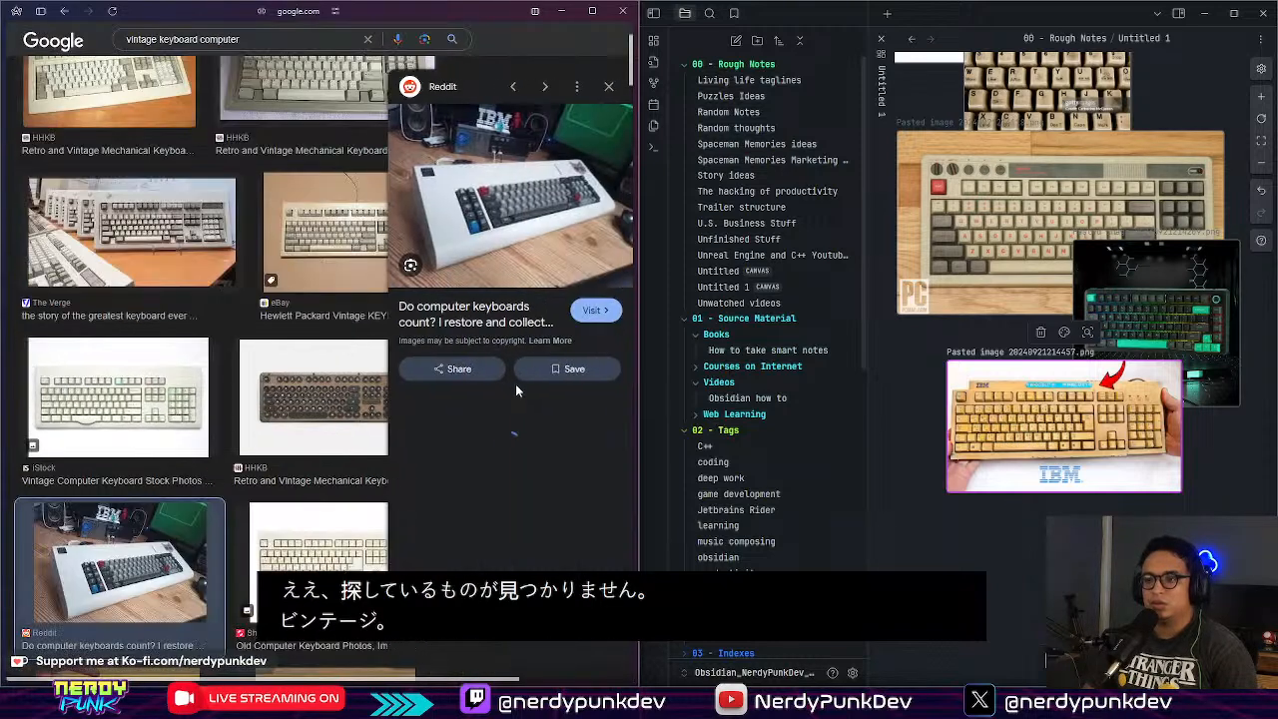
click(596, 88)
scroll(163, 256, down, 10)
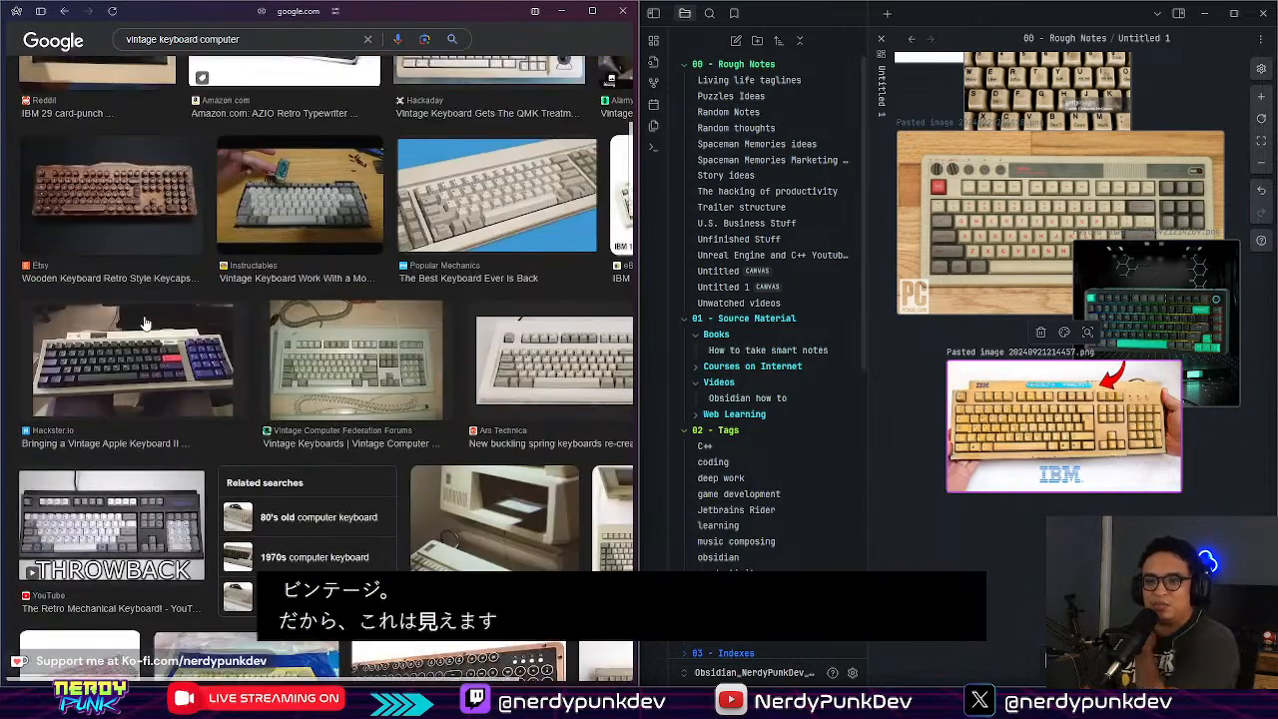
click(115, 328)
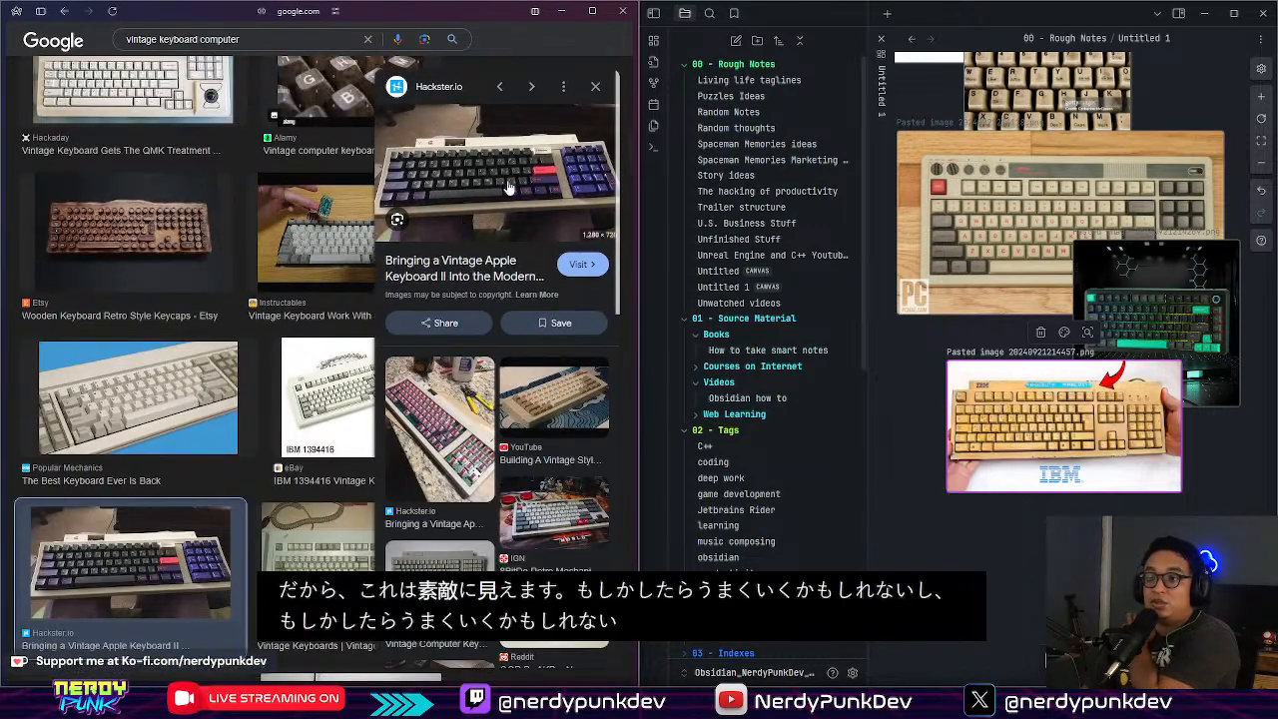
click(596, 87)
Step: Browse the "vintage keyboard computer" results and preview Popular Mechanics' "The Best Keyboard Ever Is Back" photo
scroll(354, 169, down, 3)
scroll(350, 170, down, 2)
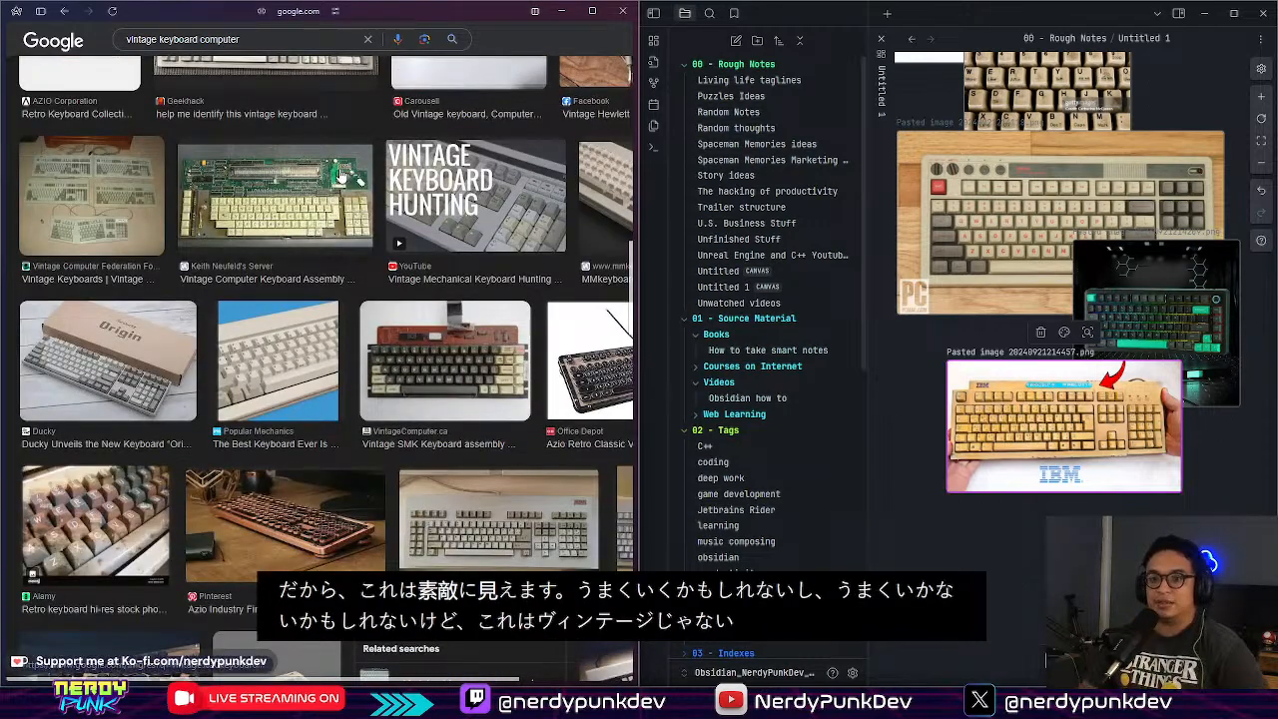
scroll(308, 199, down, 2)
click(309, 199)
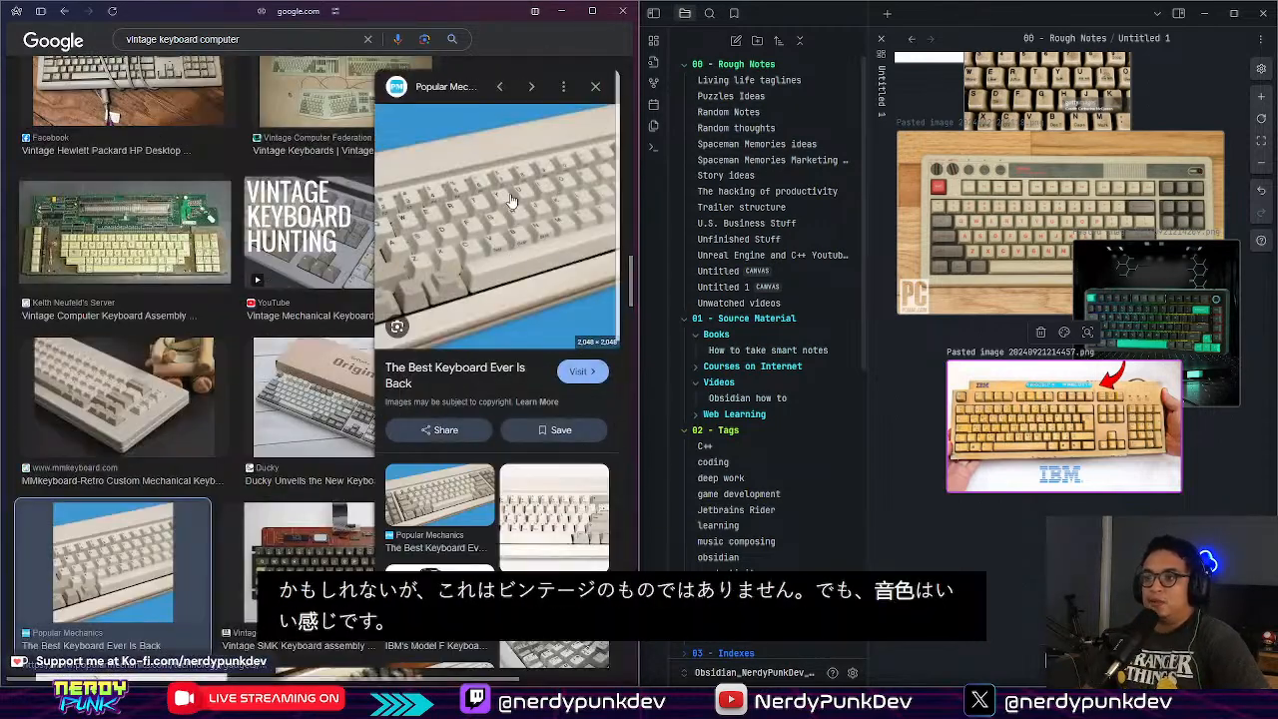
Step: Copy the previewed Popular Mechanics keyboard photo and paste it into the Obsidian canvas beside the yellowed IBM keyboard
right_click(508, 192)
click(566, 398)
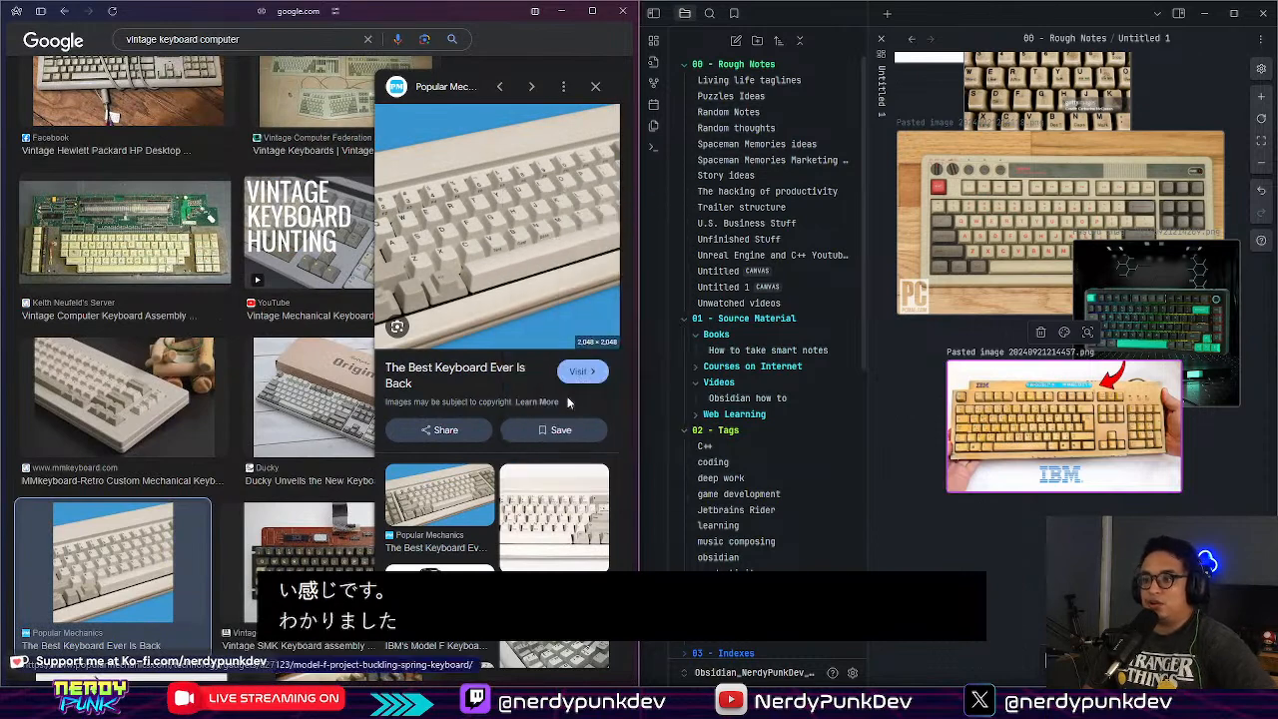
click(916, 399)
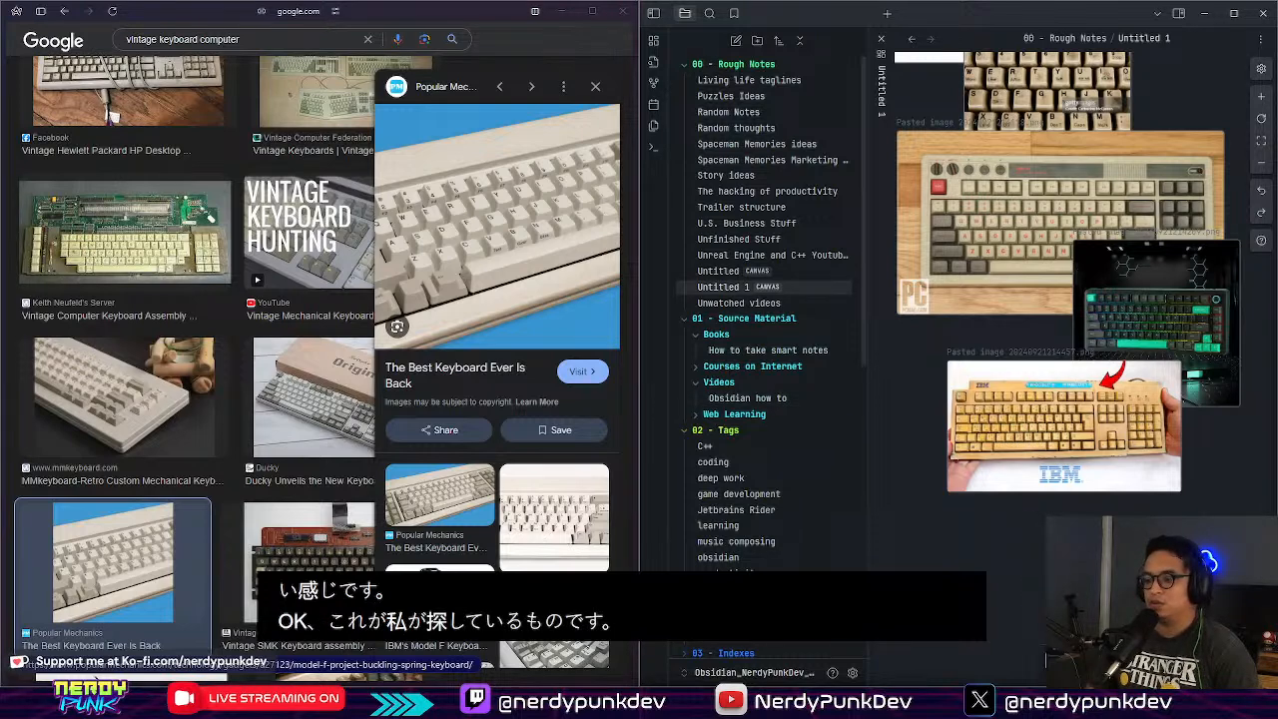
right_click(499, 174)
click(540, 440)
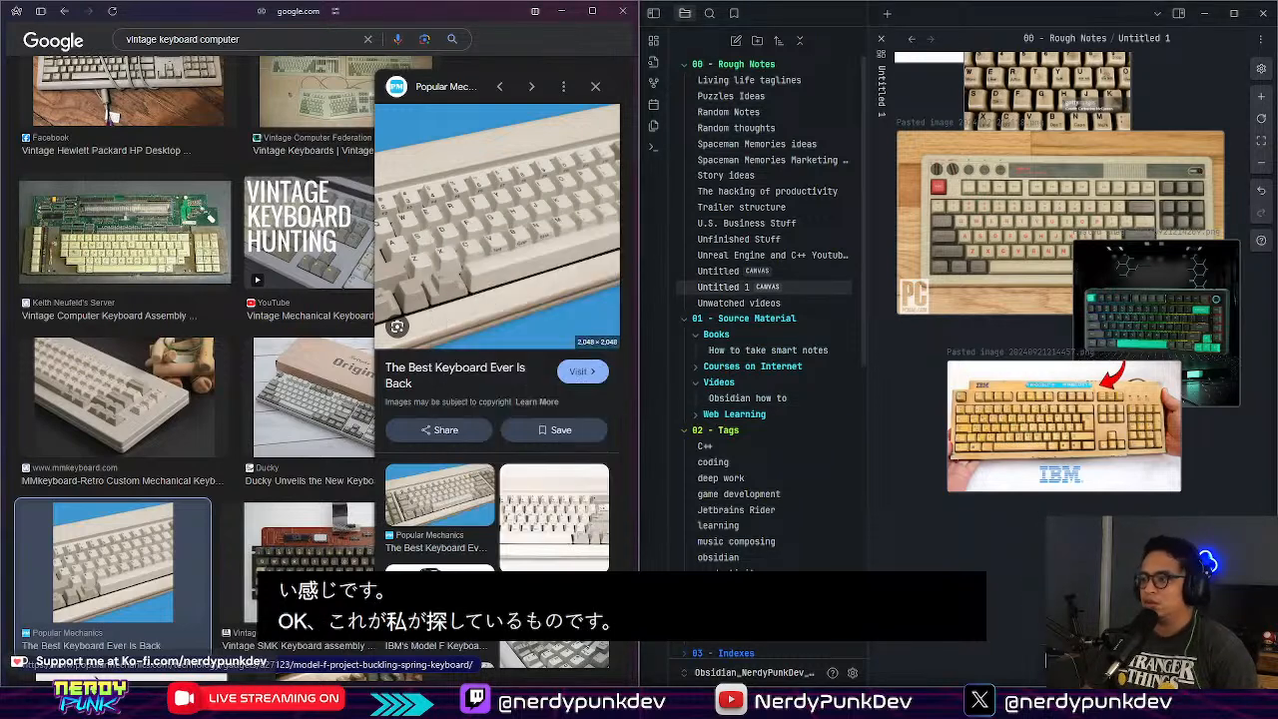
key(ctrl+v)
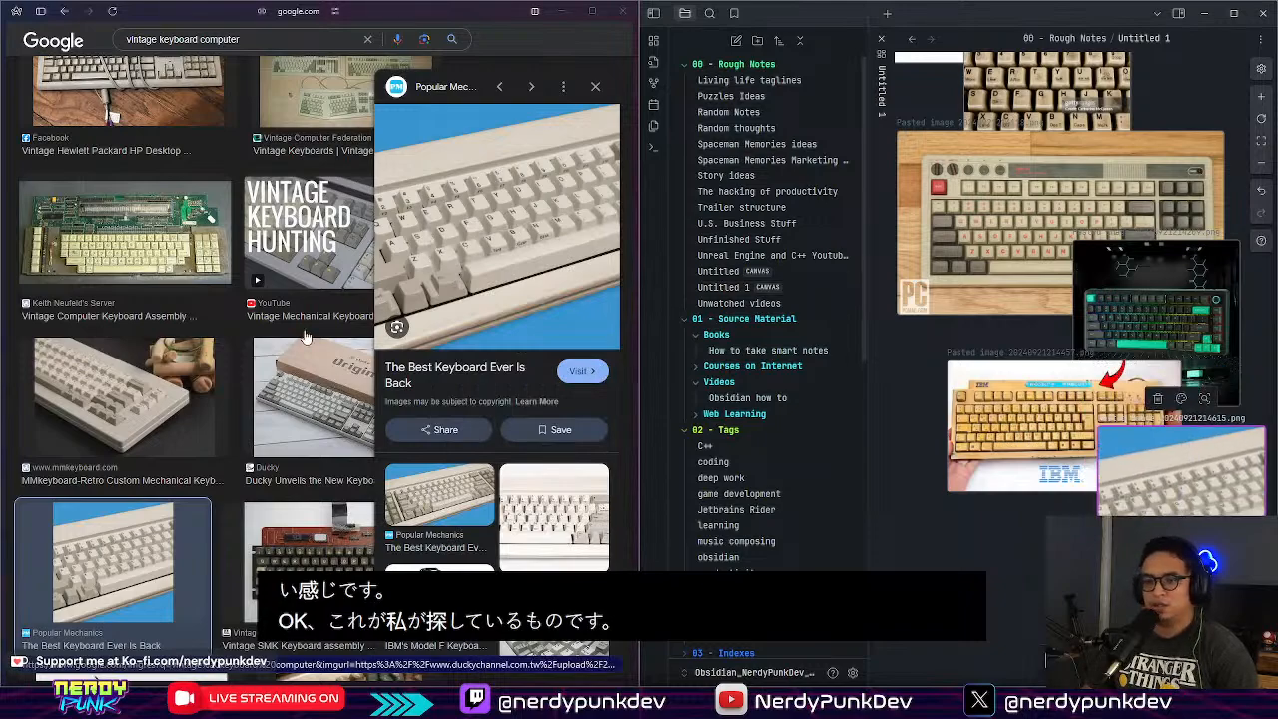
Step: Examine further "vintage keyboard computer" image results for another retro keyboard reference
scroll(287, 238, down, 4)
scroll(288, 237, down, 10)
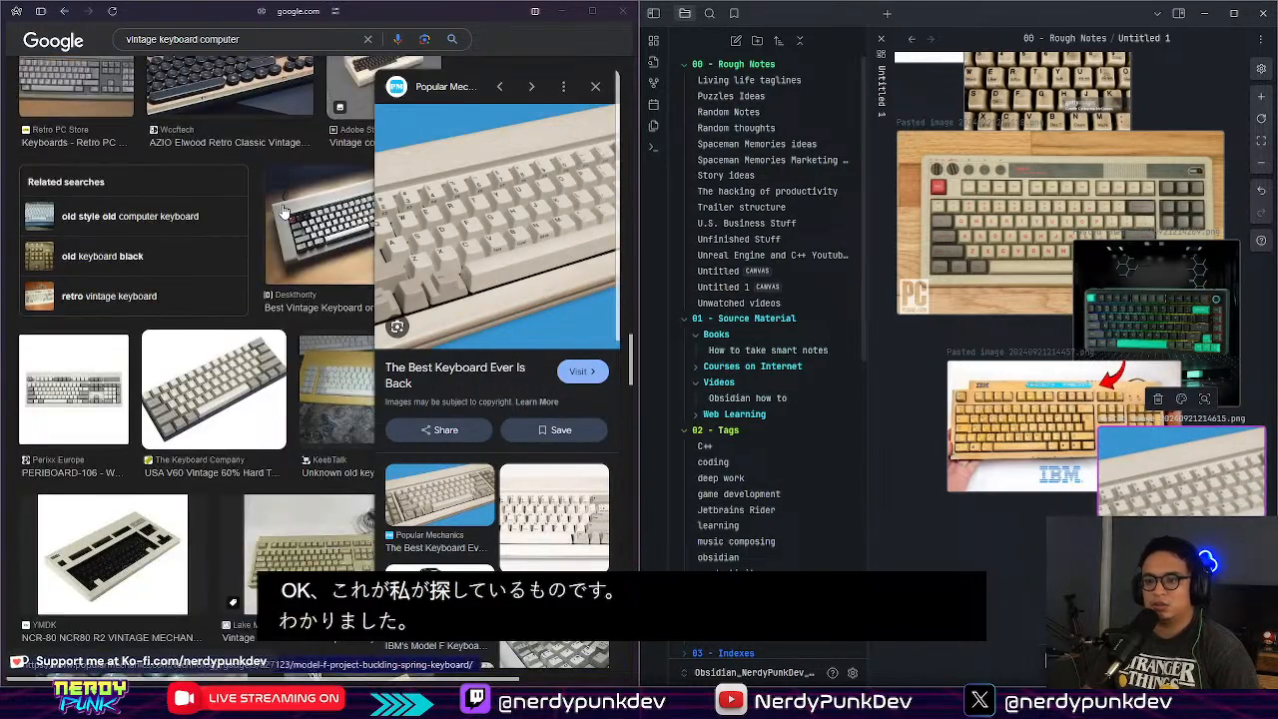
scroll(283, 212, down, 10)
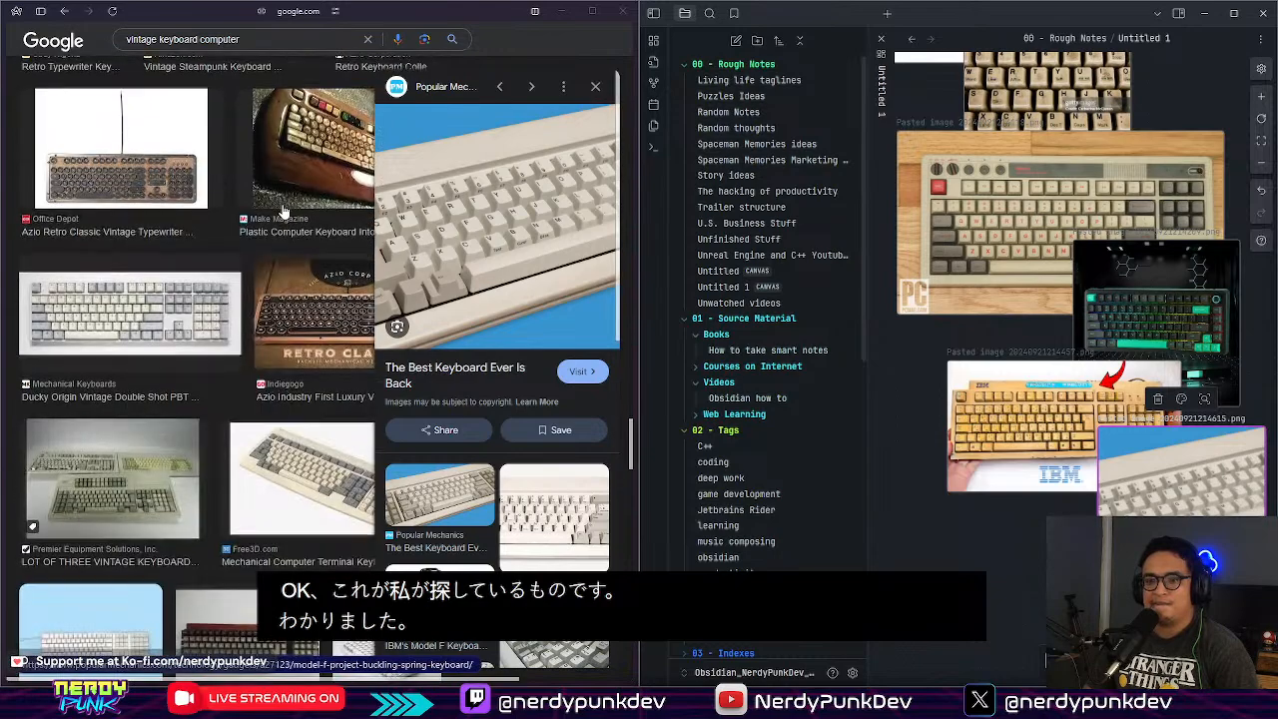
scroll(286, 214, down, 10)
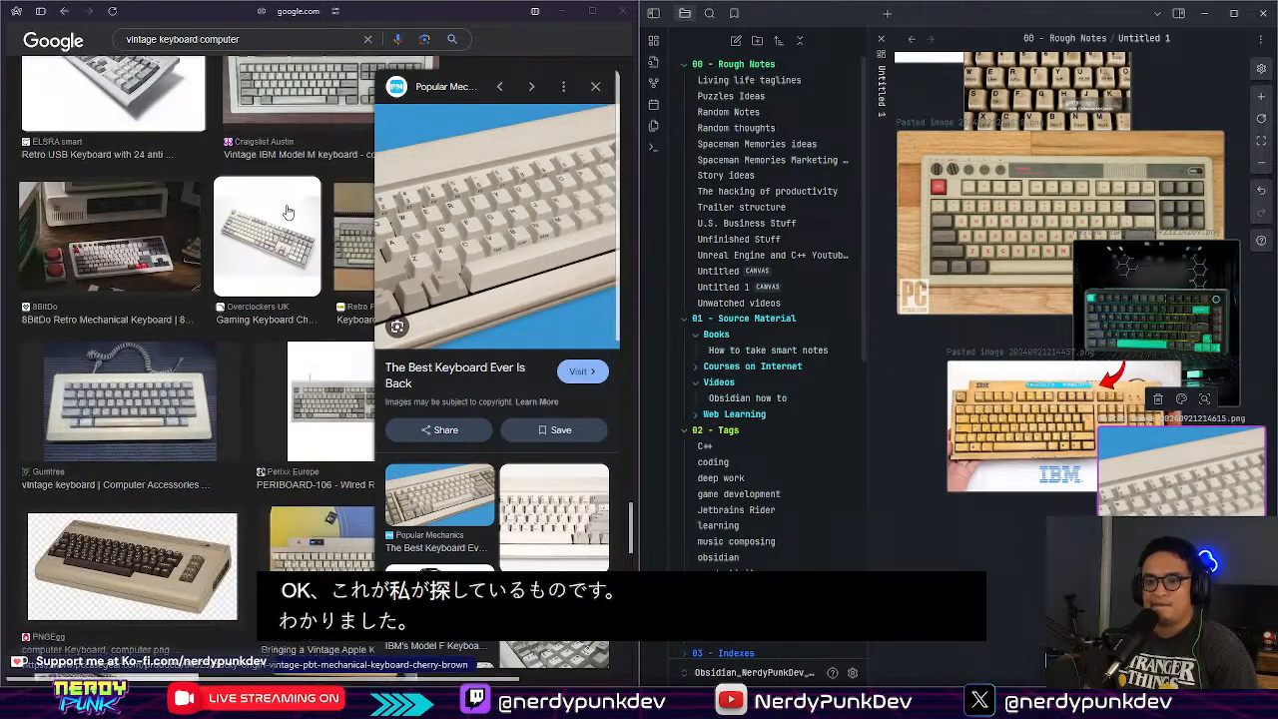
scroll(286, 211, down, 10)
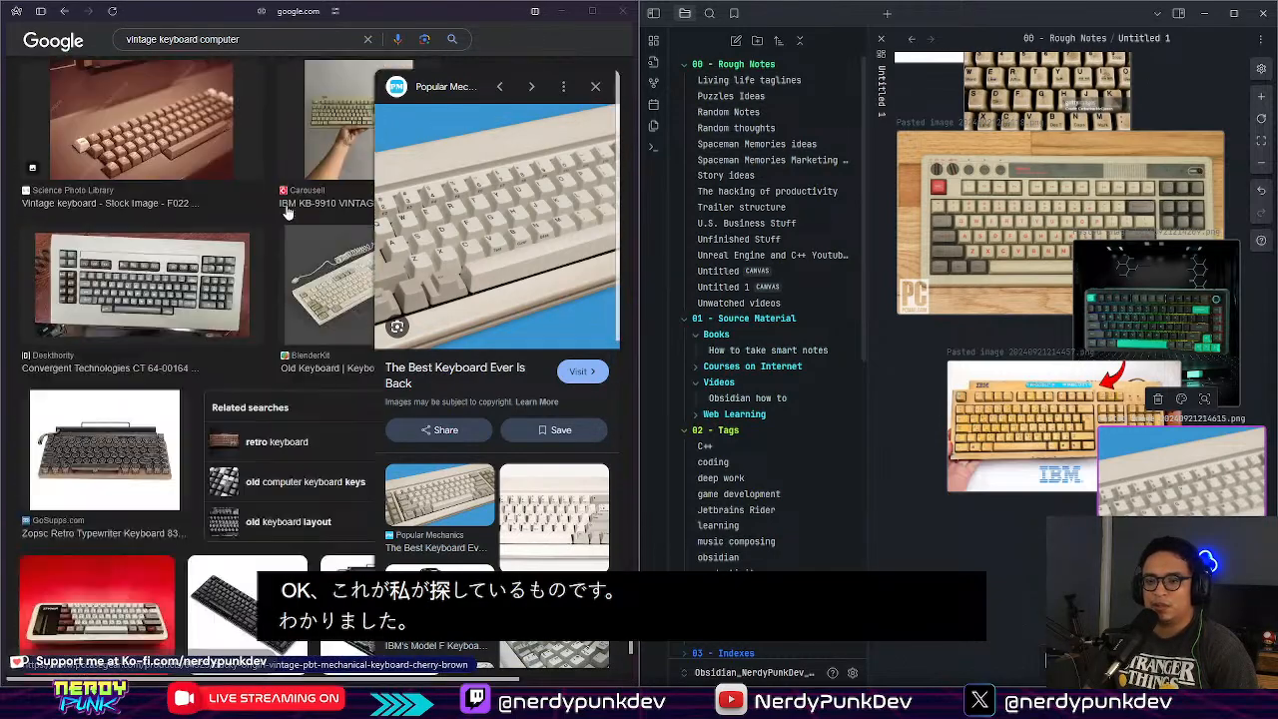
scroll(285, 212, down, 10)
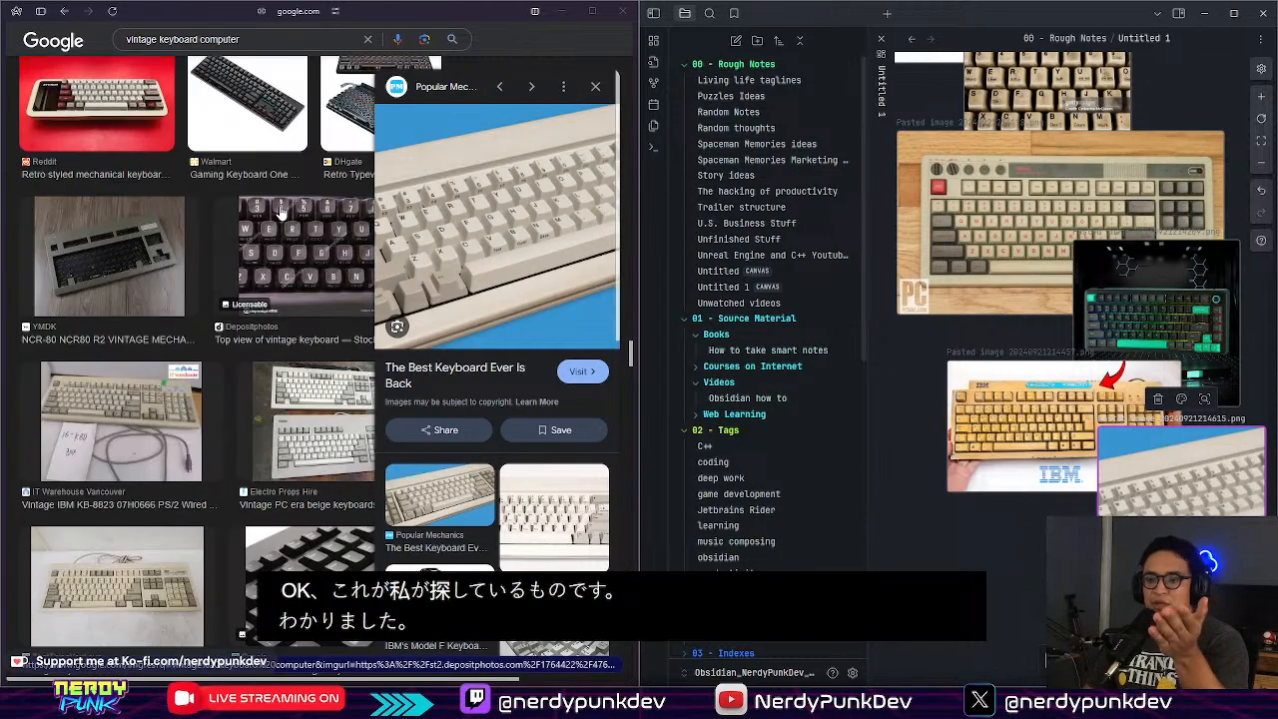
scroll(280, 222, down, 8)
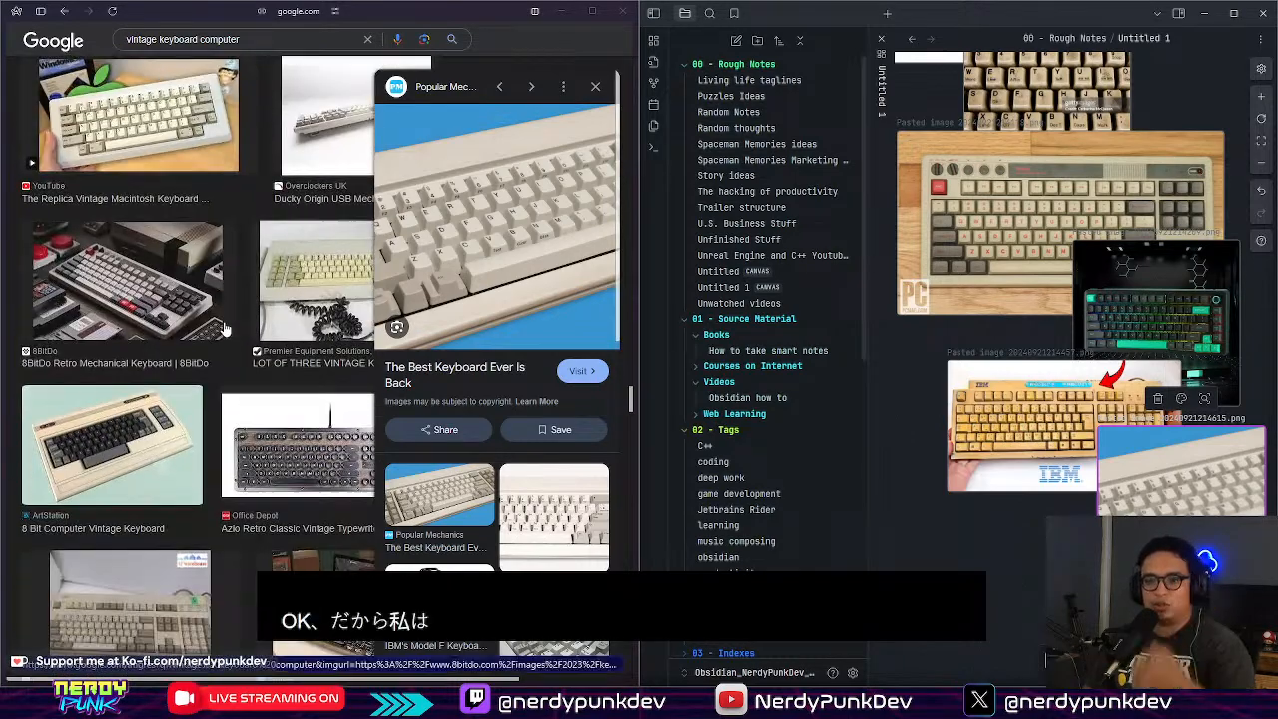
scroll(242, 270, up, 5)
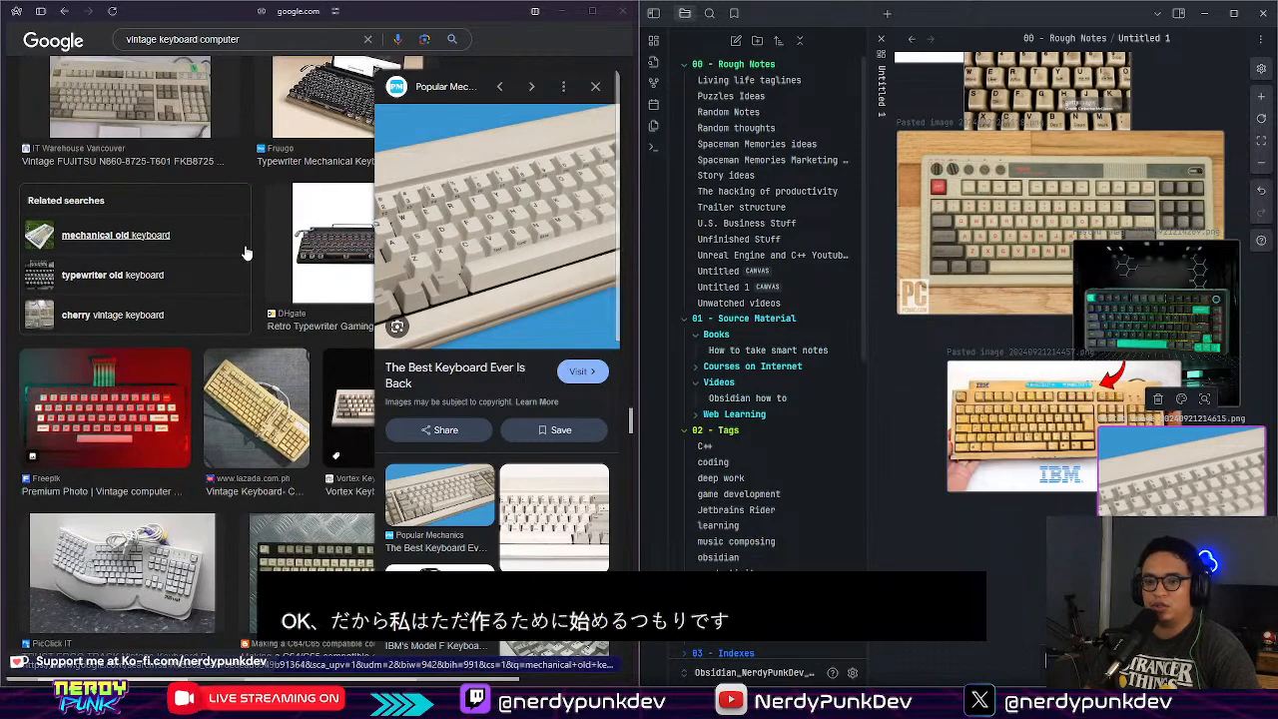
Step: Preview the red Freepik keyboard photo and the related Pinterest "9 Keycaps ideas" image, and close the preview
click(145, 381)
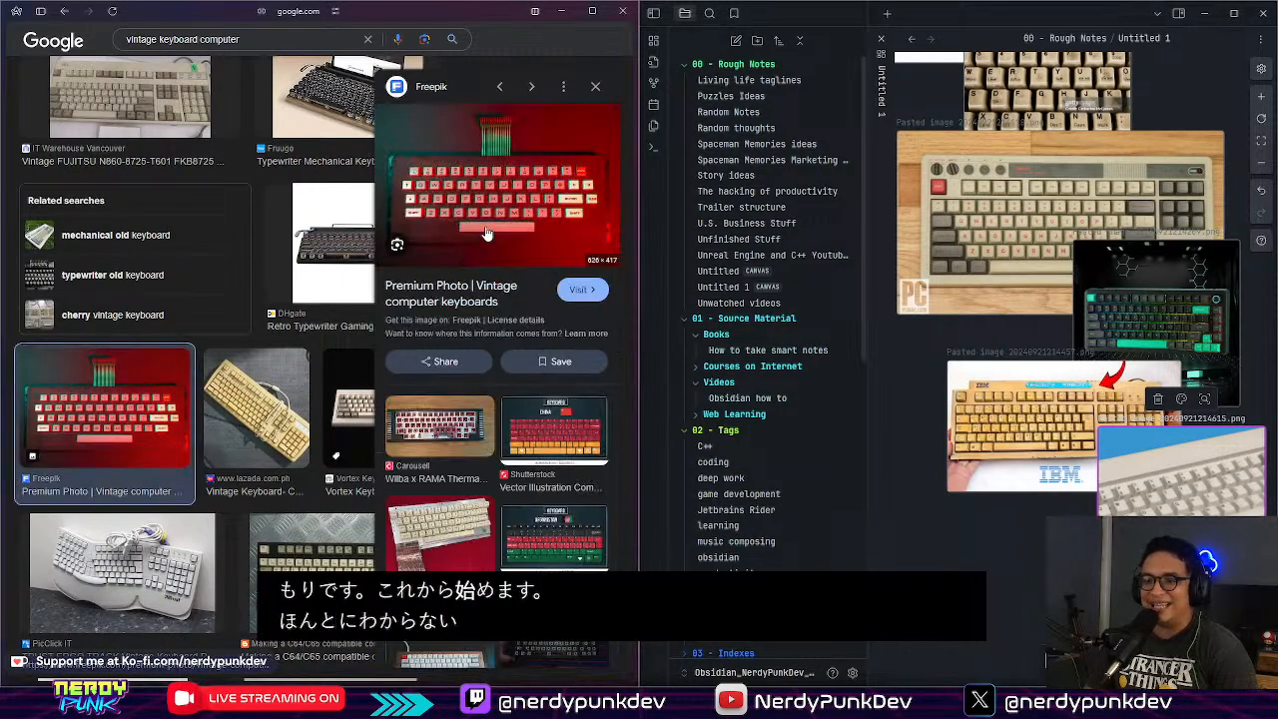
scroll(486, 234, down, 4)
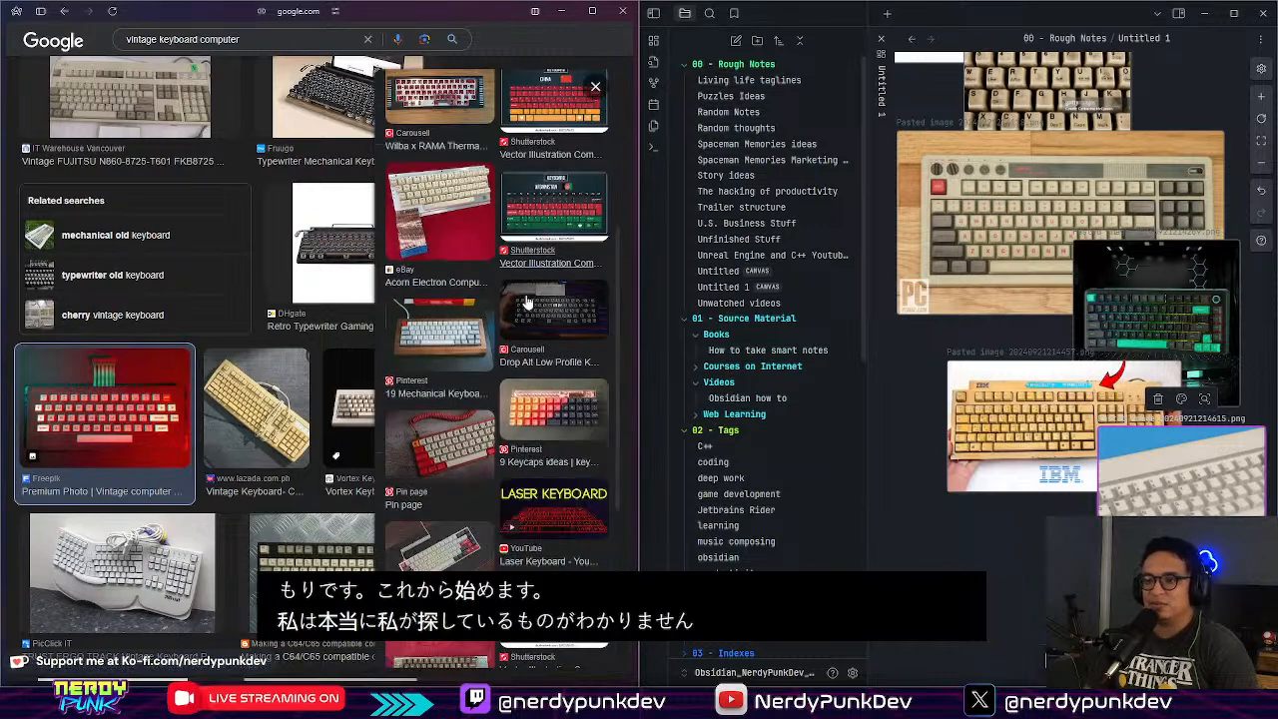
click(567, 392)
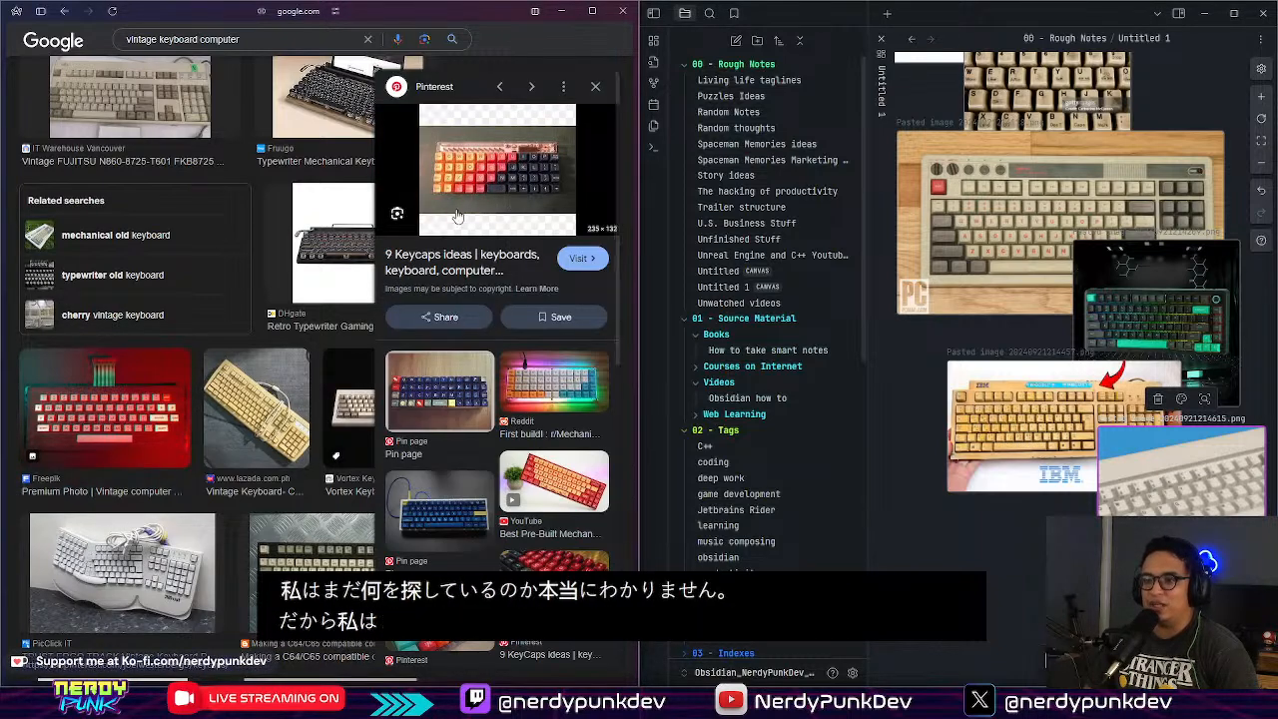
click(600, 89)
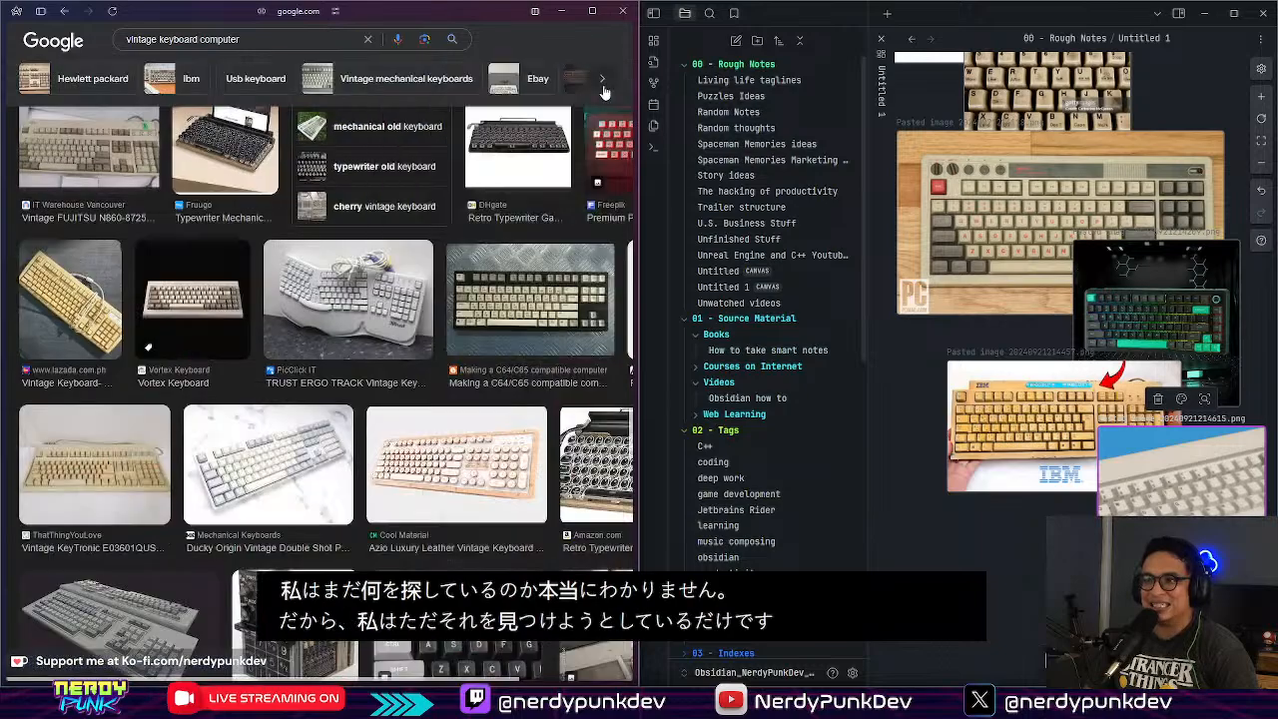
Step: Look through the remaining vintage keyboard image results with the preview closed
scroll(511, 172, down, 3)
scroll(510, 172, down, 10)
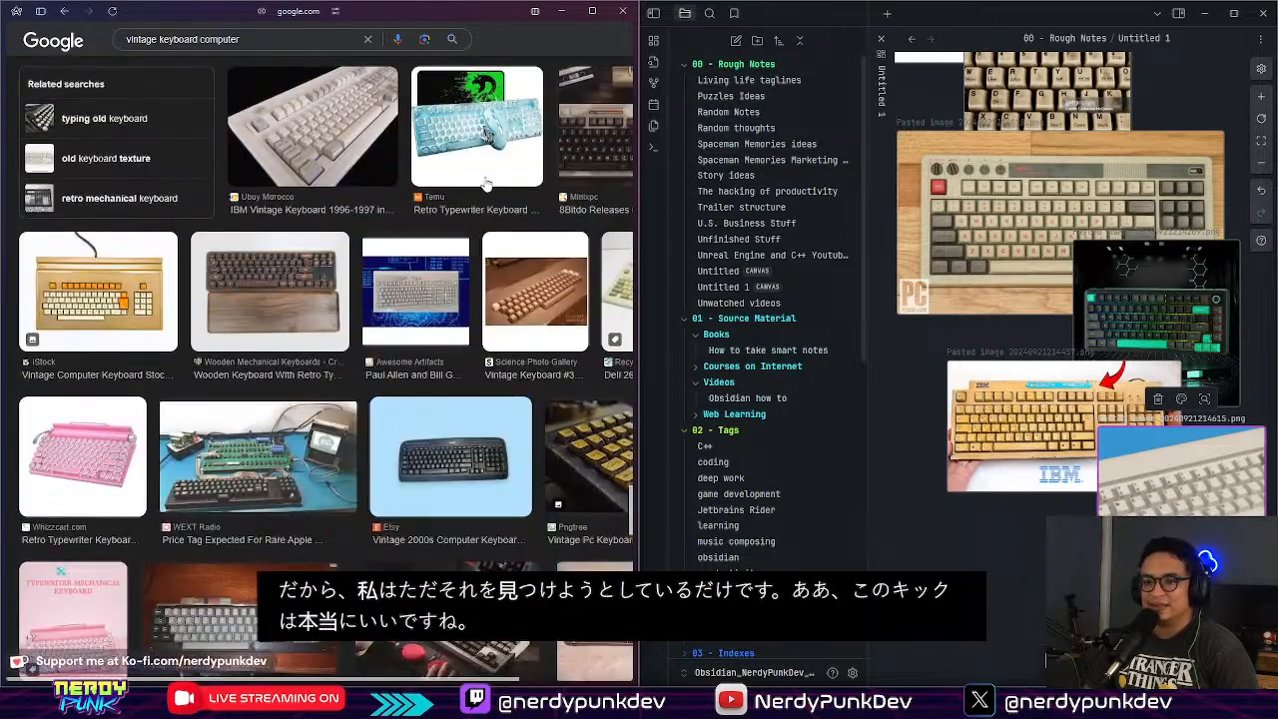
scroll(487, 185, down, 4)
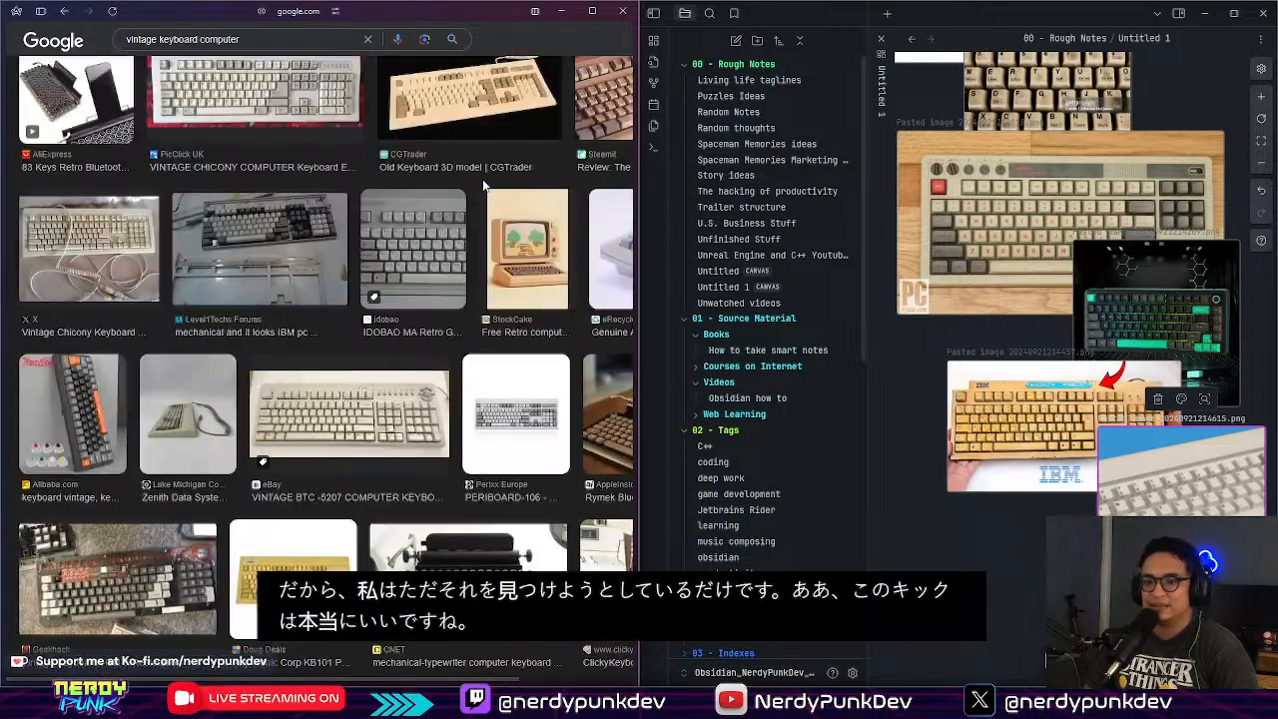
scroll(484, 187, down, 10)
scroll(467, 210, down, 2)
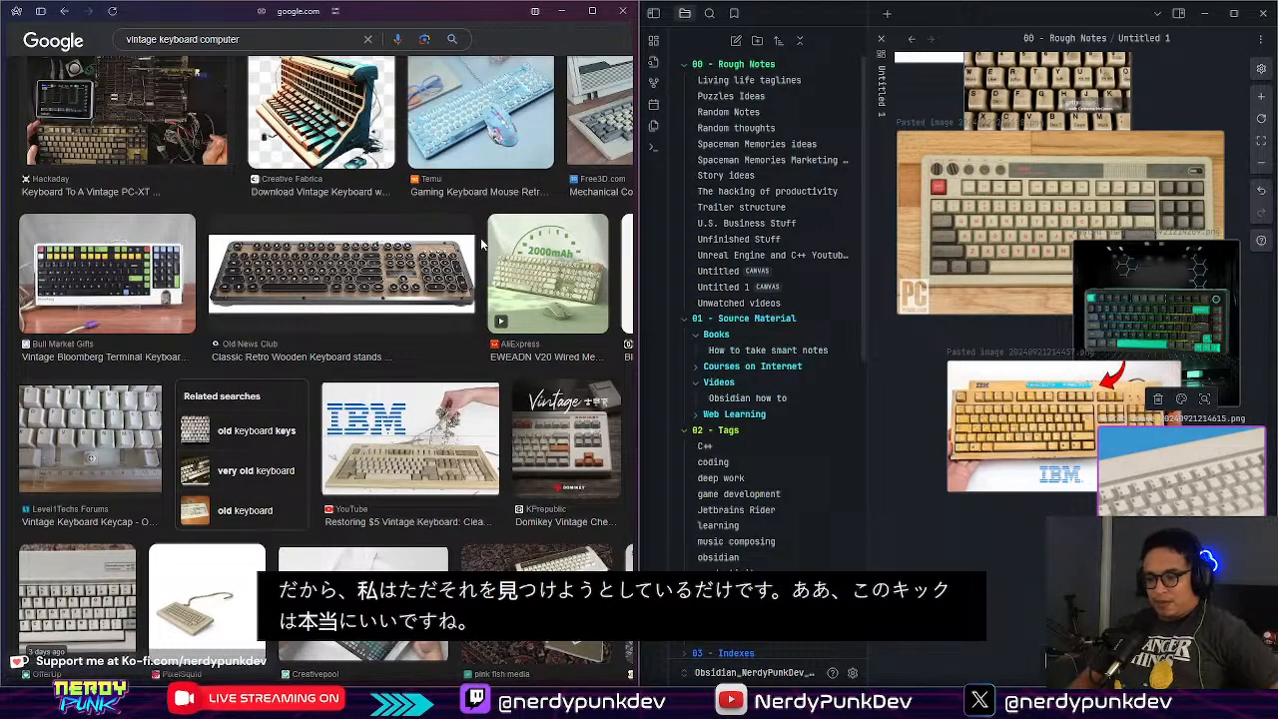
scroll(360, 283, down, 8)
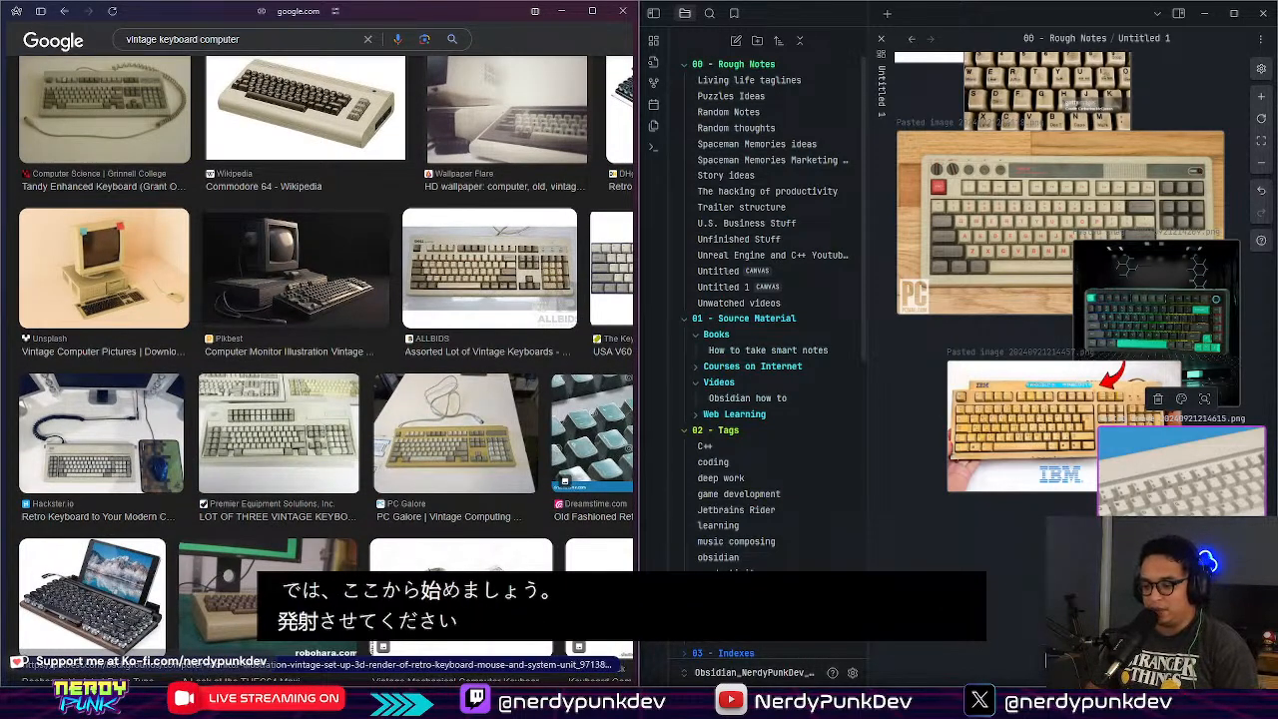
Step: Switch to the pixel-art panel editor and delete the red slatted panel from the canvas
key(alt+Tab)
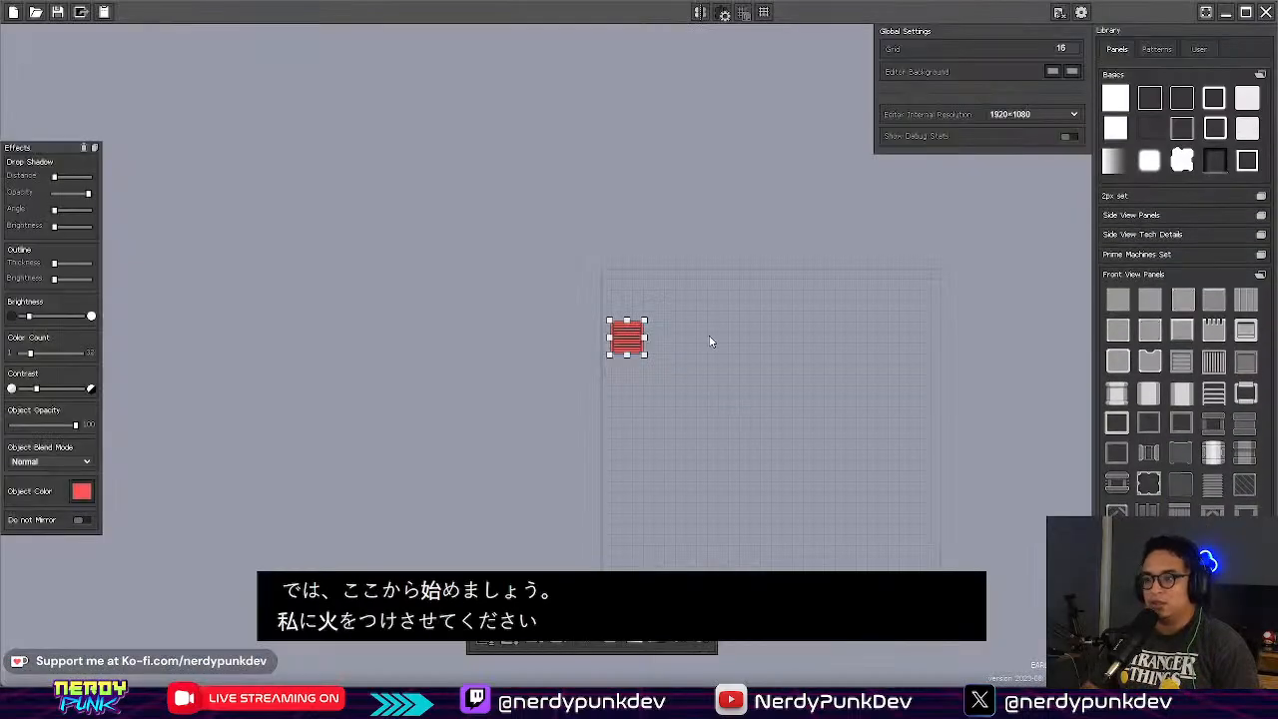
click(681, 306)
scroll(679, 306, up, 5)
click(531, 281)
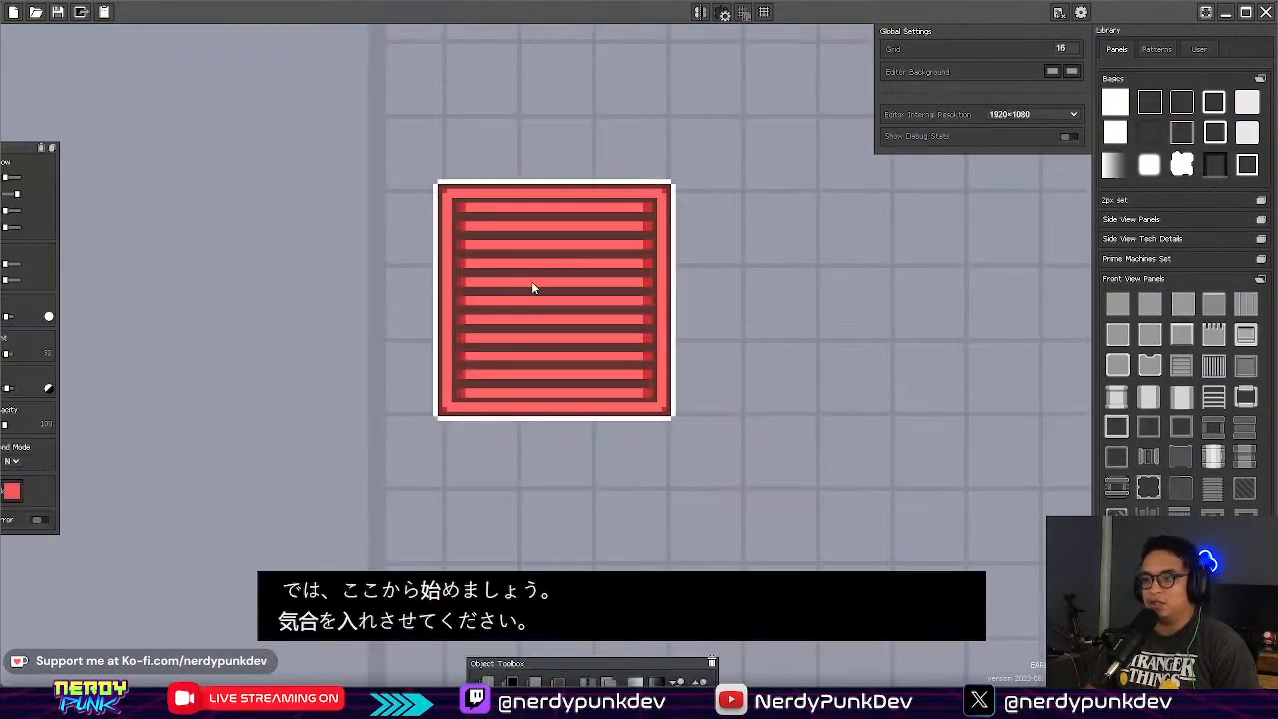
key(Delete)
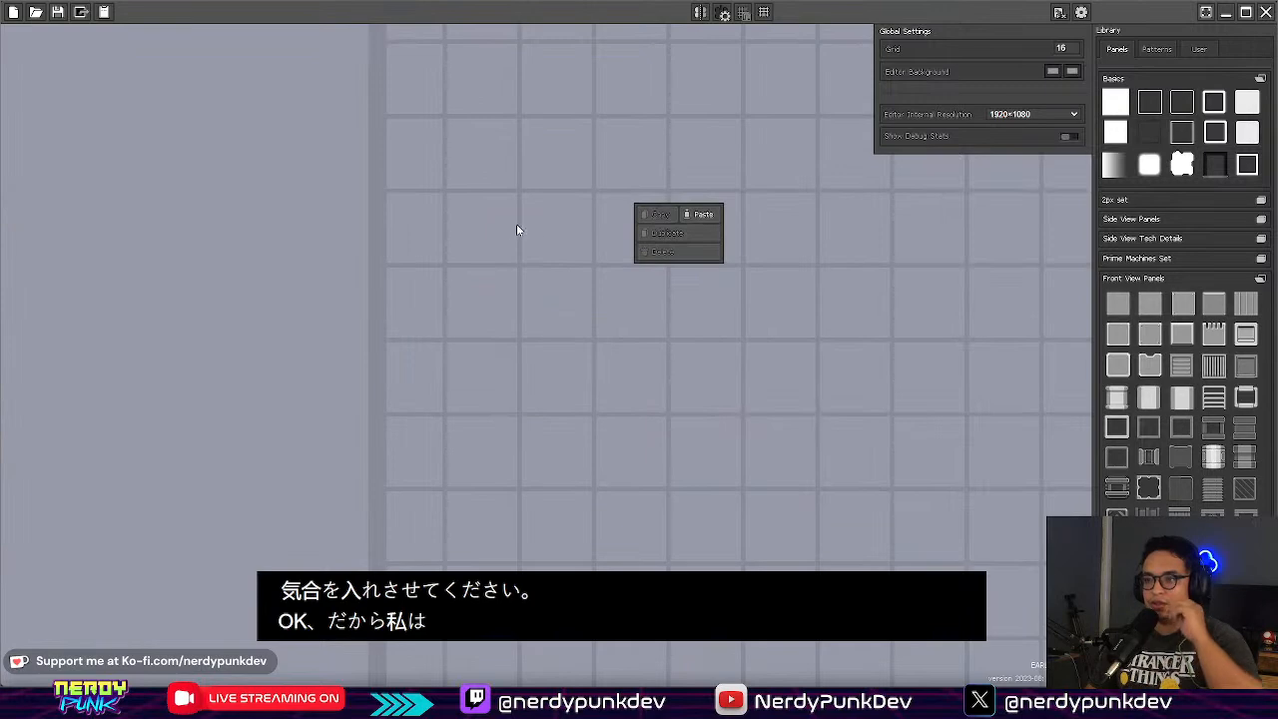
Step: Add the front view panel with light bevelled edges and a dark base, and align its upper-left corner to the grid
middle_drag(664, 320, 514, 511)
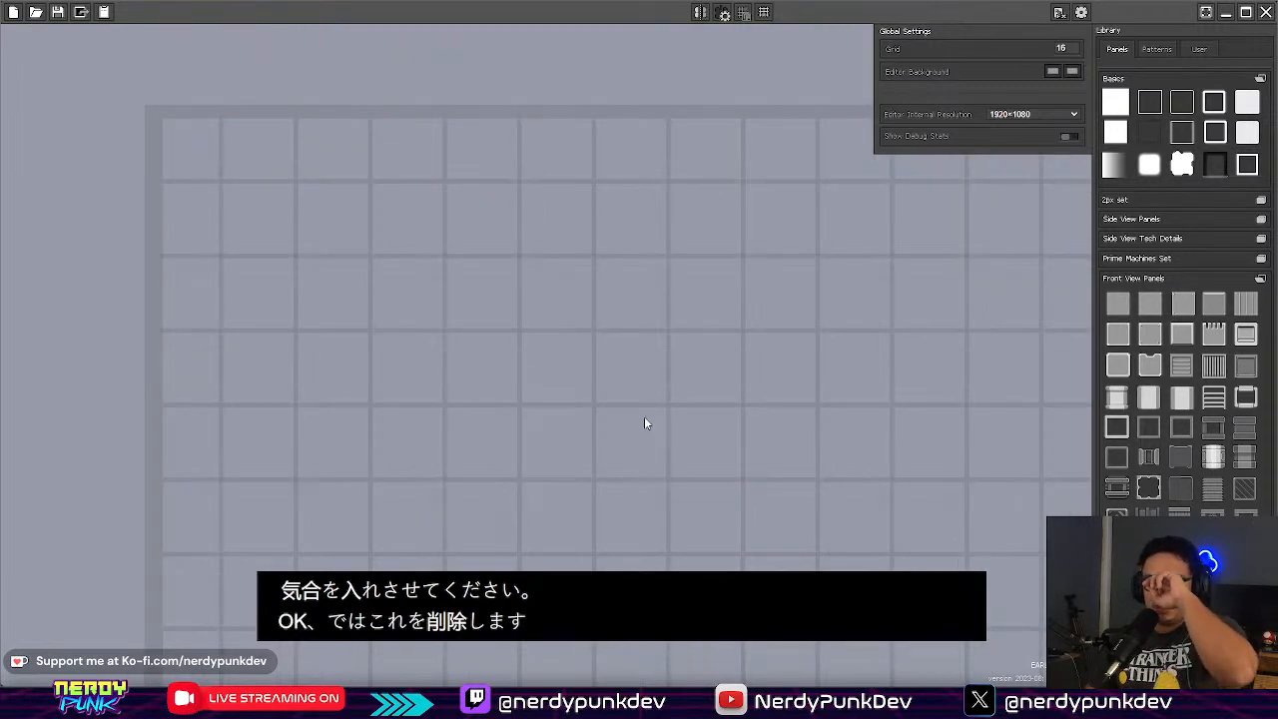
click(1181, 335)
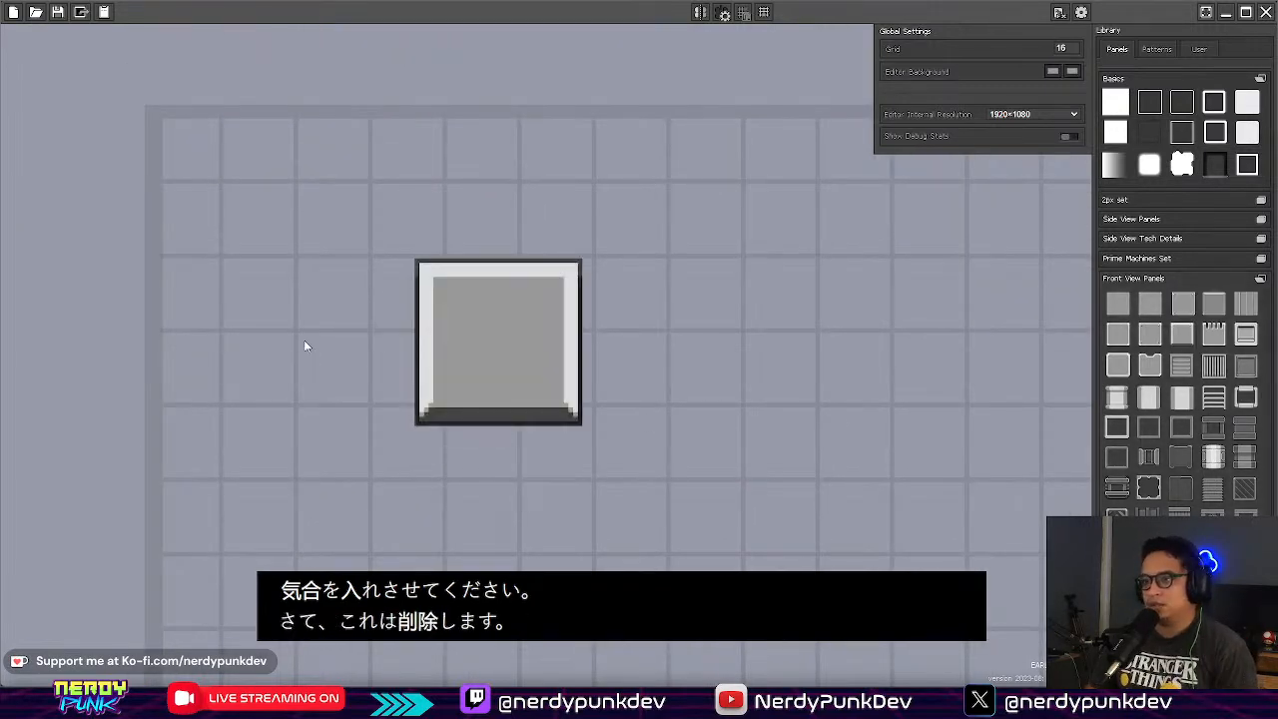
click(501, 341)
drag(539, 355, 363, 350)
middle_drag(414, 317, 484, 270)
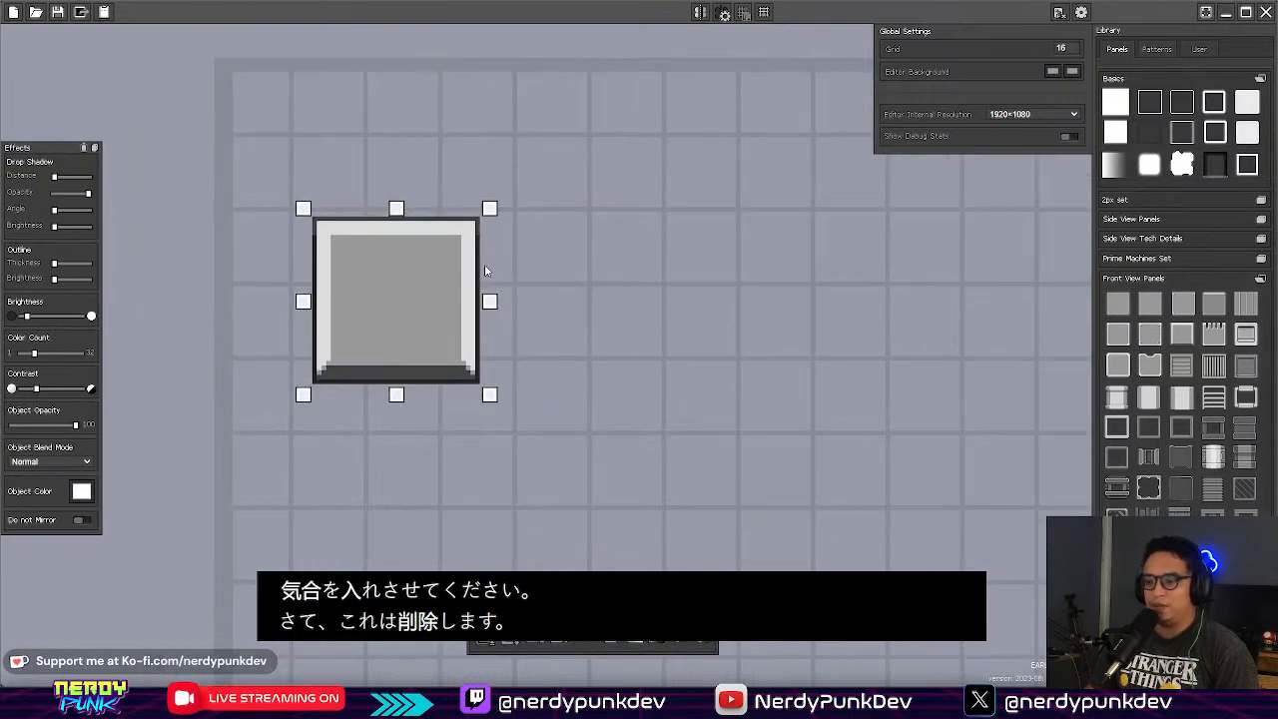
drag(450, 279, 409, 209)
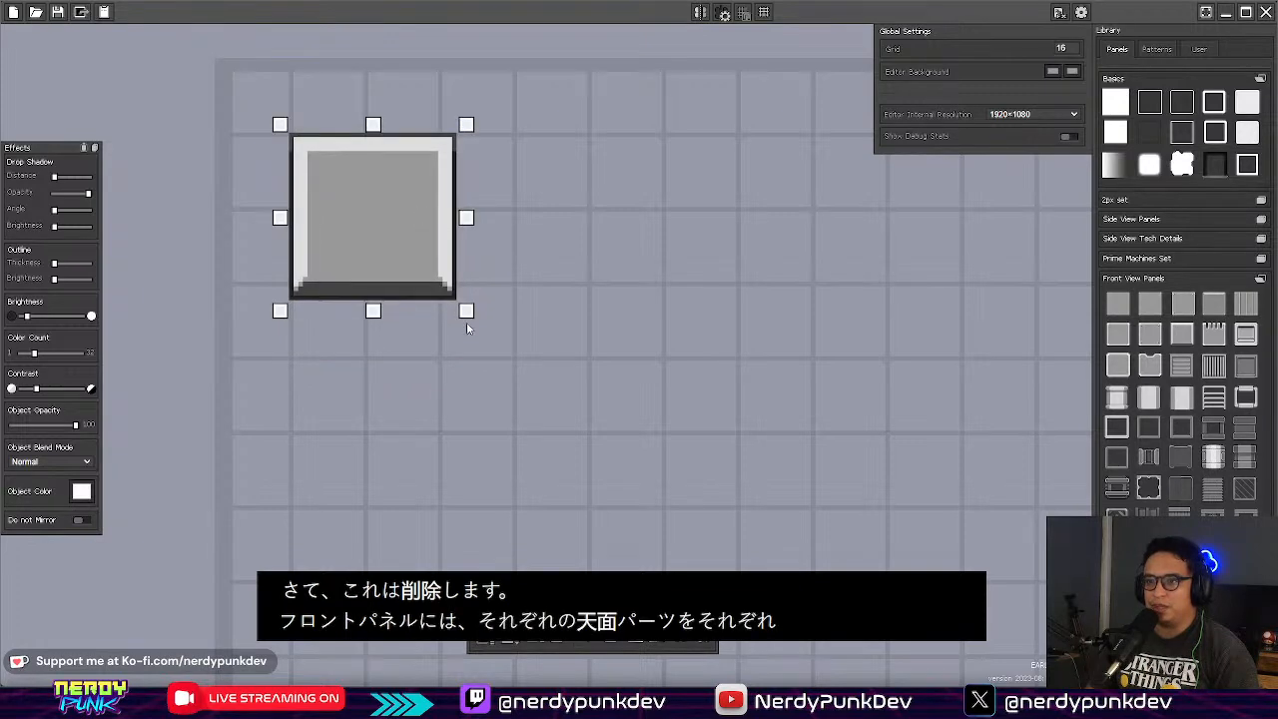
Step: Enlarge the bevelled panel to four by four grid cells and hide the Global Settings
drag(467, 319, 546, 381)
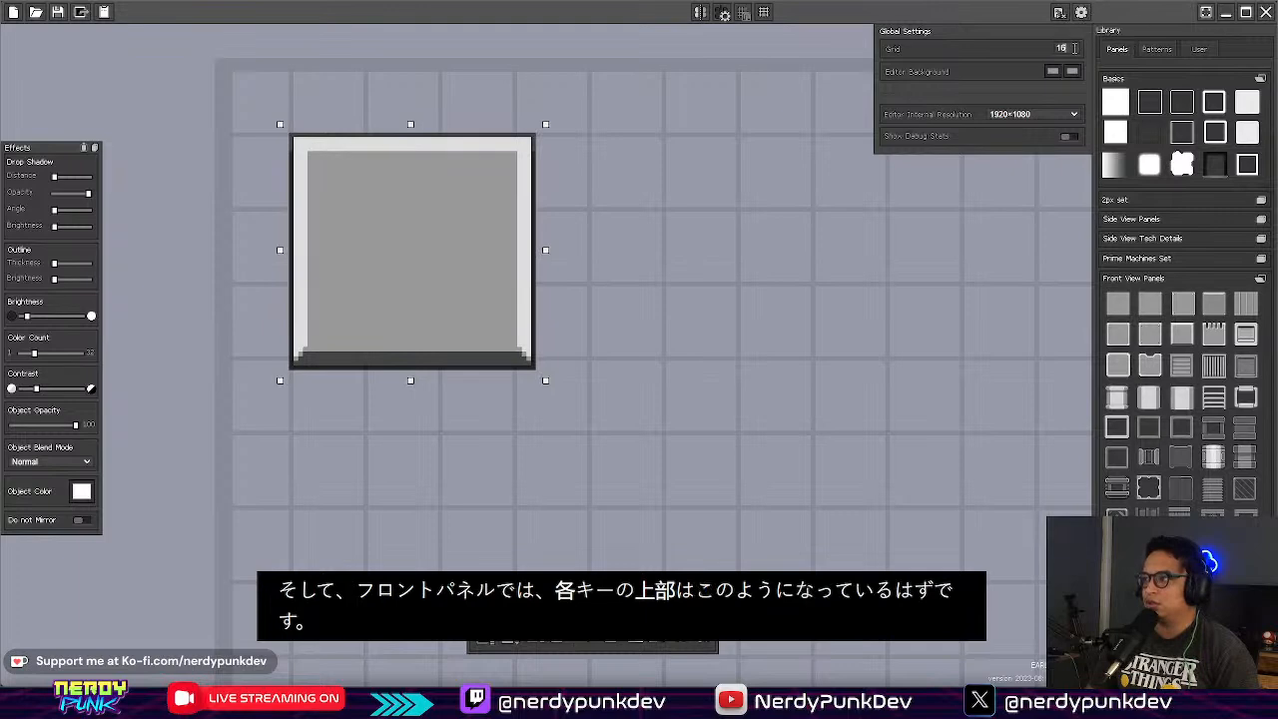
click(1083, 15)
drag(547, 384, 604, 446)
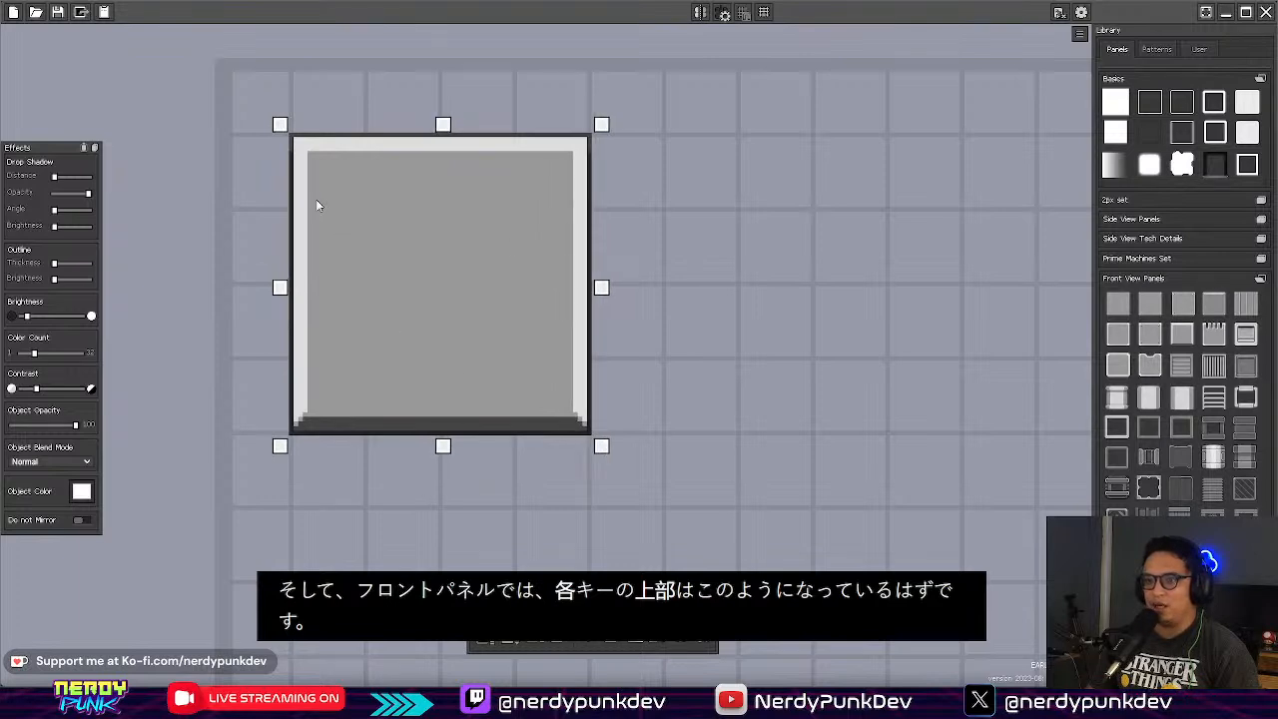
Step: Add a Front Bolted Panel A and place it flush against the large panel's right edge, with their upper edges aligned
scroll(345, 350, up, 2)
middle_drag(347, 359, 615, 375)
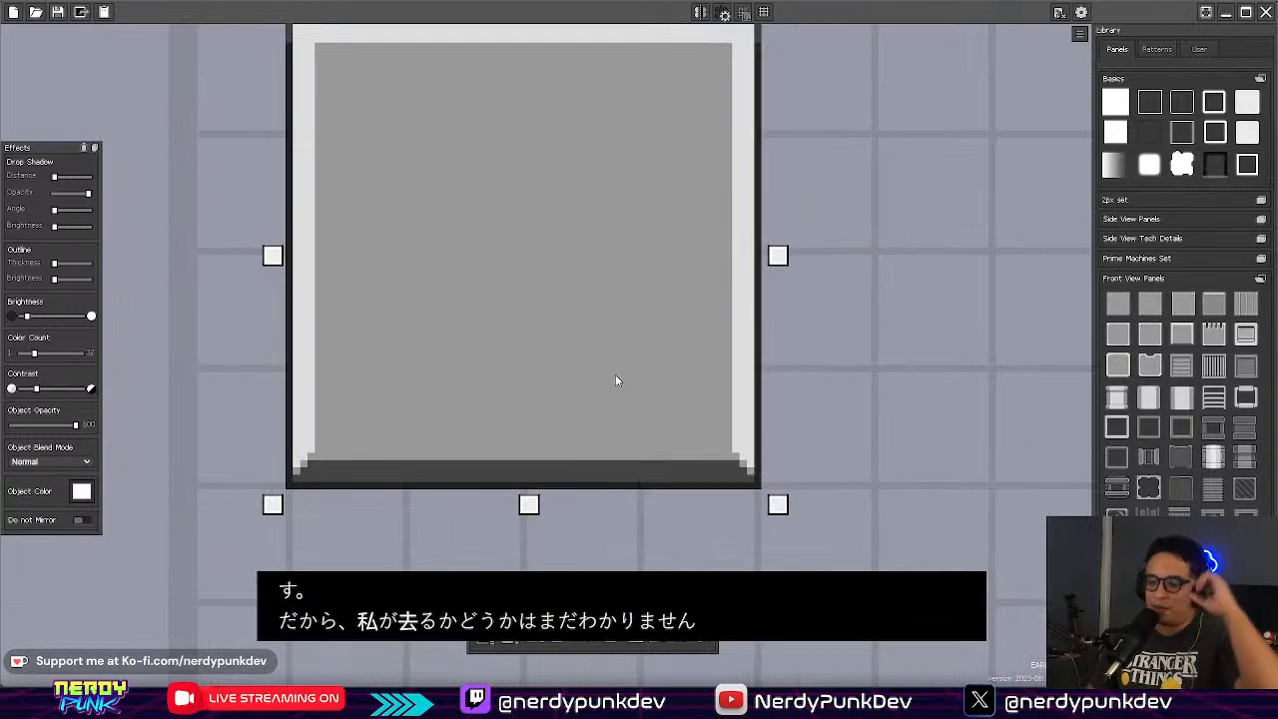
scroll(602, 370, down, 6)
scroll(555, 292, up, 6)
scroll(756, 347, down, 5)
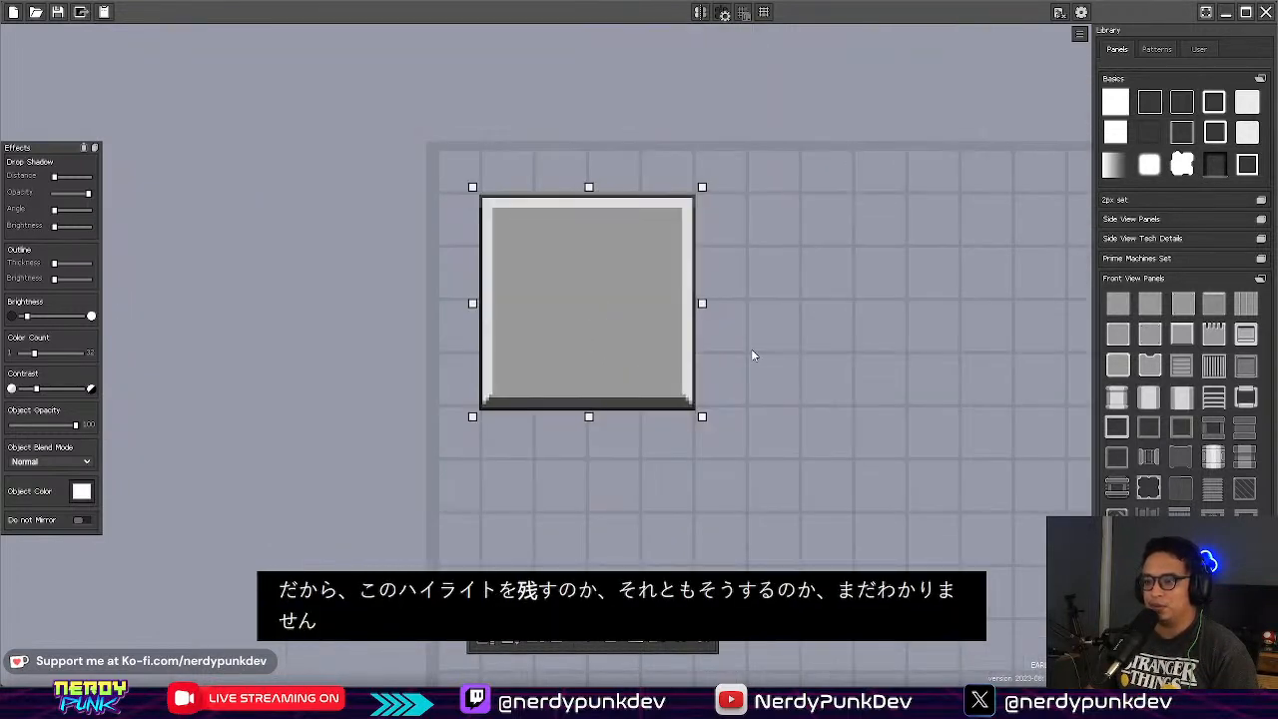
scroll(679, 320, up, 5)
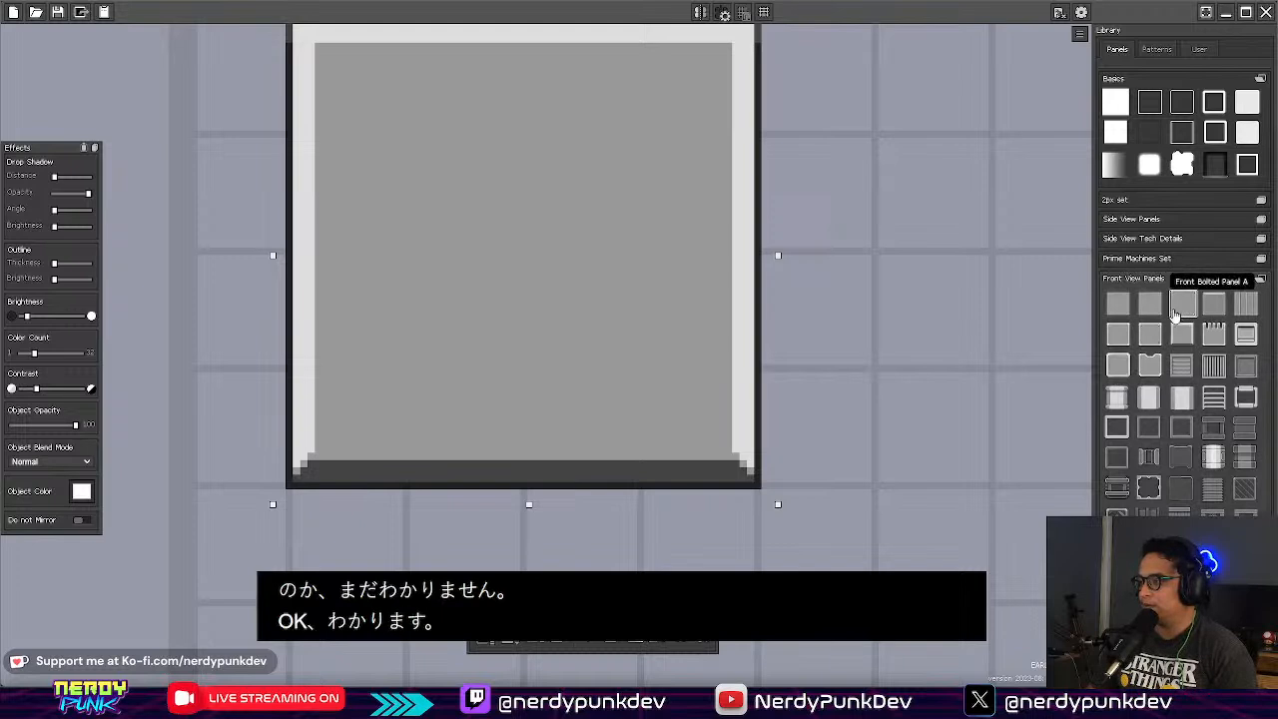
click(1178, 309)
drag(457, 275, 860, 254)
middle_drag(860, 248, 646, 379)
drag(591, 395, 620, 241)
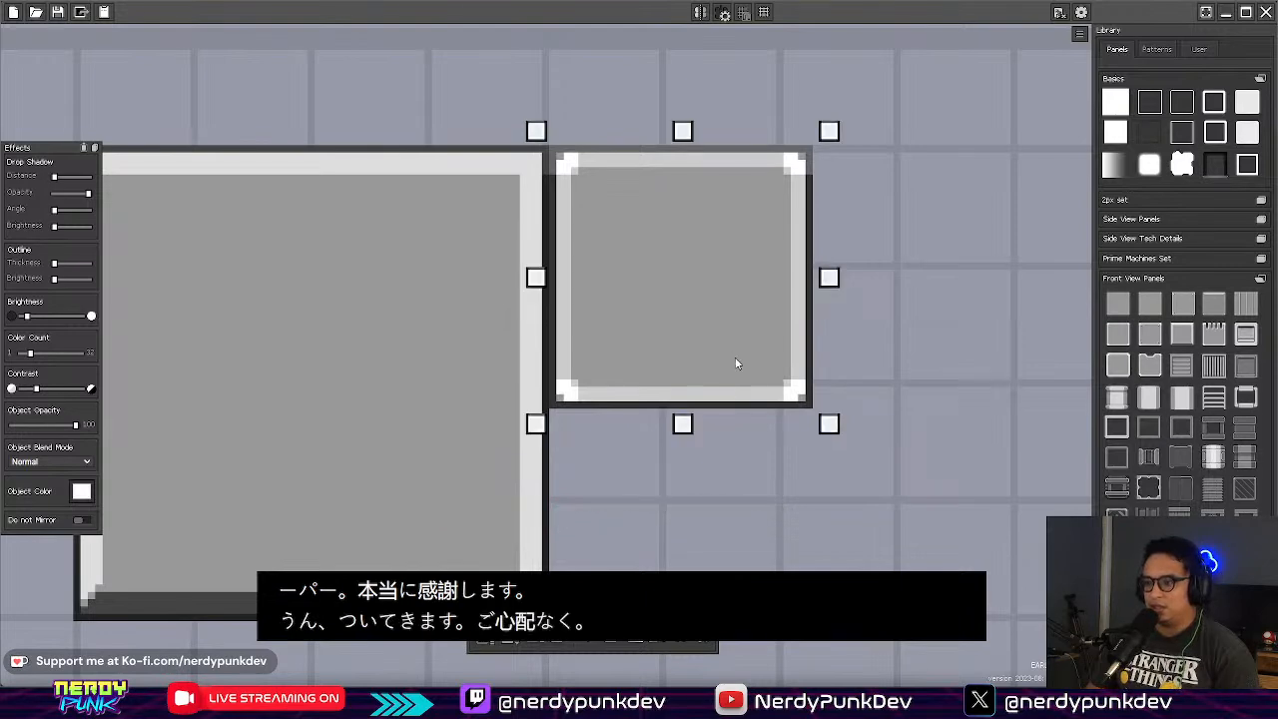
drag(730, 350, 723, 349)
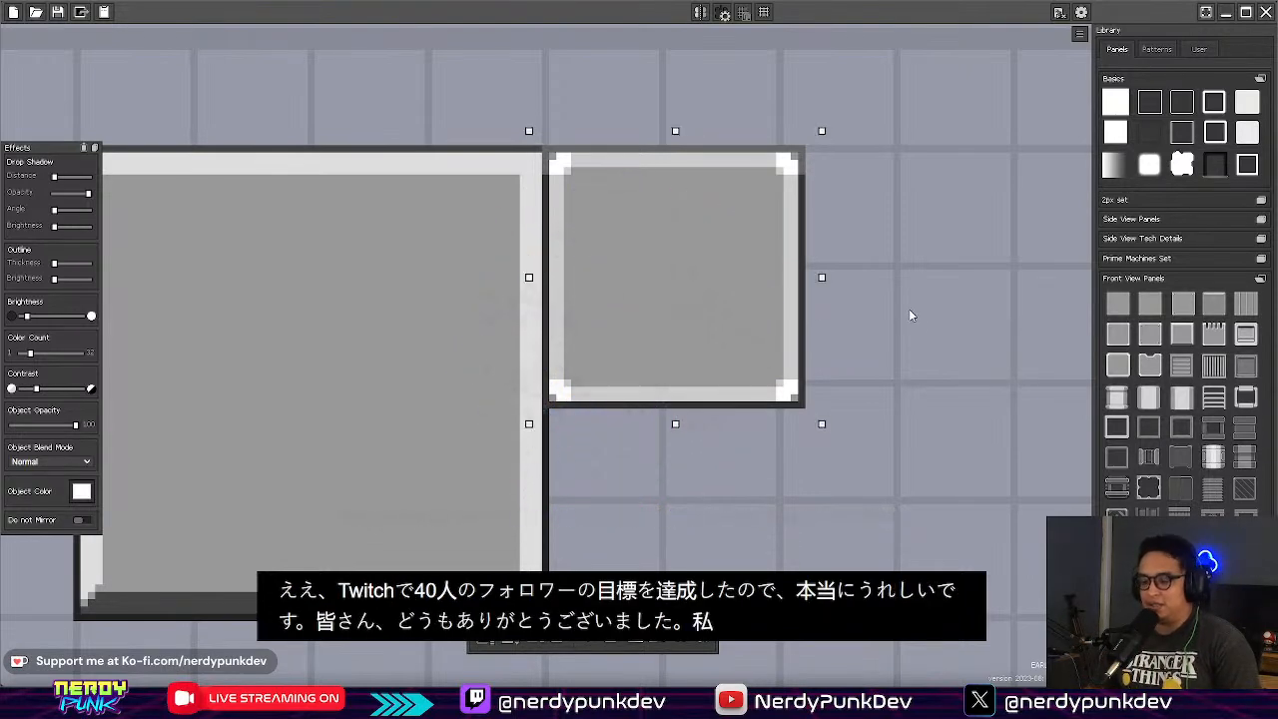
Step: Narrow the bolted panel to one grid cell wide, keeping it flush against the large panel
drag(822, 279, 668, 289)
right_click(683, 369)
click(732, 328)
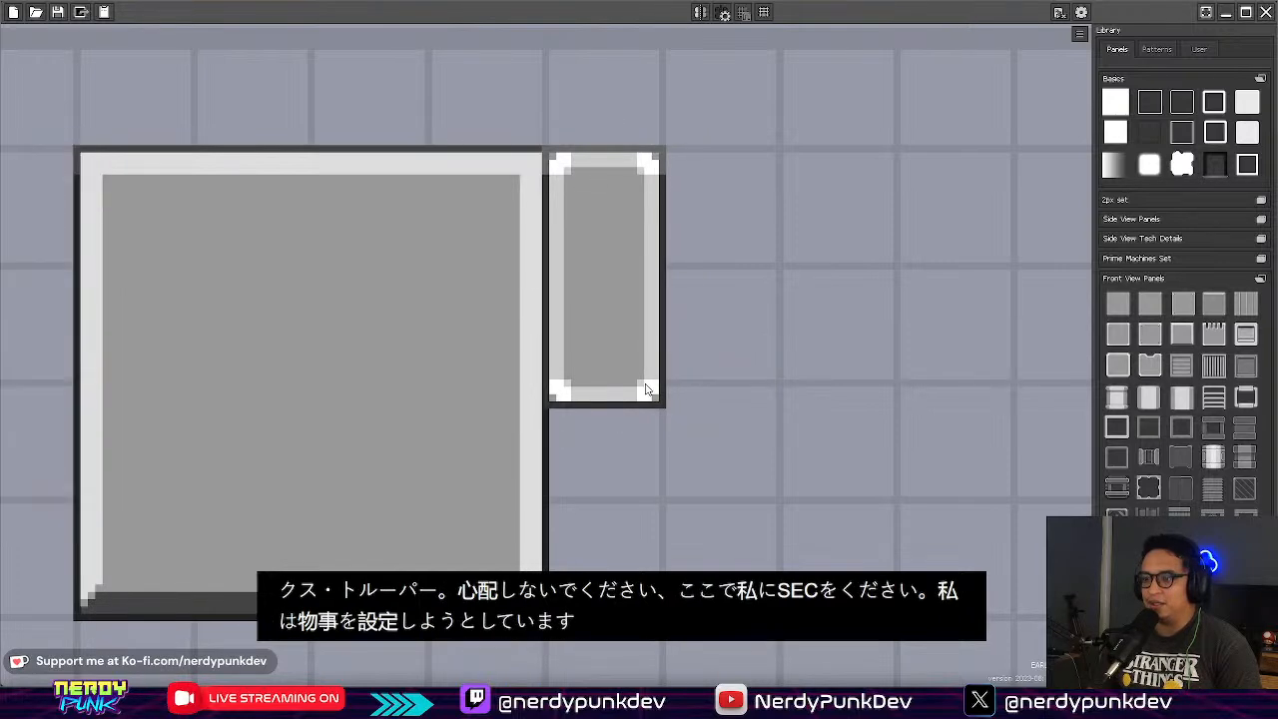
click(654, 395)
key(Left)
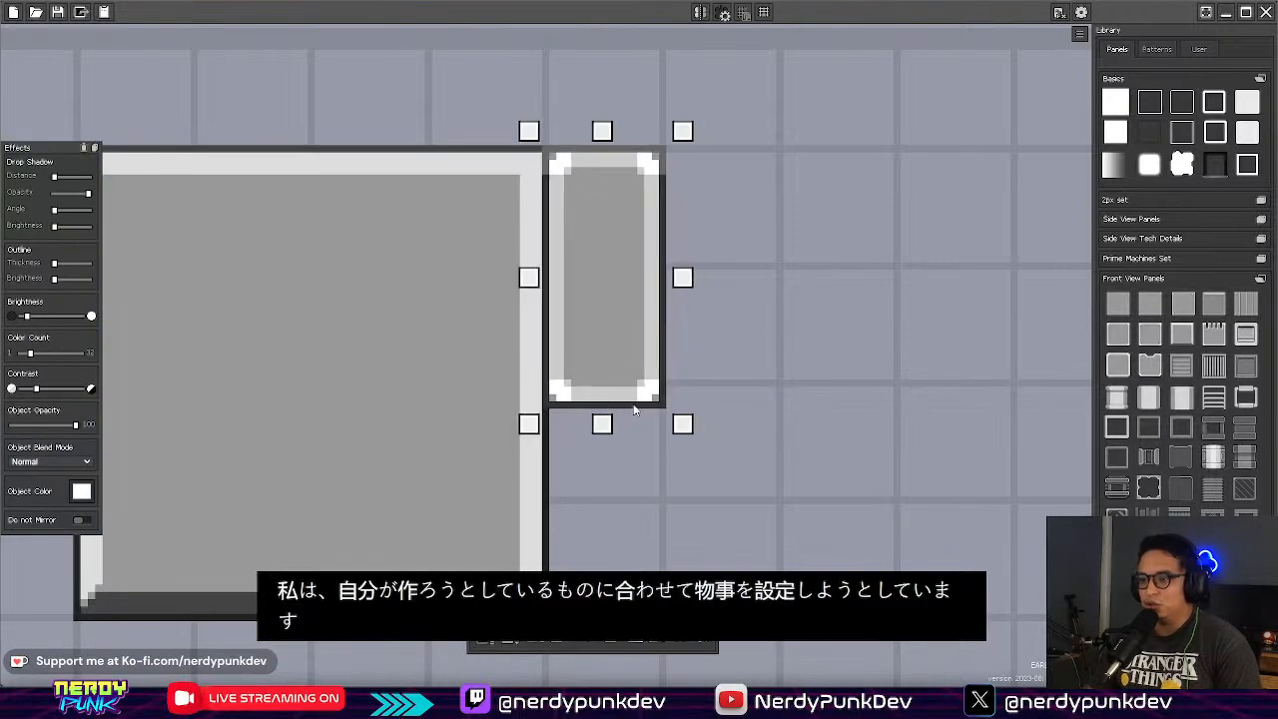
Step: Lengthen the narrow bolted panel to four grid cells tall, level with the large panel's lower edge
drag(601, 425, 601, 575)
right_click(759, 429)
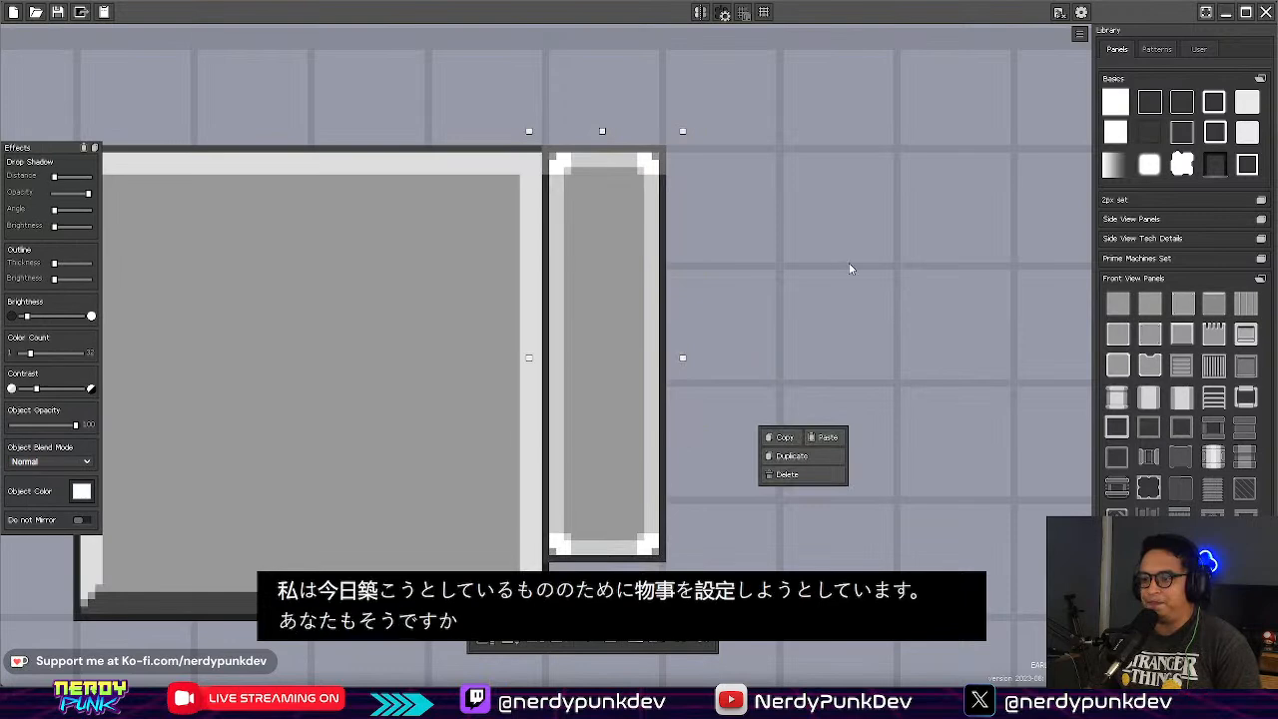
click(889, 214)
middle_drag(607, 542, 710, 374)
click(709, 373)
drag(706, 406, 706, 472)
middle_drag(766, 279, 796, 417)
mouse_move(730, 112)
mouse_down()
mouse_move(732, 93)
mouse_move(735, 110)
mouse_up()
click(870, 484)
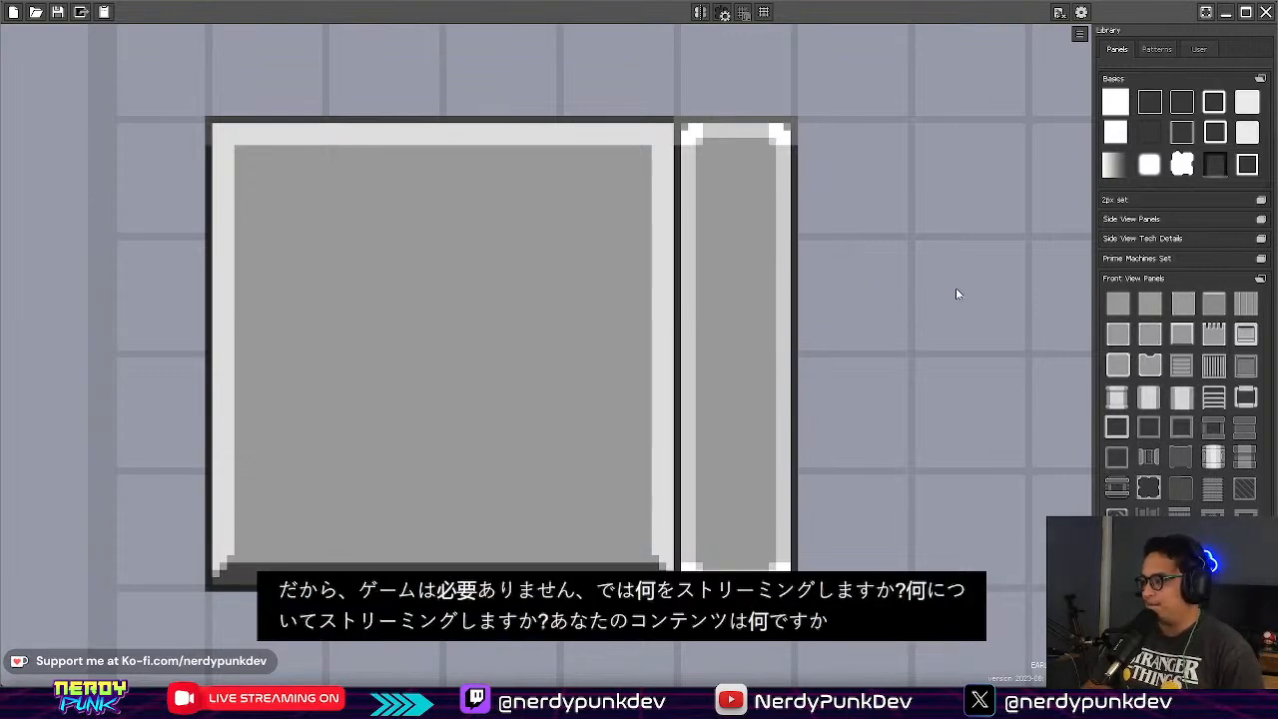
Step: Look through the front view panels and bring up the library's patterns
scroll(1219, 402, down, 5)
scroll(1219, 403, down, 1)
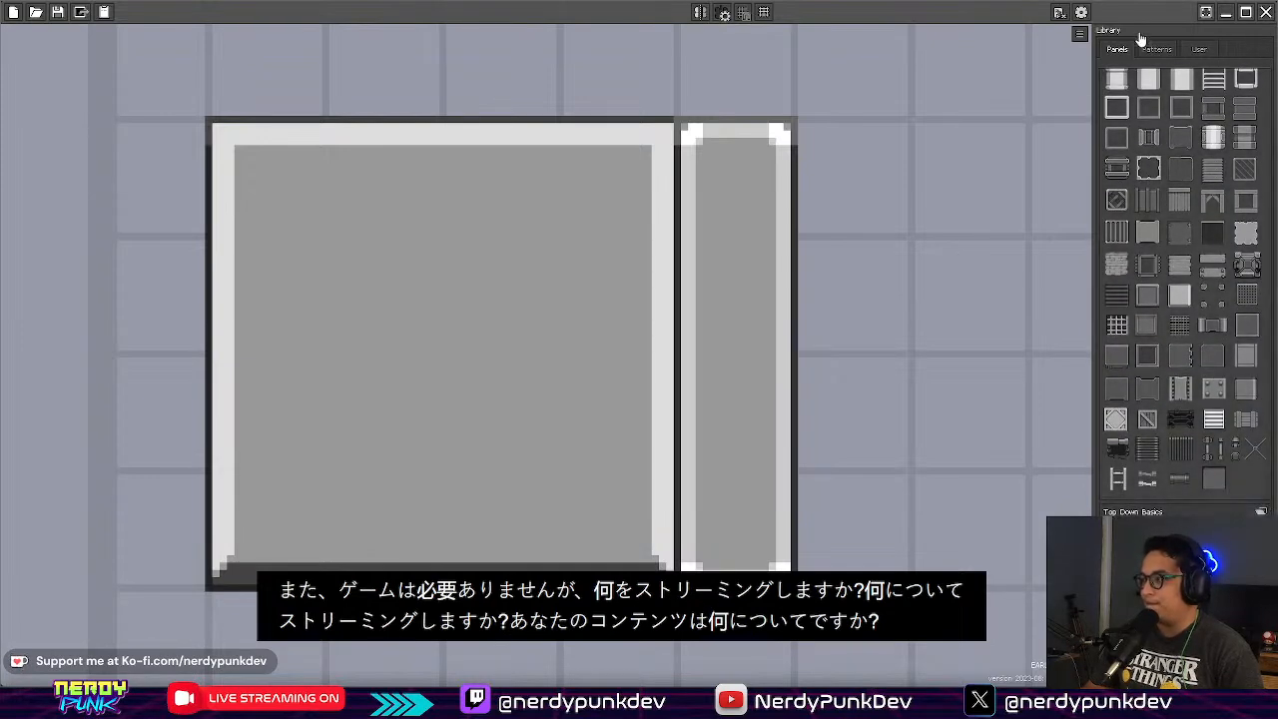
click(1158, 50)
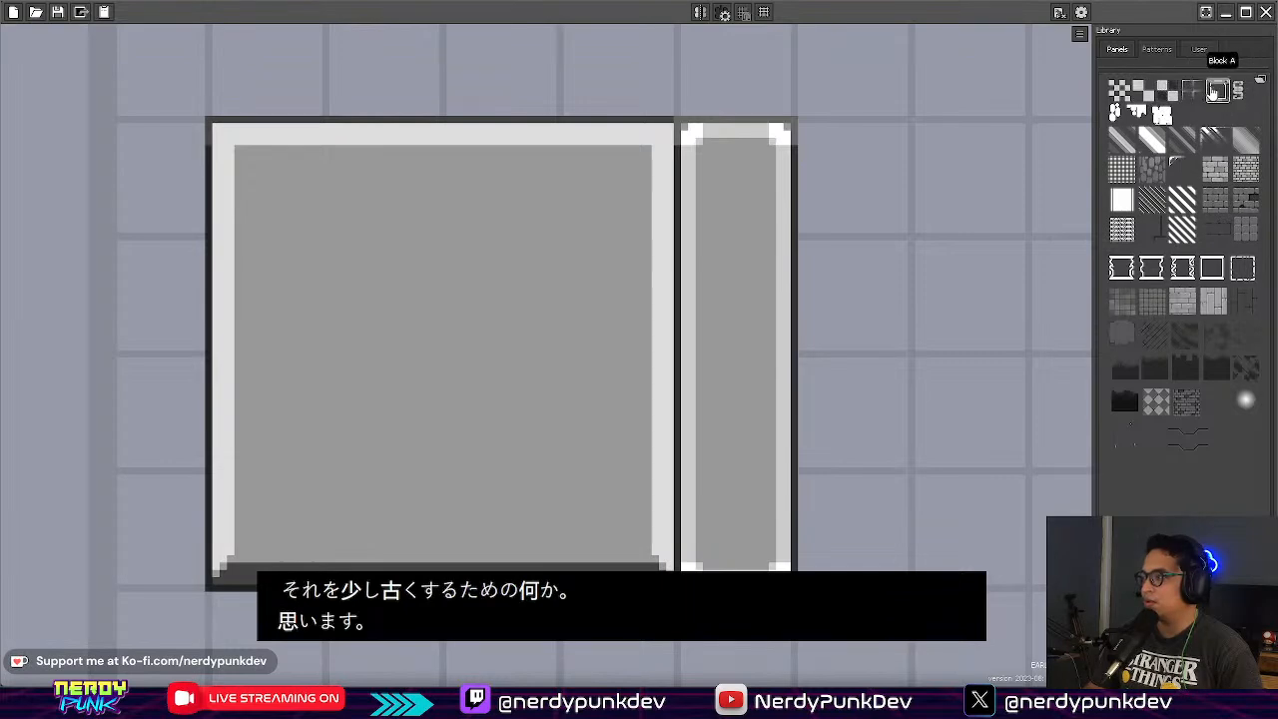
Step: Try the Block A pattern on the large panel and delete it
click(1216, 91)
click(514, 253)
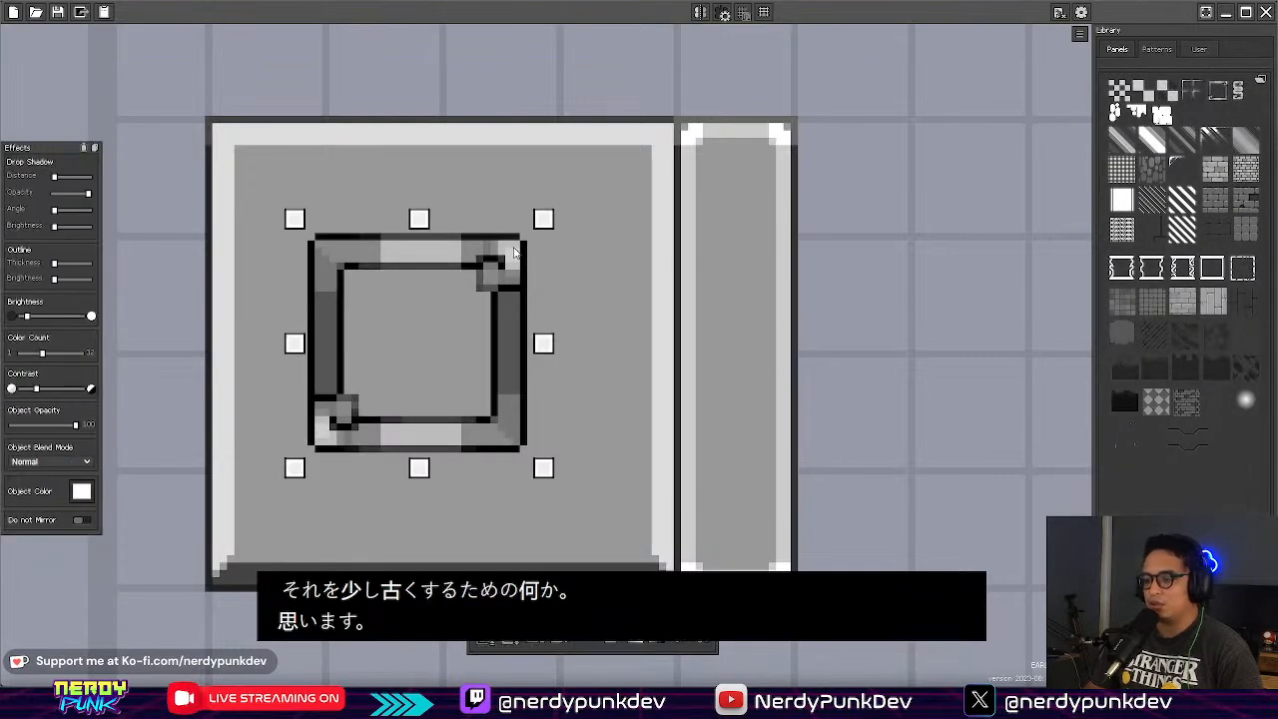
key(Delete)
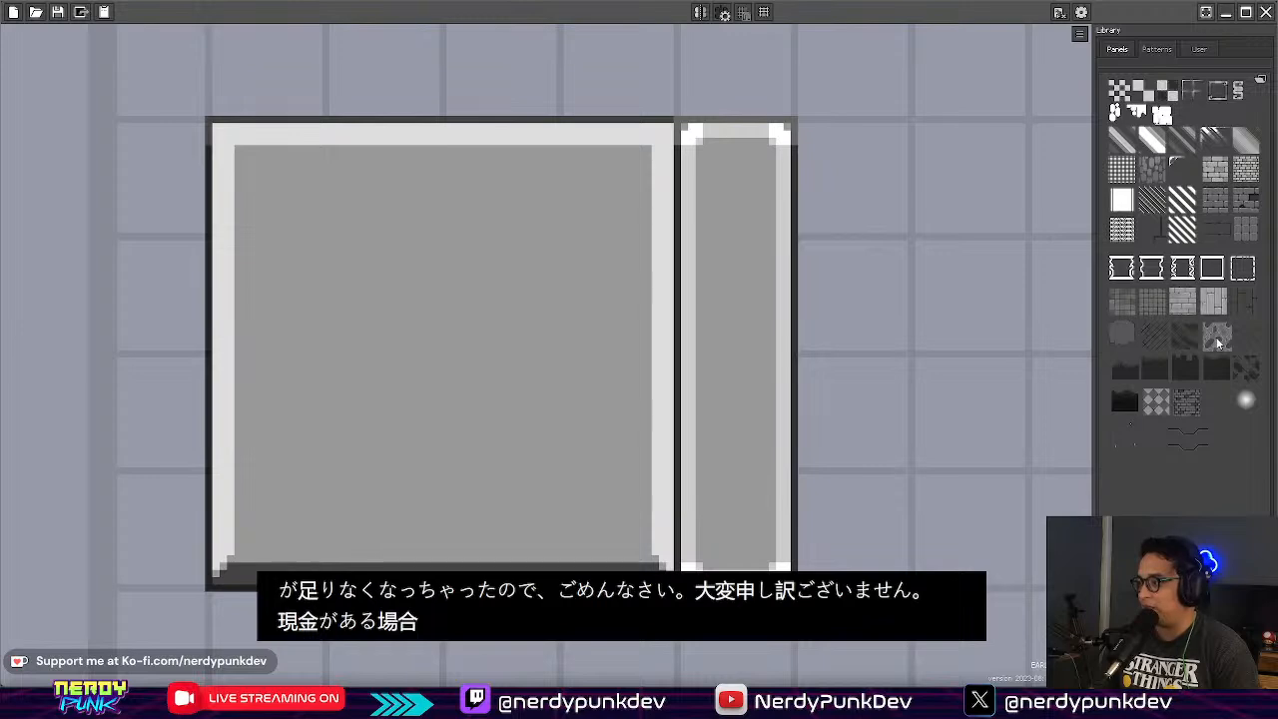
Step: Add the dithered streak pattern, stretch it over both panels from their upper-left corner, and lower its opacity to a faint overlay
drag(1185, 341, 370, 265)
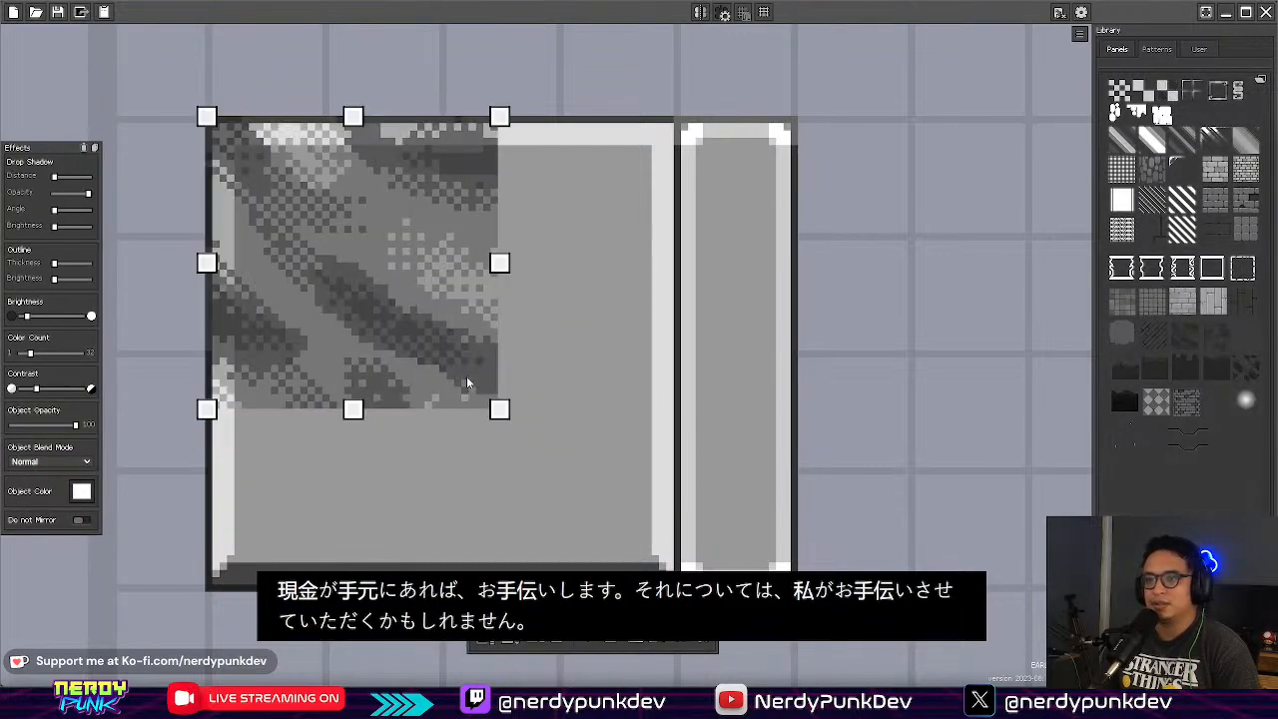
drag(500, 409, 799, 585)
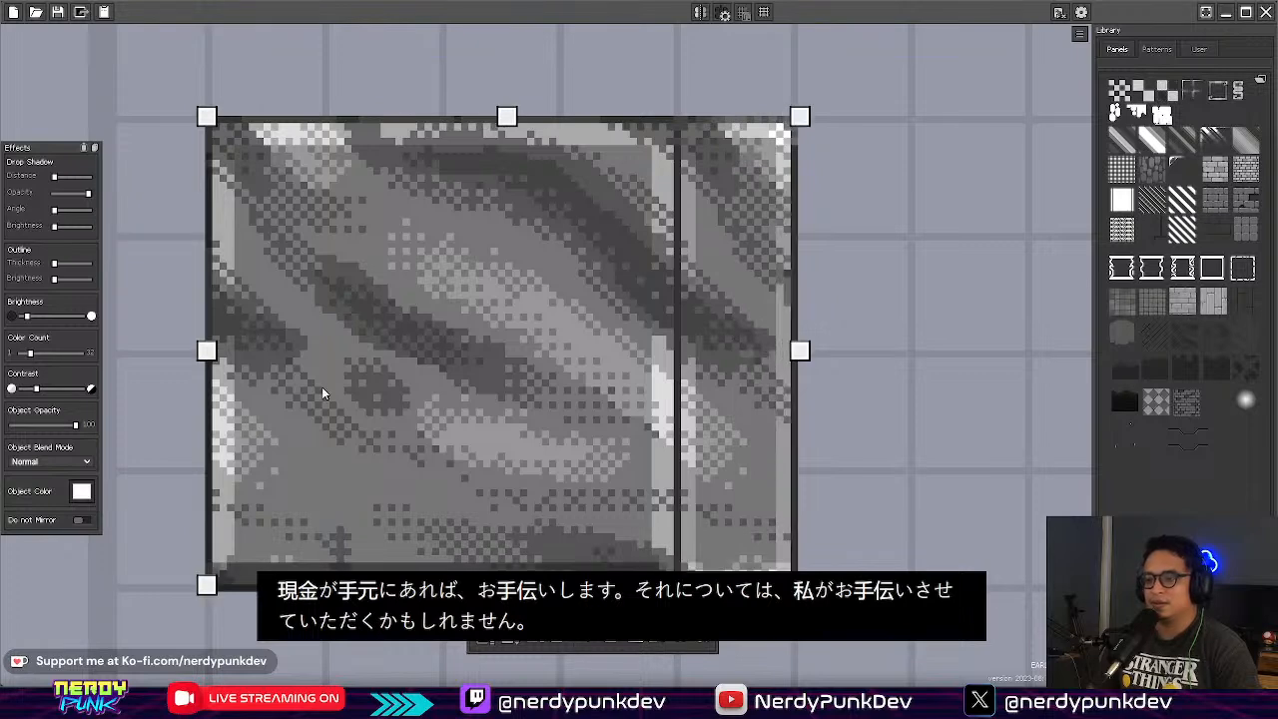
drag(75, 426, 28, 429)
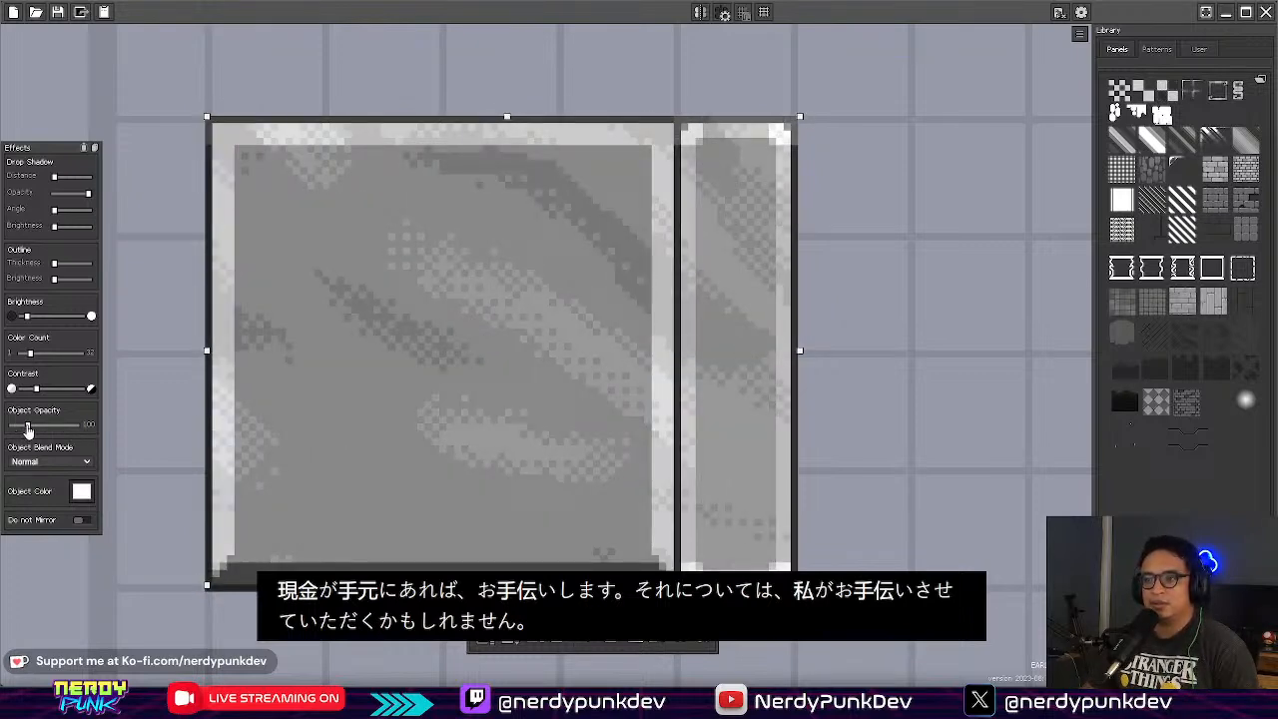
Step: Show the layer view and select the large chamfered front panel's layer
click(1080, 34)
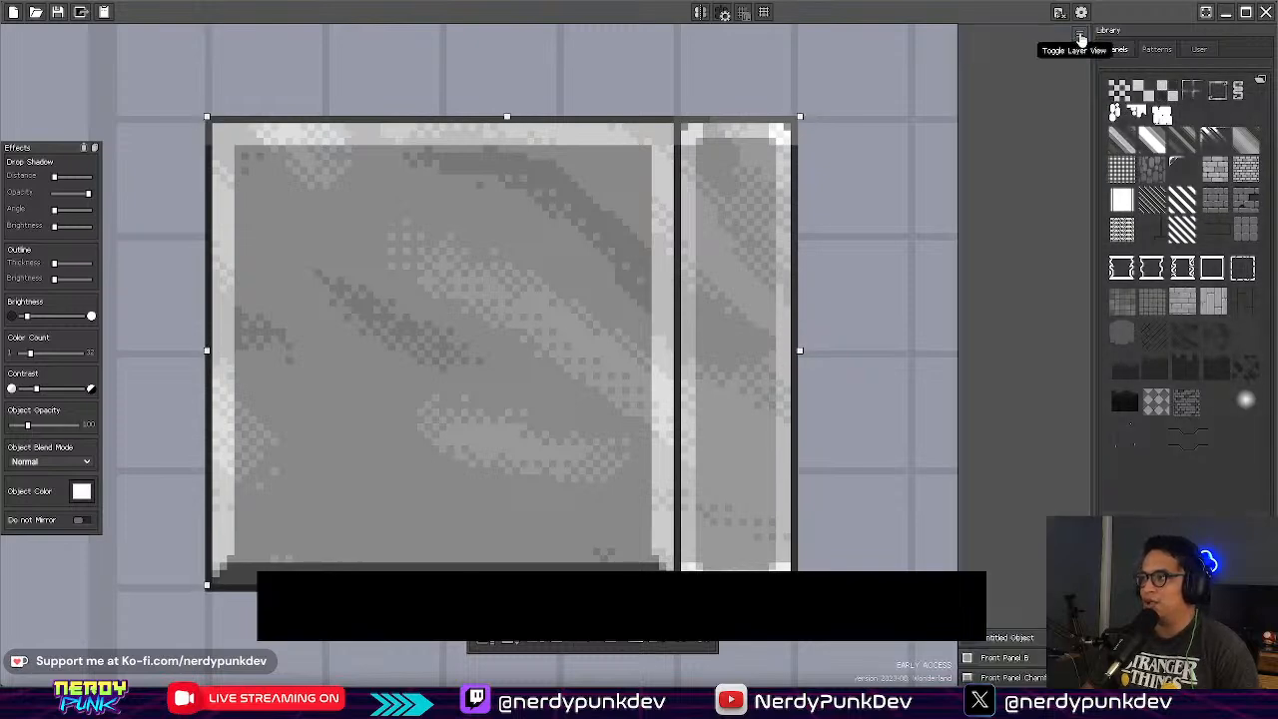
click(1013, 656)
click(1010, 677)
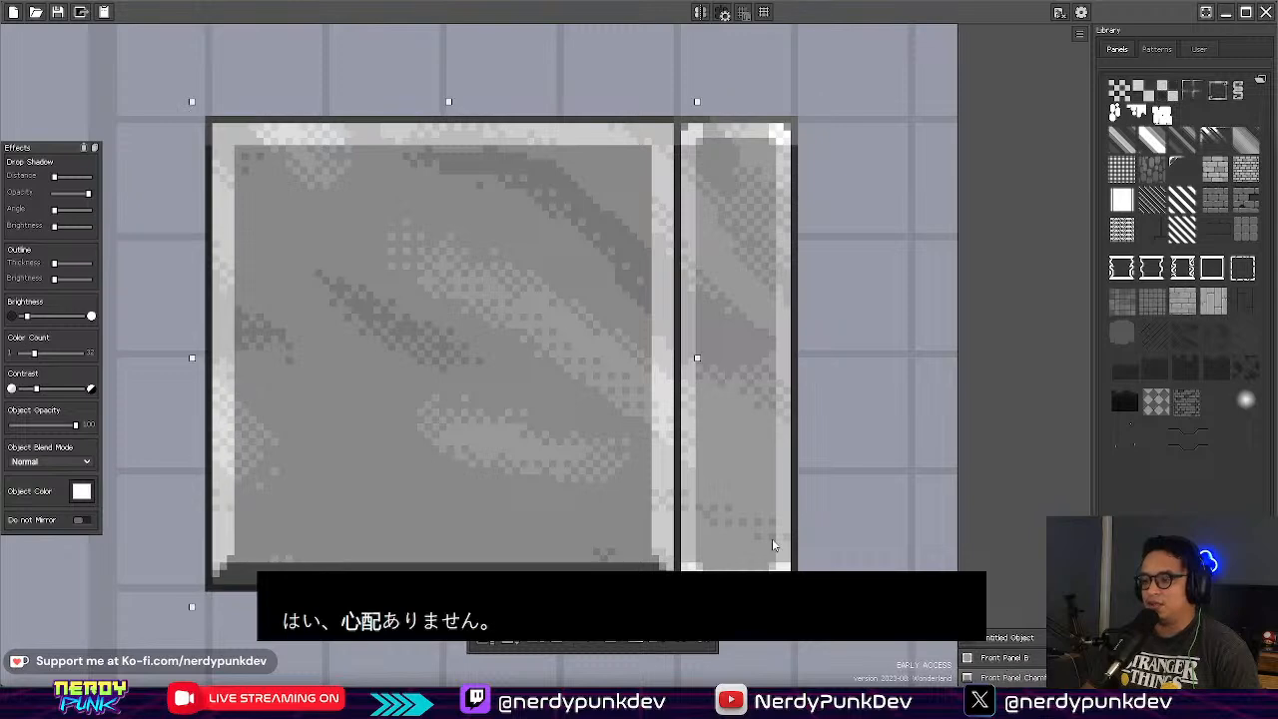
Step: Try to give the large chamfered panel a yellow object colour
click(79, 492)
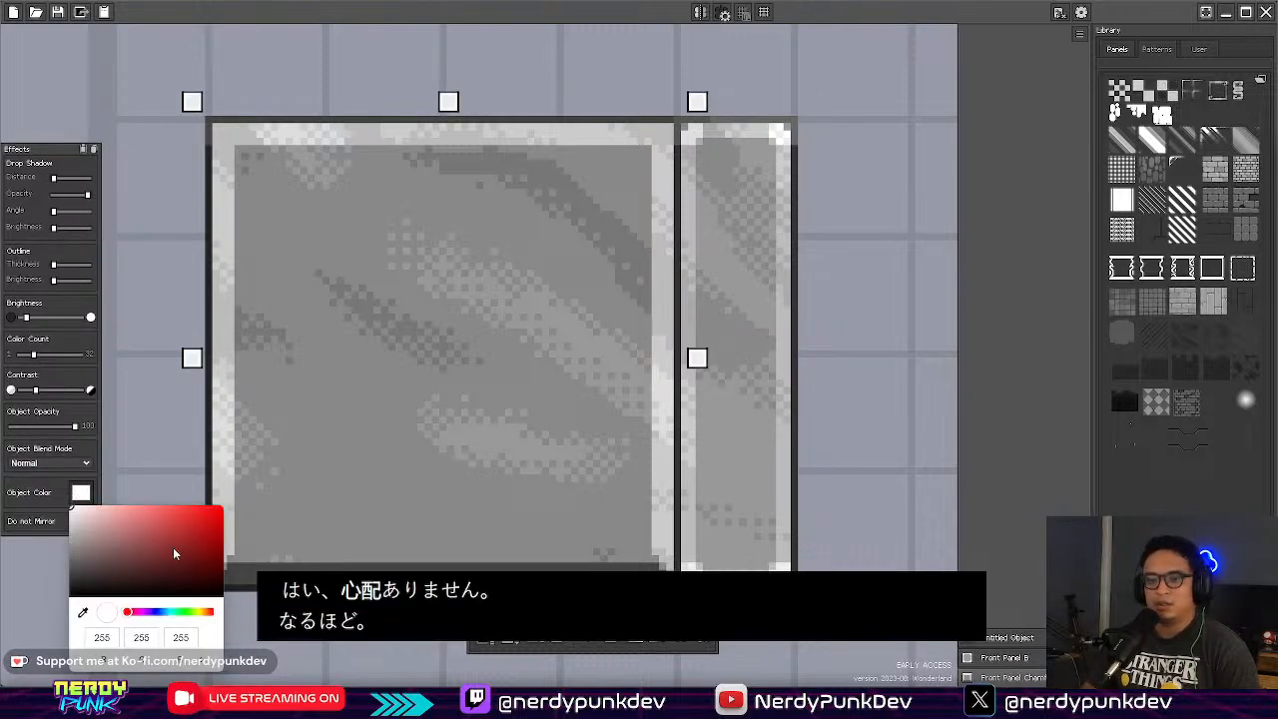
drag(160, 614, 200, 612)
click(115, 511)
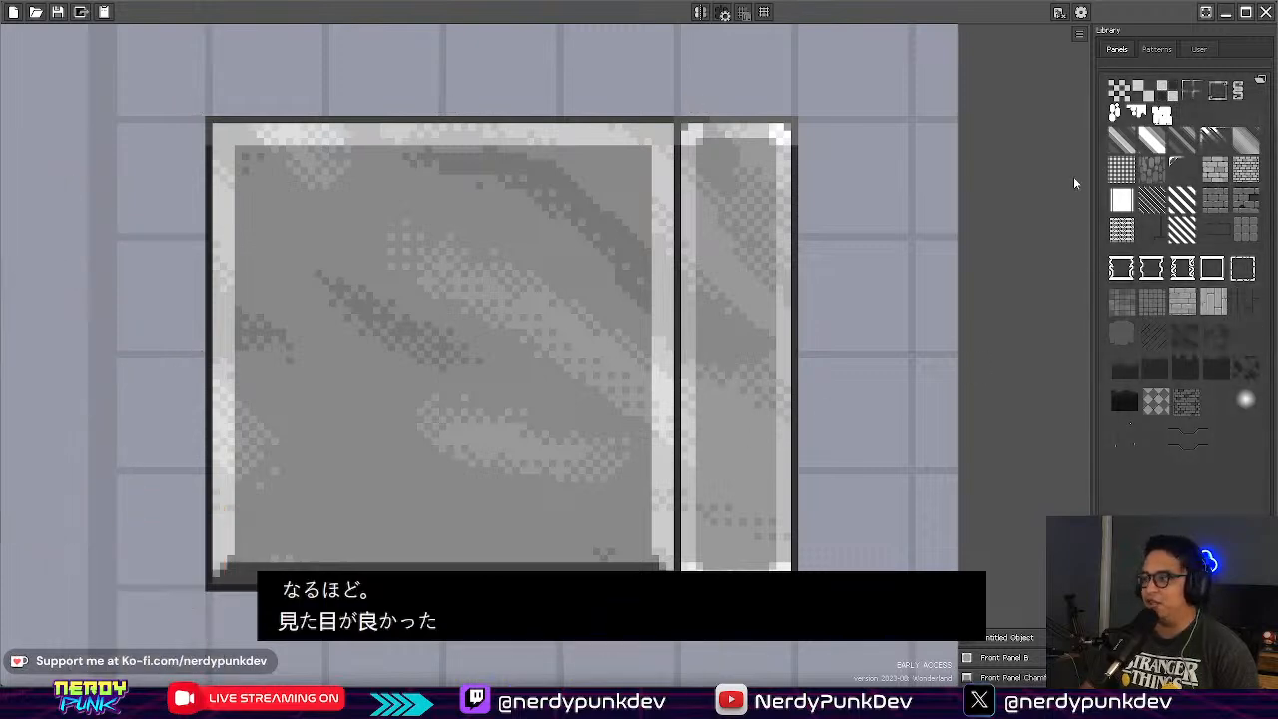
Step: Select the large chamfered panel's layer and tint the panel pale yellow
click(1004, 658)
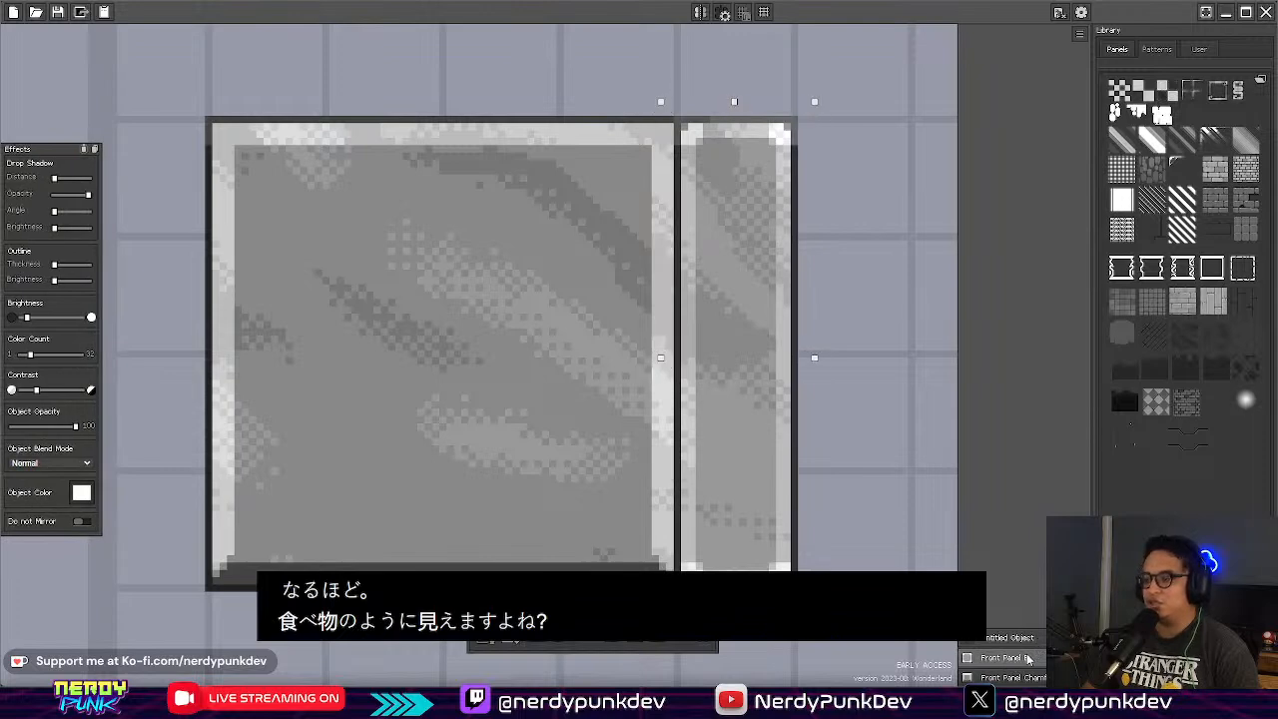
click(1002, 679)
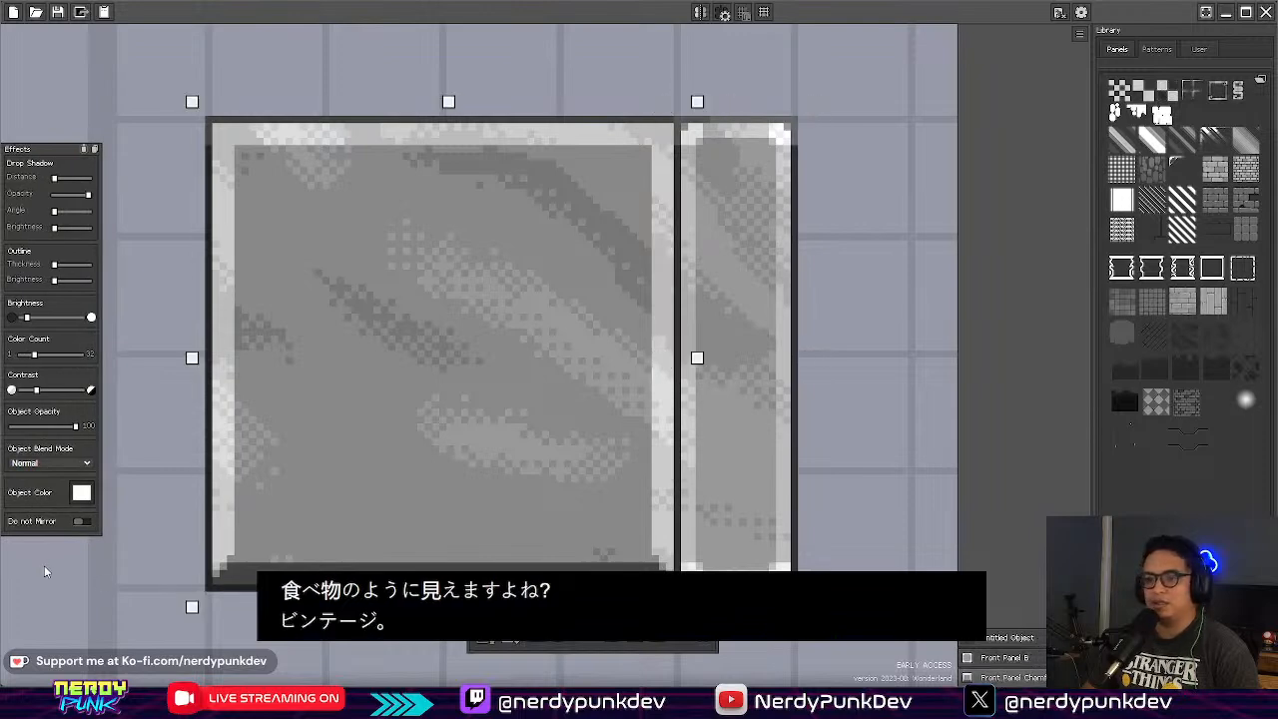
click(79, 493)
drag(163, 613, 199, 614)
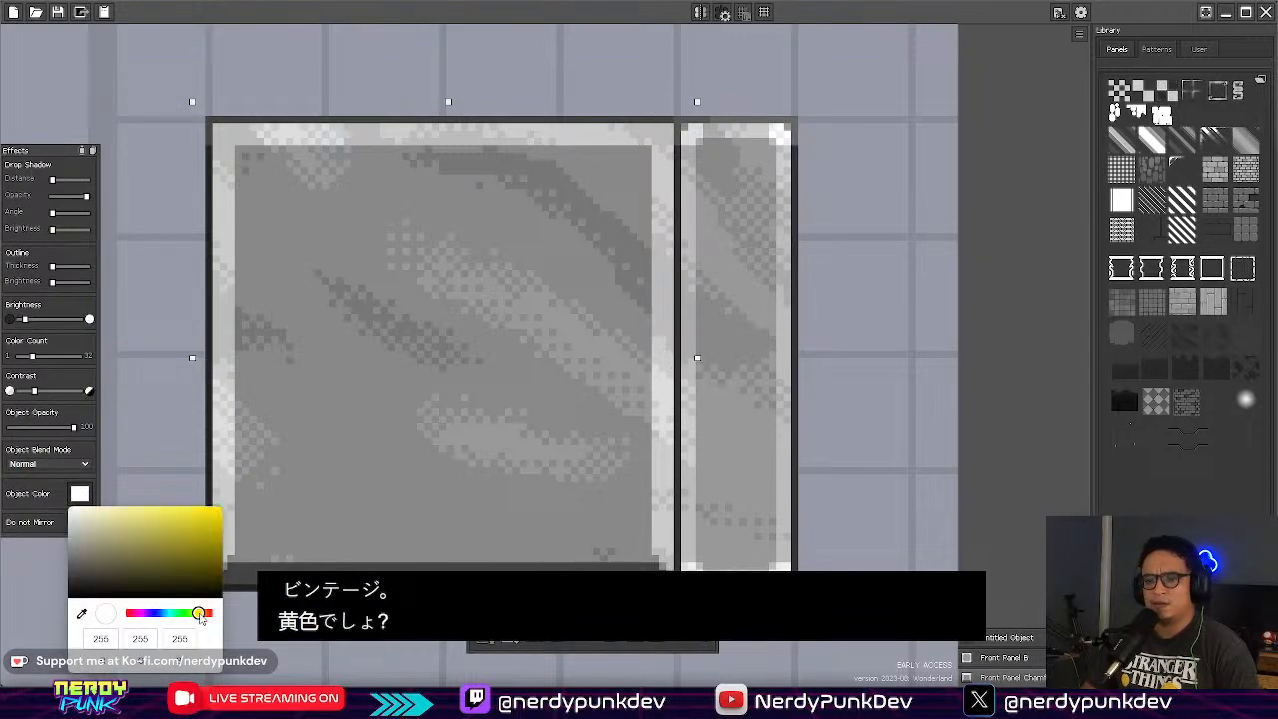
click(123, 513)
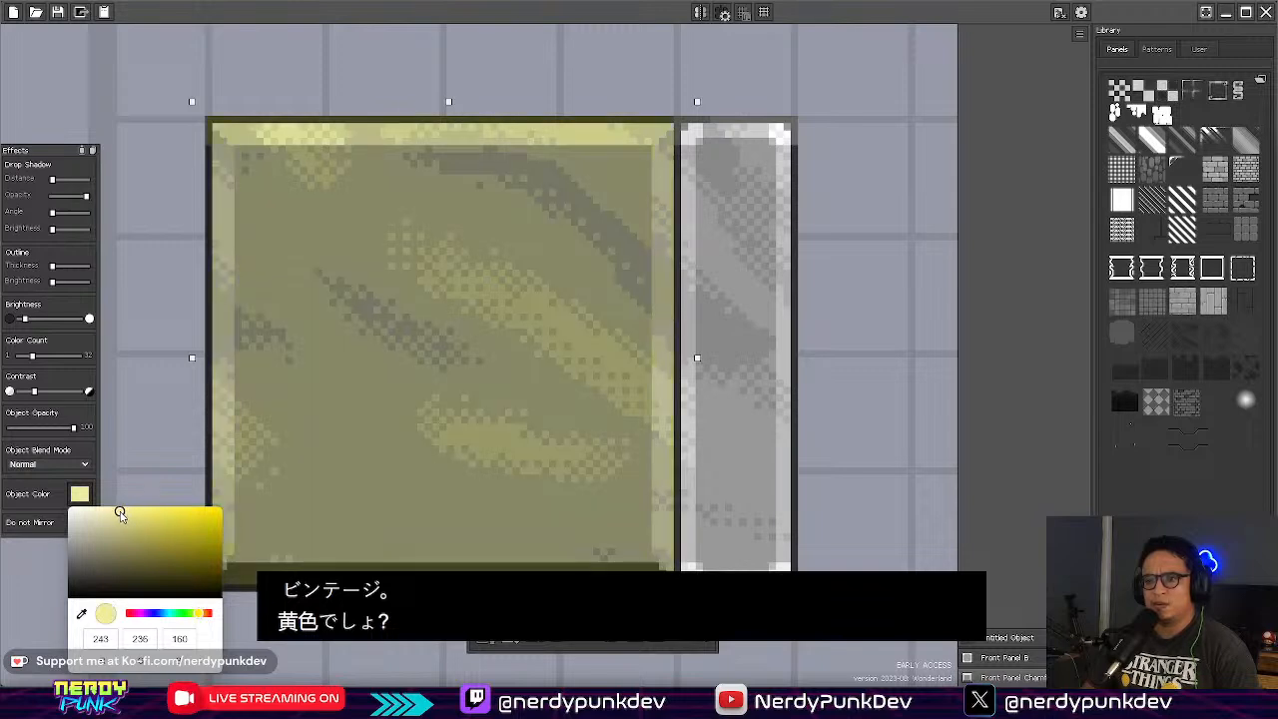
mouse_move(112, 513)
mouse_down()
mouse_move(70, 511)
mouse_move(98, 513)
mouse_up()
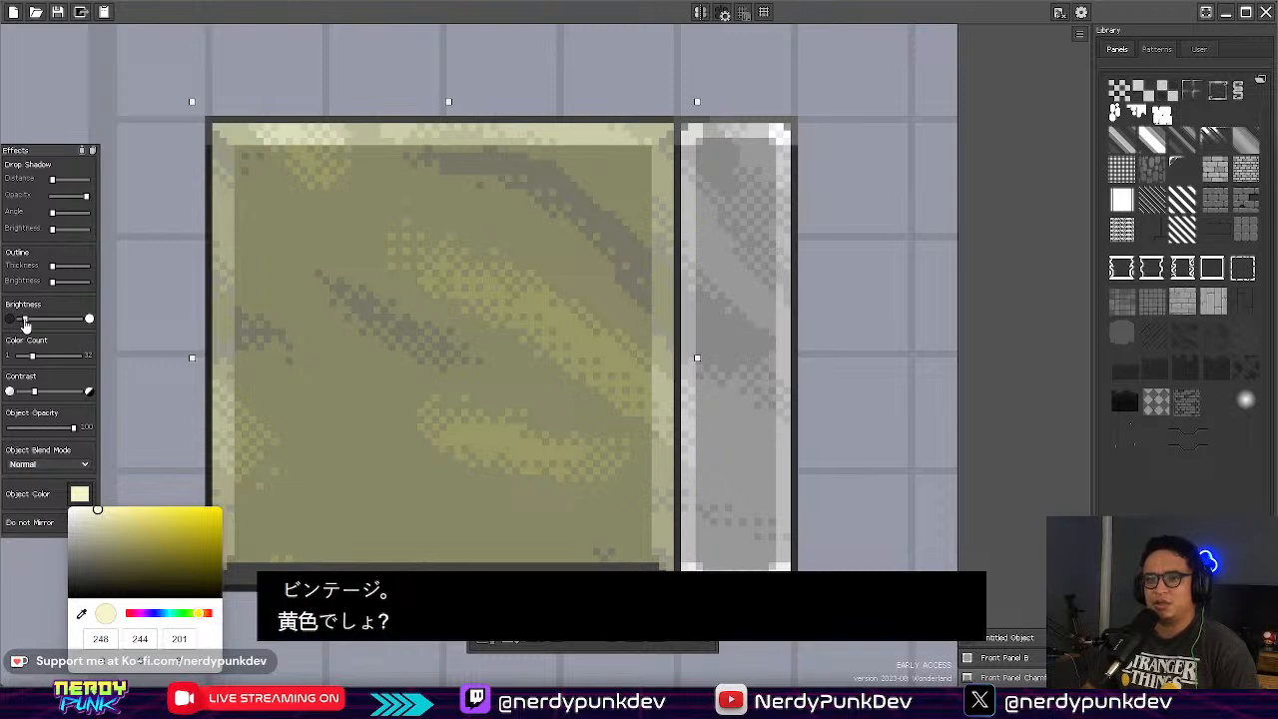
drag(102, 512, 115, 510)
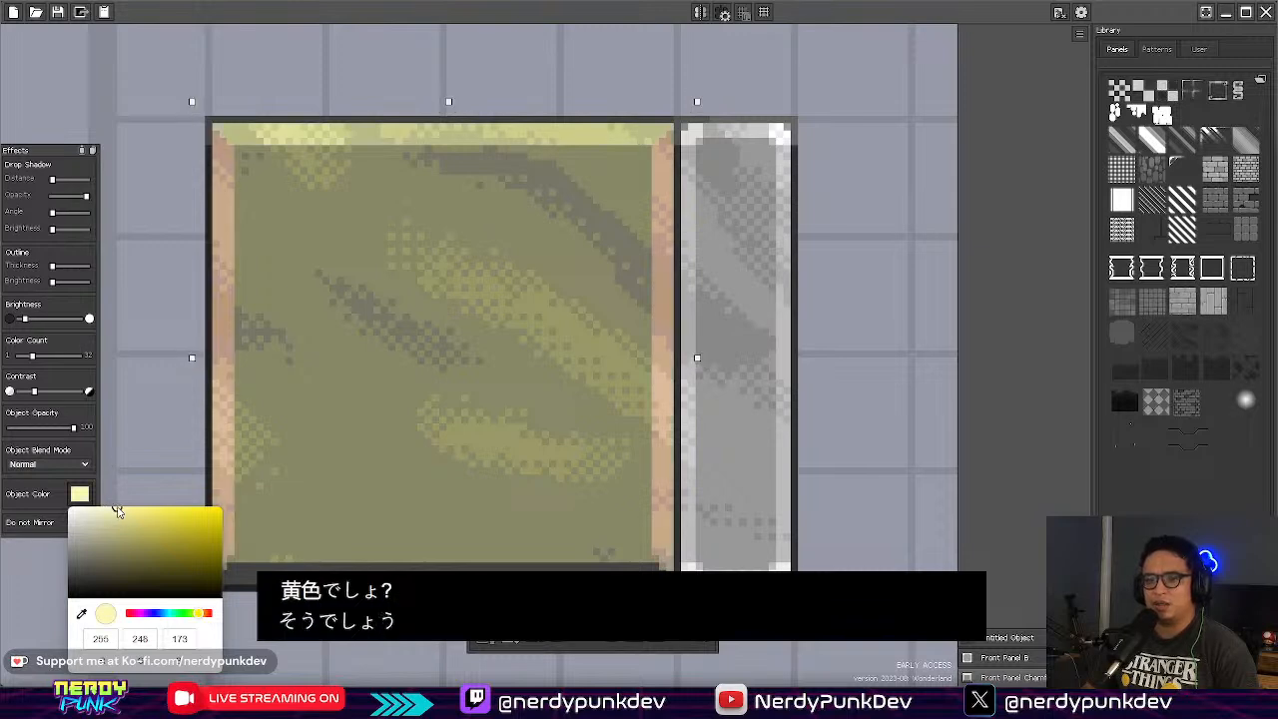
Step: Raise the large yellow panel's brightness slightly and check the result against the narrow panel
drag(25, 318, 28, 319)
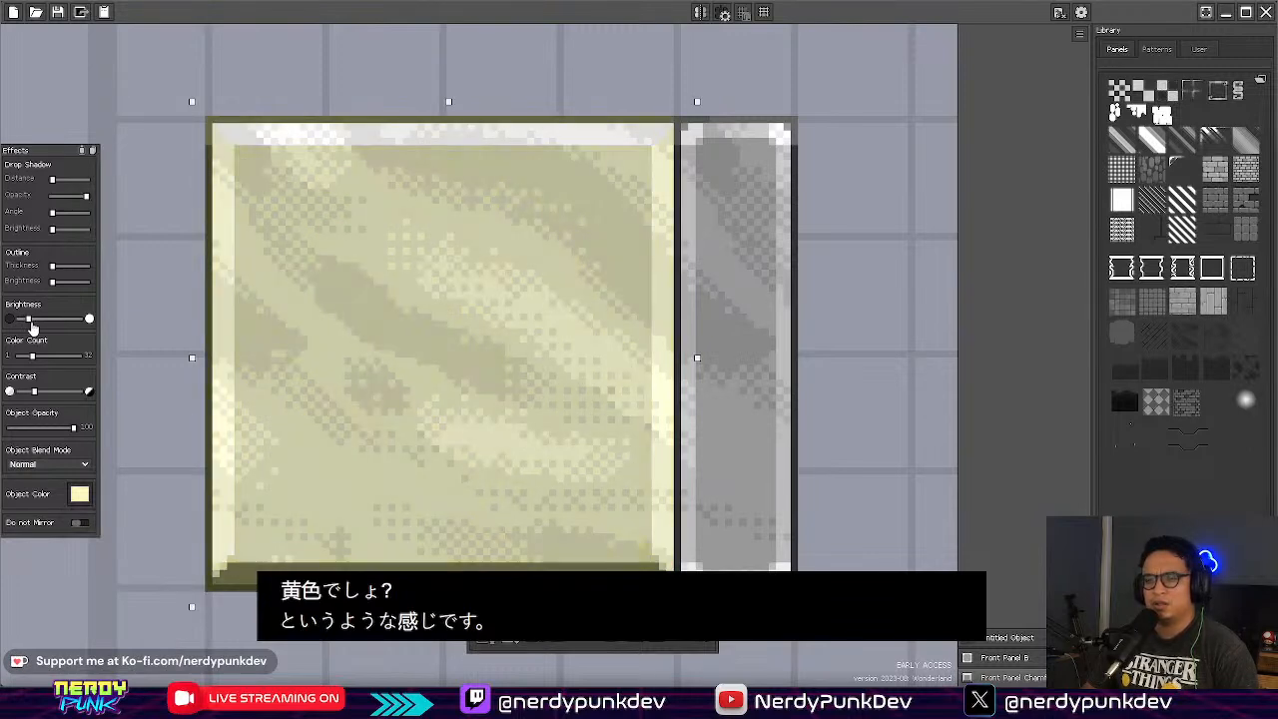
key(h)
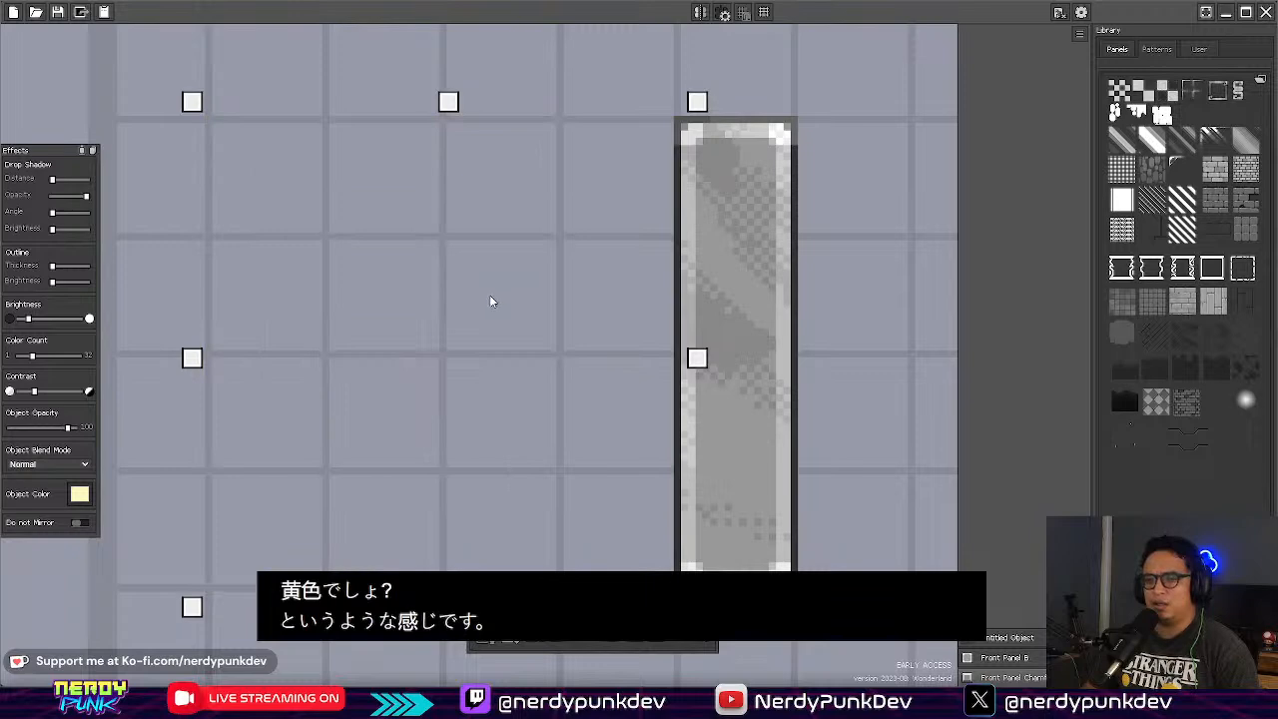
key(h)
click(860, 326)
scroll(596, 344, down, 5)
scroll(556, 345, up, 4)
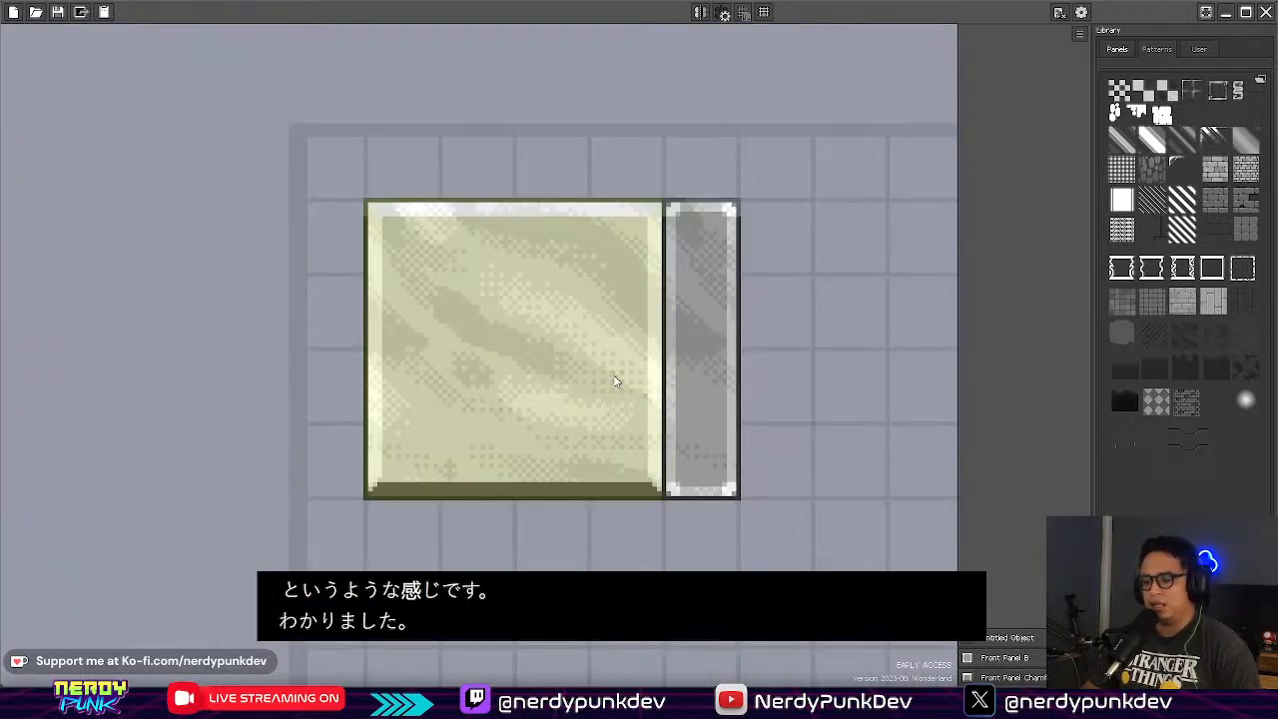
Step: Fine-tune the large panel's soft yellow colour and reduce its brightness slightly
click(1006, 658)
click(81, 494)
click(34, 356)
drag(32, 321, 28, 322)
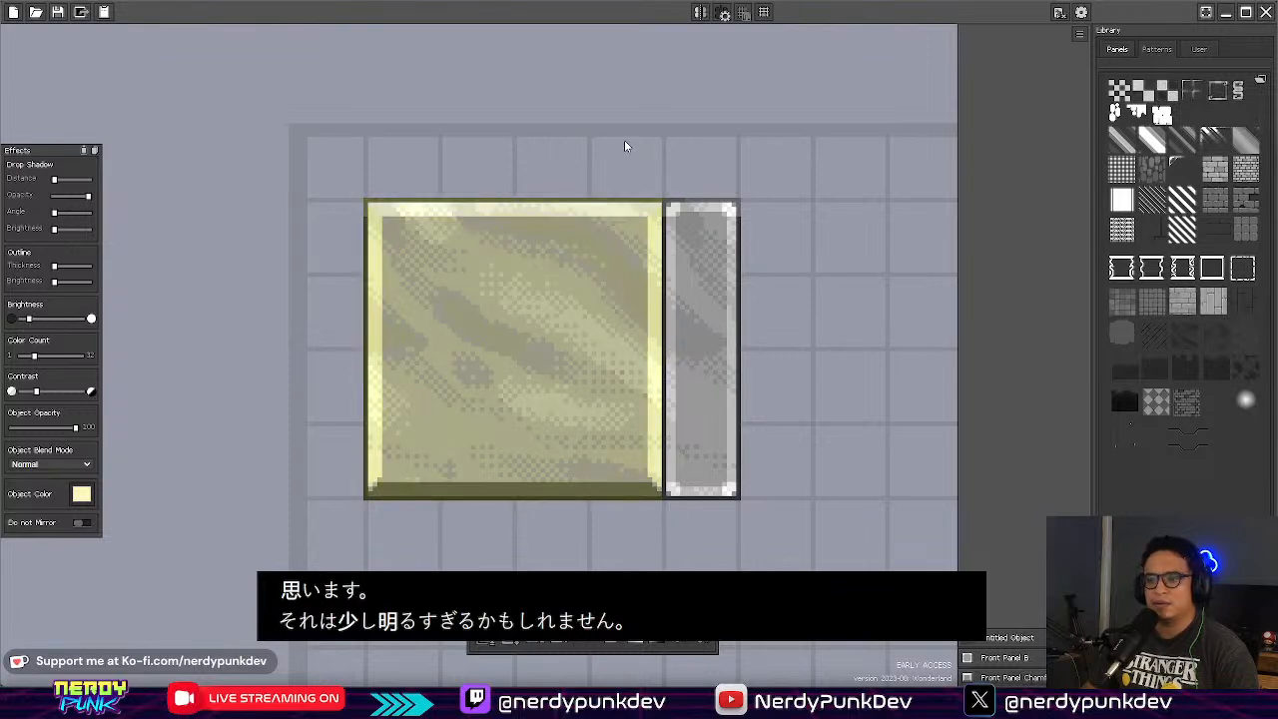
click(758, 432)
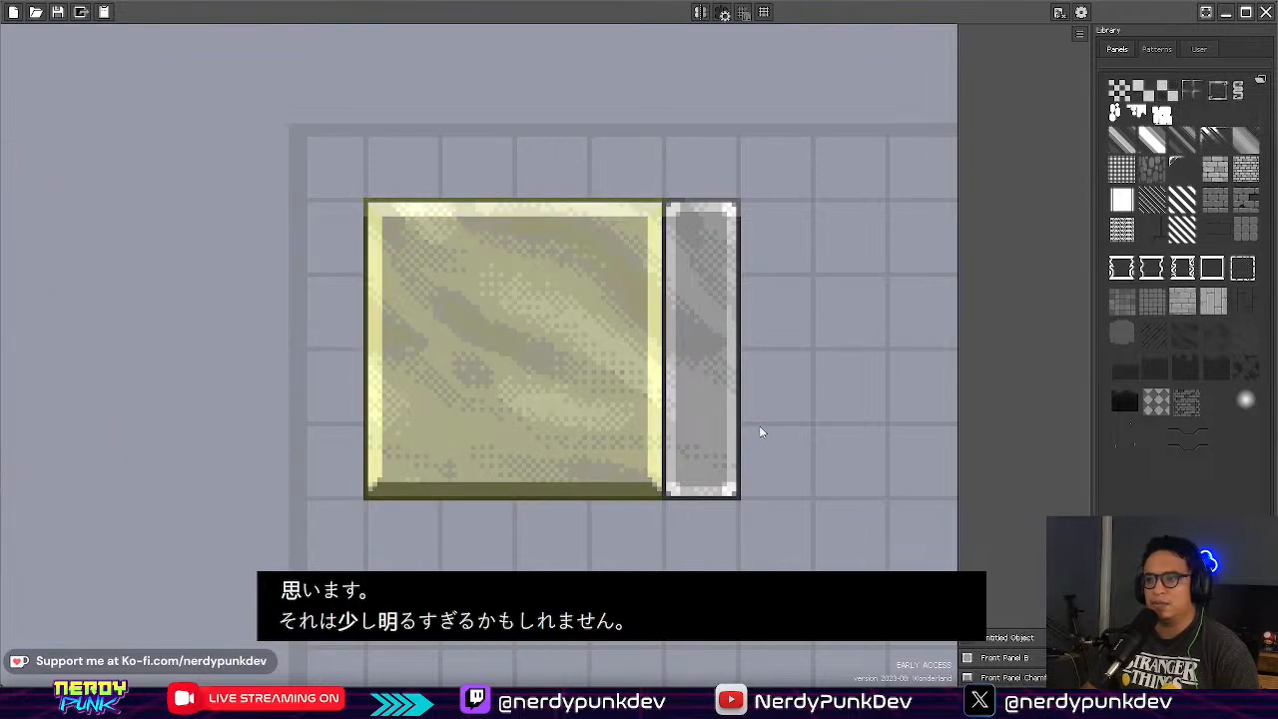
Step: Tint the narrow side panel pale yellow and raise its brightness slightly to match the large panel
click(1003, 657)
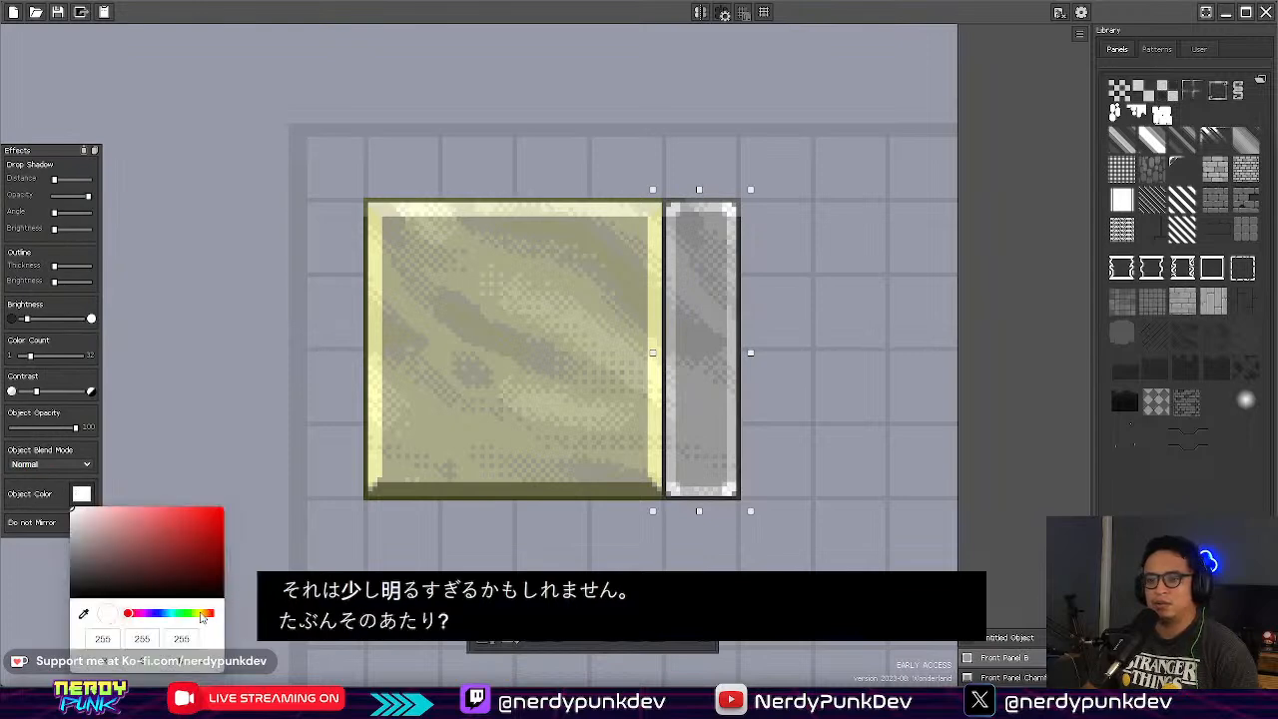
click(202, 615)
click(137, 512)
click(131, 509)
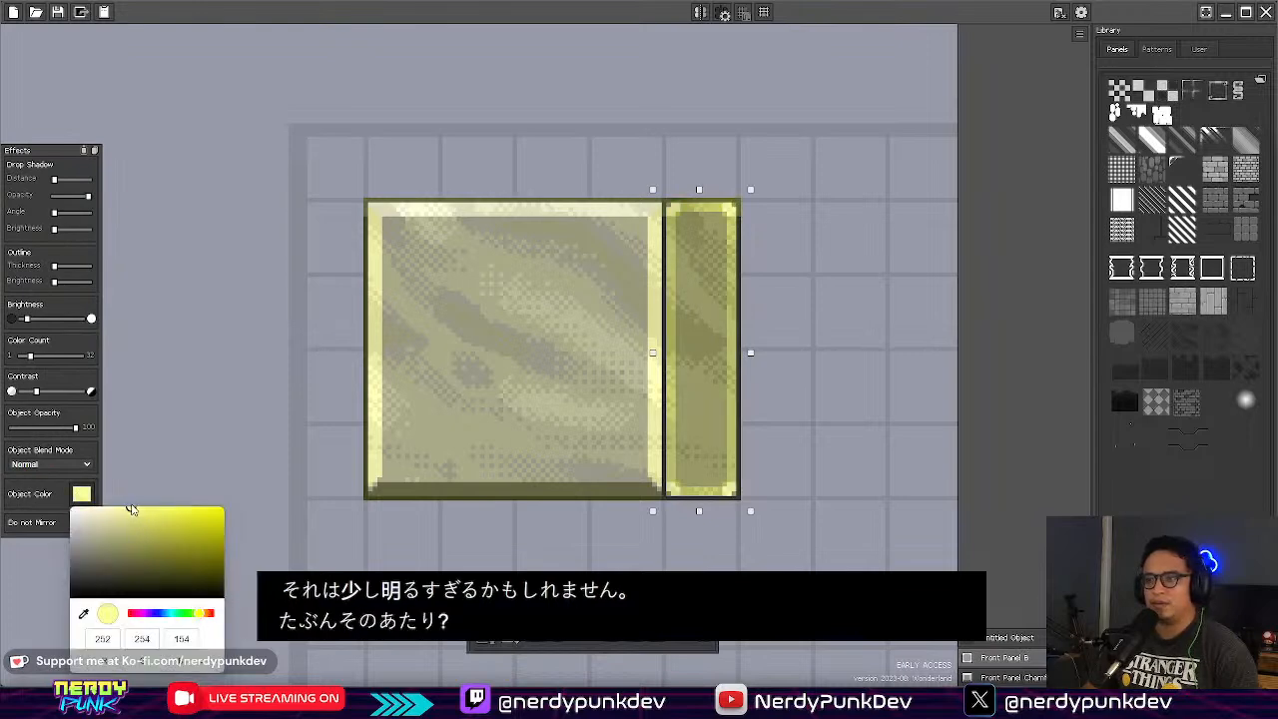
drag(26, 322, 30, 322)
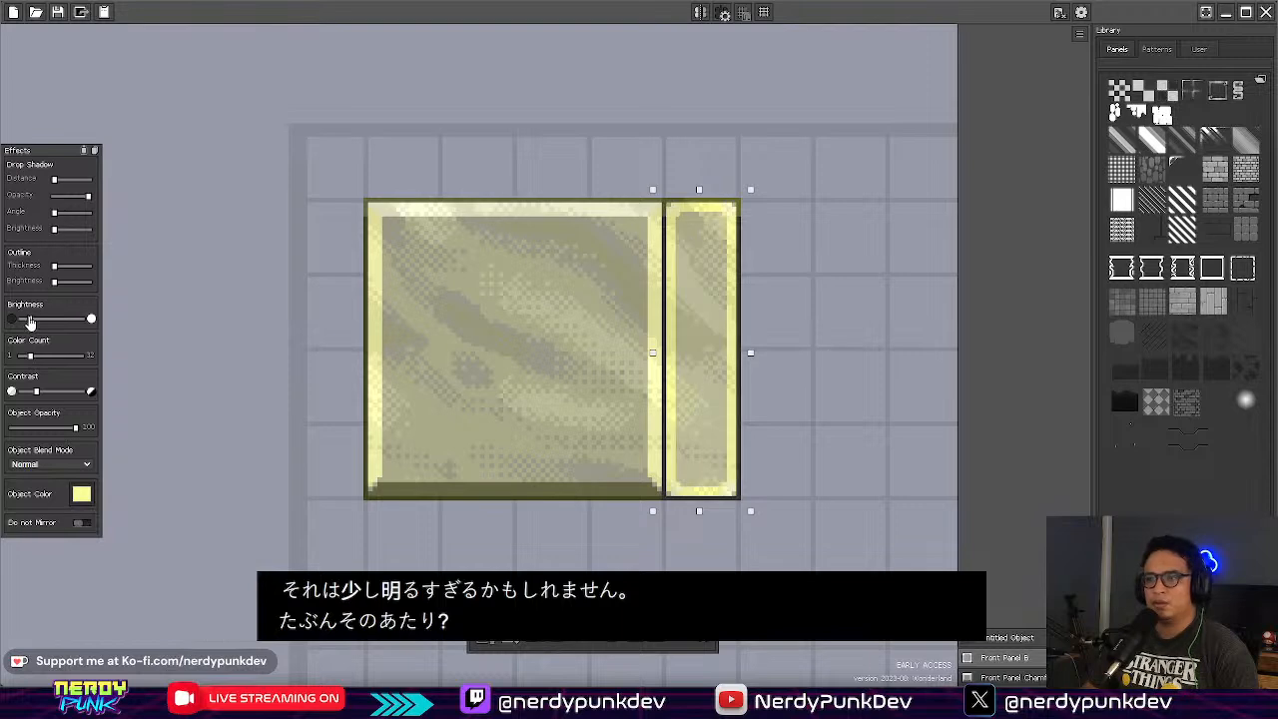
click(843, 364)
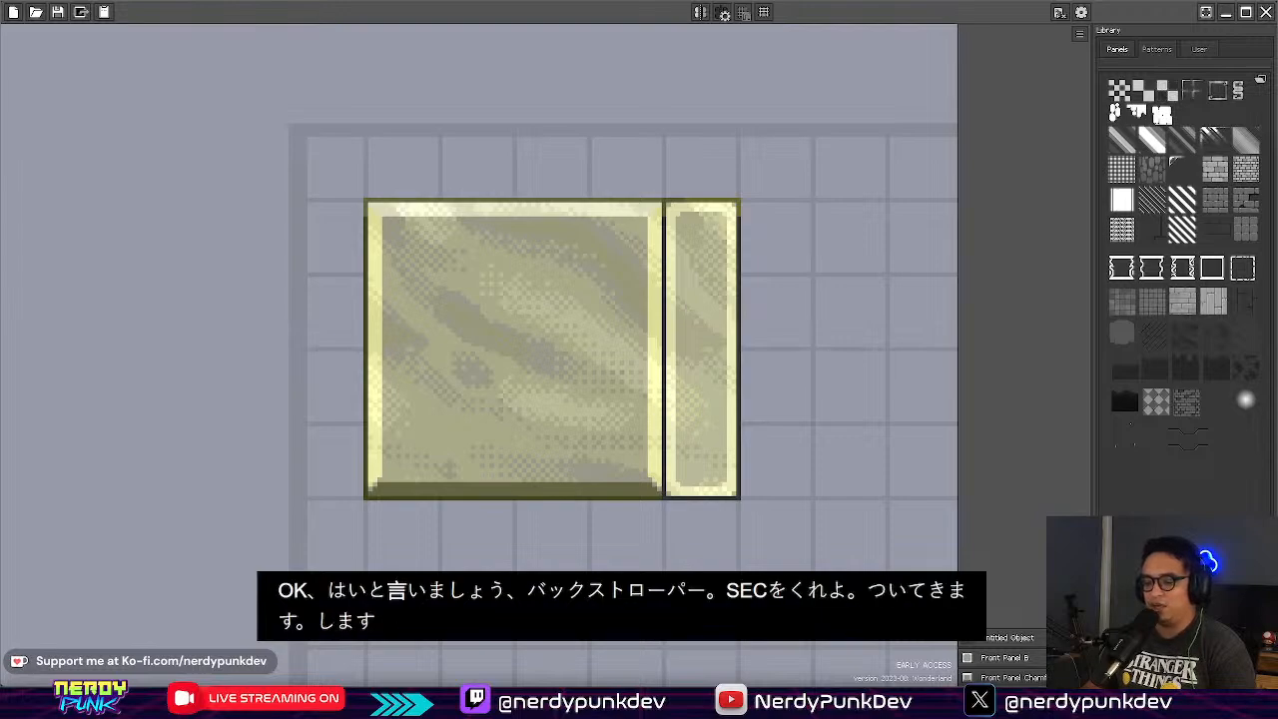
Step: Minimise the browser and Obsidian windows and return to the pixel-art panel editor
key(alt+Tab)
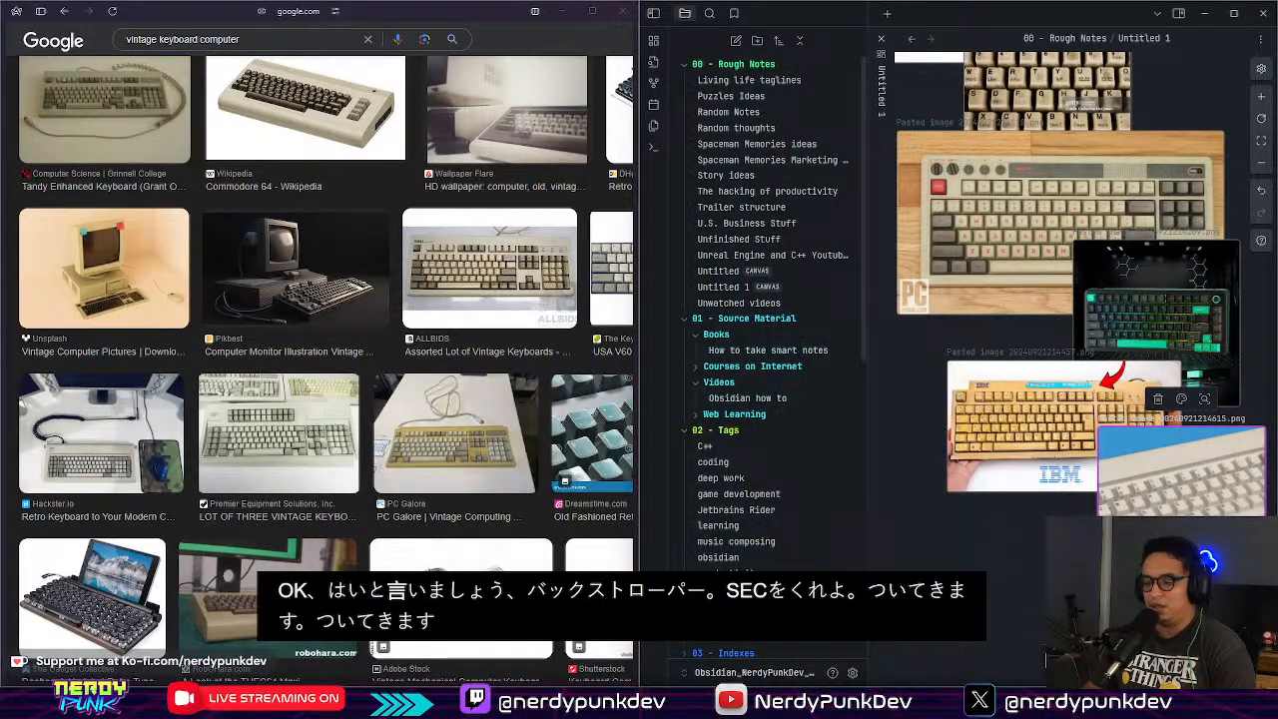
key(super+Down)
key(super+Down)
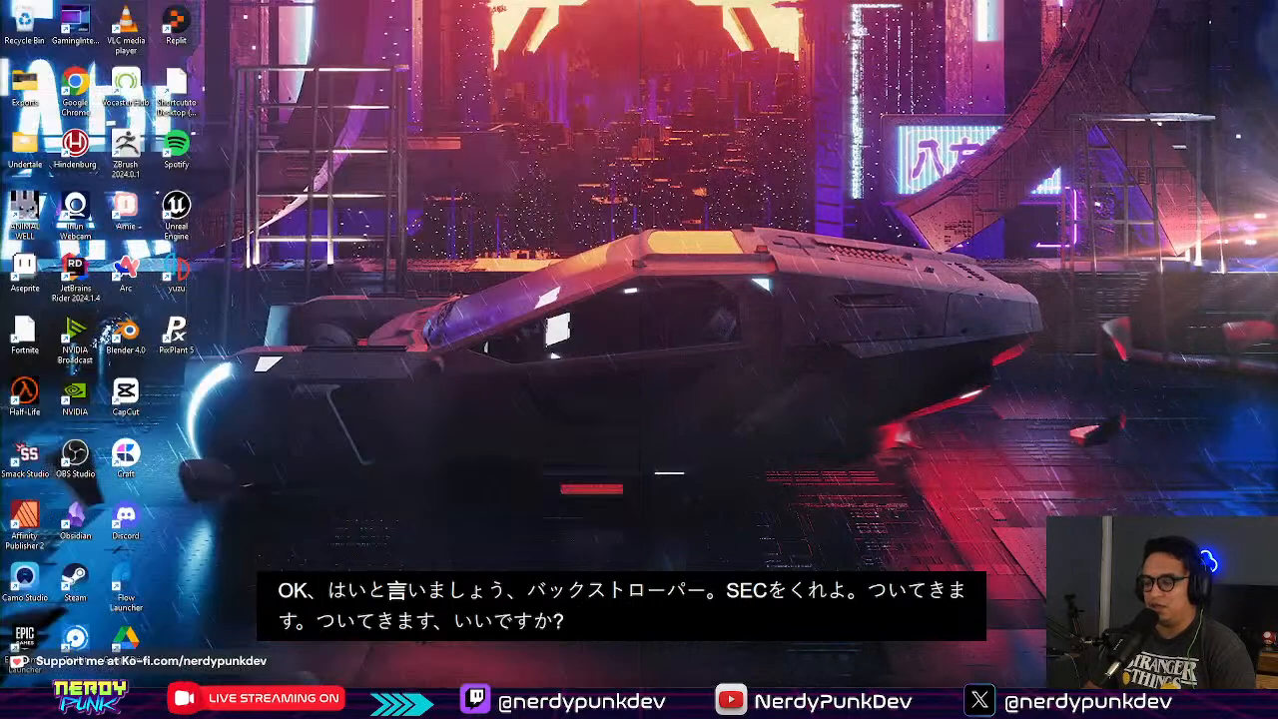
key(alt+Tab)
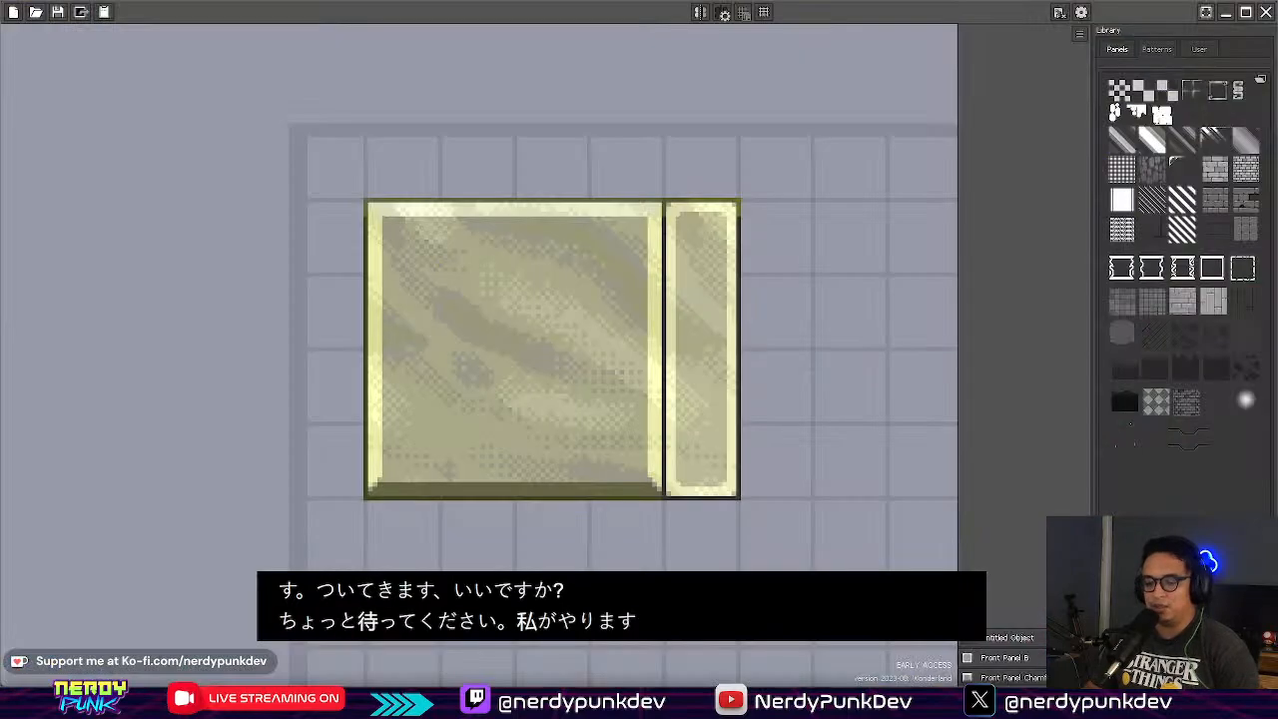
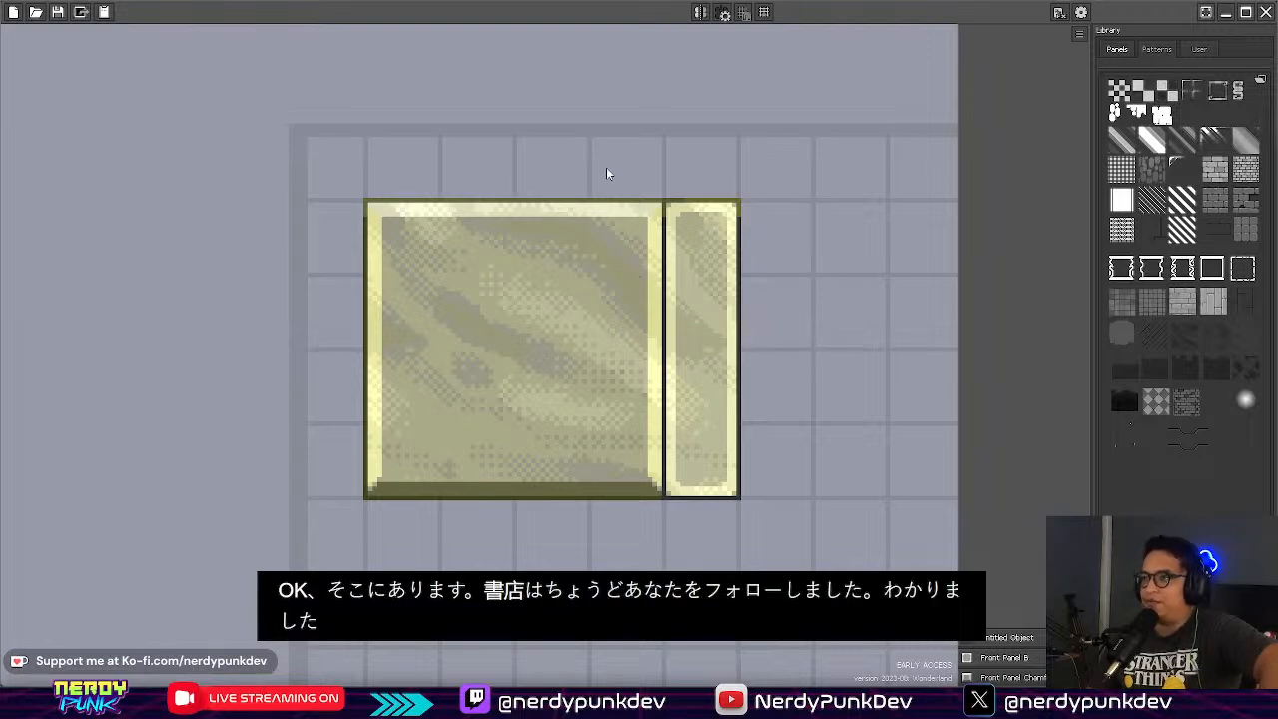
Step: Copy the finished yellowed keycap artwork to the clipboard
click(104, 12)
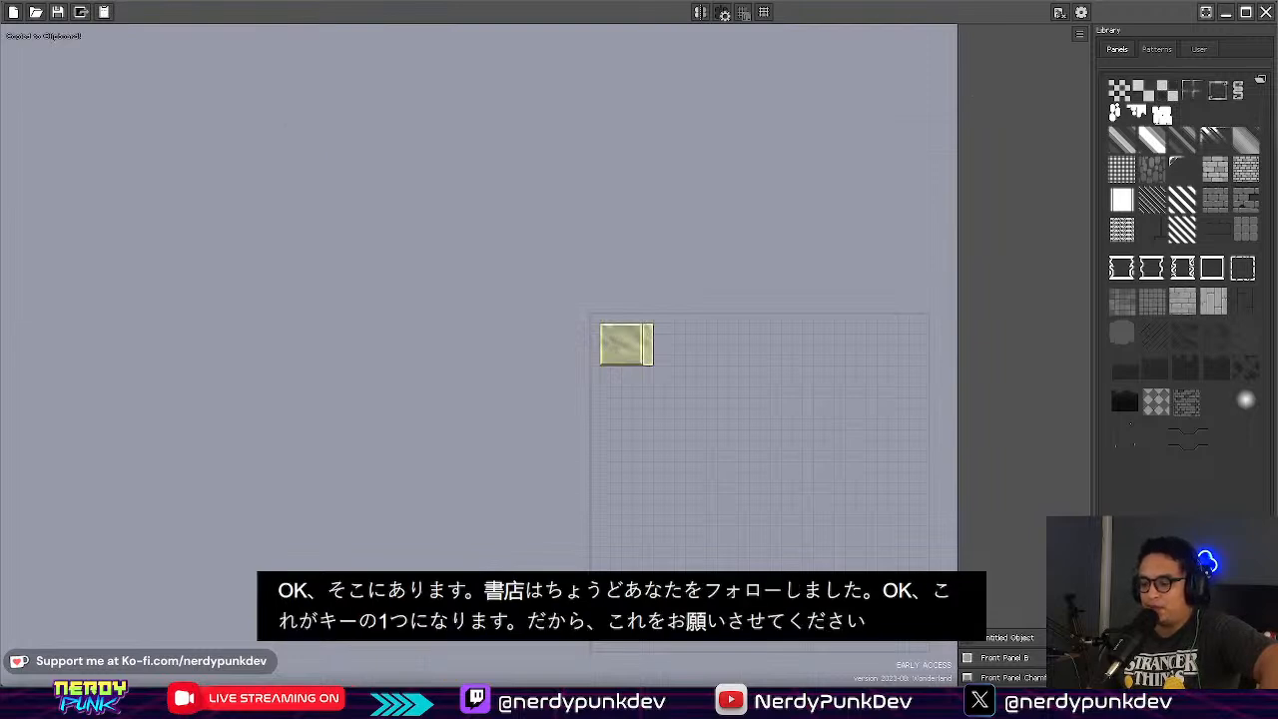
Step: Switch to Aseprite, create a new sprite and paste the copied keycap artwork into it
key(alt+Tab)
click(20, 22)
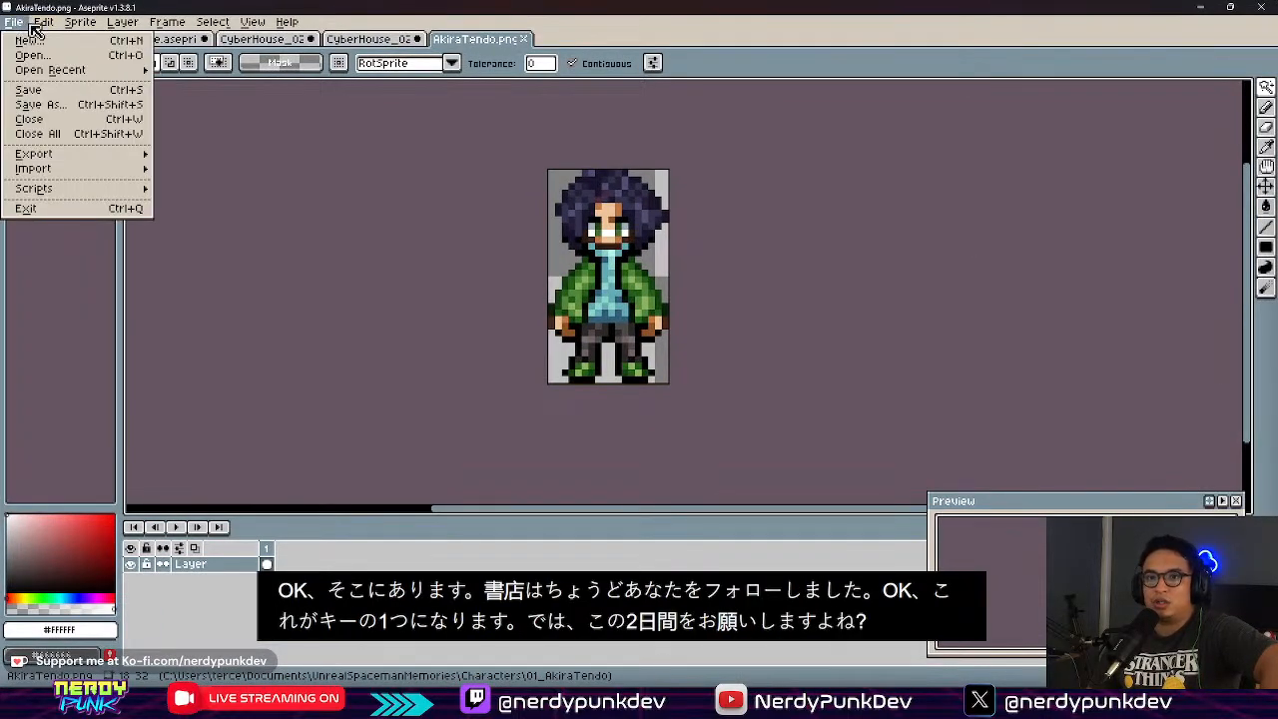
click(15, 25)
click(18, 25)
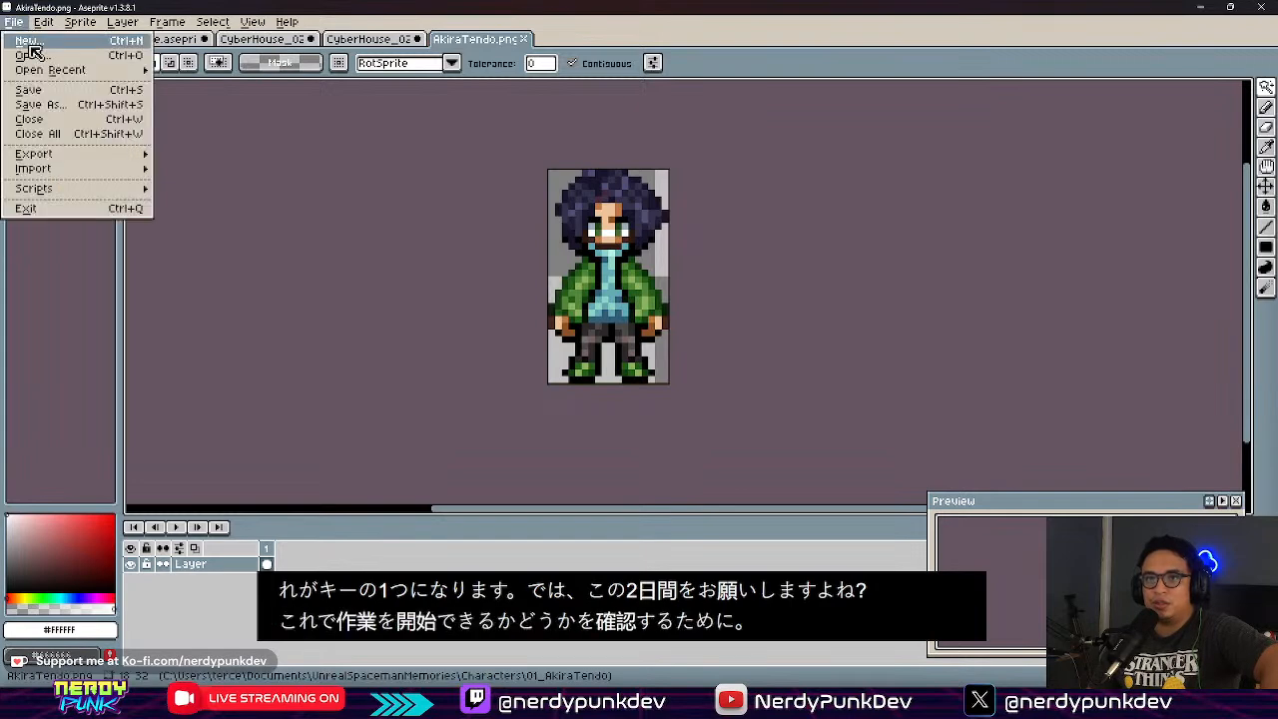
click(30, 42)
click(605, 469)
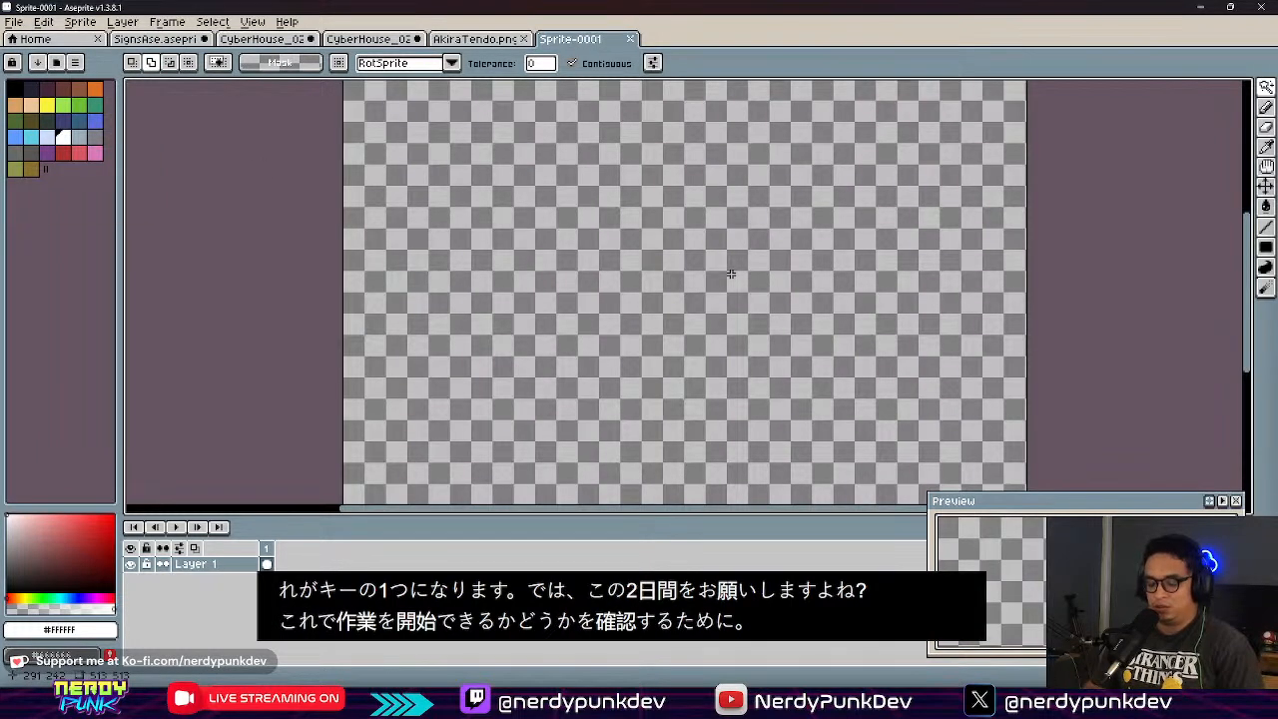
key(ctrl+v)
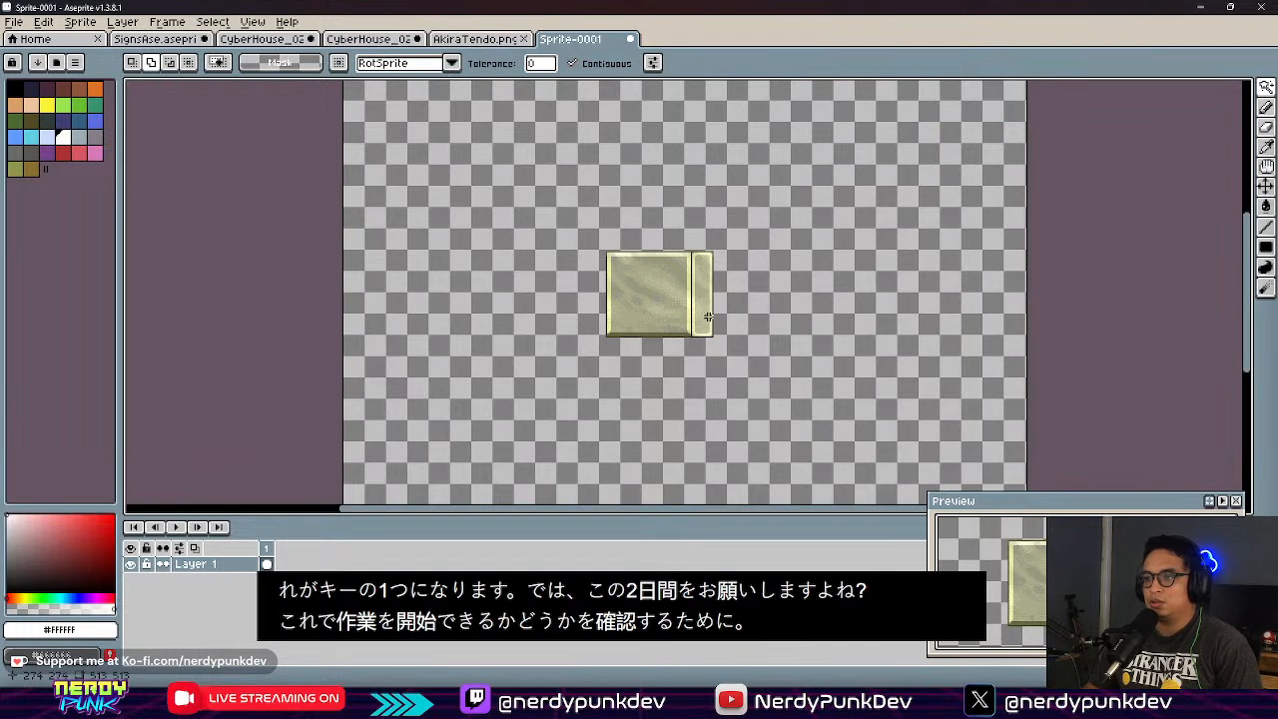
Step: Move the pasted keycap artwork into the canvas's upper-left corner
key(v)
drag(704, 316, 531, 149)
middle_drag(540, 160, 669, 378)
drag(613, 362, 507, 199)
scroll(501, 197, up, 3)
scroll(625, 336, down, 2)
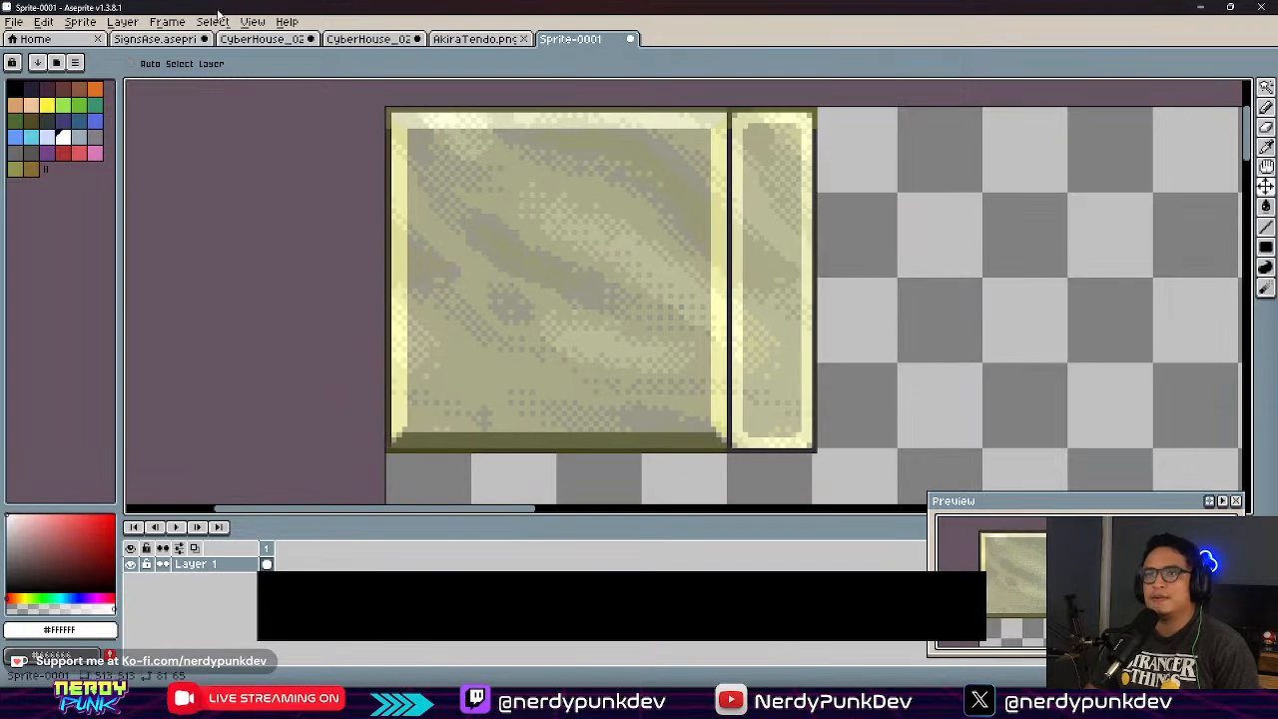
Step: Show the grid over the keycap sprite
click(254, 22)
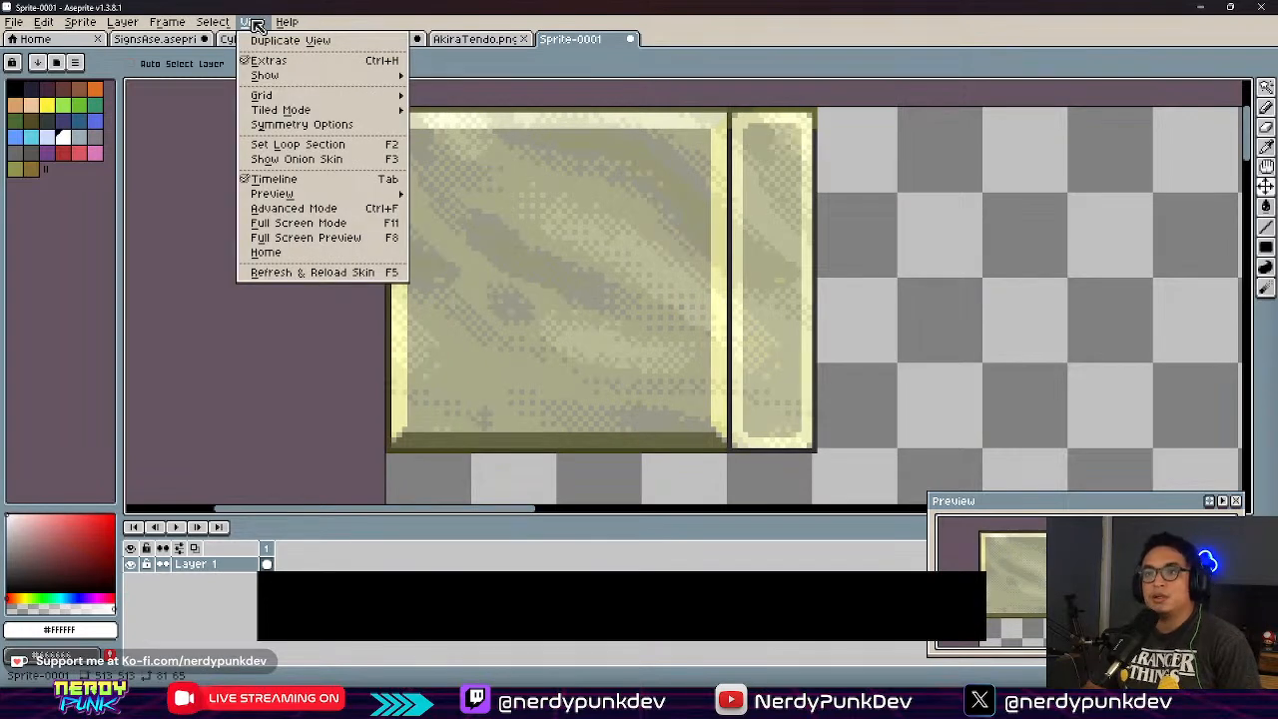
mouse_move(166, 24)
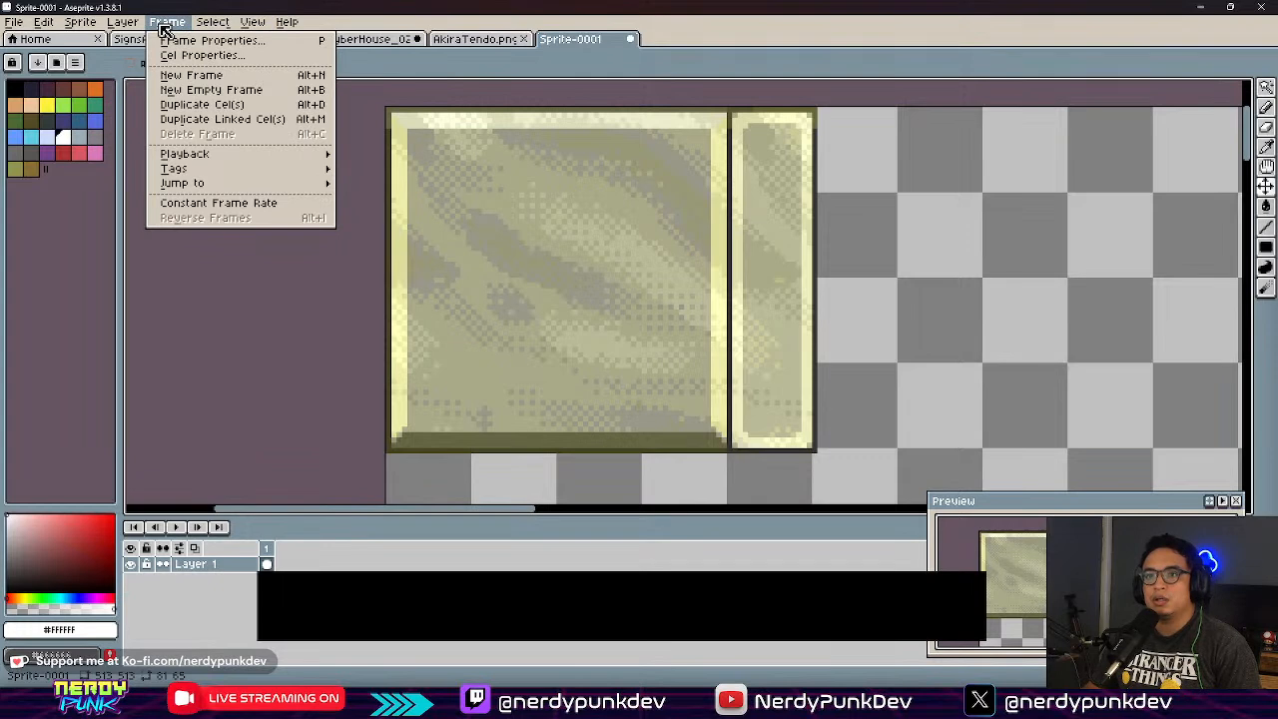
mouse_move(392, 106)
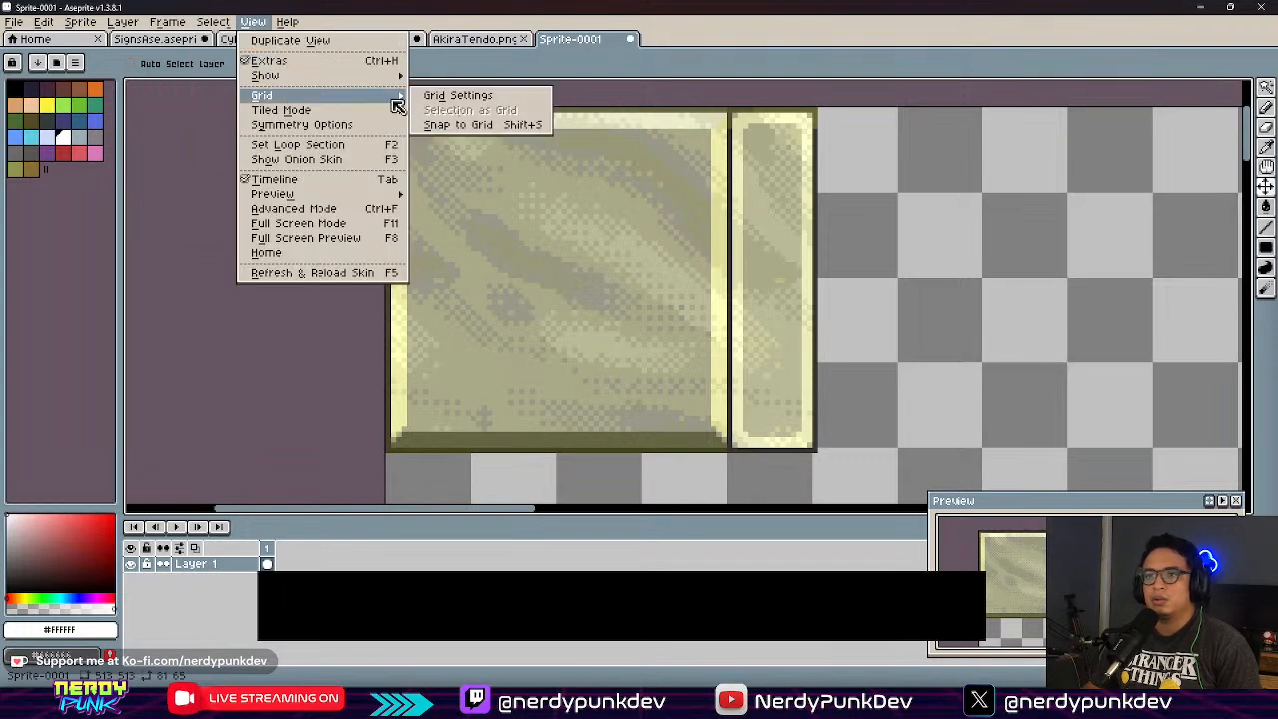
mouse_move(350, 76)
click(455, 115)
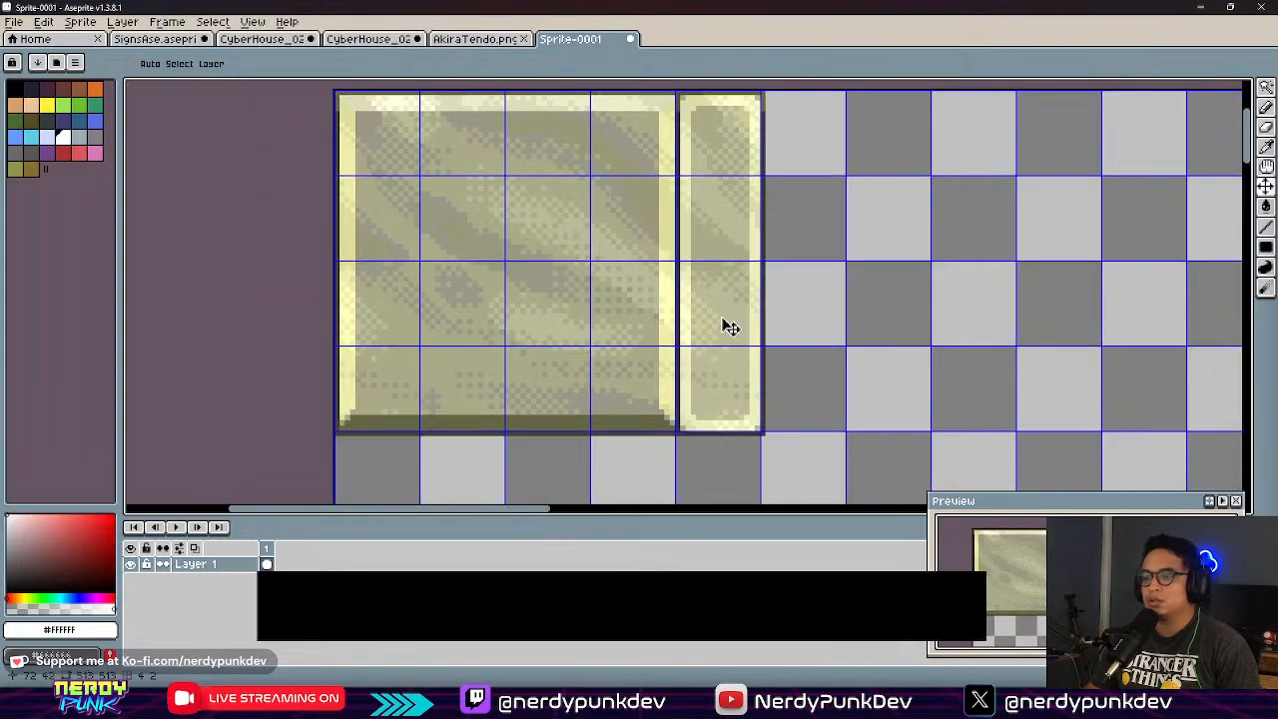
Step: Select the keycap's lower edge across both panels and nudge it up slightly so it fits the grid
scroll(723, 332, up, 2)
middle_drag(726, 389, 802, 340)
key(m)
drag(947, 415, 236, 337)
drag(394, 351, 382, 336)
key(ctrl+z)
drag(992, 414, 234, 305)
click(516, 351)
drag(516, 351, 513, 339)
click(491, 281)
Step: Select the narrow panel's outer edge as a 13 by 72 px strip and shift it inward to X 72
middle_drag(810, 267, 403, 418)
scroll(402, 418, down, 1)
scroll(454, 272, up, 1)
middle_drag(456, 270, 547, 325)
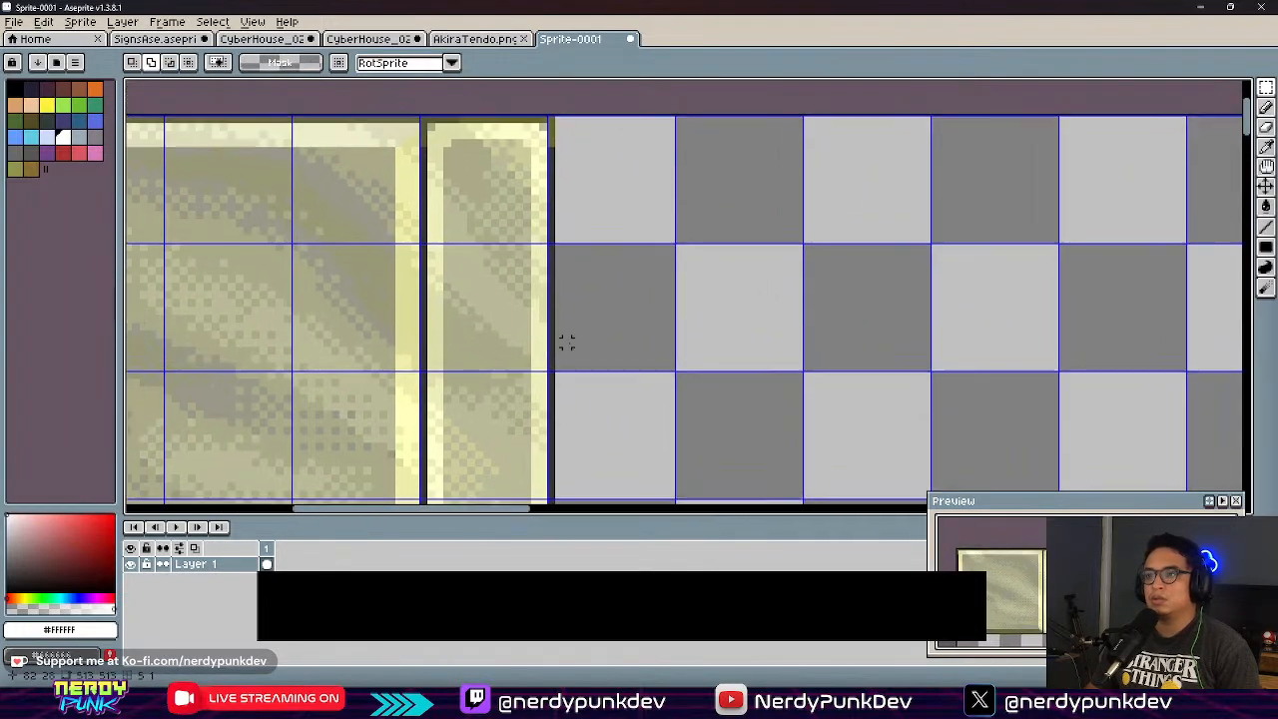
drag(502, 111, 593, 508)
click(522, 343)
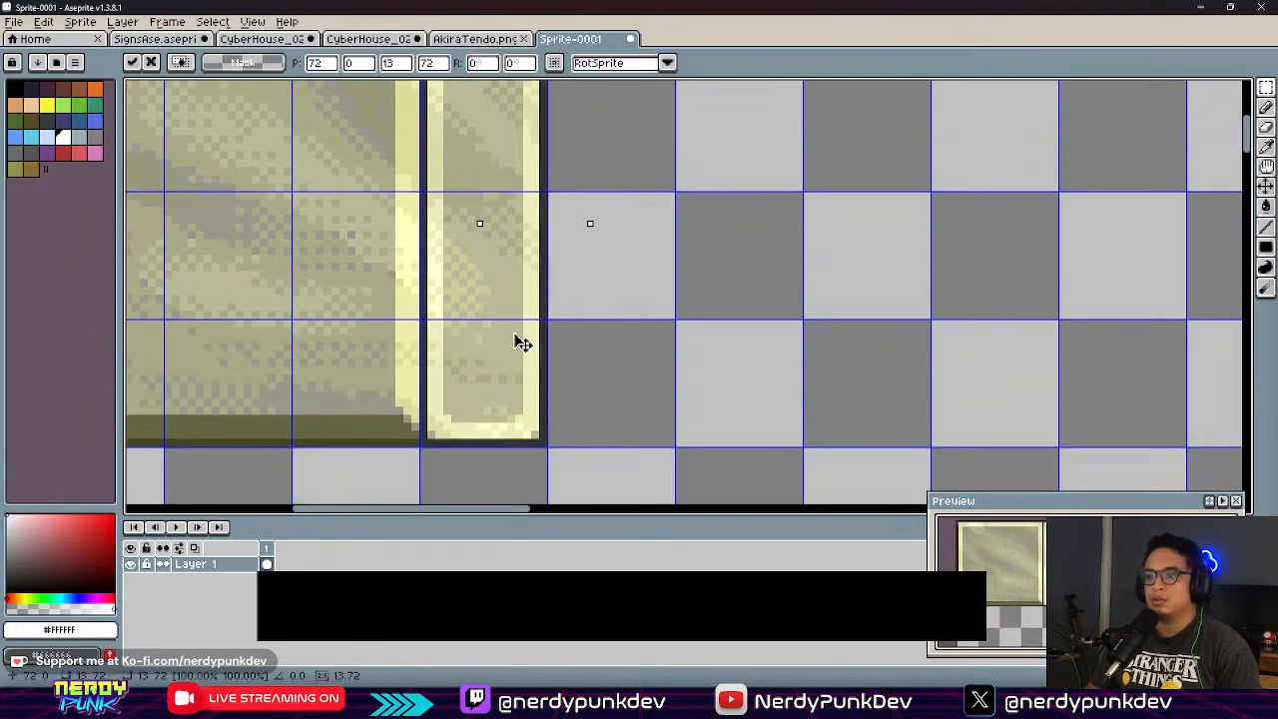
middle_drag(496, 315, 552, 331)
click(421, 242)
scroll(410, 238, down, 1)
middle_drag(365, 249, 495, 300)
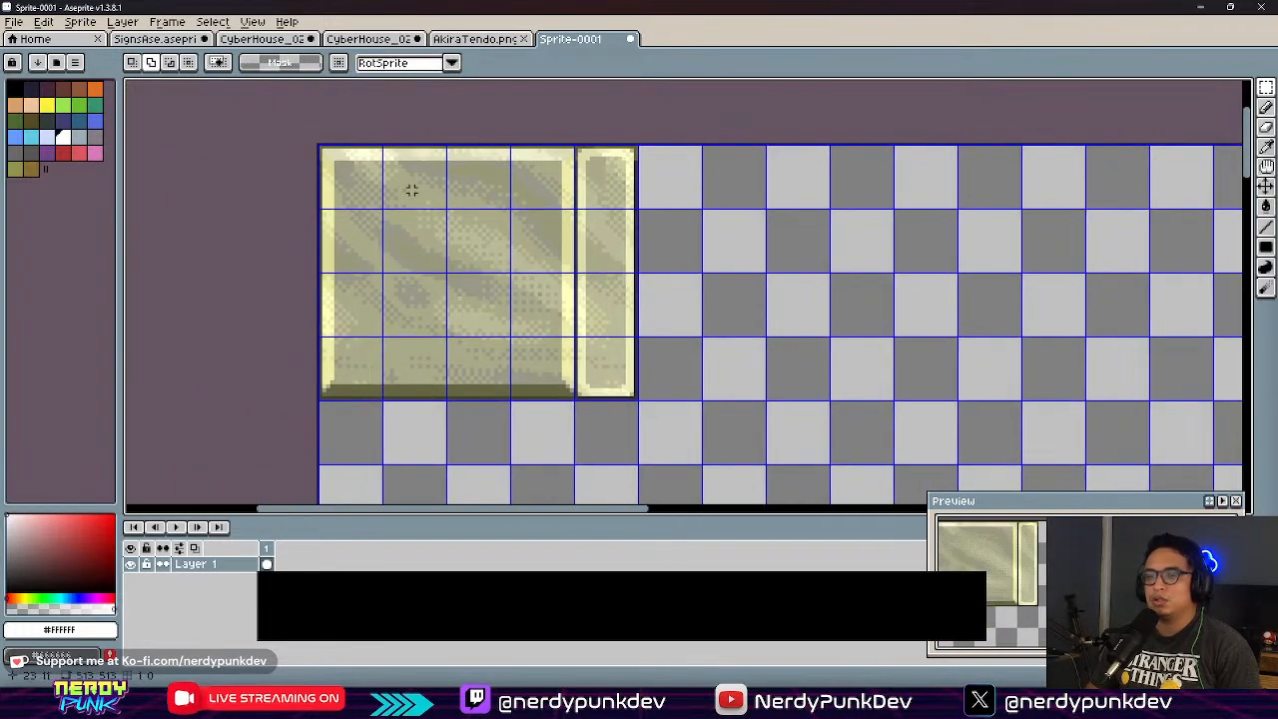
Step: Start resizing the canvas and pull its right border in to -433 px, at the narrow panel's outer edge
click(44, 22)
mouse_move(80, 22)
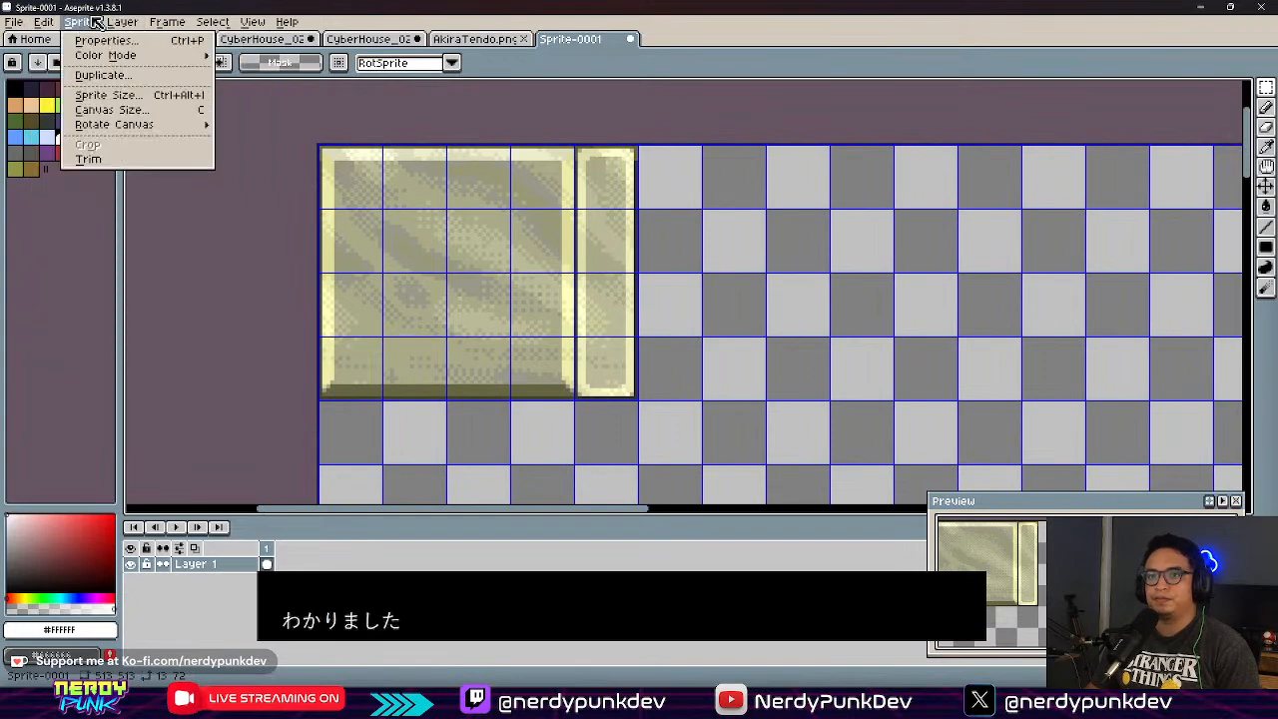
click(118, 112)
middle_drag(951, 354, 134, 311)
drag(706, 279, 299, 271)
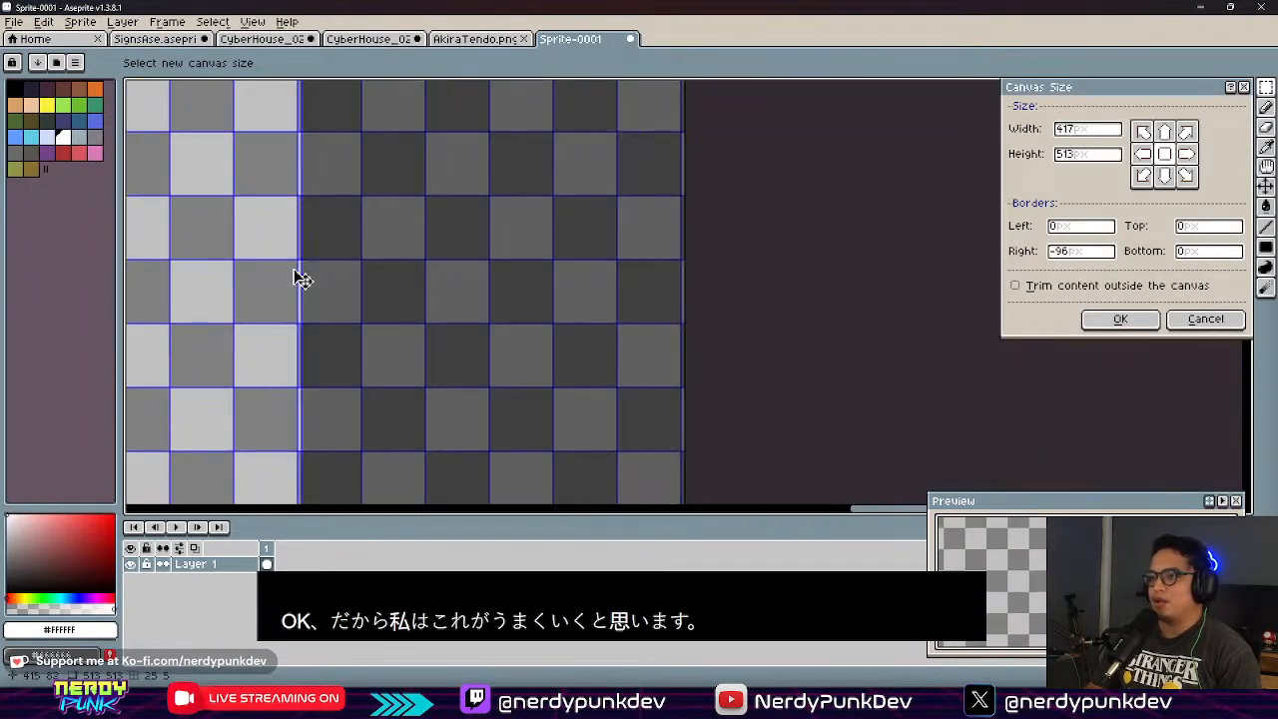
middle_drag(405, 273, 841, 277)
middle_drag(741, 300, 910, 313)
drag(910, 314, 228, 365)
middle_drag(228, 366, 728, 305)
middle_drag(589, 296, 791, 292)
drag(907, 309, 408, 285)
middle_drag(408, 285, 639, 339)
middle_drag(602, 259, 679, 332)
middle_drag(614, 287, 777, 370)
drag(734, 280, 721, 224)
drag(874, 327, 709, 237)
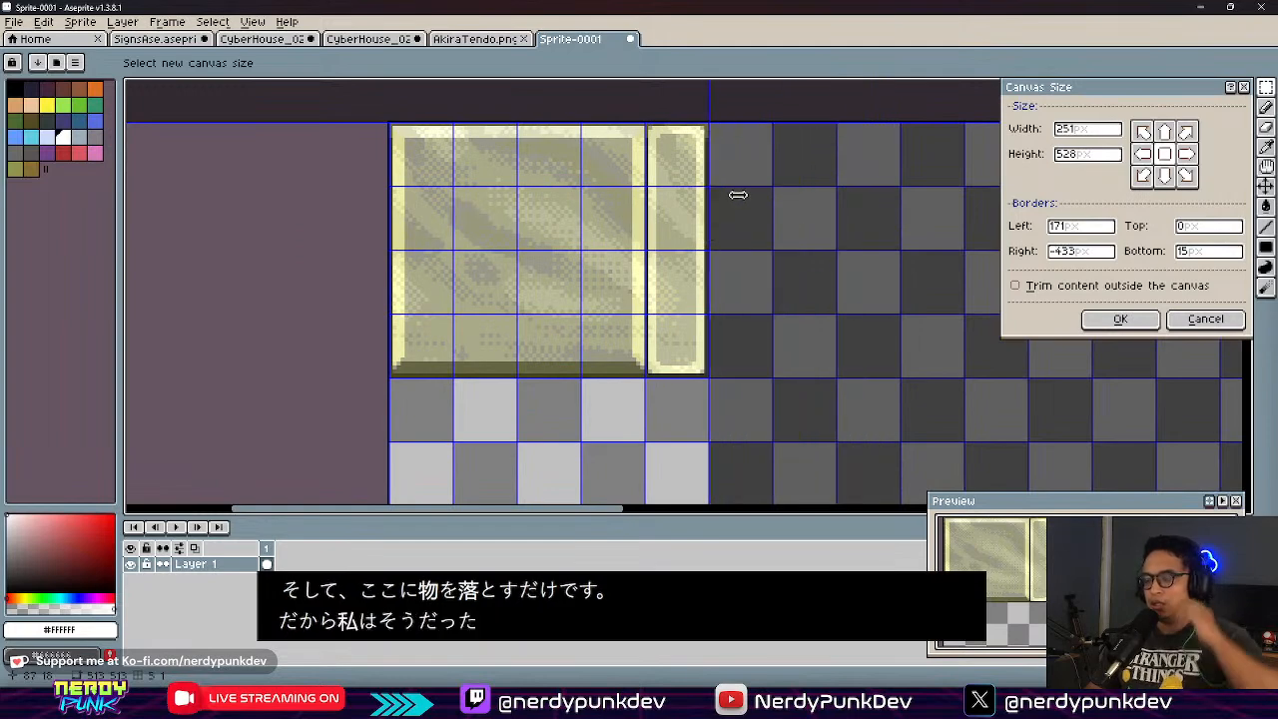
Step: Reduce the new canvas height to 64 px by pulling the bottom border up to the keycap's lower edge
scroll(685, 176, up, 2)
scroll(647, 239, down, 5)
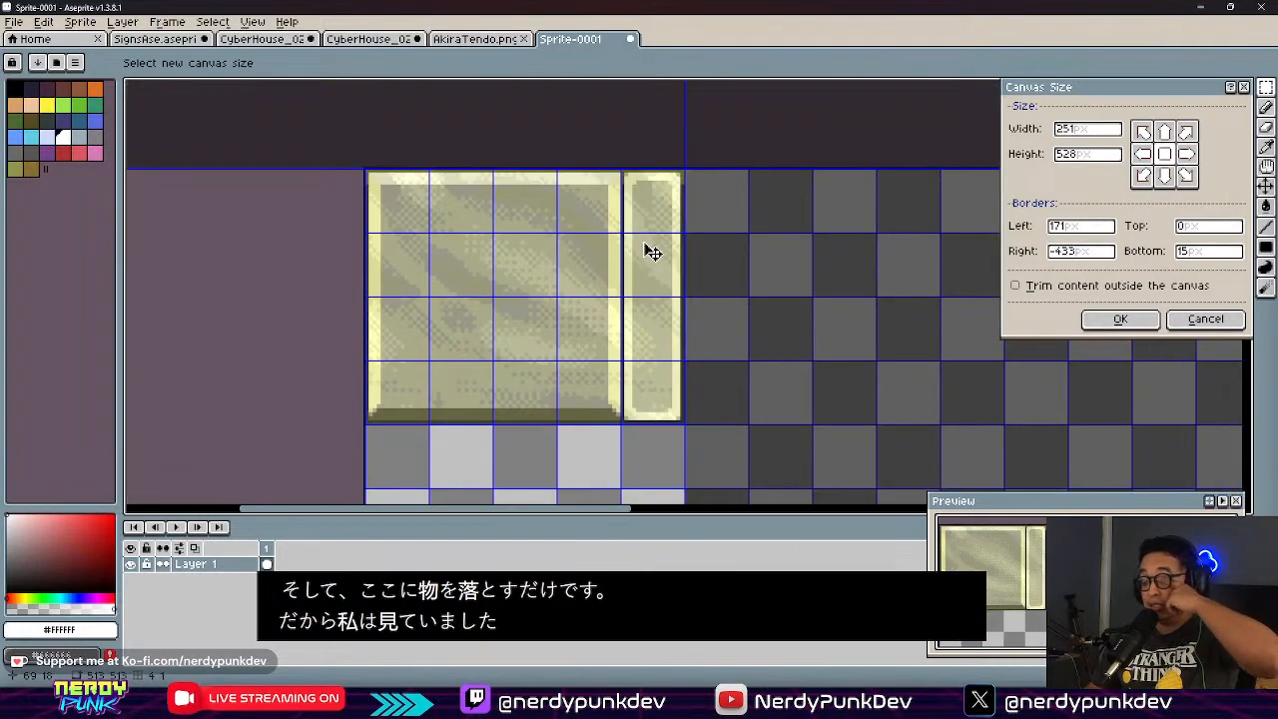
middle_drag(629, 388, 641, 200)
middle_drag(631, 406, 636, 255)
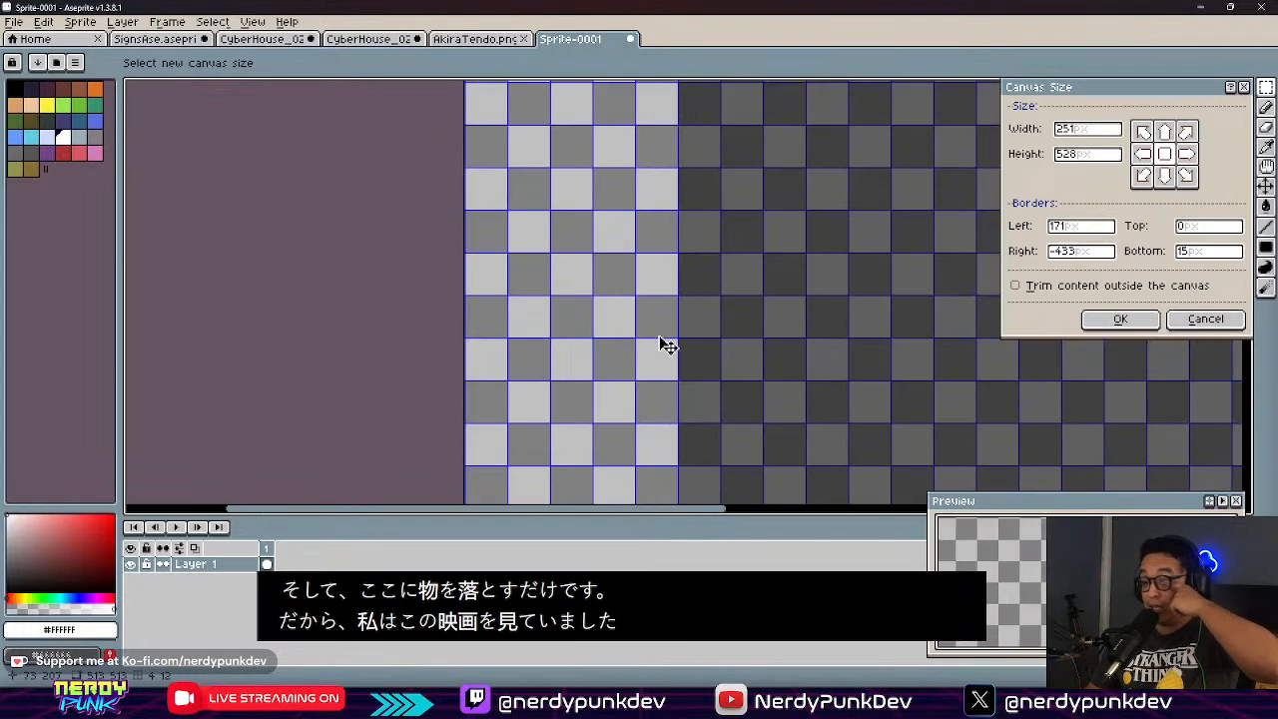
middle_drag(676, 374, 653, 245)
middle_drag(628, 343, 610, 166)
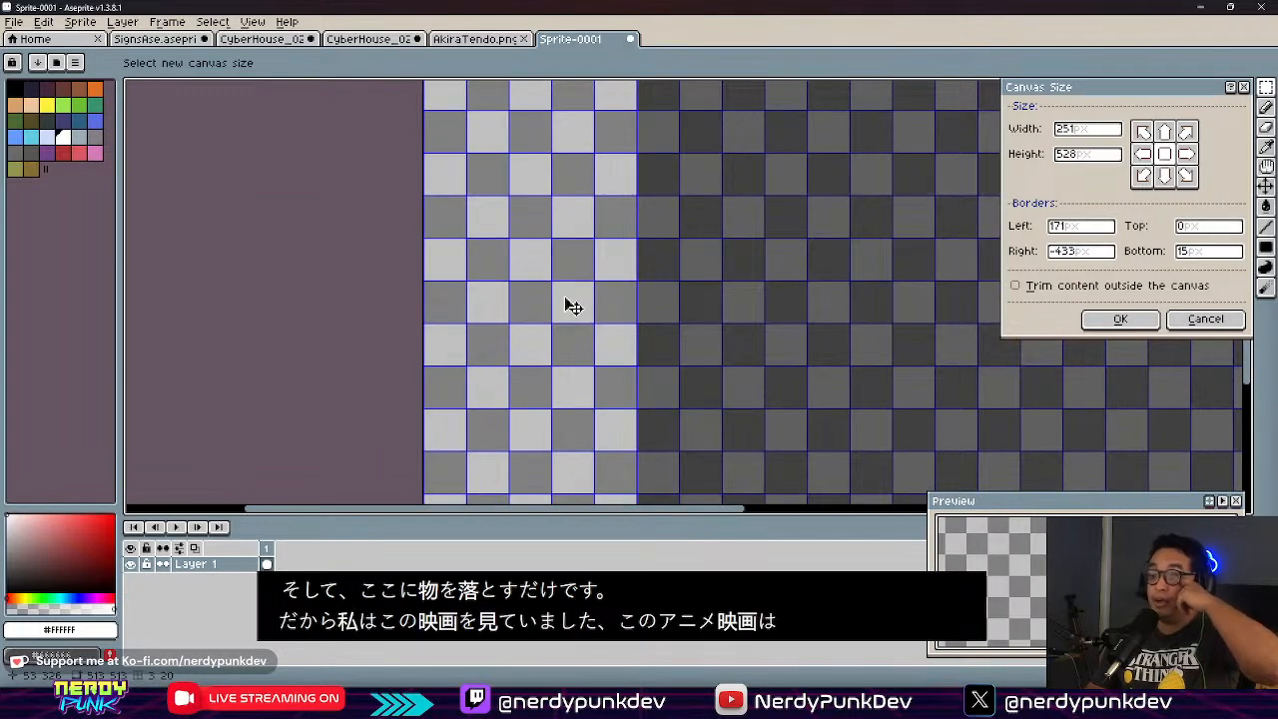
middle_drag(638, 463, 615, 154)
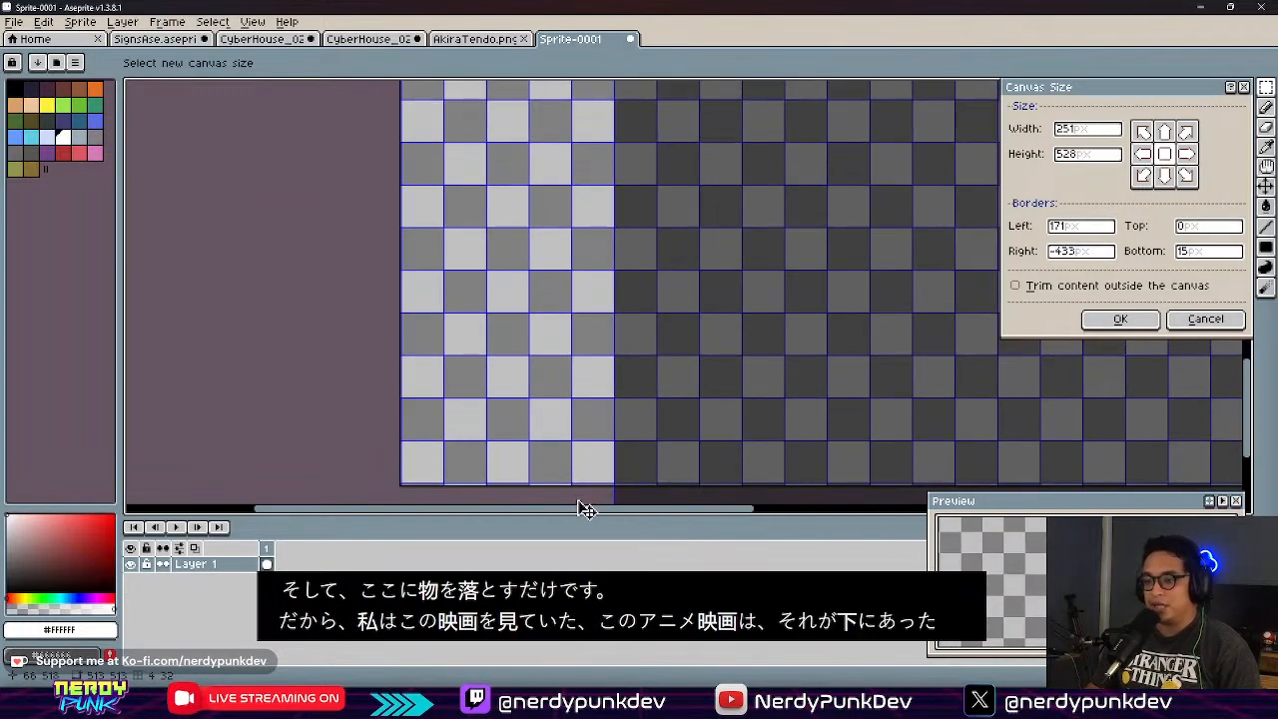
drag(597, 509, 605, 154)
middle_drag(456, 166, 511, 390)
scroll(520, 331, down, 2)
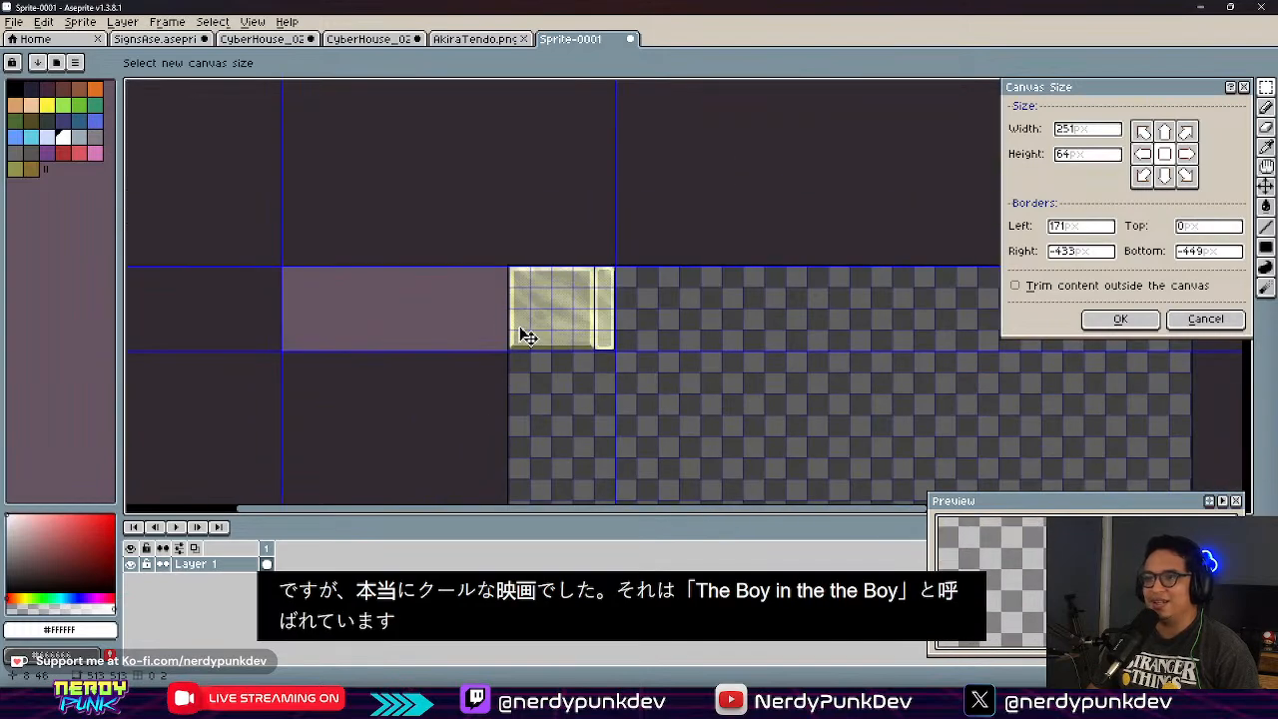
Step: Bring the canvas's left border to 0 px for a width of 80 px and apply the new canvas size
drag(279, 305, 483, 285)
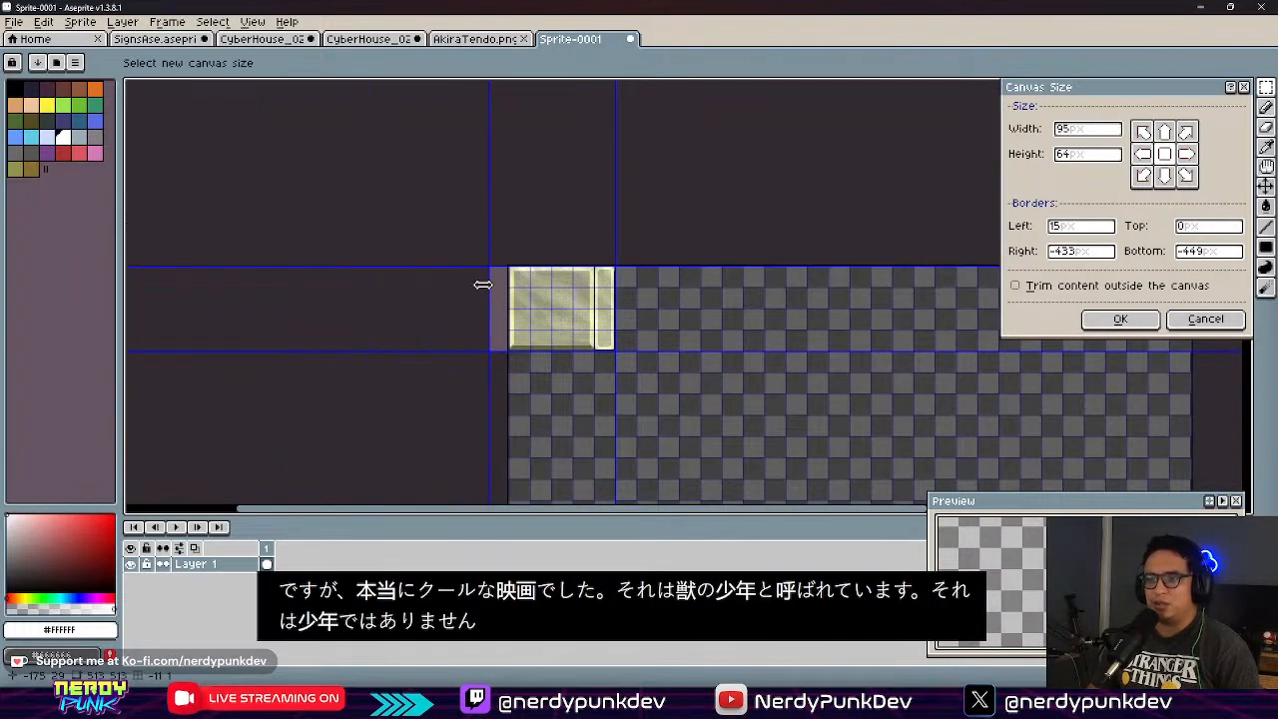
scroll(499, 308, up, 3)
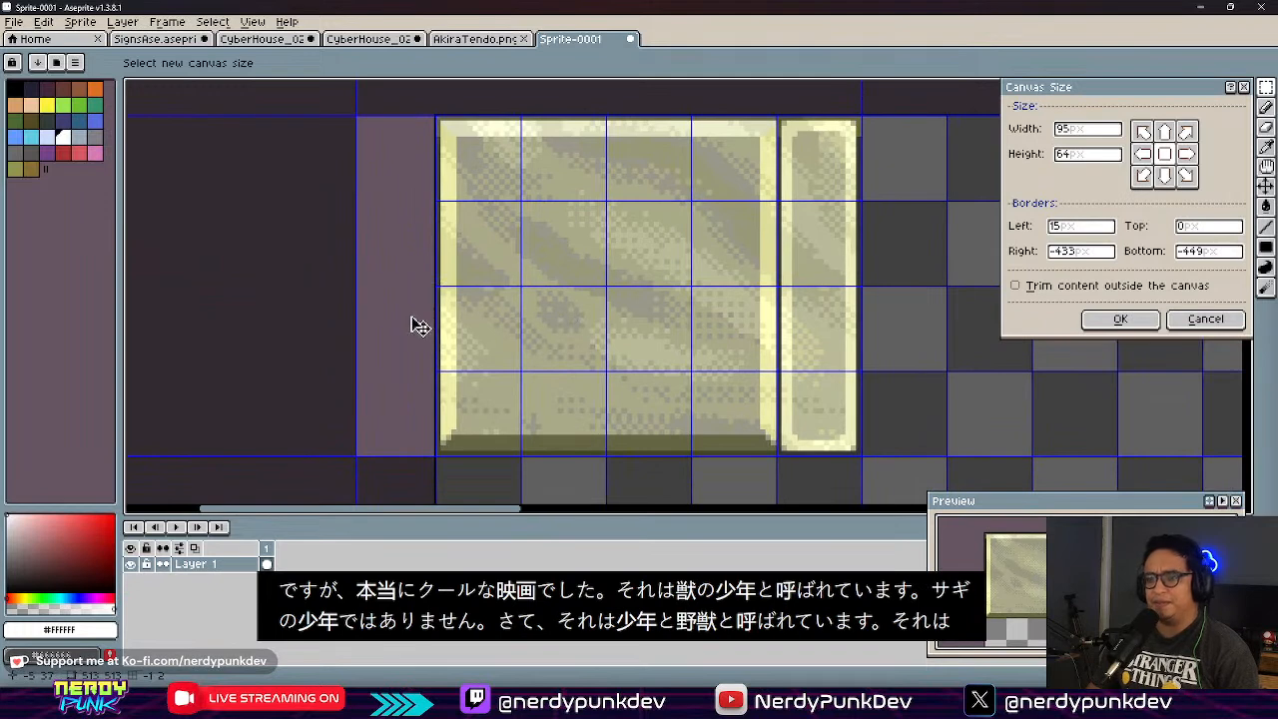
drag(359, 294, 435, 301)
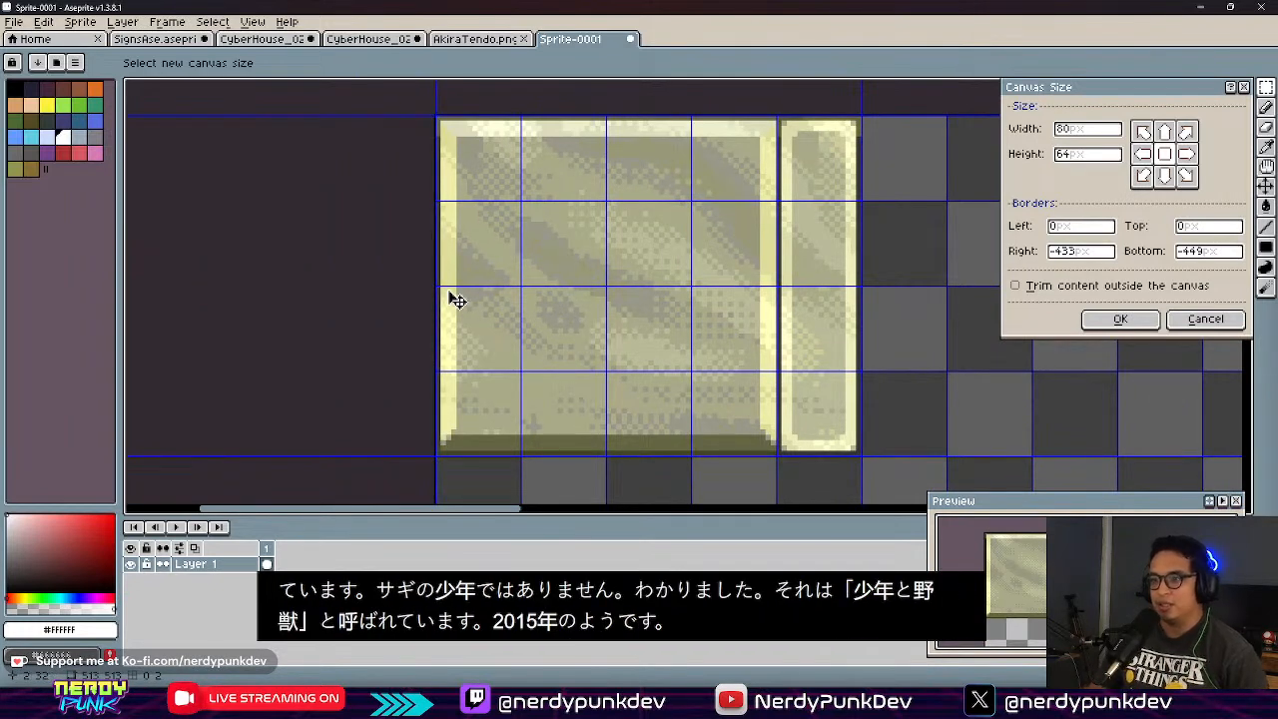
click(1108, 320)
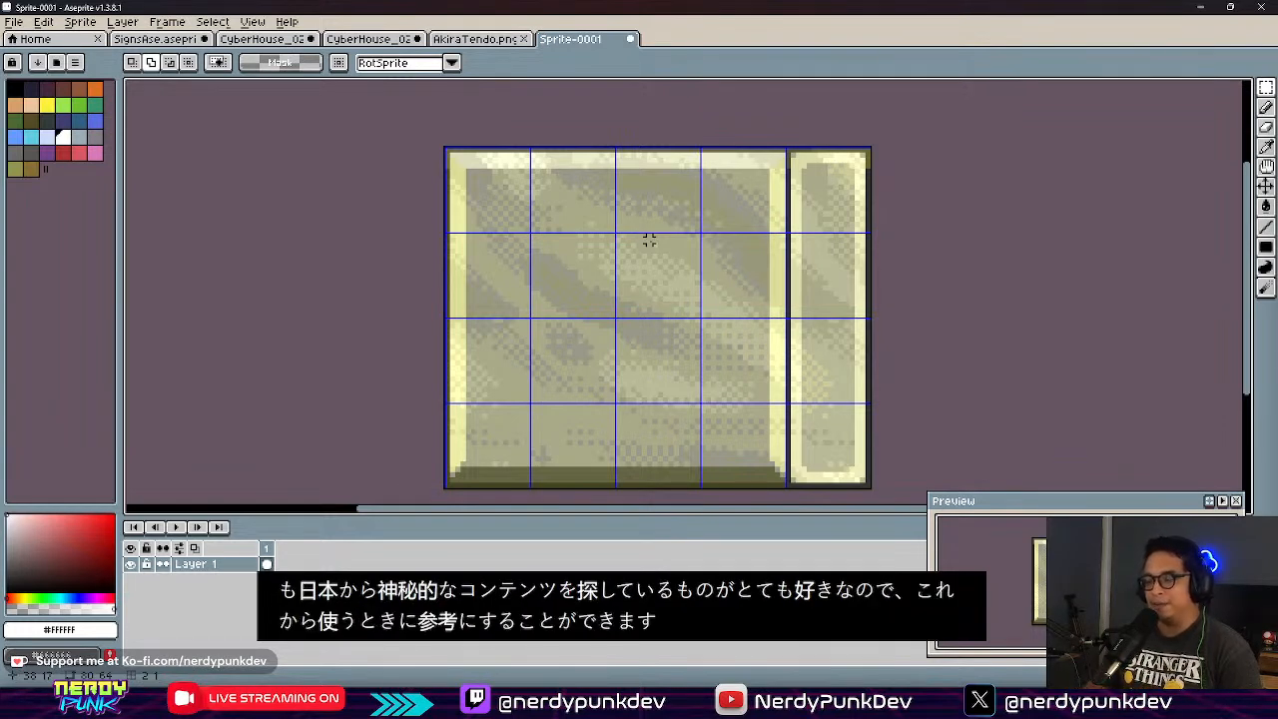
scroll(685, 363, up, 1)
scroll(719, 360, down, 1)
scroll(755, 351, up, 1)
scroll(576, 313, down, 2)
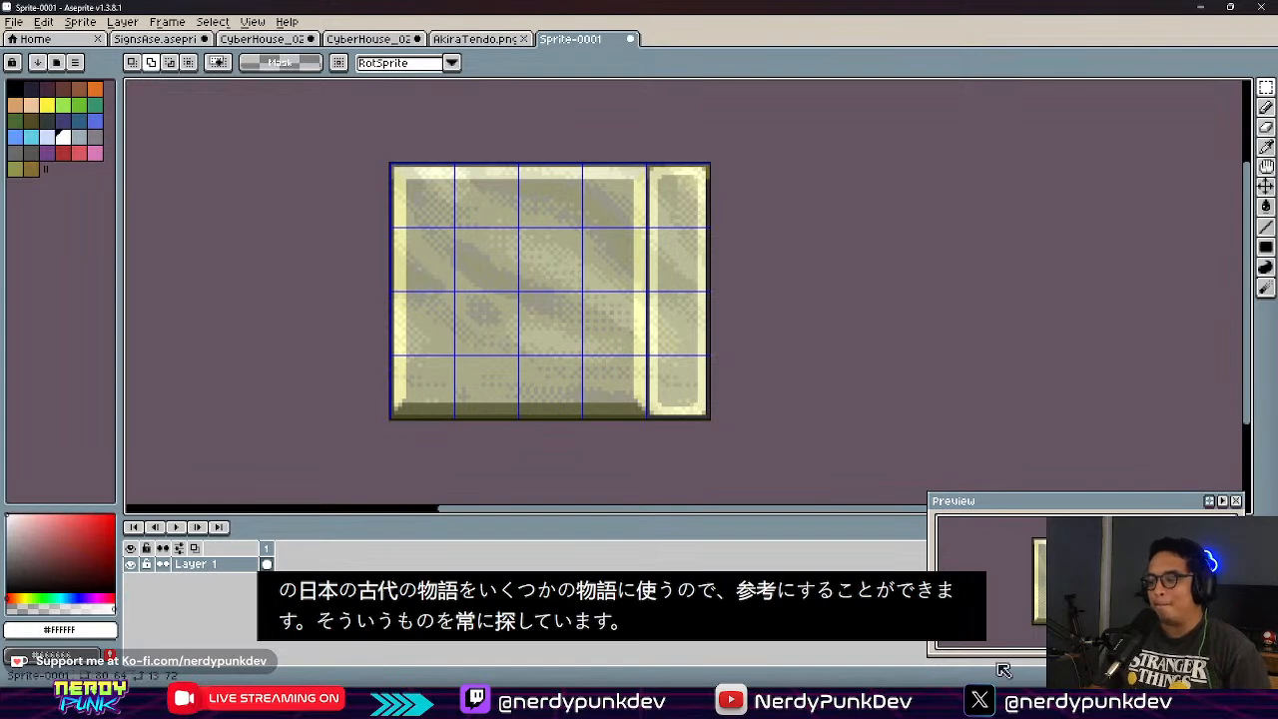
scroll(615, 308, up, 1)
middle_drag(616, 308, 645, 344)
scroll(605, 337, up, 1)
scroll(605, 332, down, 1)
Step: Start exporting the sprite and try to create a folder named Puzzles in UnrealSpacemanMemories
key(ctrl+alt+shift+s)
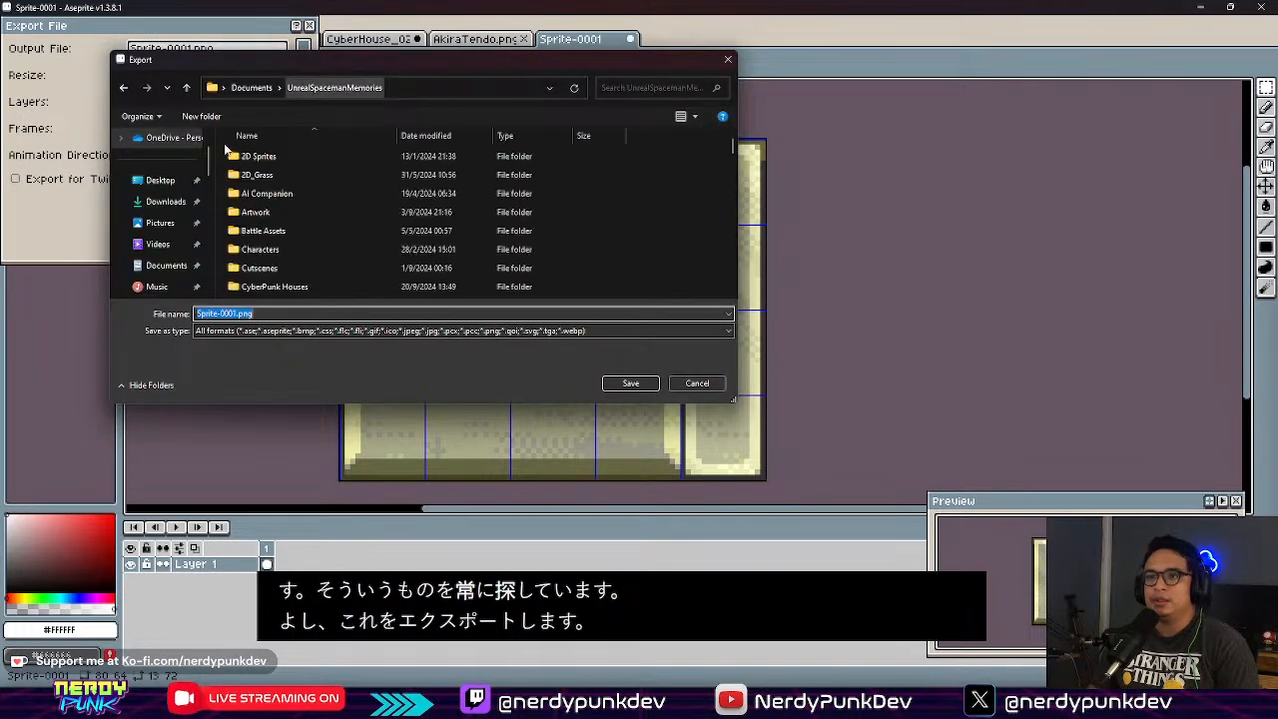
click(204, 119)
text(Puz)
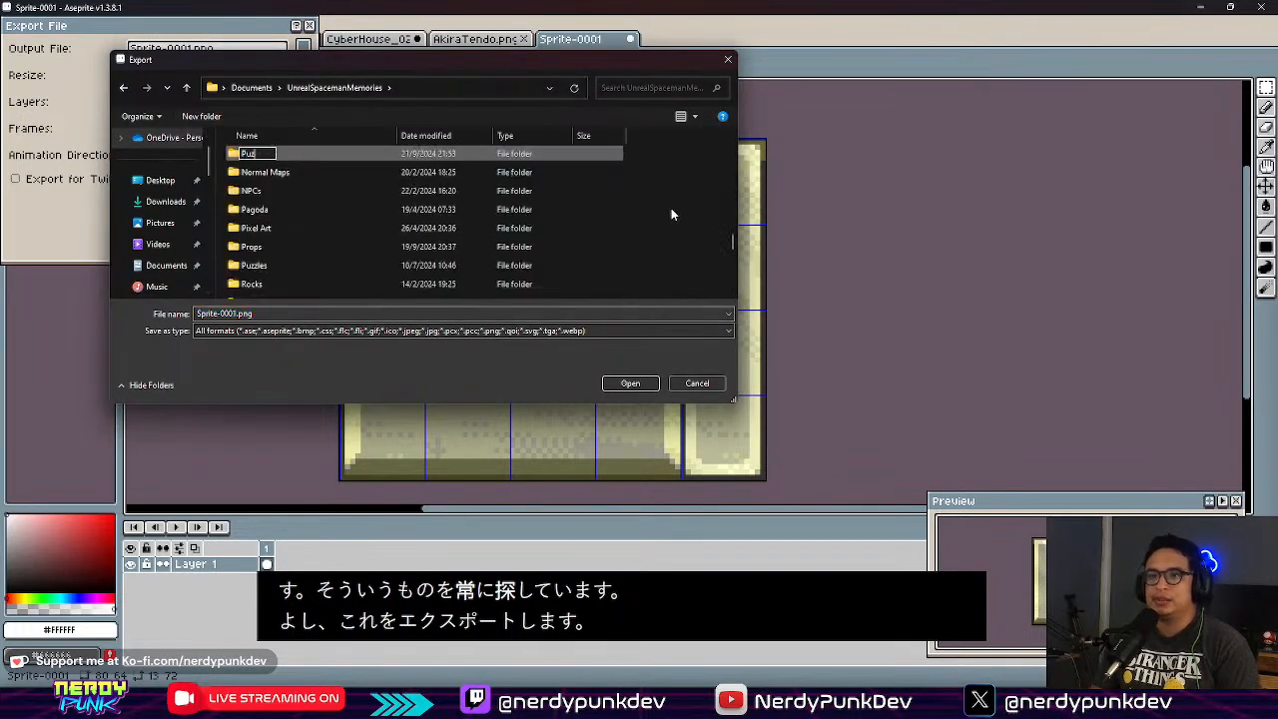
text(zles)
key(Return)
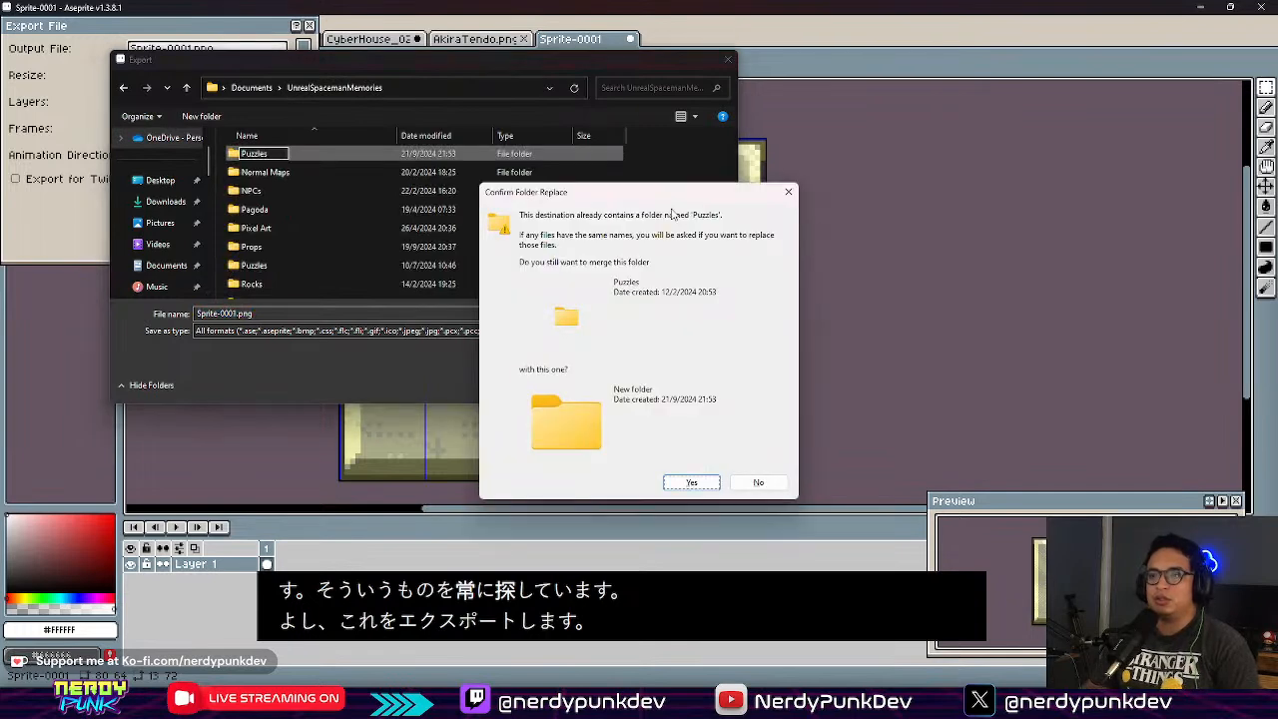
click(764, 484)
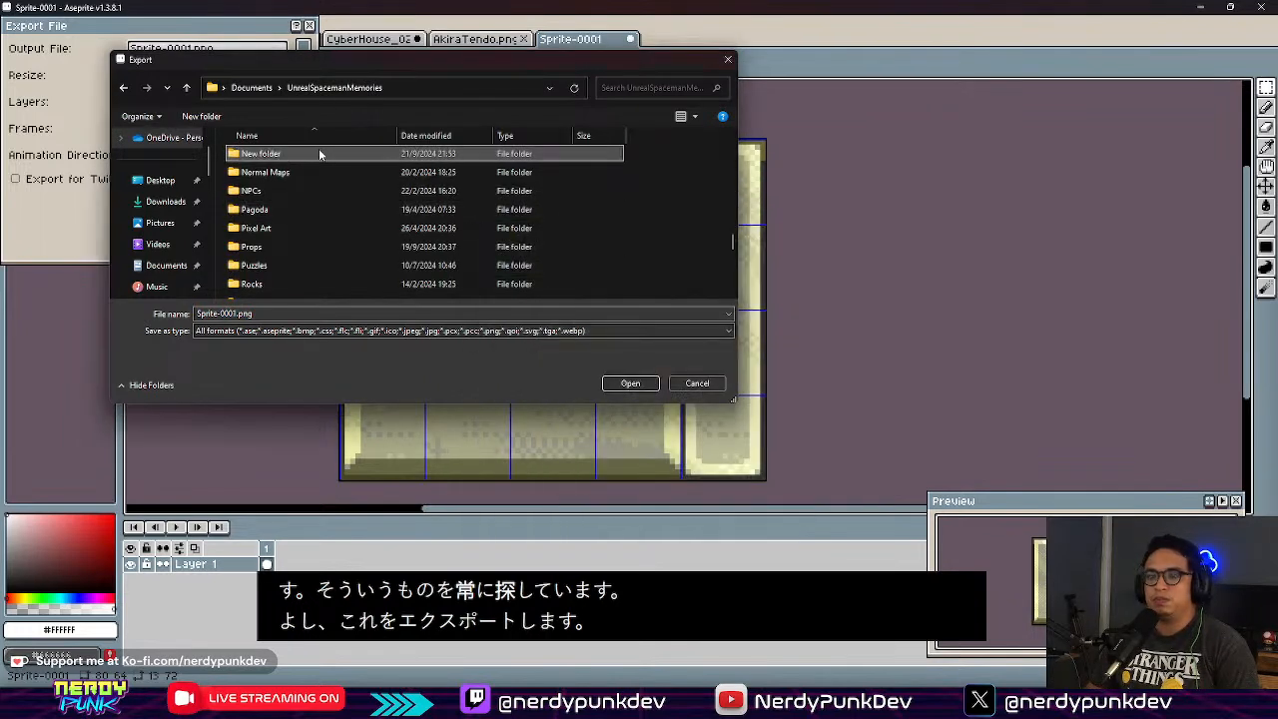
Step: Create a folder named Vintage Puzzles inside the existing Puzzles folder and open it as the export destination
double_click(279, 265)
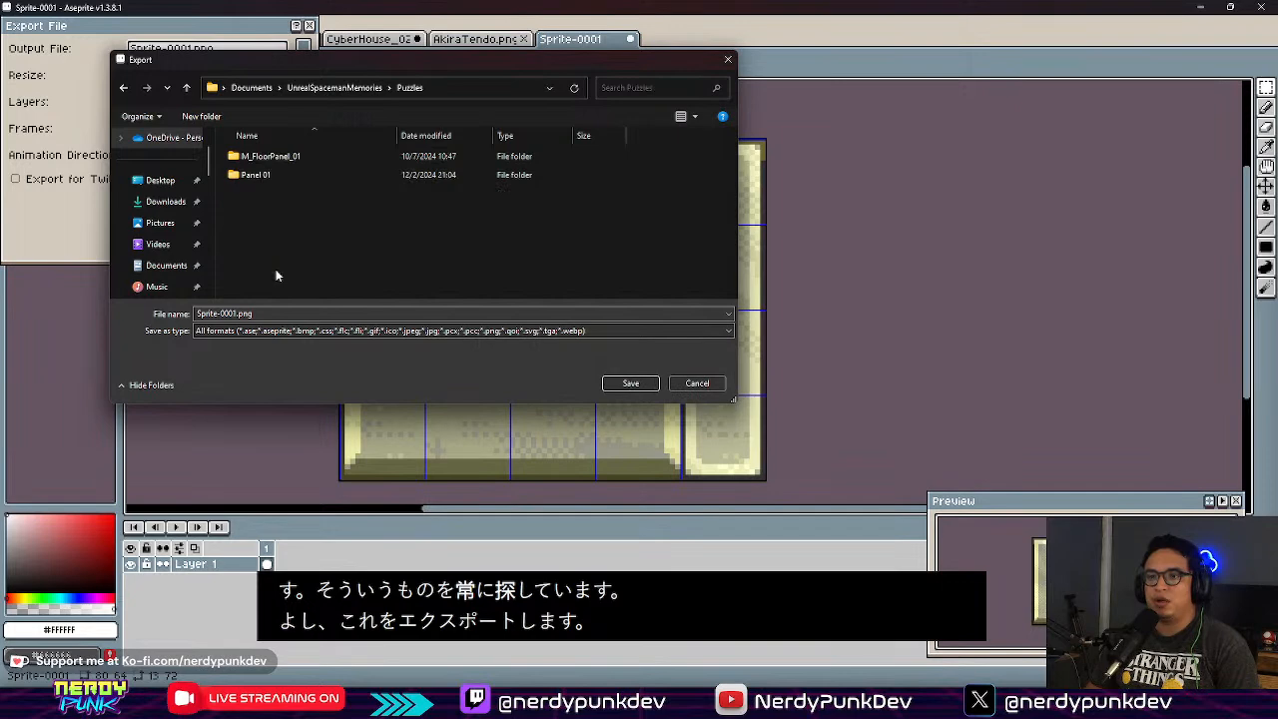
click(201, 116)
text(Vintage P)
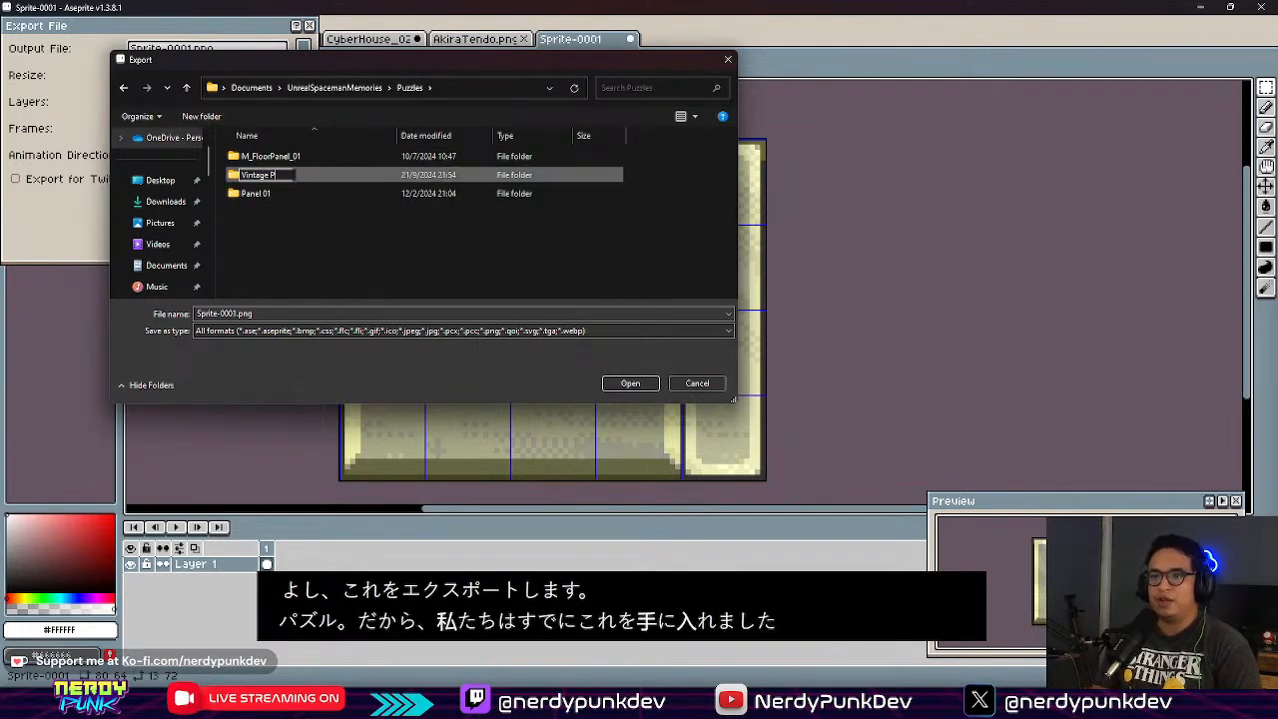
text(uzzles)
key(Return)
key(Return)
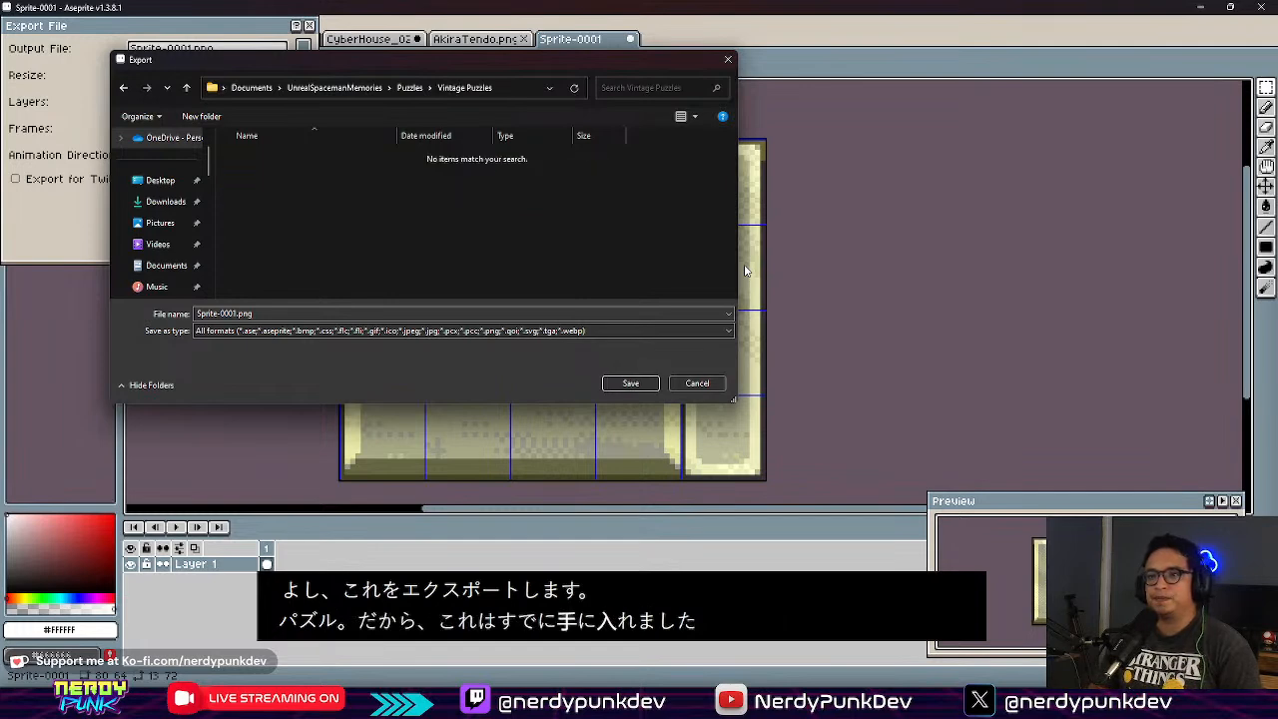
Step: Name the export file VintageKey_01 and export the keycap sprite
click(283, 314)
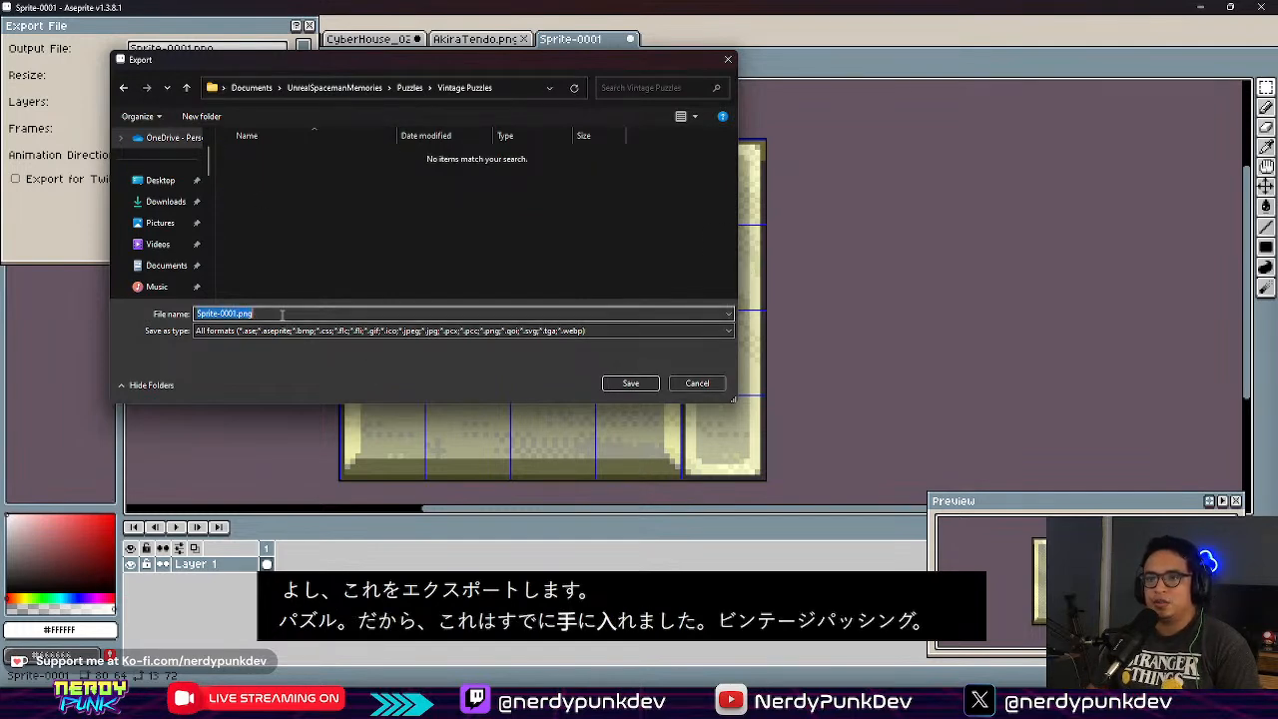
text(VintageP)
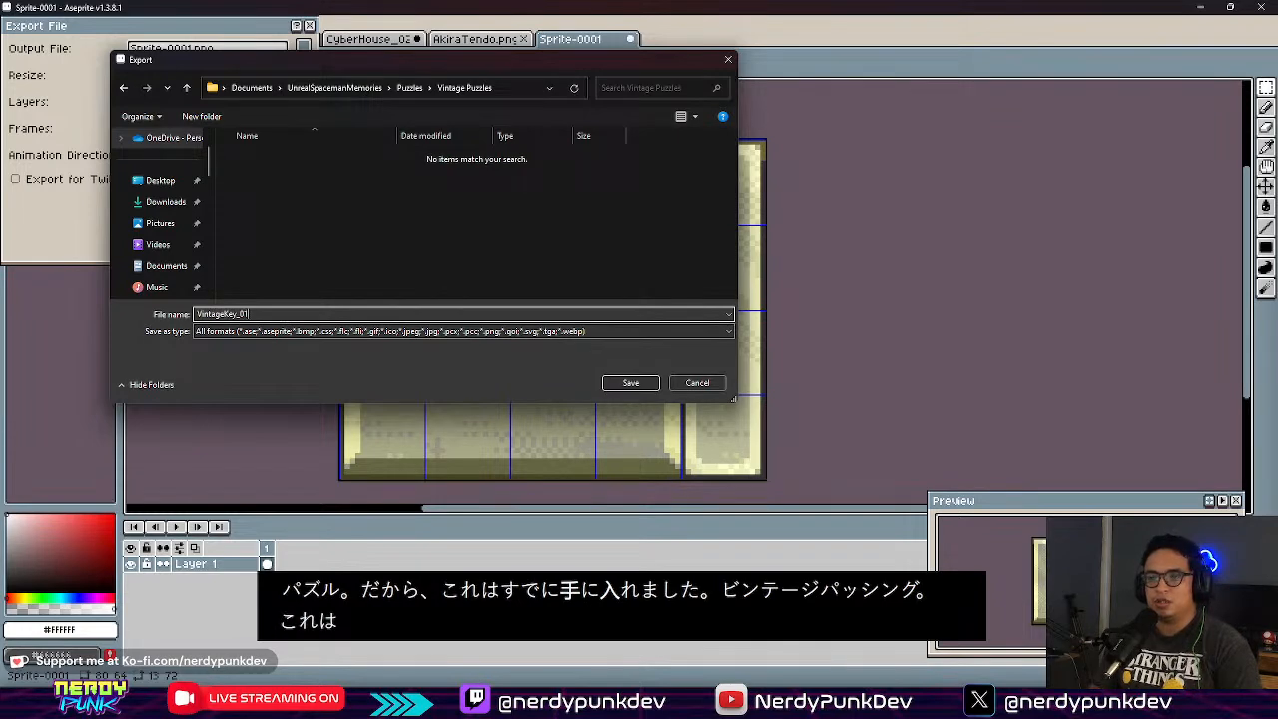
key(Return)
click(183, 200)
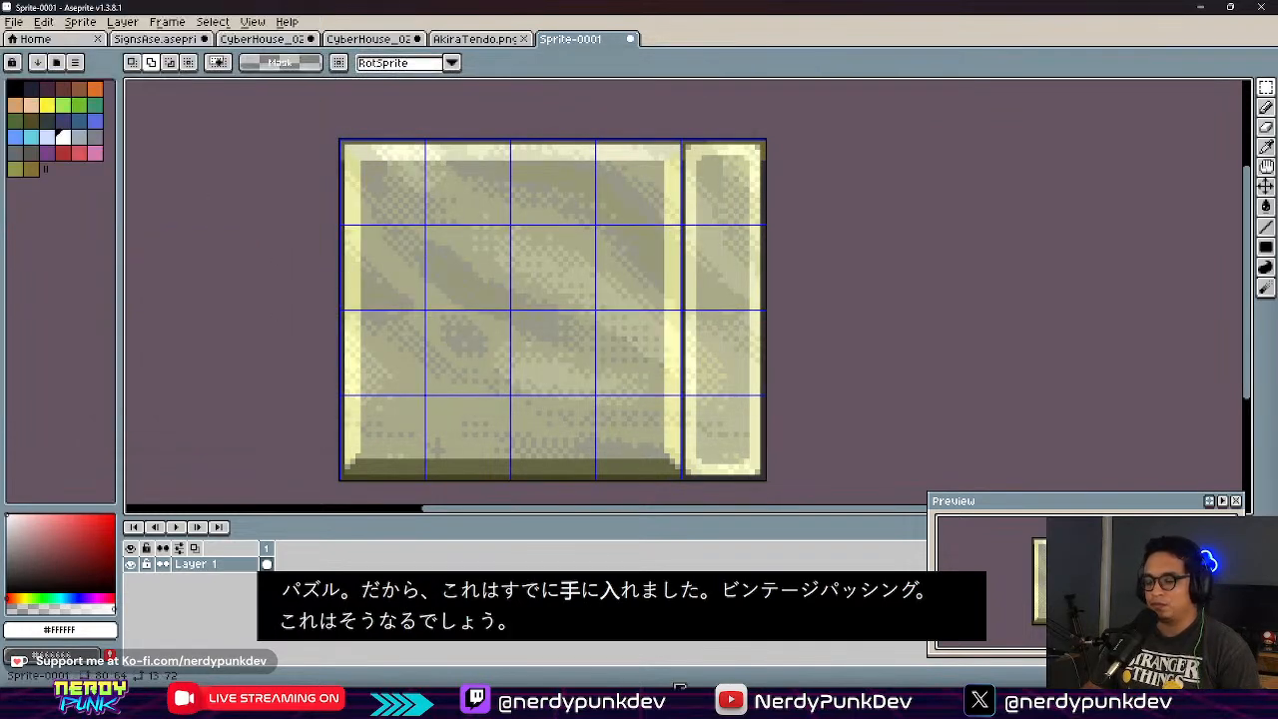
Step: Switch to Crocotile 3D and save the sign scene as WcDonaldsSign_01 in the Wdonalds Sign folder
key(alt+Tab)
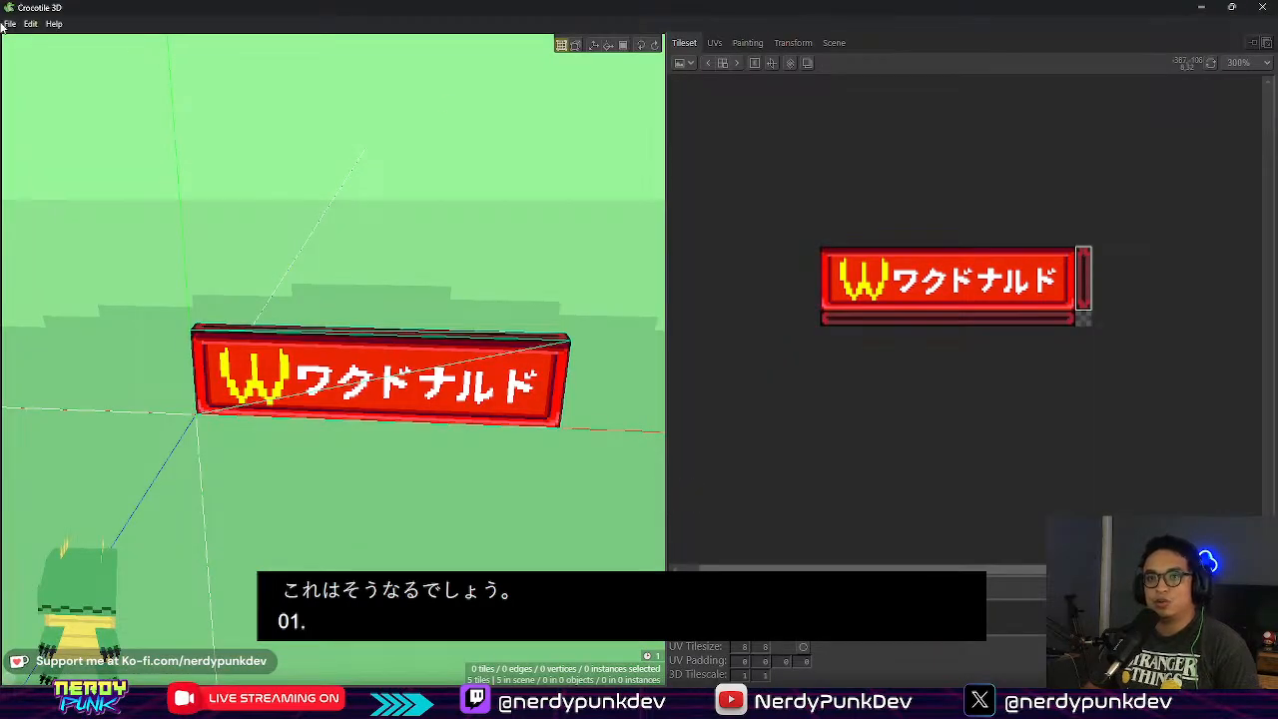
click(8, 23)
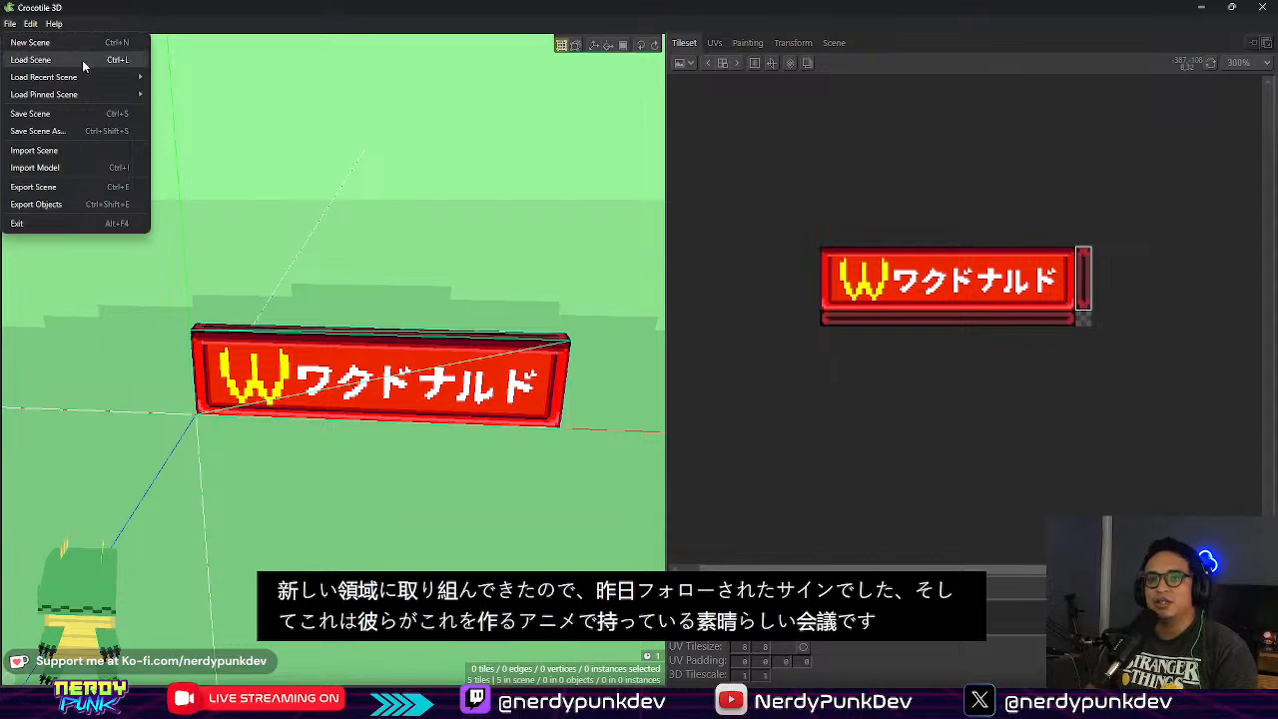
click(80, 115)
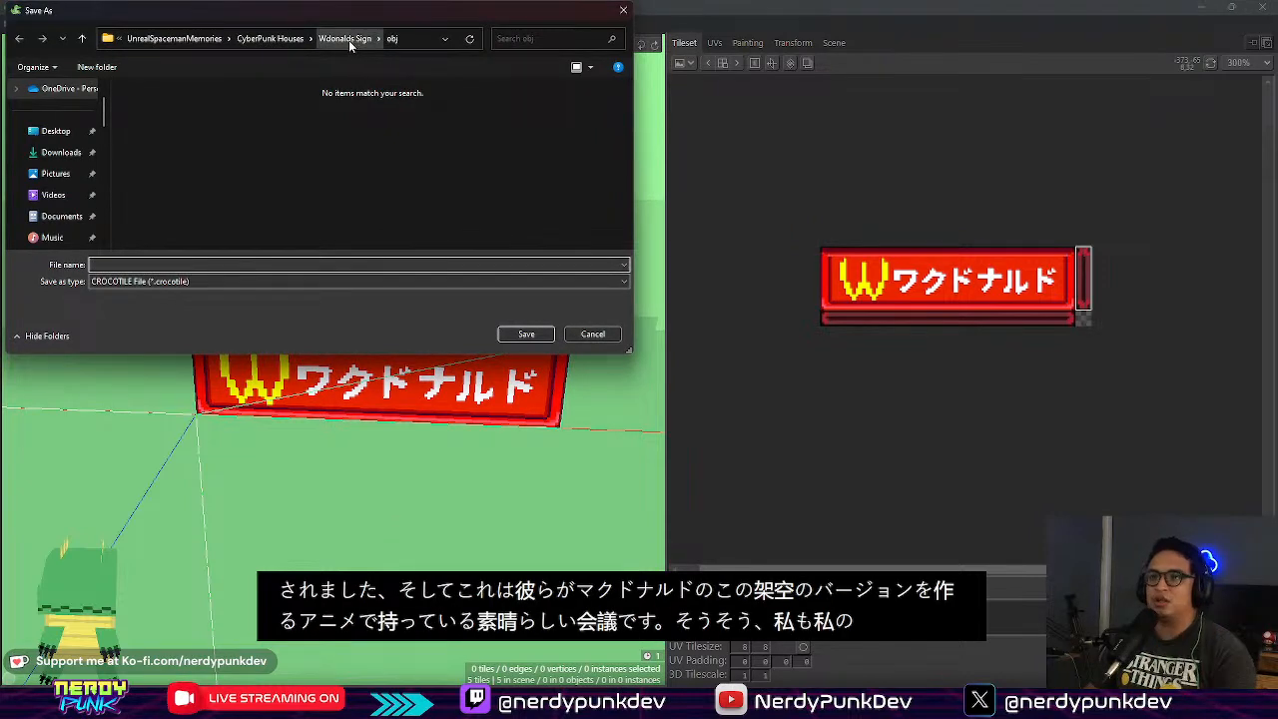
click(349, 40)
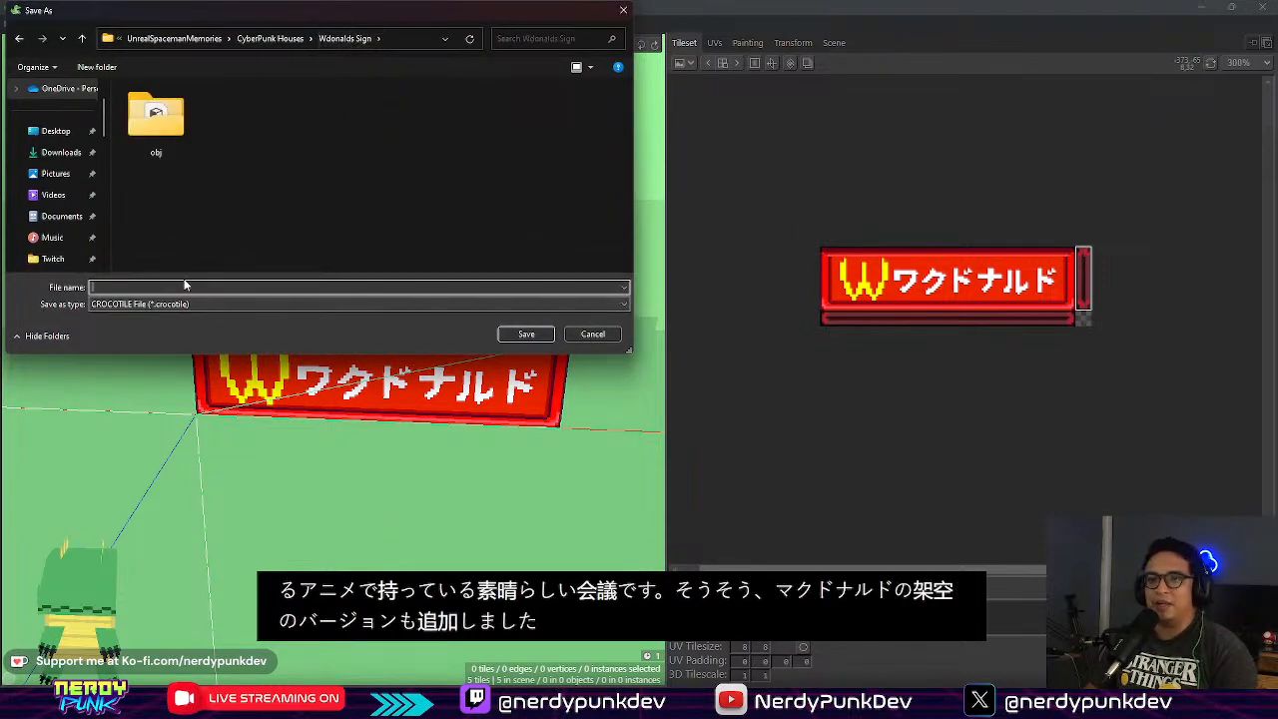
text(Wc)
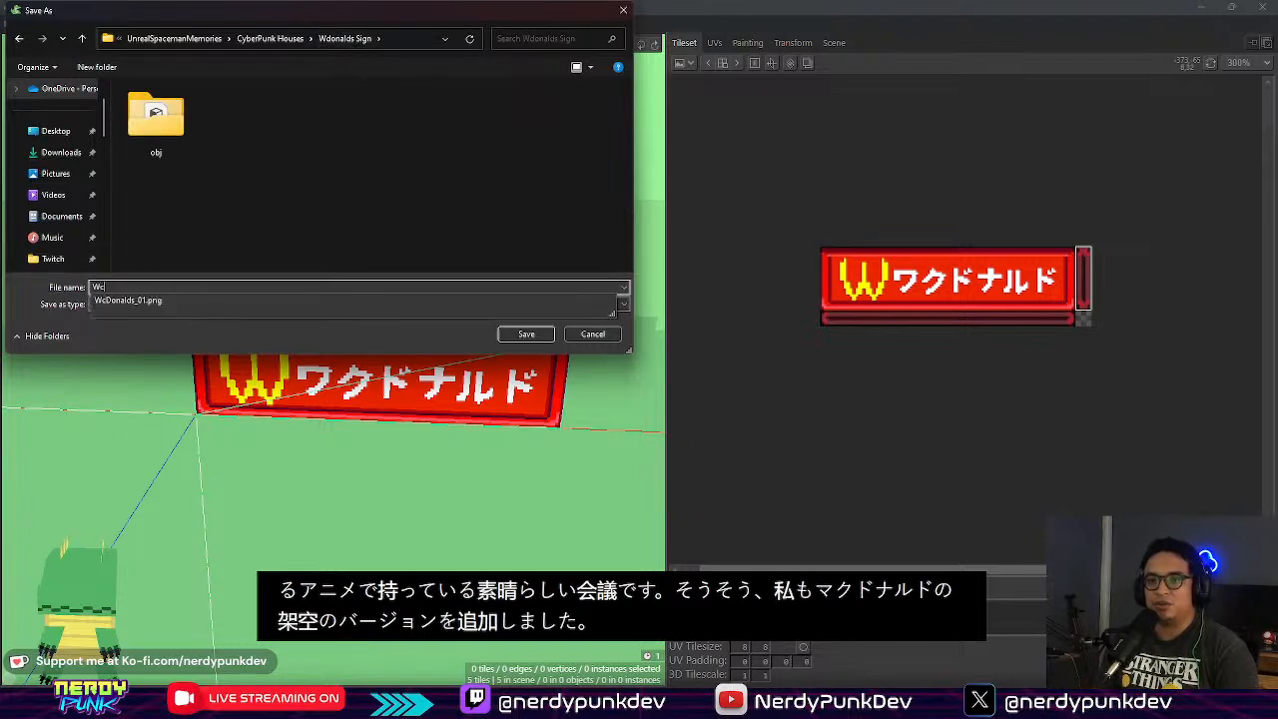
text(DonaldsSign_)
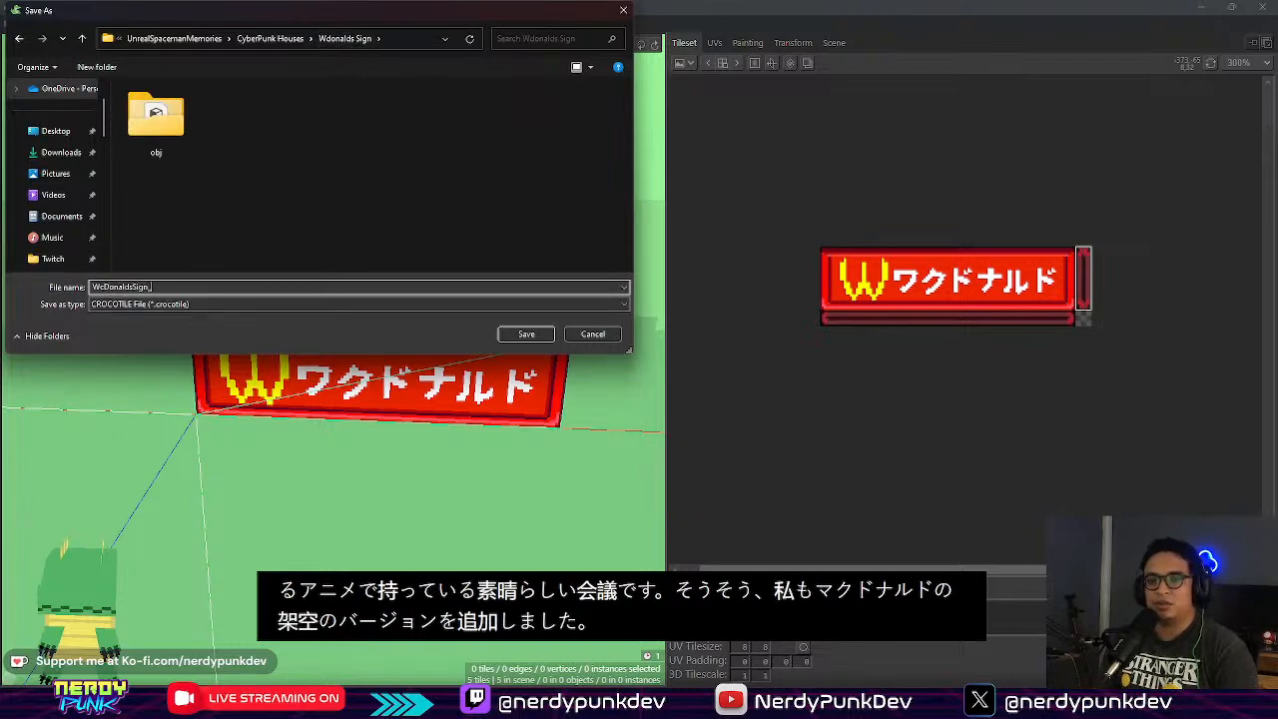
text(01)
key(Return)
Step: Start a new scene and replace its default tileset with VintageKey_01.png from the Vintage Puzzles folder
click(10, 23)
click(30, 42)
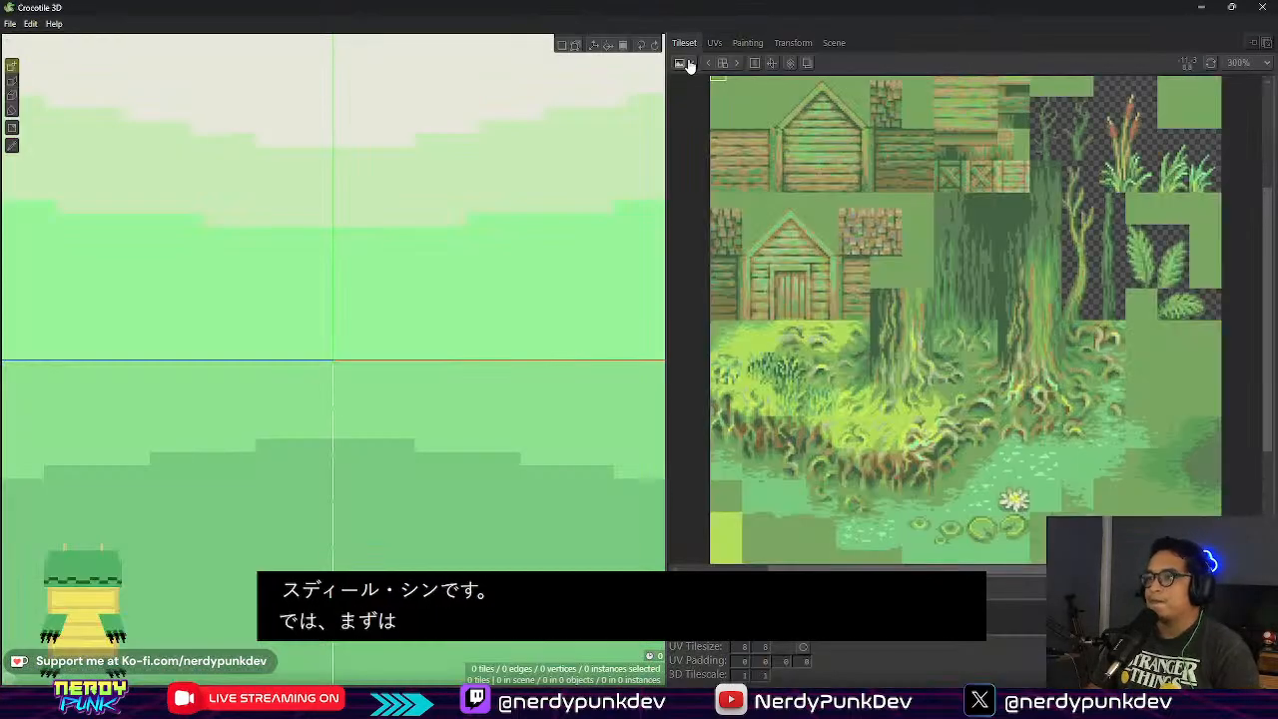
click(690, 64)
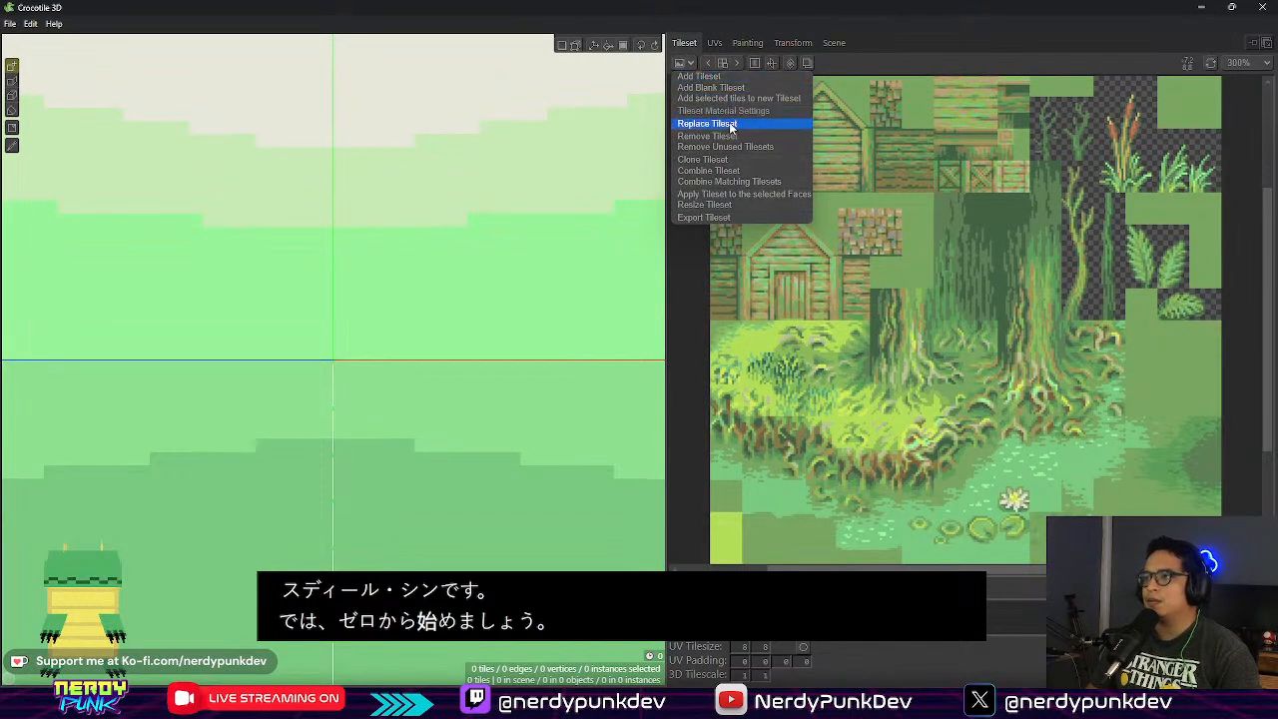
click(729, 121)
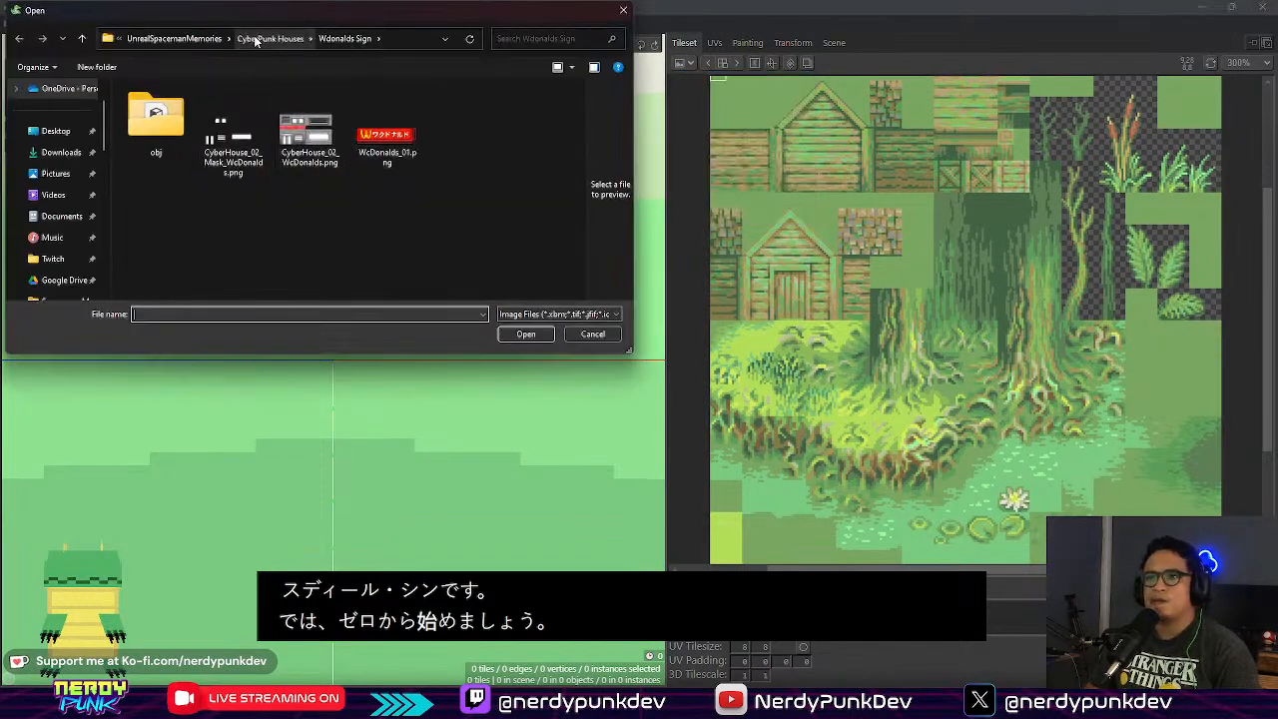
click(255, 40)
click(205, 40)
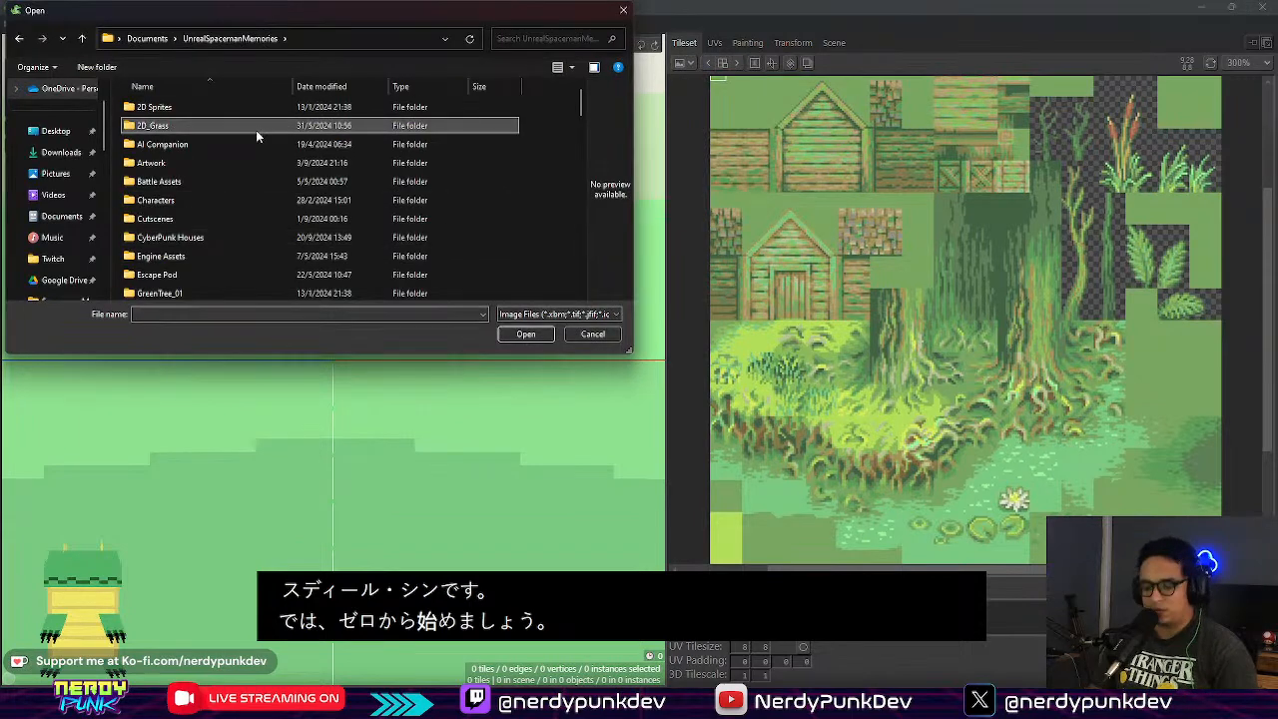
scroll(256, 130, down, 5)
double_click(256, 130)
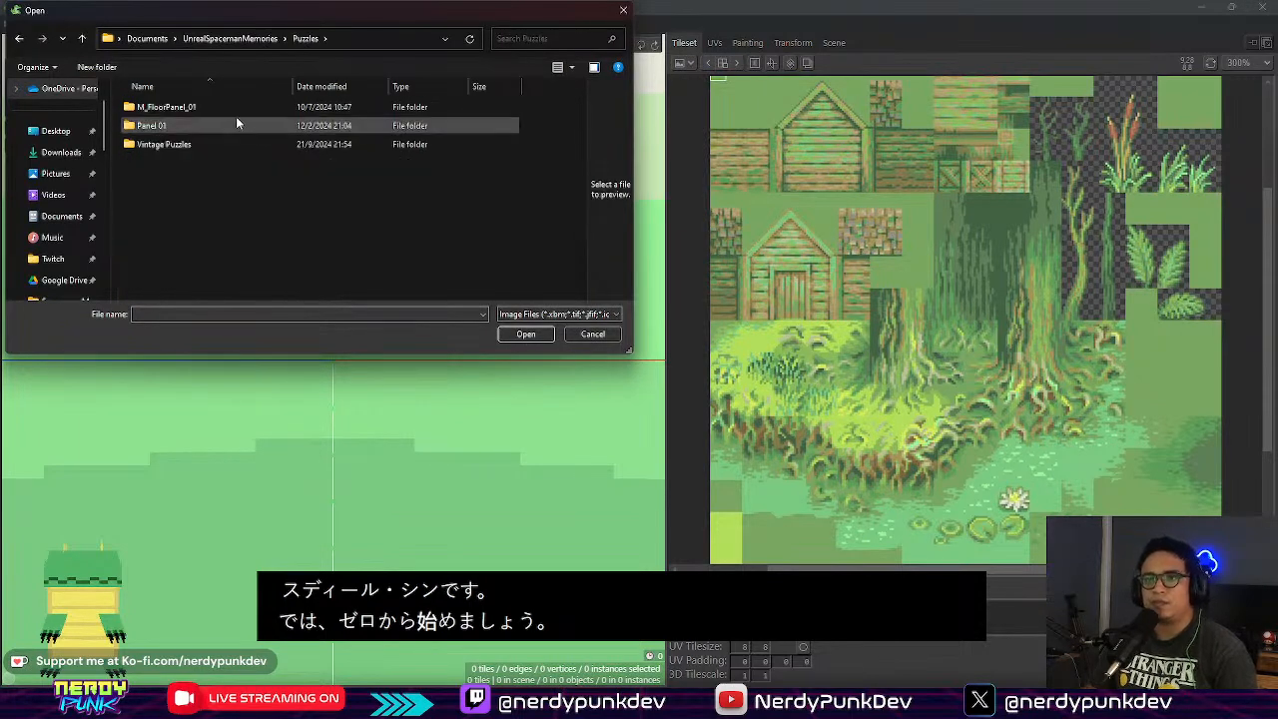
double_click(204, 148)
click(155, 124)
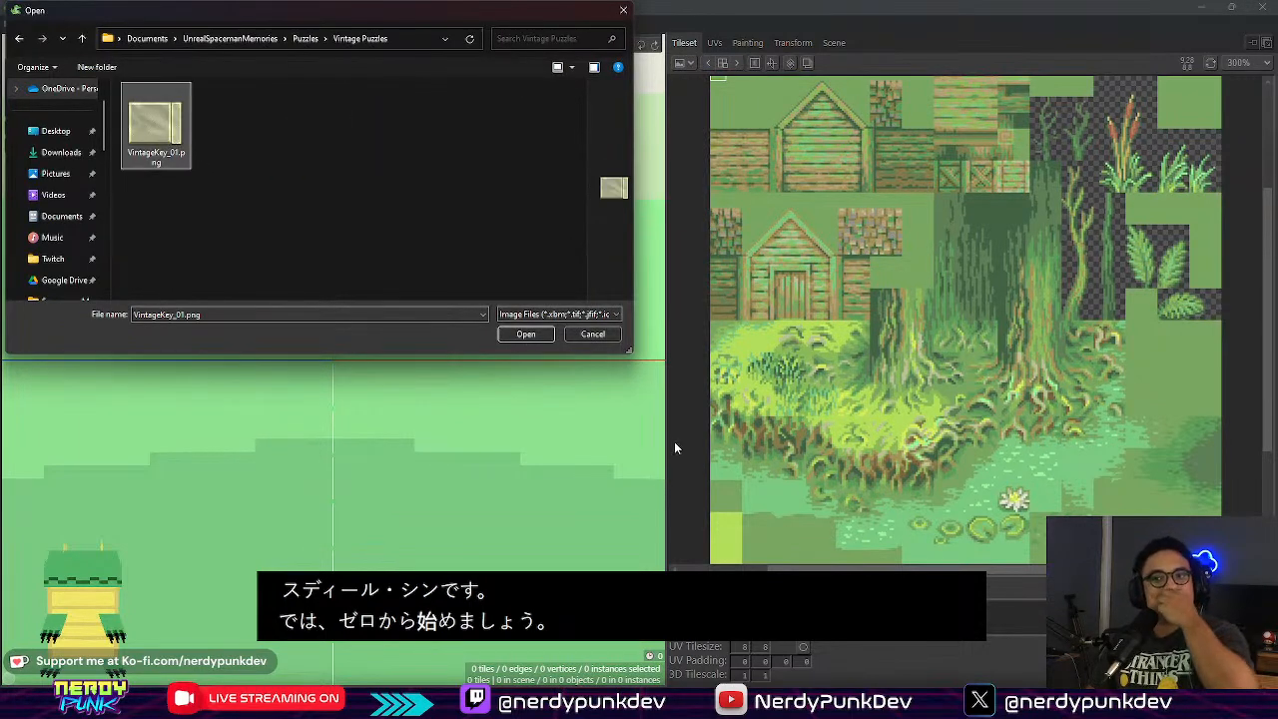
click(526, 333)
Step: Place the keycap's 64 by 64 px main tile as a flat top face at the scene origin
scroll(959, 310, up, 2)
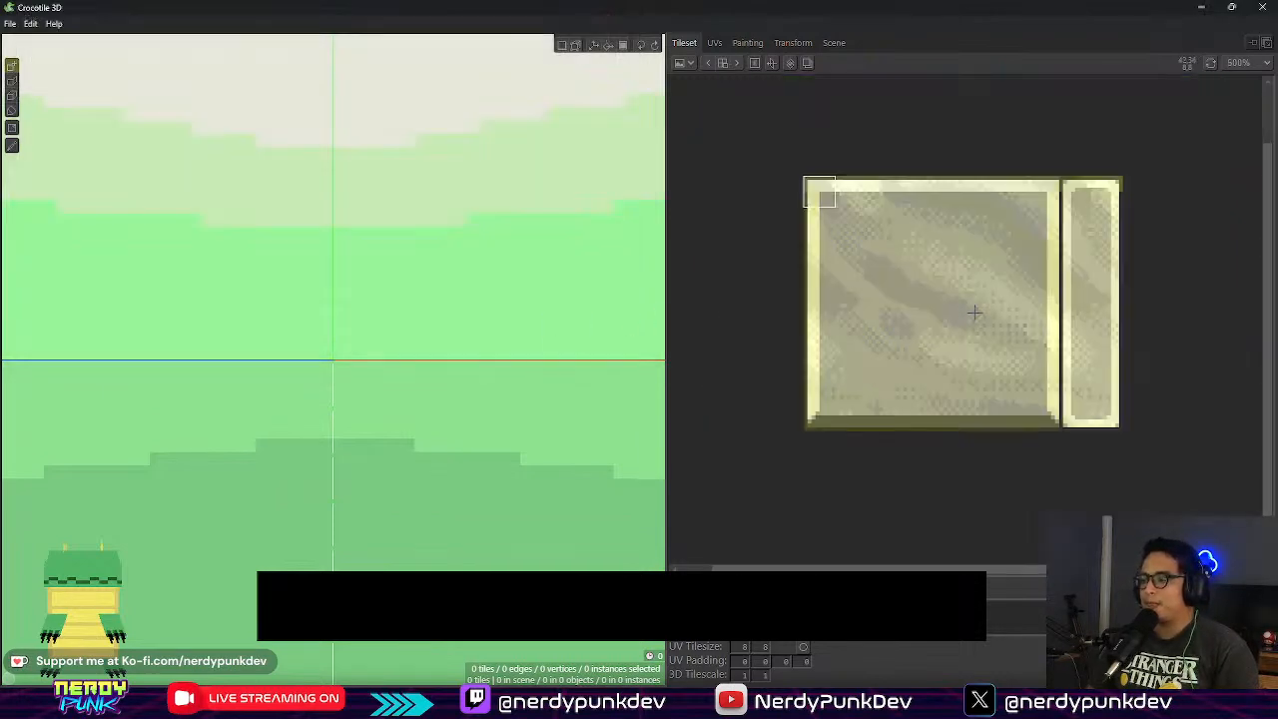
middle_drag(920, 324, 896, 330)
drag(775, 188, 1008, 426)
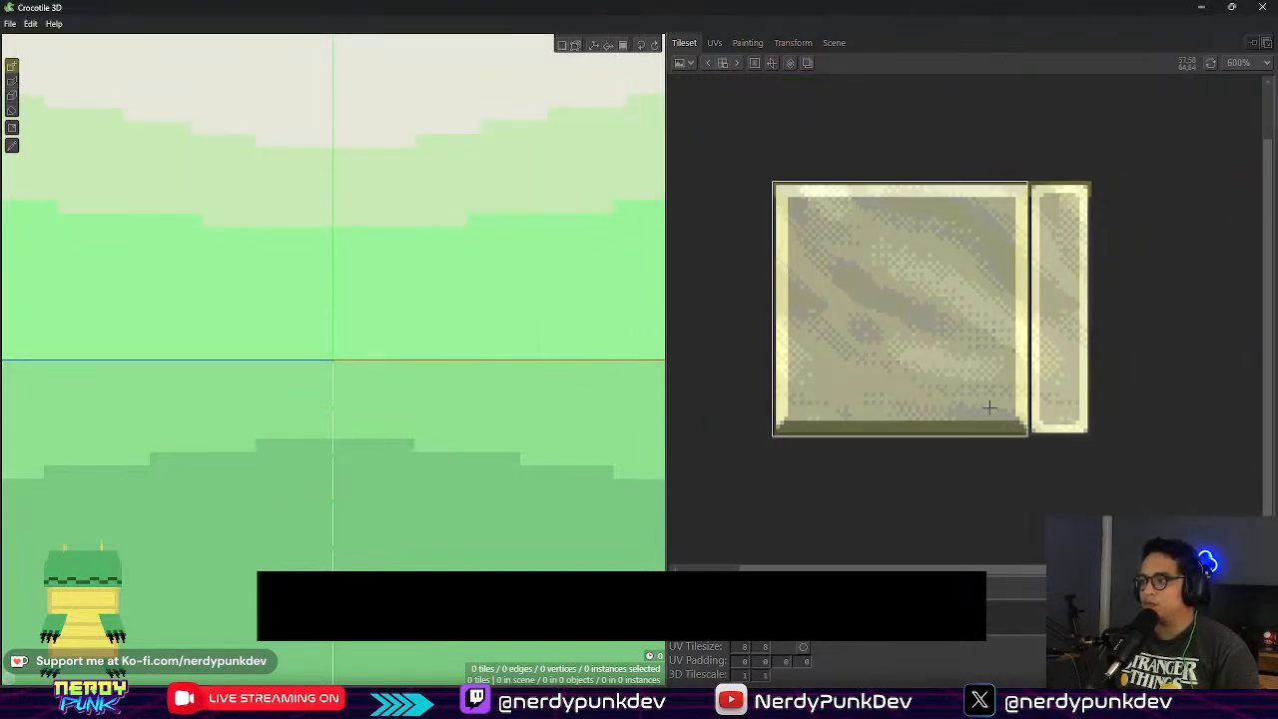
right_drag(473, 280, 430, 320)
click(433, 326)
middle_drag(433, 326, 279, 264)
scroll(479, 362, up, 2)
right_drag(480, 362, 559, 387)
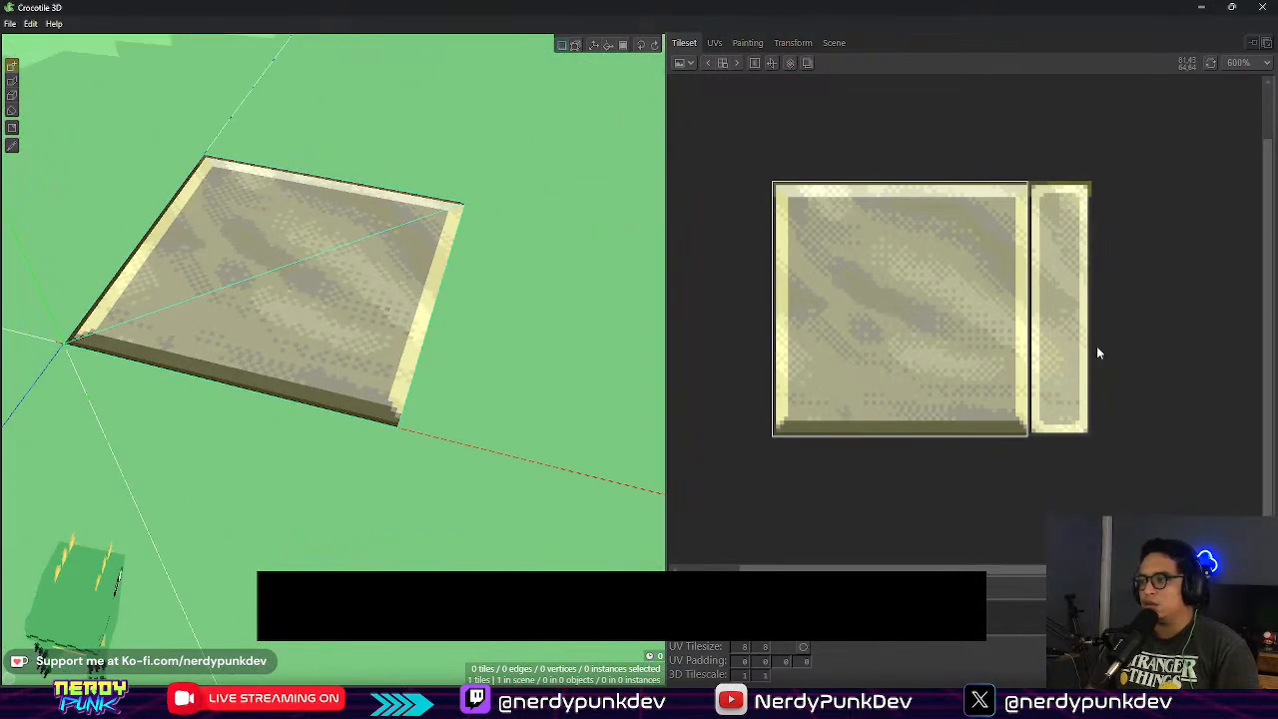
Step: Place the narrow 16 by 64 px side tile as the first two walls of the keycap
drag(1032, 182, 1078, 439)
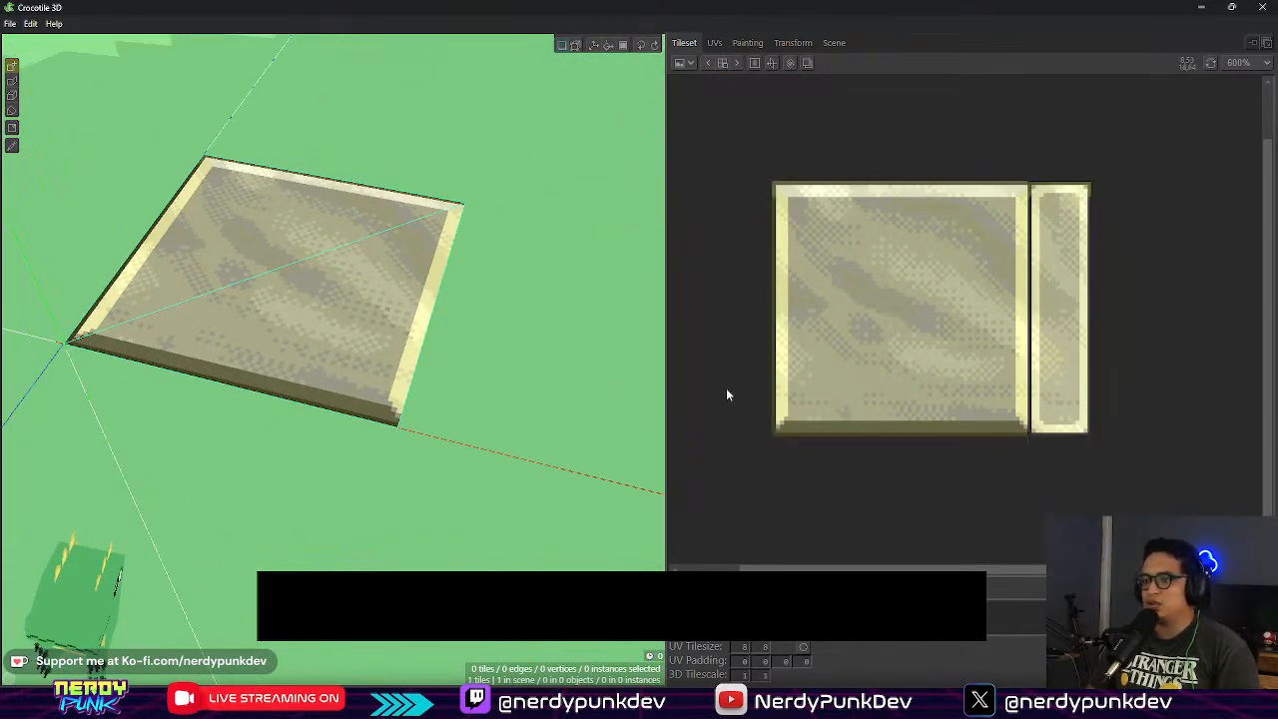
right_drag(461, 406, 319, 401)
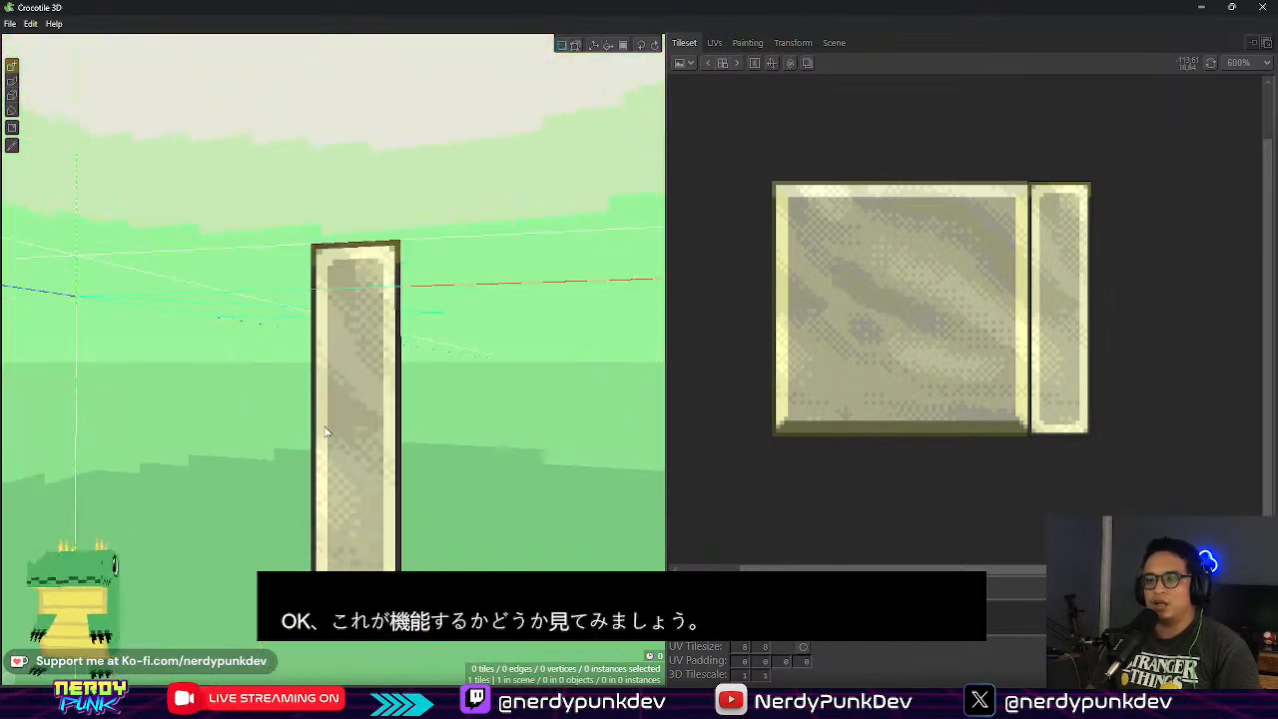
key(r)
click(304, 333)
mouse_move(239, 368)
right_down()
mouse_move(269, 379)
mouse_move(237, 377)
right_up()
click(300, 438)
right_drag(297, 441, 277, 365)
right_drag(386, 375, 339, 393)
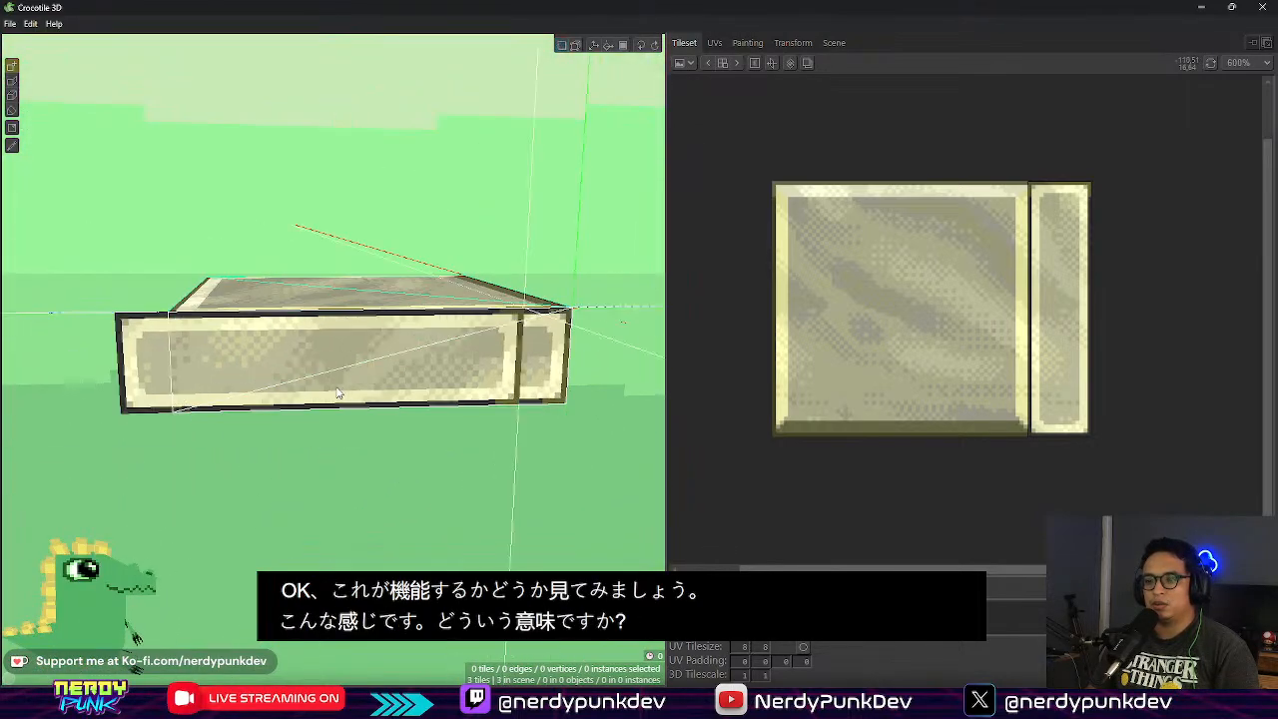
Step: Add two more narrow side tiles to complete the walls around the keycap
right_drag(114, 437, 307, 376)
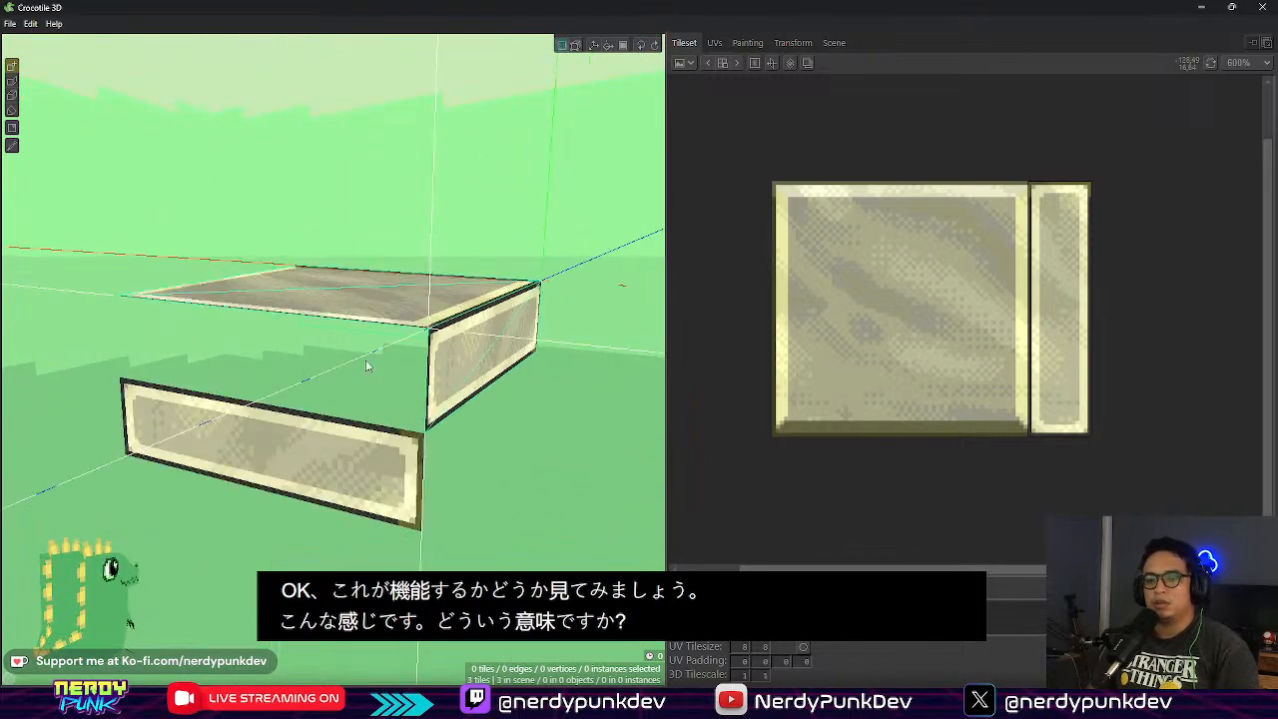
click(217, 384)
mouse_move(217, 383)
right_down()
mouse_move(289, 376)
mouse_move(241, 385)
mouse_move(253, 423)
mouse_move(241, 400)
mouse_move(375, 423)
mouse_move(386, 379)
mouse_move(387, 390)
right_up()
click(241, 401)
scroll(338, 410, up, 3)
scroll(385, 363, up, 3)
Step: Try subdividing the keycap's top face into 6 columns and 6 rows, and undo it
key(Return)
right_drag(482, 344, 337, 382)
click(323, 288)
right_drag(322, 289, 397, 313)
scroll(394, 371, down, 2)
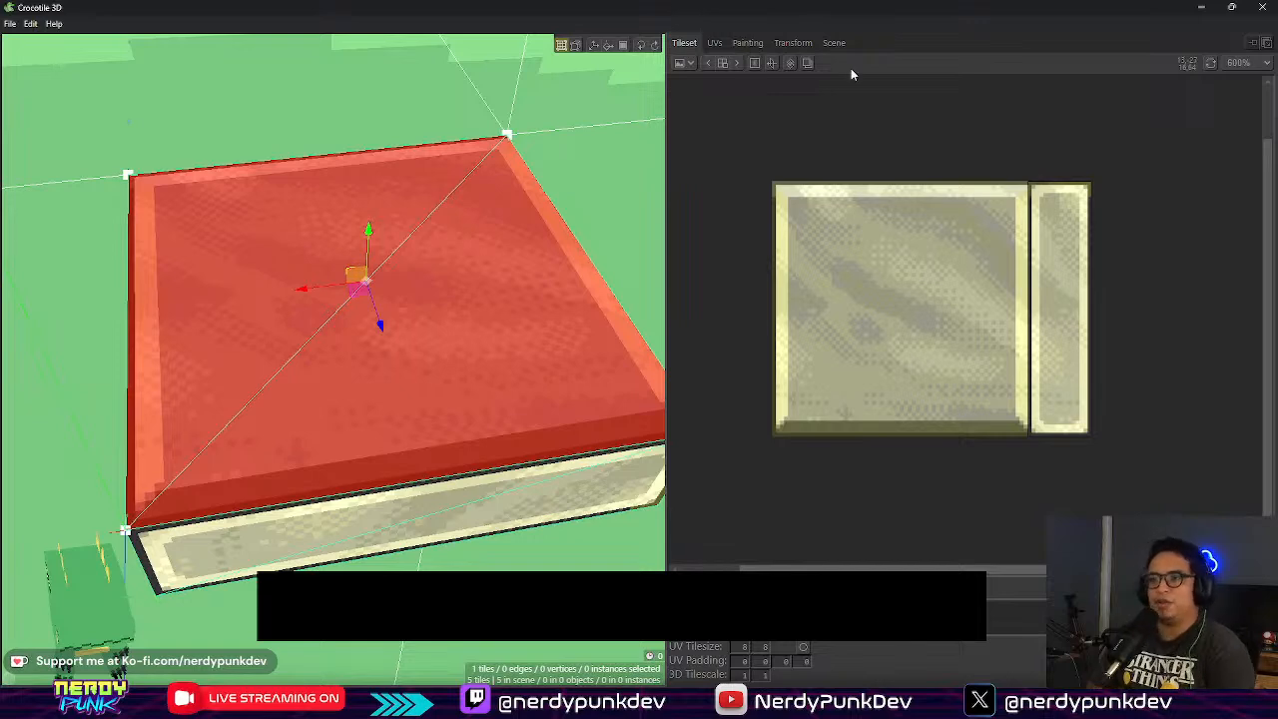
right_click(284, 355)
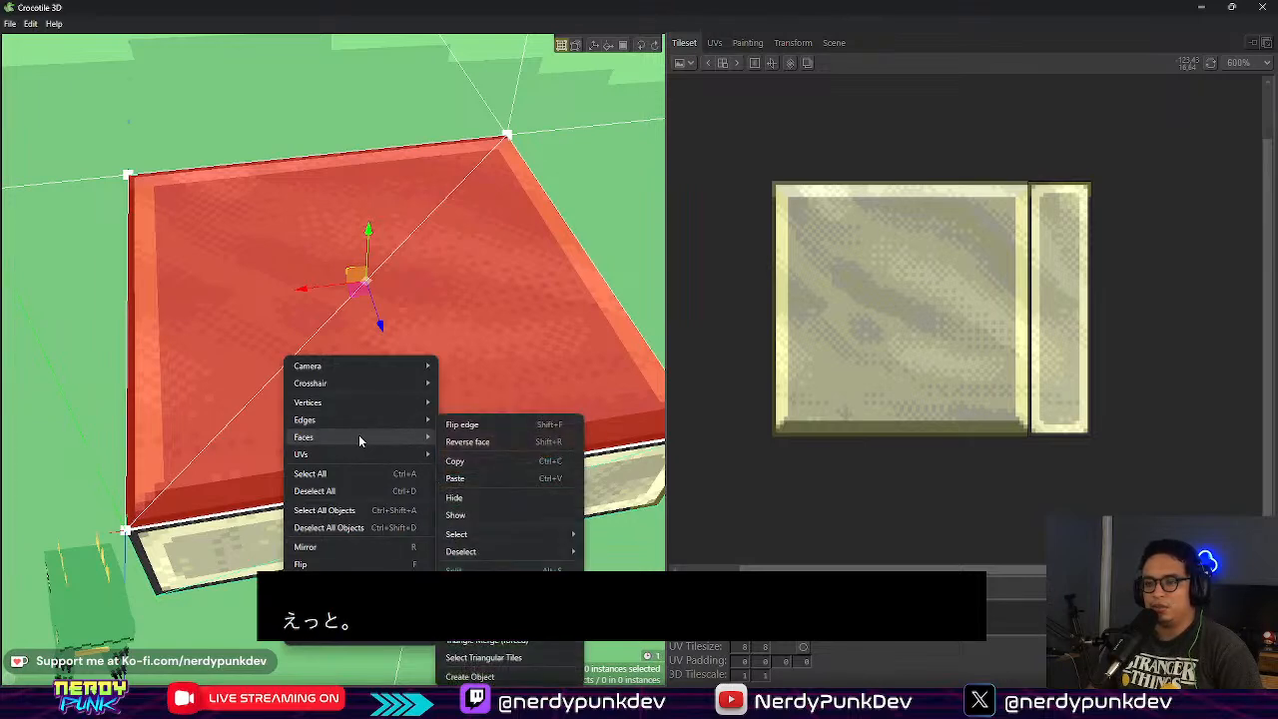
click(483, 589)
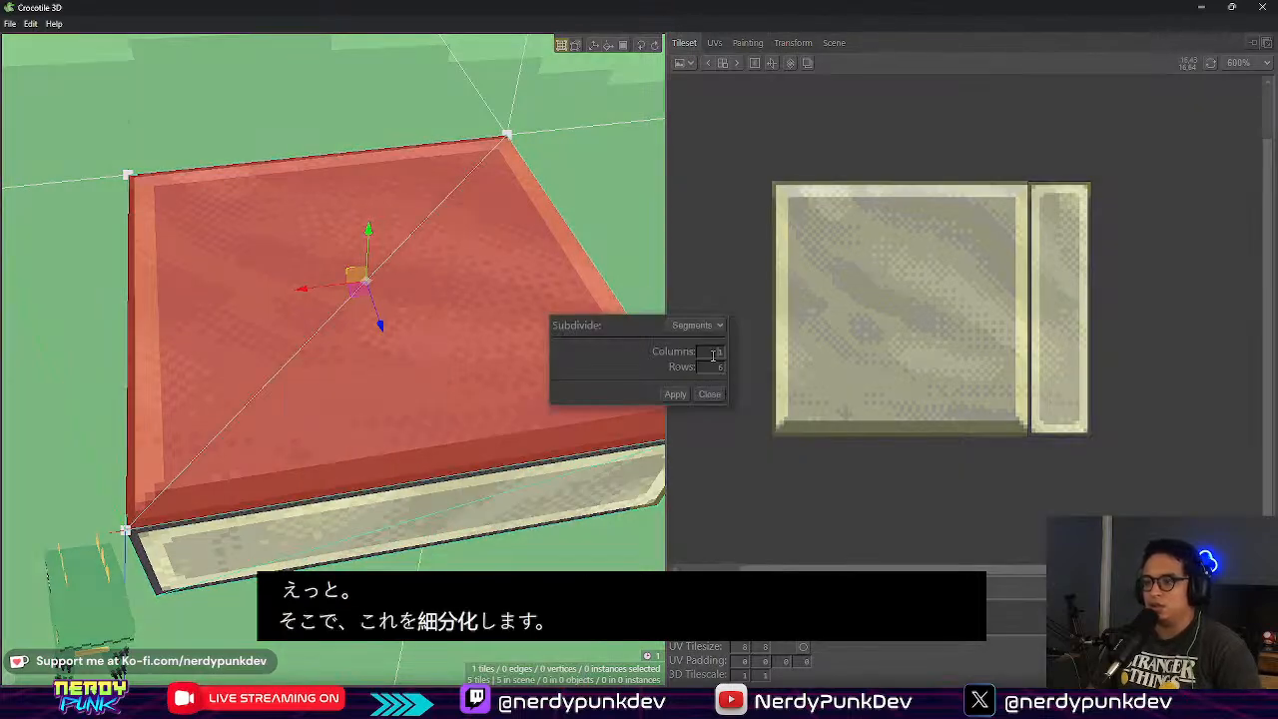
click(674, 396)
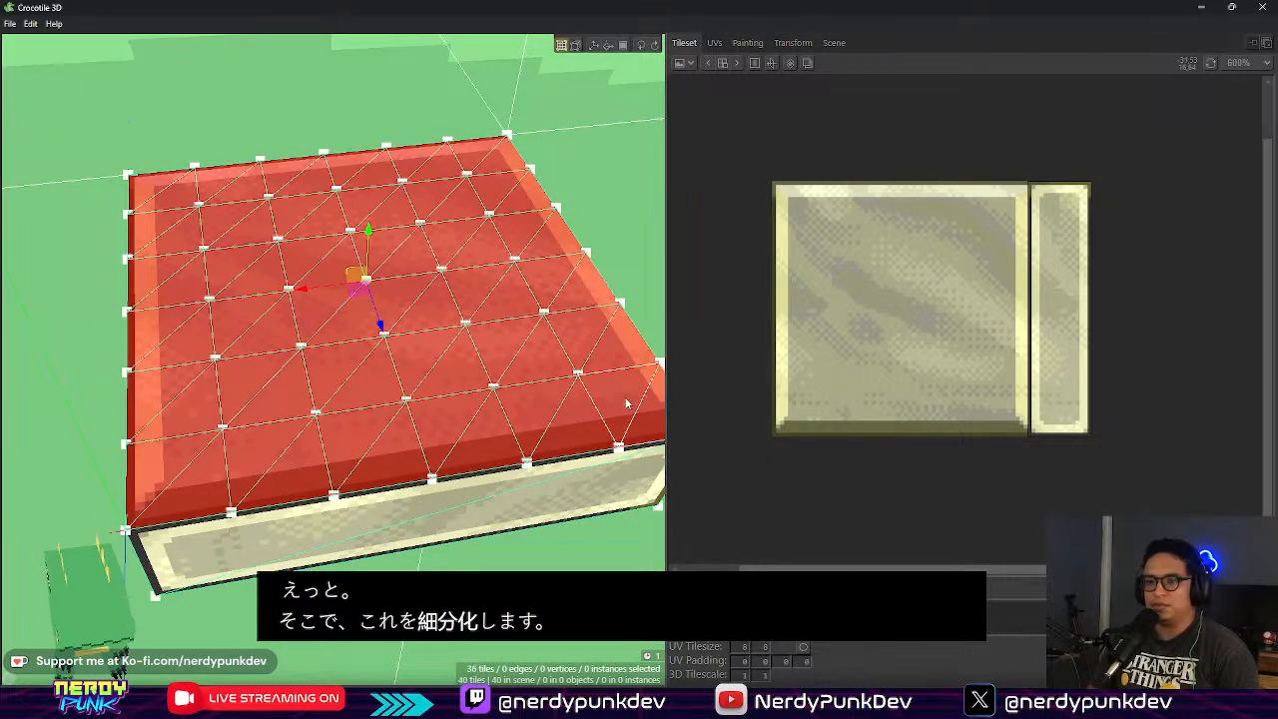
key(ctrl+z)
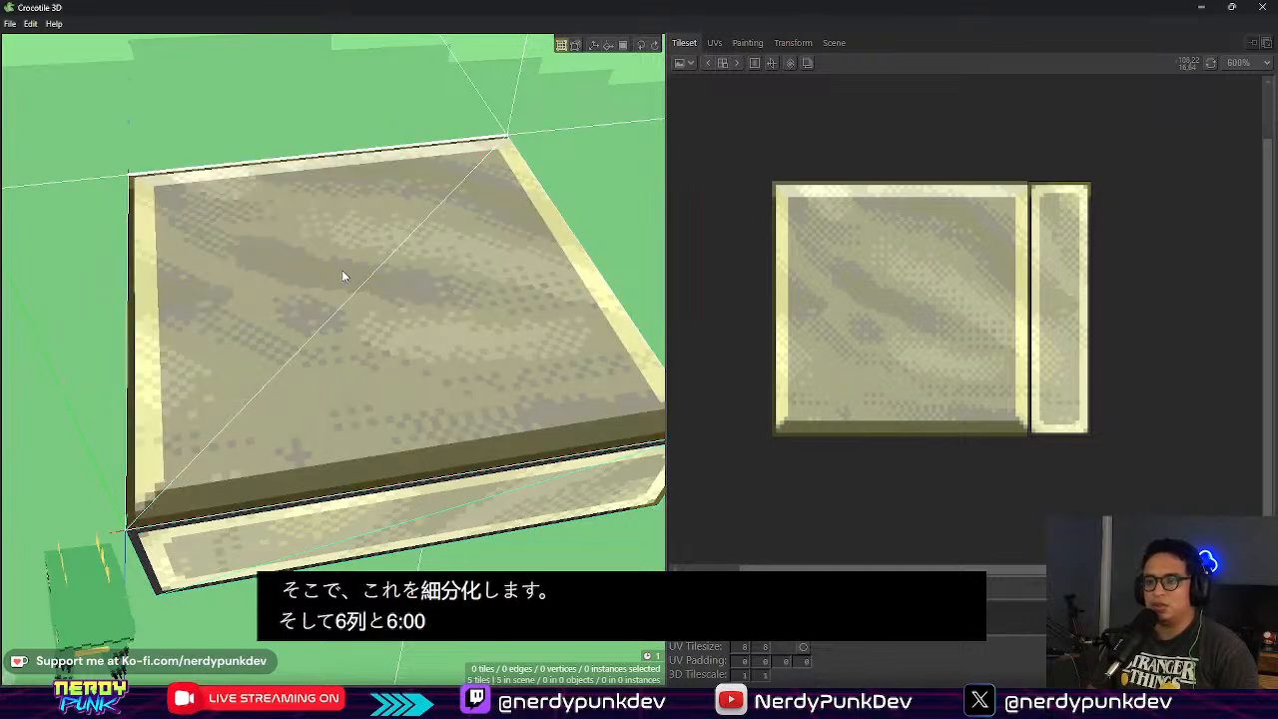
Step: Try subdividing the top face into 8 columns and 8 rows, and undo it
click(342, 269)
right_click(342, 270)
mouse_move(405, 352)
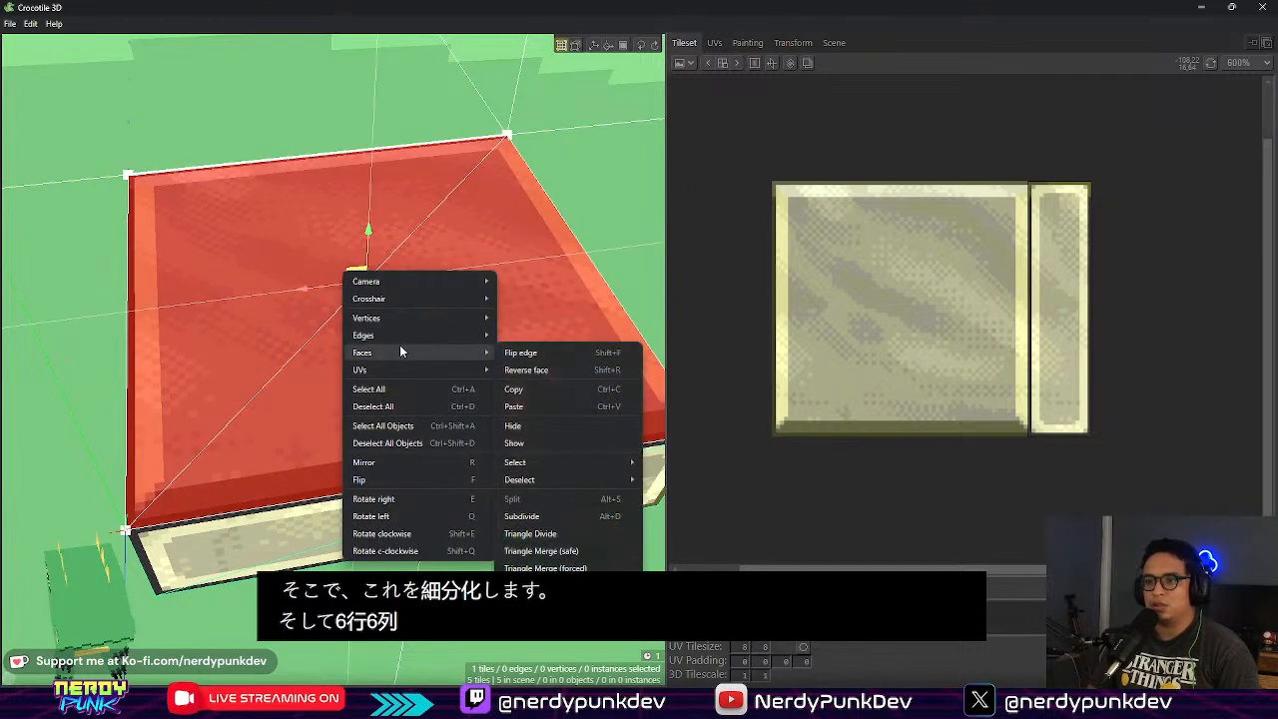
click(592, 481)
drag(705, 352, 806, 339)
text(8)
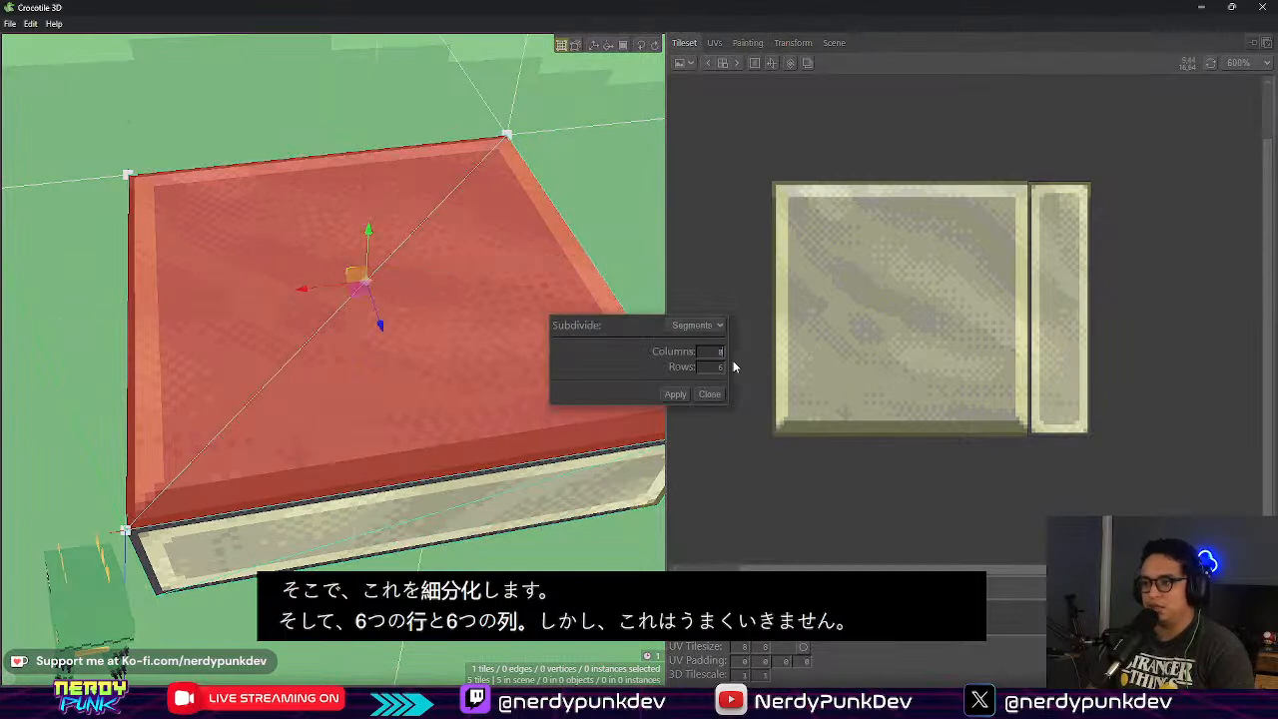
text(78)
click(675, 394)
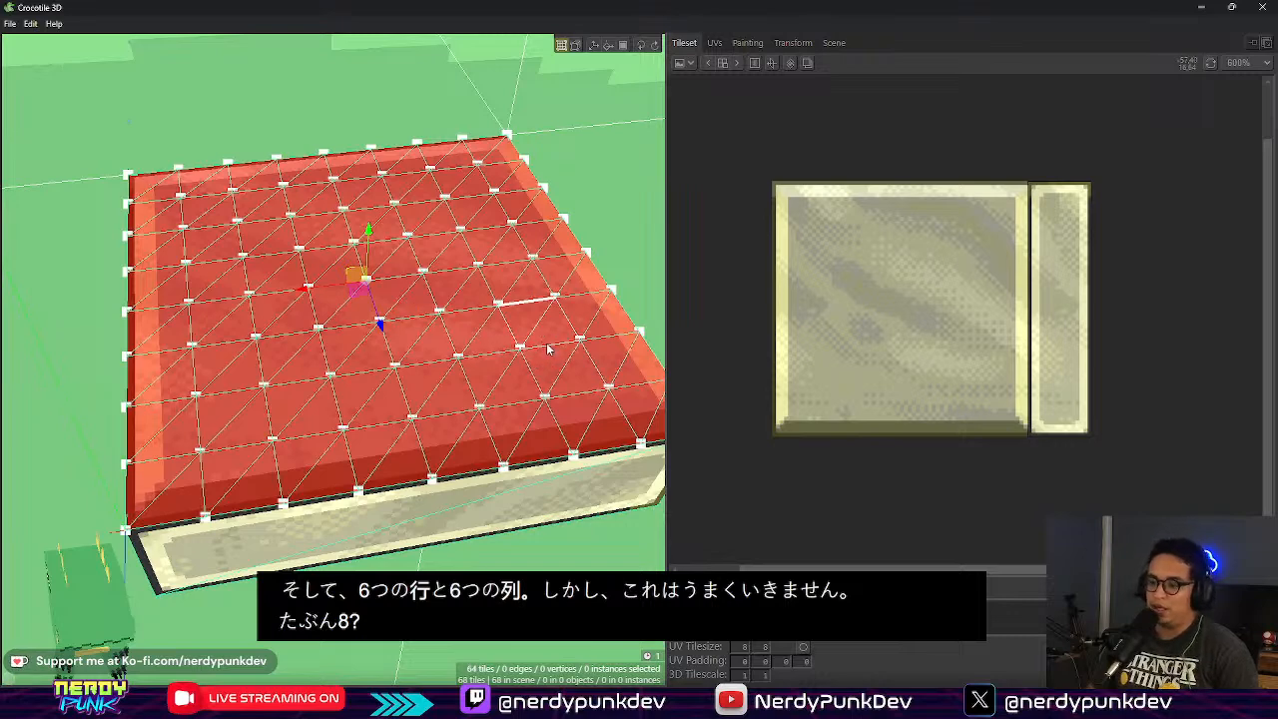
key(ctrl+z)
Step: Try subdividing the top face into 10 columns and 10 rows, compare the grid with the texture's borders, and undo it
click(368, 295)
right_click(368, 295)
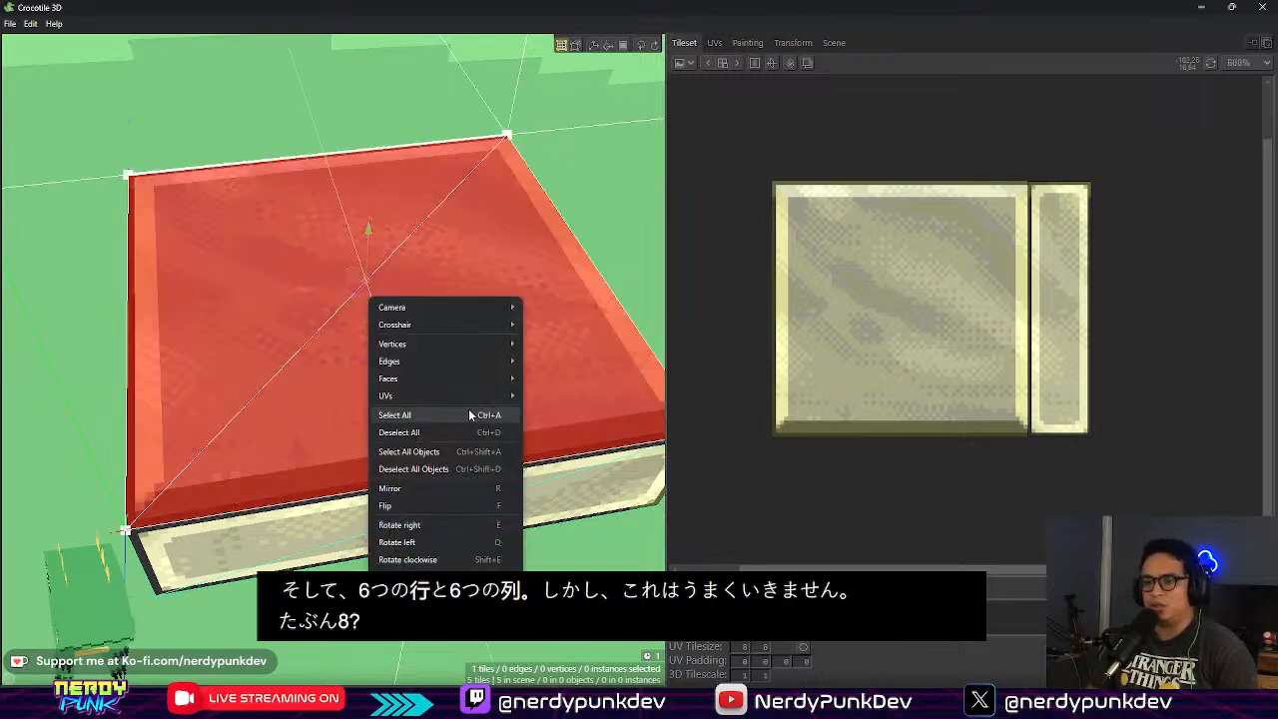
mouse_move(476, 380)
click(582, 449)
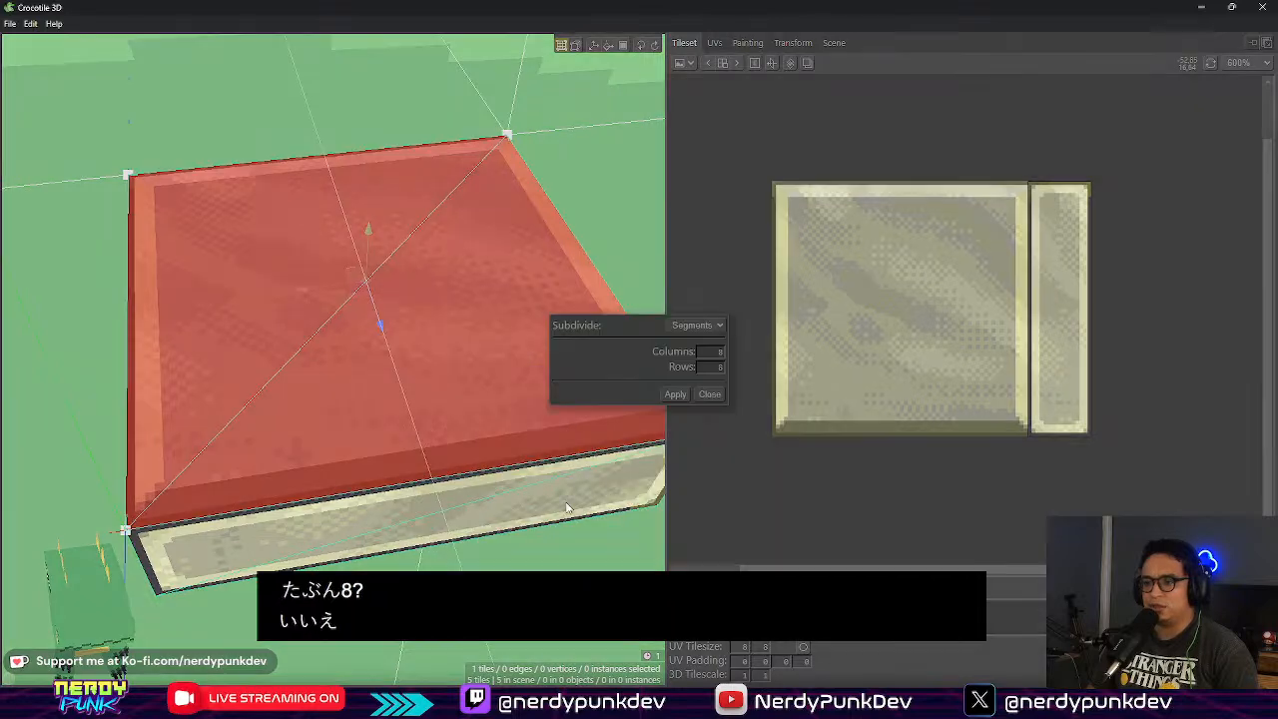
text(16)
click(720, 367)
text(16)
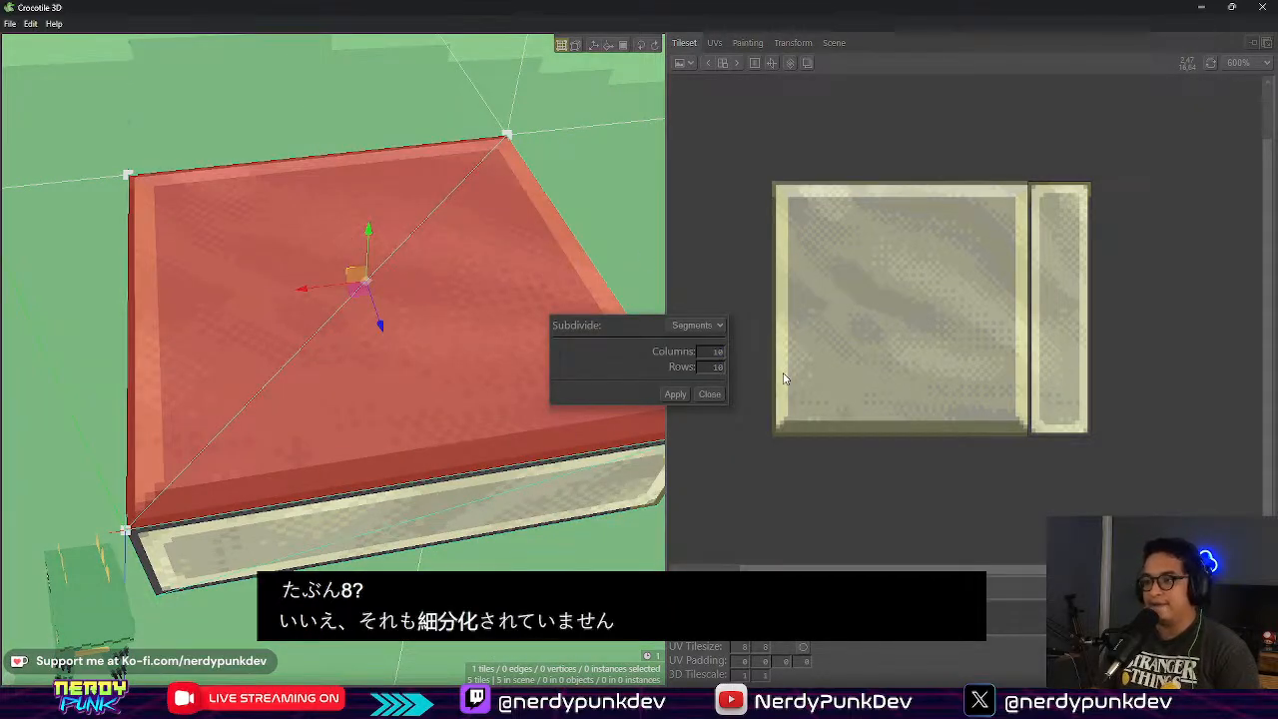
click(674, 393)
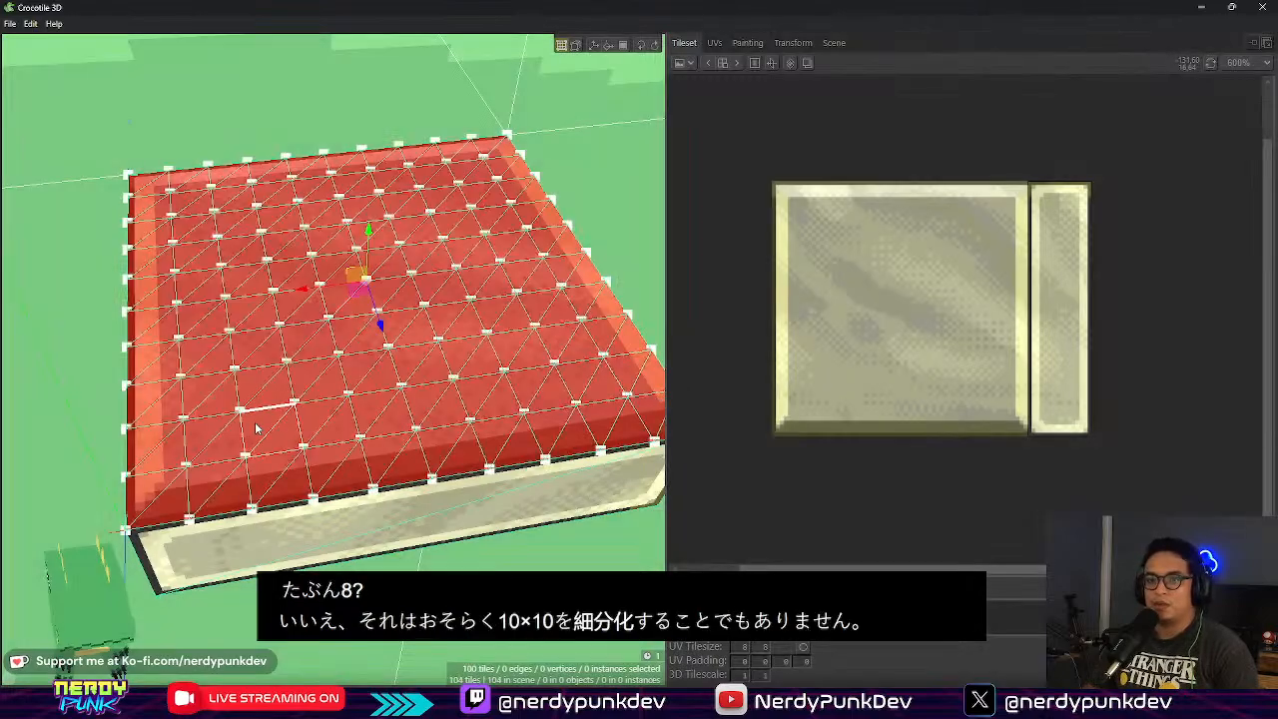
scroll(284, 442, up, 2)
middle_drag(396, 488, 552, 465)
right_click(560, 458)
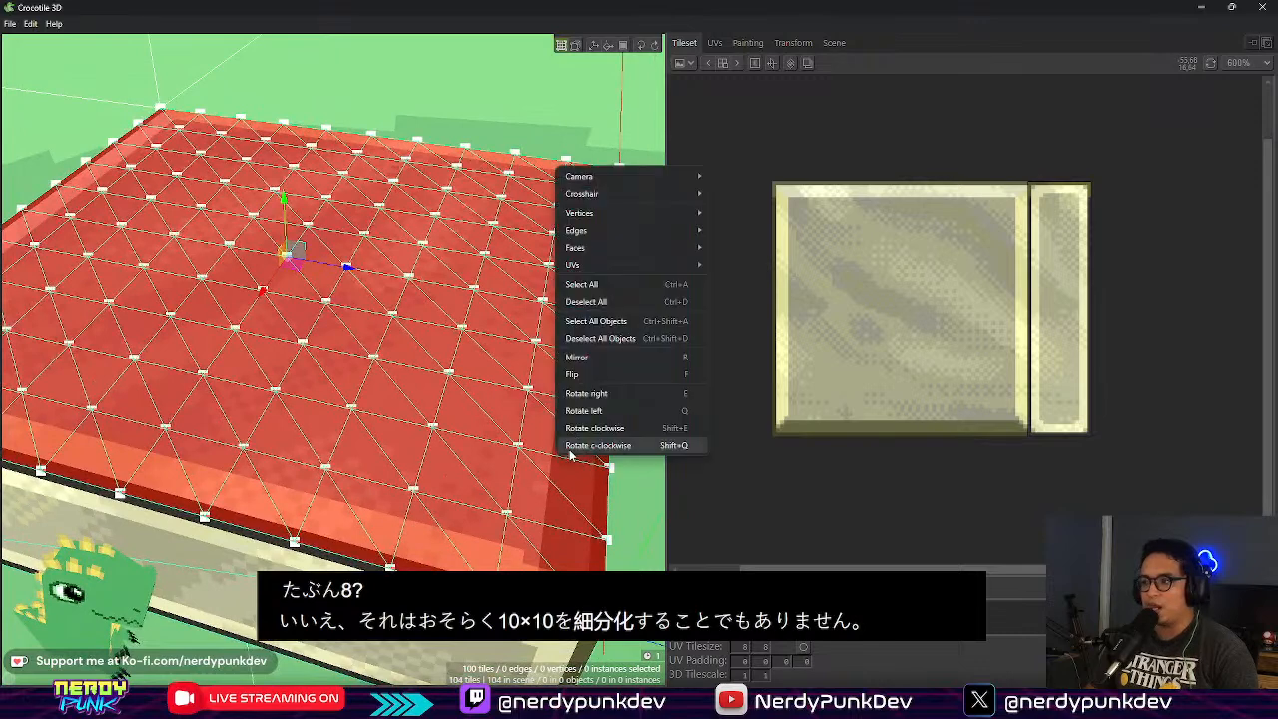
click(949, 342)
key(ctrl+z)
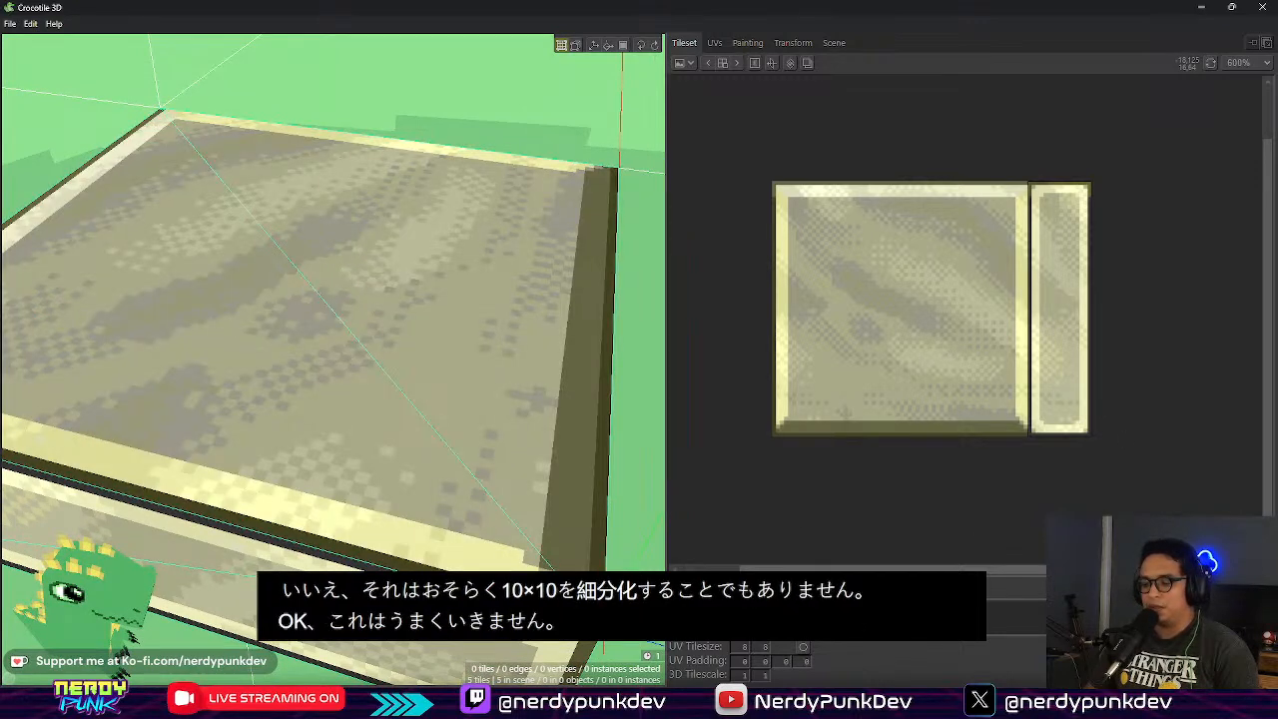
Step: Switch to Aseprite and go to the upper inner corner of the large keycap face in Sprite-0001
key(alt+Tab)
scroll(548, 320, up, 2)
middle_drag(512, 316, 690, 516)
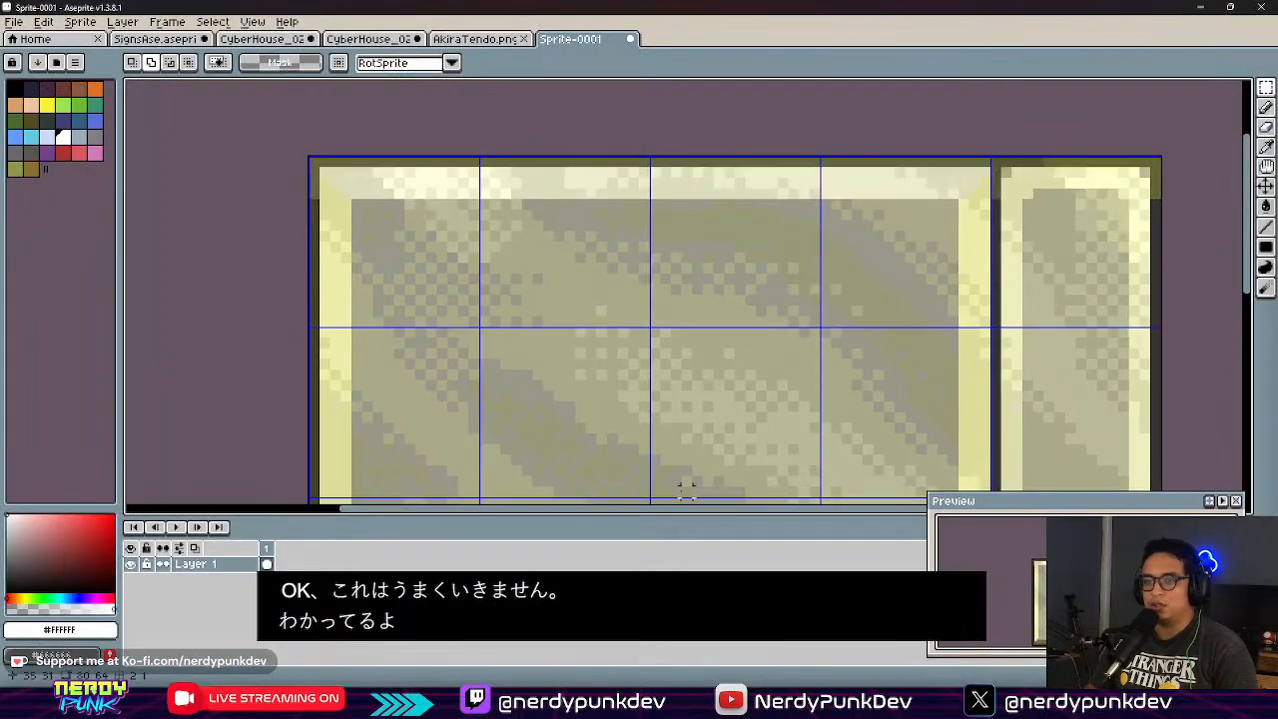
scroll(505, 298, down, 1)
middle_drag(450, 272, 379, 229)
scroll(380, 228, up, 2)
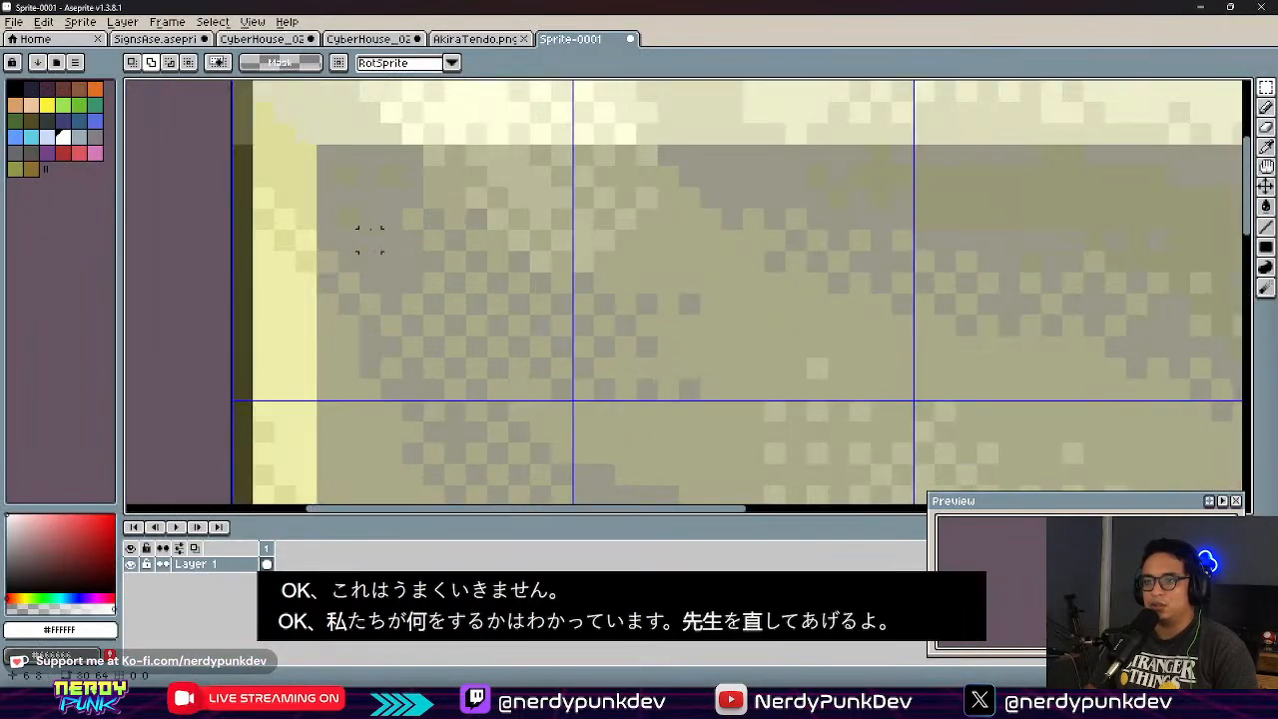
Step: Try shifting a 57 by 7 pixel strip of the large face's upper border down, then undo it and deselect
click(336, 203)
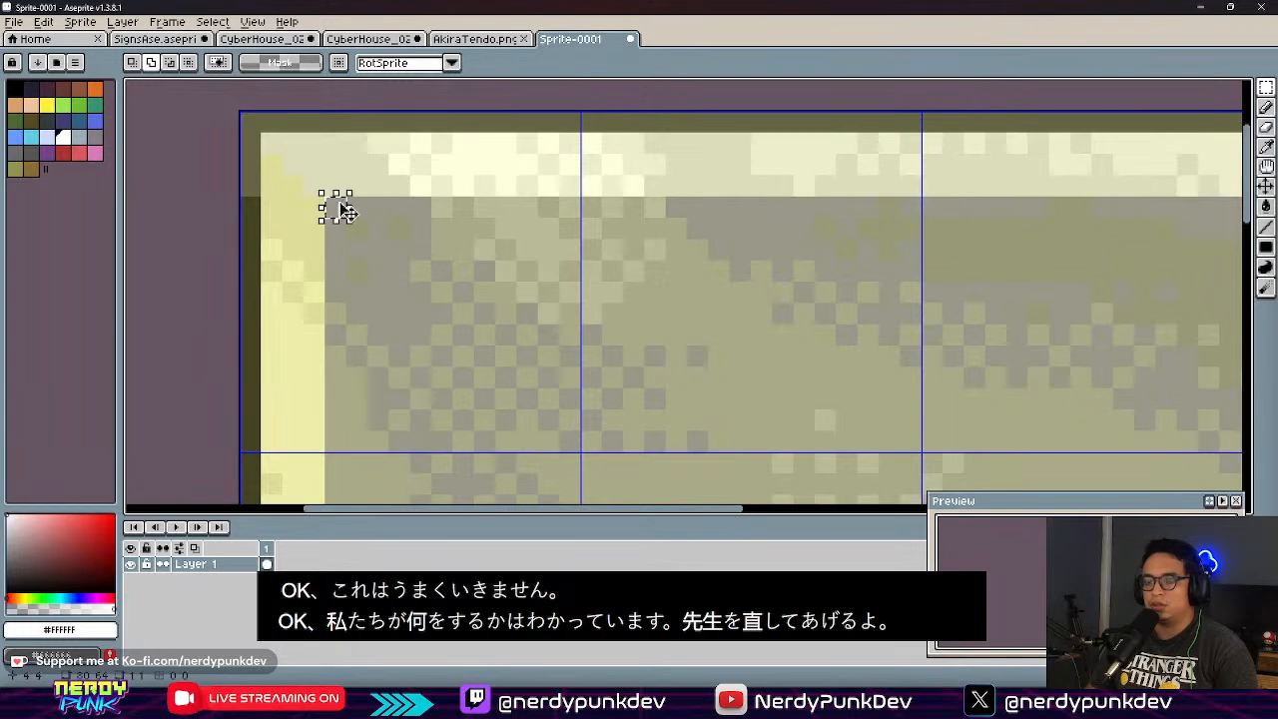
drag(342, 203, 878, 328)
key(ctrl+z)
scroll(809, 319, down, 1)
middle_drag(807, 299, 535, 328)
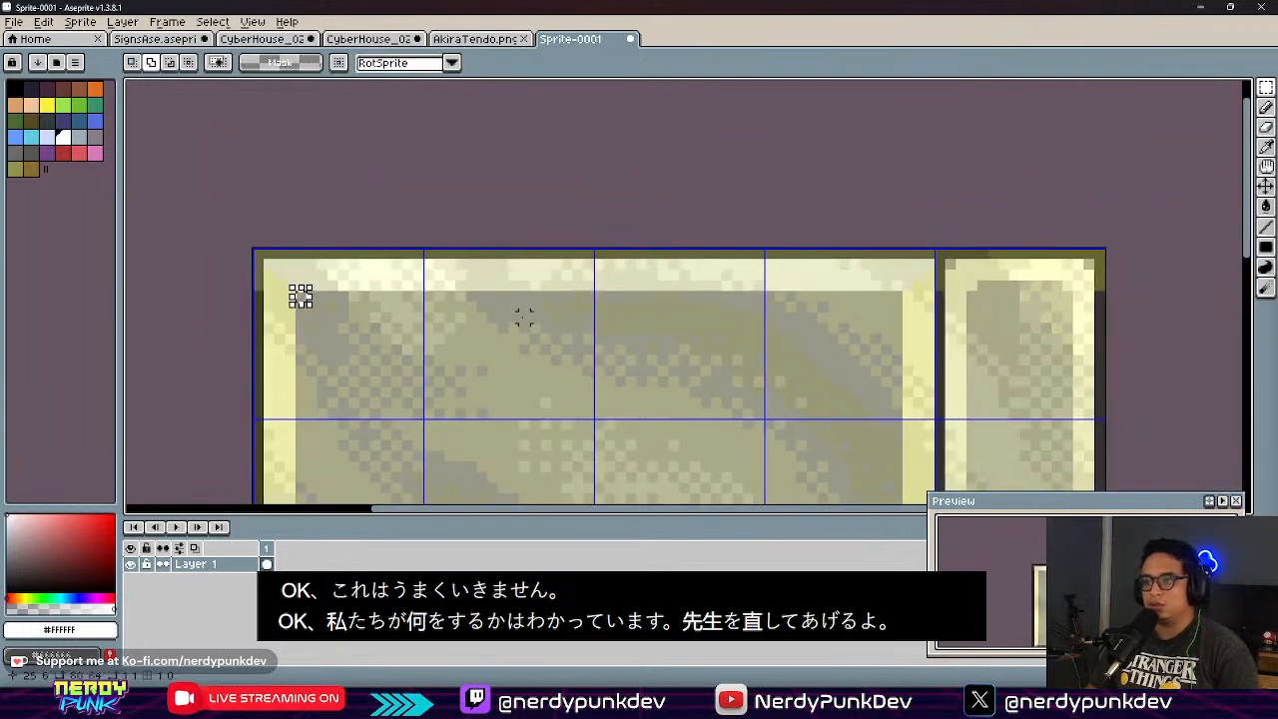
drag(300, 285, 858, 366)
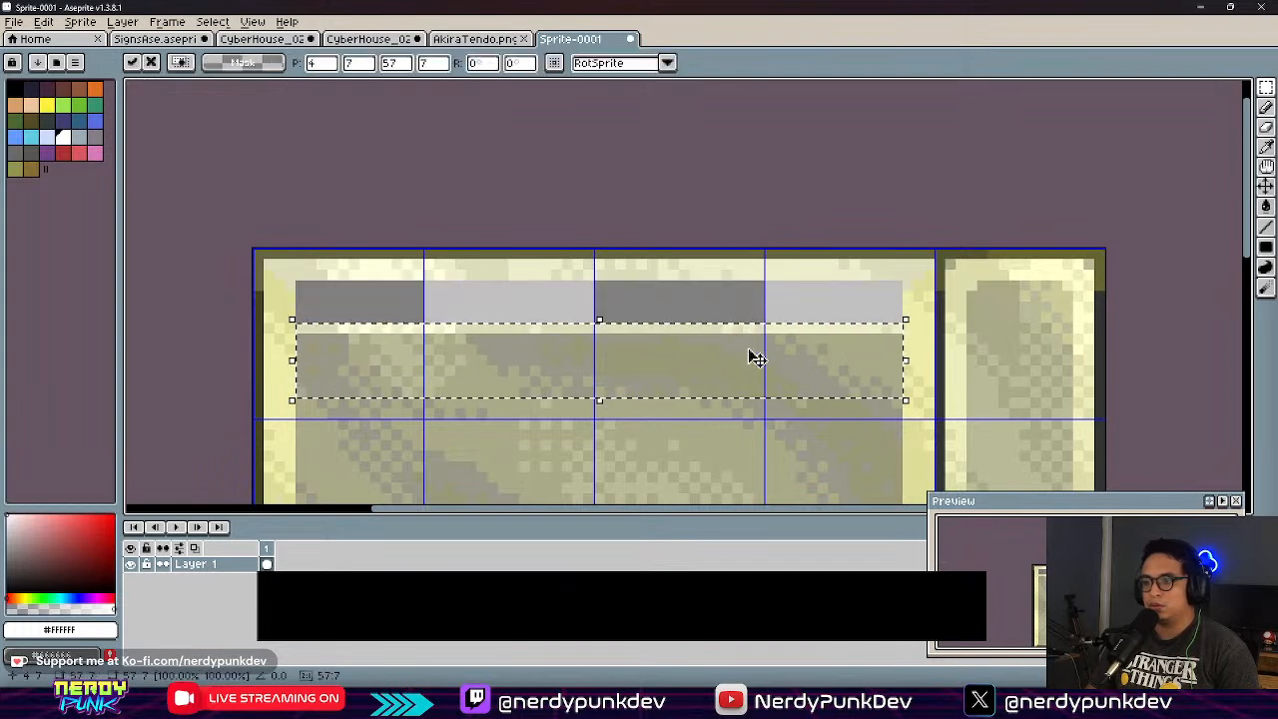
key(ctrl+z)
key(ctrl+d)
Step: Set the sprite's grid to a width of 8 and a height of 8 pixels
click(252, 21)
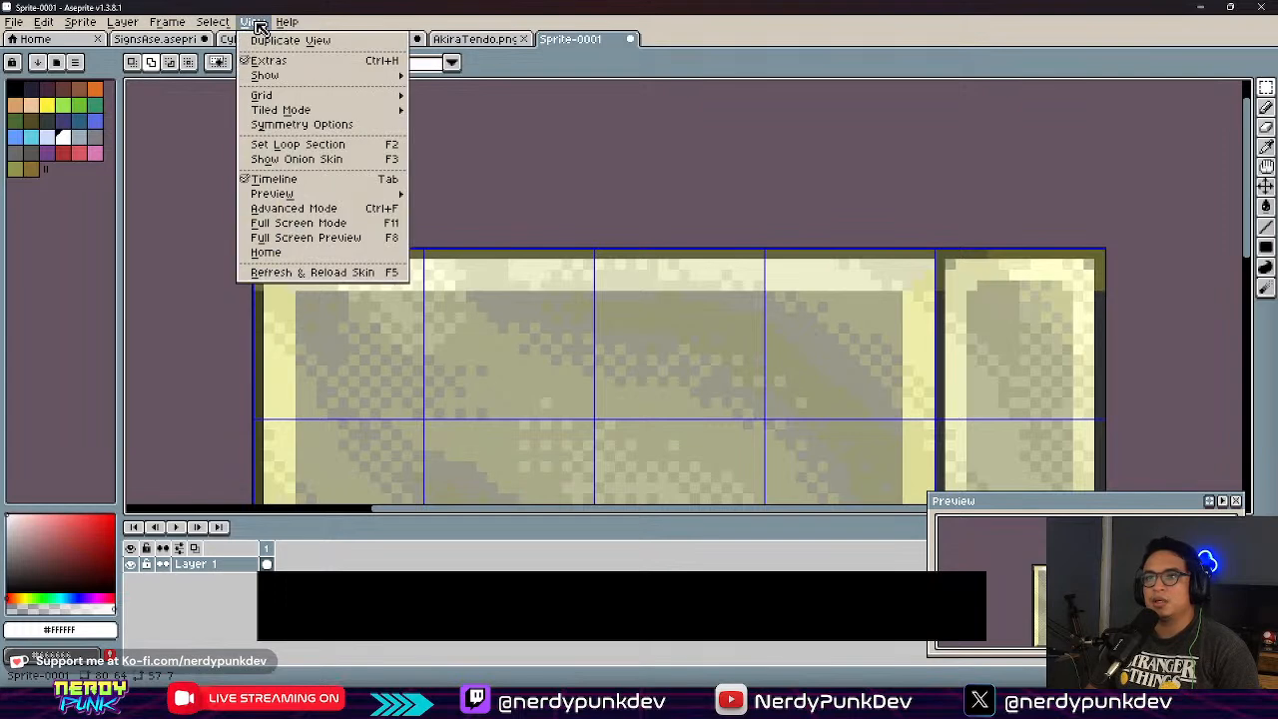
mouse_move(355, 104)
click(457, 95)
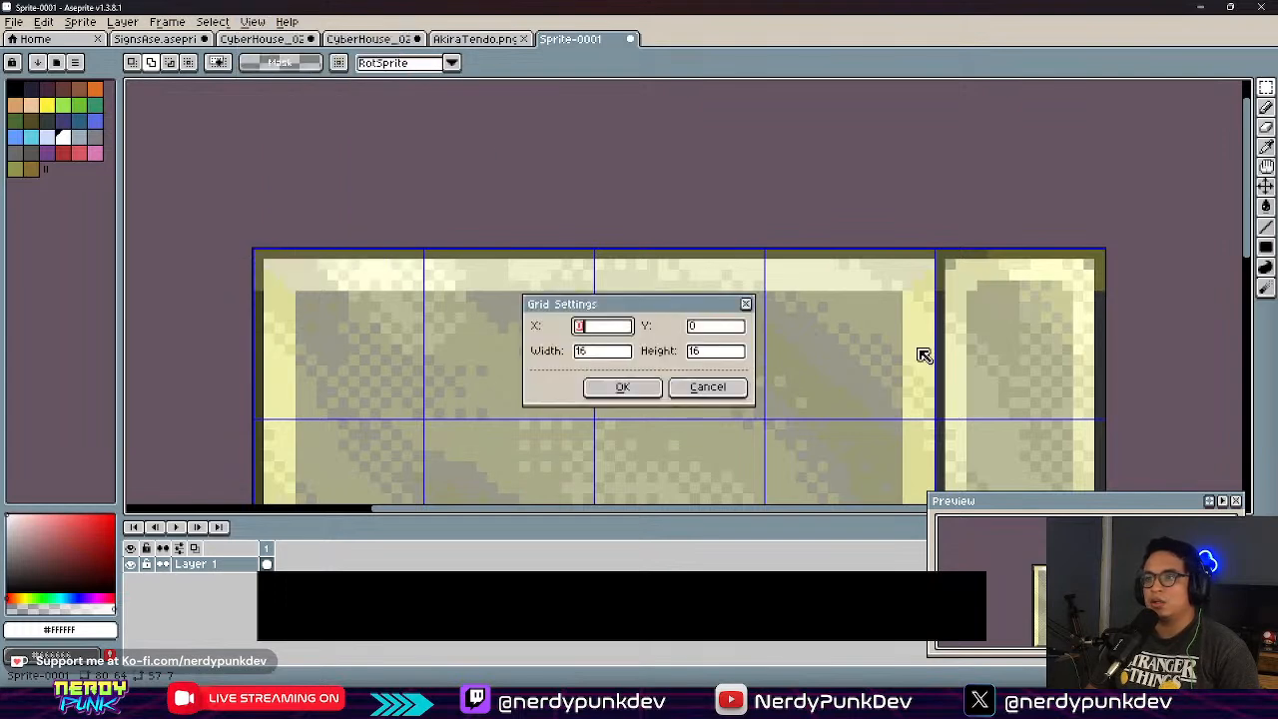
drag(619, 352, 301, 312)
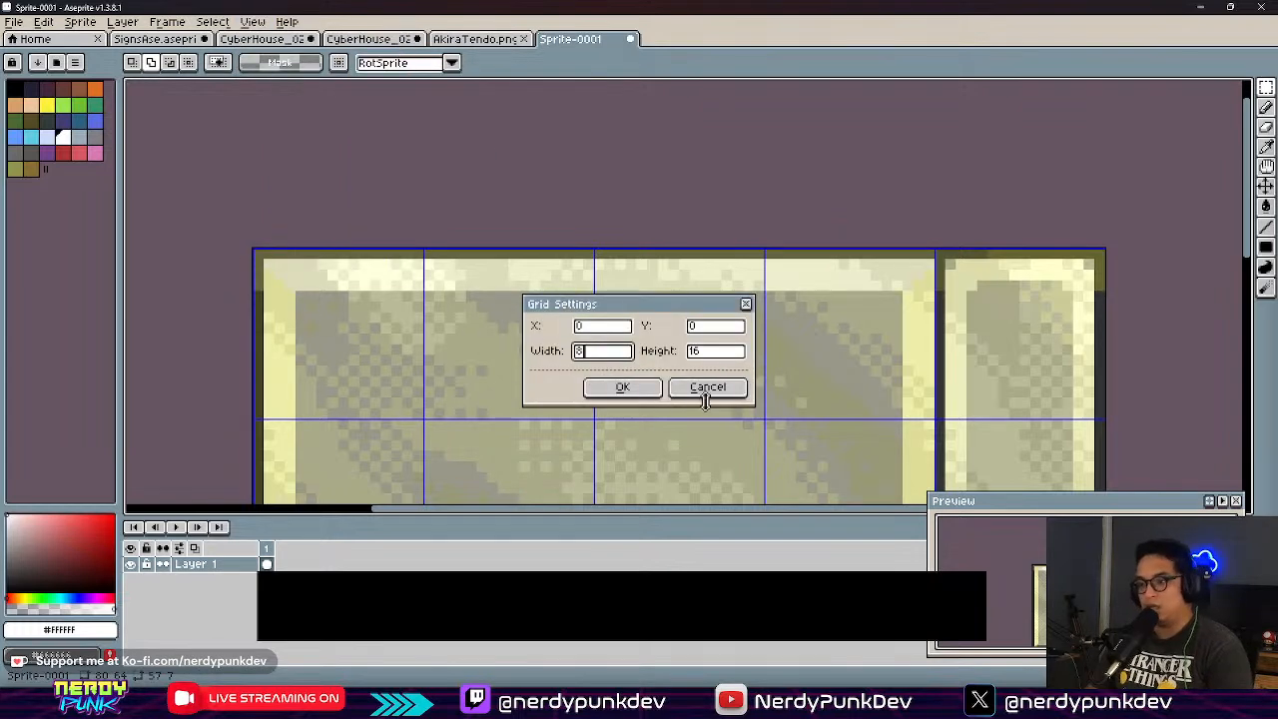
drag(719, 354, 595, 358)
text(8)
click(614, 387)
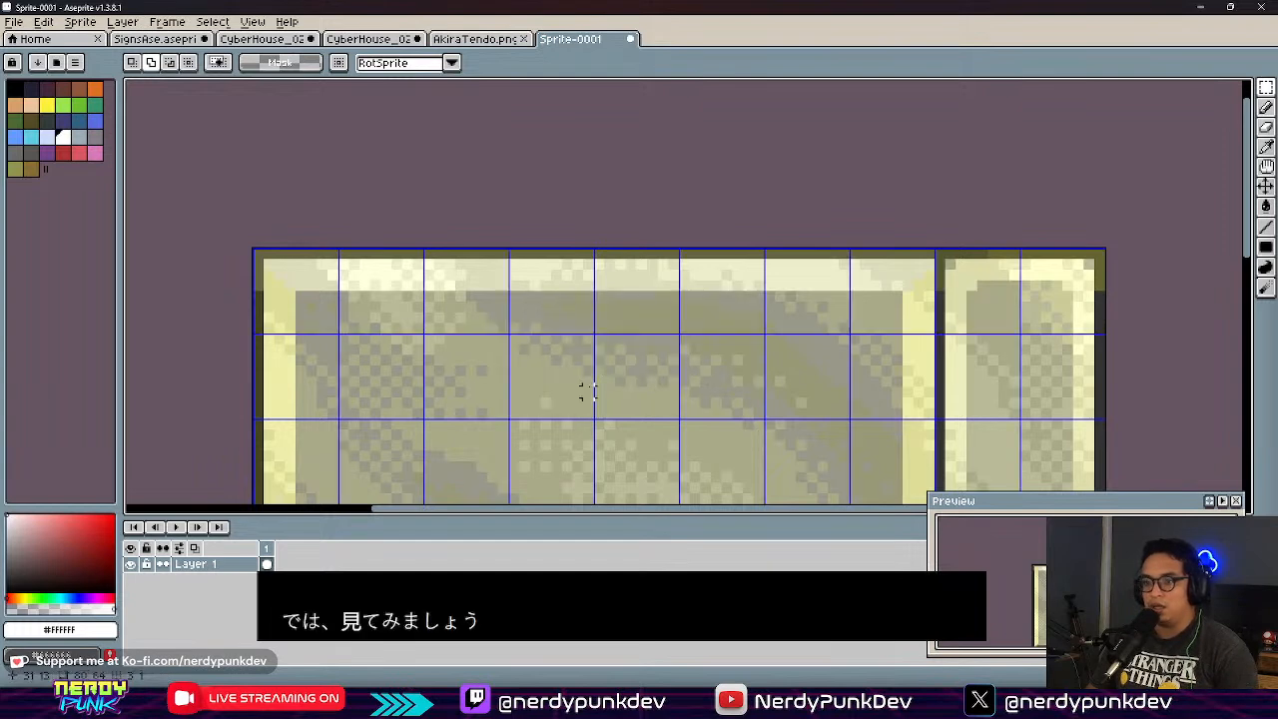
Step: Select a 57 by 5 pixel strip of the large face's upper border and move it down to the first grid line
scroll(344, 338, up, 1)
click(282, 260)
drag(282, 261, 1039, 272)
key(ctrl+z)
key(ctrl+z)
drag(282, 244, 1184, 317)
drag(964, 276, 974, 344)
scroll(649, 336, down, 2)
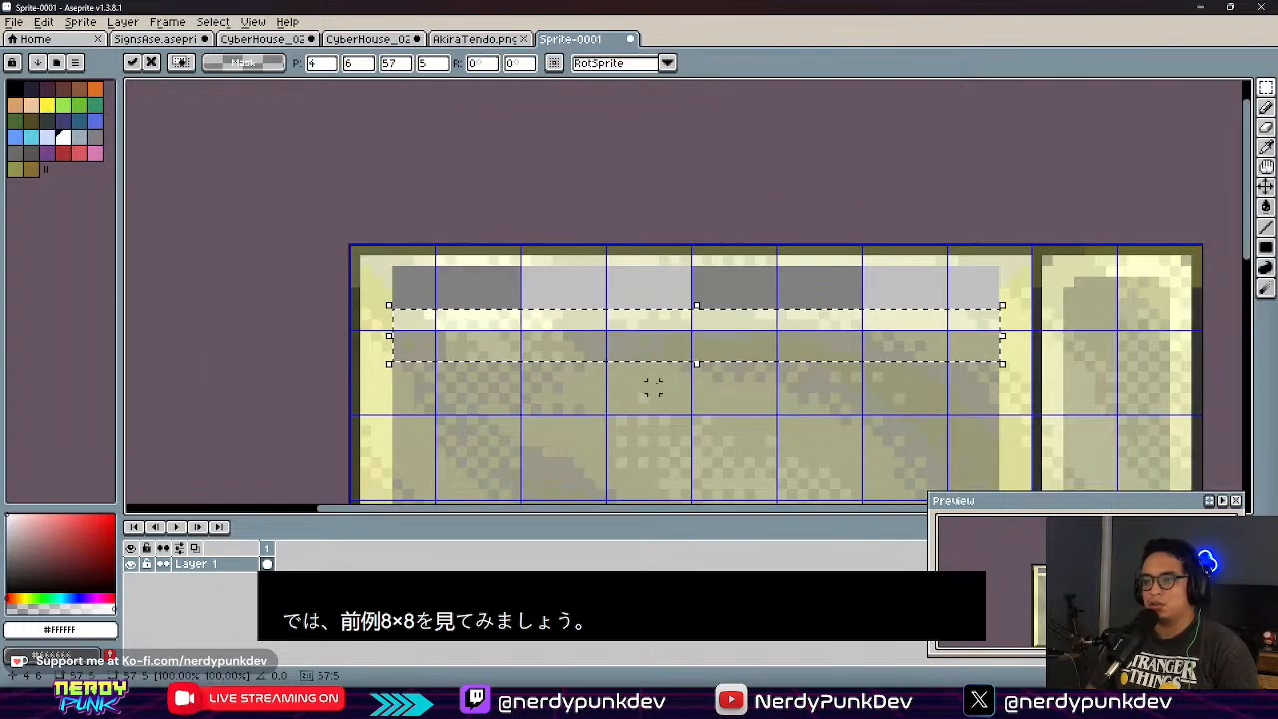
middle_drag(685, 396, 634, 231)
key(ctrl+d)
Step: Select the large face's left border strip and move it right so its inner edge meets the first vertical grid line
drag(401, 175, 437, 457)
drag(422, 392, 459, 388)
key(ctrl+z)
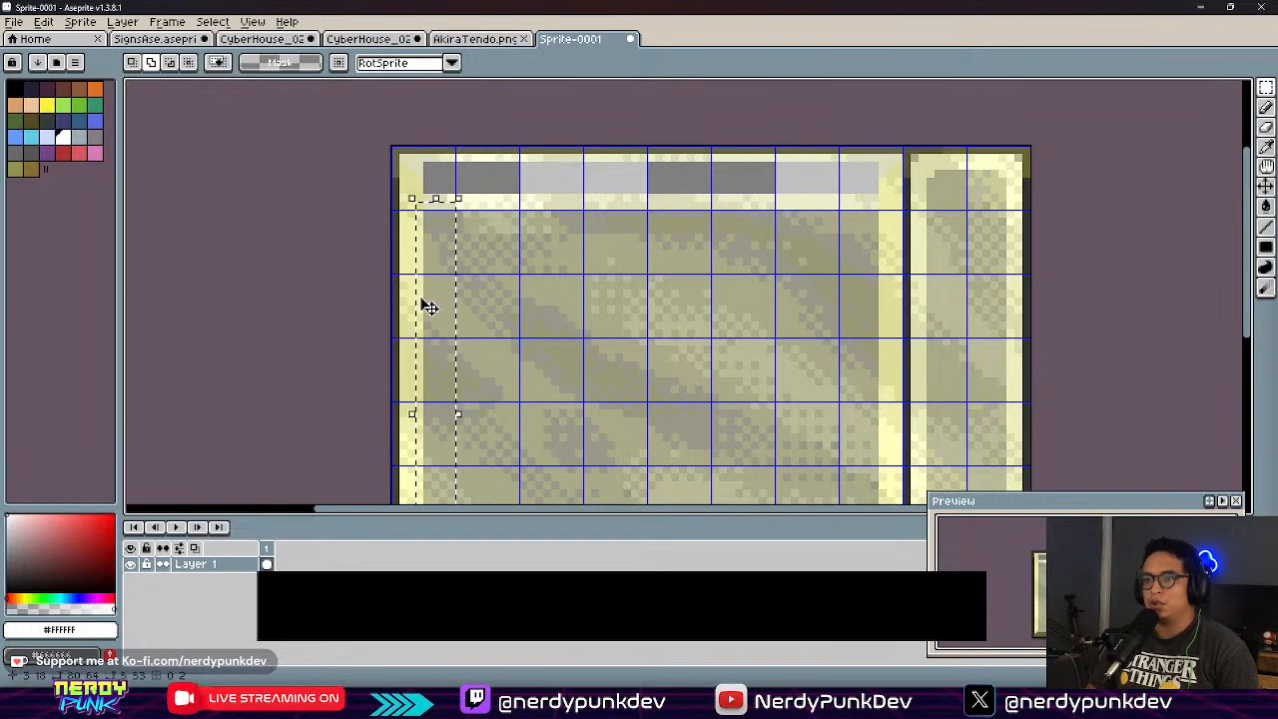
drag(428, 306, 463, 310)
key(ctrl+d)
Step: Select a 54 by 2 pixel strip along the large face's dark lower border and move it up to x 7, y 55
middle_drag(587, 333, 708, 236)
scroll(608, 322, up, 2)
middle_drag(553, 393, 528, 351)
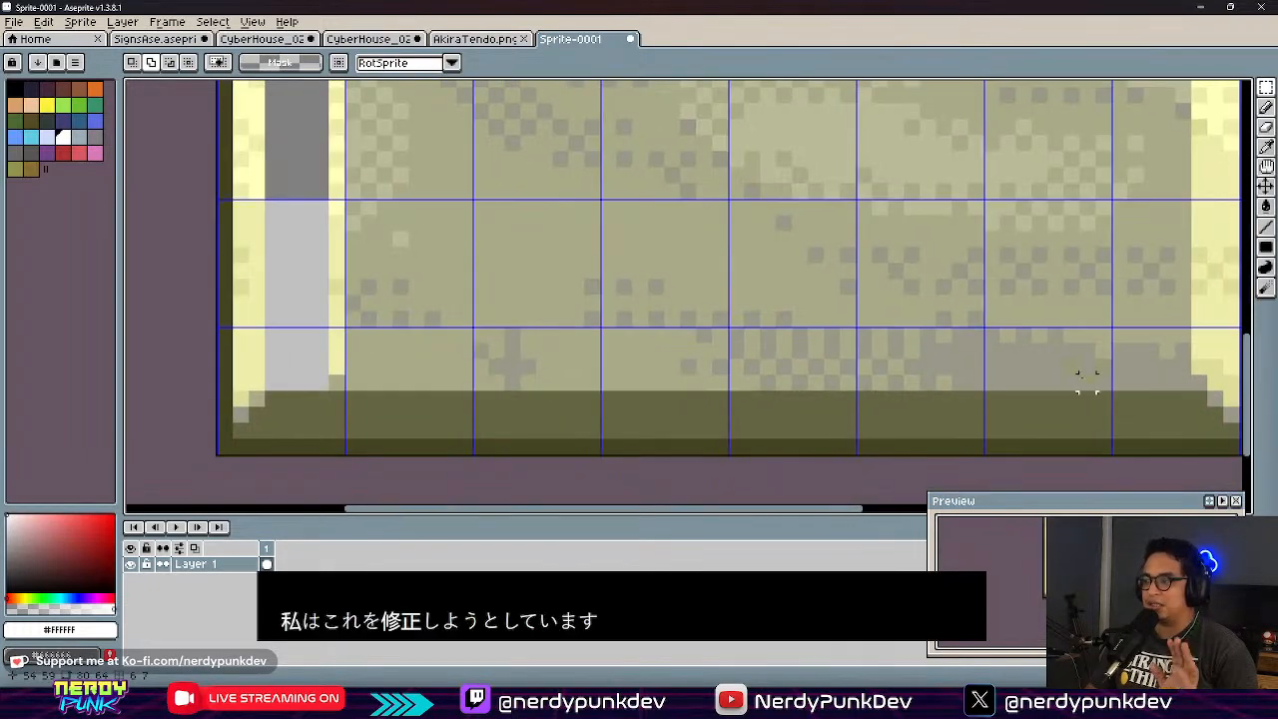
drag(1183, 397, 325, 371)
drag(721, 399, 721, 340)
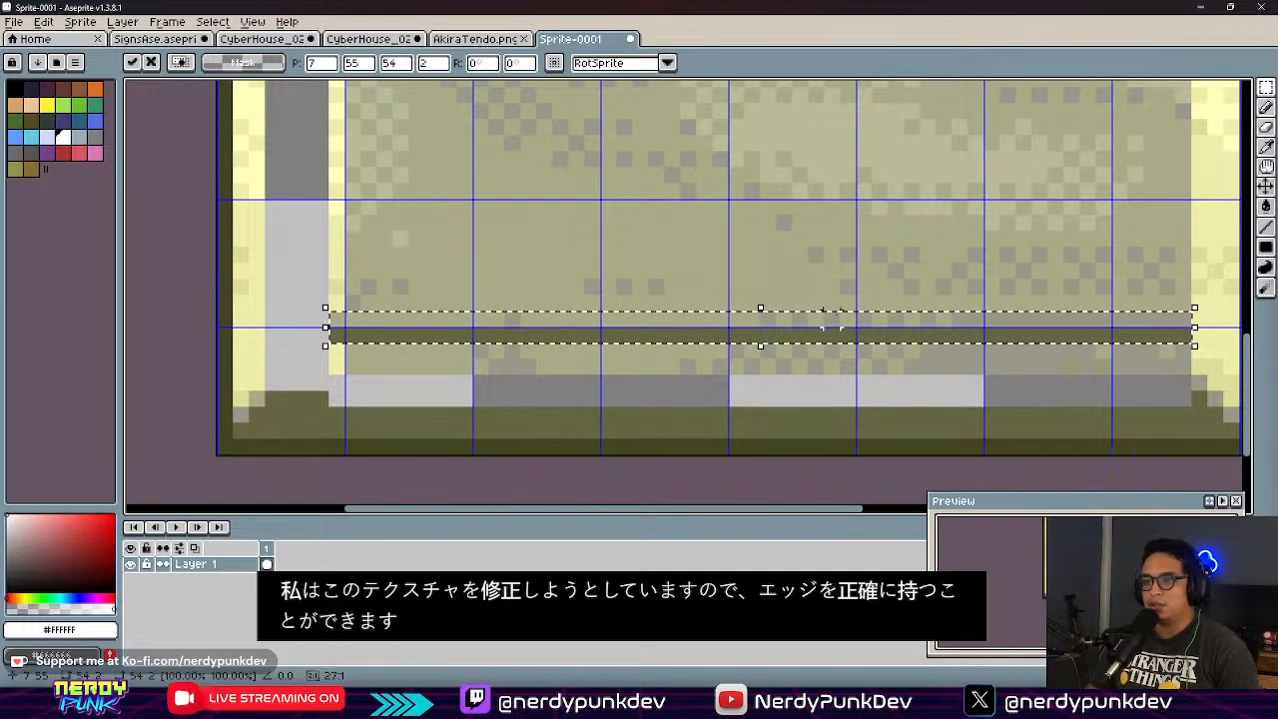
middle_drag(839, 314, 643, 323)
middle_drag(1033, 345, 815, 370)
click(817, 372)
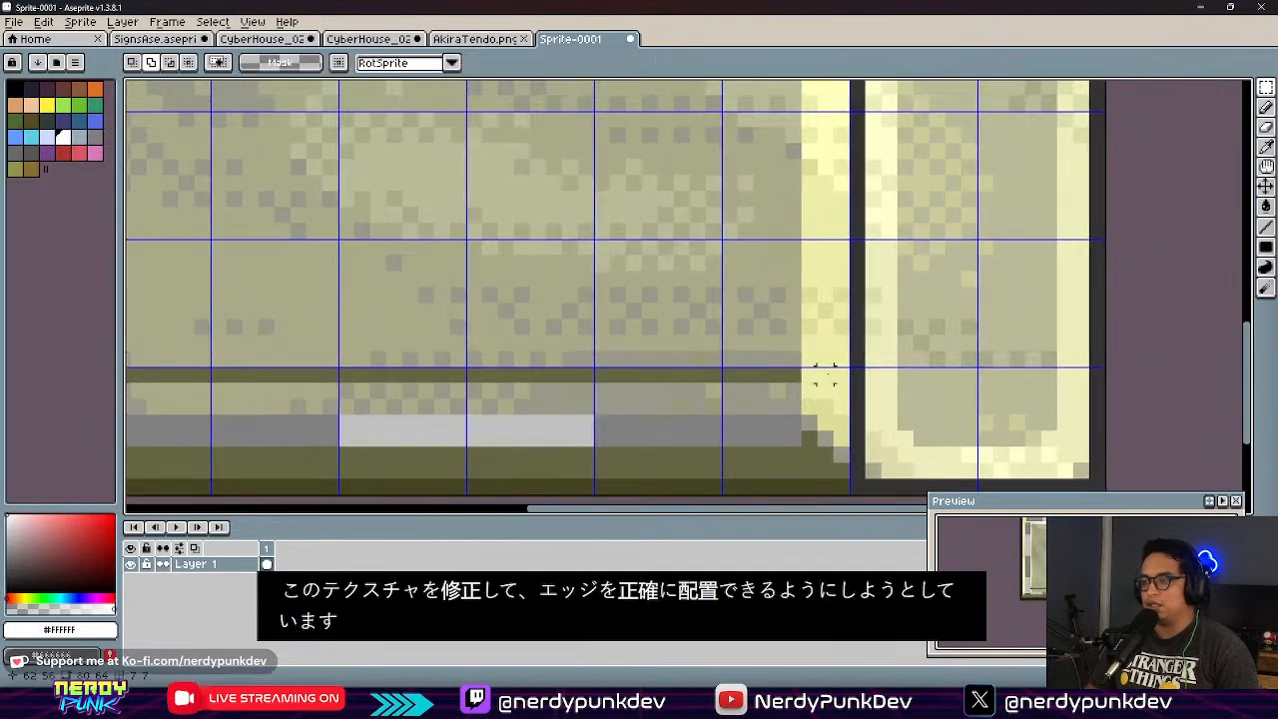
Step: Try selecting and shifting the large face's right border strip, undo it, and recheck the lower-right corner
drag(816, 377, 810, 123)
drag(807, 214, 818, 245)
key(ctrl+z)
scroll(779, 272, down, 4)
scroll(778, 327, up, 1)
scroll(778, 327, down, 2)
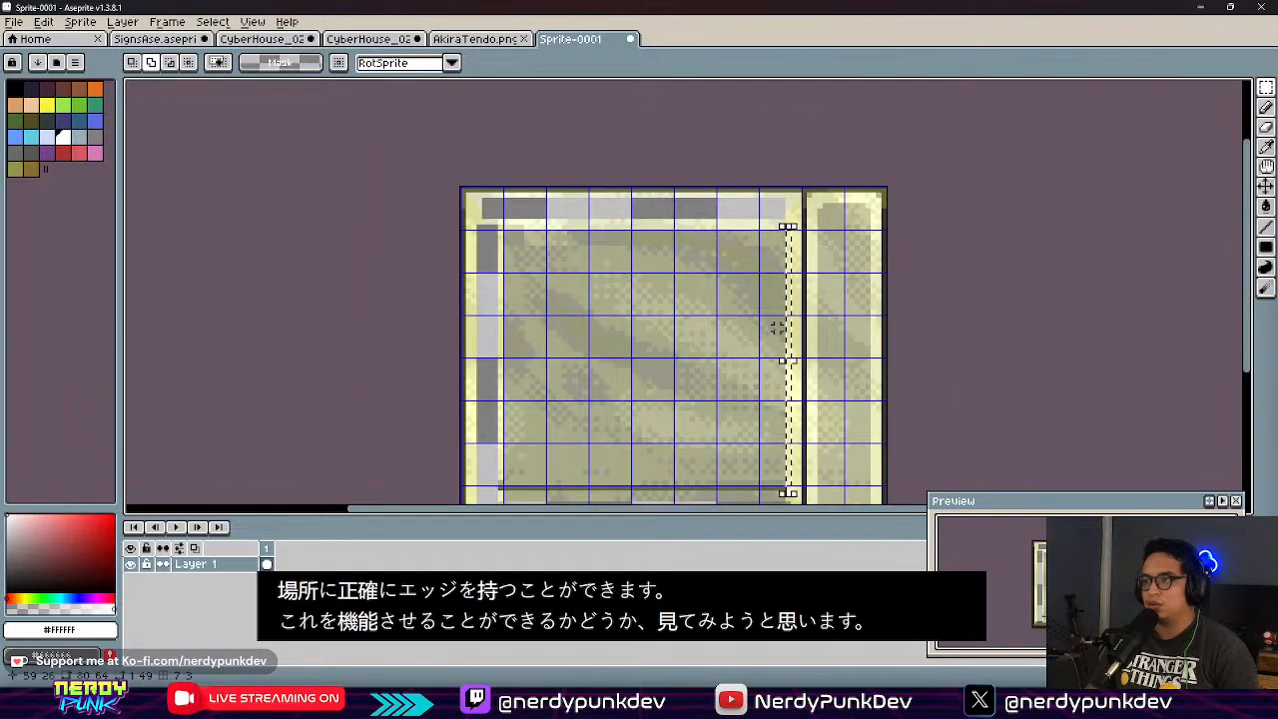
middle_drag(778, 365, 750, 259)
scroll(726, 354, up, 1)
scroll(726, 355, up, 3)
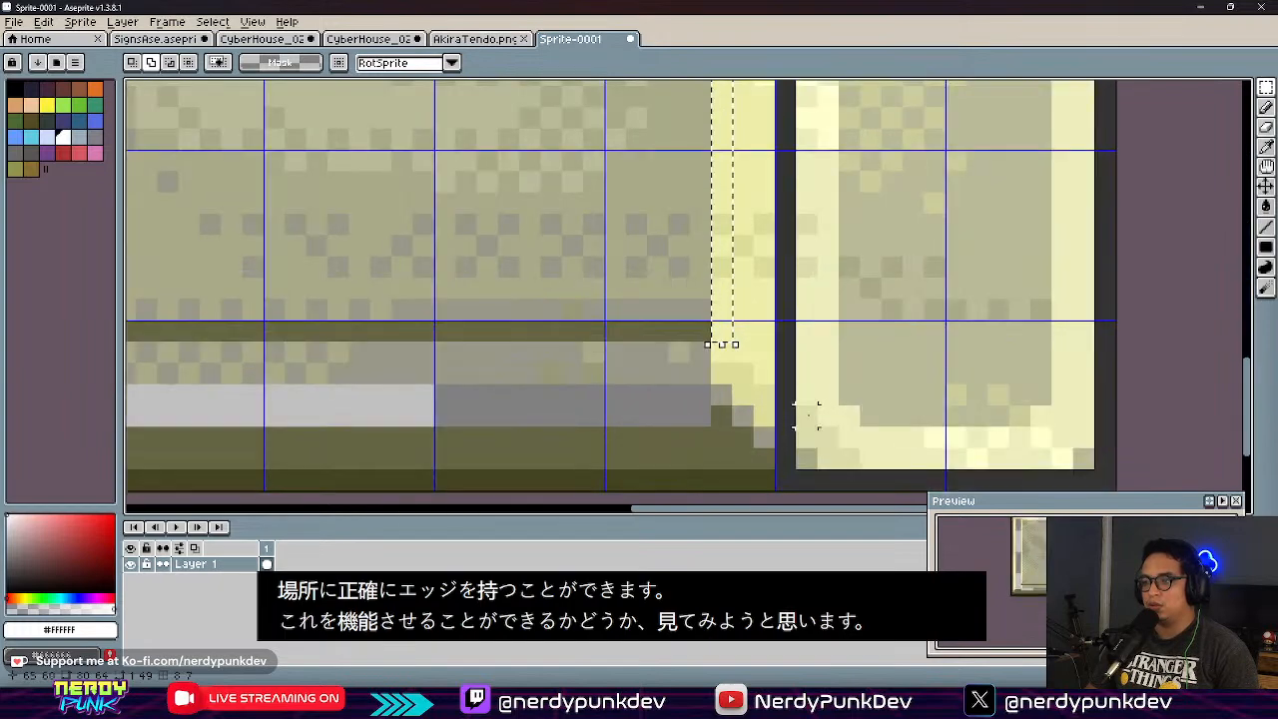
middle_drag(741, 330, 755, 410)
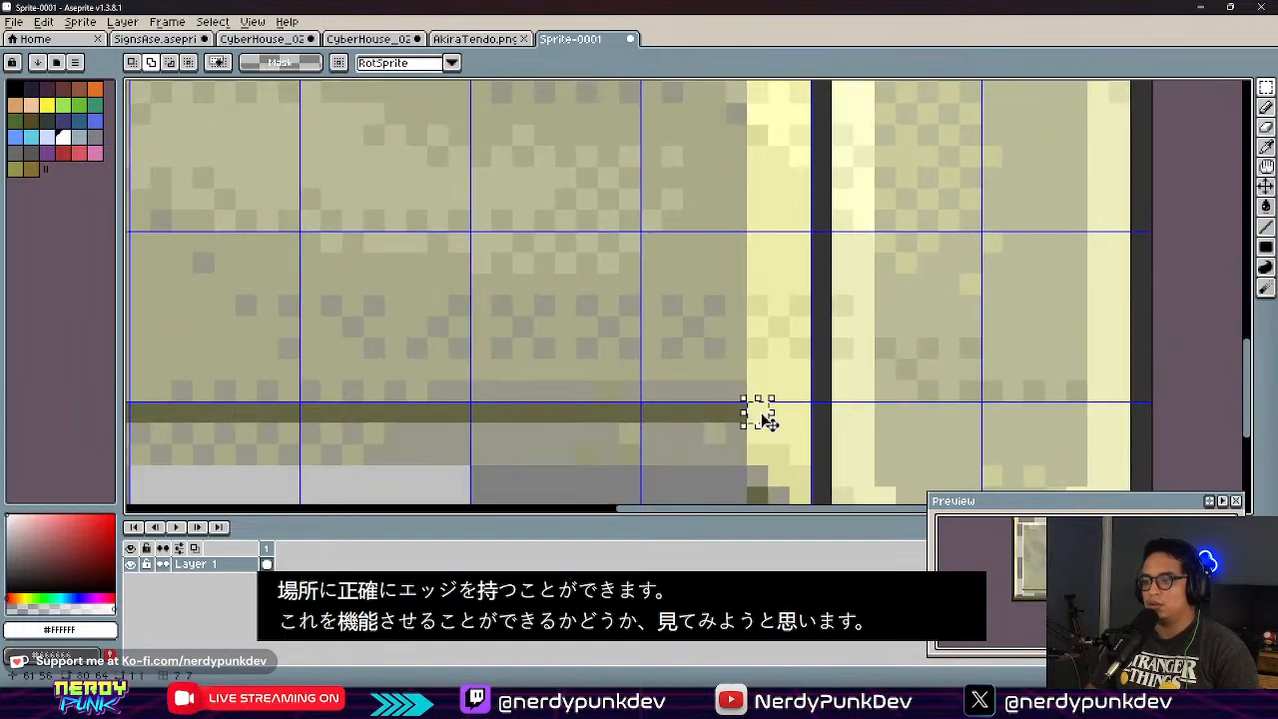
scroll(755, 413, down, 3)
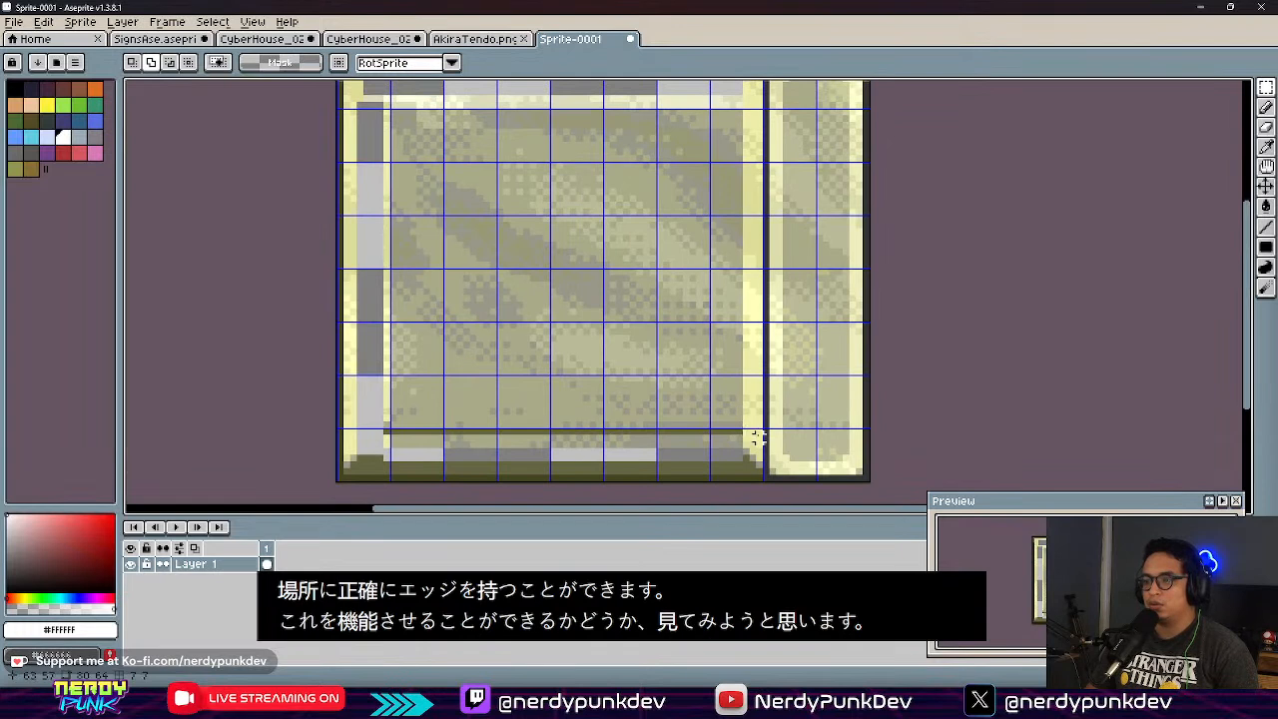
Step: Select a 3 by 49 pixel strip of the large face's right border and move it left to x 56, y 8
drag(756, 432, 743, 115)
drag(758, 179, 721, 181)
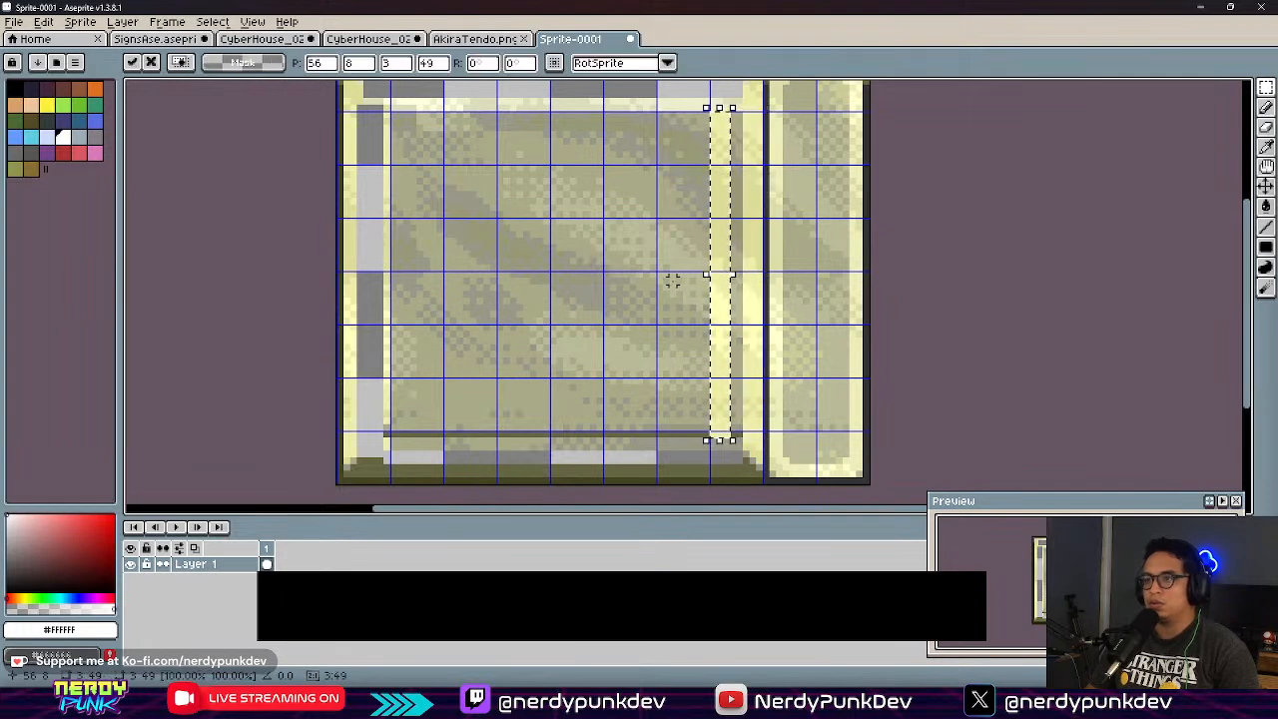
scroll(673, 280, down, 2)
key(ctrl+d)
scroll(671, 364, up, 4)
key(b)
alt+click(776, 365)
scroll(791, 385, up, 3)
scroll(774, 344, down, 3)
middle_drag(777, 343, 743, 455)
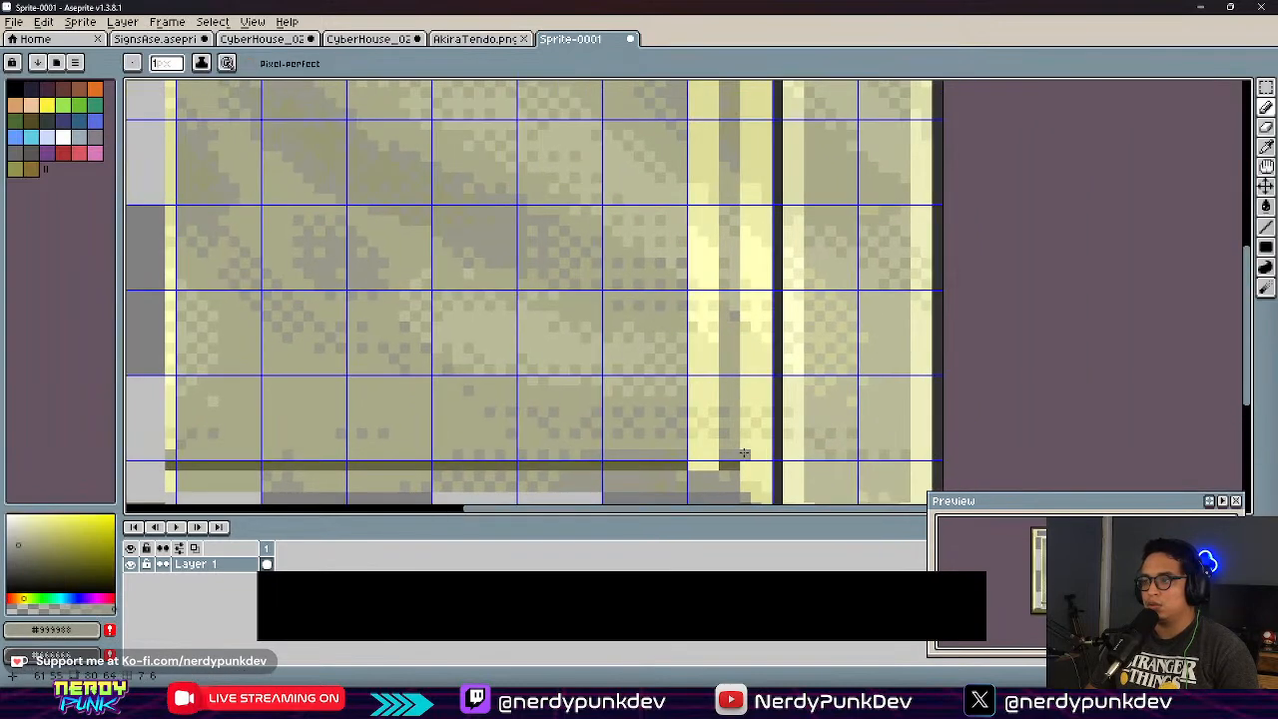
scroll(732, 394, down, 1)
middle_drag(732, 393, 757, 416)
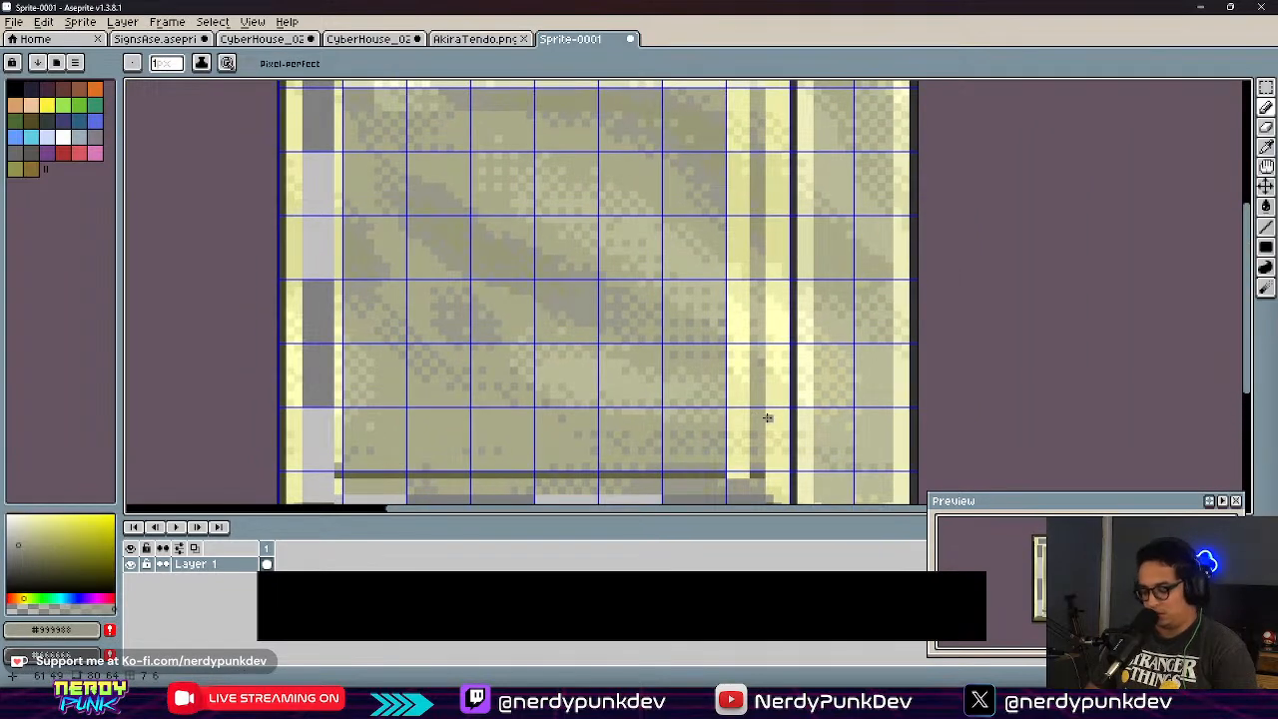
Step: Copy the 3 by 49 pixel yellow strip to x 59, y 8 to fill the gap in the right border
key(m)
mouse_move(746, 474)
mouse_down()
mouse_move(744, 98)
mouse_move(734, 174)
mouse_up()
scroll(760, 217, up, 1)
scroll(760, 218, up, 1)
drag(688, 333, 711, 342)
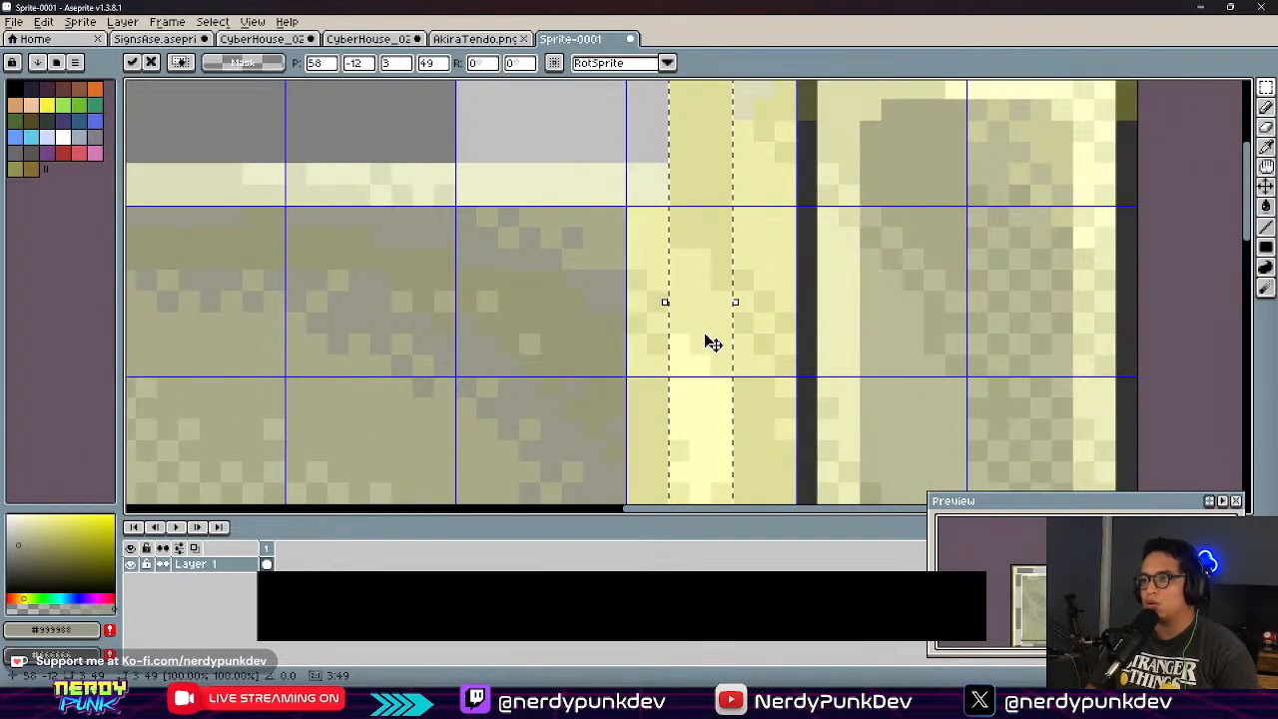
scroll(705, 334, down, 4)
middle_drag(705, 333, 684, 100)
drag(685, 144, 689, 276)
scroll(669, 379, up, 3)
click(676, 419)
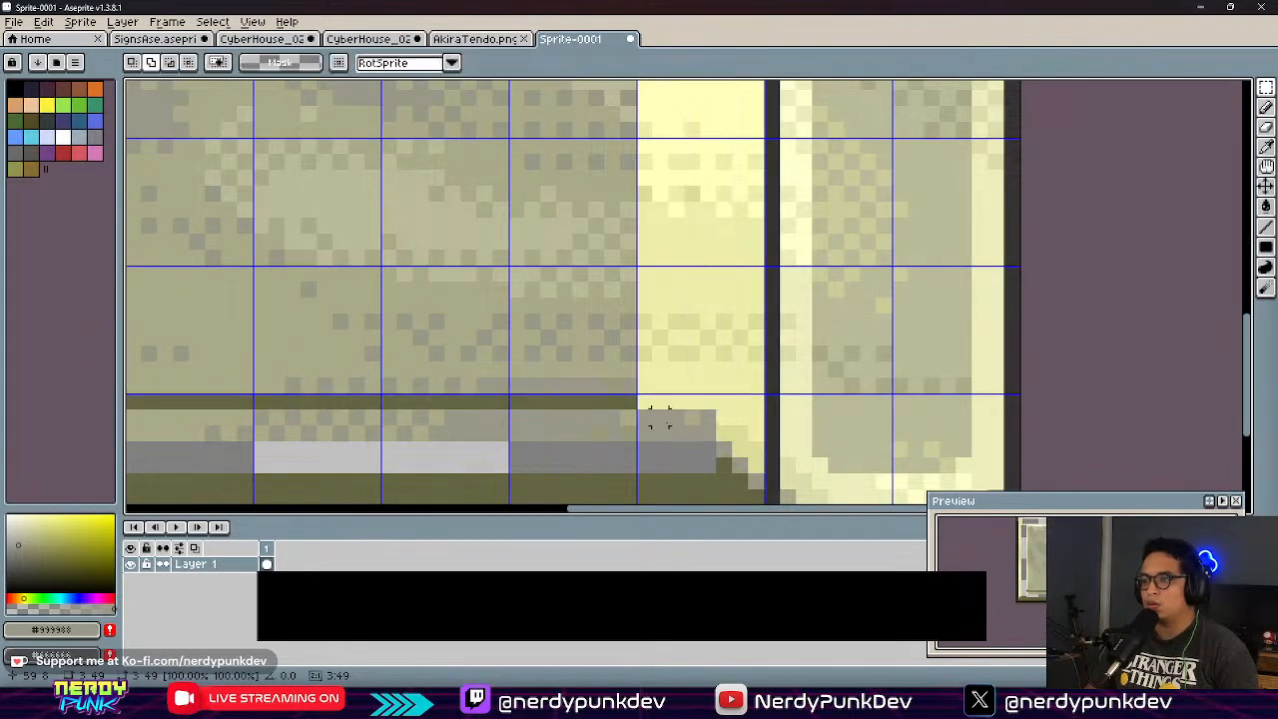
Step: Sample the dark olive #666644 and pencil a stepped diagonal edge at the large face's lower-right corner
middle_drag(709, 428, 673, 320)
key(b)
alt+click(608, 306)
click(616, 290)
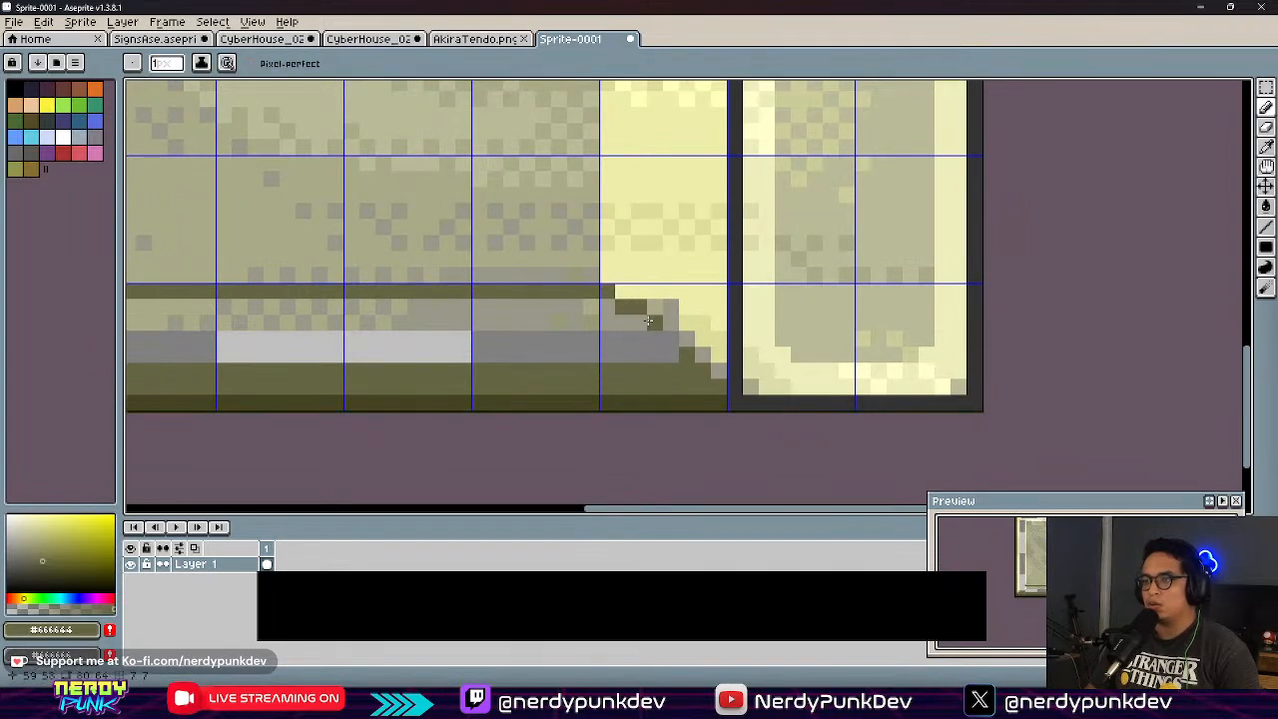
scroll(609, 359, down, 4)
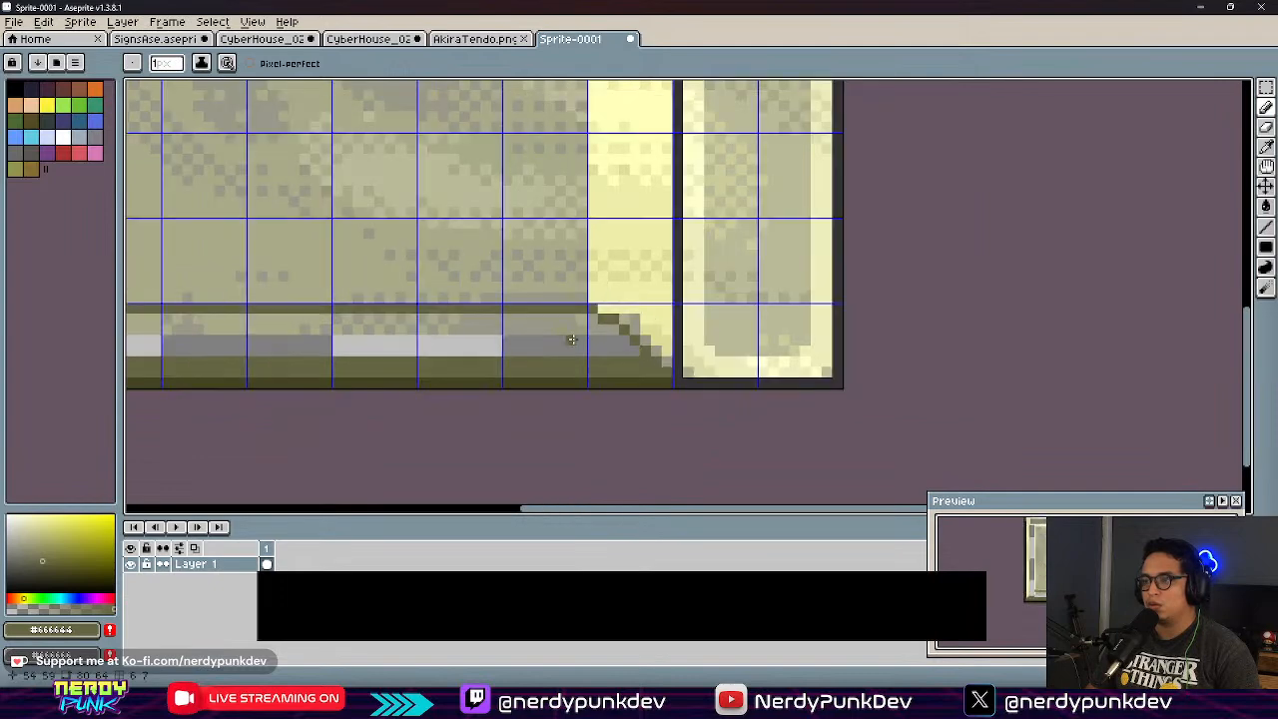
Step: Pencil a matching stepped diagonal in dark olive at the large face's lower-left corner
scroll(289, 339, up, 4)
middle_drag(288, 340, 483, 382)
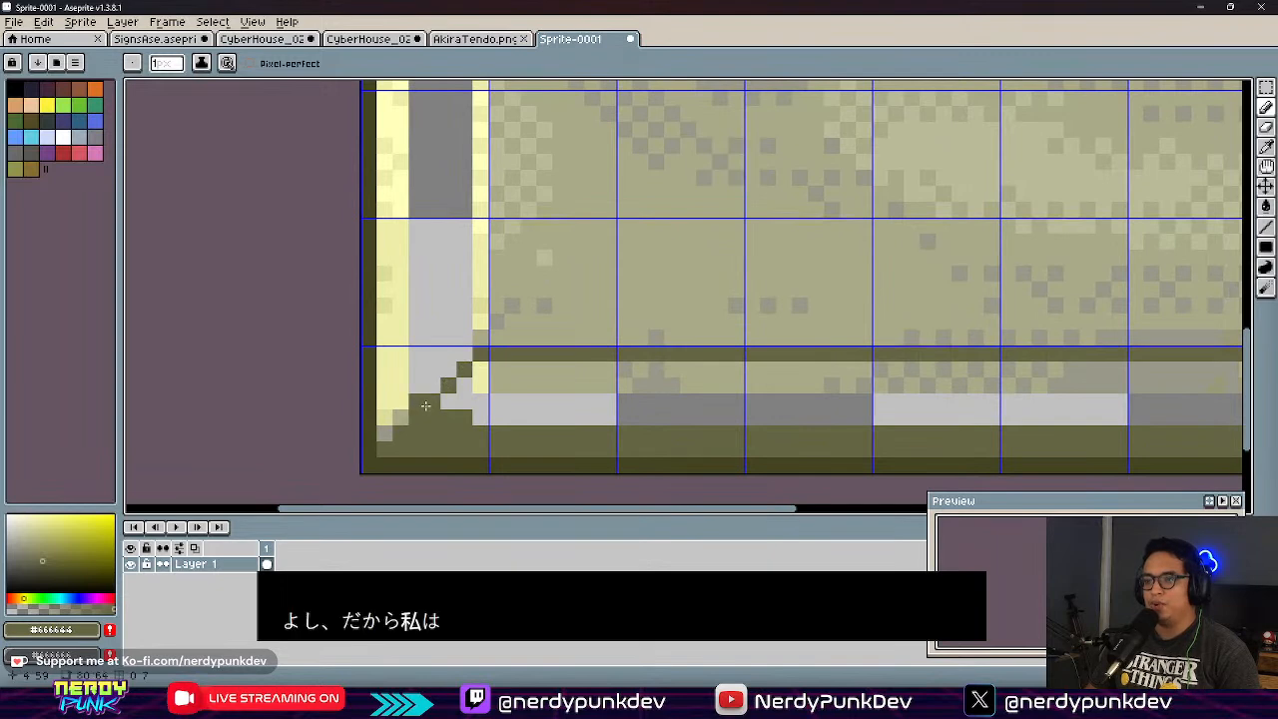
scroll(554, 416, down, 3)
scroll(419, 277, up, 3)
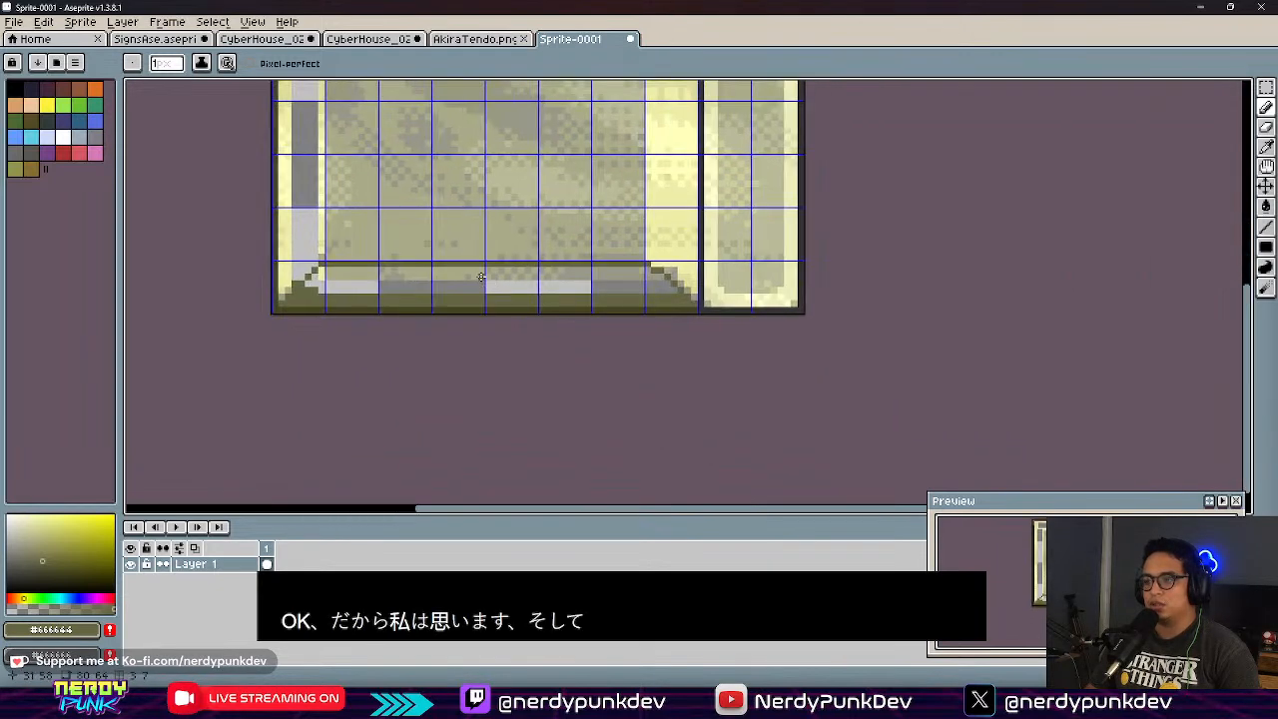
scroll(419, 276, up, 2)
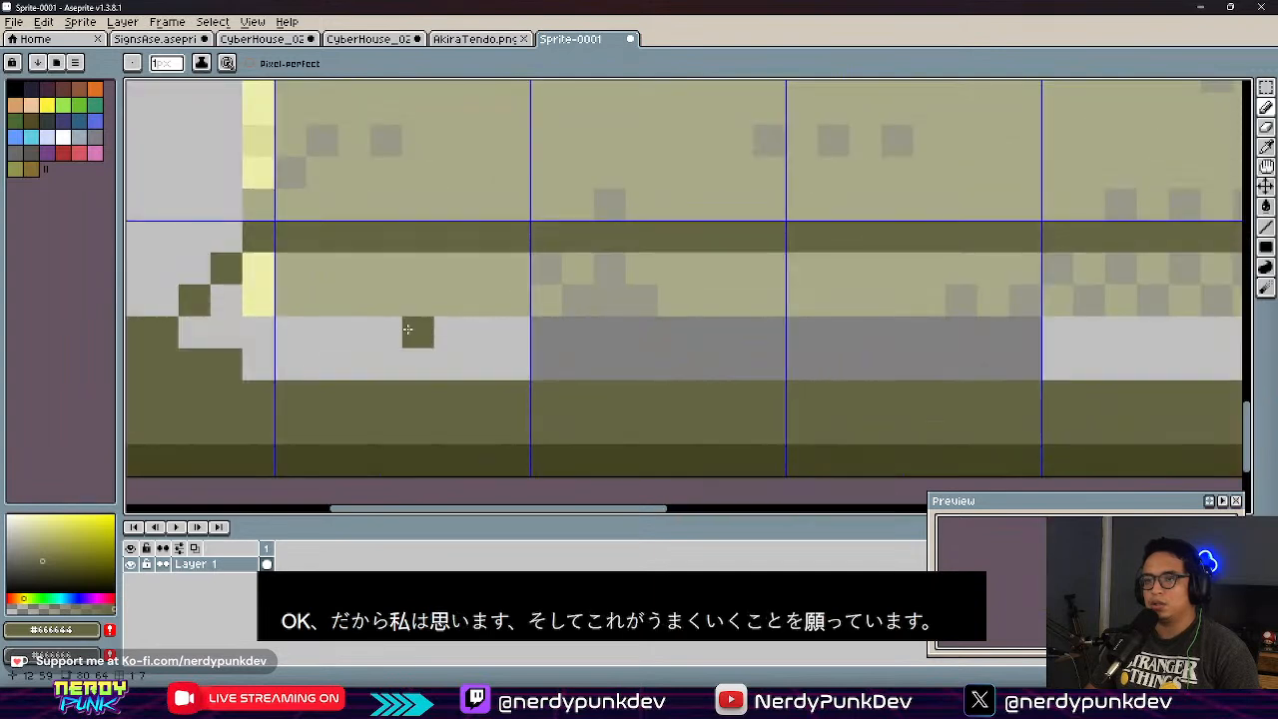
scroll(407, 328, down, 1)
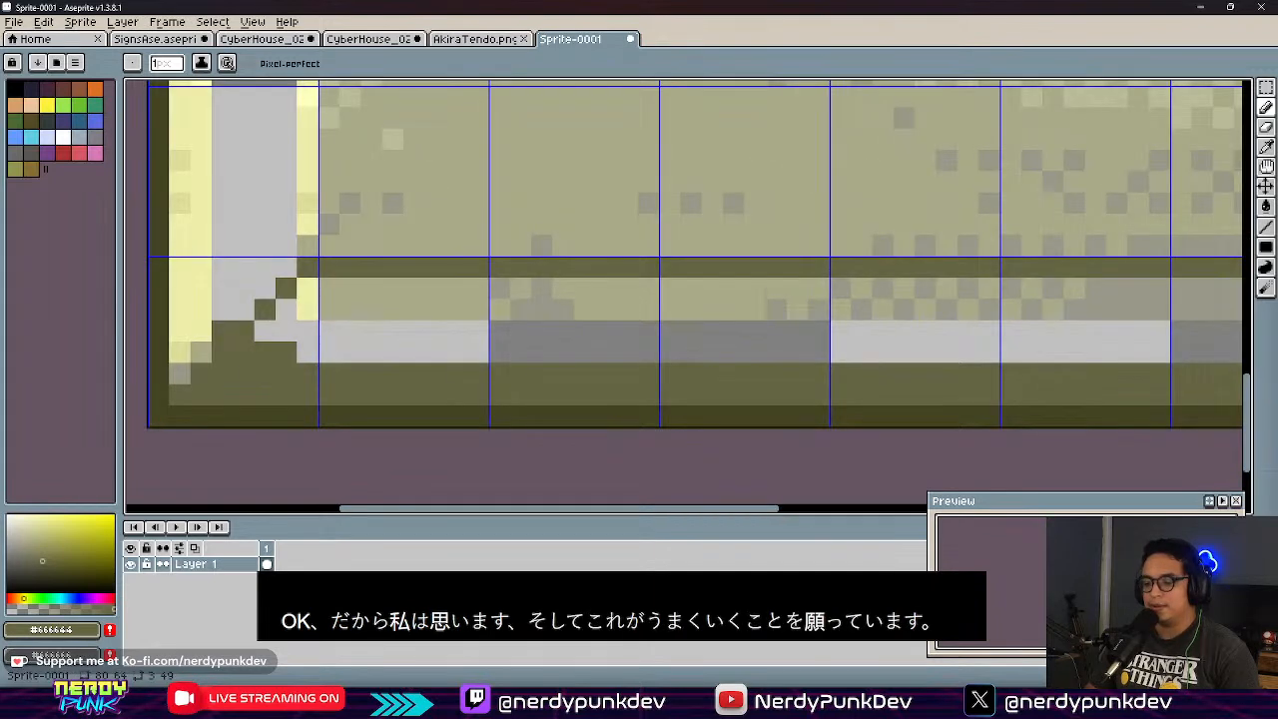
Step: Switch to the texture program to examine the original keycap's borders, and return to Aseprite
key(alt+Tab)
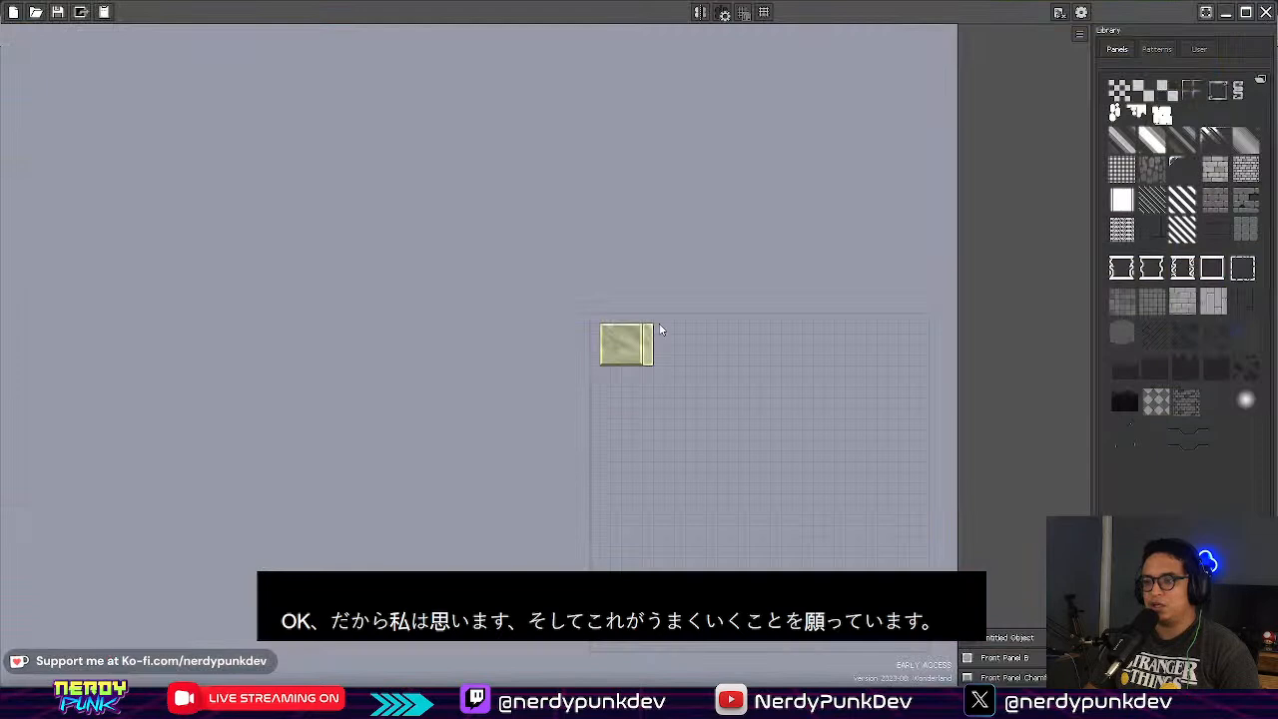
scroll(599, 370, up, 5)
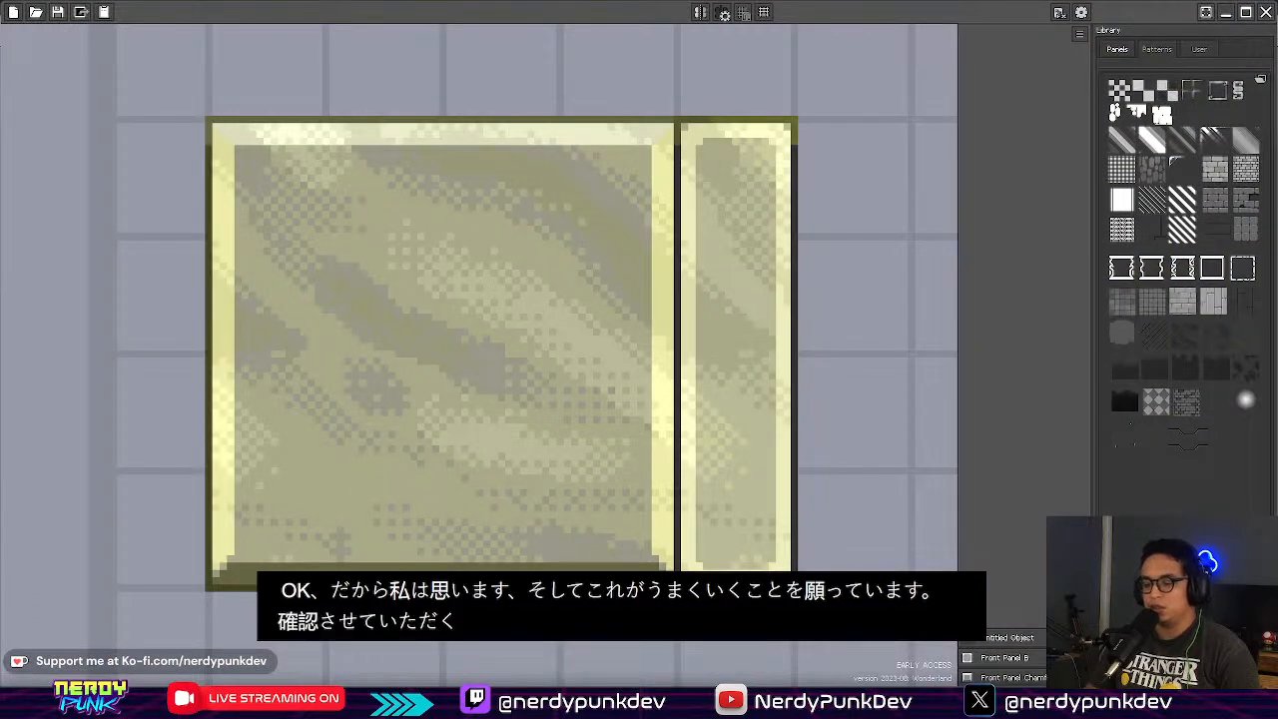
key(alt+Tab)
mouse_move(455, 351)
middle_down()
mouse_move(439, 377)
mouse_move(348, 388)
mouse_move(352, 339)
middle_up()
key(m)
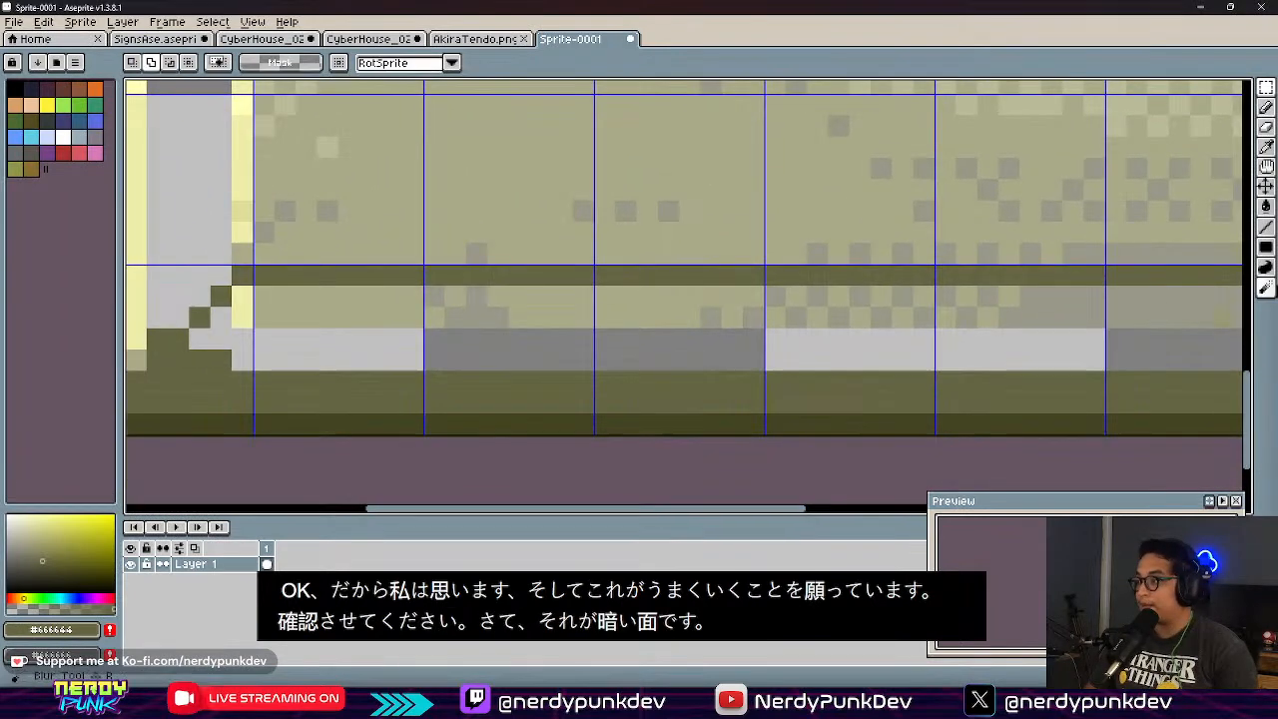
drag(232, 286, 816, 393)
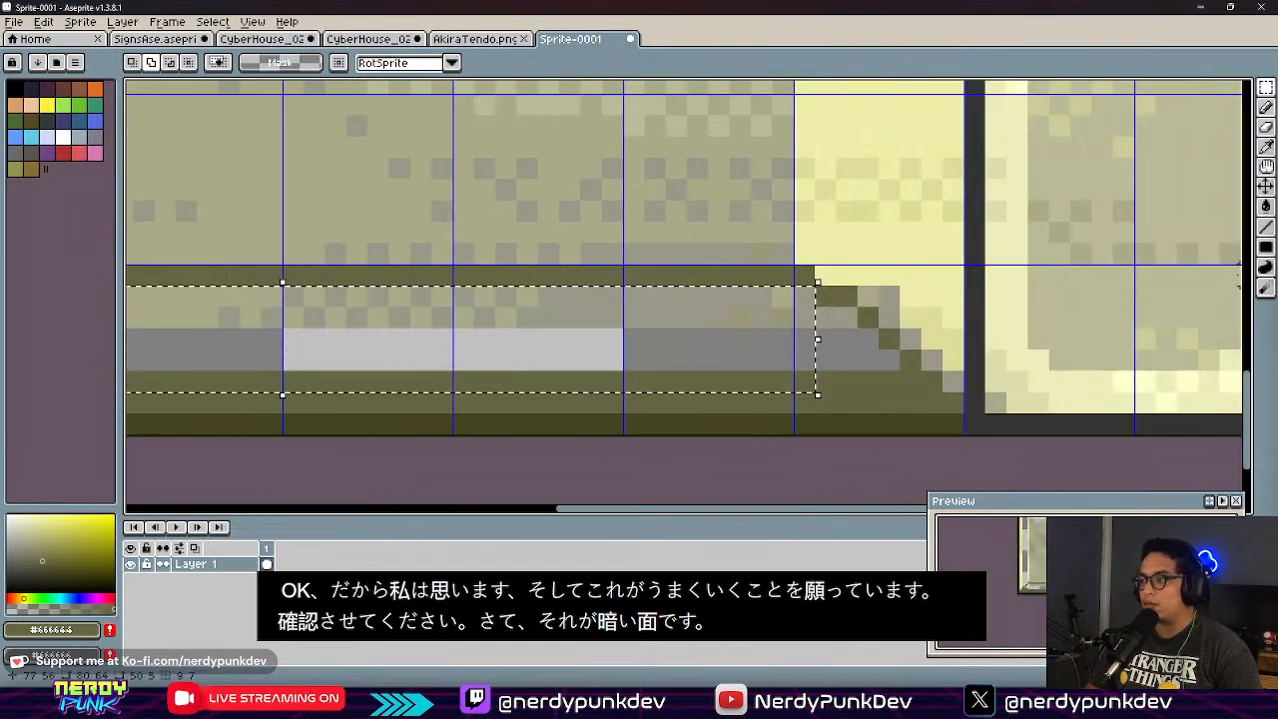
key(ctrl+d)
Step: Fill the band below the raised lower edge with dark olive #666644 using the Filled Rectangle tool
key(u)
click(1206, 250)
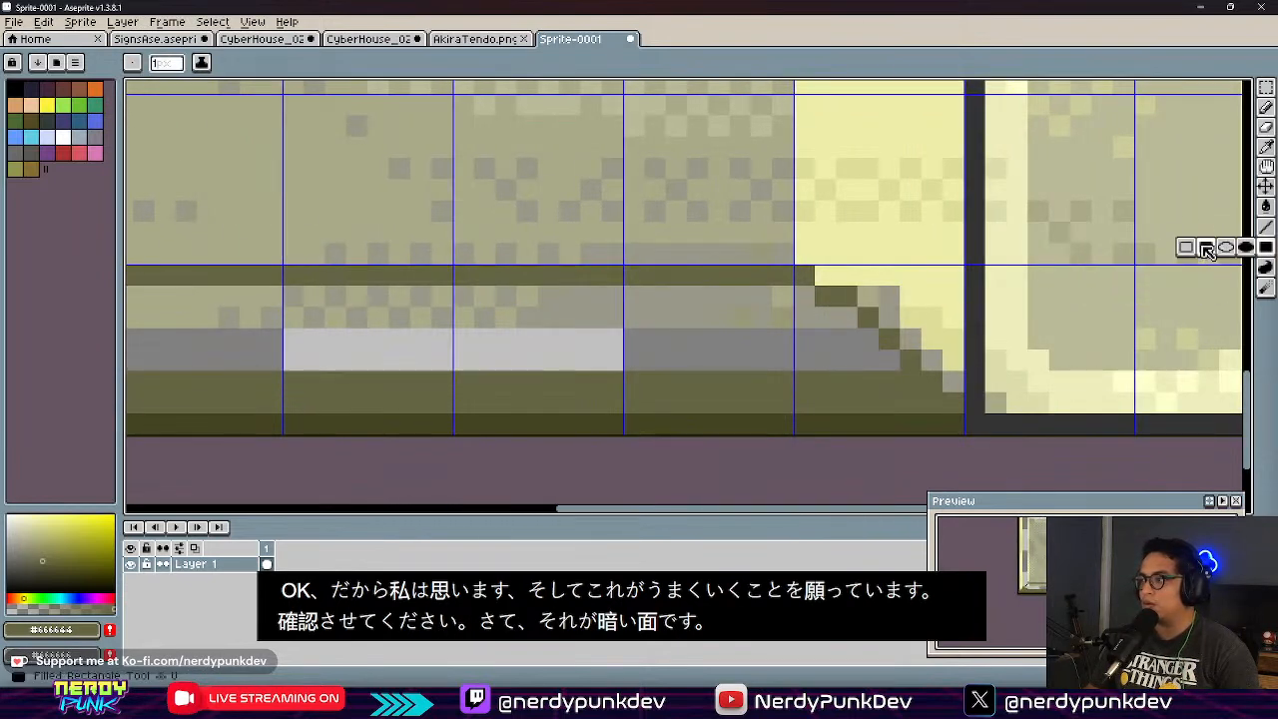
drag(803, 361, 413, 341)
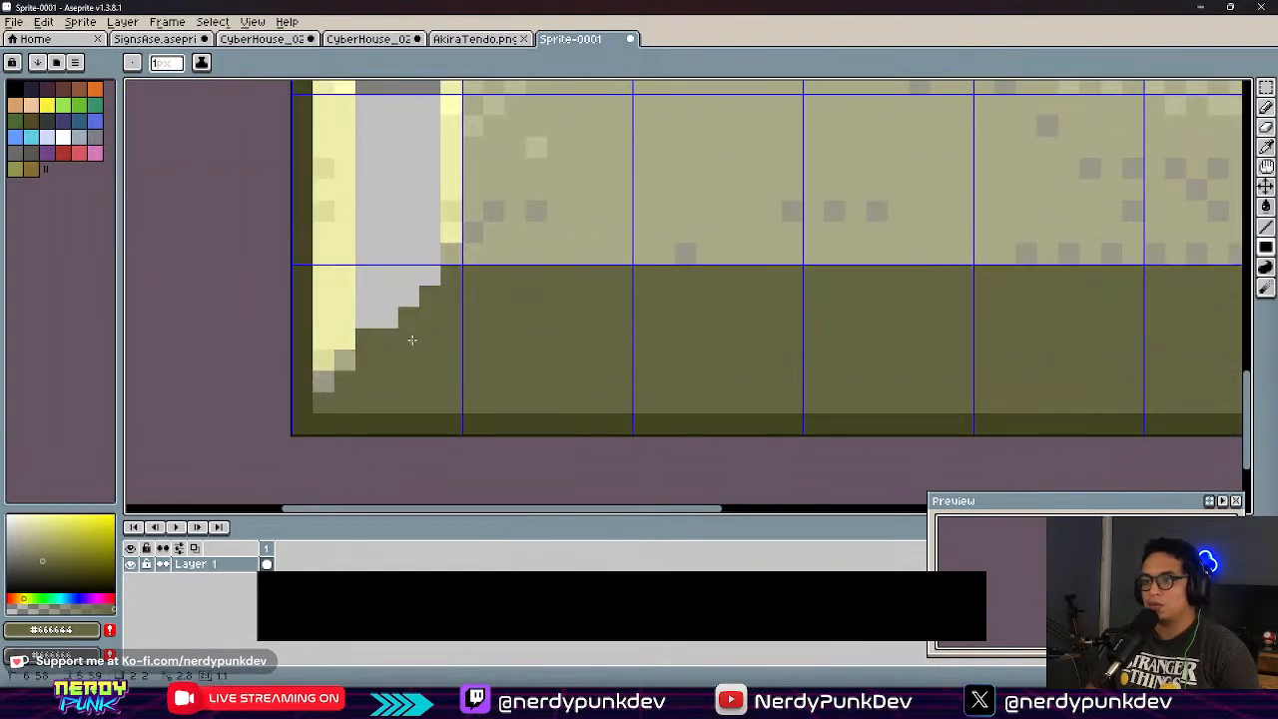
Step: Cover the stray grey pixels inside the dark band at the large face's lower-right corner with dark olive #666644
middle_drag(746, 353, 794, 448)
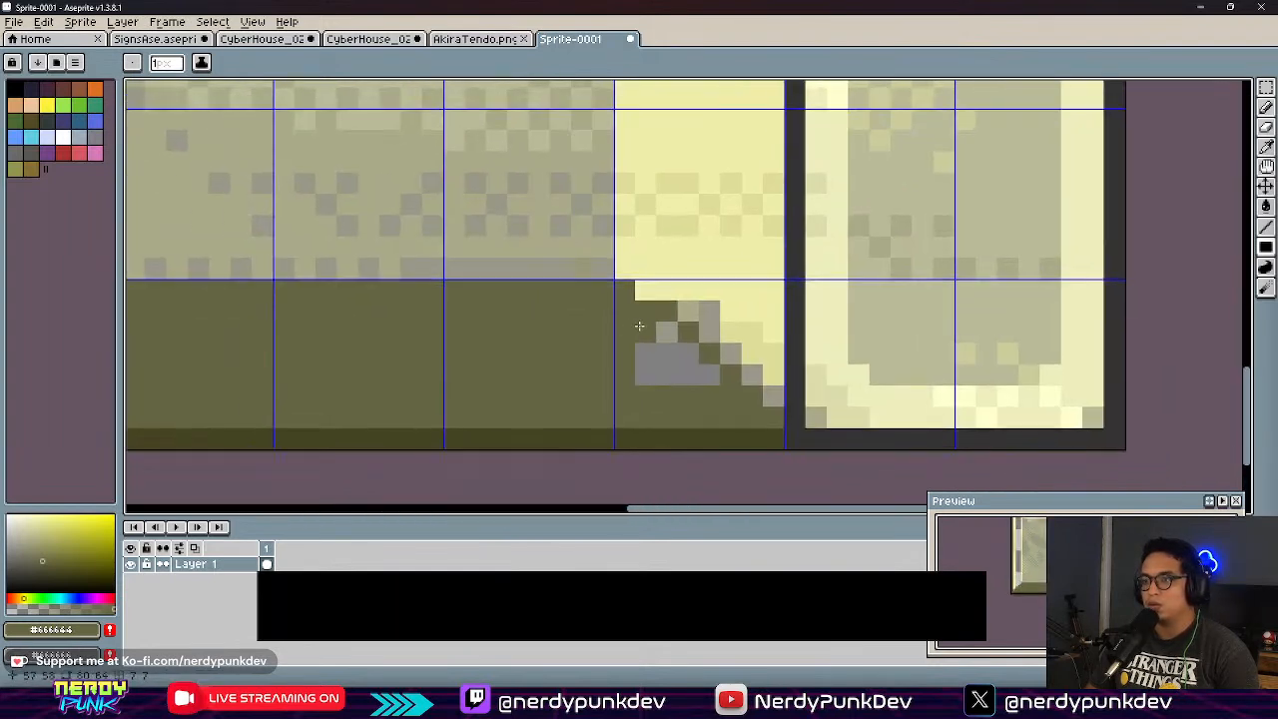
drag(634, 323, 677, 379)
scroll(707, 381, down, 4)
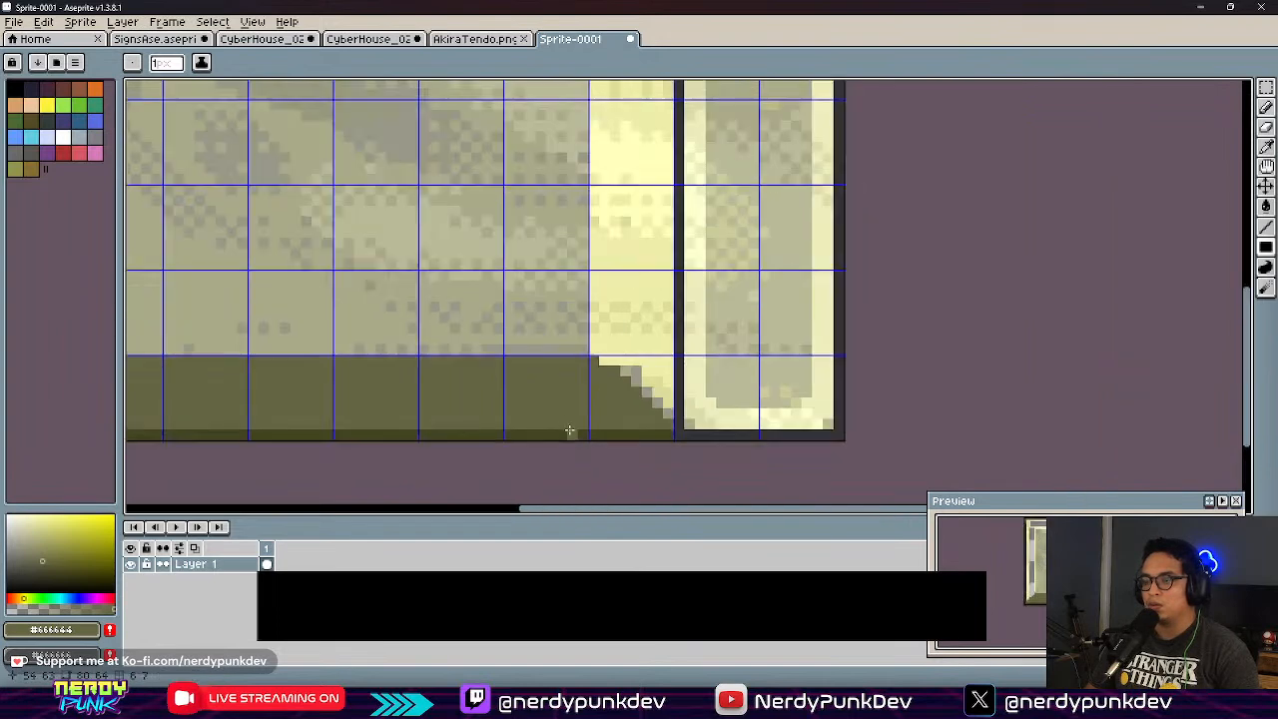
Step: Sample the olive-grey #aaaa88 and pencil it as a stepped highlight along the lower-left and lower-right corner diagonals
scroll(205, 409, up, 4)
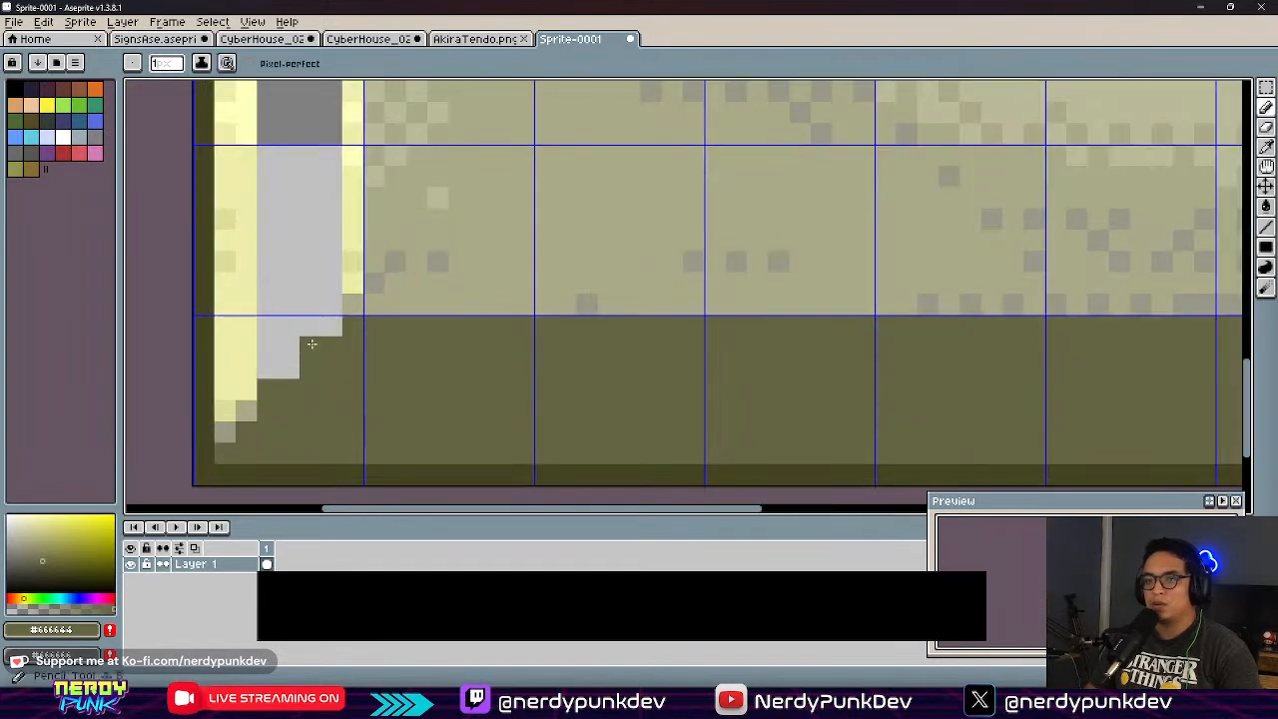
alt+click(266, 375)
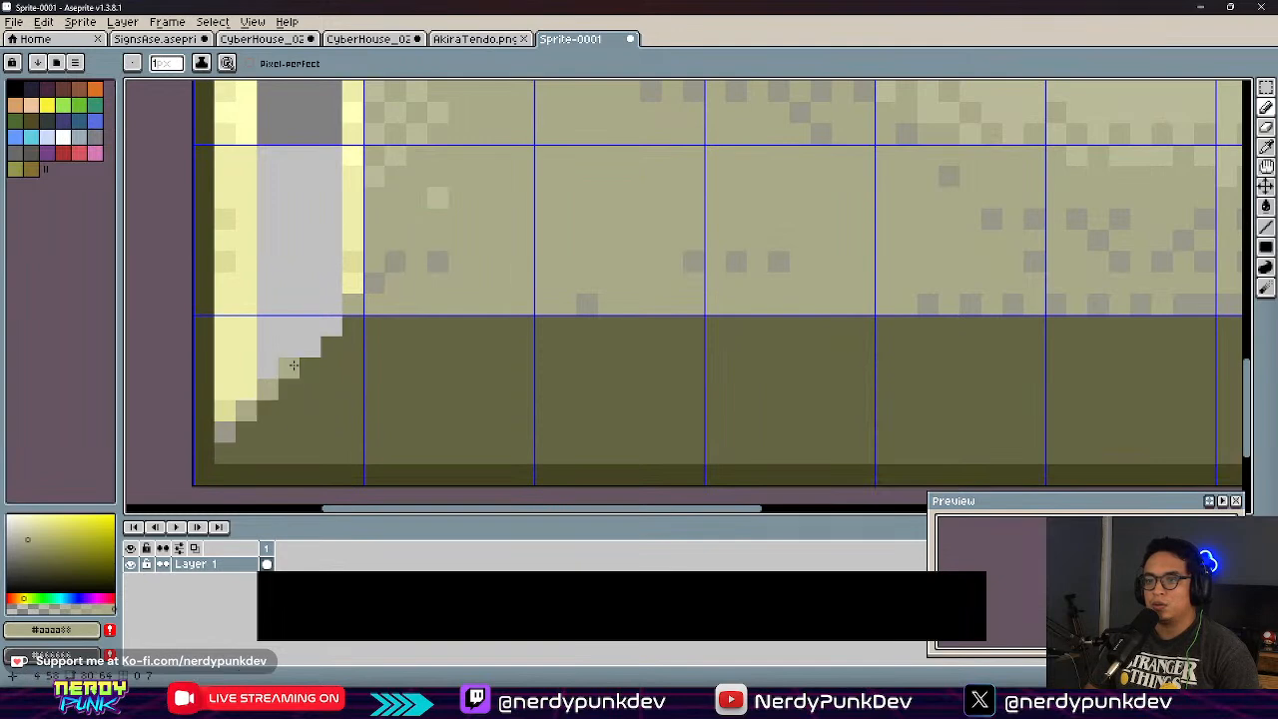
mouse_move(794, 370)
middle_down()
mouse_move(699, 334)
mouse_move(926, 372)
middle_up()
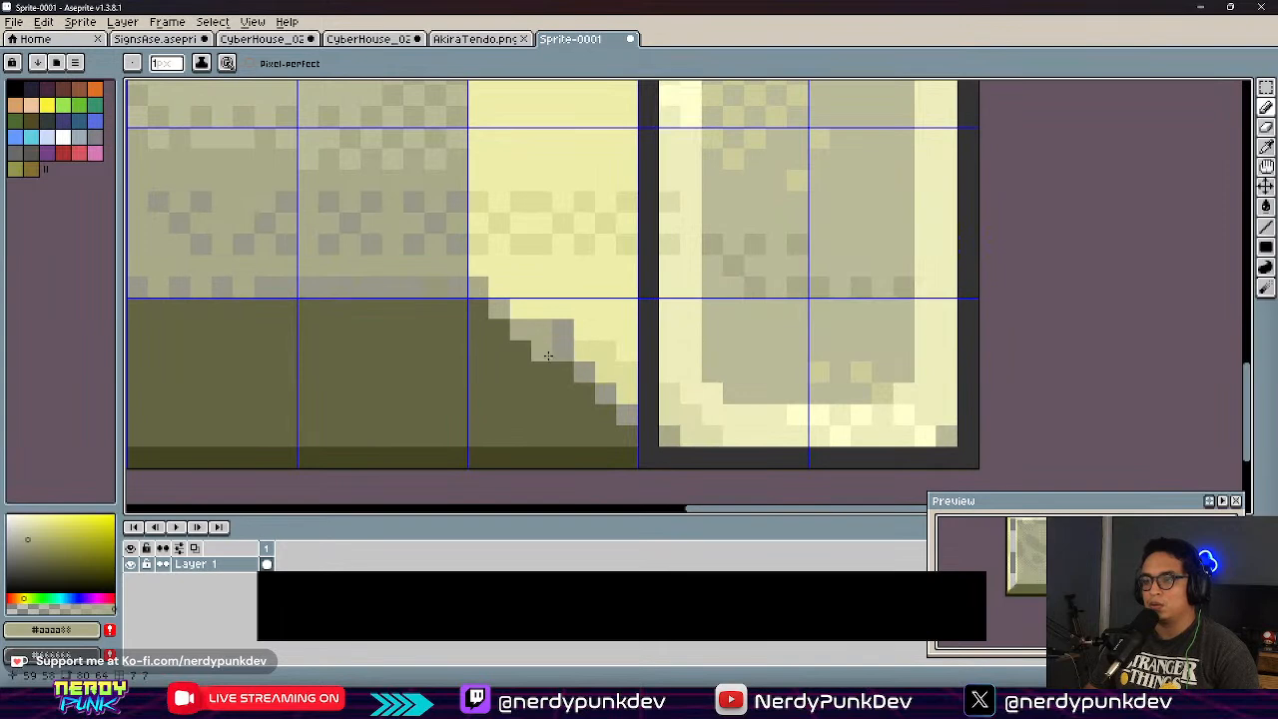
drag(598, 392, 604, 409)
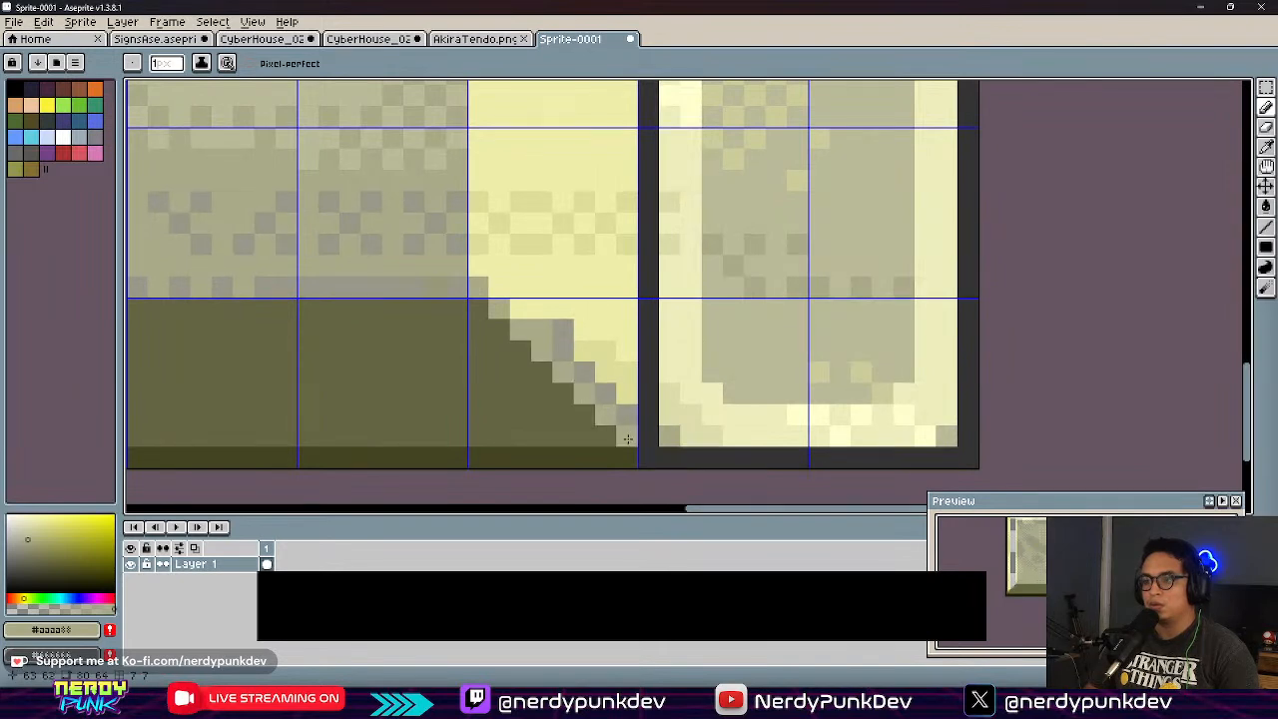
scroll(627, 437, down, 4)
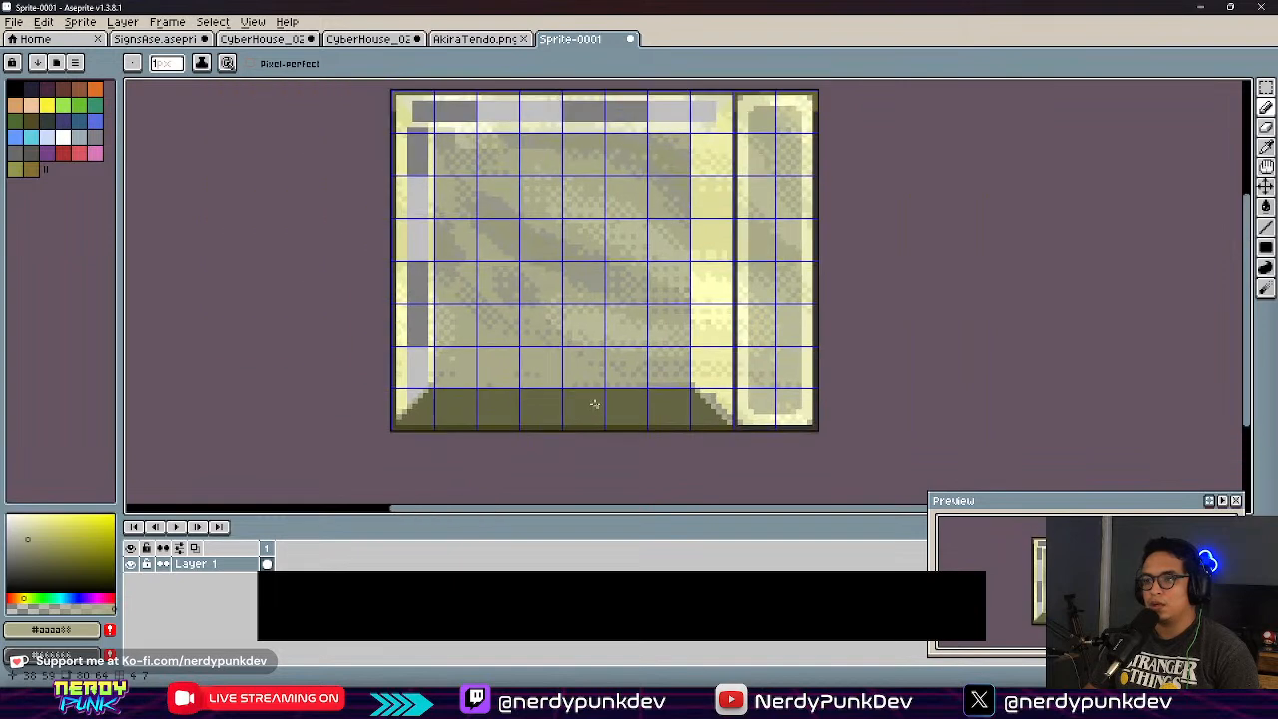
Step: Pencil dark olive #666644 over the inner row of highlight pixels along the lower-right diagonal
scroll(756, 463, up, 4)
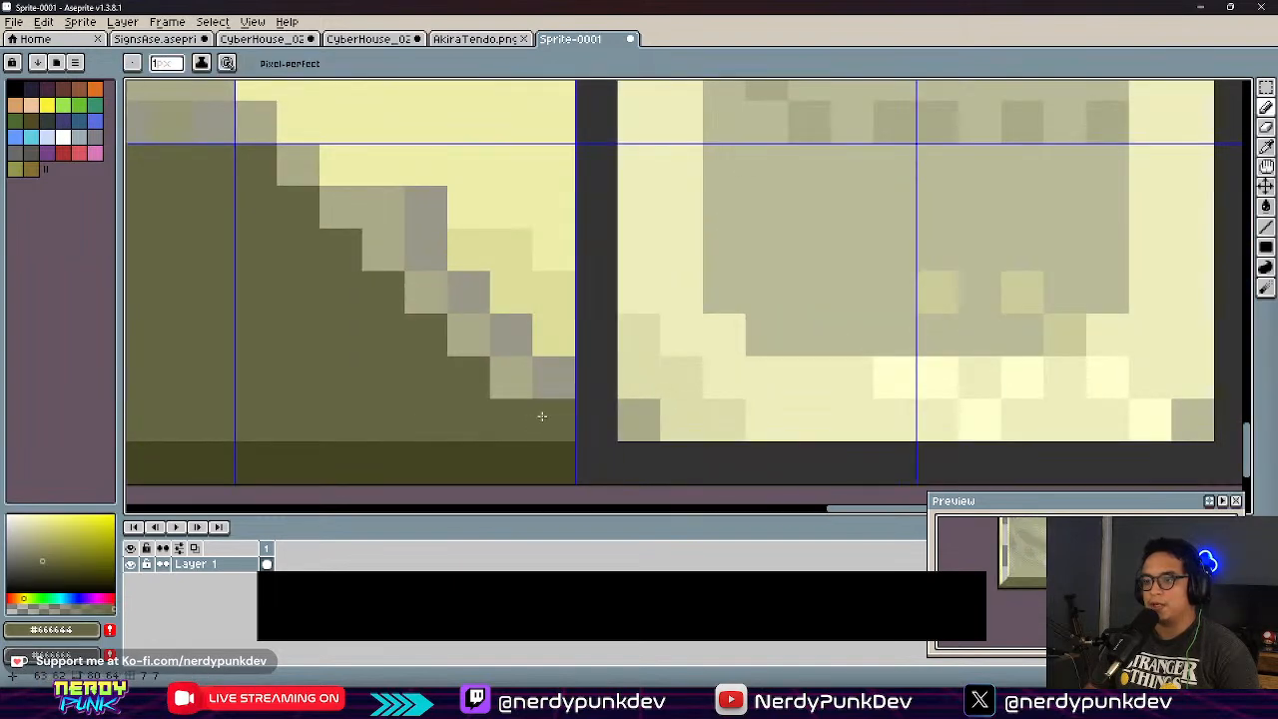
drag(507, 379, 329, 209)
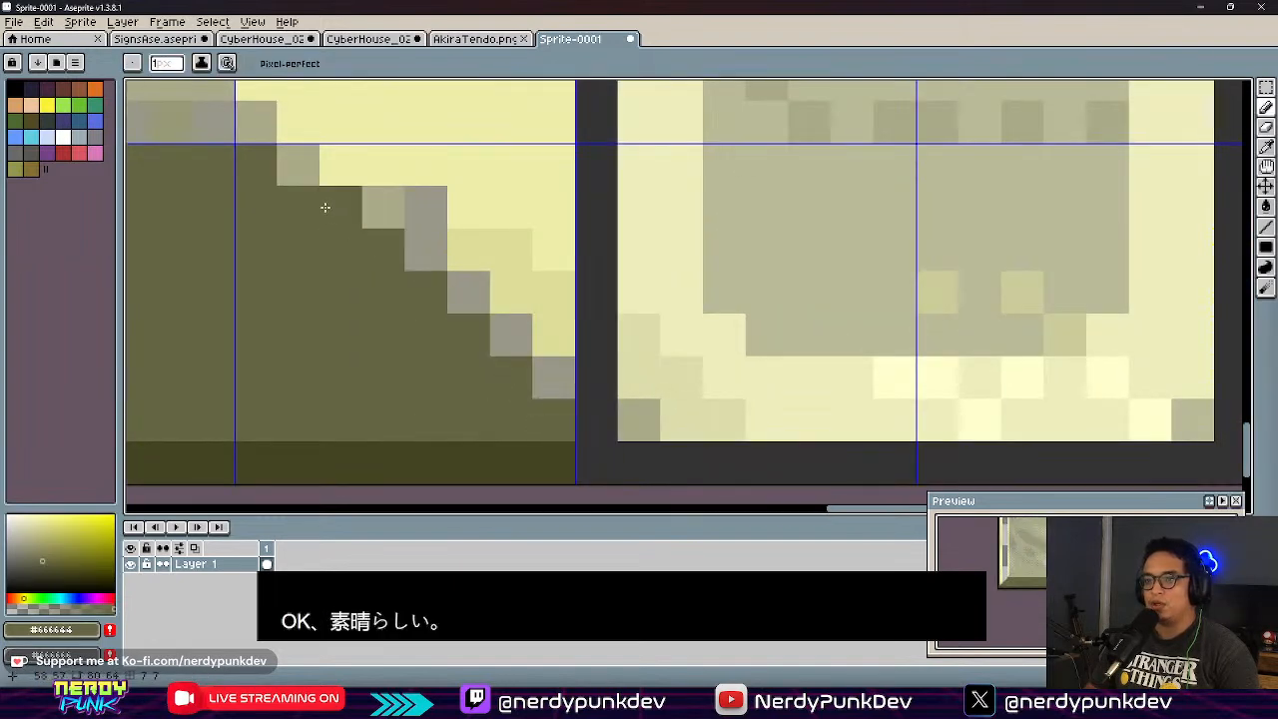
middle_drag(328, 209, 593, 314)
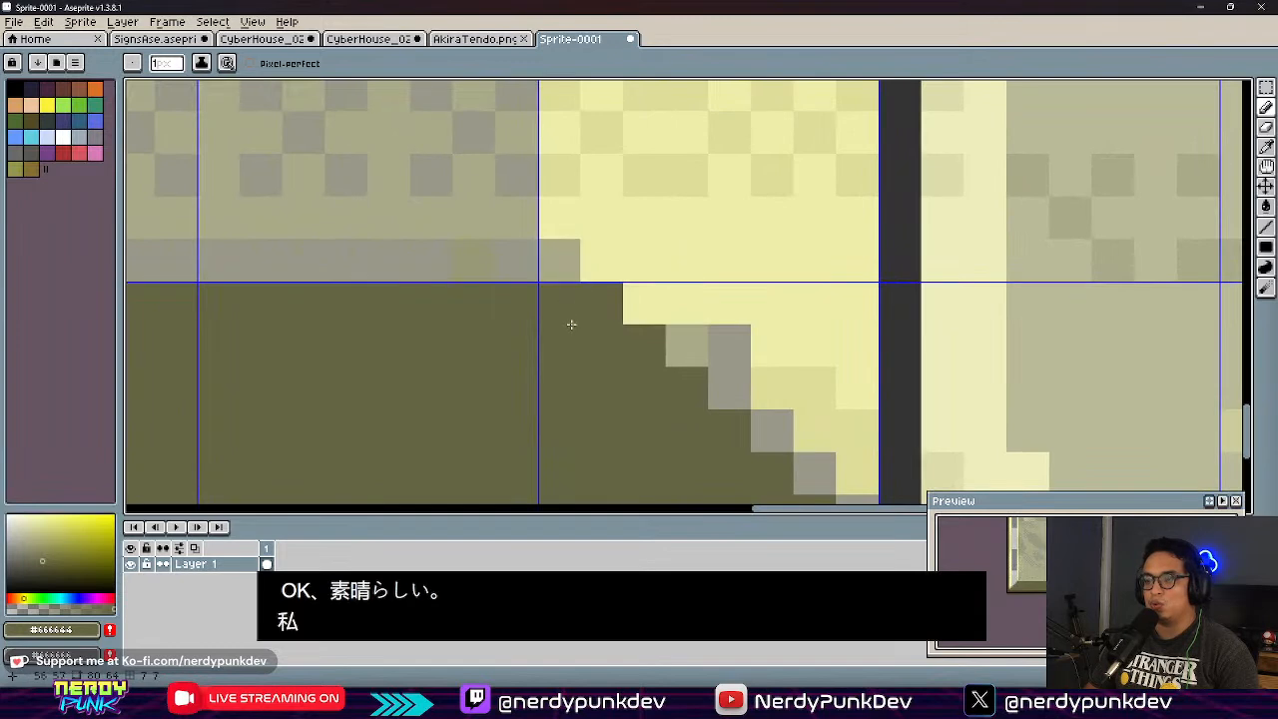
Step: Recolour the grey pixels of the lower-right diagonal with #aaaa88 and break the grey row above the dark band into dots
alt+click(727, 359)
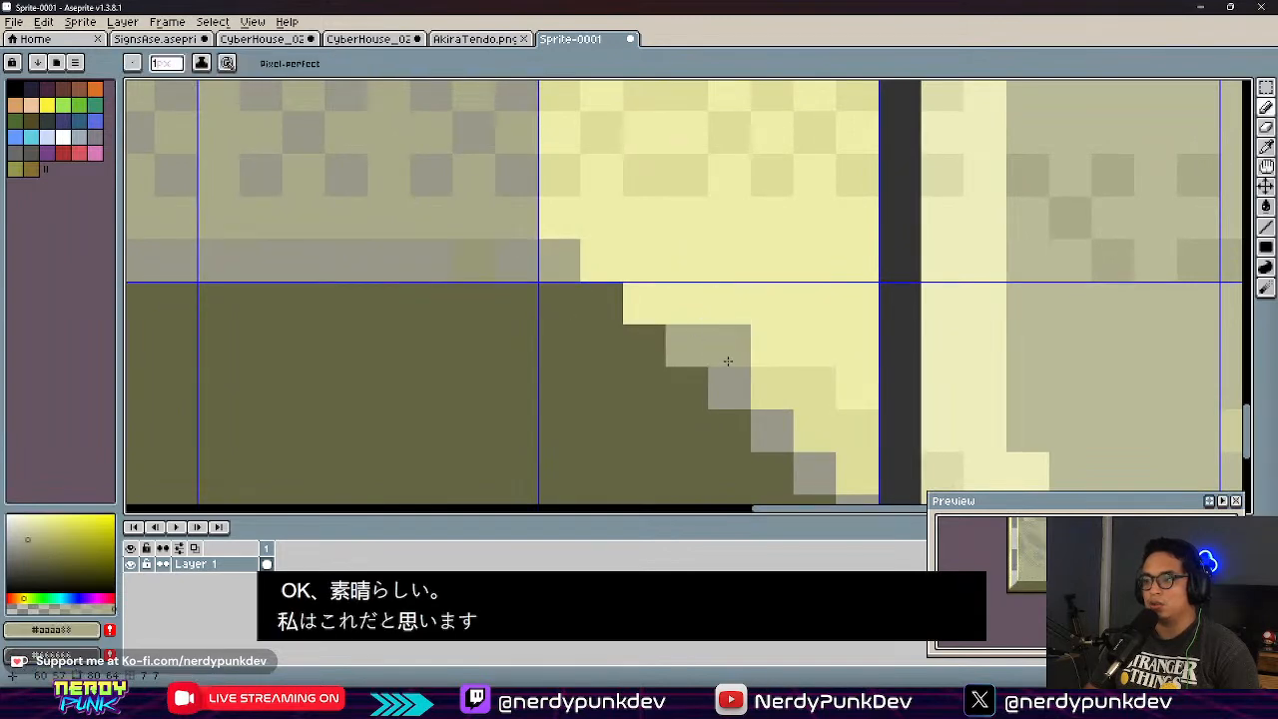
scroll(814, 469, down, 2)
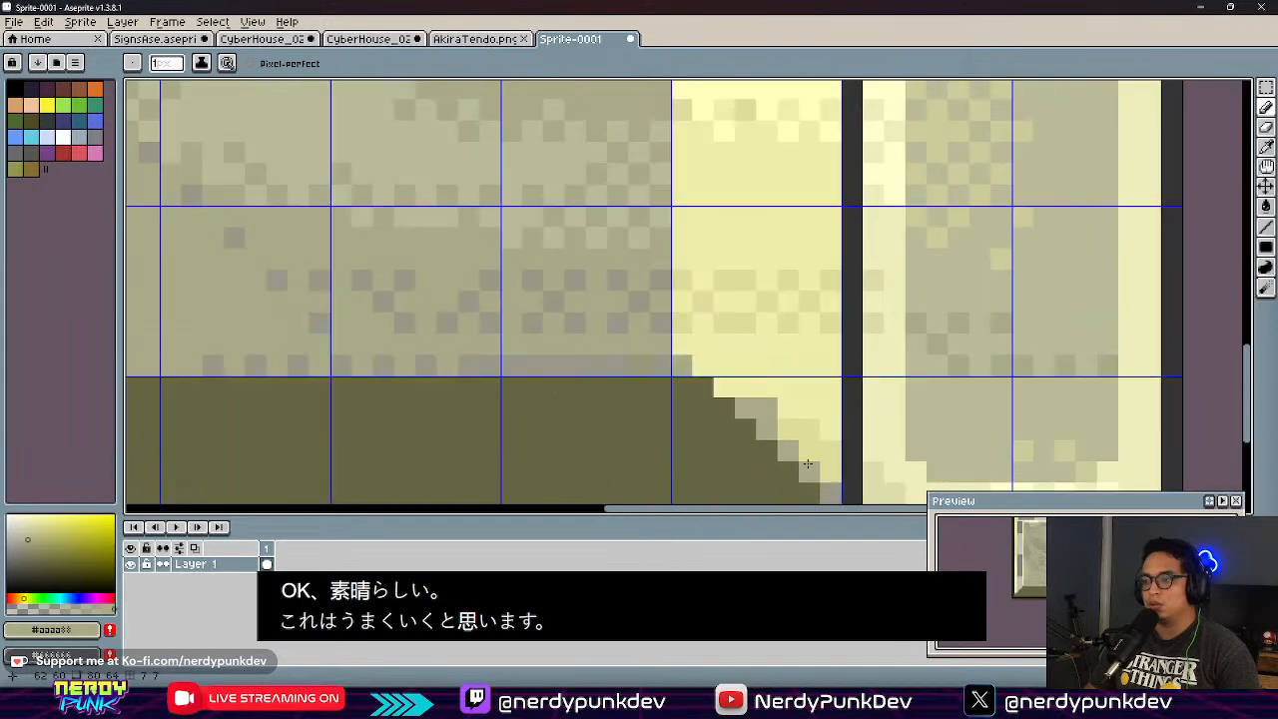
scroll(819, 324, up, 1)
scroll(679, 221, up, 1)
scroll(680, 221, up, 1)
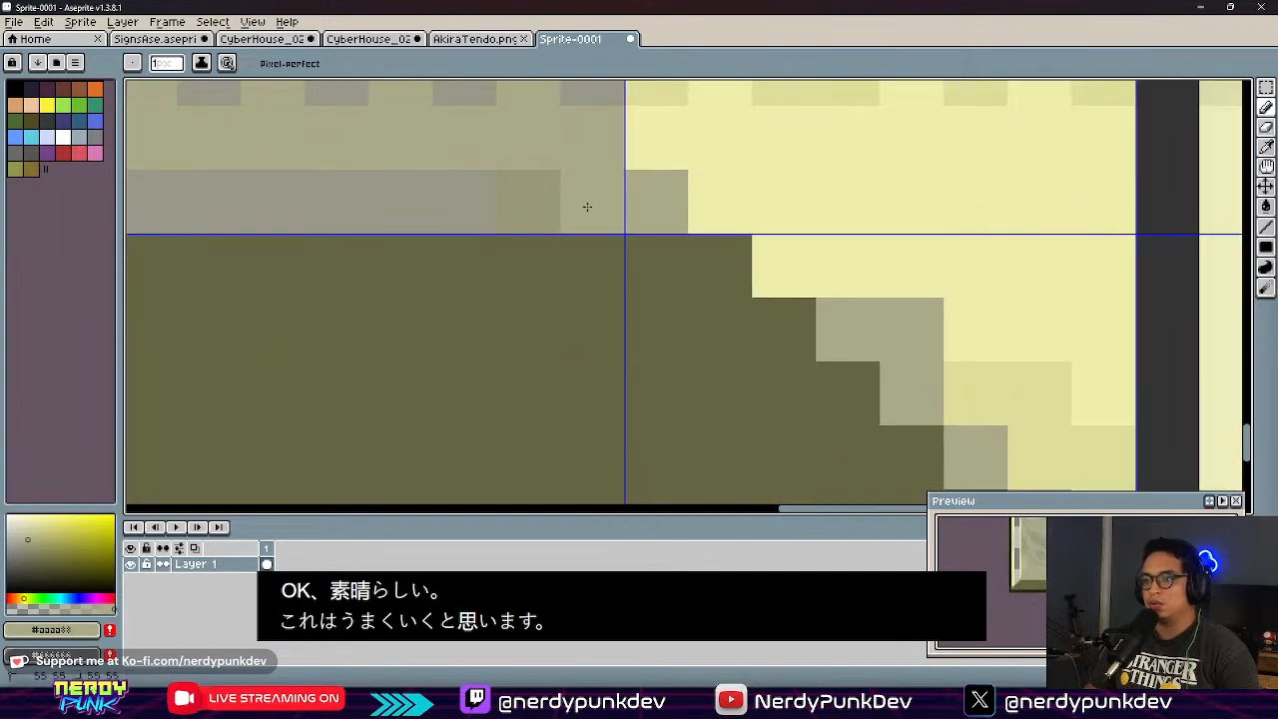
scroll(690, 317, down, 3)
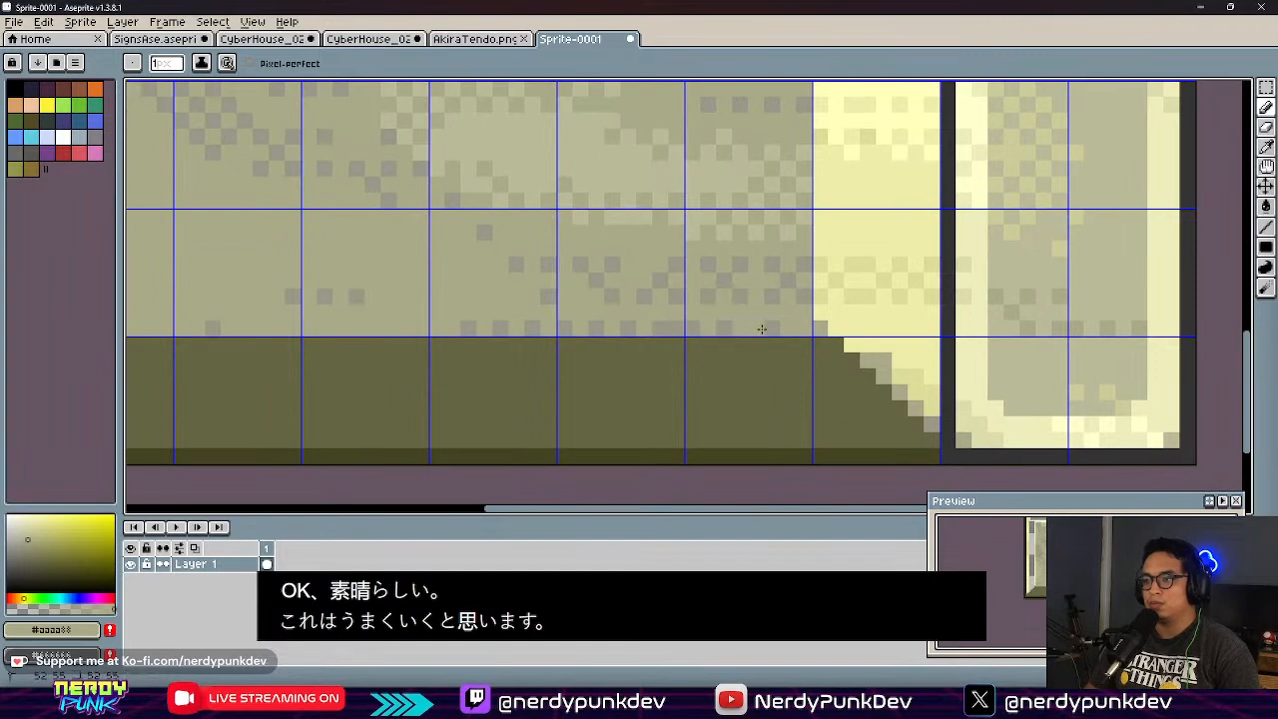
Step: Sample #aaaa88 and pencil the missing highlight pixel near the top of the lower-right diagonal
scroll(489, 332, down, 3)
scroll(601, 395, up, 3)
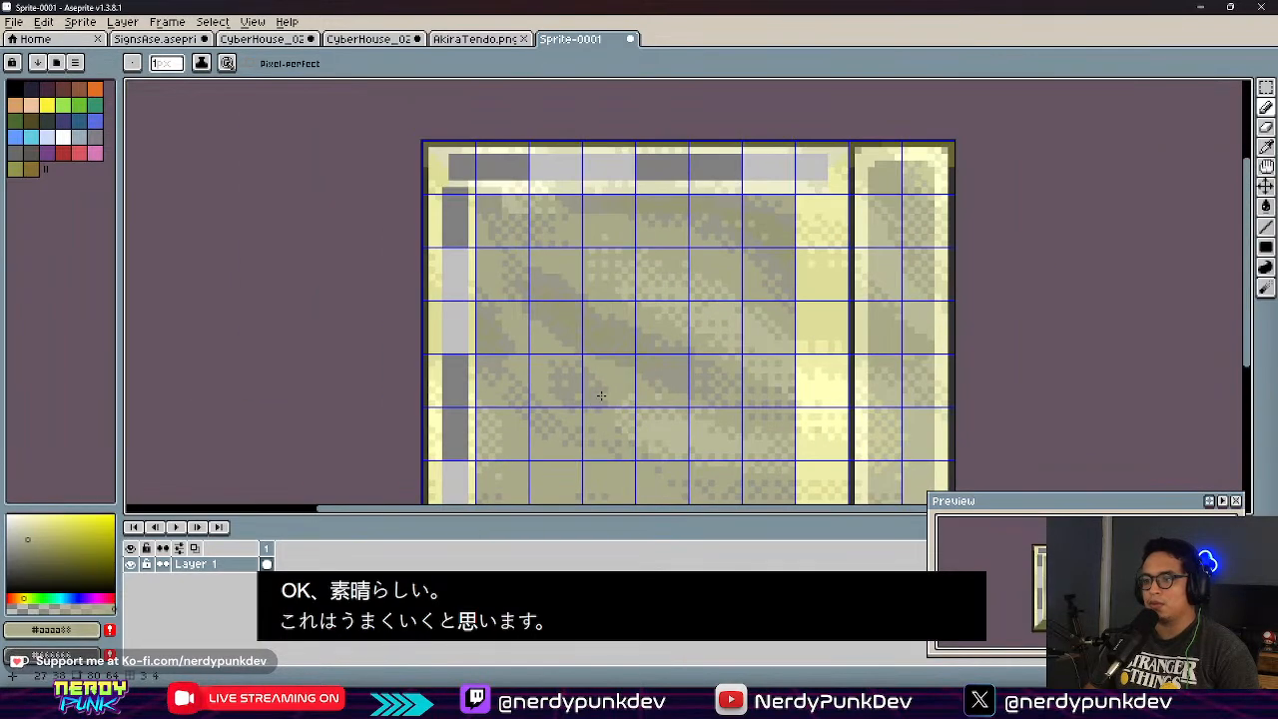
scroll(601, 396, down, 3)
scroll(591, 390, up, 3)
middle_drag(778, 413, 723, 284)
scroll(788, 359, up, 5)
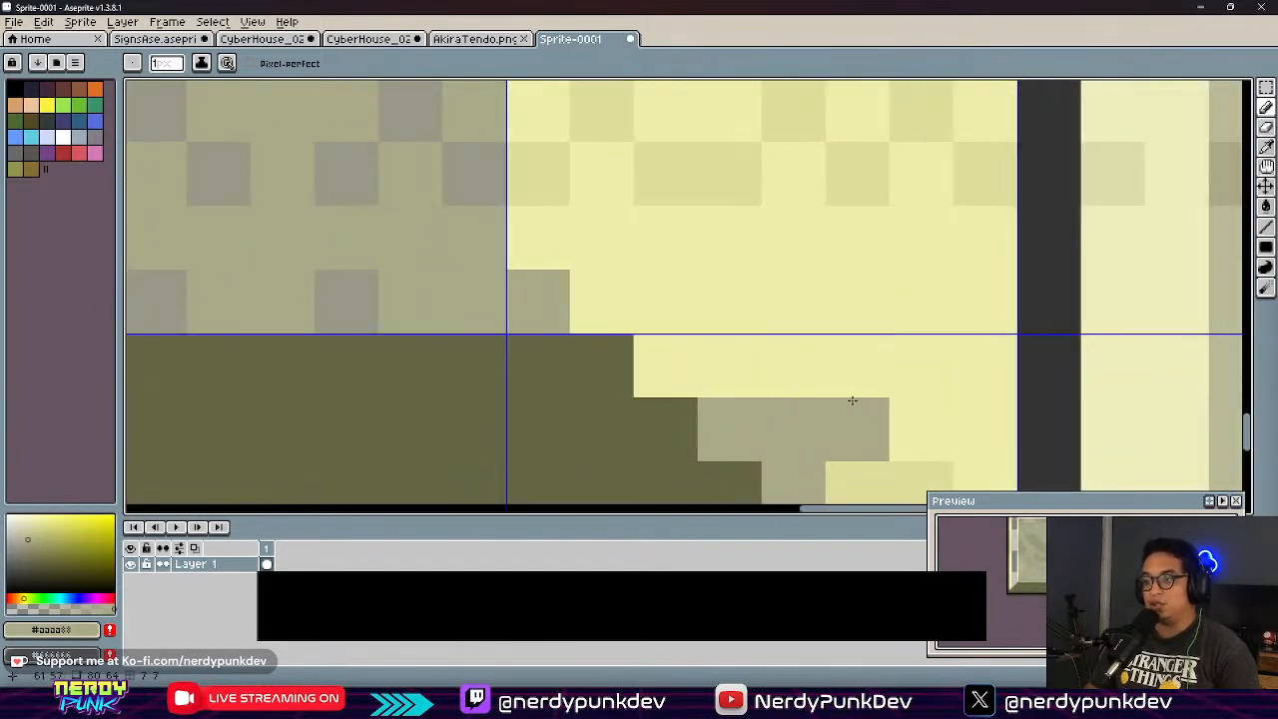
alt+click(741, 415)
click(665, 368)
scroll(665, 334, down, 5)
scroll(547, 277, up, 3)
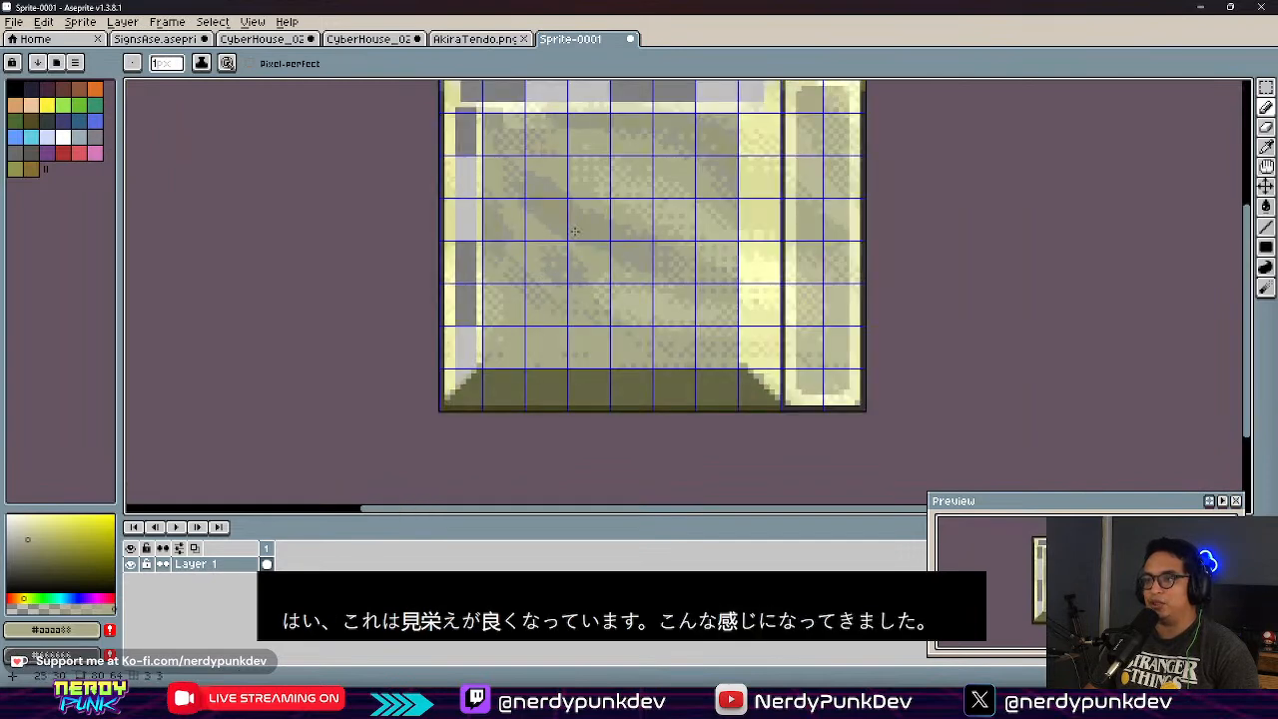
Step: Examine the large face's upper-right corner, where the grey bar meets the yellow side border
scroll(739, 220, up, 4)
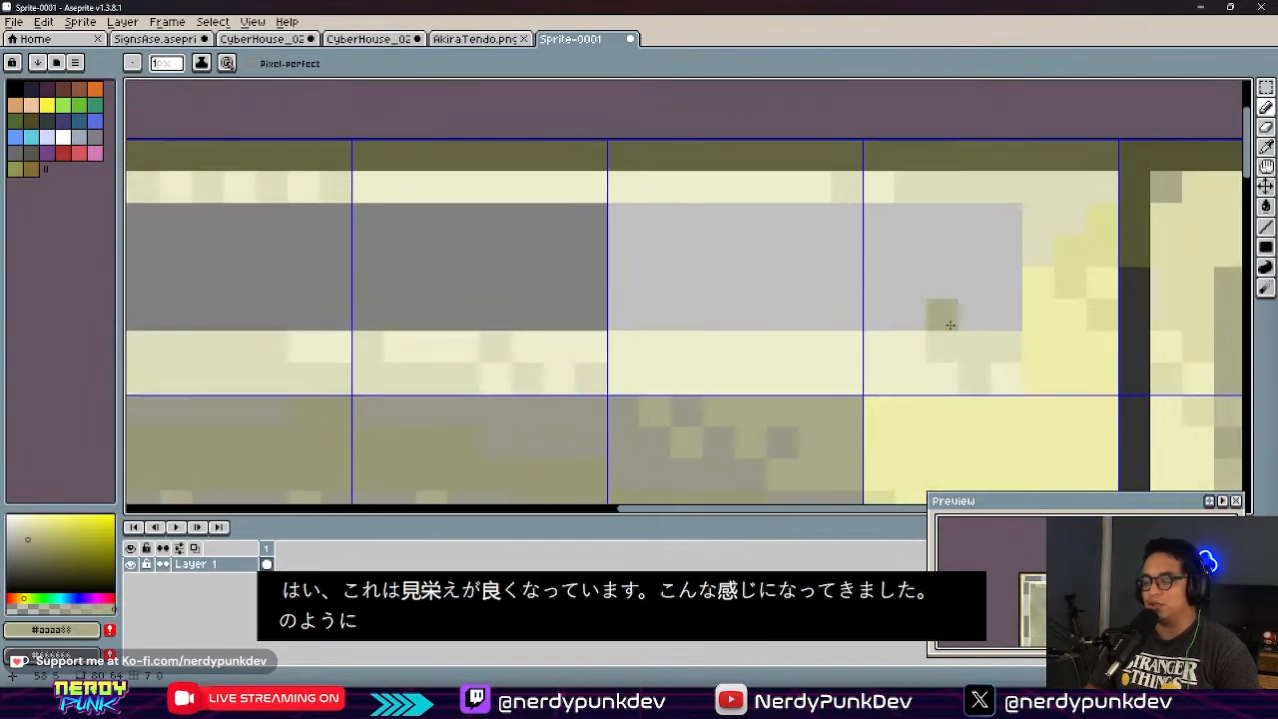
middle_drag(927, 323, 834, 243)
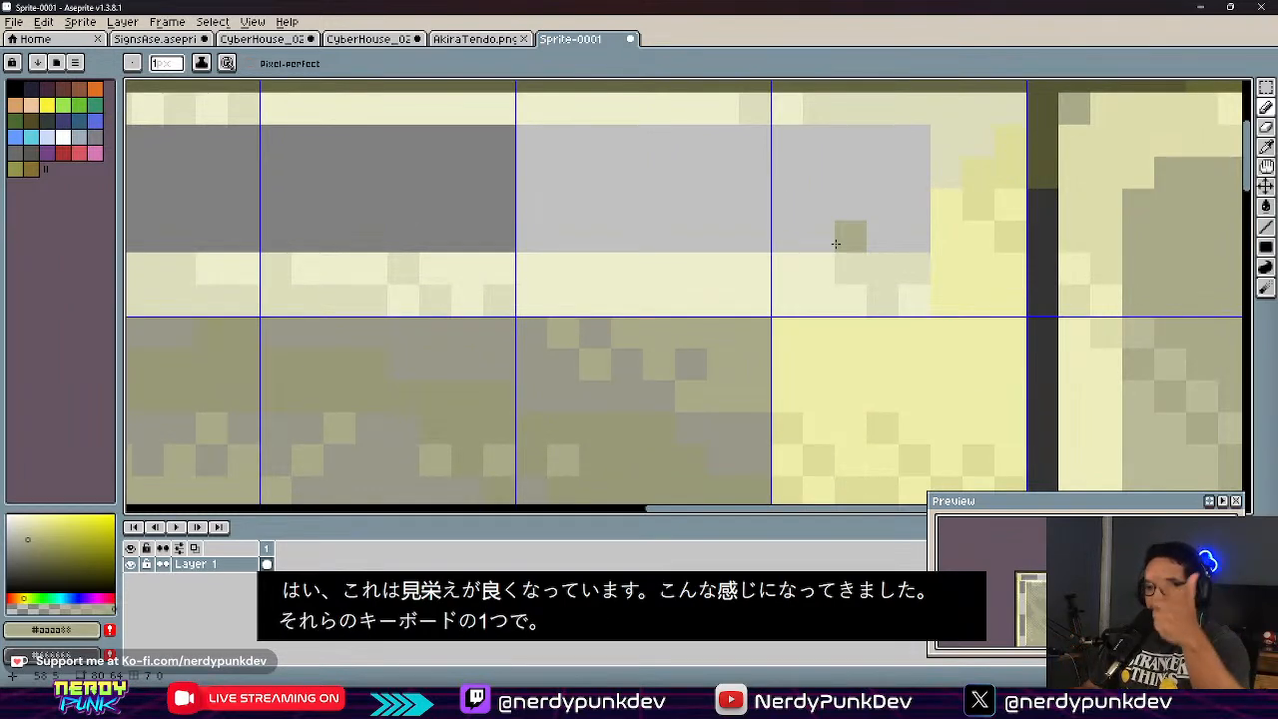
scroll(790, 268, down, 4)
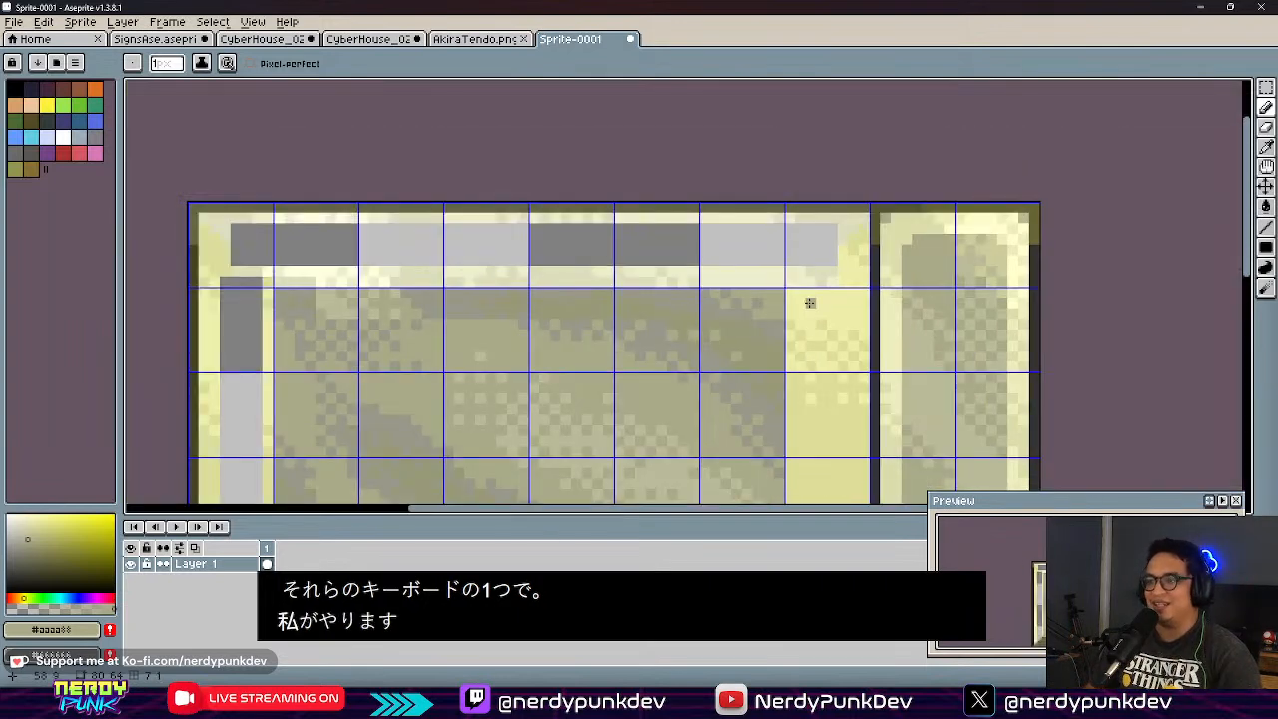
scroll(806, 299, up, 3)
middle_drag(824, 291, 785, 448)
scroll(743, 391, up, 2)
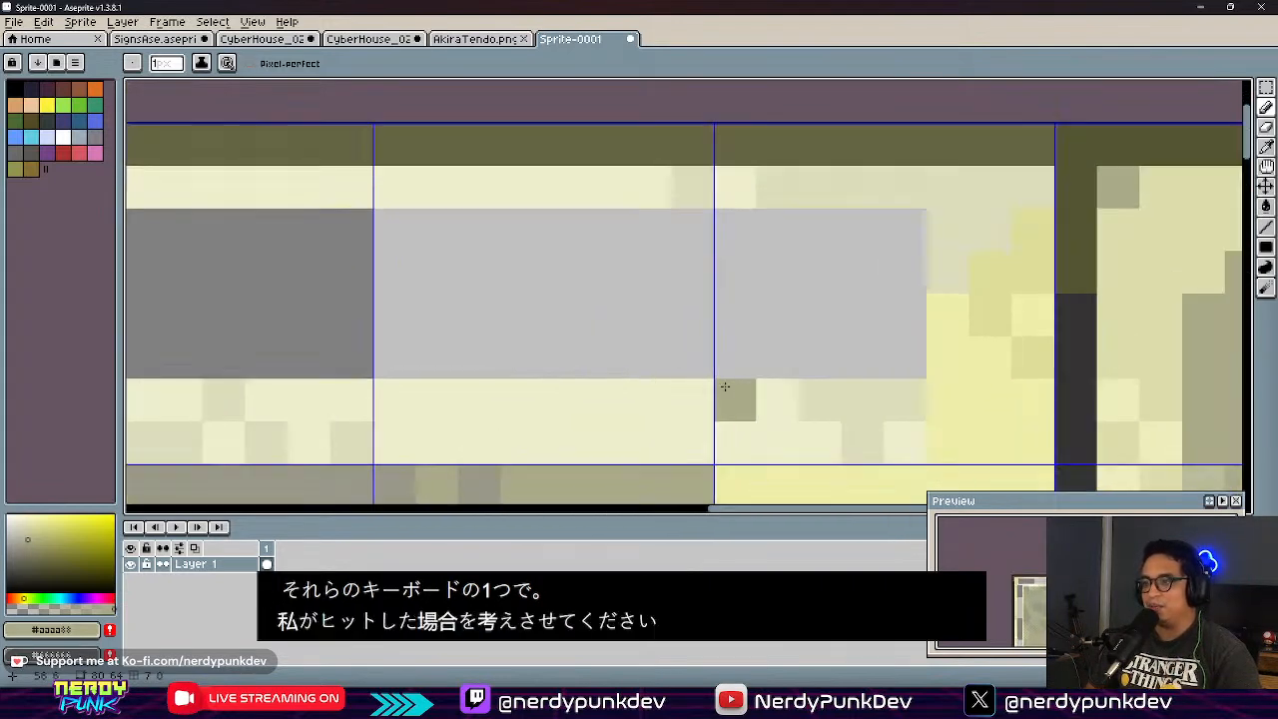
key(alt)
scroll(749, 380, down, 2)
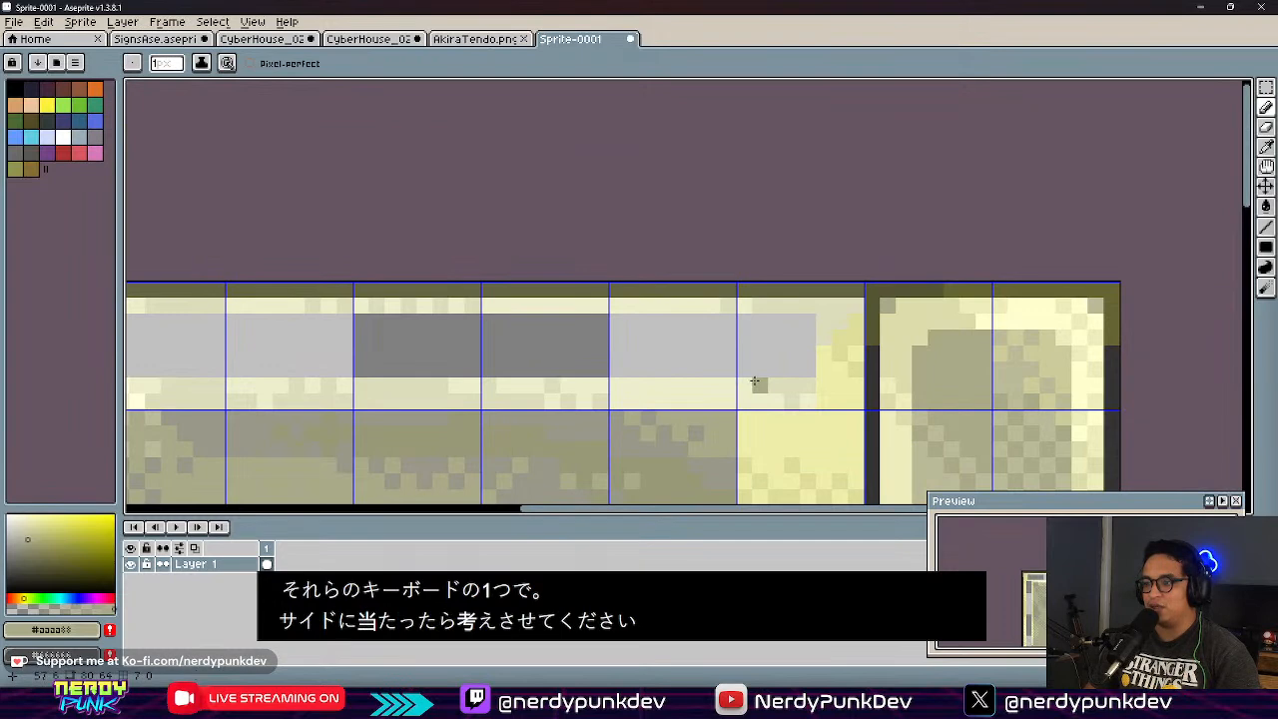
alt+click(759, 384)
scroll(721, 389, down, 2)
scroll(762, 343, up, 2)
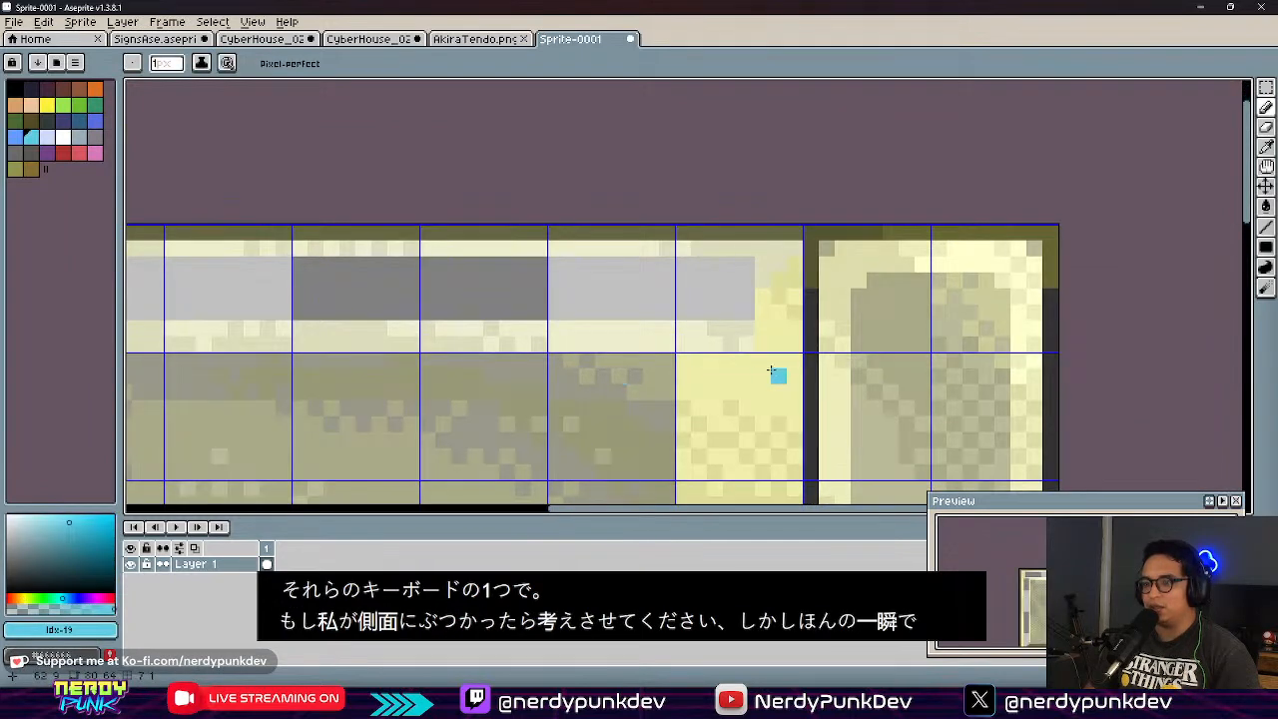
Step: Pencil a stepped diagonal in #ddddbb across the upper-right end of the grey bar and fill below it with #eeeeaa
scroll(757, 364, up, 2)
alt+click(648, 312)
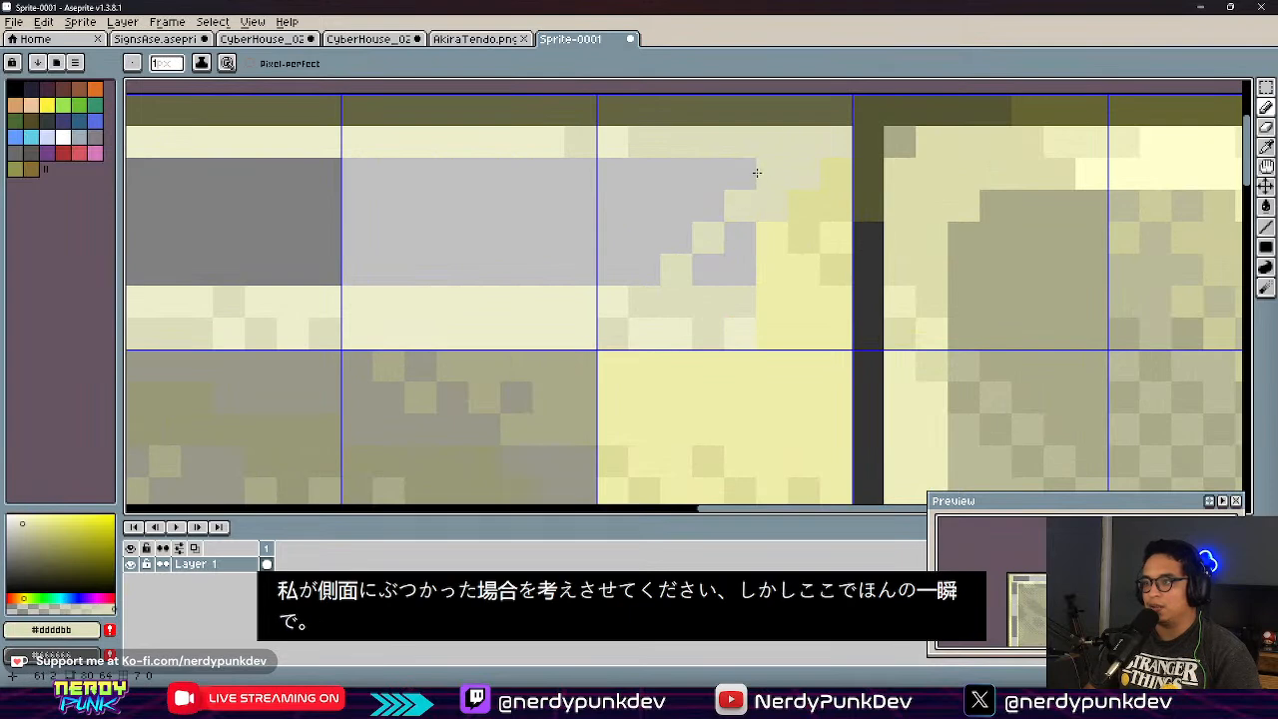
alt+click(789, 234)
click(742, 246)
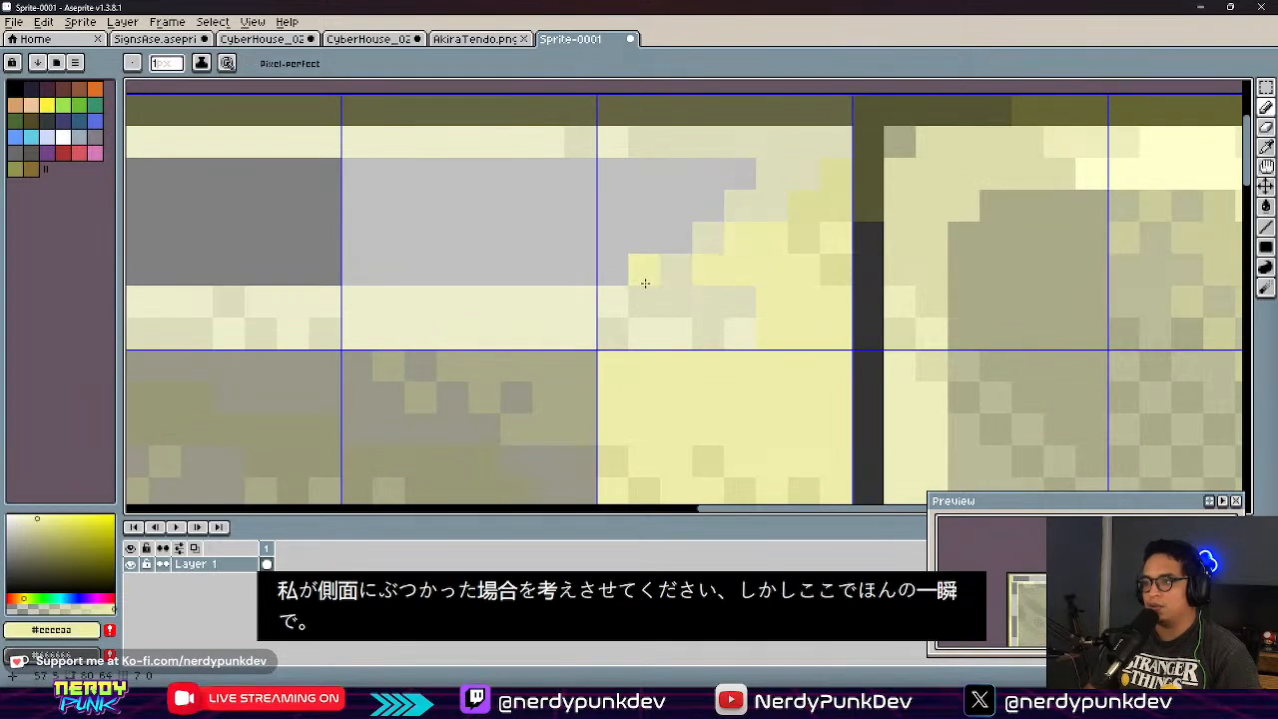
Step: Cover the grey left in the upper-right corner cell with sampled cream tones such as #ddddbb, and extend #eeeeaa beneath the diagonal
alt+click(639, 219)
alt+click(682, 266)
click(602, 267)
alt+click(624, 141)
click(615, 173)
alt+click(645, 146)
click(647, 165)
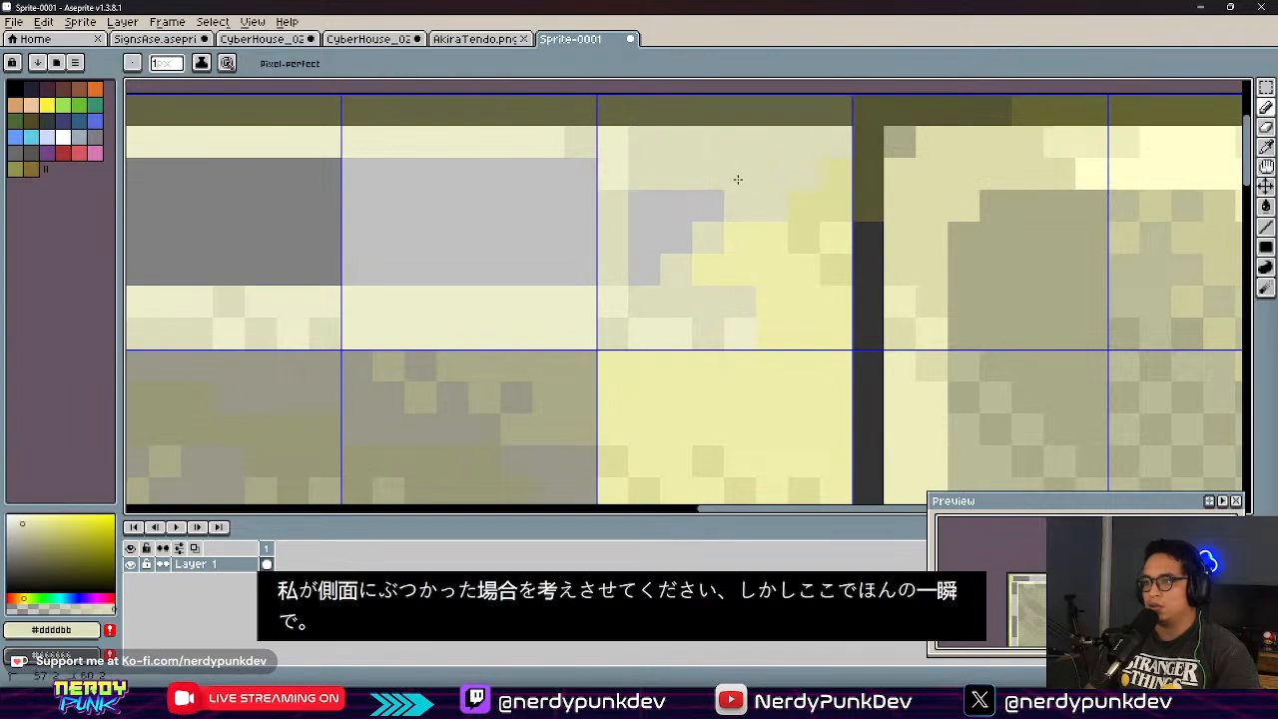
alt+click(705, 267)
drag(647, 271, 688, 274)
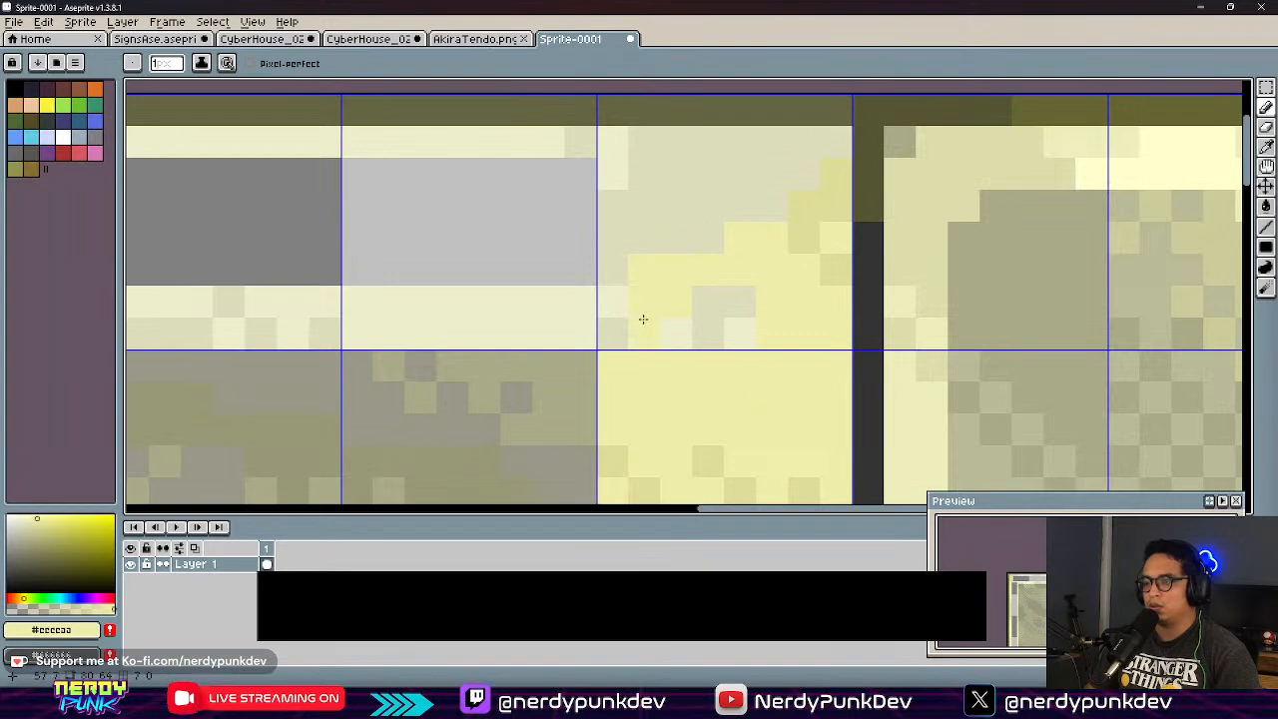
scroll(620, 329, down, 5)
Step: Select a 48 × 3 pixel strip at the top border's cream lower edge and copy it upward over the grey bar
scroll(523, 340, up, 5)
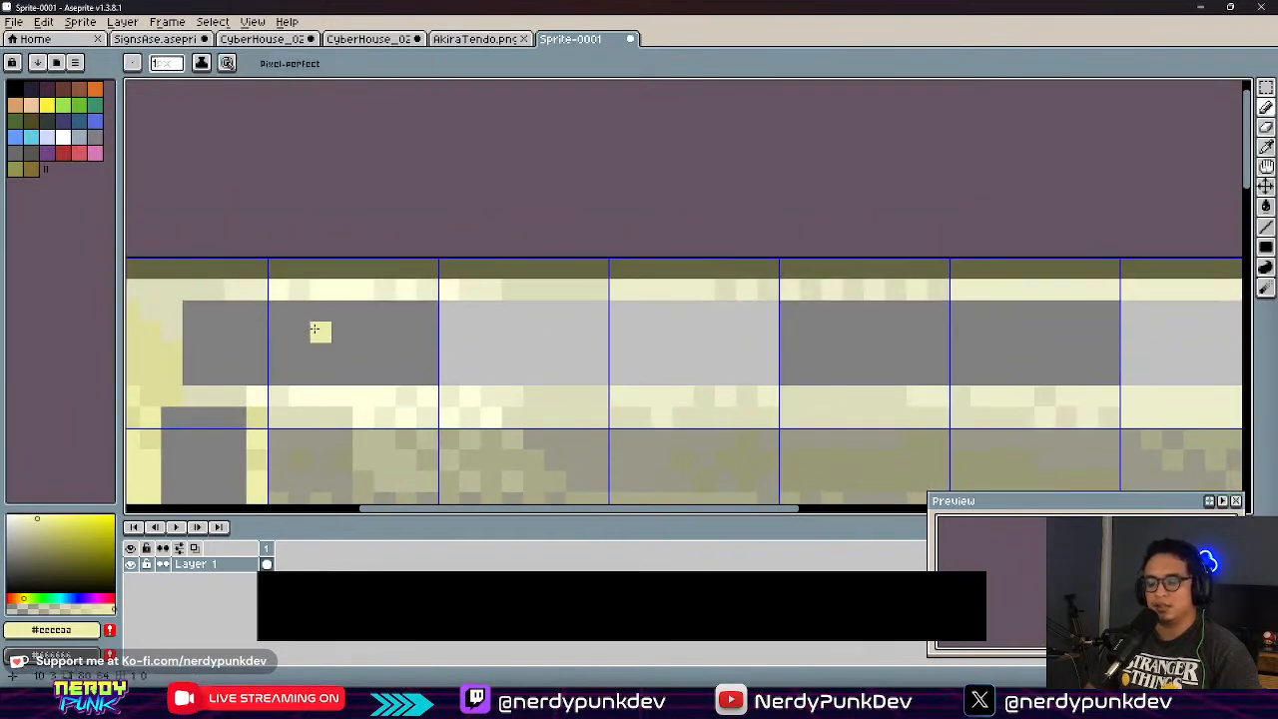
key(m)
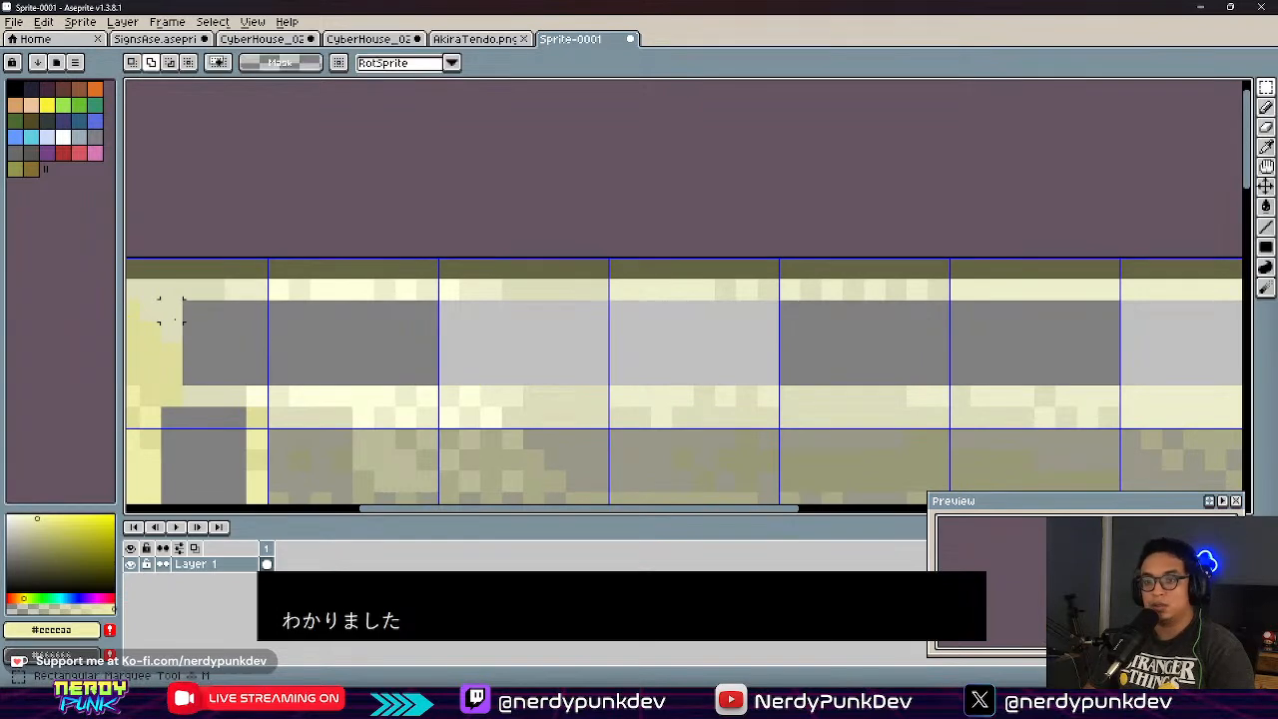
drag(246, 374, 1080, 387)
key(ctrl+d)
drag(299, 374, 1096, 423)
drag(890, 379, 853, 363)
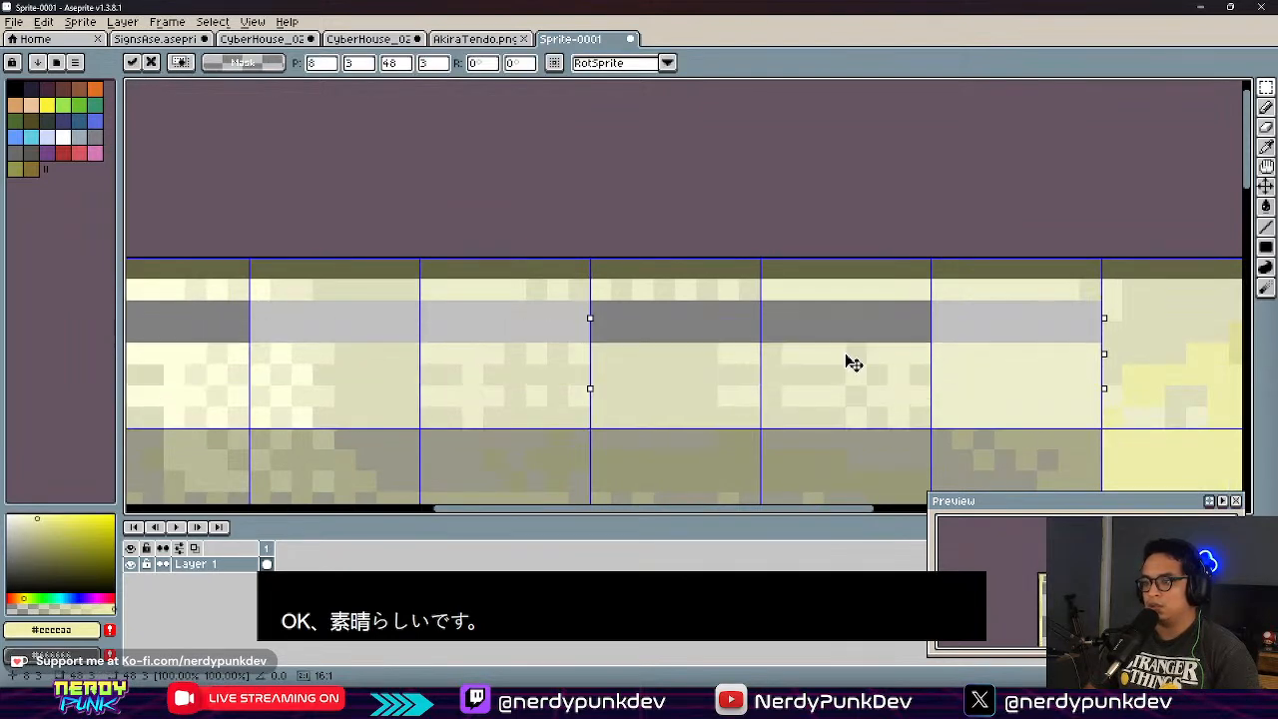
key(ctrl+z)
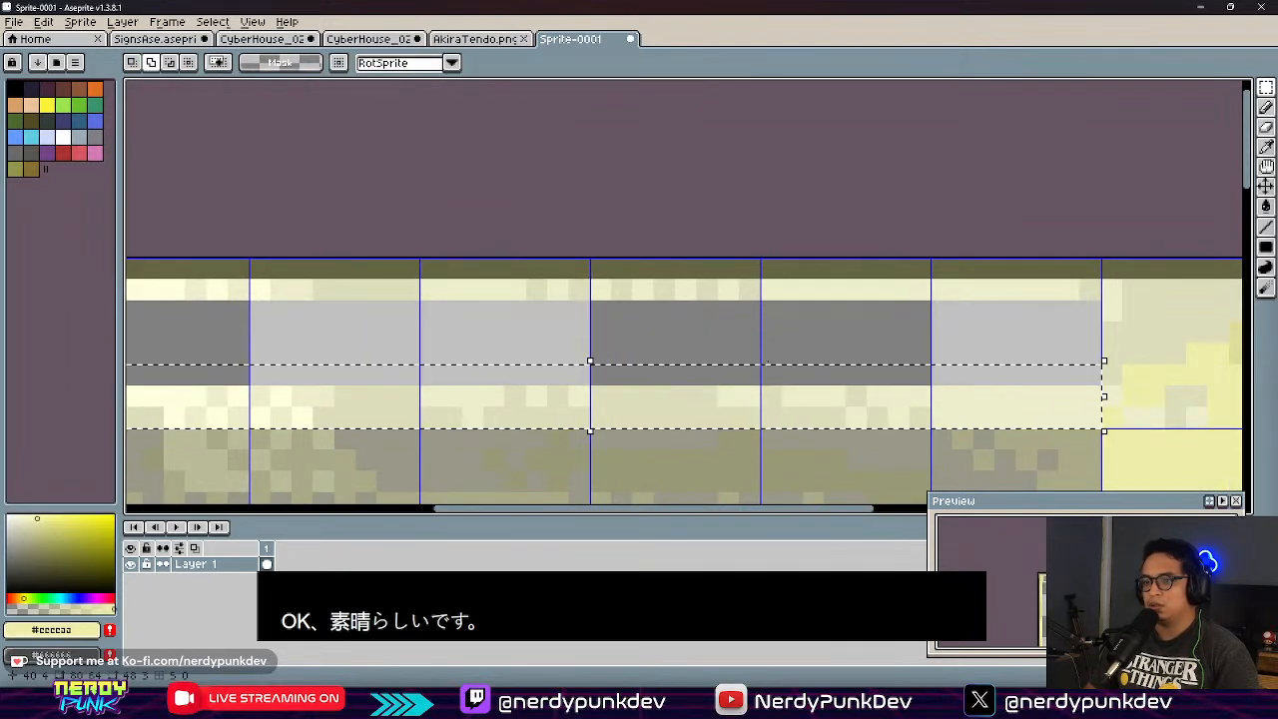
drag(733, 416, 802, 338)
middle_drag(431, 379, 844, 339)
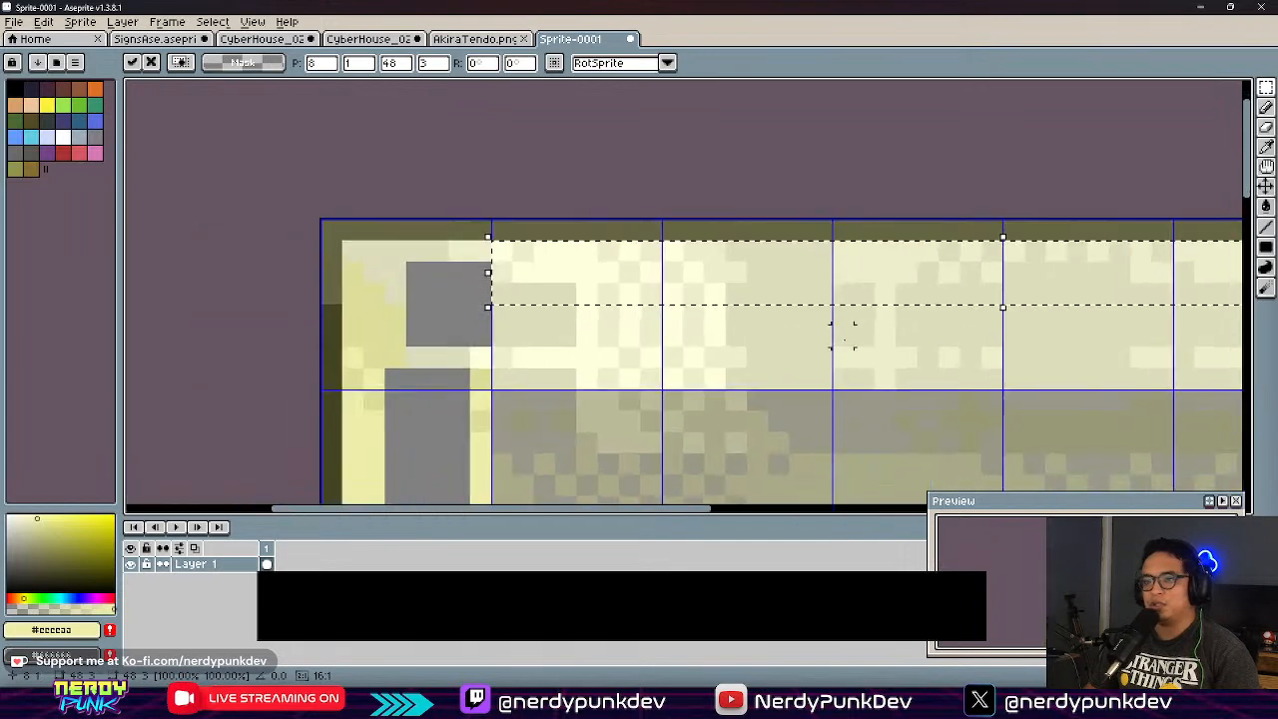
scroll(589, 318, up, 3)
key(ctrl+d)
scroll(447, 332, down, 3)
Step: Pencil a stepped diagonal in sampled #dddd99 down across the grey block and cream edge in the face's upper-left corner cell
key(b)
scroll(419, 331, up, 3)
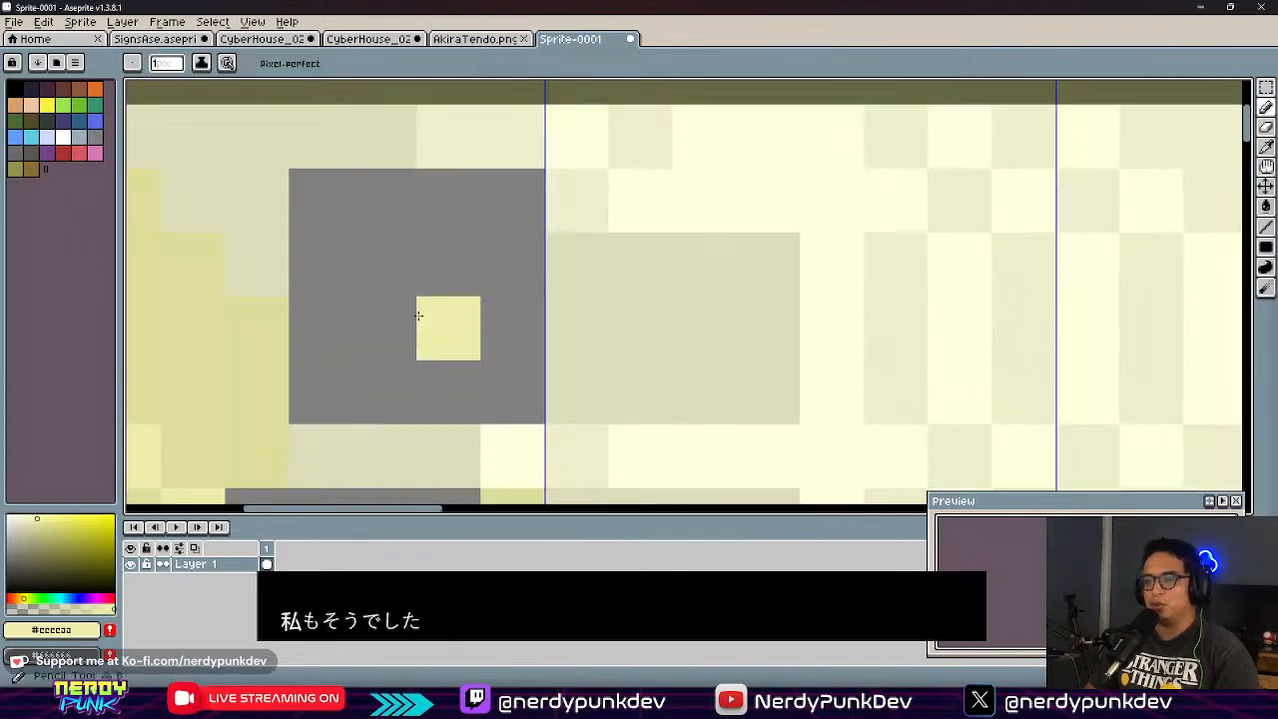
scroll(514, 400, down, 1)
scroll(539, 390, up, 1)
scroll(552, 380, down, 2)
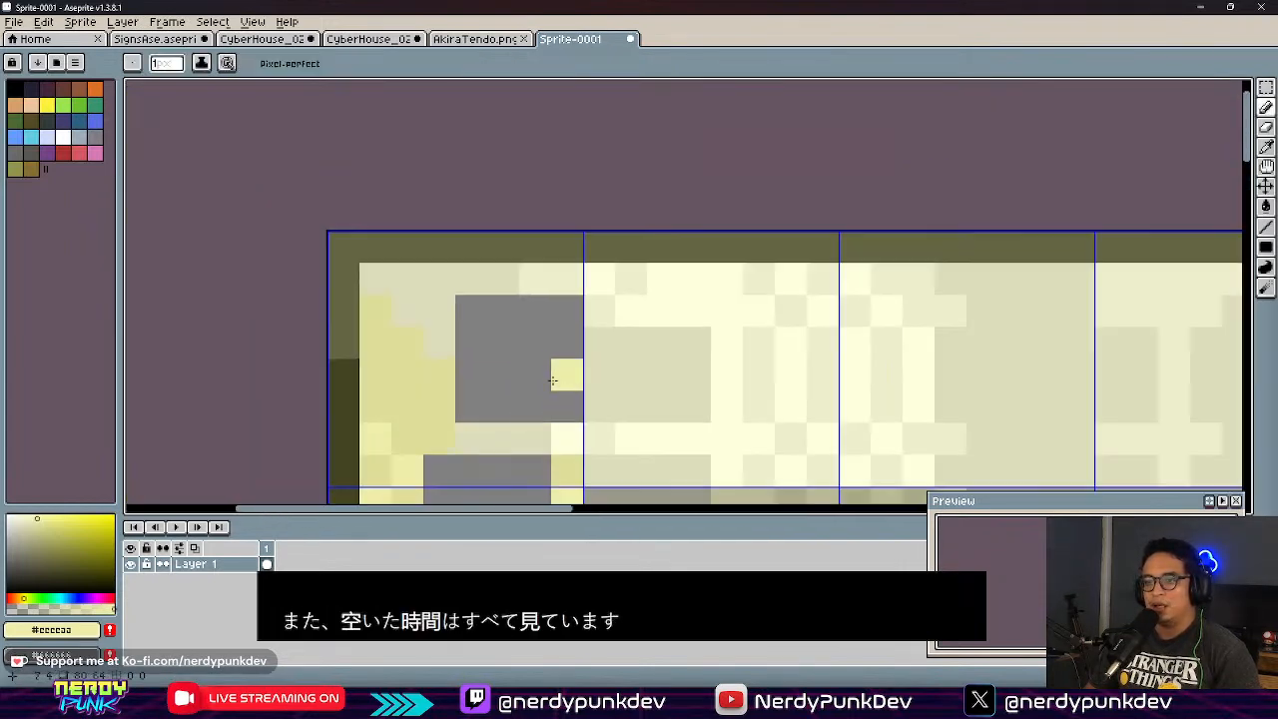
scroll(552, 380, up, 3)
alt+click(299, 240)
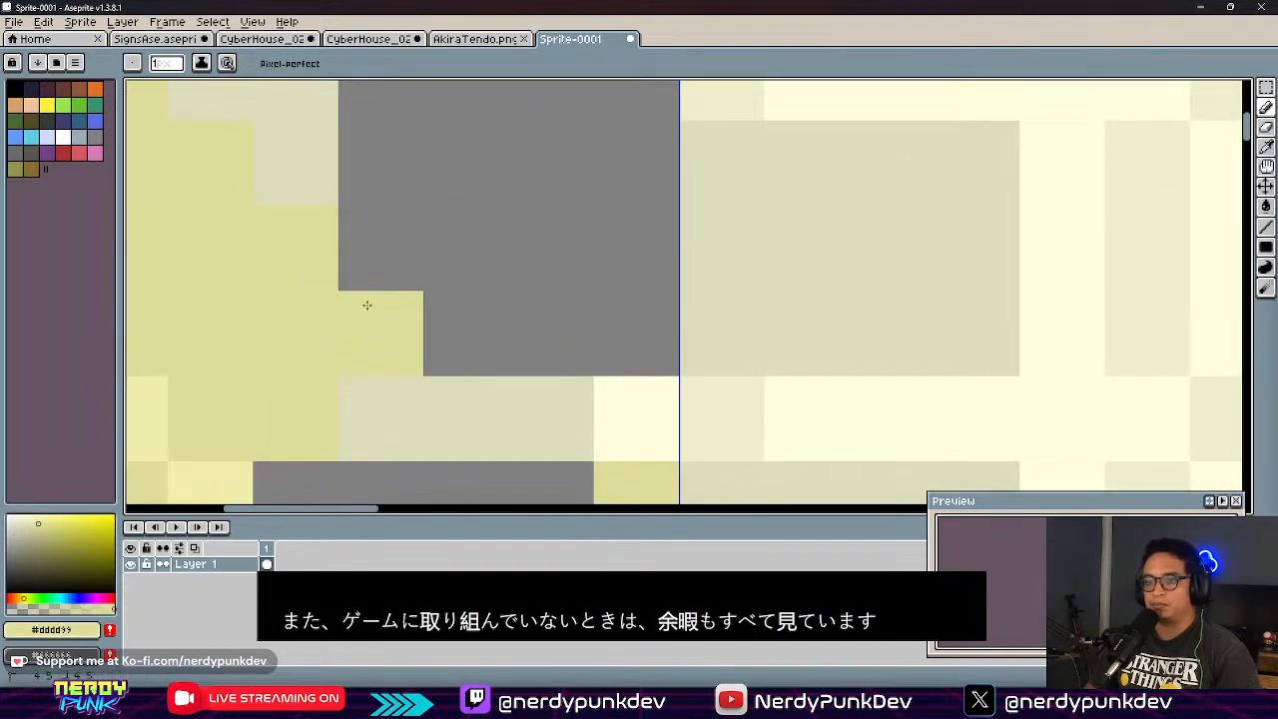
middle_drag(676, 420, 676, 348)
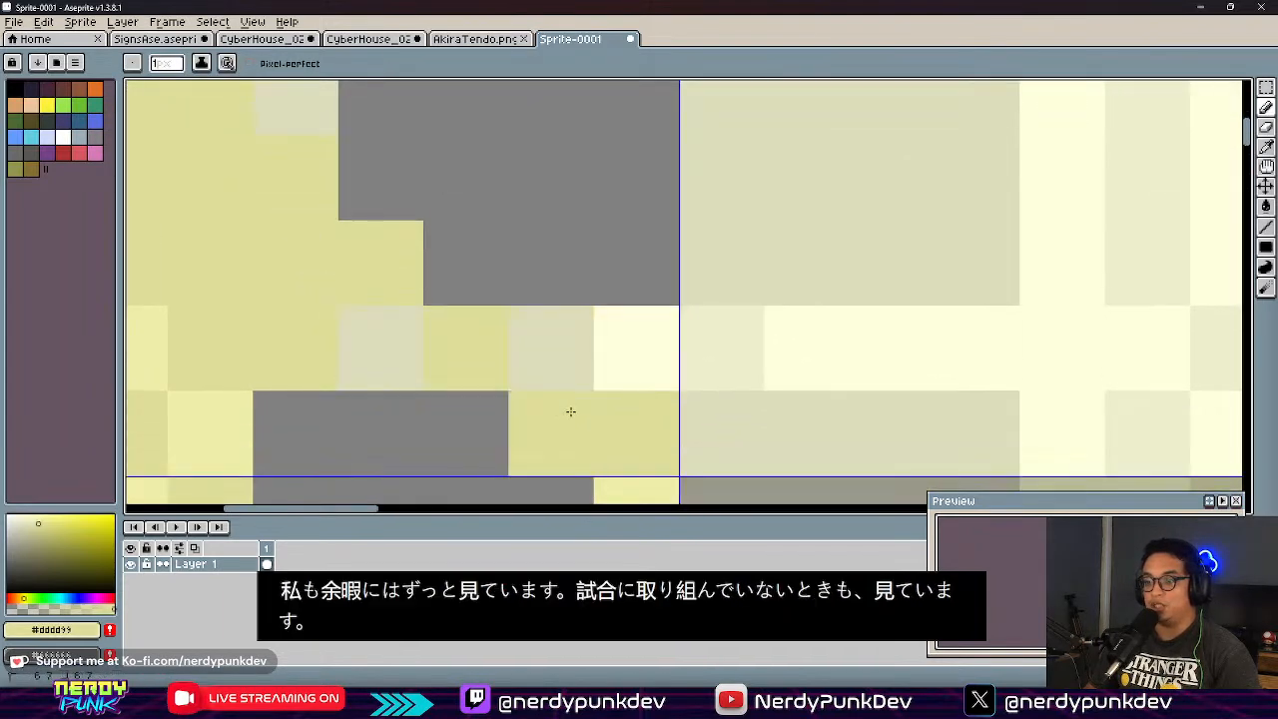
scroll(489, 316, down, 1)
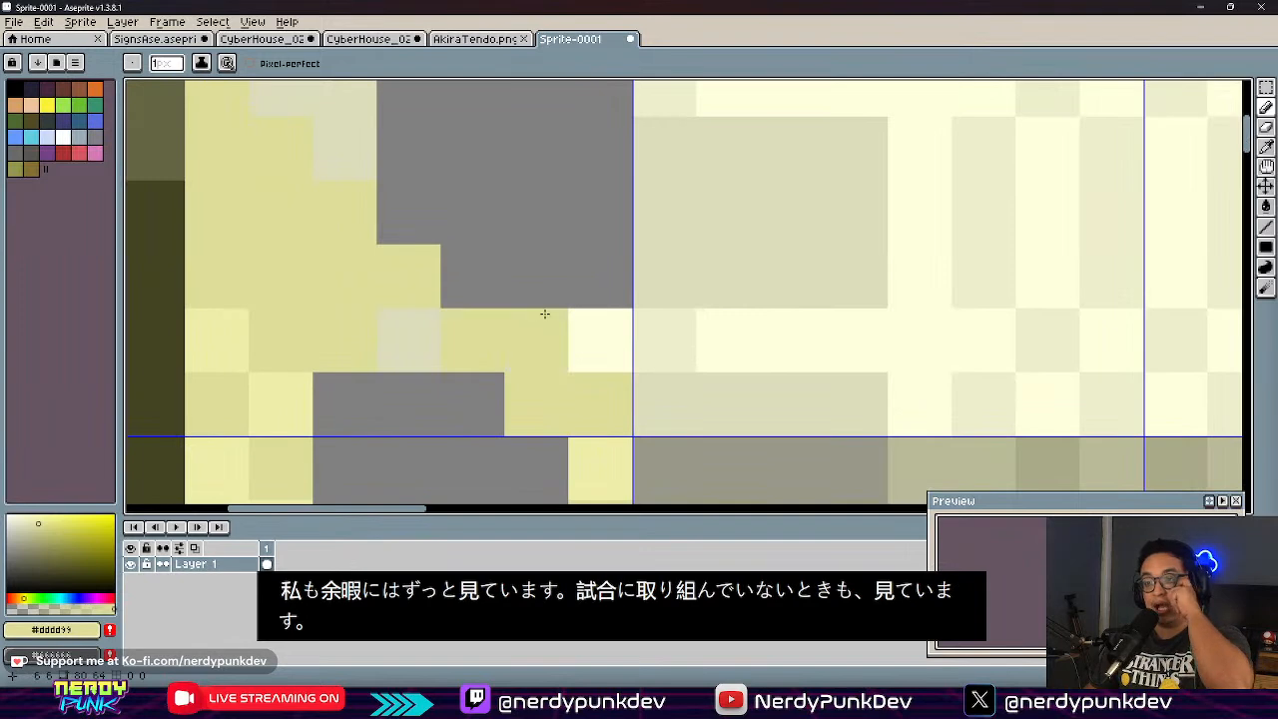
scroll(534, 322, down, 4)
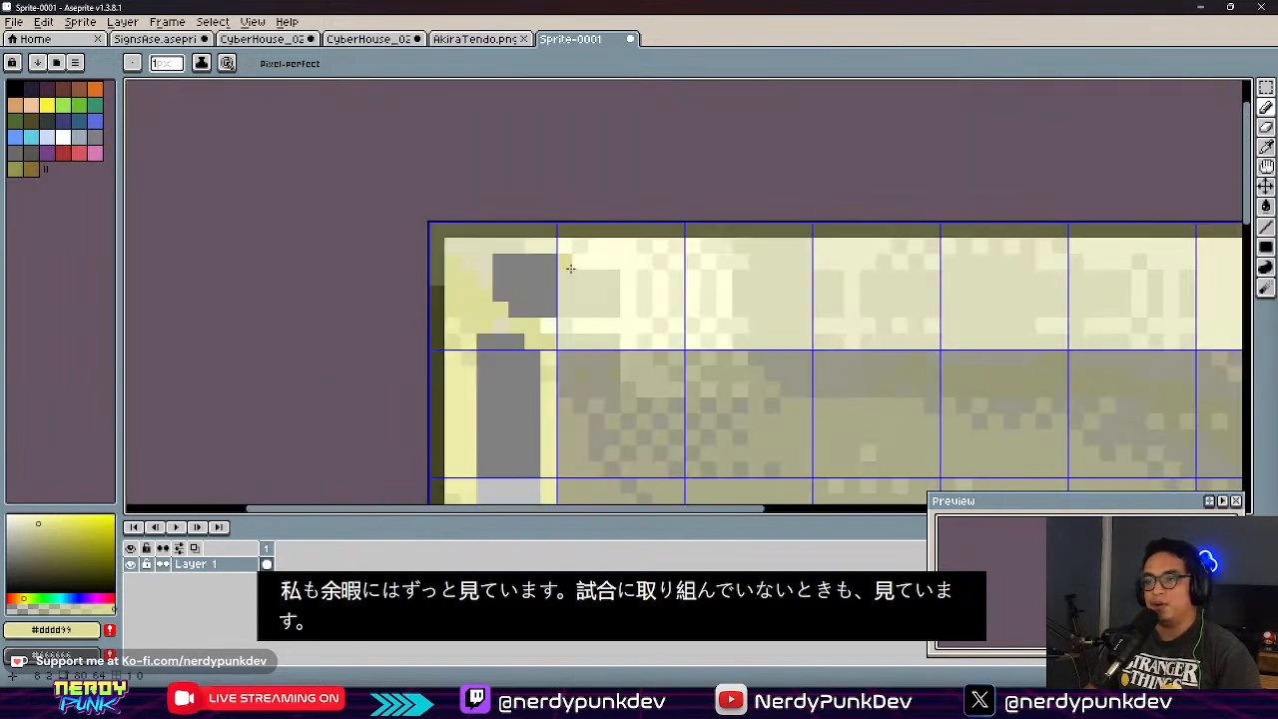
Step: Pencil sampled #ddddbb over the top row of the grey block in the upper-left corner cell
scroll(569, 262, up, 3)
middle_drag(515, 317, 595, 286)
scroll(527, 398, up, 2)
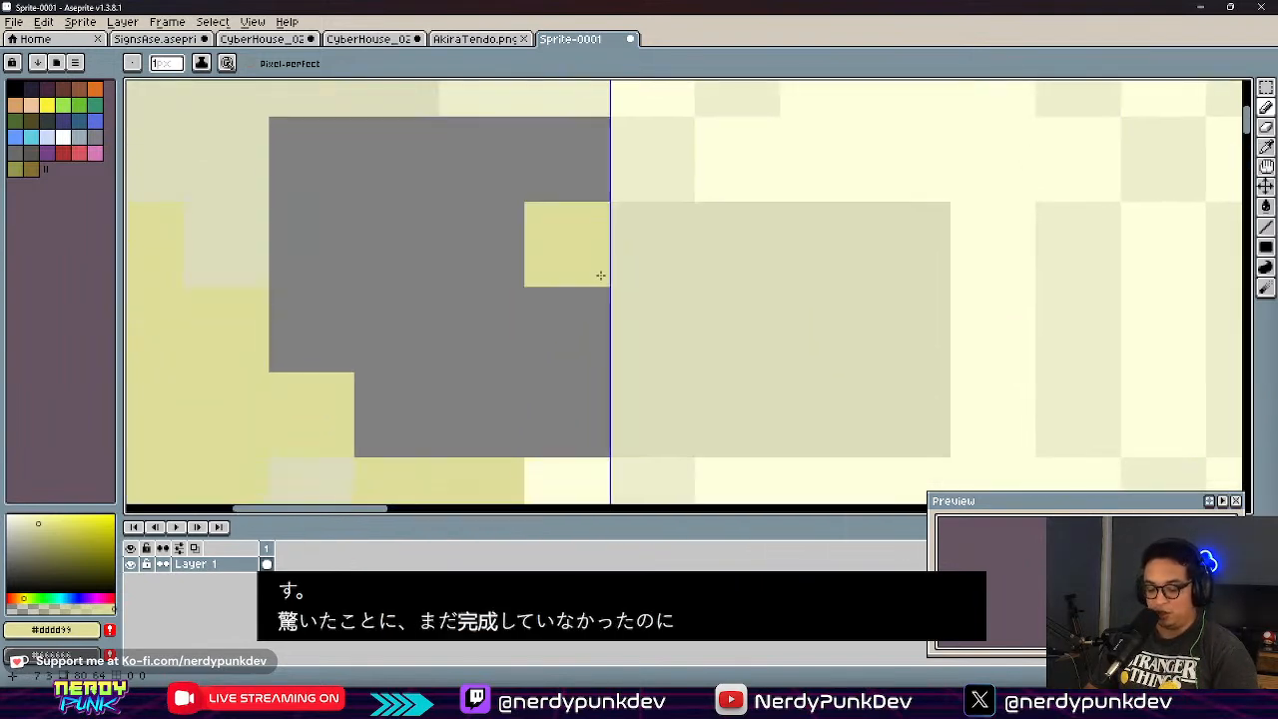
key(m)
drag(312, 138, 489, 267)
middle_drag(489, 267, 639, 315)
key(ctrl+d)
key(i)
click(377, 207)
key(b)
mouse_move(453, 190)
mouse_down()
mouse_move(562, 234)
mouse_move(638, 230)
mouse_up()
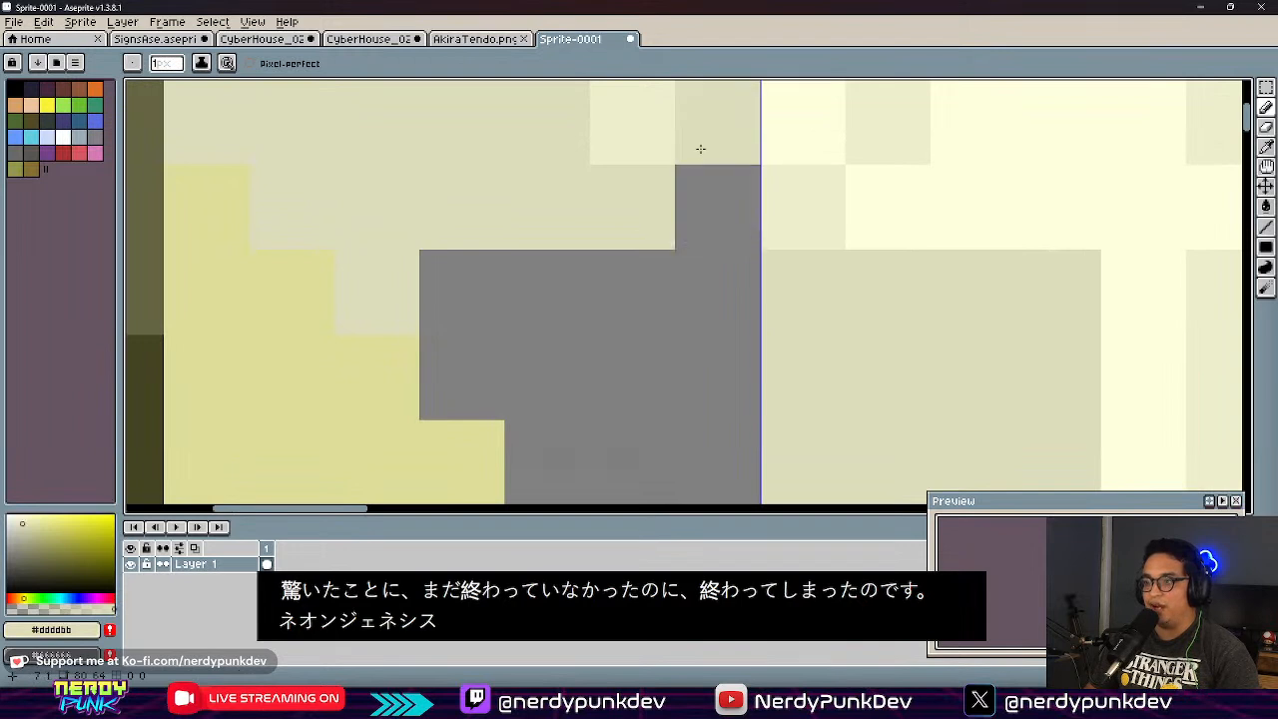
Step: Cover the remaining grey block above the upper-left corner's diagonal with sampled pale cream #eeeecc
click(721, 199)
scroll(719, 279, down, 1)
middle_drag(720, 312, 660, 270)
click(637, 255)
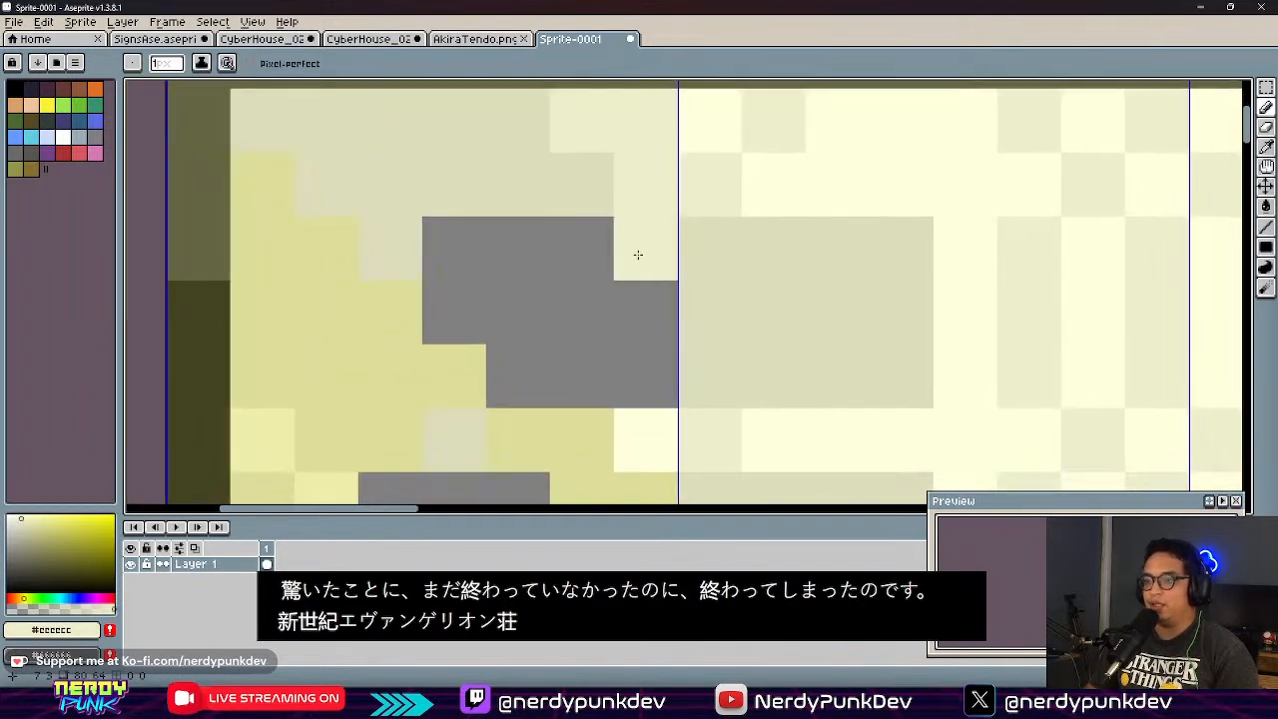
click(650, 302)
click(574, 261)
click(503, 247)
click(454, 250)
click(471, 290)
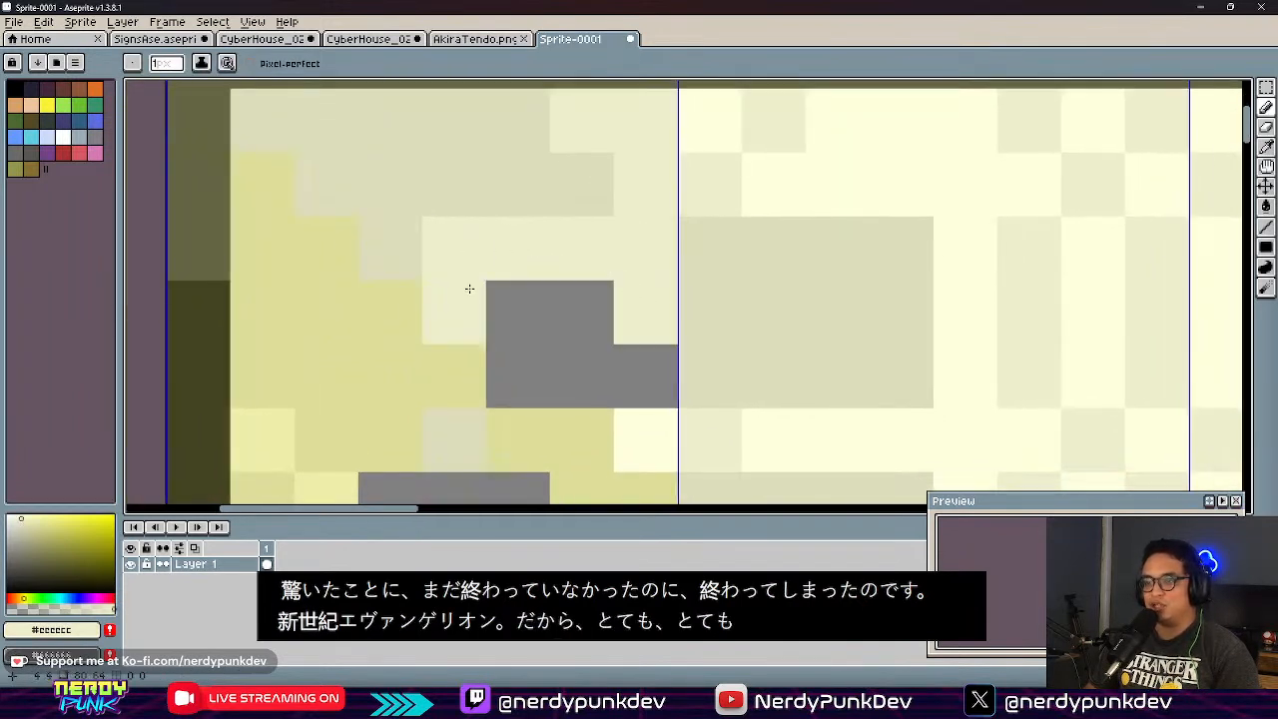
click(525, 303)
click(513, 373)
click(640, 375)
click(581, 314)
click(578, 361)
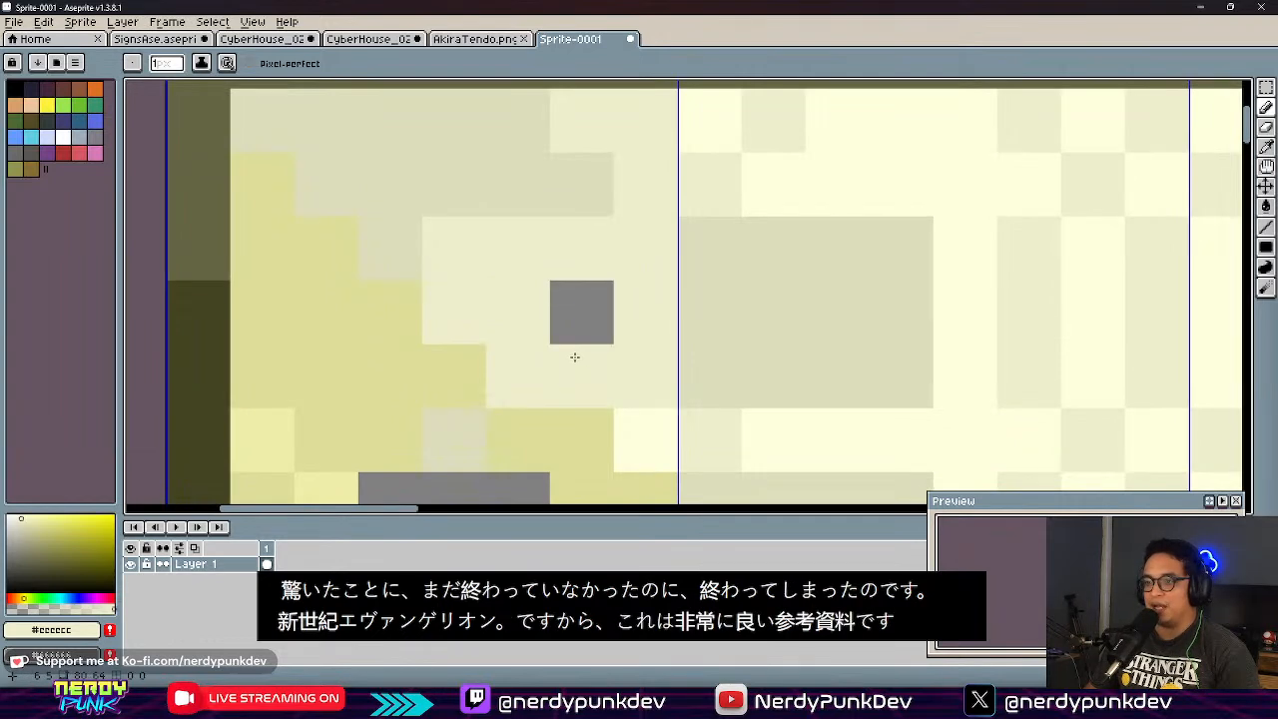
click(579, 330)
Step: Repaint the #ddddbb pixels near the bottom of the face's upper-right corner cell with pale cream #eeeecc
scroll(588, 343, down, 3)
middle_drag(730, 430, 315, 170)
scroll(321, 212, down, 3)
middle_drag(434, 262, 581, 371)
scroll(737, 260, up, 8)
click(769, 235)
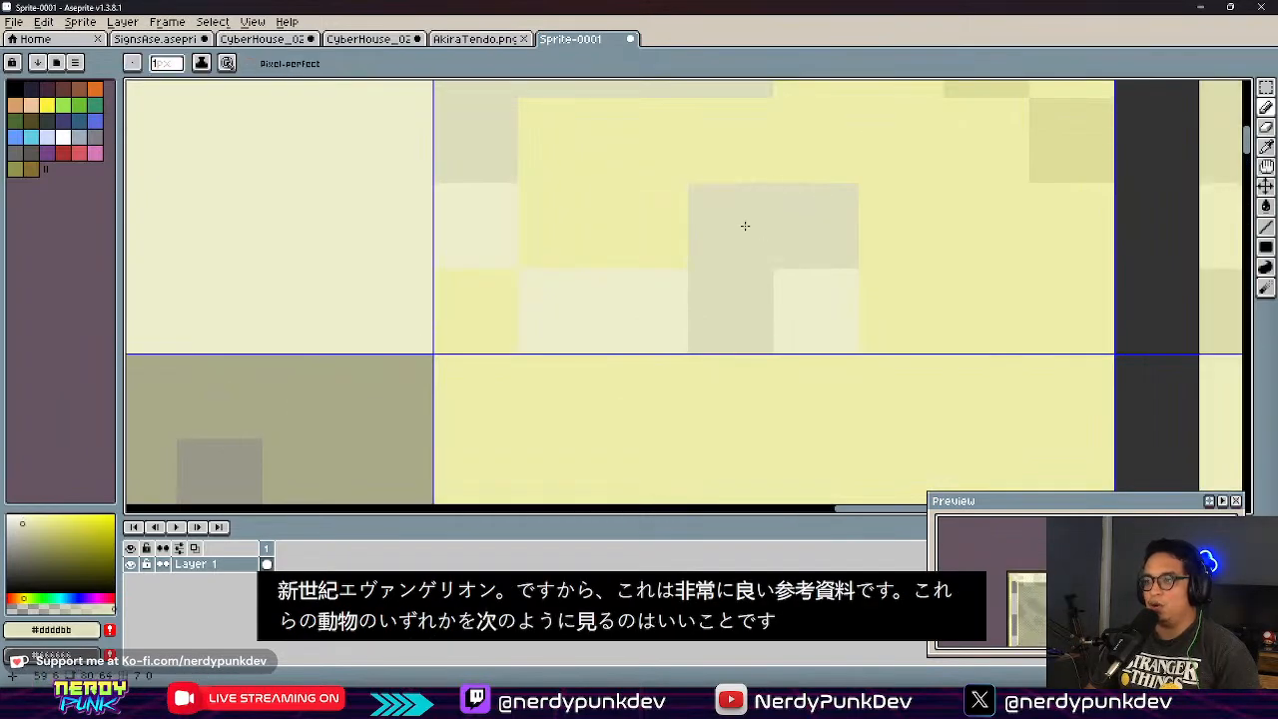
mouse_move(640, 315)
mouse_down()
mouse_move(748, 200)
mouse_move(767, 233)
mouse_up()
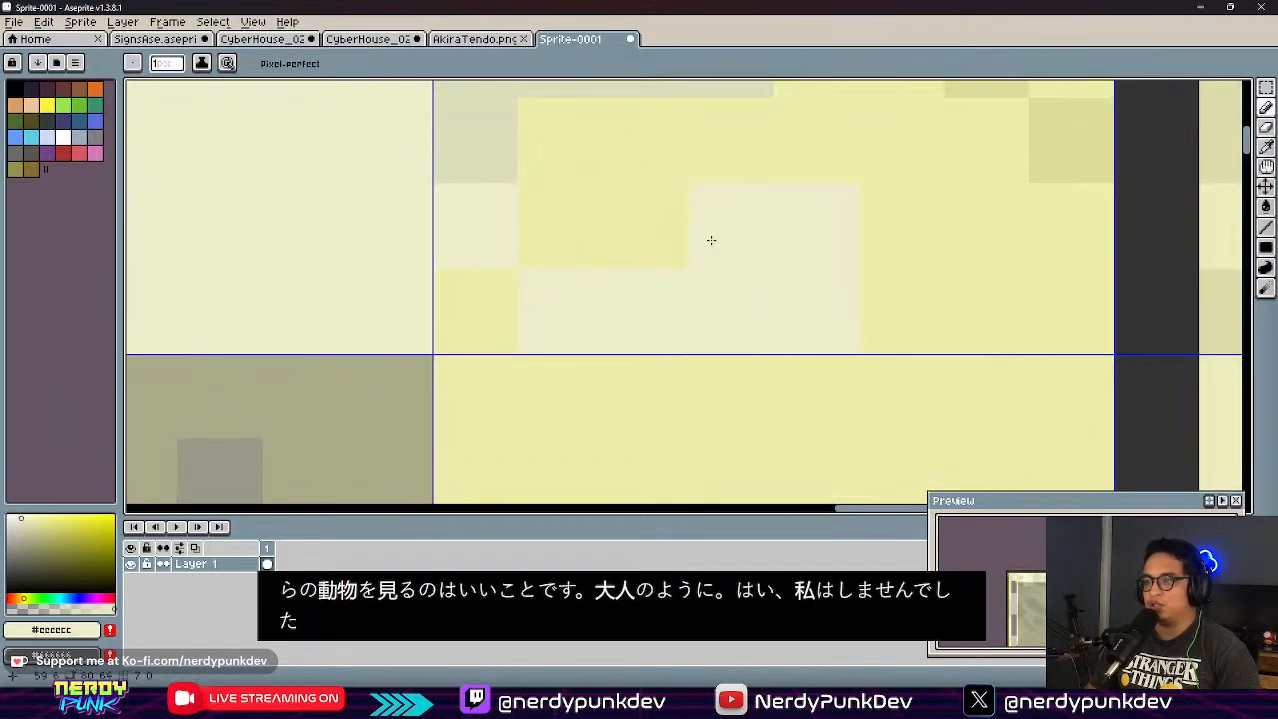
scroll(605, 254, down, 6)
Step: Cover the grey strip along the face's left border with a filled rectangle in sampled #eeeeaa, from the lower corner up
scroll(589, 279, up, 5)
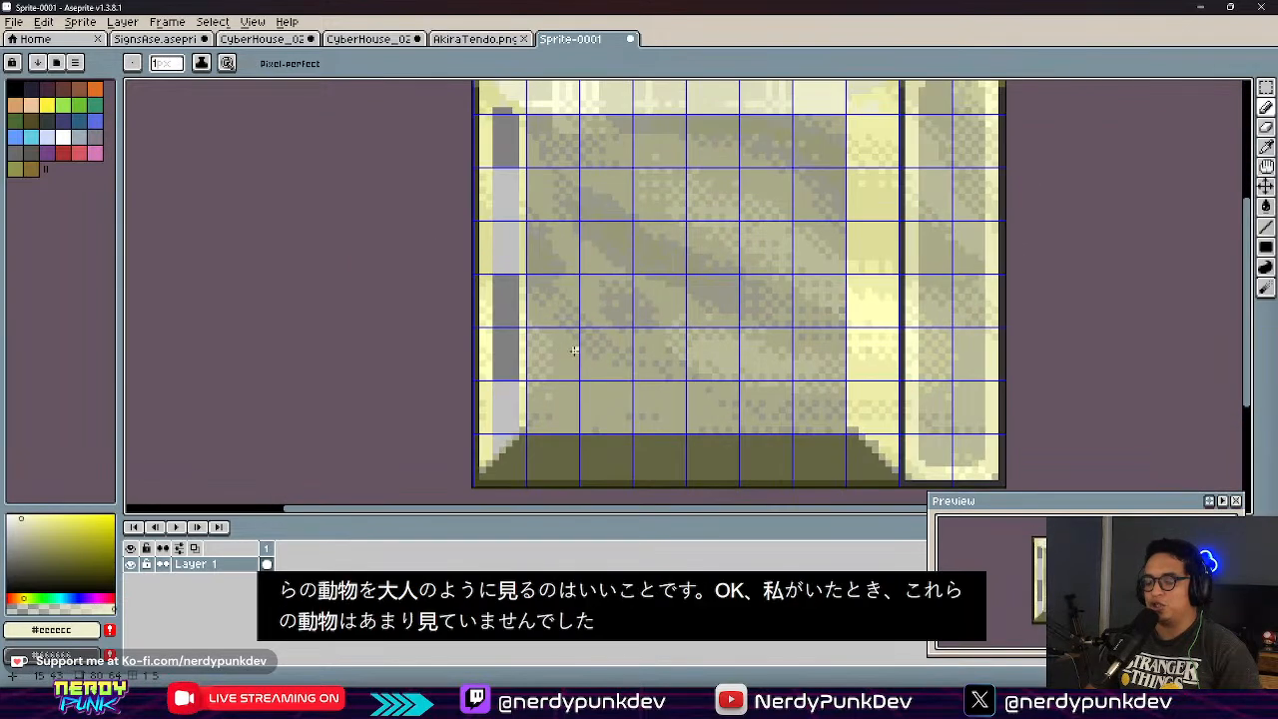
scroll(511, 345, up, 3)
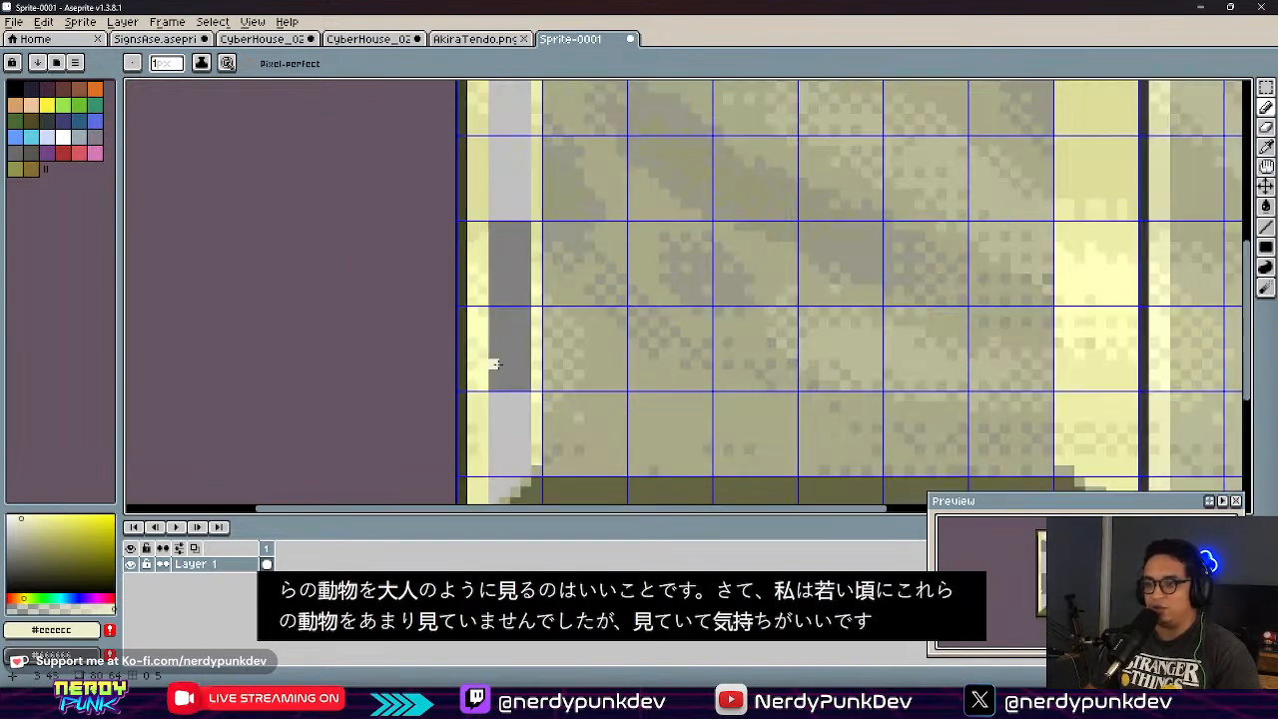
middle_drag(523, 378, 579, 252)
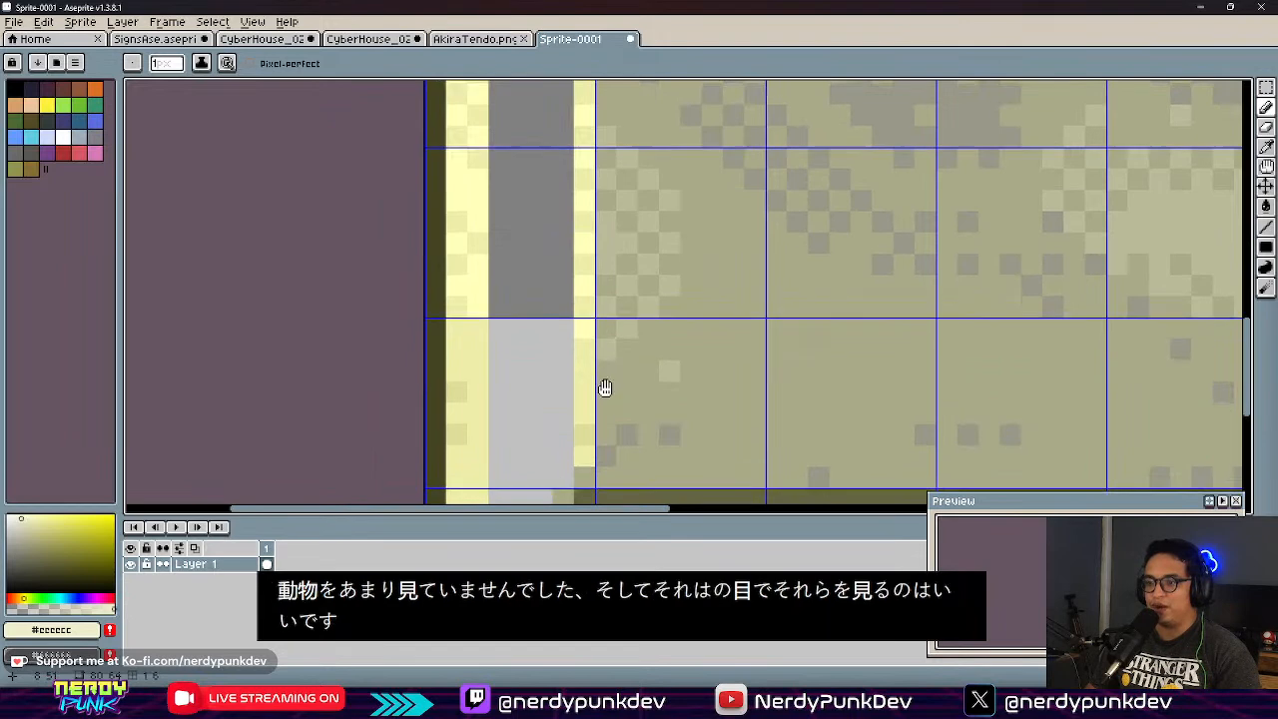
middle_drag(605, 380, 612, 245)
middle_drag(508, 351, 506, 394)
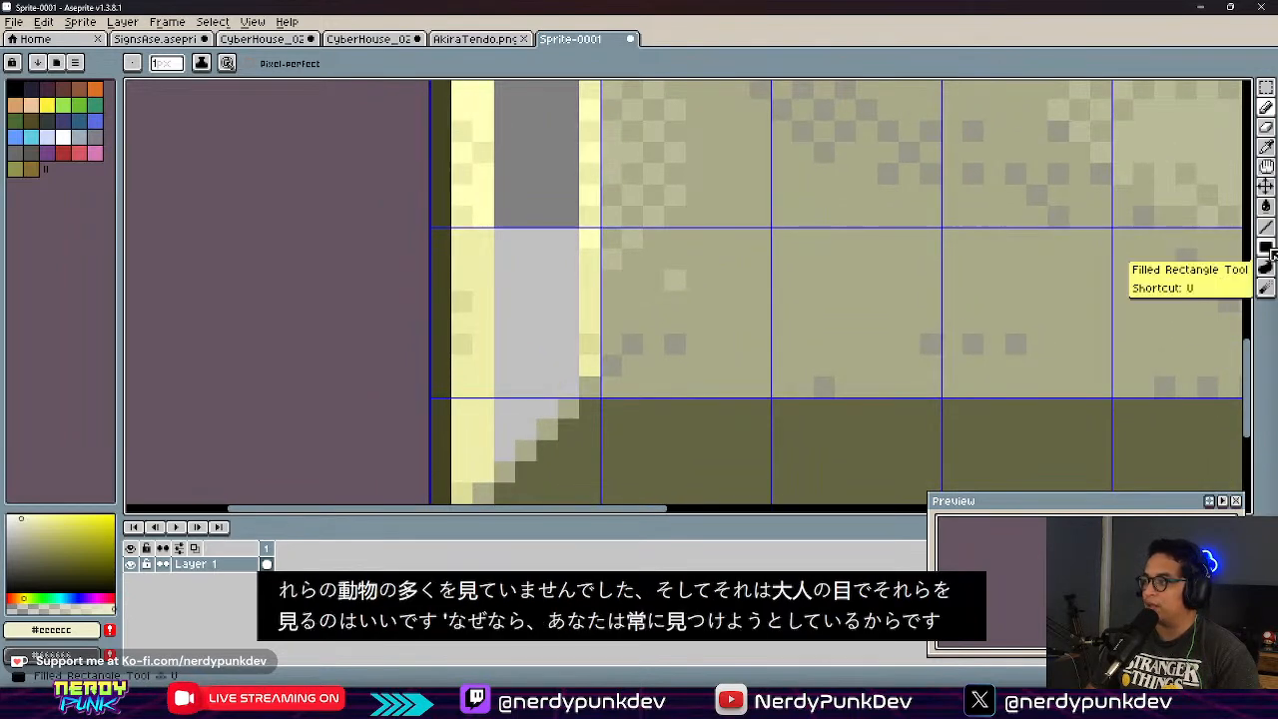
key(i)
alt+click(467, 358)
mouse_move(570, 381)
mouse_down()
mouse_move(499, 282)
mouse_move(506, 80)
mouse_move(518, 231)
mouse_move(463, 180)
mouse_move(501, 252)
mouse_move(508, 239)
mouse_up()
Step: Sample #dddd99 and paint over the leftover grey pixels at the bottom of the upper-left corner cell
alt+click(513, 179)
click(525, 219)
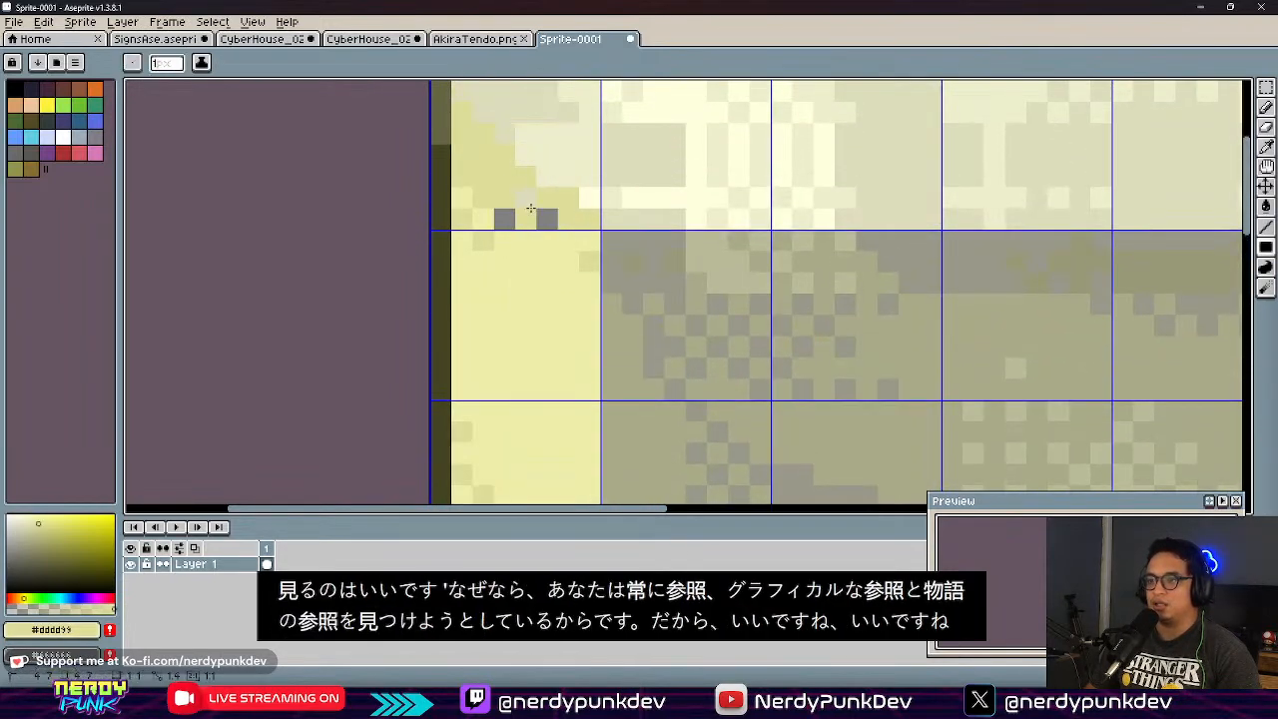
scroll(504, 226, down, 5)
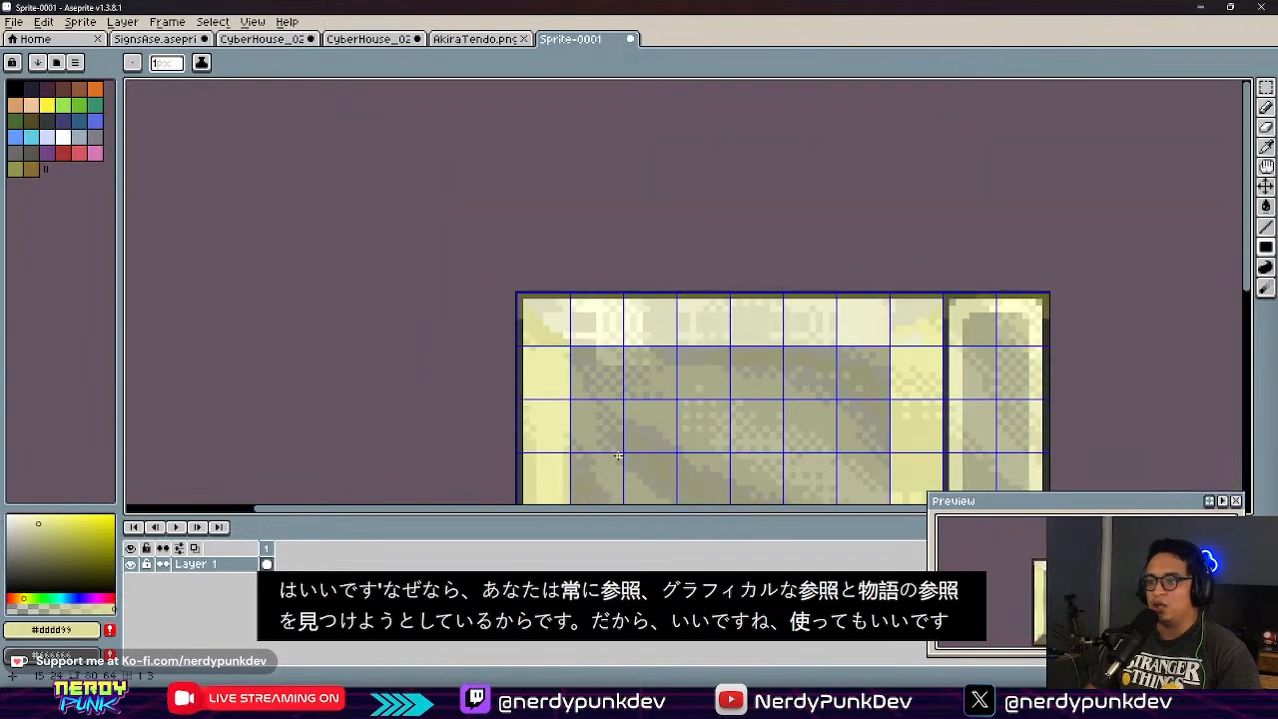
Step: Cover the light grey left above the lower-left corner's diagonal with sampled #eeeeaa
scroll(644, 486, up, 5)
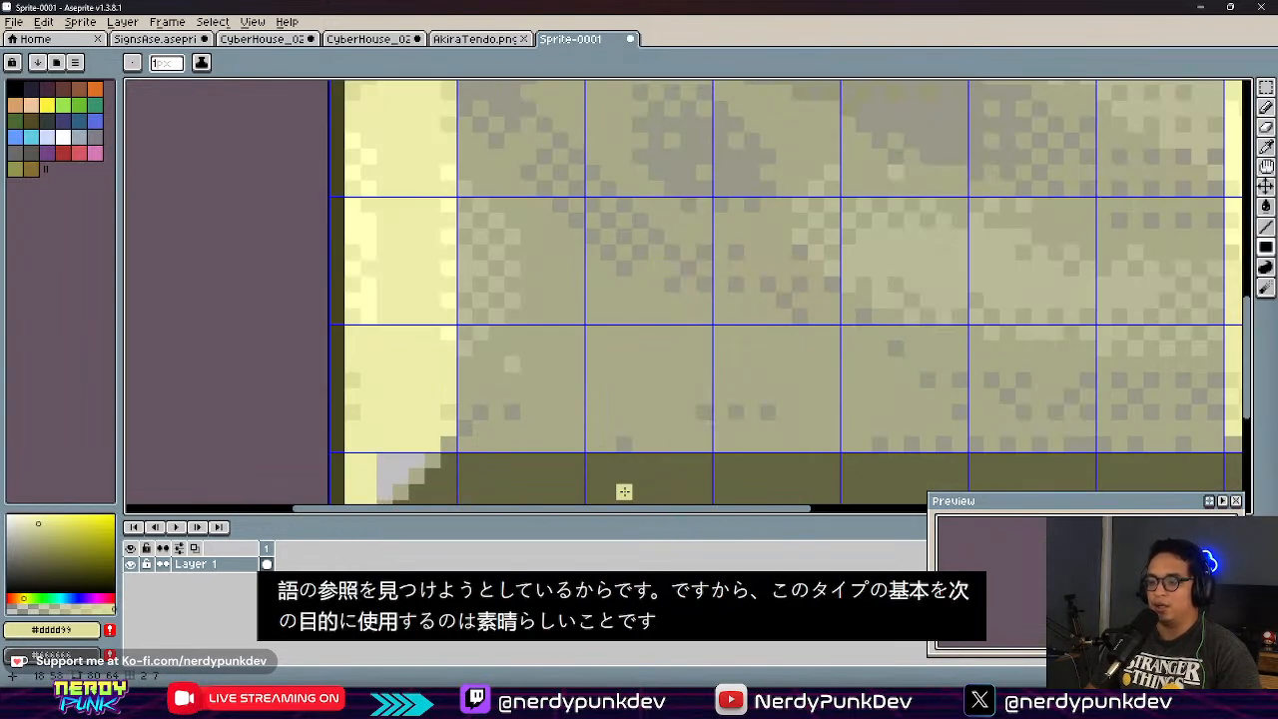
scroll(504, 409, up, 2)
alt+click(456, 216)
mouse_move(387, 282)
mouse_down()
mouse_move(385, 333)
mouse_move(410, 386)
mouse_move(522, 286)
mouse_up()
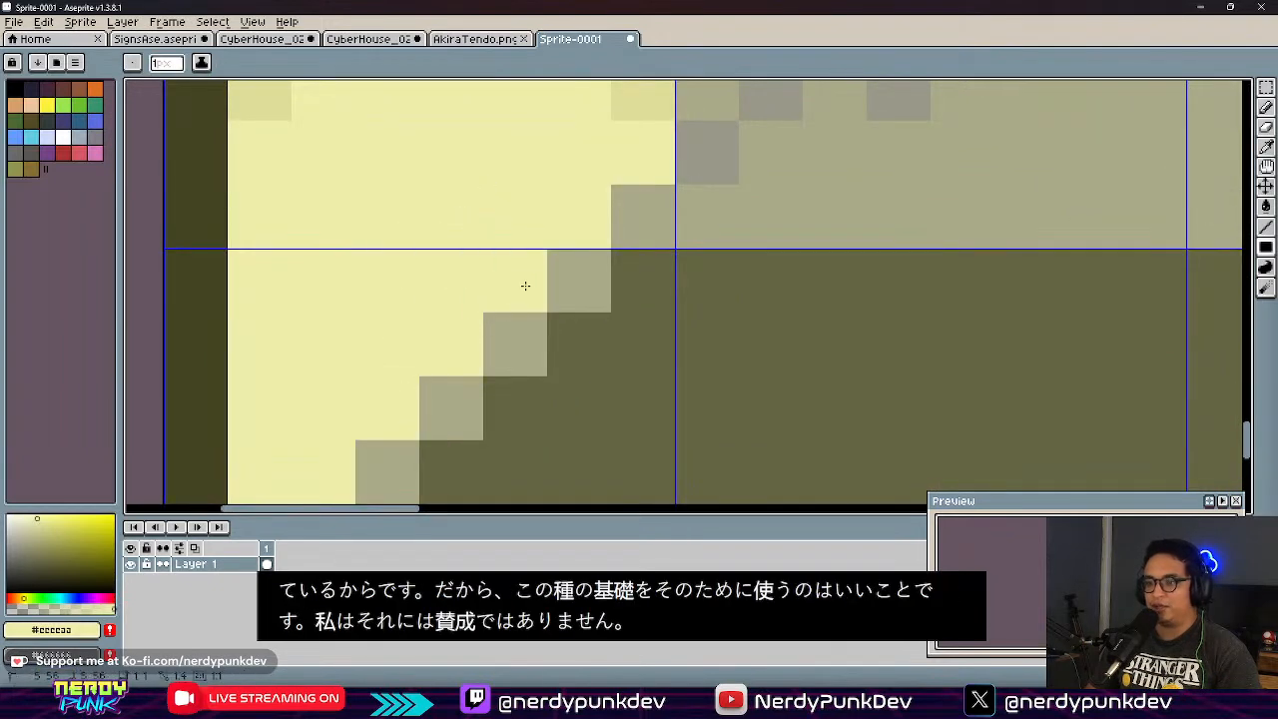
Step: Paint over the lower-left diagonal's top pixel above the grid line with #eeeeaa
scroll(521, 312, down, 6)
scroll(521, 313, up, 2)
middle_drag(748, 306, 686, 380)
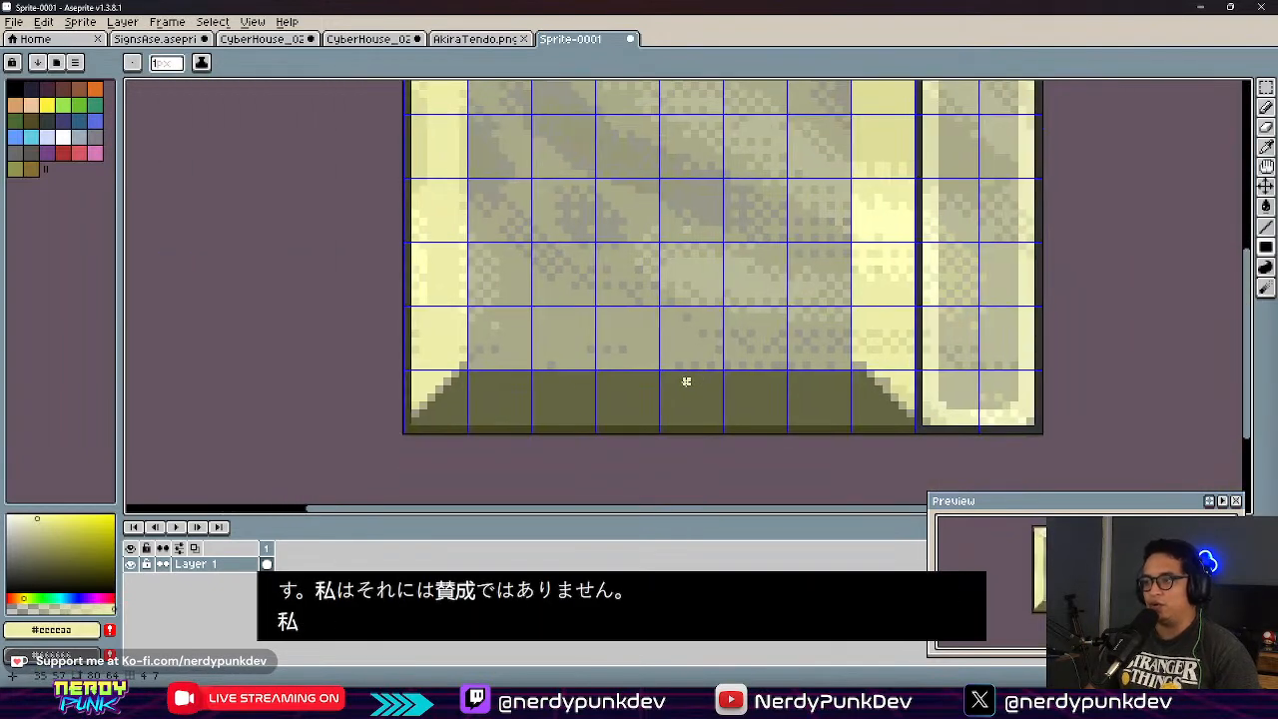
scroll(758, 370, up, 3)
scroll(584, 290, down, 3)
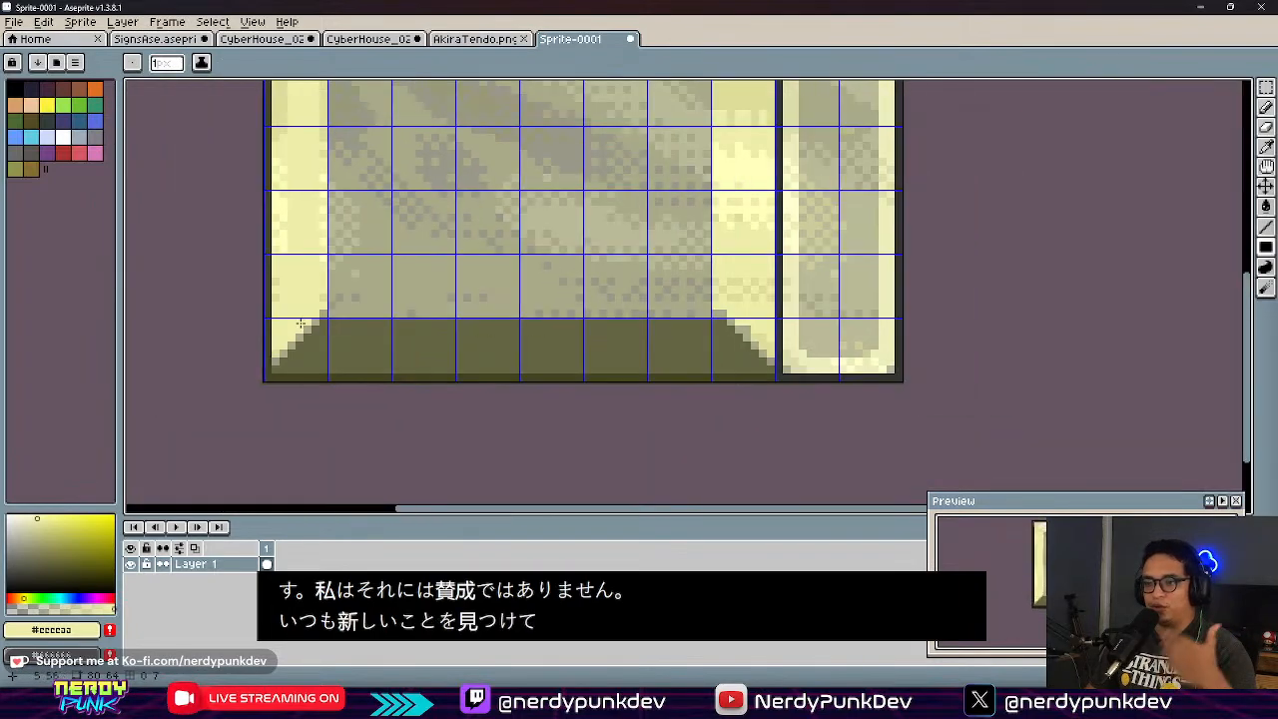
scroll(482, 337, up, 4)
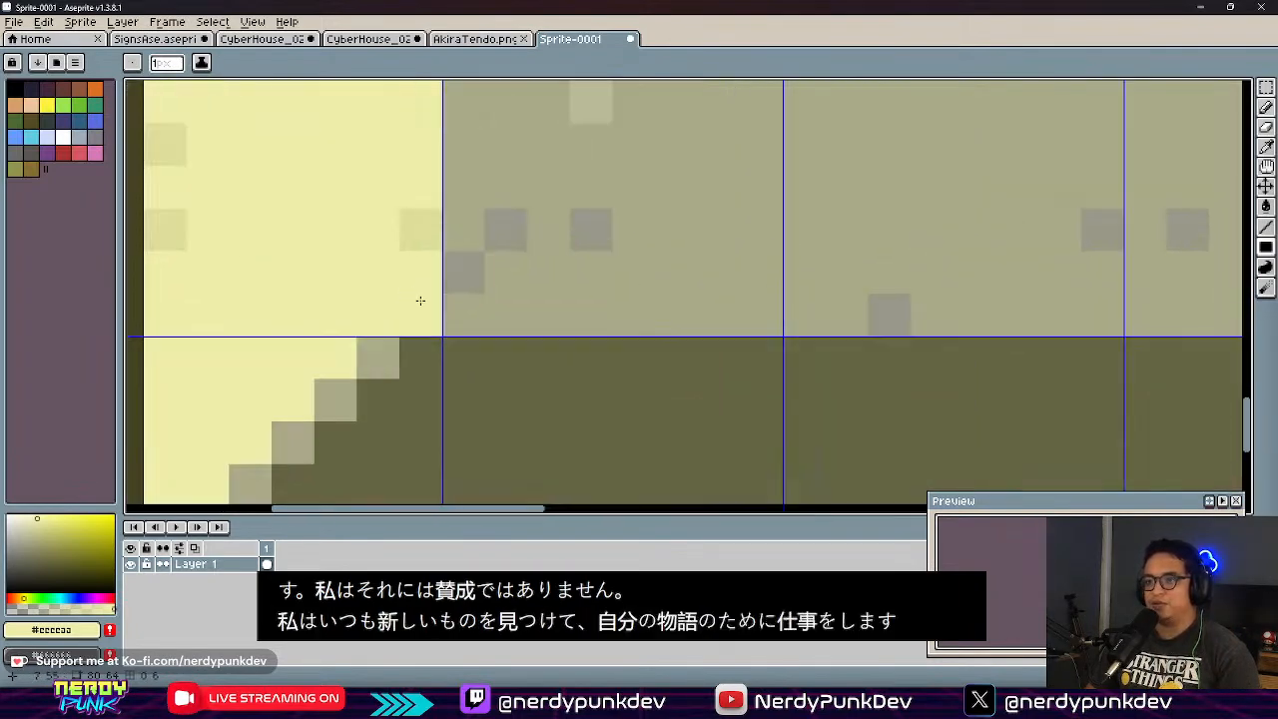
Step: Touch up the main panel's lower-left corner and paint a one-pixel diagonal seam in #aaaa88 across its upper-left bevel corner
alt+click(419, 310)
click(388, 316)
scroll(590, 312, down, 5)
middle_drag(746, 210, 668, 408)
middle_drag(621, 320, 601, 469)
scroll(441, 218, up, 3)
scroll(387, 287, up, 3)
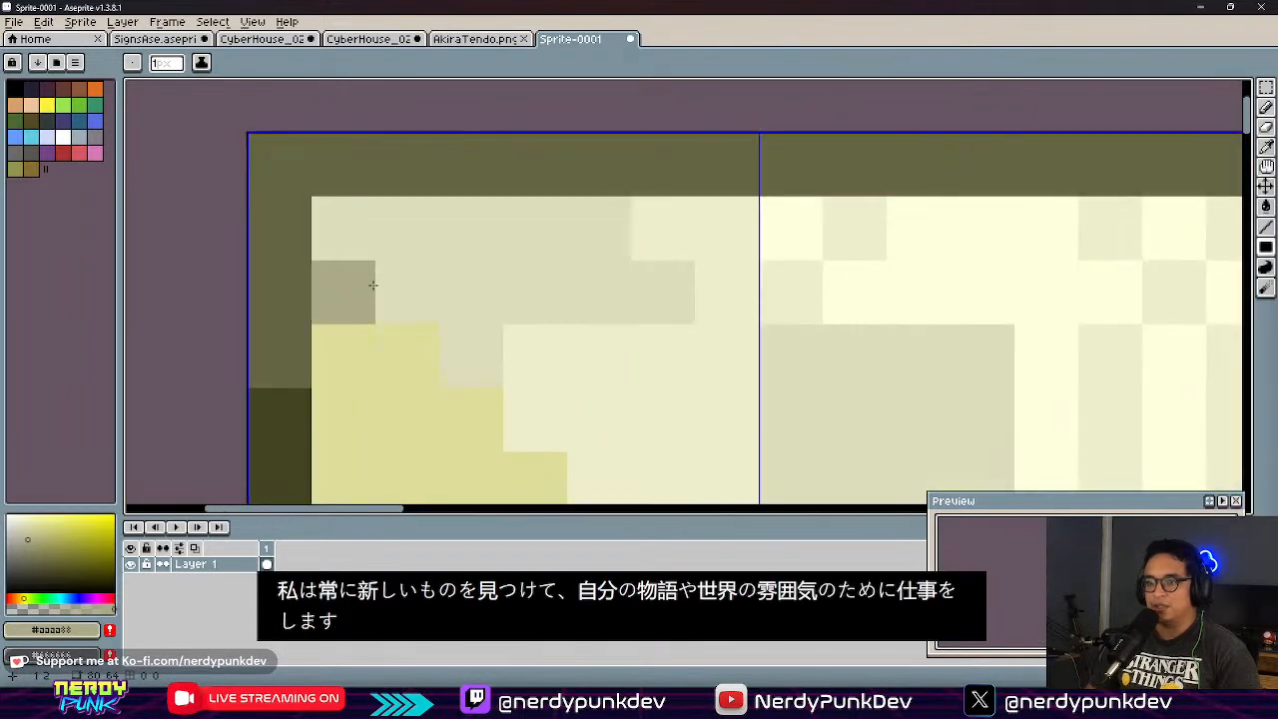
click(409, 300)
click(471, 357)
click(529, 404)
middle_drag(529, 405, 476, 214)
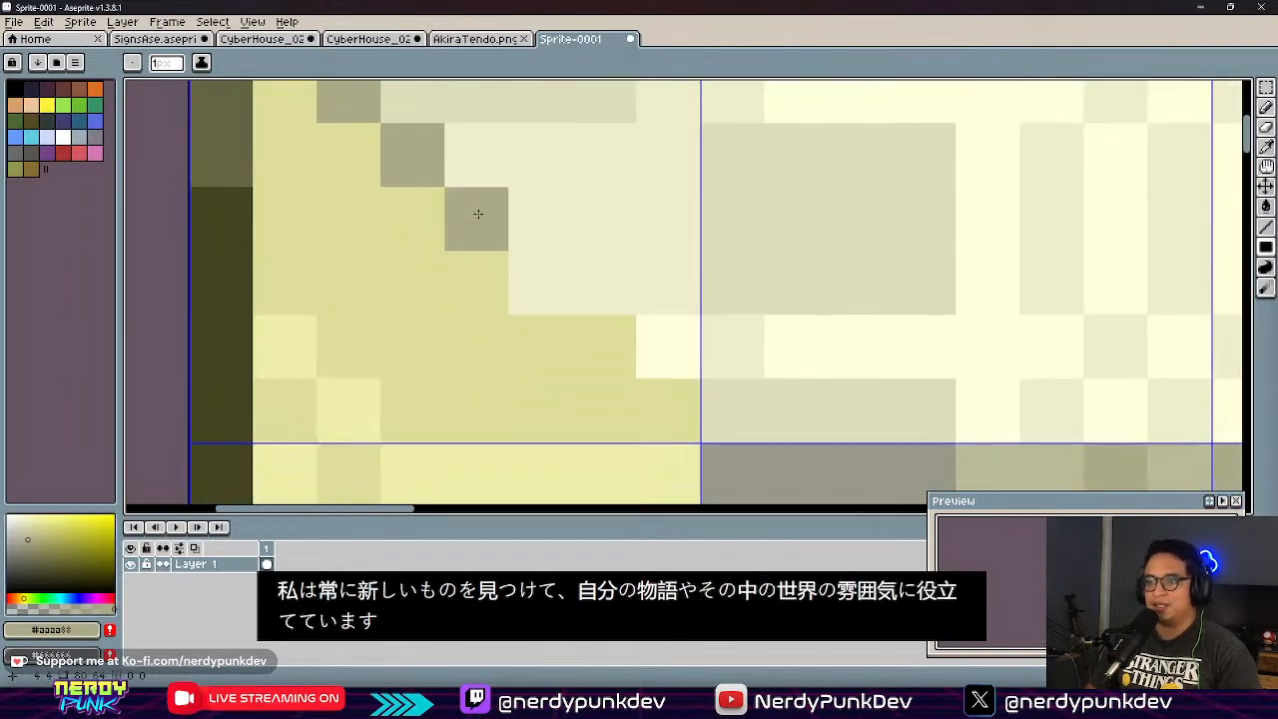
click(552, 295)
click(605, 348)
click(669, 410)
click(859, 410)
Step: Try to paint a matching #aaaa88 diagonal seam across the main panel's upper-right bevel corner
scroll(899, 411, down, 5)
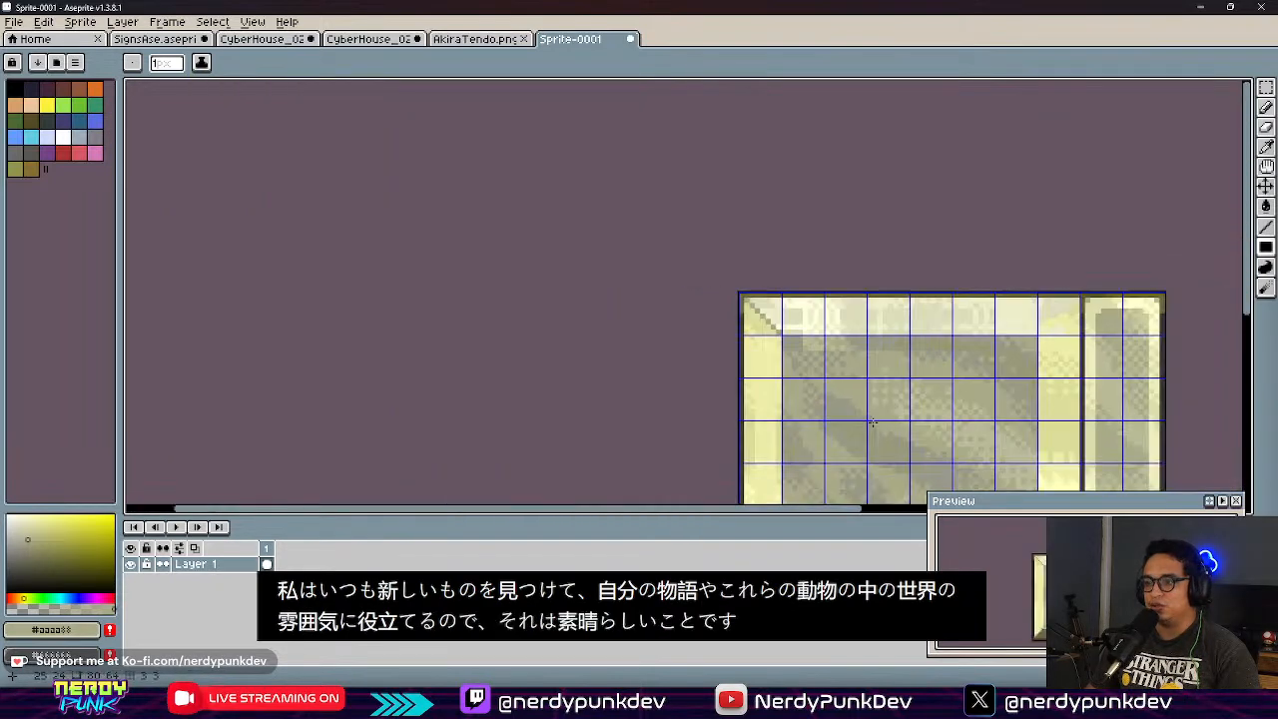
scroll(933, 409, up, 2)
middle_drag(1021, 414, 803, 314)
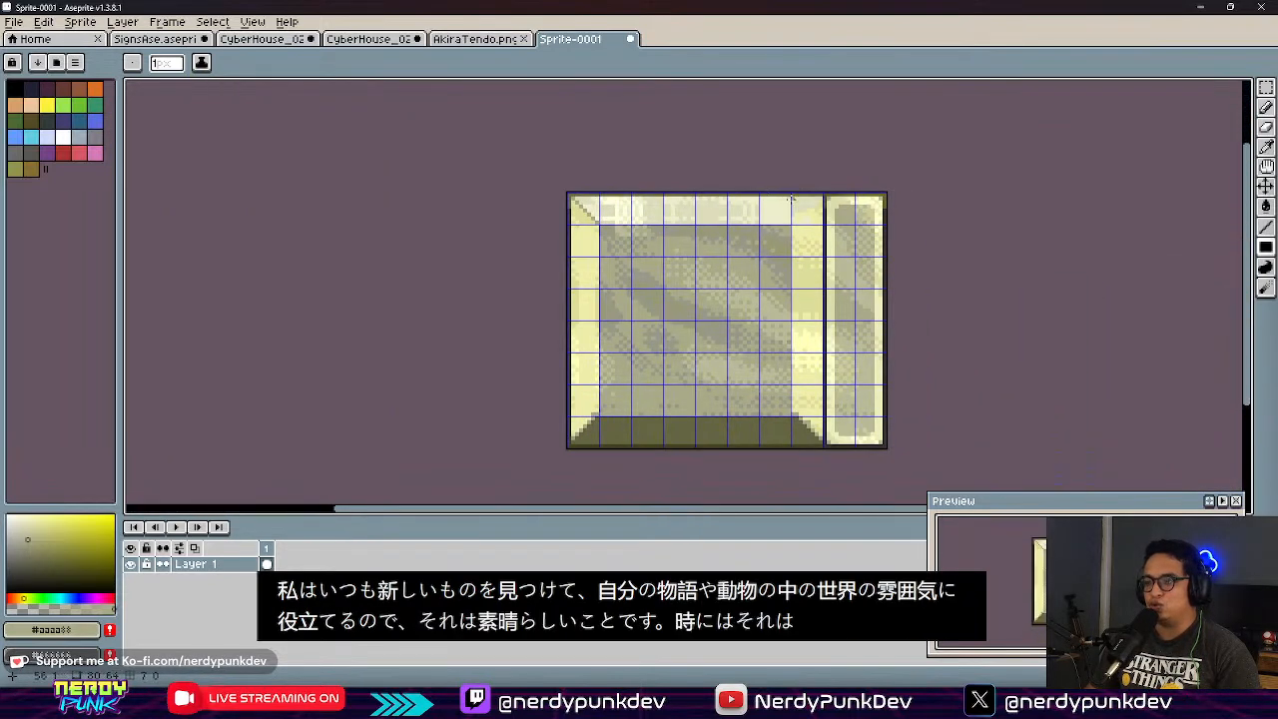
scroll(816, 220, up, 5)
scroll(789, 214, up, 4)
middle_drag(693, 189, 679, 464)
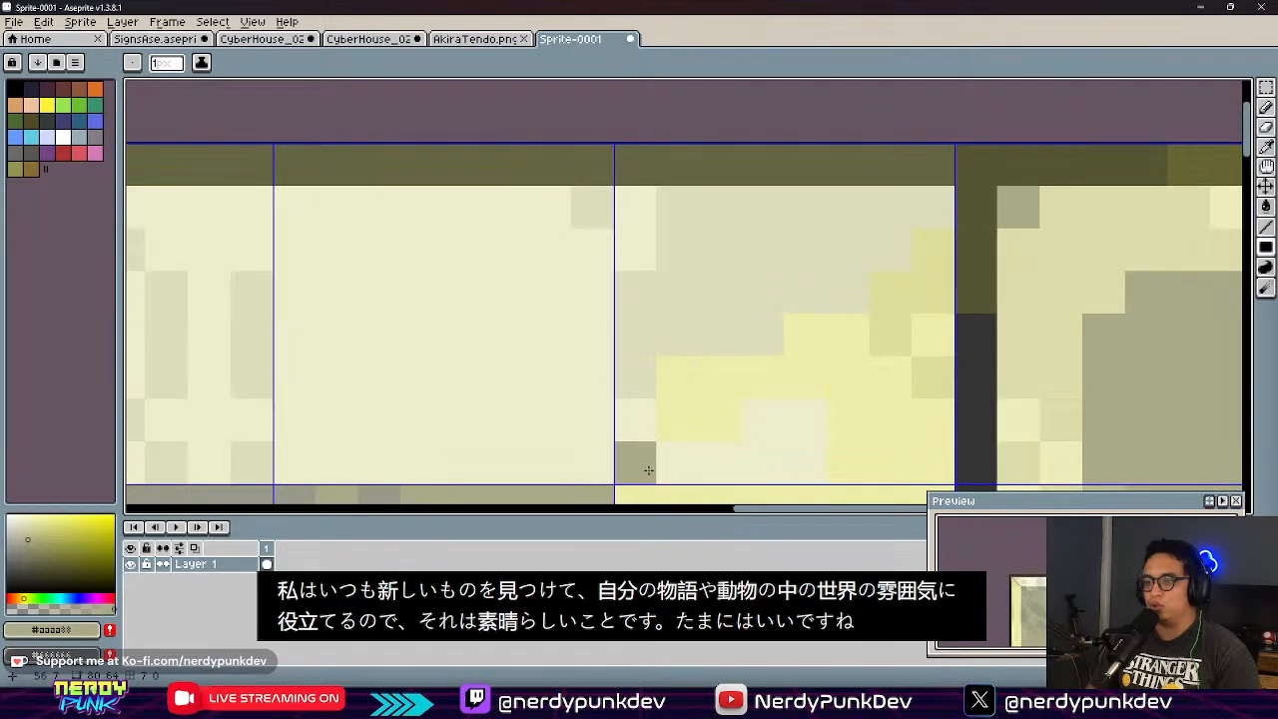
click(764, 337)
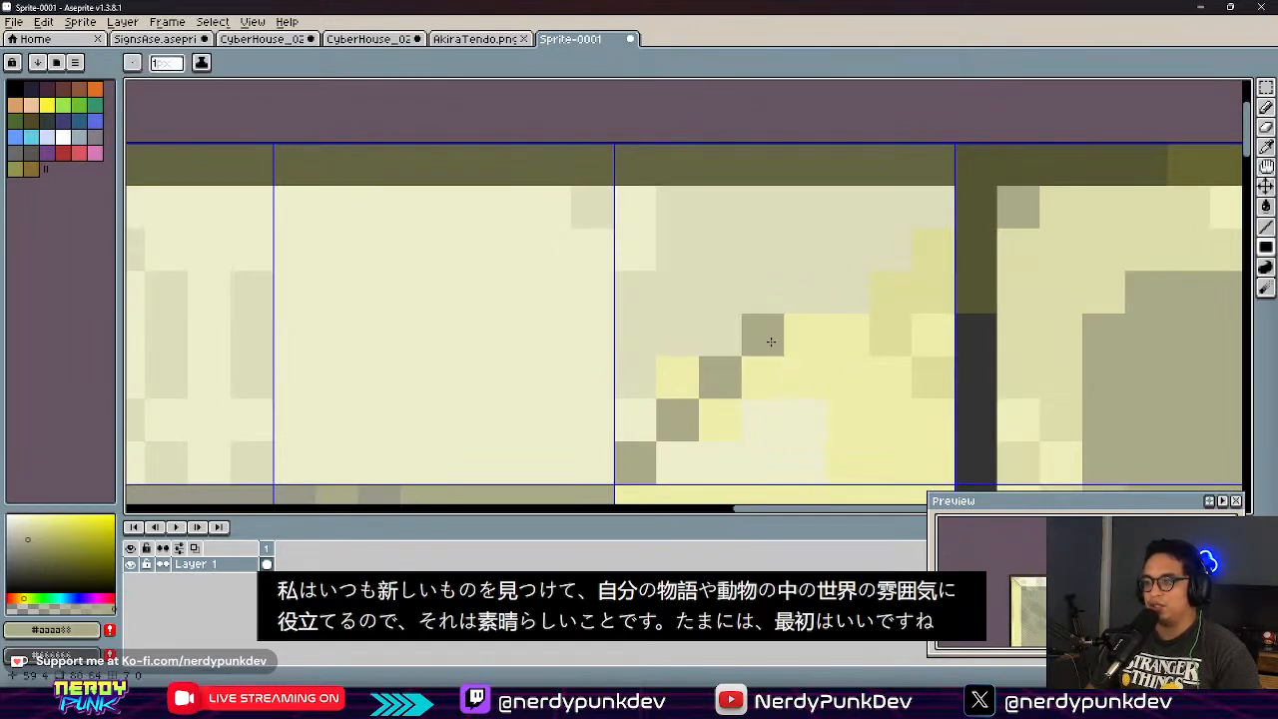
click(808, 290)
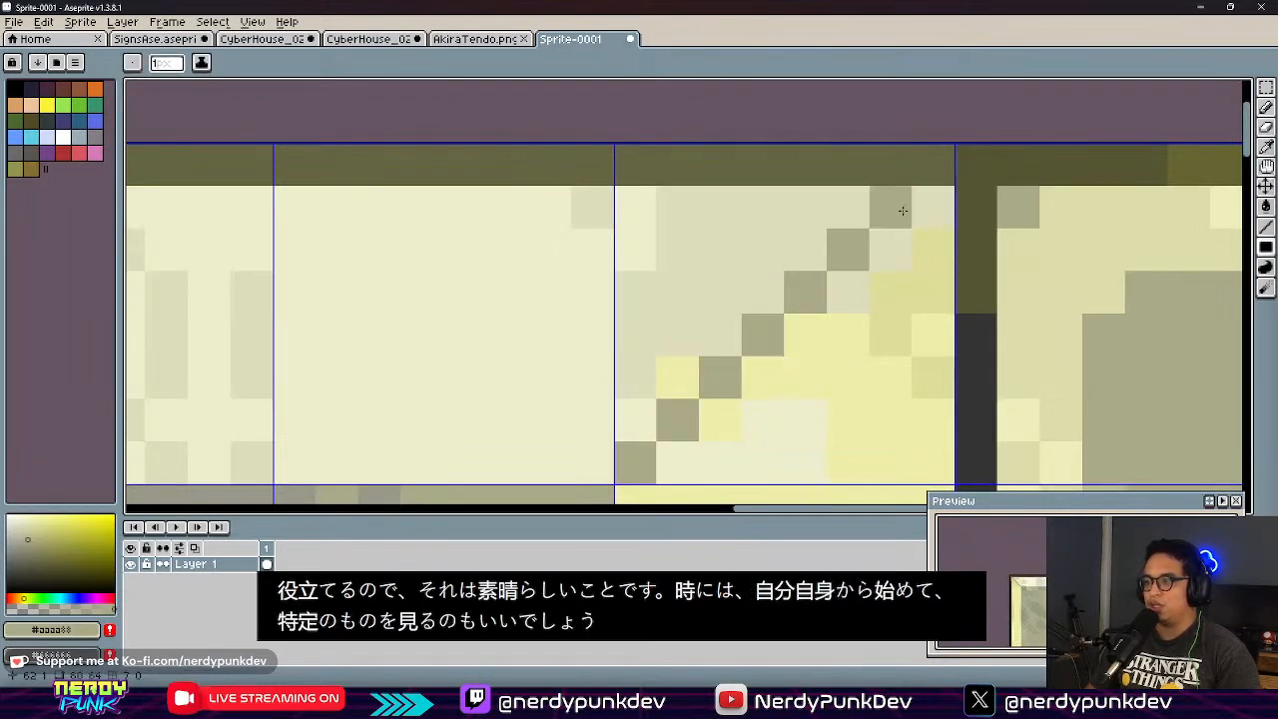
Step: Undo the diagonal seam pixels in the main panel's upper-right bevel corner
scroll(925, 202, down, 6)
scroll(703, 277, up, 5)
scroll(703, 276, up, 2)
key(ctrl+z)
key(ctrl+z)
scroll(626, 358, down, 5)
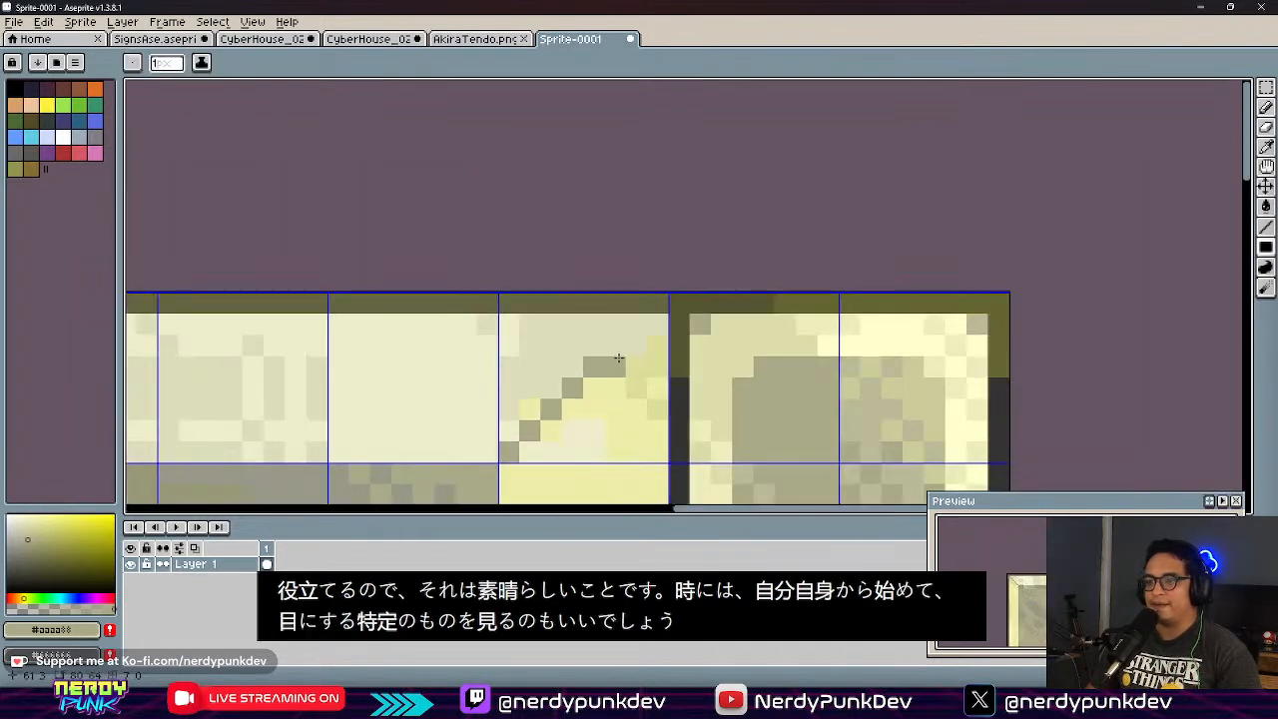
key(ctrl+z)
Step: Try the upper-right seam again from the bevel's inner corner upward, and undo it
scroll(579, 374, up, 3)
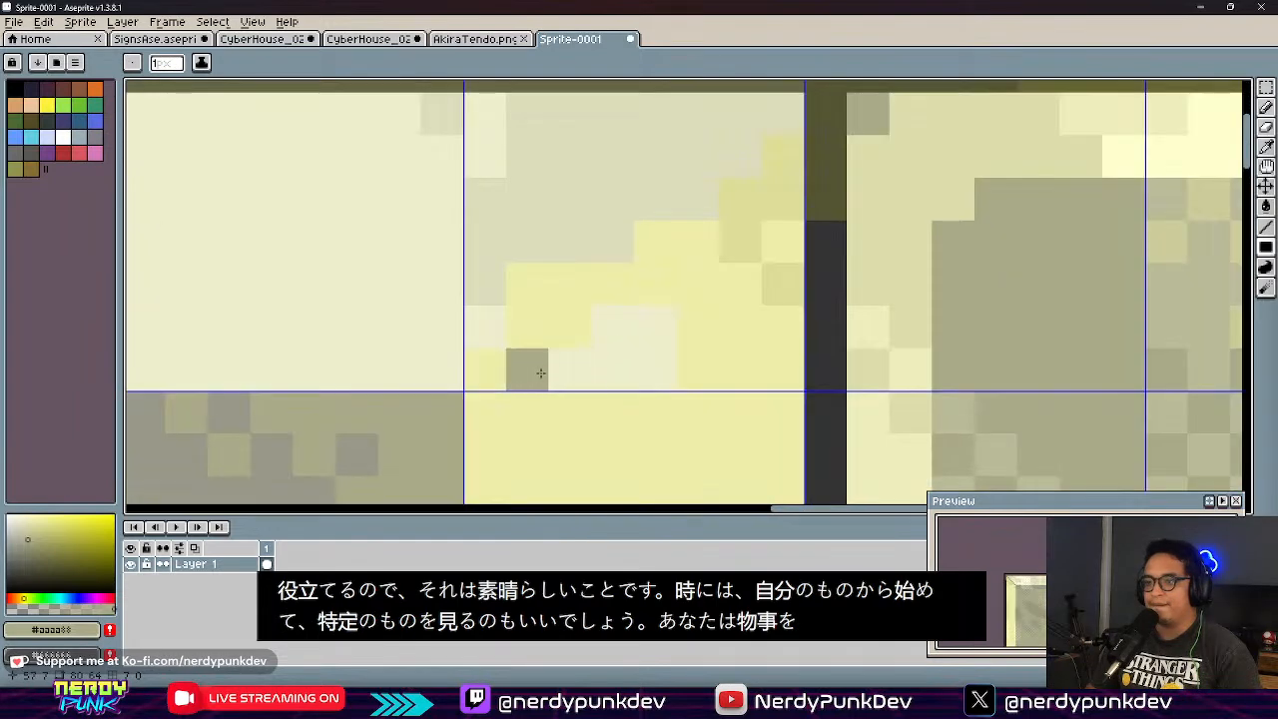
click(499, 376)
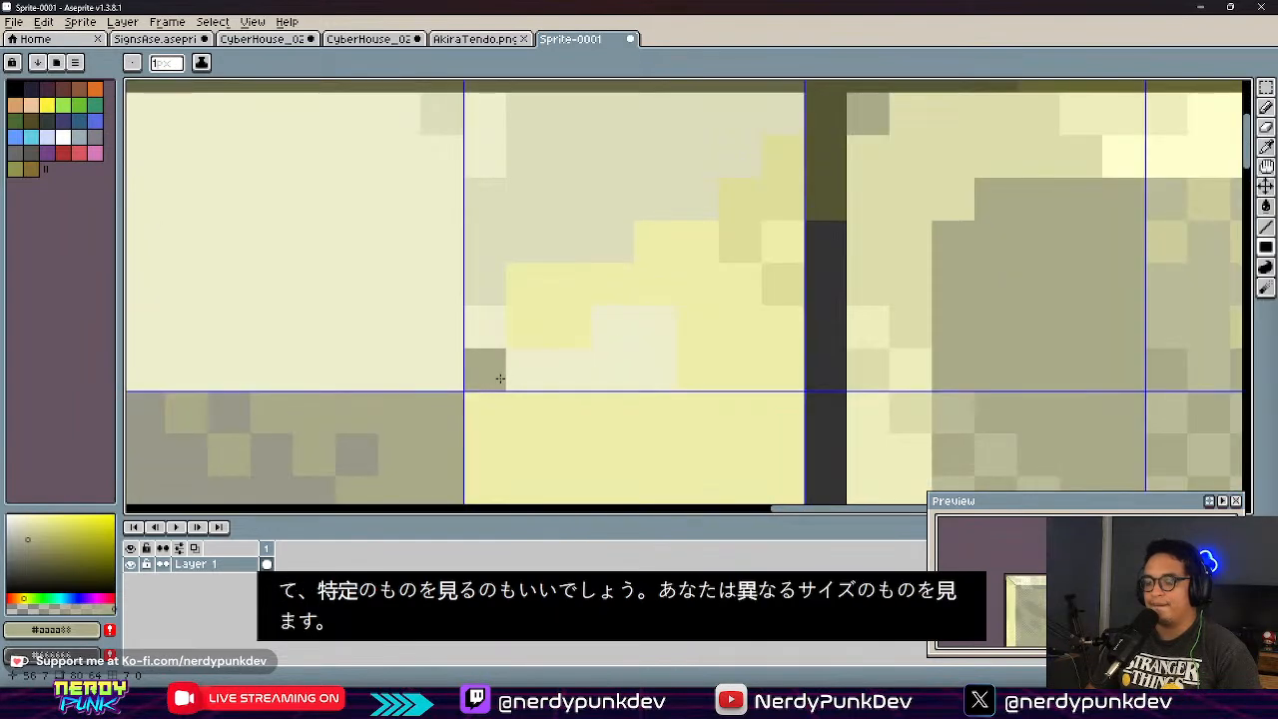
click(581, 293)
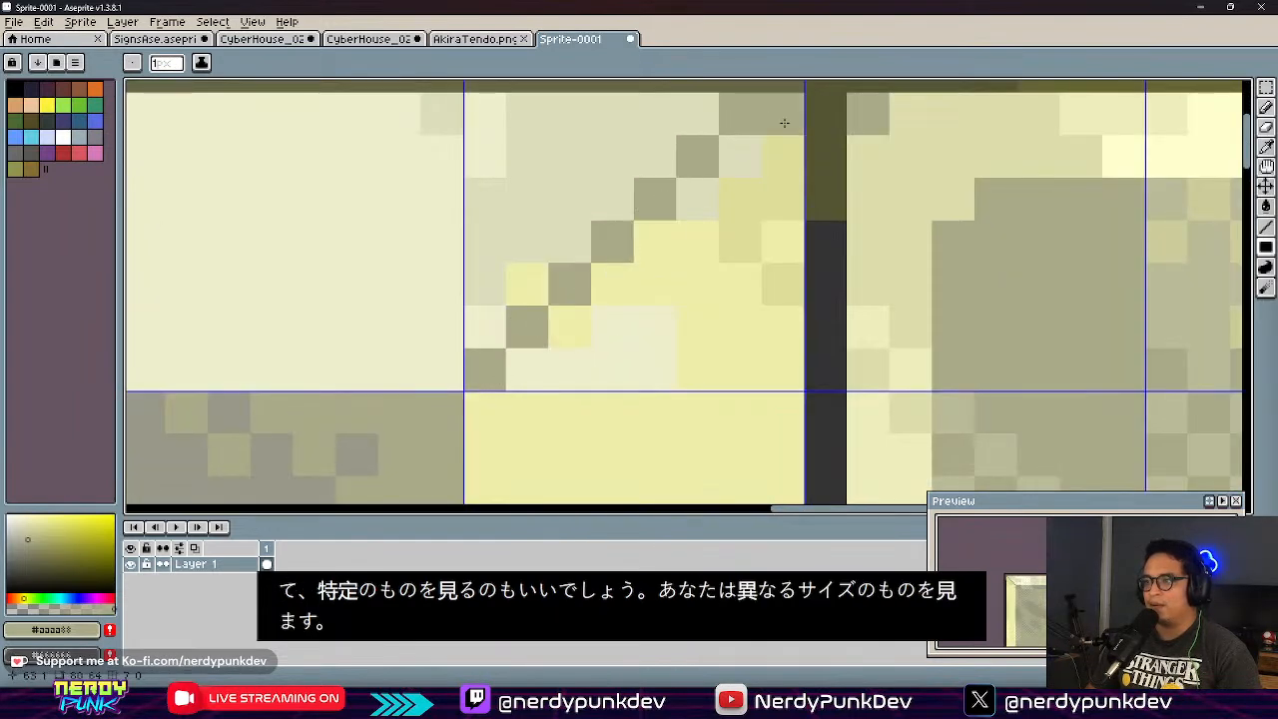
scroll(769, 117, down, 3)
scroll(808, 170, up, 3)
key(ctrl+z)
key(ctrl+z)
key(ctrl+z)
key(ctrl+z)
key(ctrl+z)
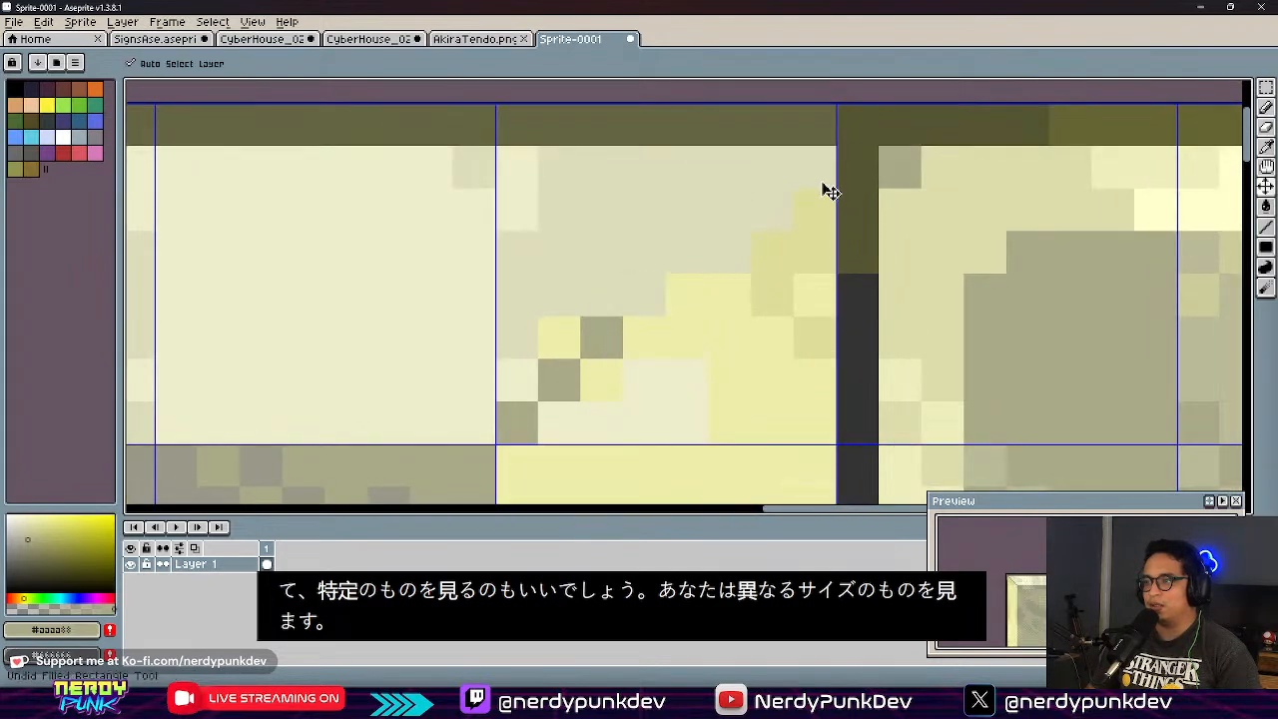
key(ctrl+z)
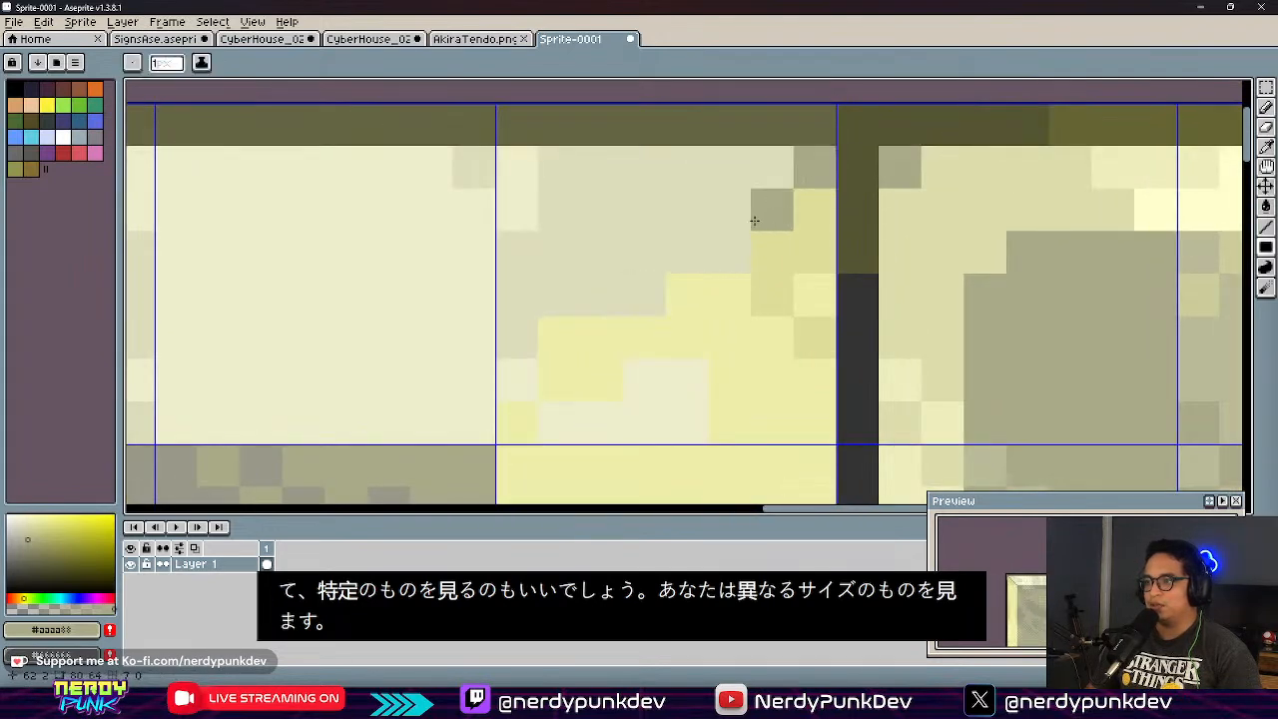
Step: Try the upper-right seam from the outer corner downward, and remove its misaligned lower pixels
mouse_move(647, 314)
mouse_down()
mouse_move(607, 370)
mouse_move(522, 427)
mouse_up()
scroll(578, 426, down, 4)
scroll(578, 425, down, 2)
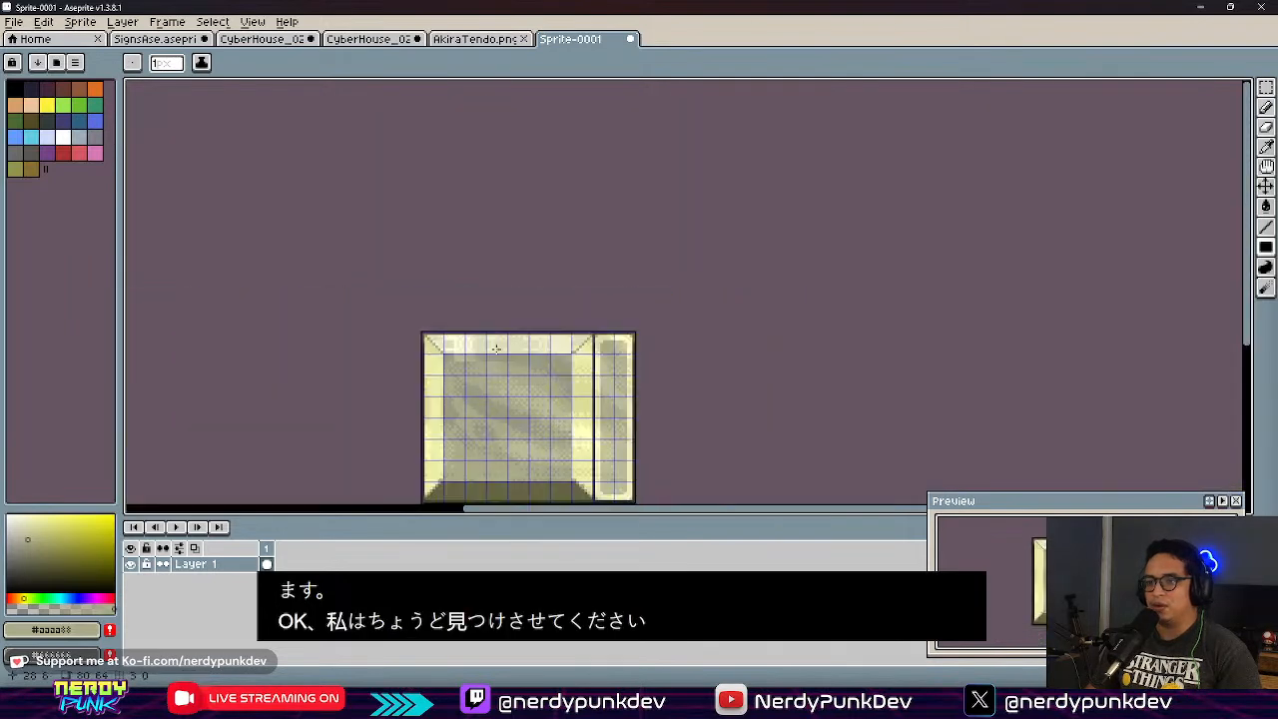
scroll(524, 391, up, 4)
middle_drag(540, 324, 718, 344)
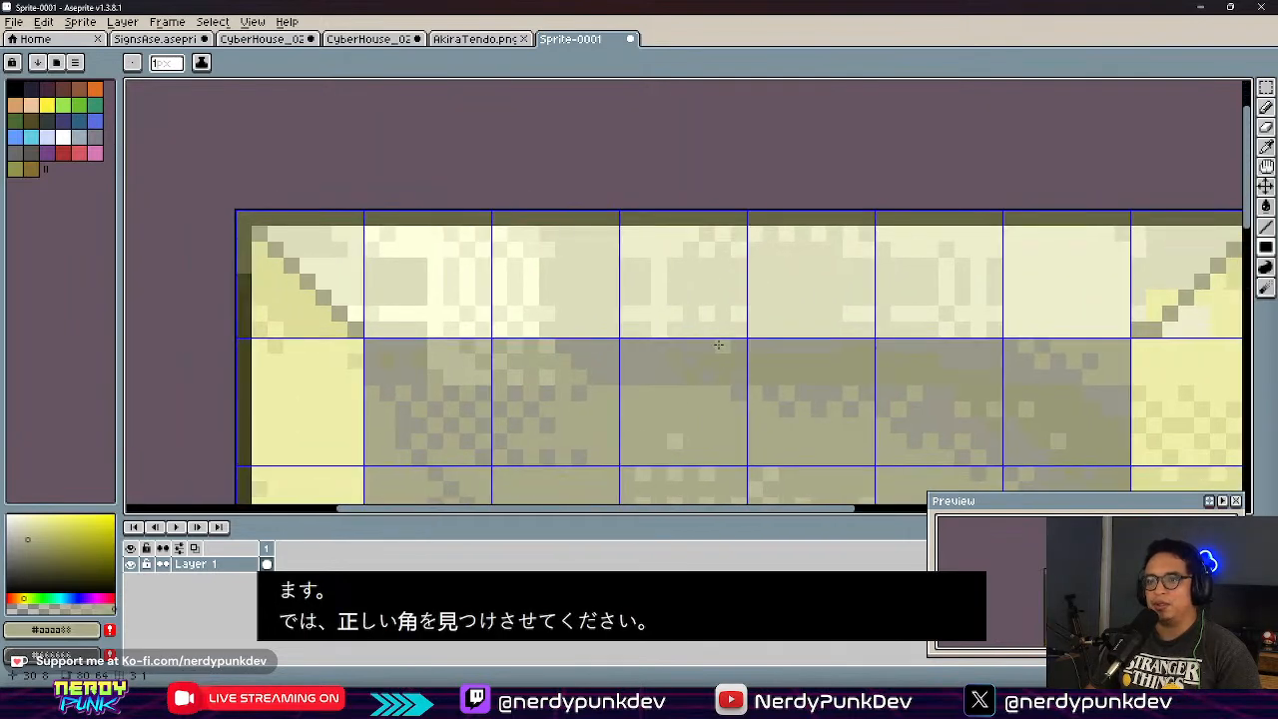
middle_drag(845, 358, 737, 359)
scroll(1051, 316, up, 1)
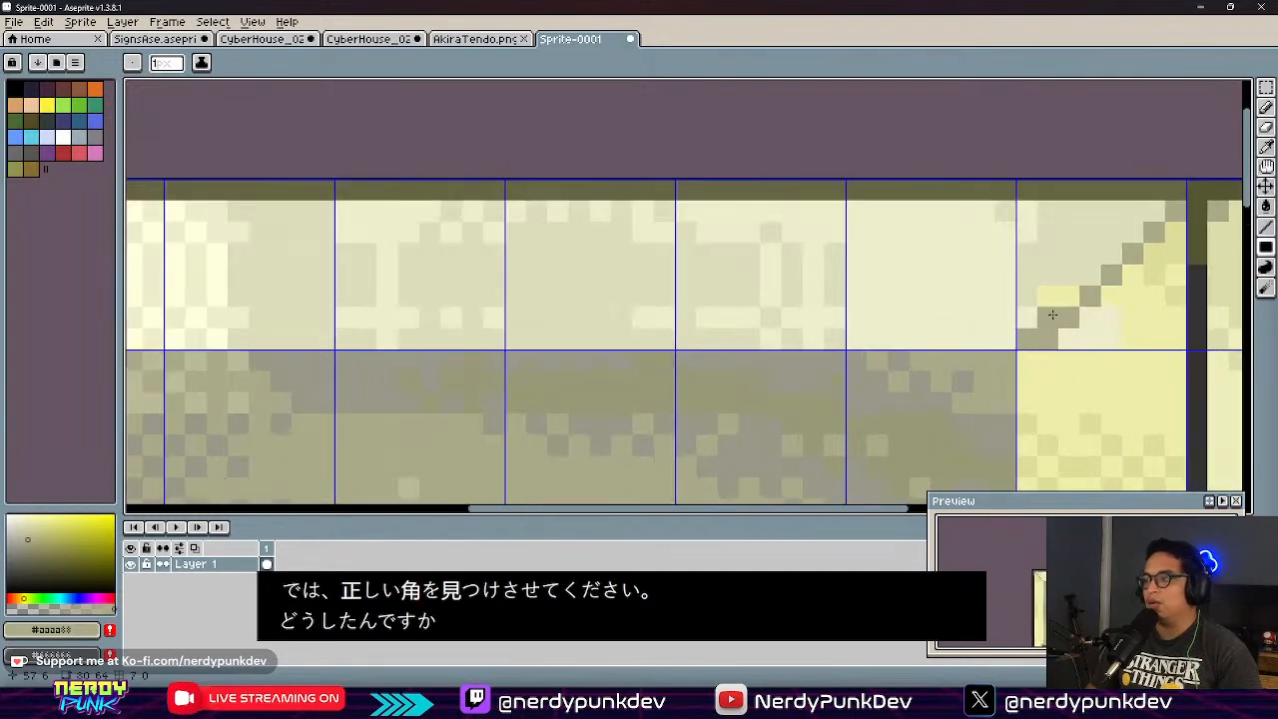
key(v)
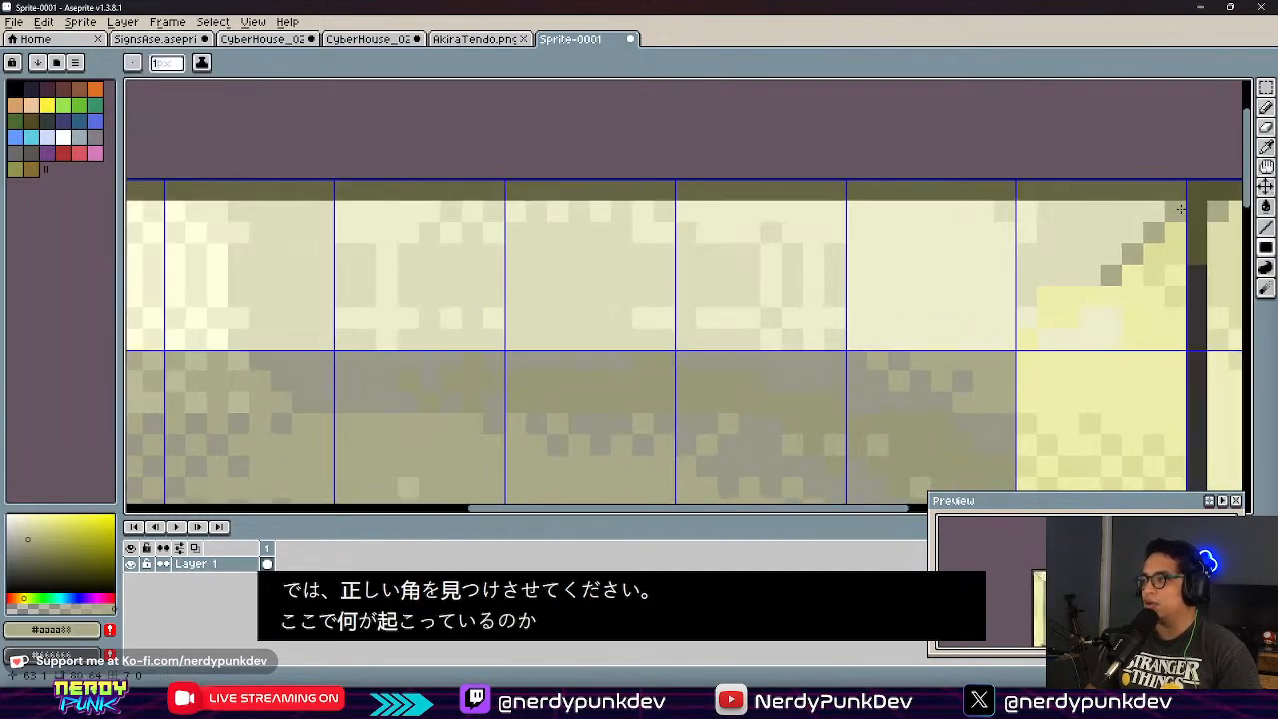
Step: Thicken the main panel's right border inward by one pixel column in #666644
alt+click(1185, 192)
alt+click(1168, 218)
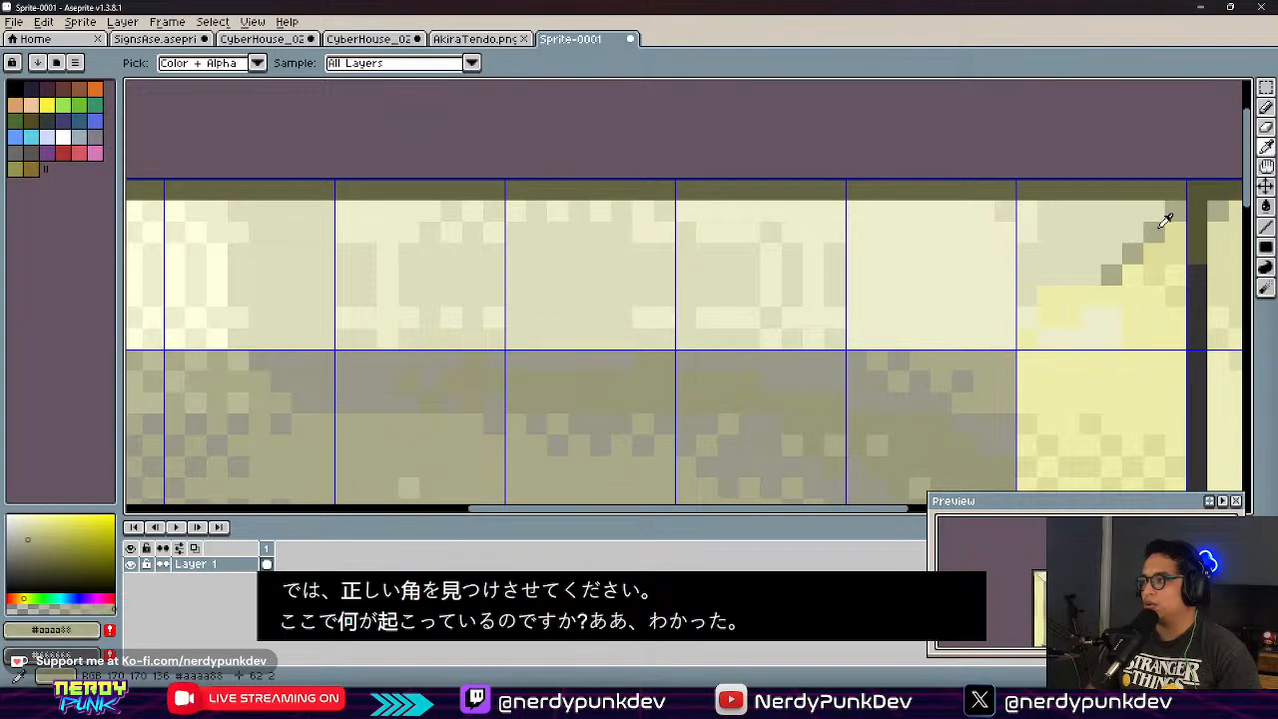
alt+click(1184, 190)
click(1177, 213)
middle_drag(1135, 309, 793, 206)
scroll(716, 314, down, 2)
middle_drag(746, 409, 719, 163)
scroll(749, 375, down, 3)
scroll(699, 264, up, 2)
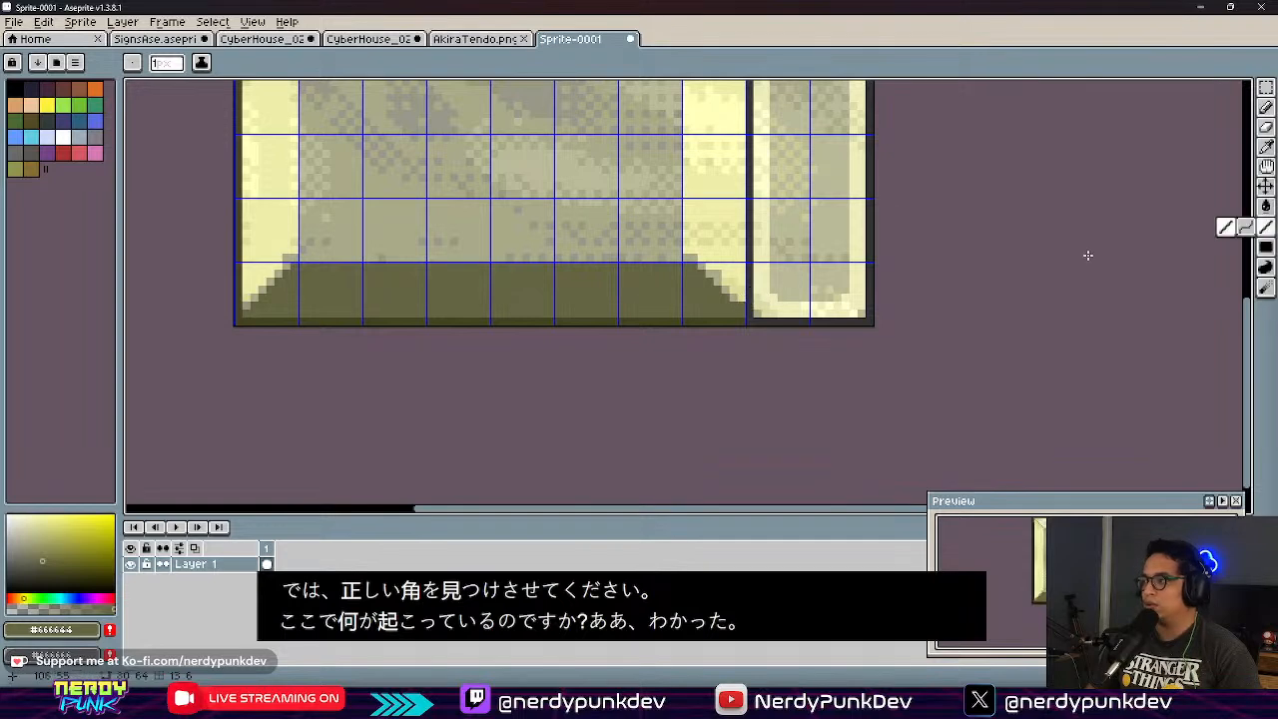
click(1226, 226)
middle_drag(753, 261, 686, 501)
key(b)
middle_drag(705, 446, 751, 318)
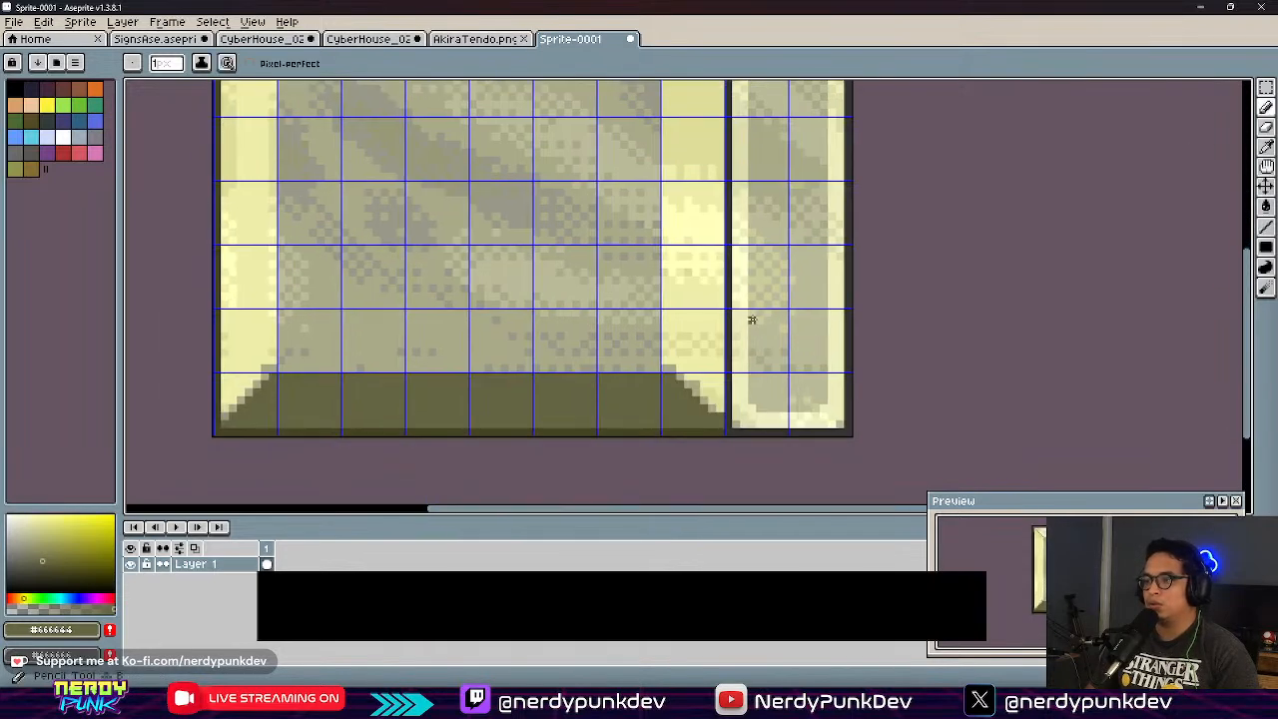
middle_drag(743, 136, 698, 359)
scroll(625, 292, up, 4)
Step: Repaint the upper-right diagonal seam in #aaaa88 to meet the thicker border, cleaning up stray pixels with #dddd99 and #eeeeaa
alt+click(795, 244)
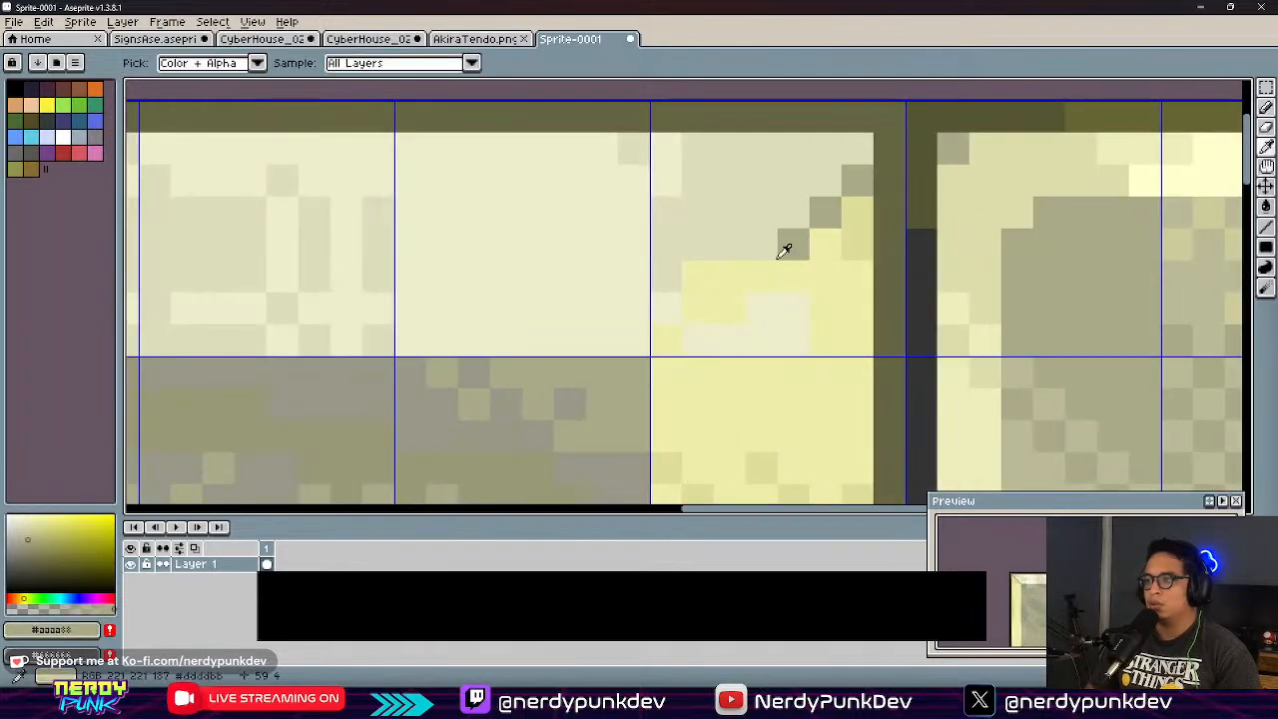
key(ctrl+z)
alt+click(857, 207)
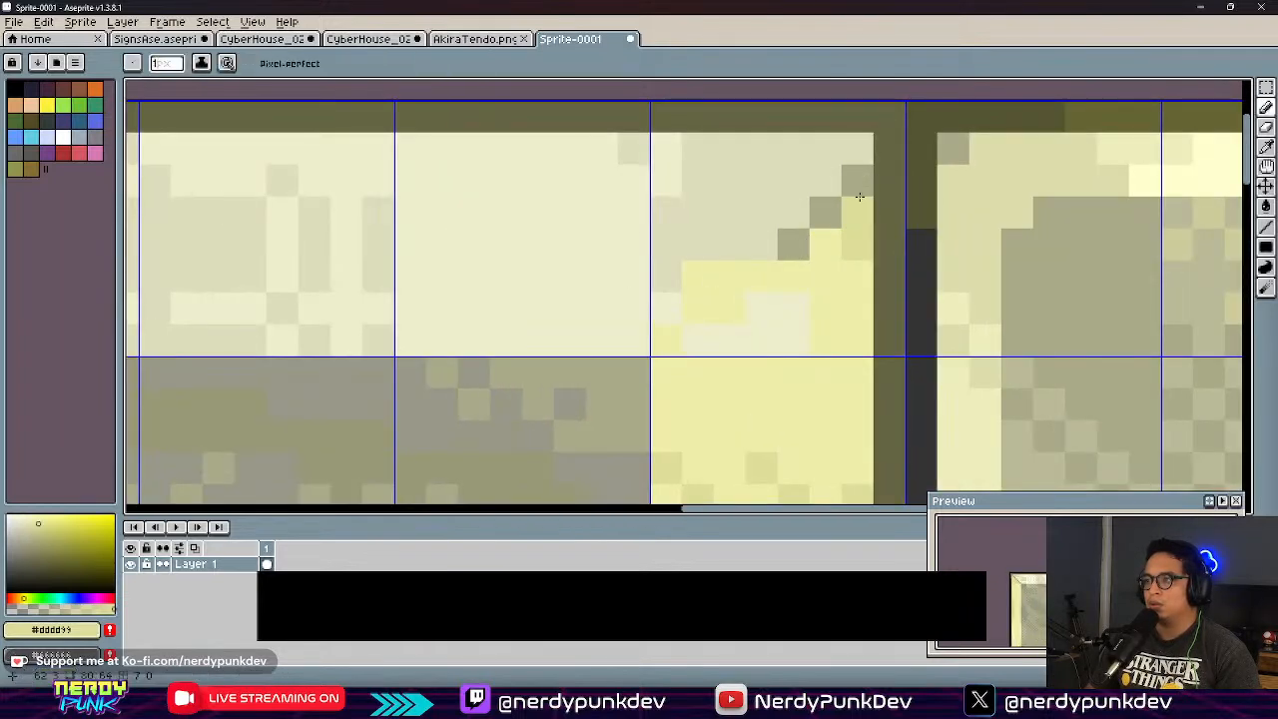
click(858, 184)
alt+click(831, 203)
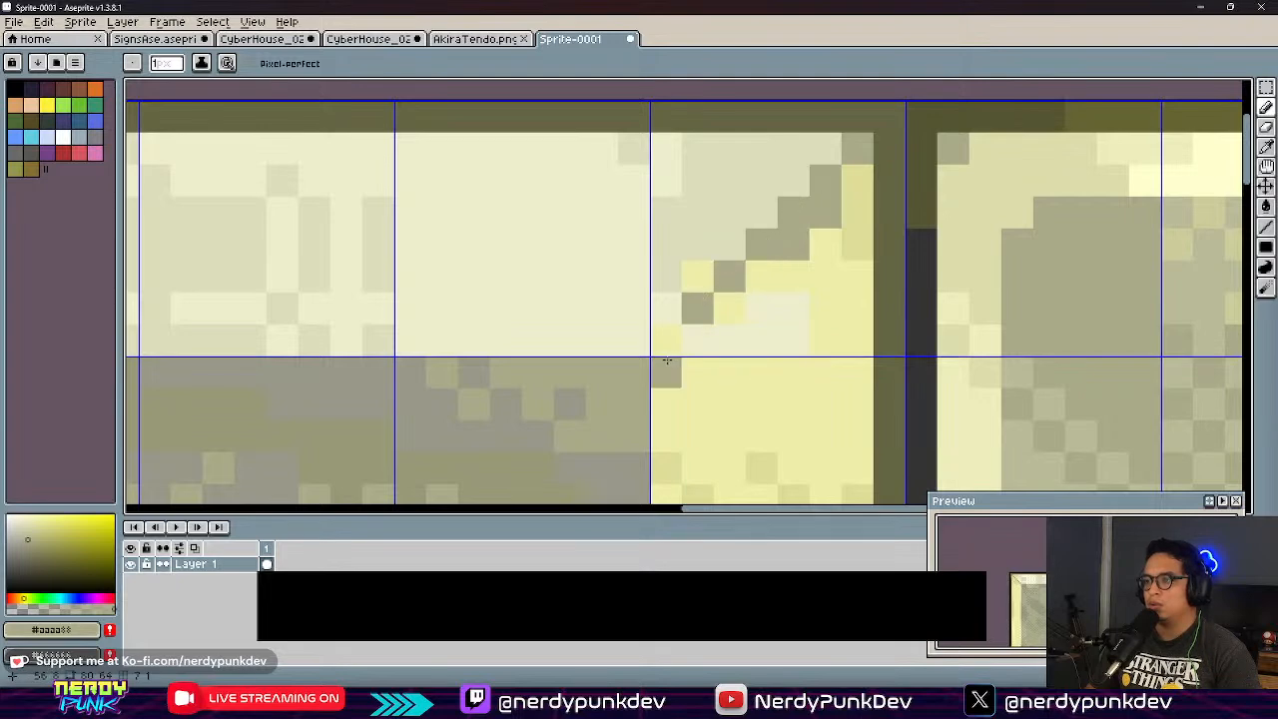
alt+click(797, 295)
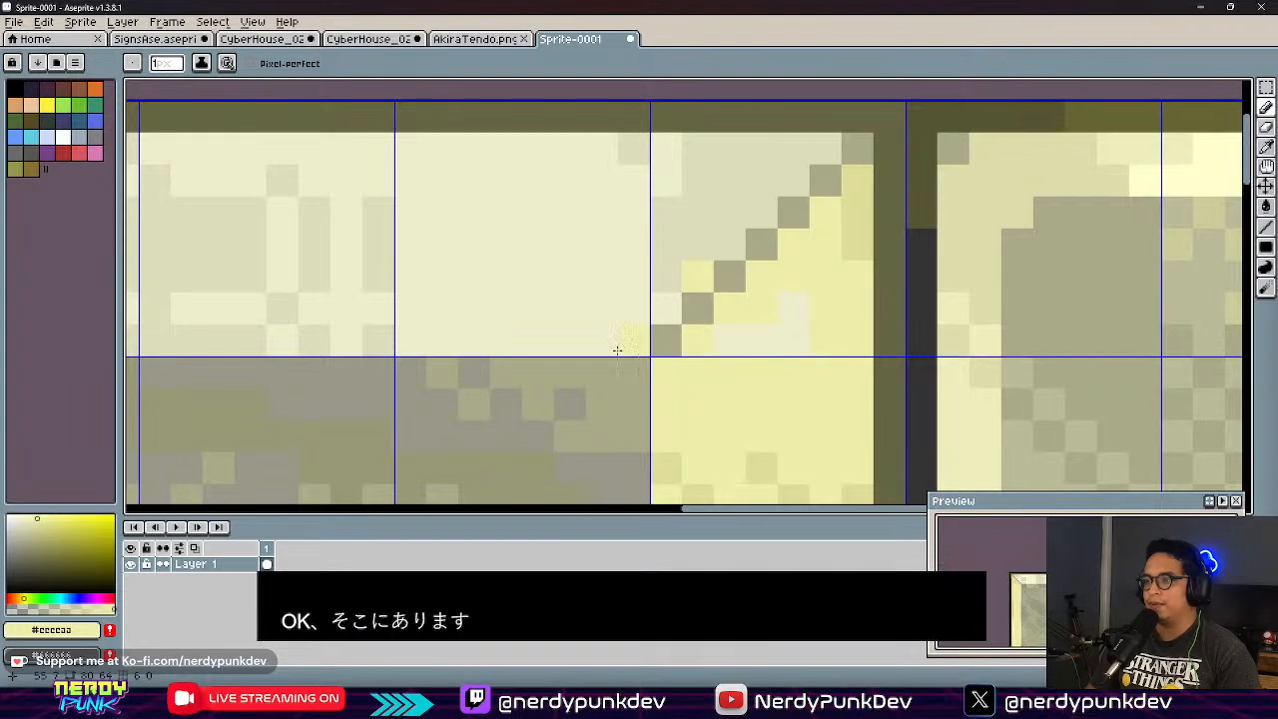
Step: Mix a lighter seam colour of HSV 59, 22, 79 and repaint the upper-left diagonal seam with it
scroll(499, 358, down, 5)
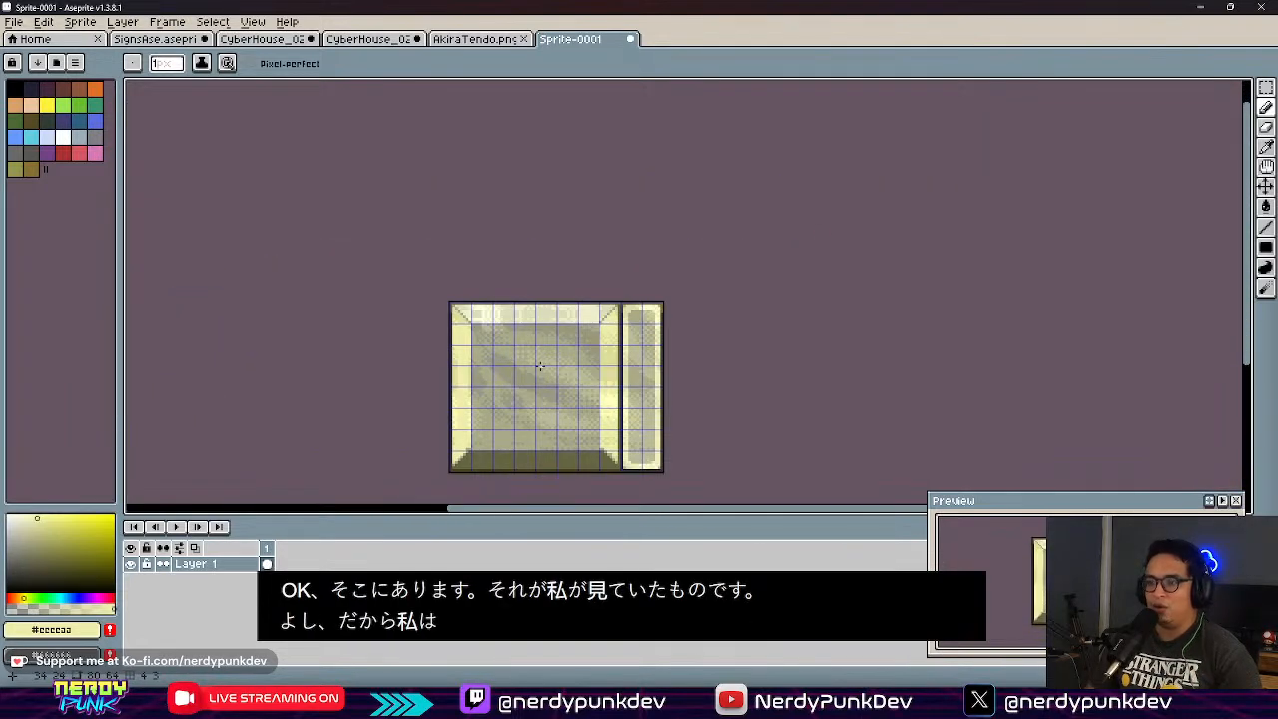
scroll(560, 378, up, 2)
middle_drag(288, 178, 407, 420)
scroll(419, 410, up, 4)
alt+click(403, 274)
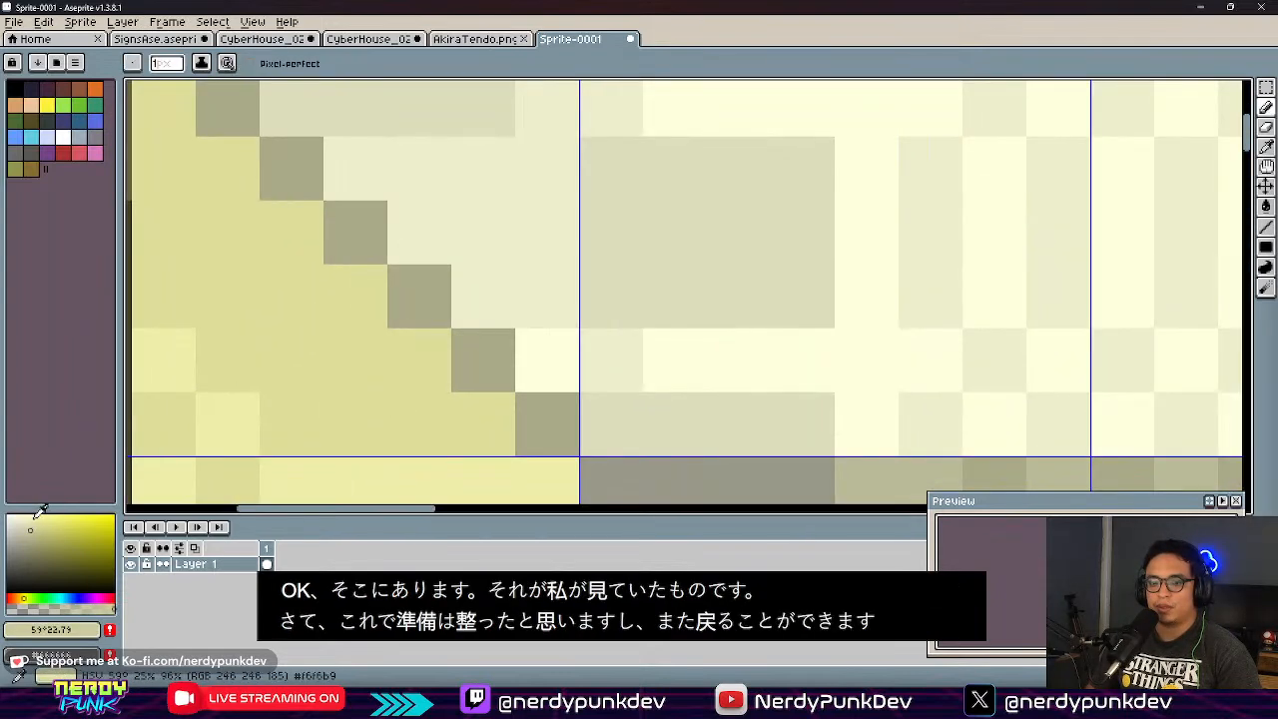
middle_drag(308, 165, 400, 277)
mouse_move(255, 163)
mouse_down()
mouse_move(385, 270)
mouse_move(502, 414)
mouse_move(602, 478)
mouse_up()
middle_drag(602, 478, 590, 405)
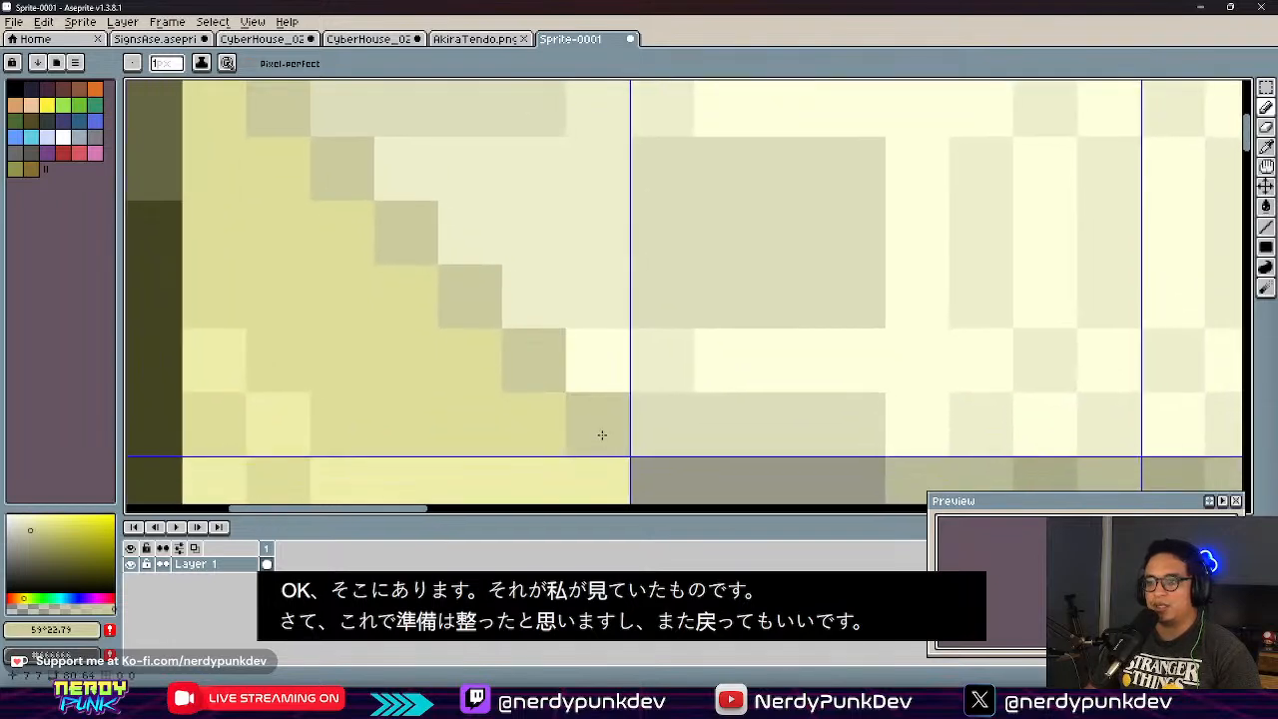
Step: Repaint the upper-right diagonal seam with the same lighter colour
click(1172, 213)
mouse_move(1172, 213)
middle_down()
mouse_move(433, 334)
mouse_move(1000, 271)
middle_up()
scroll(1001, 271, down, 1)
scroll(722, 356, up, 1)
drag(590, 360, 858, 109)
middle_drag(858, 108, 947, 205)
click(953, 140)
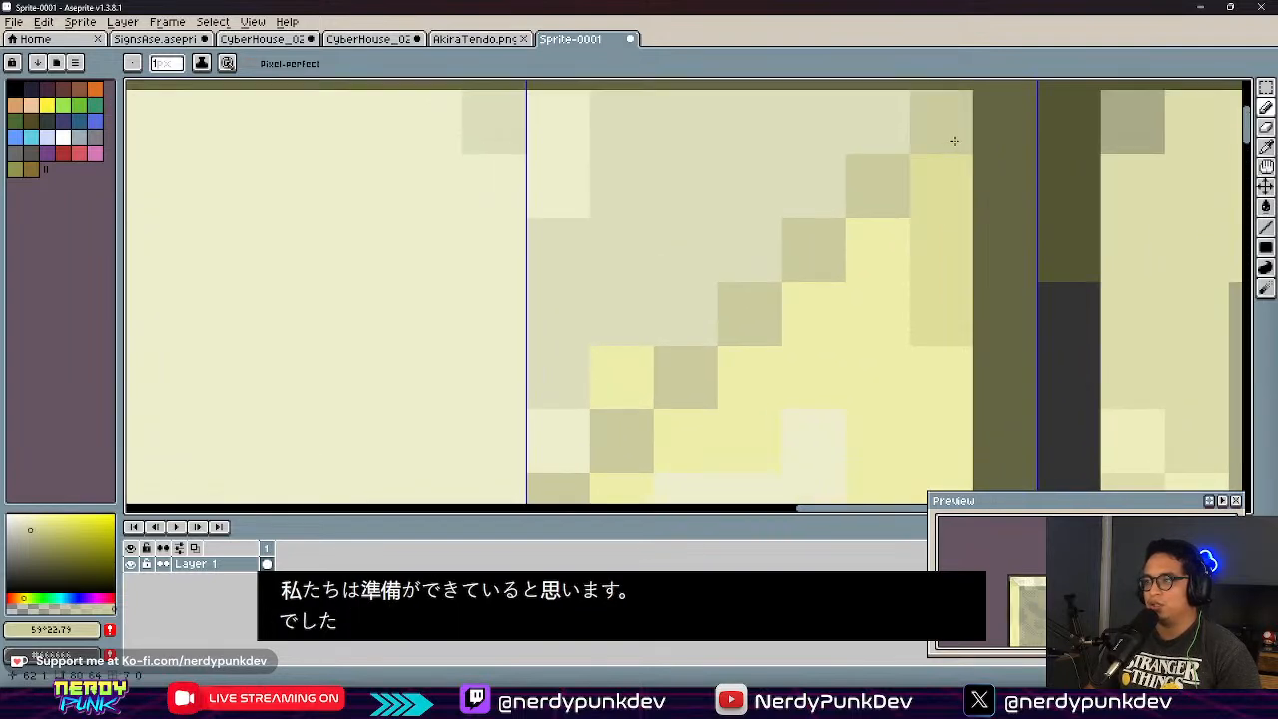
Step: Export the corrected texture over the existing VintageKey_01.png file
scroll(769, 294, down, 11)
middle_drag(703, 369, 689, 294)
scroll(659, 316, up, 3)
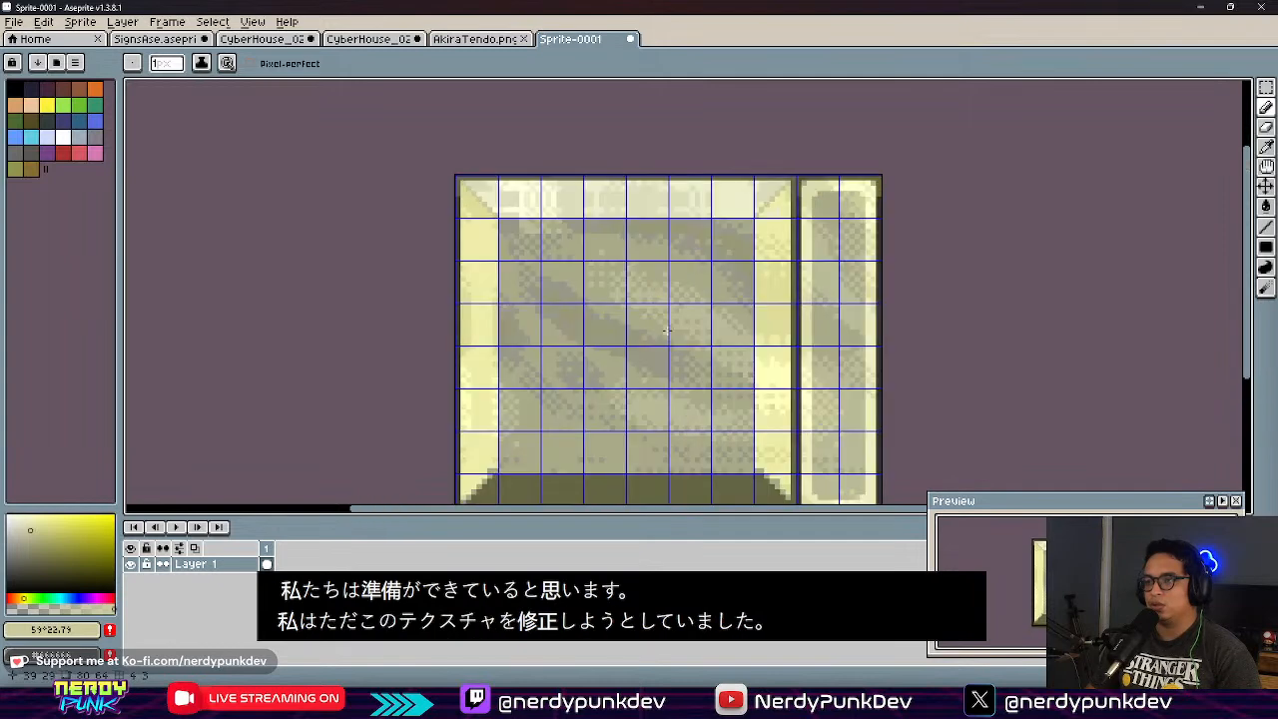
scroll(659, 424, up, 1)
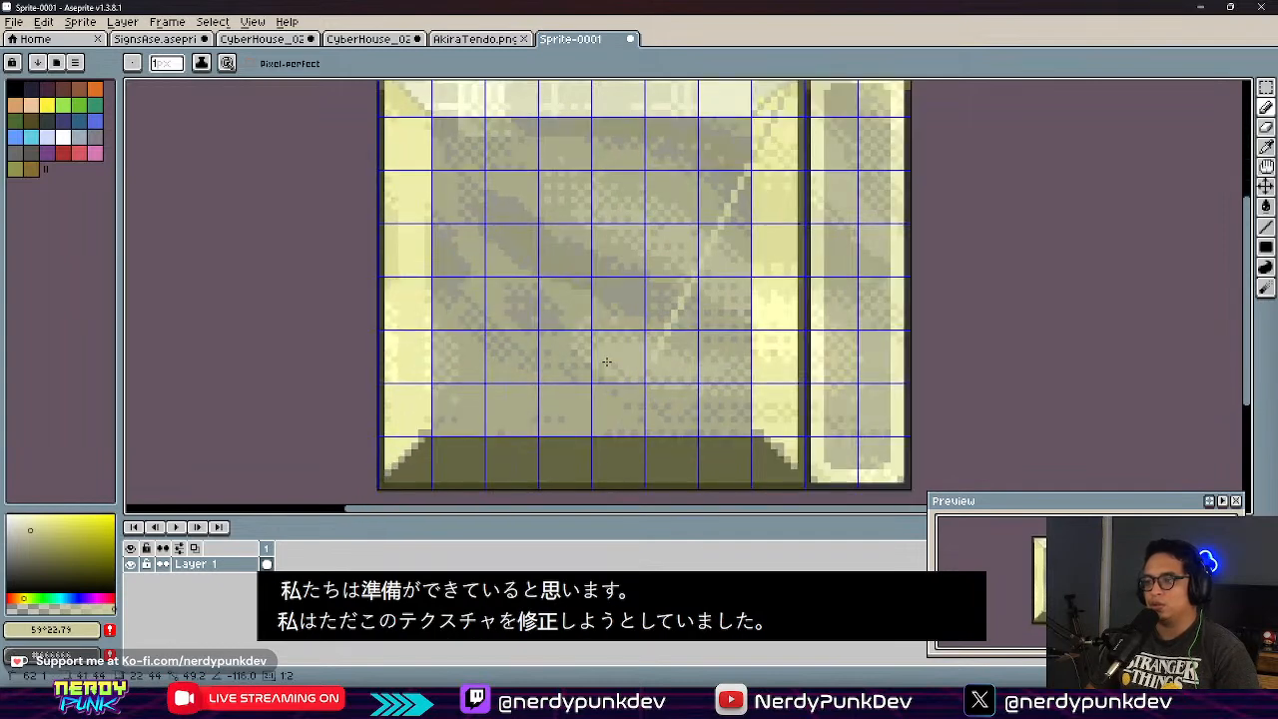
key(ctrl+alt+shift+s)
click(172, 204)
click(595, 393)
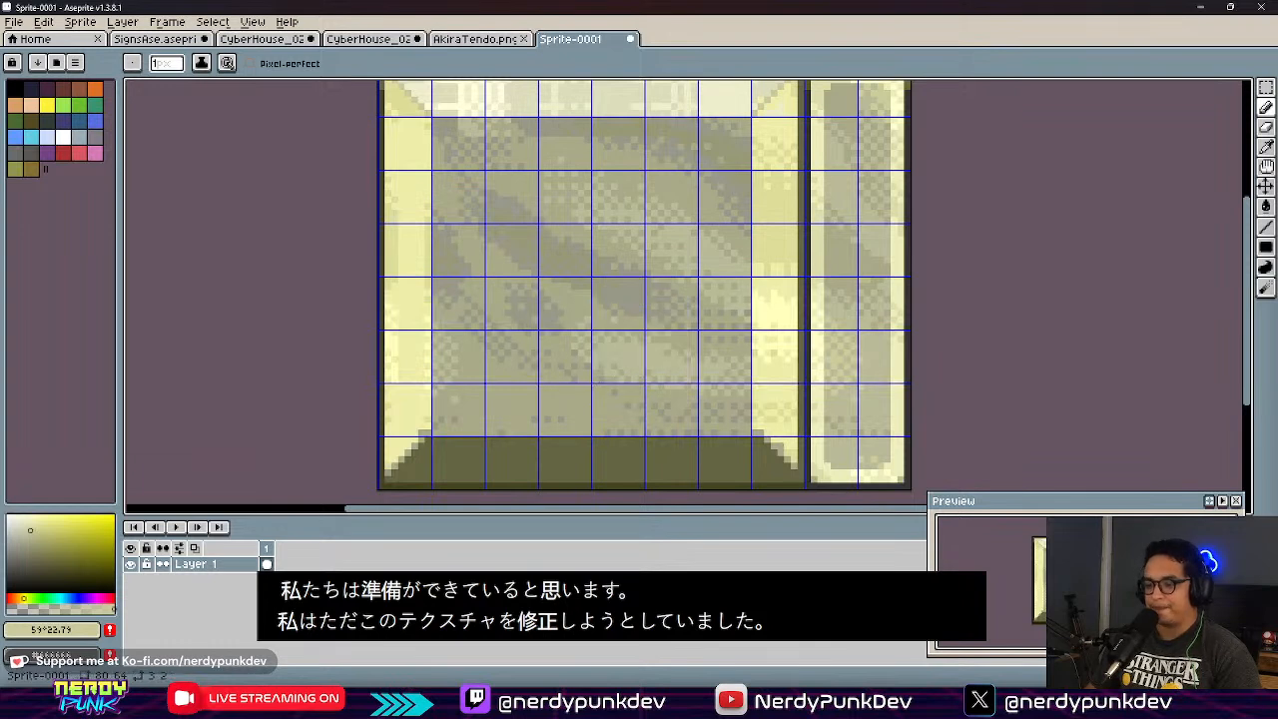
Step: Switch to Crocotile 3D and replace the current tileset with VintageKey_01.png
key(alt+Tab)
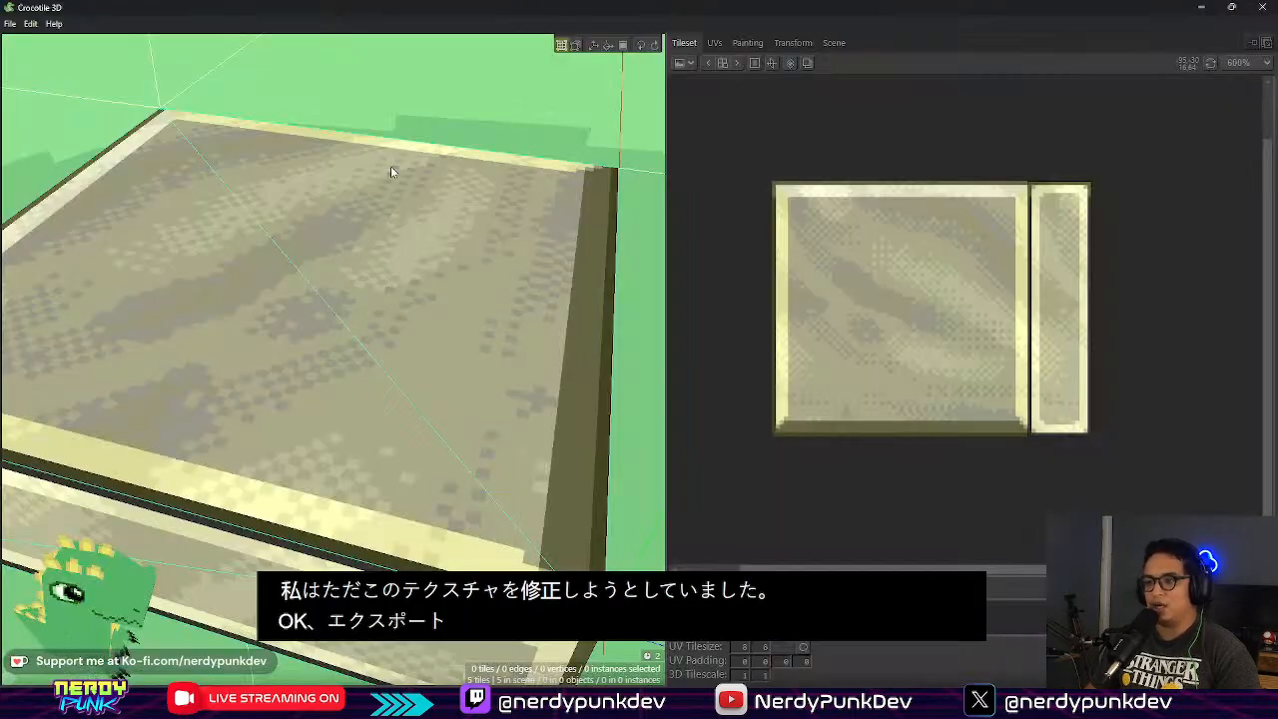
click(682, 63)
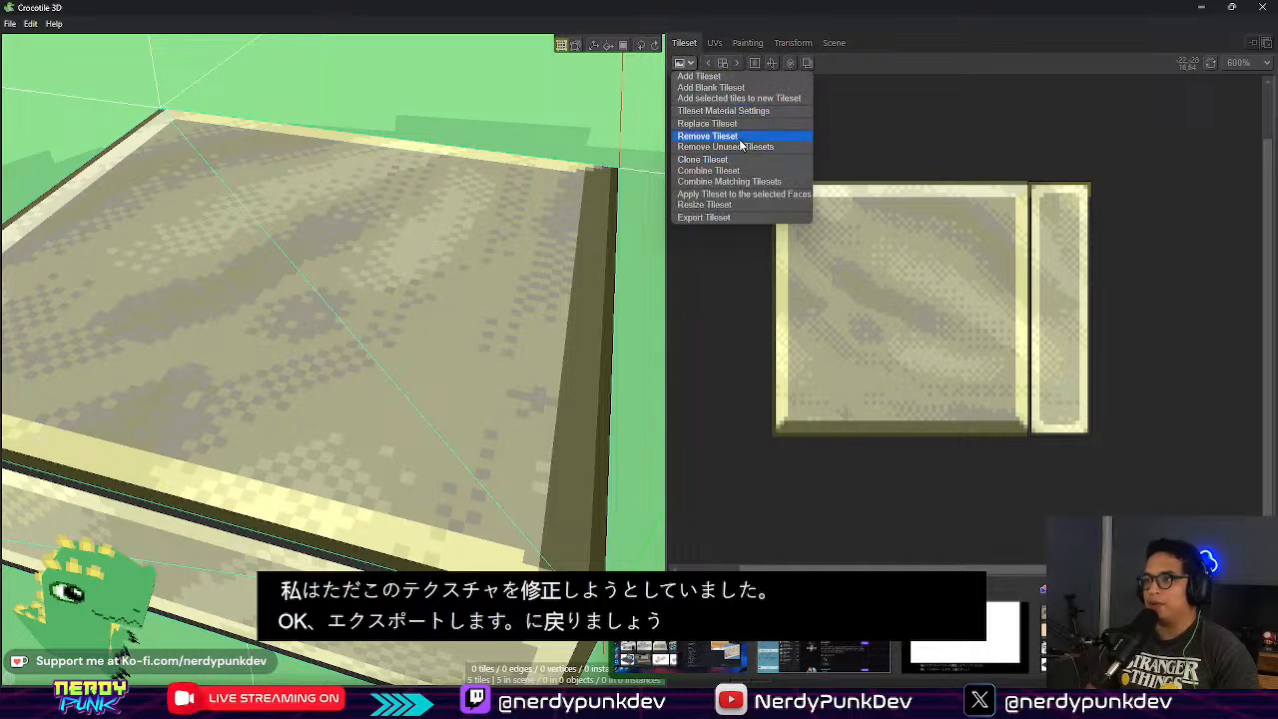
click(723, 125)
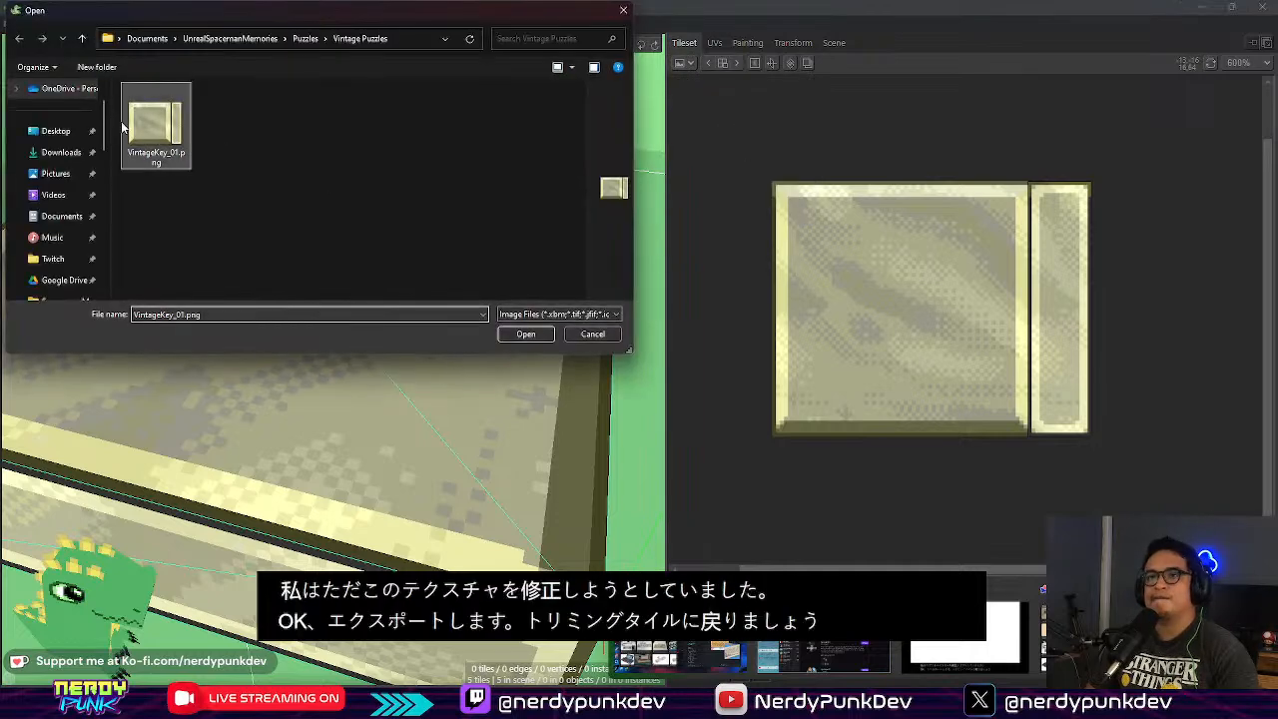
click(525, 333)
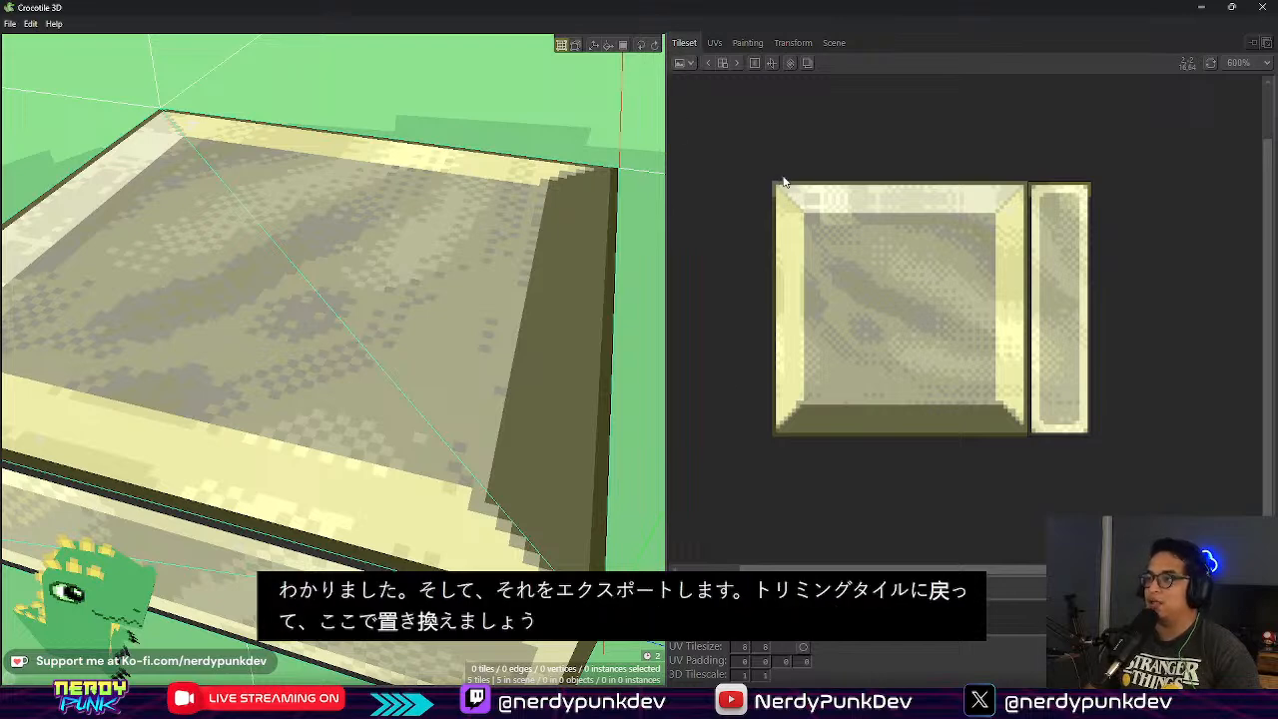
Step: Delete the old tile covering the key's top
scroll(519, 357, down, 3)
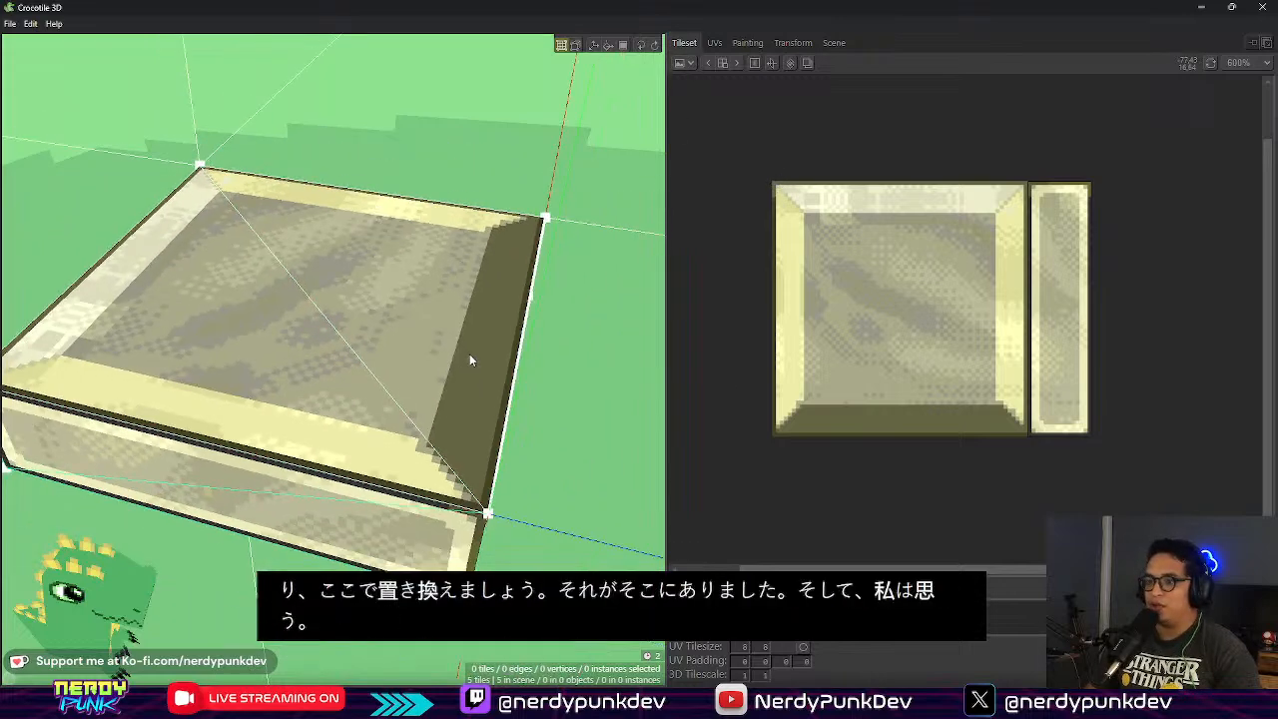
click(362, 282)
key(Delete)
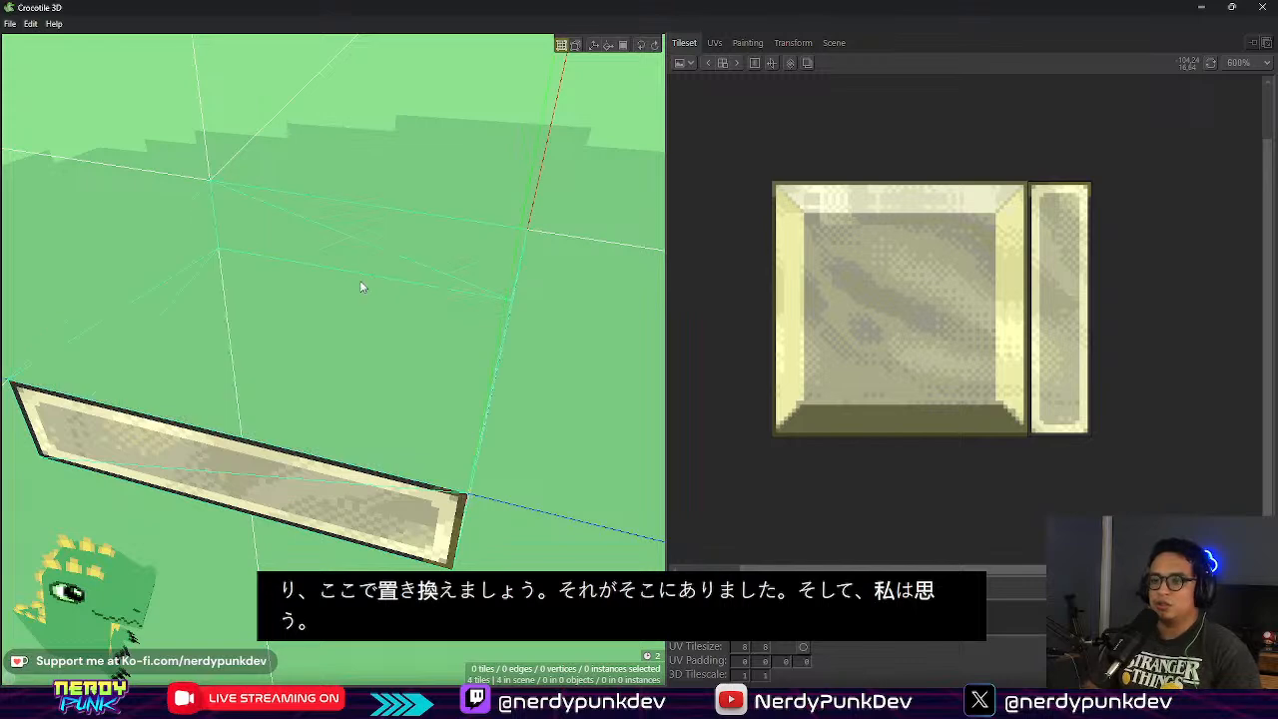
Step: Cover the key's open top with the full bevelled square from the tileset
drag(909, 334, 1014, 427)
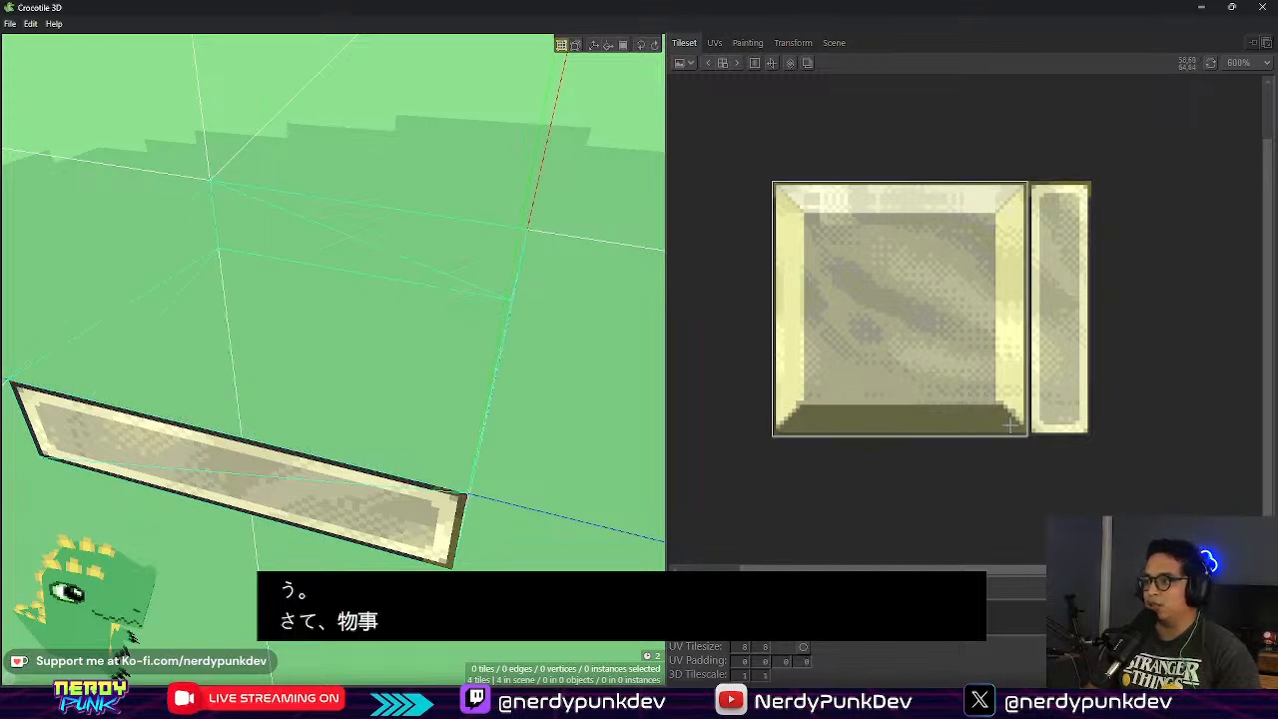
key(space)
mouse_move(329, 365)
right_down()
mouse_move(239, 384)
mouse_move(336, 366)
right_up()
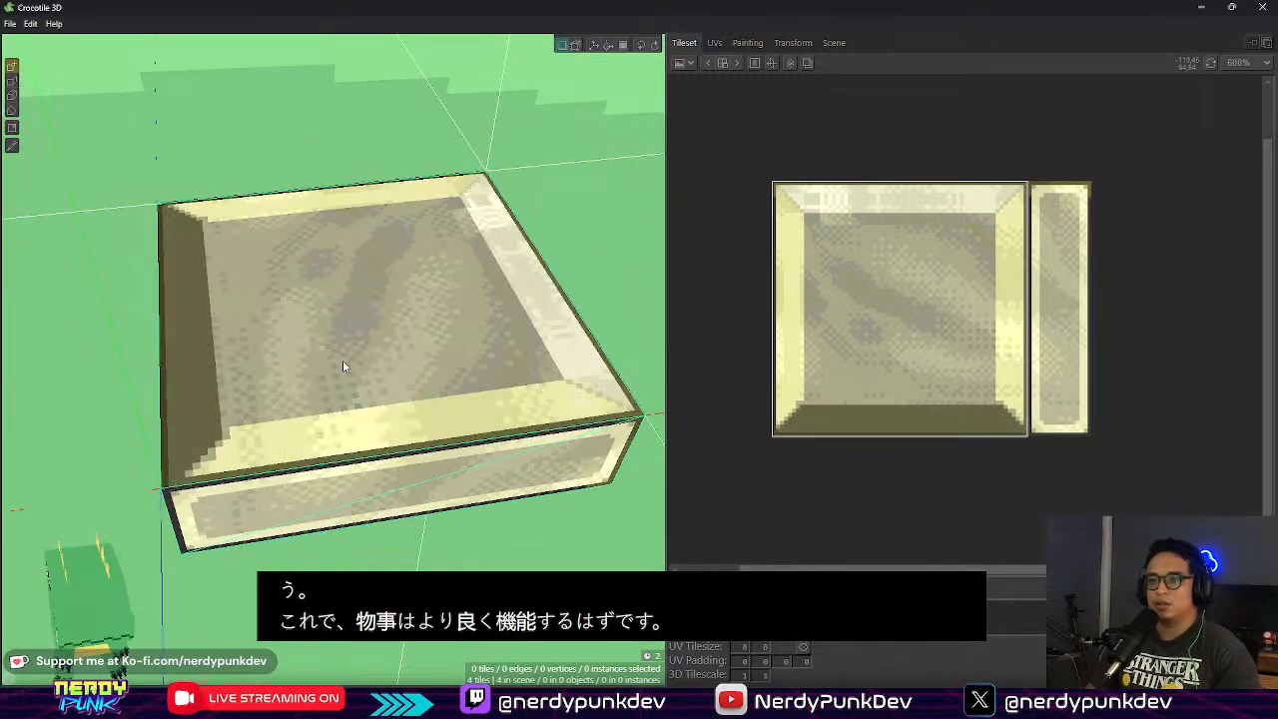
click(353, 338)
Step: Try subdividing the top tile into 10 columns and 10 rows, and undo the subdivision and the tile placement
key(space)
click(289, 329)
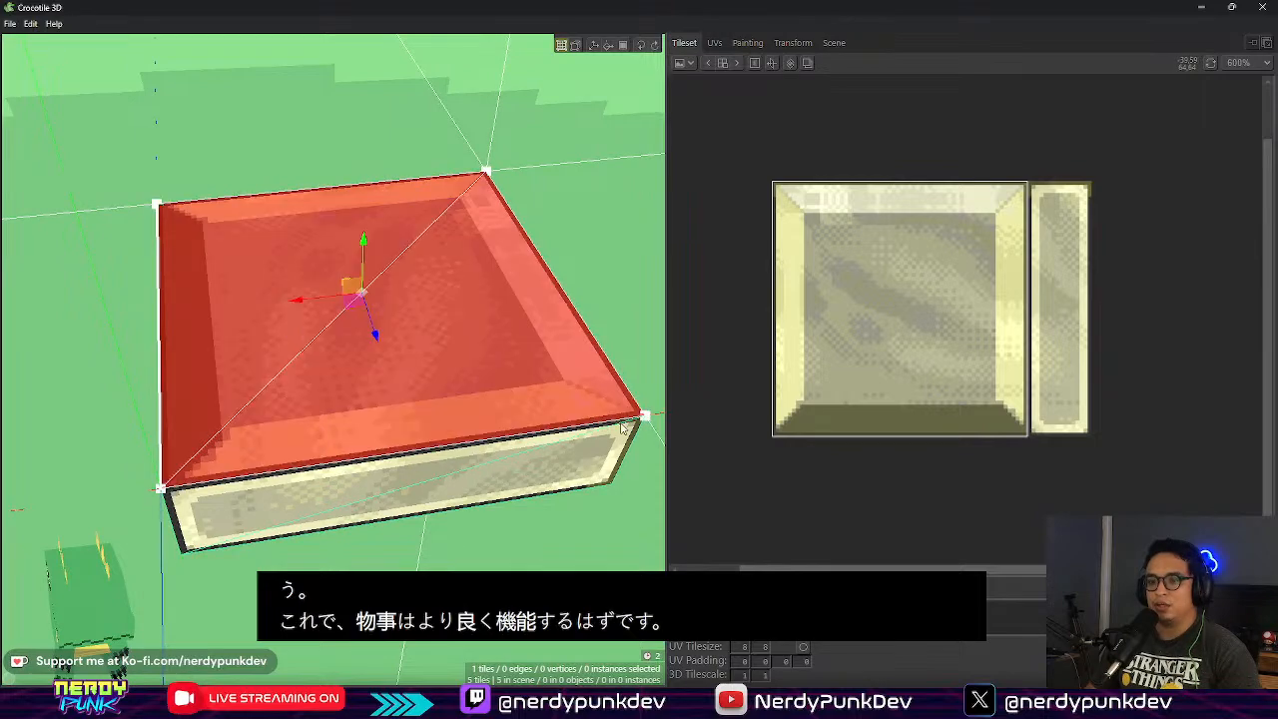
right_drag(405, 357, 511, 289)
scroll(514, 310, up, 3)
right_drag(519, 336, 316, 250)
right_click(316, 250)
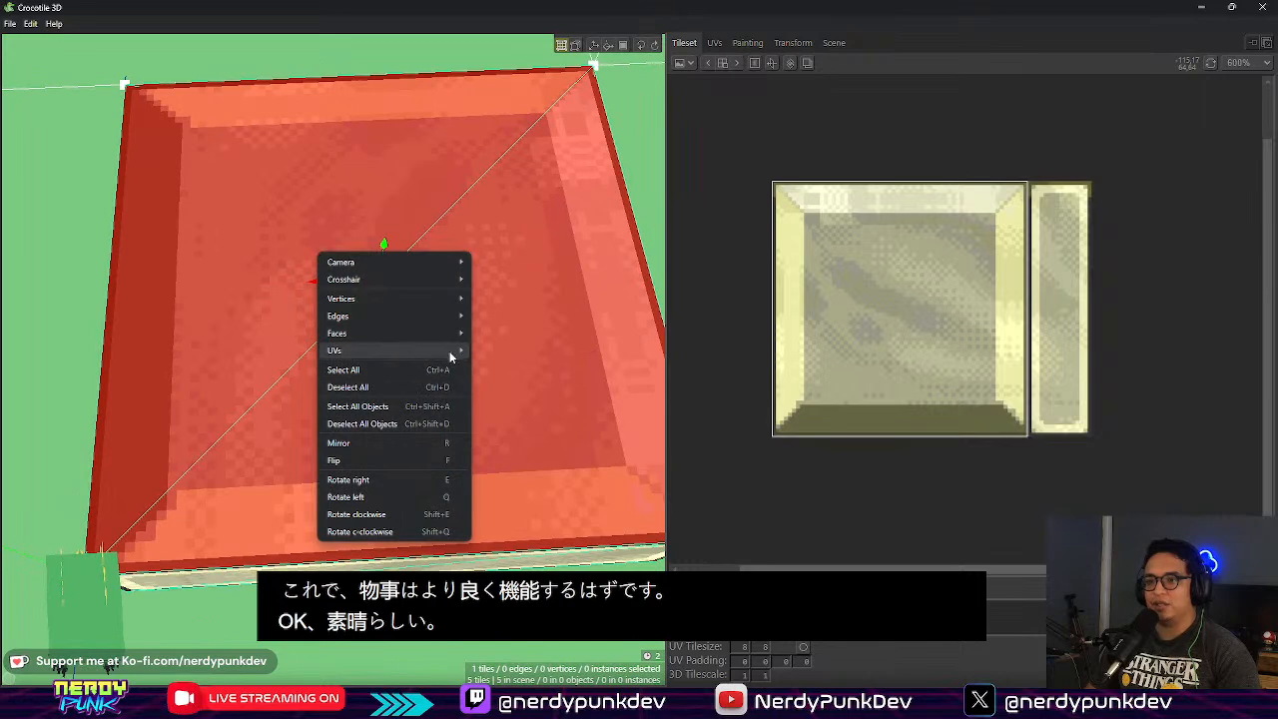
mouse_move(431, 340)
click(538, 496)
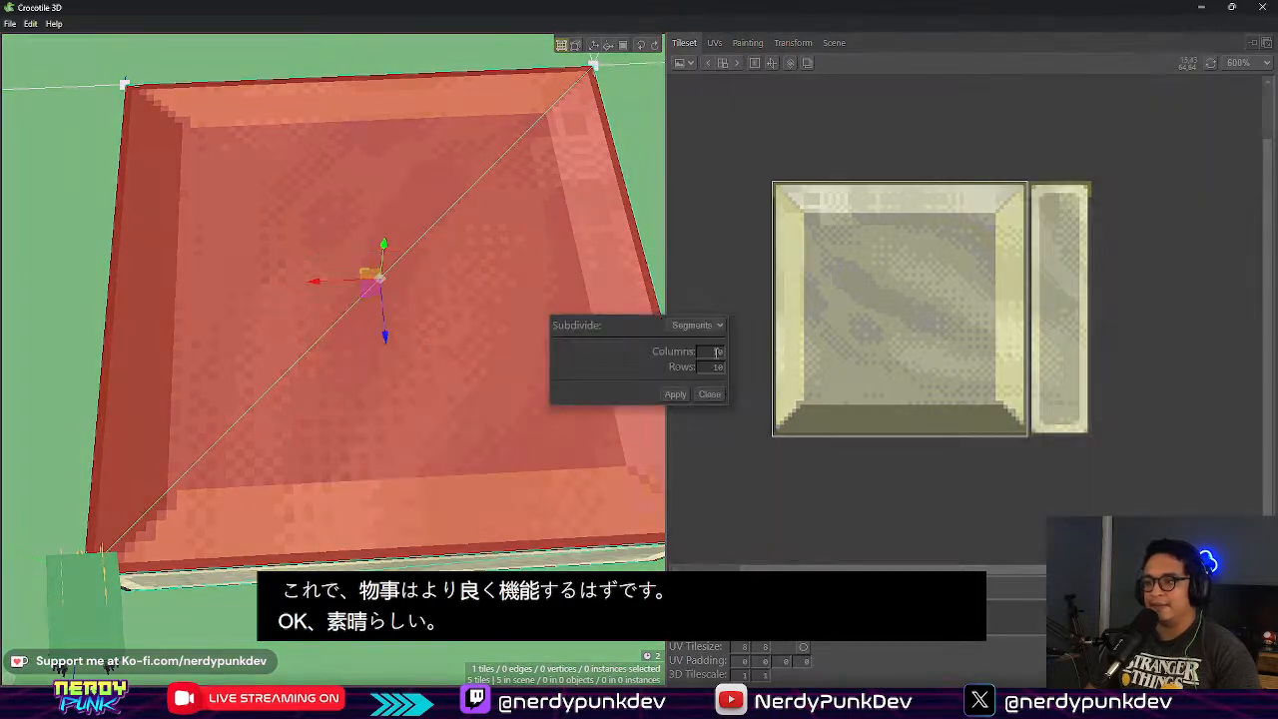
click(683, 390)
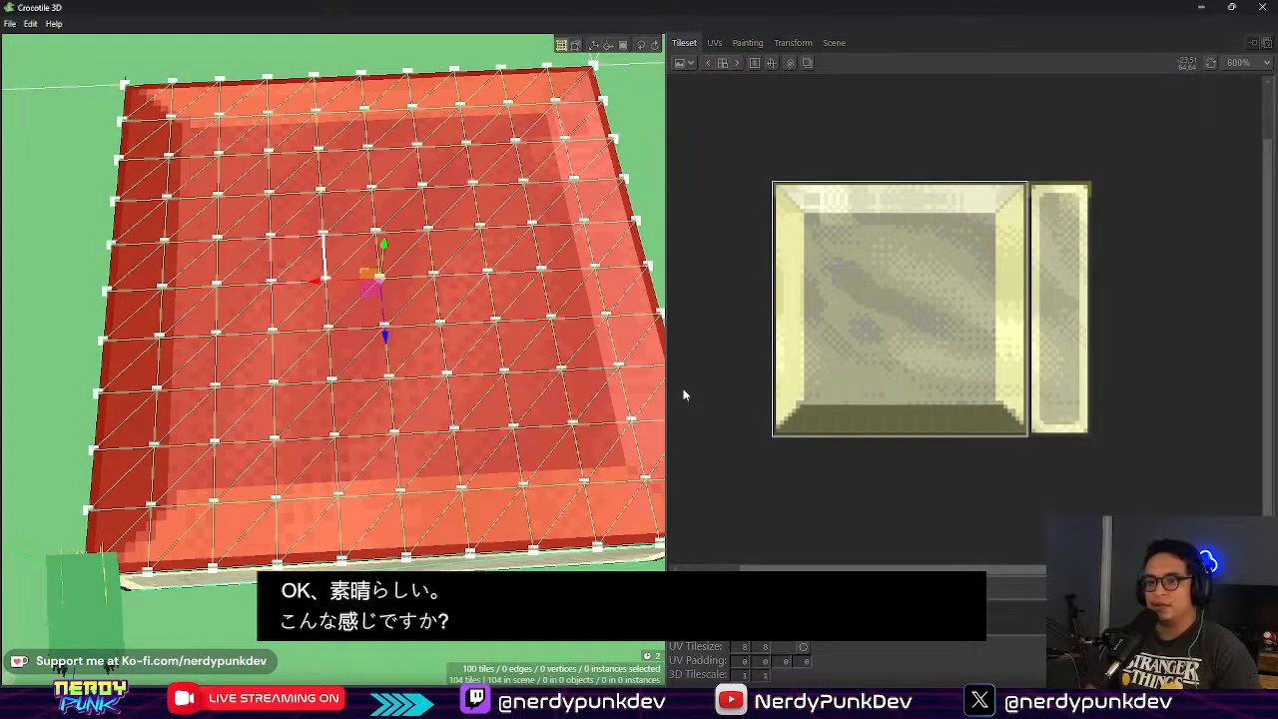
key(ctrl+z)
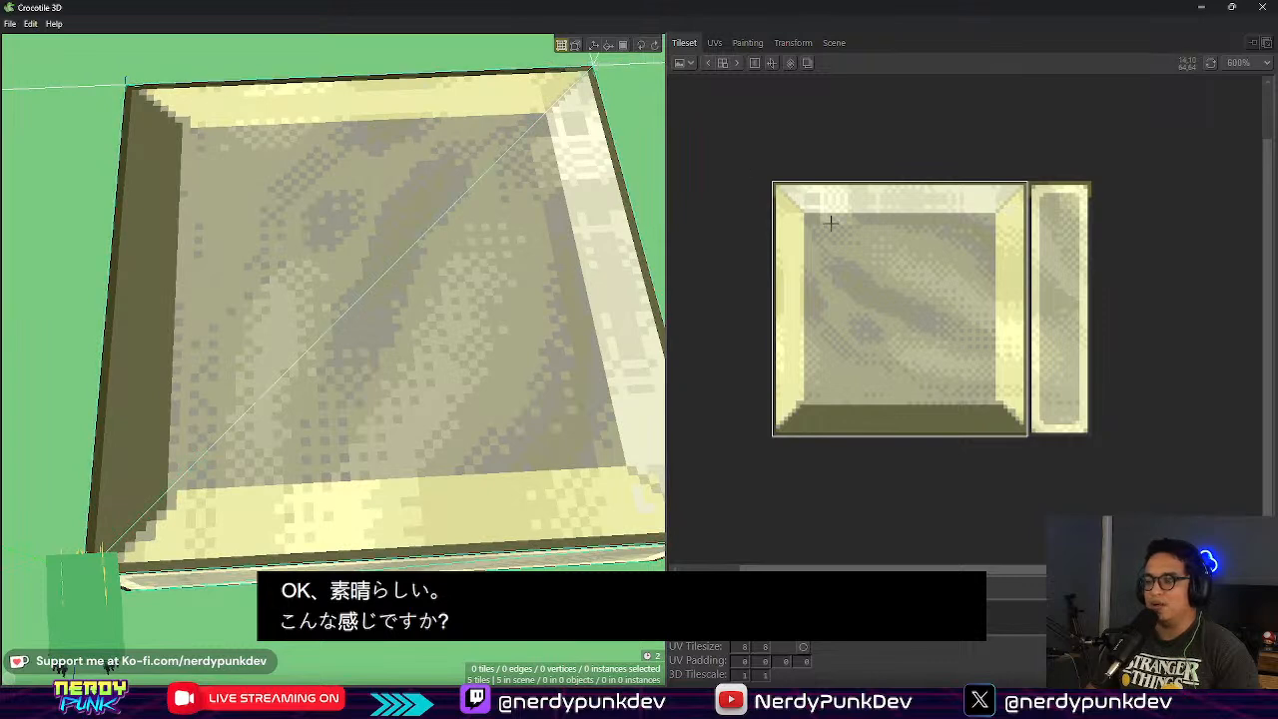
key(ctrl+z)
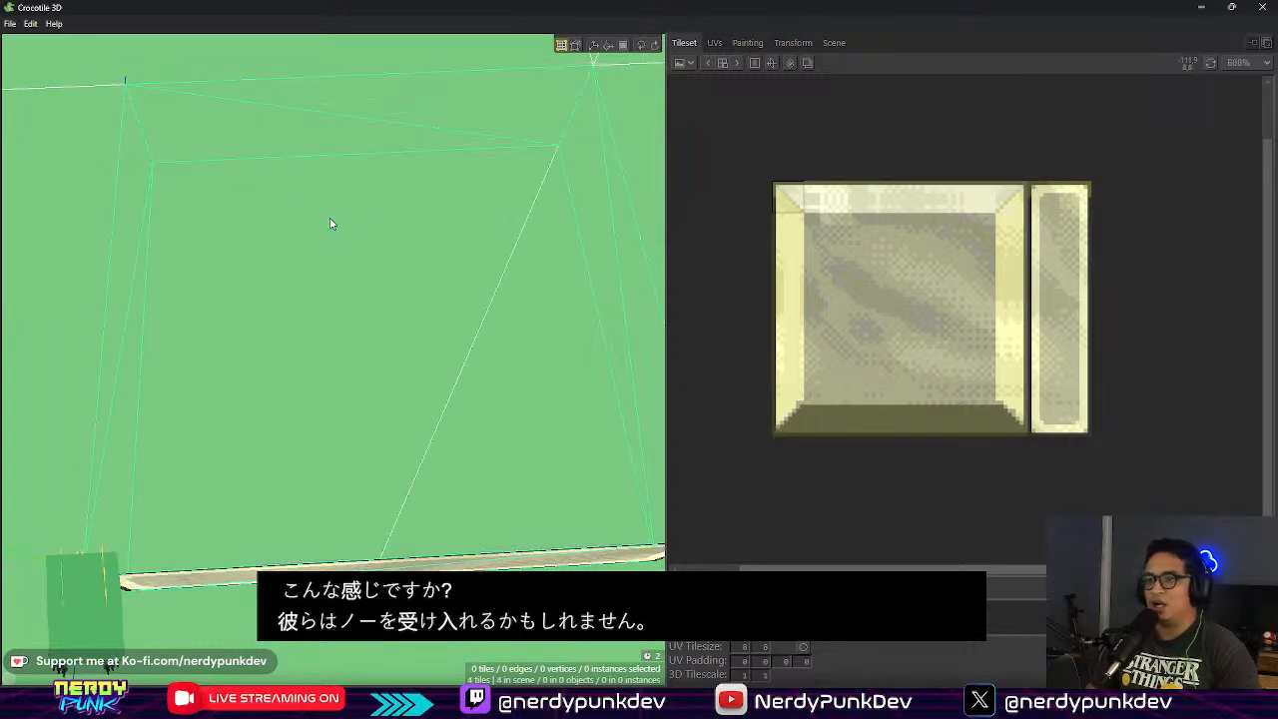
Step: Try building the key's top by hand from small 8×8 corner and edge tiles
right_drag(404, 249, 315, 220)
click(139, 197)
right_drag(334, 416, 251, 427)
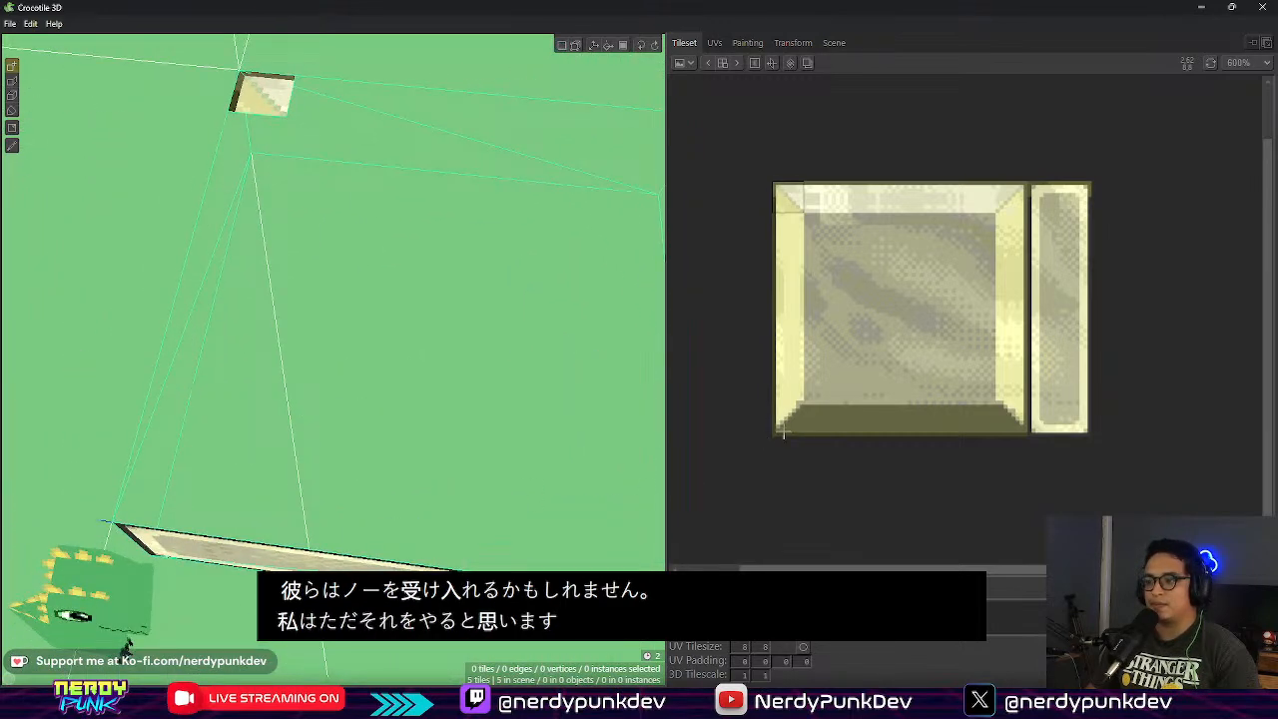
click(783, 429)
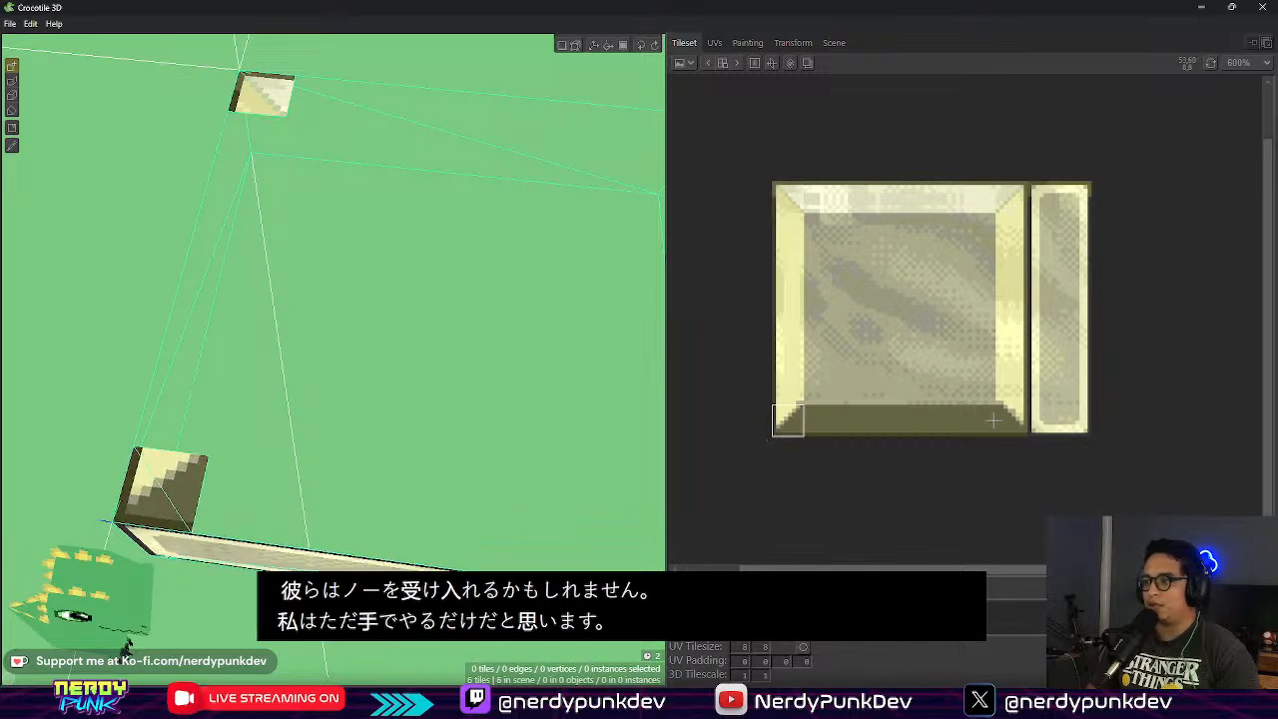
right_drag(625, 506, 485, 452)
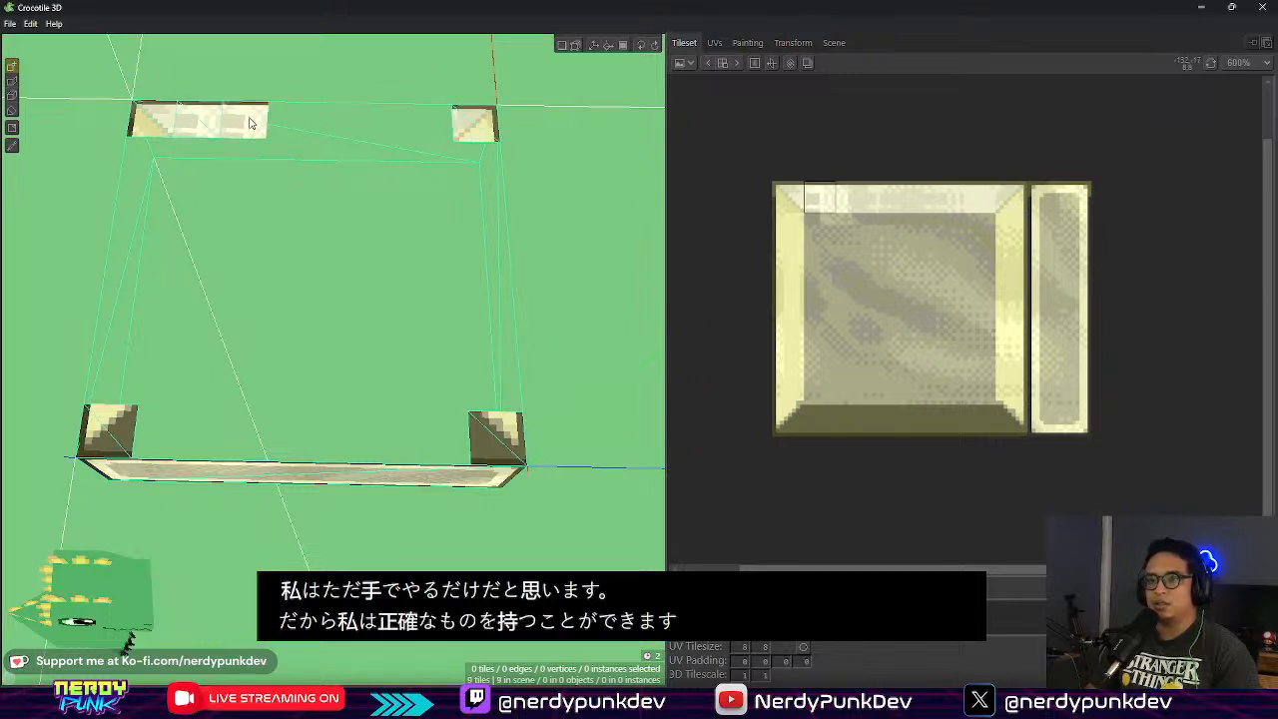
click(245, 119)
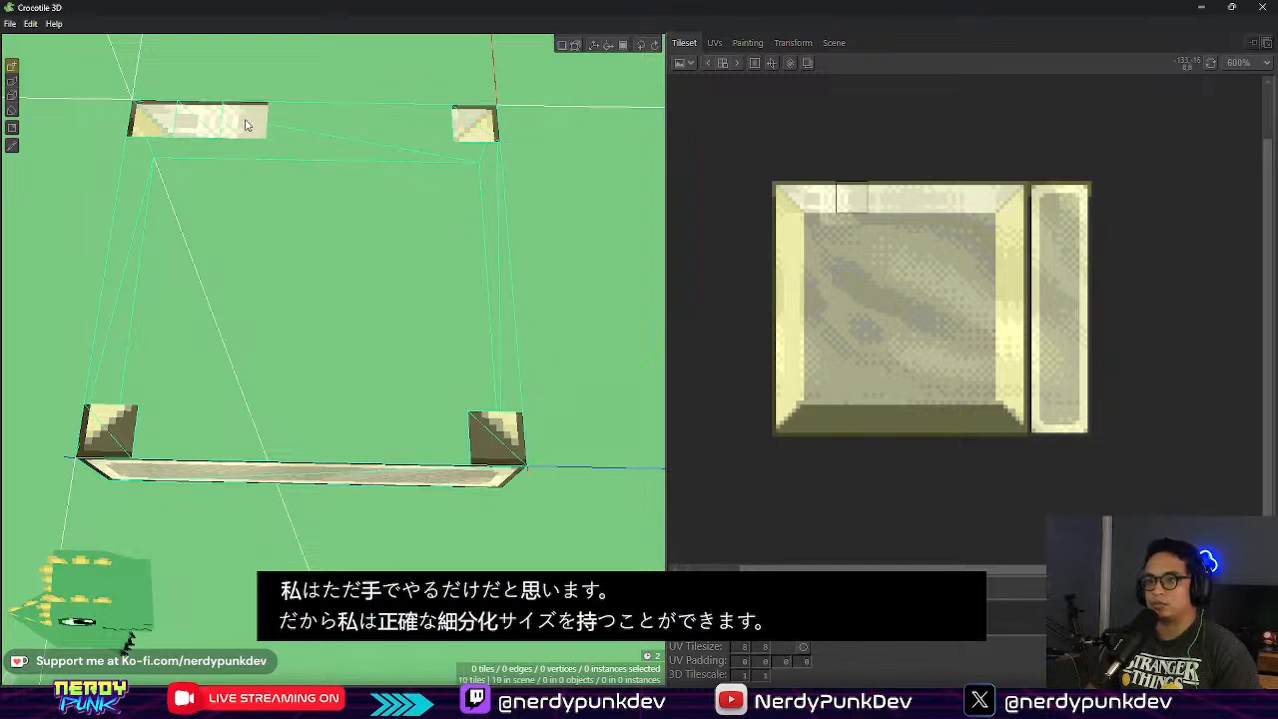
Step: Undo the hand-placed corner and edge tiles on the key's top
key(ctrl+z)
key(ctrl+z)
key(ctrl+z)
key(ctrl+z)
key(ctrl+z)
key(ctrl+z)
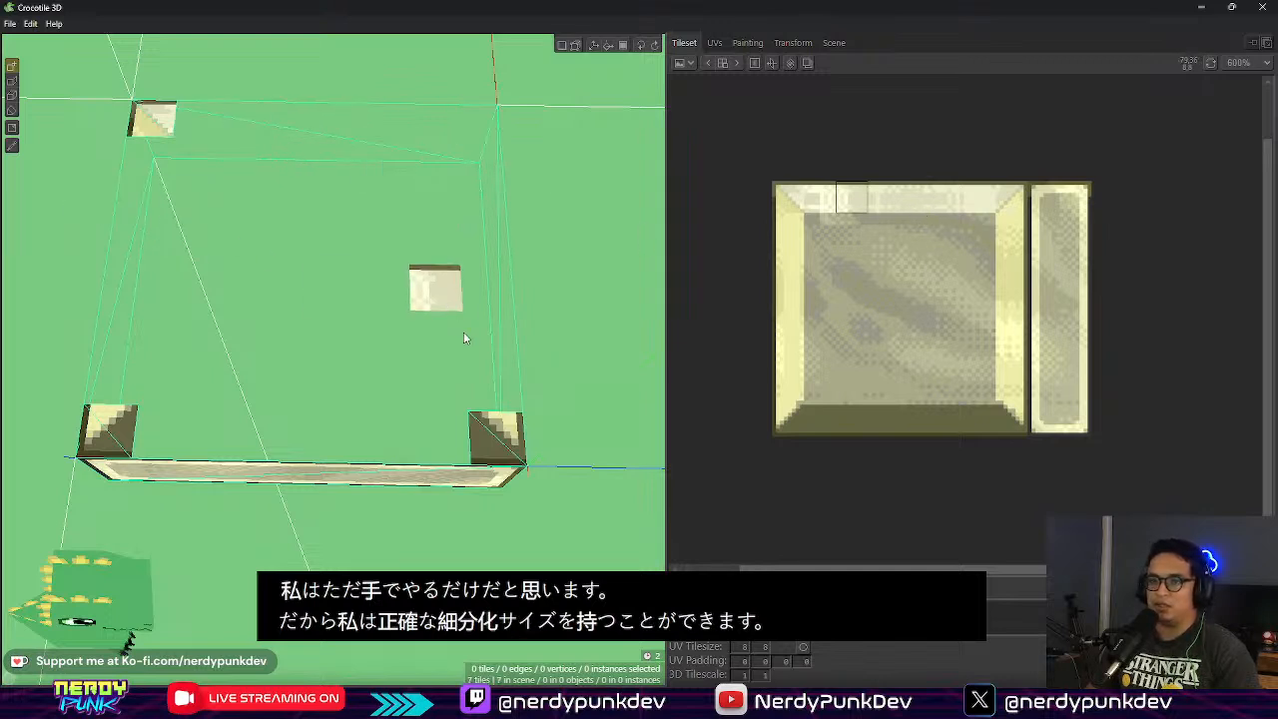
Step: Place the full bevelled square from the tileset as one tile over the key's open top
drag(778, 191, 1010, 415)
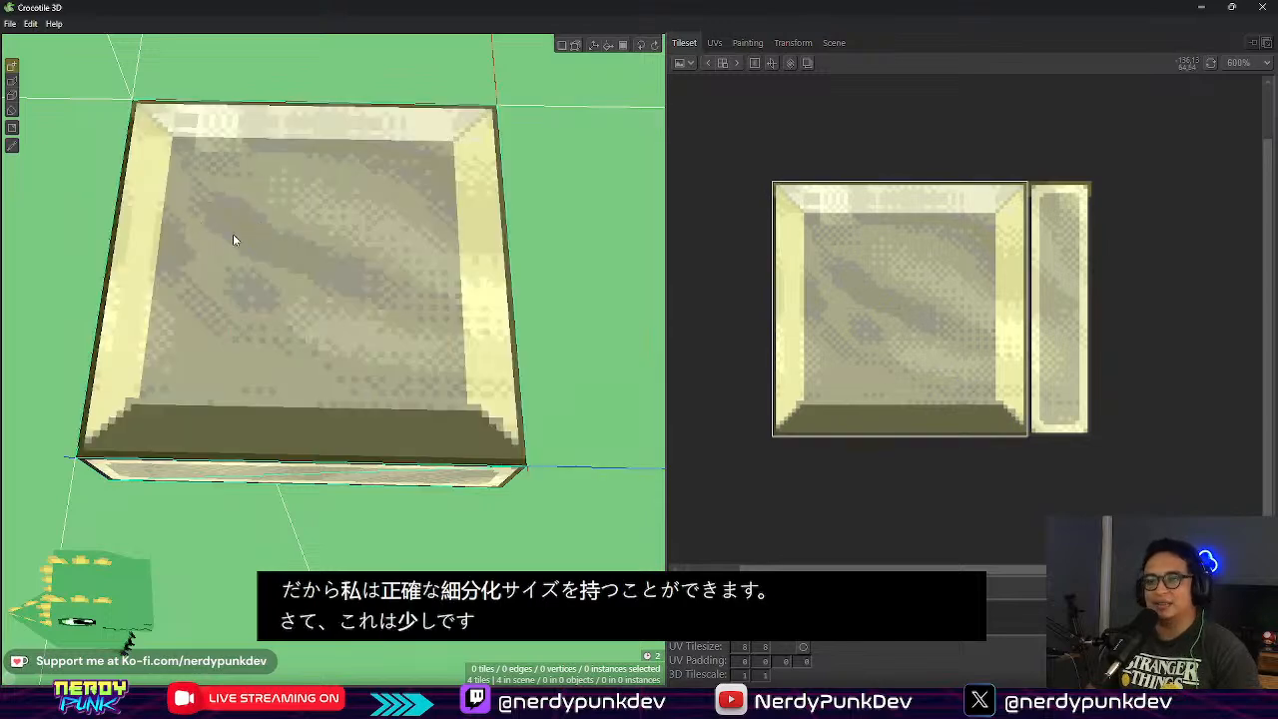
click(235, 237)
key(space)
Step: Subdivide the key's top tile into segments of 8 columns and 8 rows
click(285, 197)
right_click(325, 266)
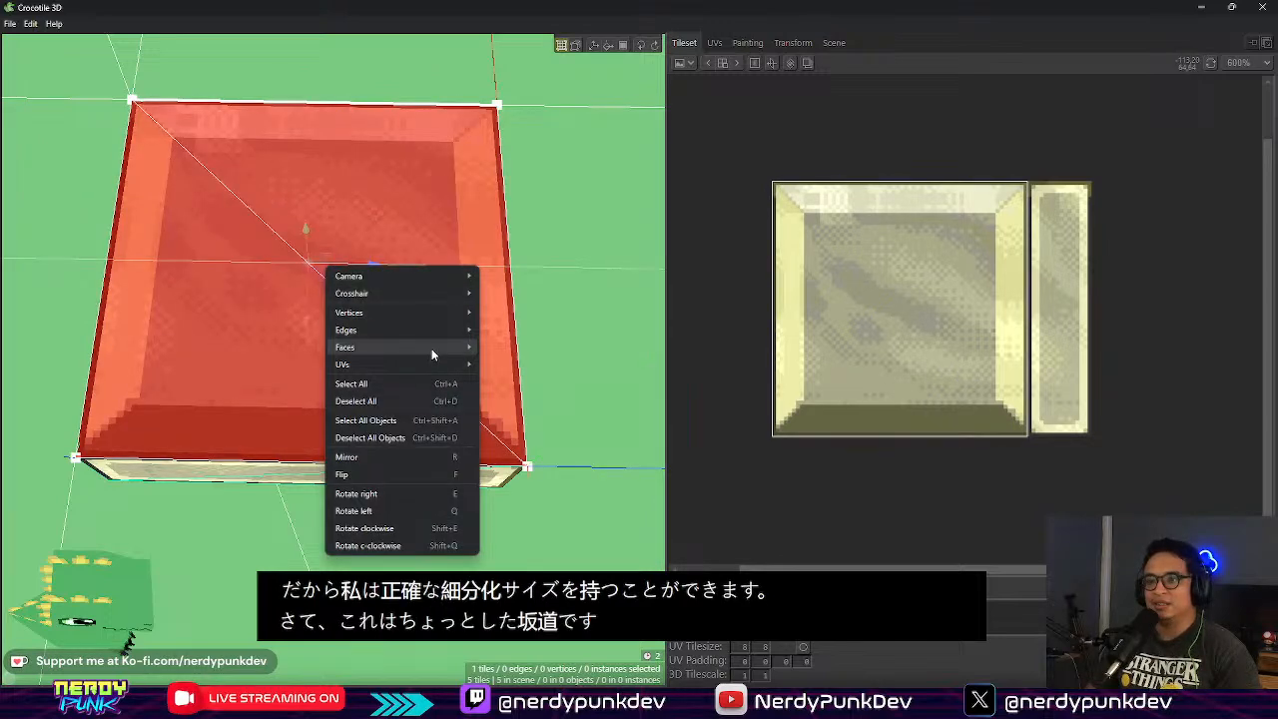
mouse_move(431, 349)
click(510, 511)
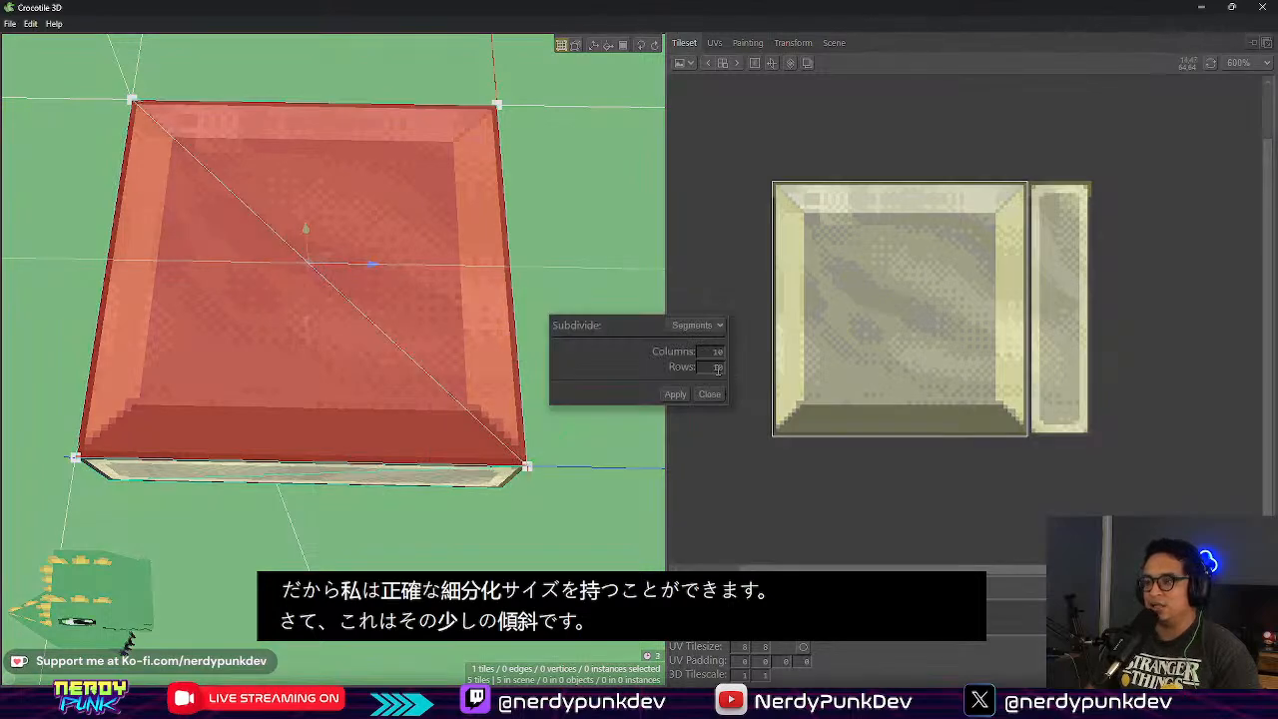
text(8)
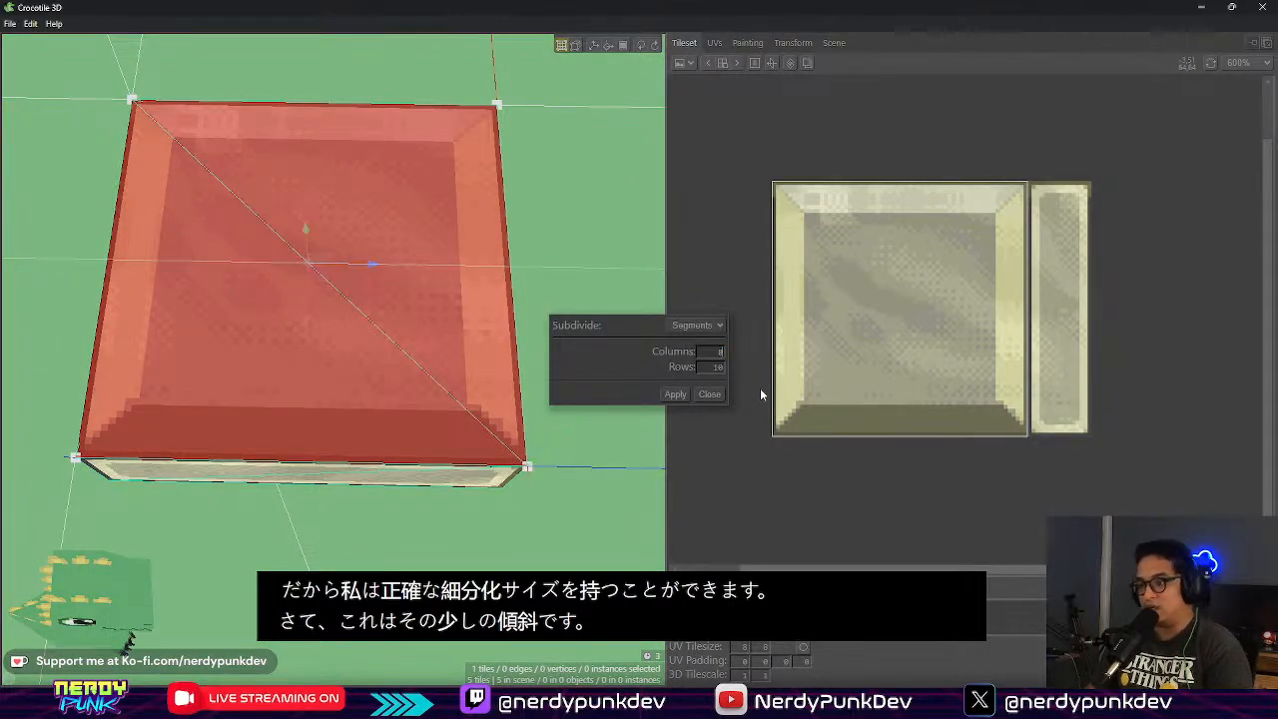
text(8)
click(675, 393)
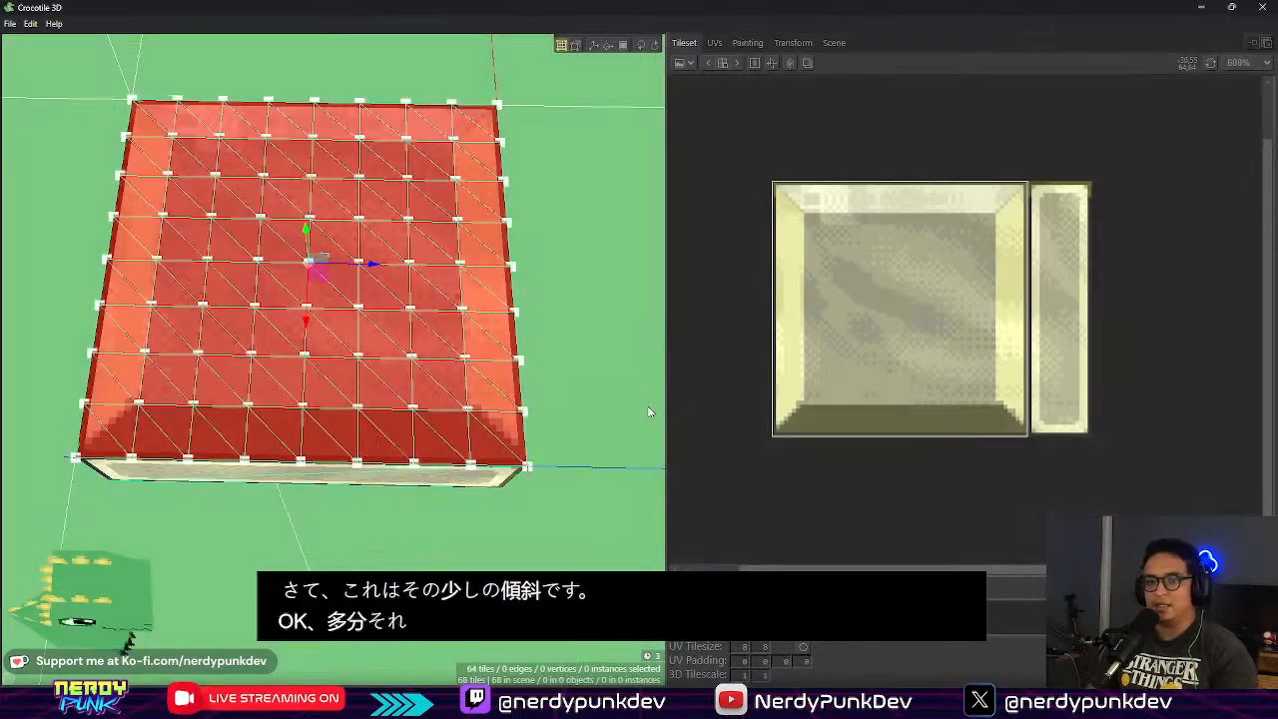
Step: Select the vertices along the inner edge of the dark bevel on the subdivided top
scroll(141, 339, up, 2)
click(238, 339)
right_click(411, 388)
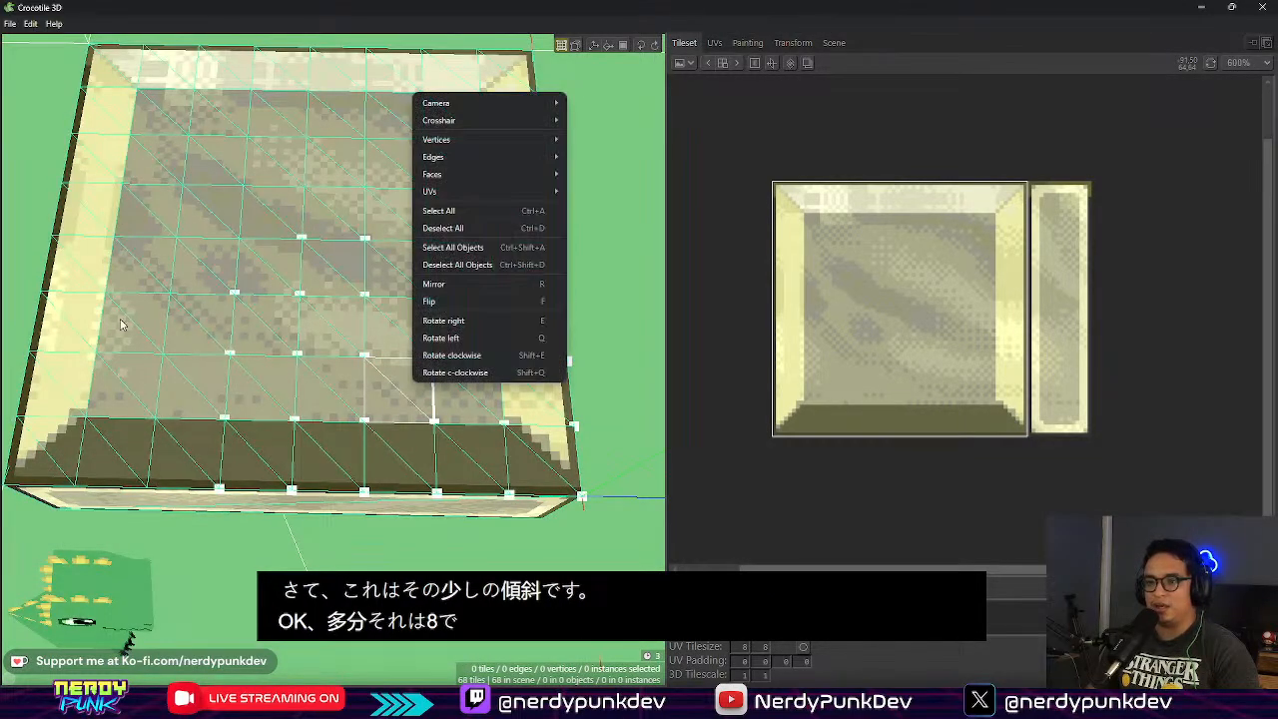
scroll(137, 390, up, 2)
middle_drag(242, 378, 252, 440)
click(231, 442)
shift+click(352, 447)
shift+click(469, 451)
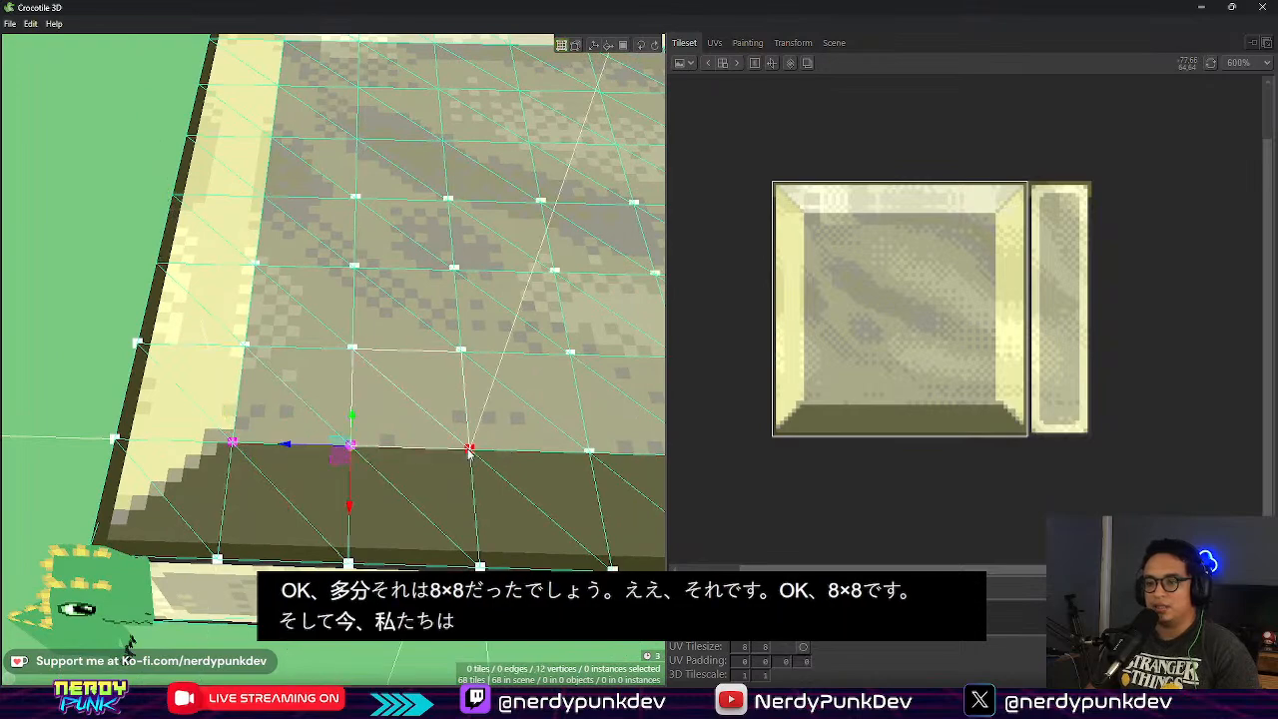
middle_drag(595, 452, 511, 452)
shift+click(370, 445)
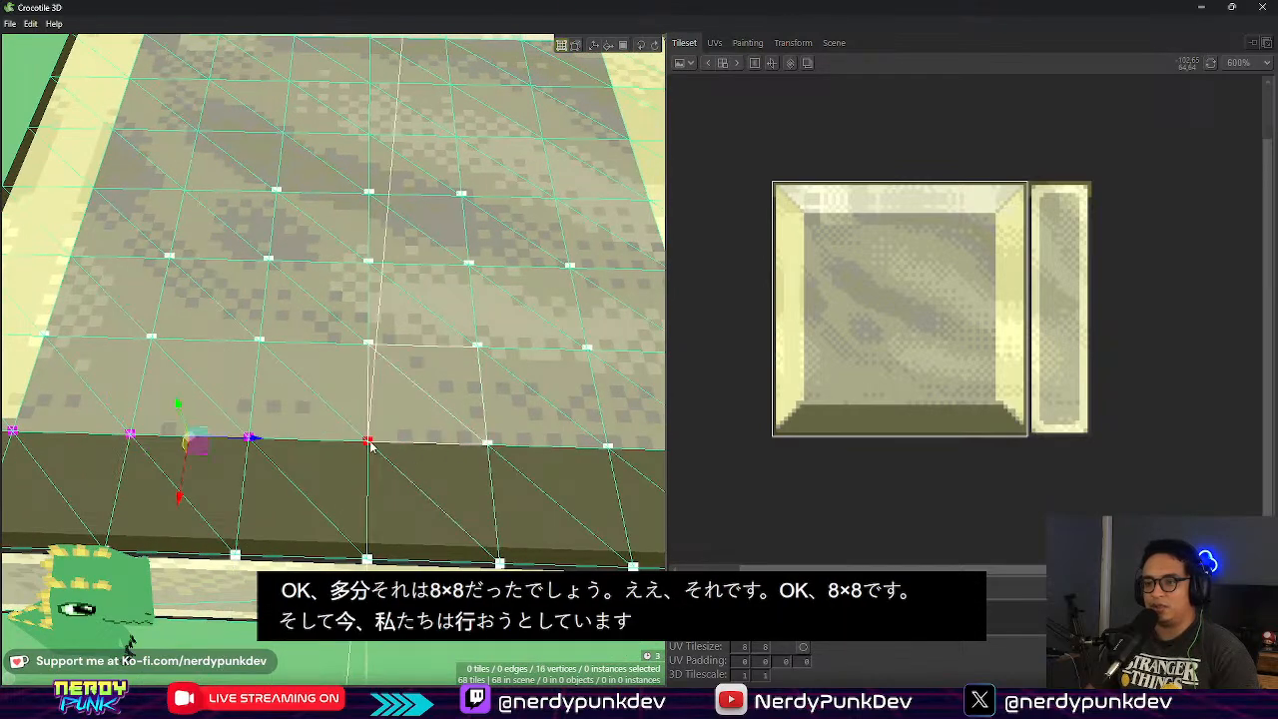
shift+click(487, 443)
shift+click(607, 451)
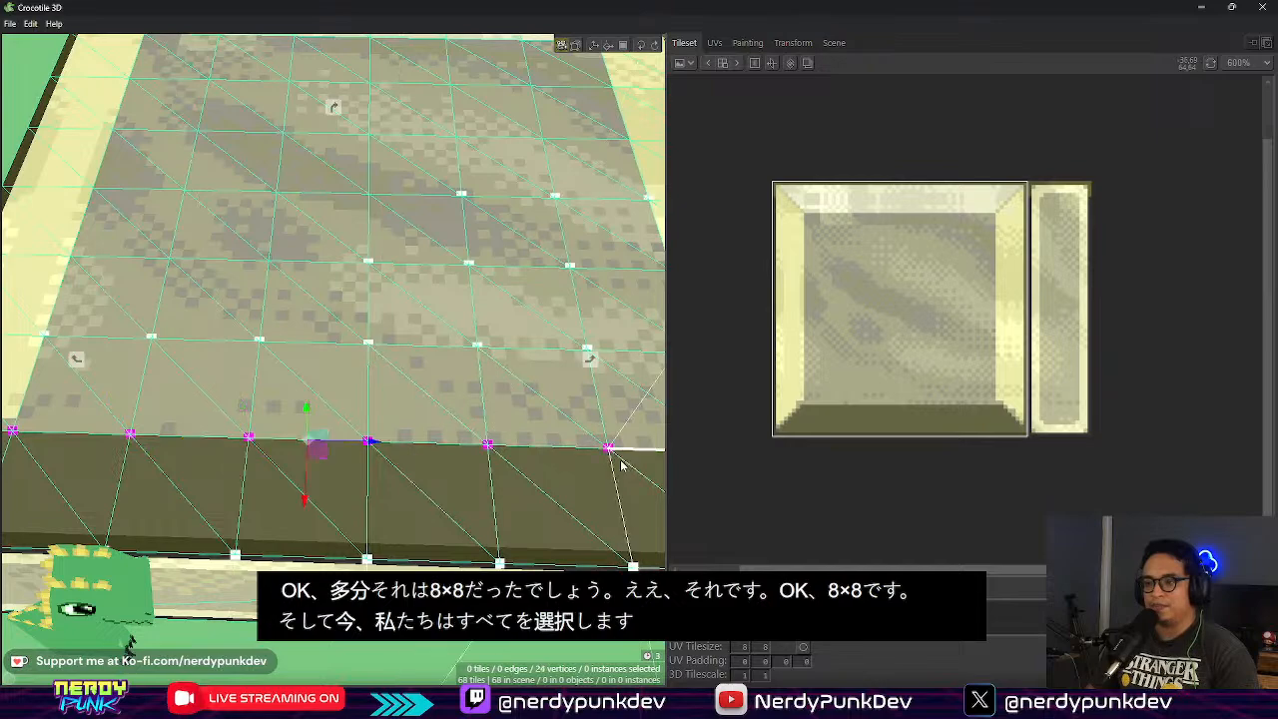
Step: Add the vertices along the inner edge of the adjoining yellow bevel, including both corners, to the selection
middle_drag(617, 475, 497, 497)
middle_drag(599, 449, 442, 502)
shift+click(197, 520)
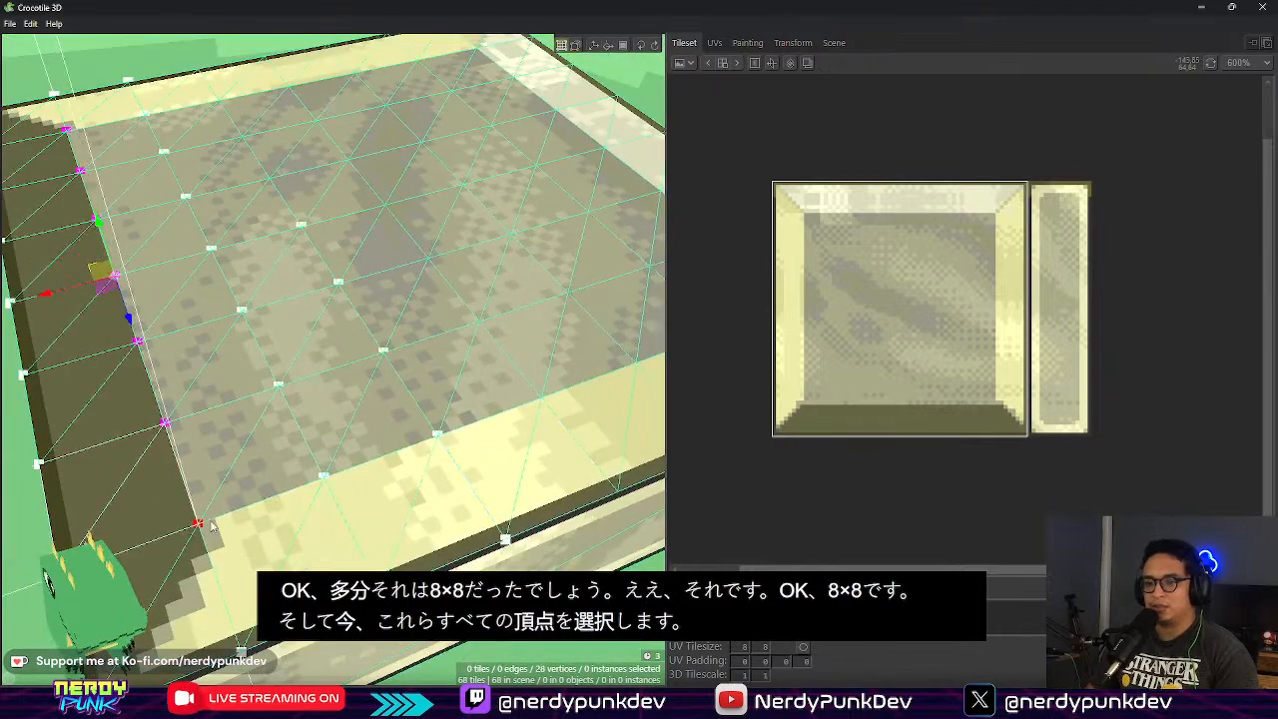
shift+click(325, 477)
shift+click(439, 436)
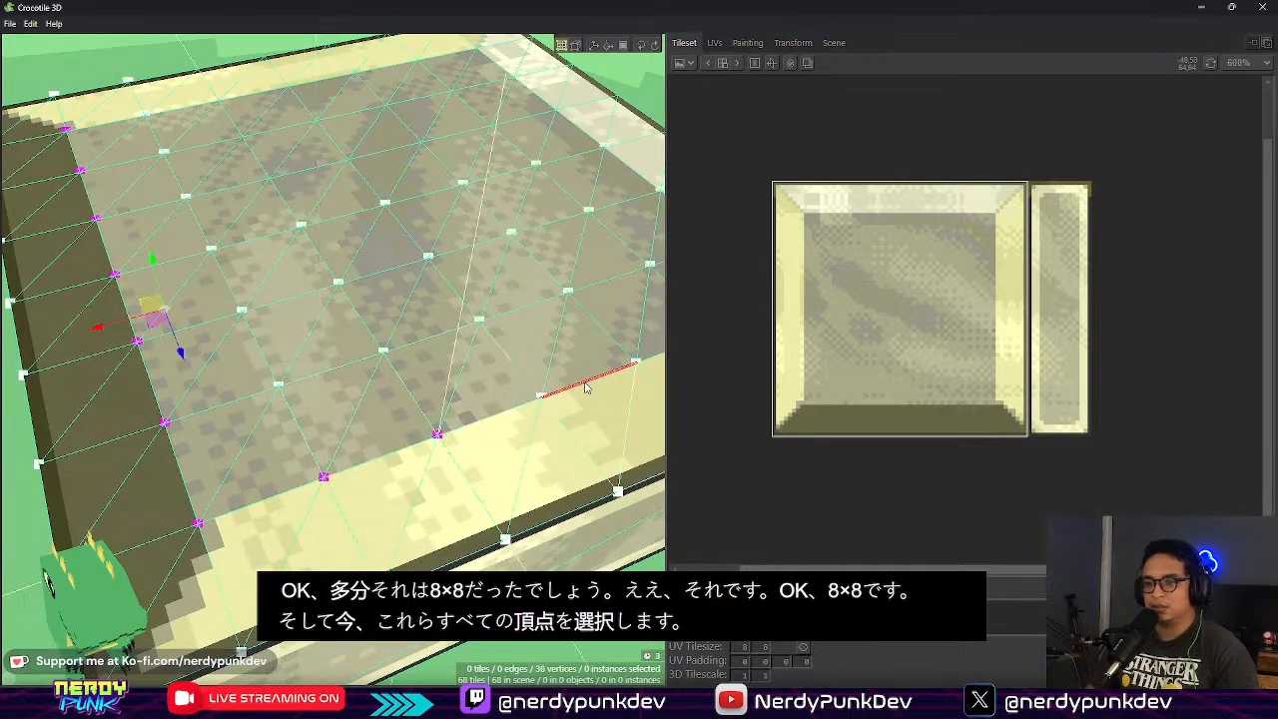
shift+click(540, 400)
middle_drag(590, 422, 312, 466)
shift+click(246, 439)
shift+click(362, 473)
shift+click(483, 514)
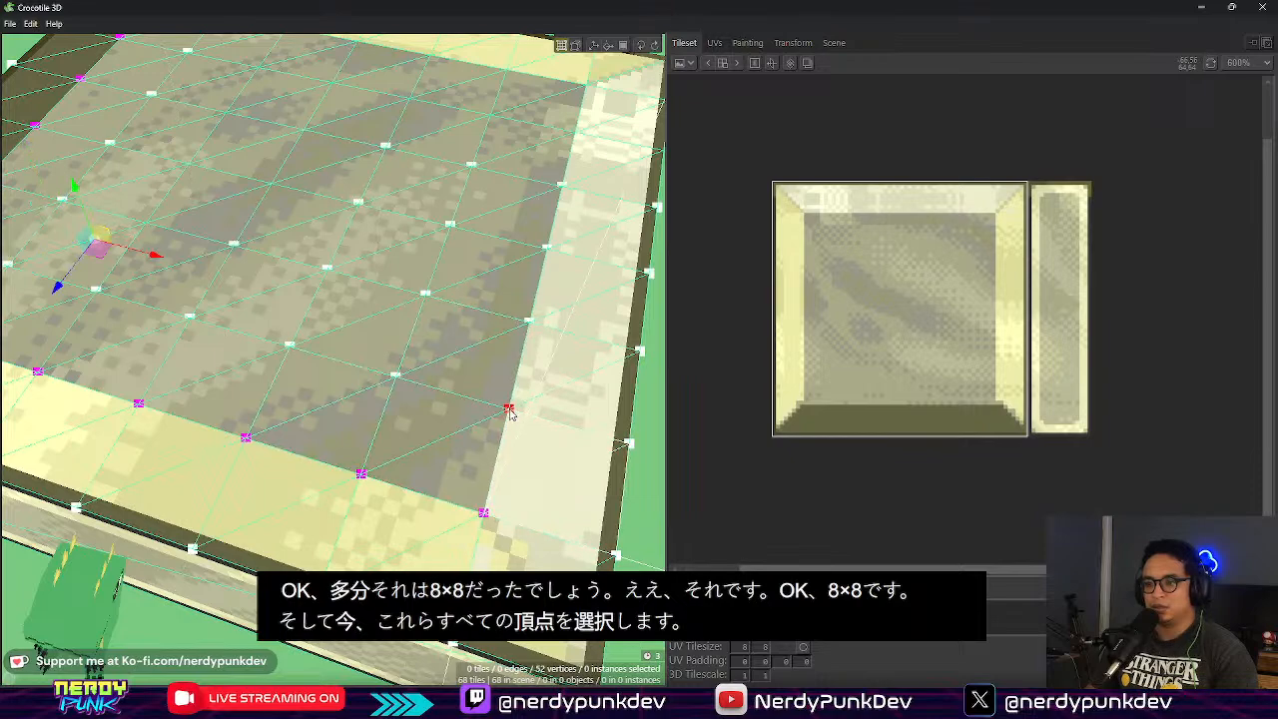
Step: Add the vertices along the inner edge of the pale highlight bevel, opposite the dark one, to the selection
shift+click(509, 410)
shift+click(530, 321)
shift+click(550, 258)
key(space)
drag(537, 308, 420, 360)
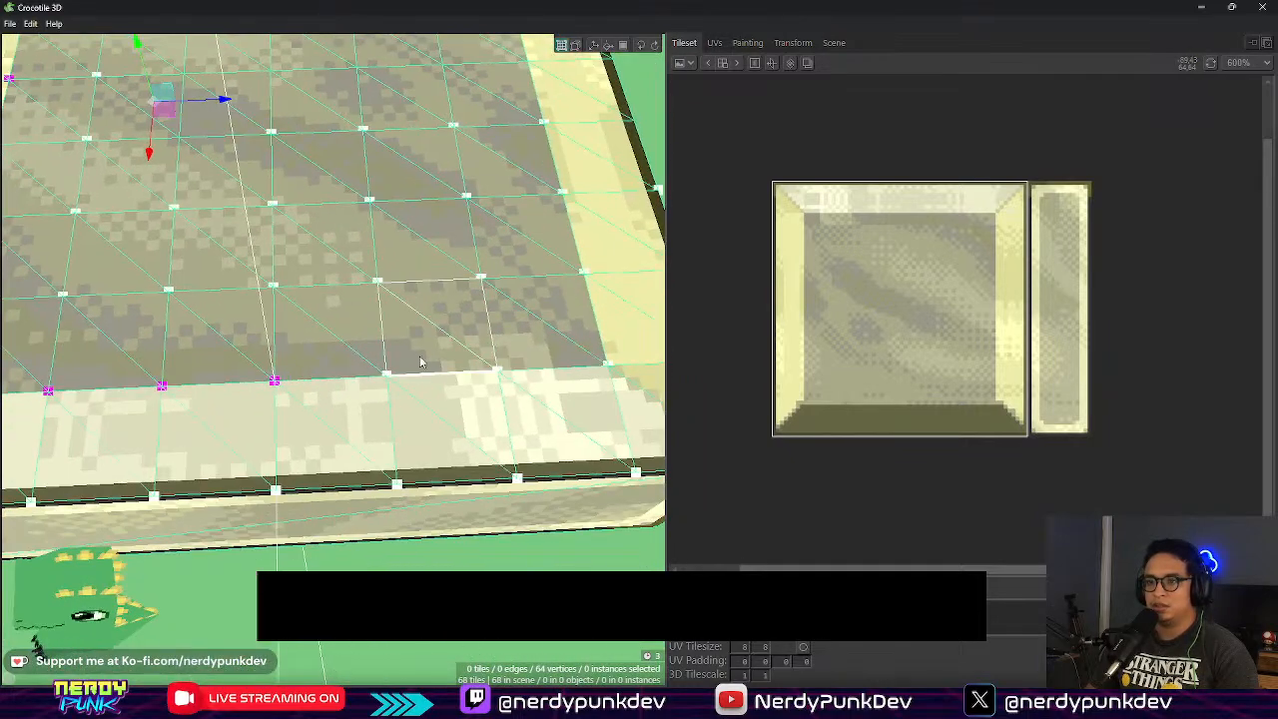
shift+click(388, 375)
shift+click(501, 376)
shift+click(610, 367)
Step: Complete the selected ring by adding the vertices along the inner edge of the remaining yellow bevel
key(space)
drag(604, 366, 384, 431)
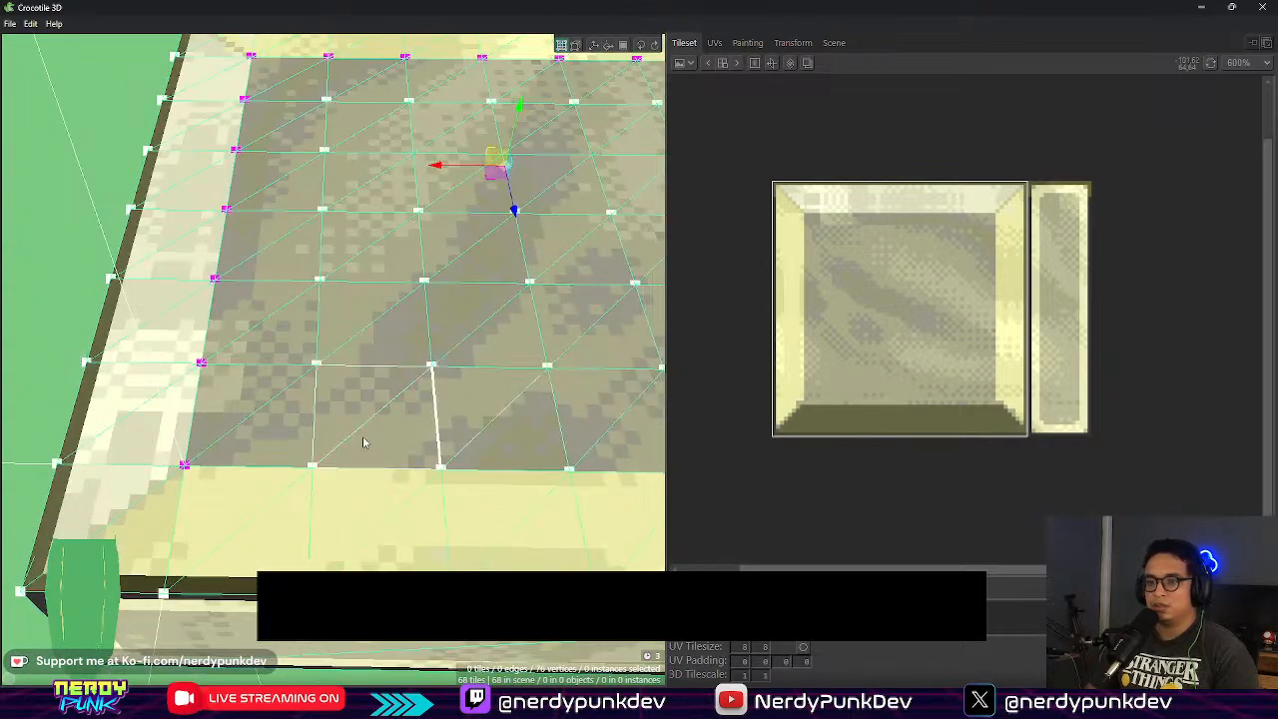
shift+click(312, 467)
shift+click(442, 469)
key(space)
right_drag(568, 473, 497, 475)
drag(497, 476, 474, 561)
scroll(516, 486, down, 3)
key(space)
key(space)
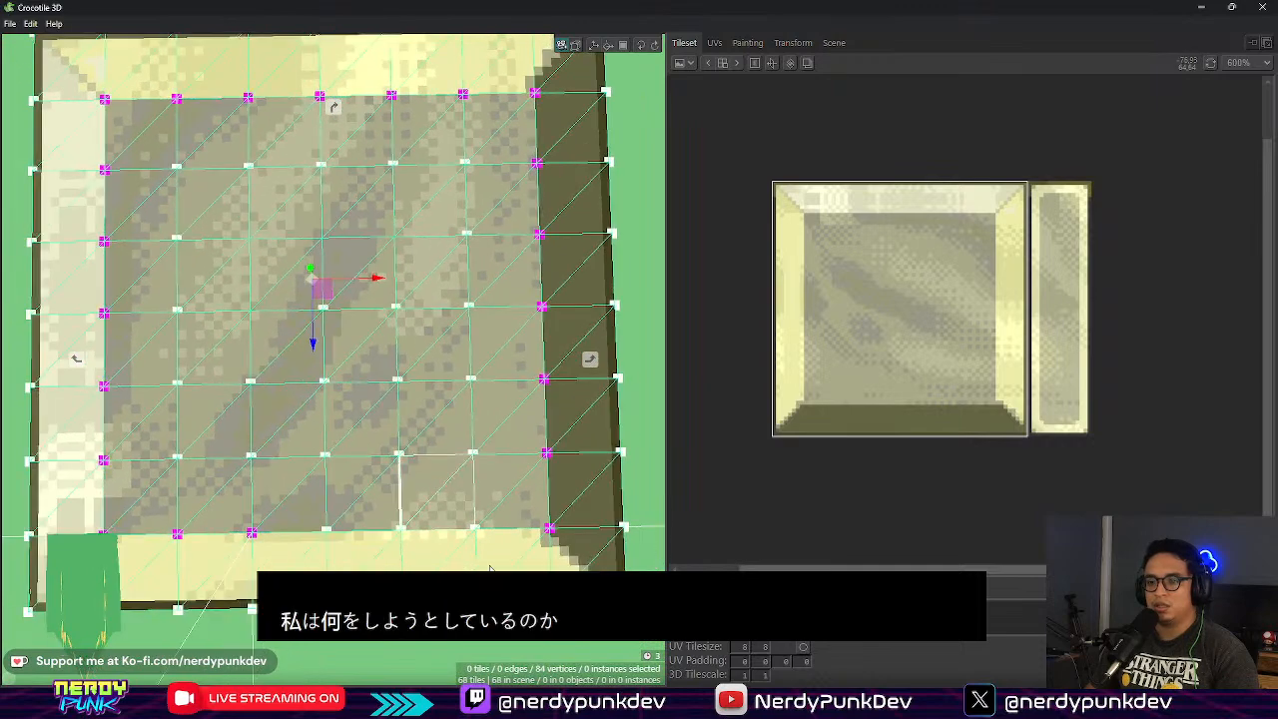
shift+click(327, 532)
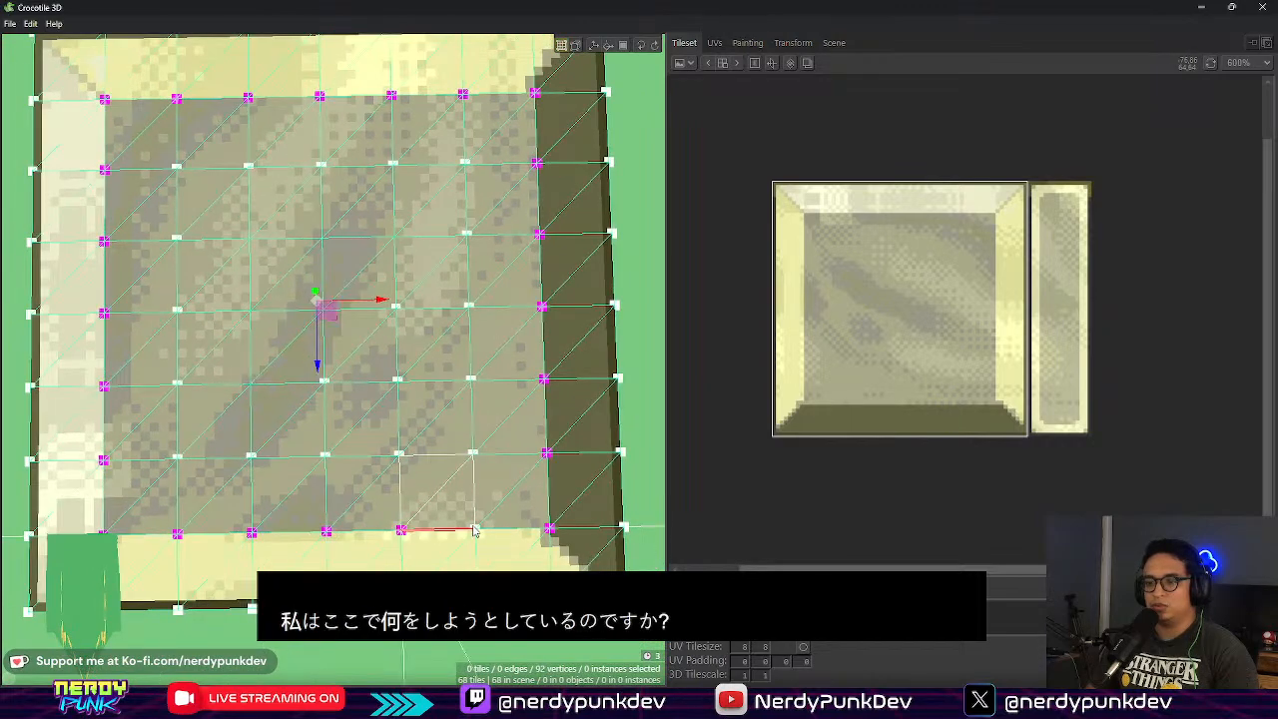
Step: Extend the selection to all tiles and vertices inside the ring and raise this inner square above the key's rim
drag(159, 154, 495, 481)
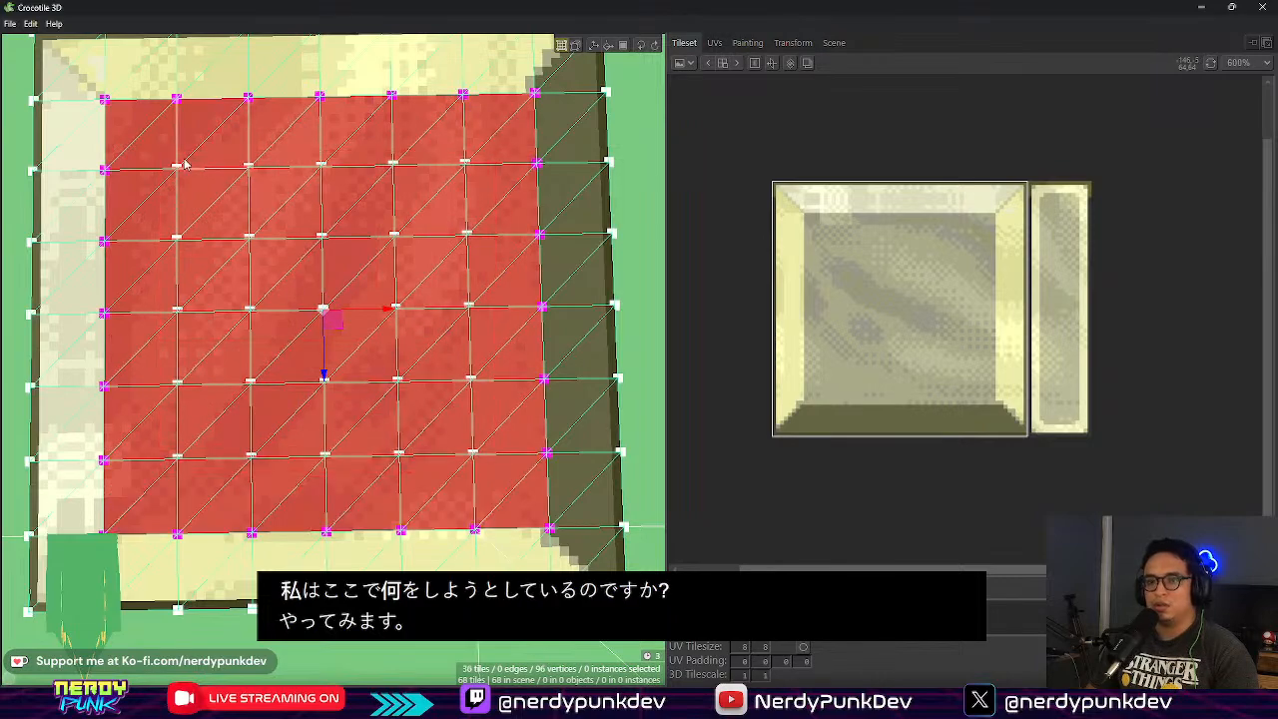
shift+drag(291, 291, 334, 108)
key(space)
drag(405, 481, 328, 325)
right_drag(327, 324, 356, 431)
drag(280, 434, 499, 404)
key(r)
key(space)
drag(341, 453, 365, 354)
scroll(280, 476, down, 5)
key(space)
drag(445, 302, 454, 296)
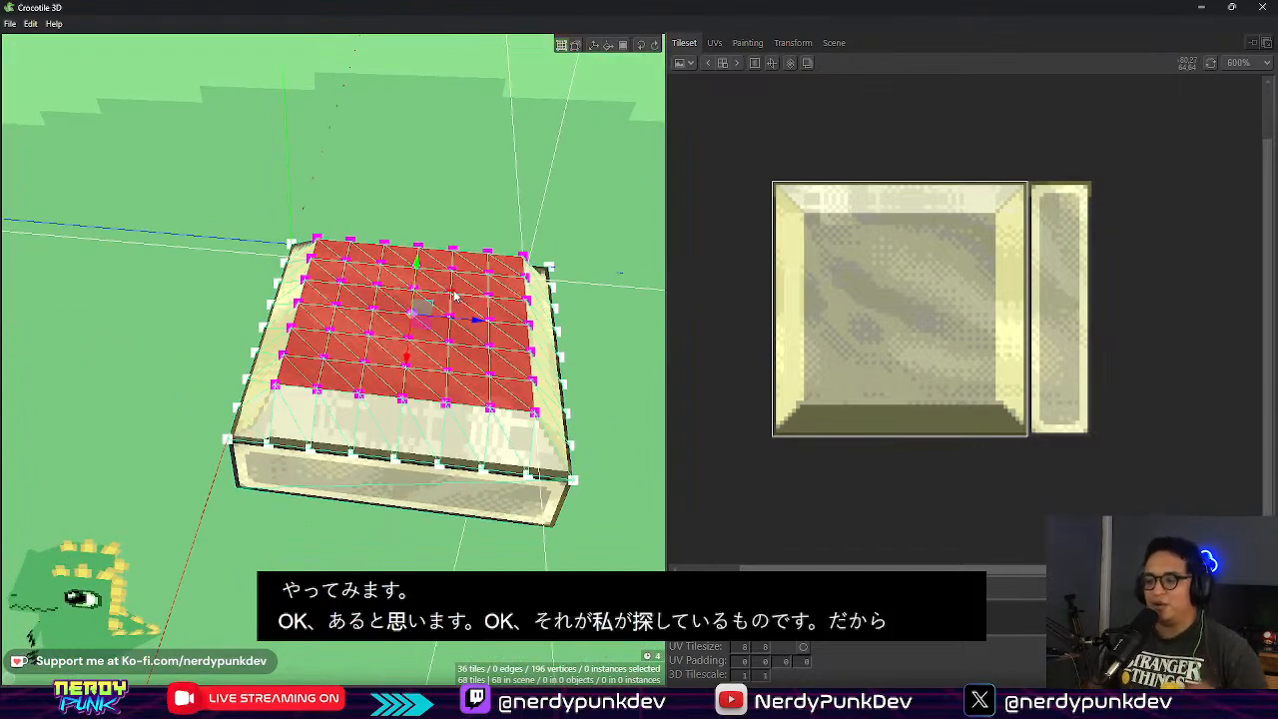
Step: Raise the selected inner square further to steepen the keycap's bevelled sides
scroll(454, 296, up, 3)
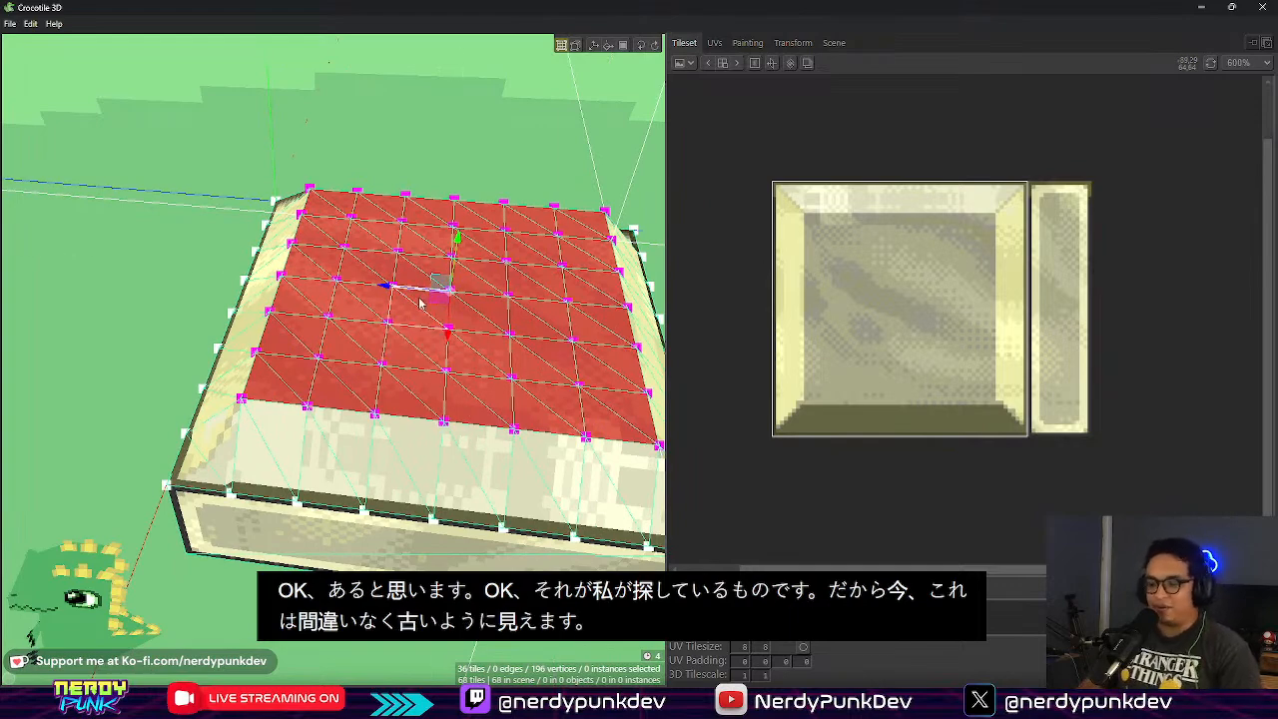
scroll(420, 304, down, 4)
drag(421, 304, 427, 391)
middle_drag(426, 391, 302, 392)
drag(345, 398, 344, 366)
middle_drag(344, 366, 507, 329)
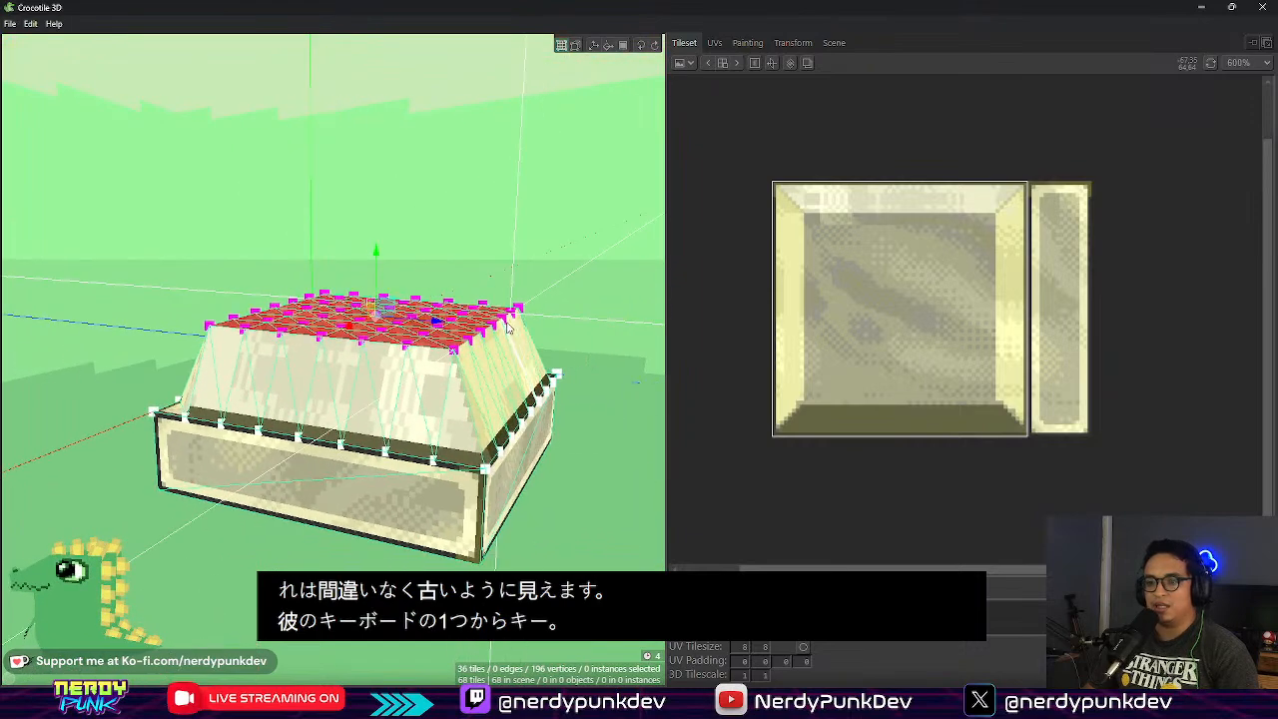
Step: Undo the last raise of the keycap's inner square
key(ctrl+z)
middle_drag(399, 446, 447, 431)
scroll(299, 414, up, 3)
middle_drag(299, 414, 399, 443)
middle_drag(483, 459, 442, 484)
Step: Add a corner tile of the bevel to the face selection and flip the edges of the selected faces
key(3)
middle_drag(548, 478, 337, 457)
shift+click(472, 517)
right_click(337, 458)
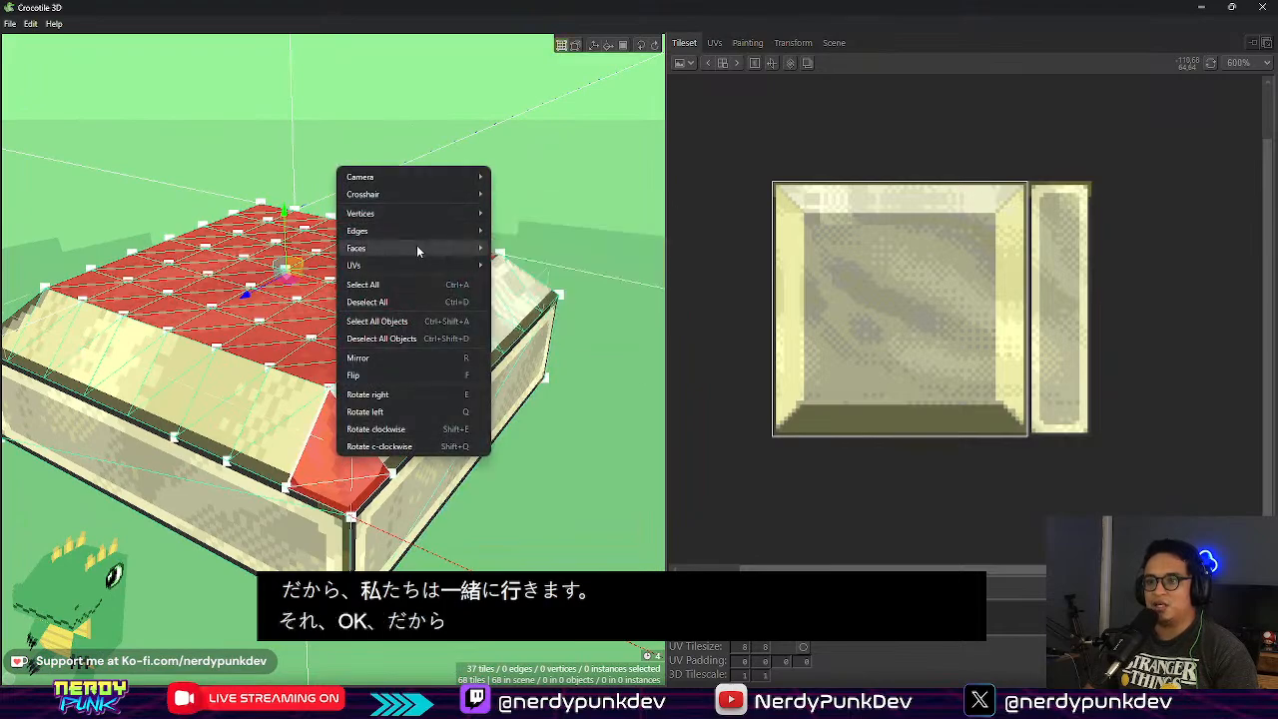
mouse_move(417, 249)
click(536, 251)
Step: Select only the corner tile between the yellow and dark bevels, flip its edge, and clear the selection
middle_drag(424, 439, 353, 528)
click(342, 516)
right_click(317, 506)
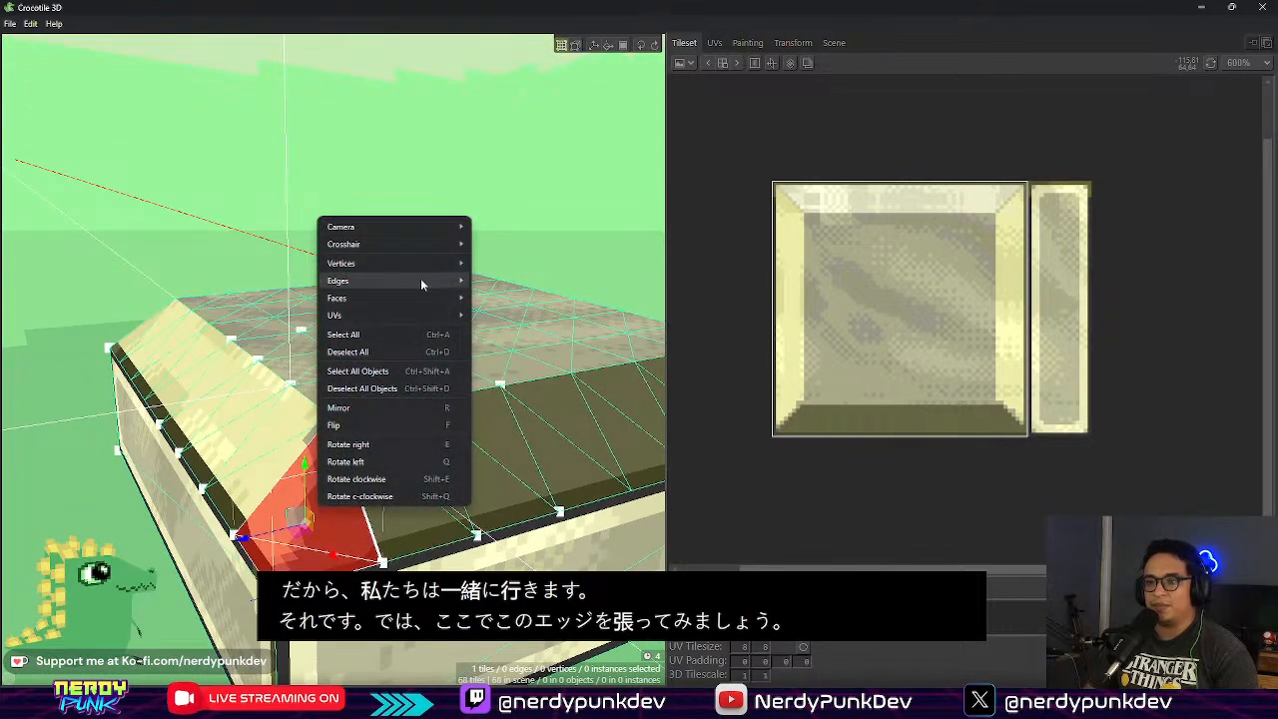
mouse_move(391, 297)
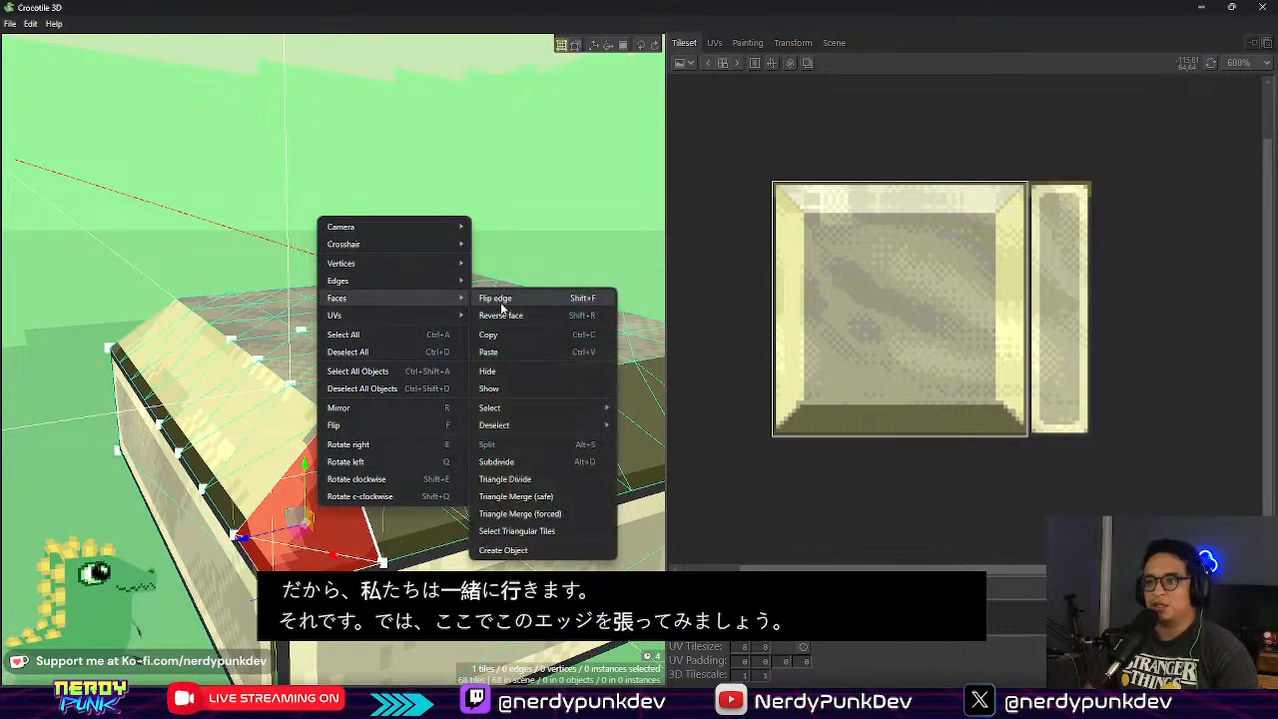
click(491, 299)
shift+click(403, 492)
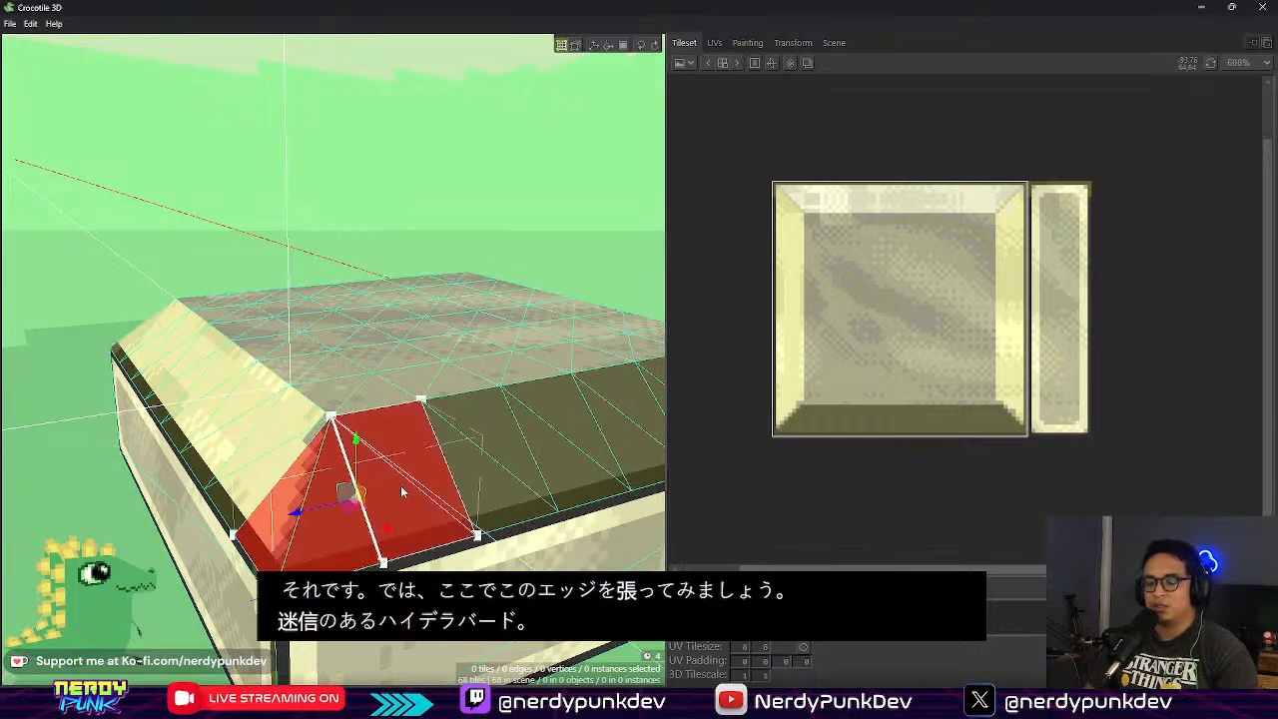
key(Escape)
middle_drag(403, 491, 473, 404)
scroll(391, 433, down, 3)
Step: Create a Vintage Keys folder inside Vintage Puzzles and save the scene in it as Key_01
key(ctrl+s)
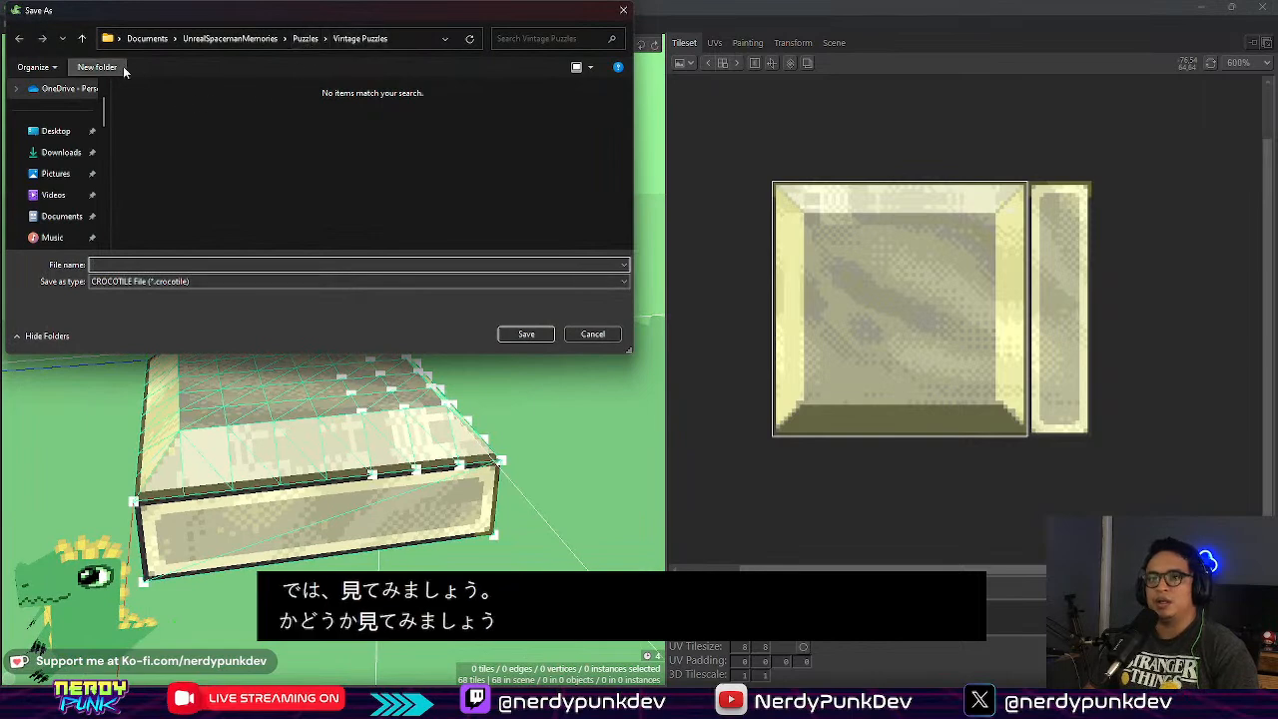
click(97, 67)
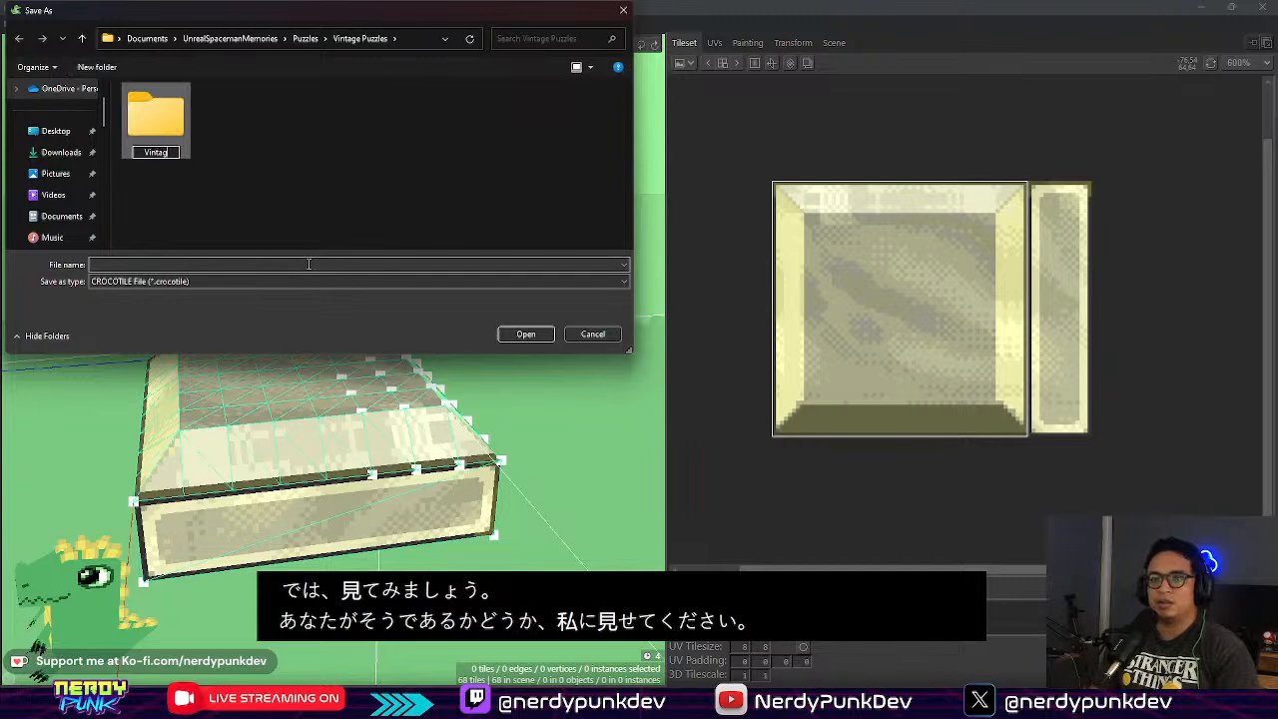
text(Vintage Keys)
key(Return)
key(Return)
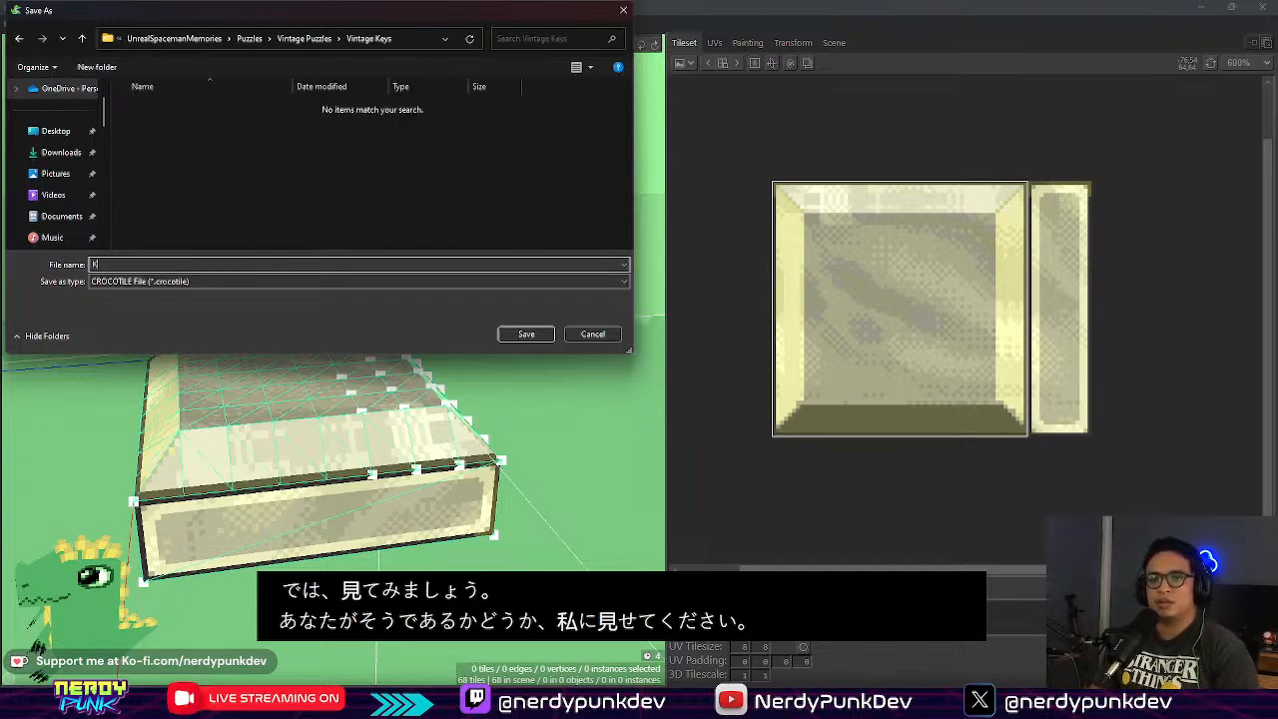
text(Key_01)
key(Return)
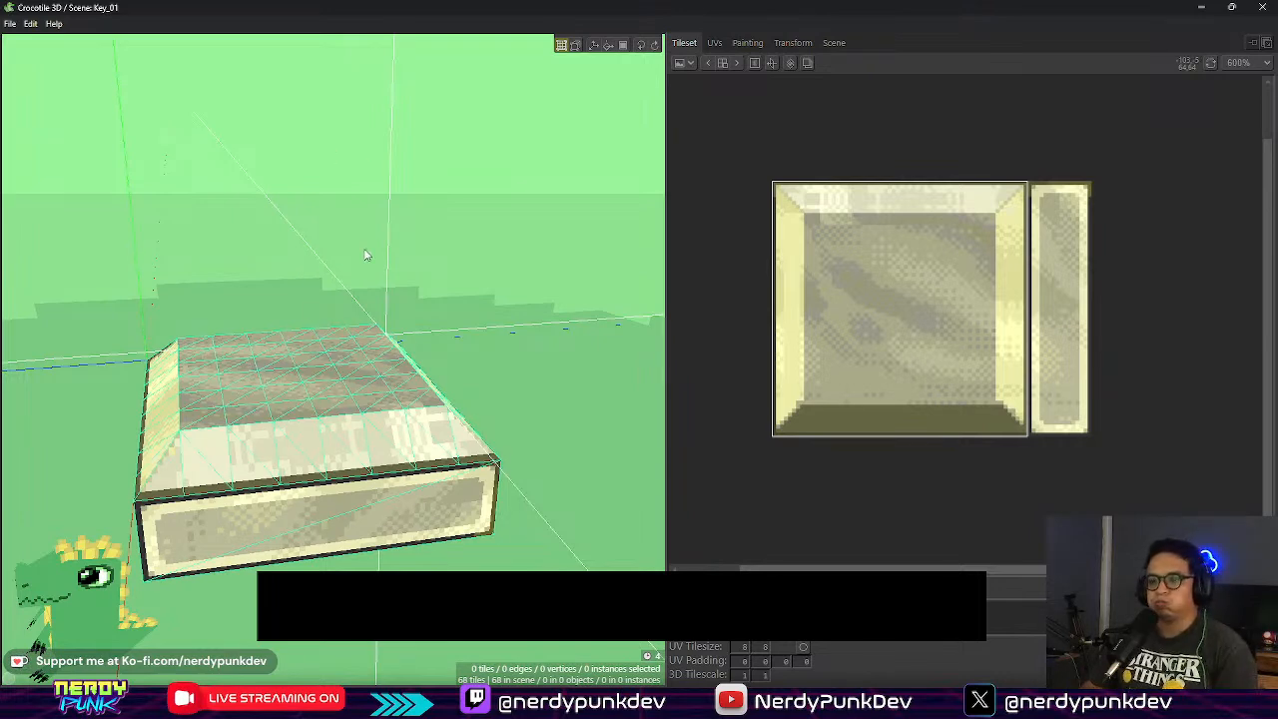
Step: Duplicate all of the key's tiles and place the copy directly beside the original key
scroll(412, 444, up, 3)
mouse_move(441, 417)
middle_down()
mouse_move(508, 439)
mouse_move(490, 445)
mouse_move(457, 416)
middle_up()
scroll(499, 437, down, 5)
key(ctrl+a)
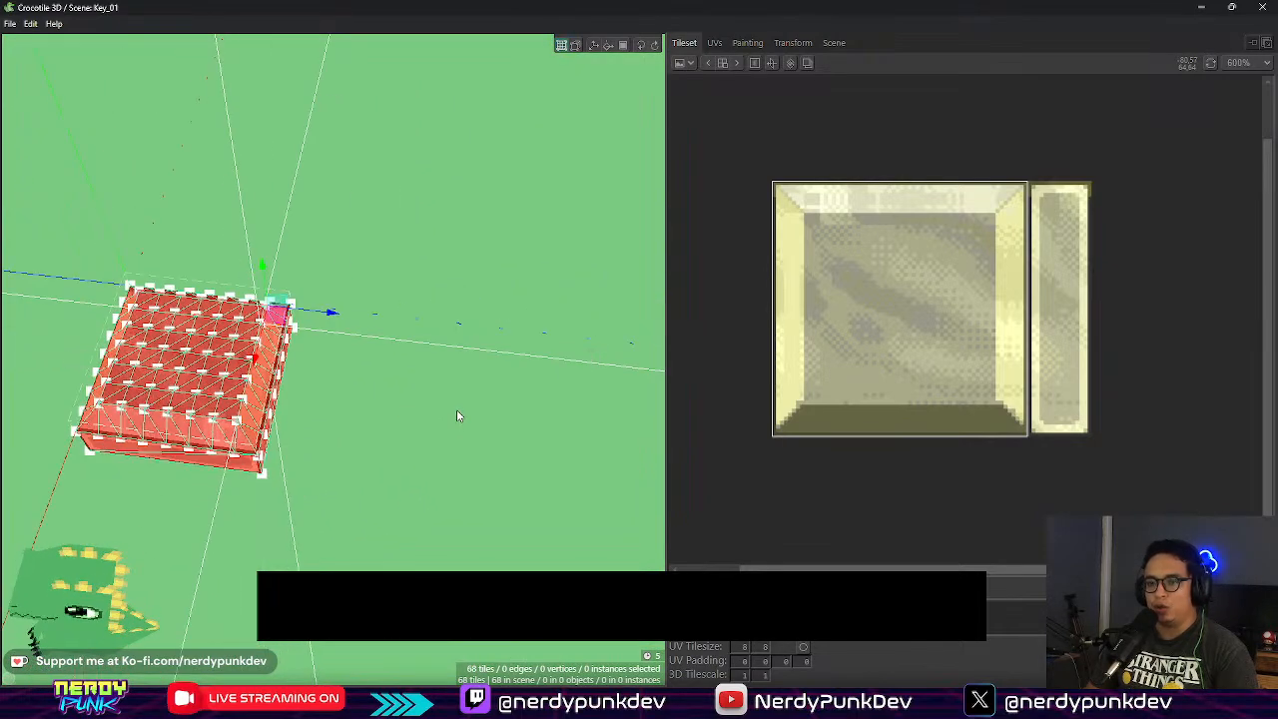
key(ctrl+v)
key(d)
key(d)
key(d)
key(d)
key(d)
key(d)
key(d)
key(d)
key(d)
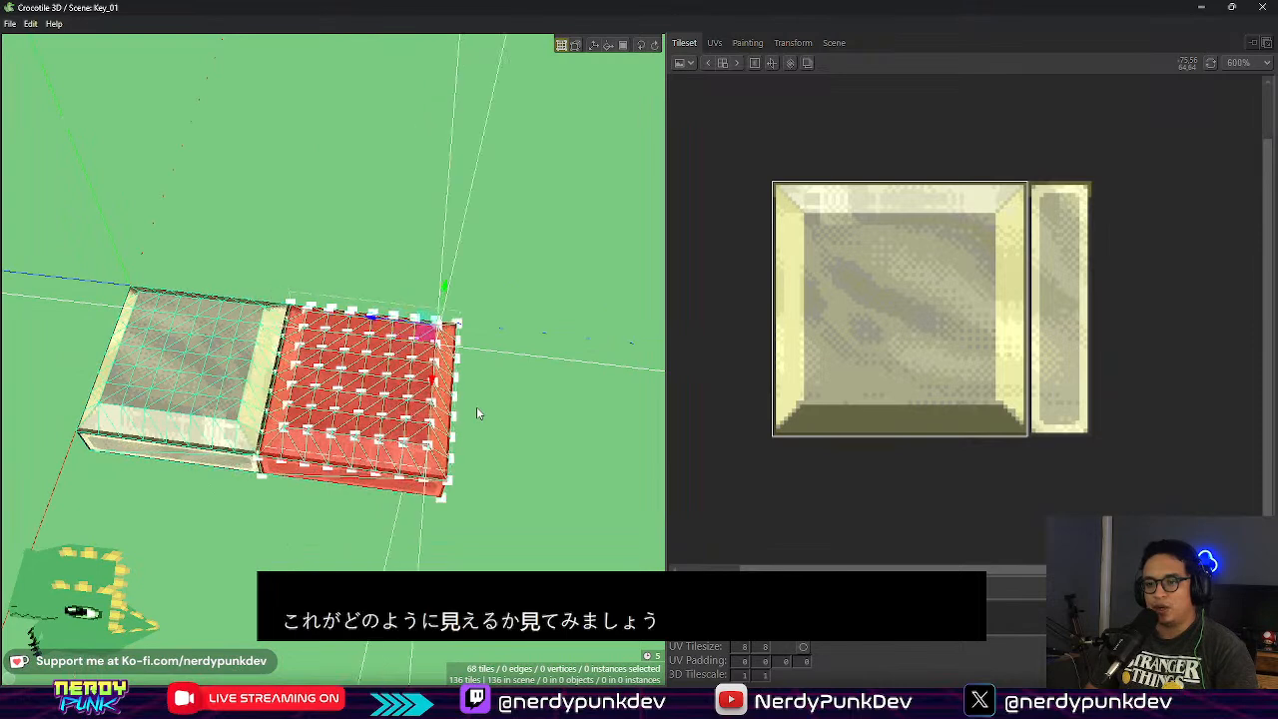
key(a)
mouse_move(477, 410)
middle_down()
mouse_move(499, 396)
mouse_move(478, 431)
middle_up()
scroll(499, 395, down, 3)
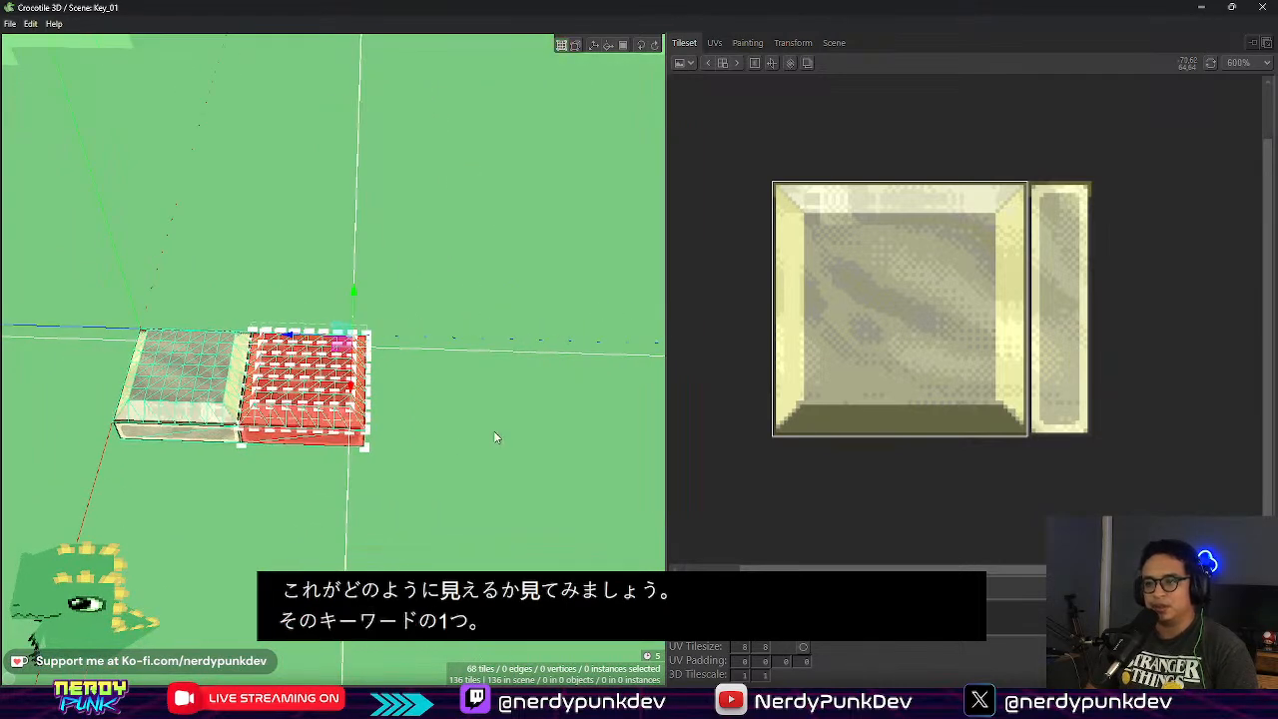
Step: Reposition the copied key along the blue axis and delete it
key(a)
key(a)
key(a)
key(a)
key(a)
key(a)
key(a)
key(a)
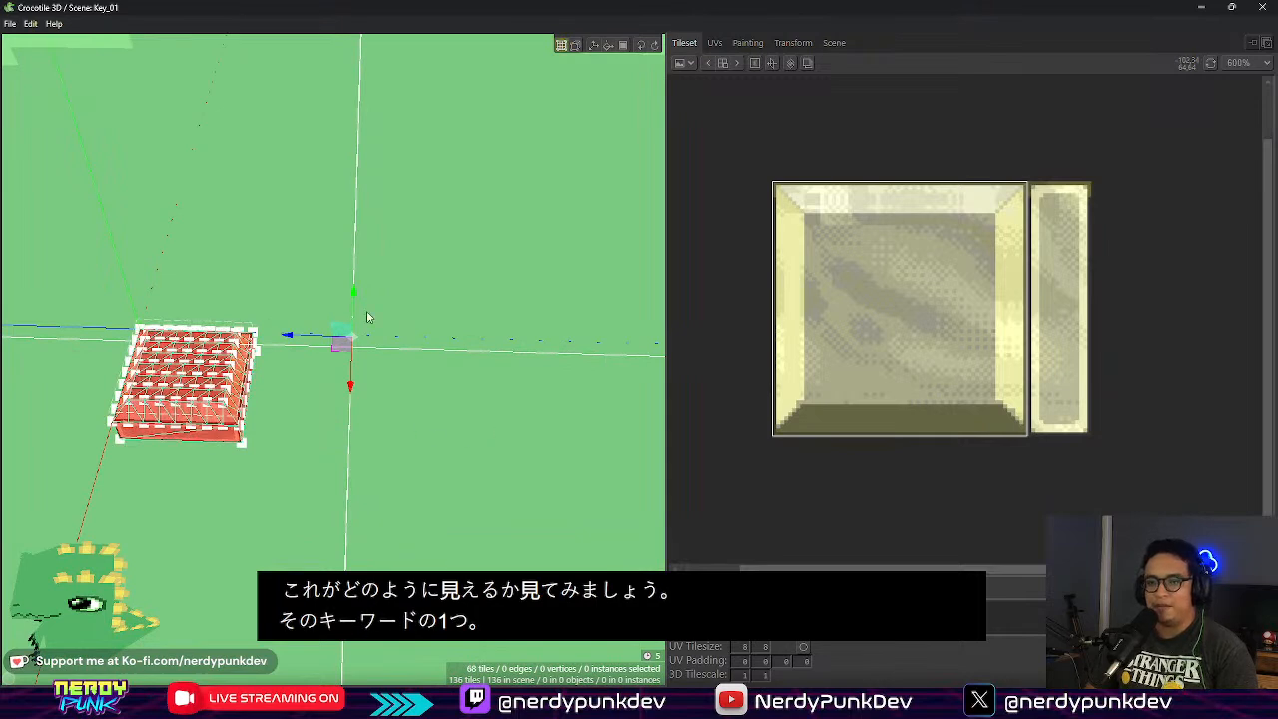
drag(286, 336, 409, 339)
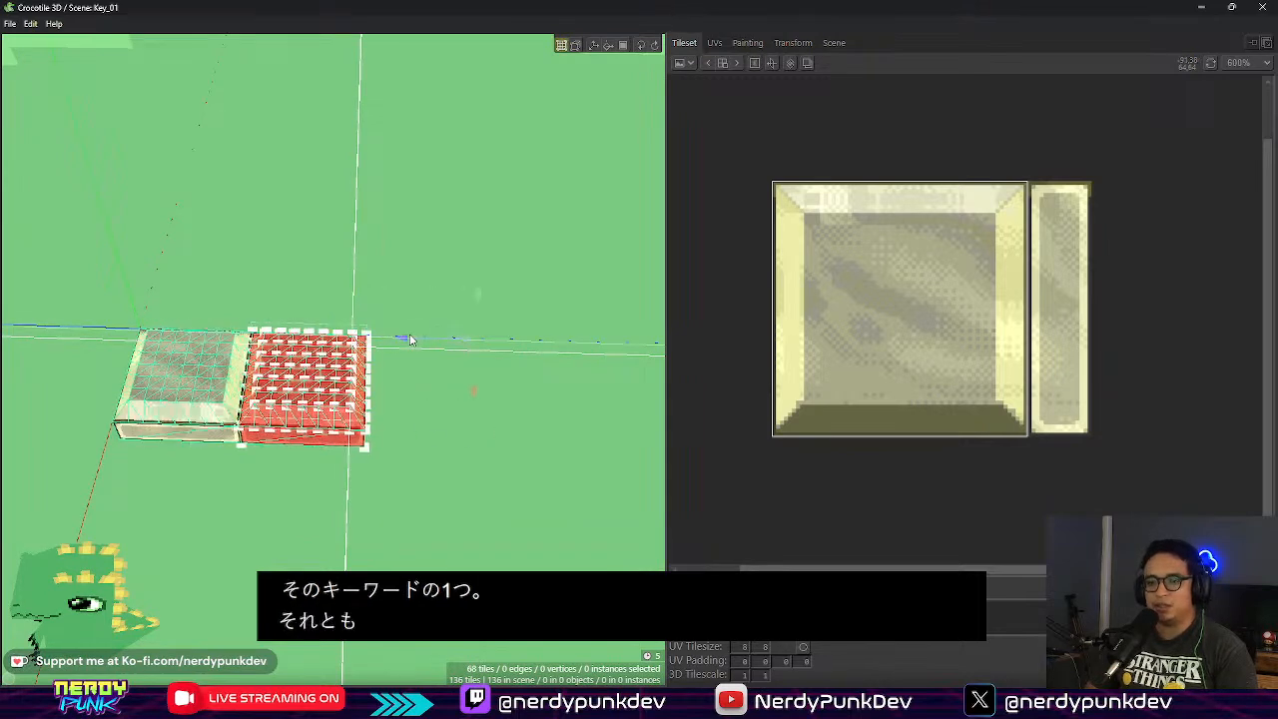
key(Delete)
Step: Select all of the key's tiles and turn them into an object in the scene
scroll(427, 298, up, 2)
key(ctrl+a)
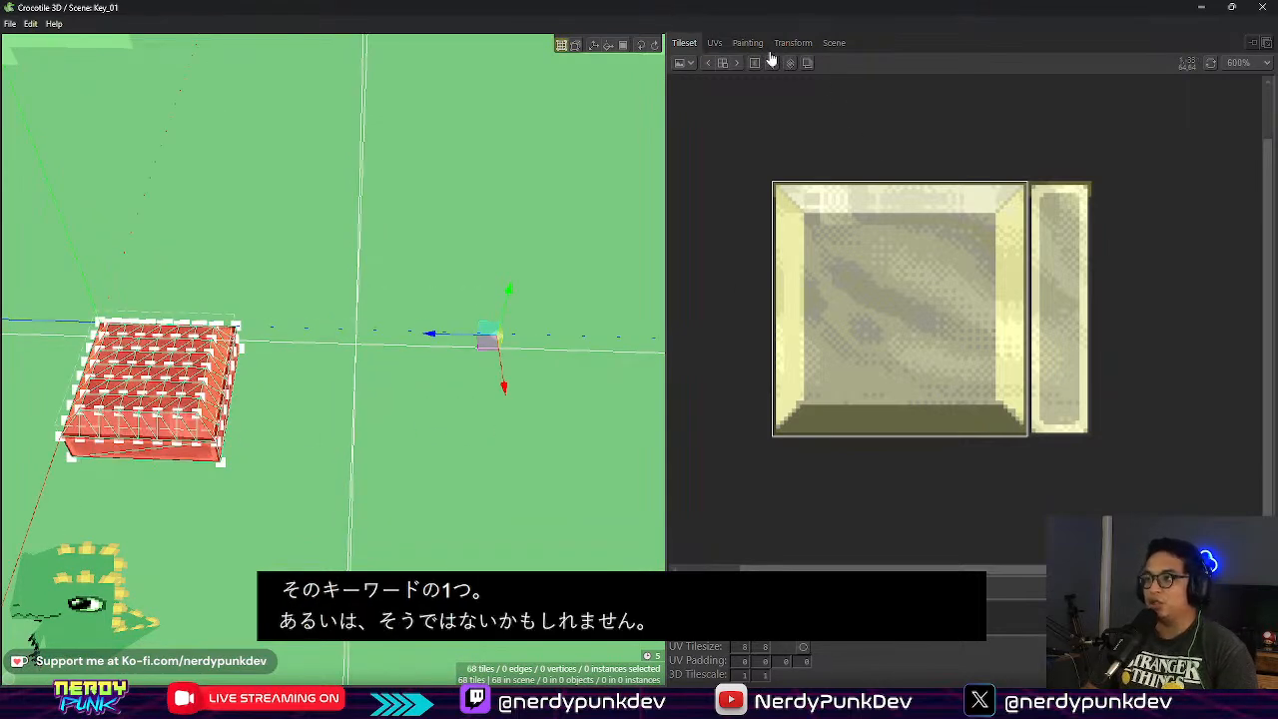
click(787, 42)
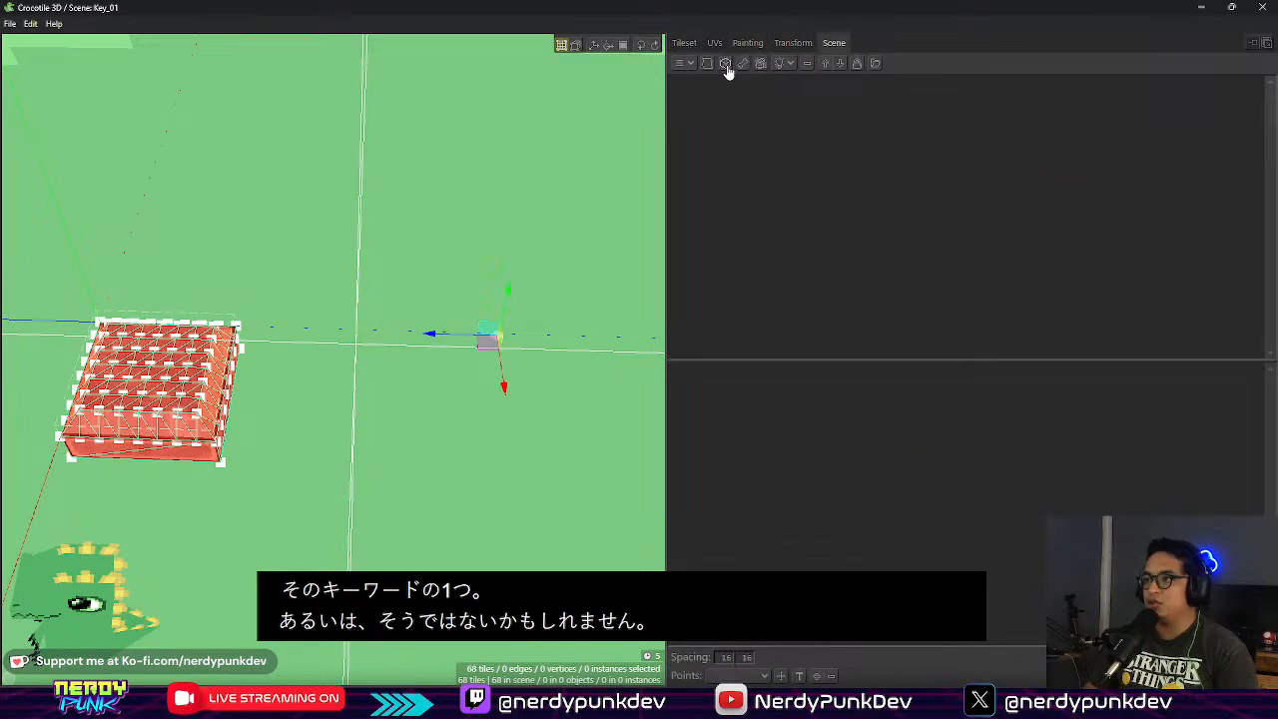
click(725, 62)
click(210, 357)
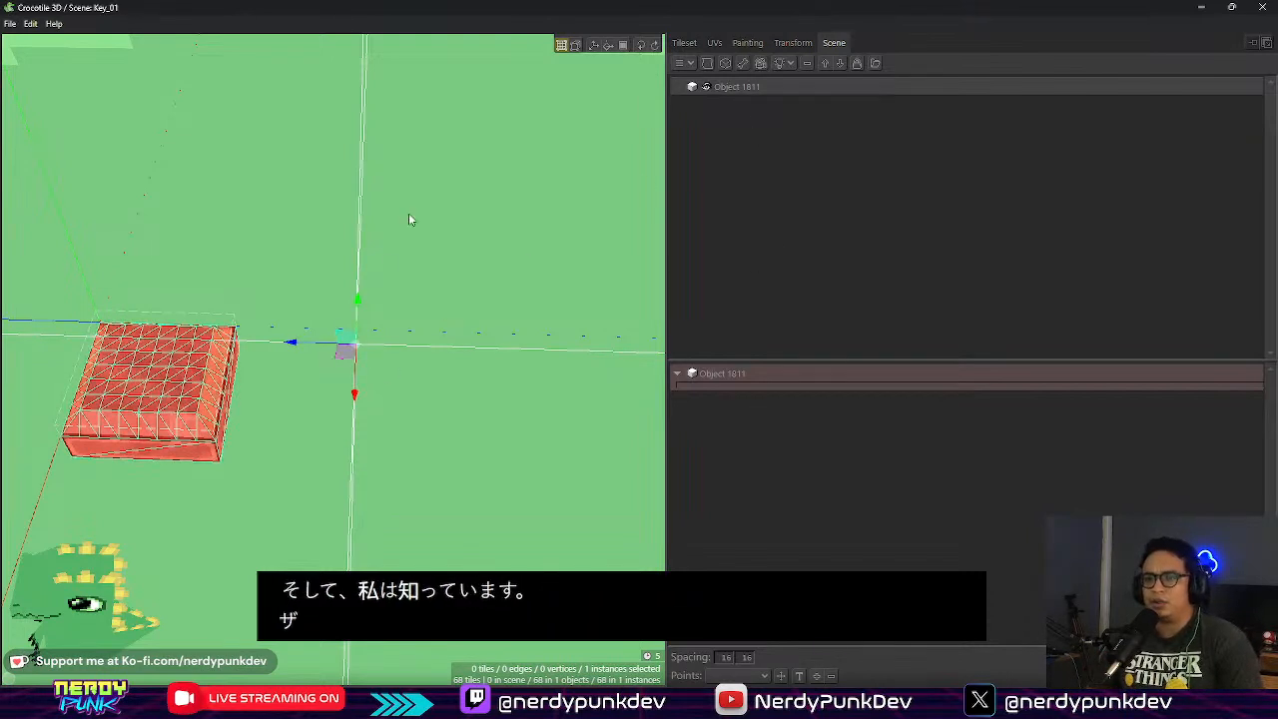
click(290, 332)
key(Tab)
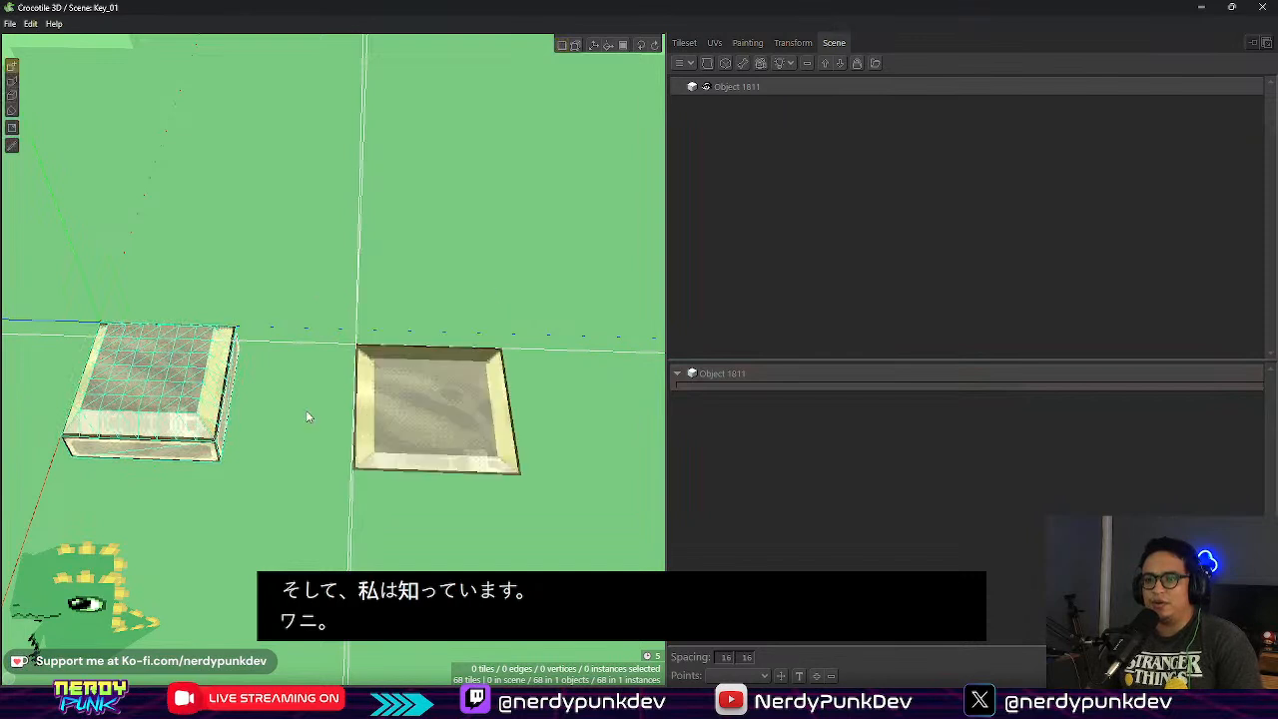
key(Tab)
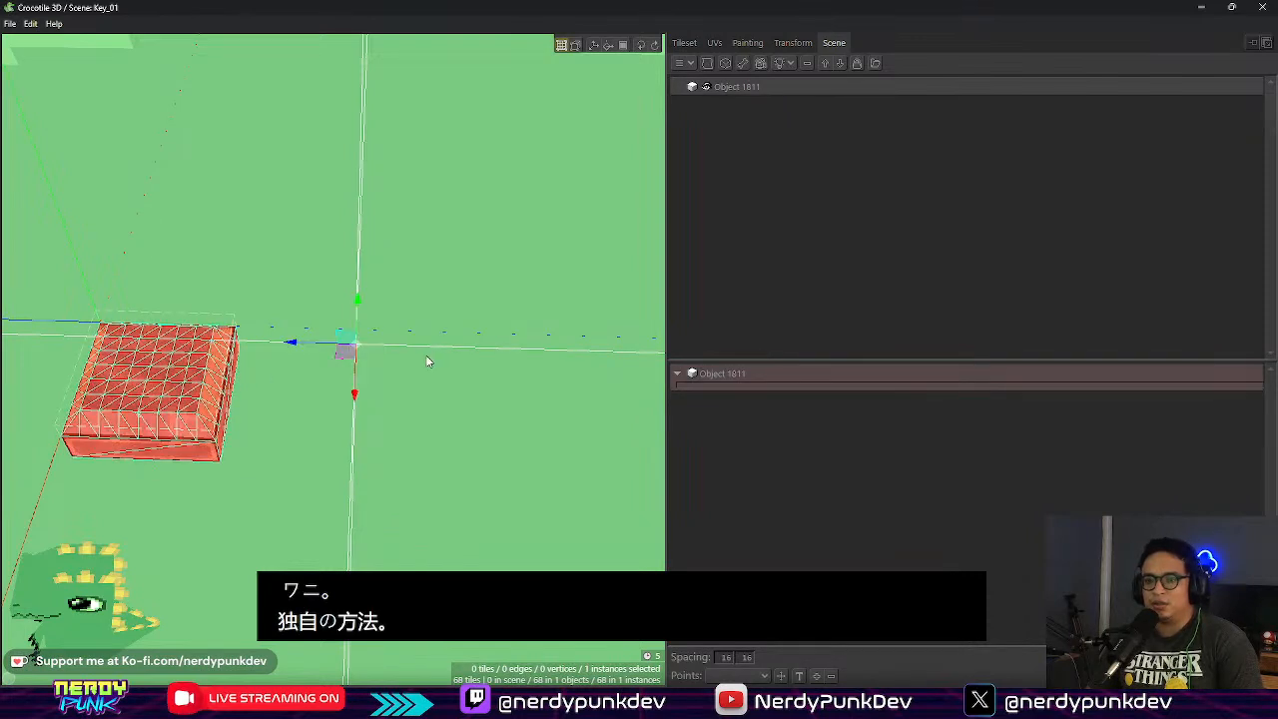
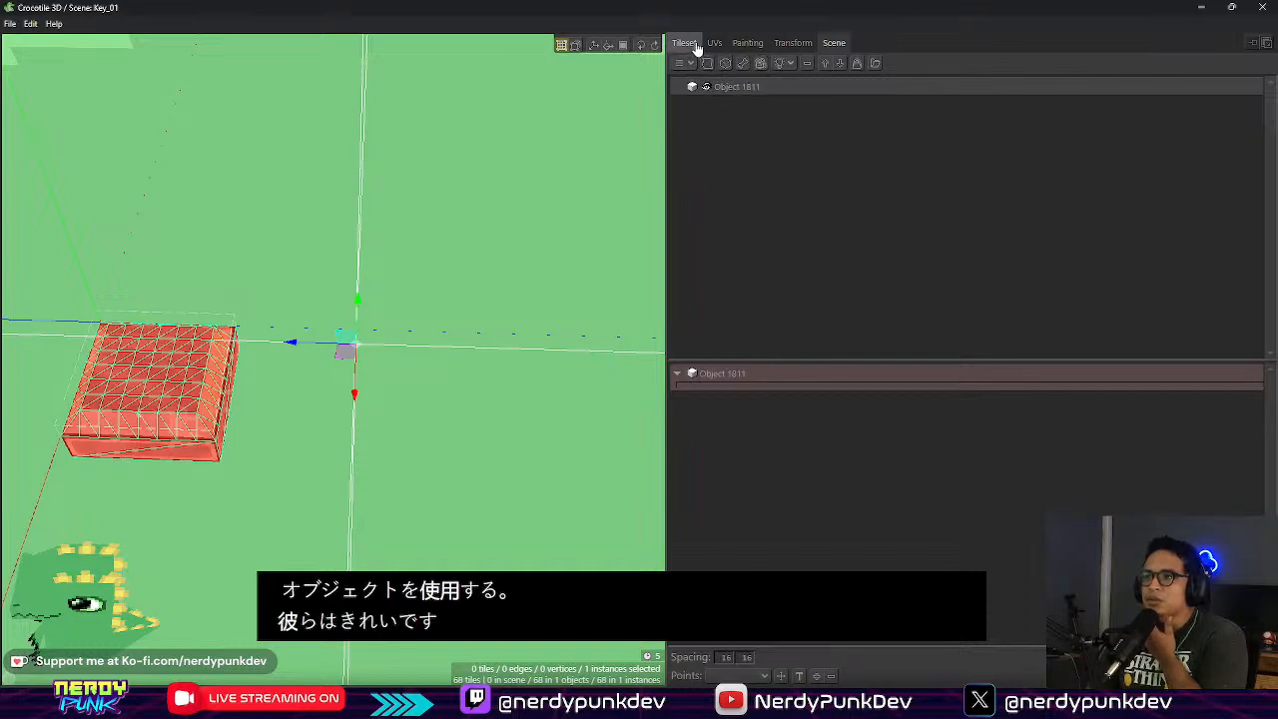
click(775, 43)
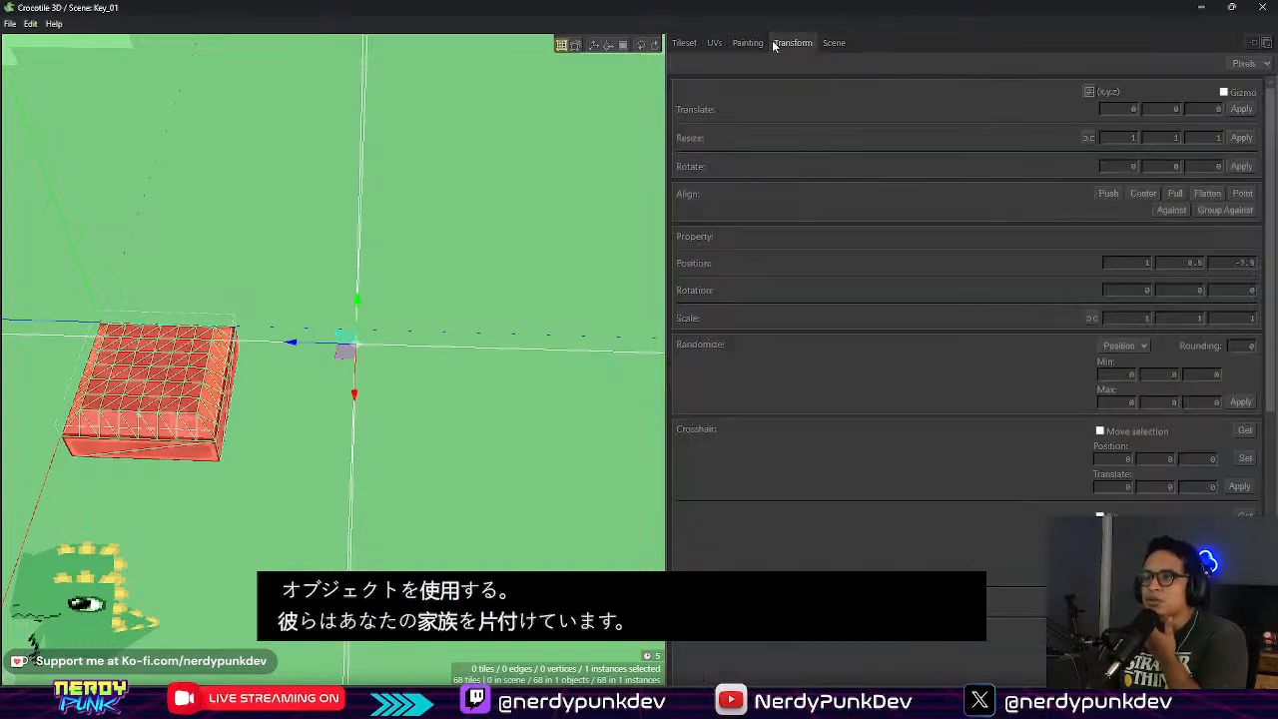
click(689, 45)
click(31, 24)
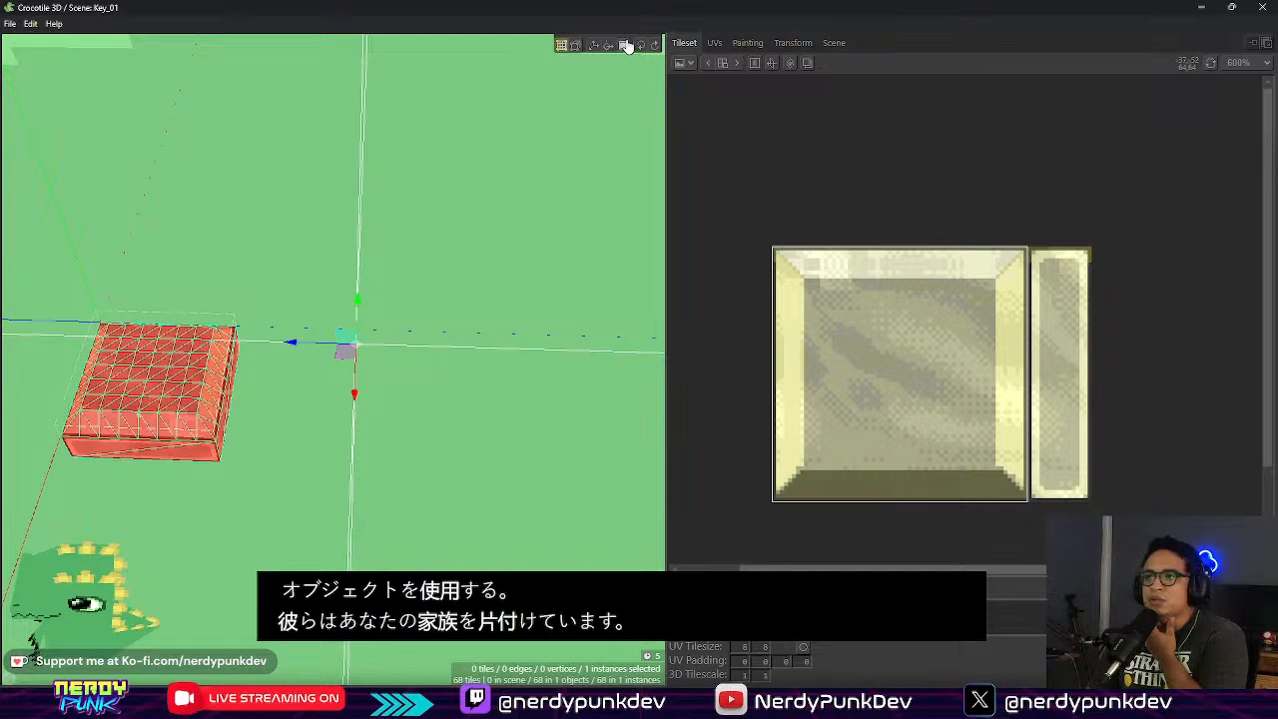
click(561, 46)
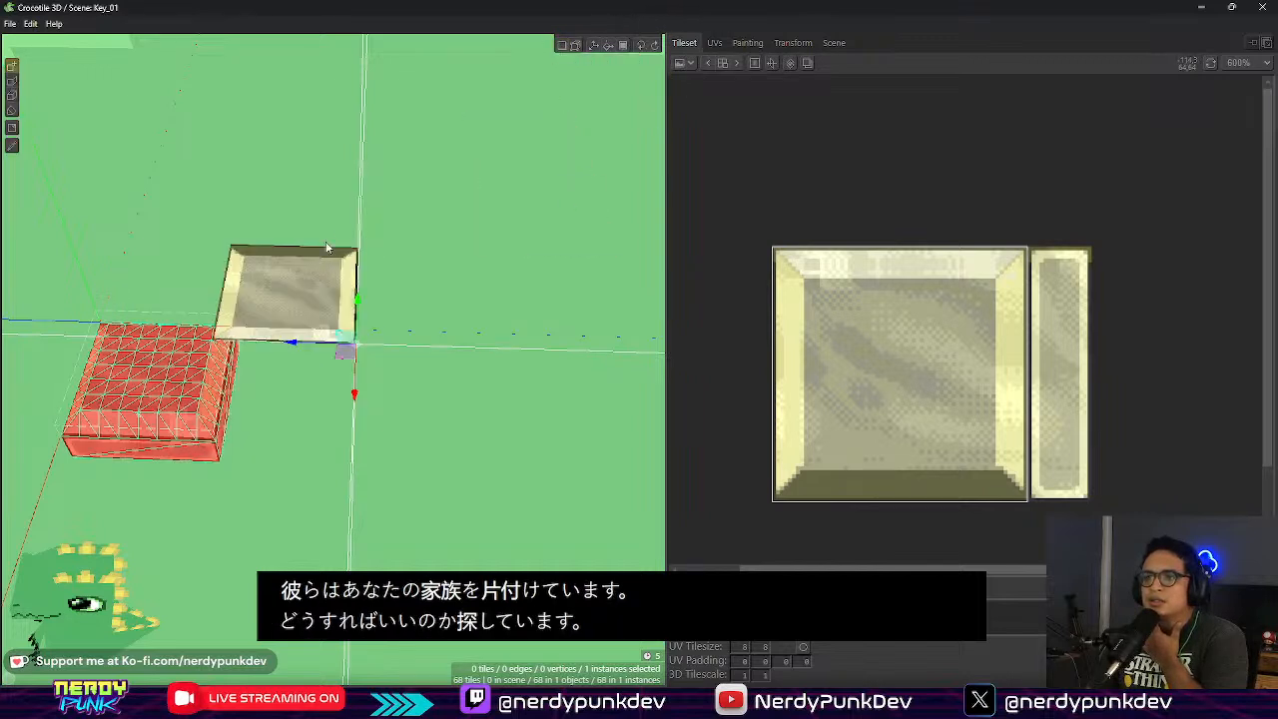
key(space)
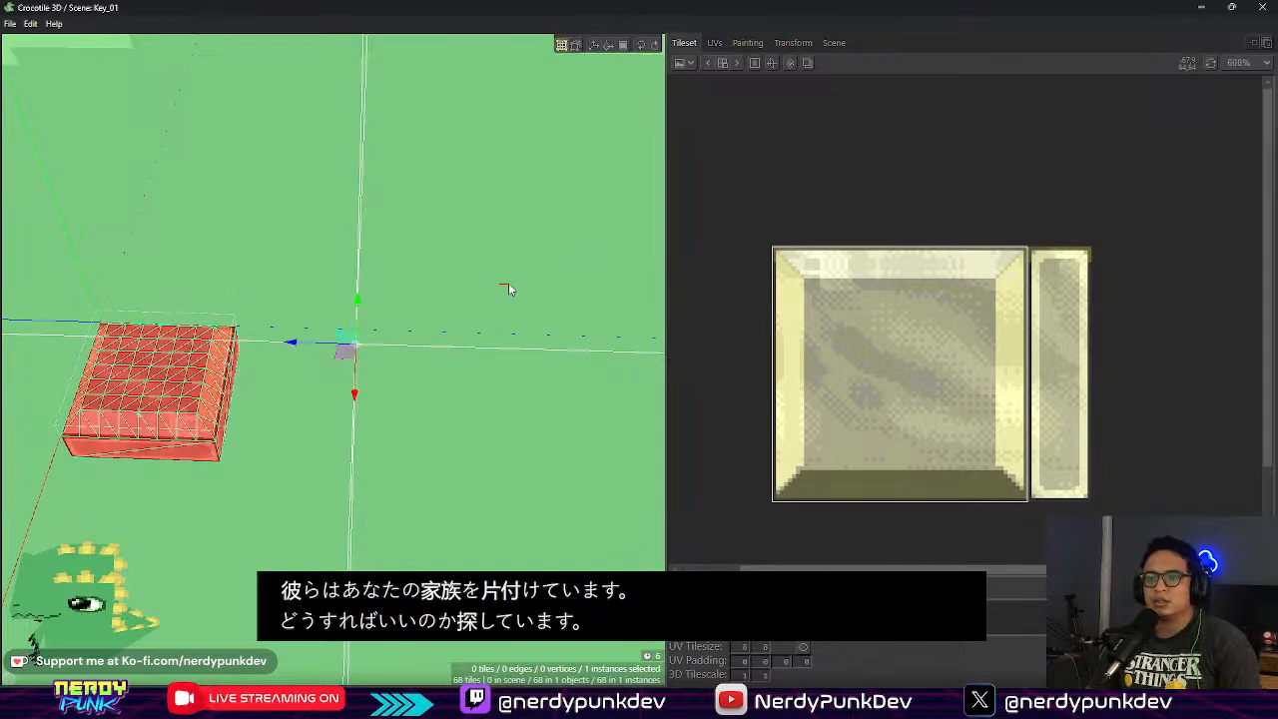
Step: Save the scene and reload Key_01 from the recent scenes
click(10, 24)
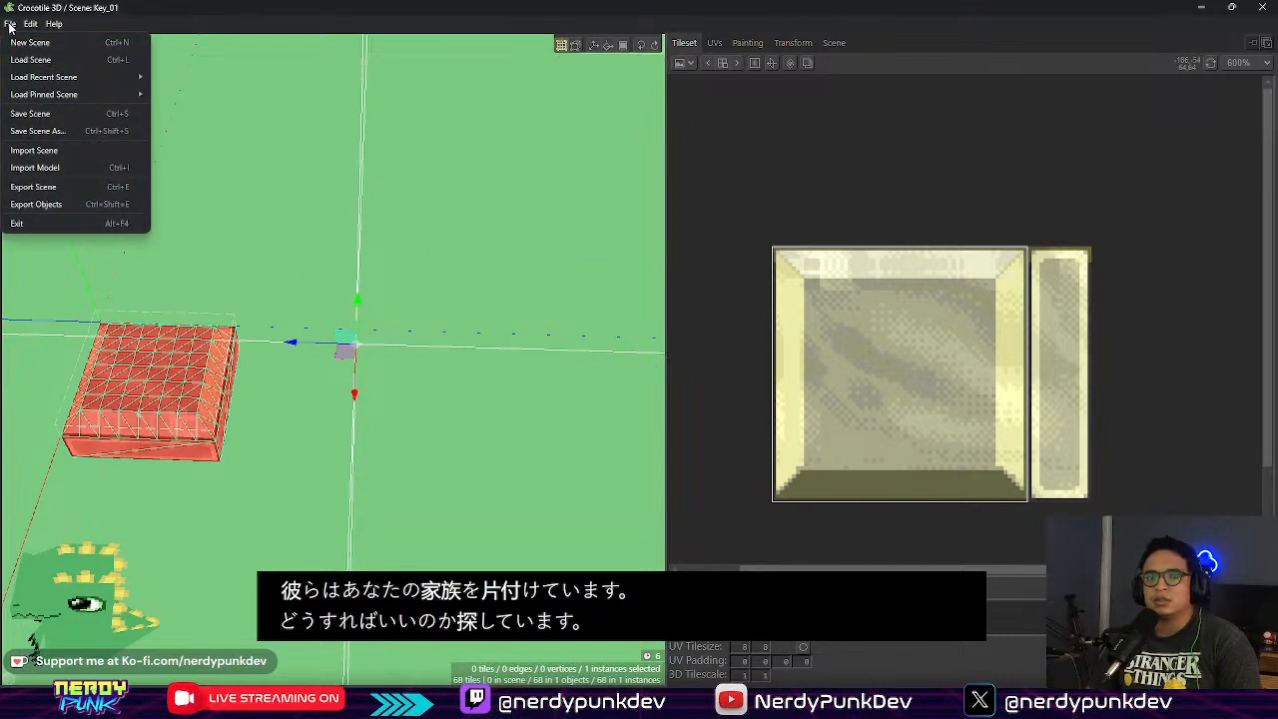
click(30, 113)
click(10, 24)
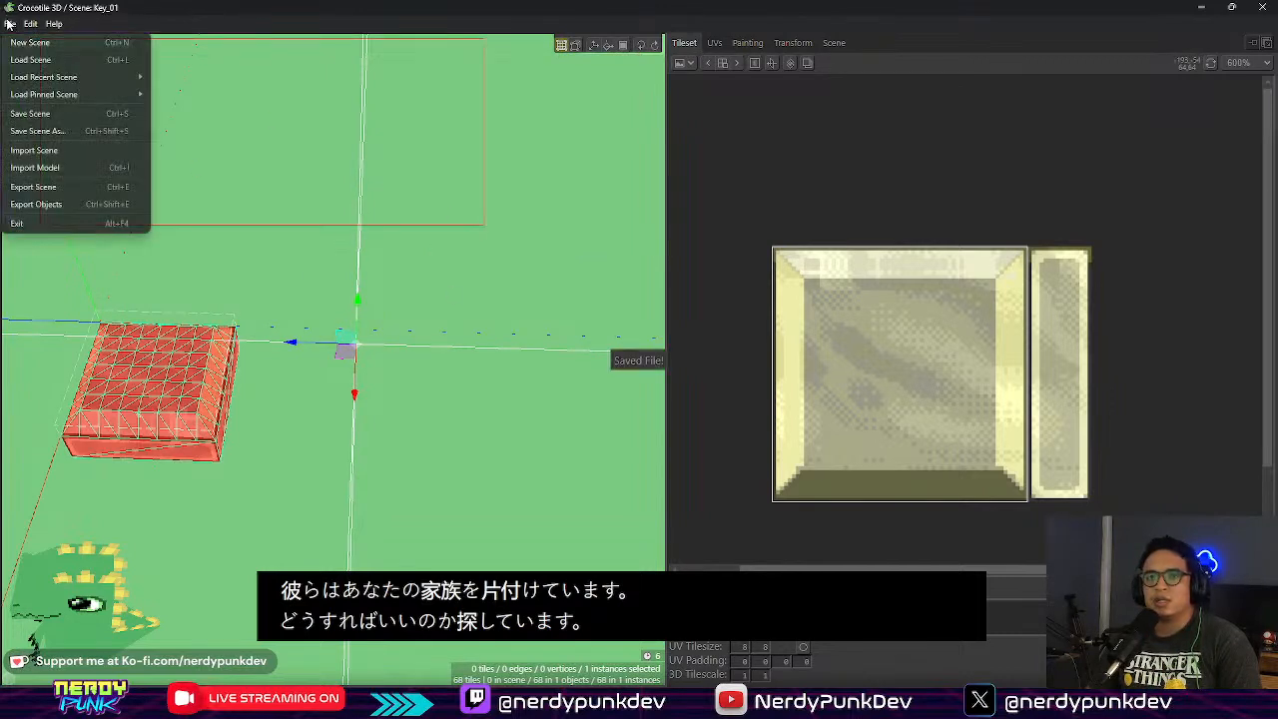
mouse_move(111, 94)
click(180, 77)
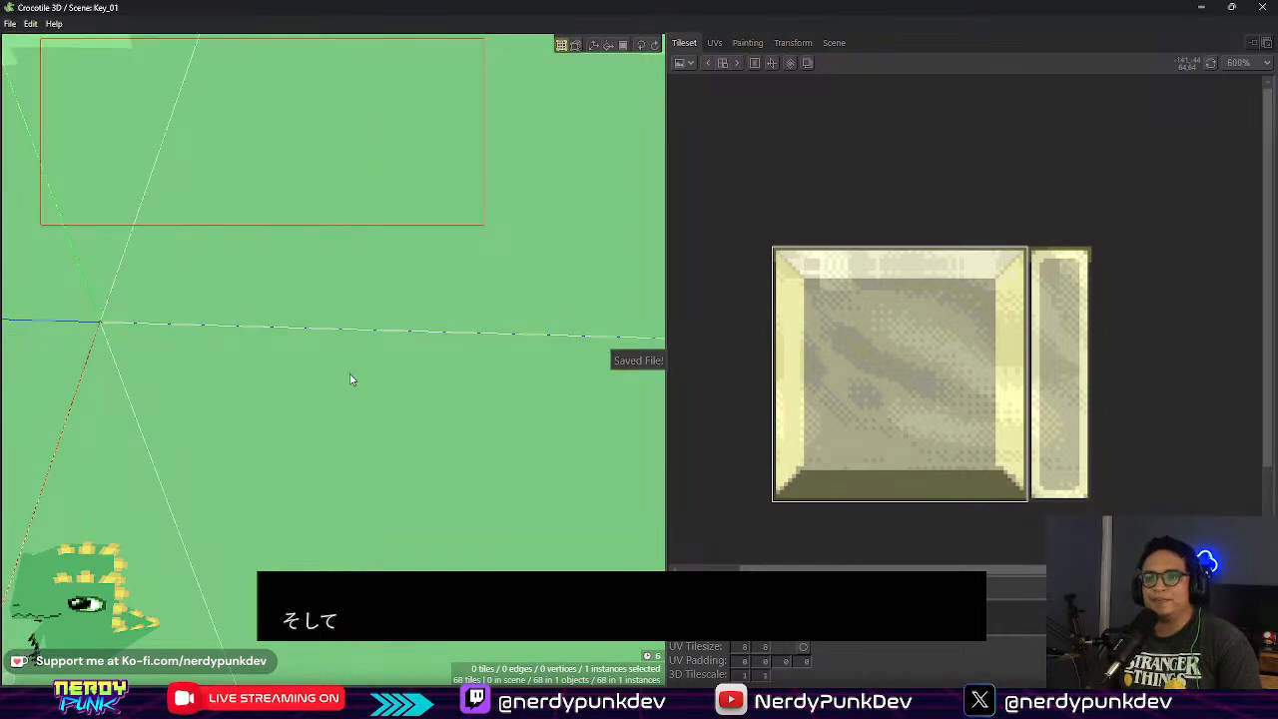
Step: Try to move the key instance along the blue axis, and undo the attempt
click(186, 399)
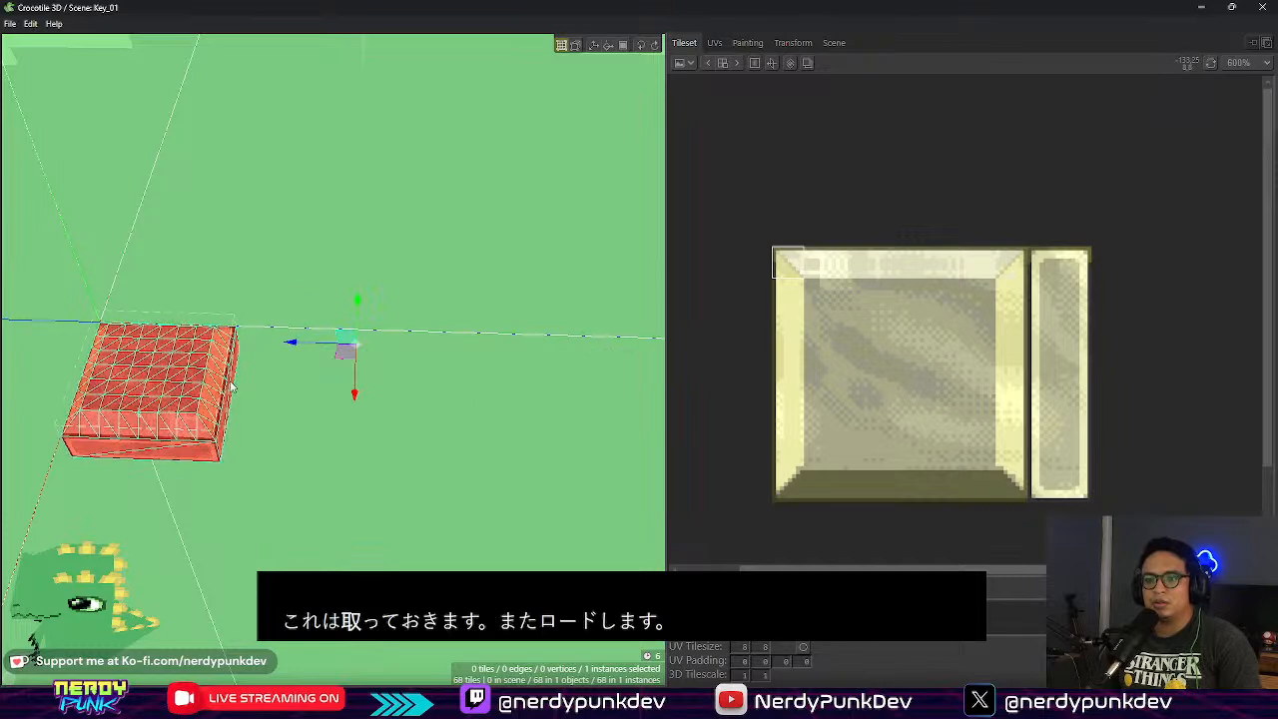
click(282, 246)
click(191, 363)
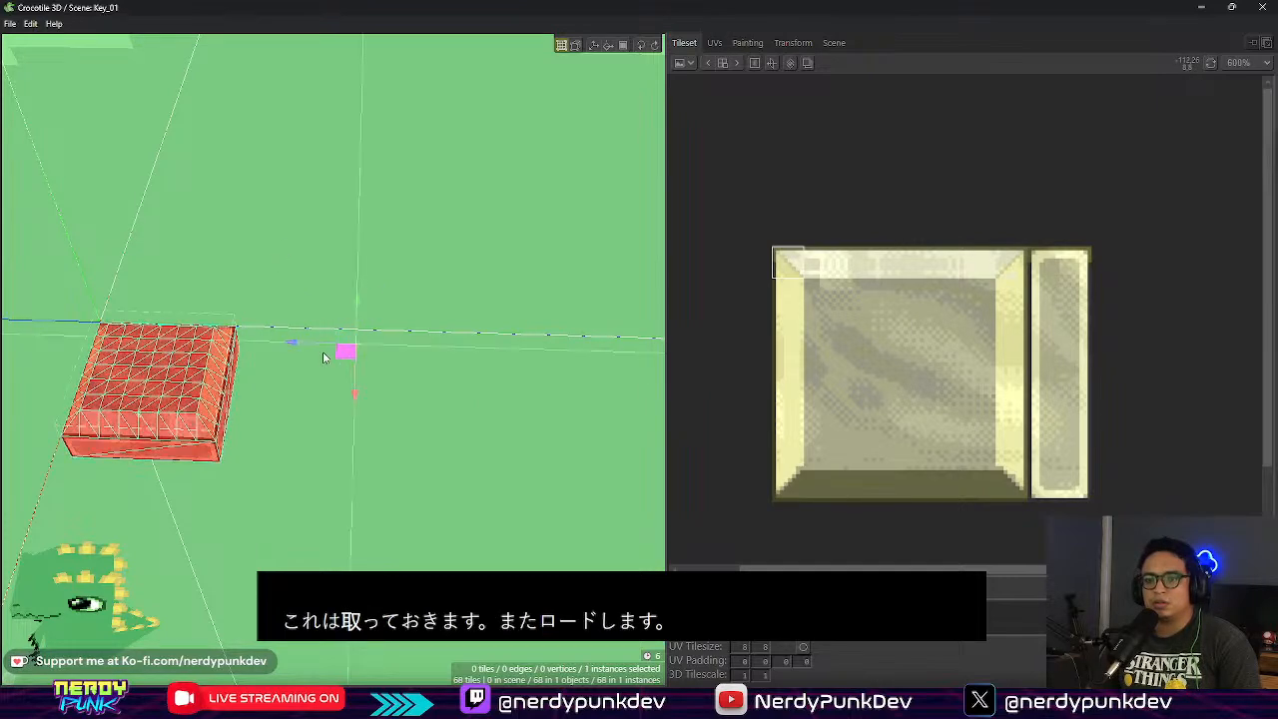
drag(297, 343, 476, 339)
key(ctrl+z)
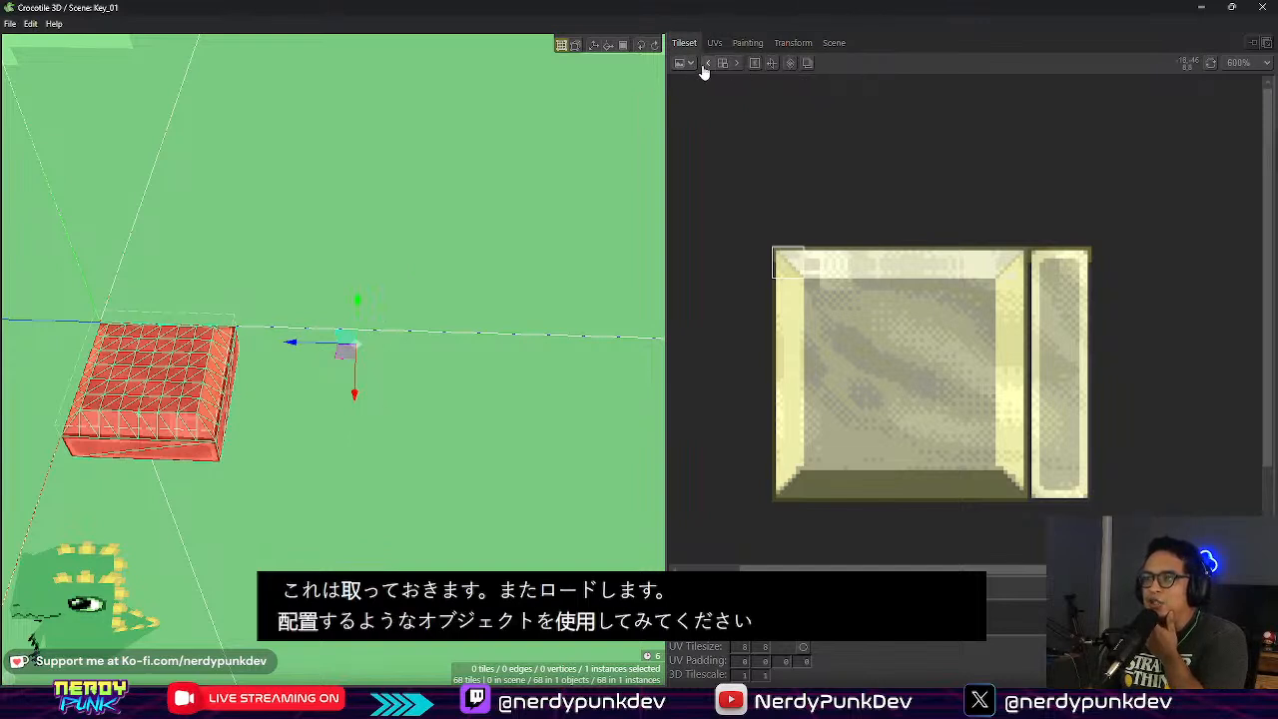
Step: Look through the scene tools and the key instance's commands for a way to place or duplicate the object
click(793, 43)
click(826, 47)
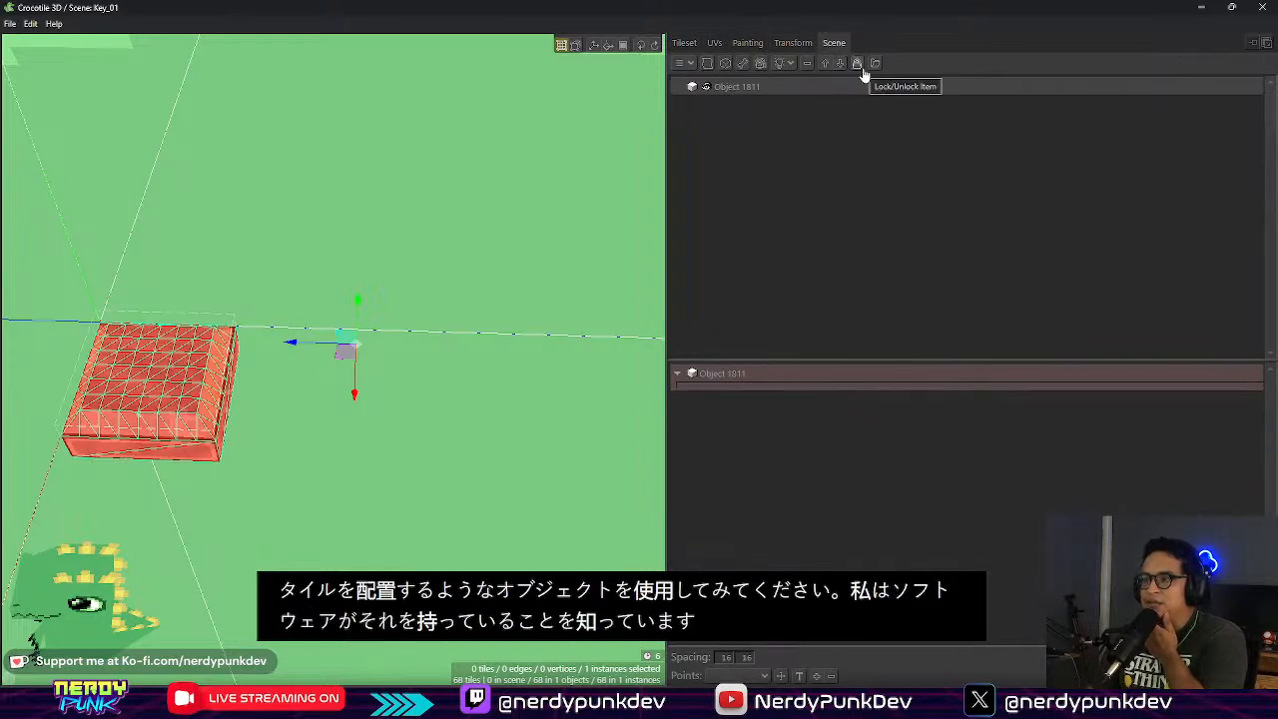
click(683, 43)
click(191, 378)
click(191, 380)
right_click(191, 379)
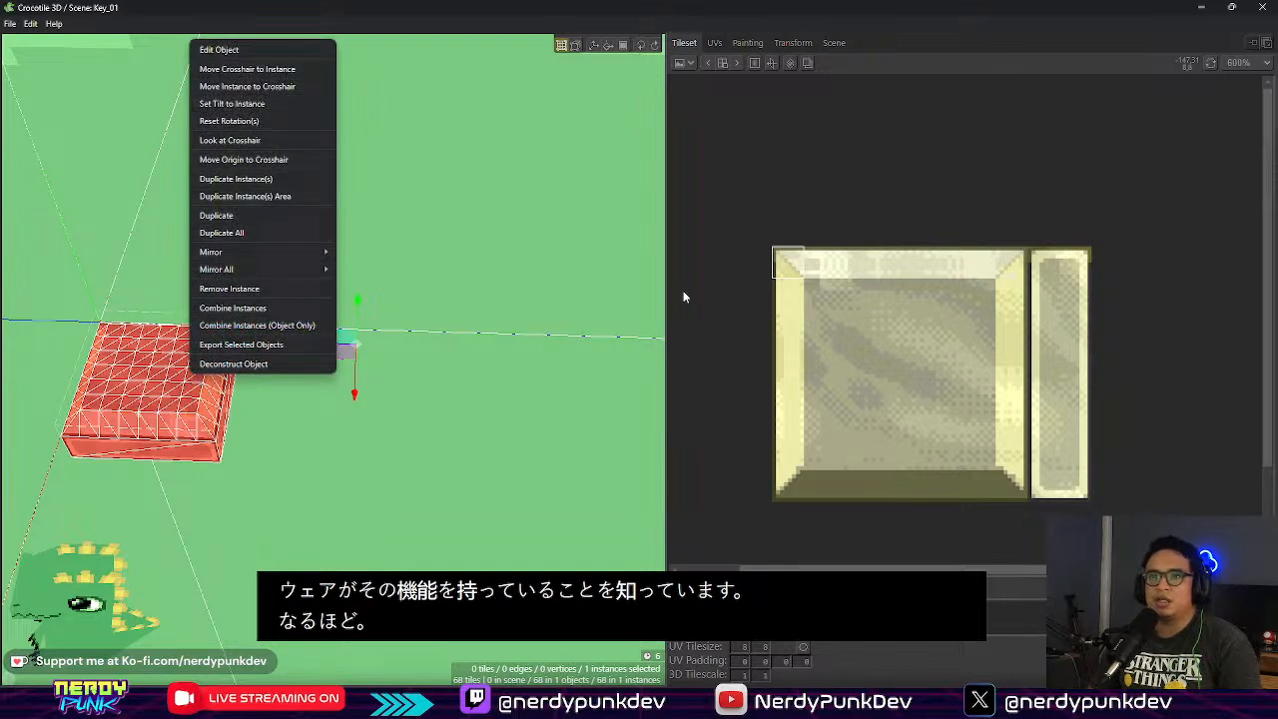
click(507, 388)
key(Return)
key(Return)
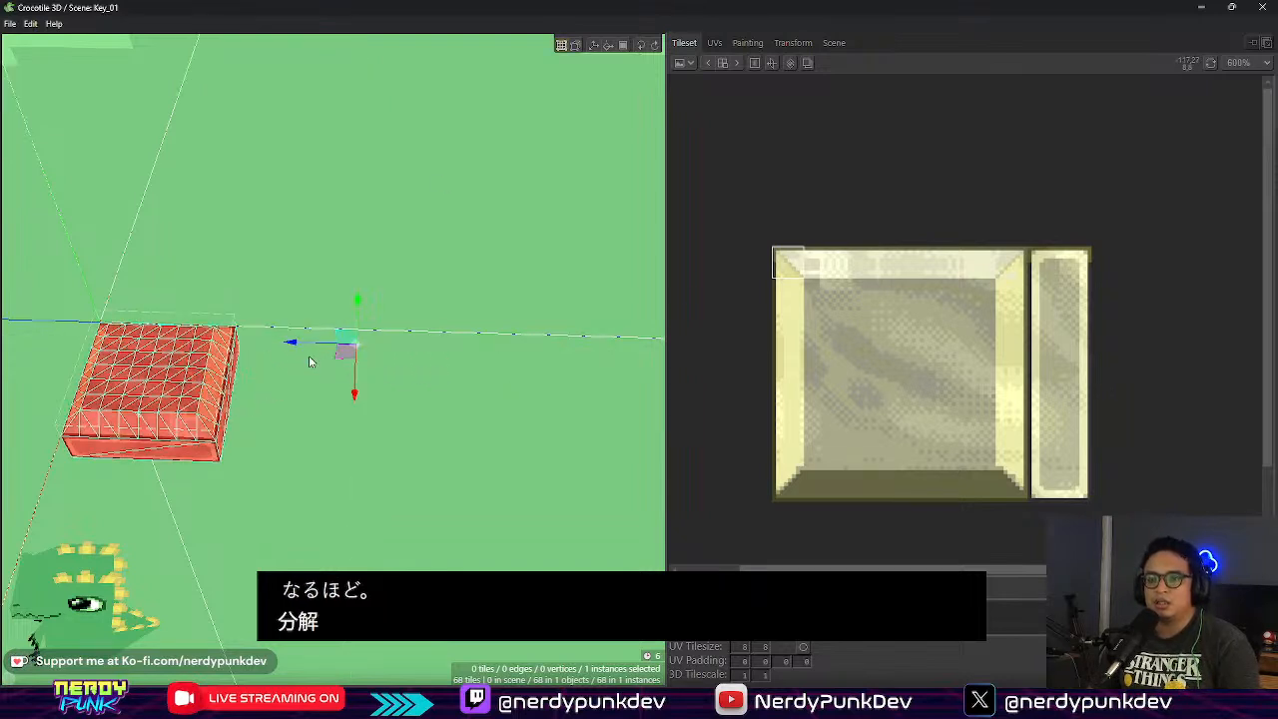
Step: Deconstruct the key object instance back into individual tiles
click(171, 397)
right_click(172, 397)
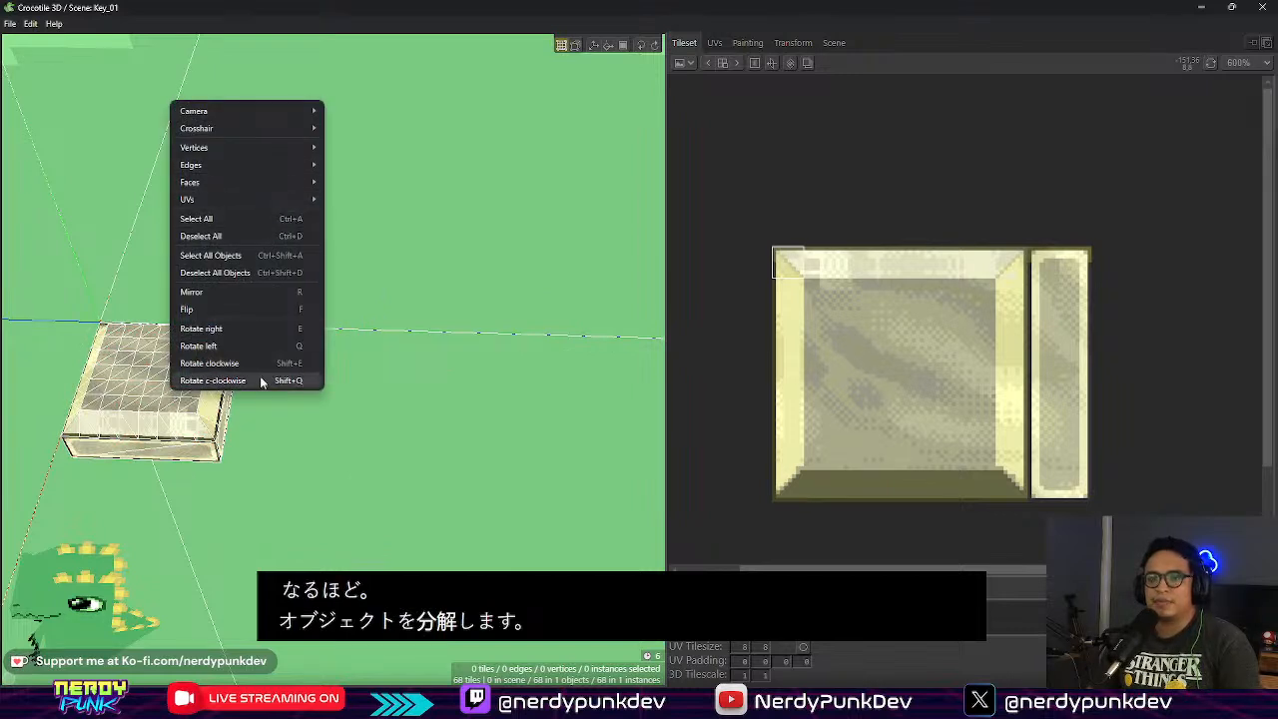
click(393, 470)
click(178, 404)
right_click(177, 404)
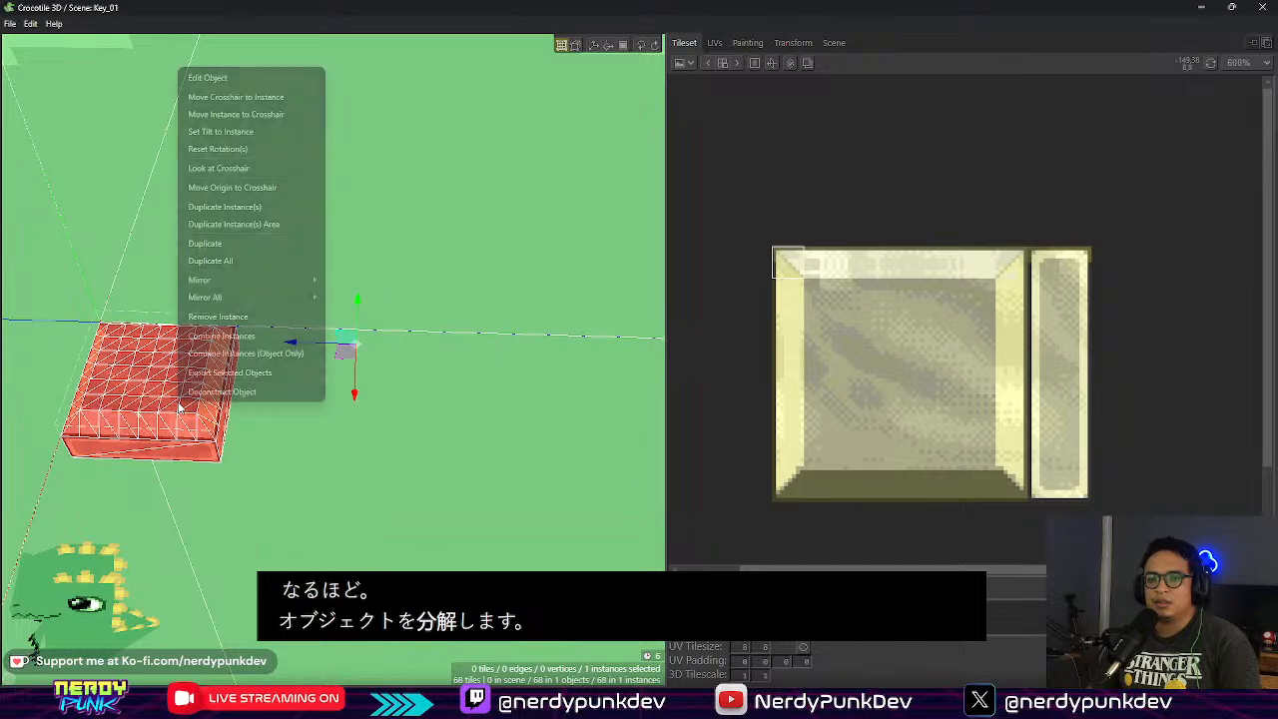
click(250, 390)
right_drag(345, 441, 311, 469)
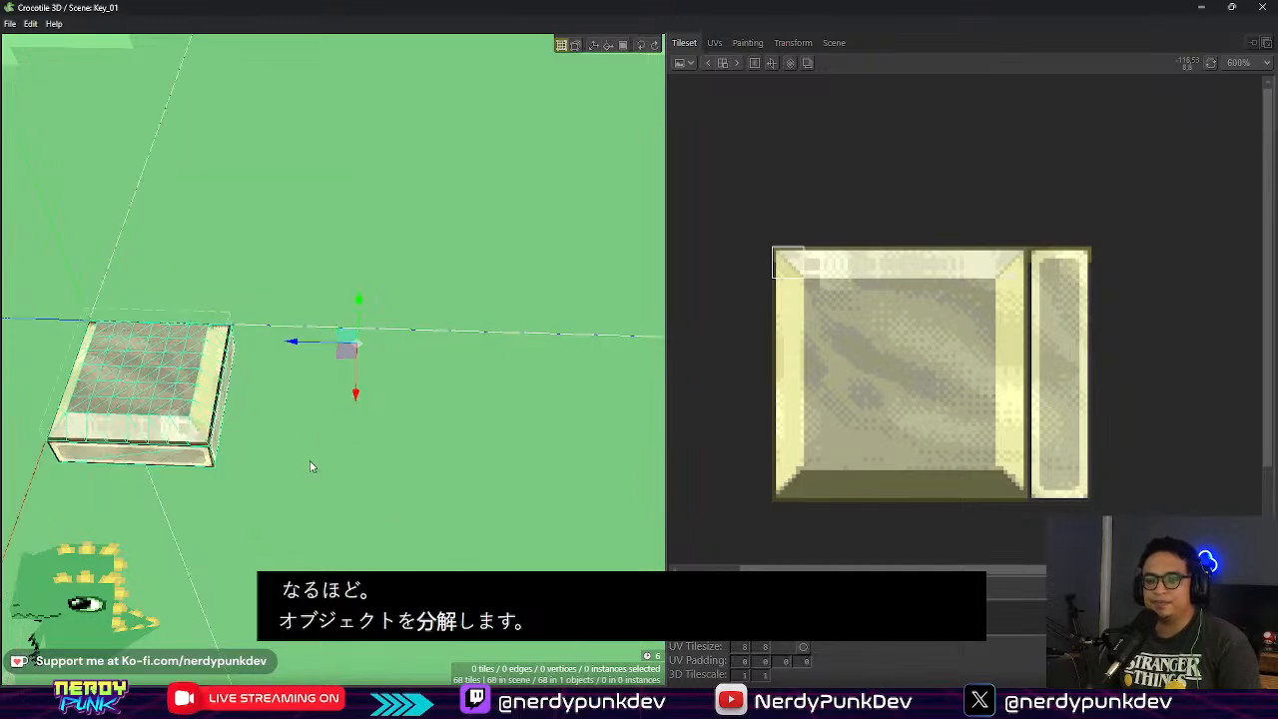
Step: Copy all tiles of the key and place the duplicate directly beside the original along the blue axis
middle_drag(306, 465, 330, 461)
key(ctrl+a)
key(ctrl+c)
key(ctrl+v)
key(d)
key(d)
key(d)
key(d)
key(d)
key(d)
key(d)
key(d)
key(d)
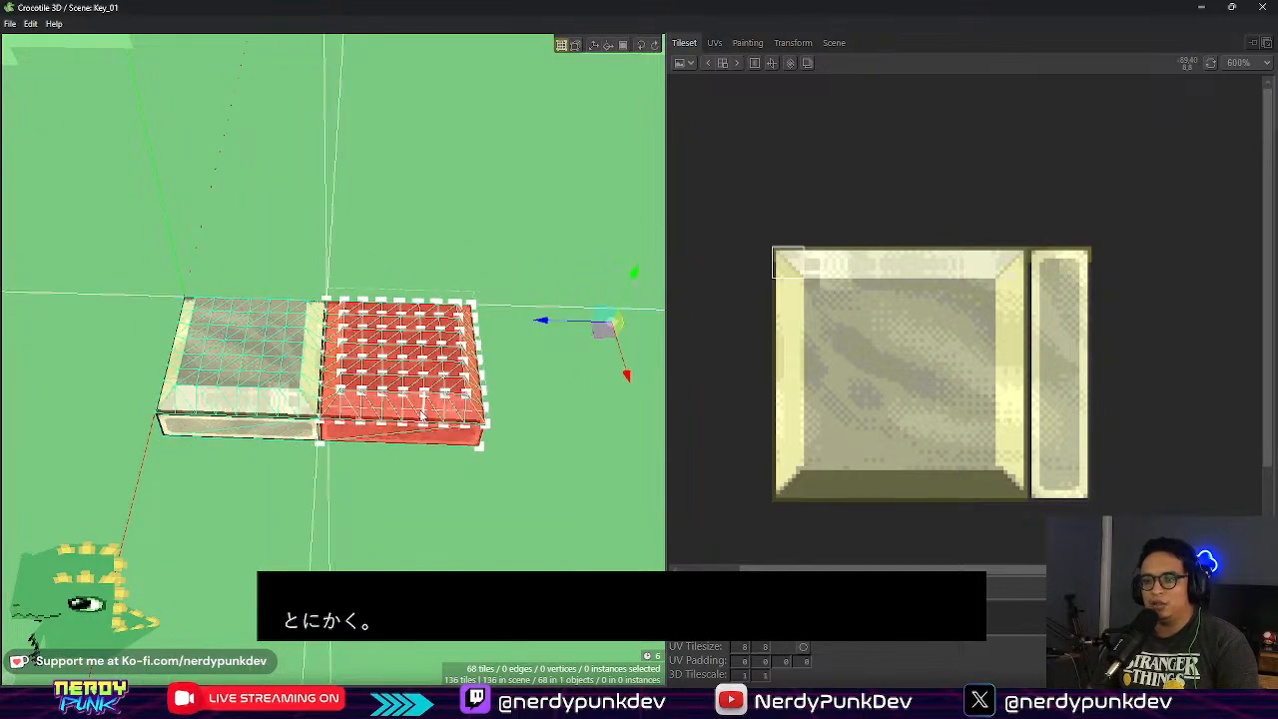
Step: Paste a third key and shift it along the row until it sits flush against the second one
middle_drag(588, 360, 439, 417)
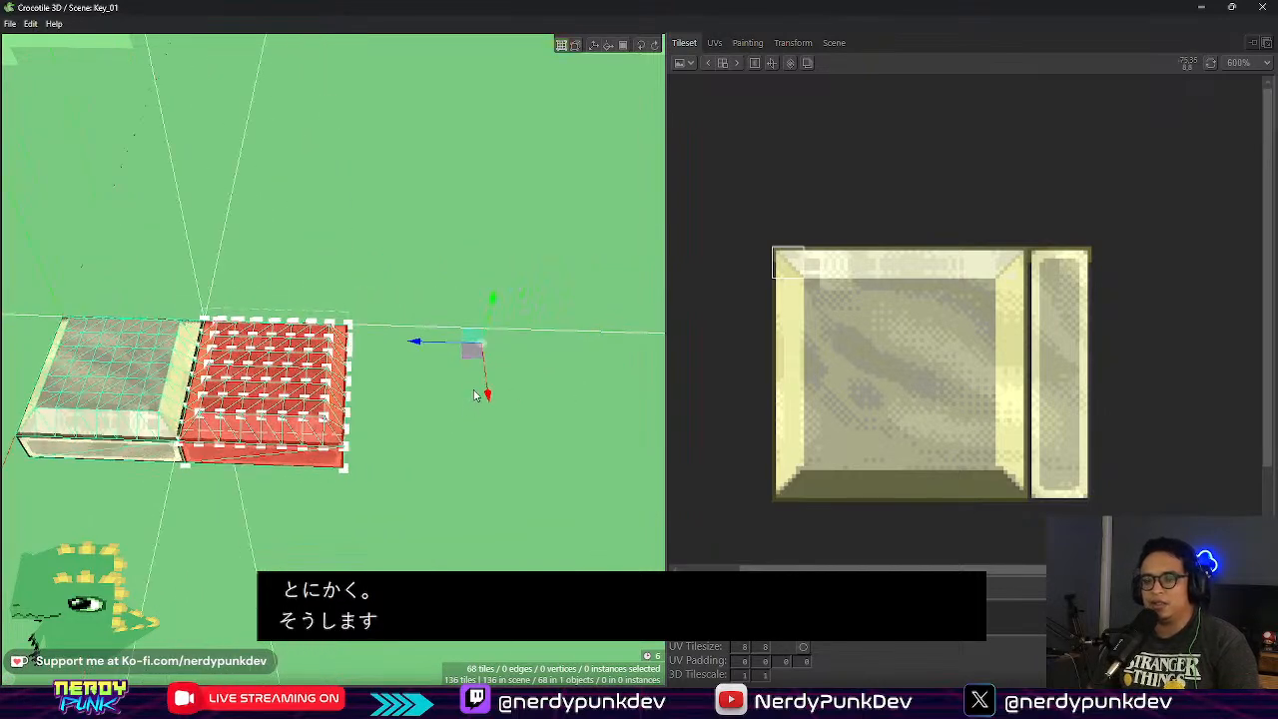
key(ctrl+v)
key(d)
key(d)
key(d)
key(d)
key(d)
key(d)
key(d)
key(d)
key(d)
Step: Add a fourth key to the row, offset by one key width along the blue axis
middle_drag(539, 438, 449, 430)
key(ctrl+v)
key(d)
key(d)
key(d)
key(d)
key(d)
key(d)
key(d)
key(d)
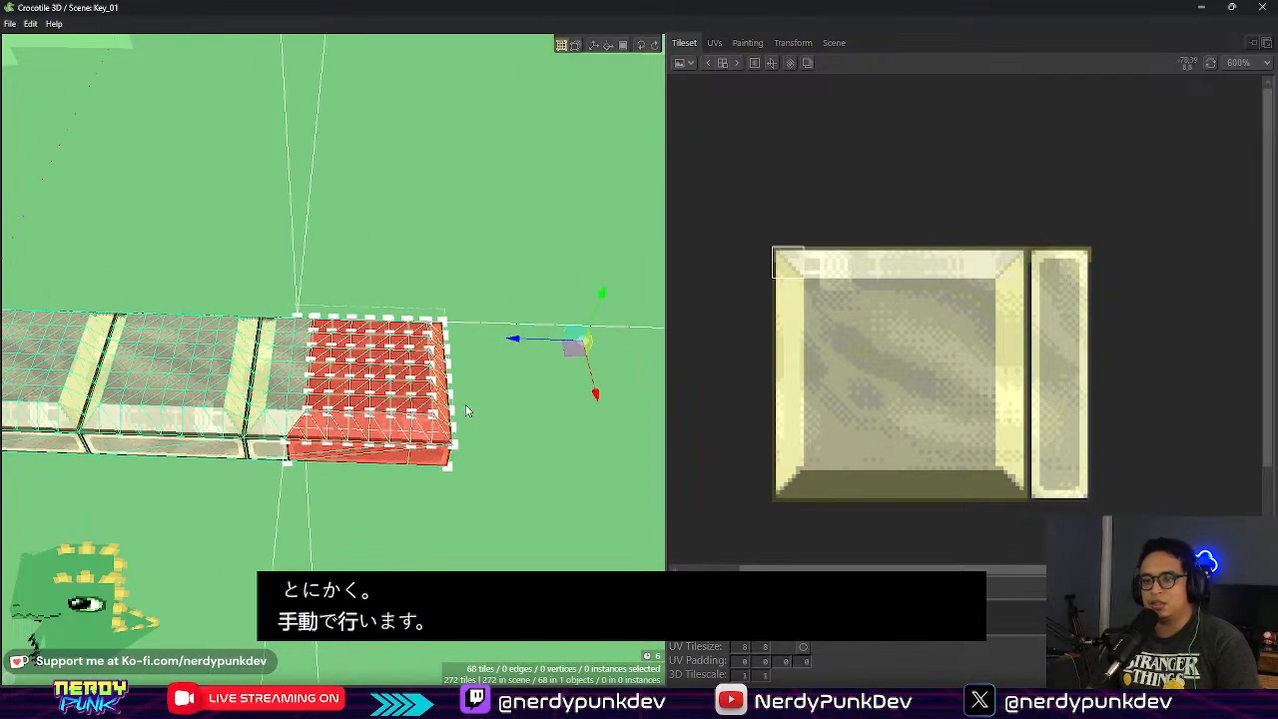
Step: Paste a fifth key at the end of the row, align it against the fourth and clear the selection
middle_drag(472, 415, 343, 395)
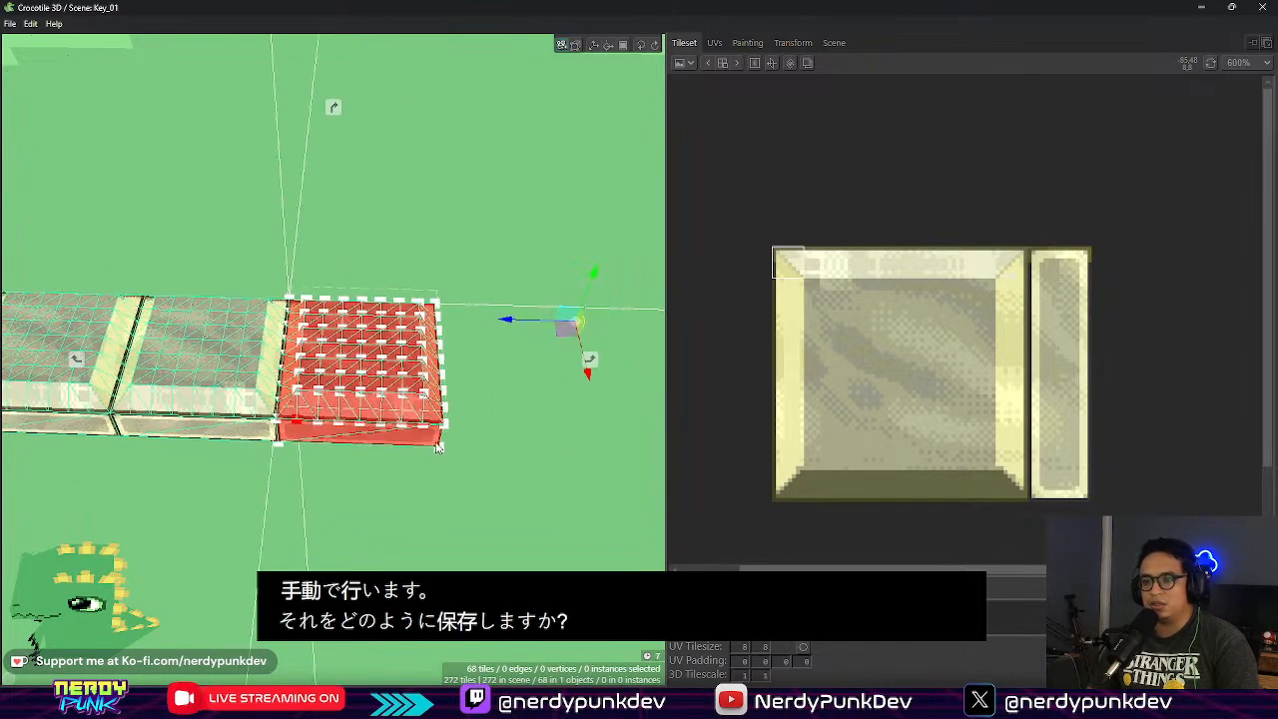
key(ctrl+v)
key(d)
key(d)
key(d)
key(d)
key(d)
key(d)
key(d)
key(d)
key(d)
key(d)
key(a)
key(a)
scroll(368, 463, down, 3)
click(291, 500)
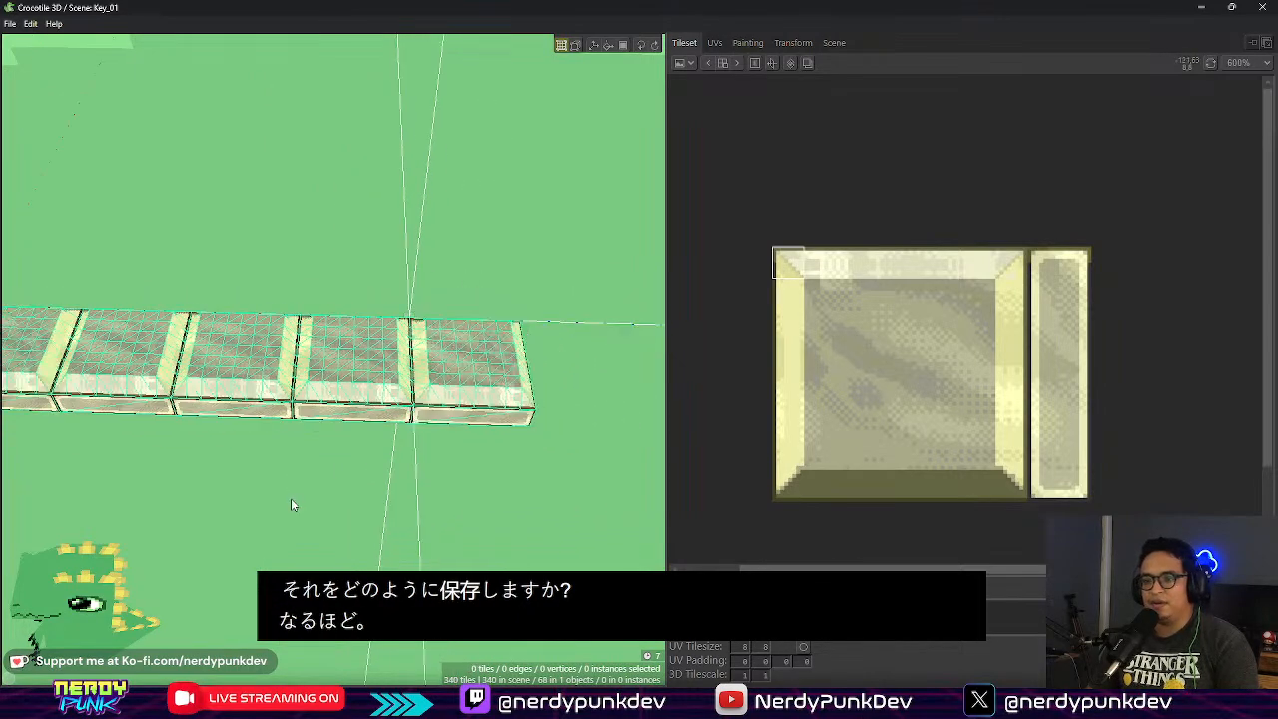
Step: Duplicate the whole row of five keys and place the copy beside it along the red axis as a second row
scroll(296, 484, down, 3)
drag(299, 477, 344, 463)
middle_drag(343, 463, 375, 559)
key(ctrl+a)
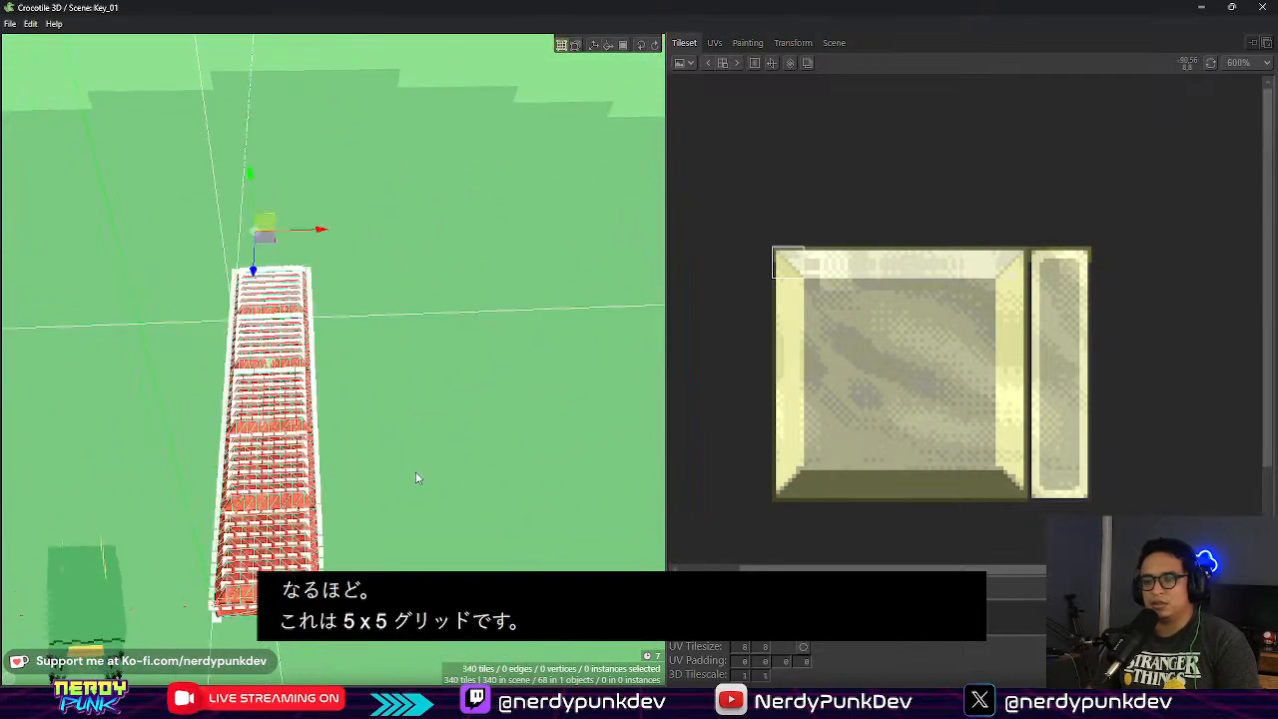
key(ctrl+v)
key(Right)
key(Right)
key(Right)
key(Right)
key(Right)
key(Right)
key(Right)
key(Right)
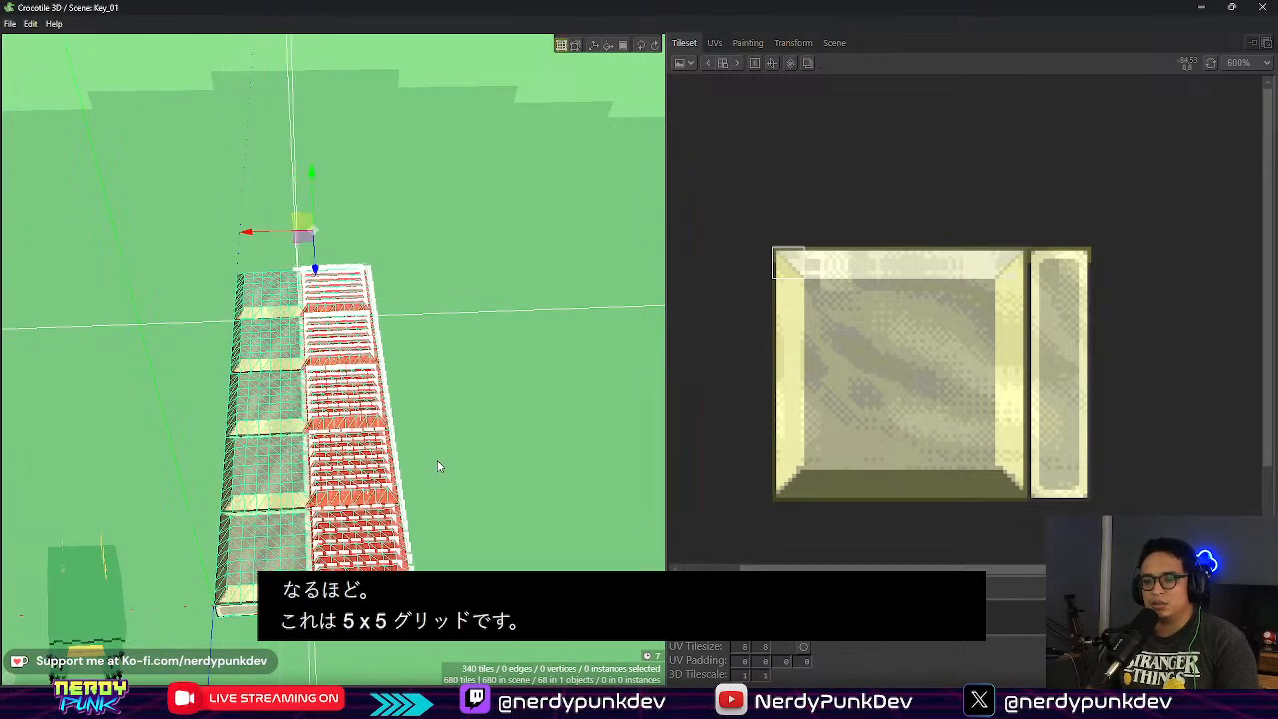
key(Left)
click(421, 490)
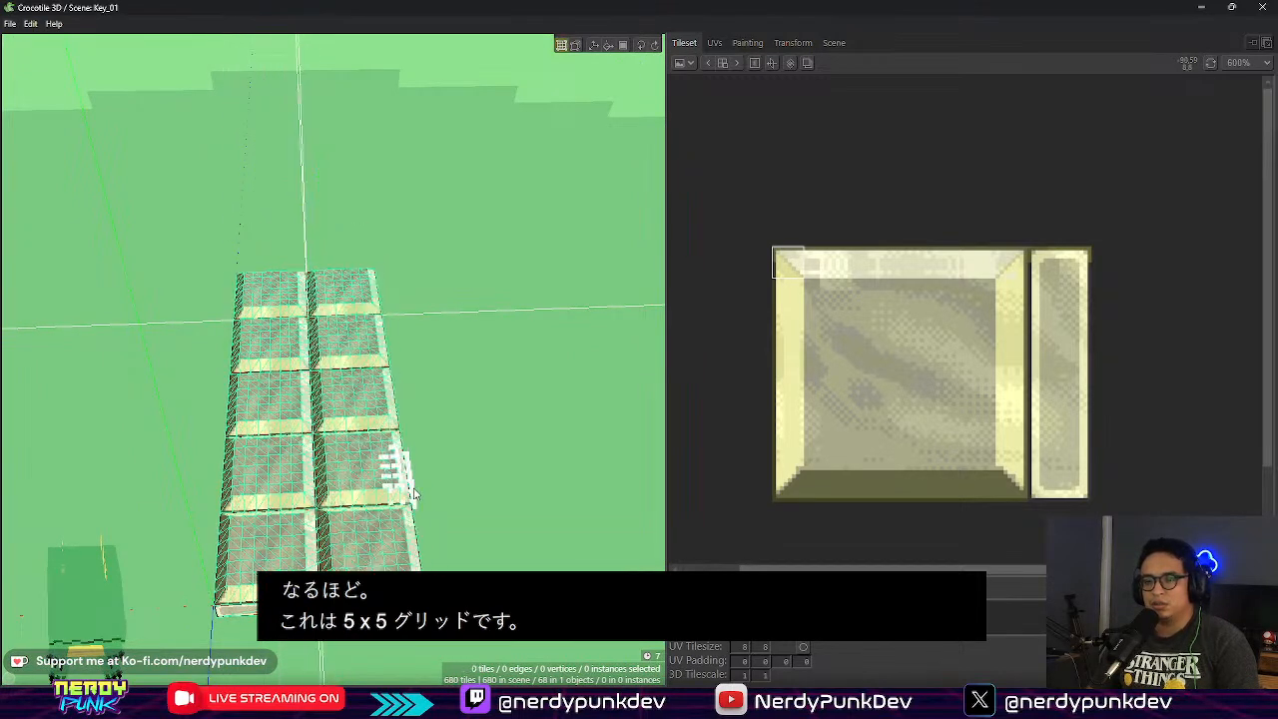
Step: Inspect the two rows of keys from several angles and select all their tiles
middle_drag(453, 546, 230, 479)
middle_drag(493, 540, 589, 589)
scroll(494, 540, up, 3)
middle_drag(545, 542, 443, 483)
scroll(449, 553, down, 2)
key(ctrl+a)
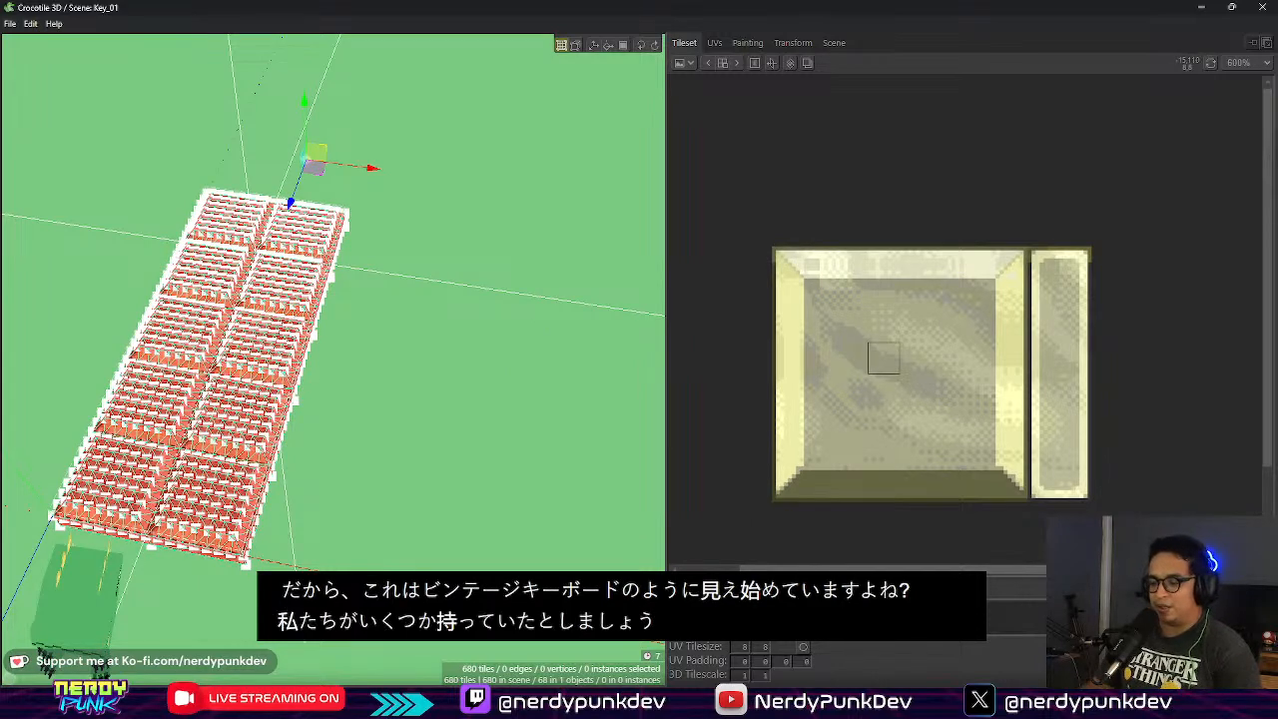
Step: Switch to Aseprite and add a new layer above the keycap texture in Sprite-0001
click(429, 701)
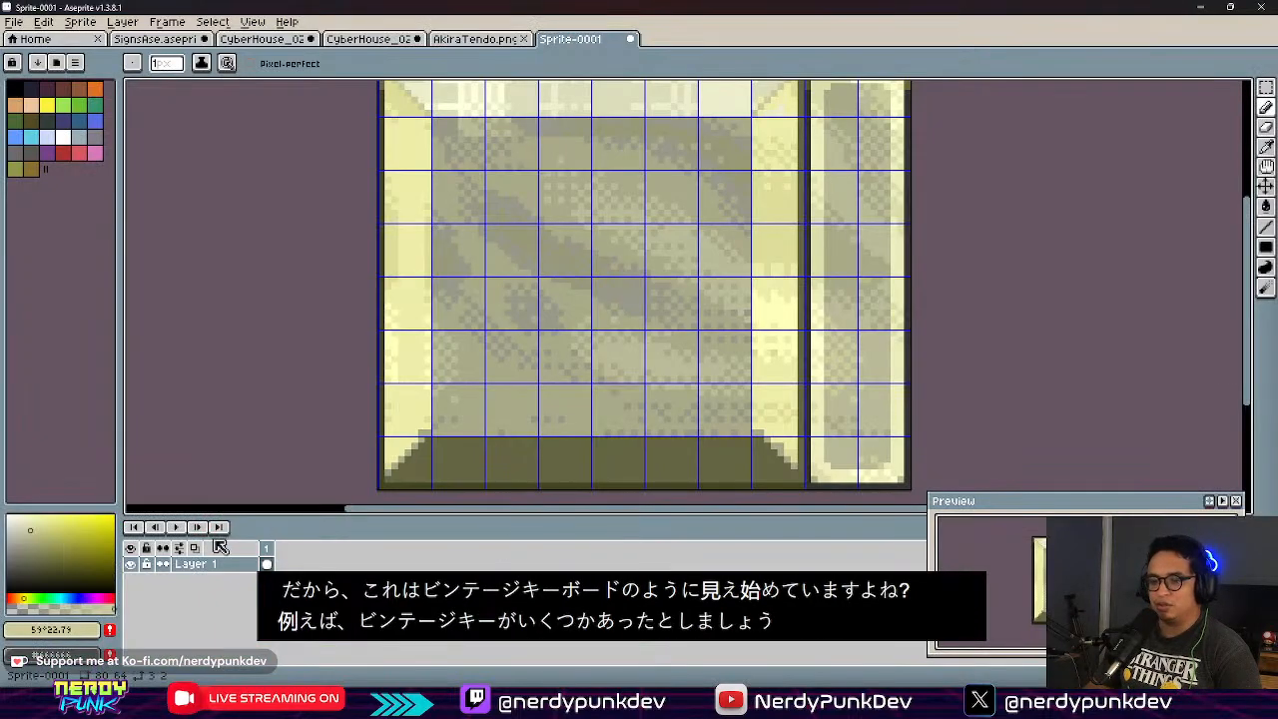
key(shift+n)
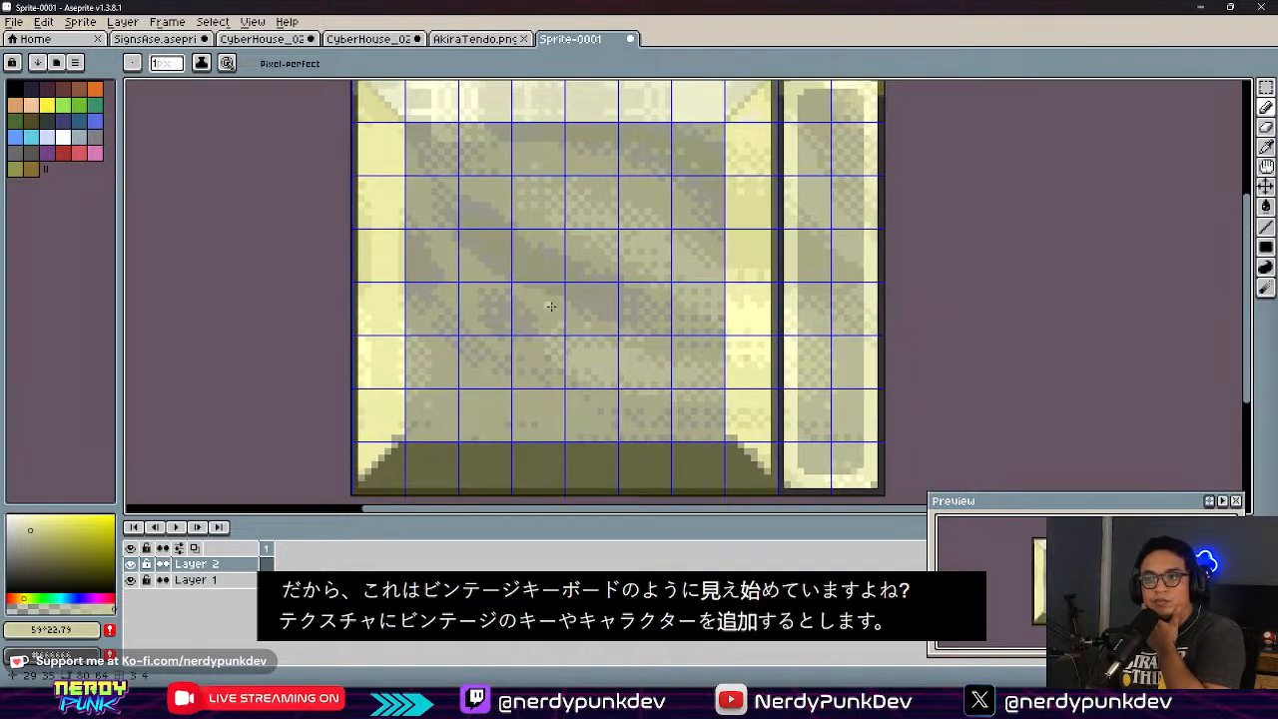
Step: Insert the character ド at font size 52 in Gen Jyuu Gothic Monospace Heavy and position it at 16, 10 on the keycap top
click(45, 22)
click(222, 388)
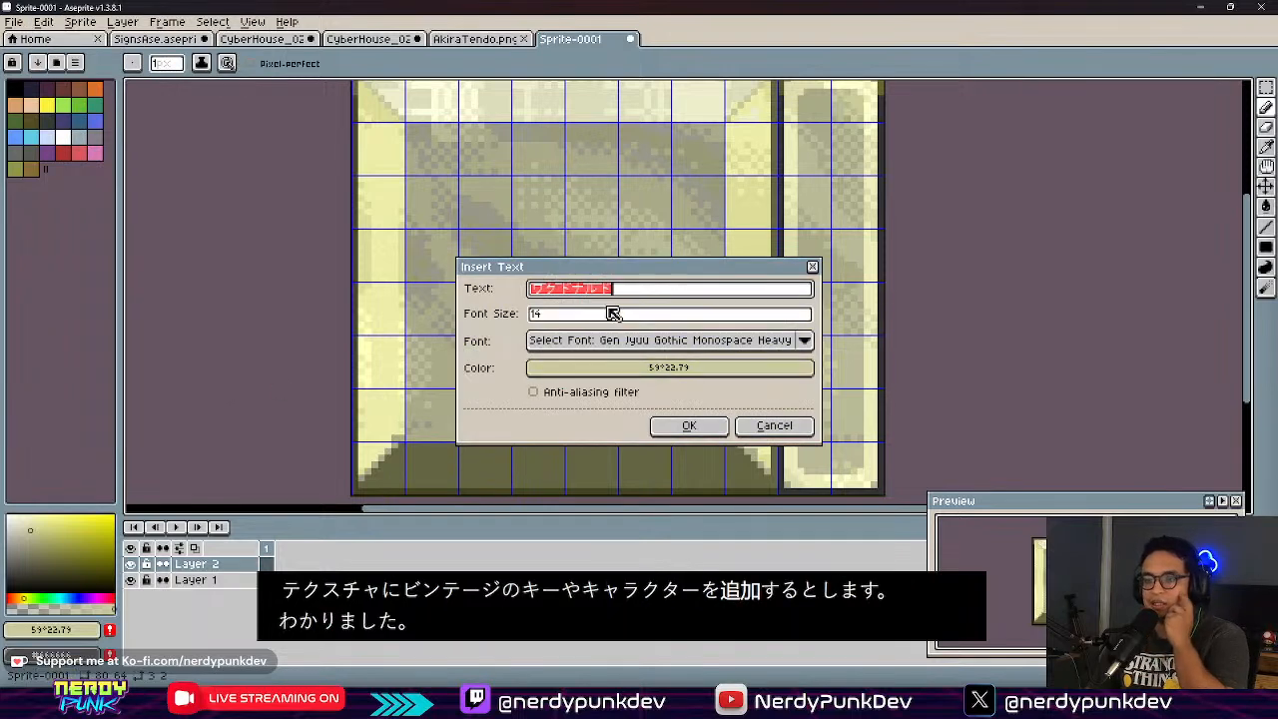
click(635, 285)
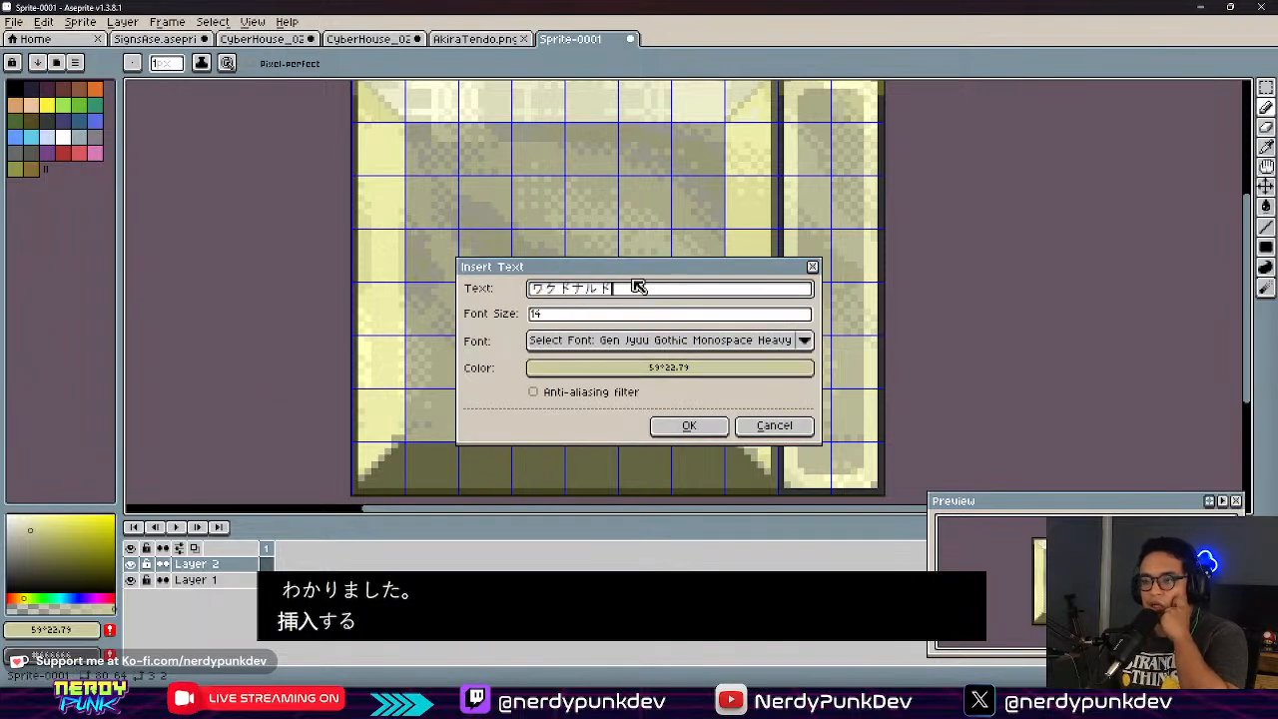
drag(633, 291, 612, 306)
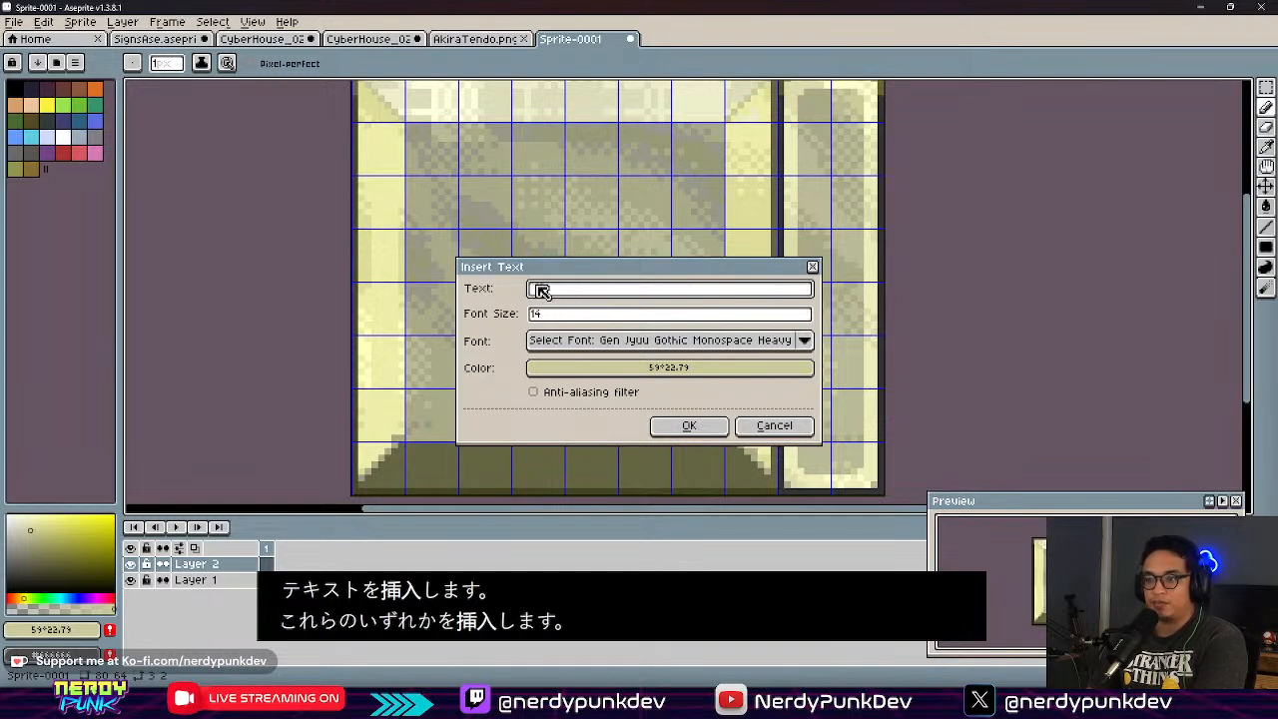
click(813, 345)
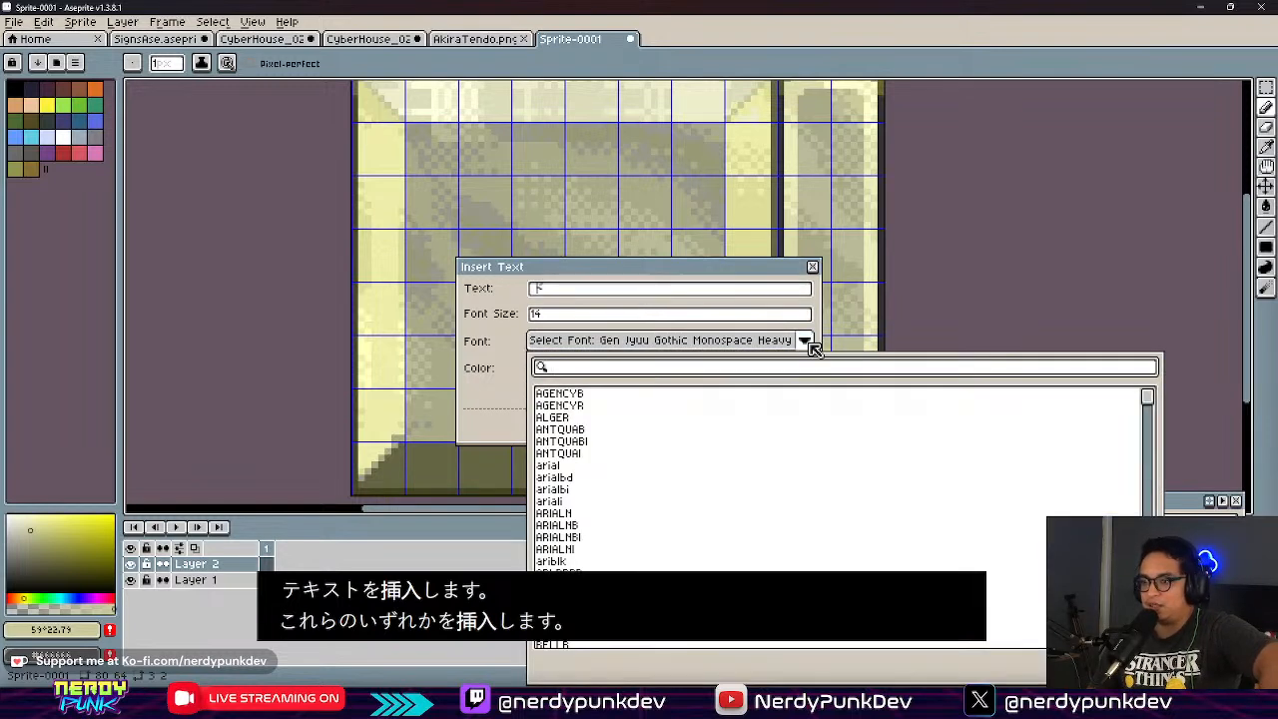
click(661, 326)
click(648, 315)
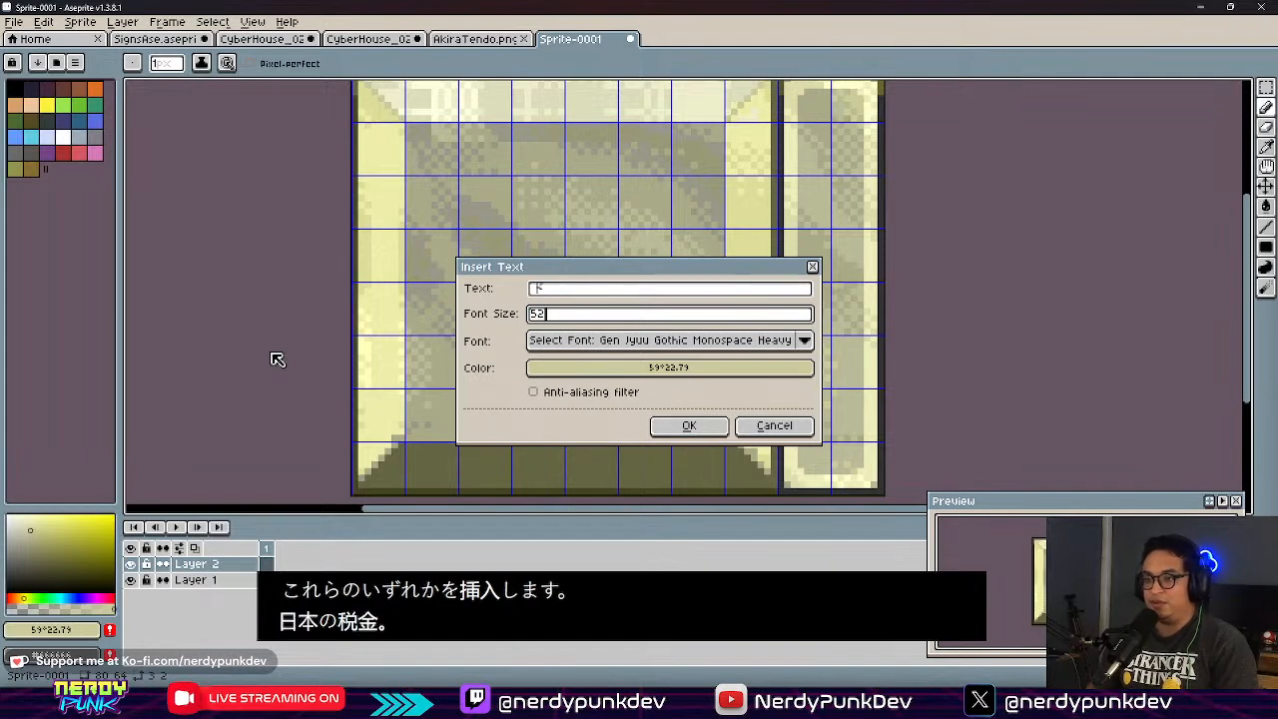
click(670, 425)
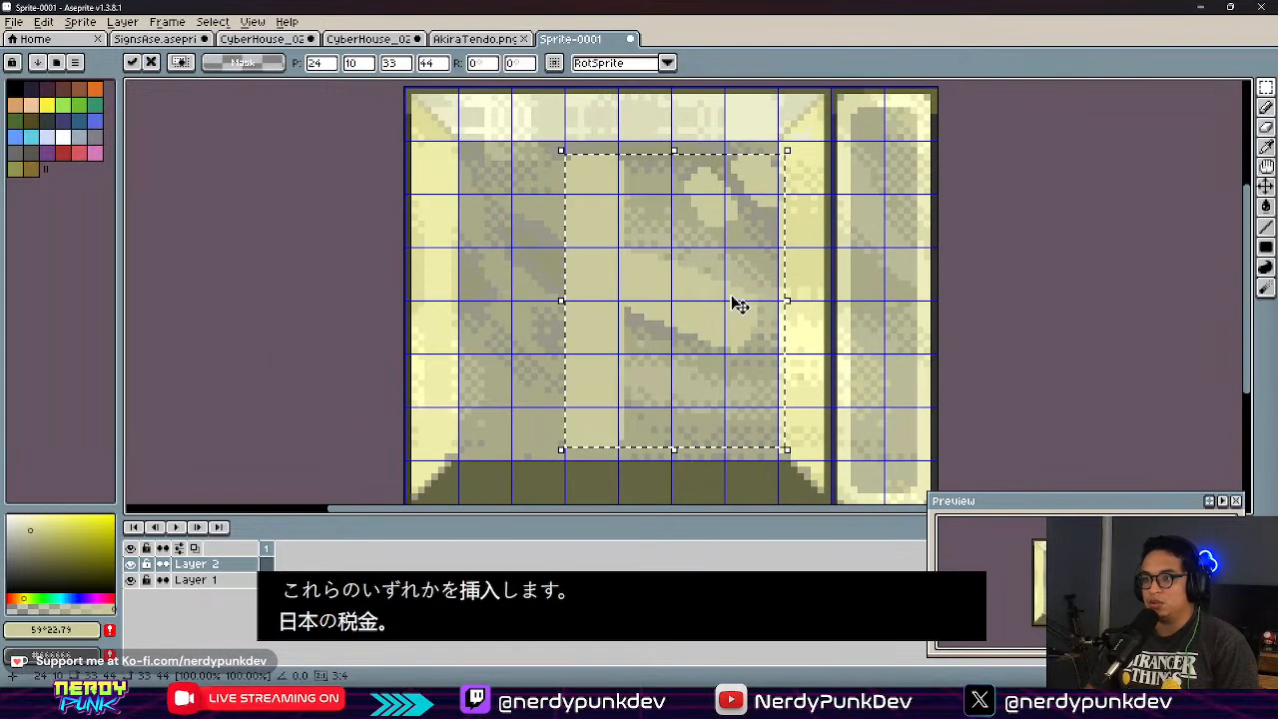
drag(629, 299, 651, 297)
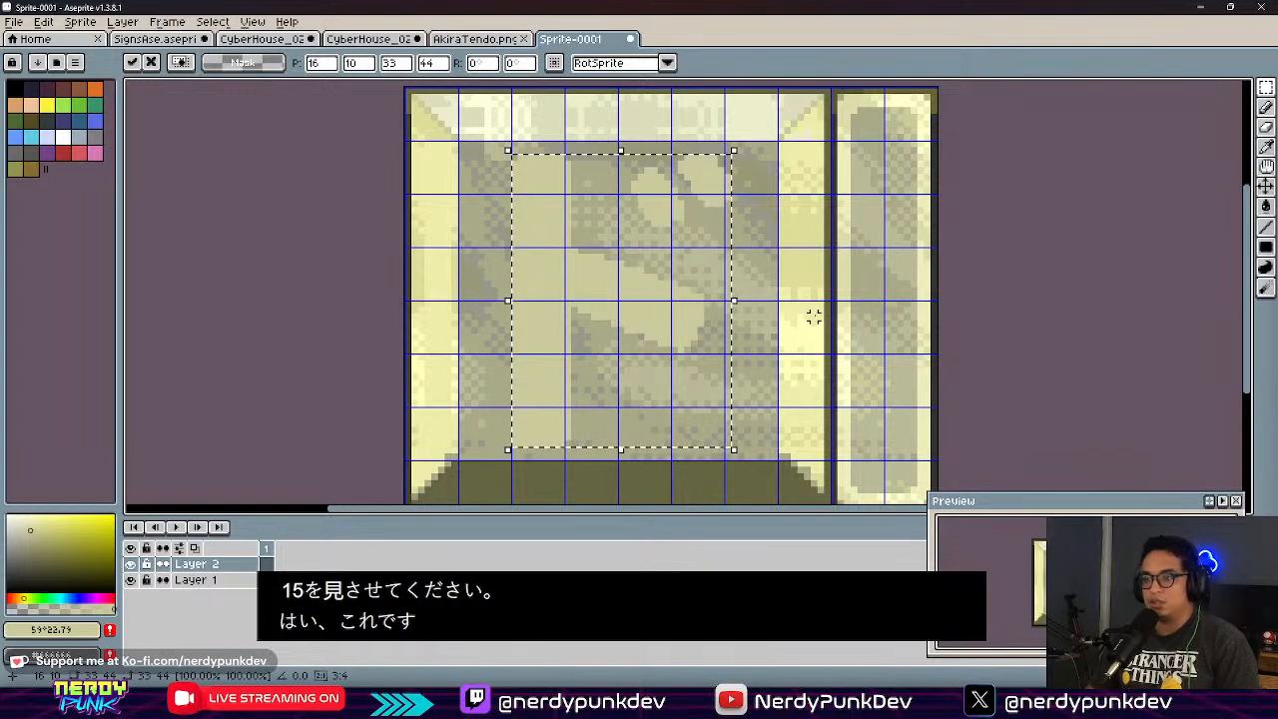
Step: Select the main stroke of the ド character with the Magic Wand at tolerance 0
click(1265, 88)
click(554, 274)
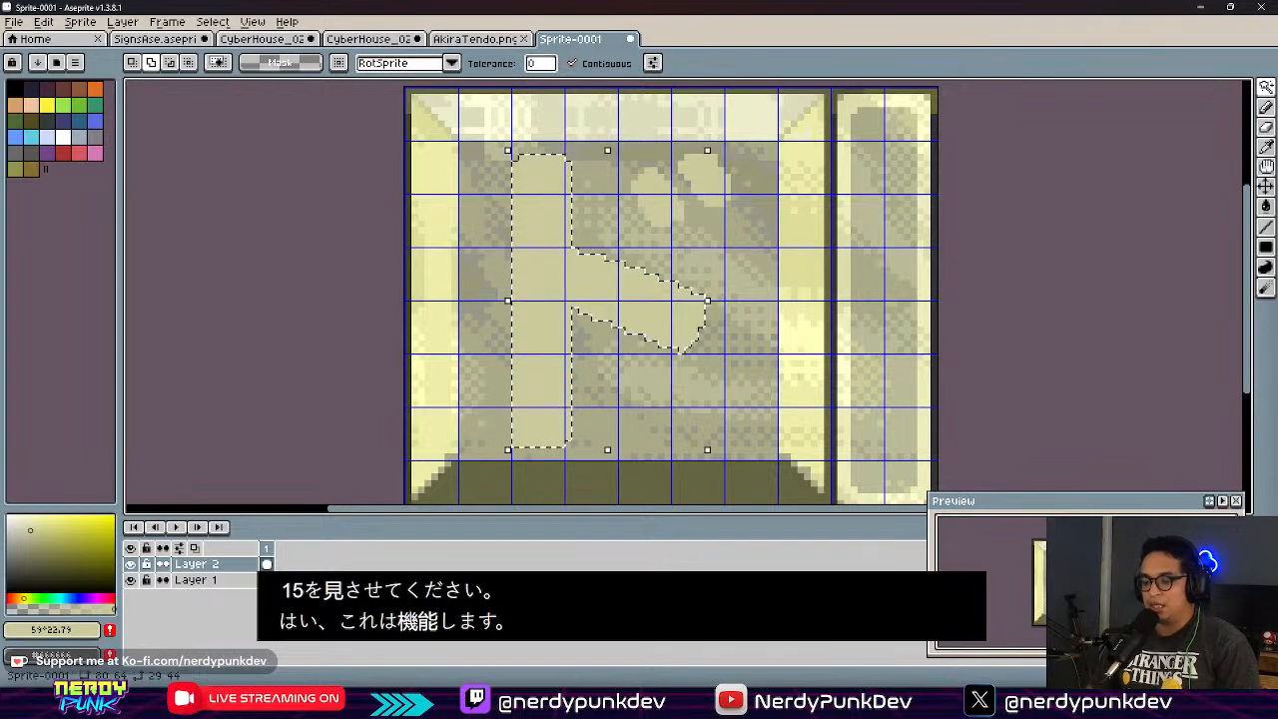
Step: Switch to the Obsidian reference canvas, examine the lettering on the vintage keyboard photos, and return to Aseprite
key(alt+Tab)
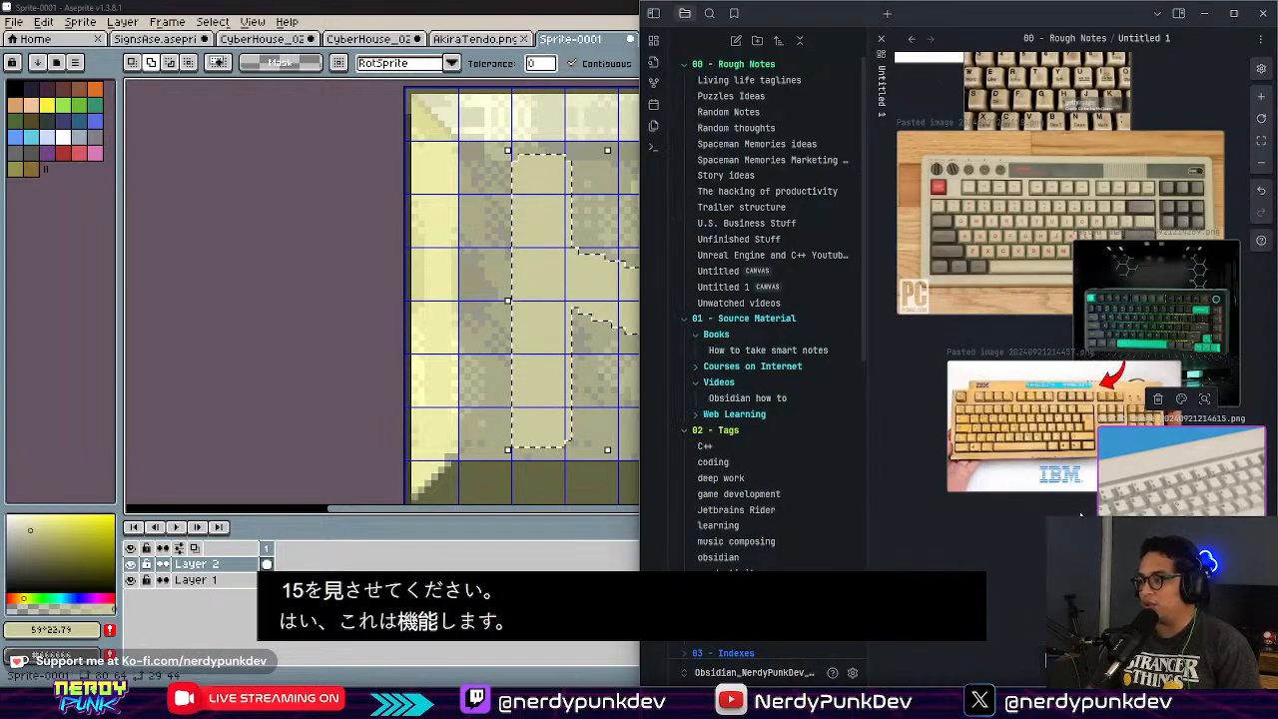
ctrl+scroll(958, 396, up, 5)
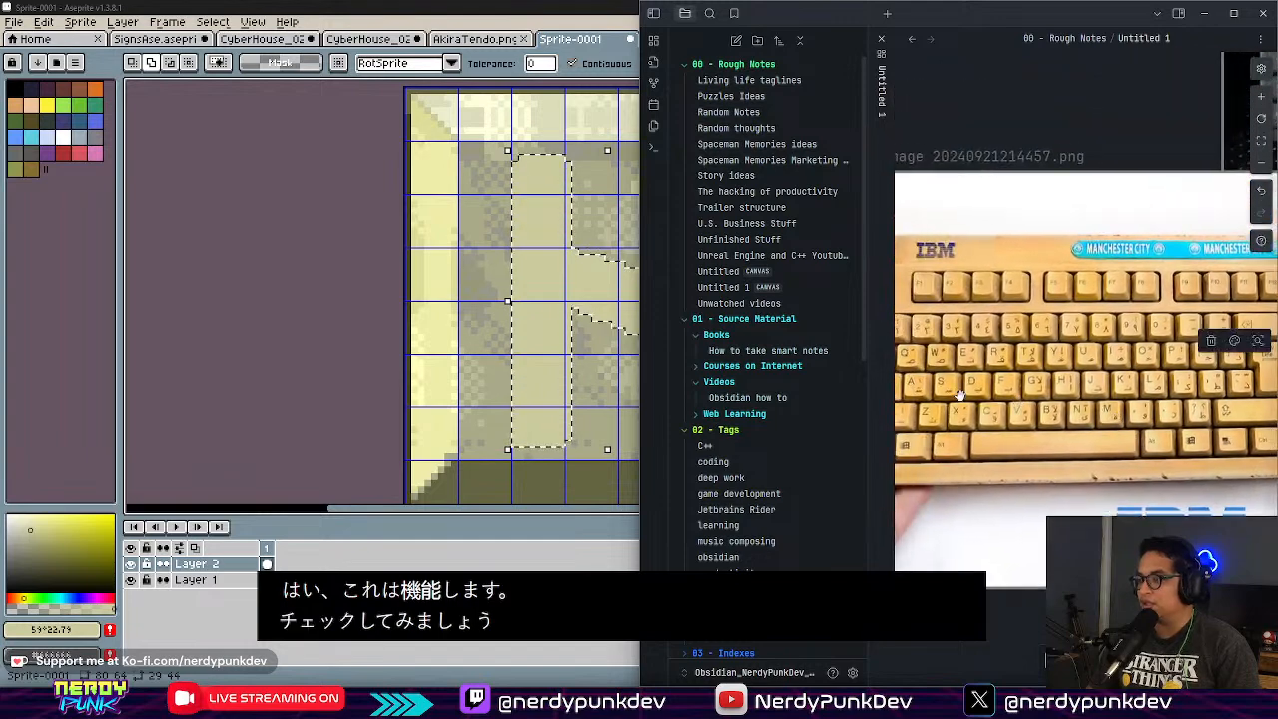
middle_drag(1250, 540, 994, 435)
middle_drag(1270, 569, 1205, 479)
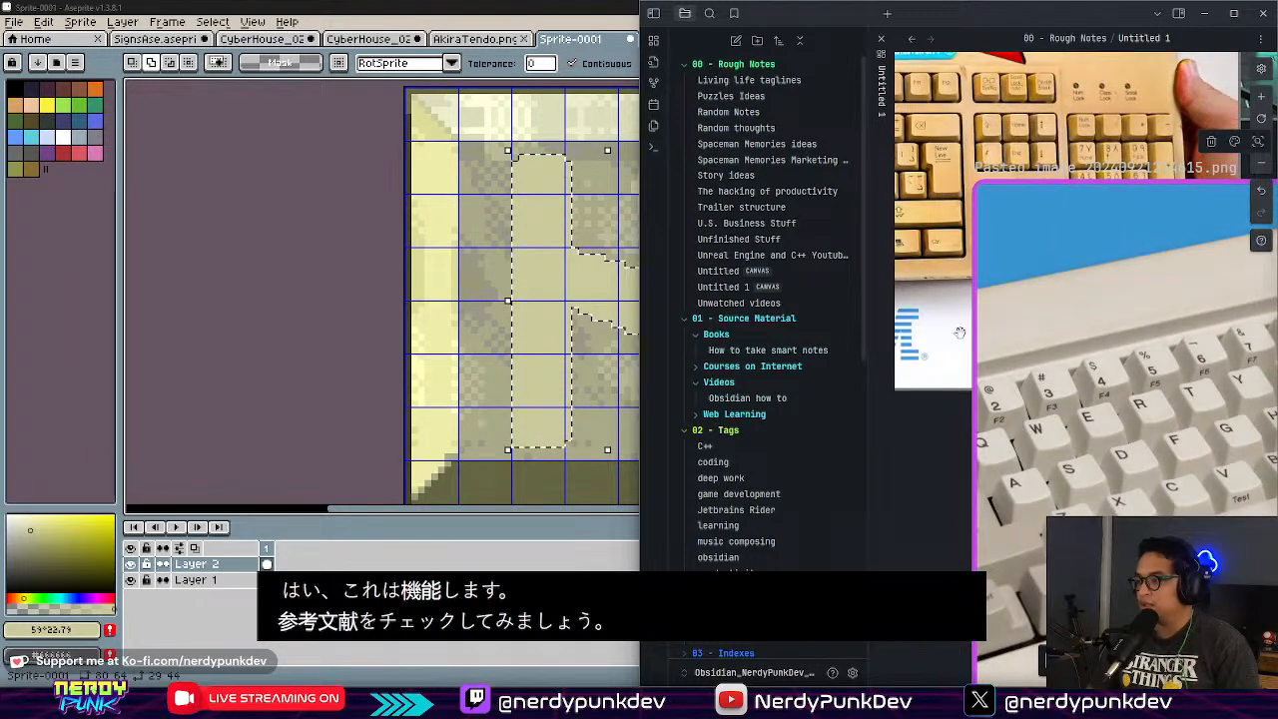
middle_drag(949, 333, 1193, 494)
middle_drag(1008, 148, 1173, 396)
scroll(1108, 330, up, 3)
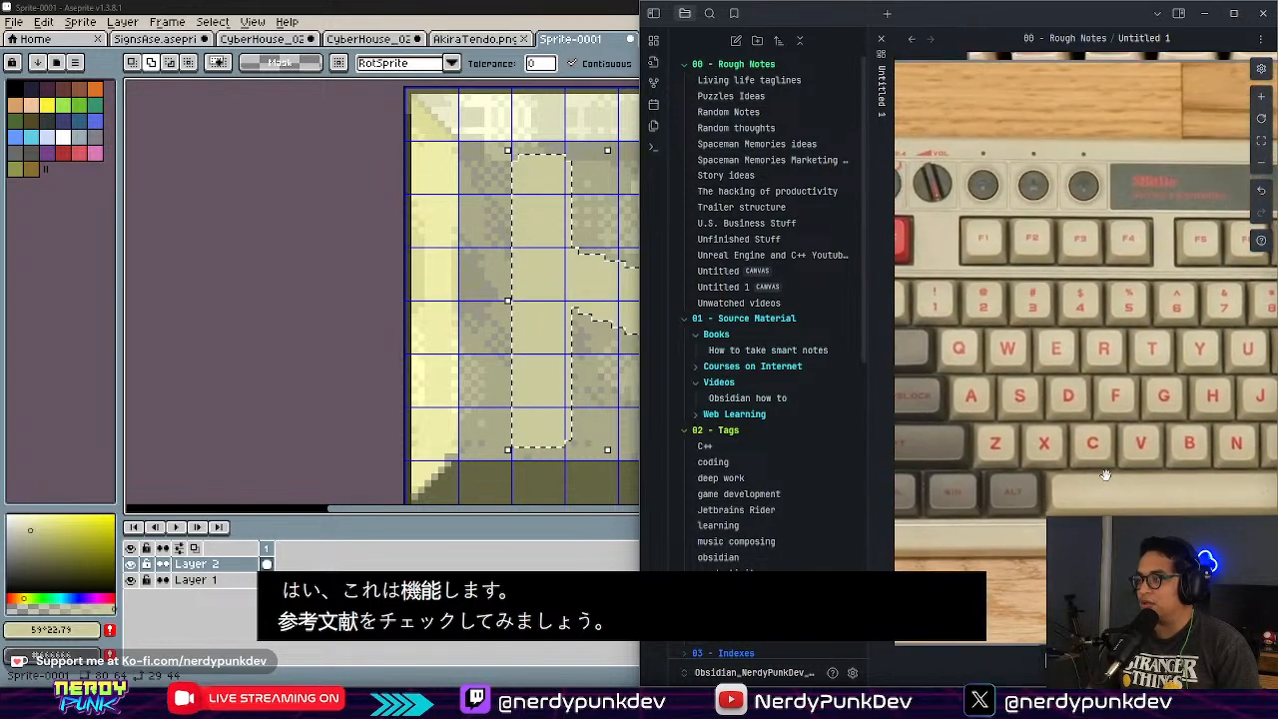
scroll(1038, 330, up, 5)
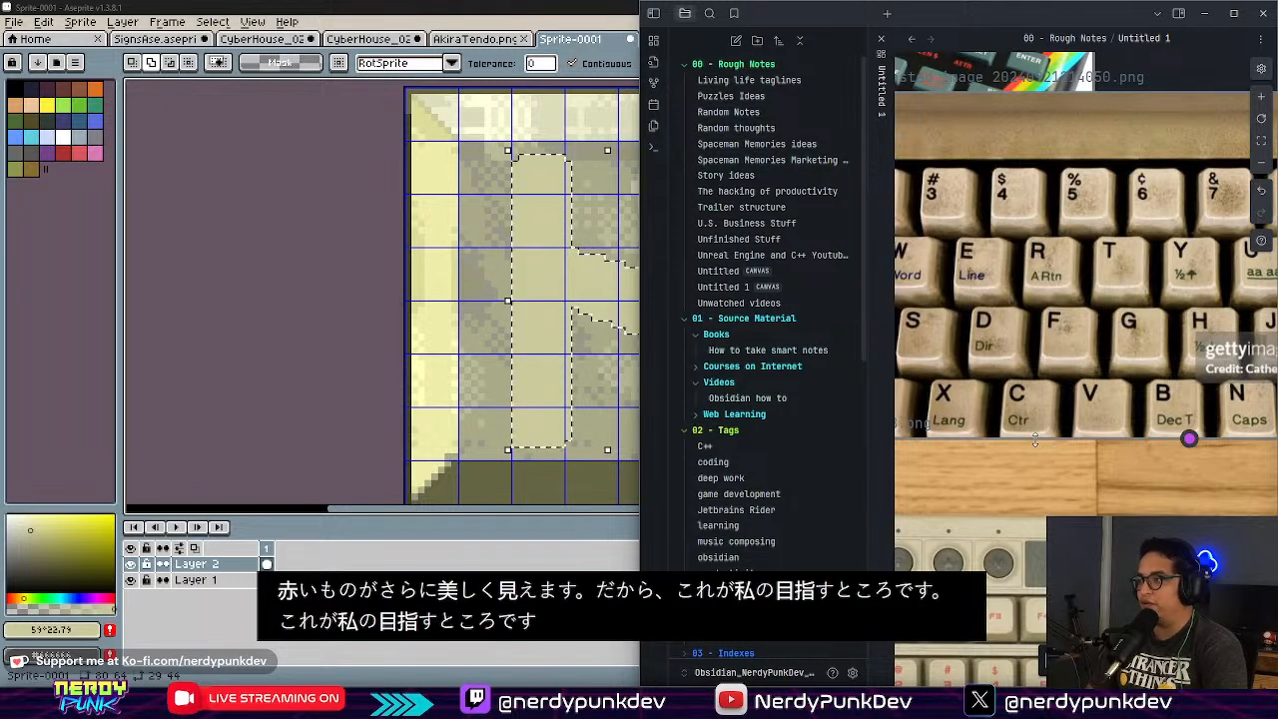
scroll(1088, 486, down, 4)
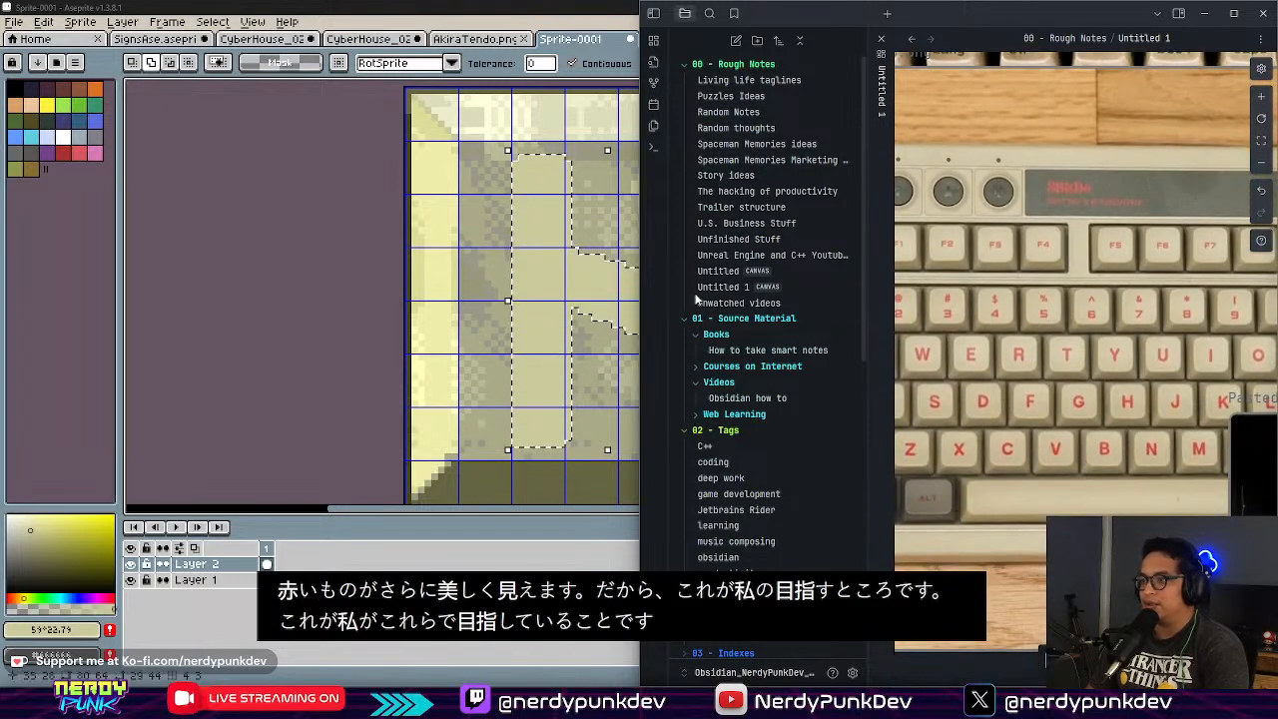
scroll(1027, 529, down, 5)
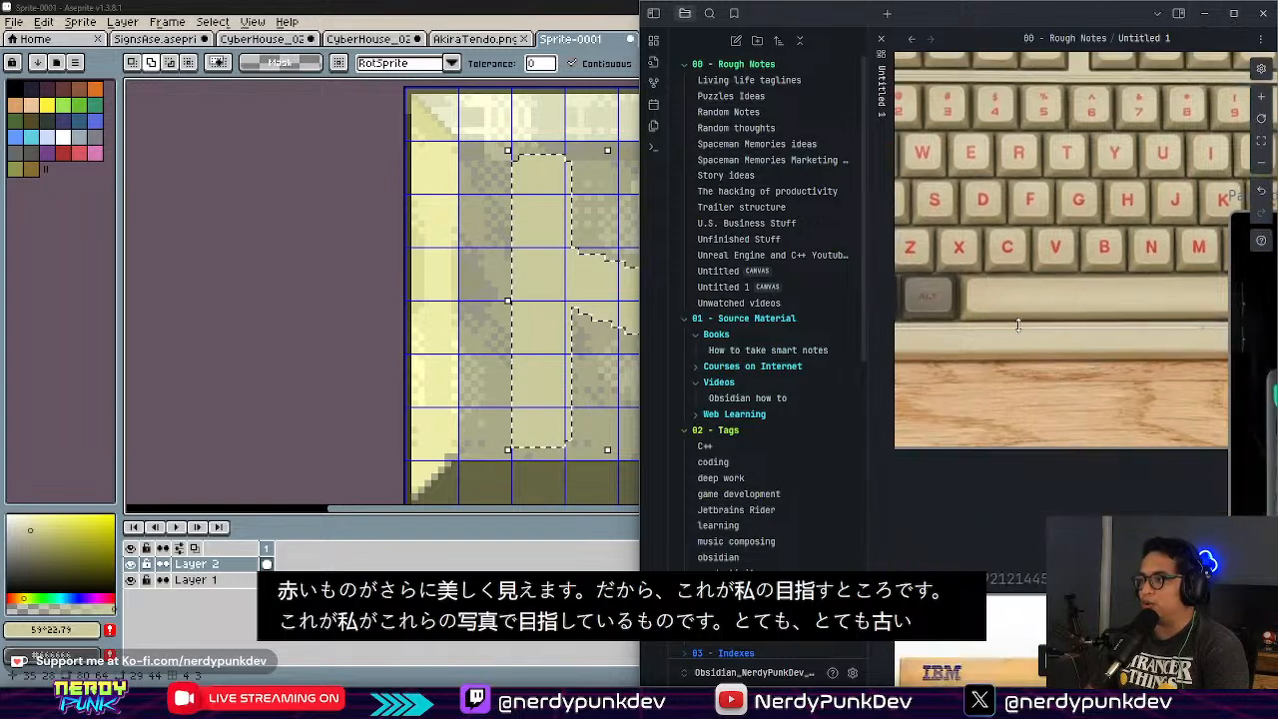
scroll(1028, 534, down, 4)
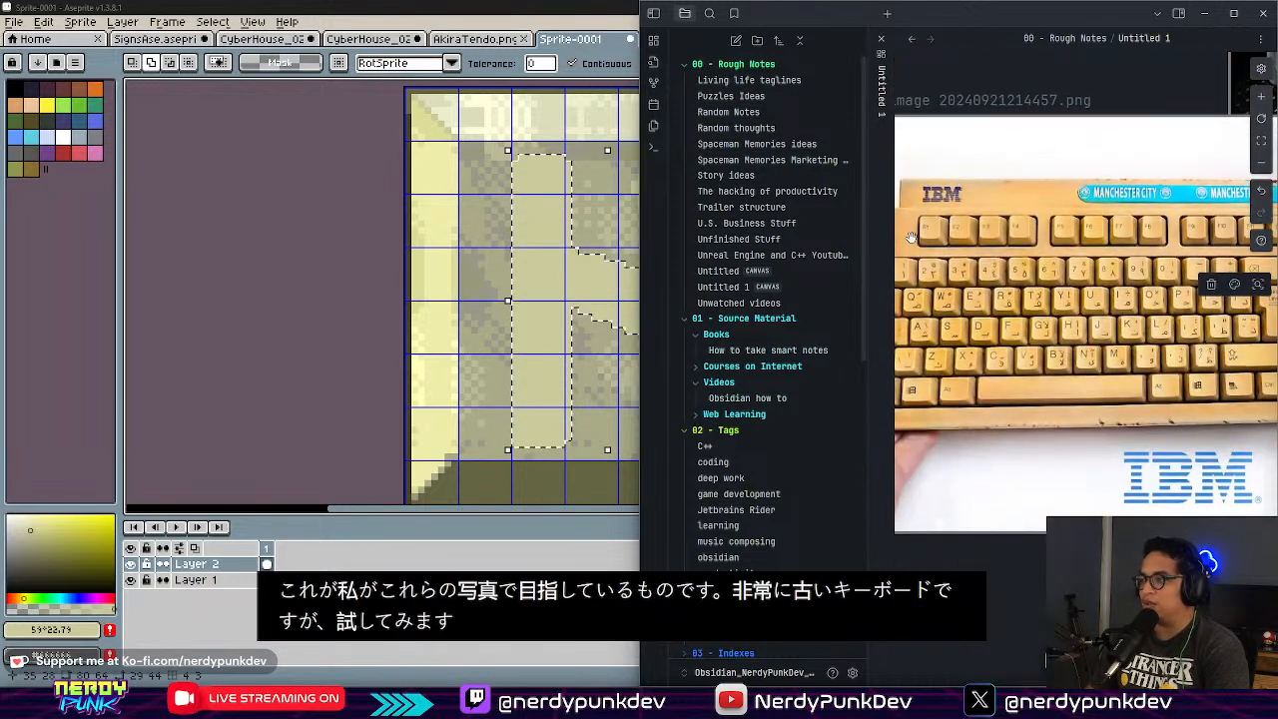
click(1207, 16)
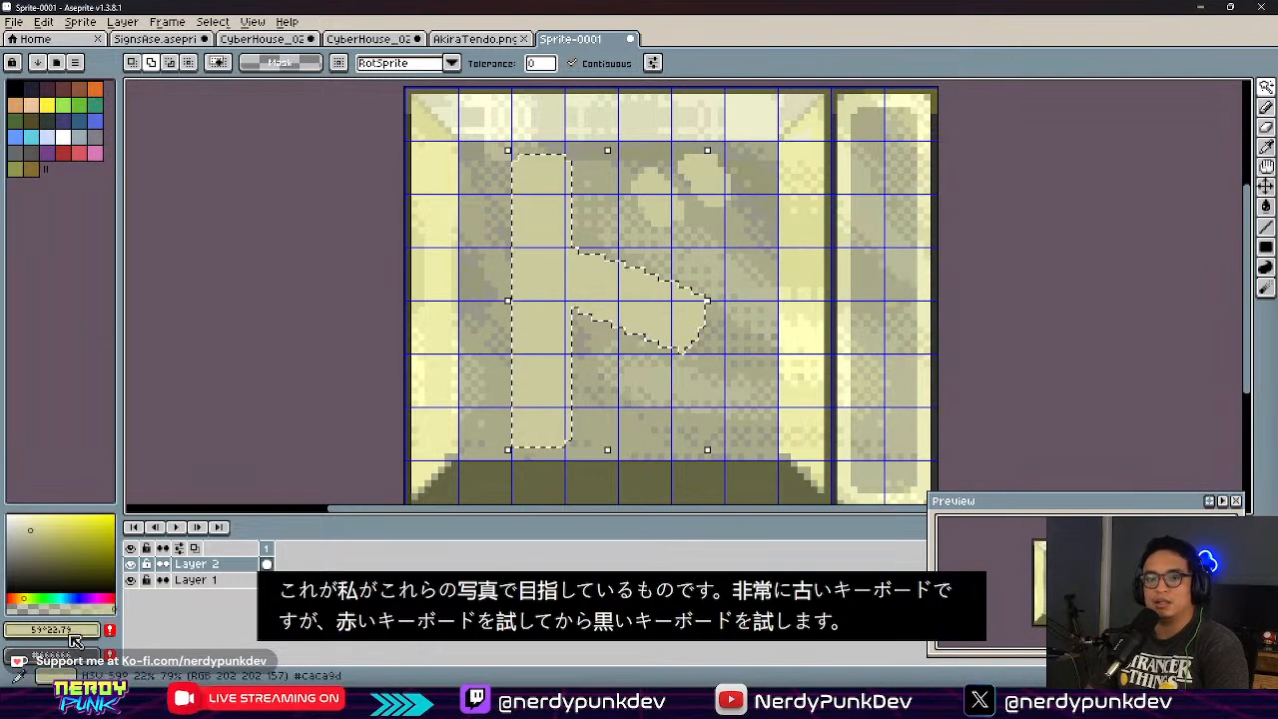
Step: Set the foreground colour to red #d73e3e and fill the main stroke and both small marks of ド with it
click(114, 595)
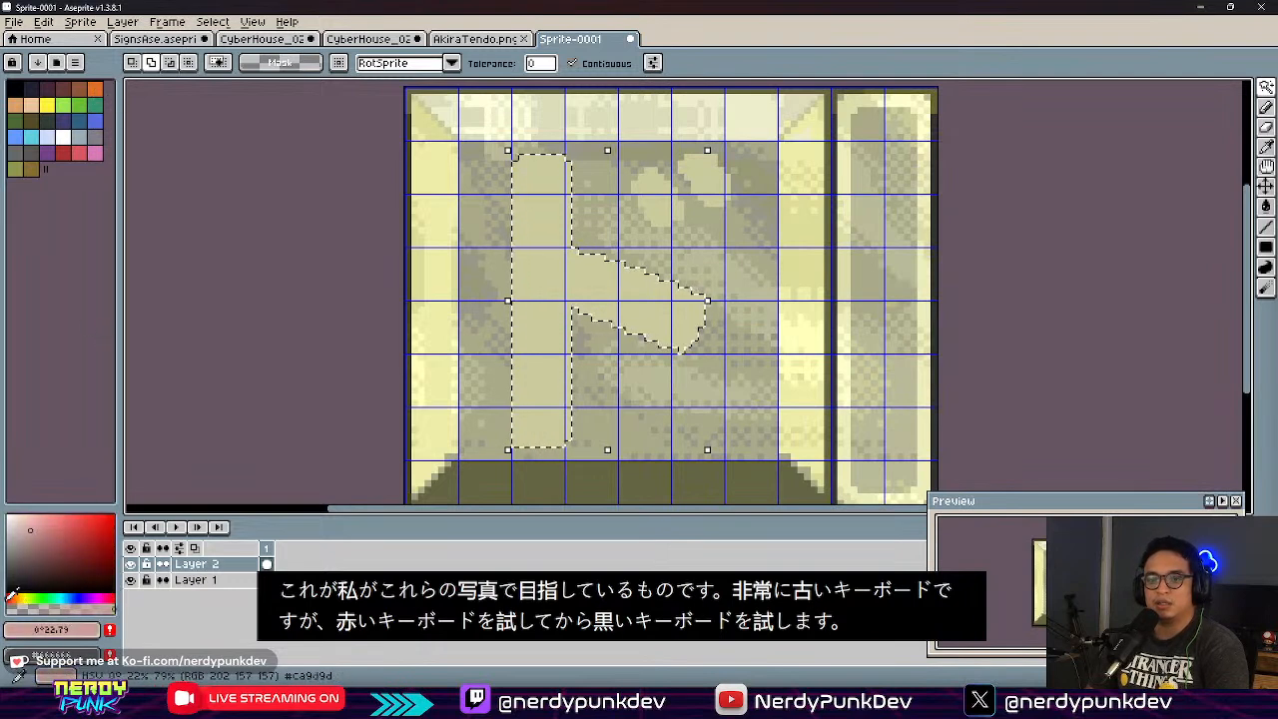
click(65, 516)
click(82, 526)
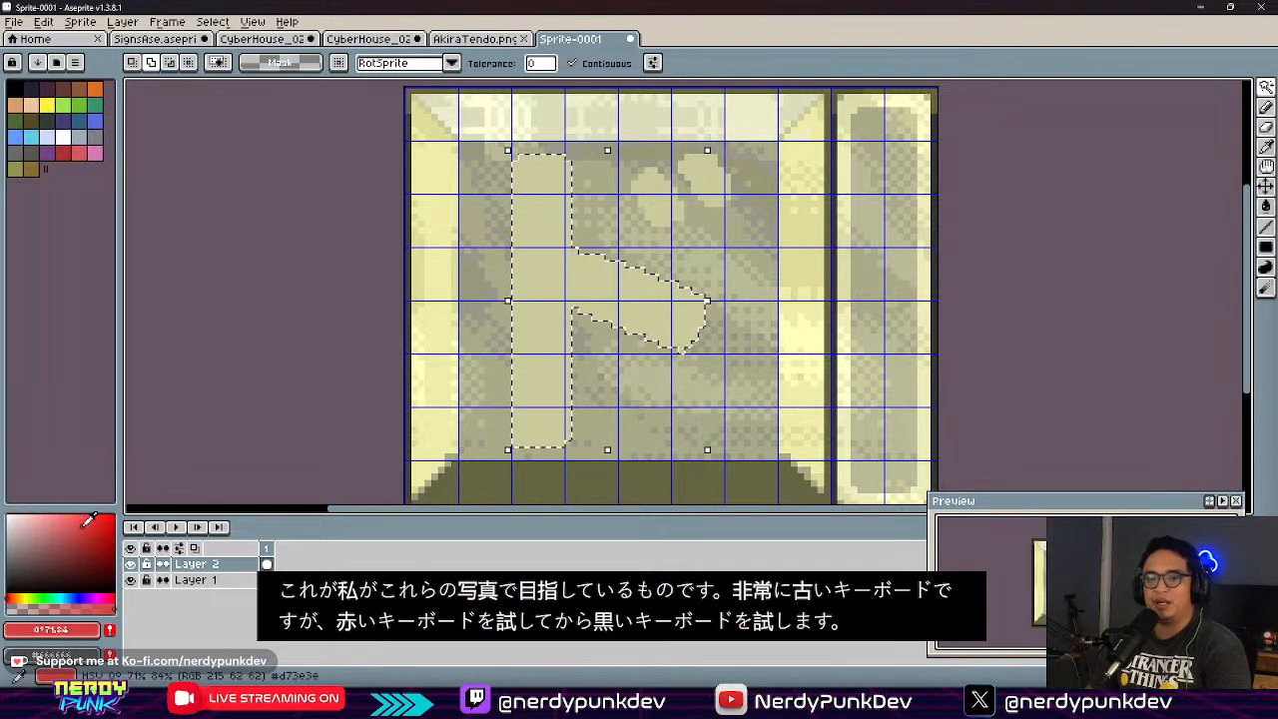
key(g)
click(624, 294)
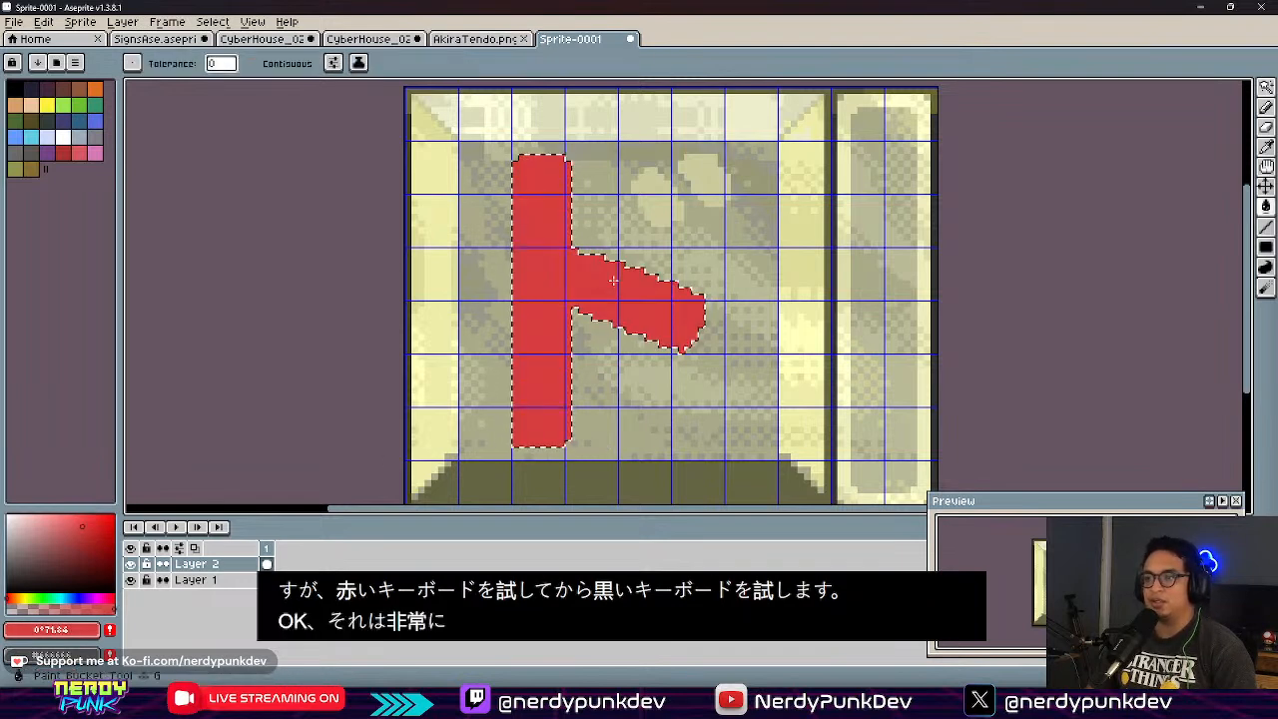
key(ctrl+d)
click(679, 184)
click(644, 187)
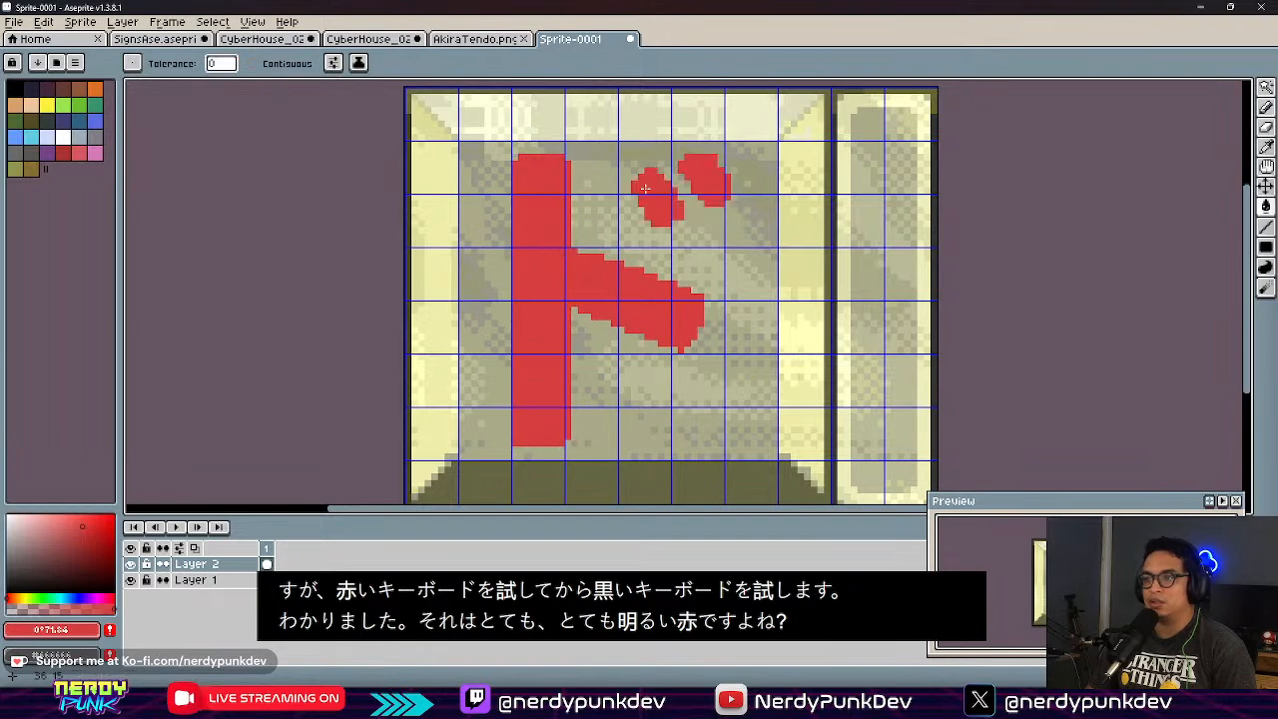
scroll(707, 235, down, 5)
scroll(684, 302, up, 3)
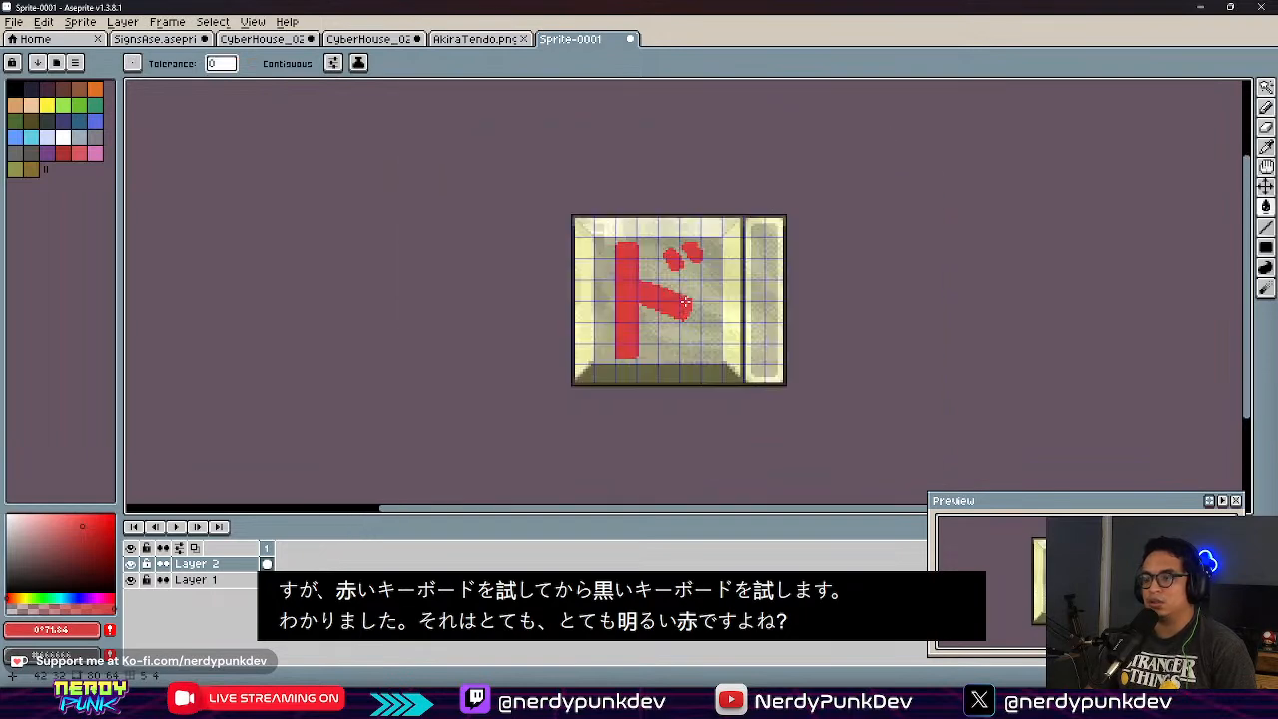
scroll(685, 302, up, 4)
key(v)
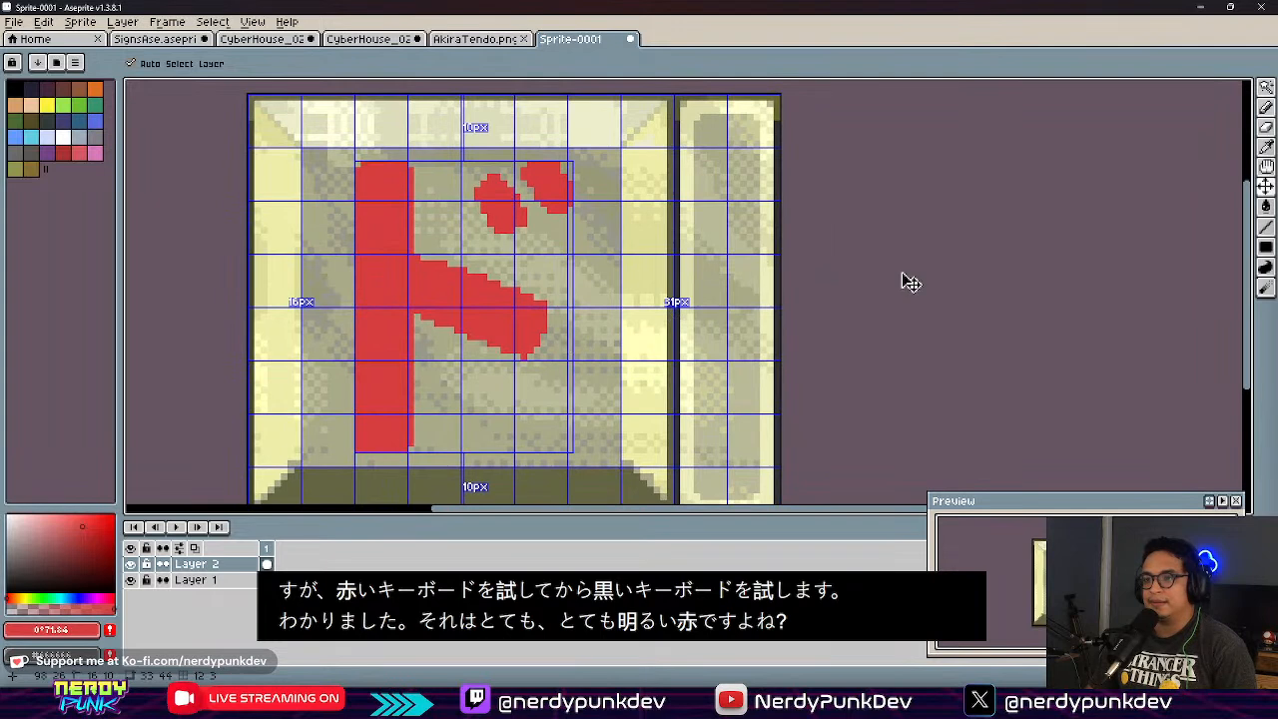
key(w)
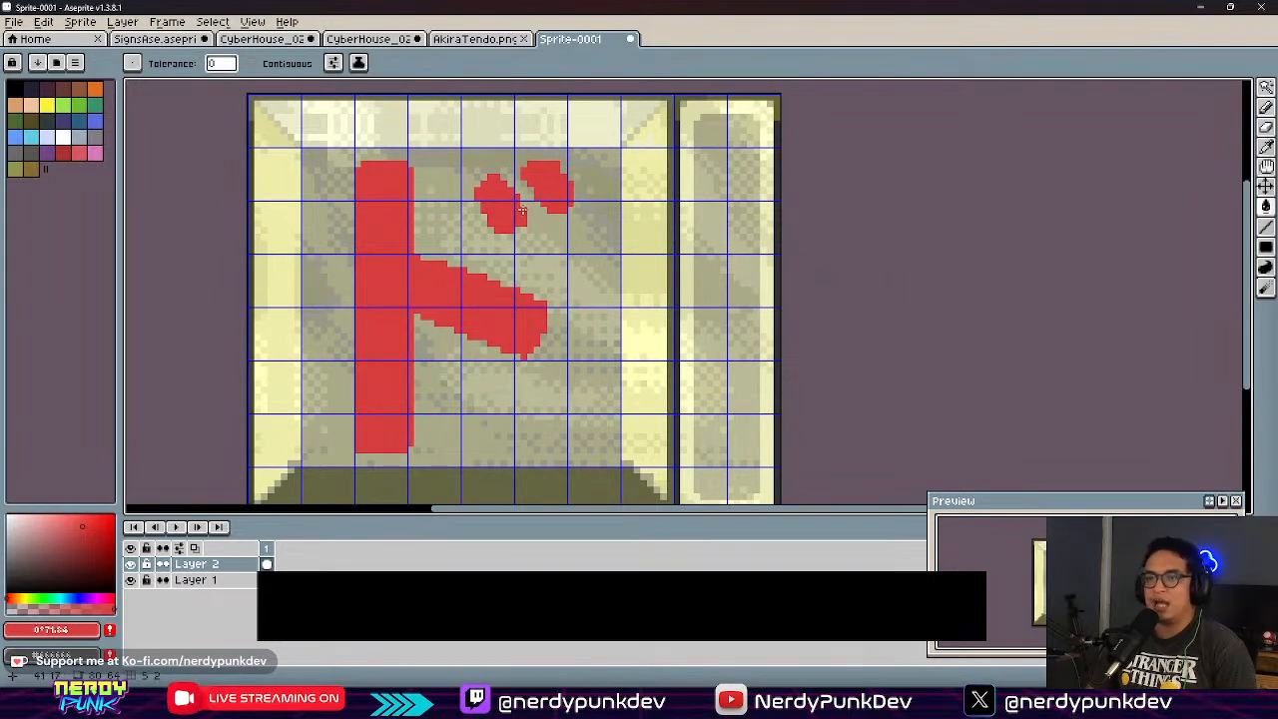
Step: Lower the opacity of Layer 2, which holds the red ド, to 58%
double_click(240, 565)
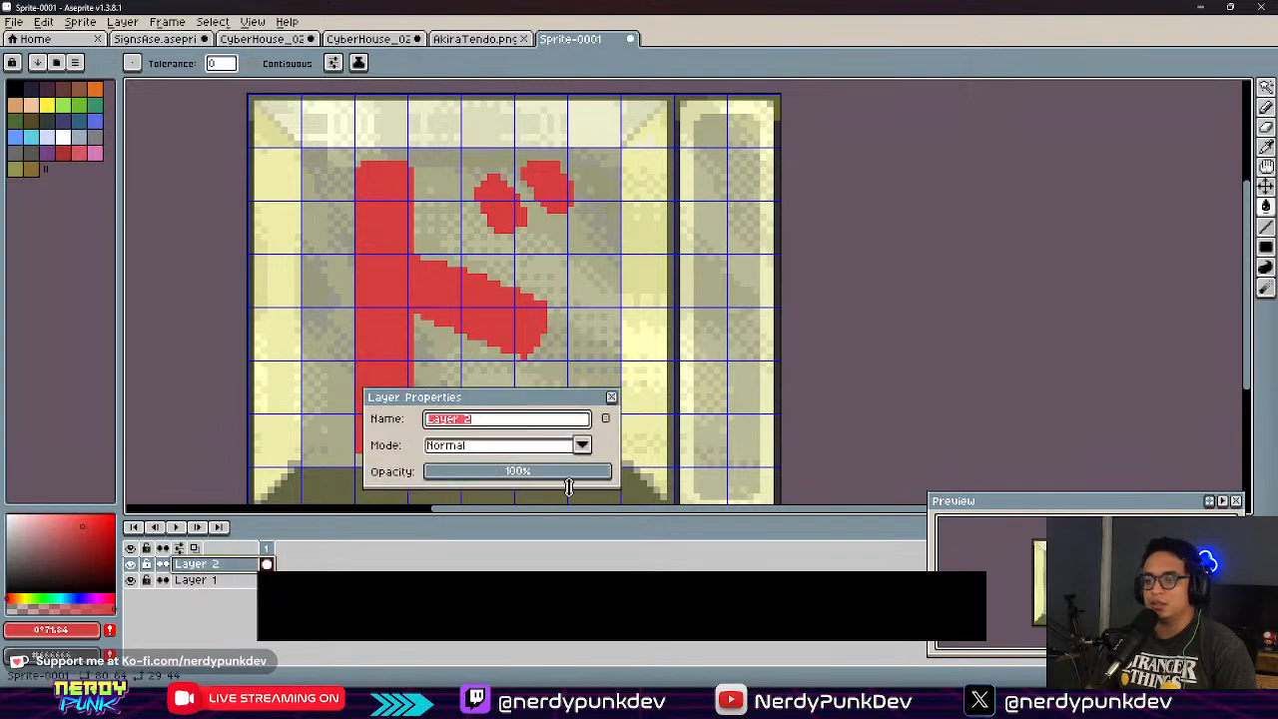
drag(597, 480, 559, 482)
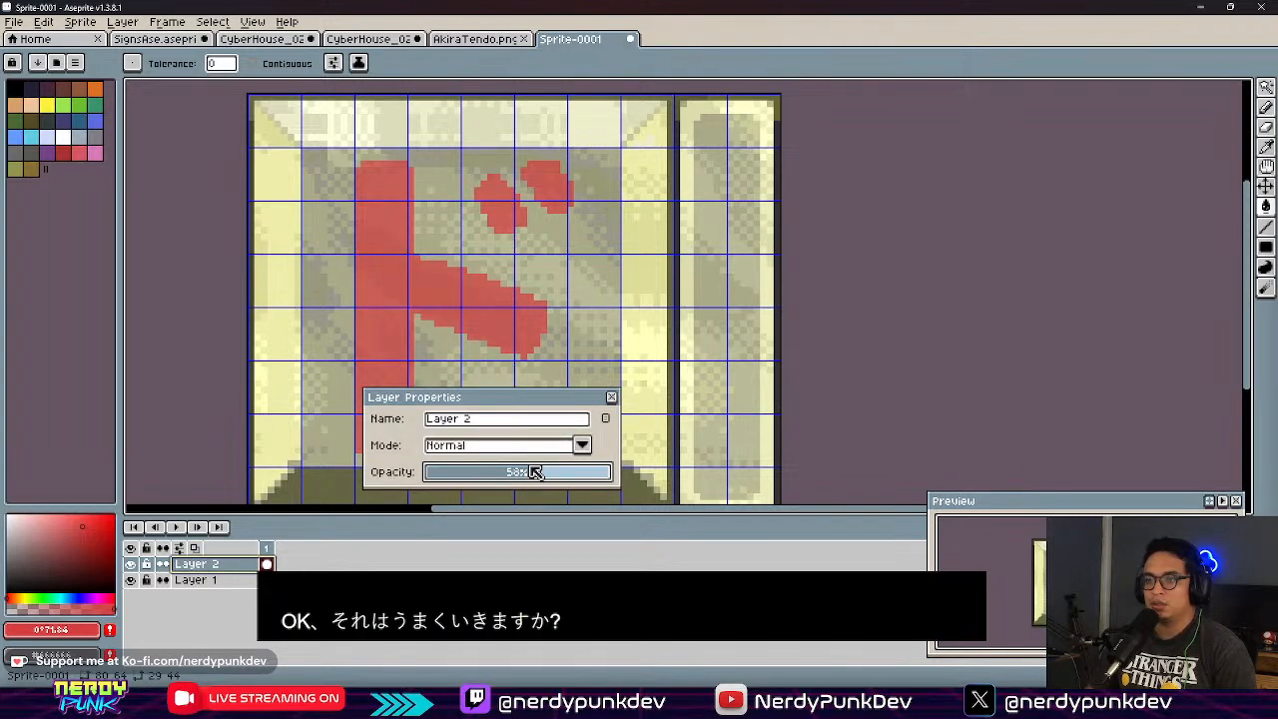
click(611, 397)
scroll(429, 292, down, 6)
scroll(429, 290, up, 6)
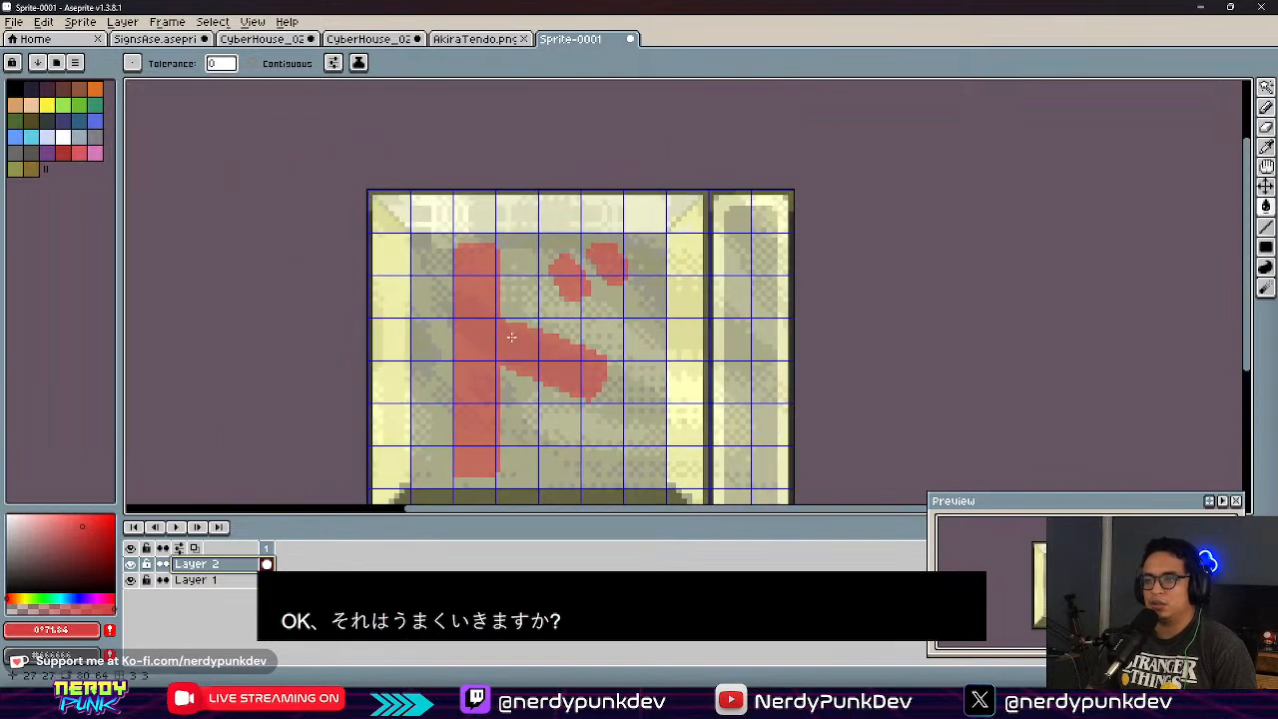
Step: Export the sprite with the red ド as VintageKey_01.png, overwriting the existing file
key(ctrl+s)
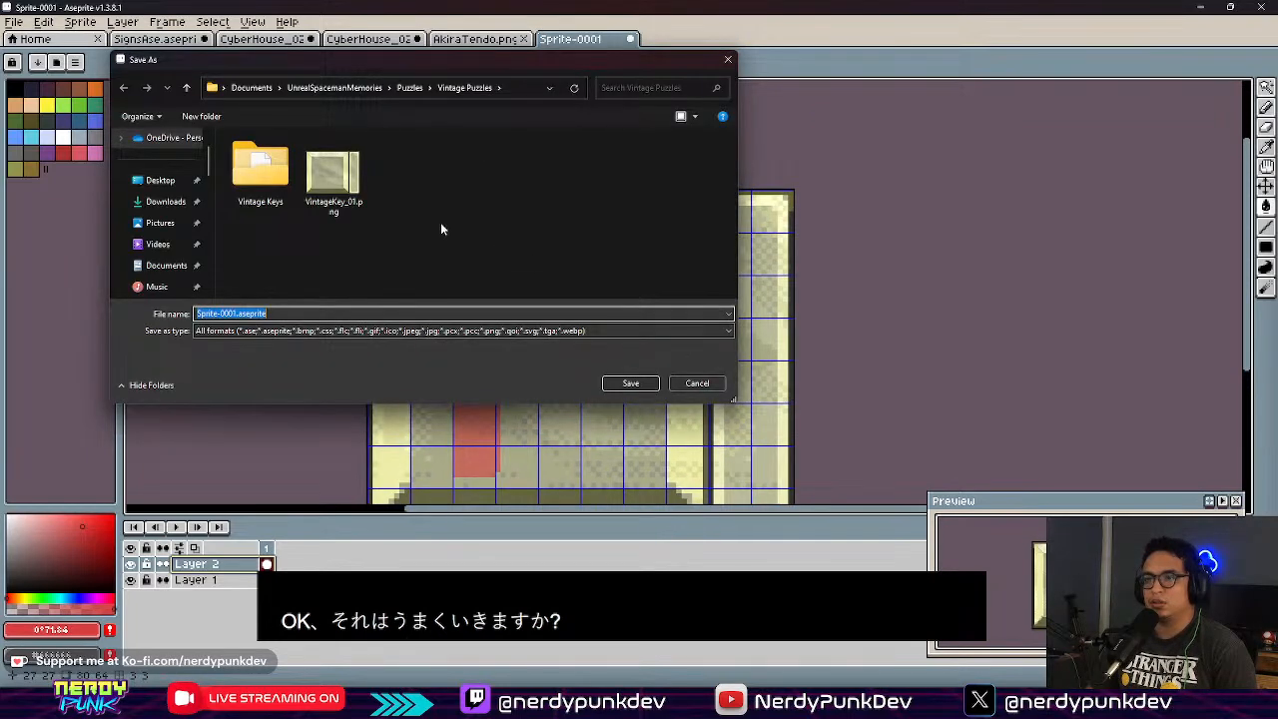
click(676, 382)
key(ctrl+shift+e)
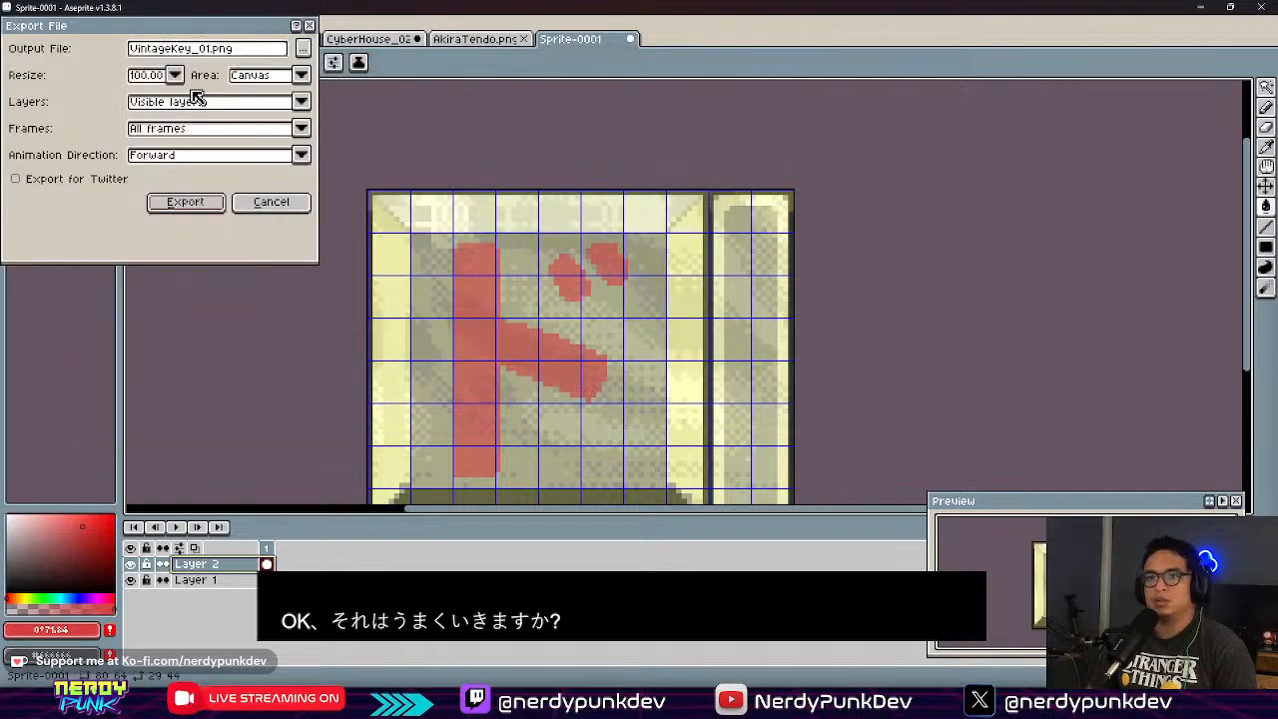
click(203, 203)
click(596, 389)
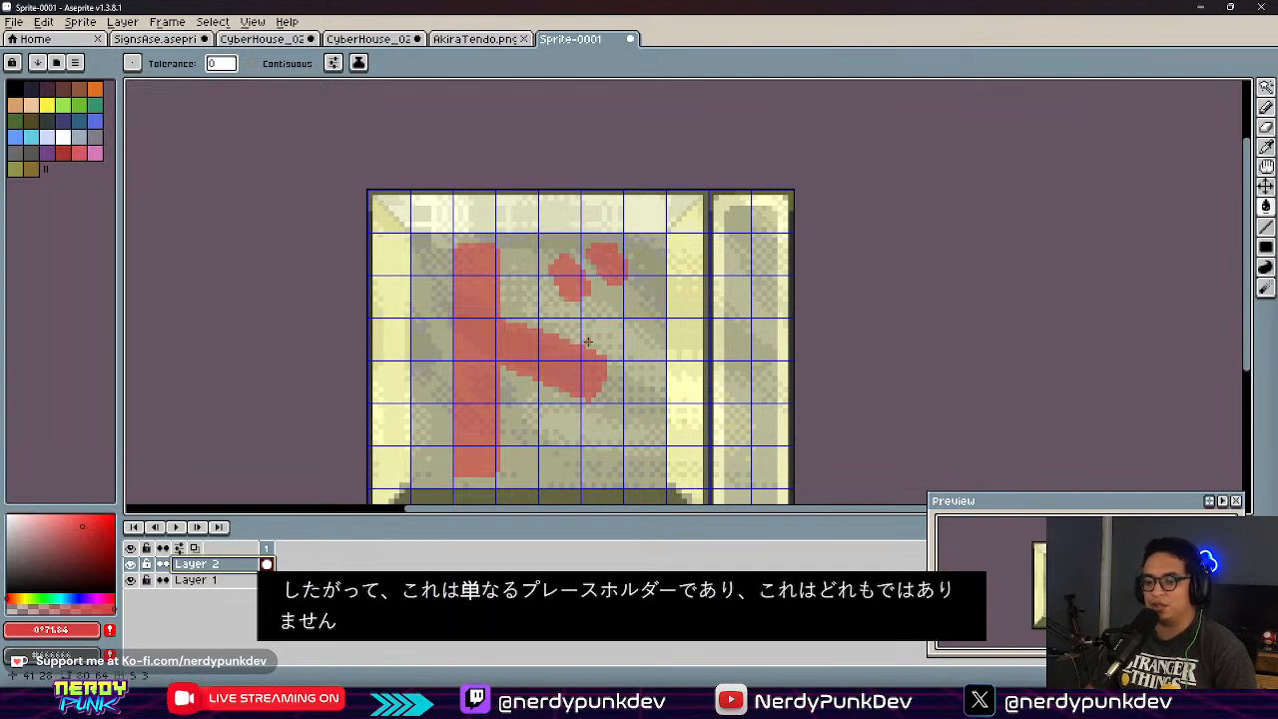
key(ctrl+alt+shift+s)
click(195, 205)
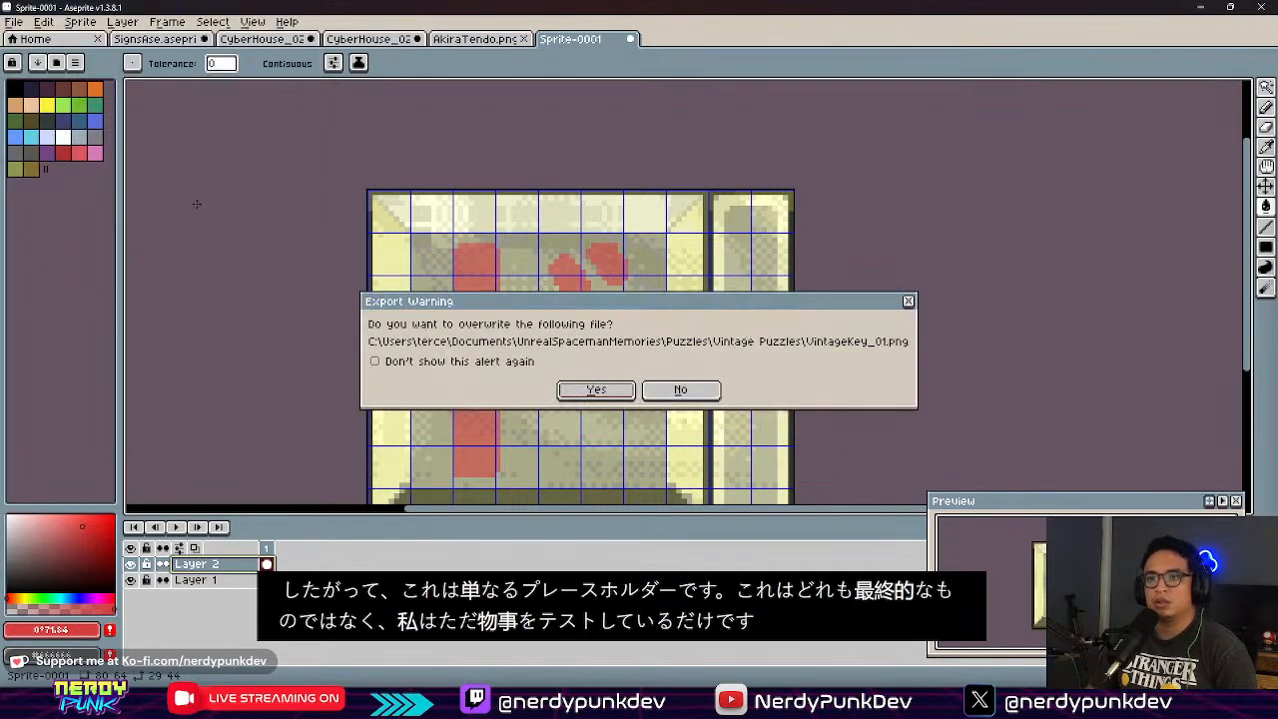
click(601, 392)
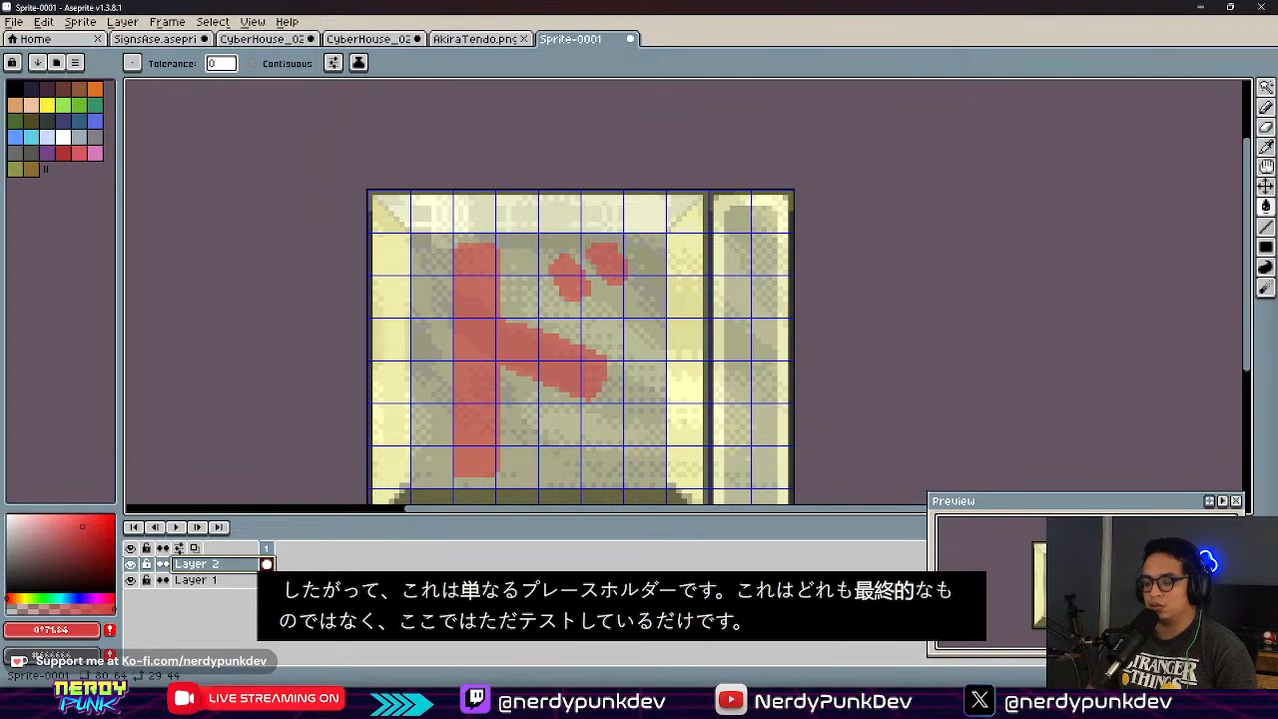
Step: Switch to Crocotile 3D and replace the tileset with VintageKey_01.png from the Vintage Puzzles folder
key(alt+Tab)
click(688, 63)
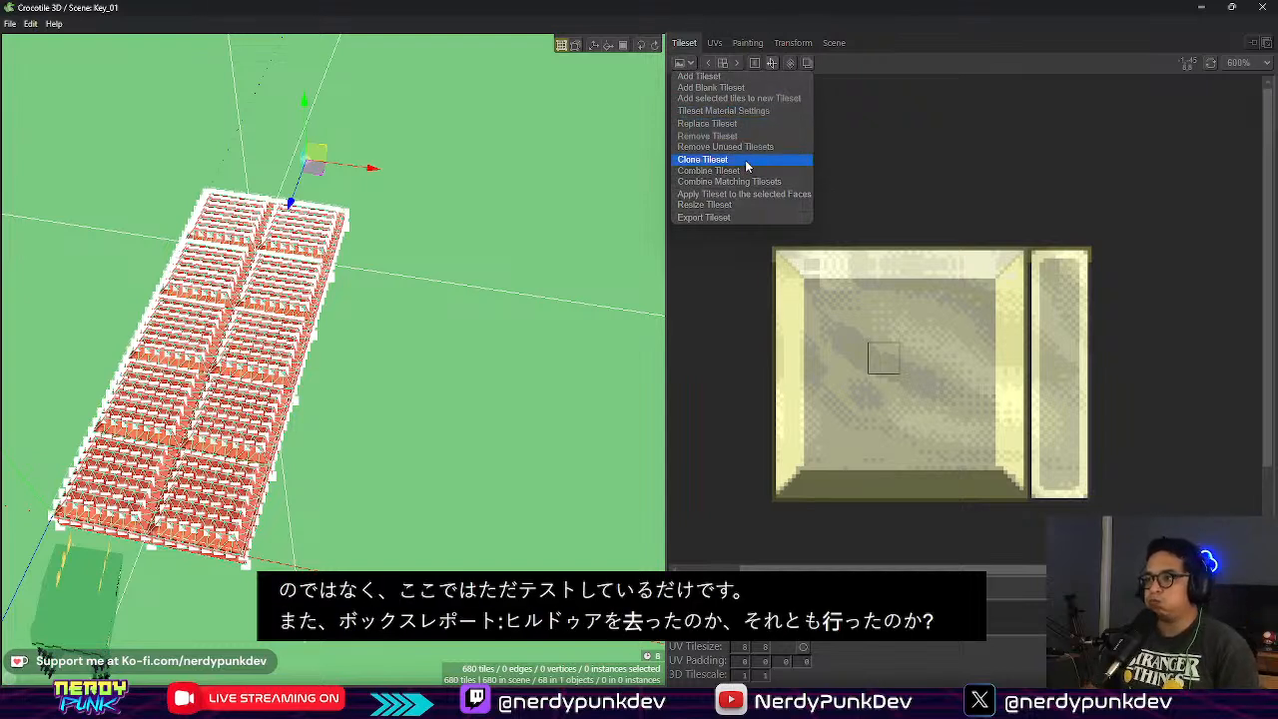
click(710, 124)
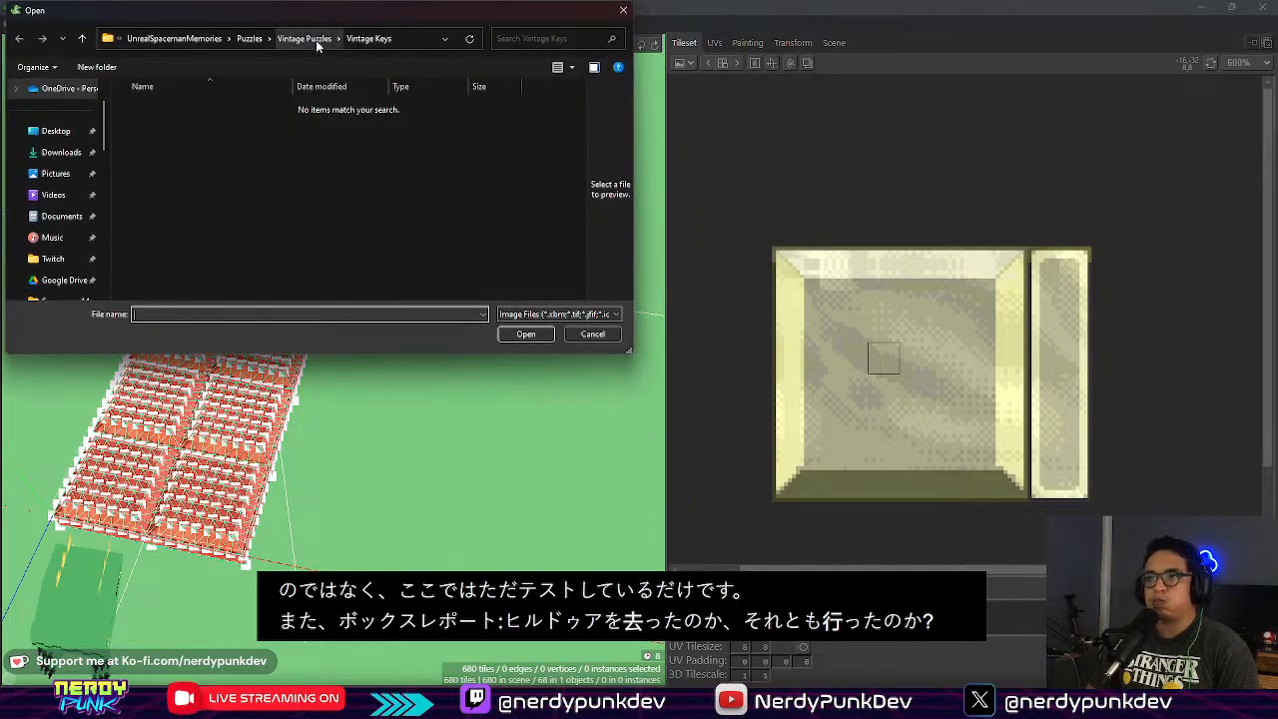
click(315, 40)
click(244, 134)
click(526, 334)
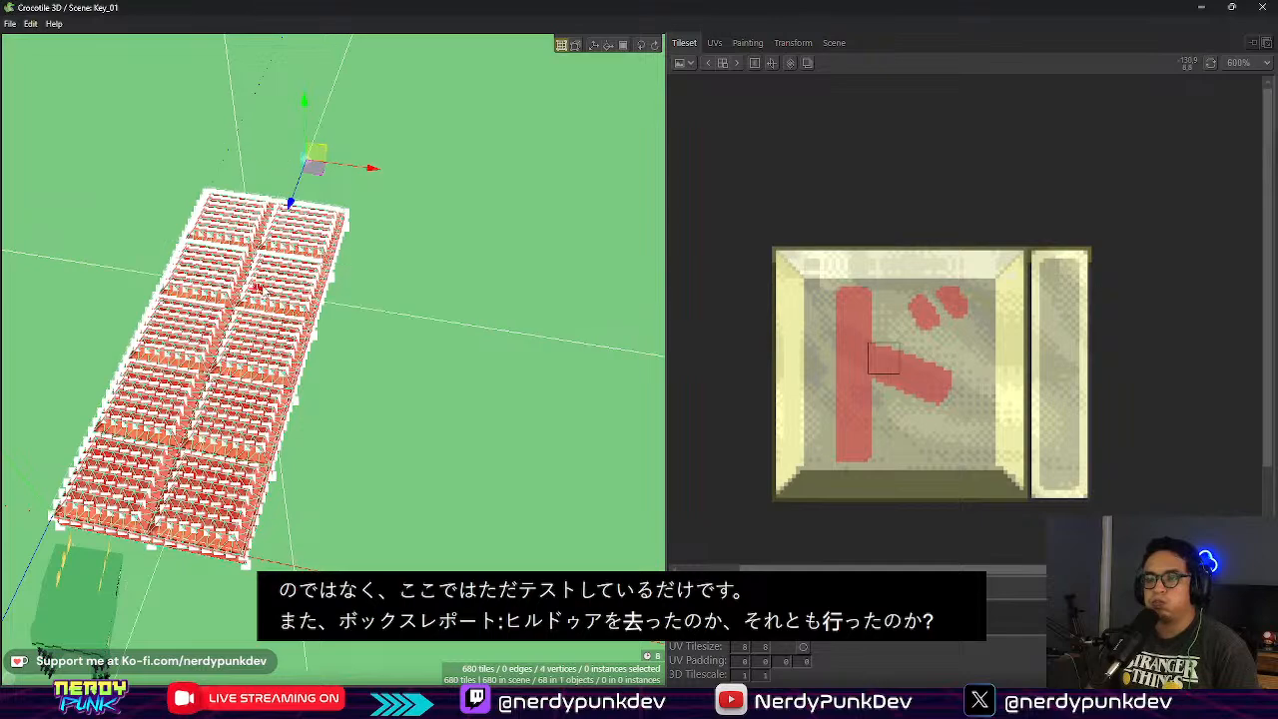
Step: Deselect all tiles, inspect the ド lettering on the key grid, and undo the tileset replacement
key(ctrl+a)
right_drag(398, 424, 260, 383)
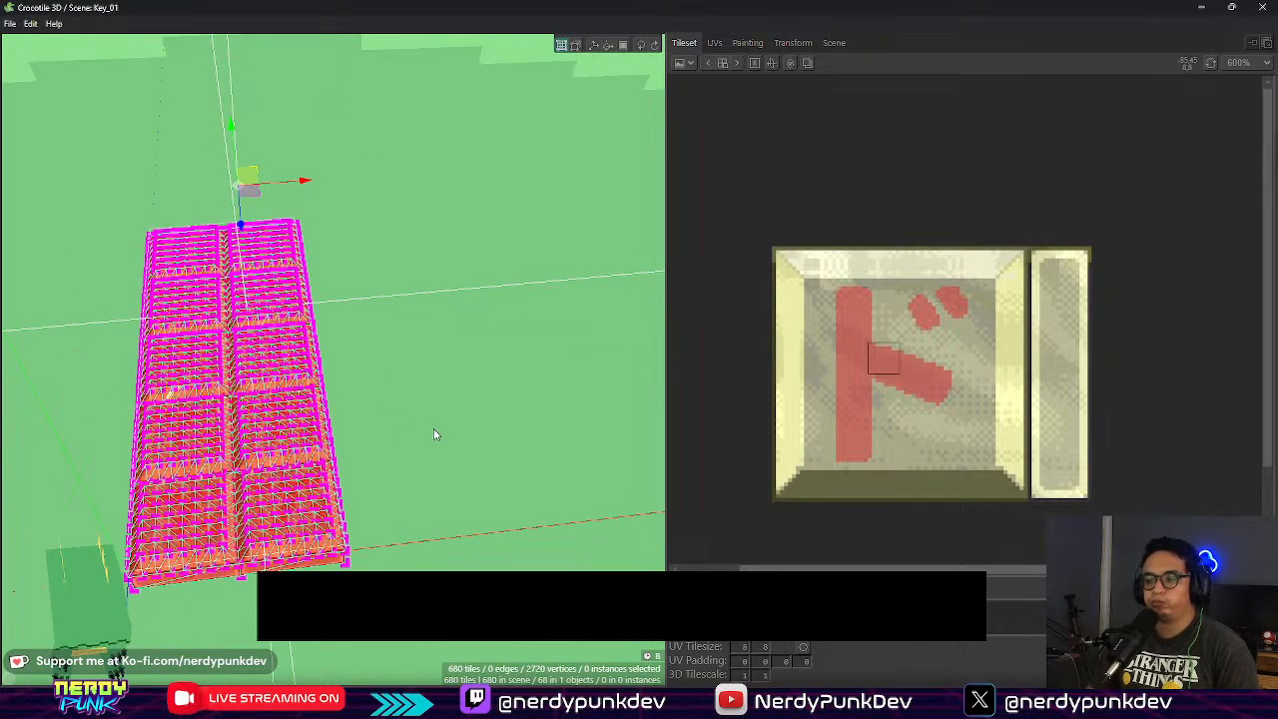
key(ctrl+a)
right_drag(449, 490, 419, 509)
key(ctrl+a)
right_drag(404, 421, 477, 422)
scroll(376, 429, up, 5)
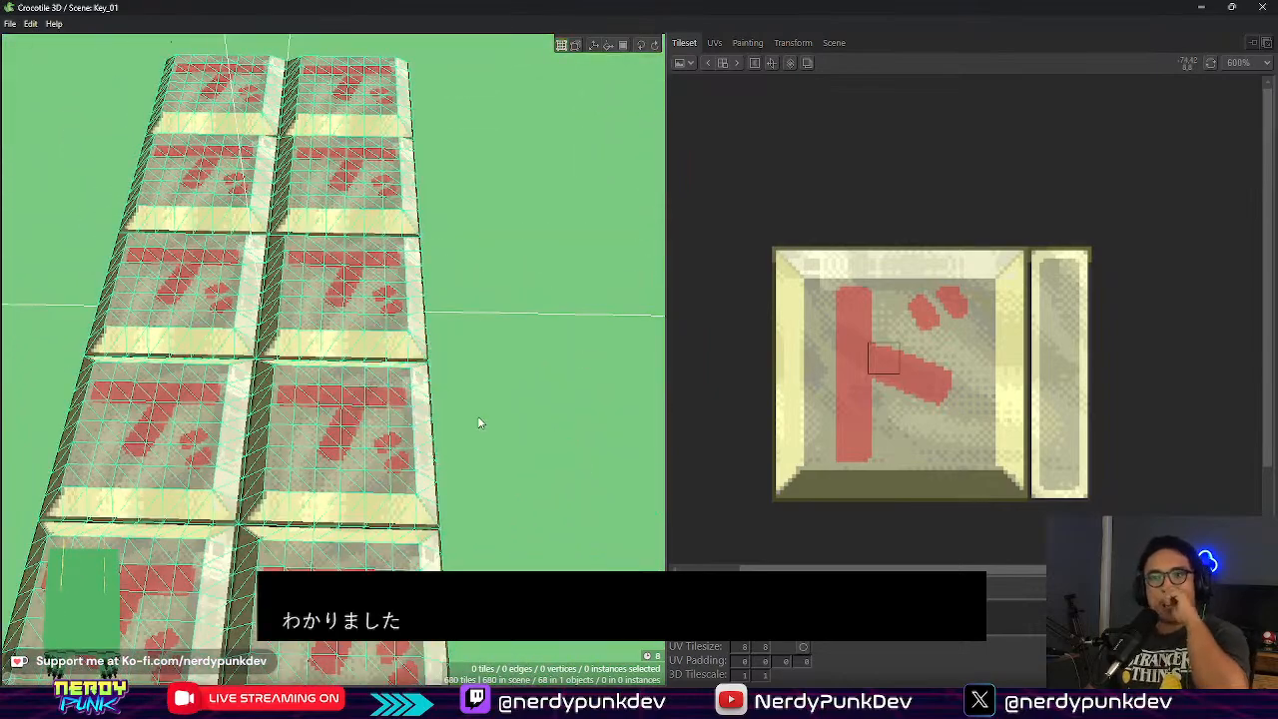
scroll(477, 422, down, 5)
right_drag(444, 470, 519, 441)
key(ctrl+z)
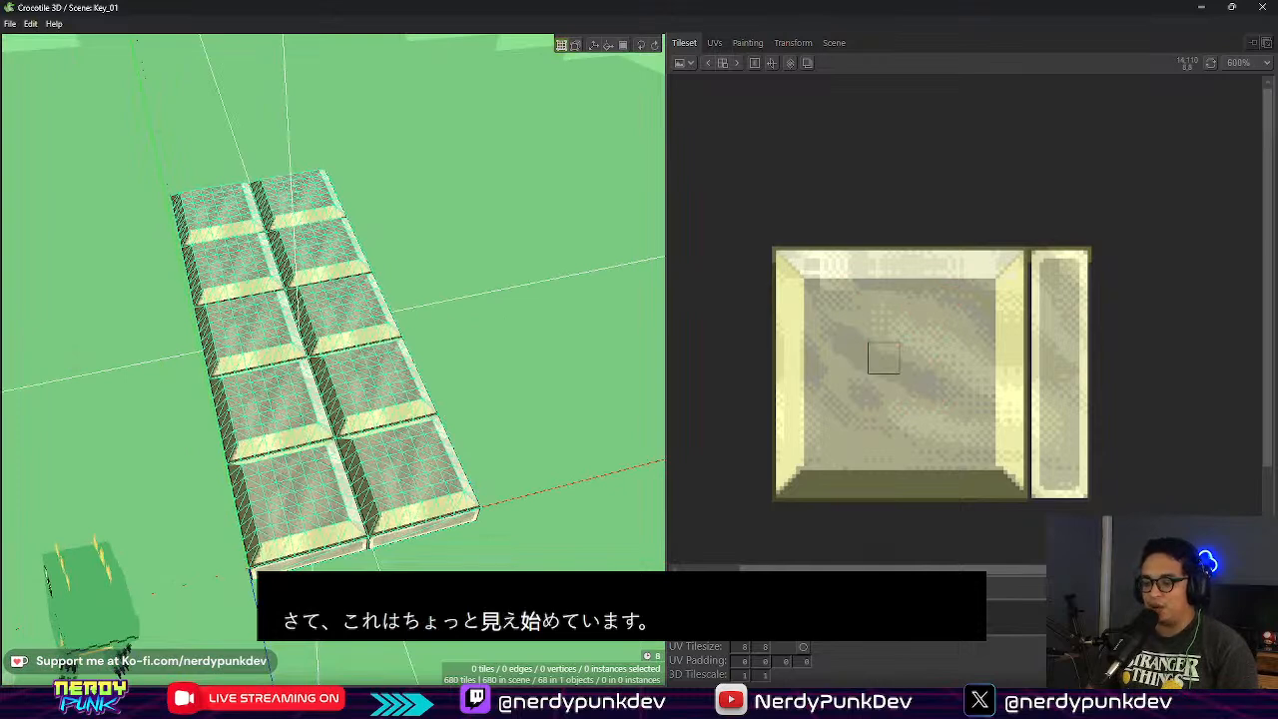
Step: Switch to Aseprite, hide Layer 2, and try inserting a red letter A at font size 52 in Gen Jyuu Gothic Monospace Heavy
key(alt+Tab)
click(129, 564)
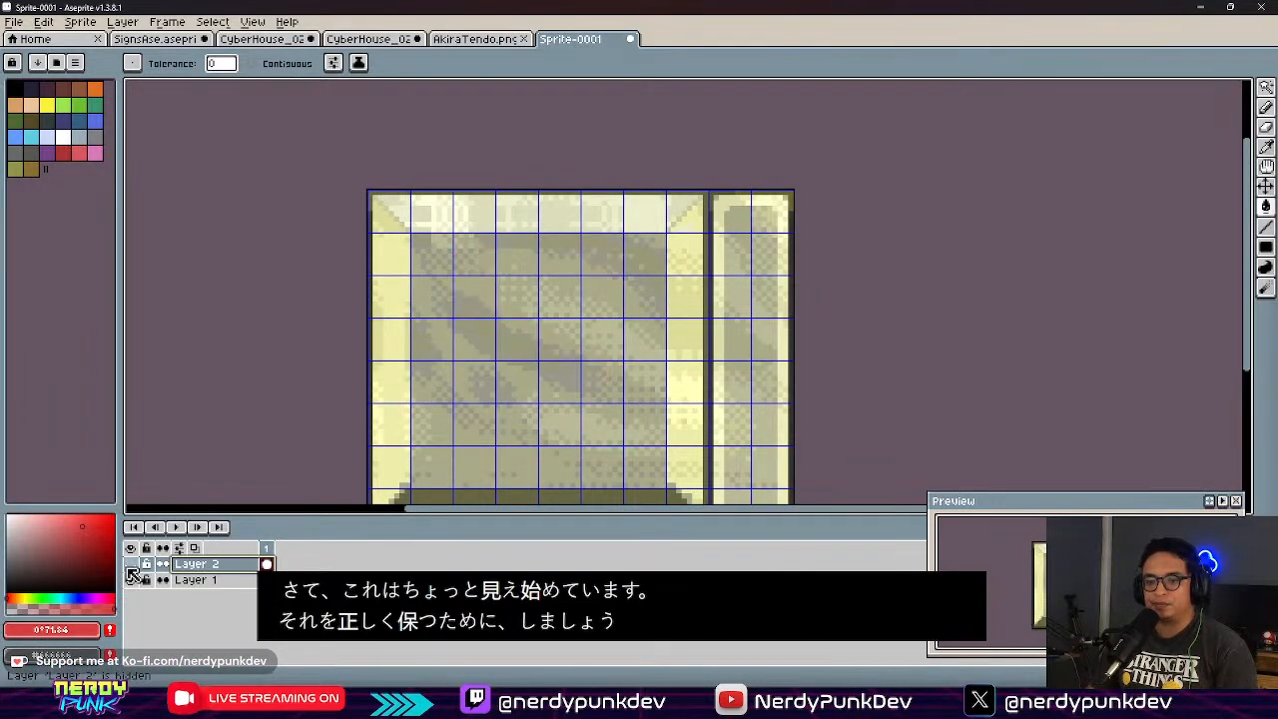
click(42, 22)
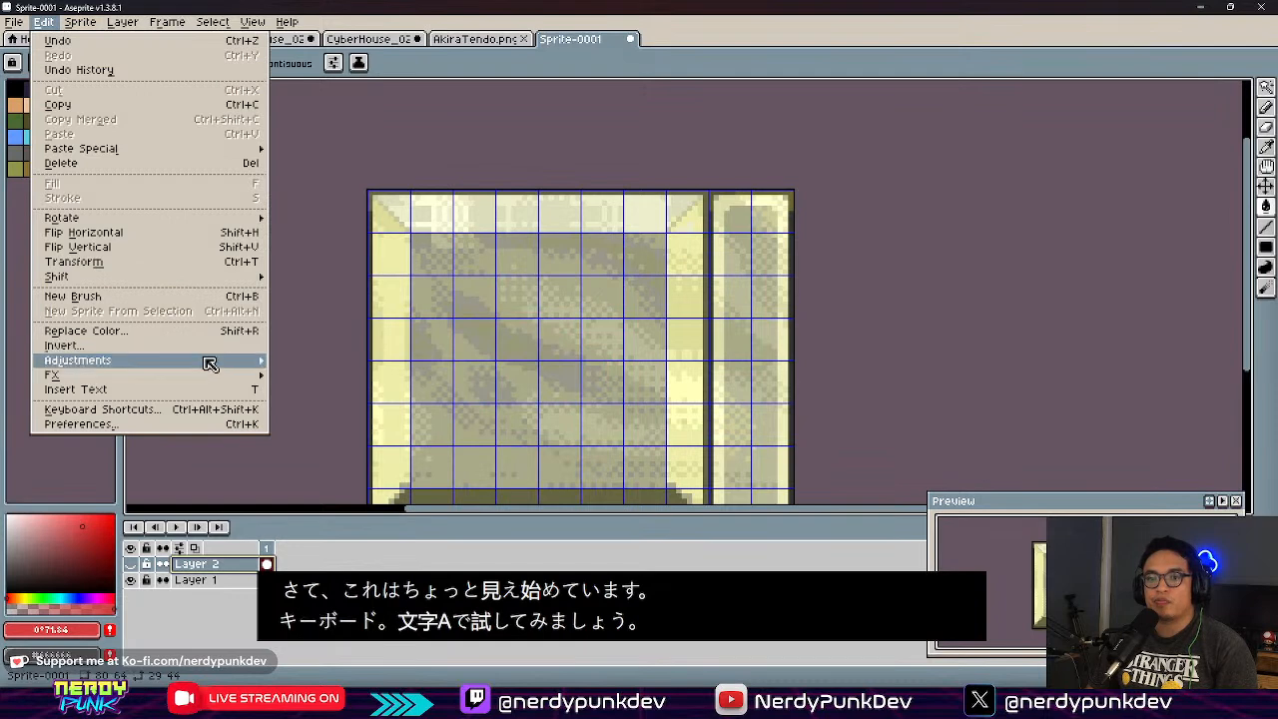
click(180, 393)
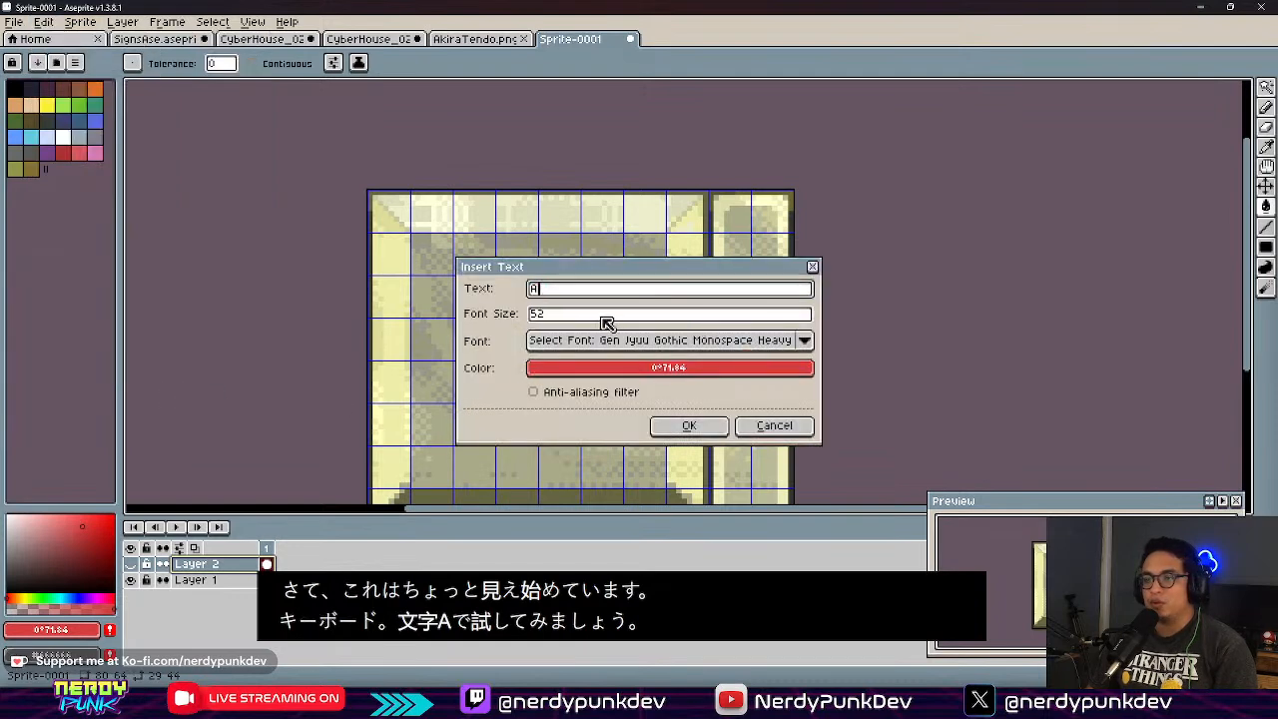
click(687, 425)
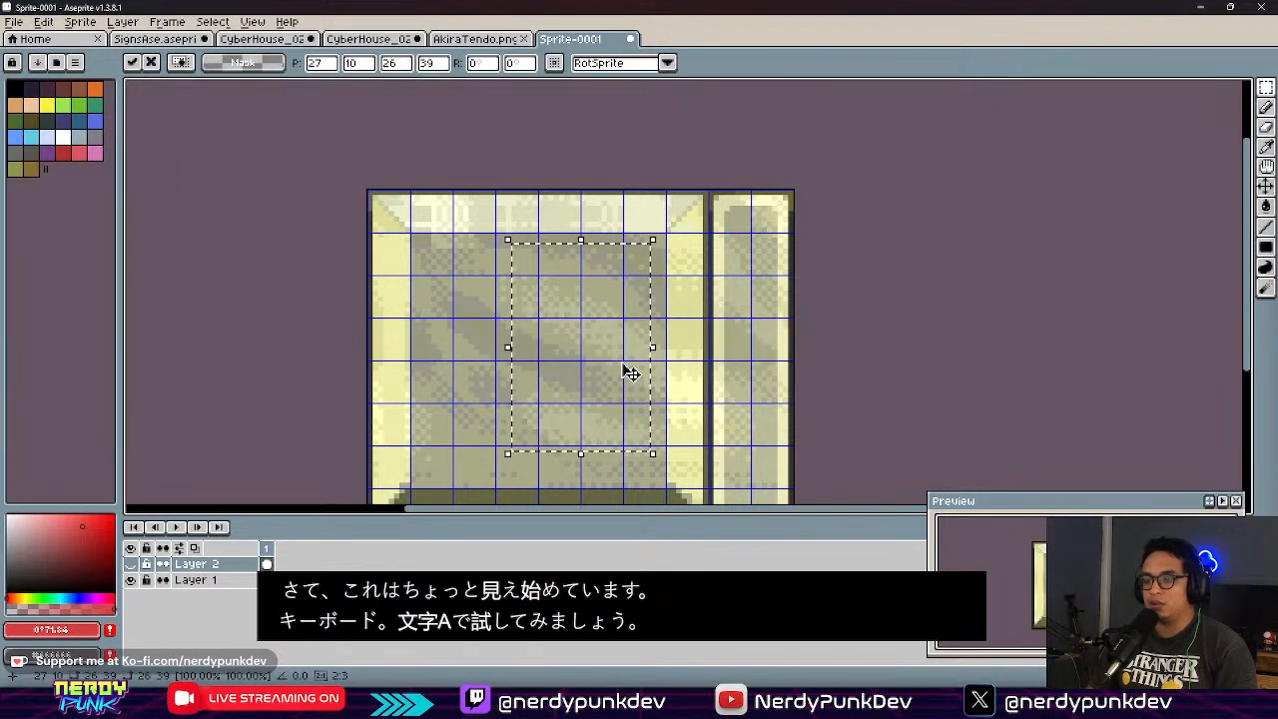
key(Return)
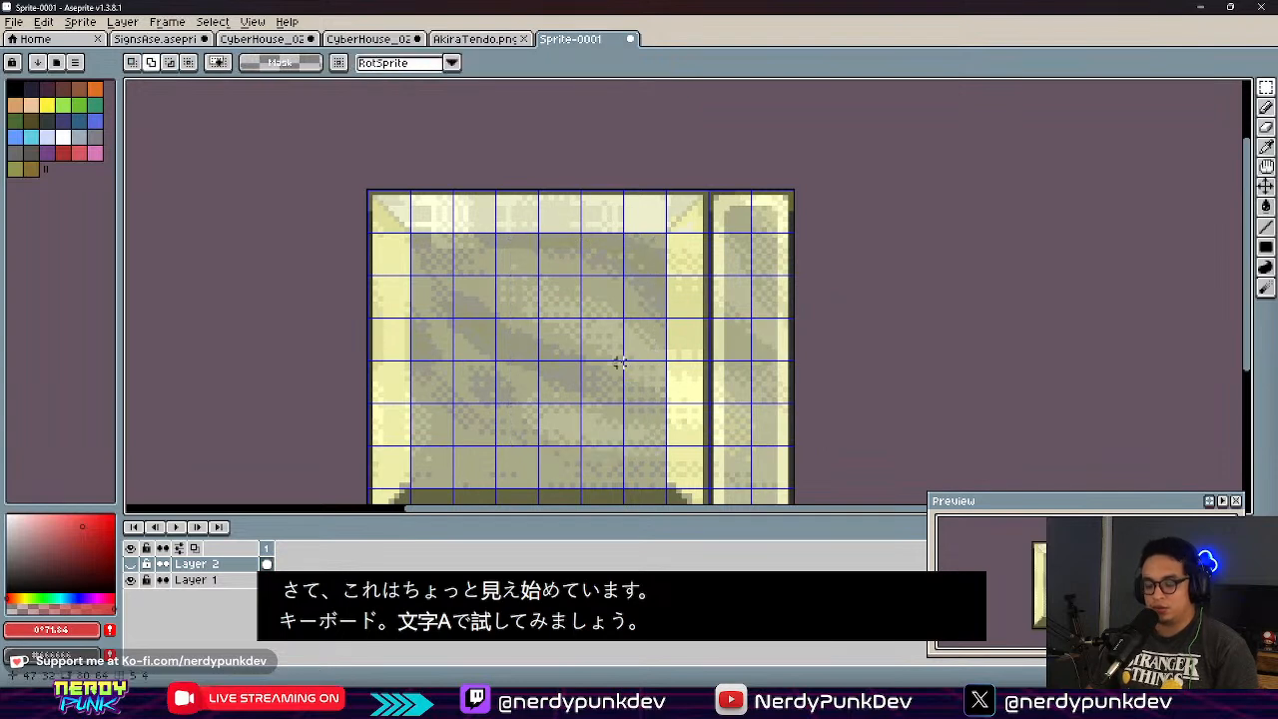
Step: On a new layer, set up the text A at font size 52 with the colour dark grey #383838
click(43, 22)
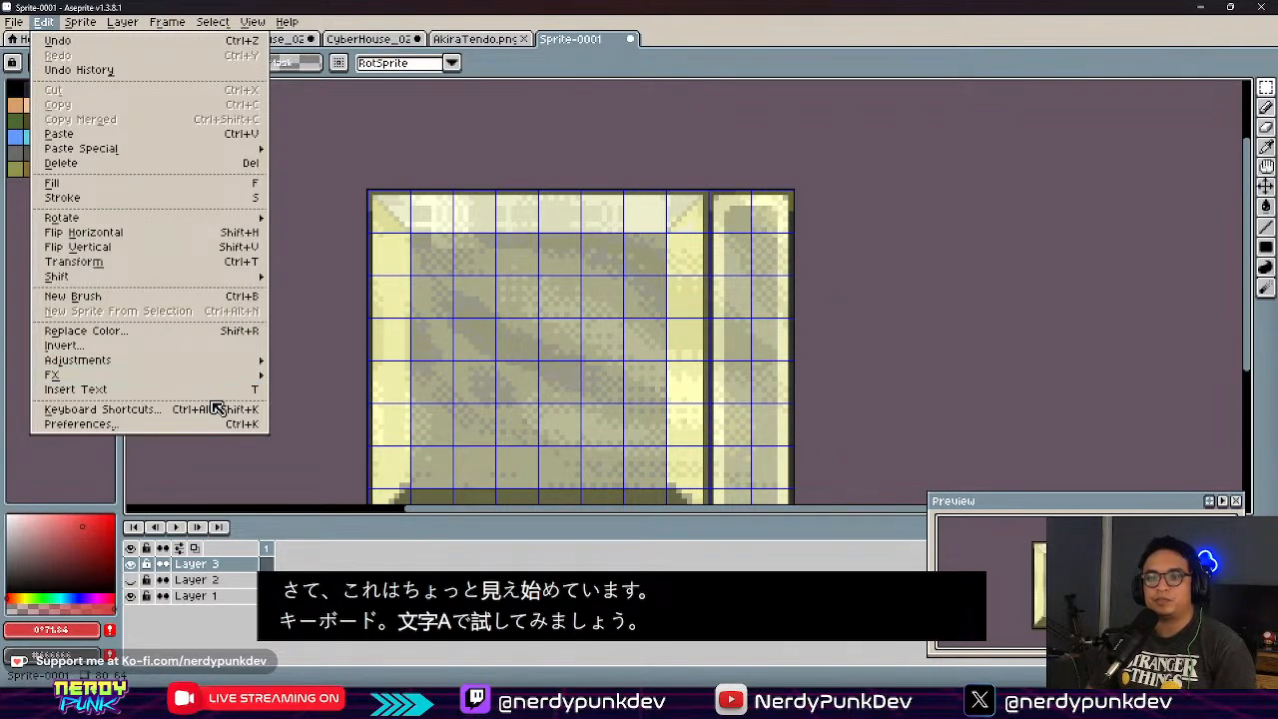
click(211, 393)
click(653, 367)
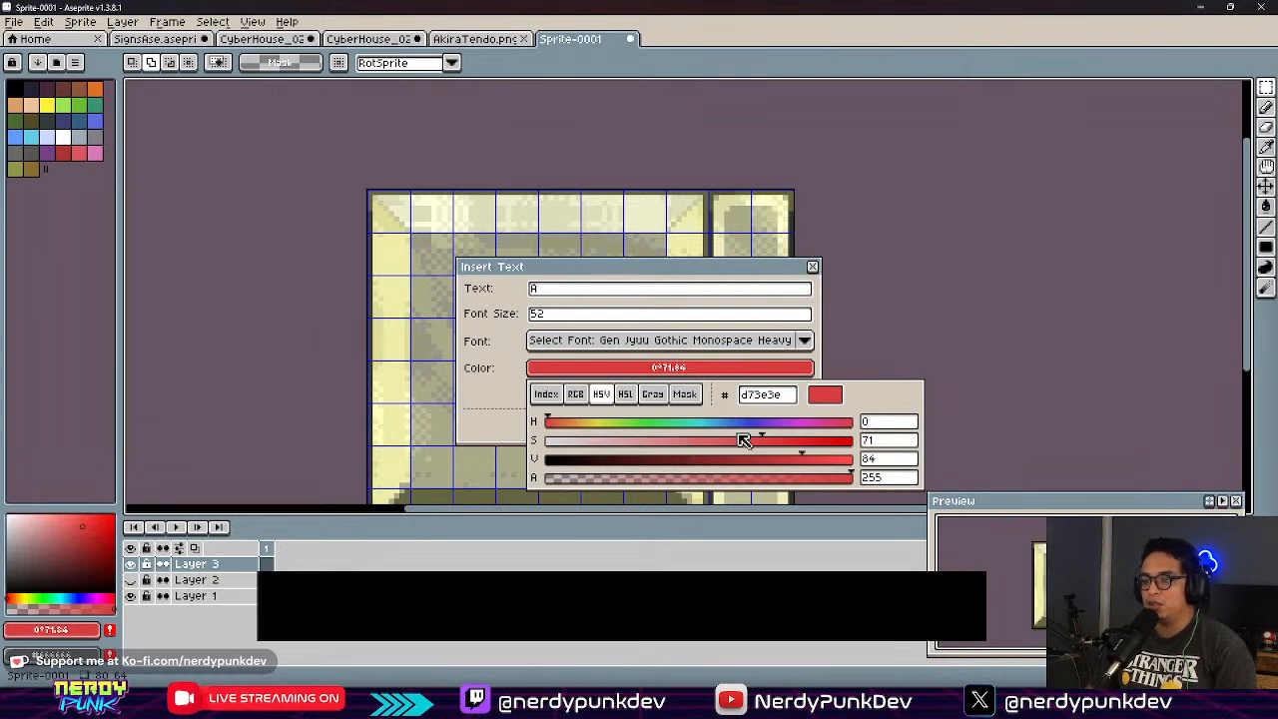
drag(626, 458, 571, 457)
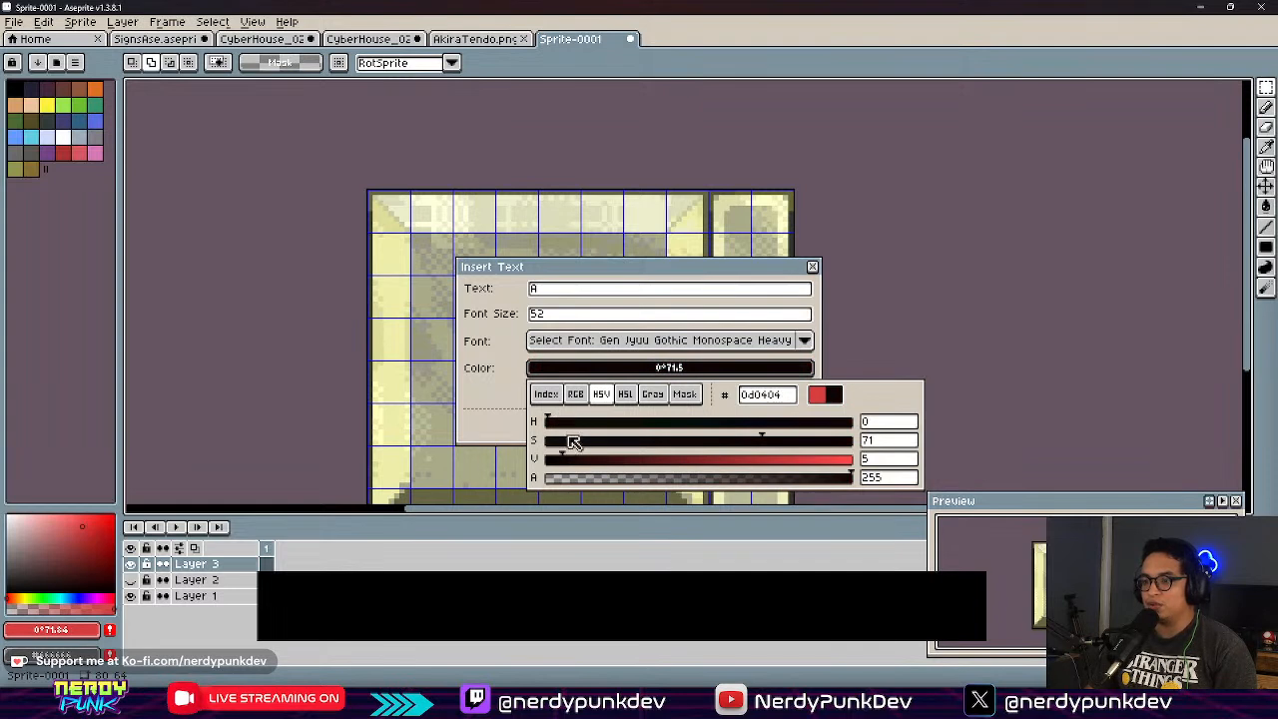
drag(562, 420, 594, 422)
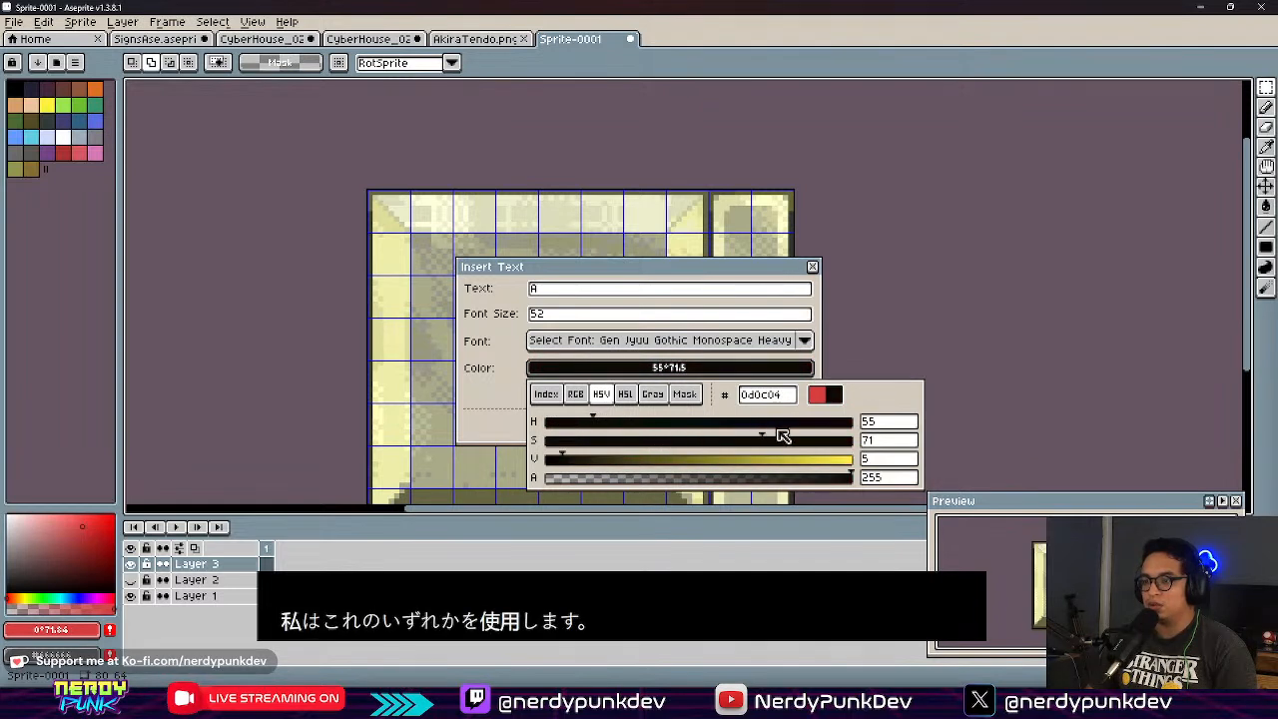
drag(789, 445, 799, 441)
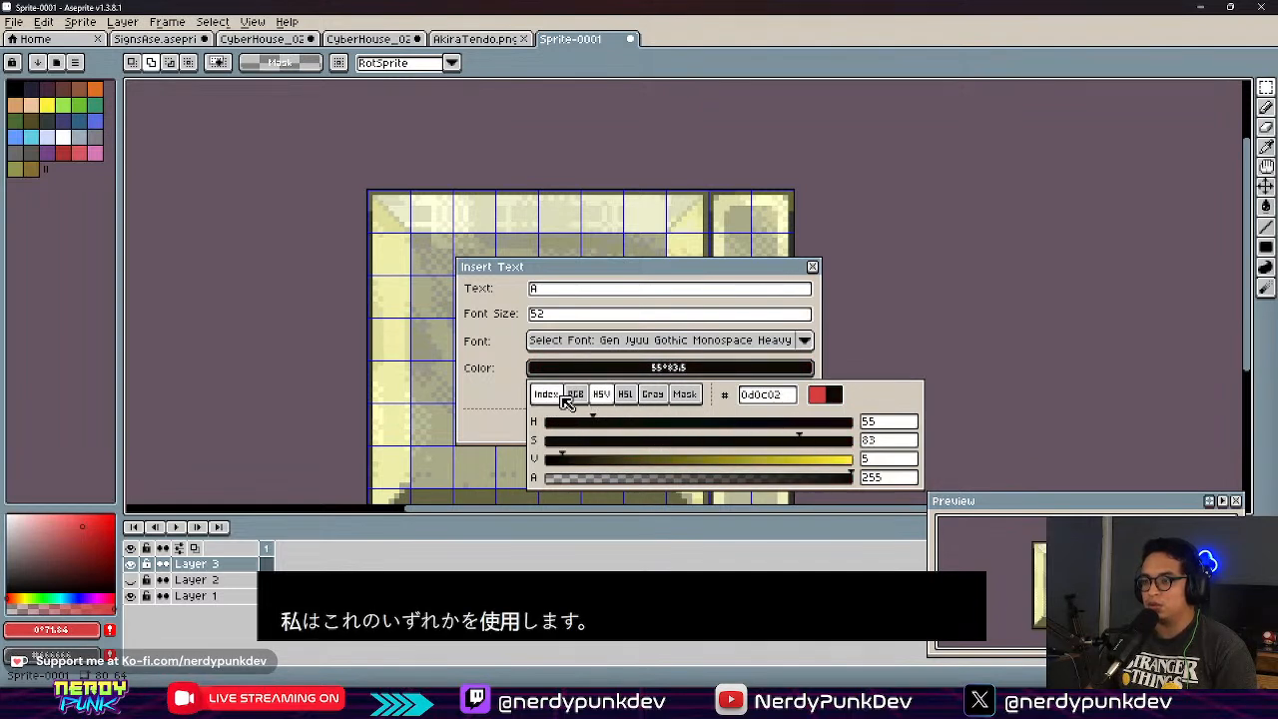
click(635, 394)
mouse_move(567, 459)
mouse_down()
mouse_move(728, 456)
mouse_move(733, 441)
mouse_move(572, 453)
mouse_up()
drag(721, 459, 619, 461)
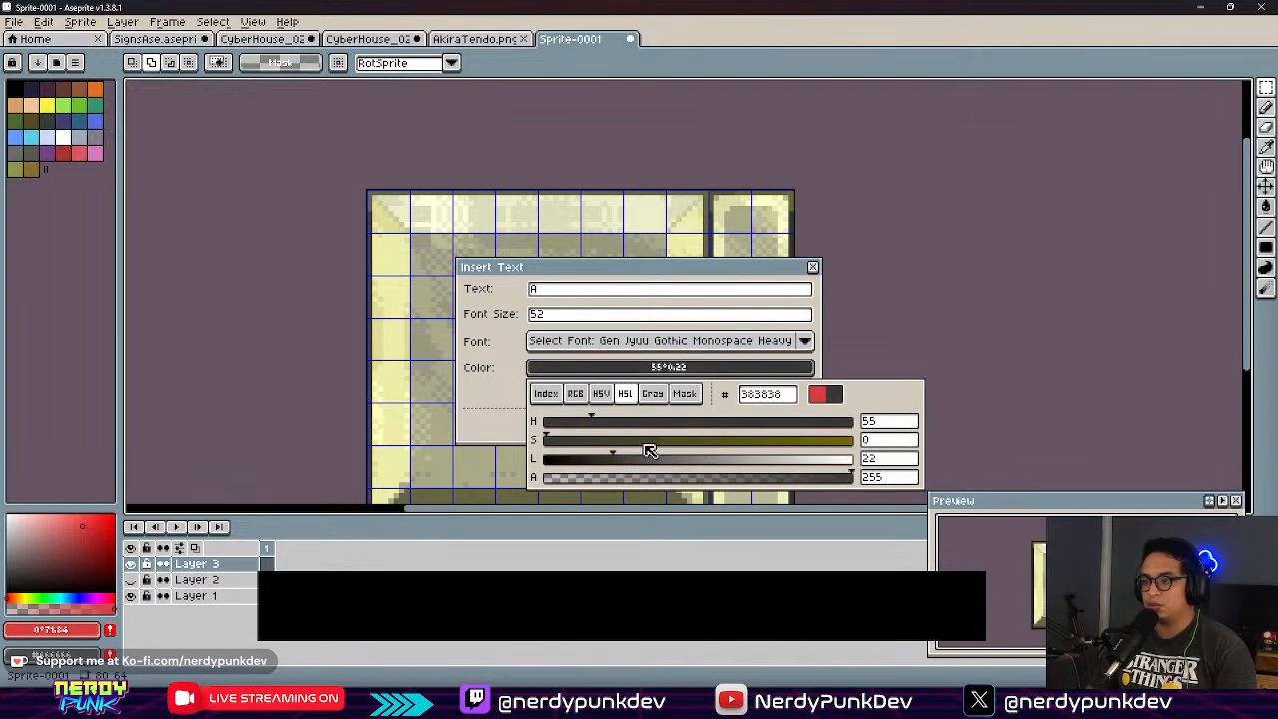
click(819, 397)
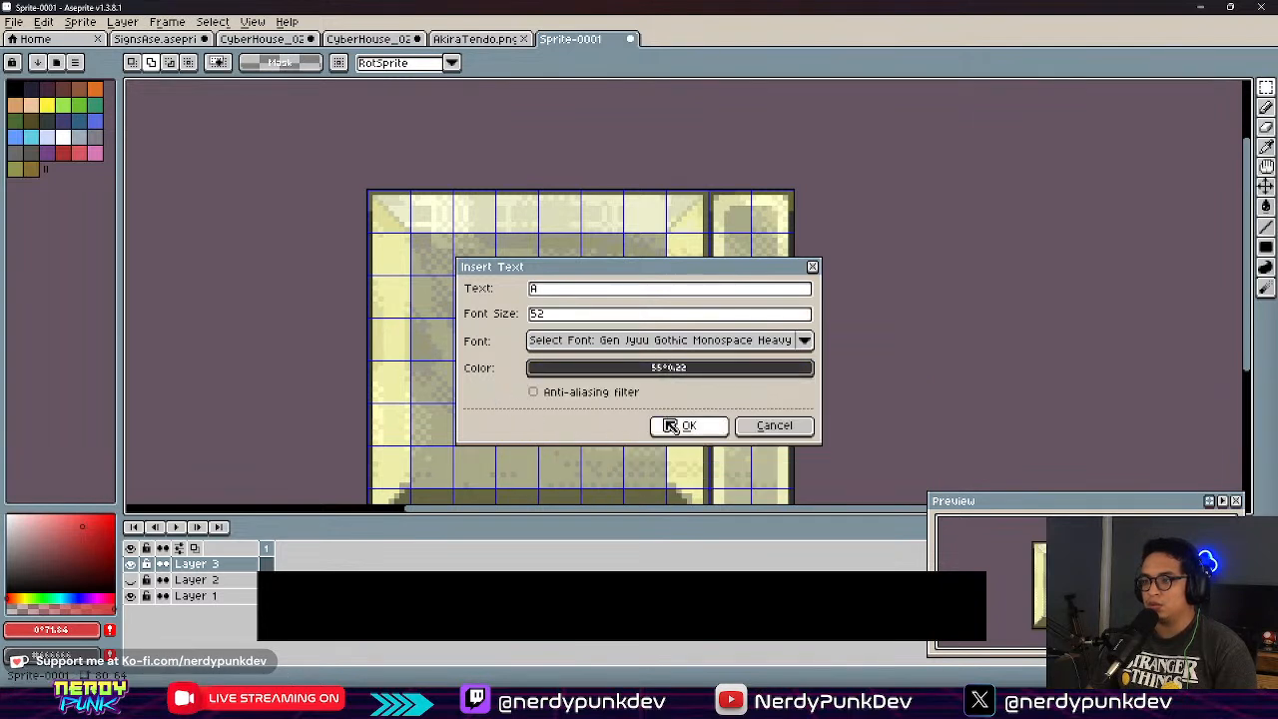
Step: Insert the dark grey A, position it at 18, 12 on the keycap top, and deselect it
click(661, 427)
drag(614, 389, 554, 395)
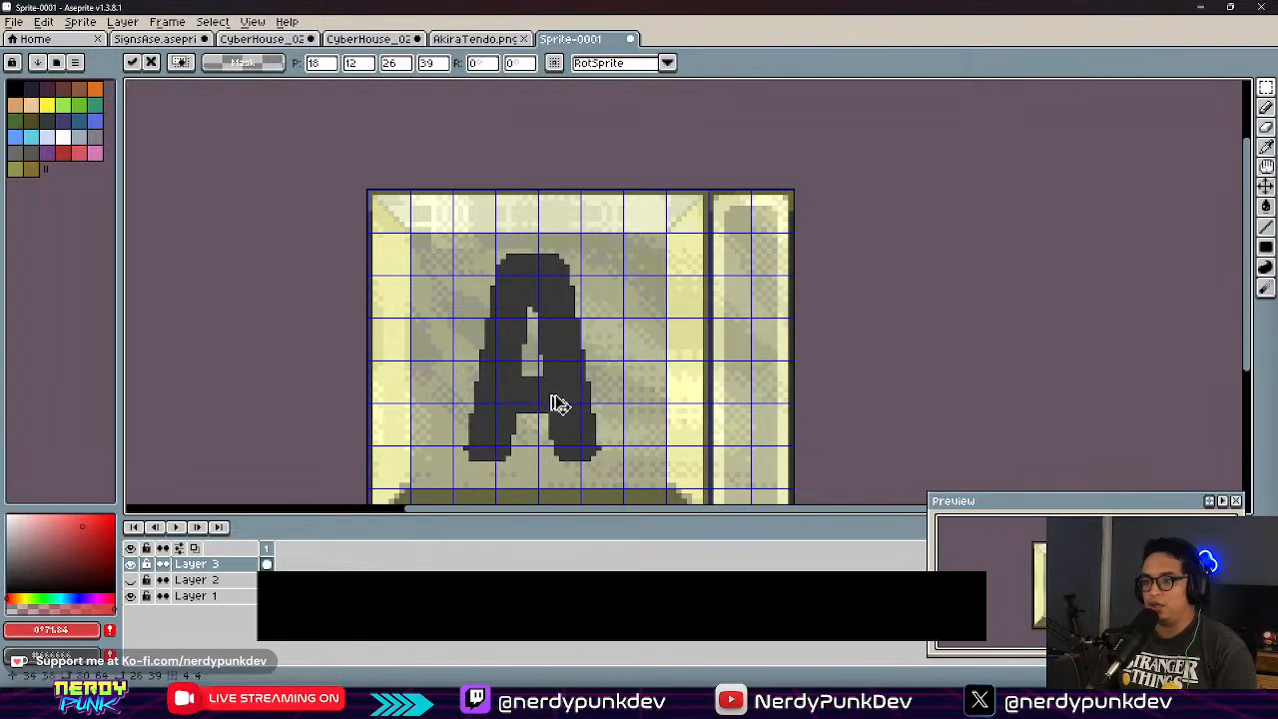
key(ctrl+d)
Step: Lower the opacity of Layer 3, which holds the letter A, to 72%
double_click(227, 565)
drag(596, 476, 563, 481)
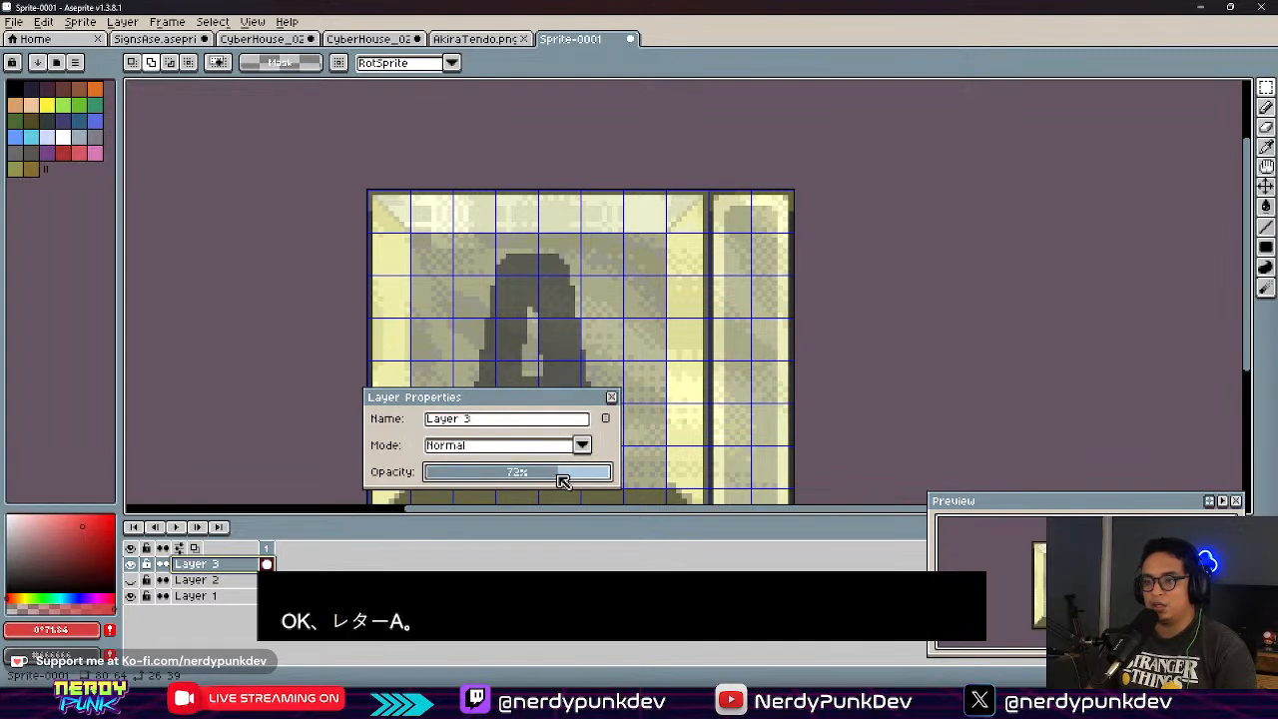
click(611, 397)
scroll(482, 299, down, 6)
scroll(482, 300, up, 6)
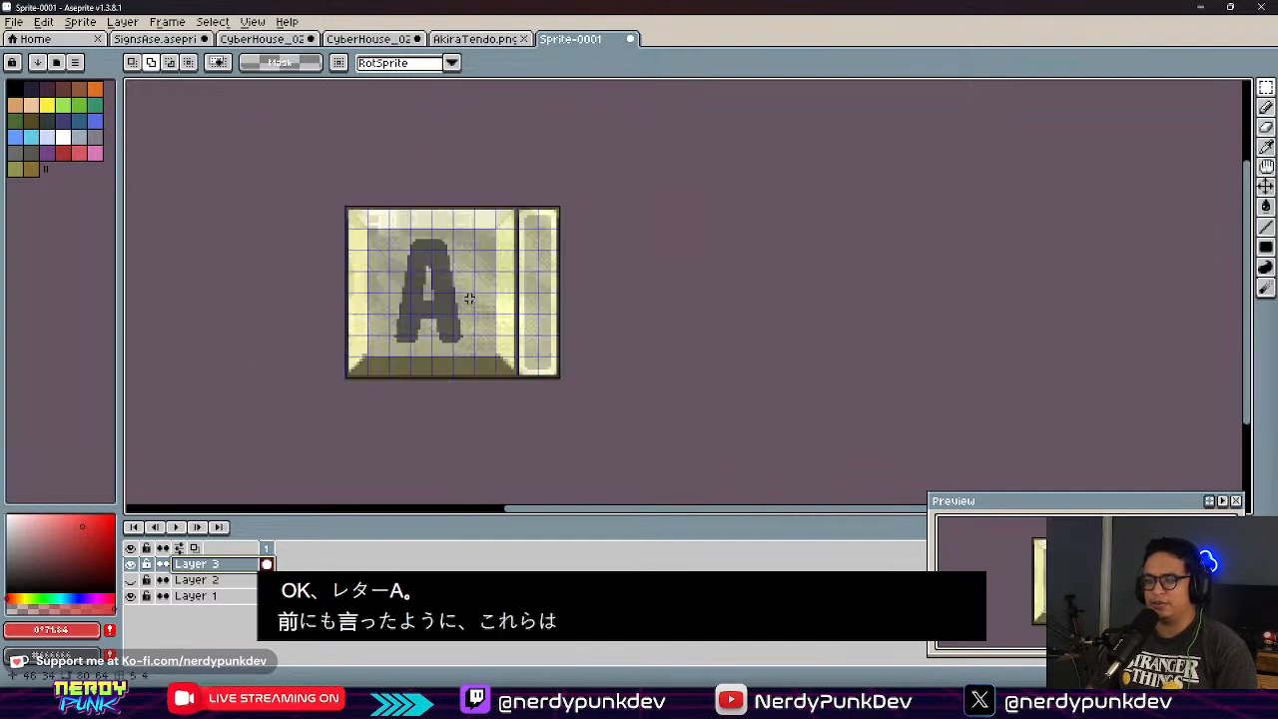
Step: Export the visible layers with the letter A as VintageKey_01.png, overwriting the existing file
key(ctrl+e)
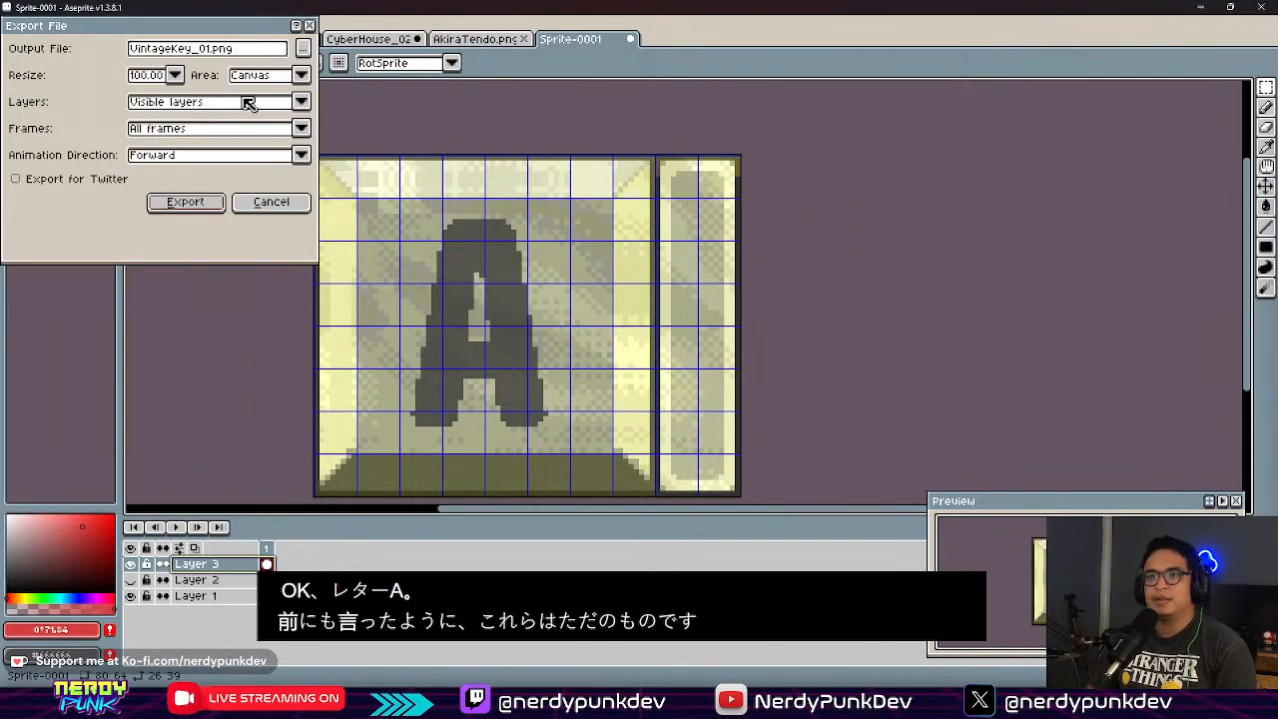
click(200, 203)
click(597, 391)
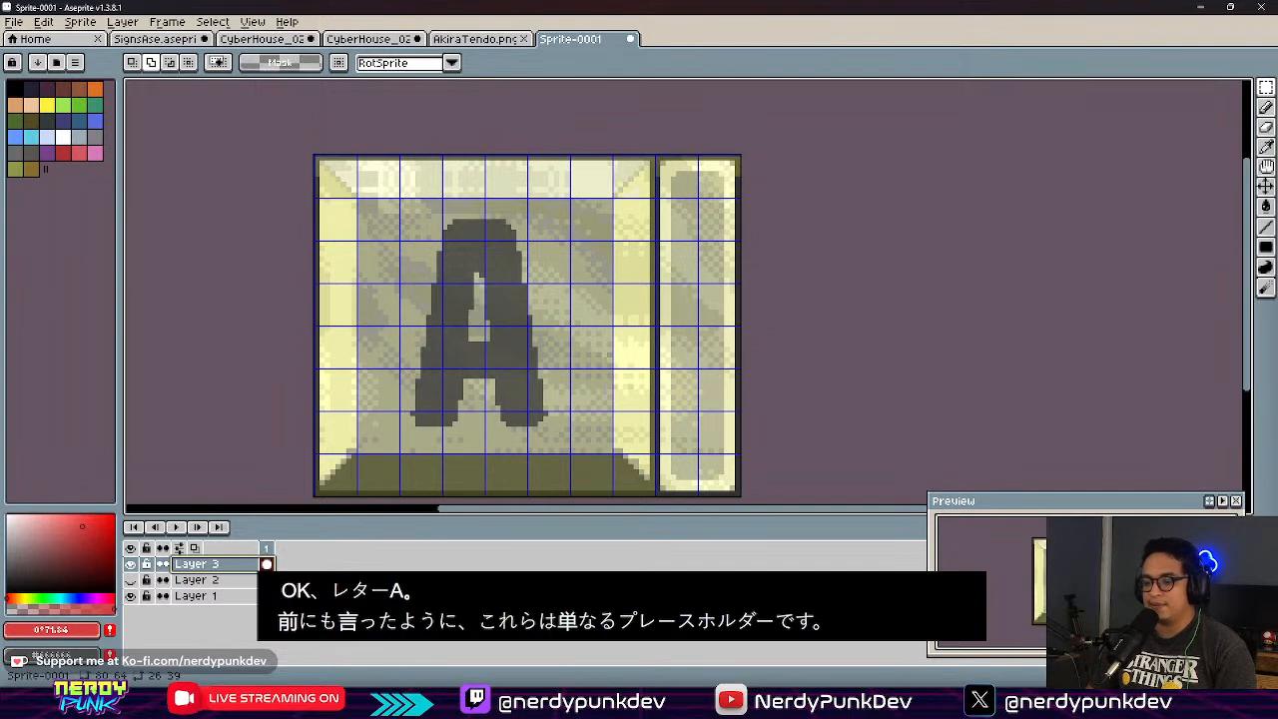
Step: Switch to Crocotile 3D, replace the tileset with the updated VintageKey_01.png, and inspect the lettered key grid
key(alt+Tab)
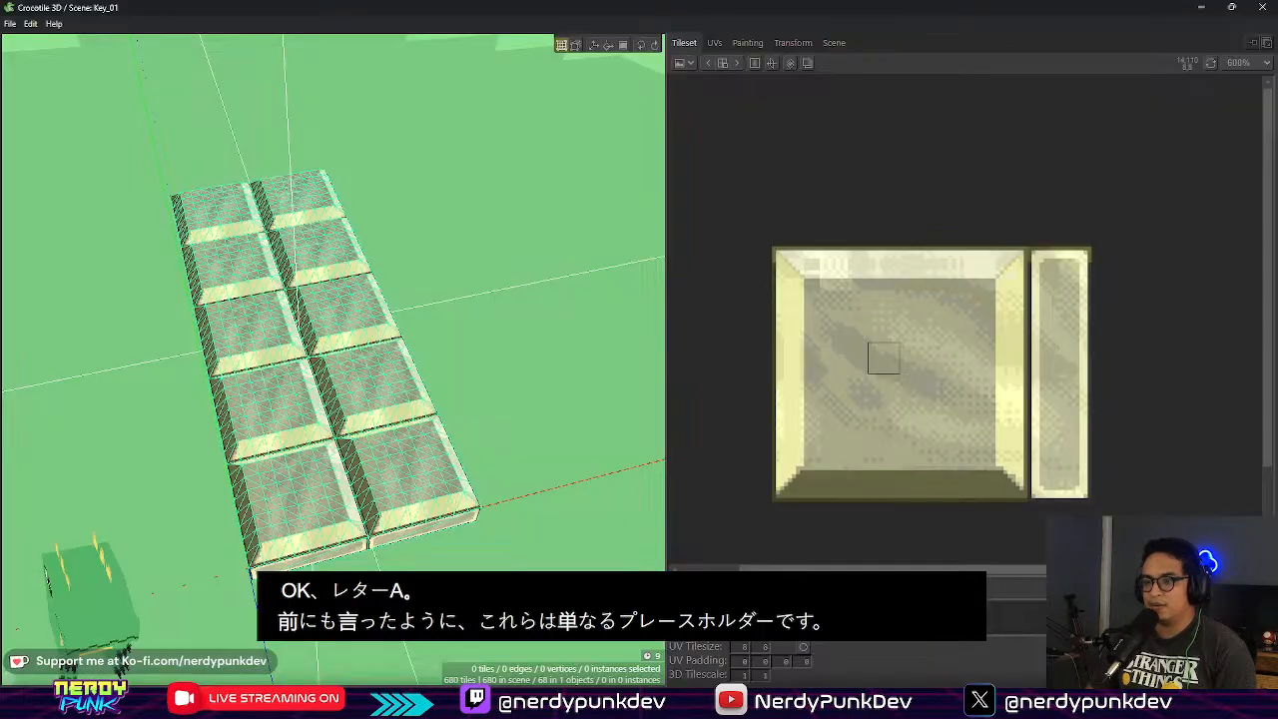
click(683, 42)
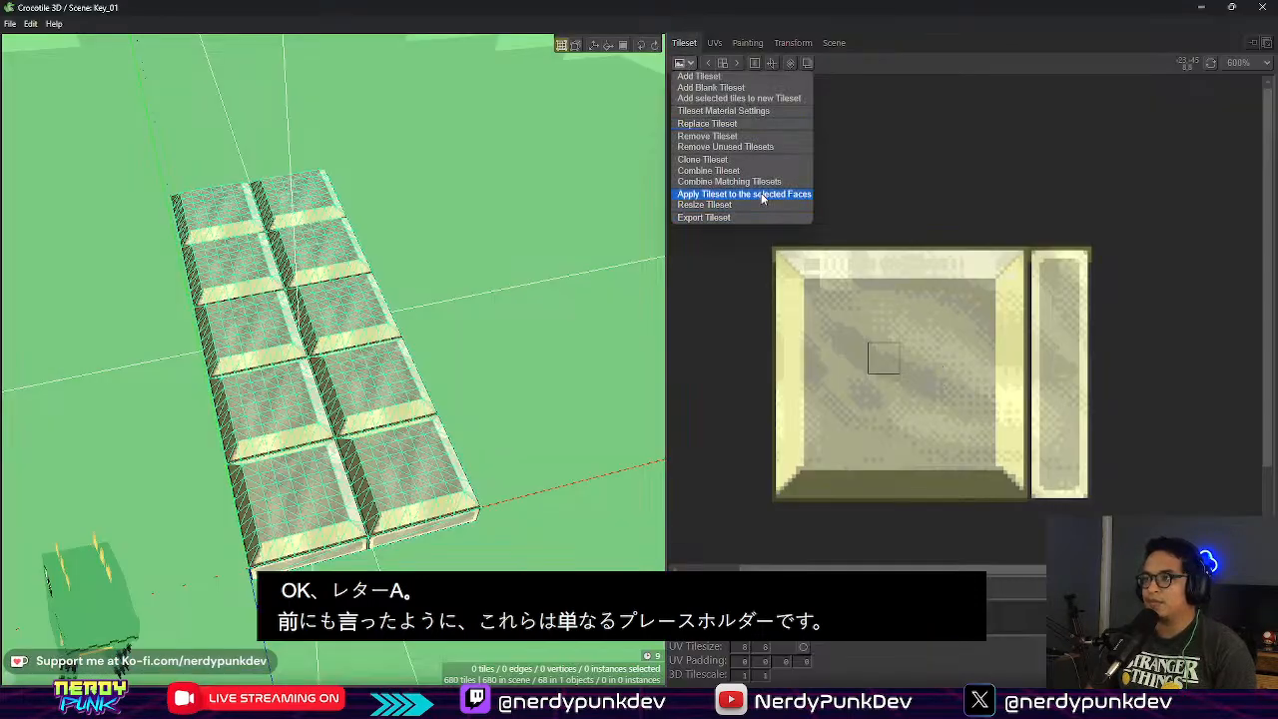
click(719, 131)
click(229, 125)
click(549, 334)
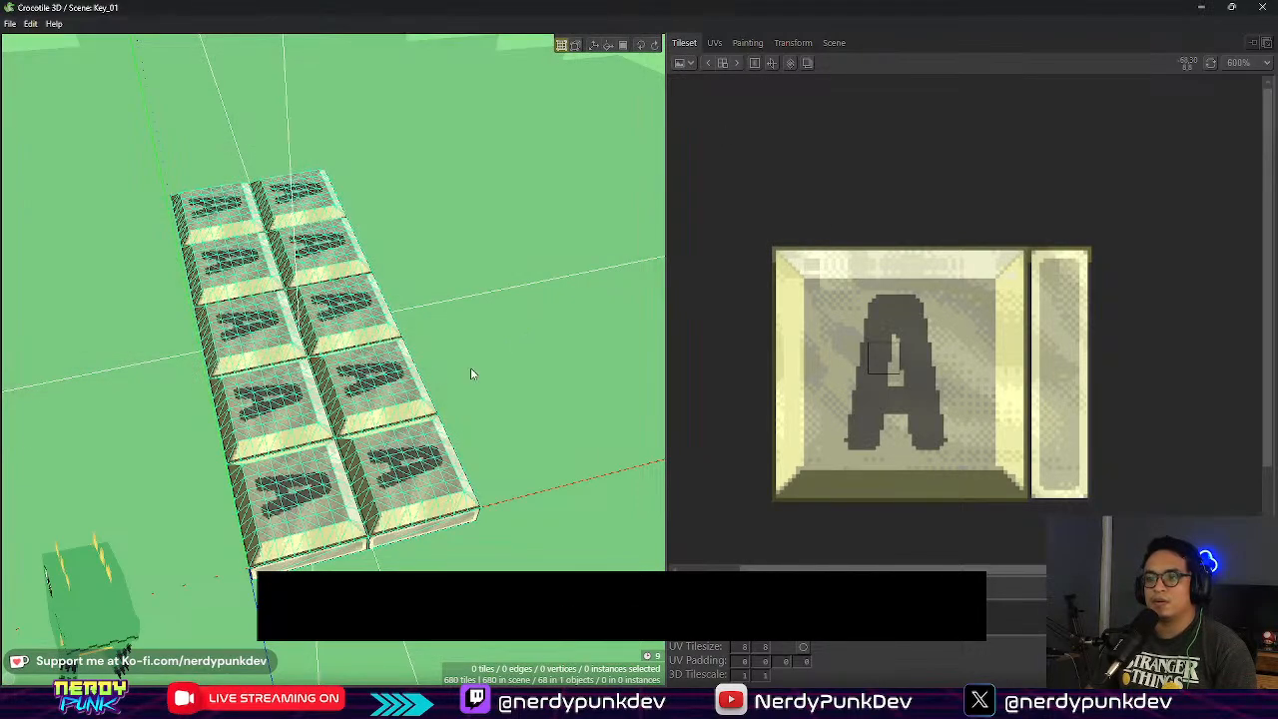
middle_drag(391, 324, 464, 356)
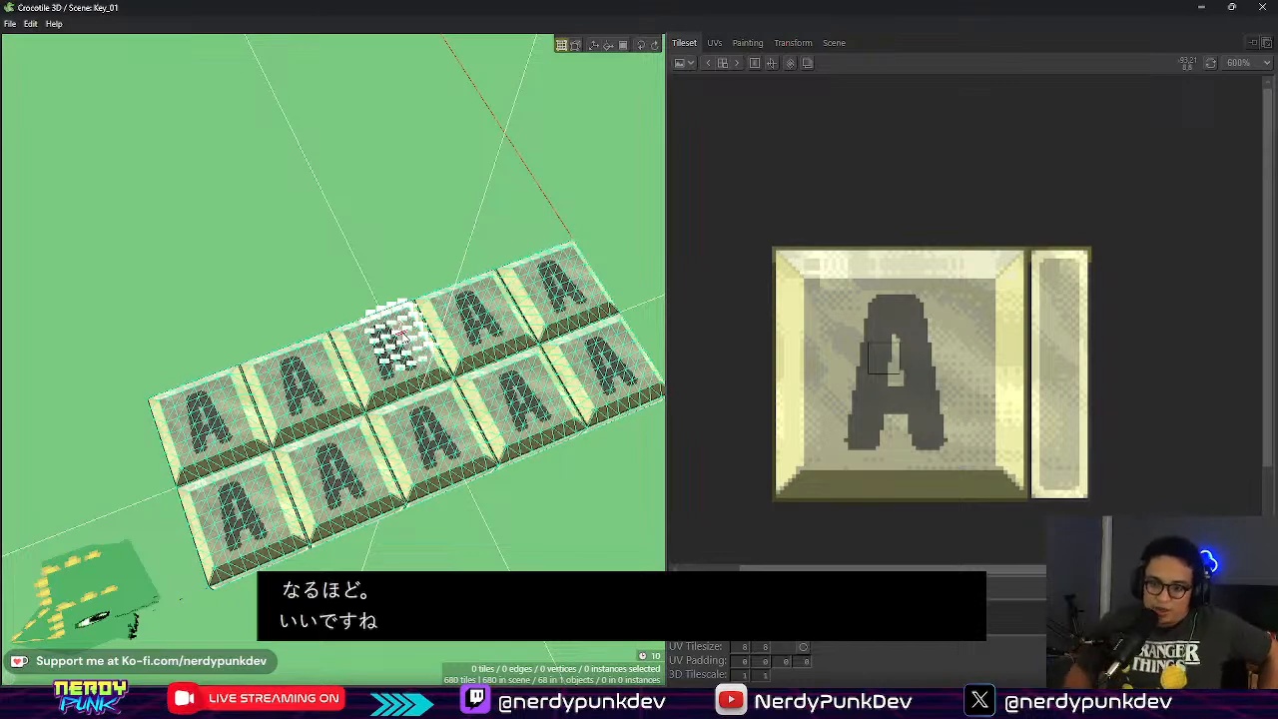
Step: Undo the replacement of the tileset with the lettered texture and the duplication of the second row of keys
scroll(511, 438, up, 3)
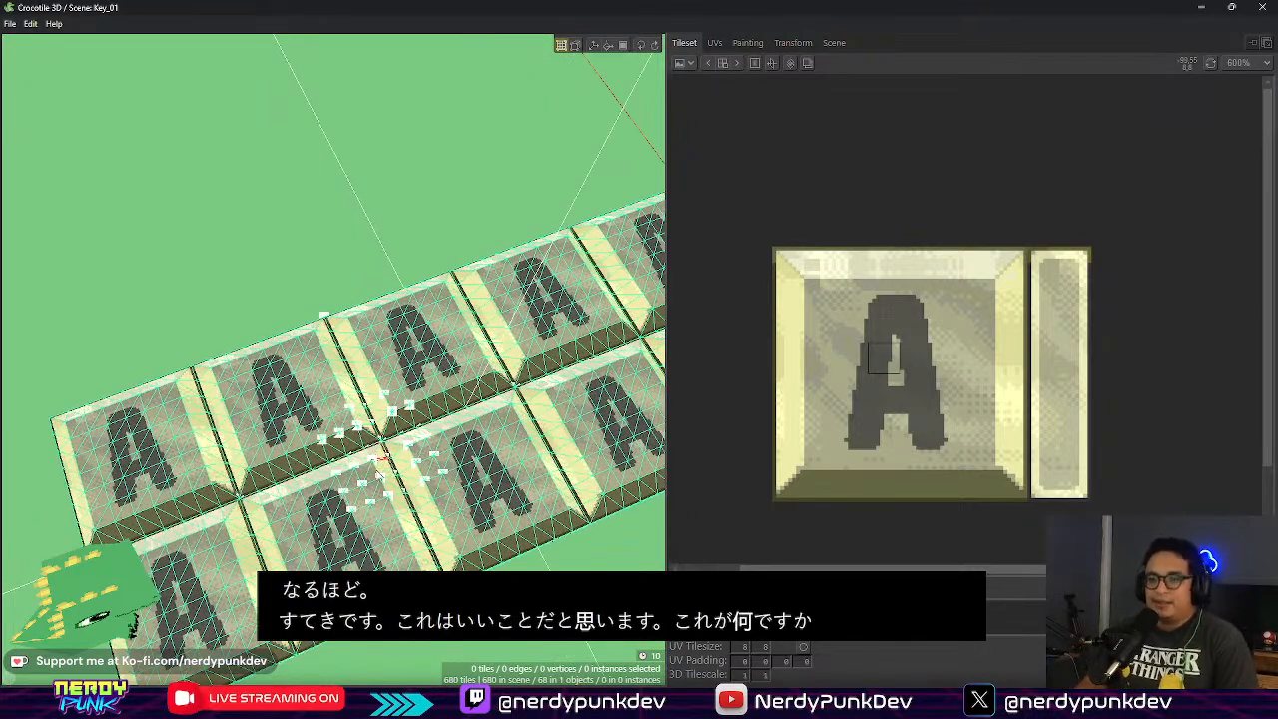
right_drag(448, 419, 712, 221)
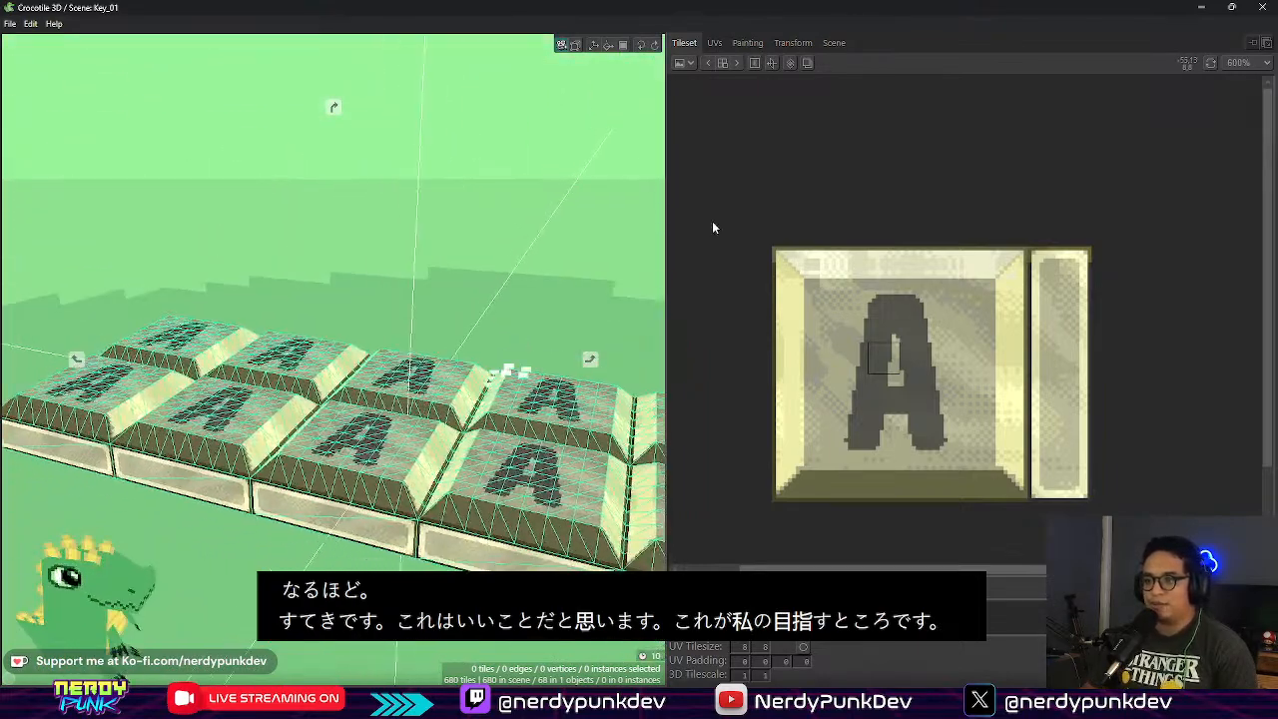
click(701, 63)
key(ctrl+z)
key(ctrl+z)
key(ctrl+z)
key(ctrl+z)
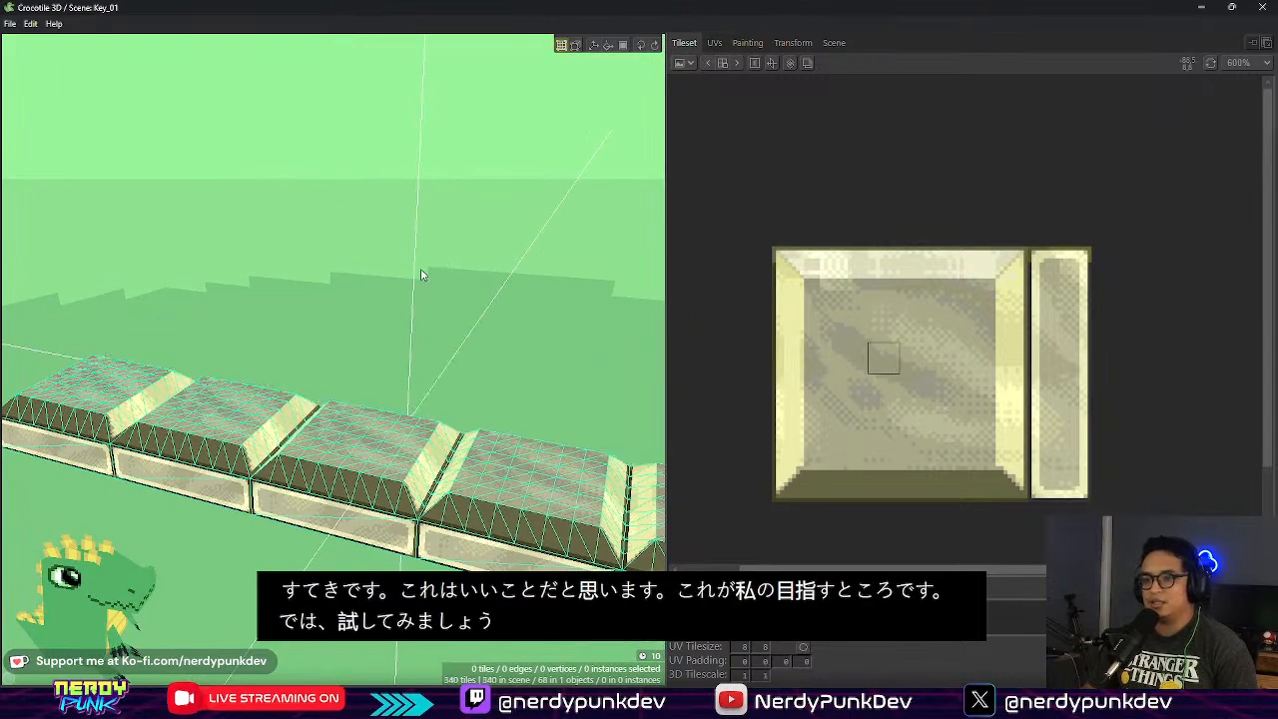
Step: Undo the remaining key duplications and offsets back to a single blank key, and inspect it up close
right_drag(368, 372, 484, 352)
key(ctrl+z)
key(ctrl+z)
key(ctrl+z)
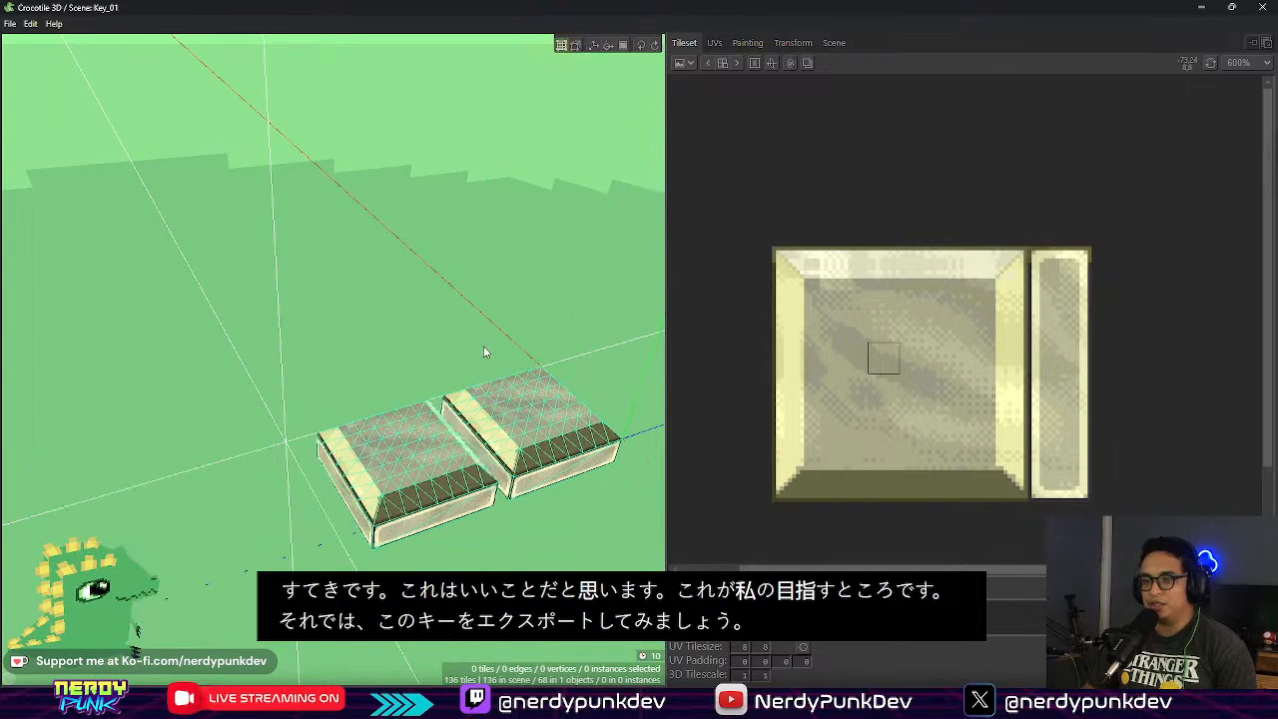
right_drag(434, 383, 519, 393)
middle_drag(427, 284, 385, 325)
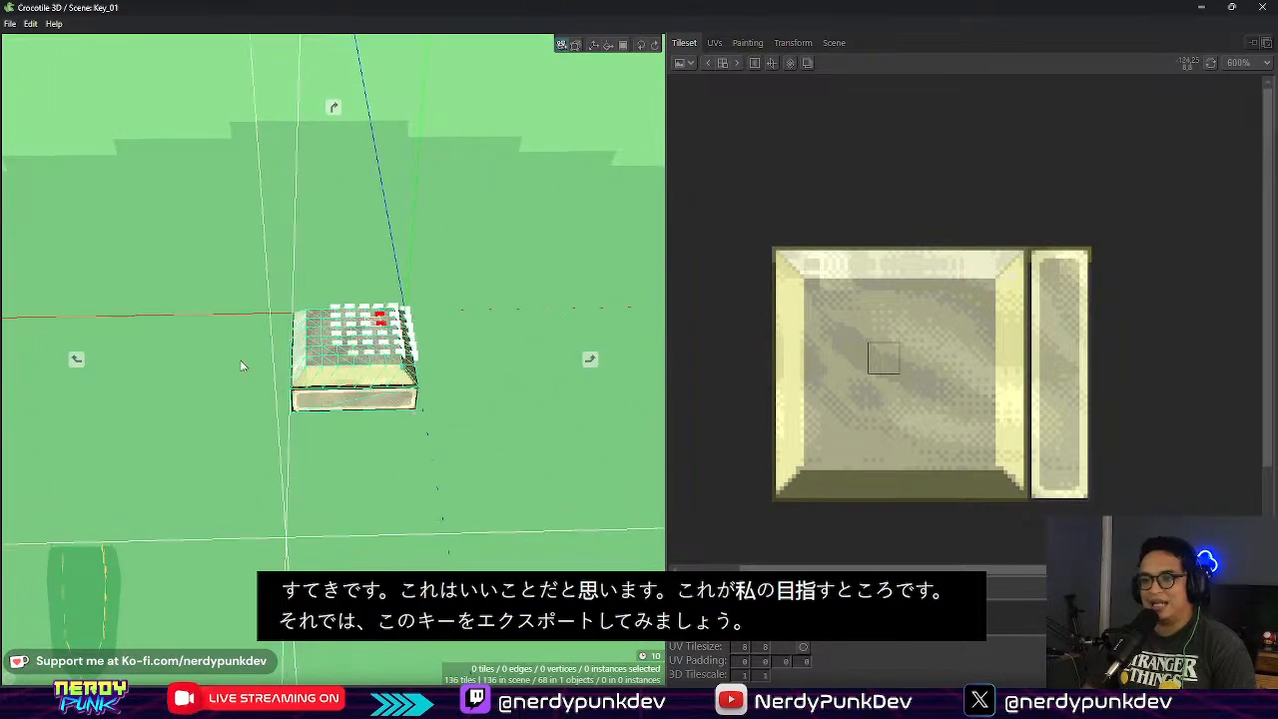
scroll(383, 342, up, 5)
right_drag(377, 342, 168, 399)
middle_drag(167, 428, 290, 406)
right_drag(261, 408, 417, 409)
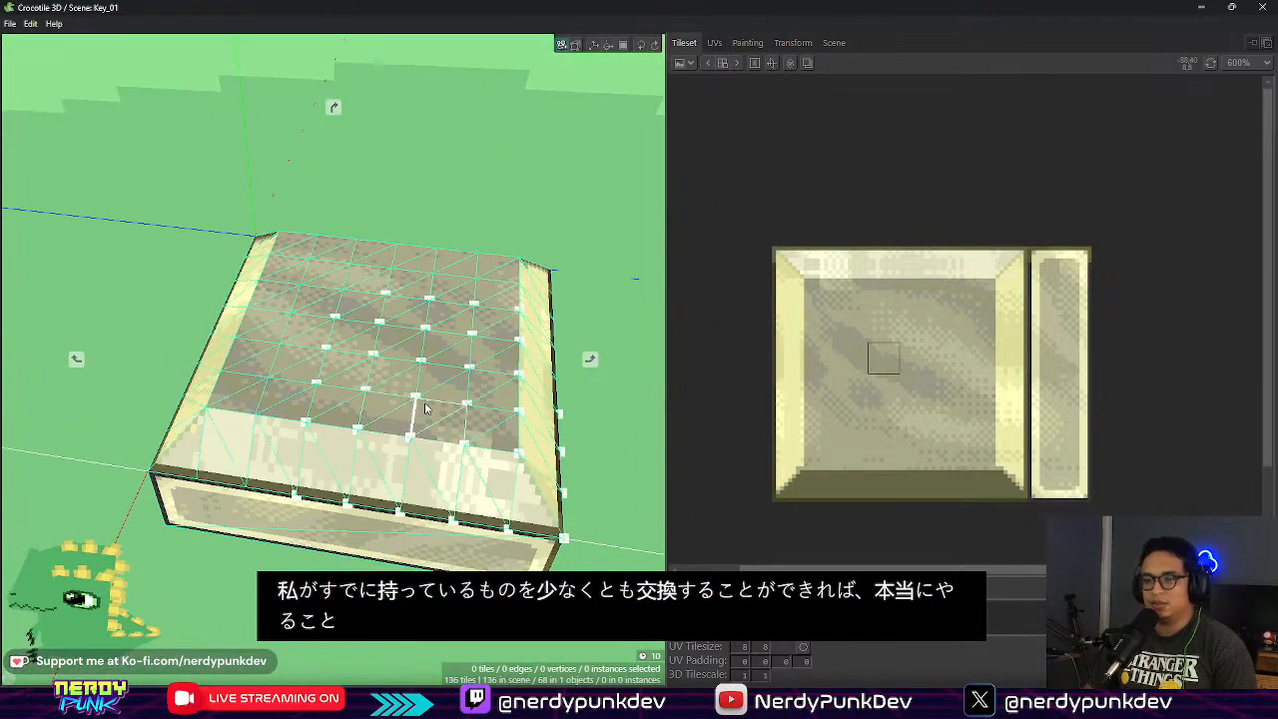
Step: Set up a scene export in .obj format with the custom texture prefix KeyboardKey_01
click(8, 23)
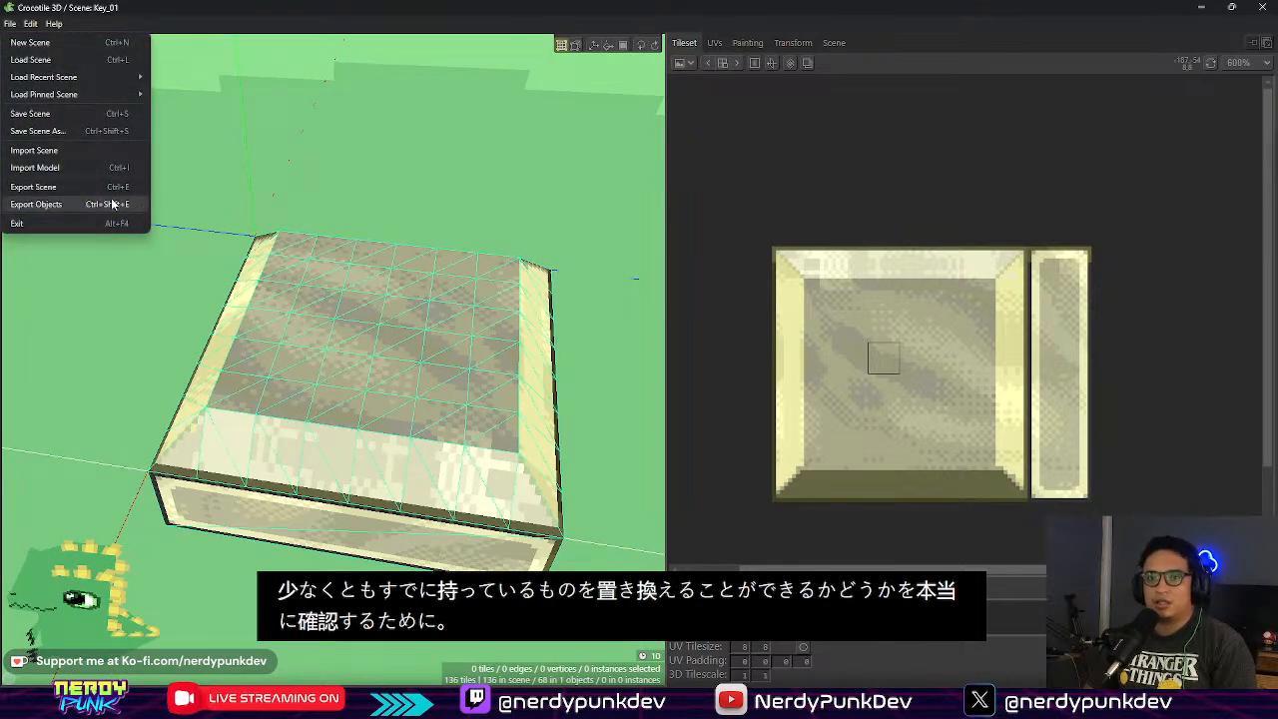
click(40, 186)
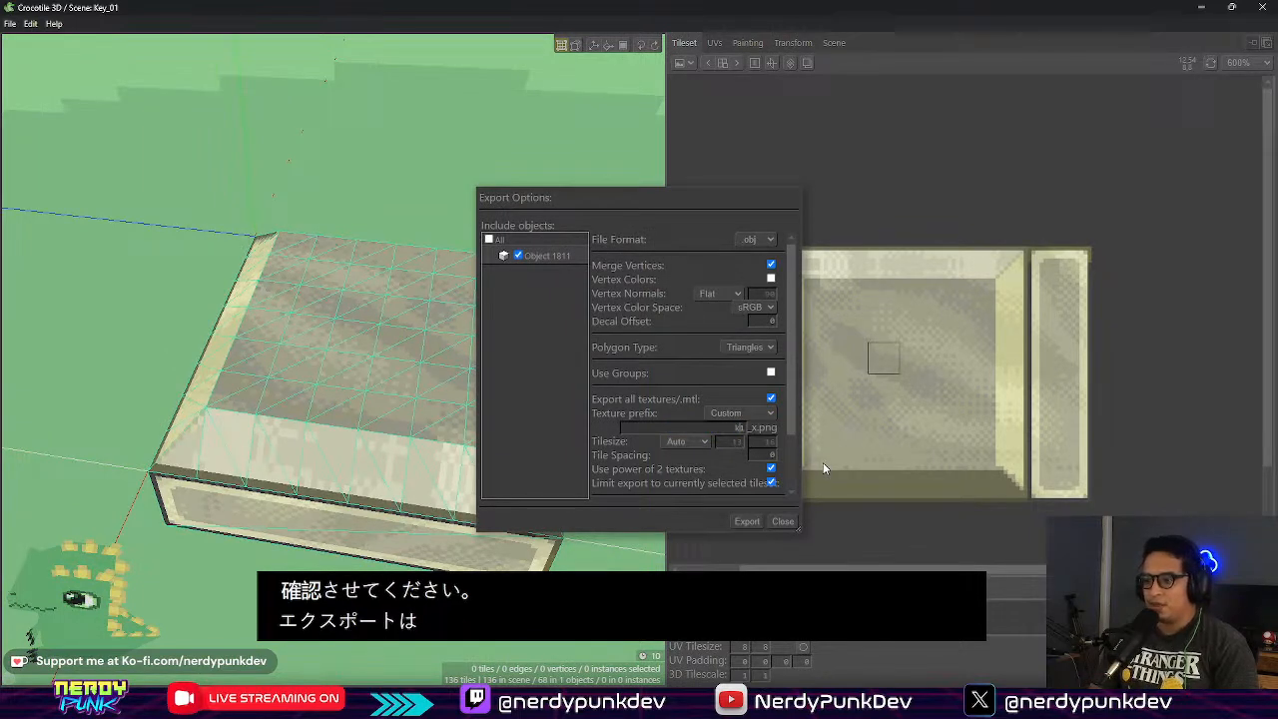
text(Keyboar)
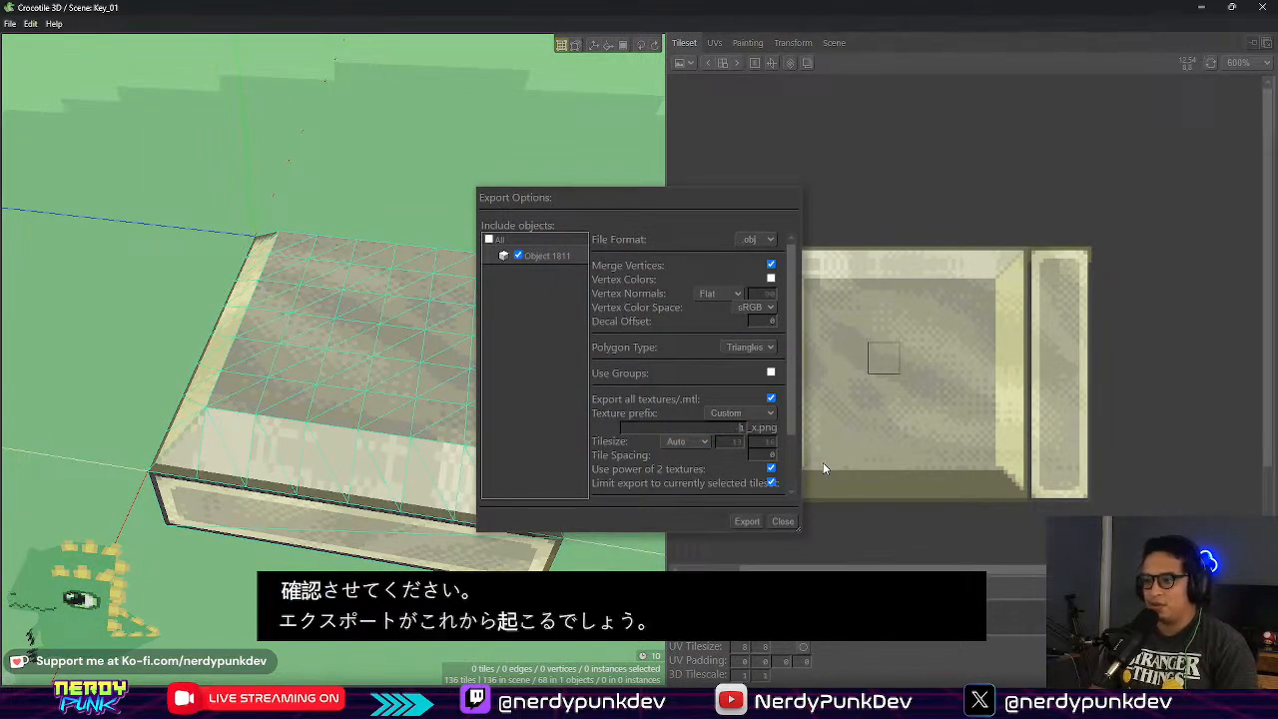
key(BackSpace)
key(BackSpace)
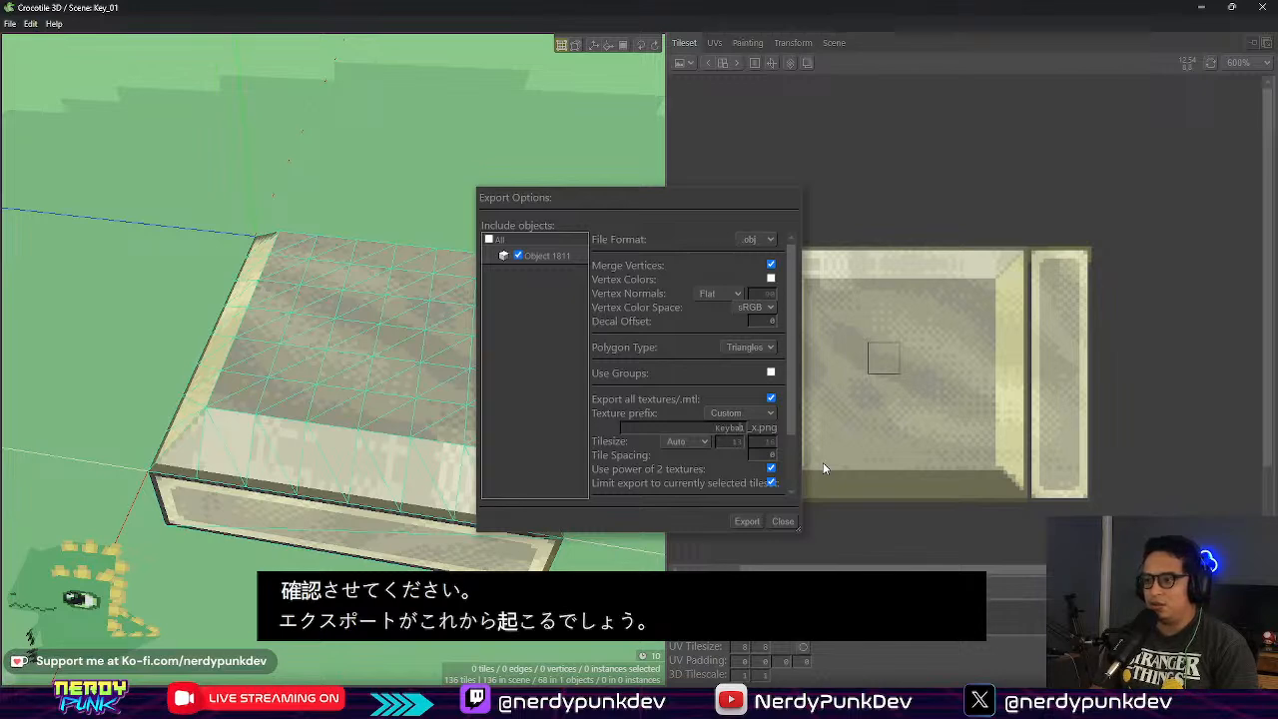
text(ard)
text(Key_01)
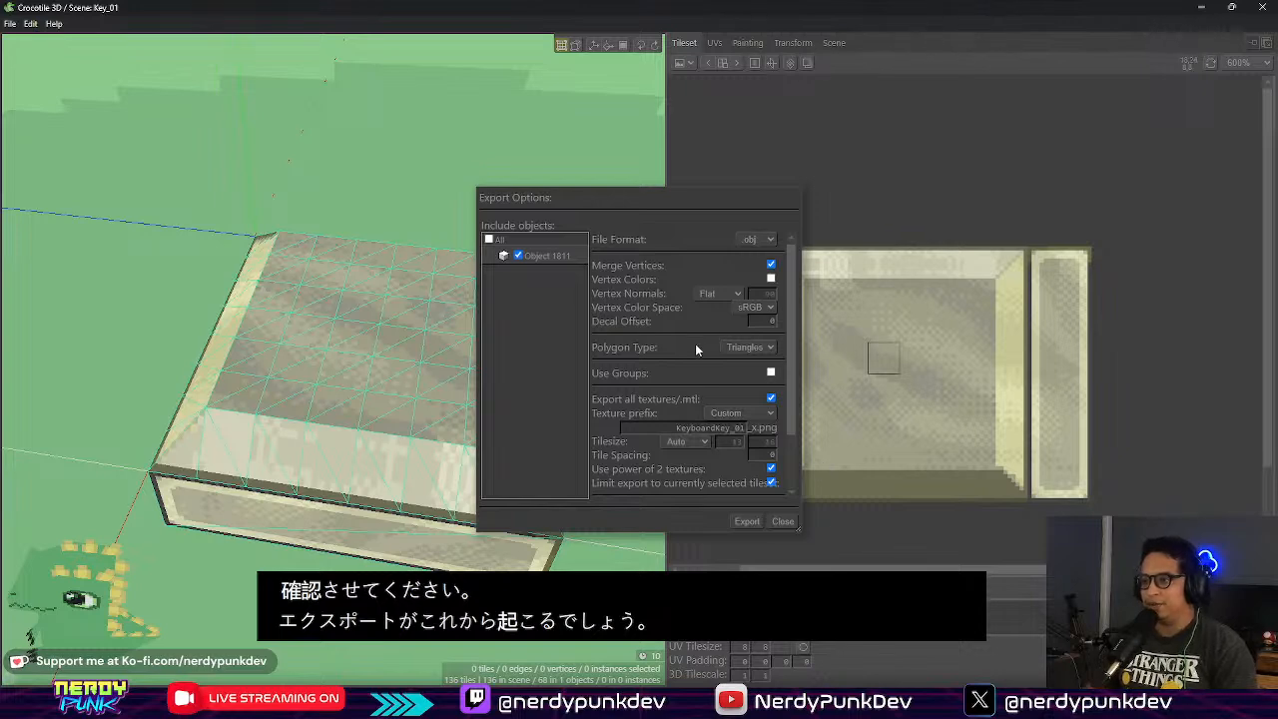
scroll(702, 346, down, 3)
scroll(695, 392, up, 3)
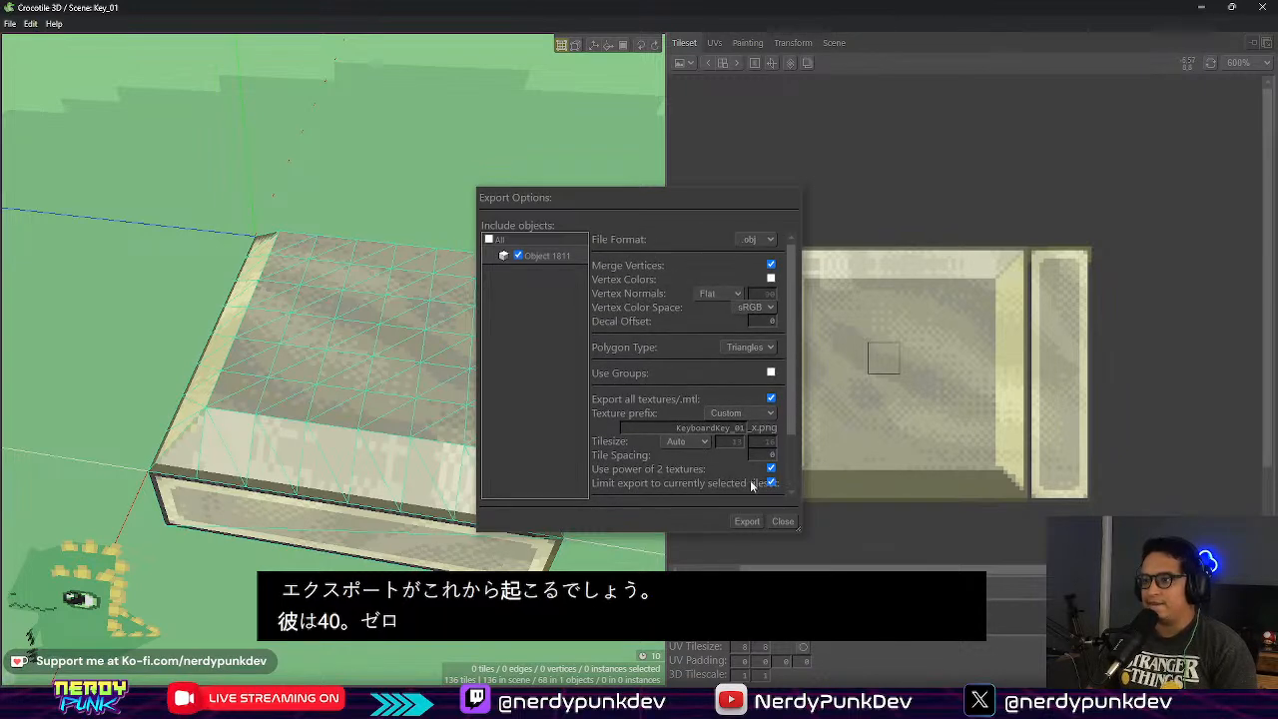
Step: Export the key as Key_01.obj into a new folder named obj inside Vintage Keys
click(748, 521)
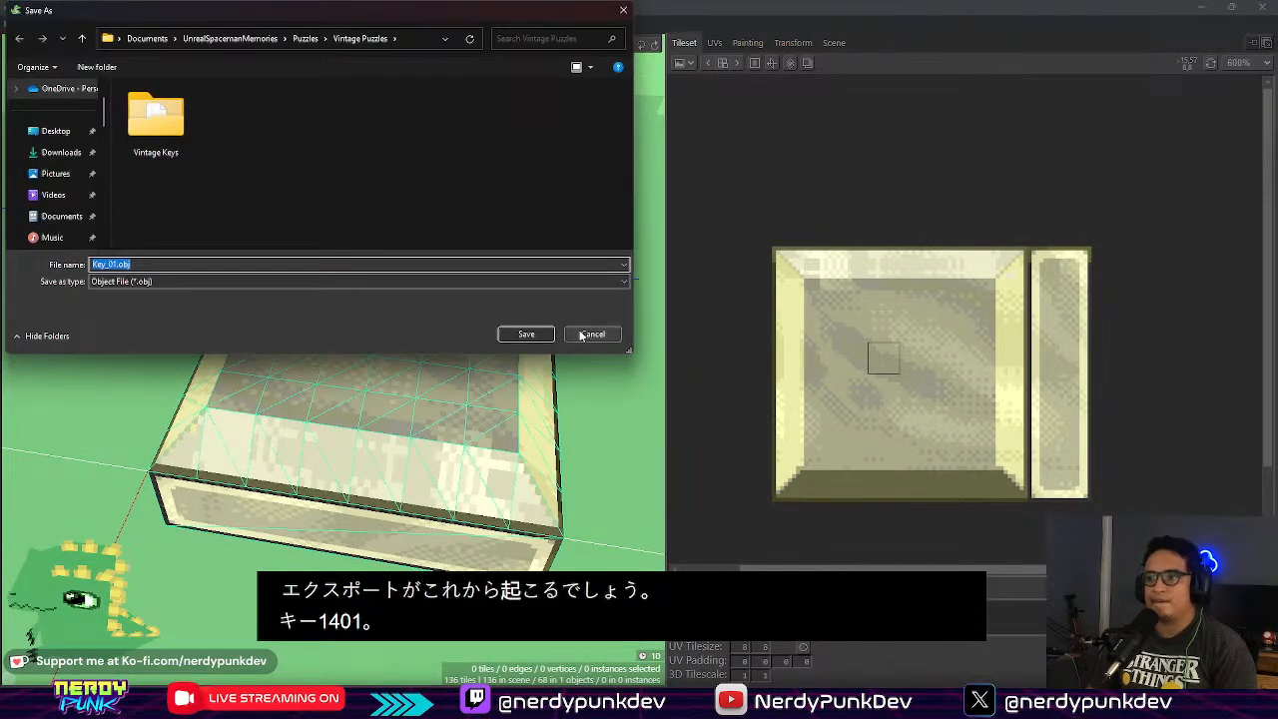
double_click(177, 144)
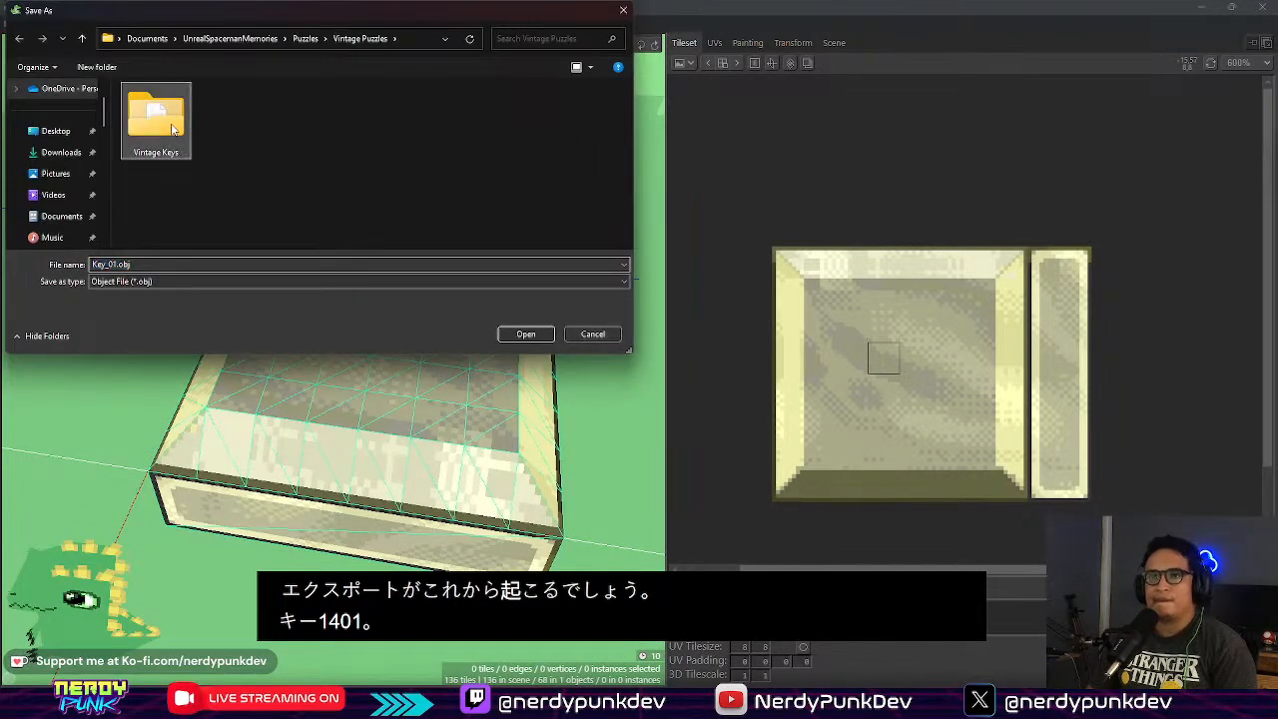
click(97, 67)
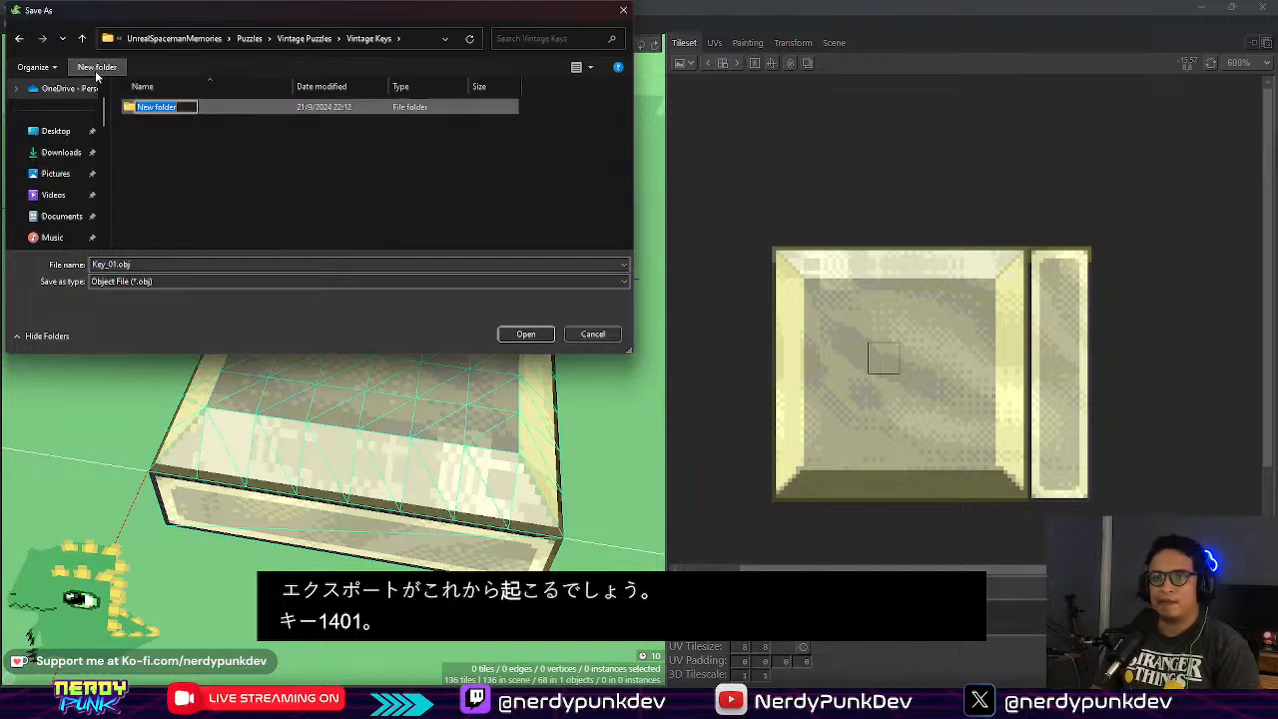
text(obj)
key(Return)
key(Return)
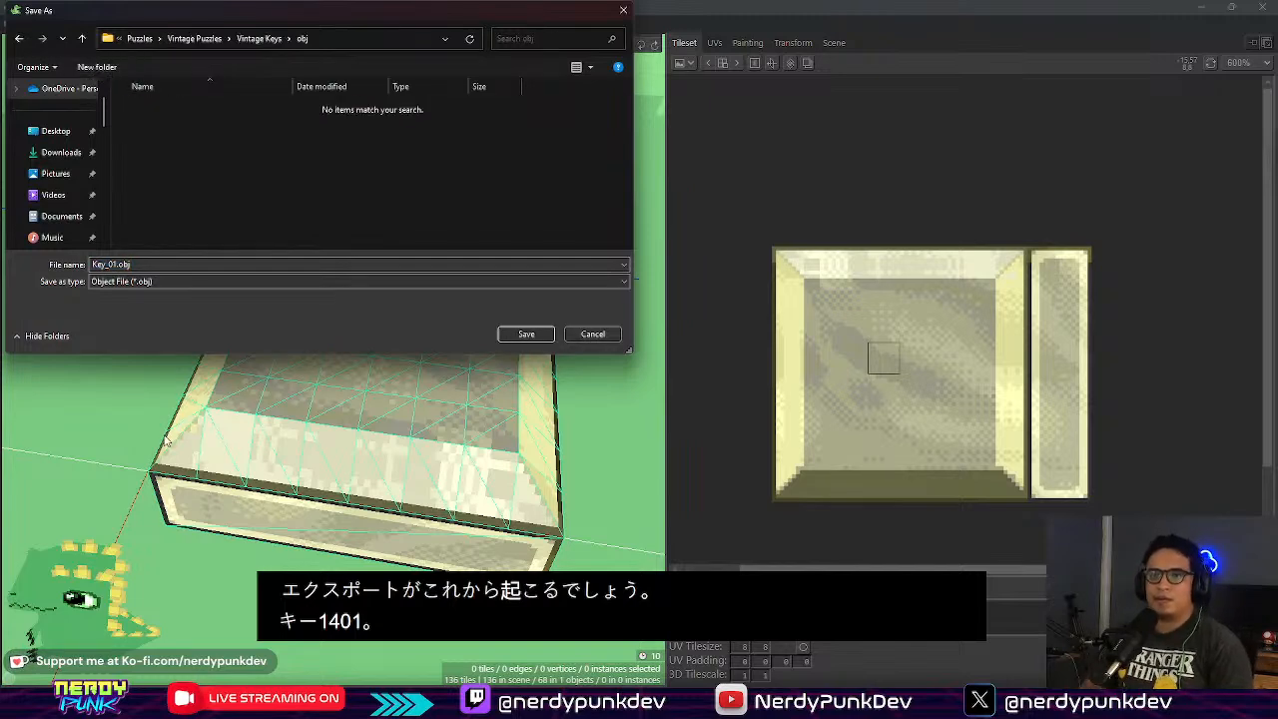
click(526, 334)
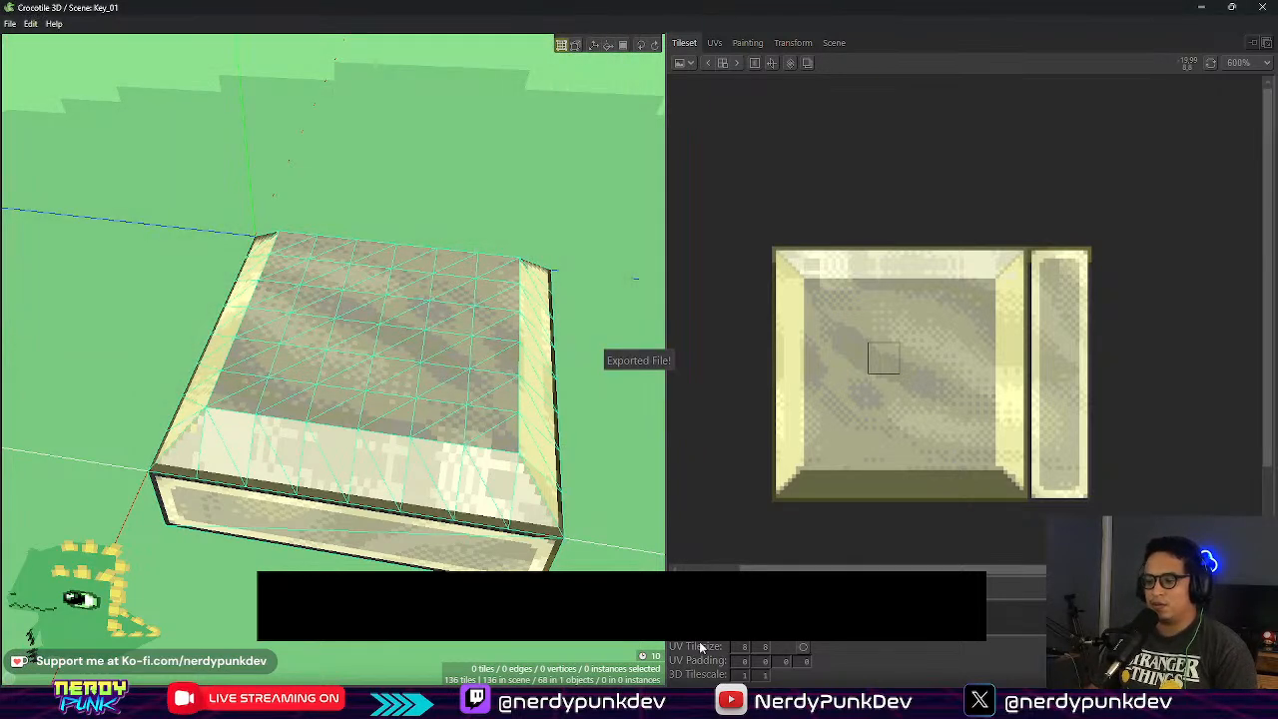
Step: Switch to Unreal Editor and create a folder named VintageKeyboards inside EOL_Content/Blueprints
click(492, 703)
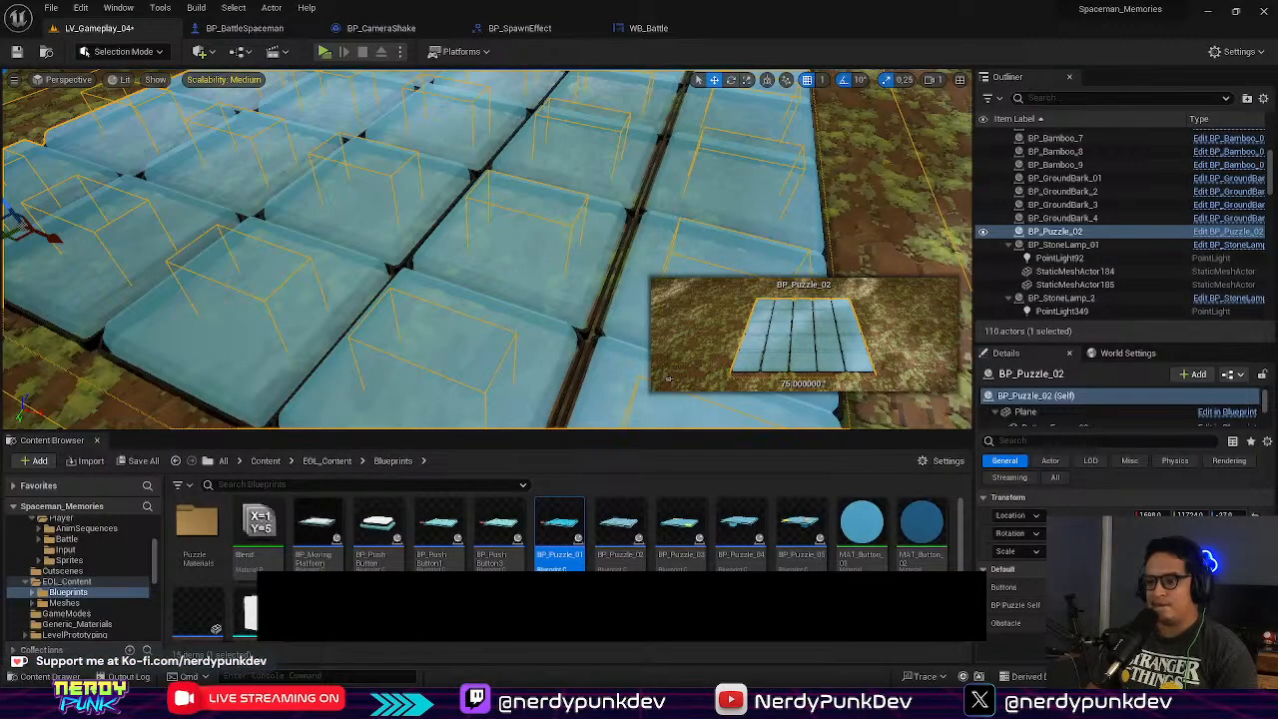
click(490, 621)
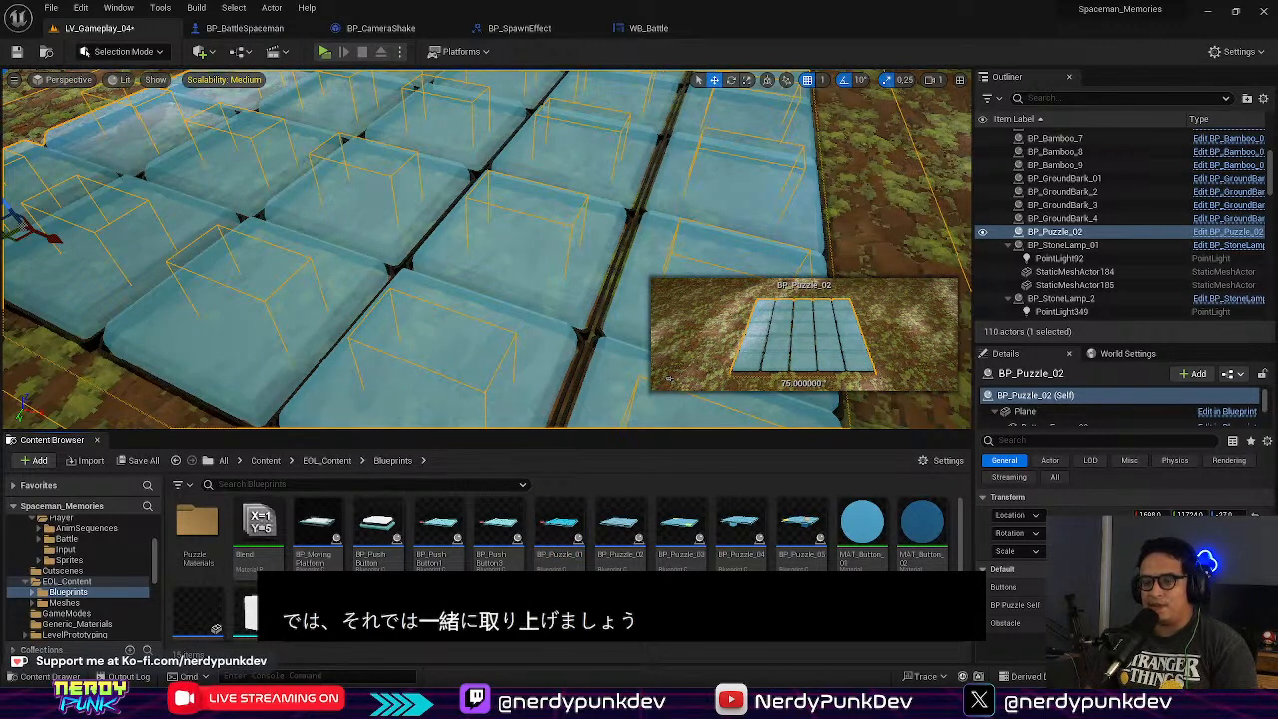
right_click(407, 621)
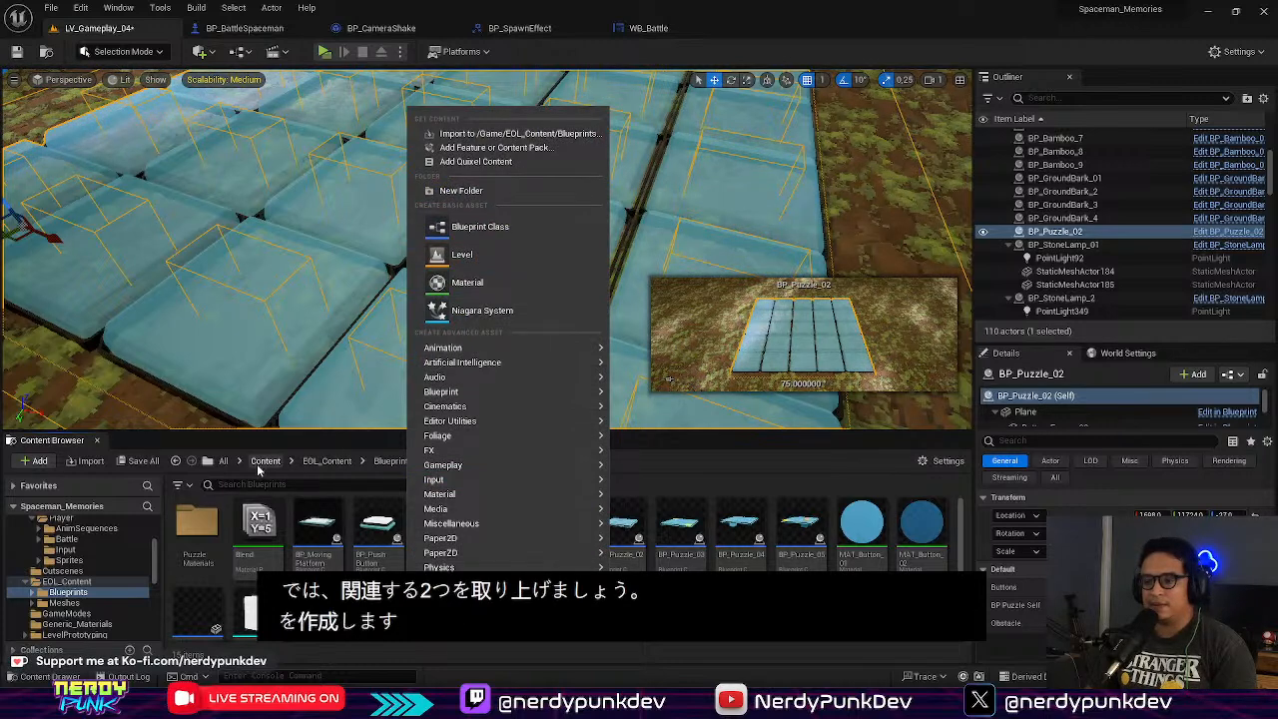
click(481, 192)
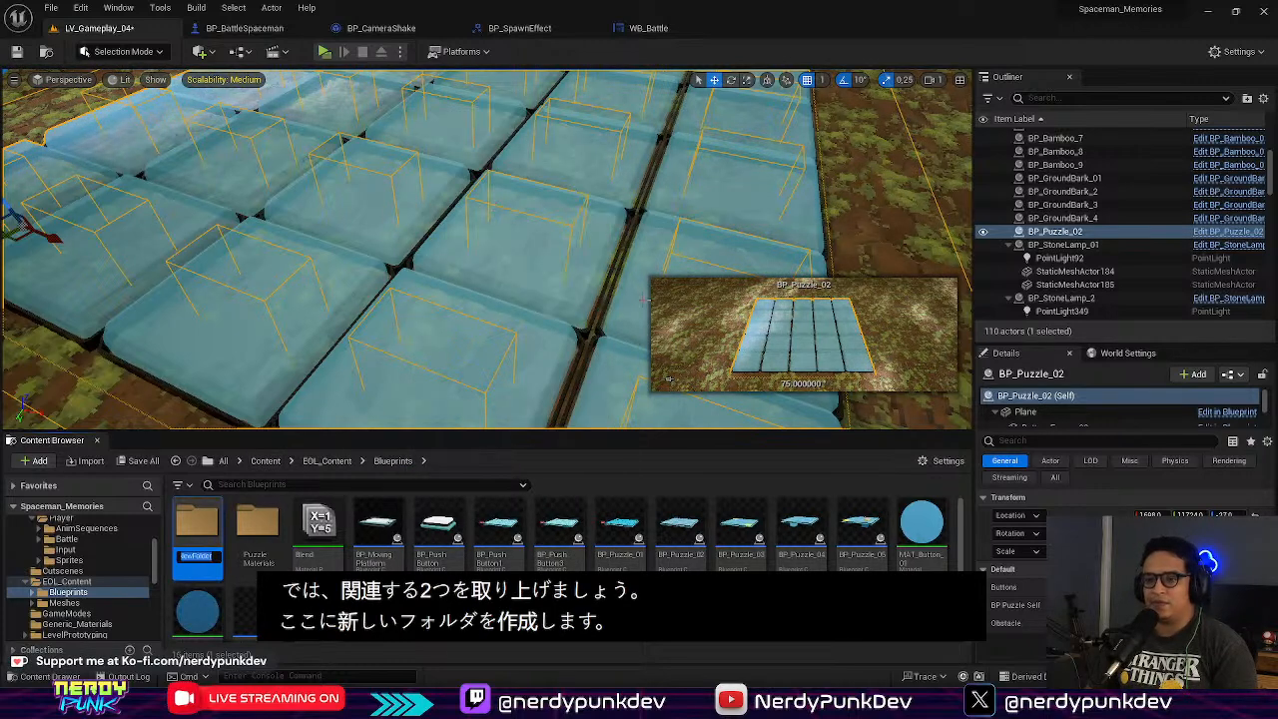
text(Vintage)
key(BackSpace)
text(K)
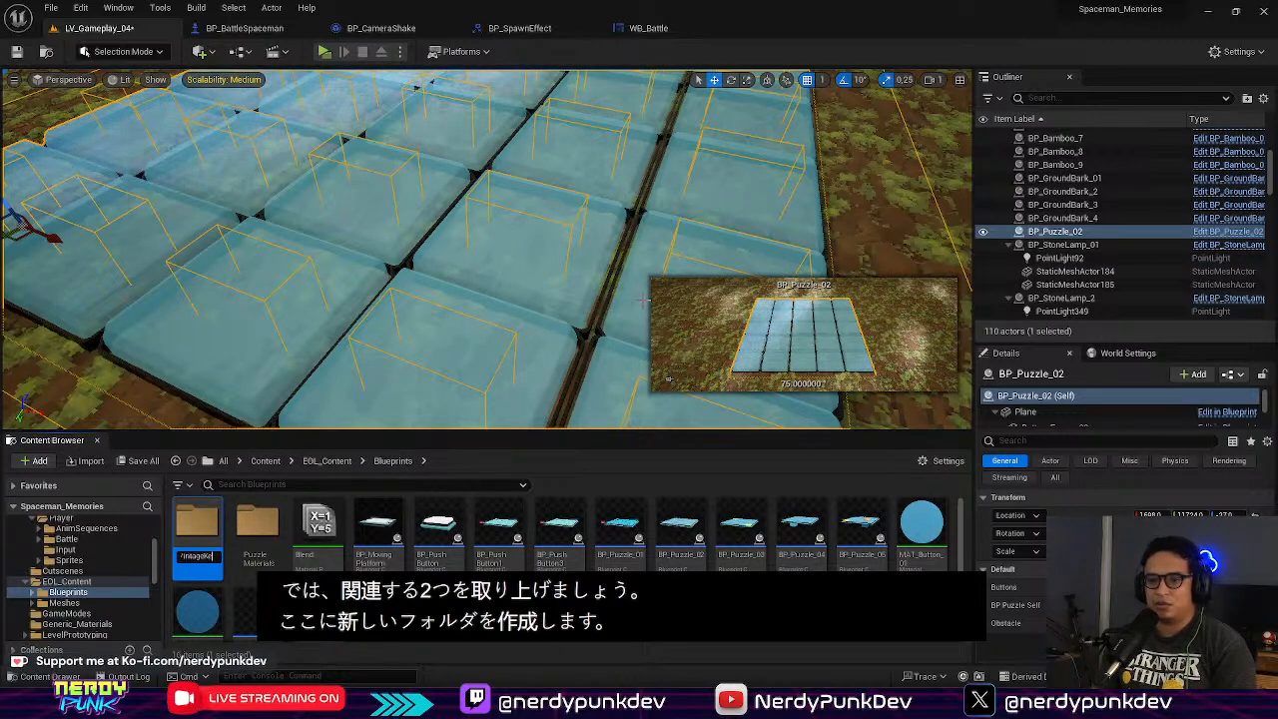
text(eyboards)
key(Return)
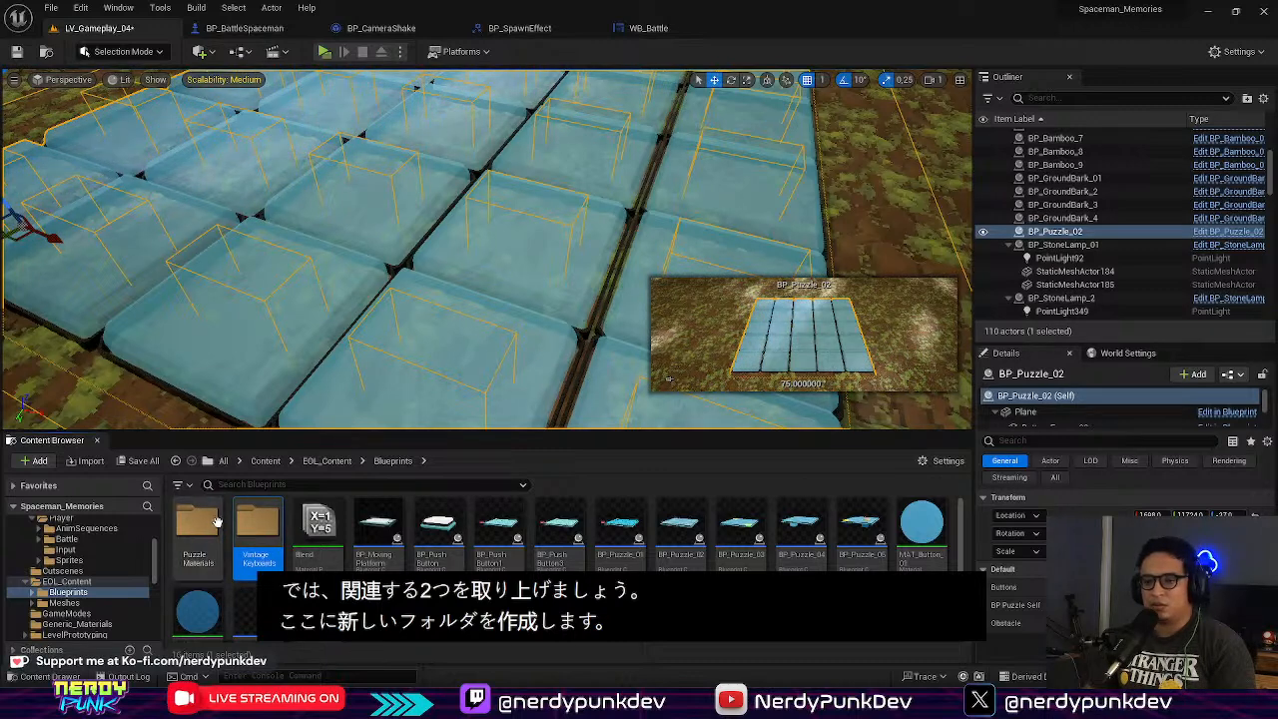
Step: Start an import into the VintageKeyboards folder and browse to the Puzzles folder in UnrealSpacemanMemories
double_click(266, 541)
right_click(273, 545)
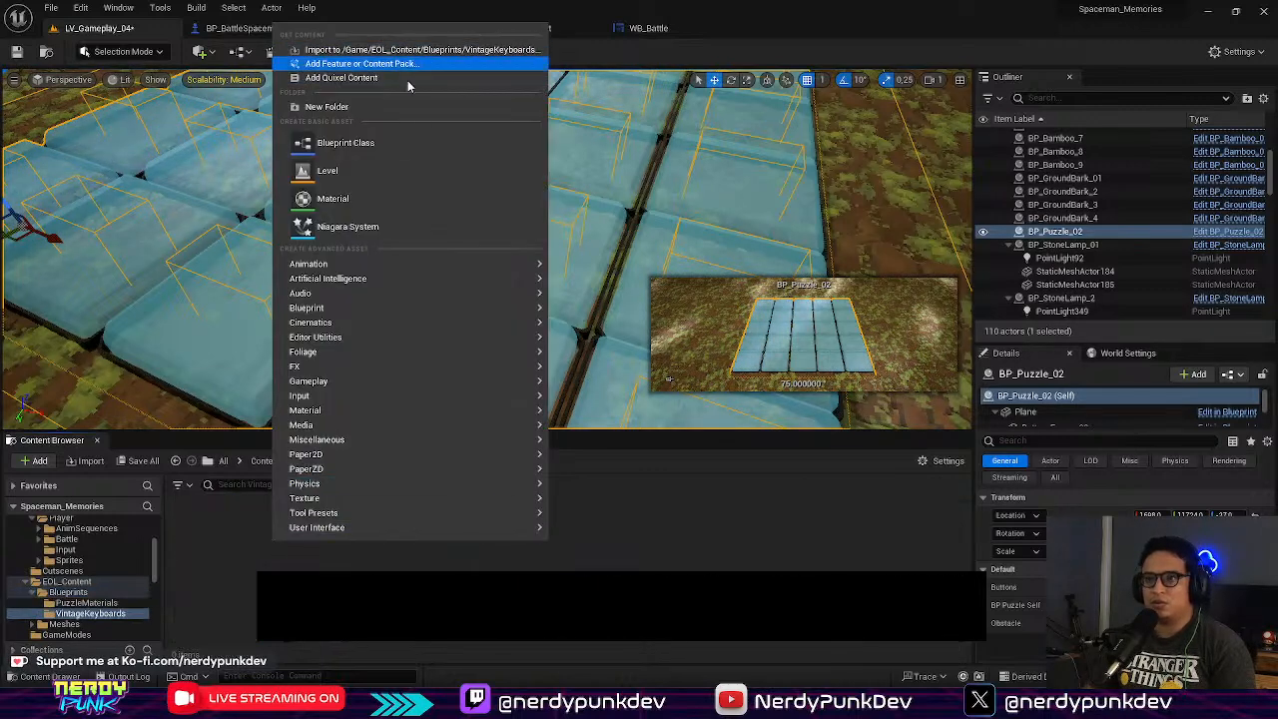
click(340, 50)
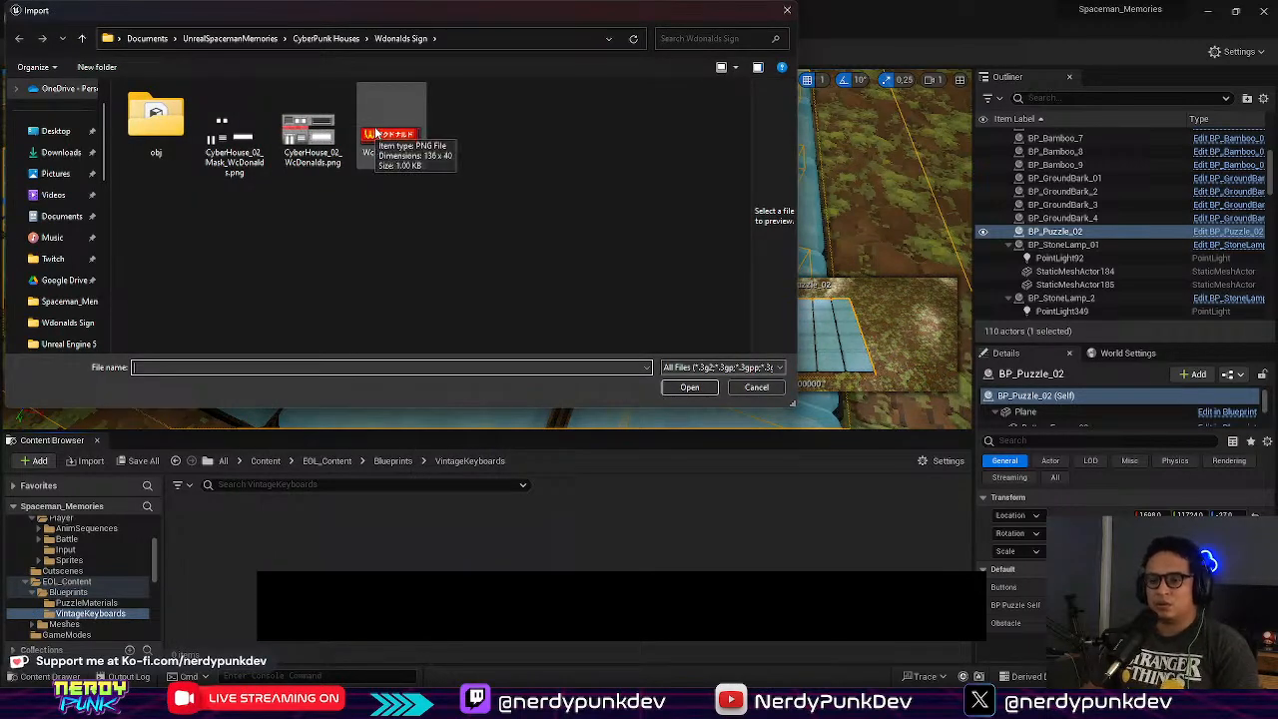
click(325, 39)
click(241, 40)
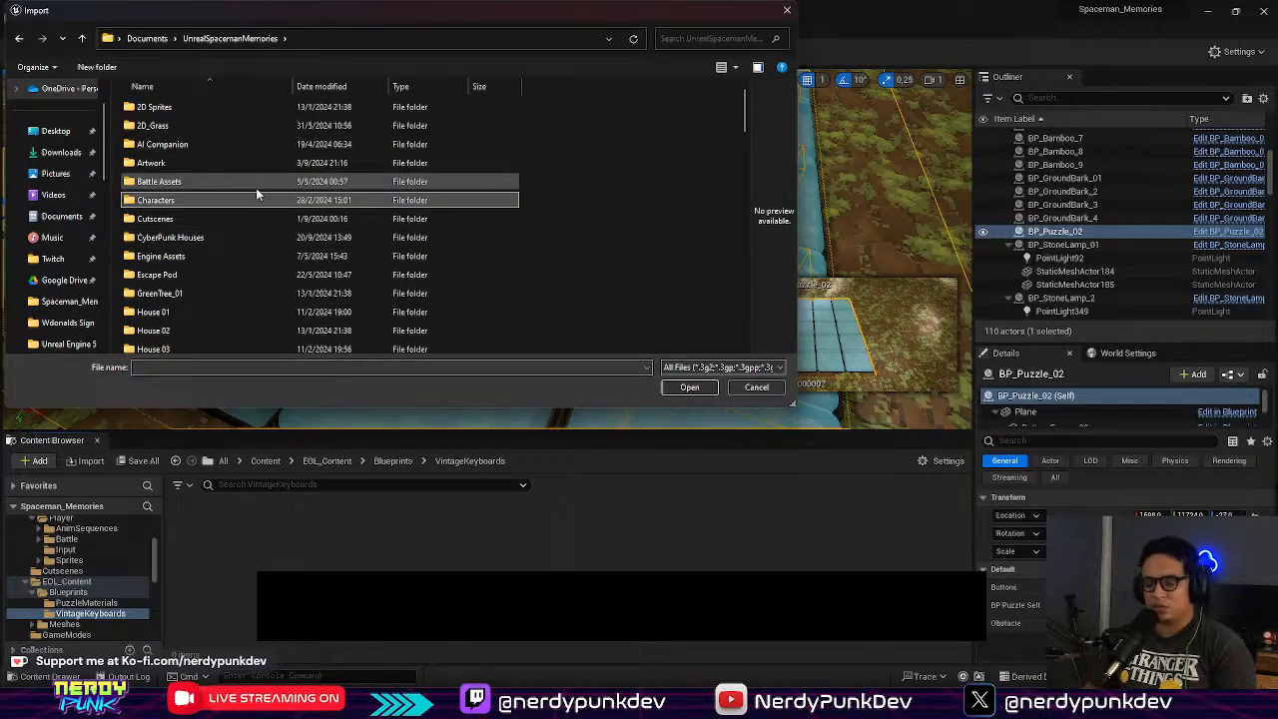
text(pu)
key(Return)
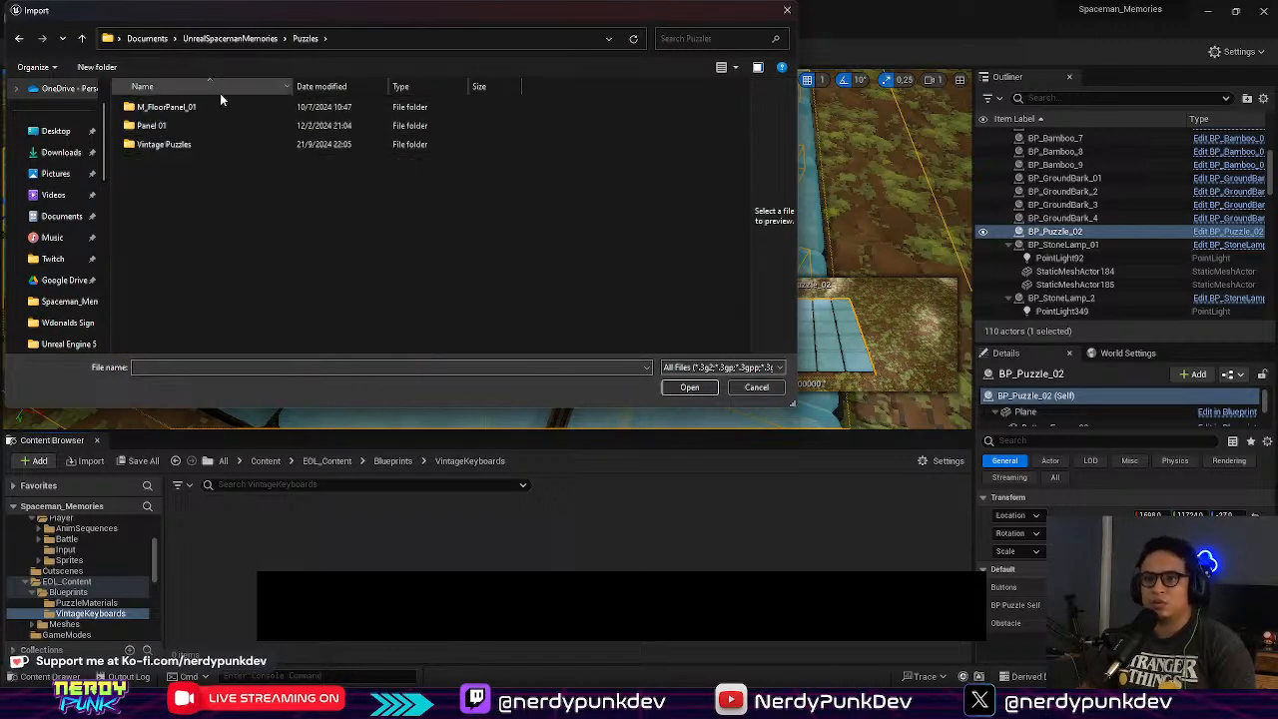
Step: Import Key_01.obj from the Vintage Puzzles/Vintage Keys/obj folder using the offered import settings
double_click(195, 144)
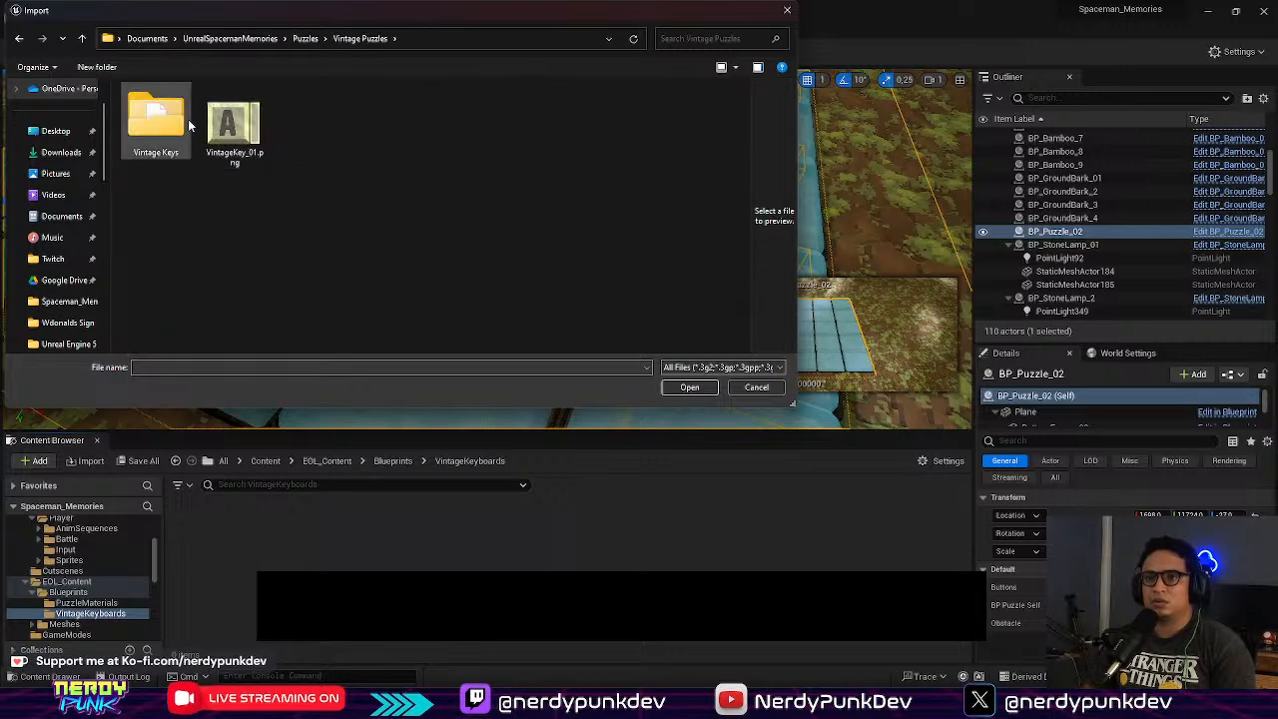
double_click(167, 121)
double_click(162, 114)
click(158, 118)
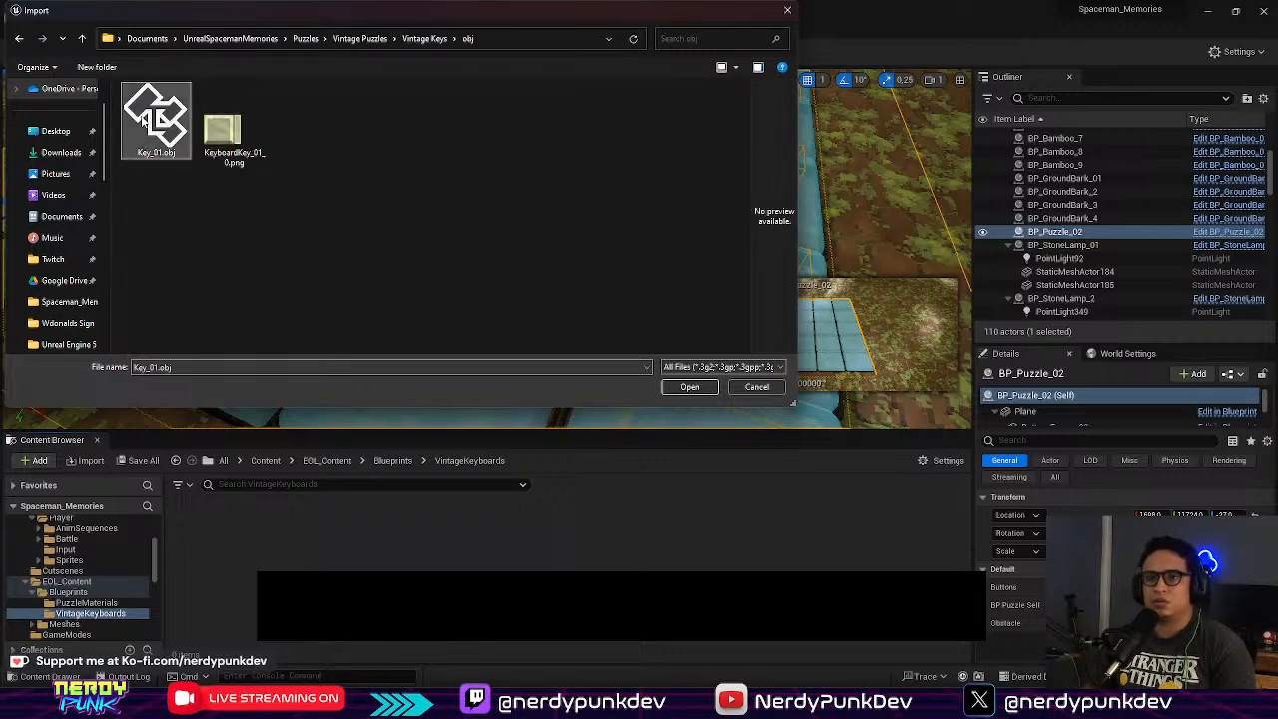
click(689, 387)
click(884, 560)
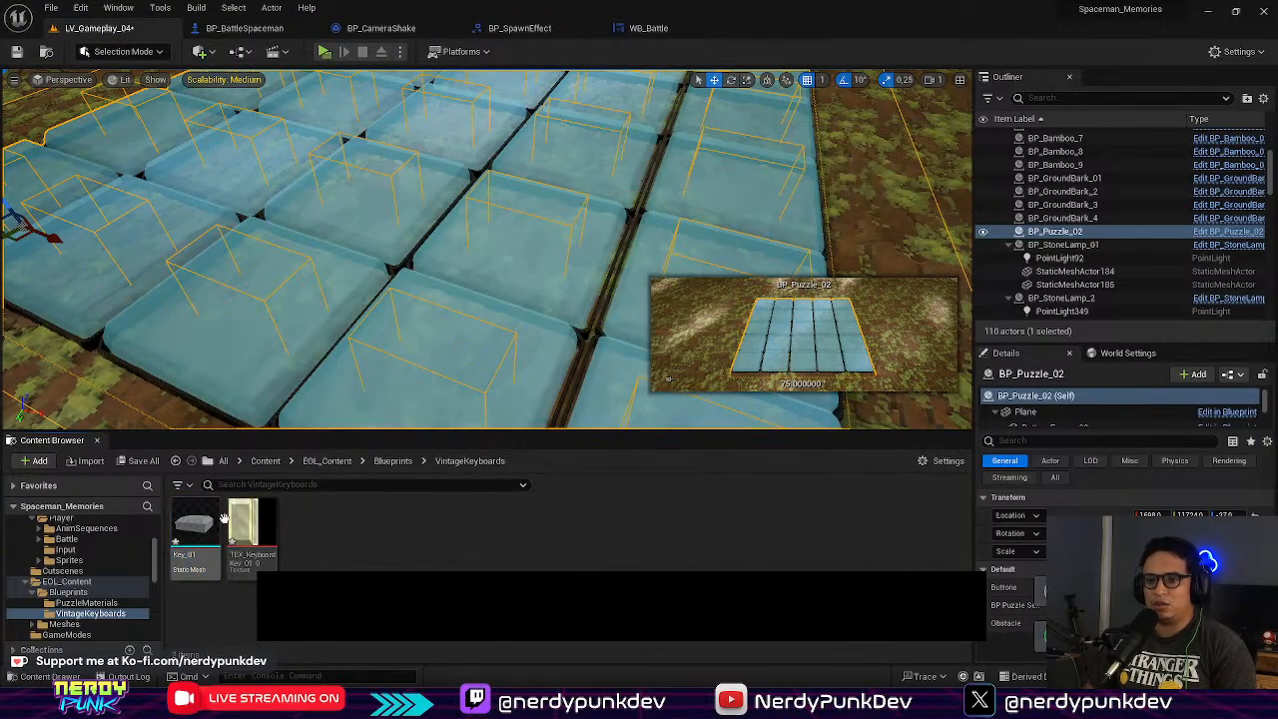
Step: Set the texture group of TEX_KeyboardKey_01_0 to 2D Pixels (unfiltered)
double_click(267, 534)
scroll(504, 384, up, 4)
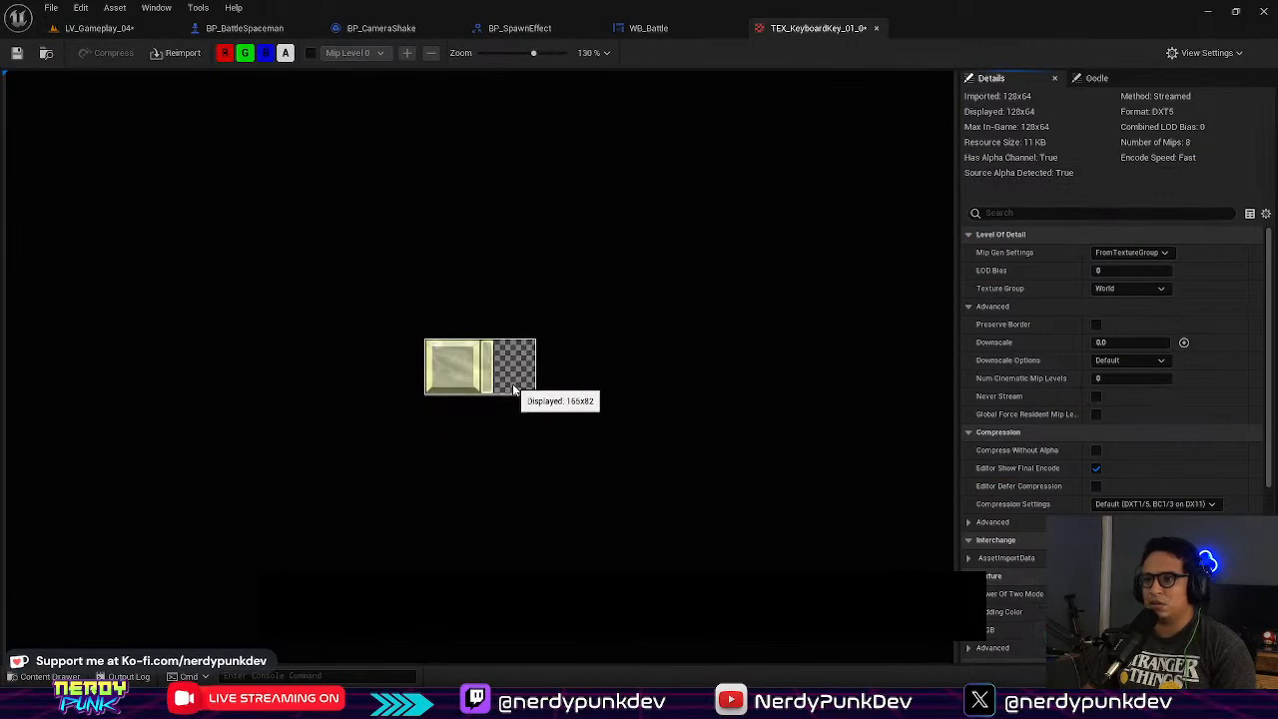
click(1129, 288)
text(2d)
click(1129, 316)
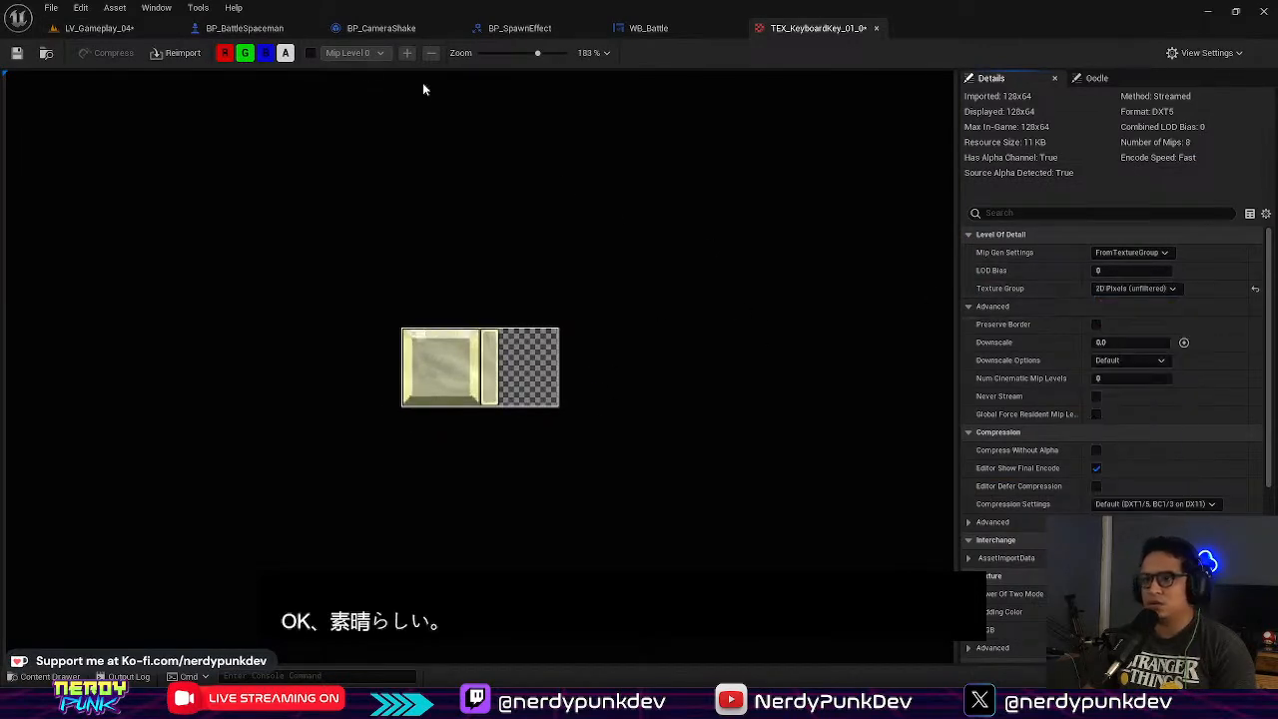
Step: Open the Key_01 static mesh and examine its geometry and shading from several angles
click(95, 28)
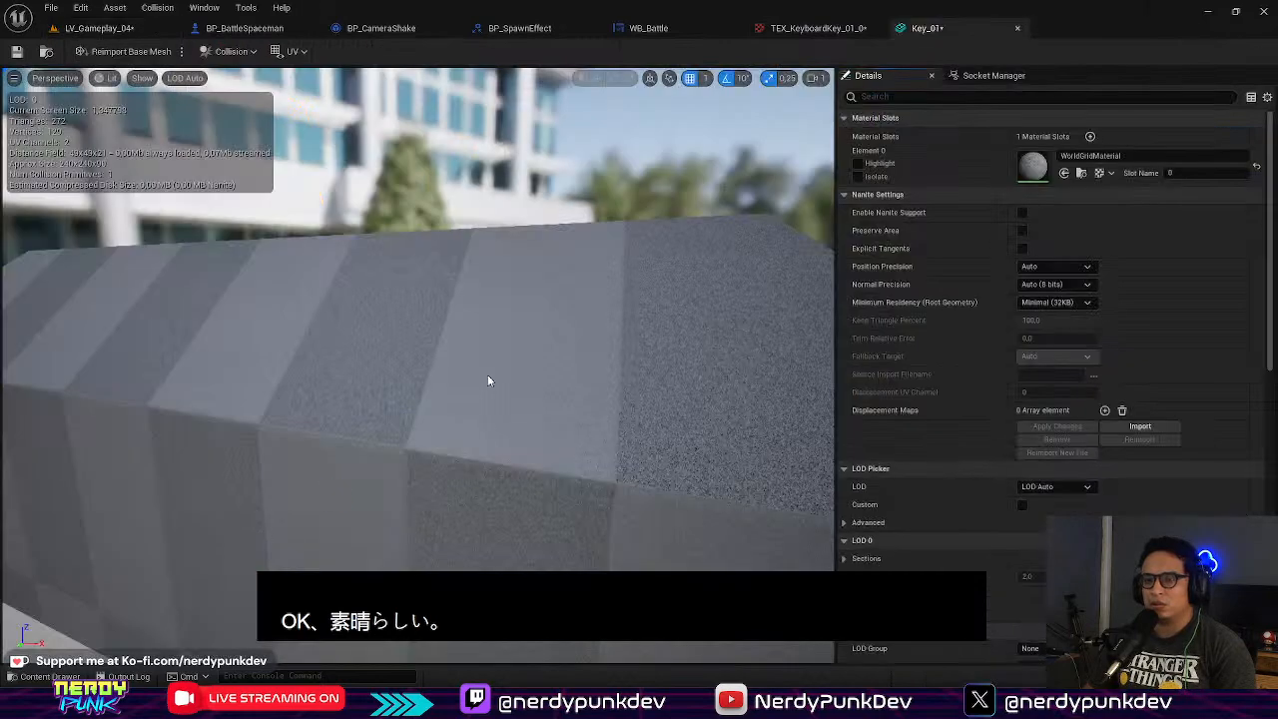
scroll(402, 322, down, 5)
drag(403, 322, 520, 320)
scroll(422, 359, up, 4)
drag(423, 360, 339, 390)
scroll(422, 359, down, 3)
Step: Open the BP_Puzzle_02 blueprint from the LV_Gameplay_04 level and bring its whole button grid into view in 3D
click(99, 28)
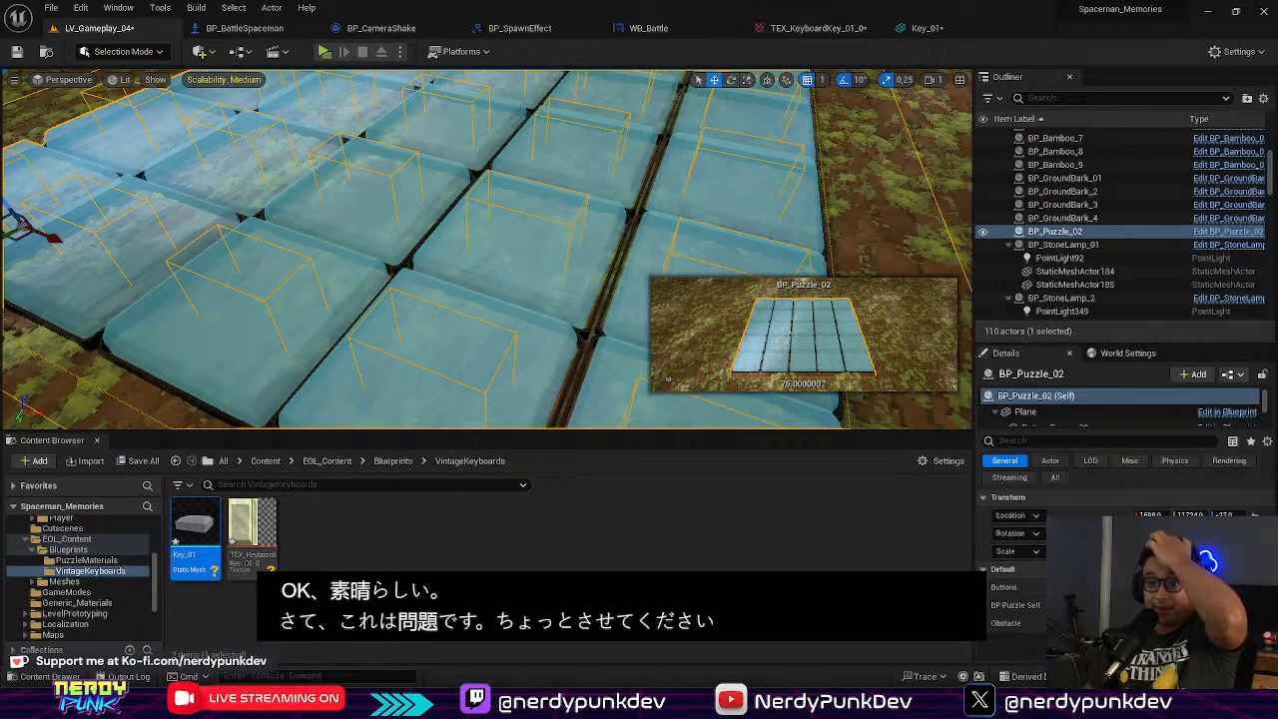
click(1226, 231)
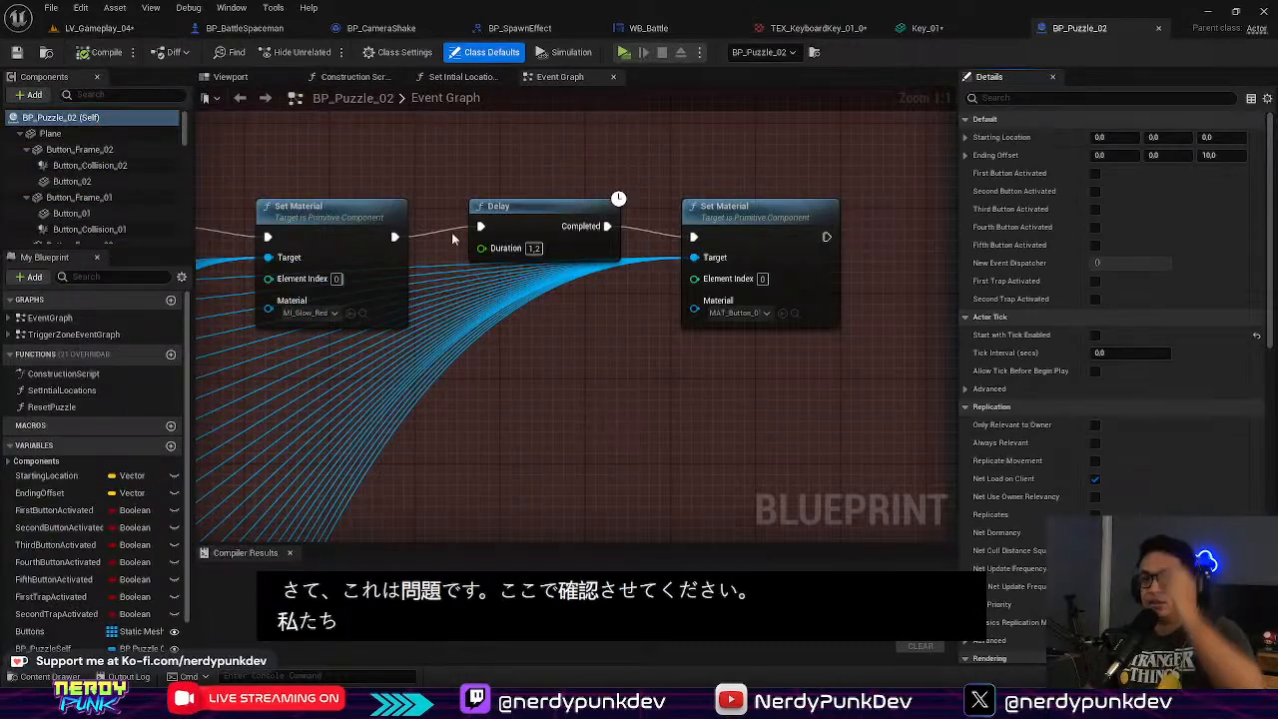
click(237, 78)
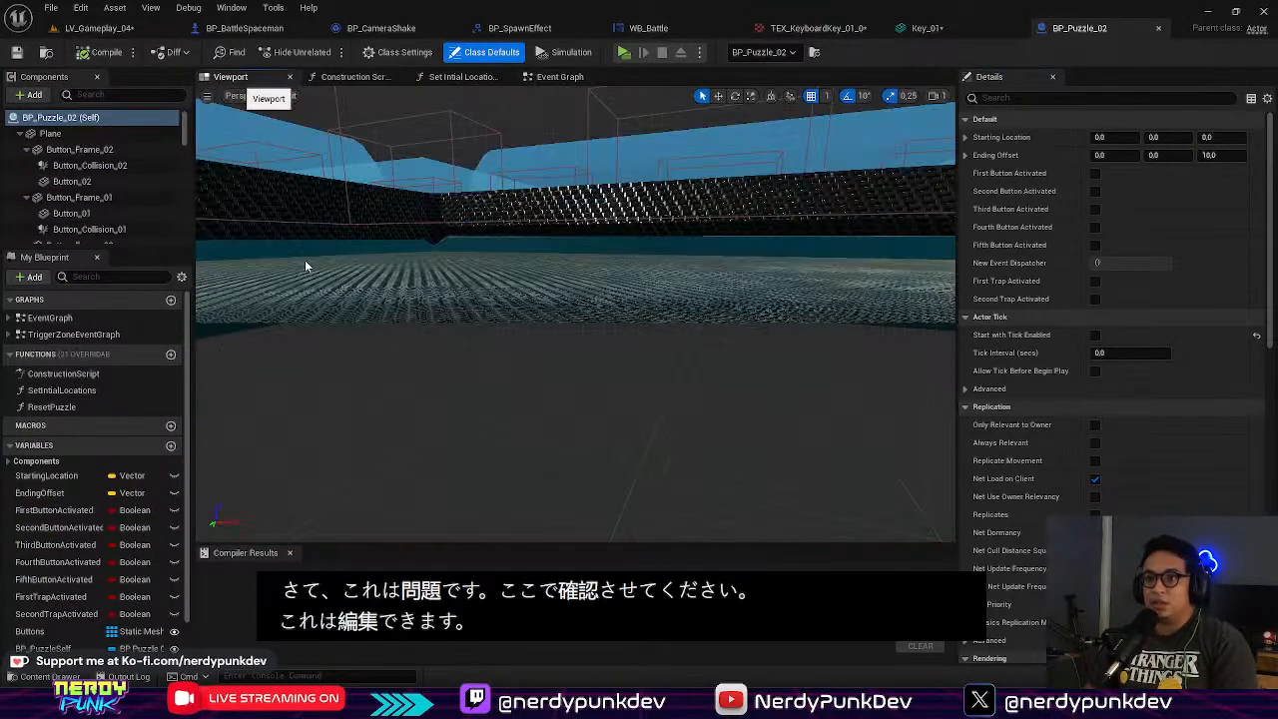
right_drag(505, 322, 559, 350)
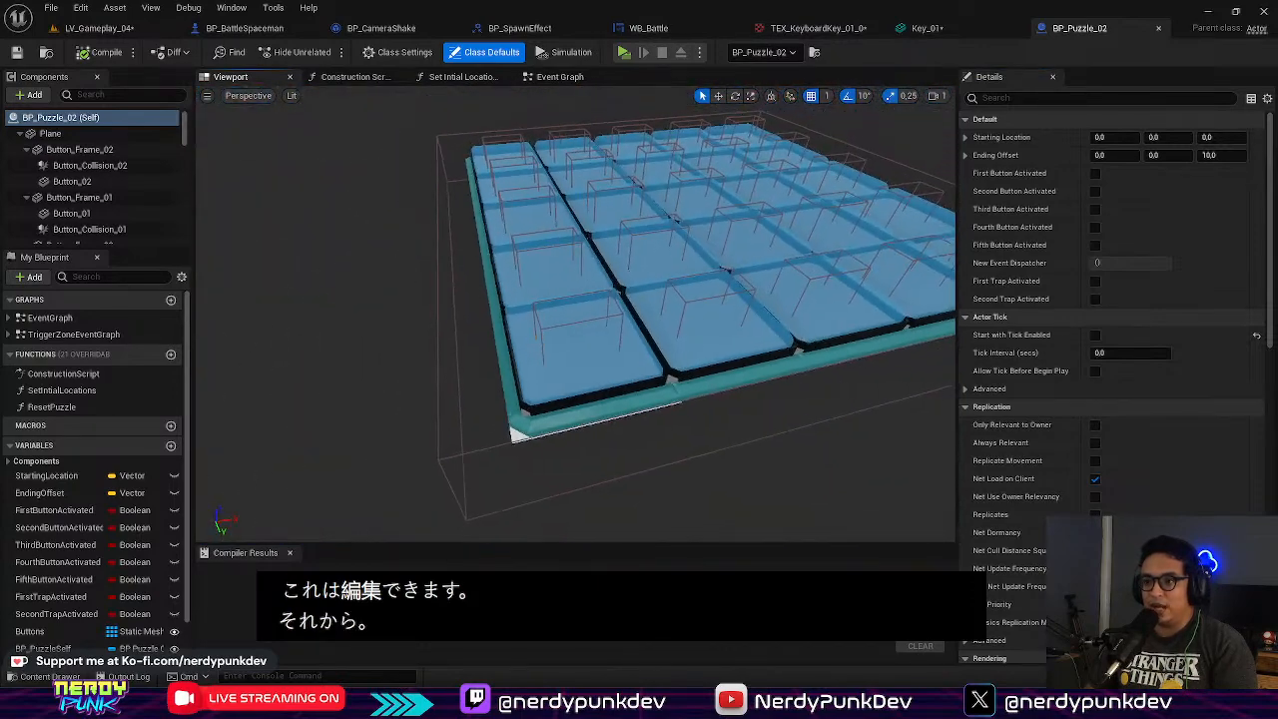
Step: Replace the static mesh of the Button_01 component with Key_01, searching the assets for "keyboard"
click(589, 354)
click(1188, 355)
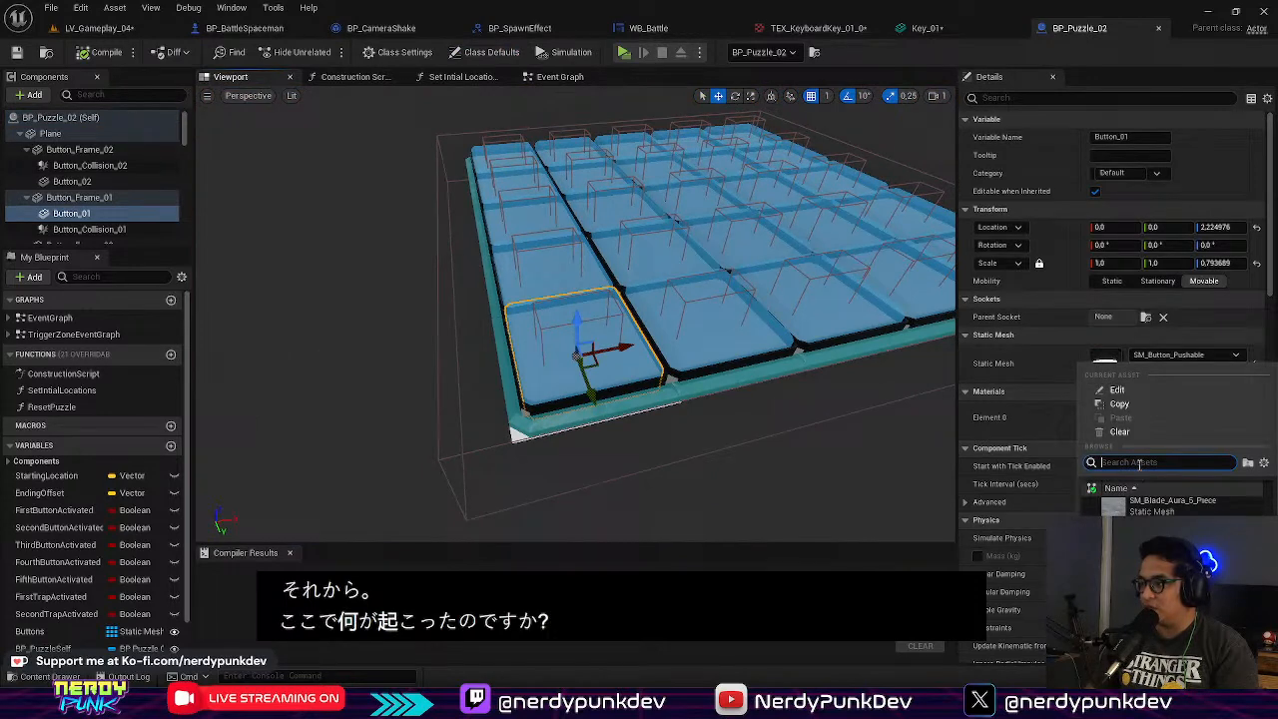
text(keyboard)
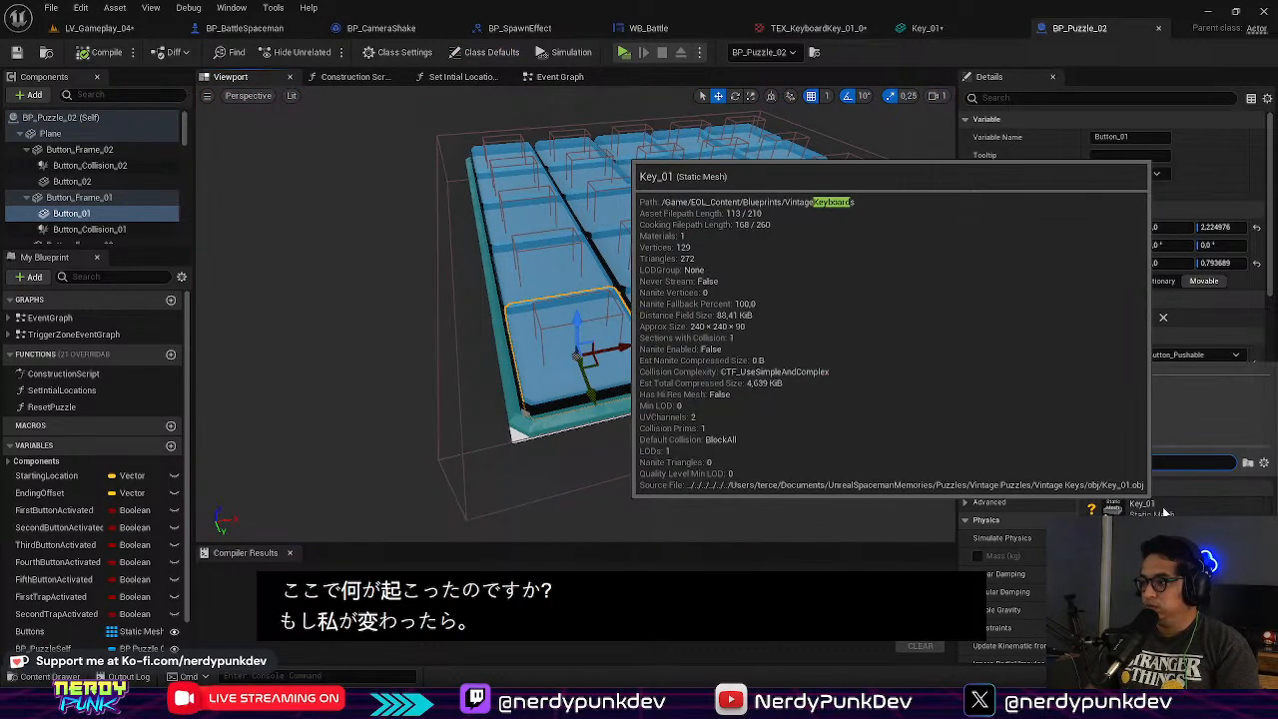
click(1139, 506)
right_drag(599, 320, 633, 336)
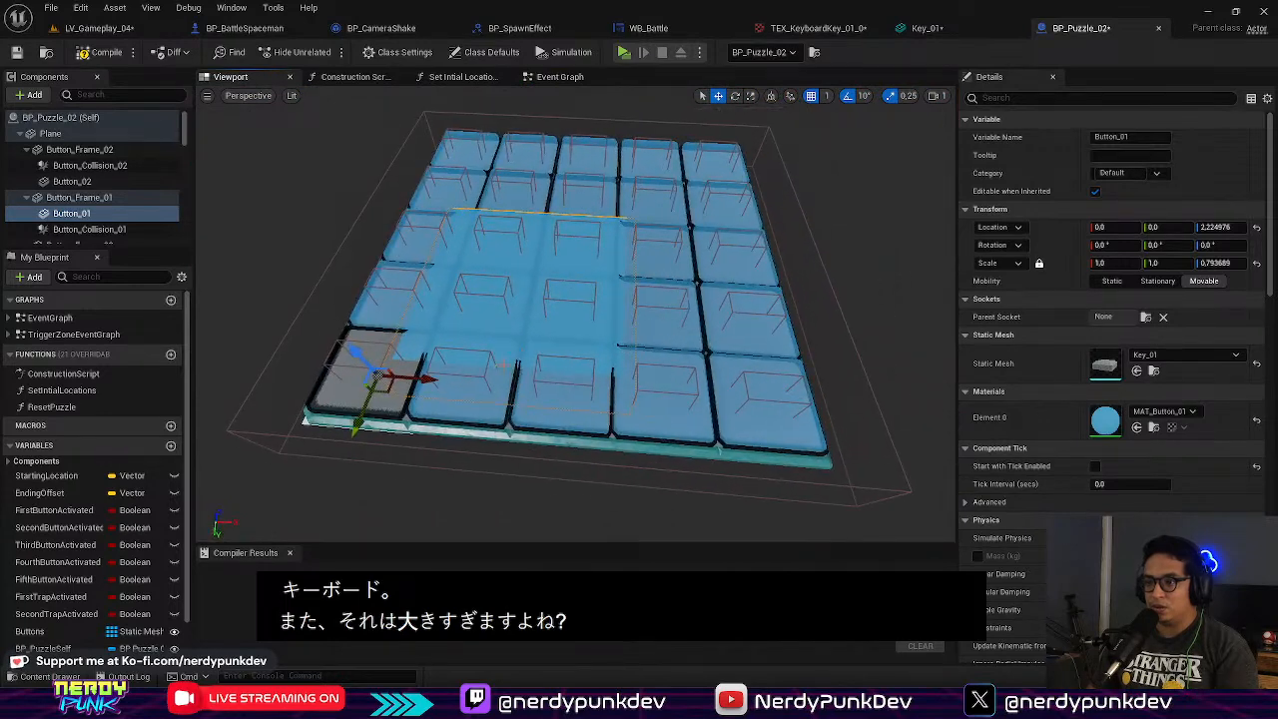
drag(428, 382, 367, 375)
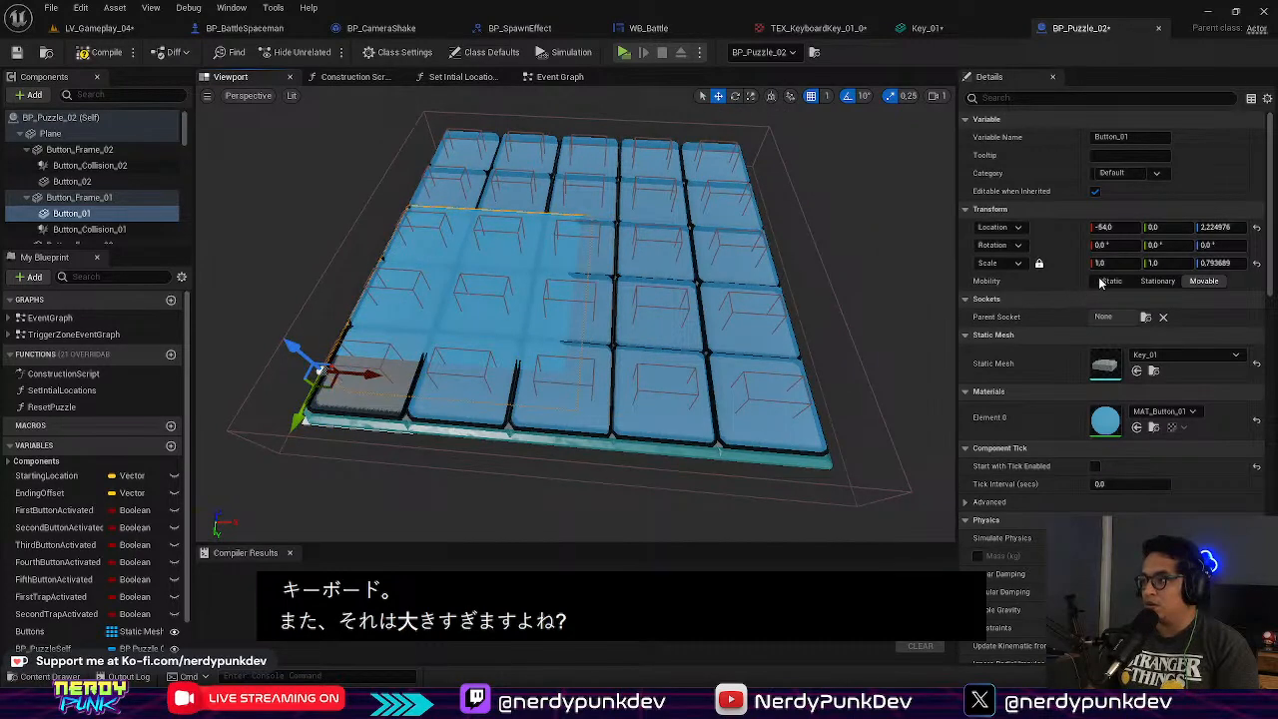
key(ctrl+z)
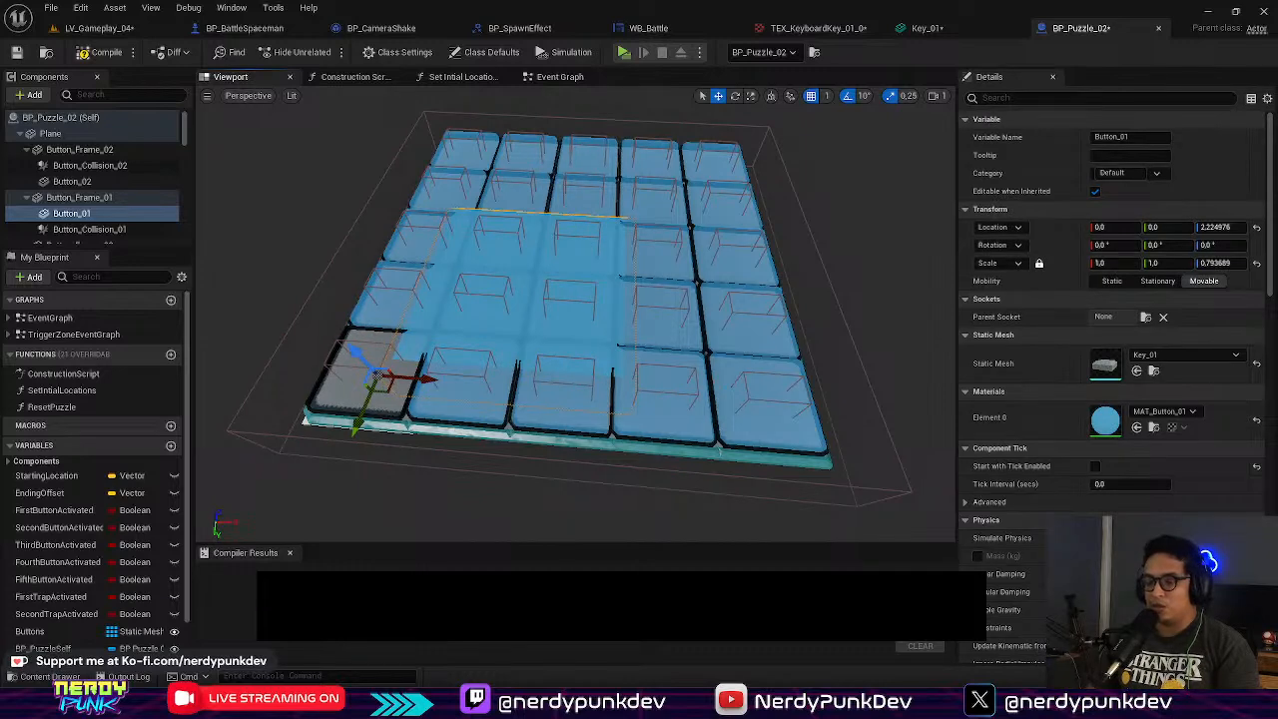
Step: Switch to Crocotile 3D, select the whole key and shift it along the blue axis until the red axis runs through its centre
key(alt+Tab)
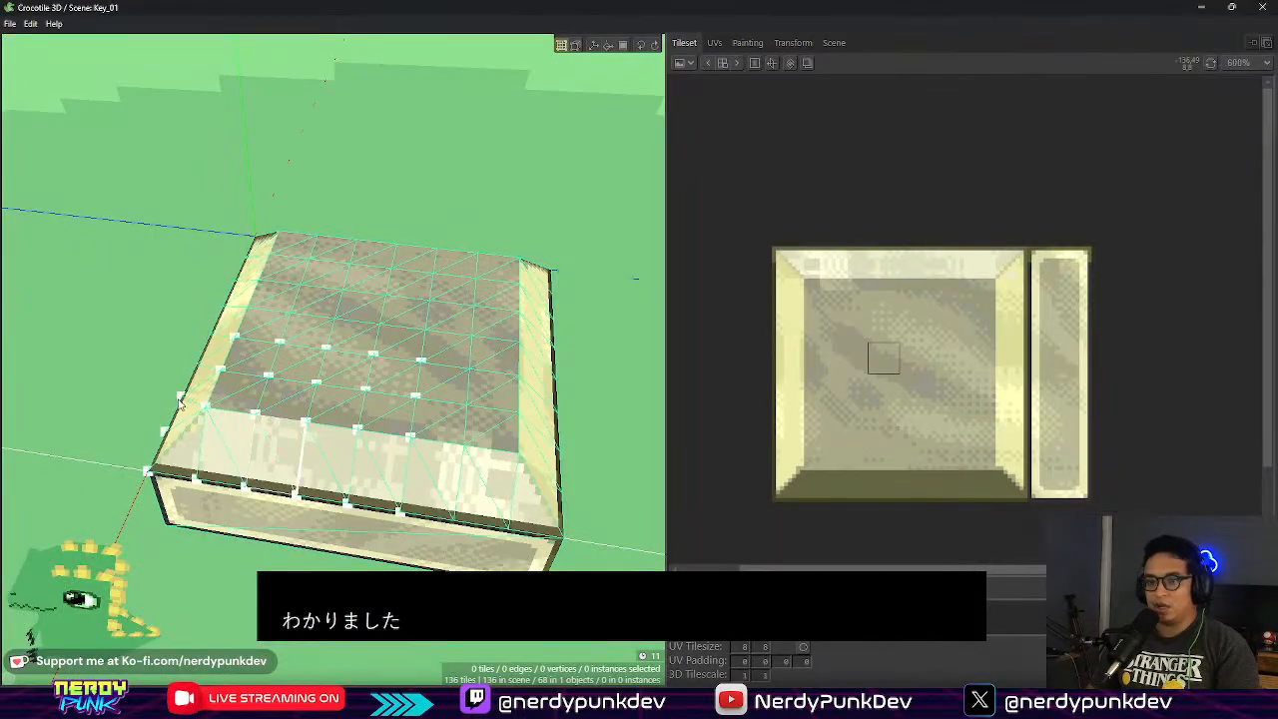
middle_drag(252, 373, 479, 344)
scroll(375, 400, down, 4)
middle_drag(559, 345, 469, 458)
key(ctrl+a)
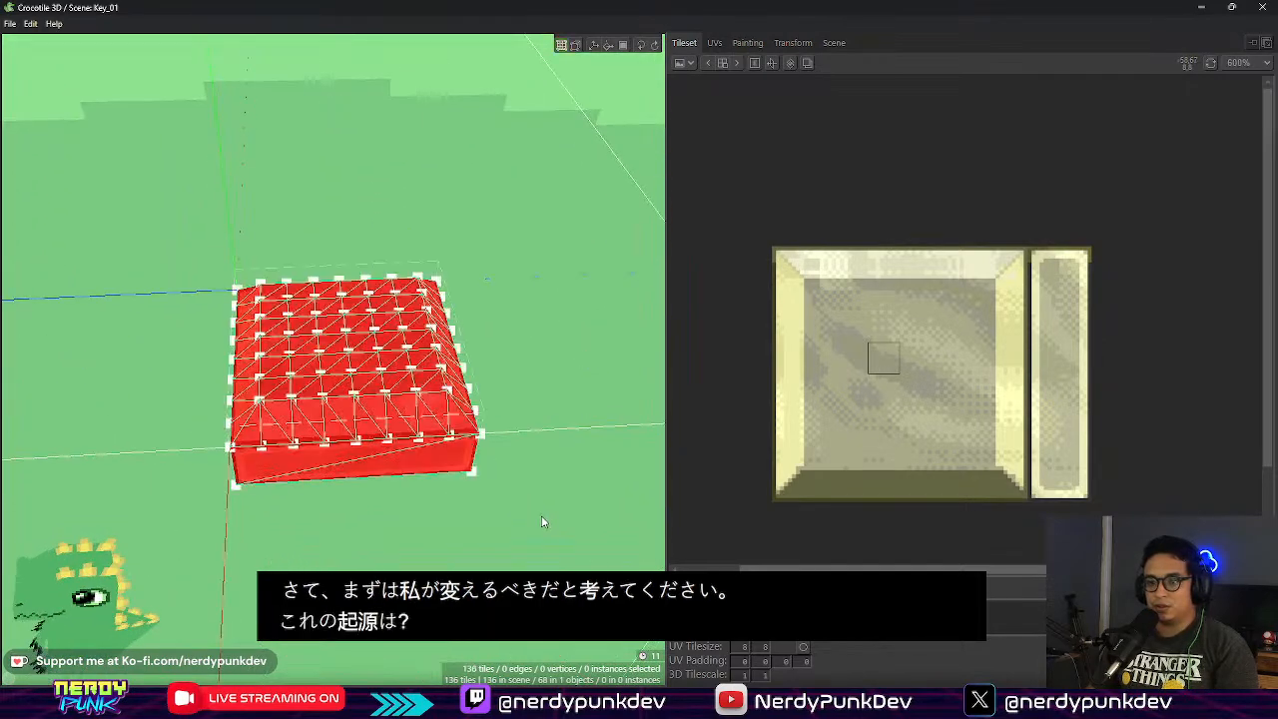
key(a)
key(a)
key(a)
key(a)
middle_drag(443, 526, 398, 424)
key(d)
click(450, 423)
Step: Shift the whole key along the red axis until it is centred on the scene origin
scroll(385, 429, down, 4)
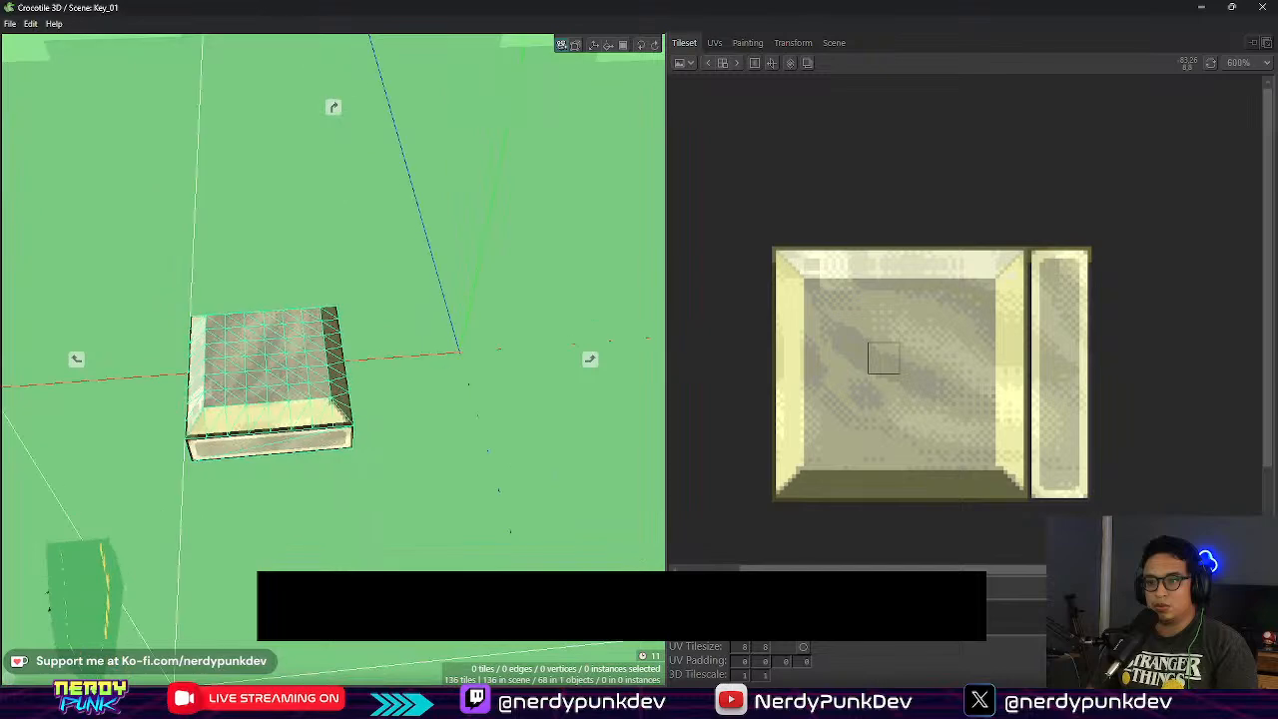
key(d)
key(d)
key(d)
key(d)
key(d)
key(d)
key(d)
key(d)
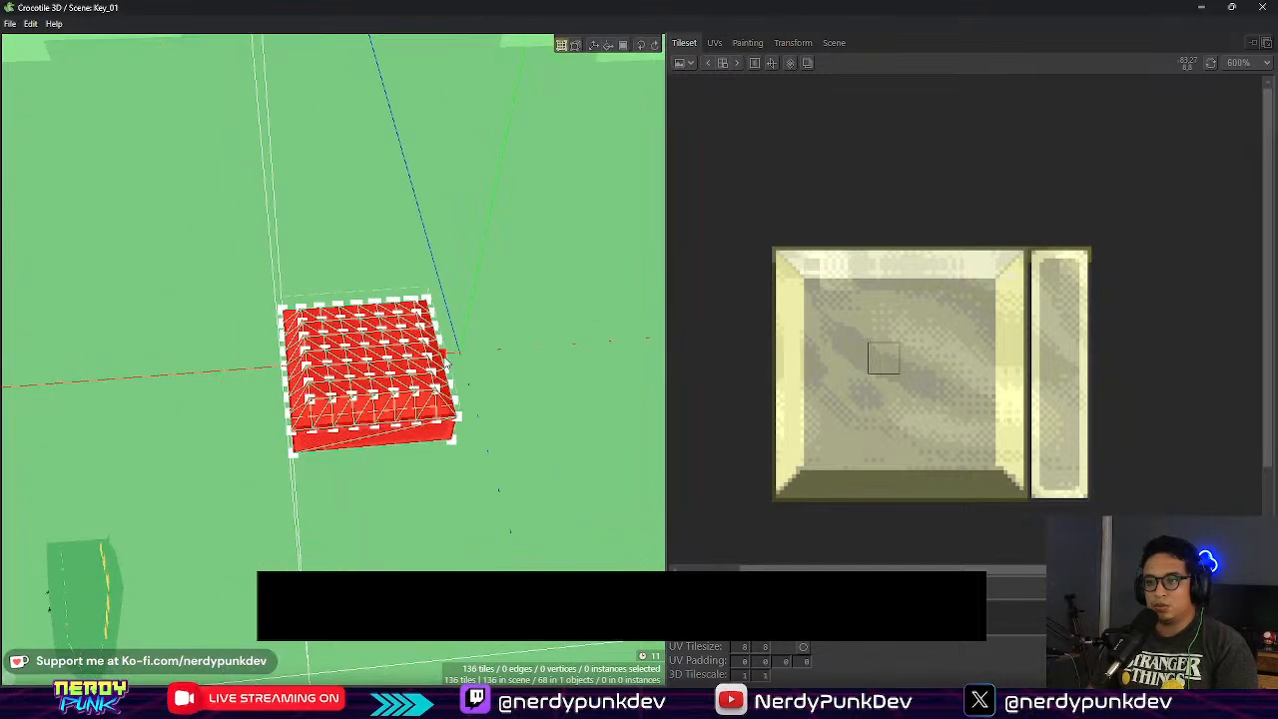
key(d)
key(d)
middle_drag(464, 393, 375, 354)
click(373, 353)
scroll(280, 446, up, 4)
middle_drag(471, 411, 367, 412)
click(10, 24)
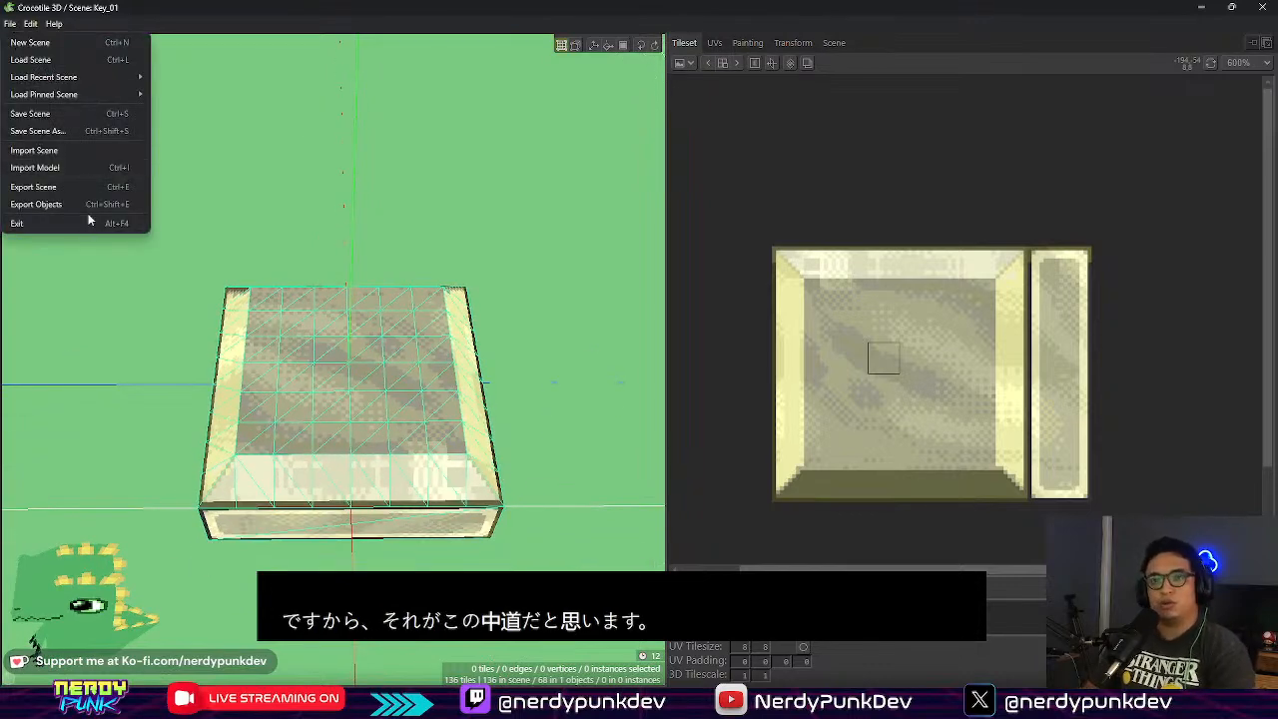
click(40, 204)
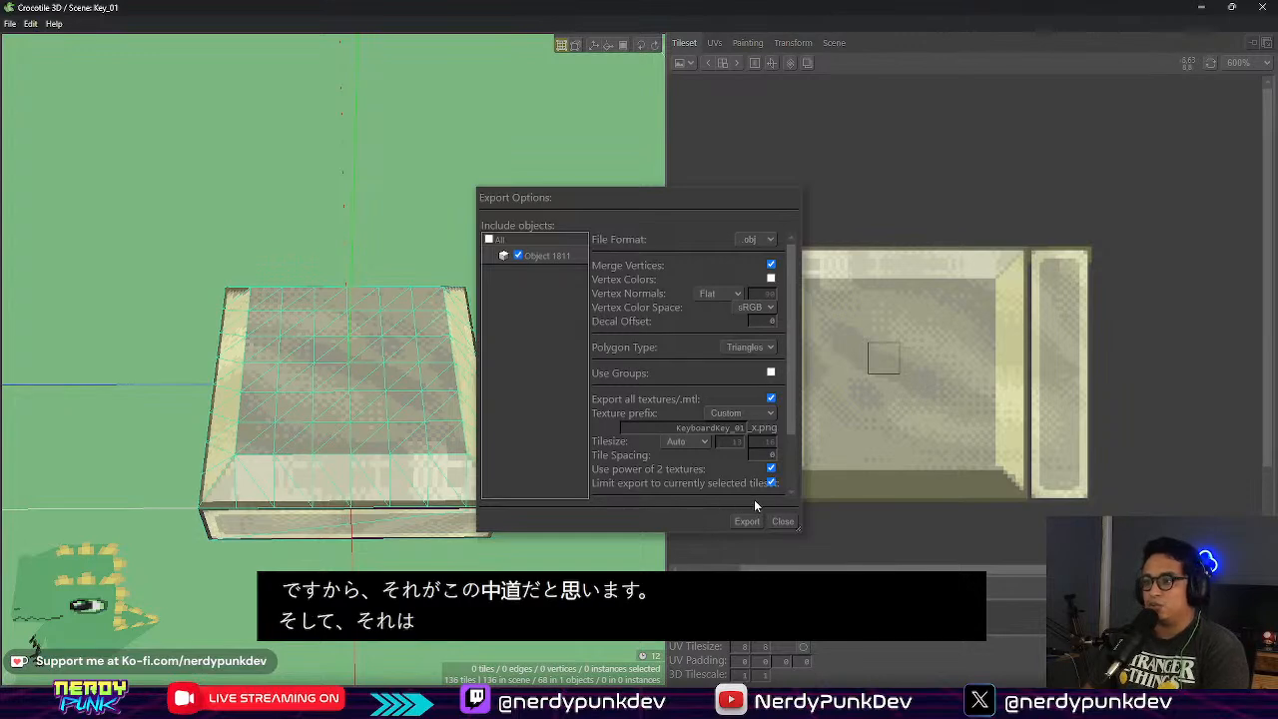
click(783, 521)
Step: Export the scene as an OBJ file, overwriting Key_01.obj in the Vintage Keys/obj folder
click(10, 24)
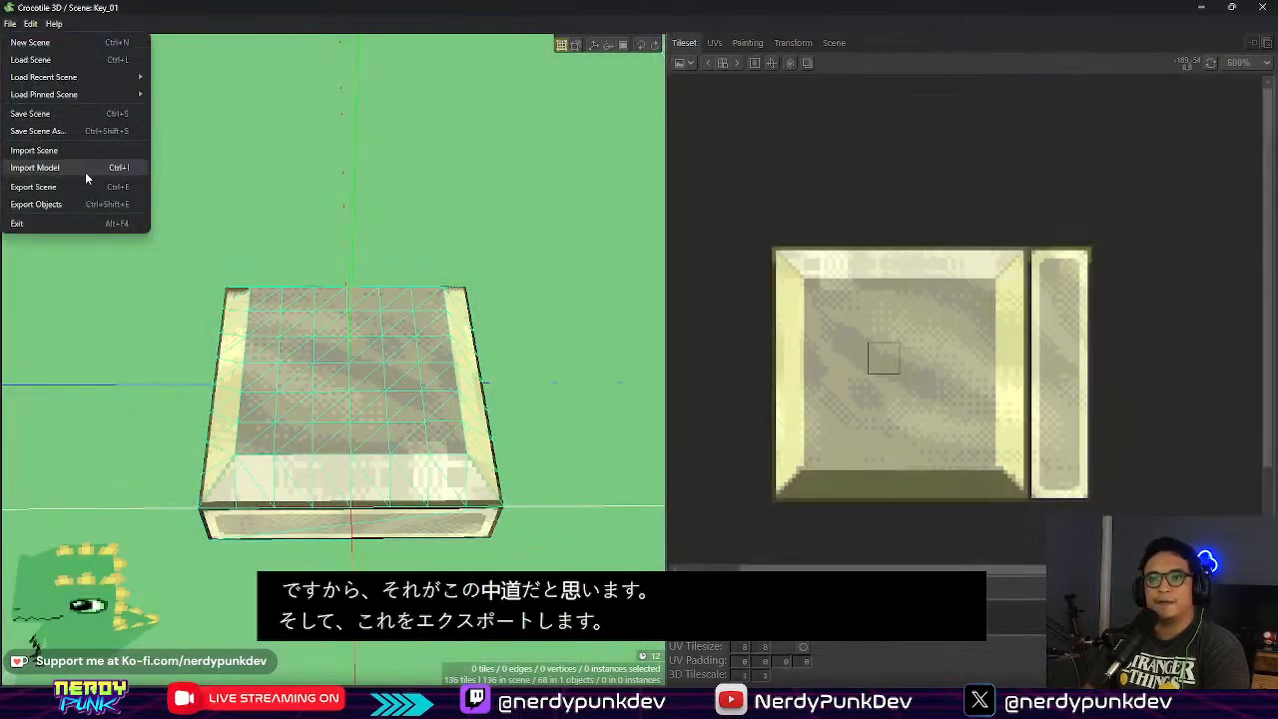
click(75, 193)
click(736, 530)
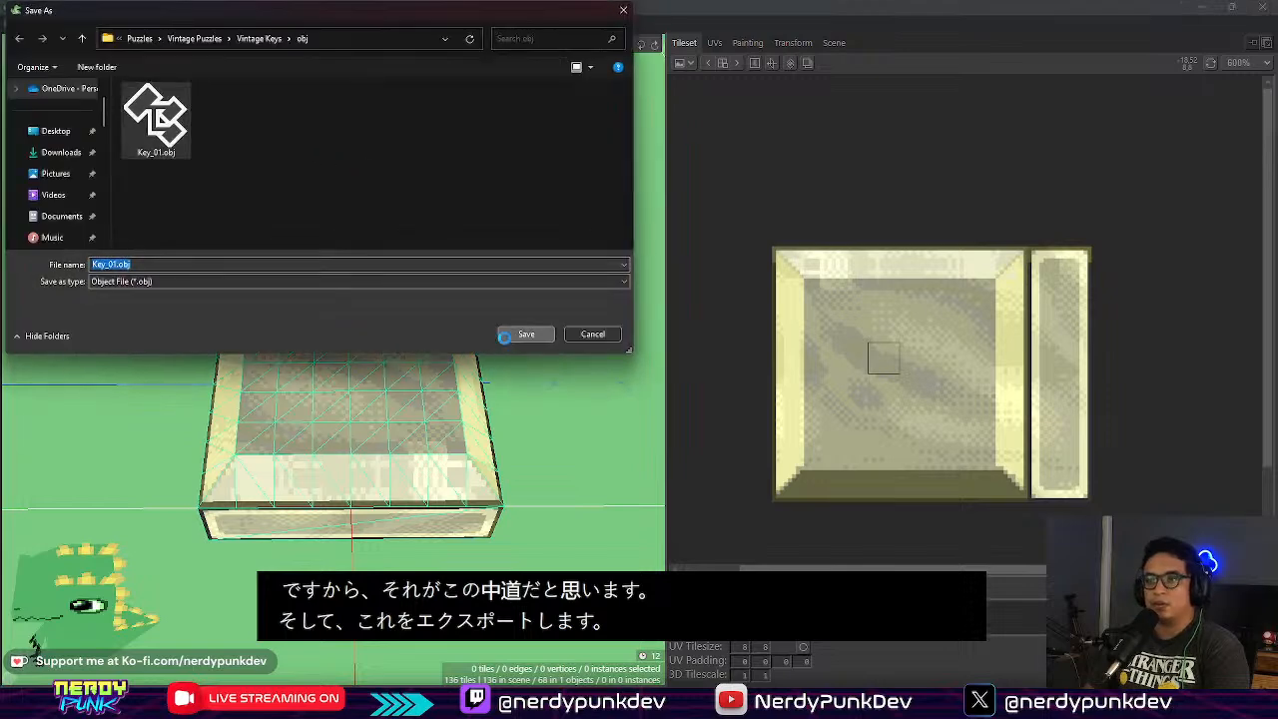
click(526, 334)
click(675, 357)
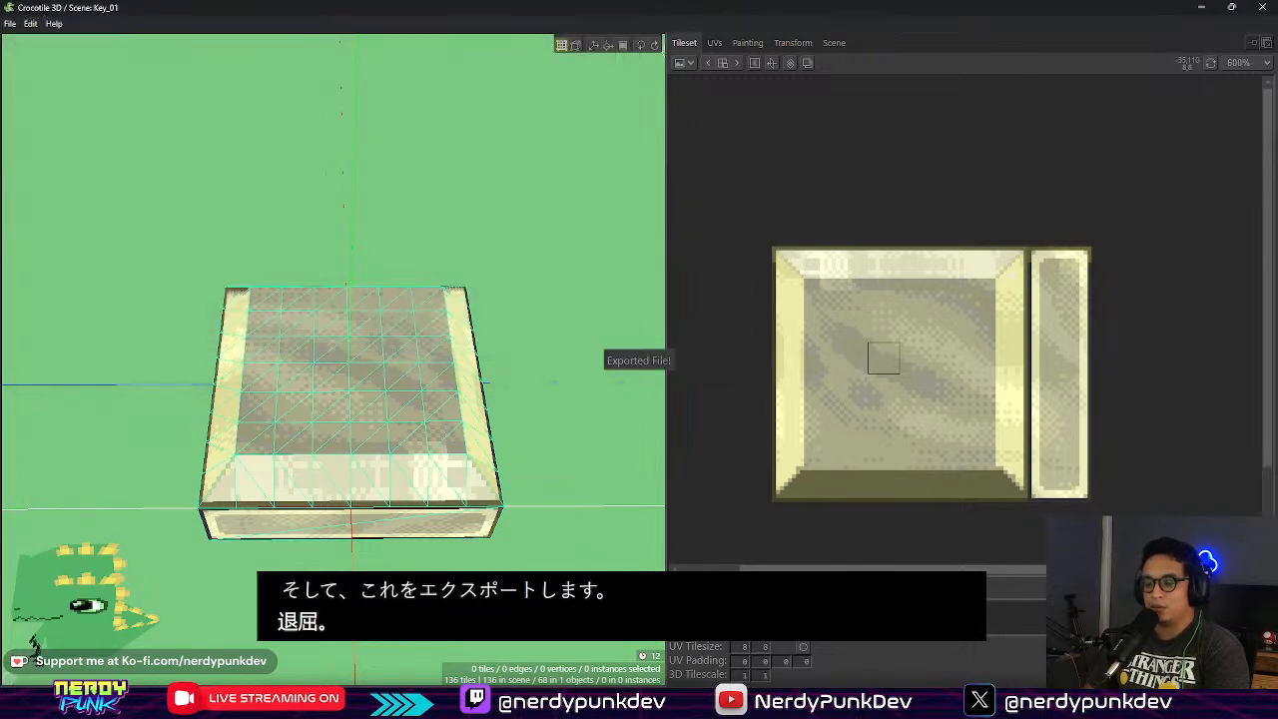
Step: Switch to Unreal Engine and reimport the Key_01 static mesh from the re-exported Key_01.obj using the offered import settings
key(alt+Tab)
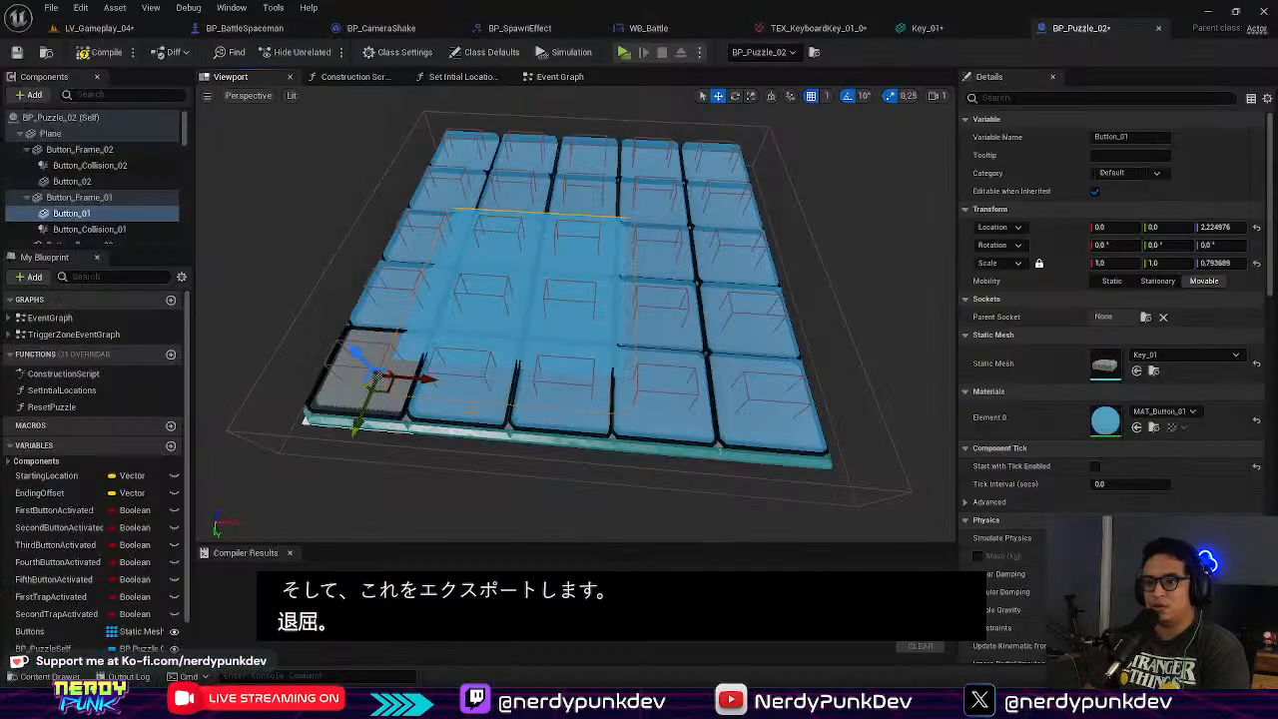
click(108, 29)
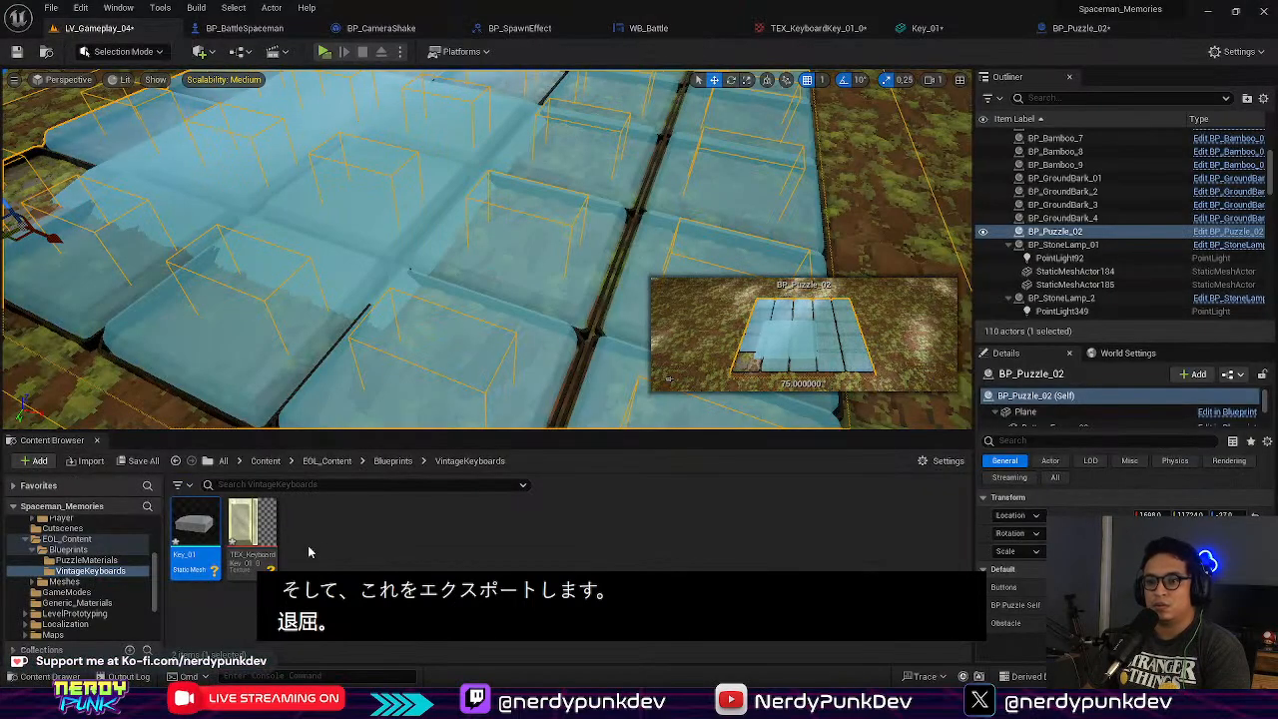
right_click(195, 529)
mouse_move(300, 185)
click(559, 207)
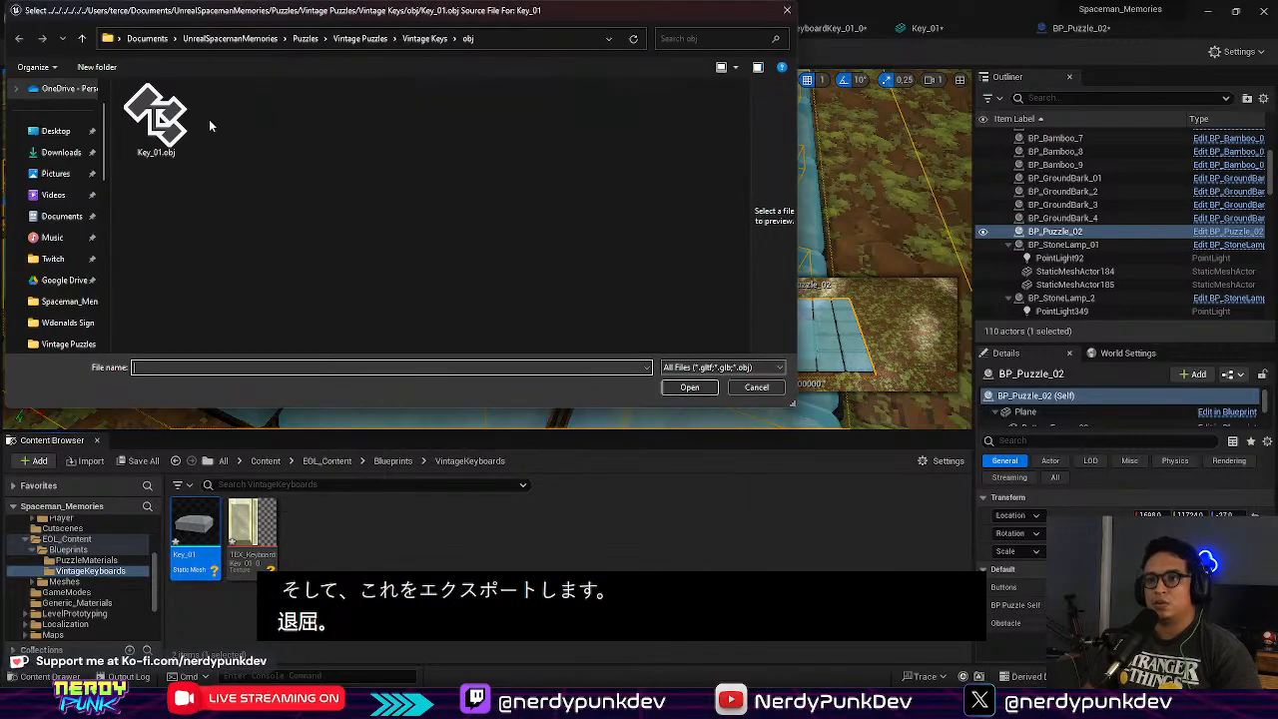
click(155, 118)
click(691, 385)
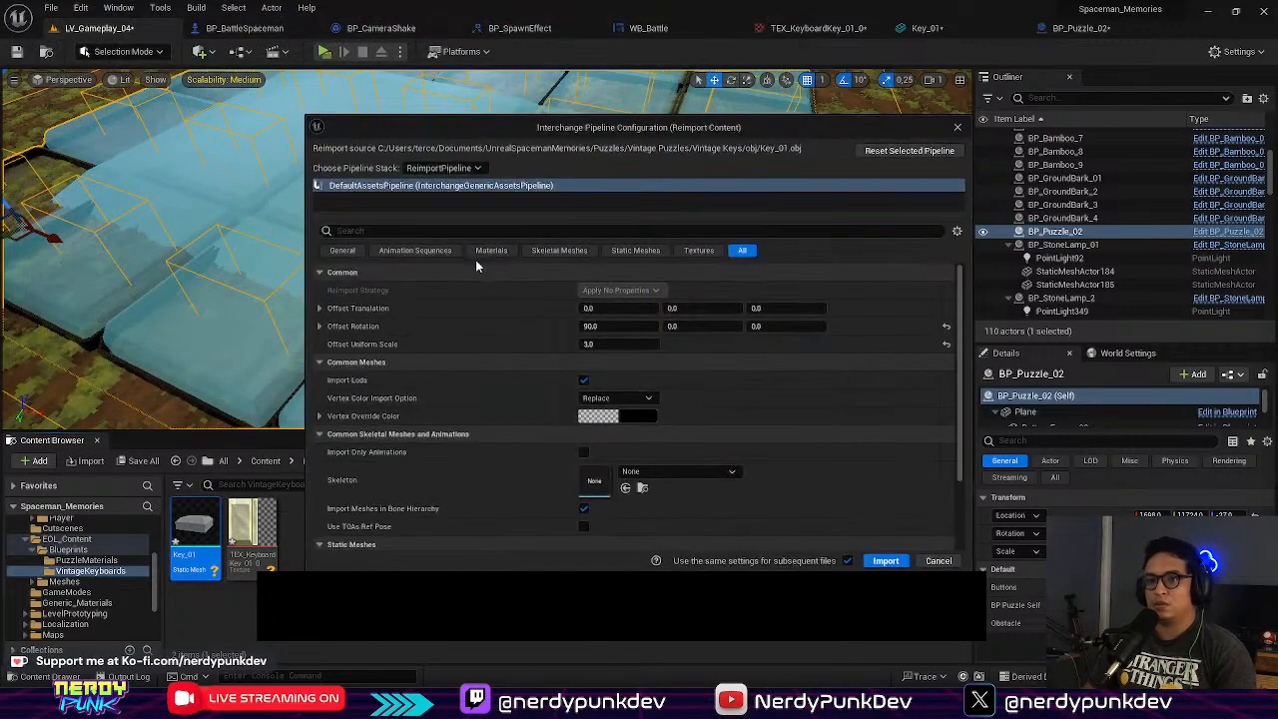
click(886, 560)
scroll(597, 324, up, 3)
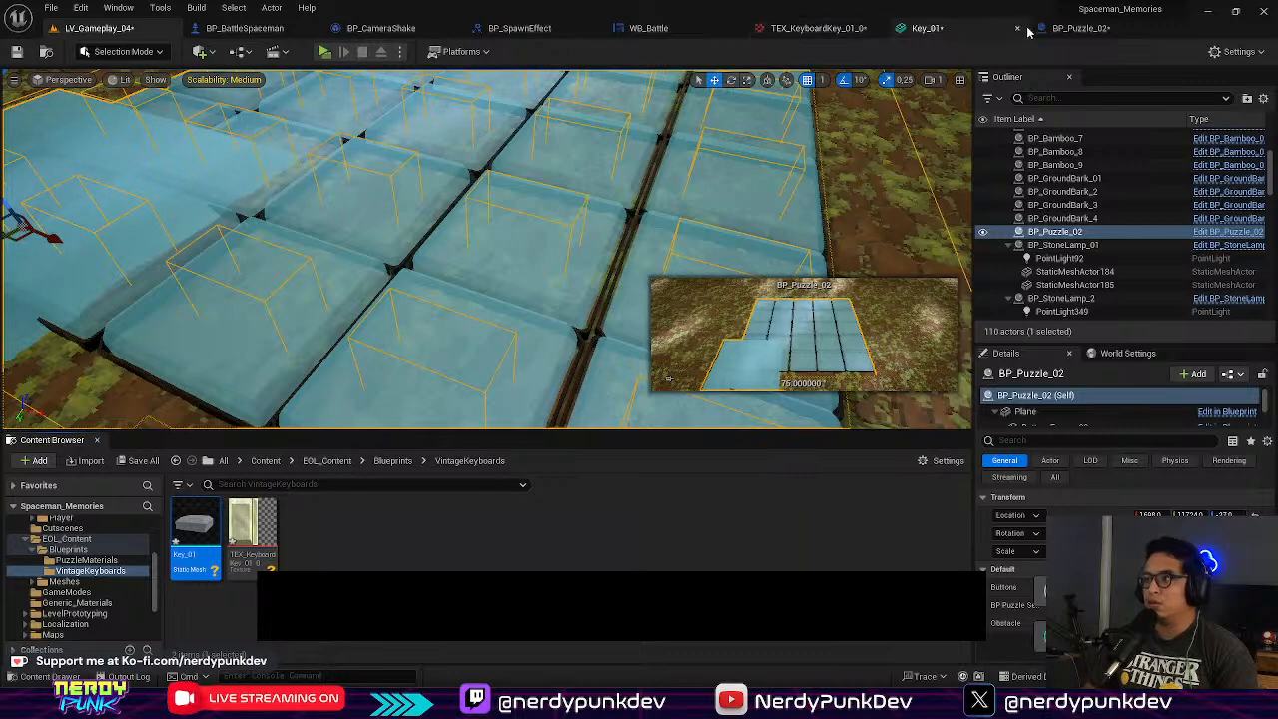
Step: Try proportional X scales of 0.3, 0.5 and 0.4 on Button_01 in BP_Puzzle_02
click(1082, 30)
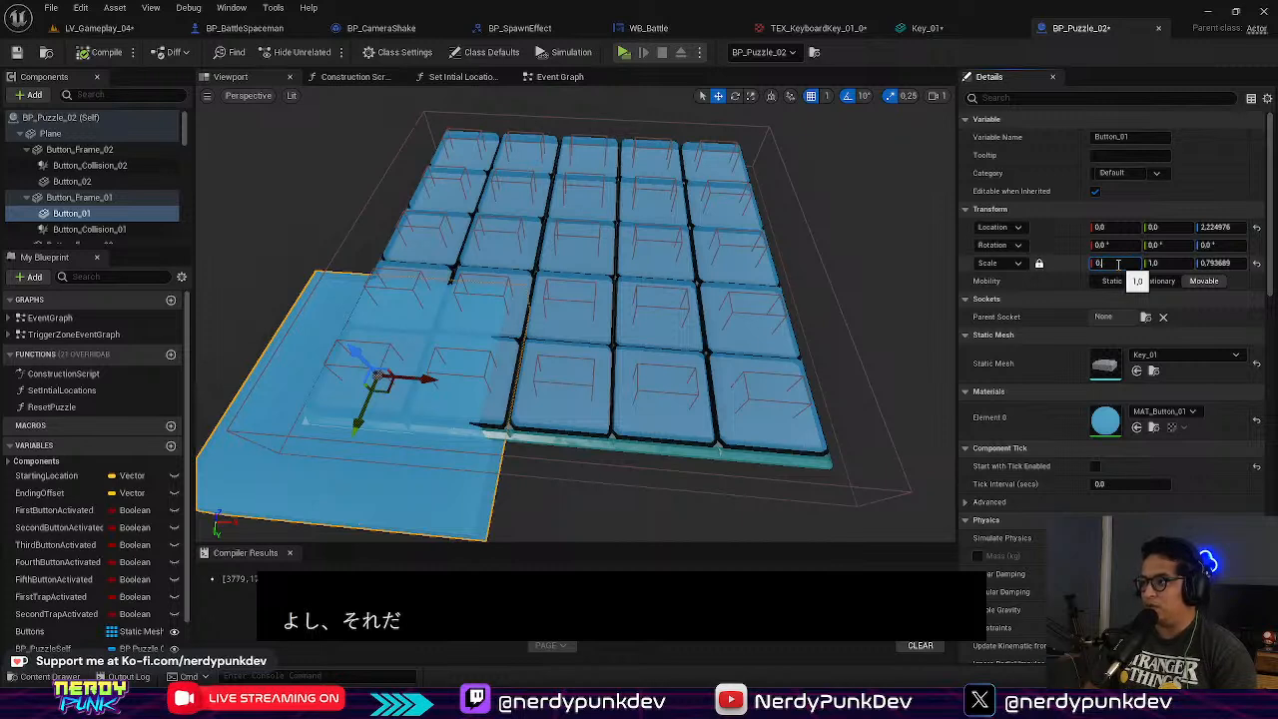
key(Return)
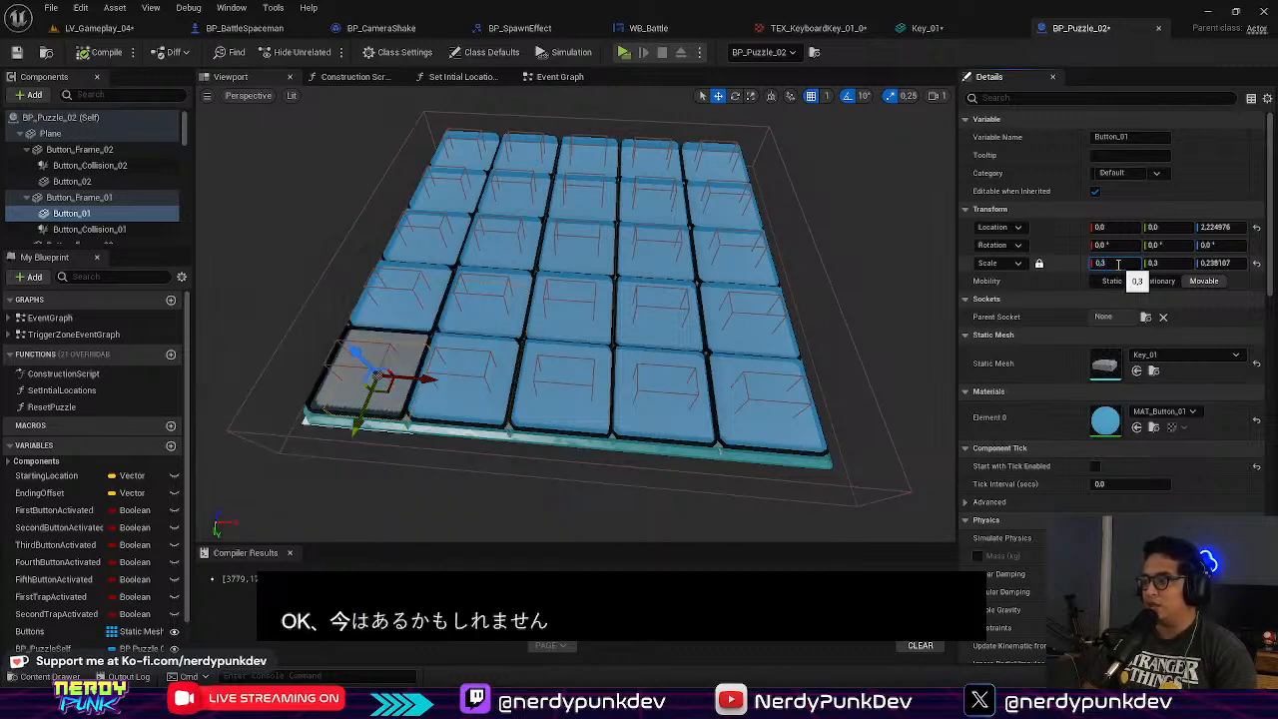
text(0.5)
key(Return)
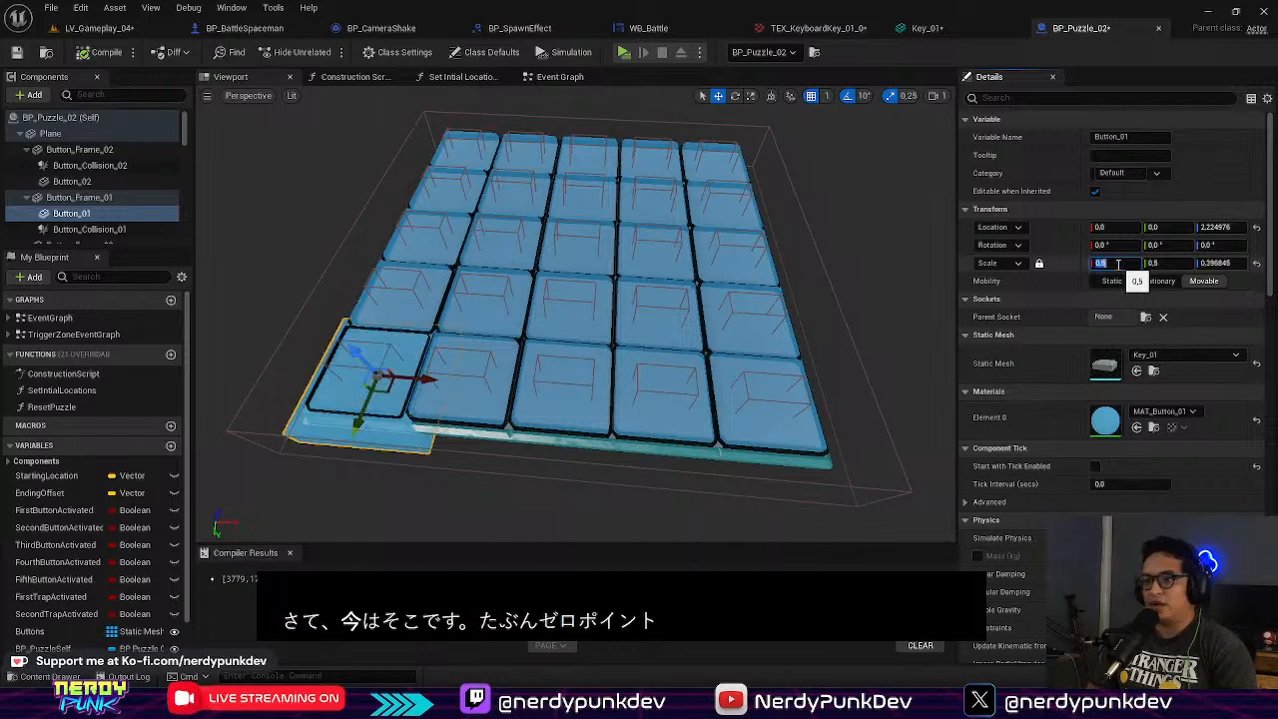
text(0)
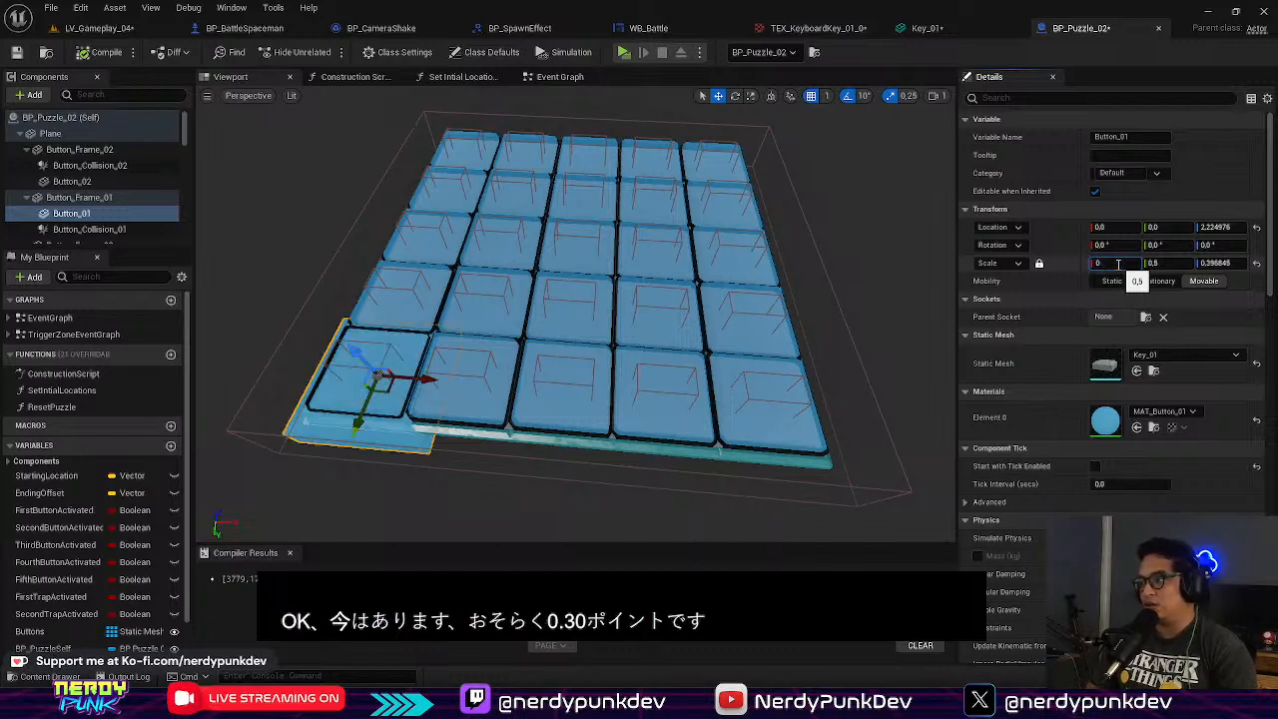
text(.4)
key(Return)
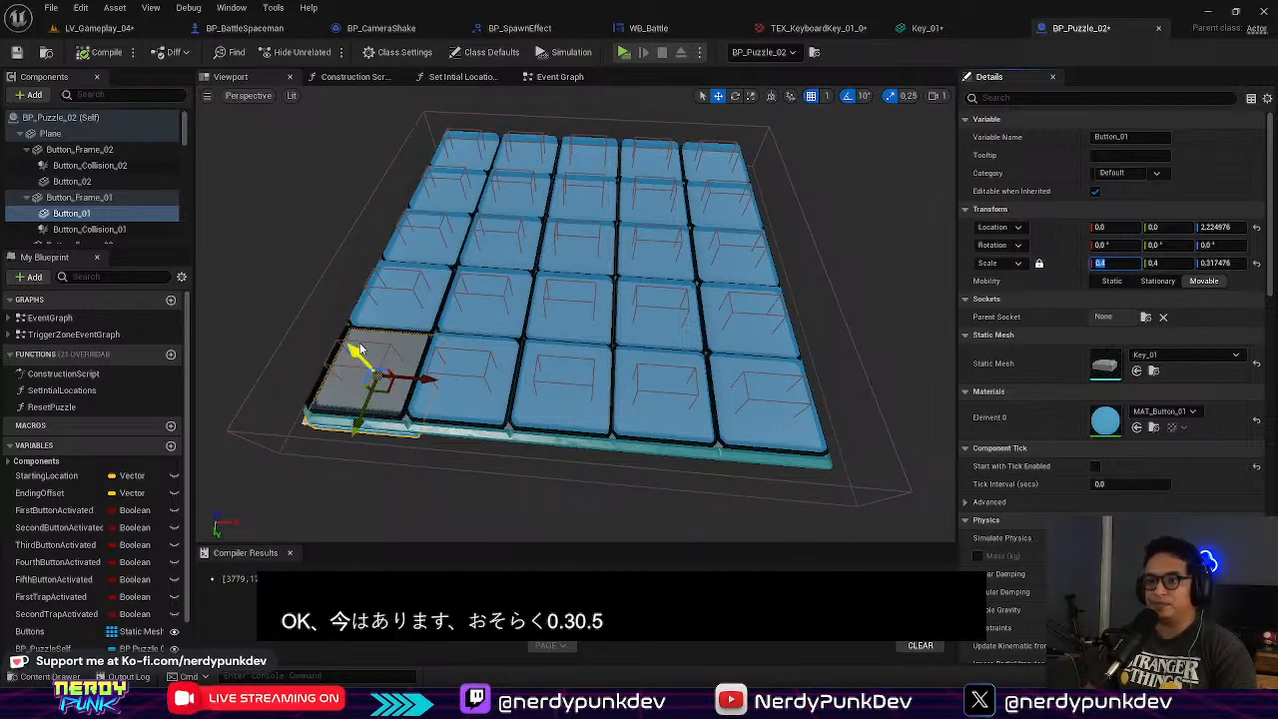
Step: Set Button_01's proportional X scale to 0.33 and position it at a Z location of about 21 so it sits in its frame
drag(349, 351, 337, 333)
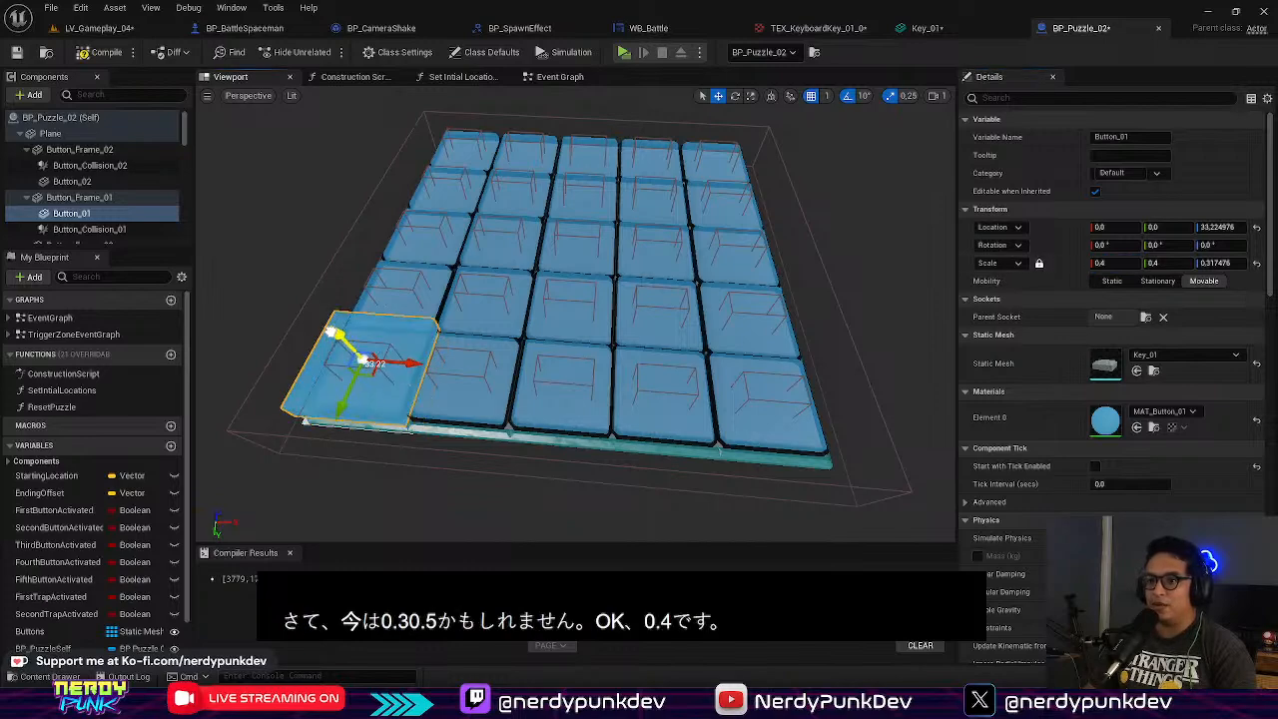
right_drag(332, 334, 704, 305)
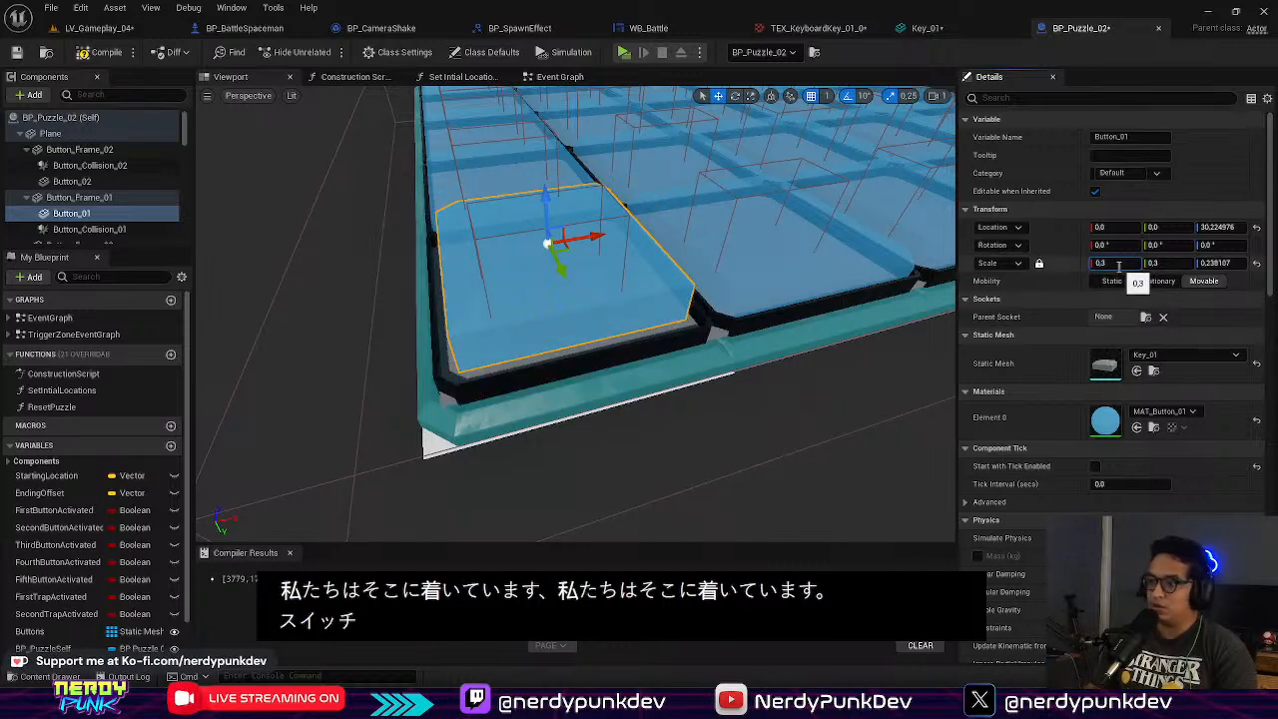
text(5)
key(Return)
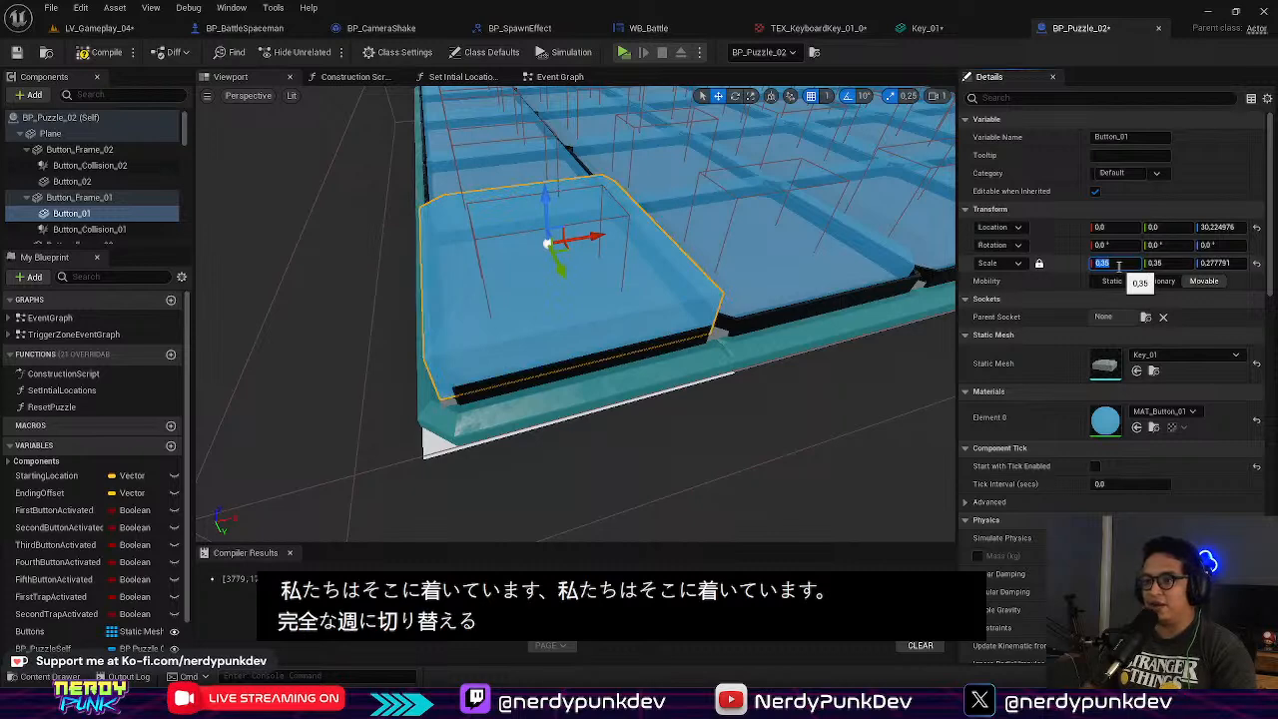
click(1122, 265)
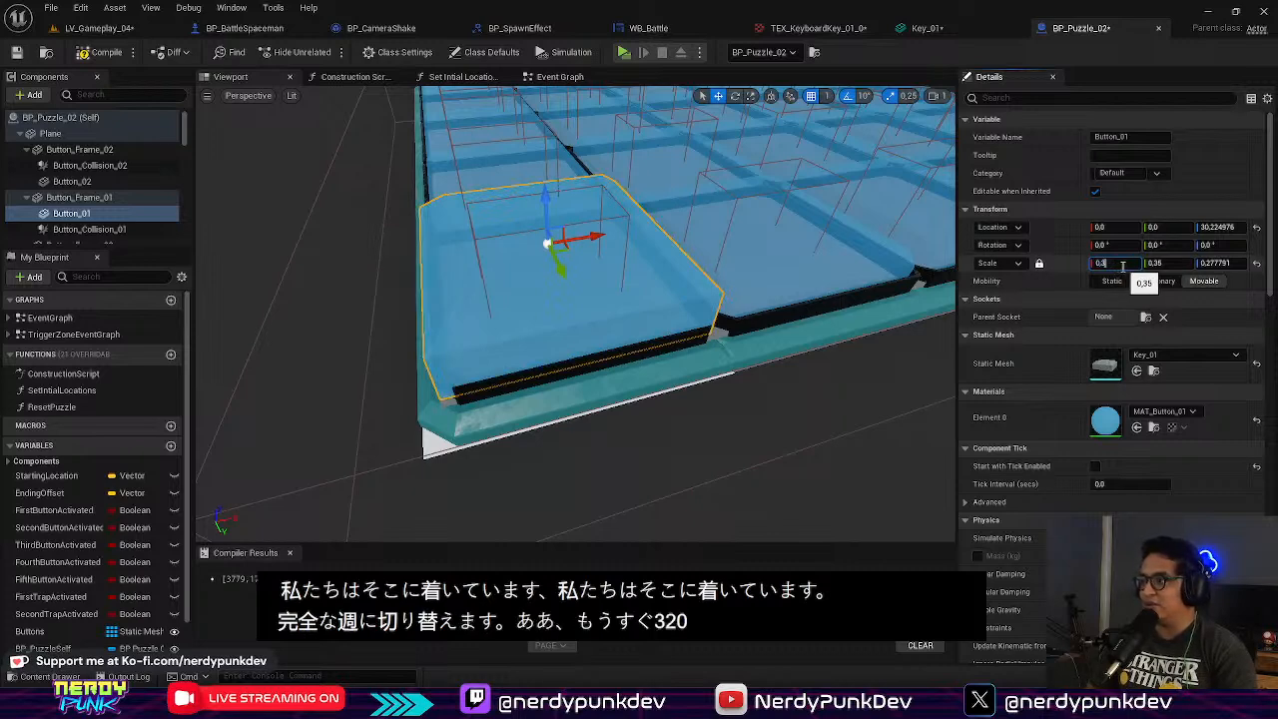
text(3)
key(Return)
right_drag(798, 329, 654, 345)
drag(546, 221, 544, 247)
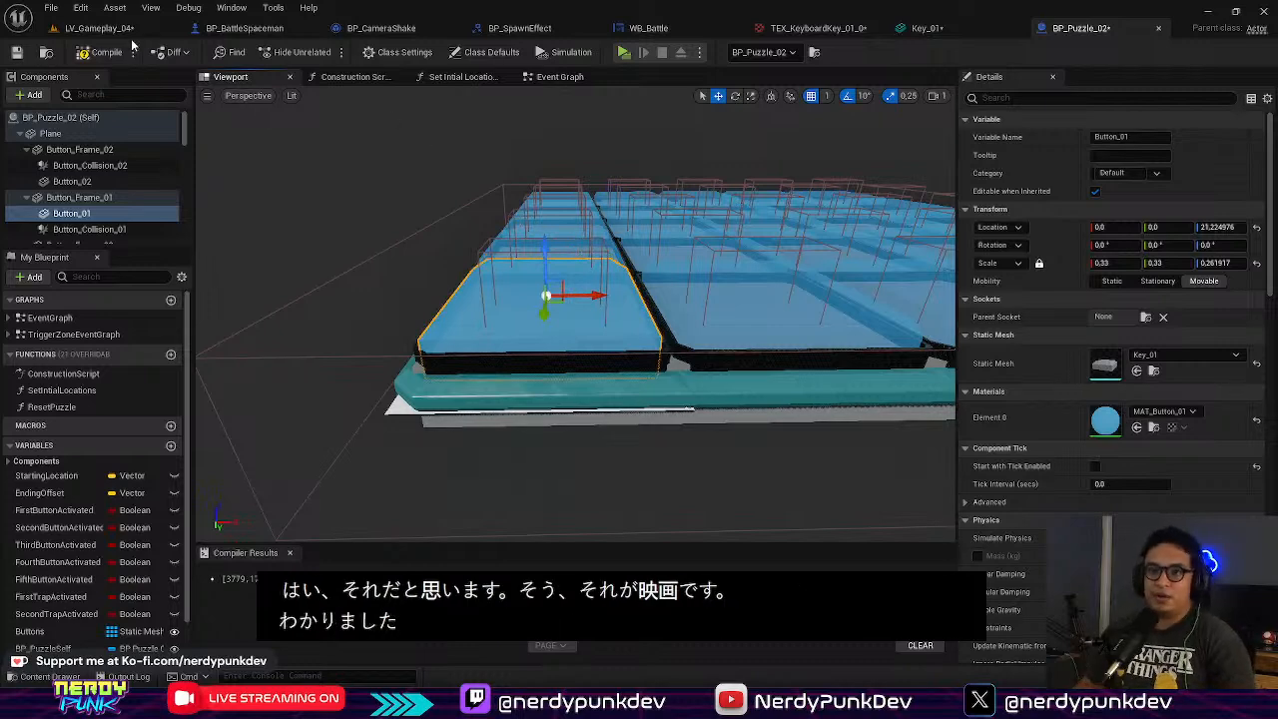
Step: Create a material from the keyboard key texture in the VintageKeyboards folder and name it MAT_KeyboardKey_01
click(99, 28)
click(316, 555)
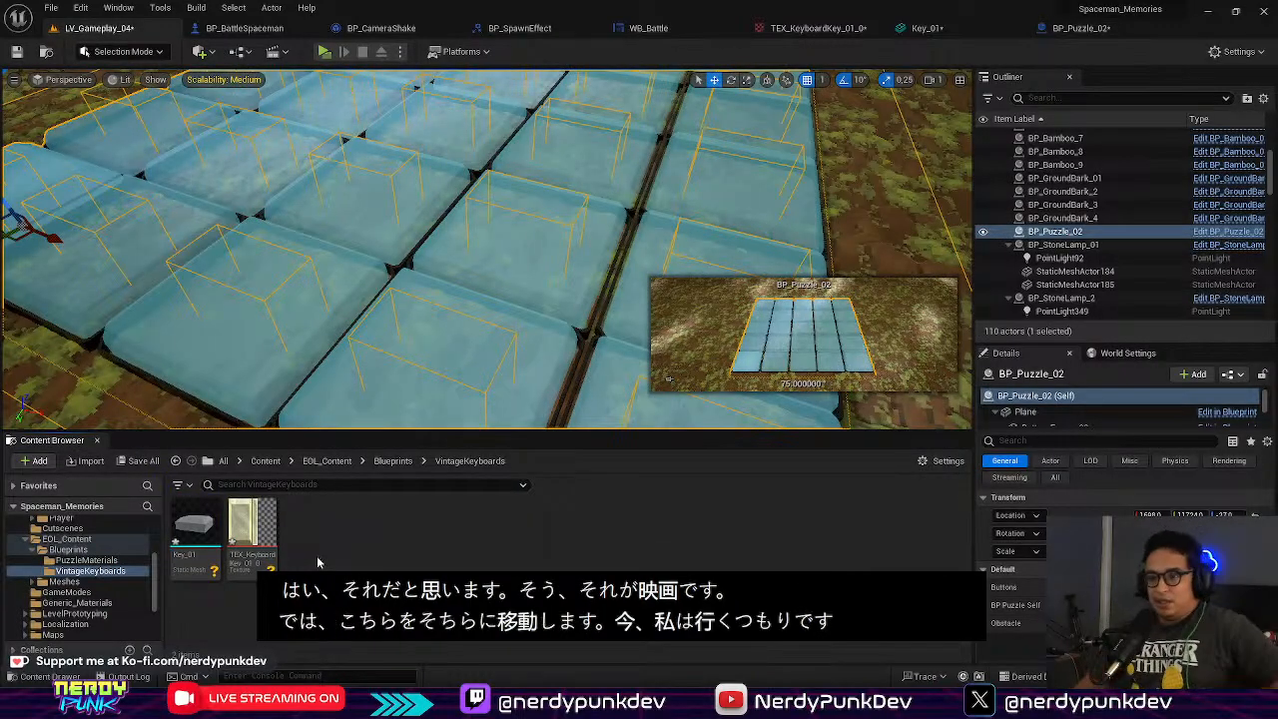
click(203, 529)
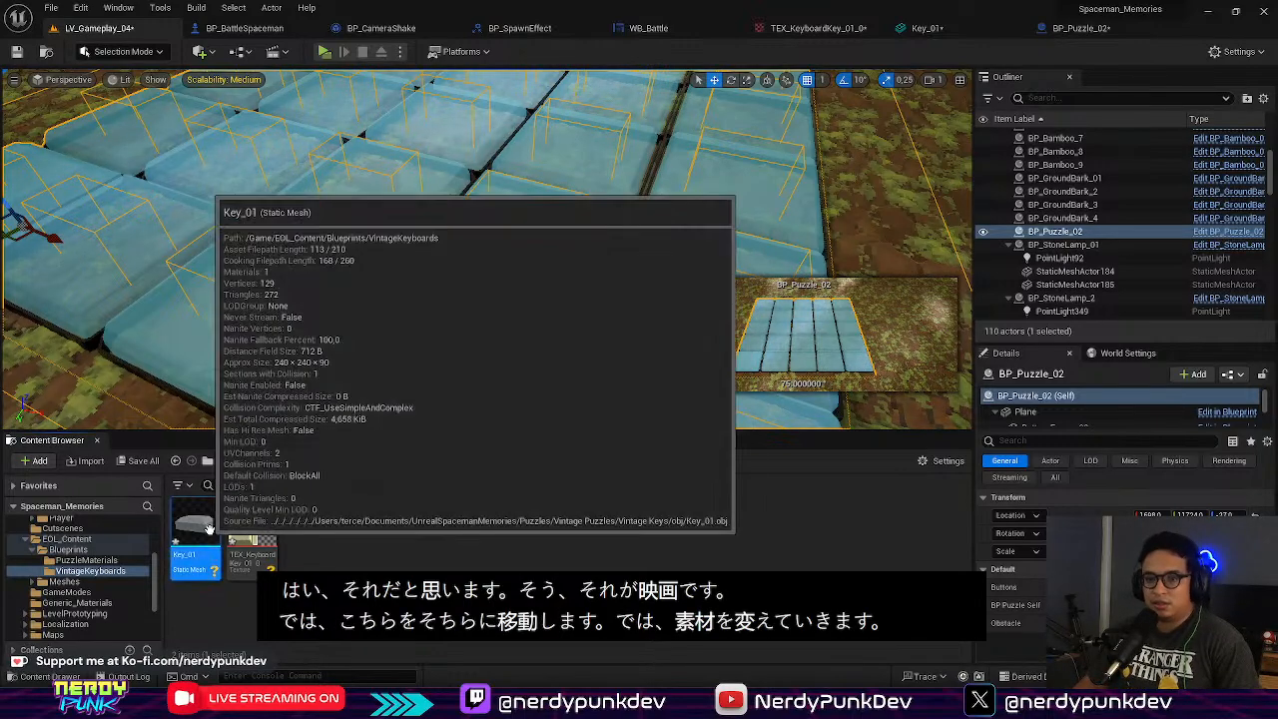
right_click(244, 549)
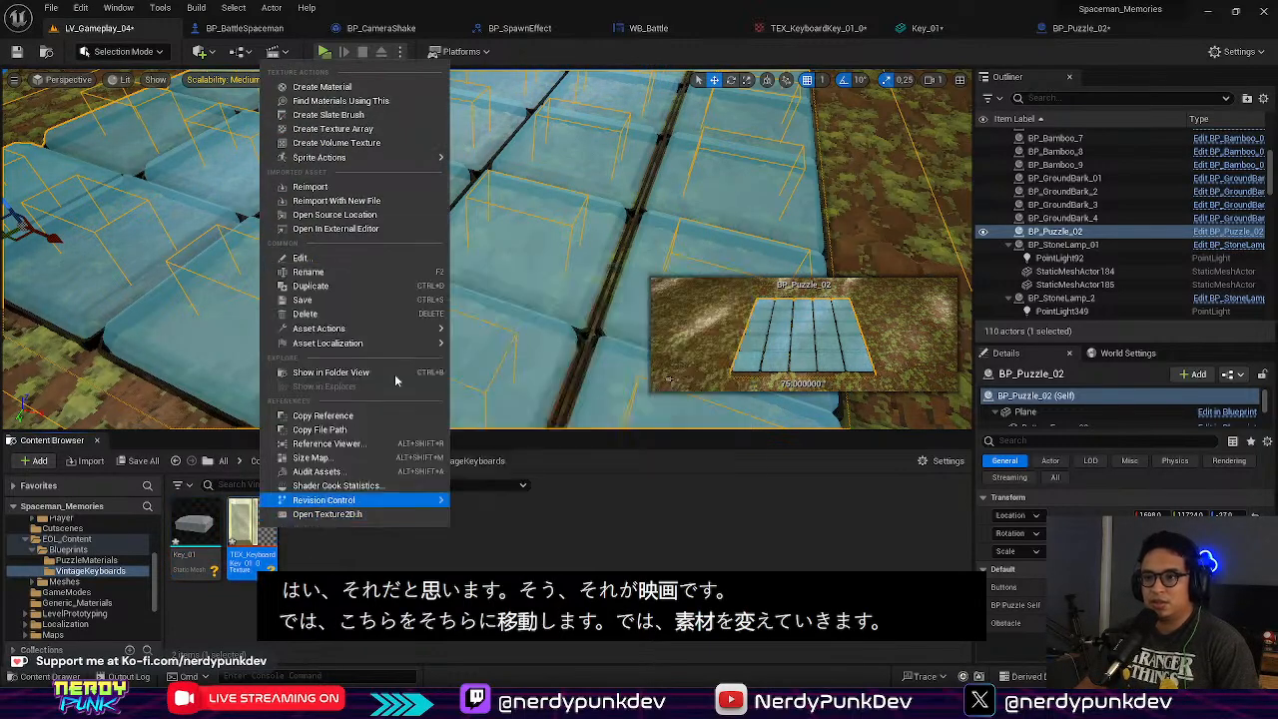
click(398, 88)
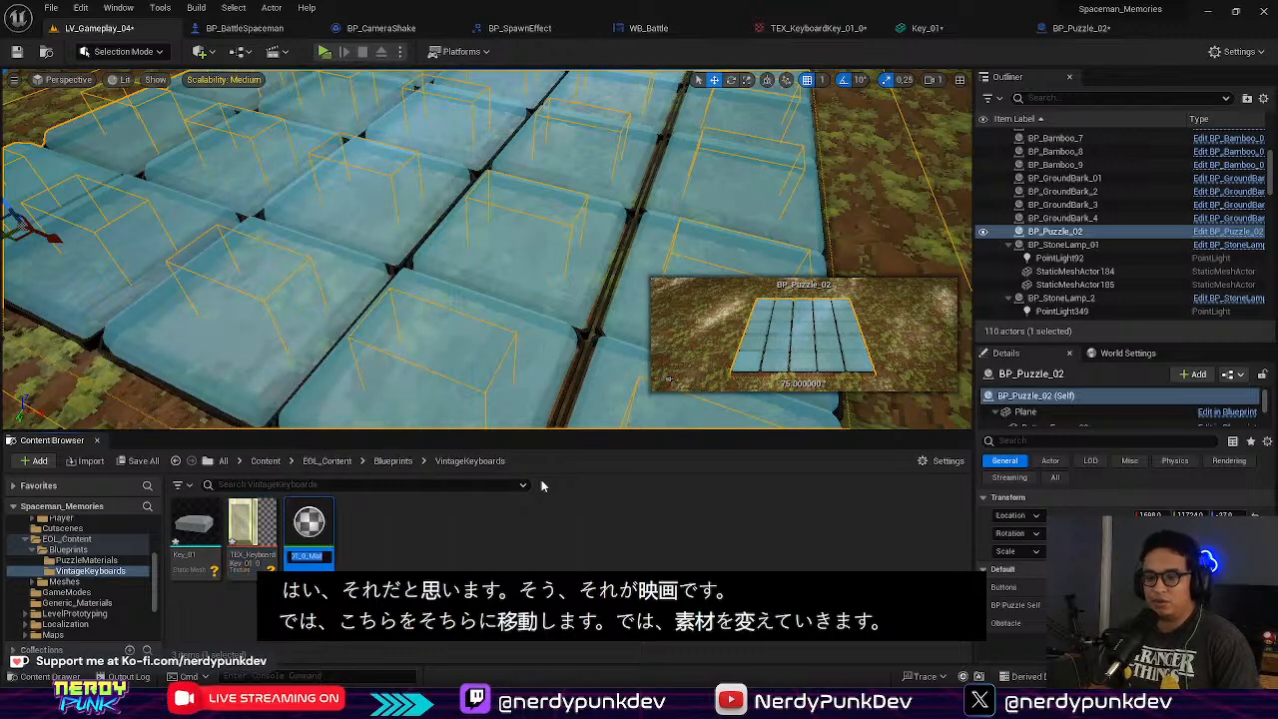
text(MAT_Ke)
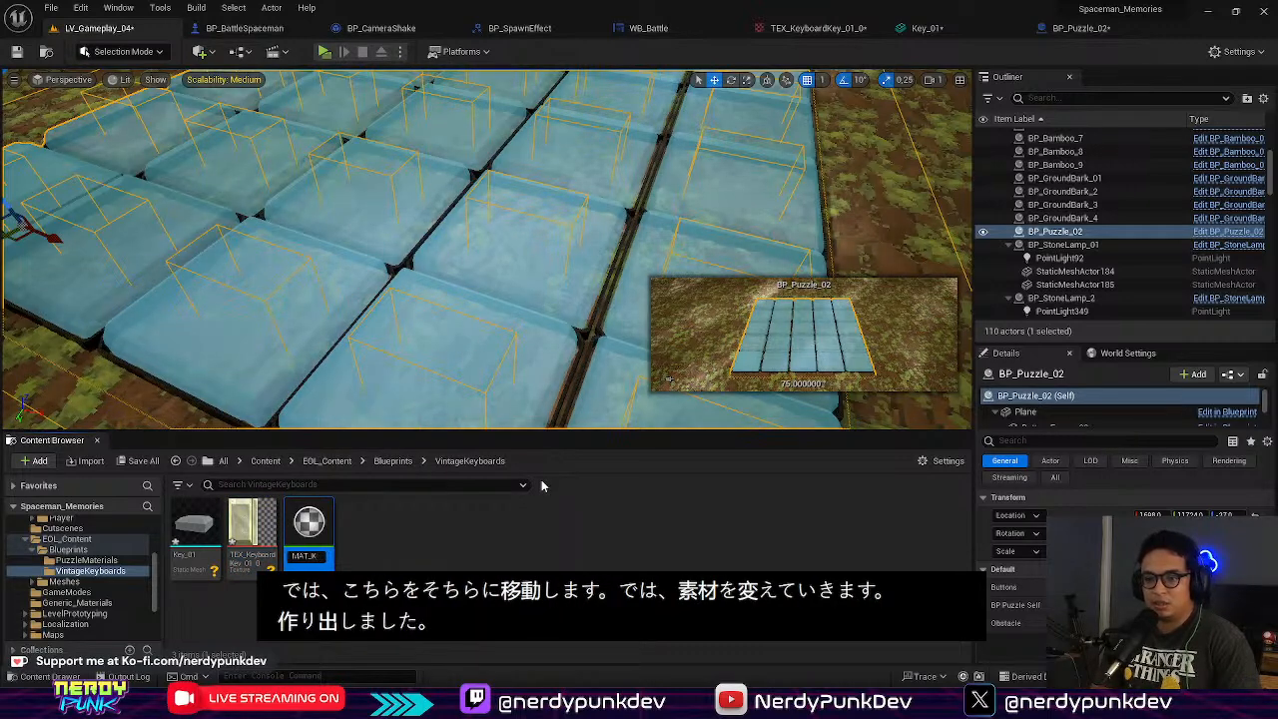
text(yboardM)
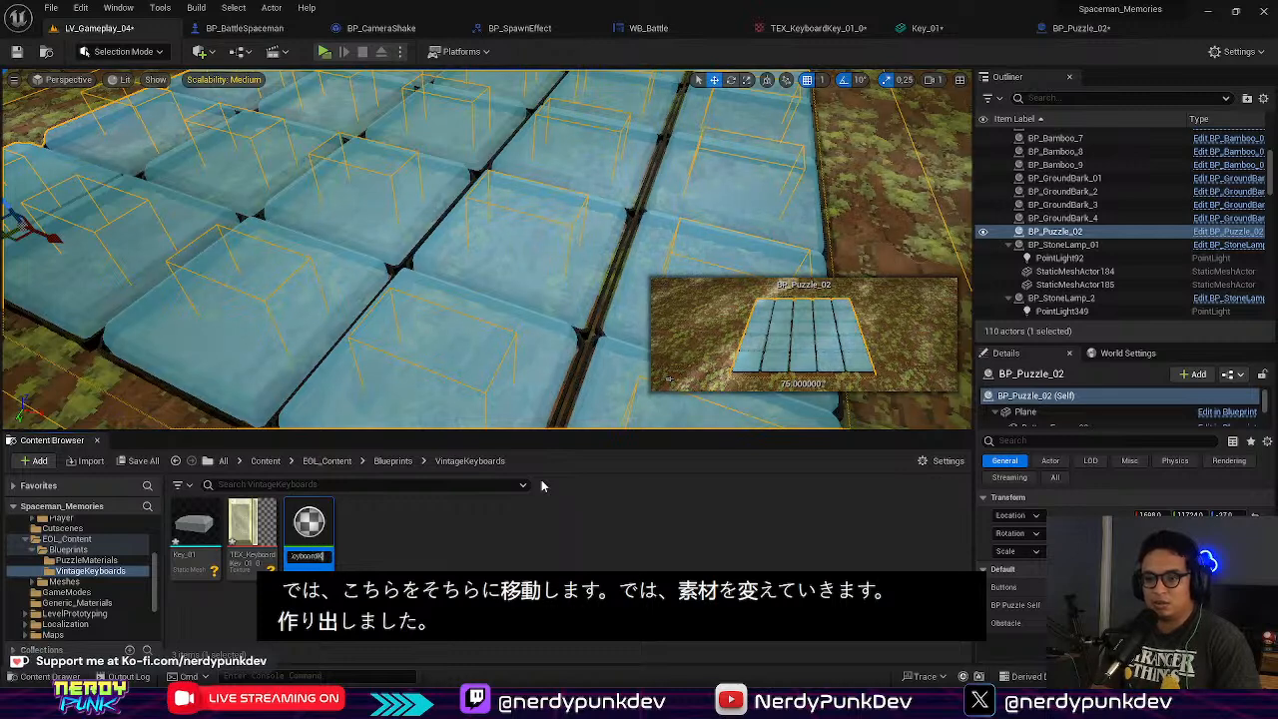
key(BackSpace)
text(Key_01)
key(Return)
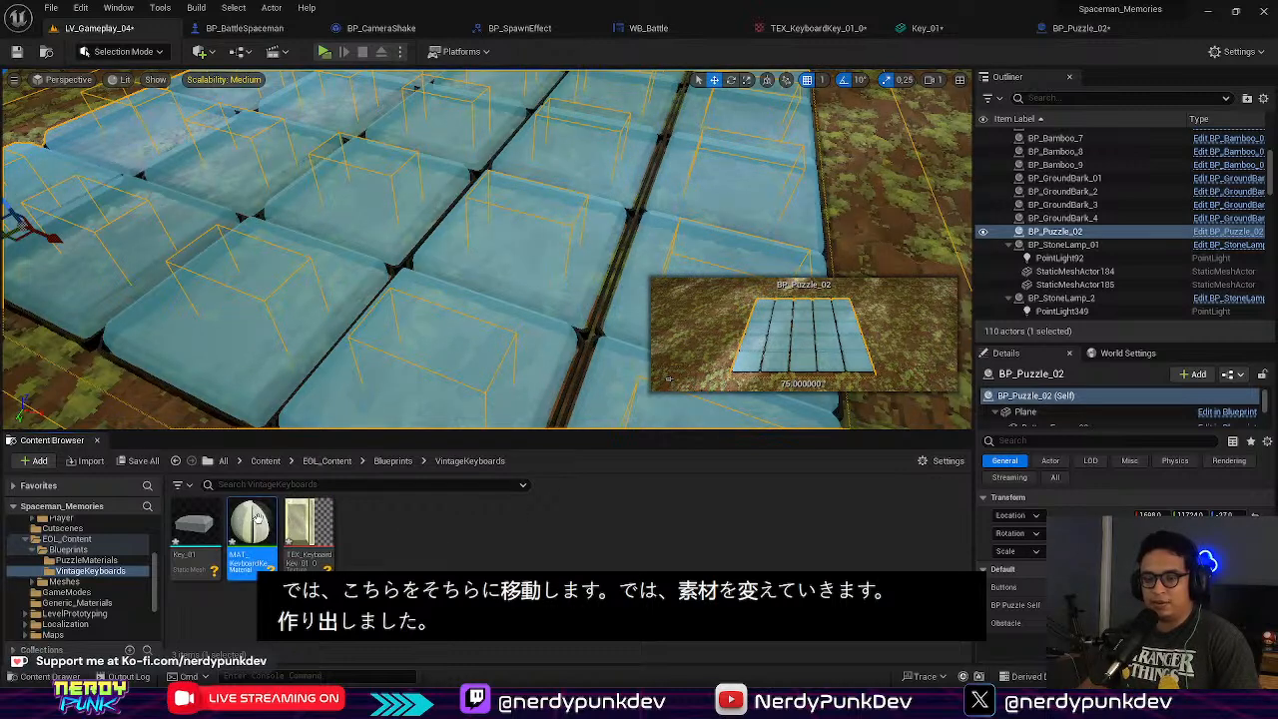
Step: Assign MAT_KeyboardKey_01 to the Element 0 material slot of the Key_01 static mesh and inspect the textured key
double_click(193, 526)
click(1126, 156)
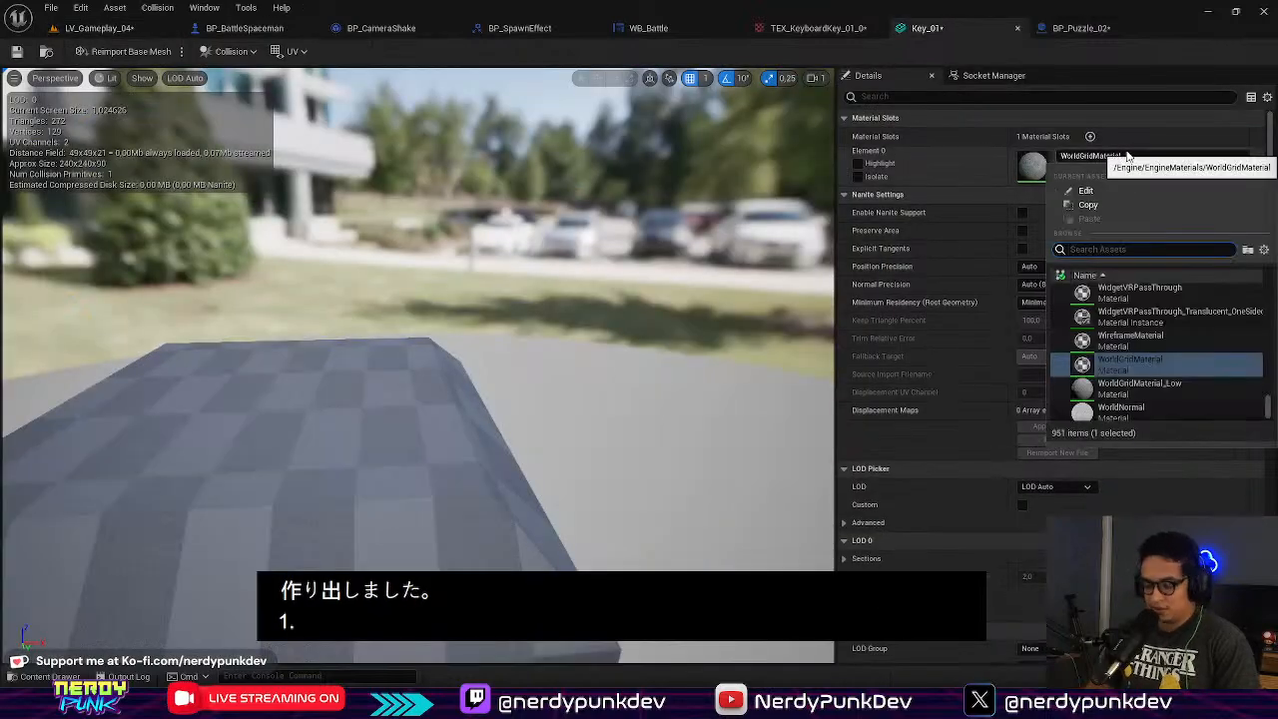
text(keyboard)
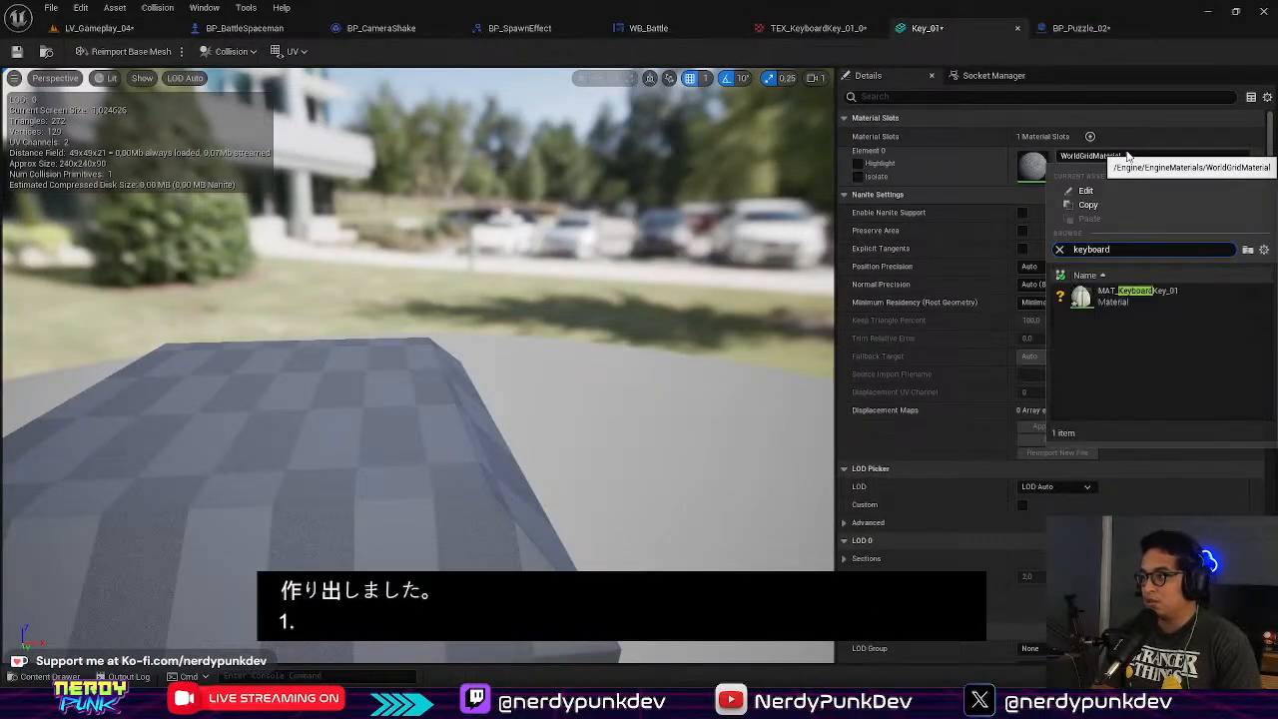
click(1121, 296)
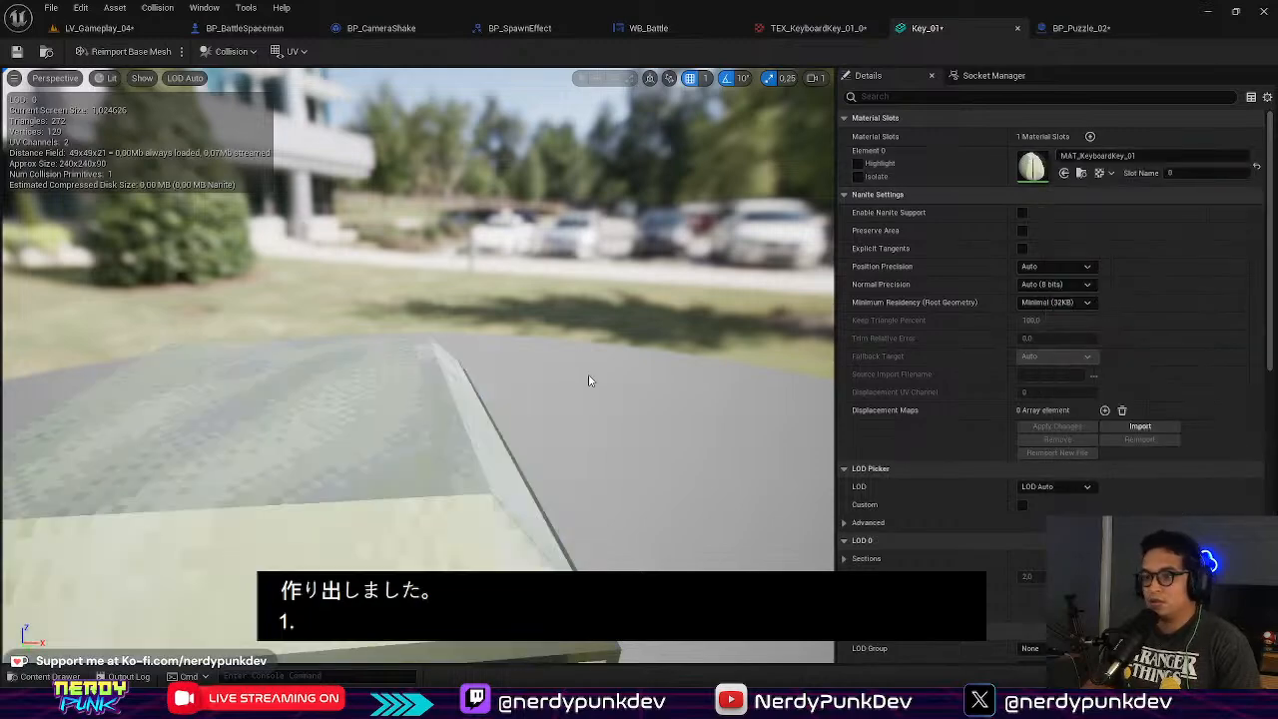
drag(625, 393, 625, 394)
right_drag(625, 393, 584, 414)
Step: Set Button_01's Element 0 material in BP_Puzzle_02 to MAT_KeyboardKey_01 and inspect the key beside the other buttons
click(127, 29)
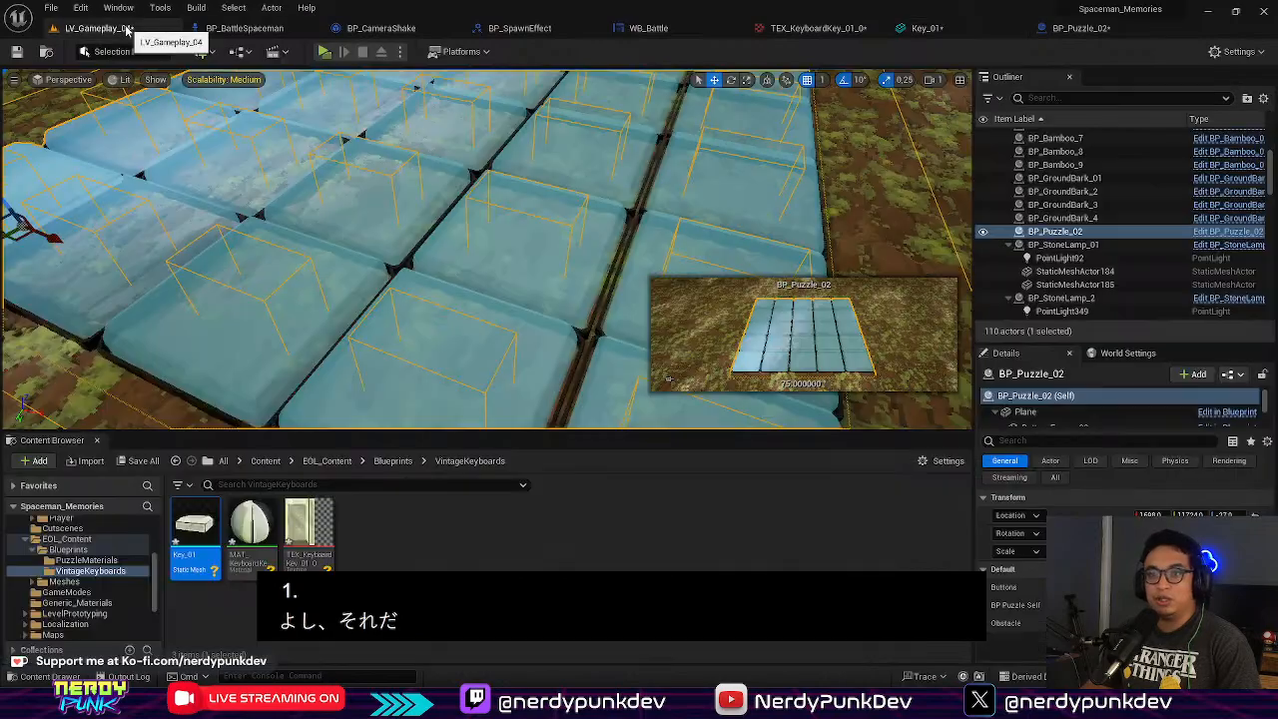
right_drag(454, 356, 399, 355)
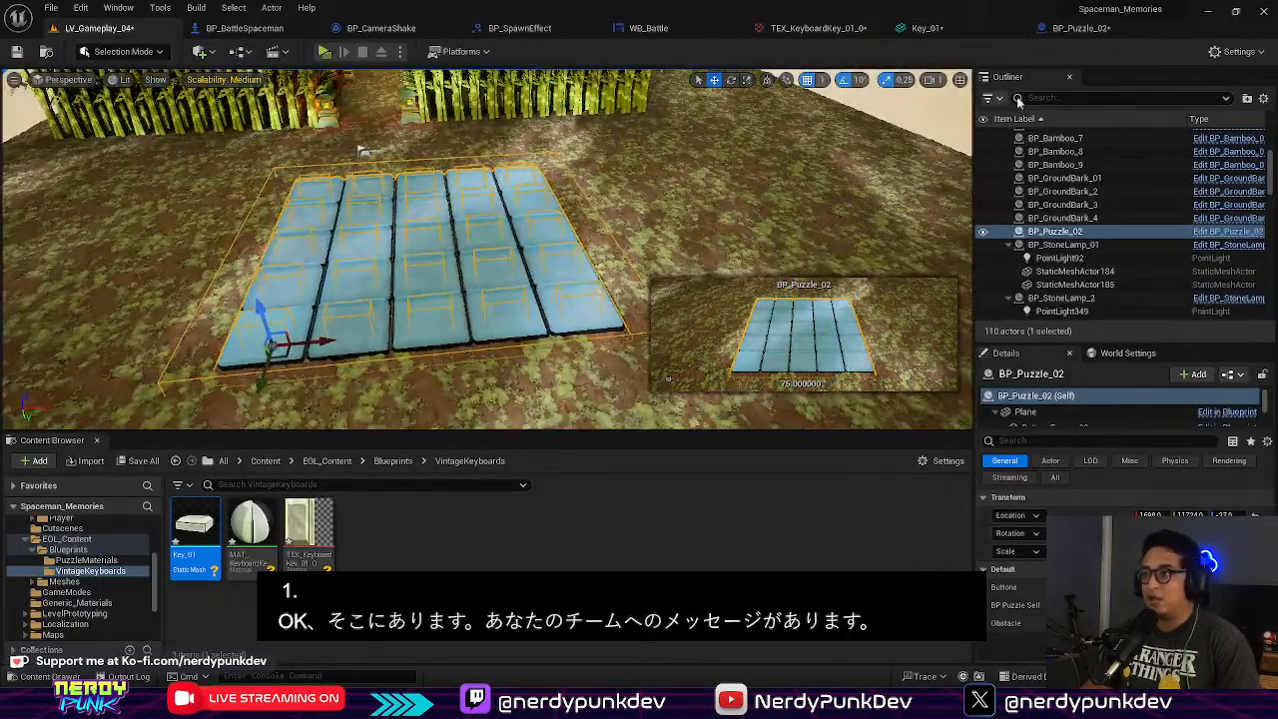
click(1086, 29)
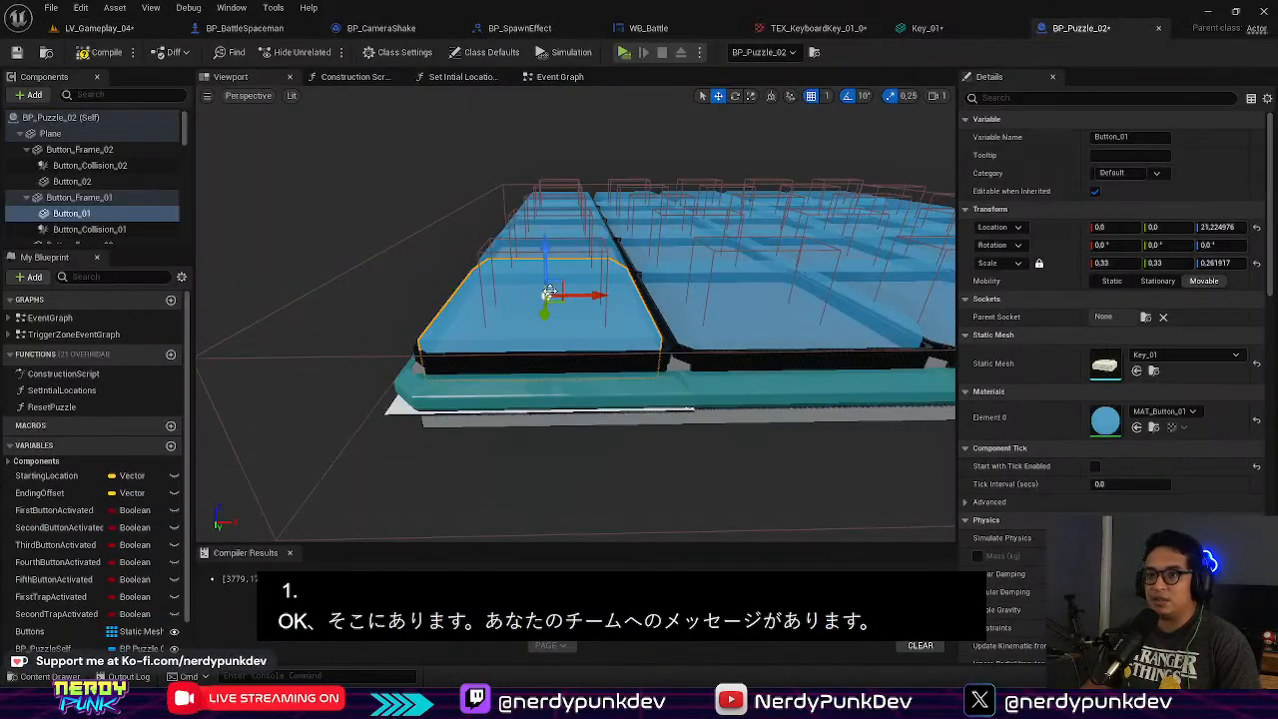
click(100, 28)
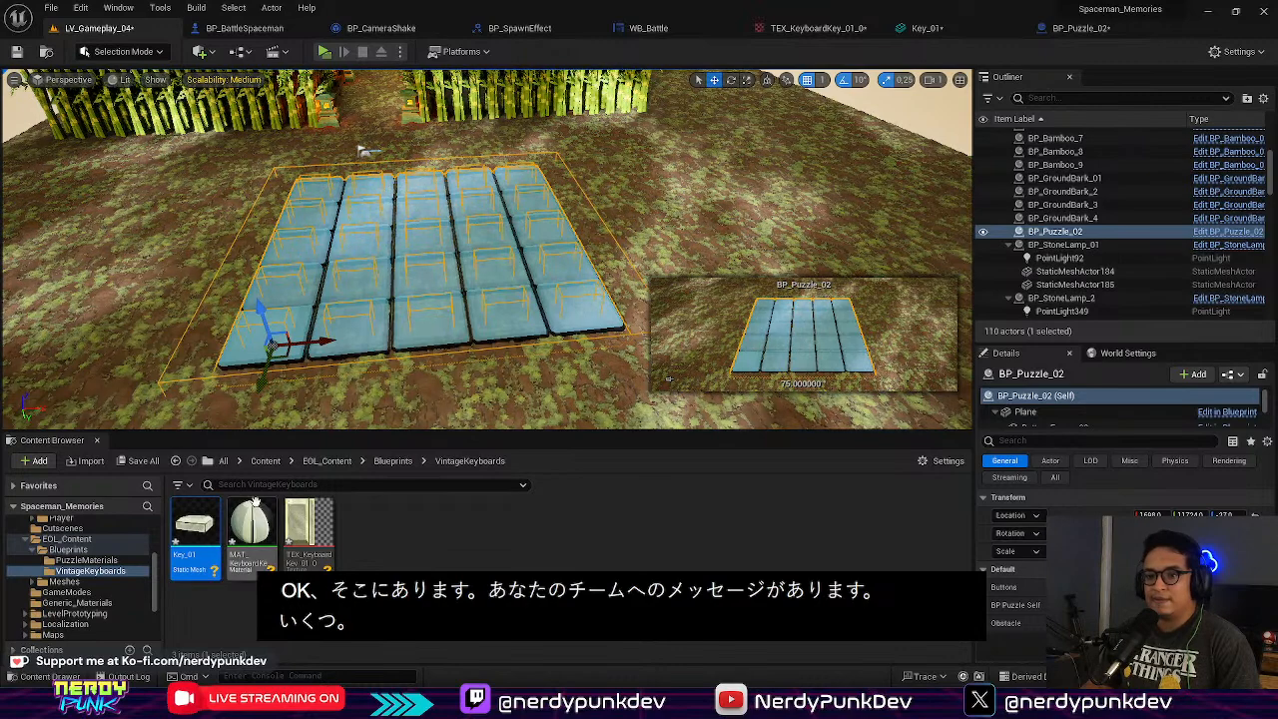
click(1087, 30)
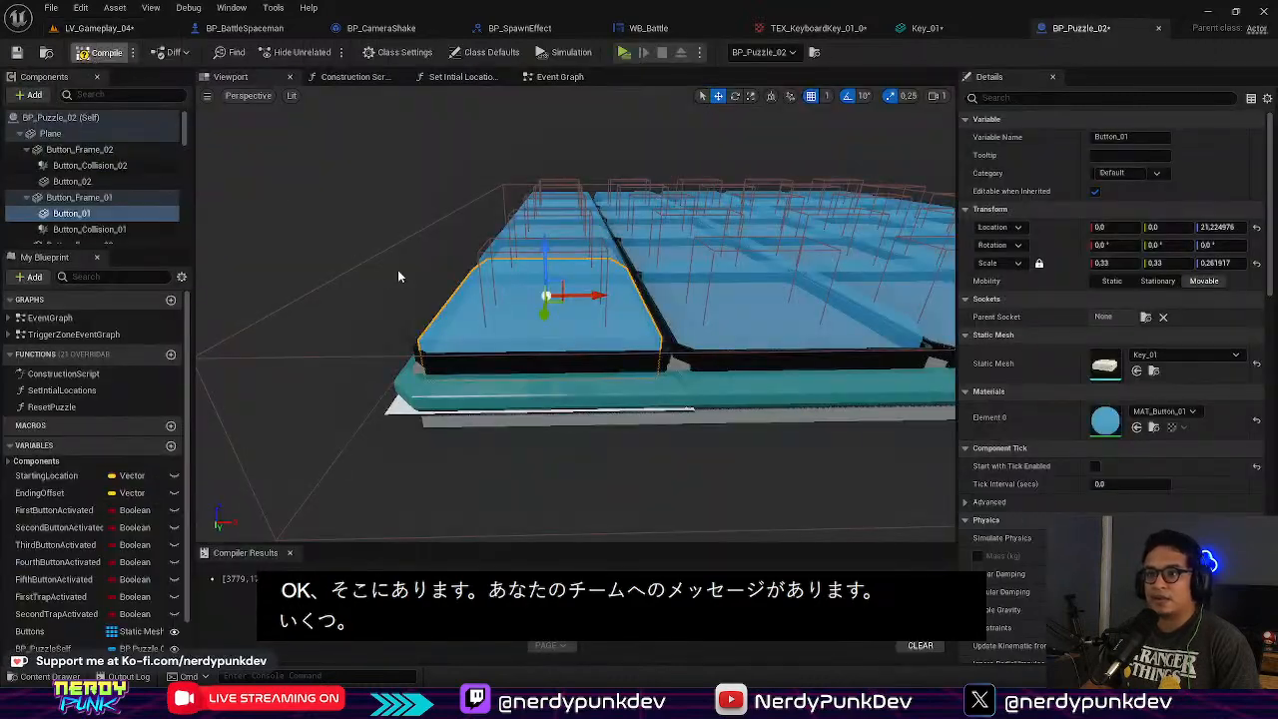
click(1163, 410)
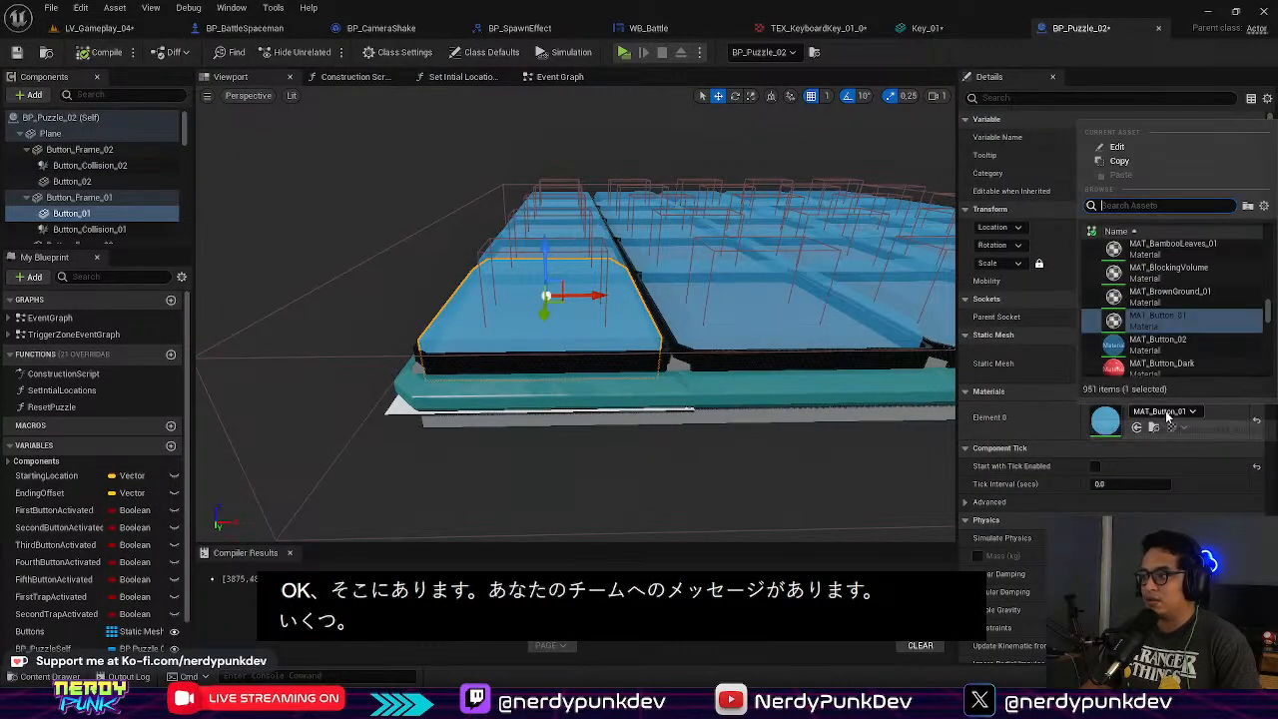
text(keyboa)
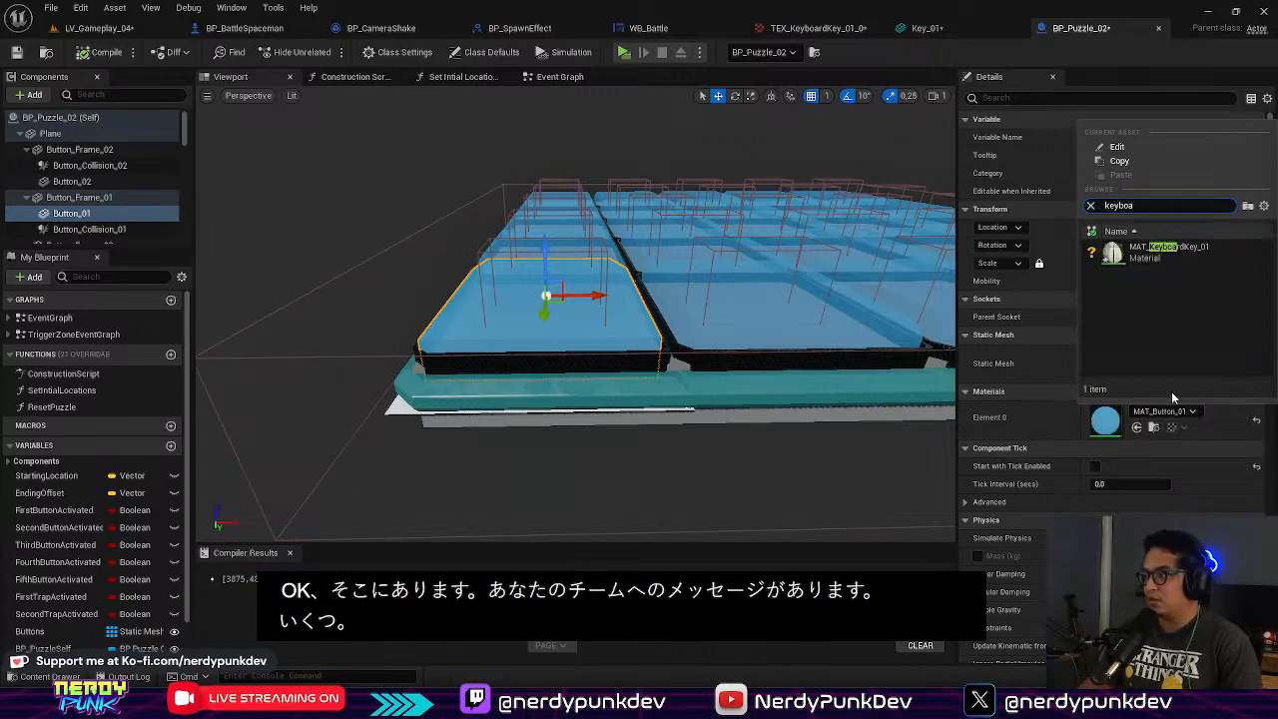
click(1168, 247)
key(f)
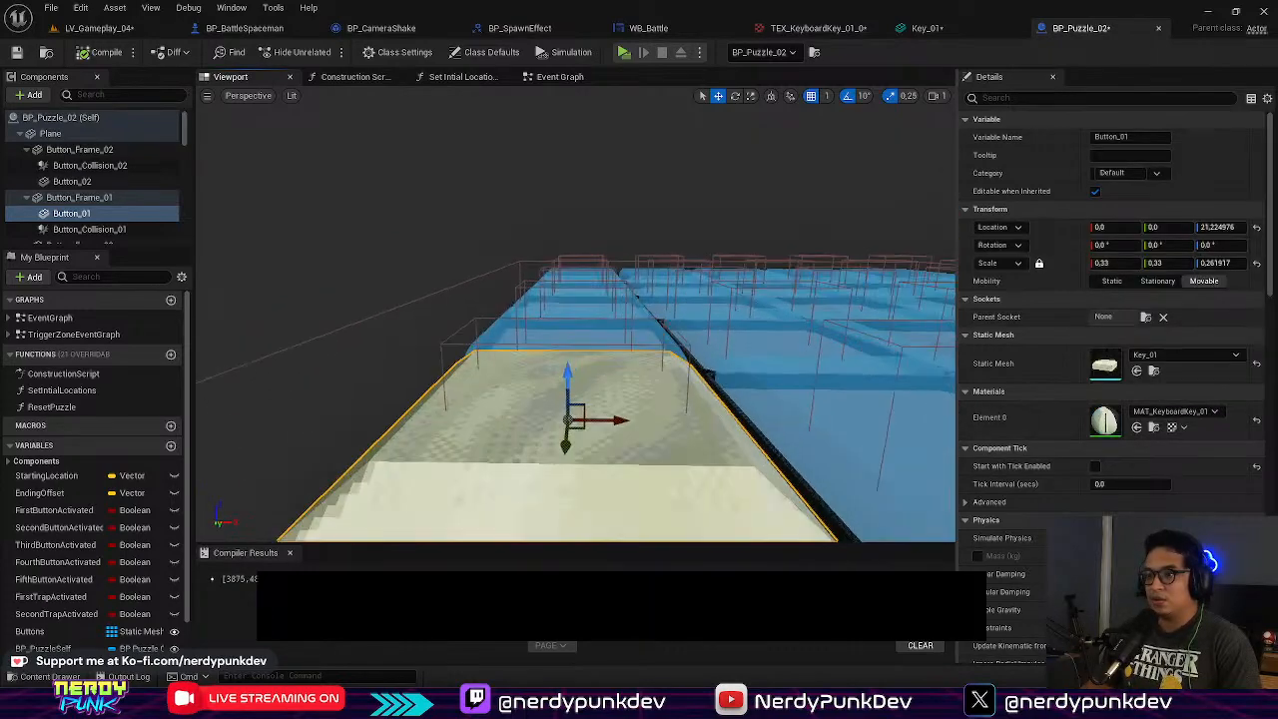
right_drag(576, 314, 799, 334)
Step: Inspect the textured key in LV_Gameplay_04, play-test the level by walking the character on and off it, and stop the preview
click(127, 32)
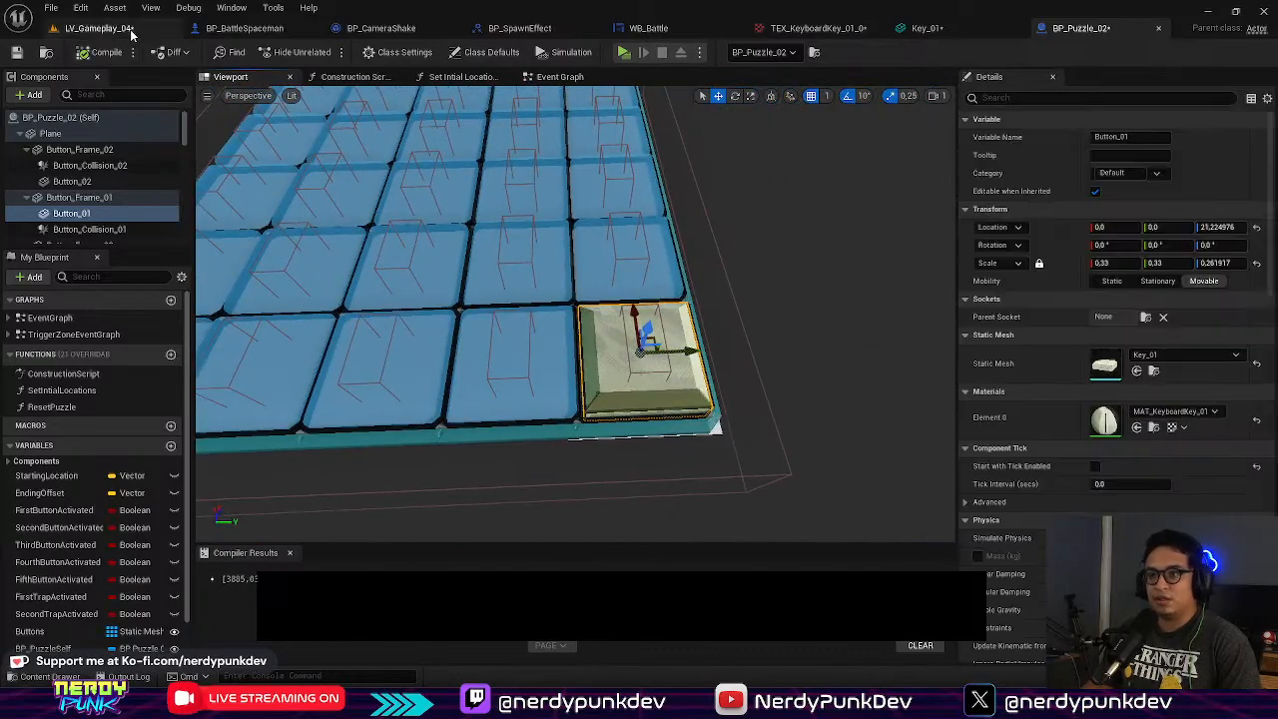
right_drag(253, 153, 499, 212)
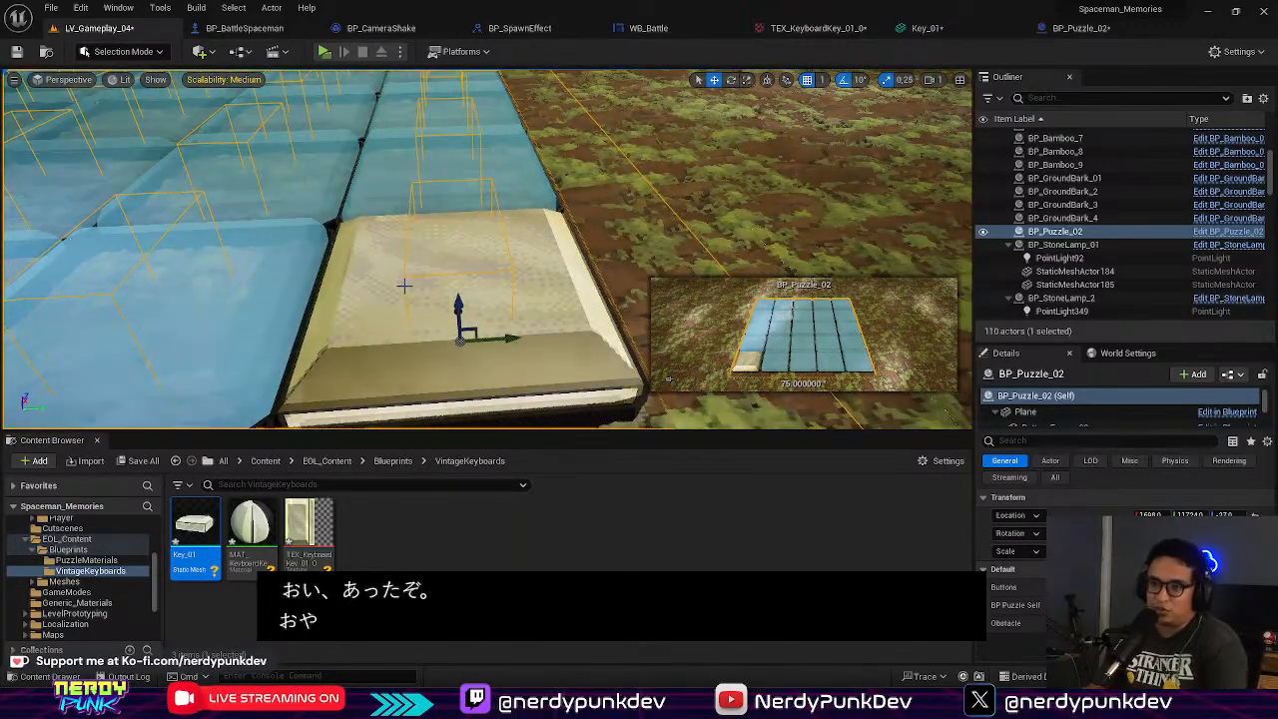
right_drag(534, 371, 350, 364)
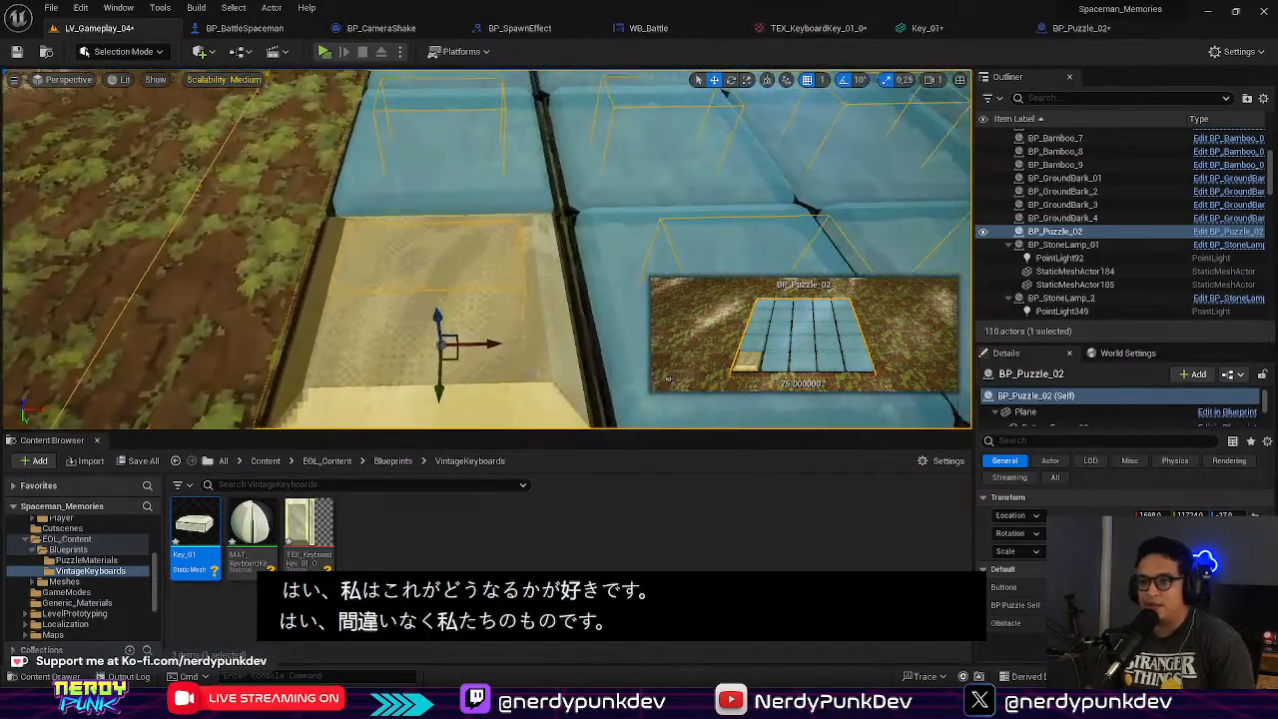
key(alt+p)
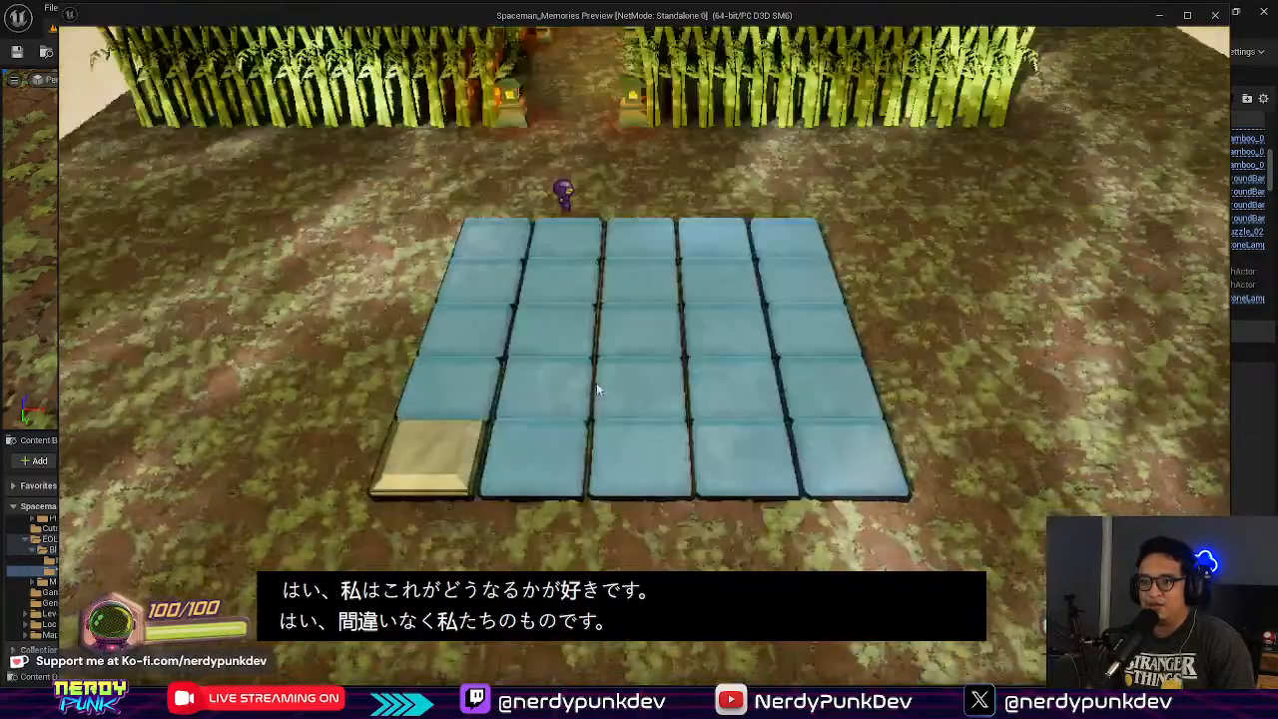
key(a)
key(s)
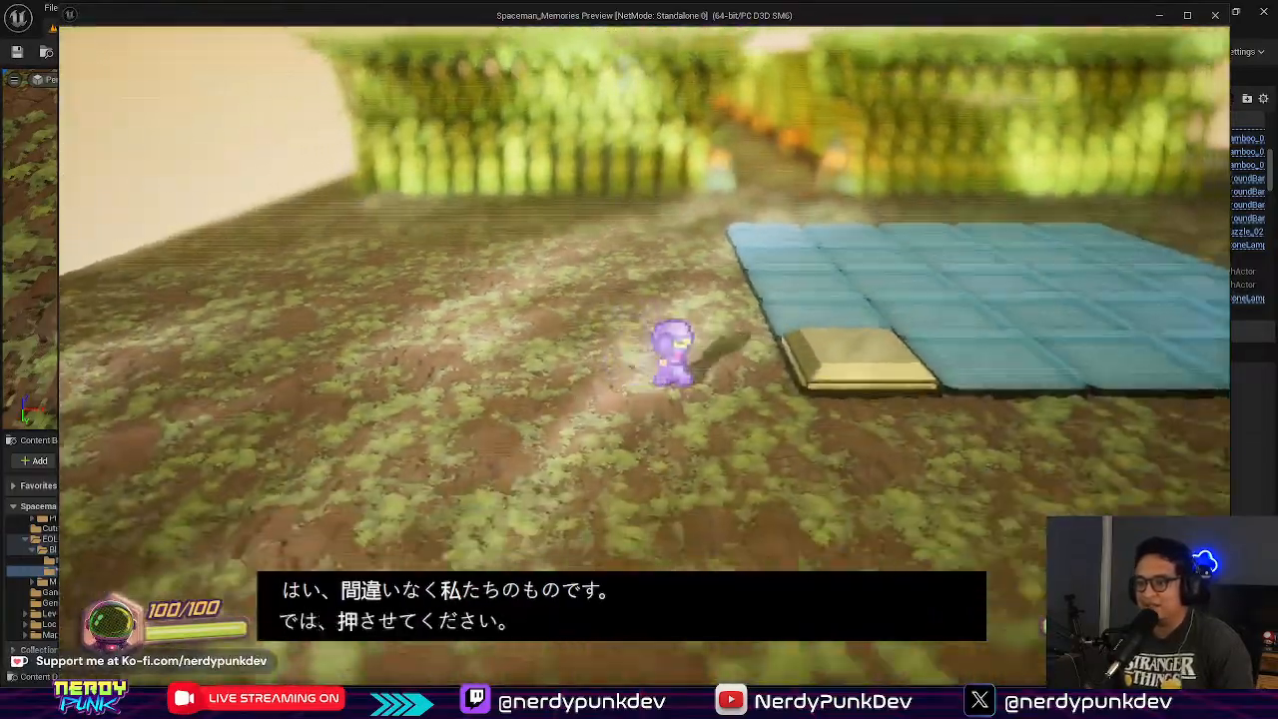
key(d)
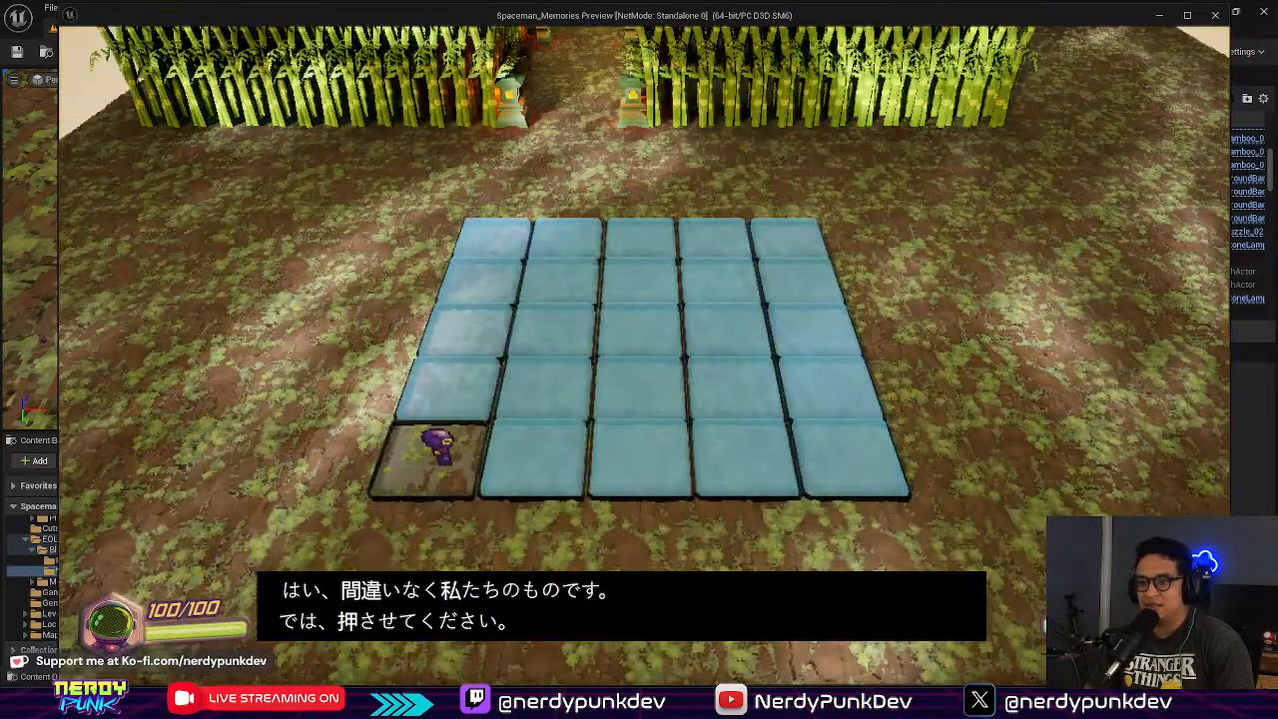
key(a)
key(d)
key(a)
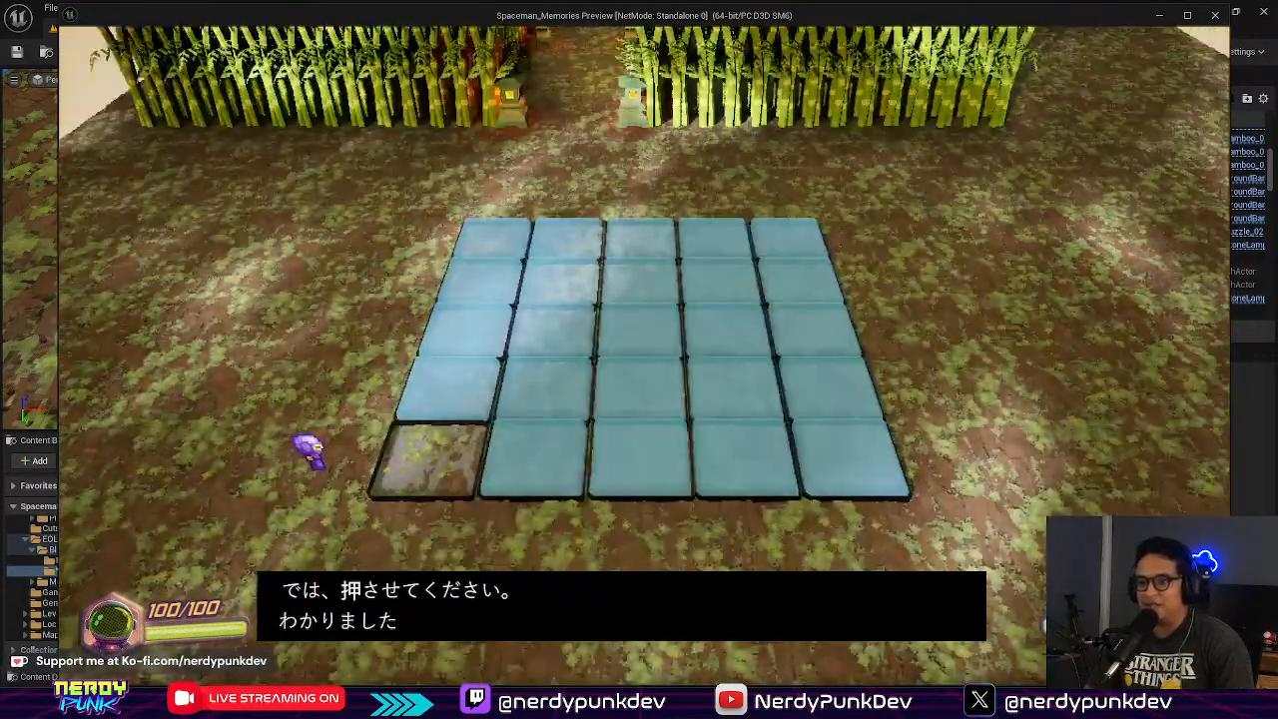
key(d)
key(Escape)
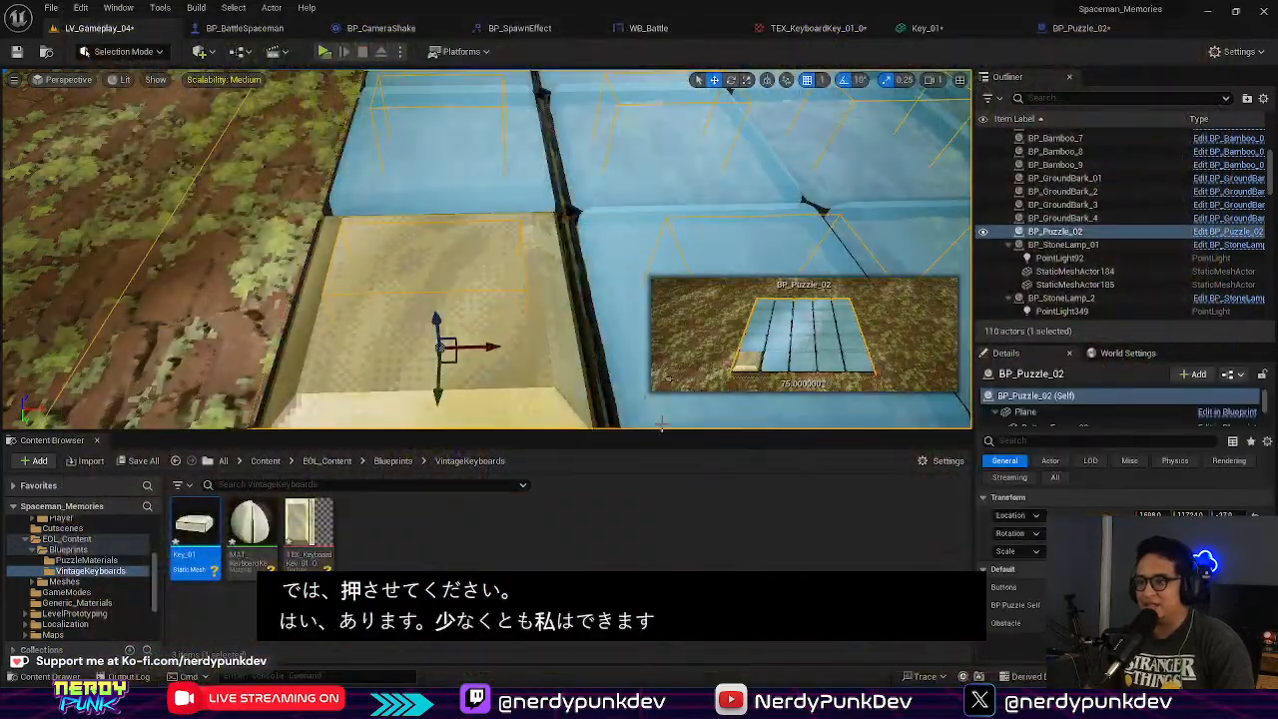
Step: Examine BP_Puzzle_02's Event Graph and Set Intial Locations function for how the buttons' positions are handled
click(979, 30)
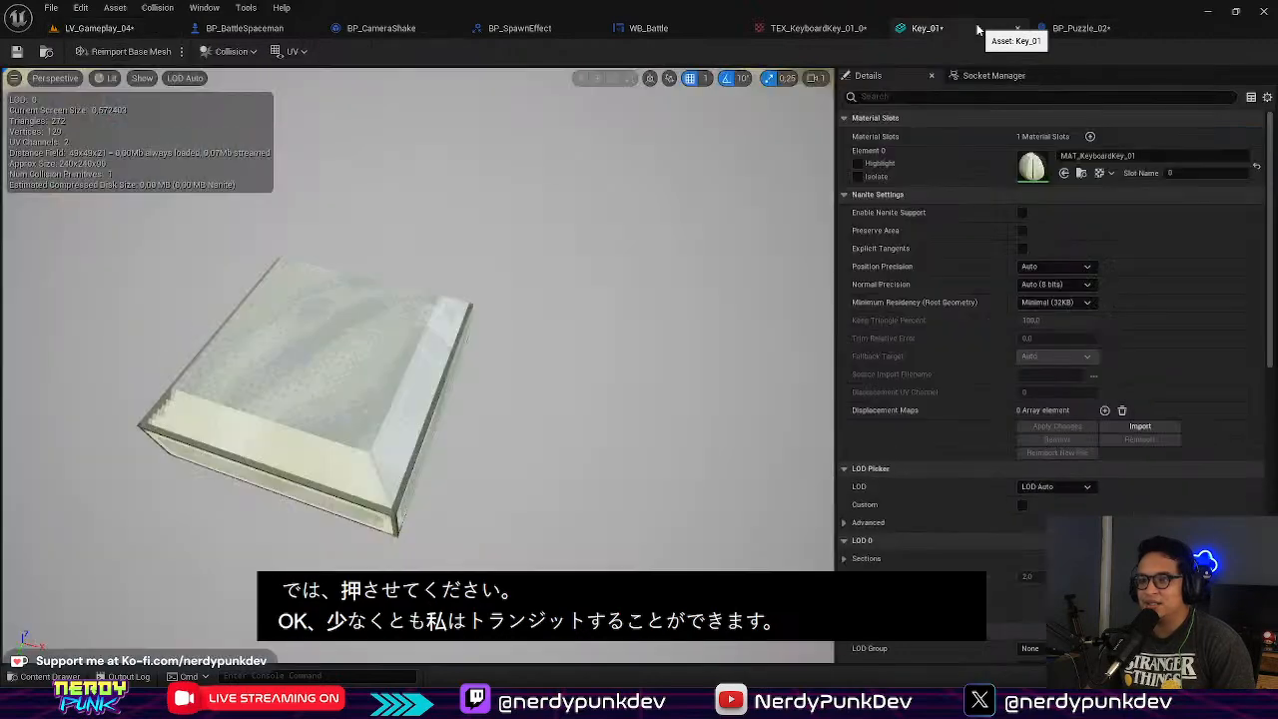
click(1088, 30)
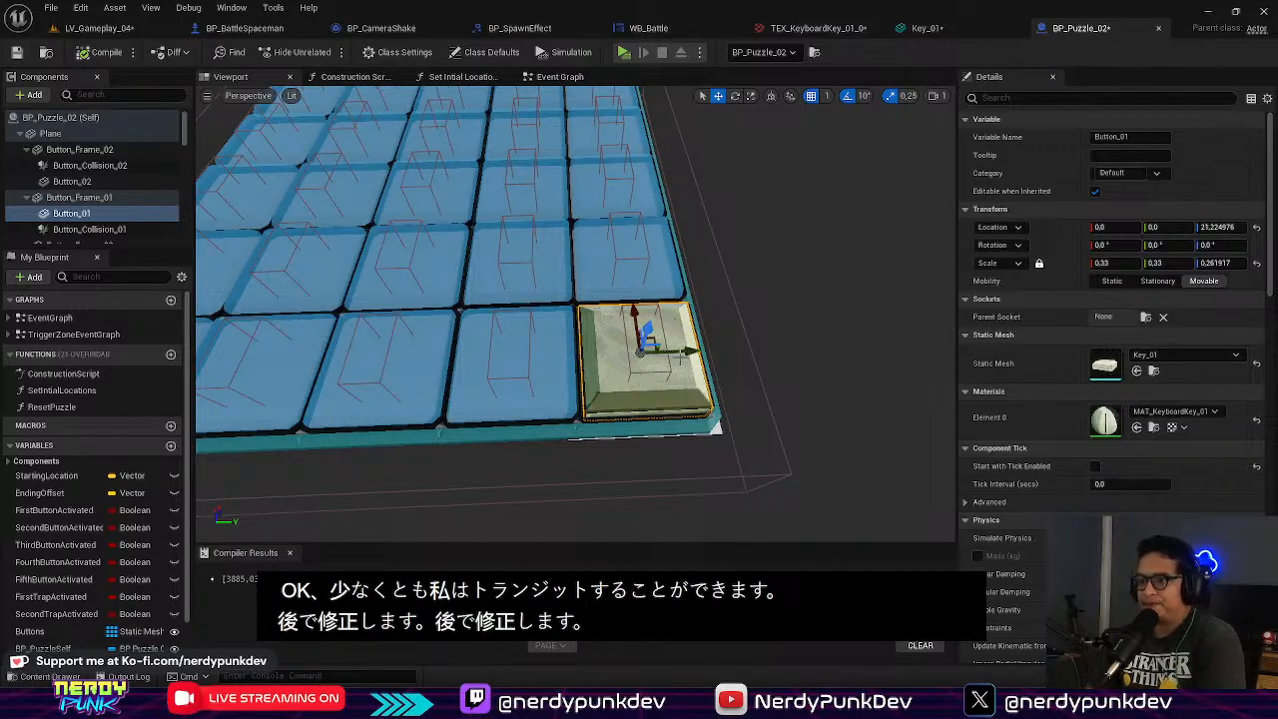
mouse_move(576, 385)
right_down()
mouse_move(449, 384)
mouse_move(360, 344)
mouse_move(349, 384)
mouse_move(576, 385)
right_up()
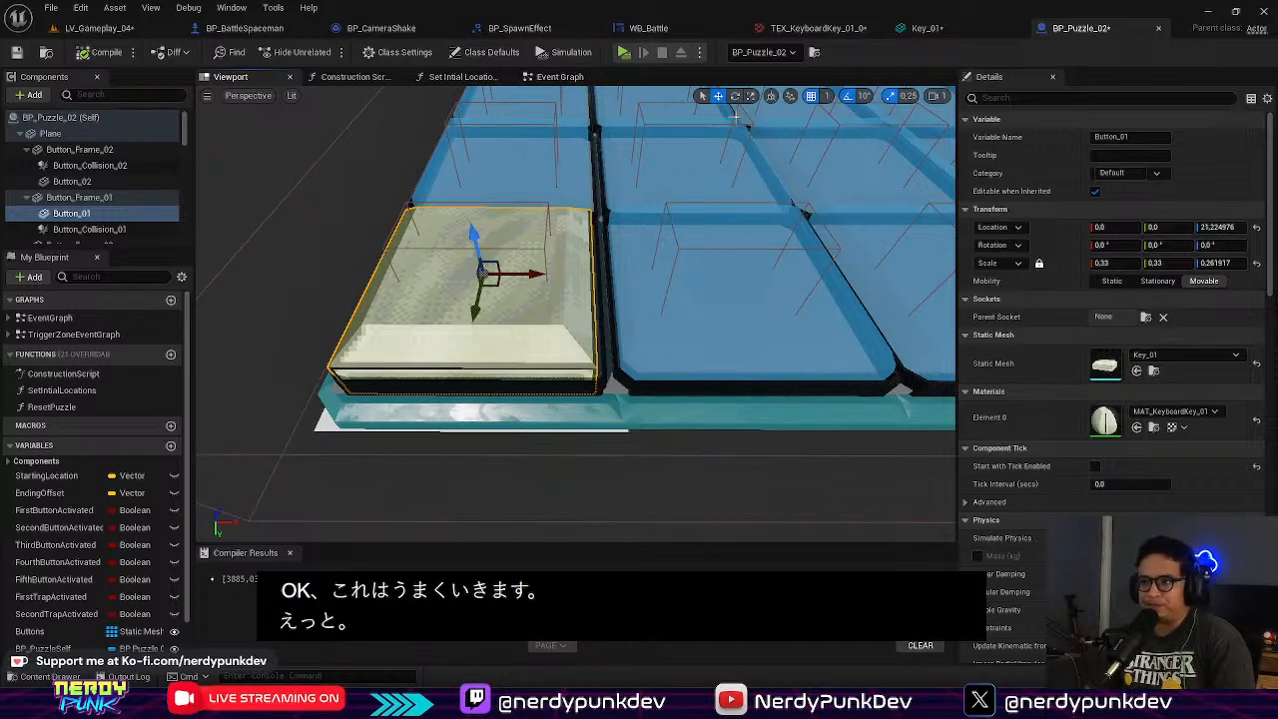
click(575, 81)
scroll(478, 354, down, 8)
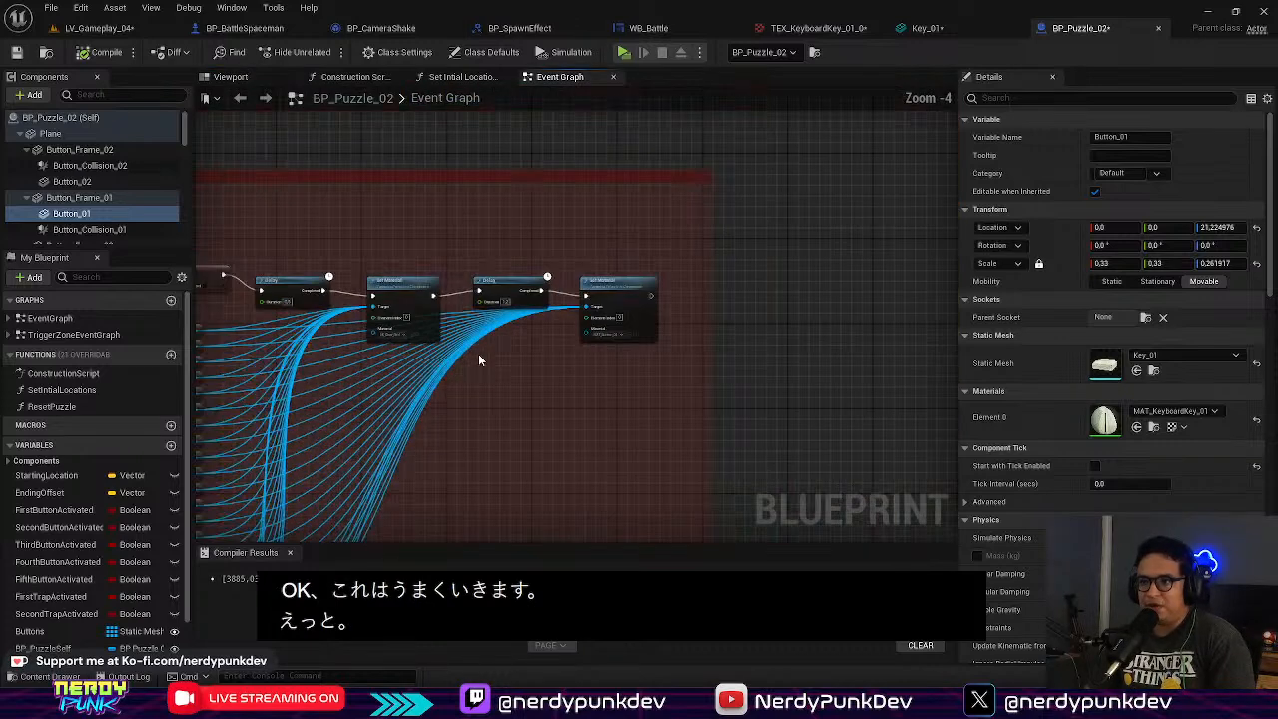
right_drag(341, 289, 590, 279)
right_drag(364, 212, 607, 400)
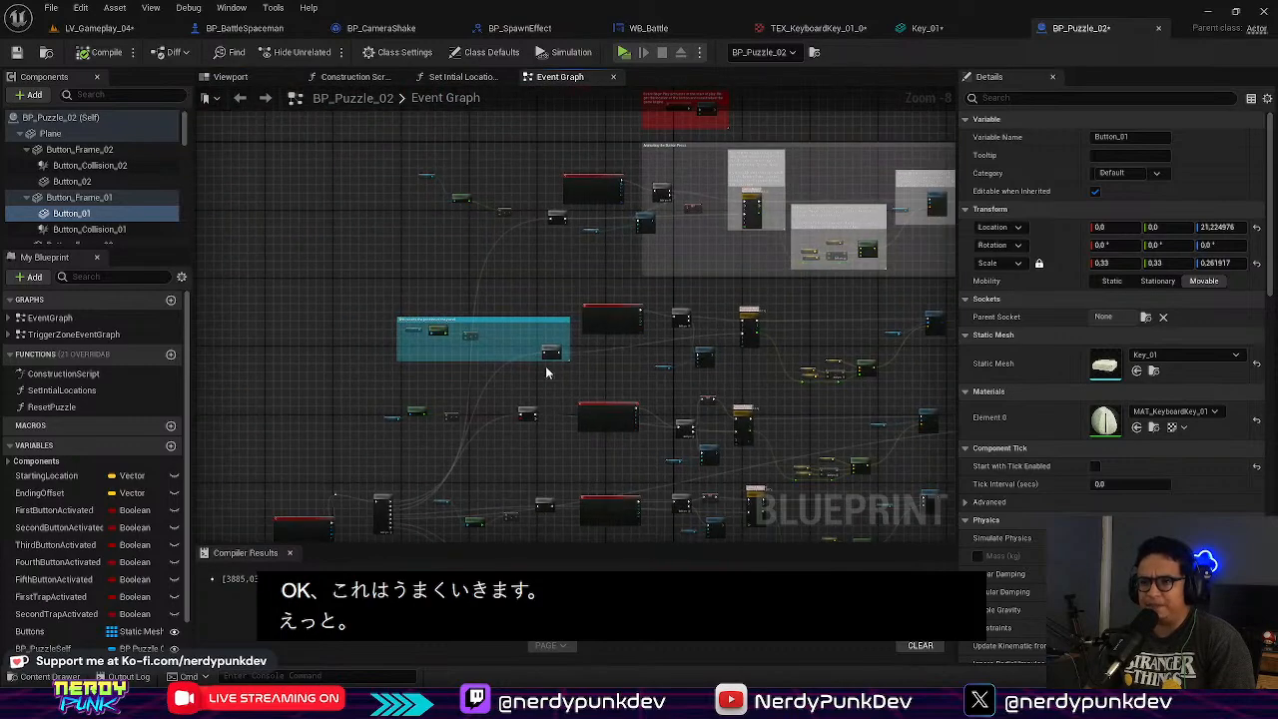
scroll(541, 349, up, 3)
click(456, 78)
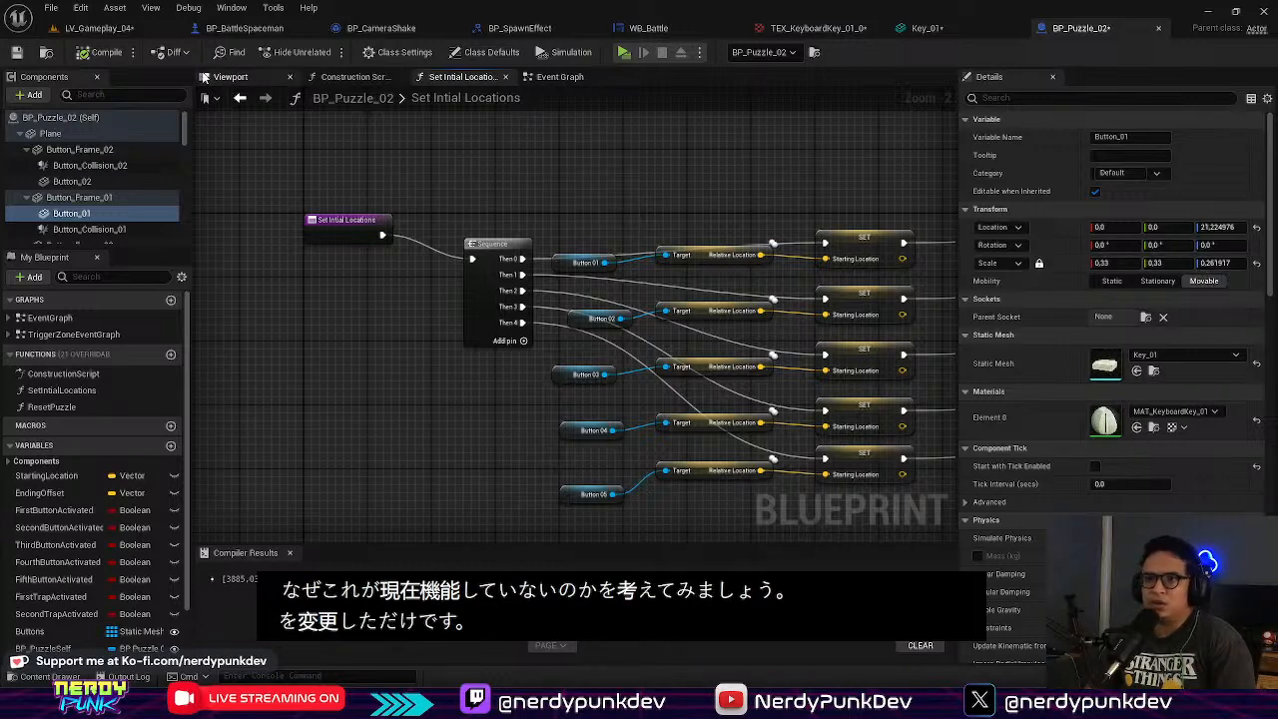
Step: Compare the transform and static mesh settings of Button_01 with those of Button_02
click(232, 77)
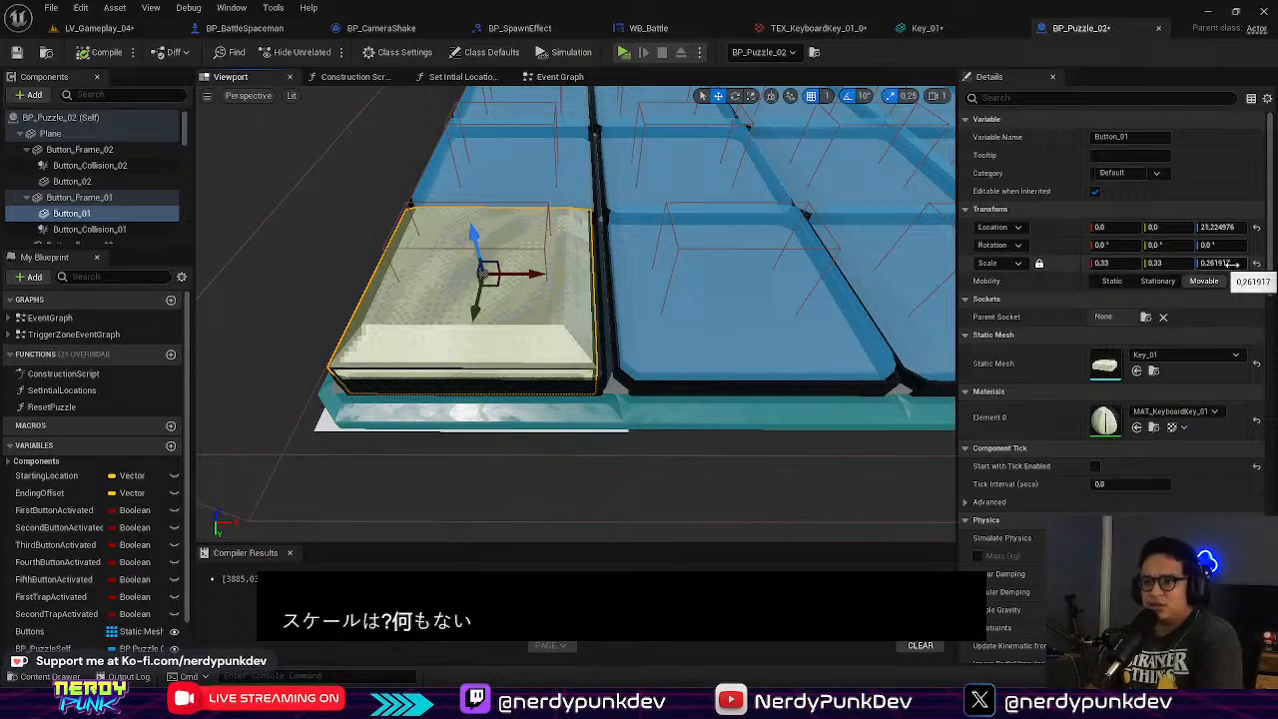
click(1198, 356)
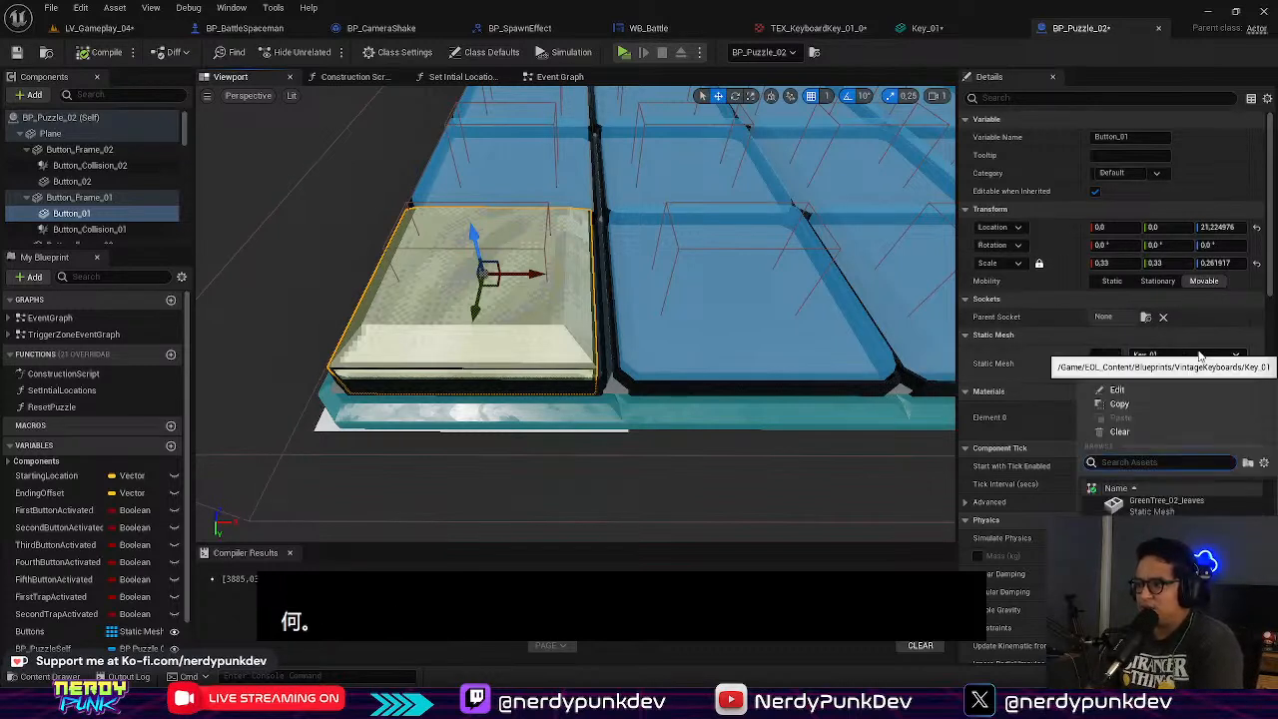
click(778, 335)
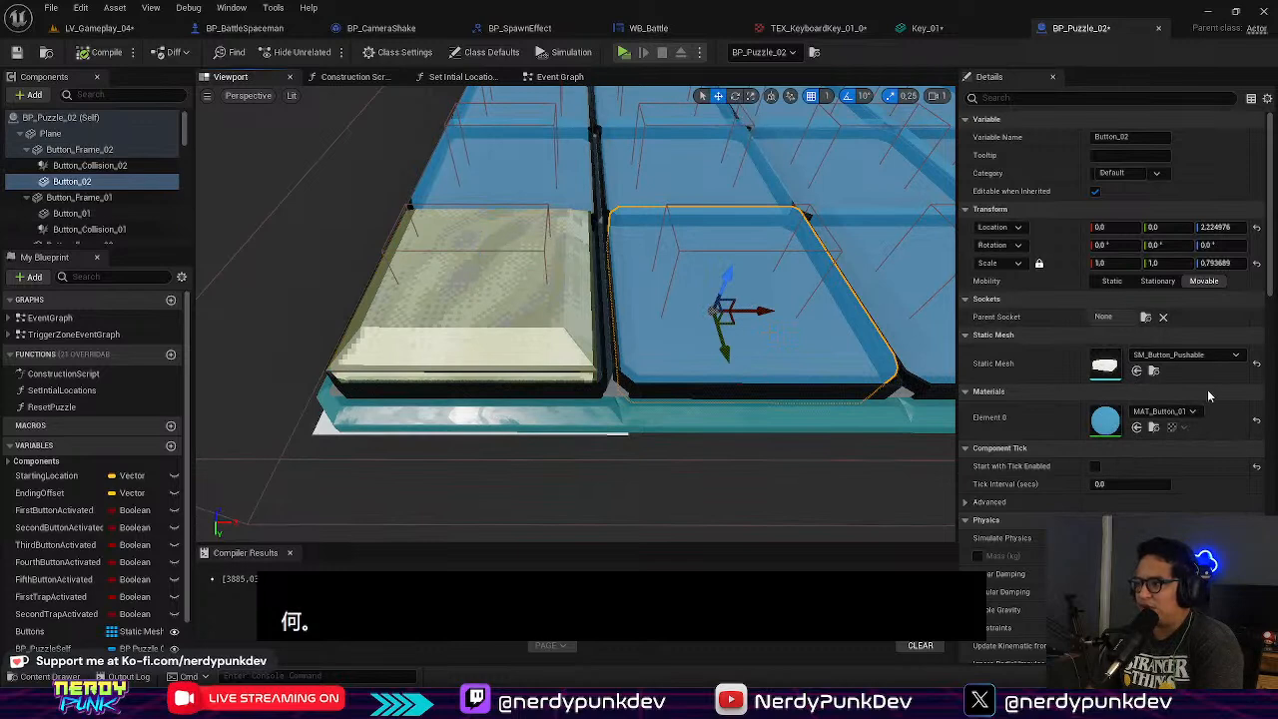
Step: Swap Button_01's static mesh back to SM_Button_Pushable in BP_Puzzle_02
click(522, 272)
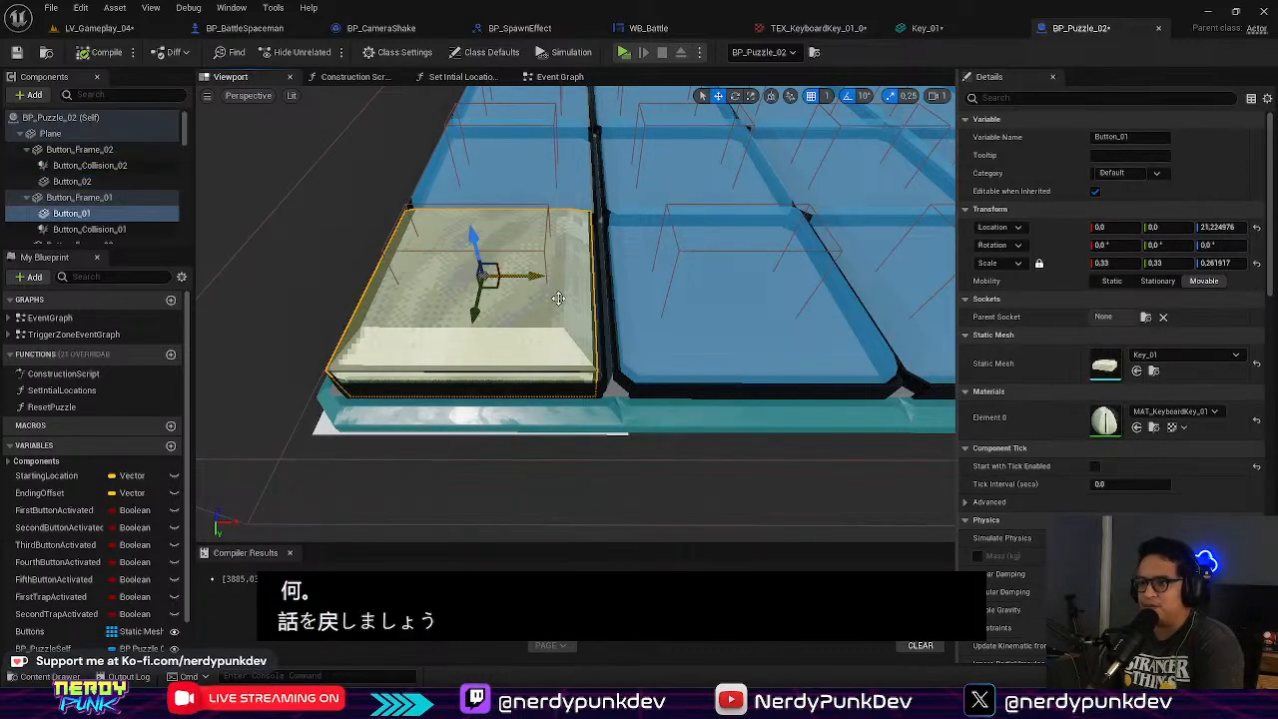
click(1208, 337)
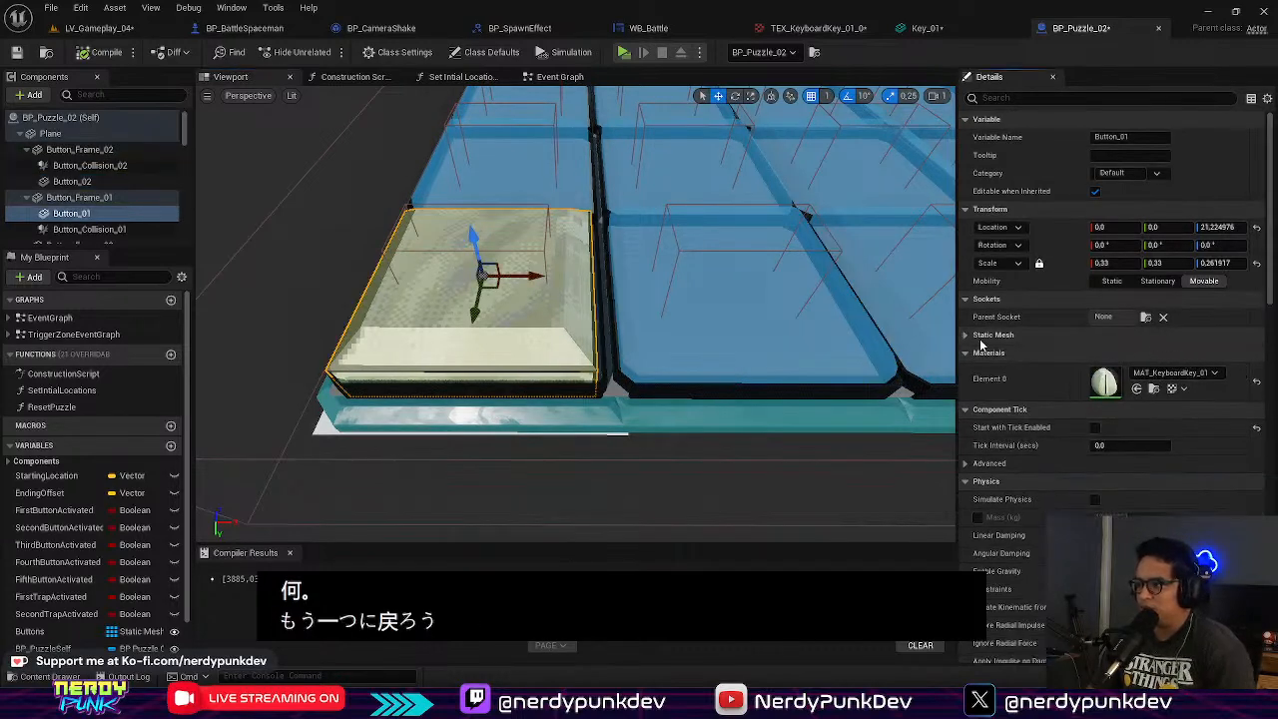
click(983, 337)
click(1186, 354)
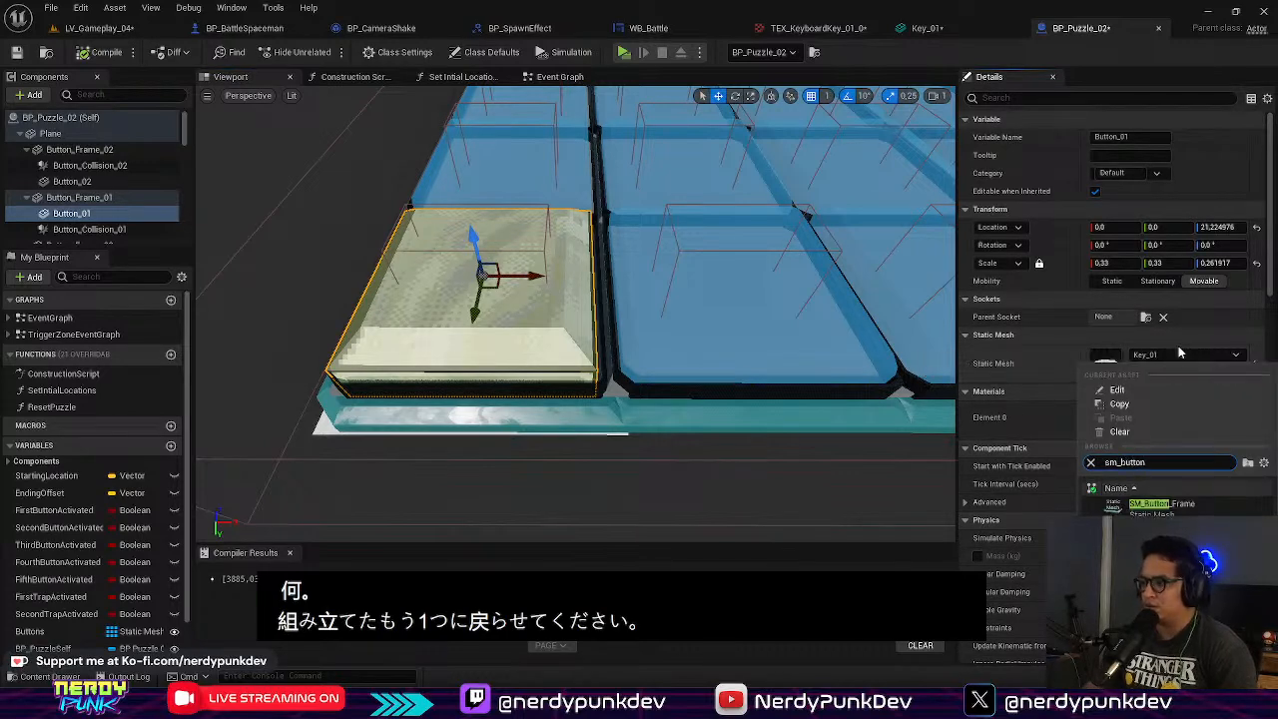
click(1163, 527)
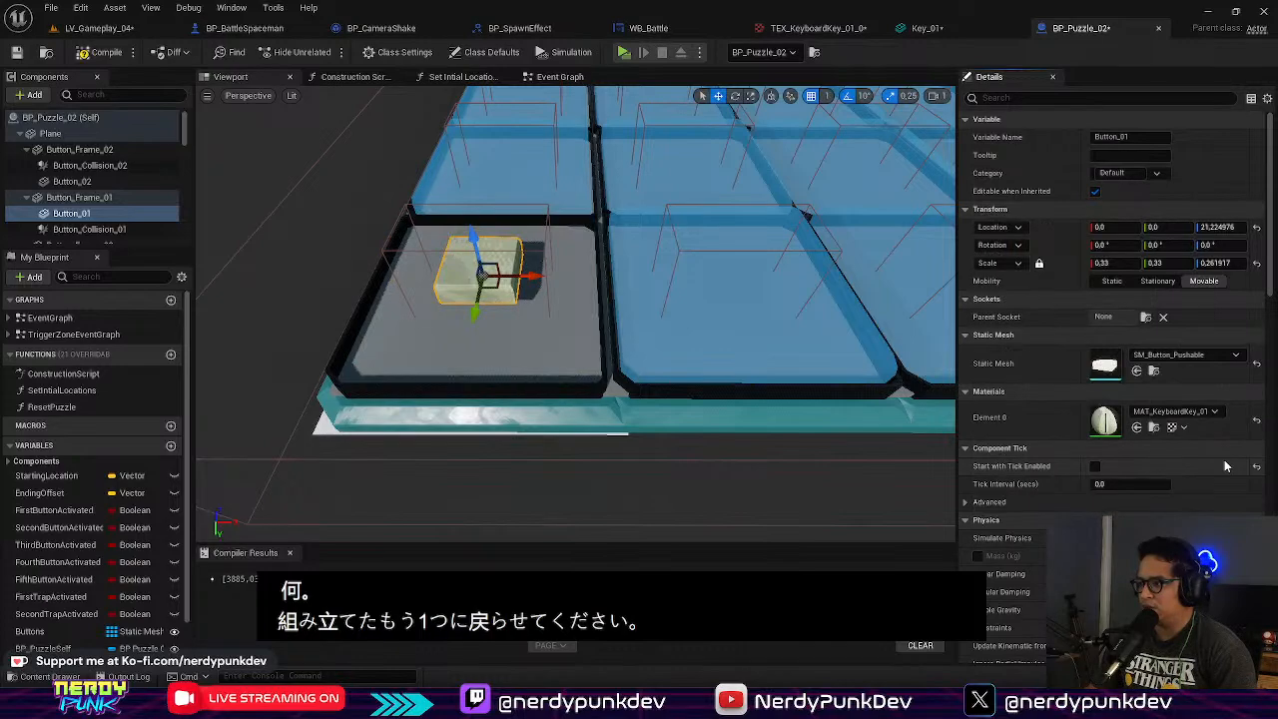
Step: Set Button_01's scale to 1.0, 1.0, 0.793689 on X, Y and Z, matching Button_02
right_drag(576, 314, 614, 319)
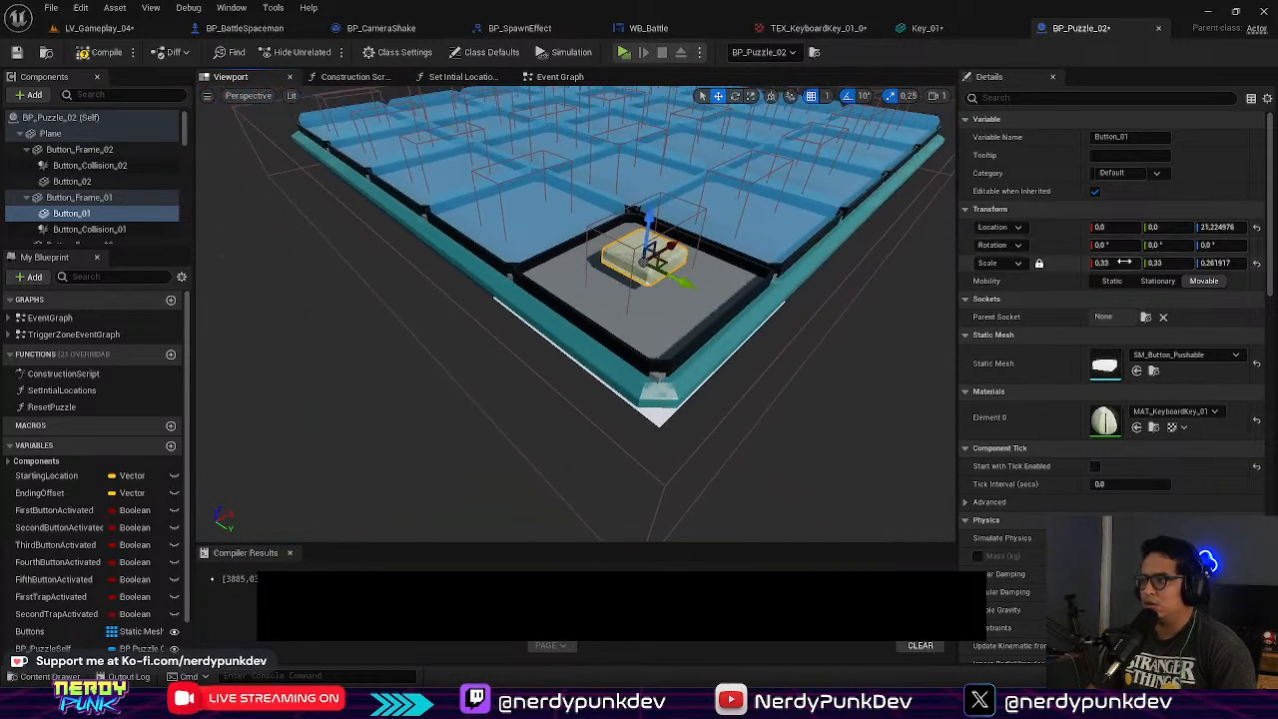
text(1)
key(Tab)
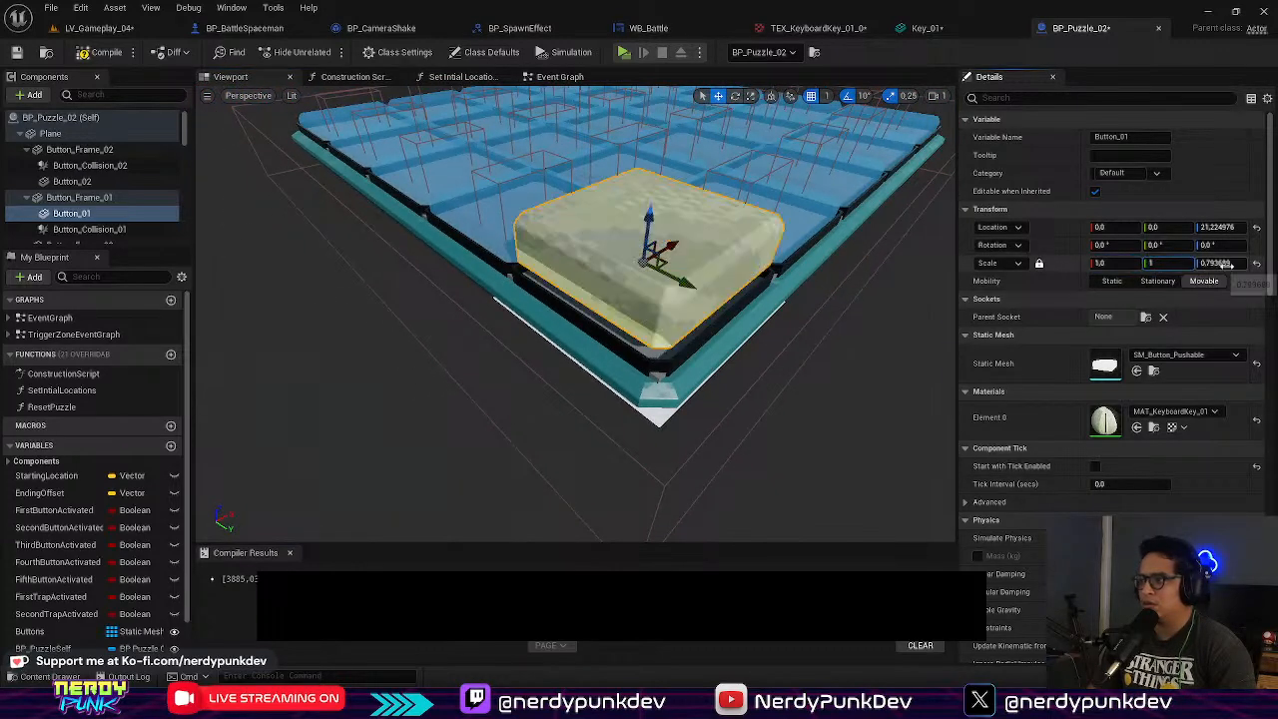
key(Return)
right_drag(850, 310, 933, 307)
click(504, 284)
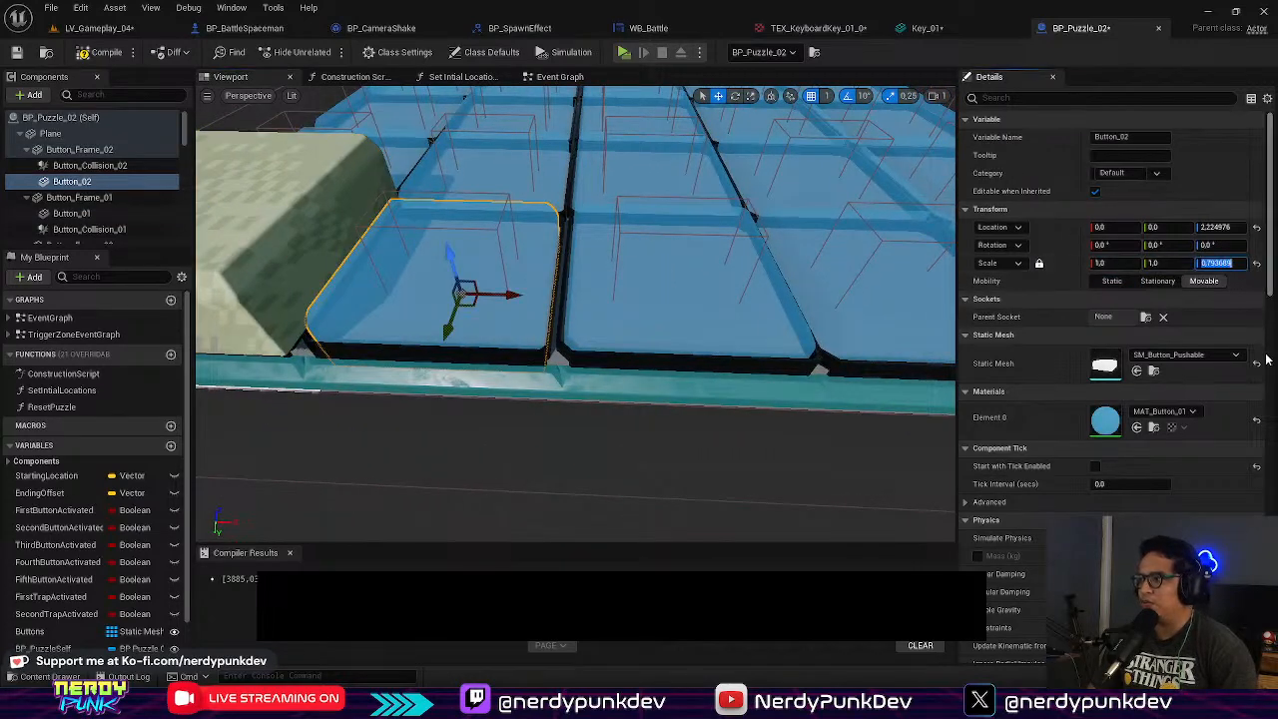
click(213, 234)
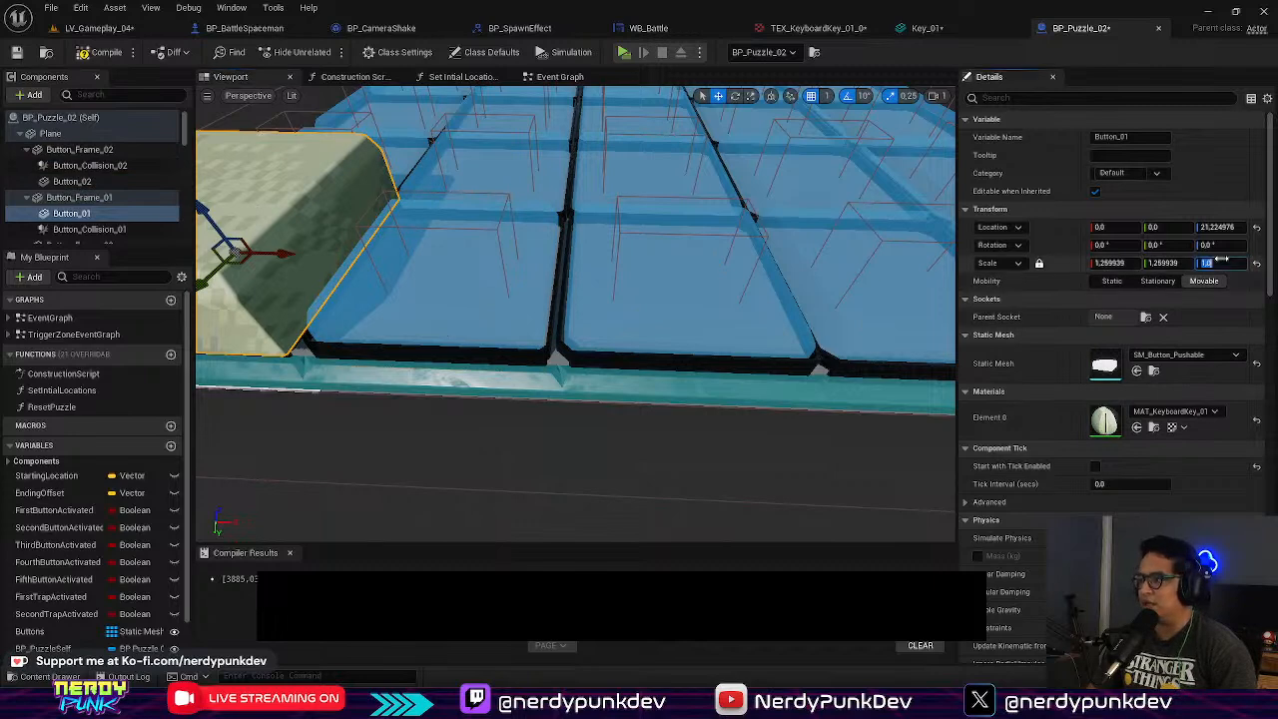
text(0,793689)
click(1173, 265)
text(1)
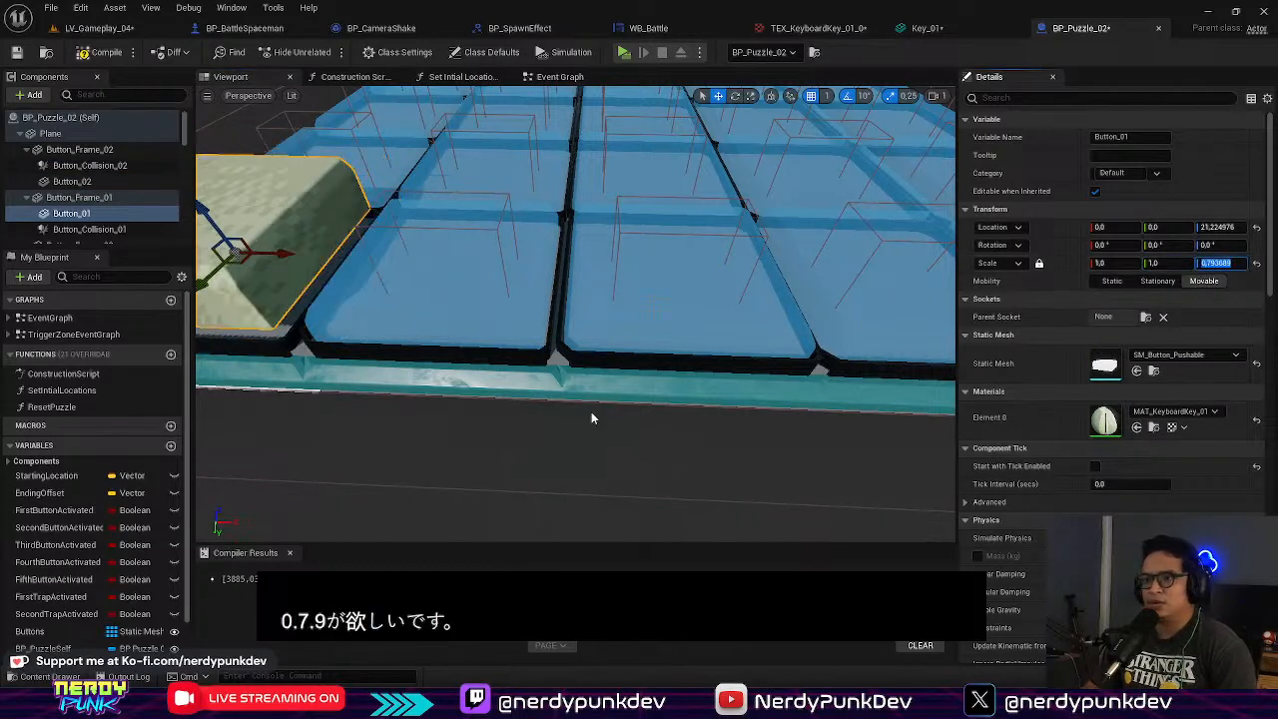
Step: Copy Button_02's Z location to Button_01, setting it to 2.224976
right_drag(593, 413, 558, 325)
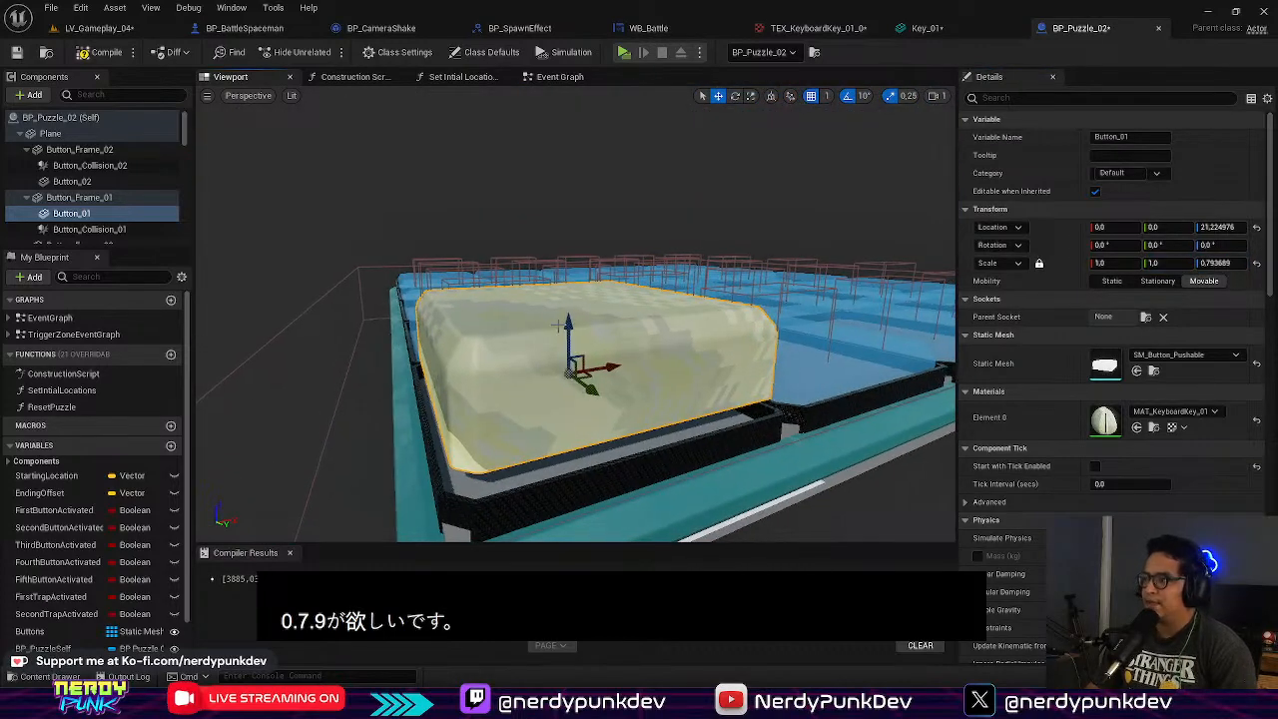
click(850, 374)
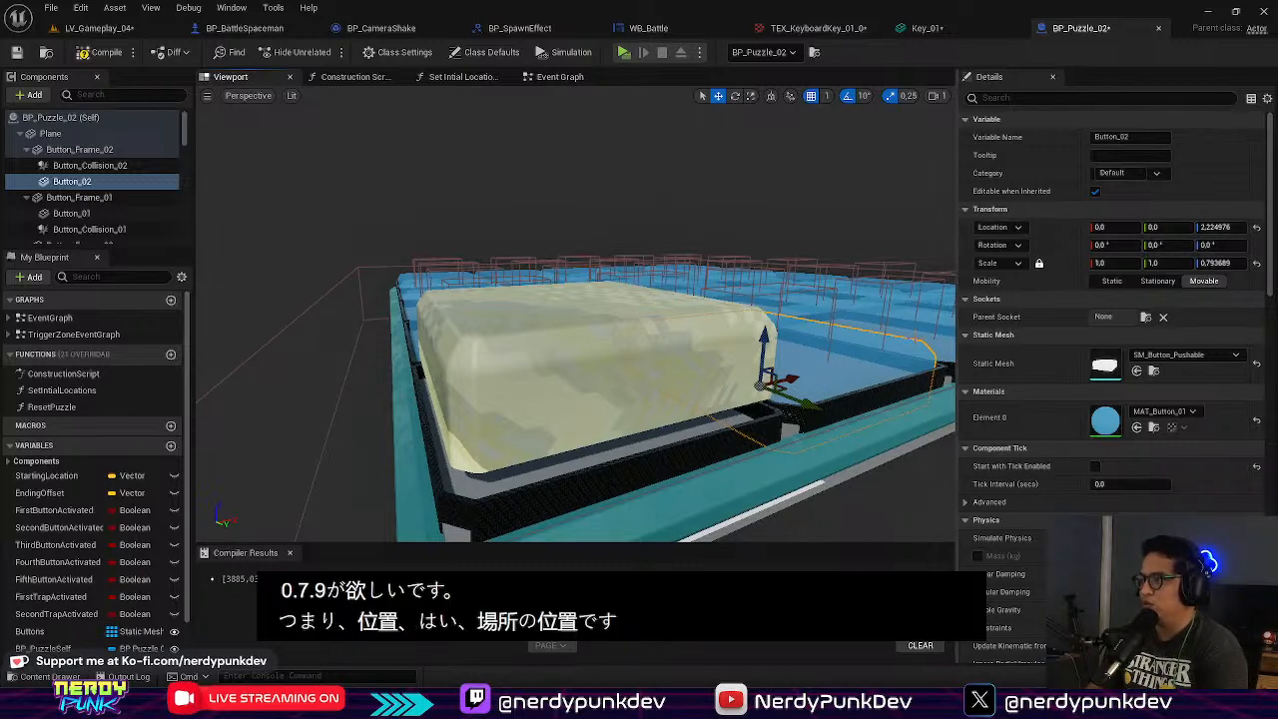
click(902, 325)
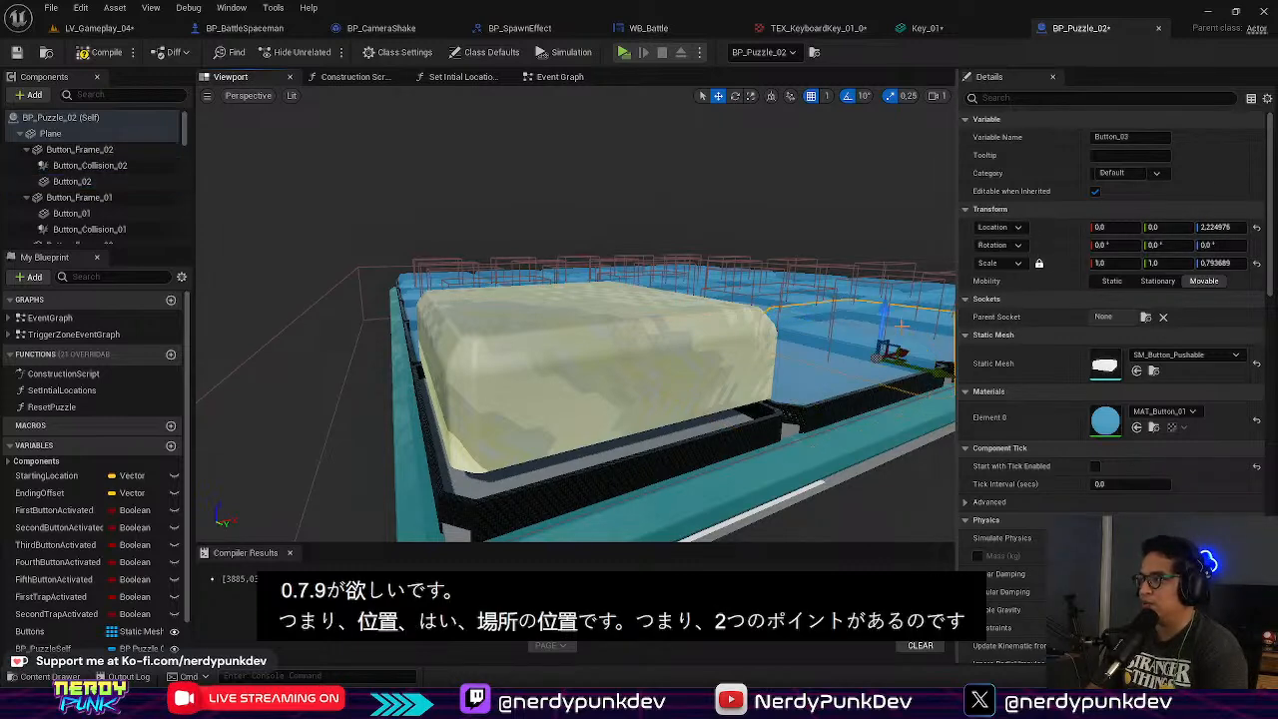
click(642, 385)
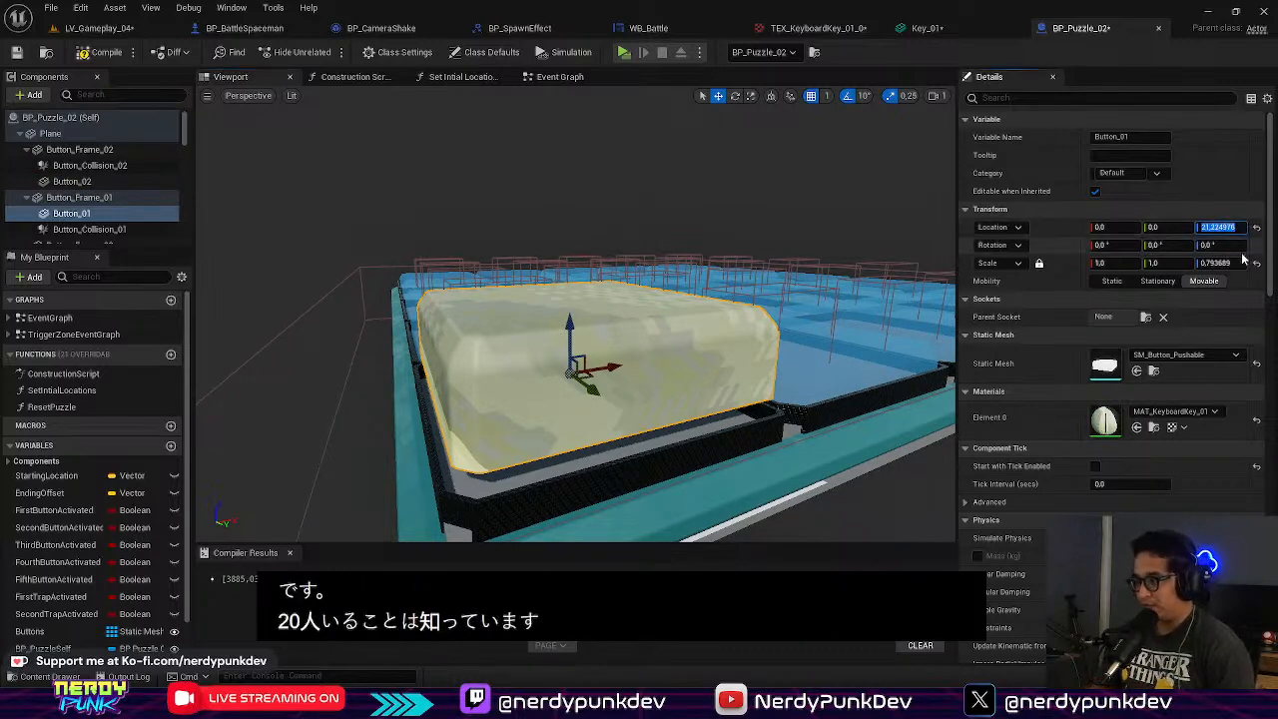
click(884, 352)
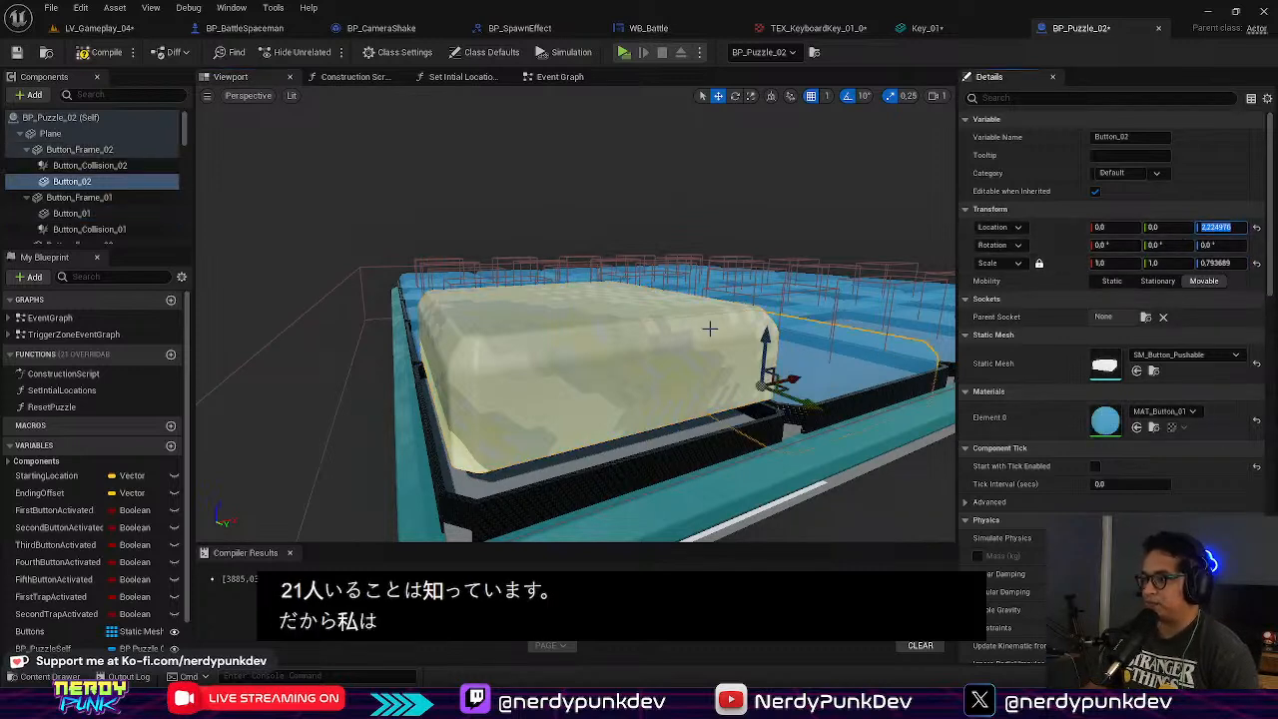
click(671, 329)
key(Return)
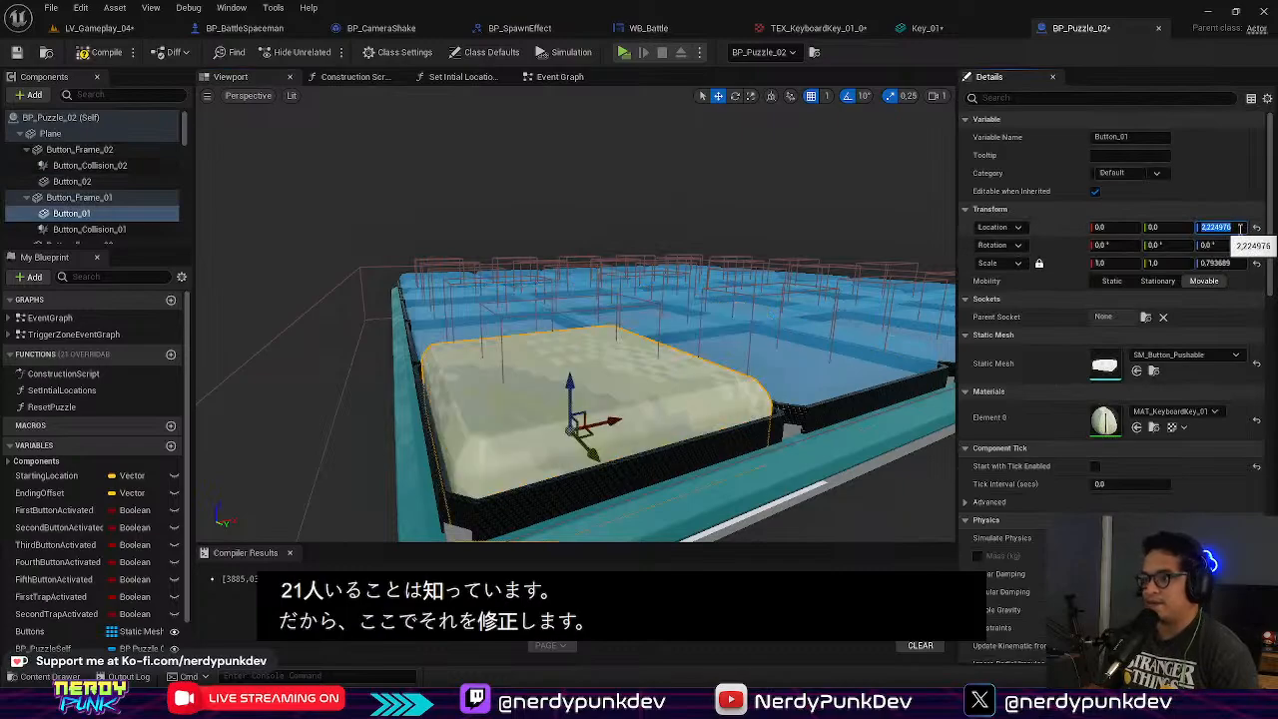
mouse_move(483, 483)
right_down()
mouse_move(429, 509)
mouse_move(539, 519)
mouse_move(529, 484)
mouse_move(429, 529)
mouse_move(450, 489)
mouse_move(379, 479)
mouse_move(399, 439)
mouse_move(480, 509)
mouse_move(474, 480)
right_up()
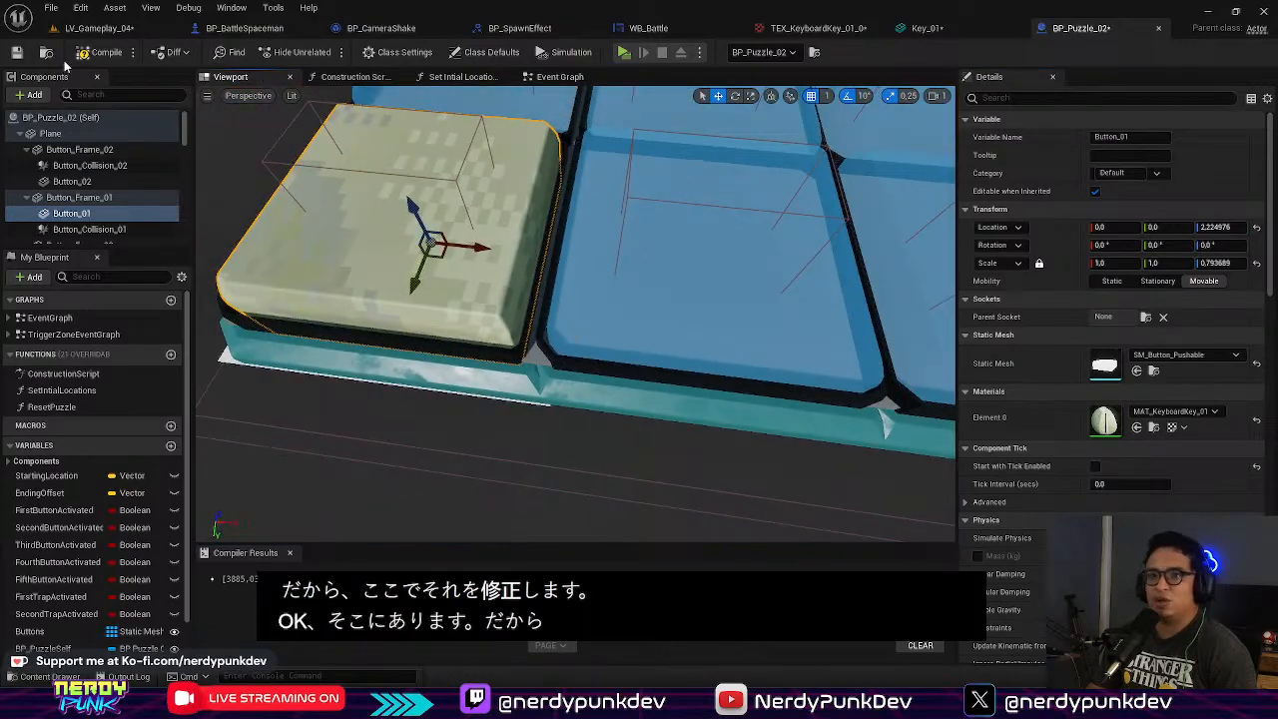
Step: Compile BP_Puzzle_02, play-test LV_Gameplay_04 by walking the character over the key button, and stop the preview
click(123, 58)
click(106, 30)
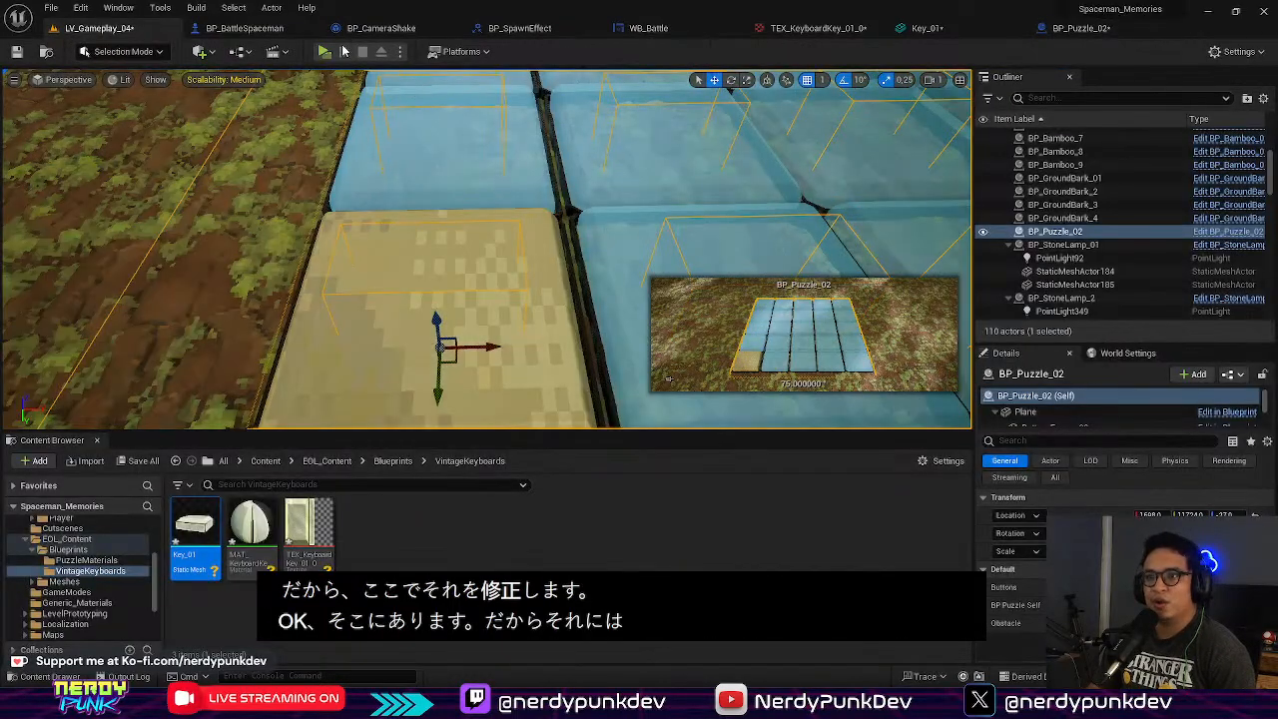
click(325, 52)
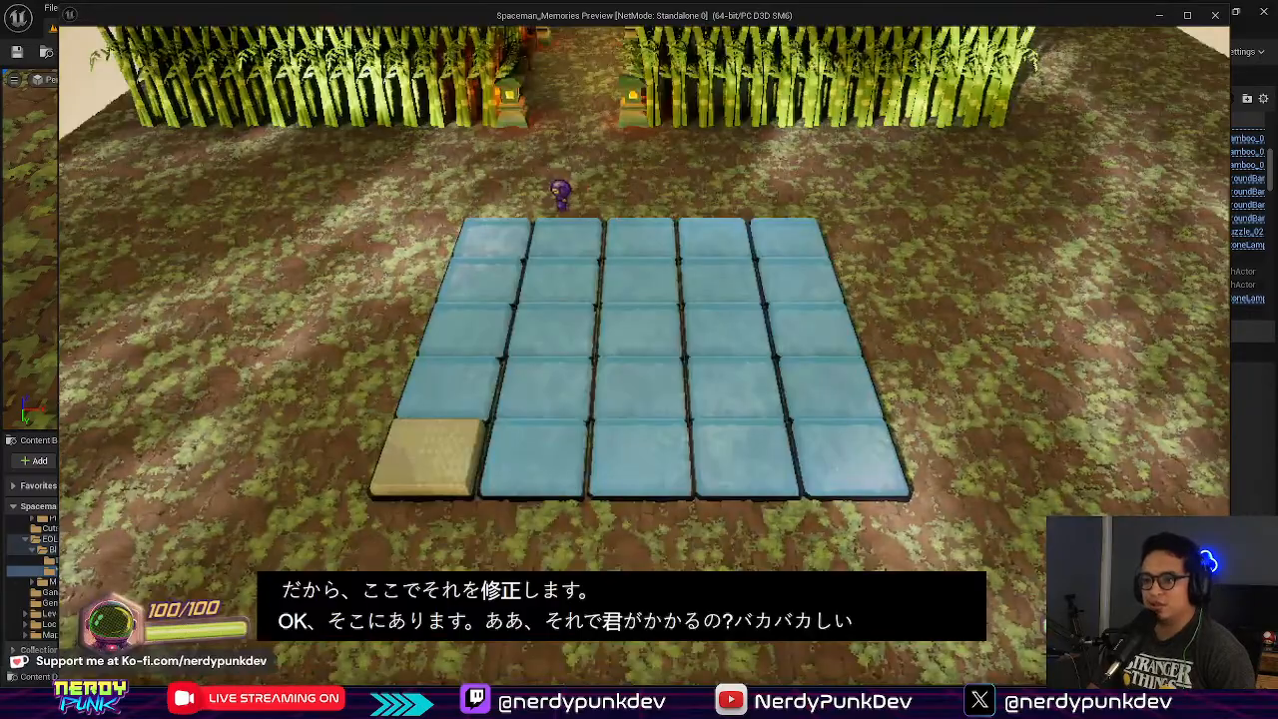
key(a)
key(s)
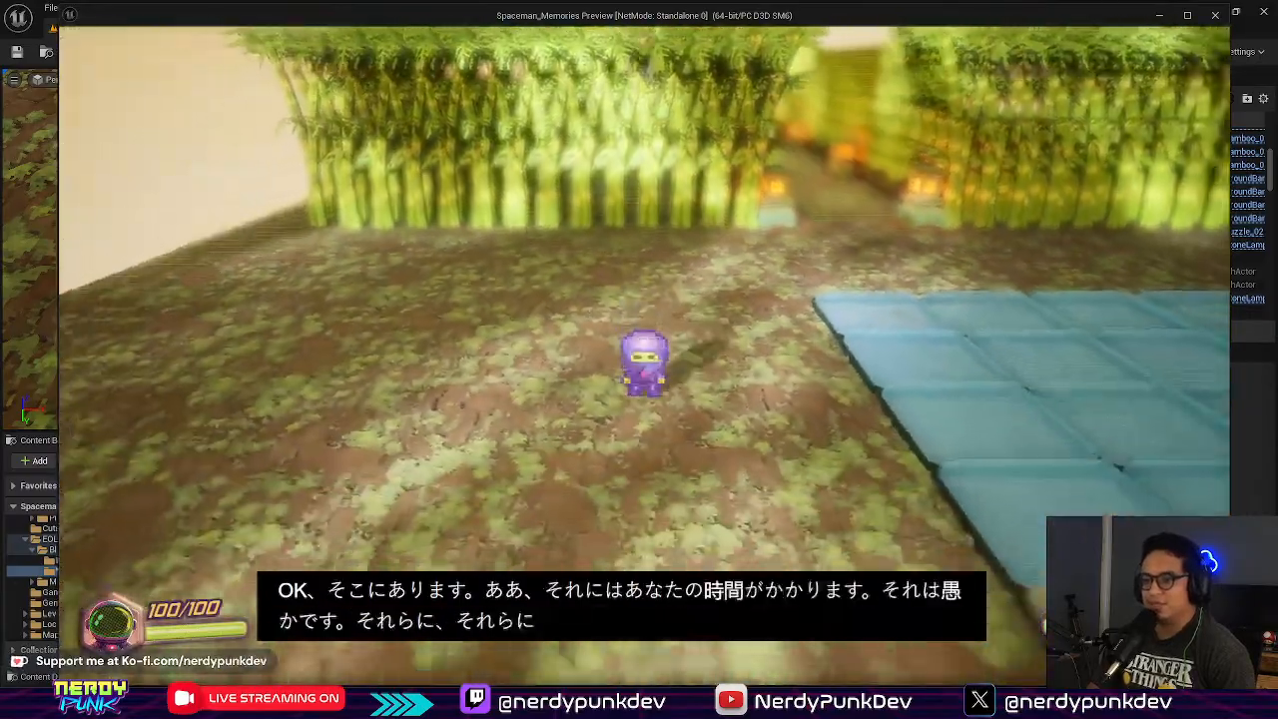
key(d)
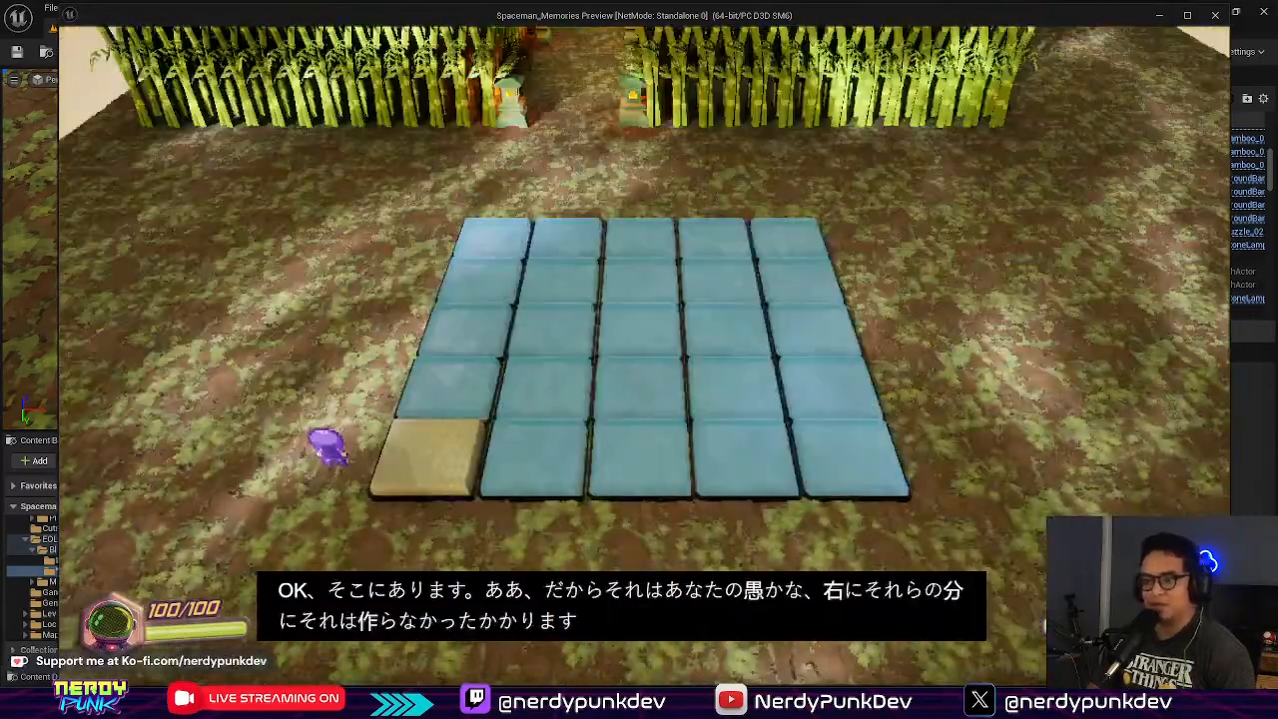
key(a)
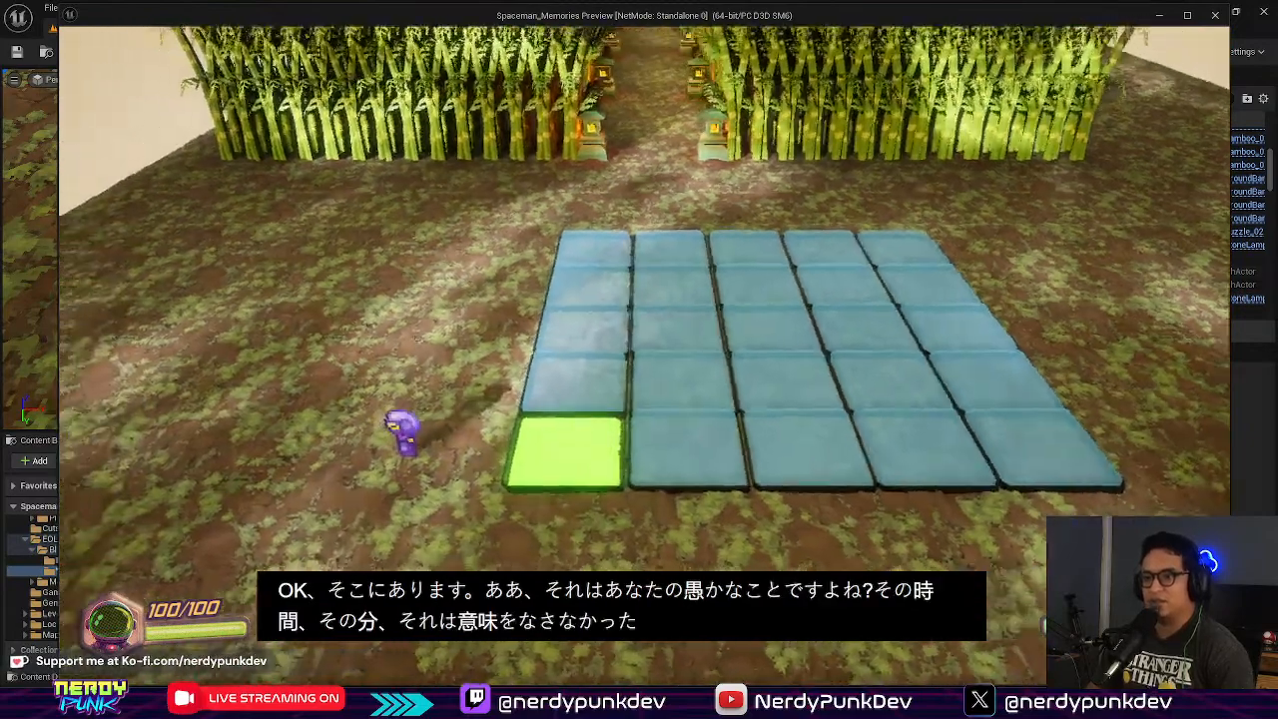
key(Escape)
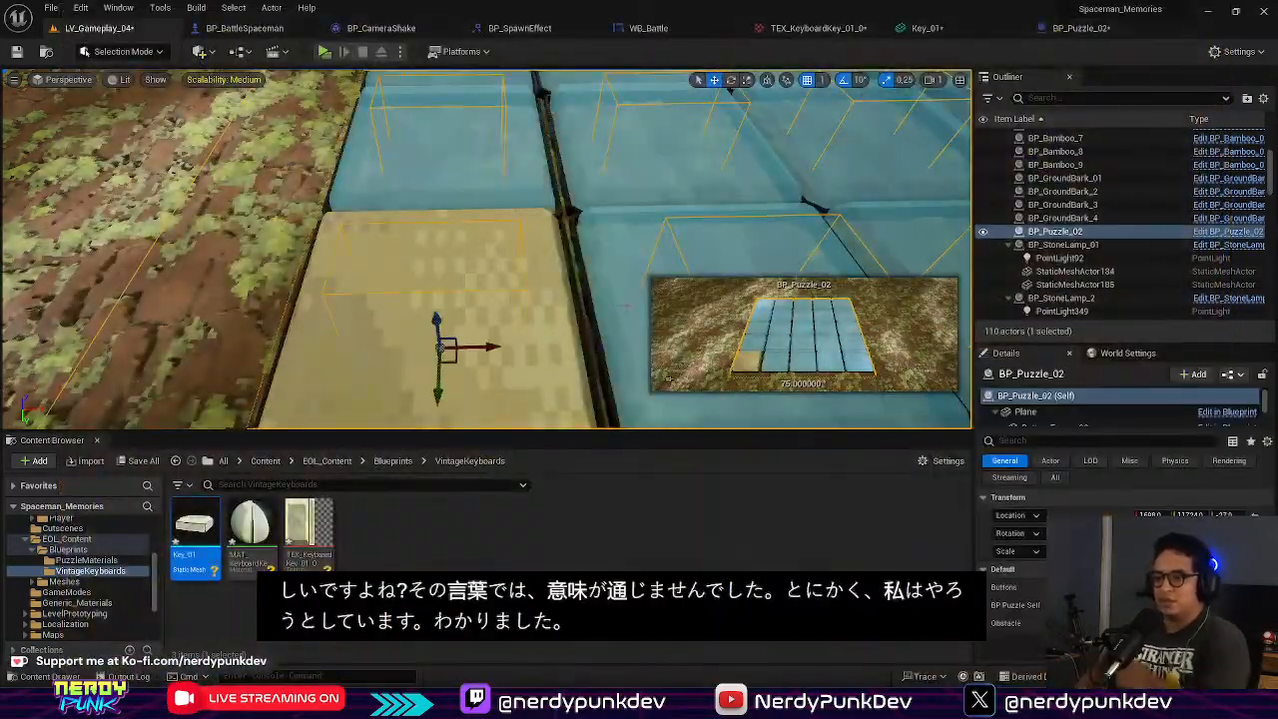
Step: Review how BP_Puzzle_02's Set Intial Locations function stores the starting location of Button 01 and the other buttons
click(1078, 28)
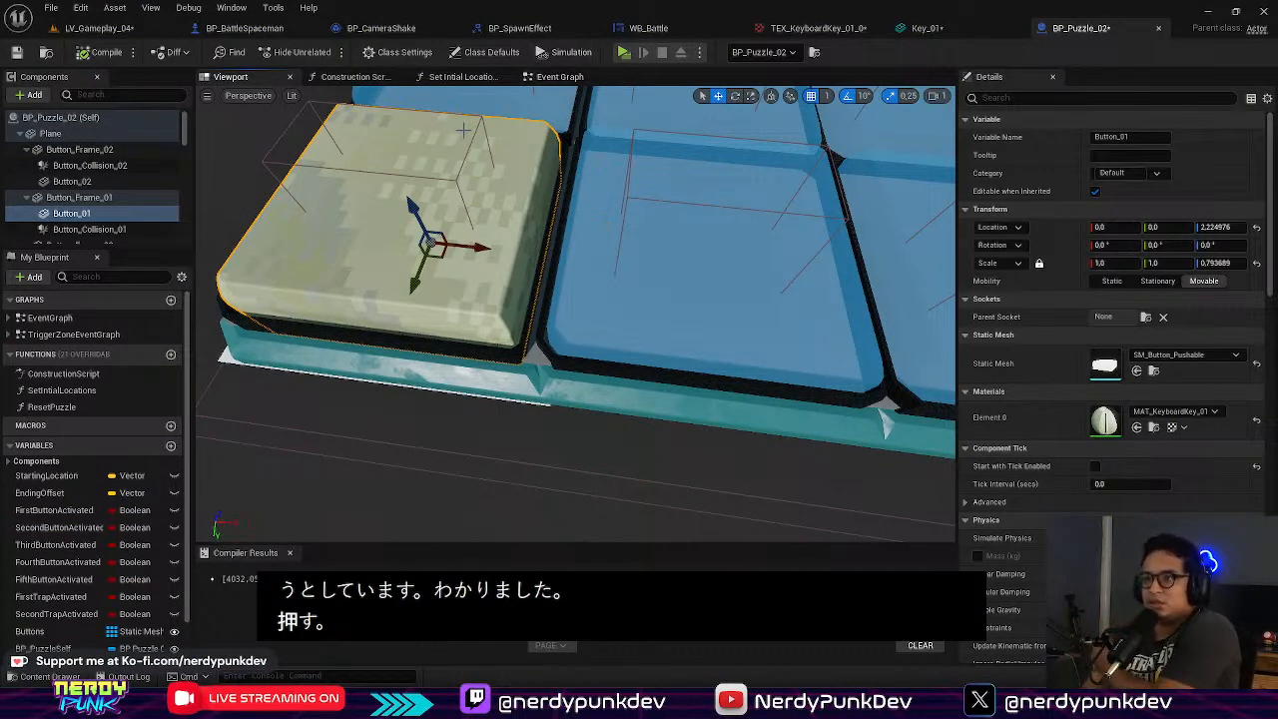
click(459, 77)
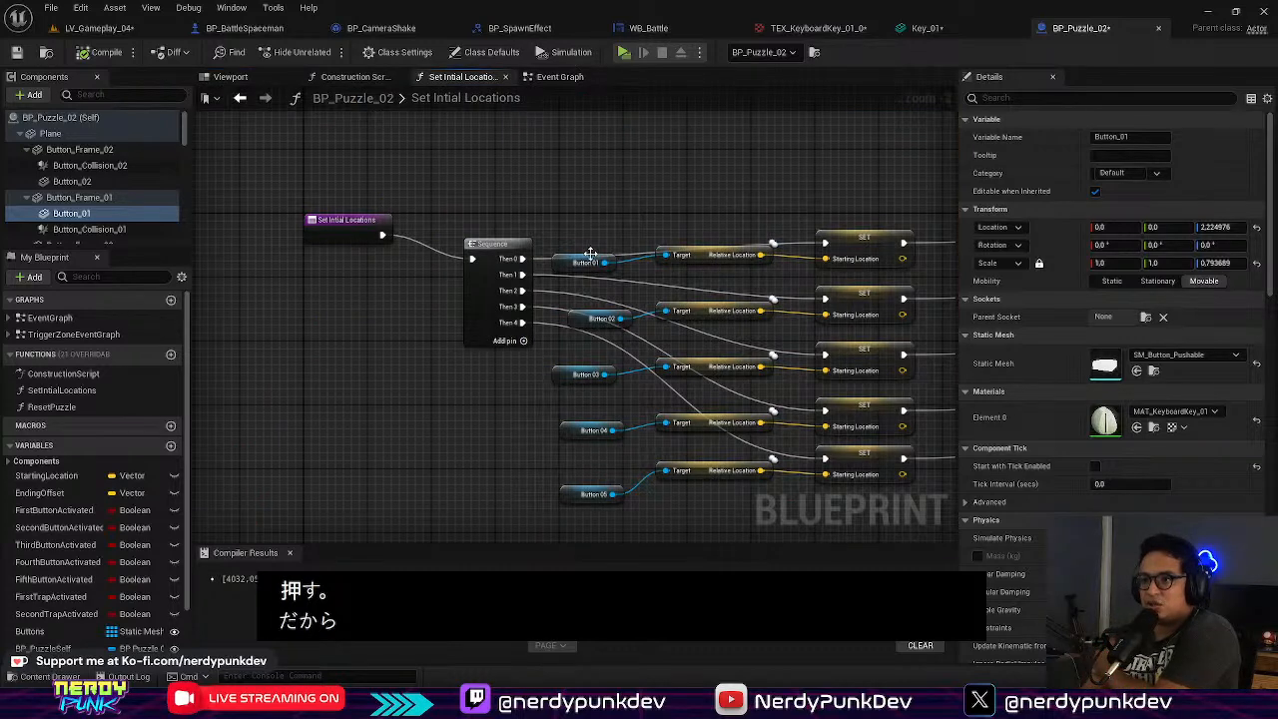
click(560, 261)
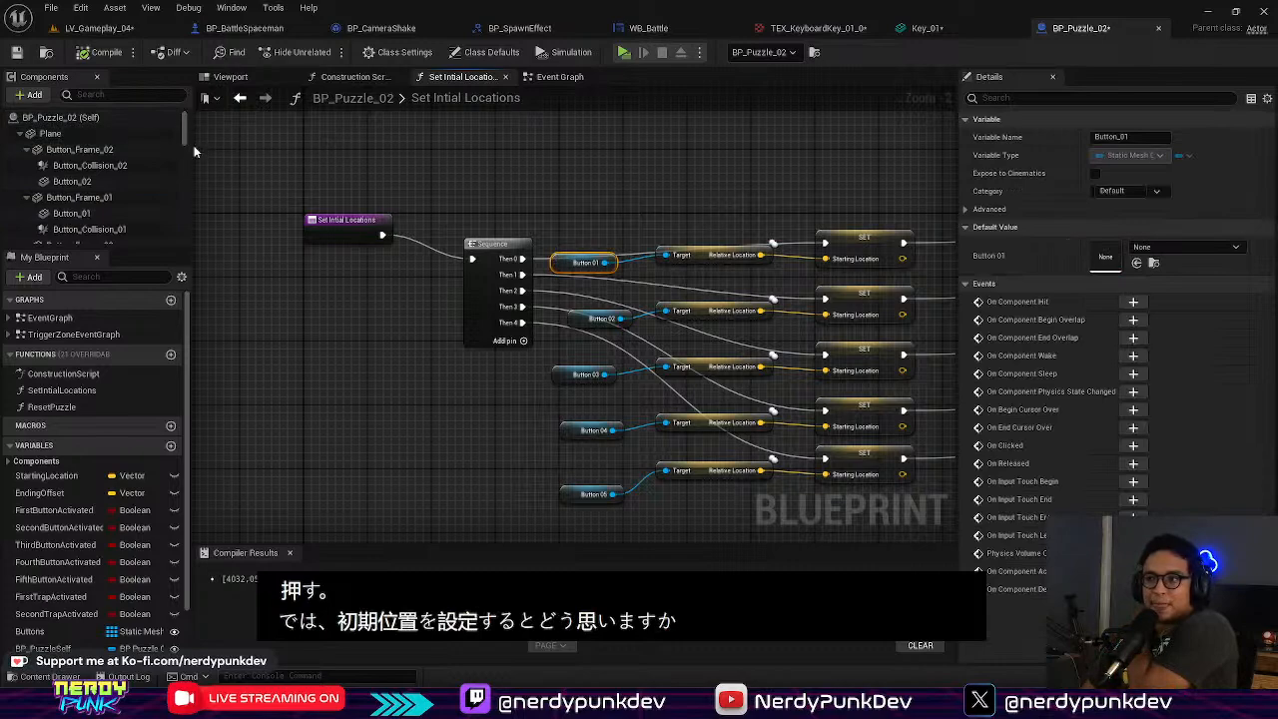
right_drag(688, 233, 625, 170)
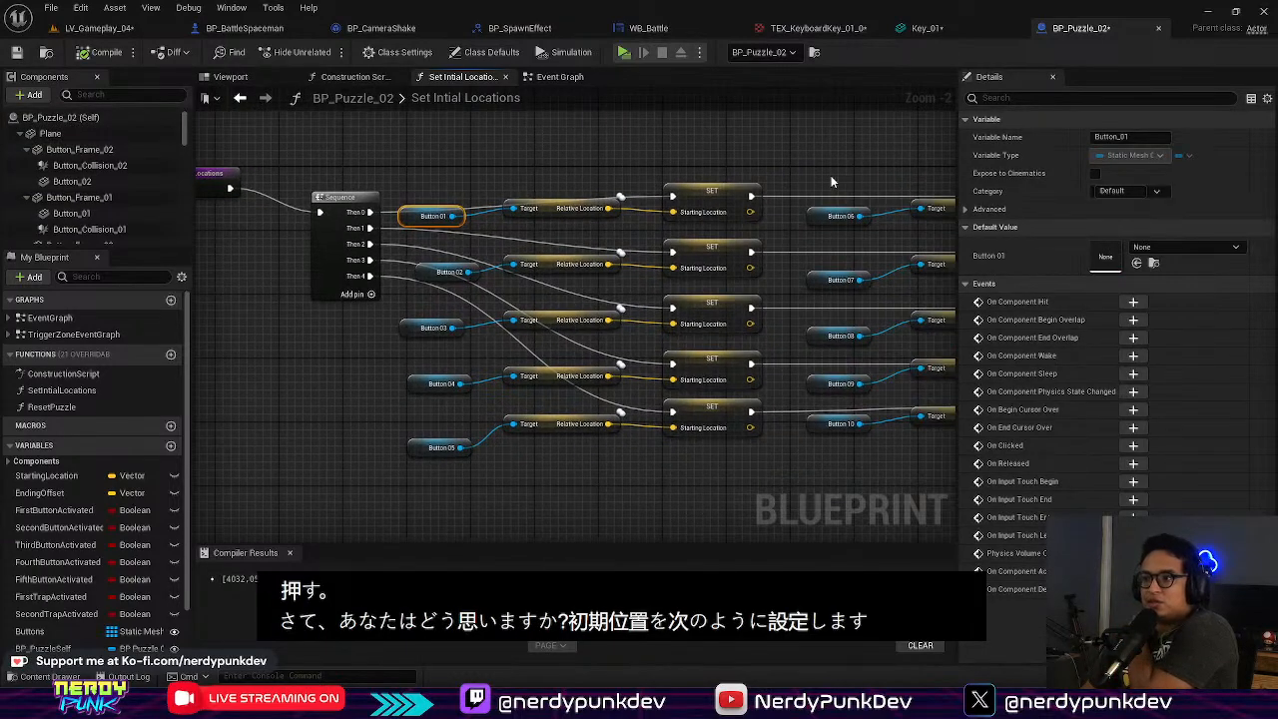
scroll(831, 181, down, 2)
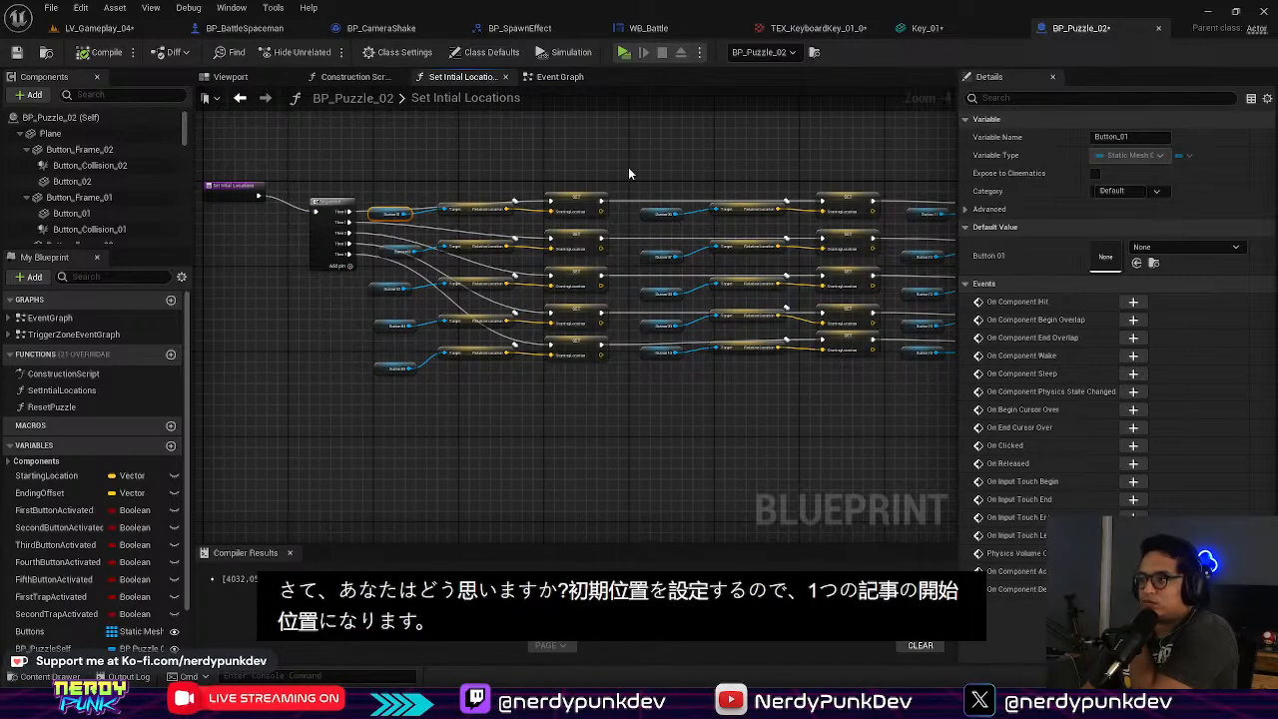
Step: Trace Button_01's overlap logic in the Event Graph, from Set Material through Timeline_Button_01 and the Lerp to Set Relative Location
click(562, 80)
right_drag(593, 237, 536, 421)
scroll(479, 299, up, 2)
scroll(527, 302, down, 6)
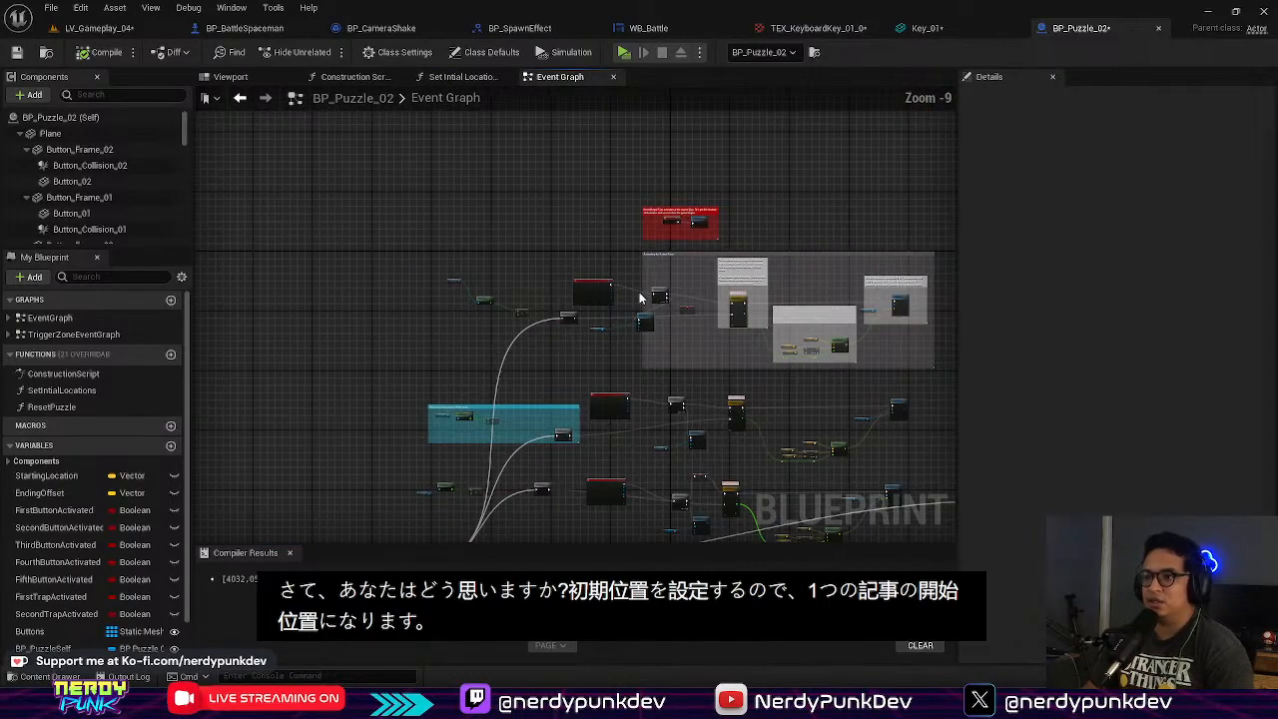
scroll(581, 267, up, 5)
scroll(581, 391, up, 2)
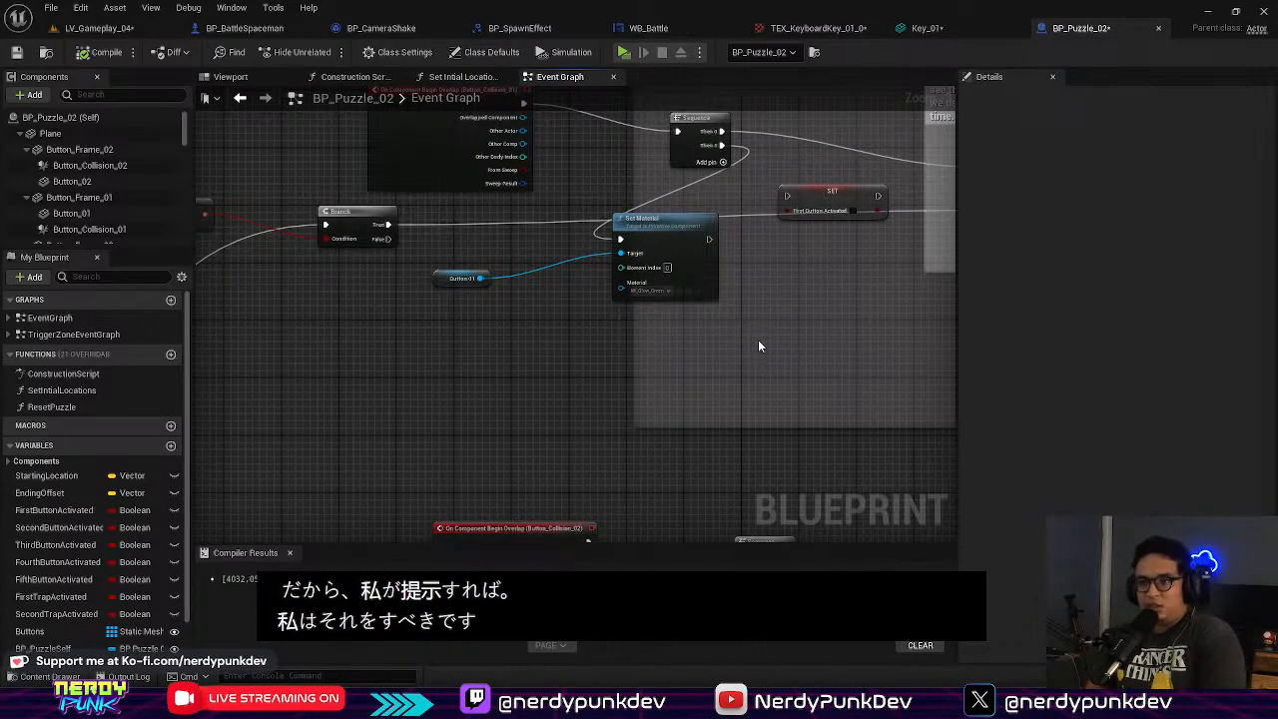
right_drag(649, 326, 697, 405)
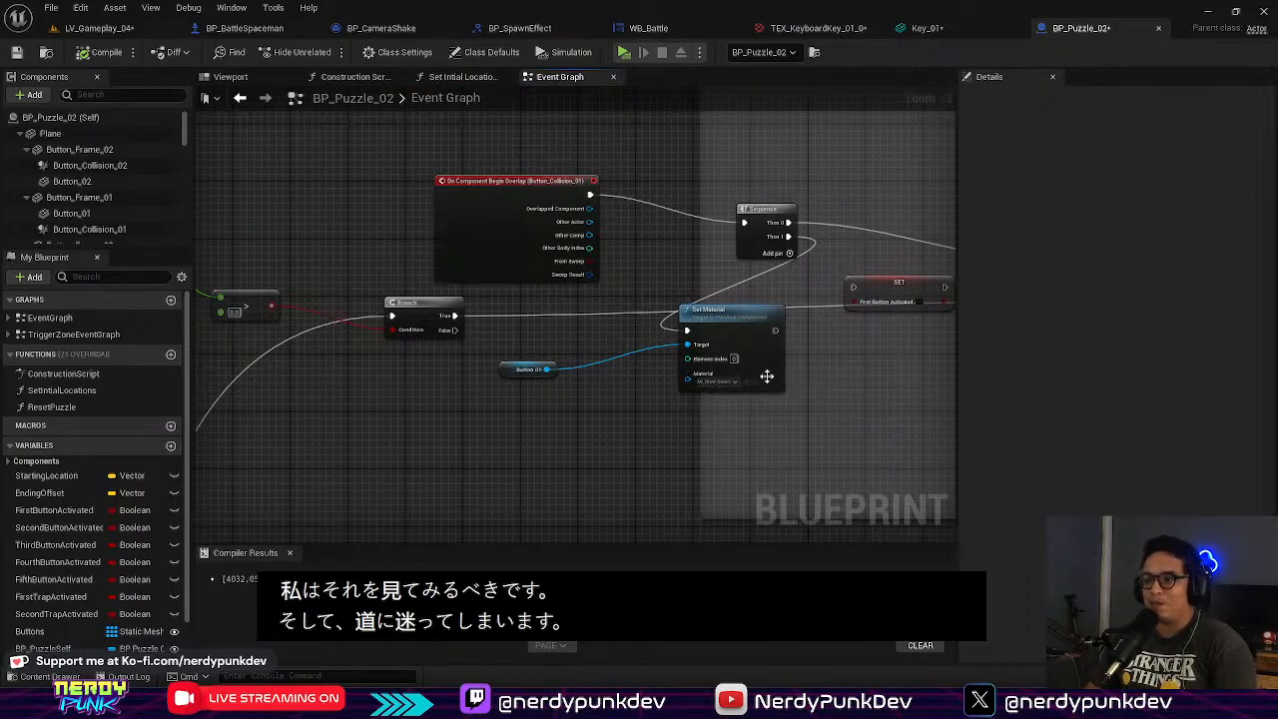
right_drag(758, 372, 882, 426)
right_drag(770, 422, 385, 402)
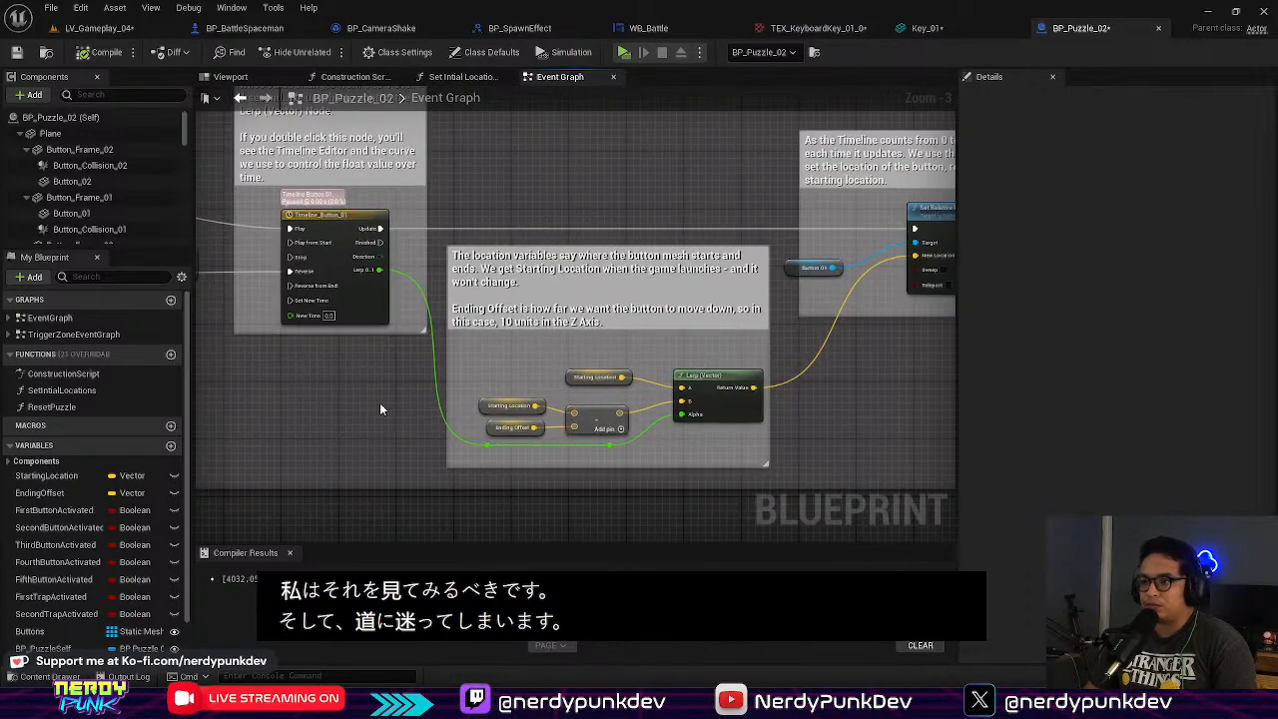
right_drag(886, 387, 632, 387)
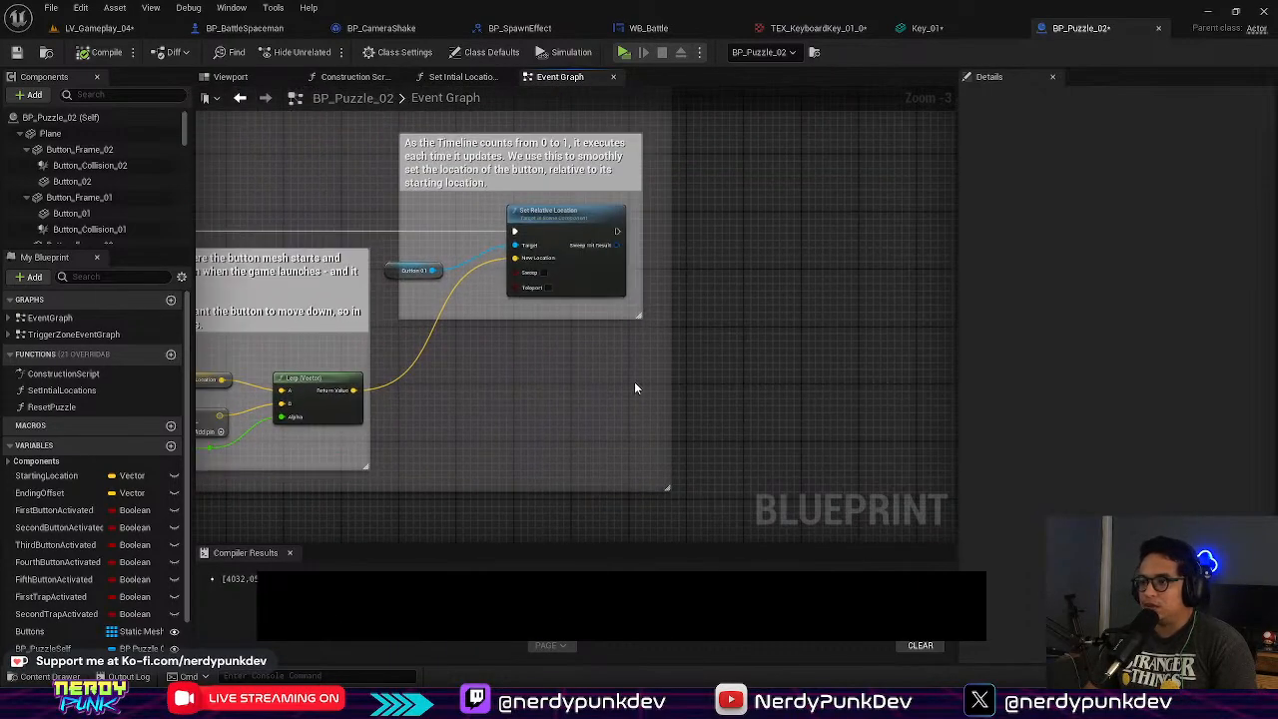
Step: Assign the Key_01 static mesh to Button_01 again in BP_Puzzle_02
click(230, 77)
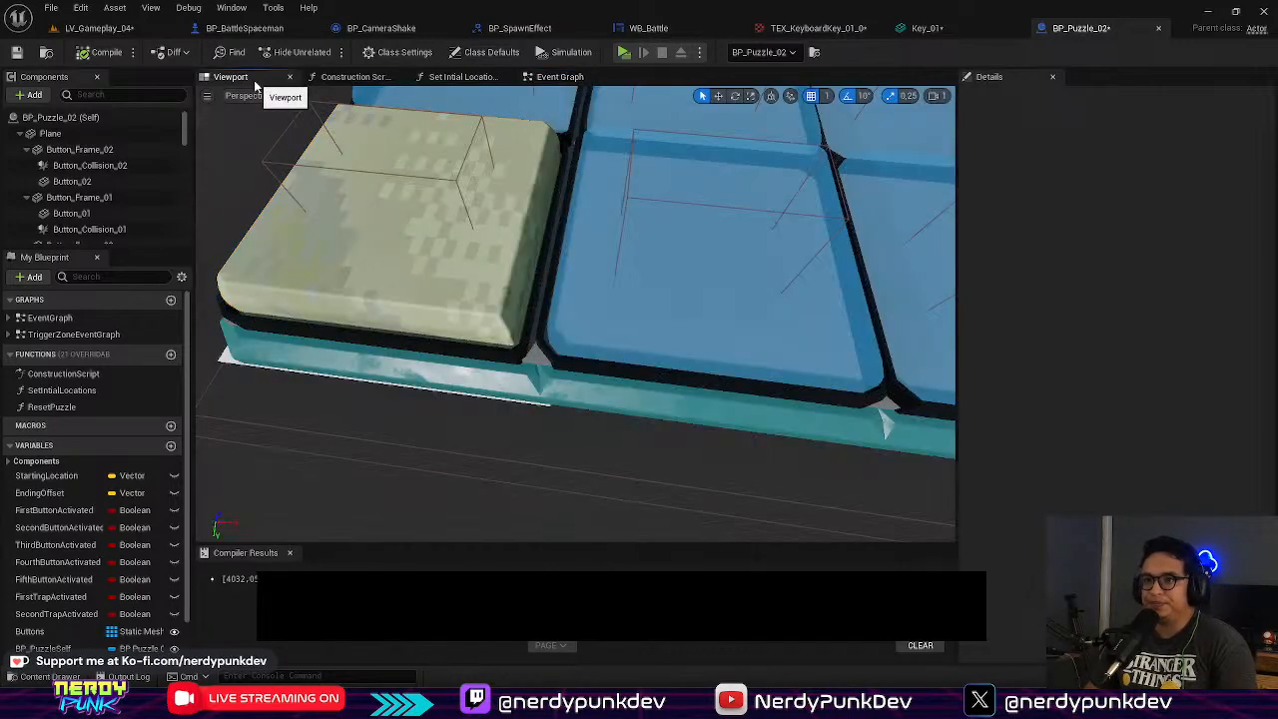
click(448, 262)
click(1186, 354)
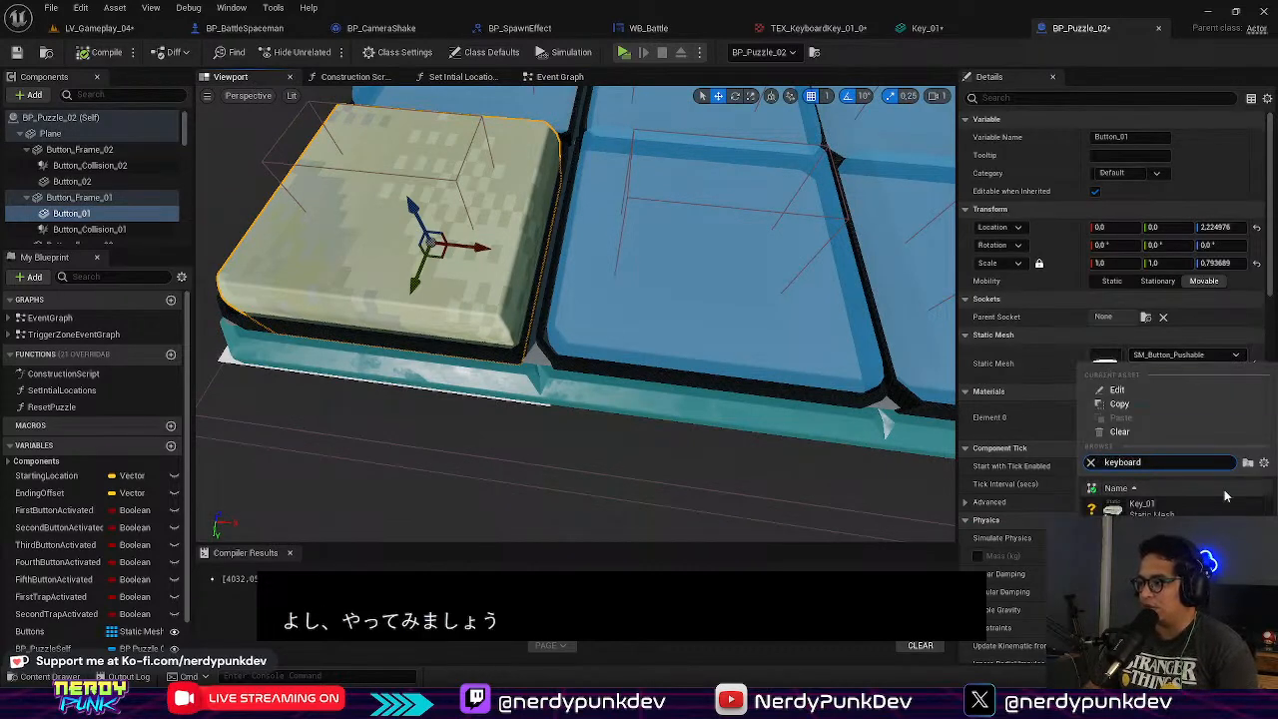
click(1147, 504)
key(f)
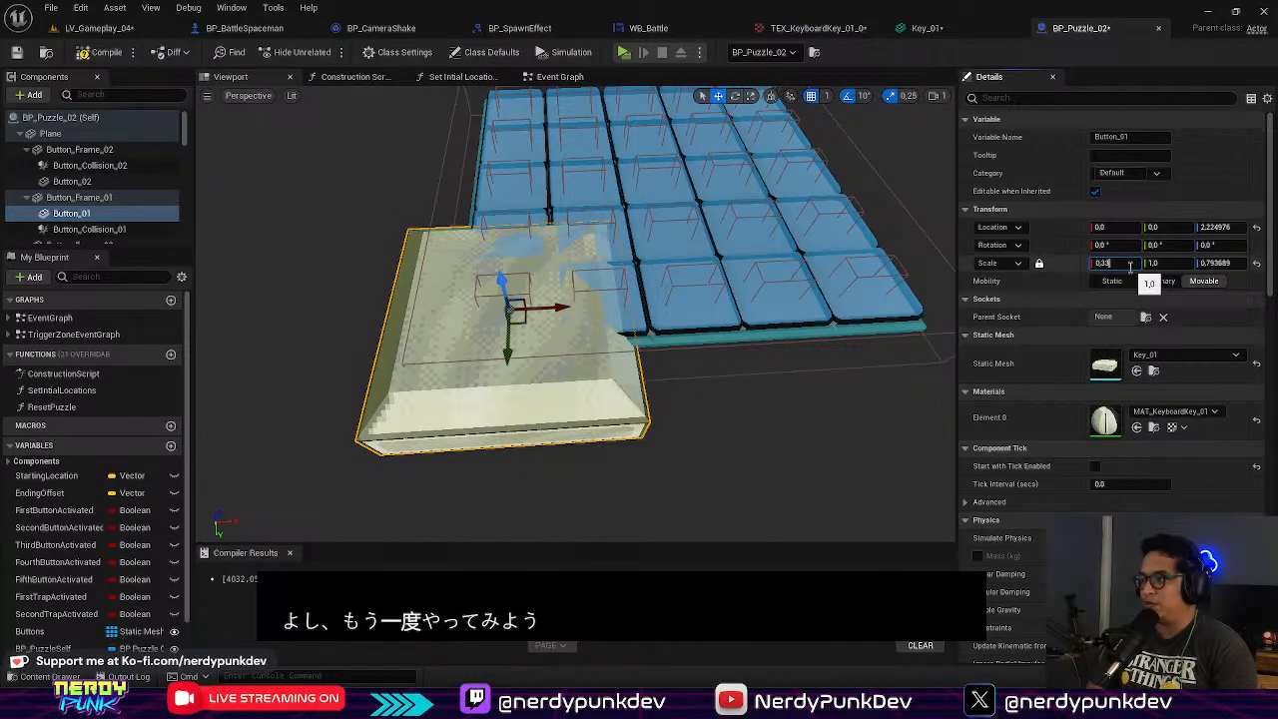
Step: Scale Button_01 uniformly to 0.33 so the Key_01 mesh fits within its frame
click(1129, 262)
text(0.33)
key(Return)
right_drag(575, 329, 485, 269)
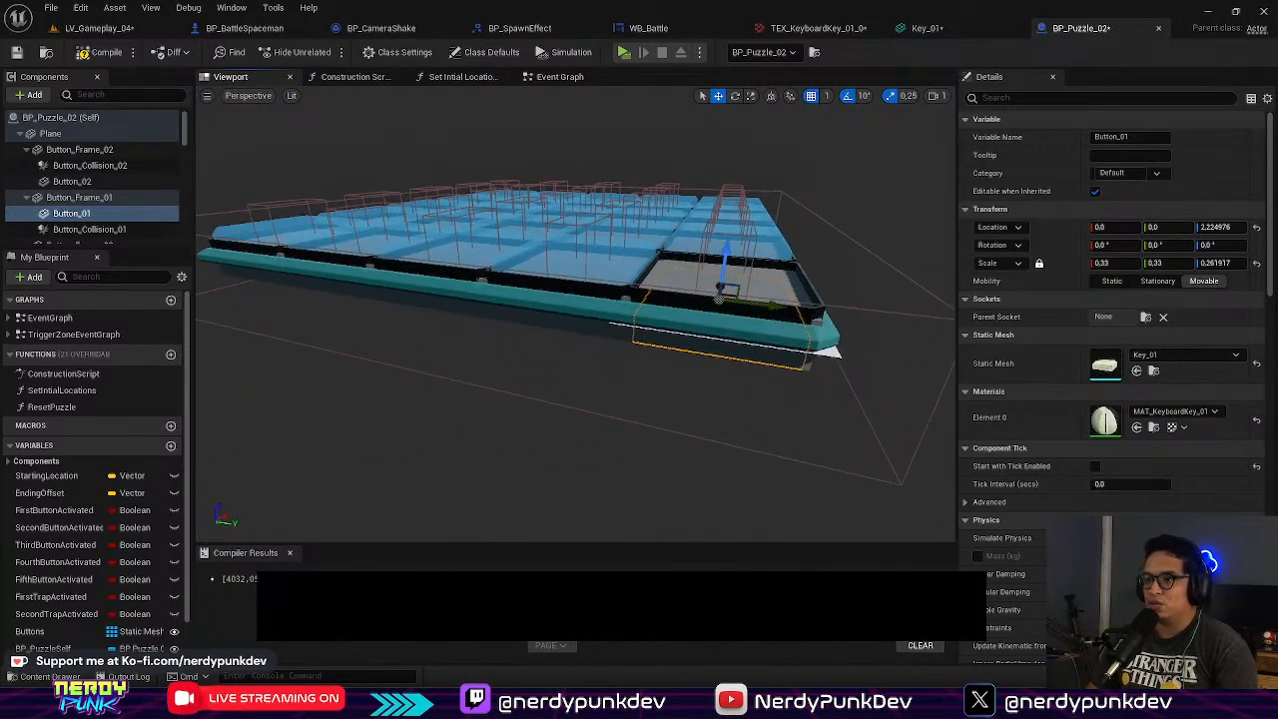
Step: Raise Button_06 above the puzzle grid to examine its shape and depth, and undo the move
click(580, 240)
right_drag(599, 275, 594, 338)
key(ctrl+z)
drag(594, 337, 596, 197)
right_drag(596, 197, 725, 299)
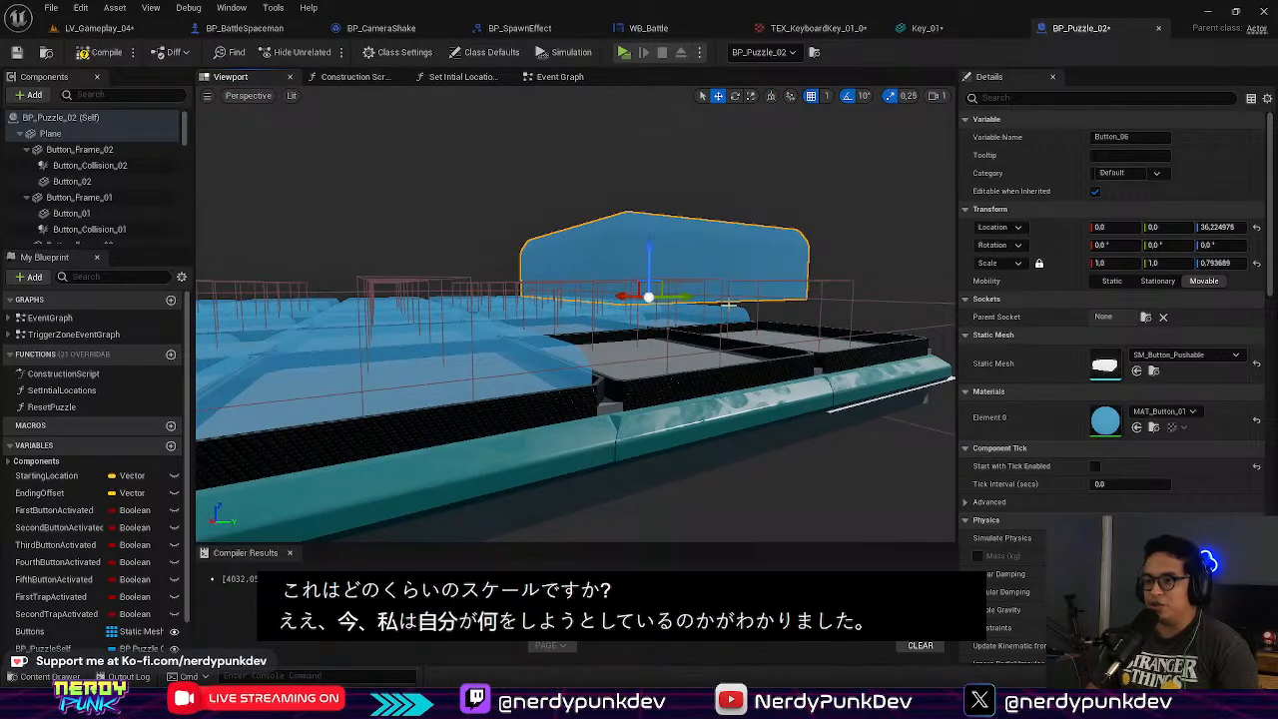
key(ctrl+z)
Step: Switch to Crocotile 3D and raise the whole key geometry so its underside sits level with the scene origin
key(alt+Tab)
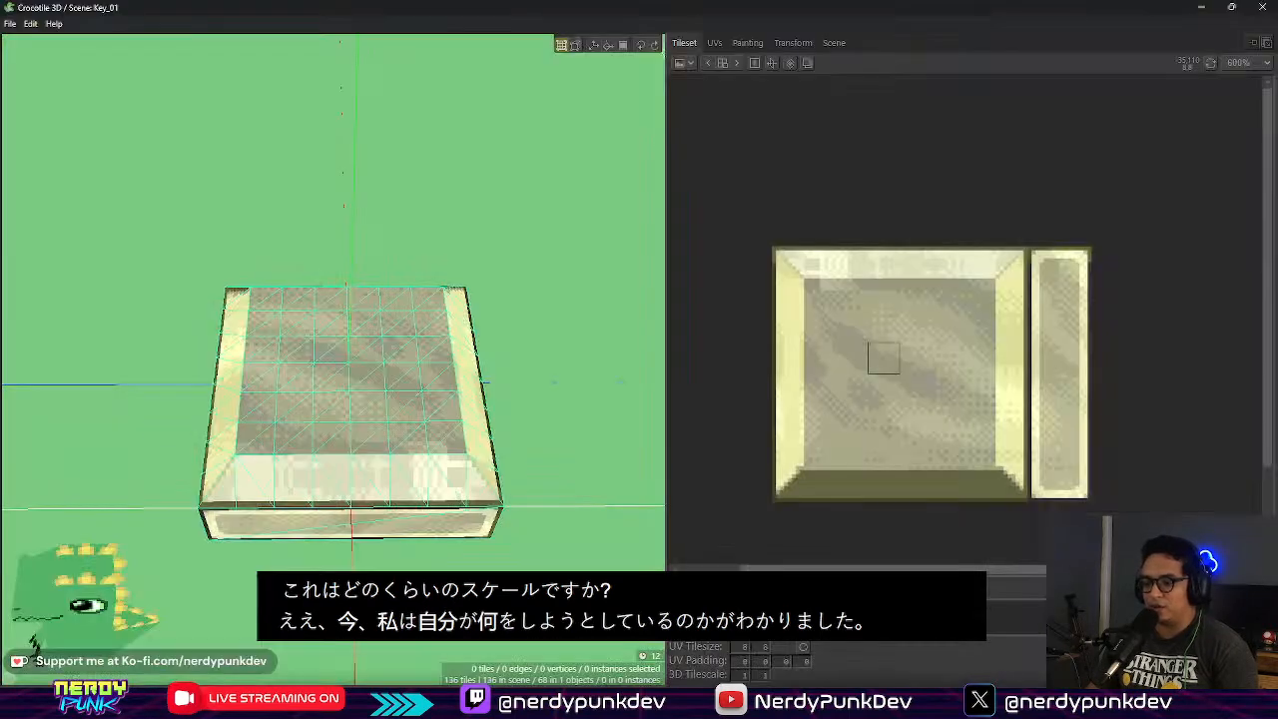
key(Tab)
right_click(382, 486)
click(547, 418)
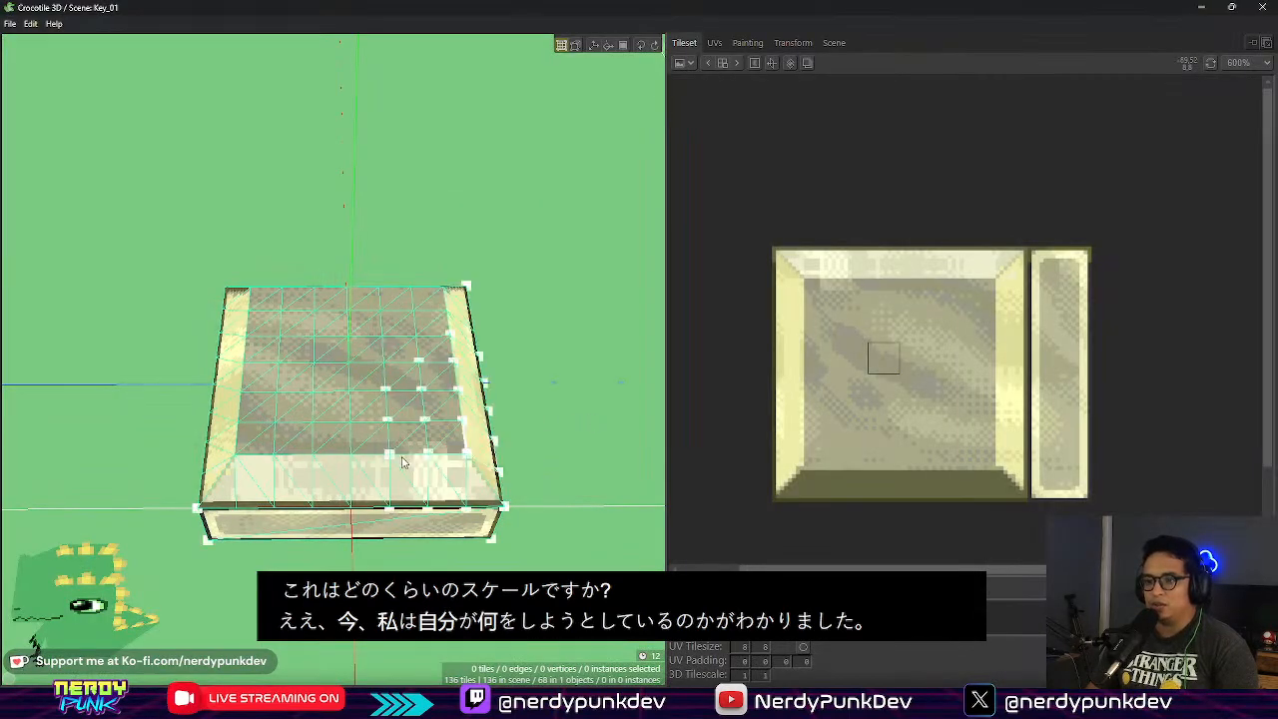
drag(609, 559, 522, 501)
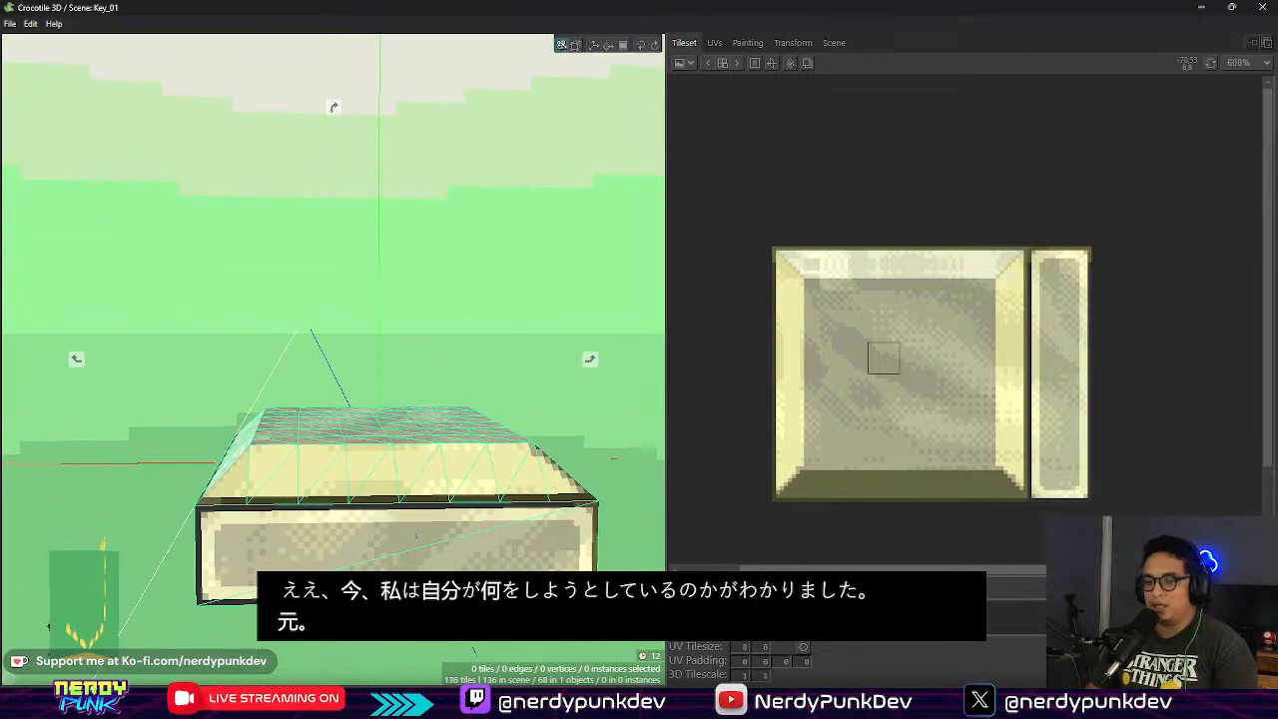
right_drag(521, 559, 499, 465)
drag(413, 505, 316, 434)
key(w)
key(w)
key(Escape)
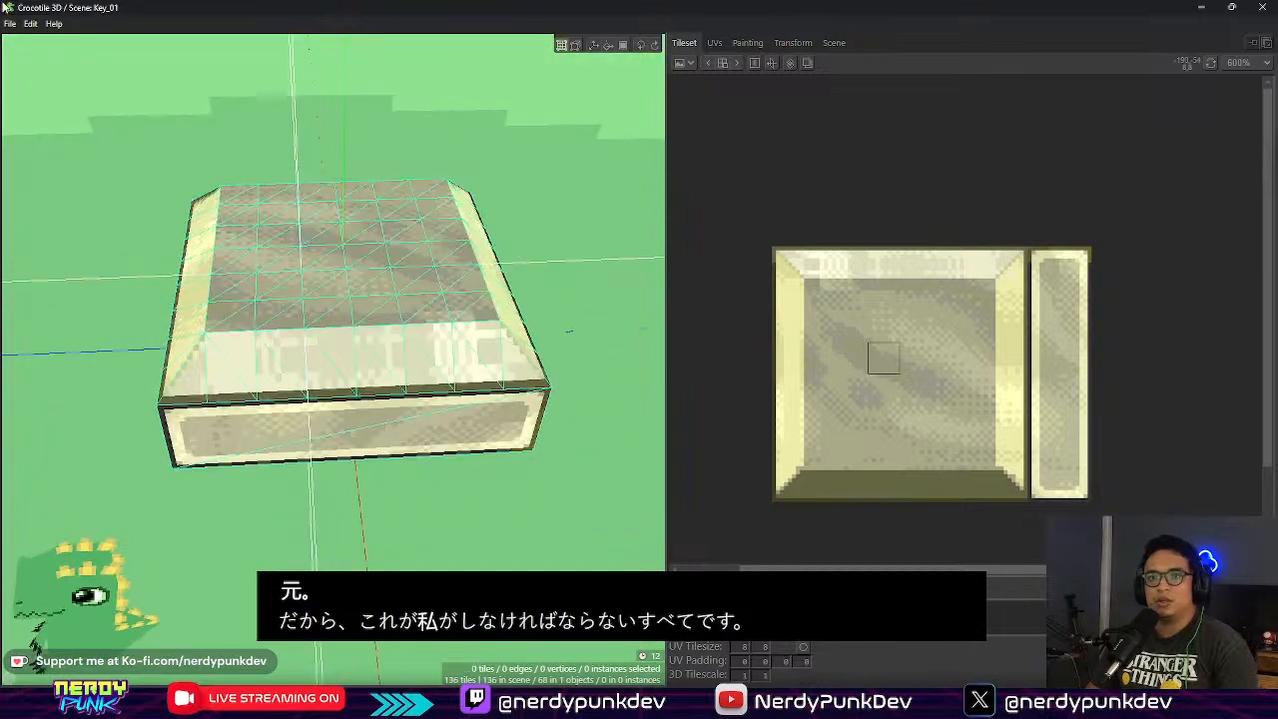
click(10, 23)
click(99, 204)
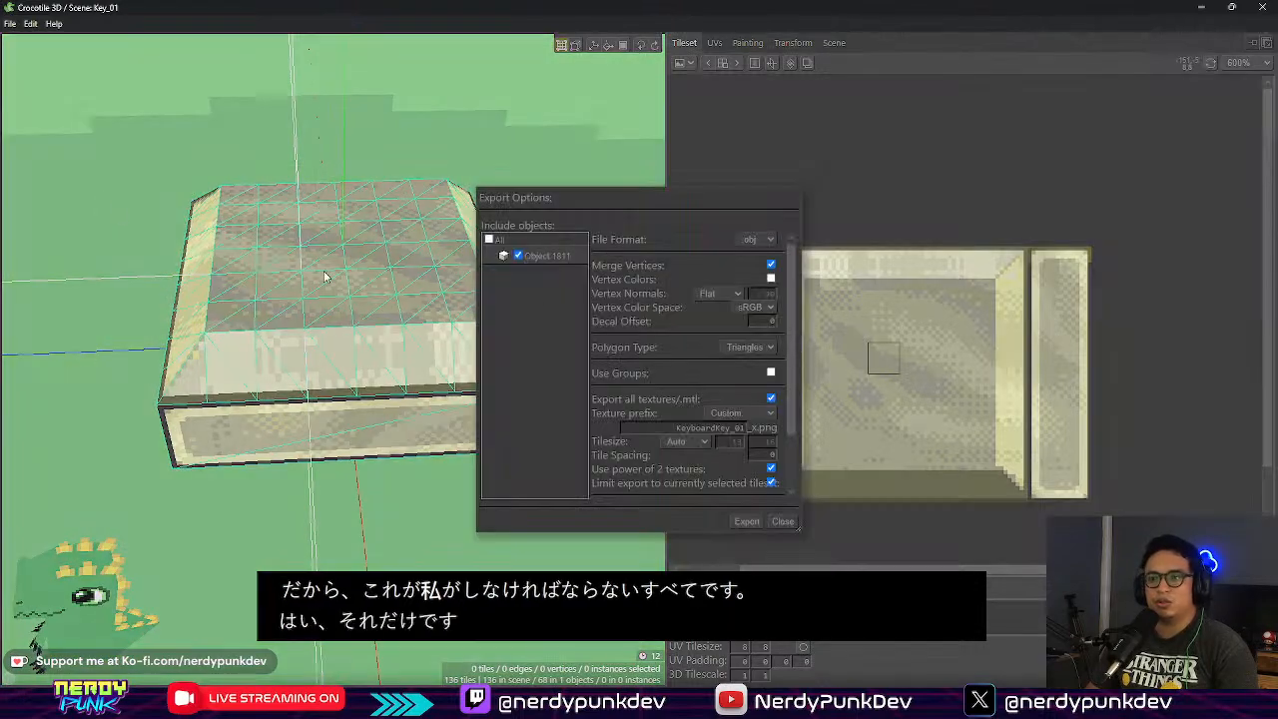
click(746, 521)
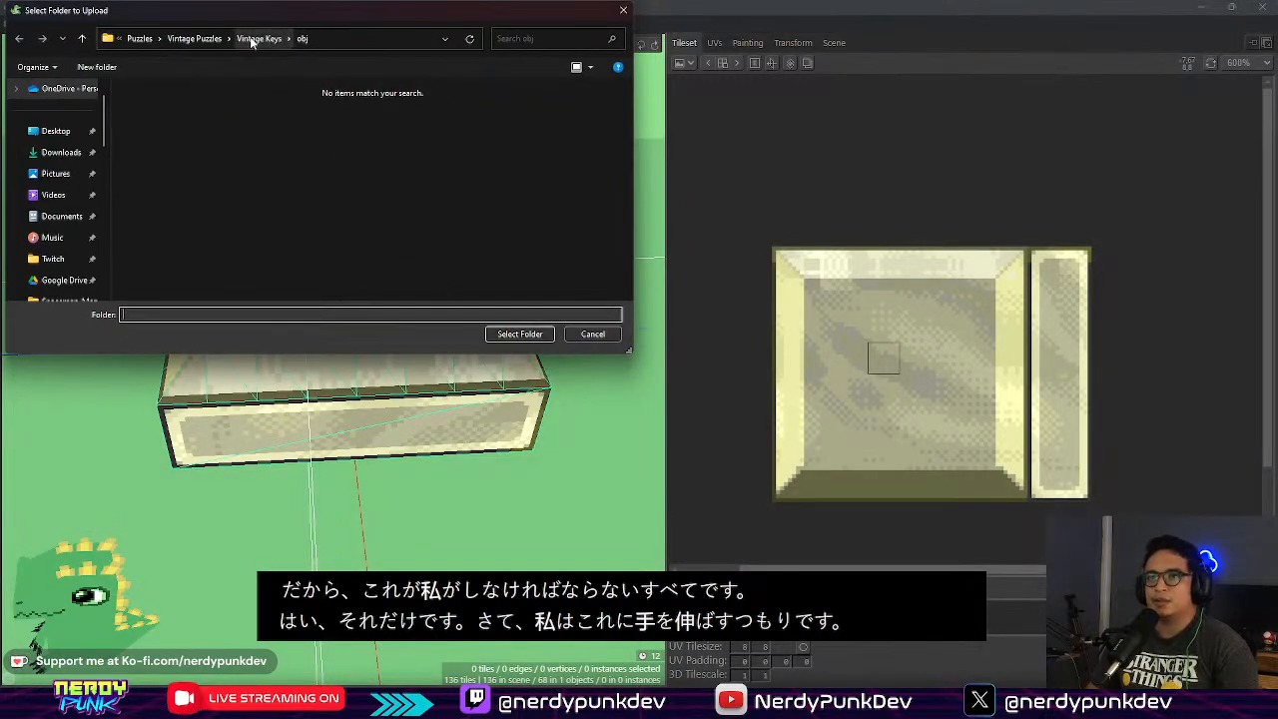
click(259, 38)
double_click(211, 104)
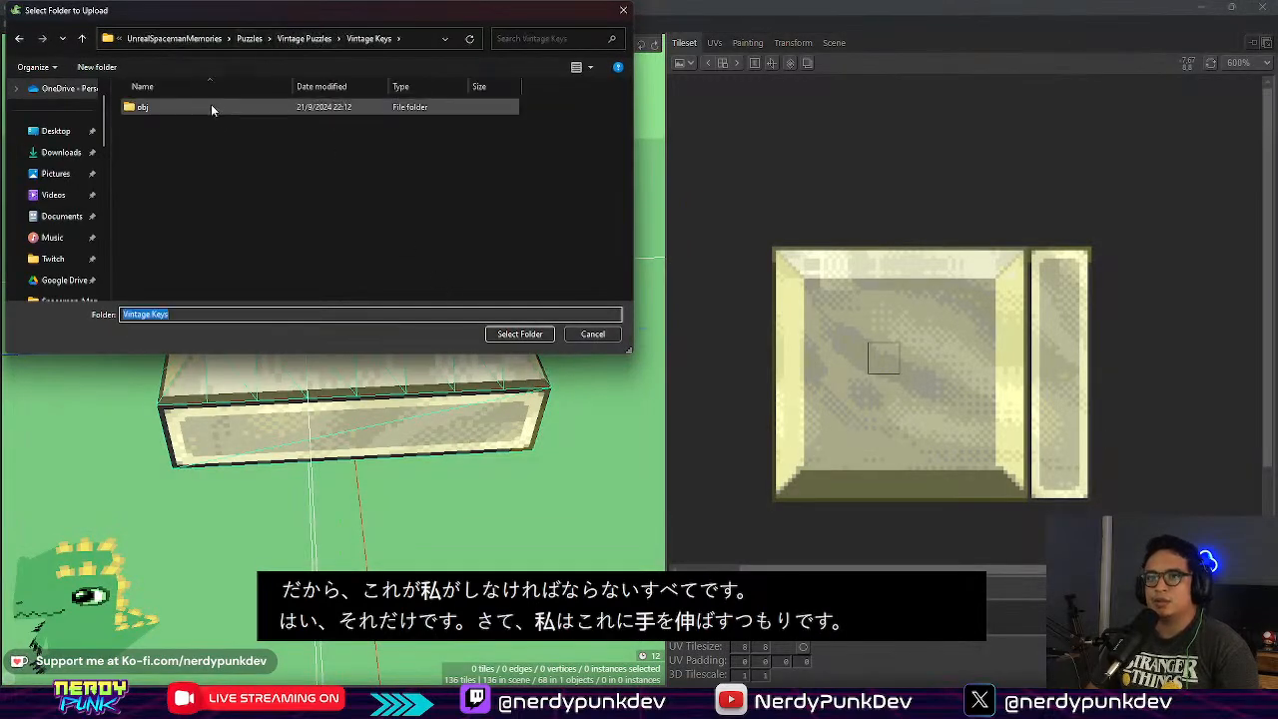
click(593, 335)
Step: Export the key in obj format, overwriting Key_01.obj in the Vintage Keys obj folder
click(12, 23)
click(88, 206)
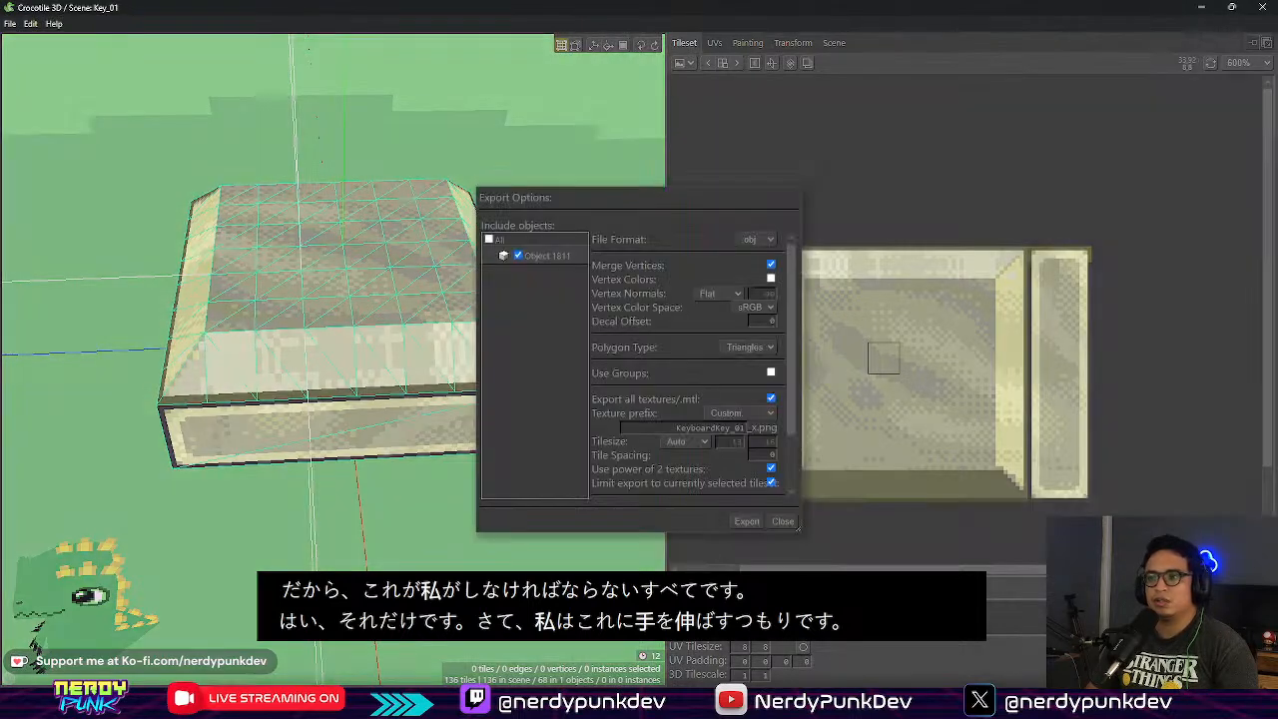
click(746, 521)
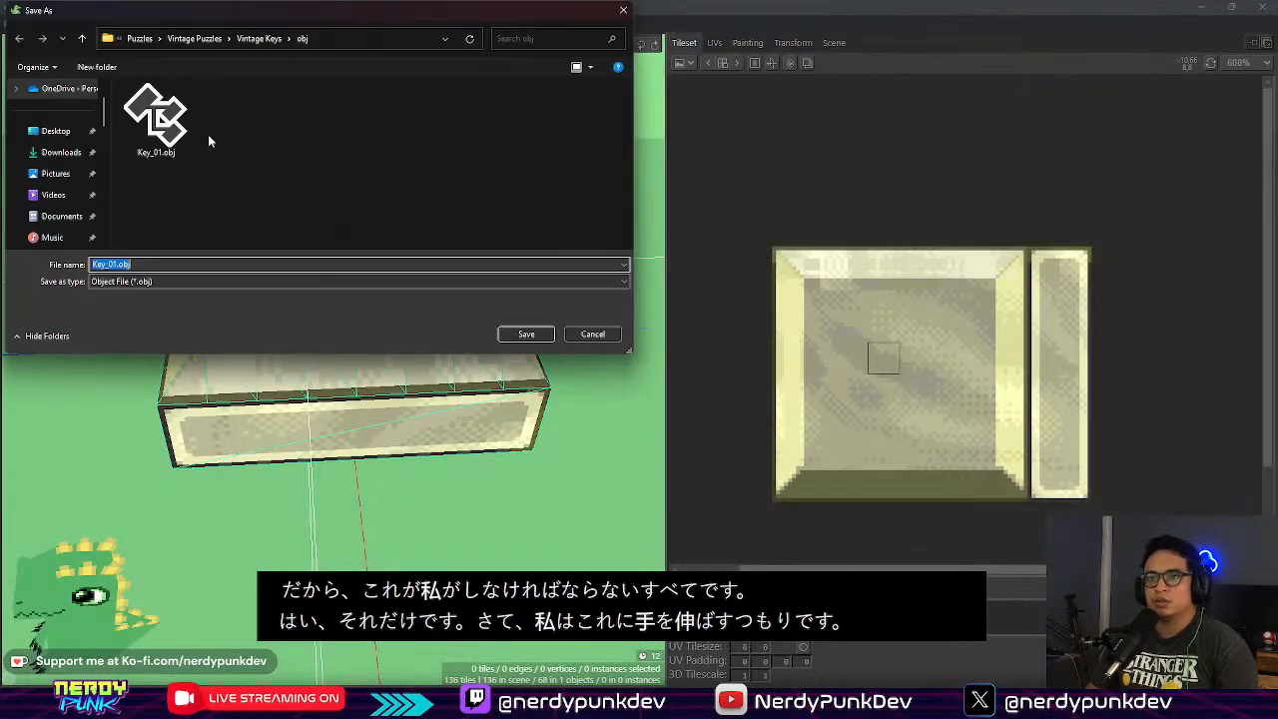
click(527, 335)
click(679, 354)
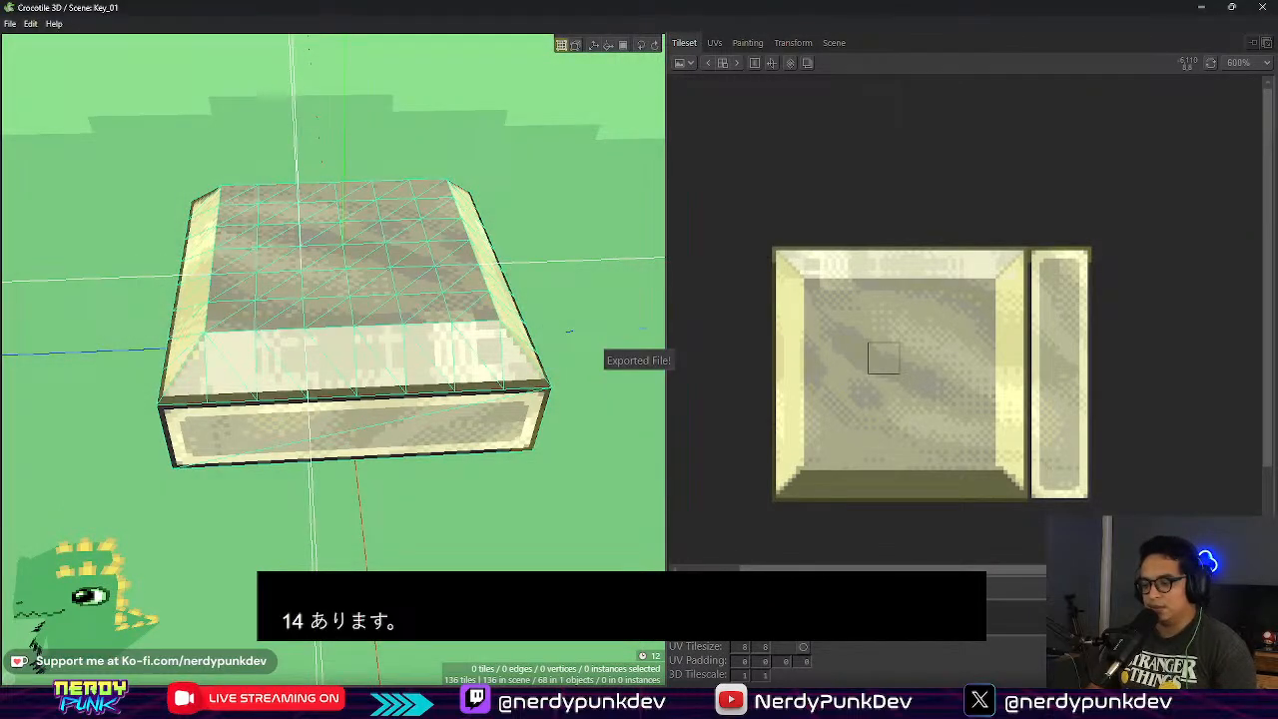
Step: Switch to Unreal Engine and reimport the Key_01 static mesh from the VintageKeyboards folder, keeping the existing import settings
key(alt+Tab)
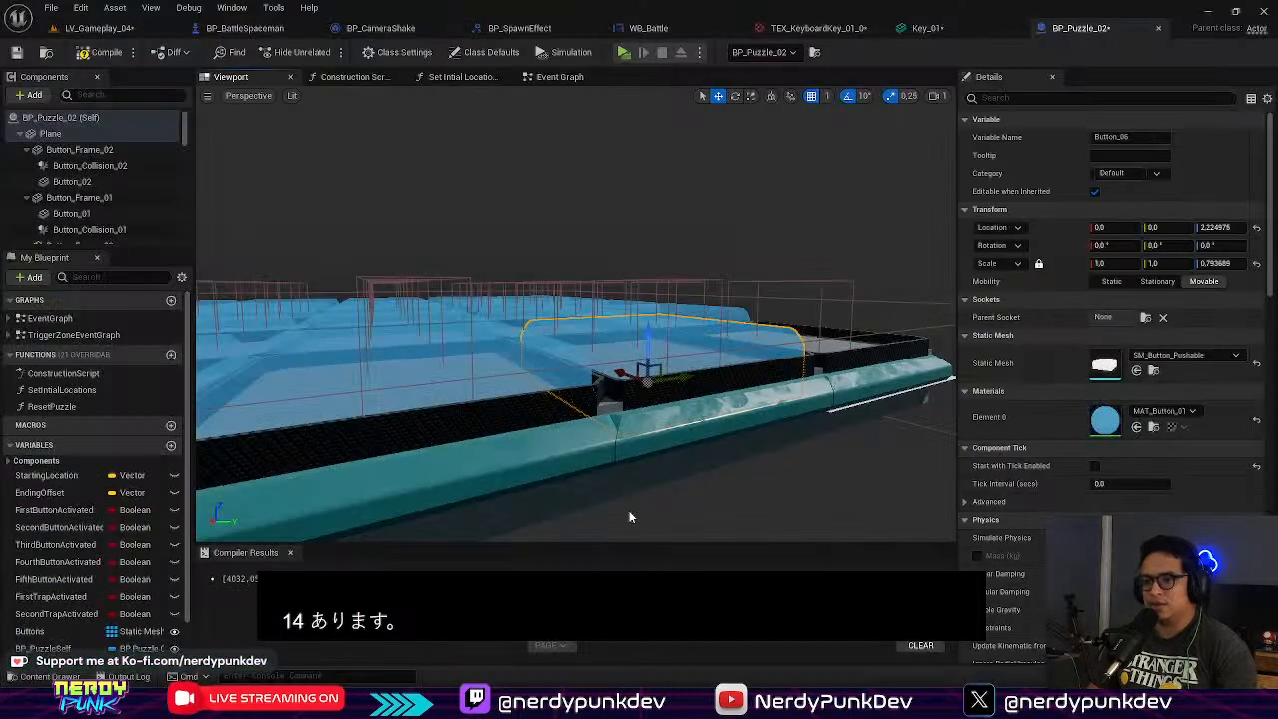
click(110, 30)
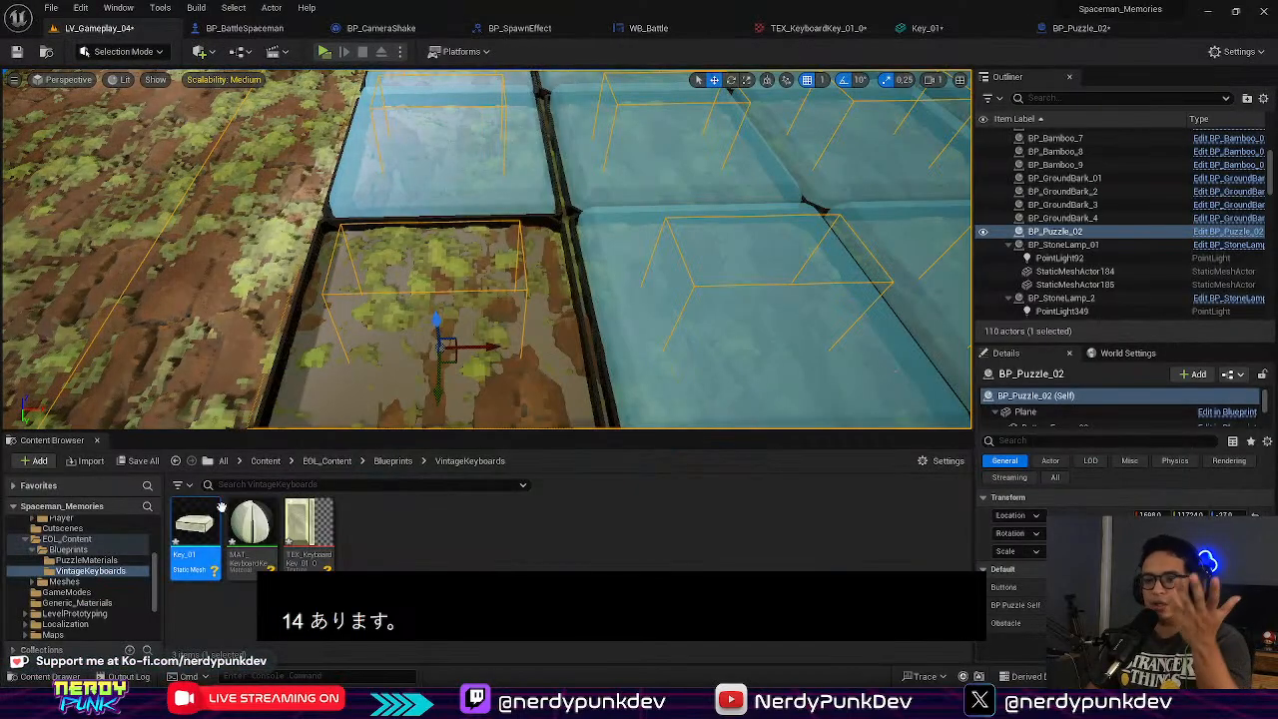
right_click(213, 528)
click(315, 177)
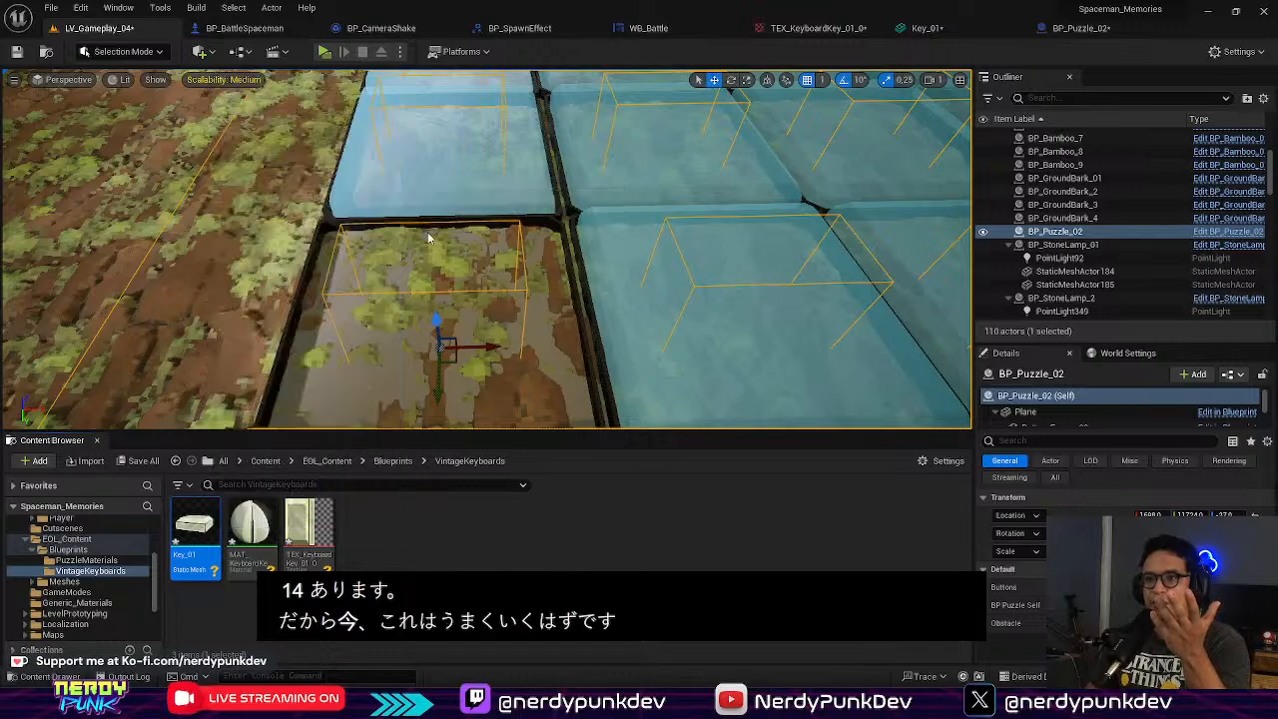
click(667, 387)
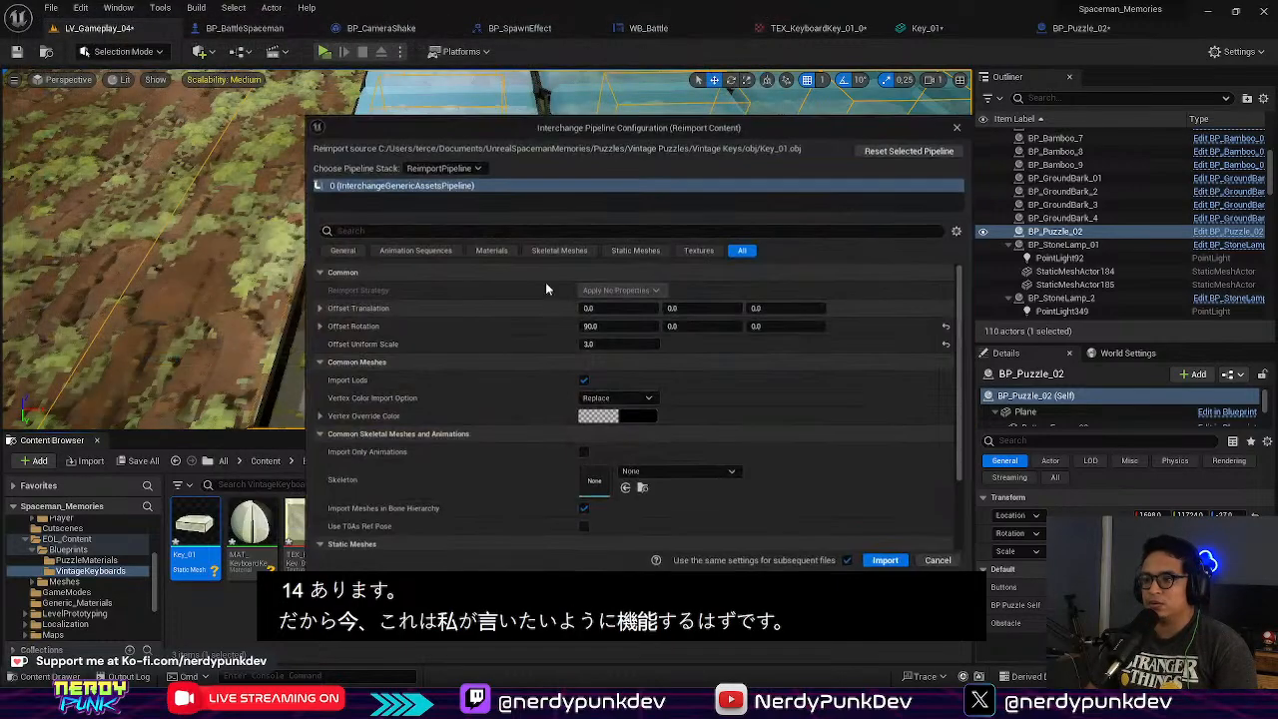
click(885, 560)
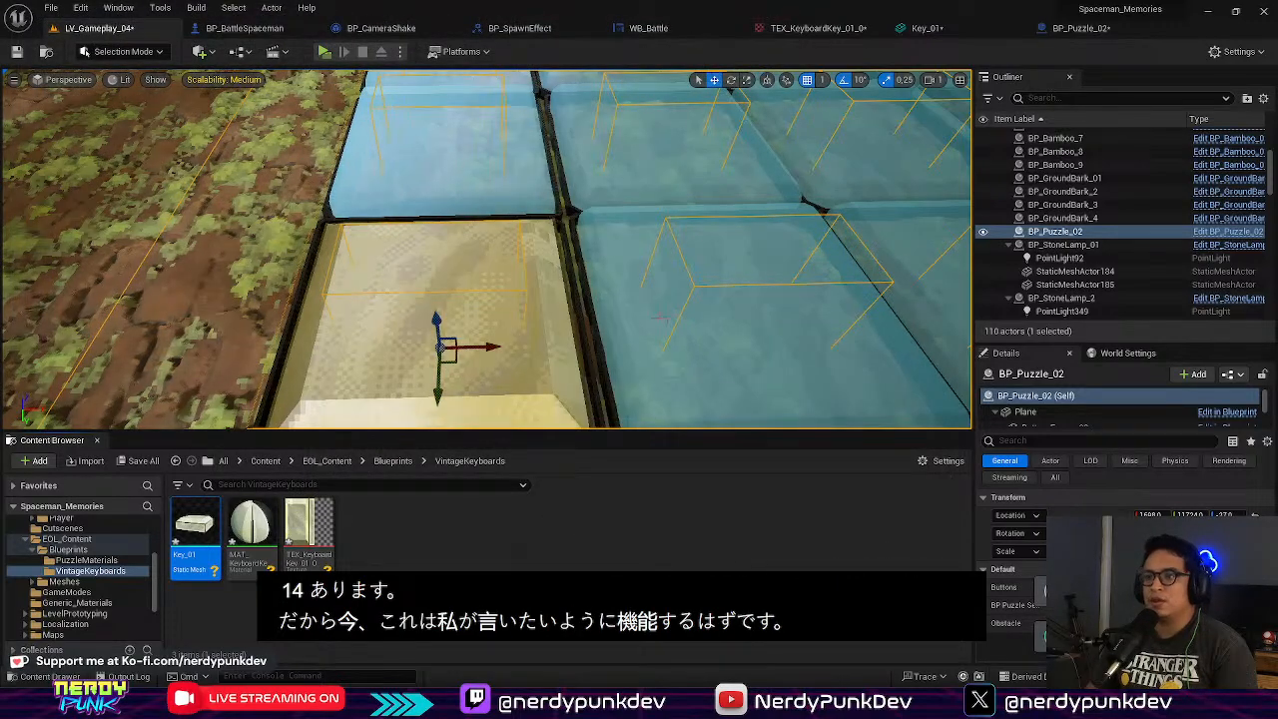
Step: Play-test LV_Gameplay_04 by walking the character over the reimported key button and off again, and end the preview
mouse_move(487, 250)
right_down()
mouse_move(409, 284)
mouse_move(449, 240)
mouse_move(460, 255)
mouse_move(509, 247)
mouse_move(470, 252)
right_up()
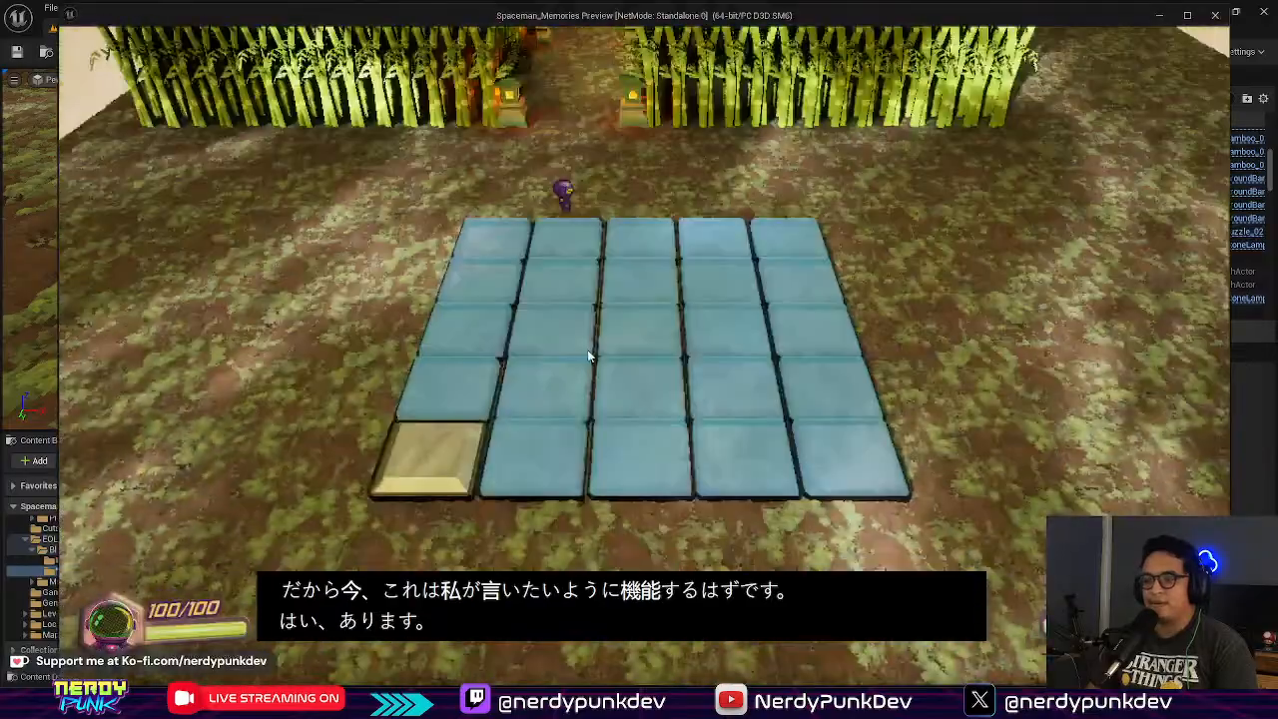
click(591, 353)
key(a)
key(s)
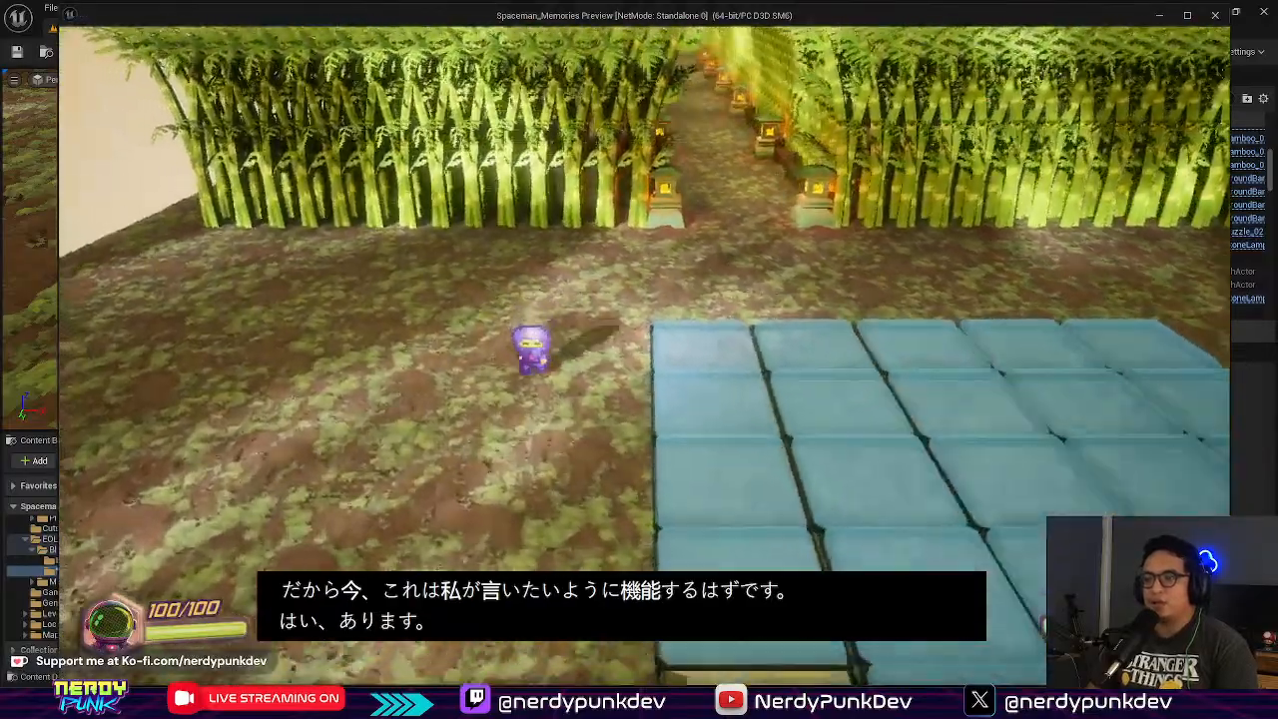
key(d)
key(d)
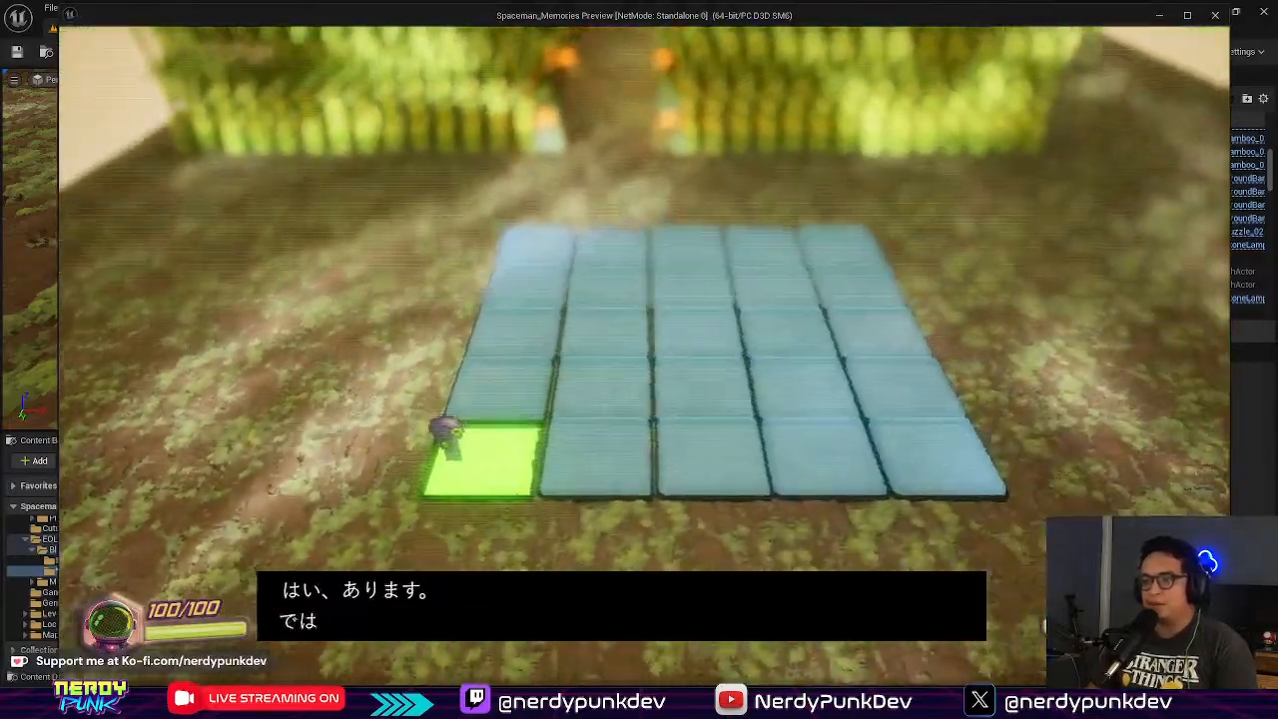
key(a)
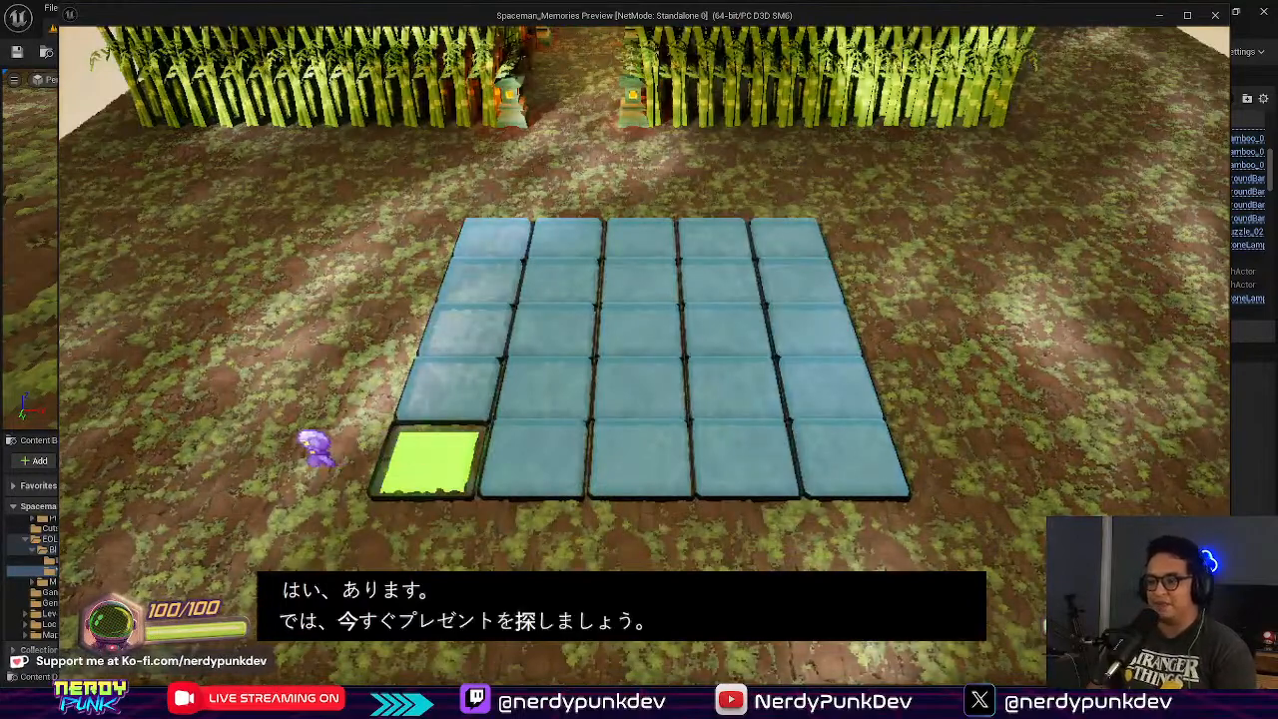
key(Escape)
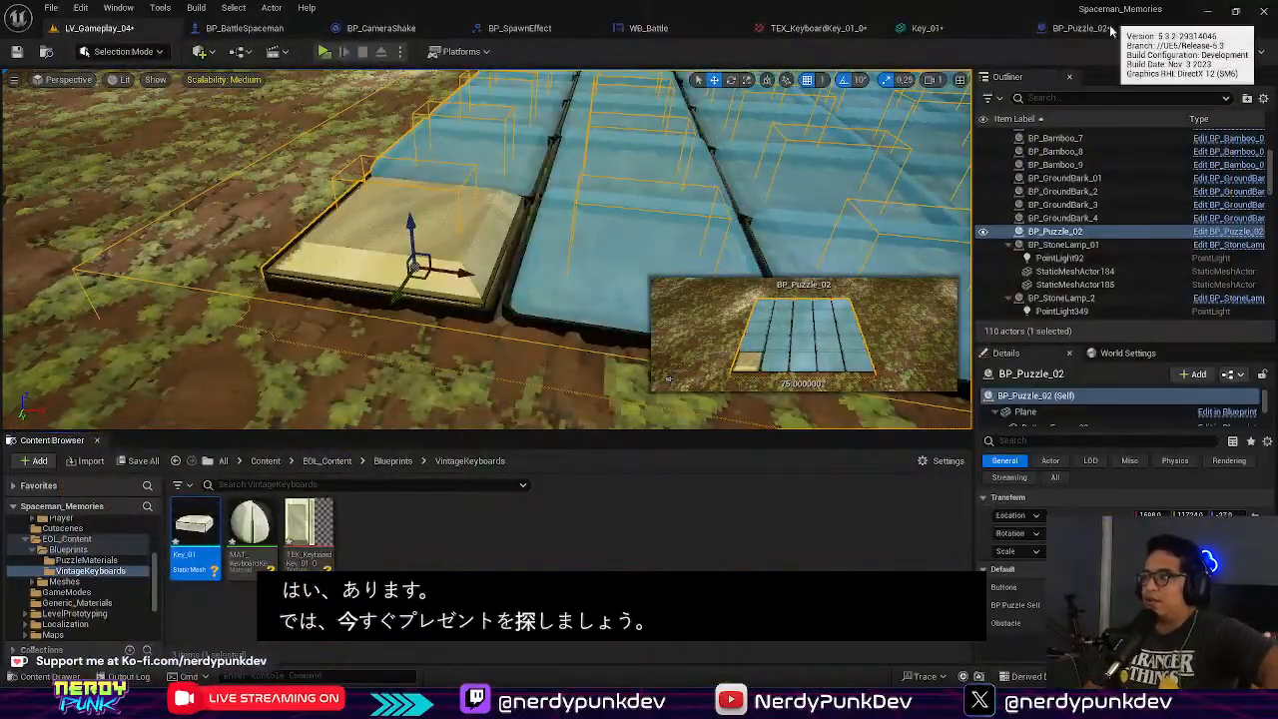
Step: Check how the key sits in its frame in BP_Puzzle_02, and play-test LV_Gameplay_04 again by stepping onto it
click(1078, 28)
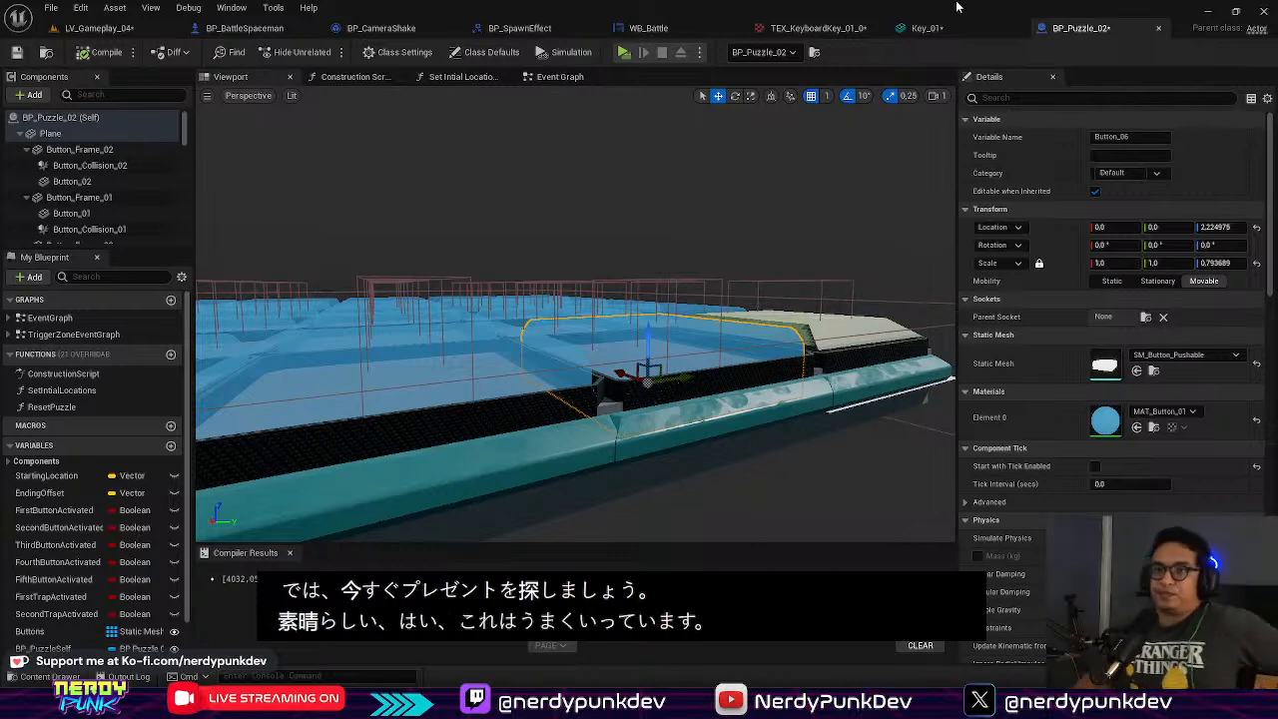
right_drag(724, 387, 698, 358)
click(100, 28)
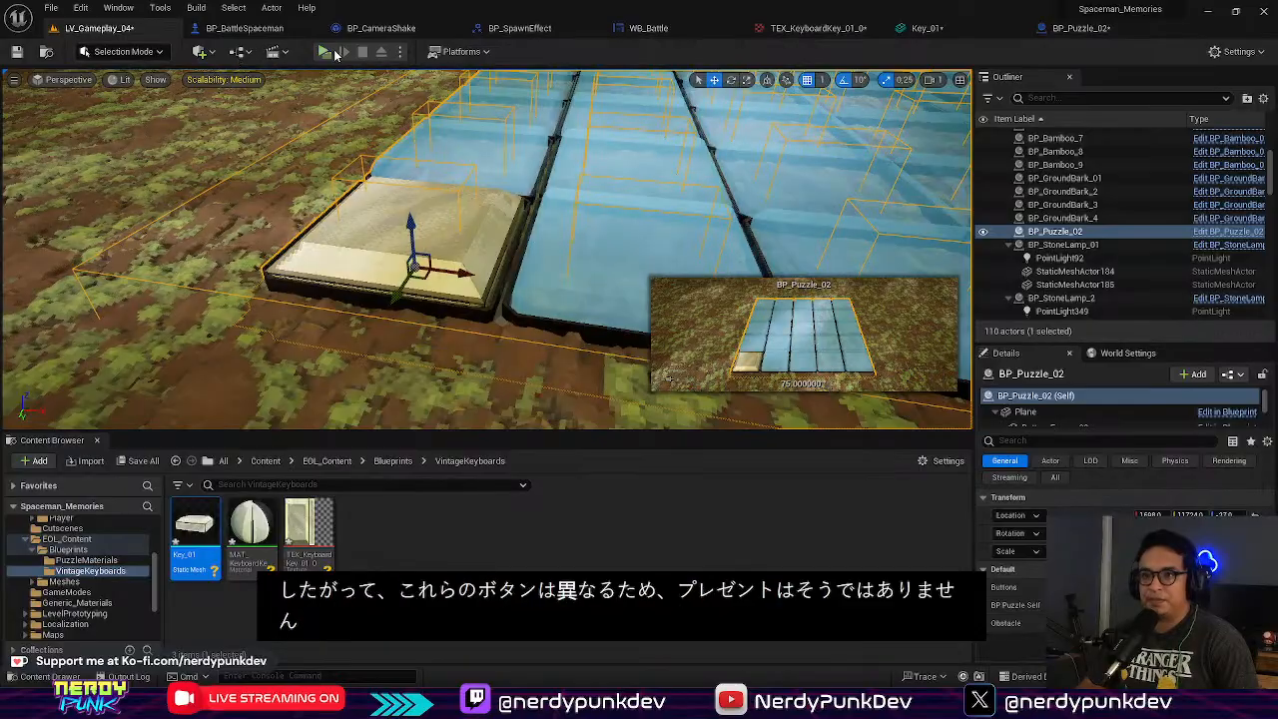
click(325, 52)
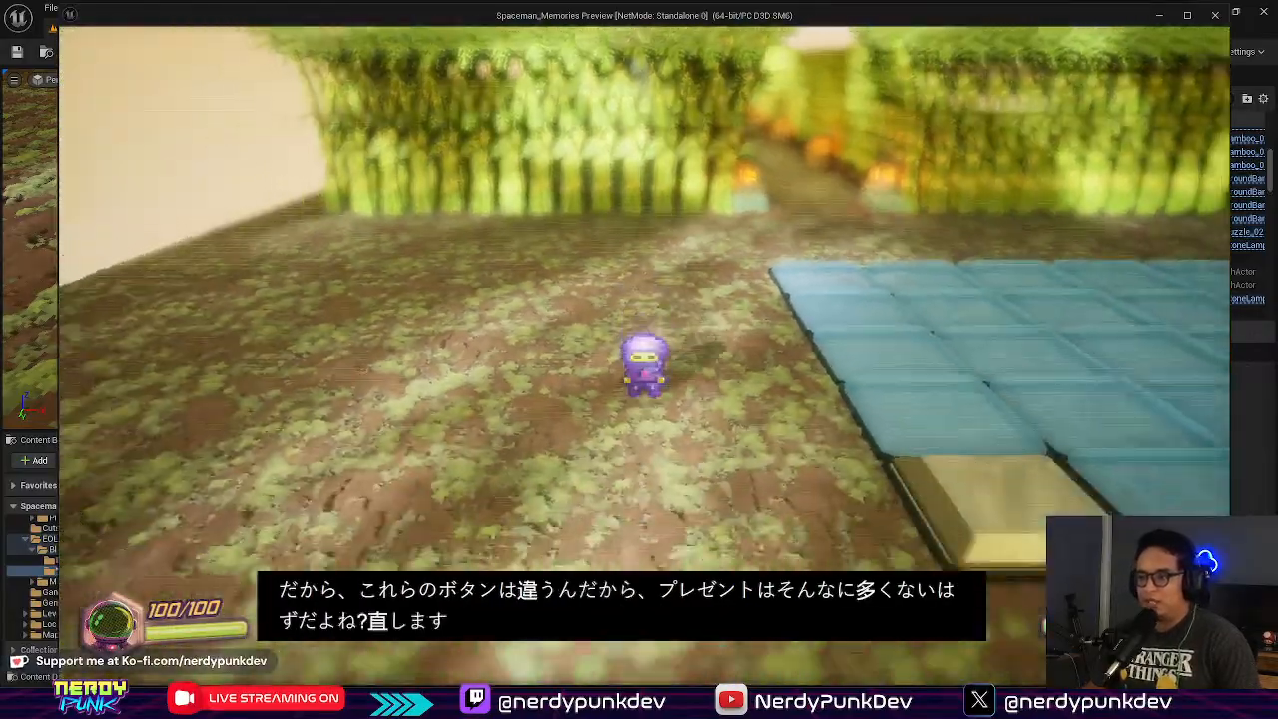
key(d)
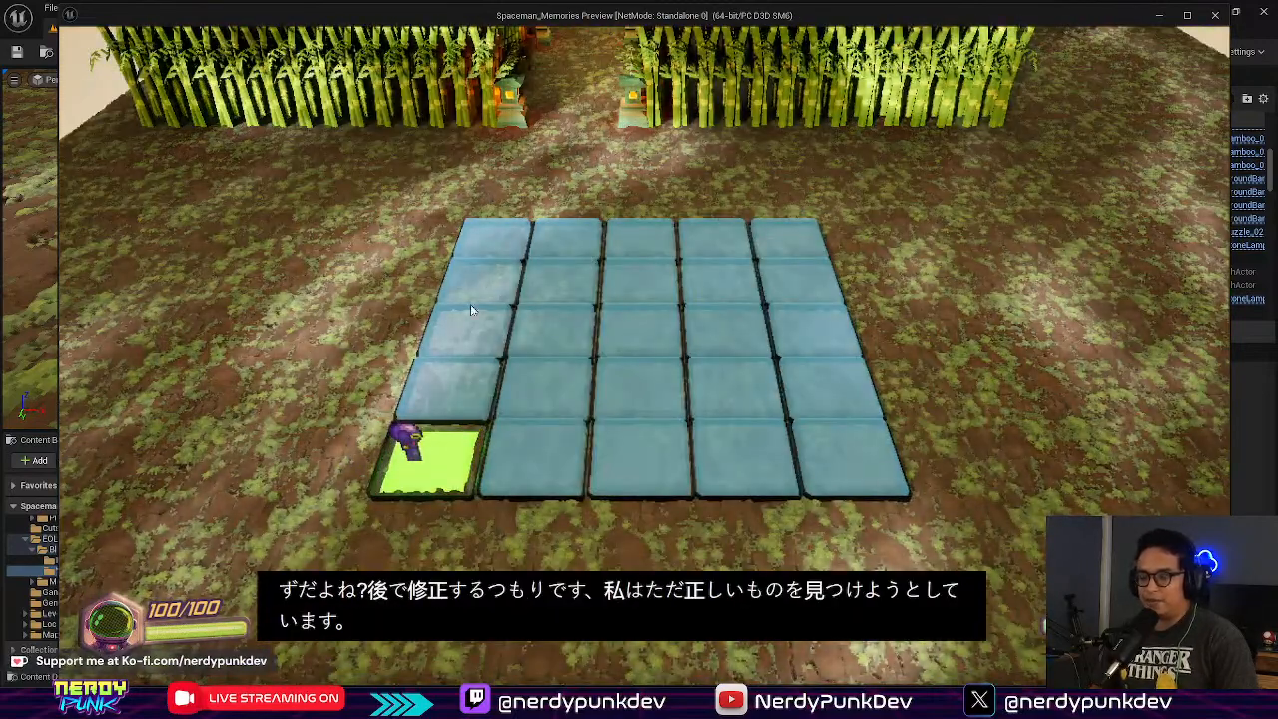
key(Escape)
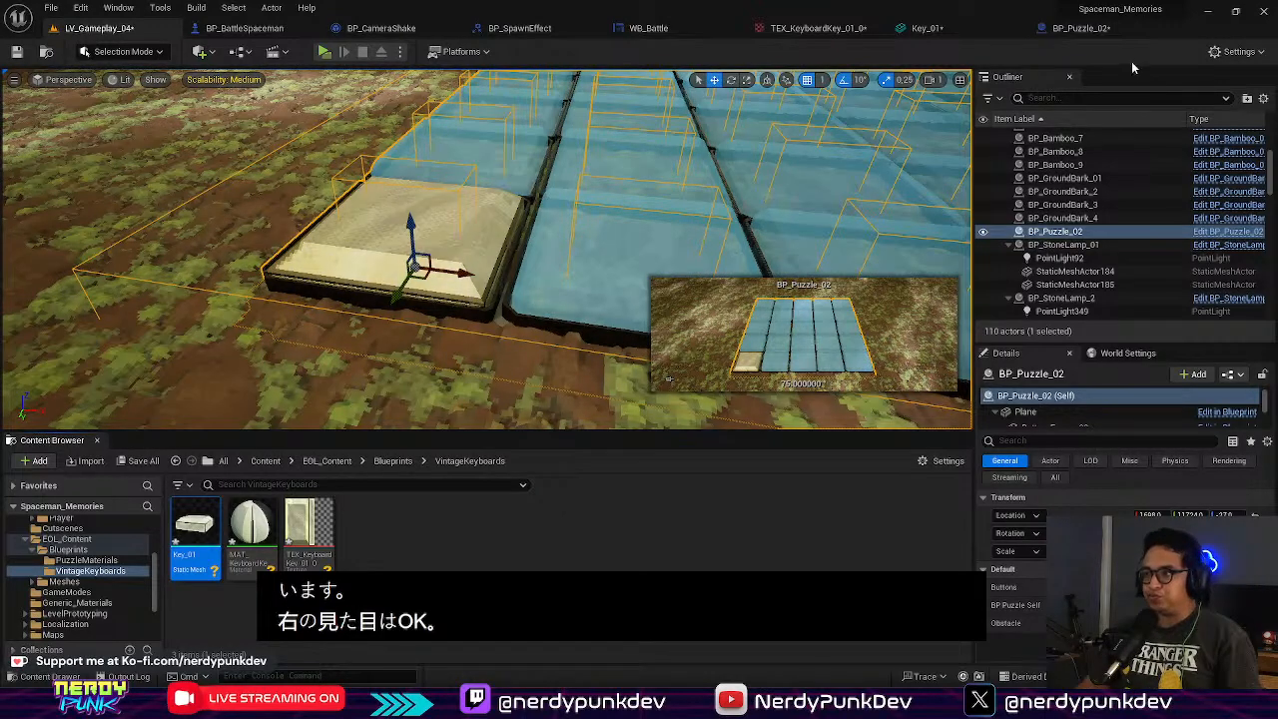
Step: Compare the key with the neighbouring blue buttons in BP_Puzzle_02 from above, leaving Button_02 selected
click(1081, 27)
right_drag(575, 313, 439, 424)
mouse_move(529, 347)
right_down()
mouse_move(470, 354)
mouse_move(539, 374)
mouse_move(529, 347)
right_up()
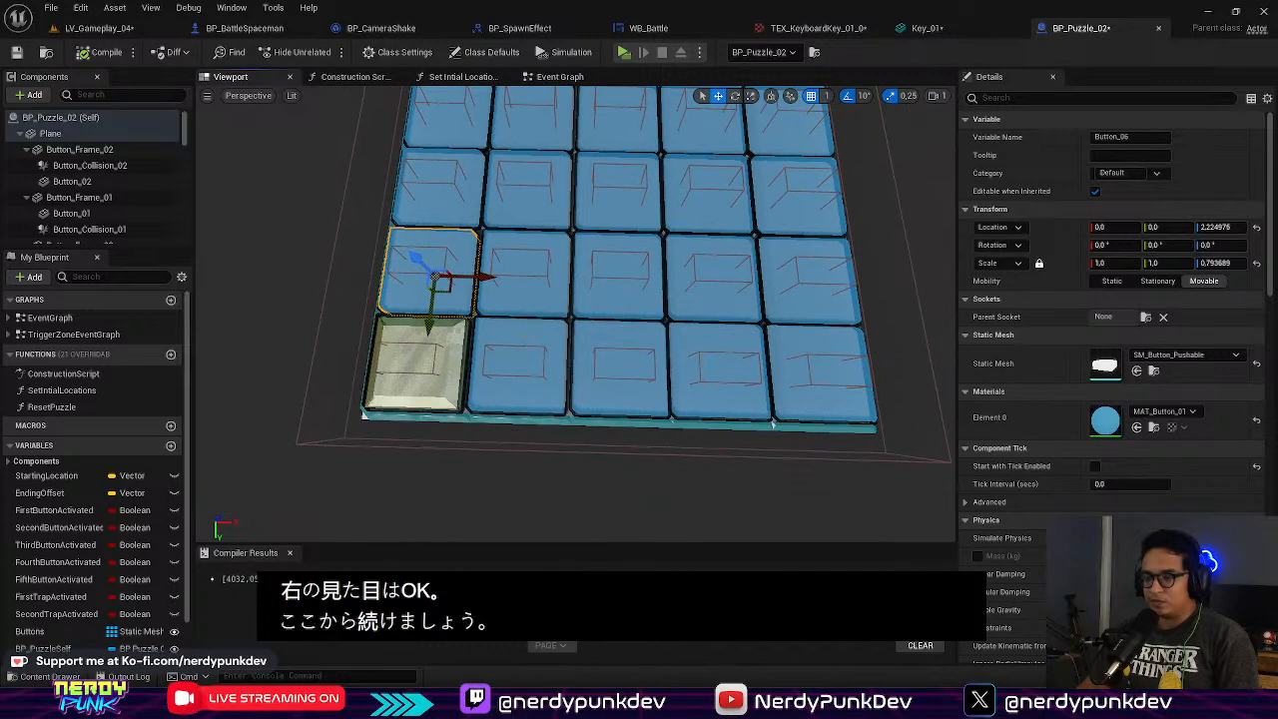
click(531, 334)
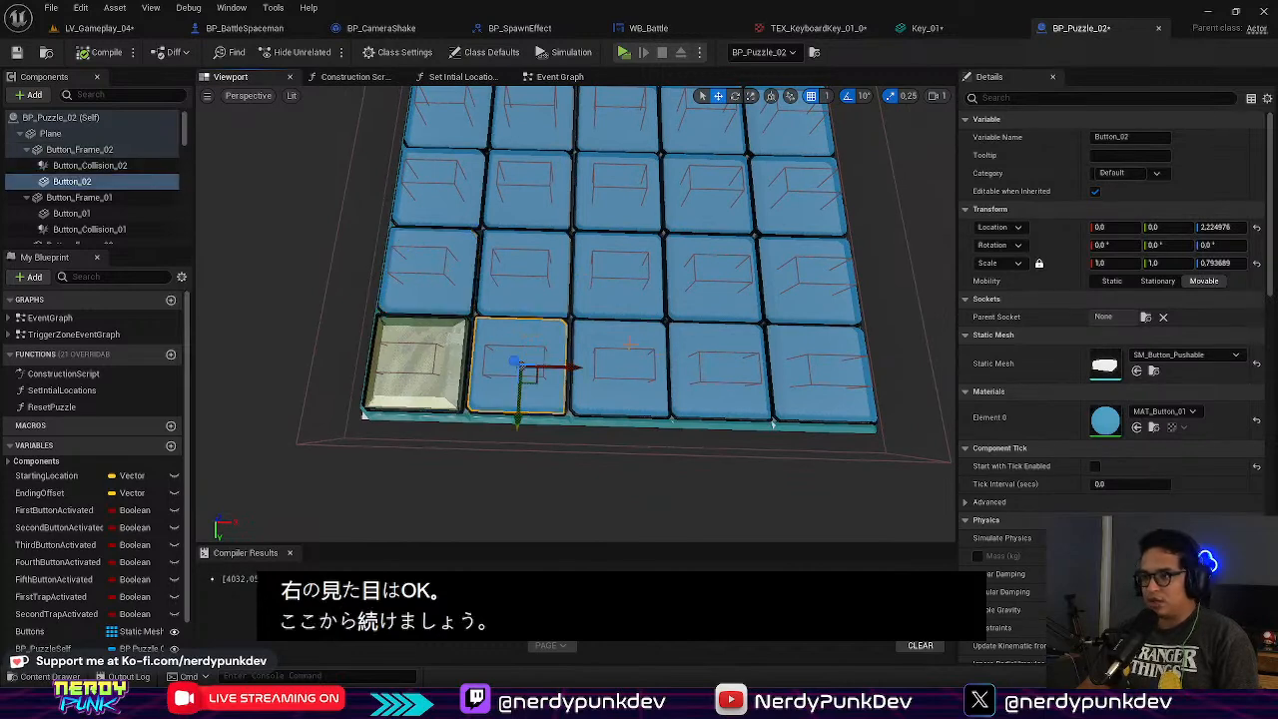
click(619, 345)
click(539, 338)
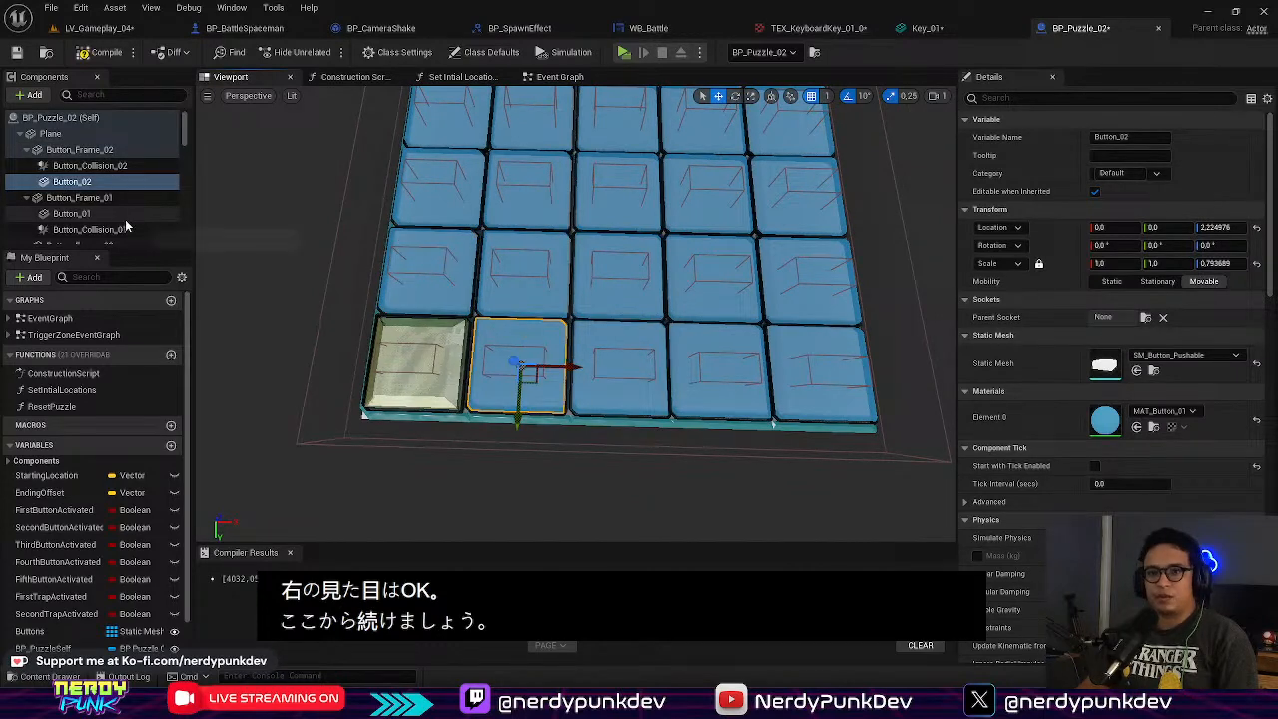
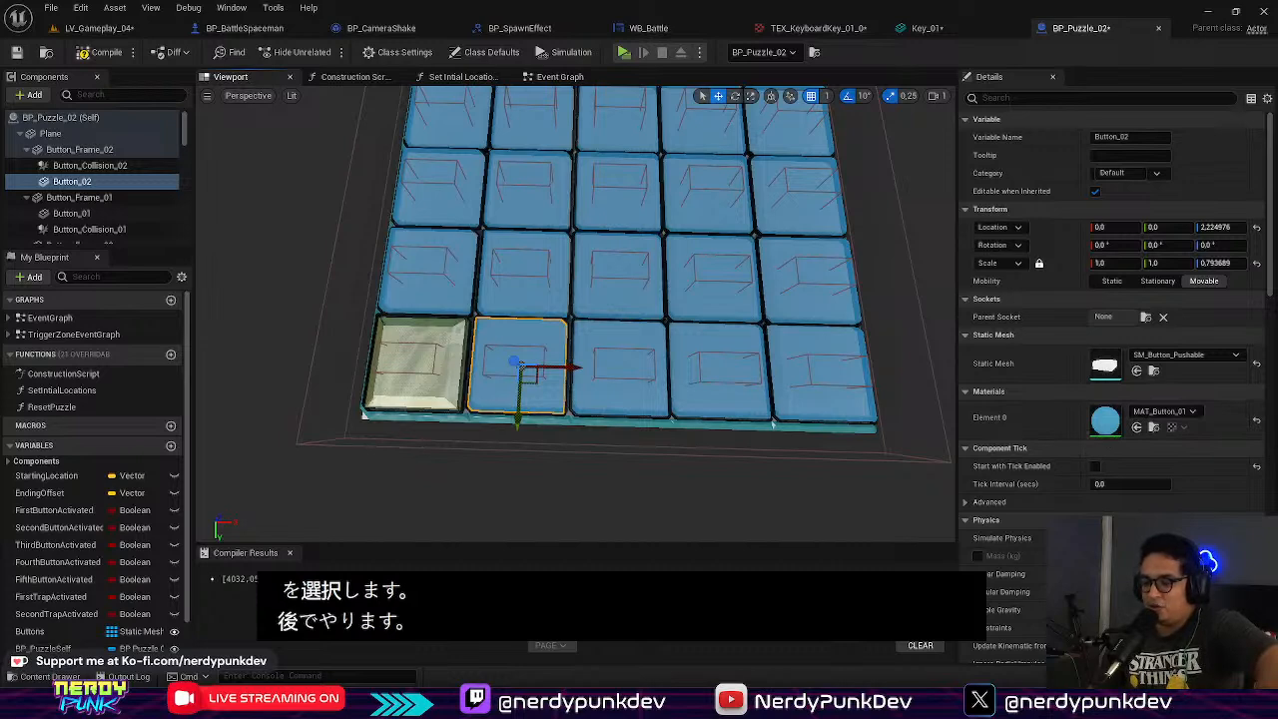
Step: Examine the key's look and shading in Crocotile 3D, and in Unreal Engine's BP_Puzzle_02 and LV_Gameplay_04
key(alt+Tab)
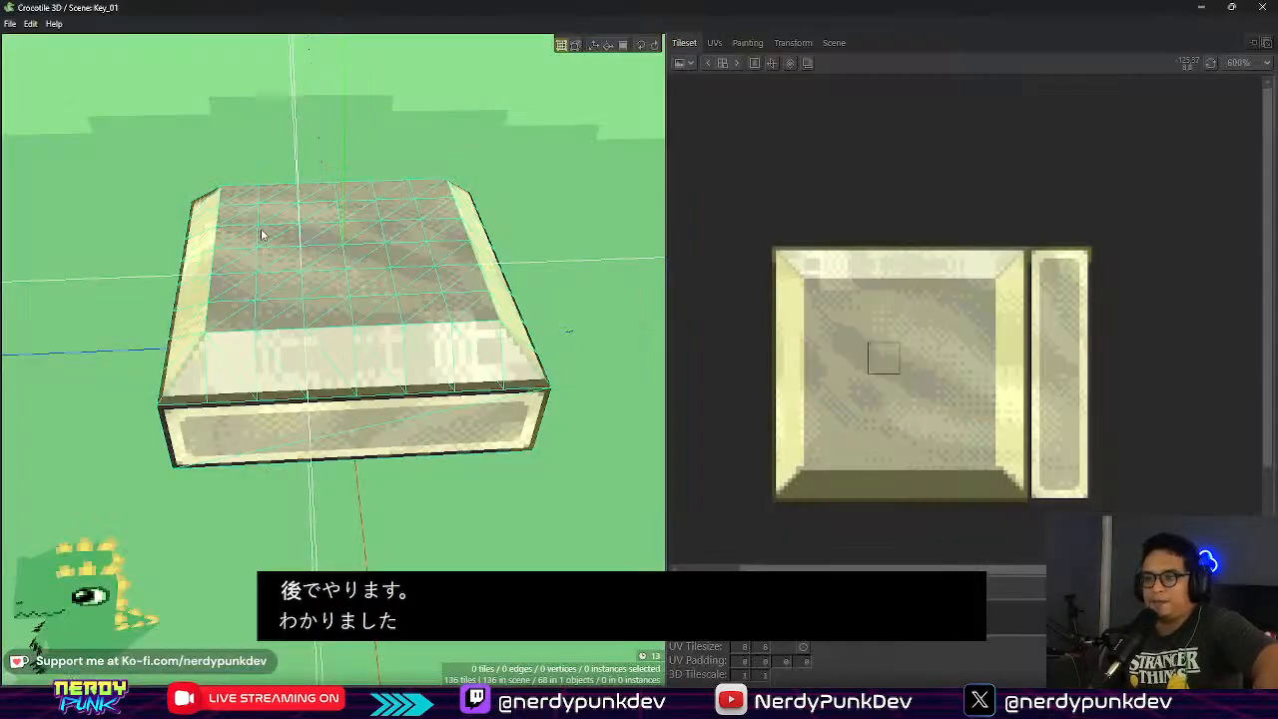
key(v)
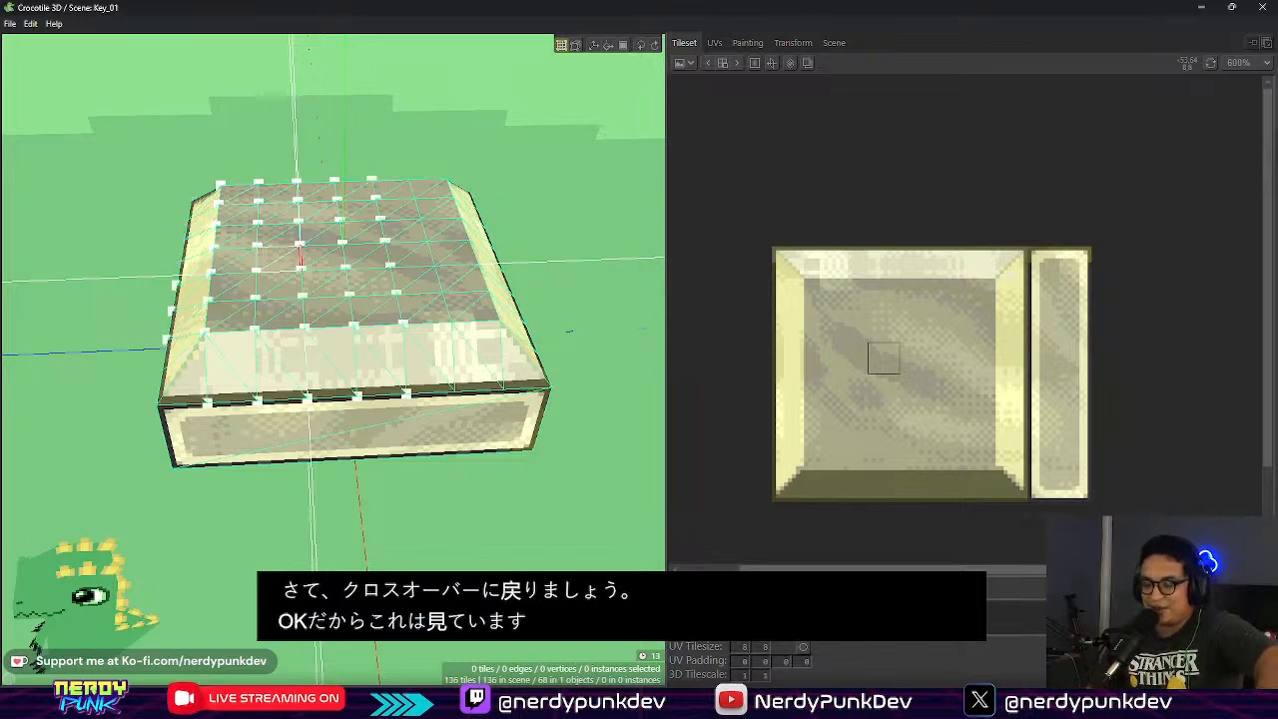
key(alt+Tab)
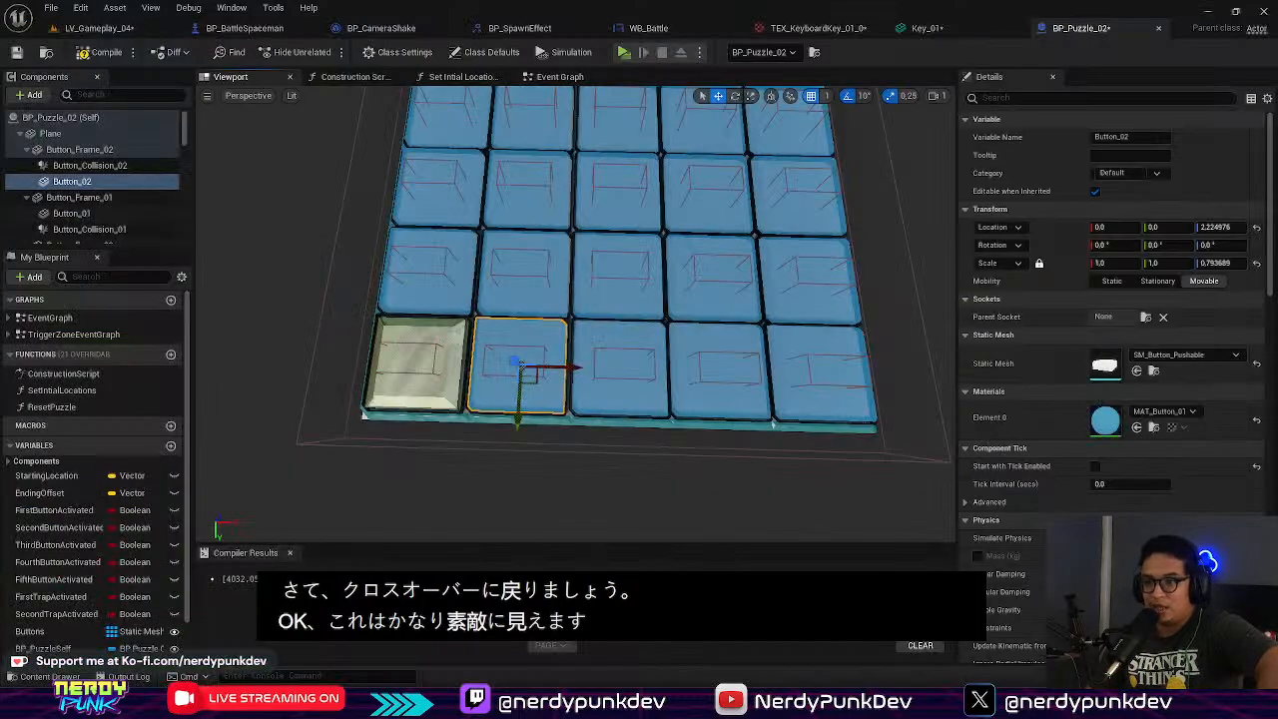
right_drag(500, 489, 459, 419)
click(112, 31)
right_drag(429, 229, 519, 279)
click(1081, 28)
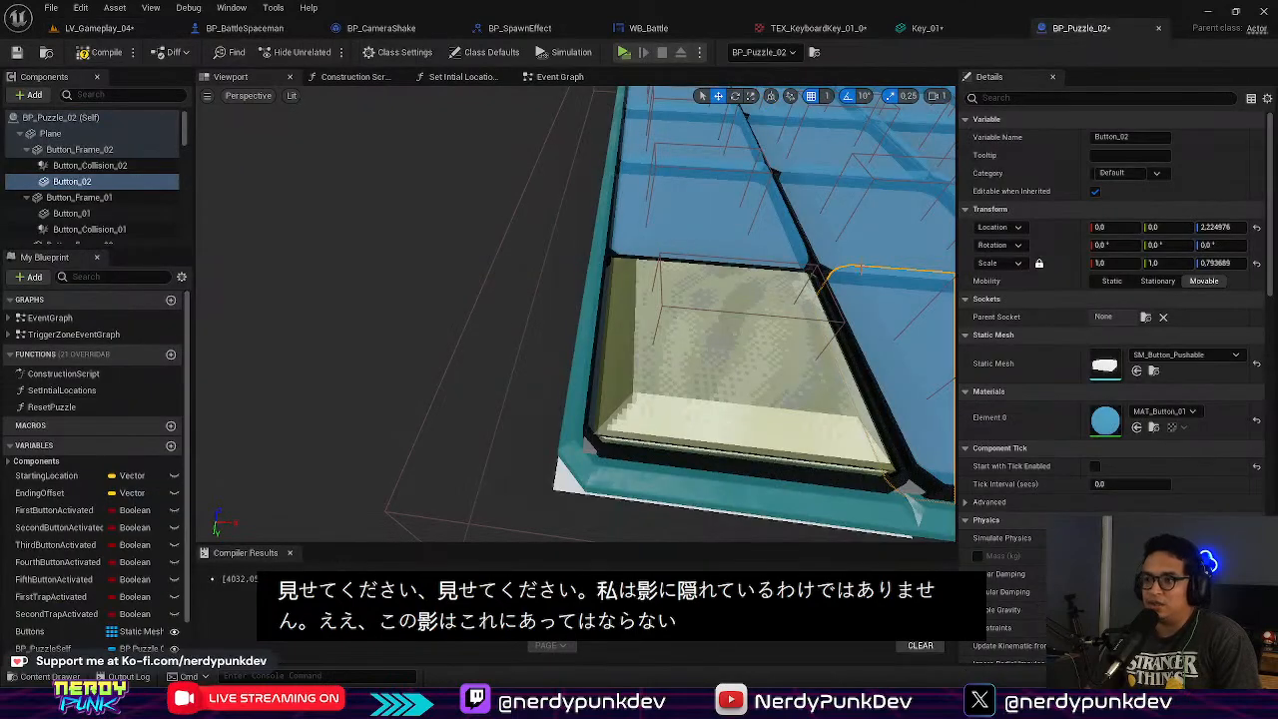
Step: Try rotating Button_01 by 90° about its Y axis, and by 90° about its X axis, undoing each rotation
click(707, 366)
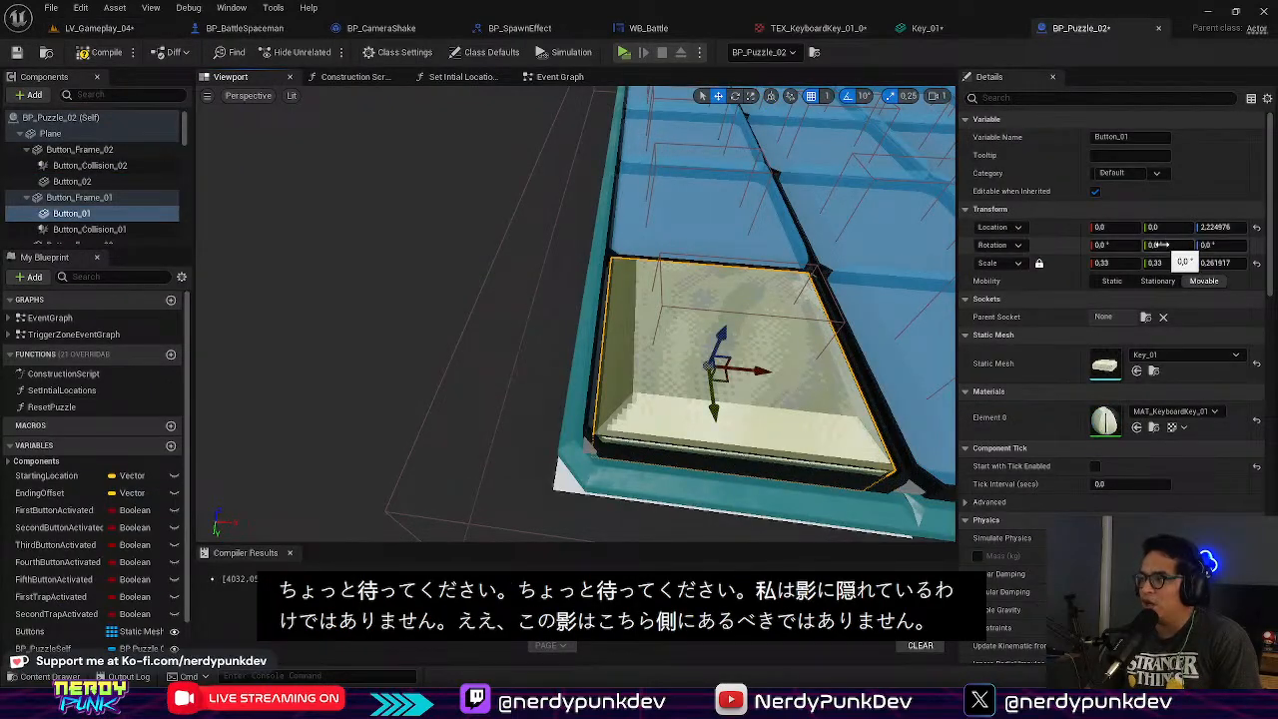
click(1155, 245)
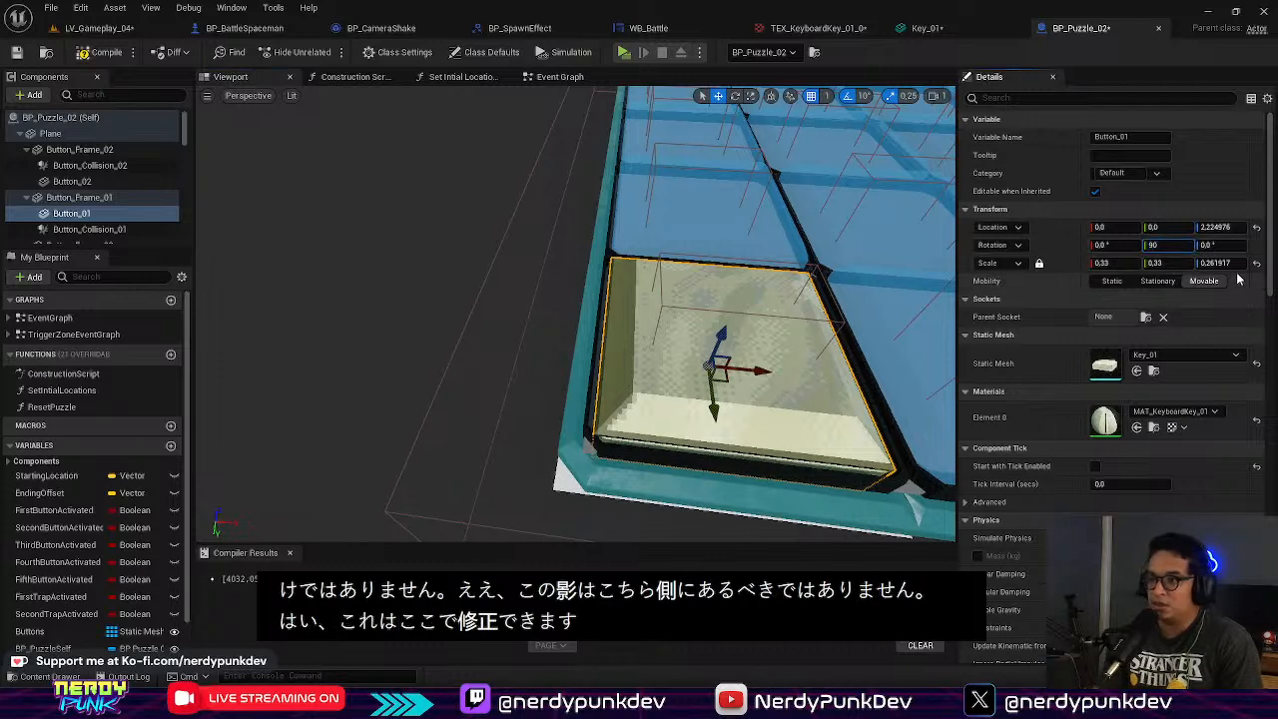
key(Return)
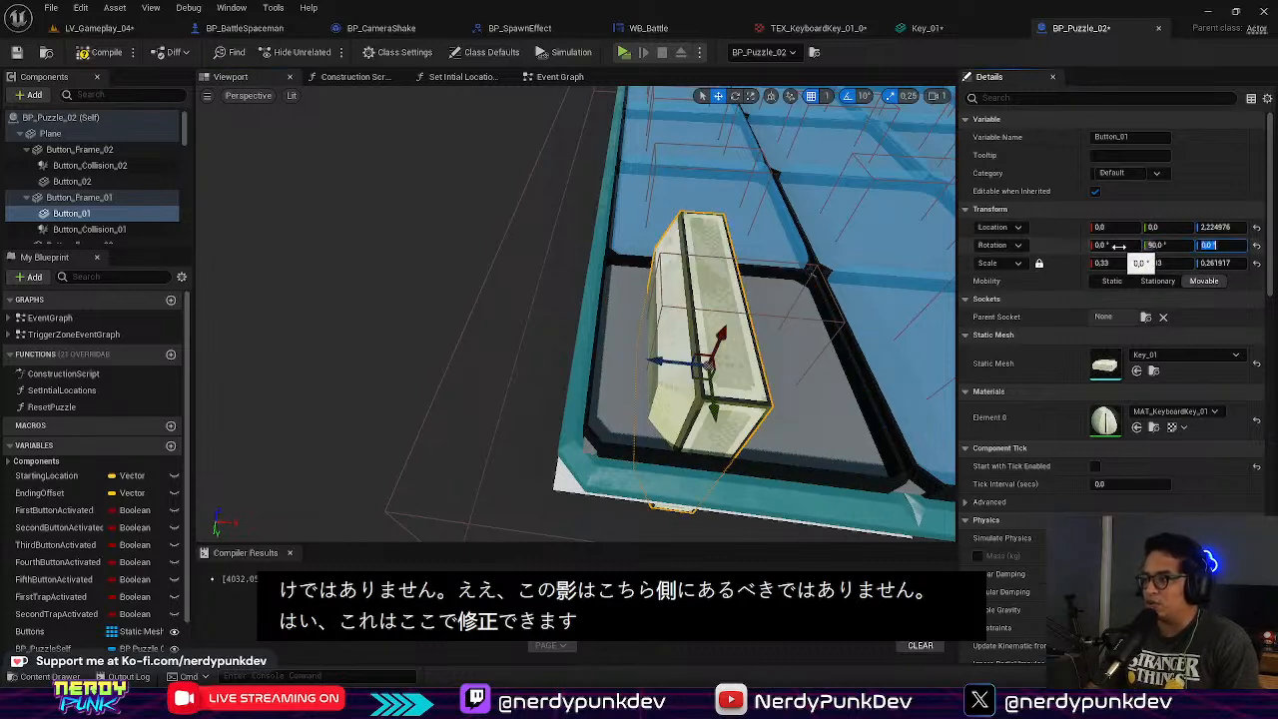
right_drag(781, 390, 781, 390)
key(ctrl+z)
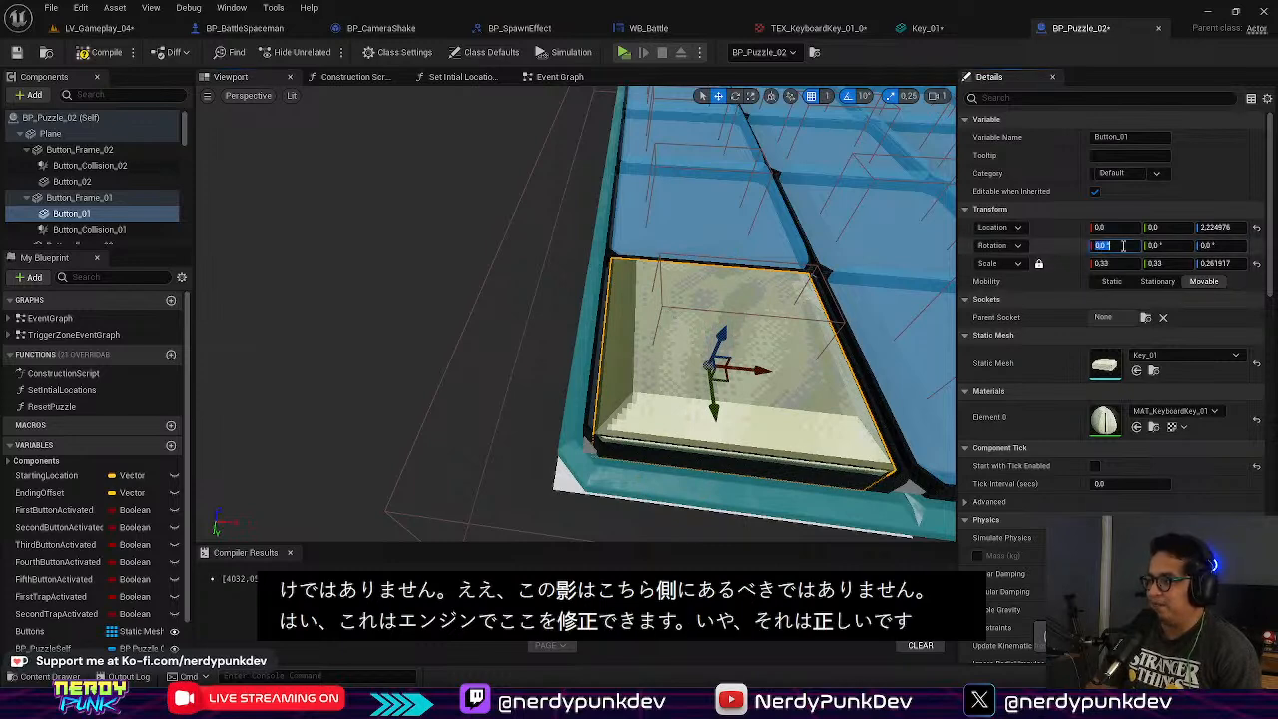
text(90)
key(Return)
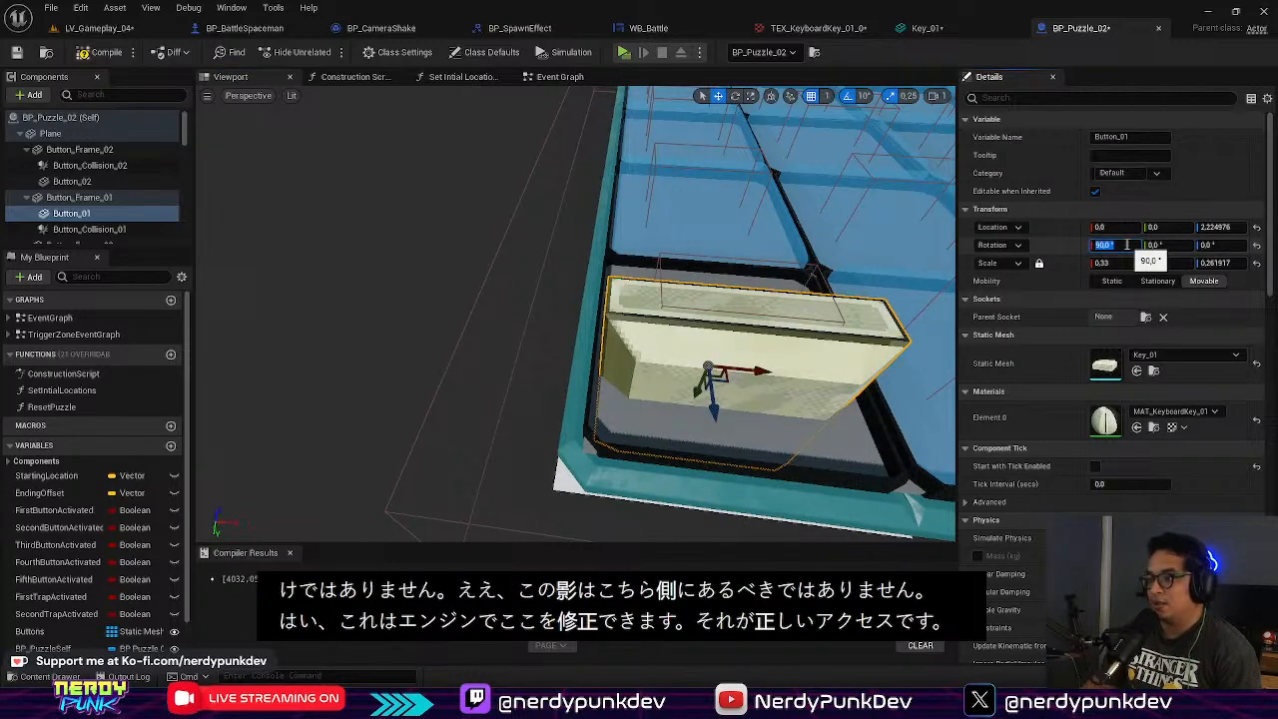
key(ctrl+z)
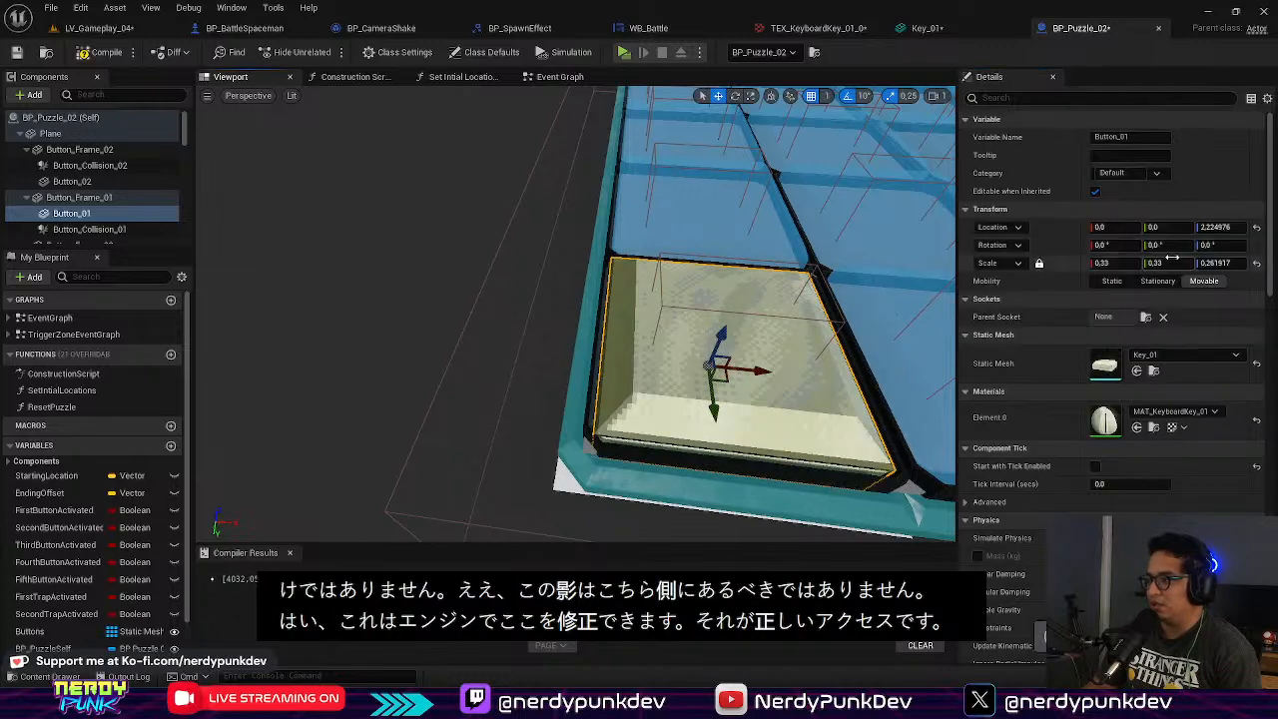
Step: Set Button_01's Z rotation to 90° and compare the key's shading with the neighbouring blue buttons
click(1220, 244)
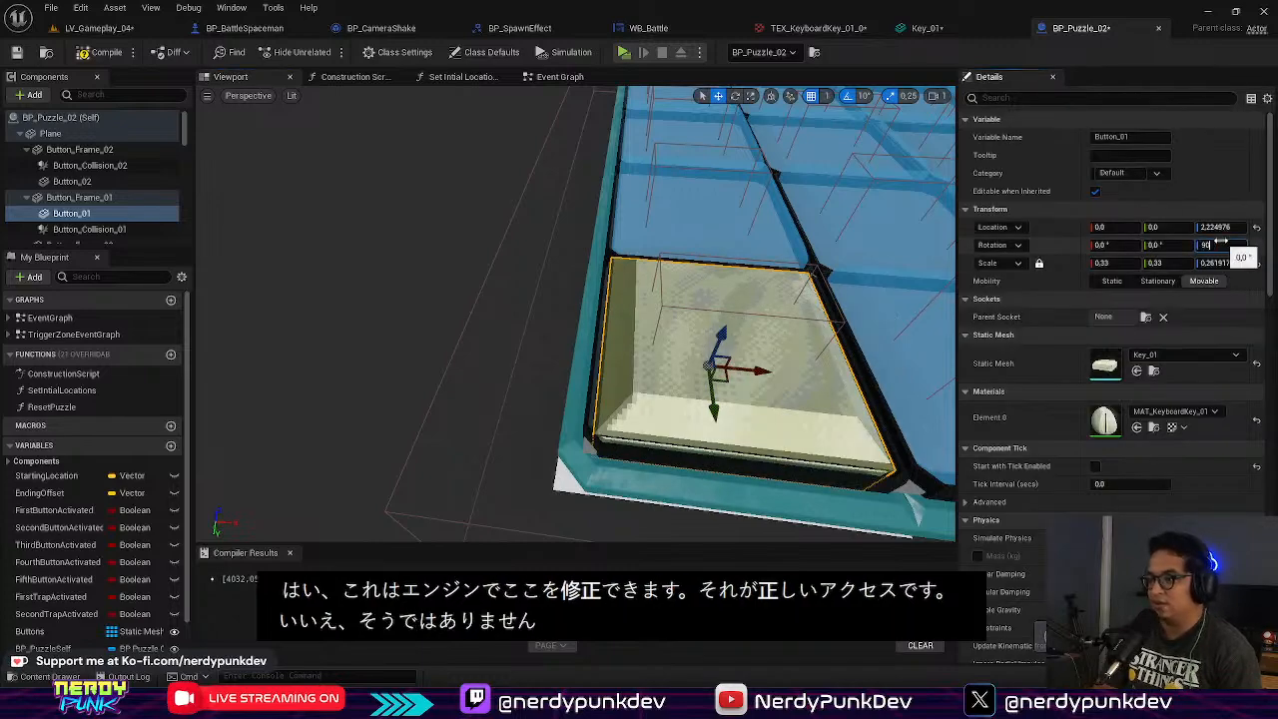
text(90)
key(Return)
right_drag(719, 380, 619, 344)
click(789, 330)
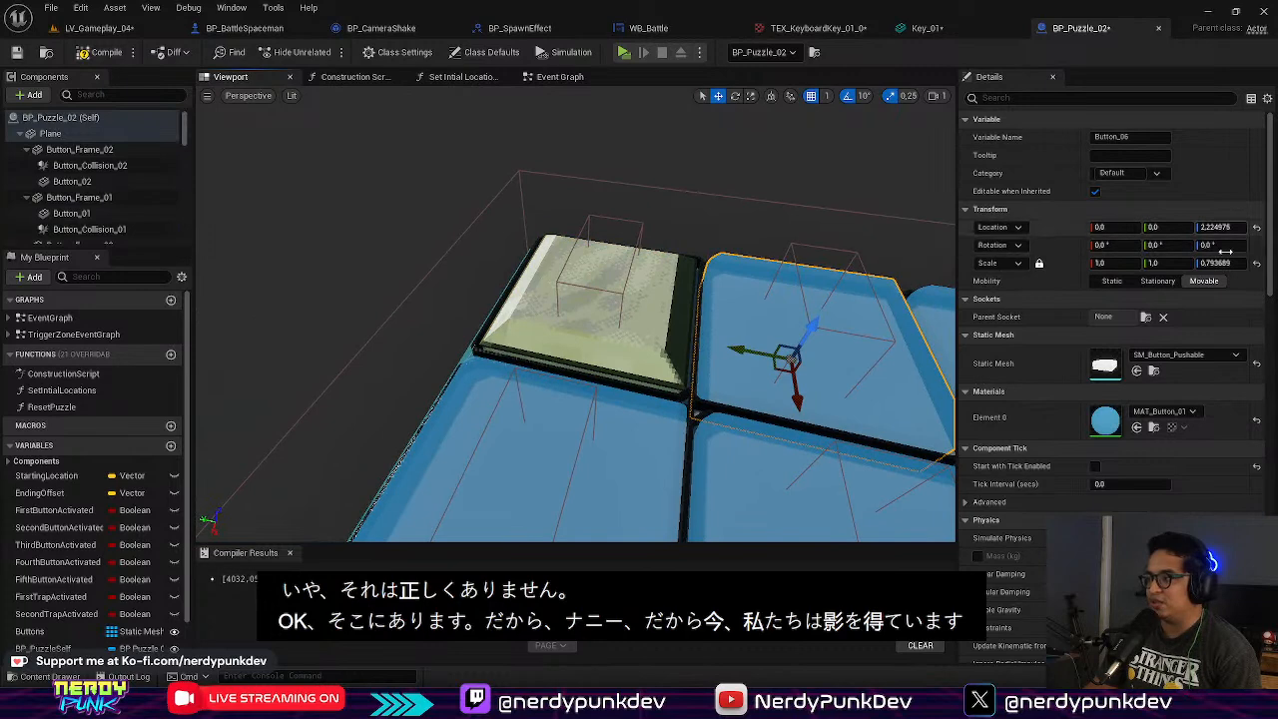
Step: Set Button_01's Z rotation to 180° in BP_Puzzle_02
click(618, 319)
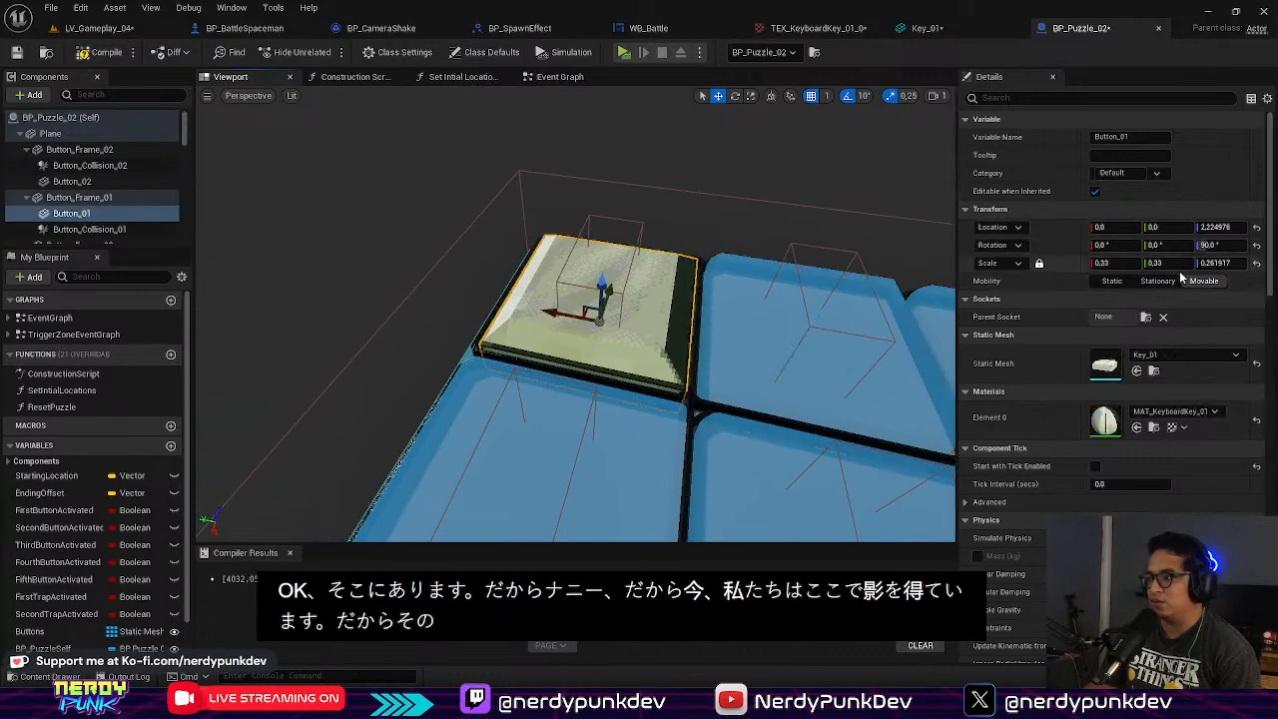
click(1222, 244)
text(180)
key(Return)
right_drag(779, 296, 926, 321)
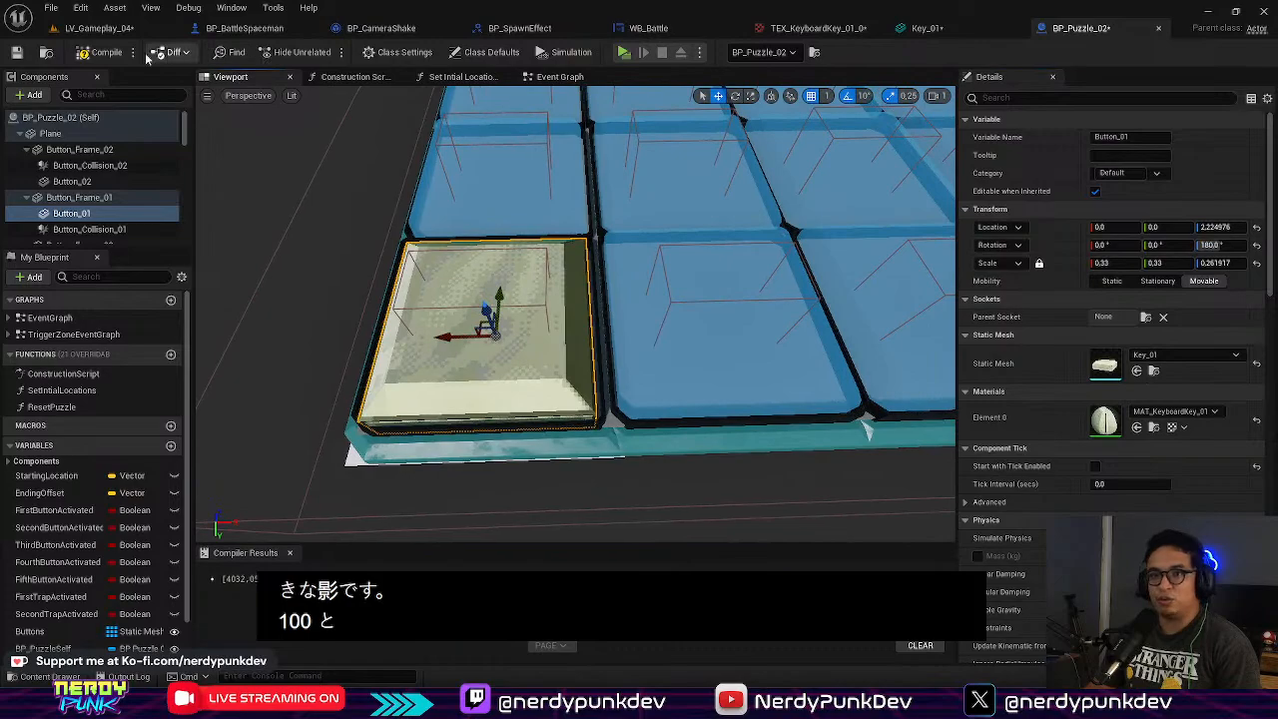
Step: Play-test LV_Gameplay_04 by walking the character to the rotated key, onto it and off again, and end the preview
click(98, 28)
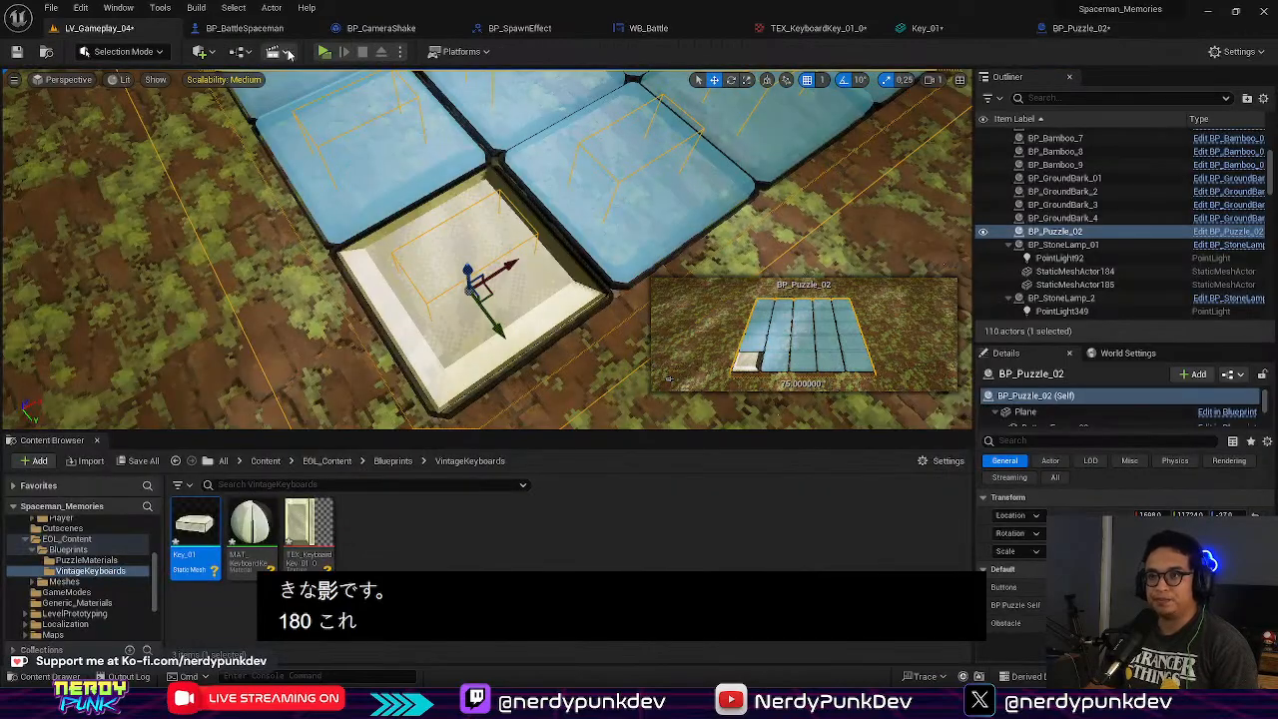
click(326, 55)
click(656, 334)
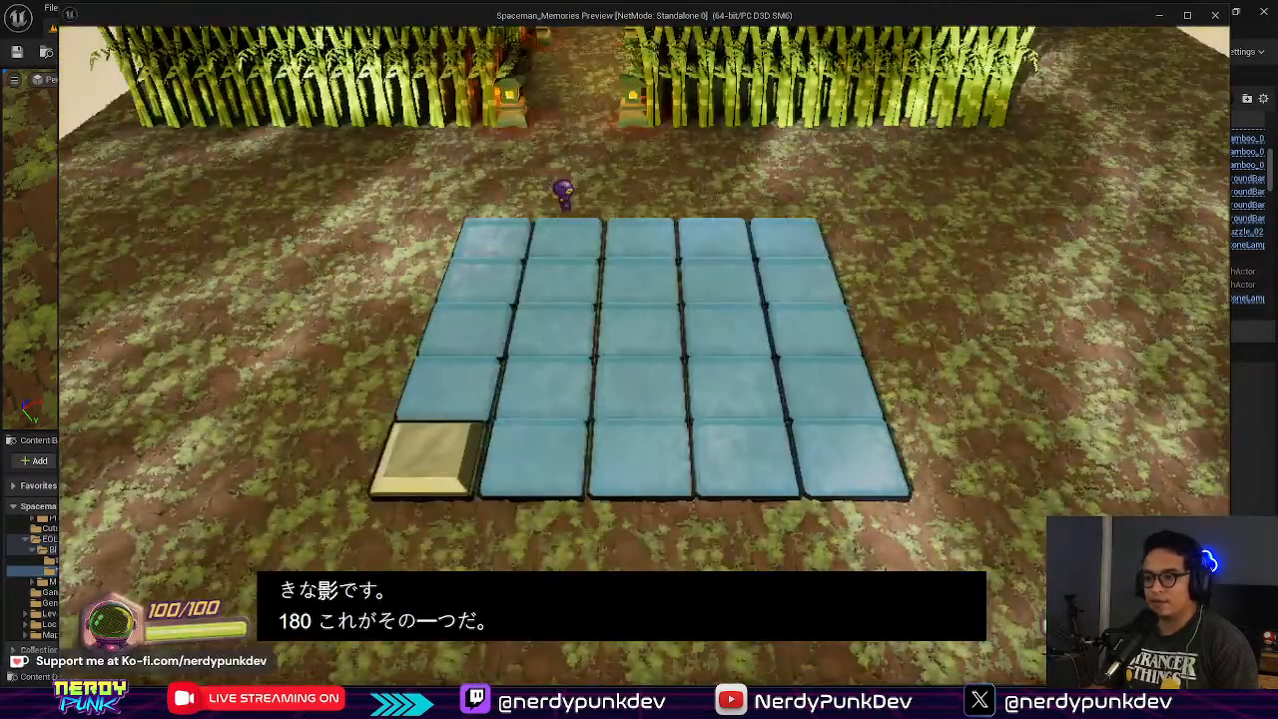
key(a)
key(s)
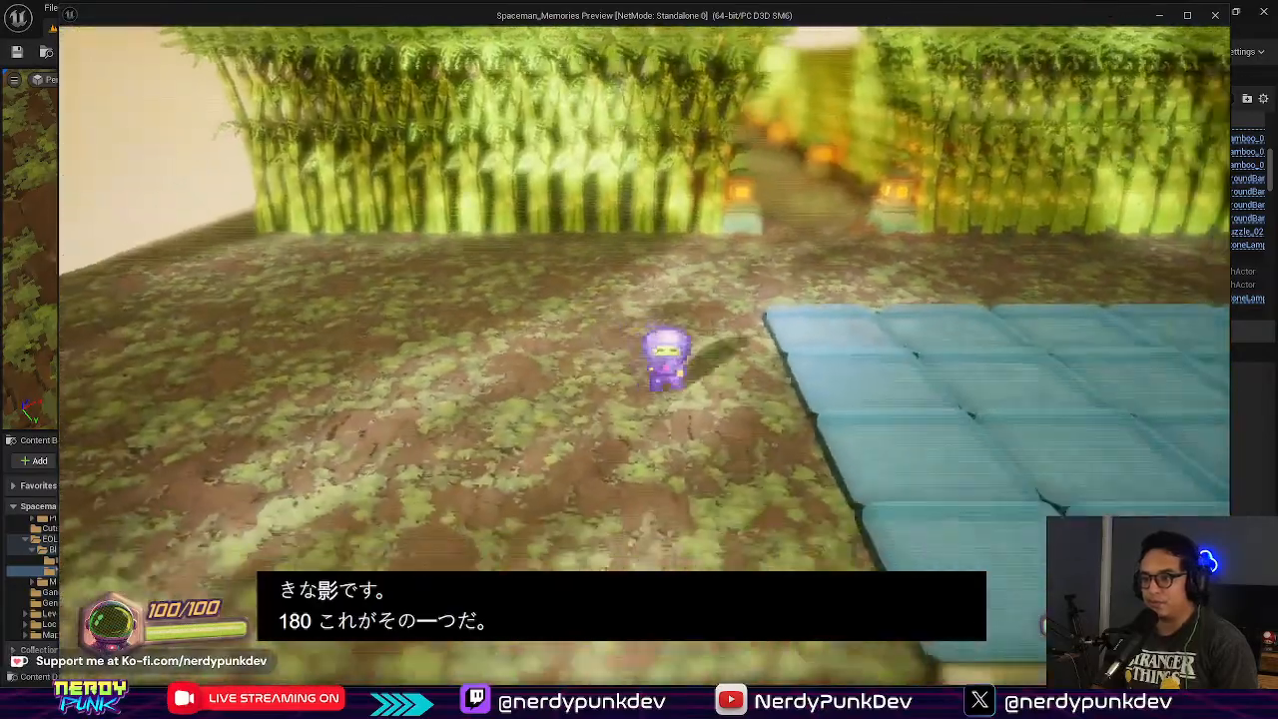
key(s)
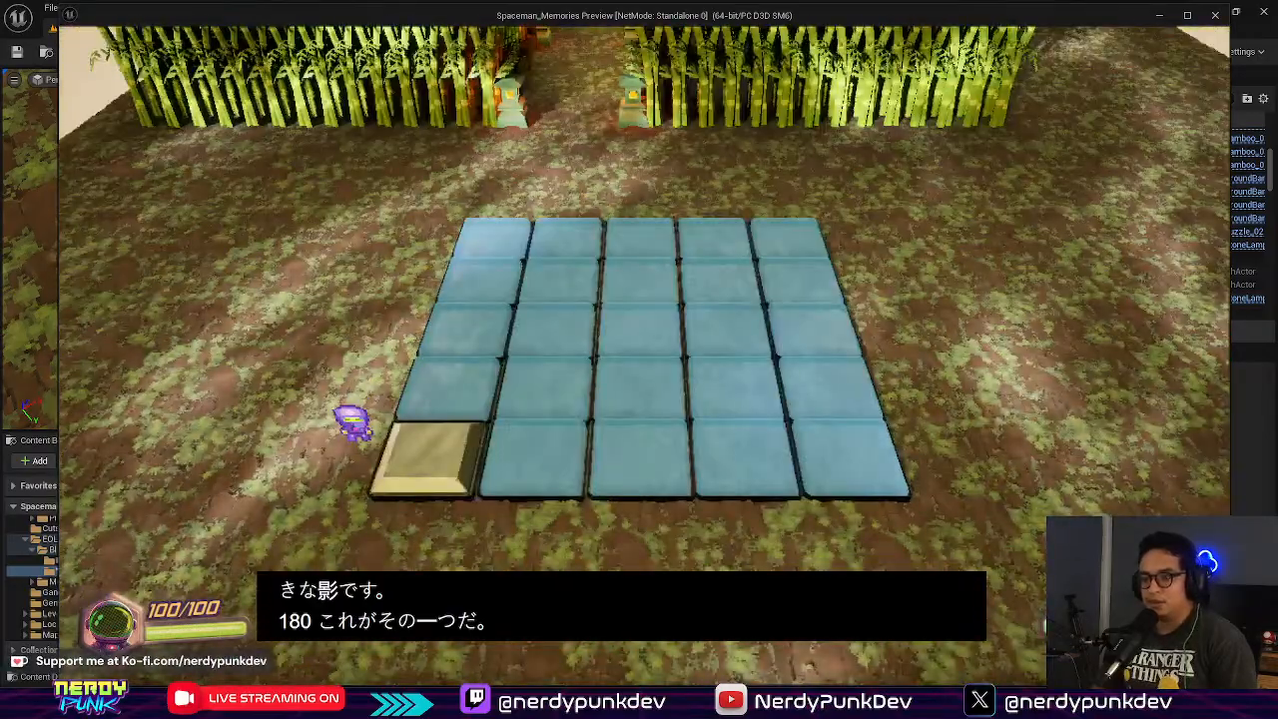
key(s)
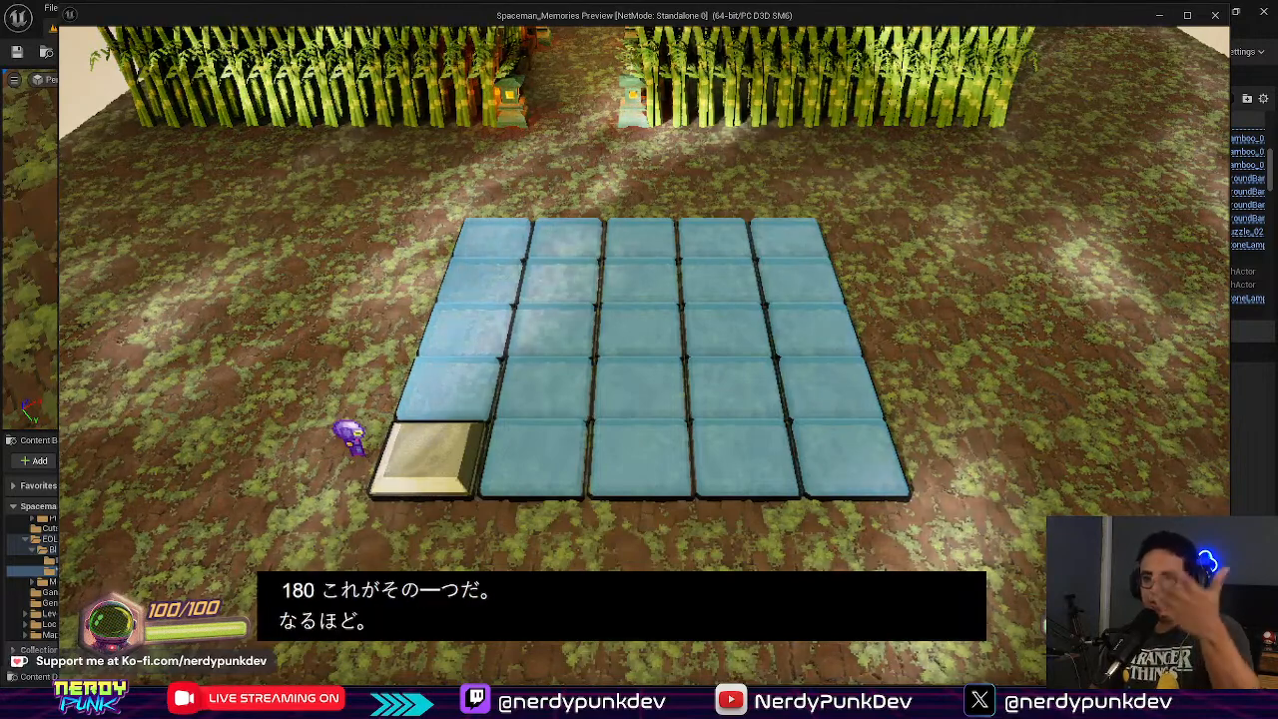
key(d)
key(a)
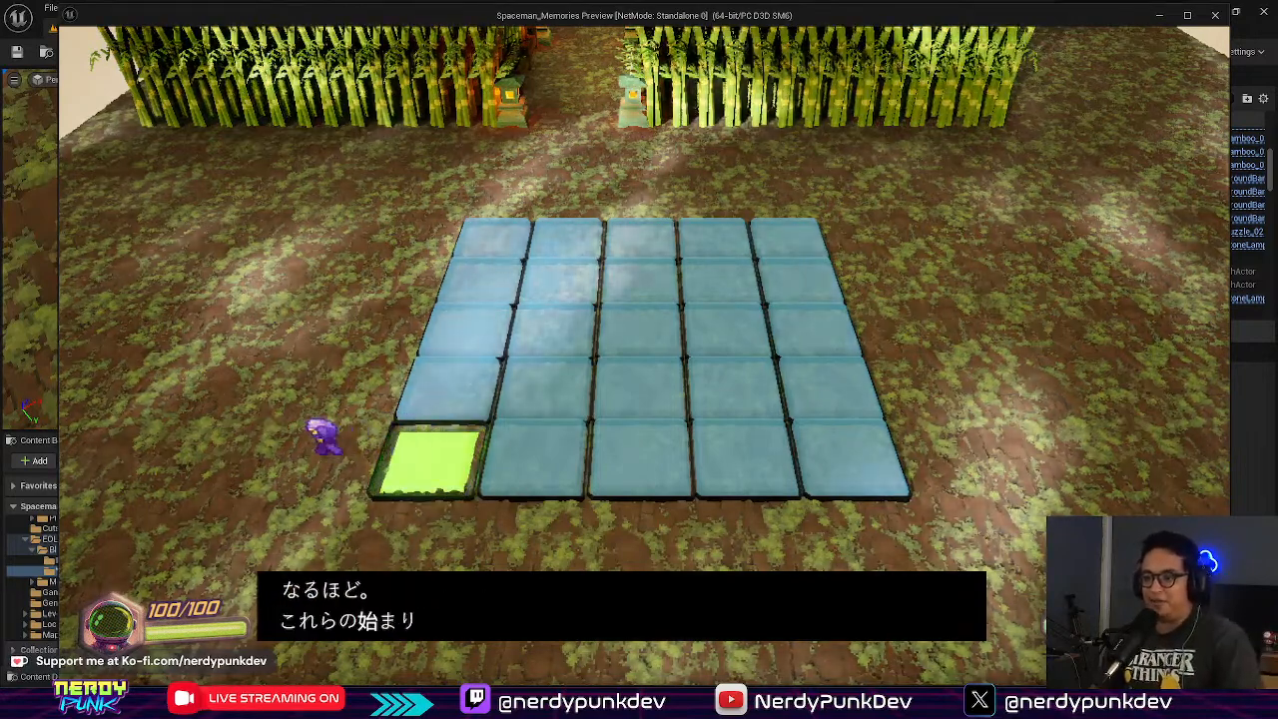
key(Escape)
Step: Examine the key's shading and pixel-art look up close beside the blue buttons in LV_Gameplay_04
mouse_move(657, 360)
right_down()
mouse_move(699, 356)
mouse_move(629, 350)
mouse_move(609, 370)
mouse_move(889, 324)
mouse_move(778, 329)
mouse_move(649, 280)
mouse_move(639, 349)
right_up()
key(w)
key(s)
key(a)
key(d)
key(w)
key(s)
right_drag(485, 248, 485, 242)
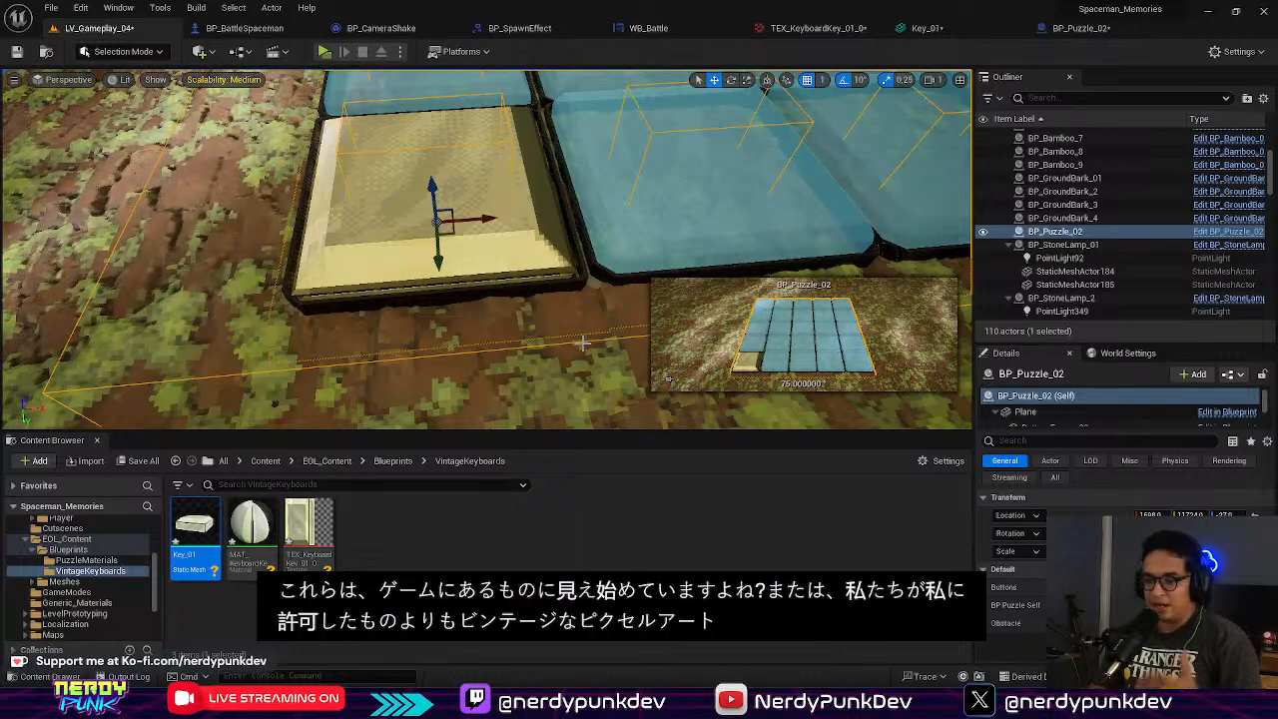
key(alt+space)
text(pix)
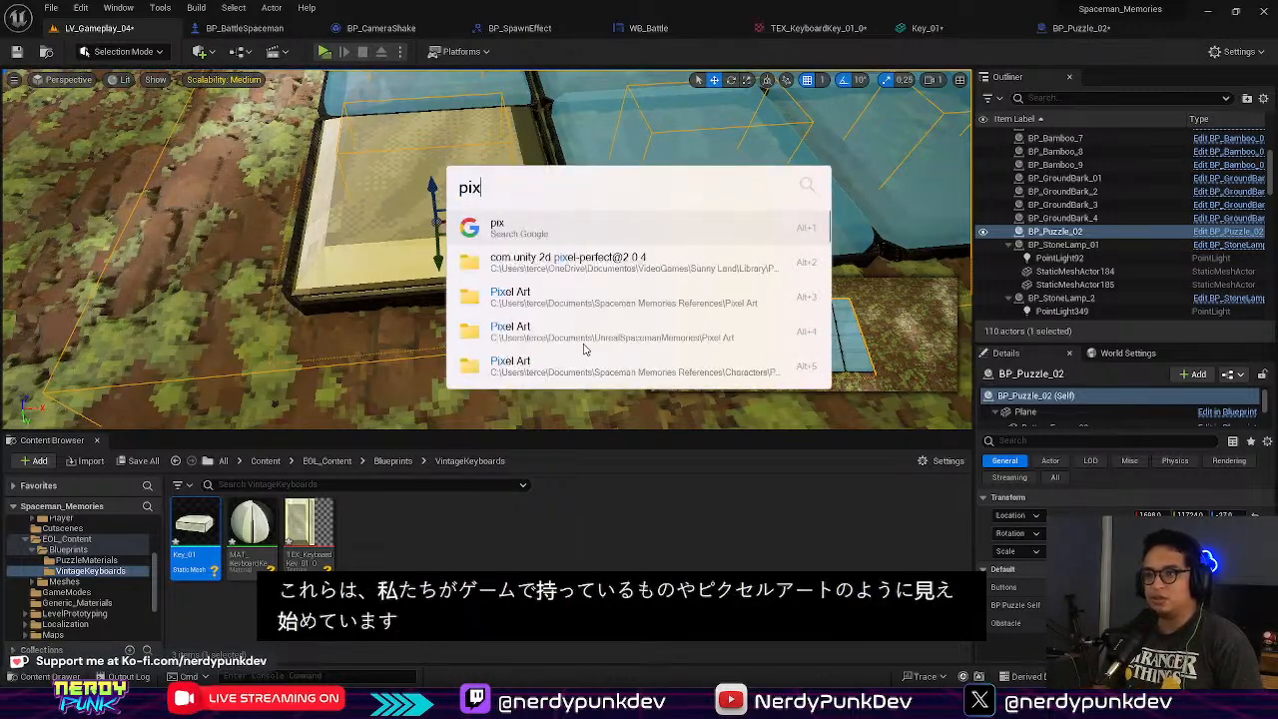
key(BackSpace)
key(BackSpace)
key(BackSpace)
key(Escape)
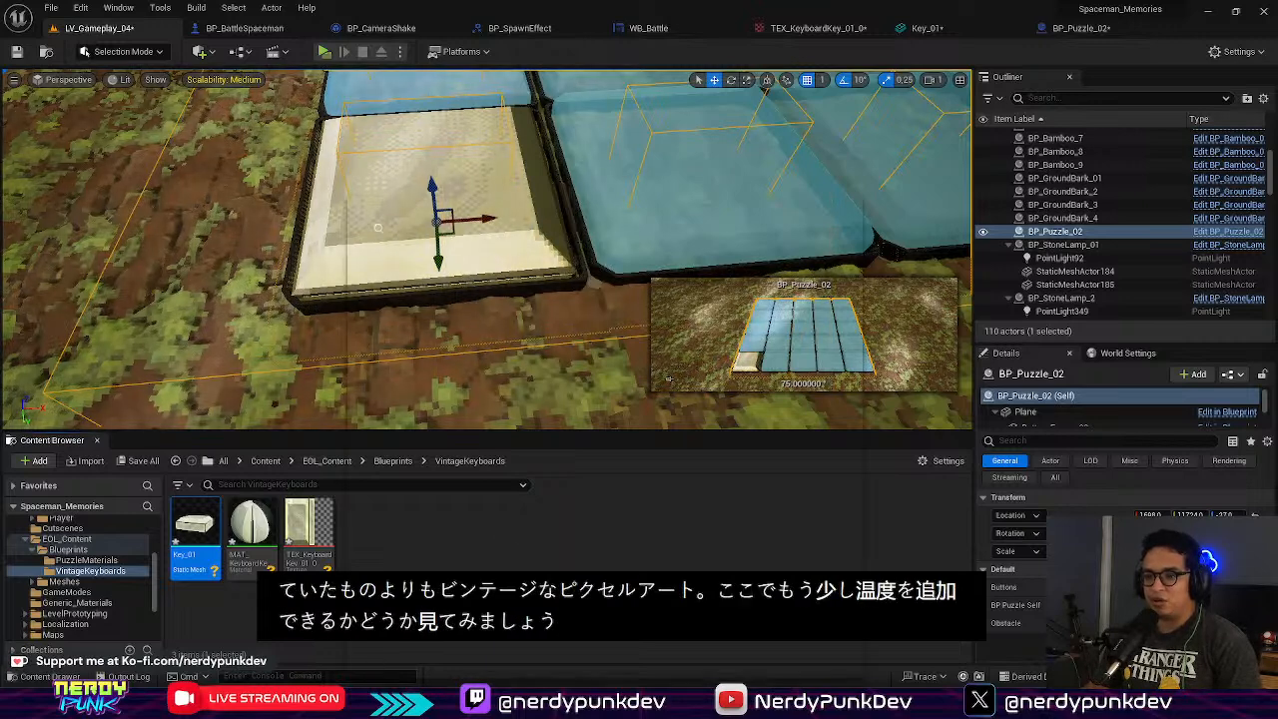
Step: Search the computer's installed apps for "pix" and launch PixPlant 5
key(super)
text(pix)
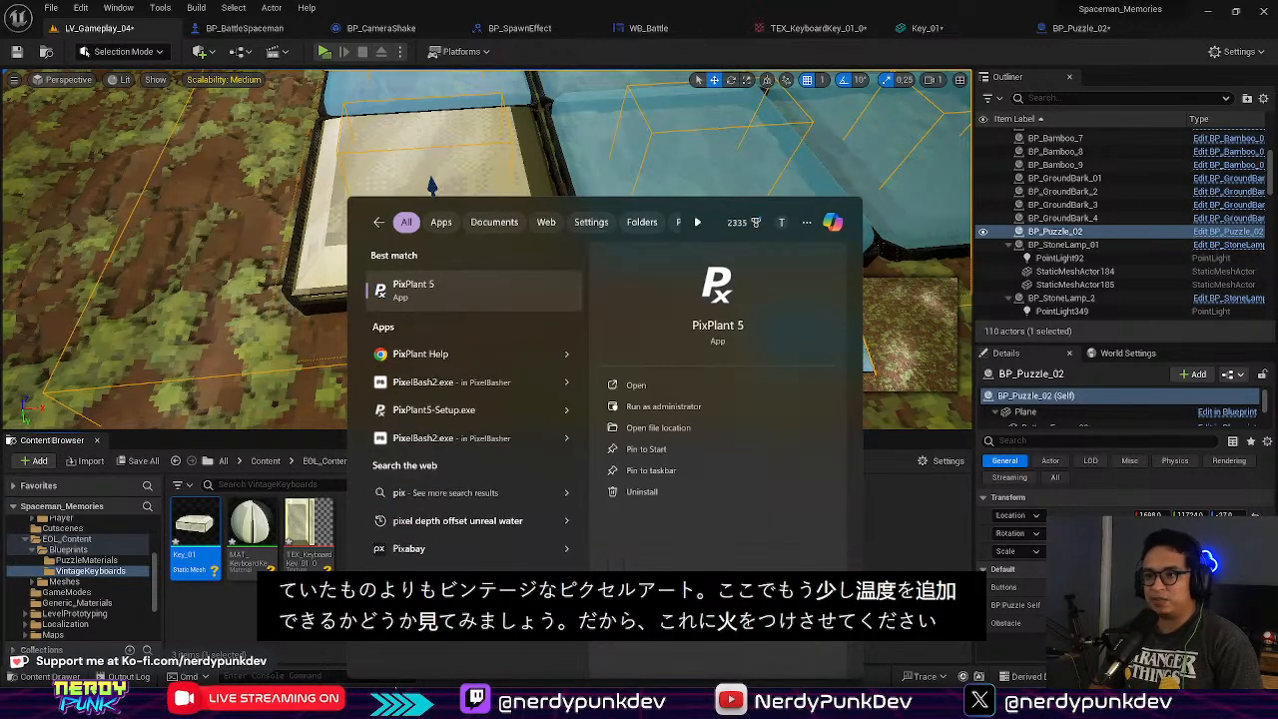
key(Return)
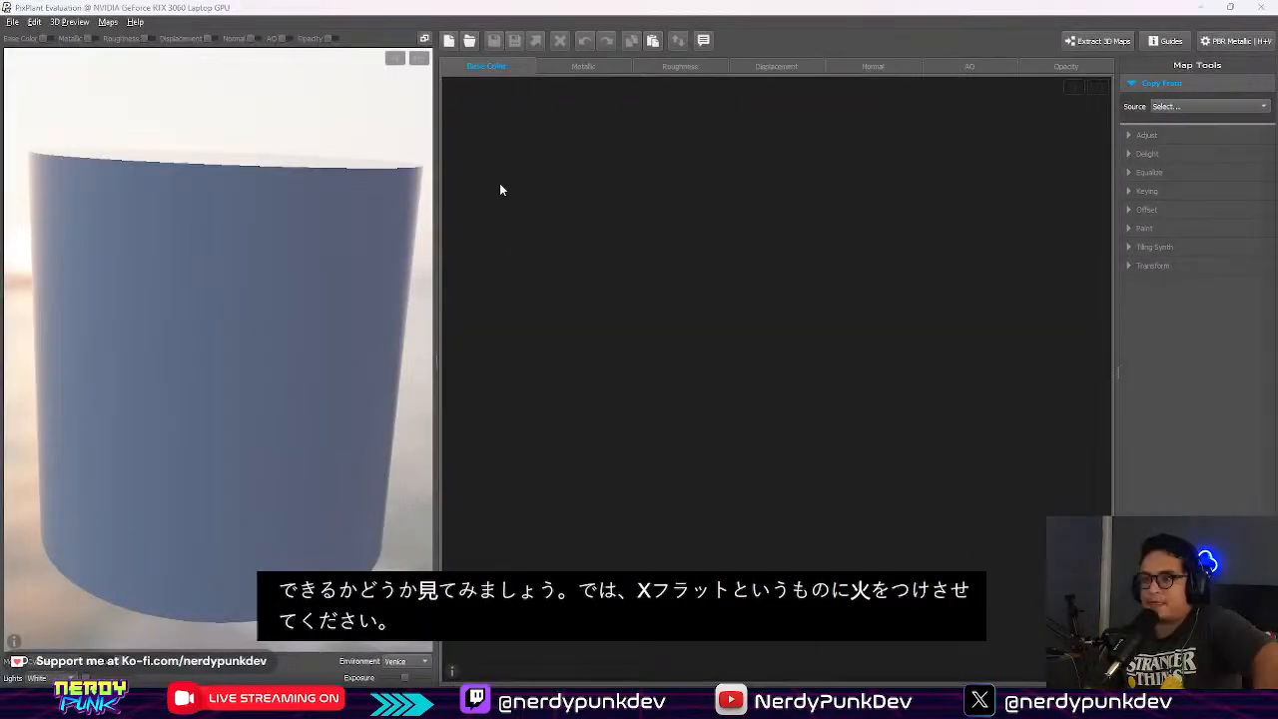
click(587, 332)
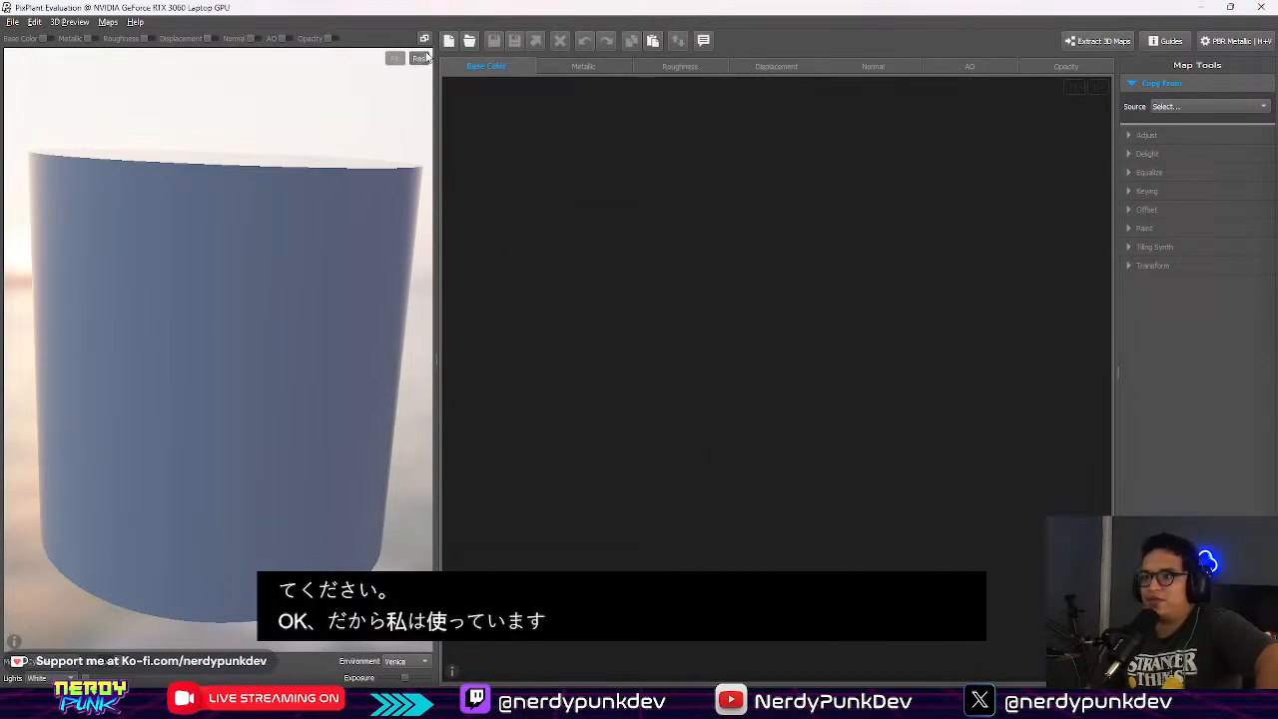
Step: Load KeyboardKey_01_0.png from Puzzles > Vintage Puzzles > Vintage Keys > obj as the Base Color map and inspect it on the 3D preview
click(1158, 107)
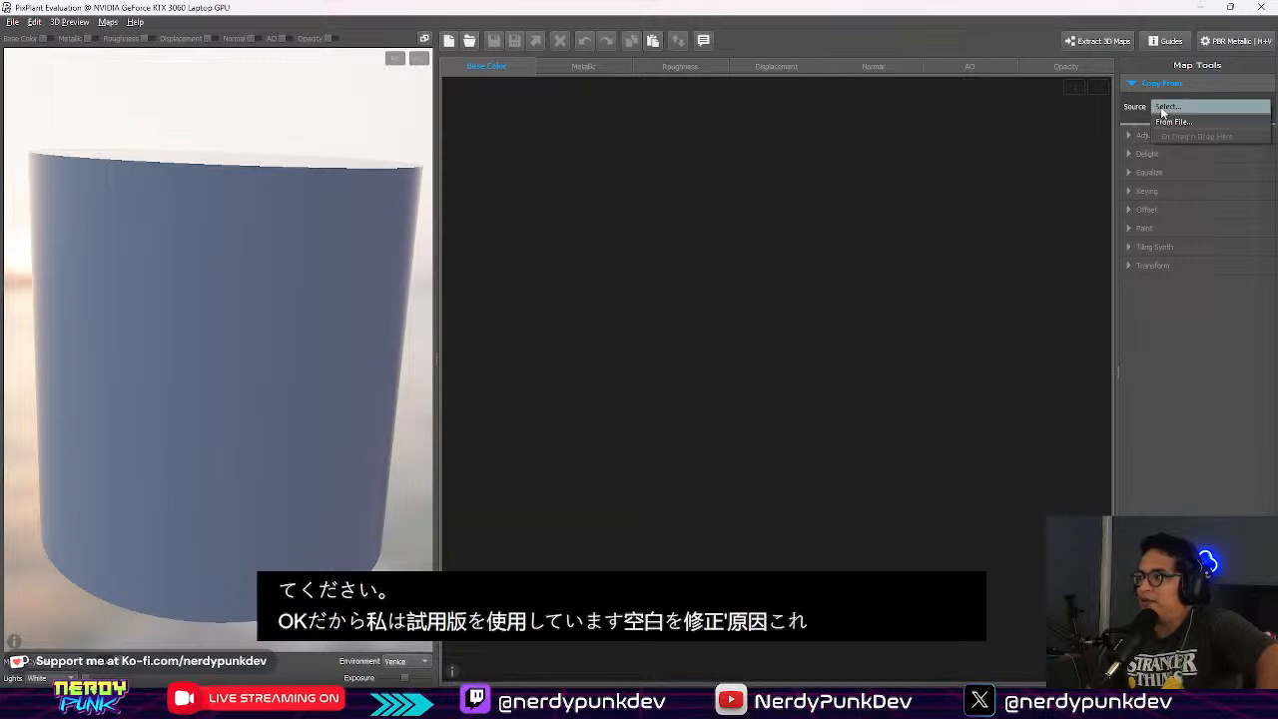
click(1174, 121)
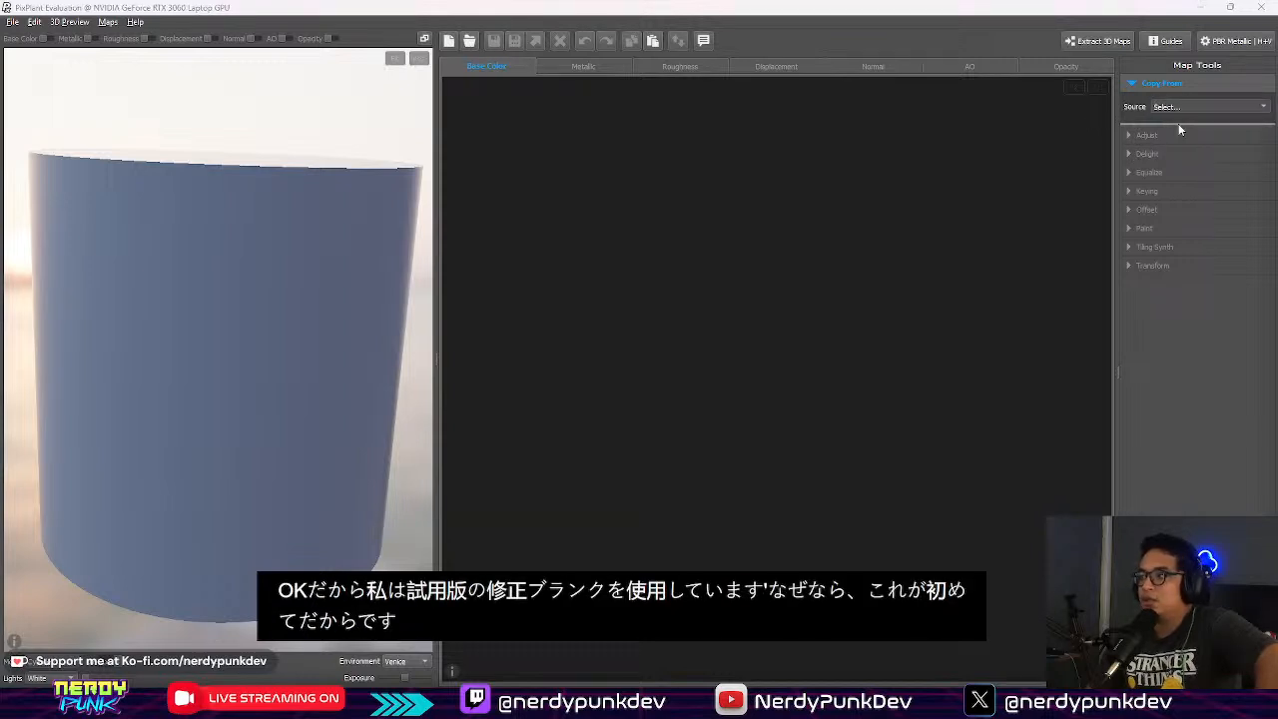
click(236, 60)
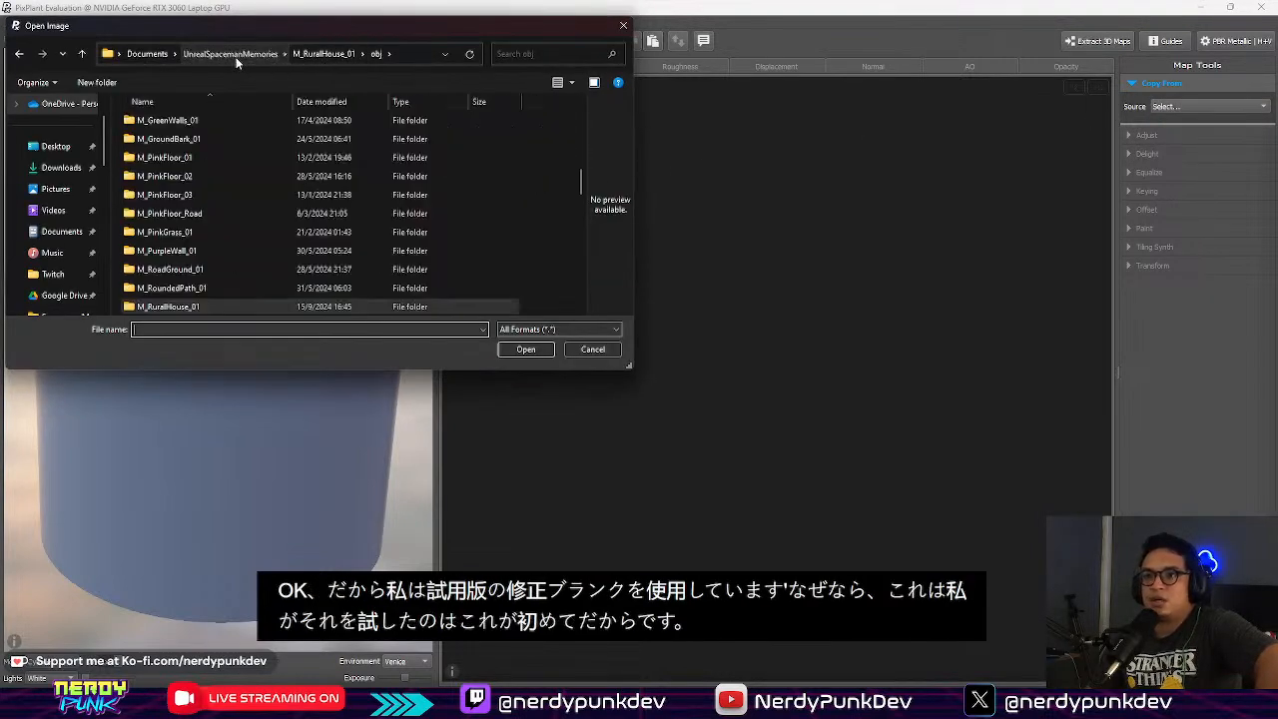
click(221, 215)
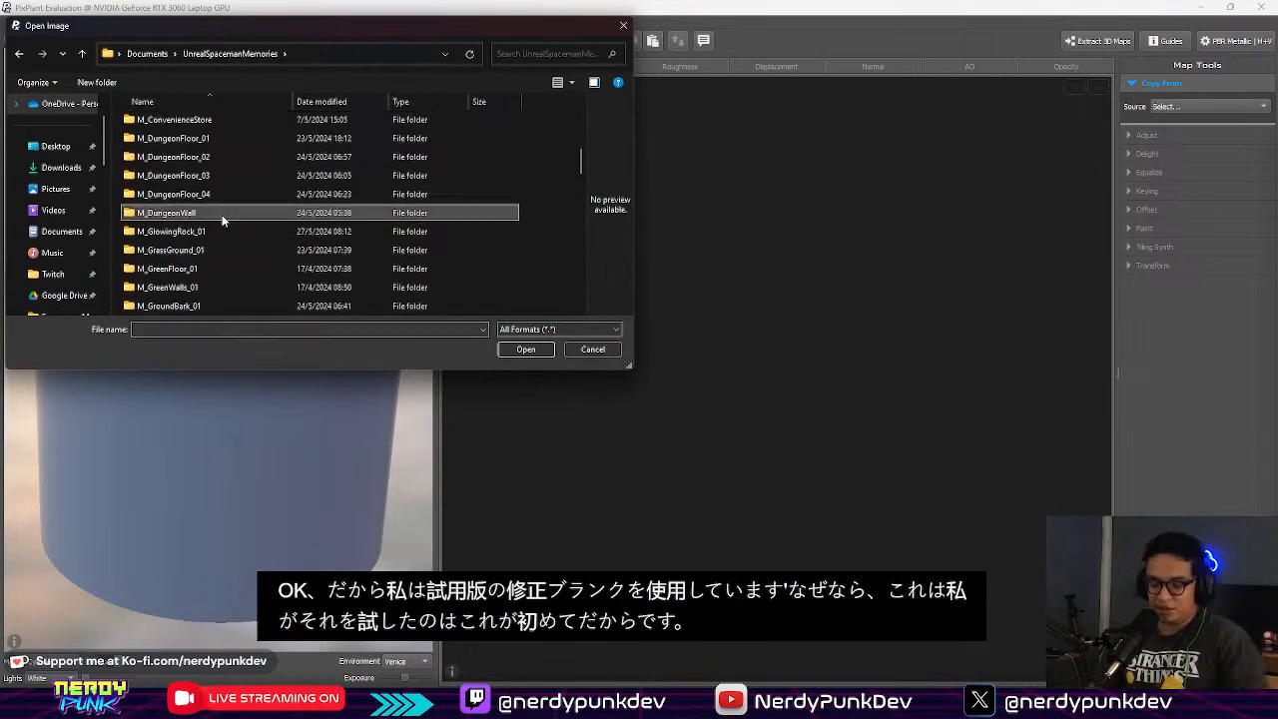
text(pu)
key(Return)
click(155, 162)
double_click(155, 163)
double_click(176, 152)
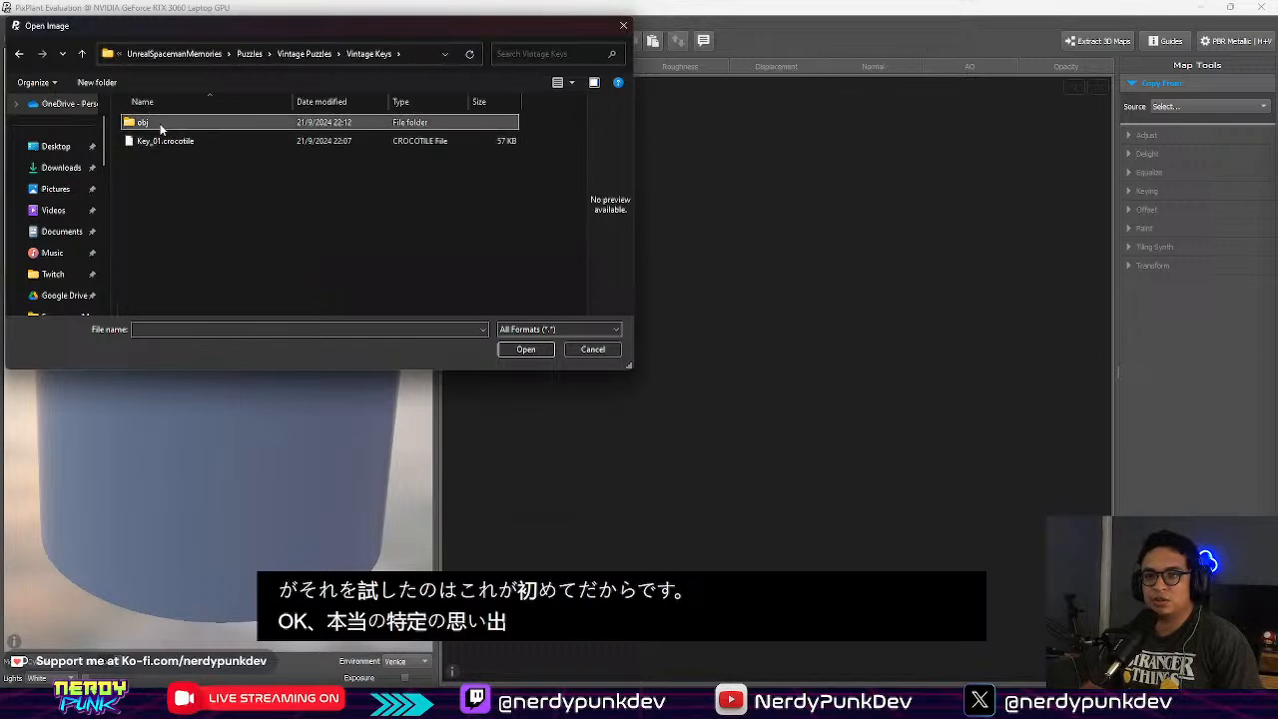
double_click(171, 125)
click(336, 168)
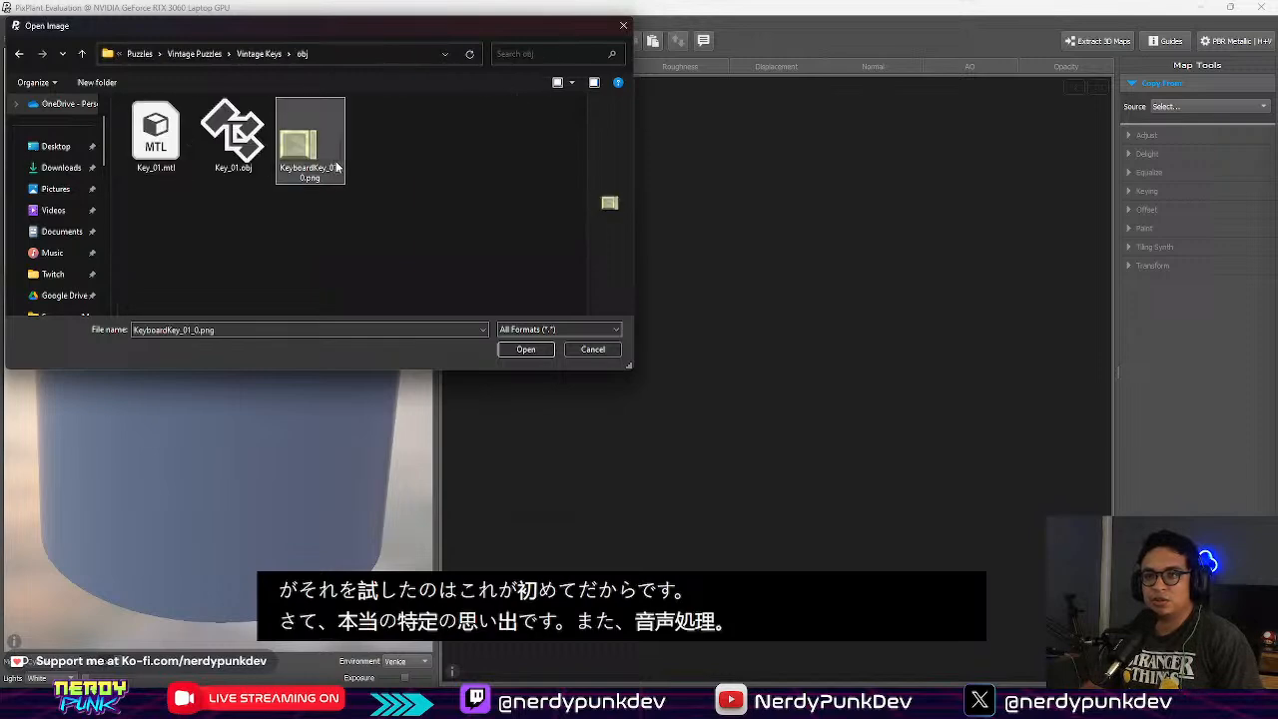
click(524, 351)
drag(339, 373, 497, 273)
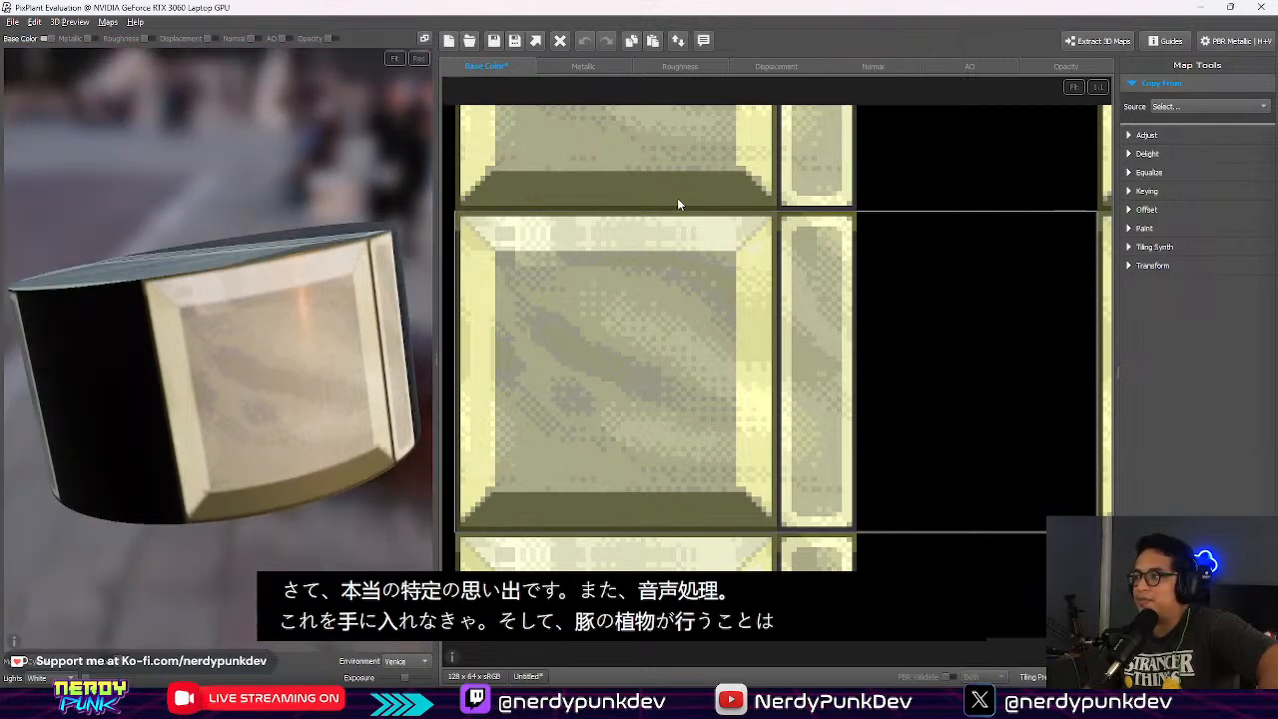
Step: Extract a Roughness map from the Base Color Map using the From Shading method, and inspect the result
click(677, 67)
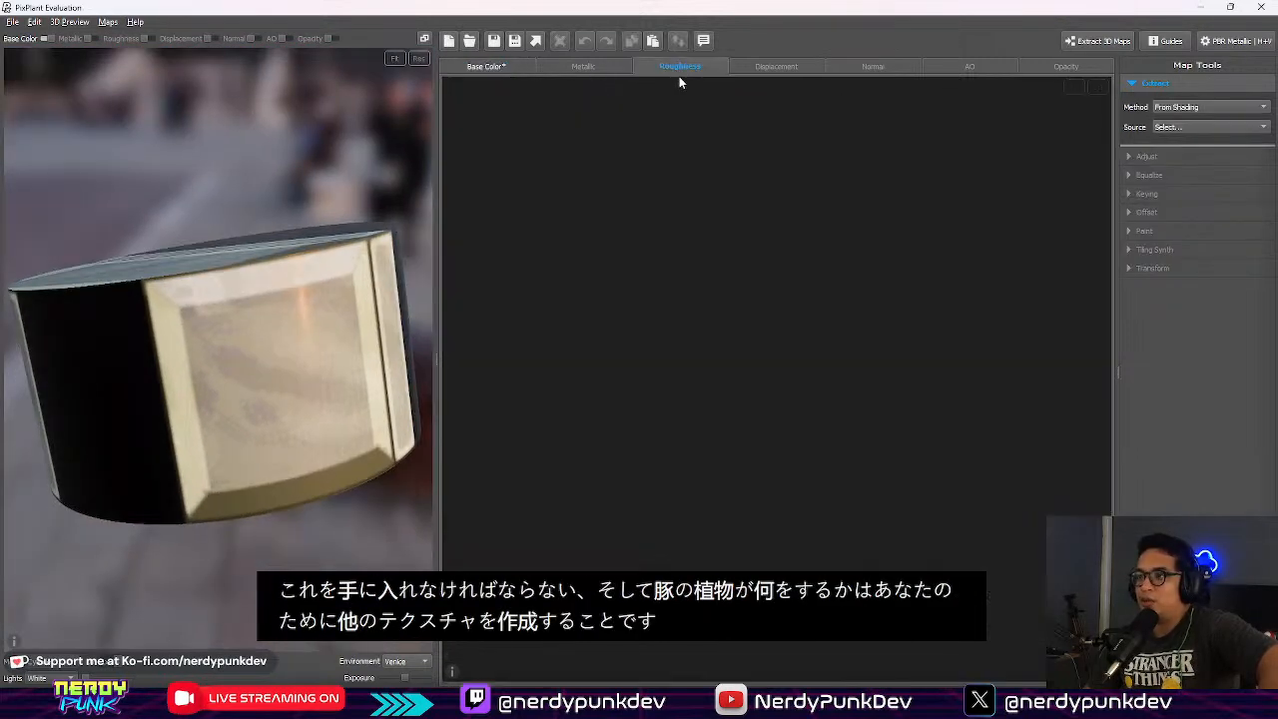
click(1187, 127)
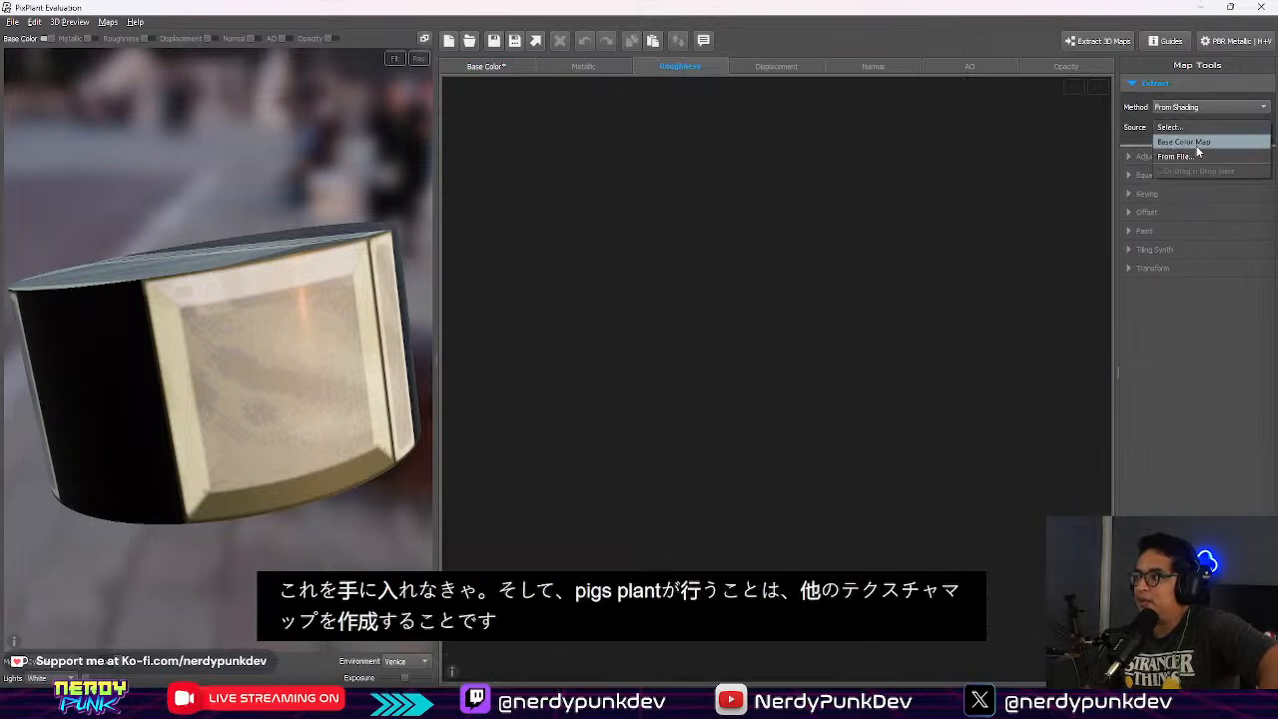
click(1193, 145)
scroll(707, 360, down, 3)
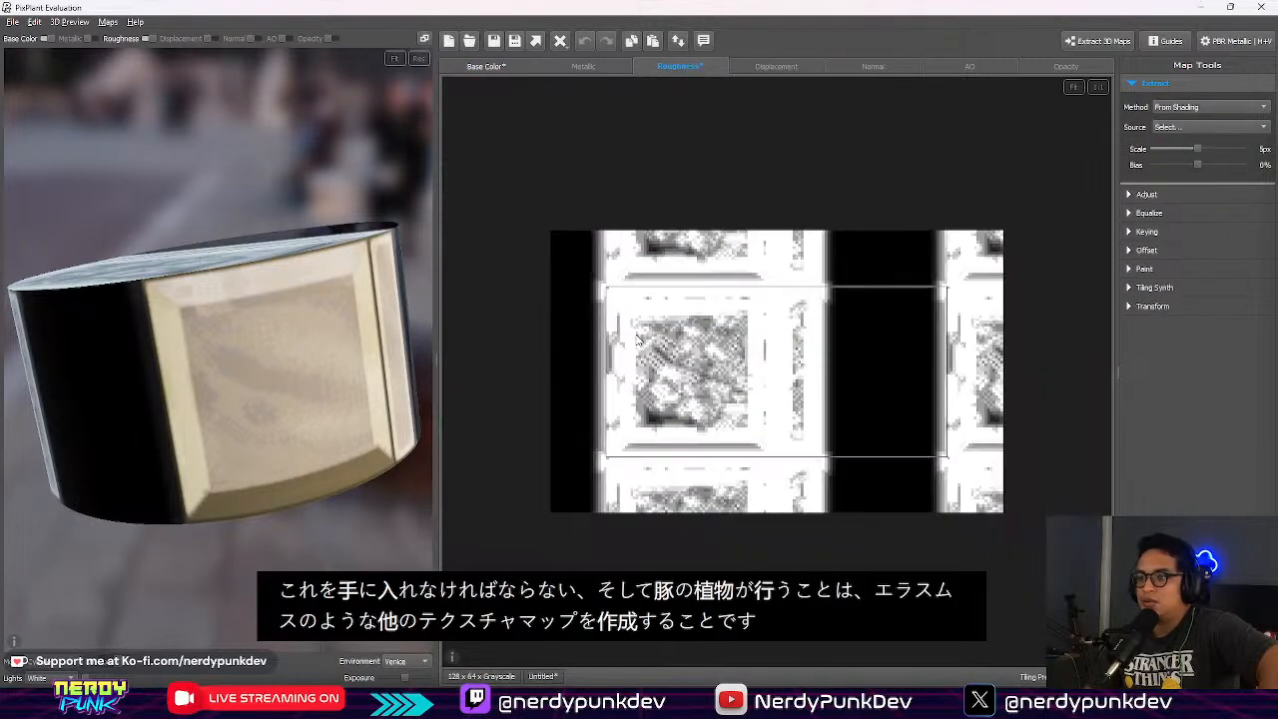
scroll(639, 339, up, 2)
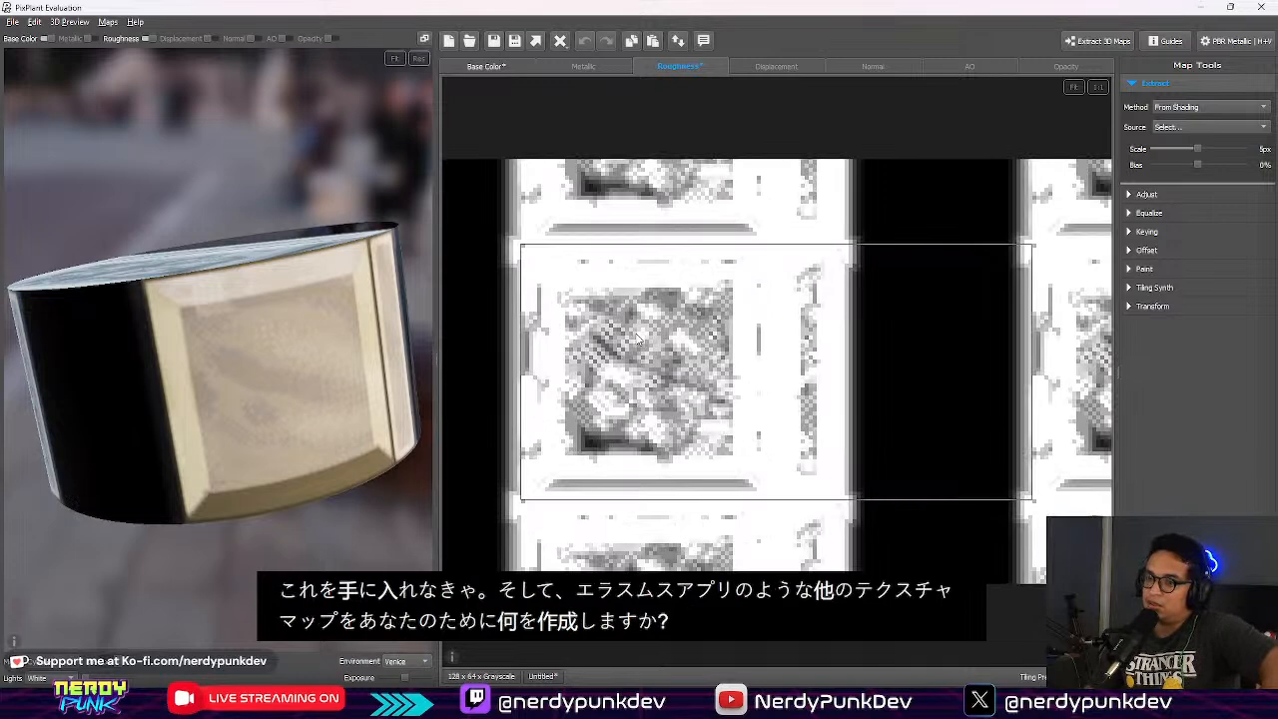
scroll(726, 347, down, 2)
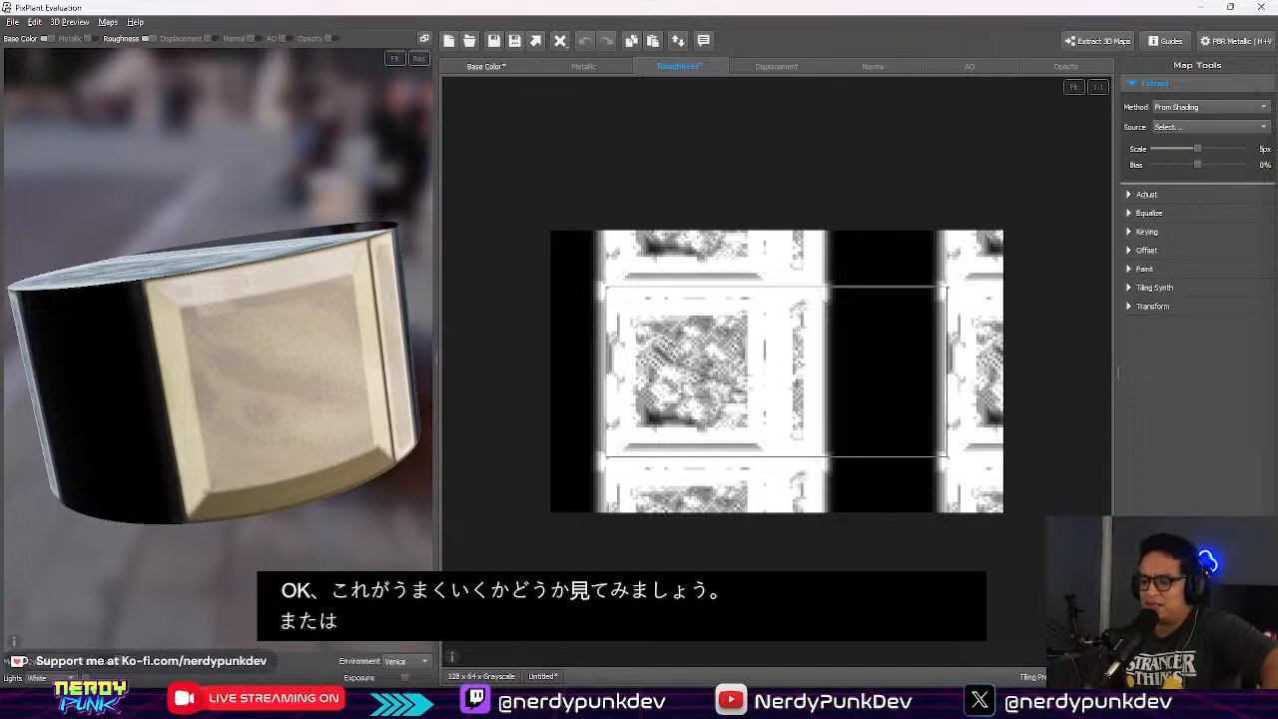
Step: Switch to Unreal Engine, duplicate the Texture Sample in MAT_KeyboardKey_01, connect the copy's RGB output to Roughness, and apply the material
key(alt+Tab)
double_click(246, 529)
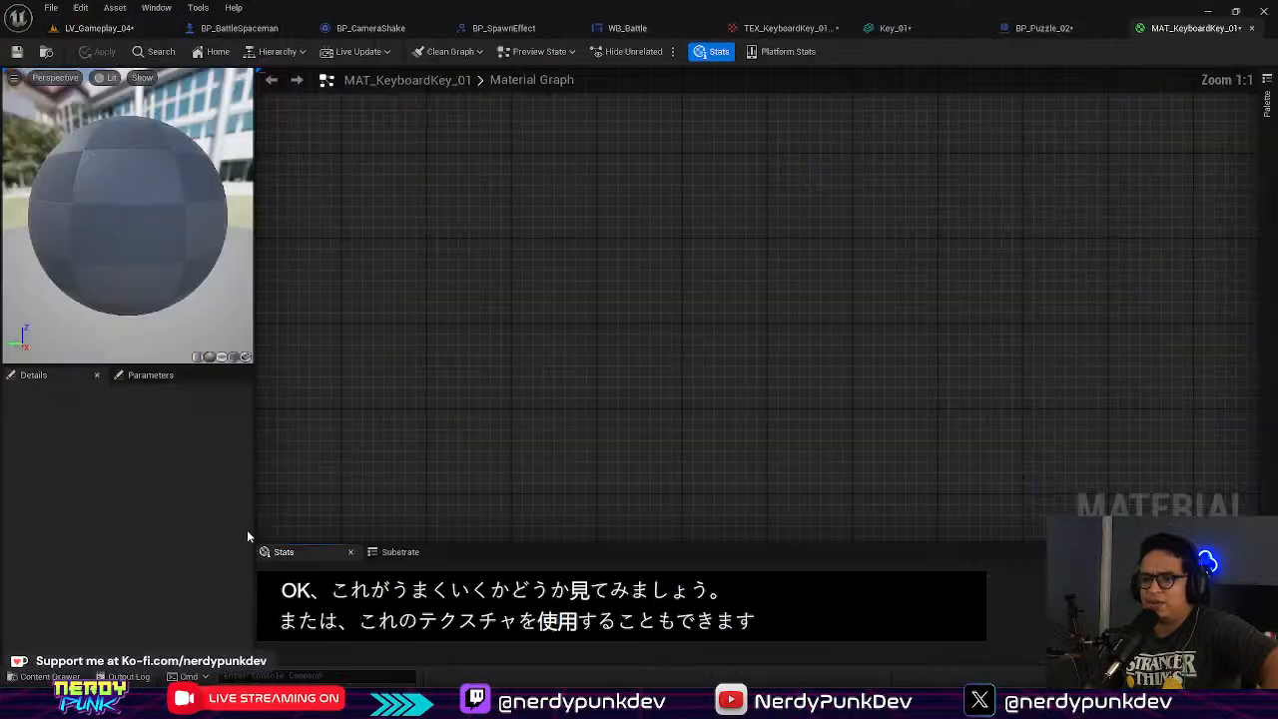
drag(664, 269, 459, 280)
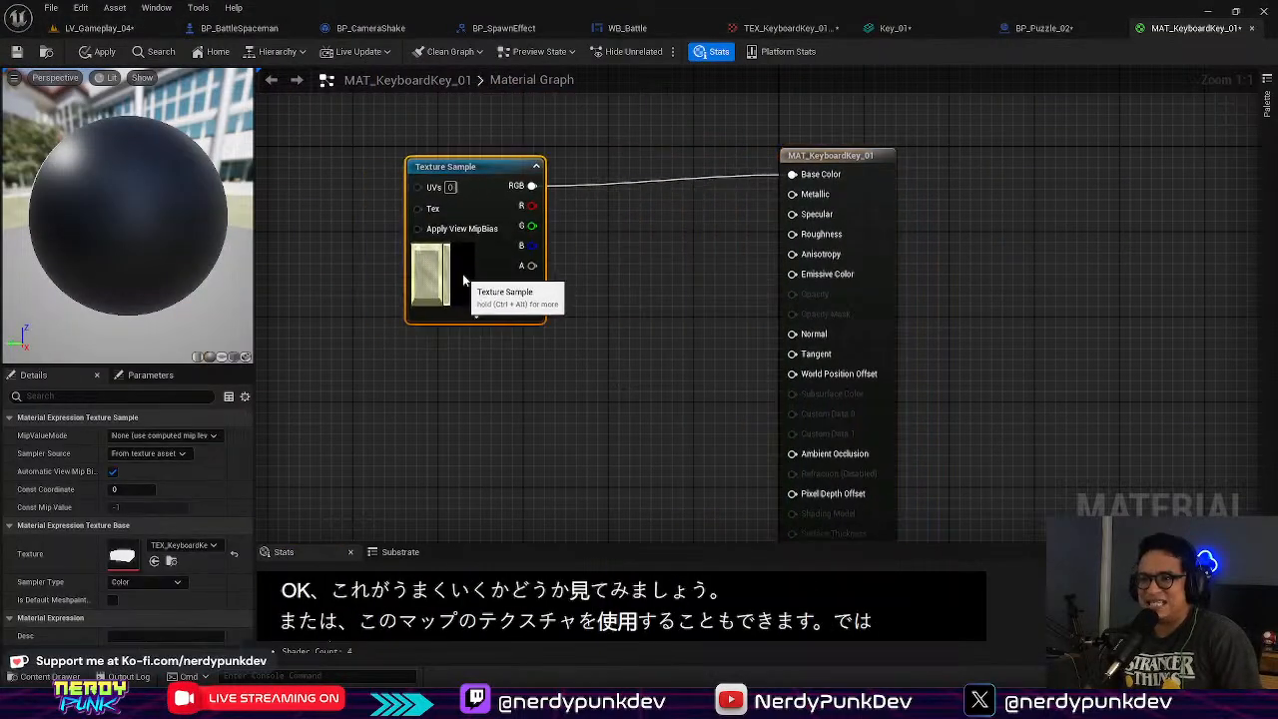
key(ctrl+d)
drag(681, 345, 793, 234)
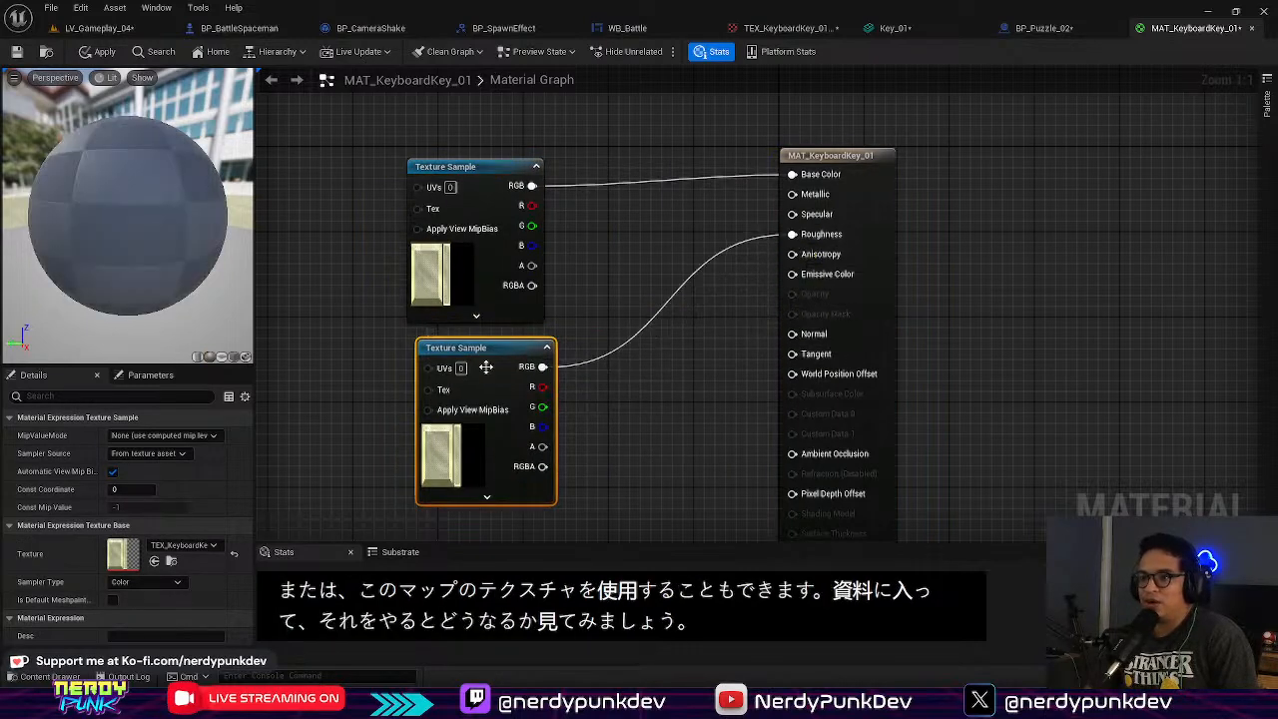
drag(487, 367, 476, 390)
drag(67, 155, 212, 165)
click(86, 53)
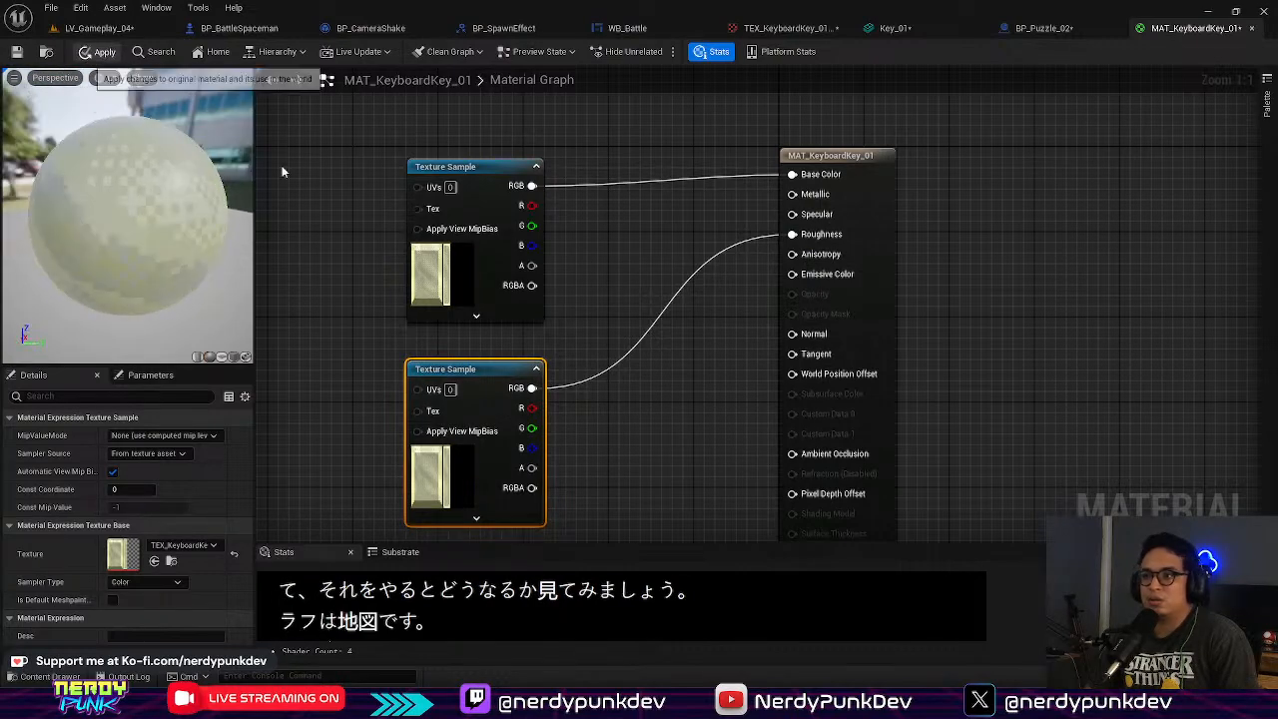
Step: Place a test Key_01 mesh beside the blue buttons in LV_Gameplay_04, inspect its shading up close, and delete it
click(100, 28)
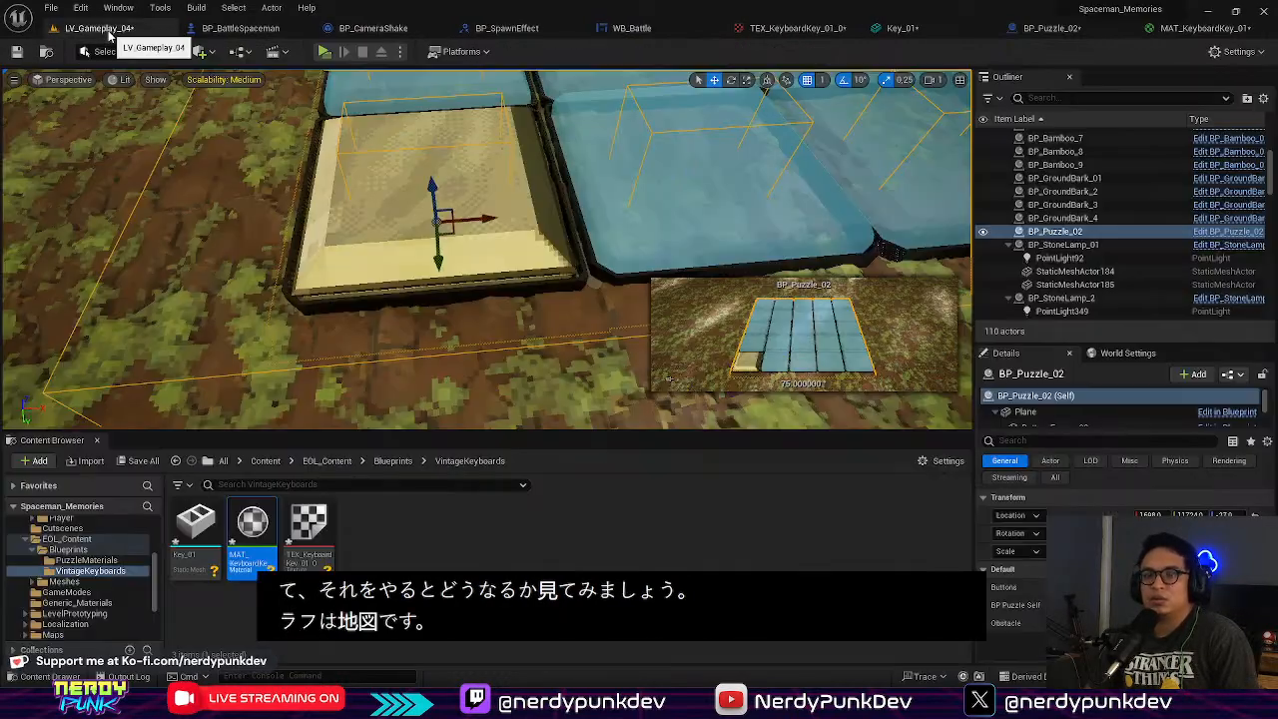
mouse_move(585, 255)
right_down()
mouse_move(519, 255)
mouse_move(584, 250)
mouse_move(569, 261)
mouse_move(585, 250)
mouse_move(585, 261)
right_up()
key(w)
key(w)
key(s)
drag(194, 530, 131, 321)
right_drag(132, 322, 227, 335)
key(s)
key(a)
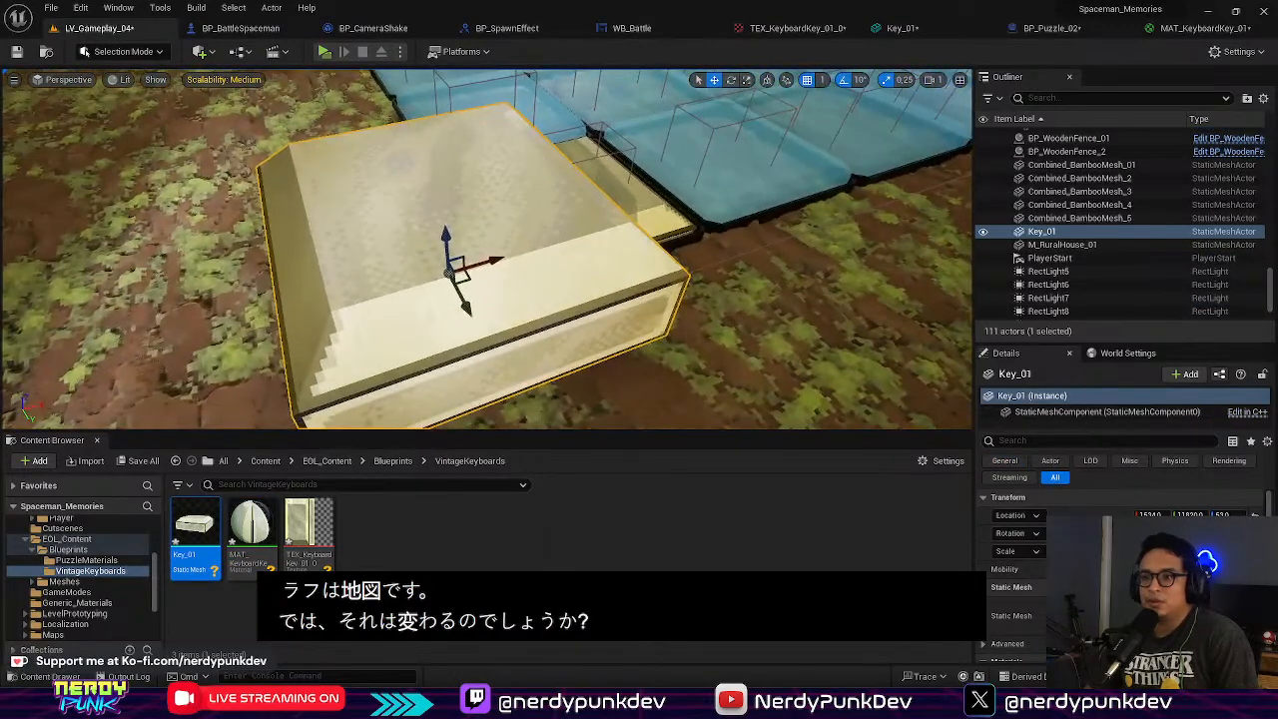
key(Delete)
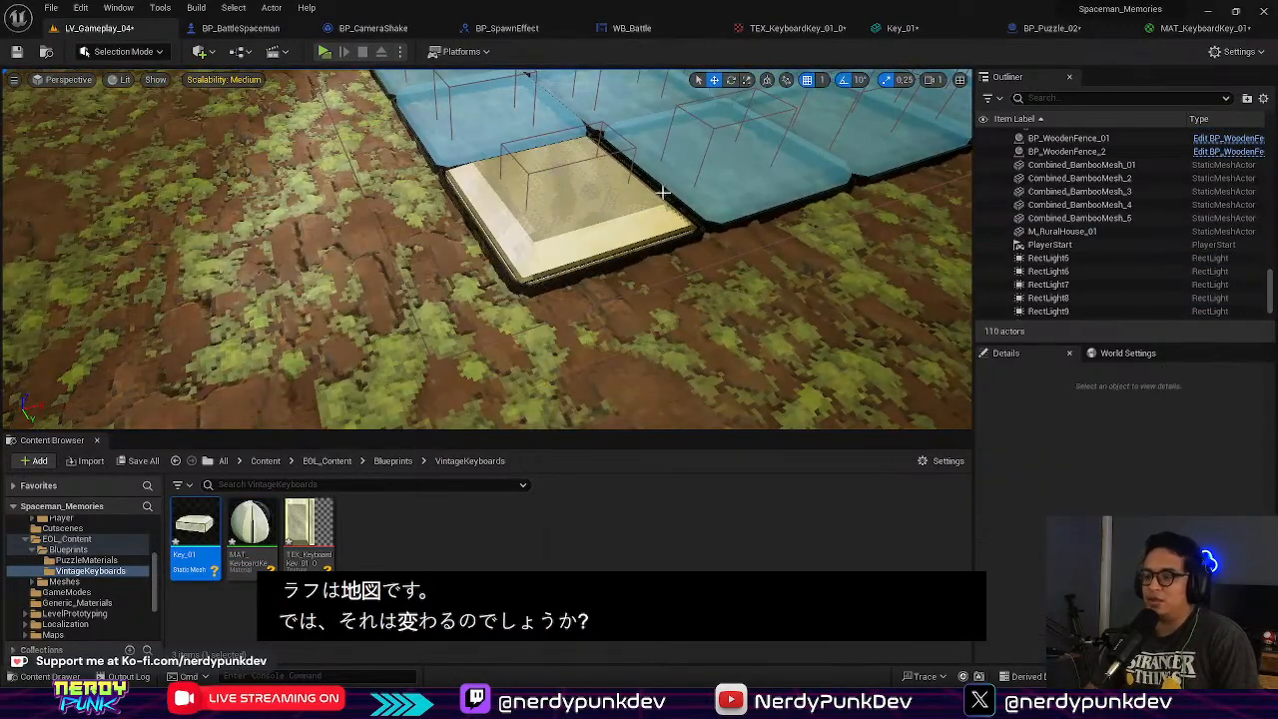
Step: Delete the duplicated Texture Sample feeding Roughness in MAT_KeyboardKey_01 and select the remaining one
click(1193, 30)
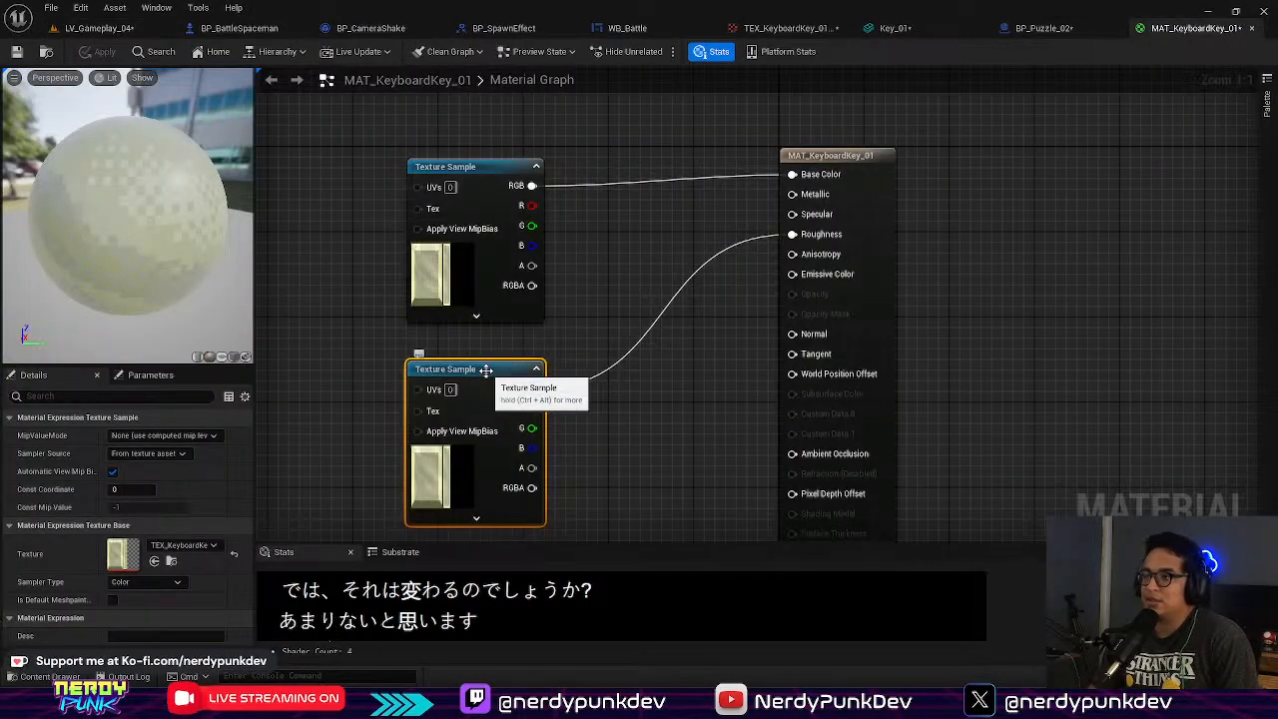
key(Delete)
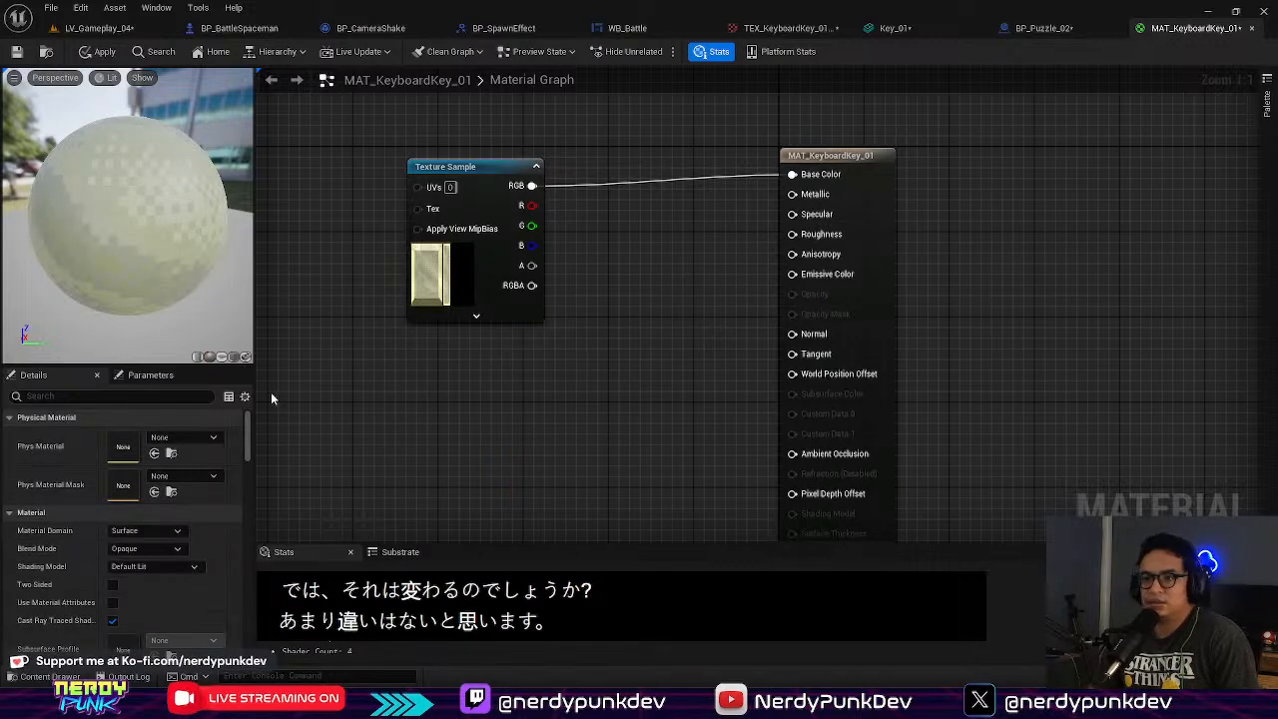
click(471, 277)
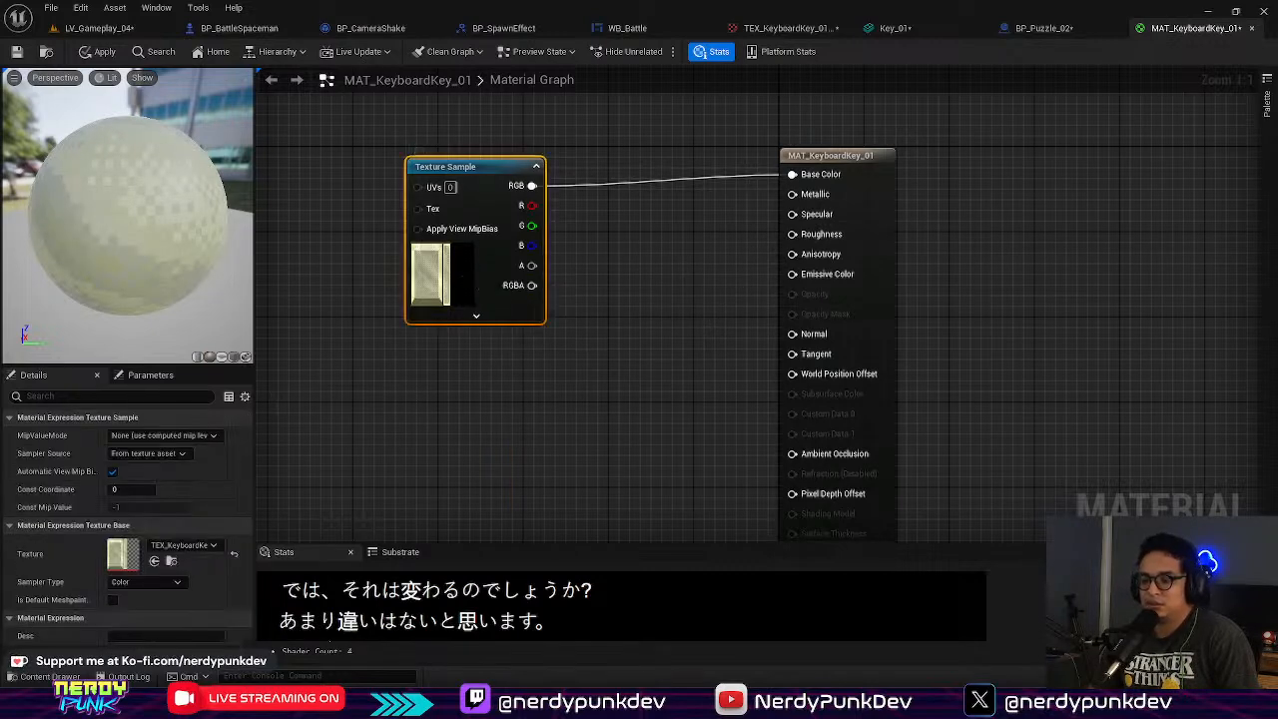
Step: Switch to PixPlant, inspect the 3D preview, and start extracting 3D maps with only Roughness and Delight Base Color Map enabled
key(alt+Tab)
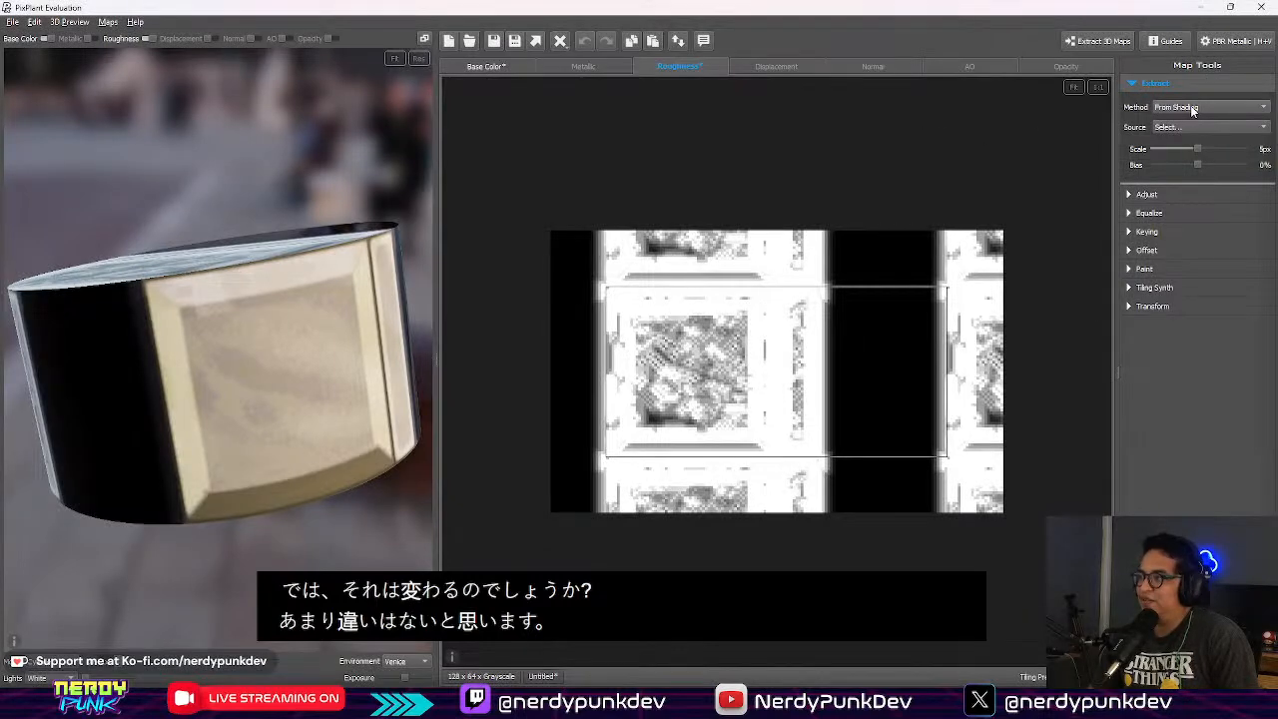
drag(279, 339, 261, 439)
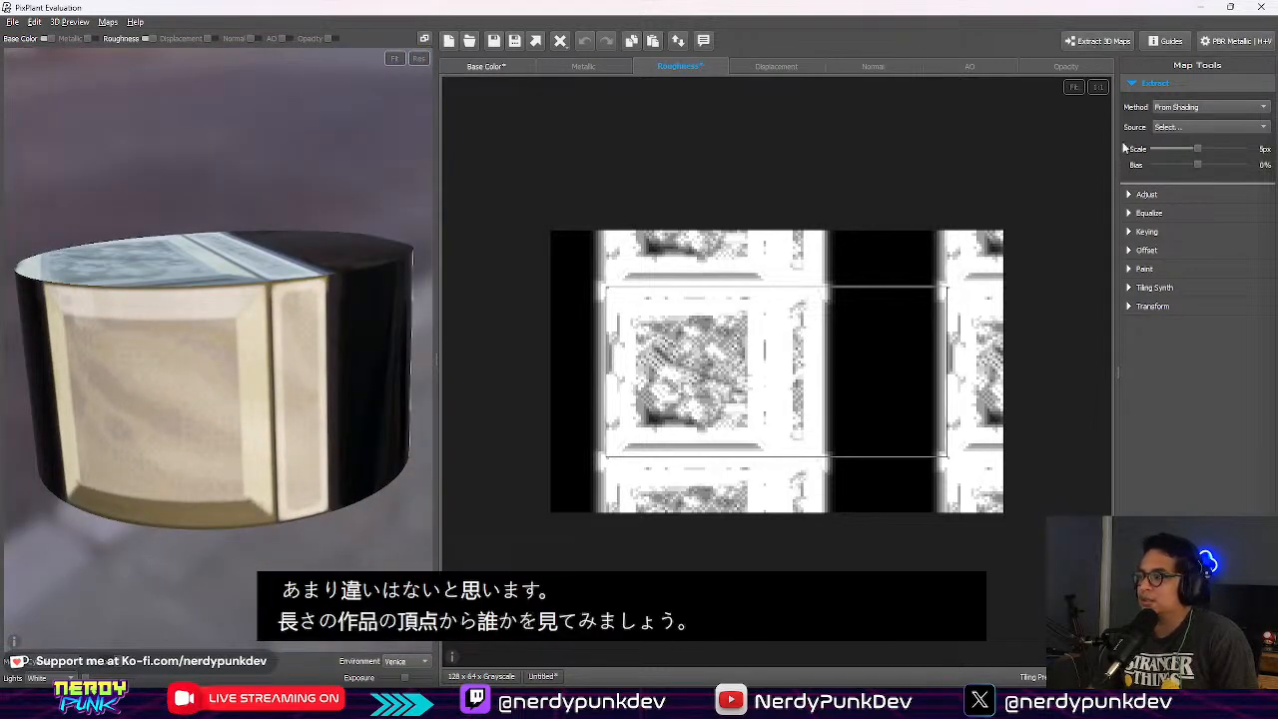
click(1088, 42)
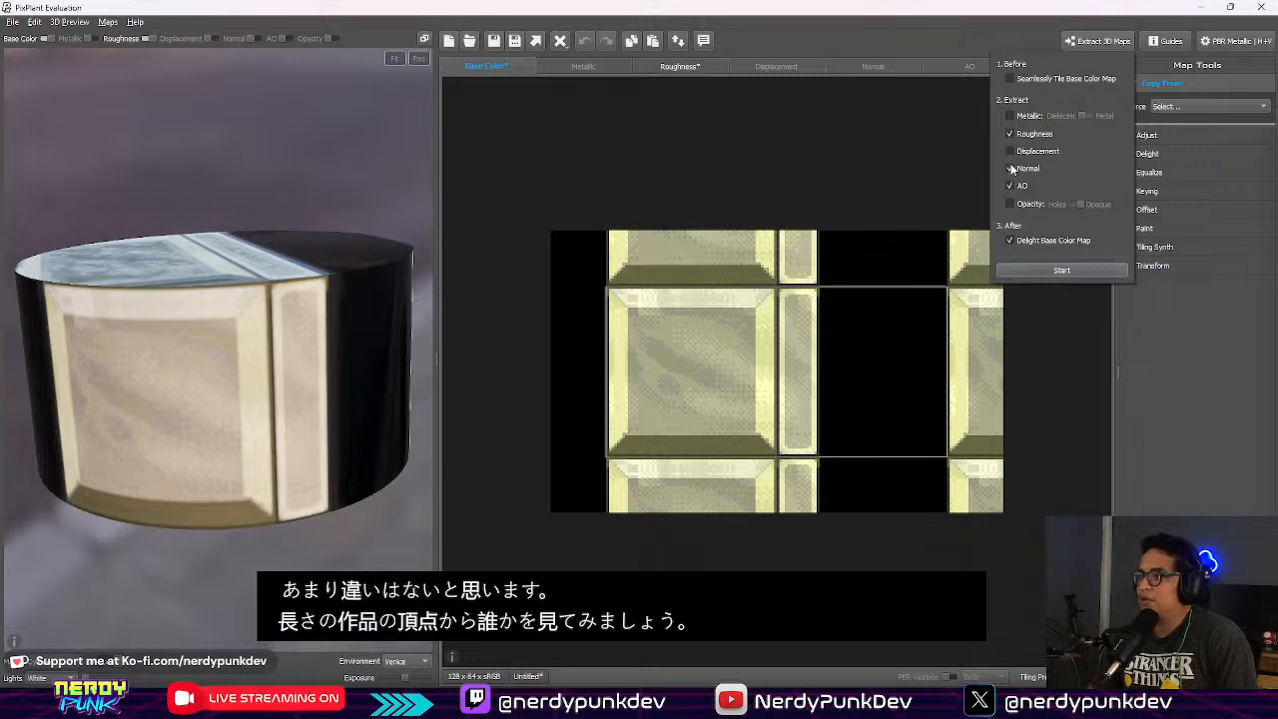
click(1008, 241)
click(1009, 241)
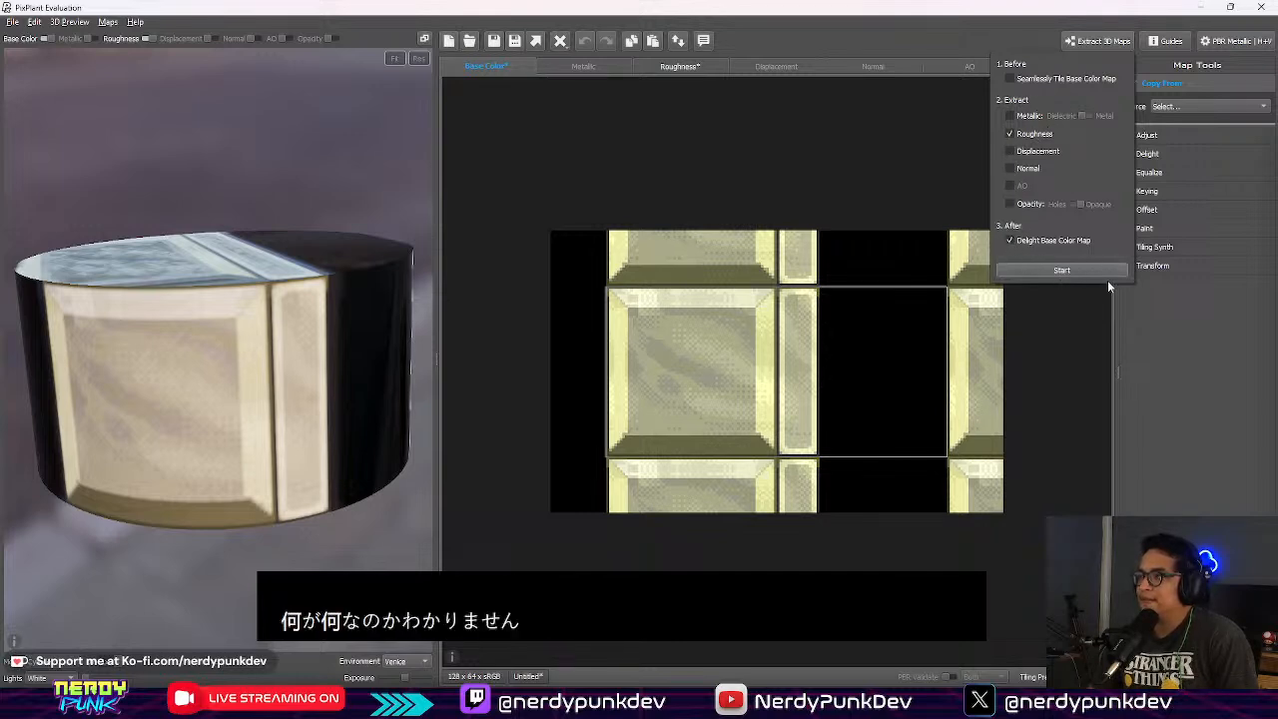
click(1058, 269)
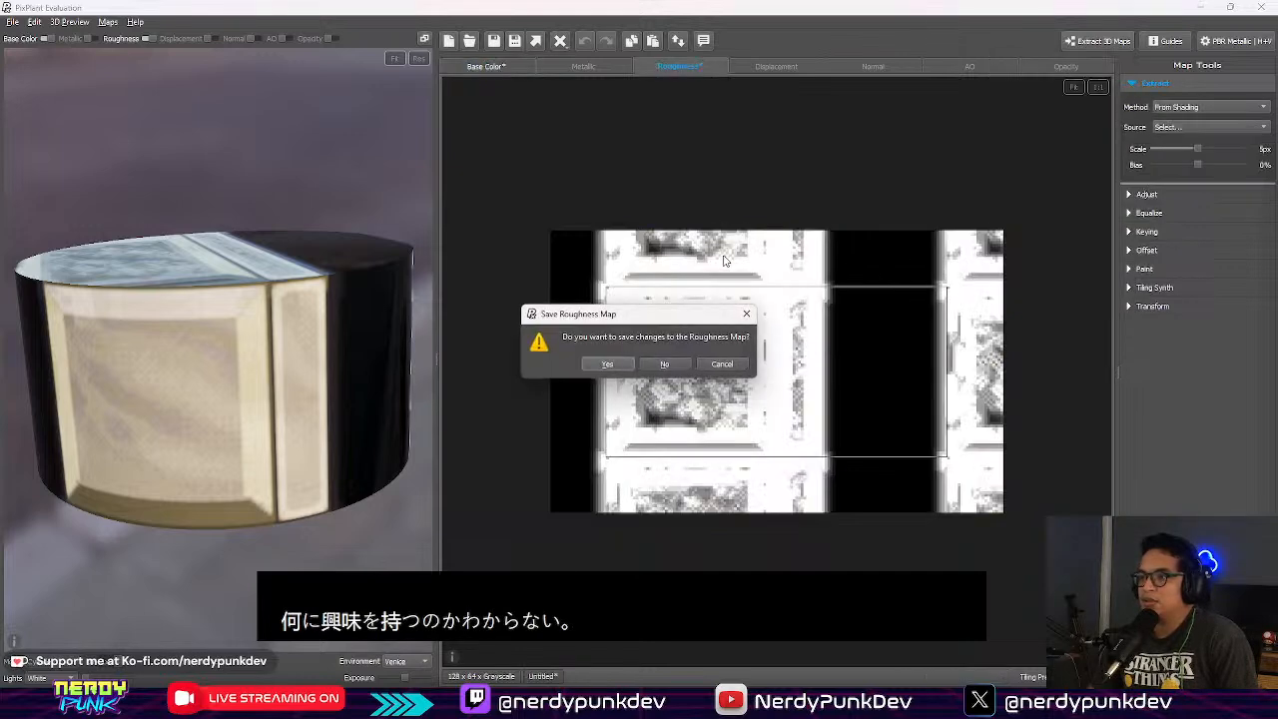
Step: Choose to save the existing Roughness map's changes as an 8-bit PNG in the Vintage Keys > obj folder
click(630, 364)
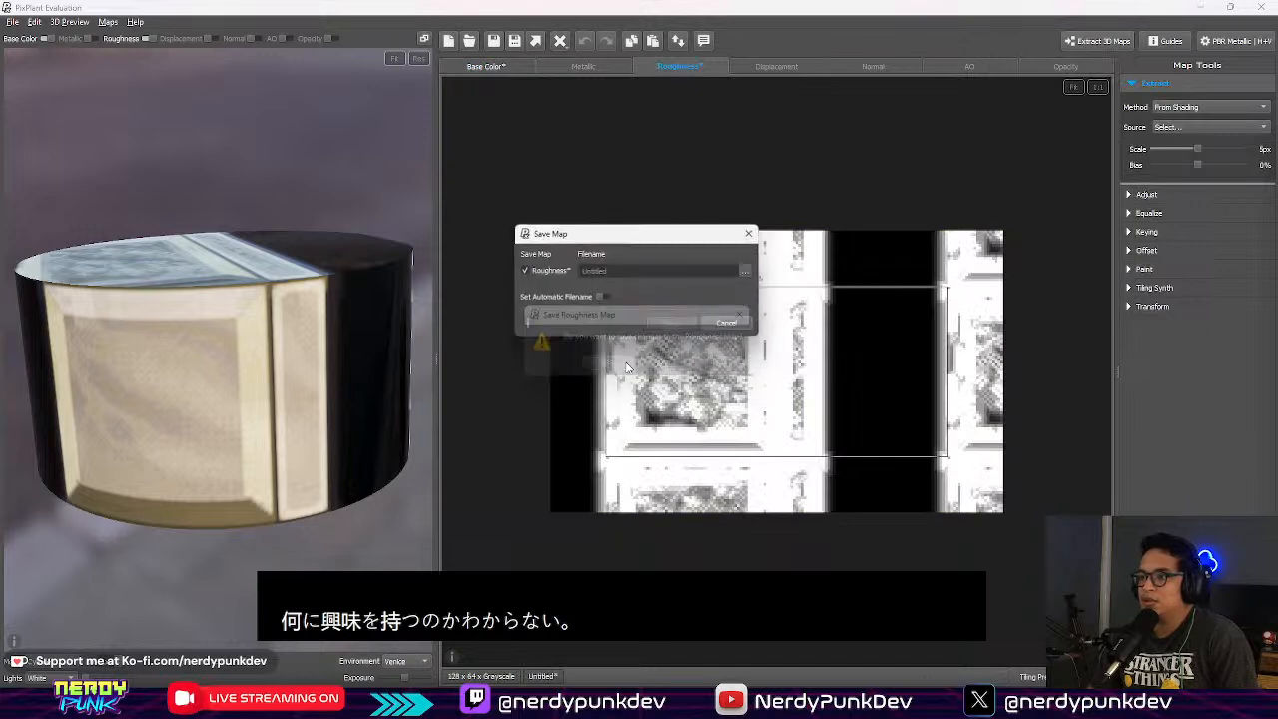
click(749, 270)
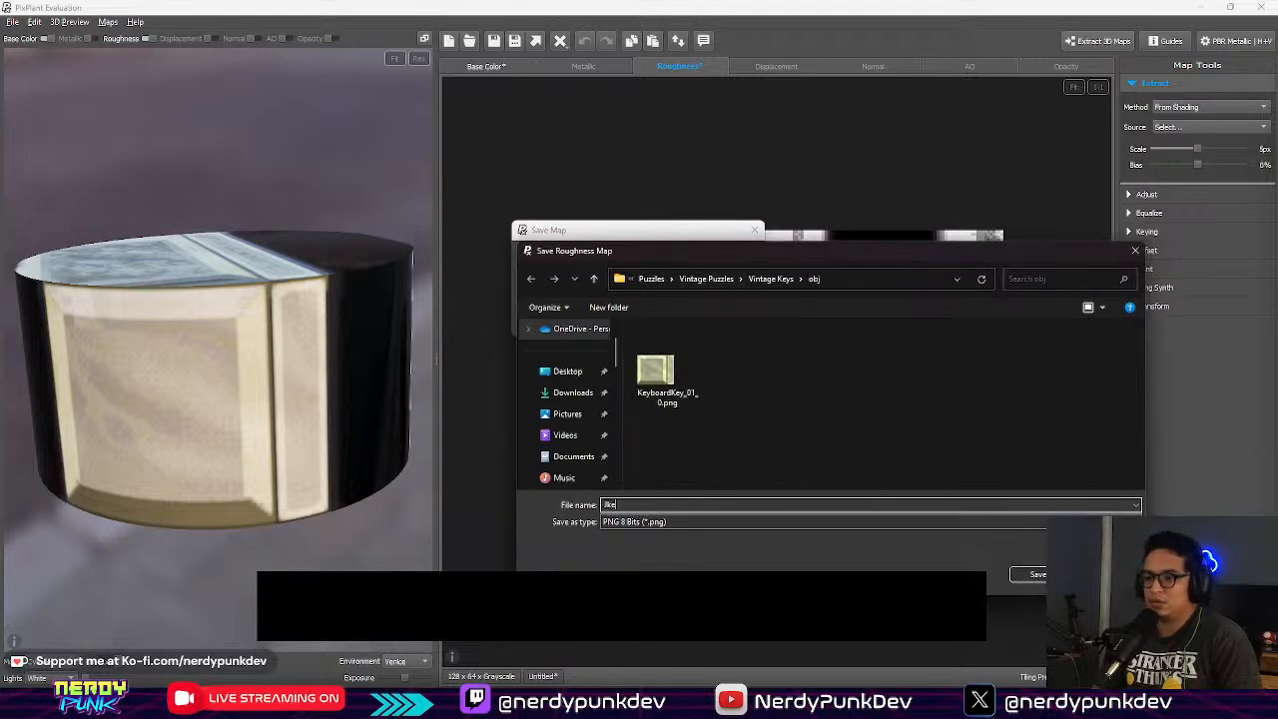
Step: Save the roughness map in the obj folder as a PNG named KeyboardKey_Roughness
text(KeyboardKey_0)
key(BackSpace)
text(Roughness)
key(Return)
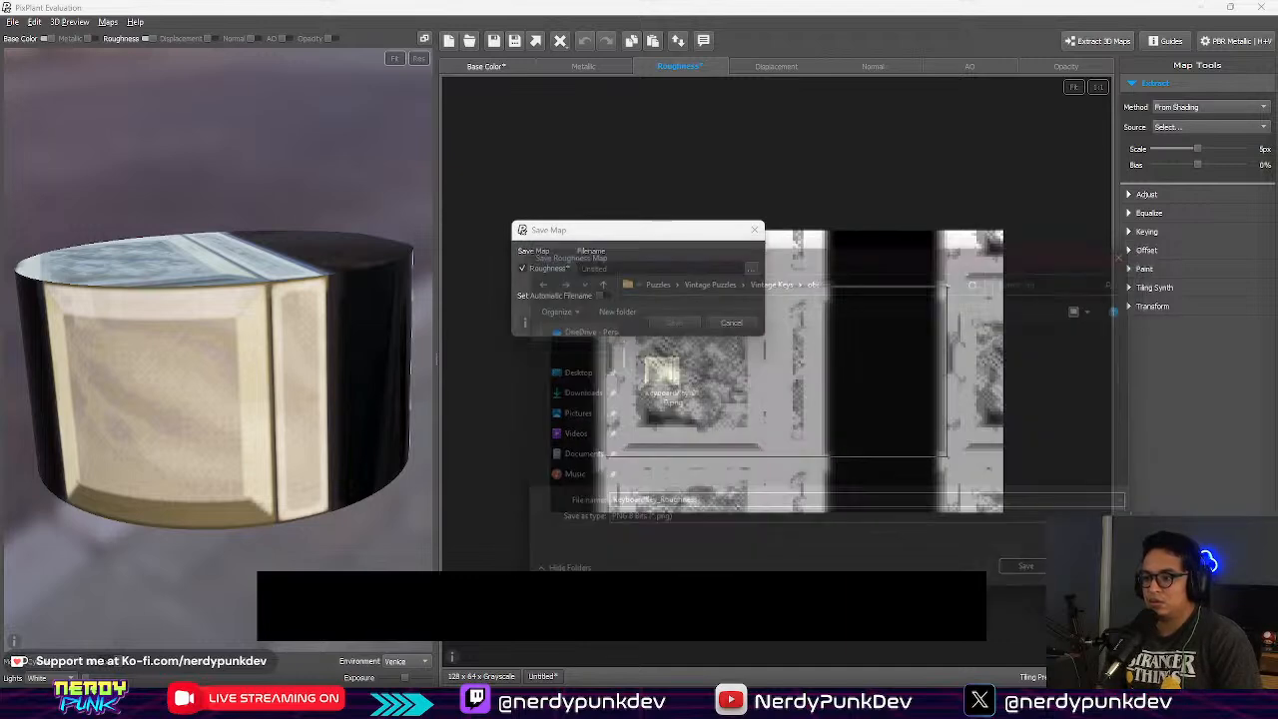
click(685, 326)
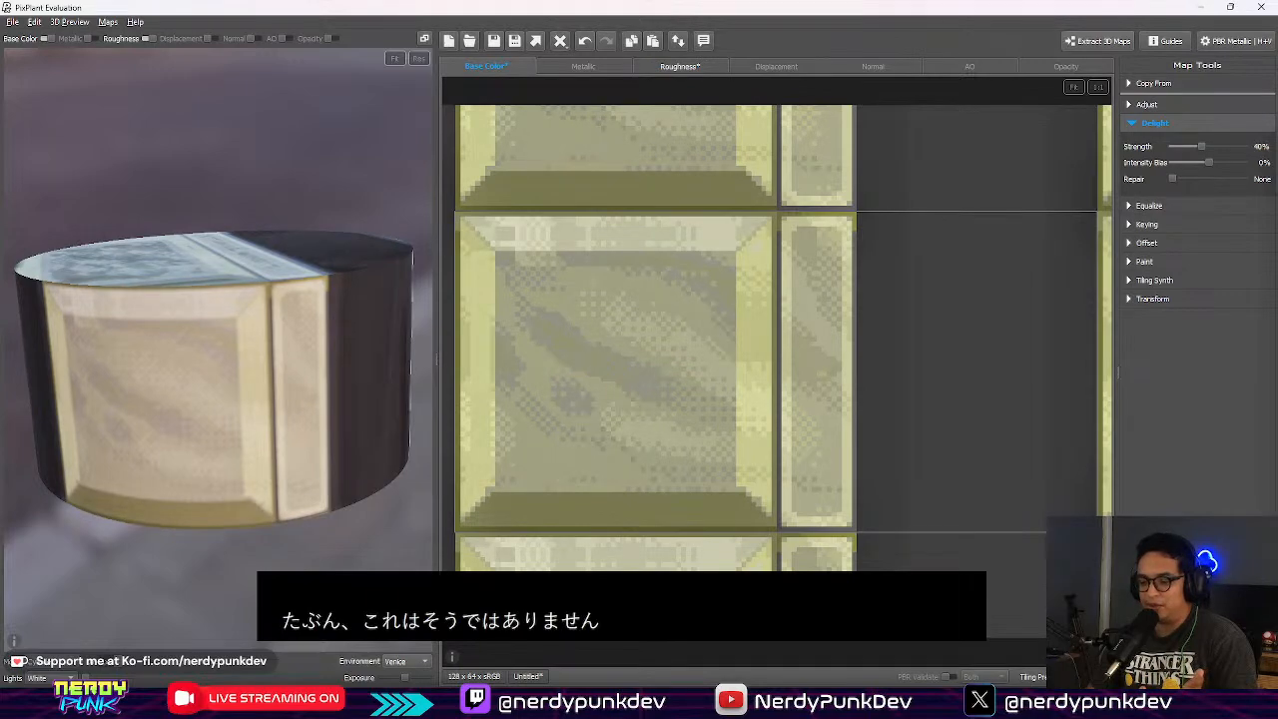
click(593, 703)
click(108, 28)
right_click(457, 589)
click(542, 82)
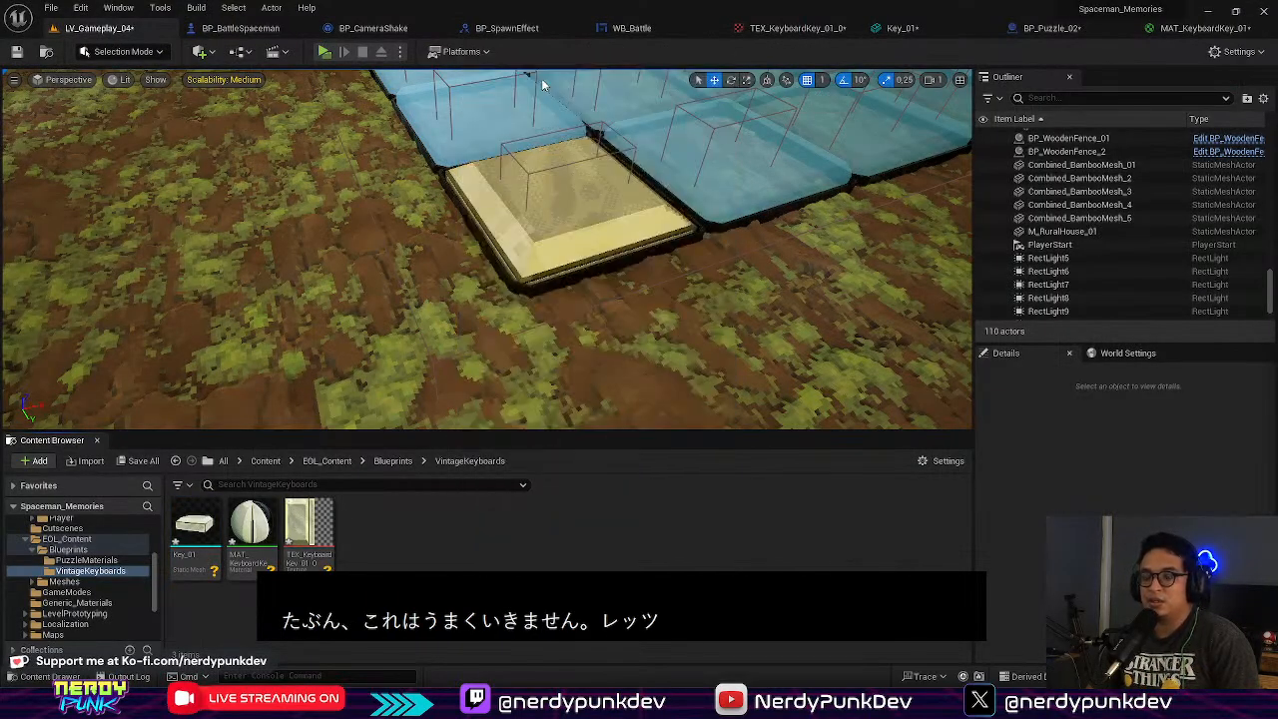
click(313, 128)
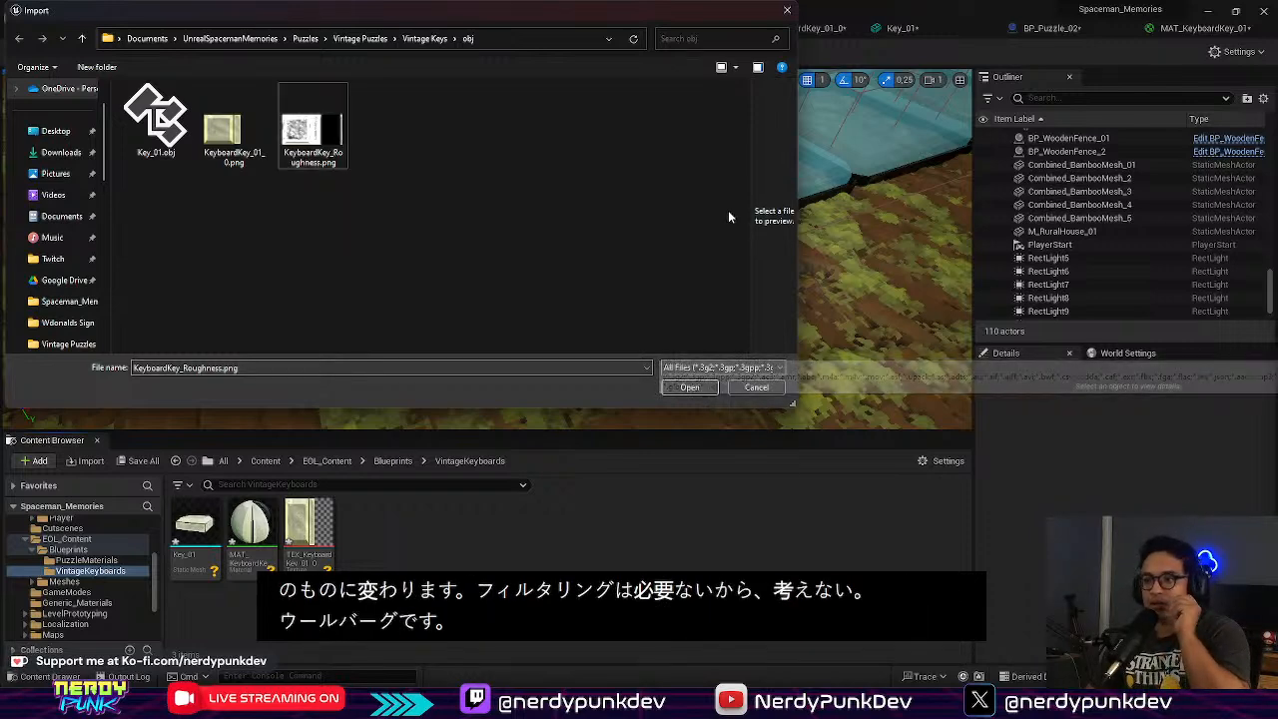
click(756, 387)
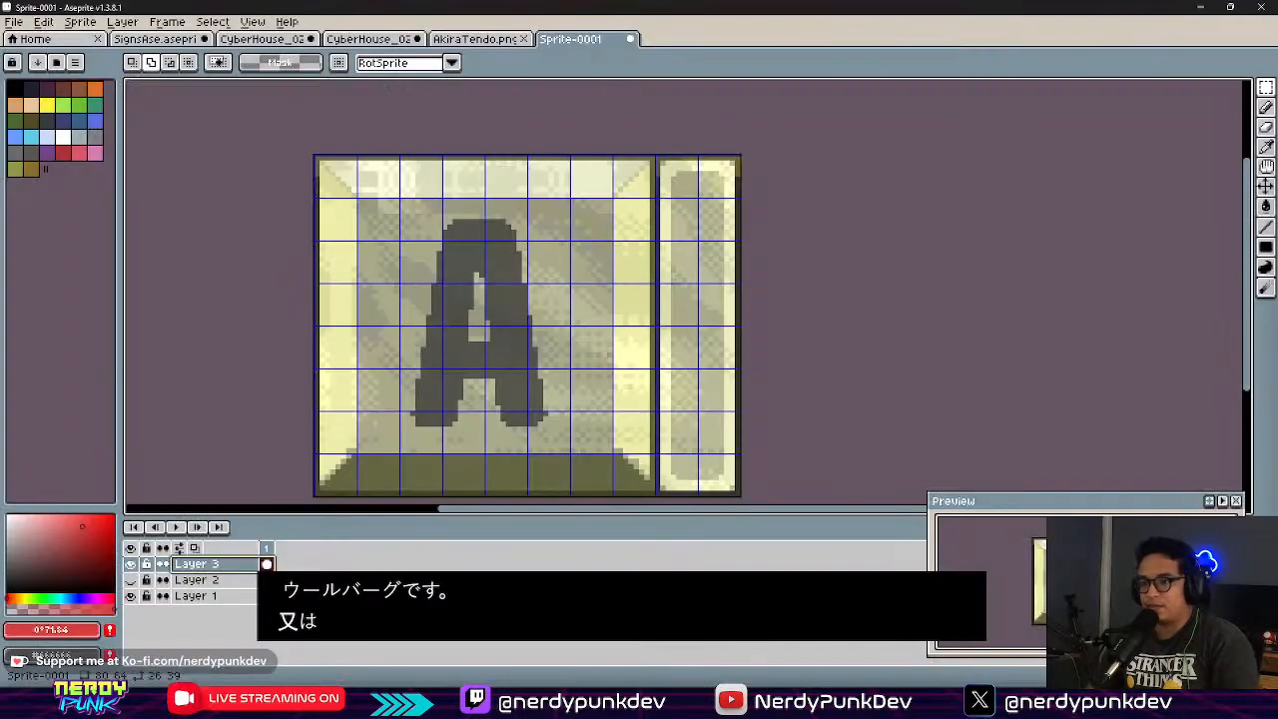
Step: Switch to Aseprite and open KeyboardKey_Roughness.png from the Vintage Keys obj folder
key(alt+Tab)
click(18, 22)
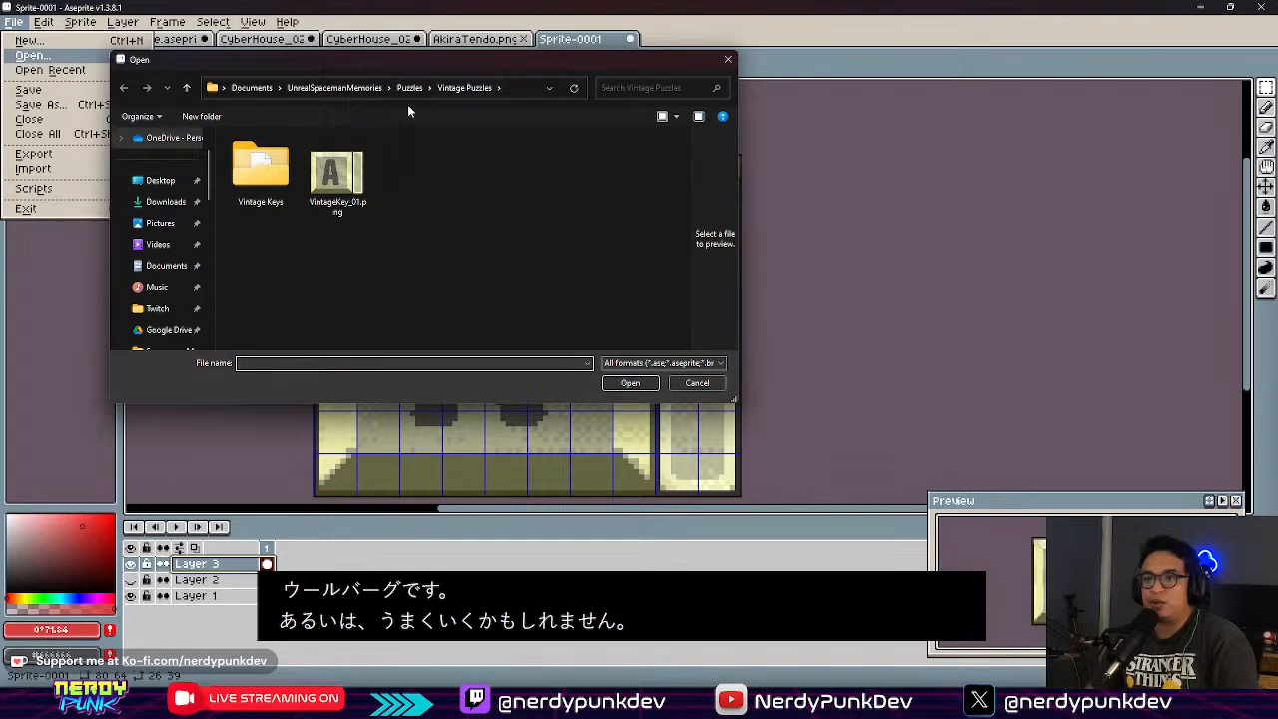
double_click(287, 156)
double_click(288, 155)
click(361, 177)
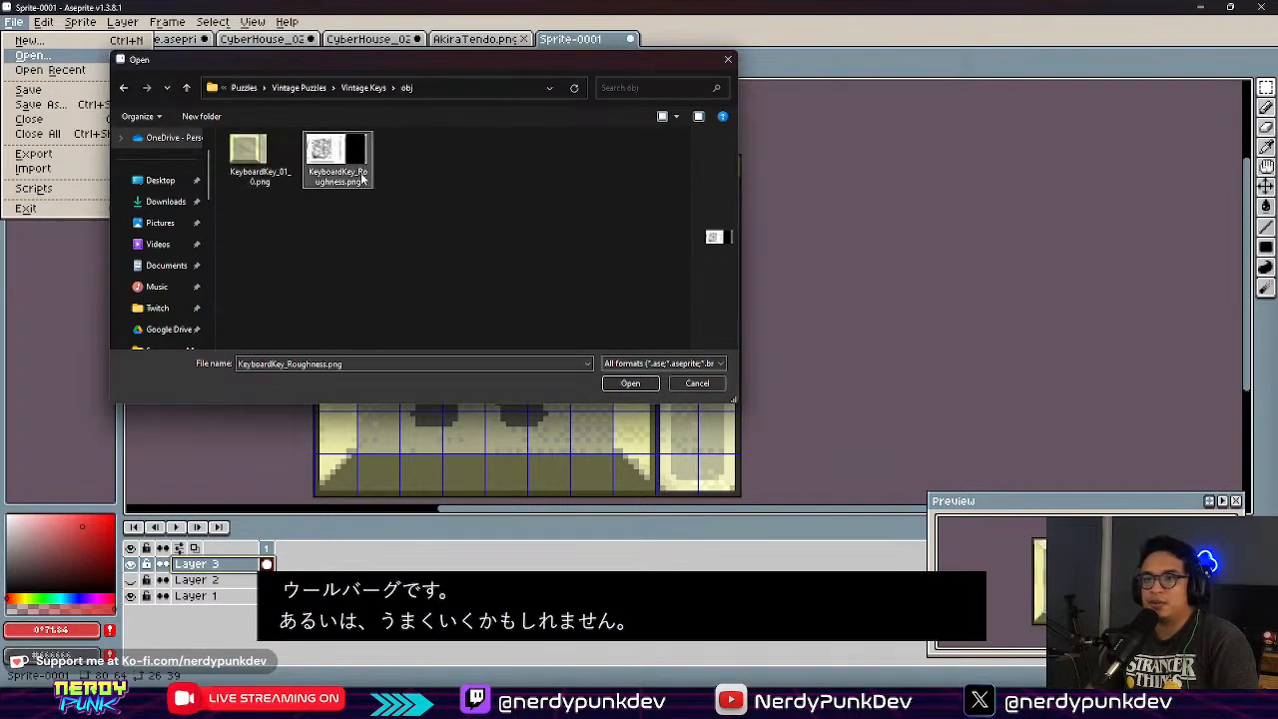
click(630, 383)
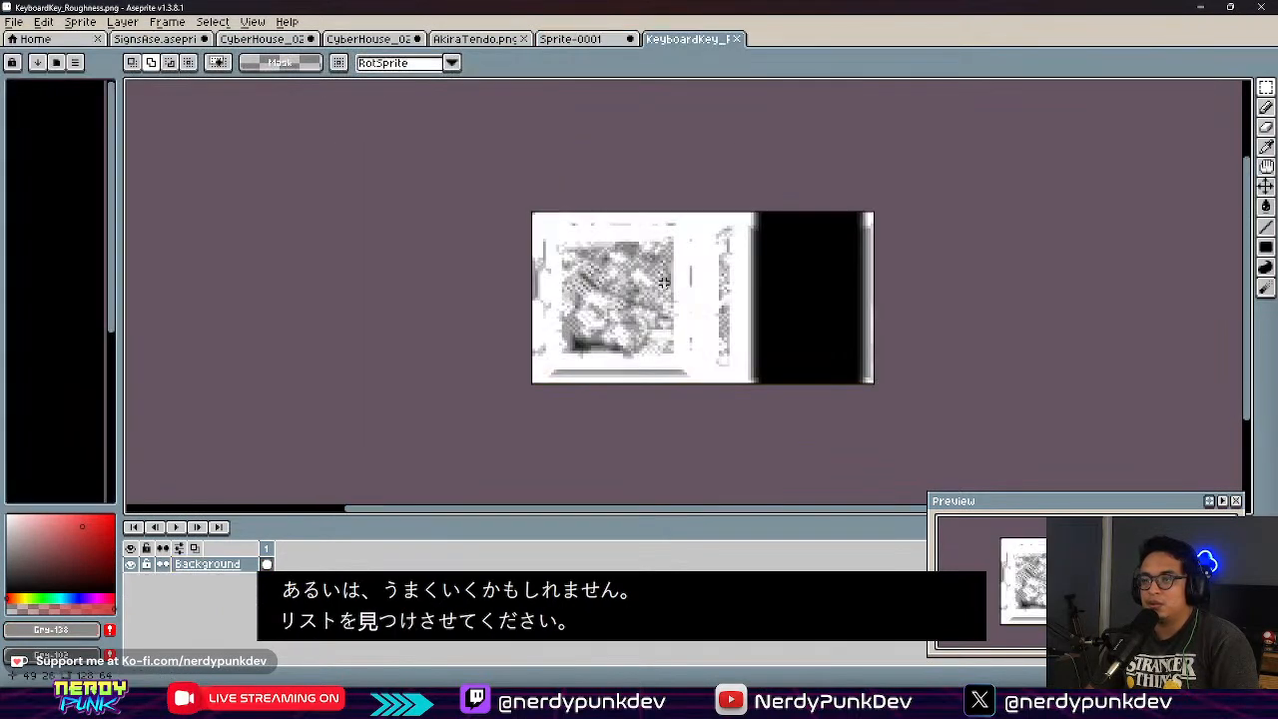
Step: Select and copy the key portion of the roughness map, about 85 by 64 pixels, leaving out most of the black area
scroll(663, 282, up, 3)
scroll(689, 304, down, 1)
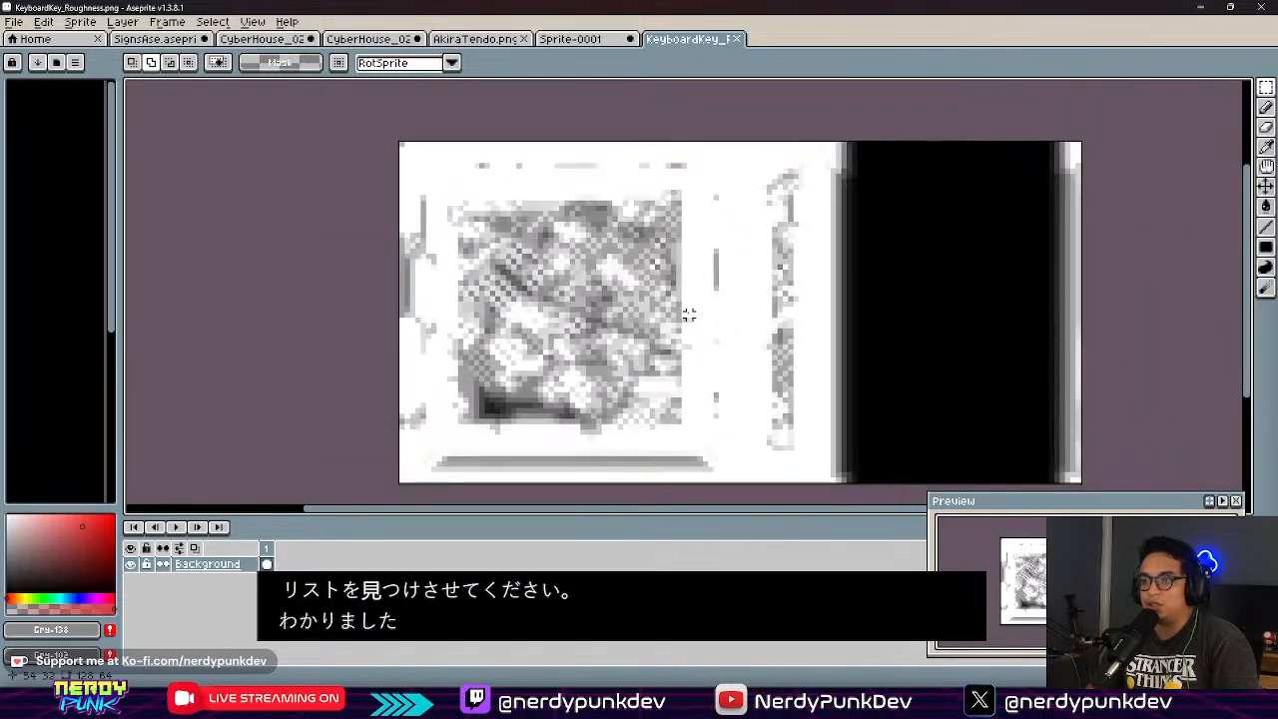
scroll(699, 319, up, 1)
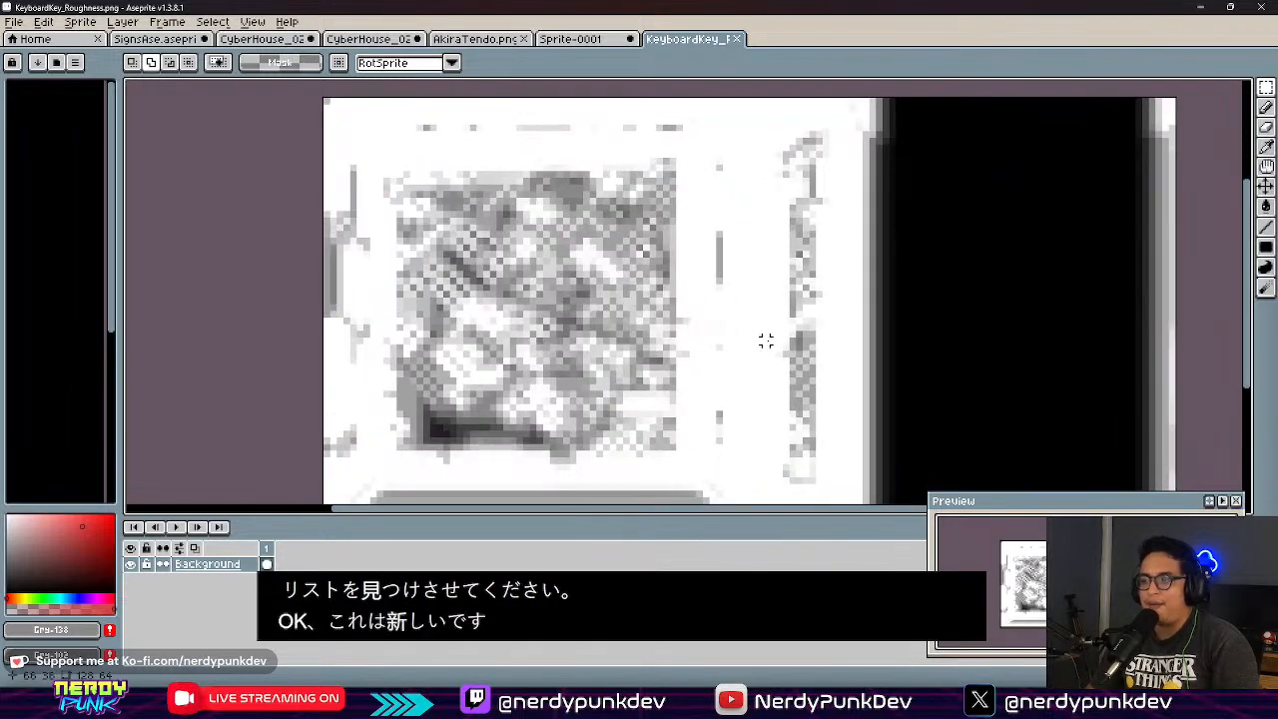
scroll(739, 327, up, 1)
scroll(718, 345, down, 3)
scroll(755, 396, up, 1)
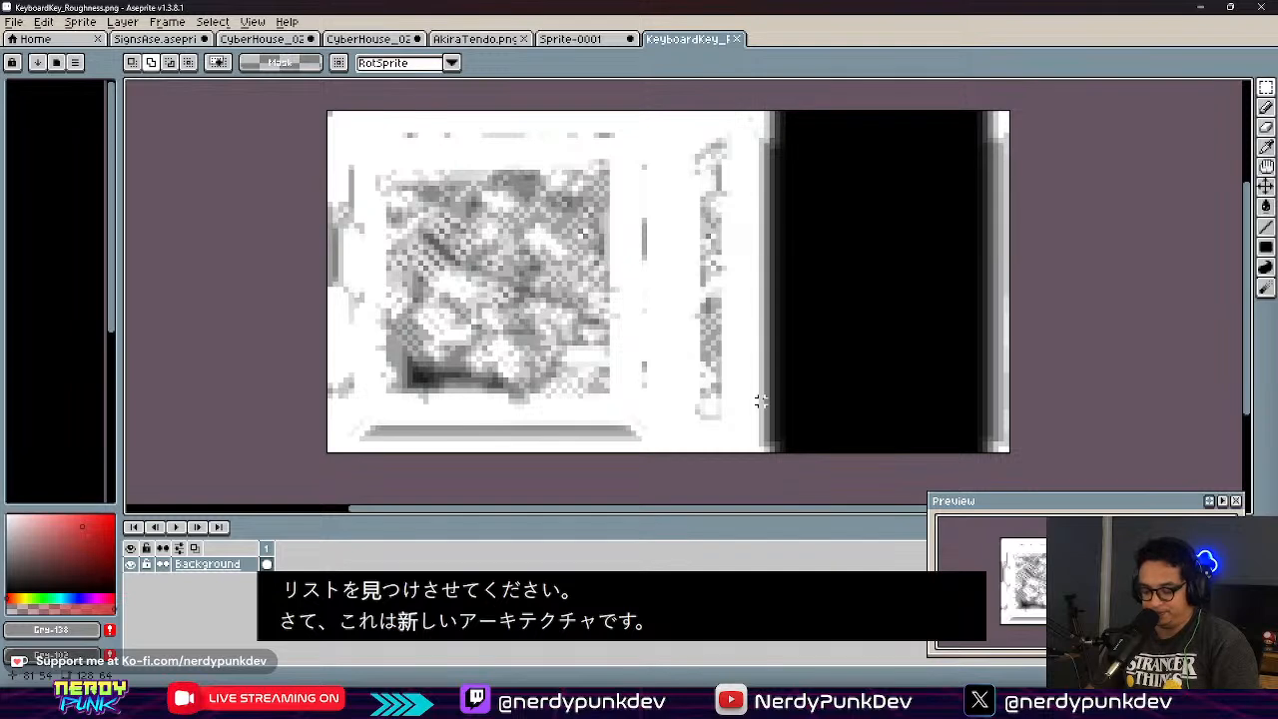
drag(777, 450, 265, 103)
Step: Try pasting the copied roughness area onto a new layer in Sprite-0001
click(594, 40)
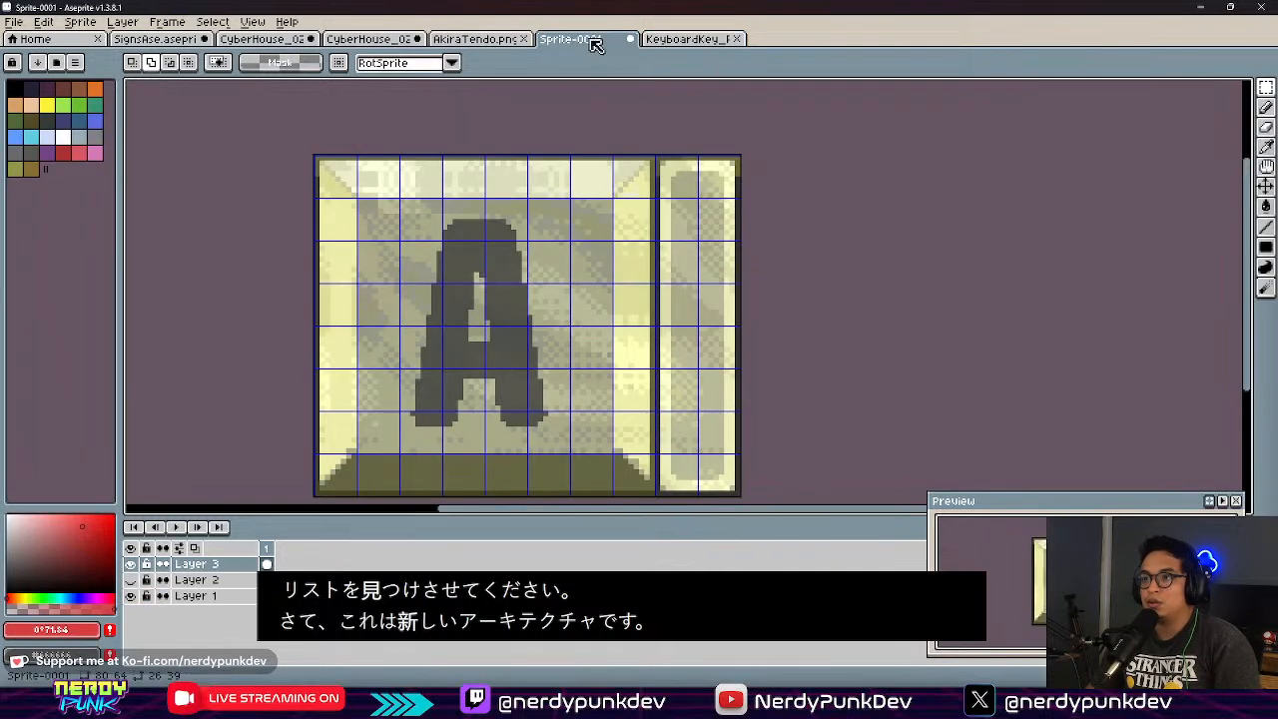
scroll(619, 354, down, 1)
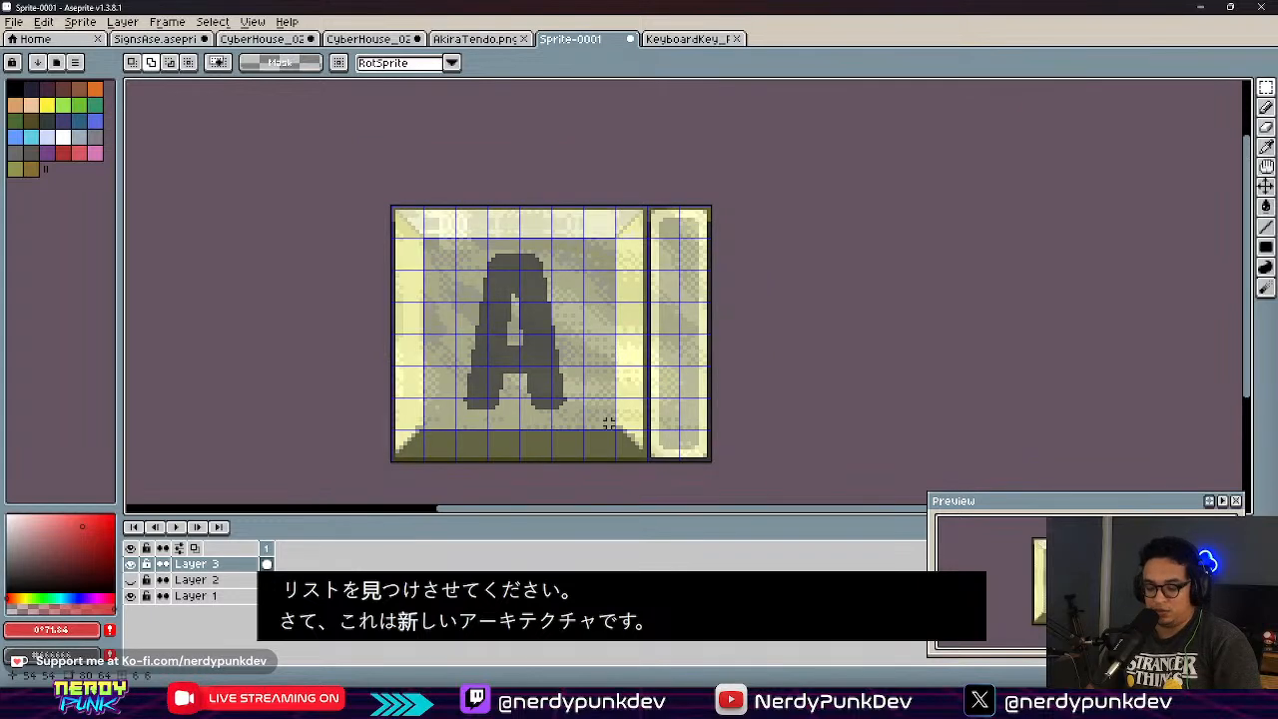
key(shift+n)
scroll(677, 382, down, 4)
key(ctrl+v)
scroll(678, 387, up, 3)
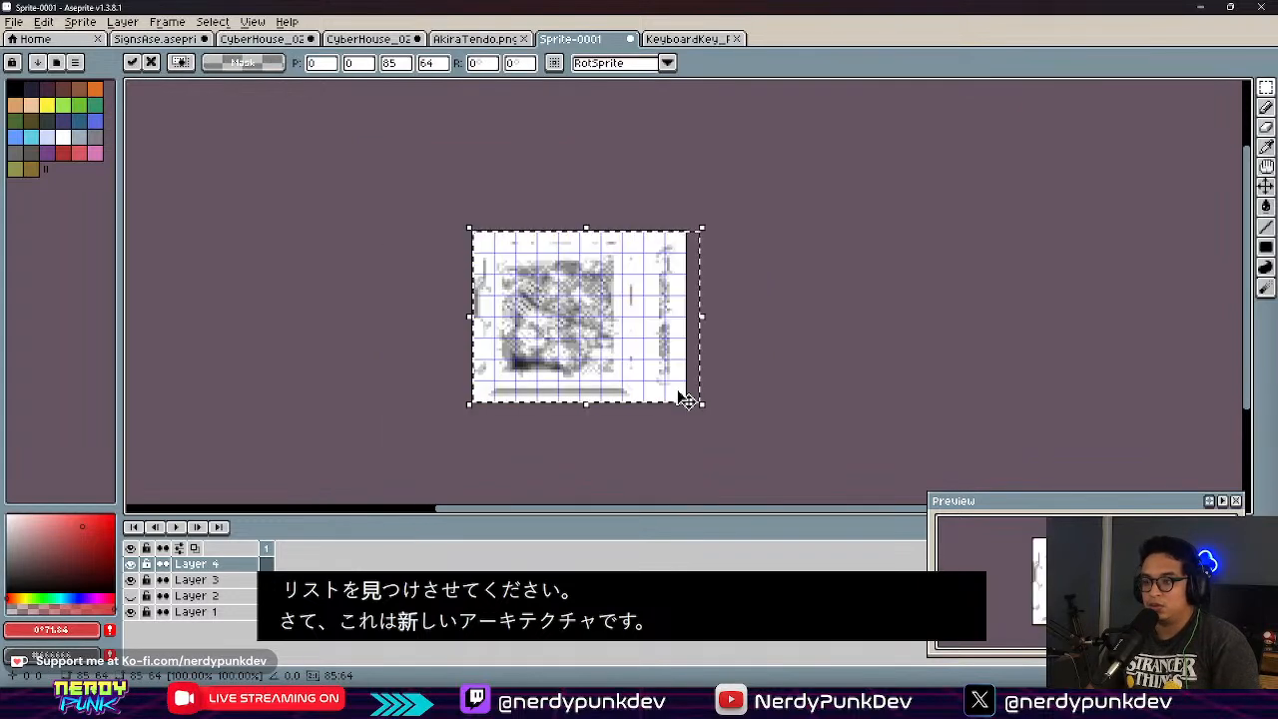
scroll(650, 329, up, 2)
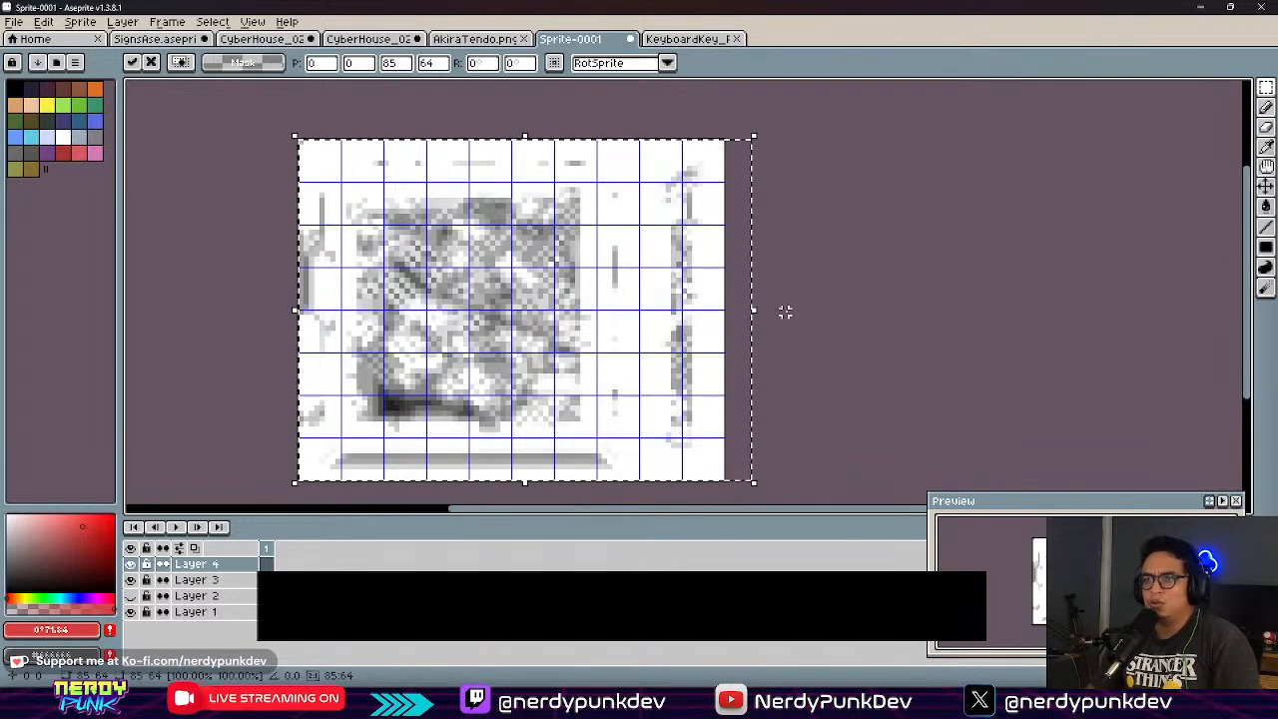
scroll(765, 314, up, 1)
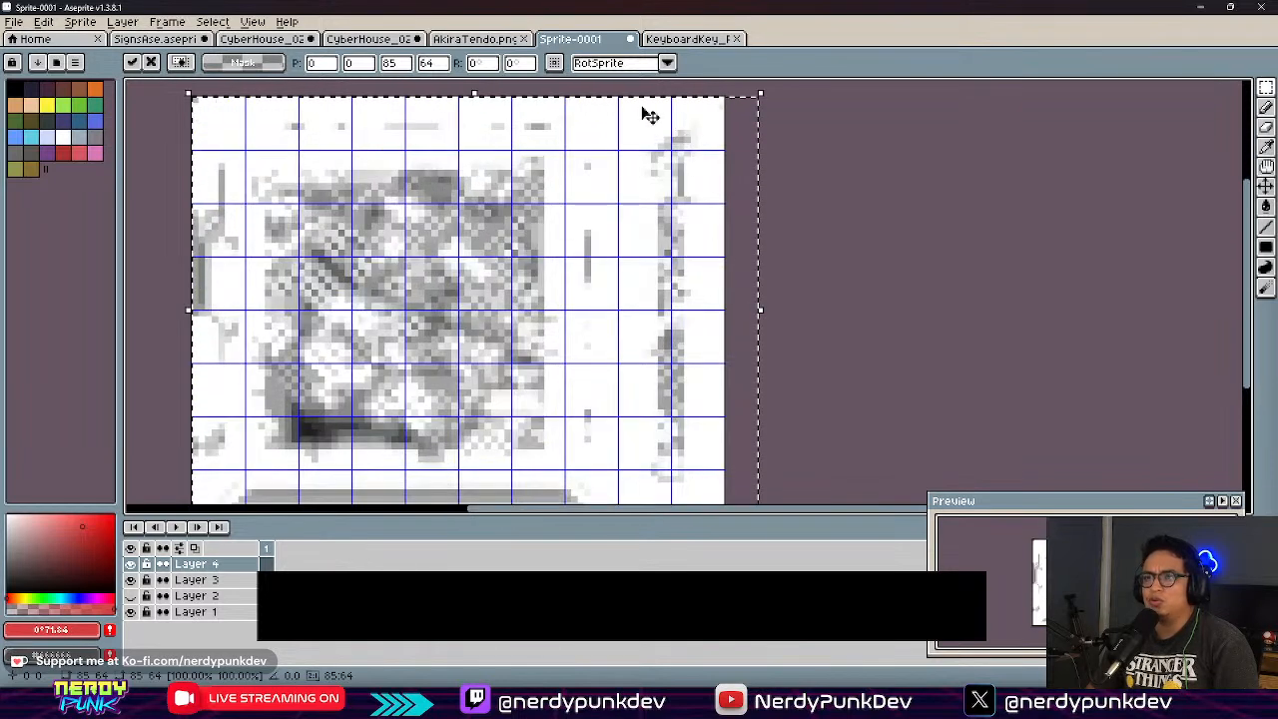
key(Escape)
Step: Open the base texture KeyboardKey_01_0.png from the Vintage Keys obj folder
key(alt+f)
key(Down)
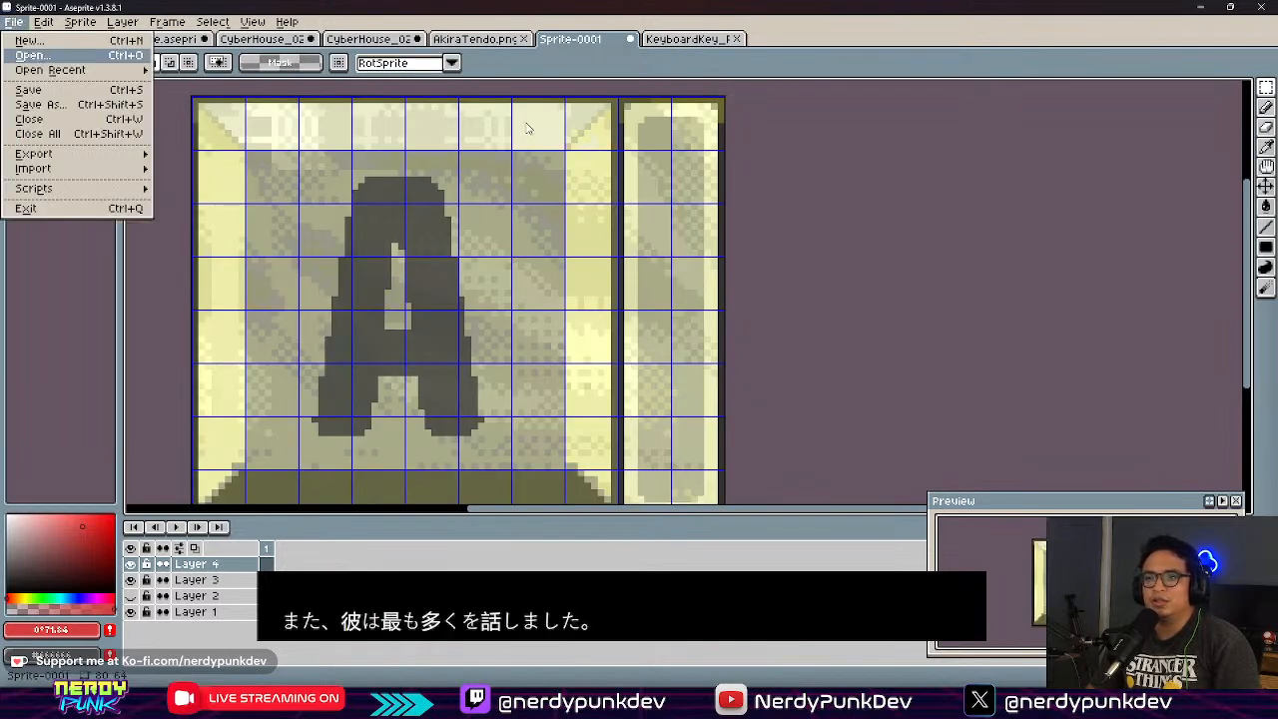
key(Return)
click(260, 158)
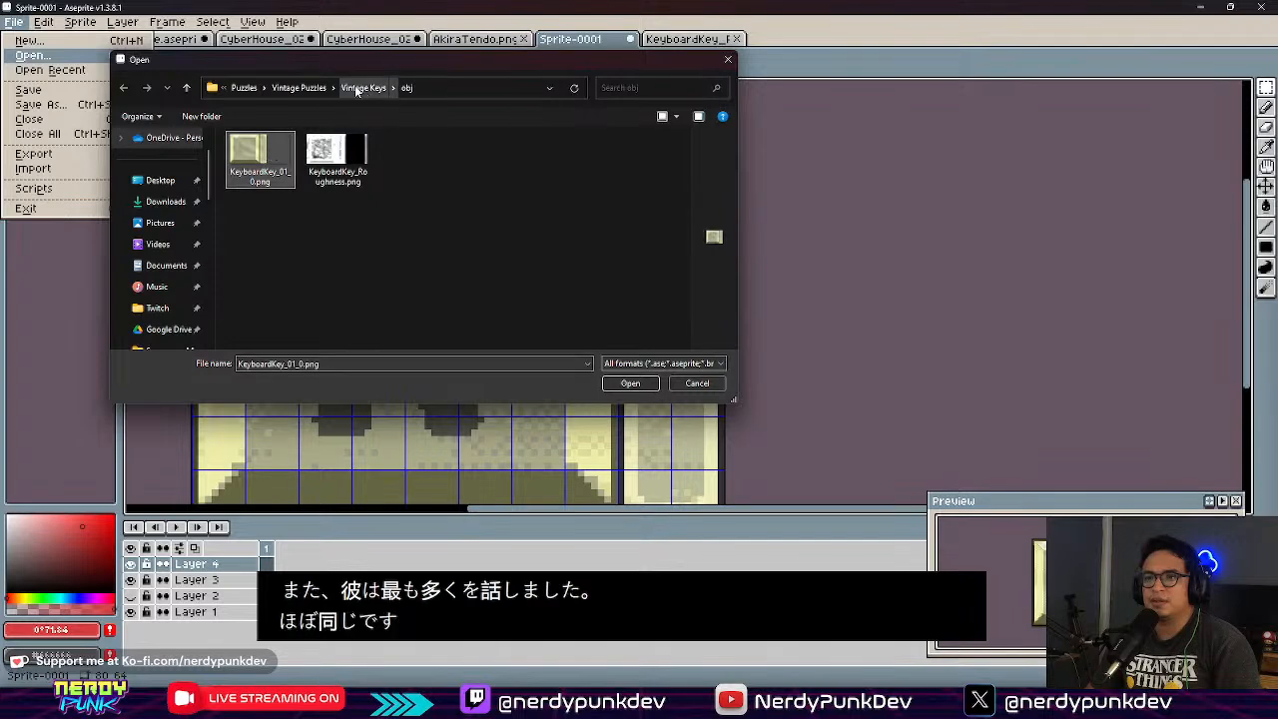
click(359, 87)
double_click(275, 156)
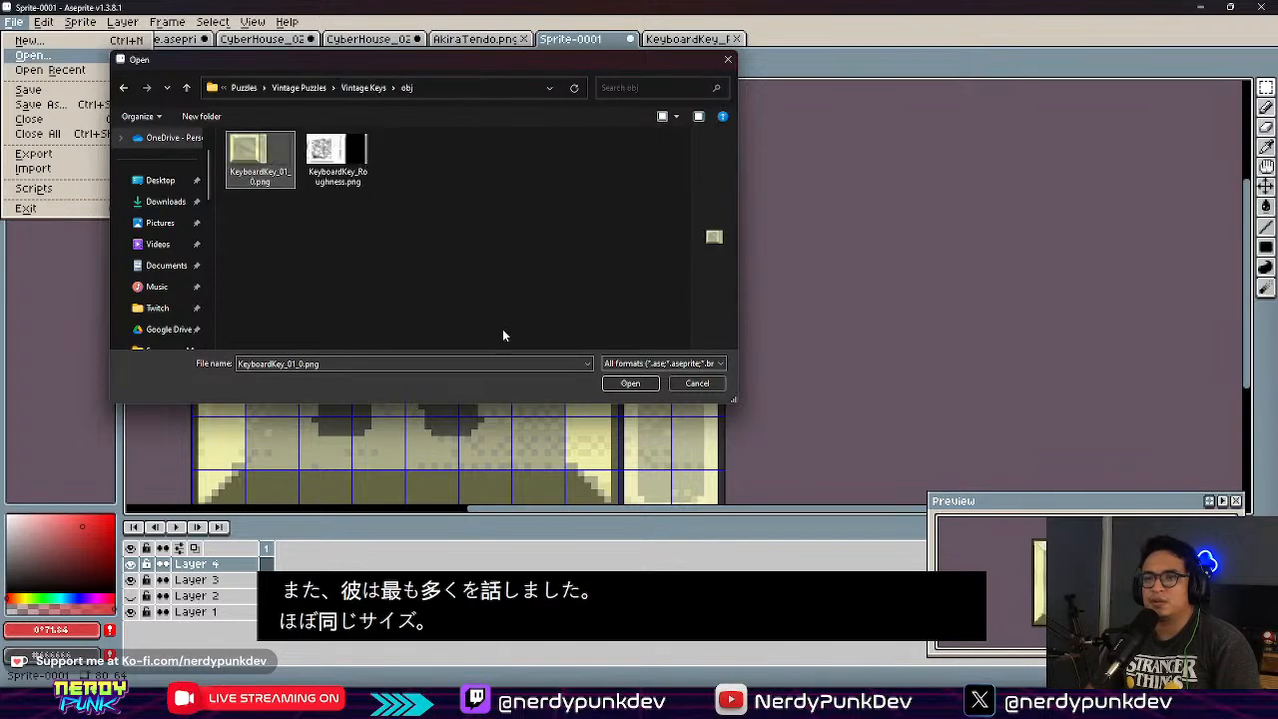
click(630, 384)
Step: Paste the copied roughness area over the key in KeyboardKey_01_0.png, check its alignment at the edges, and deselect it
key(ctrl+v)
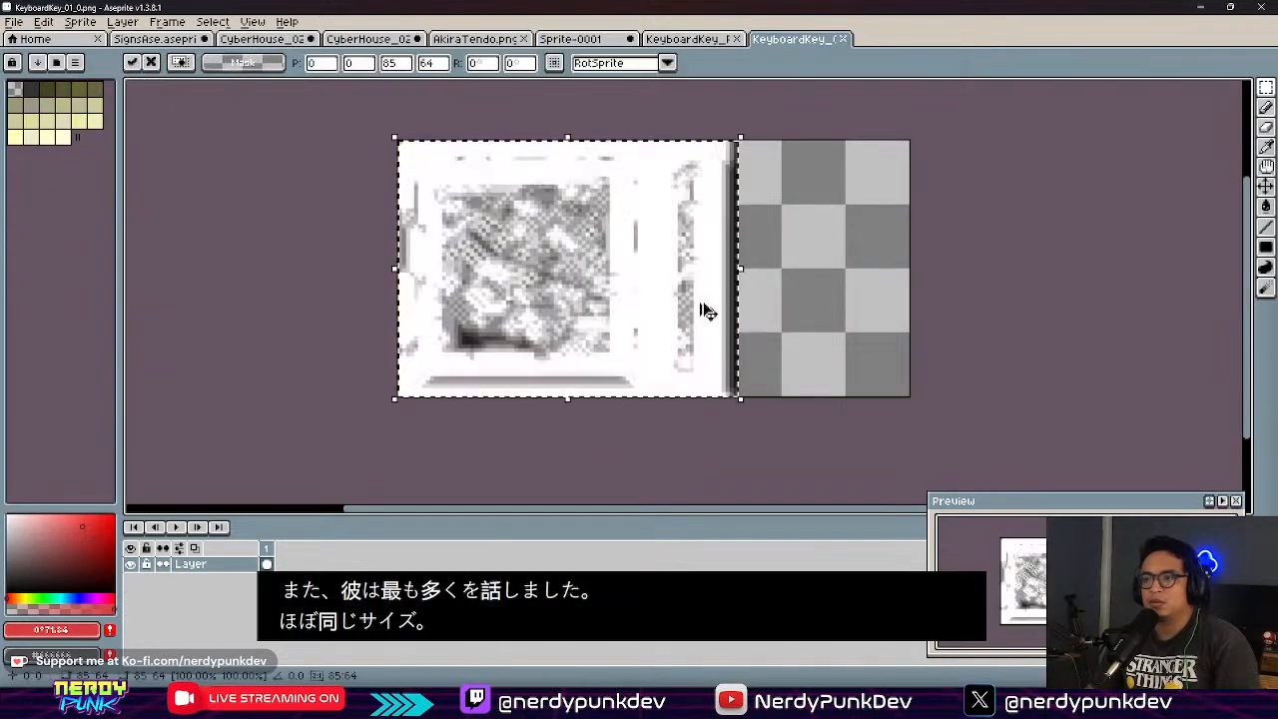
scroll(687, 304, up, 2)
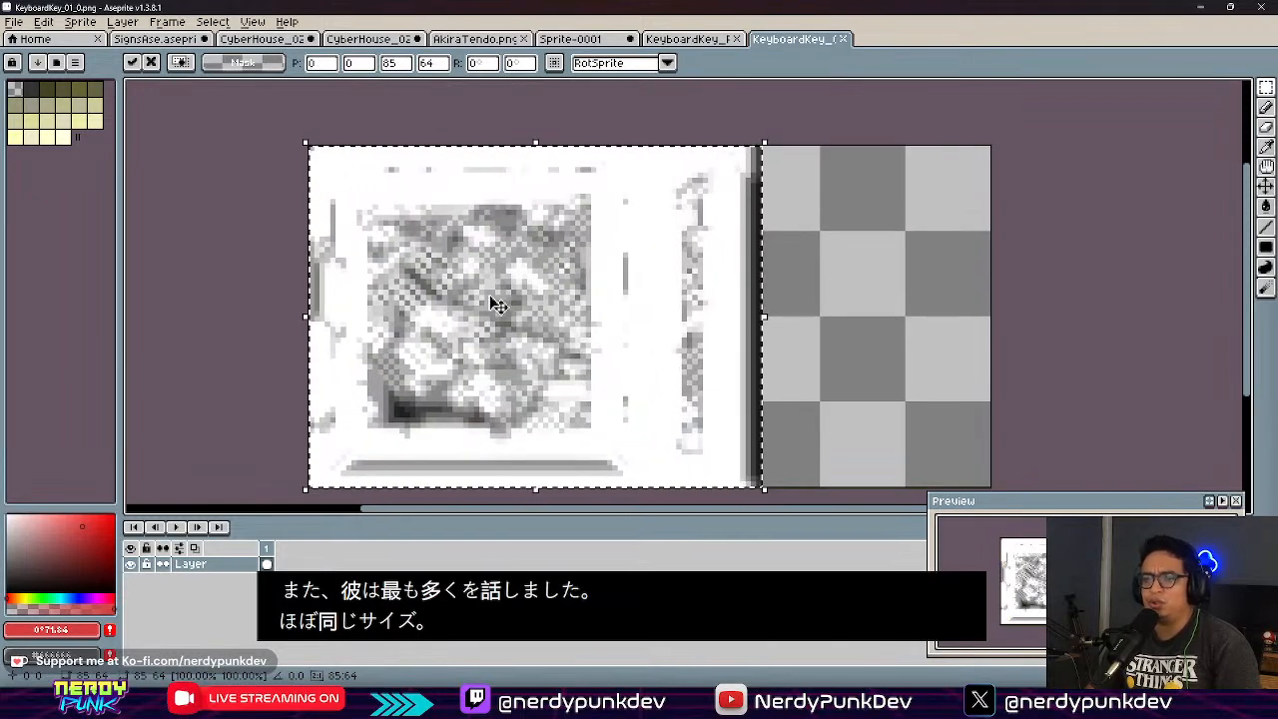
scroll(434, 357, up, 1)
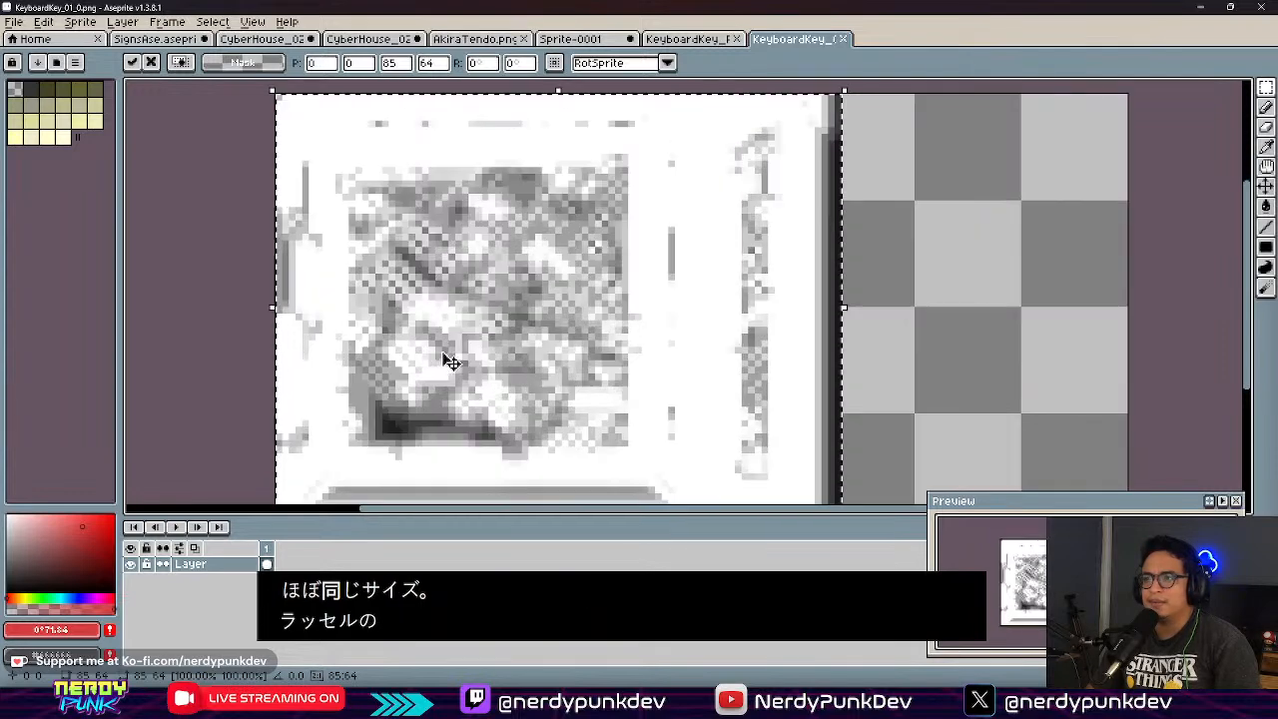
middle_drag(330, 285, 425, 399)
scroll(378, 209, up, 6)
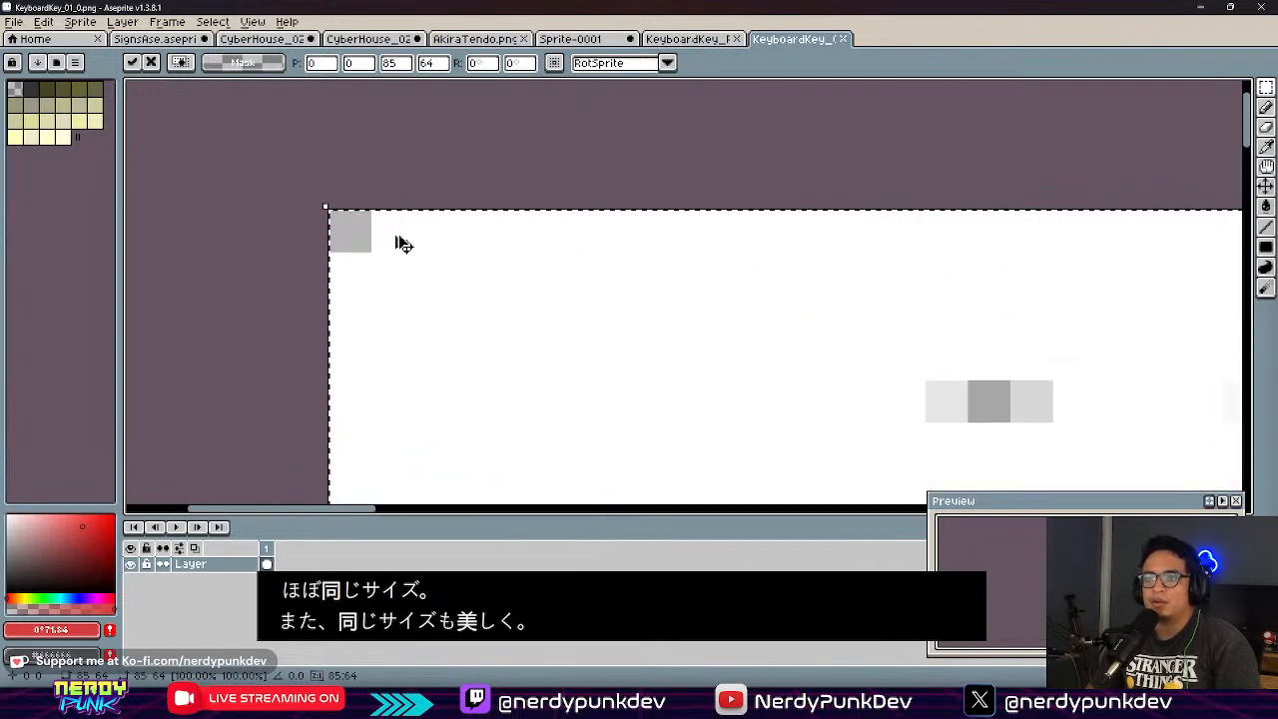
scroll(765, 311, down, 5)
middle_drag(831, 385, 186, 185)
scroll(386, 326, down, 2)
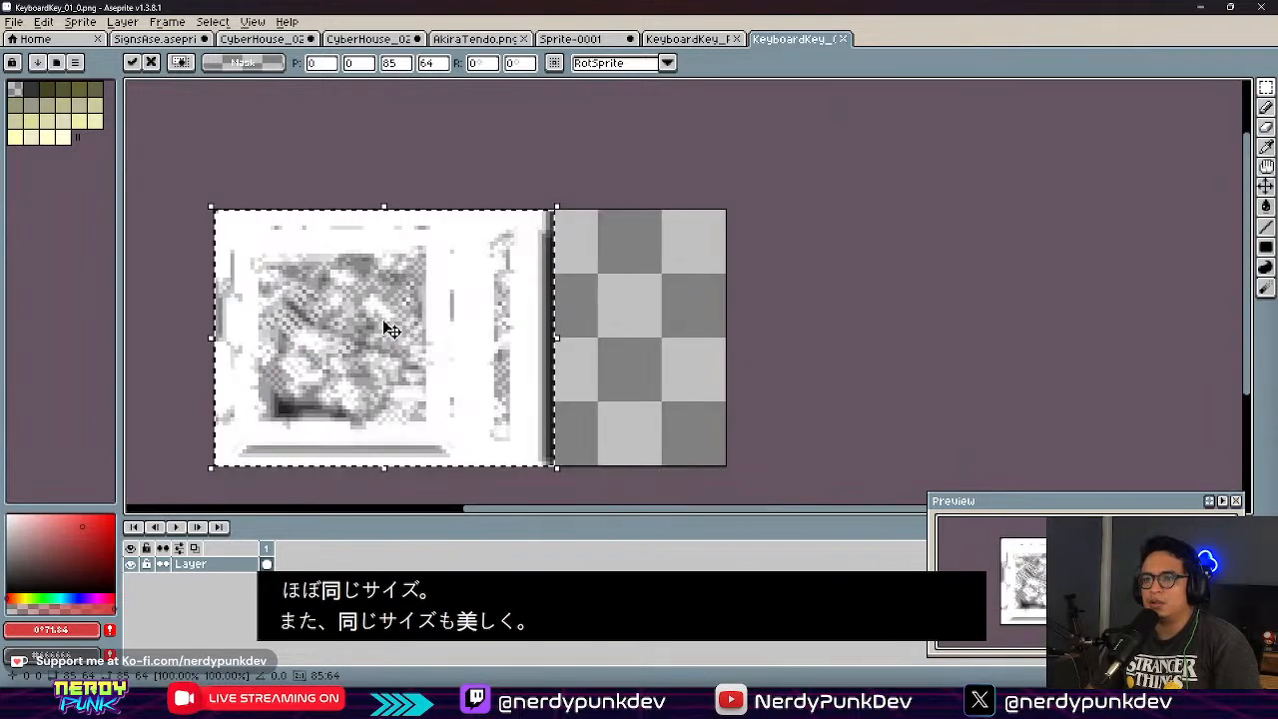
scroll(378, 340, up, 1)
middle_drag(375, 342, 512, 272)
scroll(512, 272, up, 1)
key(ctrl+d)
scroll(509, 287, down, 2)
scroll(510, 288, up, 1)
Step: Set the export output file to the existing KeyboardKey_Roughness.png and agree to replace it
key(ctrl+alt+shift+s)
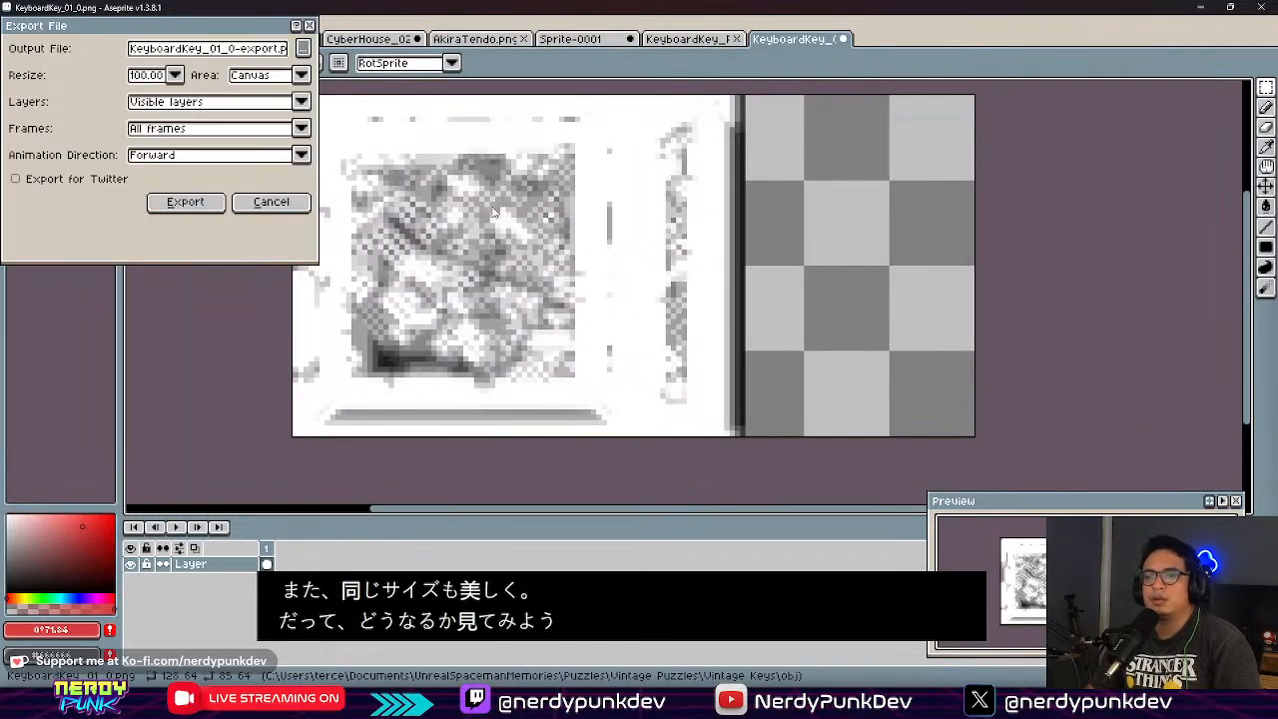
click(303, 48)
click(313, 181)
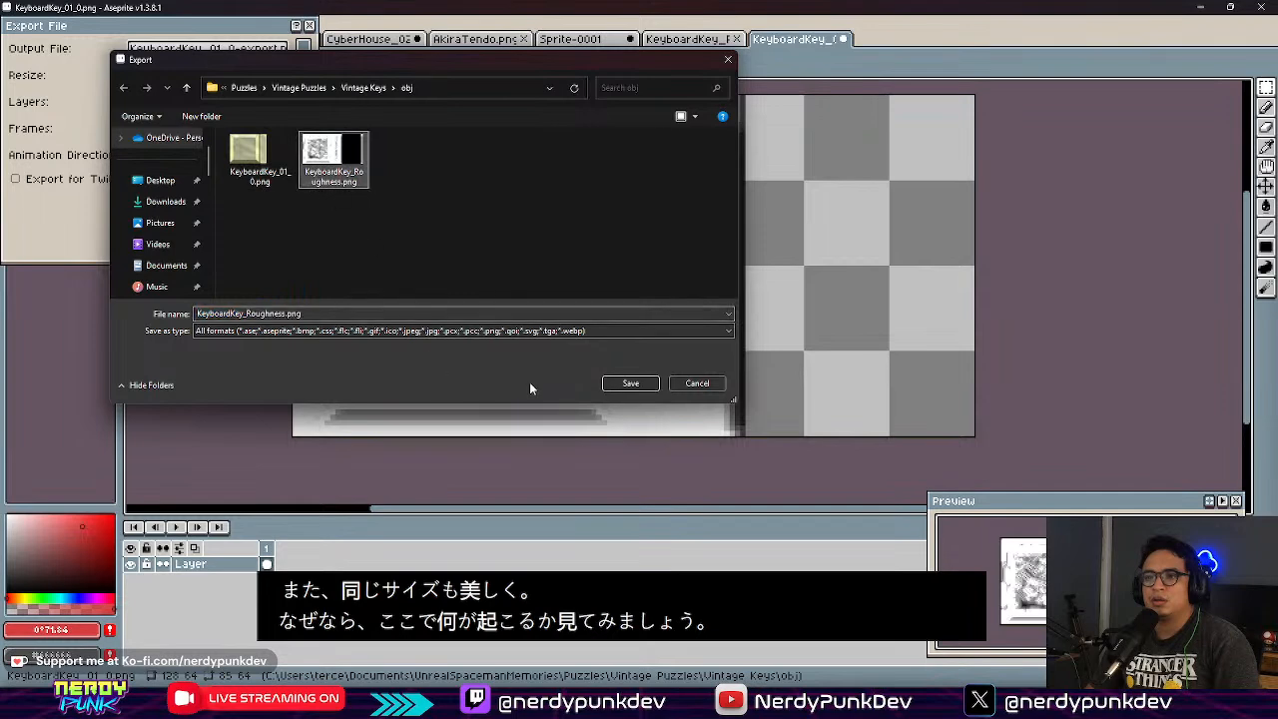
click(630, 384)
click(670, 350)
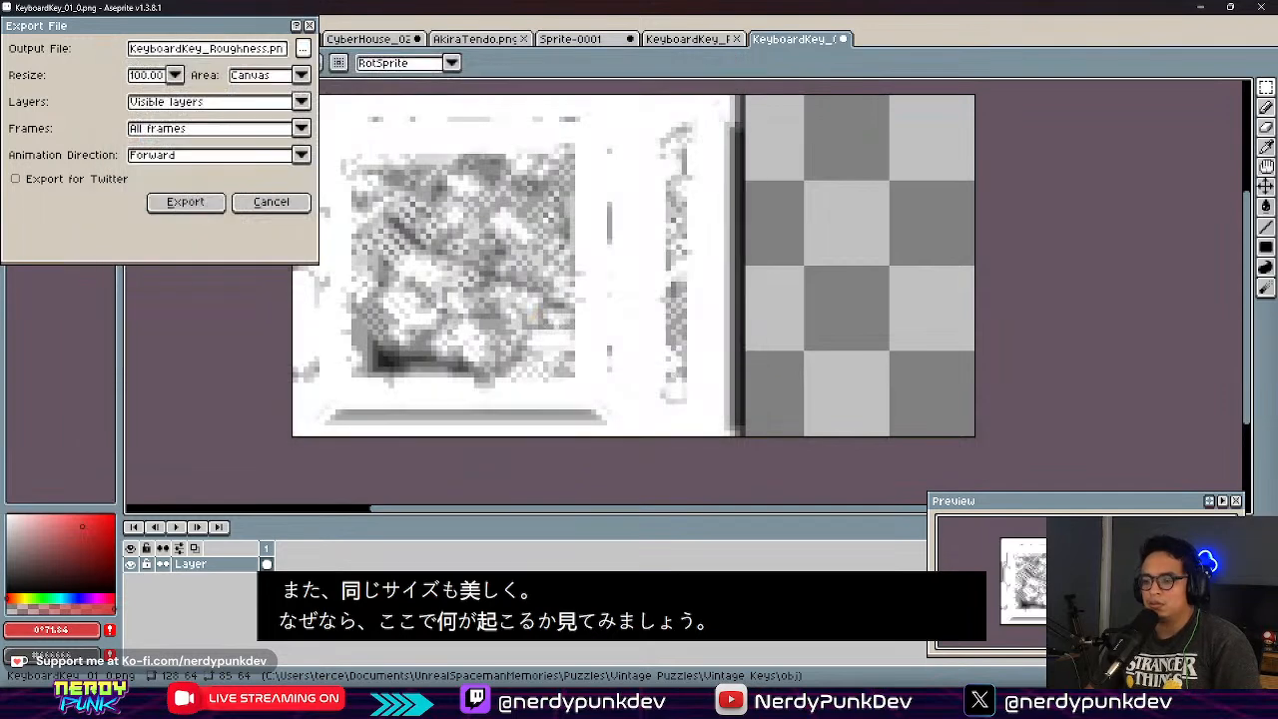
Step: Switch to Unreal Engine and import KeyboardKey_Roughness.png into the VintageKeyboards folder
key(alt+Tab)
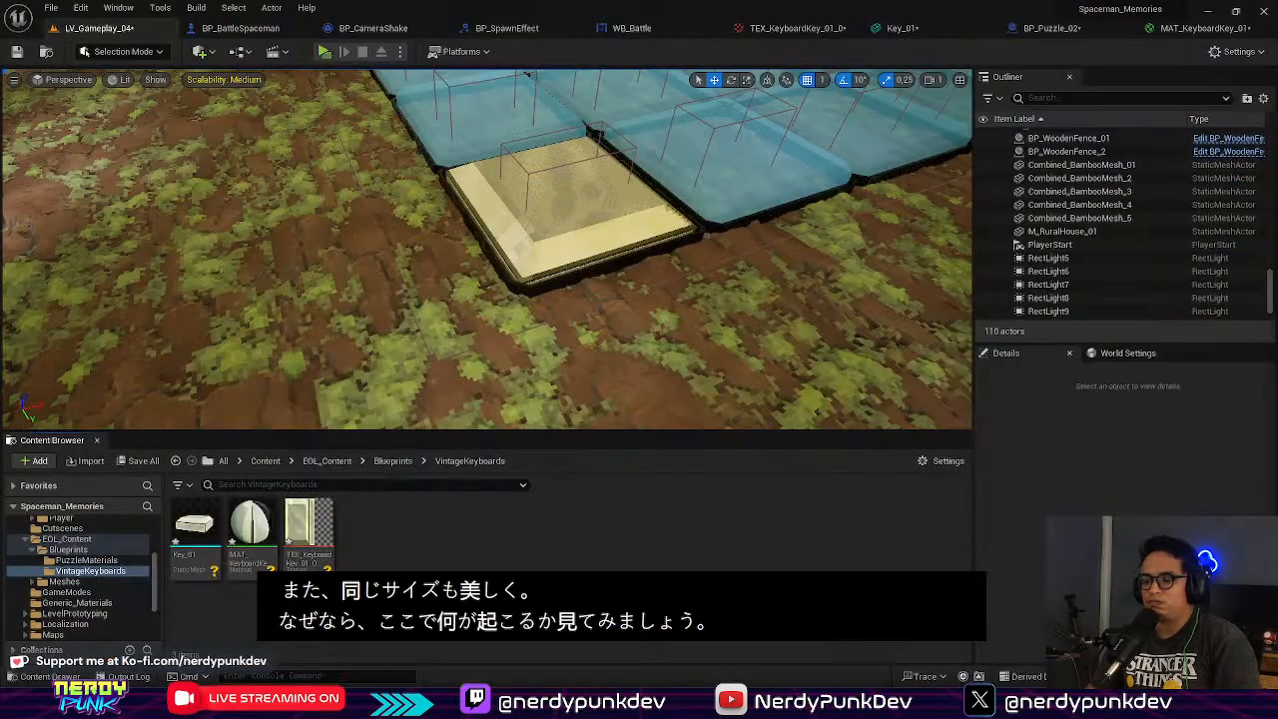
right_click(409, 540)
click(455, 44)
click(312, 125)
click(681, 388)
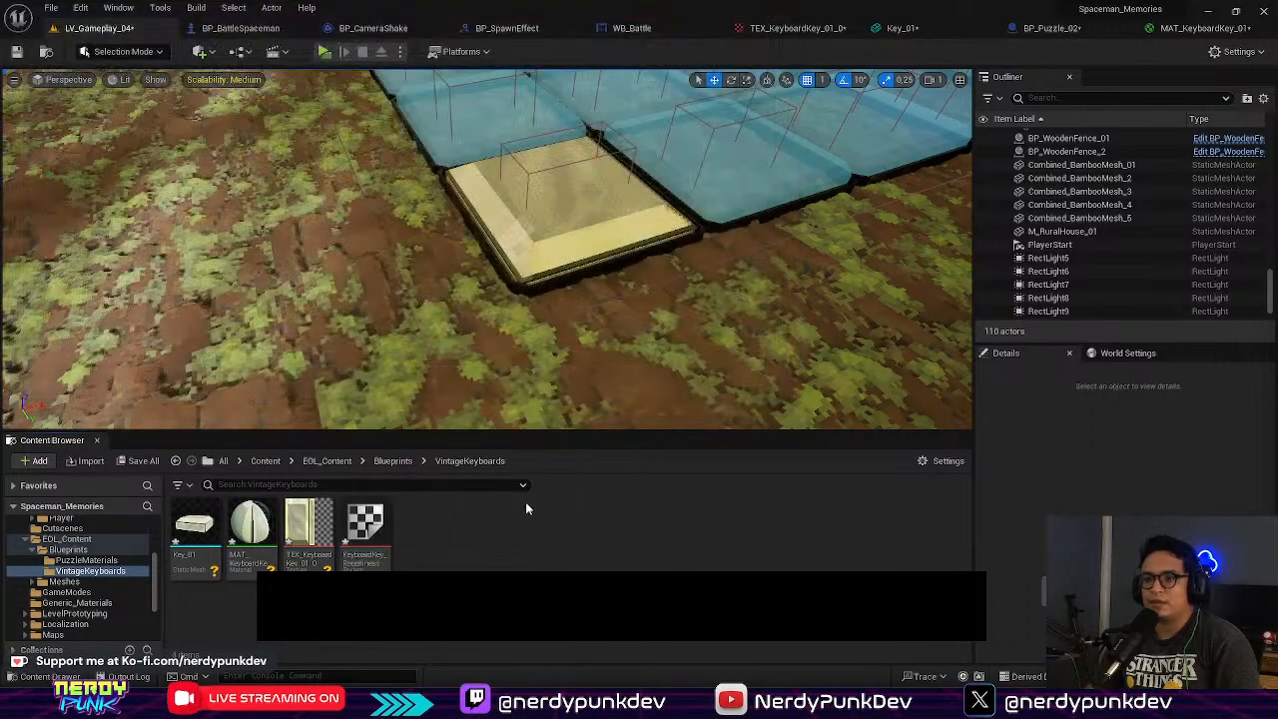
Step: Set the imported roughness texture's Texture Group to 2D Pixels (unfiltered)
double_click(364, 534)
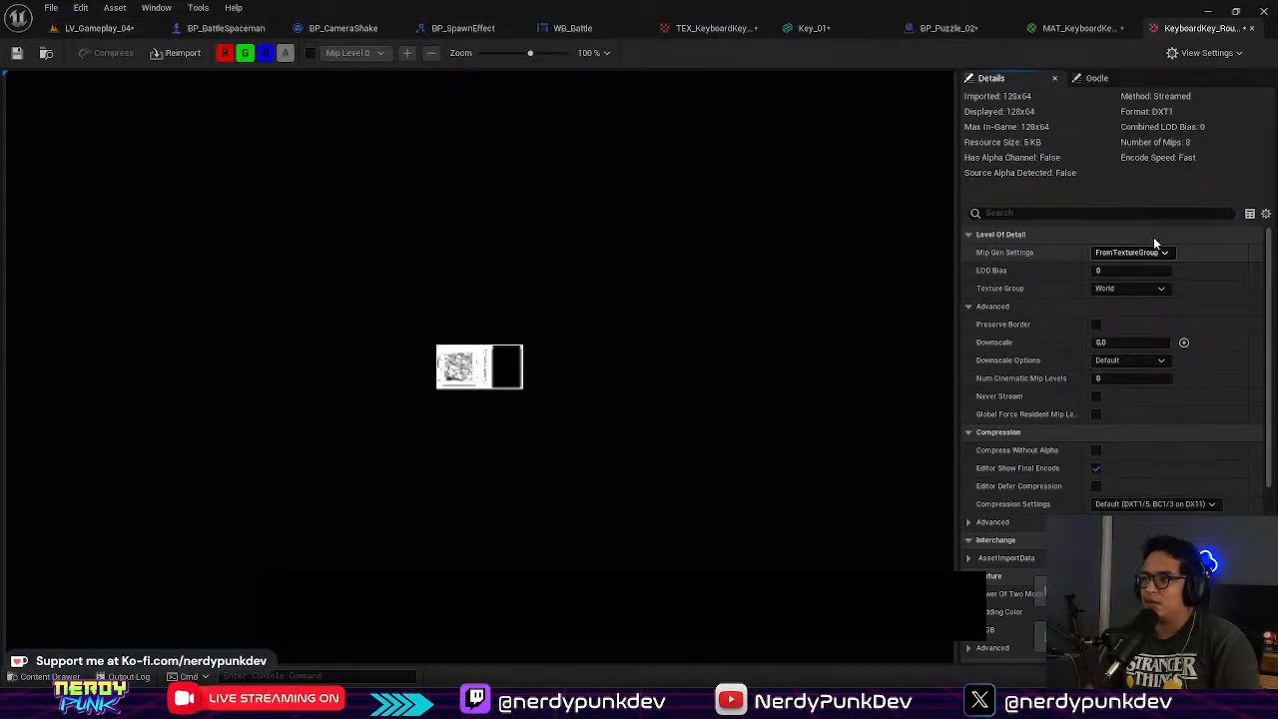
click(1133, 289)
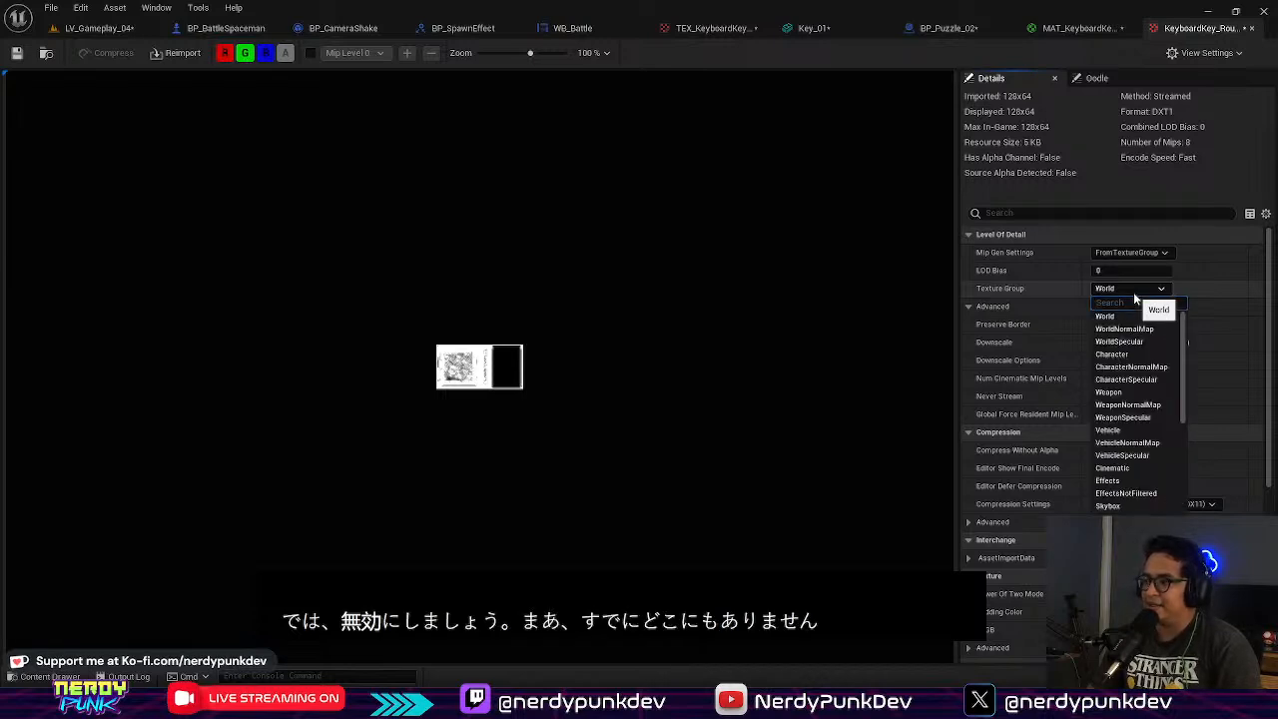
text(2D)
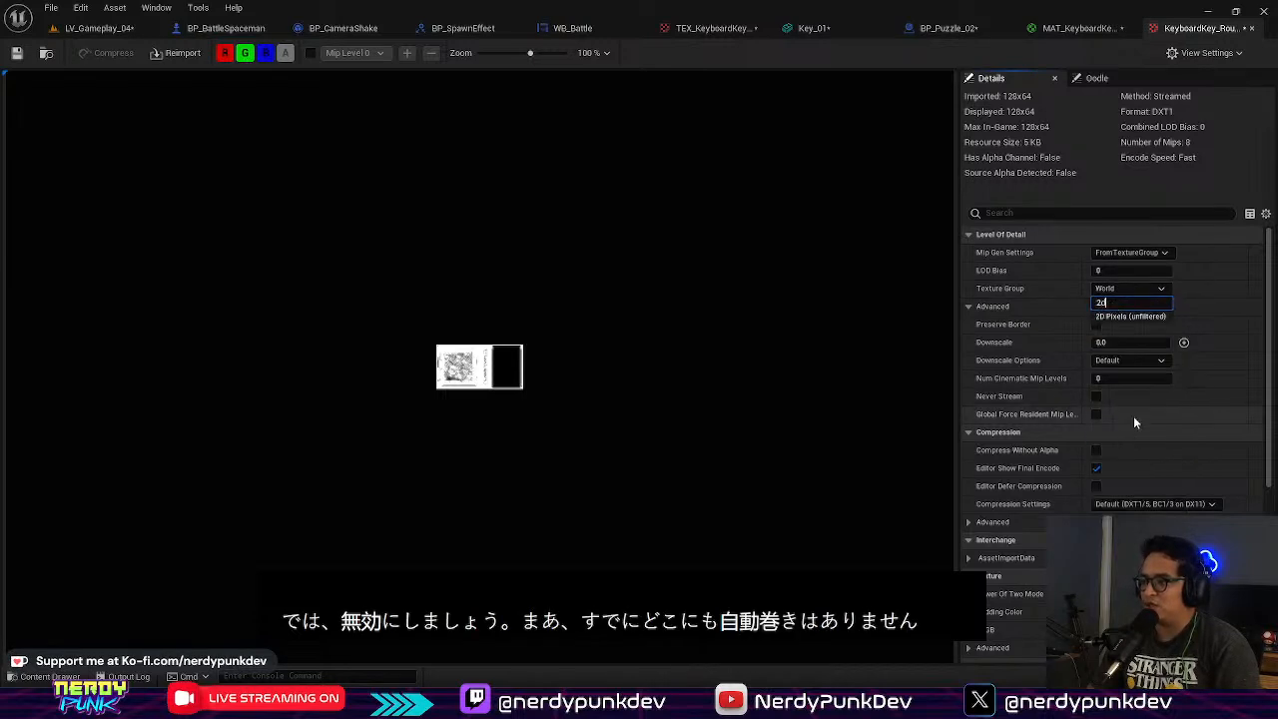
click(1121, 319)
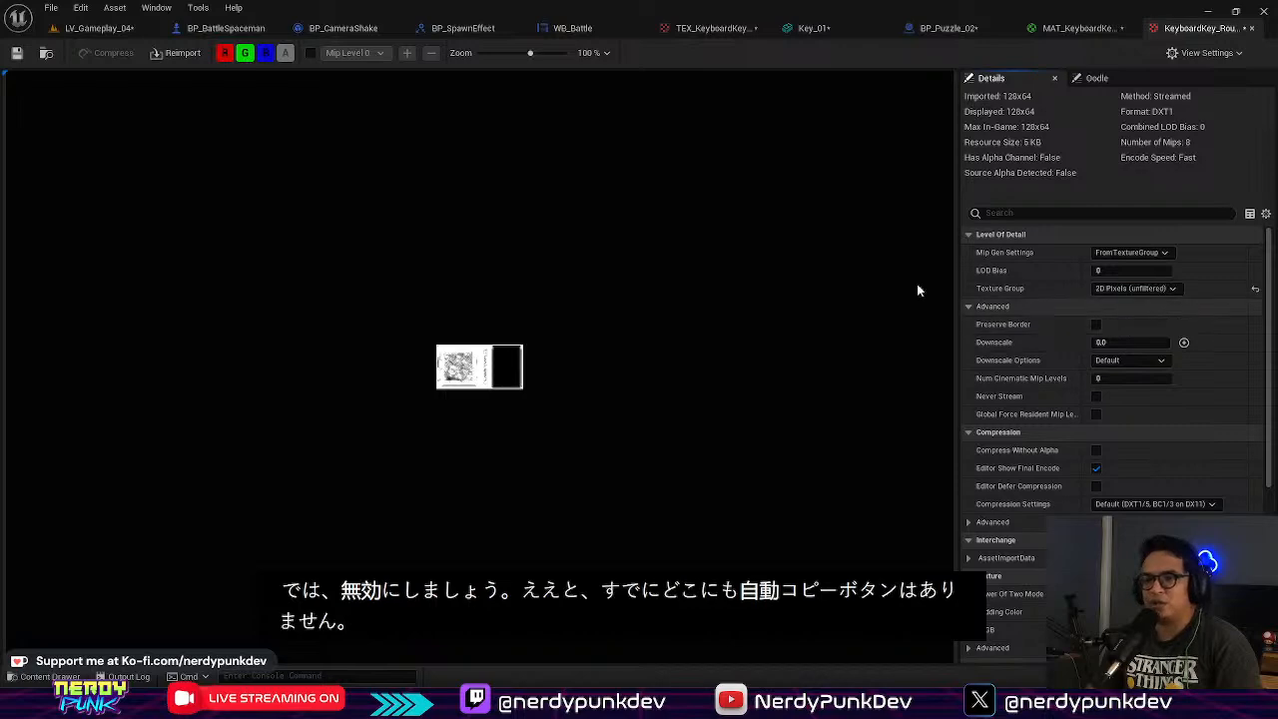
Step: Return to the level, reopen the roughness texture and examine its pixels up close
click(91, 30)
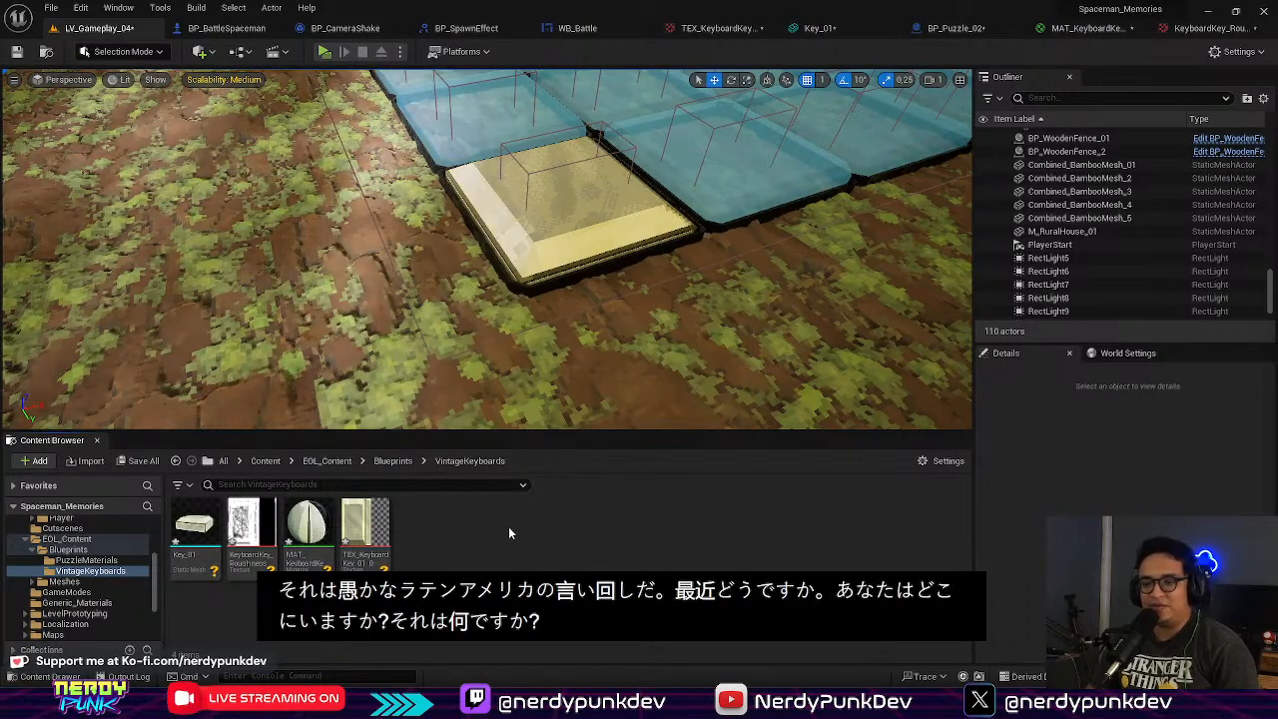
double_click(245, 524)
scroll(449, 358, up, 6)
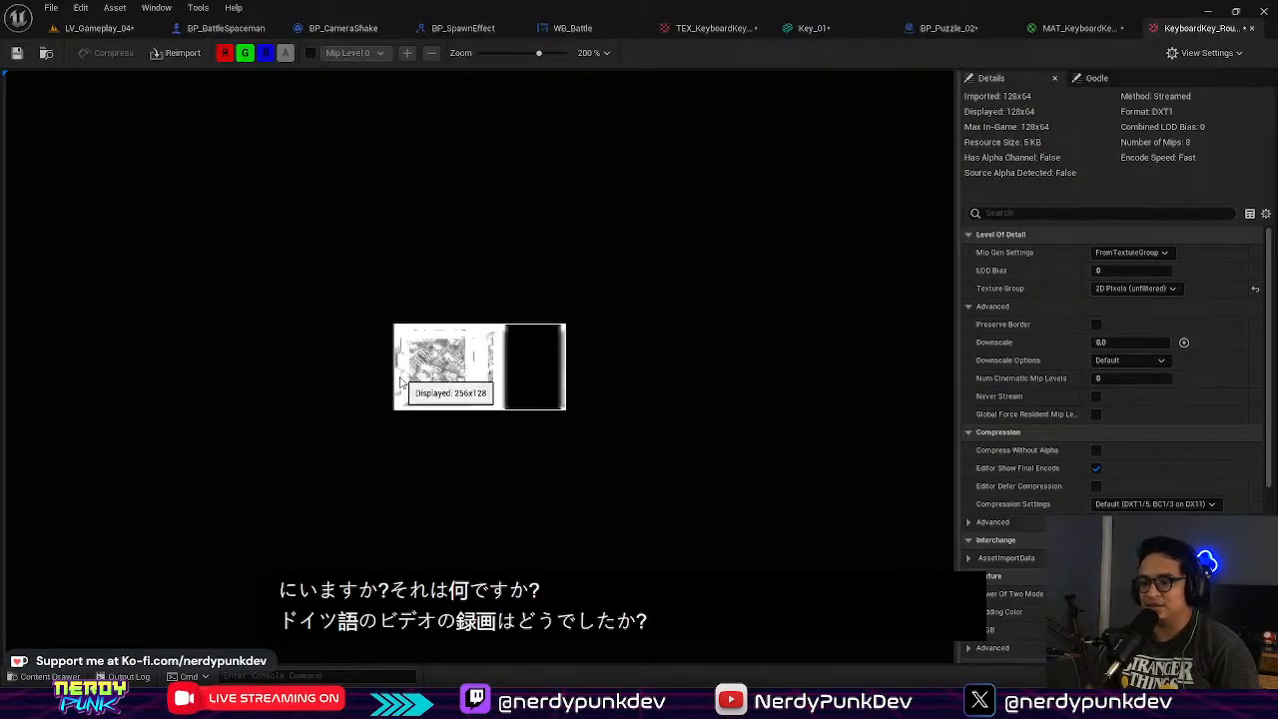
Step: Open the MAT_KeyboardKey_01 material and duplicate its Texture Sample node, placing the copy below the original
click(100, 28)
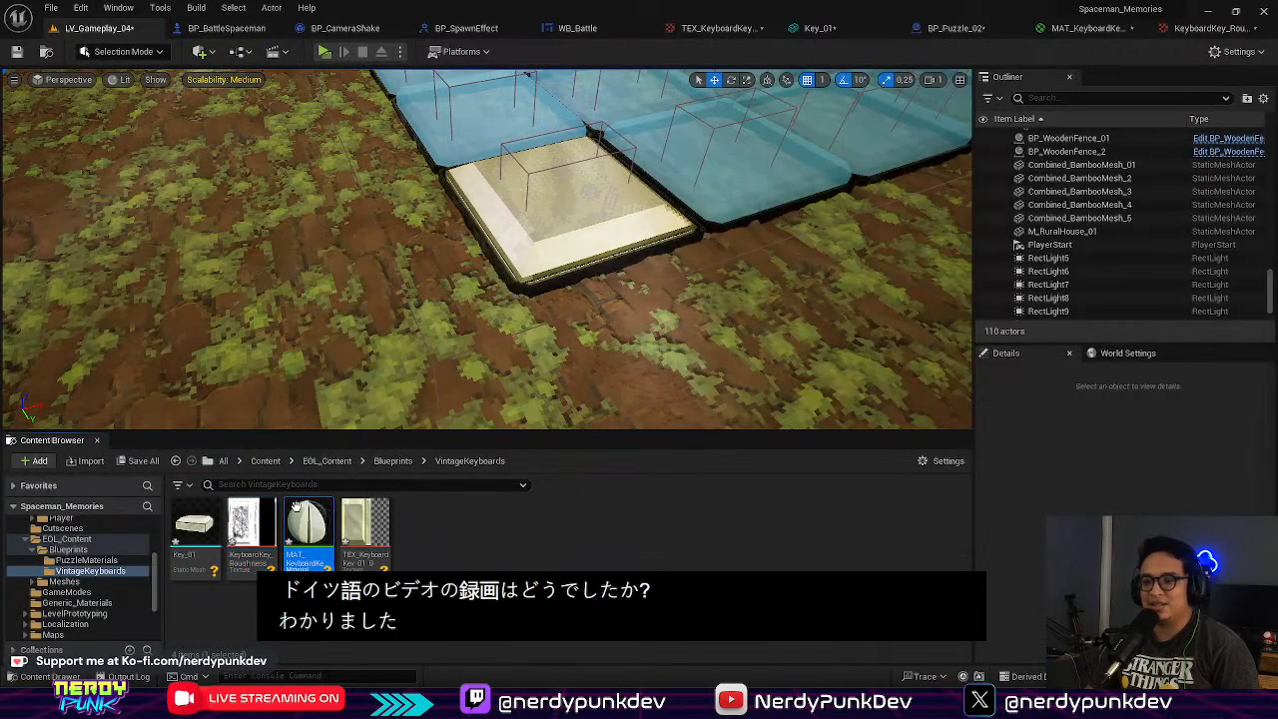
double_click(310, 526)
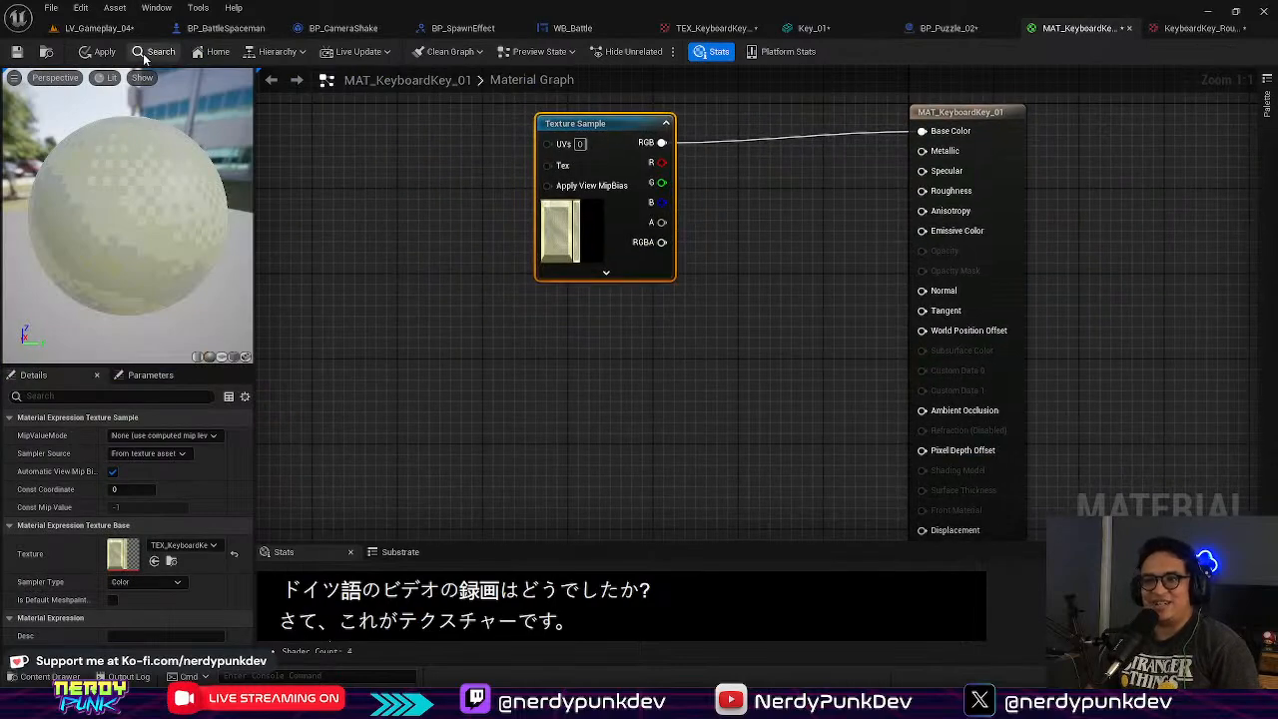
key(ctrl+w)
drag(760, 339, 525, 434)
right_drag(604, 425, 563, 394)
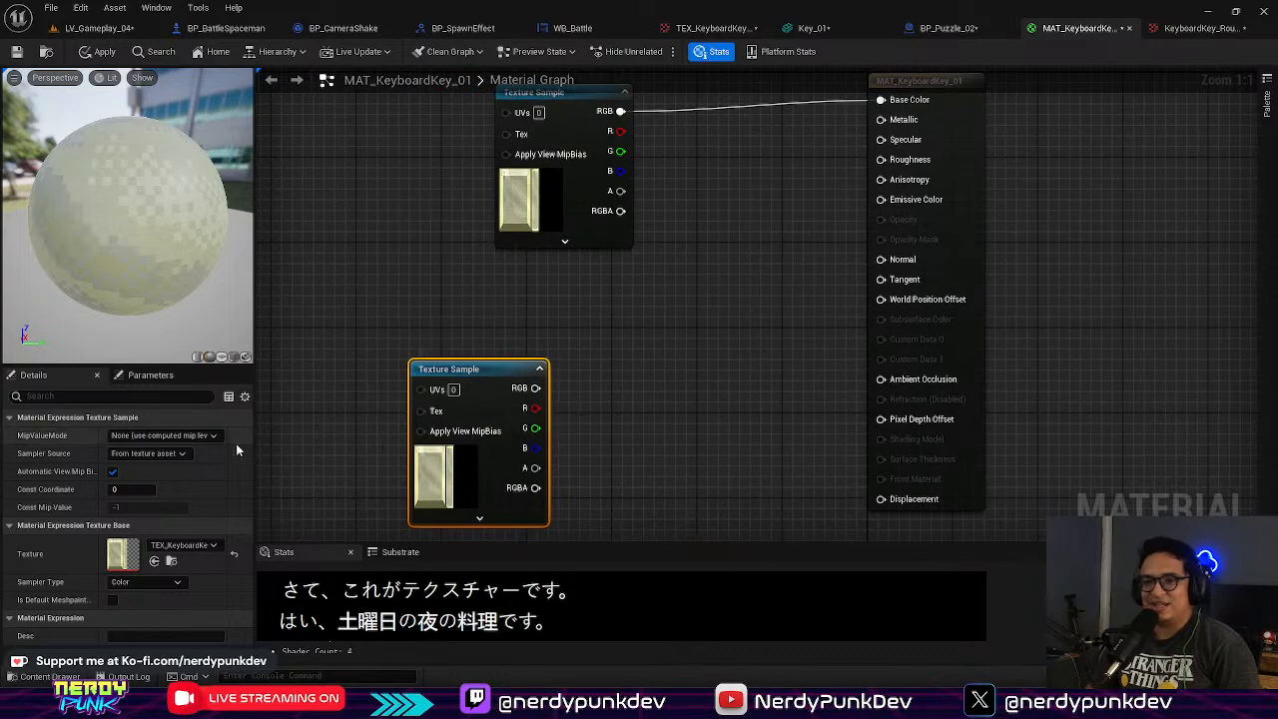
Step: Return to the level and examine the keyboard key's surface up close
click(118, 29)
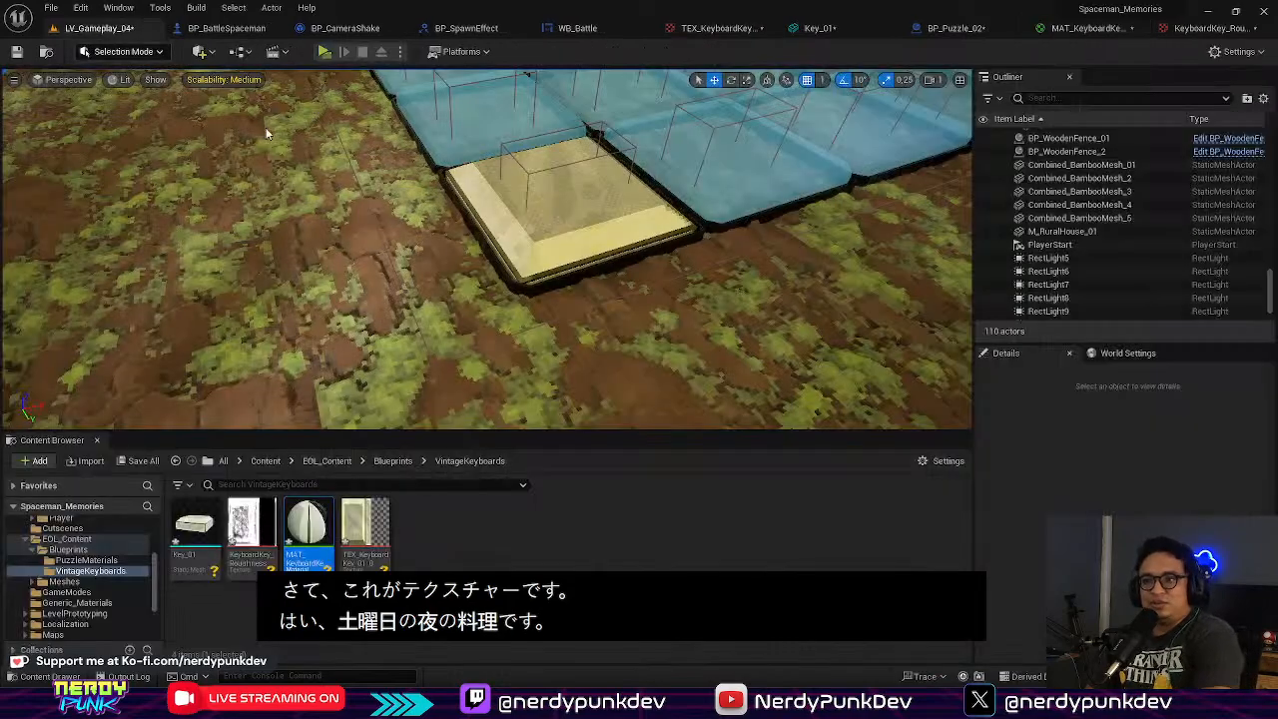
right_drag(487, 250, 444, 237)
mouse_move(529, 365)
right_down()
mouse_move(544, 384)
mouse_move(629, 380)
mouse_move(529, 364)
mouse_move(559, 289)
mouse_move(529, 384)
mouse_move(559, 335)
mouse_move(584, 360)
mouse_move(559, 385)
mouse_move(574, 359)
mouse_move(544, 352)
mouse_move(567, 357)
mouse_move(524, 384)
mouse_move(559, 354)
mouse_move(541, 364)
right_up()
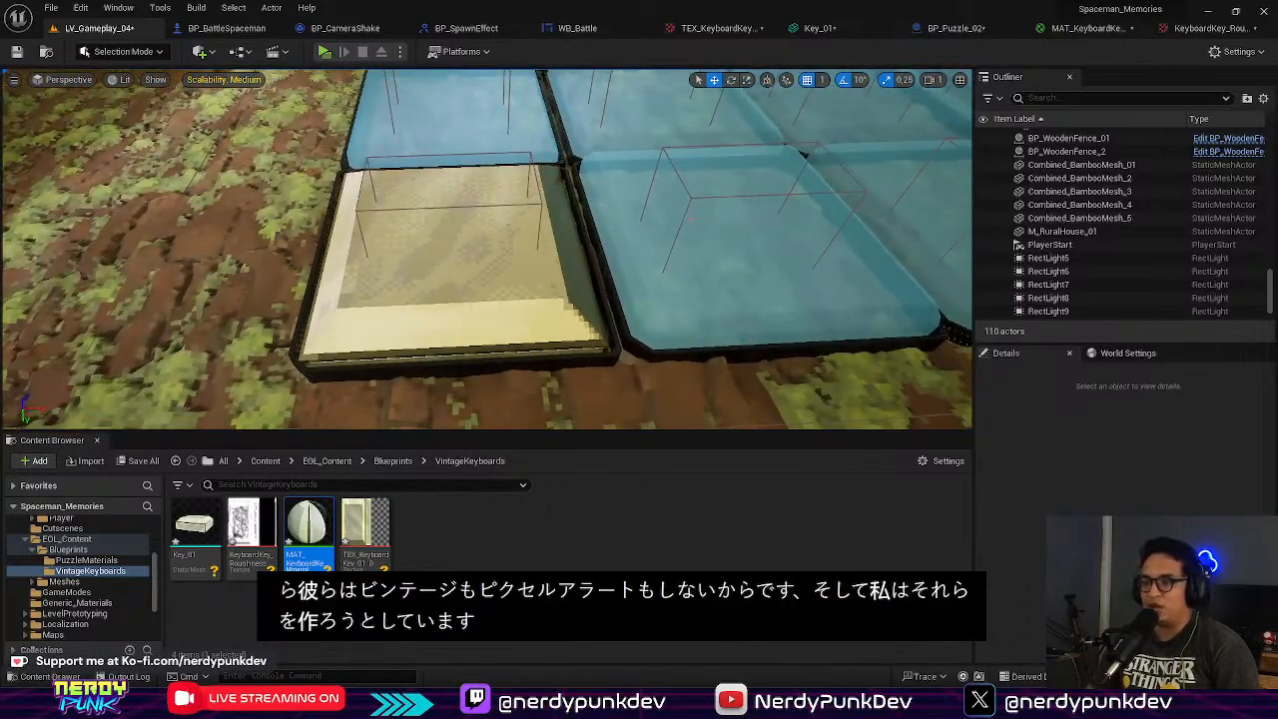
Step: In the MAT_KeyboardKey_01 graph, reposition the duplicated Texture Sample and assign the KeyboardKey_Roughness texture to it
click(1191, 34)
click(1060, 32)
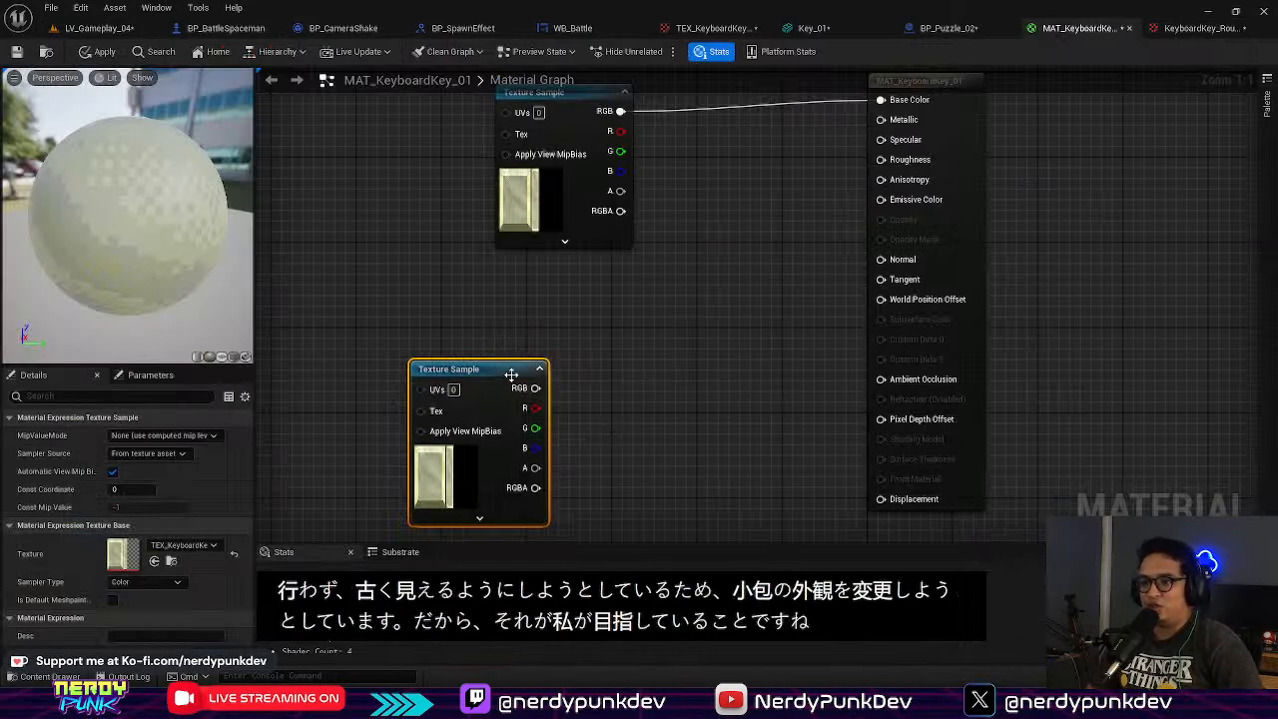
drag(510, 374, 489, 331)
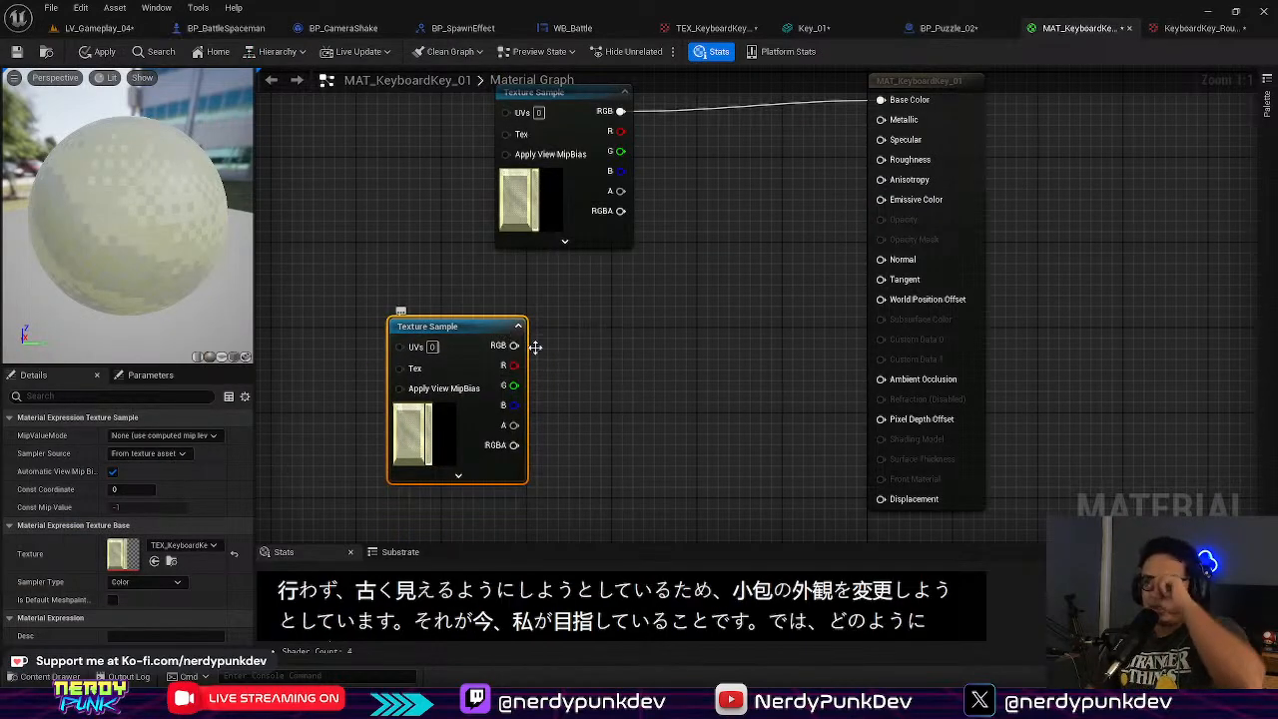
scroll(517, 417, up, 3)
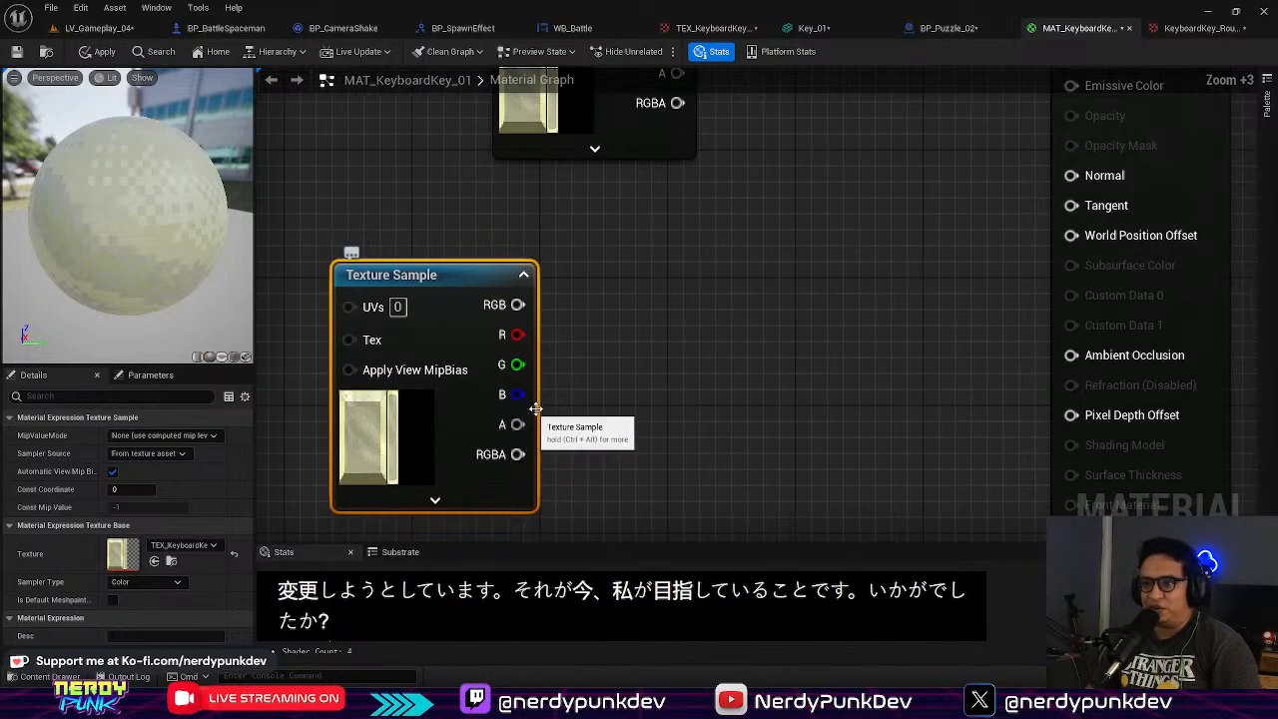
scroll(599, 370, down, 2)
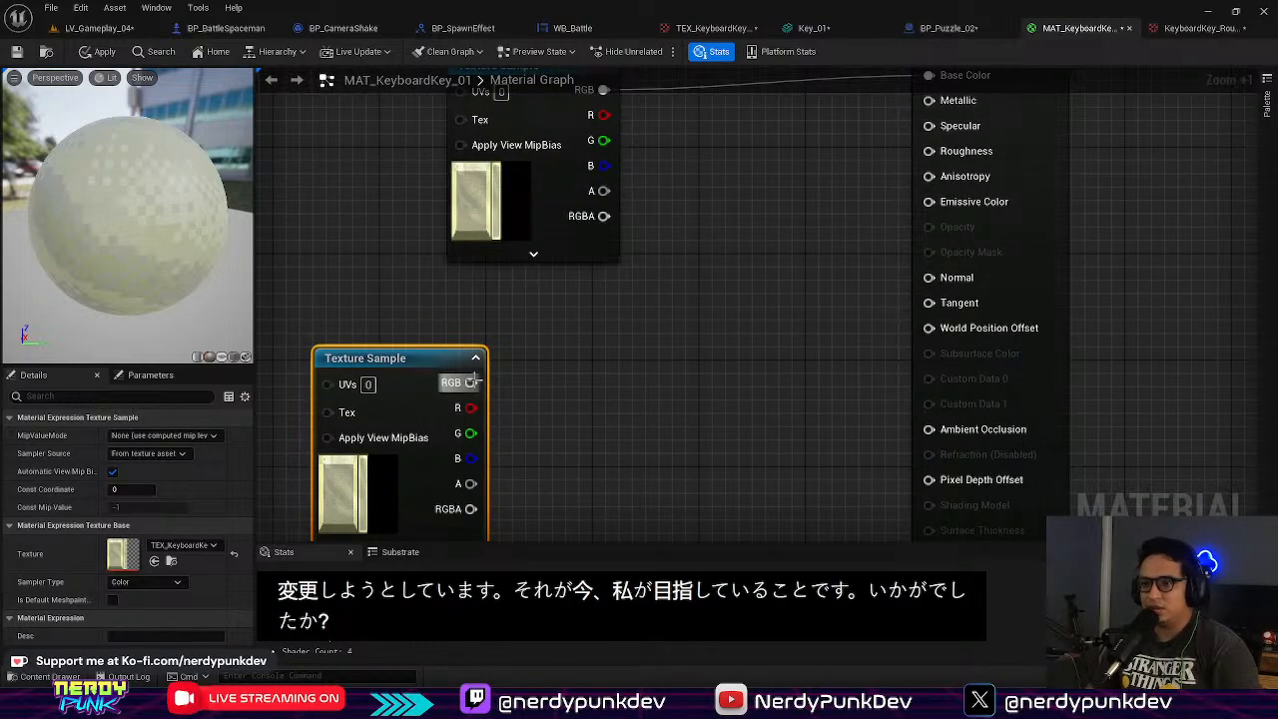
click(171, 545)
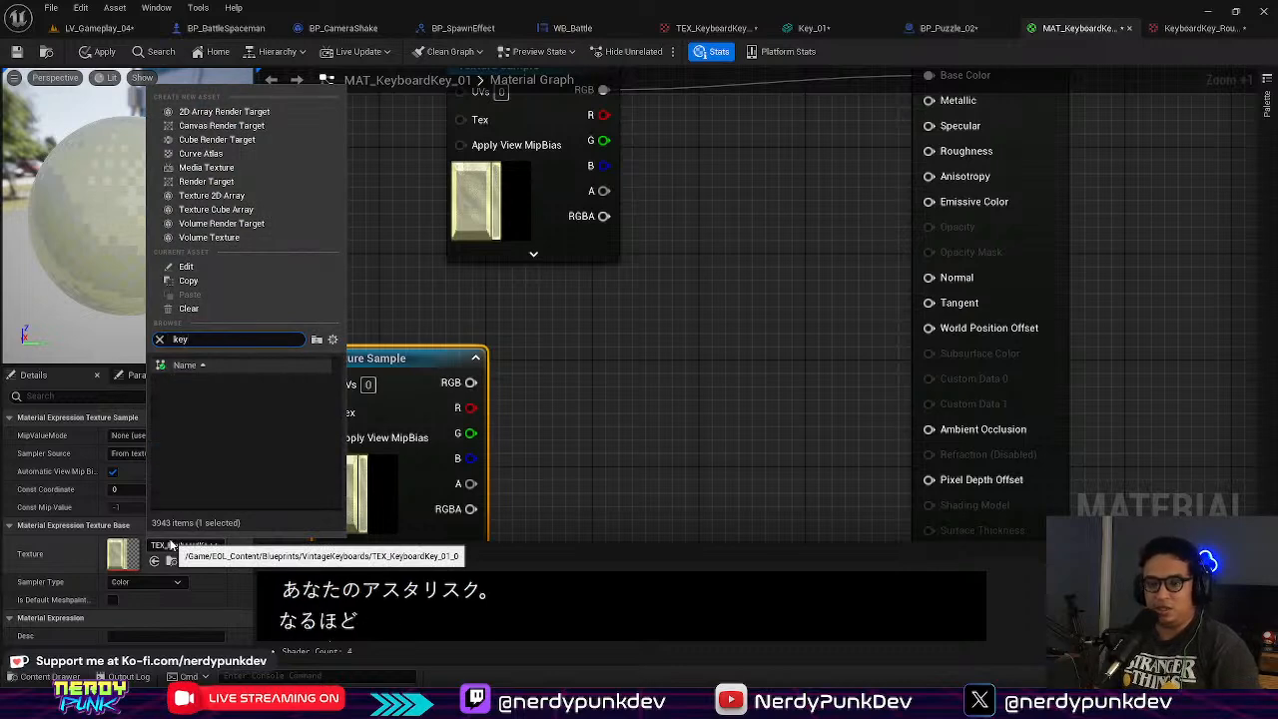
click(239, 384)
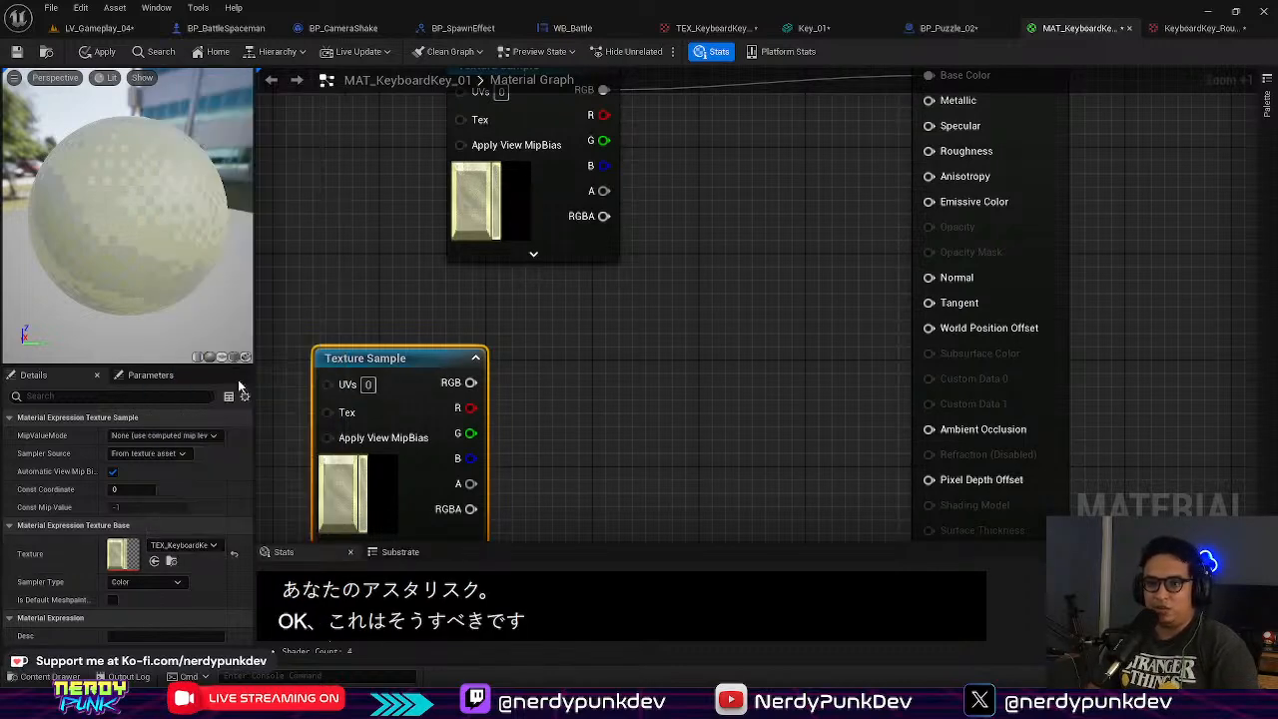
Step: Connect the roughness texture's RGB output to the material's Roughness input, check the preview sphere and apply the material
drag(470, 382, 936, 151)
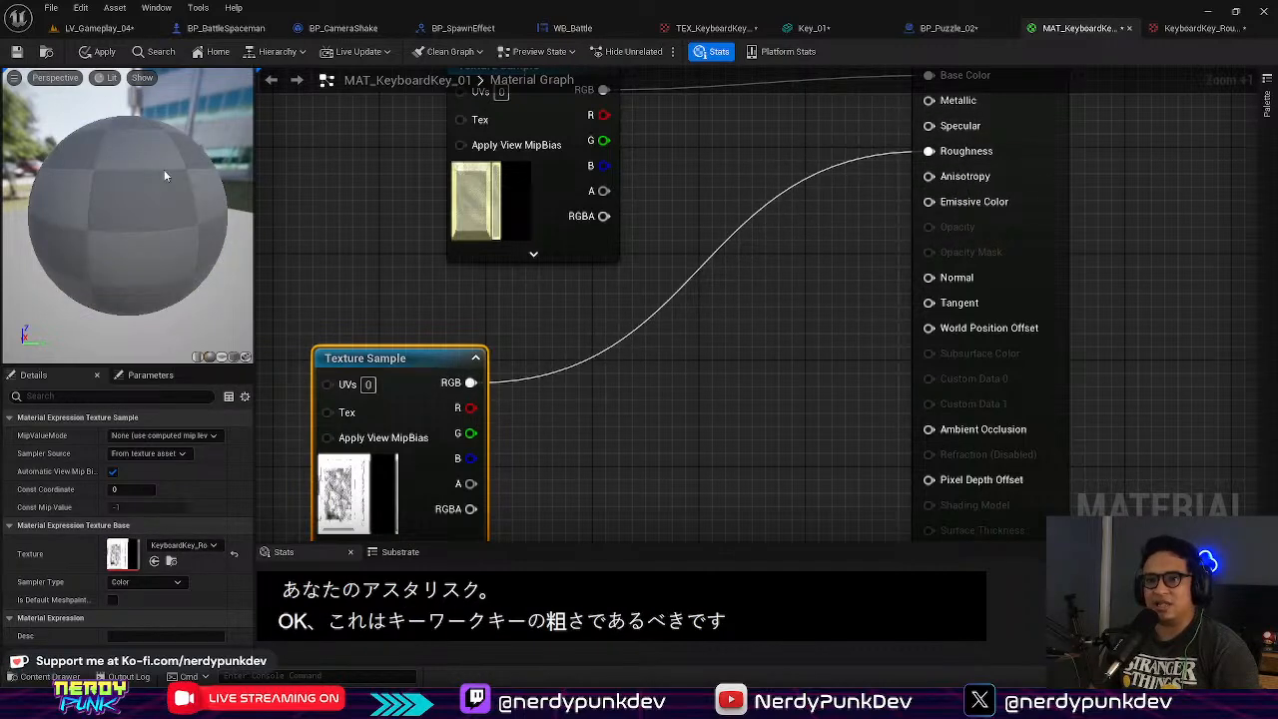
drag(188, 253, 176, 227)
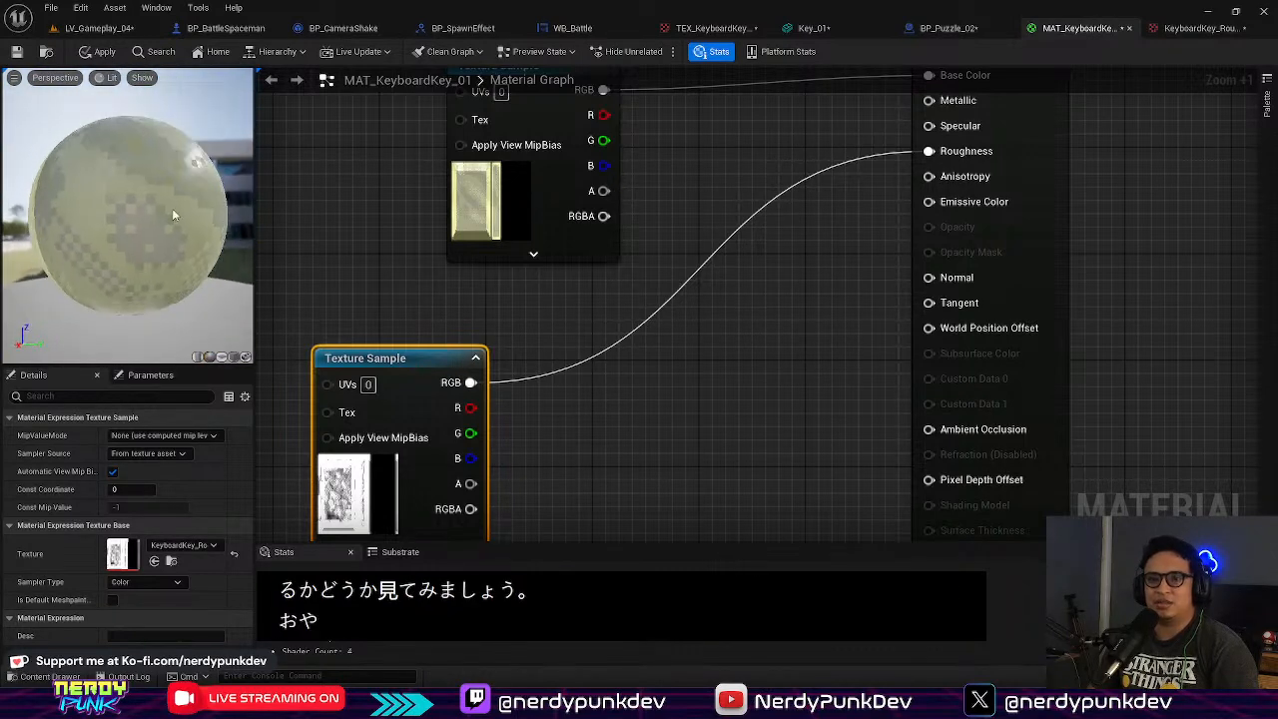
click(96, 54)
Step: Return to the level, move in close to the keyboard key and set the viewport scalability to High
click(98, 28)
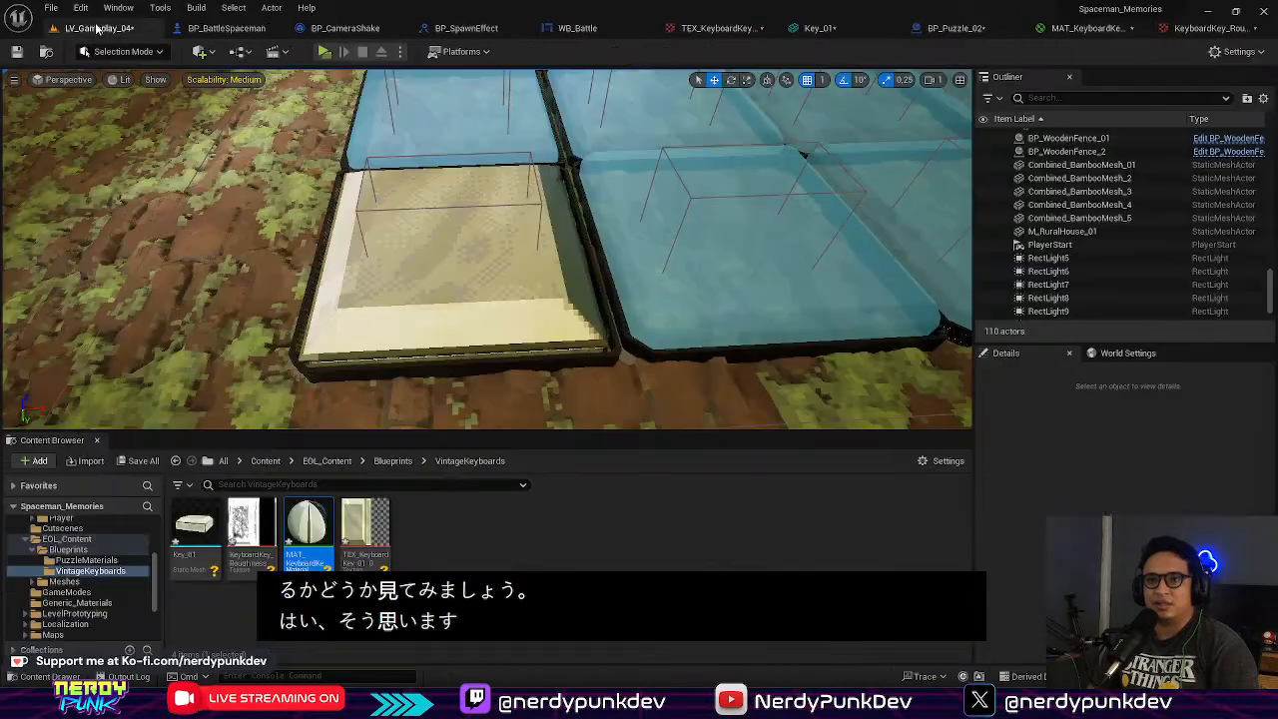
mouse_move(411, 272)
right_down()
mouse_move(379, 285)
mouse_move(396, 292)
right_up()
key(w)
key(s)
click(224, 80)
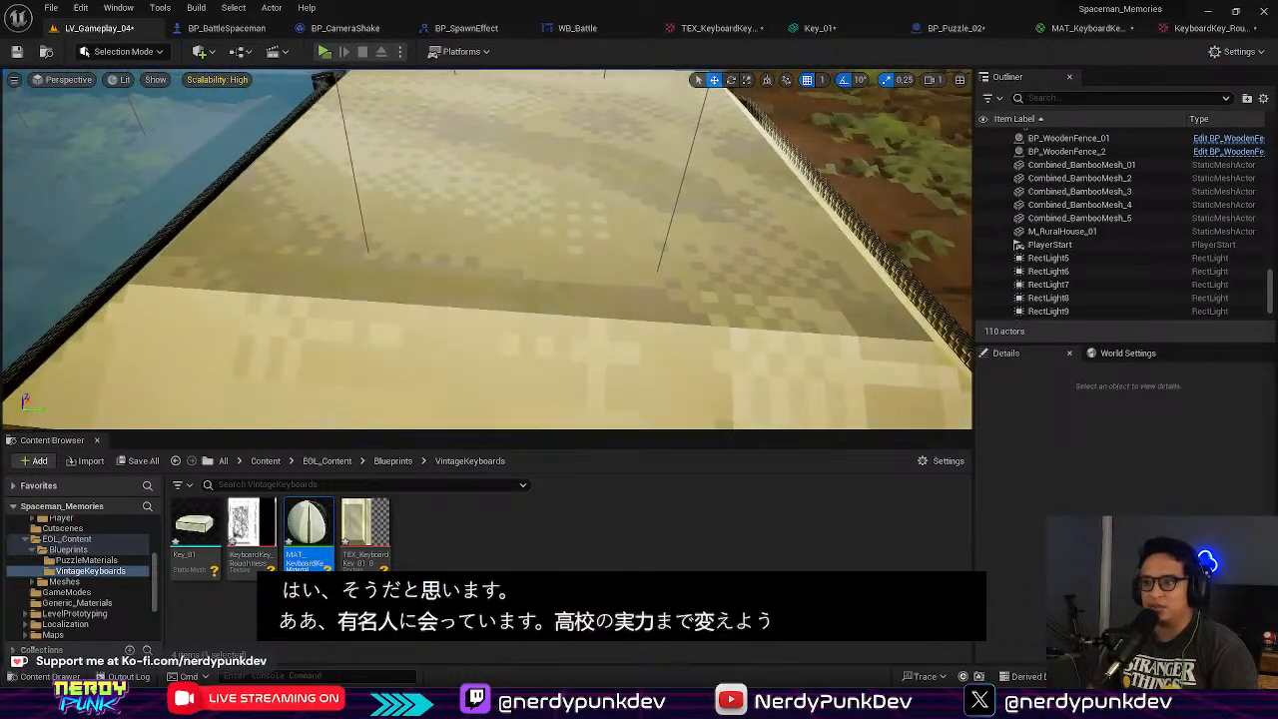
Step: Examine the reflections on the keyboard key's surface from several angles
right_drag(488, 250, 350, 250)
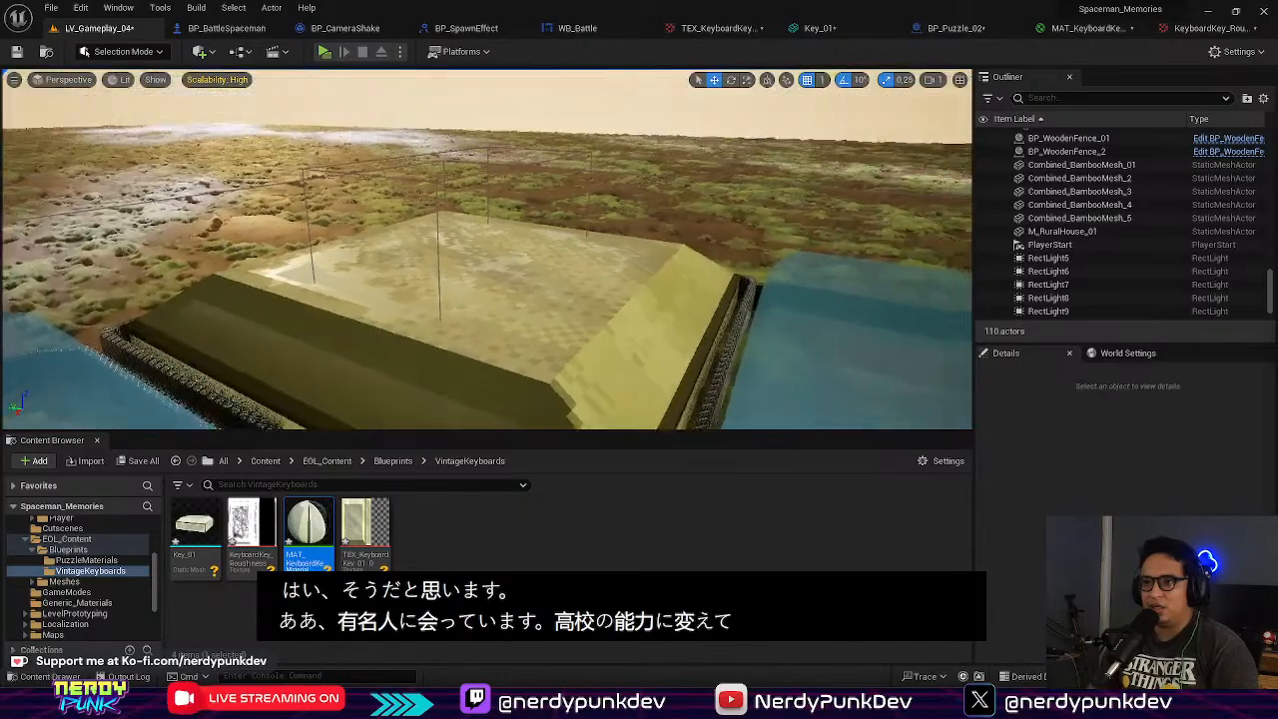
right_drag(487, 250, 419, 290)
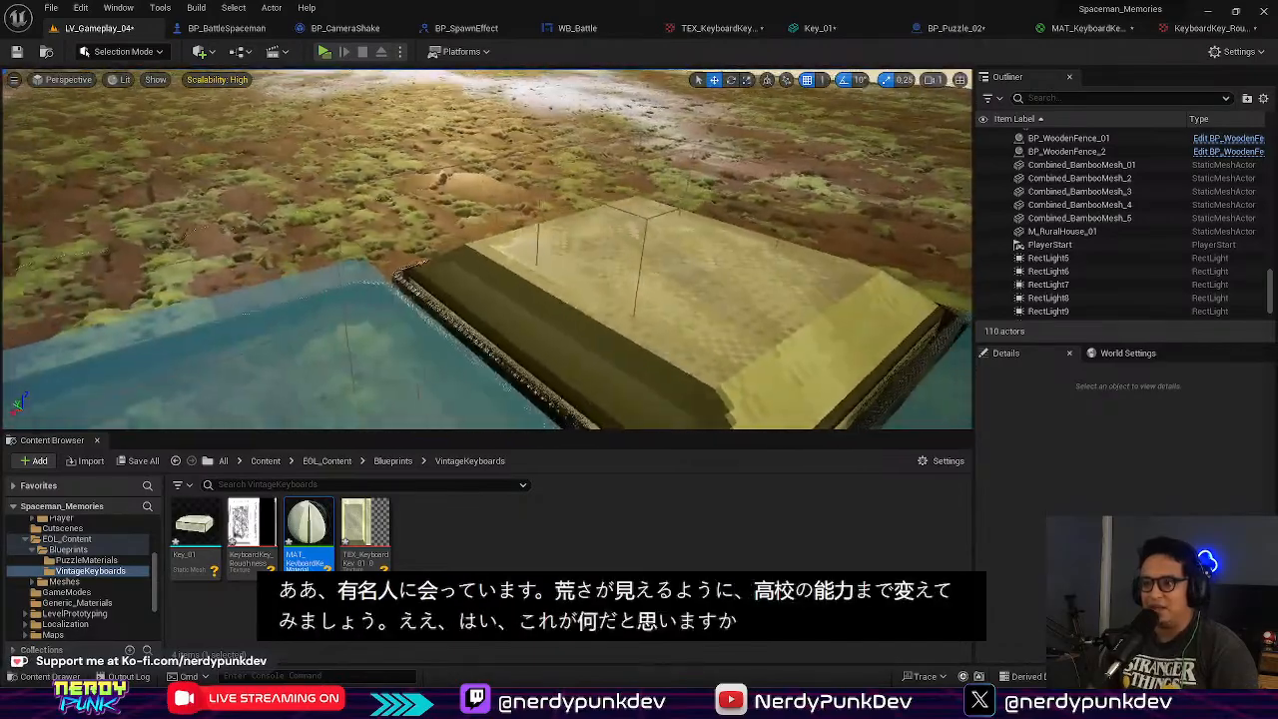
right_drag(487, 249, 289, 250)
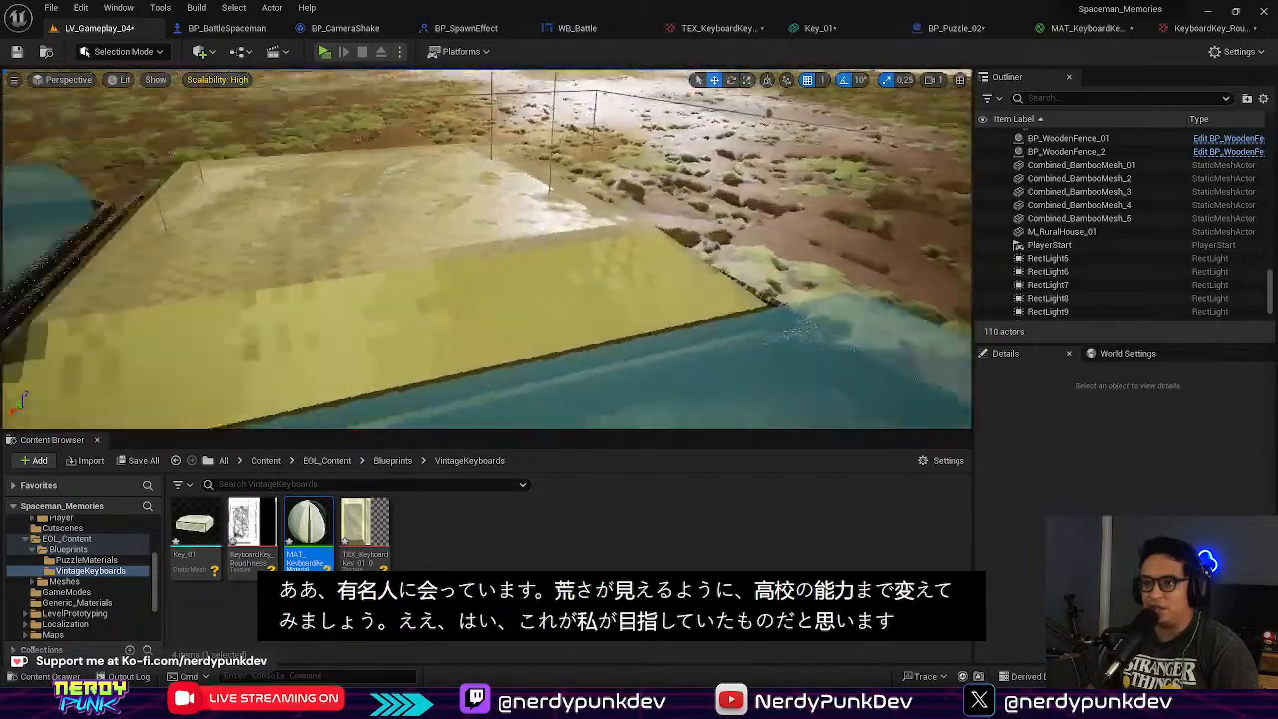
right_drag(487, 250, 579, 205)
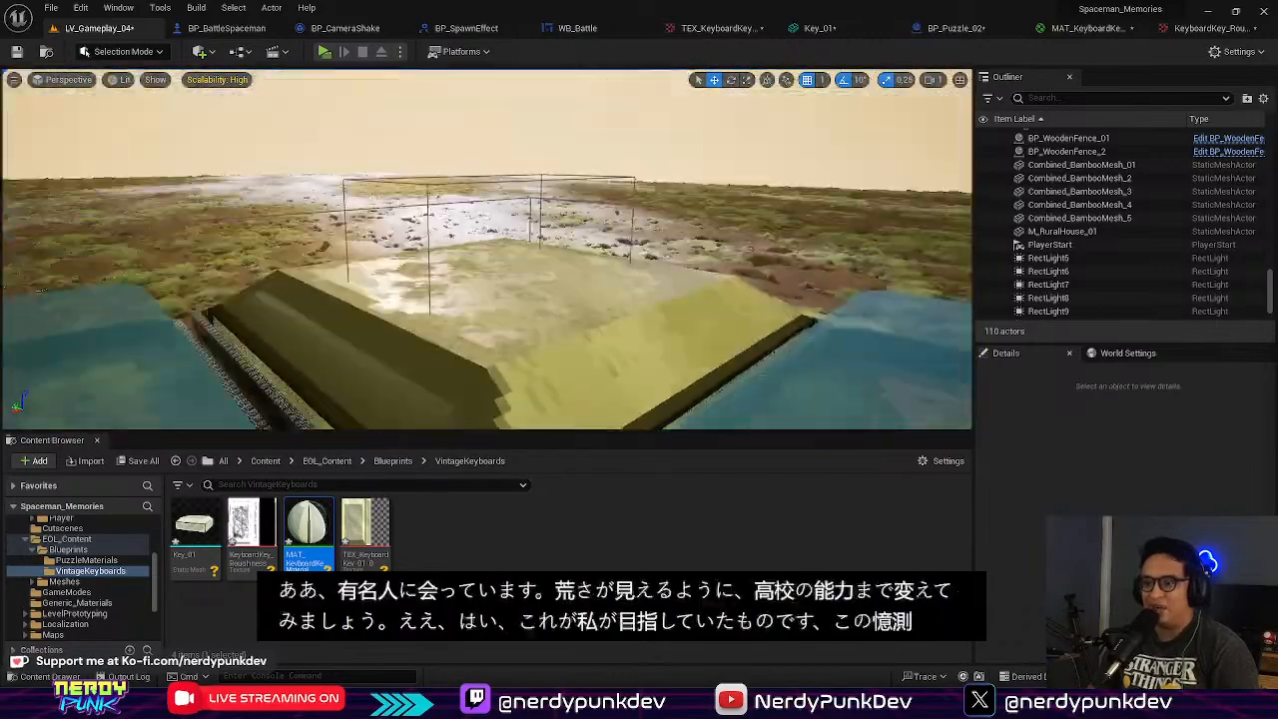
mouse_move(487, 249)
right_down()
mouse_move(509, 244)
mouse_move(429, 230)
mouse_move(544, 245)
mouse_move(439, 254)
mouse_move(499, 235)
mouse_move(549, 245)
mouse_move(439, 244)
mouse_move(489, 235)
mouse_move(519, 245)
mouse_move(480, 255)
mouse_move(529, 248)
mouse_move(469, 244)
mouse_move(483, 245)
right_up()
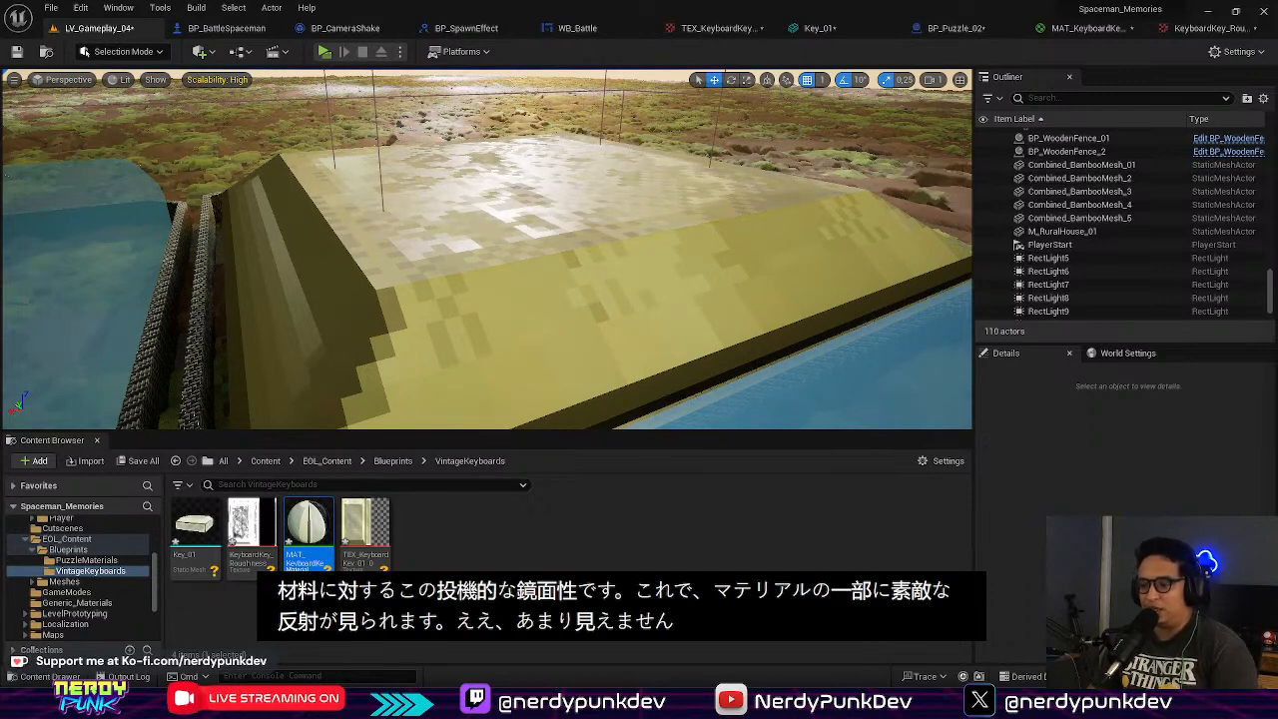
Step: Switch to PixPlant and extract a normal map from the Base Color Map
click(731, 705)
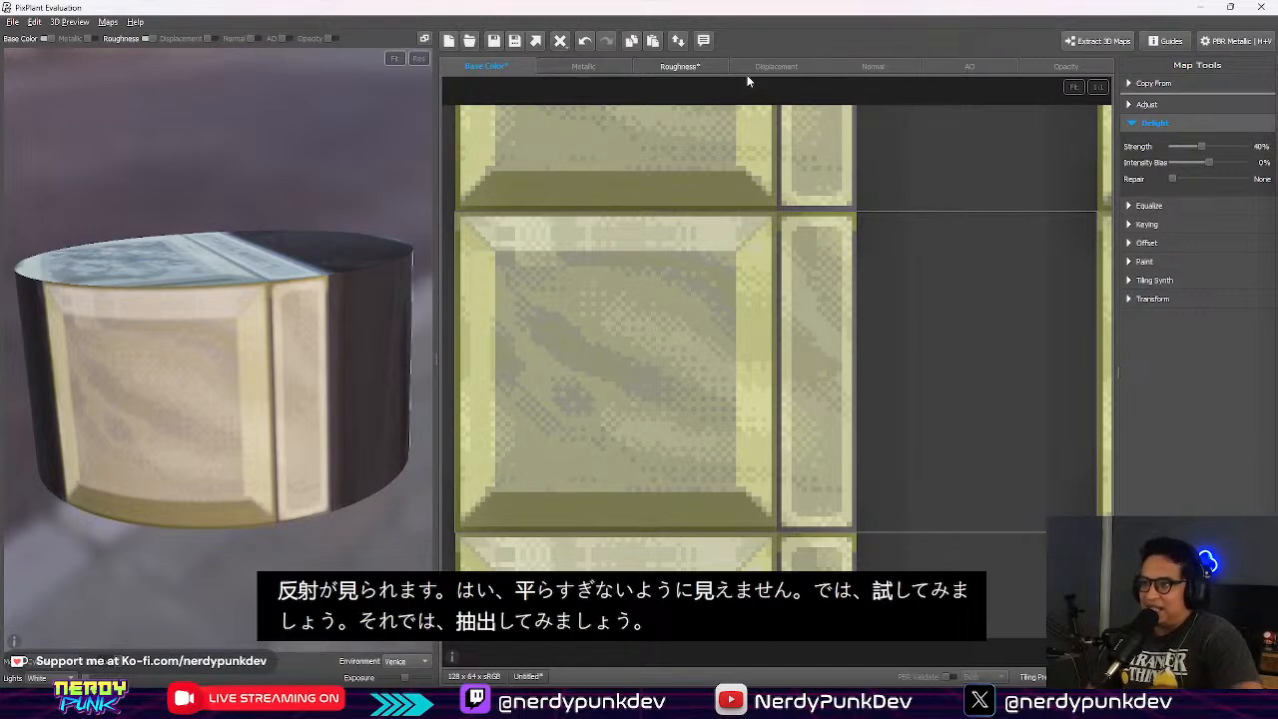
click(855, 67)
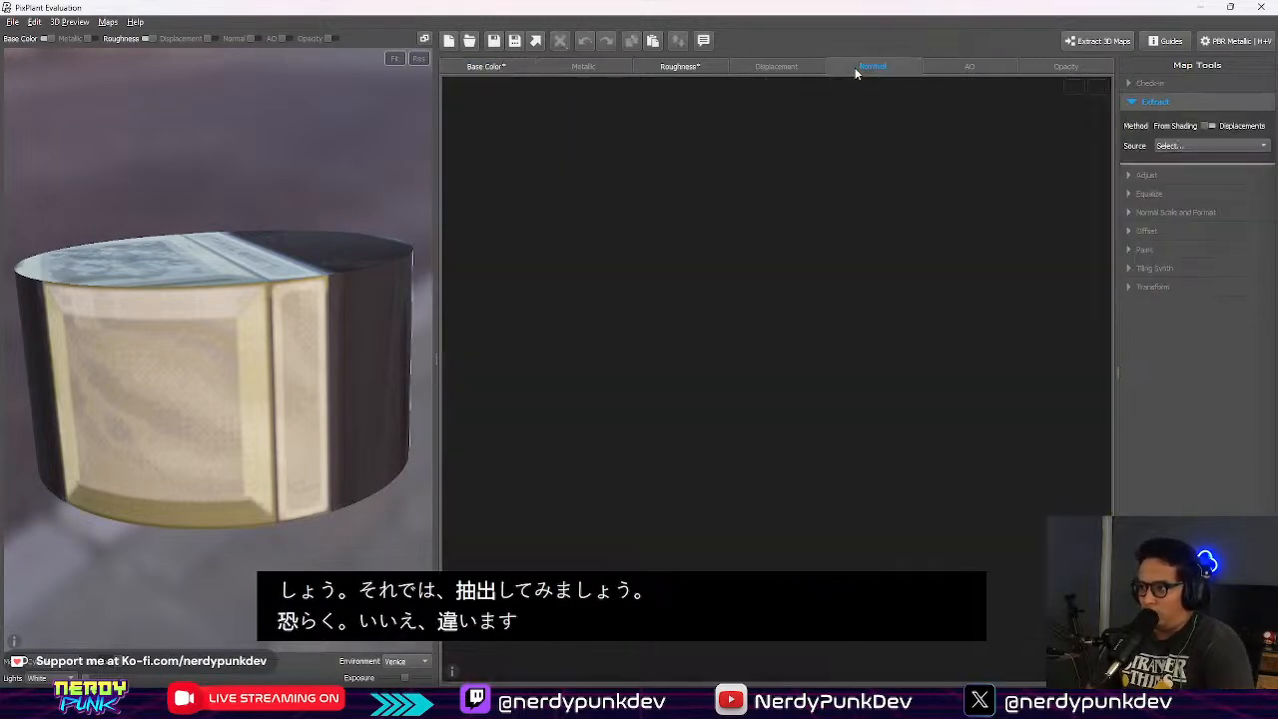
click(1187, 146)
click(1194, 161)
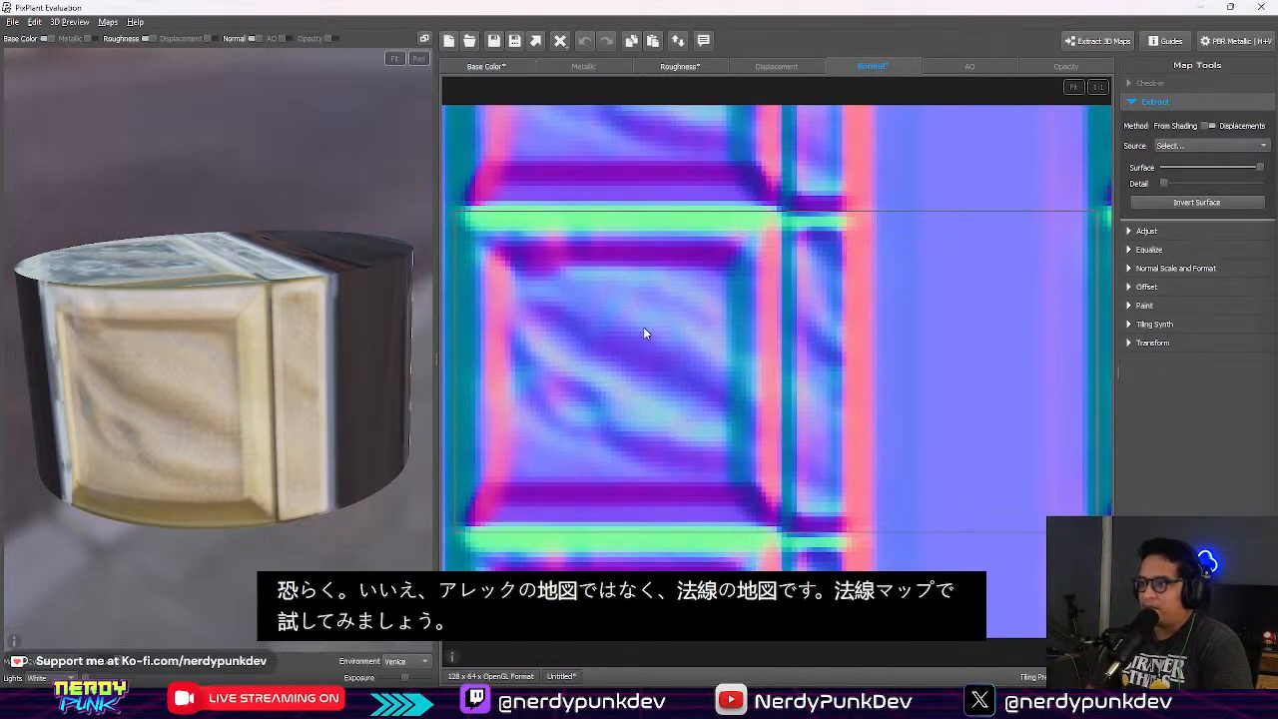
scroll(643, 333, down, 2)
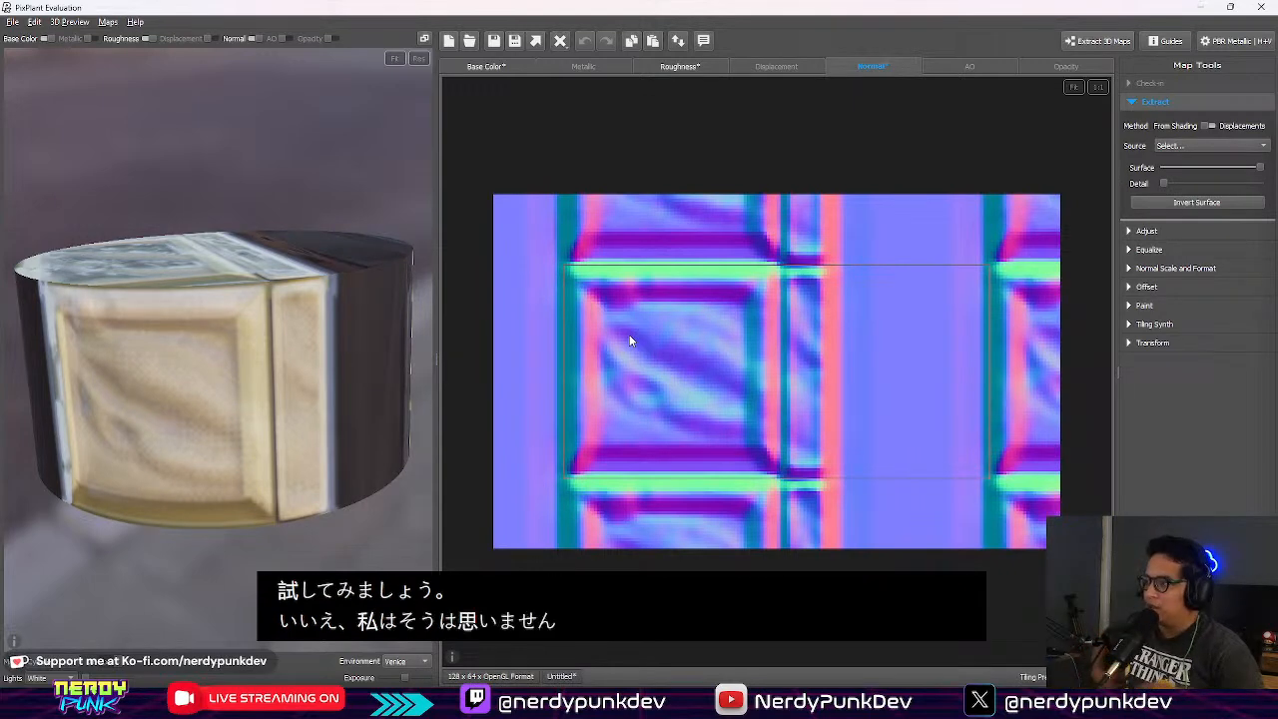
Step: Toggle the normal map's surface inversion and compare both versions on the 3D preview
click(1197, 203)
click(1197, 203)
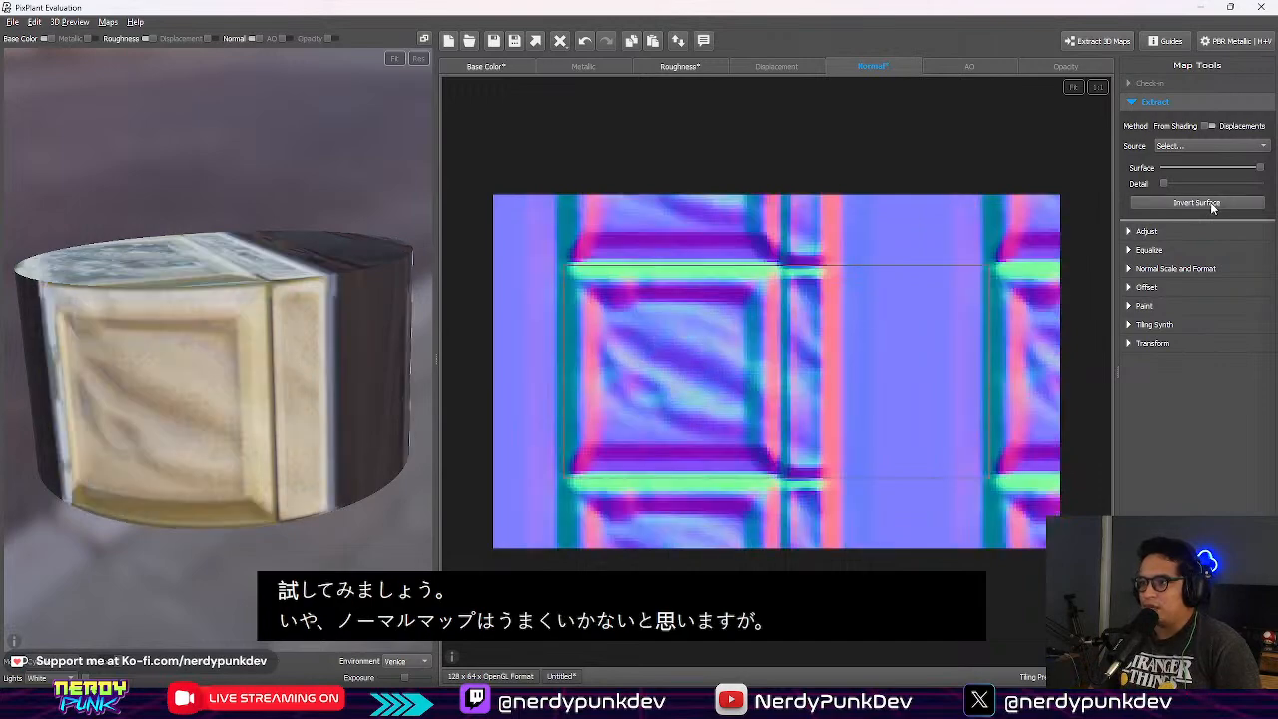
click(1197, 203)
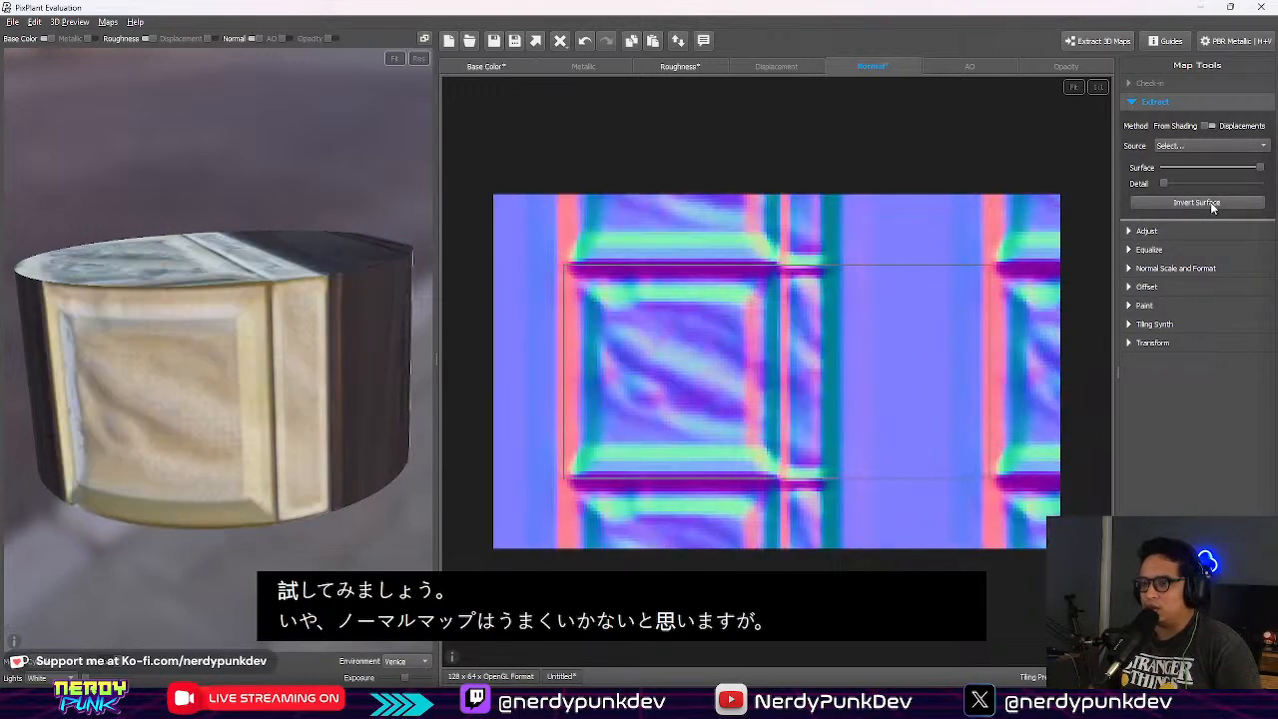
drag(199, 399, 270, 529)
scroll(253, 148, up, 5)
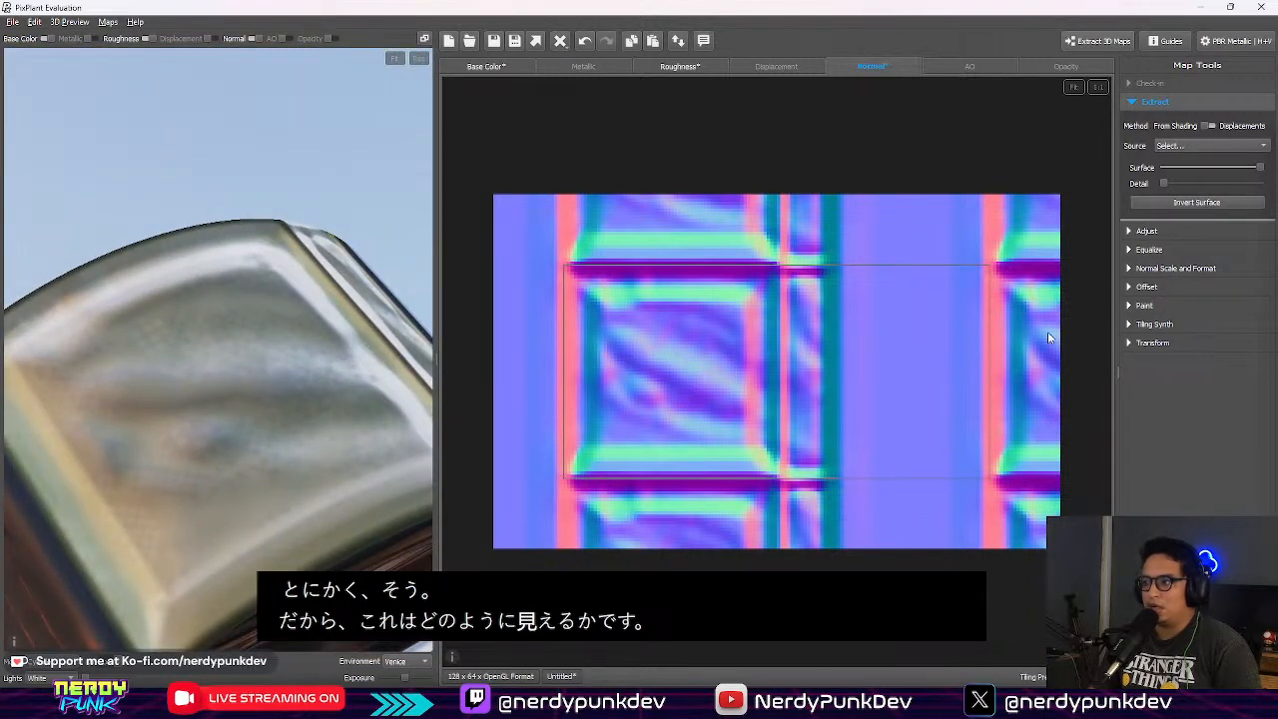
click(1196, 201)
mouse_move(208, 456)
mouse_down()
mouse_move(295, 354)
mouse_move(237, 353)
mouse_move(179, 490)
mouse_move(199, 508)
mouse_move(449, 397)
mouse_move(525, 488)
mouse_move(333, 420)
mouse_move(259, 502)
mouse_move(305, 439)
mouse_move(429, 401)
mouse_move(395, 283)
mouse_up()
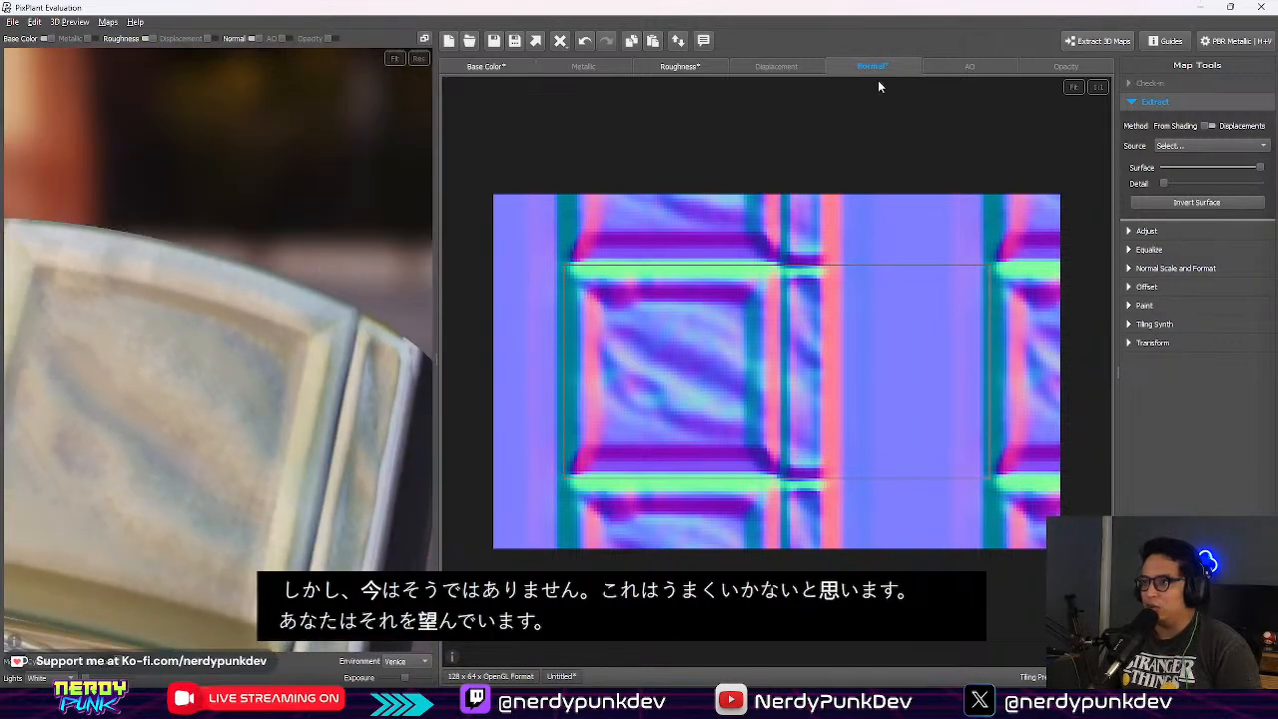
Step: Flatten the normal map by setting its scale to 0%
click(1208, 127)
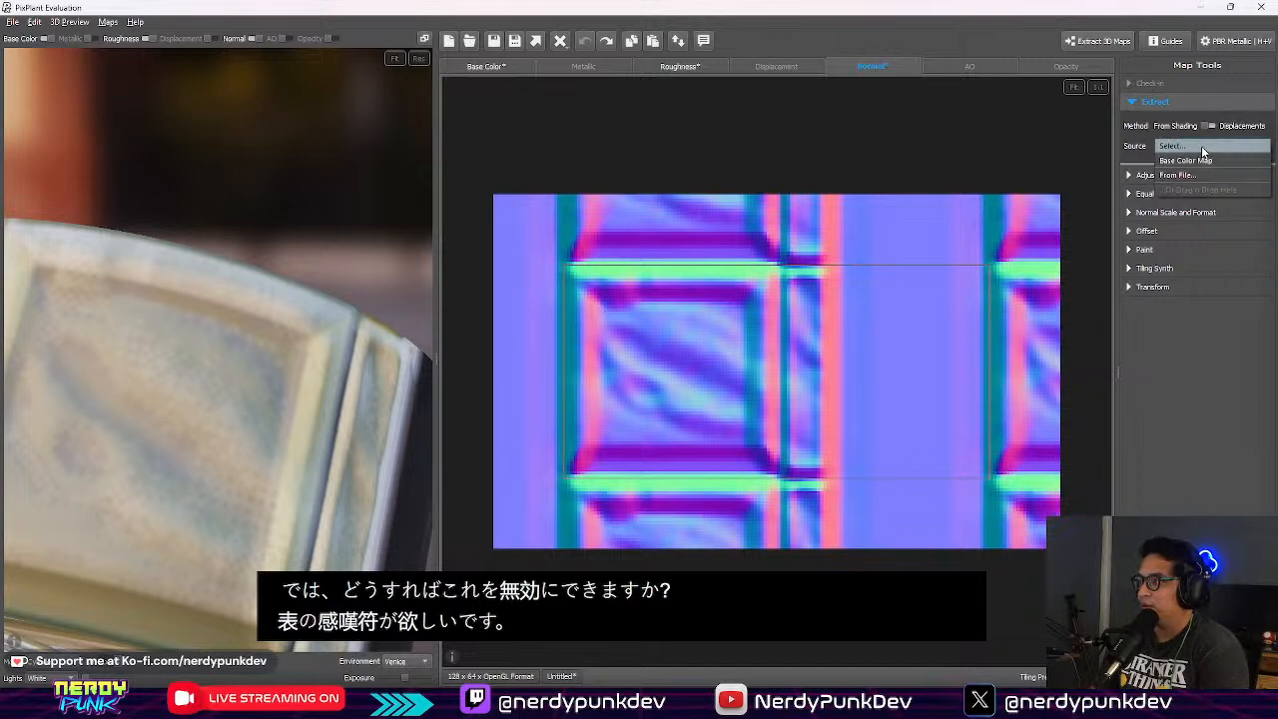
click(1201, 146)
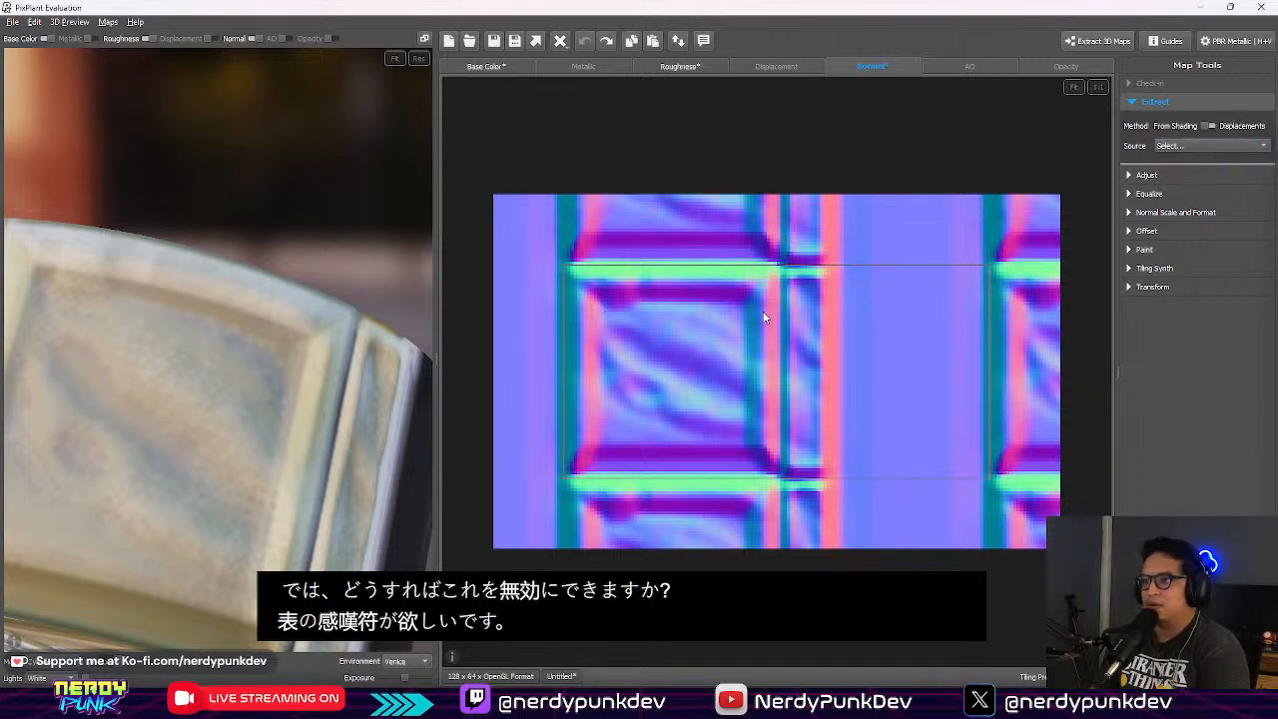
click(1129, 213)
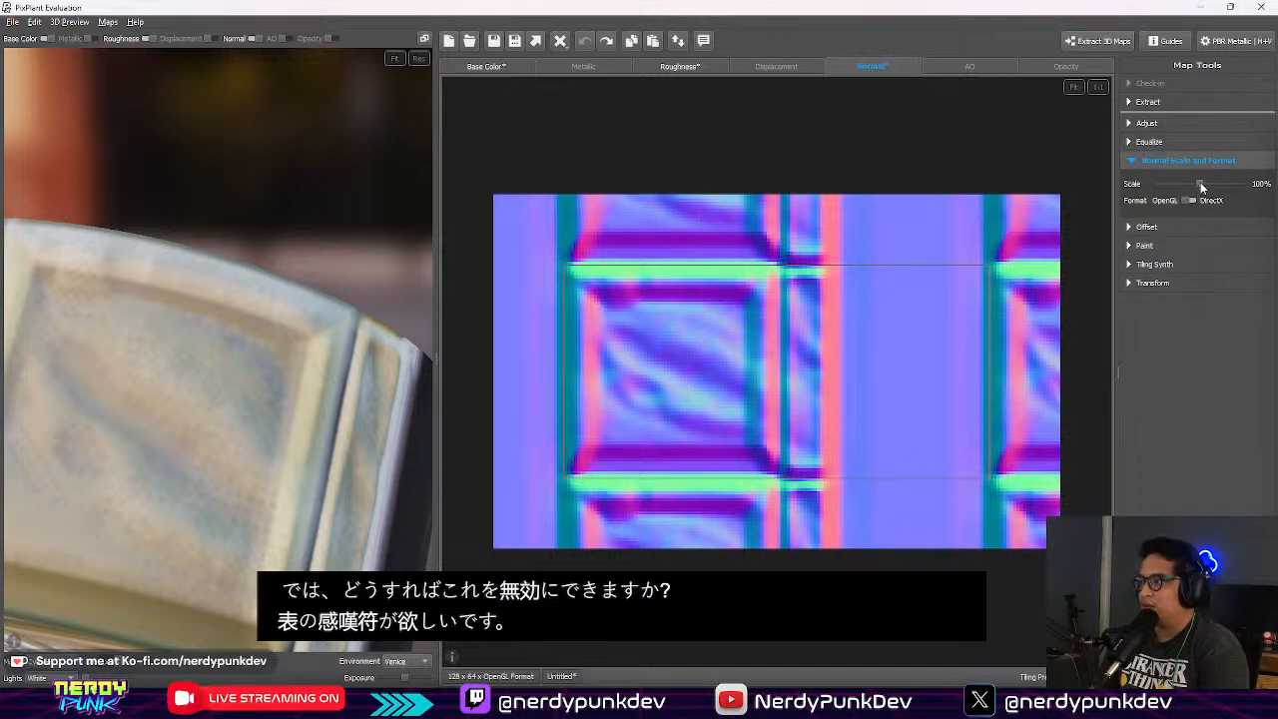
drag(1201, 185, 1032, 190)
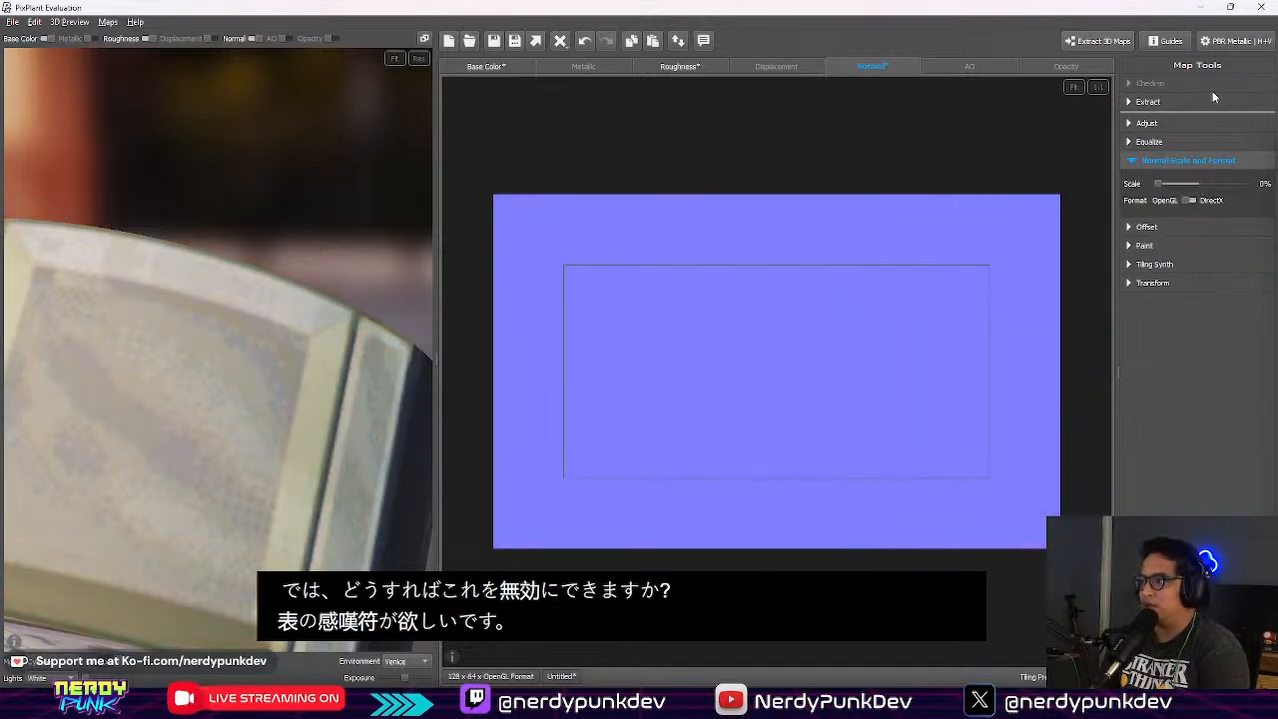
Step: Extract an ambient occlusion map using the normal map as its source
click(970, 67)
click(1176, 129)
click(1198, 155)
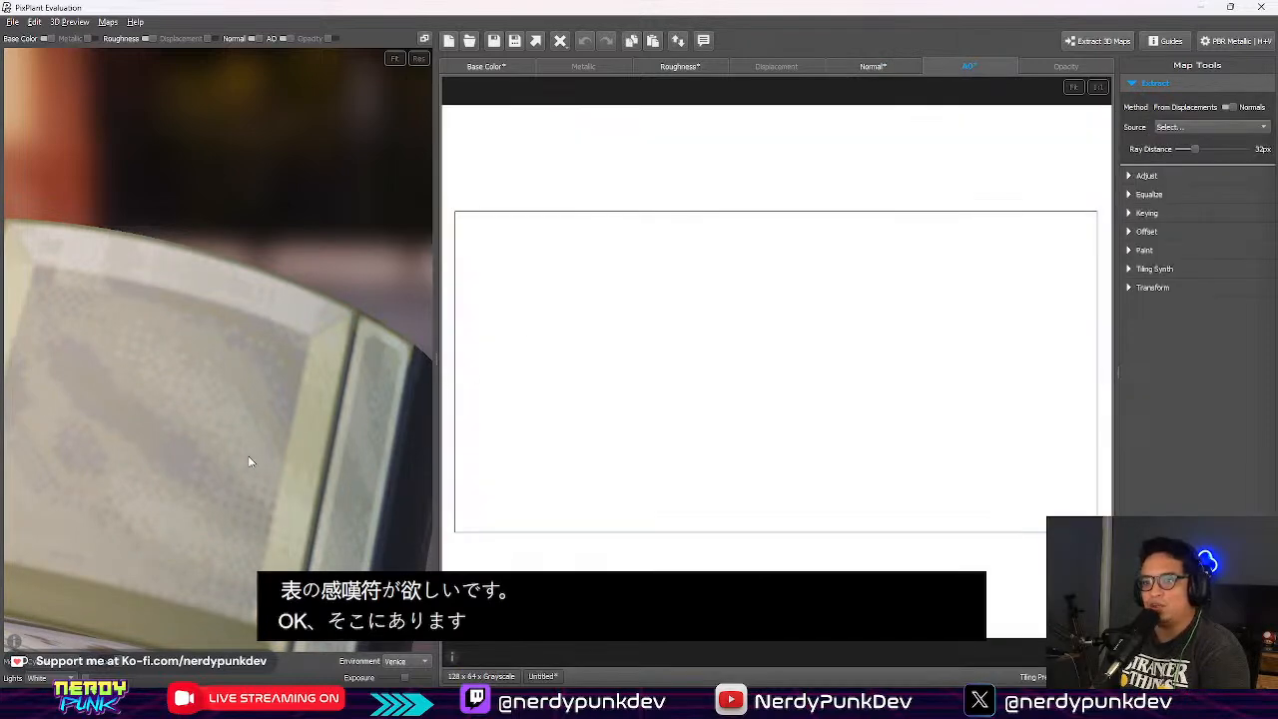
drag(409, 425, 66, 441)
click(1182, 127)
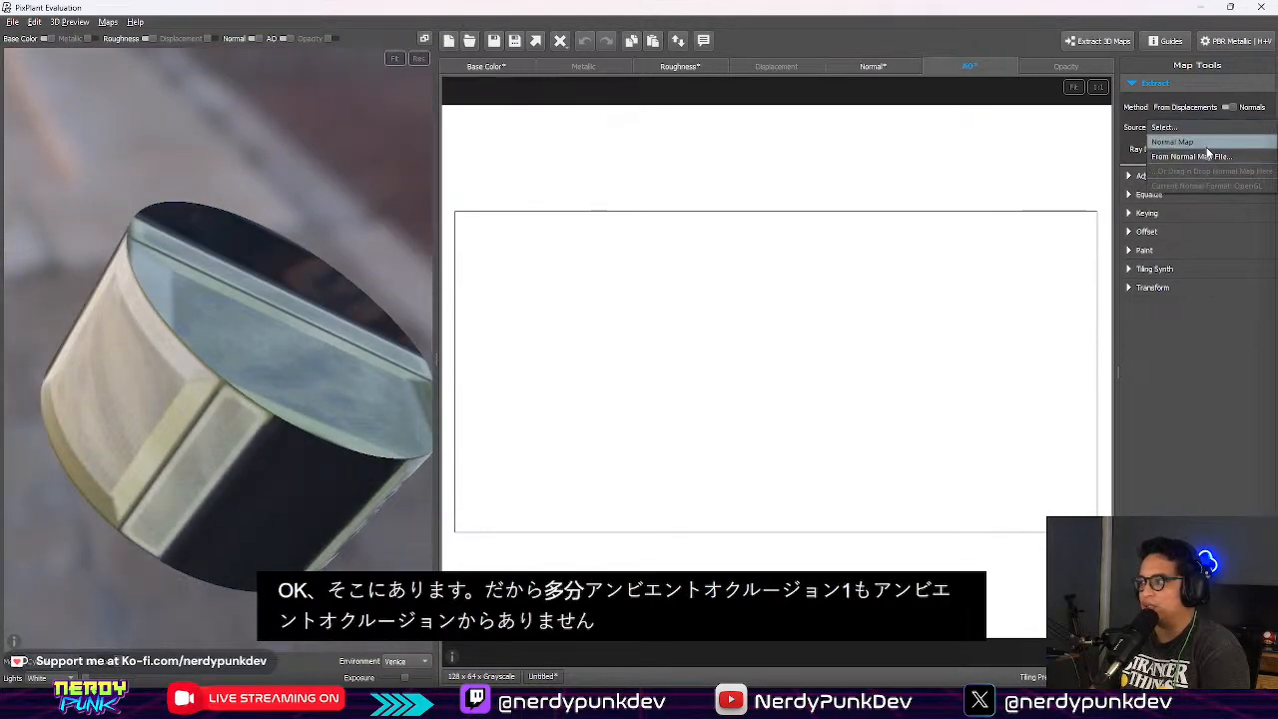
click(1193, 157)
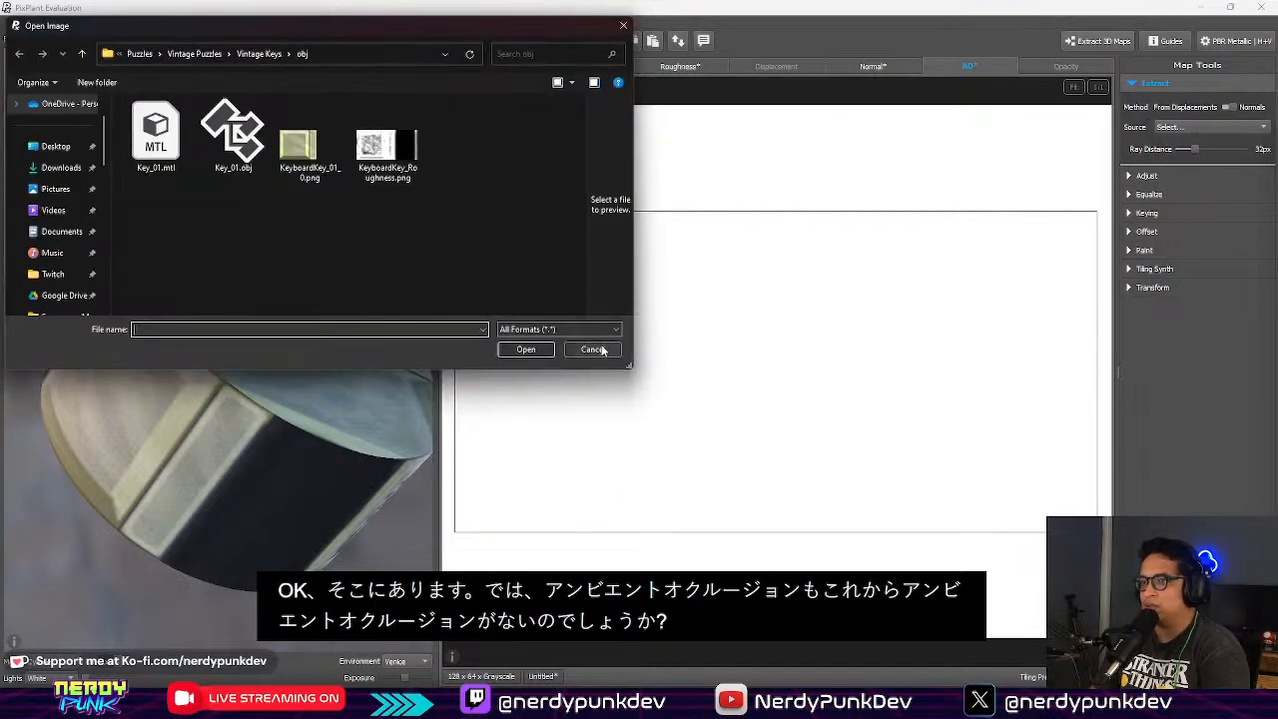
click(595, 349)
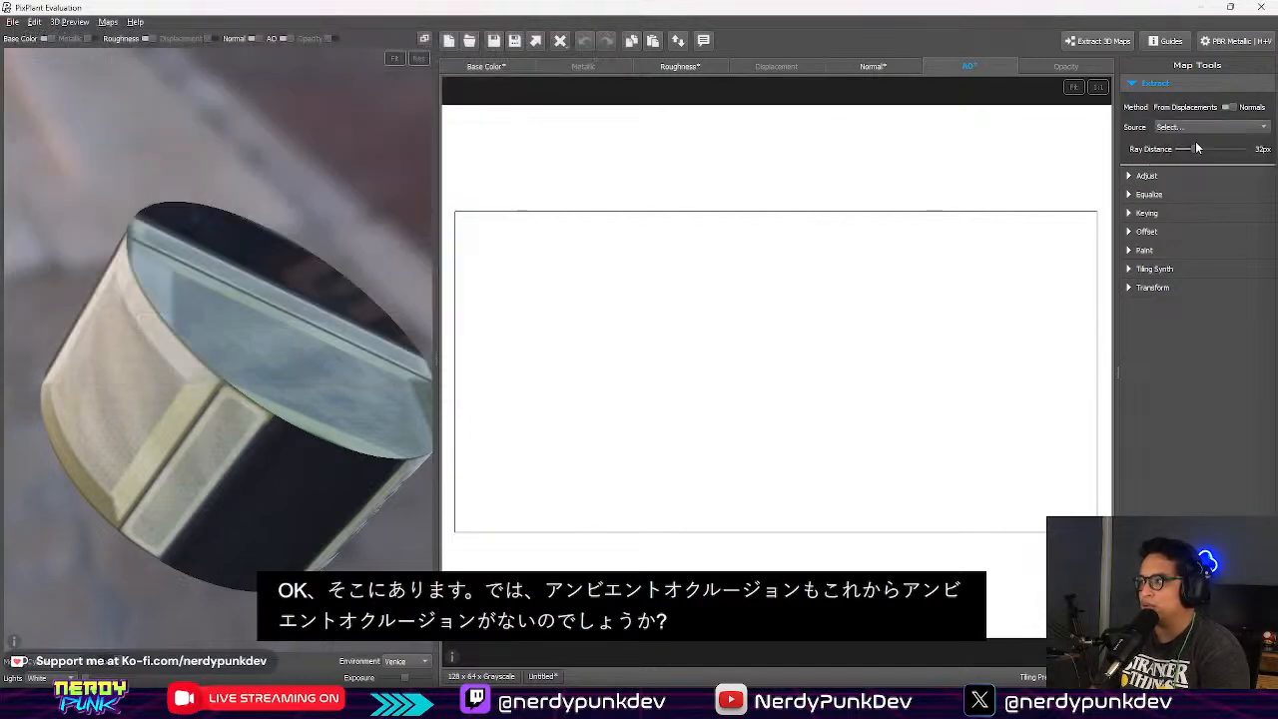
Step: Review the normal and ambient occlusion maps against the 3D preview and open the AO map's adjustment settings
click(856, 65)
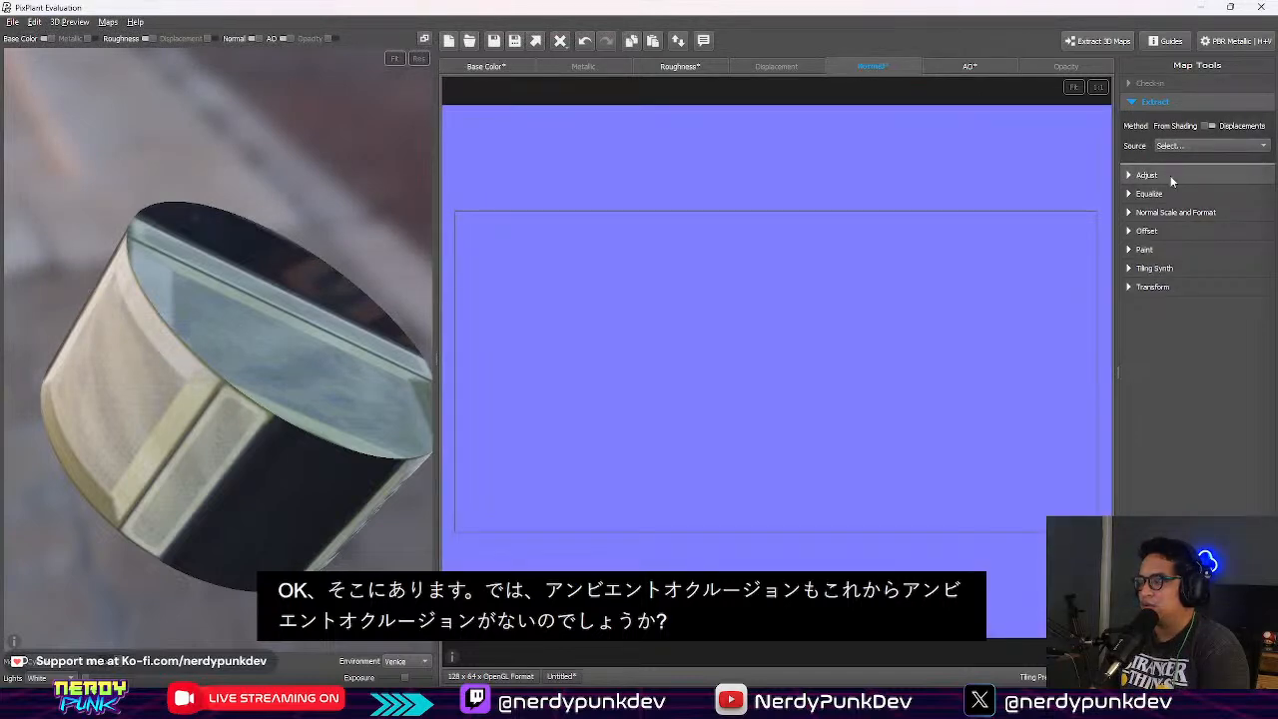
drag(289, 397, 279, 429)
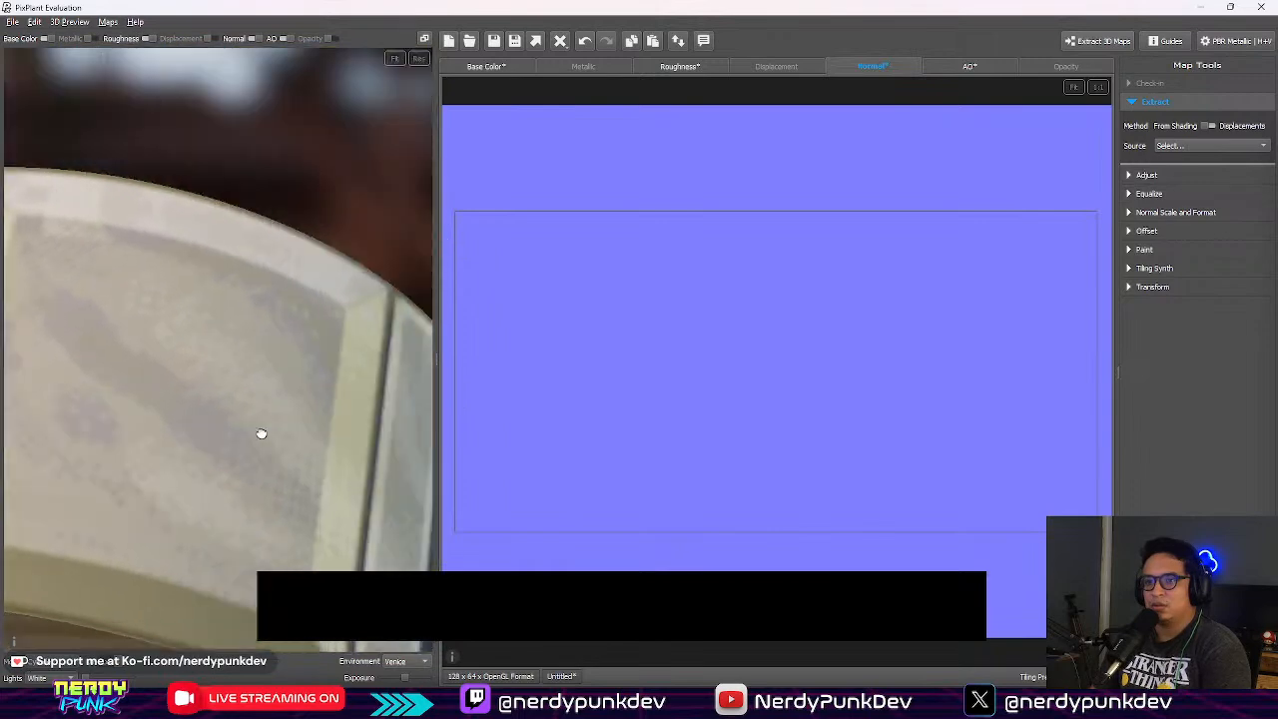
click(970, 66)
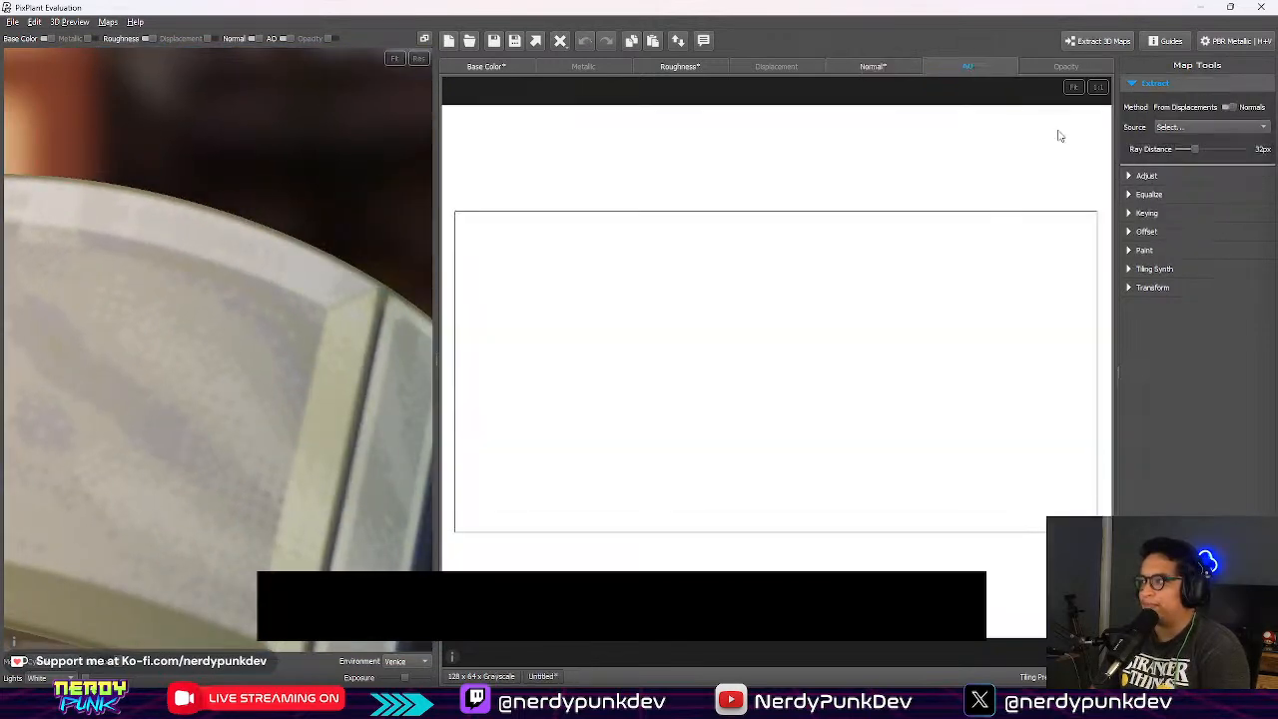
click(1139, 176)
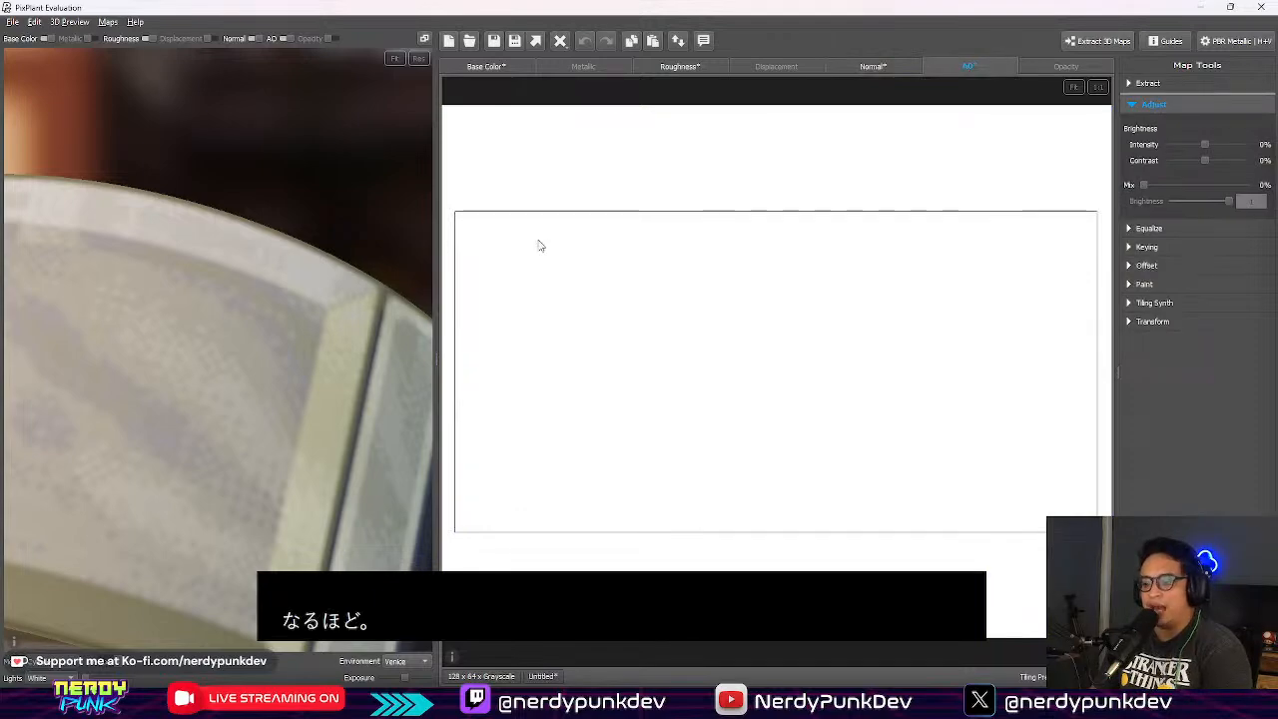
Step: Switch to Unreal Engine and inspect the keyboard key in the level up close, along with its material graph
click(1202, 10)
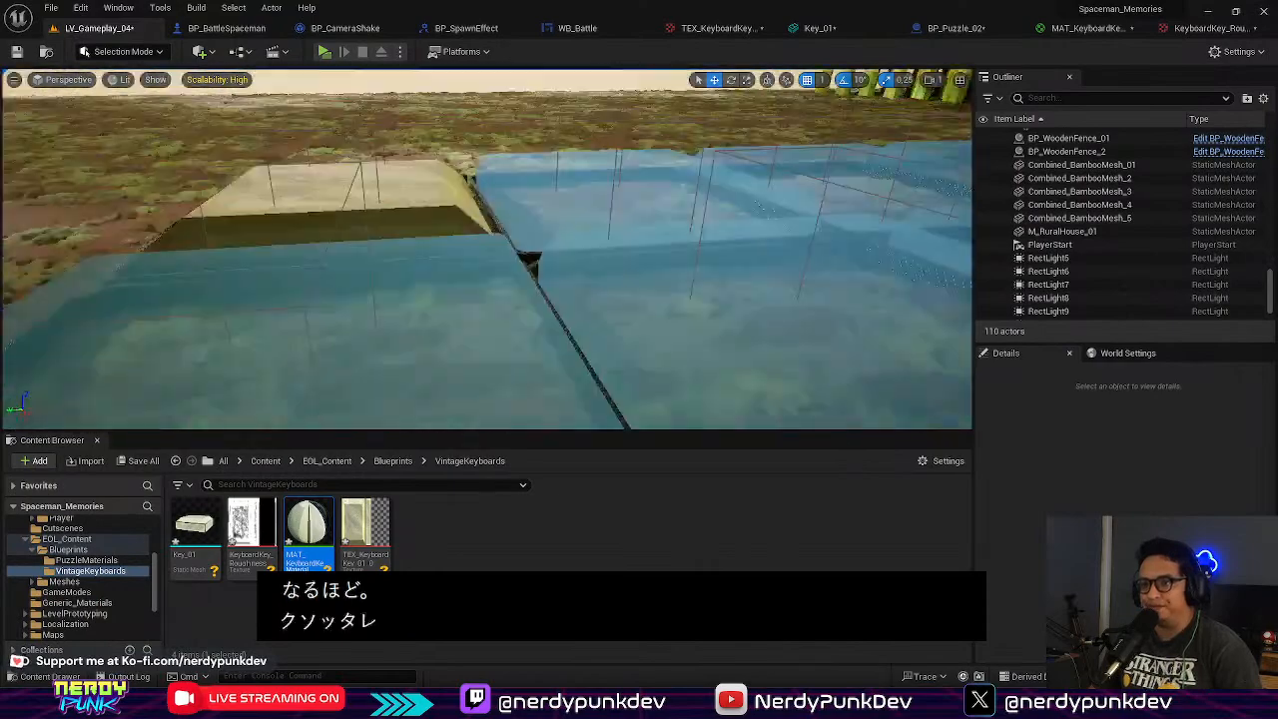
right_drag(488, 250, 629, 350)
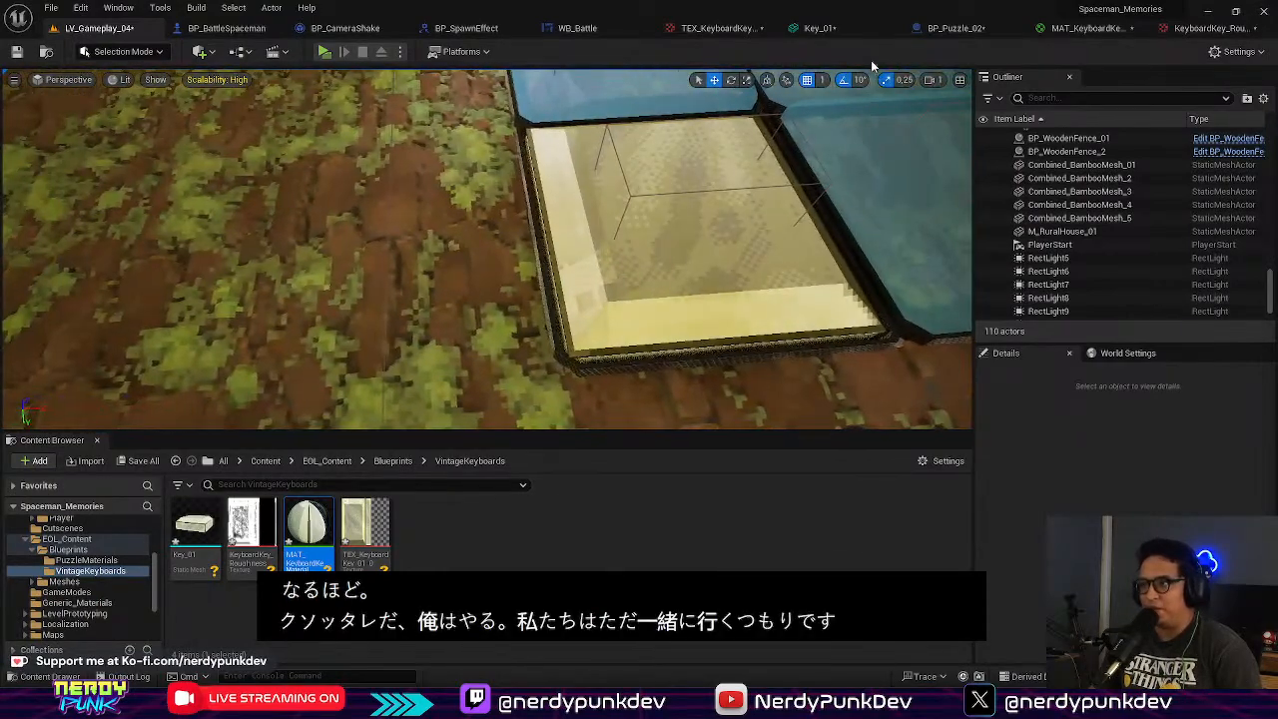
click(1088, 28)
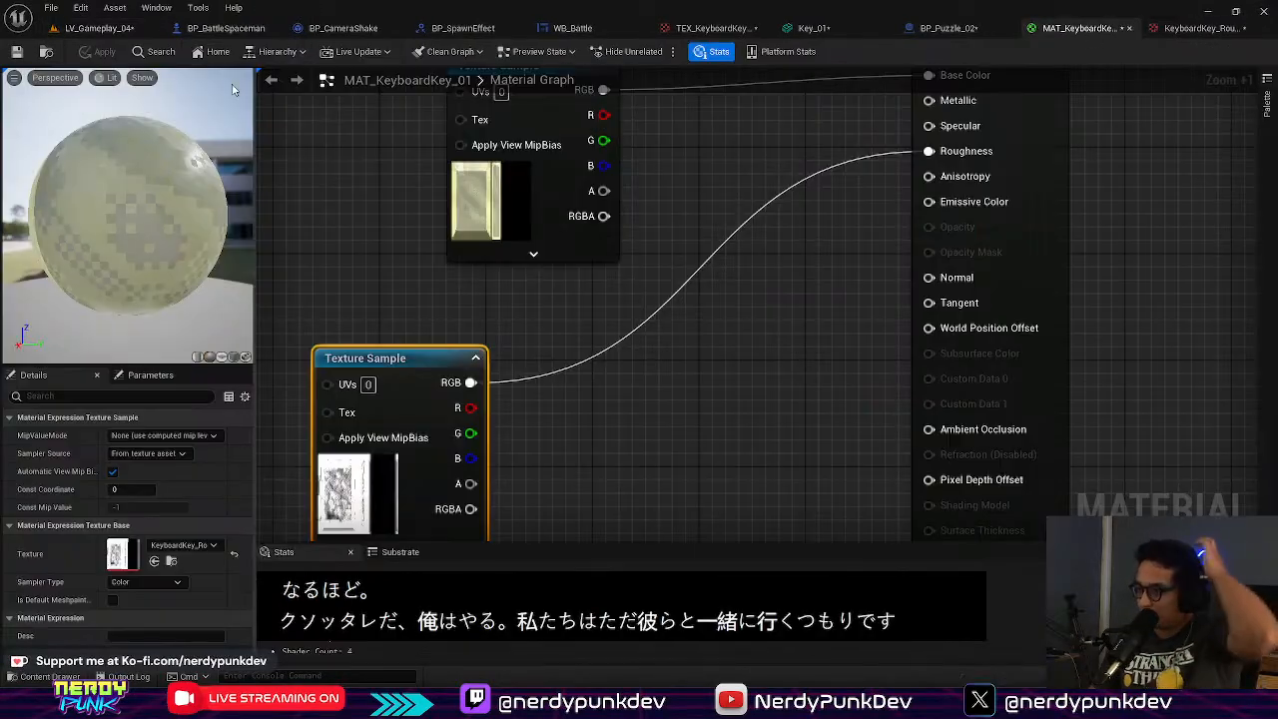
Step: Play-test the level, walking the character around the tile grid and onto the keyboard key, and end the play session
click(120, 28)
click(324, 51)
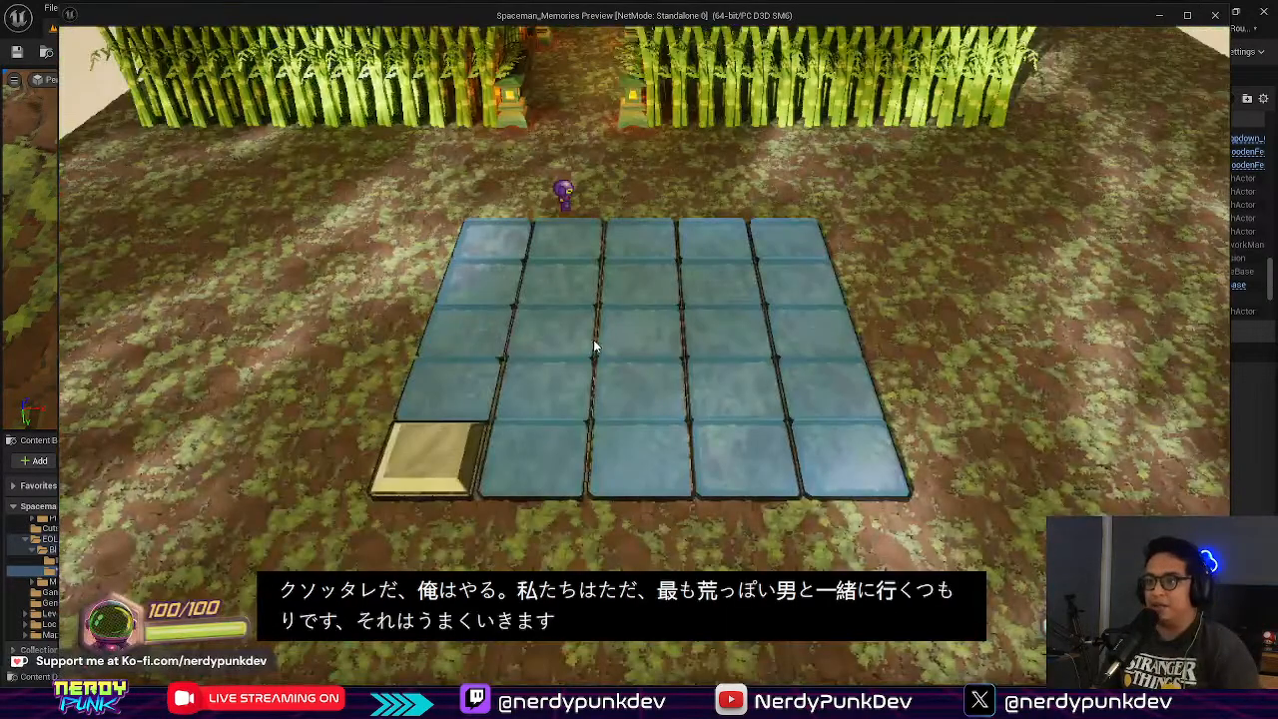
click(595, 346)
key(a)
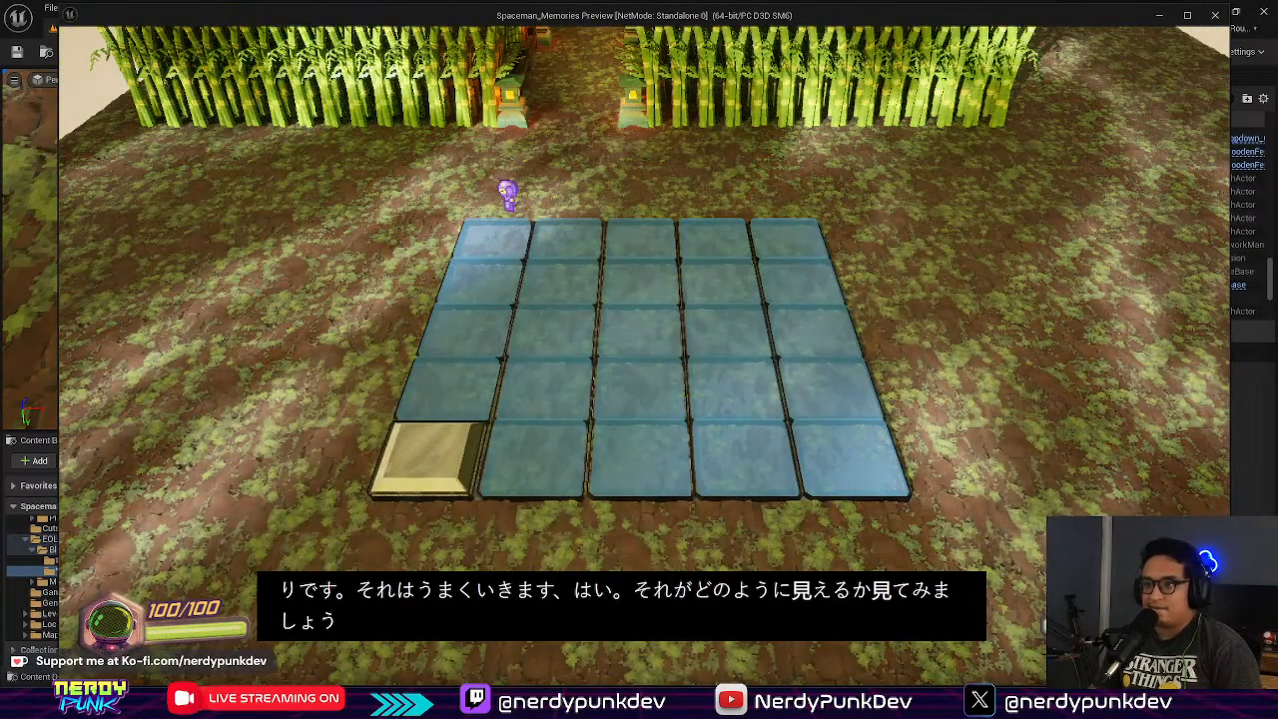
key(s)
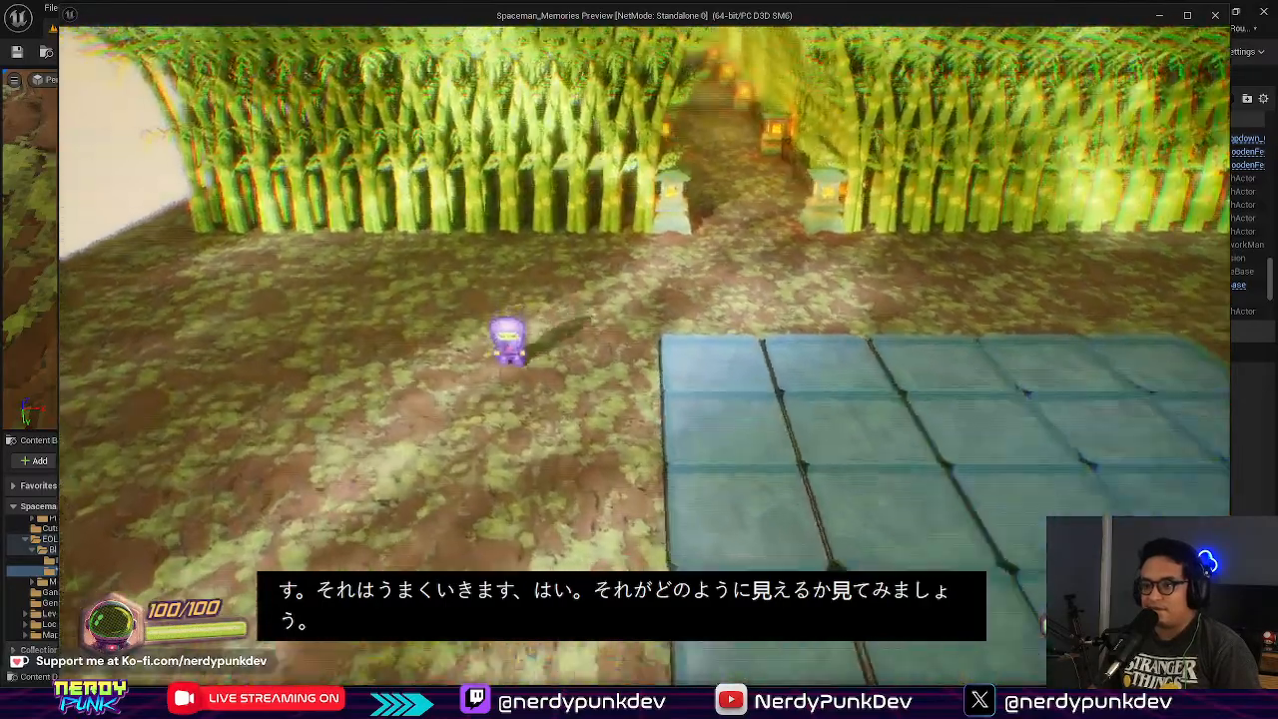
key(d)
key(s)
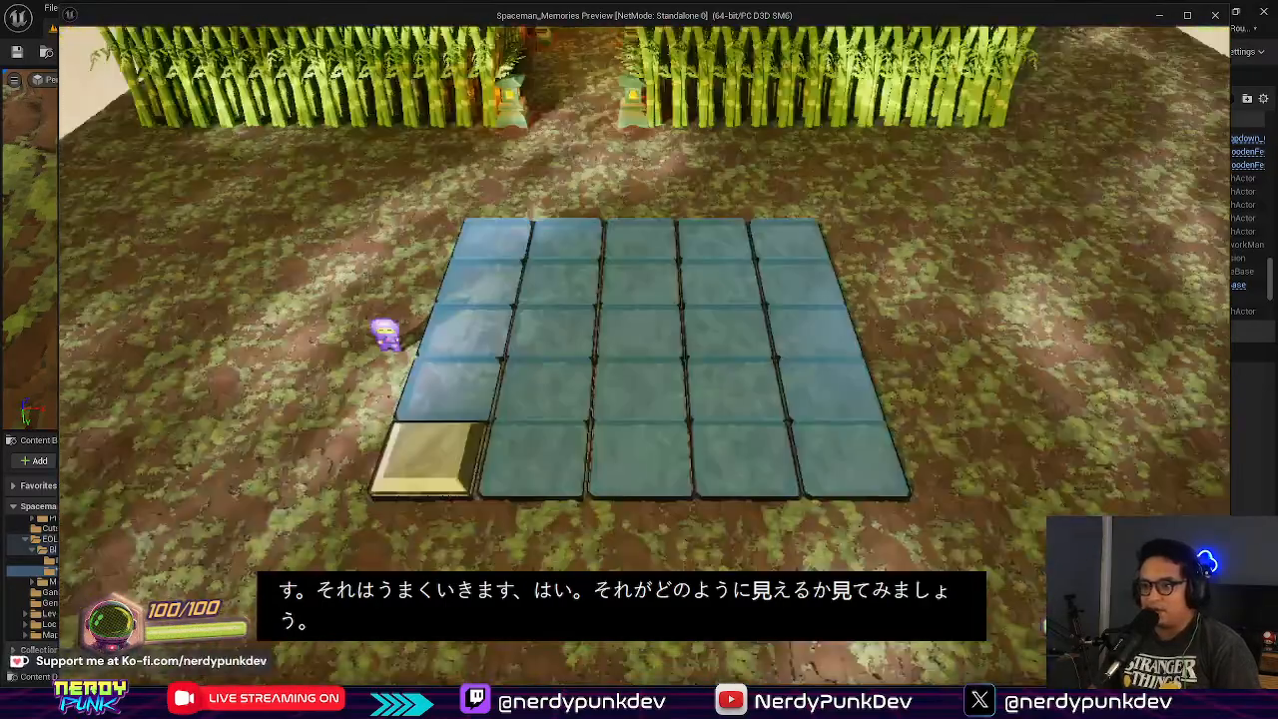
key(s)
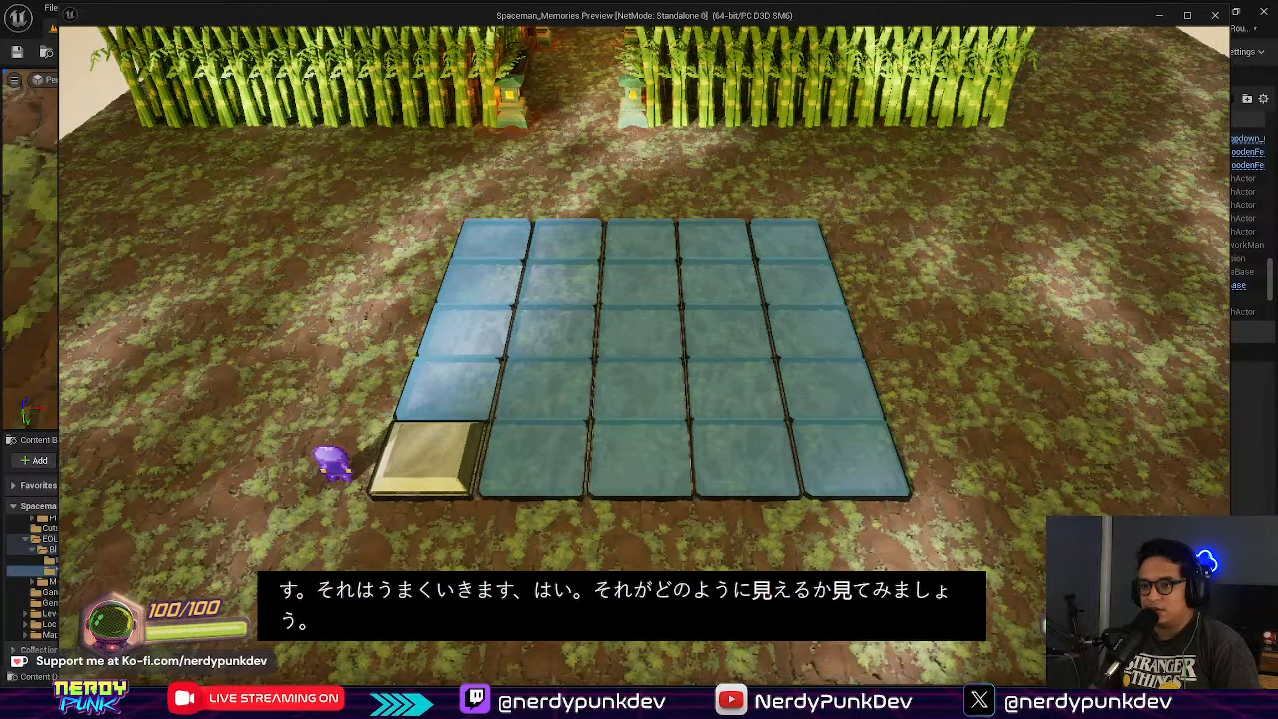
key(d)
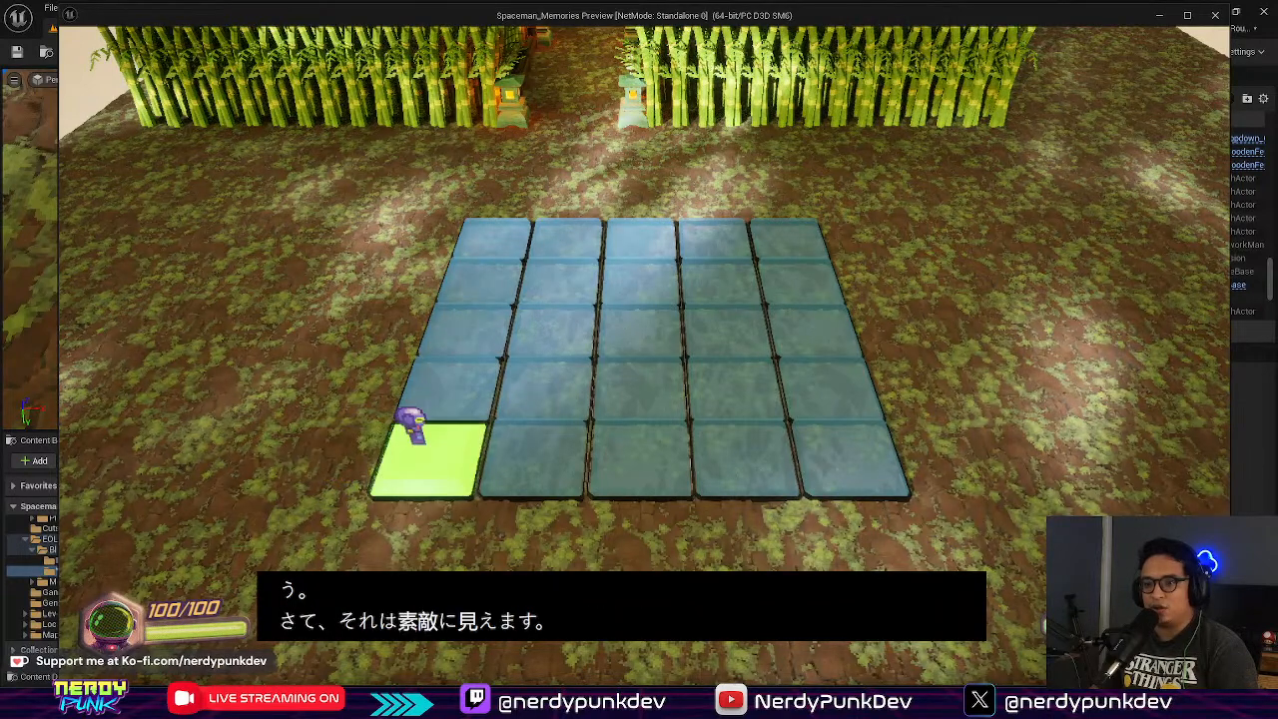
key(Escape)
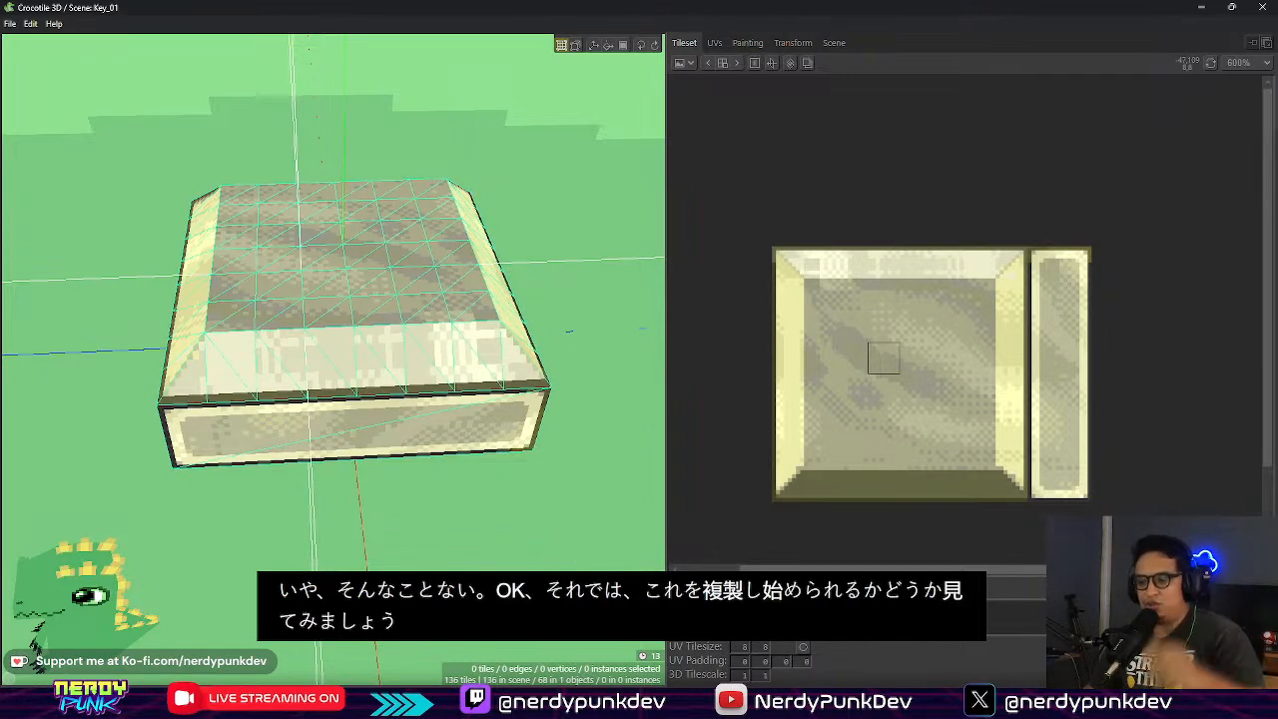
Step: View the IBM keyboard reference in Obsidian, and switch to the browser to search Google Images for "japanese vintage keyboard"
key(alt+Tab)
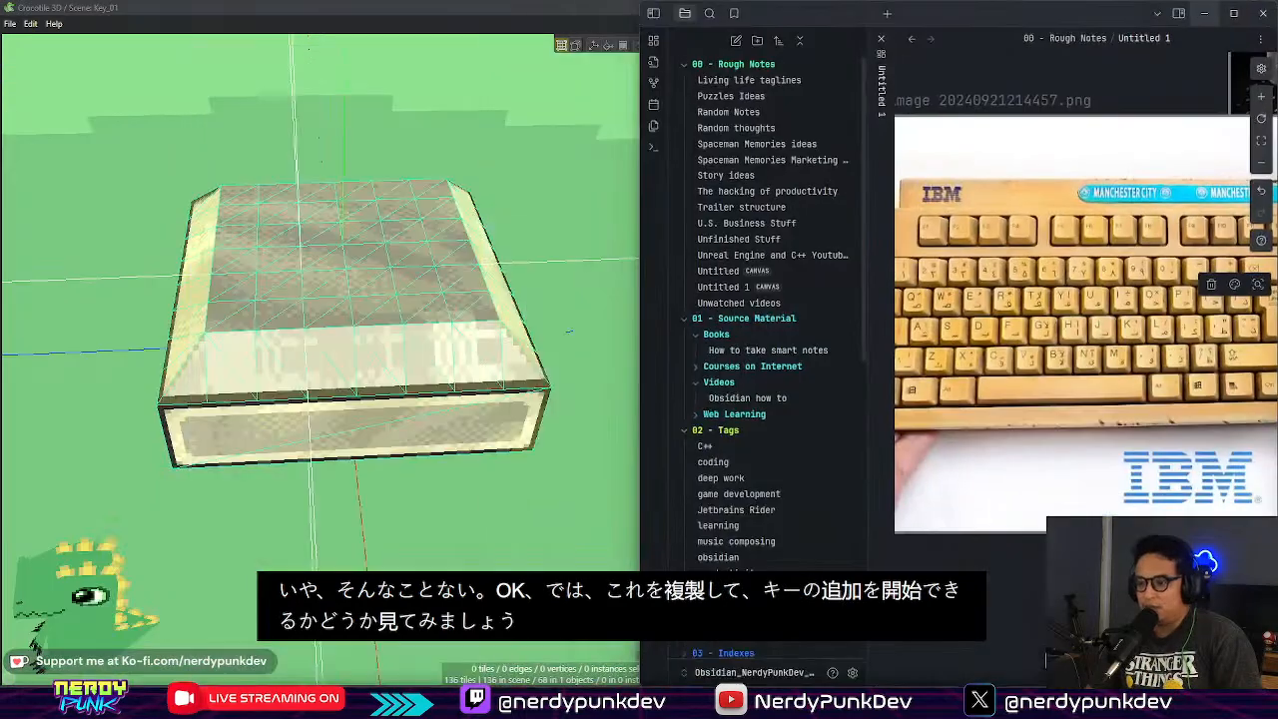
drag(1160, 301, 1003, 380)
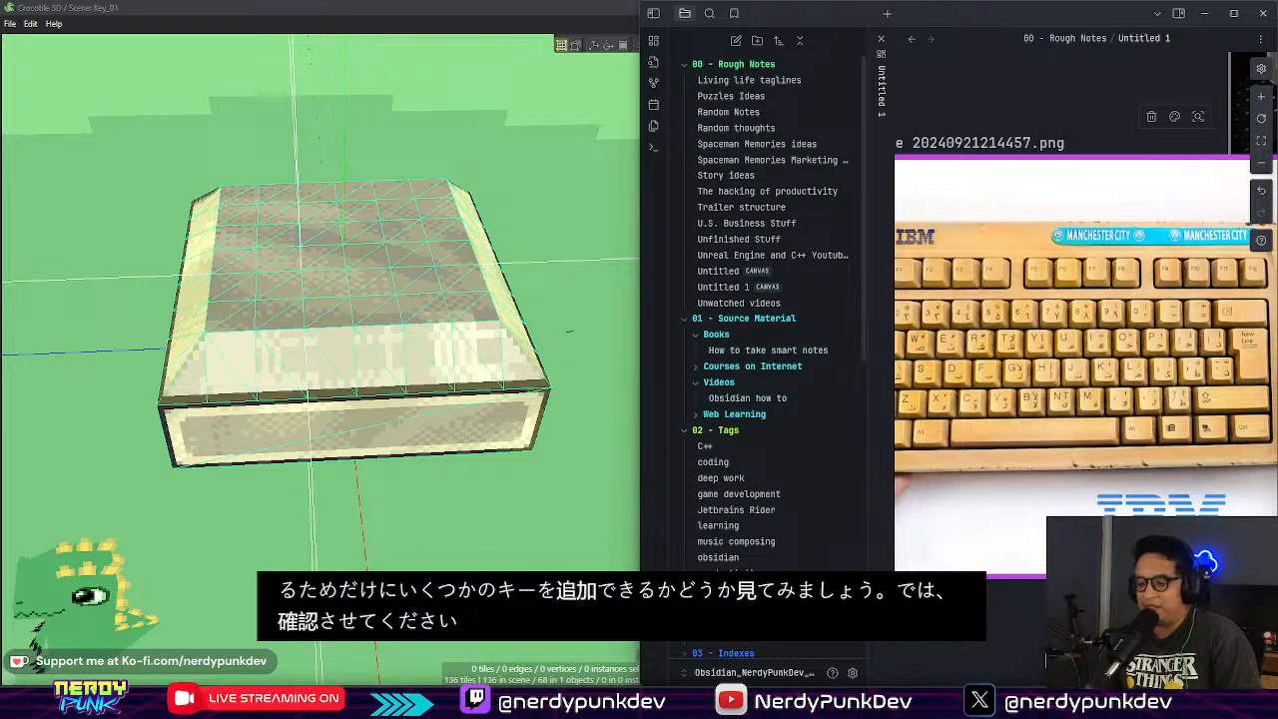
key(alt+Tab)
scroll(311, 24, up, 2)
drag(295, 39, 6, 40)
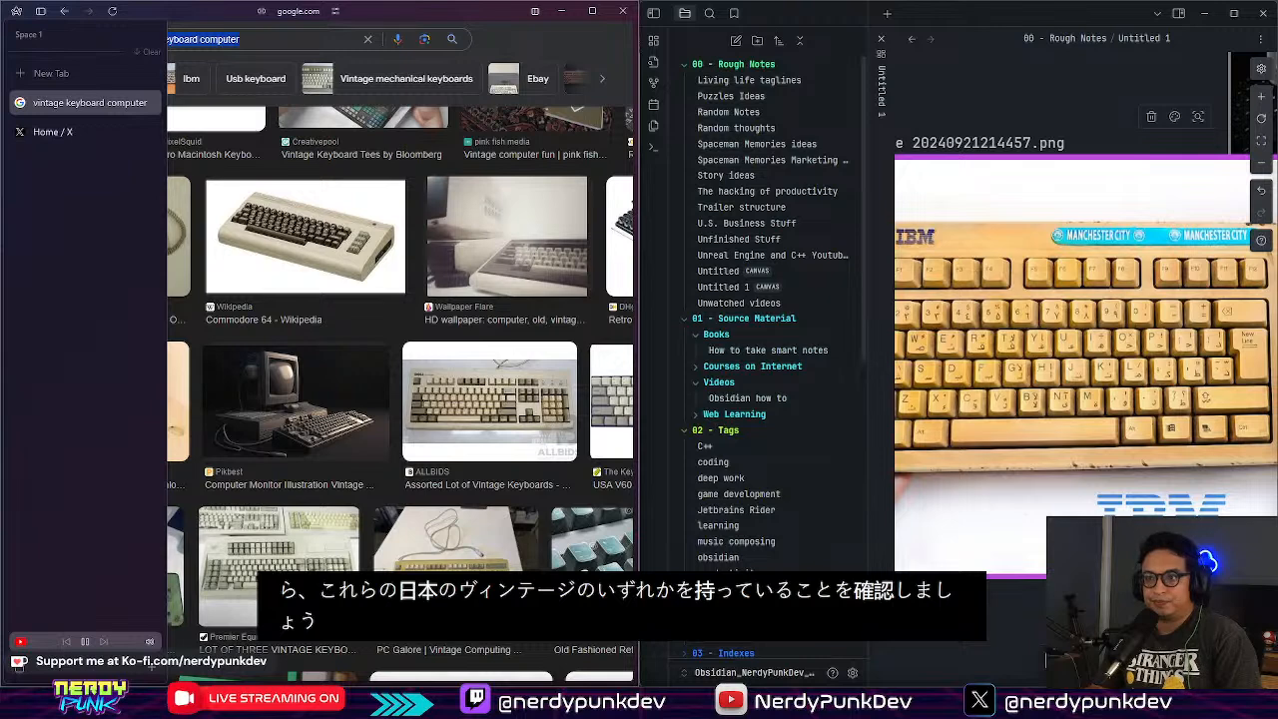
text(jap)
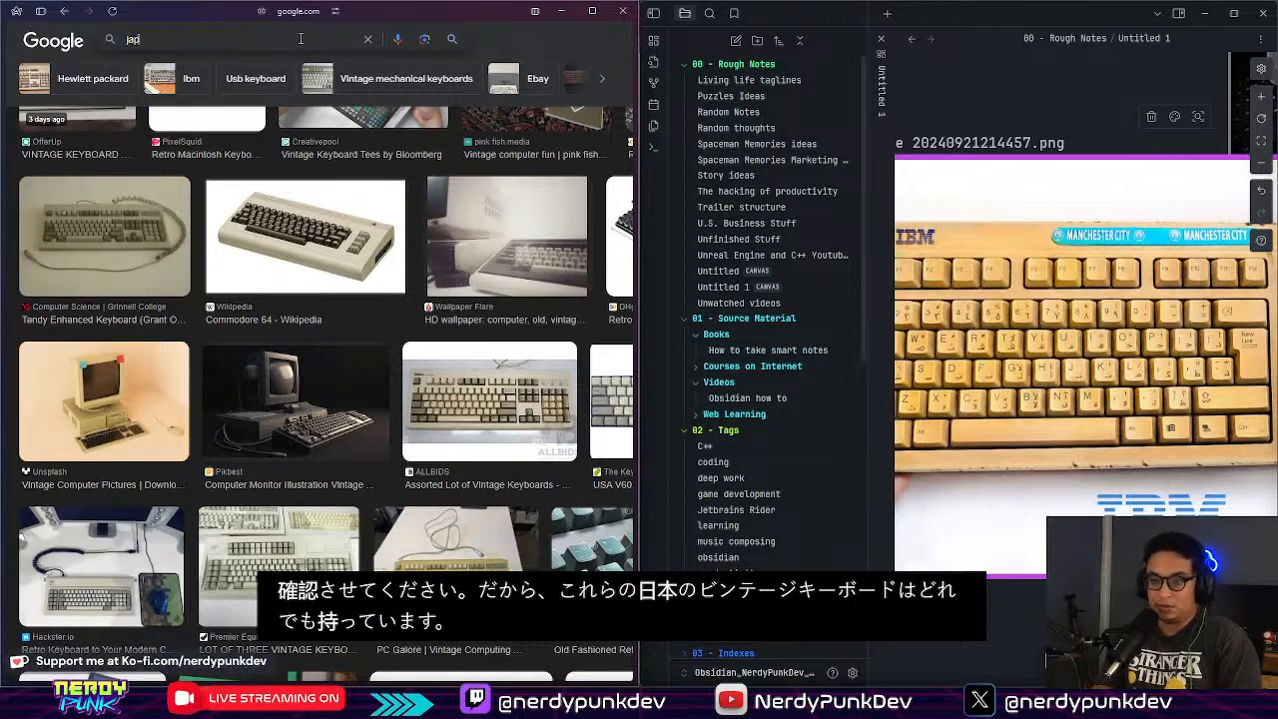
text(anese vintage keyboard)
key(Return)
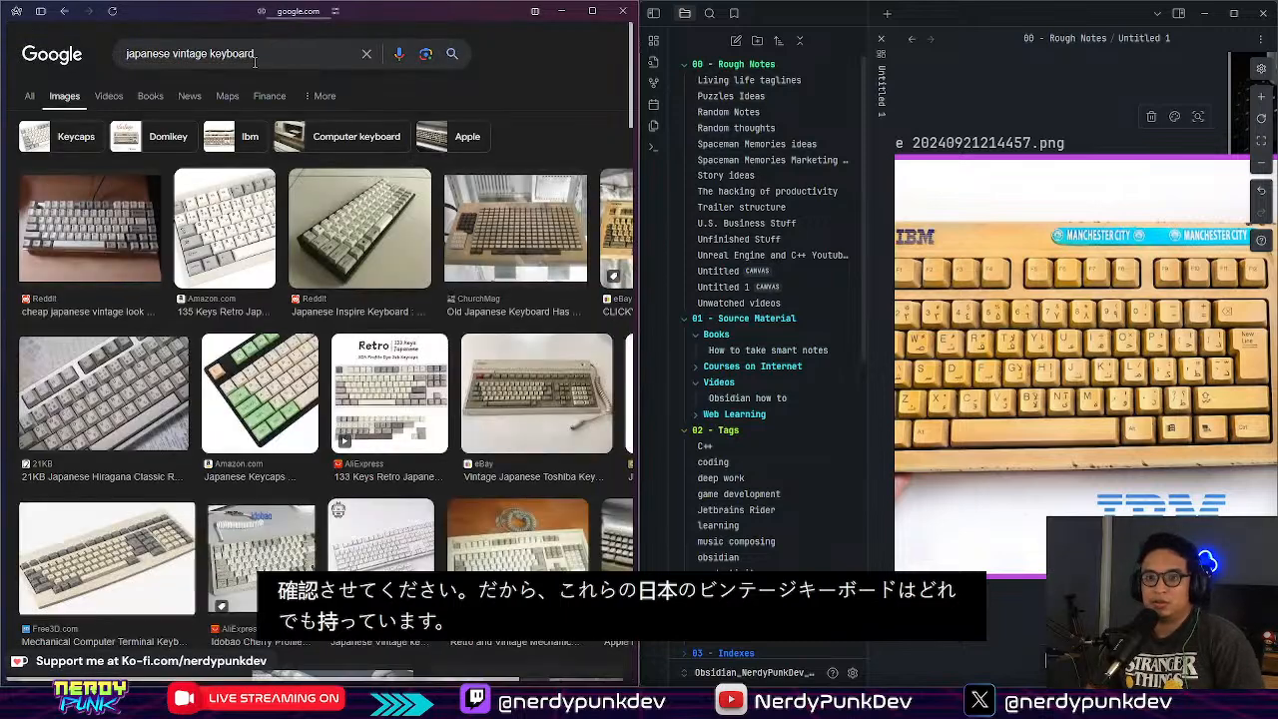
Step: Preview the Amazon keycap and eBay Fujitsu image results, and search images for "fujitsu vintage keyboard"
click(222, 207)
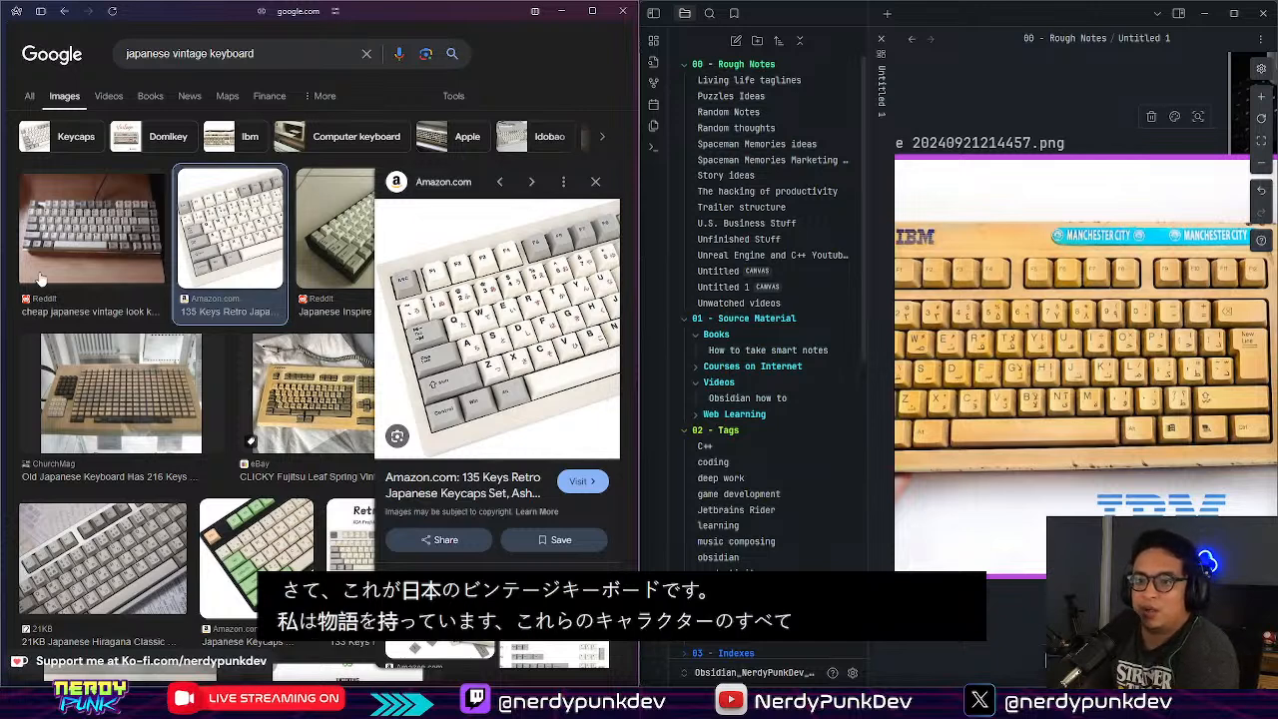
click(295, 389)
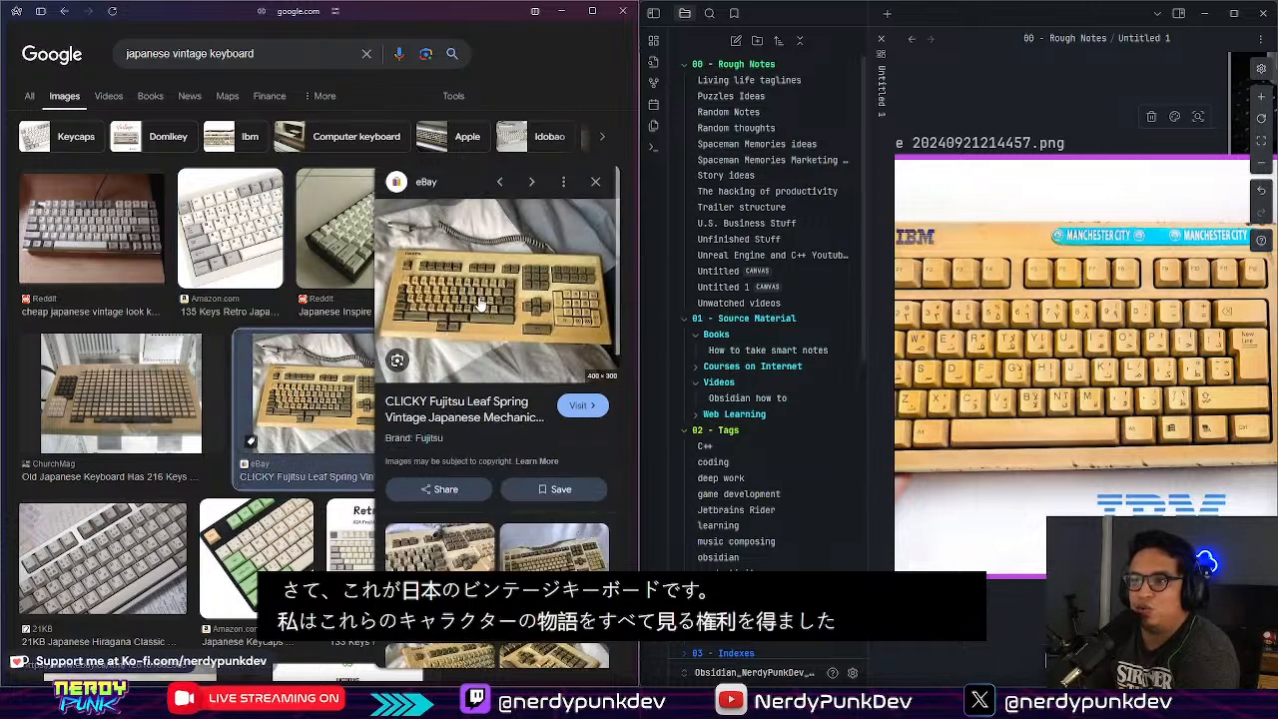
triple_click(278, 55)
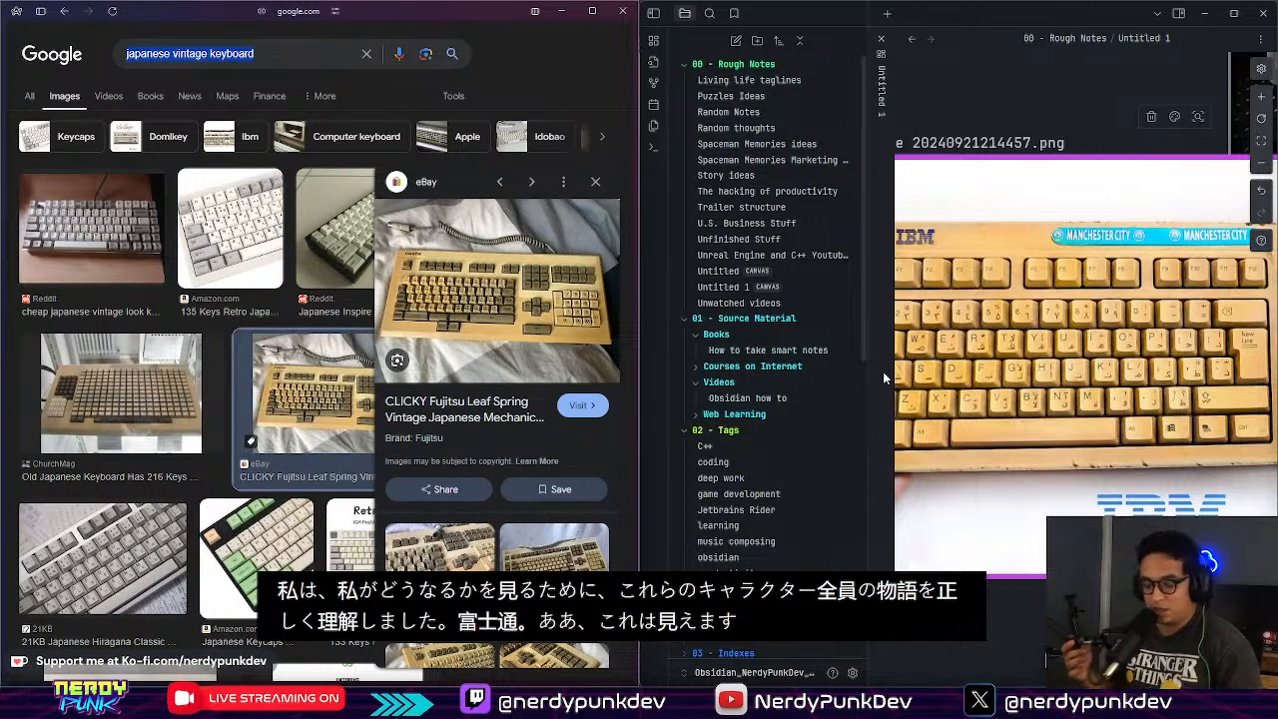
text(fujitsu vintag)
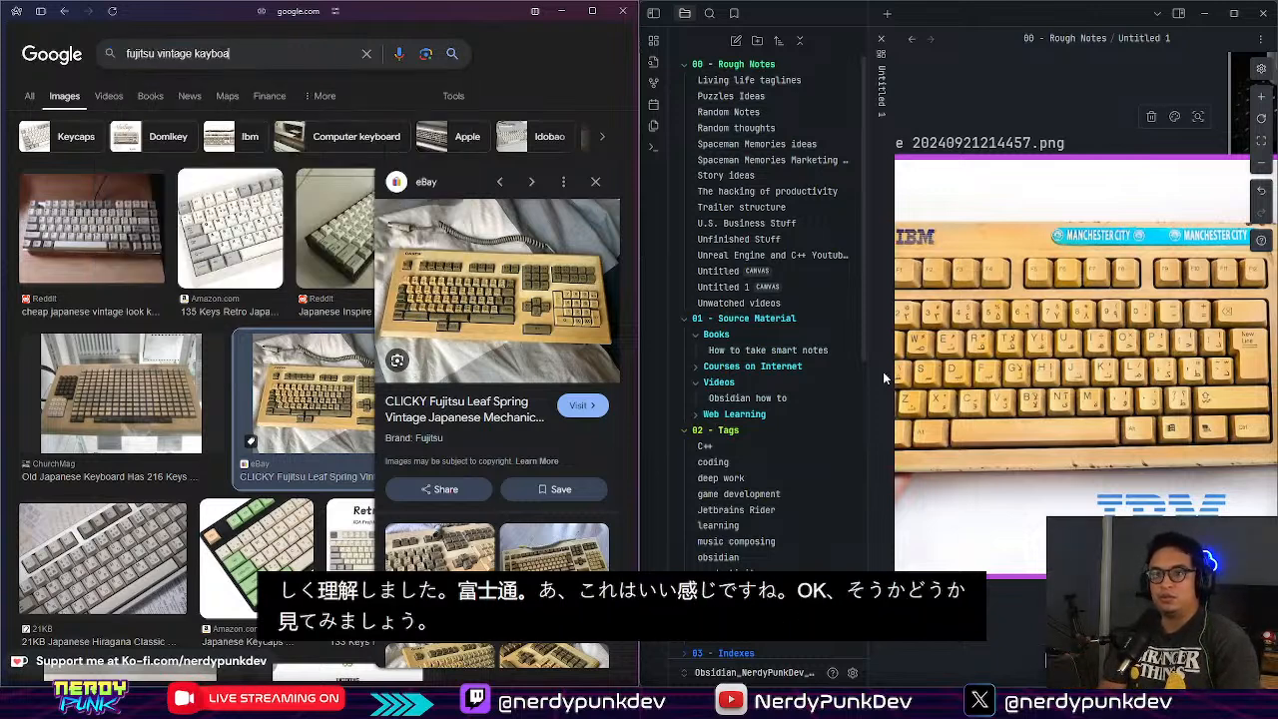
text(e keyboard)
key(Return)
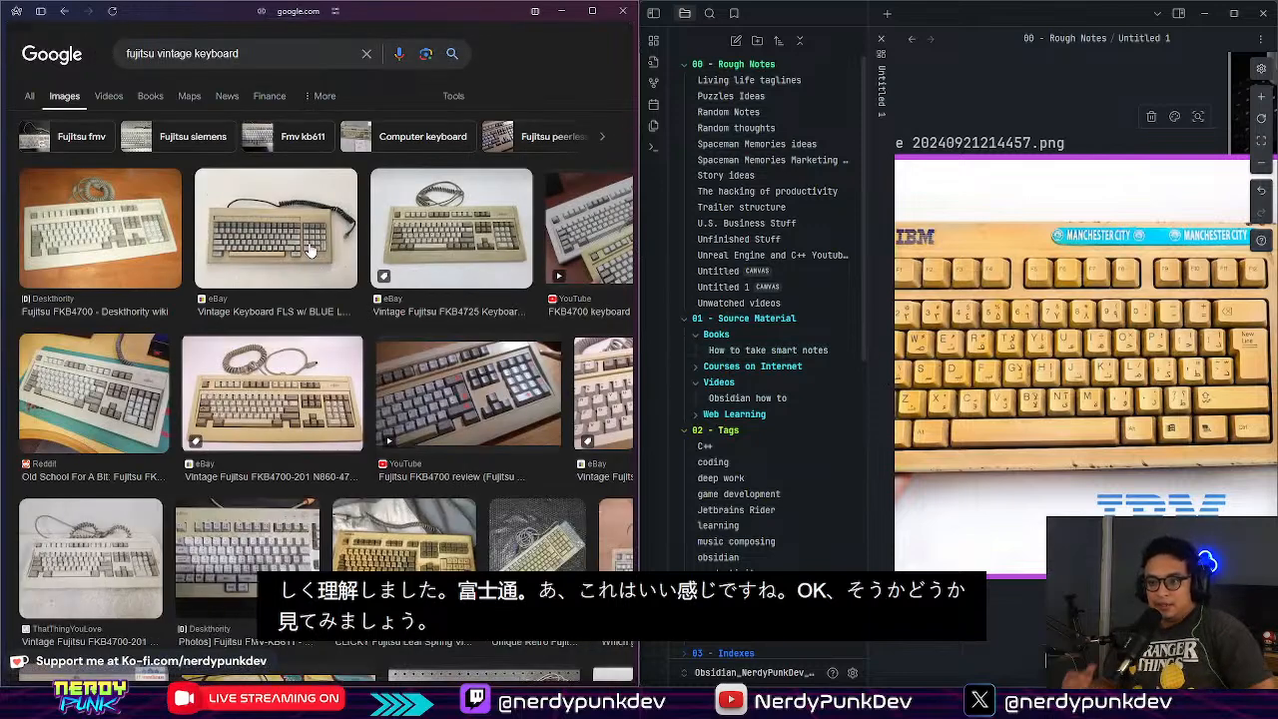
Step: Copy the eBay "CLICKY Fujitsu Leaf Spring" keyboard image and paste it below the IBM keyboard on the Untitled 1 canvas in Obsidian
click(392, 531)
right_click(494, 171)
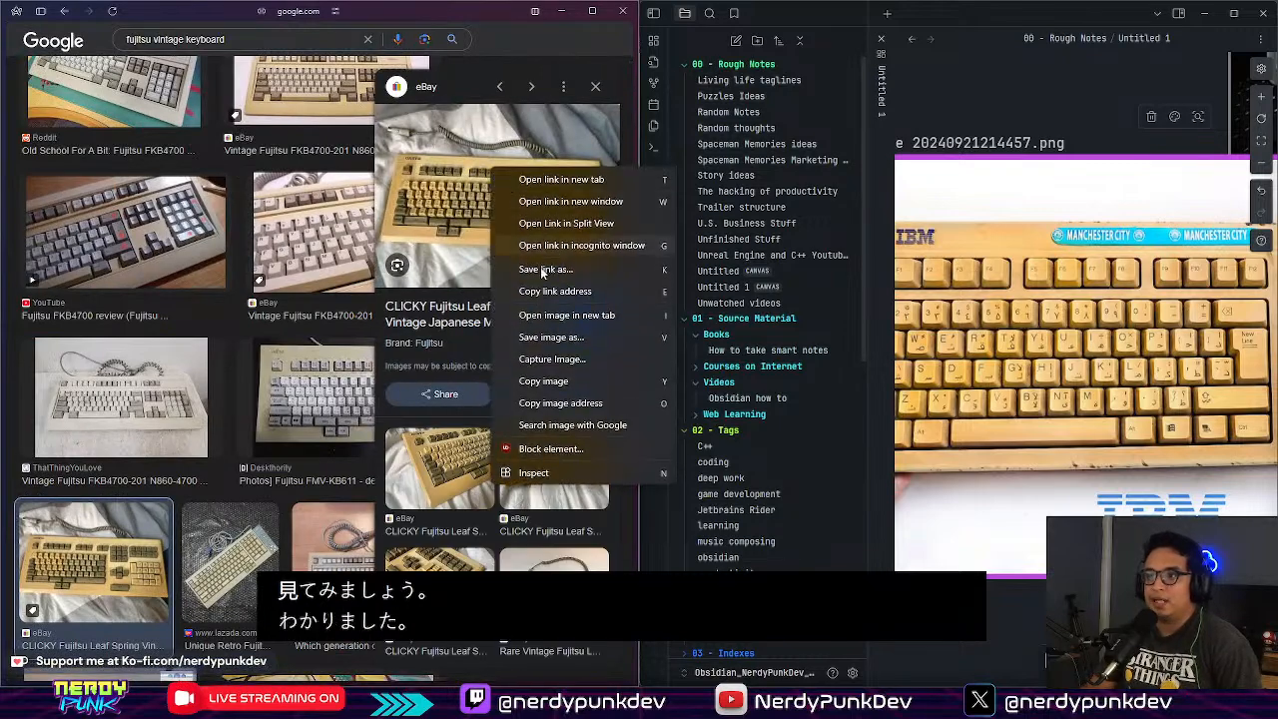
click(544, 380)
key(ctrl+o)
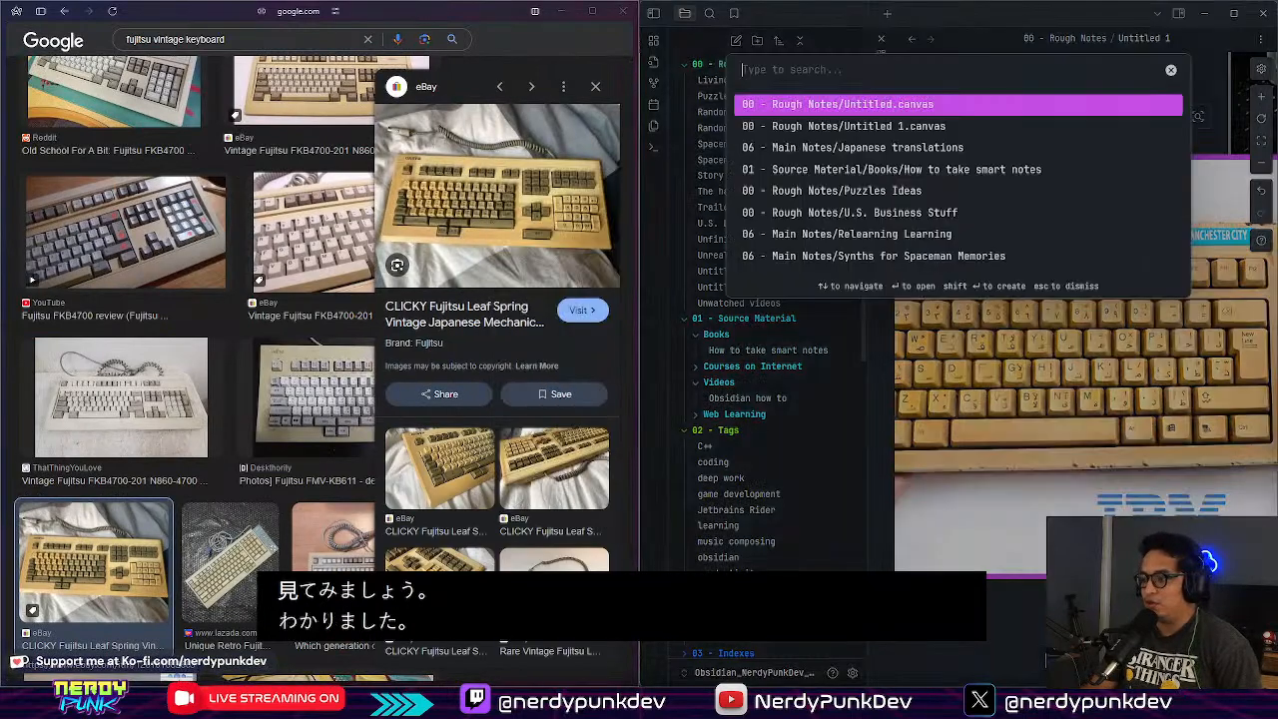
key(Escape)
ctrl+scroll(1075, 497, down, 5)
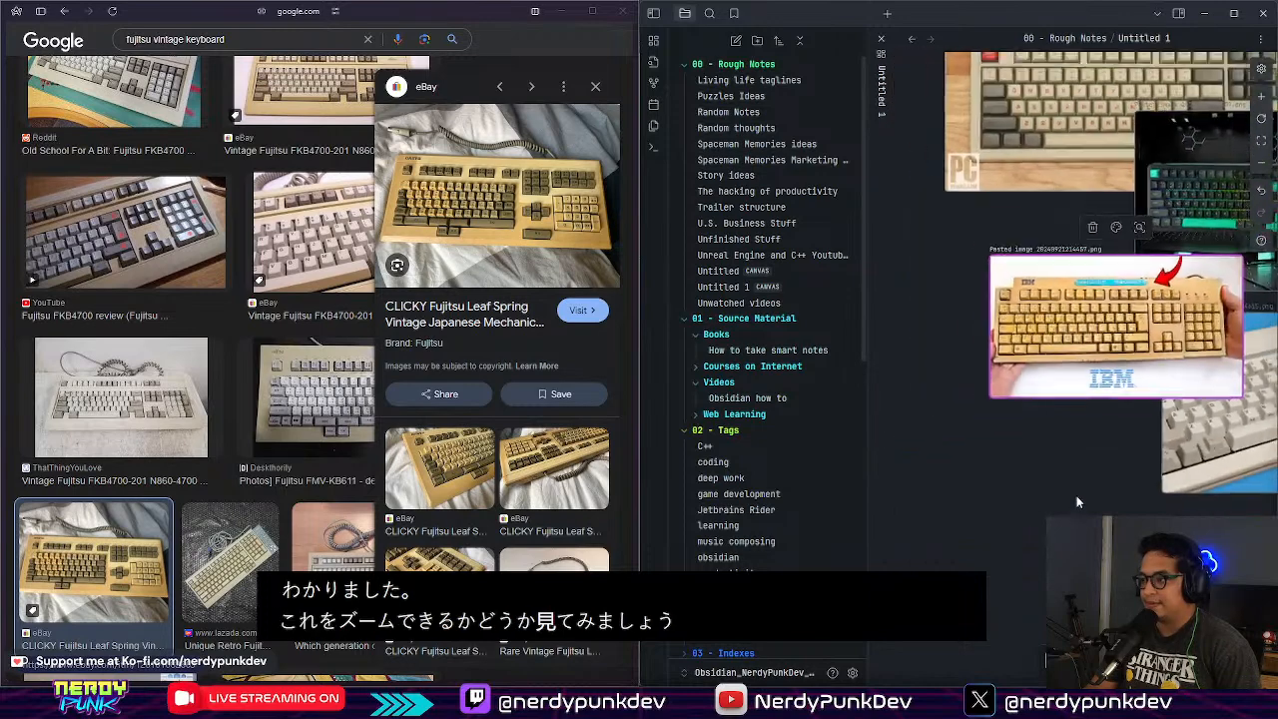
key(ctrl+v)
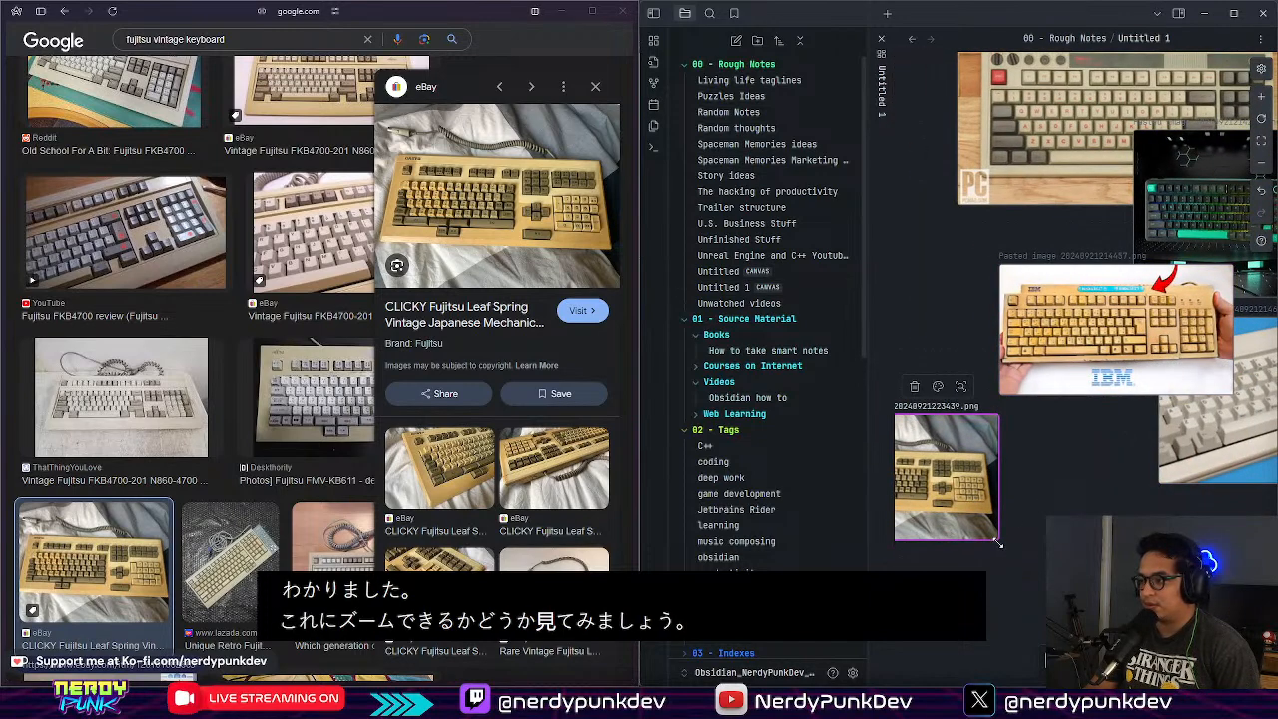
Step: Examine the Japanese key legends up close on the pasted OASYS keyboard image
ctrl+scroll(1045, 382, up, 6)
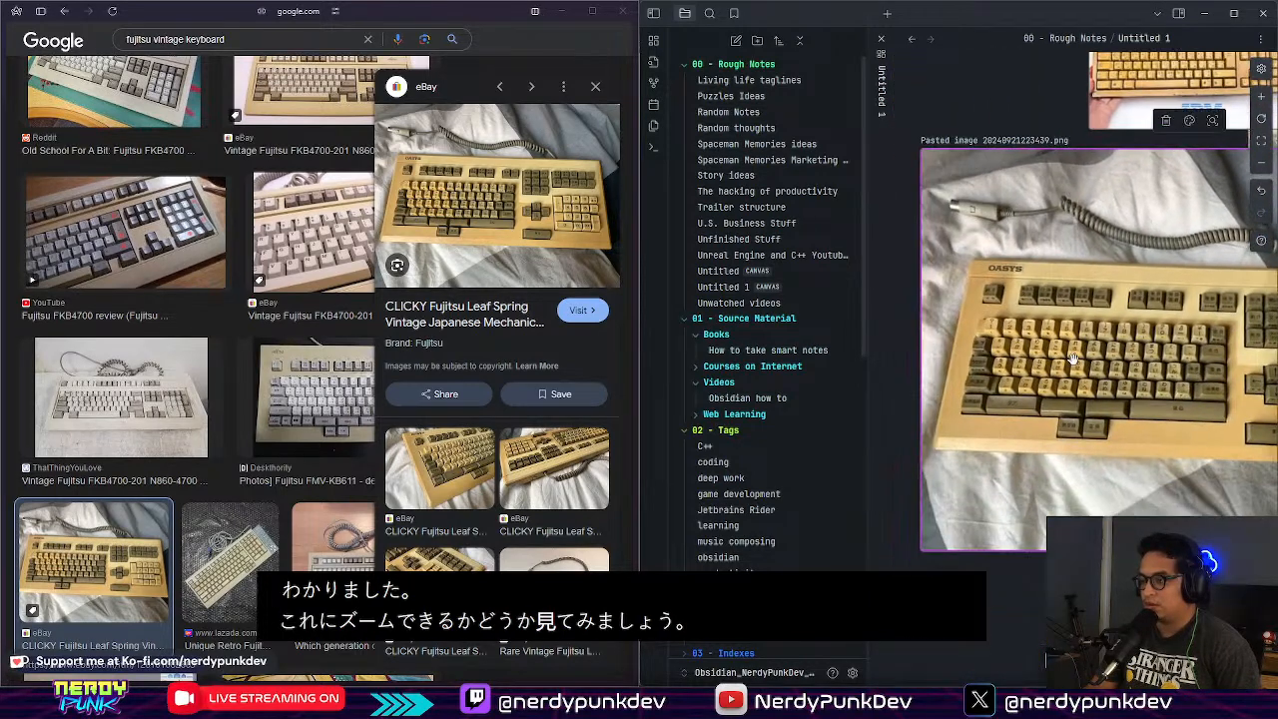
ctrl+scroll(1044, 381, up, 5)
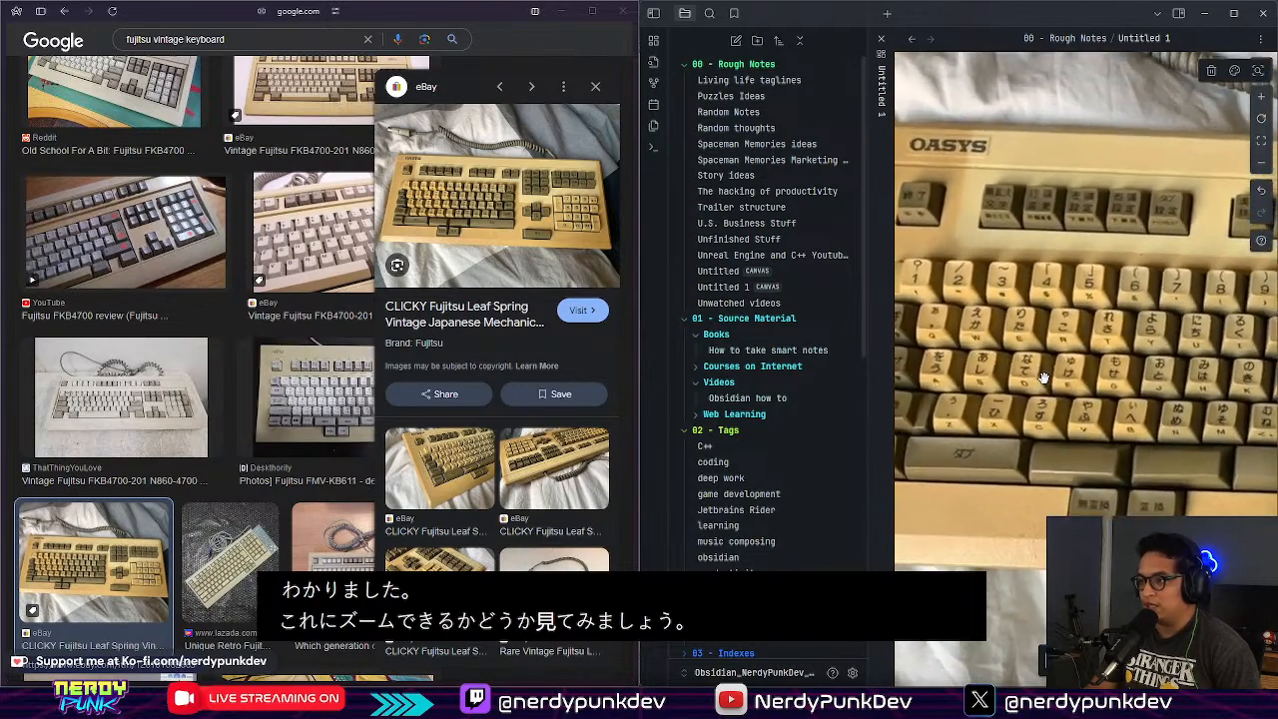
scroll(239, 315, up, 5)
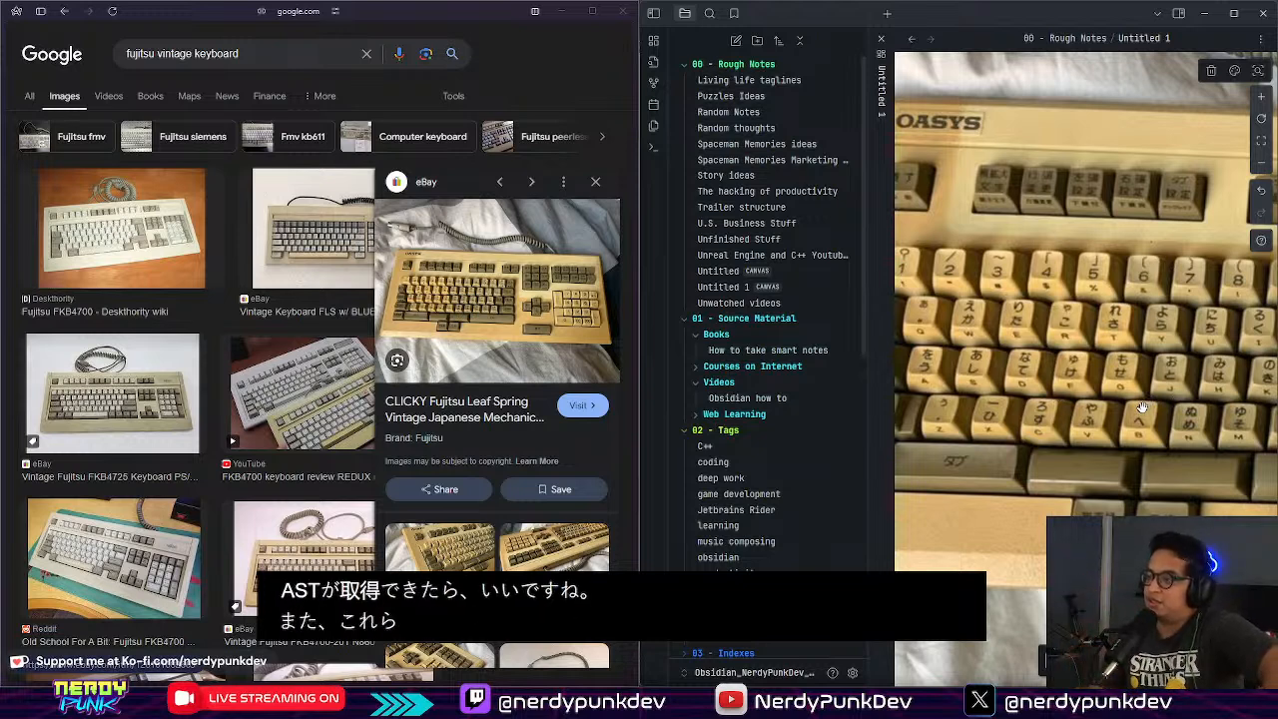
scroll(1082, 420, down, 1)
scroll(1082, 420, up, 1)
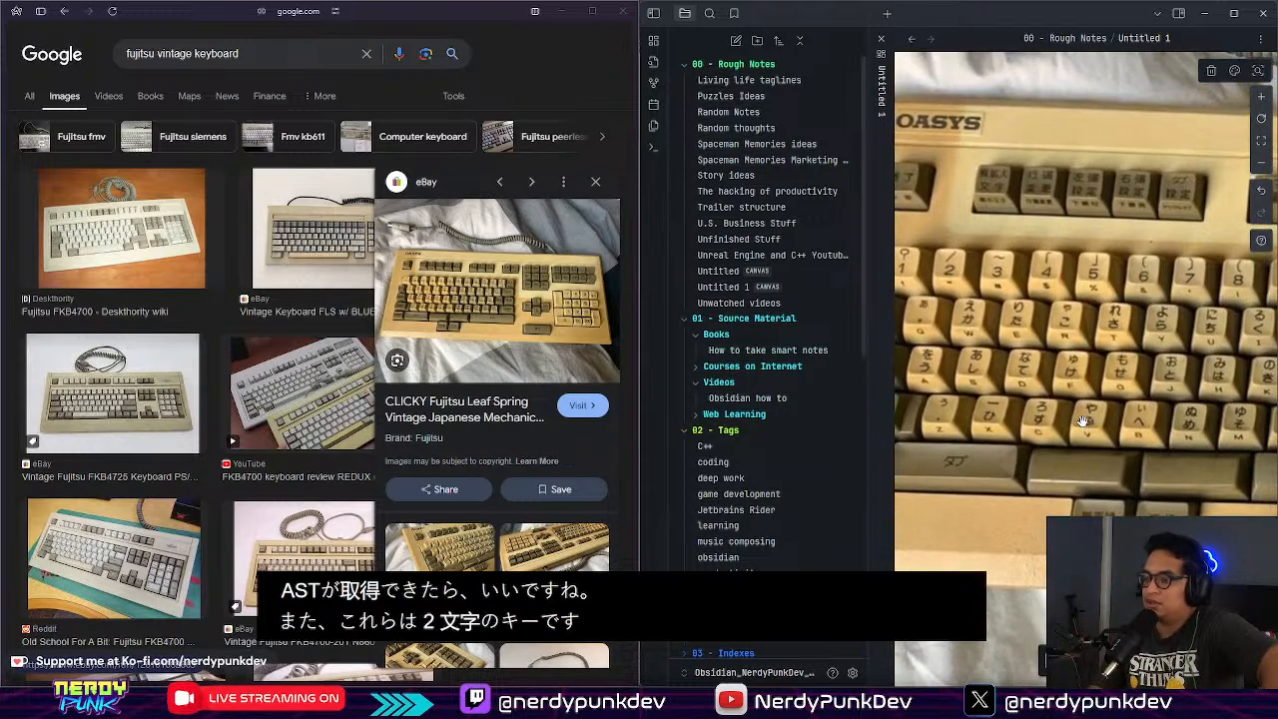
Step: Preview the Deskthority Fujitsu FKB4700 image result, and search Google Images for "japanese keyboard"
click(119, 209)
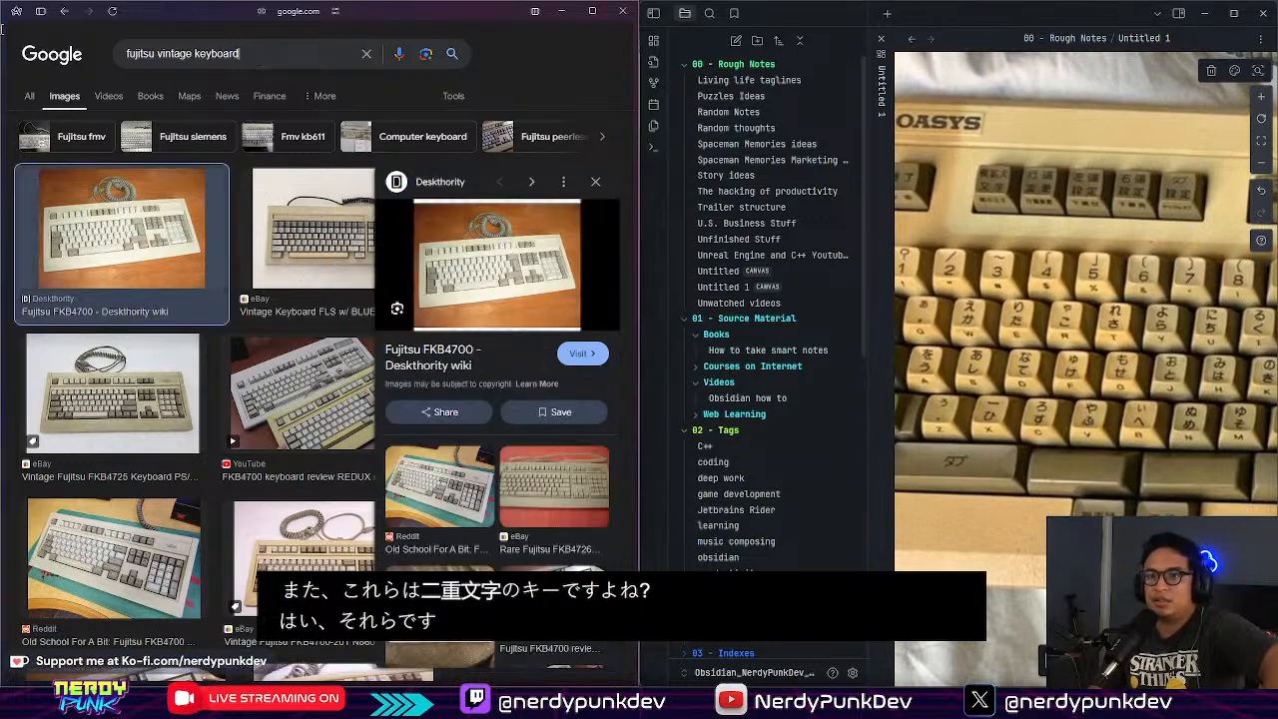
drag(268, 54, 4, 58)
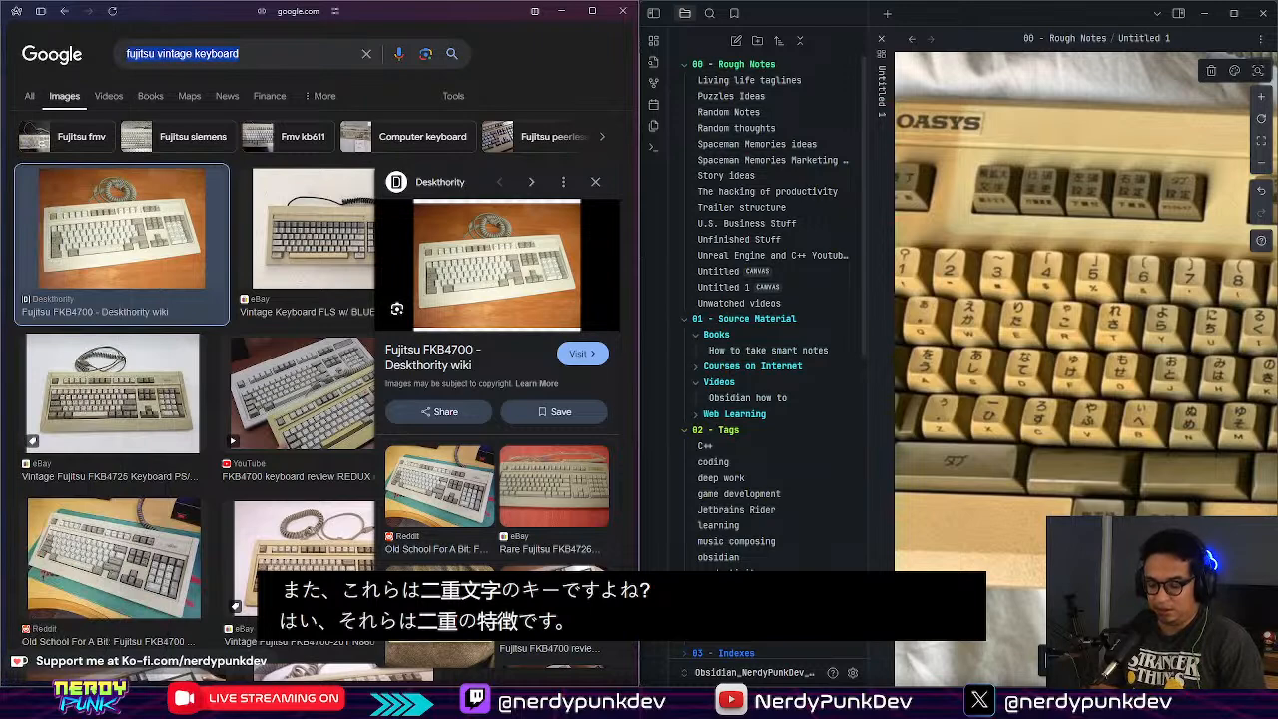
text(japanese key)
key(BackSpace)
text(yboard)
key(Return)
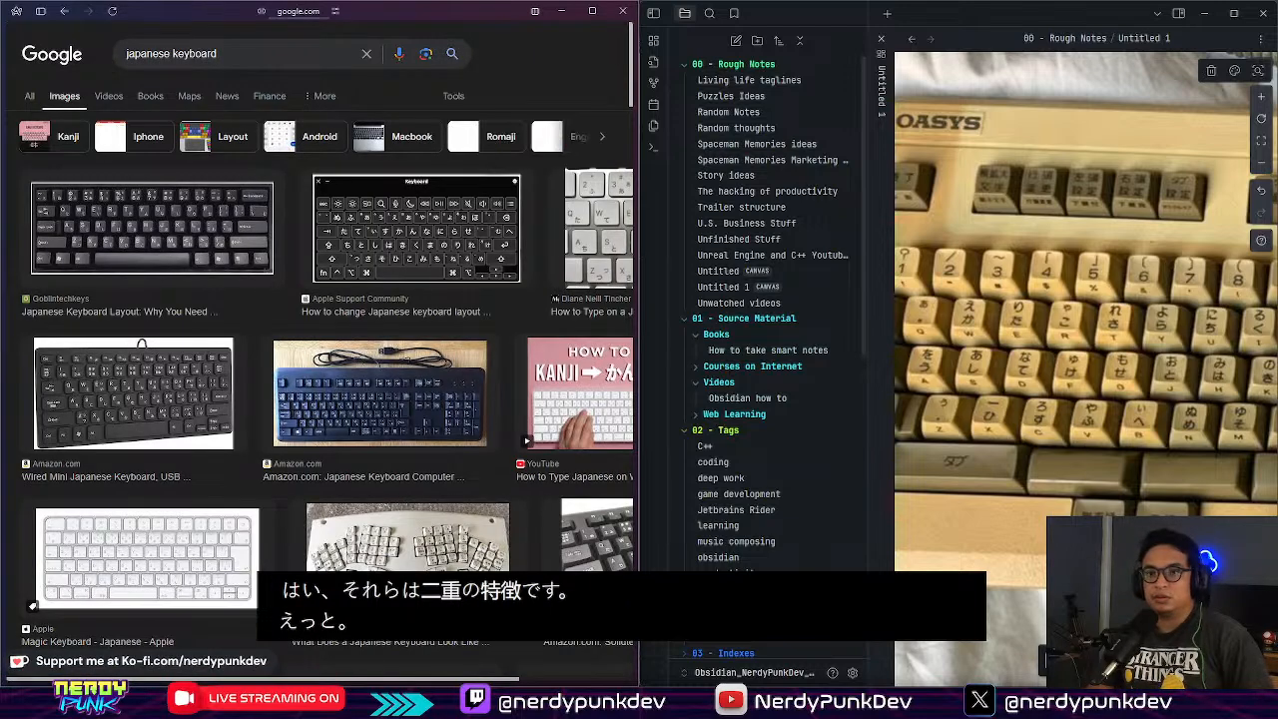
Step: Preview the Goblintechkeys, Apple Support Community and Medium image results to inspect the Japanese key legends
click(151, 228)
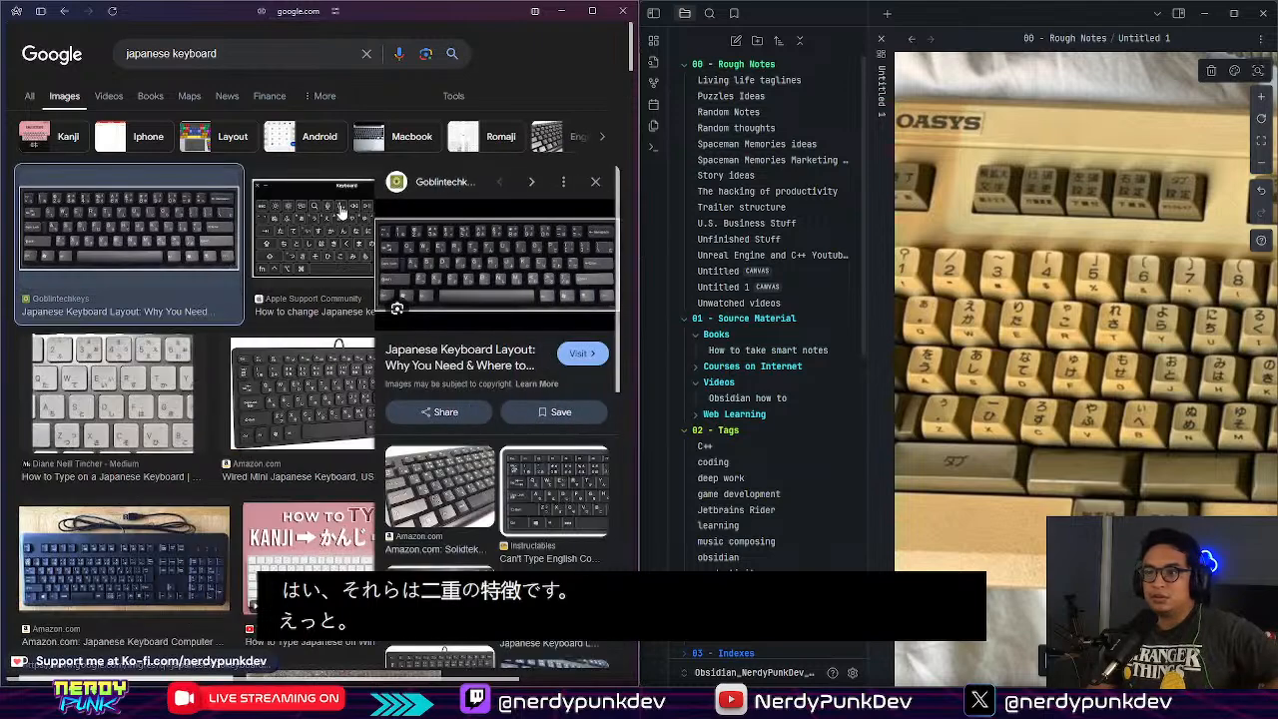
click(341, 212)
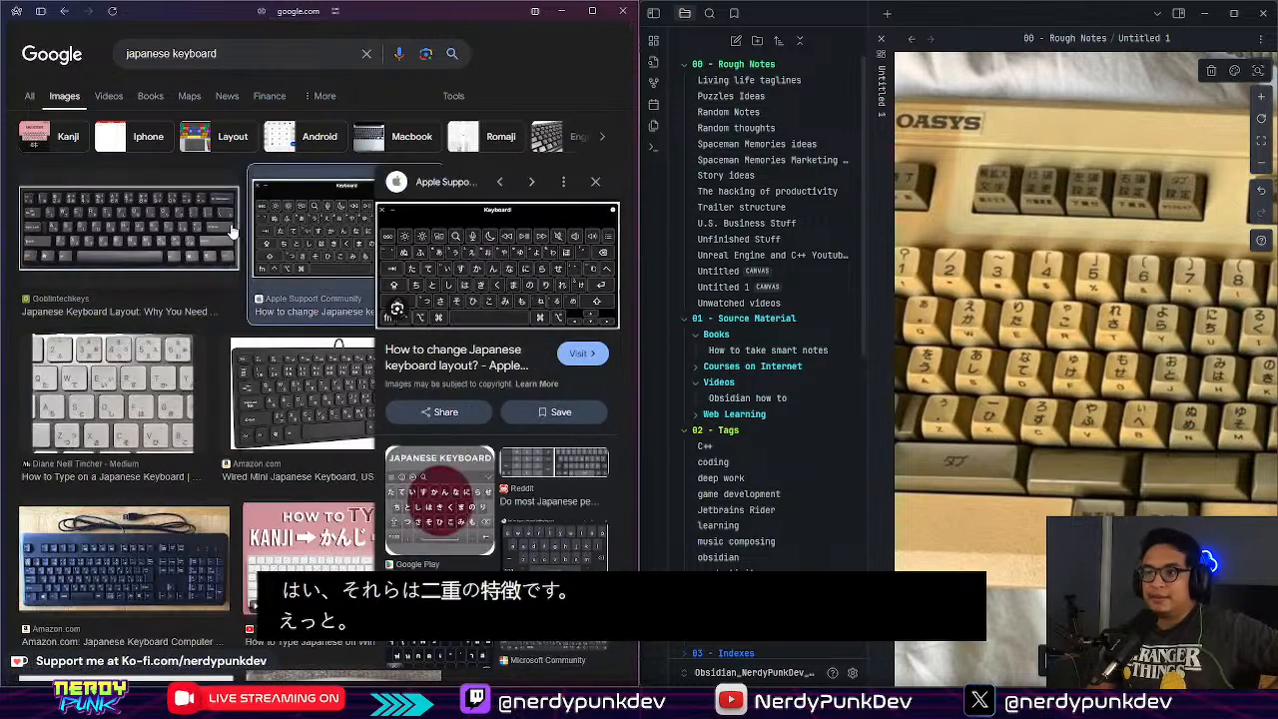
click(153, 220)
click(109, 351)
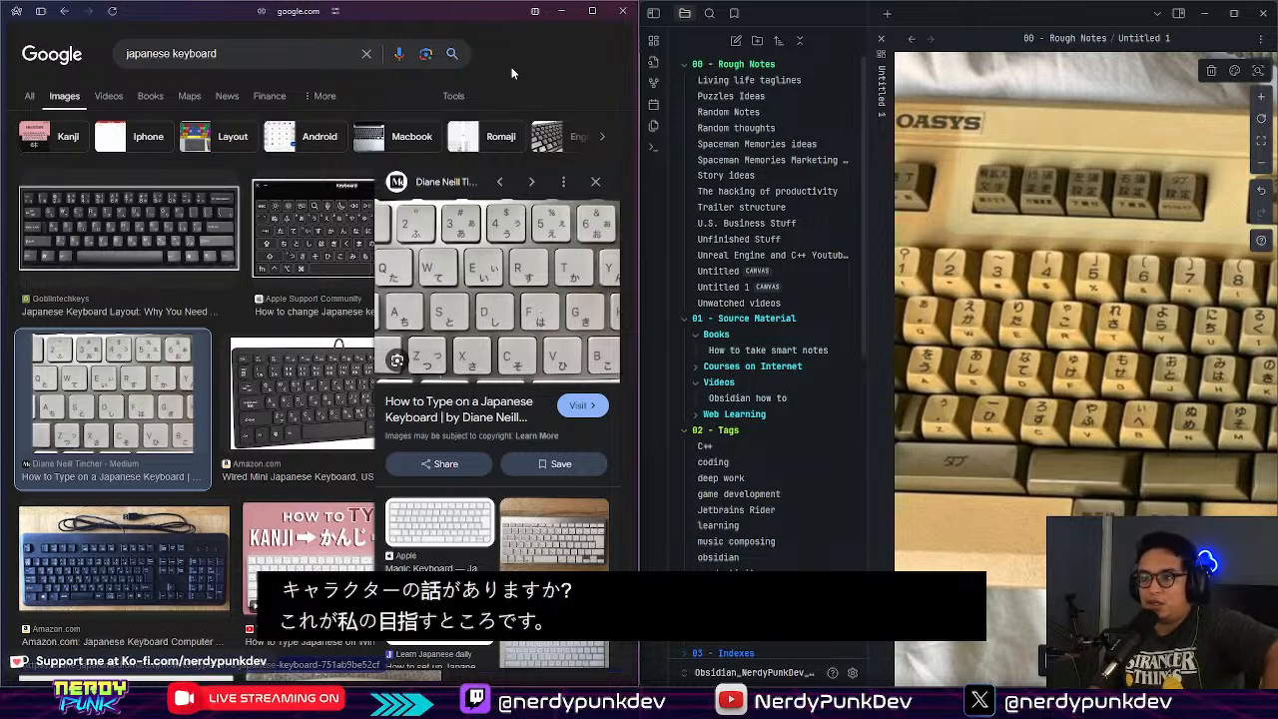
Step: Search the web in a new tab for "a character japanese" and highlight the hiragana character in the featured snippet
key(ctrl+t)
text(a chara)
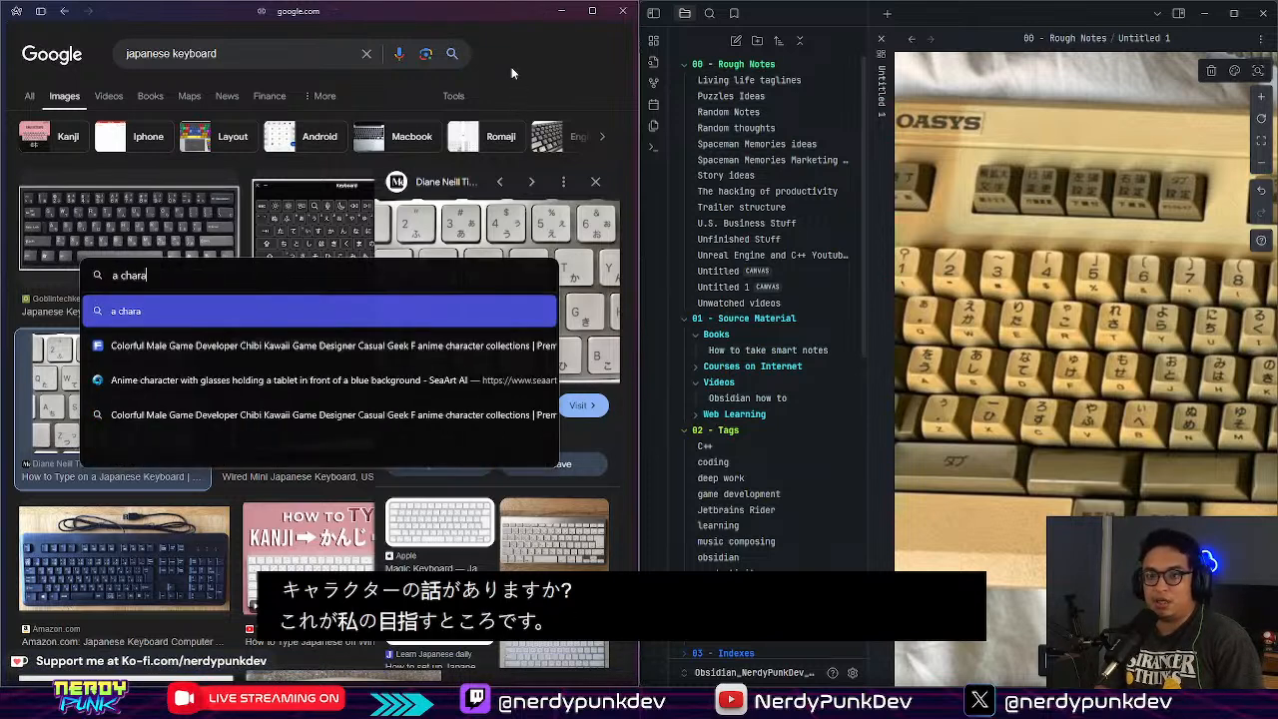
text(cter japanese)
key(Return)
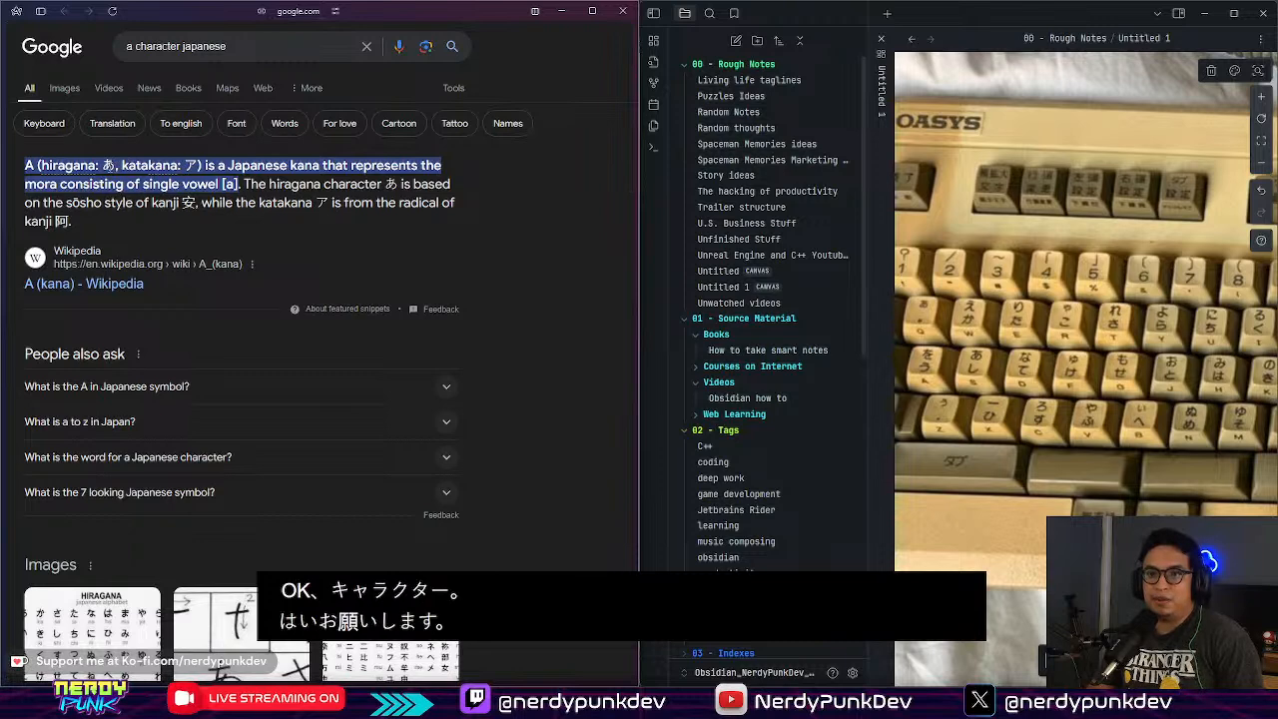
drag(117, 164, 101, 164)
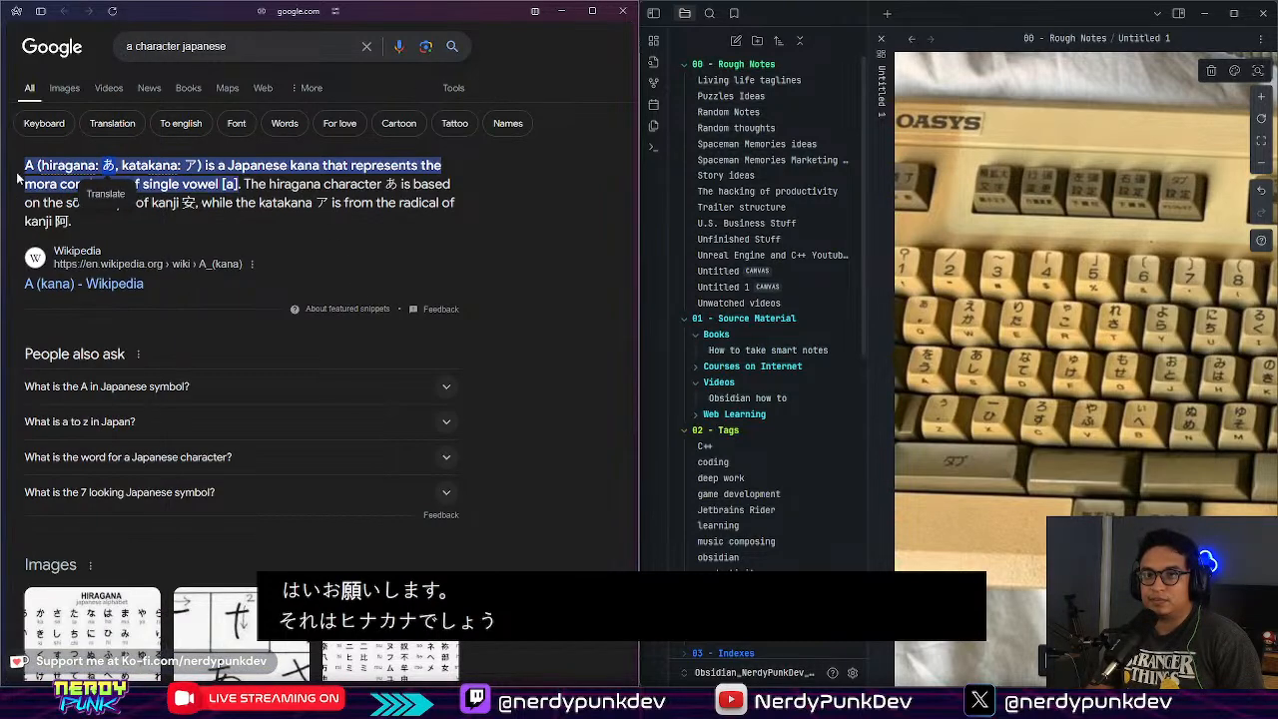
Step: Compare the kana search result with the Japanese keyboard images, including the Amazon wired mini keyboard, to check the A key's character
click(80, 132)
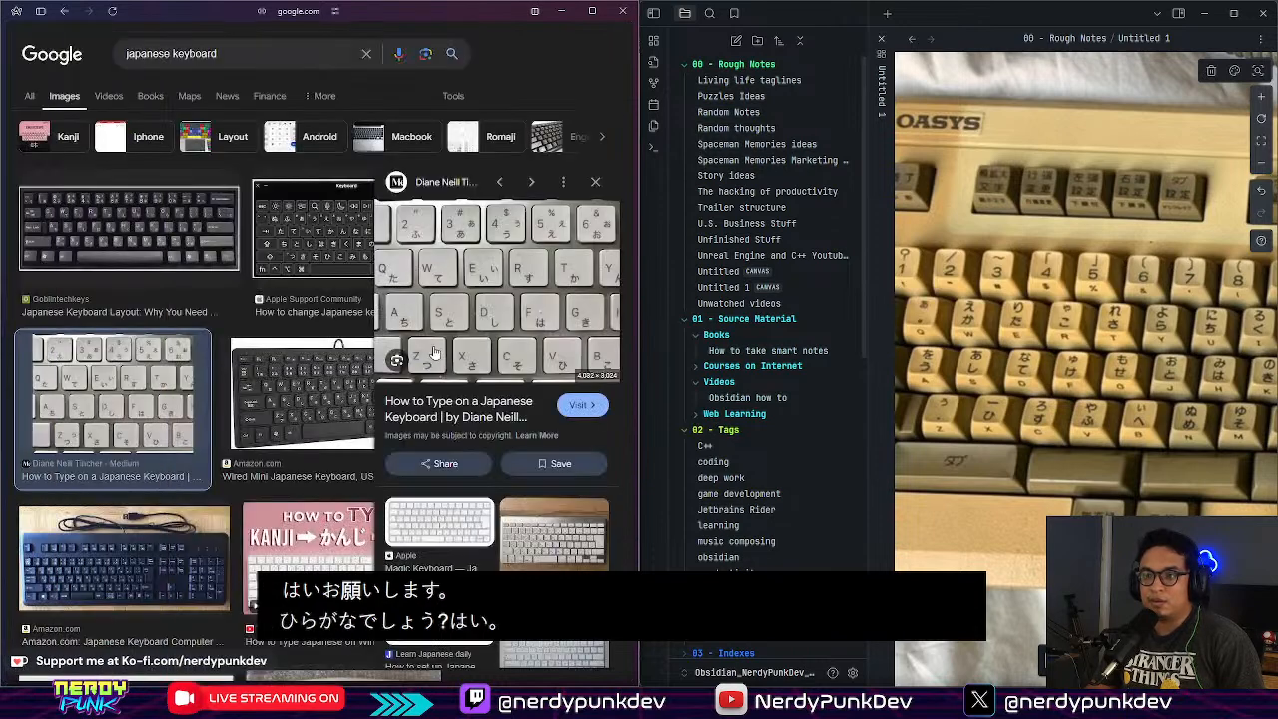
mouse_move(15, 100)
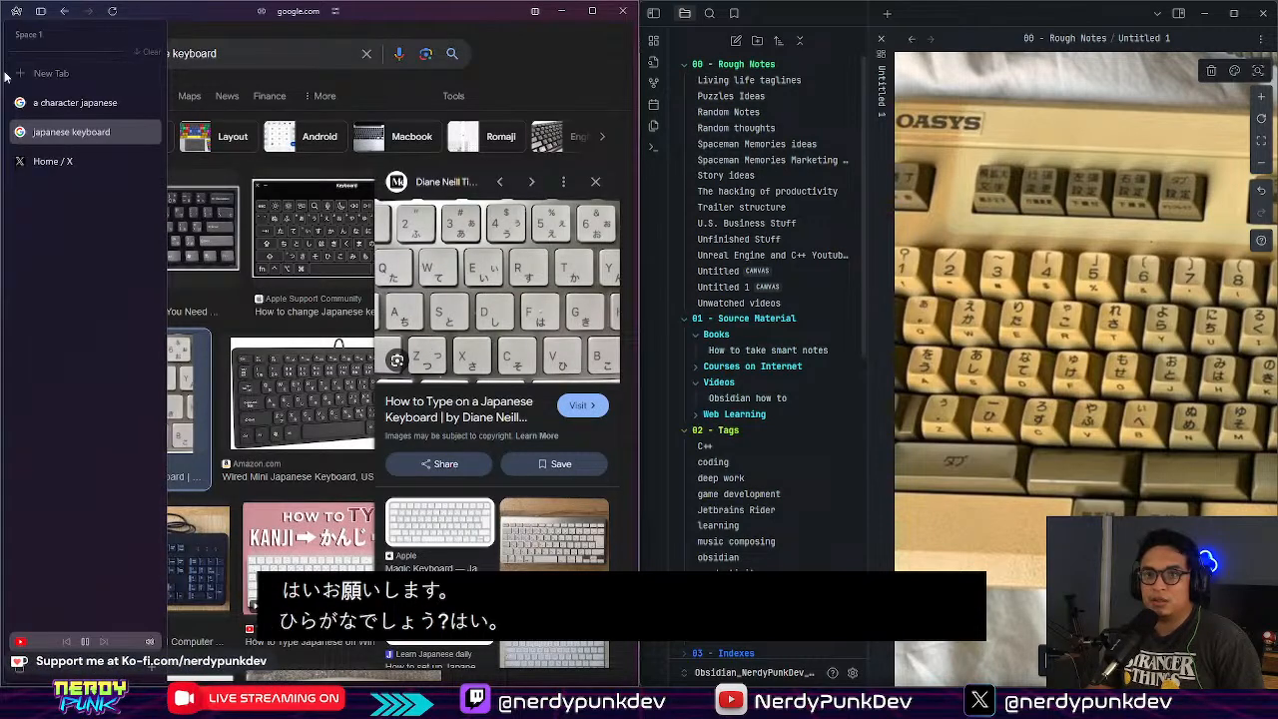
click(91, 103)
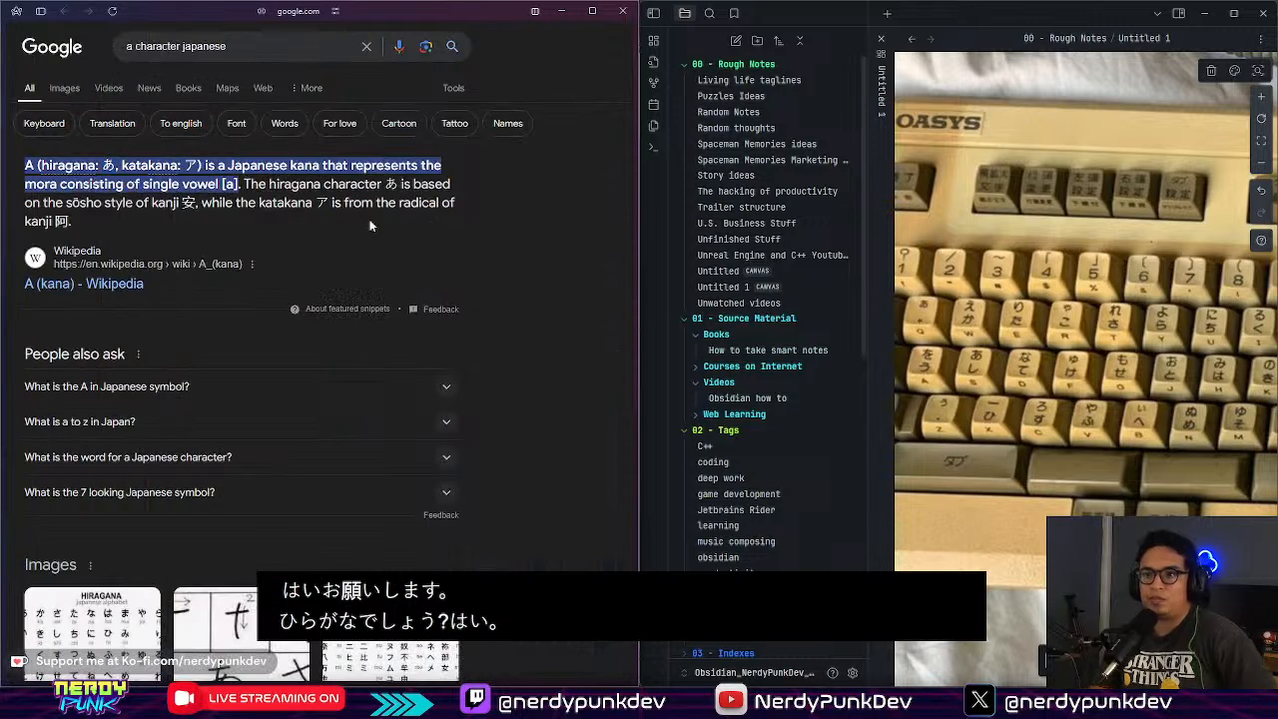
mouse_move(4, 46)
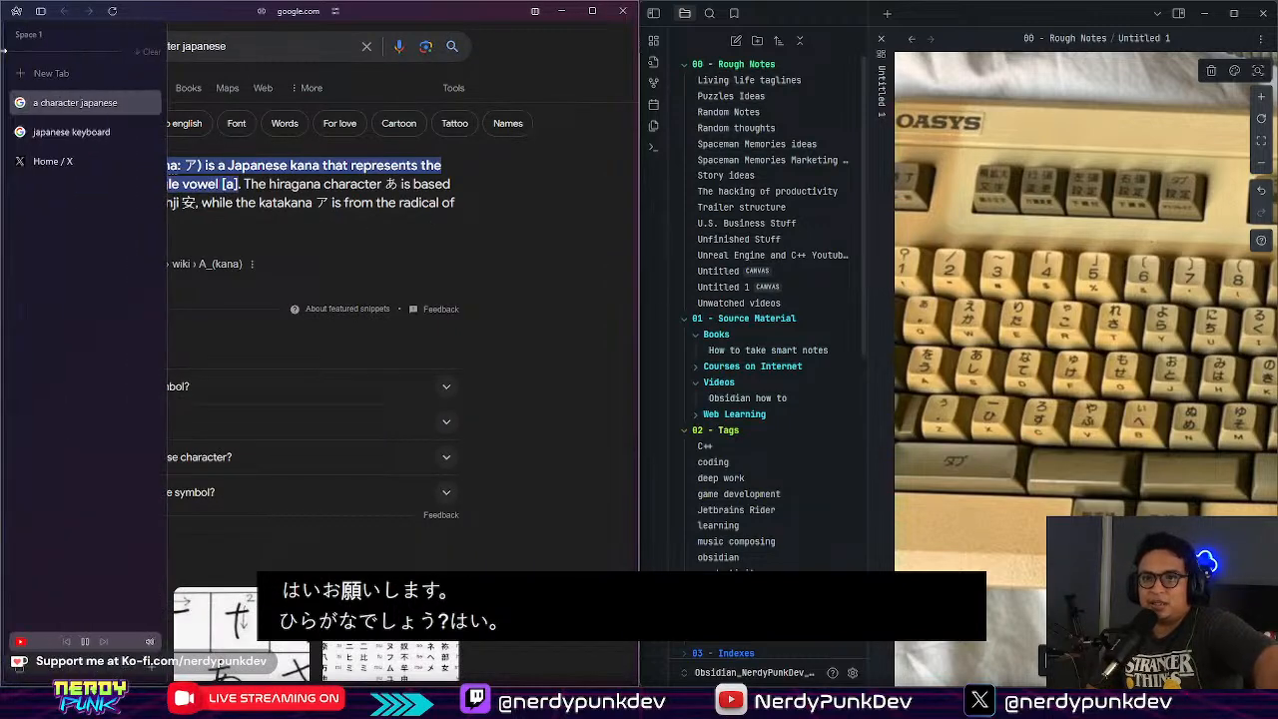
click(71, 132)
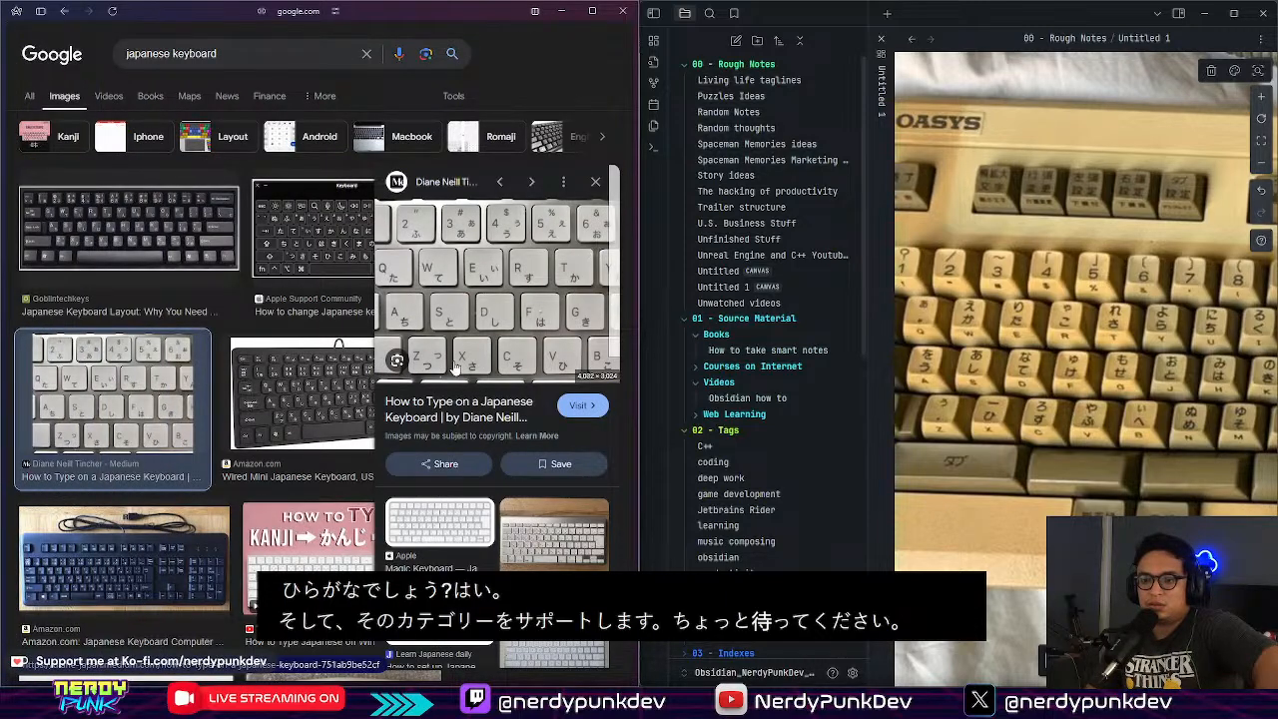
click(307, 379)
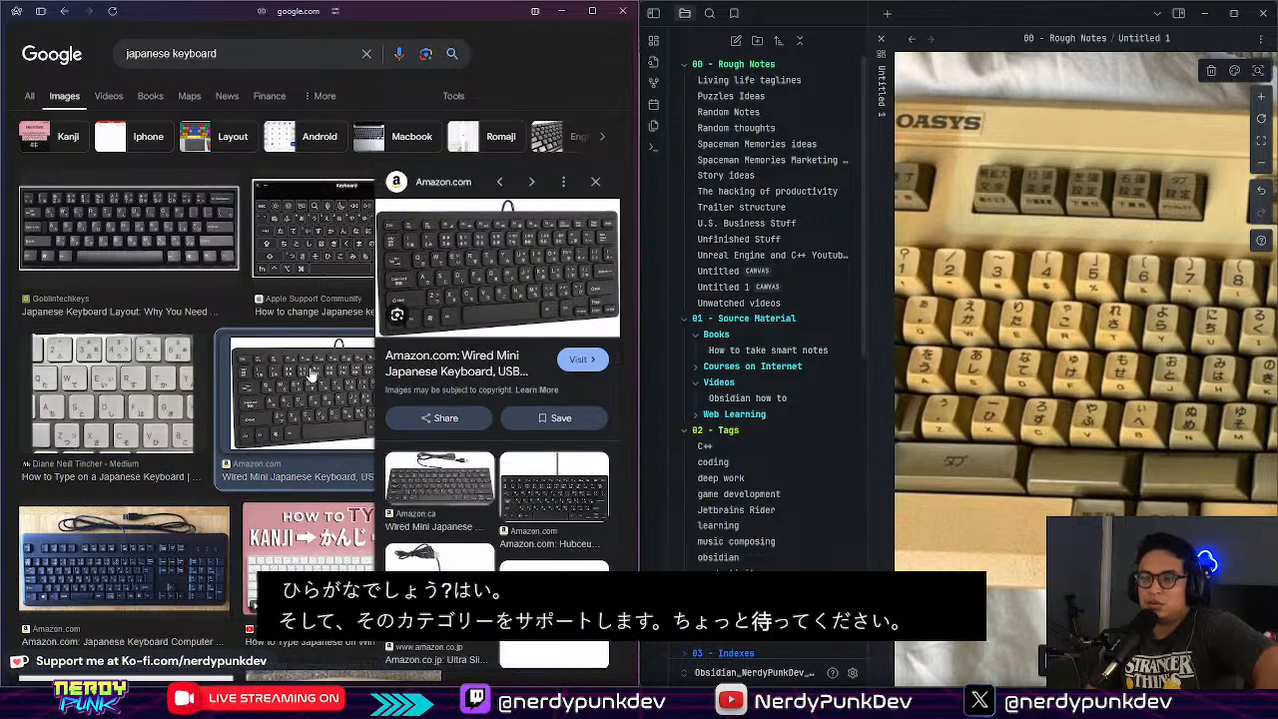
scroll(262, 168, down, 3)
scroll(258, 175, up, 2)
scroll(258, 175, up, 1)
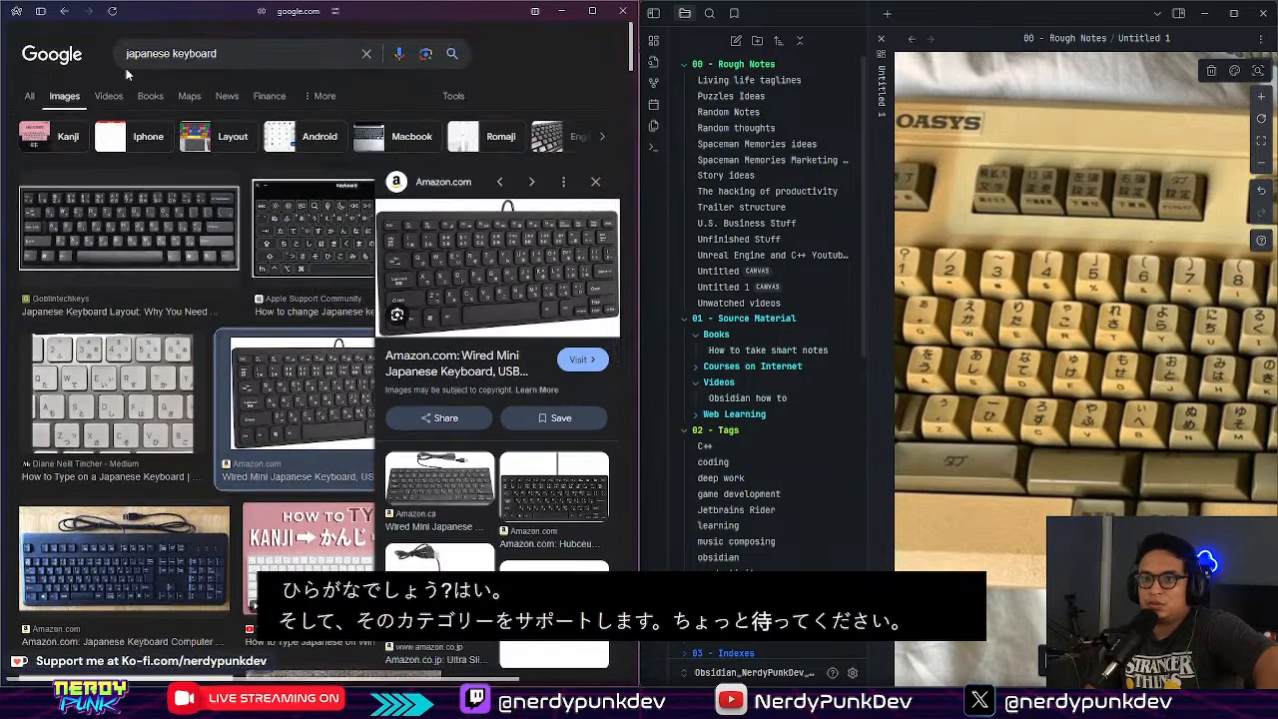
click(64, 108)
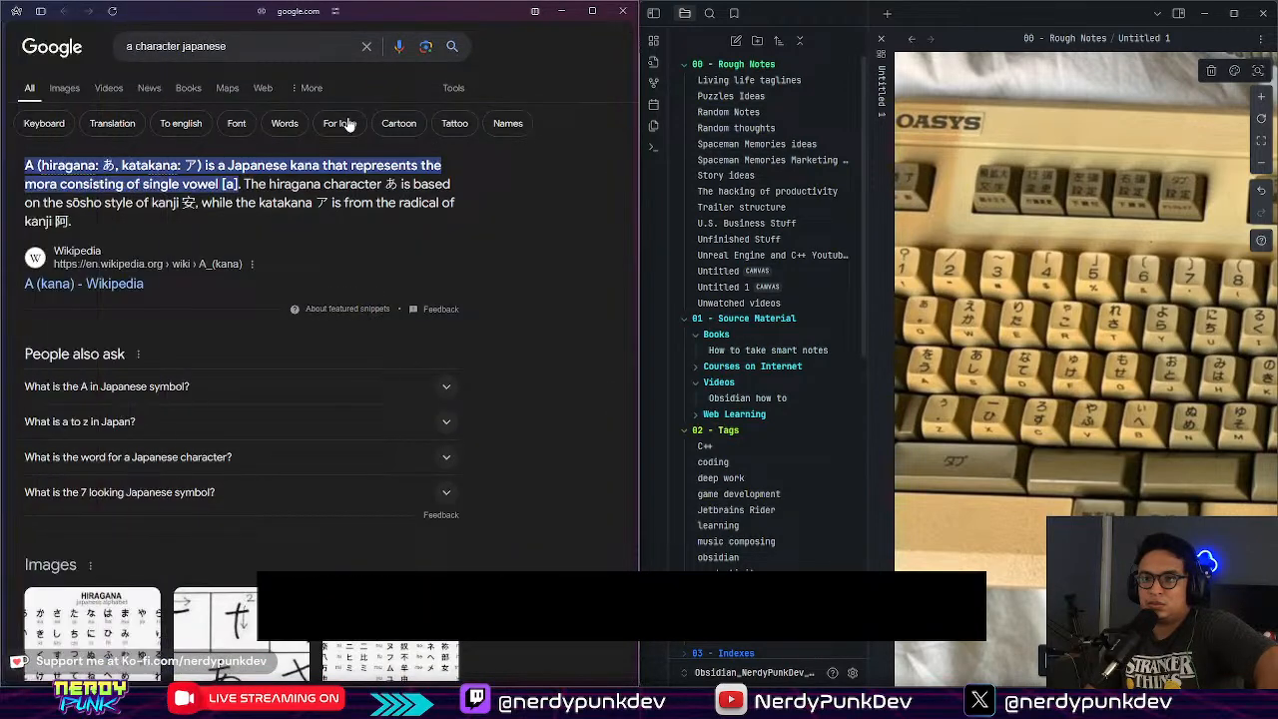
drag(248, 47, 4, 38)
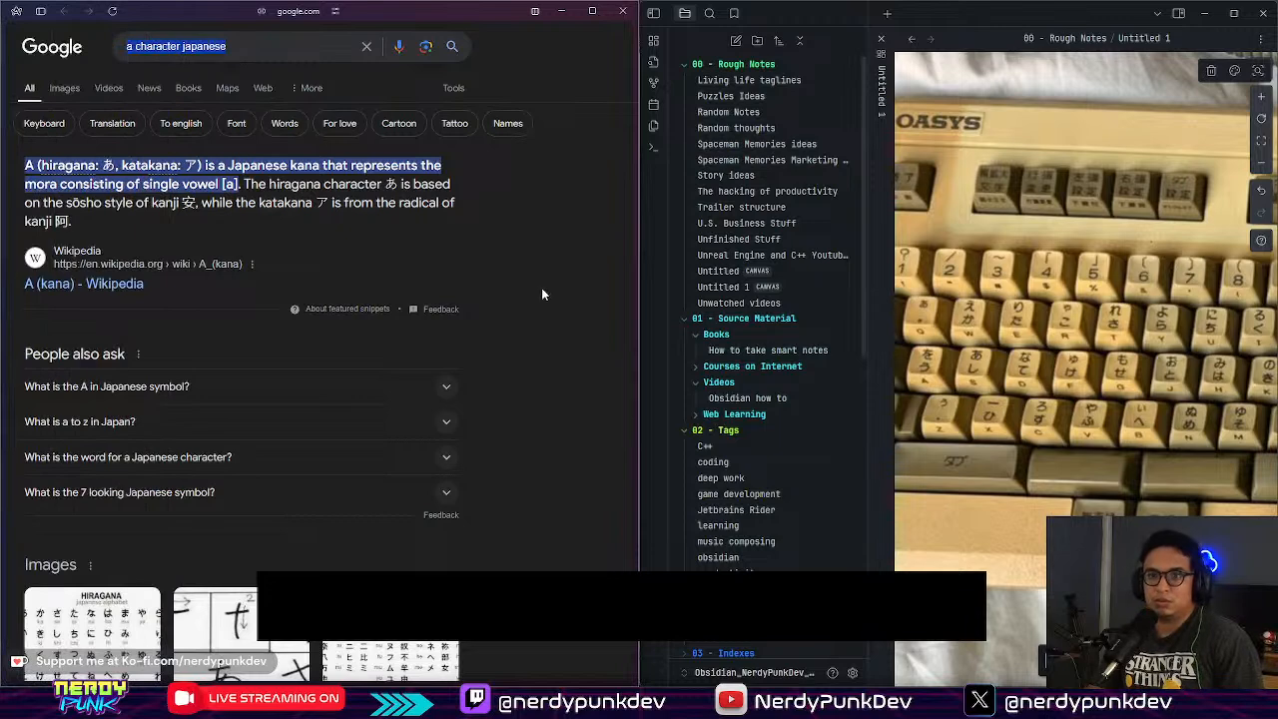
text(What is the )
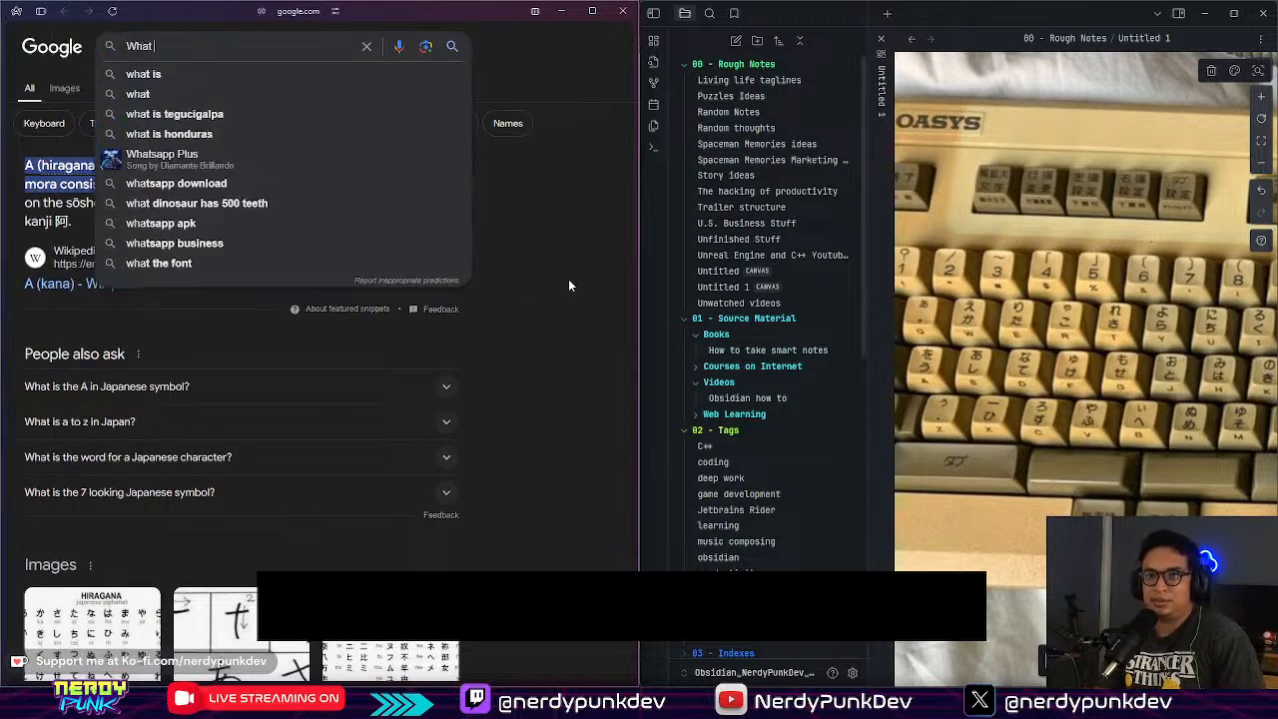
text(character in th)
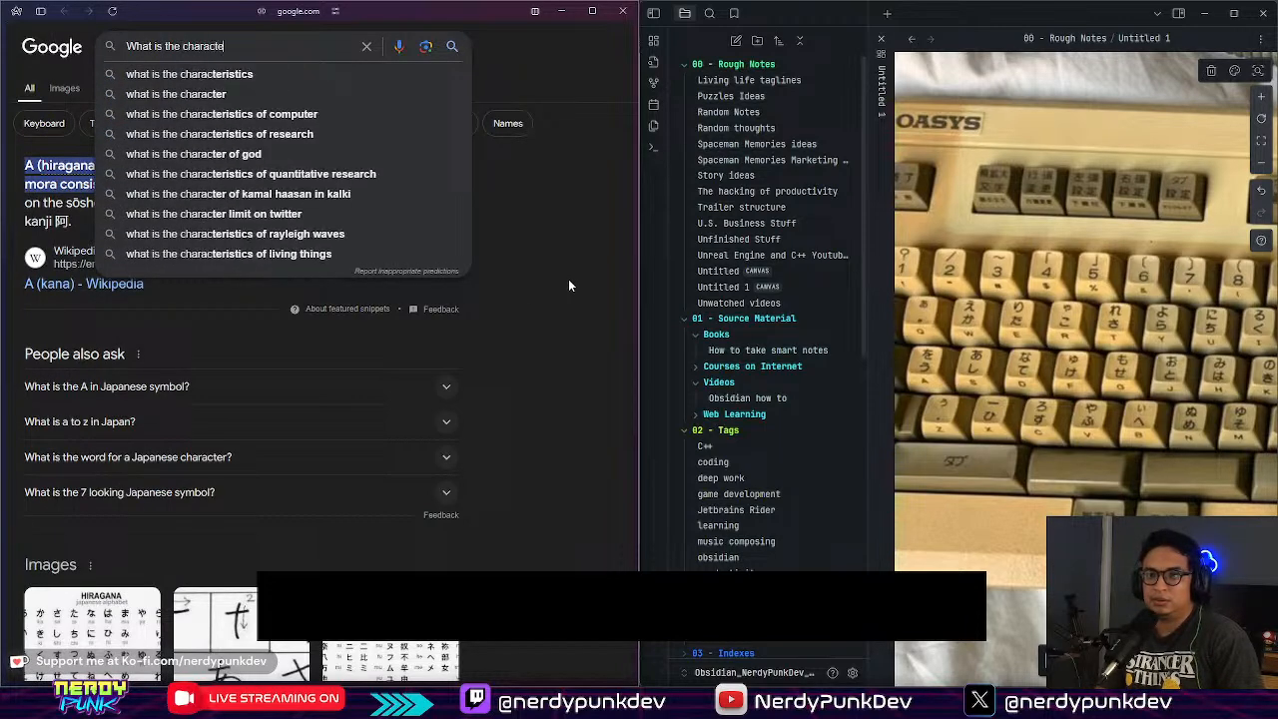
key(BackSpace)
Step: Open ChatGPT in a new tab and ask "What is the character in a japanese keyboard in the letter A"
key(ctrl+t)
text(chat)
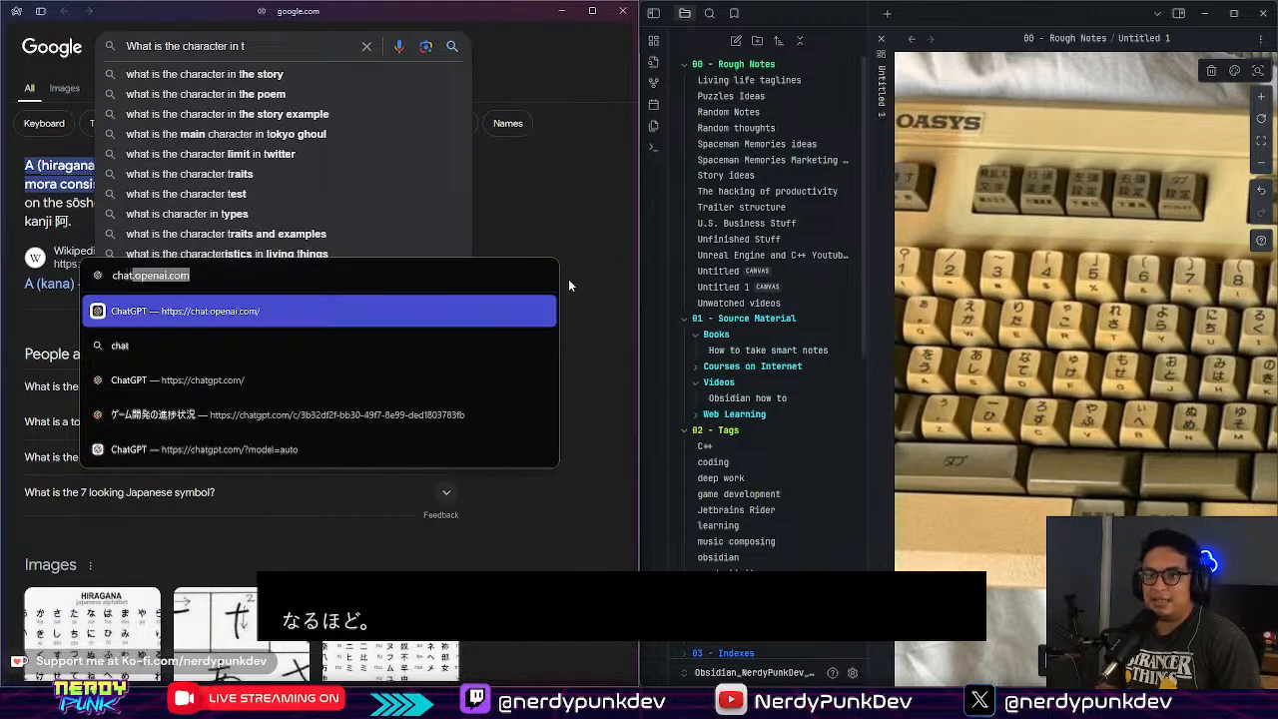
key(Return)
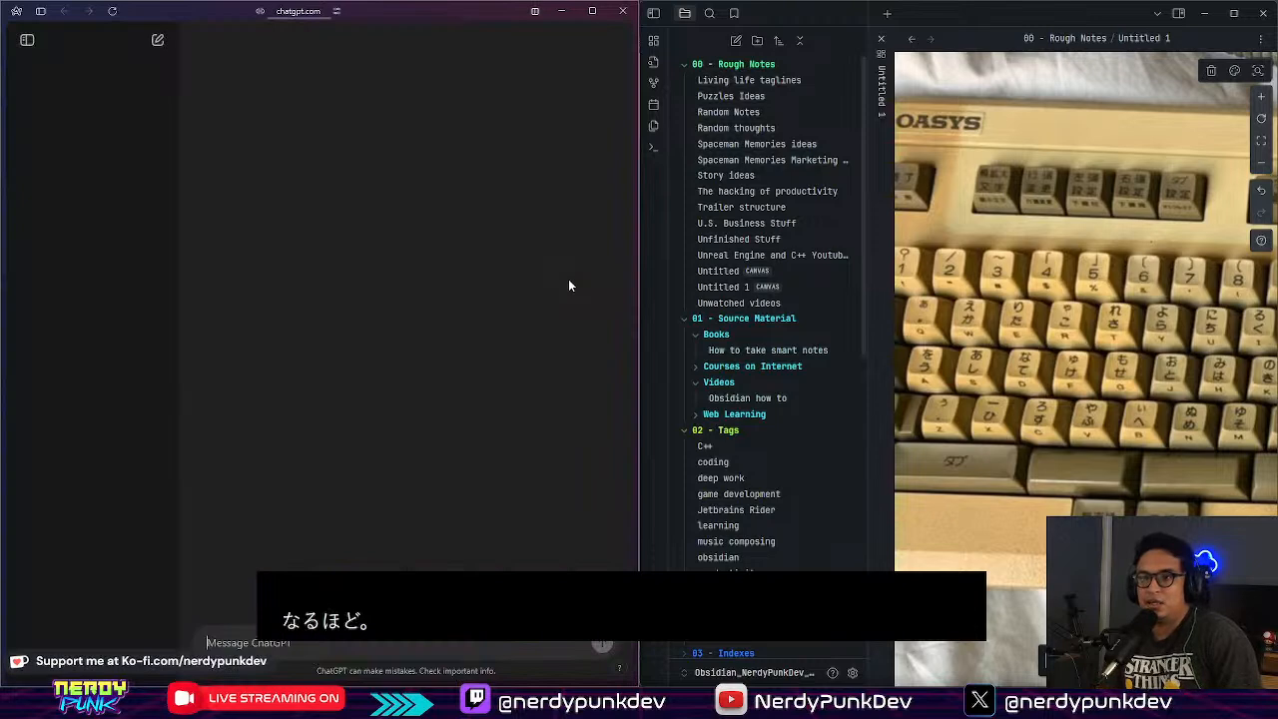
click(27, 40)
text(What is the character in a japanese keyboard in the letter A)
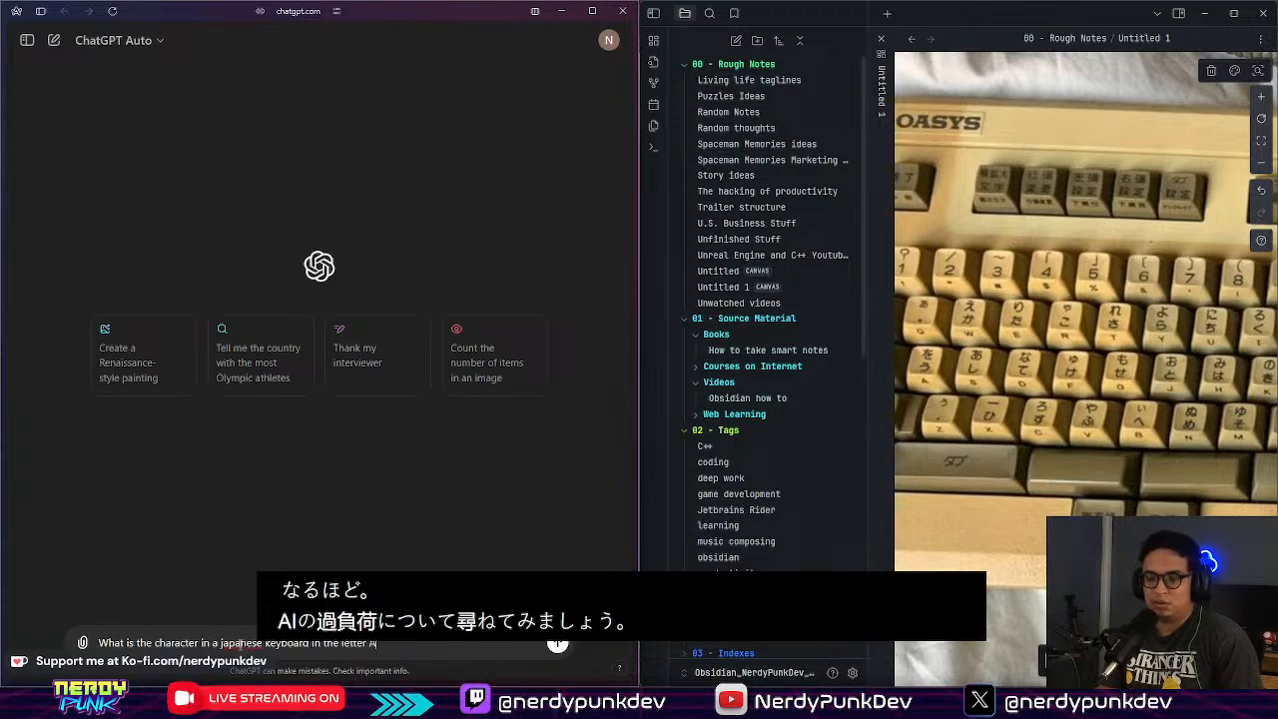
key(Return)
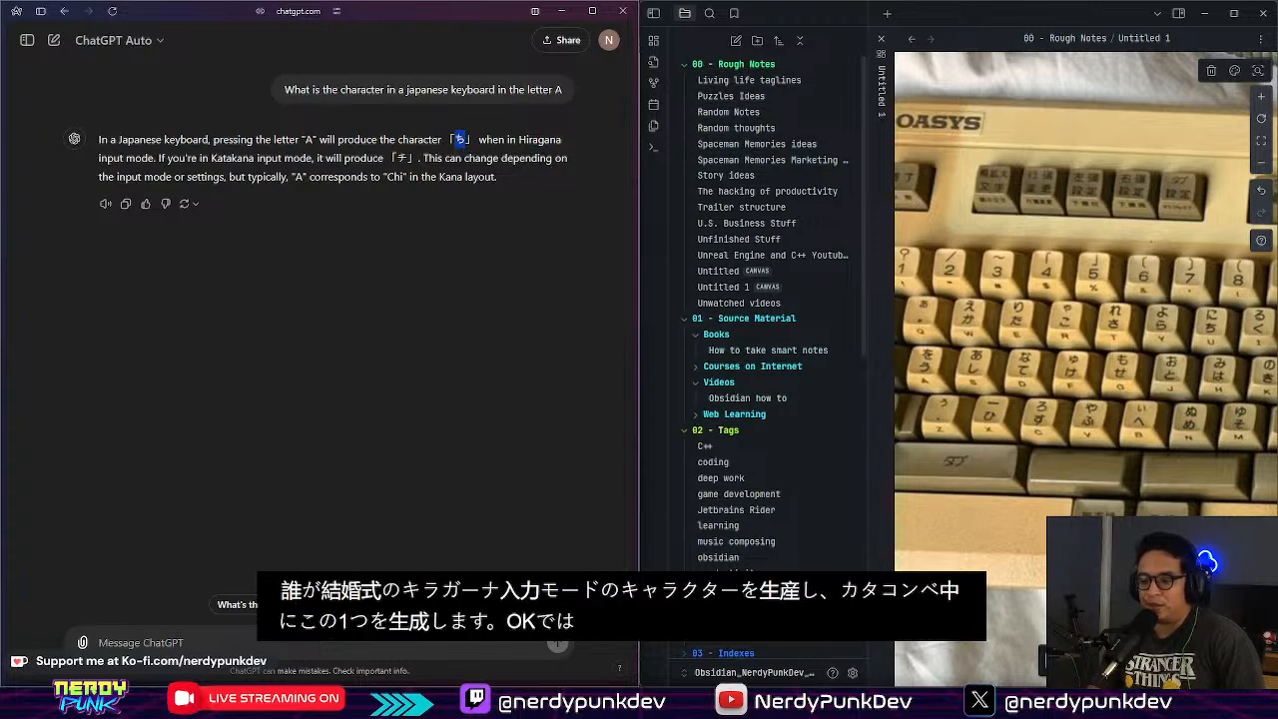
Step: Switch to Aseprite and bring up the Sprite-0001 document containing the keyboard key with the letter A
key(alt+Tab)
click(270, 201)
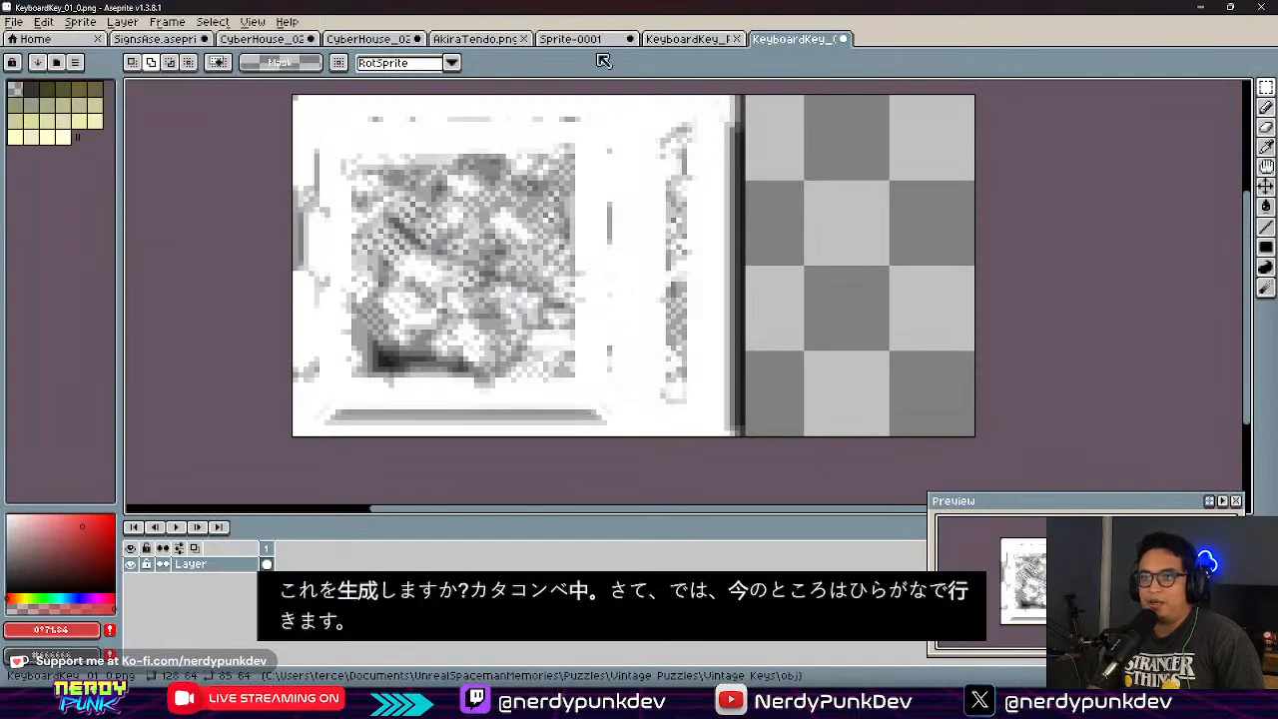
click(574, 39)
click(702, 40)
click(589, 40)
scroll(459, 284, down, 2)
scroll(459, 285, up, 1)
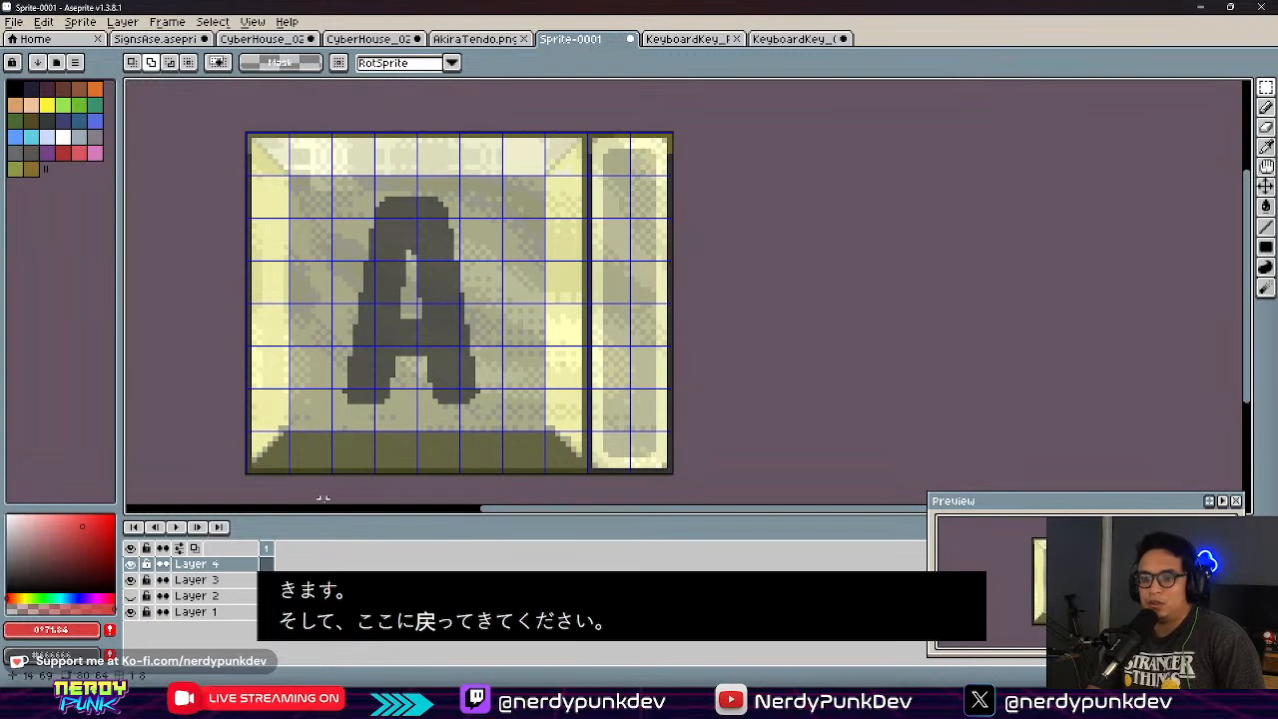
Step: Check the visibility of Layer 3 to locate the letter A, and delete the letter from that layer
click(130, 579)
click(130, 579)
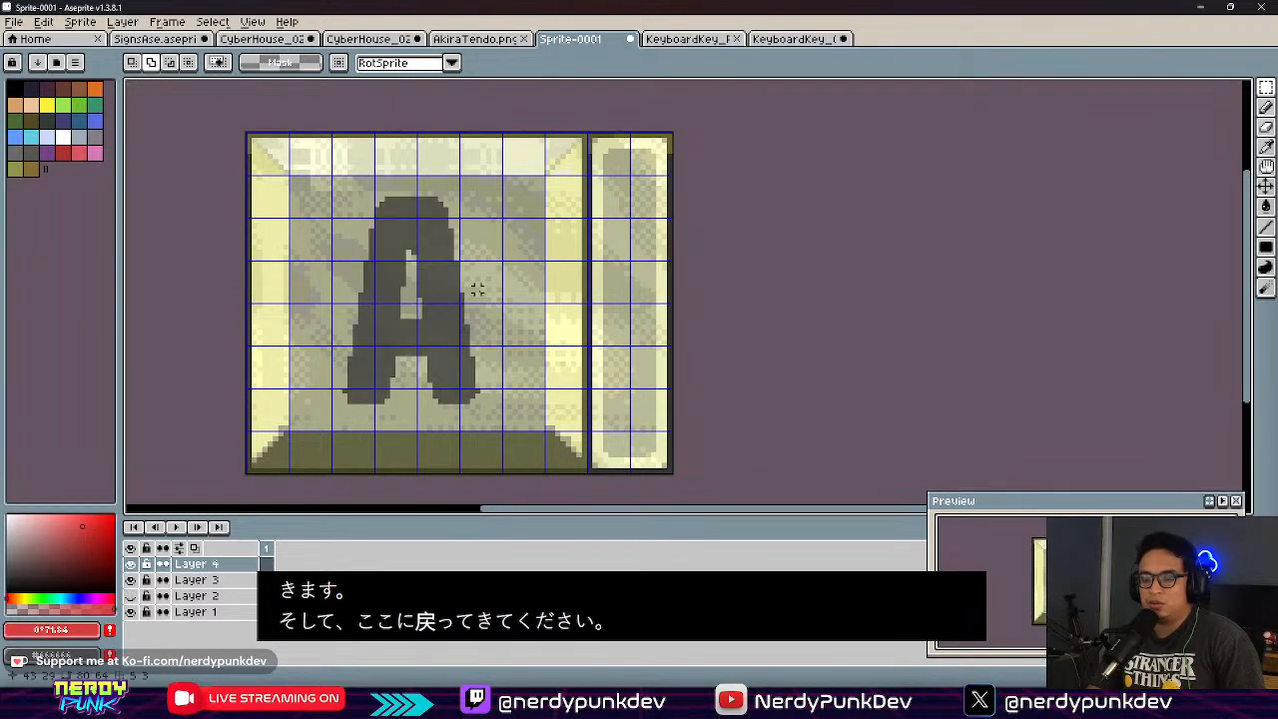
key(v)
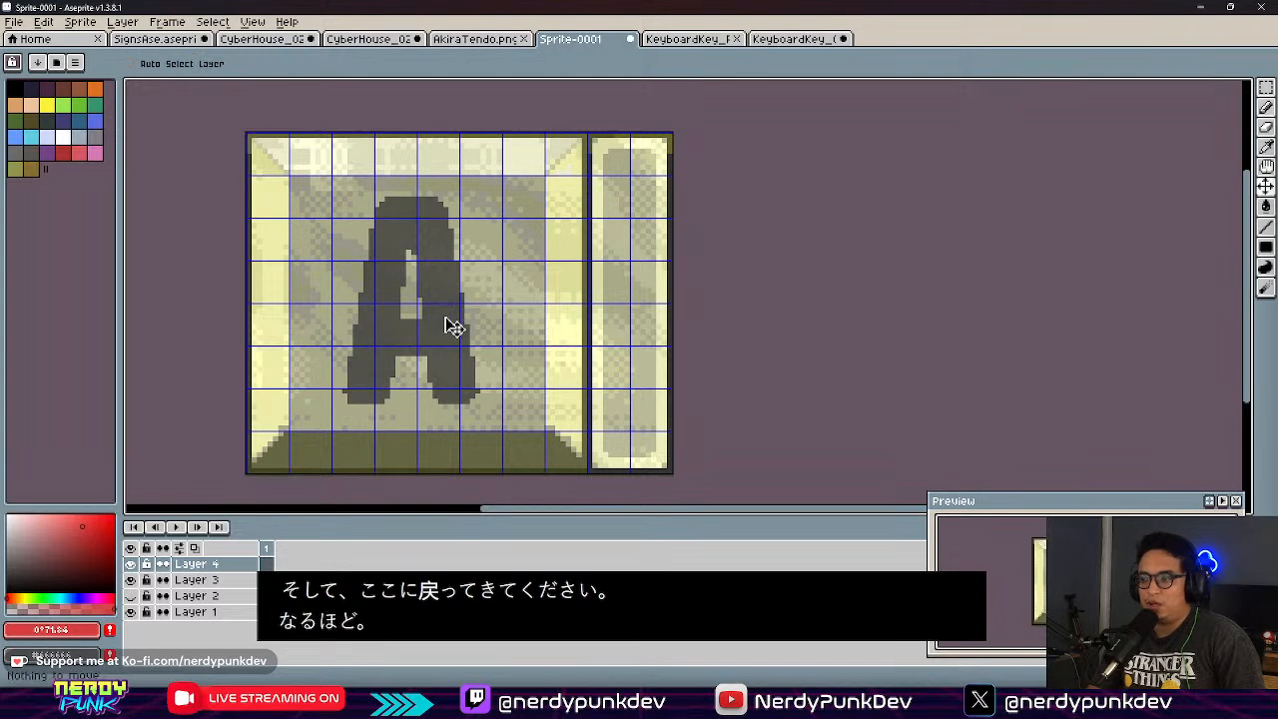
click(192, 579)
drag(121, 579, 124, 579)
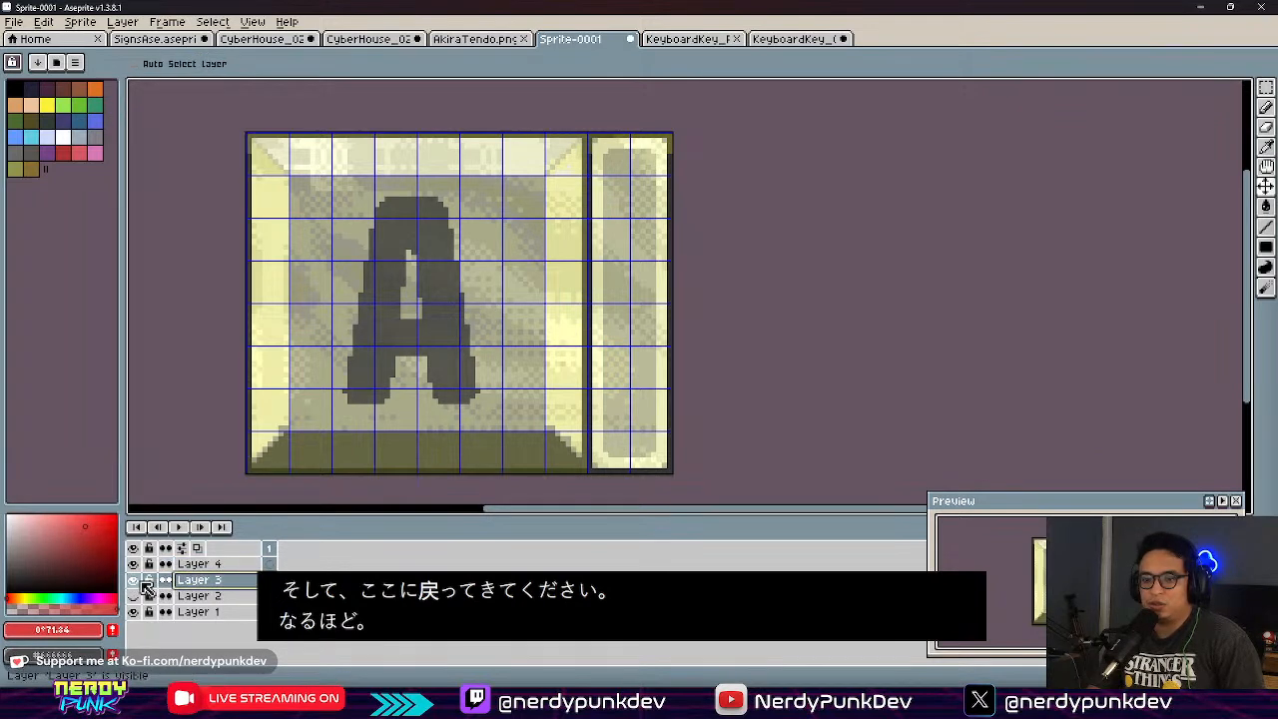
click(132, 580)
click(133, 580)
key(ctrl+a)
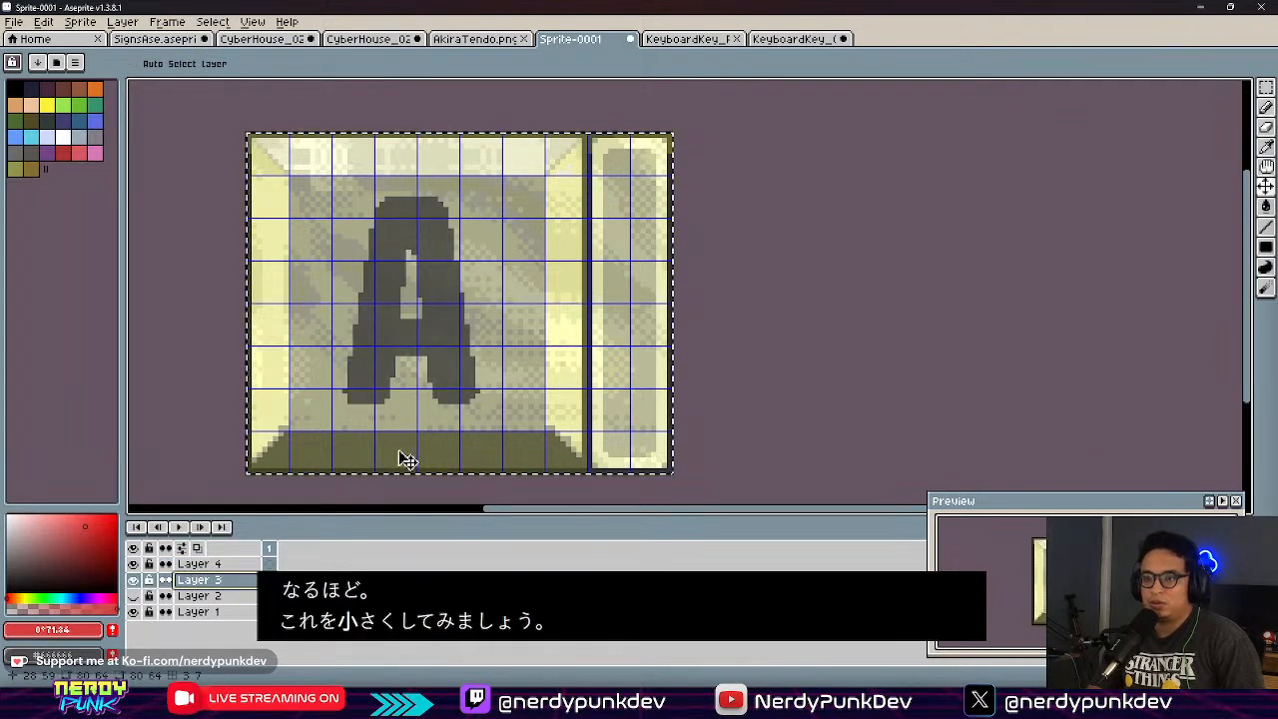
key(Delete)
Step: Insert the text "ち" on Layer 3 in Gen Jyuu Gothic Monospace Heavy at font size 35
click(48, 22)
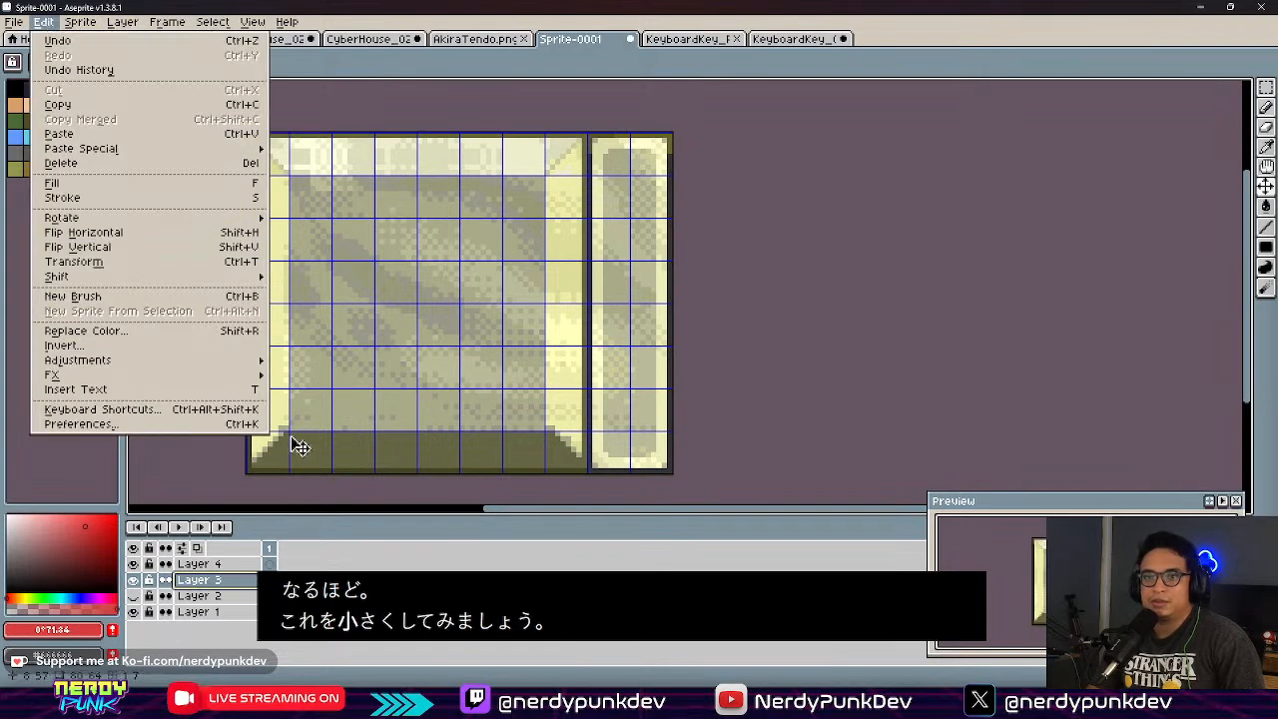
click(166, 392)
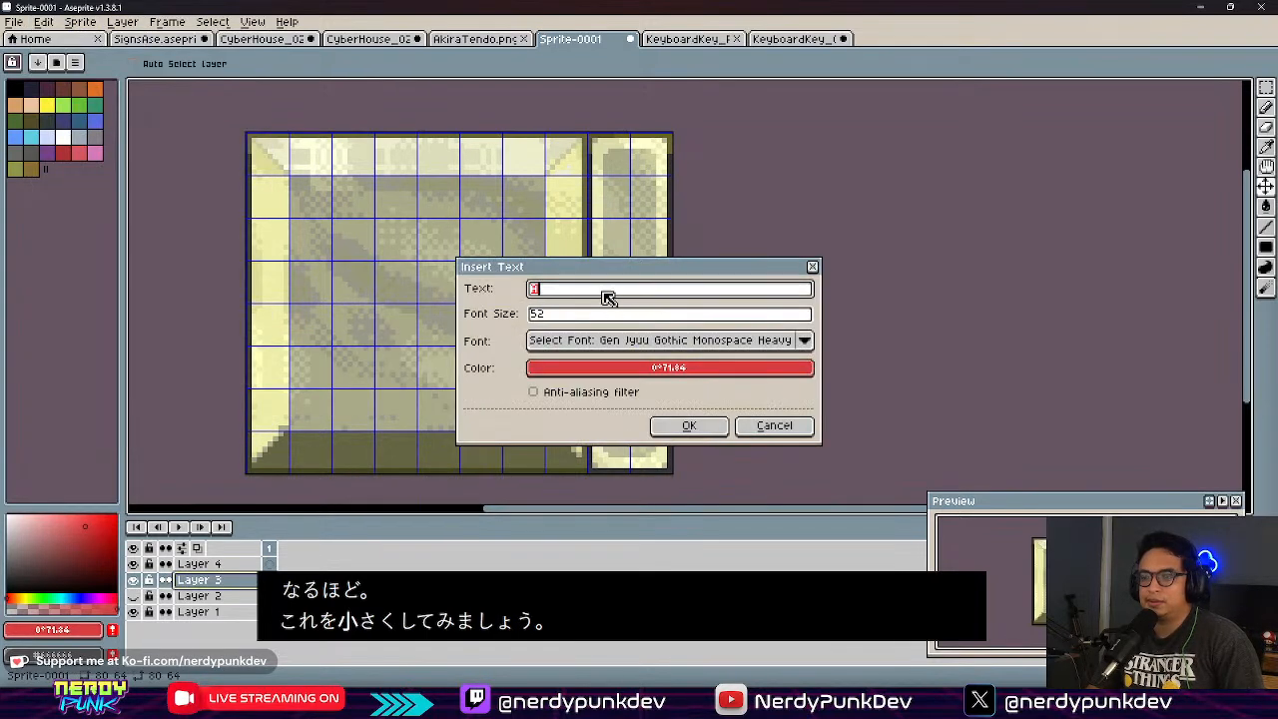
key(Tab)
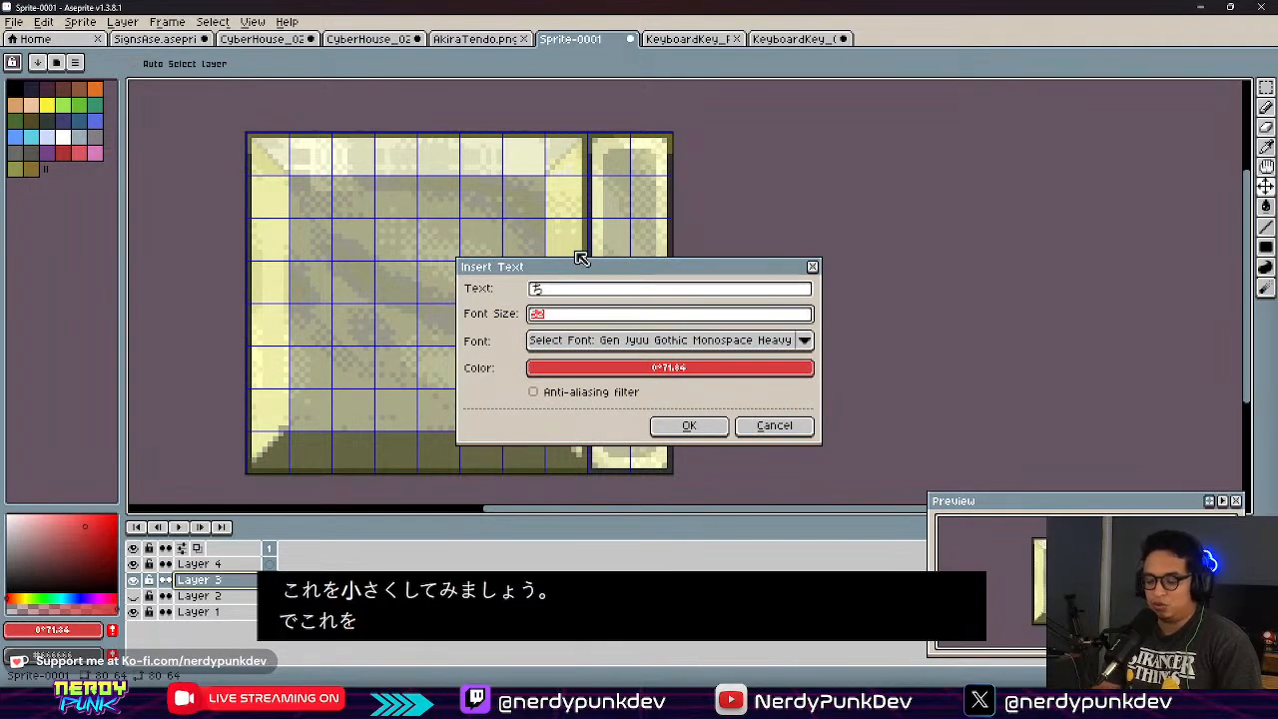
text(38)
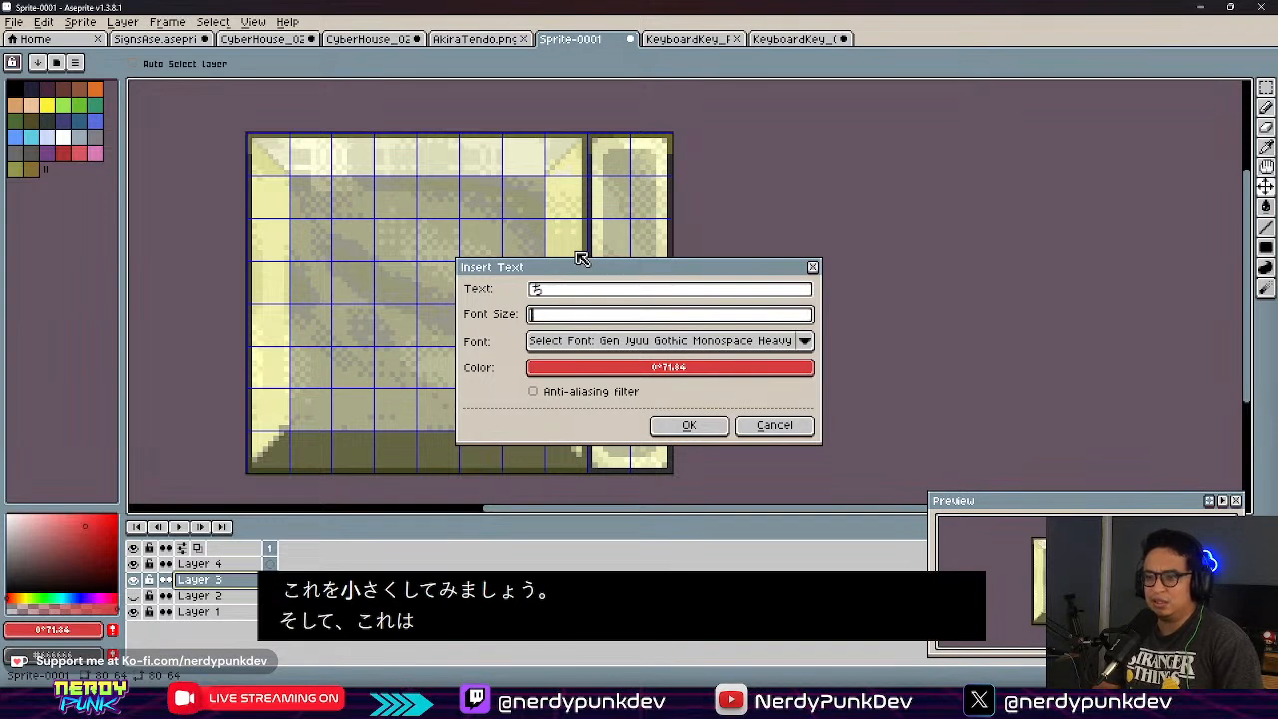
text(35)
key(Return)
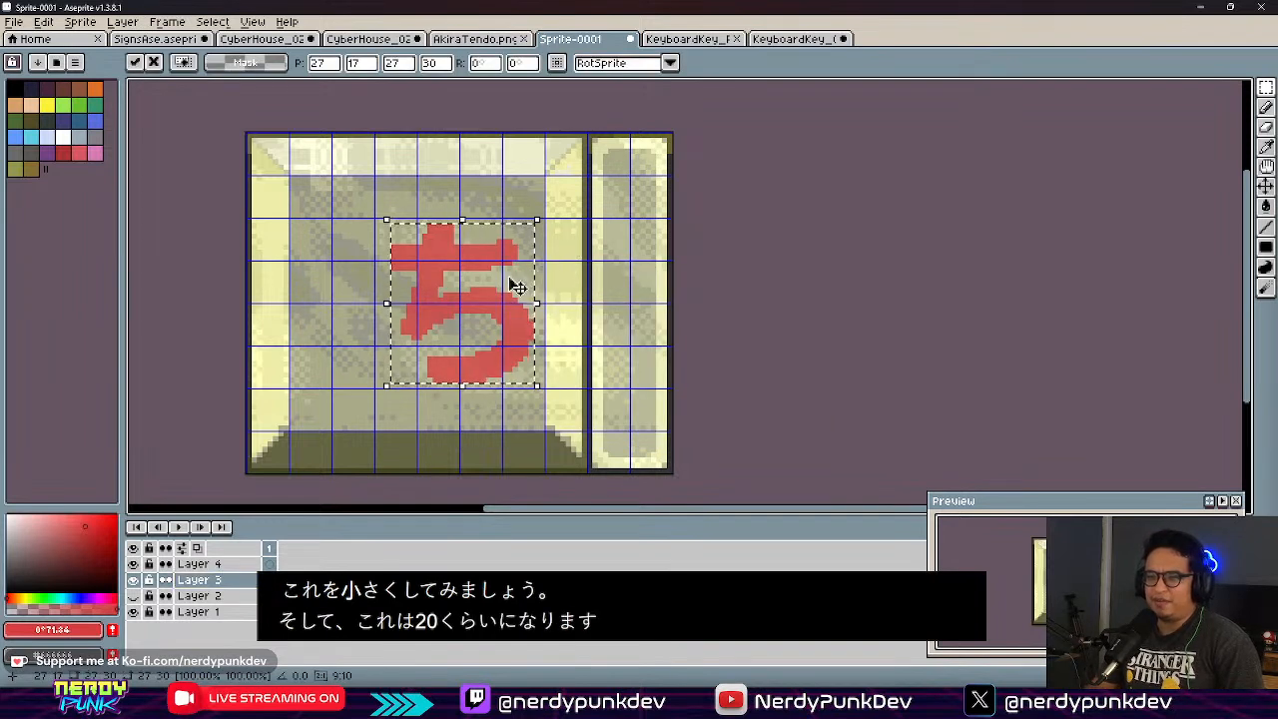
Step: Move the ち character toward the upper-left area of the key face
drag(508, 306, 451, 265)
scroll(299, 323, up, 1)
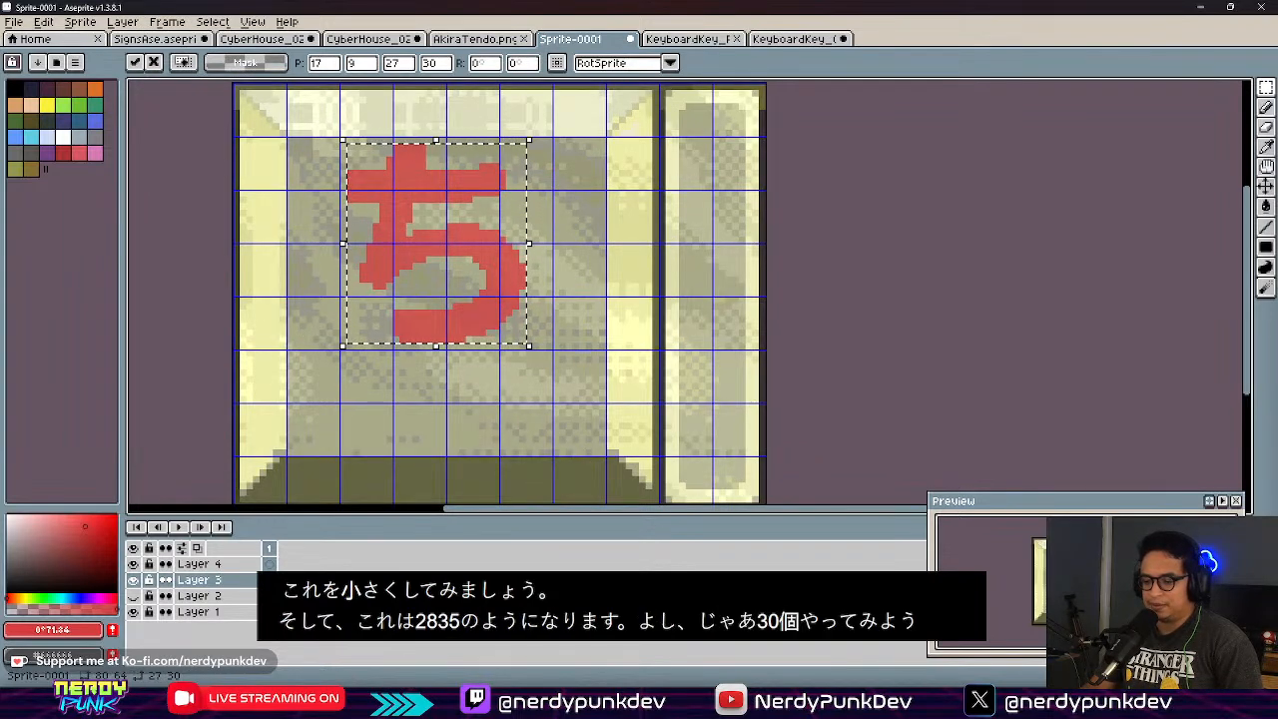
Step: Switch to the browser and examine the close-up of the white Japanese keyboard for the placement of letters and hiragana on each key
key(alt+Tab)
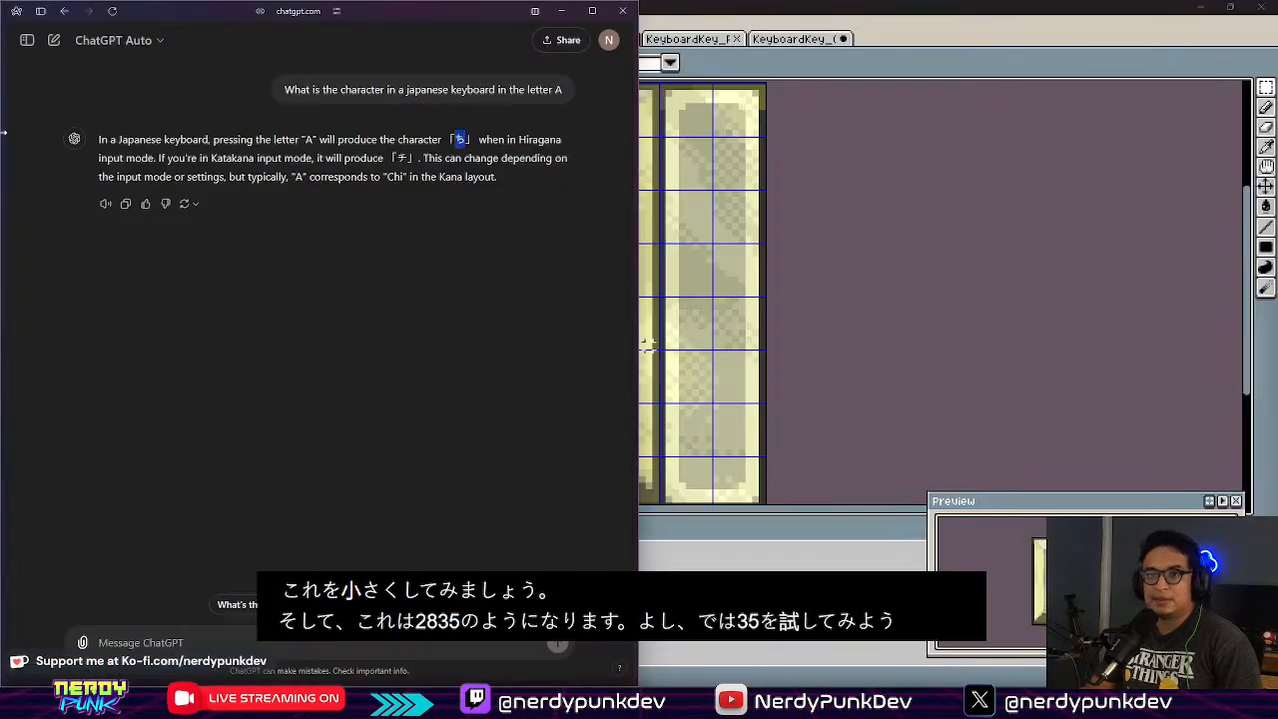
mouse_move(3, 130)
click(68, 159)
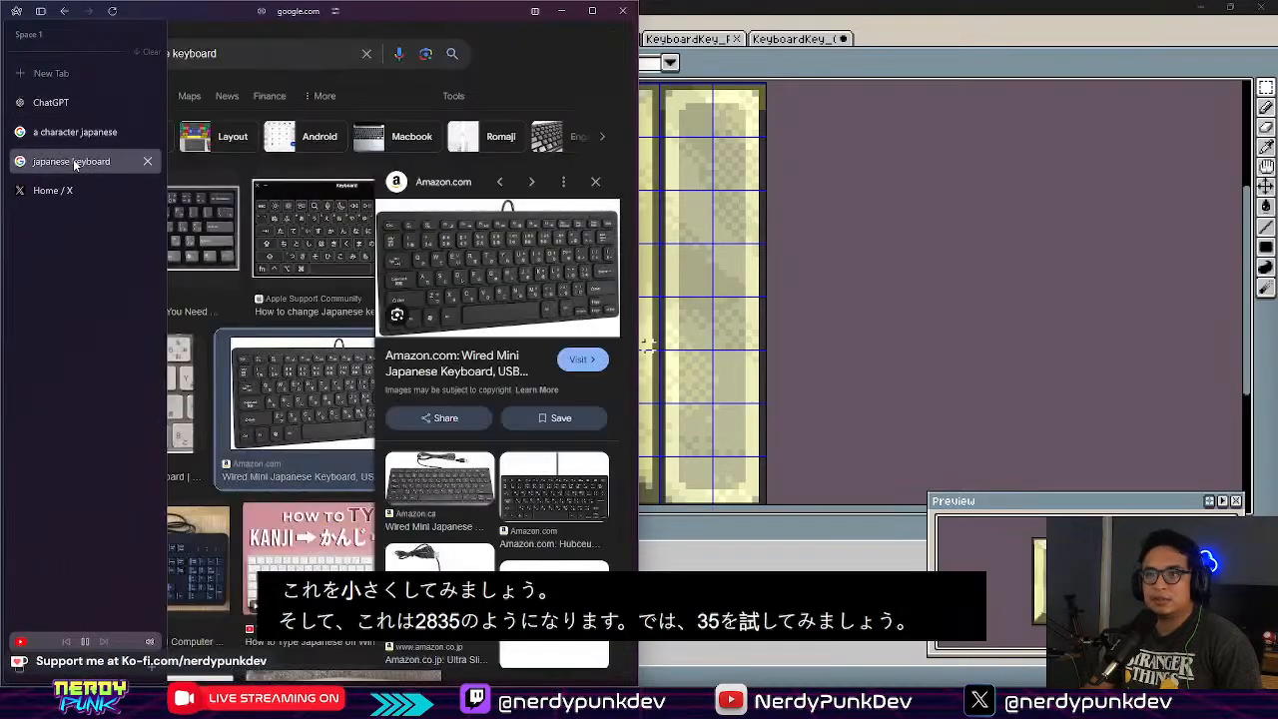
click(85, 141)
click(71, 161)
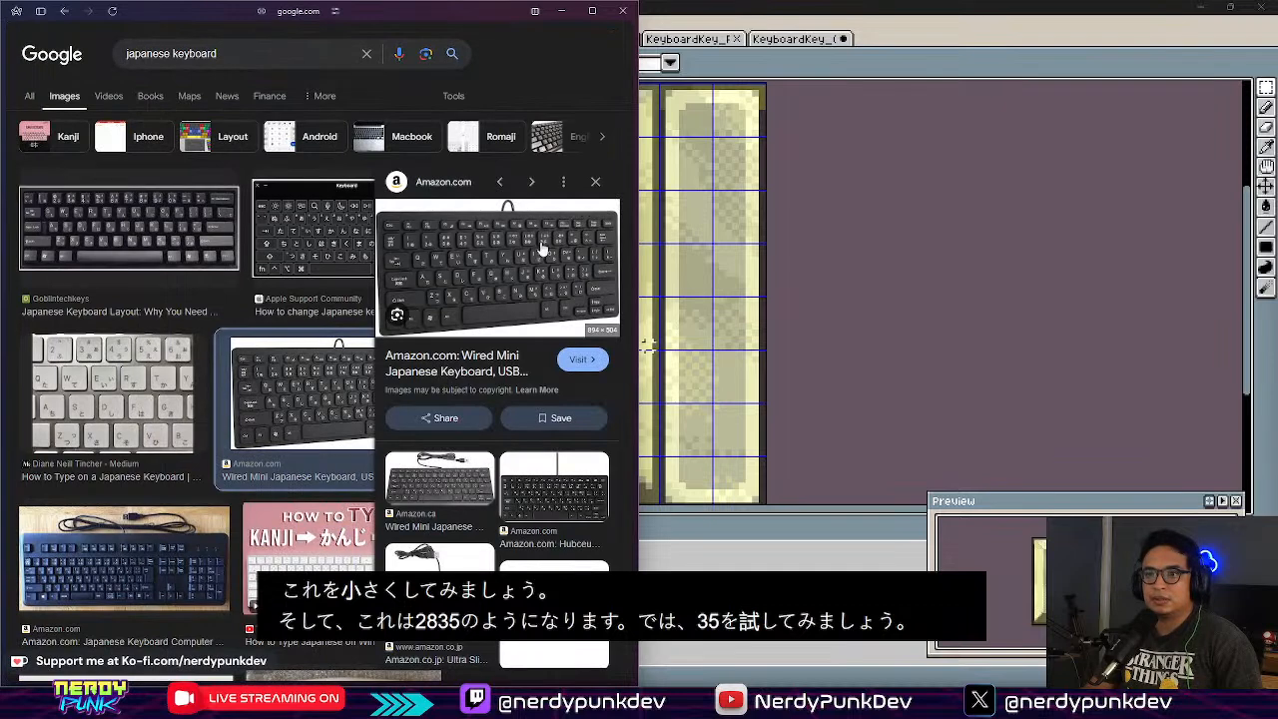
click(100, 385)
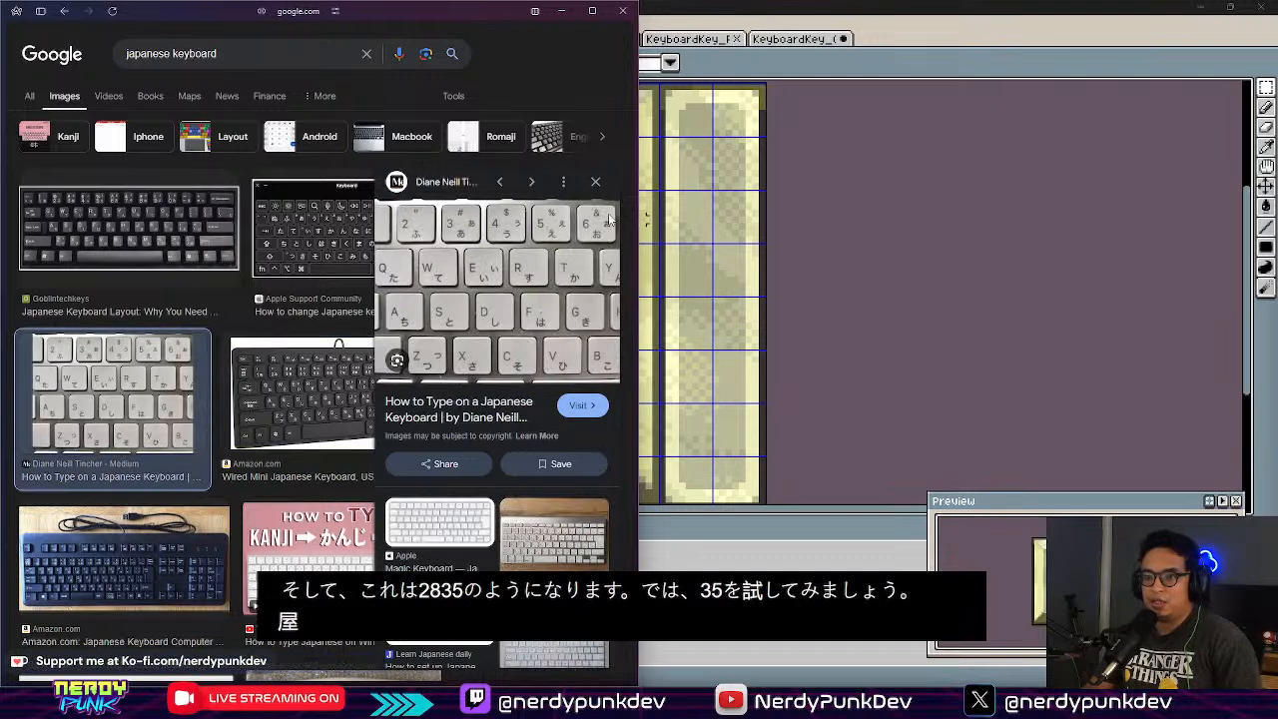
Step: Return to Aseprite and replace the large ち on Layer 3 with one at font size 28, placed in the key face's lower-right area
click(861, 272)
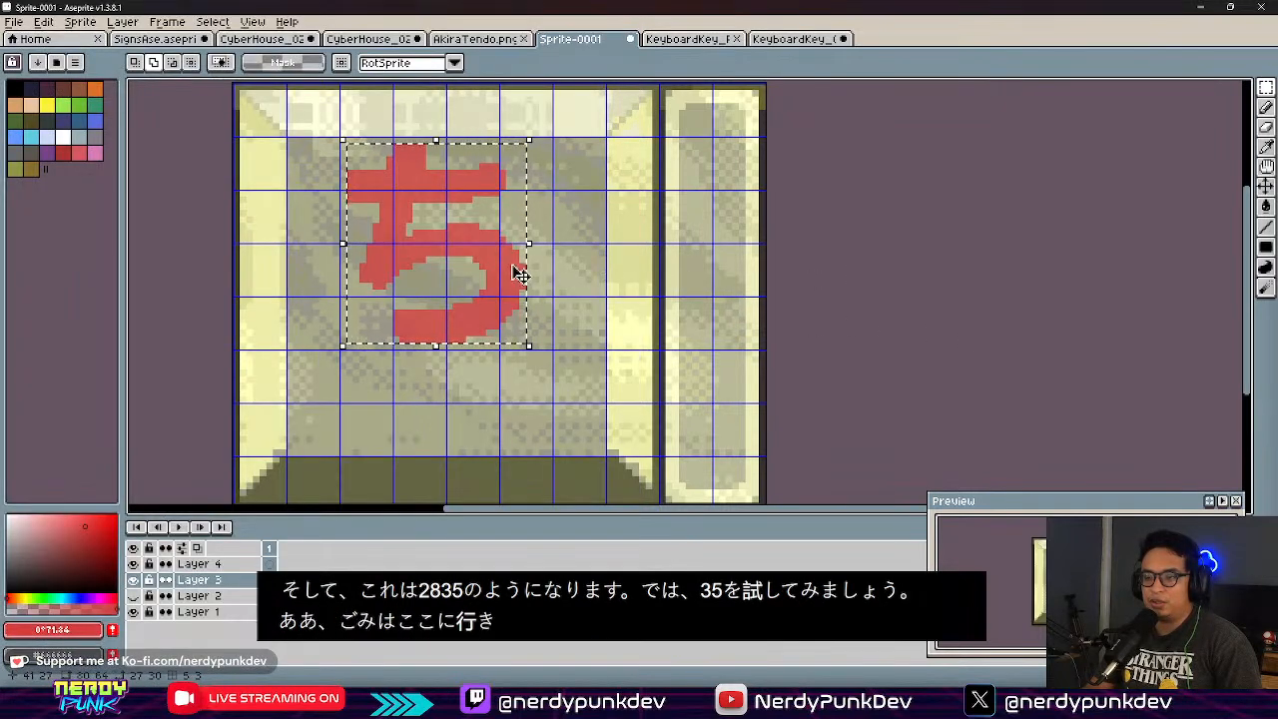
drag(508, 276, 572, 392)
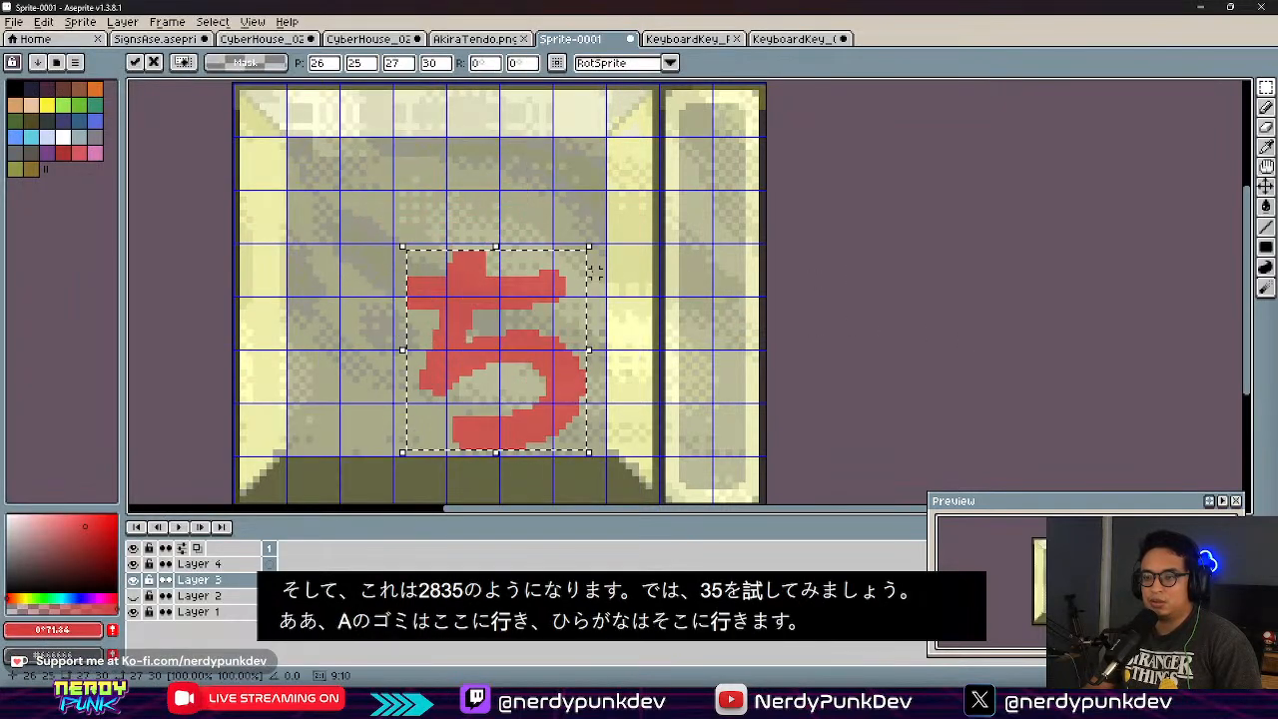
key(Escape)
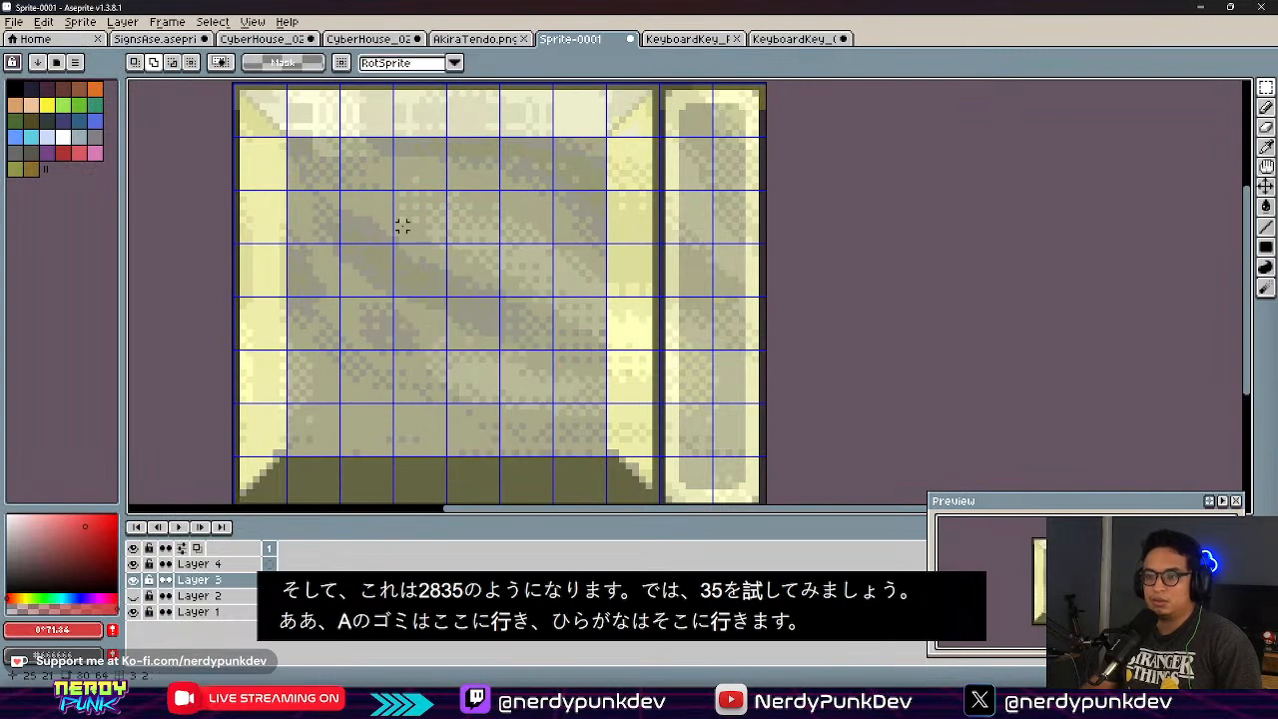
click(44, 26)
click(151, 393)
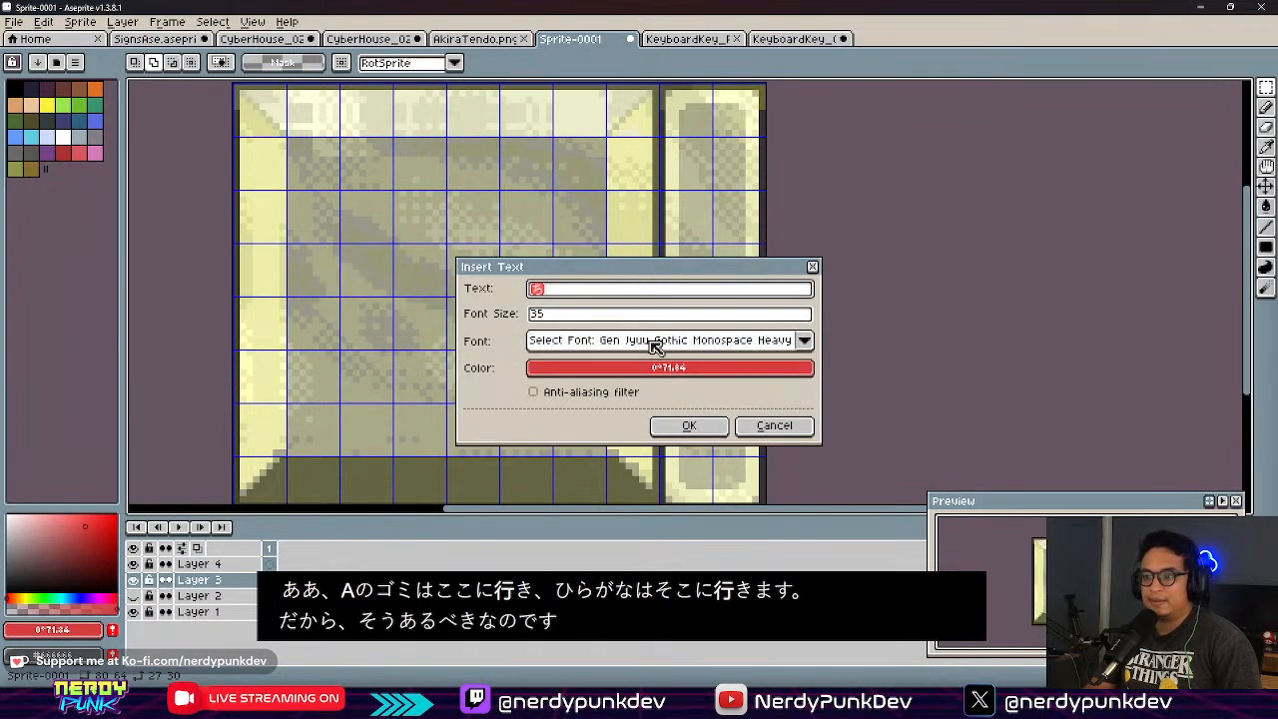
click(611, 314)
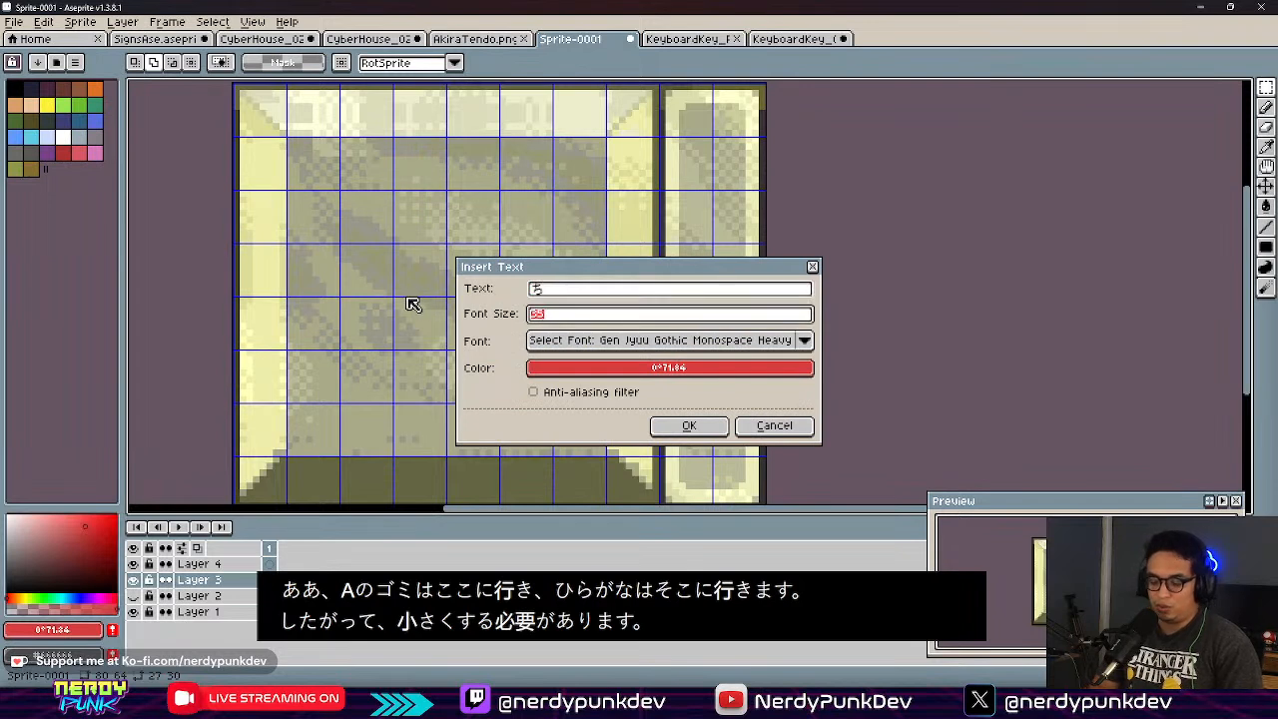
key(Return)
drag(565, 358, 577, 407)
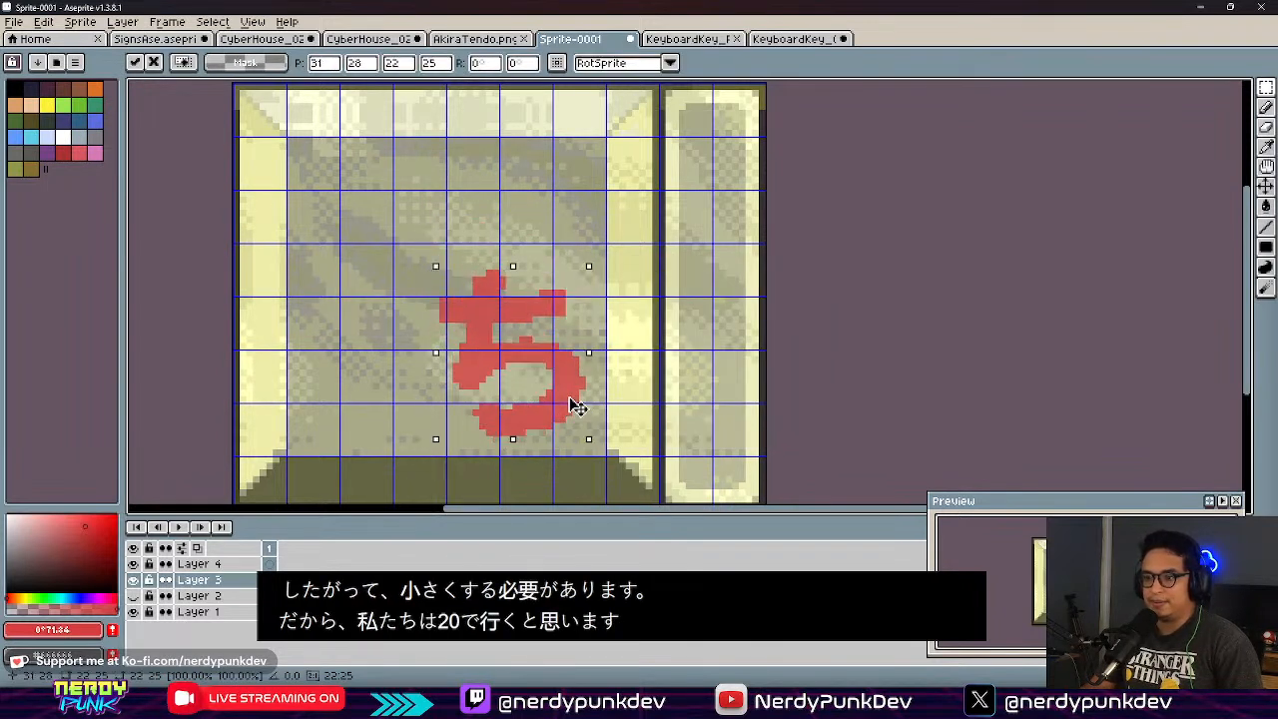
Step: Fill the red ち with the dark navy palette colour using the Paint Bucket and clear the selection
scroll(504, 378, up, 2)
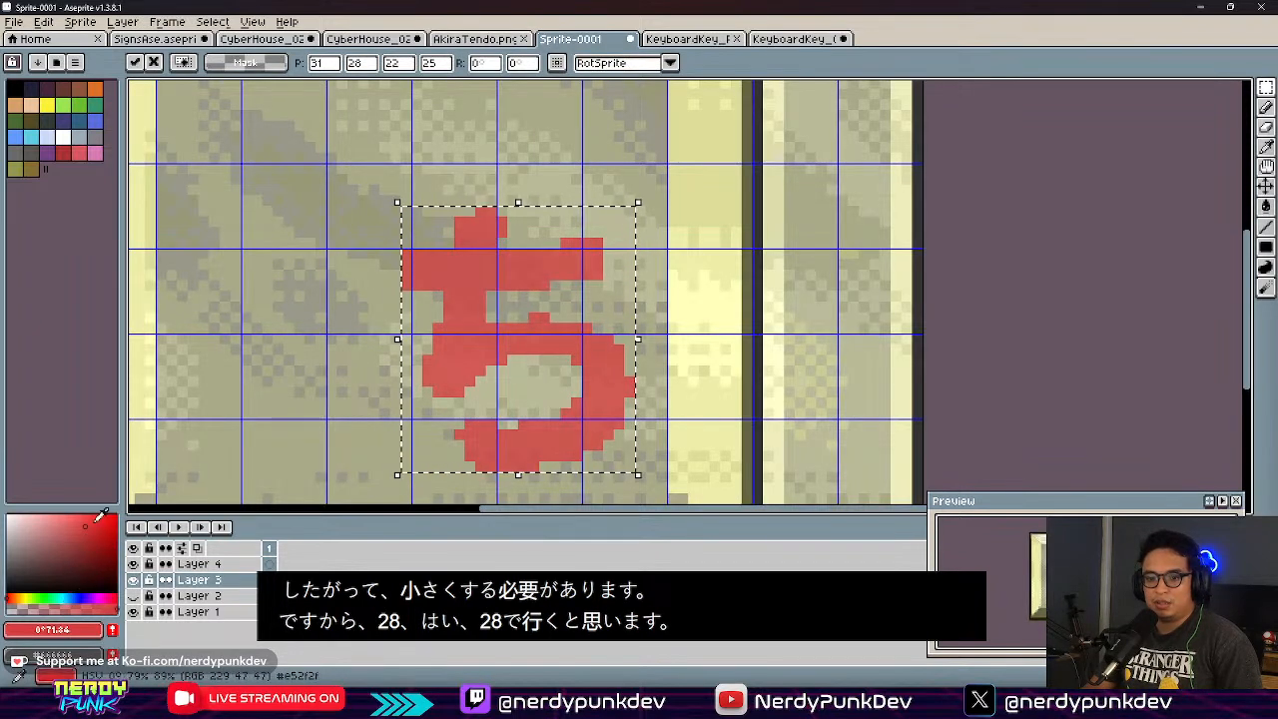
click(31, 90)
key(g)
click(557, 276)
key(ctrl+d)
scroll(546, 415, down, 2)
middle_drag(596, 361, 747, 320)
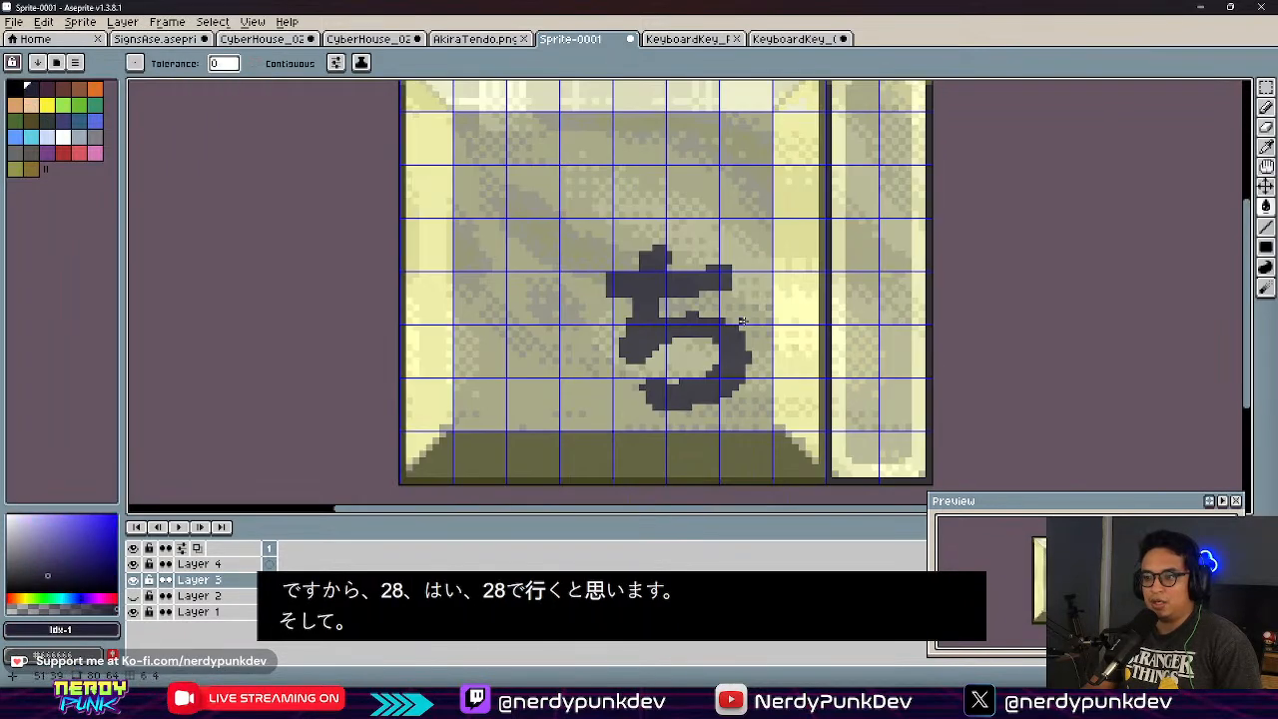
scroll(656, 317, up, 1)
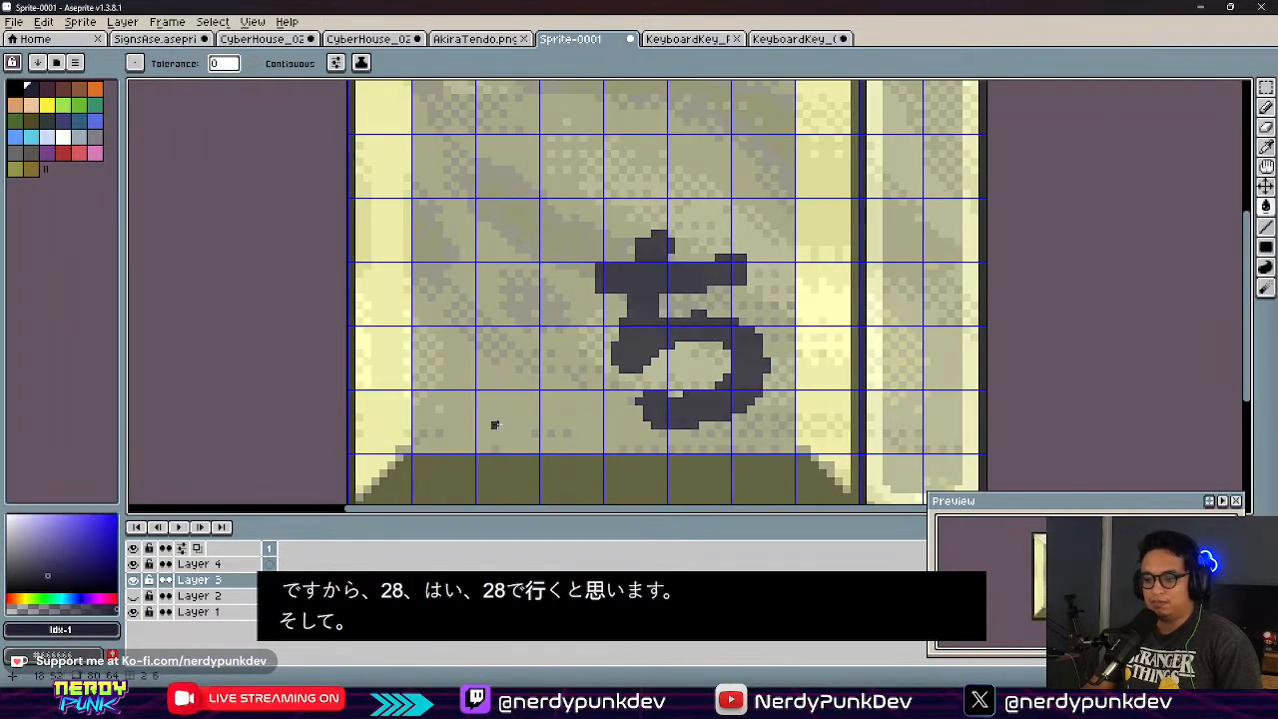
Step: Insert the text "A" on Layer 4 in Gen Jyuu Gothic Monospace Heavy at font size 28 in dark navy
click(213, 565)
middle_drag(754, 330, 624, 378)
scroll(514, 342, down, 2)
scroll(517, 346, up, 2)
middle_drag(547, 371, 587, 320)
scroll(565, 270, up, 1)
scroll(315, 193, down, 1)
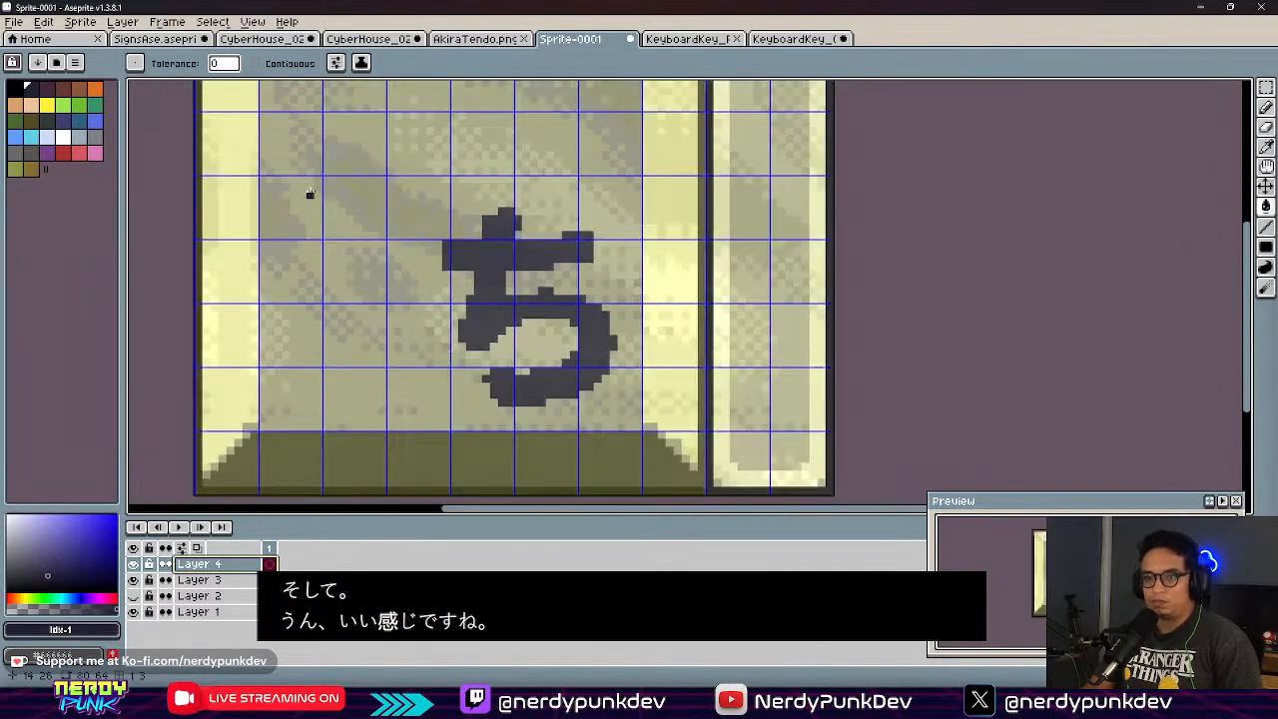
click(43, 21)
click(137, 389)
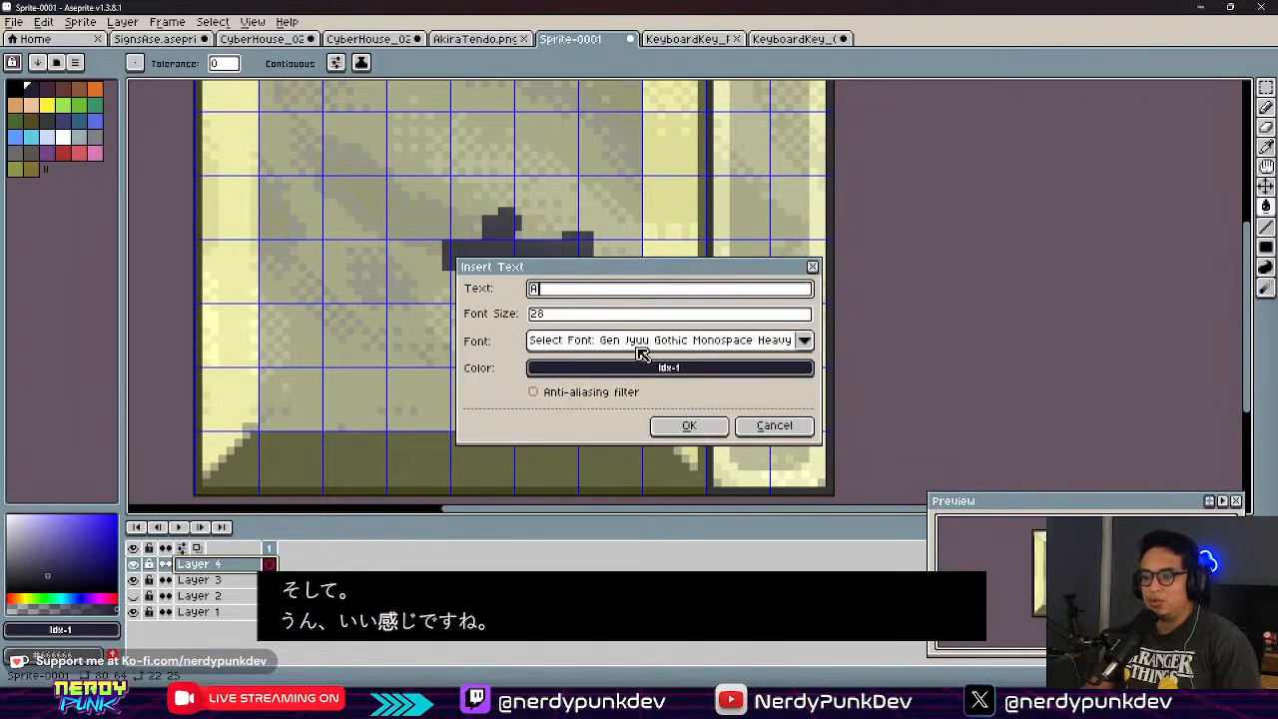
click(685, 425)
Step: Move the letter A to the upper-left area of the key face, diagonally above the ち
middle_drag(544, 334, 619, 400)
drag(655, 389, 432, 220)
key(ctrl+z)
key(ctrl+d)
drag(621, 374, 467, 239)
key(ctrl+d)
key(v)
mouse_move(616, 345)
mouse_down()
mouse_move(448, 191)
mouse_move(456, 237)
mouse_up()
scroll(456, 237, down, 3)
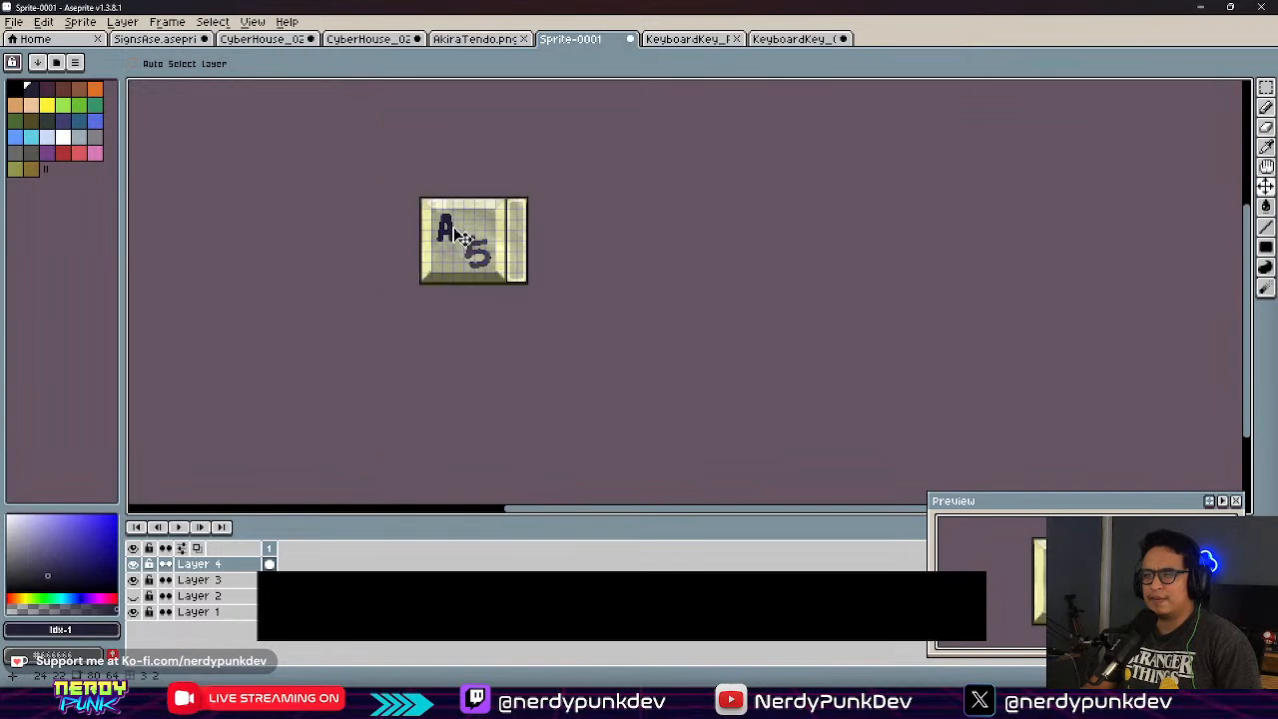
scroll(456, 237, up, 5)
drag(455, 243, 459, 231)
scroll(463, 226, down, 1)
scroll(477, 240, up, 1)
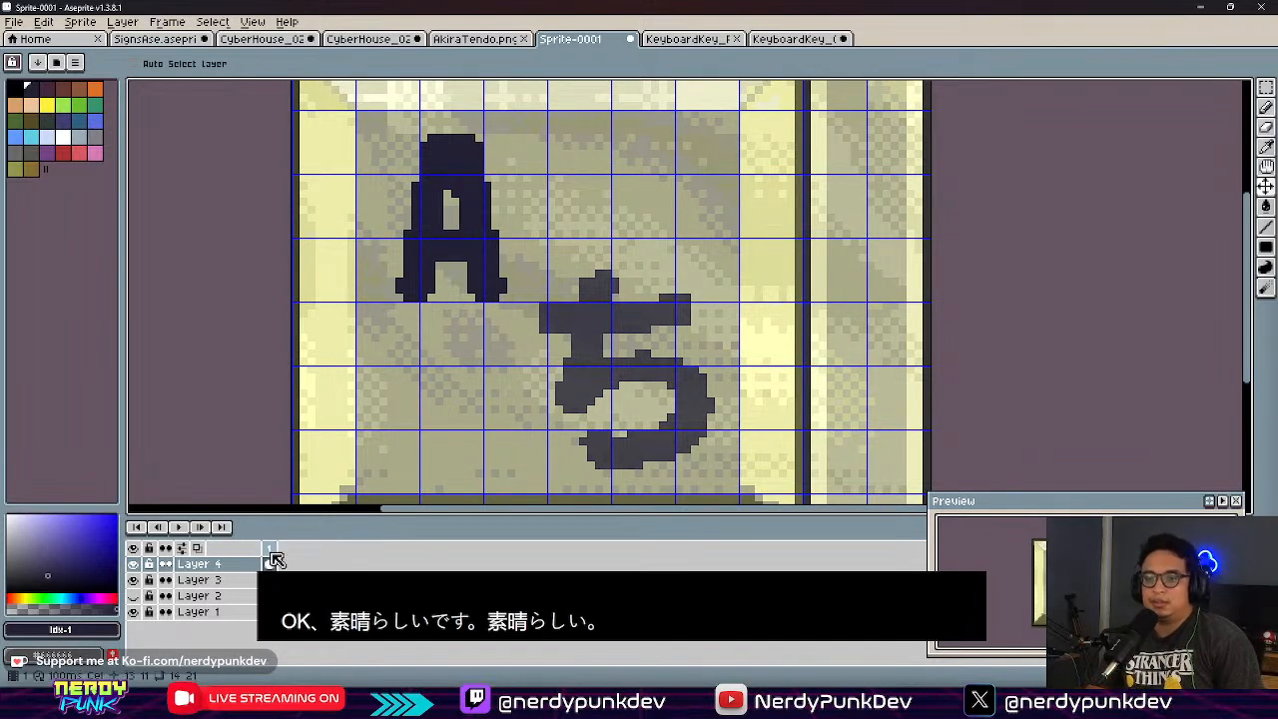
Step: Lower the opacity of Layer 4 to 73% in its layer properties
double_click(240, 563)
drag(602, 480, 565, 480)
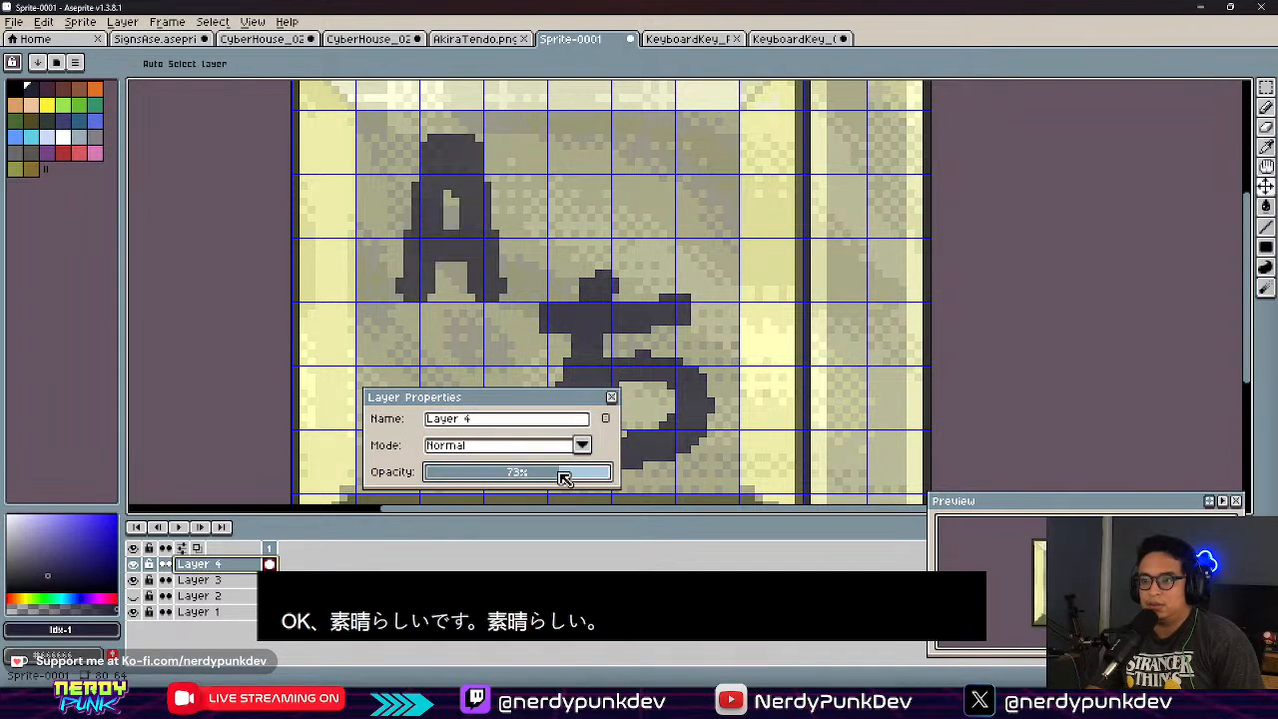
click(612, 397)
scroll(593, 399, down, 5)
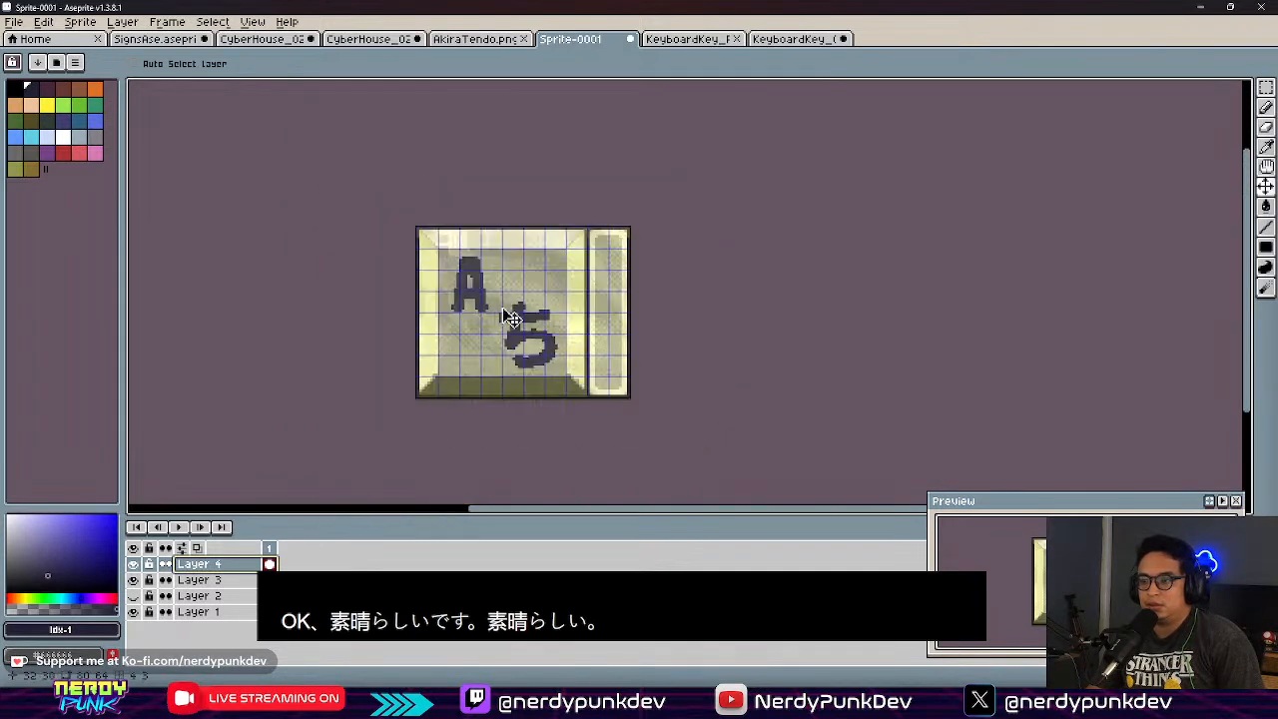
scroll(429, 290, up, 3)
middle_drag(564, 401, 379, 208)
scroll(355, 190, up, 1)
middle_drag(434, 261, 542, 357)
Step: Export the visible layers of the key texture as VintageKey_01.png
key(ctrl)
key(ctrl+alt+shift+s)
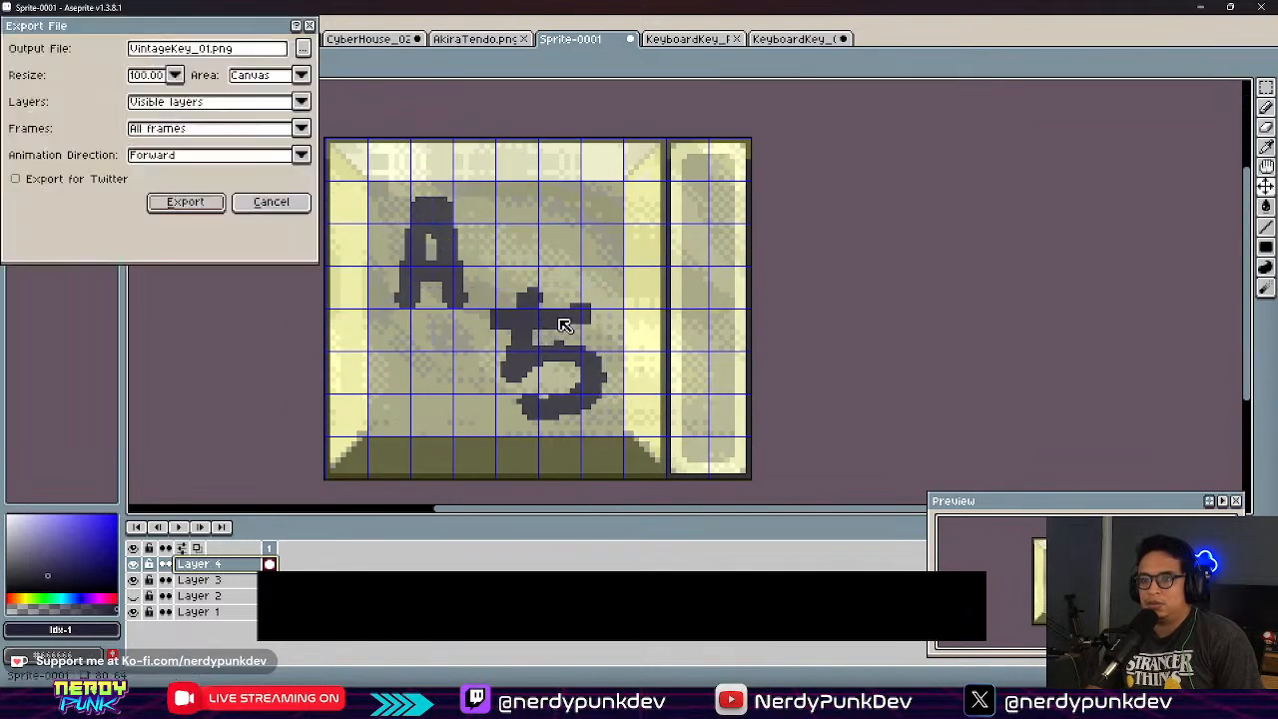
click(192, 214)
click(589, 396)
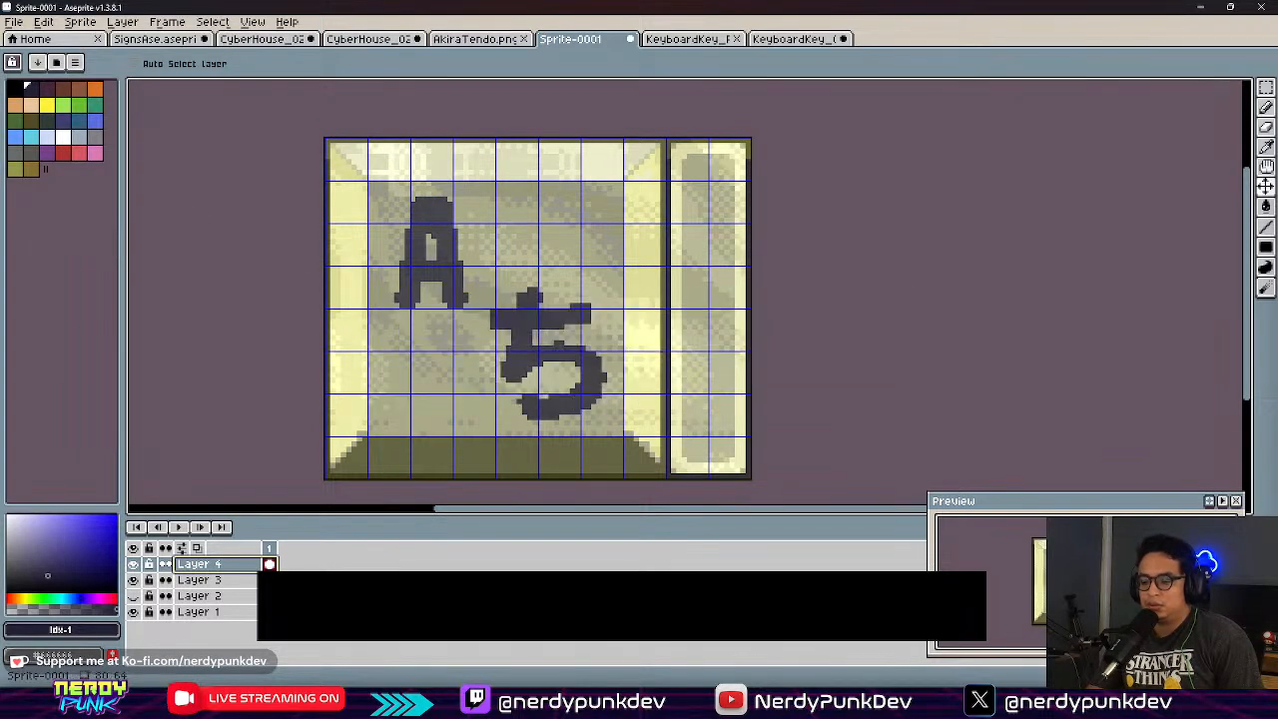
Step: Switch to Crocotile 3D and replace the key model's tileset with VintageKey_01.png from the Vintage Puzzles folder
key(alt+Tab)
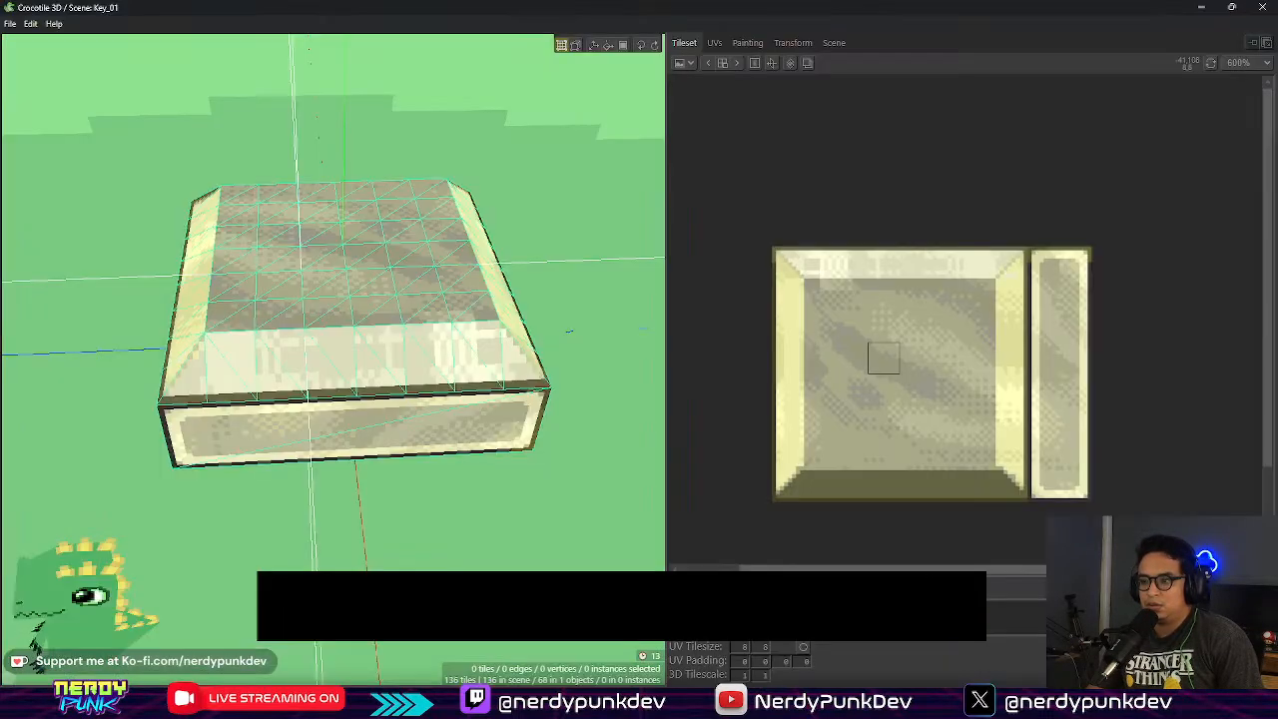
click(681, 64)
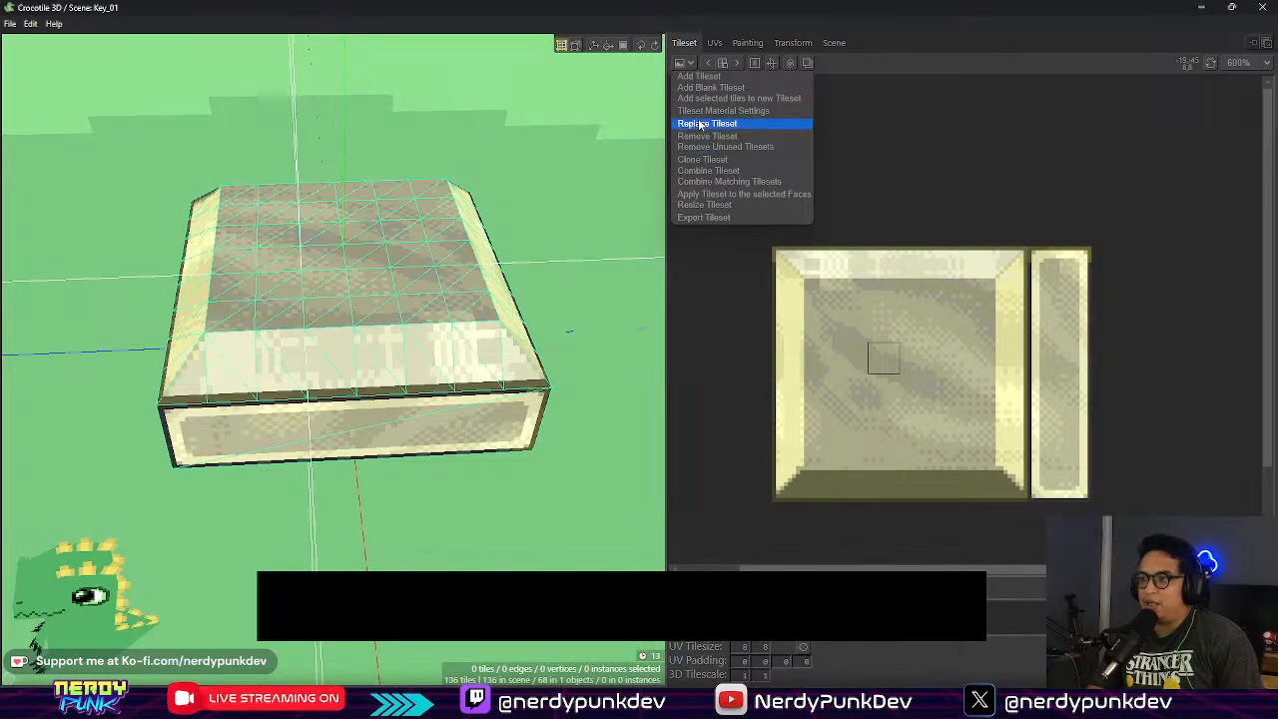
click(703, 123)
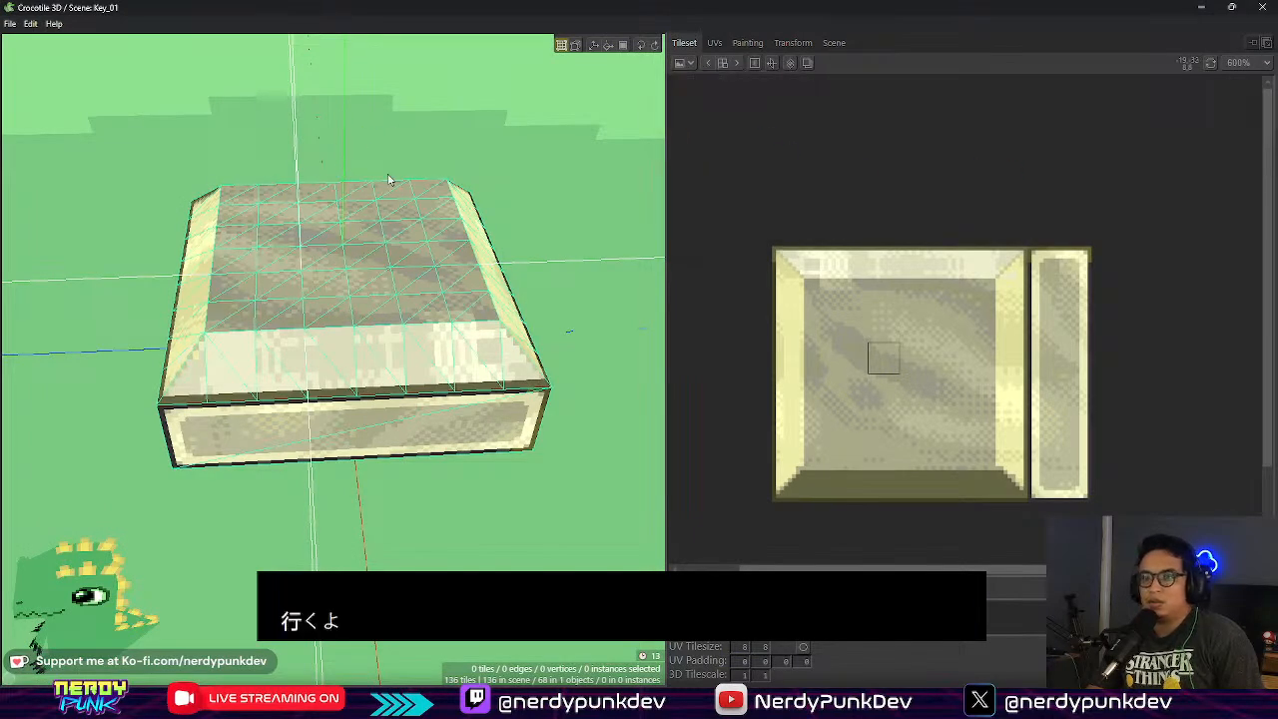
click(244, 40)
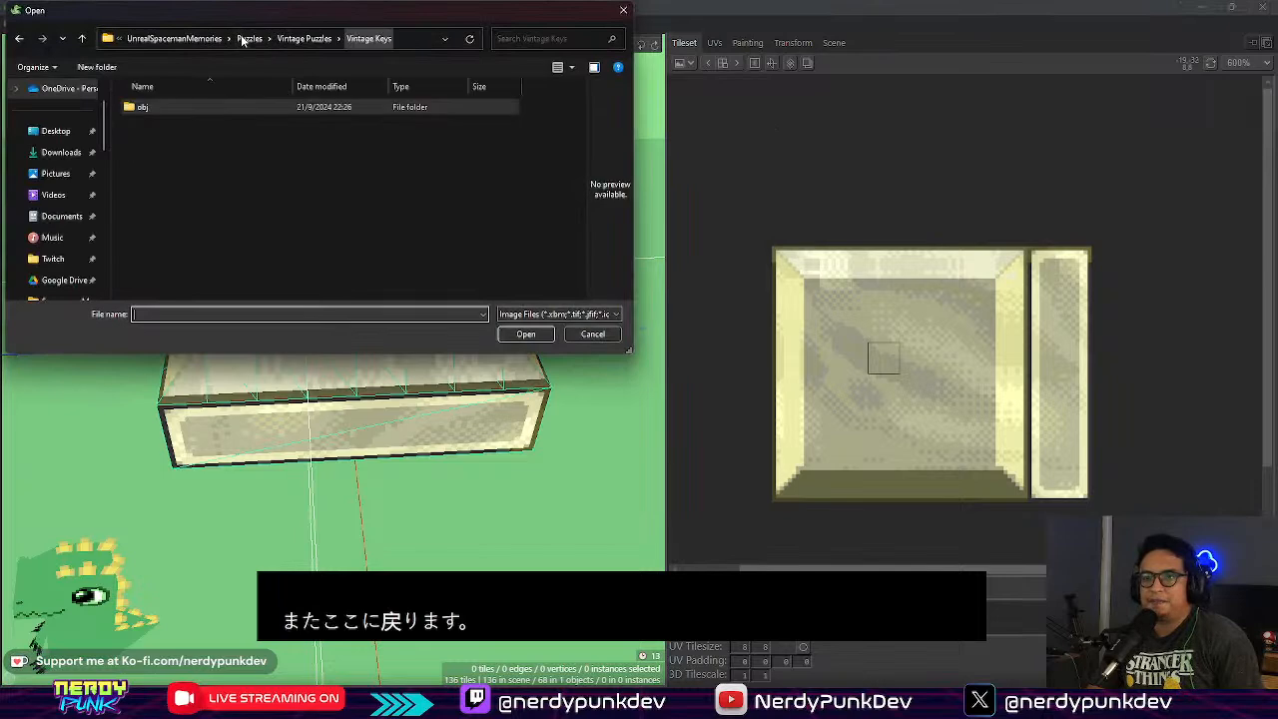
click(309, 40)
click(239, 140)
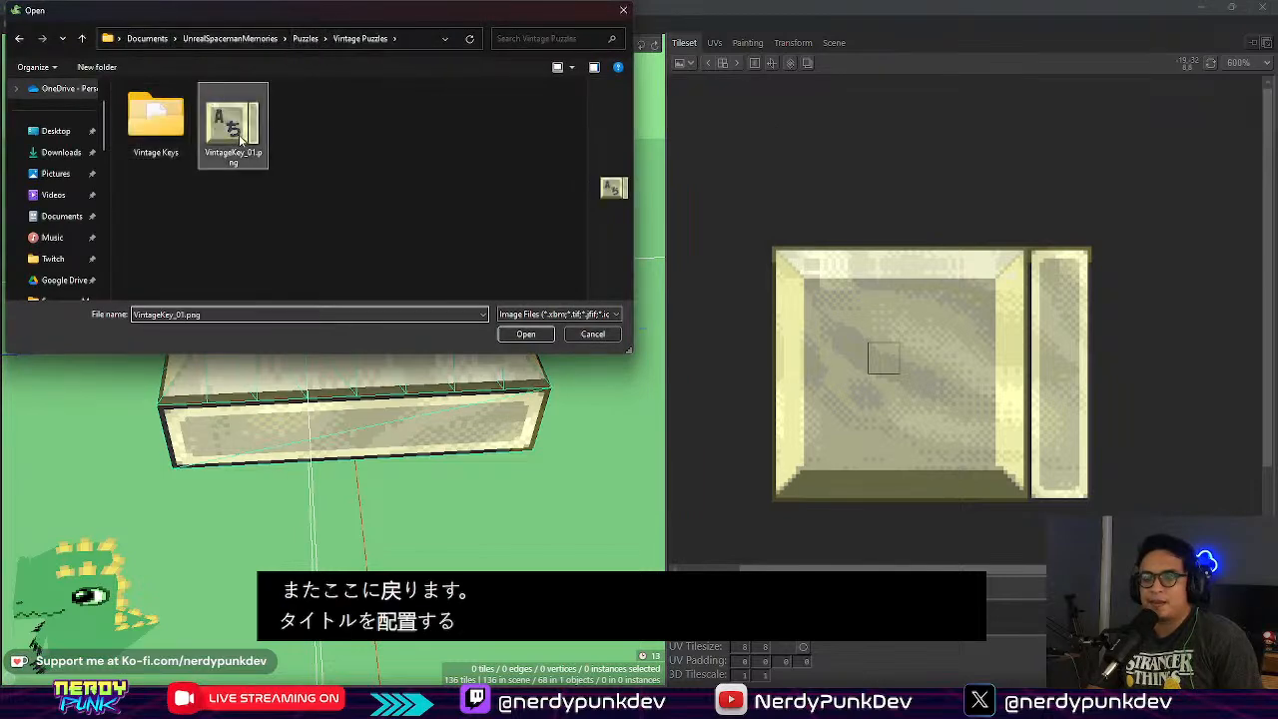
click(526, 333)
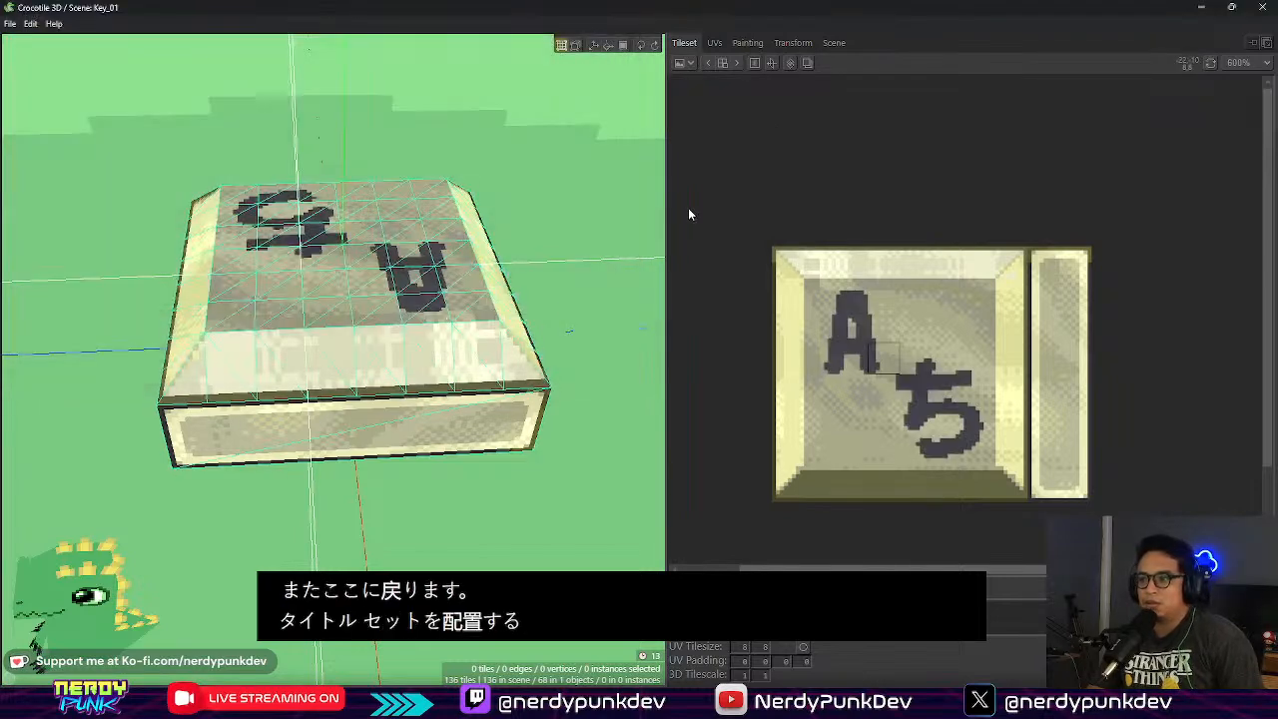
Step: Export the key object as Key_01.obj into the obj folder inside Vintage Keys, overwriting the existing file
key(space)
drag(296, 306, 390, 318)
key(space)
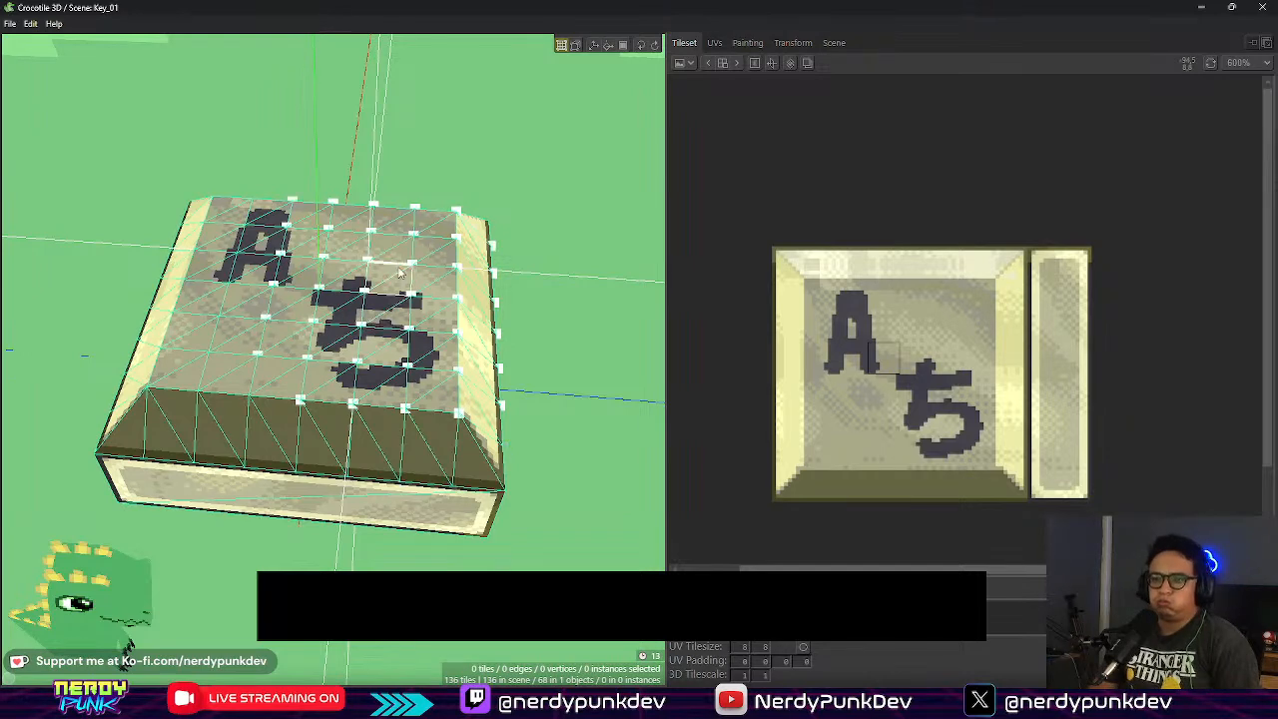
click(15, 22)
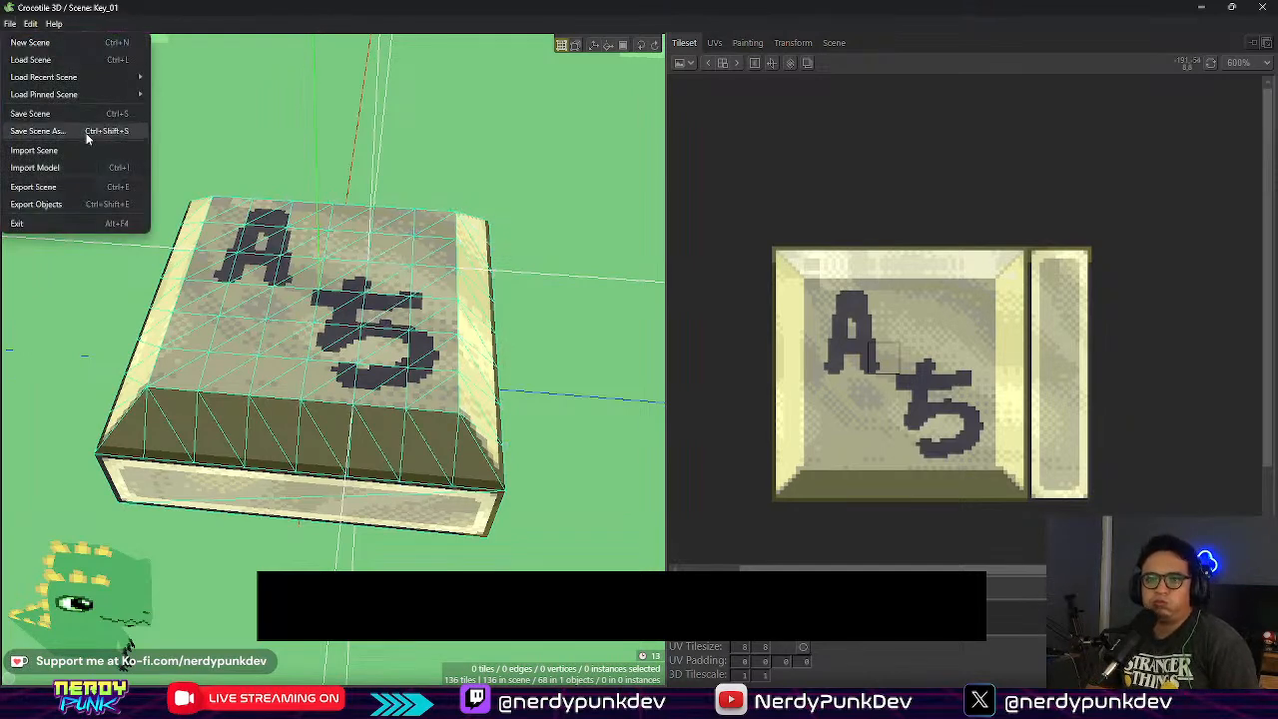
click(72, 203)
click(747, 521)
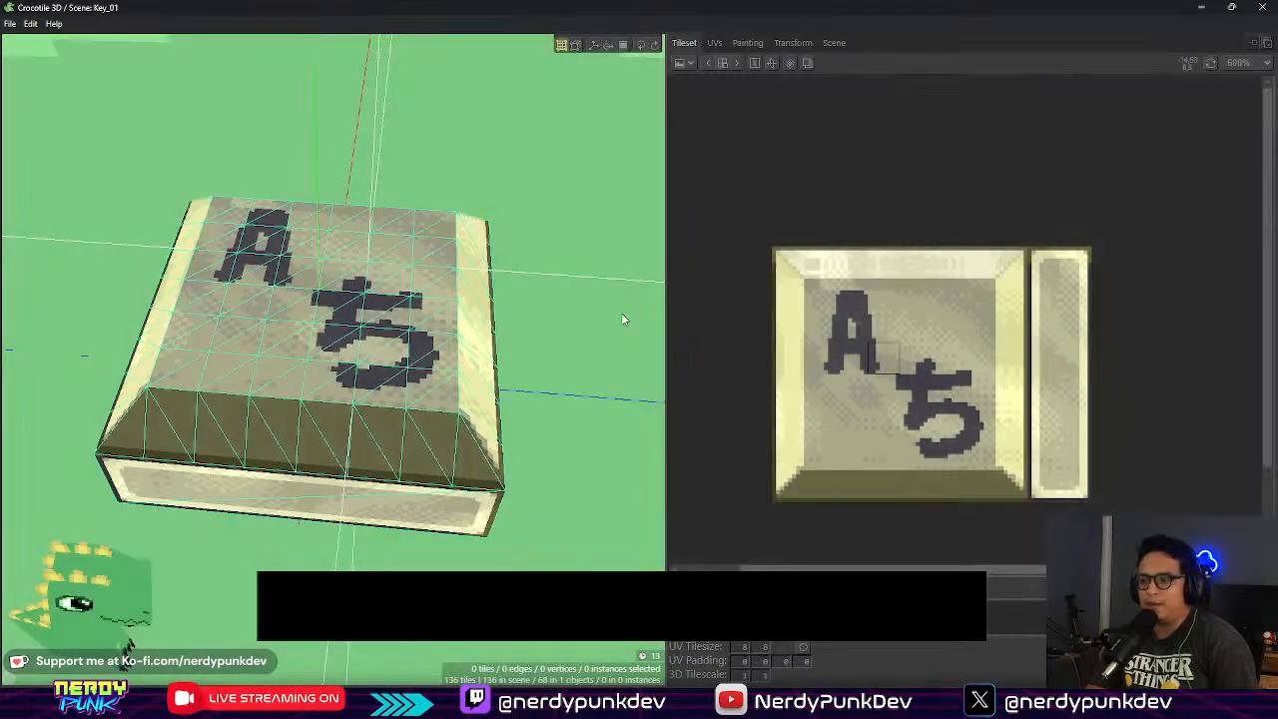
double_click(140, 120)
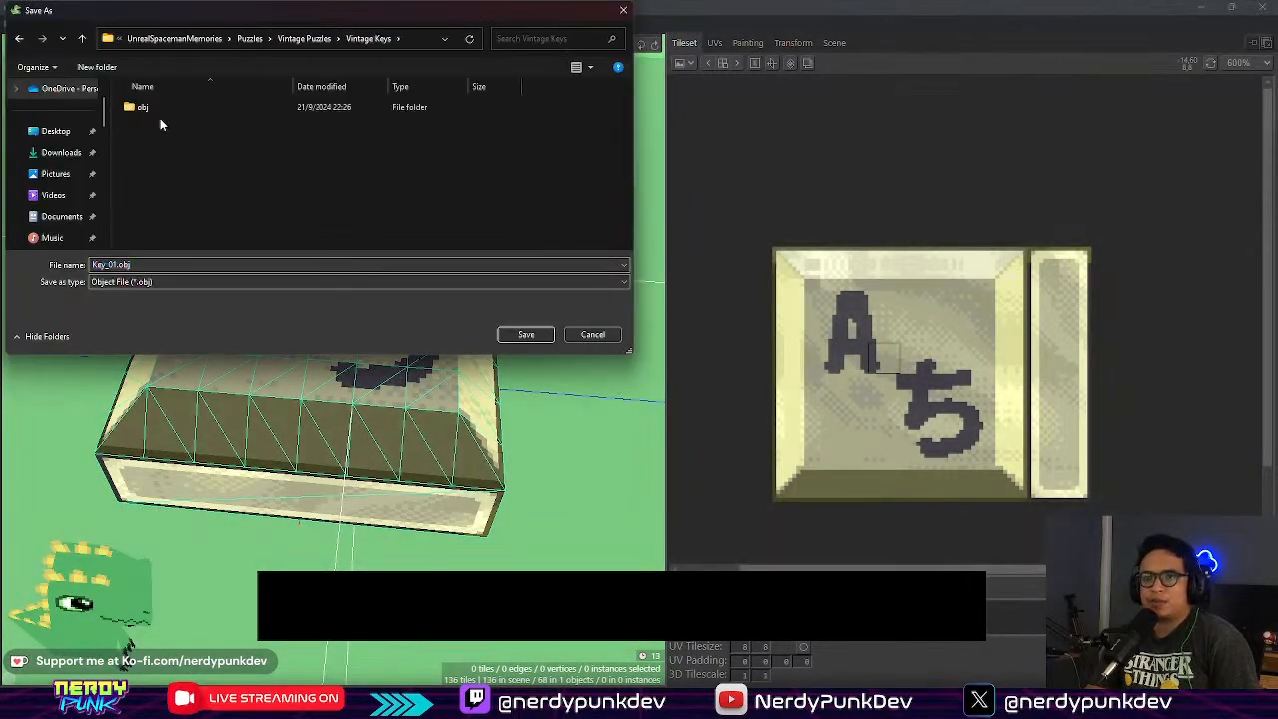
double_click(140, 105)
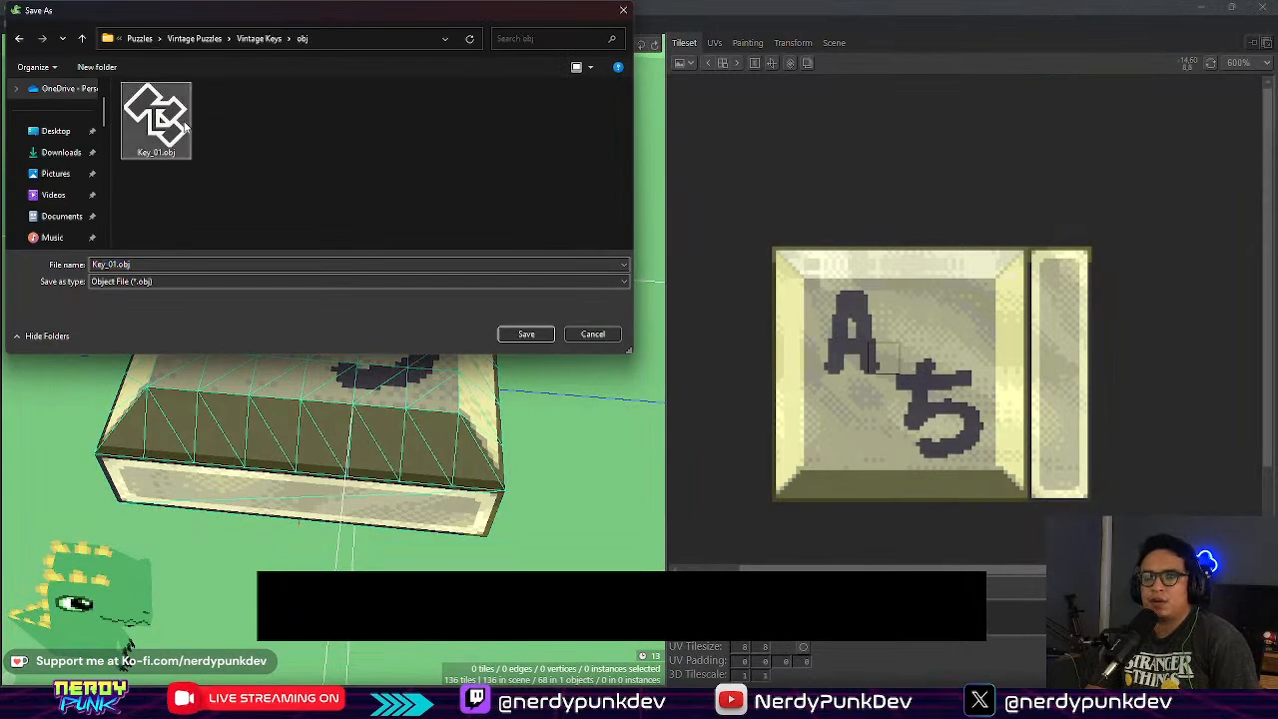
click(524, 334)
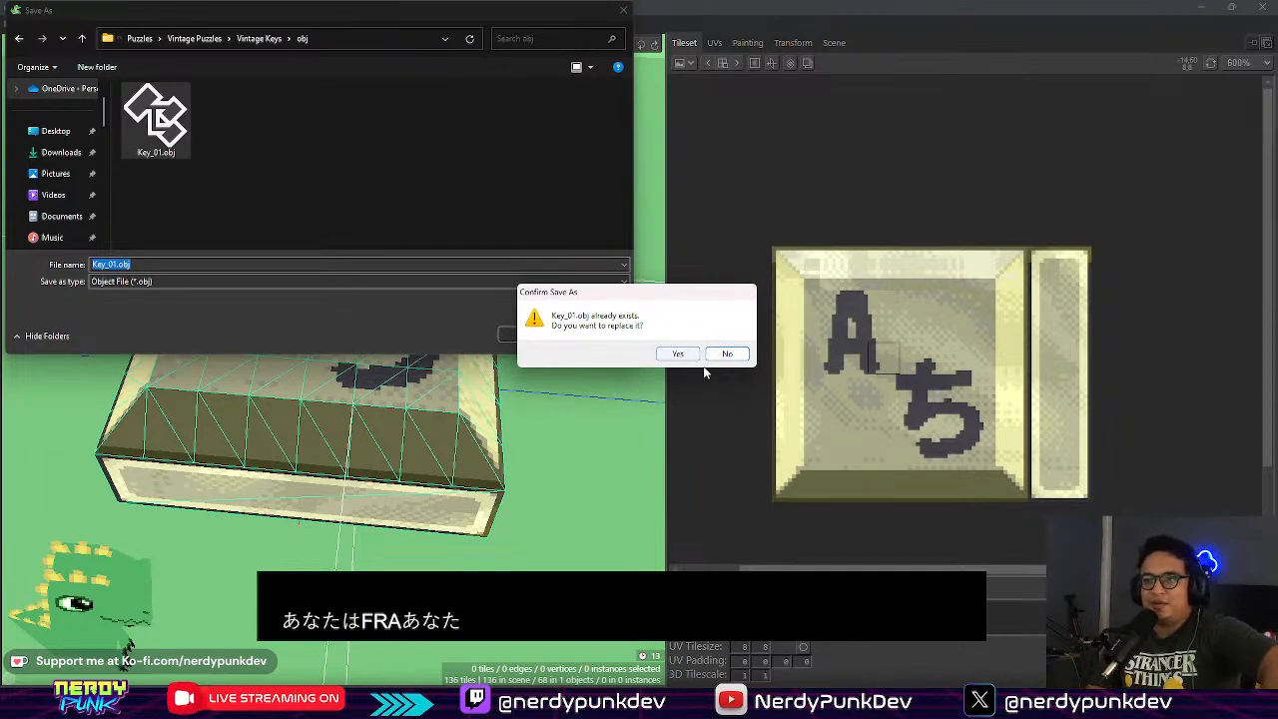
click(676, 354)
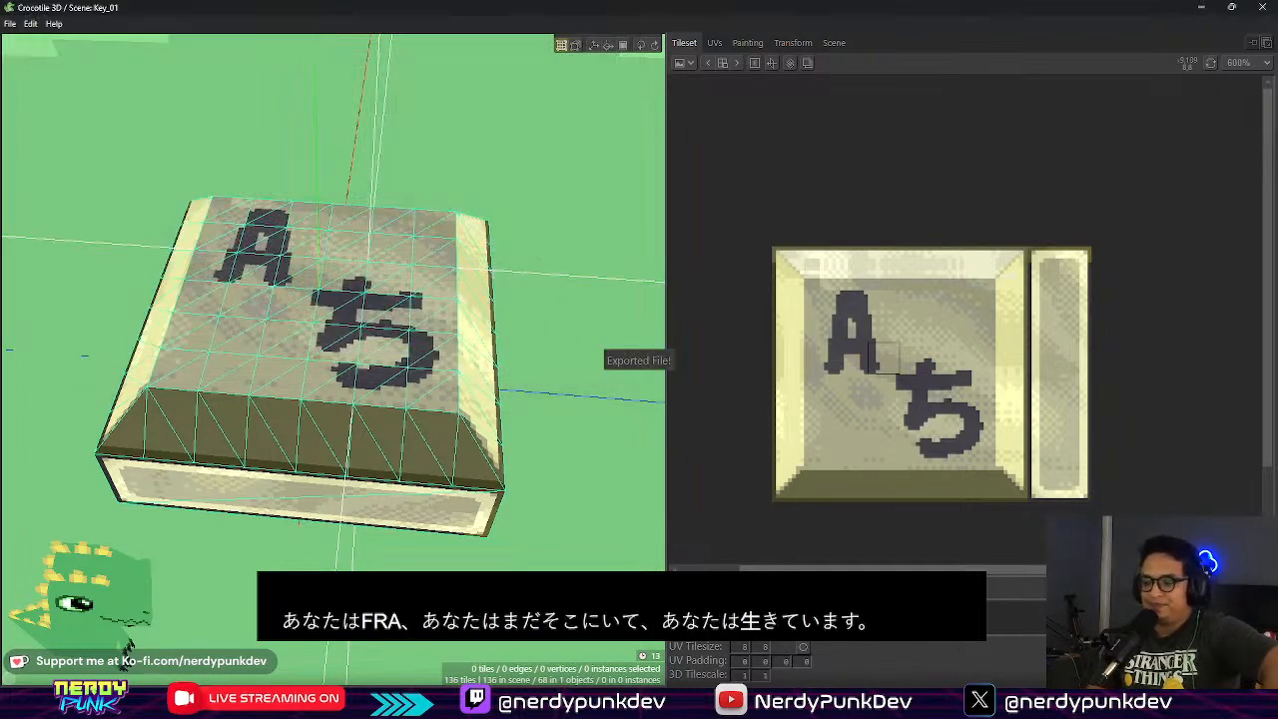
Step: Switch to Unreal Editor and reimport the Key_01 static mesh with Key_01.obj as its new source file, using the existing import settings
key(alt+Tab)
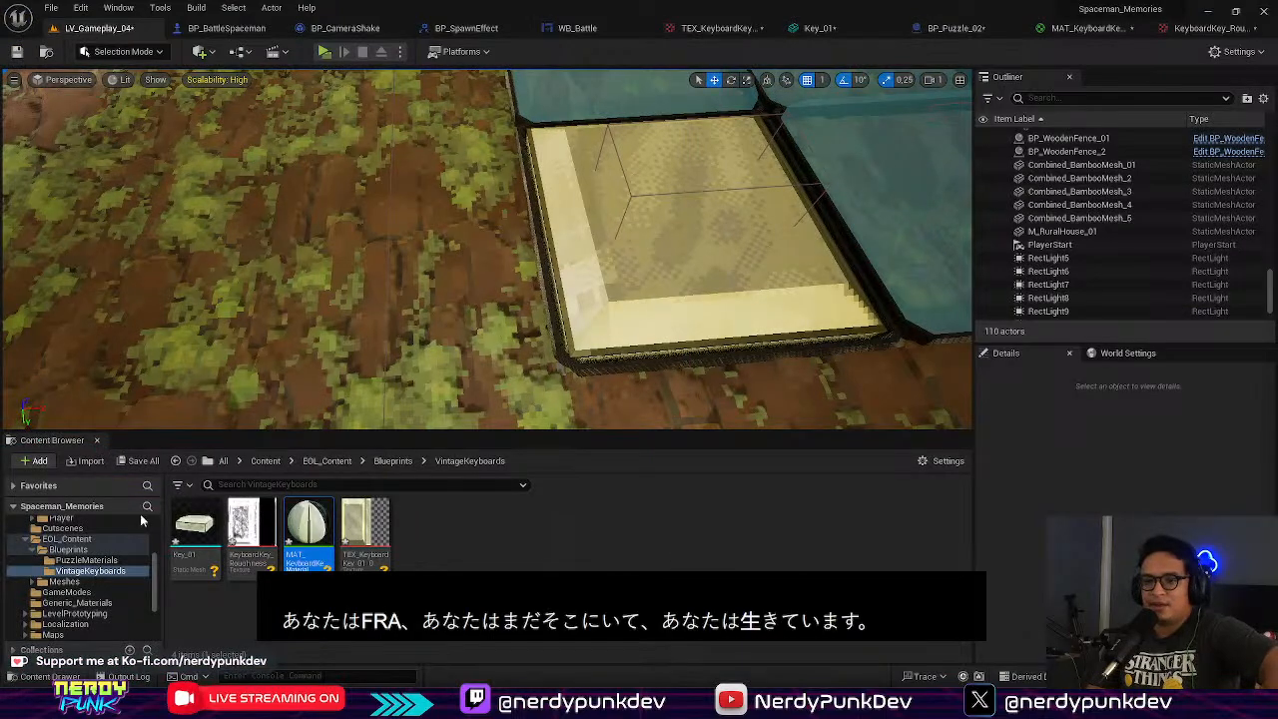
right_click(200, 527)
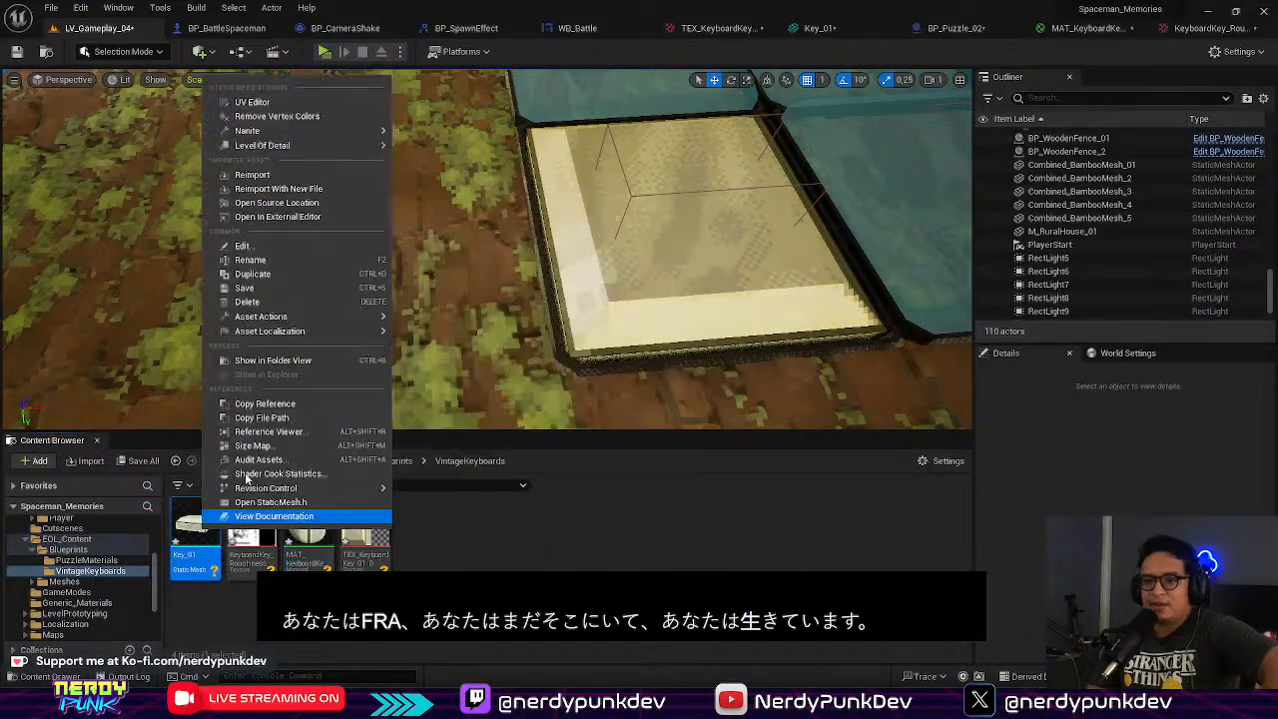
click(295, 185)
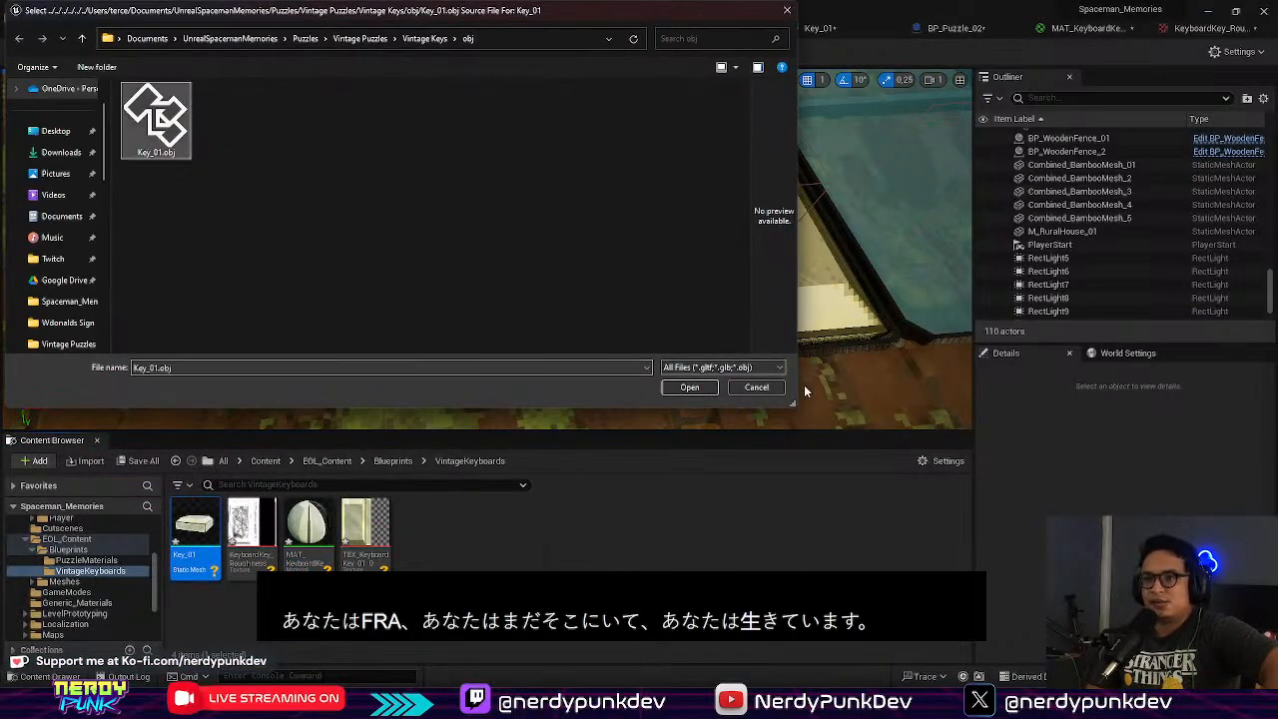
click(689, 387)
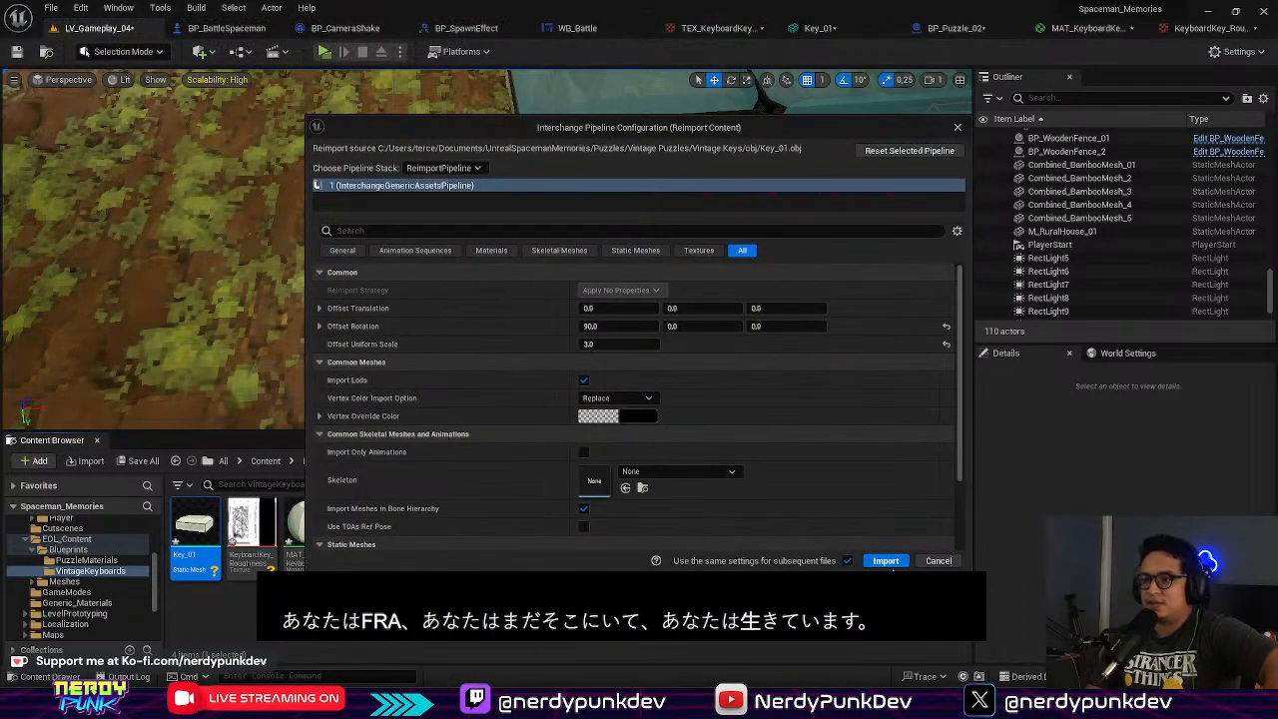
click(889, 559)
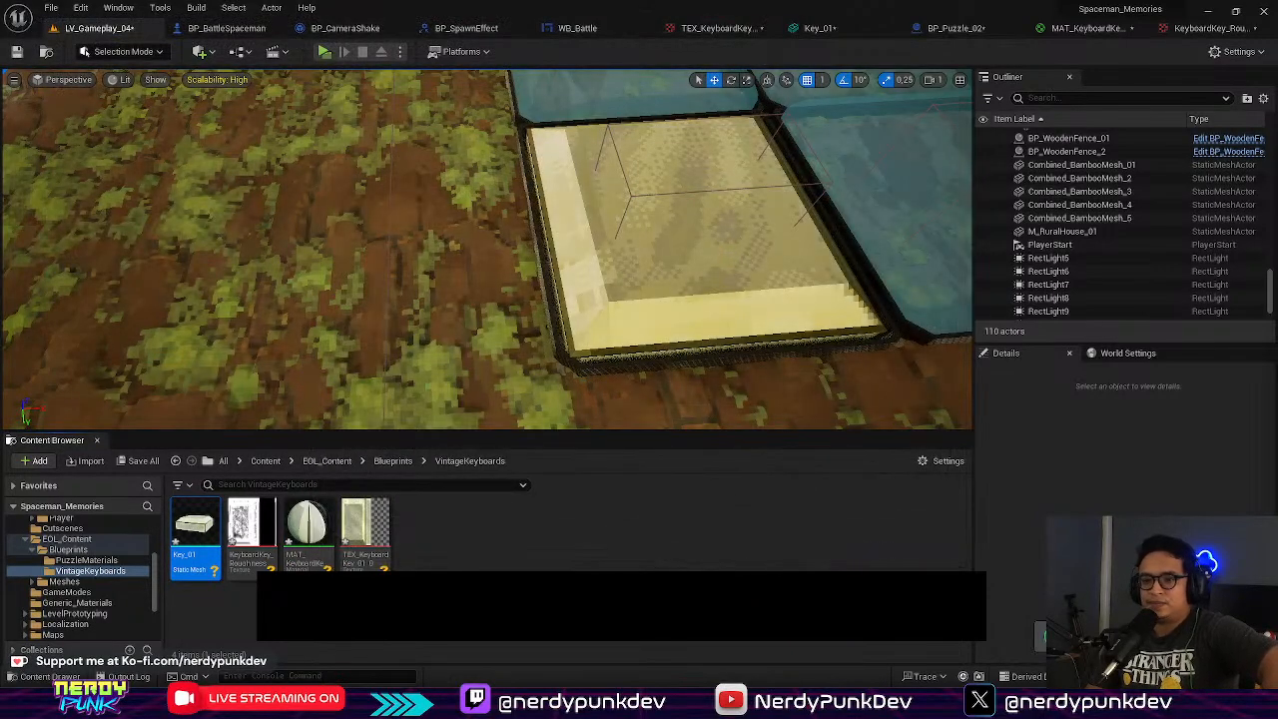
Step: Reimport the TEX_KeyboardKey_01_0 texture in VintageKeyboards with KeyboardKey_01_0.png as its new source file
right_click(382, 524)
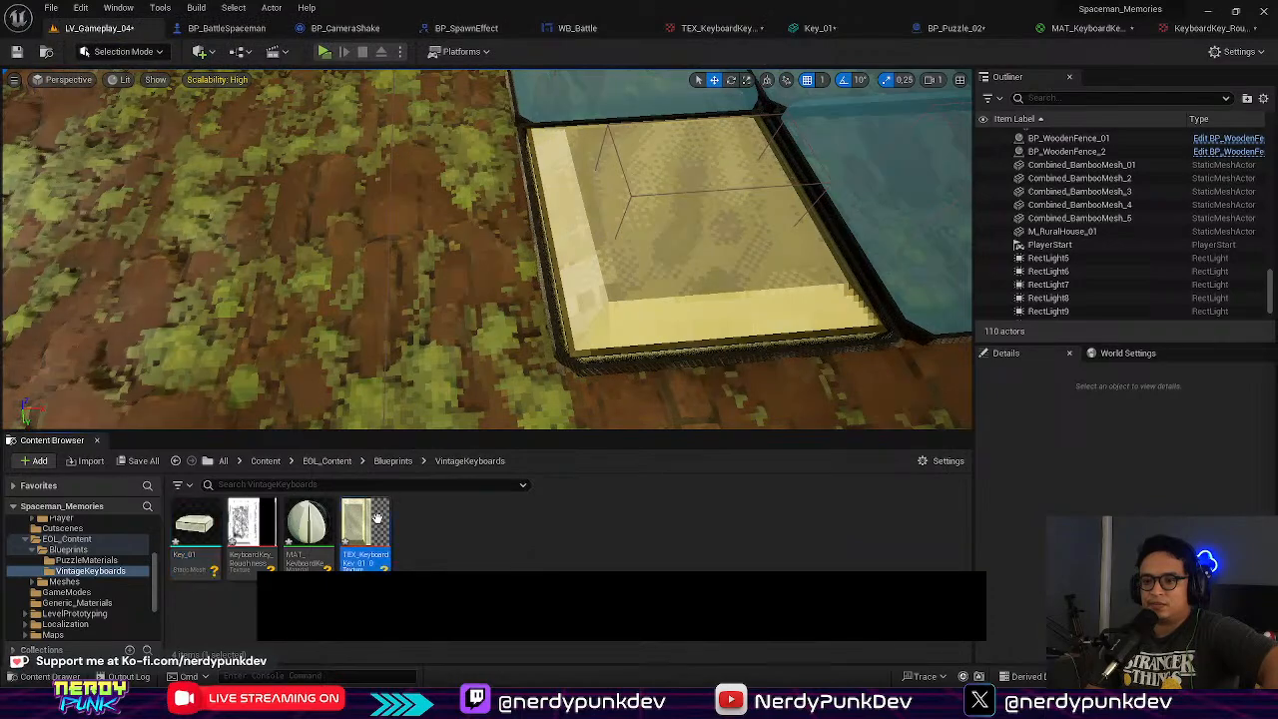
click(486, 192)
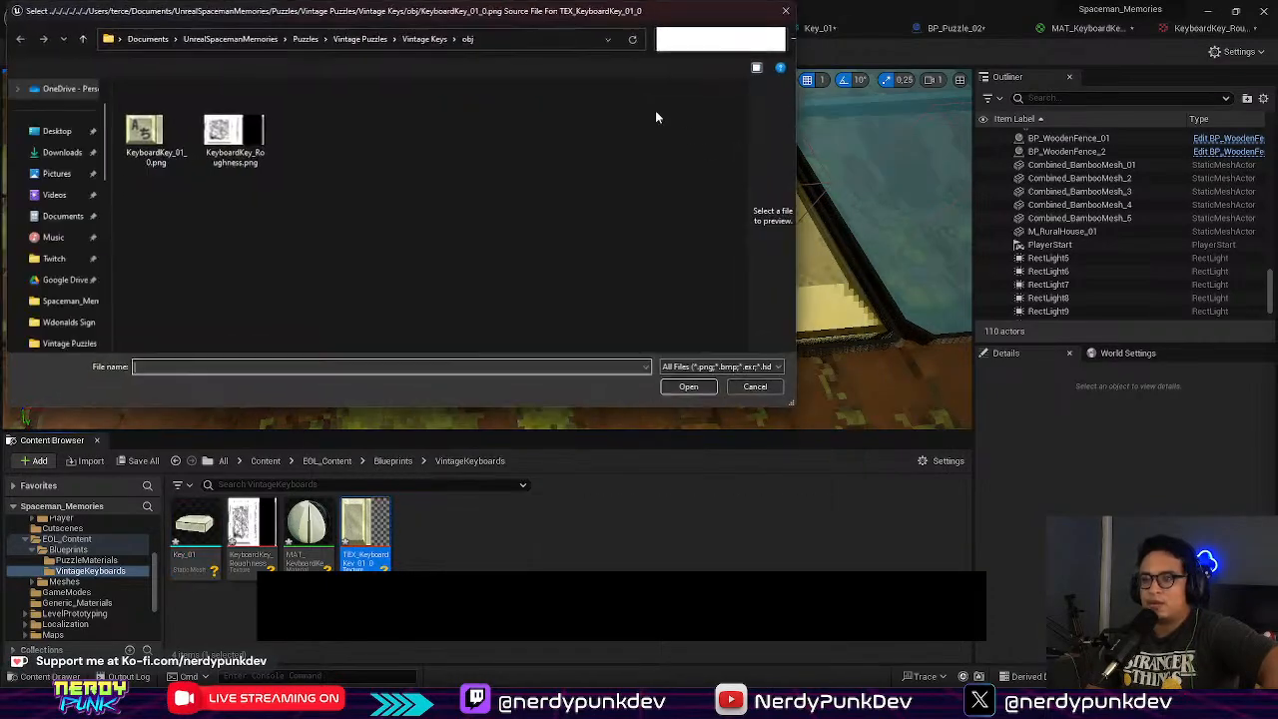
click(164, 136)
click(690, 387)
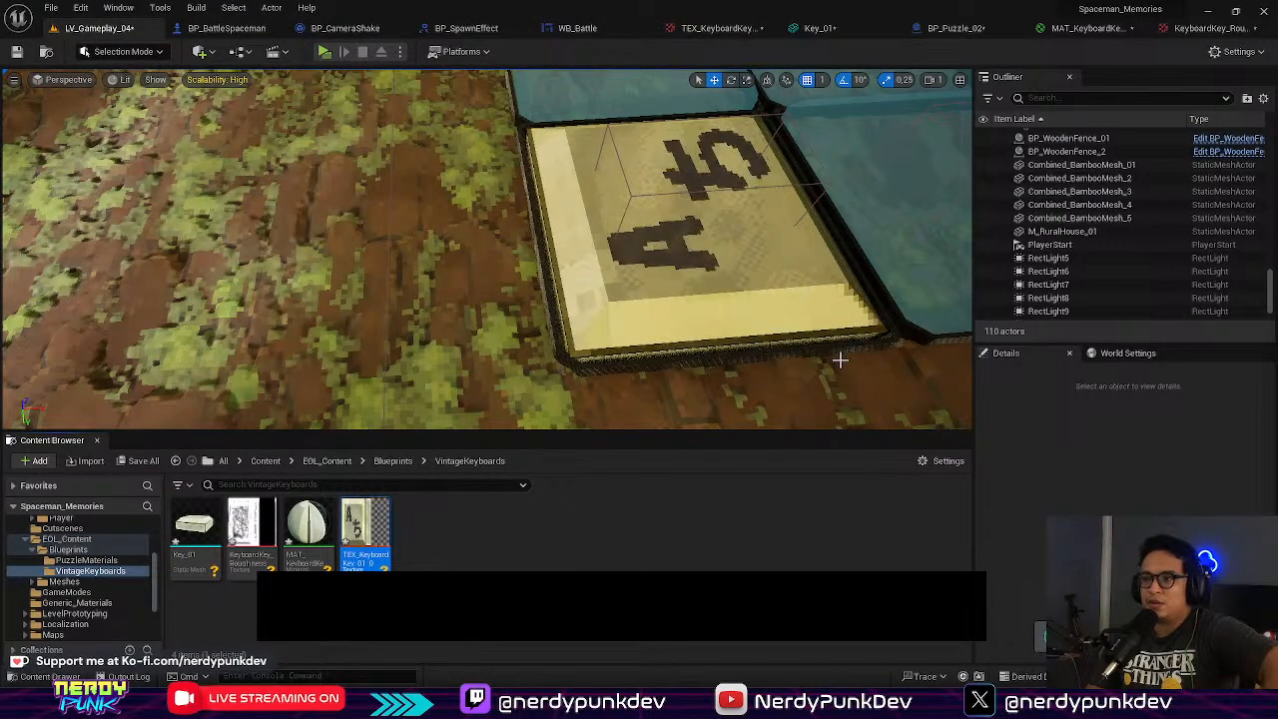
Step: Inspect the retextured key in LV_Gameplay_04 and bring up the BP_Puzzle_02 blueprint
mouse_move(487, 250)
right_down()
mouse_move(540, 245)
mouse_move(459, 230)
mouse_move(519, 250)
mouse_move(485, 262)
right_up()
click(485, 262)
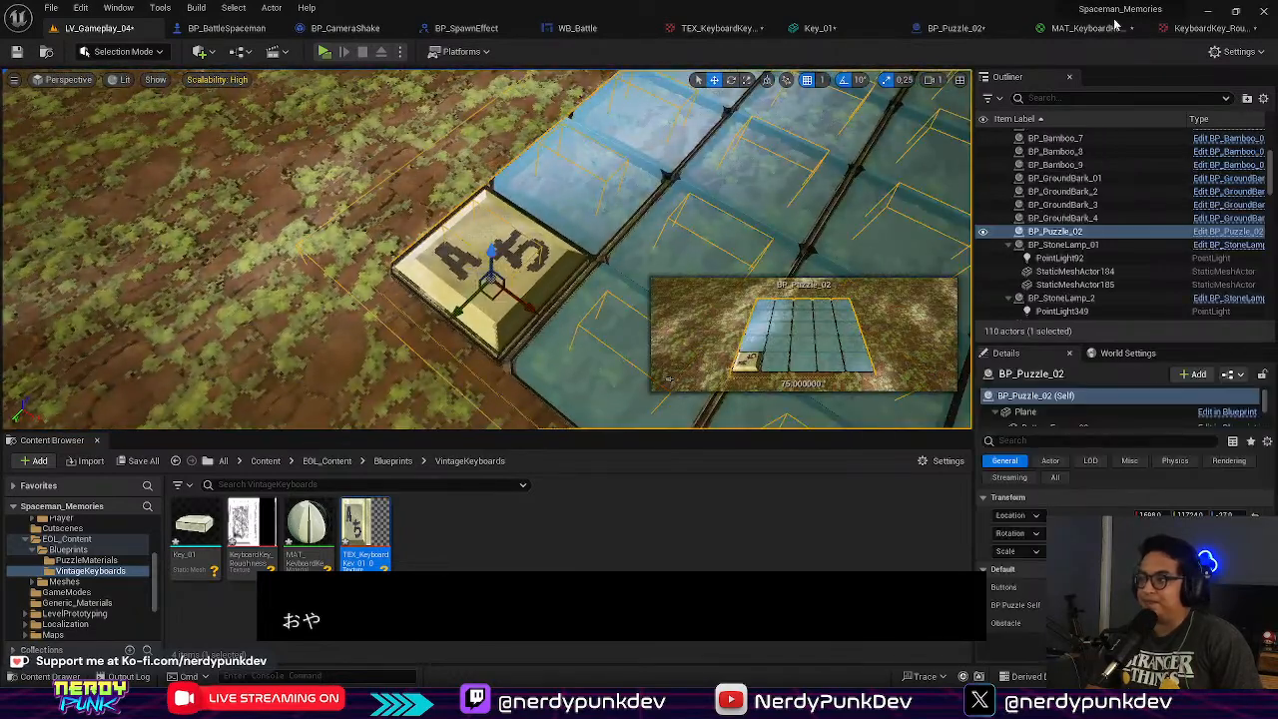
click(1181, 30)
click(1076, 29)
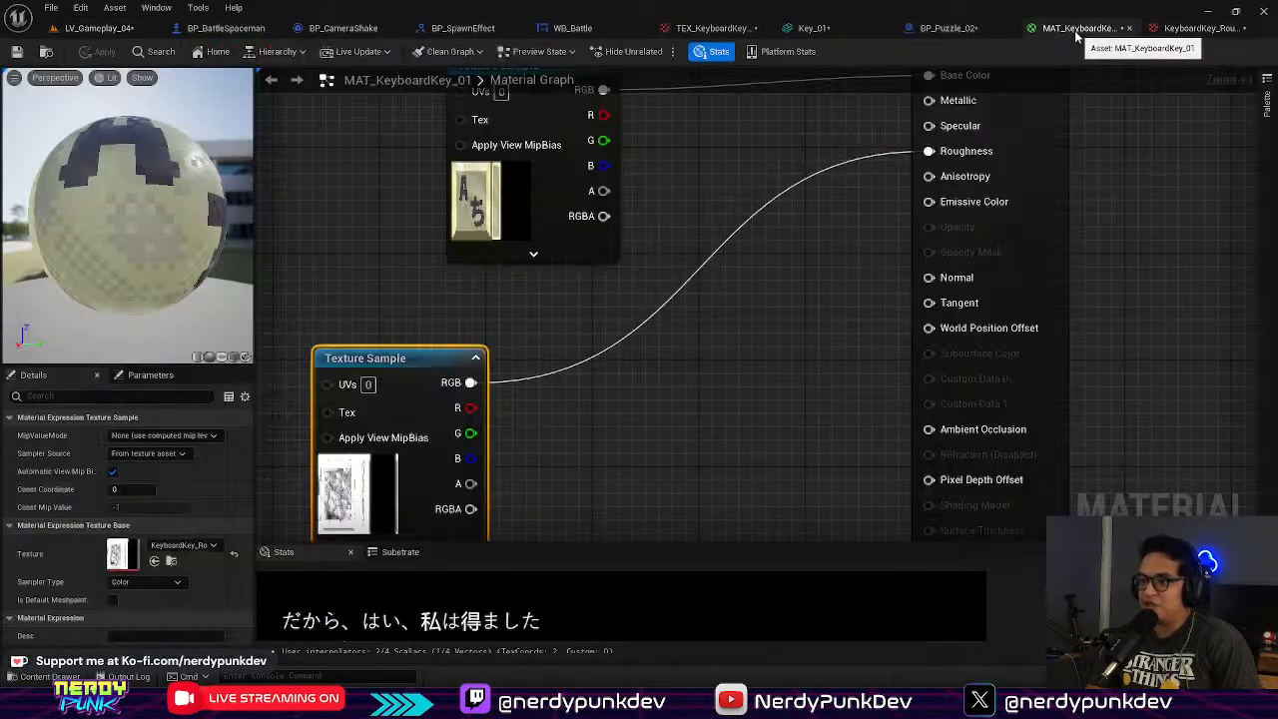
click(964, 30)
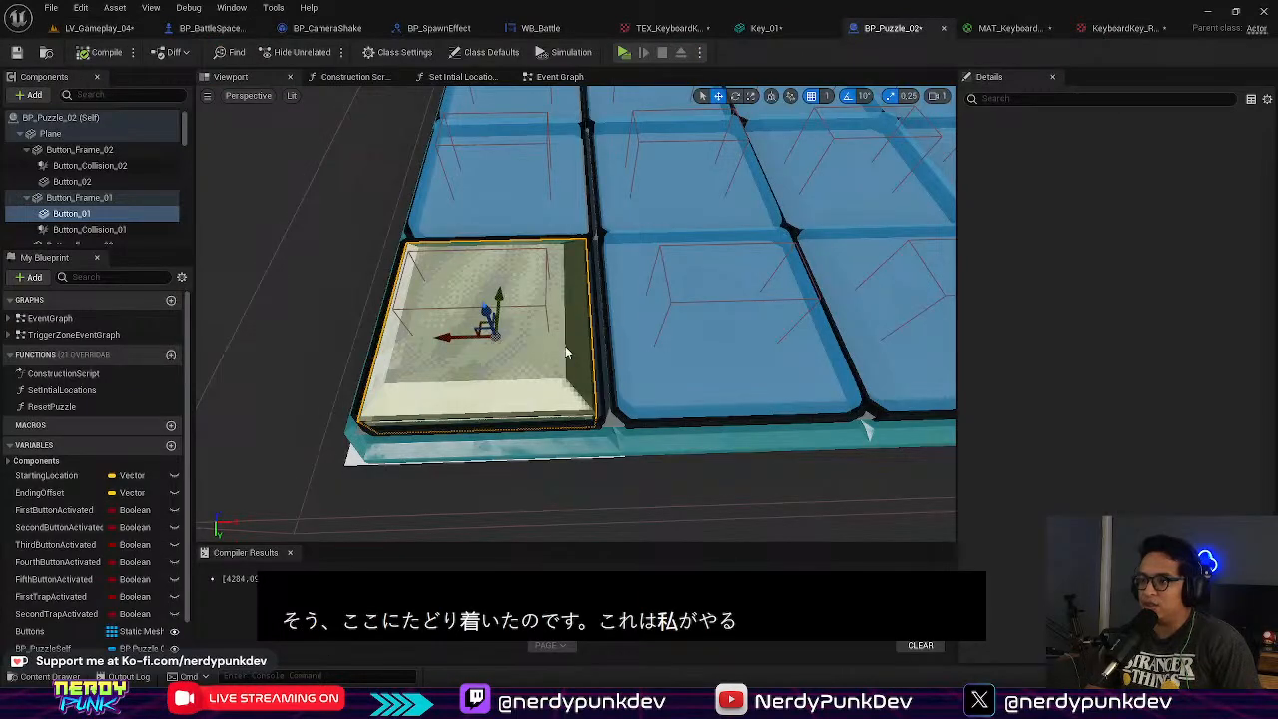
Step: Set the Z rotation of the Button_01 key to 0° in BP_Puzzle_02
key(ctrl+z)
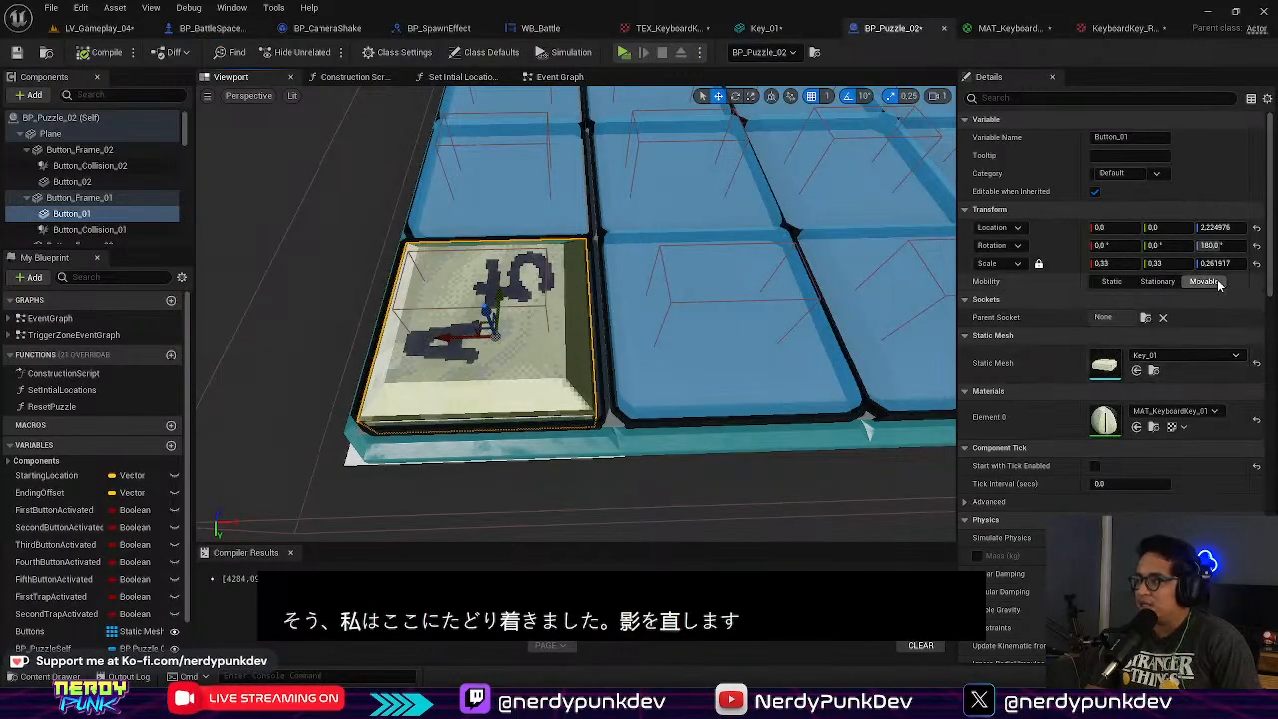
click(1213, 244)
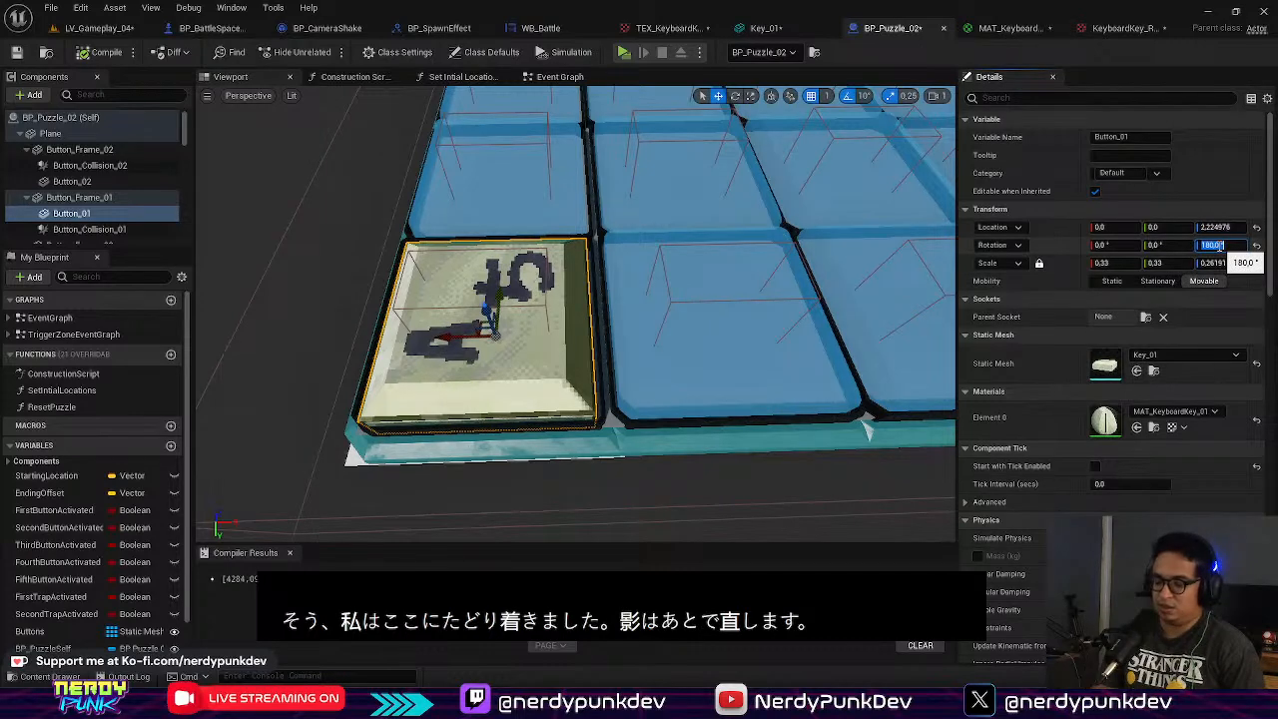
text(0)
key(Return)
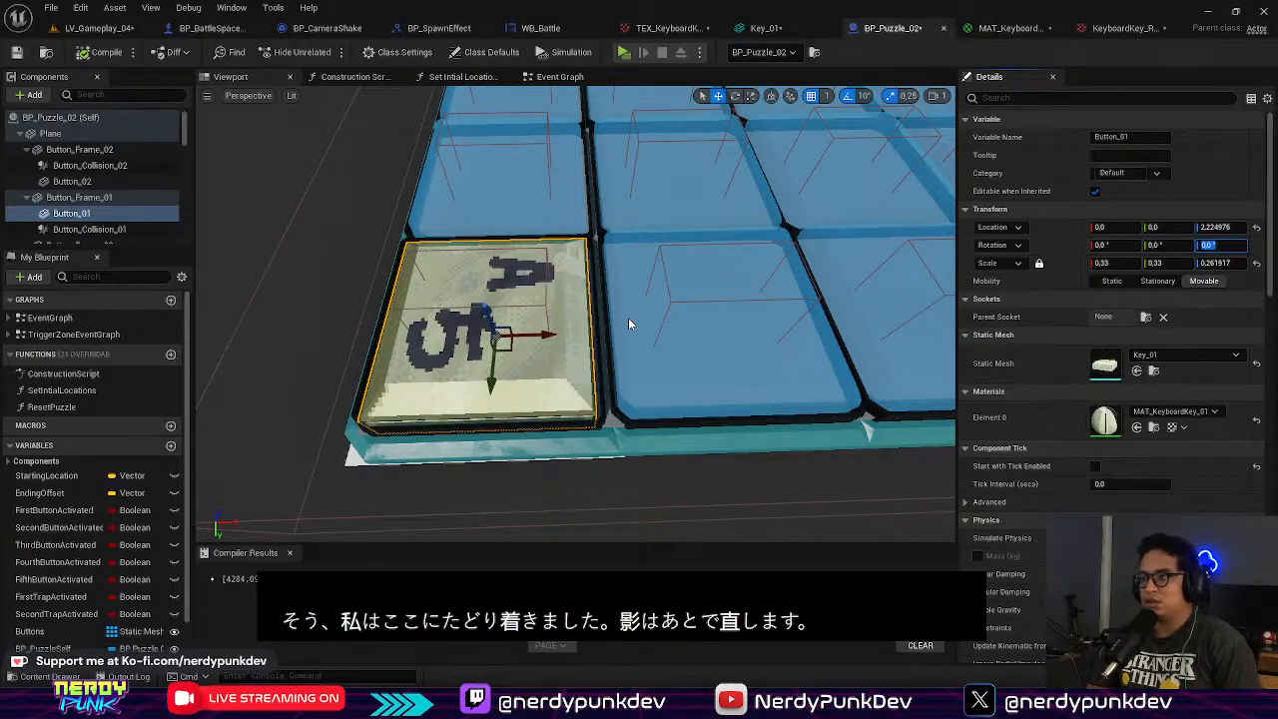
key(Tab)
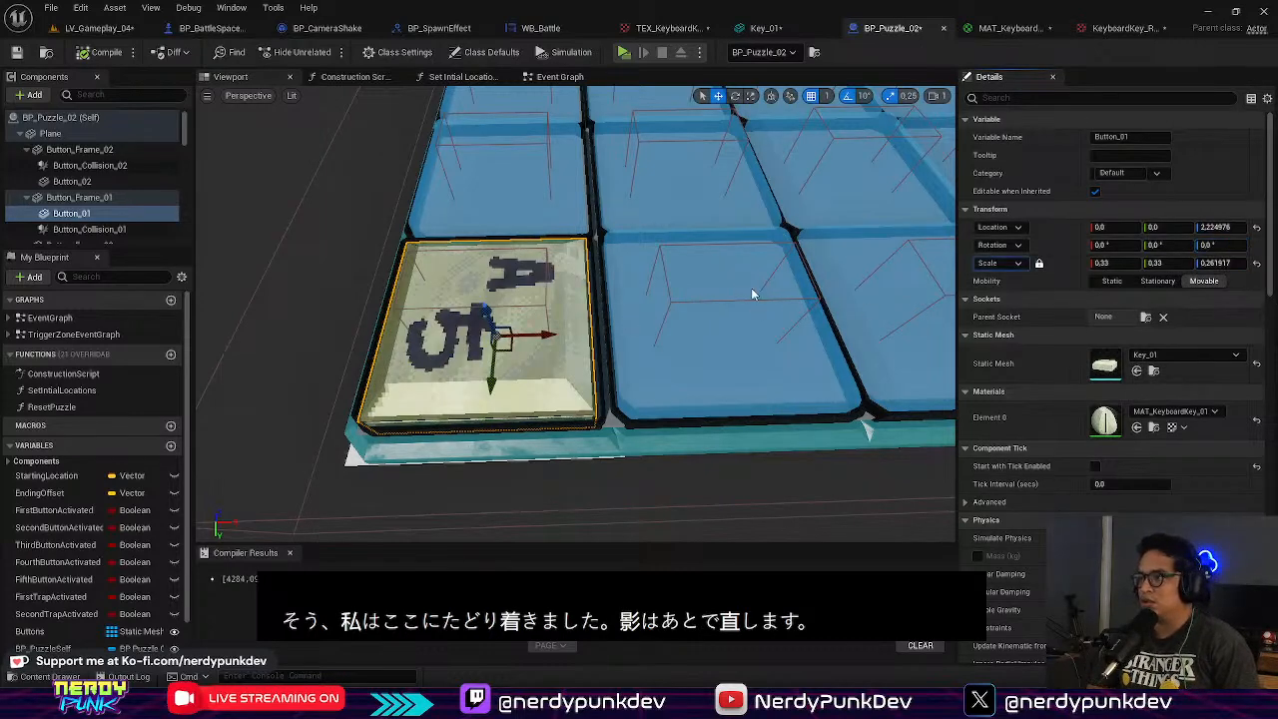
click(866, 424)
click(571, 356)
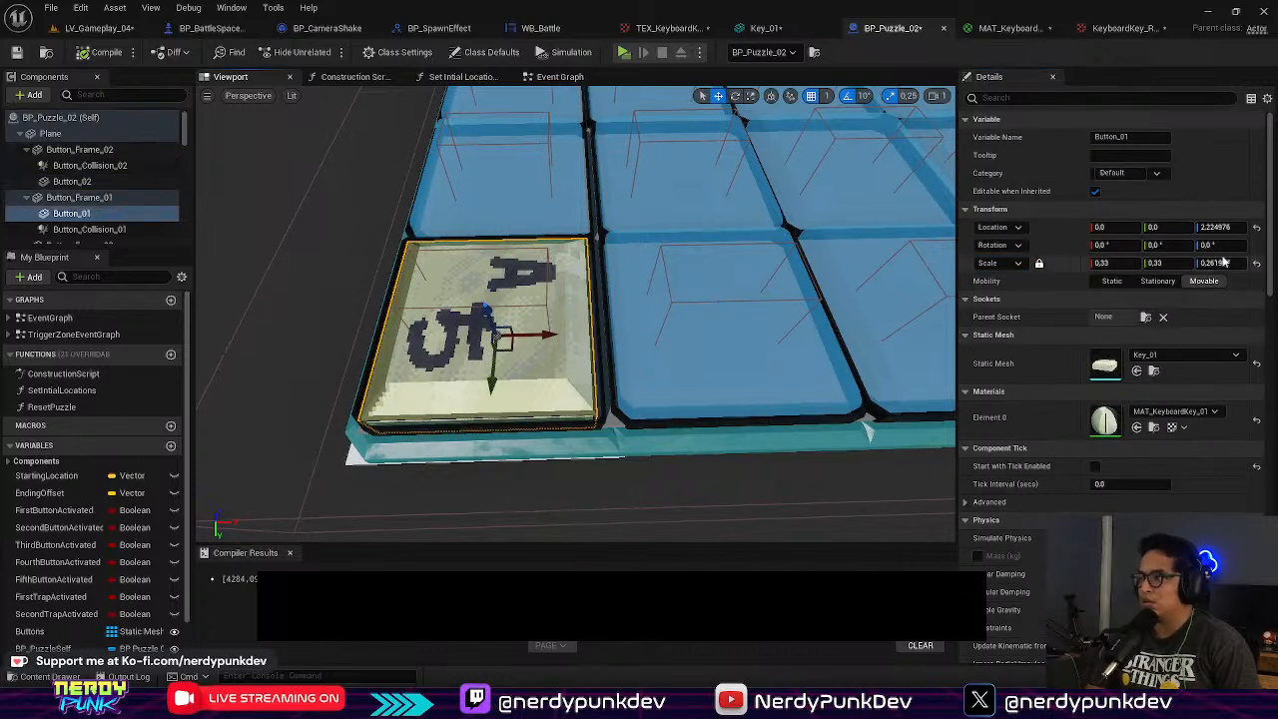
Step: Try Z rotations of 90° and 45° on Button_01, ending on 90°
click(1220, 246)
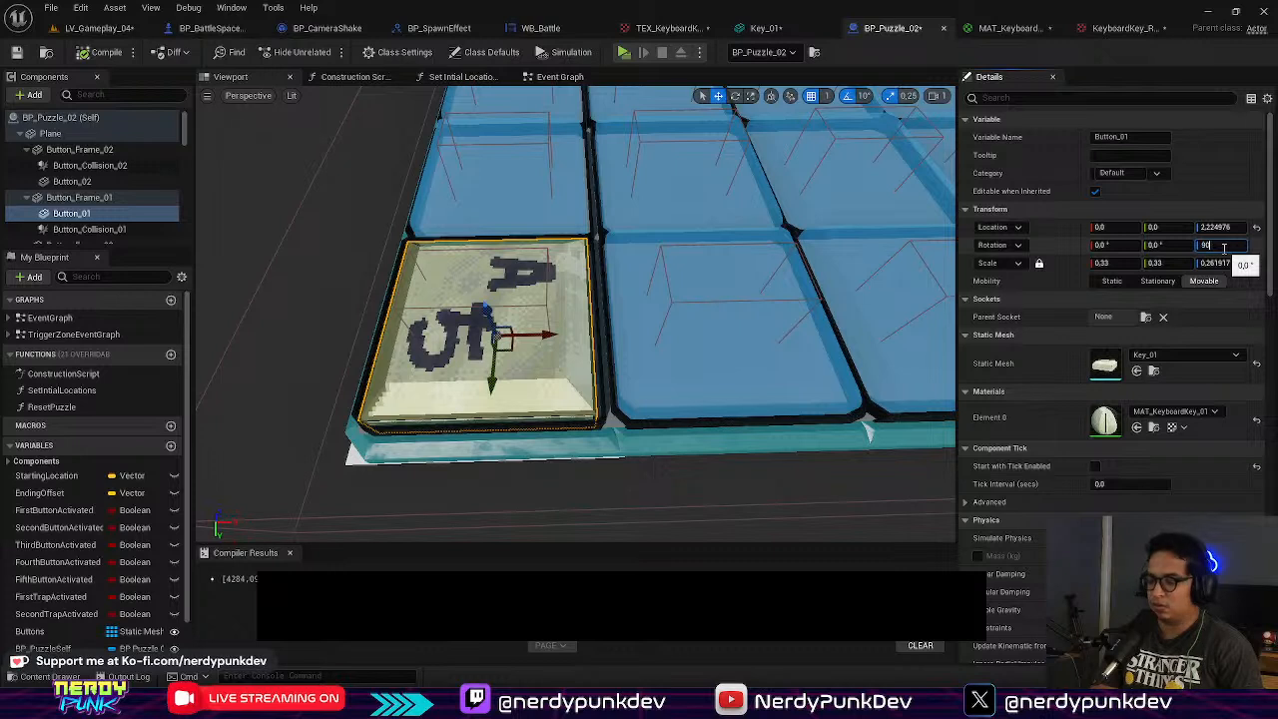
text(90)
key(Return)
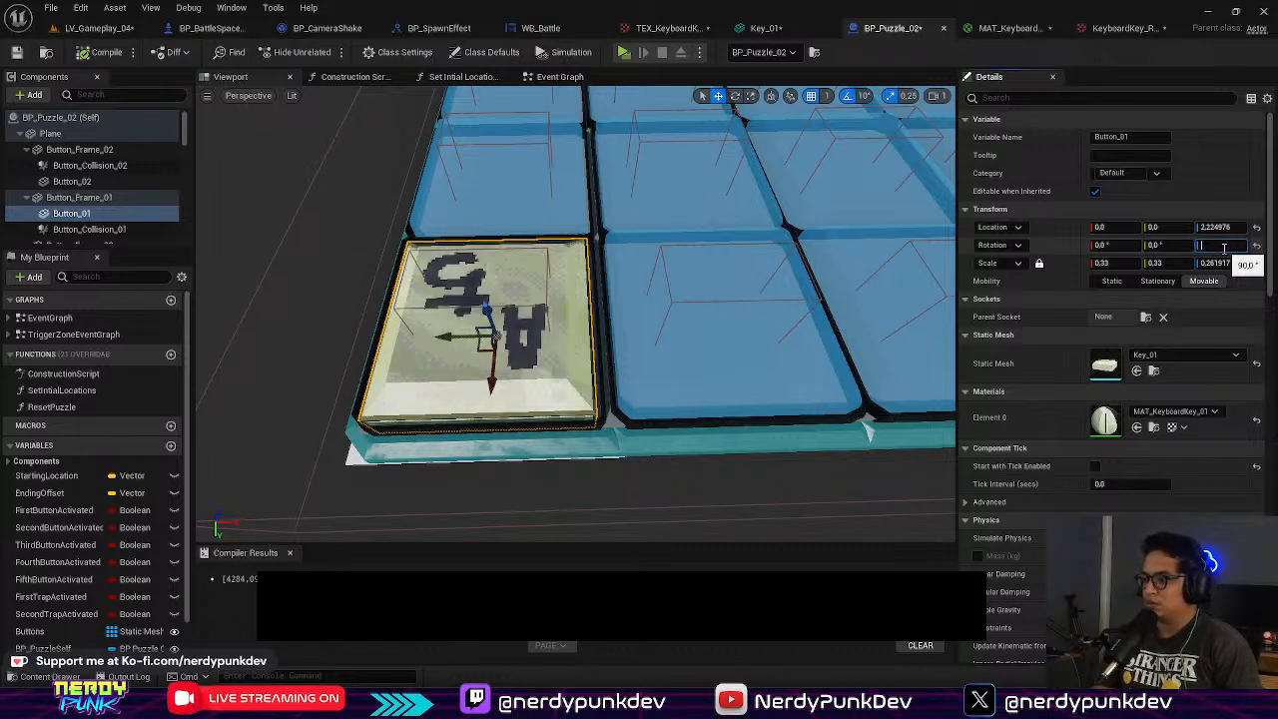
text(45)
key(Return)
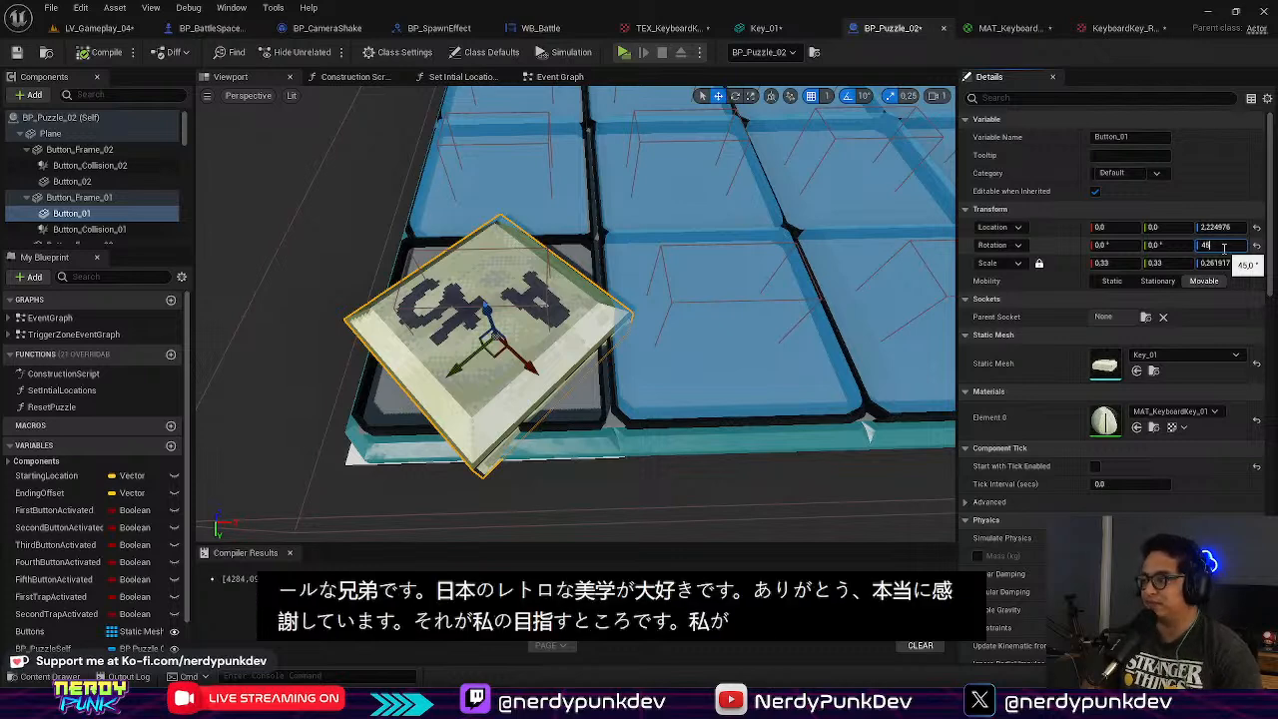
key(BackSpace)
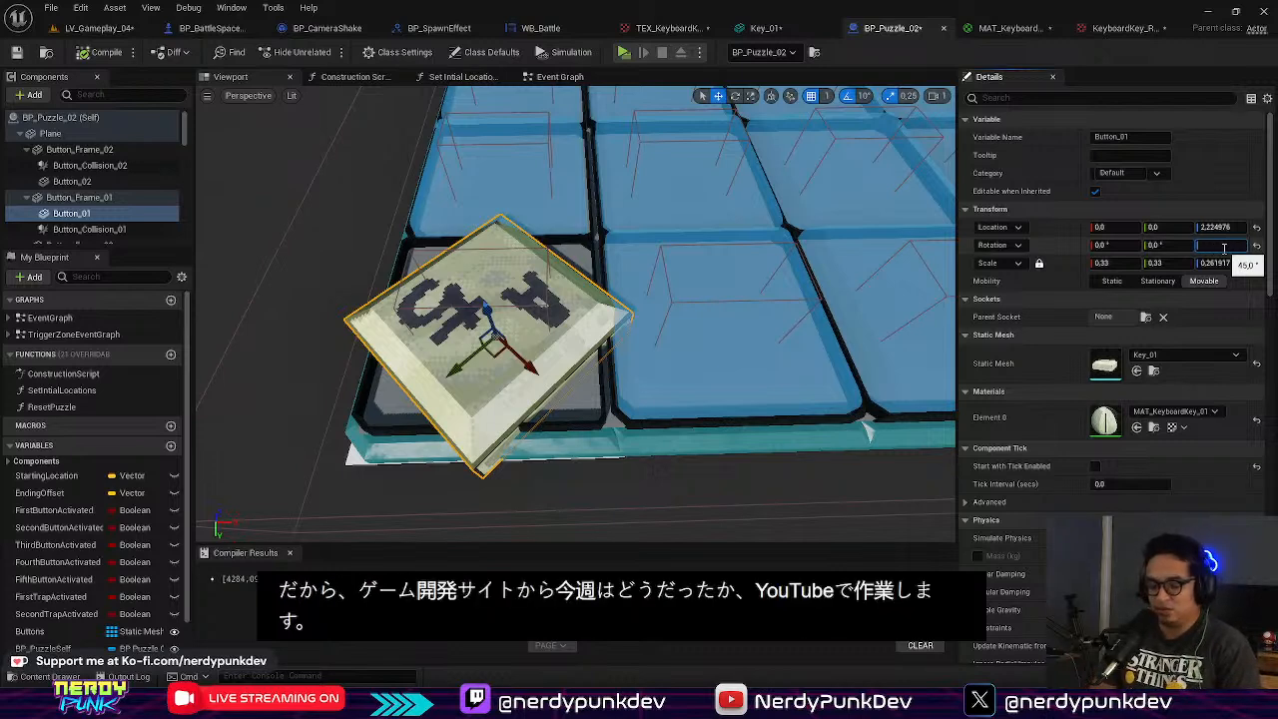
text(90)
key(Return)
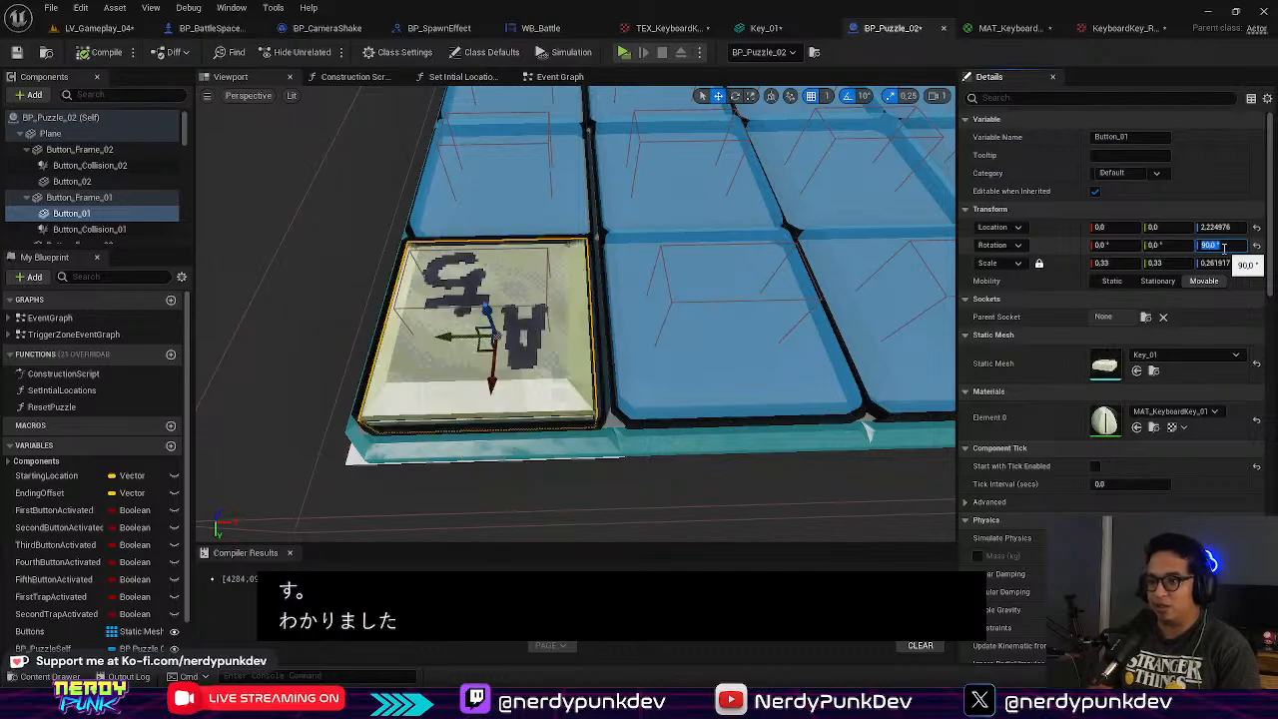
Step: Set Button_01's Z rotation to -90° and check the orientation of the lettering
right_drag(602, 348, 579, 334)
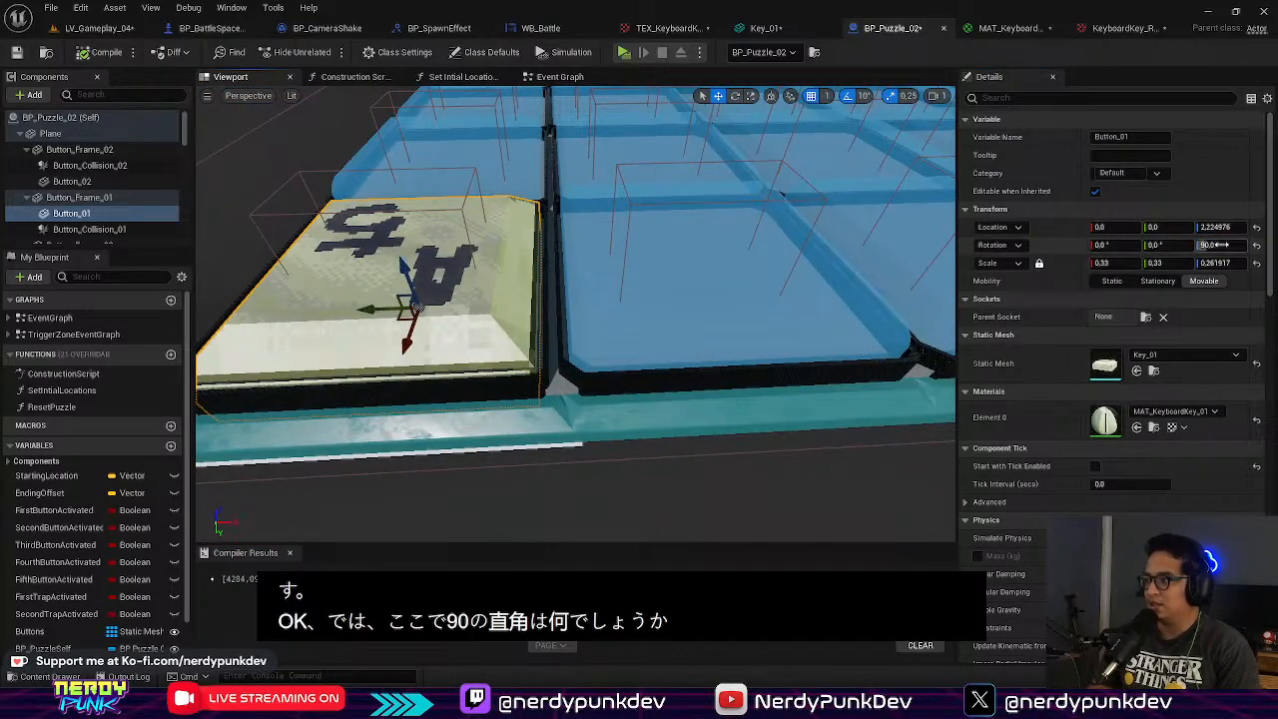
click(1222, 246)
click(1220, 247)
text(-90)
key(Return)
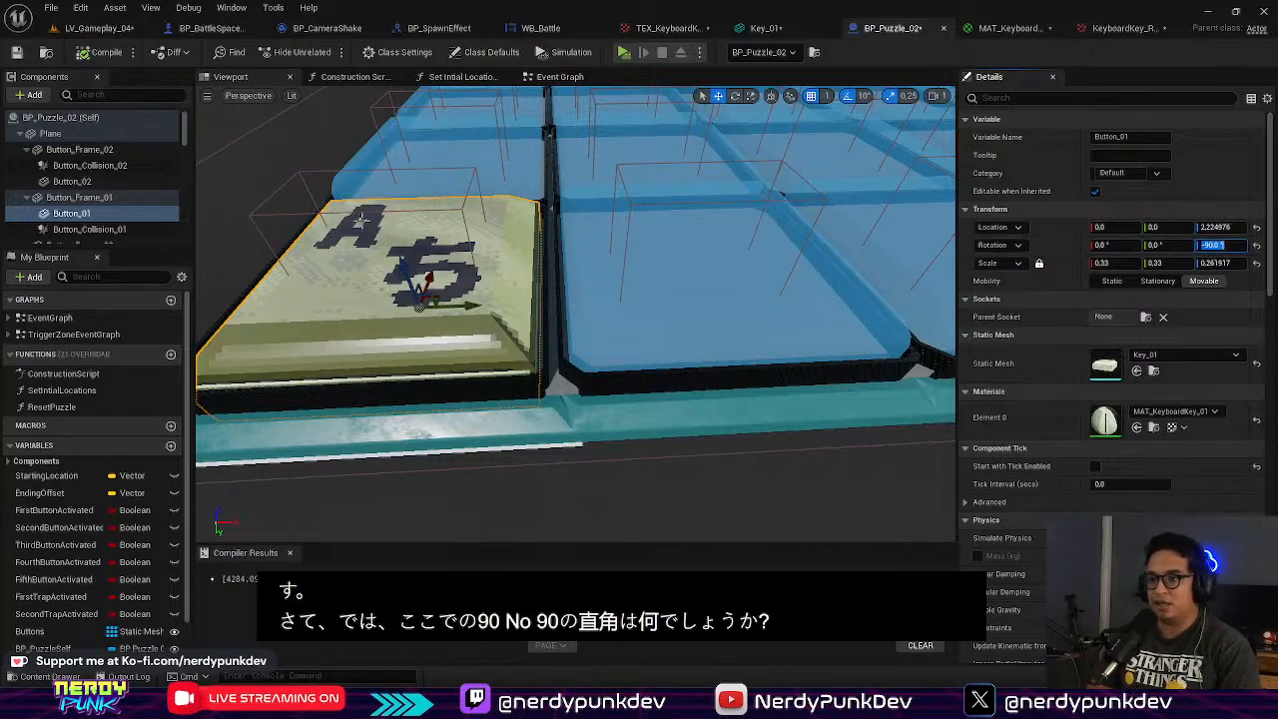
right_drag(639, 299, 599, 334)
mouse_move(431, 259)
right_down()
mouse_move(445, 249)
mouse_move(394, 262)
mouse_move(429, 262)
right_up()
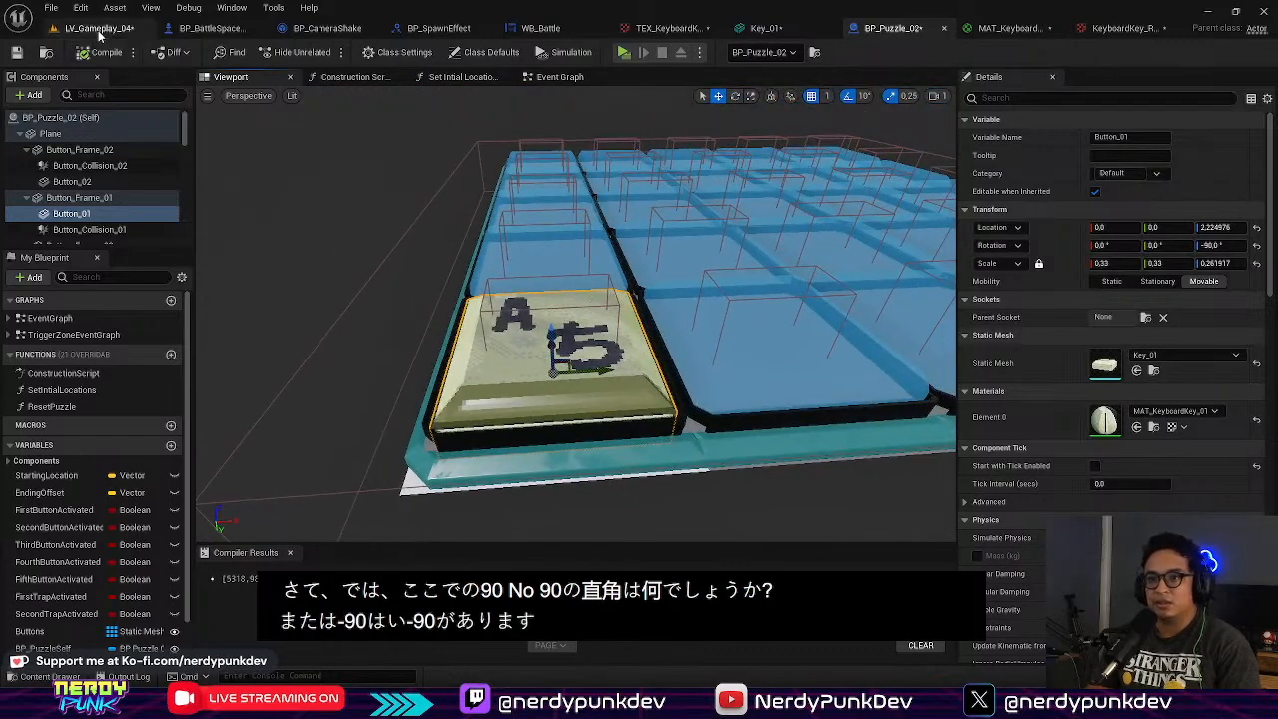
Step: Playtest LV_Gameplay_04 and walk the character over to the A key to check its orientation, then end the preview
click(99, 28)
right_drag(319, 199, 449, 200)
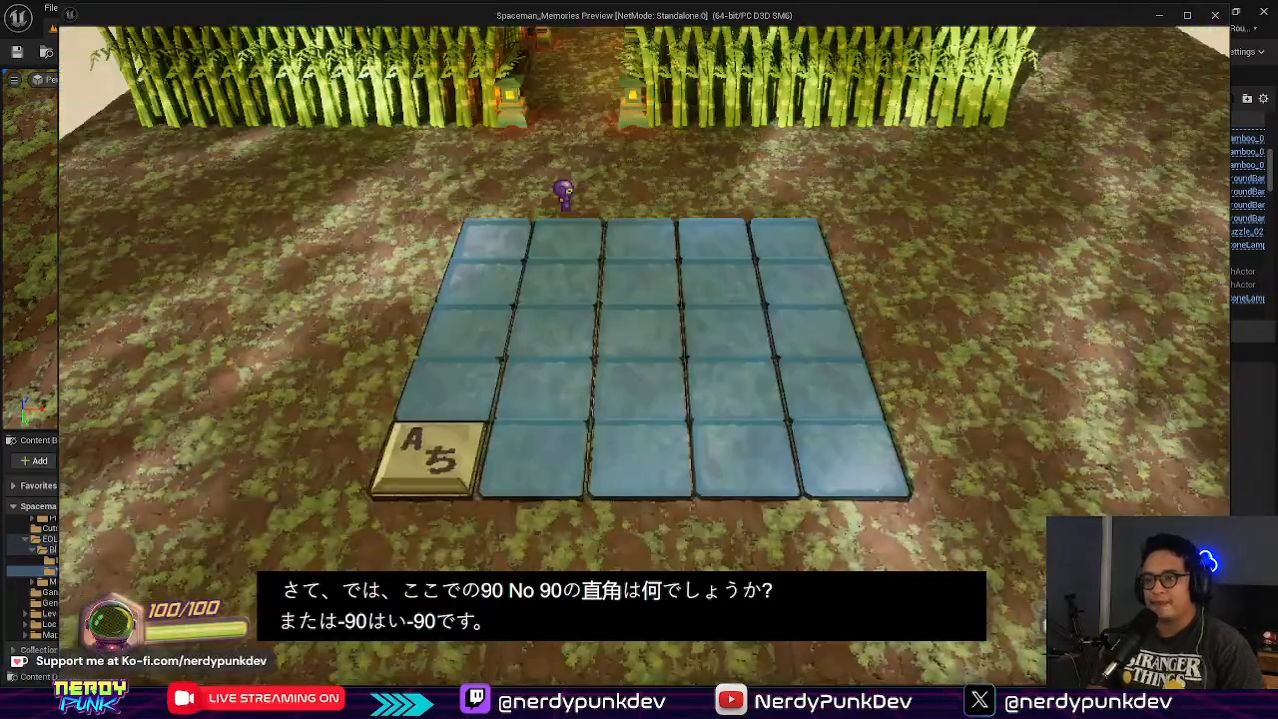
key(a)
key(s)
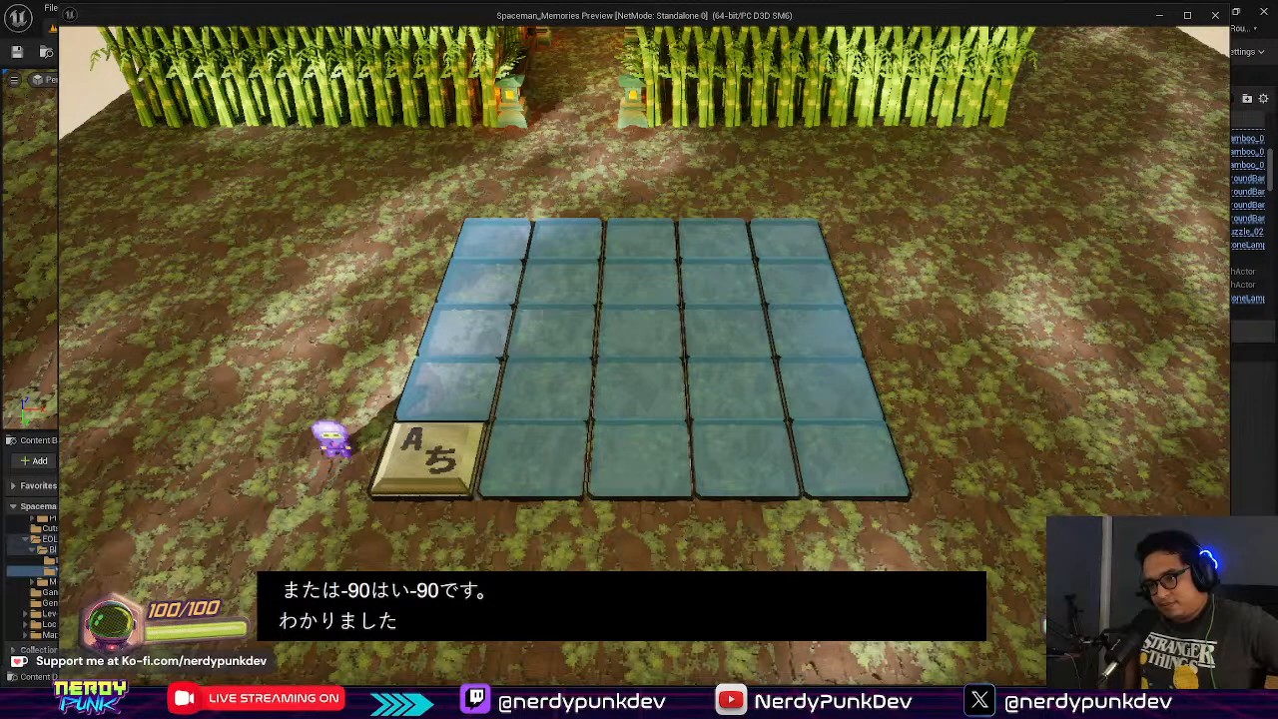
key(Escape)
Step: Return to BP_Puzzle_02 and replace Button_02's static mesh with Key_01
click(1117, 28)
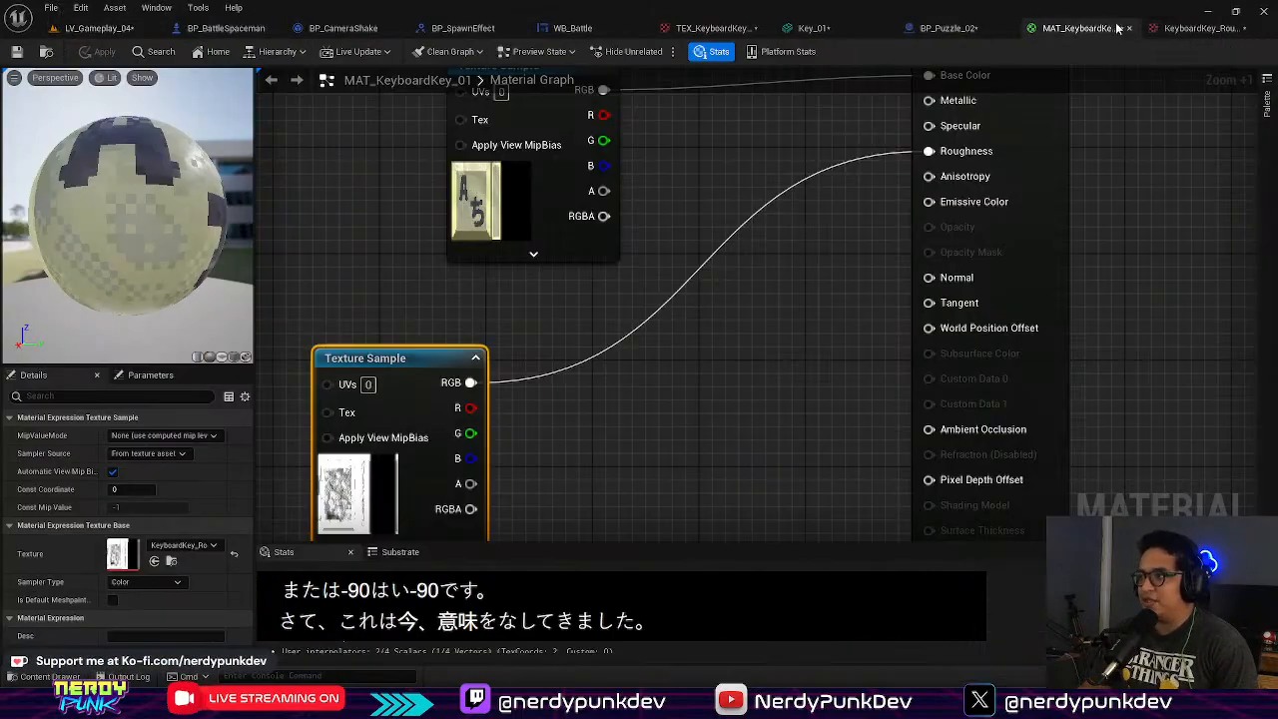
click(1178, 30)
click(922, 32)
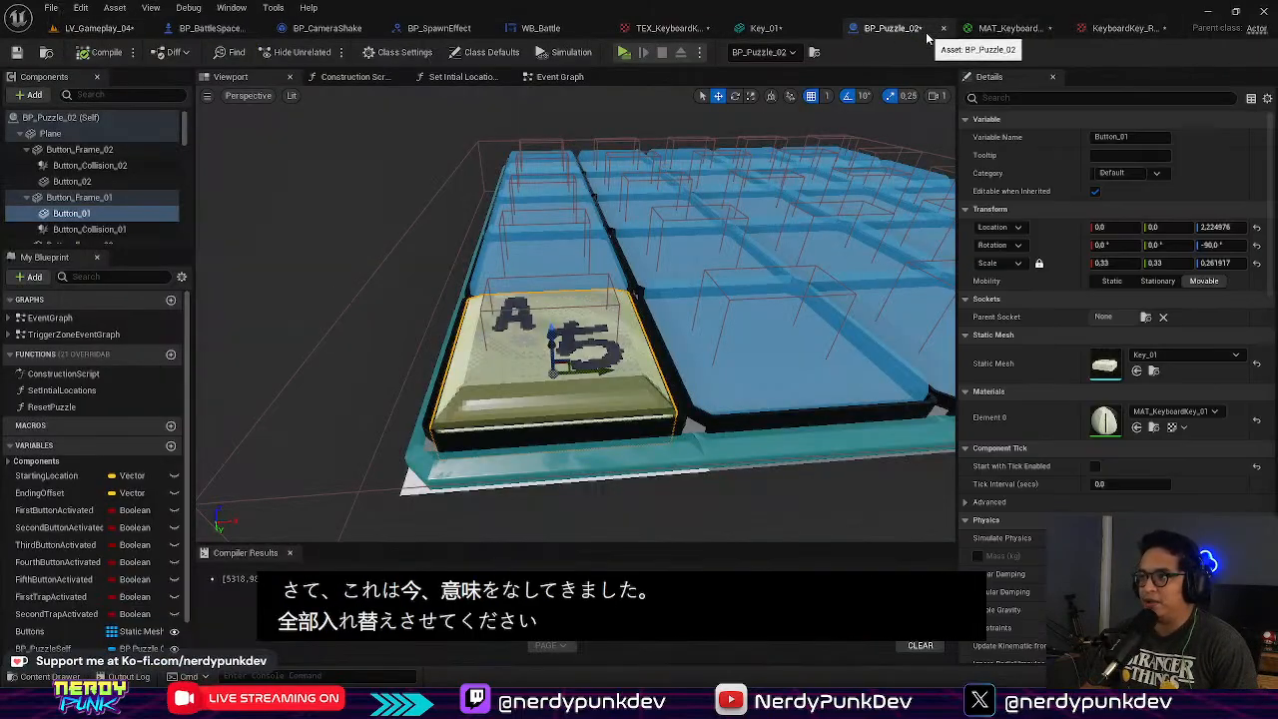
right_drag(639, 300, 594, 410)
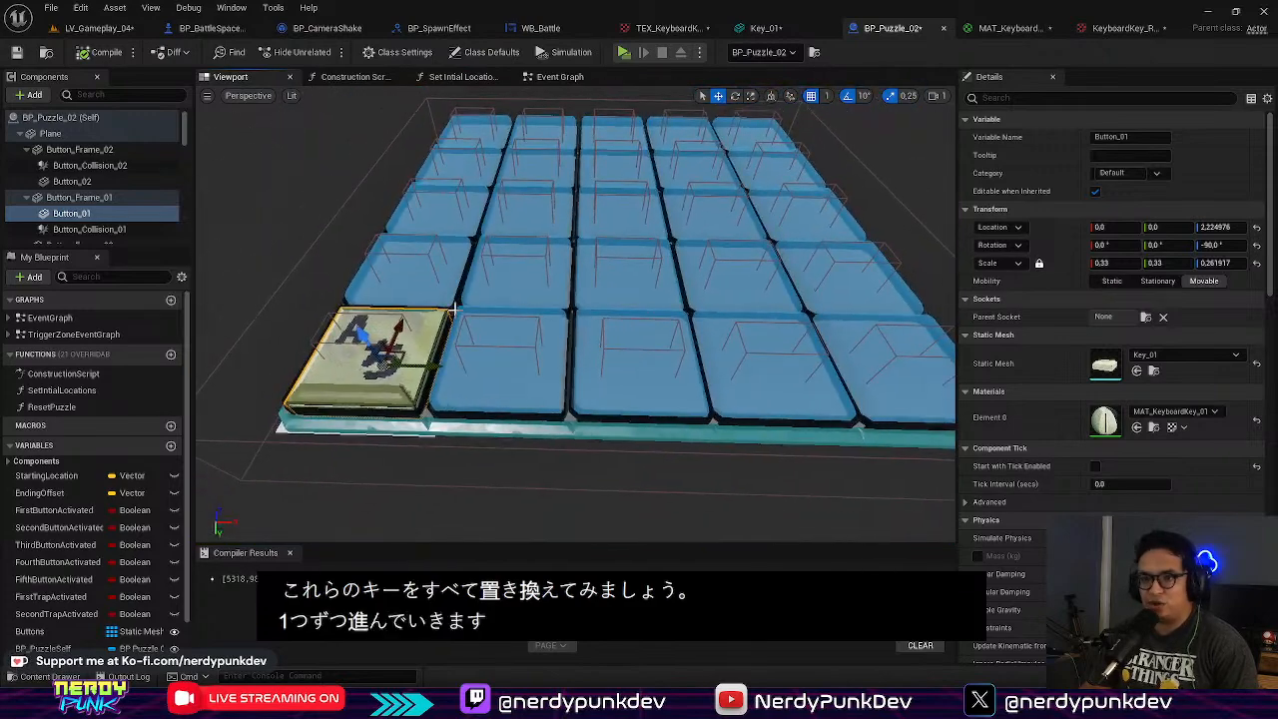
click(100, 181)
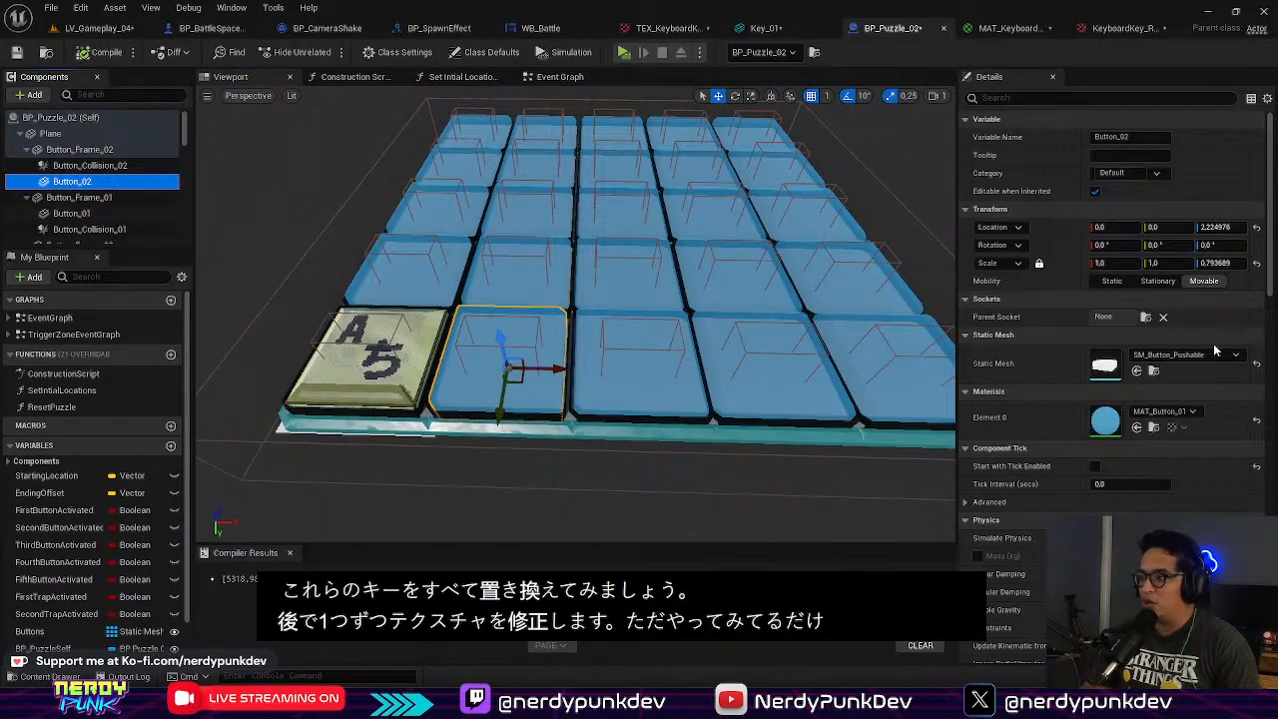
click(1211, 356)
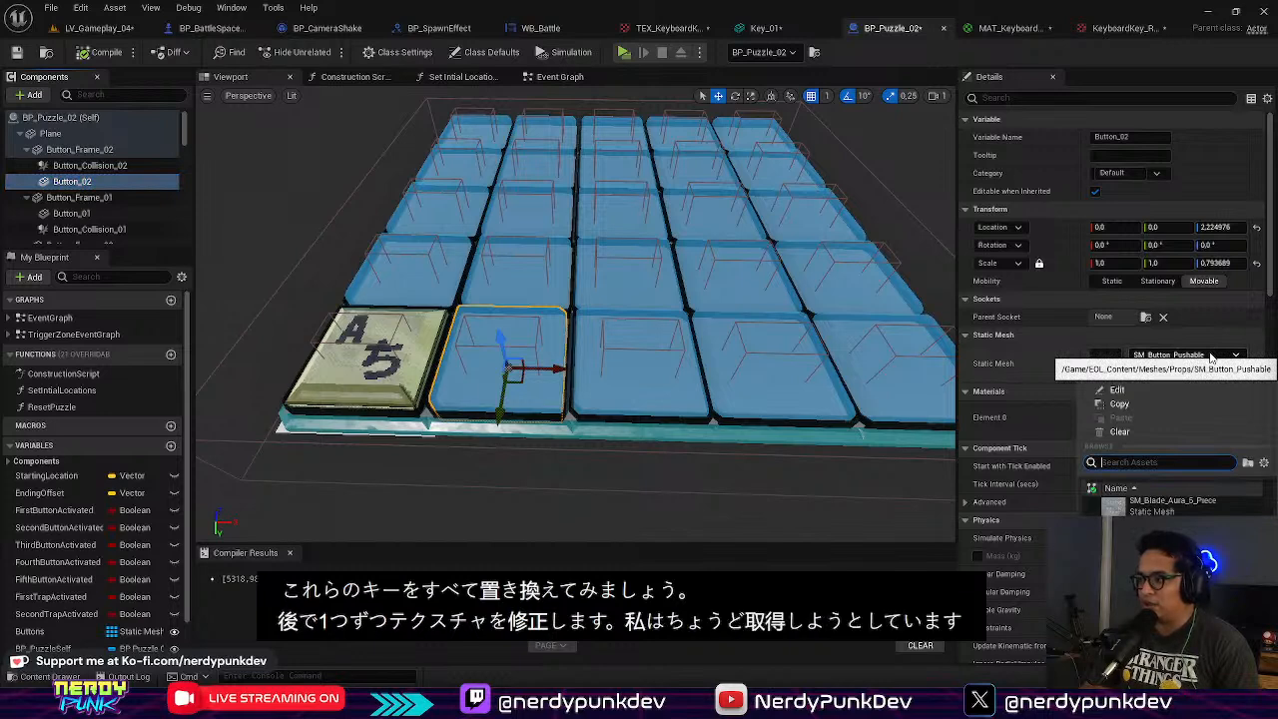
text(k)
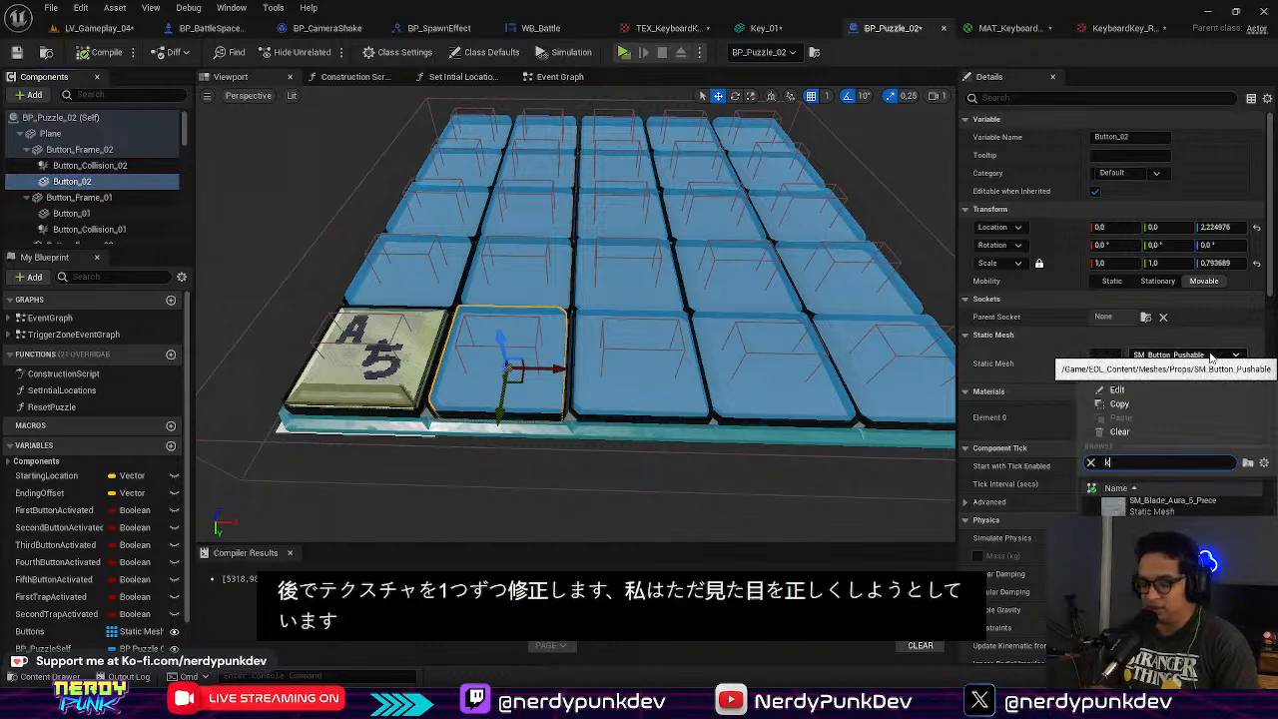
text(eyb)
click(1168, 504)
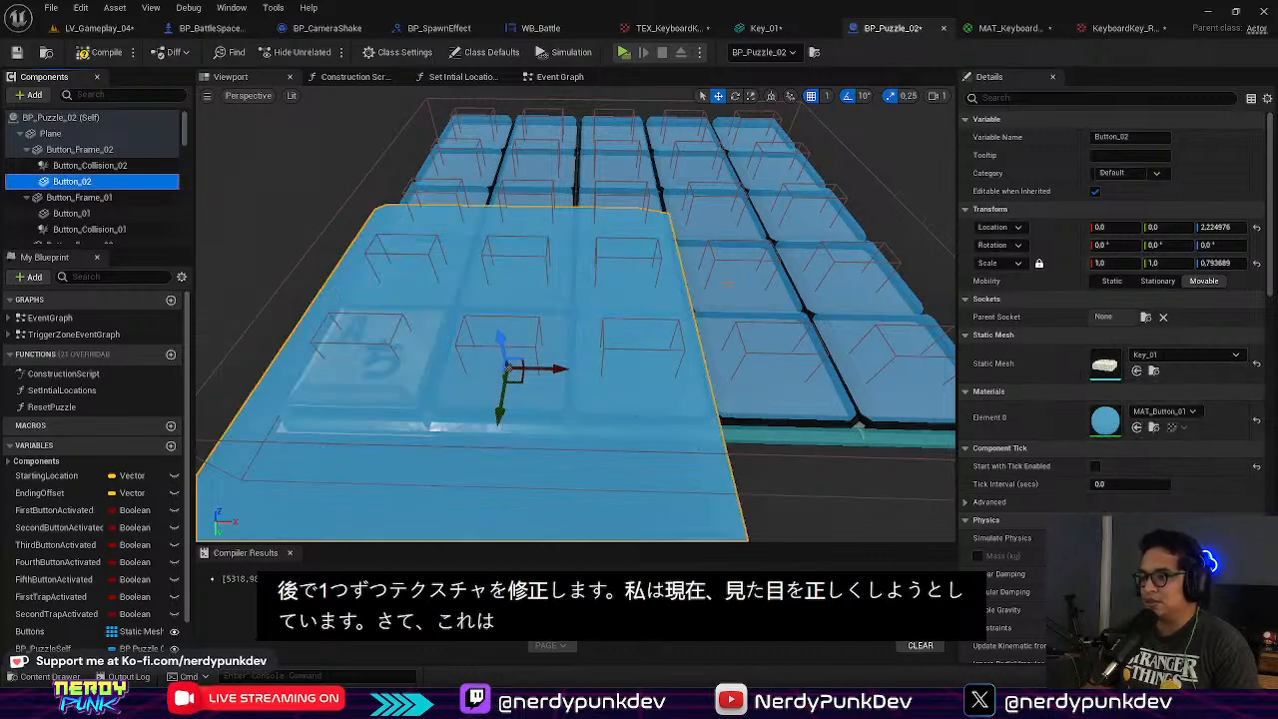
Step: Set Button_02's X scale to 3.33 with the scale proportions locked
click(1108, 263)
text(3.33)
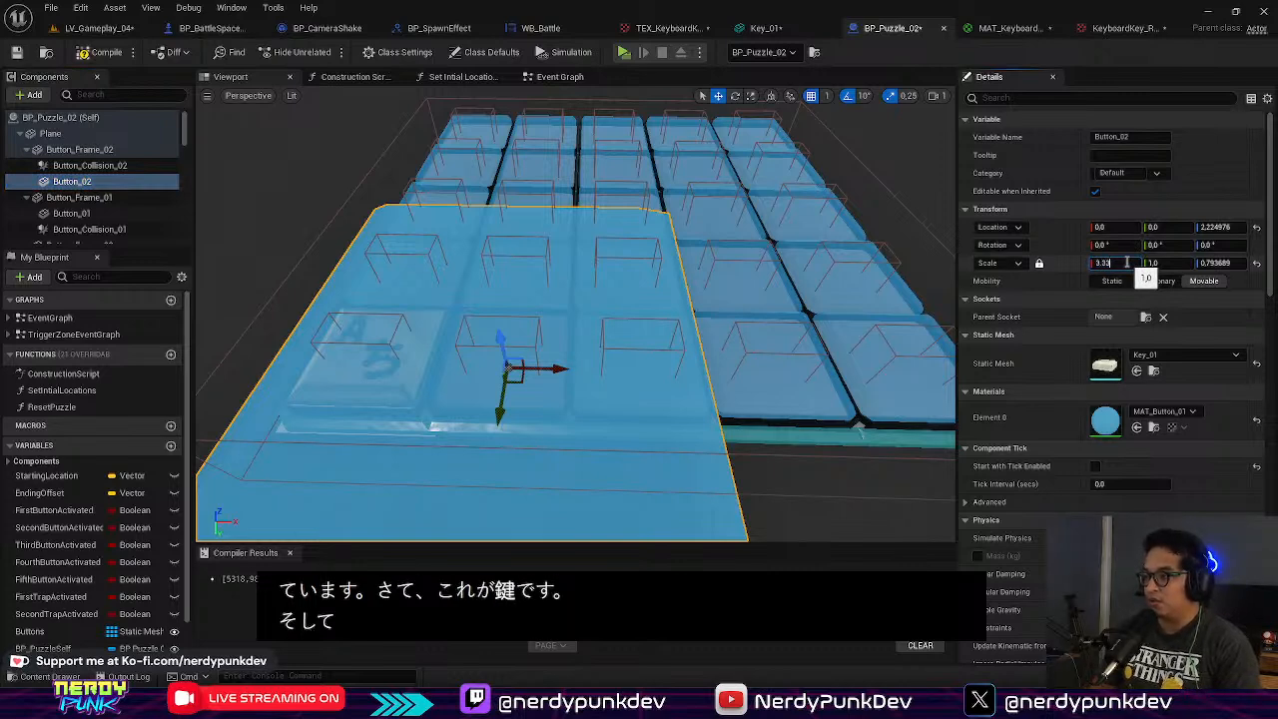
key(Return)
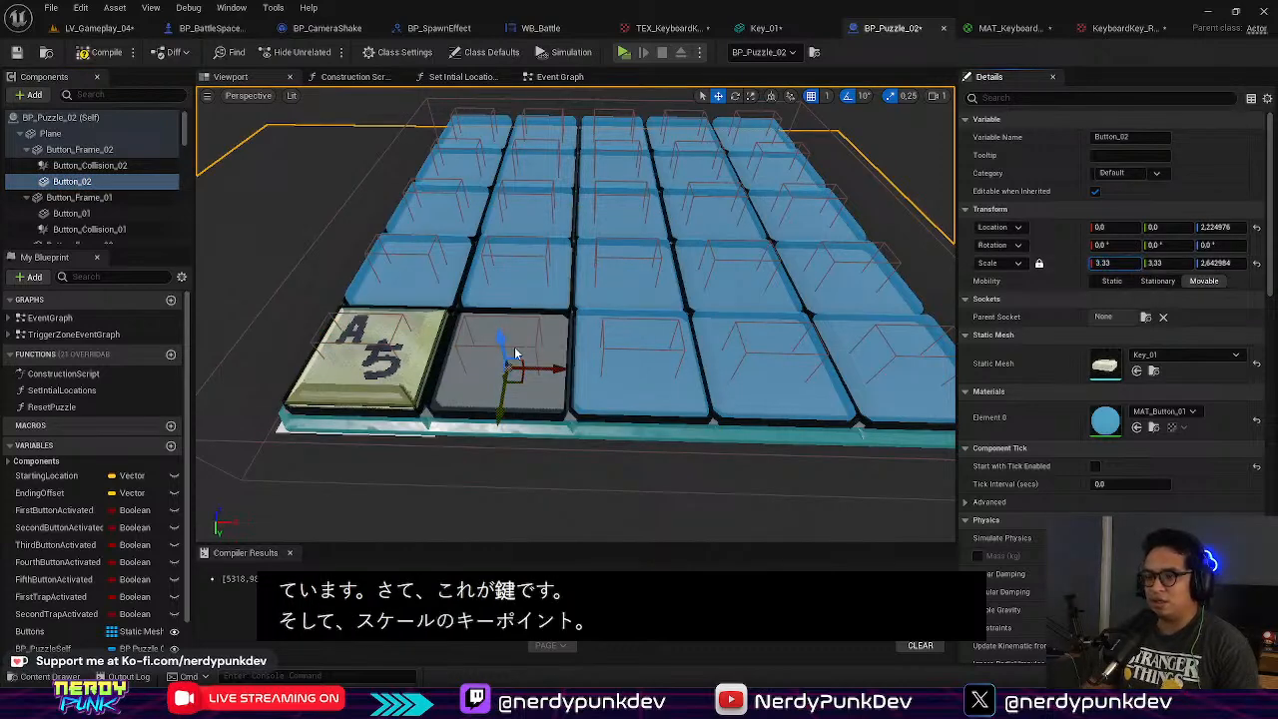
Step: Compare with Button_01's scale, and set Button_02's X scale to 0.33 with proportions locked
click(337, 374)
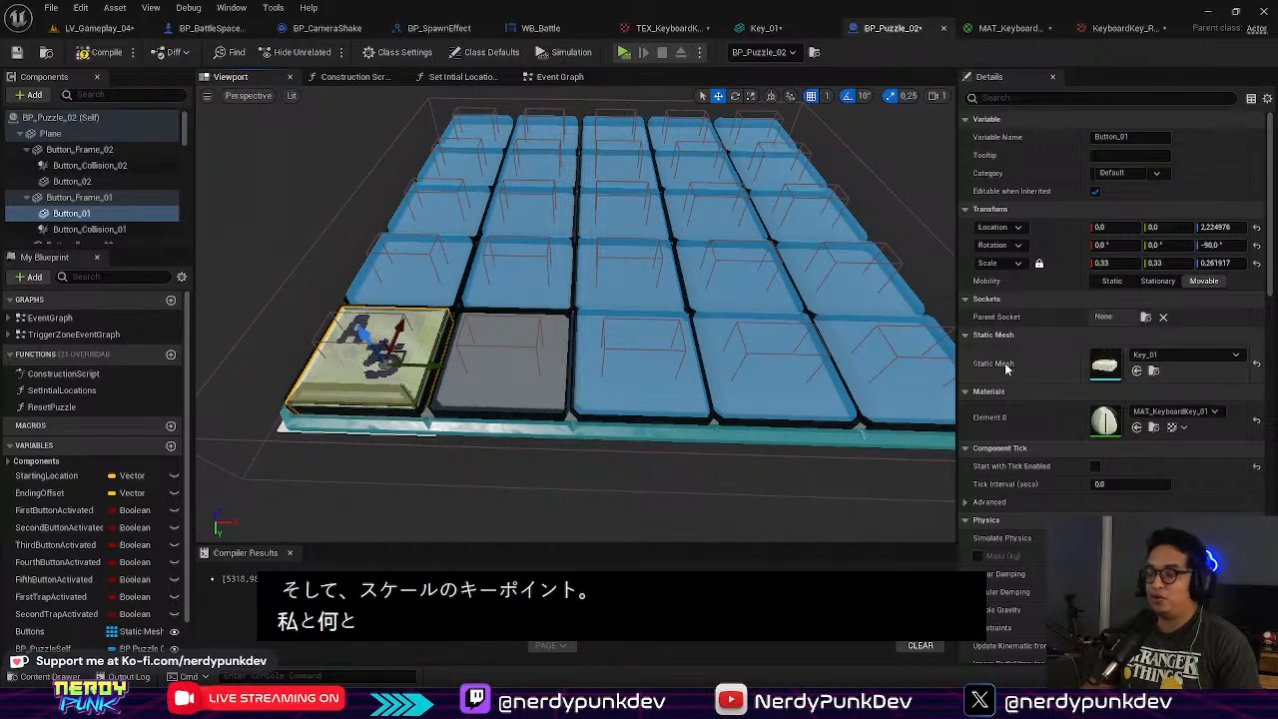
click(72, 181)
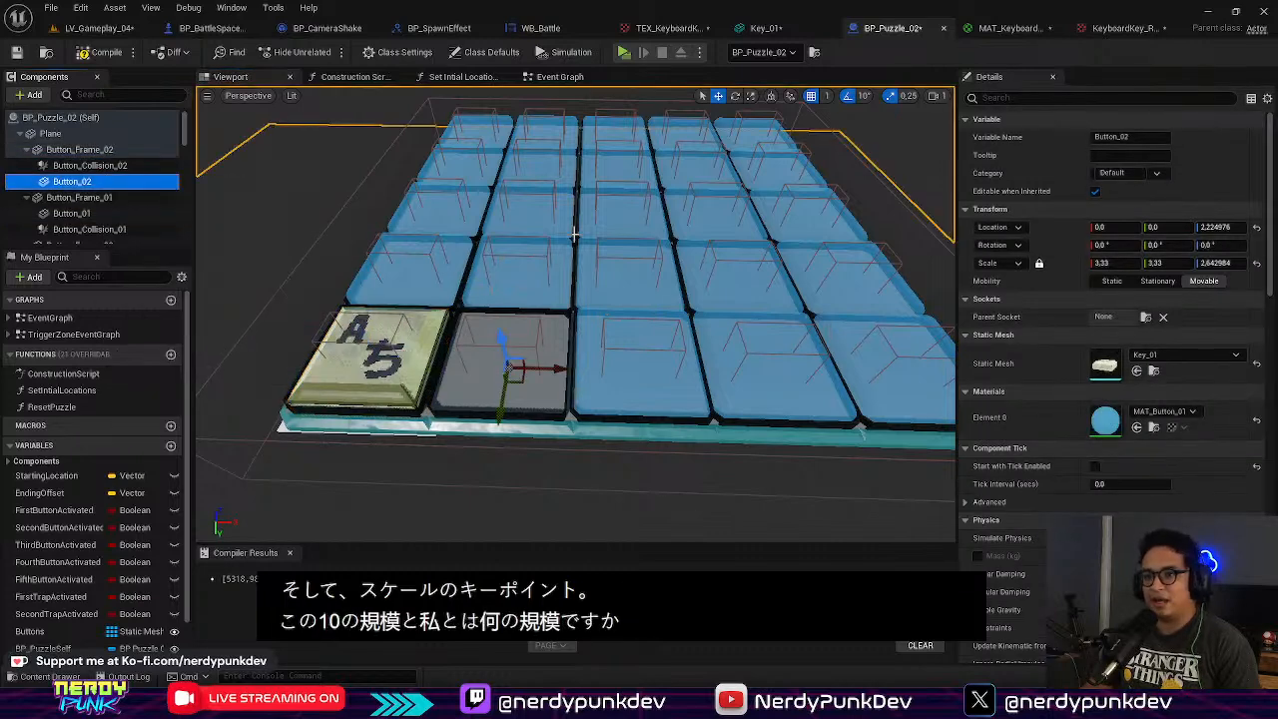
click(1127, 261)
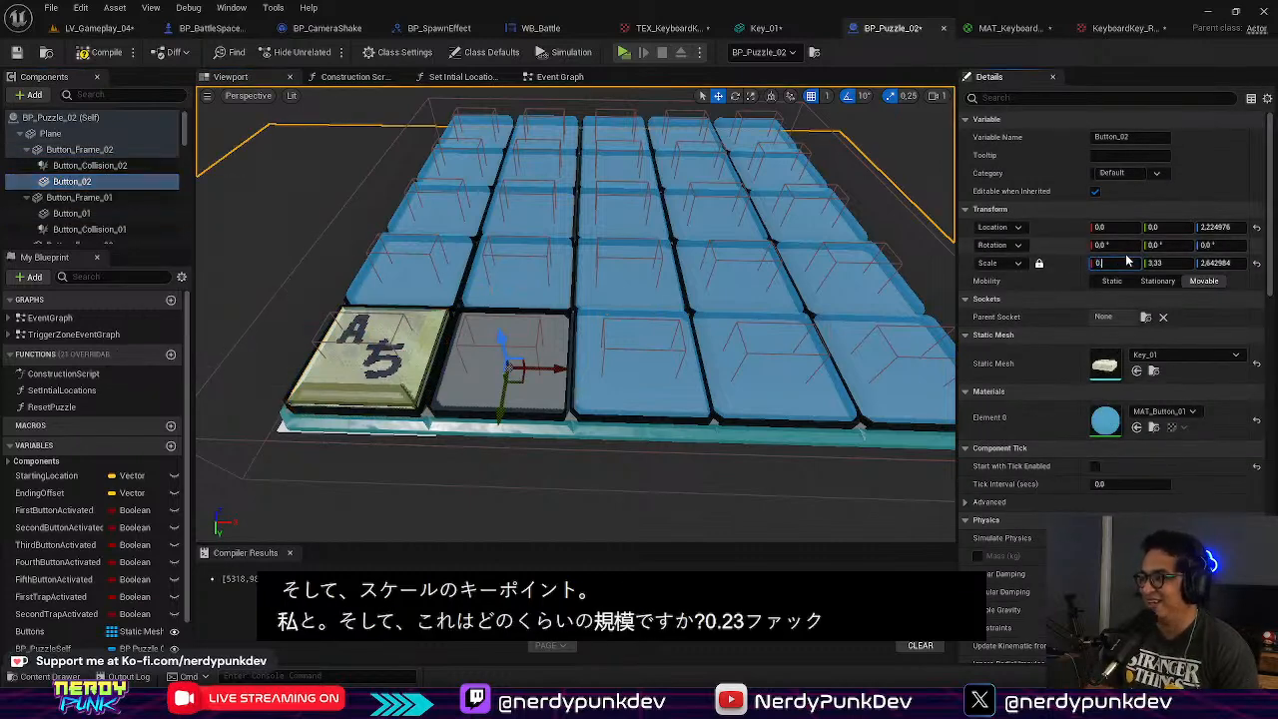
key(Return)
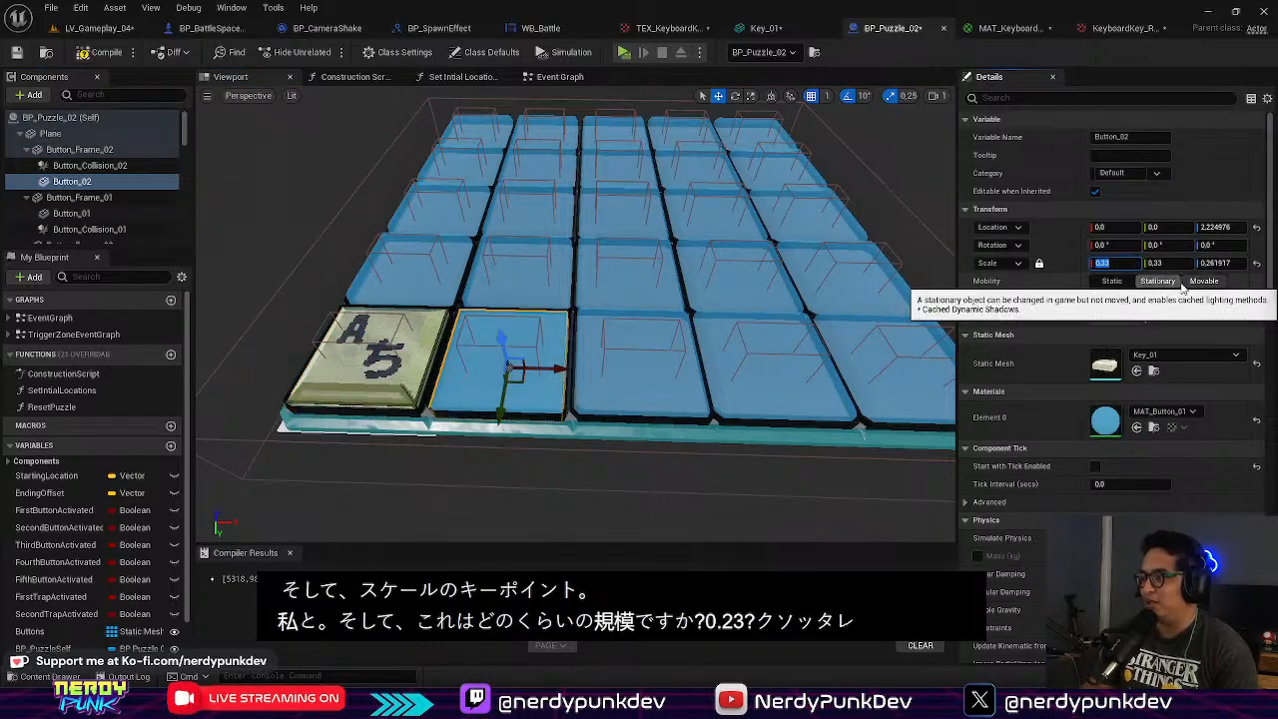
Step: Assign the MAT_KeyboardKey_01 material to Button_02
mouse_move(799, 385)
right_down()
mouse_move(704, 394)
mouse_move(839, 384)
mouse_move(789, 389)
mouse_move(739, 359)
mouse_move(734, 404)
mouse_move(798, 389)
mouse_move(784, 390)
right_up()
click(1158, 410)
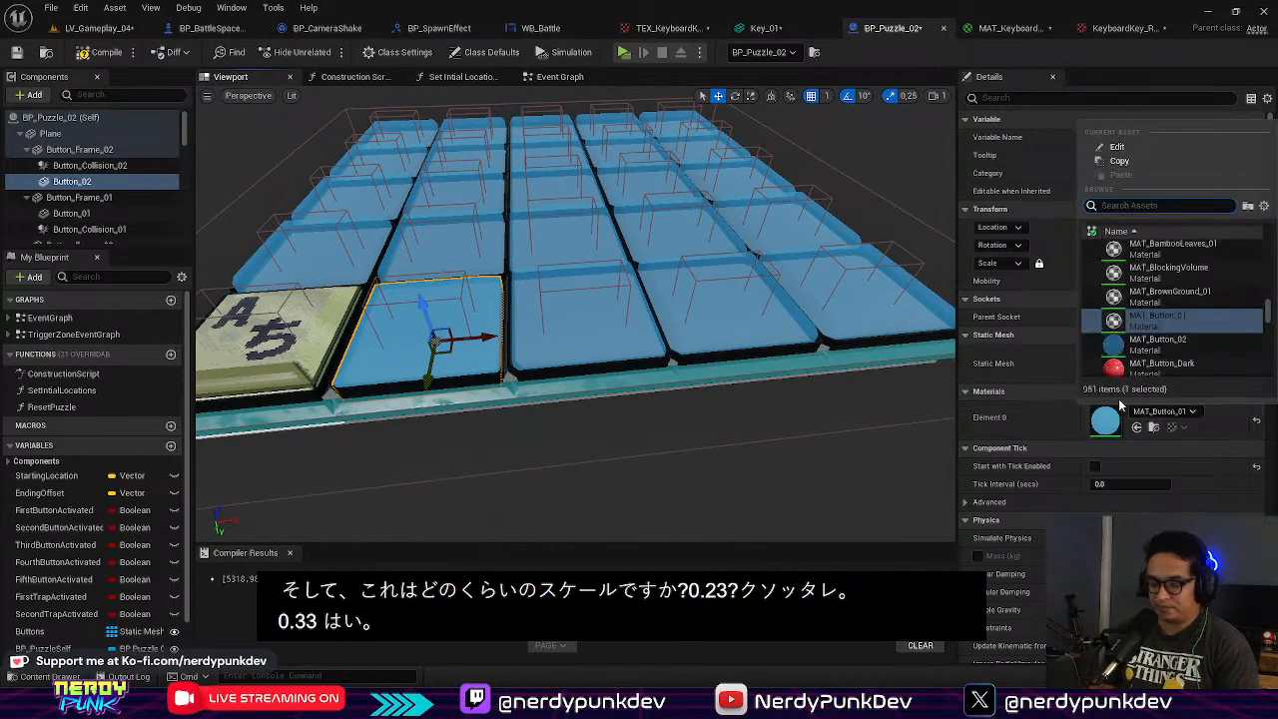
text(key)
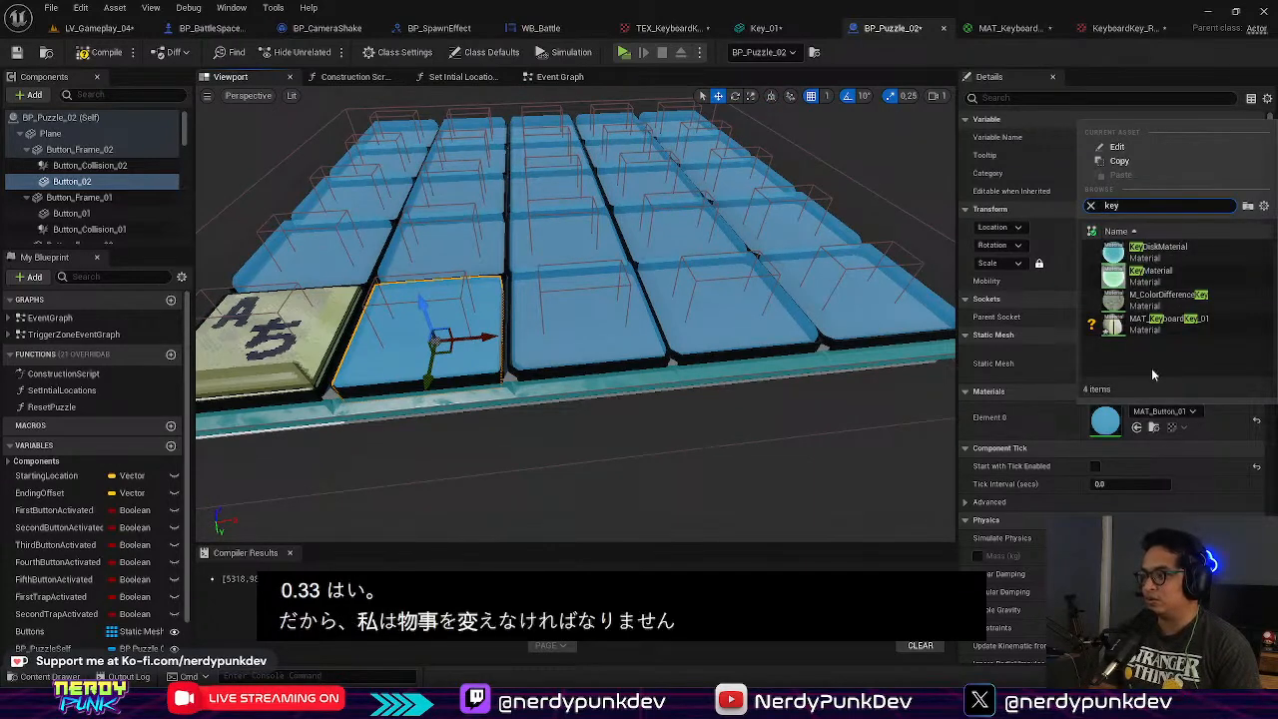
click(1168, 320)
Step: Set Button_02's Z rotation to -90° and compile the blueprint
right_drag(438, 336, 425, 395)
click(1203, 280)
click(1214, 244)
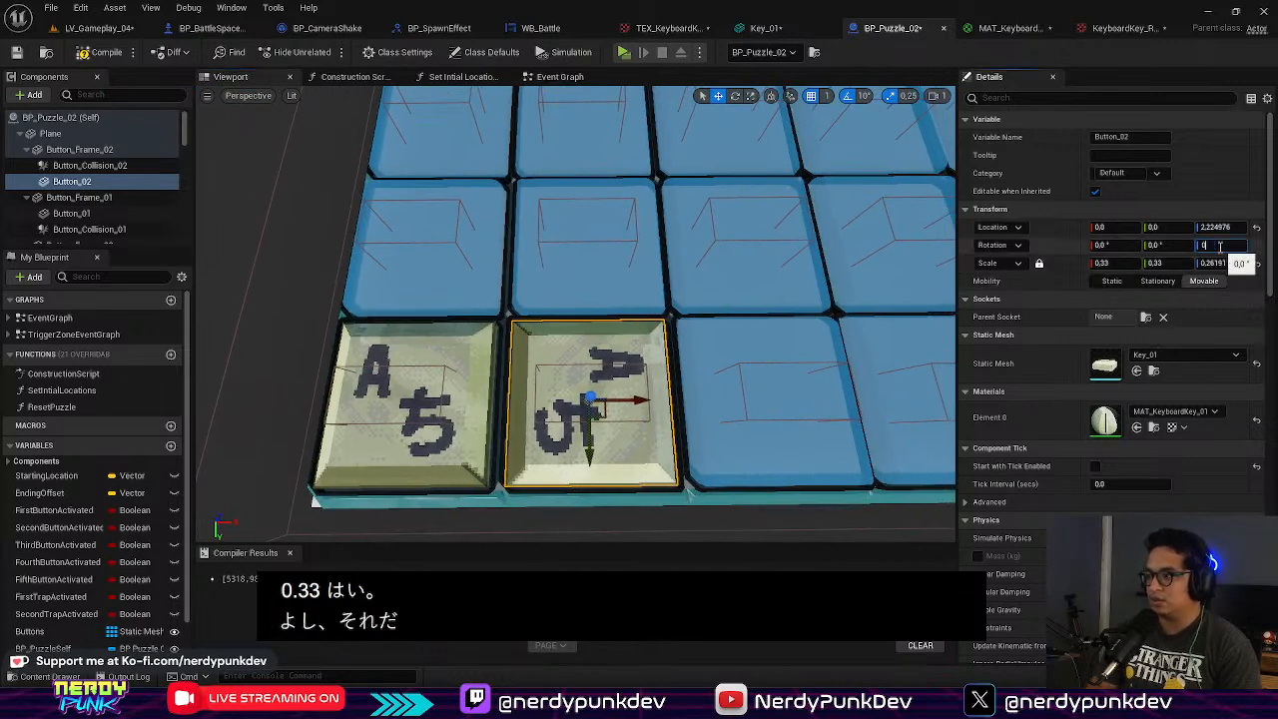
key(BackSpace)
text(-90)
key(Return)
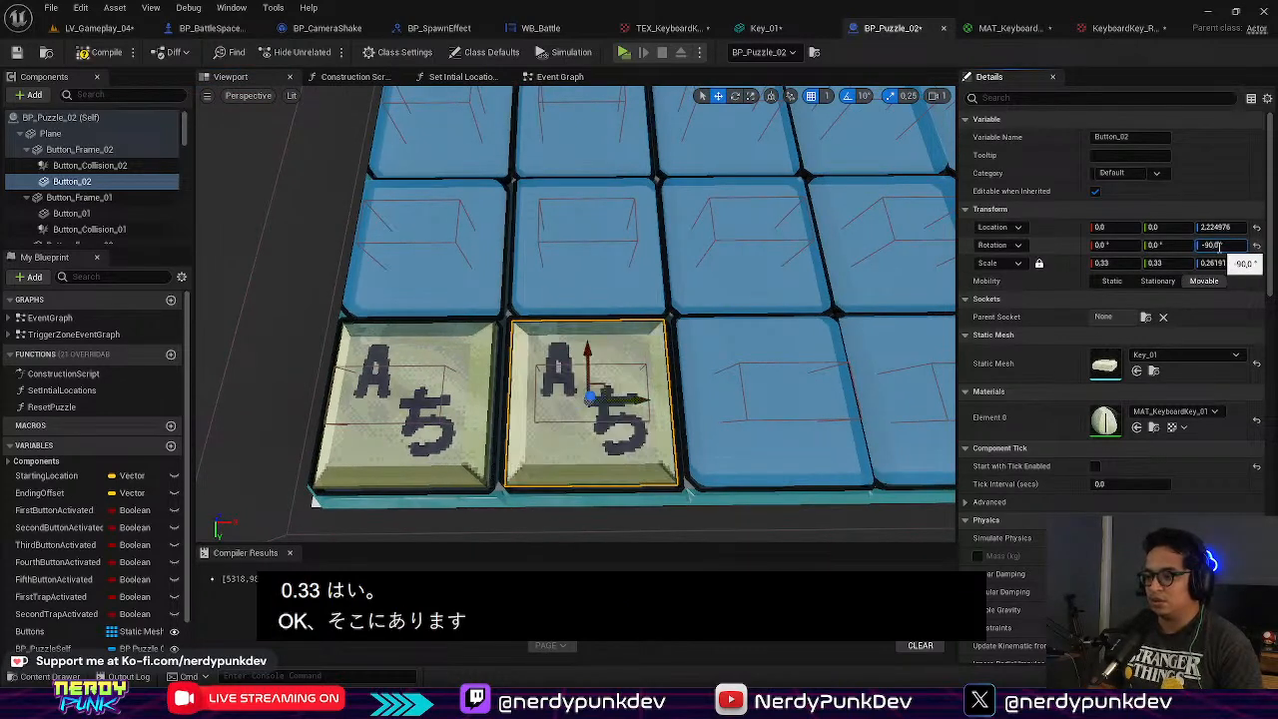
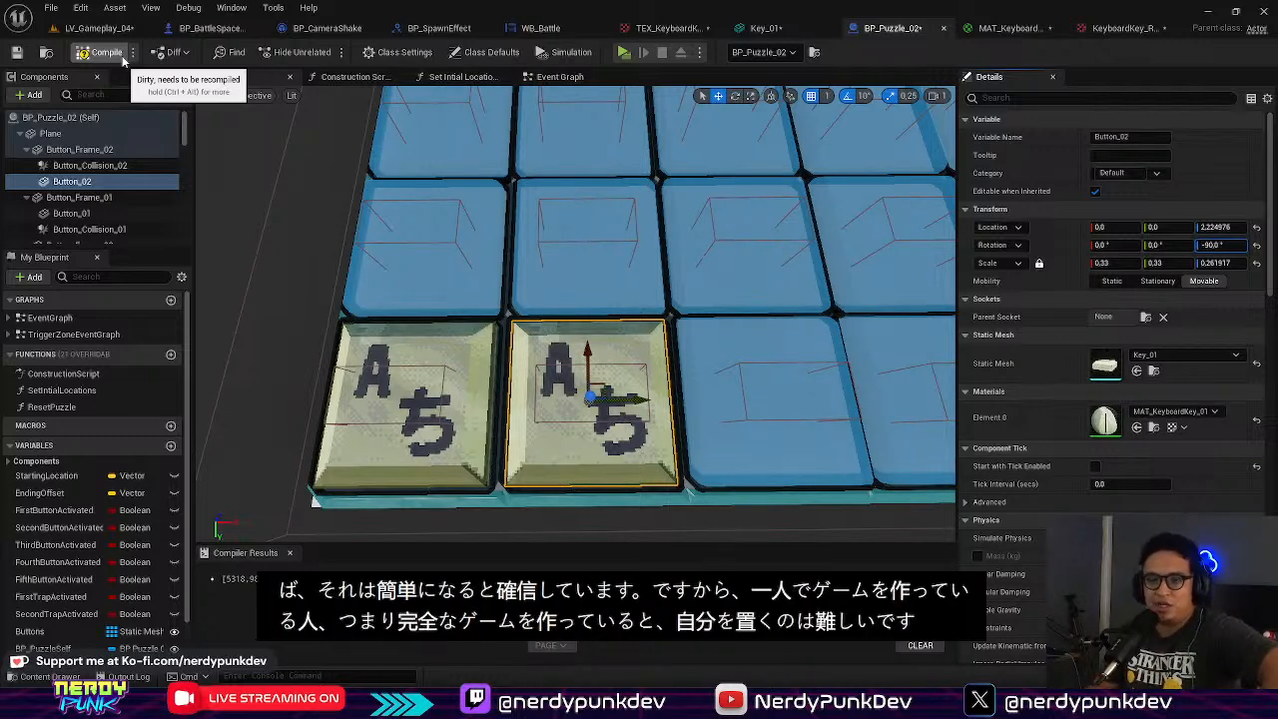
click(122, 58)
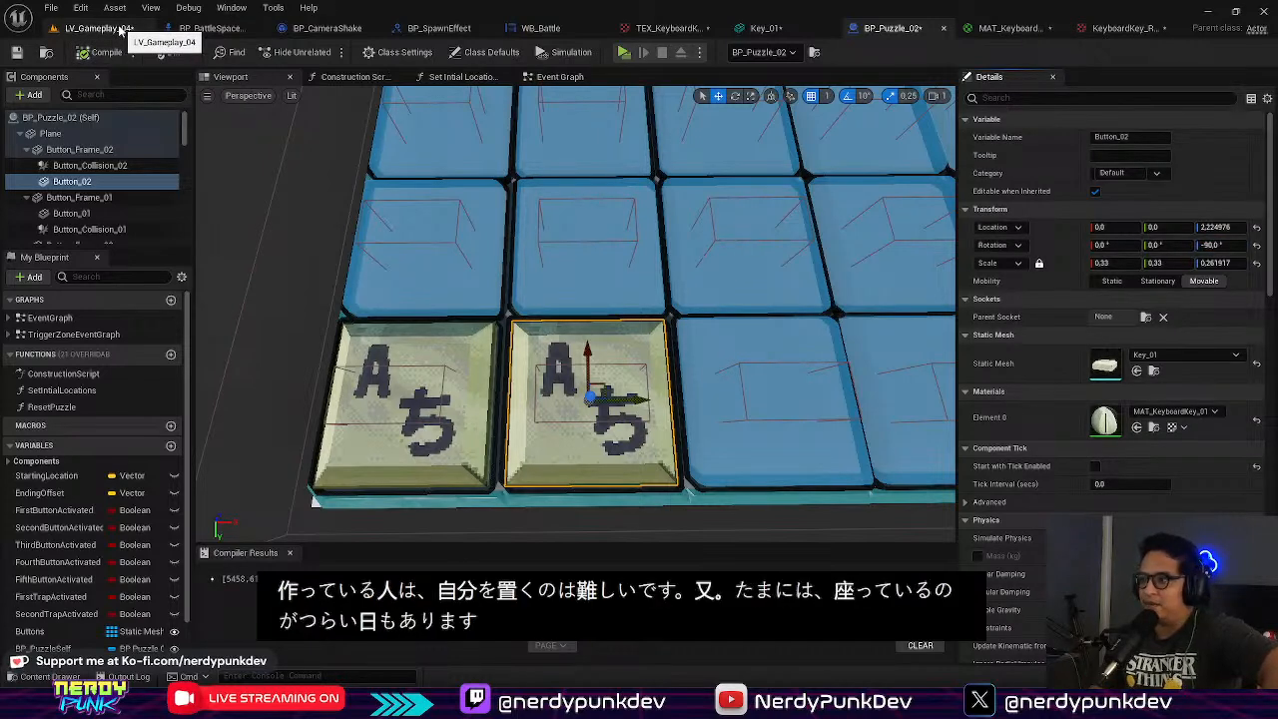
Step: Replace Button_03's static mesh with Key_01 and set its X scale to 0.33 with proportions locked
click(773, 357)
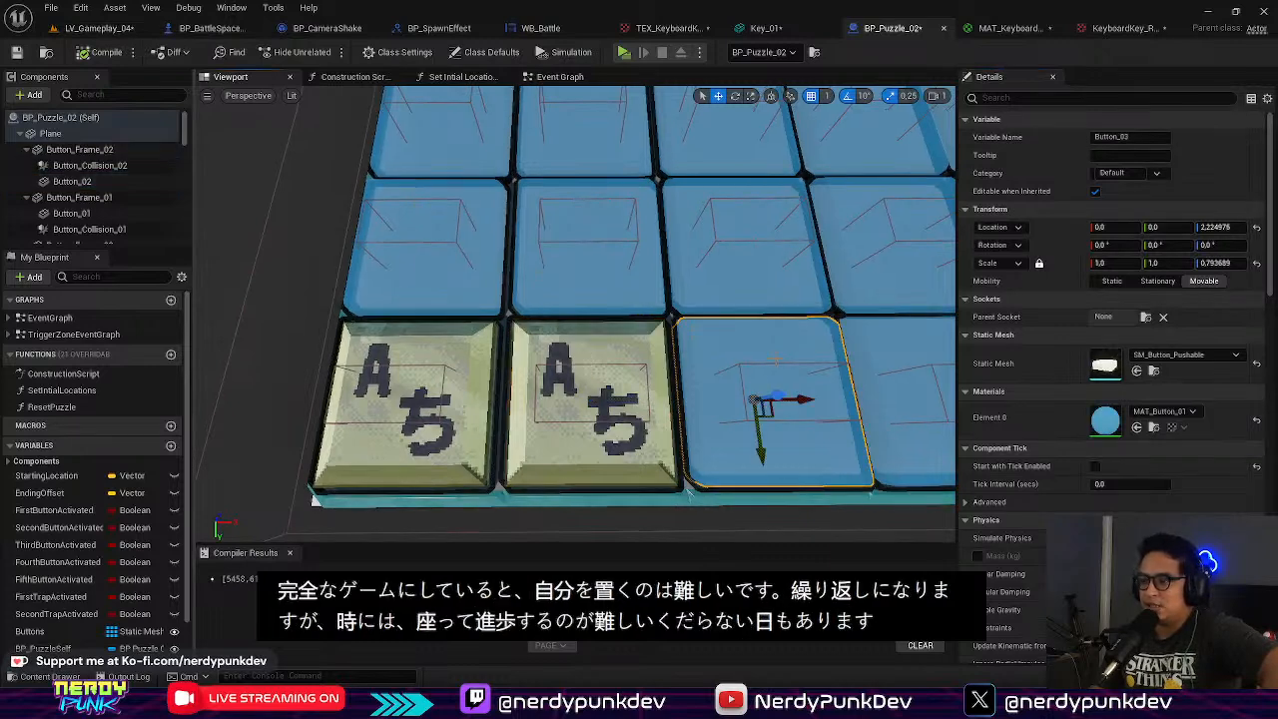
click(1181, 351)
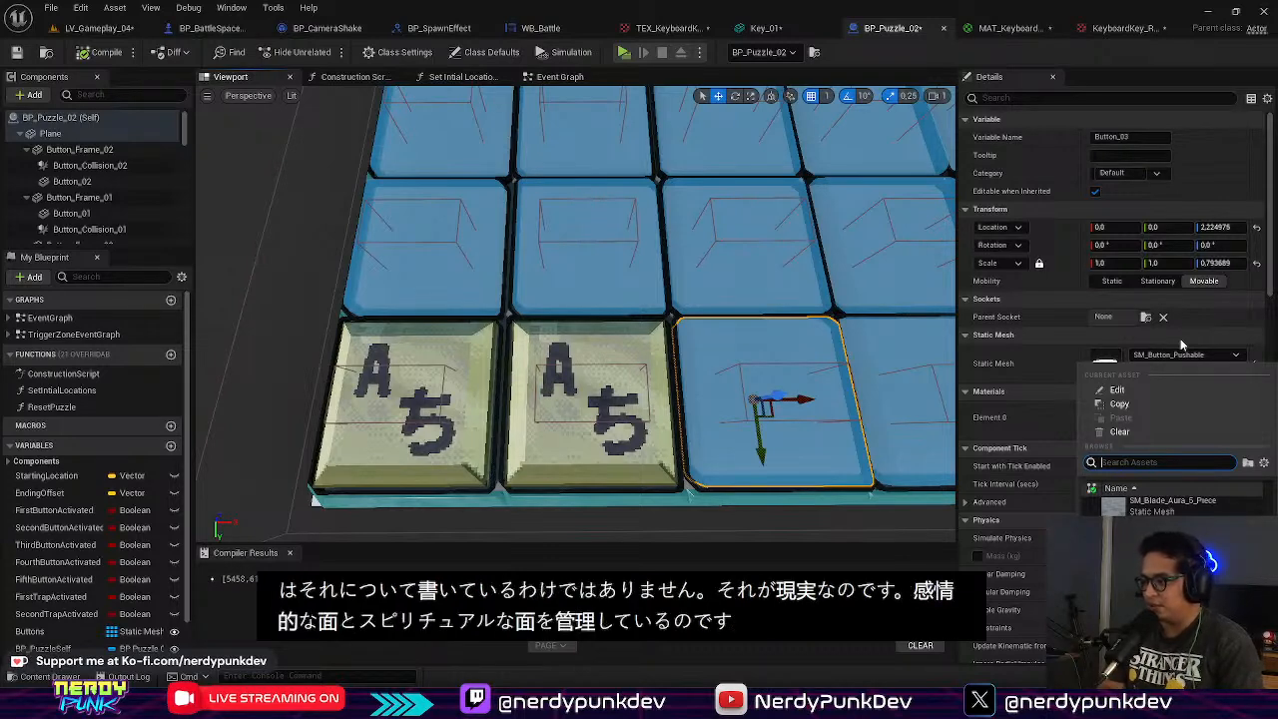
text(key)
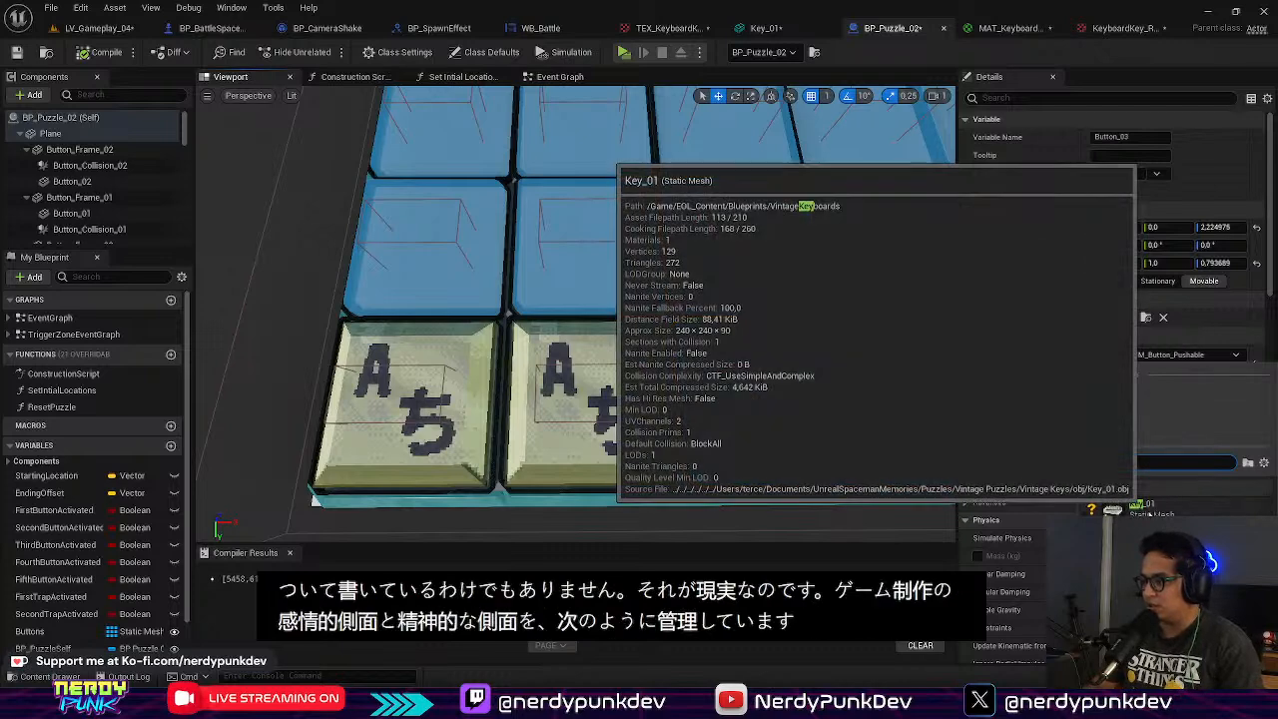
click(1186, 462)
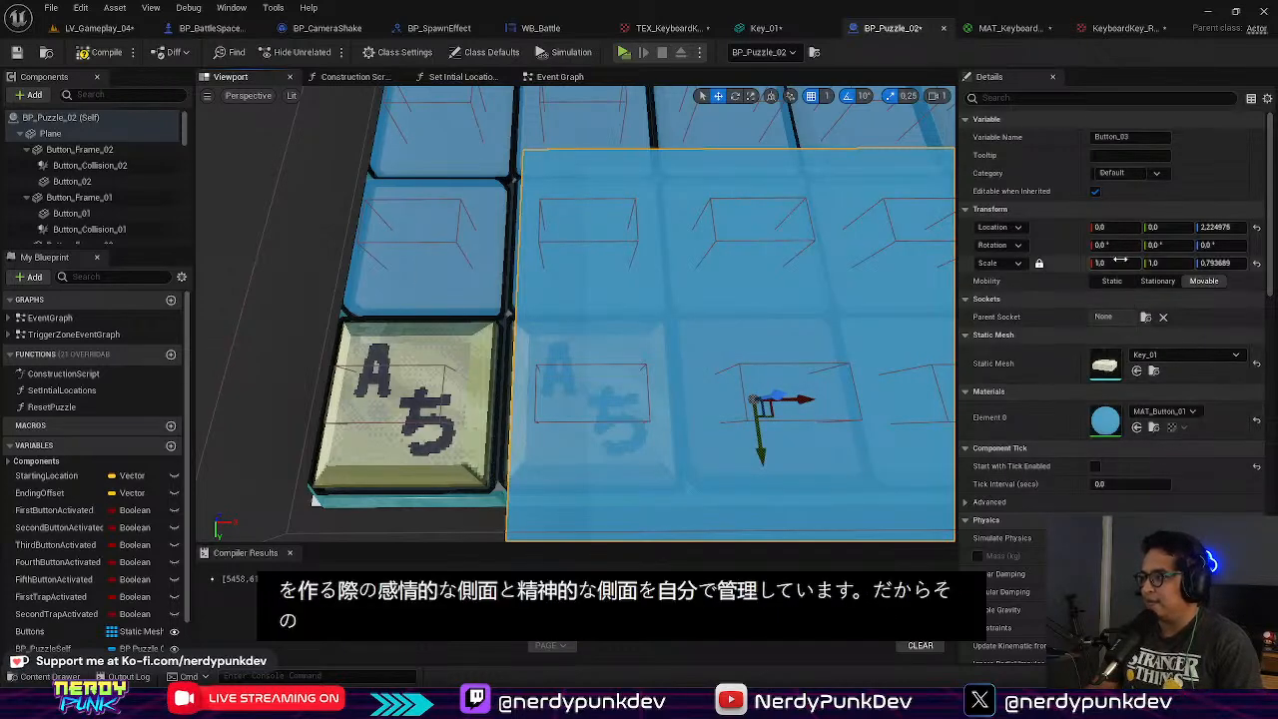
click(1120, 259)
text(0.33)
key(Return)
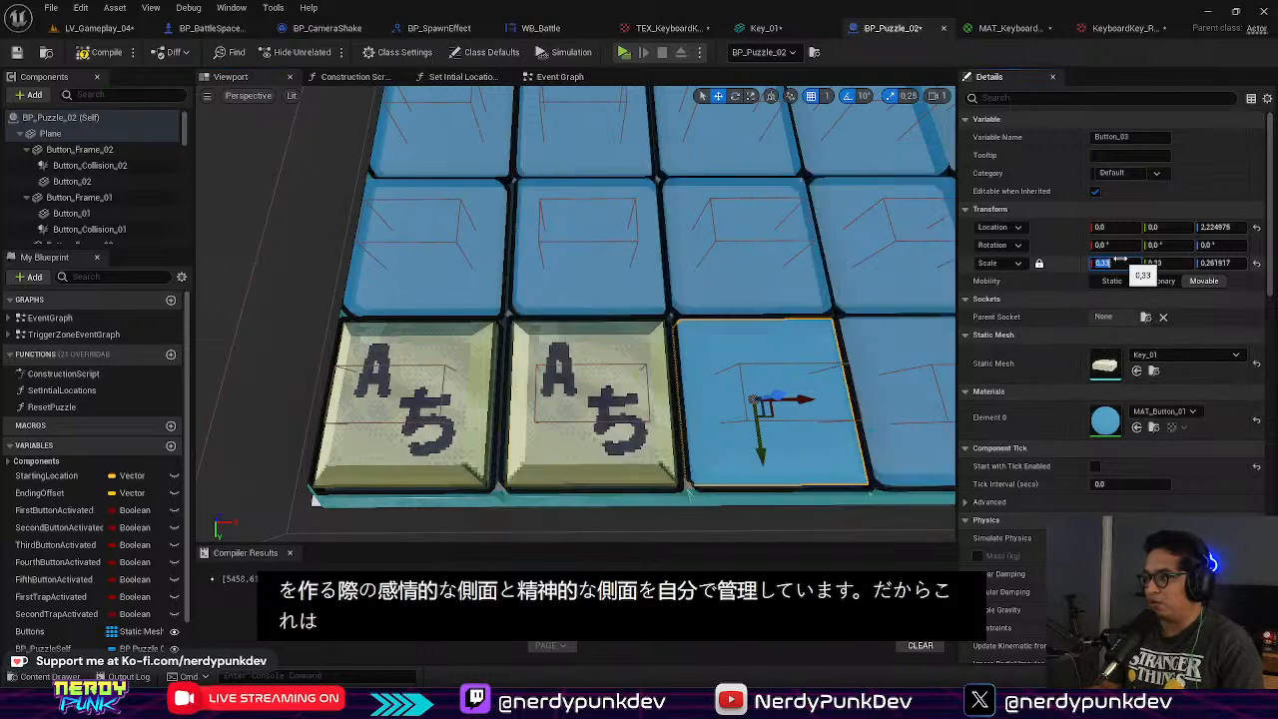
Step: Assign the MAT_KeyboardKey_01 material to Button_03 and set its Z rotation to -90°
click(1161, 412)
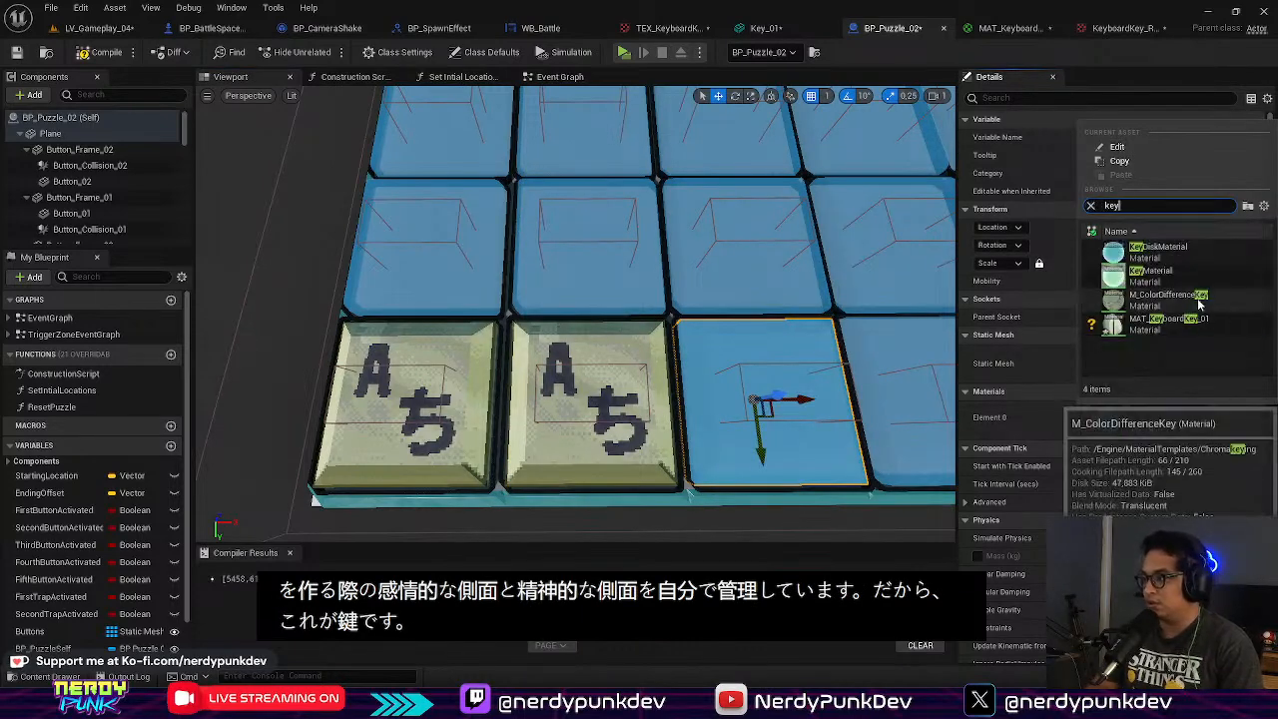
click(1198, 321)
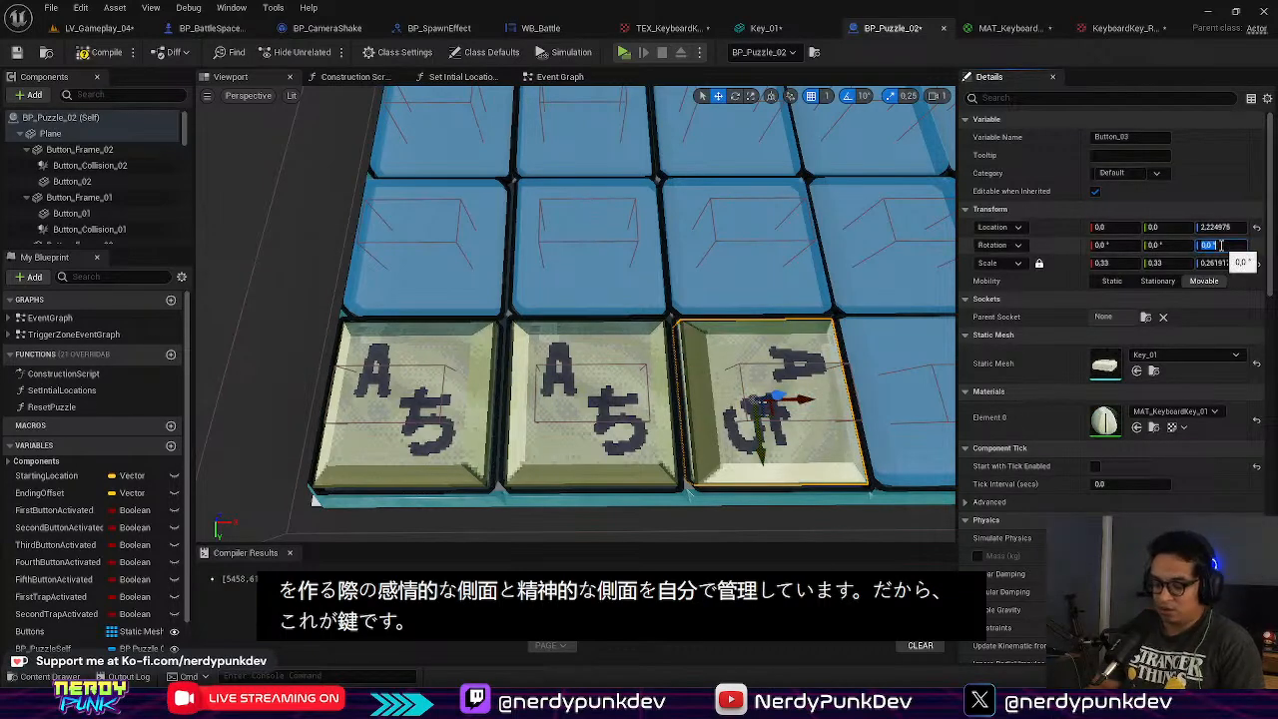
text(1)
key(Return)
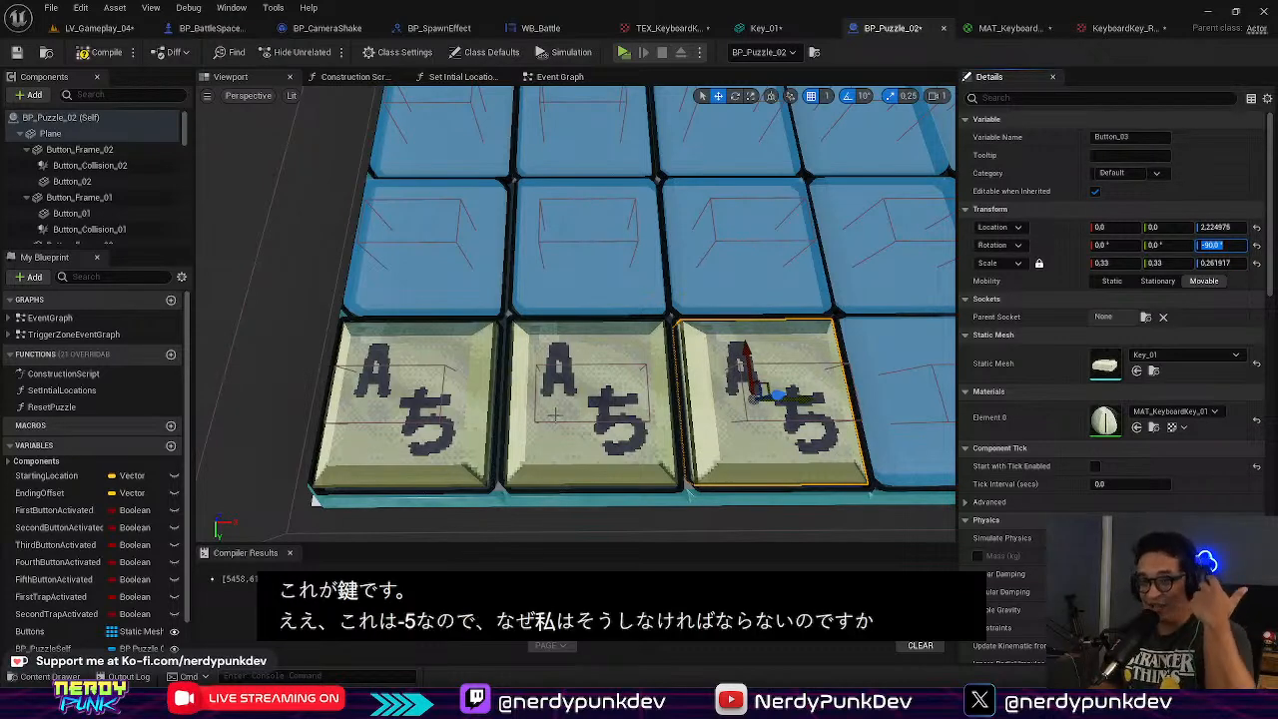
Step: Select the components Button_02, Button_01, Button_08, Button_16 and Button_07 together, leaving out their collision components
mouse_move(561, 393)
right_down()
mouse_move(679, 392)
mouse_move(561, 392)
right_up()
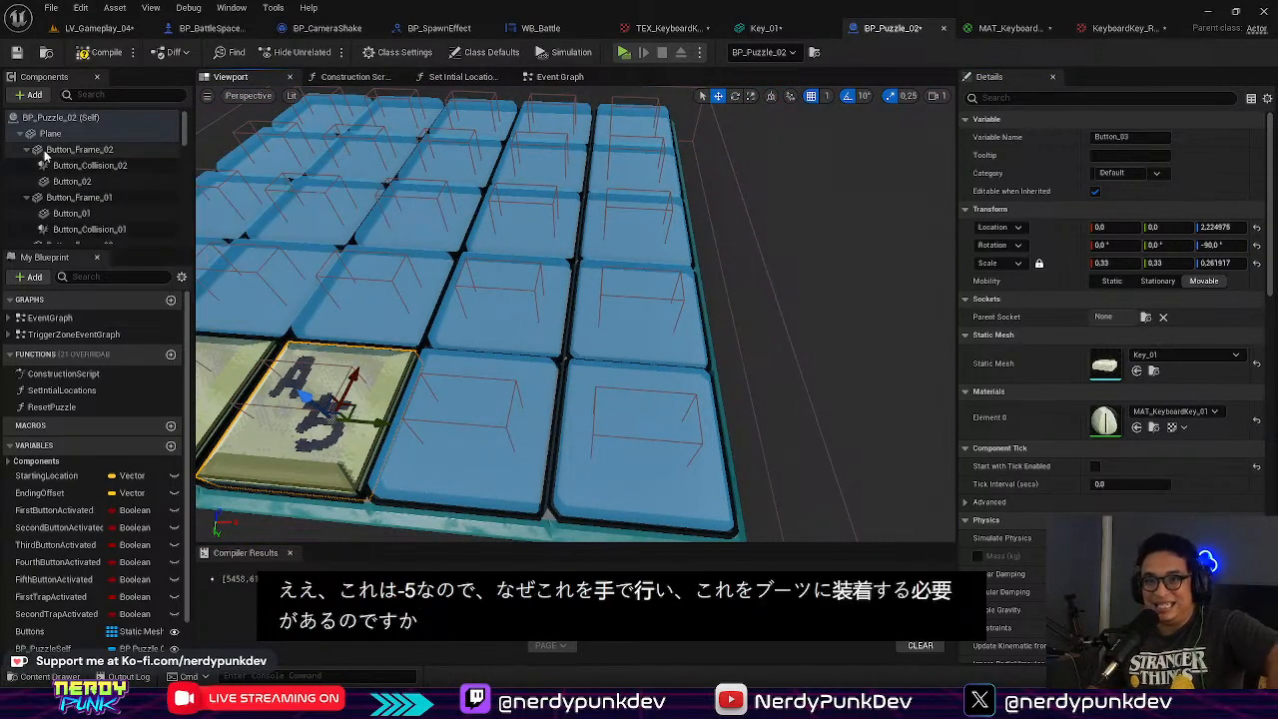
click(105, 181)
ctrl+click(105, 213)
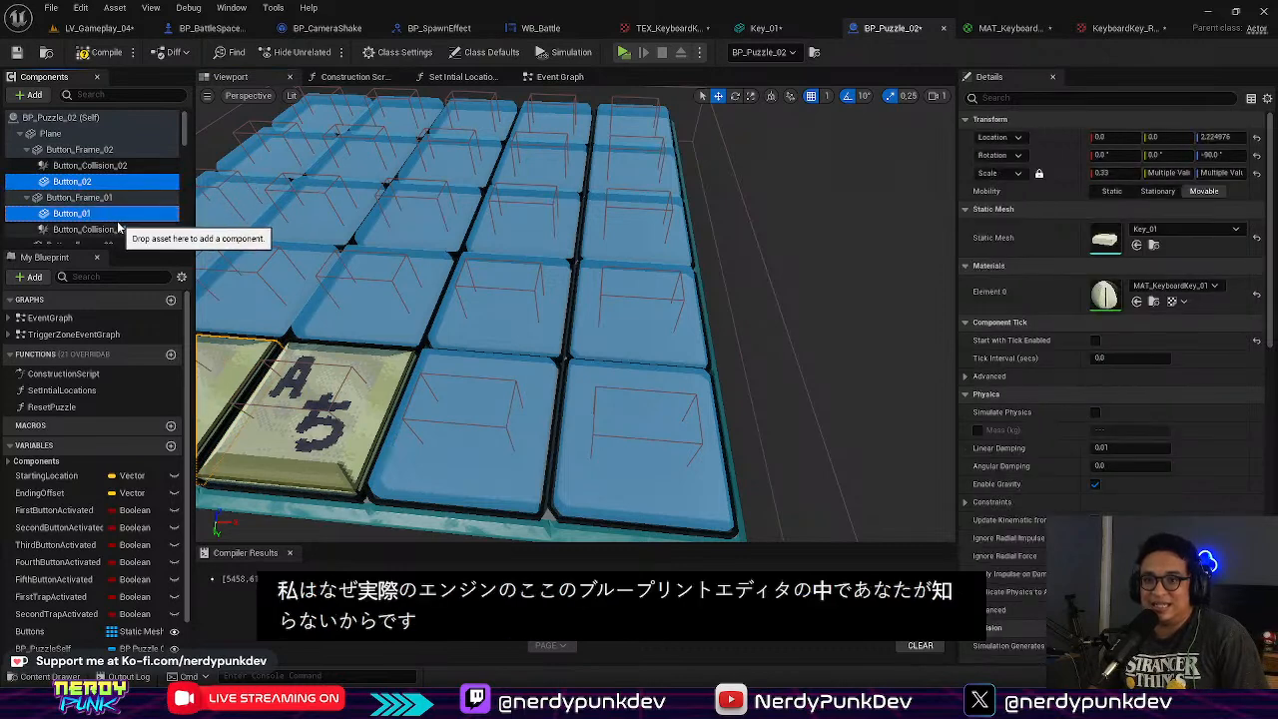
scroll(105, 232, down, 1)
ctrl+click(88, 241)
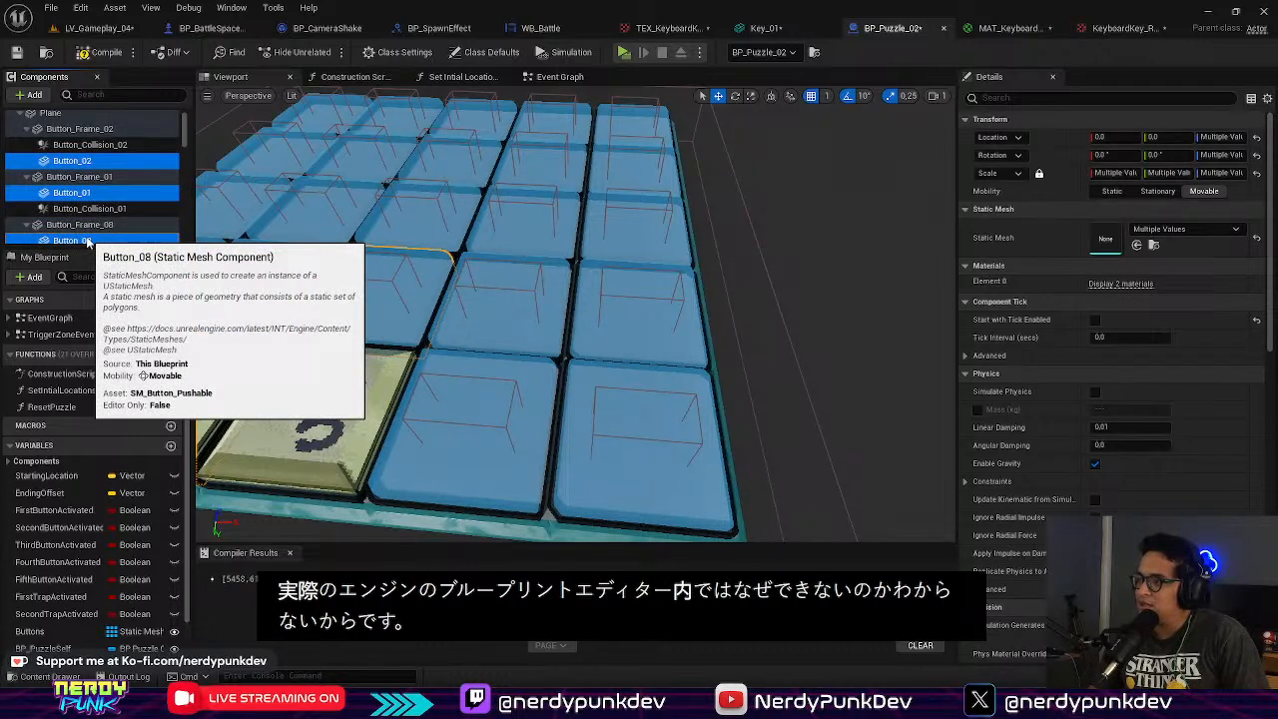
scroll(140, 219, down, 1)
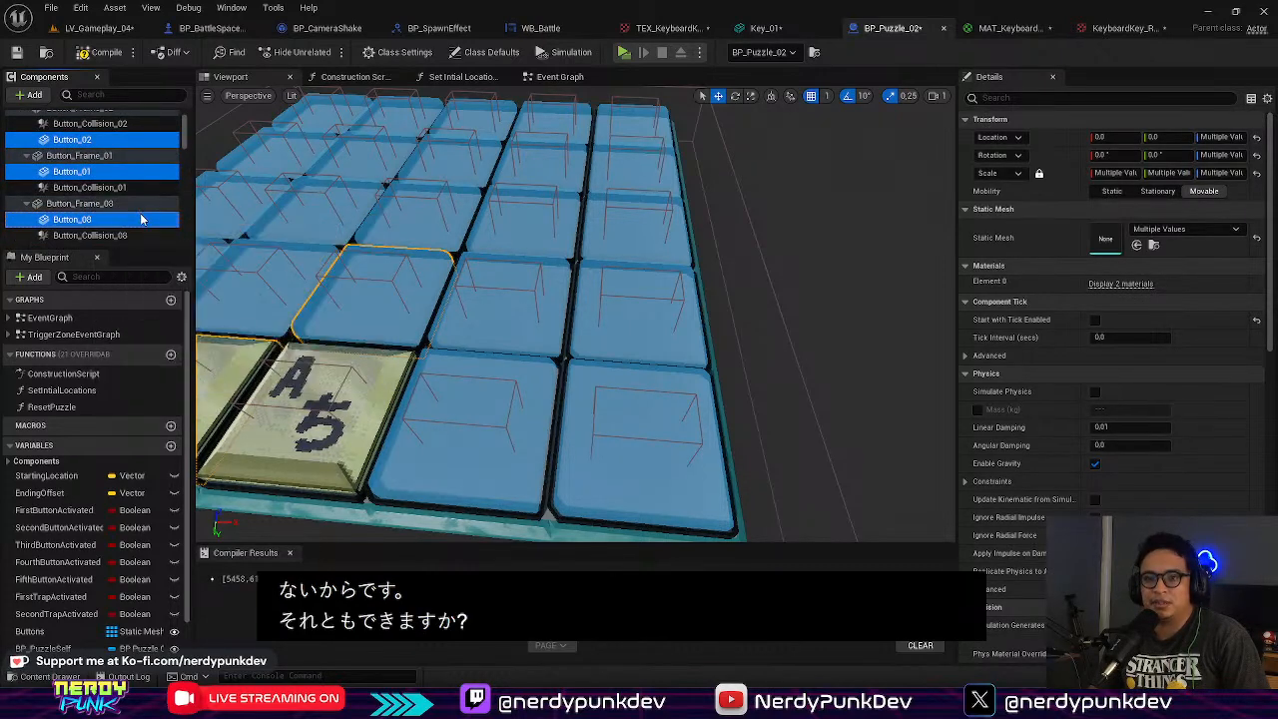
scroll(140, 219, down, 3)
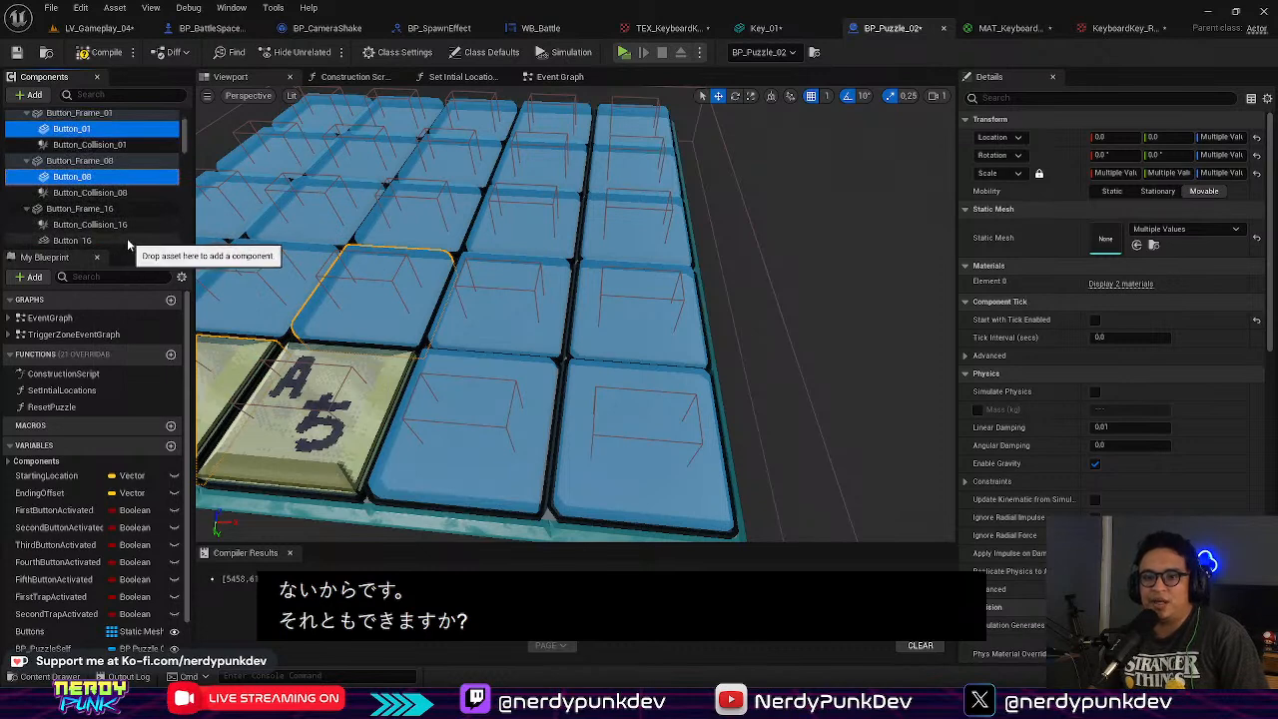
ctrl+click(127, 237)
scroll(125, 225, down, 5)
ctrl+click(110, 203)
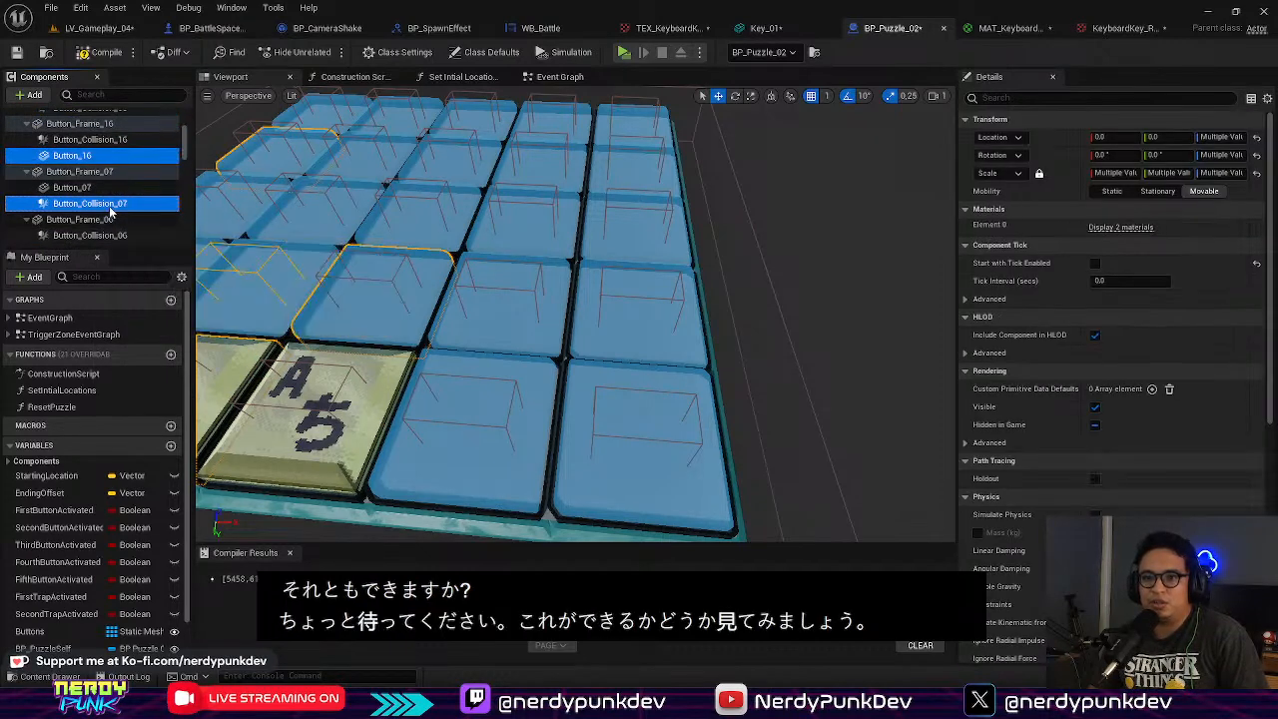
ctrl+click(109, 205)
ctrl+click(108, 189)
Step: Add Button_06, Button_12, Button_11, Button_03 and Button_22 to the component selection
scroll(118, 215, down, 4)
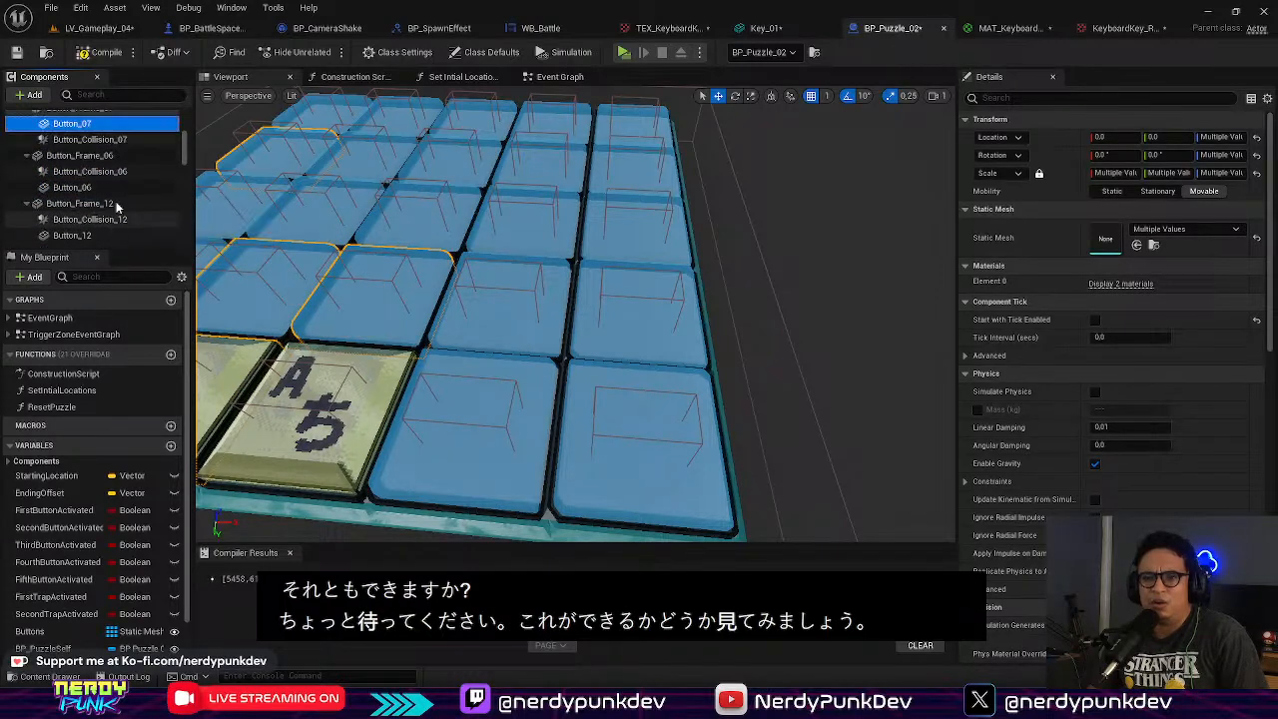
scroll(120, 210, up, 2)
ctrl+click(123, 212)
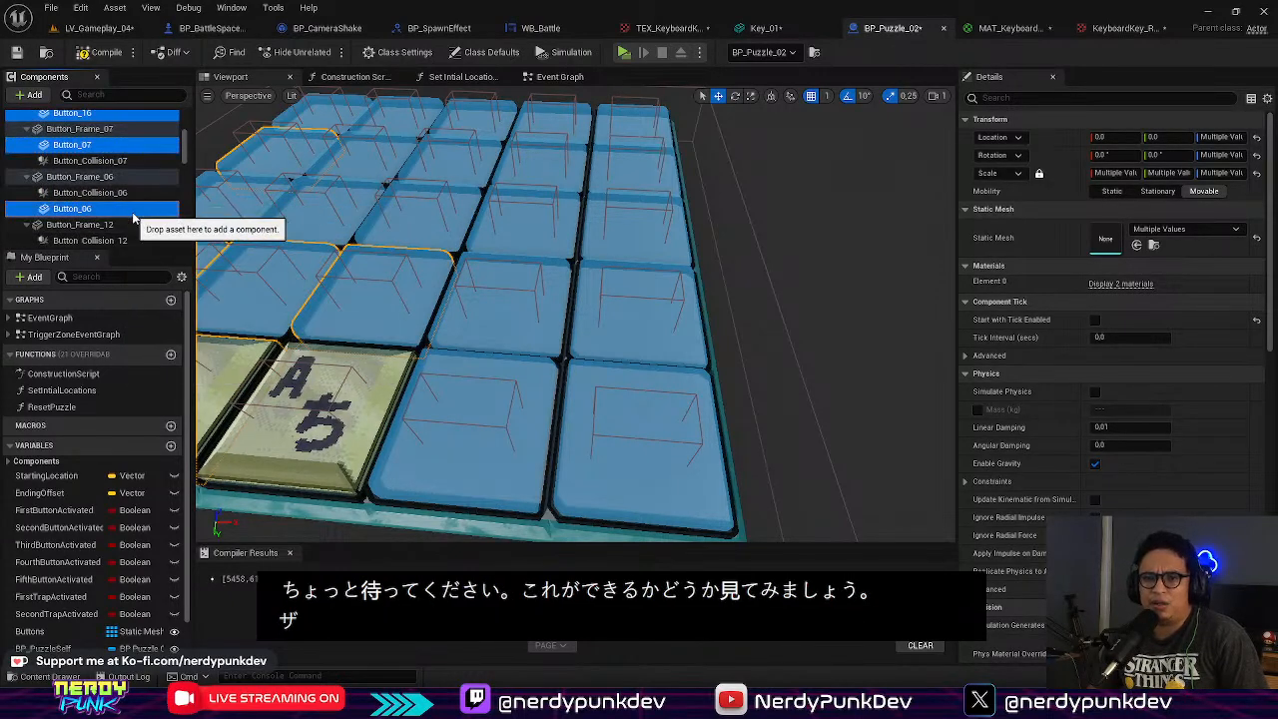
scroll(122, 215, down, 2)
ctrl+click(121, 213)
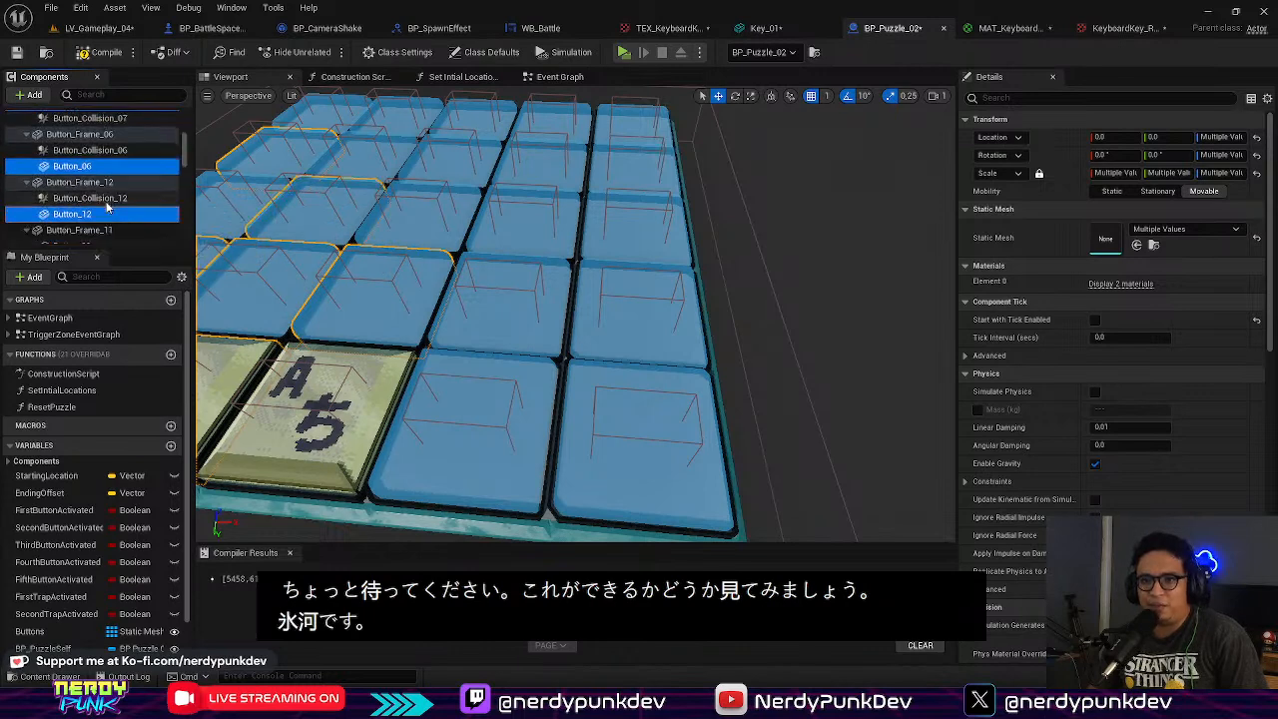
scroll(125, 235, down, 2)
ctrl+click(105, 204)
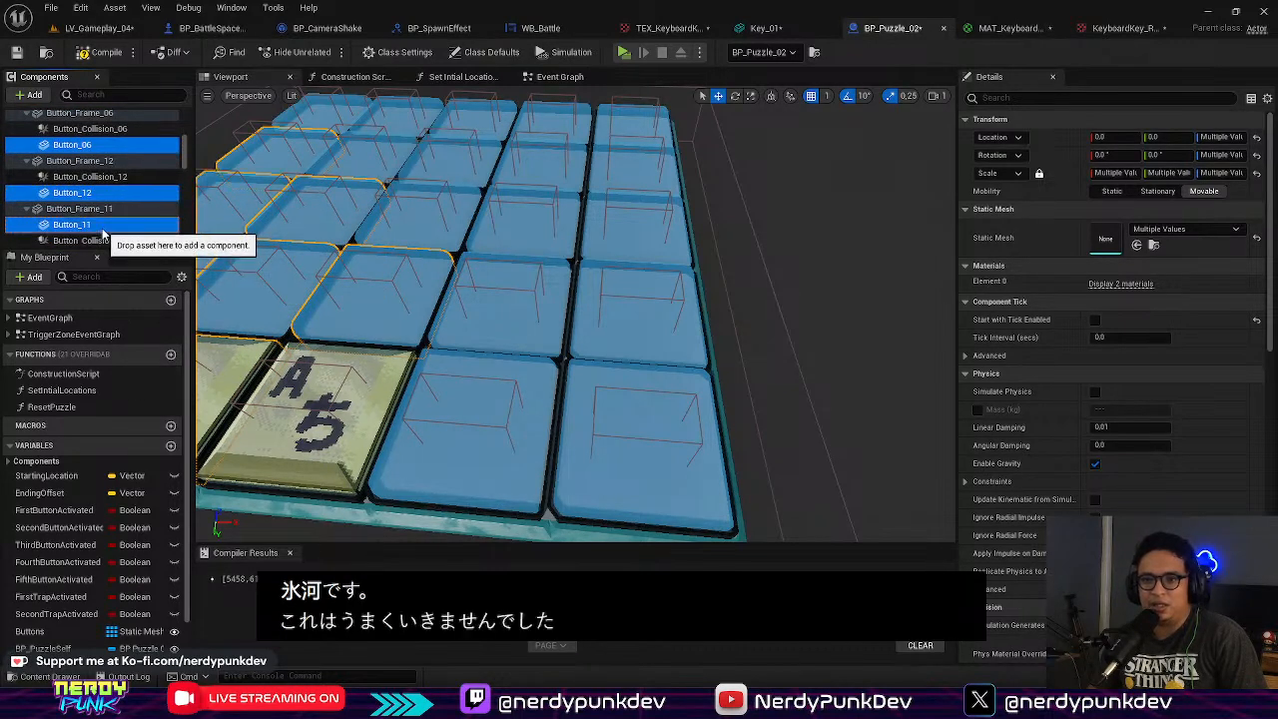
scroll(107, 221, down, 2)
ctrl+click(110, 210)
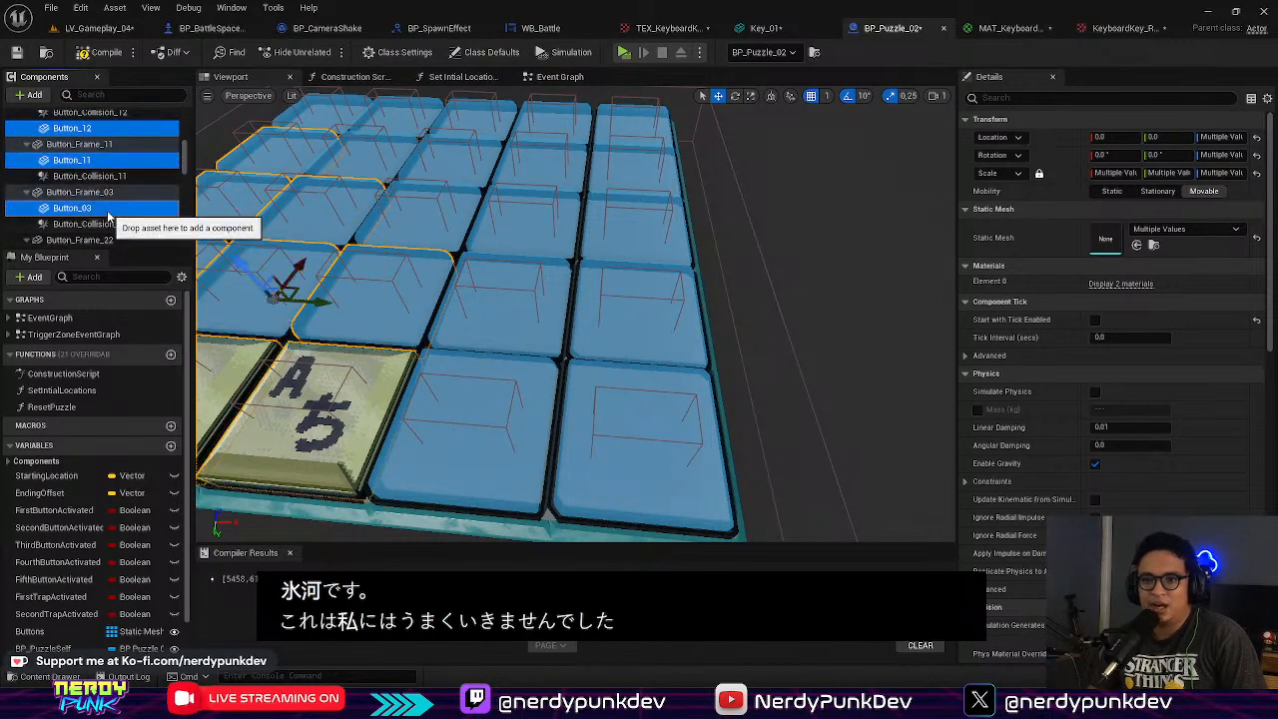
scroll(105, 224, down, 2)
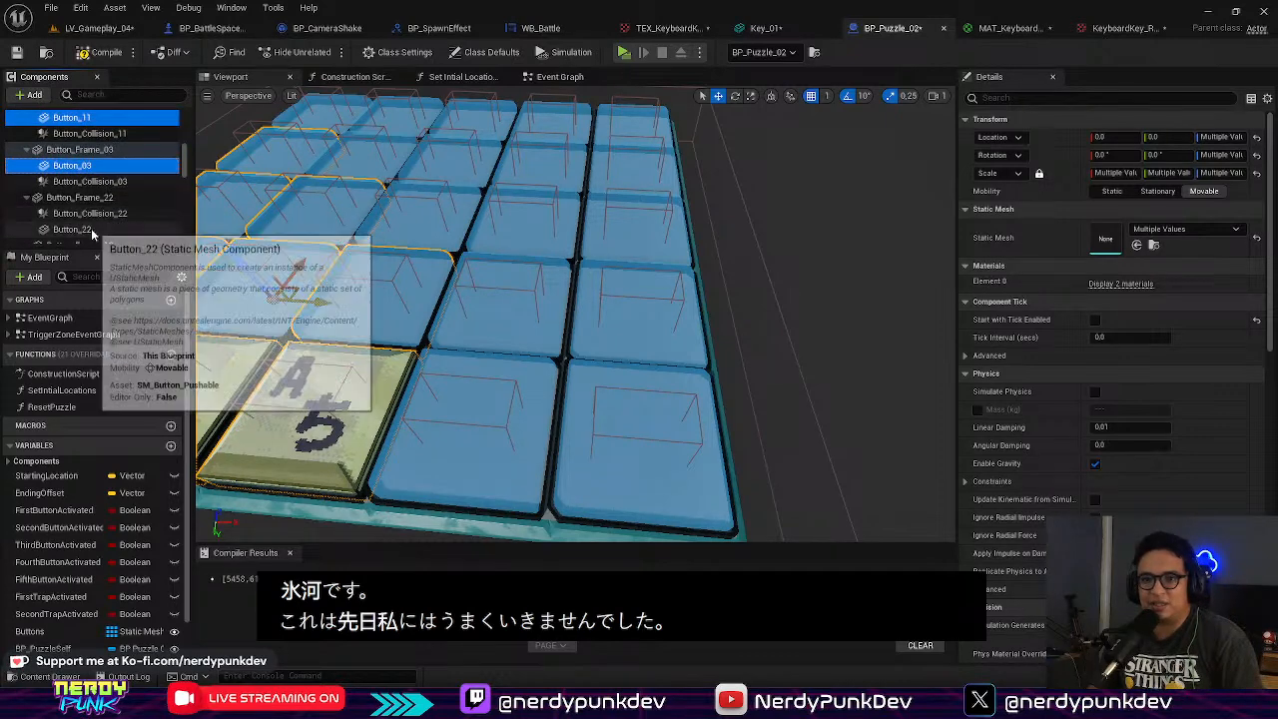
ctrl+click(93, 230)
Step: Add Button_13, Button_04, Button_05, Button_17 and Button_18 to the component selection, leaving out their collision components
scroll(100, 231, down, 2)
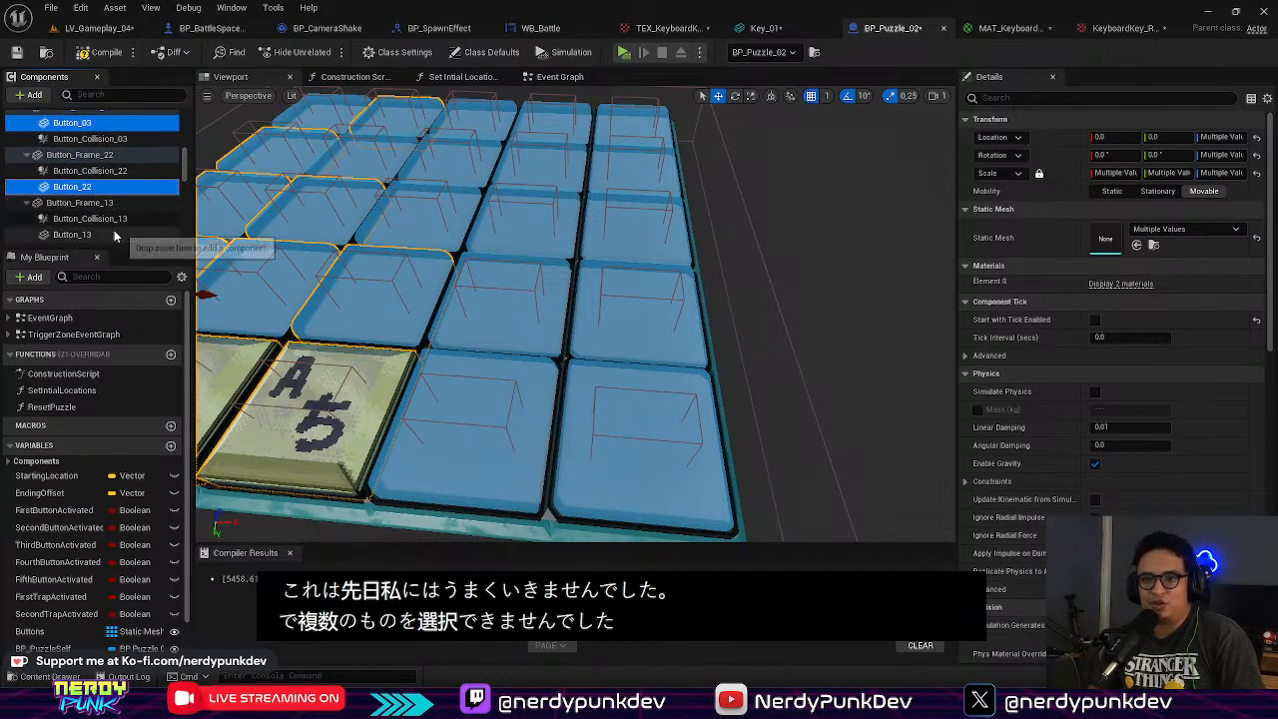
ctrl+click(114, 234)
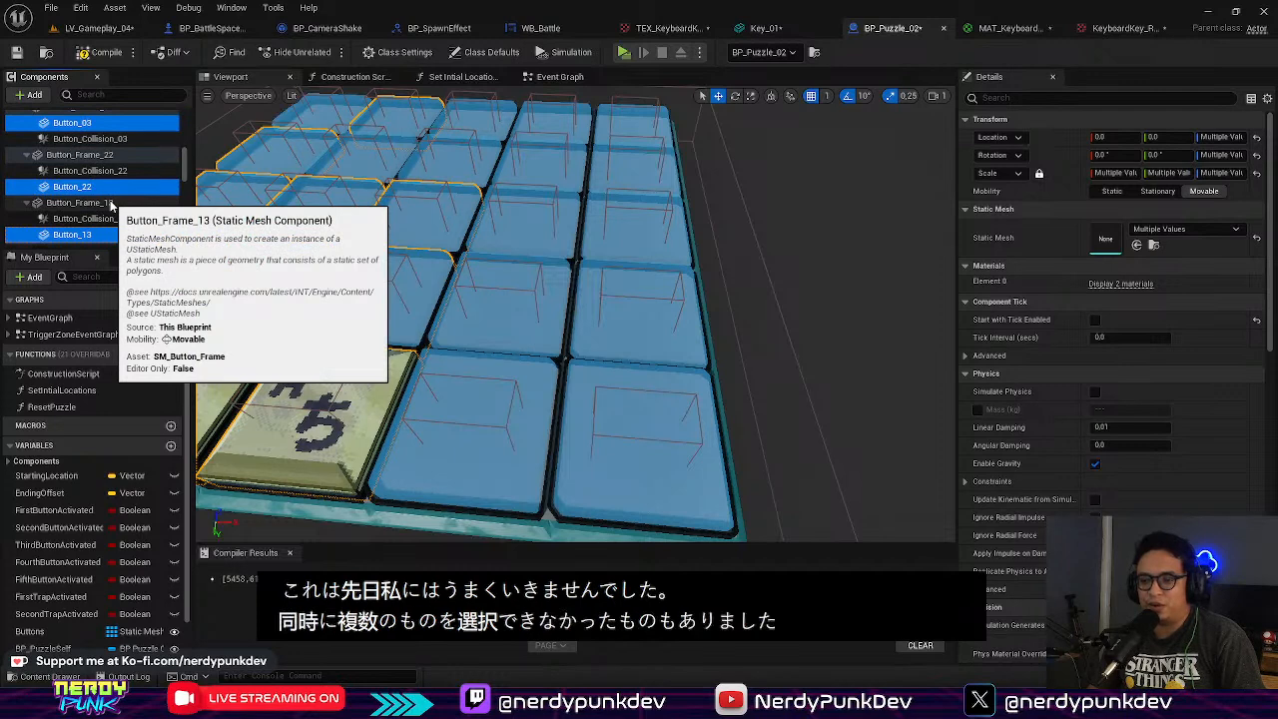
scroll(121, 227, down, 1)
scroll(121, 227, down, 2)
ctrl+click(111, 201)
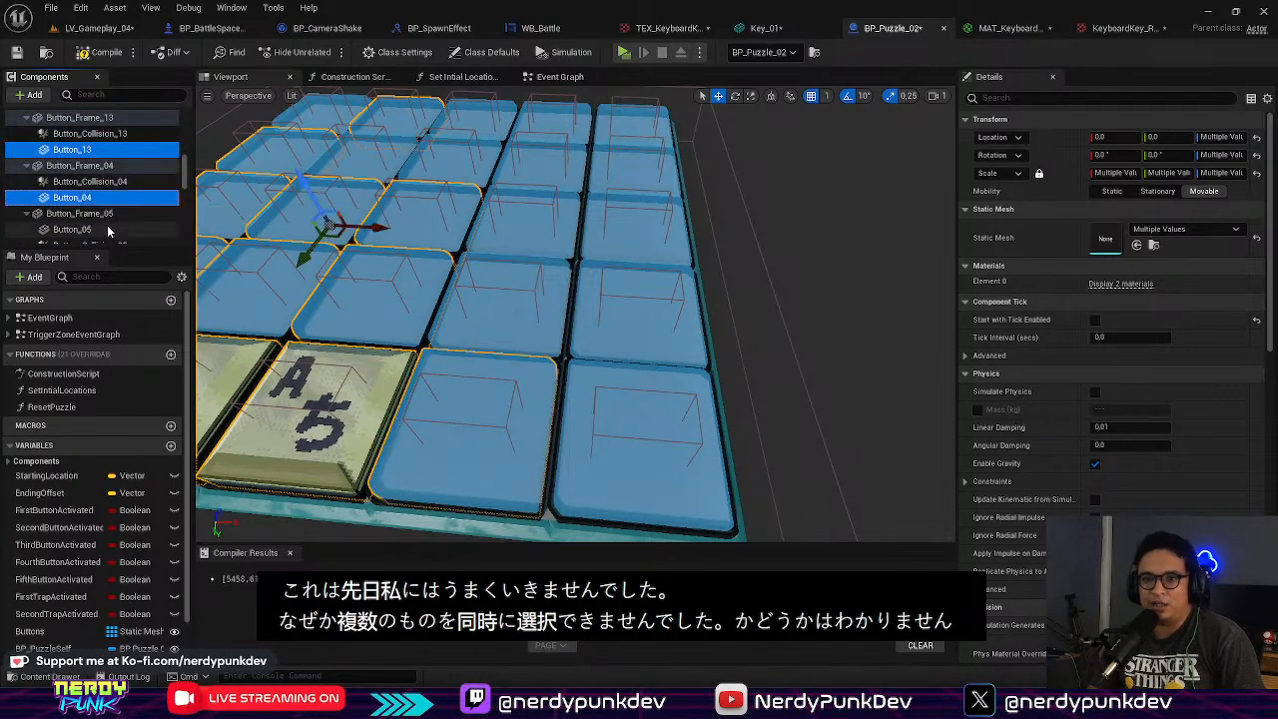
ctrl+click(108, 229)
scroll(107, 223, down, 3)
ctrl+click(78, 208)
scroll(124, 201, down, 2)
ctrl+click(97, 200)
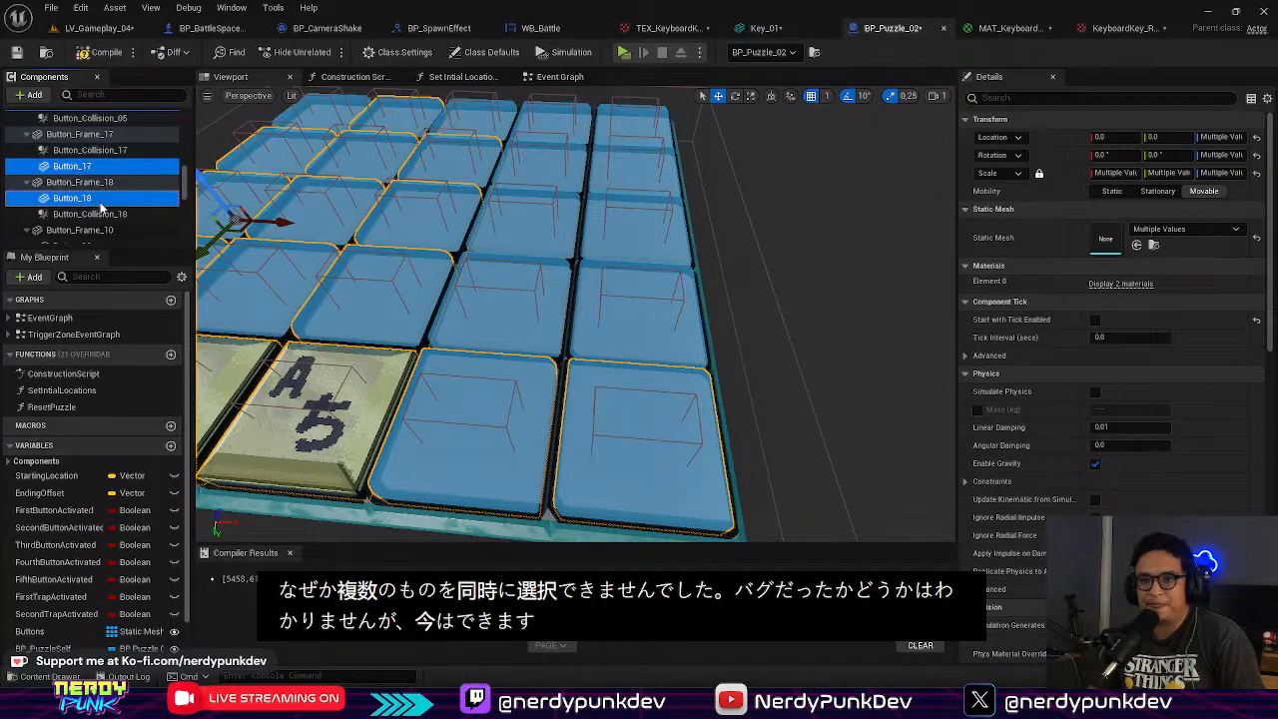
Step: Extend the component selection with Button_10, Button_19, Button_20 and Button_23, leaving out Floor, TriggerZone and Camera
scroll(99, 206, down, 1)
scroll(100, 206, down, 1)
ctrl+click(103, 205)
scroll(106, 214, down, 1)
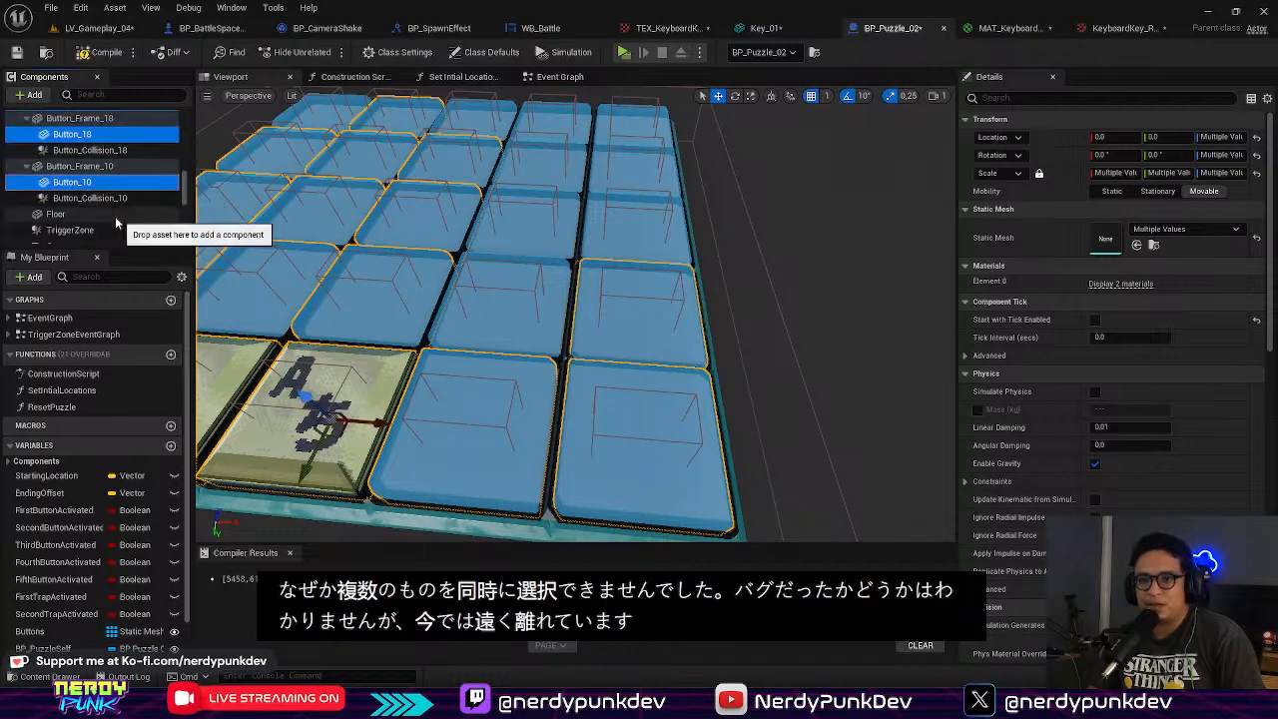
scroll(109, 214, down, 1)
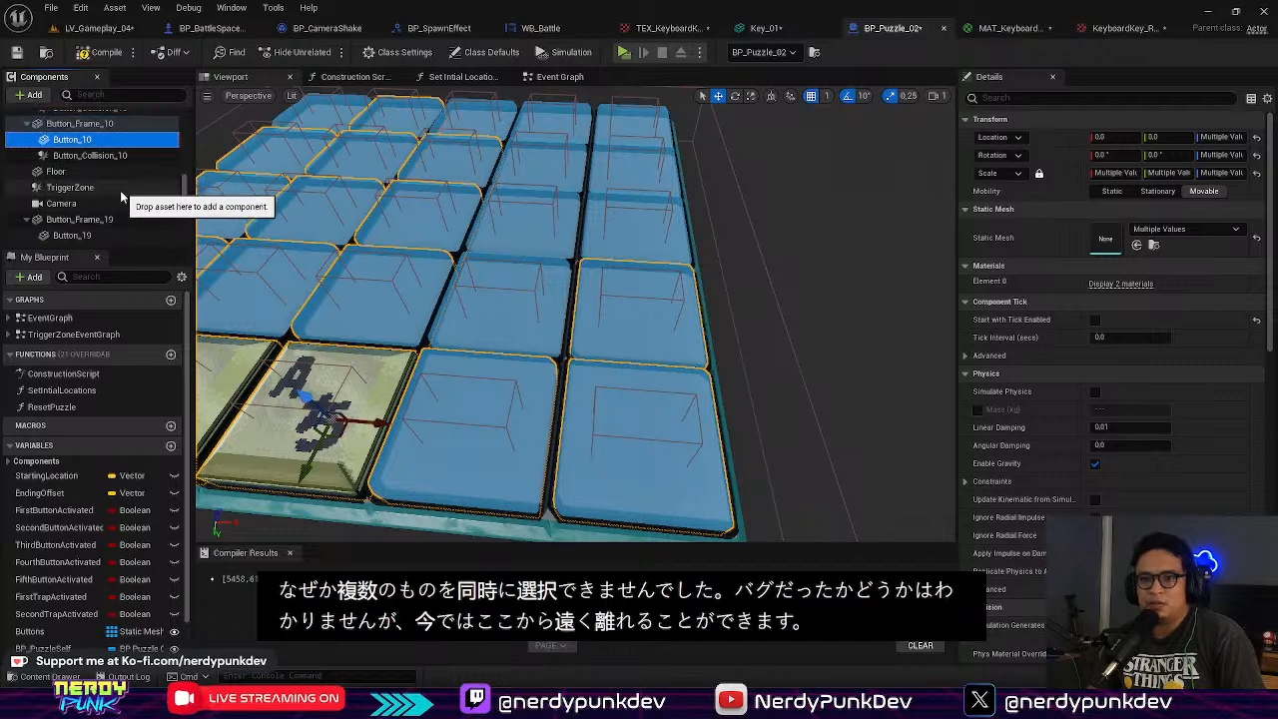
scroll(110, 204, down, 1)
ctrl+click(110, 213)
scroll(121, 219, up, 1)
scroll(119, 220, down, 1)
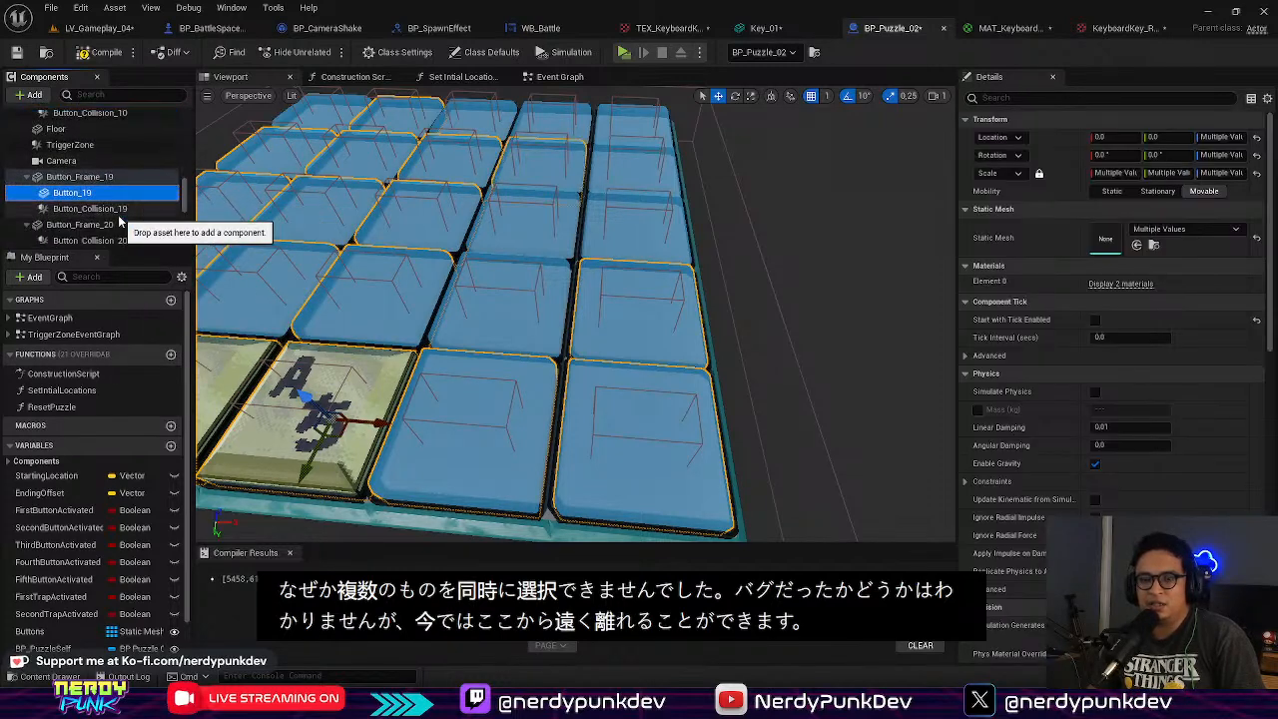
scroll(100, 220, down, 1)
ctrl+click(94, 214)
scroll(97, 232, down, 1)
ctrl+click(97, 241)
Step: Complete the component selection by adding Button_25, Button_21, Button_14, Button_15, Button_09 and Button_24
scroll(100, 230, down, 3)
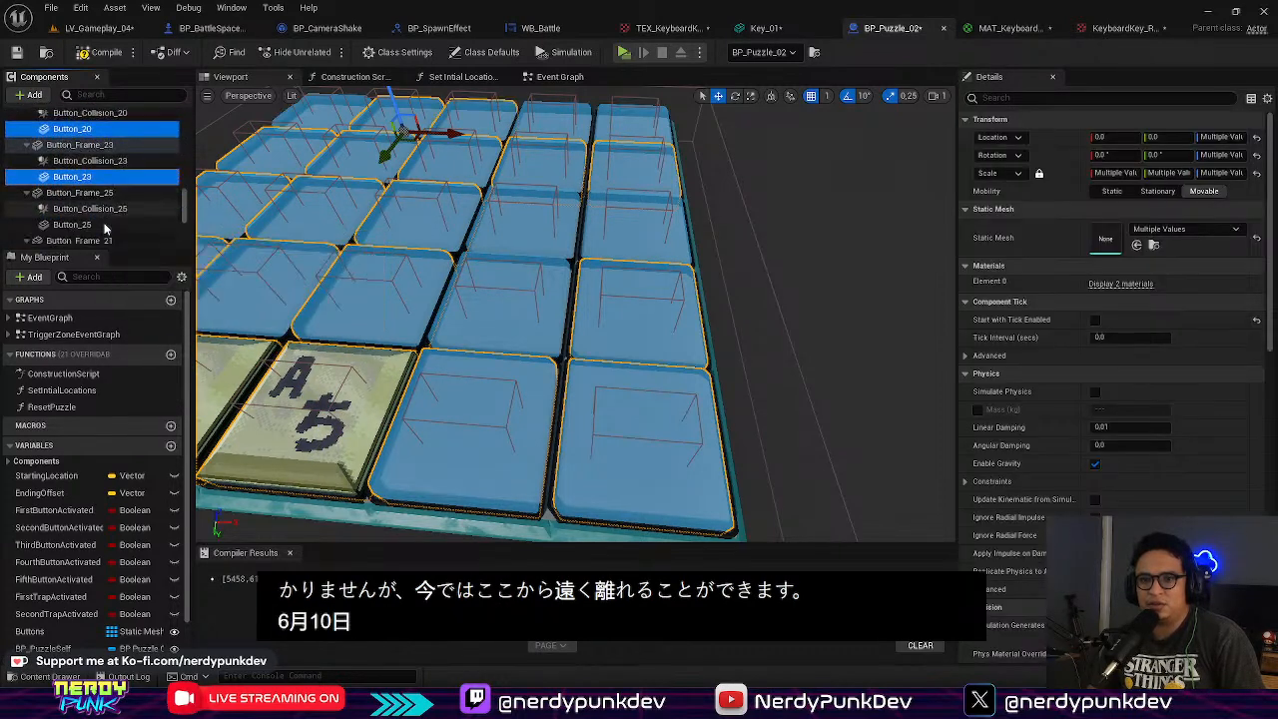
ctrl+click(109, 204)
scroll(115, 228, down, 1)
ctrl+click(109, 212)
scroll(109, 212, down, 2)
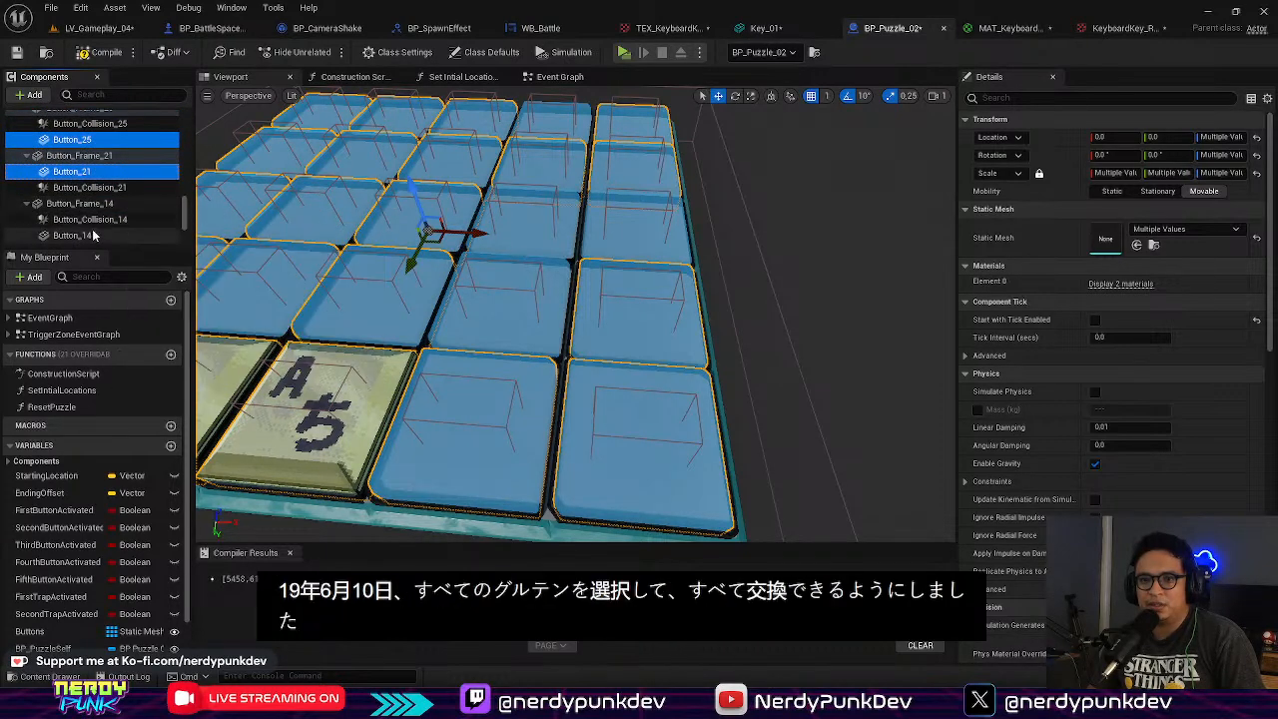
ctrl+click(100, 234)
scroll(106, 228, down, 2)
ctrl+click(104, 219)
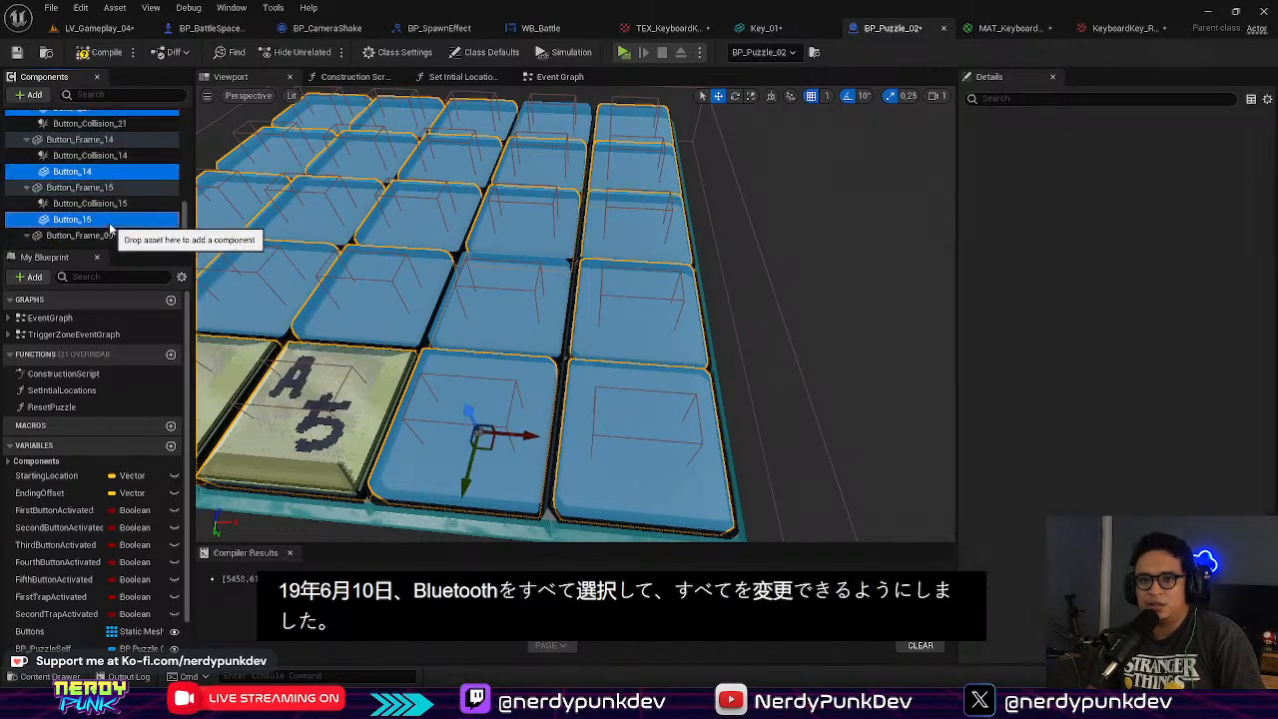
scroll(102, 195, down, 3)
ctrl+click(101, 189)
ctrl+click(127, 238)
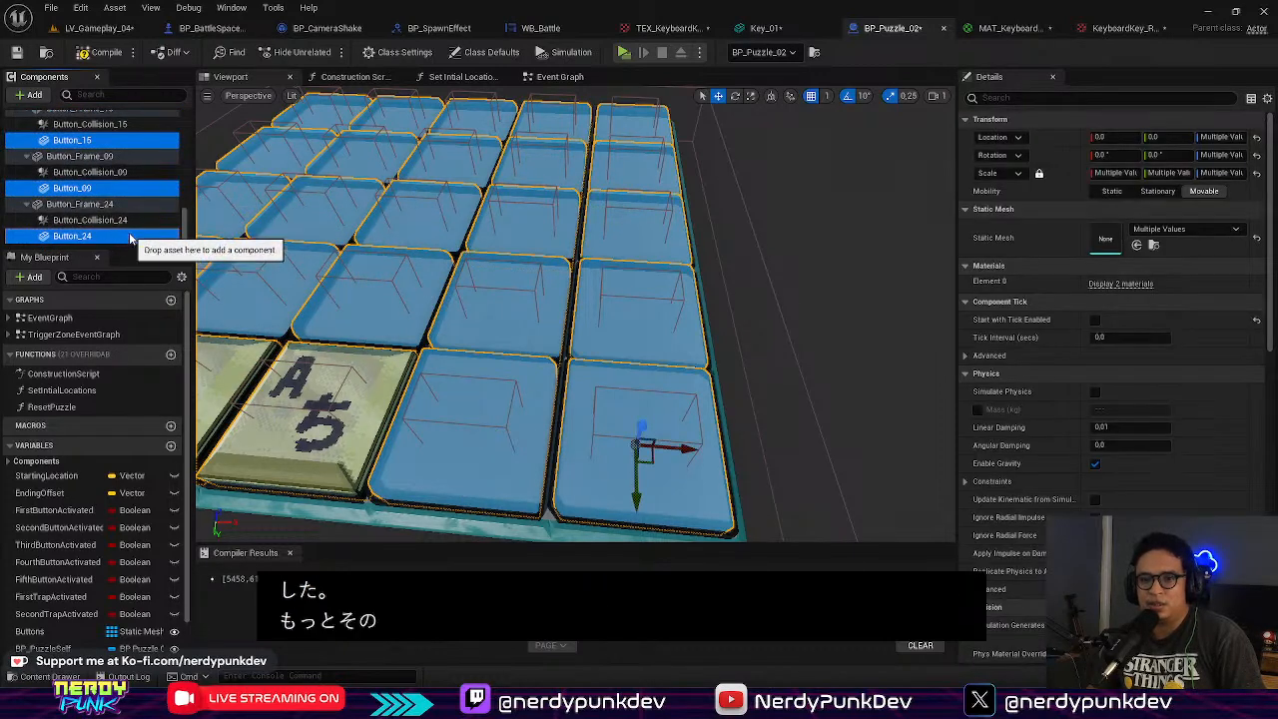
scroll(482, 289, down, 3)
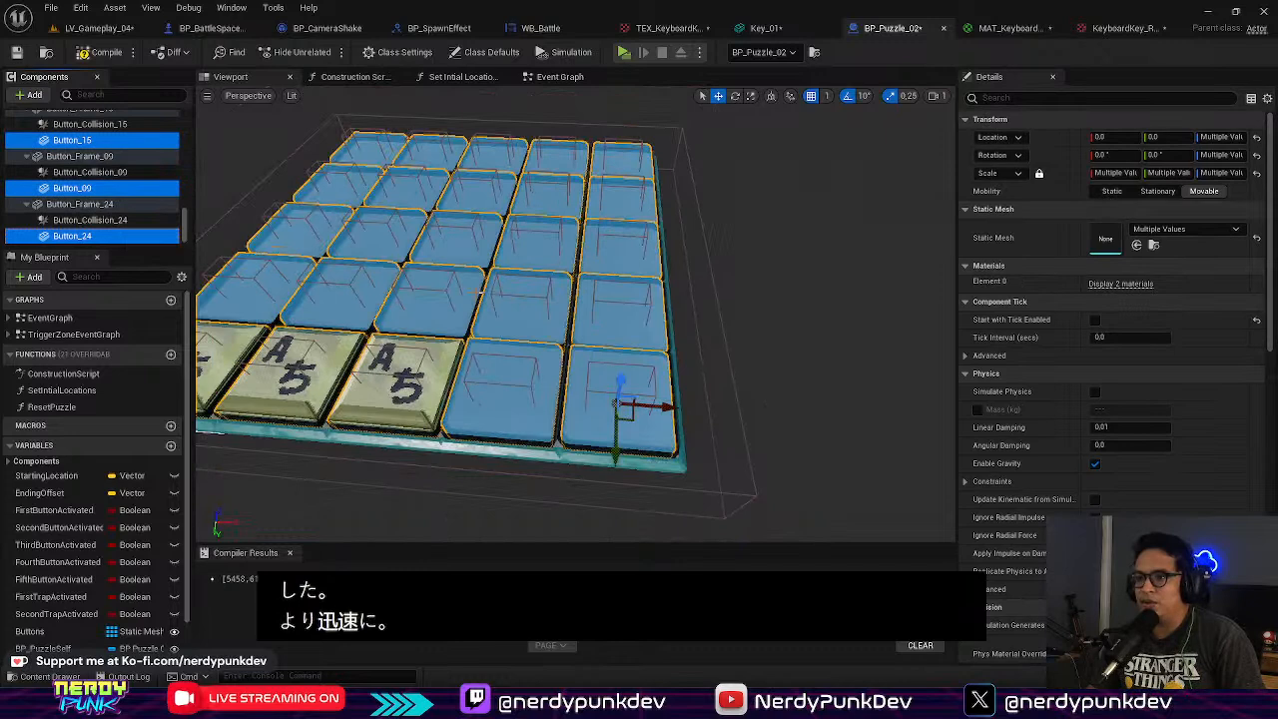
Step: Replace the static mesh of all selected buttons with Key_01 and set their X scale to 0.33
click(1173, 230)
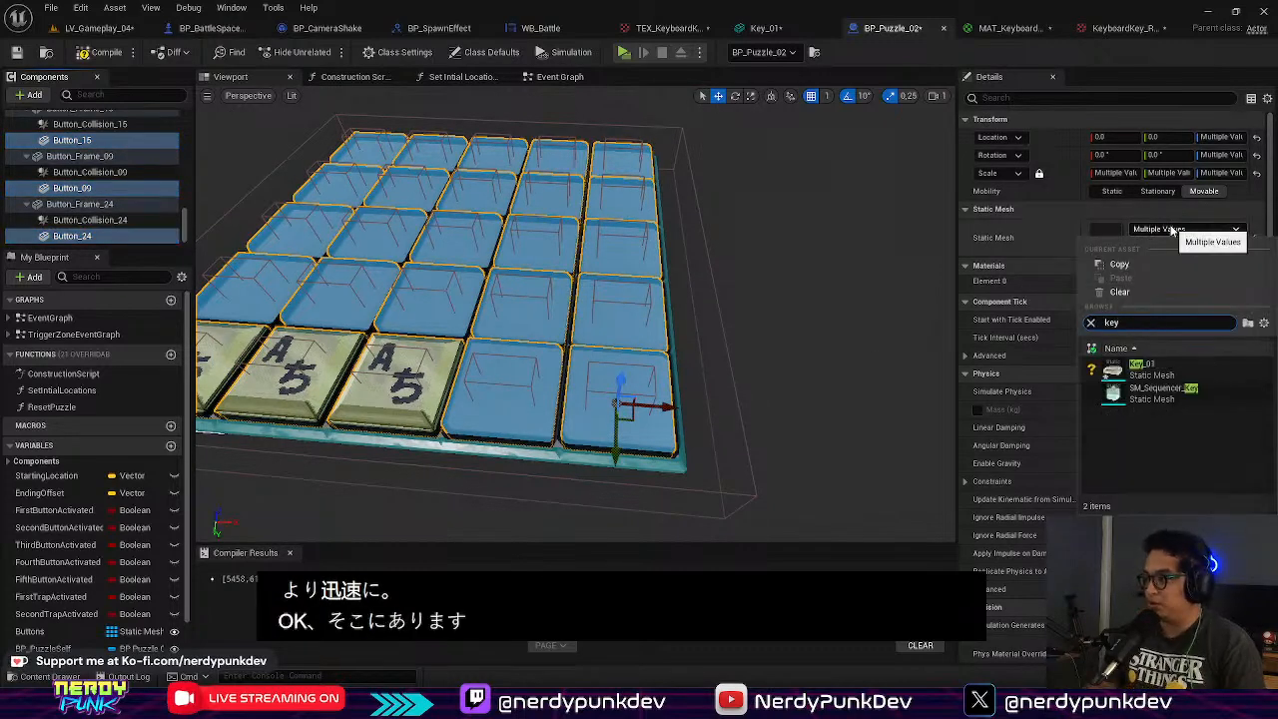
click(1153, 364)
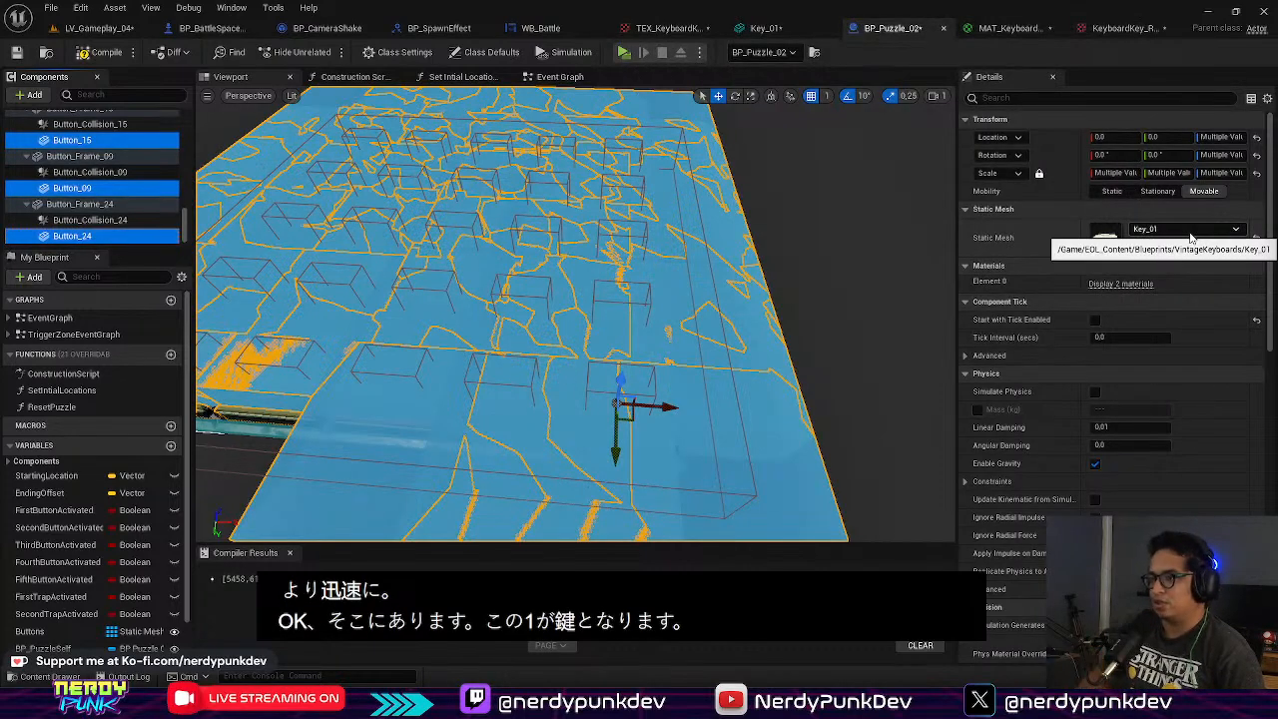
mouse_move(699, 320)
alt+mouse_down()
mouse_move(569, 325)
mouse_move(689, 321)
alt+mouse_up()
click(1124, 173)
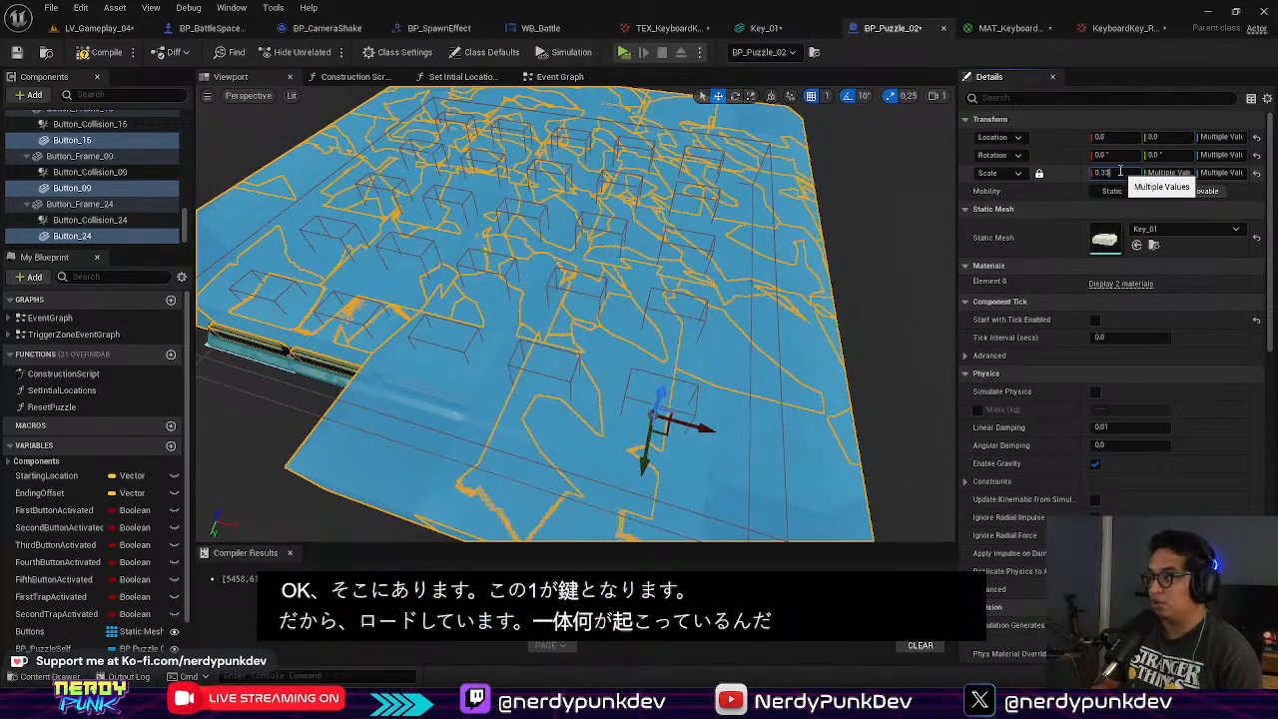
text(0.33)
key(Return)
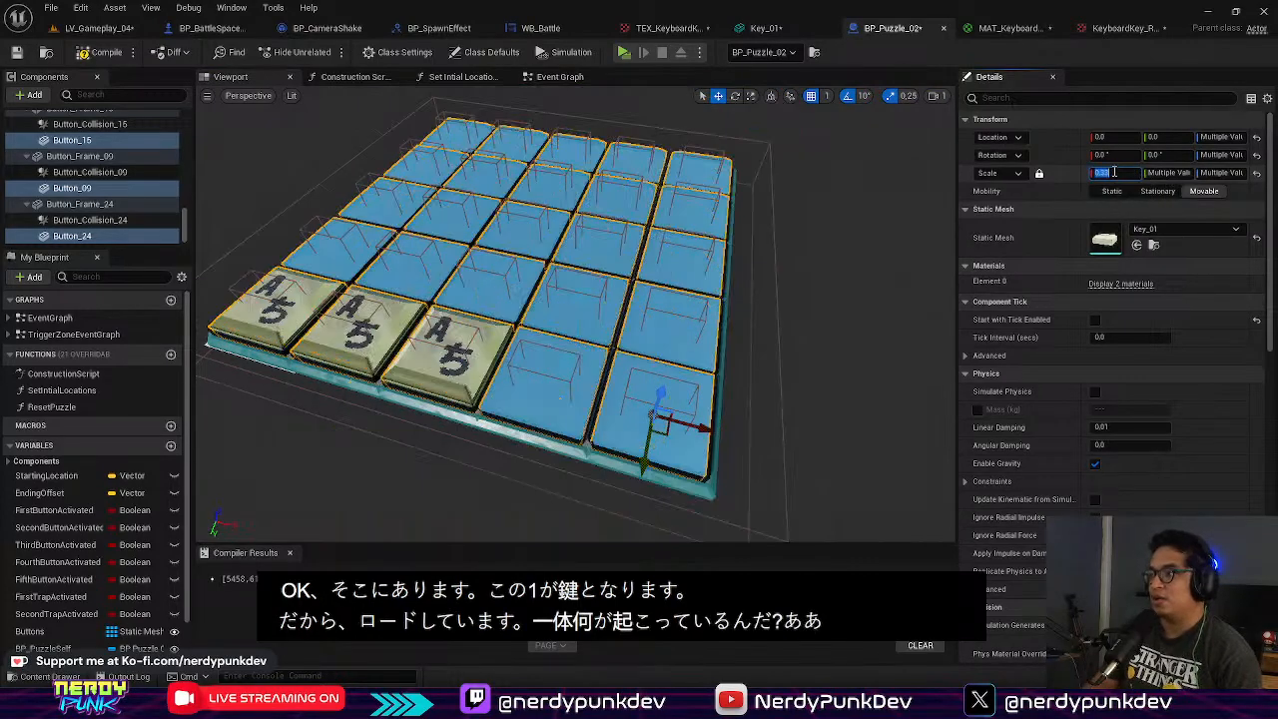
Step: Expand the selected buttons' materials and replace MAT_Button_01 with MAT_KeyboardKey_01
right_drag(779, 340, 954, 359)
key(w)
key(a)
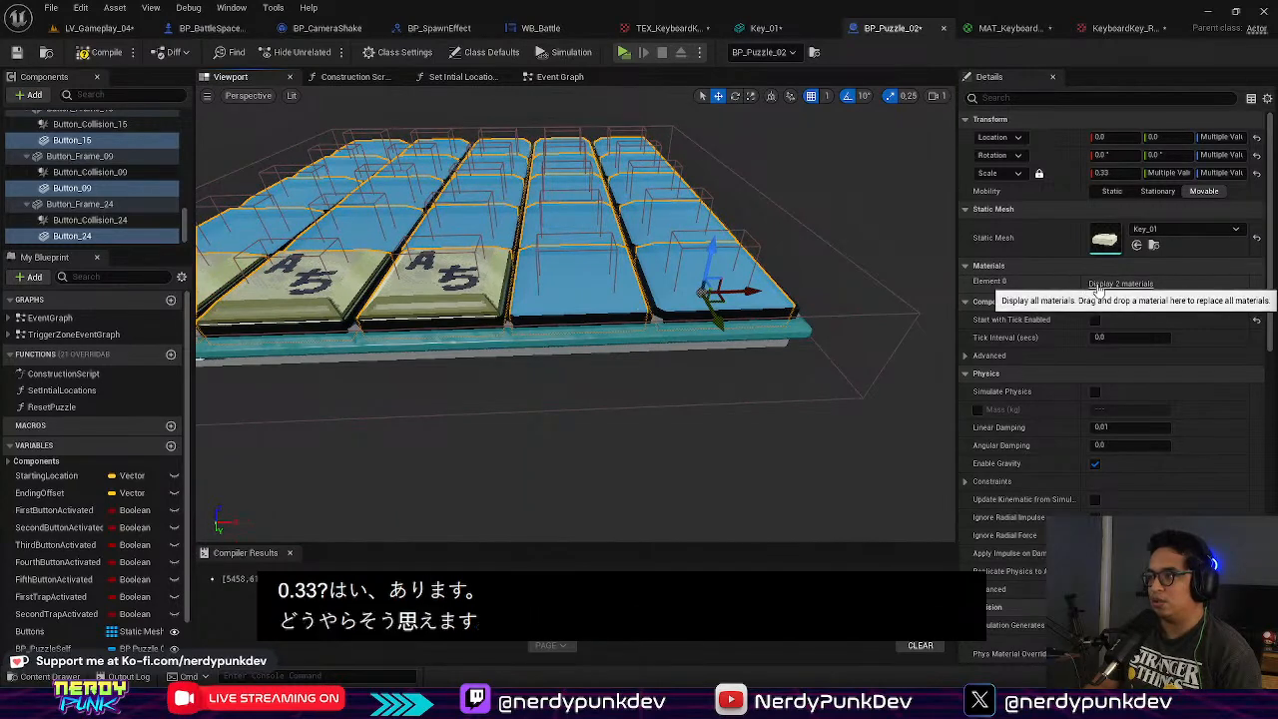
click(1100, 286)
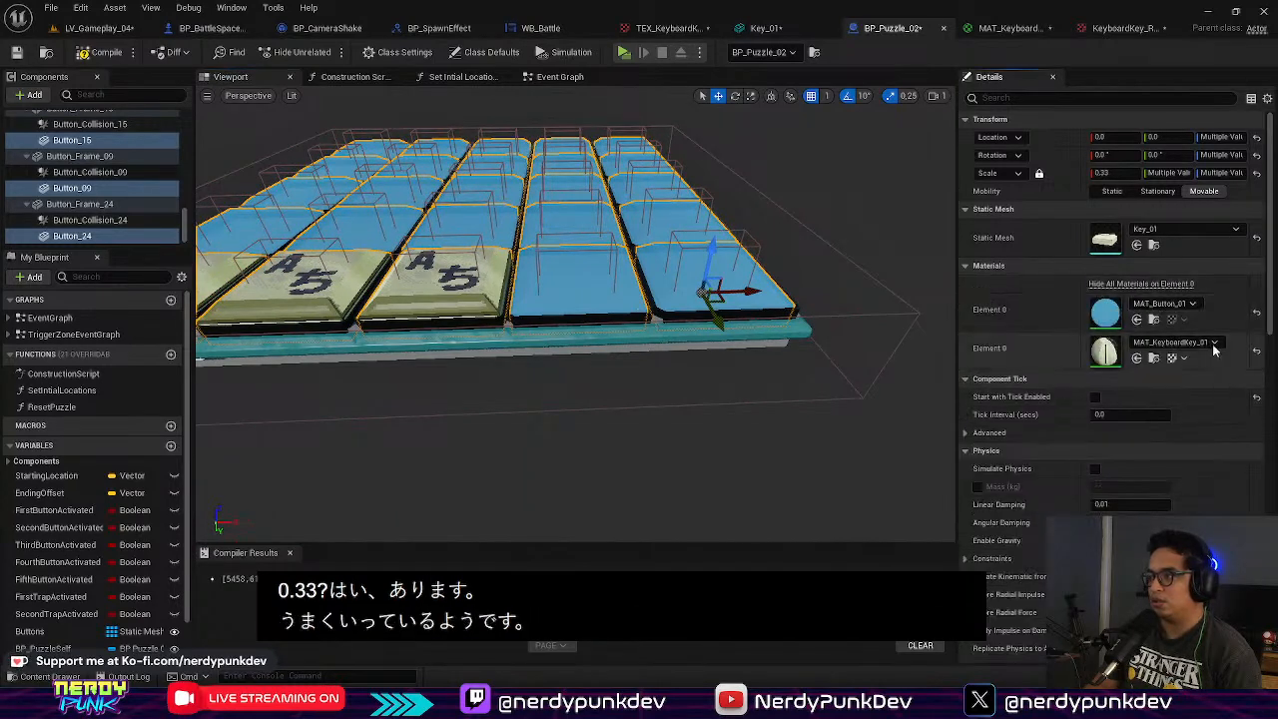
click(1158, 305)
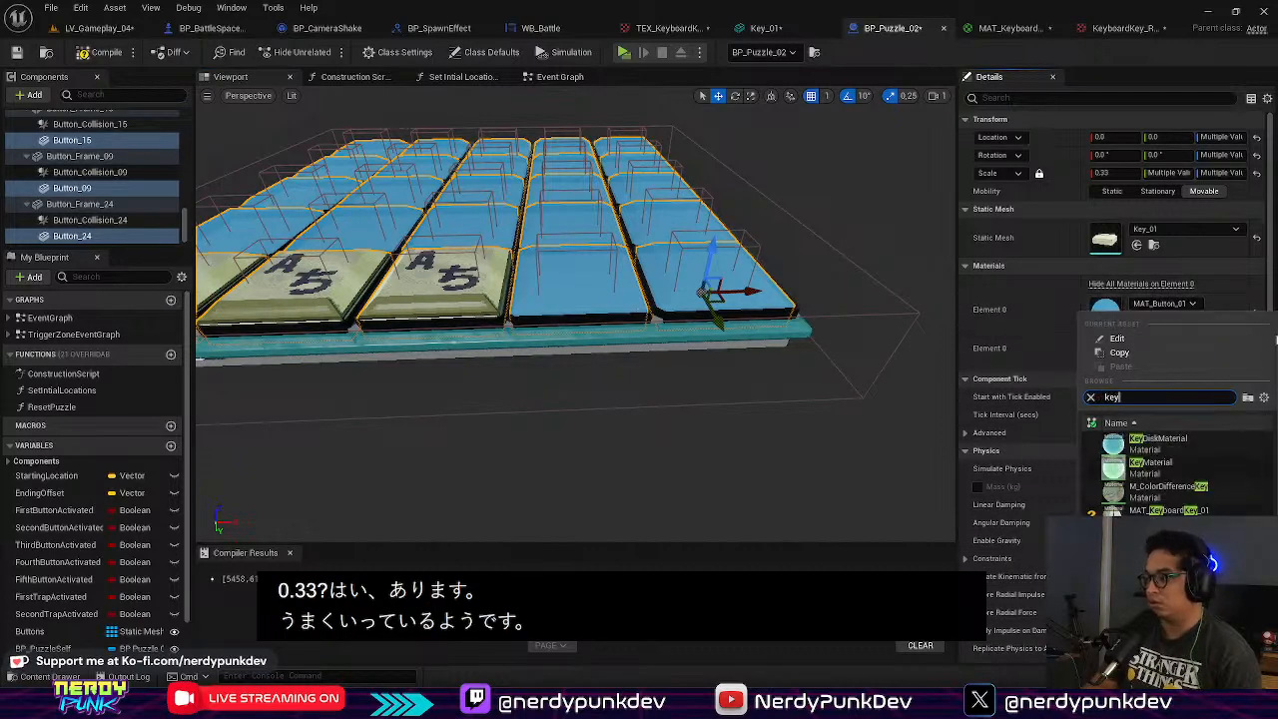
click(1186, 512)
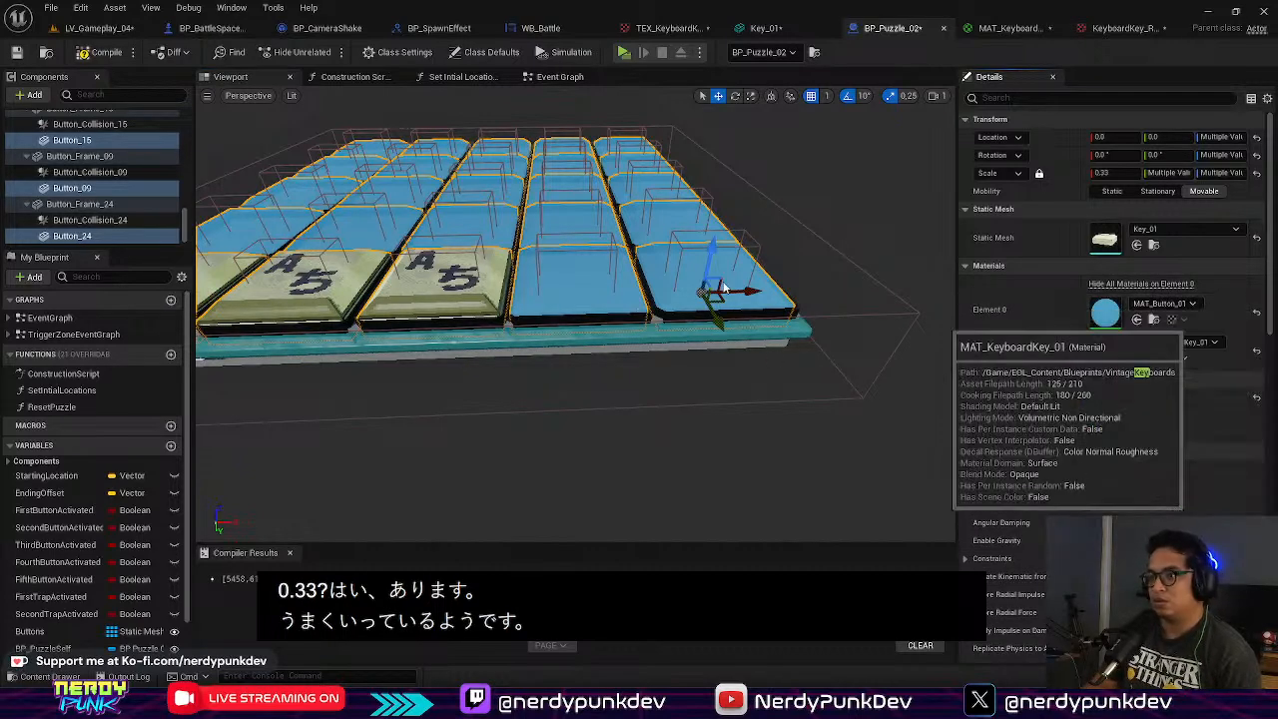
Step: Set the Z rotation of all selected buttons to -90°
right_drag(819, 384, 791, 444)
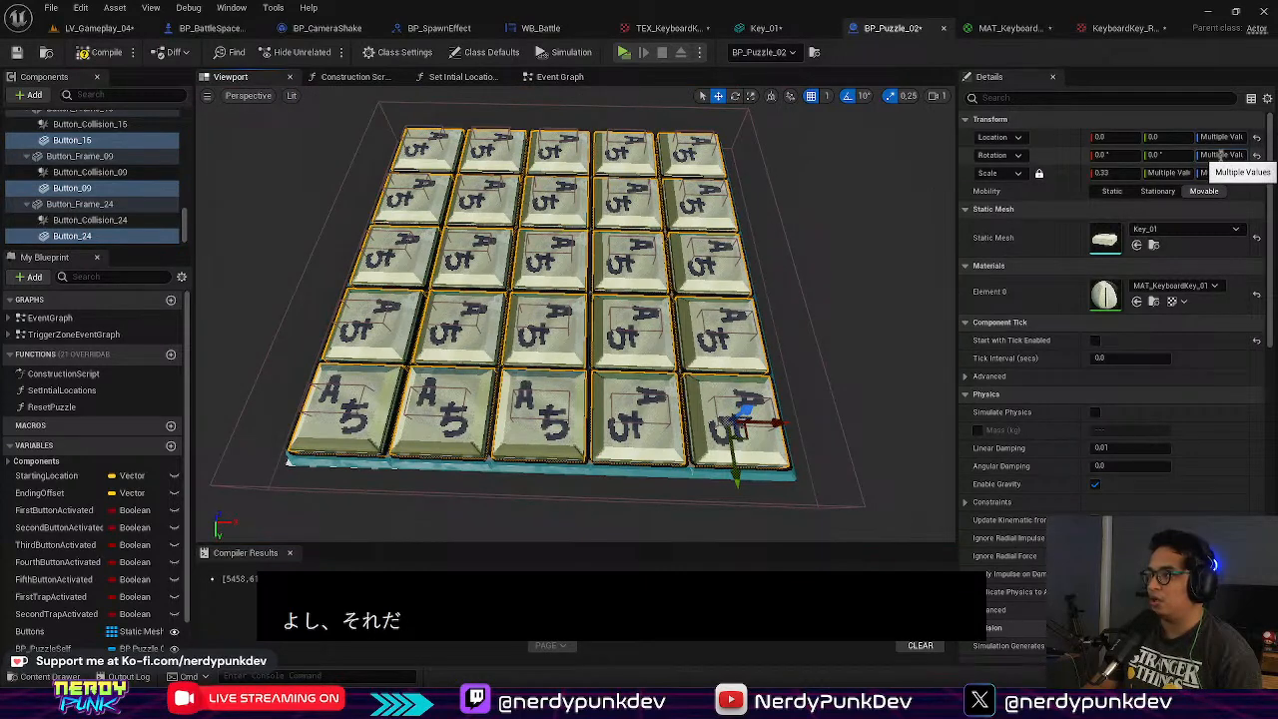
text(-9)
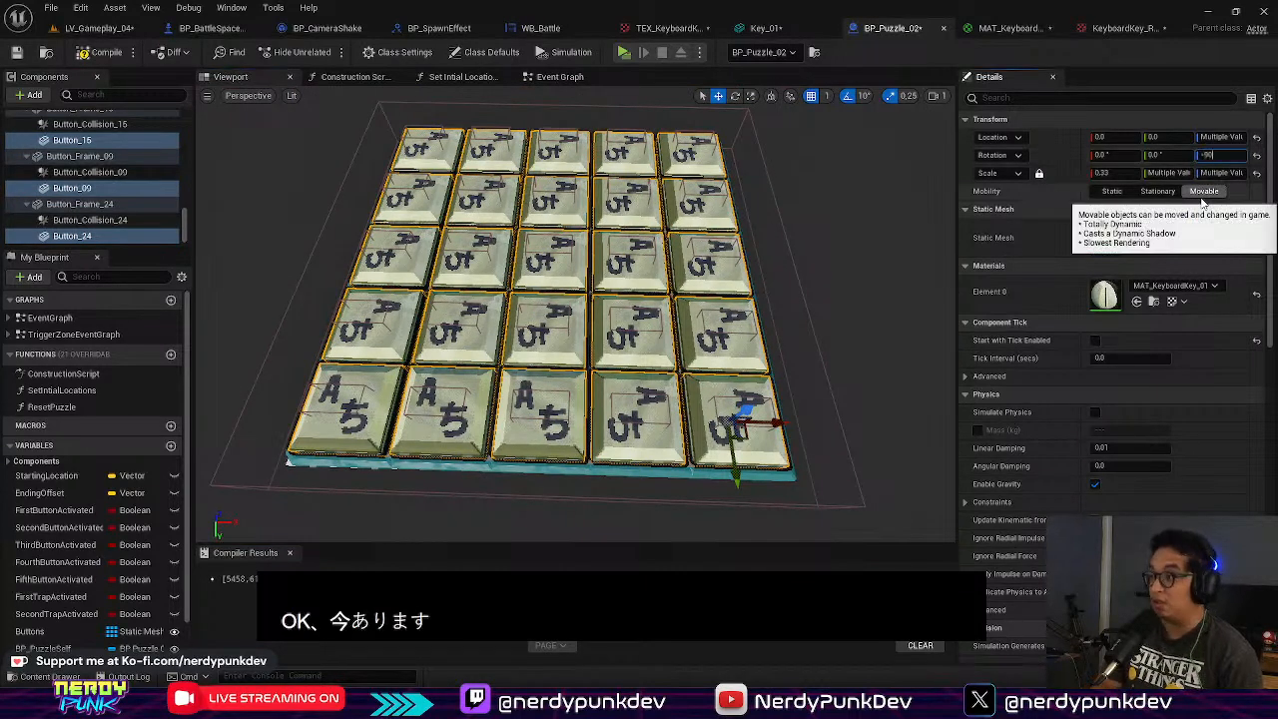
text(0)
key(Return)
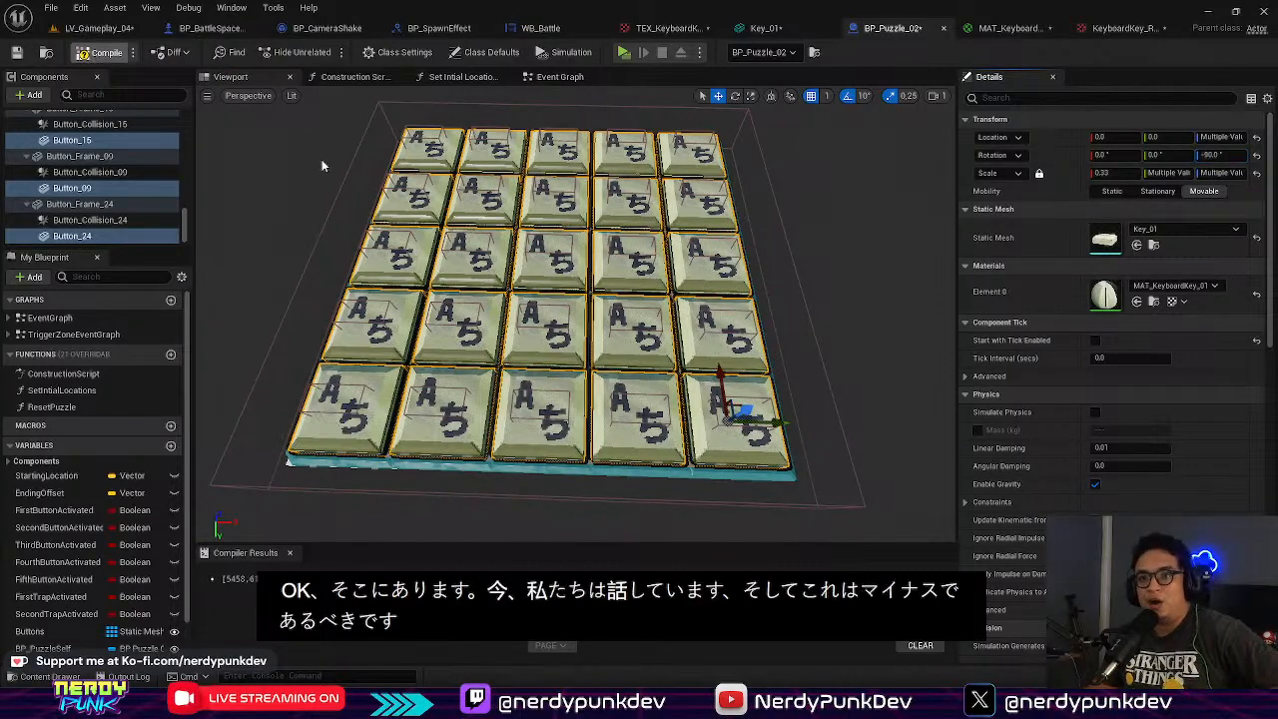
Step: Switch to the LV_Gameplay_04 level, move its tab after BP_BattleSpaceman, and view the placed BP_Puzzle_02
click(108, 29)
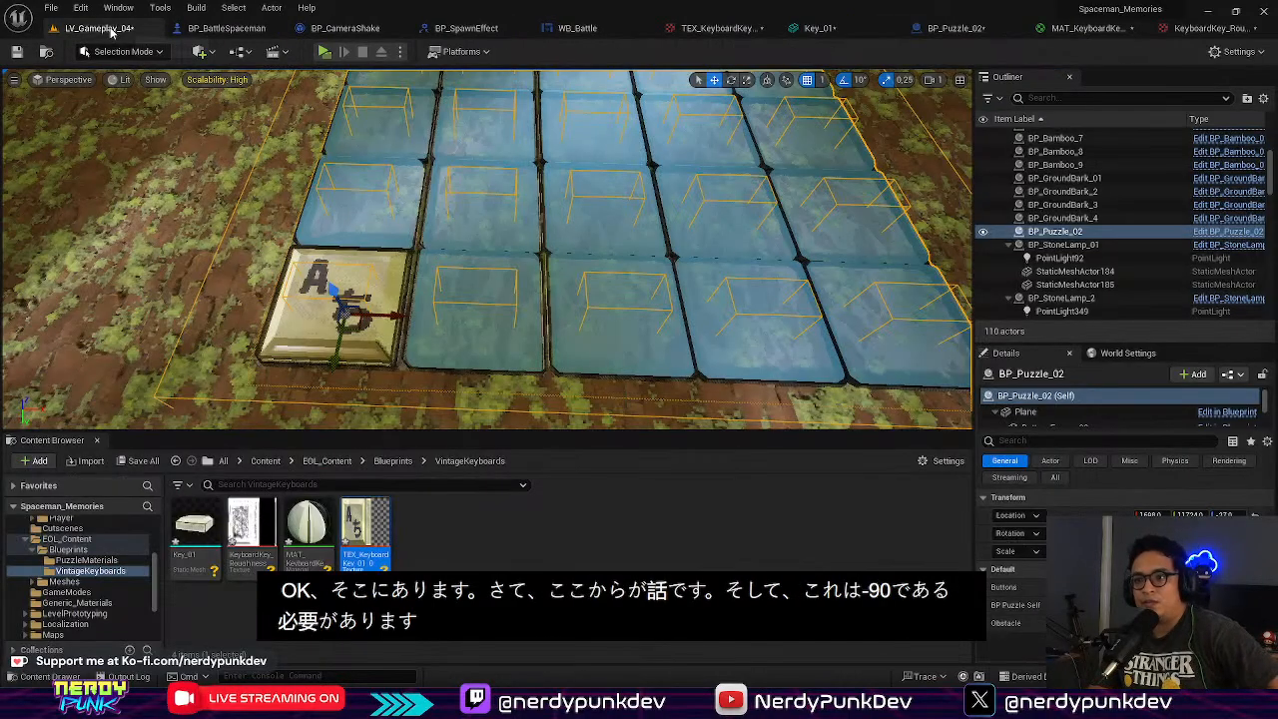
drag(112, 33, 194, 36)
mouse_move(499, 249)
right_down()
mouse_move(599, 250)
mouse_move(499, 240)
right_up()
right_drag(560, 207, 643, 198)
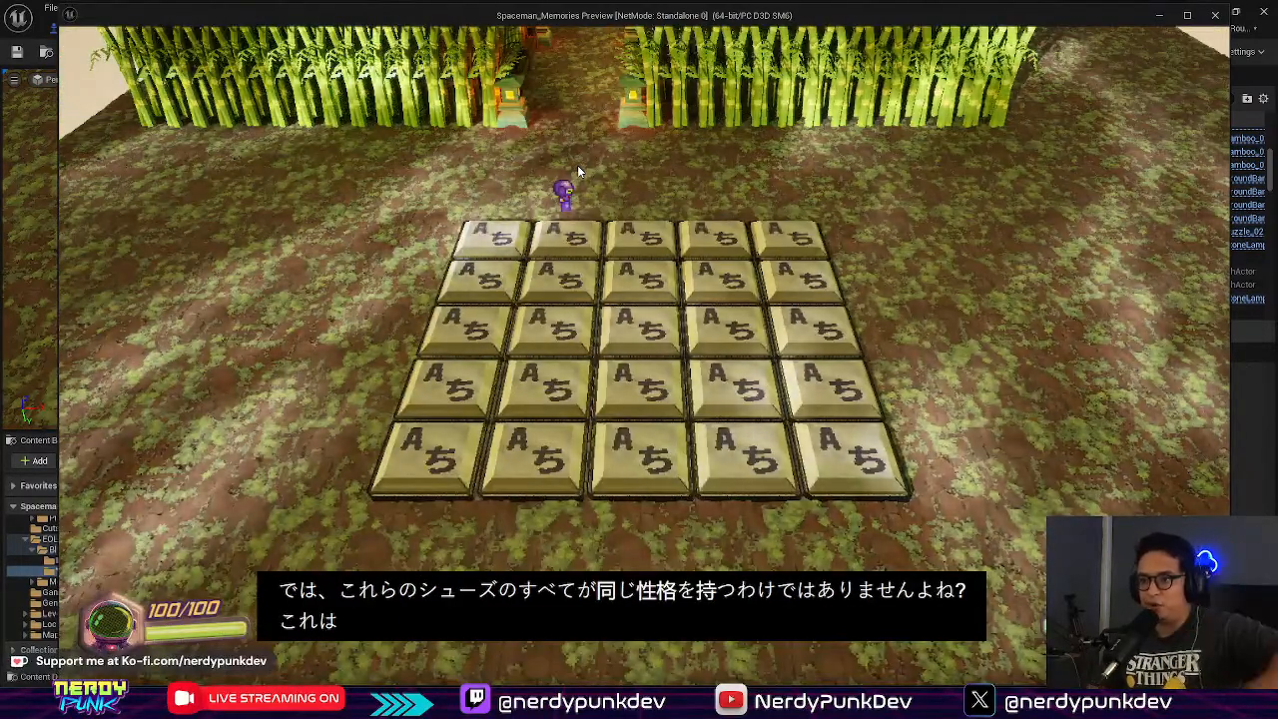
Step: Play-test the level by walking the character around the puzzle and stepping on the front-left key, and end the preview
click(791, 215)
key(a)
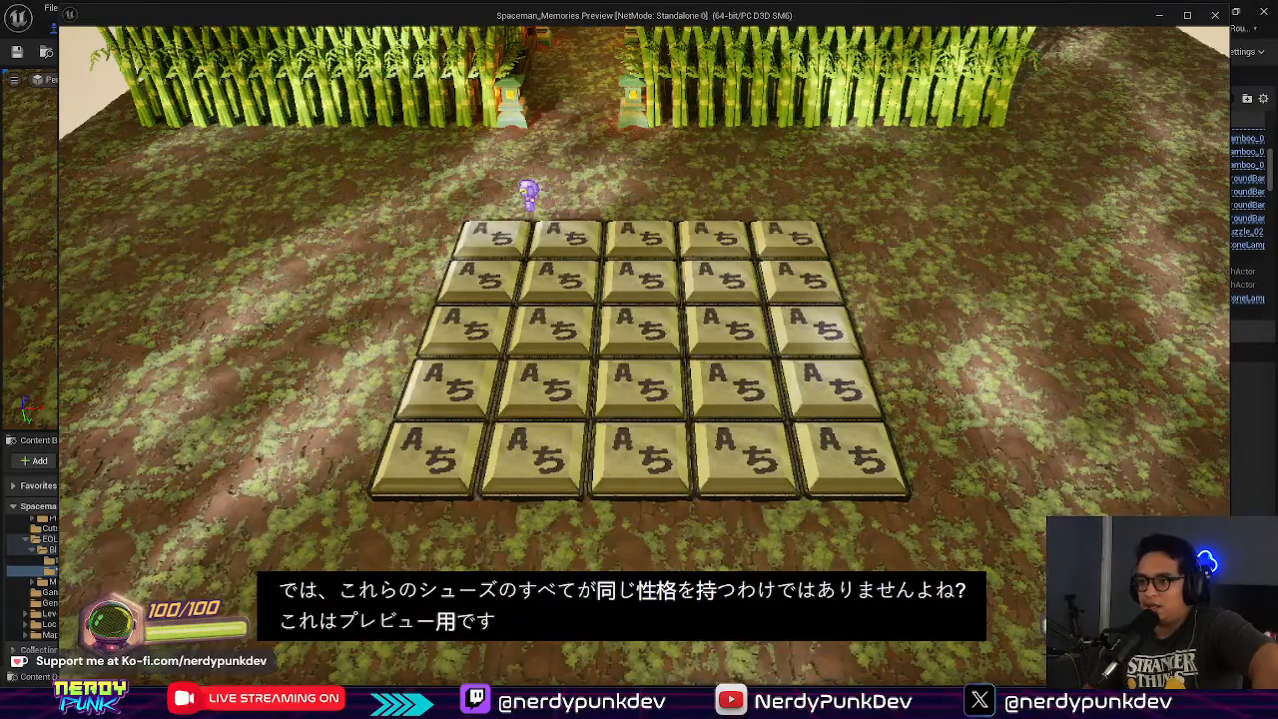
key(s)
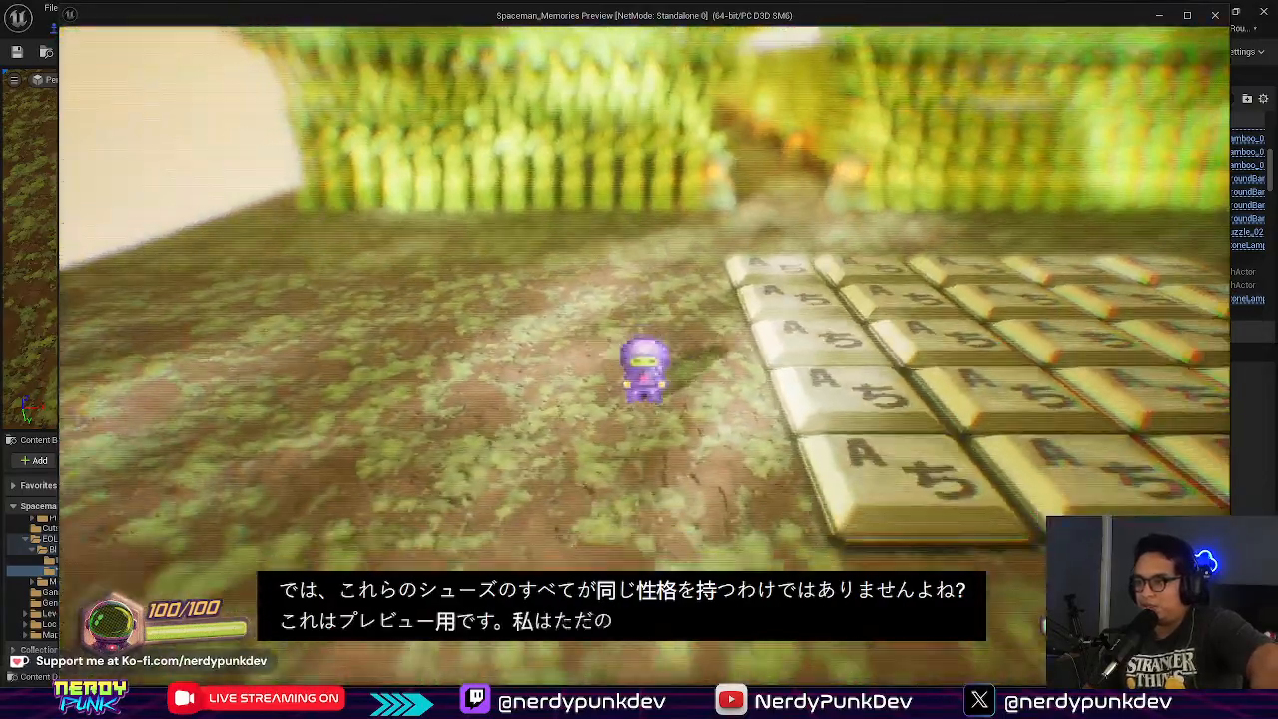
key(d)
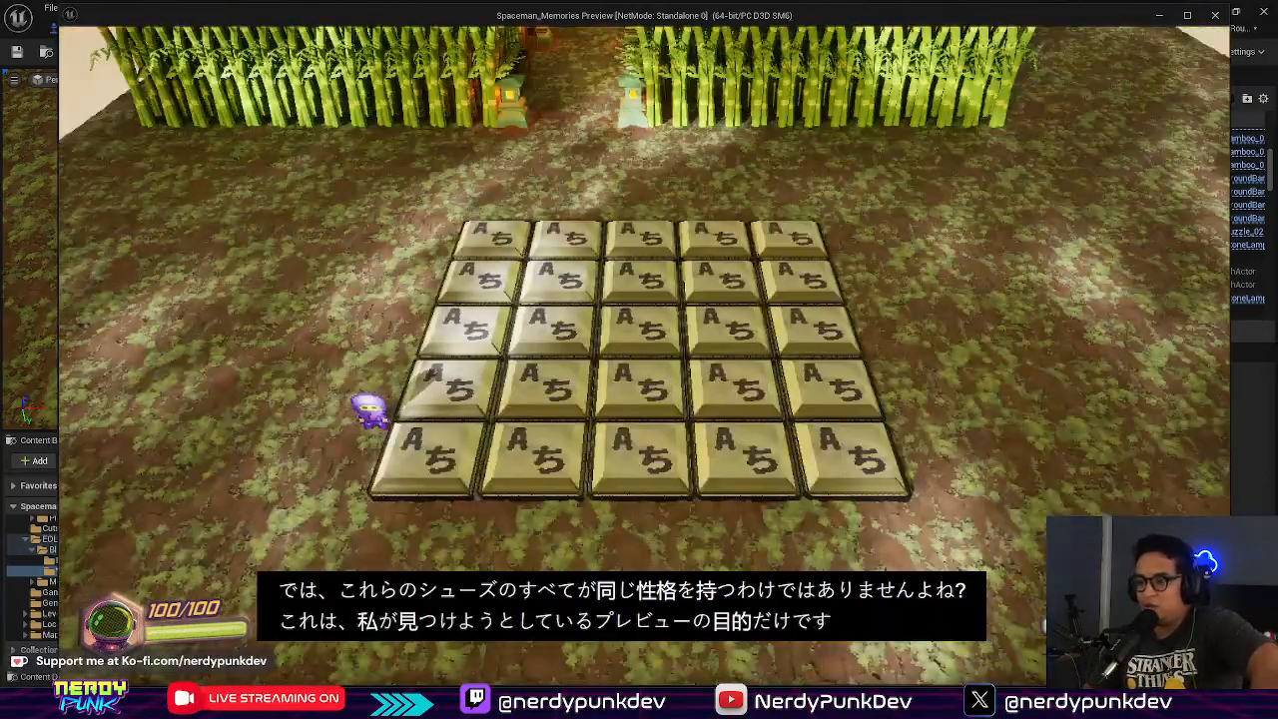
key(s)
key(a)
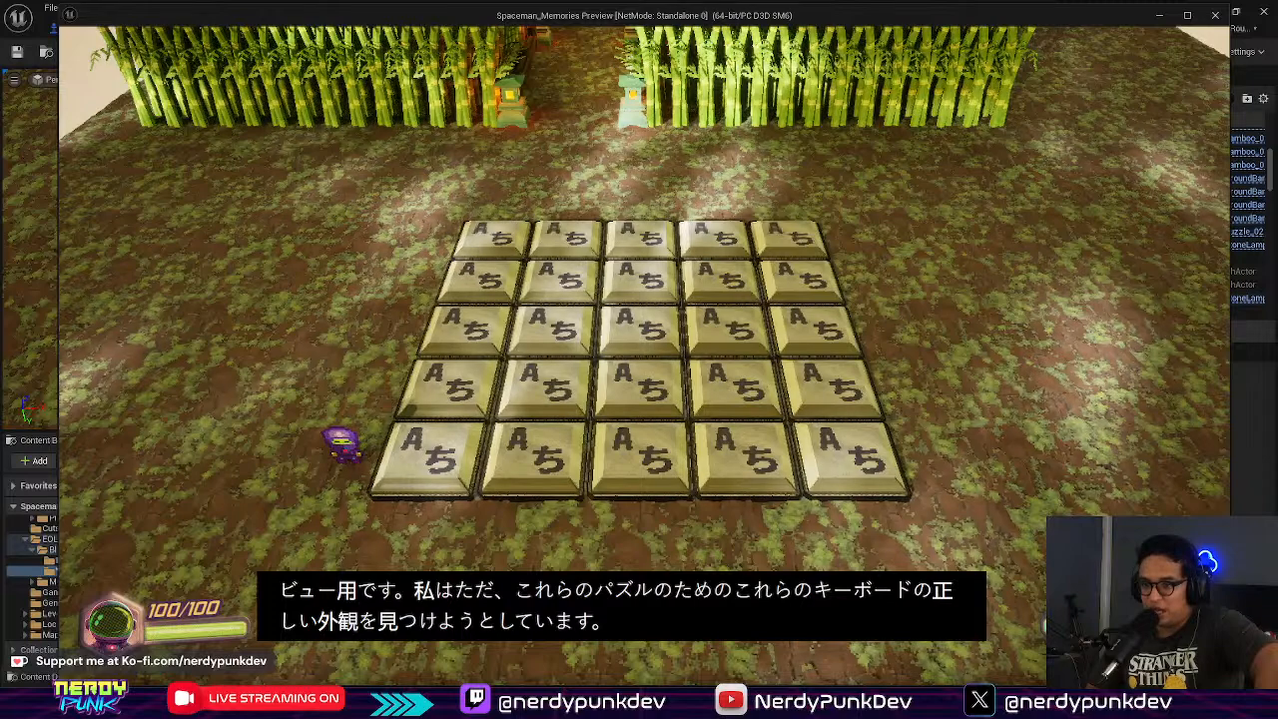
key(d)
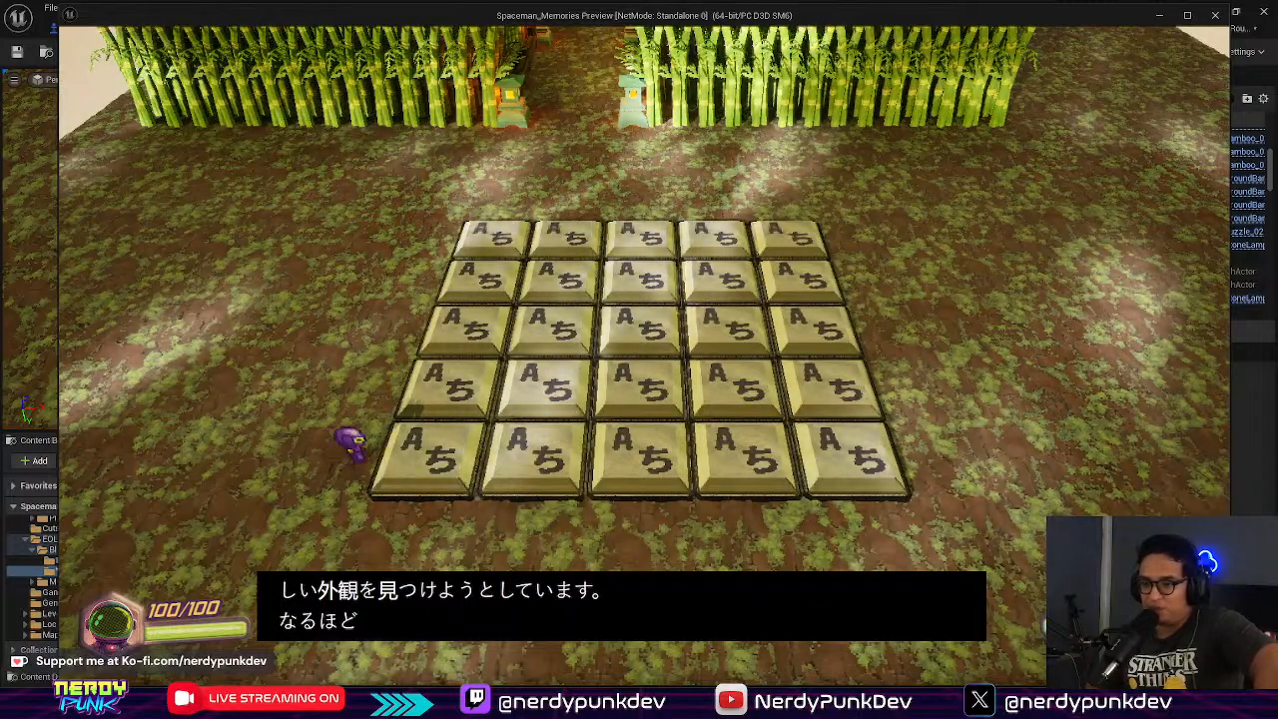
key(d)
key(a)
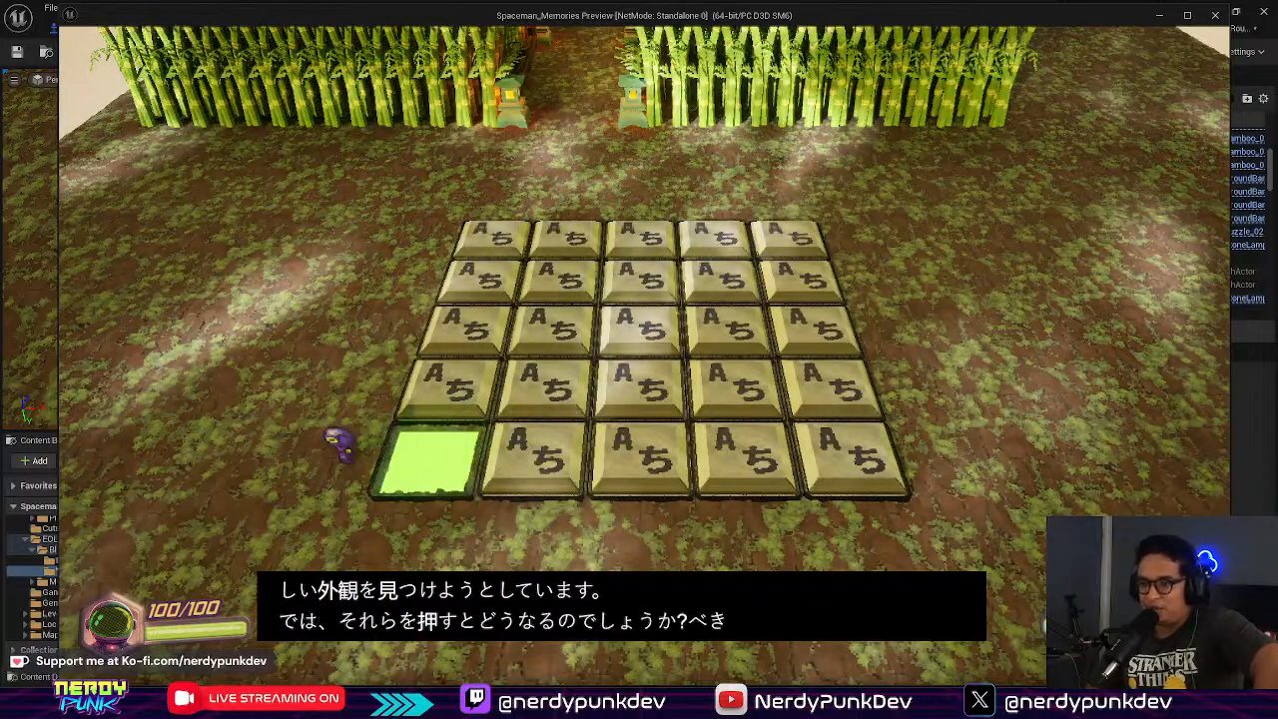
key(Escape)
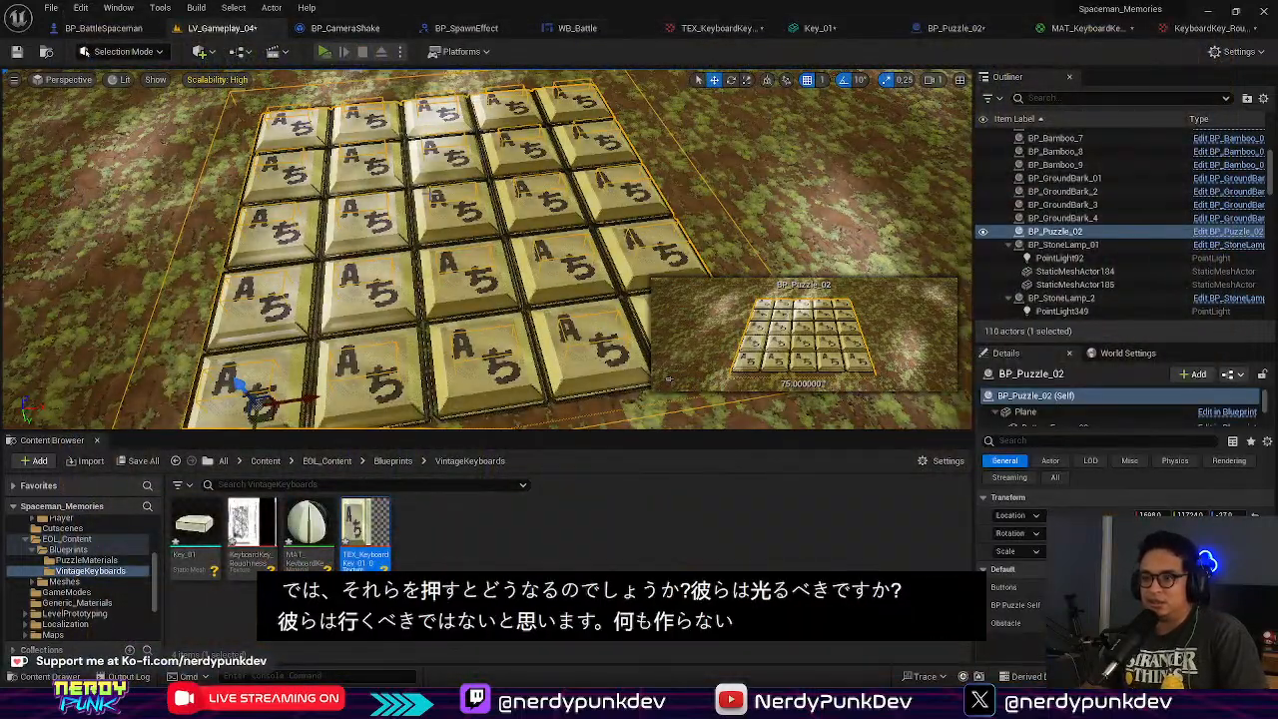
Step: Run the level preview again, walk the character down the puzzle's left side onto the front-left key, and end the preview
click(326, 53)
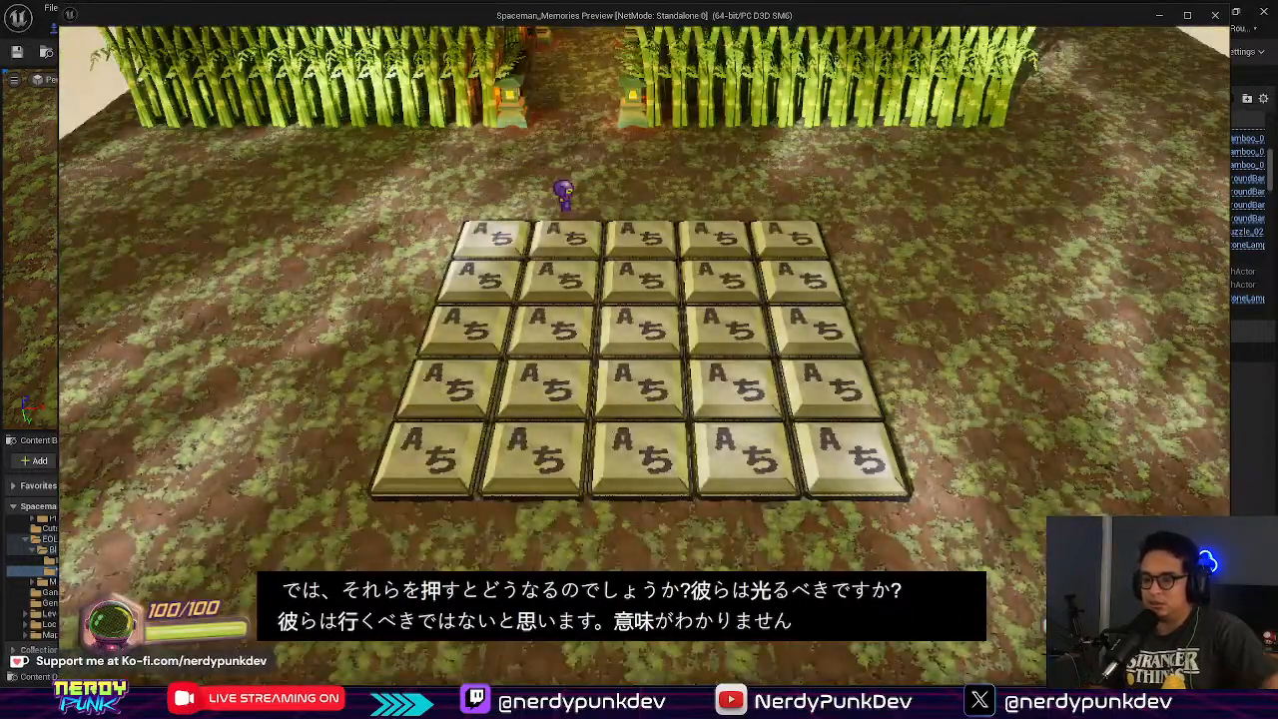
key(a)
key(s)
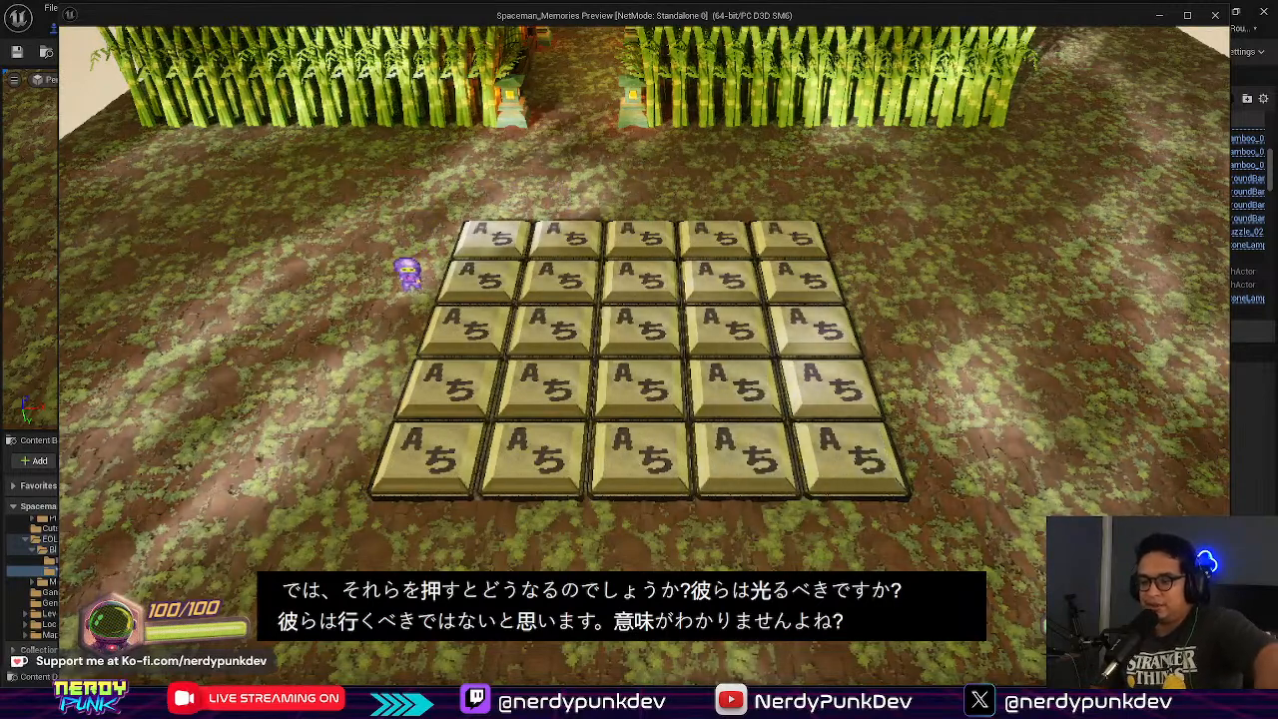
key(s)
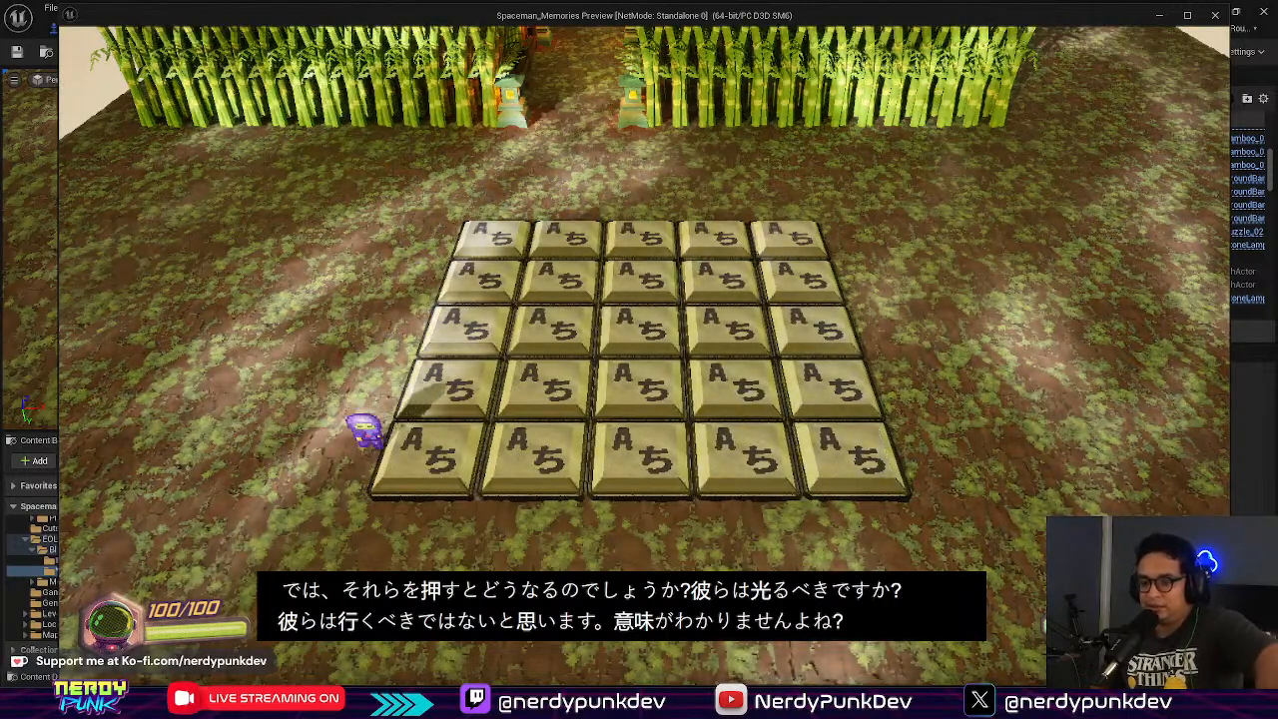
key(d)
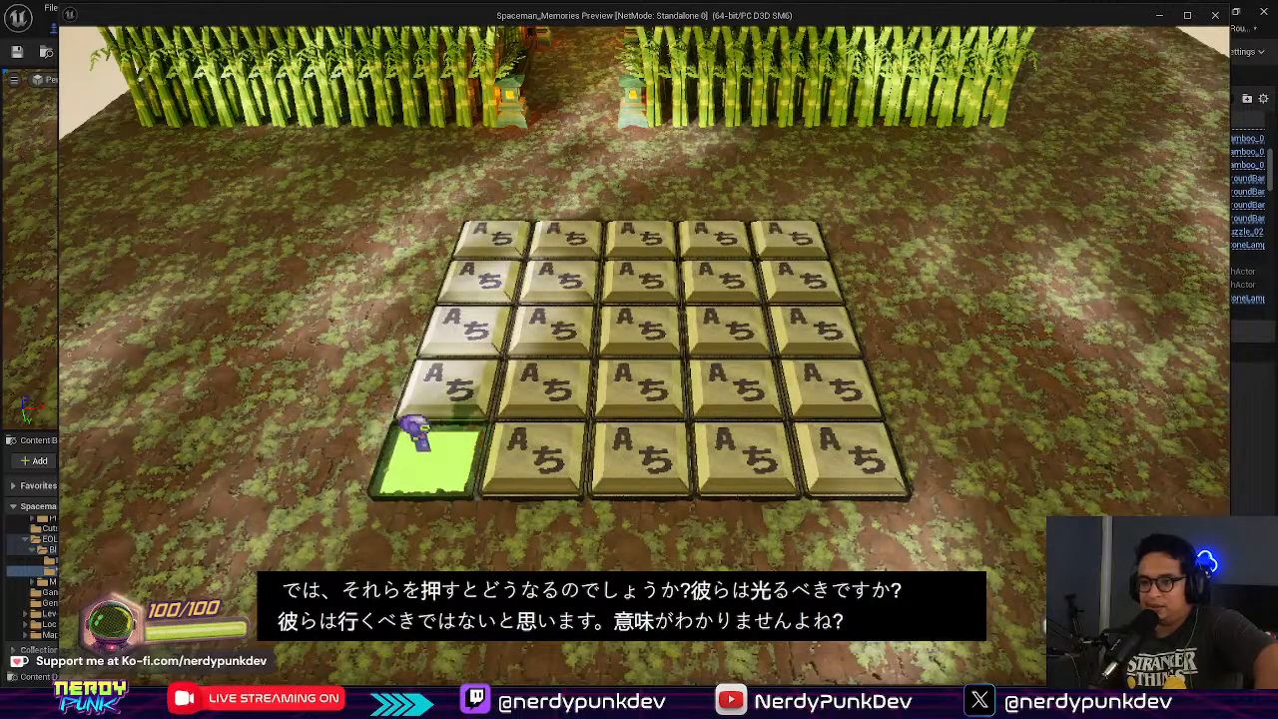
key(Escape)
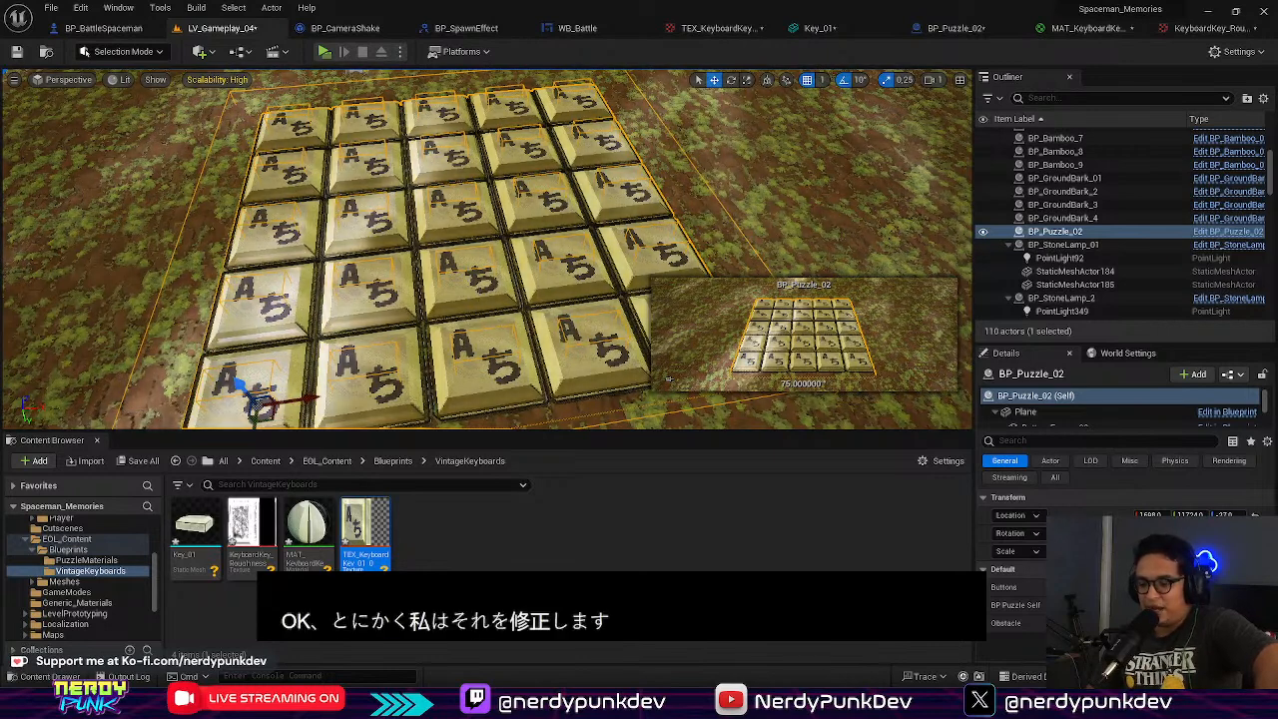
Step: Switch to the Obsidian canvas Untitled 1, maximize its window, and examine the OASYS, IBM and other vintage keyboard reference images
key(ctrl+super+Left)
key(ctrl+super+Right)
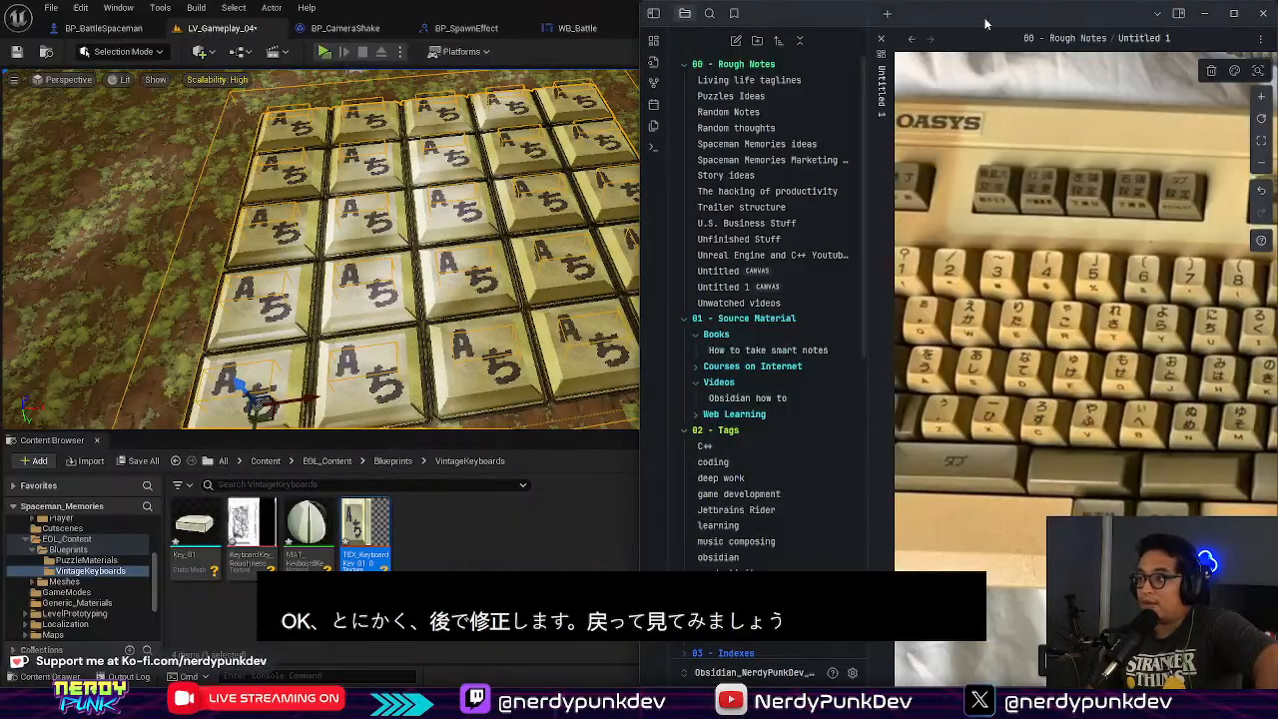
double_click(1000, 13)
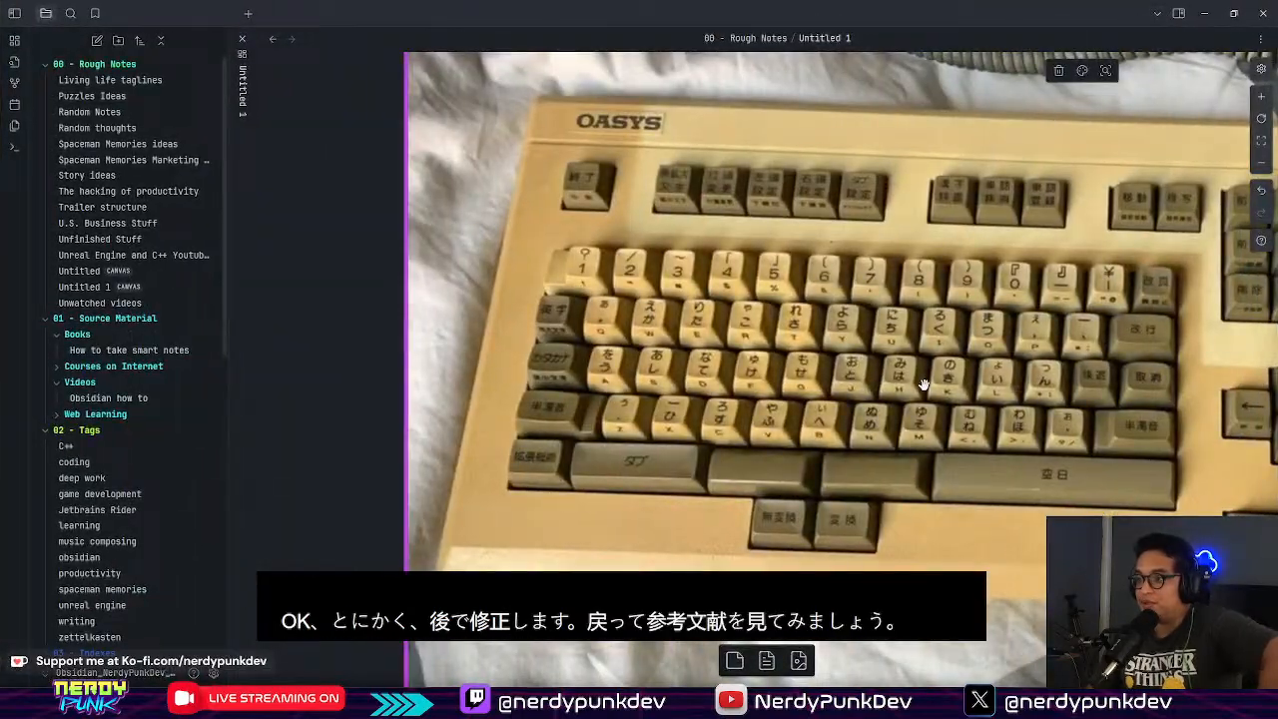
middle_drag(1009, 402, 778, 361)
middle_drag(488, 381, 531, 423)
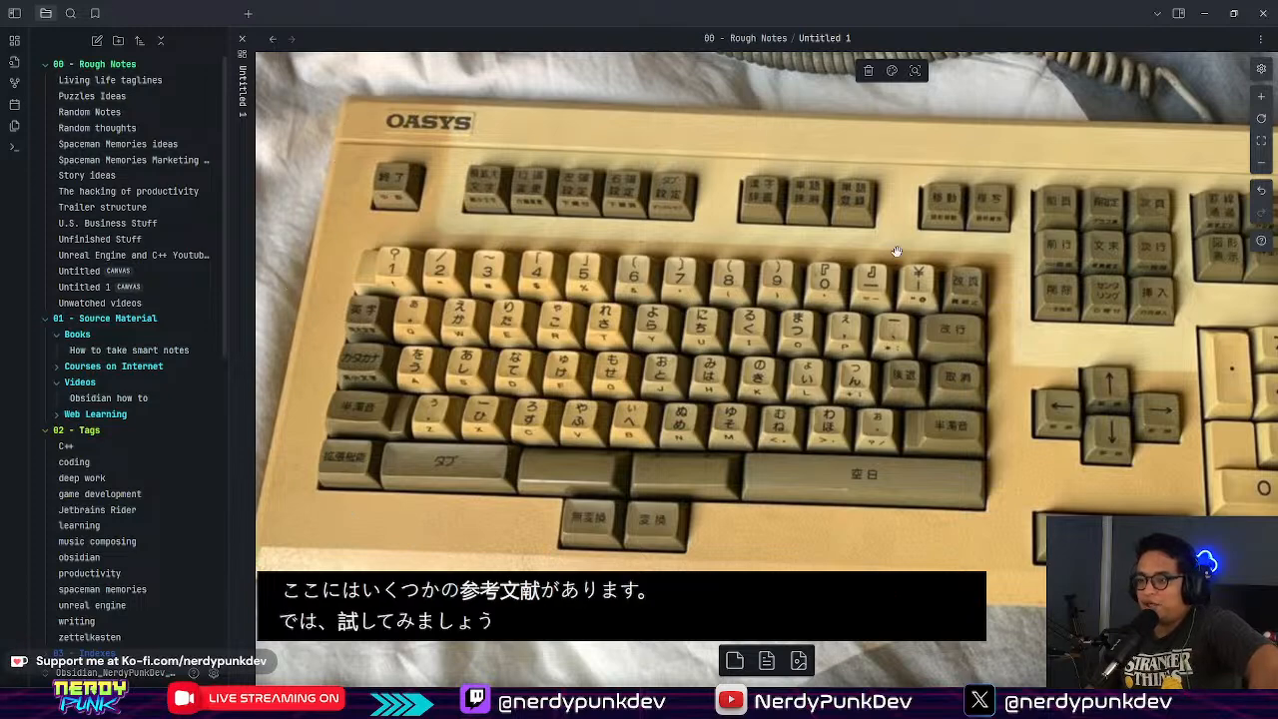
middle_drag(969, 356, 864, 399)
scroll(818, 416, up, 1)
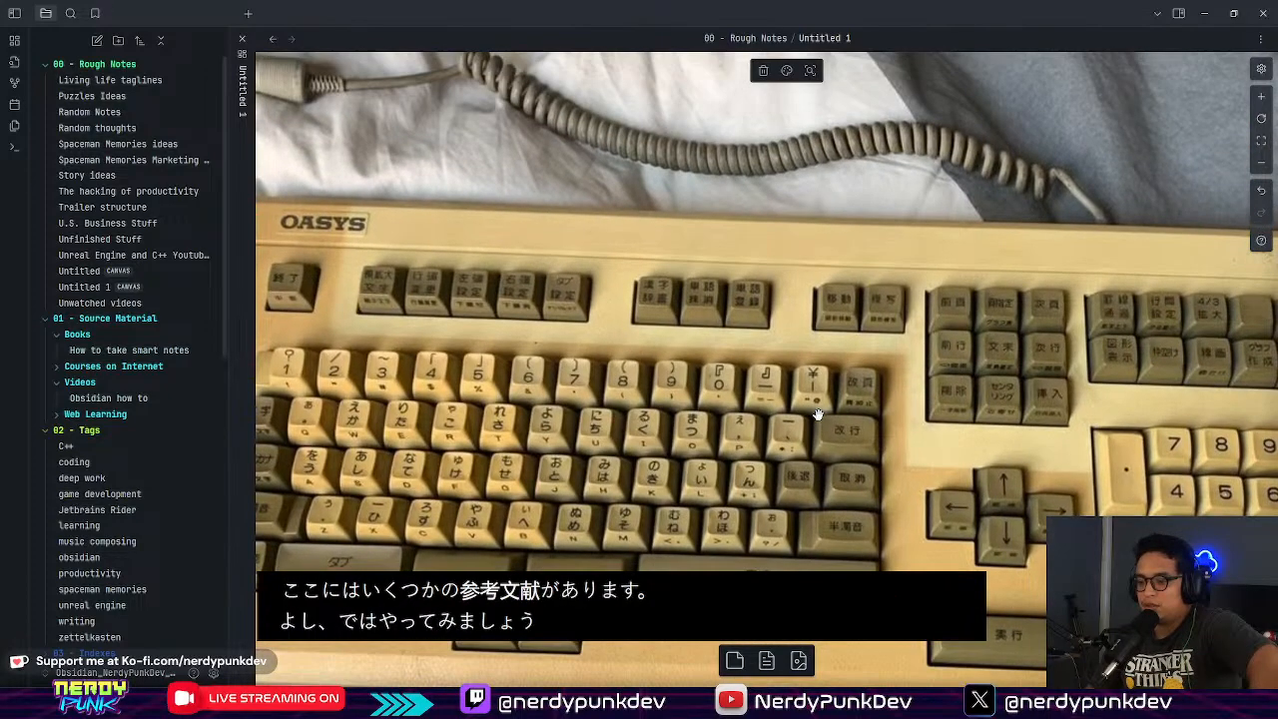
scroll(917, 439, up, 10)
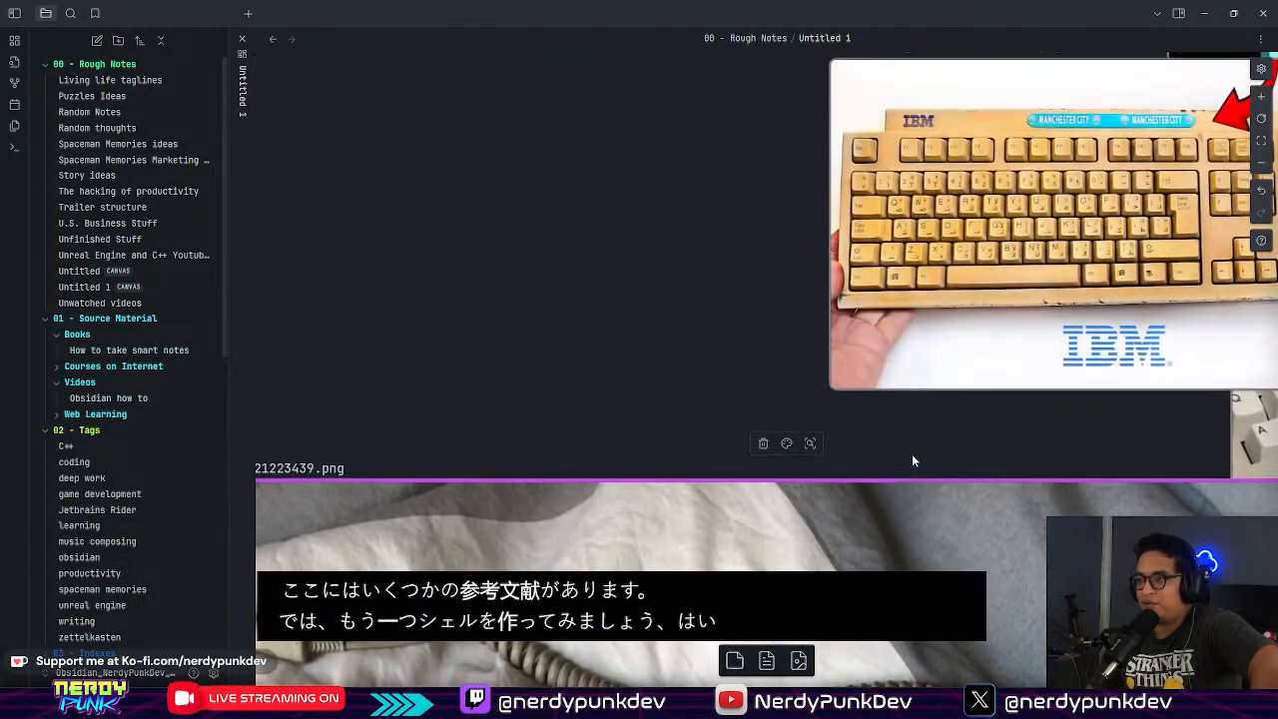
drag(1104, 417, 970, 449)
mouse_move(1018, 447)
middle_down()
mouse_move(999, 445)
mouse_move(1019, 474)
mouse_move(887, 488)
middle_up()
scroll(895, 470, up, 9)
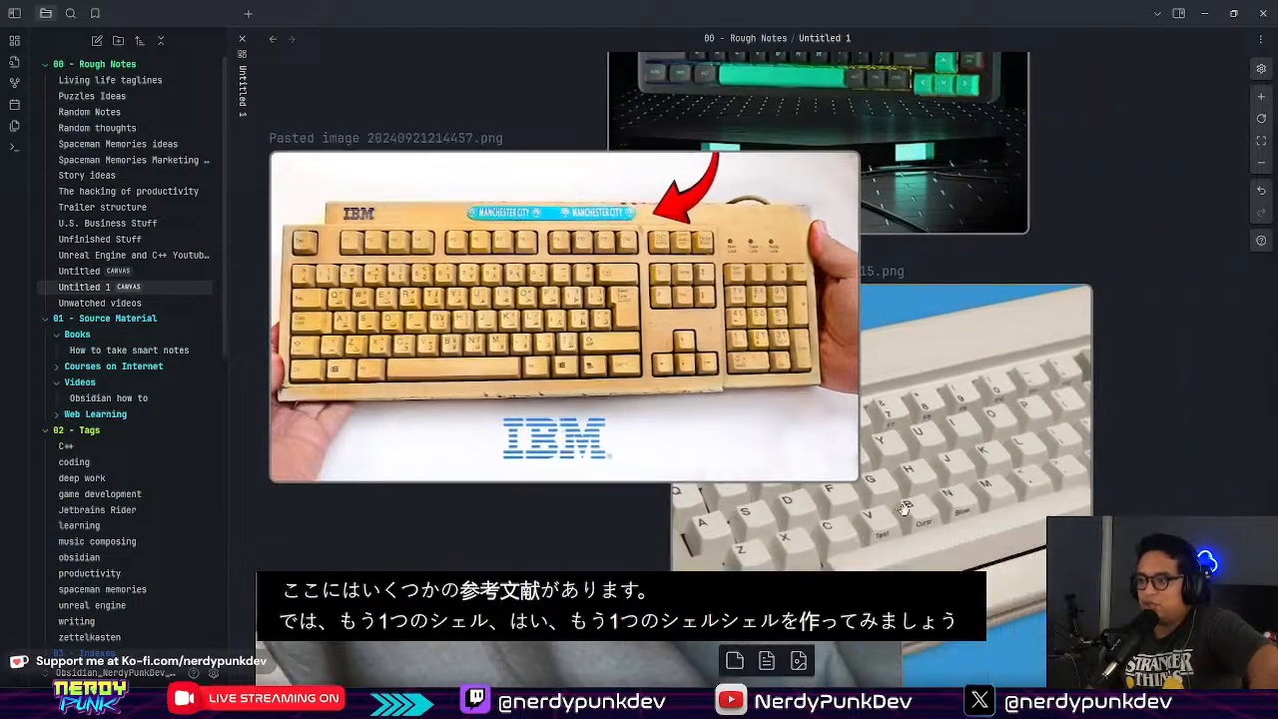
scroll(582, 291, up, 8)
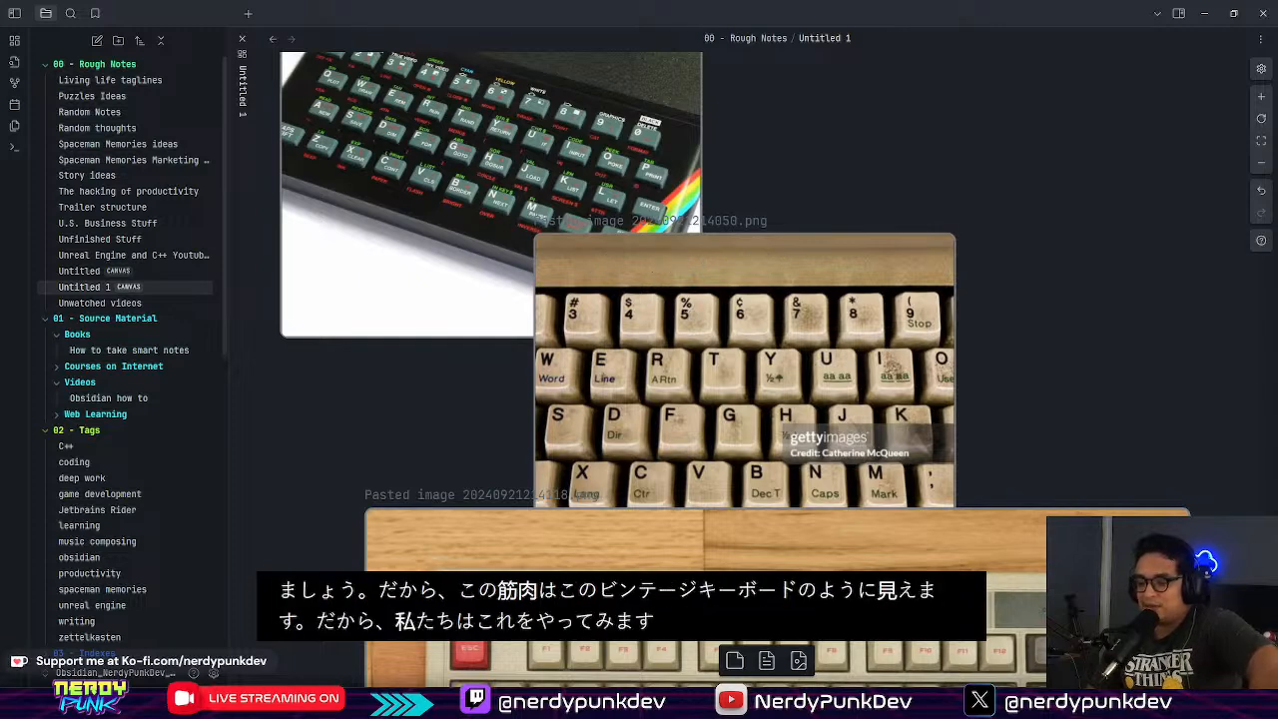
Step: Switch to the pixel-art texture editor, duplicate the square Front Panel Chamfer object and place the copy directly below the original key
key(alt+Tab)
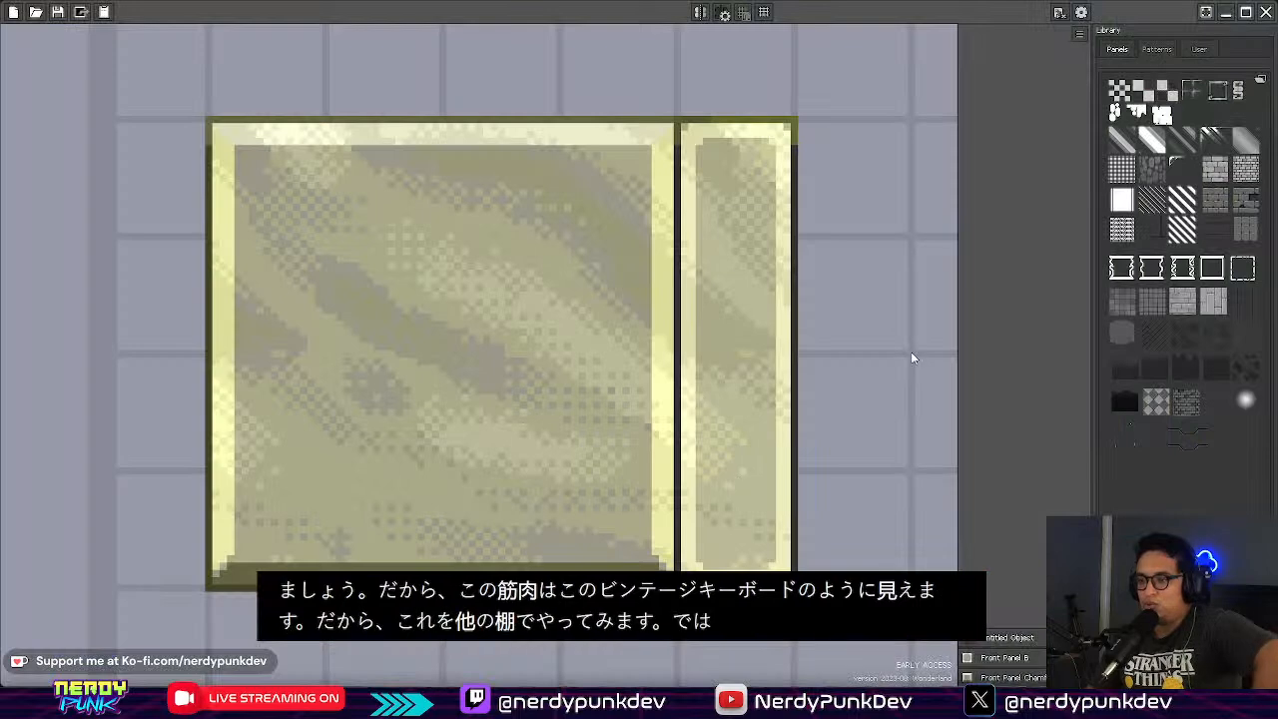
scroll(607, 409, down, 5)
scroll(604, 413, up, 5)
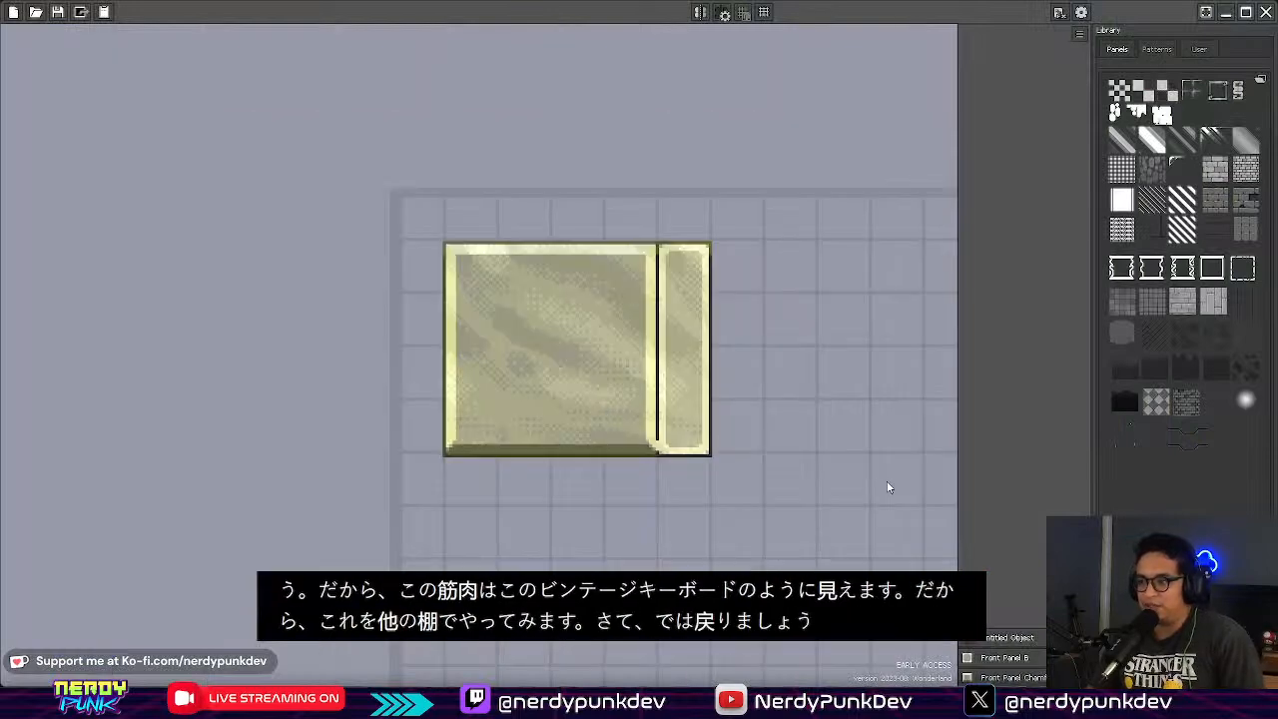
middle_drag(688, 331, 530, 214)
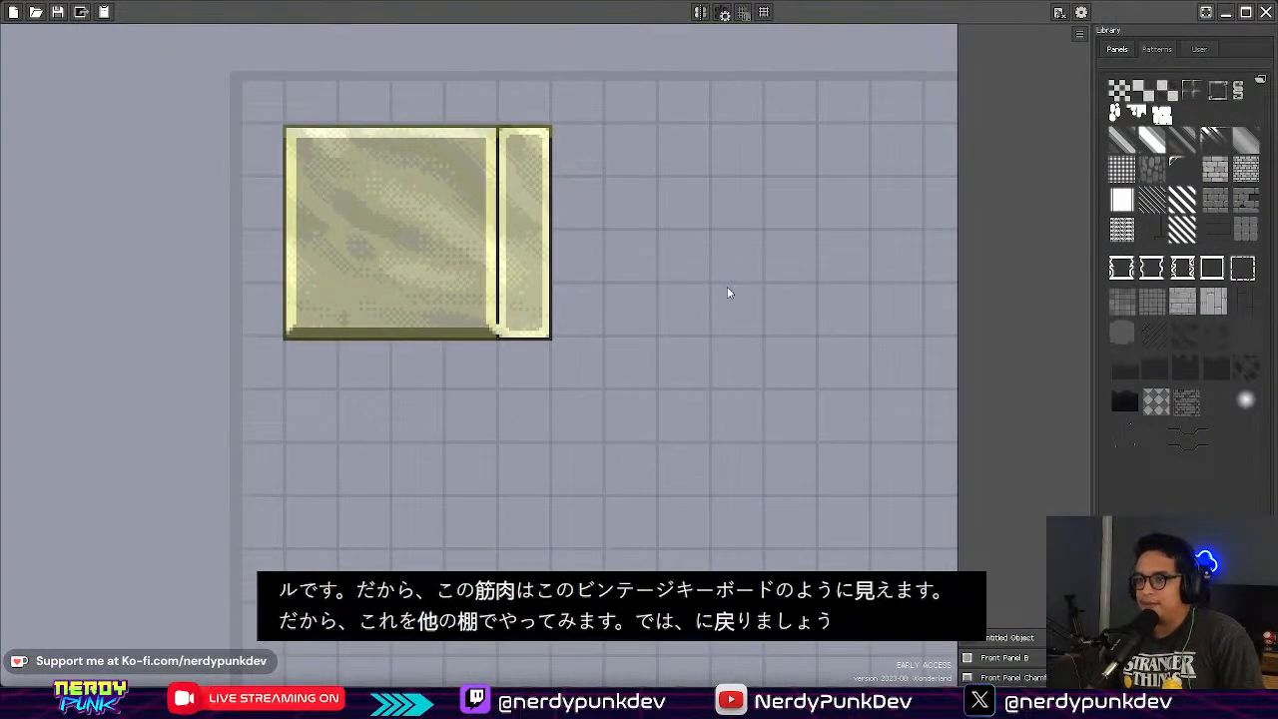
middle_drag(733, 291, 742, 250)
click(1119, 50)
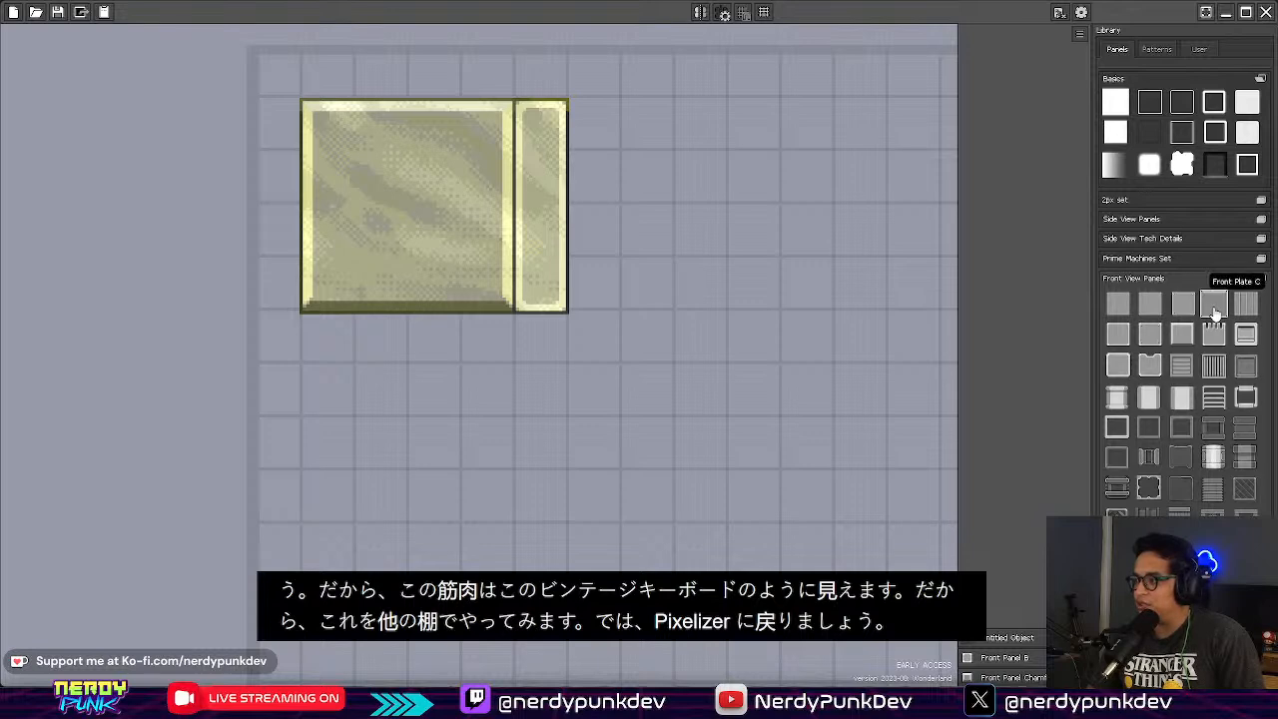
click(1012, 680)
key(ctrl+d)
drag(456, 239, 463, 491)
scroll(699, 427, down, 5)
scroll(672, 406, up, 3)
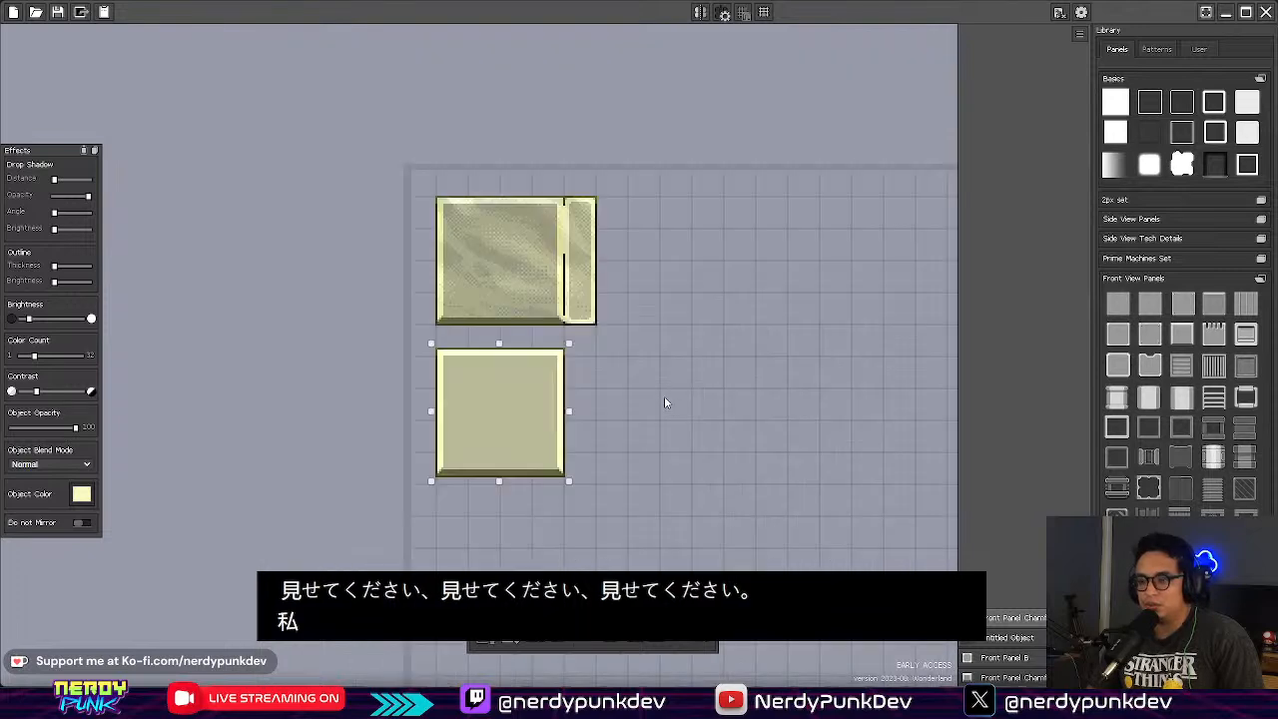
Step: Enlarge the duplicated chamfered panel until it fills most of the canvas area below the small key texture
drag(442, 358, 966, 617)
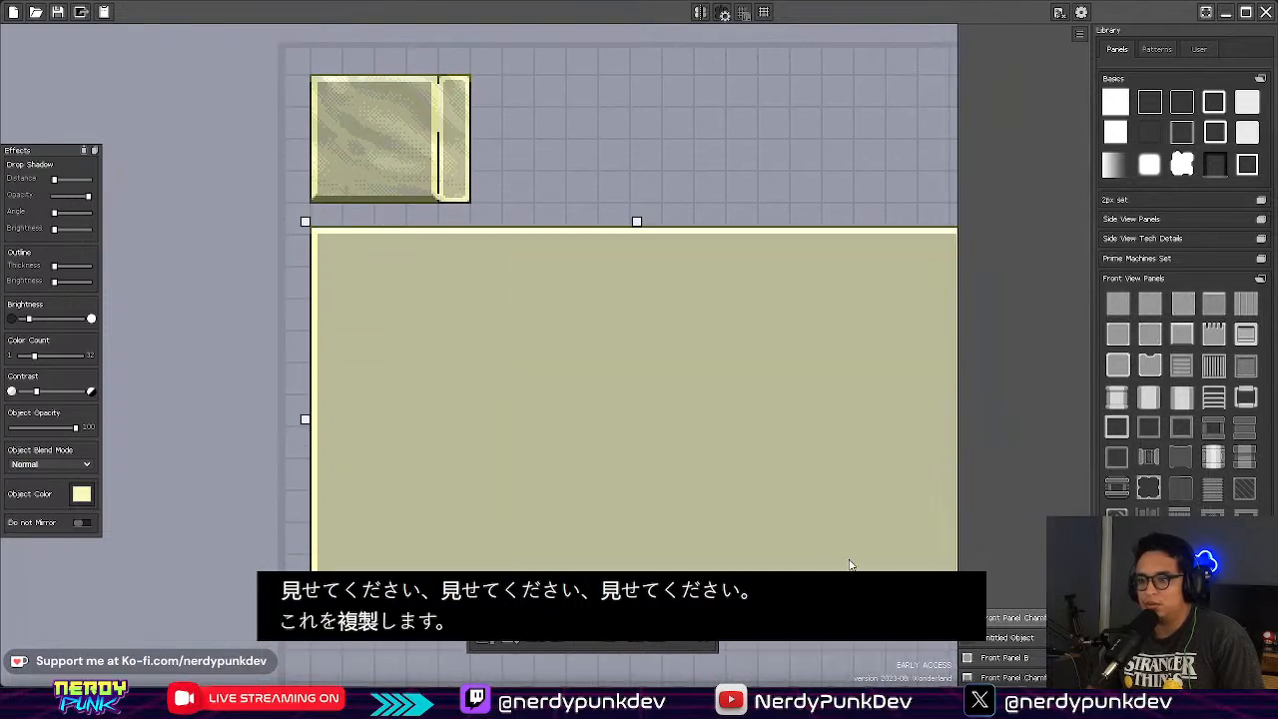
middle_drag(676, 468, 530, 410)
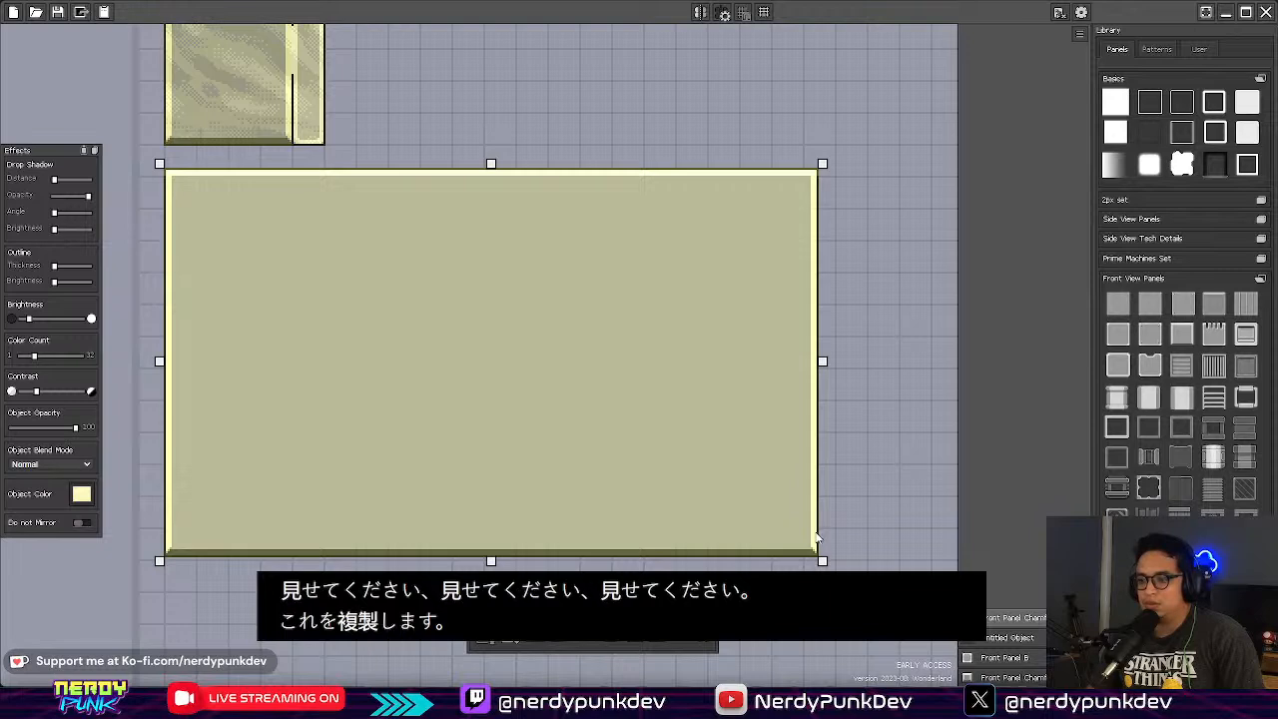
drag(821, 562, 903, 614)
scroll(688, 450, down, 3)
scroll(699, 454, up, 3)
scroll(745, 462, down, 3)
drag(728, 434, 788, 547)
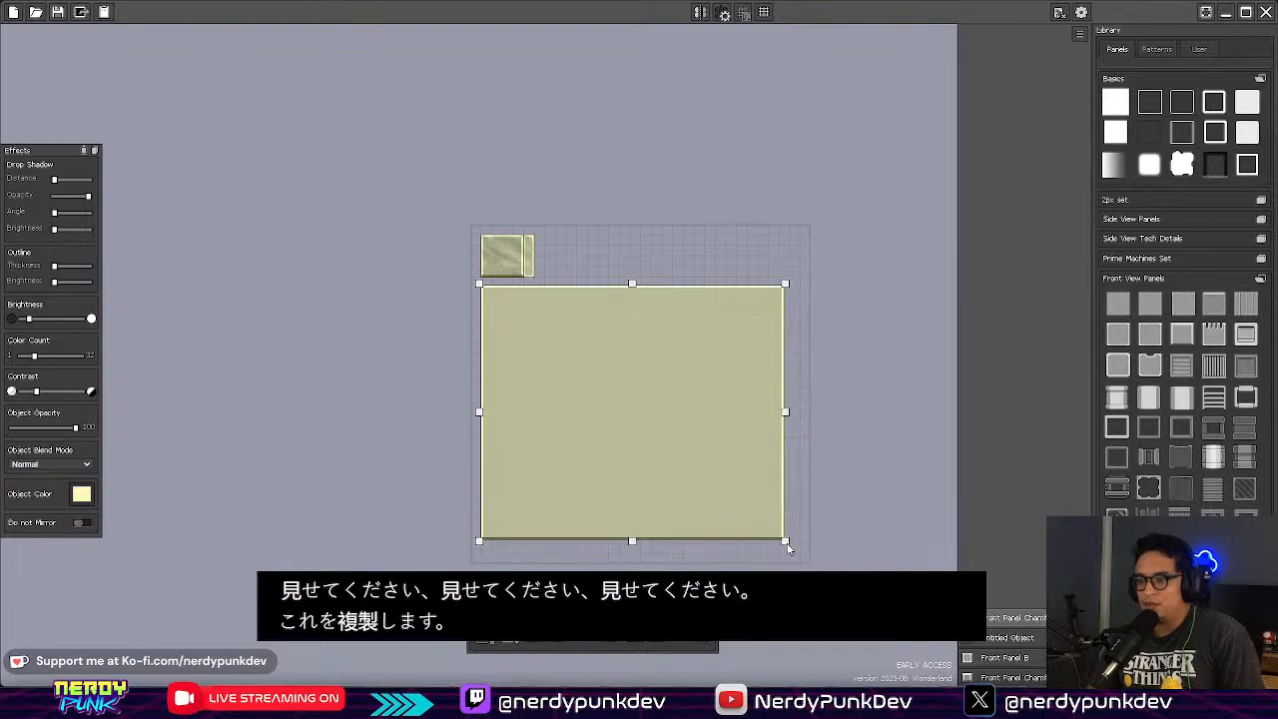
scroll(548, 470, up, 3)
scroll(562, 465, down, 3)
scroll(562, 466, up, 3)
scroll(571, 446, down, 3)
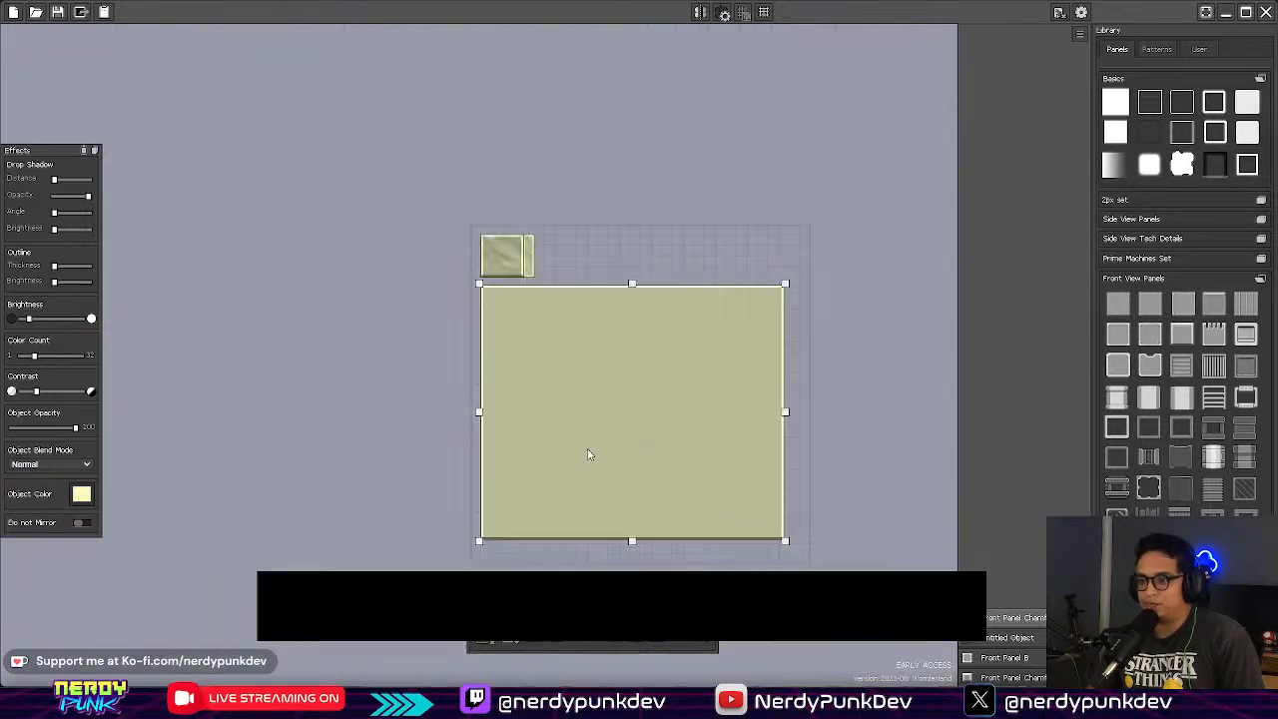
Step: Duplicate the small key's wavy pattern overlay, stretch the copy over the whole large panel and raise its opacity slightly
scroll(588, 450, up, 3)
scroll(616, 445, down, 3)
scroll(576, 341, up, 3)
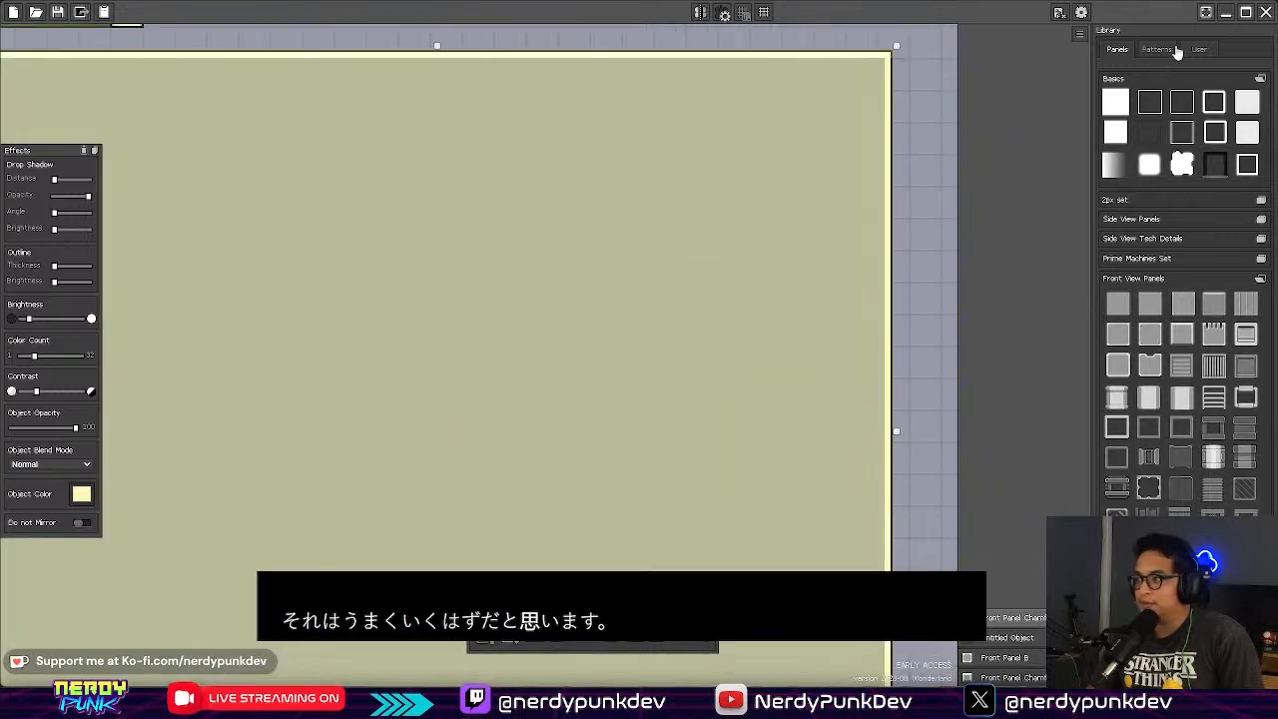
scroll(633, 332, down, 3)
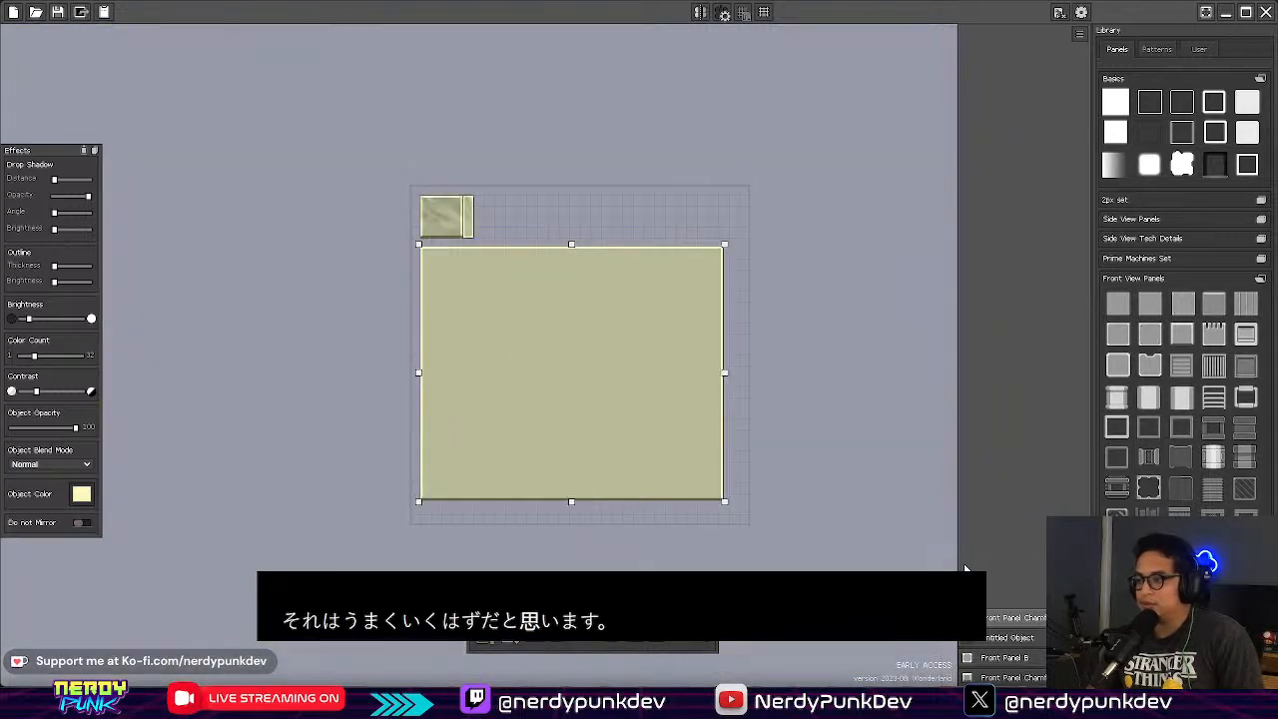
click(1002, 640)
key(ctrl+d)
drag(455, 221, 760, 528)
drag(502, 414, 500, 413)
scroll(490, 419, up, 3)
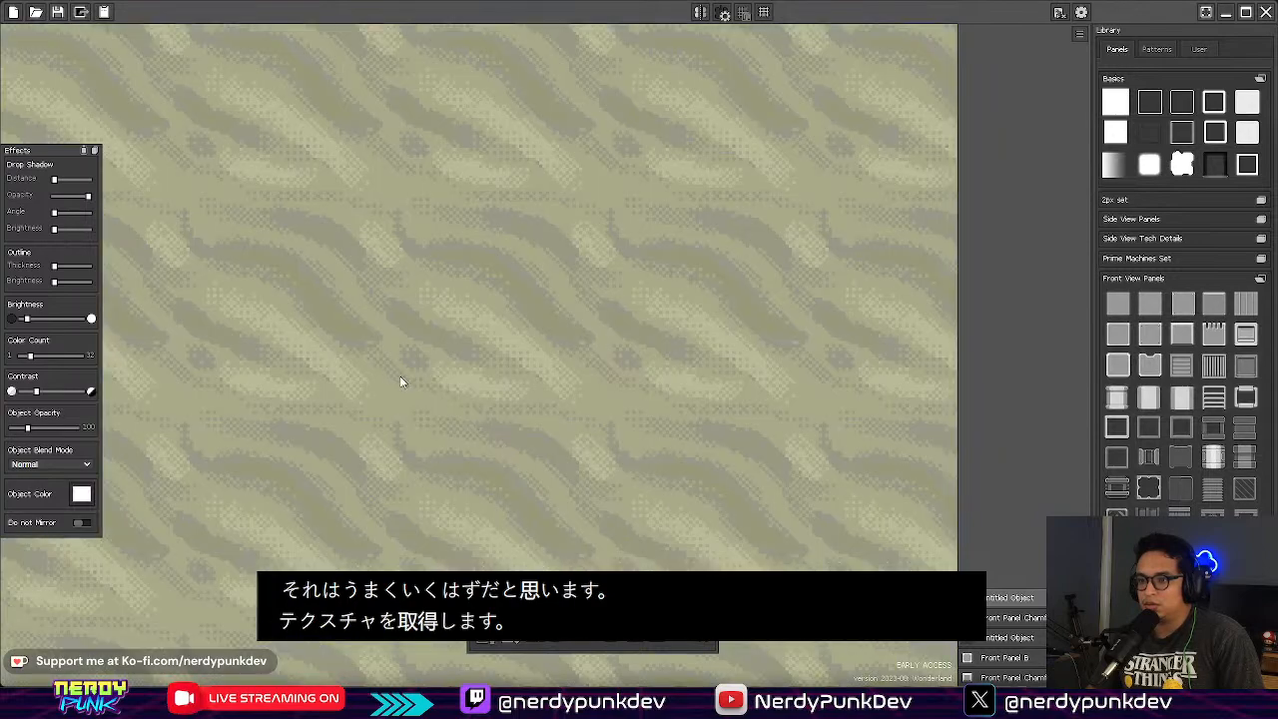
scroll(461, 386, down, 1)
middle_drag(462, 392, 600, 341)
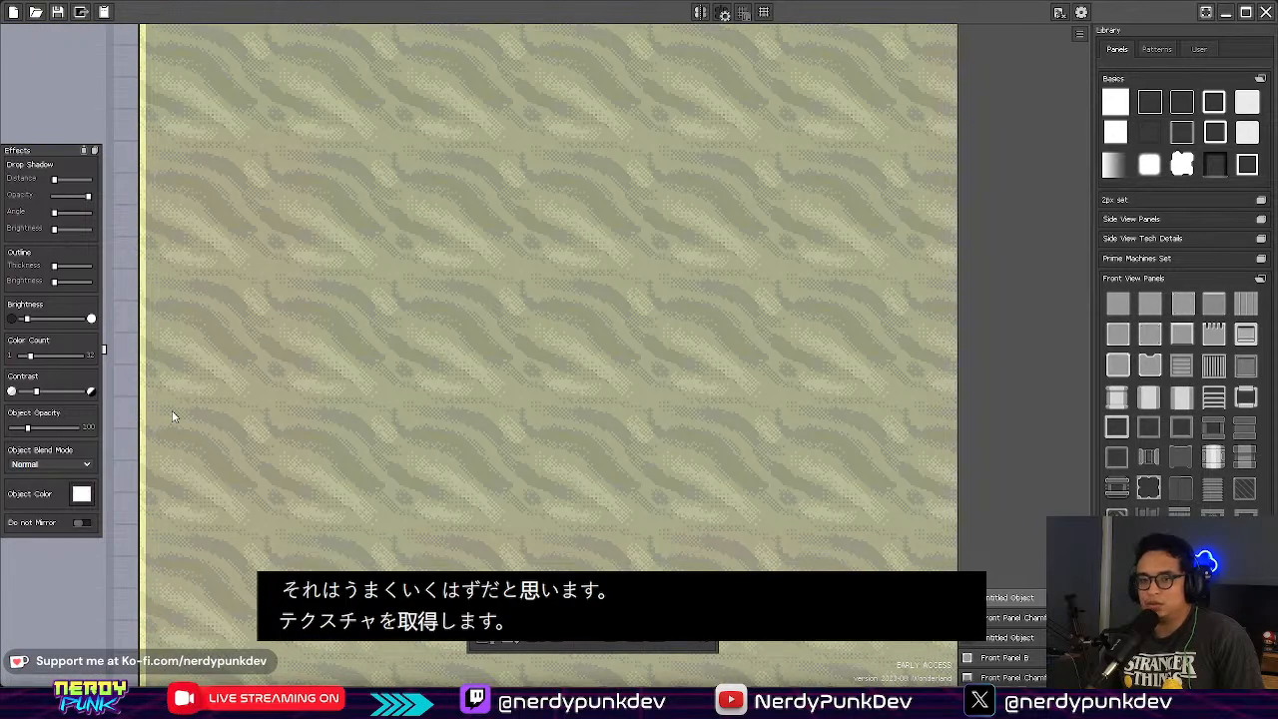
mouse_move(29, 431)
mouse_down()
mouse_move(14, 424)
mouse_move(33, 428)
mouse_up()
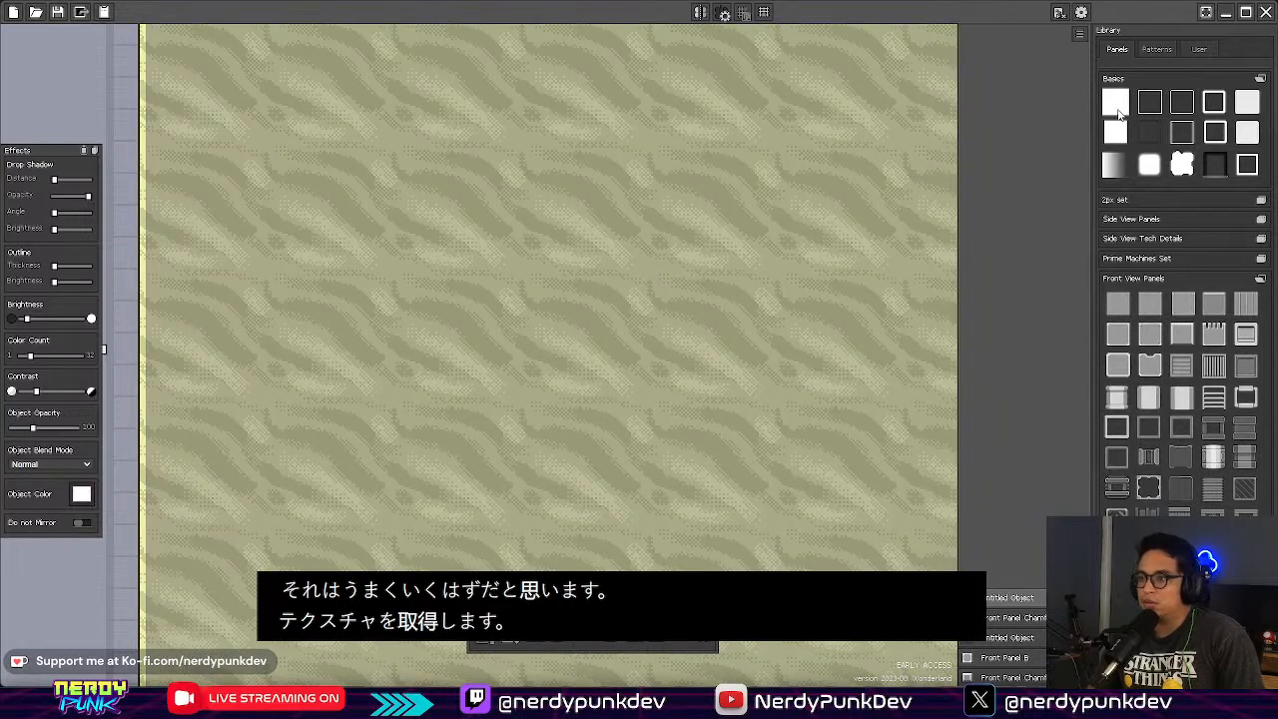
Step: Add a blotchy pattern from the pattern library, stretch it across the entire large panel and lower its opacity to a faint overlay
click(1158, 50)
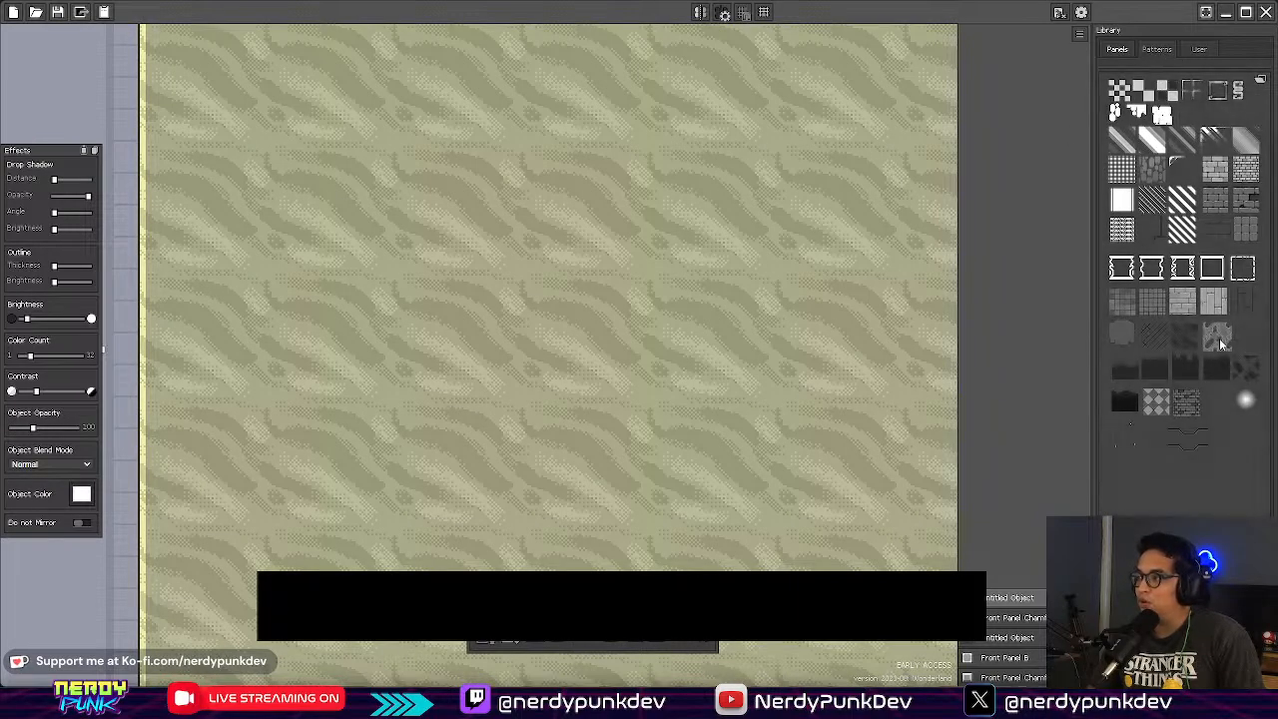
click(1219, 343)
drag(573, 338, 387, 164)
middle_drag(404, 223, 496, 389)
drag(478, 311, 245, 97)
drag(293, 163, 821, 562)
middle_drag(682, 474, 433, 277)
drag(573, 368, 900, 702)
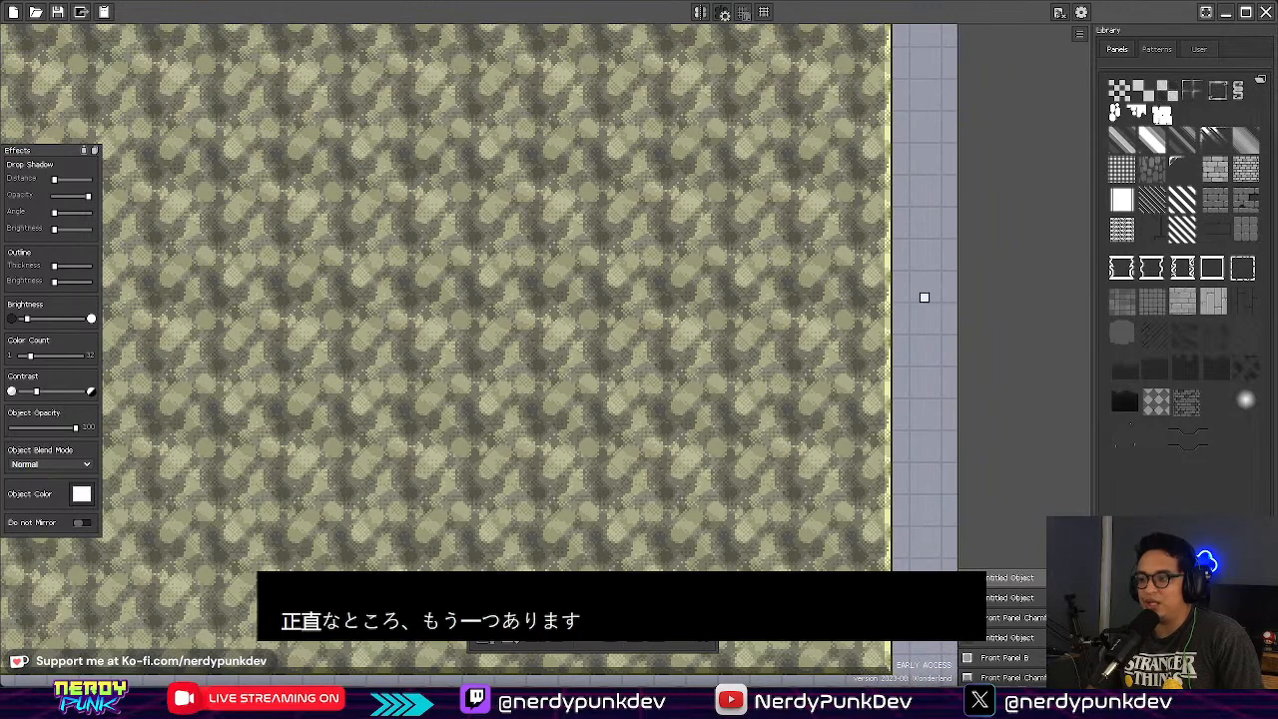
drag(70, 426, 24, 429)
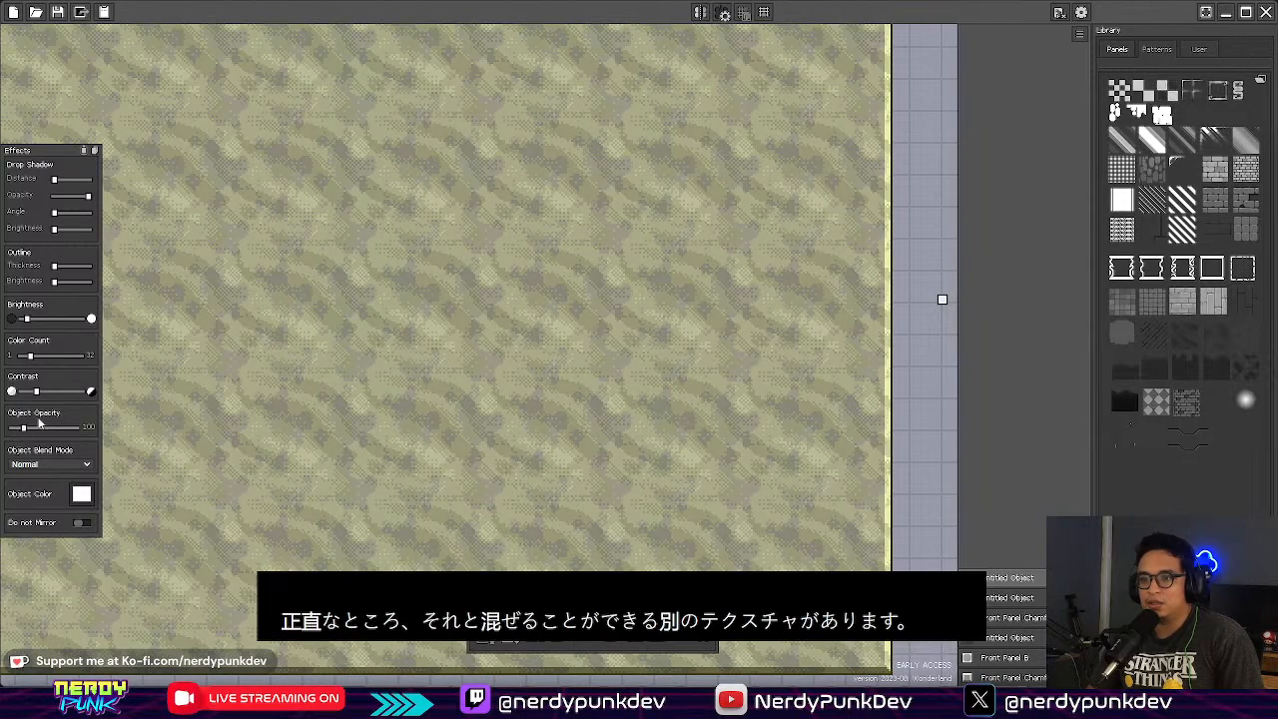
Step: Compare the large panel with and without the blotchy pattern by repeatedly undoing and redoing, leaving the blotchy pattern applied
key(ctrl+z)
key(ctrl+z)
key(ctrl+z)
key(ctrl+z)
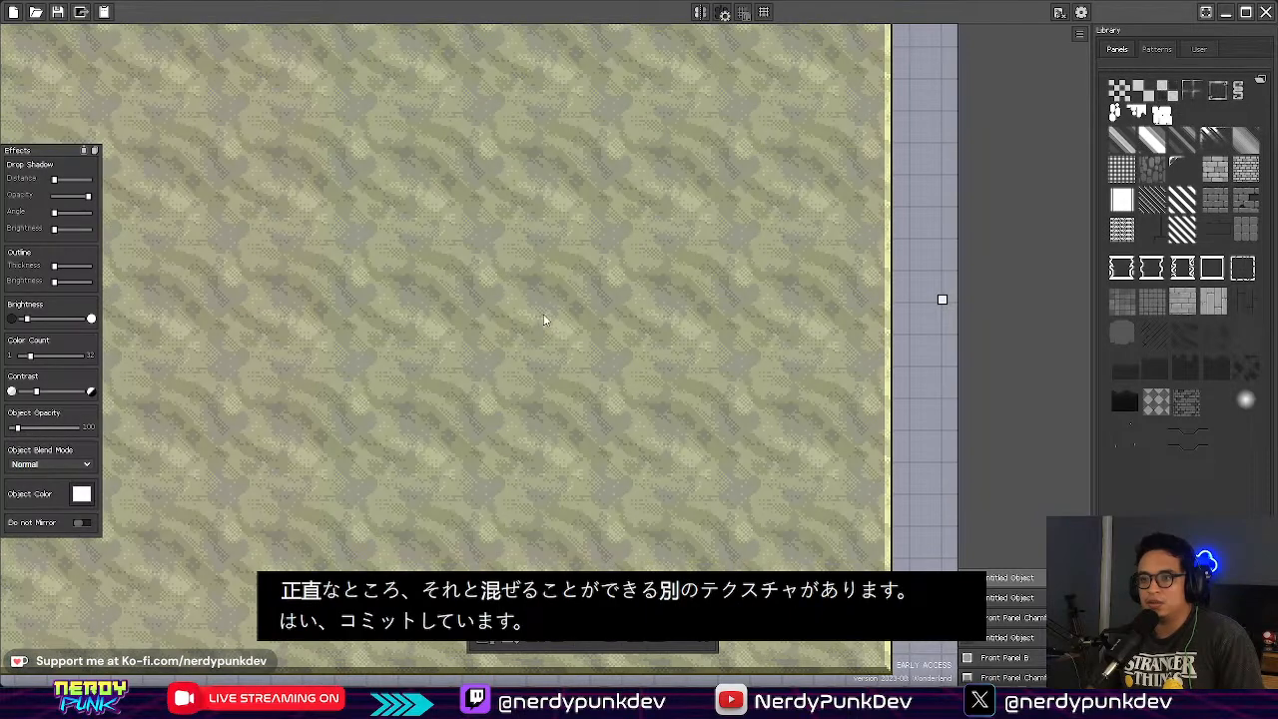
key(ctrl+z)
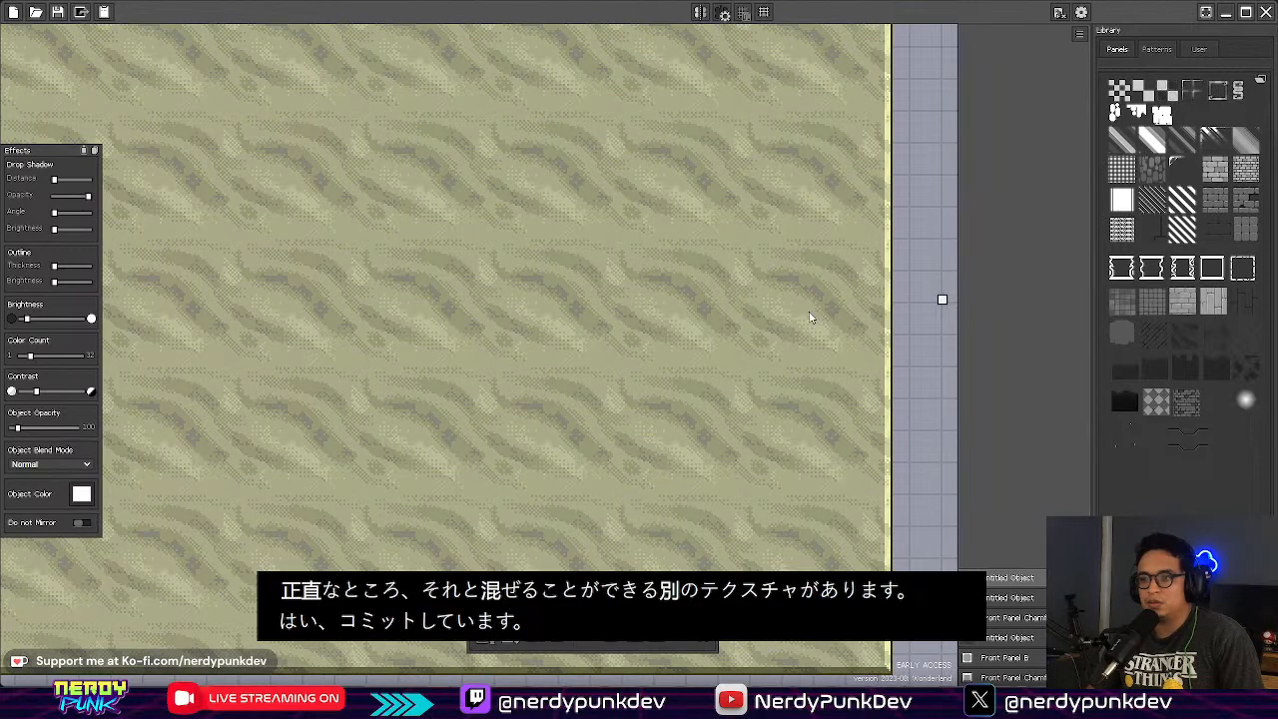
key(ctrl+y)
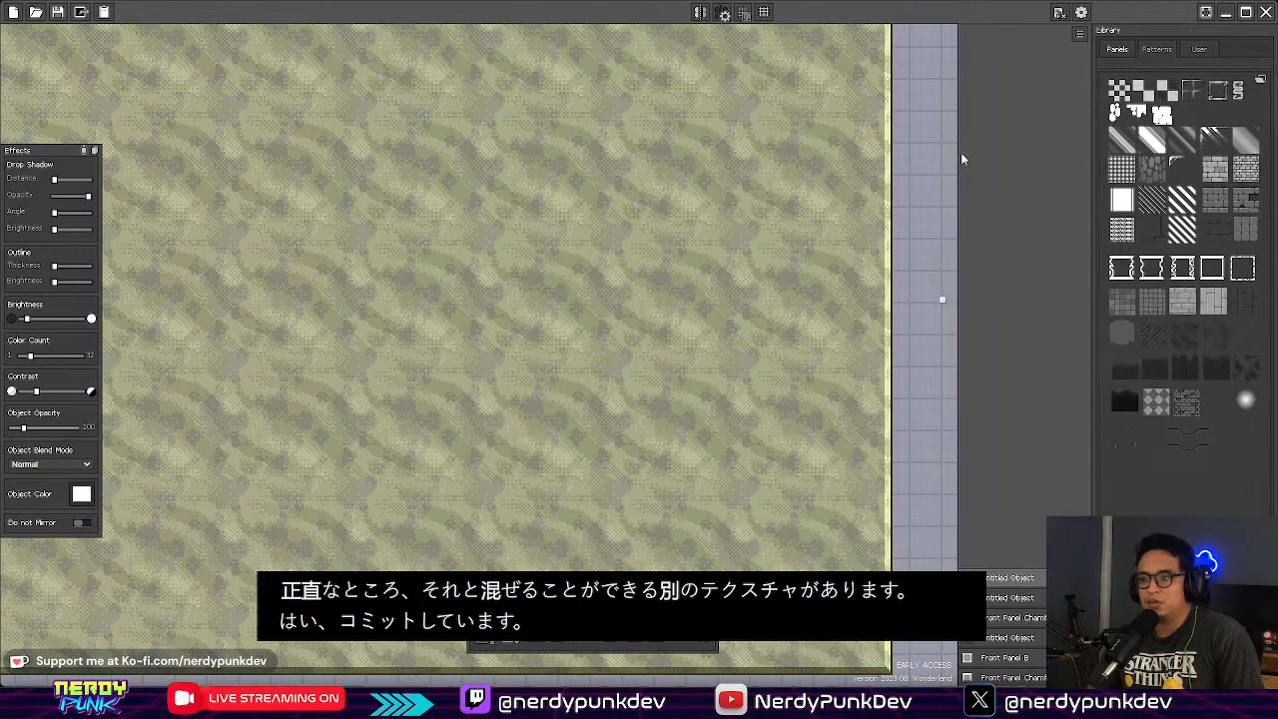
key(ctrl+z)
key(ctrl+y)
key(ctrl+z)
key(ctrl+y)
key(ctrl+z)
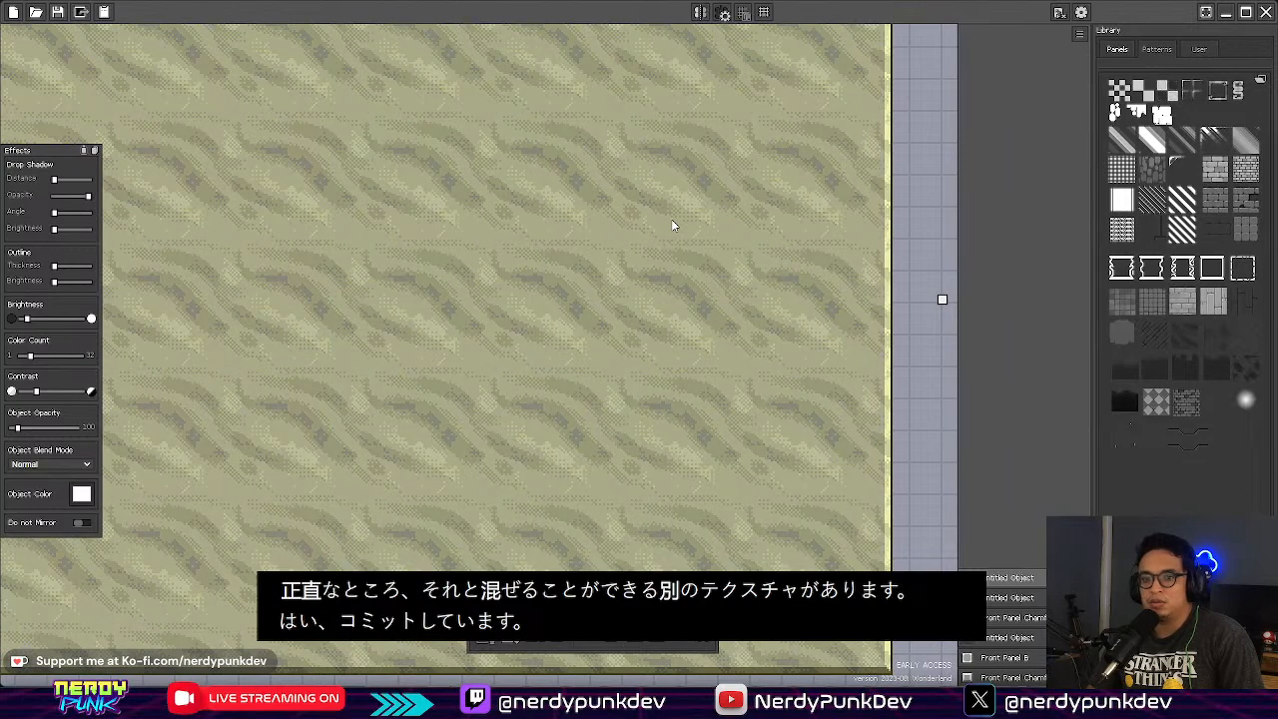
key(ctrl+y)
click(954, 210)
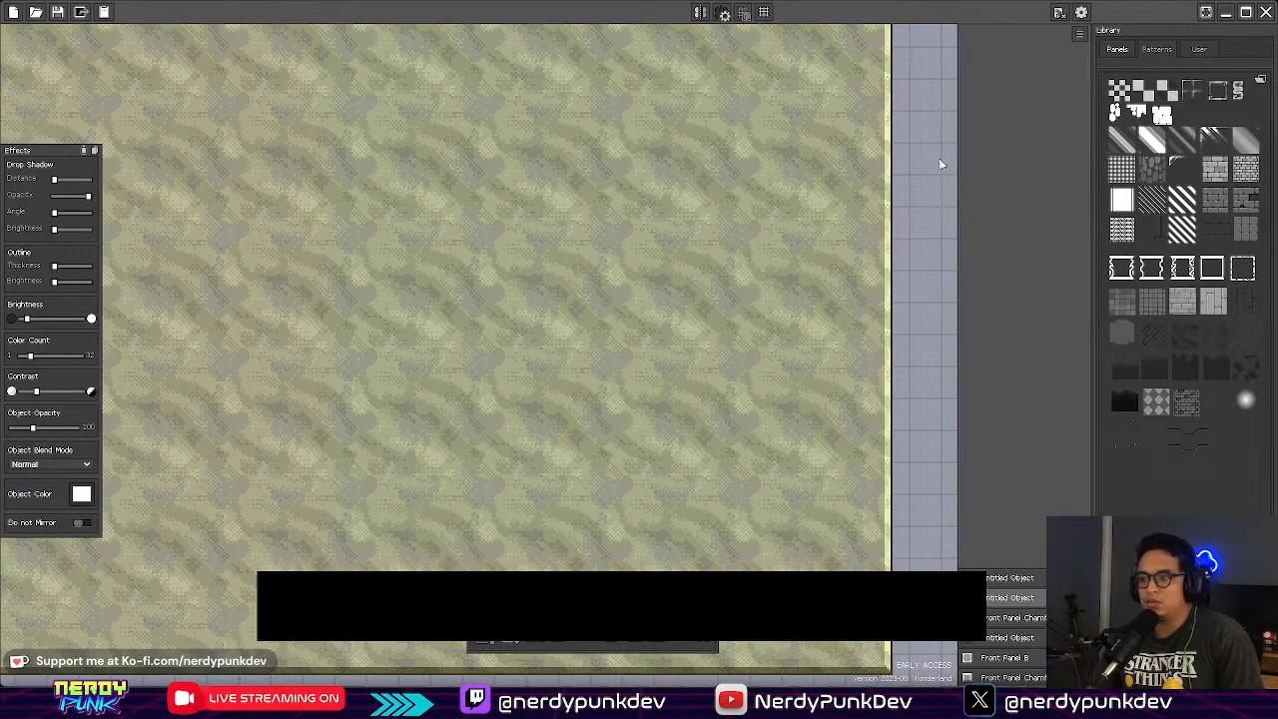
scroll(929, 151, down, 2)
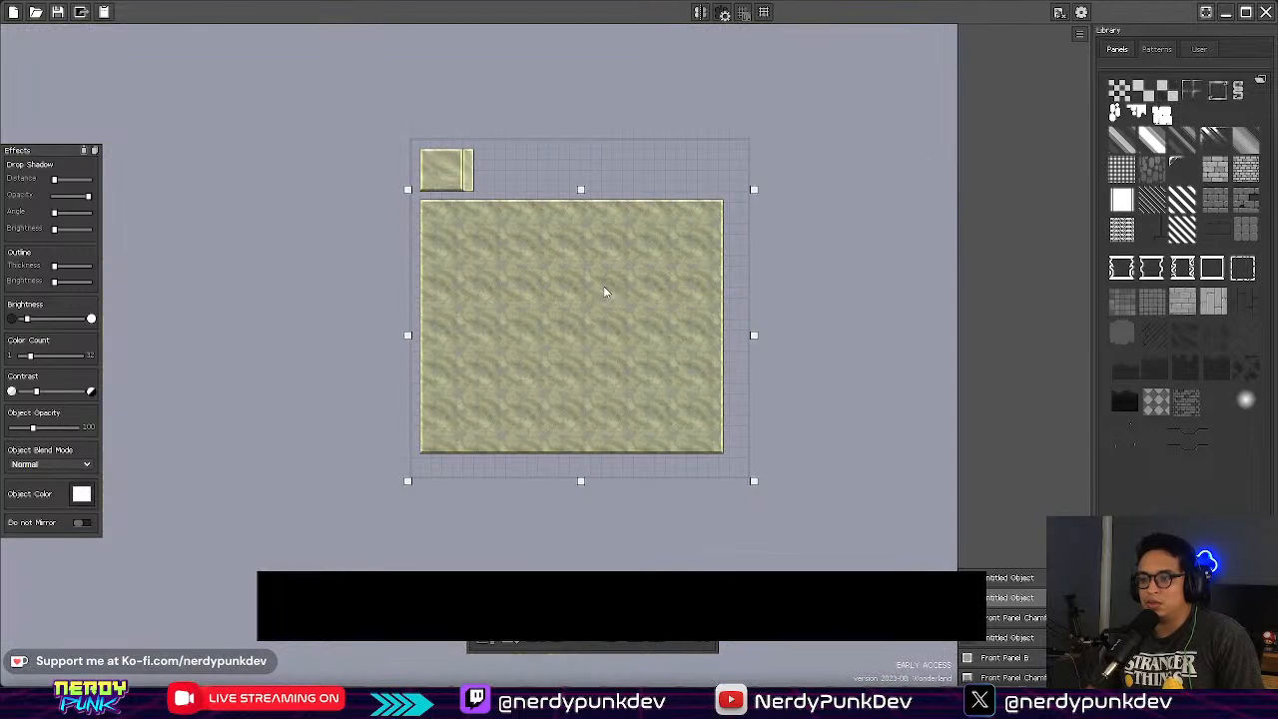
Step: Undo the last two changes to the blotchy pattern overlay and check the large panel's texture up close
scroll(611, 288, up, 3)
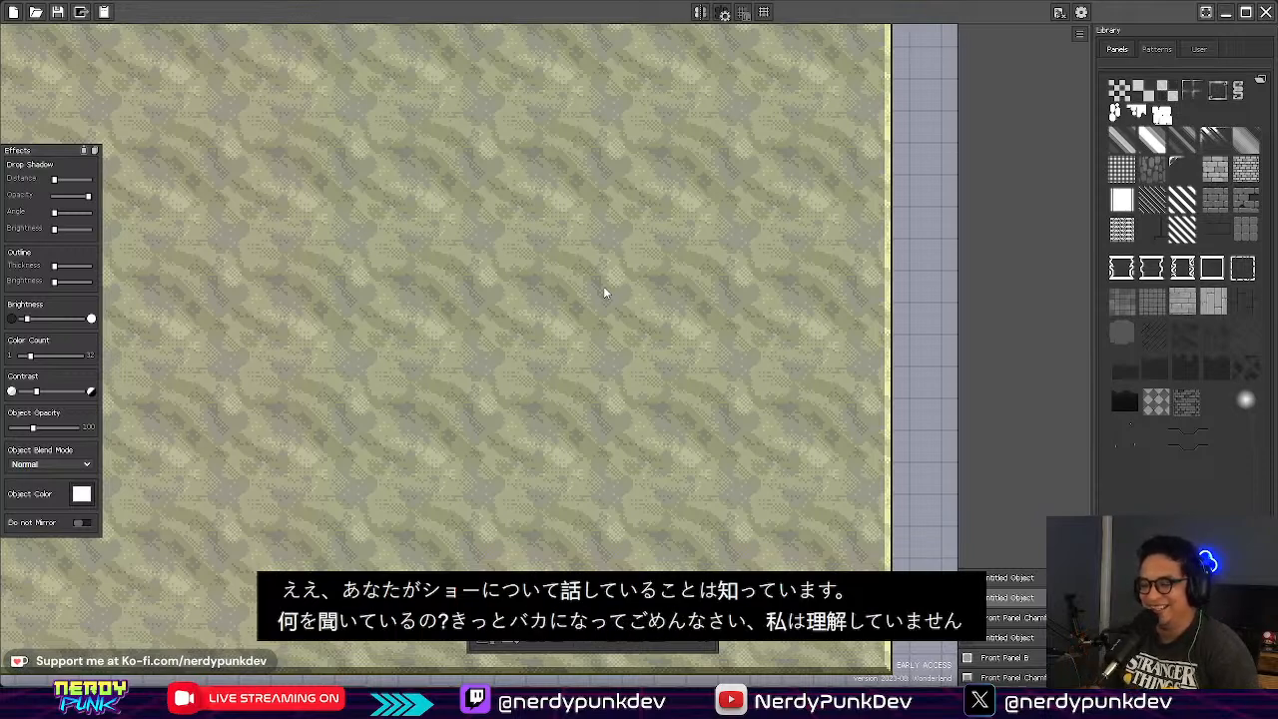
key(ctrl+z)
key(ctrl+z)
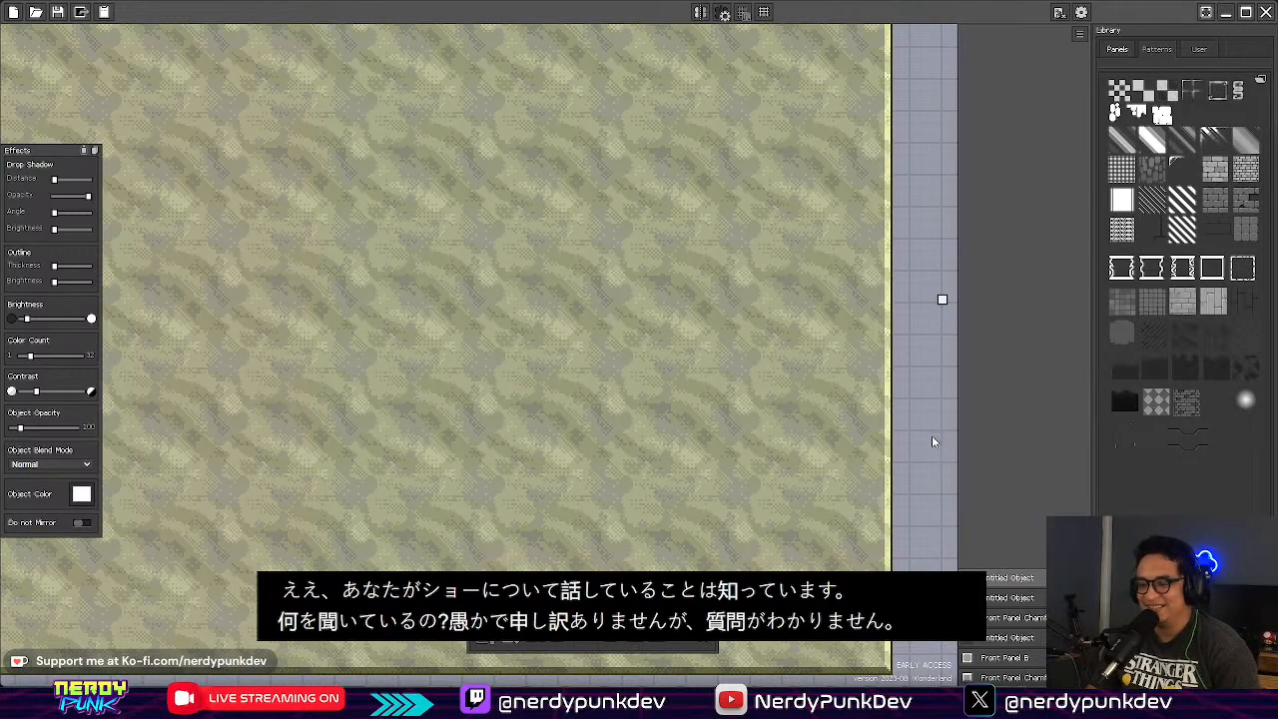
scroll(474, 425, down, 2)
scroll(482, 351, up, 2)
scroll(482, 352, down, 2)
scroll(459, 370, up, 2)
middle_drag(464, 387, 650, 371)
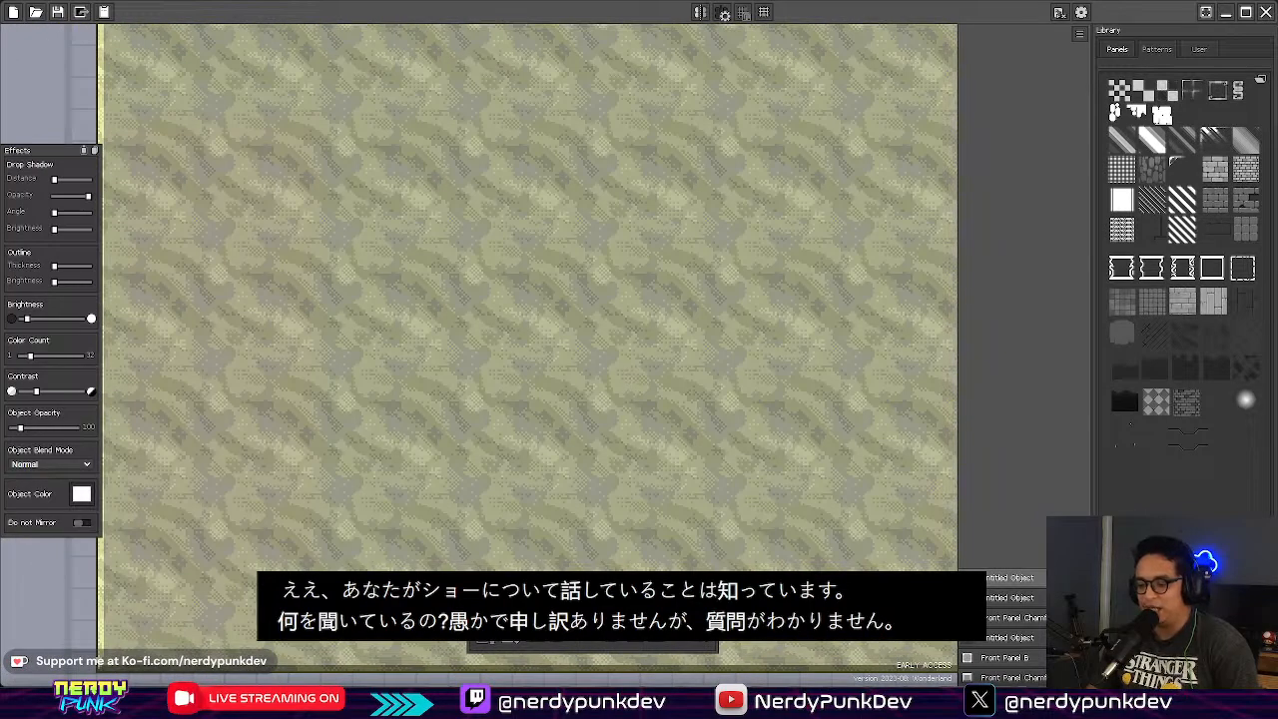
key(super+d)
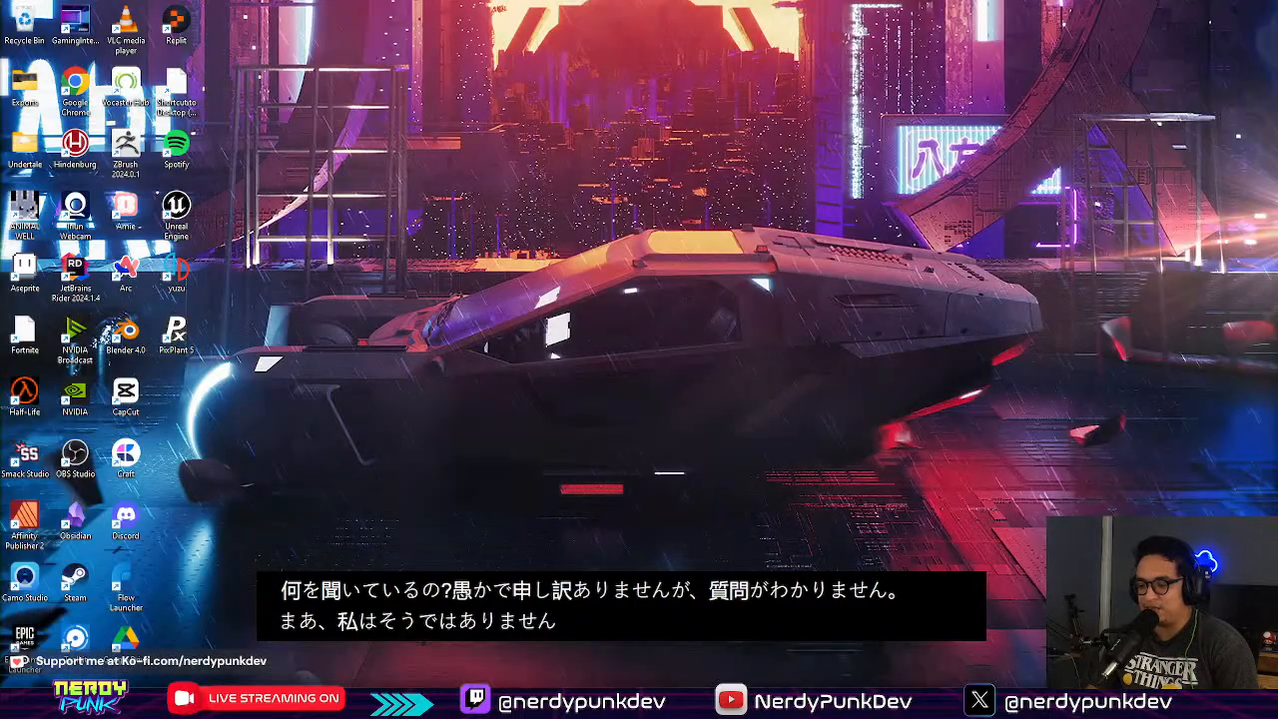
key(super+d)
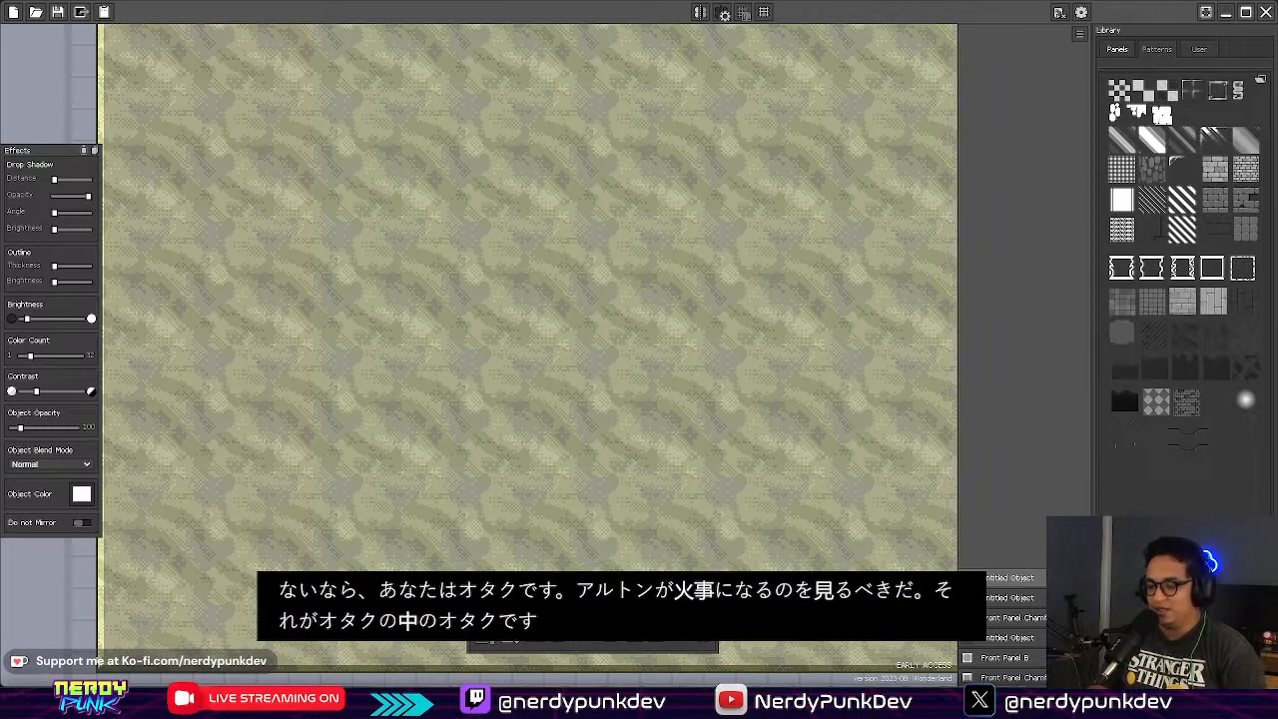
Step: Switch to the maximized browser, search for "halt and catch fire" in a new tab and show the image results
key(alt+Tab)
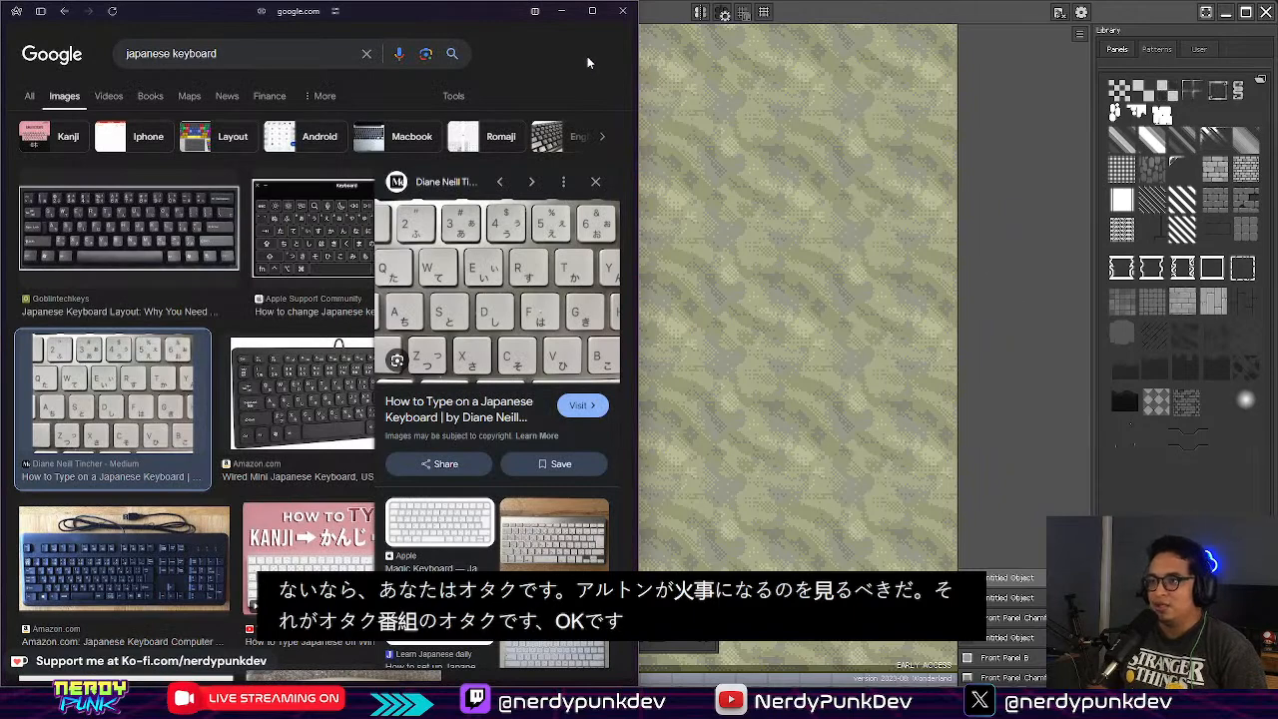
click(592, 11)
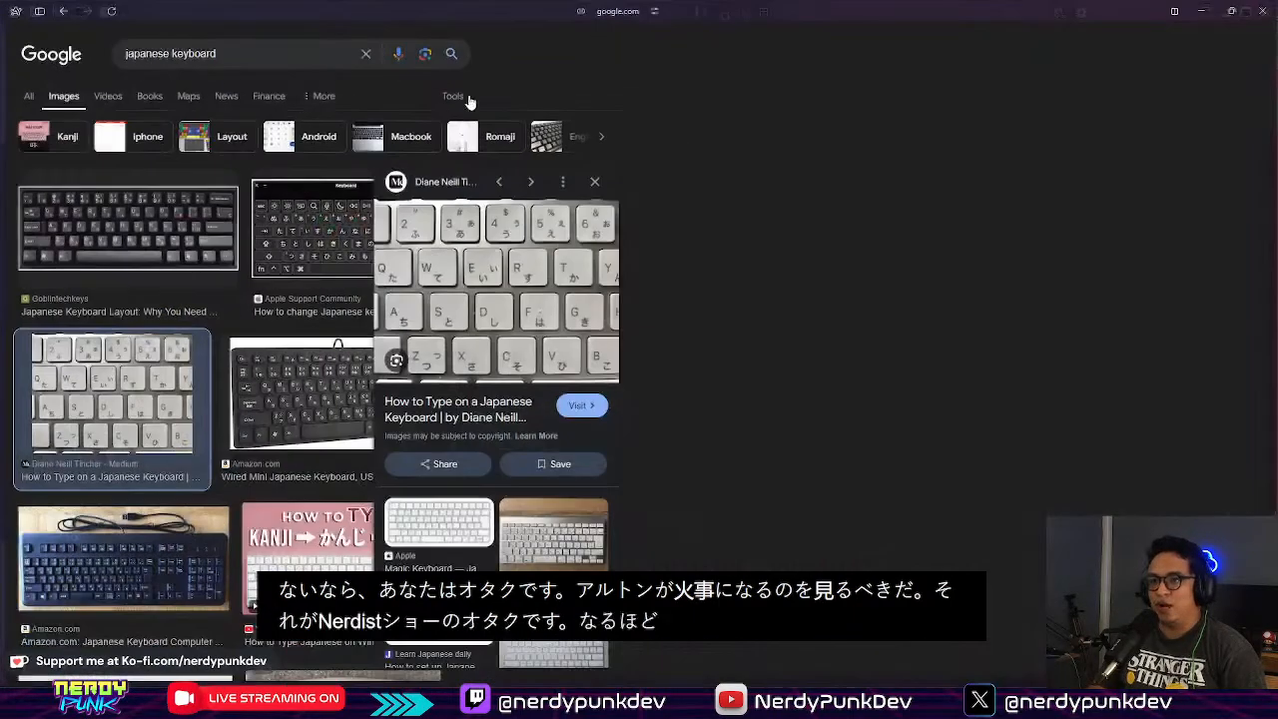
key(ctrl+t)
text(hal)
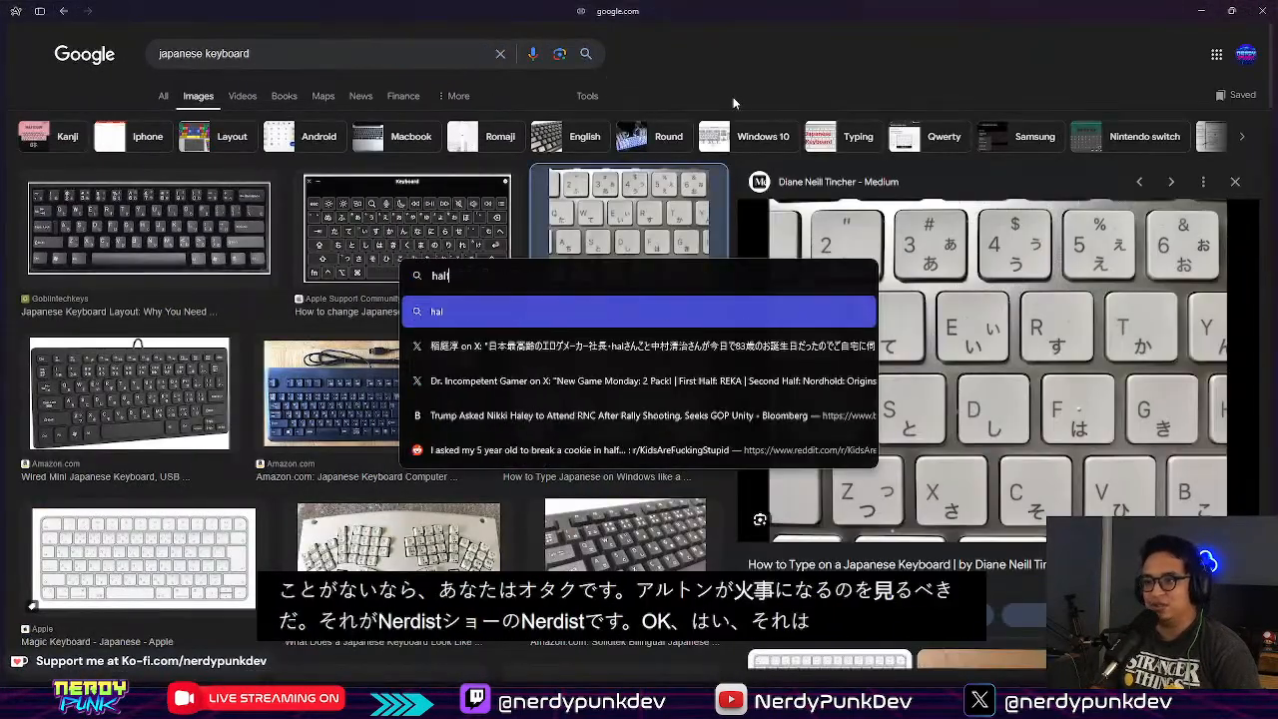
text(t and wat)
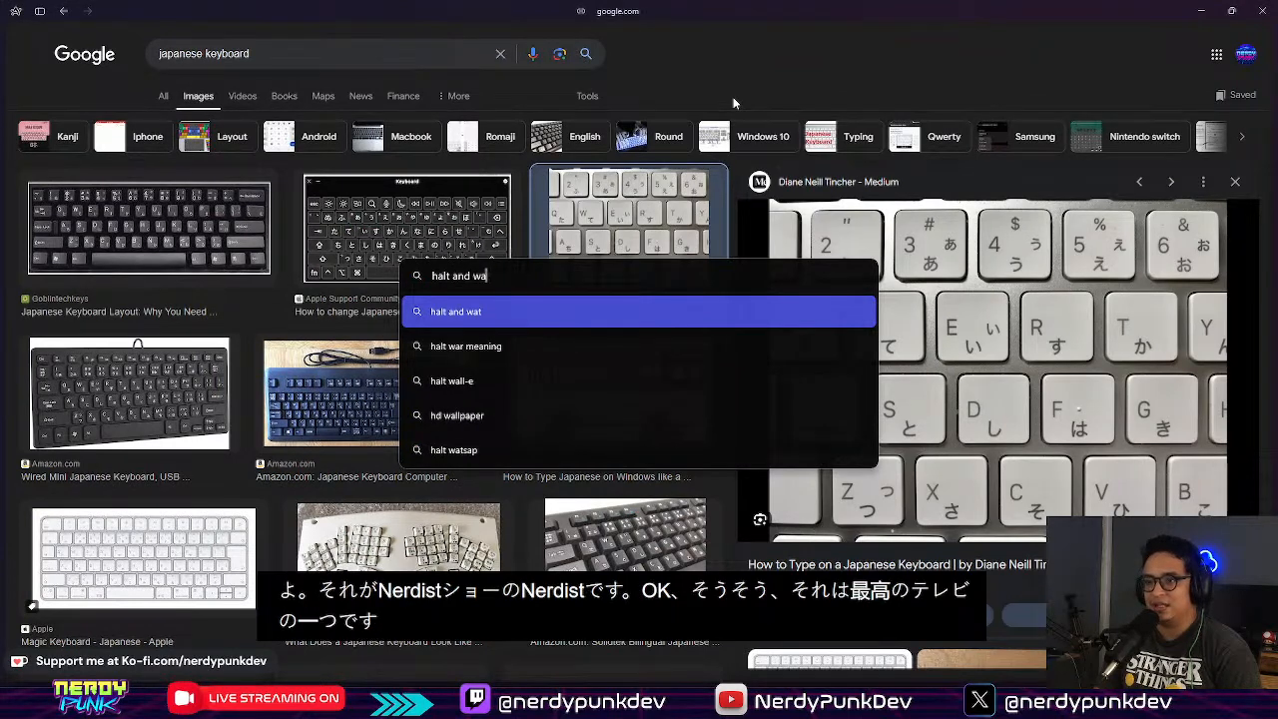
key(BackSpace)
key(BackSpace)
key(BackSpace)
text(catch fire)
key(Return)
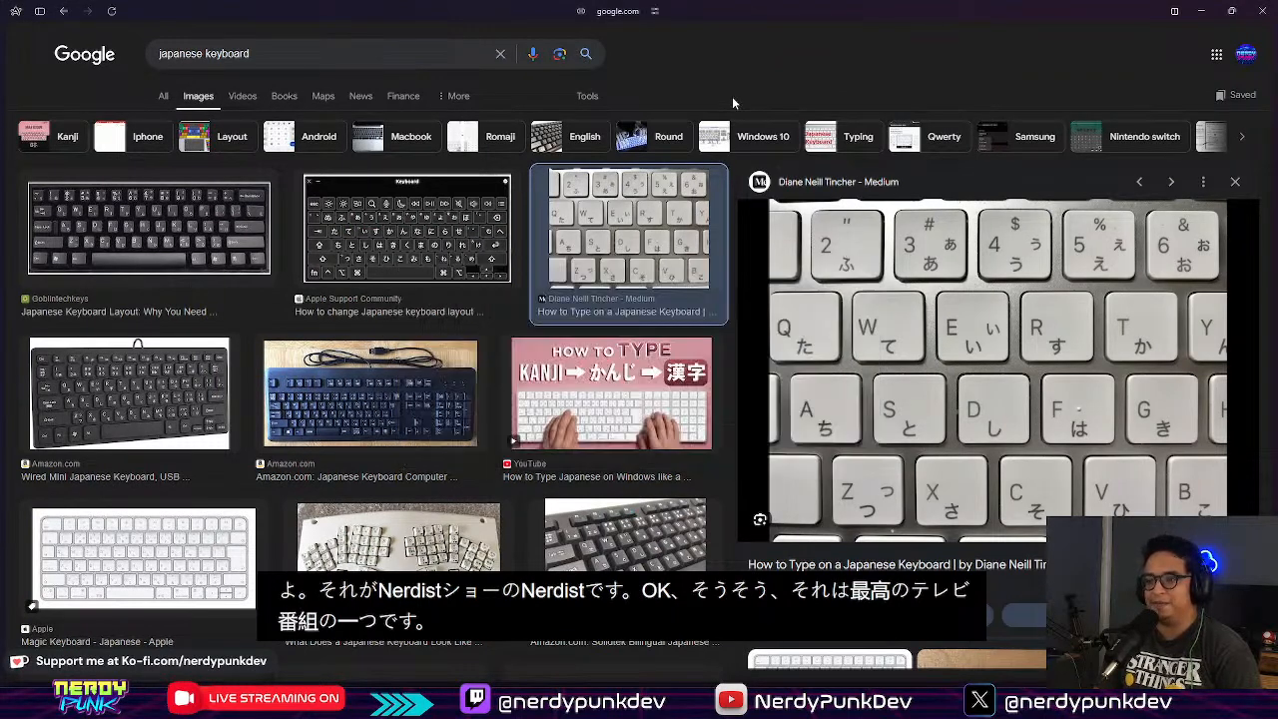
click(198, 90)
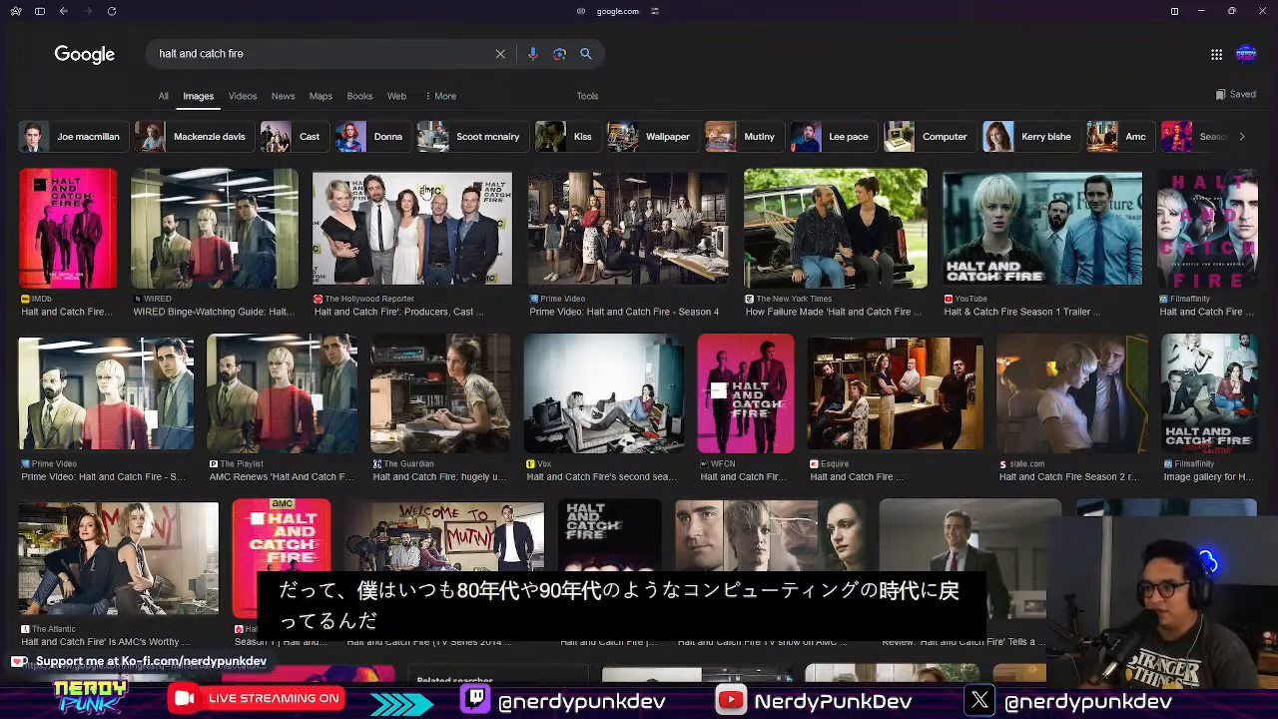
Step: Look over the first Halt and Catch Fire images and preview the Guardian photo of a woman at an old beige computer
scroll(426, 193, down, 5)
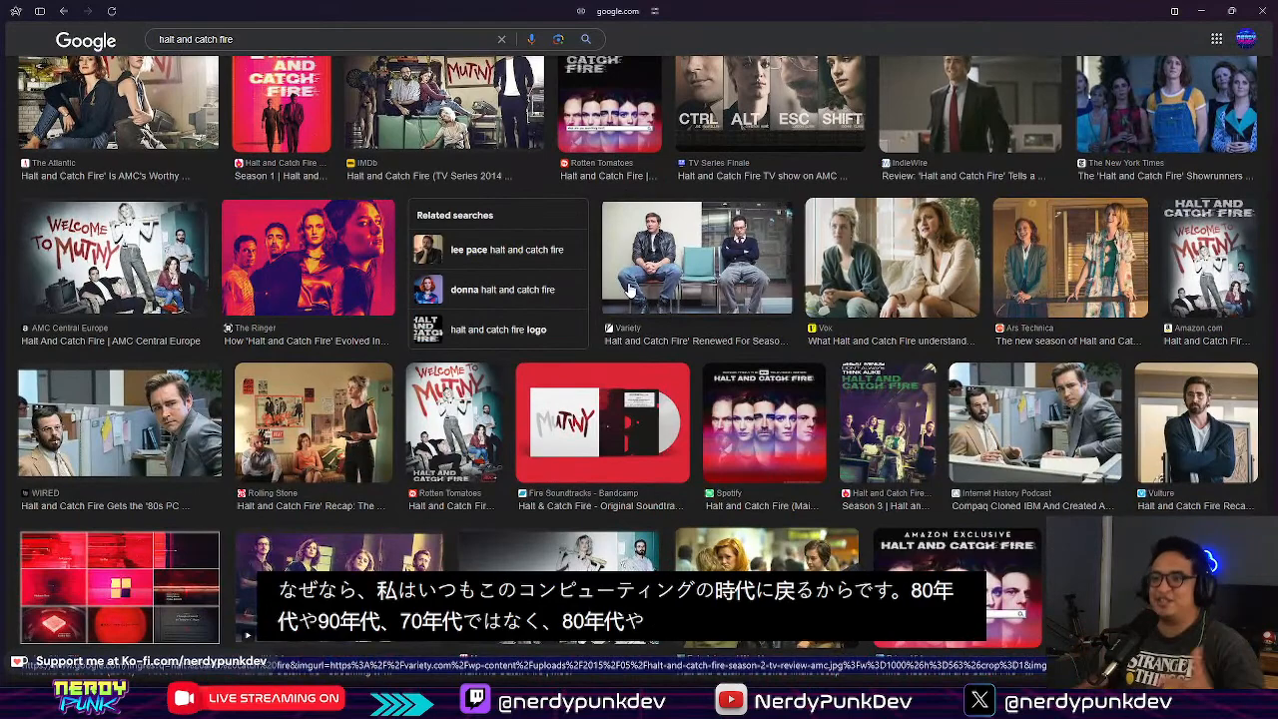
scroll(411, 228, down, 1)
scroll(411, 227, up, 6)
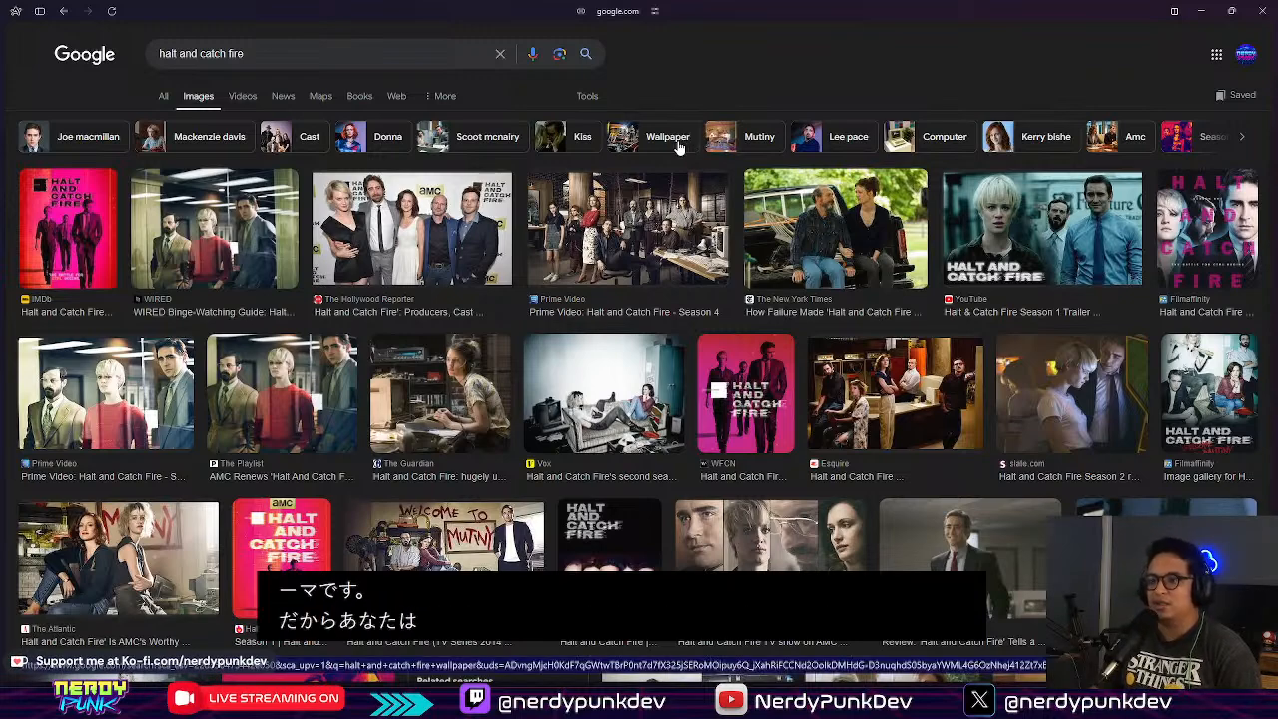
click(439, 395)
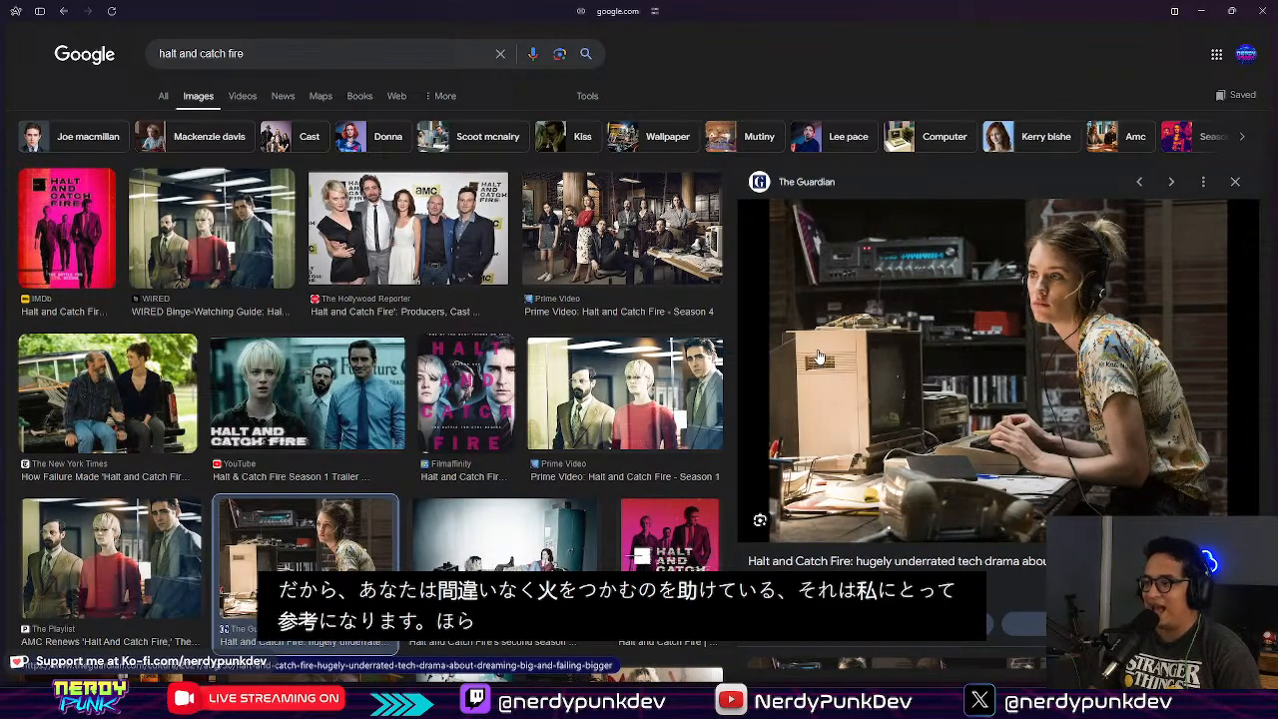
scroll(821, 354, down, 3)
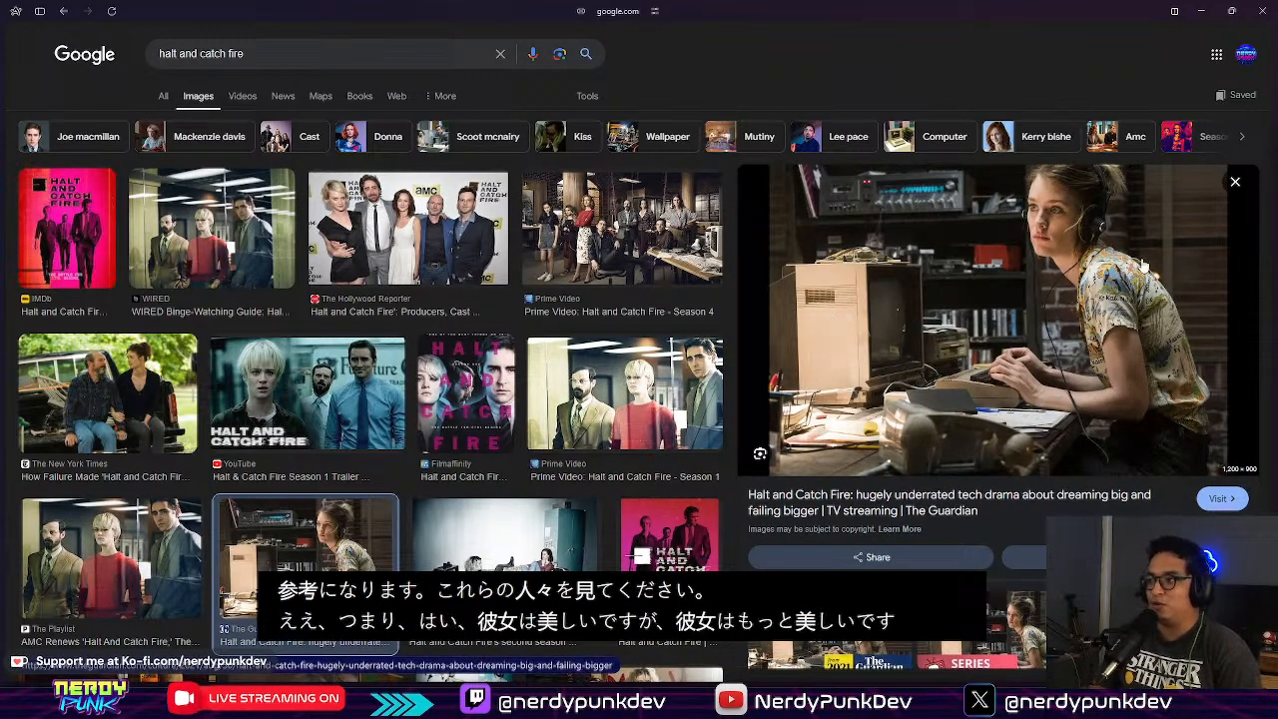
click(1235, 181)
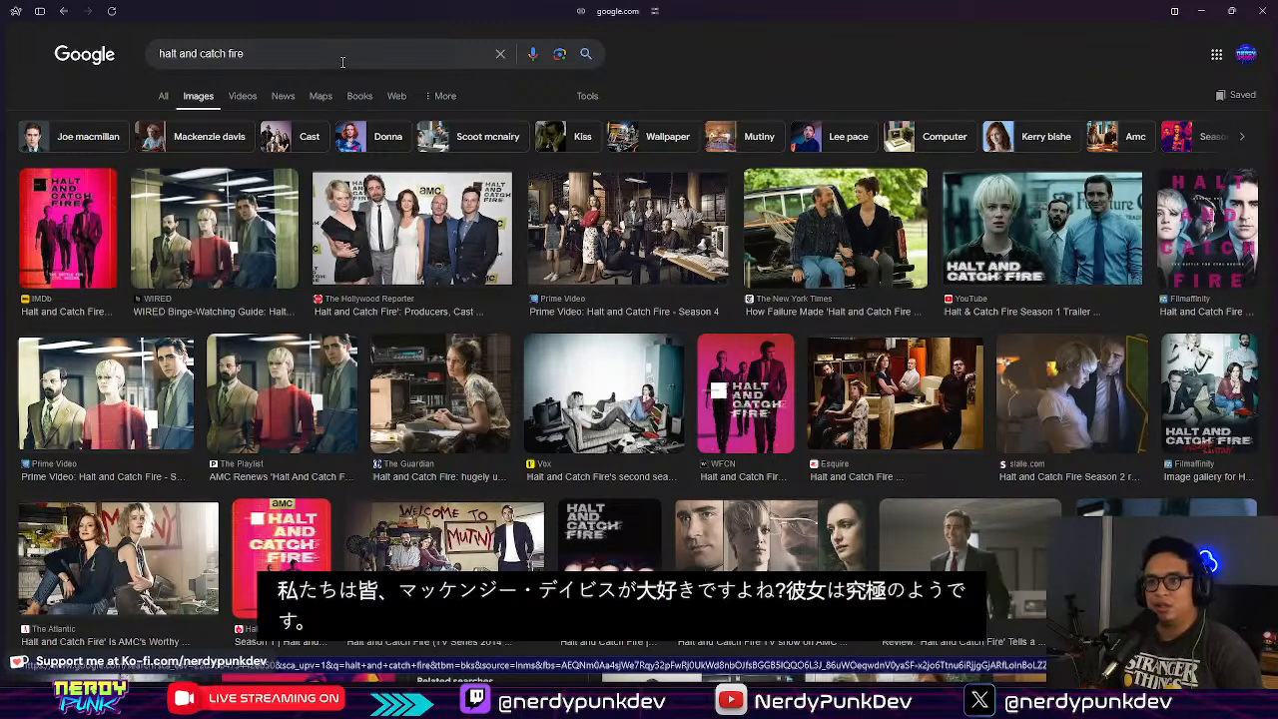
Step: Look further through the Halt and Catch Fire image results for vintage computer references
scroll(342, 62, down, 5)
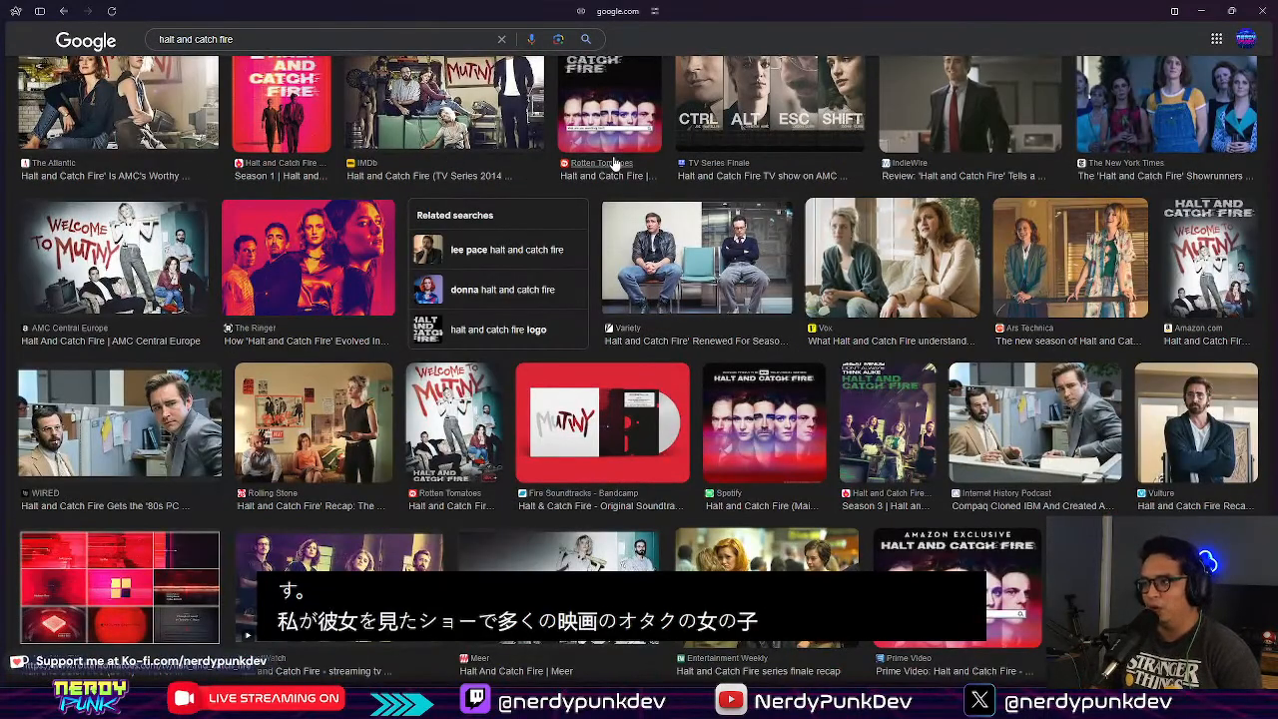
scroll(557, 206, down, 5)
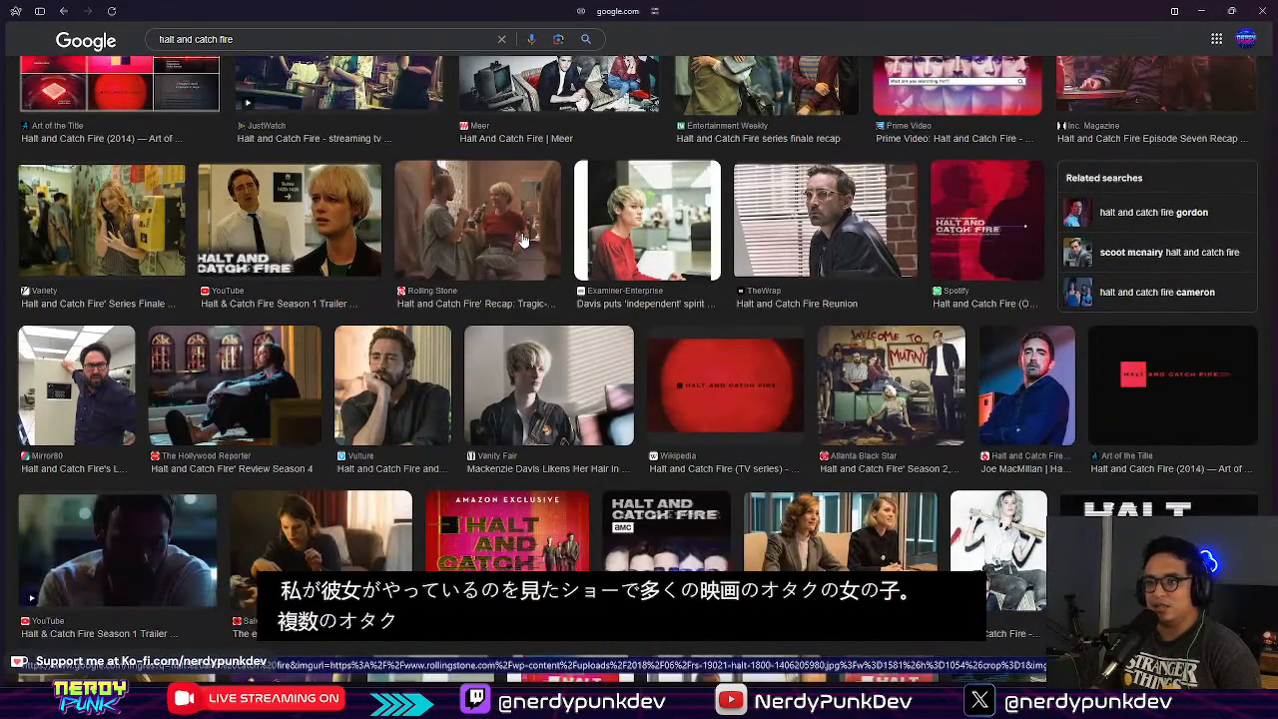
scroll(522, 240, down, 4)
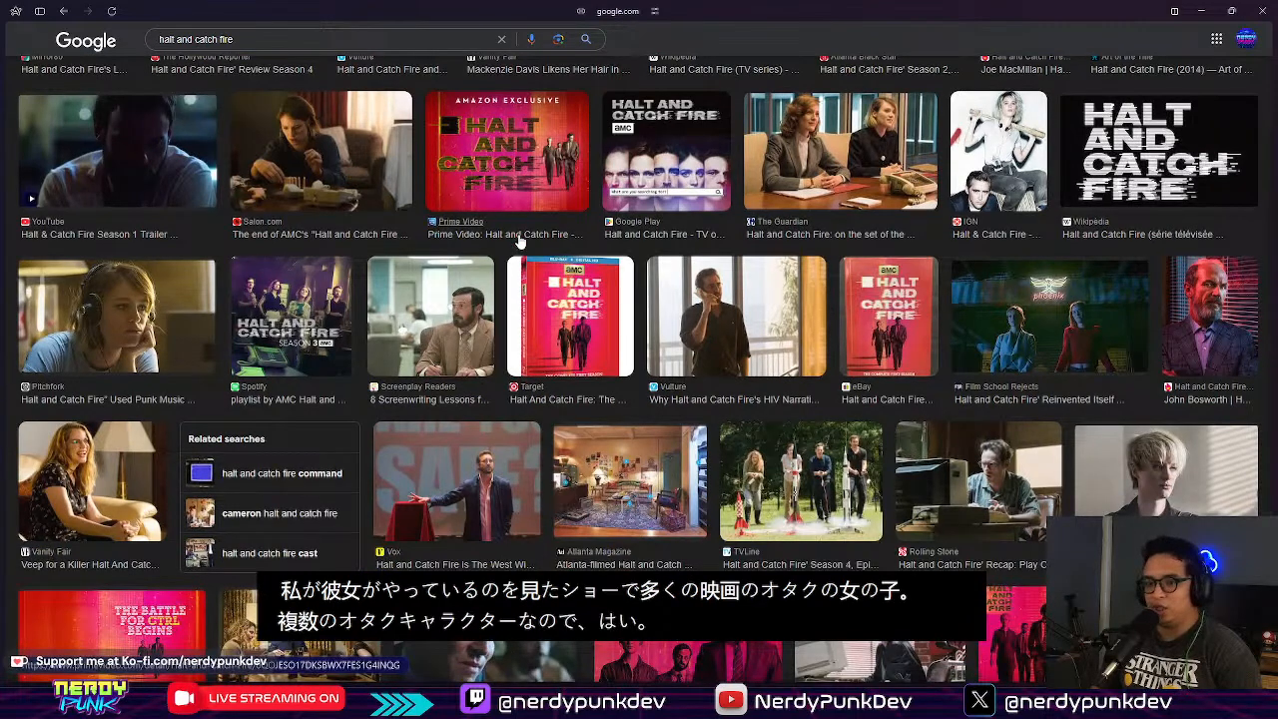
scroll(519, 241, down, 3)
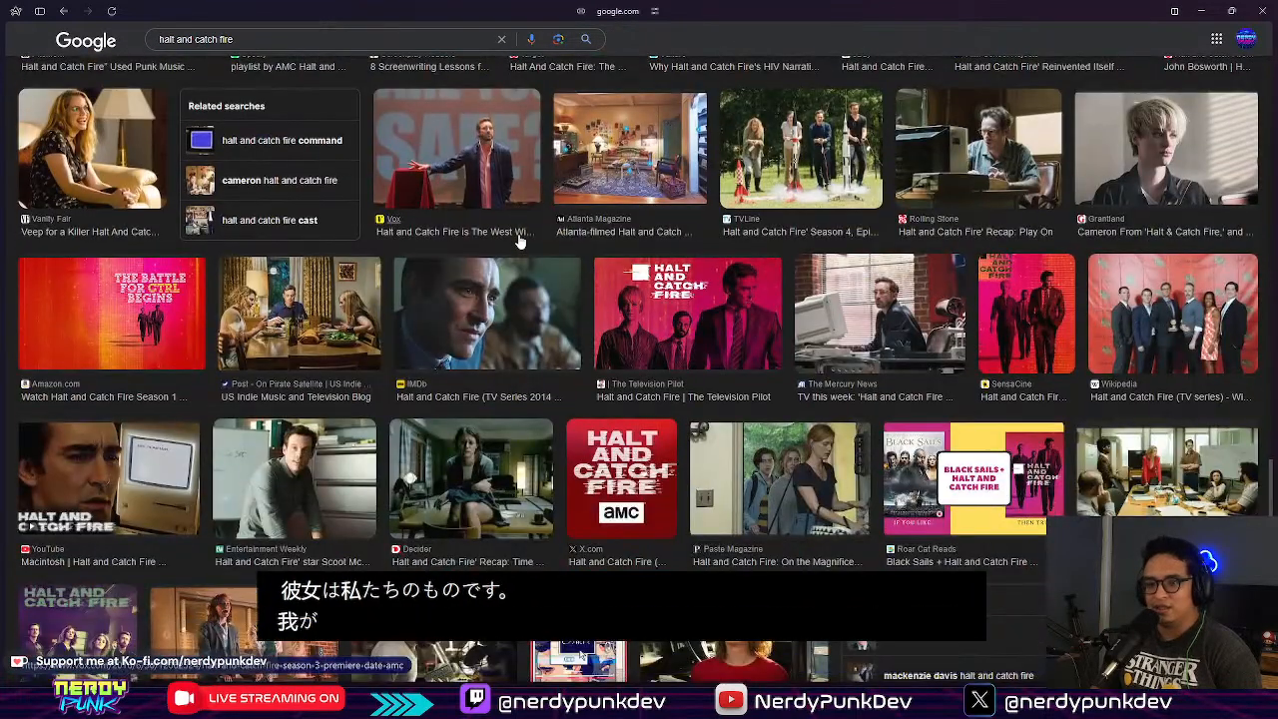
scroll(524, 230, down, 2)
scroll(529, 214, down, 3)
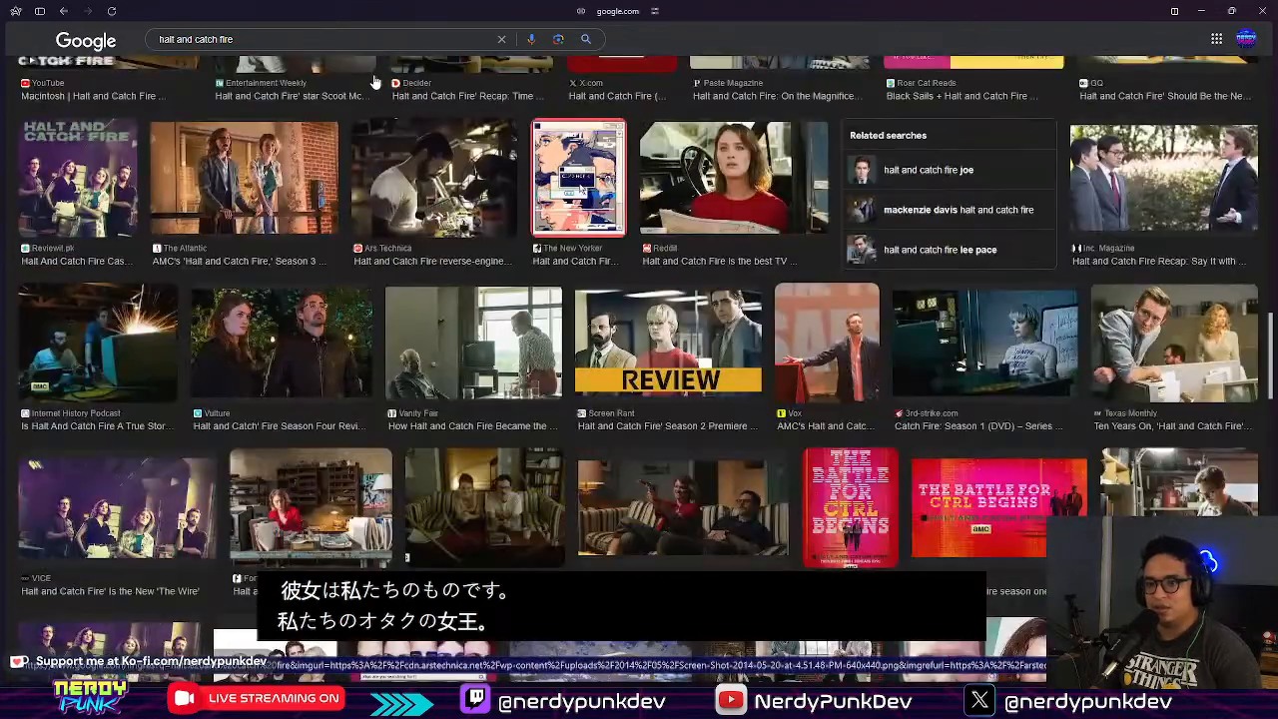
Step: Search the images for "giant halt and catch fire" instead
drag(363, 42, 8, 8)
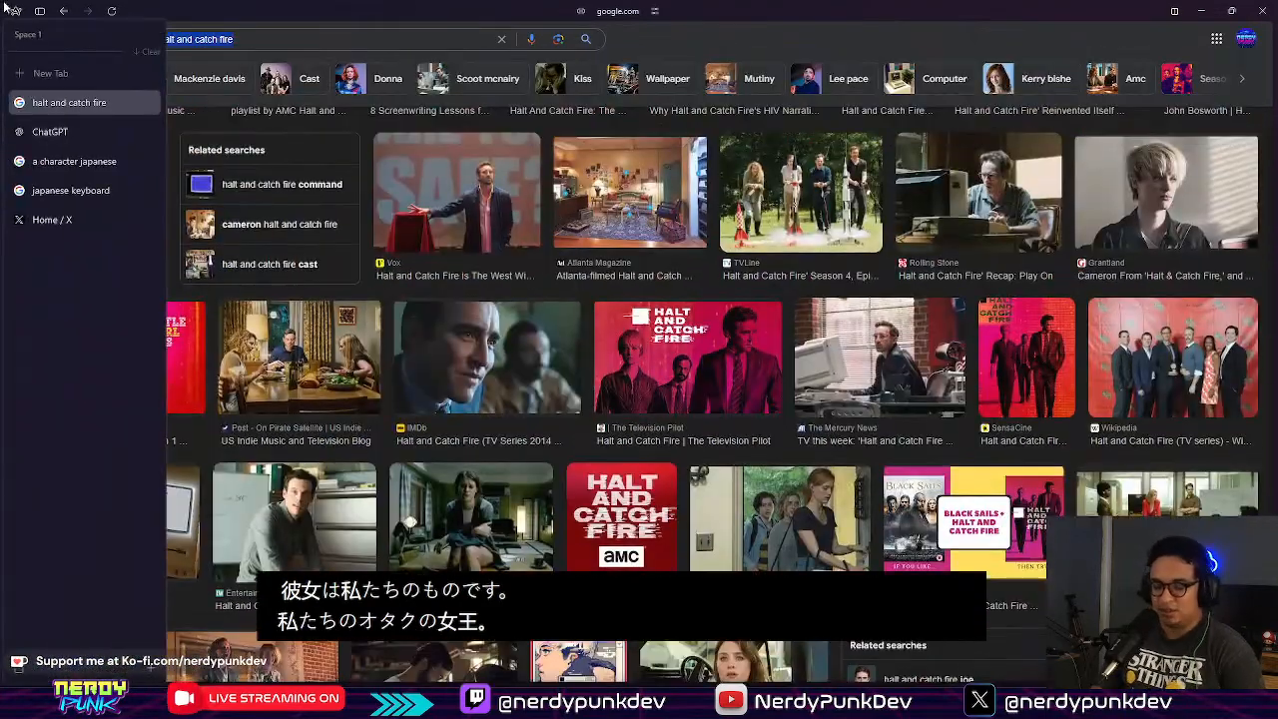
text(giant hal)
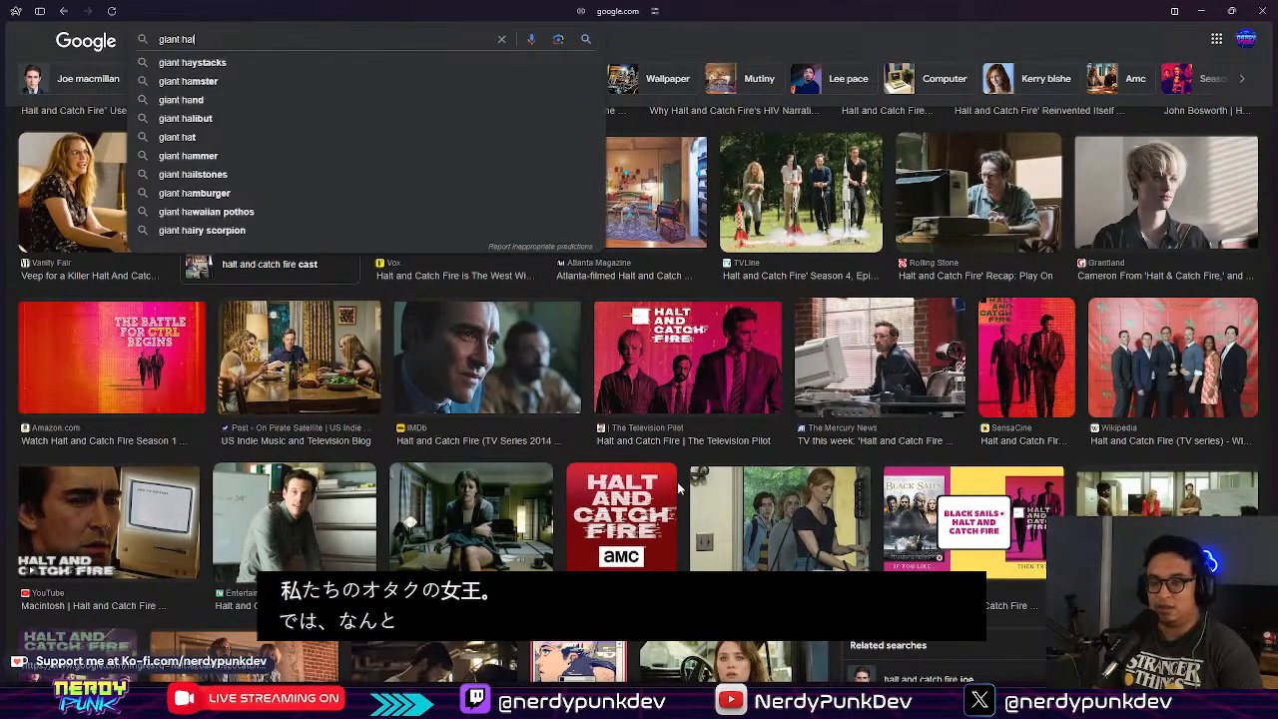
text(t and fatch fire)
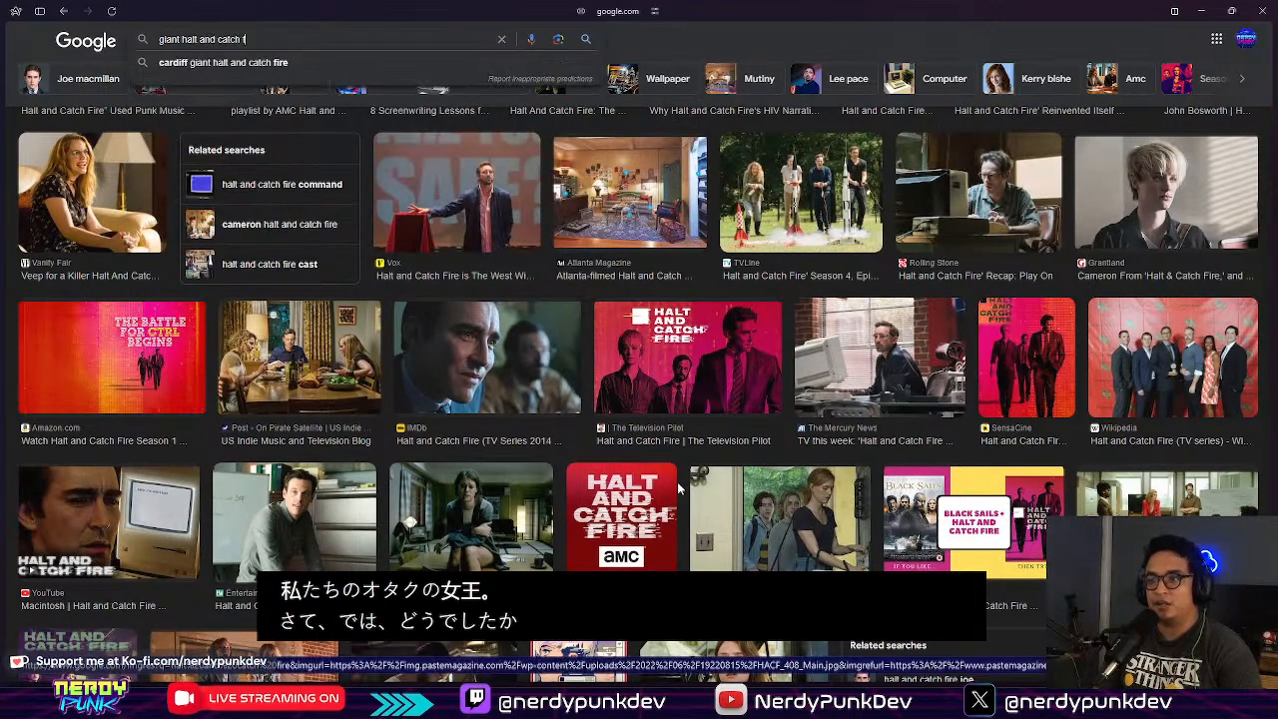
key(Return)
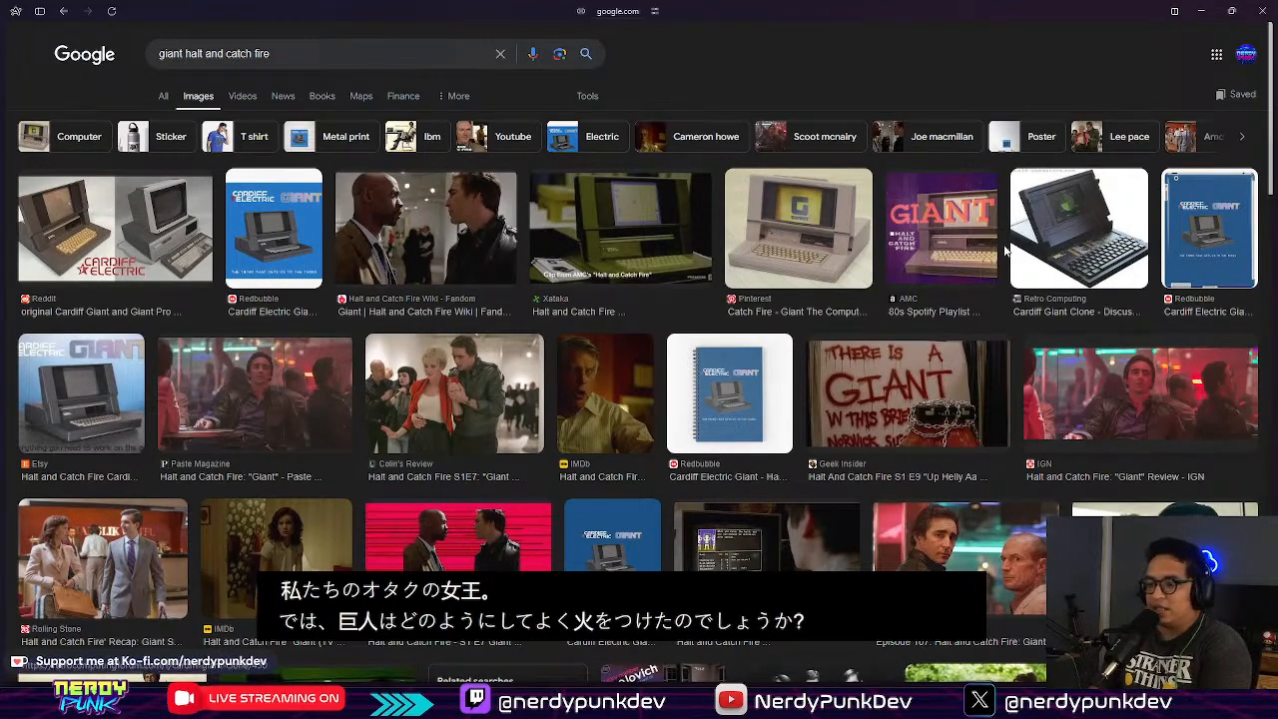
Step: Preview the Pinterest, Xataka and Retro Computing images of the Giant computer one after another, ending with the preview closed
click(808, 188)
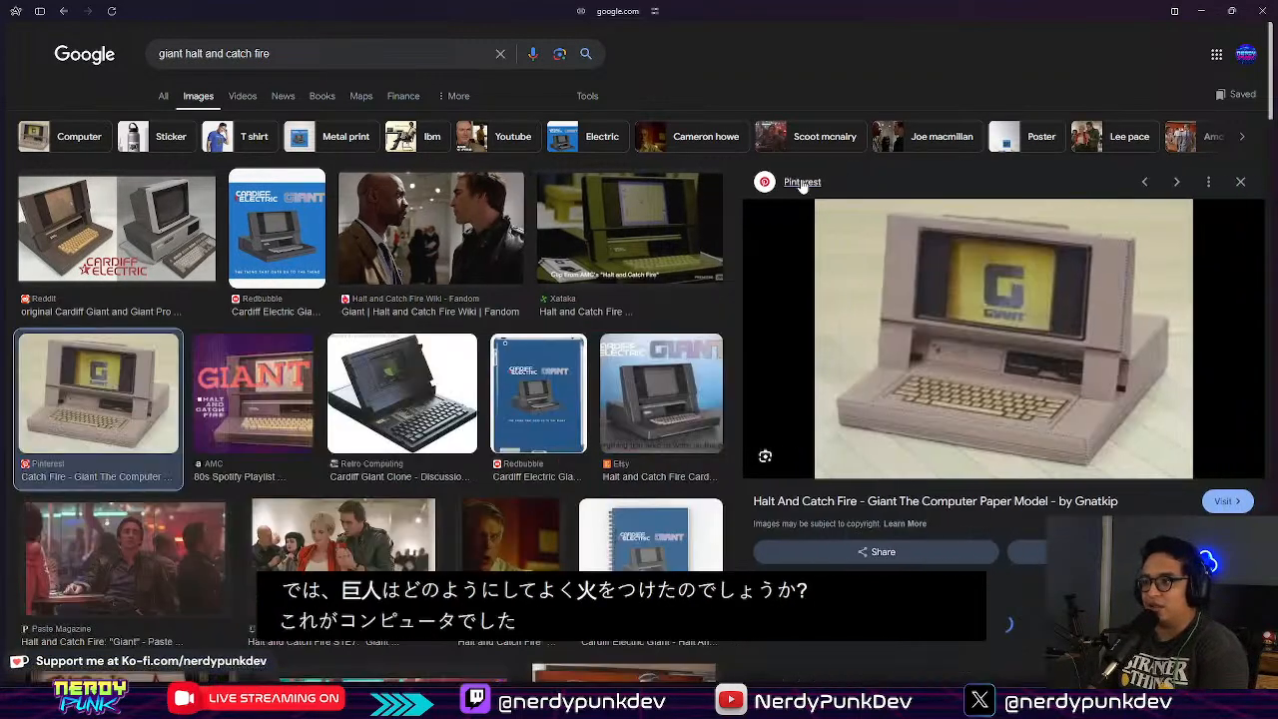
click(655, 197)
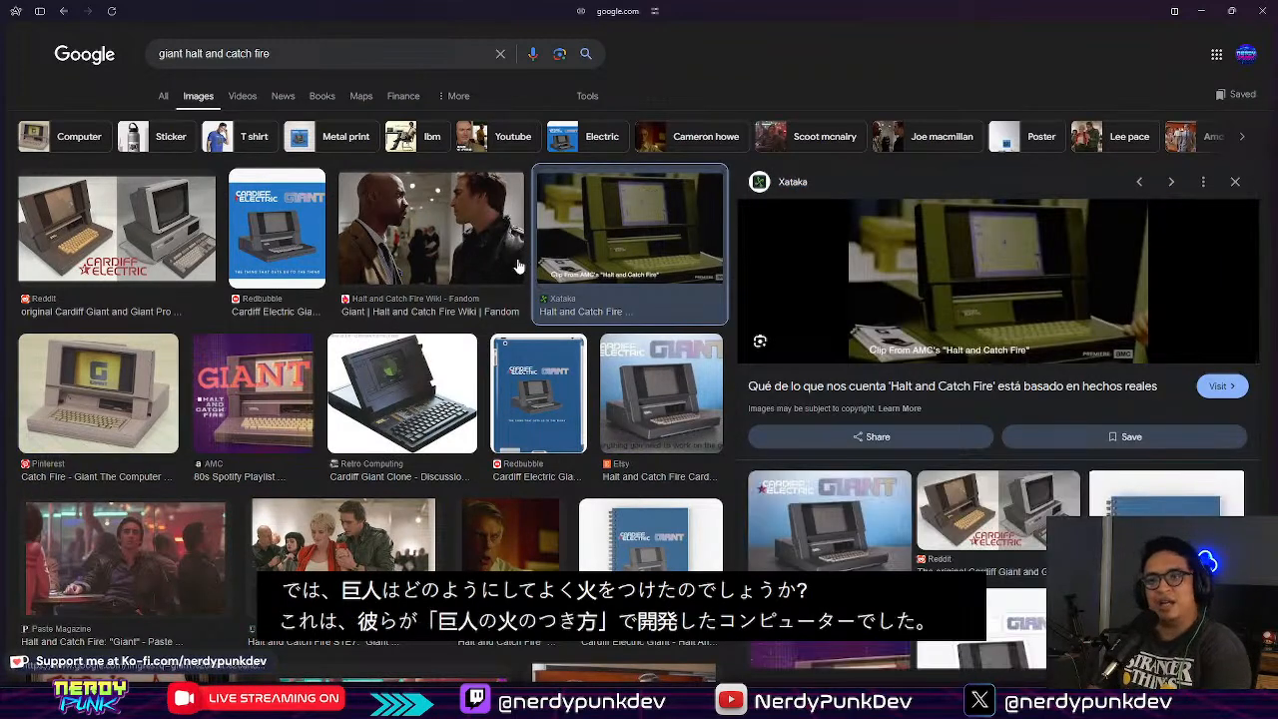
click(390, 362)
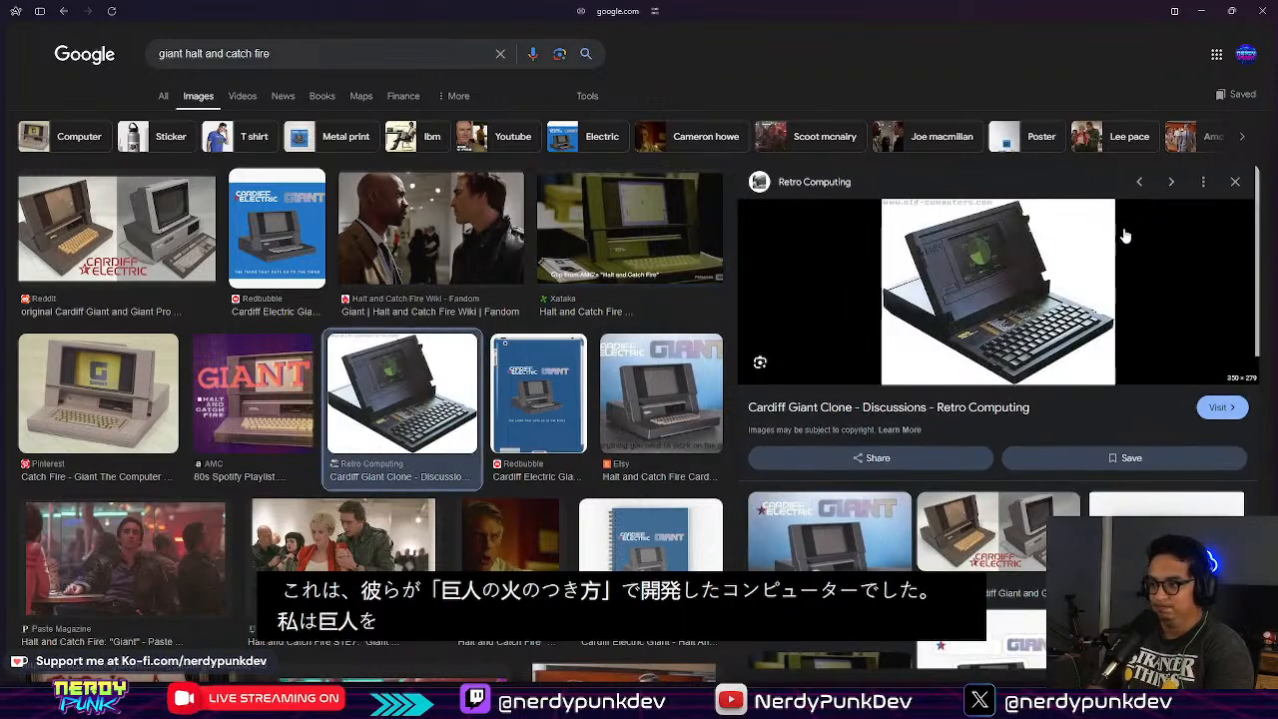
click(1236, 182)
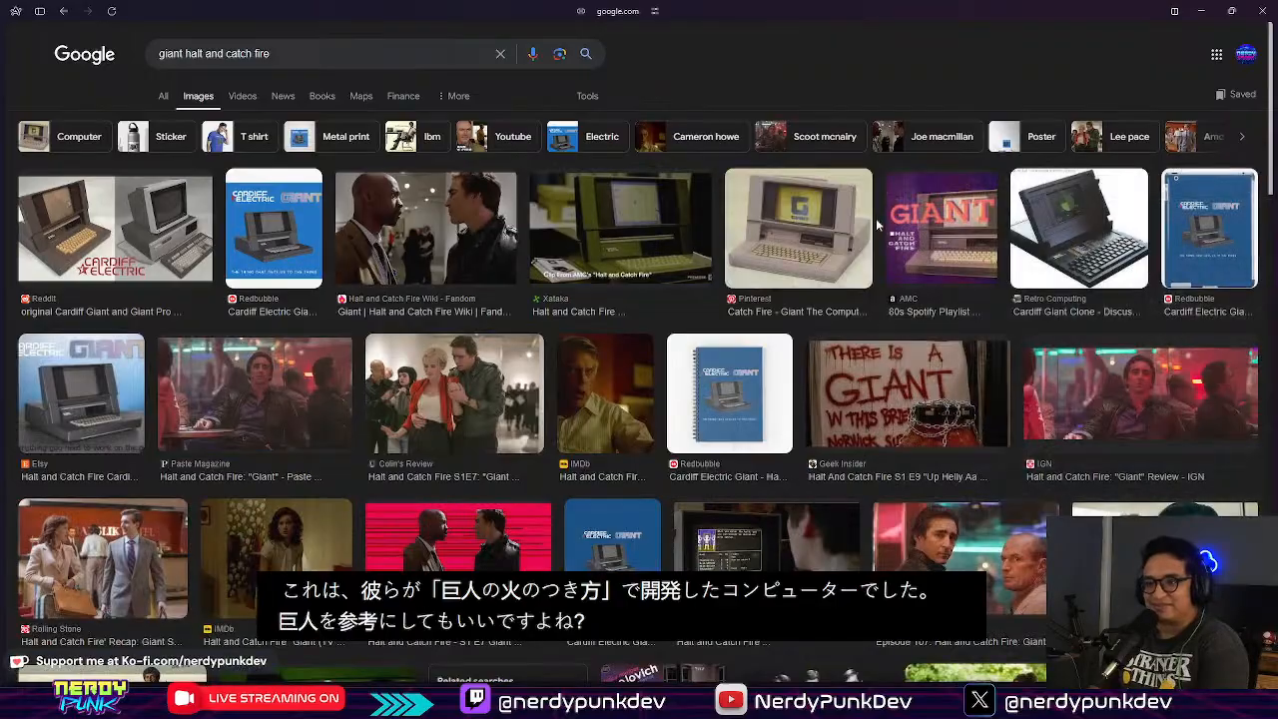
Step: Look through the rest of the Giant computer image results and return to the first rows
scroll(880, 217, down, 10)
scroll(699, 170, down, 10)
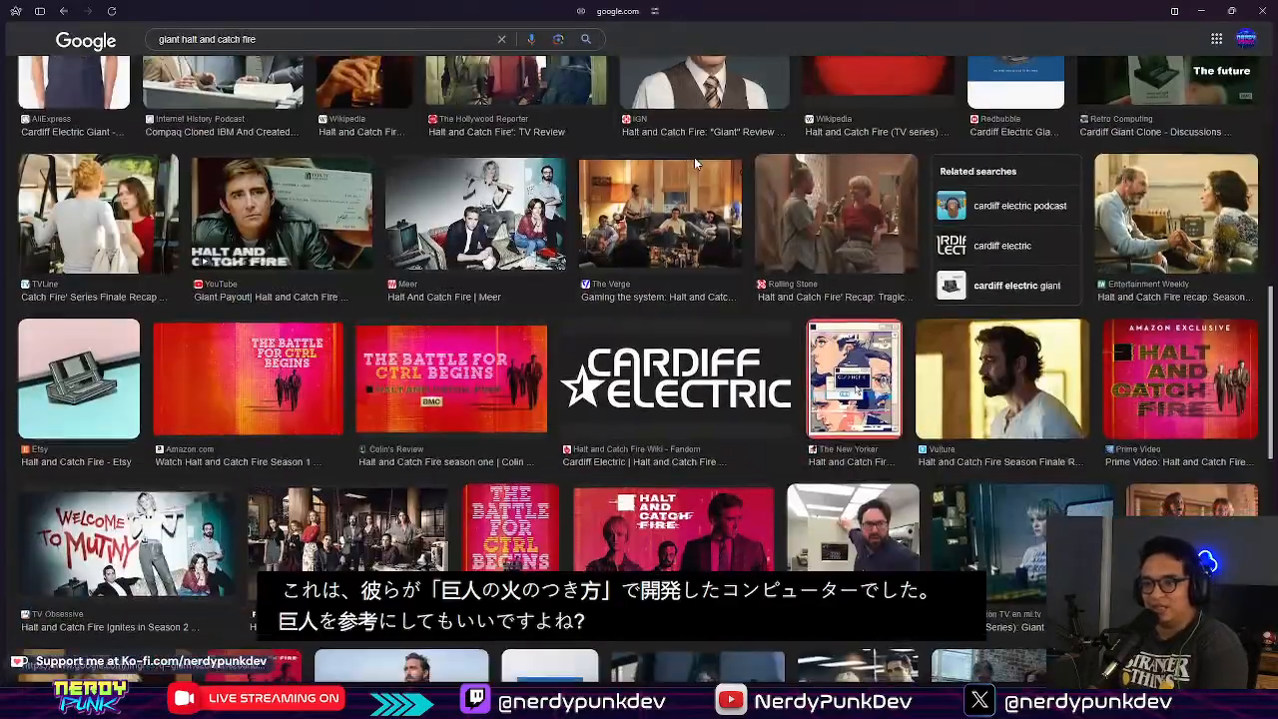
scroll(672, 201, down, 4)
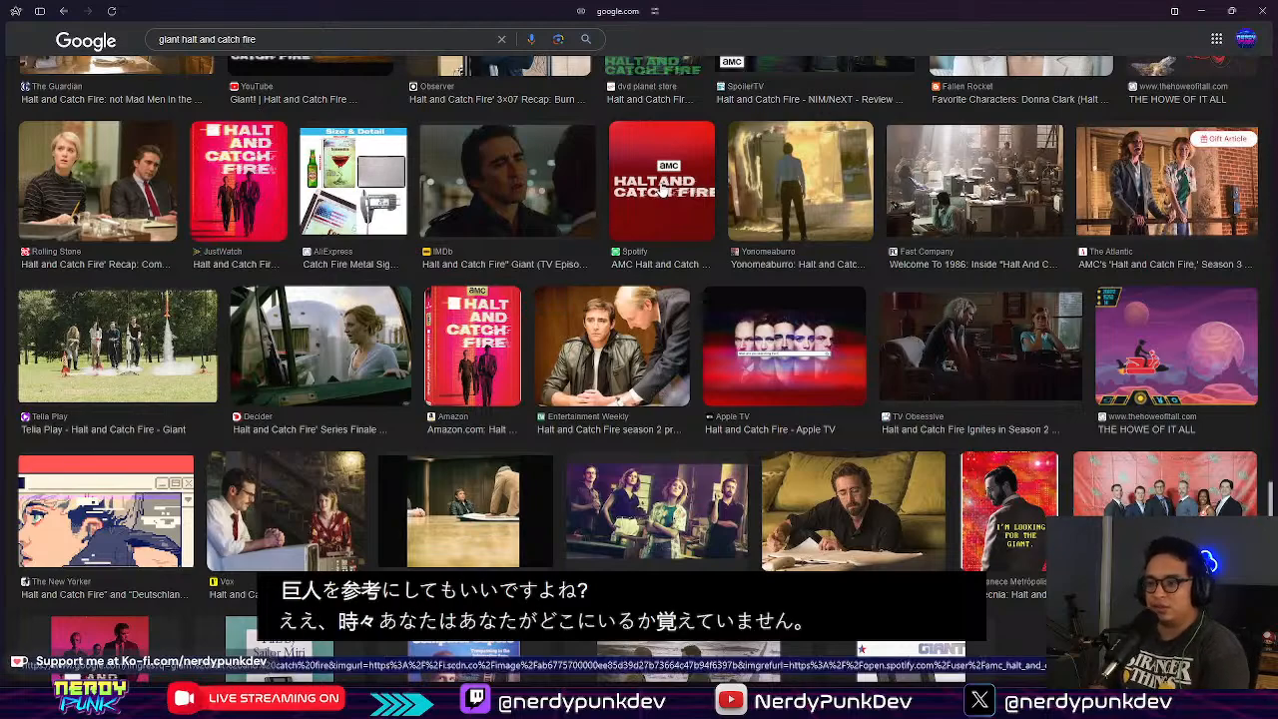
scroll(662, 189, down, 2)
scroll(672, 232, up, 5)
scroll(672, 232, up, 10)
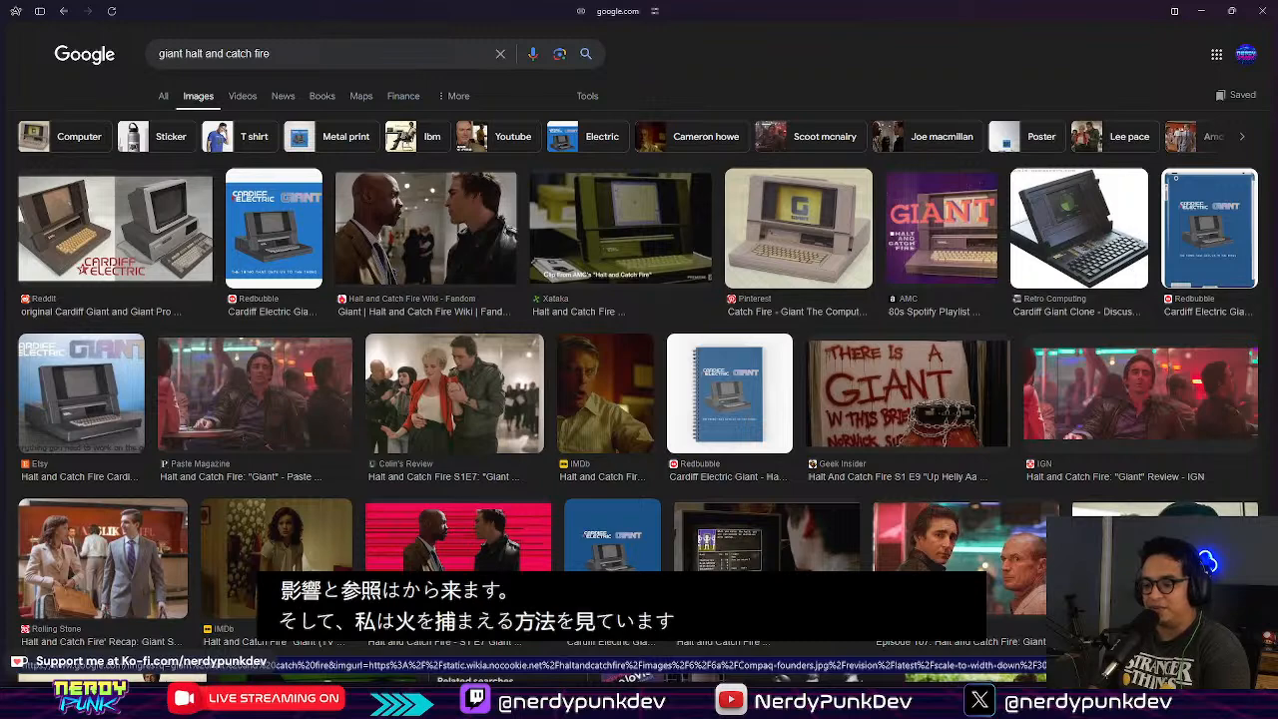
Step: Switch back to the texture editor and examine the large panel's pattern both up close and as a whole
key(alt+Tab)
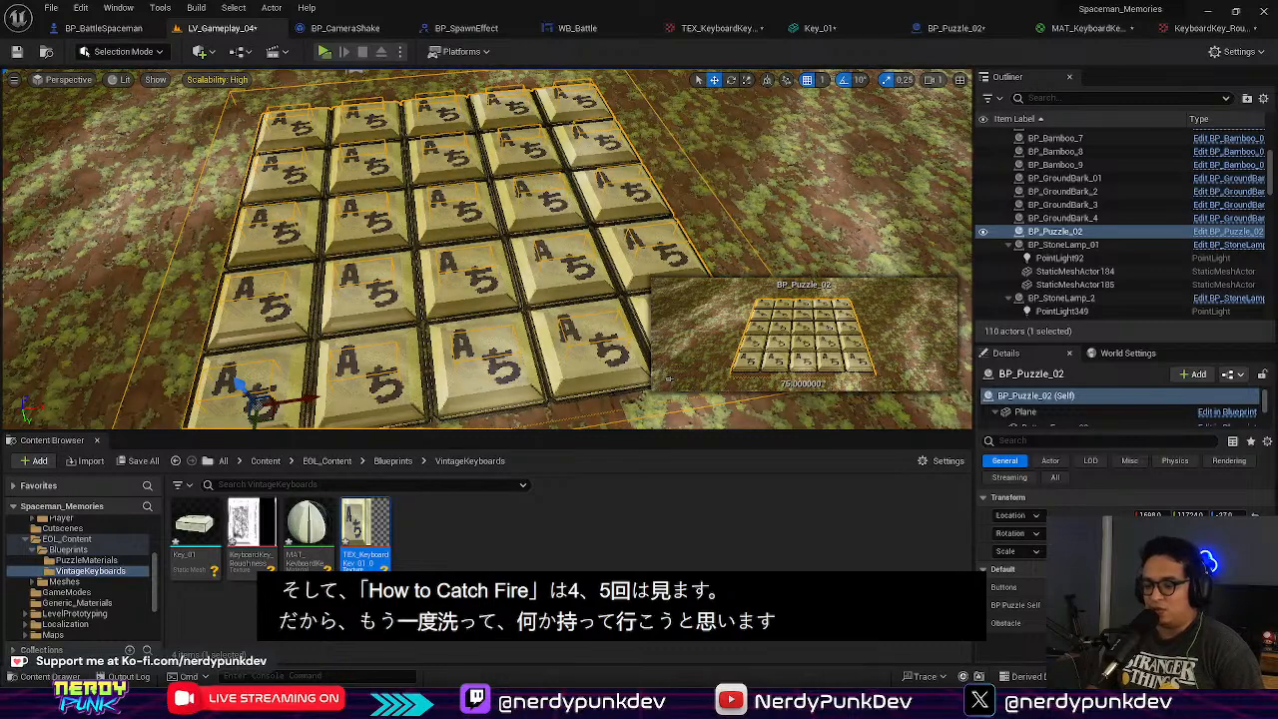
key(alt+Tab)
scroll(591, 270, down, 2)
scroll(591, 269, up, 2)
scroll(601, 282, down, 2)
scroll(599, 283, up, 2)
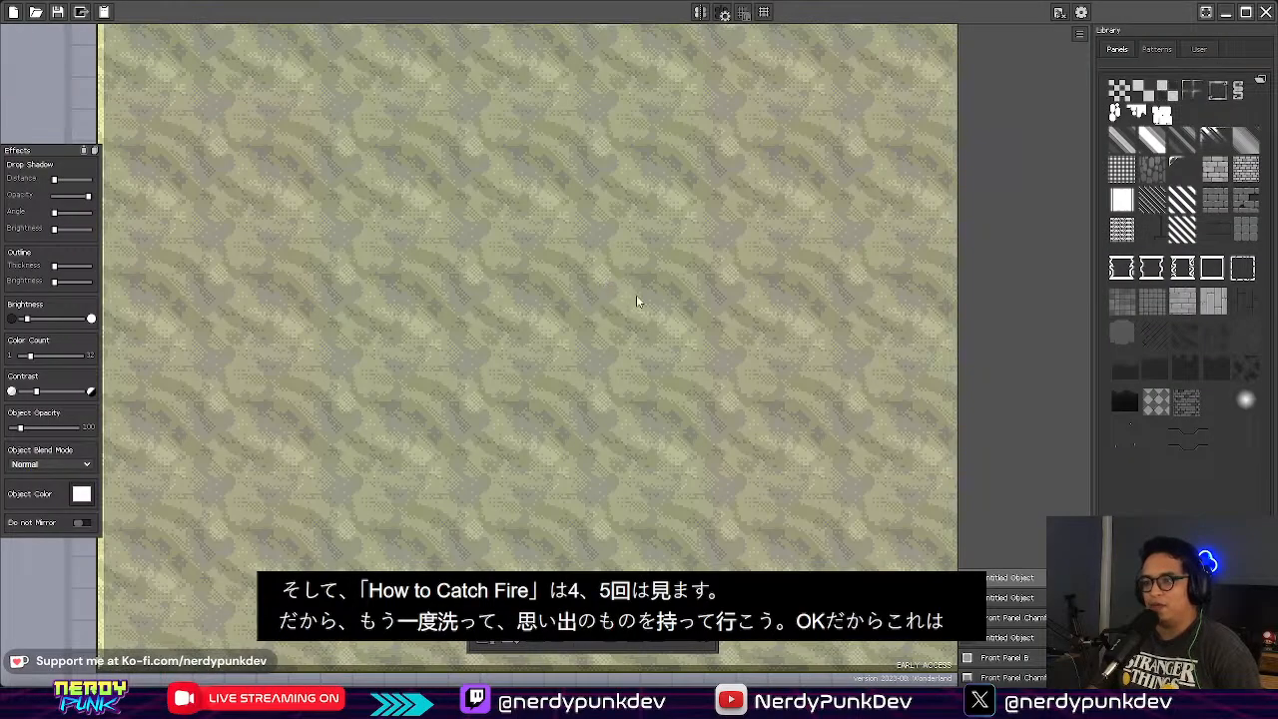
scroll(537, 286, down, 2)
scroll(560, 302, up, 2)
scroll(619, 327, down, 2)
scroll(639, 315, up, 2)
scroll(669, 314, down, 2)
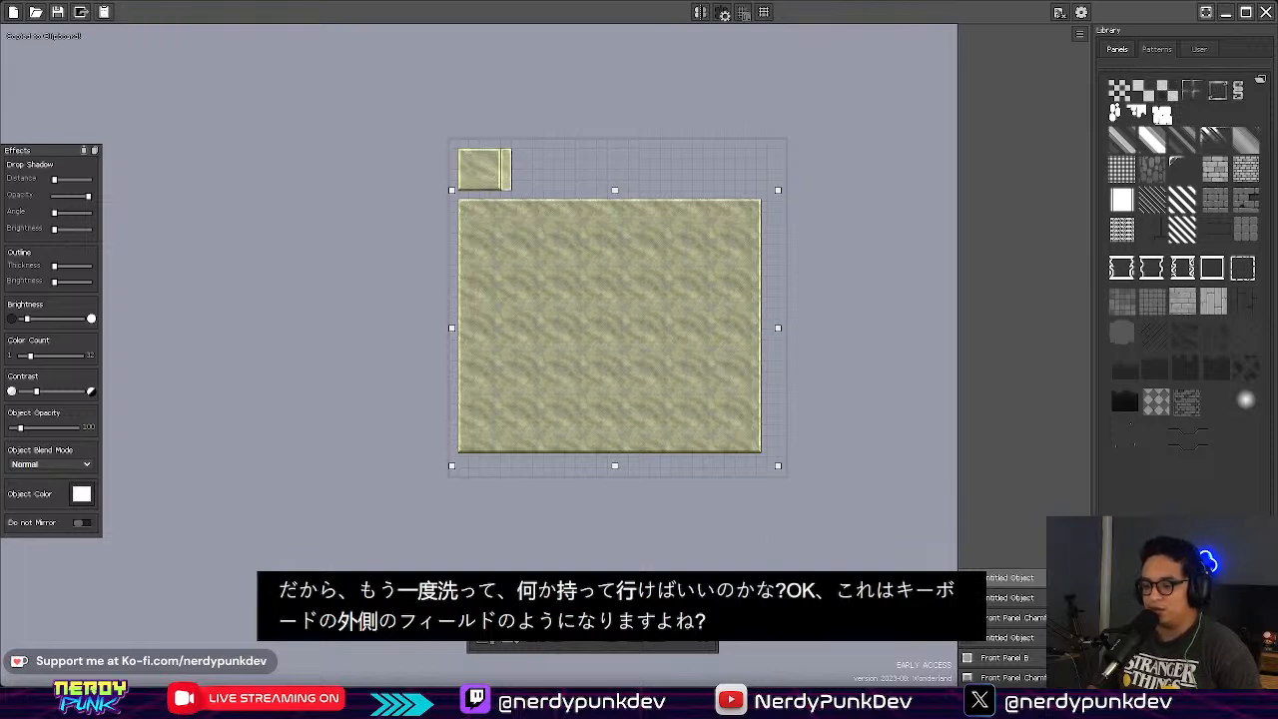
Step: Switch to Aseprite and create a new 513 × 513 sprite
key(alt+Tab)
click(14, 20)
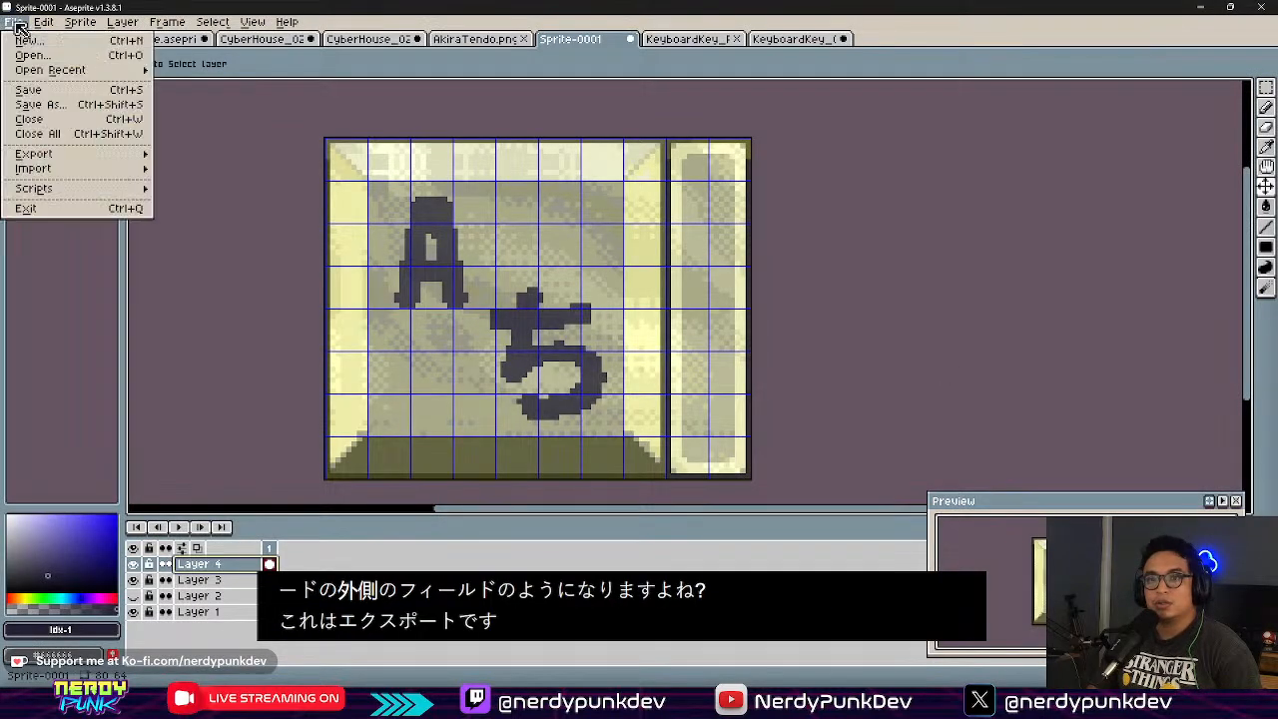
click(30, 38)
click(619, 473)
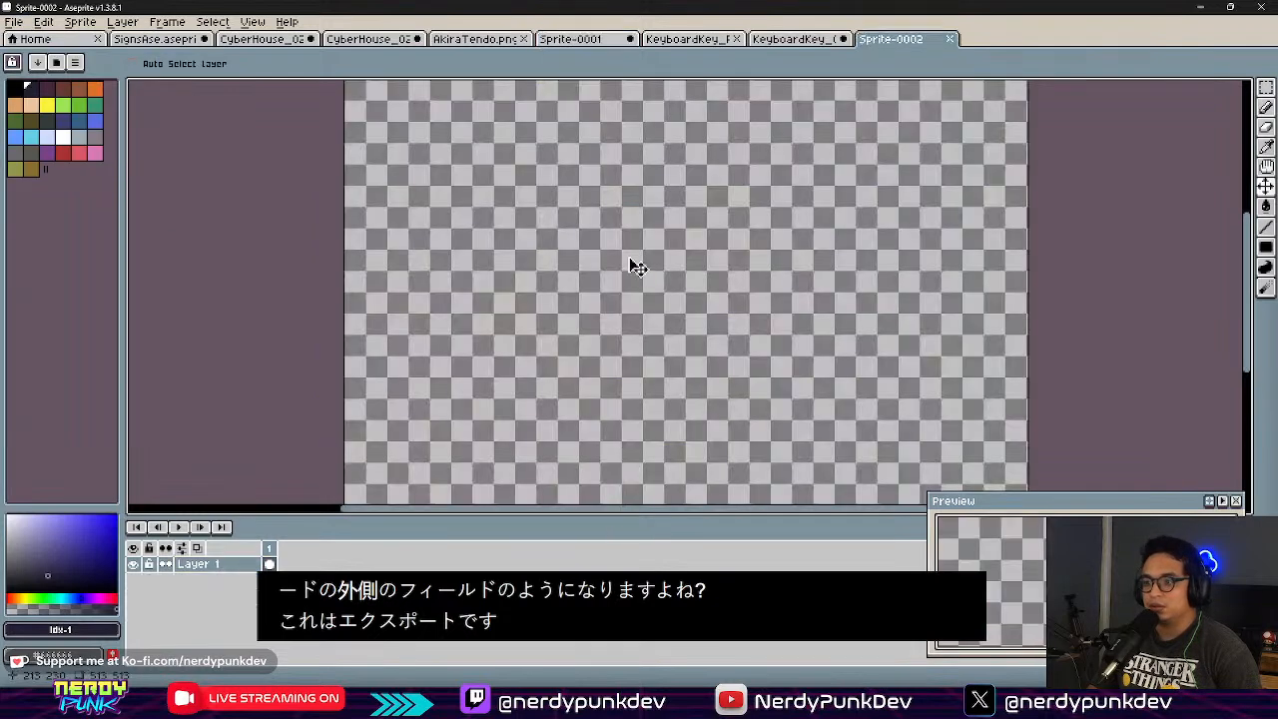
Step: Paste the copied panel texture and try to line the large panel up with the canvas's upper-left corner
key(ctrl+v)
scroll(650, 279, up, 2)
scroll(581, 267, up, 1)
middle_drag(581, 268, 640, 314)
drag(633, 346, 642, 313)
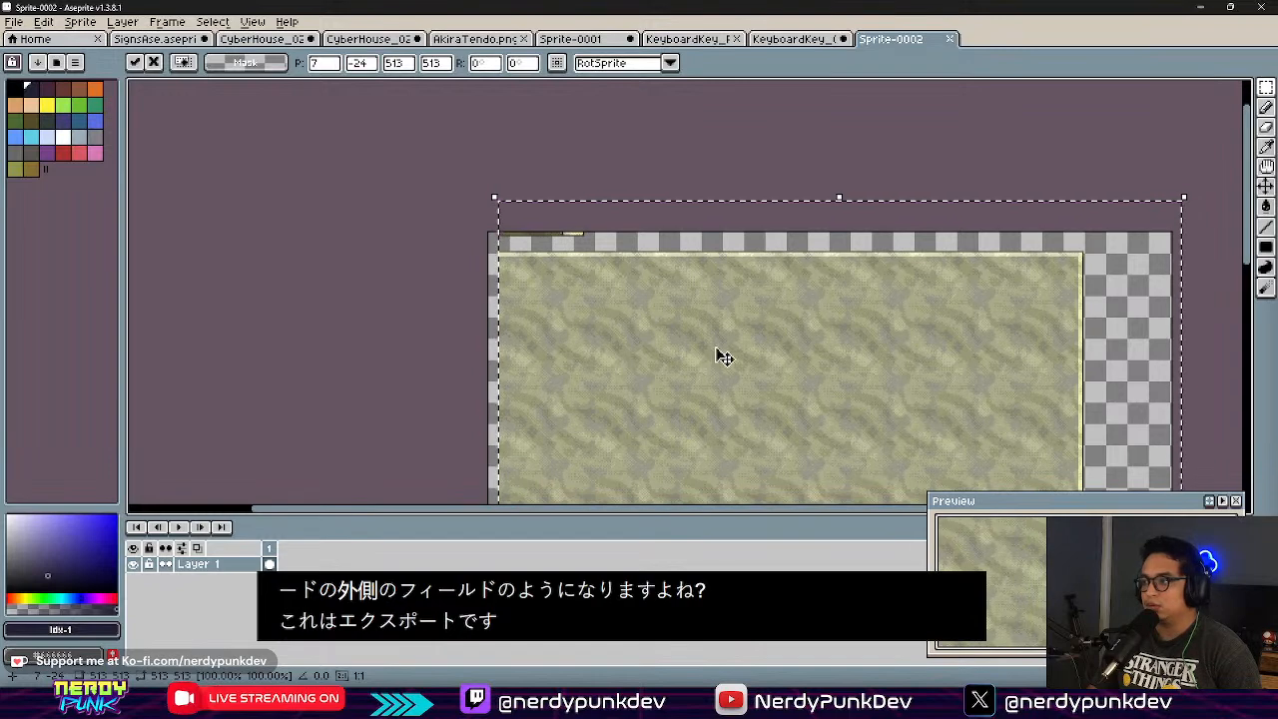
middle_drag(722, 359, 556, 279)
drag(556, 279, 548, 262)
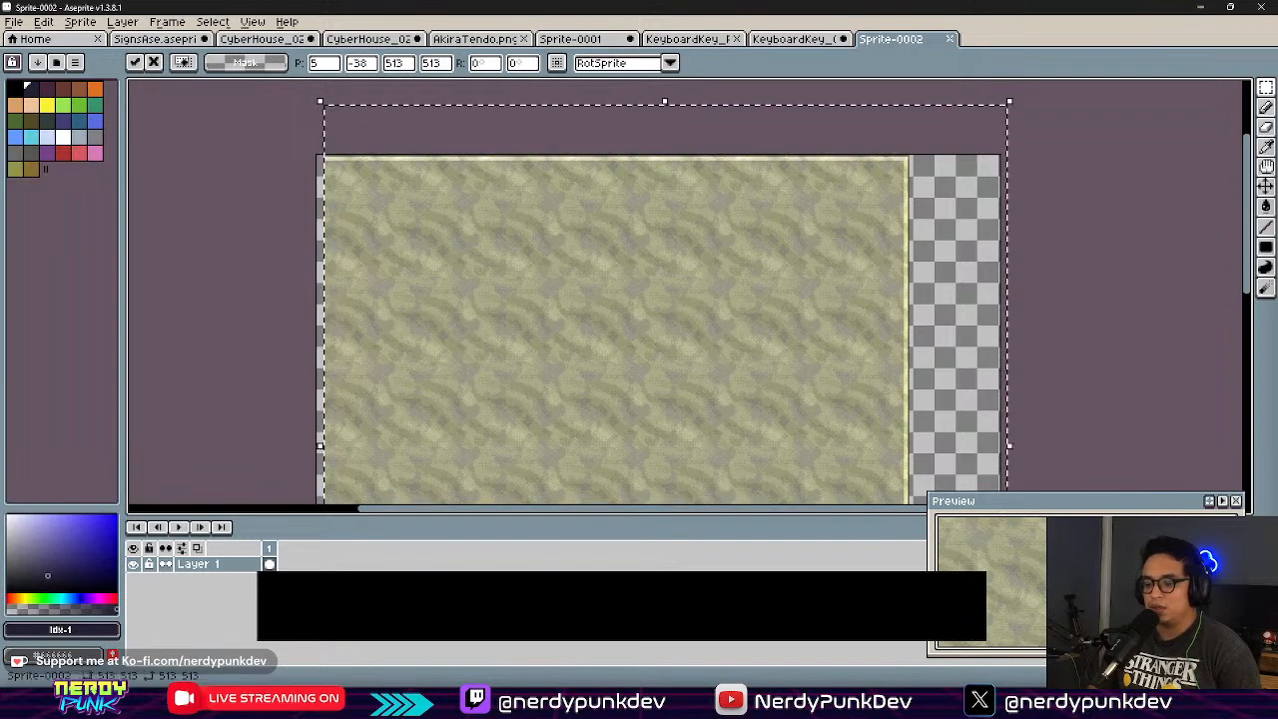
Step: Switch back to the texture editor and shift the large panel's pattern overlay slightly to the right and down
key(alt+Tab)
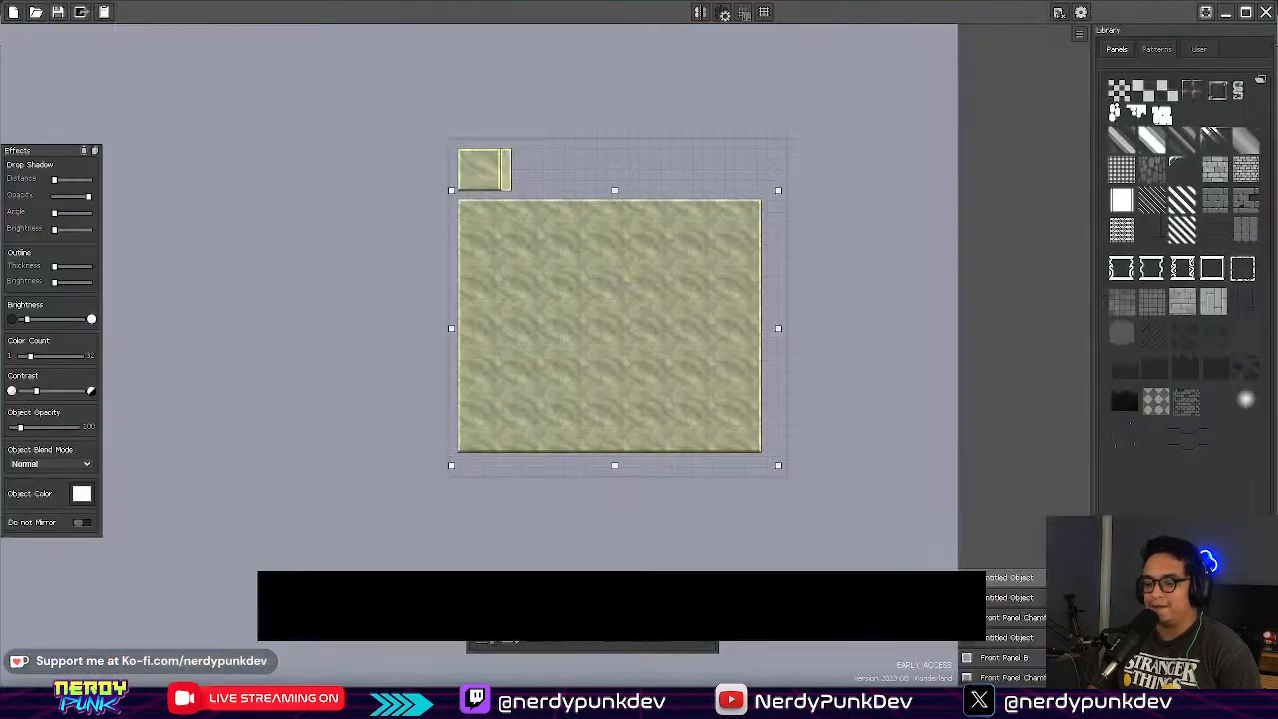
drag(671, 269, 681, 274)
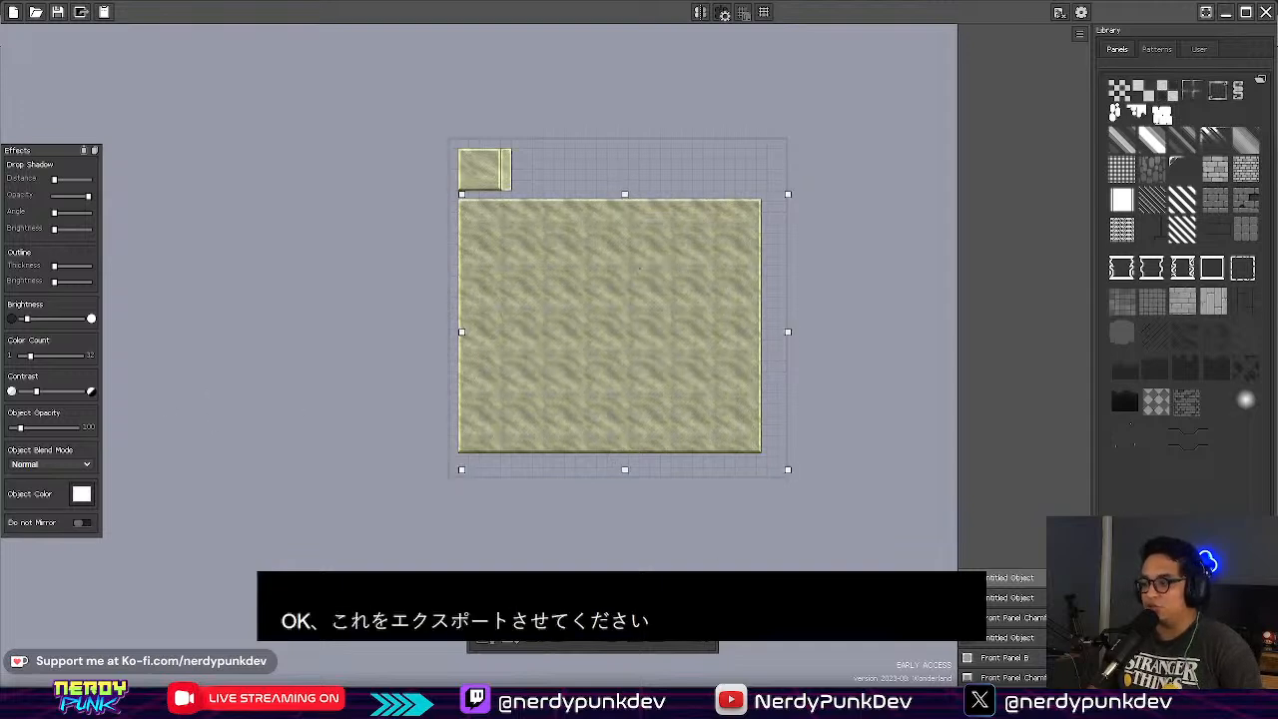
click(1039, 619)
click(633, 352)
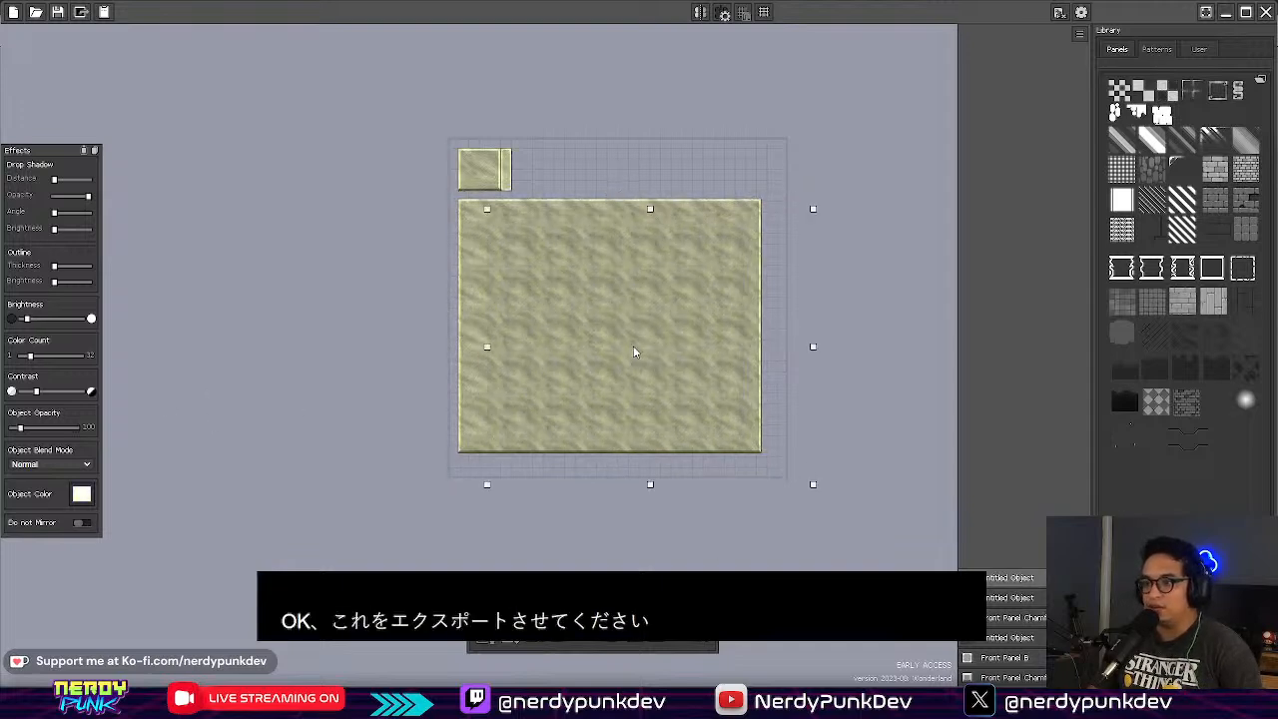
click(532, 349)
scroll(578, 367, up, 2)
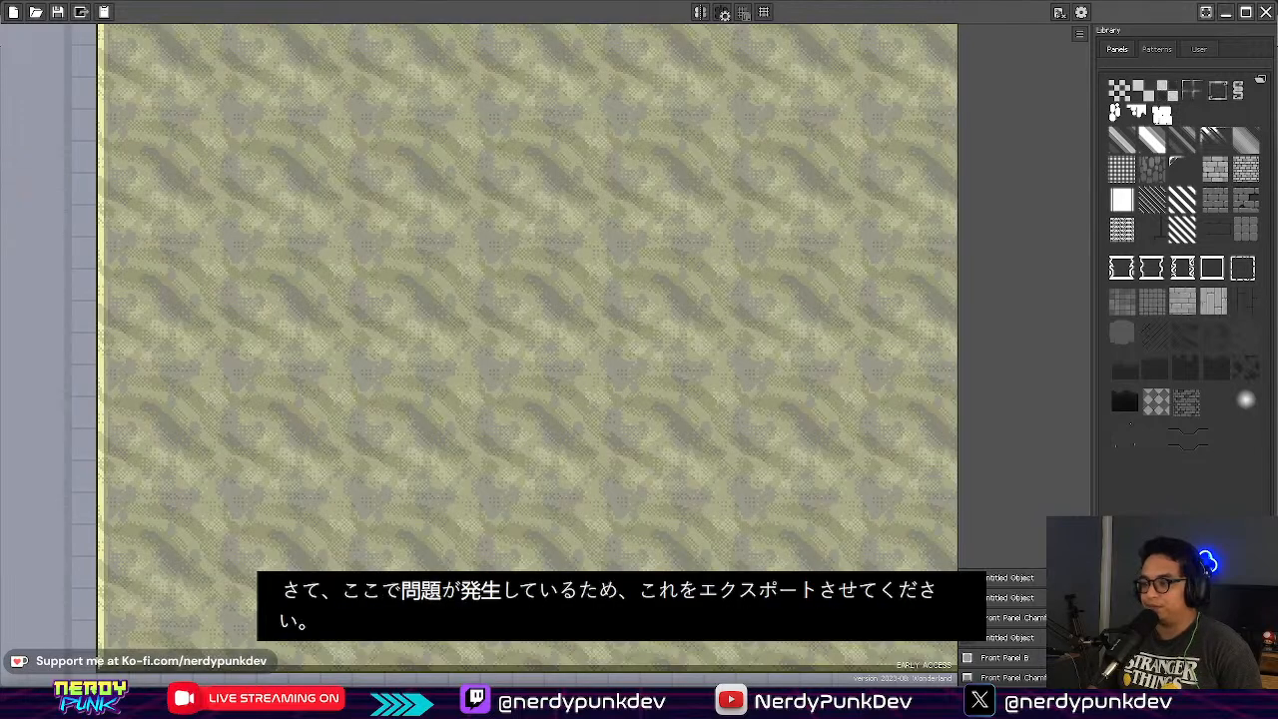
Step: Nudge the whole large panel right and slightly down, farther away from the small key texture
click(1036, 661)
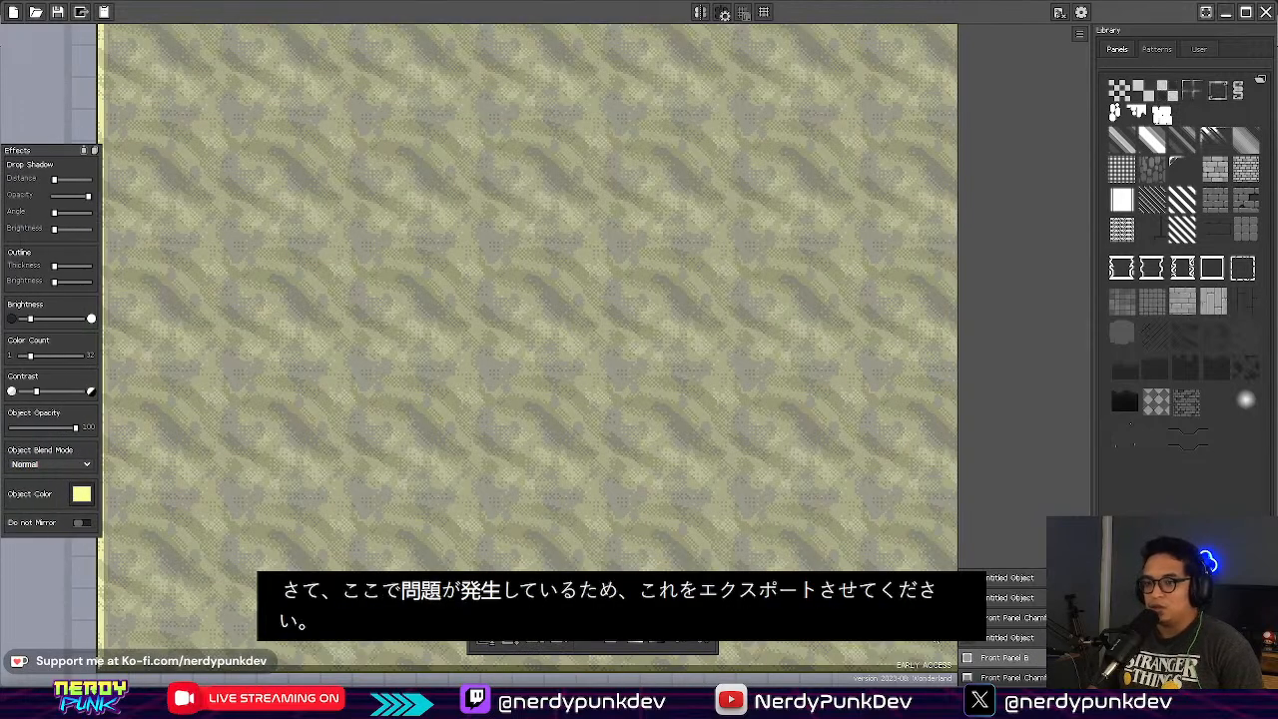
scroll(516, 309, down, 2)
scroll(517, 309, up, 2)
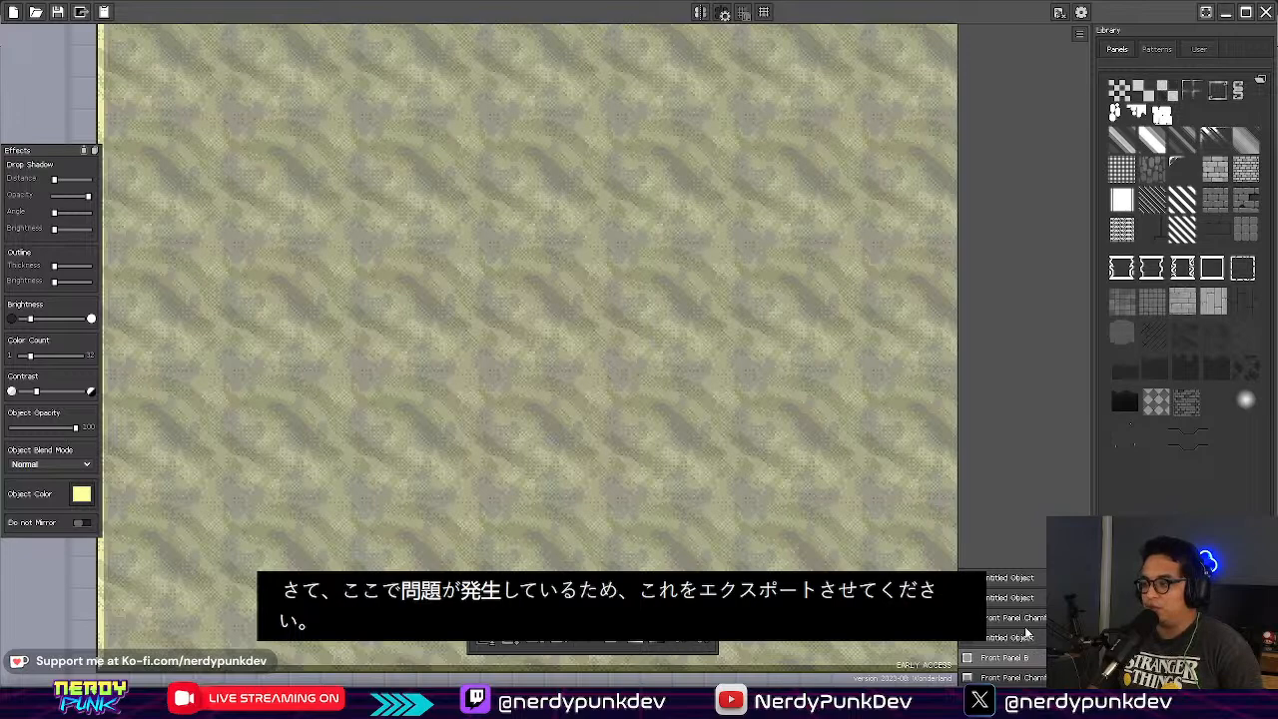
click(1026, 633)
scroll(451, 305, down, 2)
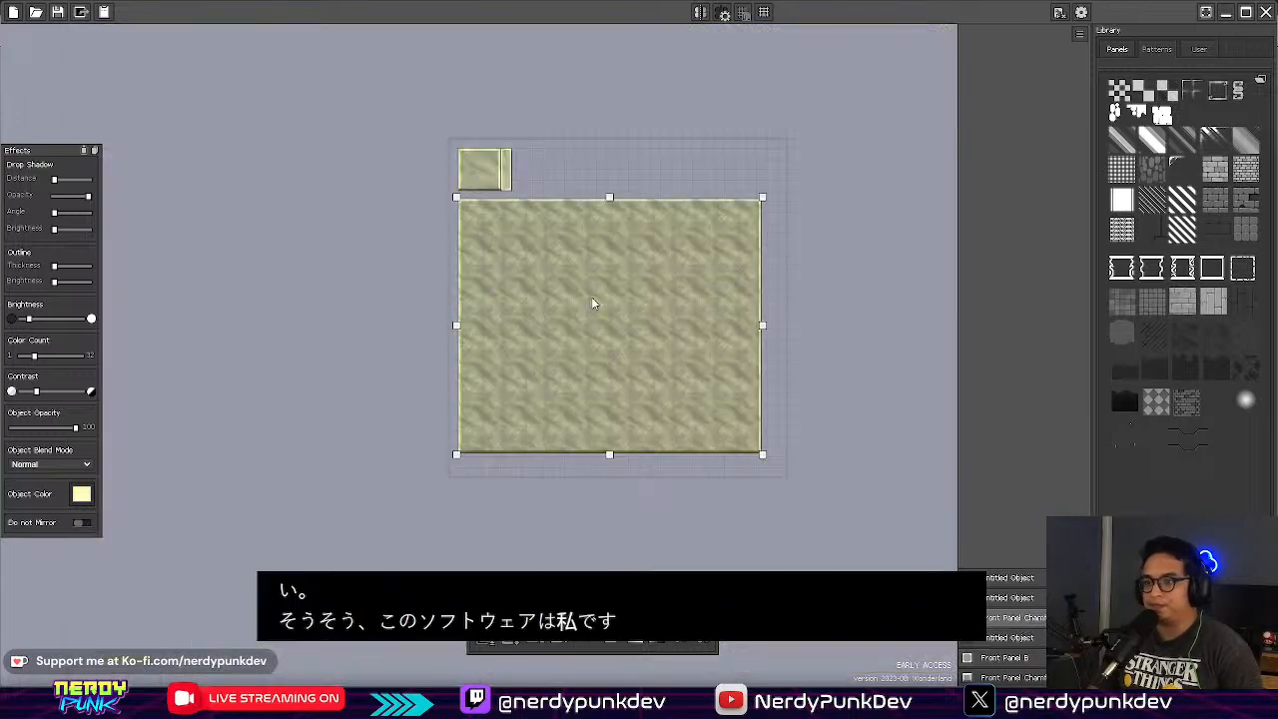
key(Right)
key(Right)
key(Right)
key(Right)
key(Right)
key(Right)
key(Right)
key(Right)
key(Right)
key(Right)
key(Right)
key(Right)
key(Right)
key(Right)
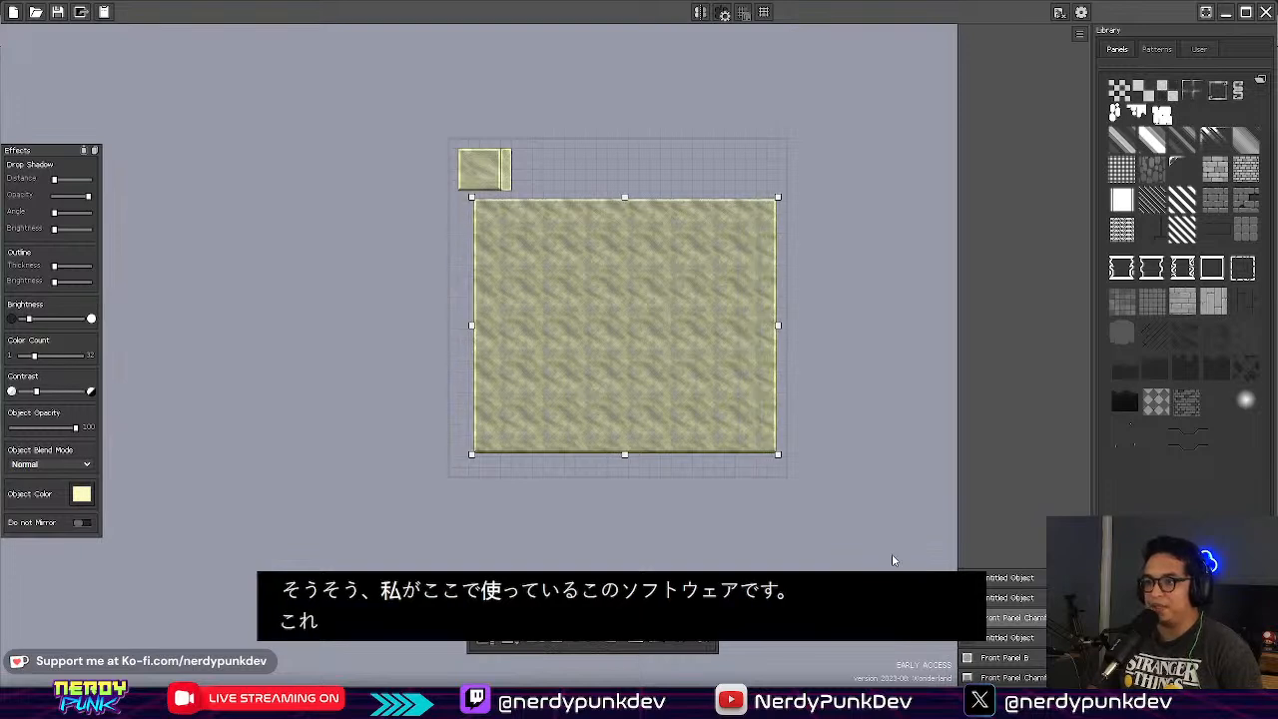
key(Left)
key(Left)
key(Left)
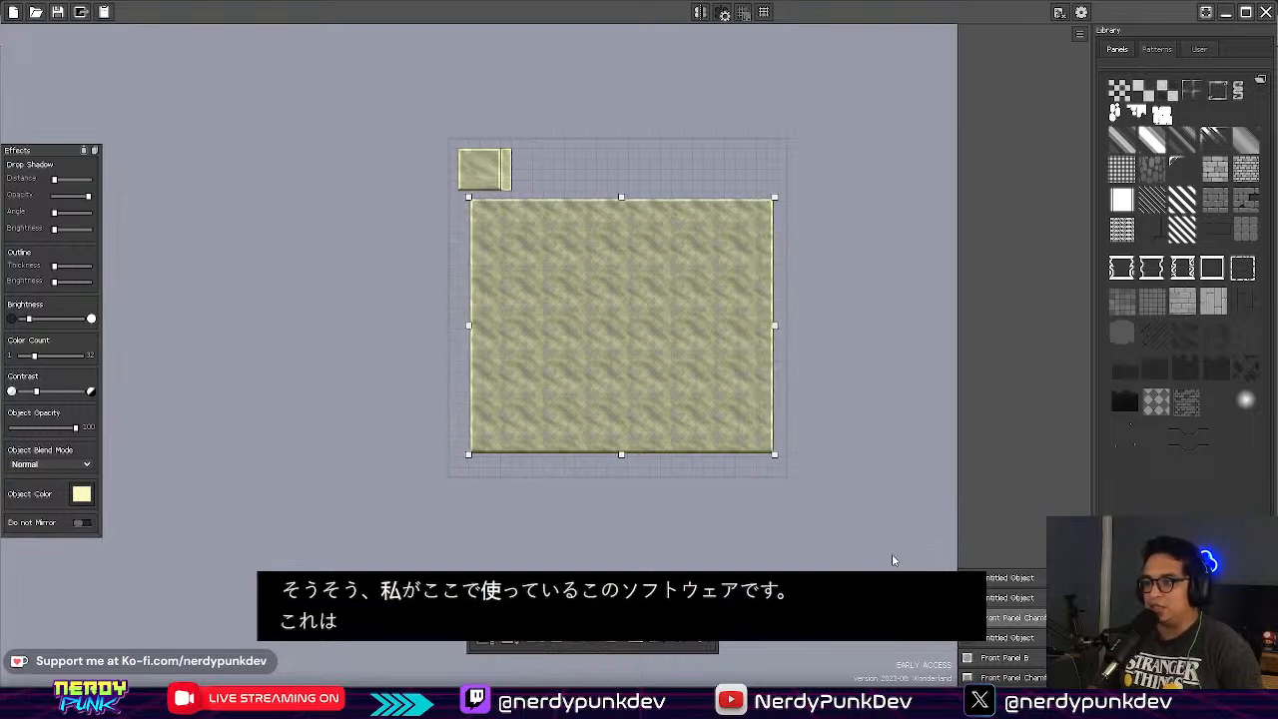
key(Left)
key(Down)
key(Down)
key(Down)
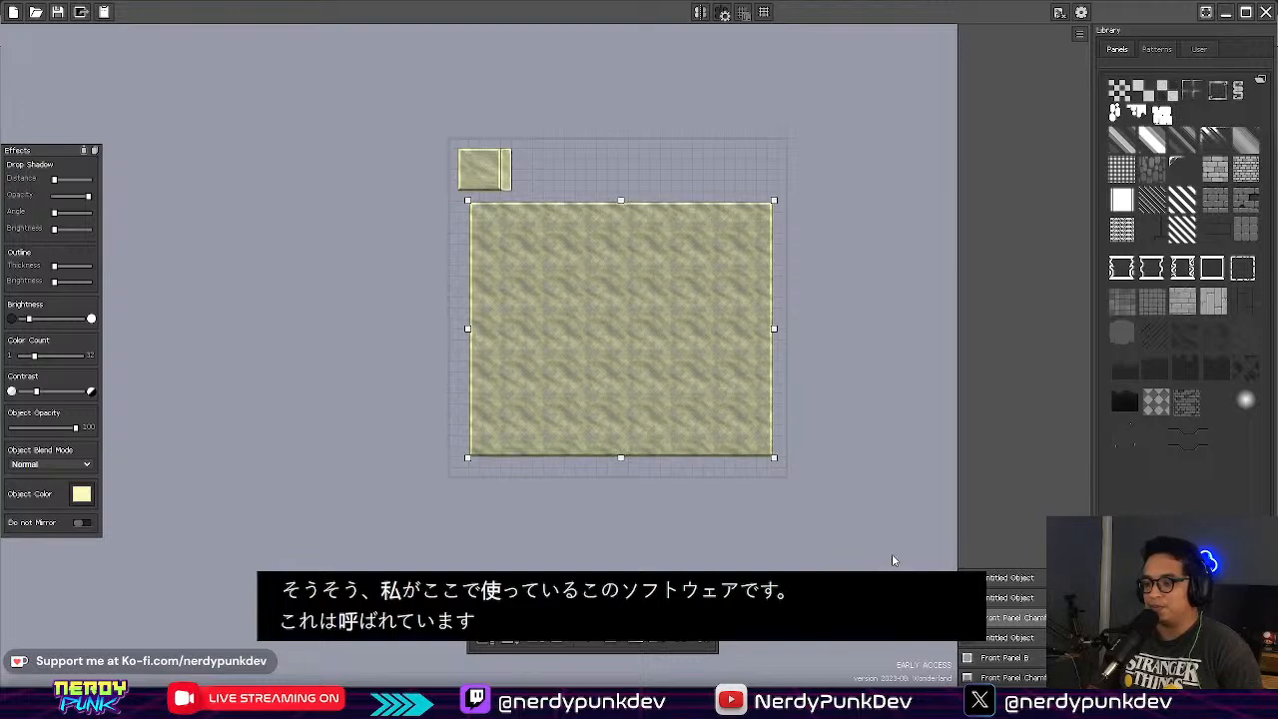
Step: Check the moved panel's pattern up close and copy the full texture to the clipboard
scroll(654, 341, up, 1)
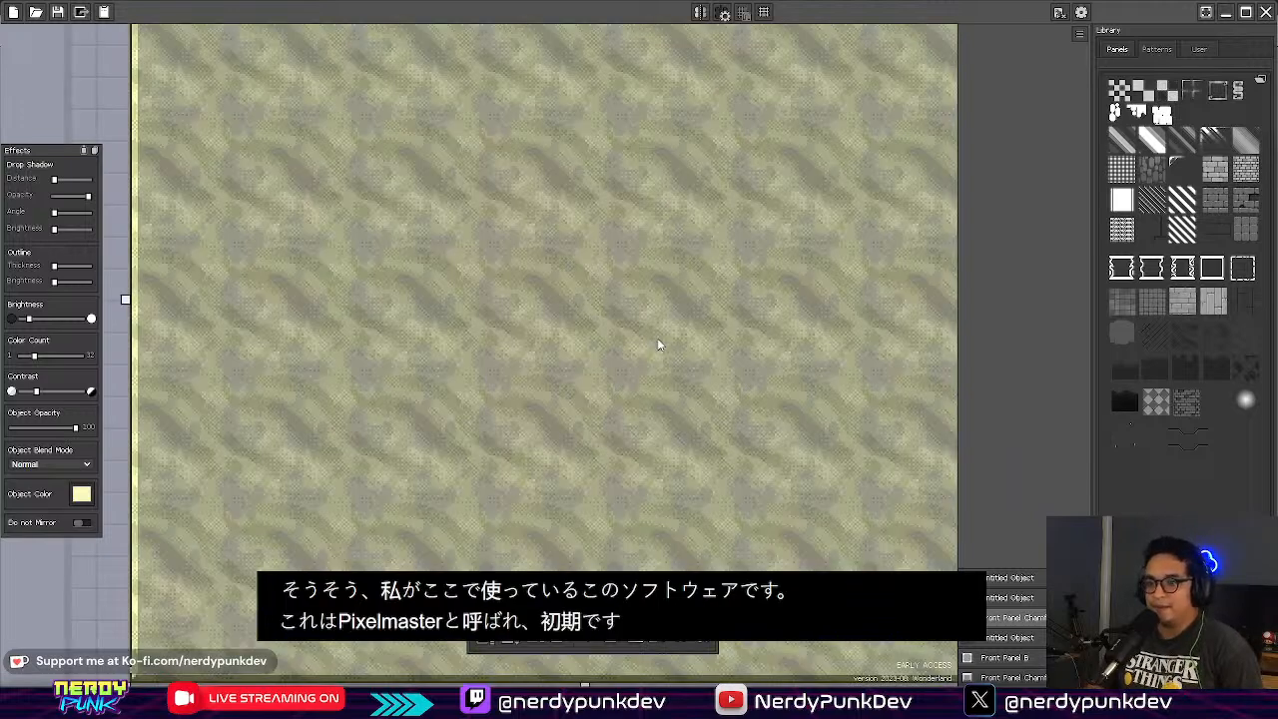
scroll(658, 343, down, 1)
scroll(659, 342, up, 1)
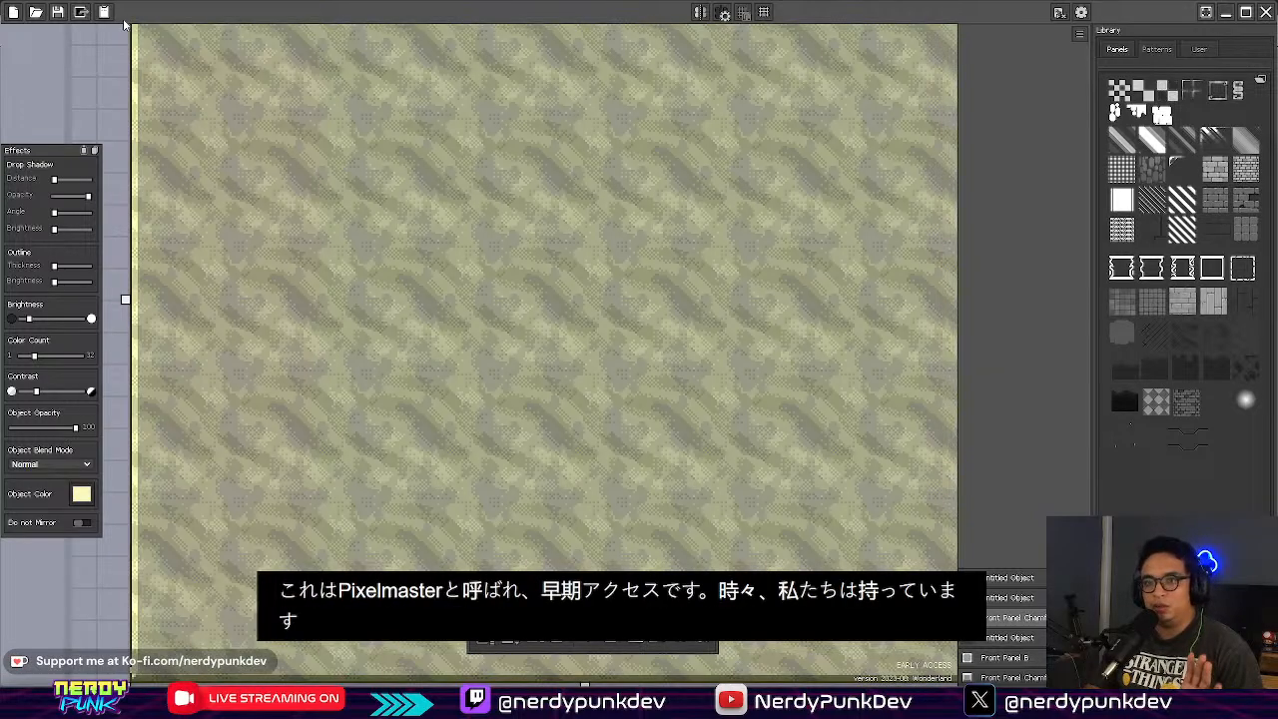
scroll(170, 67, down, 1)
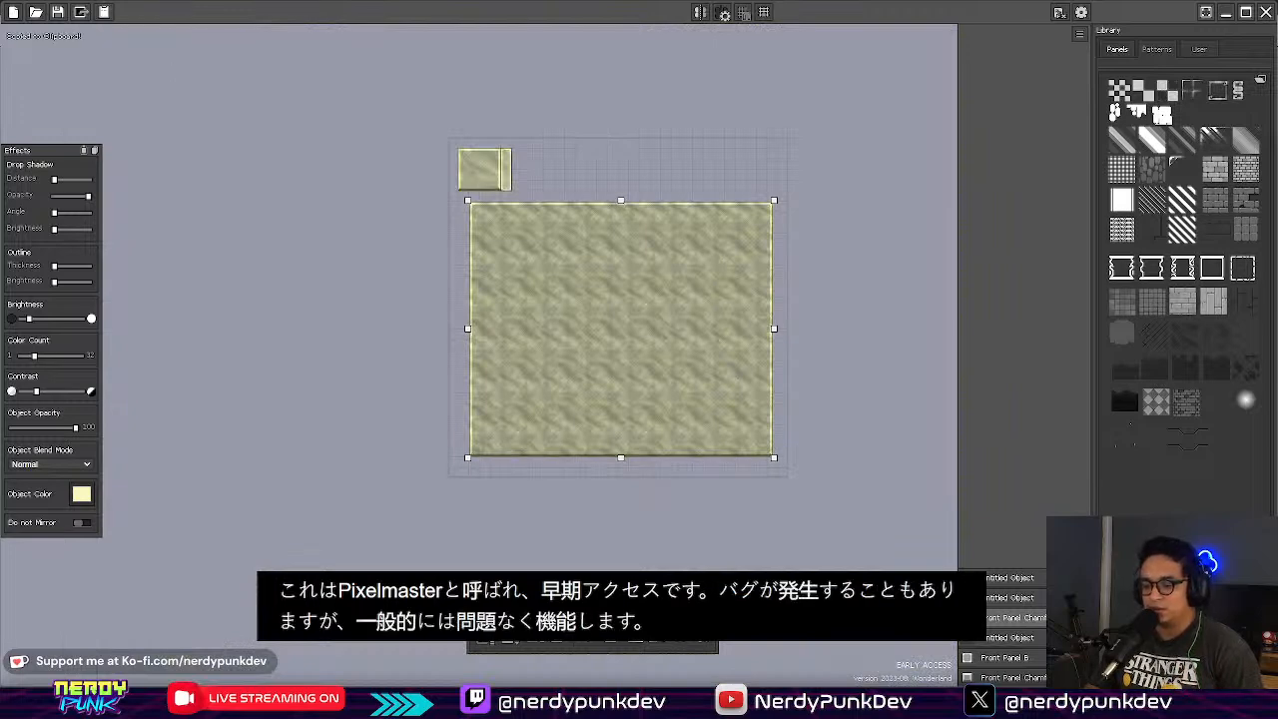
Step: Return to Aseprite, discard the earlier pasted panel from the new sprite and paste the updated texture
key(alt+Tab)
key(ctrl+z)
scroll(651, 373, down, 2)
scroll(653, 372, up, 1)
key(Delete)
key(ctrl+v)
Step: Move the pasted texture so the large panel sits flush in the canvas's upper-left corner, and apply the placement
scroll(599, 345, up, 3)
middle_drag(536, 343, 716, 251)
scroll(500, 360, down, 2)
scroll(682, 243, up, 2)
middle_drag(575, 236, 564, 495)
drag(579, 439, 596, 269)
scroll(622, 311, down, 2)
middle_drag(563, 307, 628, 379)
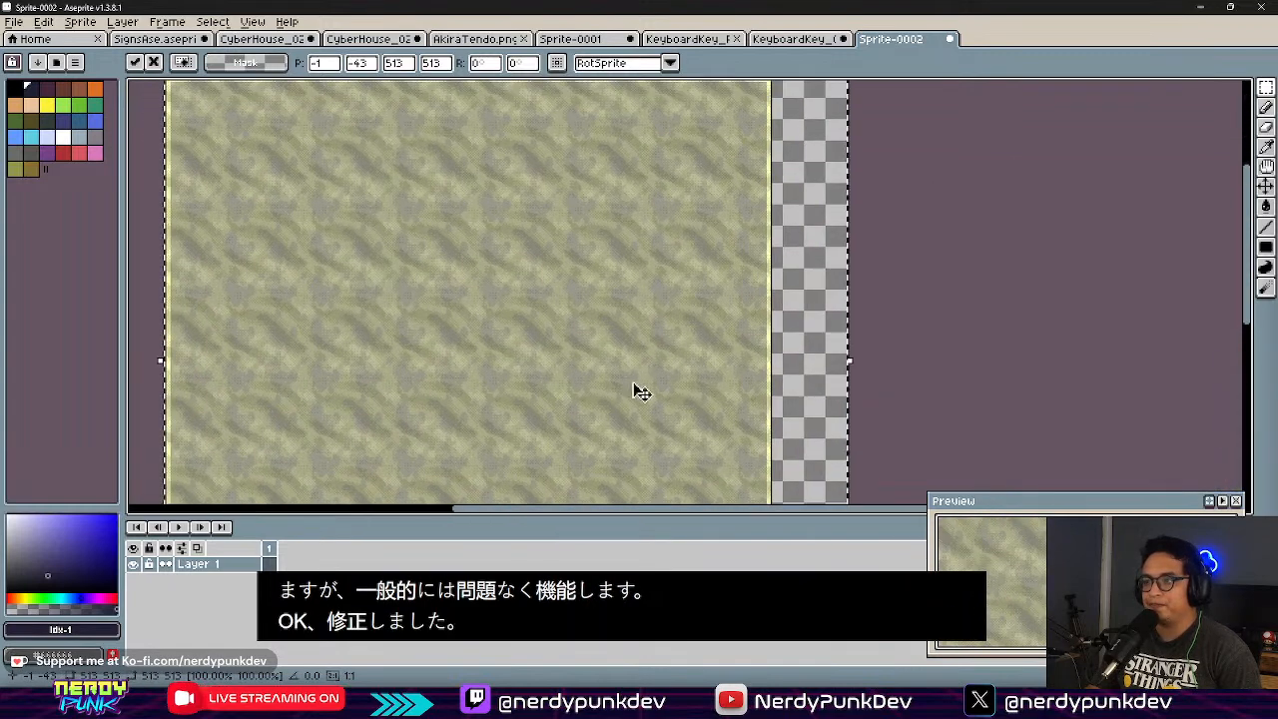
scroll(649, 340, down, 2)
key(Return)
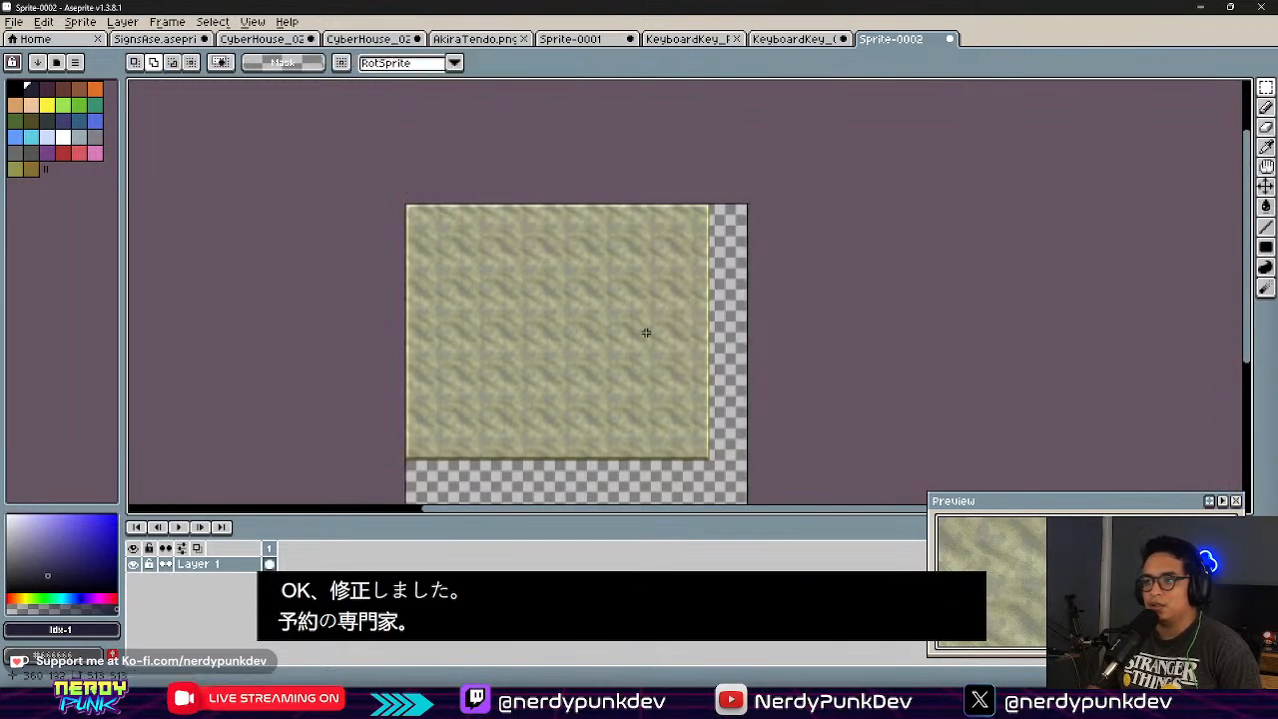
click(45, 22)
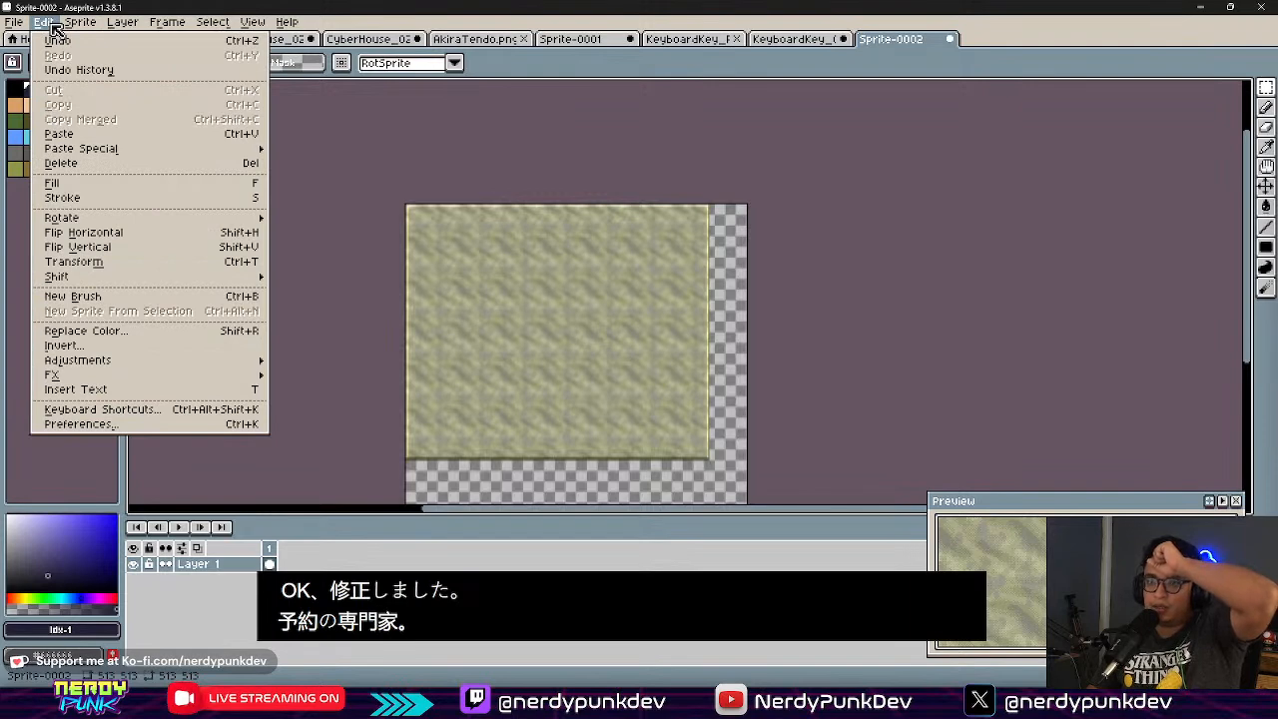
click(868, 308)
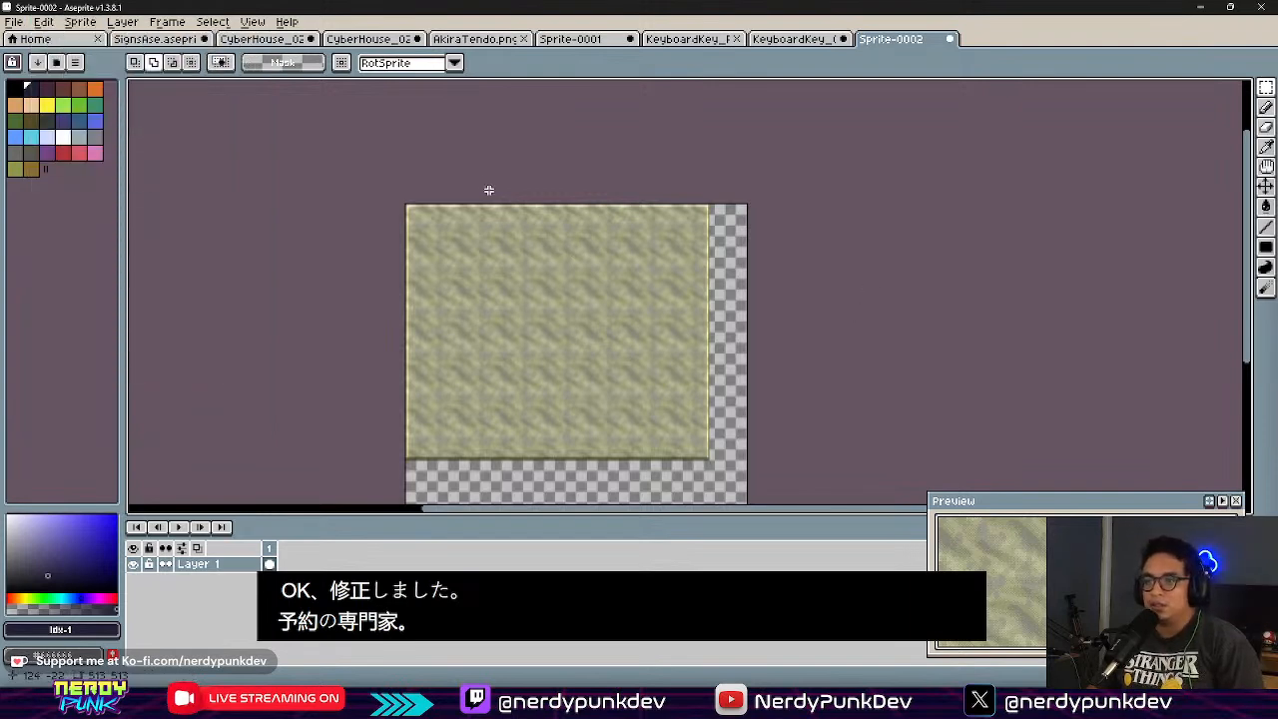
scroll(484, 200, up, 2)
Step: Copy the blank 64 × 64 key face from Layer 1 of Sprite-0001 and return to Sprite-0002
click(796, 38)
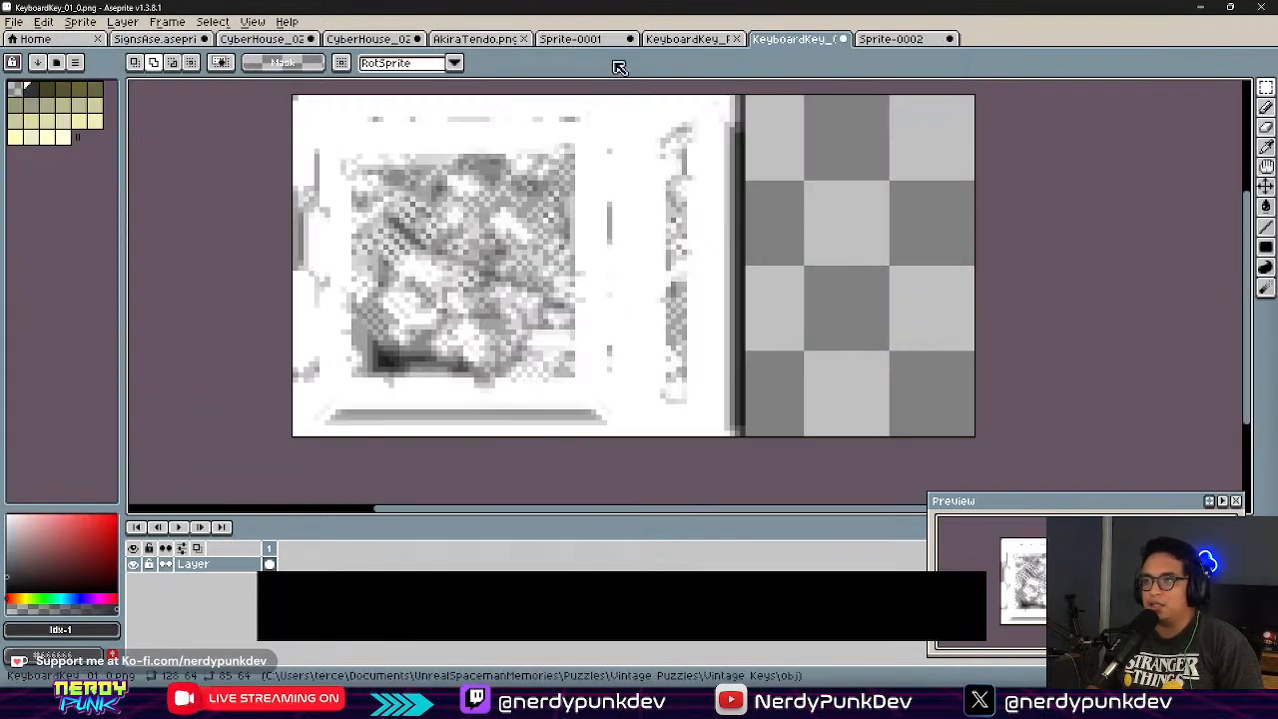
click(661, 42)
click(577, 42)
key(ctrl+a)
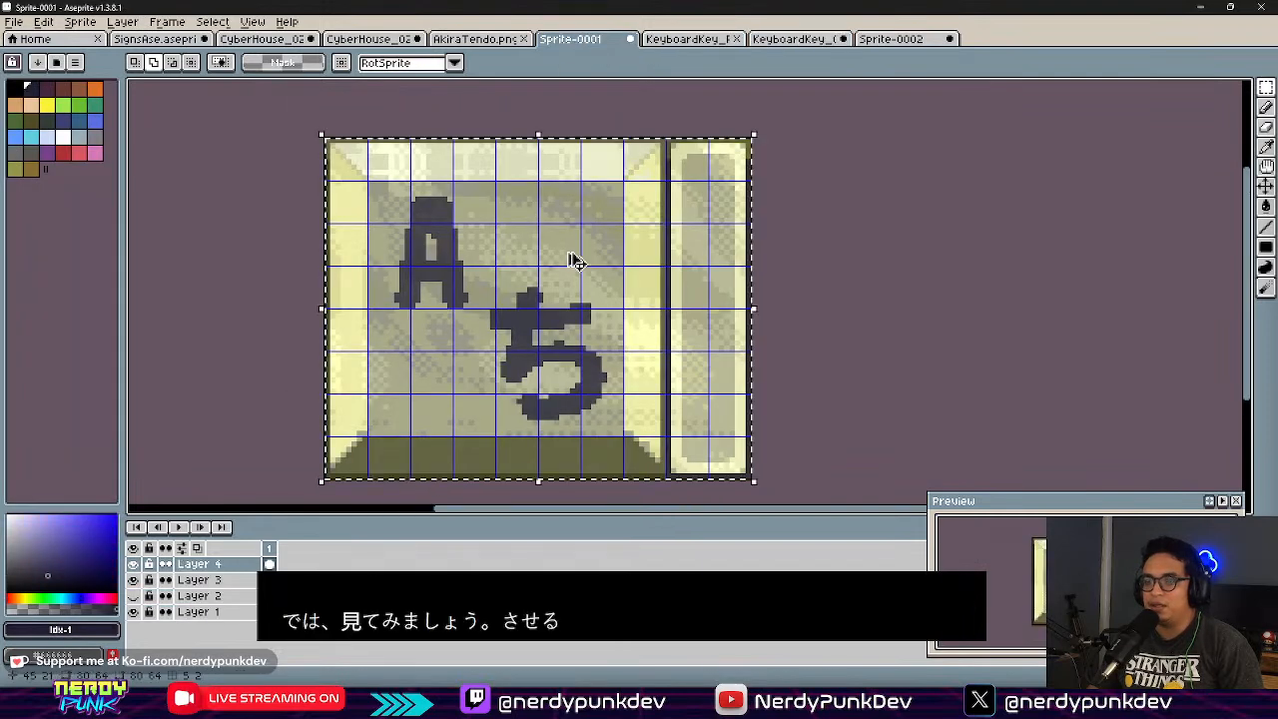
click(200, 610)
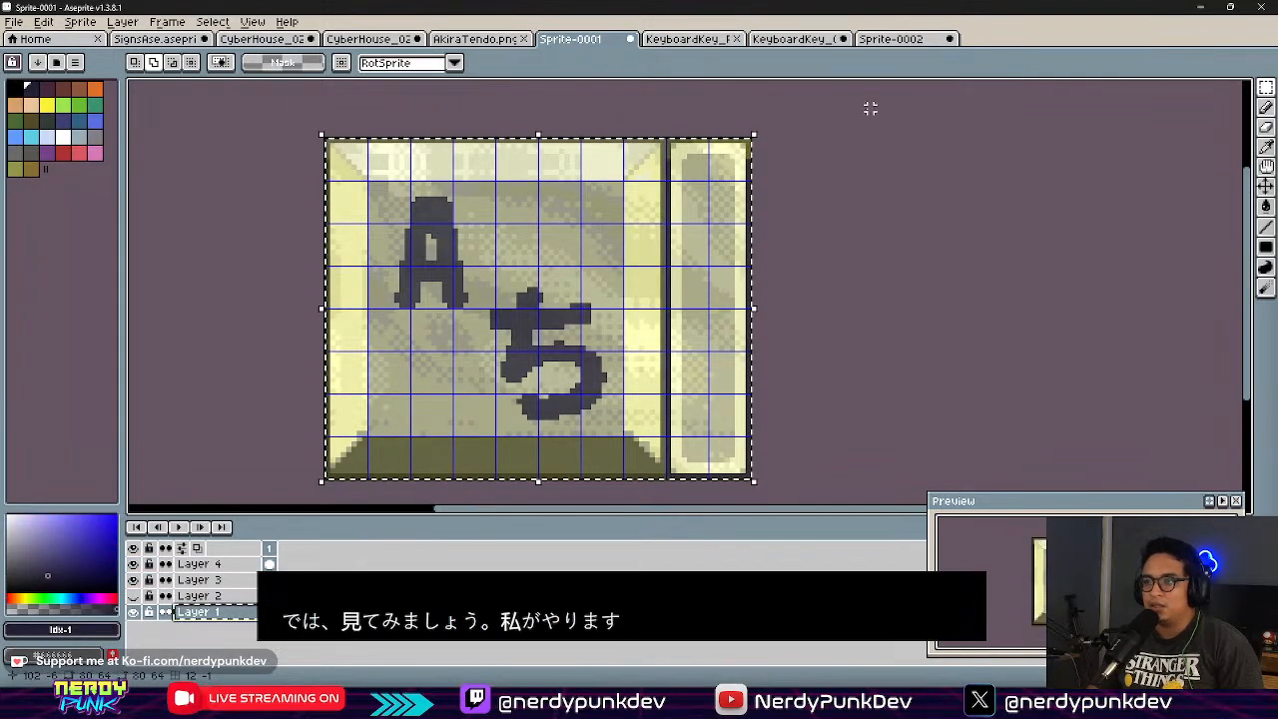
key(ctrl+d)
drag(663, 478, 184, 77)
key(ctrl+c)
click(891, 38)
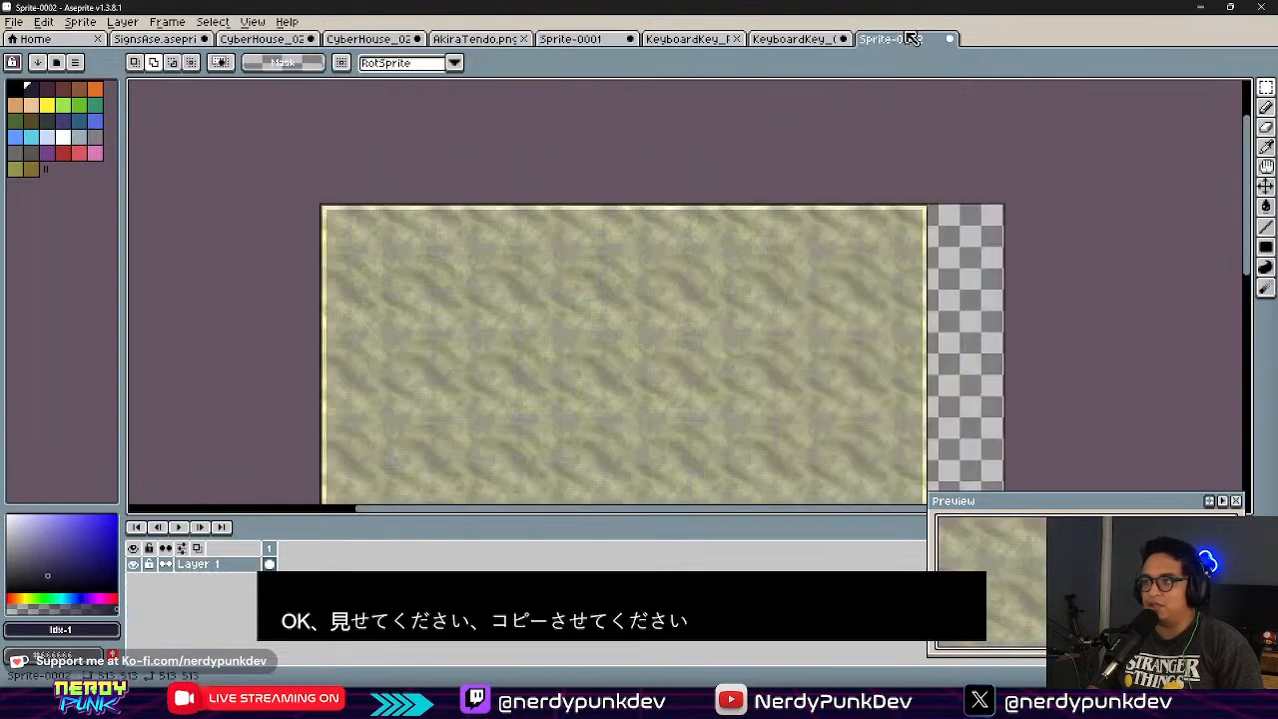
Step: Try placing the pasted key face directly on the panel's layer near its upper-left corner at position 6, 6
key(ctrl+v)
scroll(375, 245, up, 3)
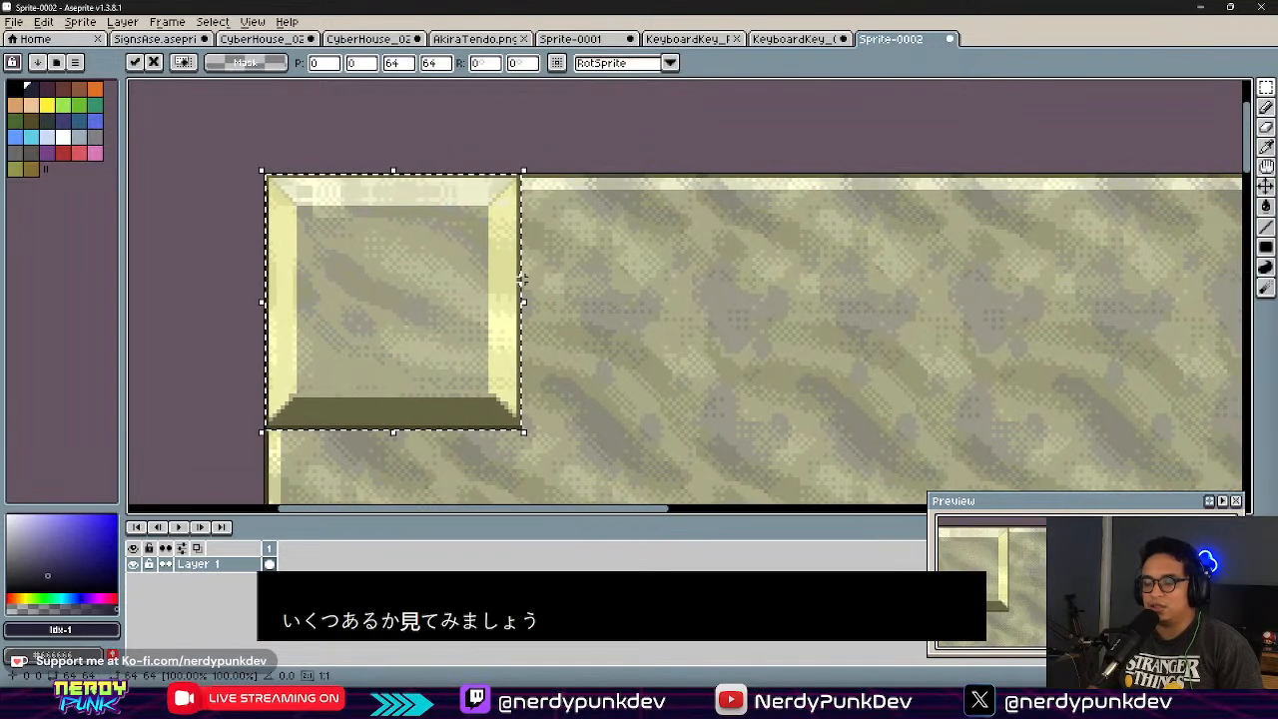
drag(480, 278, 511, 296)
middle_drag(511, 296, 439, 289)
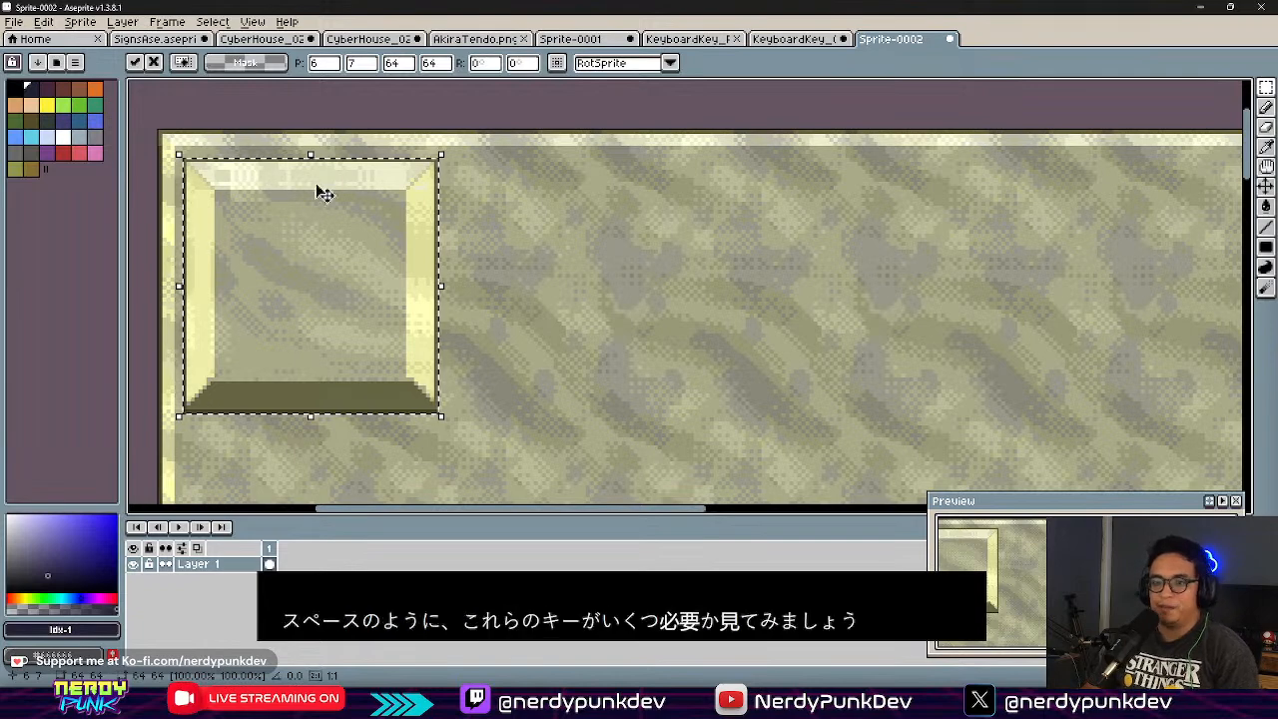
drag(292, 232, 293, 228)
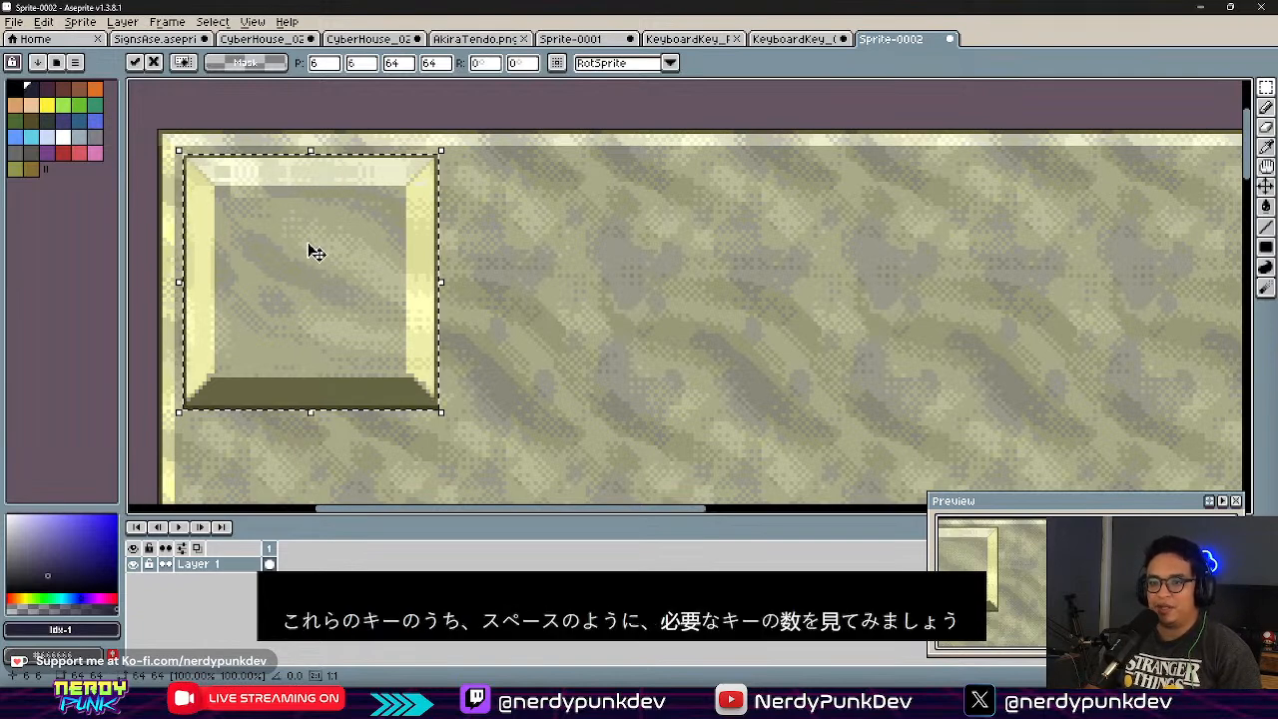
key(Escape)
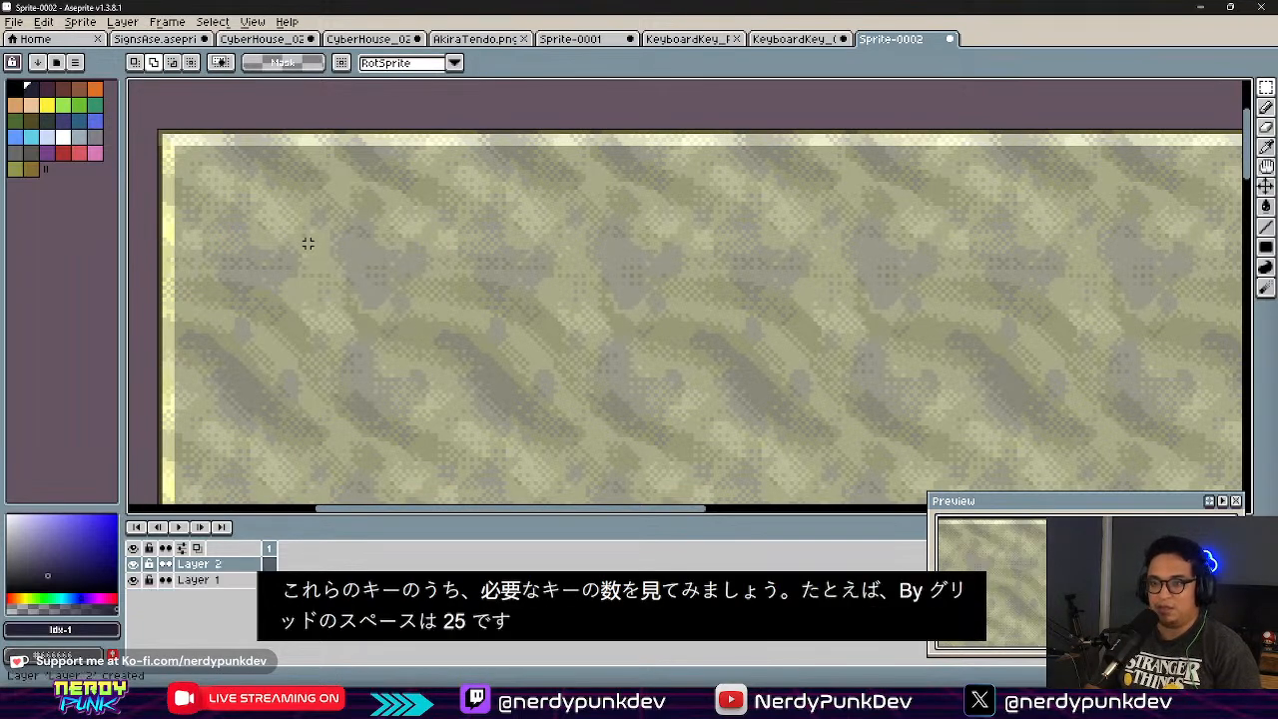
Step: Paste the key face onto a new layer above the panel and place it at position 14, 13
key(ctrl+v)
drag(295, 235, 345, 281)
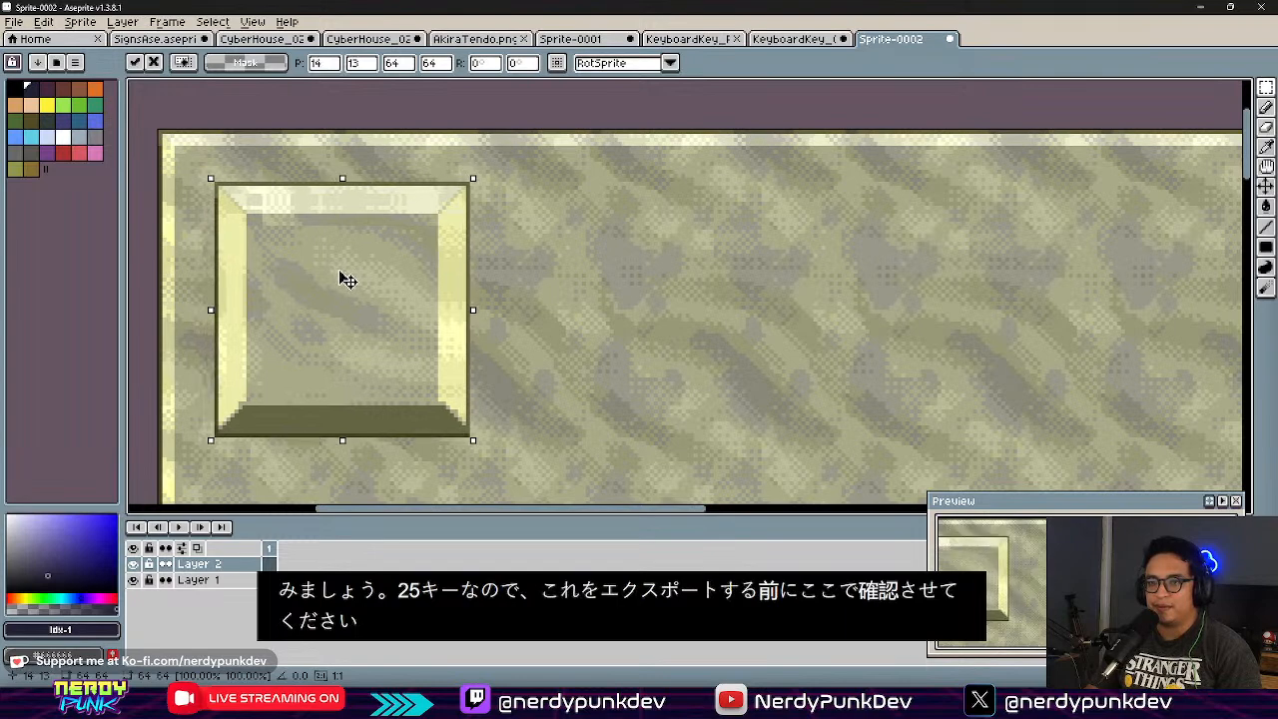
scroll(479, 283, down, 2)
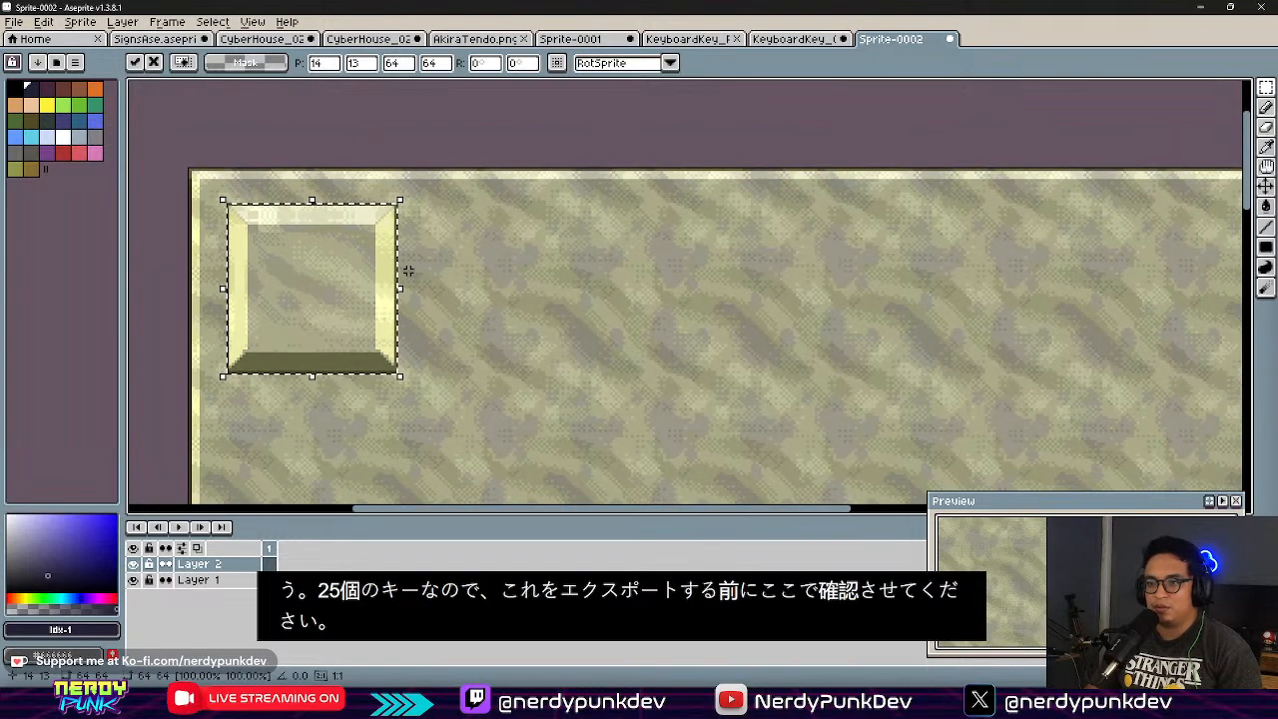
Step: Duplicate the key edge to edge along the panel's upper side to form a row of six keys
ctrl+drag(351, 291, 532, 300)
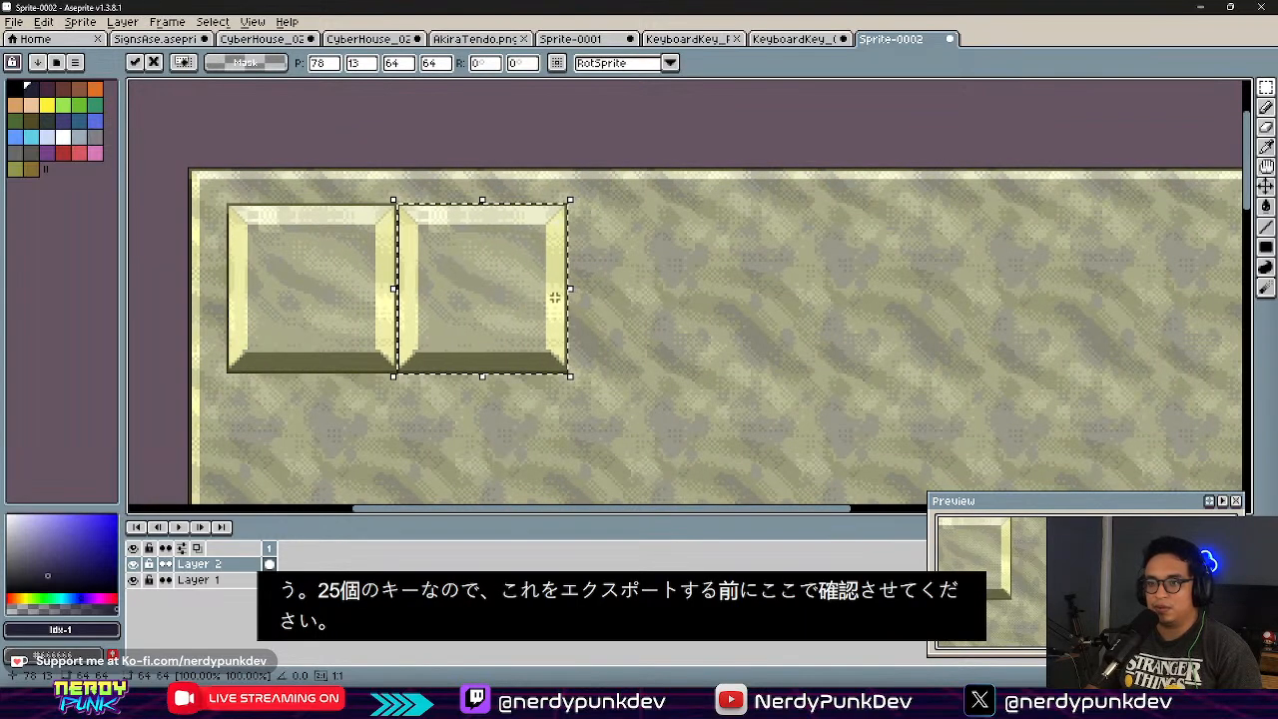
middle_drag(528, 291, 362, 275)
ctrl+drag(367, 285, 659, 290)
scroll(659, 289, up, 2)
scroll(650, 348, down, 1)
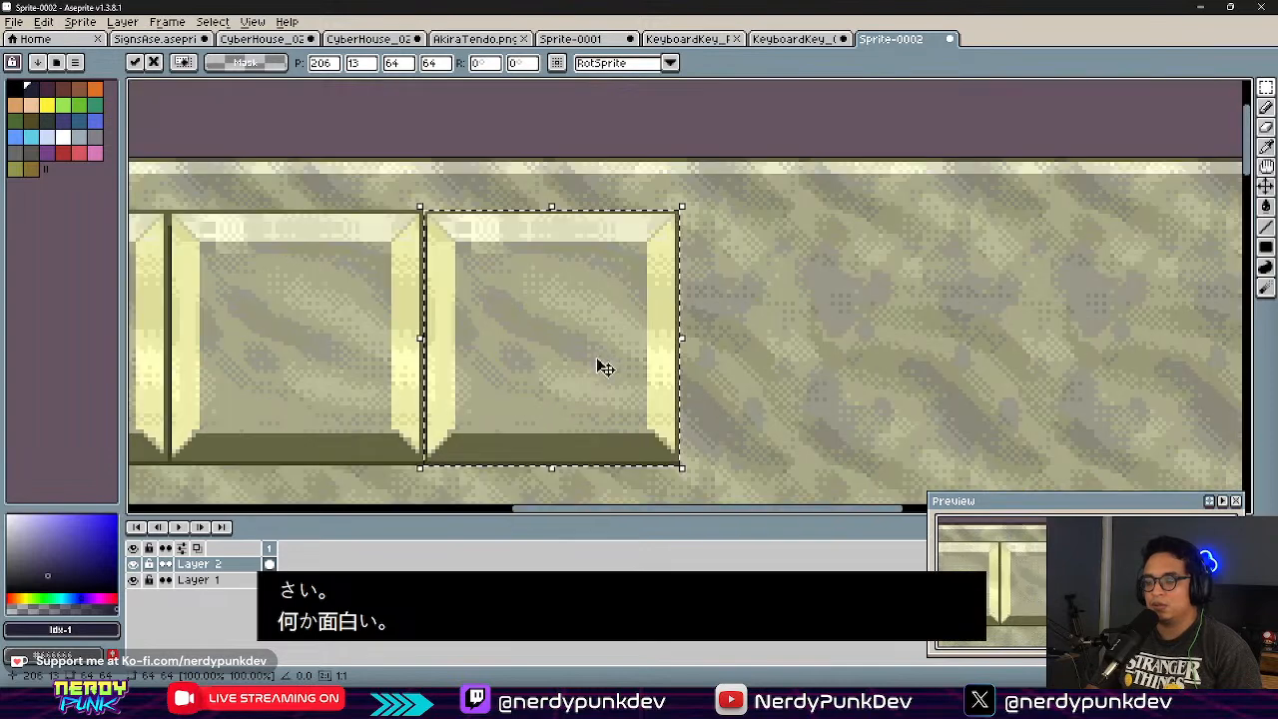
ctrl+drag(621, 343, 845, 323)
middle_drag(845, 323, 385, 313)
ctrl+drag(385, 314, 644, 319)
scroll(324, 326, down, 3)
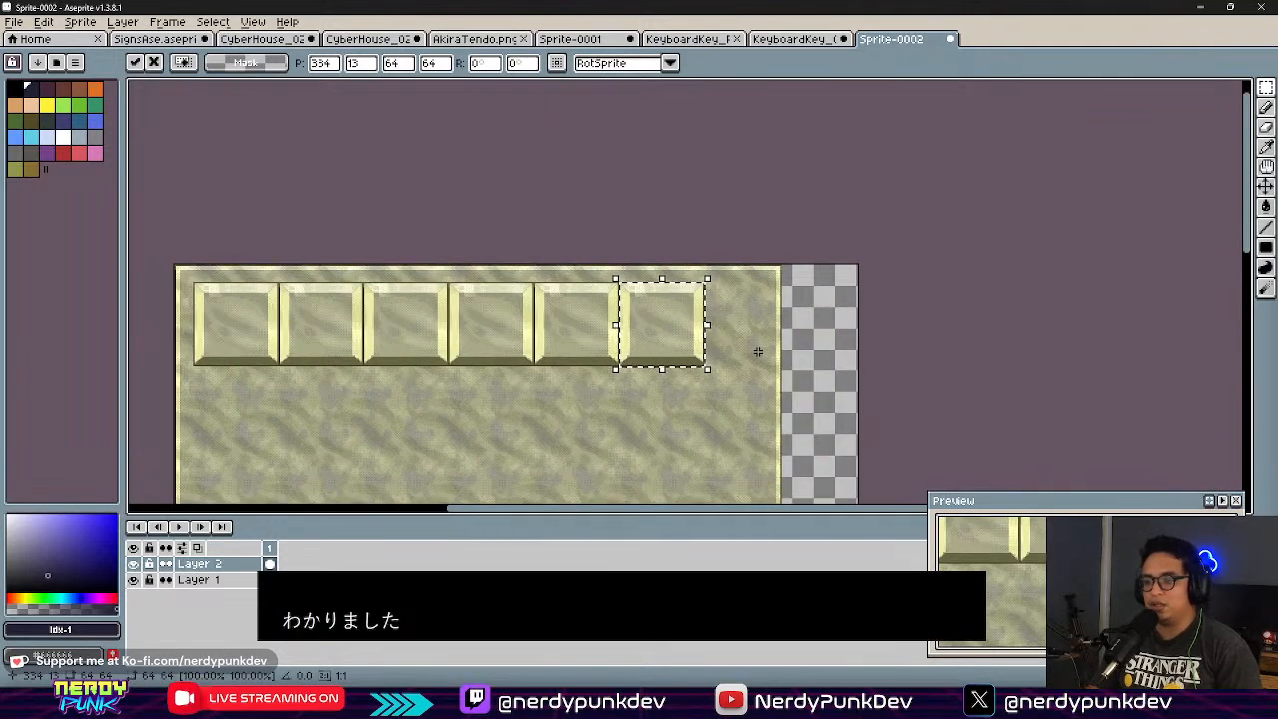
Step: Delete the sixth key at the end of the row, leaving five keys
key(Delete)
scroll(622, 356, up, 1)
scroll(662, 370, down, 2)
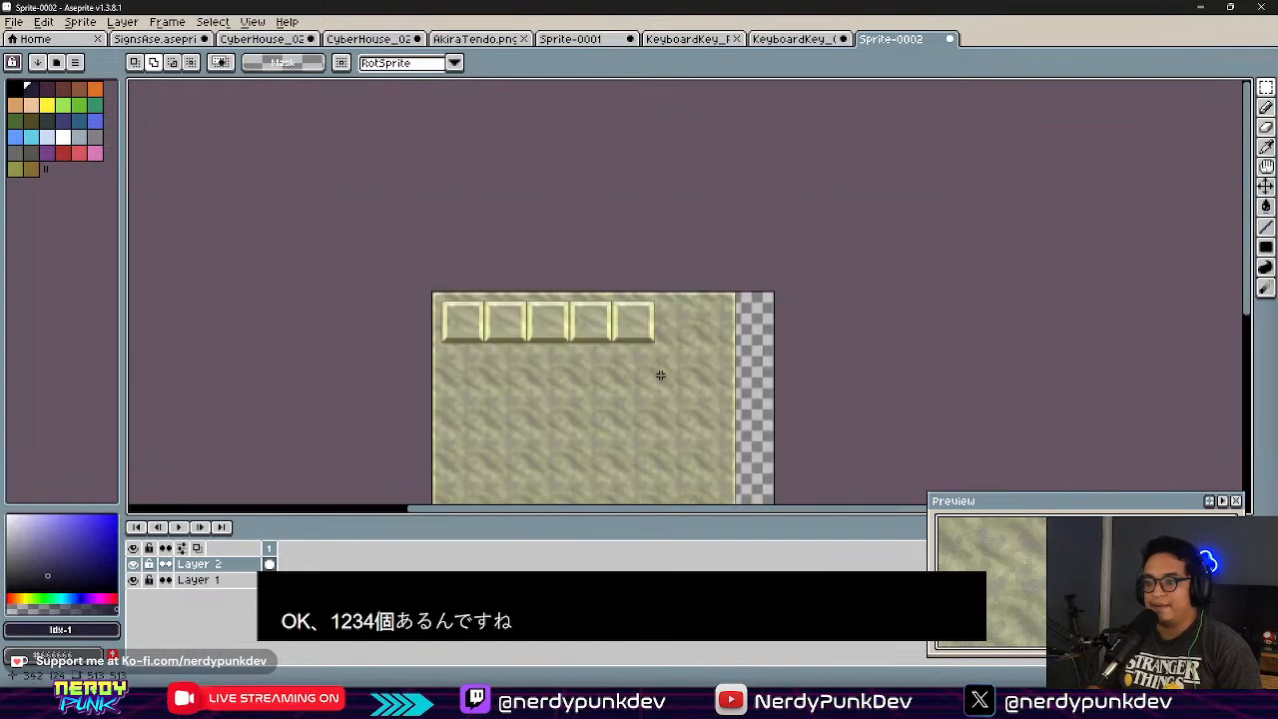
Step: Duplicate the row of five keys directly beneath the first, edge to edge, to form a second row
scroll(639, 275, up, 1)
ctrl+drag(699, 271, 711, 345)
scroll(465, 338, up, 3)
middle_drag(473, 339, 559, 401)
drag(561, 386, 567, 370)
scroll(603, 363, down, 3)
middle_drag(641, 357, 547, 258)
Step: Try placing a pasted copy of the two key rows below the existing ones, and undo it
key(ctrl+v)
drag(667, 239, 665, 408)
key(ctrl+z)
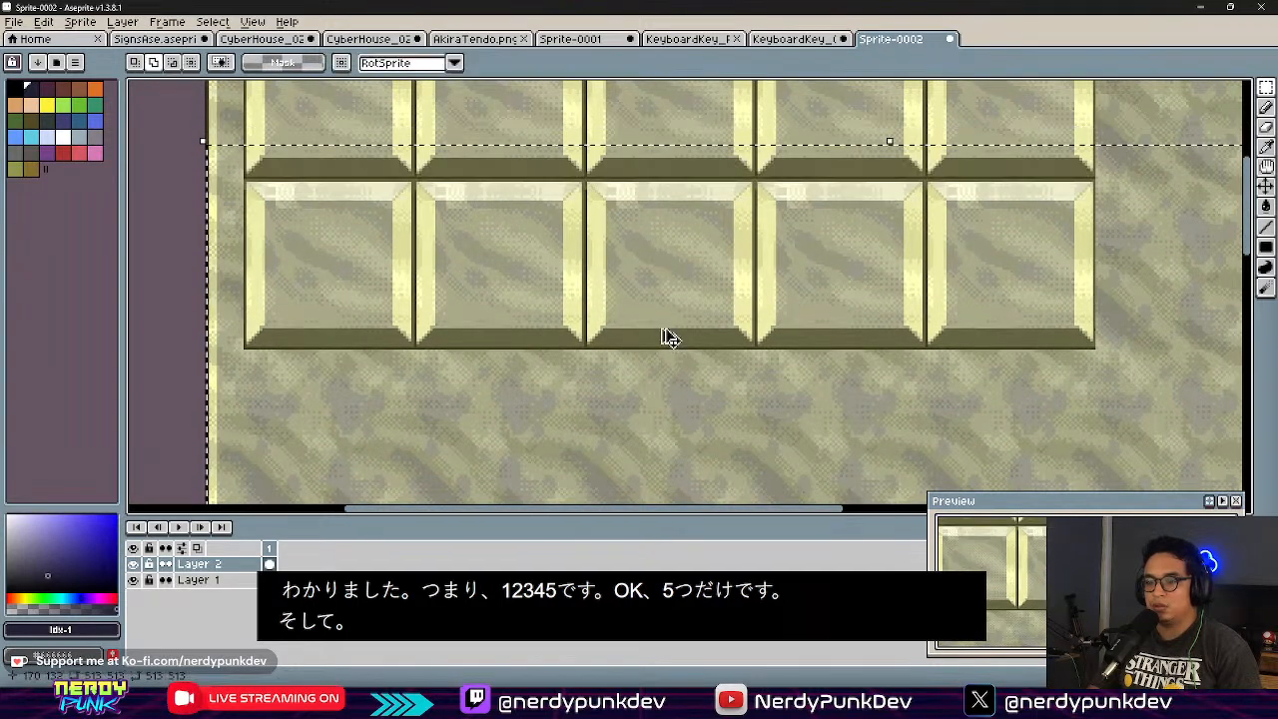
key(ctrl+v)
drag(656, 135, 649, 475)
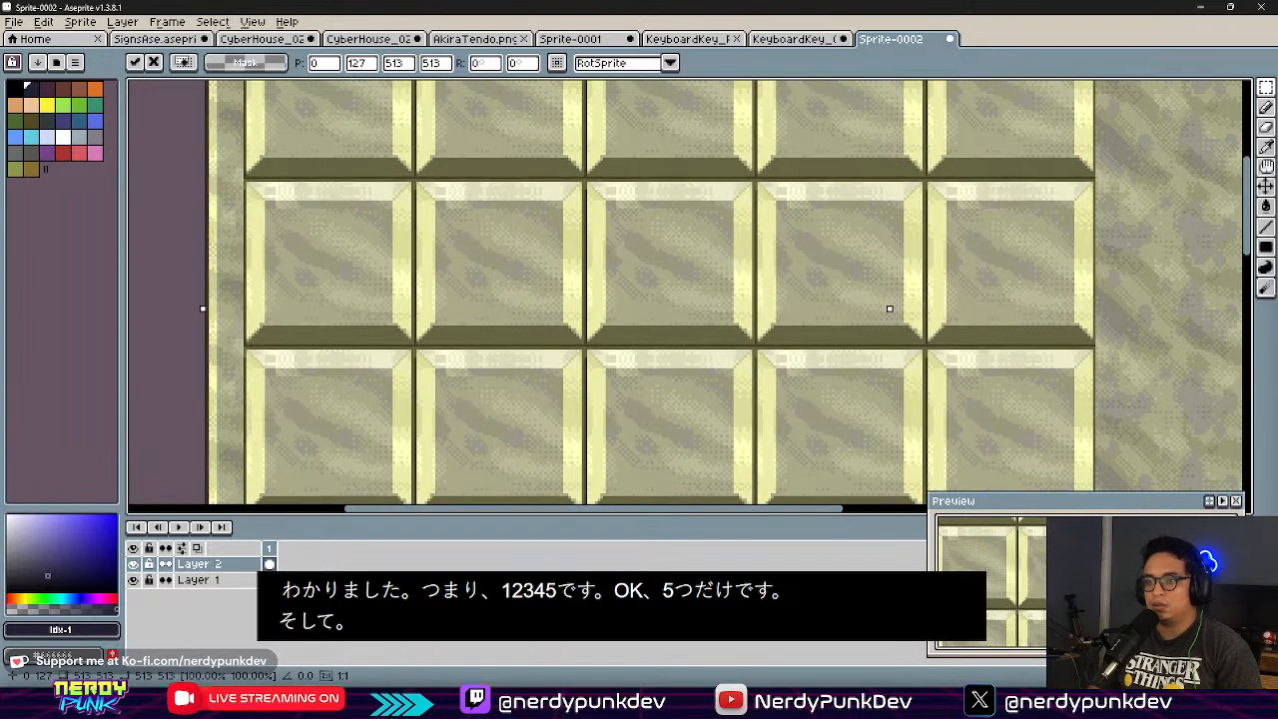
middle_drag(649, 475, 613, 363)
drag(583, 276, 581, 323)
key(ctrl+z)
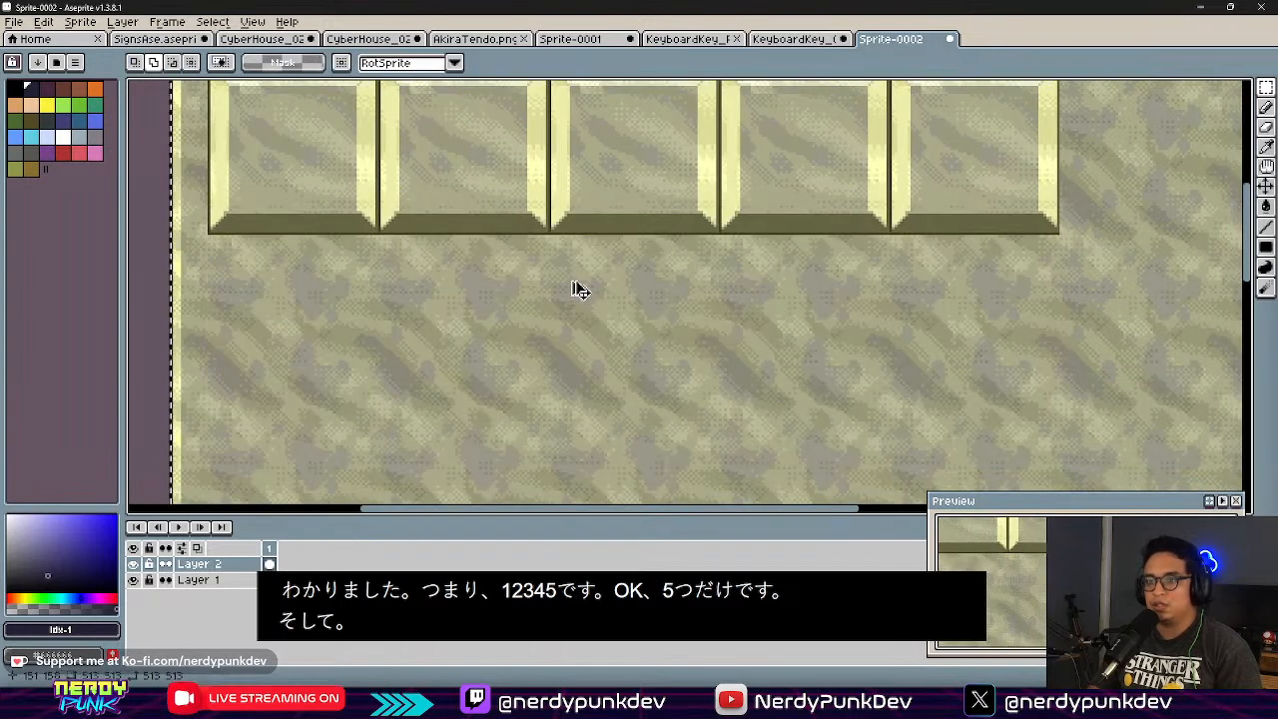
key(ctrl+d)
Step: Paste the two-row key block below the existing rows to form the third and fourth rows
scroll(537, 253, down, 3)
middle_drag(537, 252, 624, 423)
scroll(569, 364, up, 3)
scroll(659, 429, down, 2)
key(ctrl+v)
drag(709, 294, 736, 449)
middle_drag(732, 444, 644, 100)
drag(635, 169, 640, 329)
Step: Paste the two-row key block again, edge to edge below the fourth row, and clear the selection
key(ctrl+a)
key(ctrl+v)
middle_drag(640, 360, 611, 96)
drag(605, 104, 602, 418)
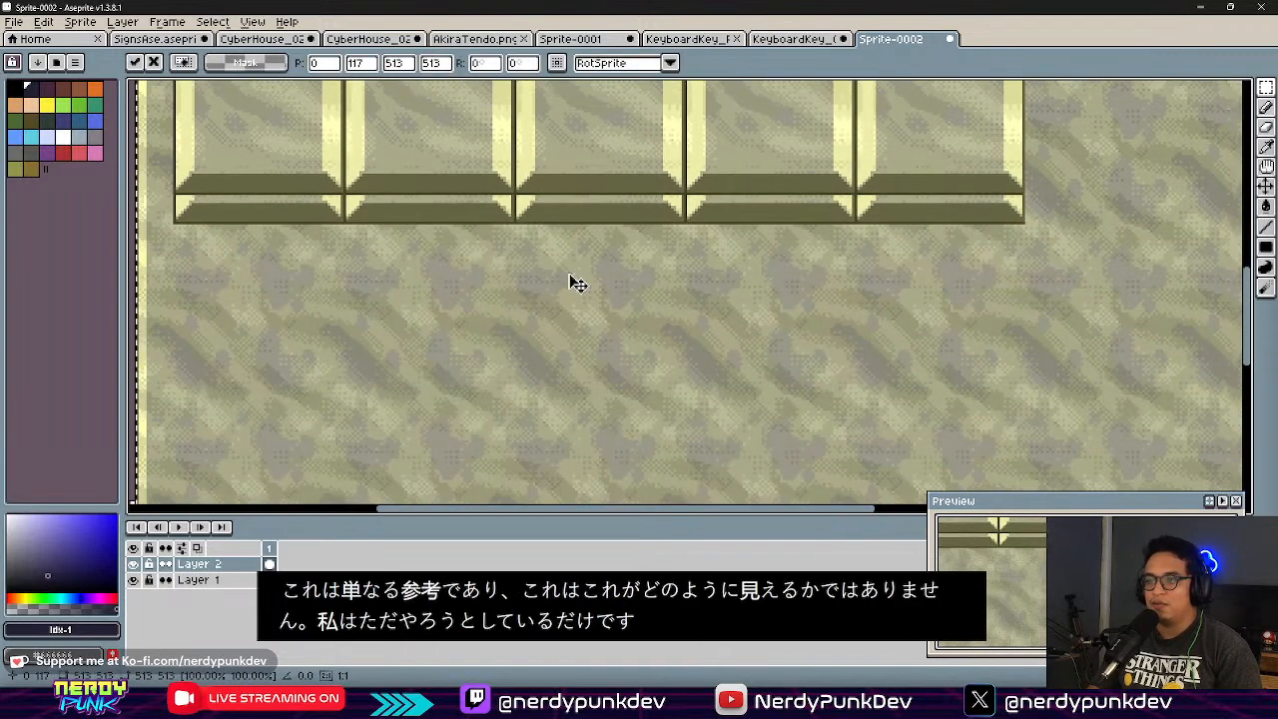
scroll(573, 282, down, 3)
middle_drag(585, 197, 596, 323)
drag(596, 322, 603, 418)
scroll(548, 455, up, 3)
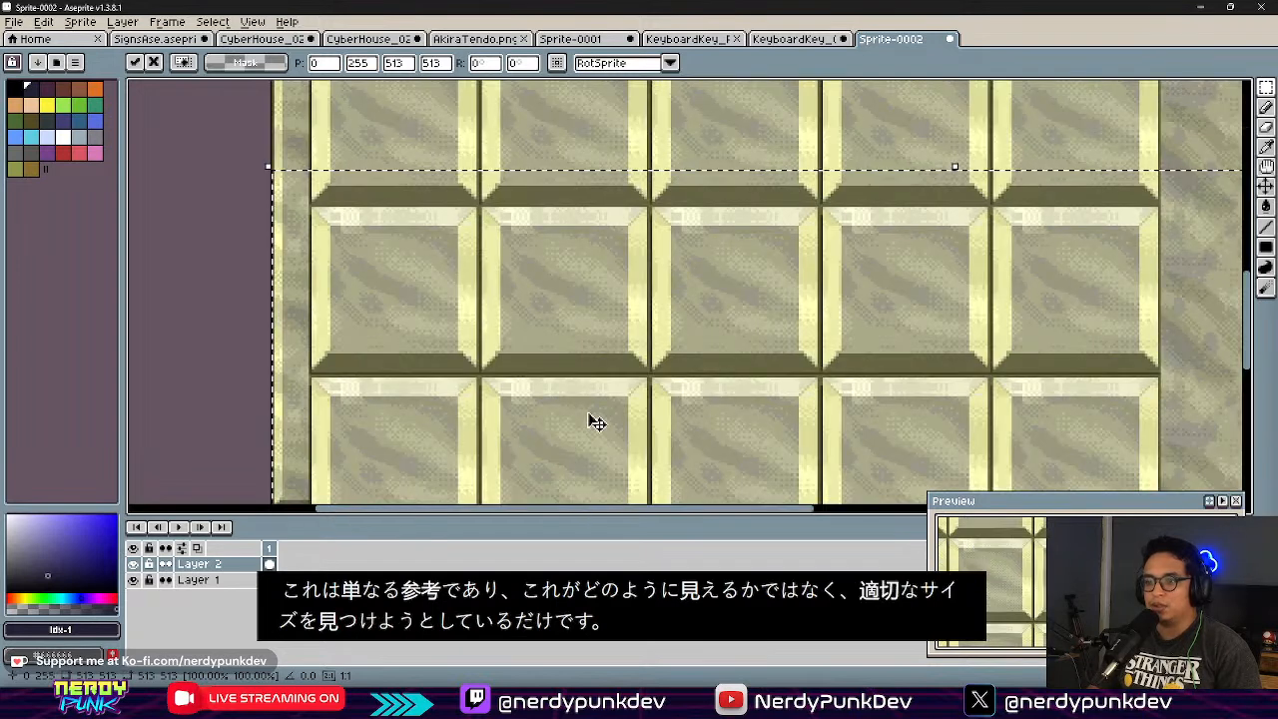
drag(564, 280, 565, 283)
key(ctrl+d)
Step: Delete the sixth row of keys at the panel's lower edge, leaving a grid of five by five keys
scroll(636, 340, down, 3)
middle_drag(719, 408, 668, 363)
scroll(639, 349, up, 3)
drag(1166, 413, 160, 200)
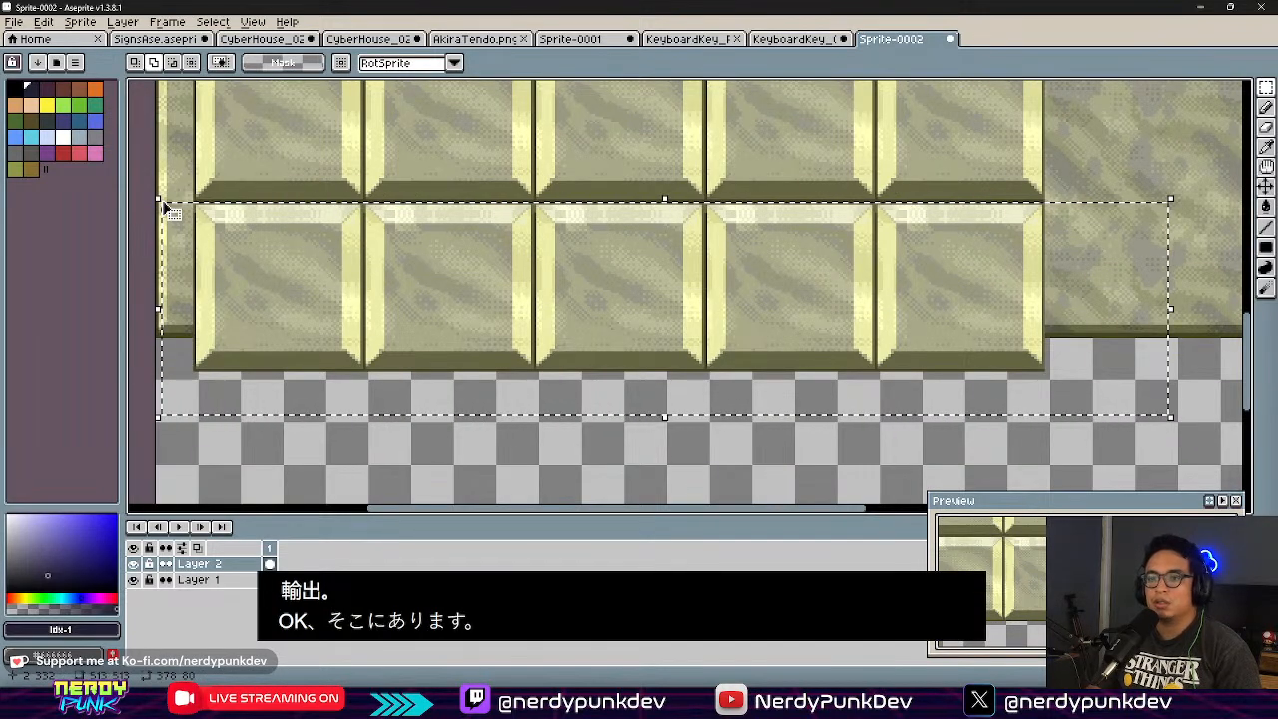
key(Delete)
scroll(613, 191, down, 3)
scroll(619, 303, up, 1)
scroll(639, 299, up, 3)
scroll(629, 297, down, 3)
scroll(574, 297, up, 1)
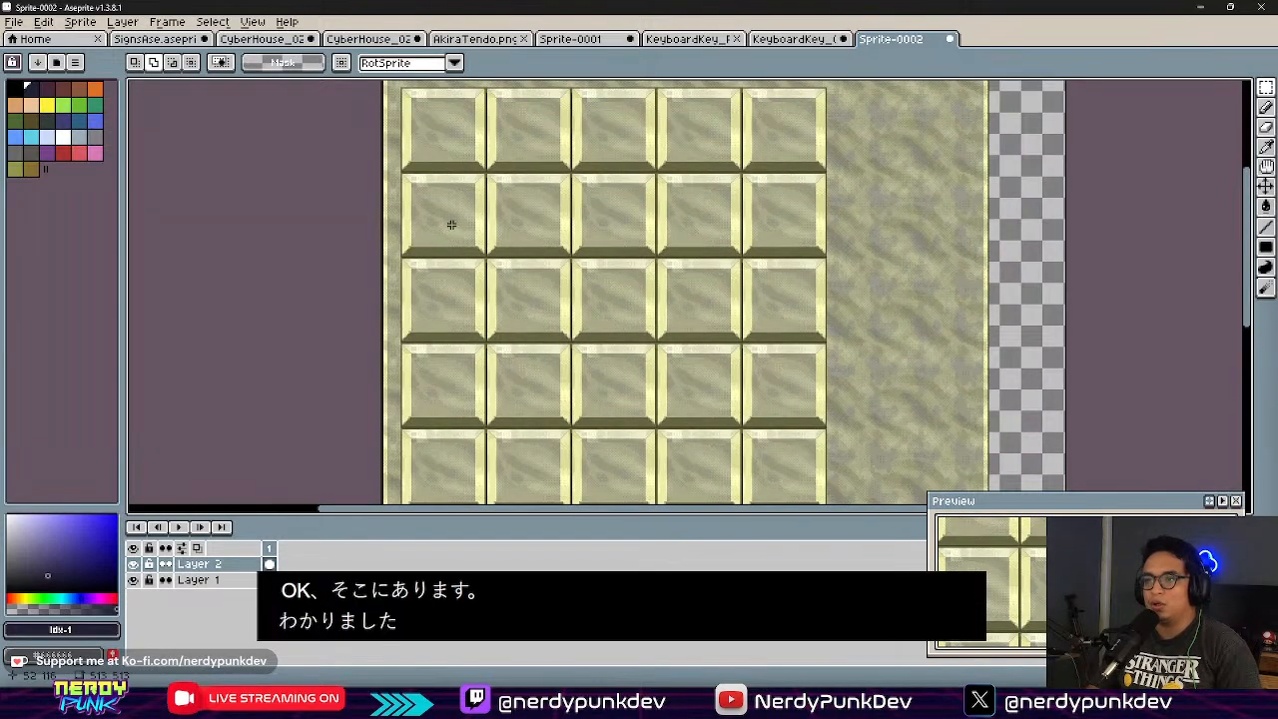
scroll(527, 459, down, 2)
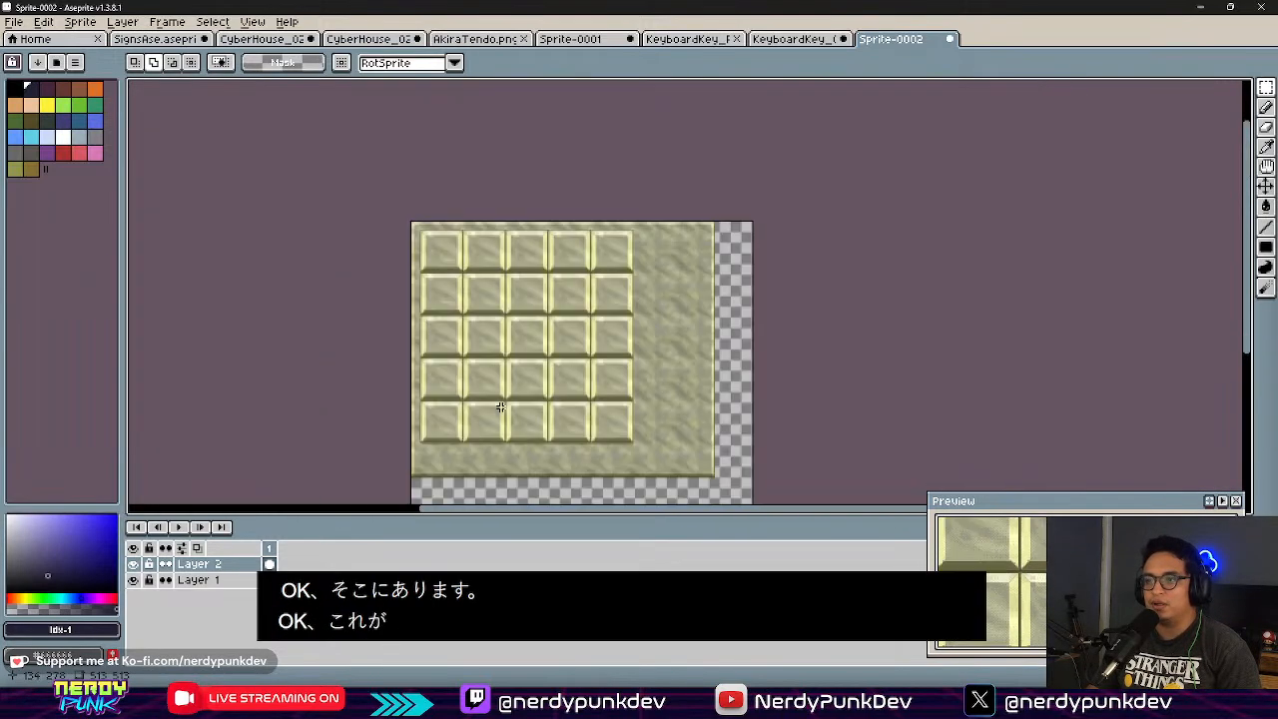
Step: Select the panel's right-hand section on Layer 1 and shift it toward the keys to position 248, 0
drag(702, 200, 779, 485)
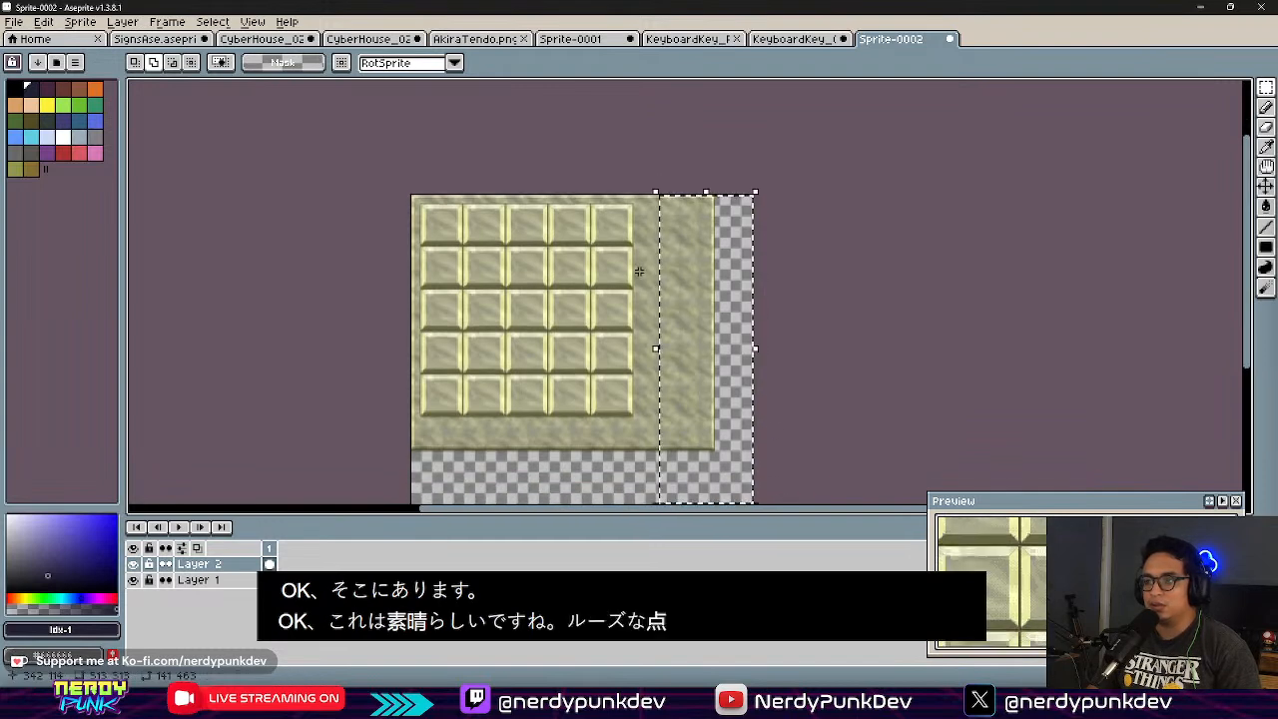
scroll(730, 306, up, 3)
click(205, 580)
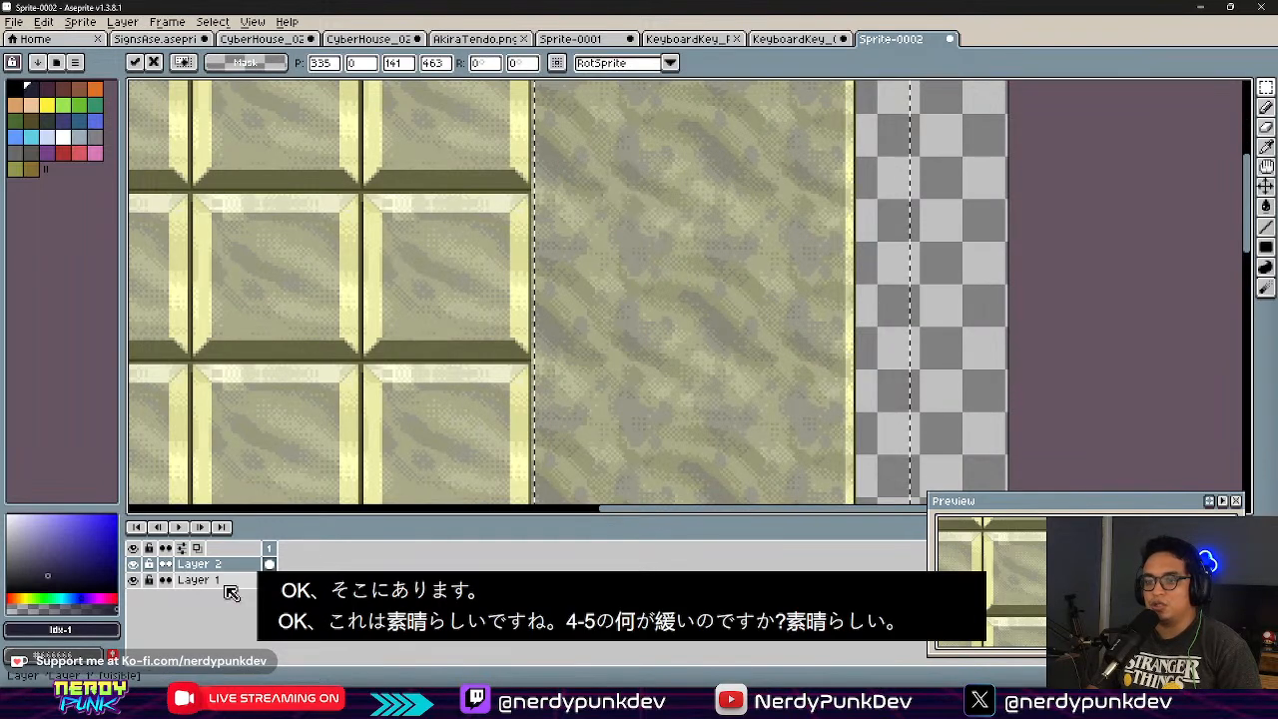
scroll(819, 267, down, 2)
drag(835, 270, 718, 270)
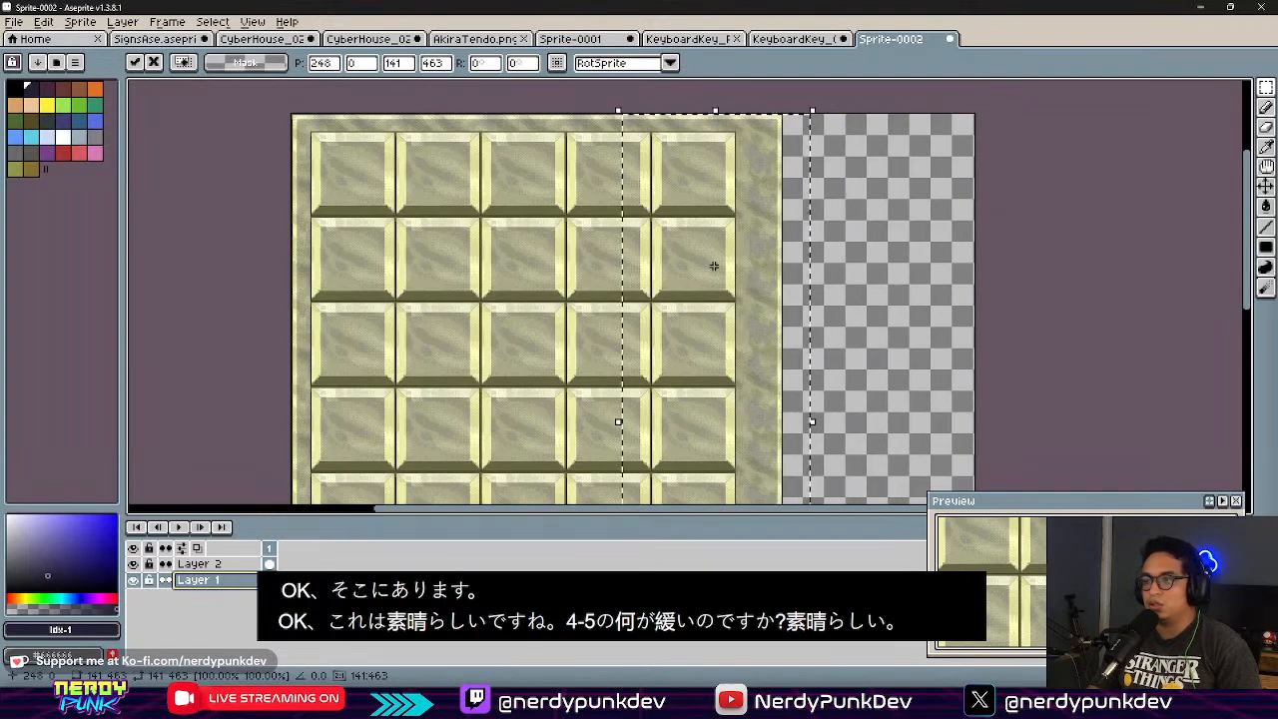
Step: Show the grid and move the panel's right-hand section closer to the keys, leaving a narrow margin beside the last column
click(256, 22)
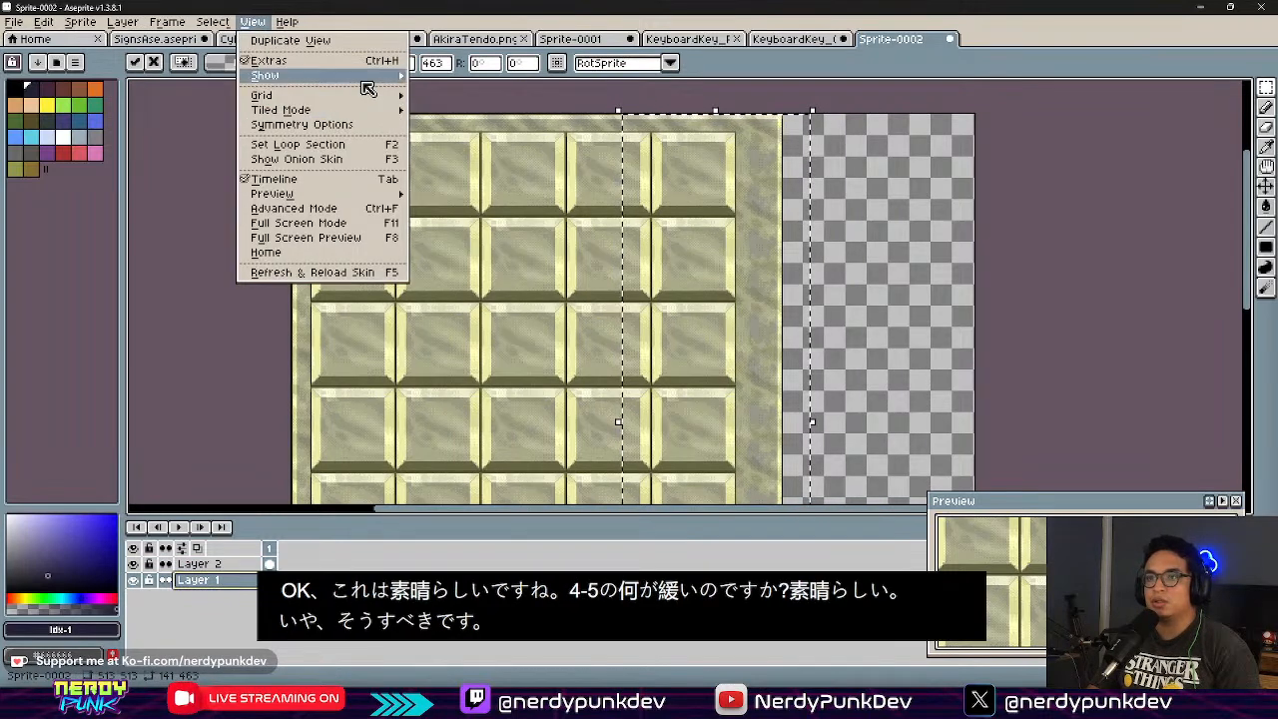
click(475, 102)
scroll(679, 220, up, 2)
middle_drag(832, 236, 661, 317)
drag(788, 299, 771, 300)
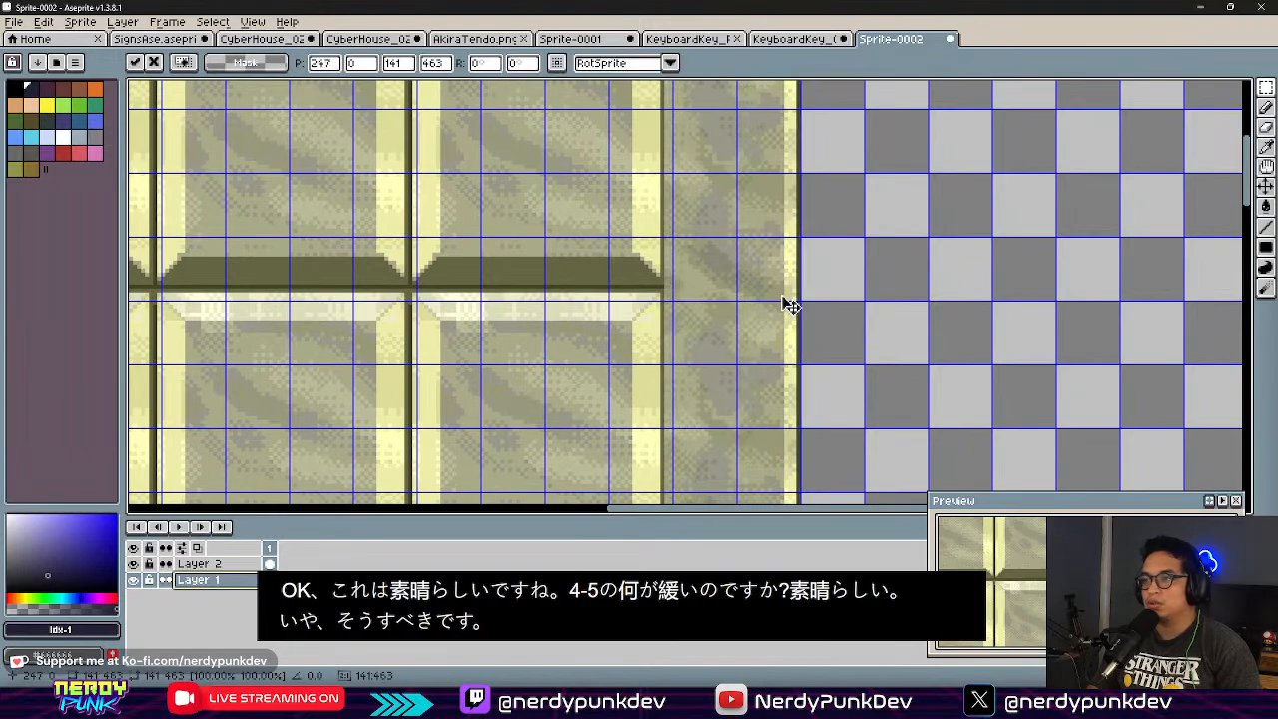
scroll(788, 305, down, 3)
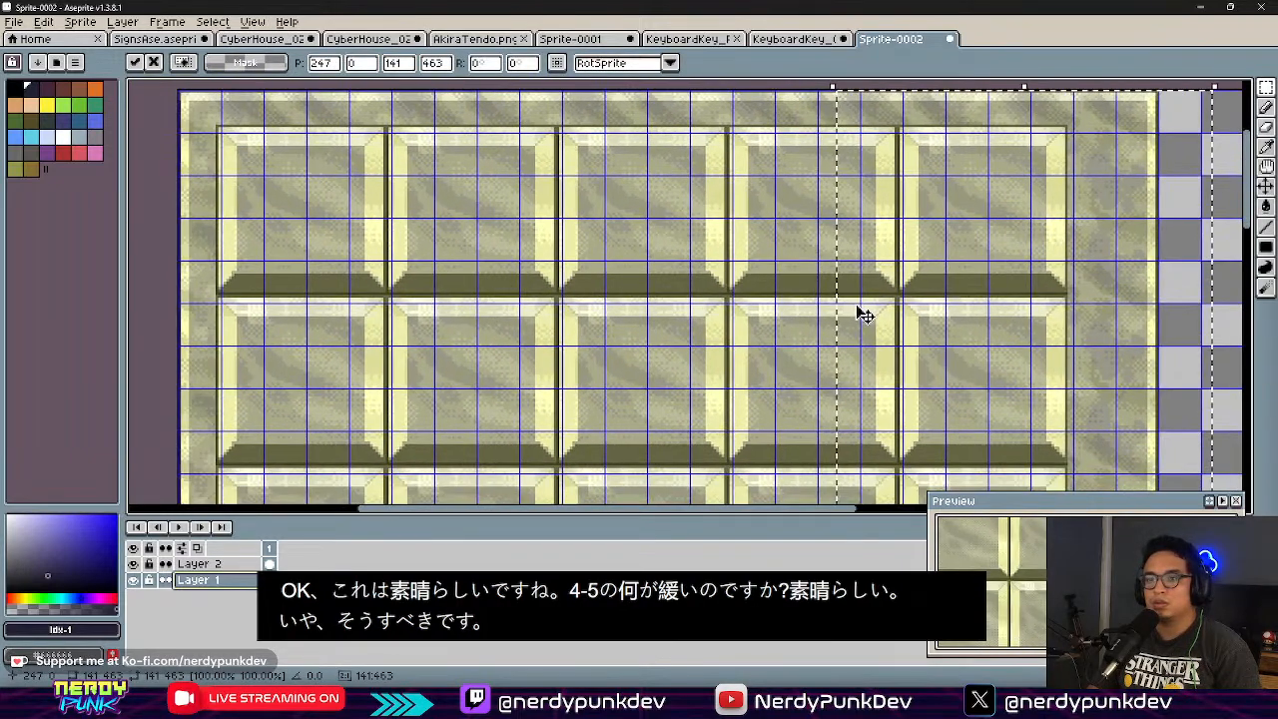
middle_drag(912, 305, 842, 295)
drag(993, 277, 953, 274)
scroll(833, 332, down, 3)
scroll(833, 360, up, 3)
key(ctrl+d)
Step: Select the panel's full lower edge strip and move it straight up, leaving a narrow margin below the last key row
scroll(797, 357, down, 4)
scroll(820, 392, up, 5)
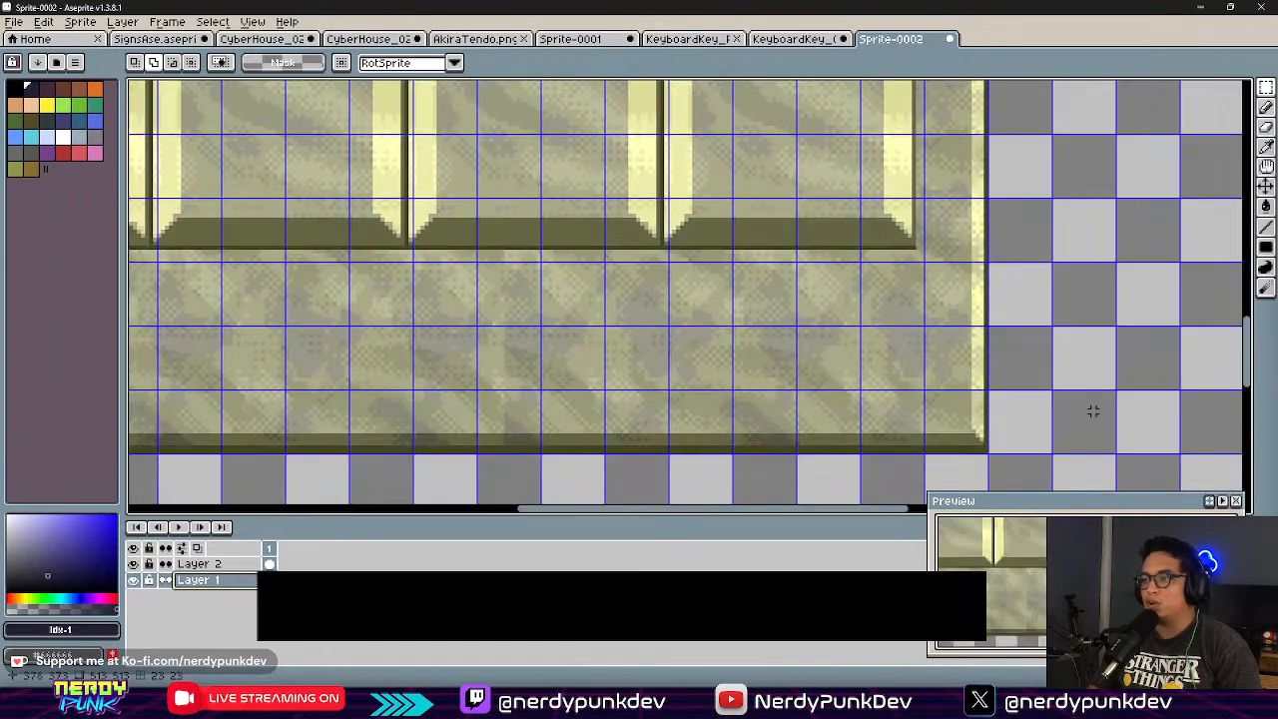
drag(1092, 474, 479, 300)
middle_drag(861, 321, 371, 336)
middle_drag(933, 376, 695, 452)
shift+drag(697, 441, 755, 314)
scroll(588, 287, down, 2)
middle_drag(588, 290, 593, 412)
middle_drag(573, 268, 619, 293)
key(ctrl+d)
scroll(582, 301, down, 2)
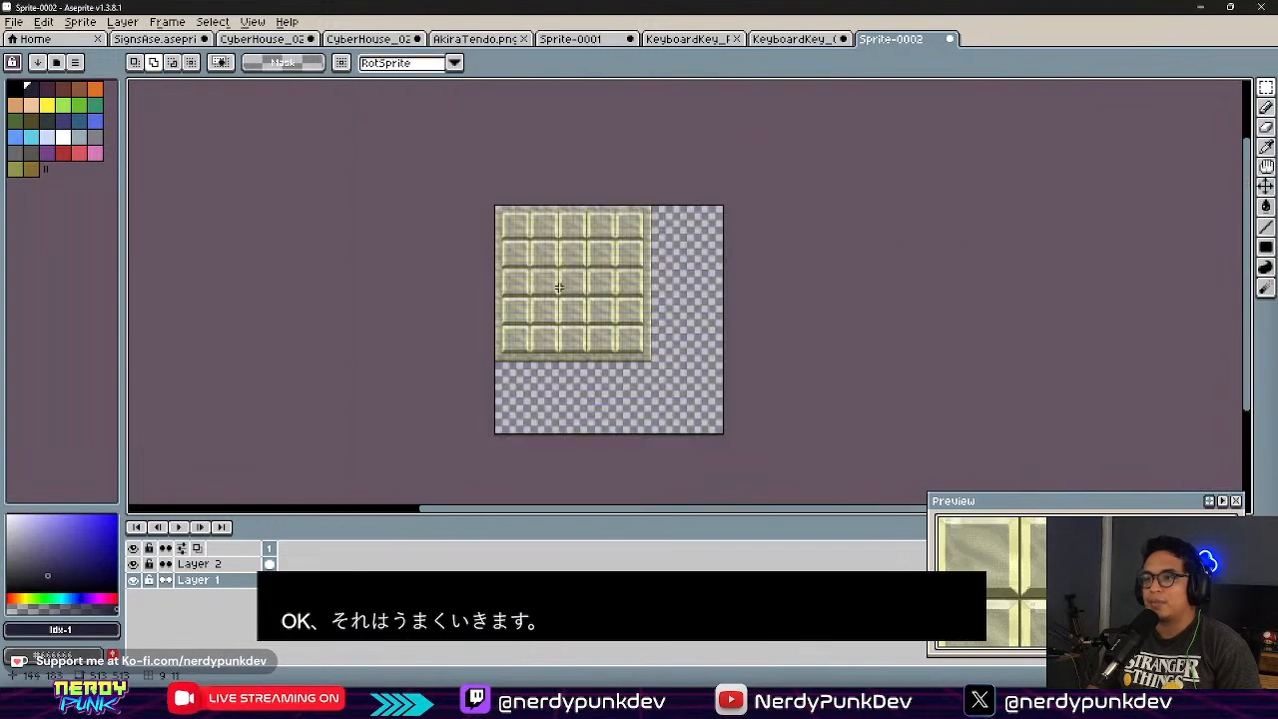
scroll(566, 297, up, 1)
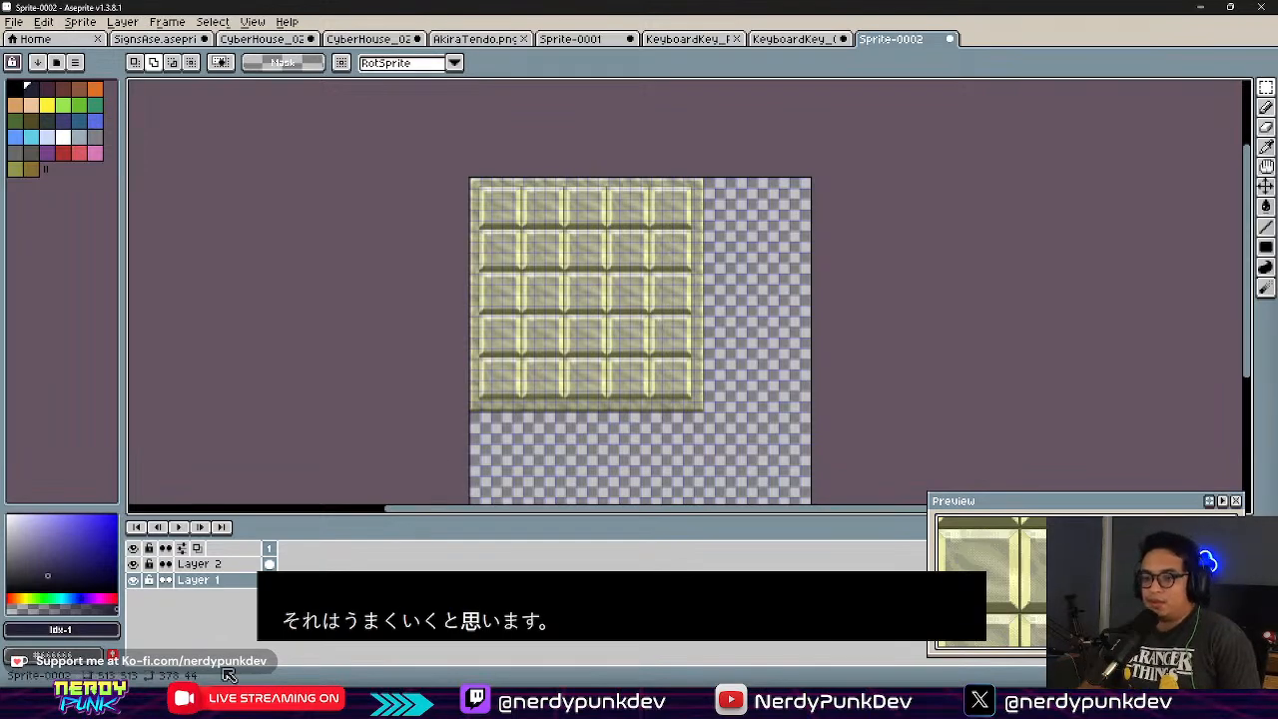
Step: Hide the key layer and raise the brightness of the whole panel texture on Layer 1 to 32
click(132, 563)
scroll(608, 306, up, 3)
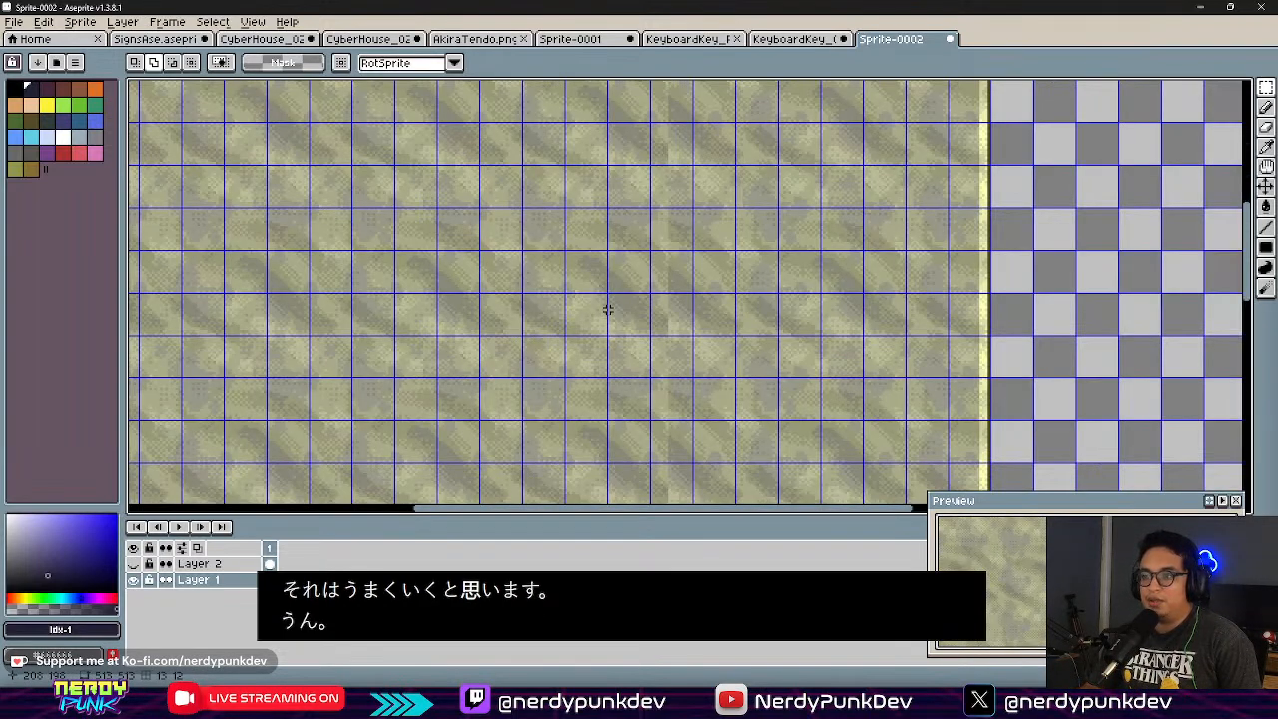
scroll(619, 317, down, 2)
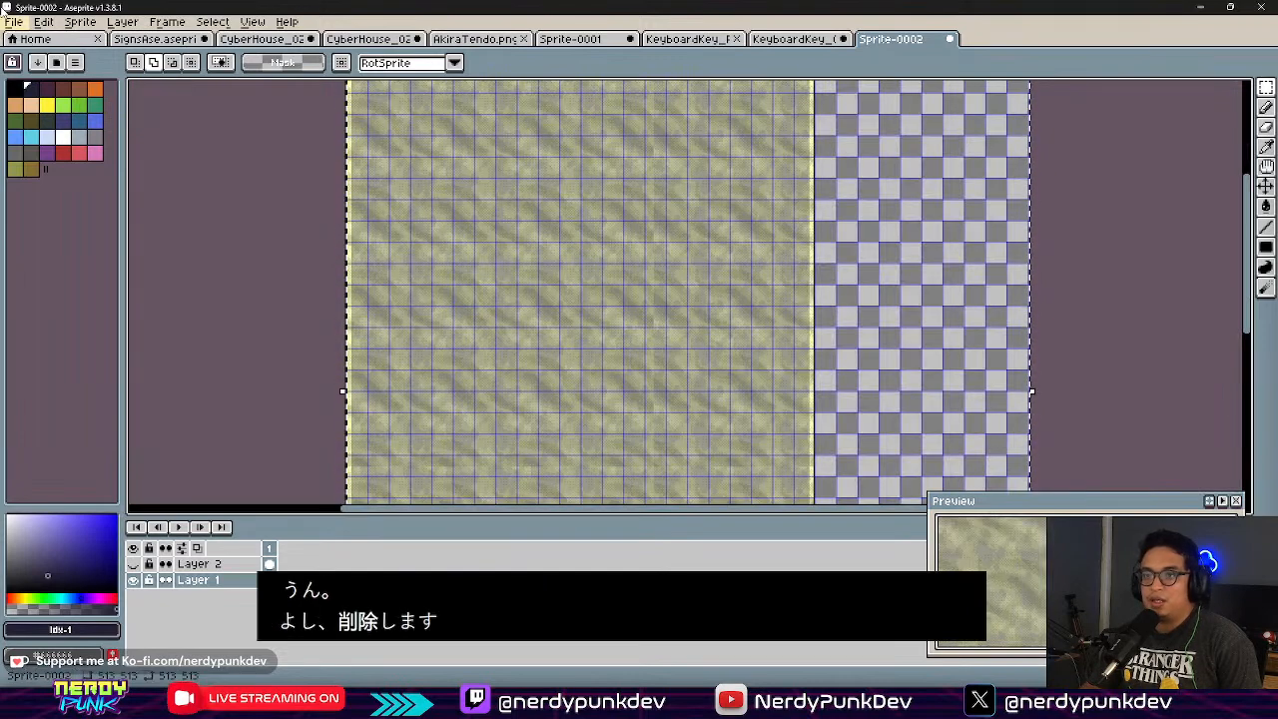
click(46, 22)
mouse_move(201, 364)
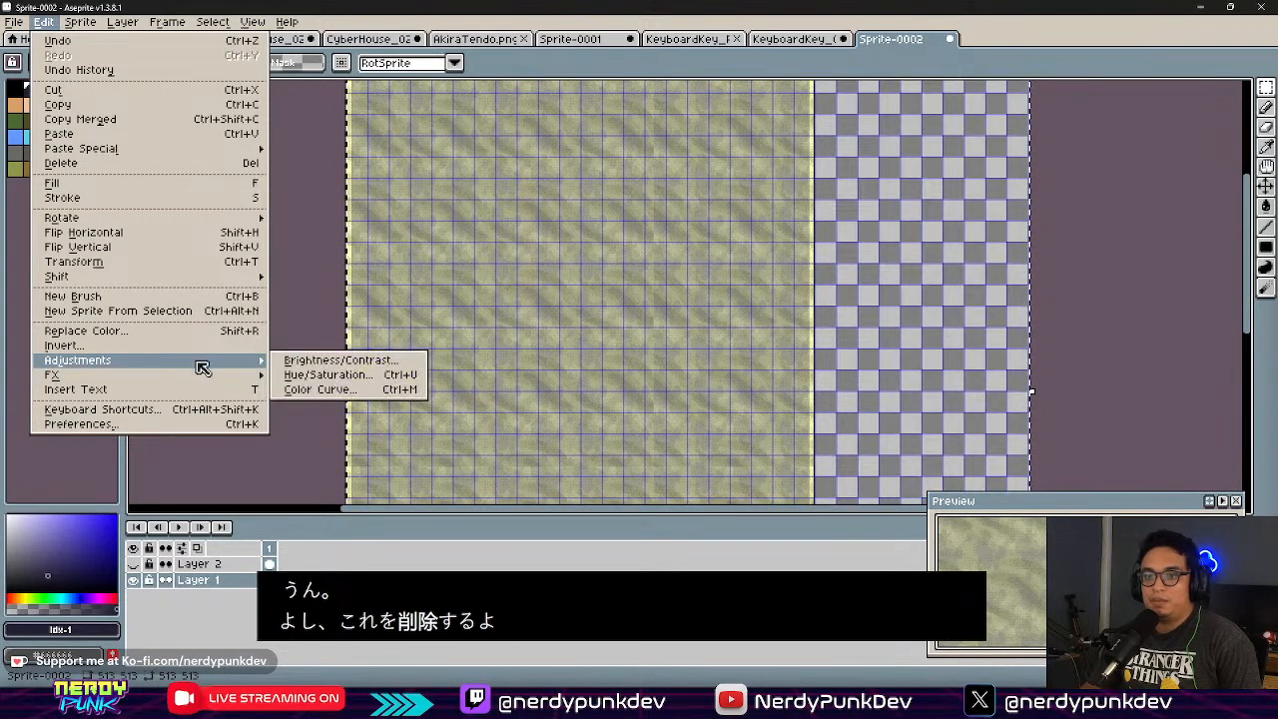
click(310, 362)
drag(854, 261, 872, 264)
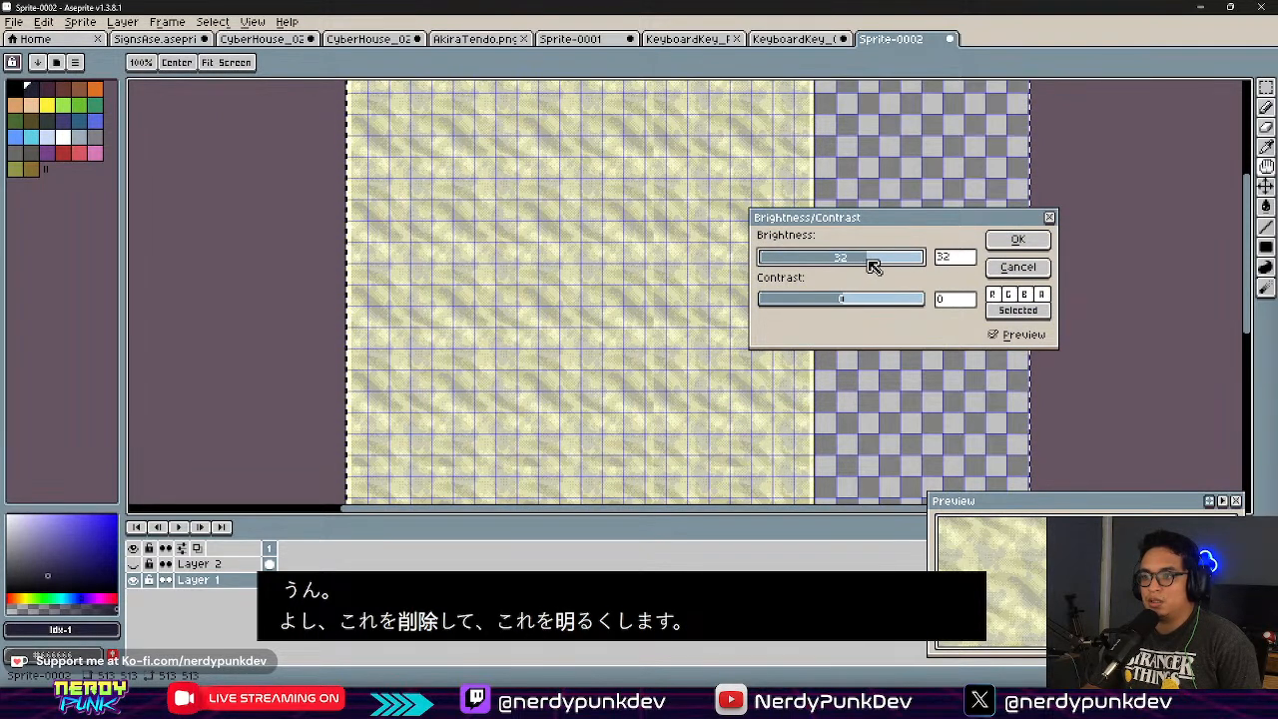
click(1044, 240)
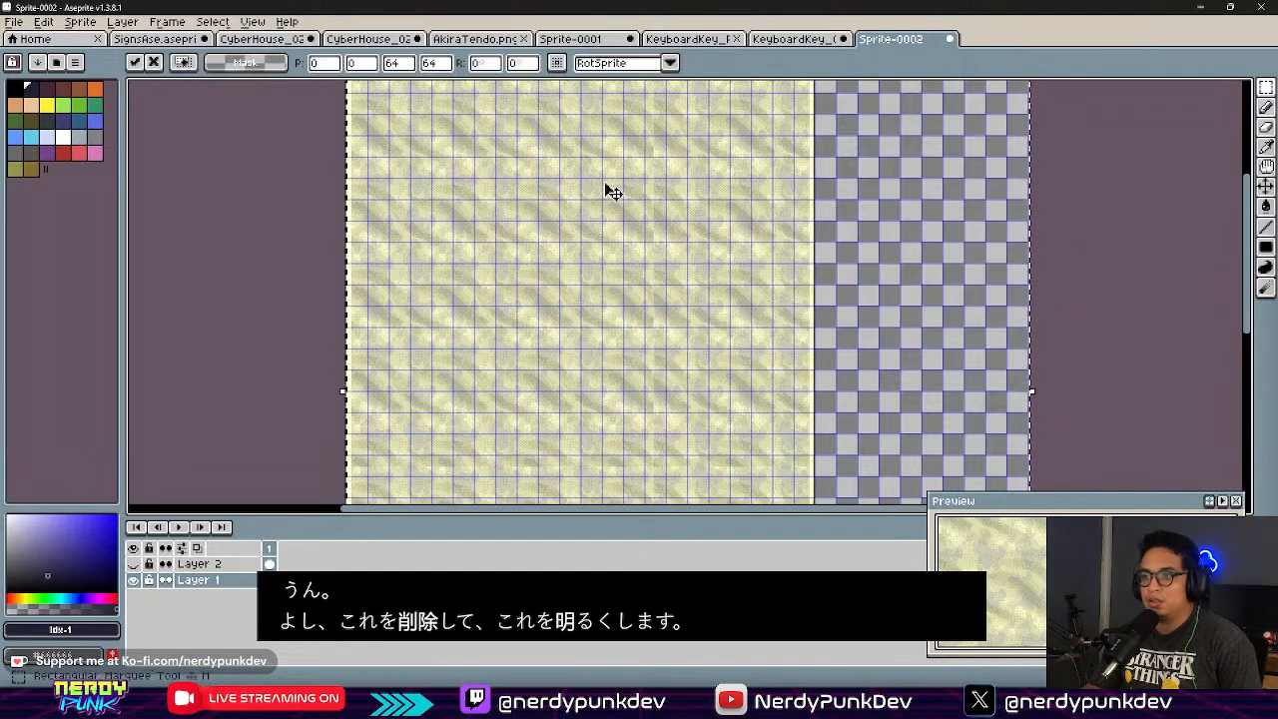
Step: Brighten the yellow texture on Layer 1 with a Hue/Saturation adjustment and clear the selection
click(44, 22)
mouse_move(192, 364)
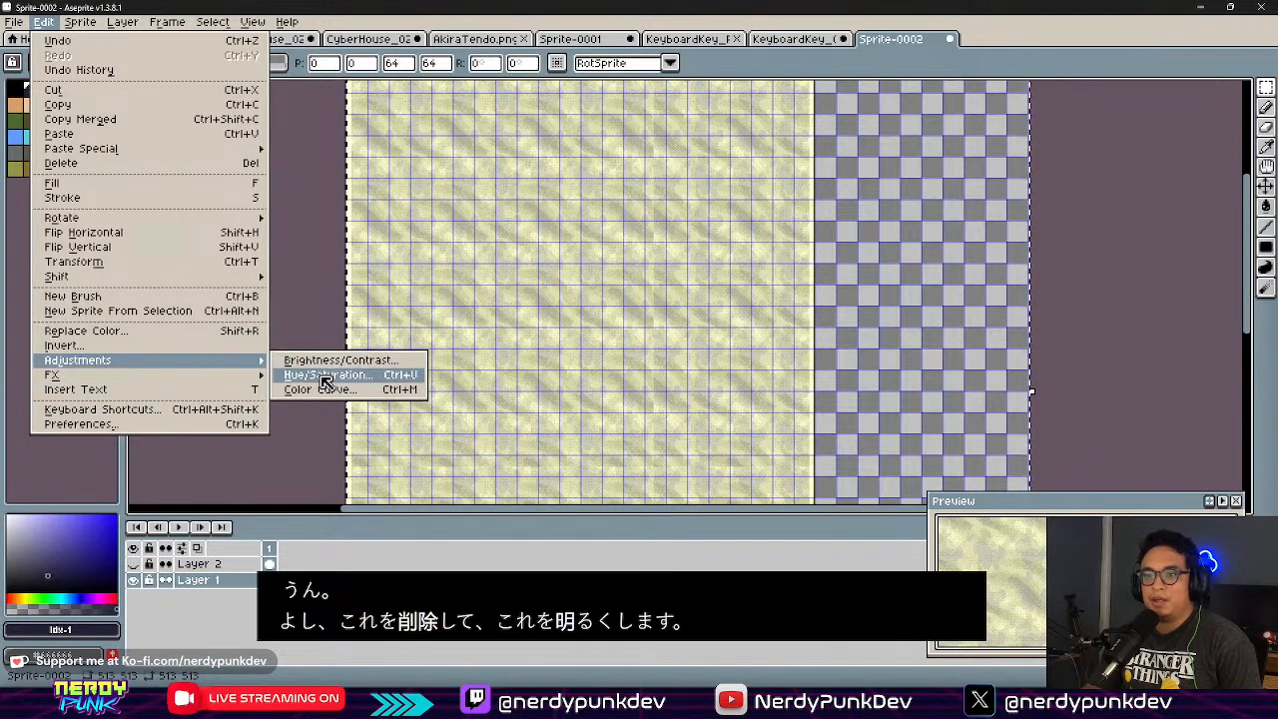
click(324, 374)
drag(844, 286, 854, 286)
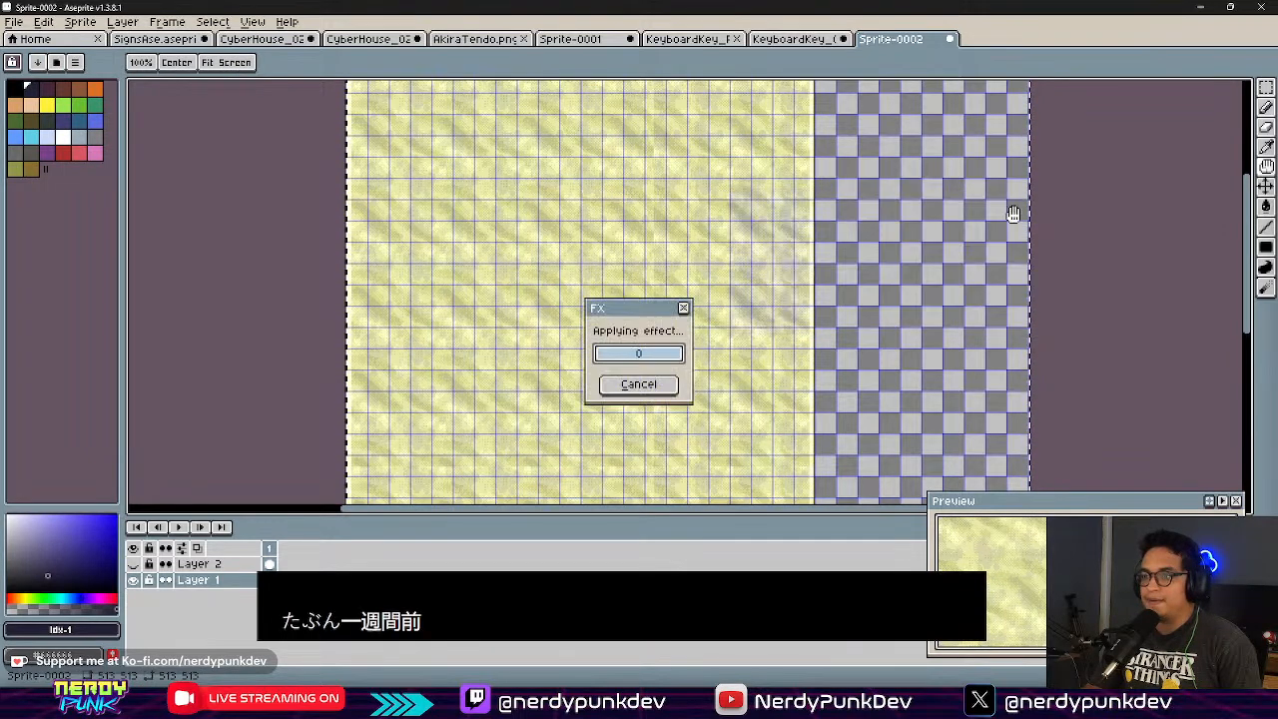
click(1020, 222)
scroll(562, 289, up, 3)
scroll(553, 286, down, 5)
scroll(511, 274, up, 2)
key(ctrl+d)
Step: Begin resizing the canvas by reducing its width to 352 px, cutting off the empty area beside the texture
scroll(609, 277, down, 1)
scroll(666, 282, up, 3)
middle_drag(895, 274, 690, 299)
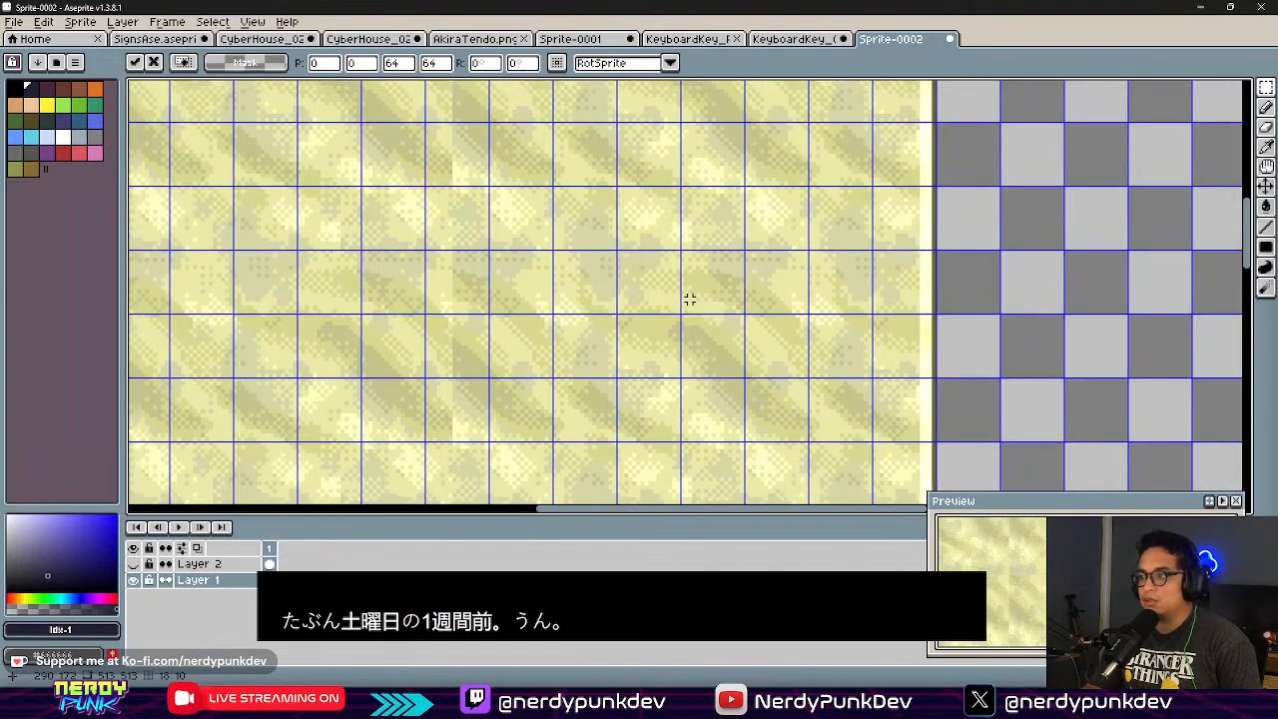
scroll(745, 282, down, 3)
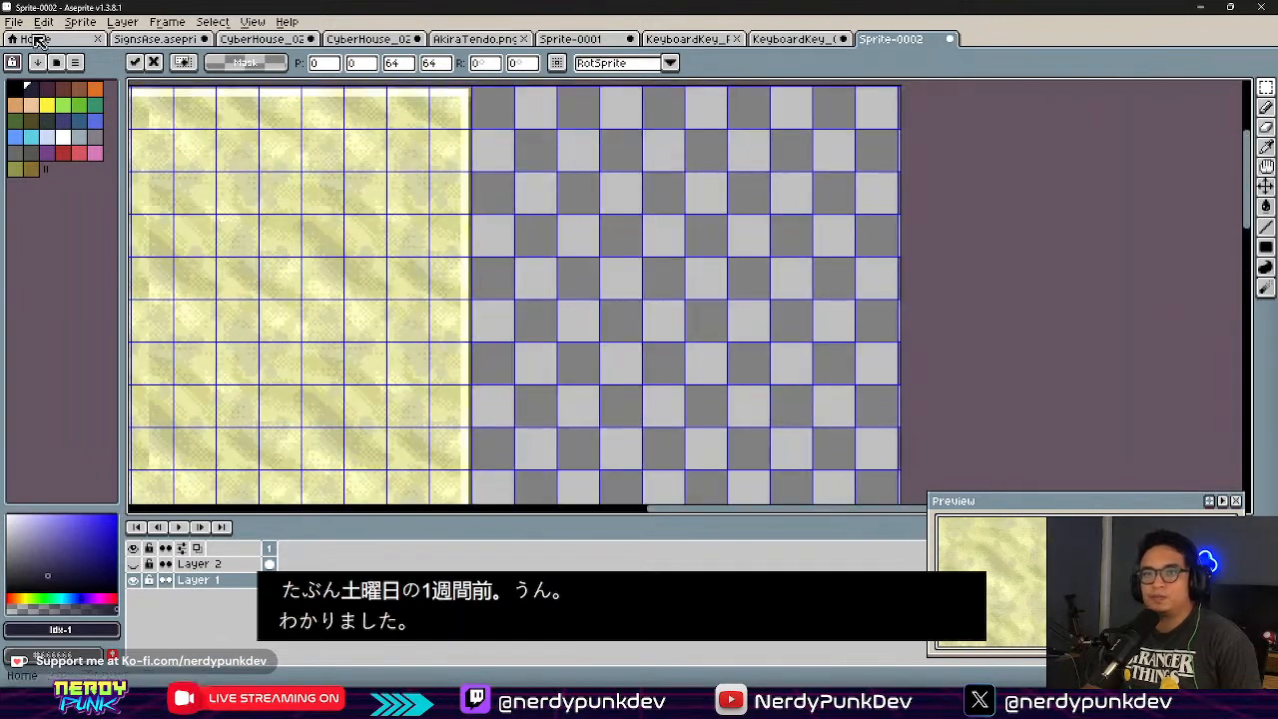
click(80, 22)
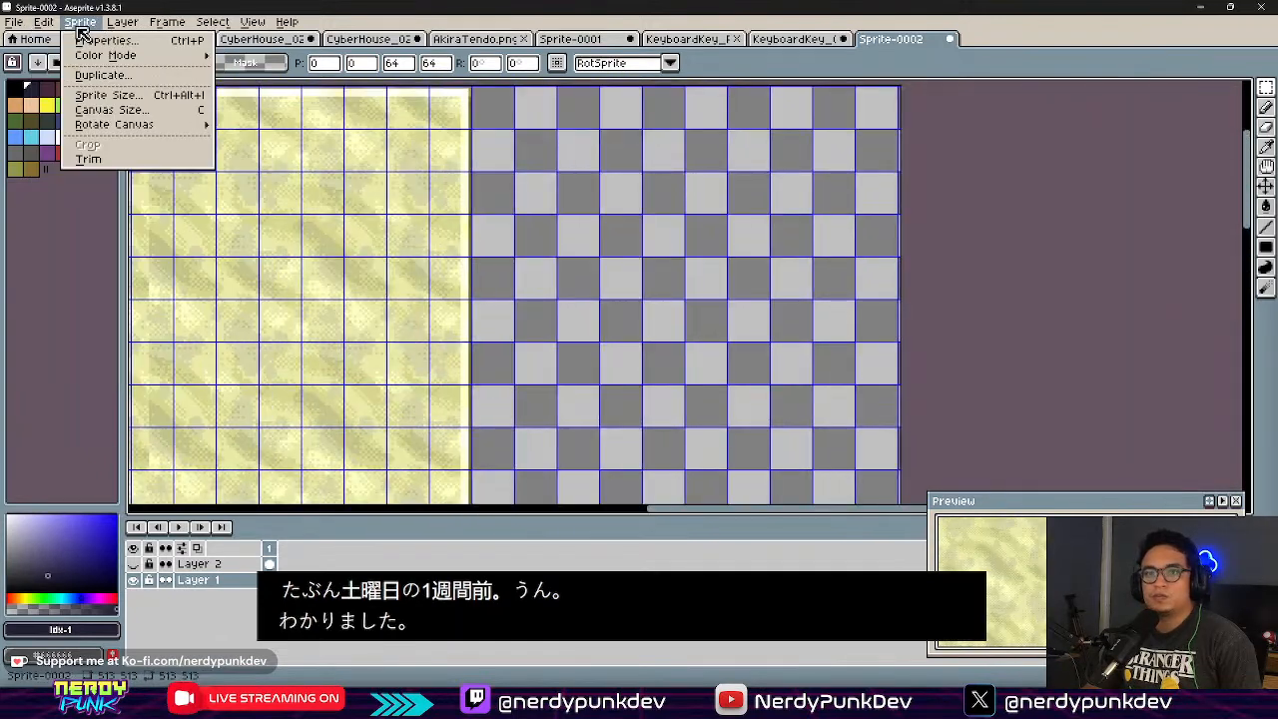
click(108, 110)
drag(901, 290, 469, 324)
Step: Reduce the canvas height to 352 px, ending at the texture's lower edge, and apply the new canvas size
middle_drag(412, 406, 711, 80)
mouse_move(606, 440)
middle_down()
mouse_move(724, 343)
mouse_move(828, 90)
middle_up()
middle_drag(527, 439, 539, 155)
middle_drag(612, 407, 608, 437)
drag(608, 445, 642, 206)
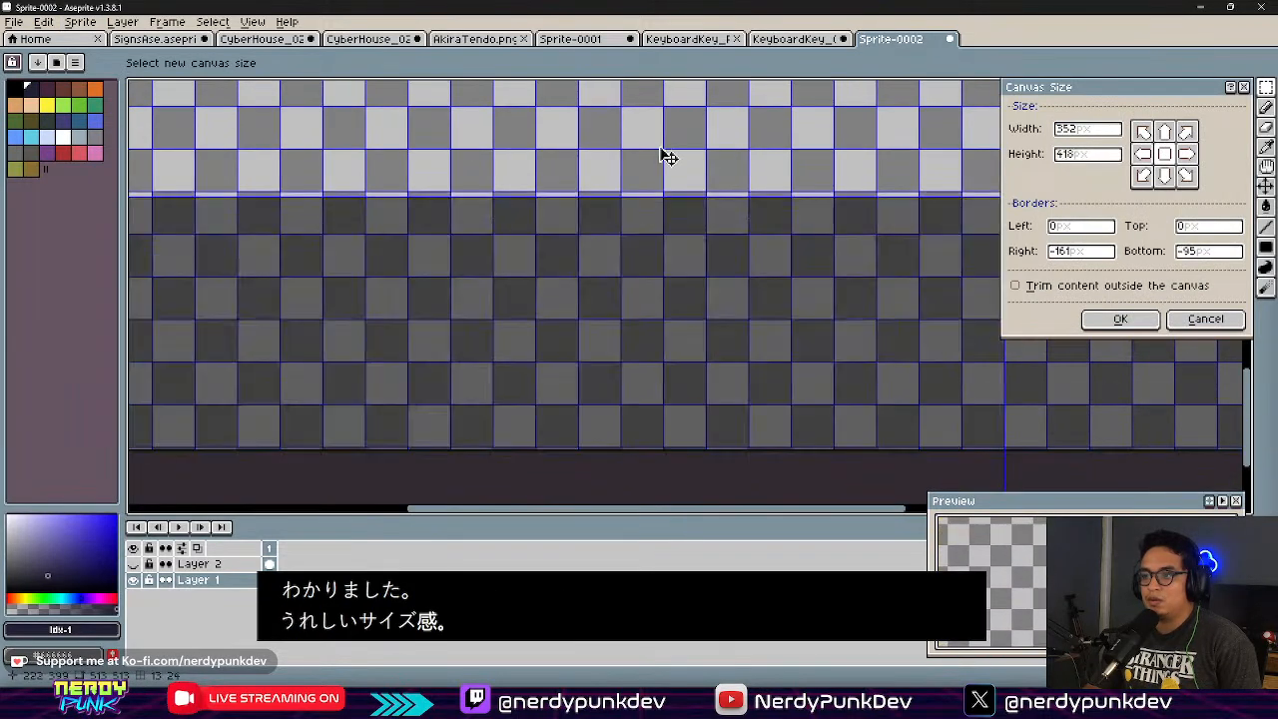
middle_drag(642, 206, 683, 440)
drag(675, 466, 706, 292)
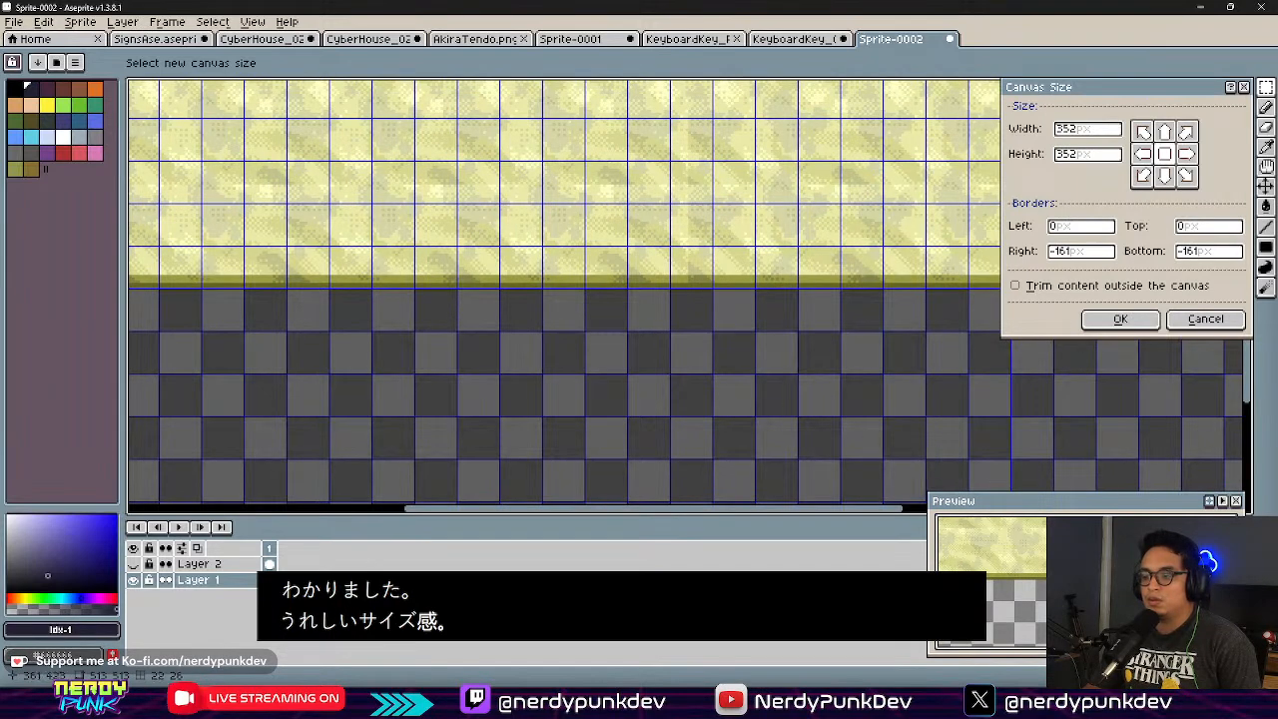
click(1120, 318)
Step: Examine the cropped texture's edges and overall tiling
scroll(419, 241, down, 3)
scroll(419, 241, up, 3)
middle_drag(511, 379, 449, 118)
middle_drag(484, 355, 478, 74)
scroll(502, 254, down, 3)
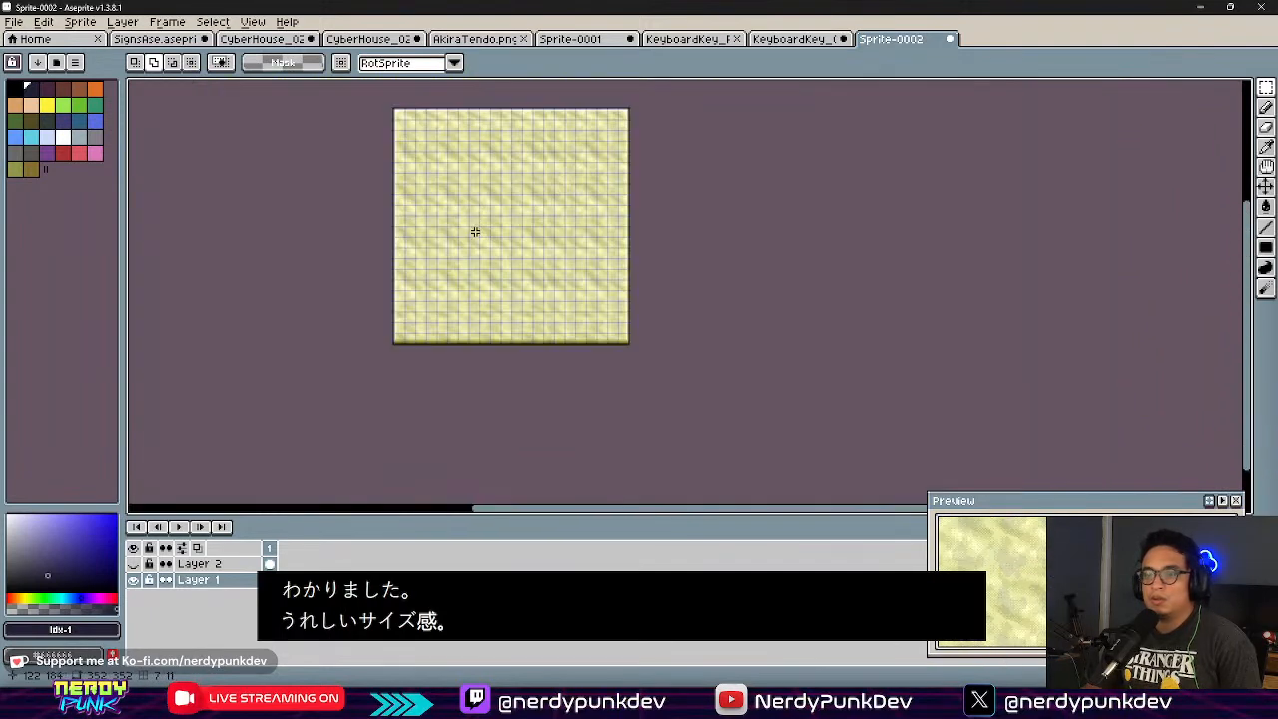
middle_drag(473, 231, 442, 402)
scroll(437, 308, up, 3)
scroll(455, 346, down, 2)
middle_drag(455, 347, 396, 160)
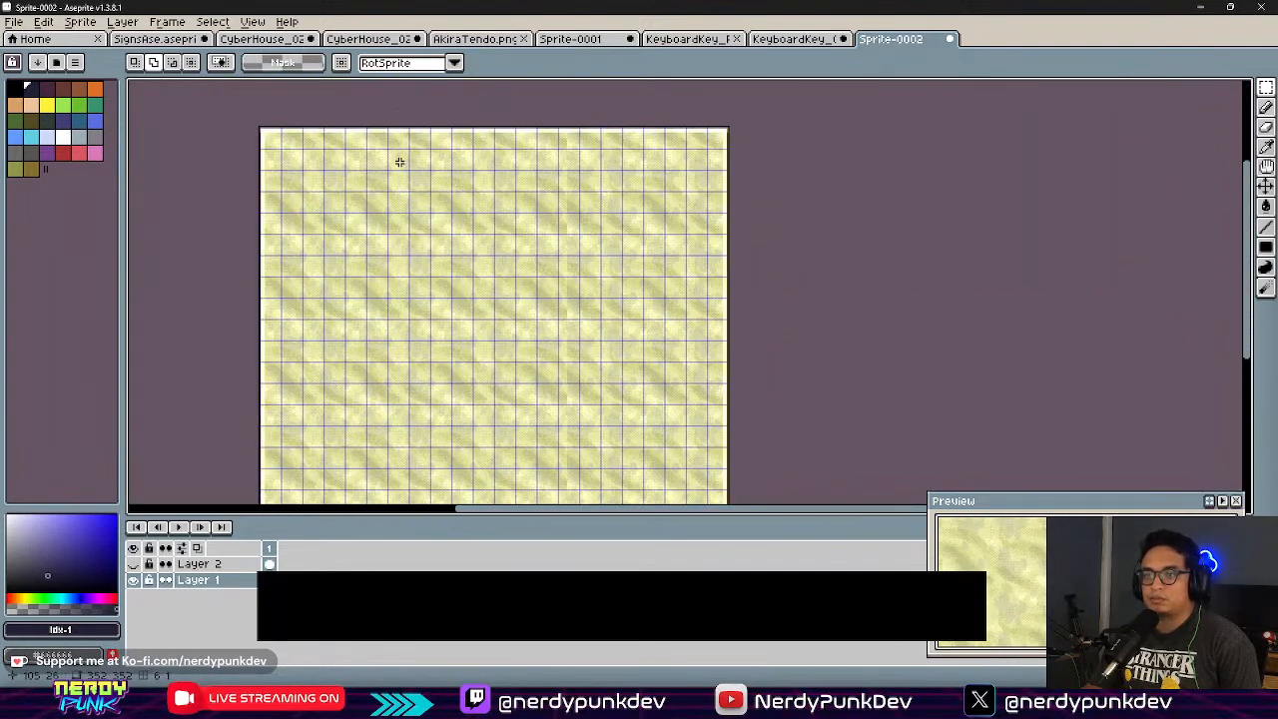
Step: Export the sprite as OuterShell_01 into the Vintage Puzzles folder
key(ctrl+alt+shift+s)
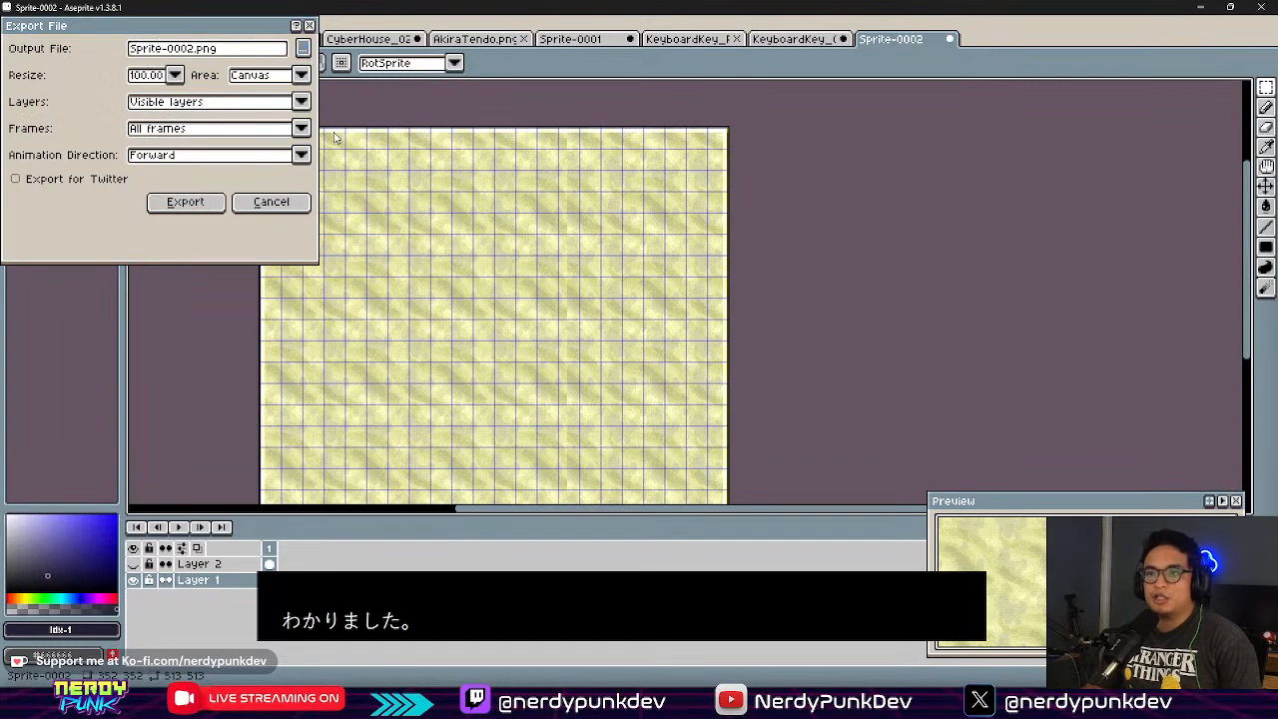
click(361, 88)
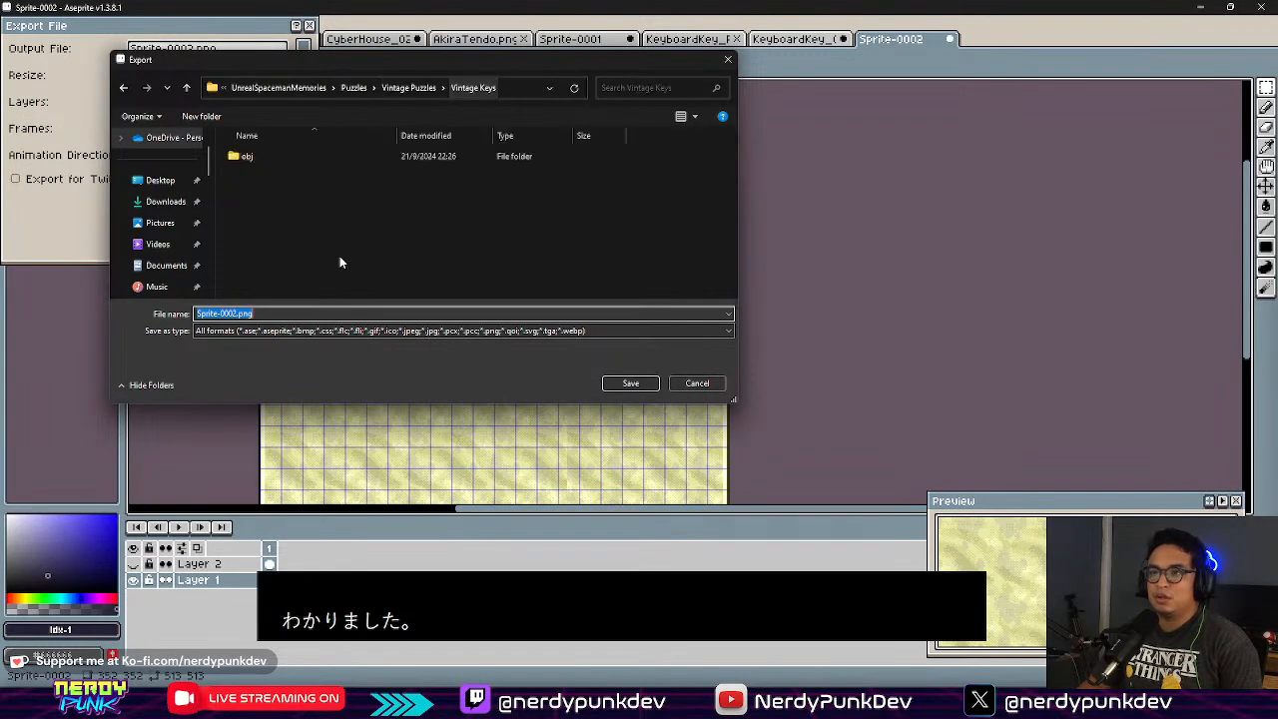
click(399, 88)
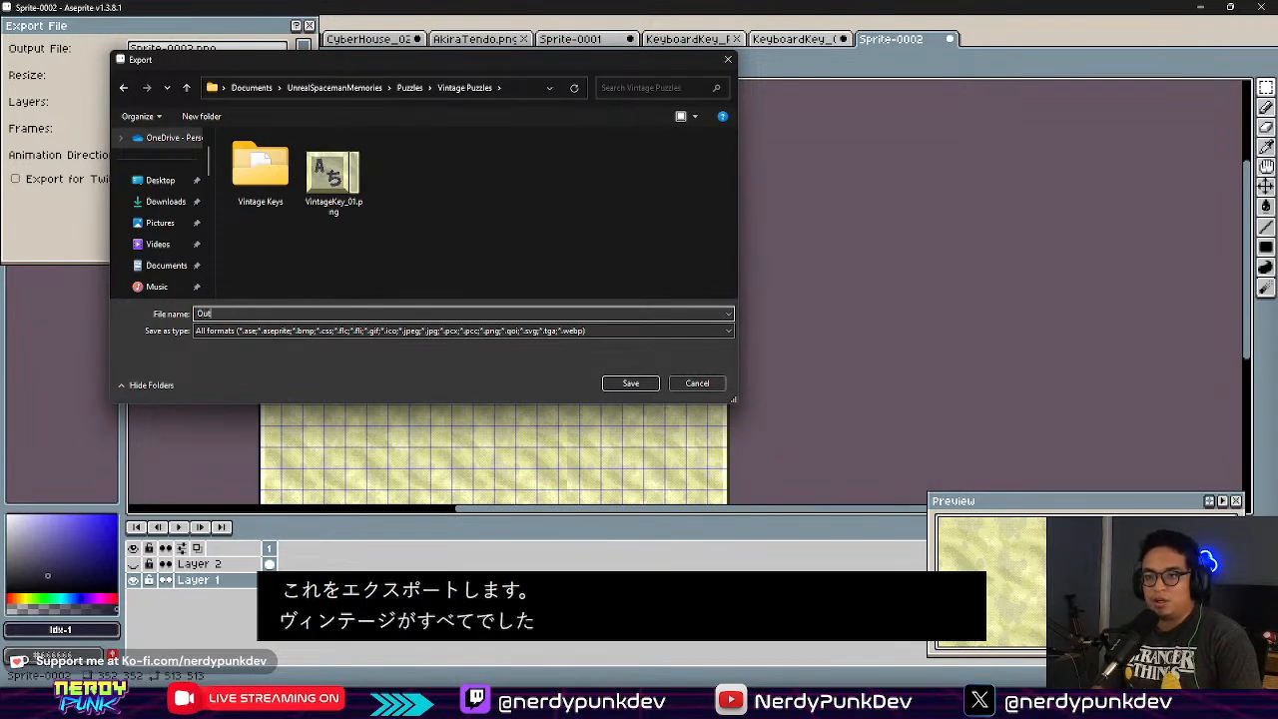
text(erShell_01)
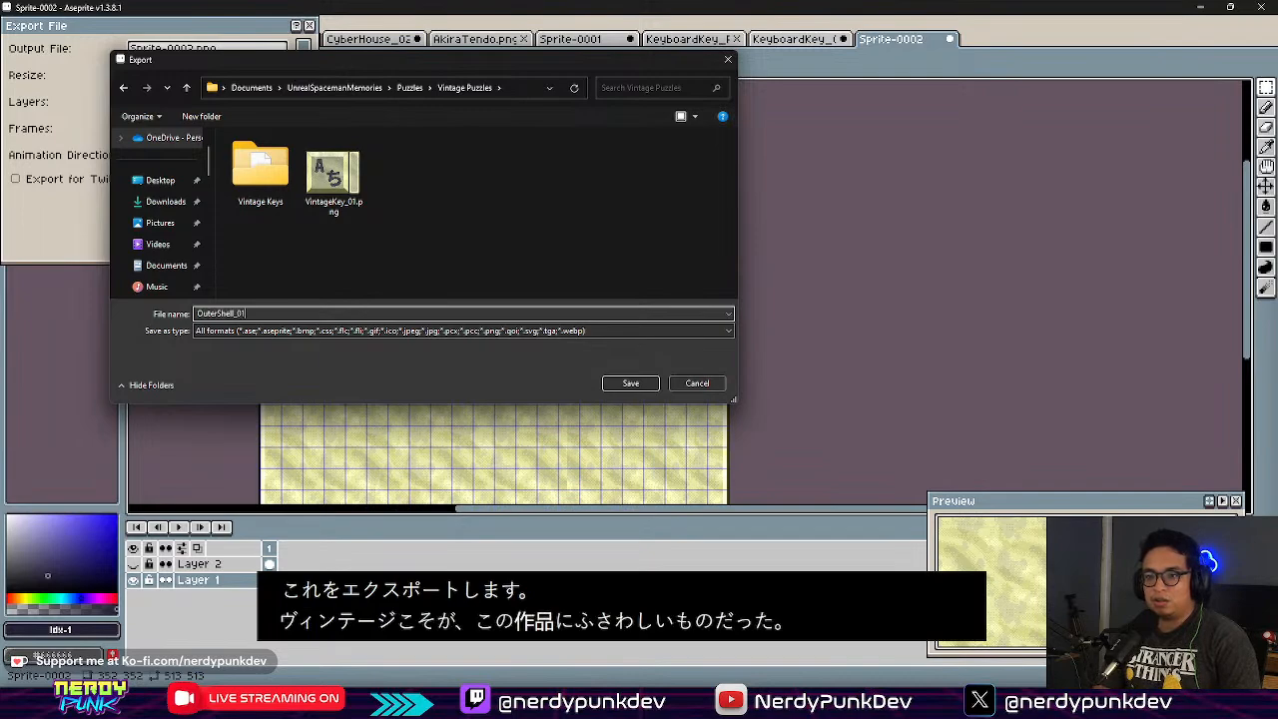
key(Return)
click(179, 203)
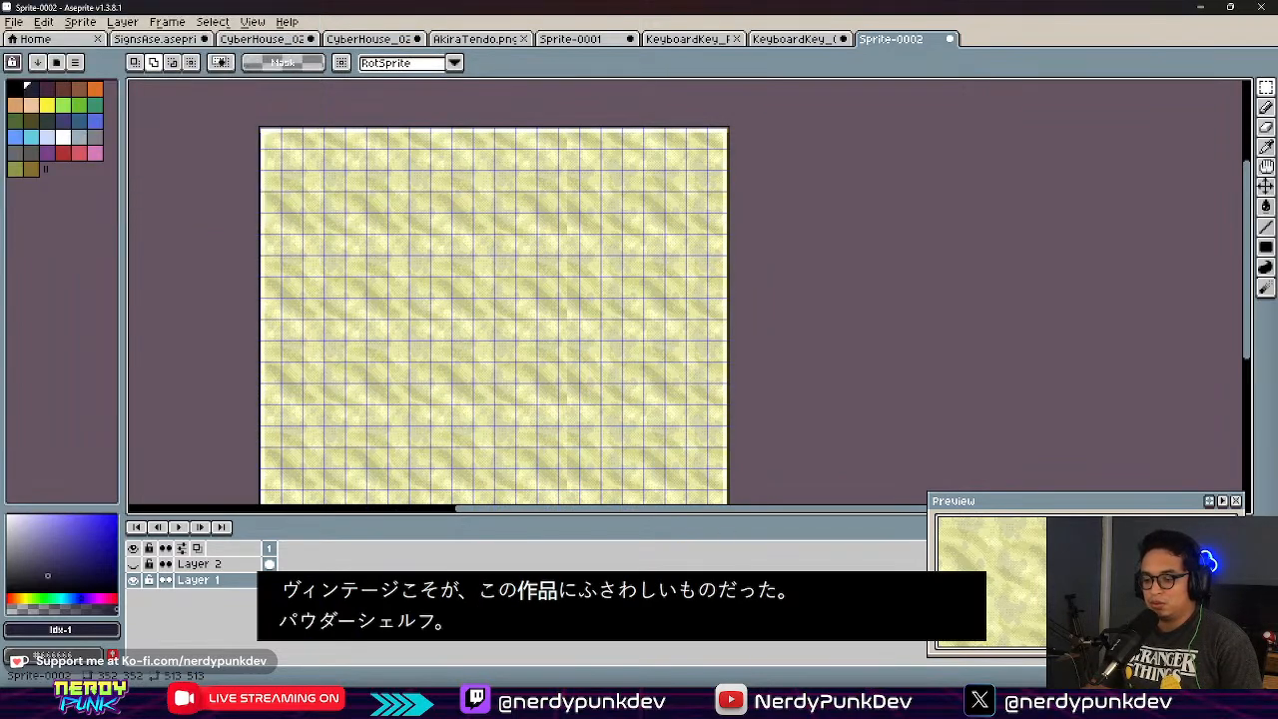
Step: Switch to Crocotile 3D with the Key_01 keycap scene
key(alt+Tab)
scroll(483, 335, down, 5)
scroll(472, 333, down, 3)
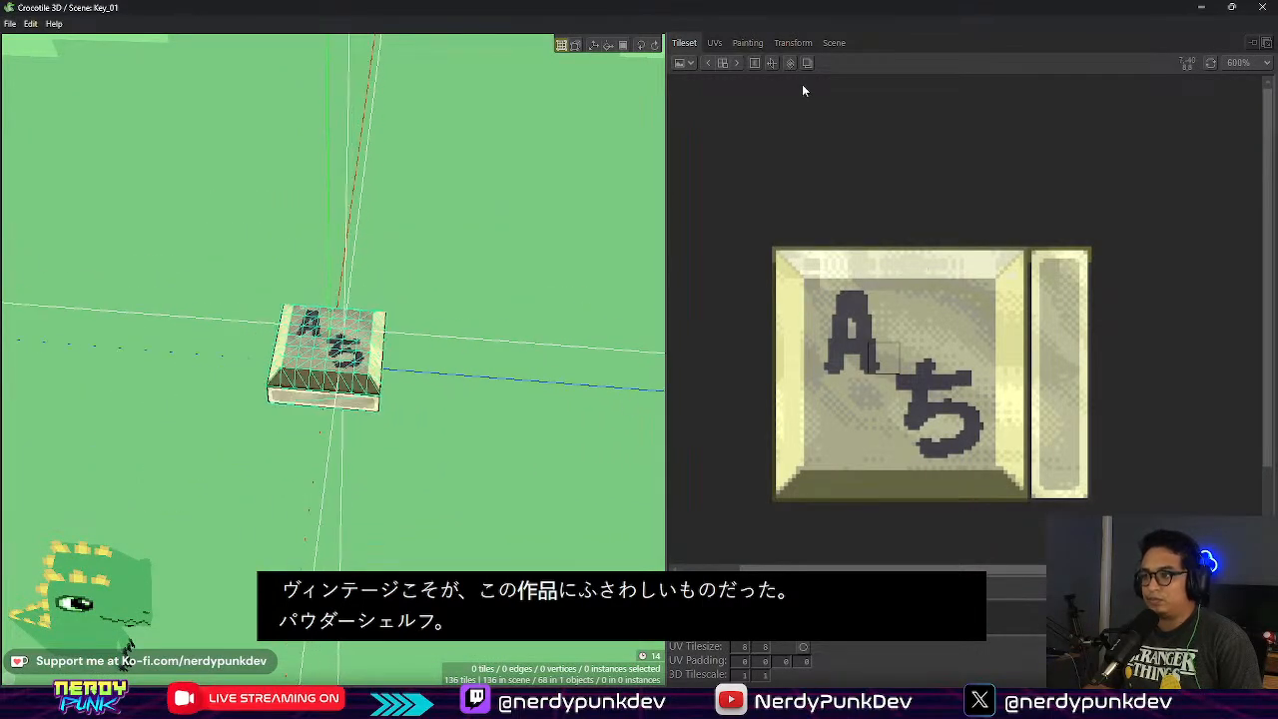
click(682, 64)
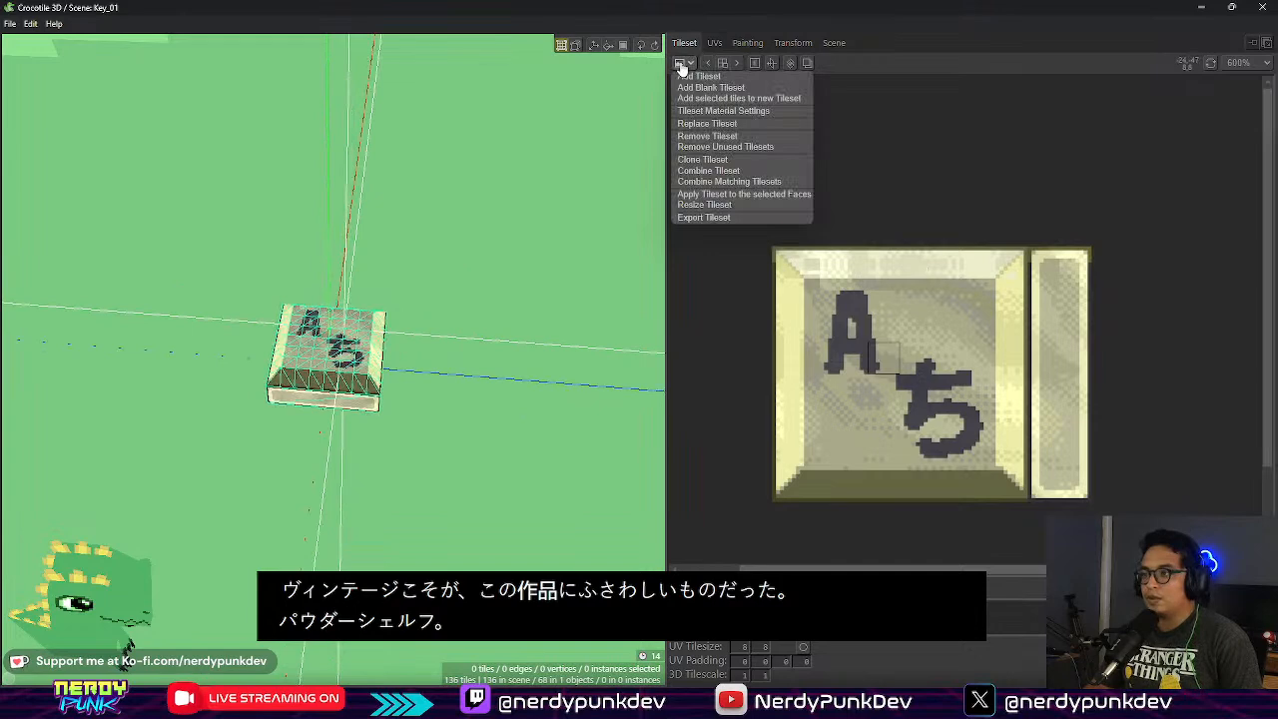
click(698, 77)
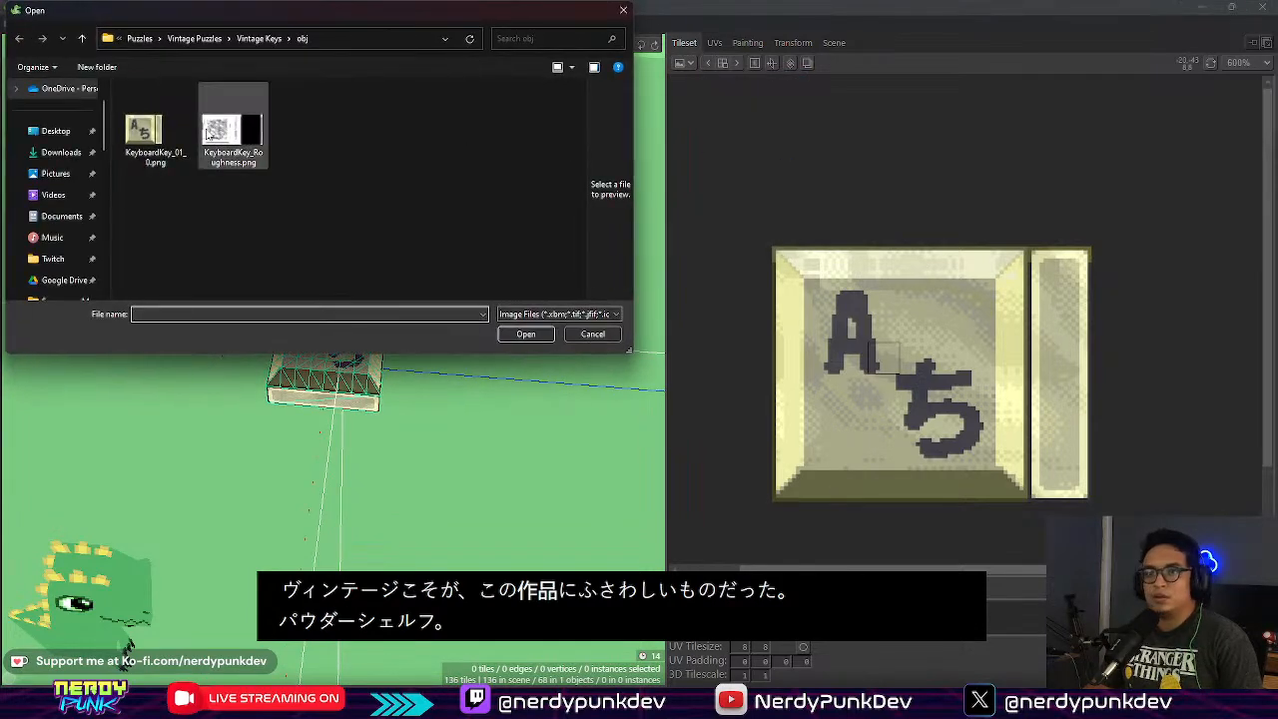
click(258, 38)
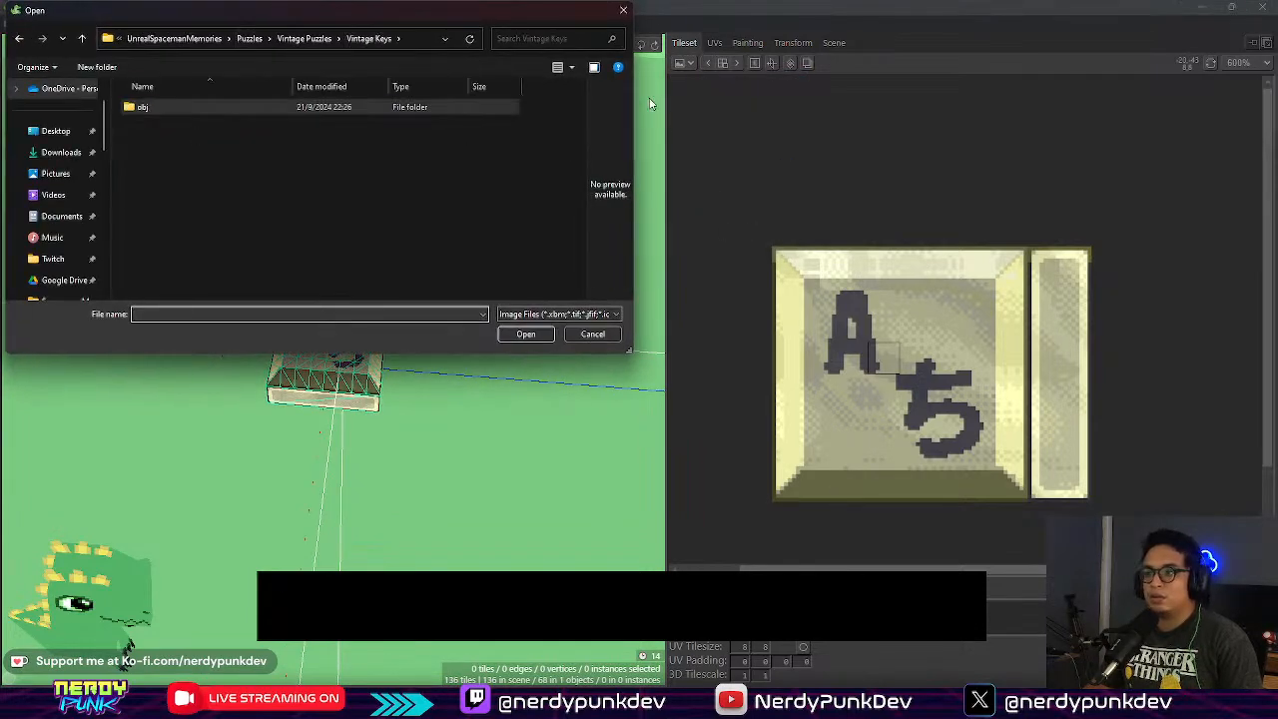
click(592, 334)
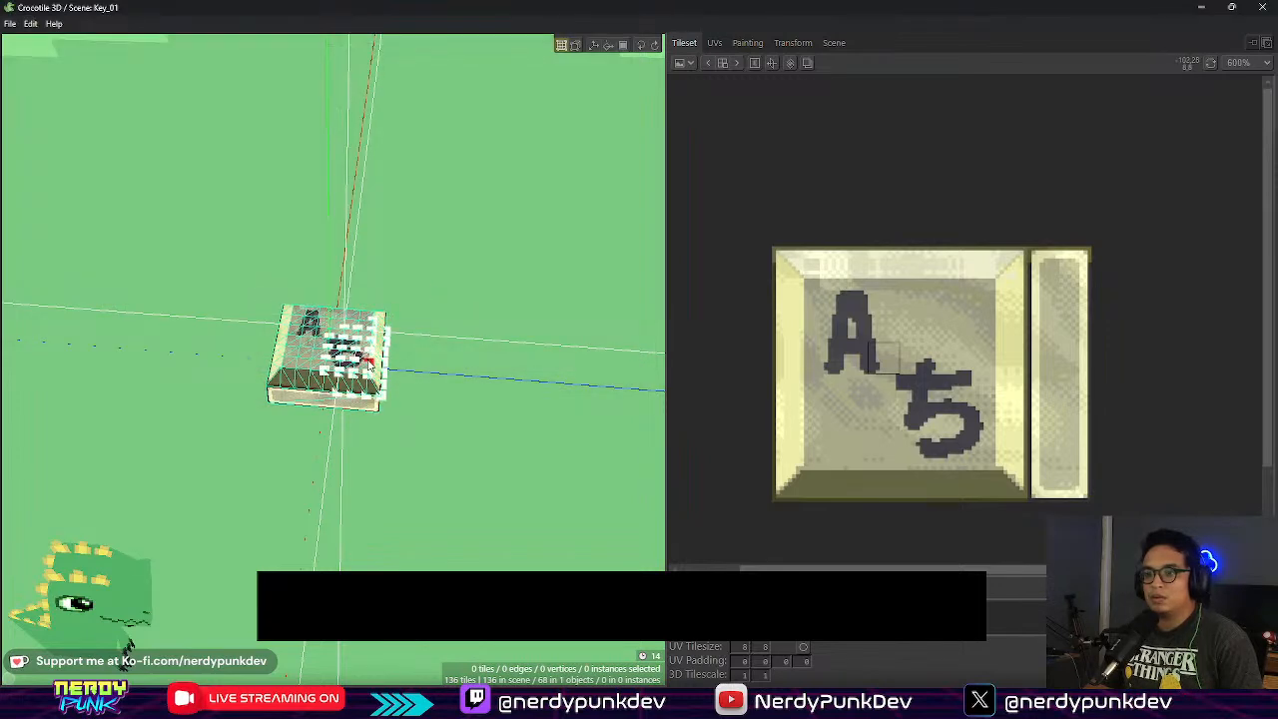
Step: Select all tiles of the keycap and turn them into a separate object instance
scroll(338, 378, up, 3)
key(ctrl+a)
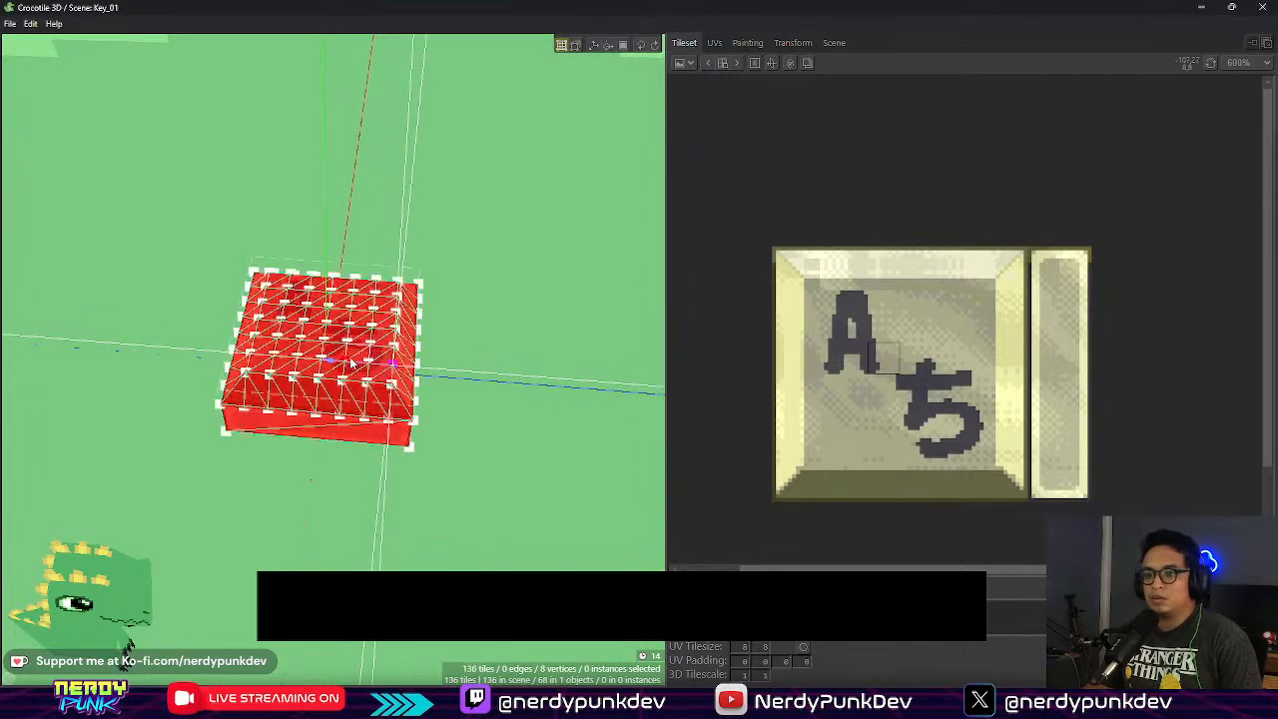
click(841, 44)
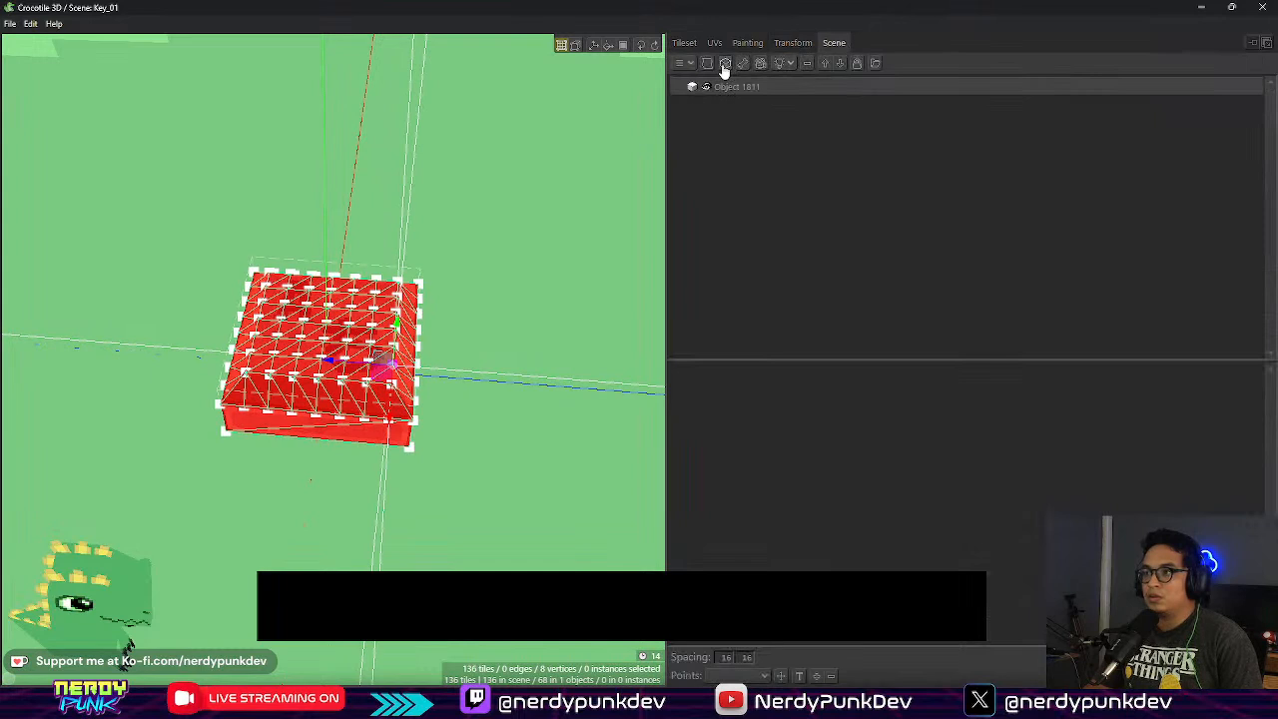
click(749, 84)
Step: Add OuterShell_01.png from the Vintage Puzzles folder as a new tileset
click(684, 42)
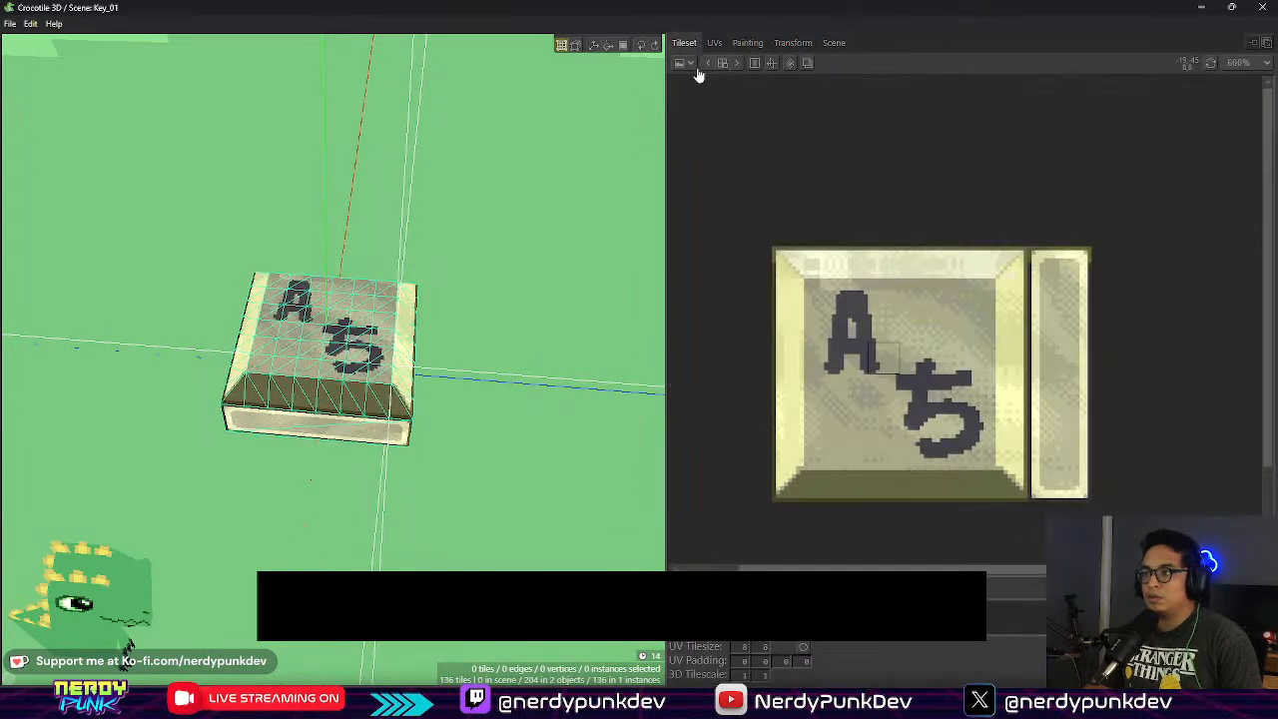
click(685, 64)
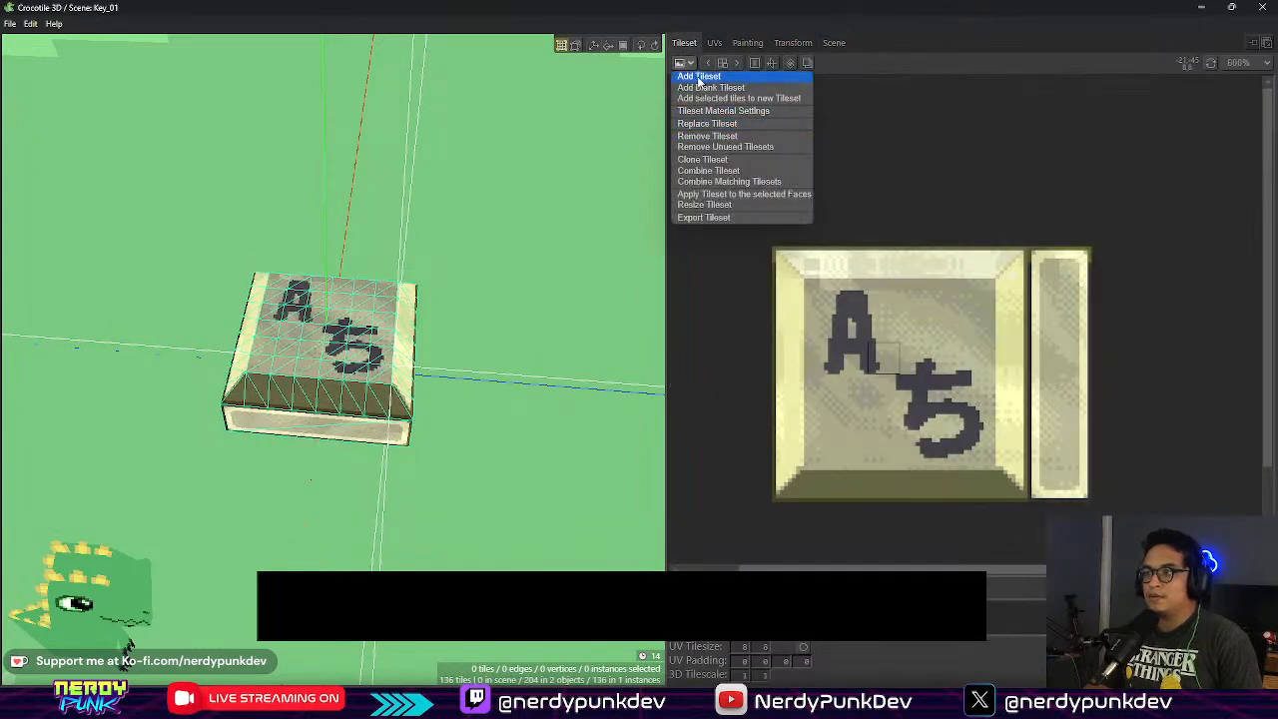
click(699, 76)
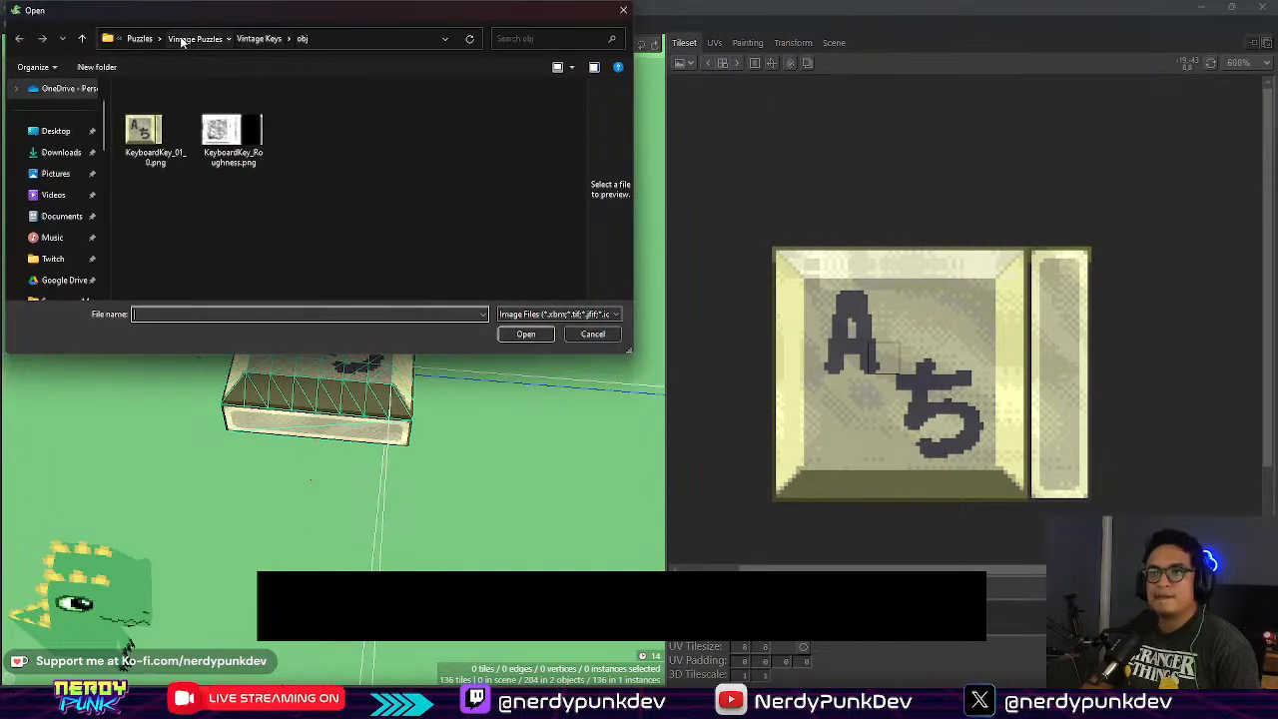
click(181, 39)
click(233, 124)
click(535, 338)
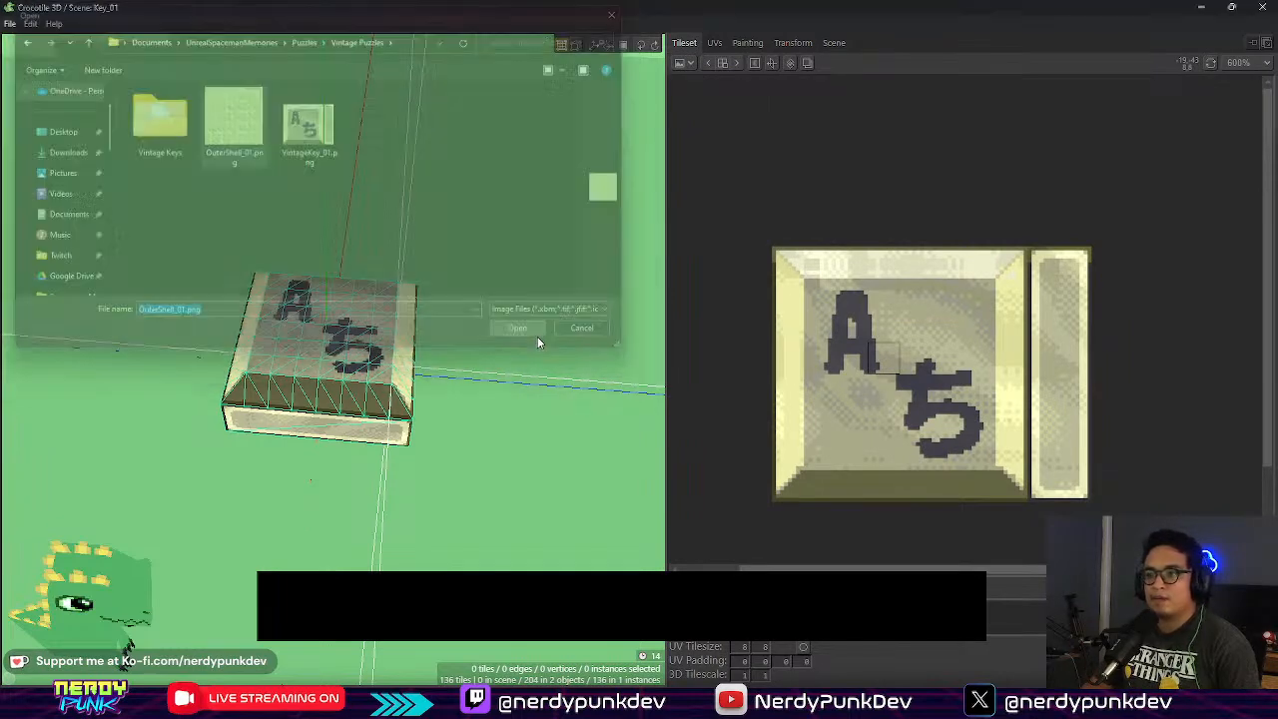
Step: Select the whole 352 by 352 px shell texture and place it as one flat tile beside the keycap
scroll(869, 314, down, 5)
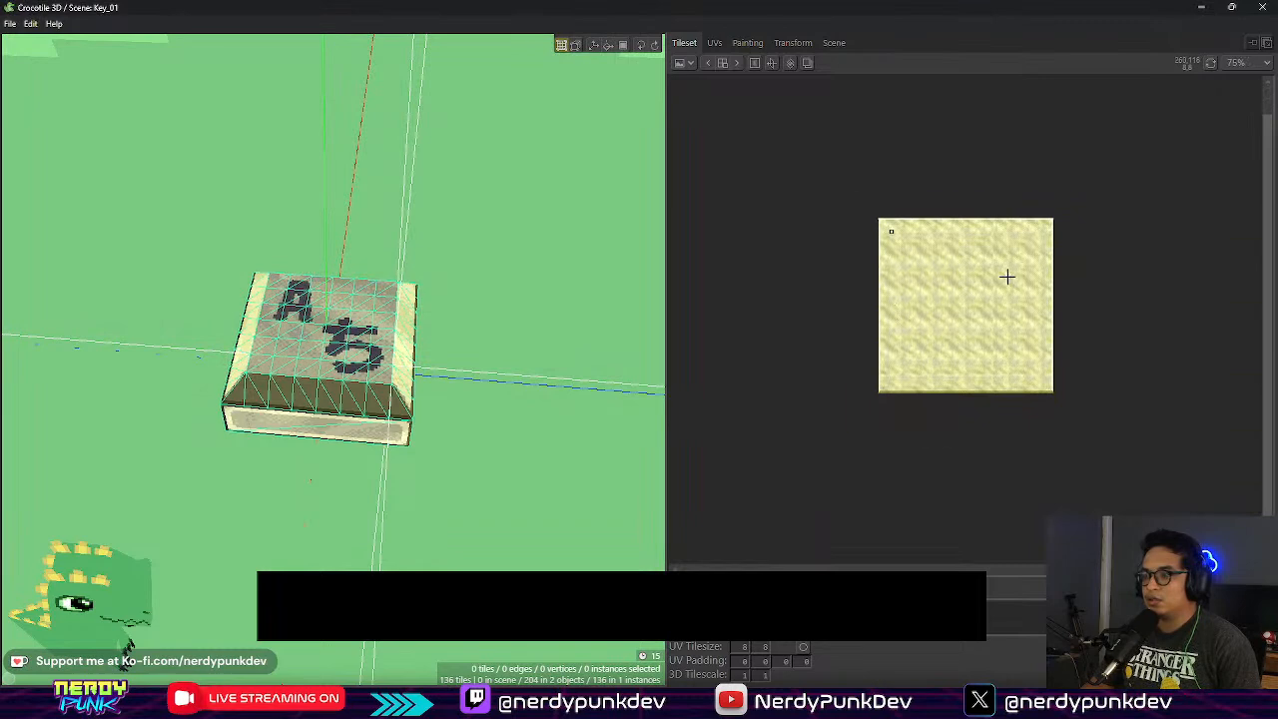
scroll(1007, 277, up, 3)
scroll(1004, 270, down, 1)
drag(768, 162, 1116, 499)
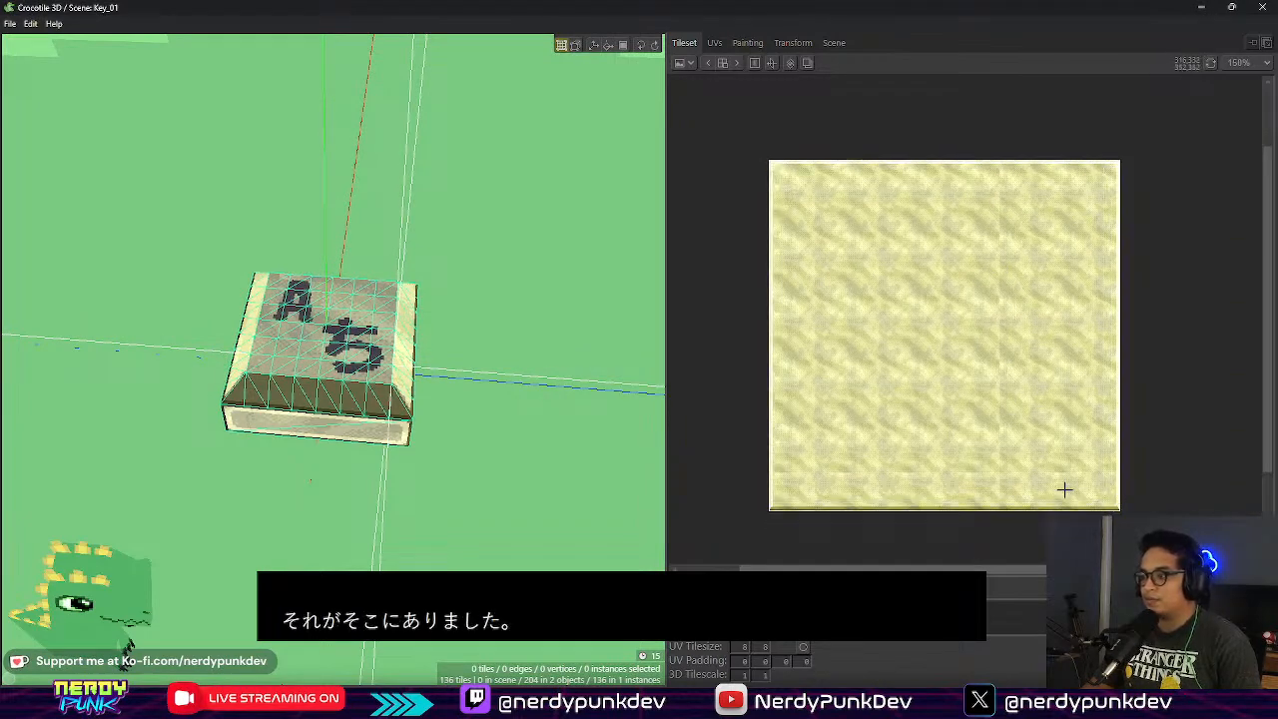
scroll(350, 329, down, 3)
scroll(365, 299, down, 1)
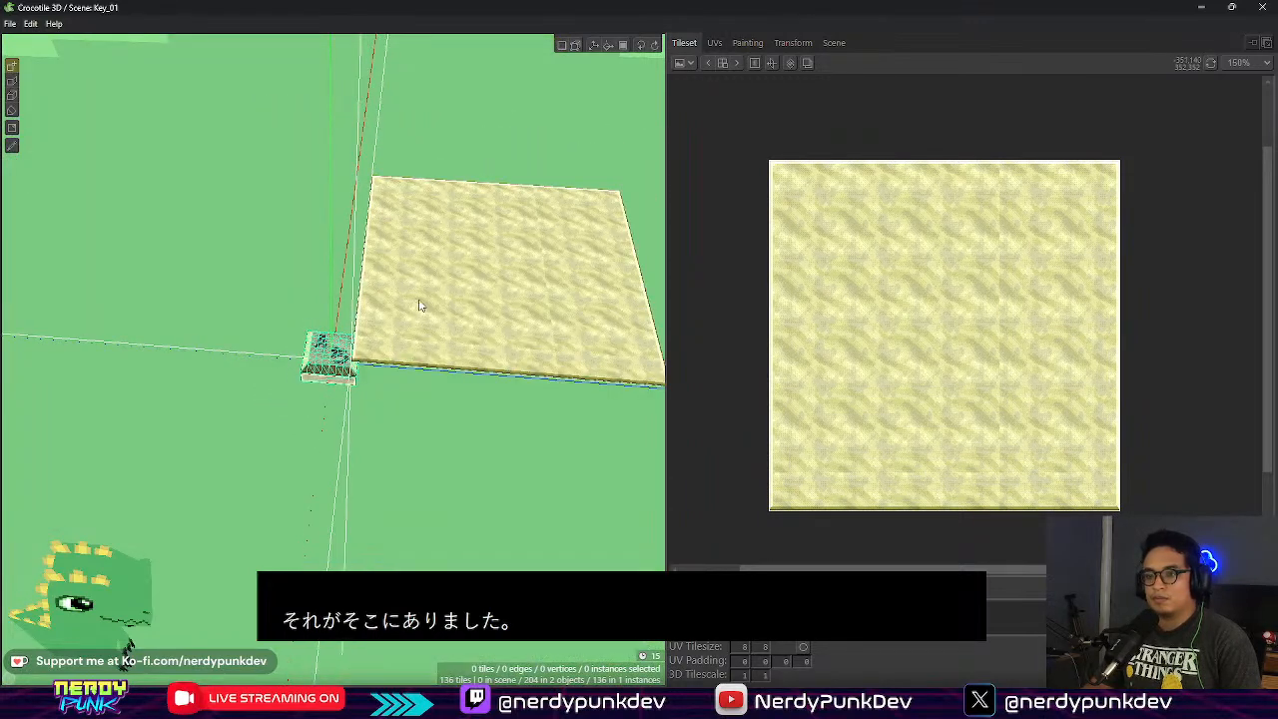
scroll(420, 305, up, 1)
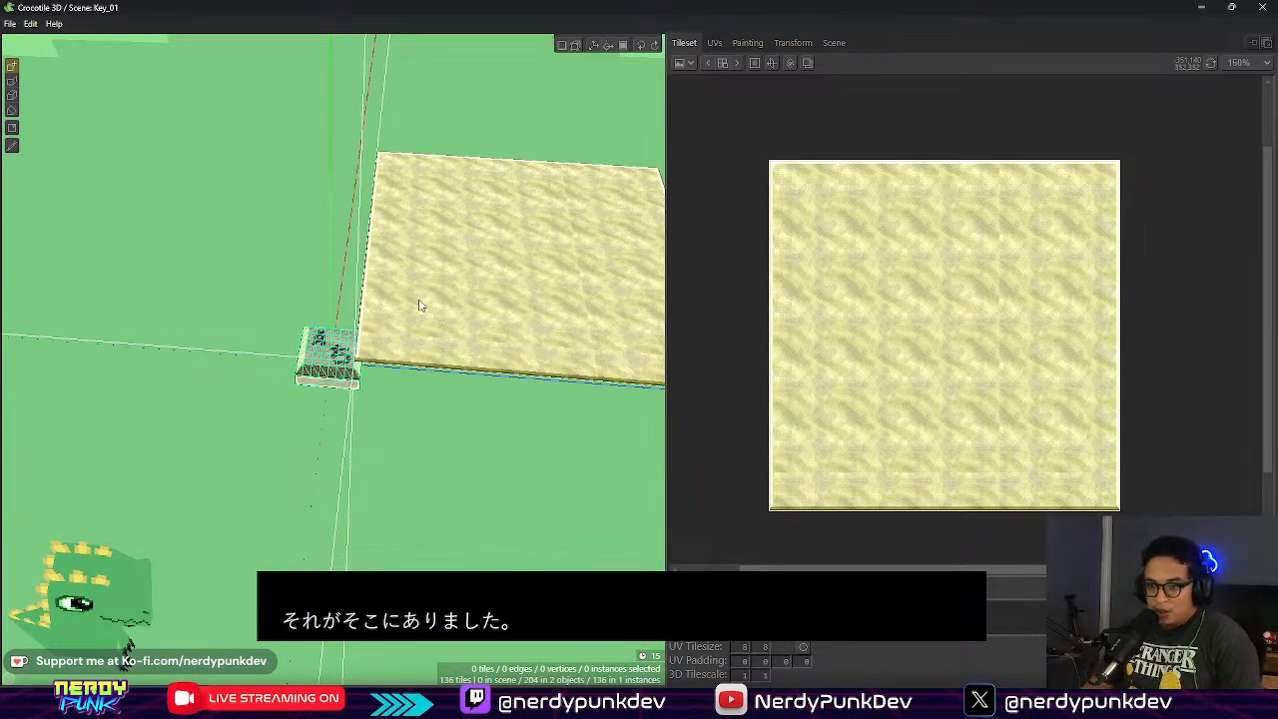
scroll(422, 305, up, 3)
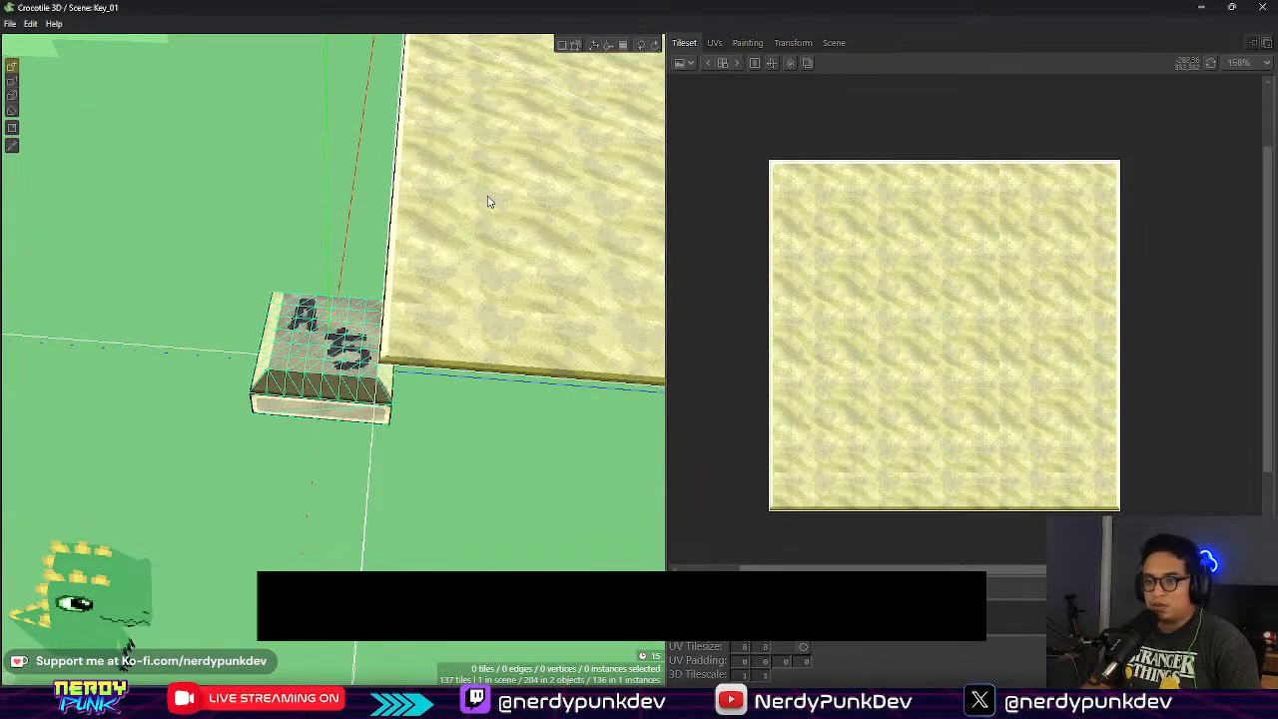
Step: Select a 16 by 352 px strip along the shell texture's left edge and undo the placed full-texture tile
middle_drag(550, 293, 419, 369)
mouse_move(550, 294)
right_down()
mouse_move(624, 214)
mouse_move(559, 239)
mouse_move(536, 303)
right_up()
scroll(413, 342, up, 1)
right_drag(413, 342, 419, 407)
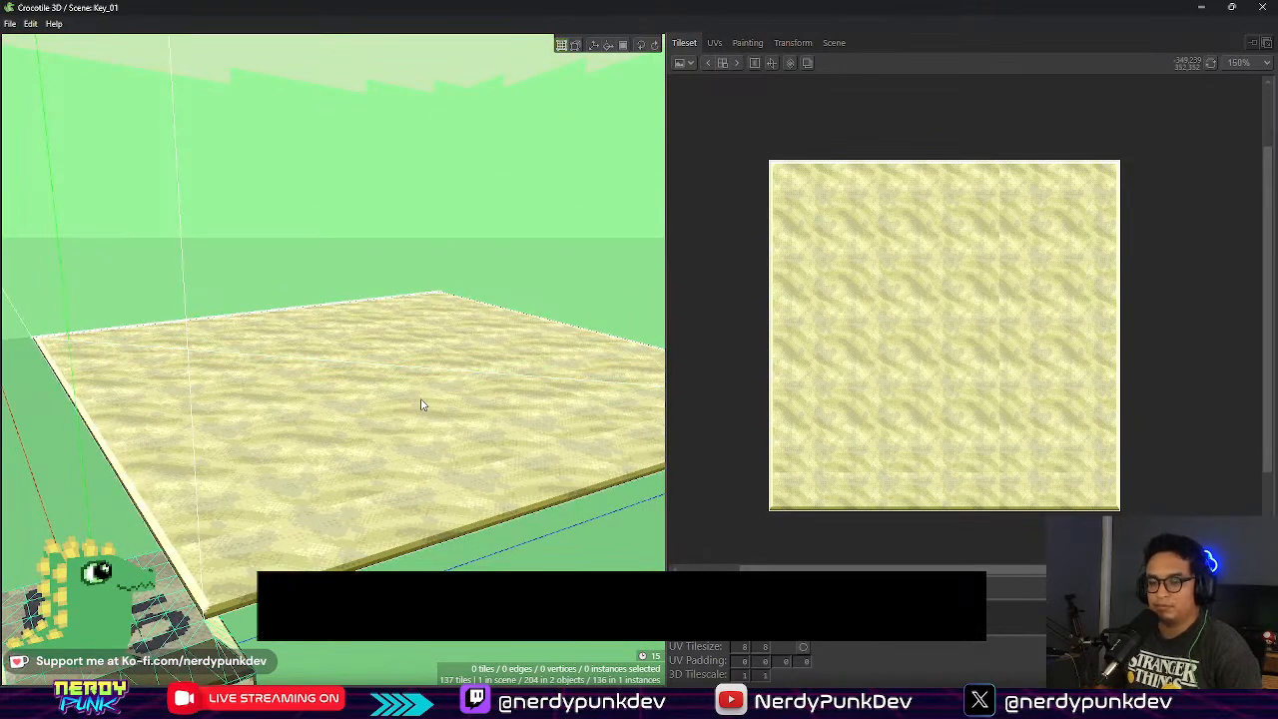
drag(770, 164, 810, 472)
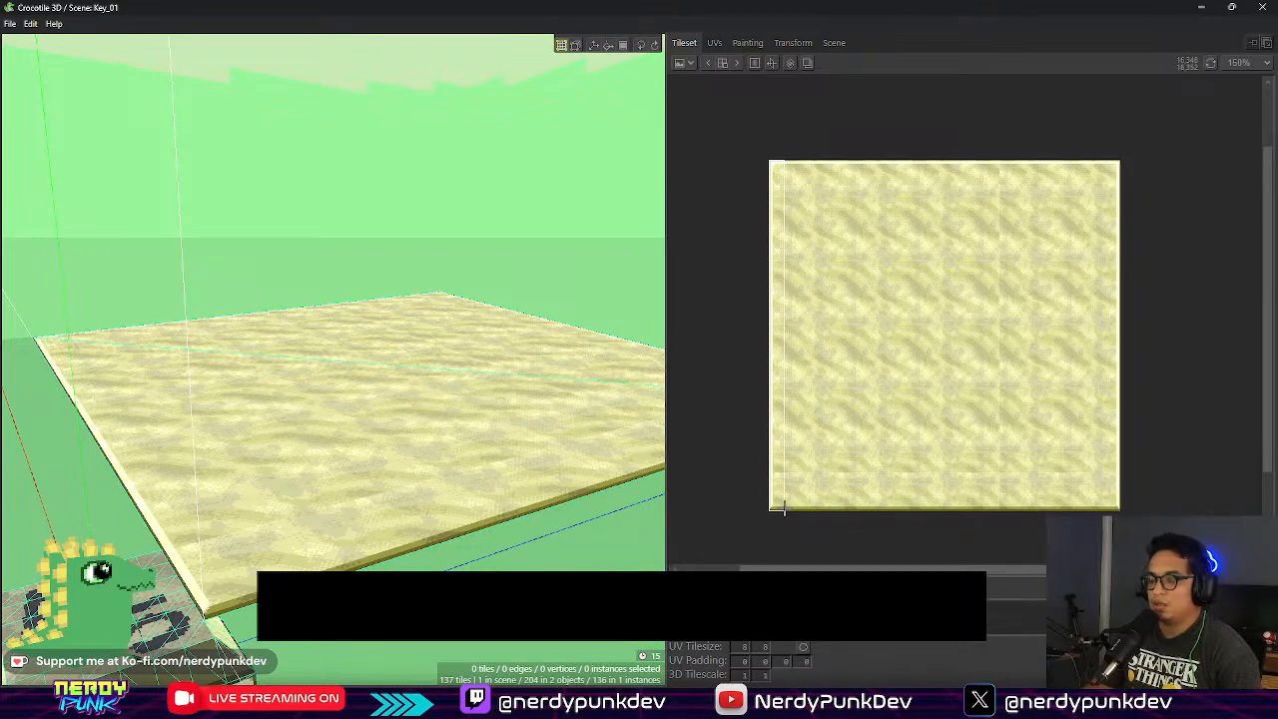
right_drag(294, 468, 373, 513)
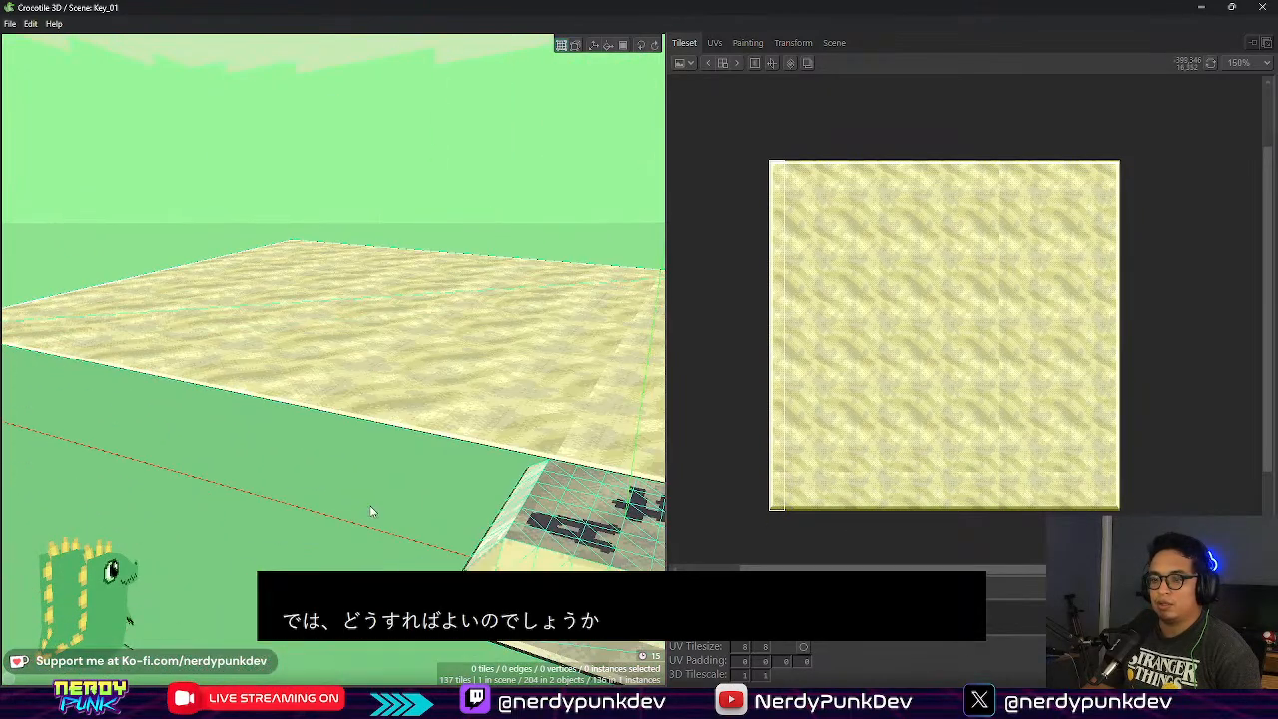
key(Tab)
right_drag(449, 496, 397, 465)
key(ctrl+z)
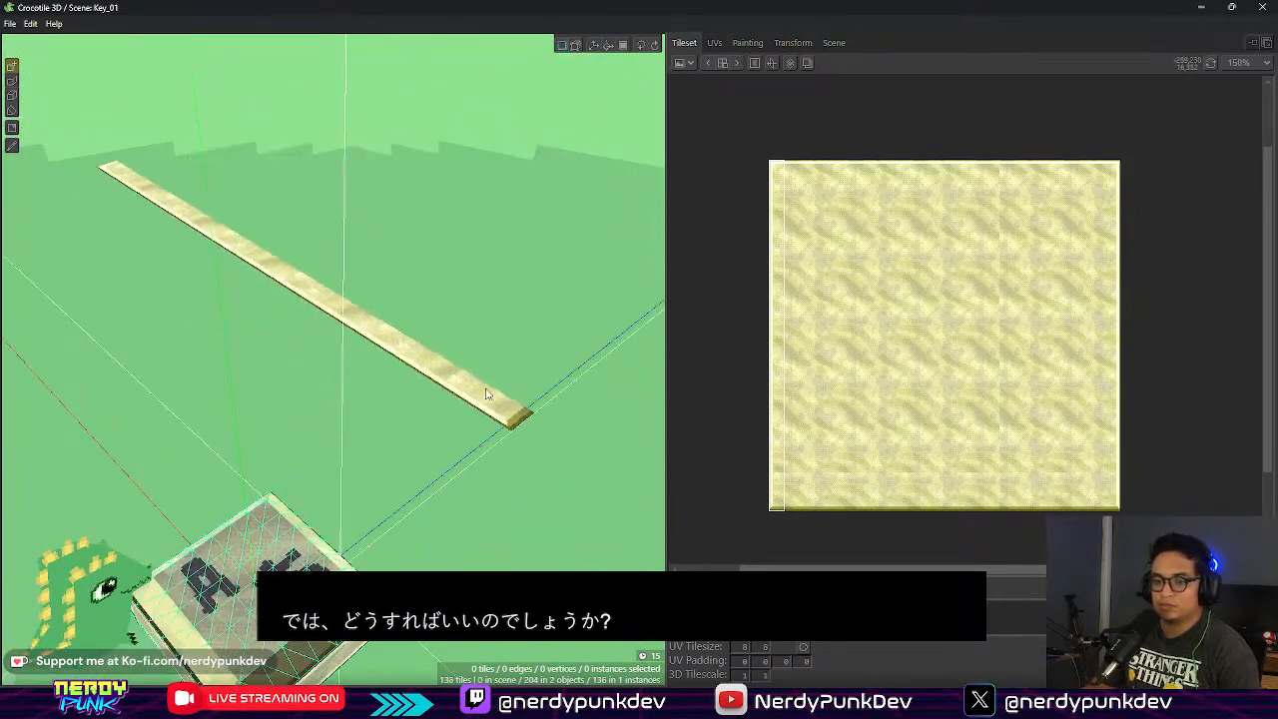
Step: Reselect the whole 352 by 352 px shell texture and place it as the flat top tile of the keyboard shell
right_drag(509, 367, 439, 380)
click(788, 180)
drag(814, 210, 1120, 497)
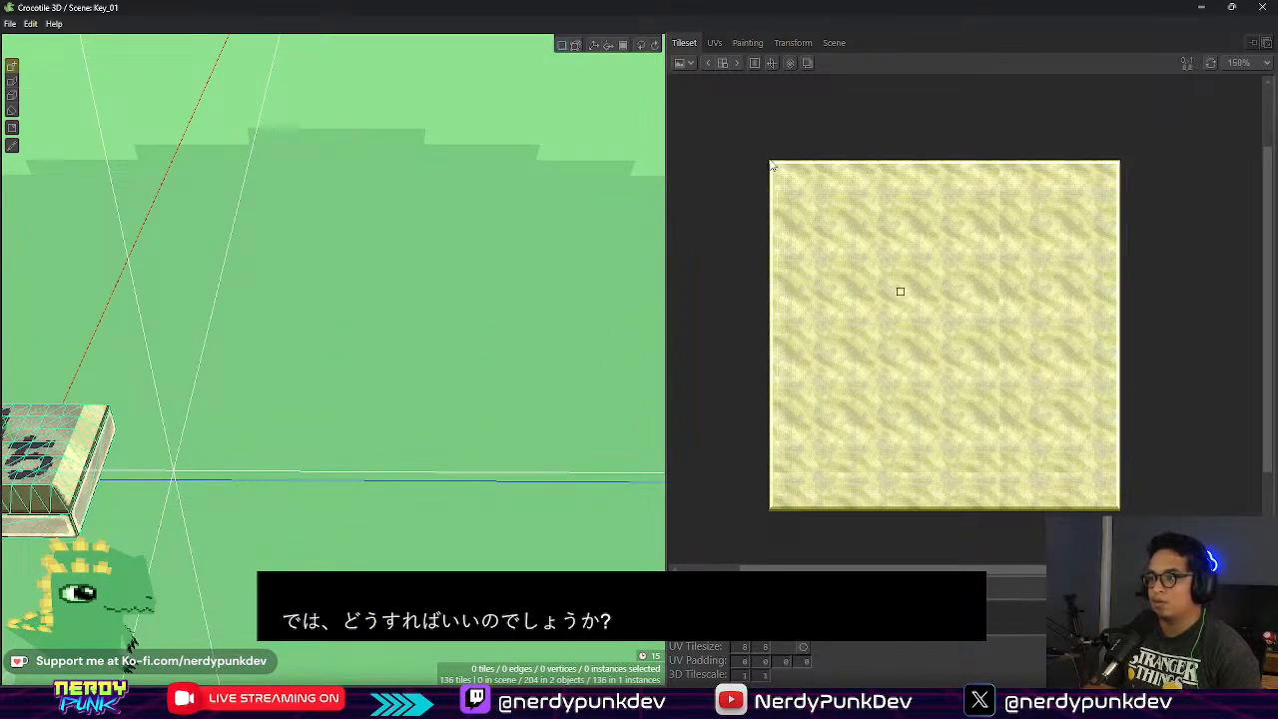
drag(769, 165, 1121, 508)
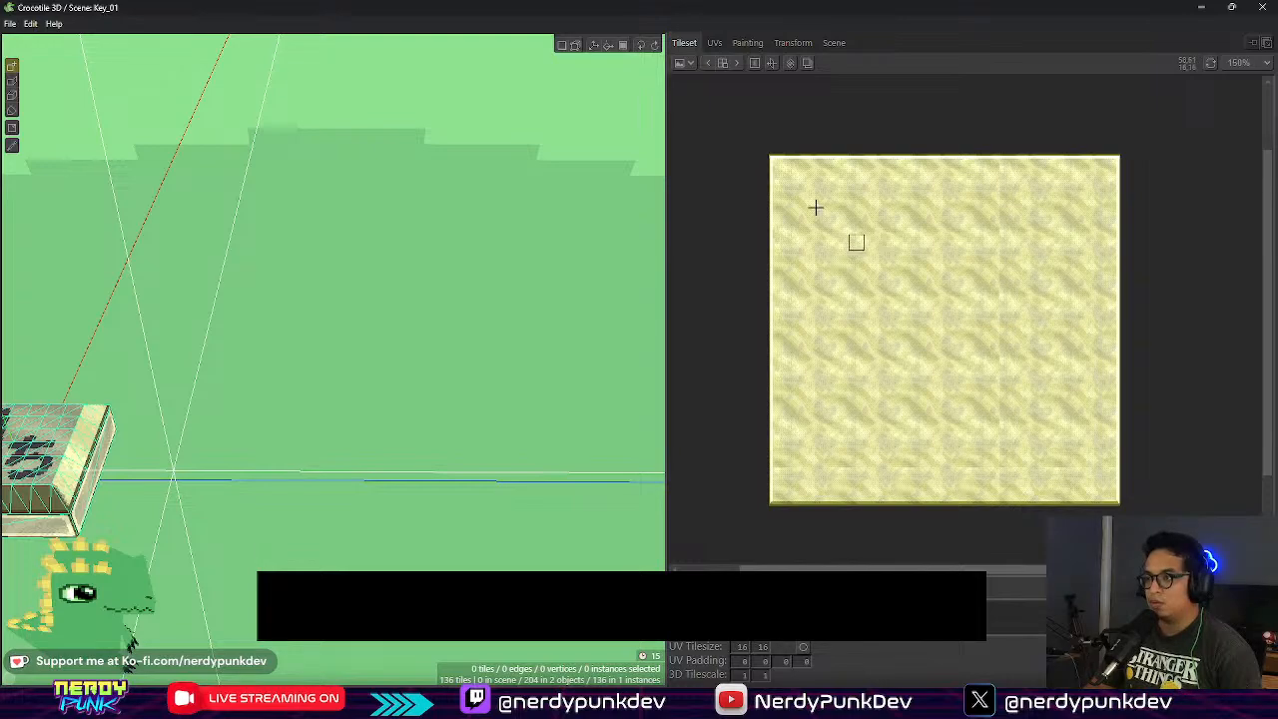
drag(778, 177, 1110, 496)
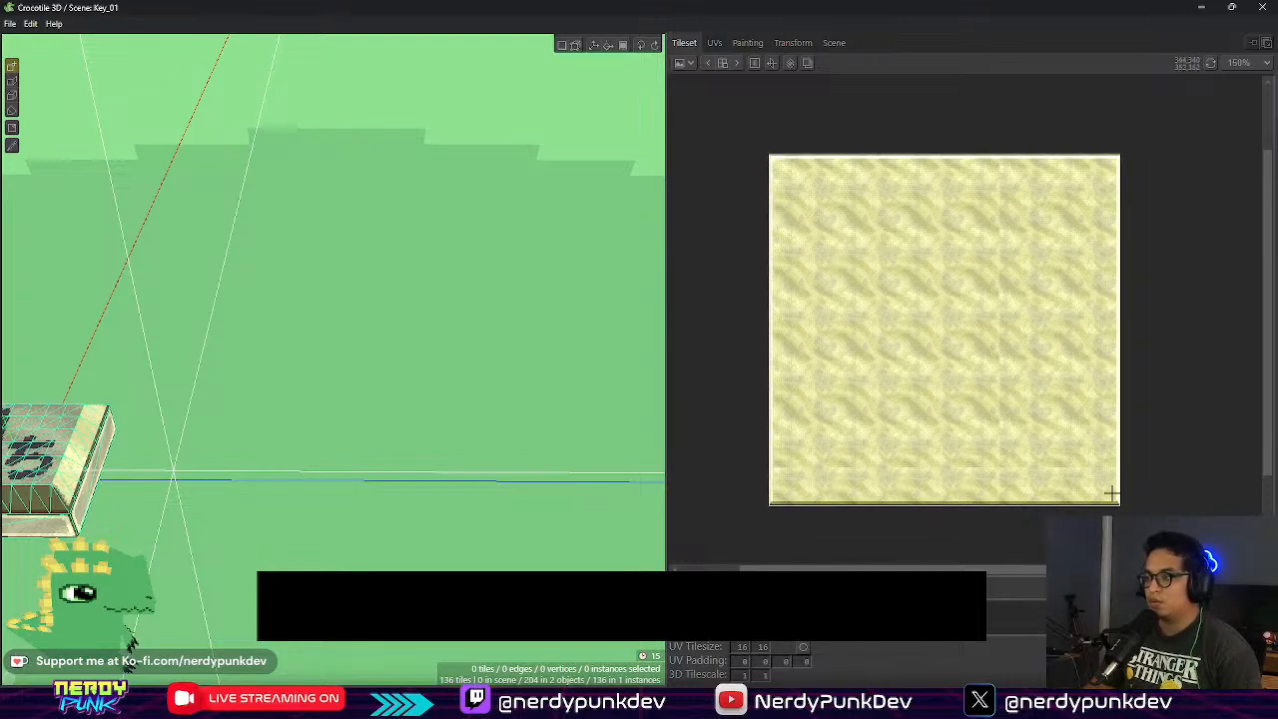
right_drag(338, 395, 386, 385)
click(318, 359)
scroll(350, 360, up, 2)
scroll(408, 344, up, 3)
scroll(409, 345, down, 4)
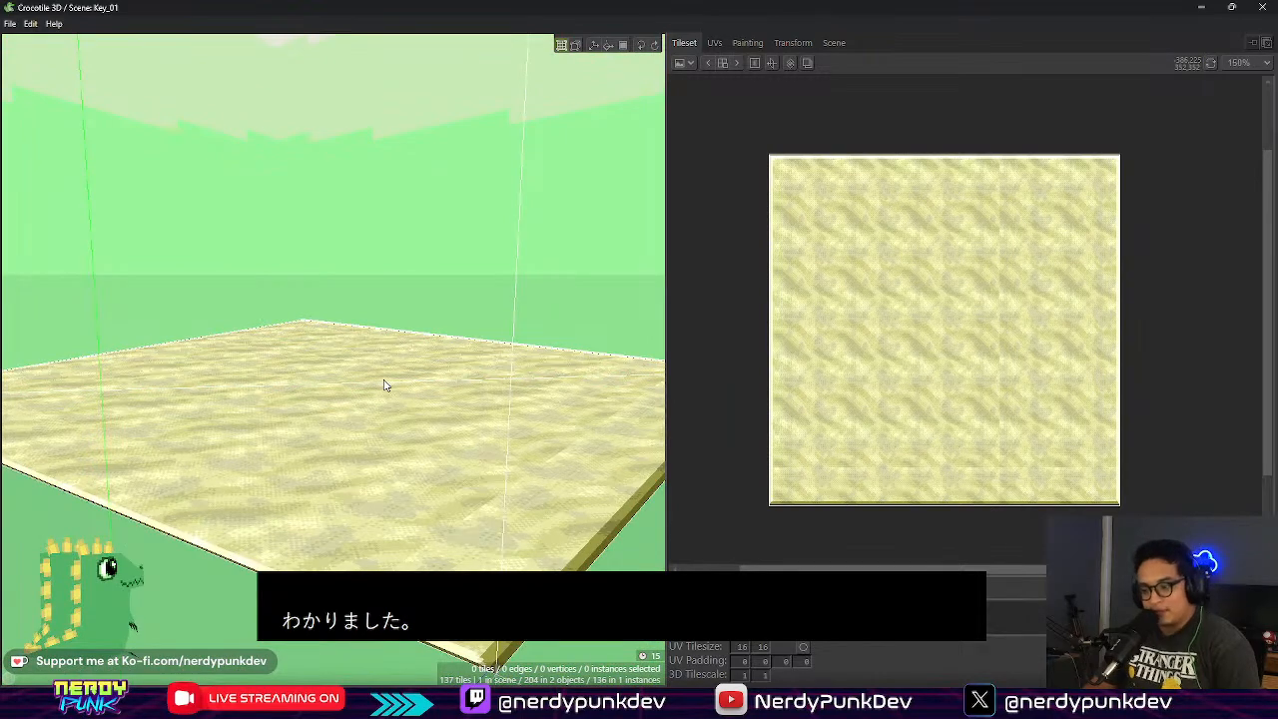
Step: Place the 16 by 352 px strip from the texture's left edge as a vertical side wall under the top tile
mouse_move(414, 446)
right_down()
mouse_move(346, 457)
mouse_move(341, 439)
right_up()
key(Tab)
click(774, 168)
drag(761, 537, 777, 504)
mouse_move(482, 461)
right_down()
mouse_move(410, 456)
mouse_move(369, 489)
mouse_move(379, 494)
mouse_move(399, 475)
mouse_move(365, 461)
right_up()
key(Tab)
click(419, 446)
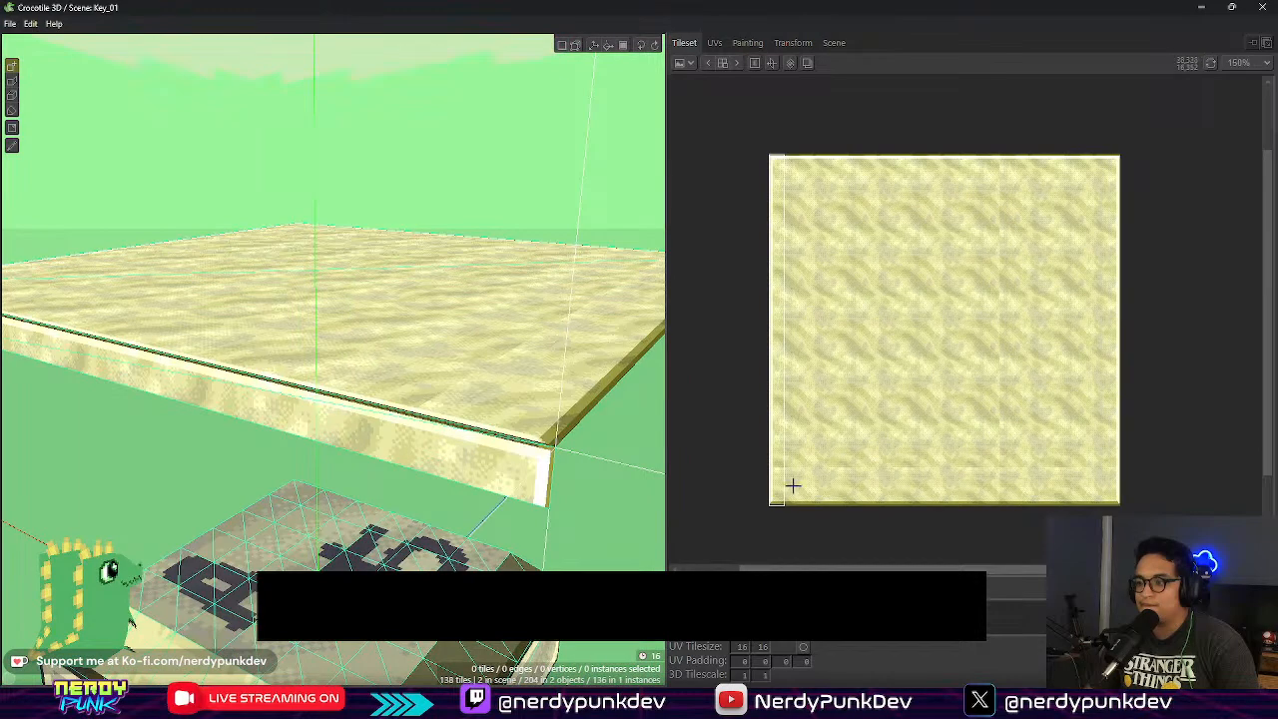
Step: Select the 352 by 16 px strip along the shell texture's bottom edge and orient it for the side walls
drag(776, 496, 969, 491)
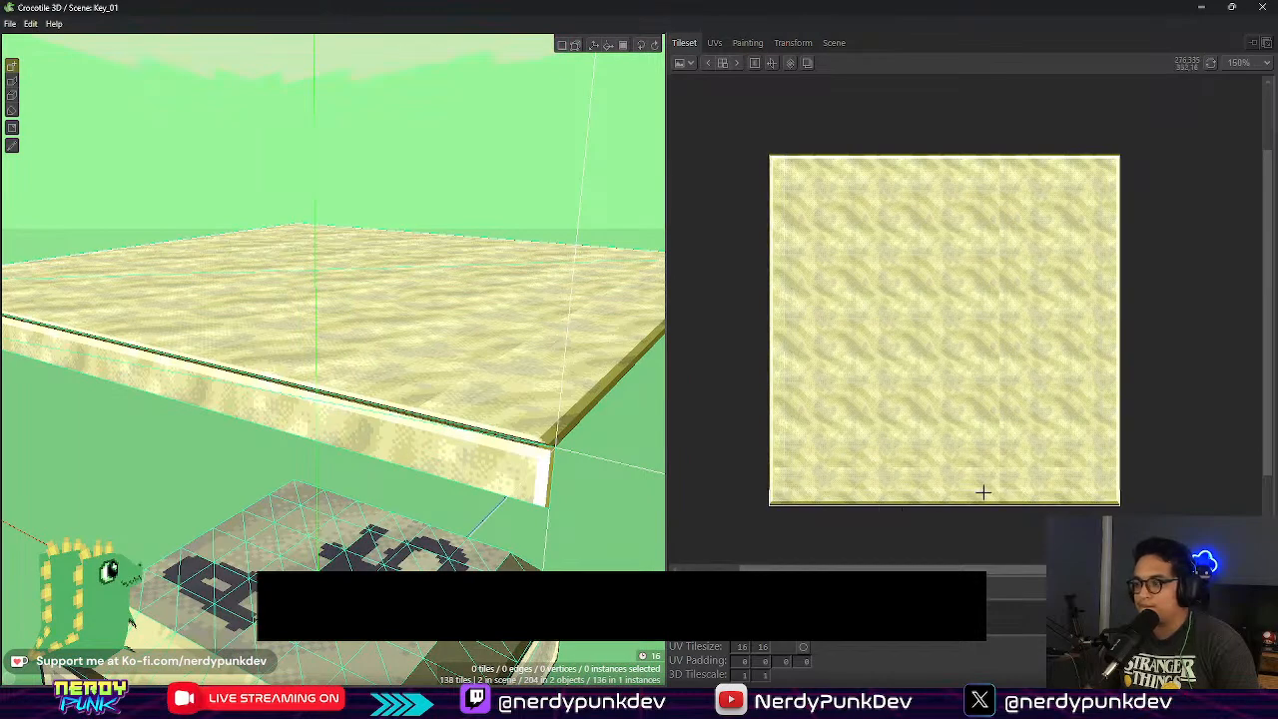
right_drag(539, 375, 454, 436)
key(r)
key(r)
click(423, 349)
middle_drag(418, 441, 410, 444)
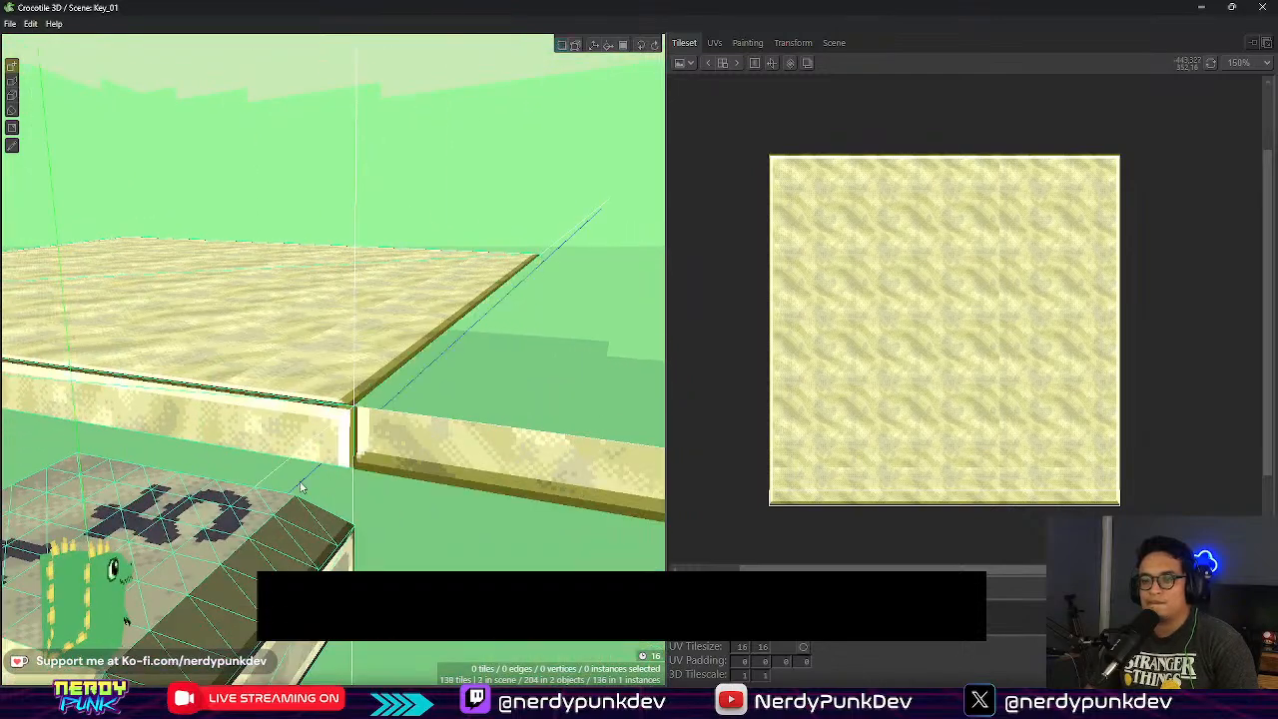
Step: Delete the side wall tile placed beneath the edge of the shell's top tile
key(Tab)
click(257, 434)
key(Delete)
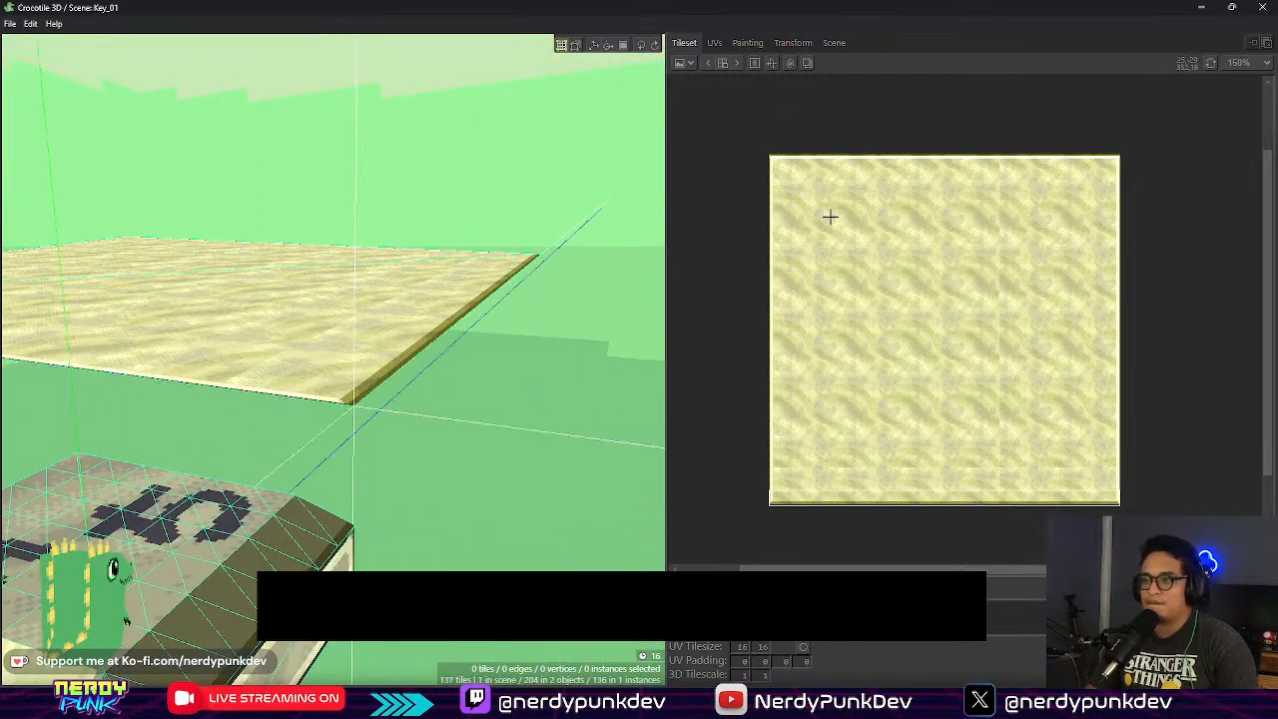
Step: Place the 352 by 16 px strip as vertical side walls along all four edges of the shell's top tile
key(Tab)
mouse_move(599, 444)
middle_down()
mouse_move(319, 413)
mouse_move(439, 417)
middle_up()
click(319, 366)
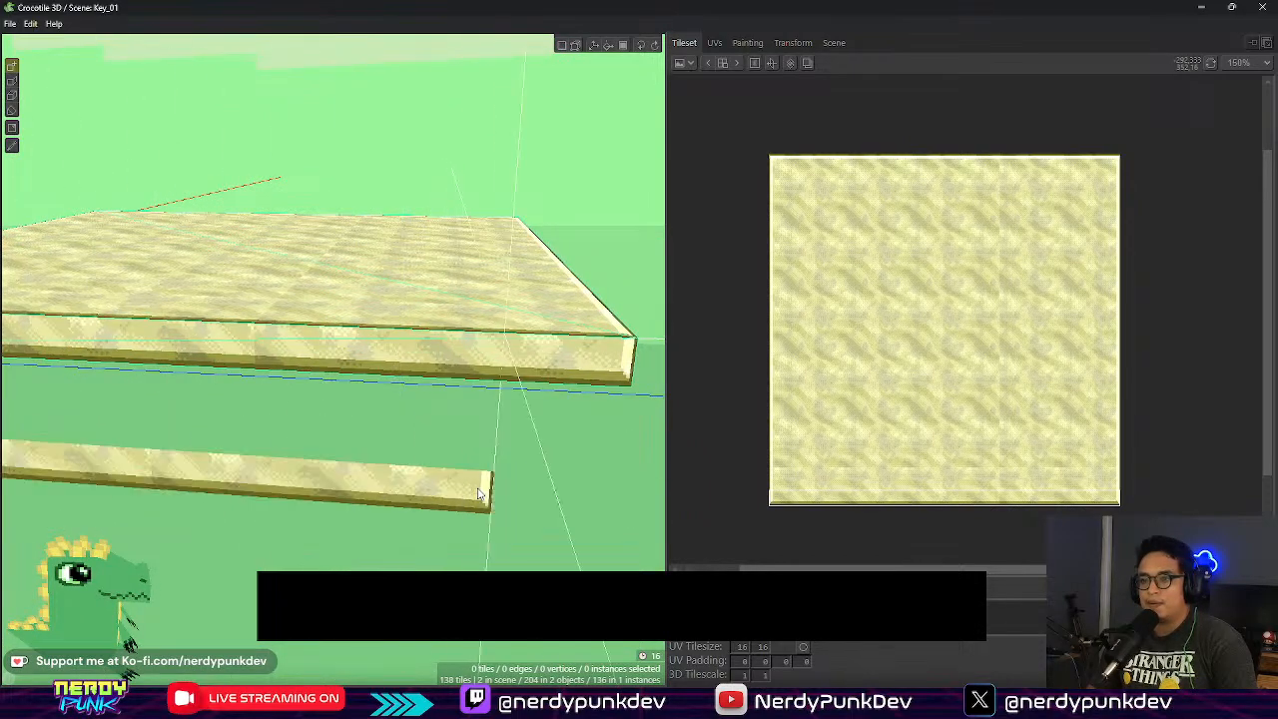
middle_drag(569, 479, 434, 485)
middle_drag(354, 470, 520, 525)
click(426, 396)
scroll(514, 524, down, 4)
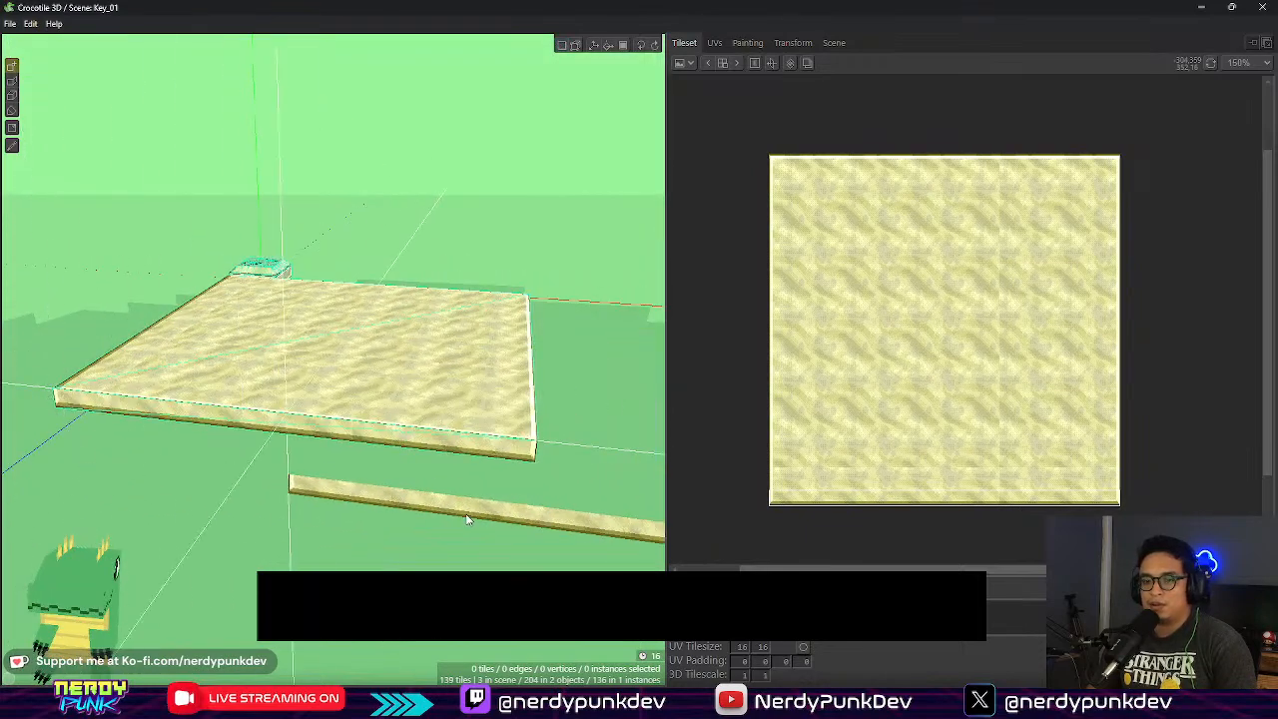
middle_drag(435, 514, 459, 500)
click(422, 452)
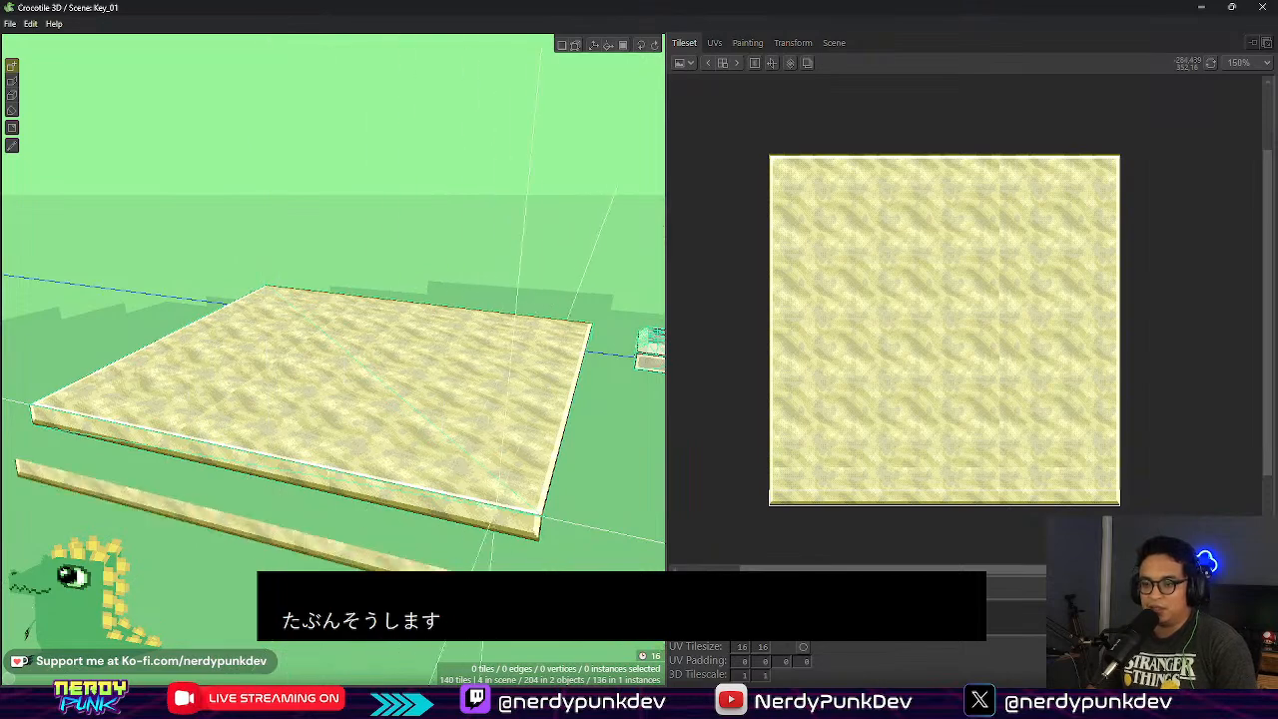
middle_drag(523, 499, 441, 479)
scroll(446, 473, up, 4)
click(447, 410)
Step: Select the shell's top tile and its four side wall tiles together
key(Tab)
mouse_move(447, 410)
middle_down()
mouse_move(485, 416)
mouse_move(476, 402)
mouse_move(462, 450)
mouse_move(325, 418)
mouse_move(361, 455)
mouse_move(425, 415)
mouse_move(443, 448)
mouse_move(380, 429)
middle_up()
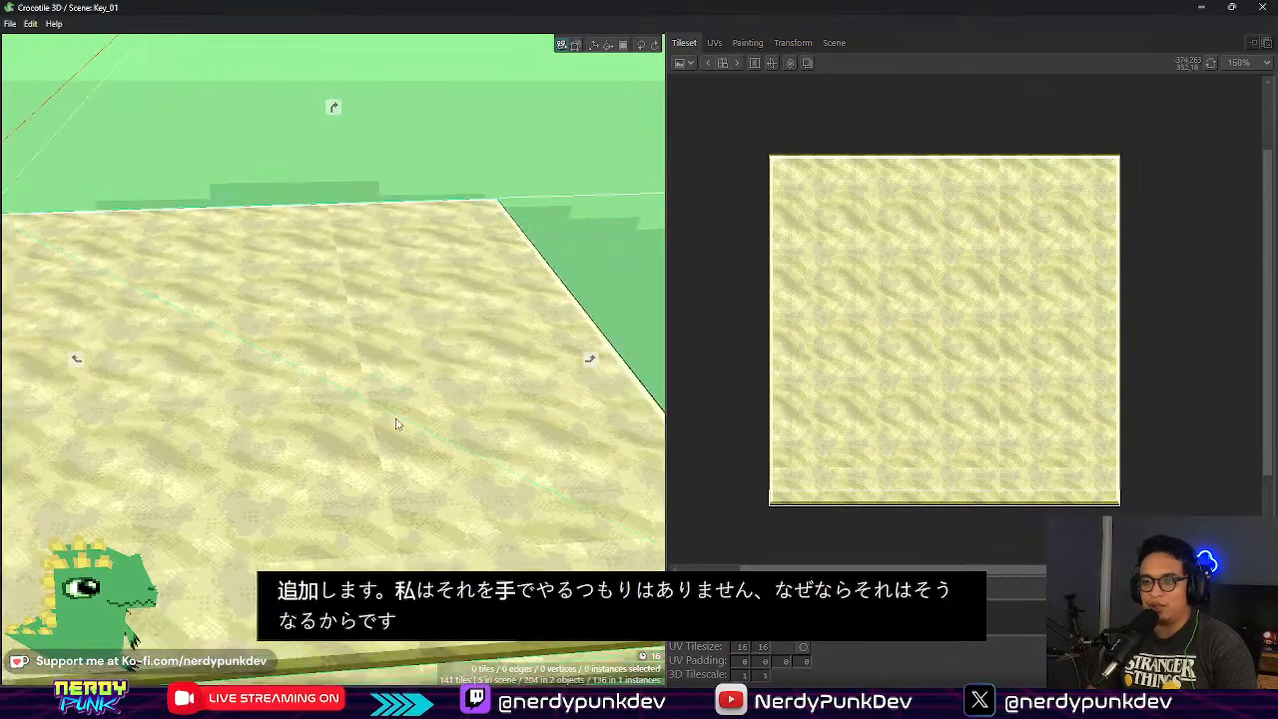
key(s)
key(a)
middle_drag(304, 399, 323, 522)
key(w)
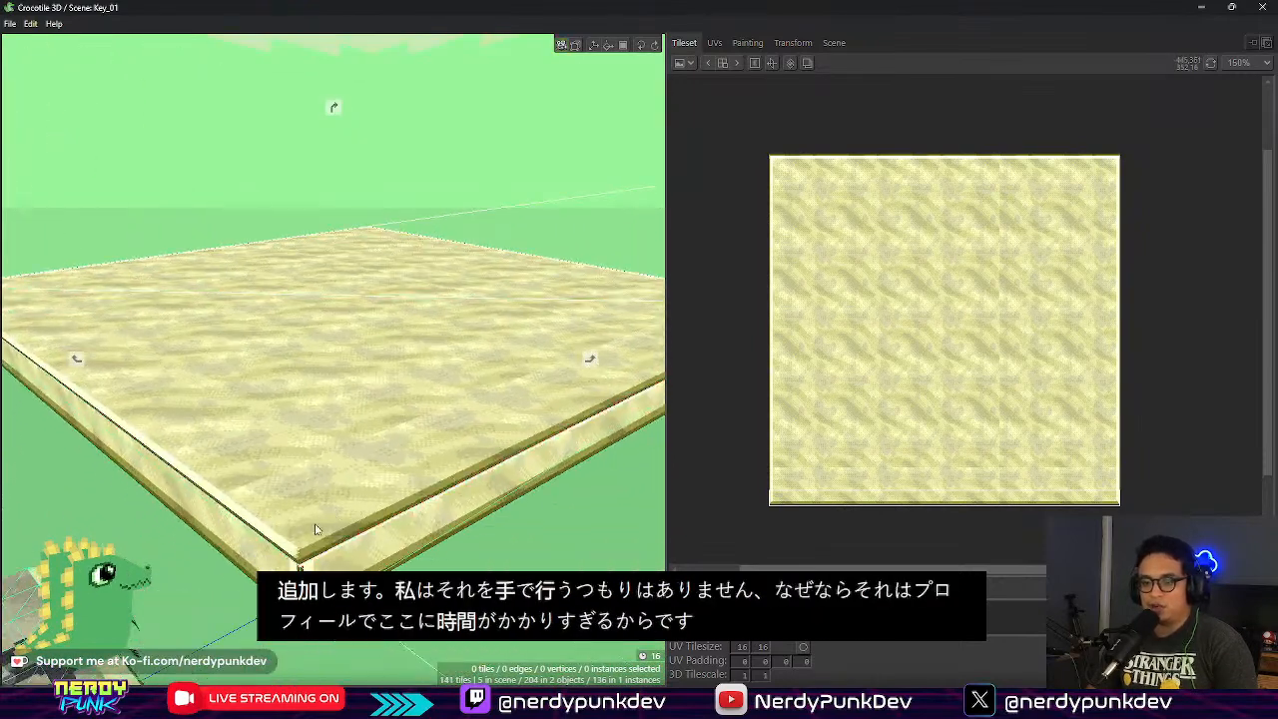
click(334, 409)
middle_drag(589, 474, 289, 419)
key(d)
shift+click(357, 385)
shift+click(420, 375)
shift+click(417, 486)
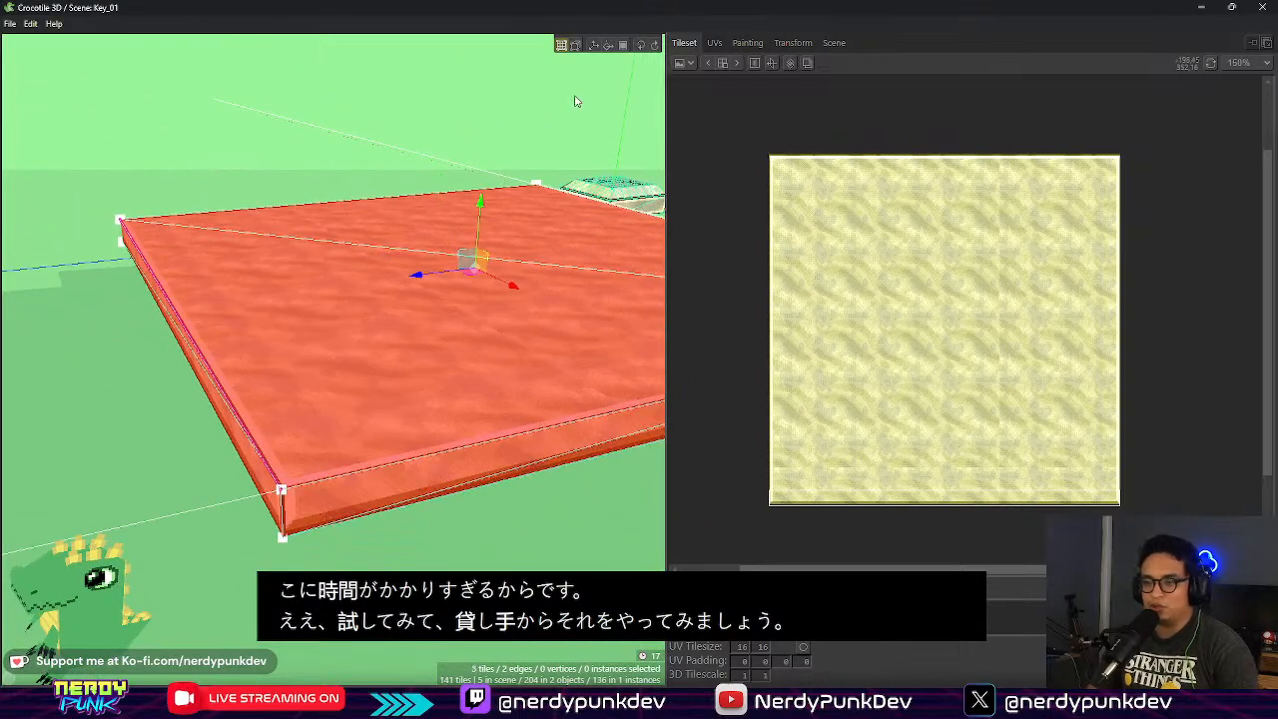
Step: Turn the selected shell tiles into a separate object and name it M_KeyboardShell_01
click(834, 43)
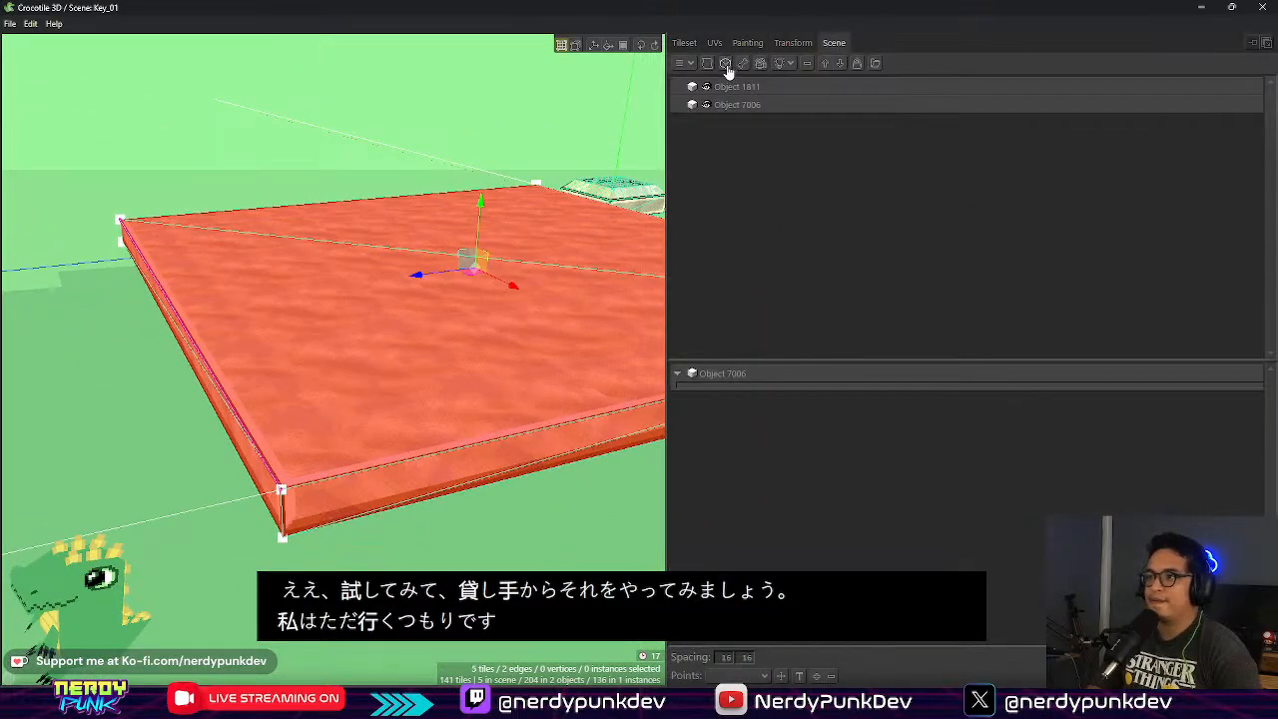
click(725, 64)
double_click(755, 124)
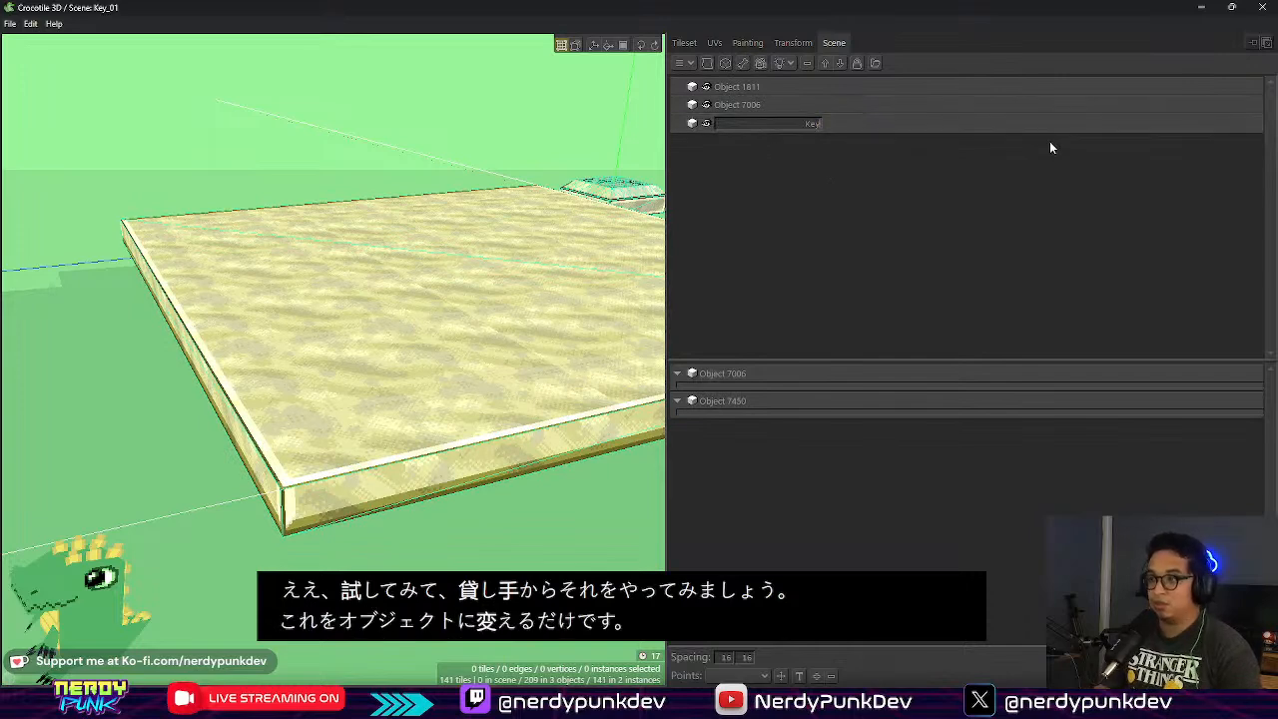
text(M)
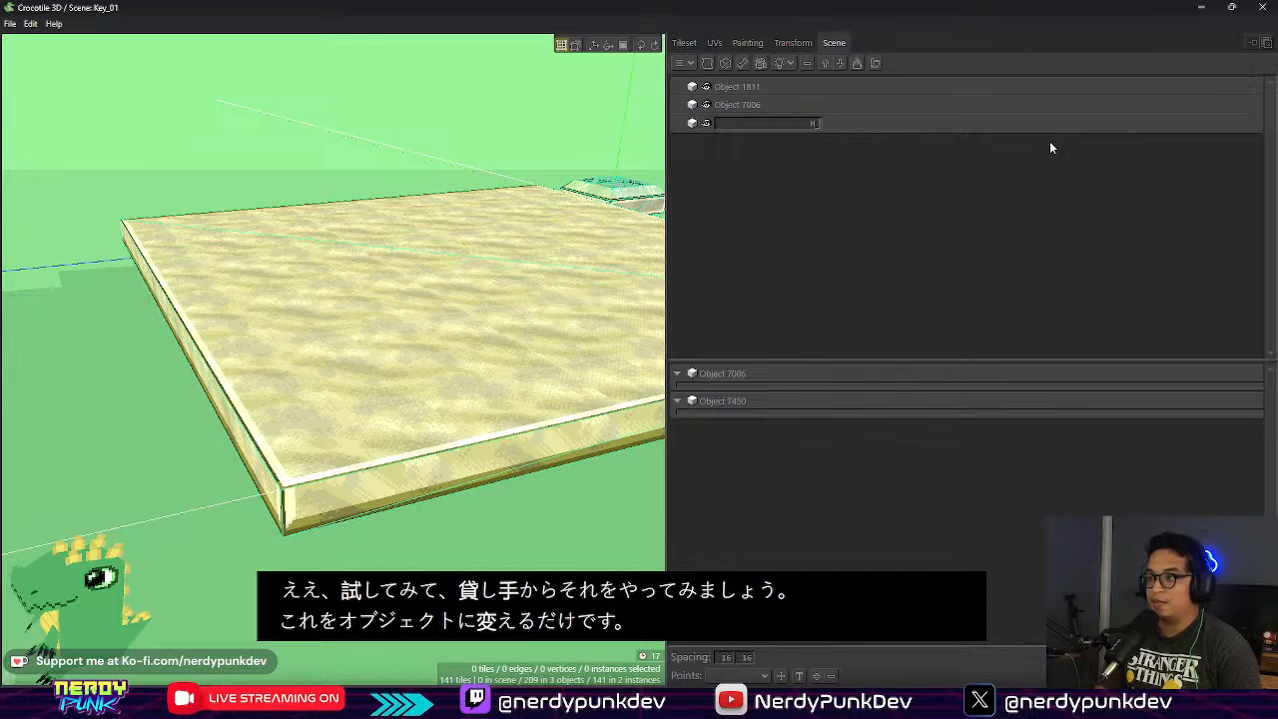
text(_KE)
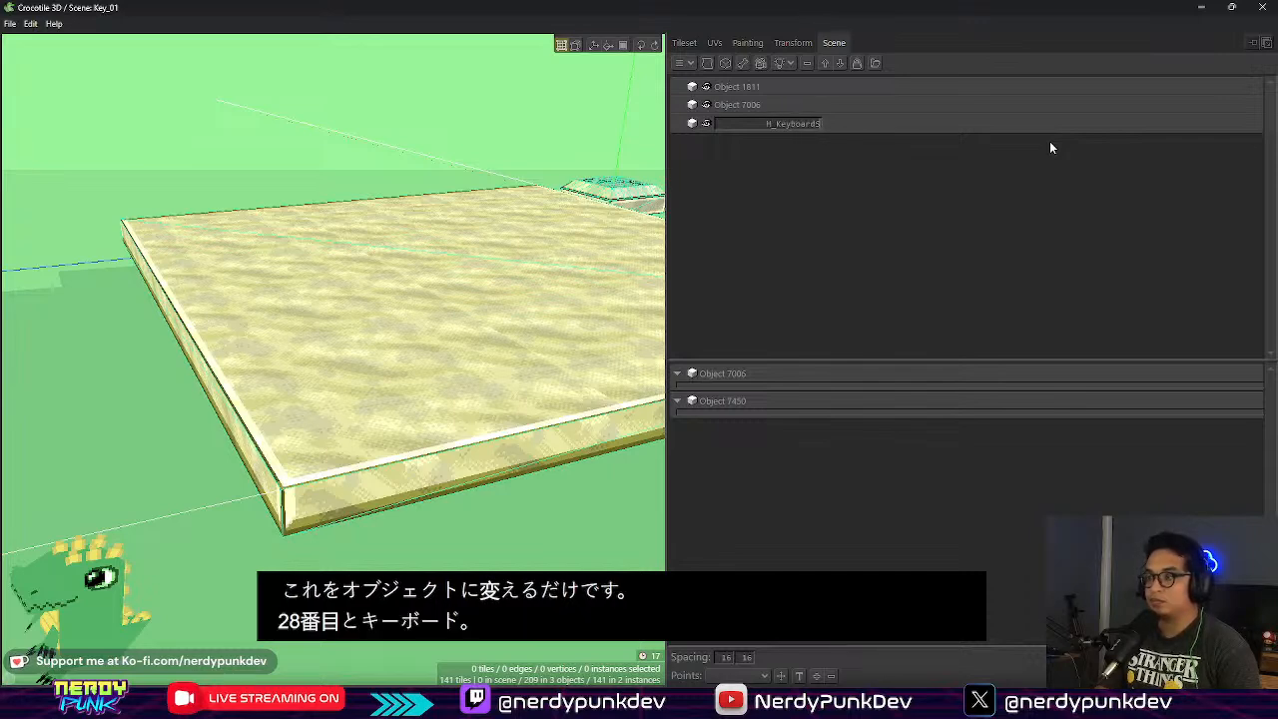
text(yboardShell_01)
key(Return)
Step: Open the export options for M_KeyboardShell_01 and set the custom texture prefix to KeyboardShell_01
right_click(799, 121)
click(799, 377)
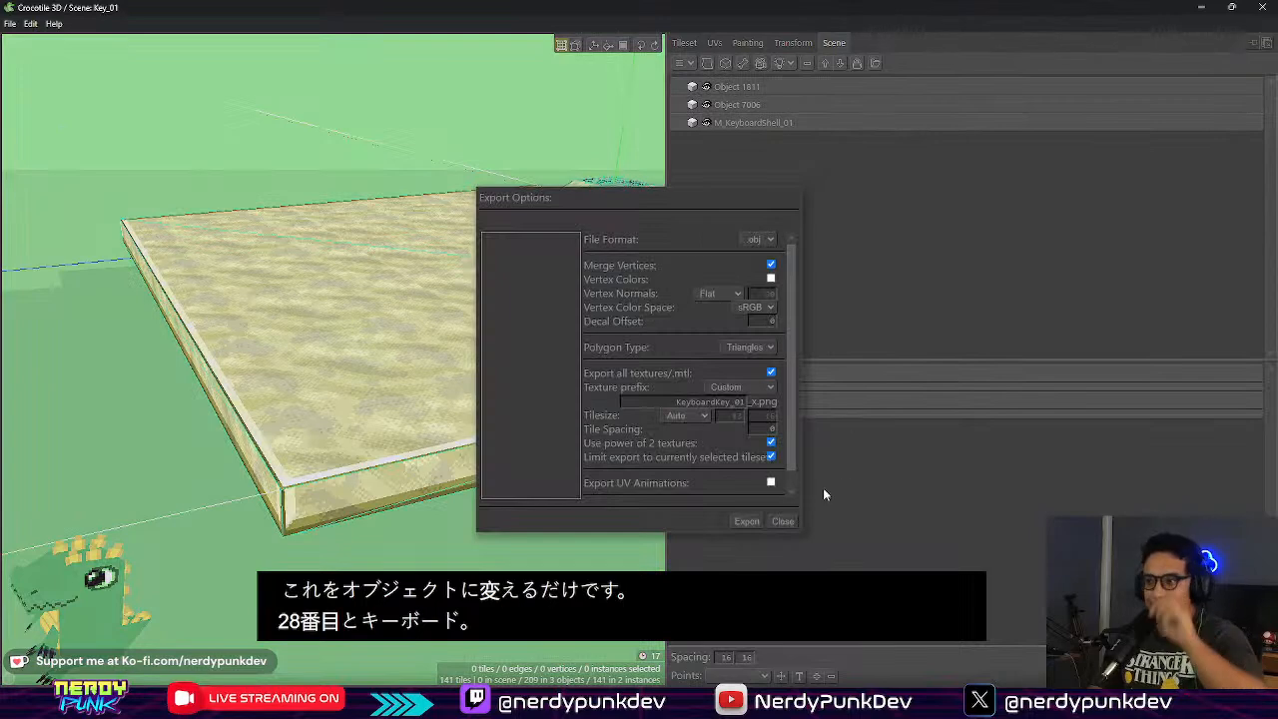
key(BackSpace)
key(BackSpace)
key(BackSpace)
text(Shell)
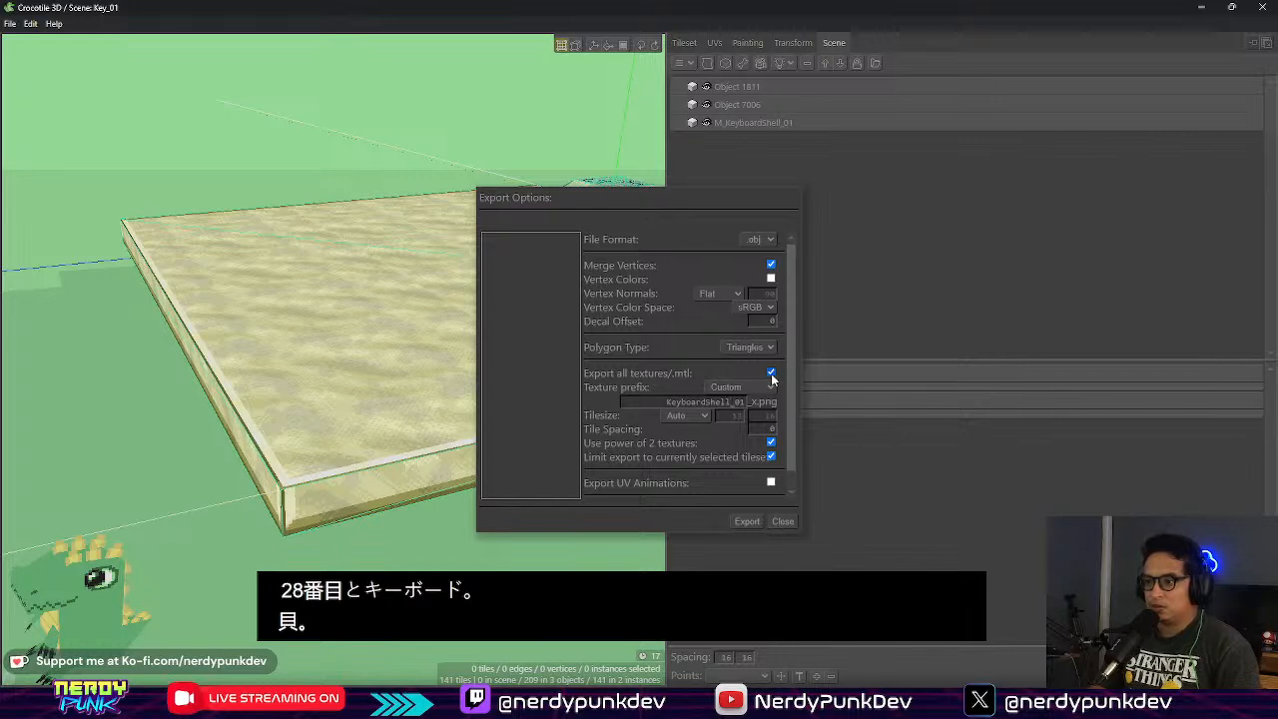
Step: Export the shell as M_KeyboardShell_01.obj into the obj folder inside Vintage Keys
click(746, 521)
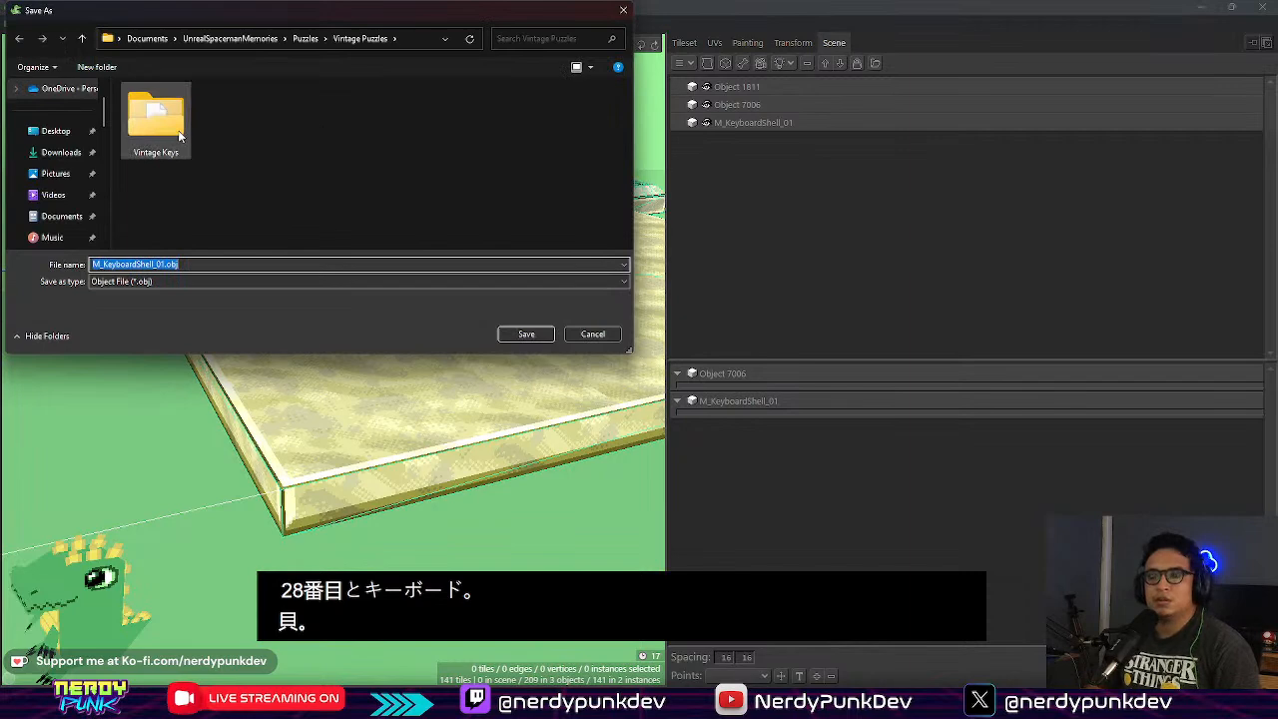
click(179, 135)
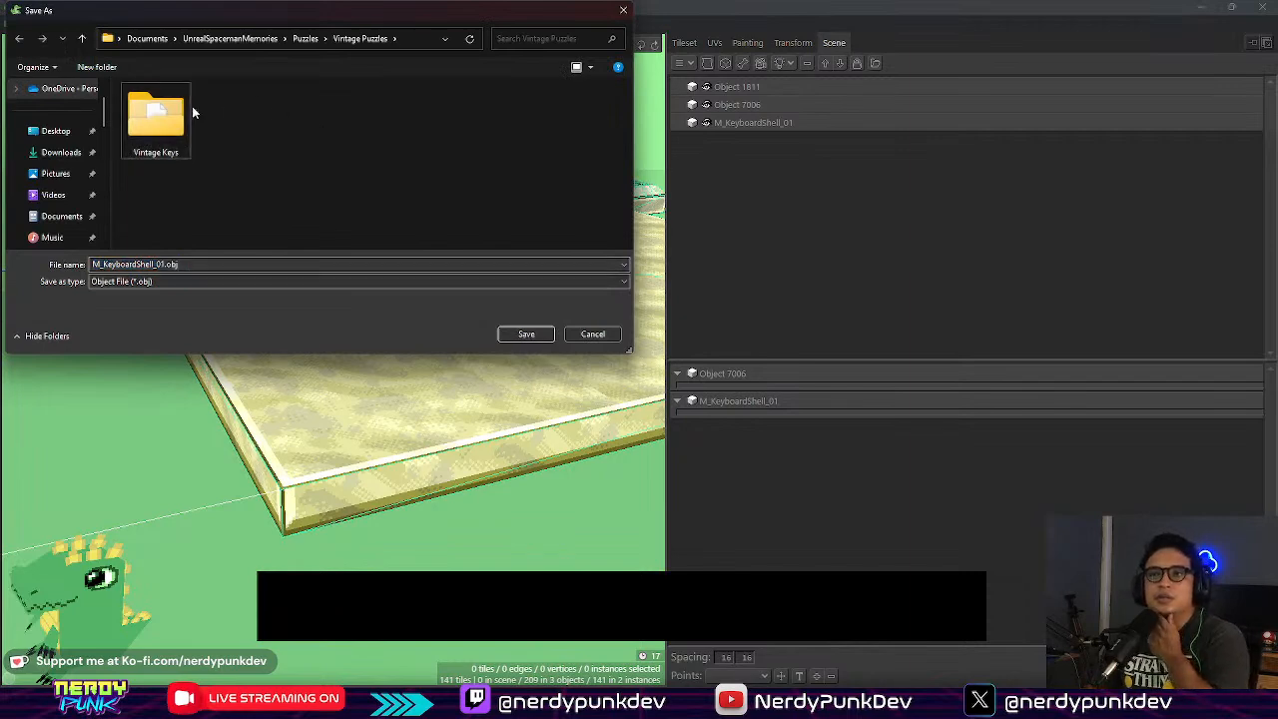
double_click(185, 133)
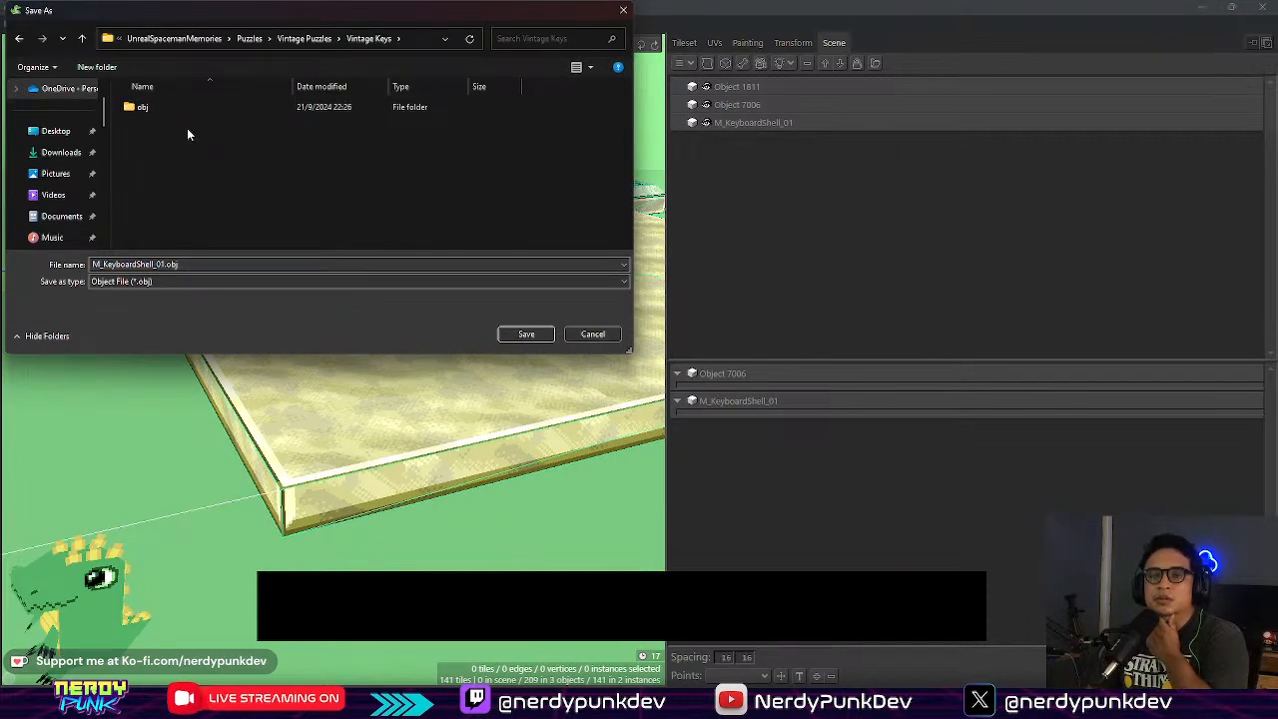
double_click(167, 110)
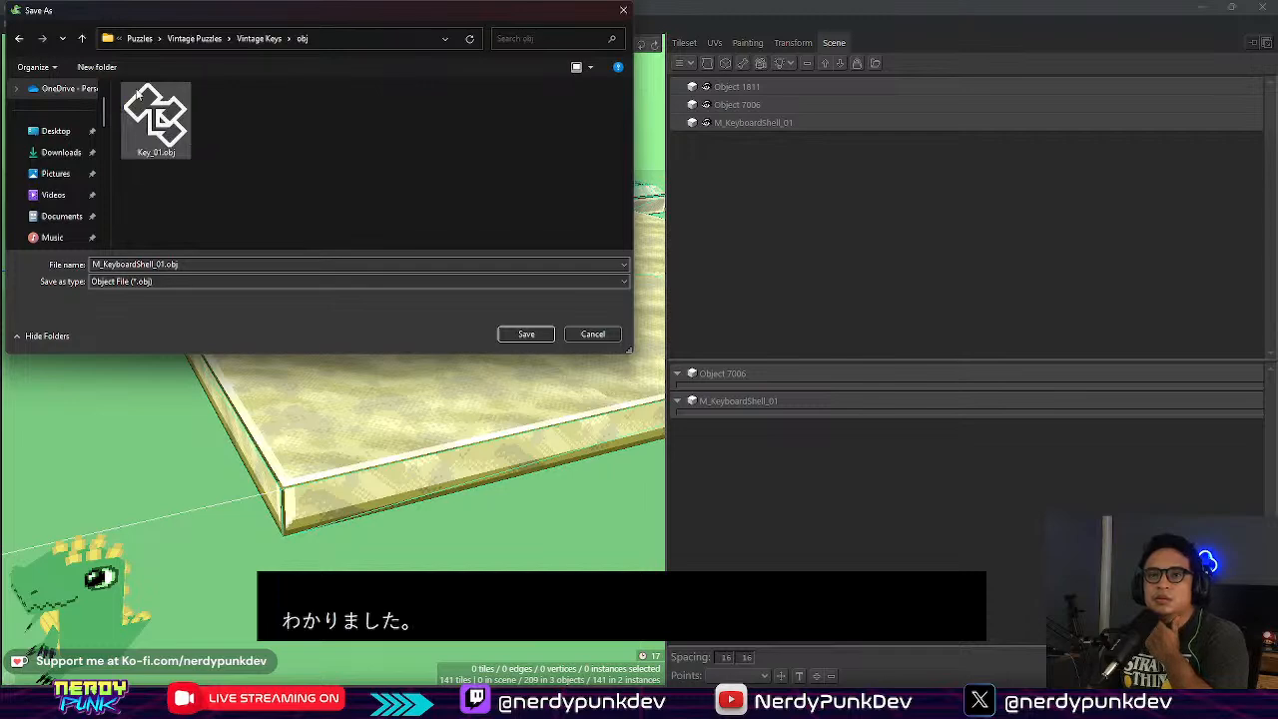
click(527, 334)
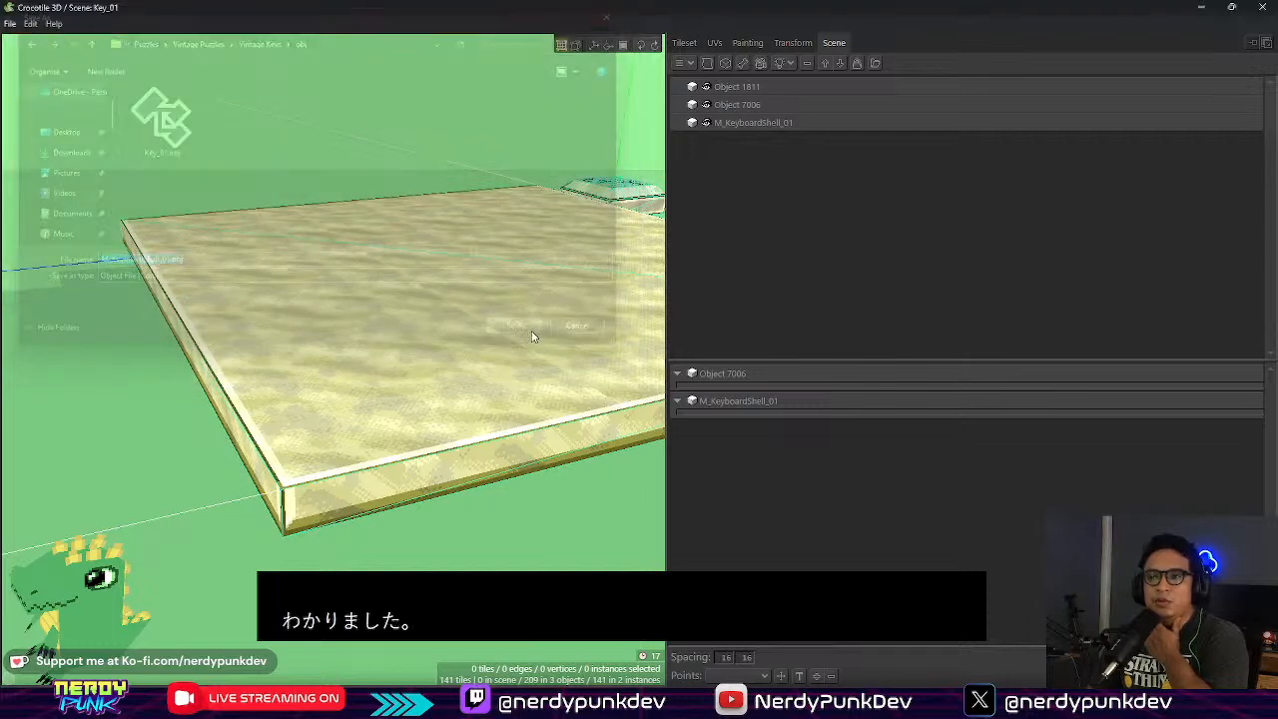
Step: Launch Blender in a maximized window and delete the default cube
key(alt+space)
text(blen)
key(Return)
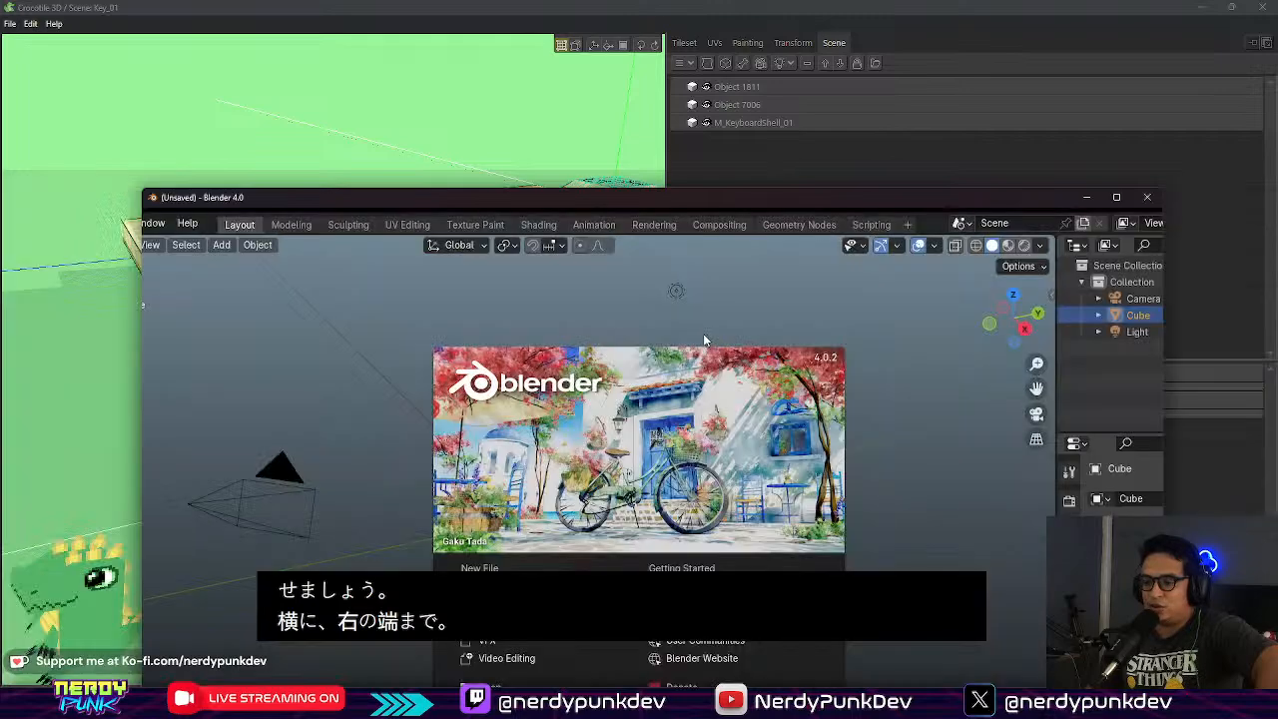
click(703, 340)
double_click(1188, 76)
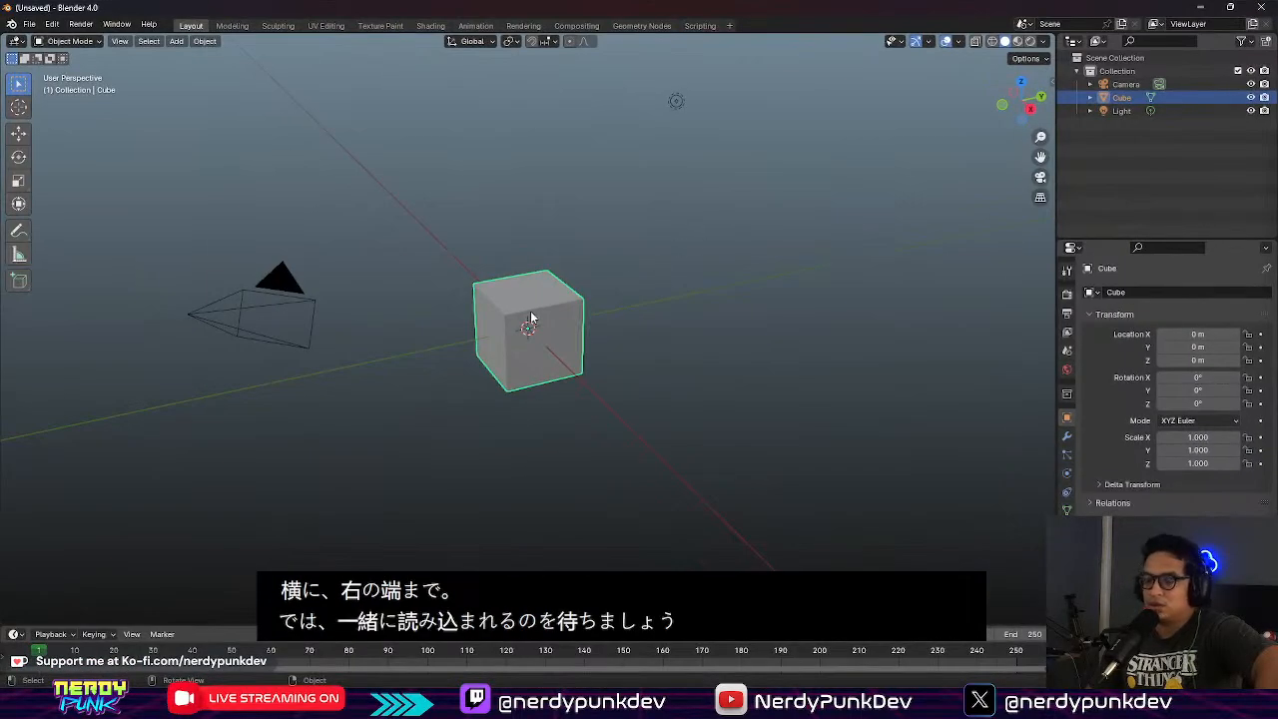
key(Delete)
Step: Start a Wavefront OBJ import and browse to Vintage Puzzles inside the Puzzles folder of UnrealSpacemanMemories
click(29, 24)
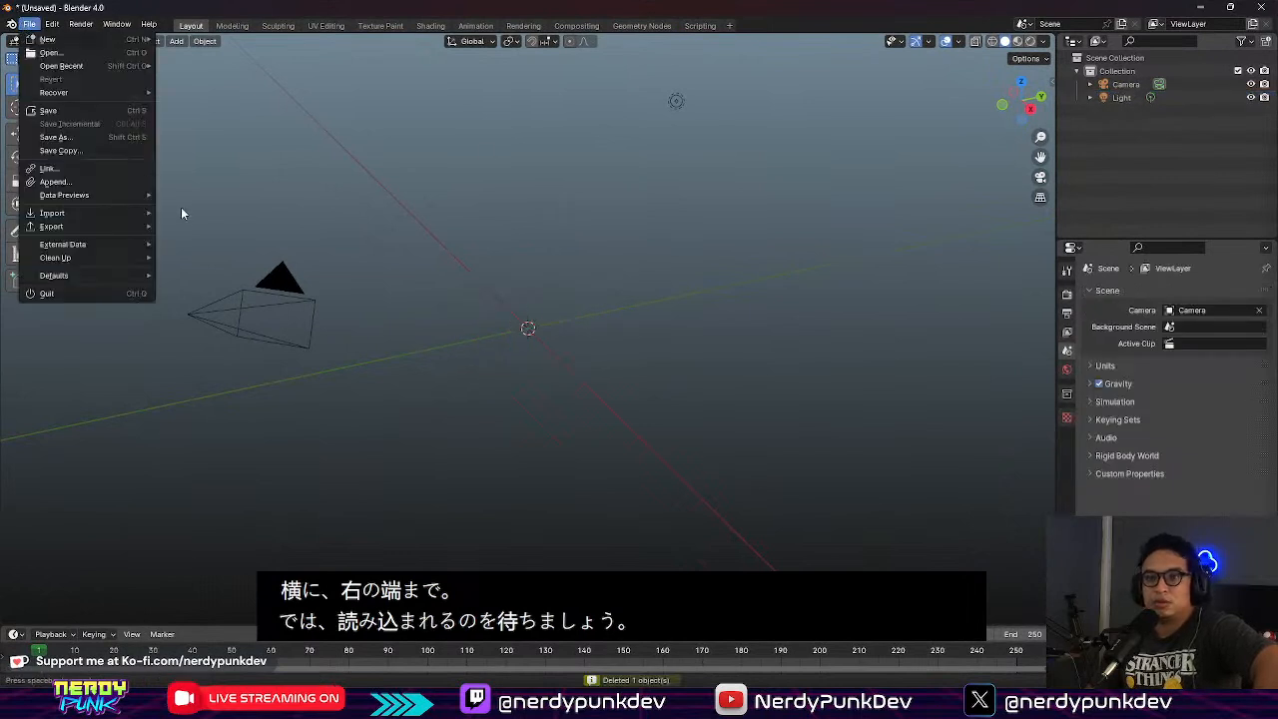
mouse_move(114, 212)
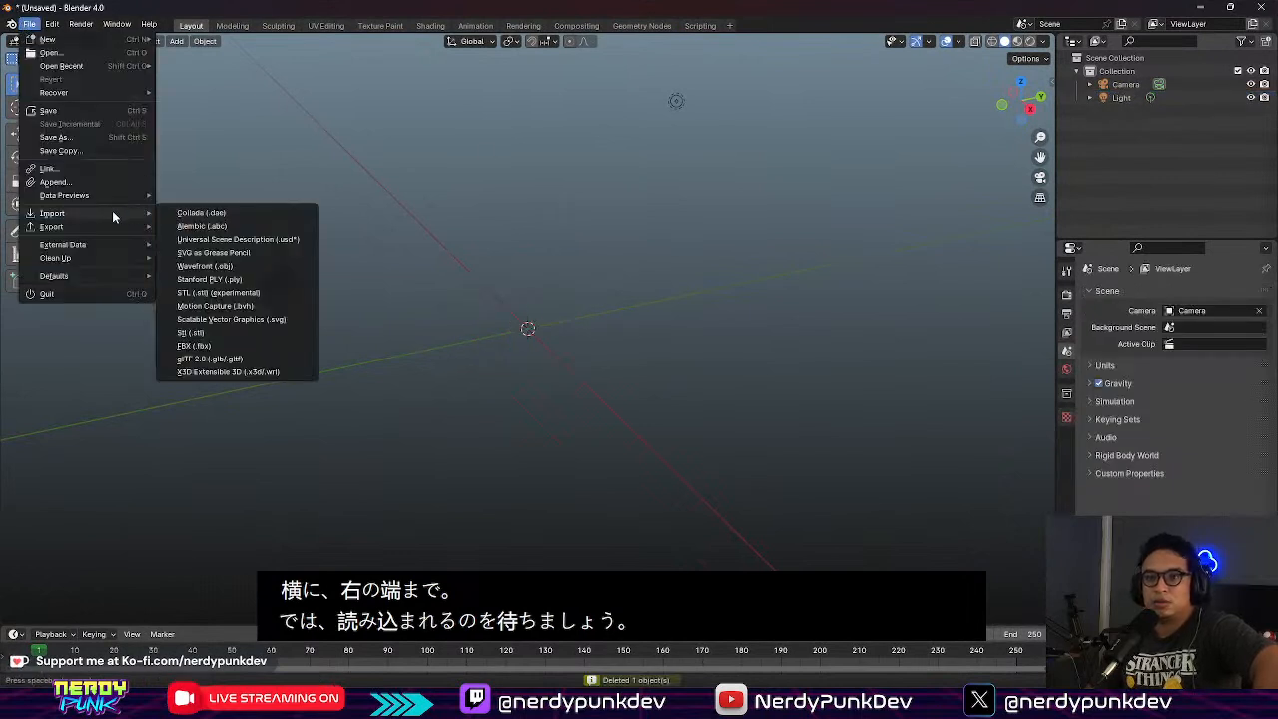
click(276, 264)
scroll(577, 348, down, 6)
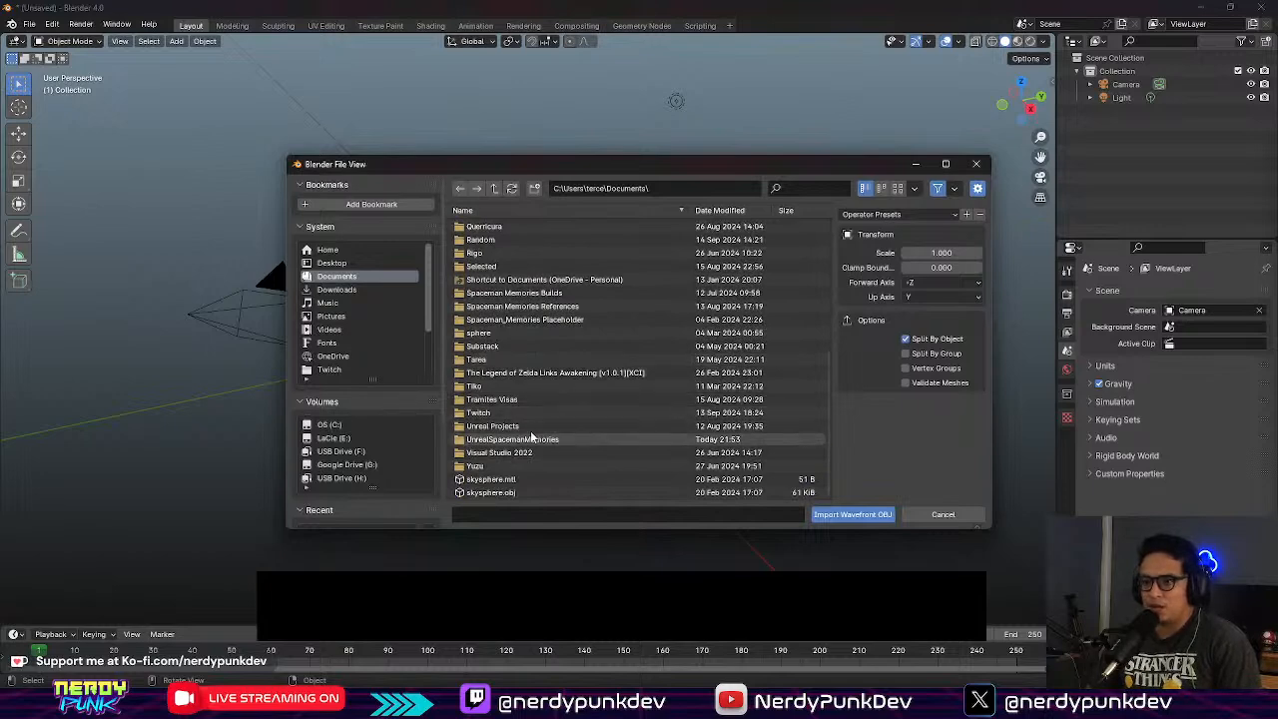
double_click(539, 441)
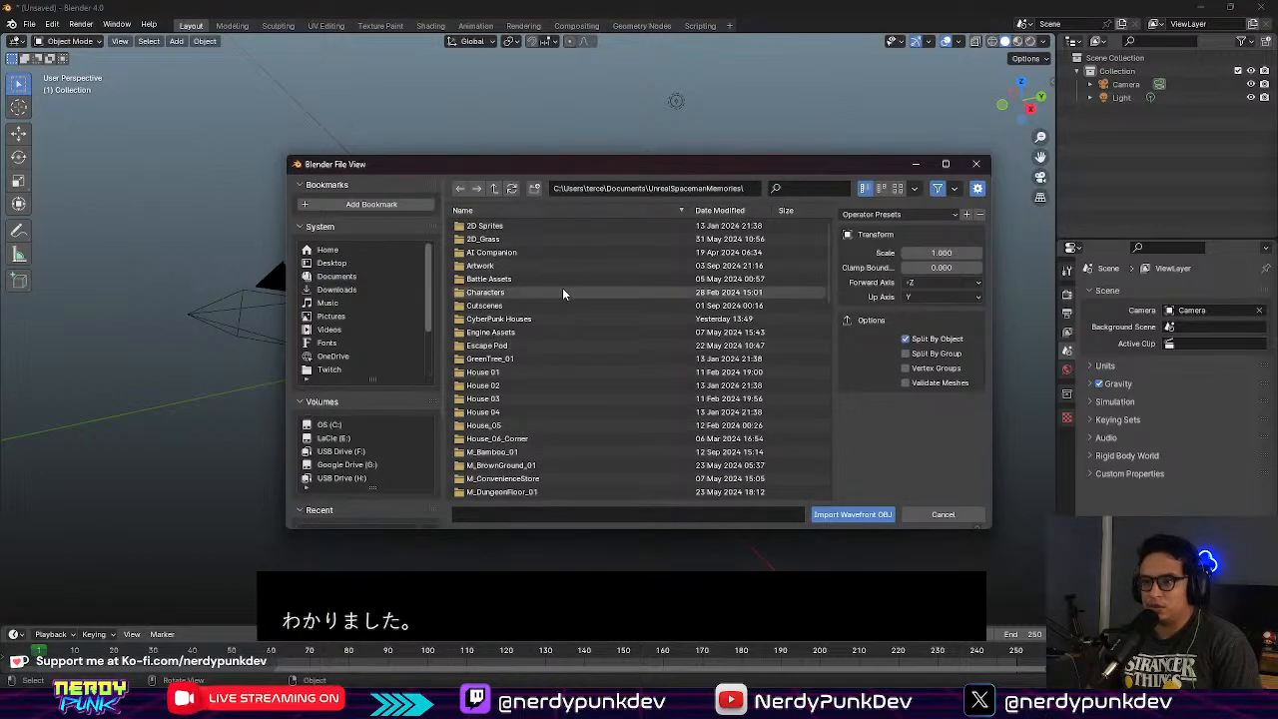
scroll(553, 385, down, 8)
scroll(557, 401, down, 4)
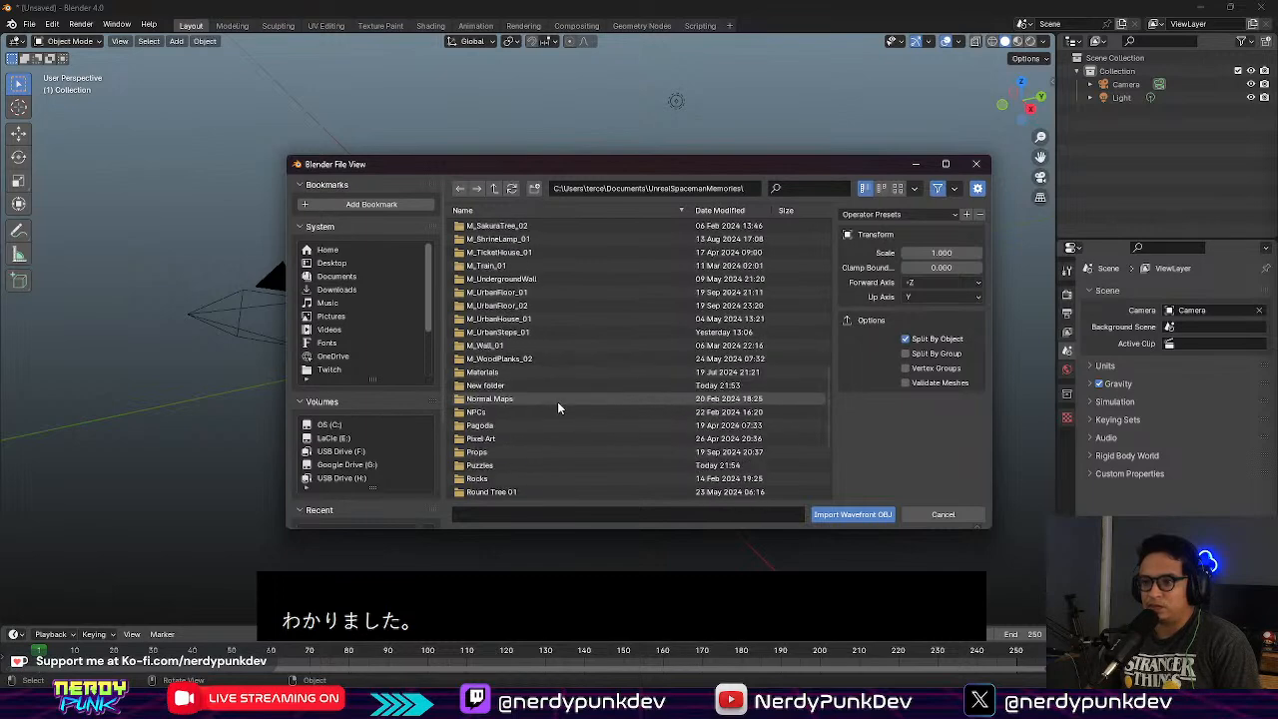
double_click(499, 465)
click(527, 228)
click(504, 254)
double_click(501, 252)
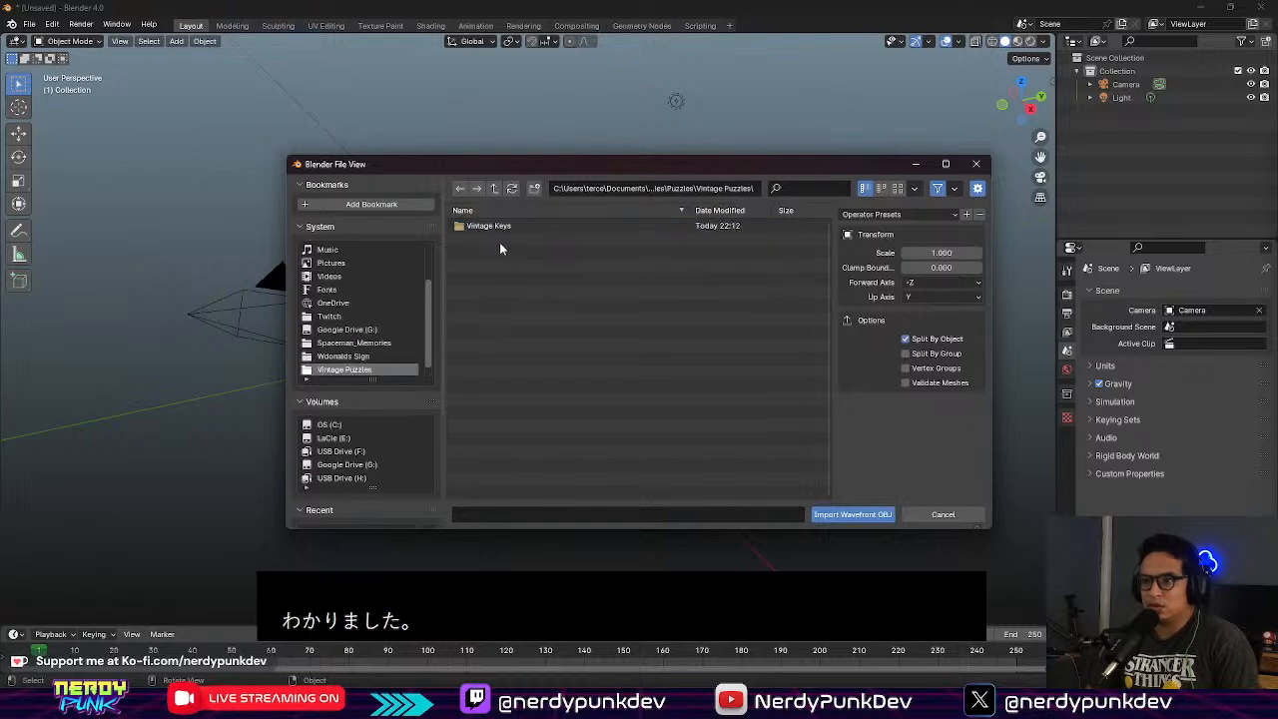
Step: Import M_KeyboardShell_01.obj from the obj folder inside Vintage Keys
double_click(492, 225)
double_click(492, 226)
click(527, 251)
click(539, 266)
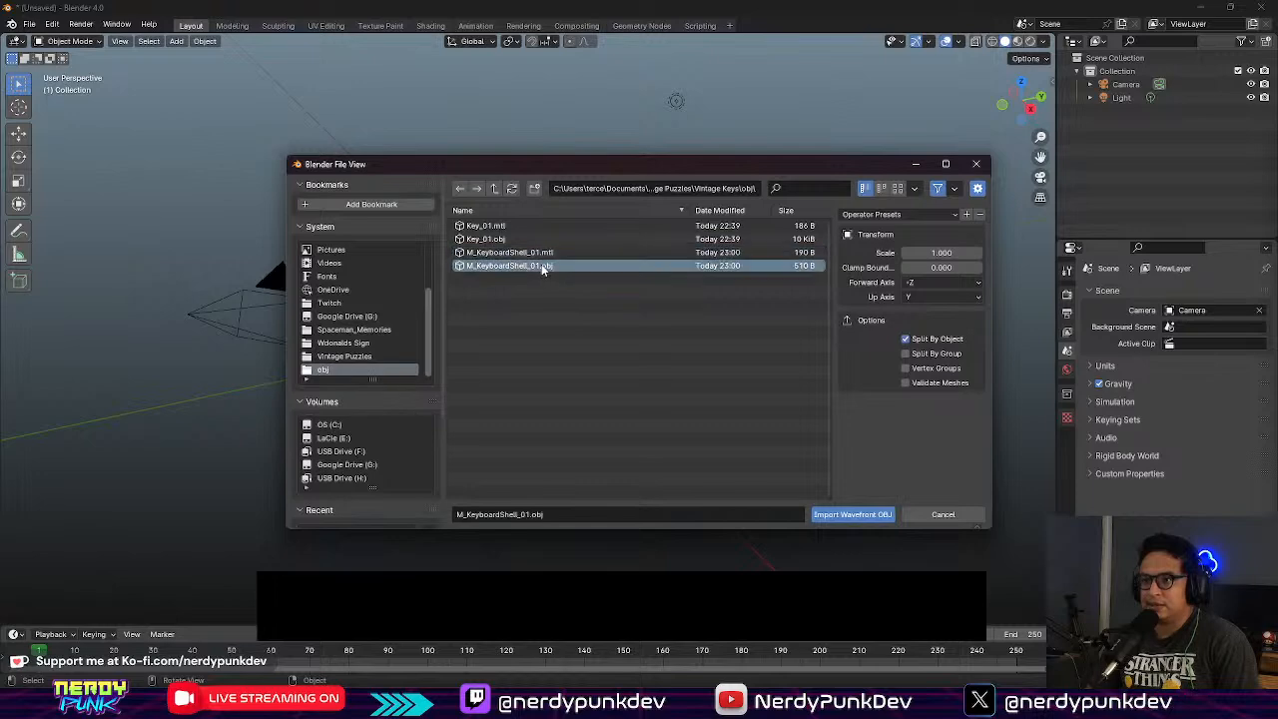
click(851, 514)
scroll(477, 443, down, 4)
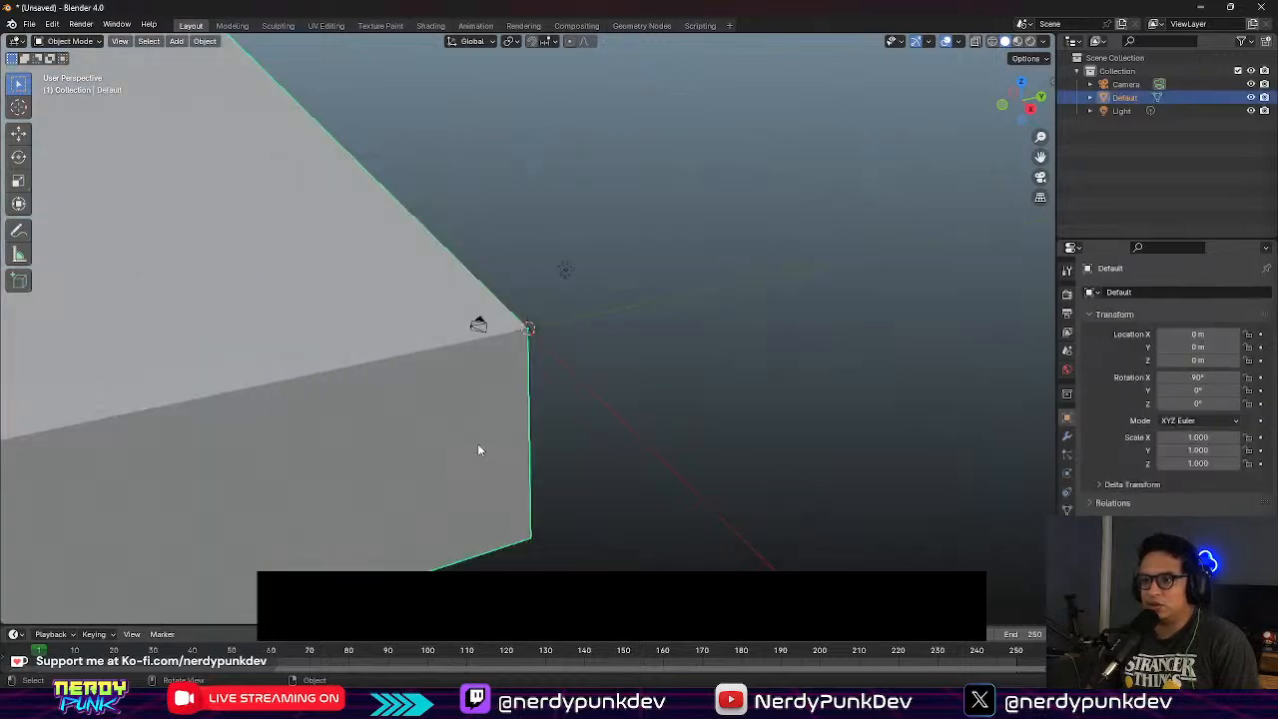
Step: Switch the imported keyboard shell to Edit Mode
middle_drag(473, 433, 608, 376)
click(72, 41)
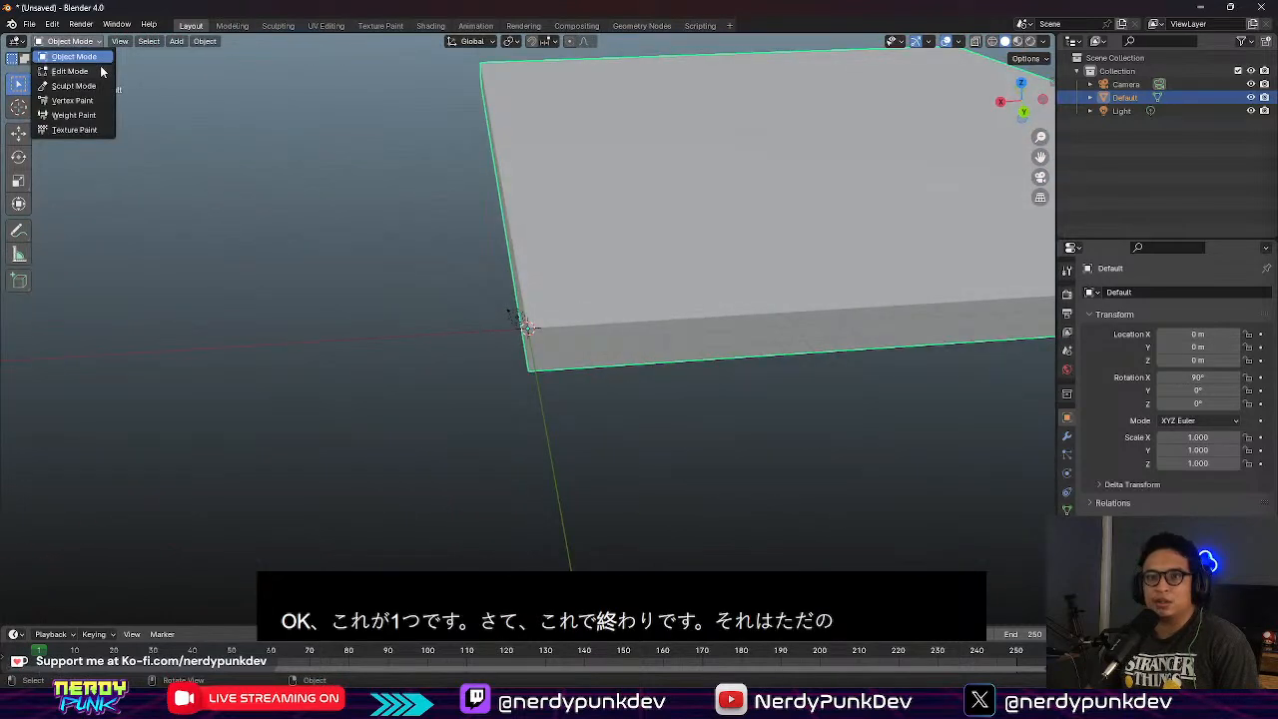
click(101, 71)
middle_drag(865, 423, 932, 390)
shift+middle_drag(899, 349, 766, 413)
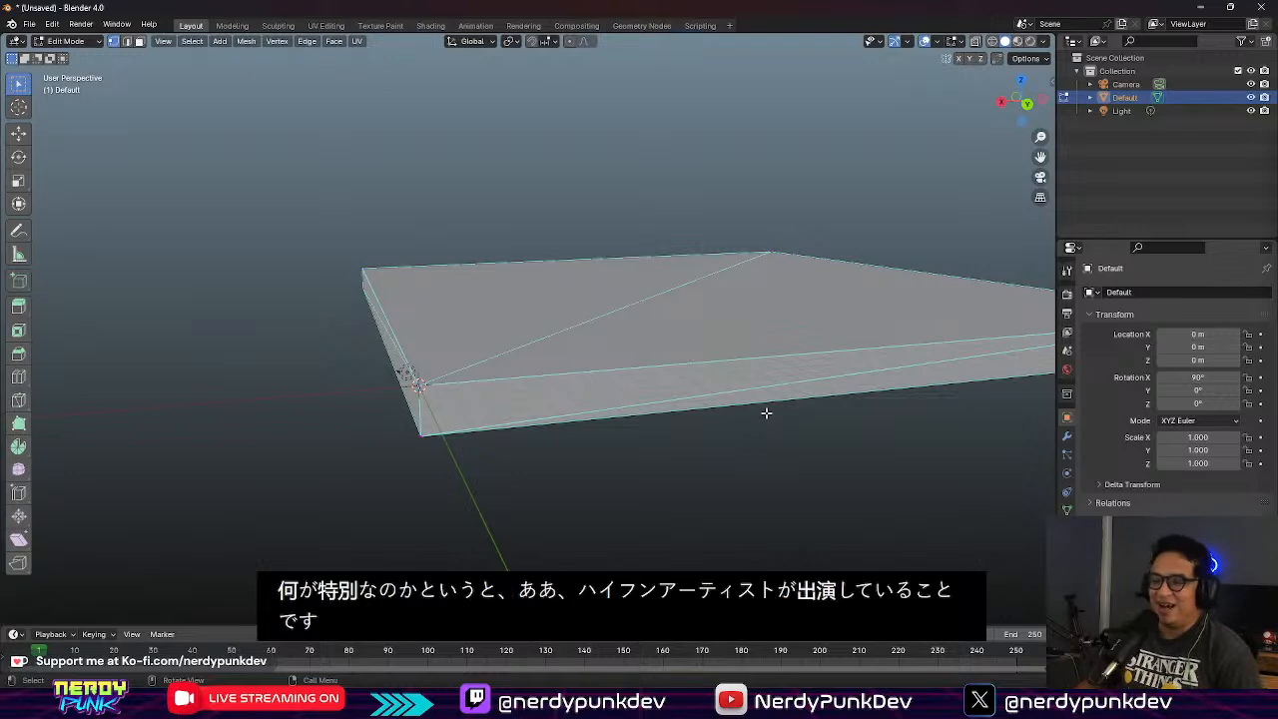
middle_drag(411, 347, 530, 388)
scroll(539, 391, up, 2)
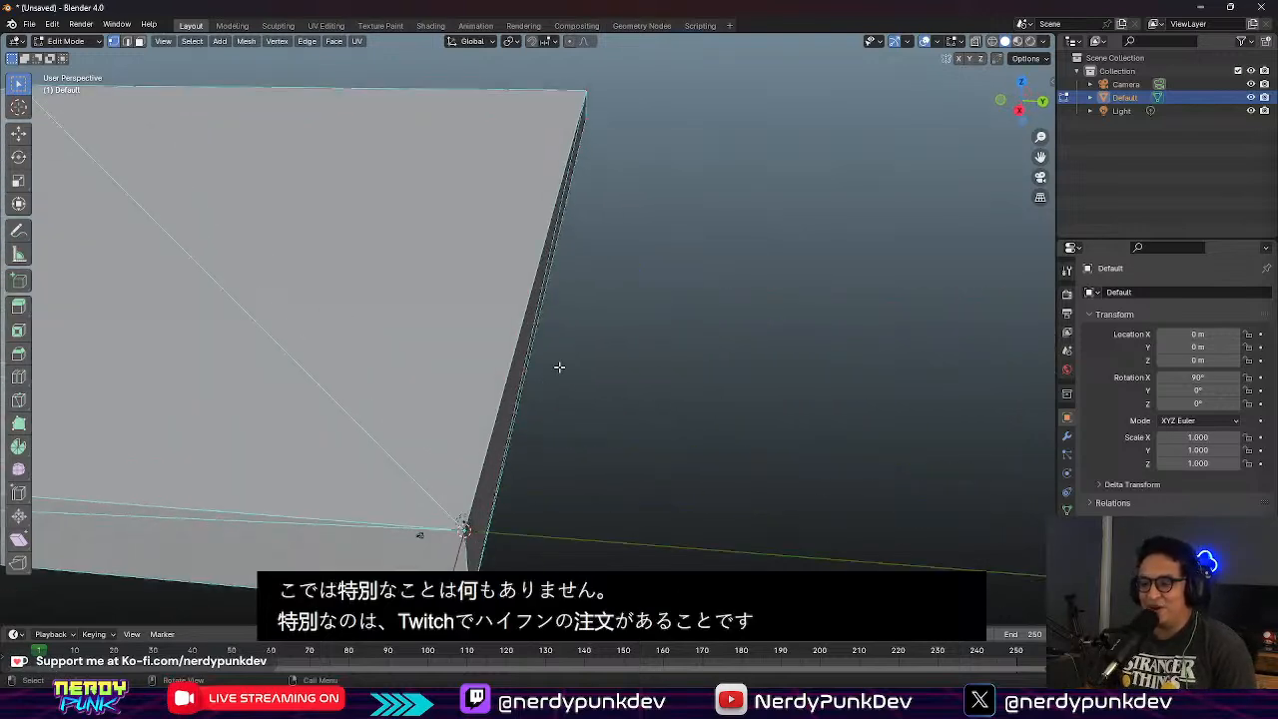
middle_drag(530, 338, 475, 337)
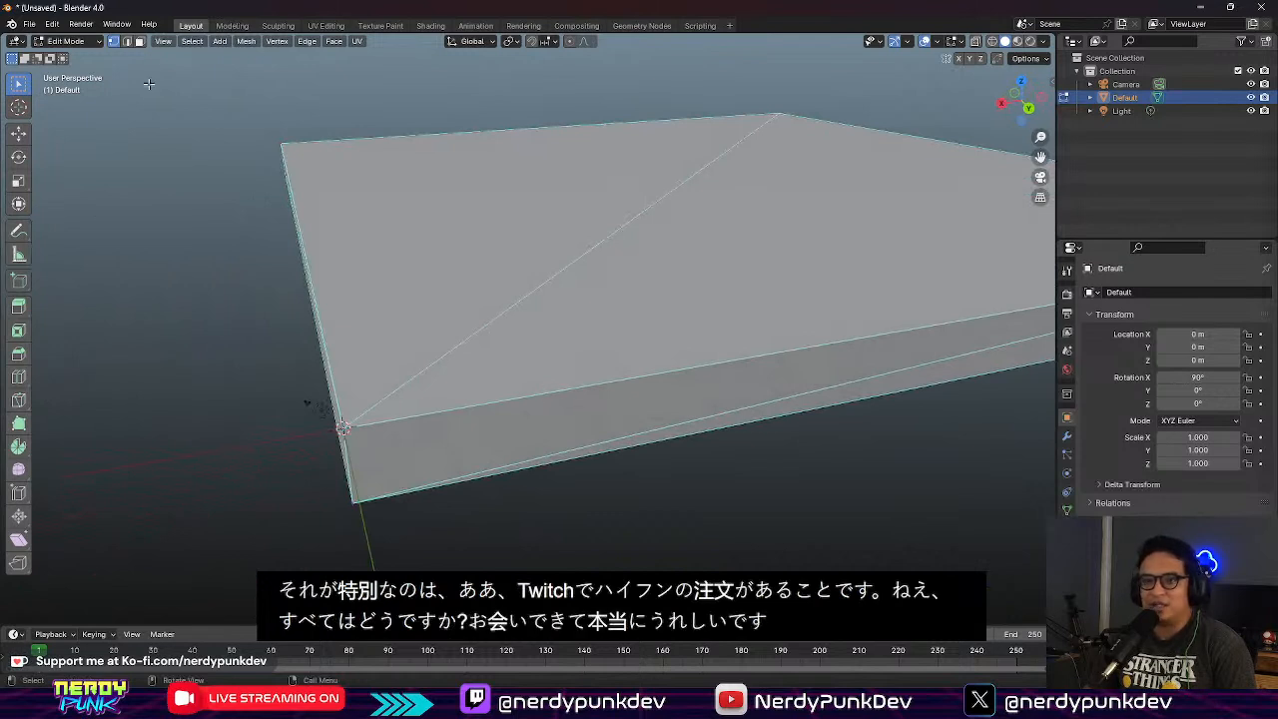
Step: Select the four outer edges around the shell's top face in edge select mode
click(581, 387)
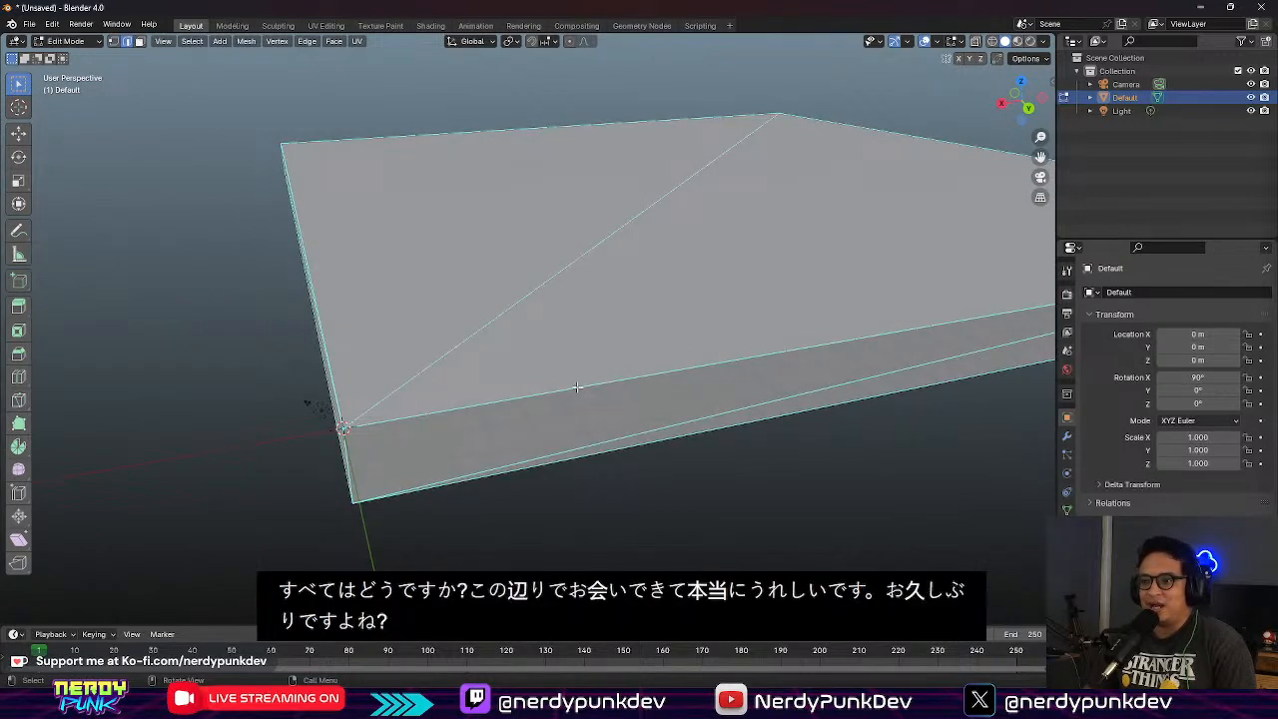
shift+click(349, 397)
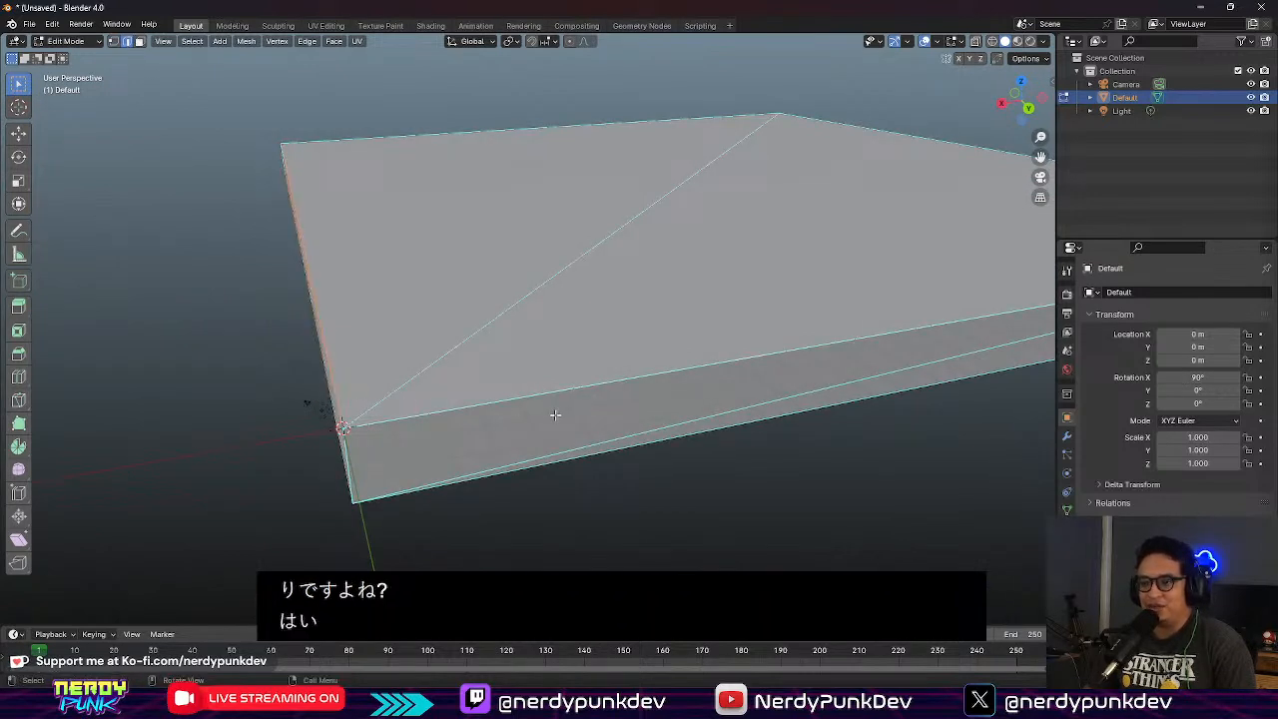
middle_drag(598, 408, 419, 396)
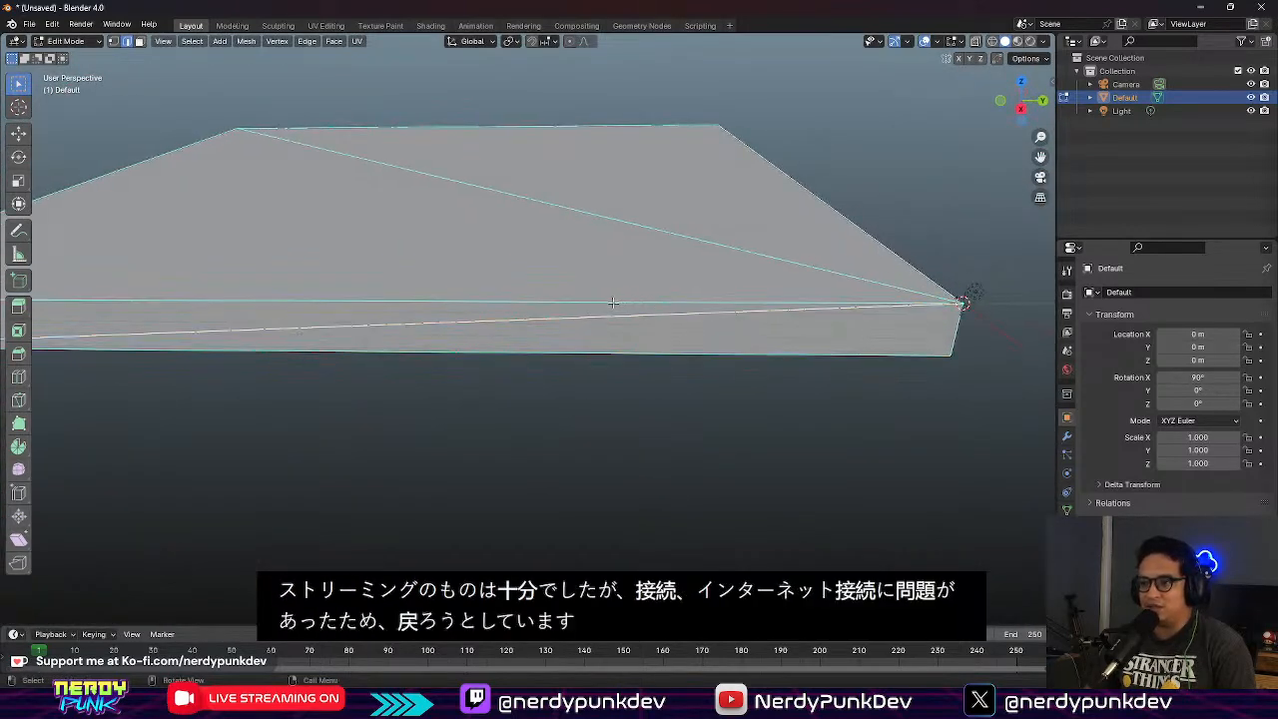
middle_drag(402, 406, 582, 428)
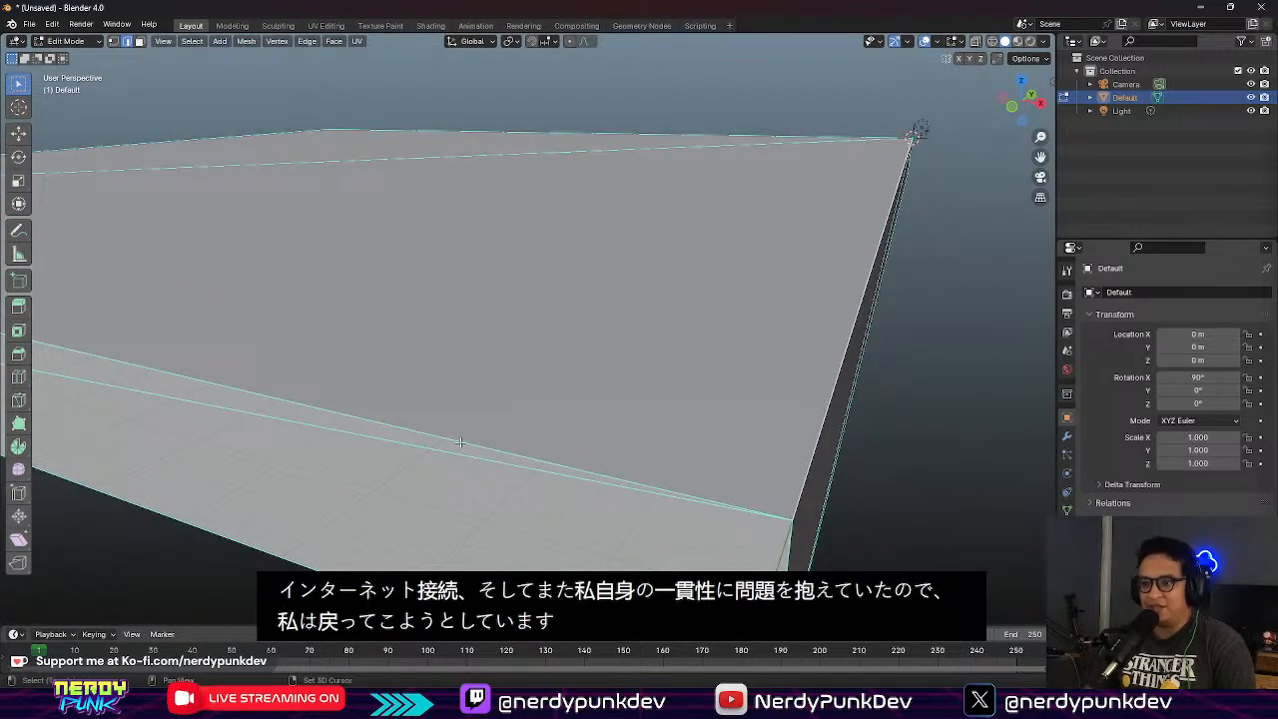
middle_drag(369, 442, 553, 422)
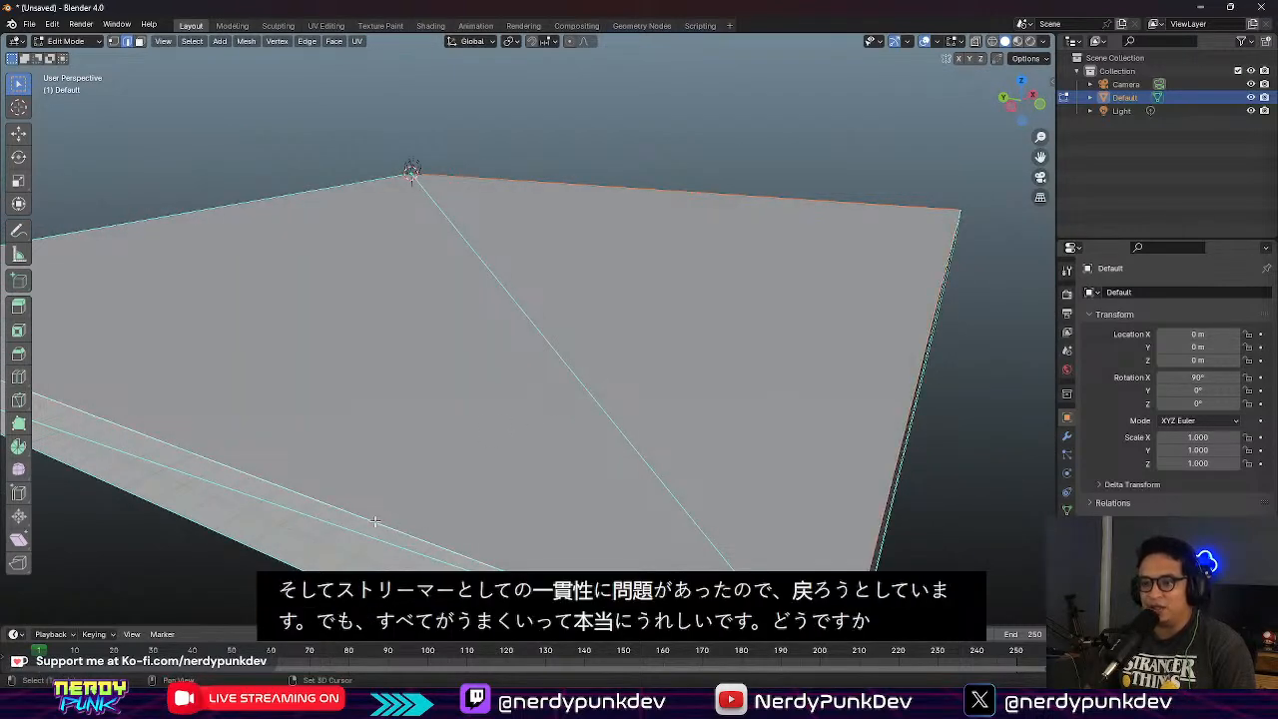
middle_drag(299, 428, 464, 421)
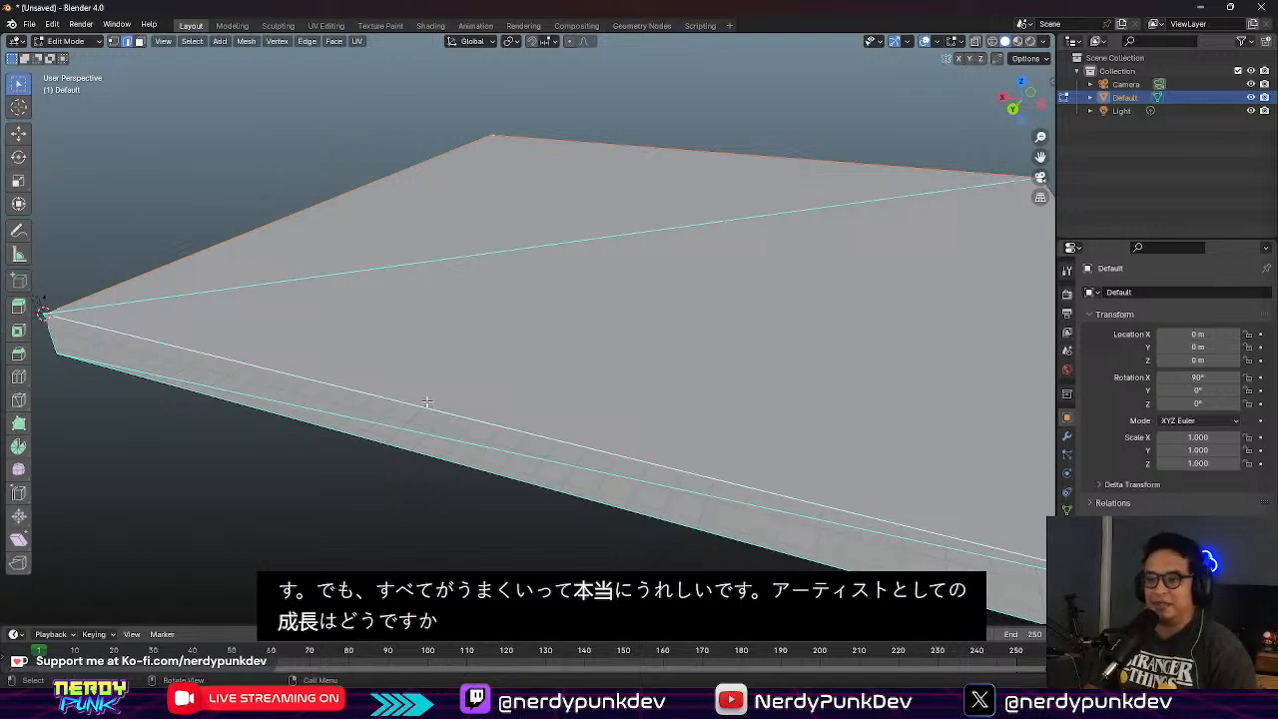
middle_drag(599, 379, 561, 374)
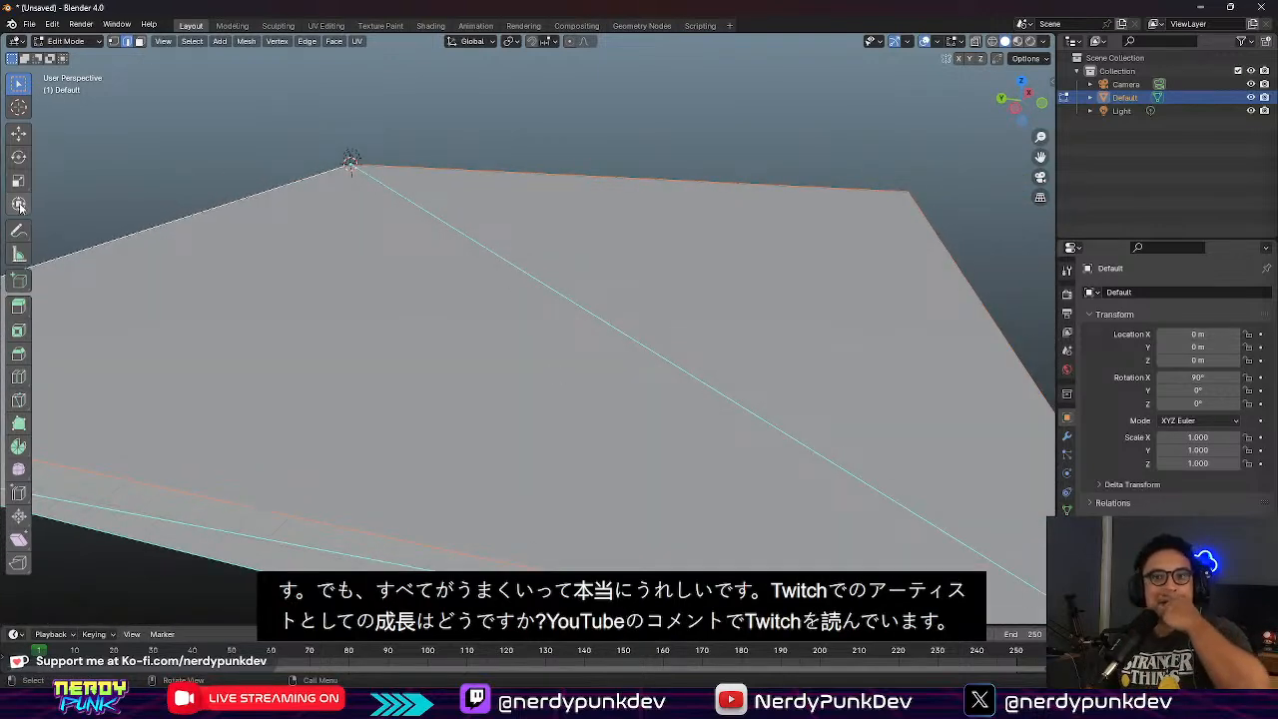
Step: Bevel the shell's selected top edges with 4 segments and clear the selection
click(18, 352)
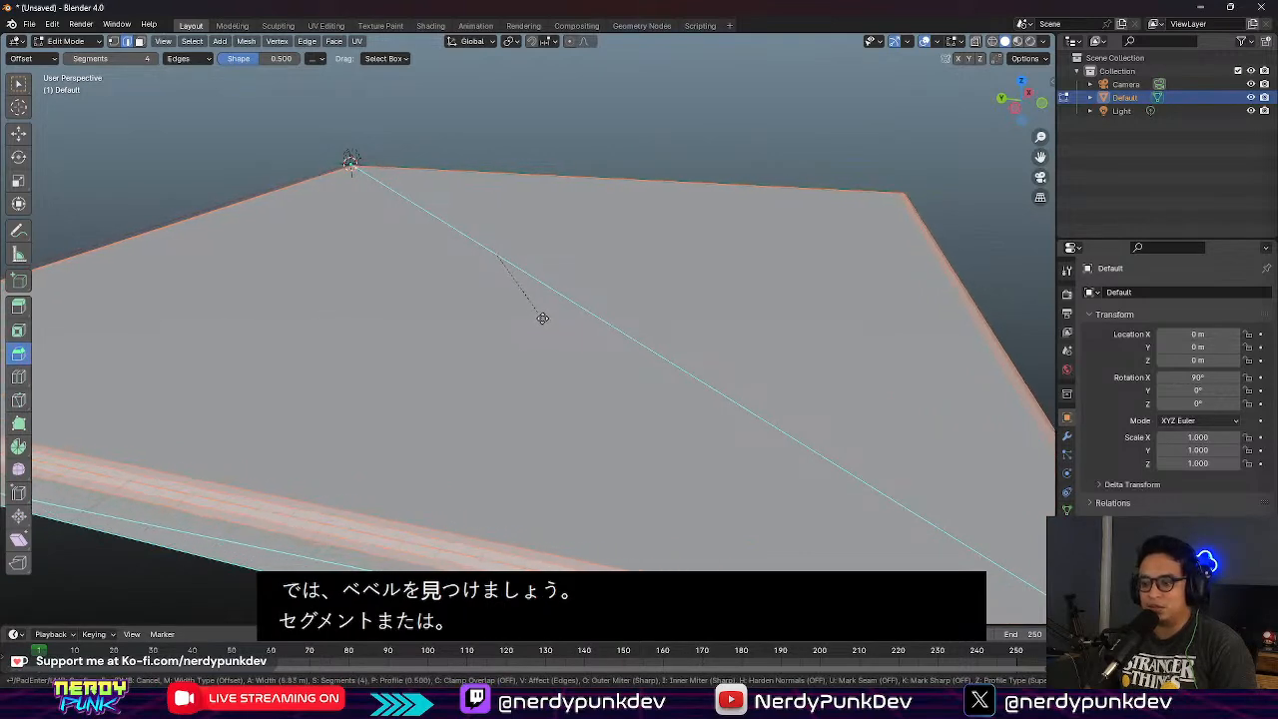
click(436, 389)
middle_drag(436, 390, 514, 385)
scroll(522, 399, down, 5)
middle_drag(665, 365, 504, 389)
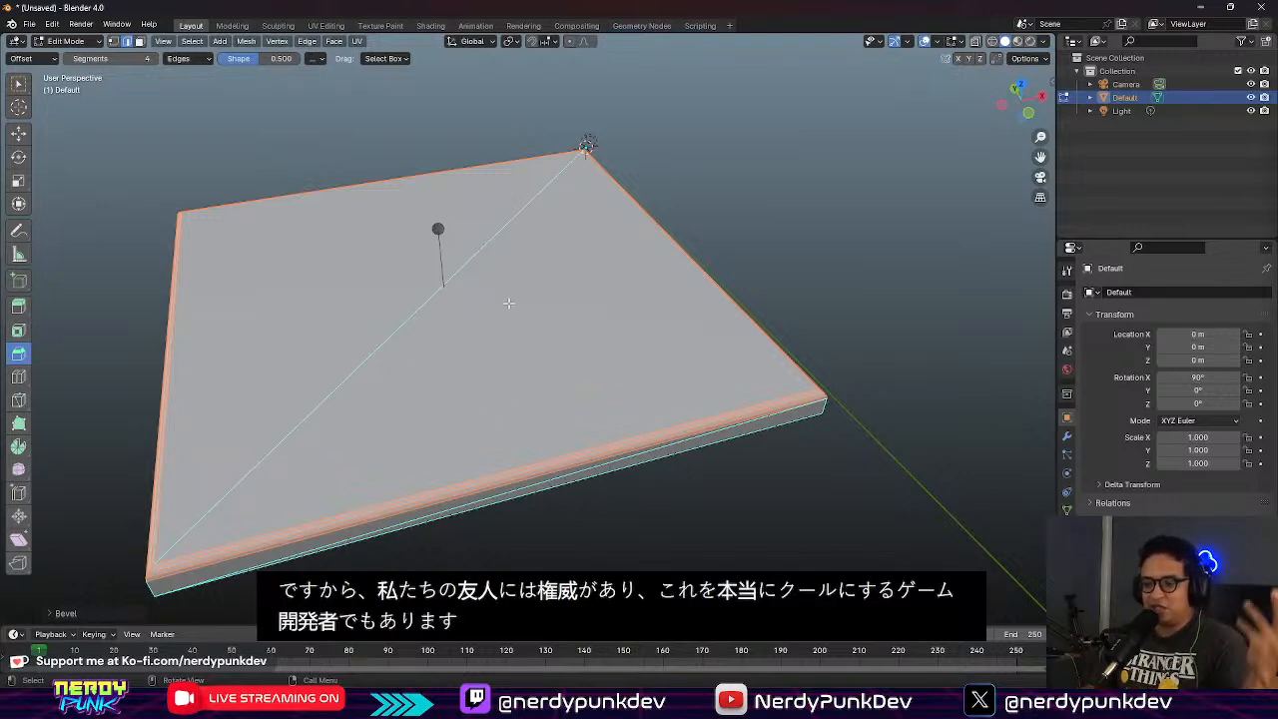
middle_drag(474, 377, 628, 272)
scroll(641, 267, up, 2)
middle_drag(325, 297, 331, 366)
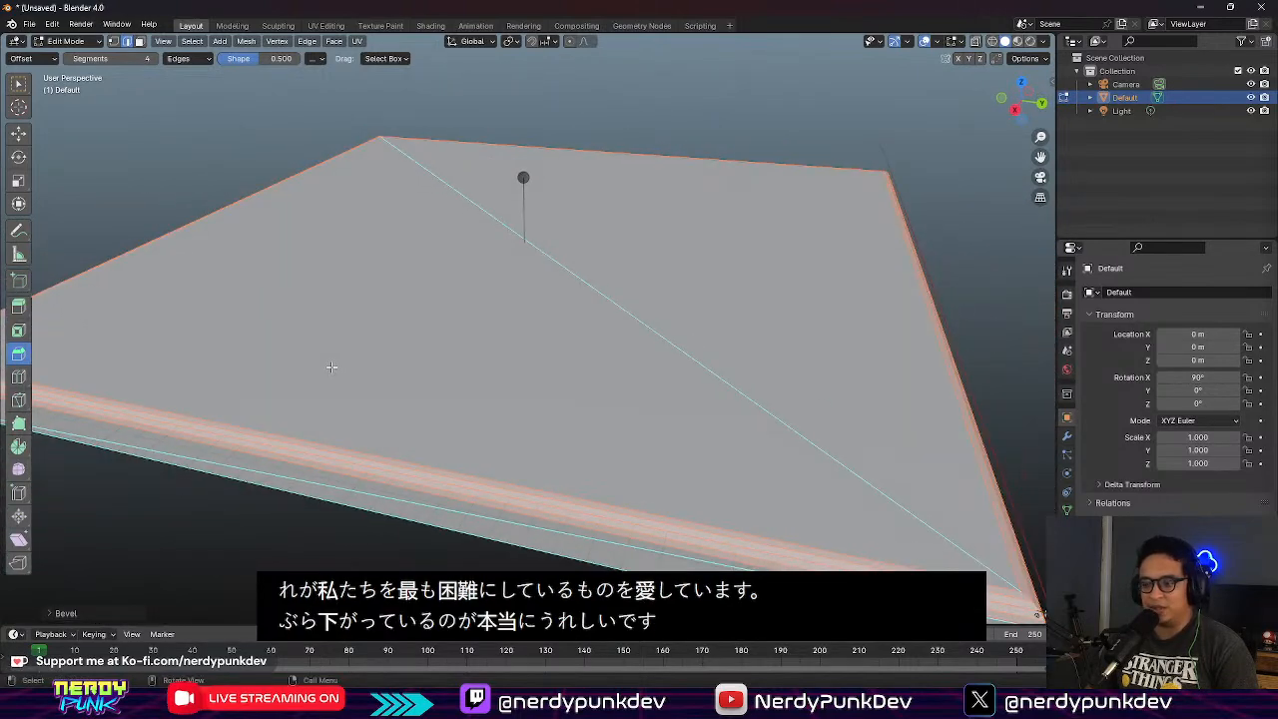
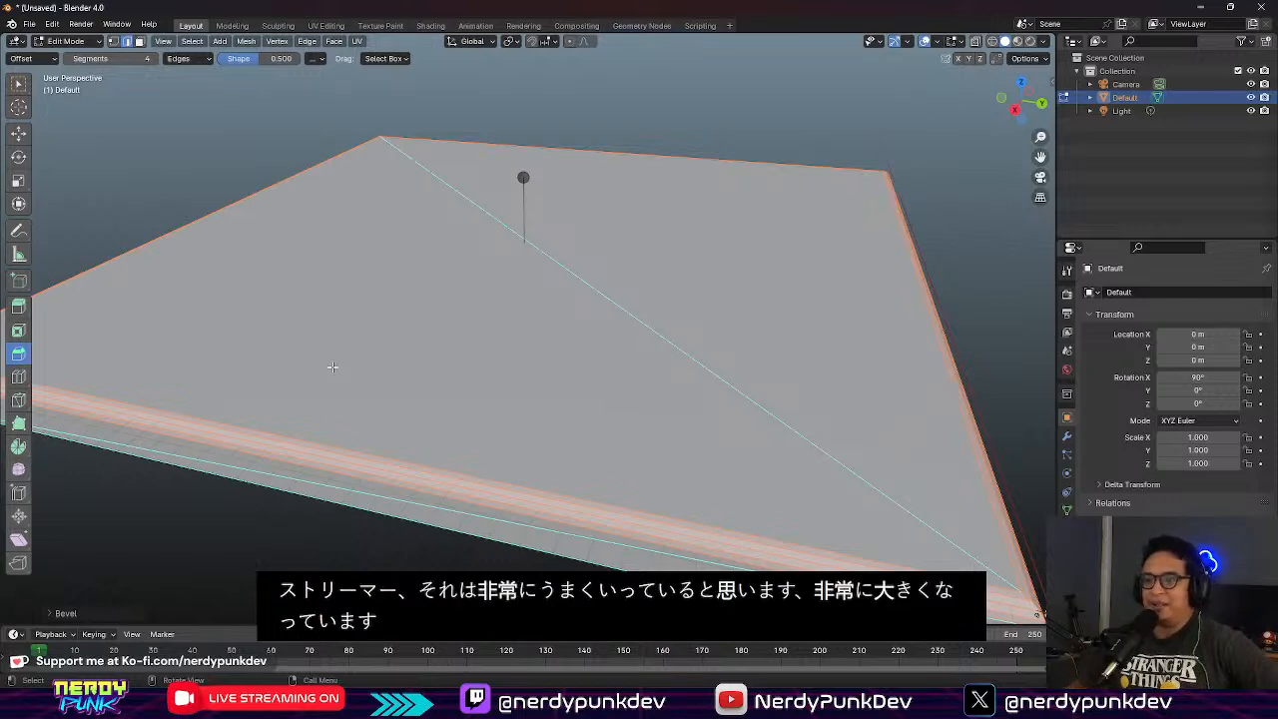
middle_drag(325, 350, 516, 279)
key(alt+a)
middle_drag(643, 249, 502, 318)
Step: Start a Wavefront OBJ export and browse to Vintage Puzzles inside the Puzzles folder of UnrealSpacemanMemories
click(29, 24)
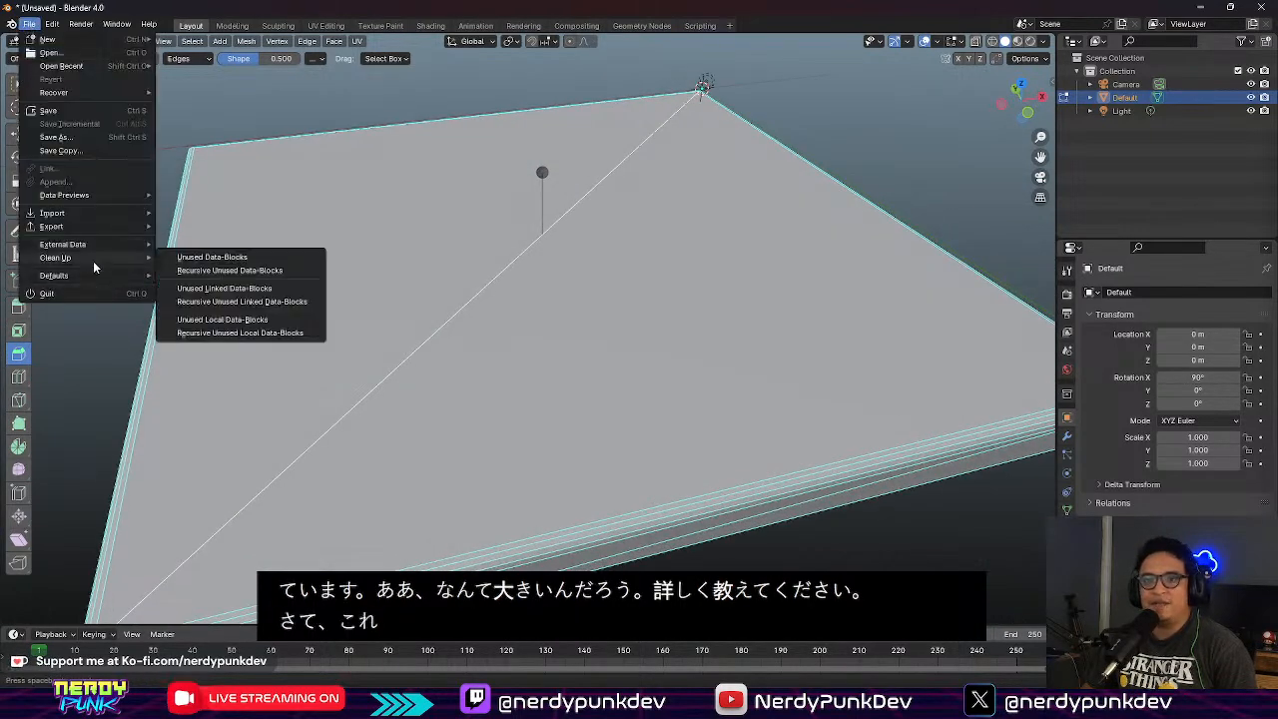
mouse_move(96, 227)
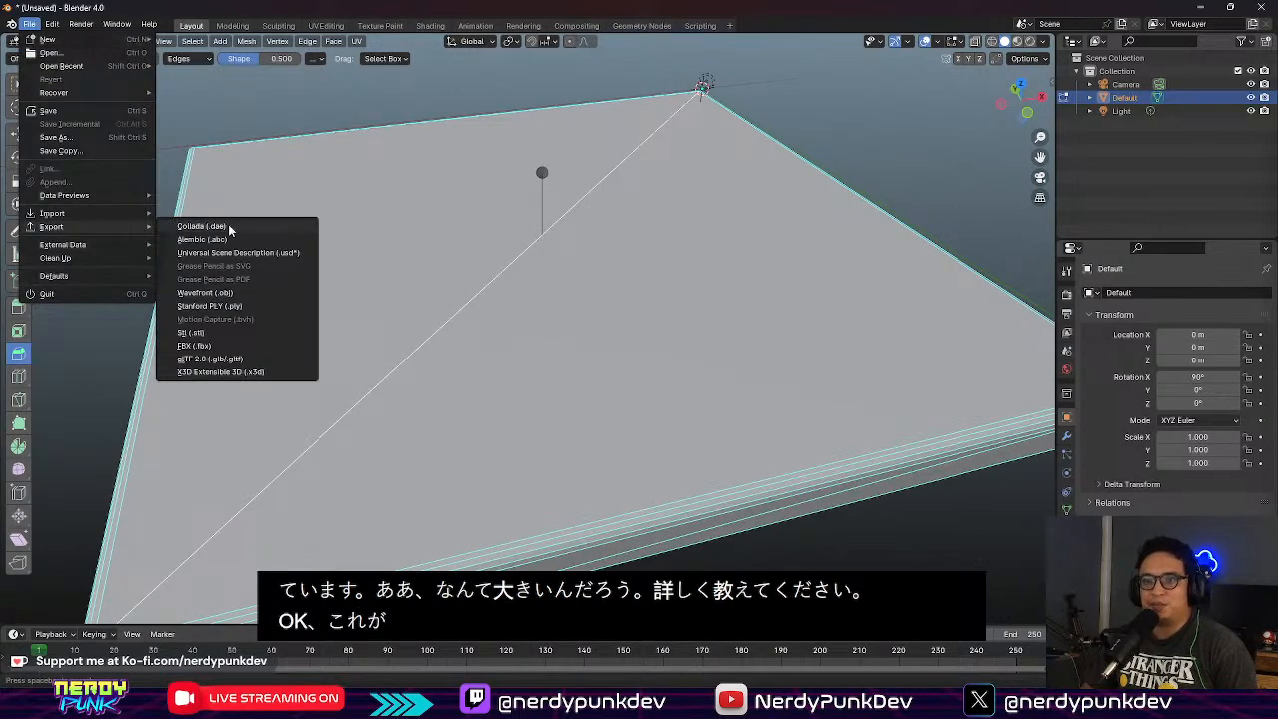
click(275, 293)
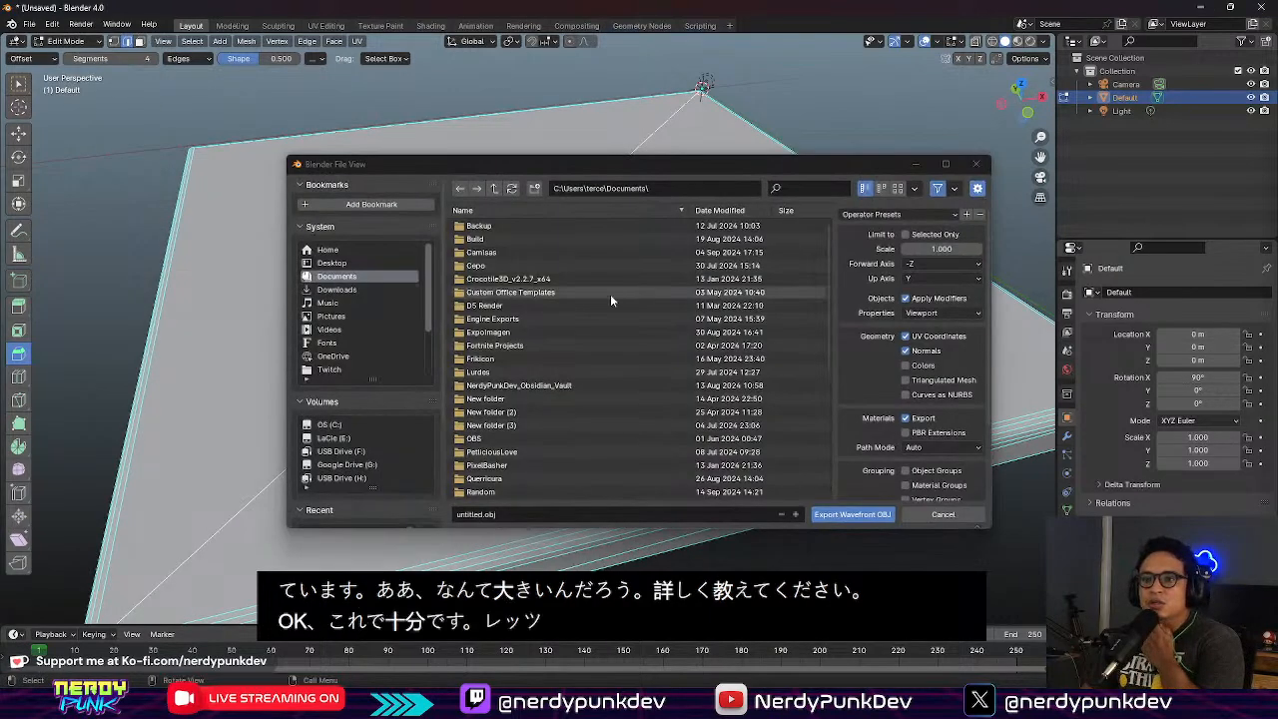
scroll(675, 389, down, 5)
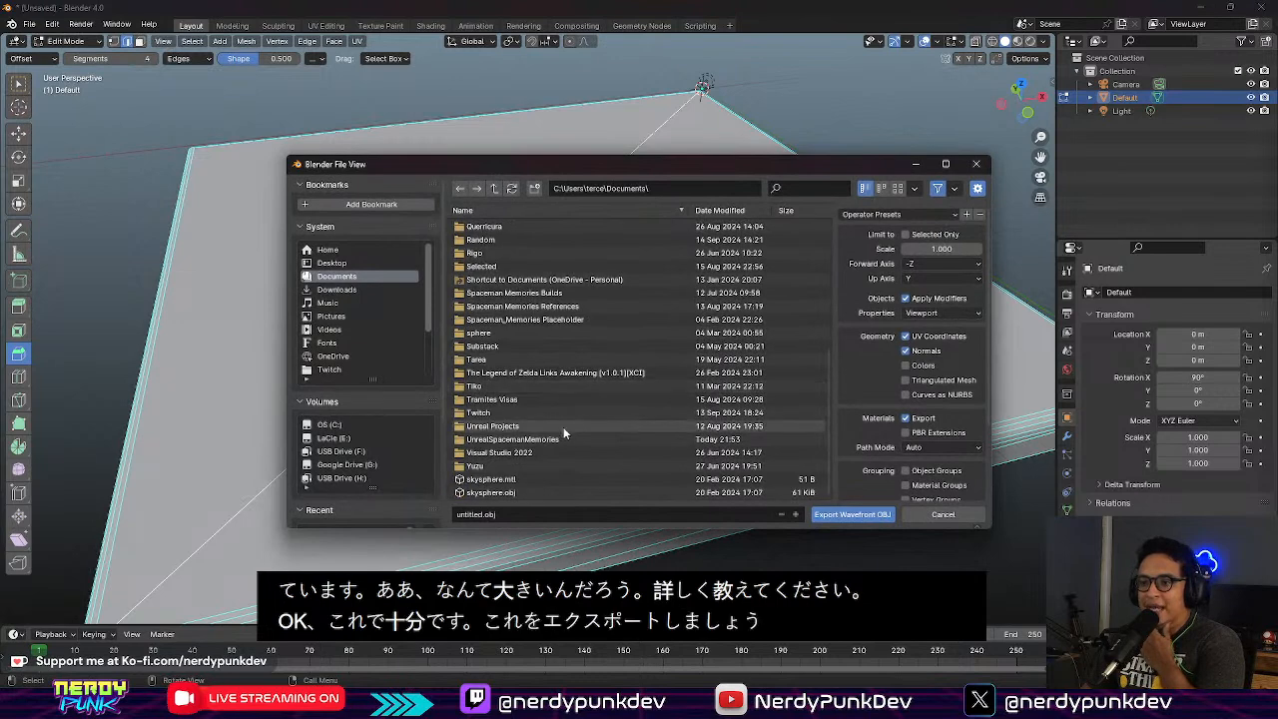
double_click(541, 446)
scroll(543, 381, down, 10)
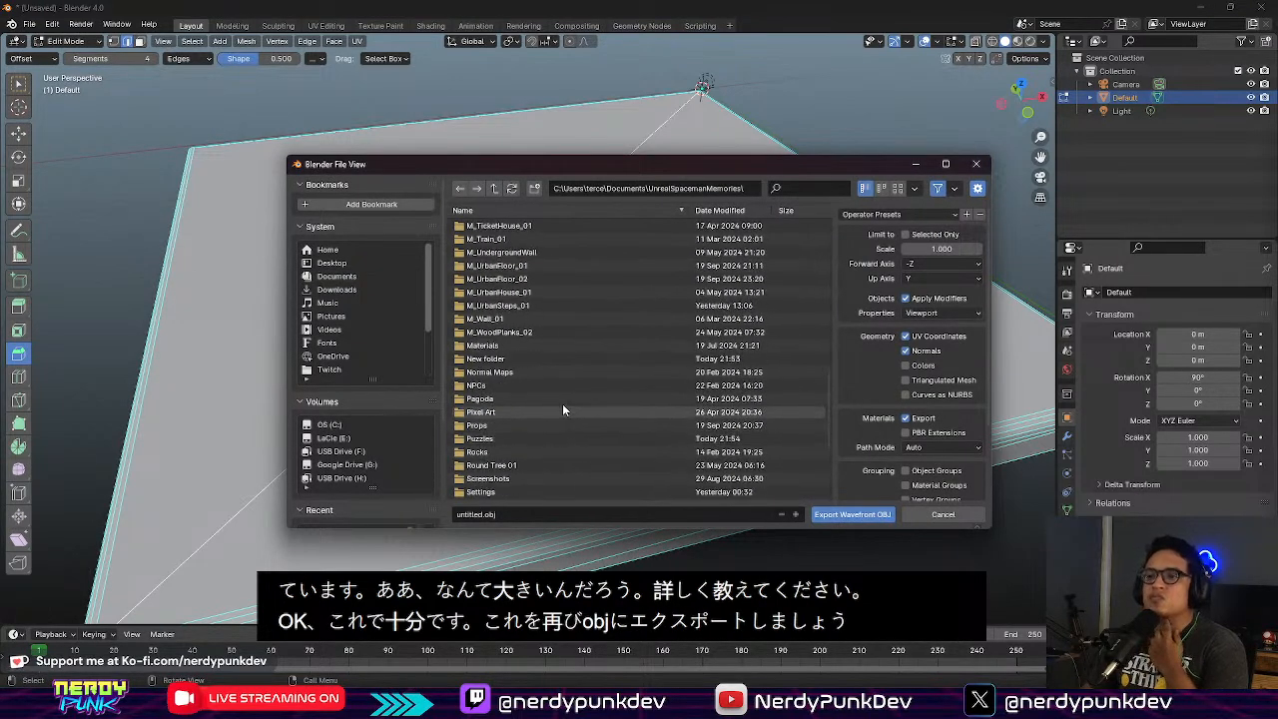
double_click(561, 438)
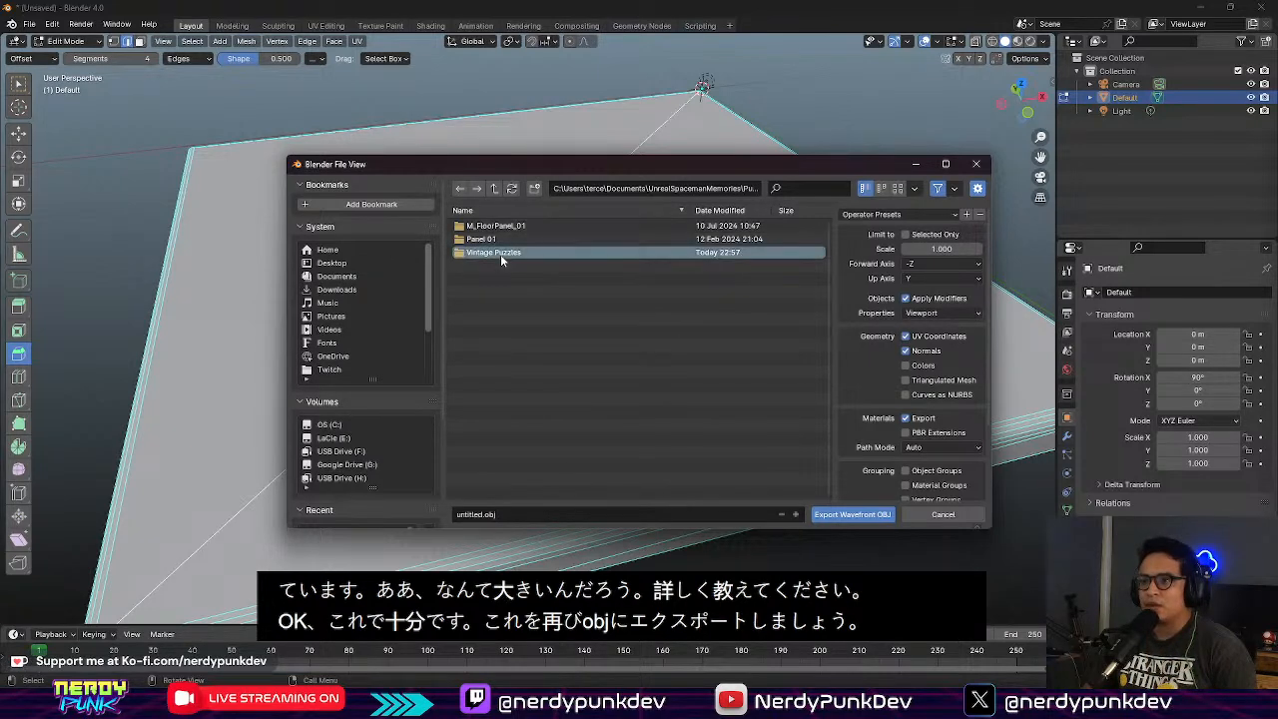
double_click(500, 253)
Step: Export the bevelled shell over M_KeyboardShell_01.obj in the obj folder inside Vintage Keys
click(504, 229)
double_click(504, 229)
double_click(504, 229)
click(547, 254)
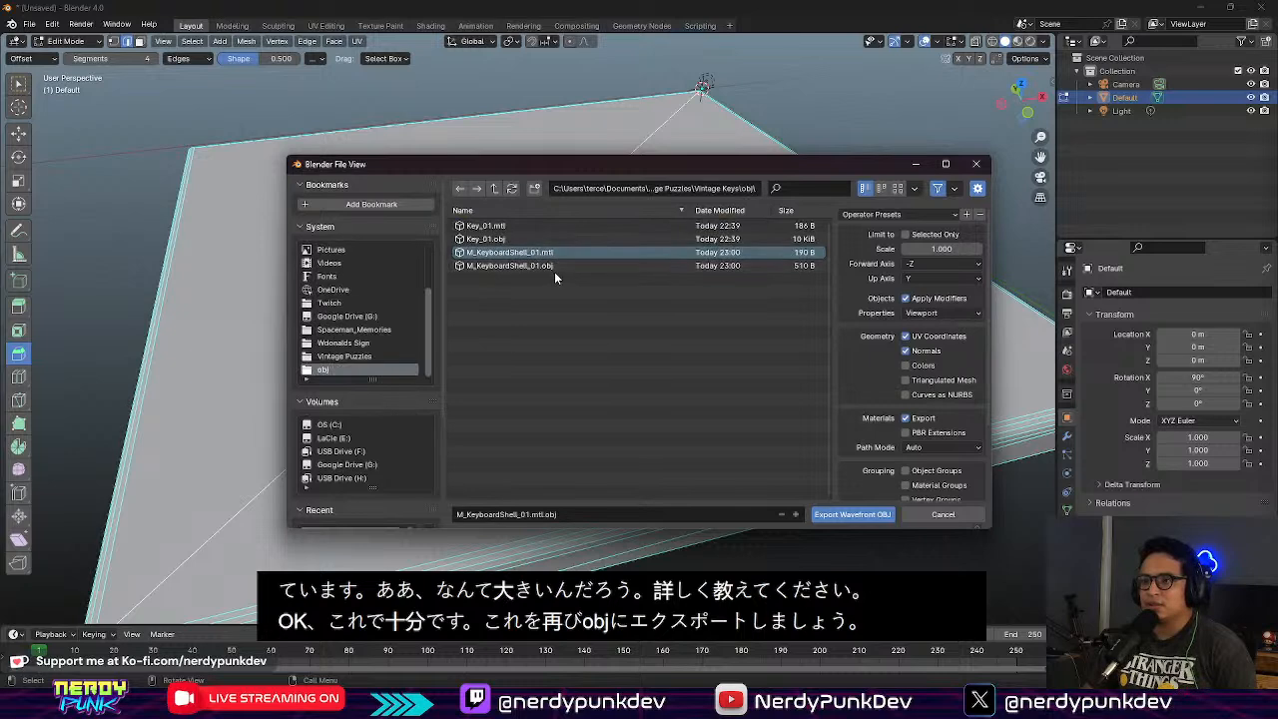
click(552, 265)
click(844, 515)
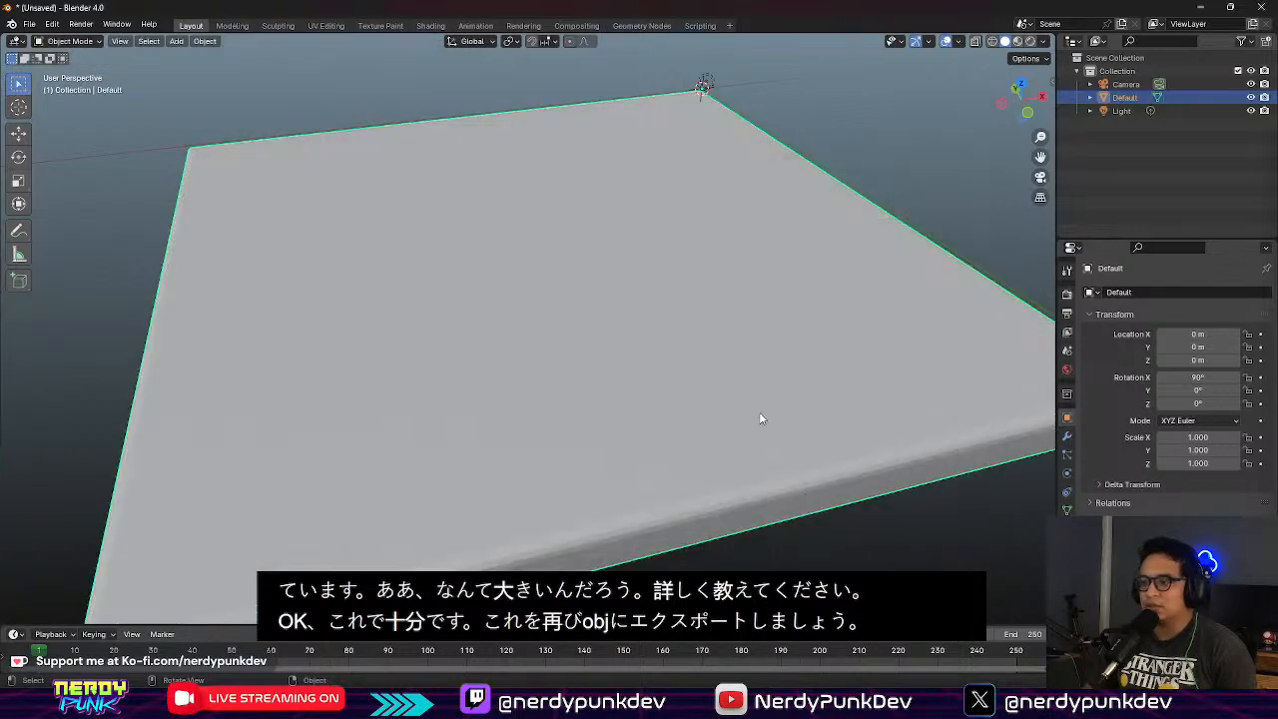
Step: Switch to Unreal Editor and import M_KeyboardShell_01.obj into the VintageKeyboards content folder with the preset import settings
key(alt+Tab)
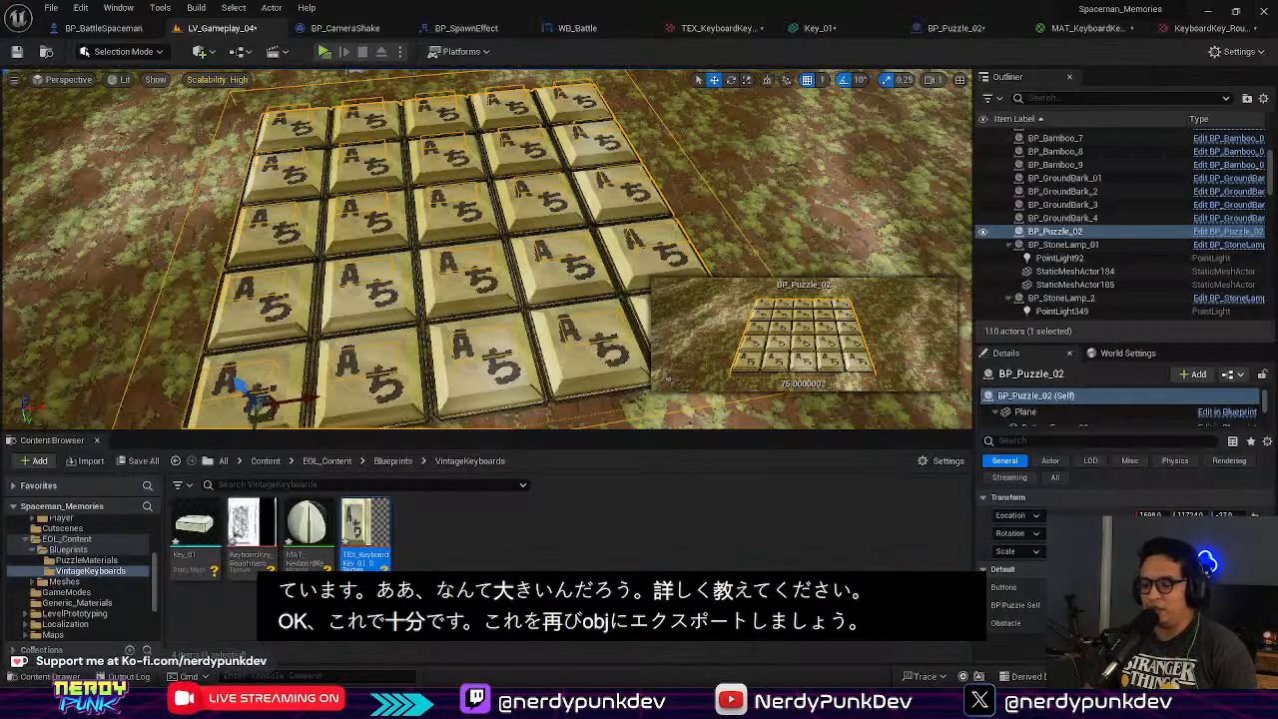
right_click(530, 642)
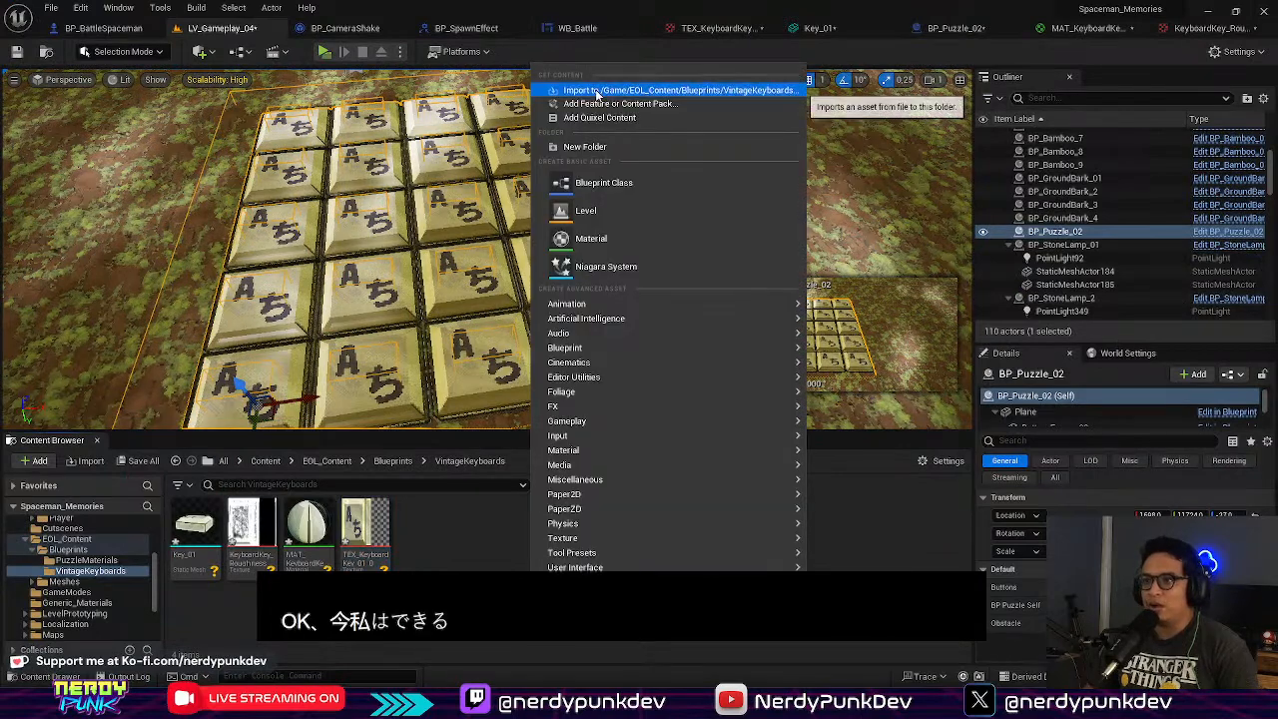
click(613, 89)
click(308, 128)
click(383, 125)
click(466, 127)
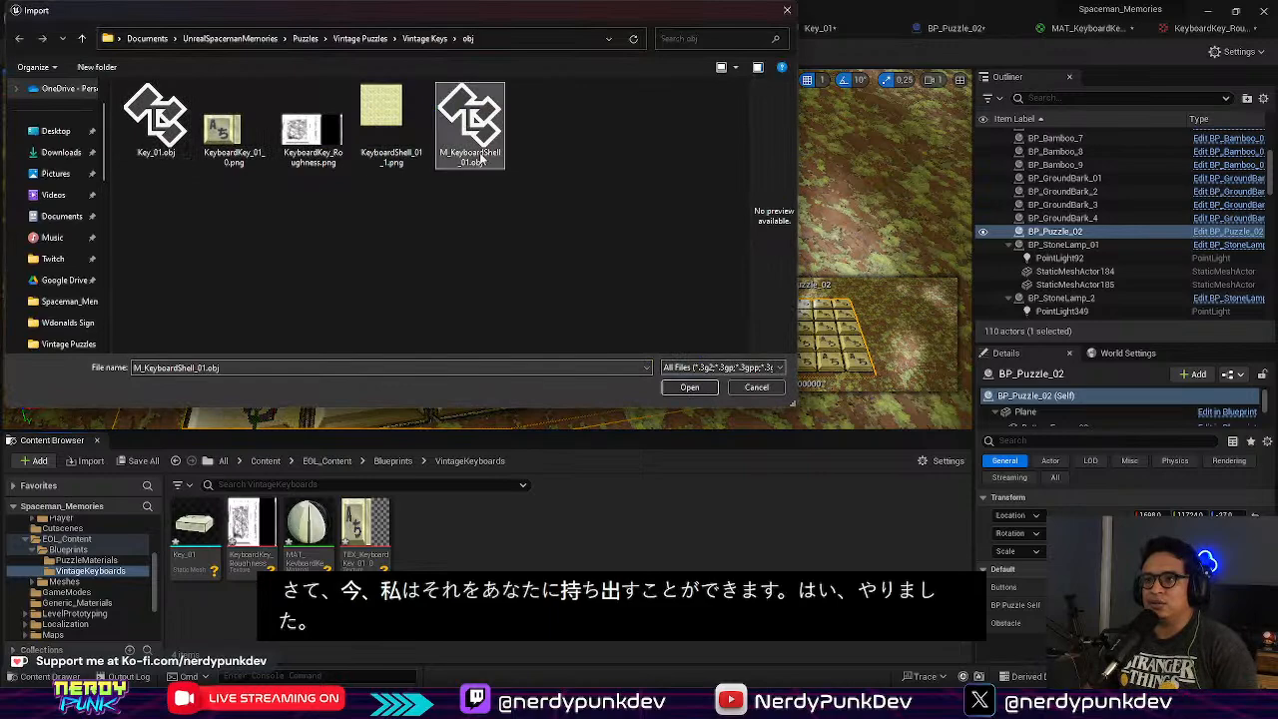
click(687, 388)
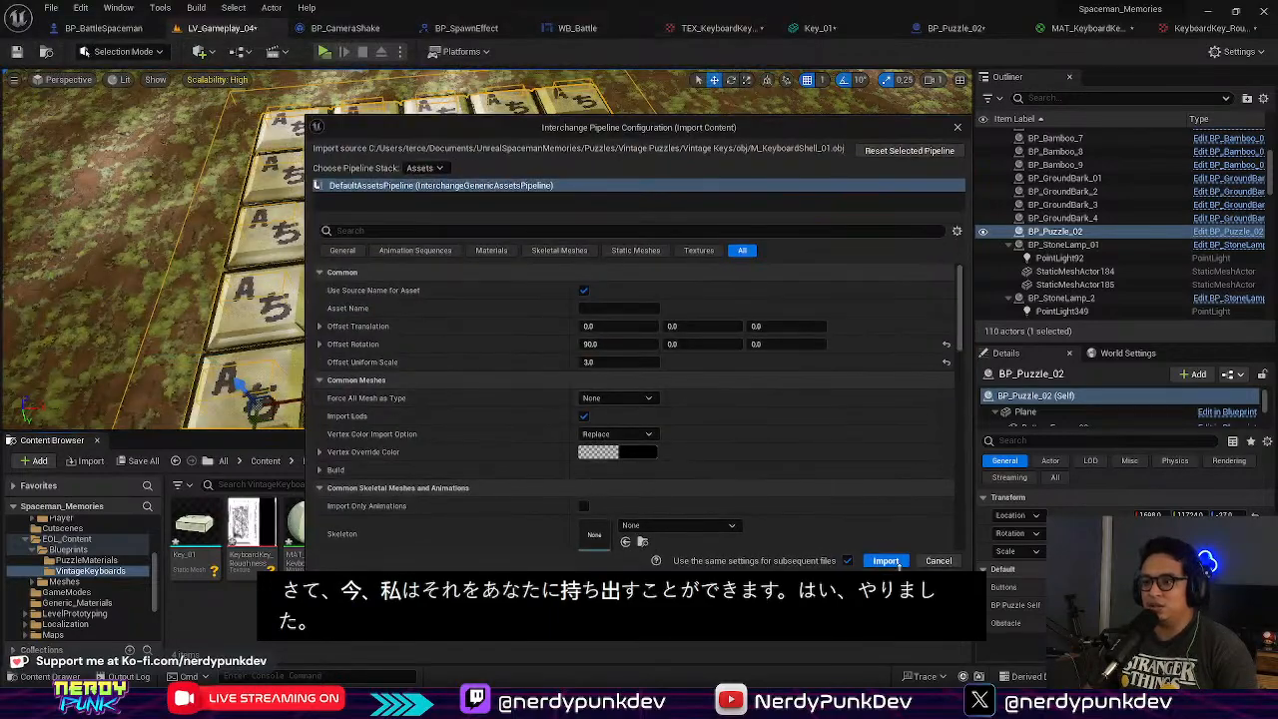
click(886, 560)
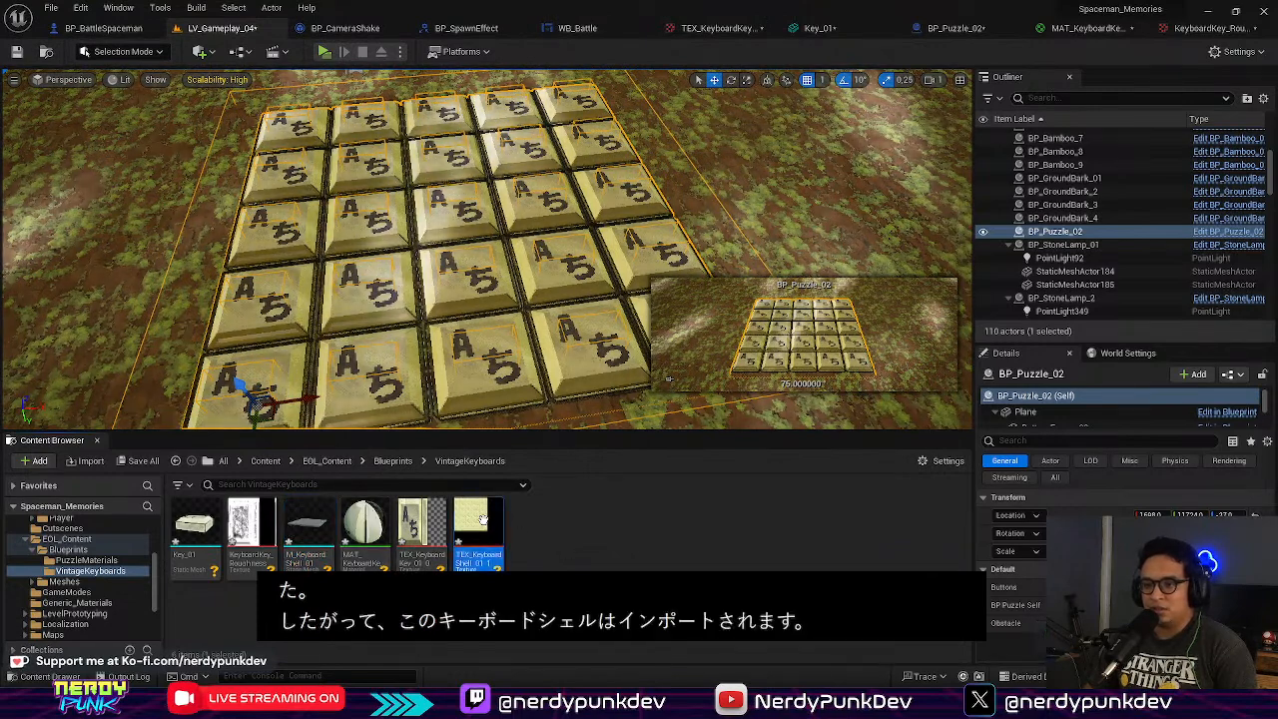
Step: Set the imported shell texture's Texture Group to 2D Pixels (unfiltered) and return to the LV_Gameplay_04 level
double_click(482, 519)
click(1158, 288)
text(2d)
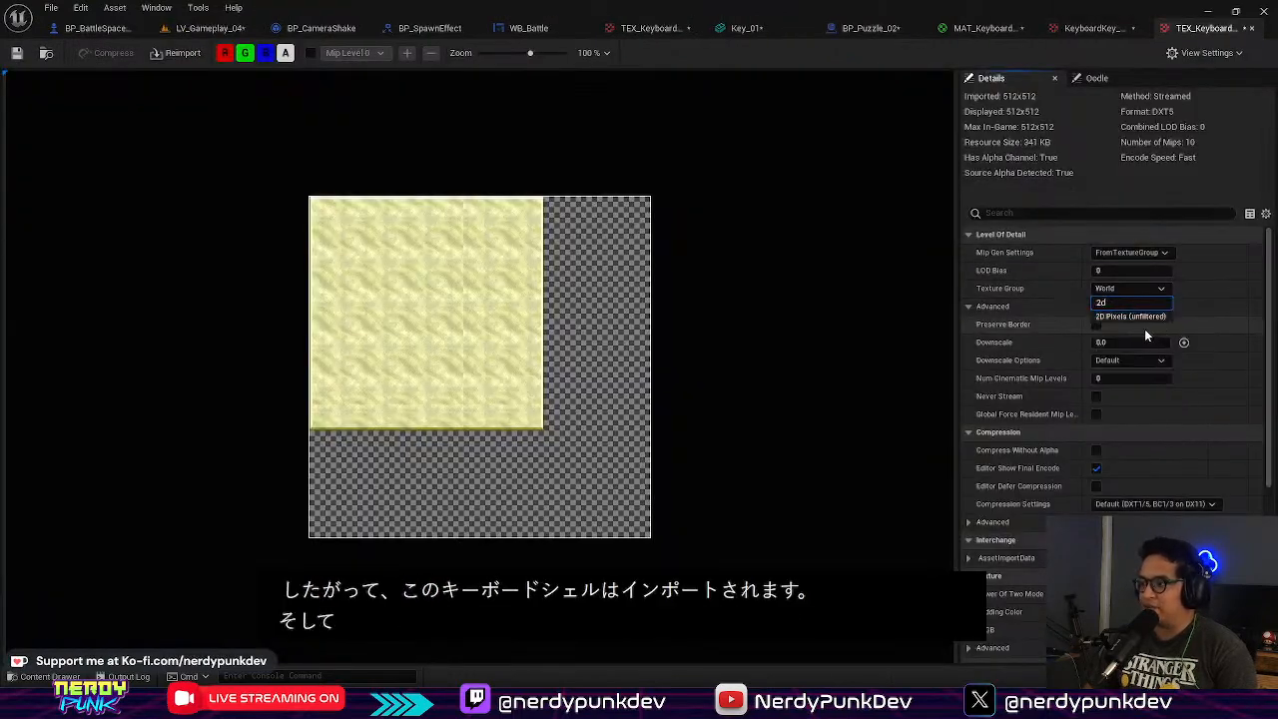
click(1139, 316)
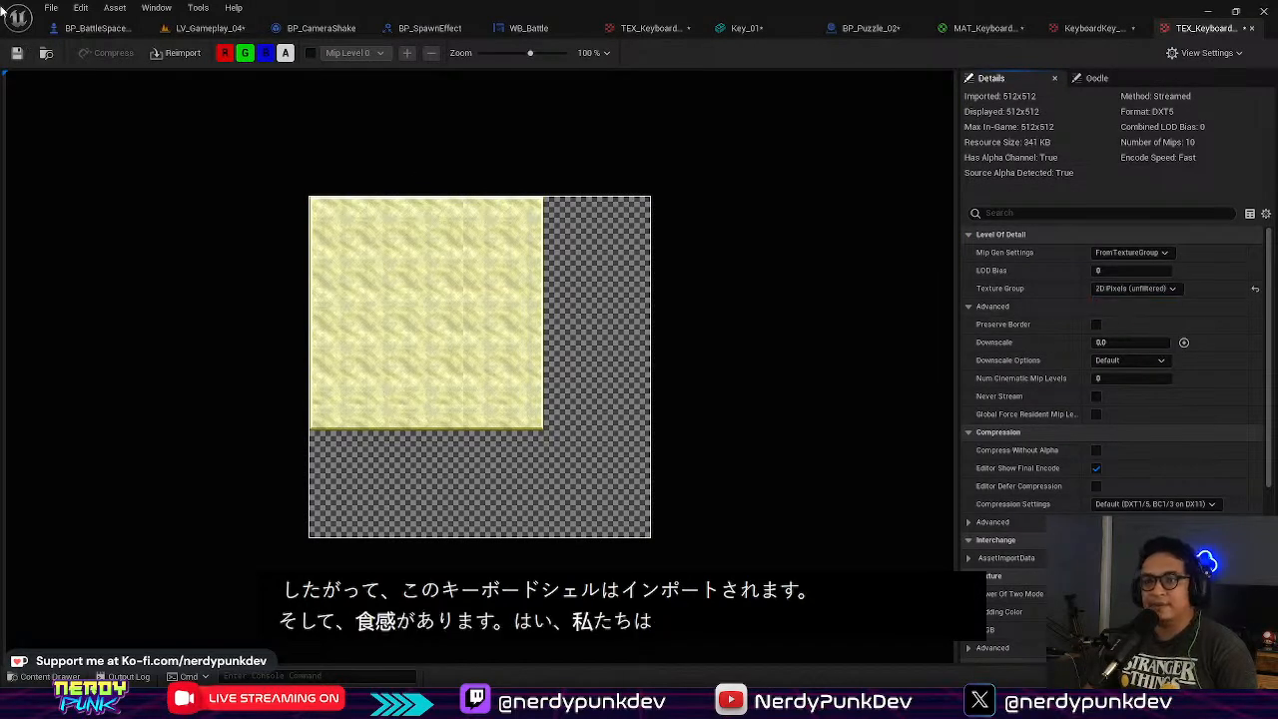
click(97, 28)
click(164, 28)
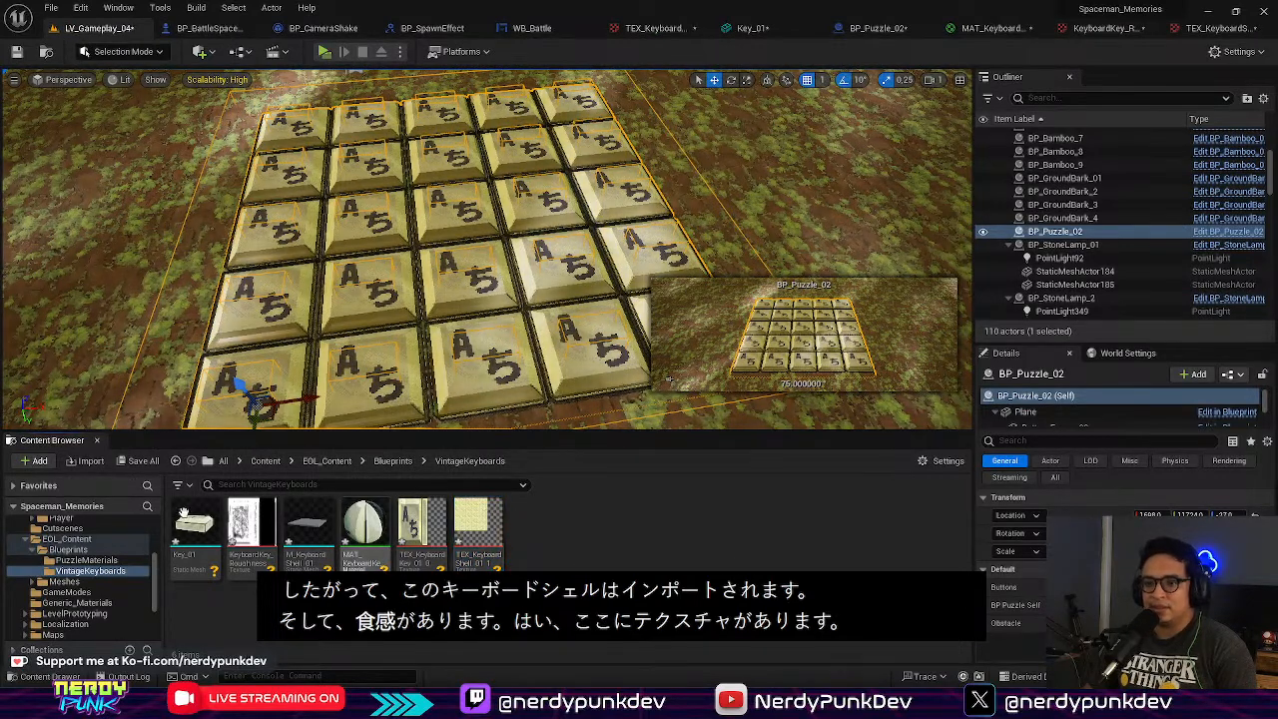
Step: Duplicate the keyboard key material in the VintageKeyboards folder and name the copy MAT_KeyboardShell_01
click(364, 525)
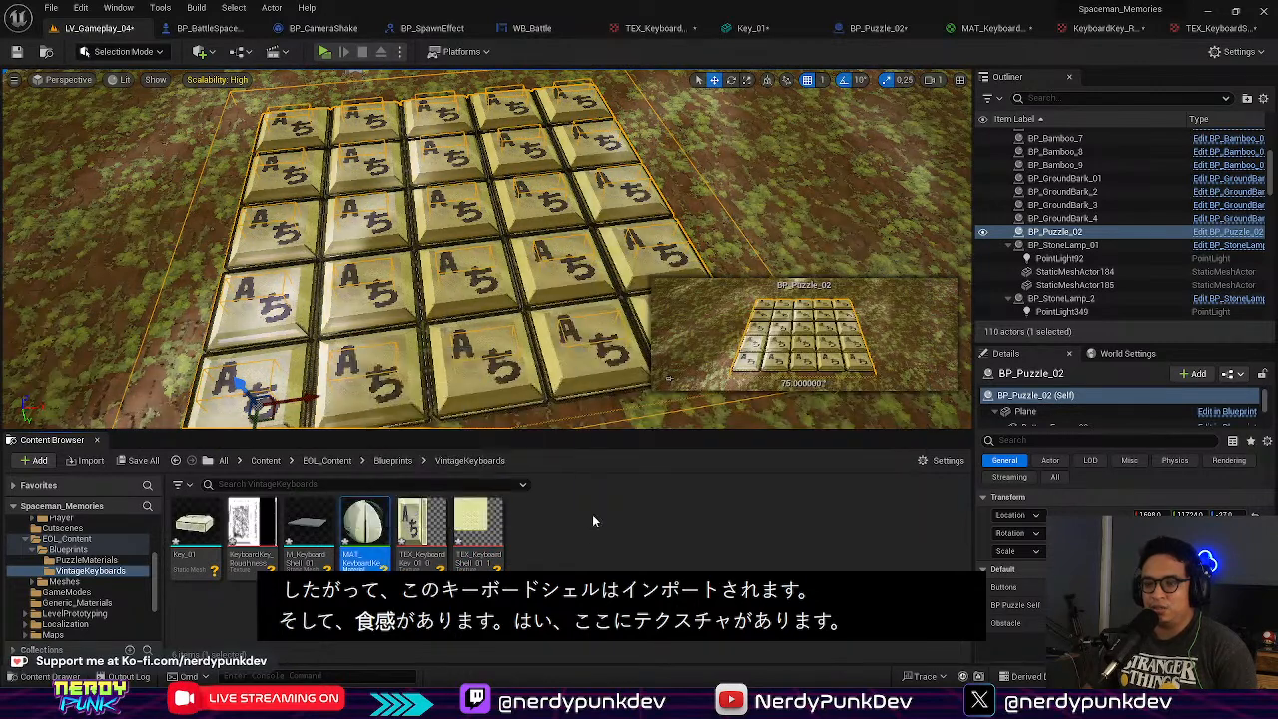
key(ctrl+d)
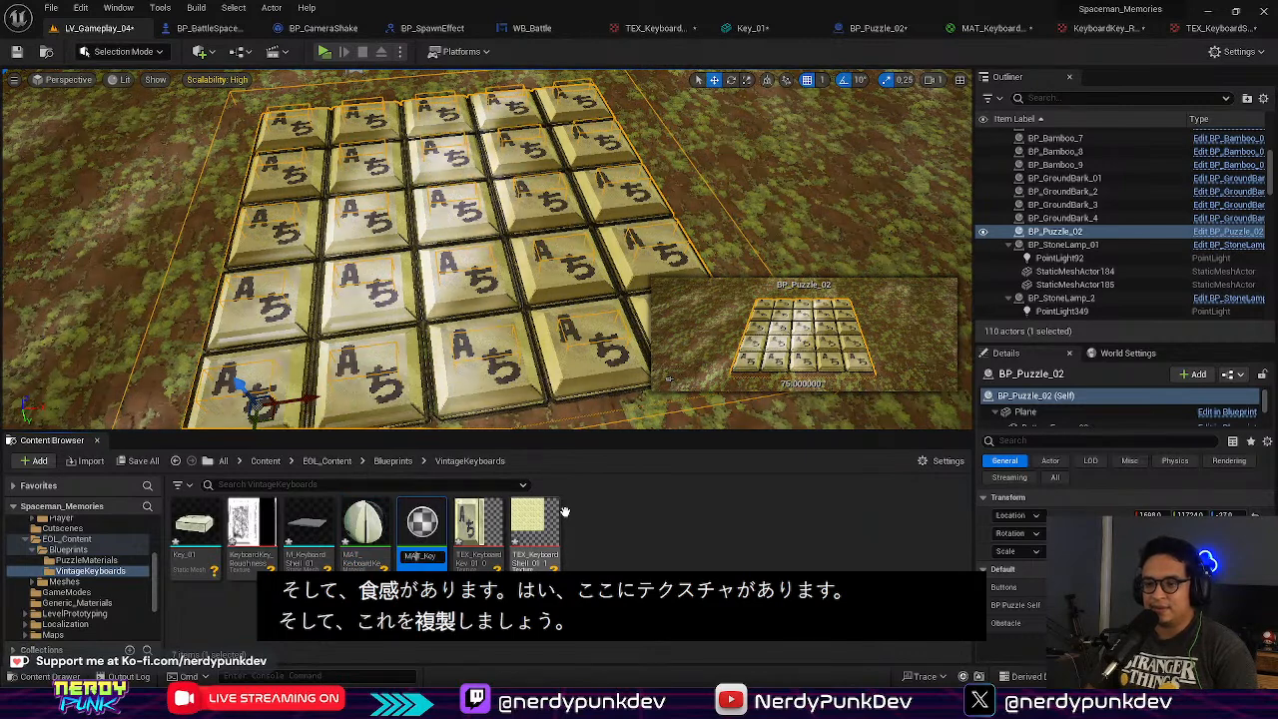
key(Right)
key(Right)
key(Right)
key(Right)
key(Right)
key(Right)
key(Right)
key(Right)
key(Right)
key(Right)
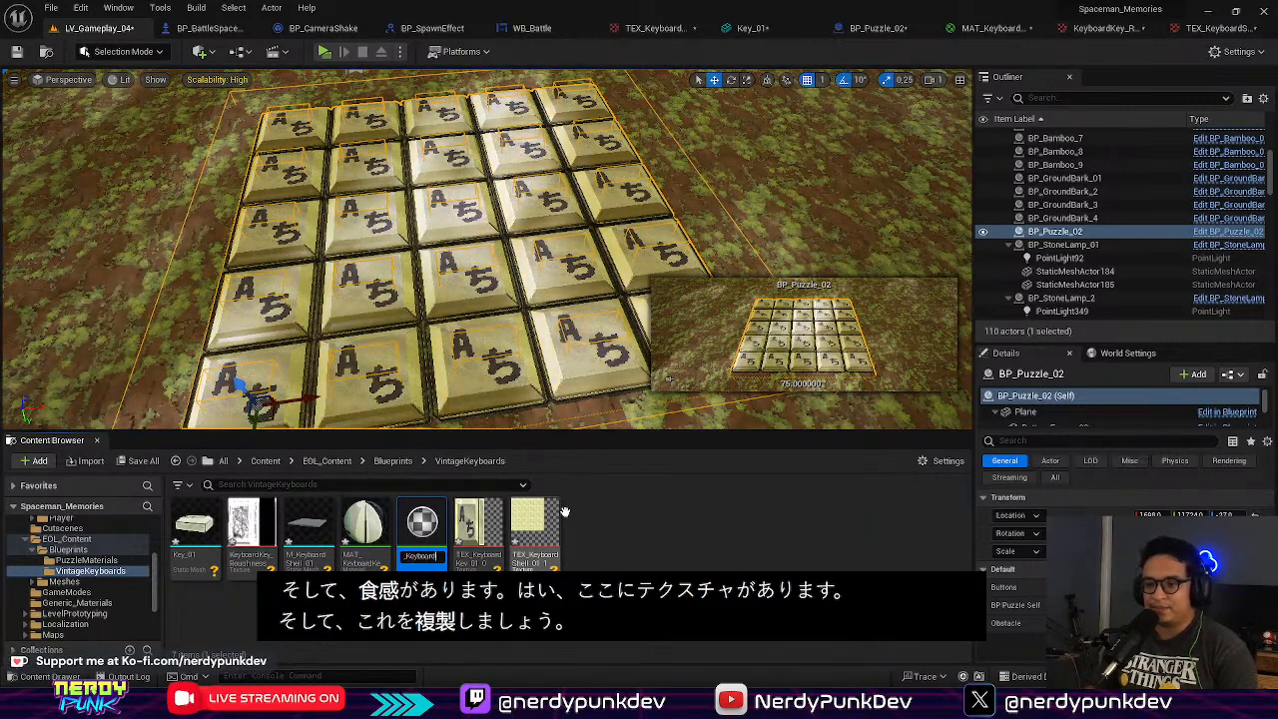
key(Right)
key(Right)
key(Right)
key(BackSpace)
key(BackSpace)
key(BackSpace)
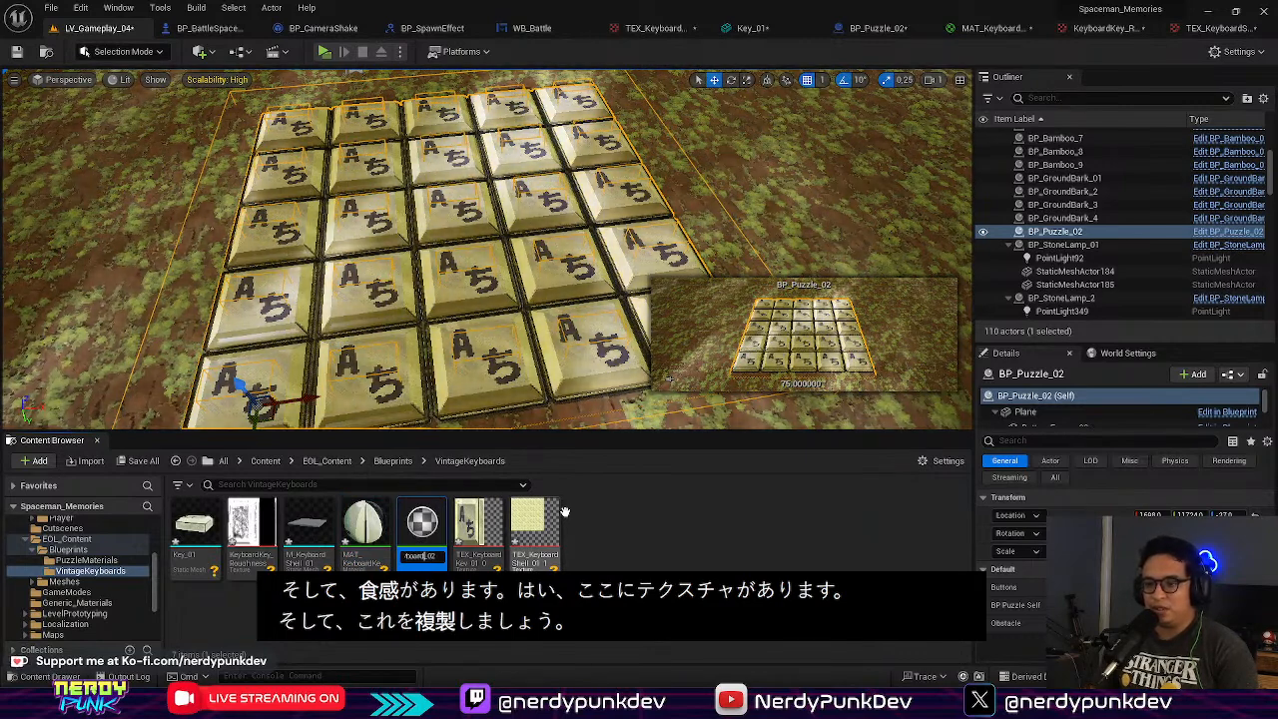
text(Shell_01)
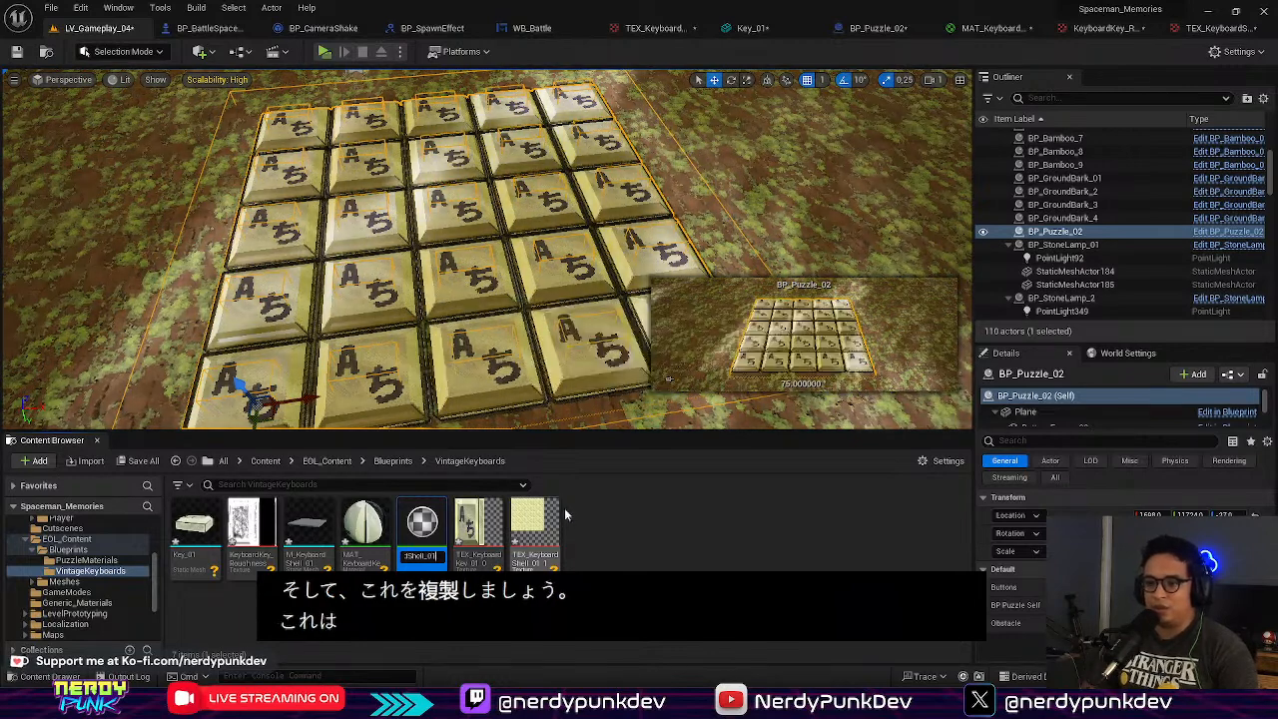
key(Return)
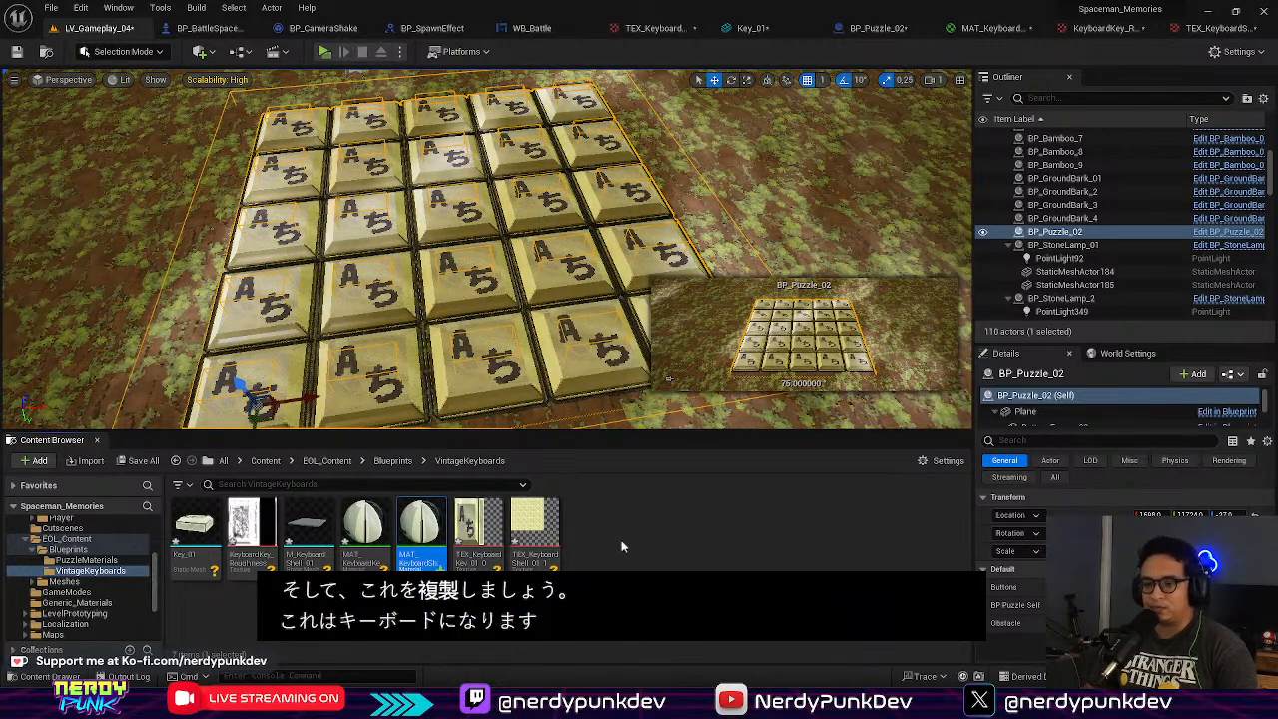
Step: Open MAT_KeyboardShell_01 and set its Base Color texture sample to TEX_KeyboardShell_01_1
double_click(421, 527)
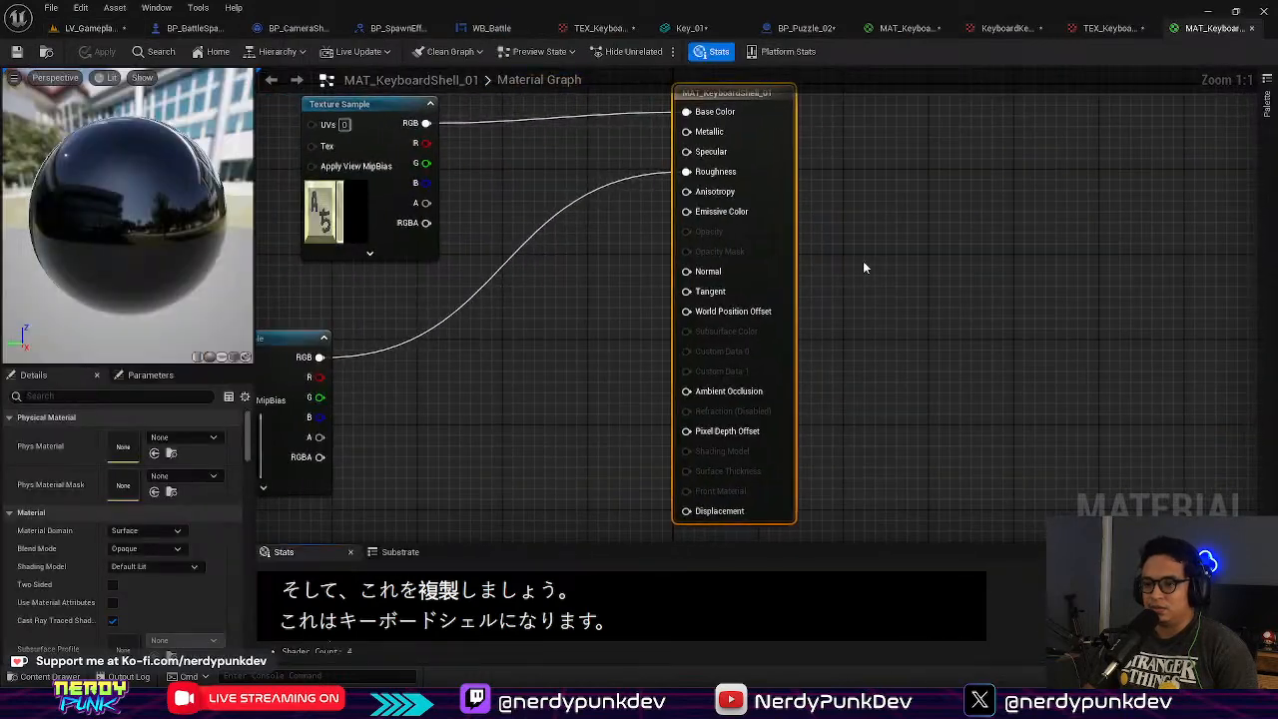
right_drag(576, 313, 654, 403)
click(476, 305)
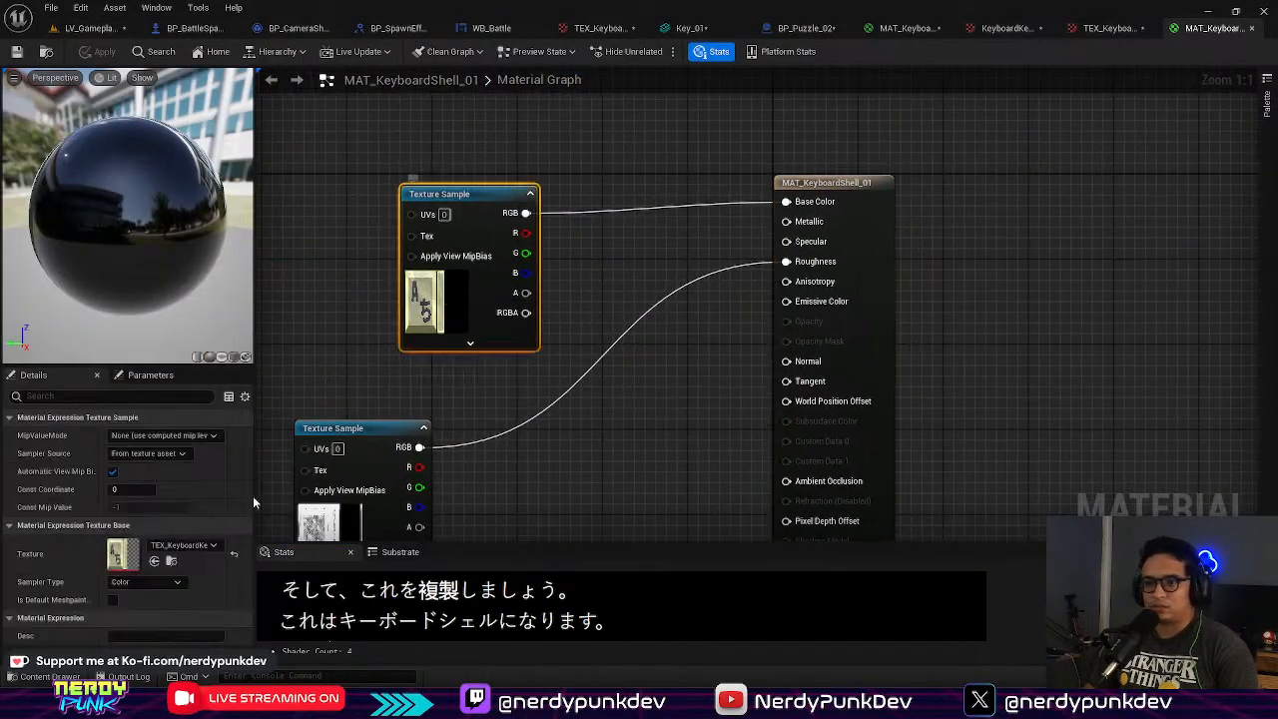
click(186, 552)
text(shell)
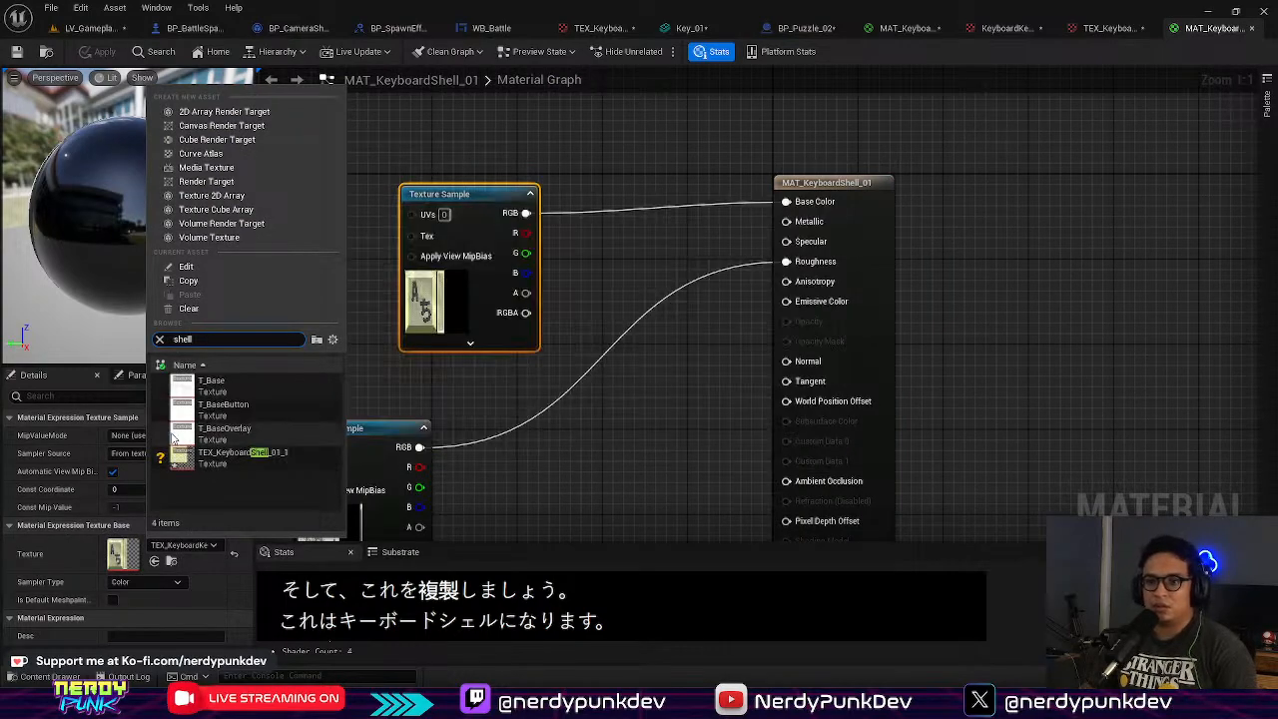
click(271, 458)
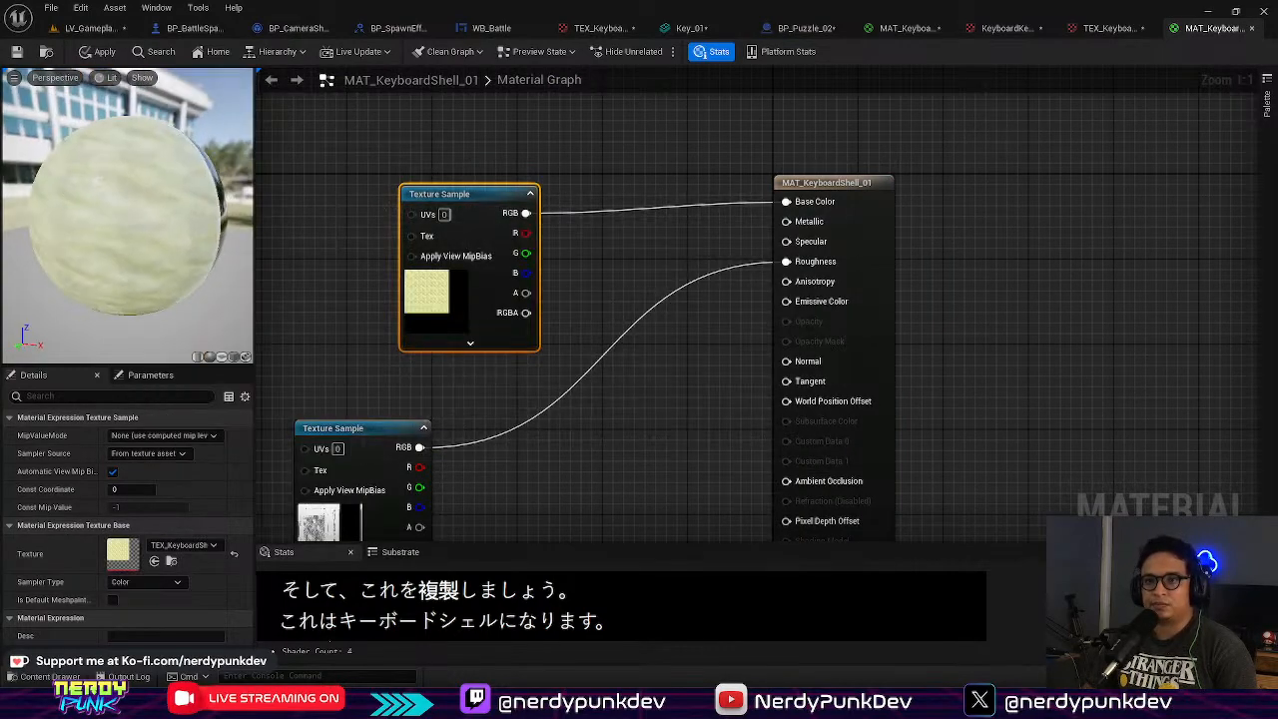
Step: Delete the roughness texture sample from the shell material, apply the change, and return to the level
click(355, 427)
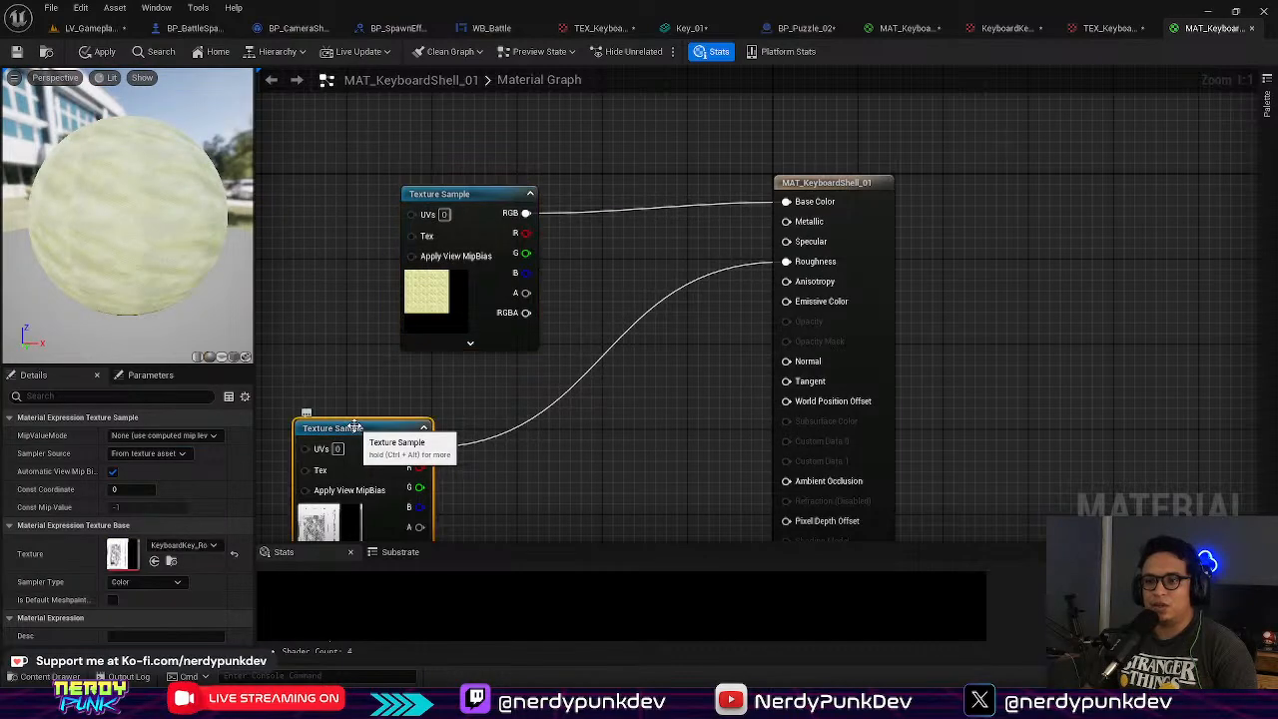
key(Delete)
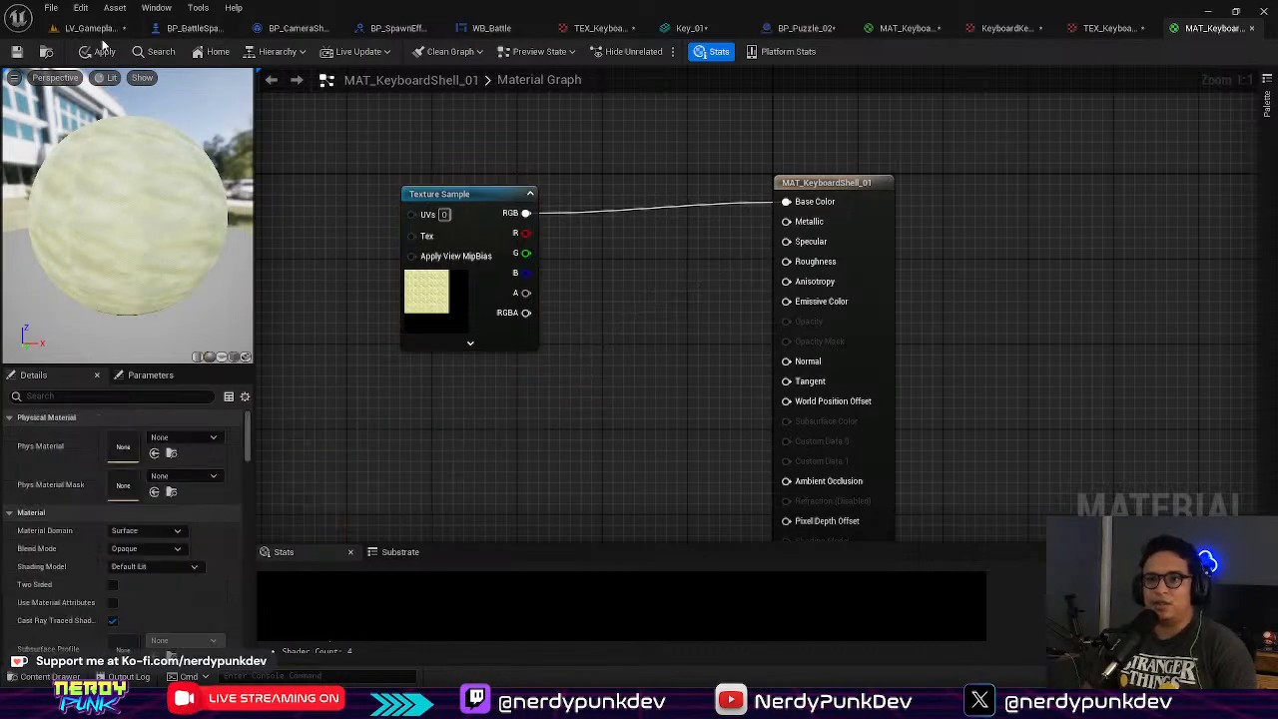
click(104, 51)
click(88, 28)
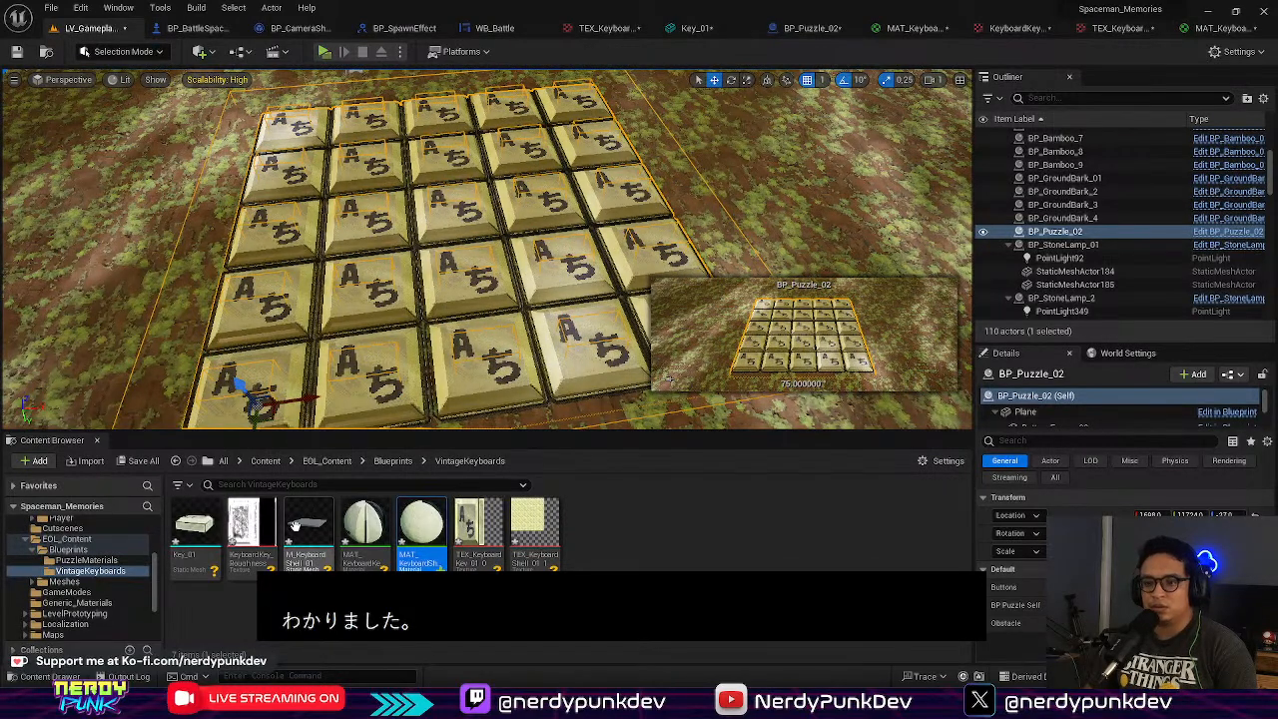
Step: Place the M_KeyboardShell_01 mesh in the level beside the key grid
drag(294, 526, 150, 365)
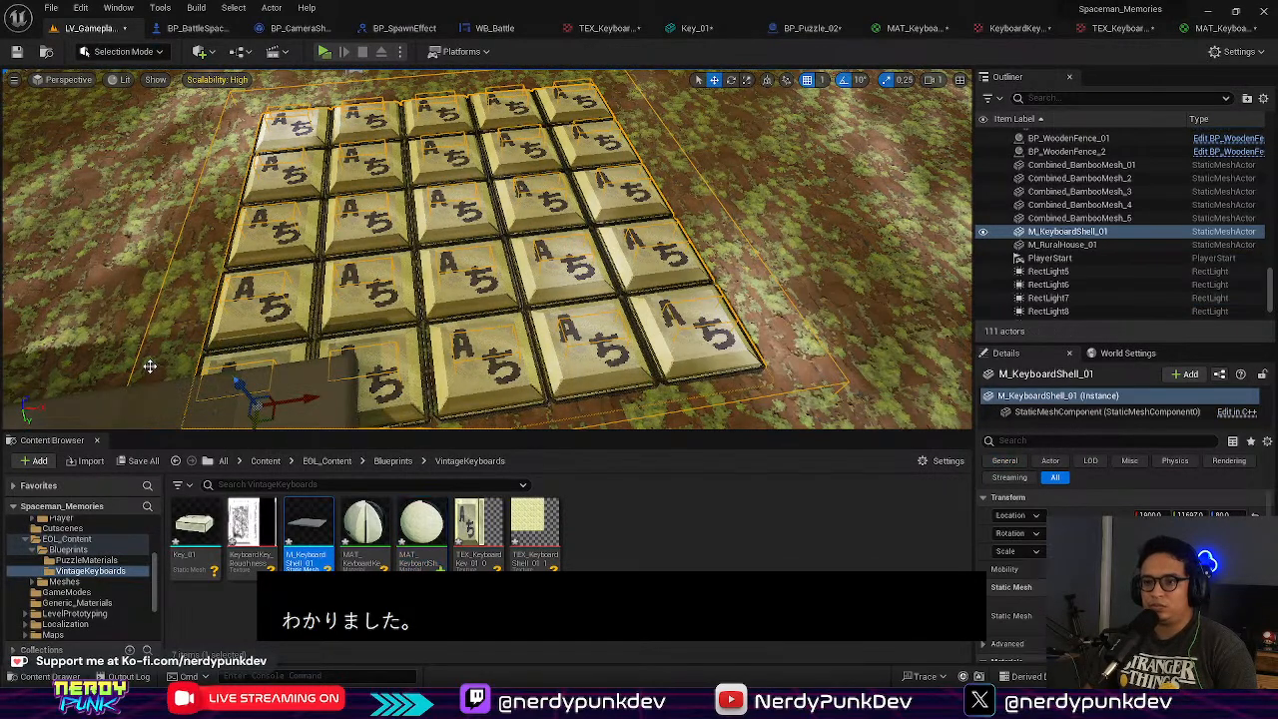
right_drag(149, 366, 92, 367)
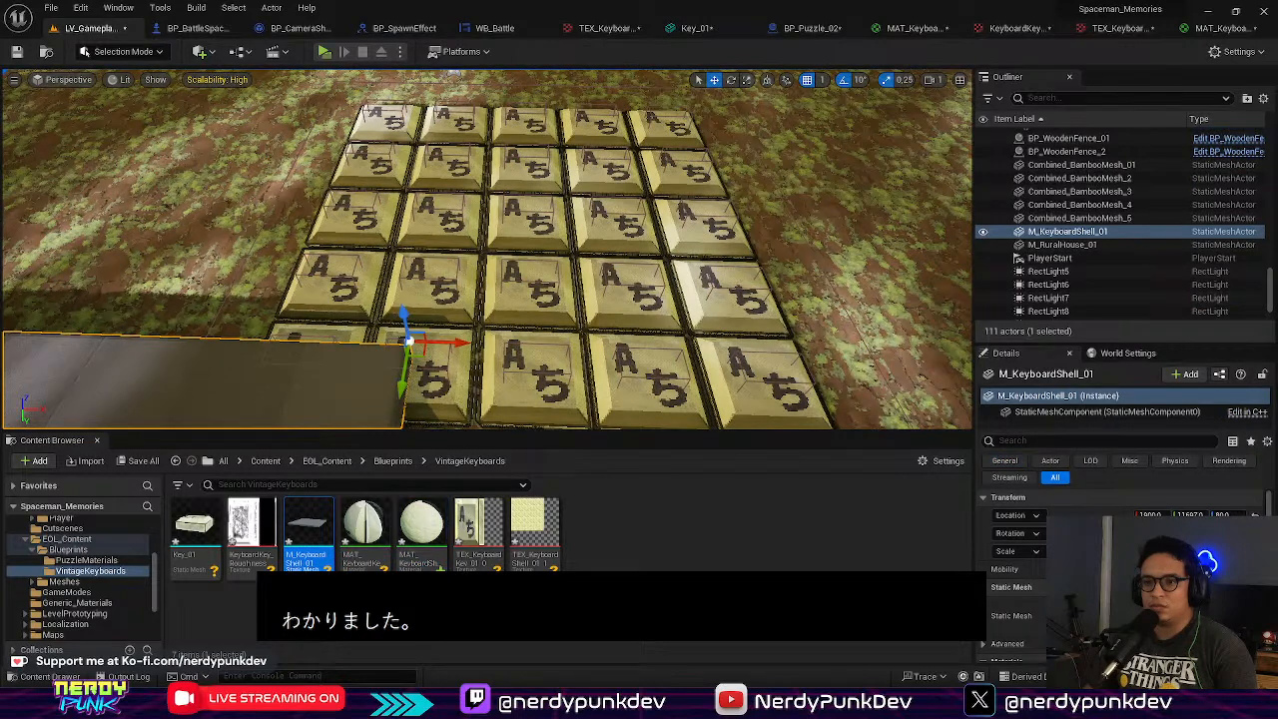
right_drag(150, 367, 199, 366)
Step: Set all editor scalability groups to Medium quality
click(217, 79)
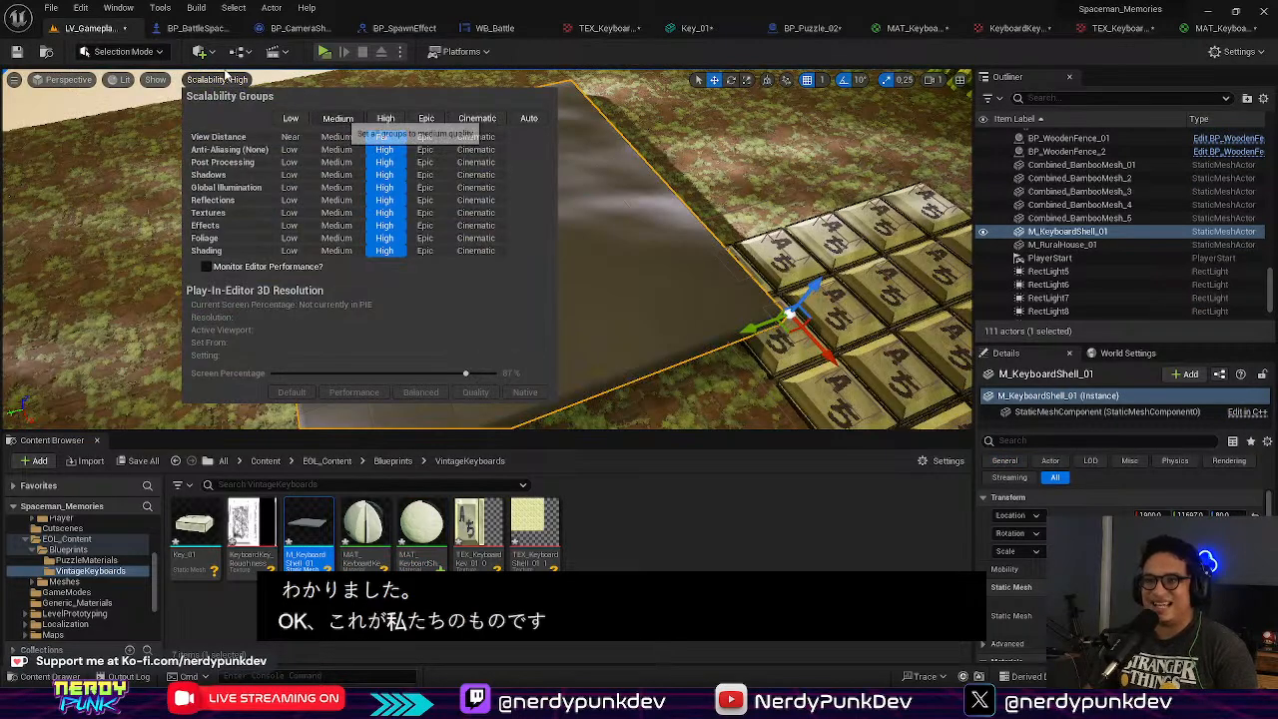
click(337, 117)
click(226, 79)
right_drag(582, 321, 612, 328)
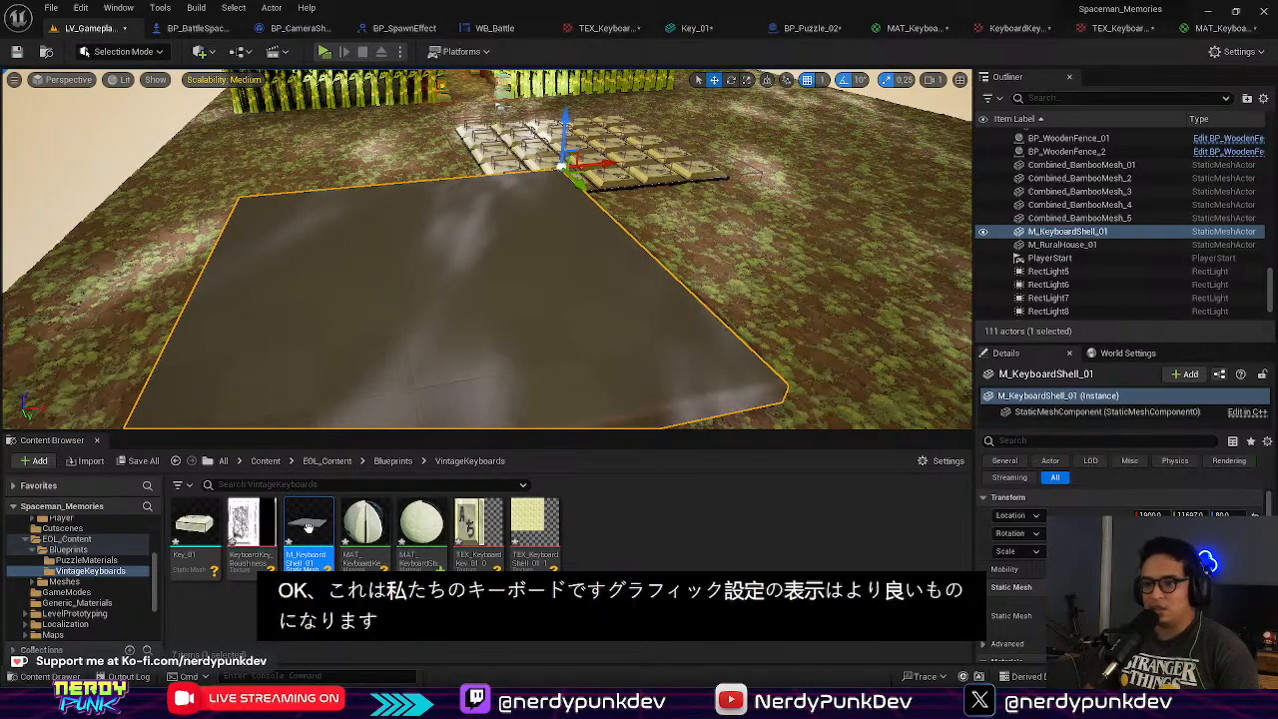
Step: Assign MAT_KeyboardShell_01 to the M_KeyboardShell_01 mesh's Element 0 material slot and return to the level
mouse_move(309, 526)
double_click(303, 526)
click(1091, 157)
text(keyboardshell)
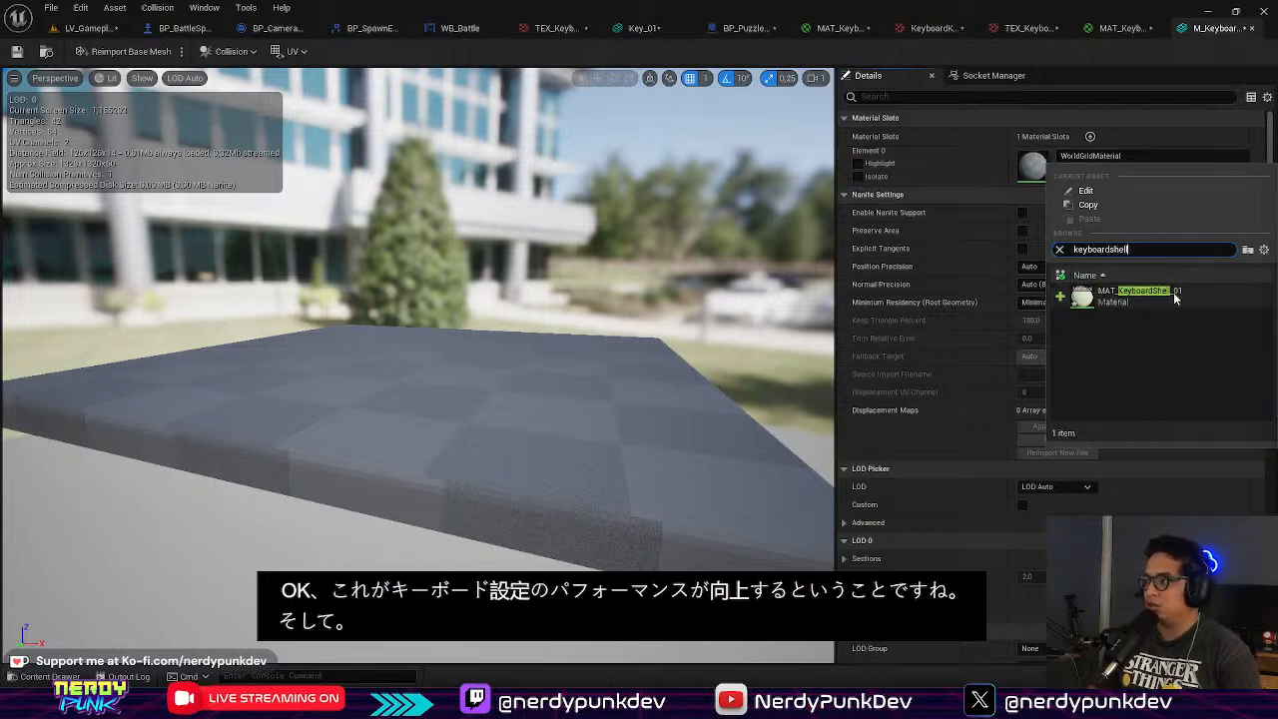
click(1173, 291)
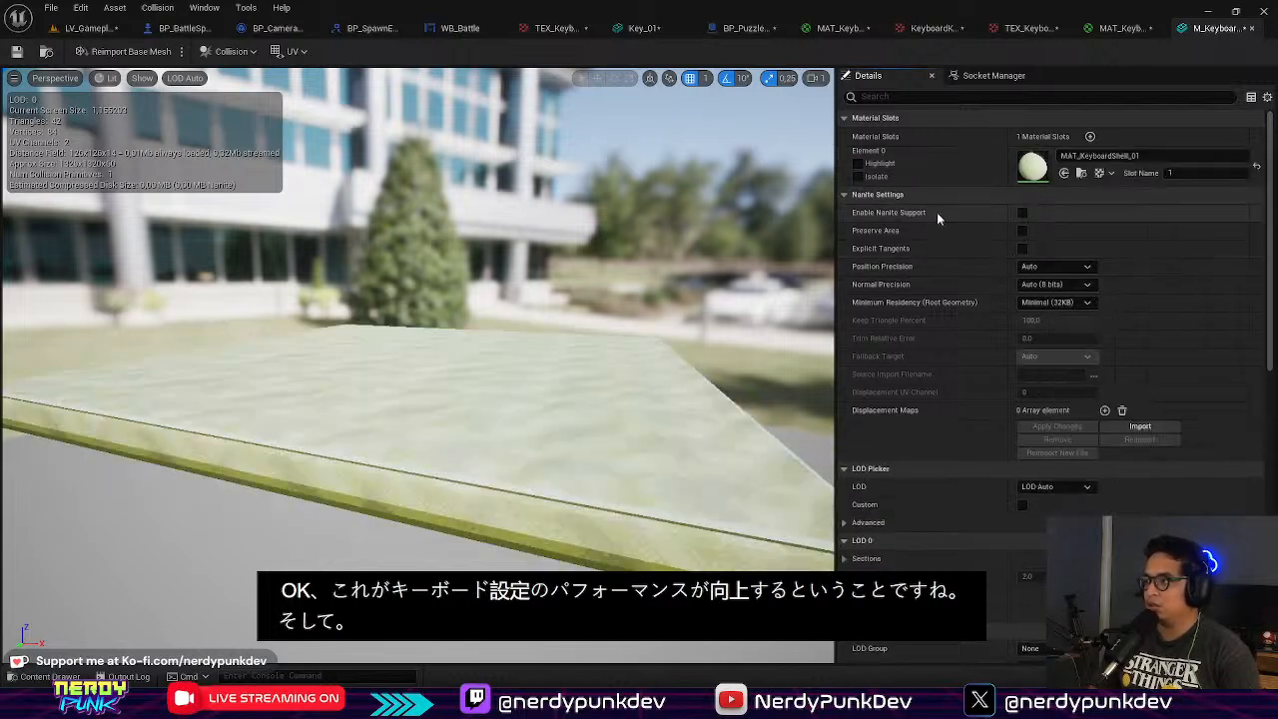
right_drag(221, 173, 344, 244)
click(95, 28)
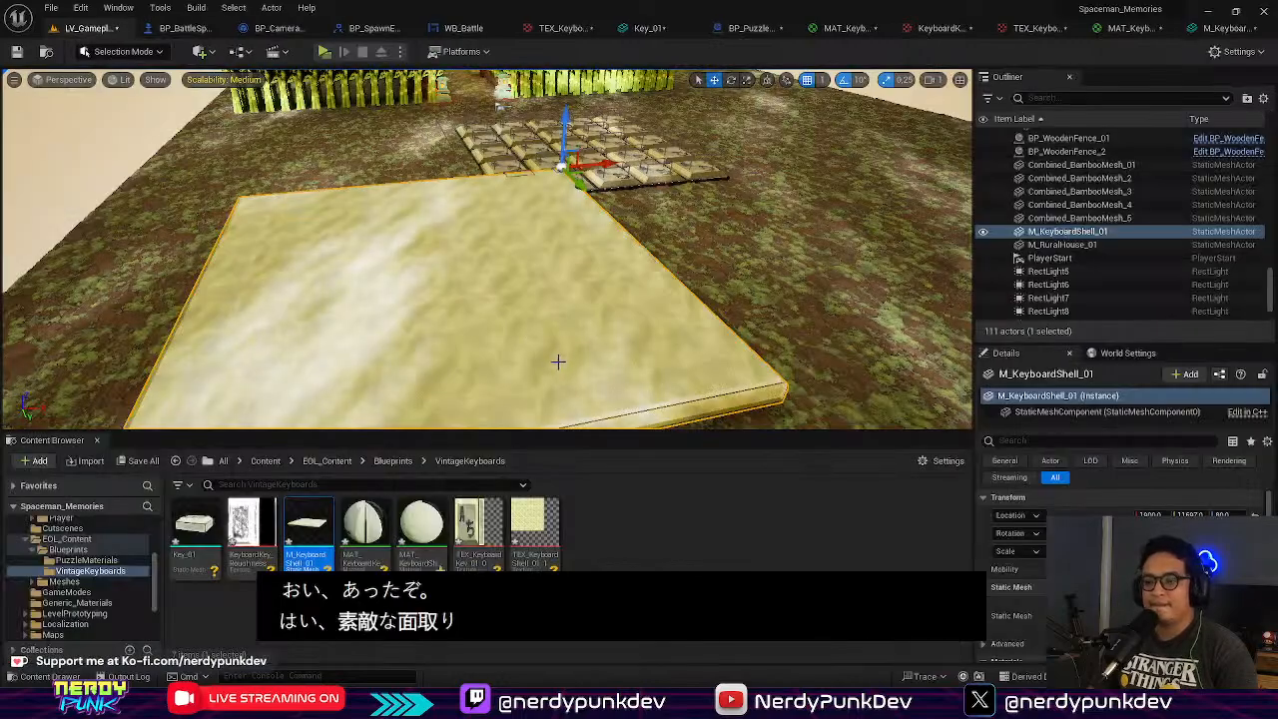
Step: Move the keyboard shell under the key grid and lower it to a Z location of about 12
right_drag(572, 273, 634, 234)
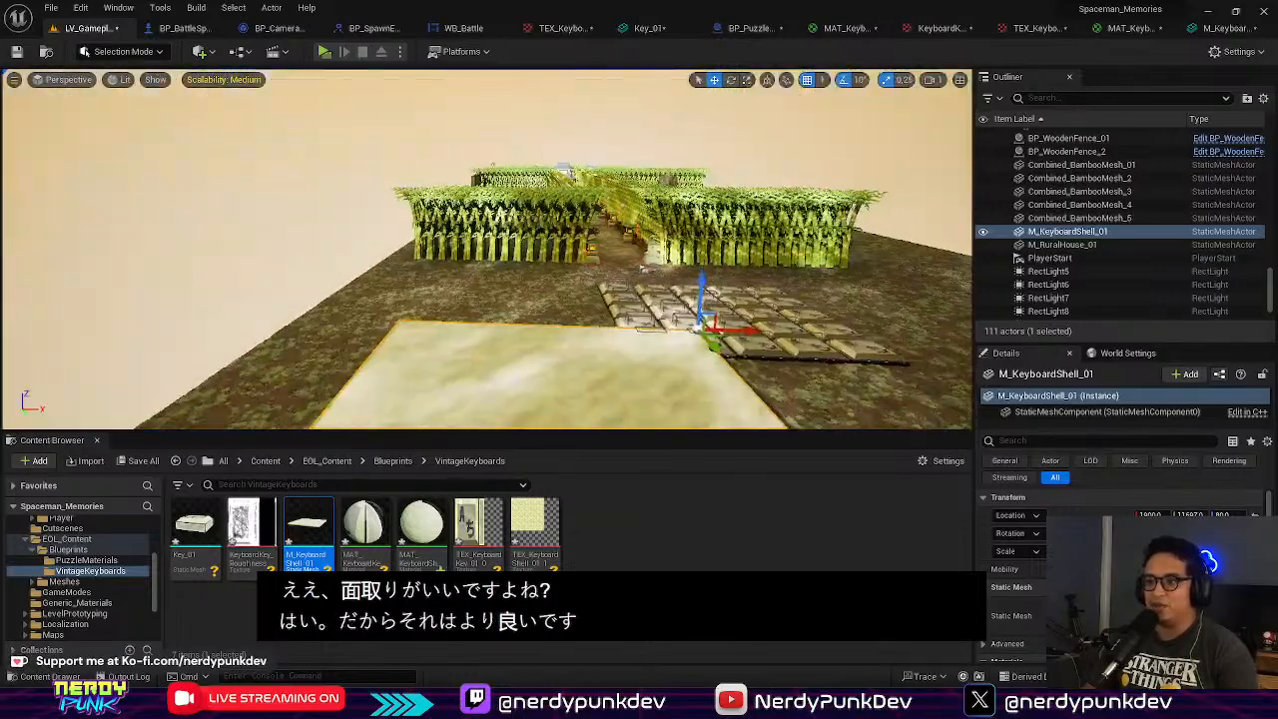
mouse_move(372, 319)
right_down()
mouse_move(389, 394)
mouse_move(373, 319)
right_up()
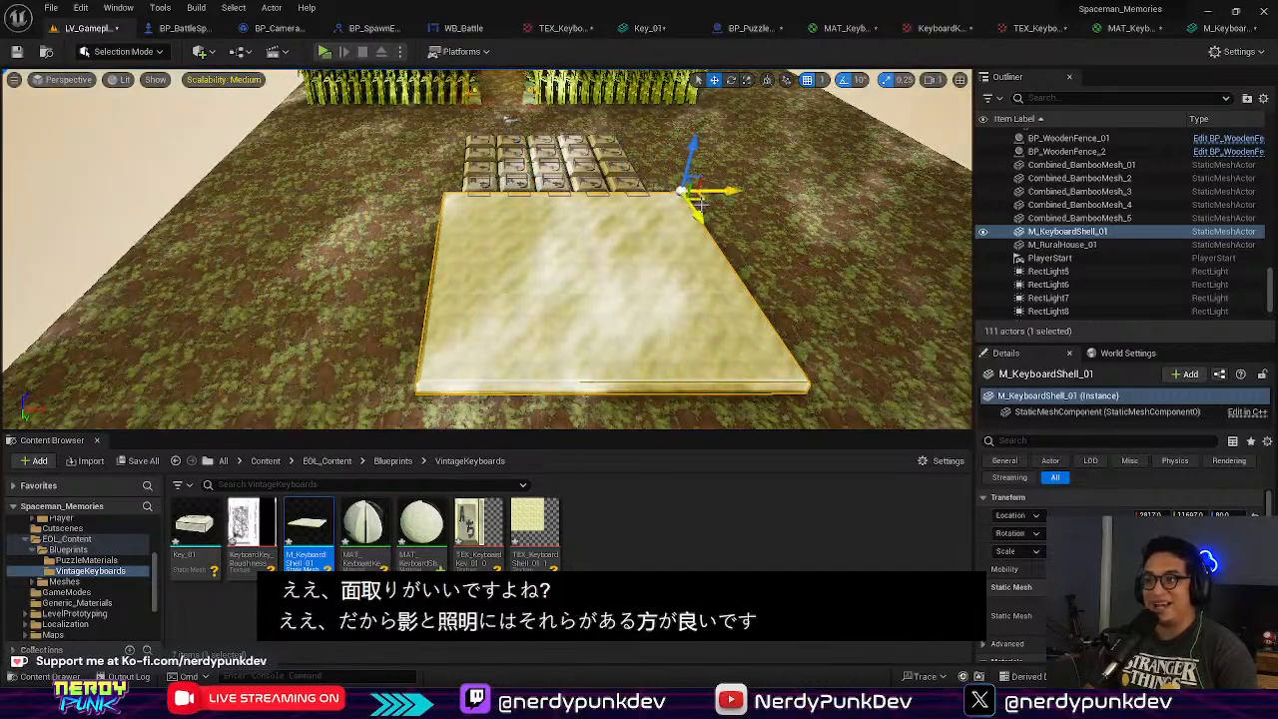
drag(704, 220, 679, 178)
drag(669, 132, 669, 135)
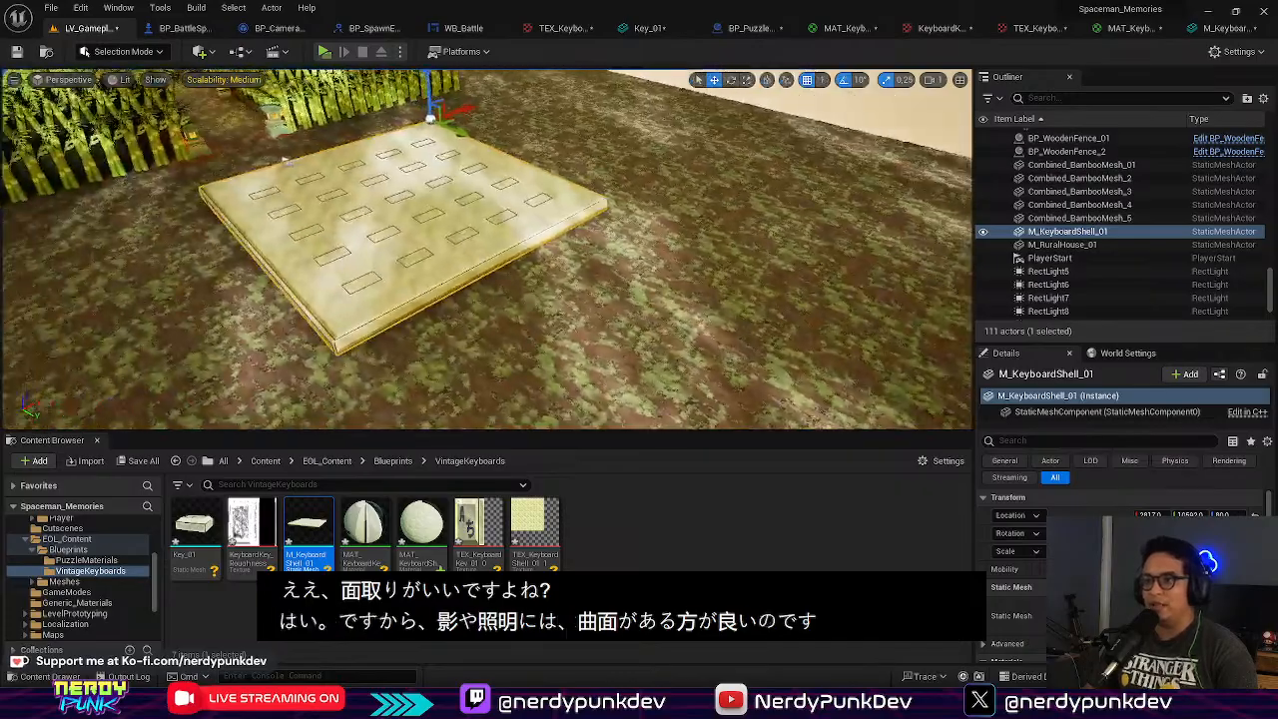
right_drag(343, 128, 413, 104)
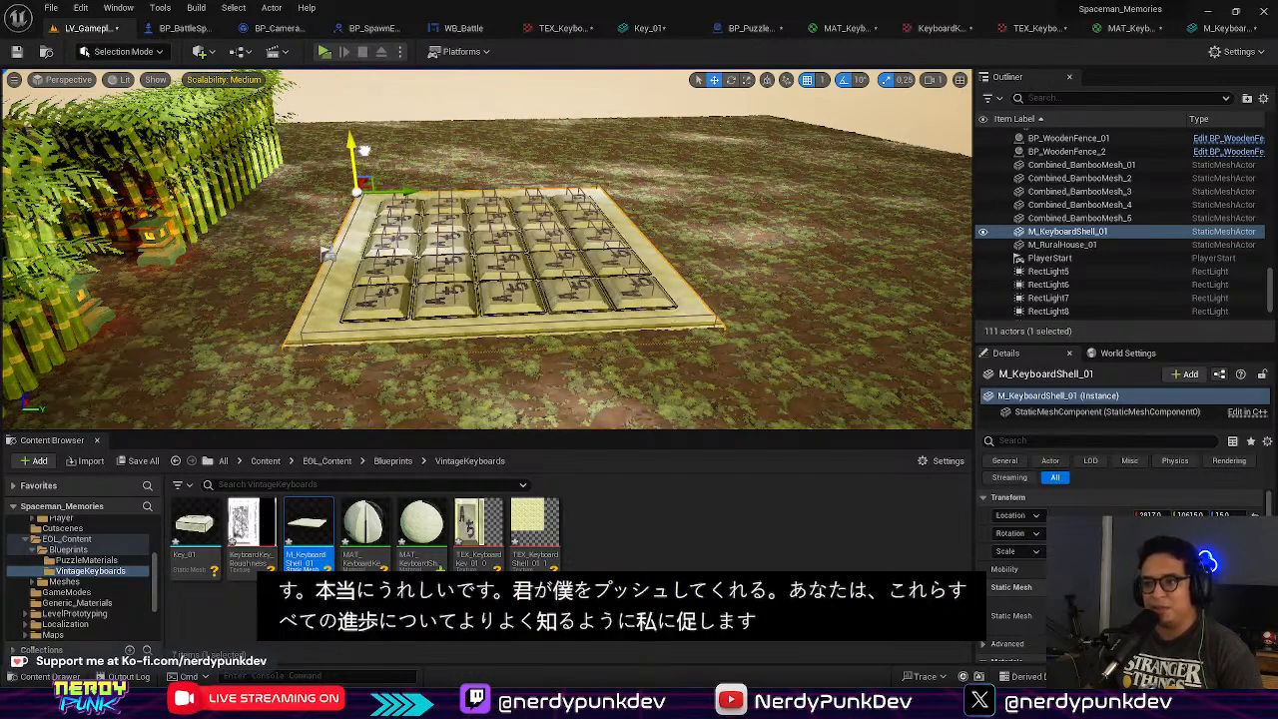
drag(362, 149, 365, 150)
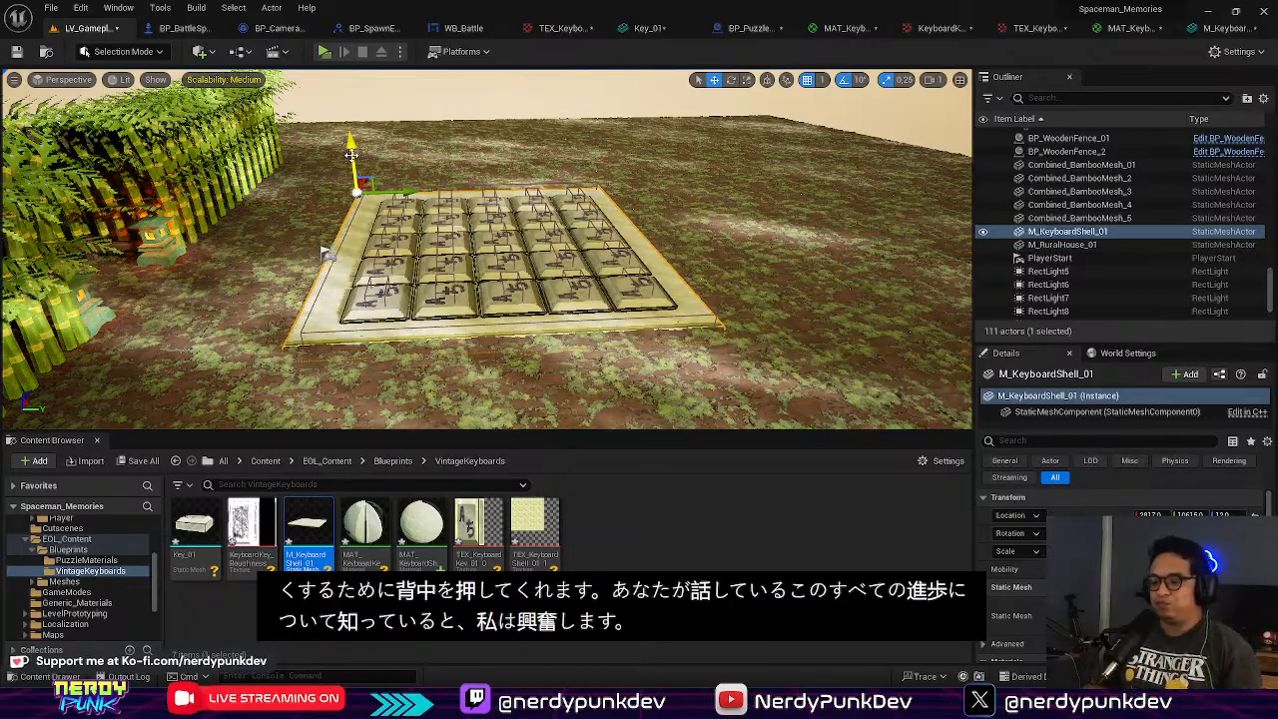
Step: Adjust the keyboard shell's position so that its border frames the key grid evenly on all sides
key(d)
mouse_move(487, 249)
right_down()
mouse_move(500, 284)
mouse_move(370, 275)
mouse_move(330, 309)
mouse_move(482, 258)
right_up()
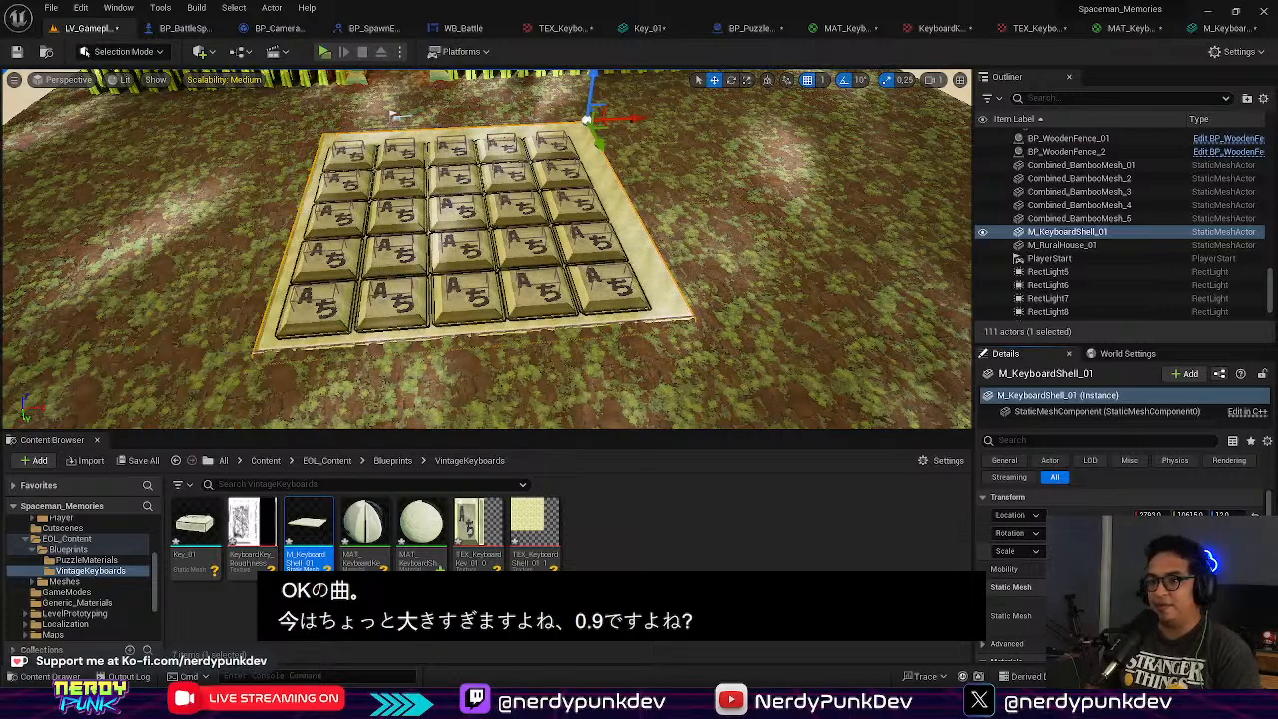
right_drag(630, 344, 593, 318)
drag(739, 180, 738, 197)
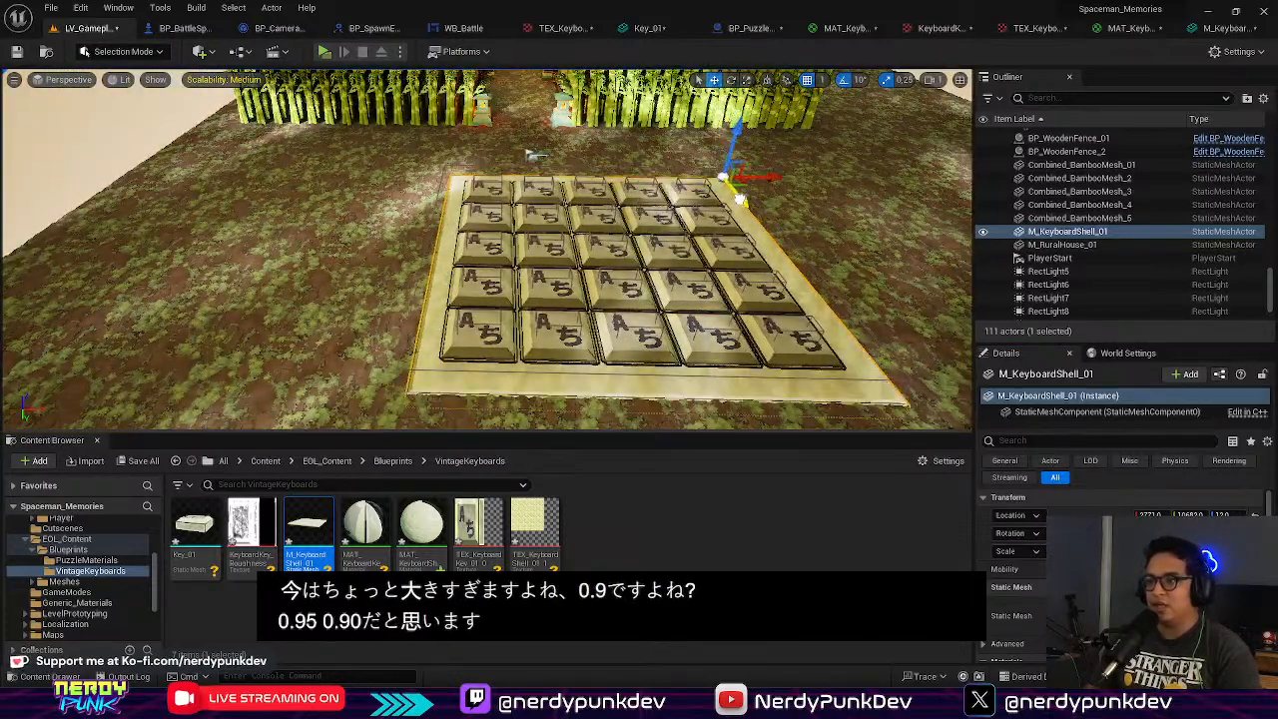
right_drag(792, 216, 870, 203)
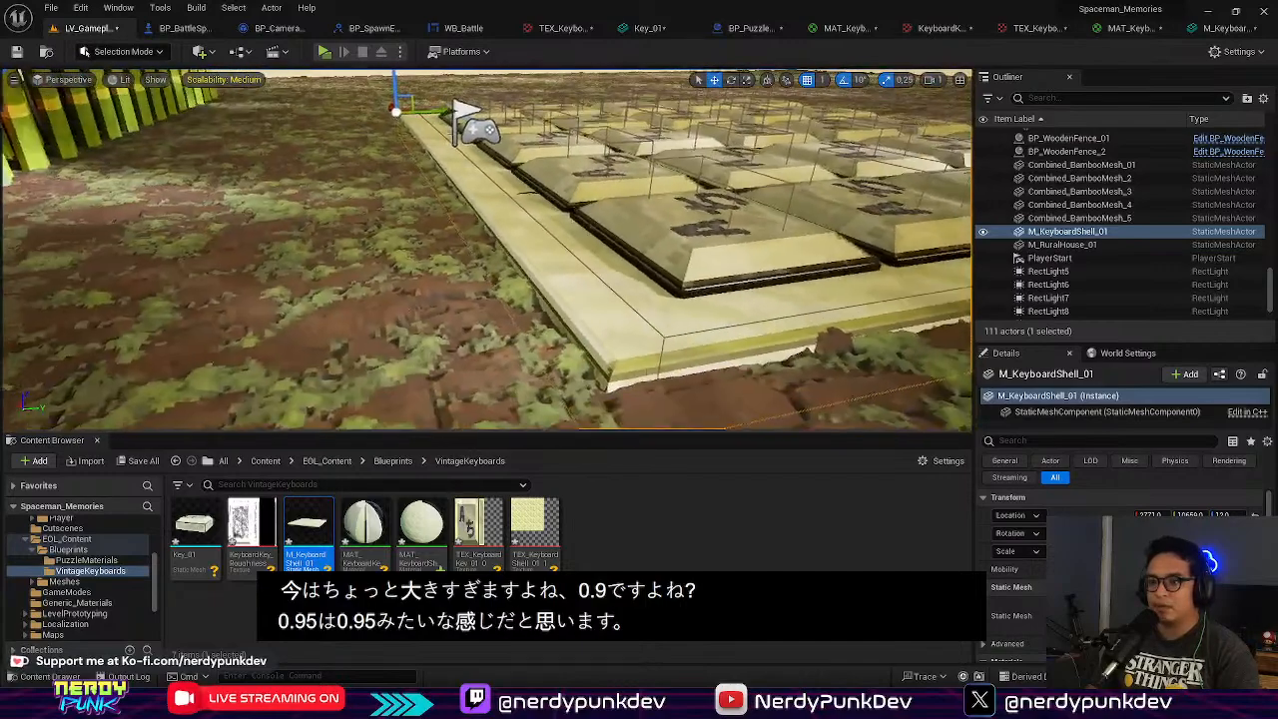
right_drag(675, 214, 676, 215)
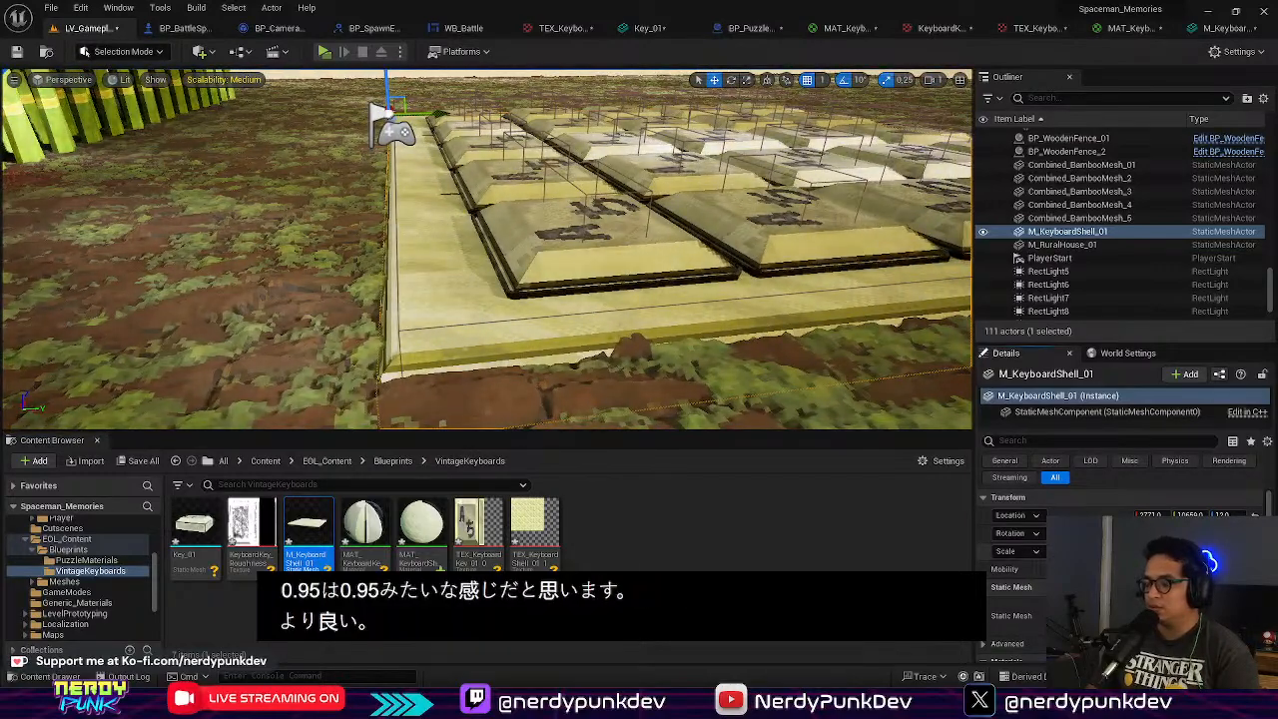
right_drag(773, 329, 689, 349)
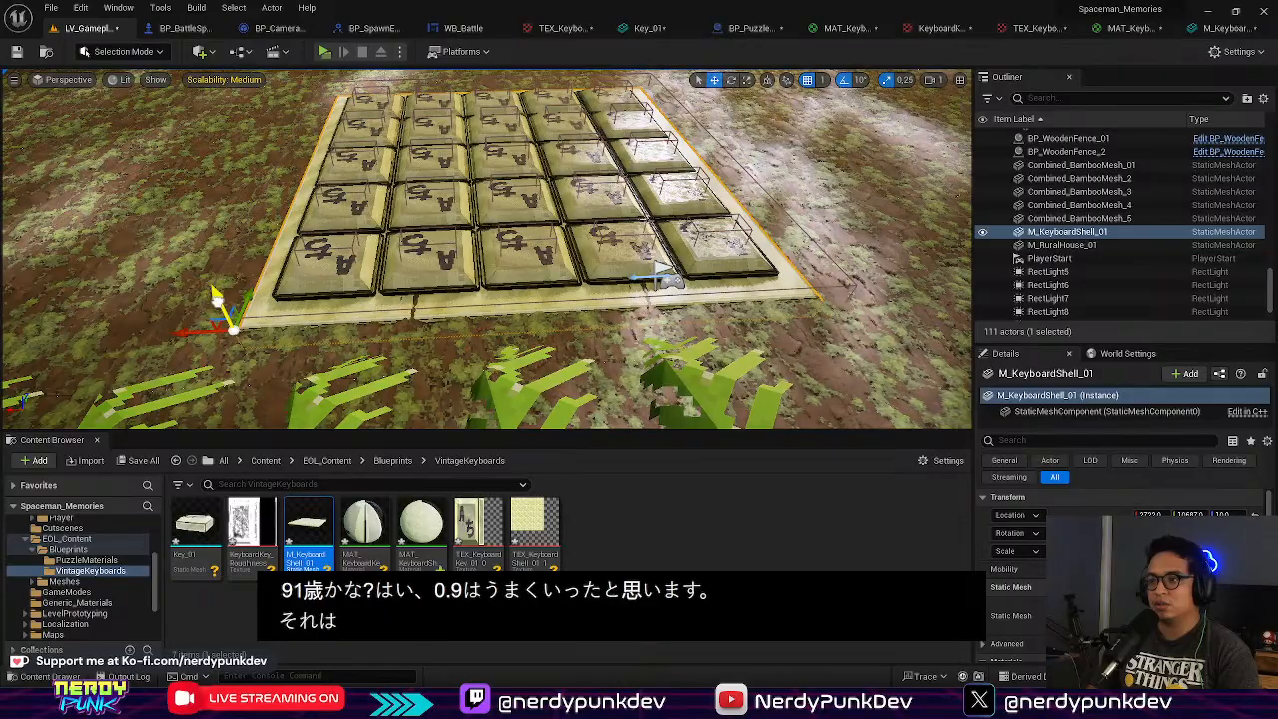
Step: Play the level in a standalone preview and walk the character around the keyboard to examine the shell
click(136, 266)
right_drag(136, 266, 329, 275)
mouse_move(307, 92)
right_down()
mouse_move(599, 119)
mouse_move(324, 92)
right_up()
click(325, 52)
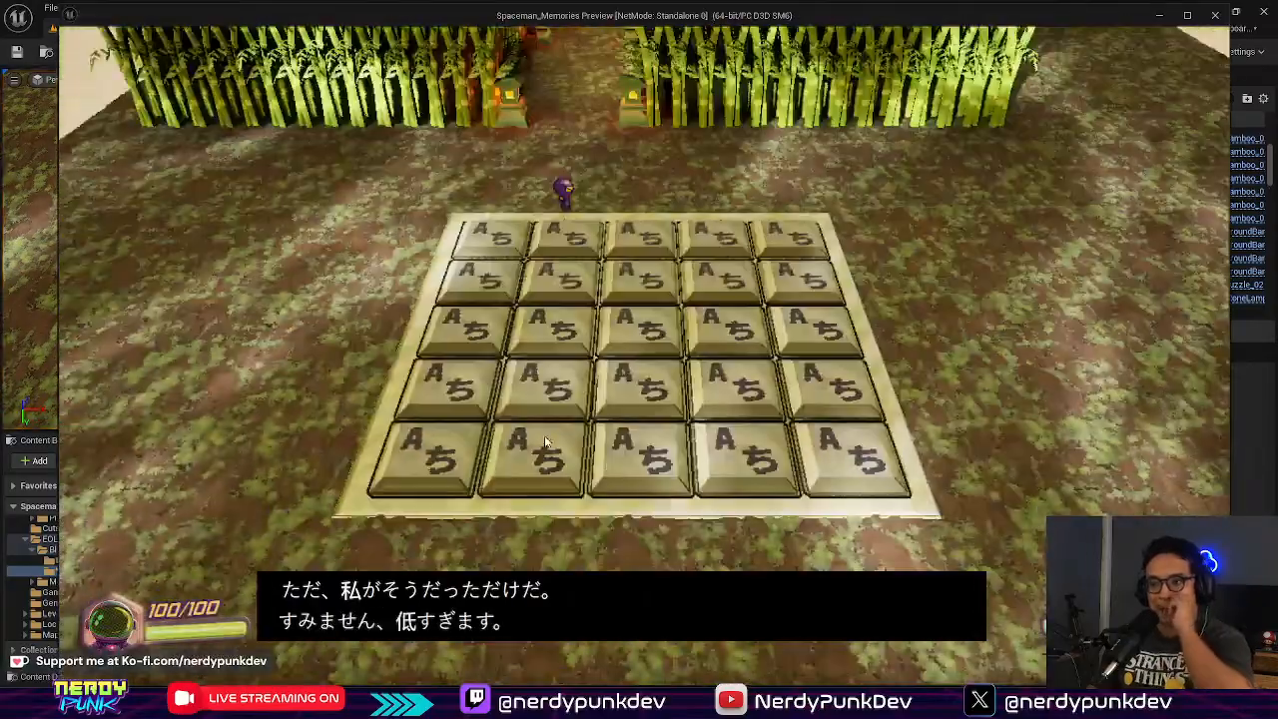
key(a)
key(s)
key(s)
key(d)
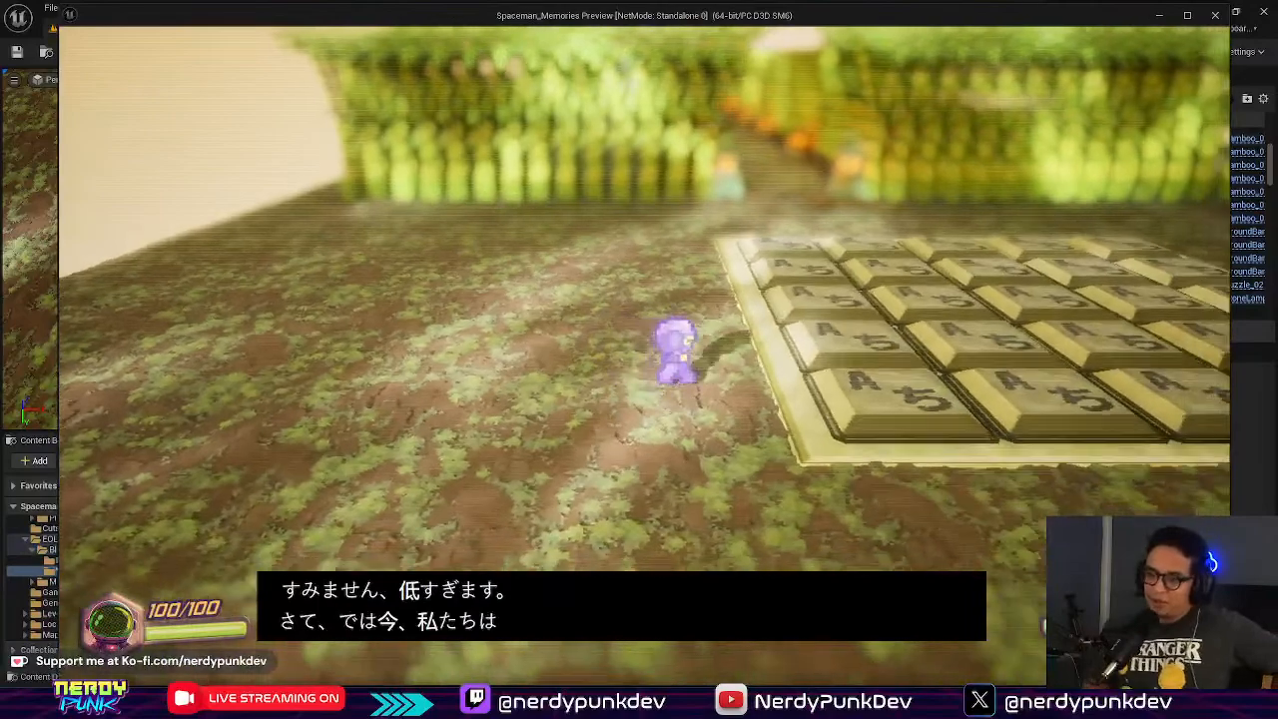
key(s)
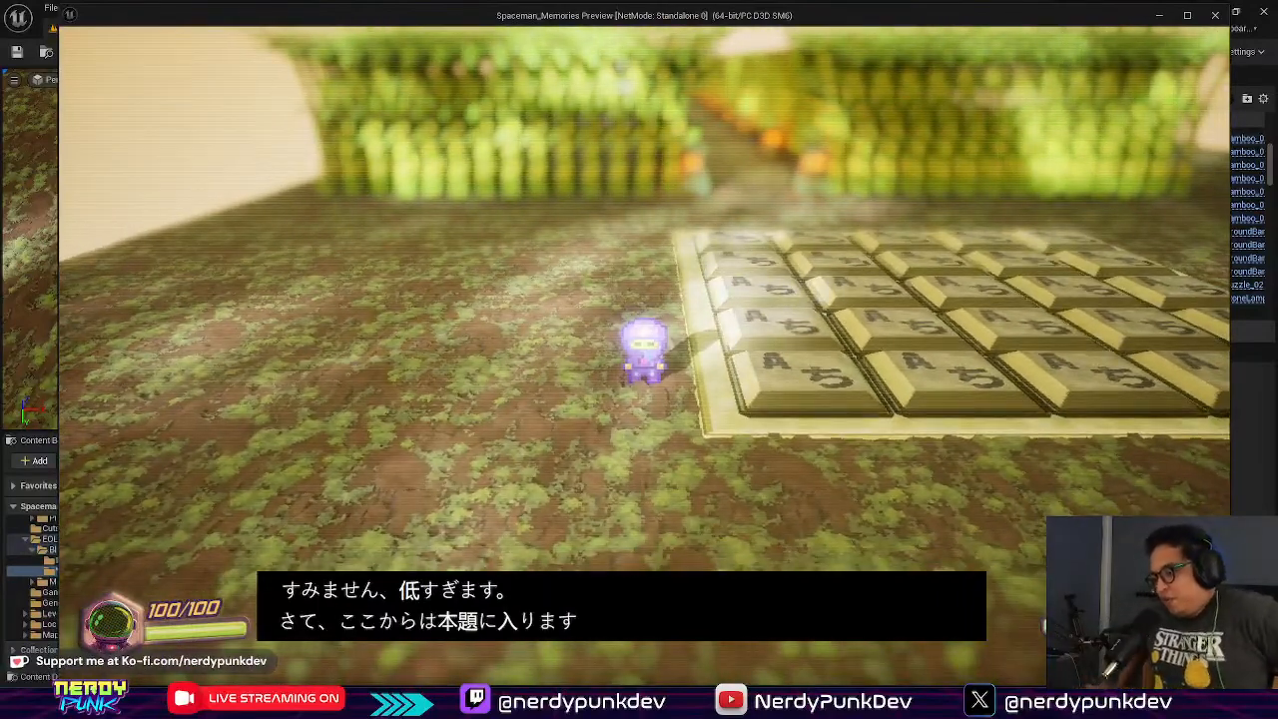
key(a)
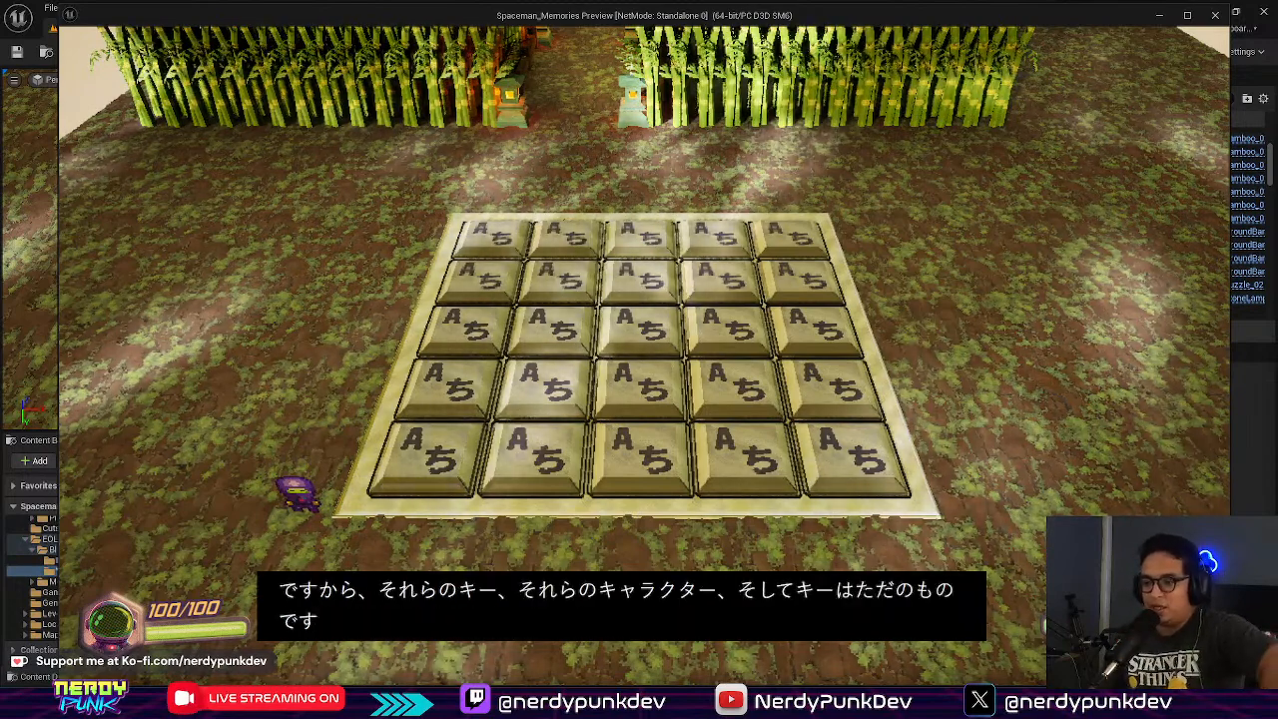
key(s)
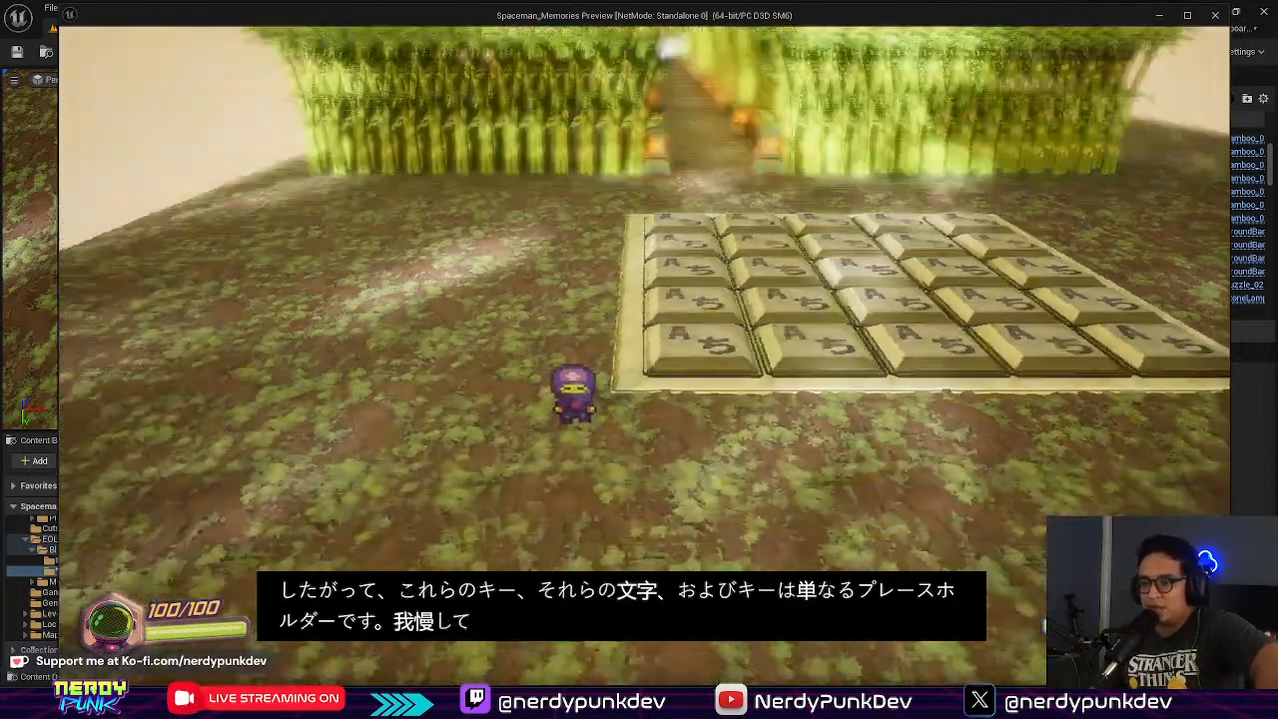
Step: Stop the preview and select the keyboard shell in the level for a close look at how it sits around the keys
key(Escape)
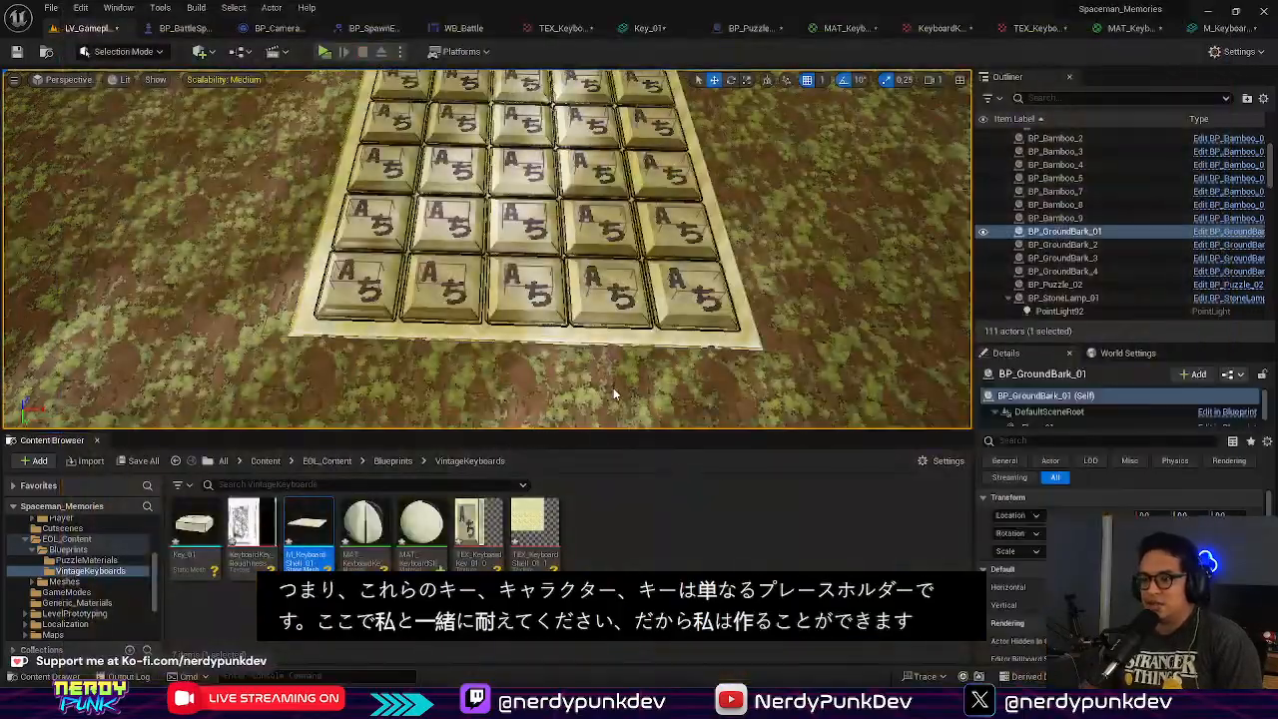
right_drag(617, 383, 874, 334)
key(w)
key(a)
click(461, 366)
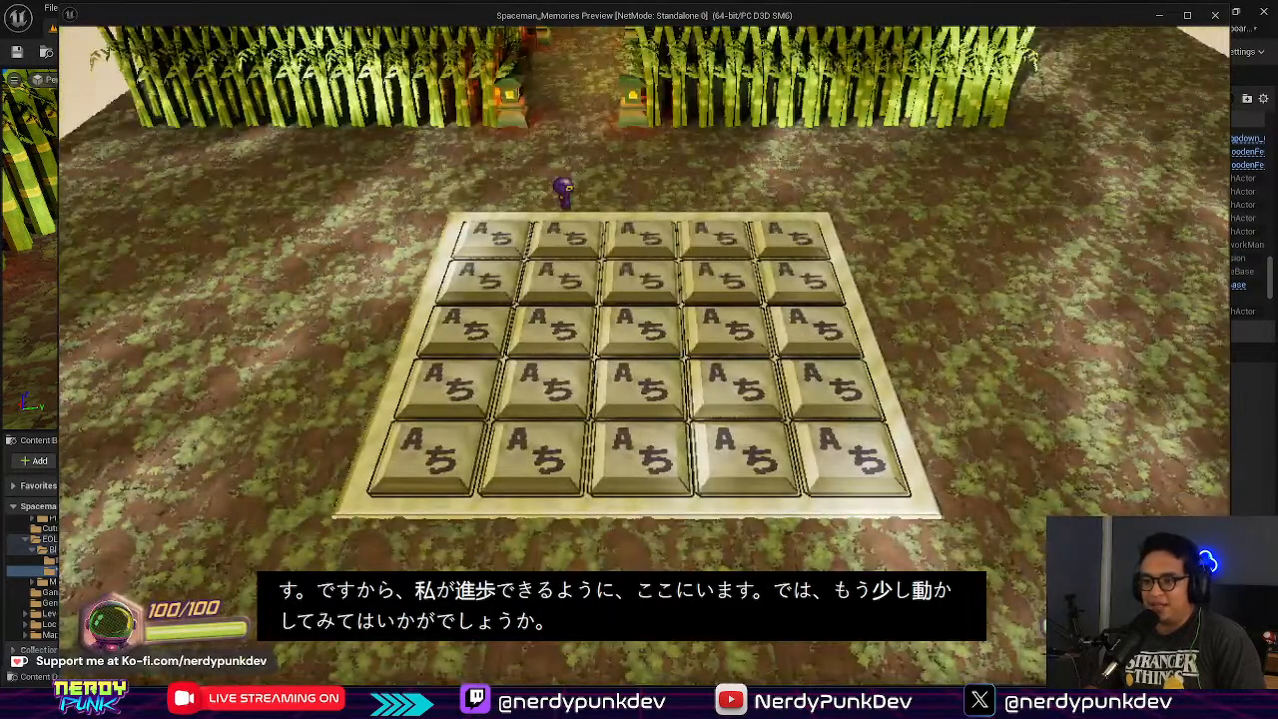
Step: Play the level in a standalone preview and walk the character around the keyboard and along the shell's front border
key(d)
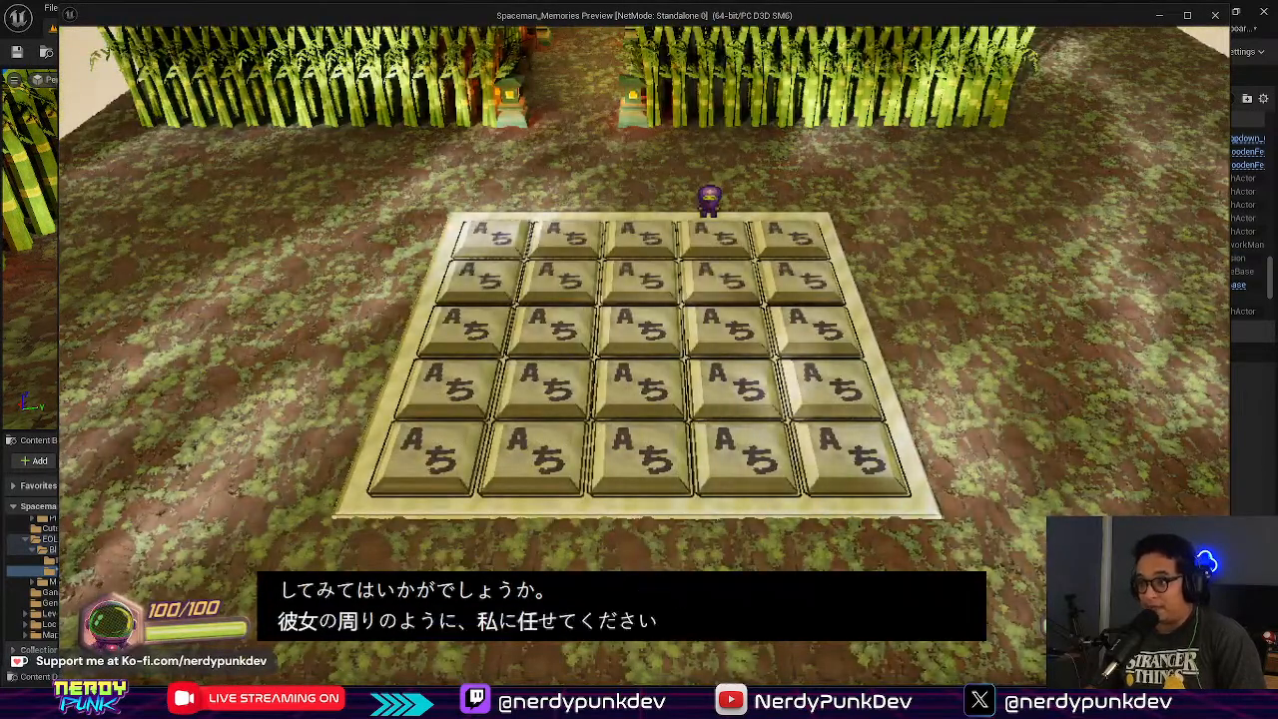
key(a)
key(s)
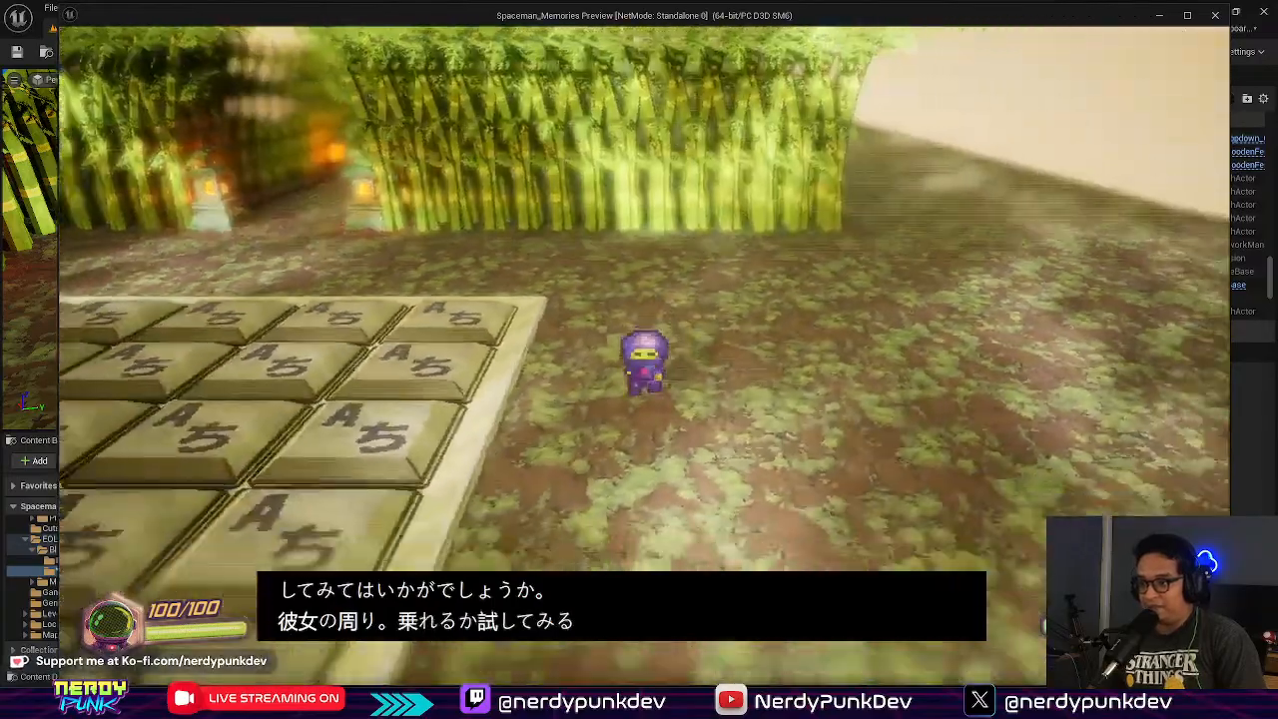
key(s)
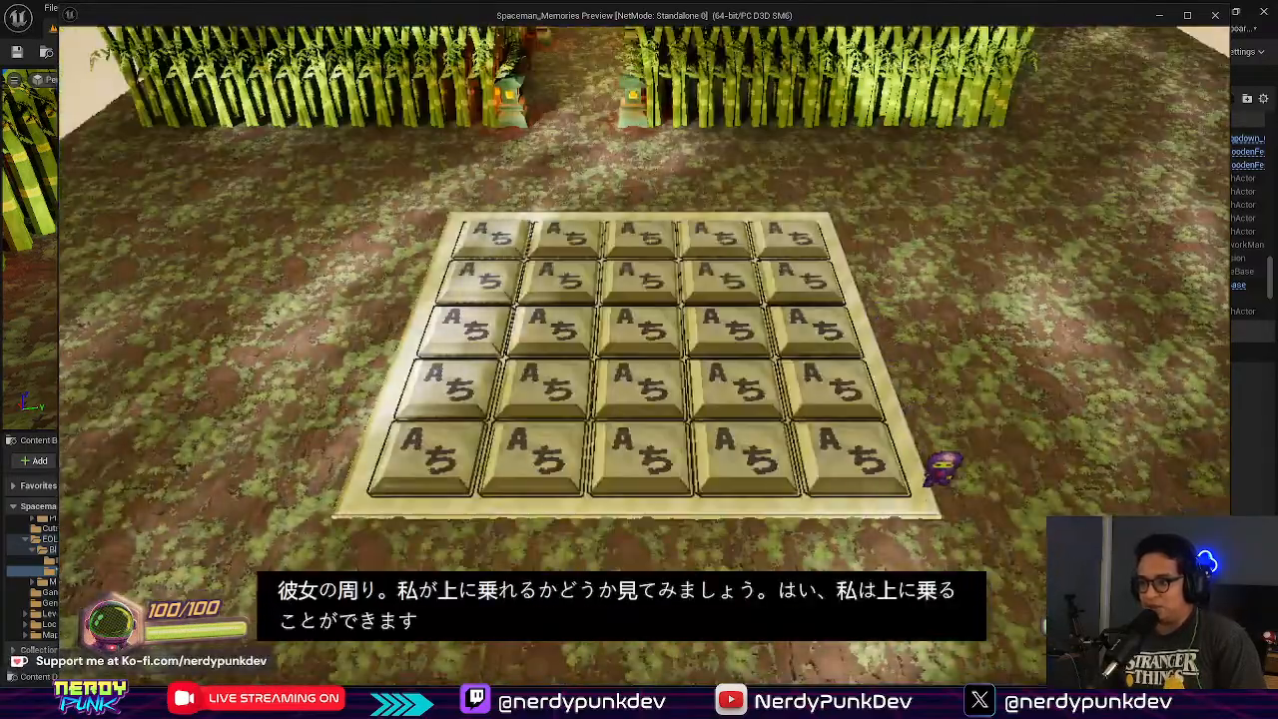
key(a)
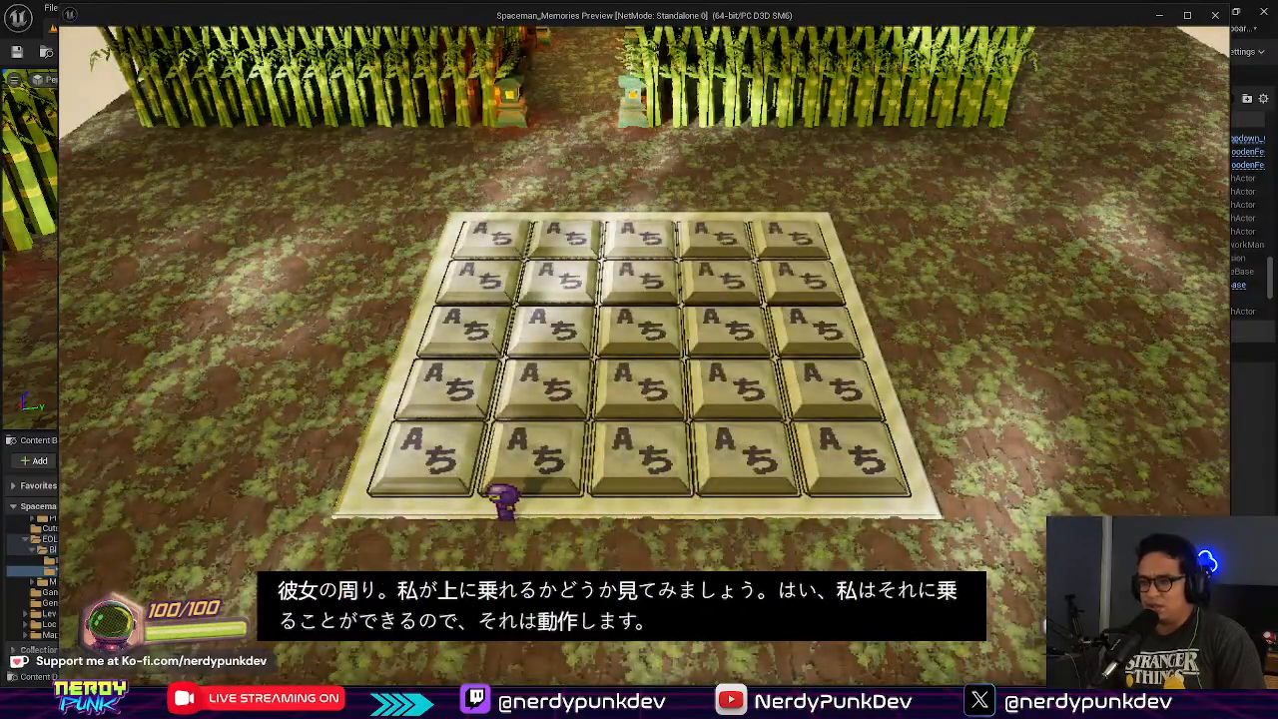
key(a)
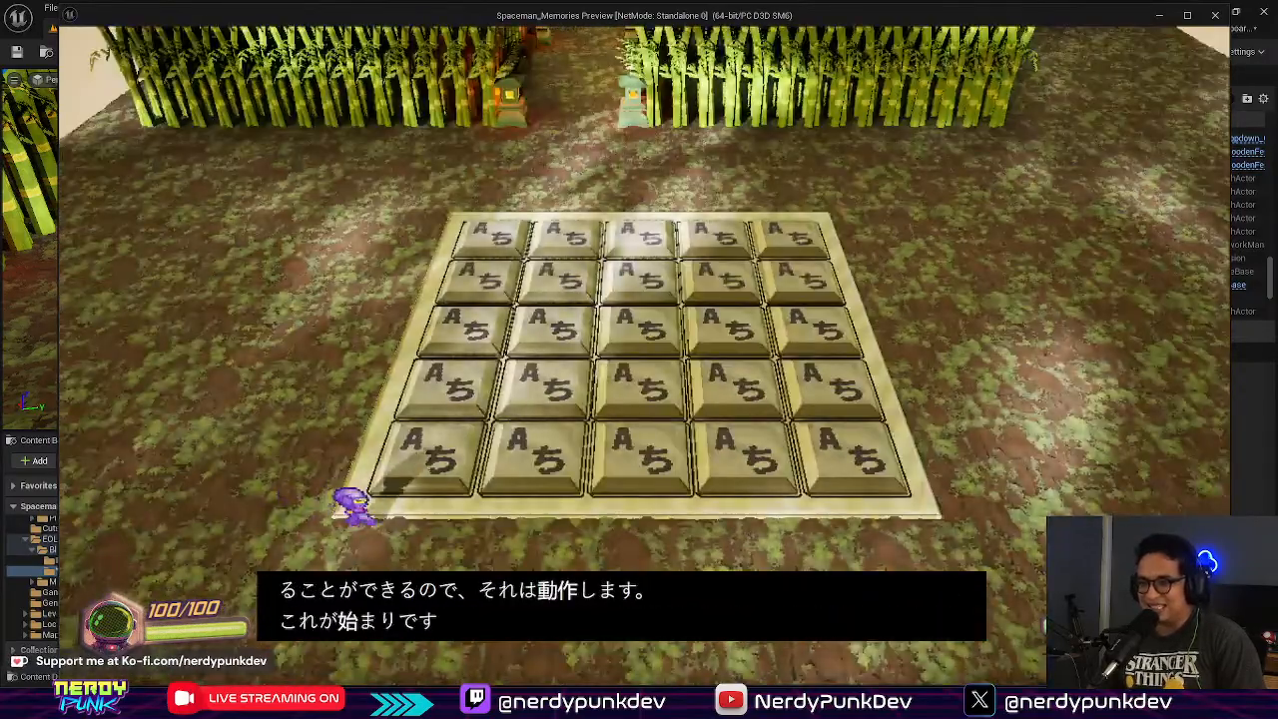
key(a)
Step: Walk the character onto the front-left corner key, across to the second column and back along it to test the key presses
key(s)
key(d)
key(w)
key(s)
key(w)
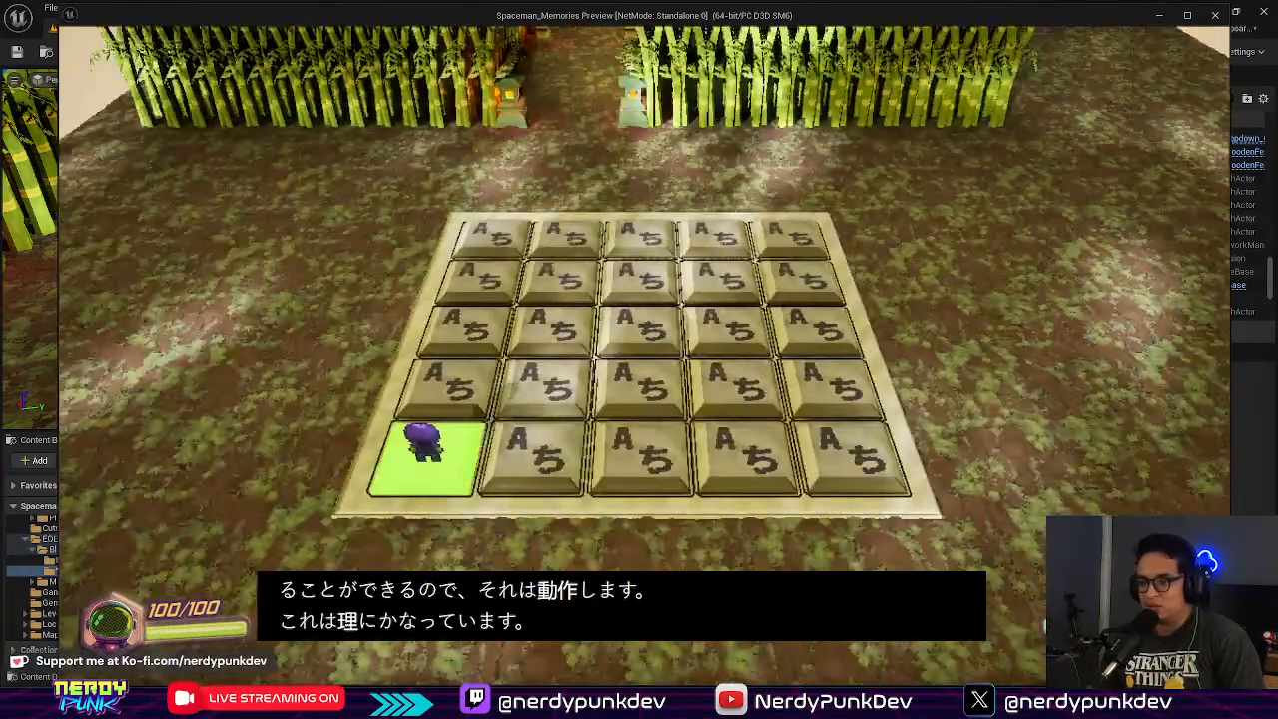
key(d)
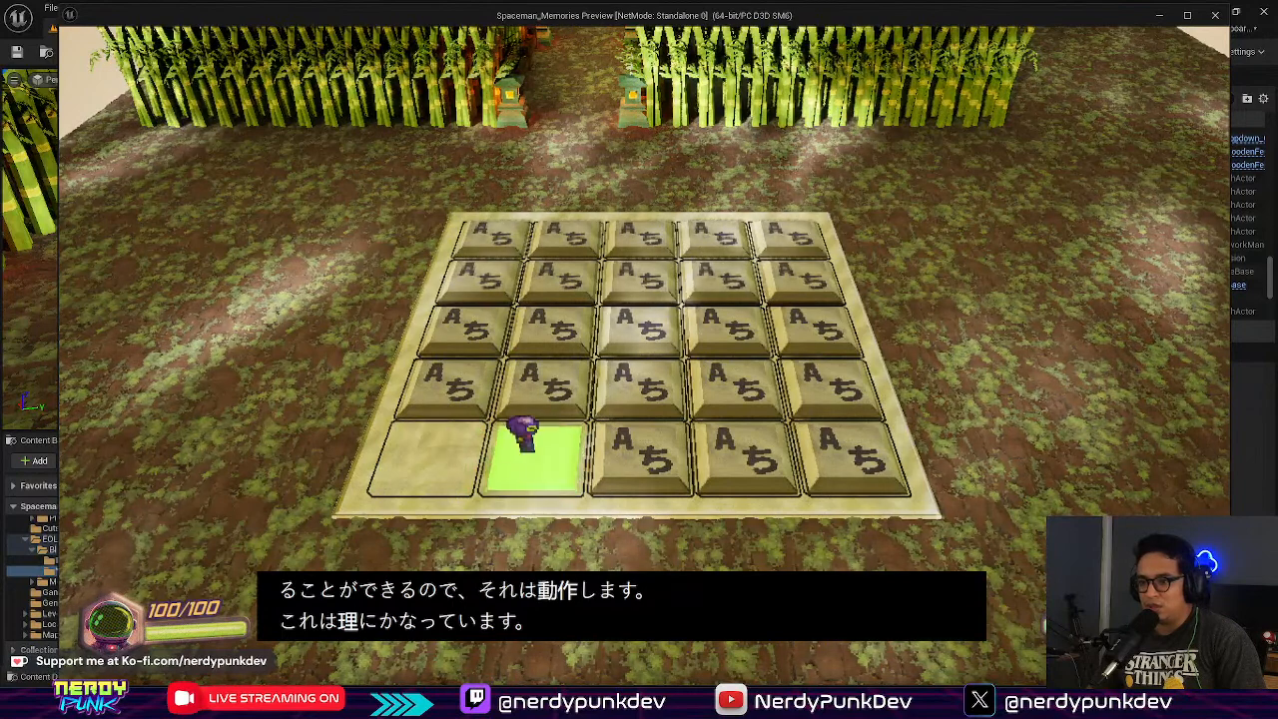
key(w)
key(w)
key(w)
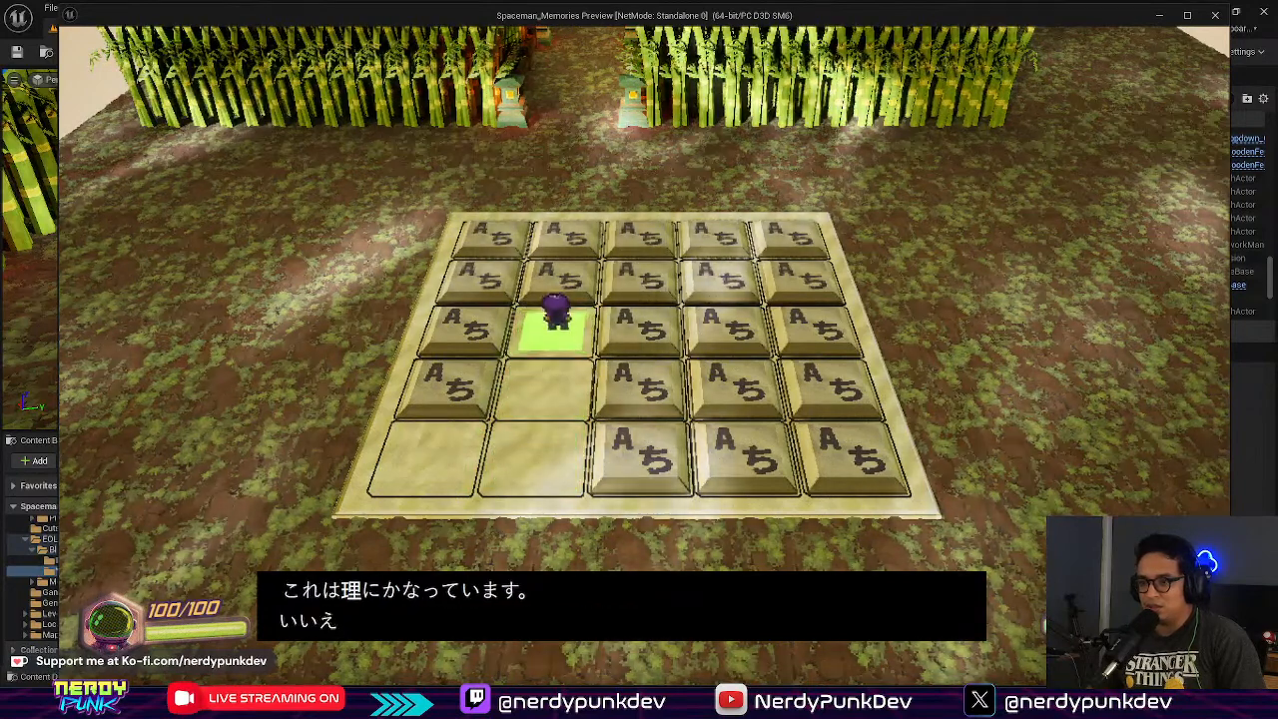
key(s)
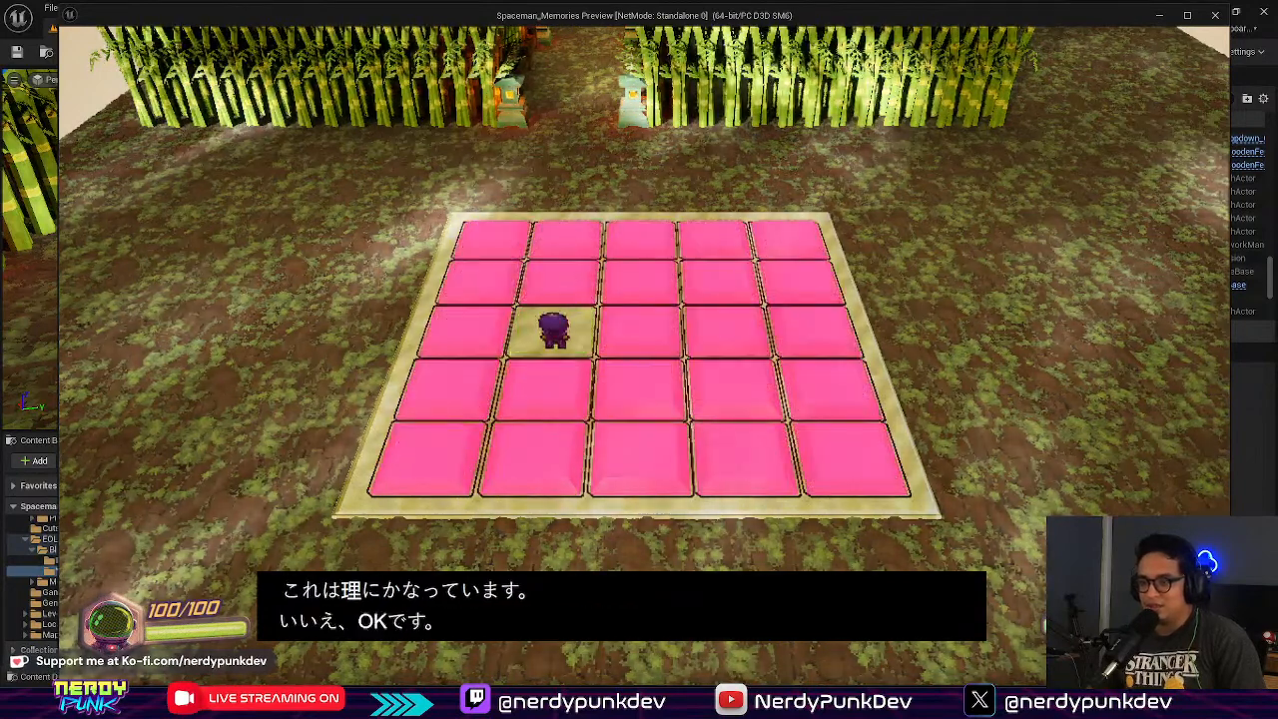
Step: Walk the character off the key grid, end the preview and close the message log
key(w)
key(a)
key(s)
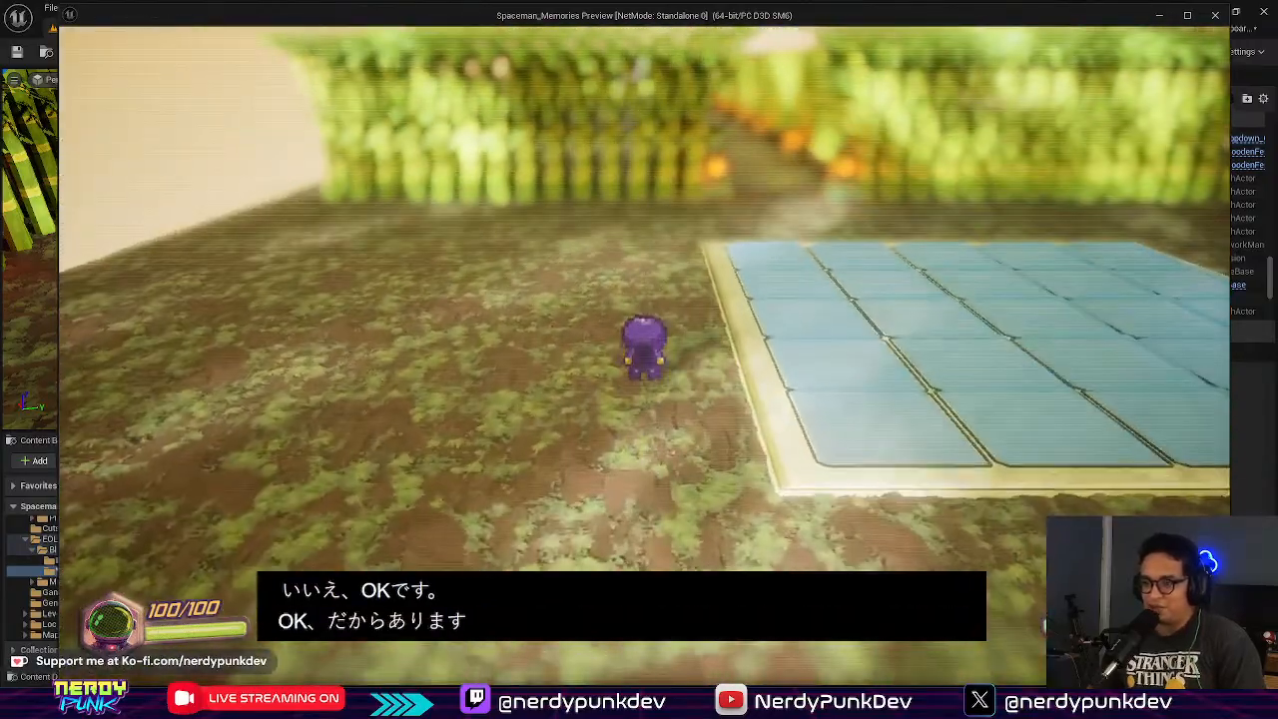
key(Escape)
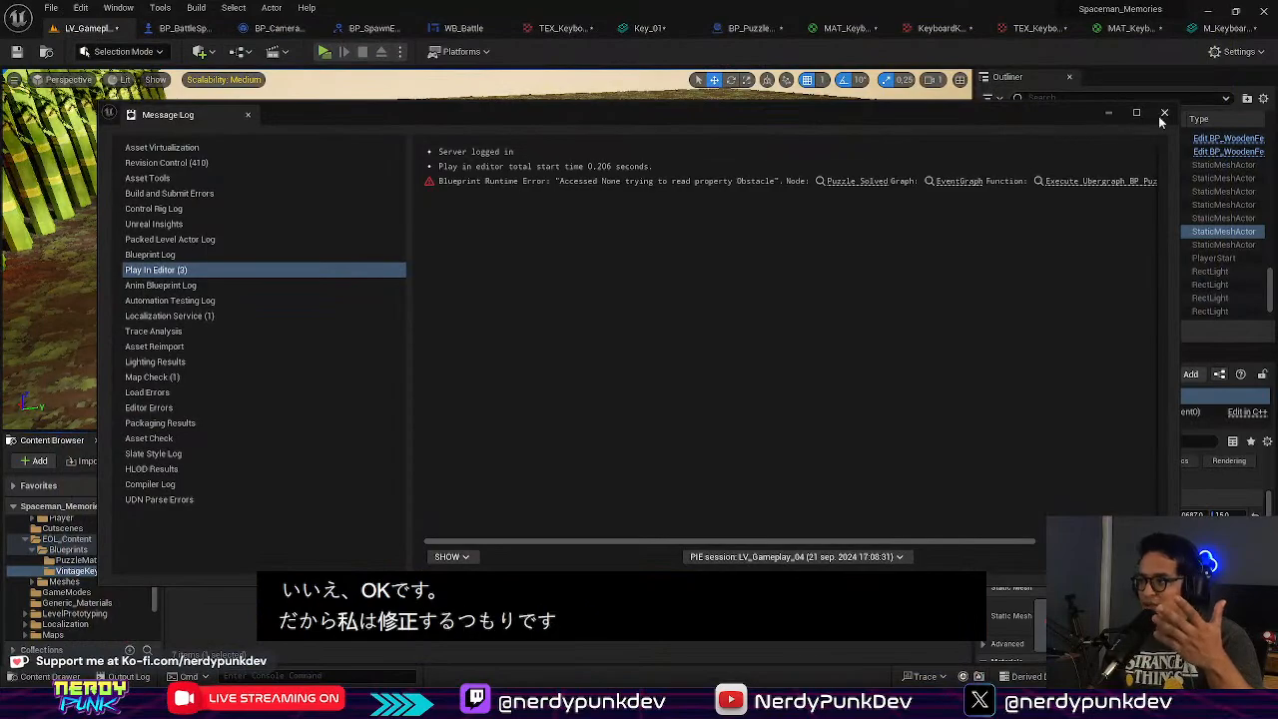
click(1157, 117)
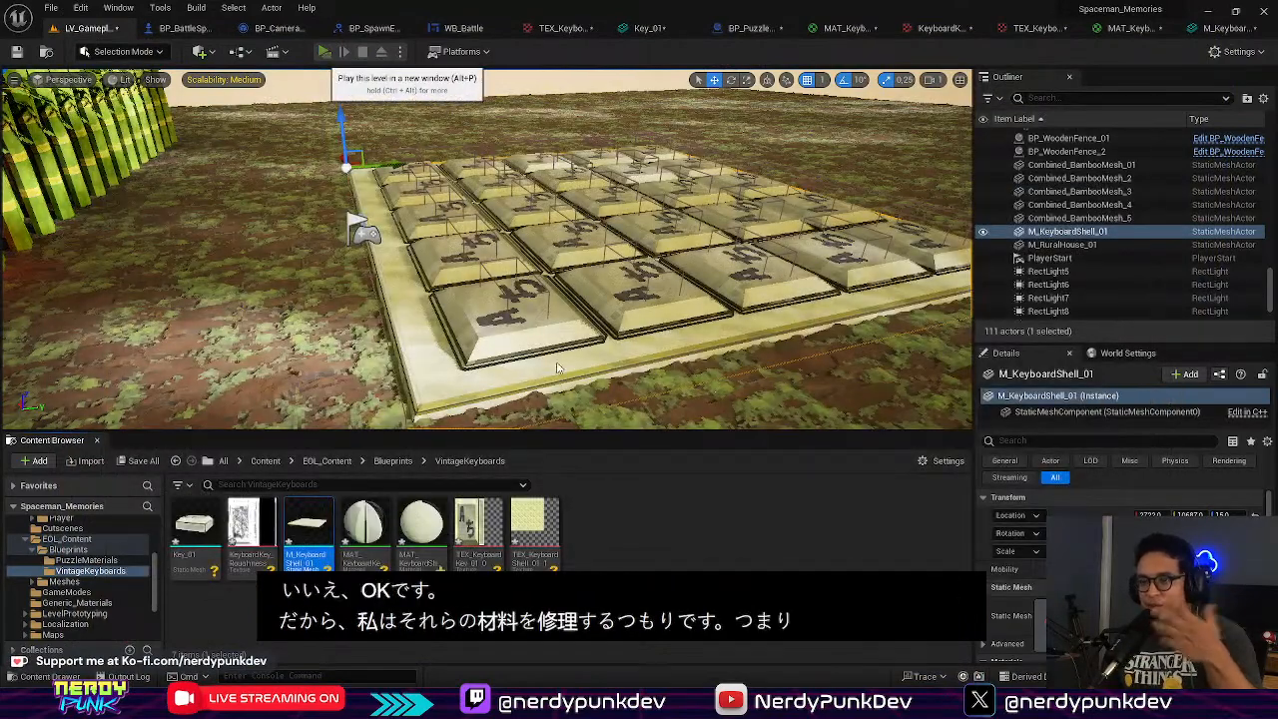
Step: Restart the standalone preview and walk the character over the keys from the front-left corner until the puzzle resets
click(324, 52)
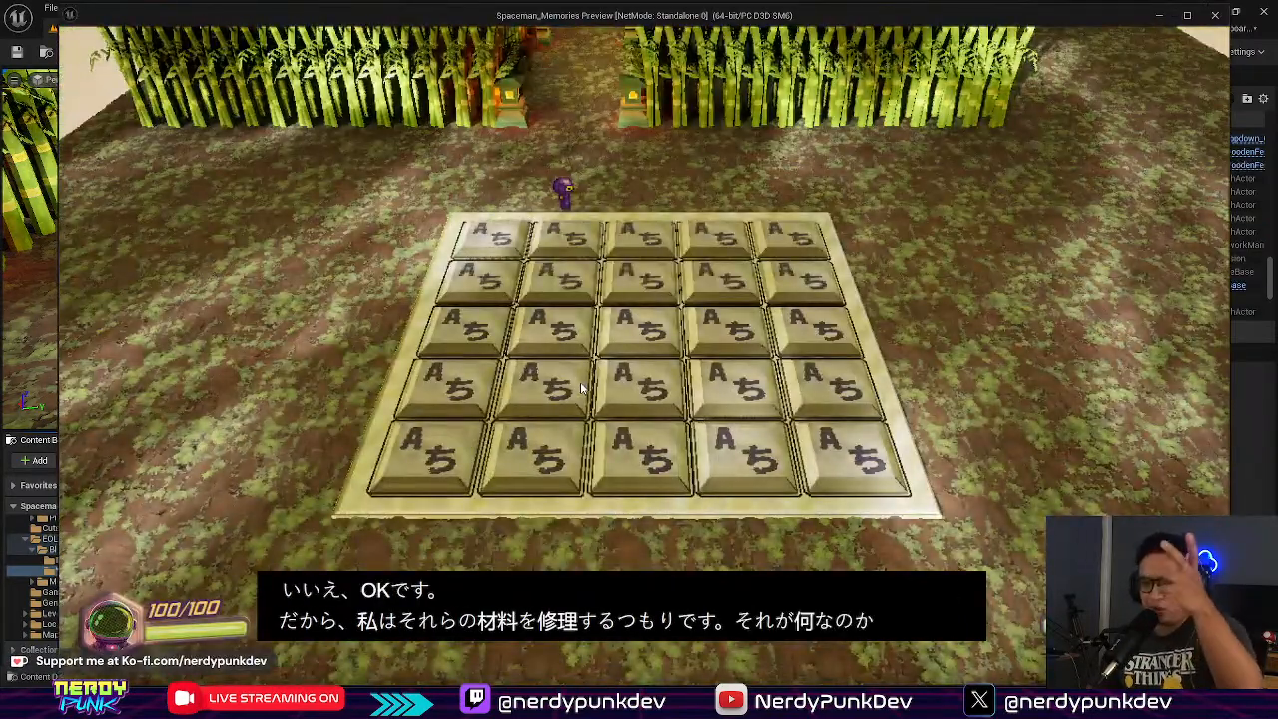
click(581, 387)
key(a)
key(s)
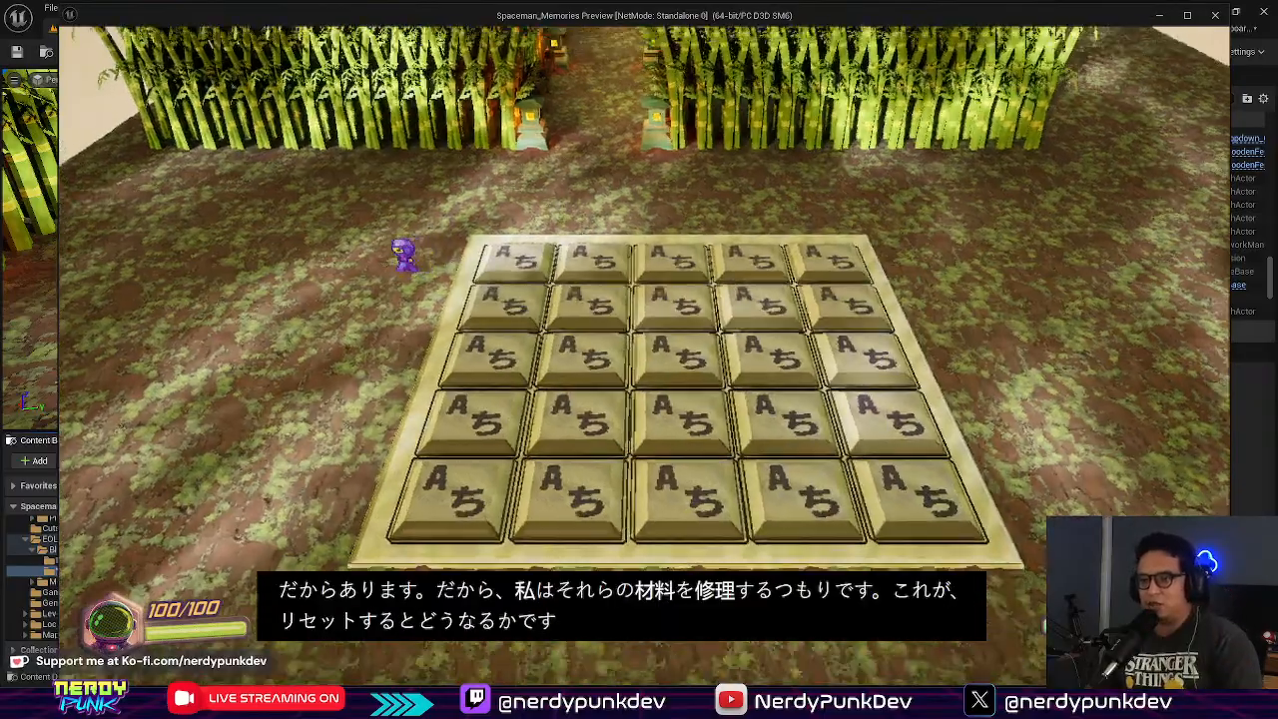
key(w)
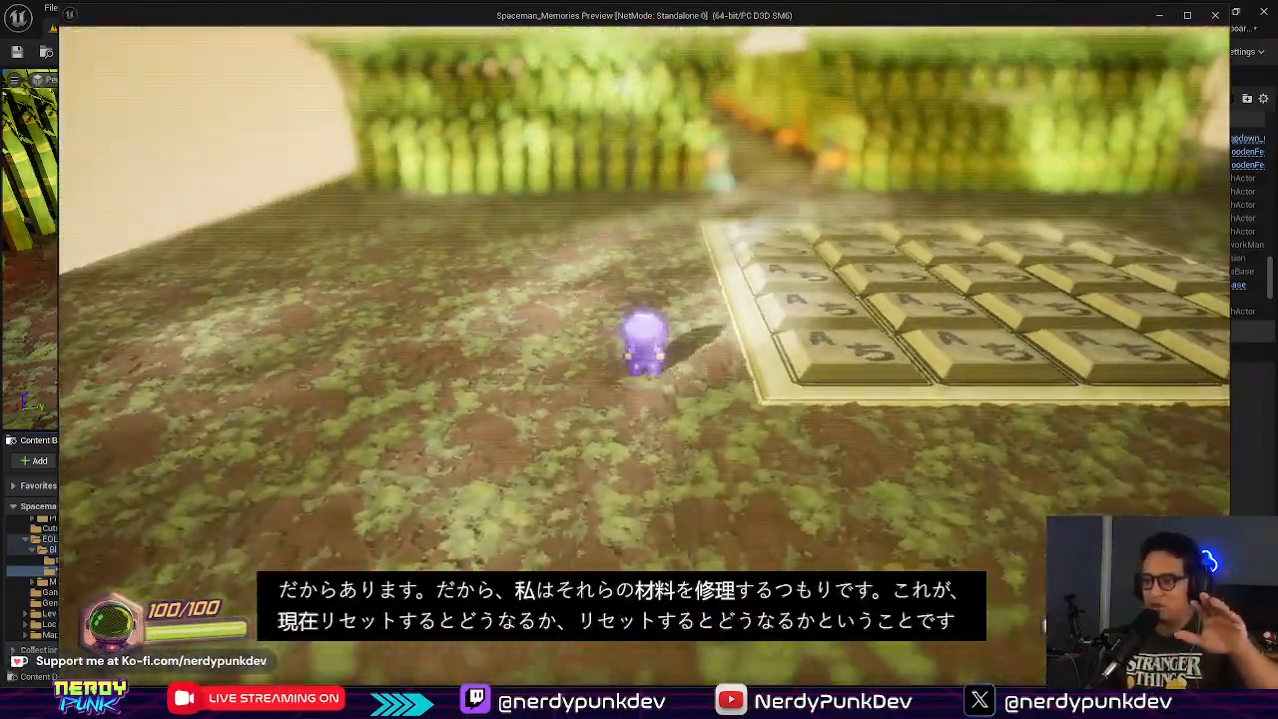
key(d)
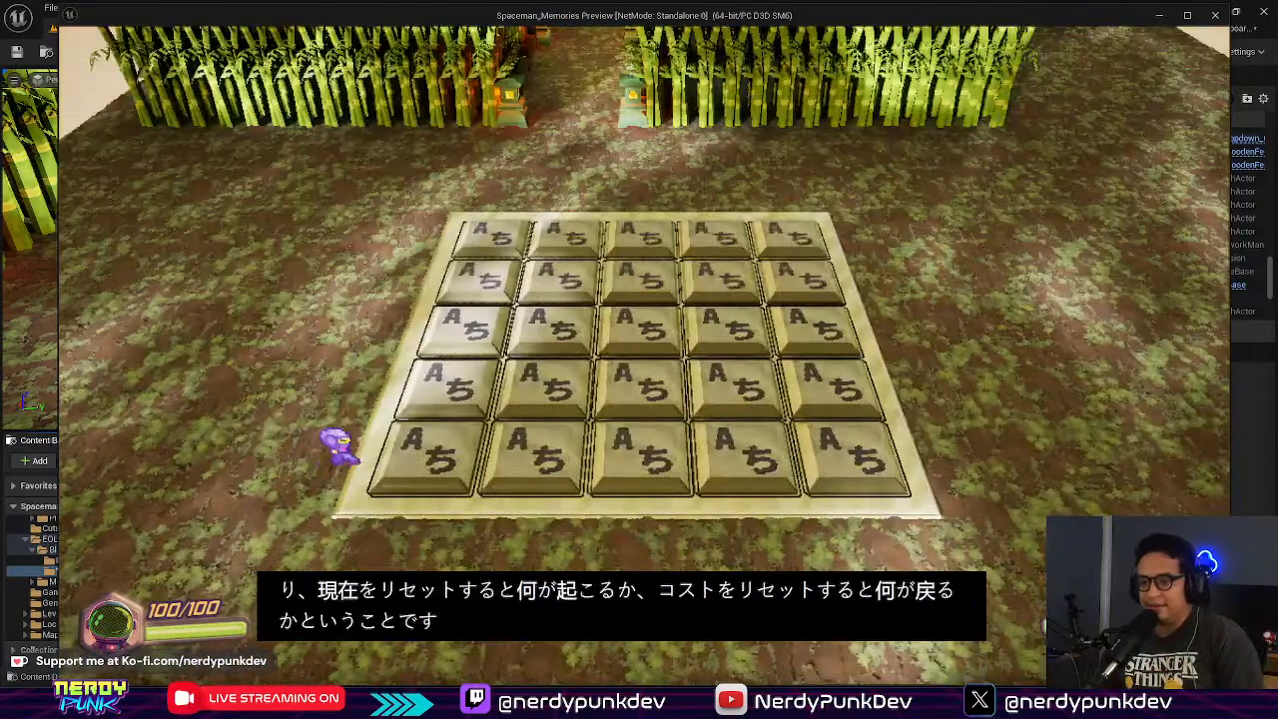
key(d)
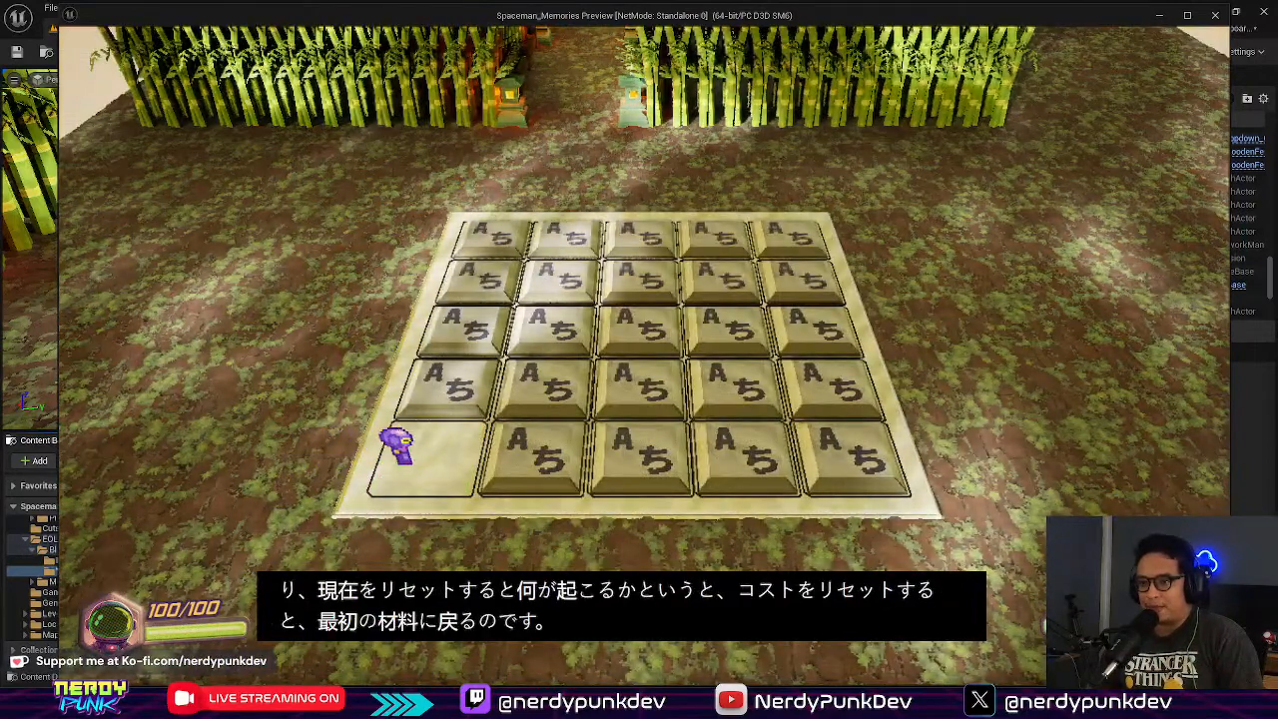
key(d)
key(w)
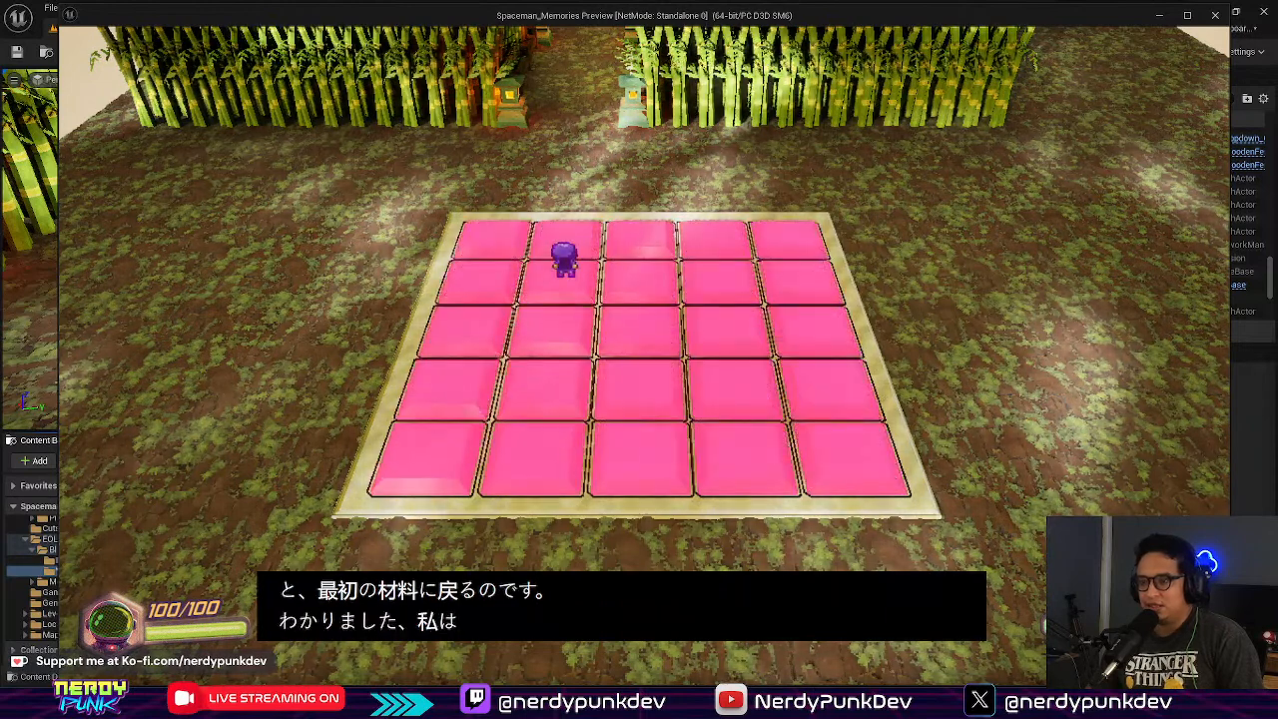
Step: Walk the character over the reset keys from the front-left corner through the second and third columns to test the puzzle path
key(s)
key(s)
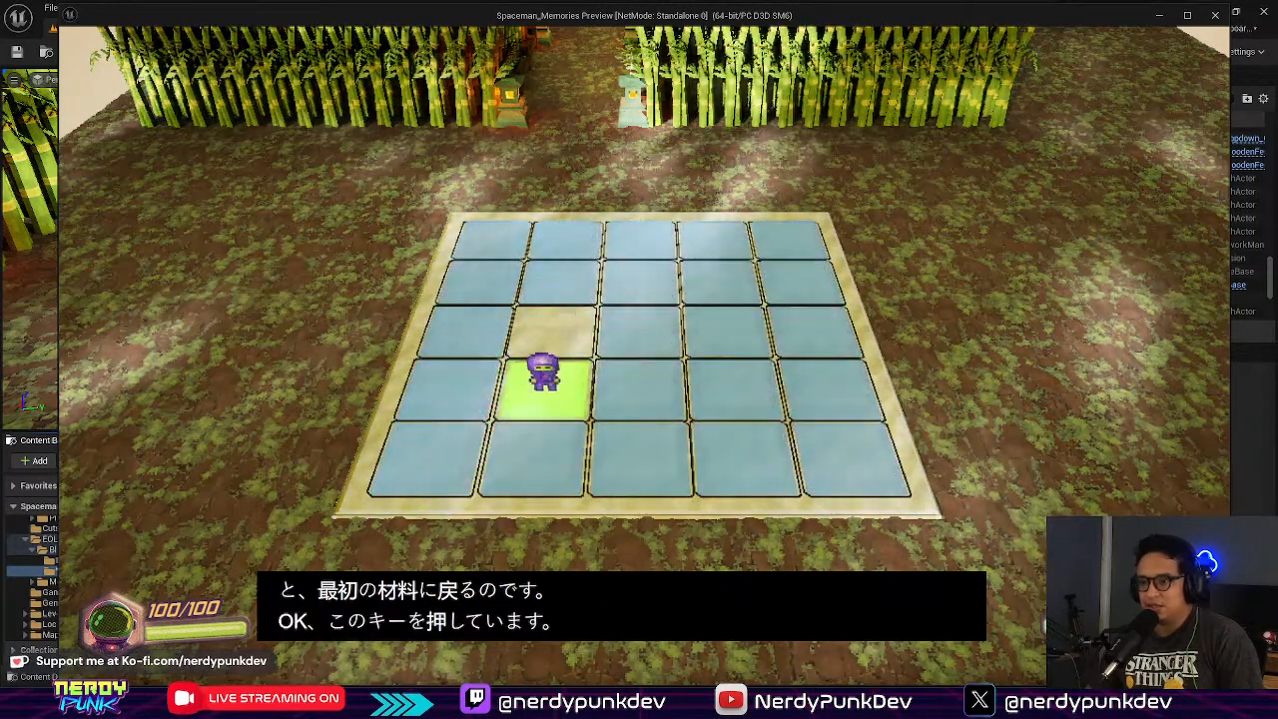
key(a)
key(d)
key(w)
key(w)
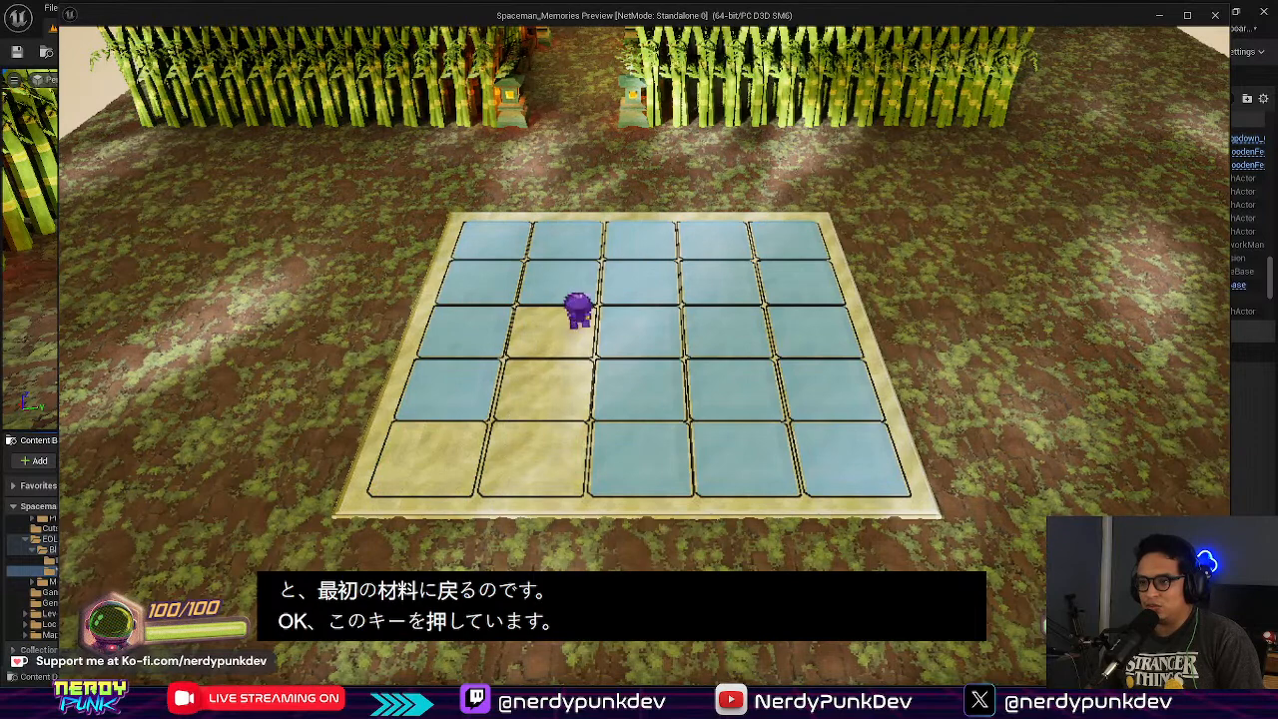
key(d)
key(w)
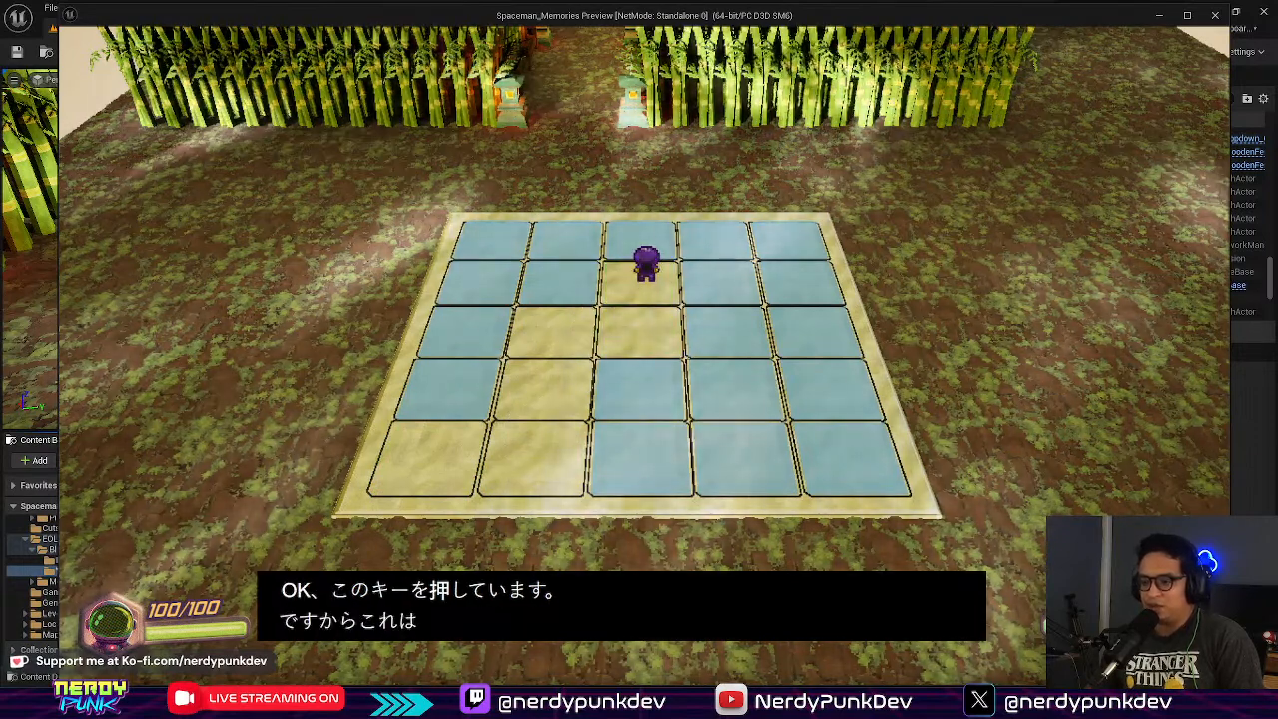
Step: Switch to Discord and bring its window with the direct message containing the island map into view
key(alt+space)
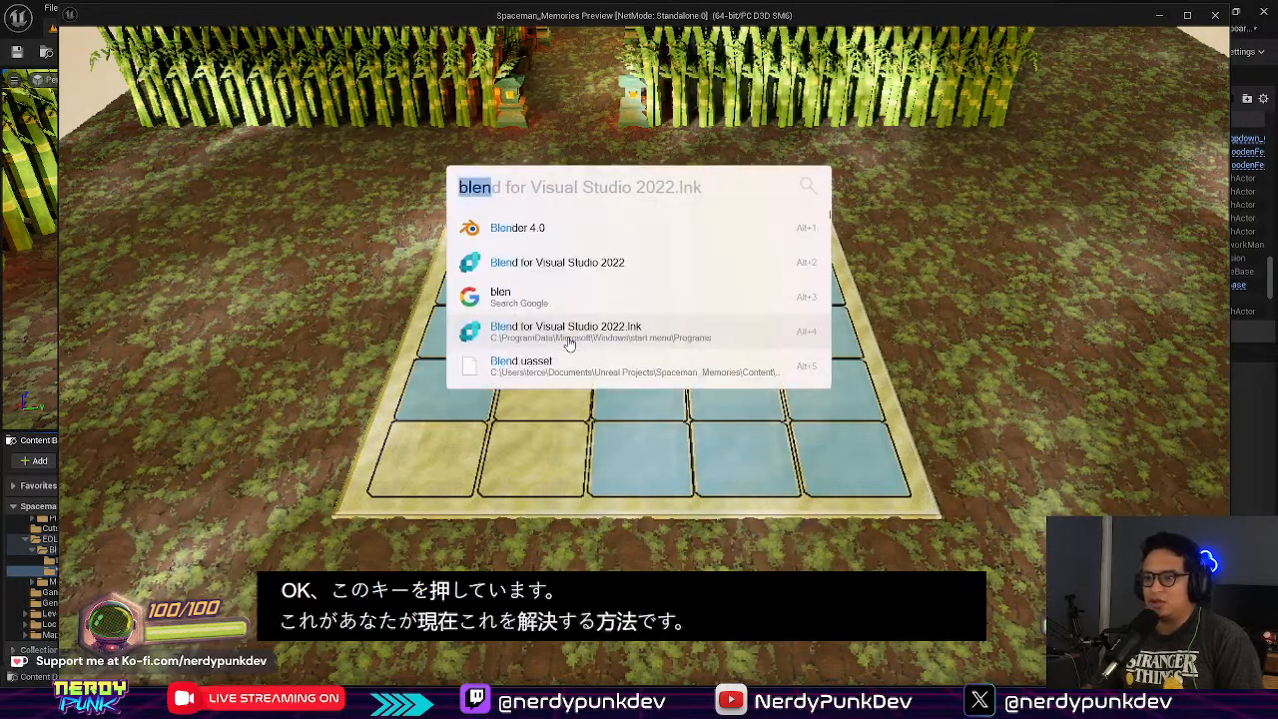
text(disc)
key(Return)
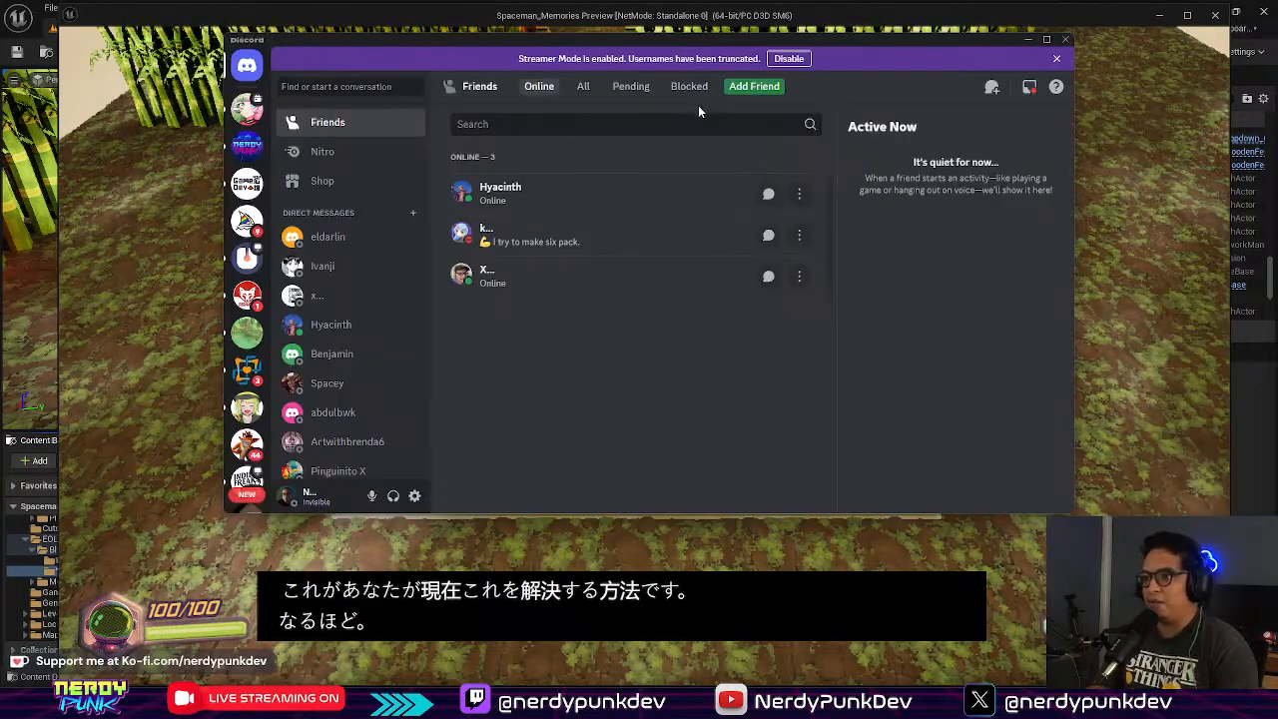
drag(963, 41, 1023, 715)
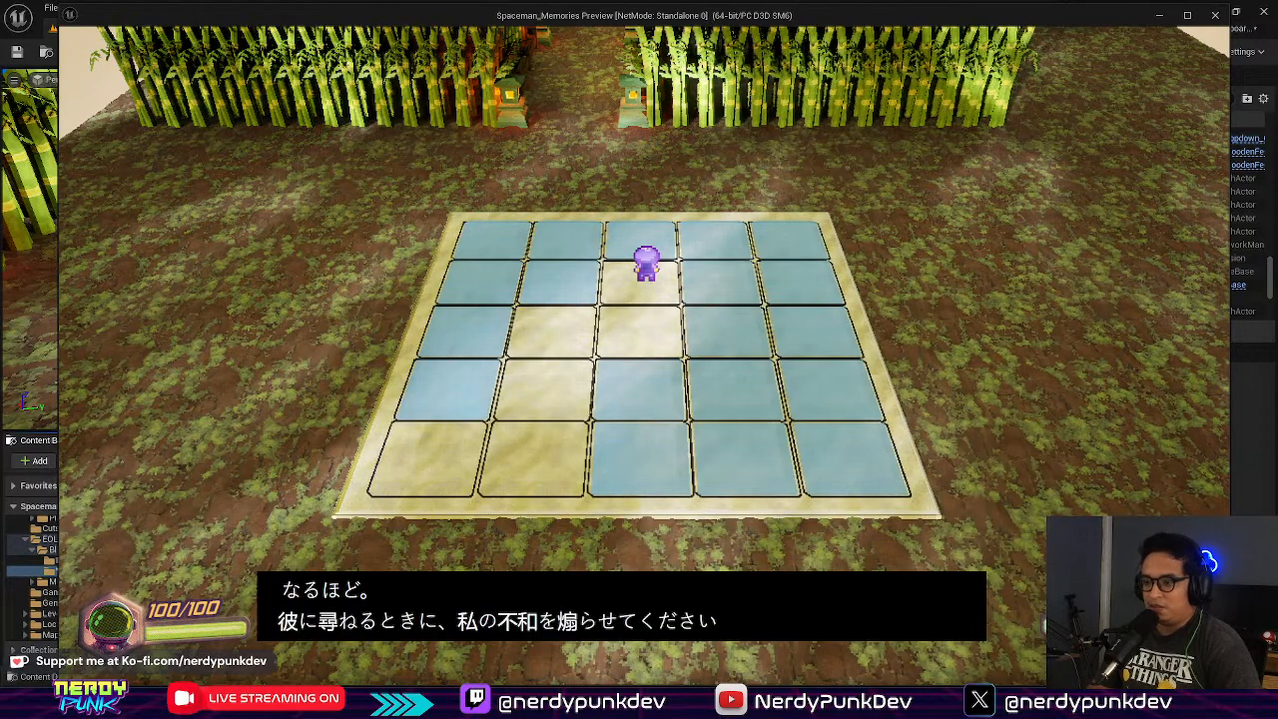
drag(871, 685, 884, 101)
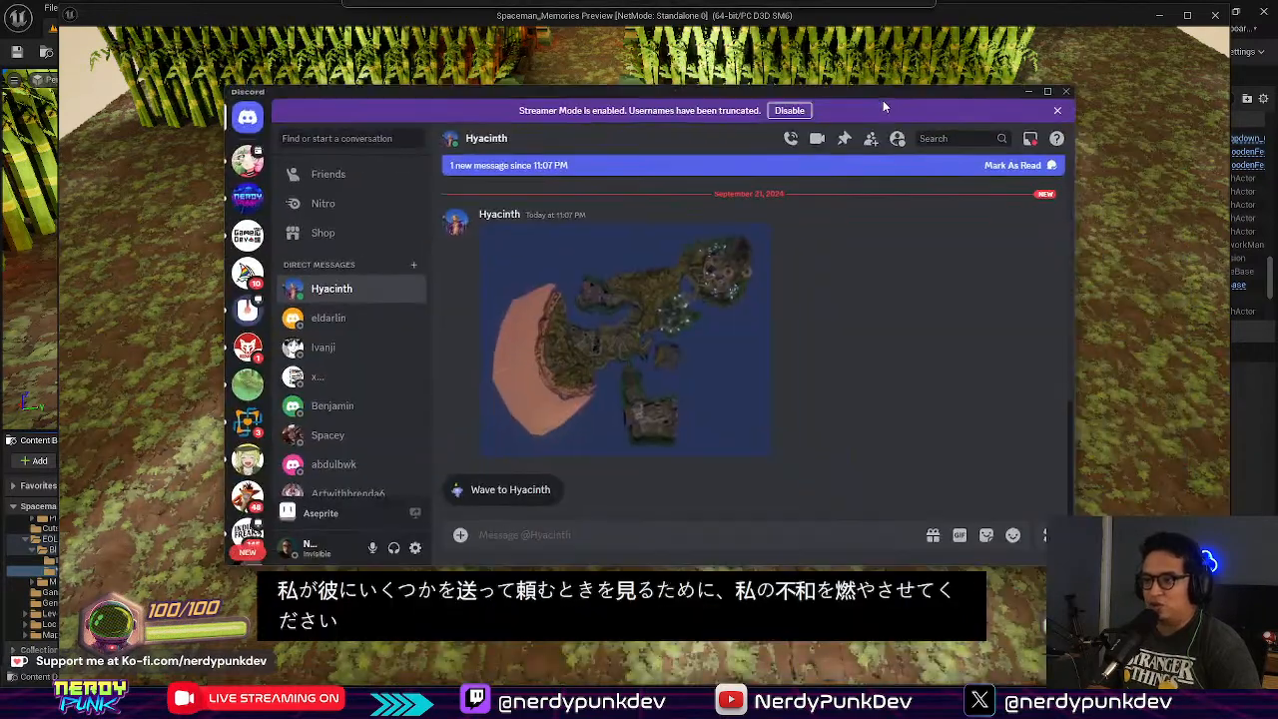
Step: Enlarge the island map image from the message and open it in the web browser
click(686, 291)
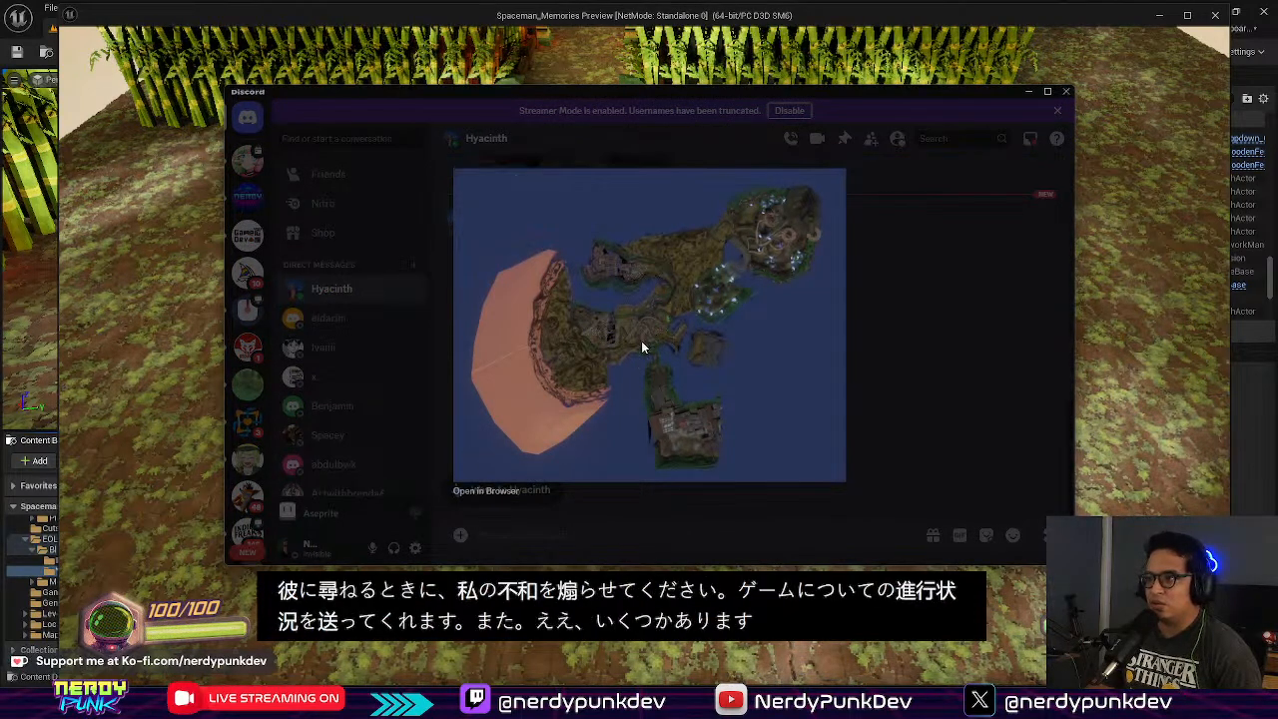
right_click(650, 312)
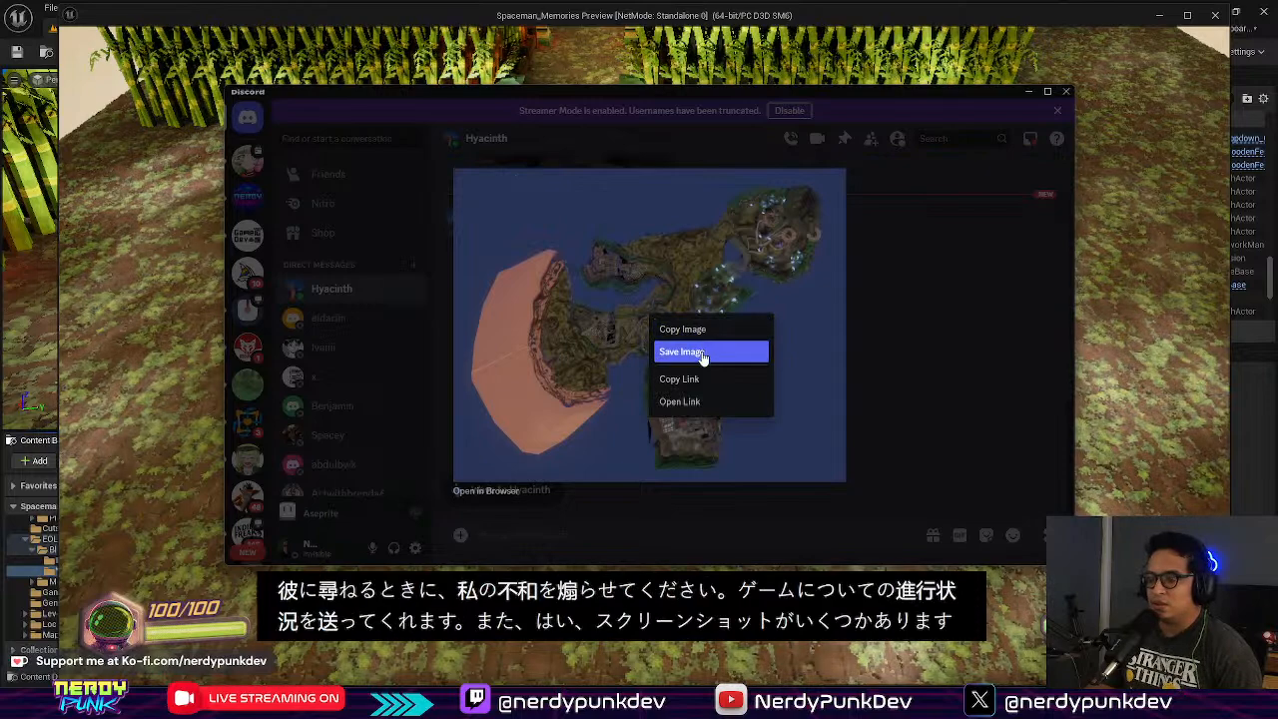
click(488, 492)
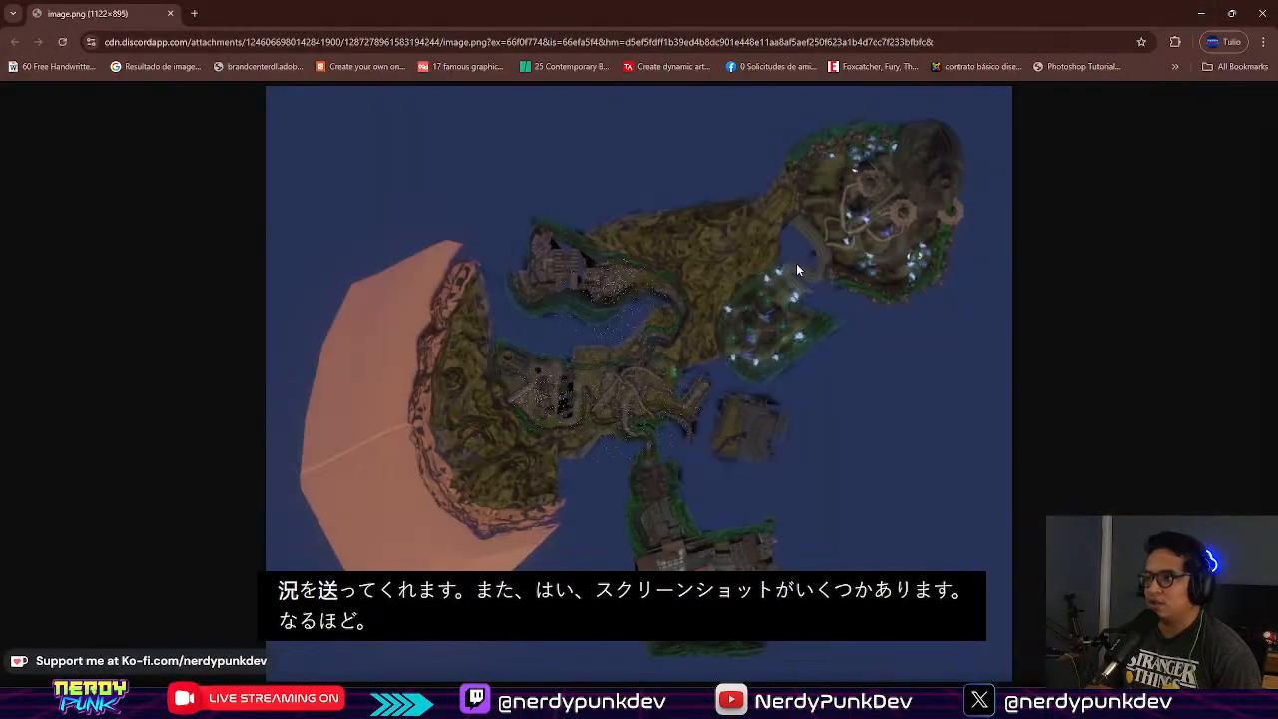
Step: Examine the island map's regions up close in the browser, then return to Discord
ctrl+scroll(634, 519, up, 6)
ctrl+scroll(699, 549, down, 2)
scroll(711, 419, down, 1)
scroll(668, 329, down, 2)
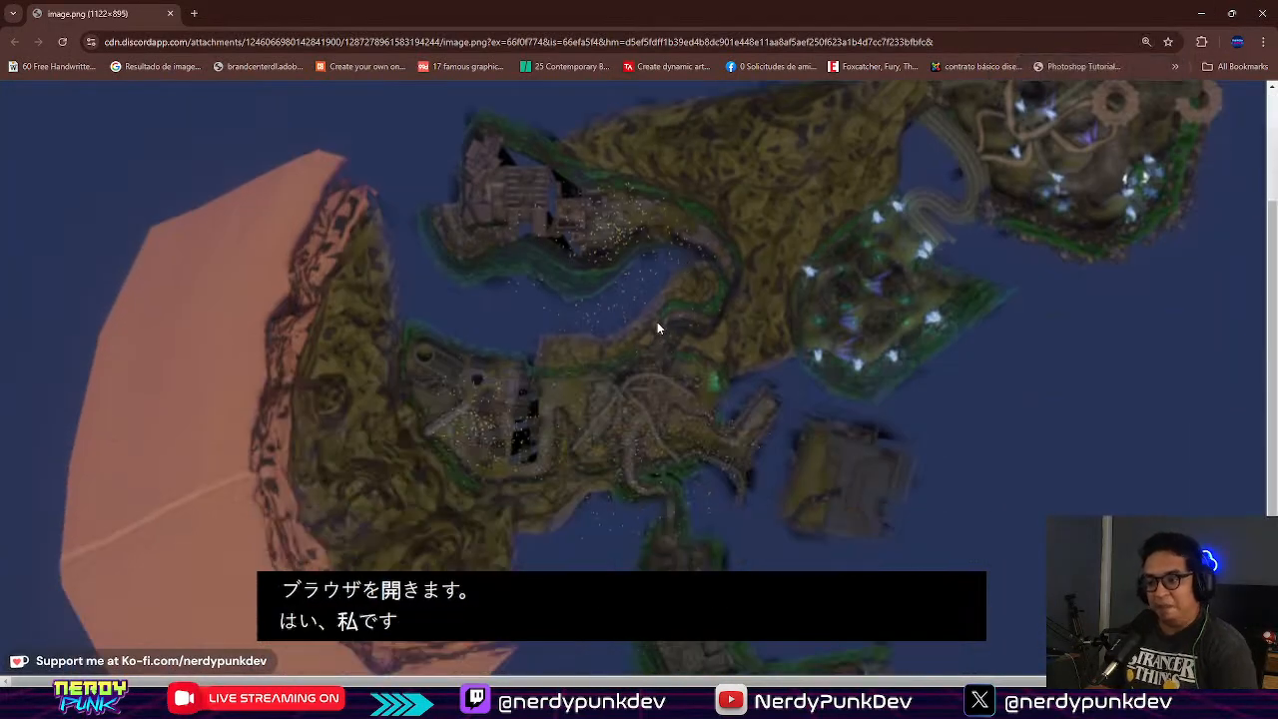
scroll(565, 461, down, 2)
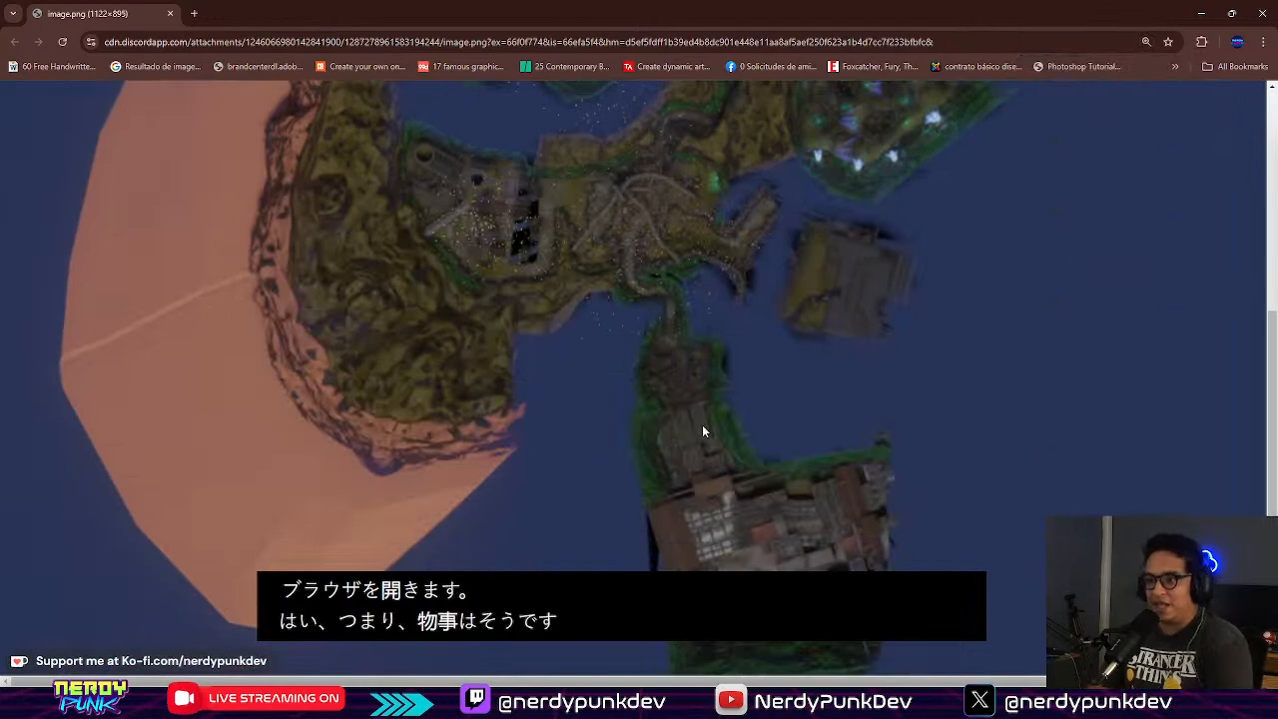
scroll(702, 429, down, 1)
scroll(664, 200, up, 2)
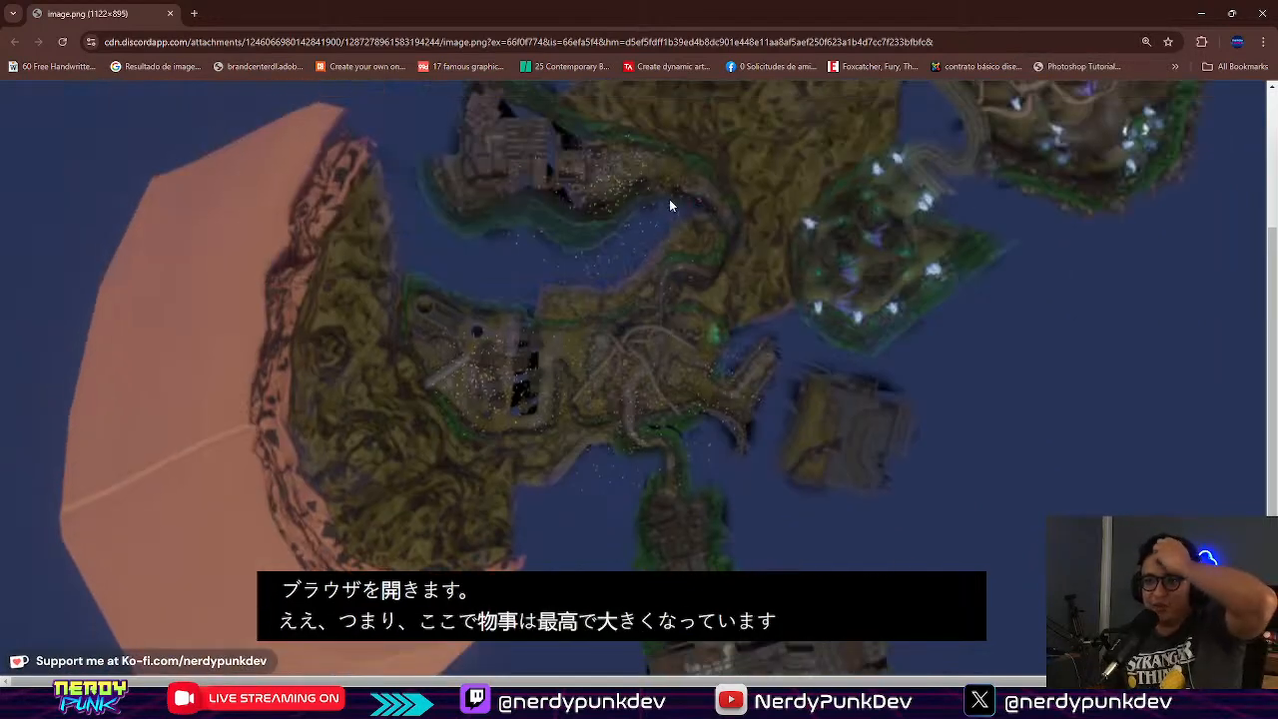
scroll(1065, 452, up, 2)
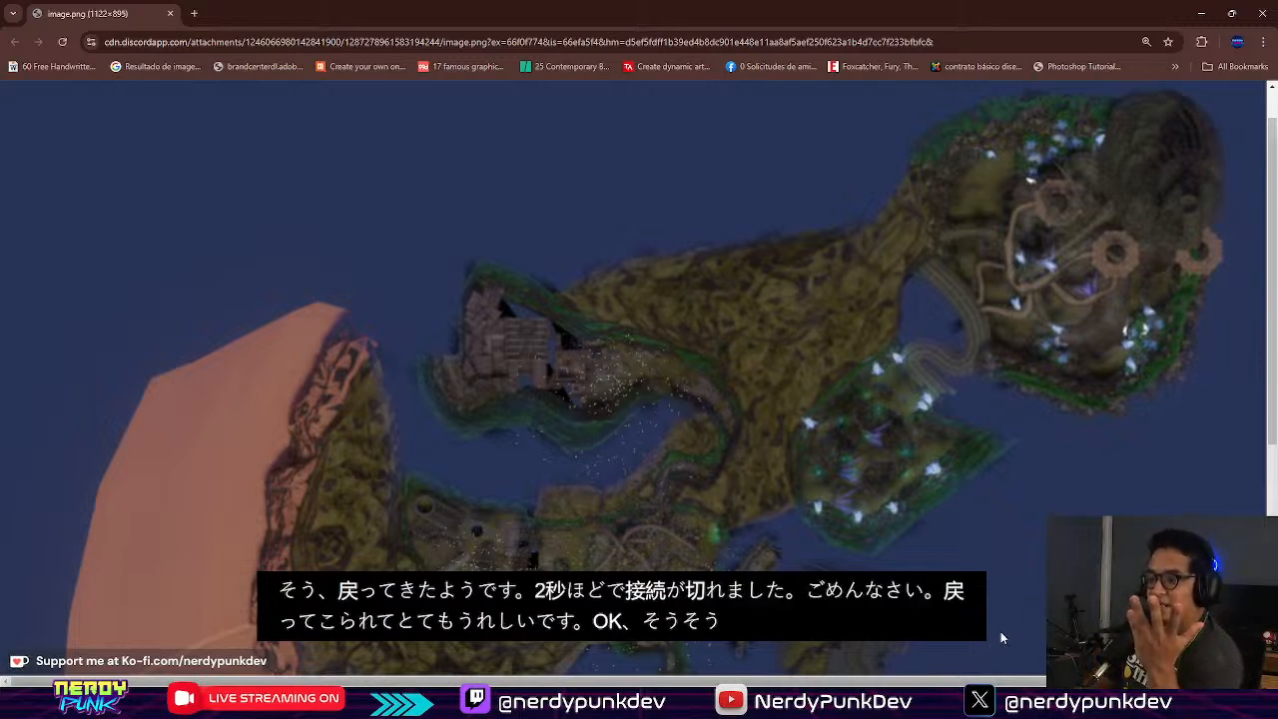
click(933, 701)
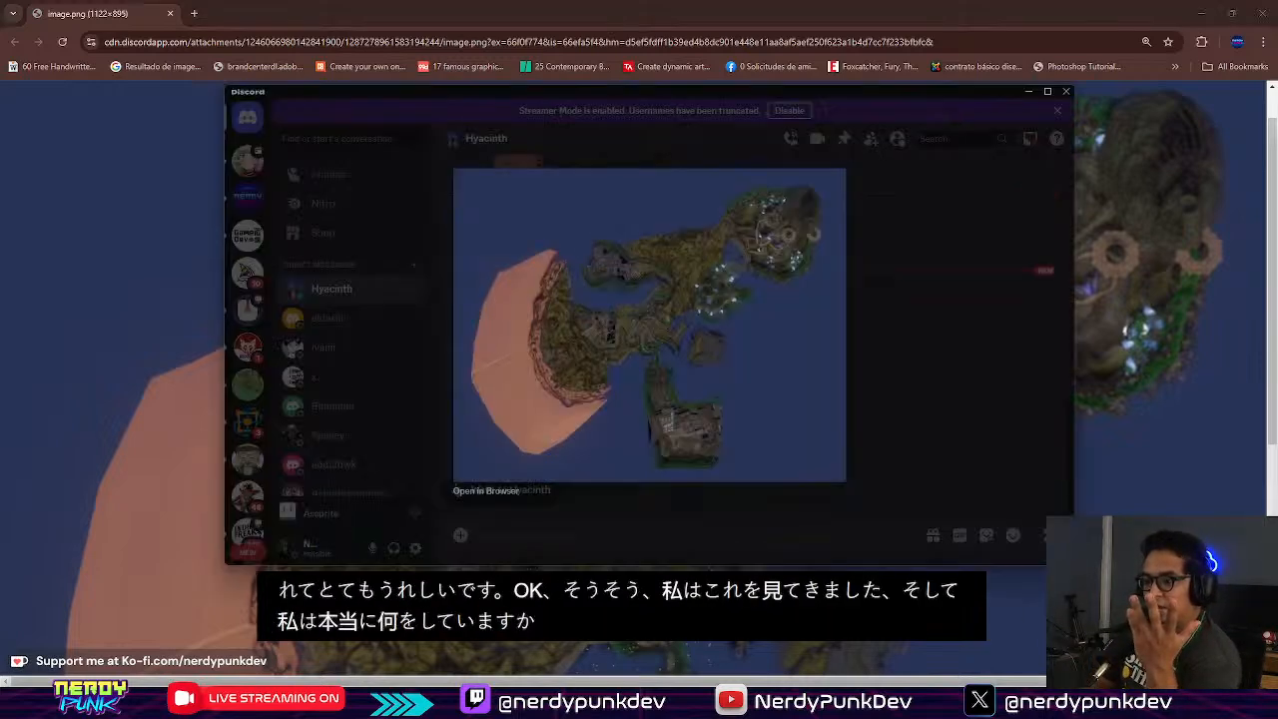
Step: View the two environment screenshots in the Discord message, then return to Unreal Engine, end the play session and dismiss the message log
click(909, 367)
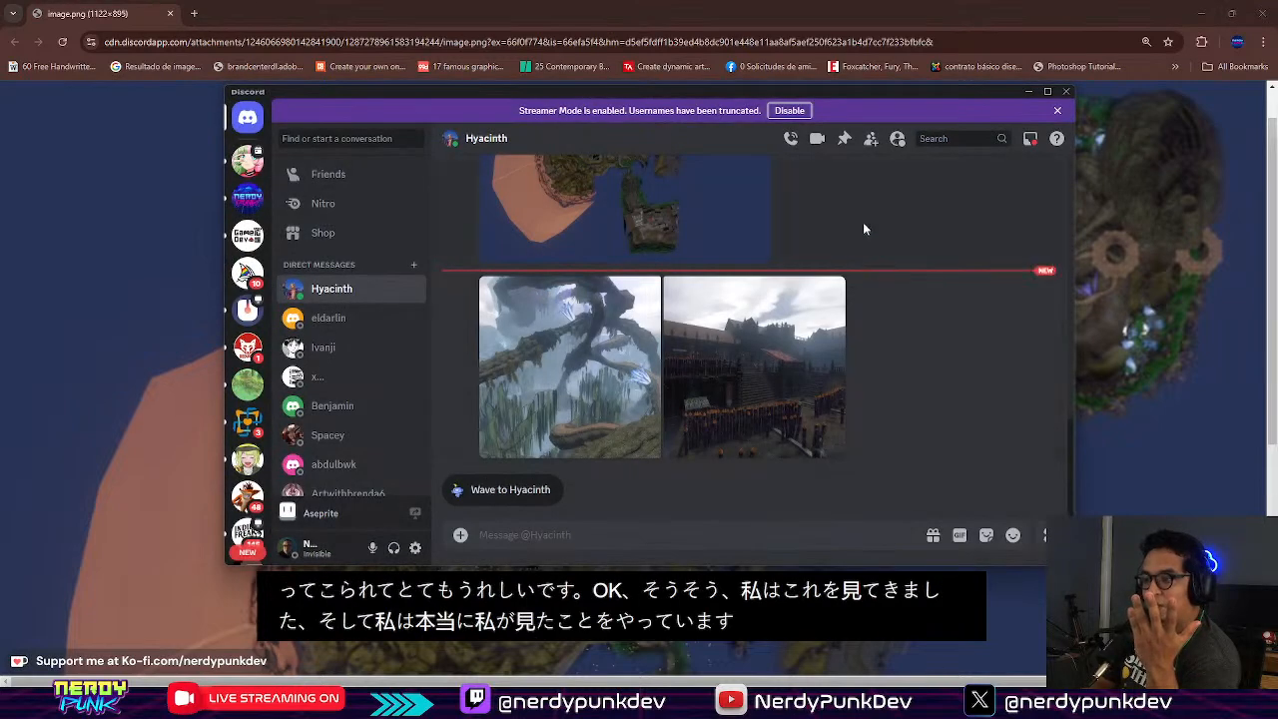
click(576, 334)
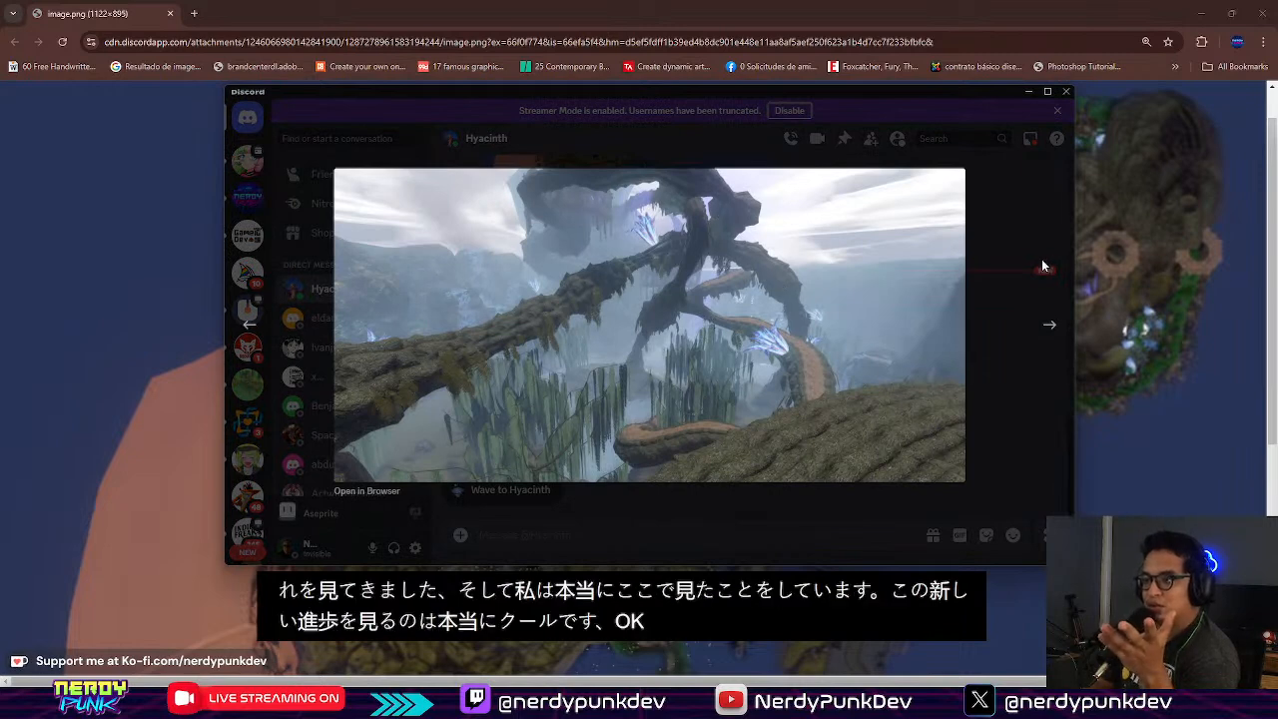
click(1049, 328)
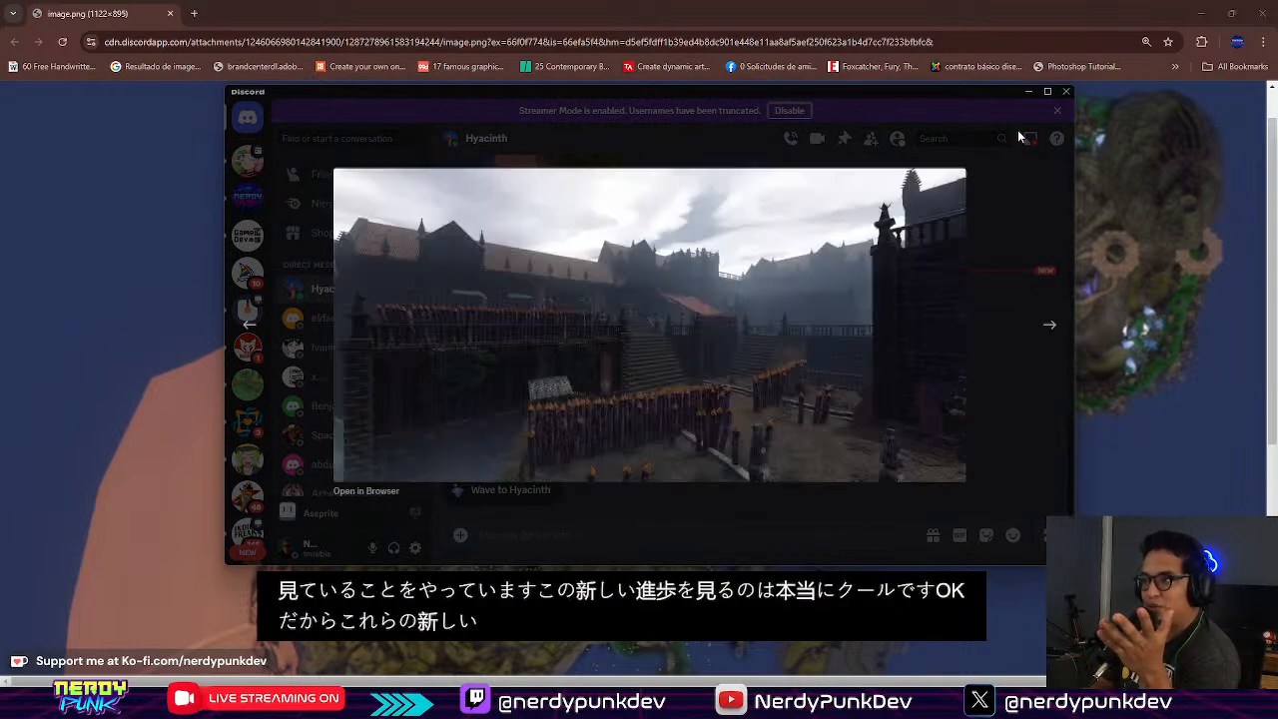
click(996, 205)
click(568, 370)
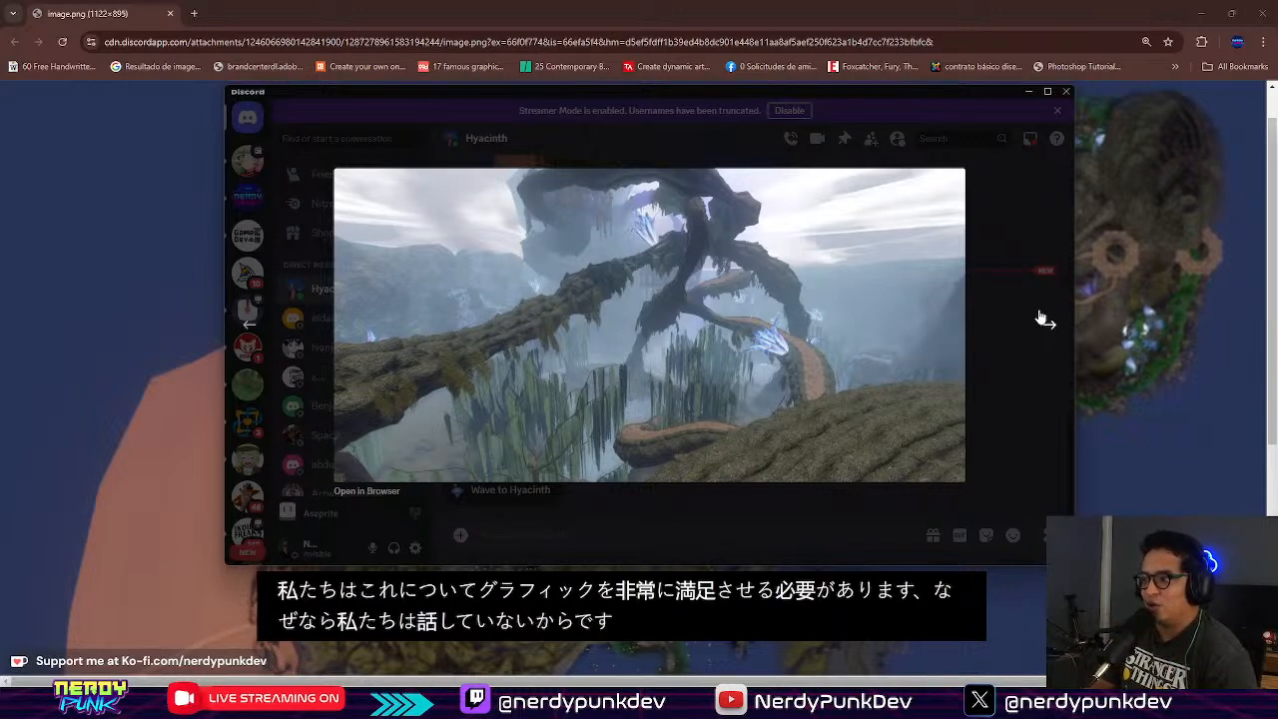
click(1200, 322)
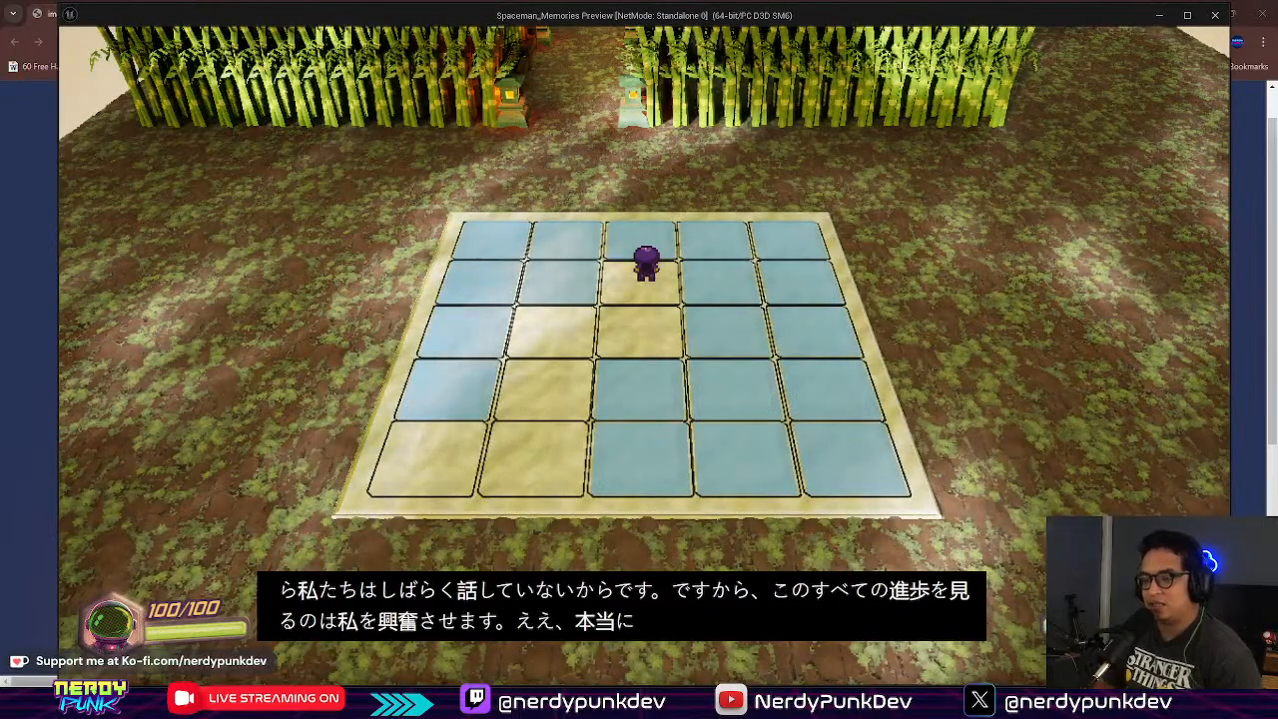
key(Escape)
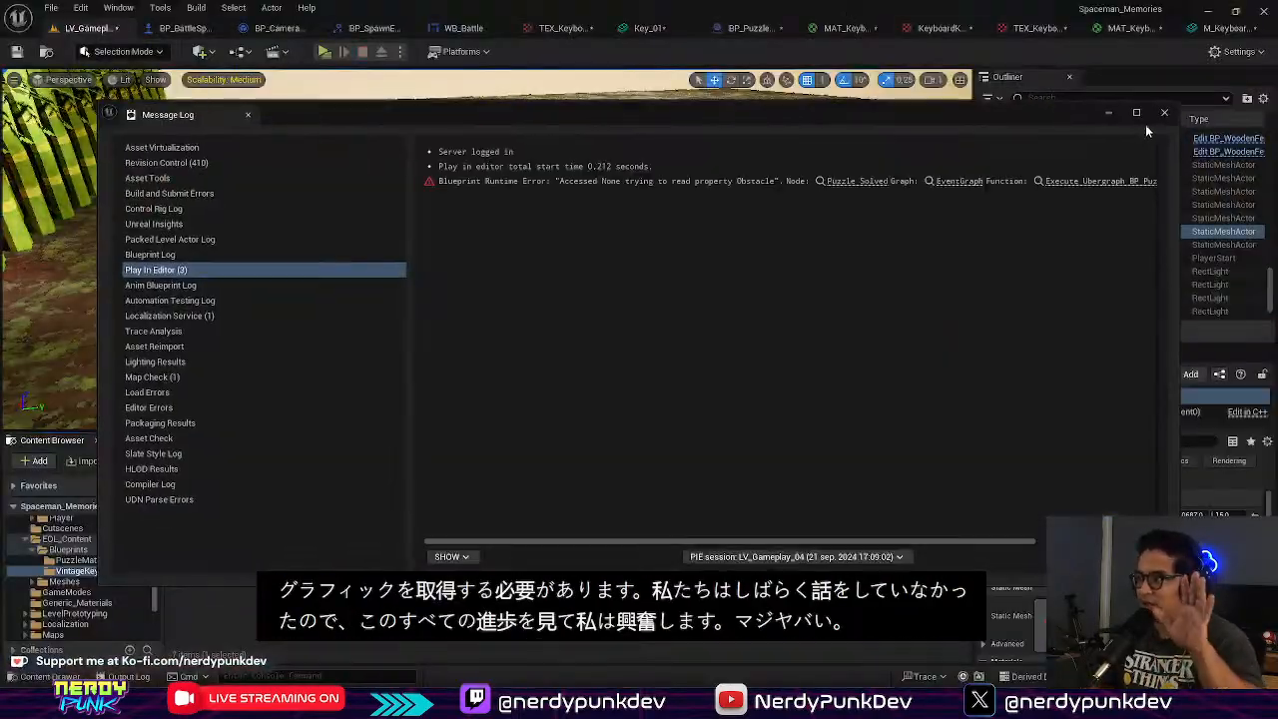
click(1164, 112)
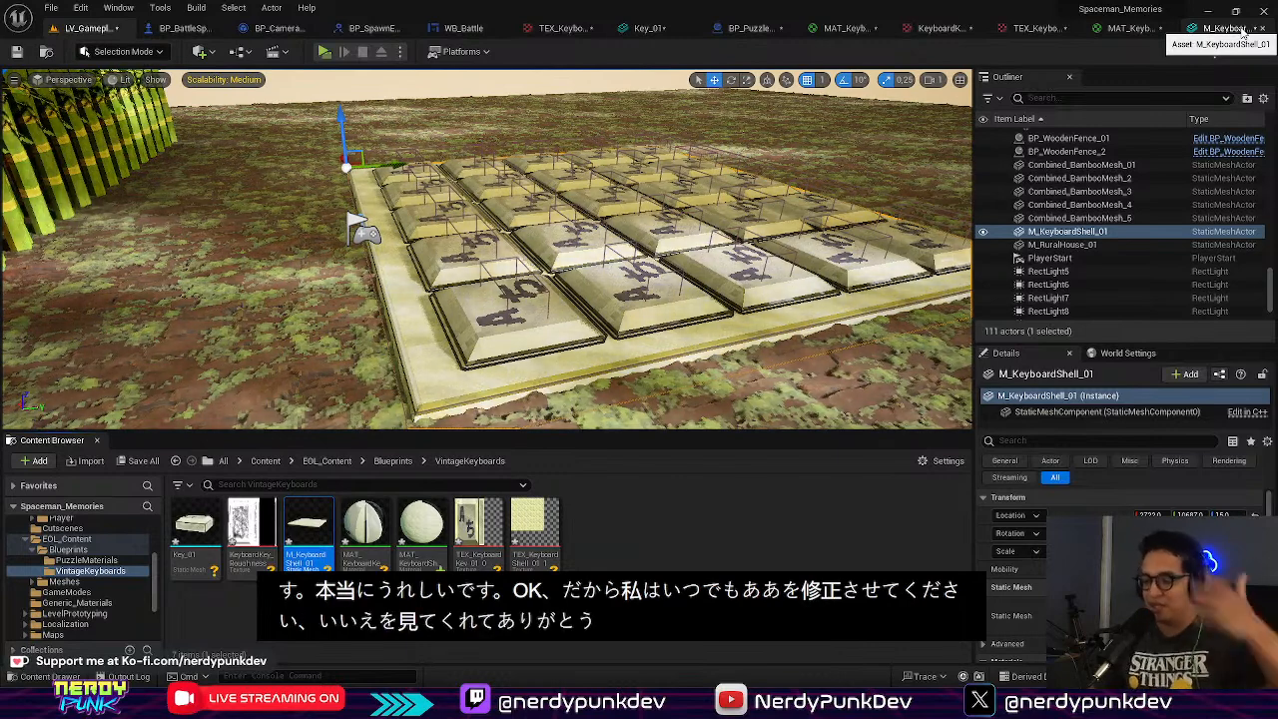
Step: Open the Event Graph of the BP_Puzzle_02 blueprint and find the section that resets the buttons and variables
click(1217, 30)
click(1120, 35)
click(1013, 37)
click(744, 28)
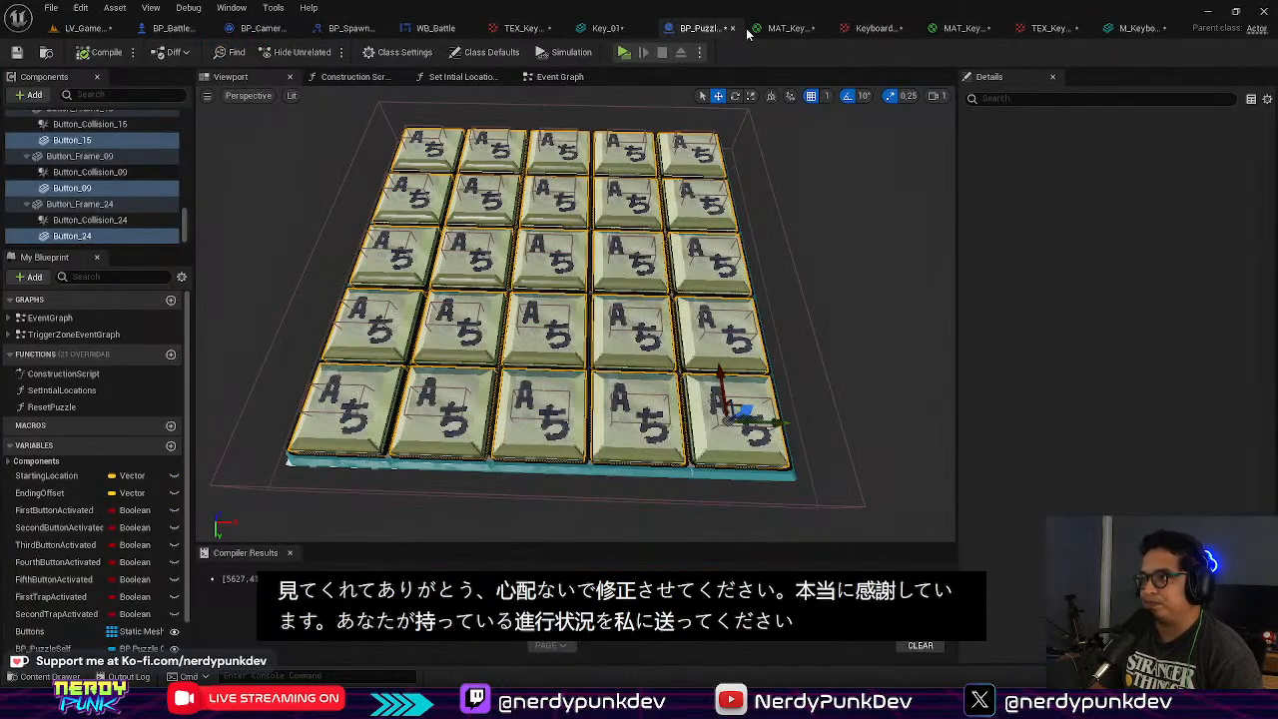
click(550, 77)
scroll(569, 340, down, 5)
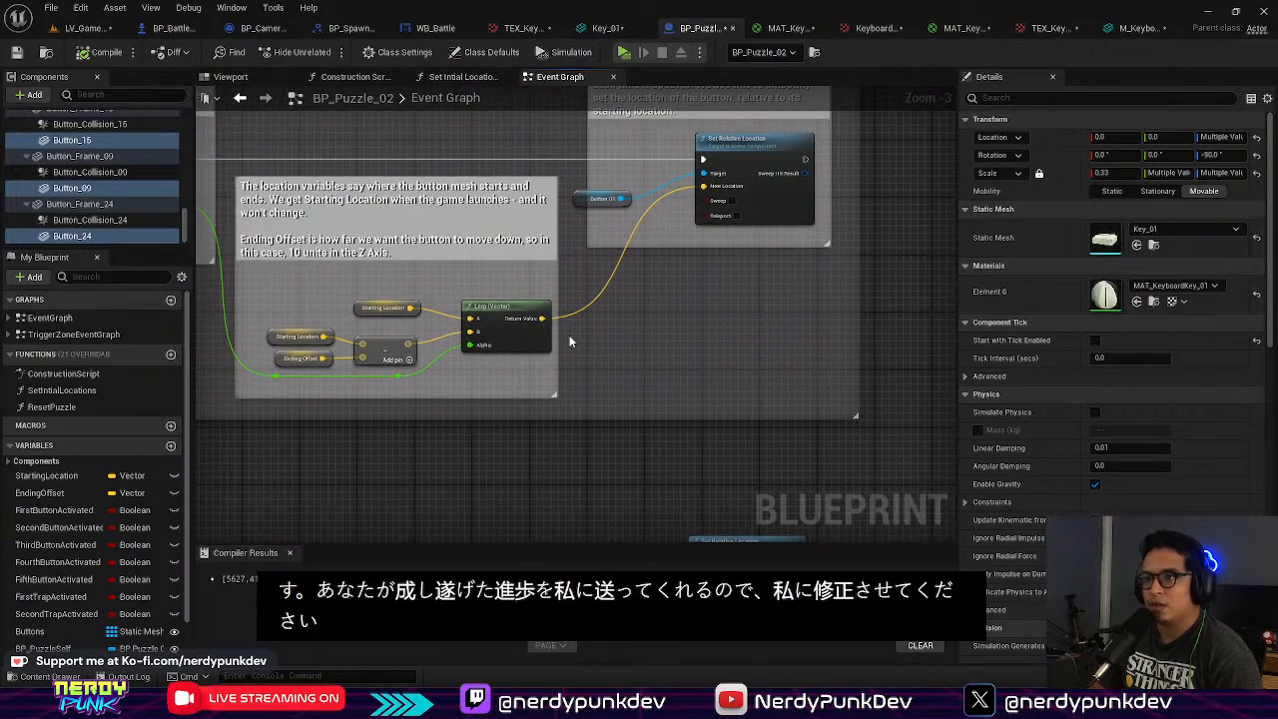
scroll(674, 390, up, 5)
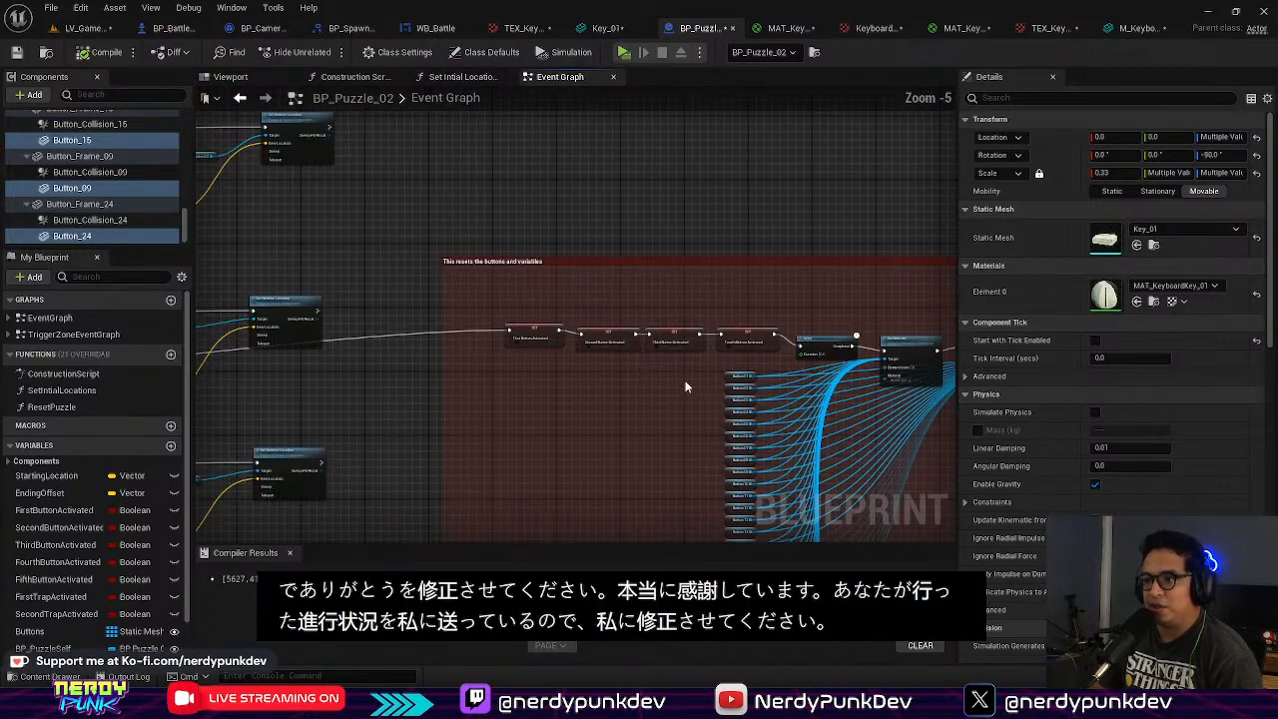
Step: Set the material of the reset section's final Set Material node to MAT_KeyboardKey_01
right_drag(710, 347, 459, 274)
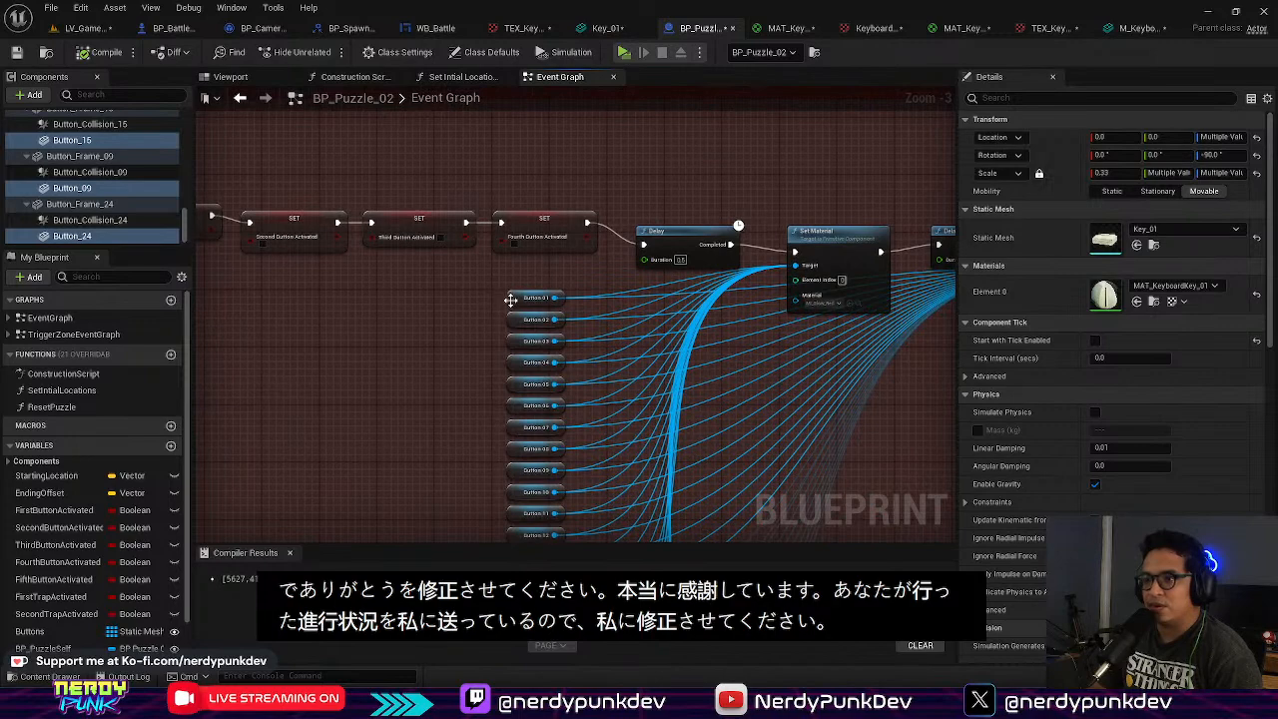
right_drag(771, 334, 636, 290)
scroll(760, 249, up, 2)
right_drag(822, 271, 613, 300)
right_drag(743, 291, 483, 289)
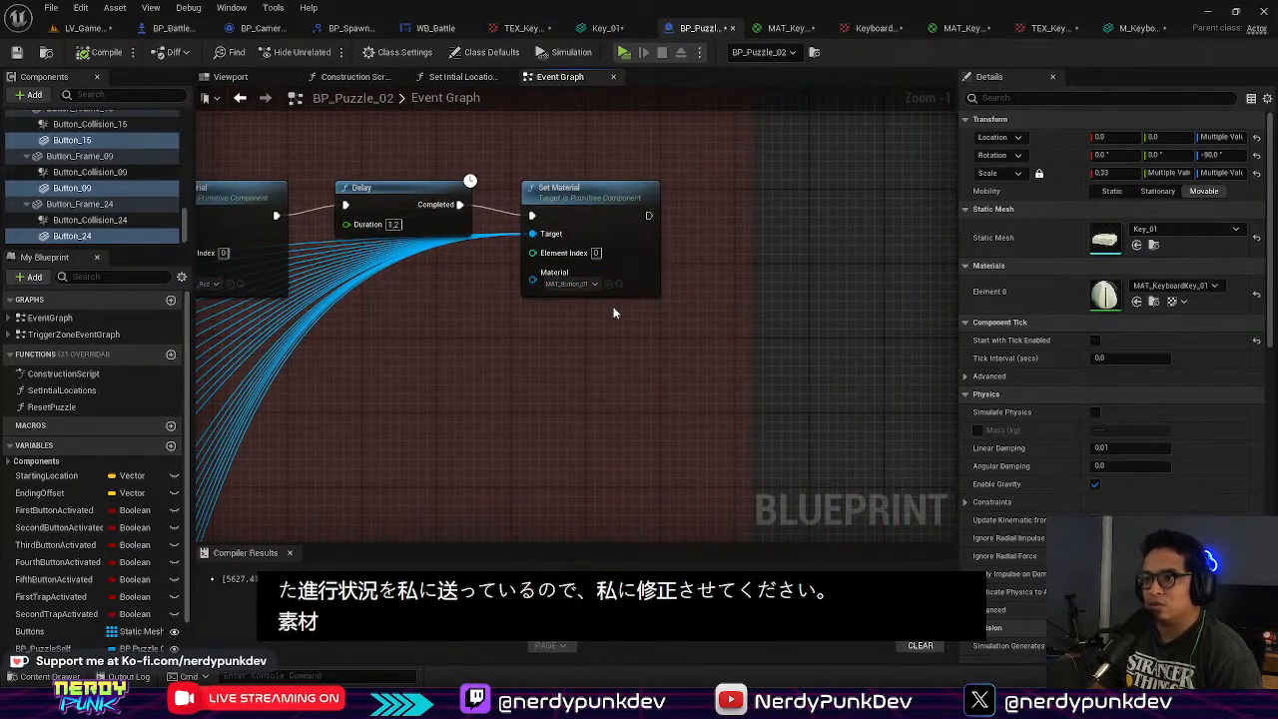
right_drag(612, 303, 703, 280)
click(675, 261)
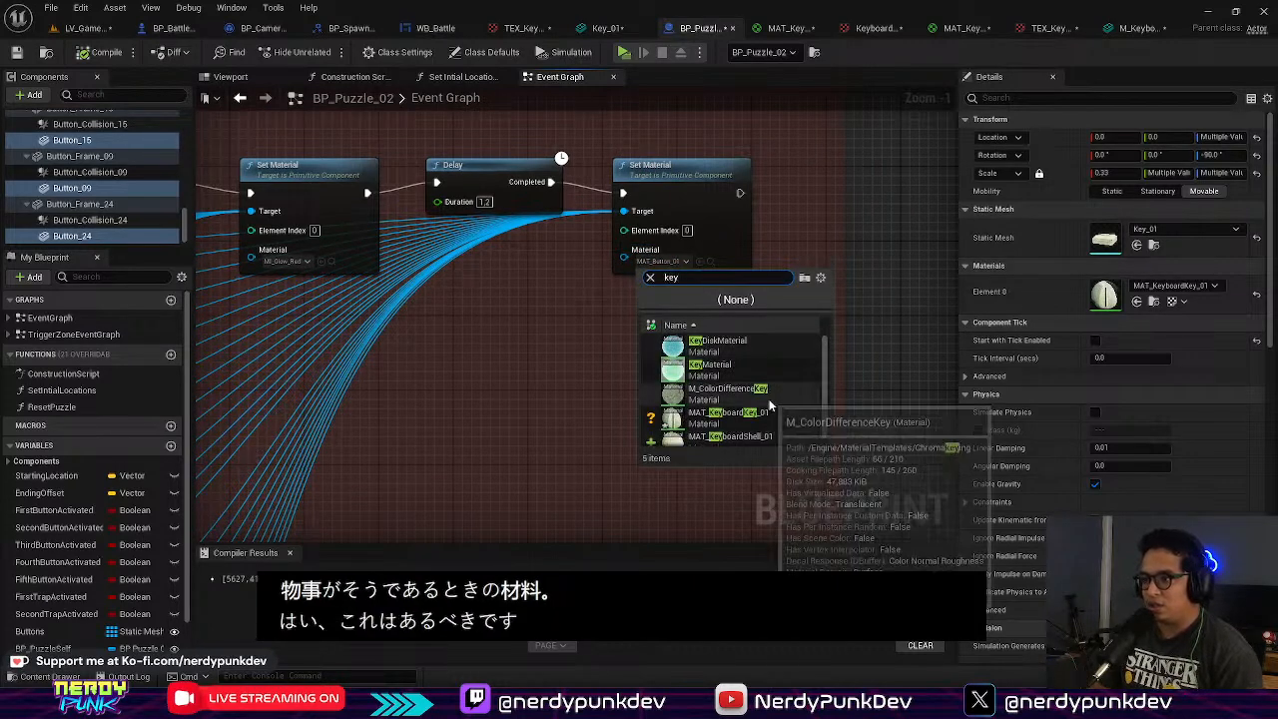
click(784, 421)
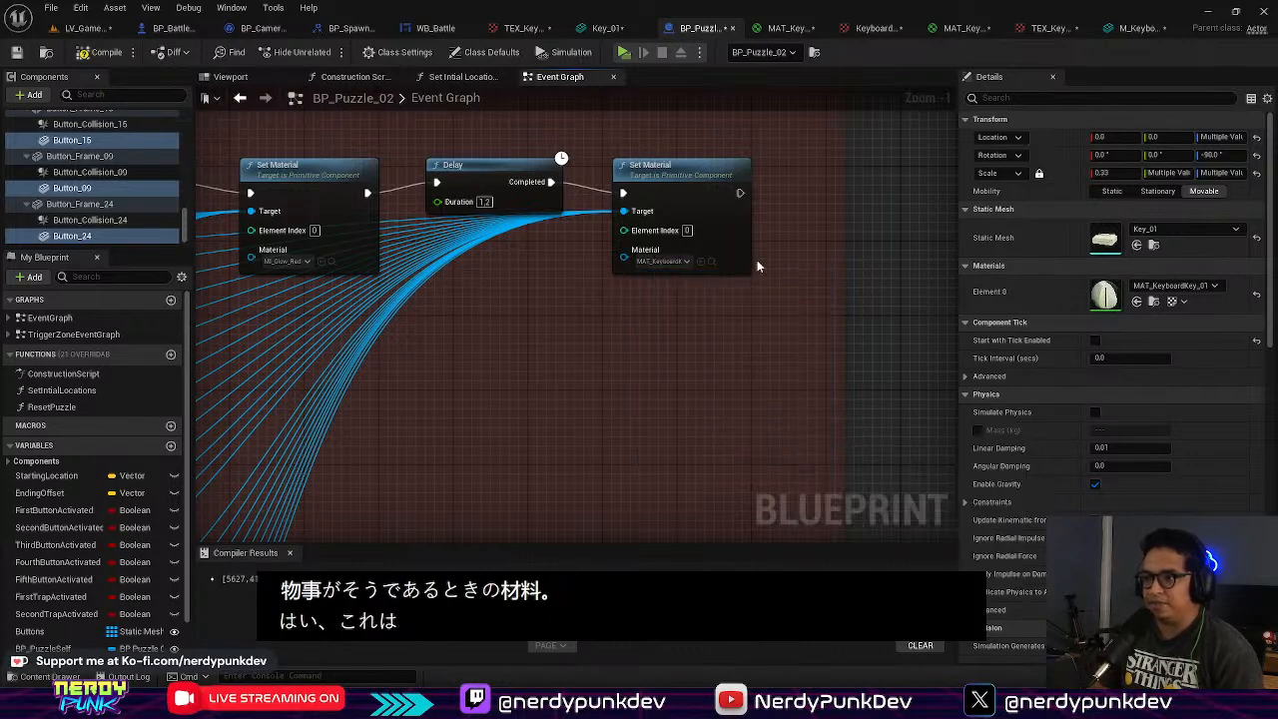
right_drag(437, 262, 574, 223)
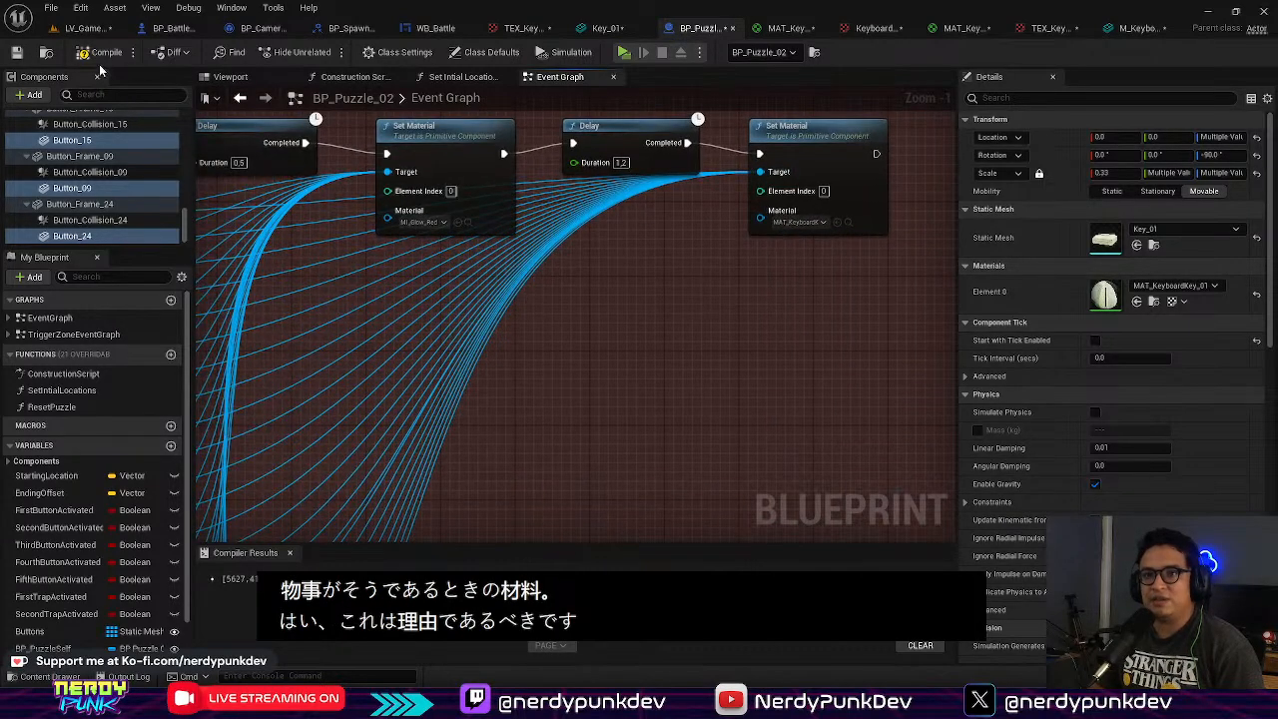
Step: Play the gameplay level and walk the character around the keyboard's left side to its front-left corner
click(90, 29)
click(326, 54)
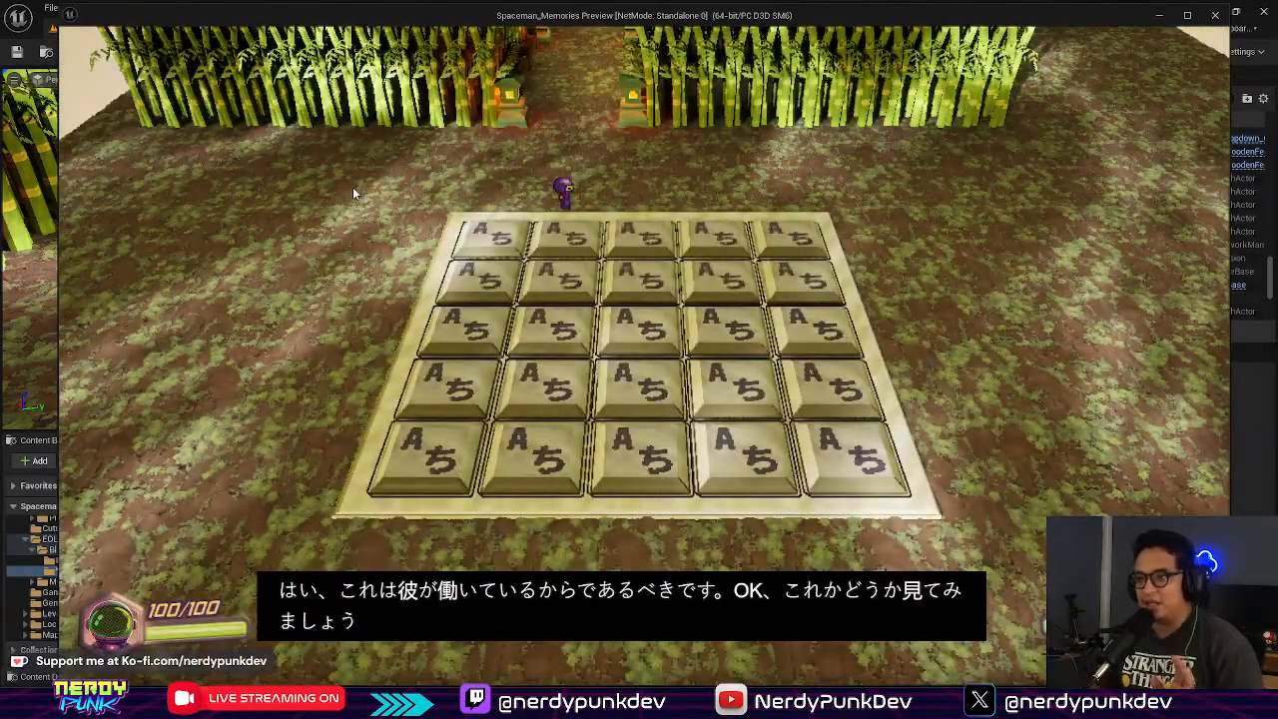
key(a)
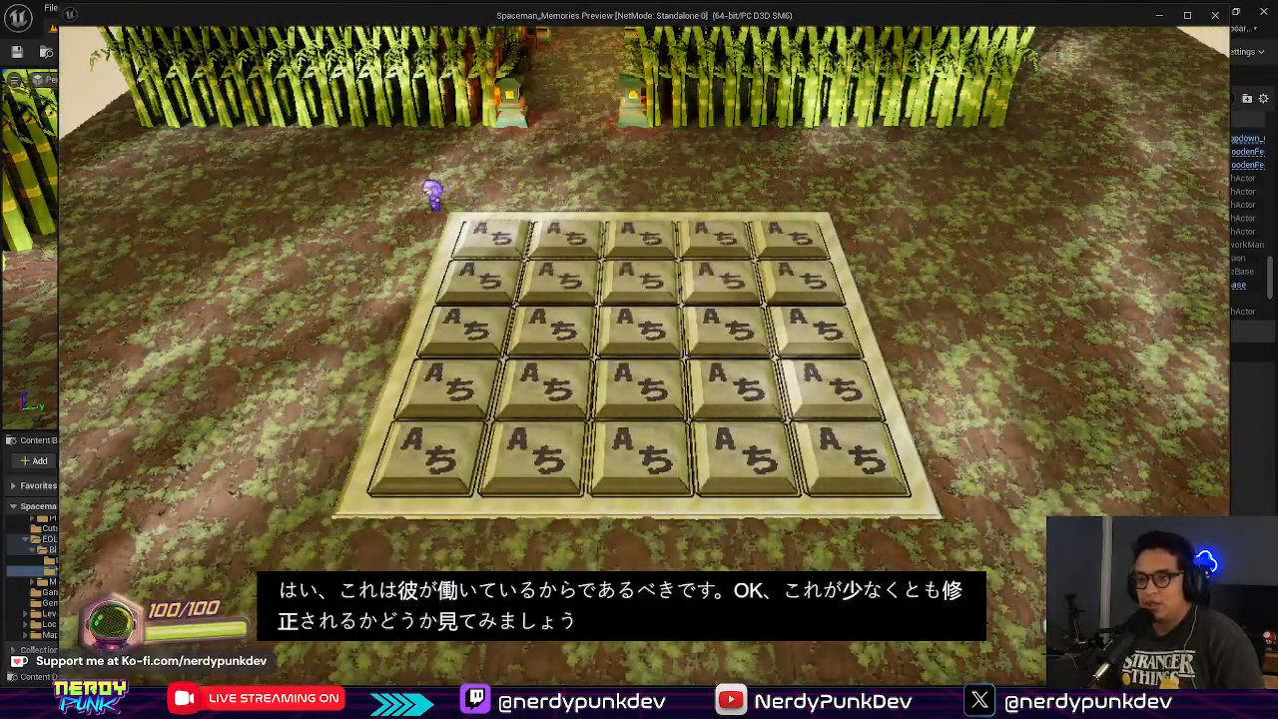
key(s)
key(d)
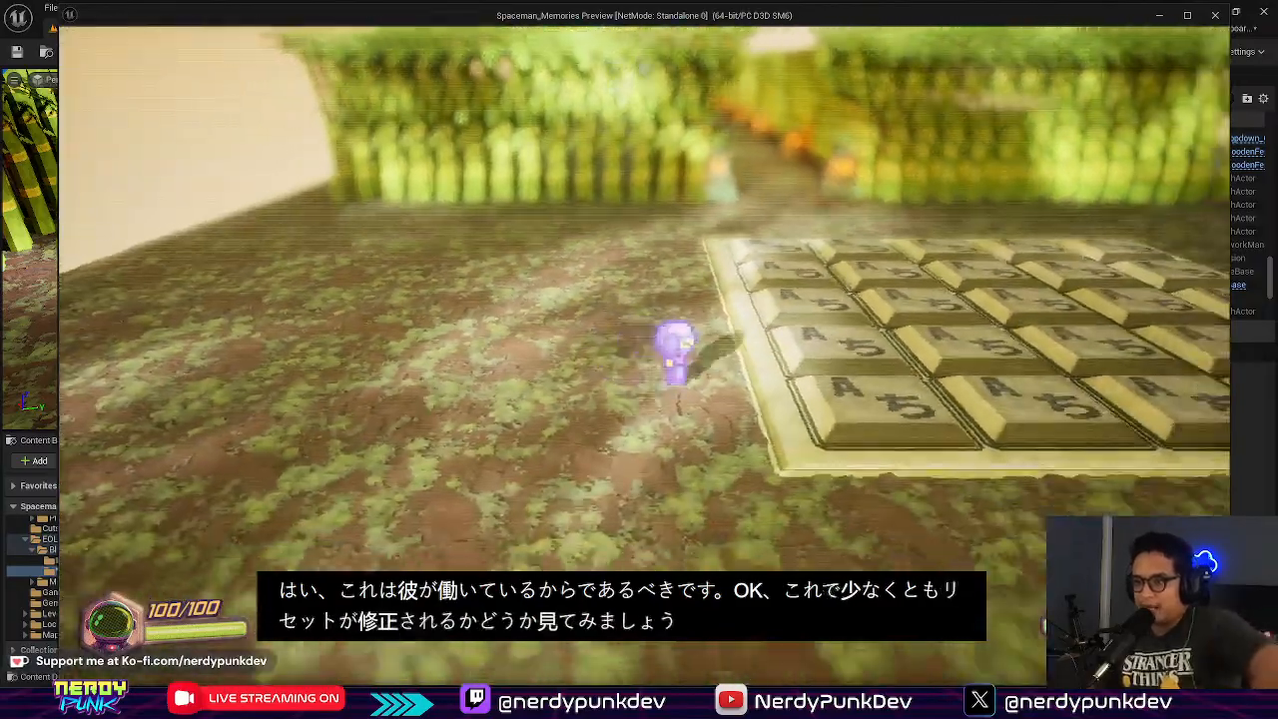
key(a)
key(s)
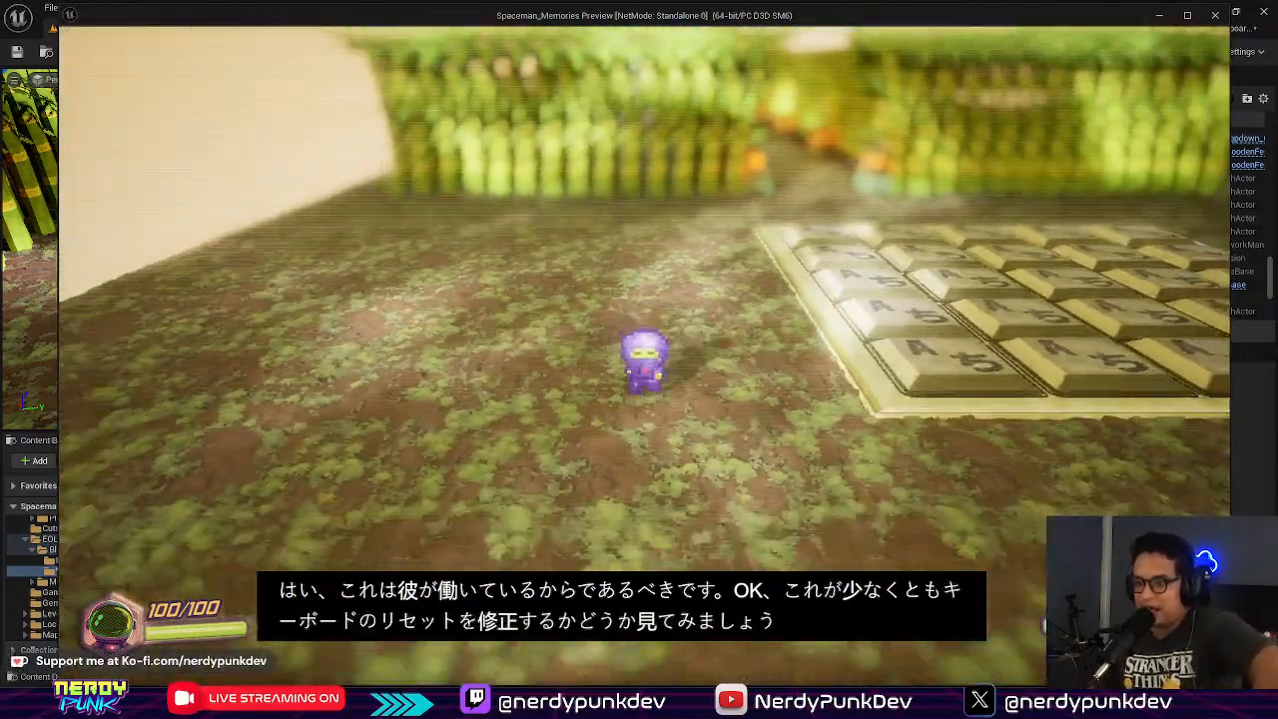
key(d)
key(w)
key(d)
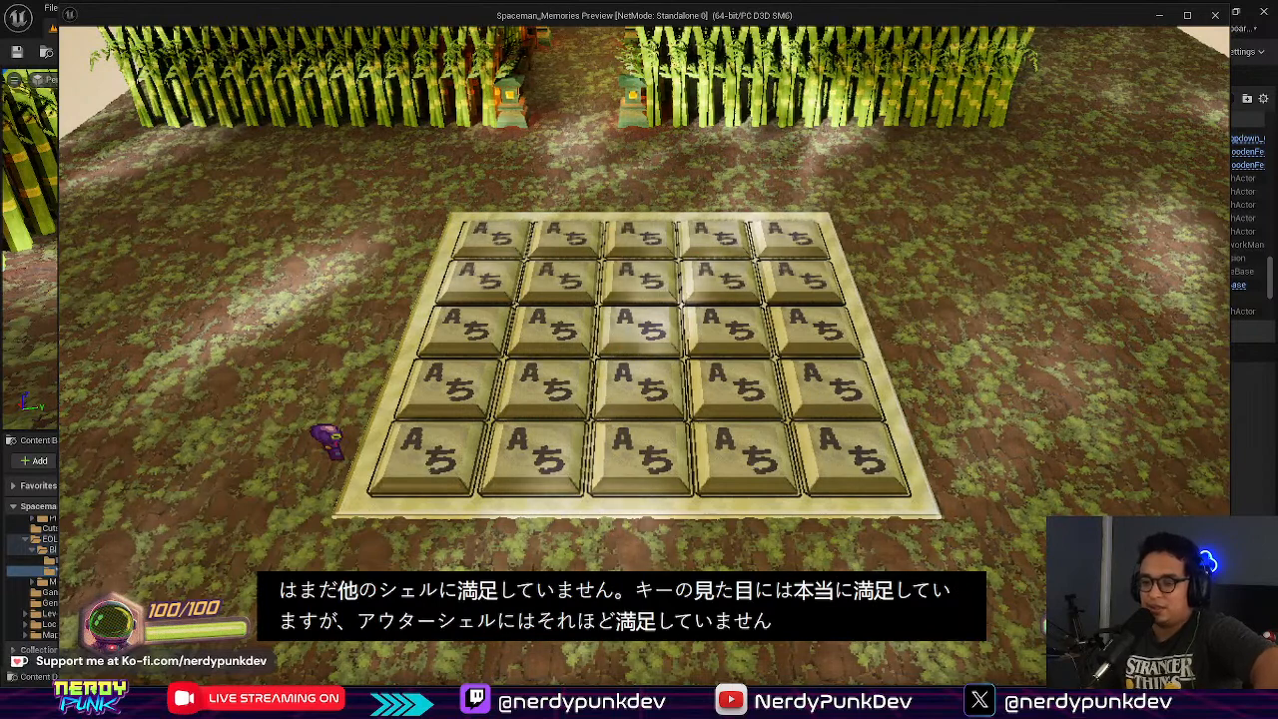
Step: Walk the character from the front-left key through the second and third columns to test the key presses
key(d)
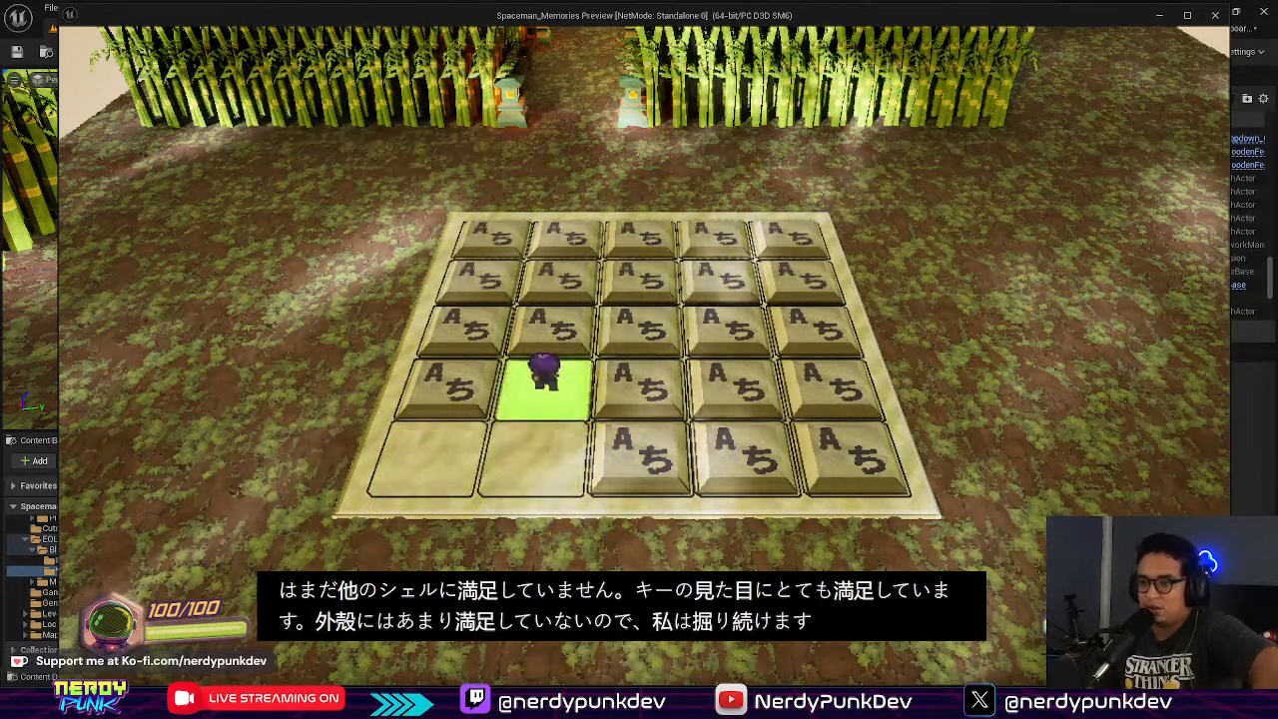
key(w)
key(d)
key(w)
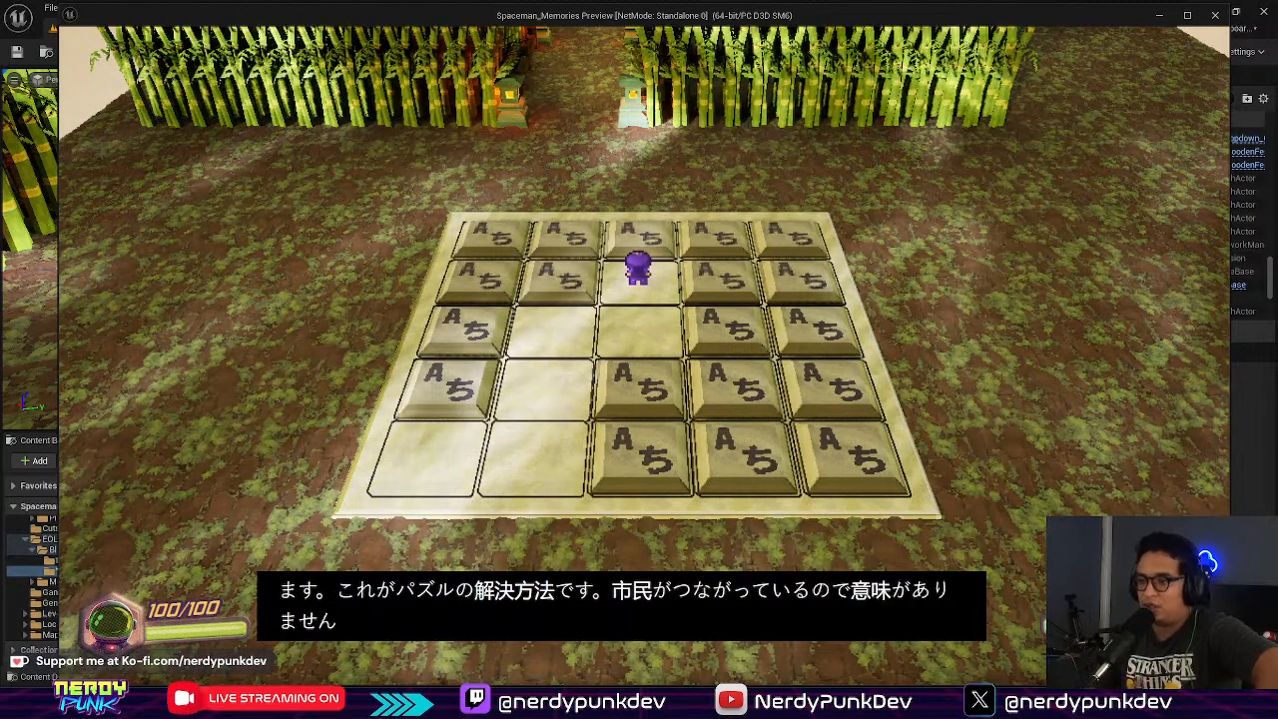
key(w)
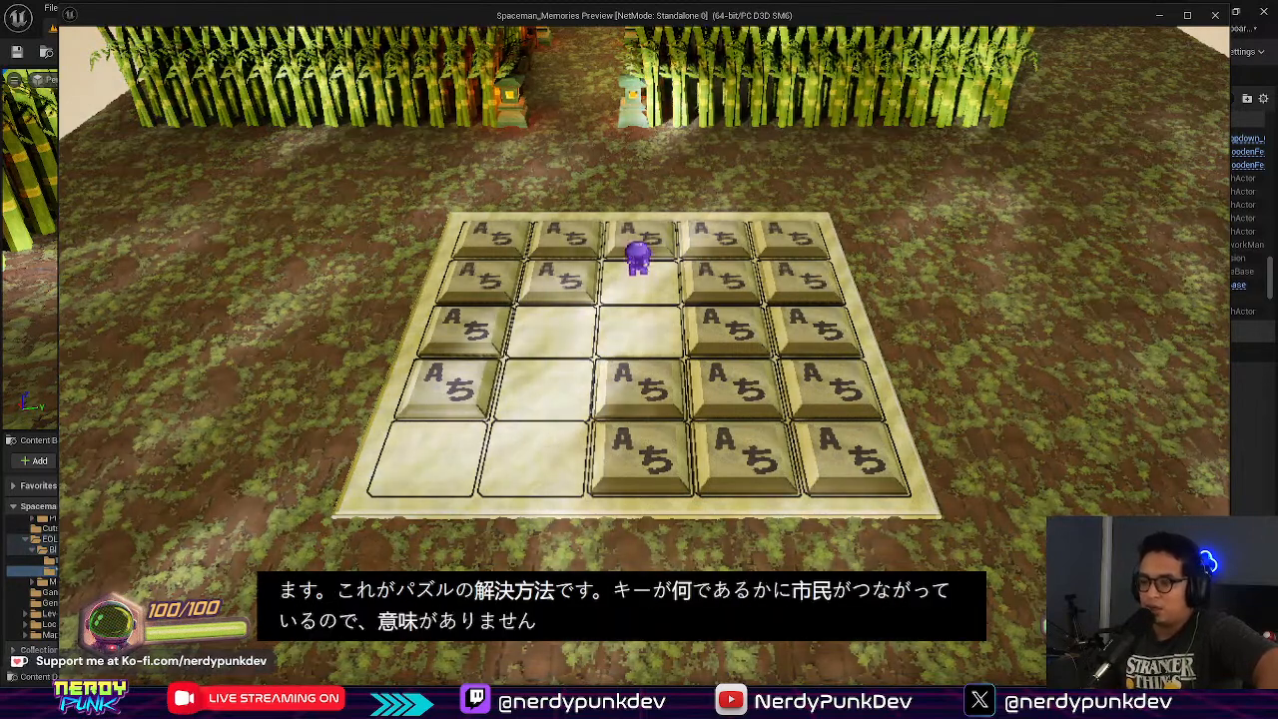
Step: Step onto a wrong key in the second column to trigger the puzzle reset, then walk back to the front-left corner
key(a)
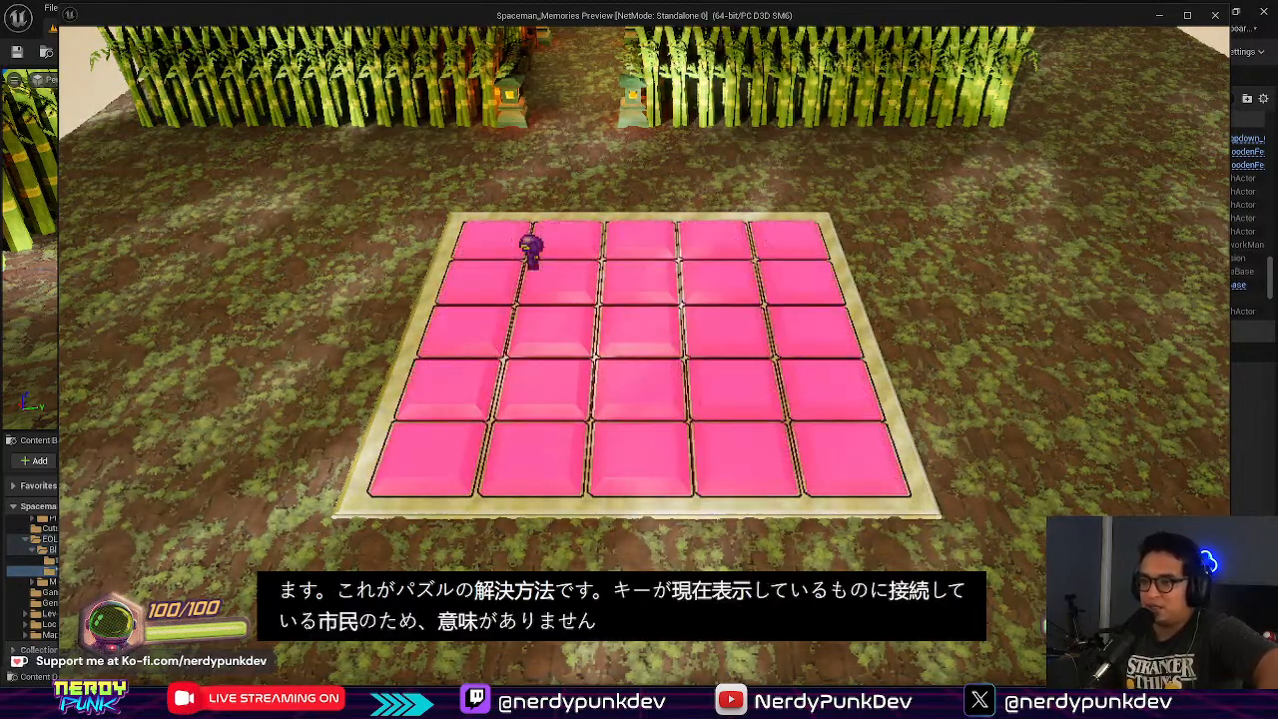
key(a)
key(s)
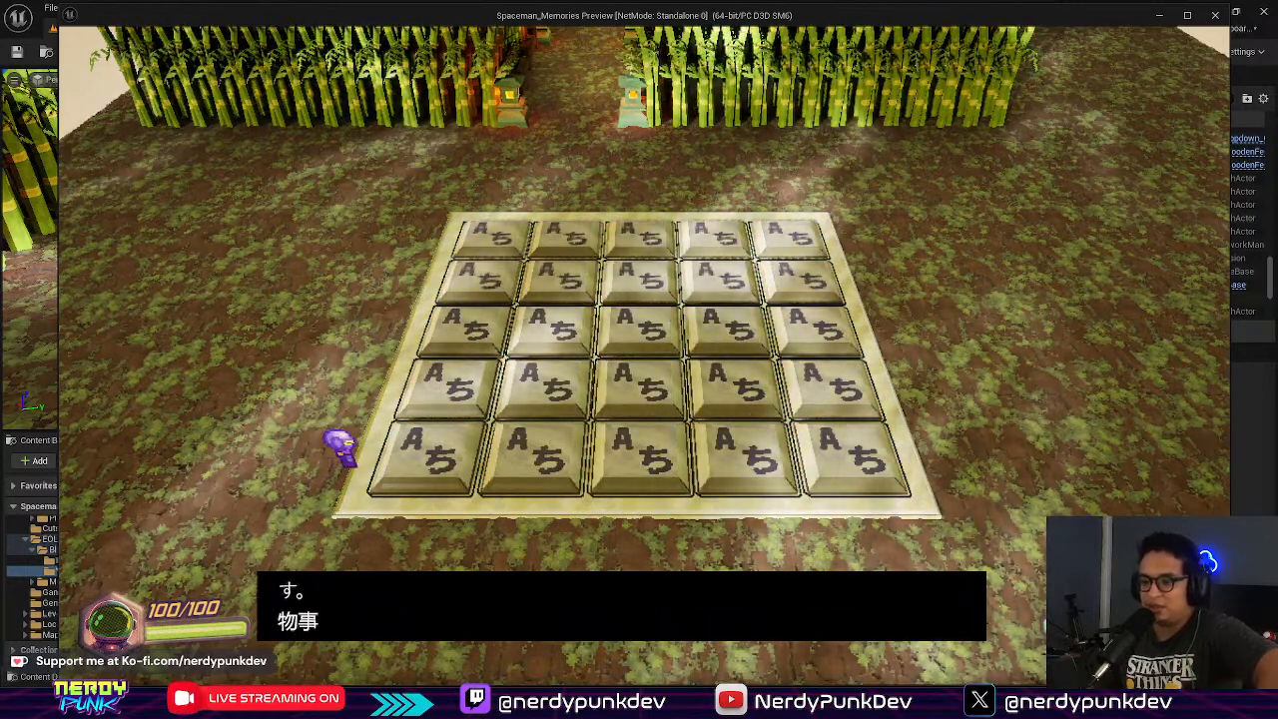
Step: Walk the puzzle path again over the reset keys, then end the play session and dismiss the message log
key(d)
key(w)
key(w)
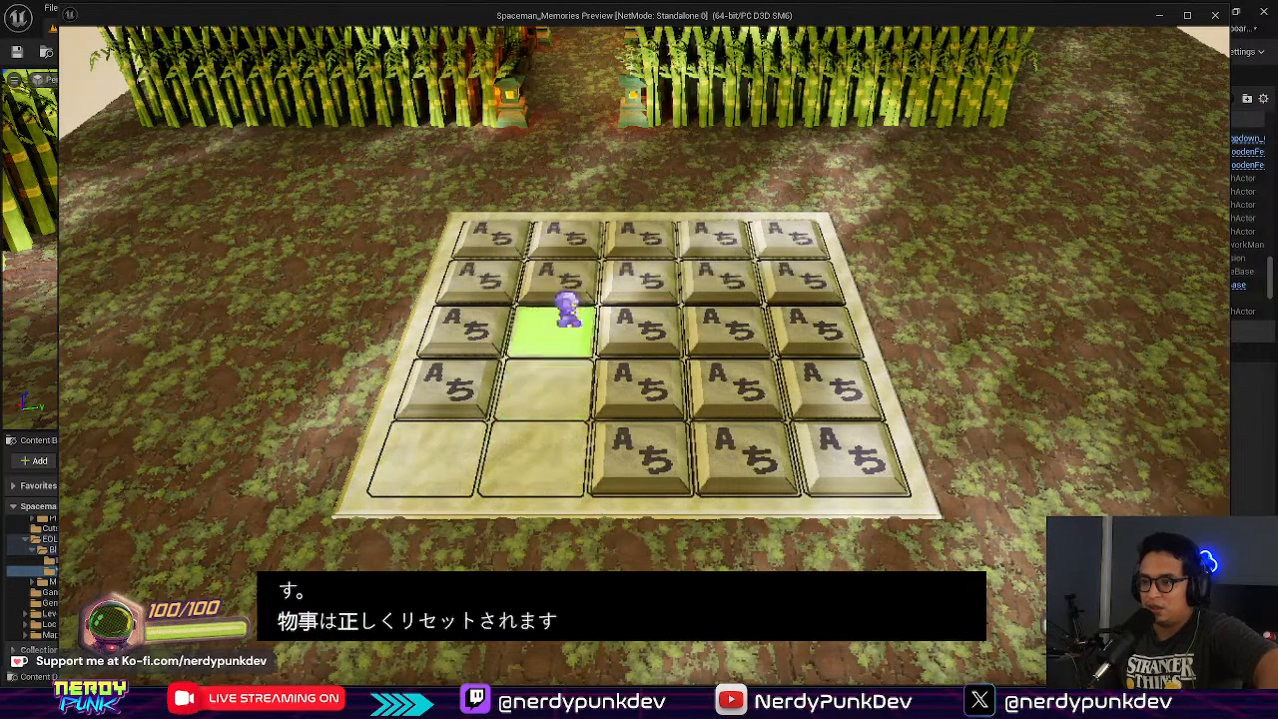
key(d)
key(w)
key(d)
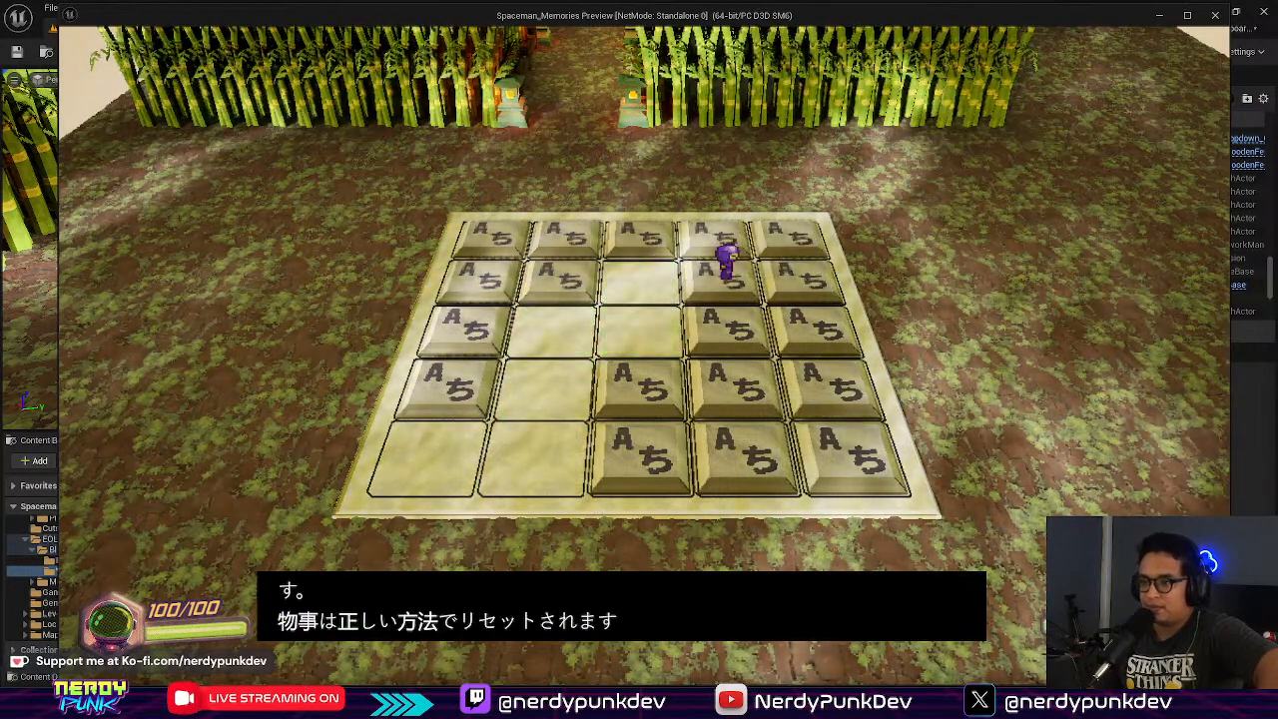
key(Escape)
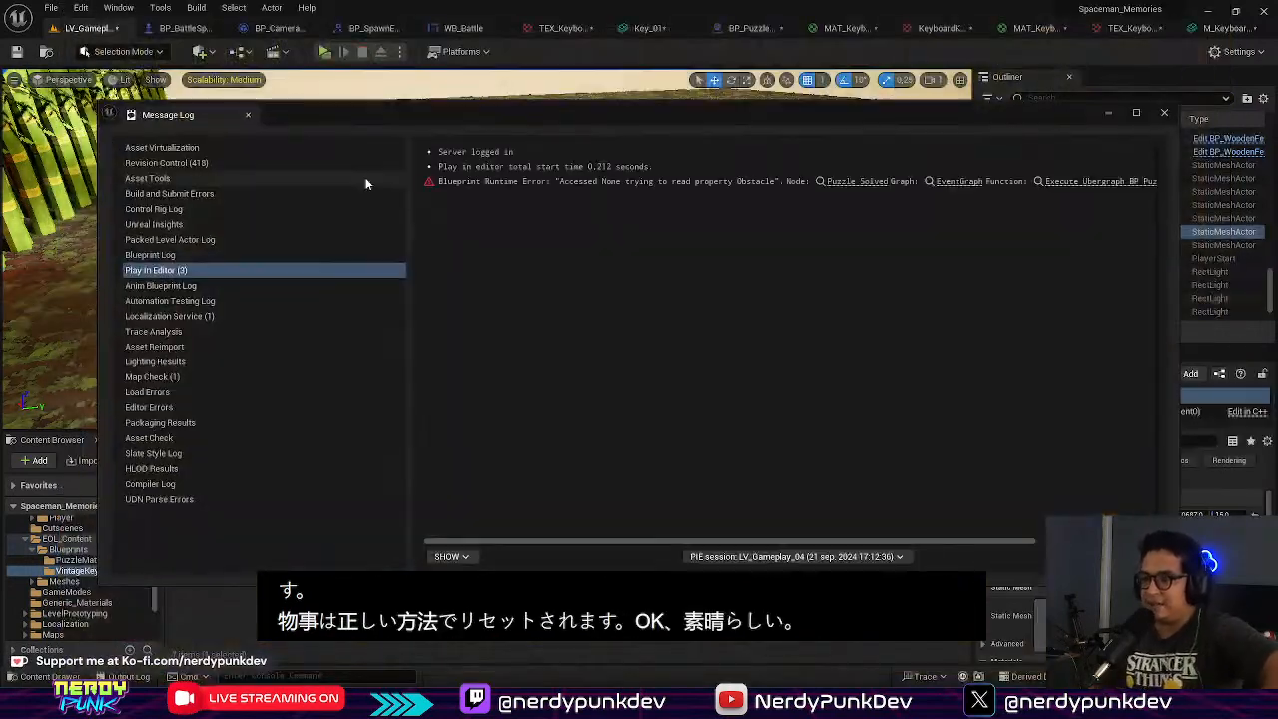
click(1160, 114)
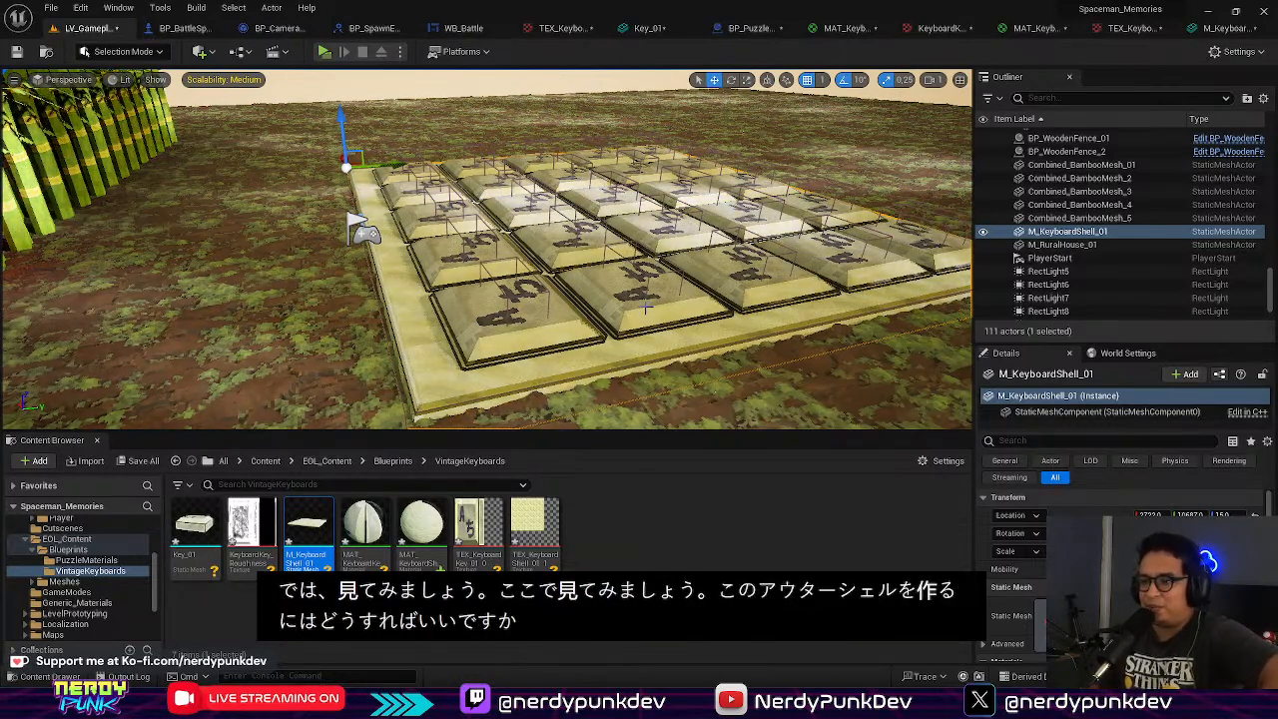
Step: Inspect the keyboard shell up close in the level viewport, along its outer edge and the gaps between keys
right_drag(646, 307, 581, 313)
key(w)
key(w)
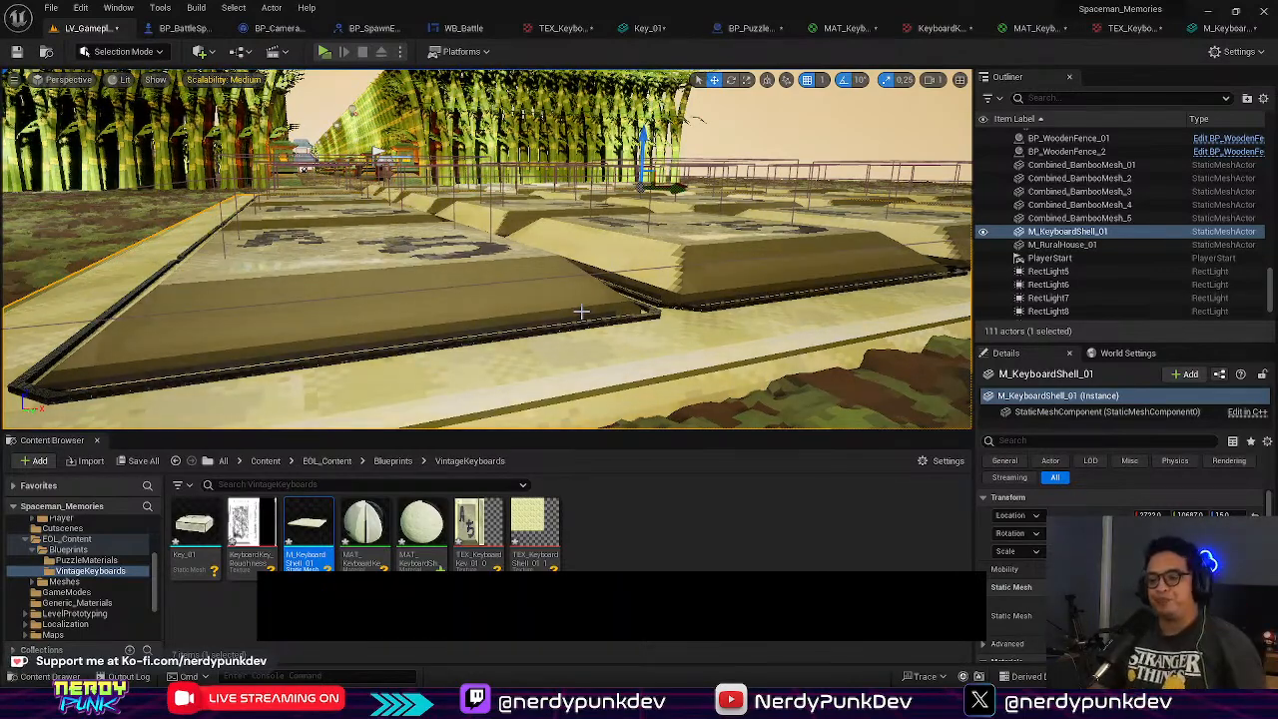
mouse_move(581, 312)
right_down()
mouse_move(671, 339)
mouse_move(621, 345)
mouse_move(559, 300)
right_up()
key(w)
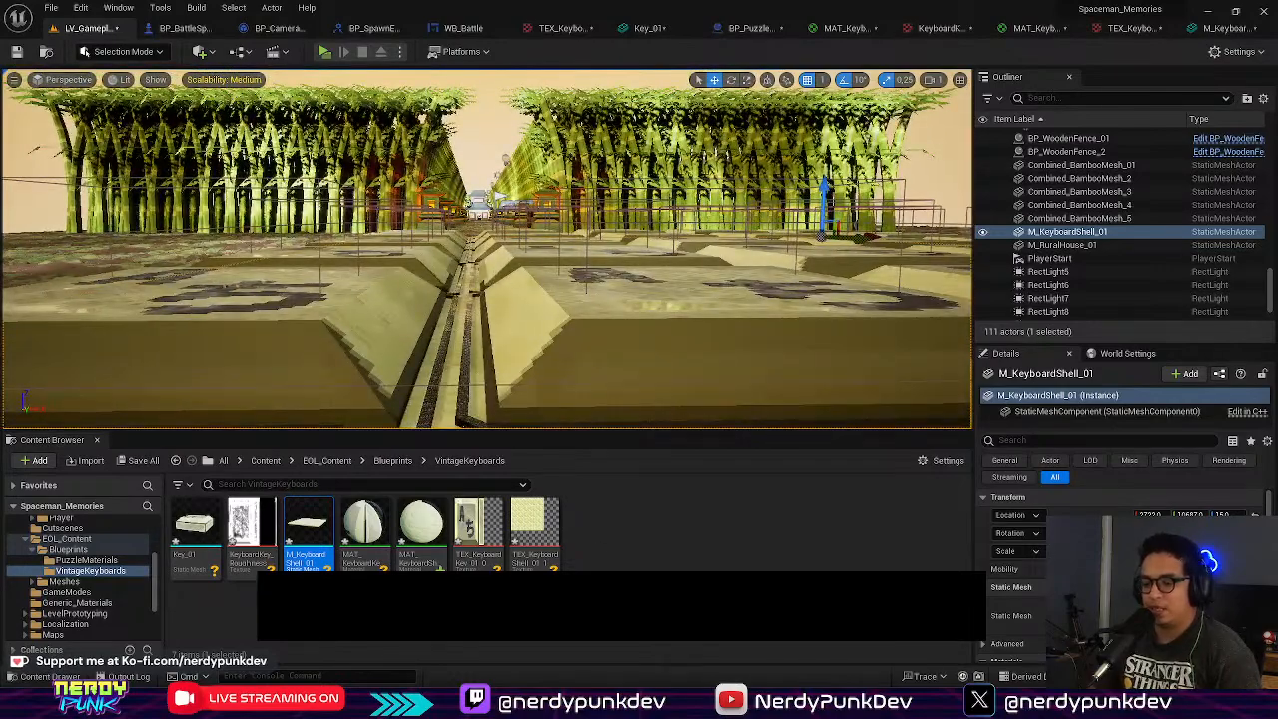
Step: Switch to the Arc browser and search Google Images for "retro computer keyboard"
key(alt+Tab)
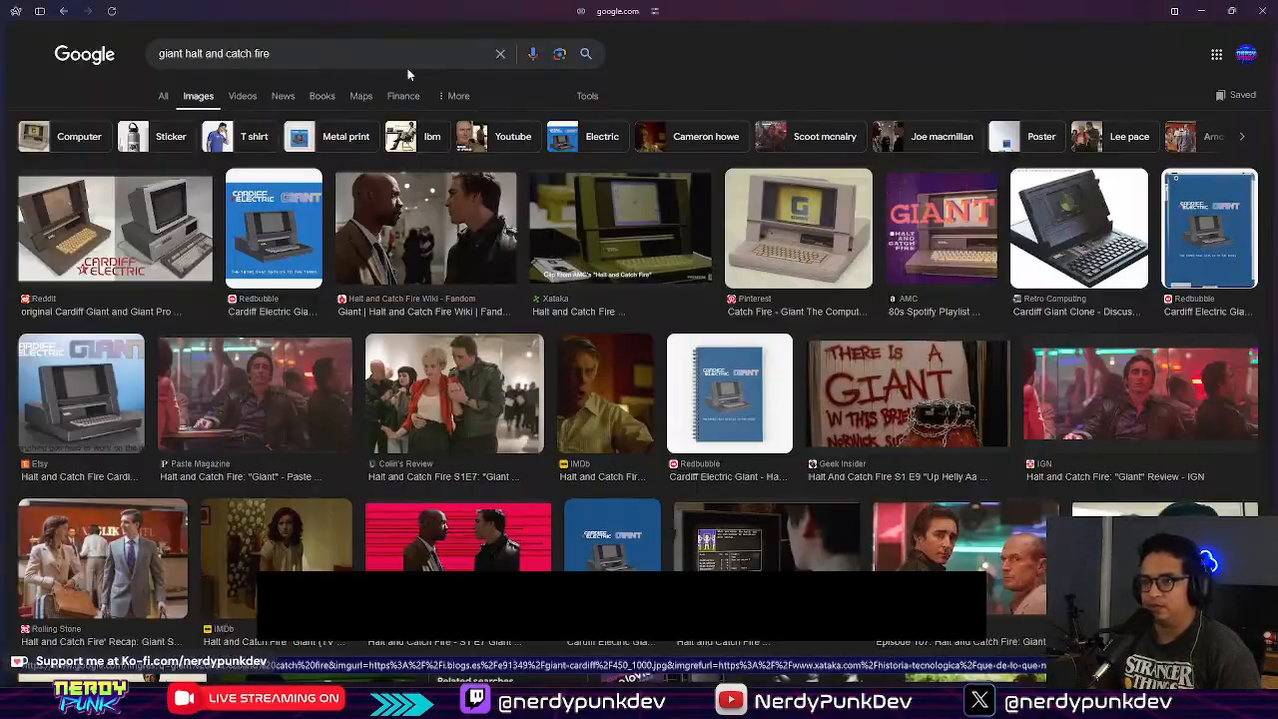
double_click(325, 56)
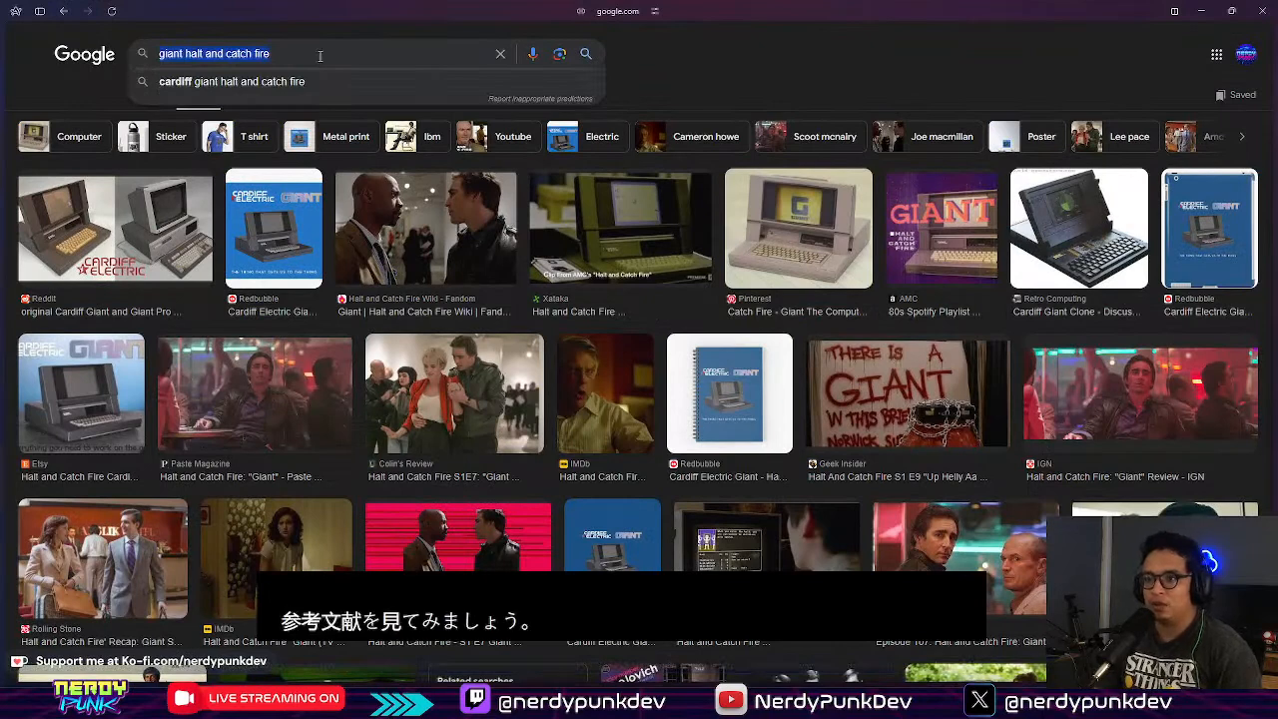
text(retro ka)
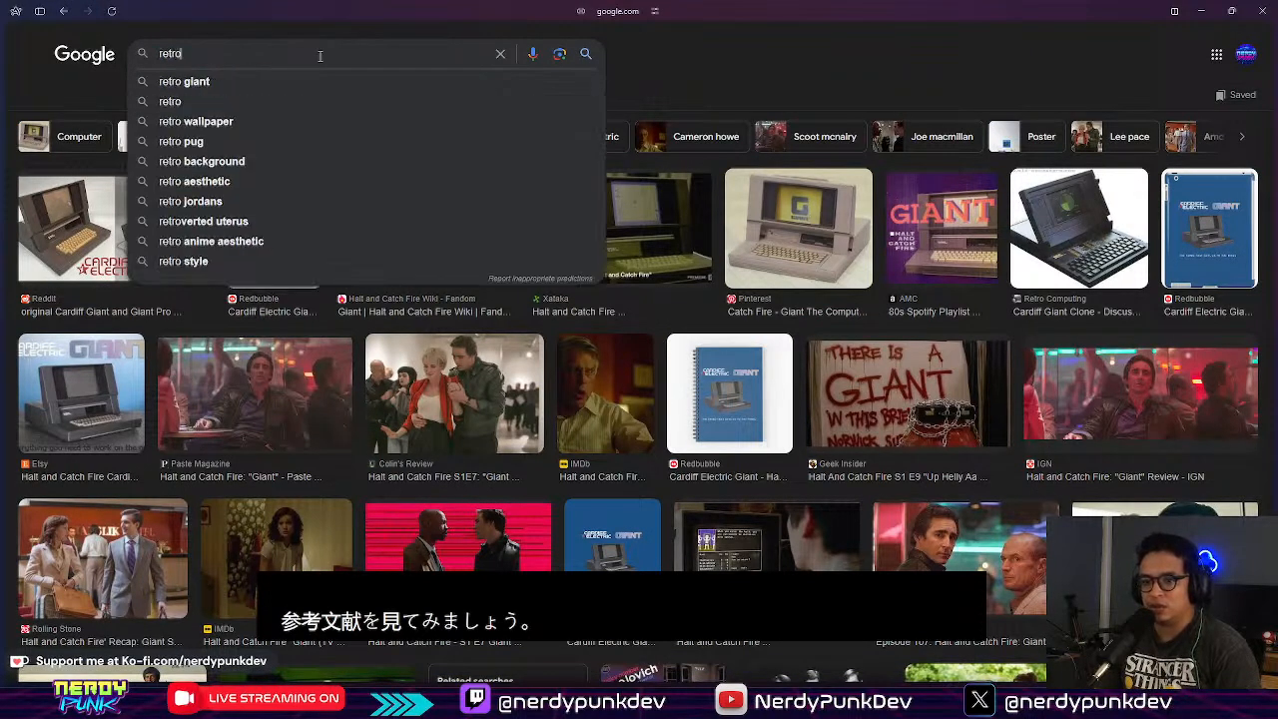
key(BackSpace)
key(BackSpace)
text(computer kea)
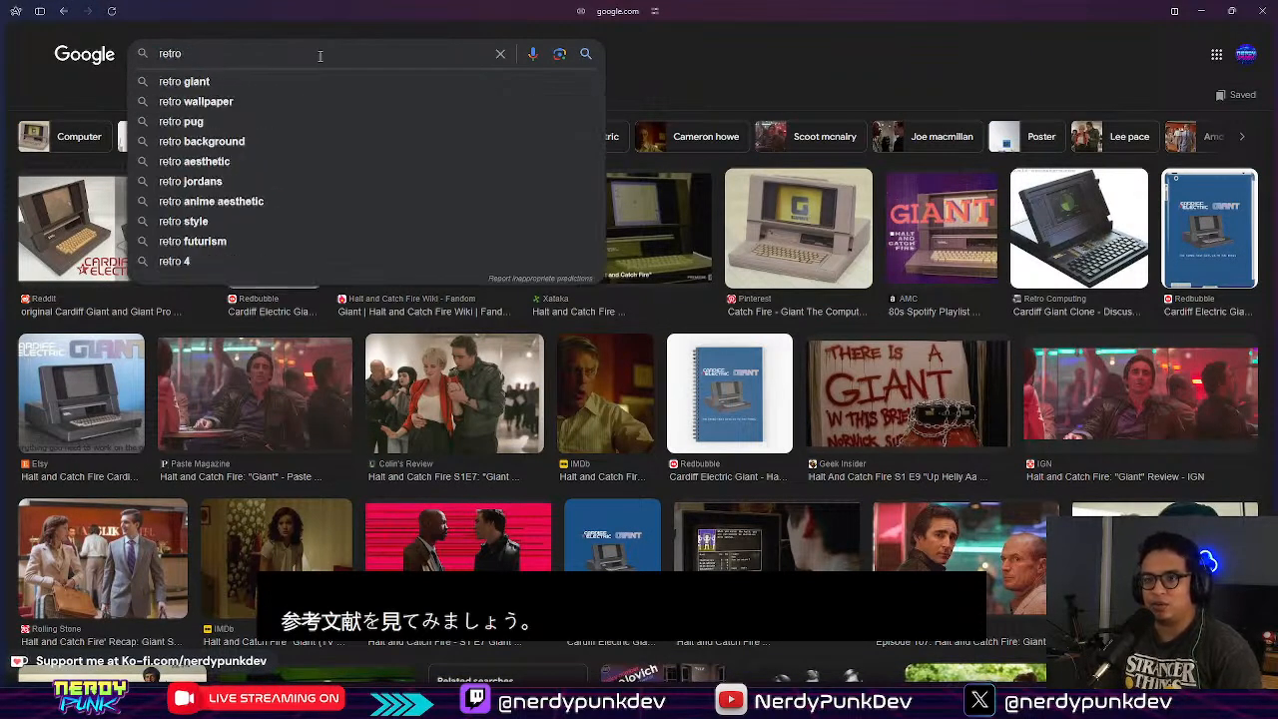
text(ybo)
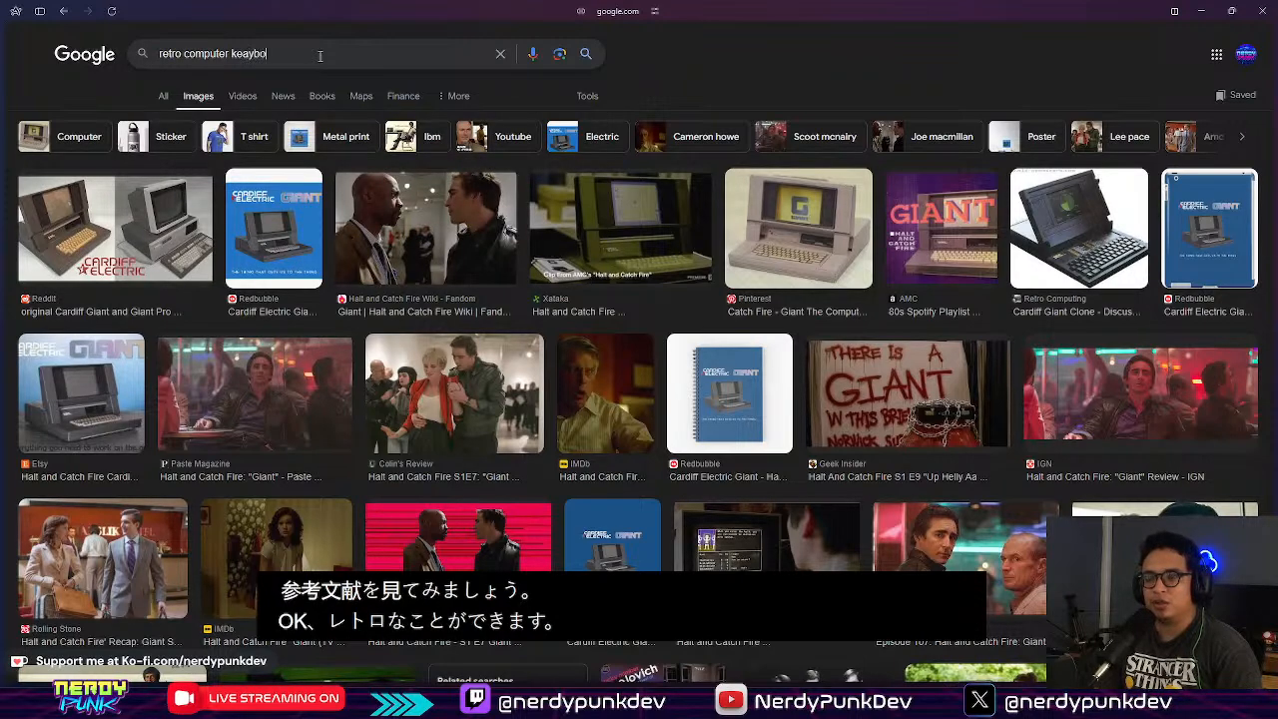
key(BackSpace)
key(BackSpace)
text(yboar)
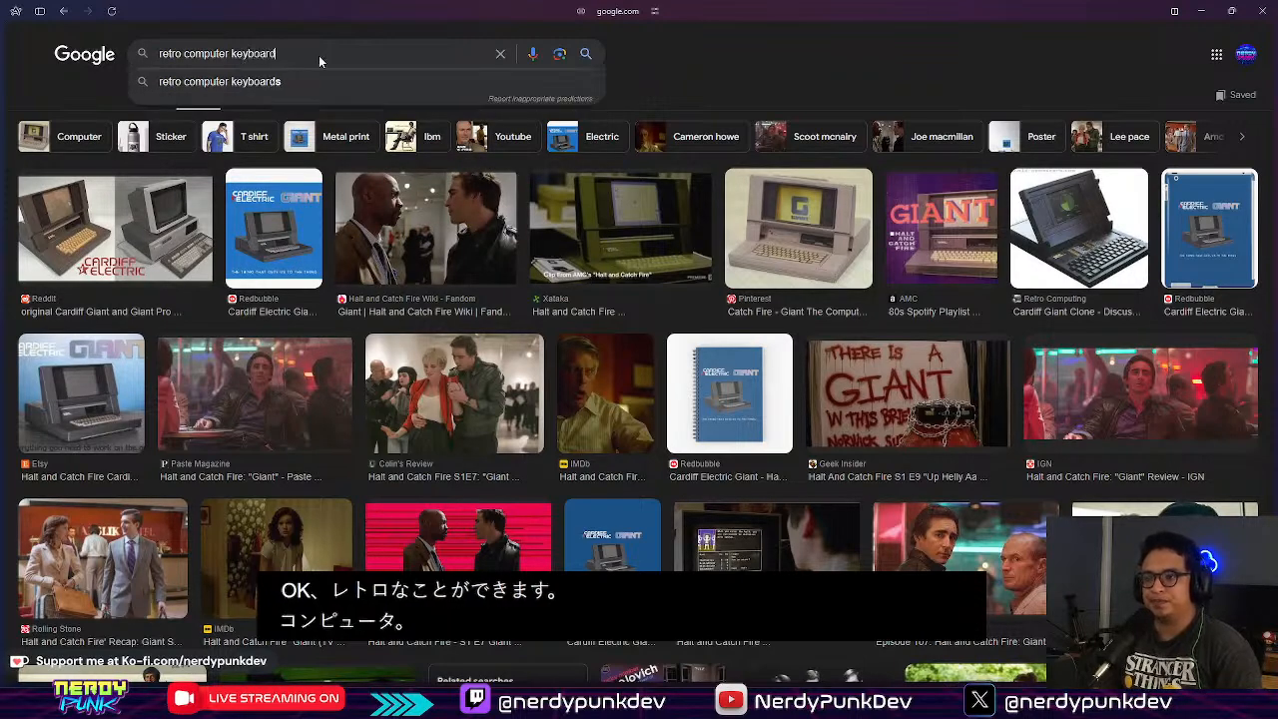
text(d)
key(Return)
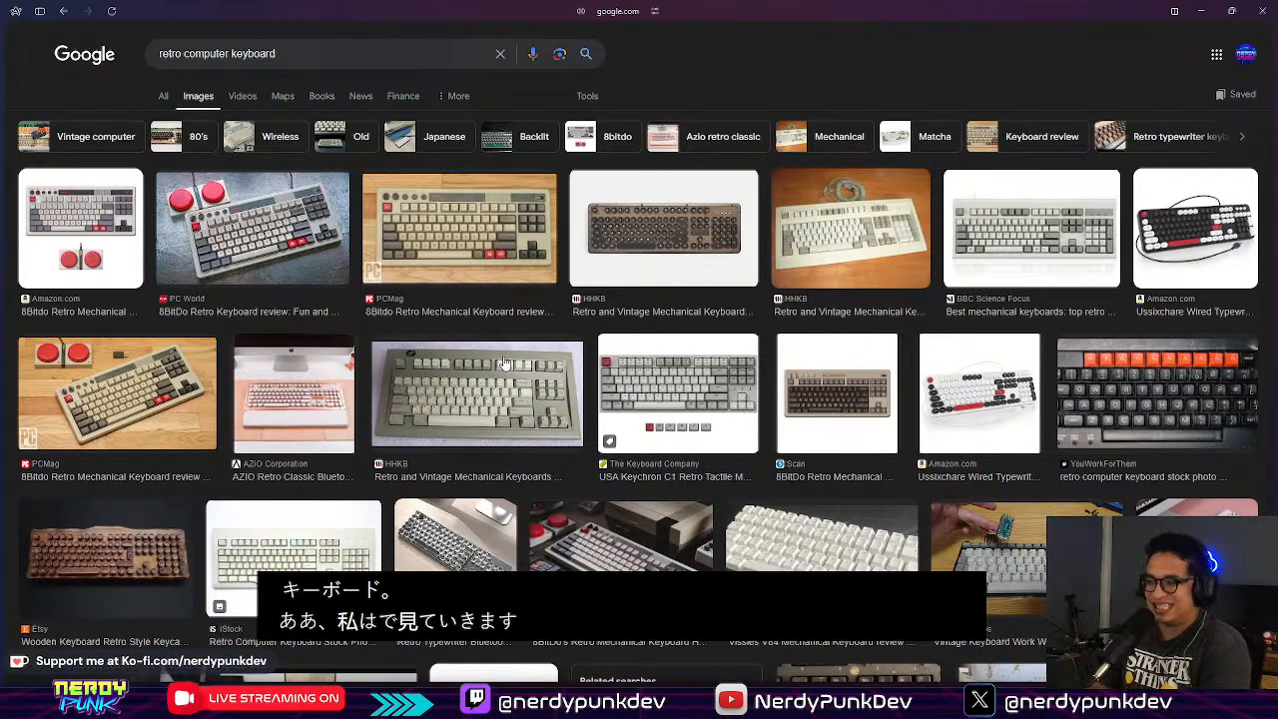
Step: Browse the keyboard image results and open the Reddit photo of the white IBM 5251 keyboard
scroll(529, 354, down, 3)
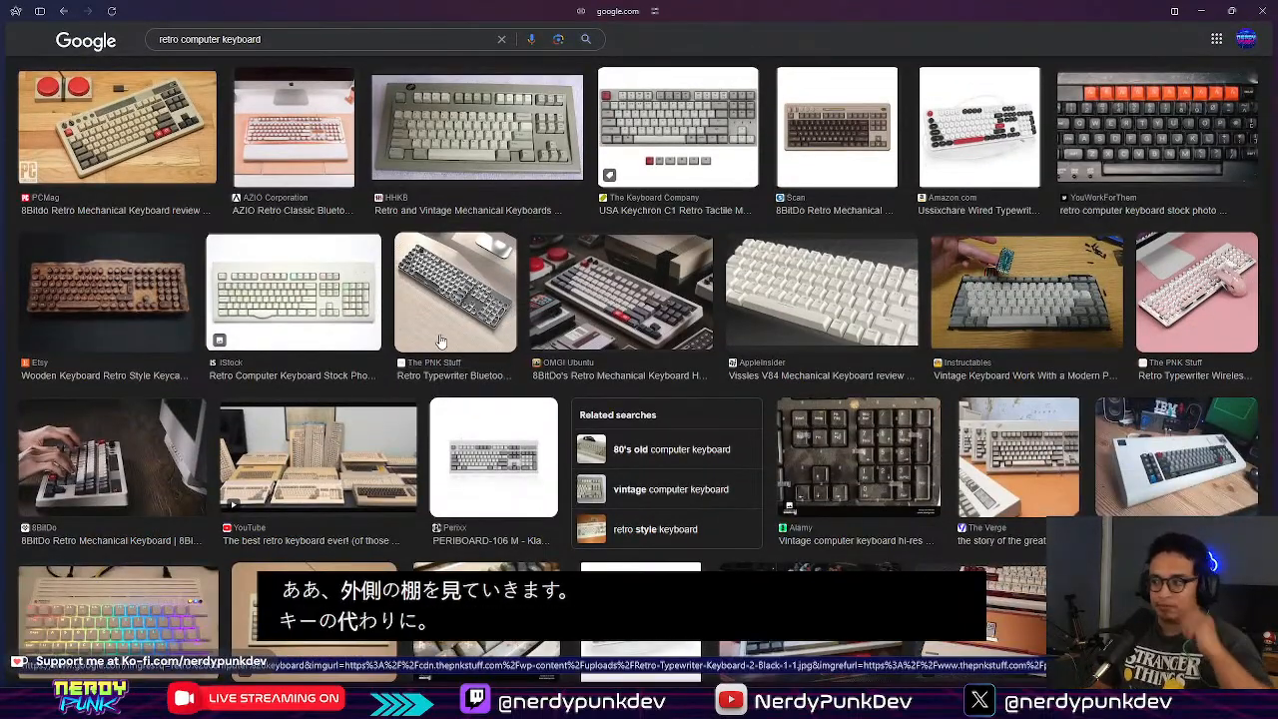
scroll(911, 437, down, 1)
click(1136, 306)
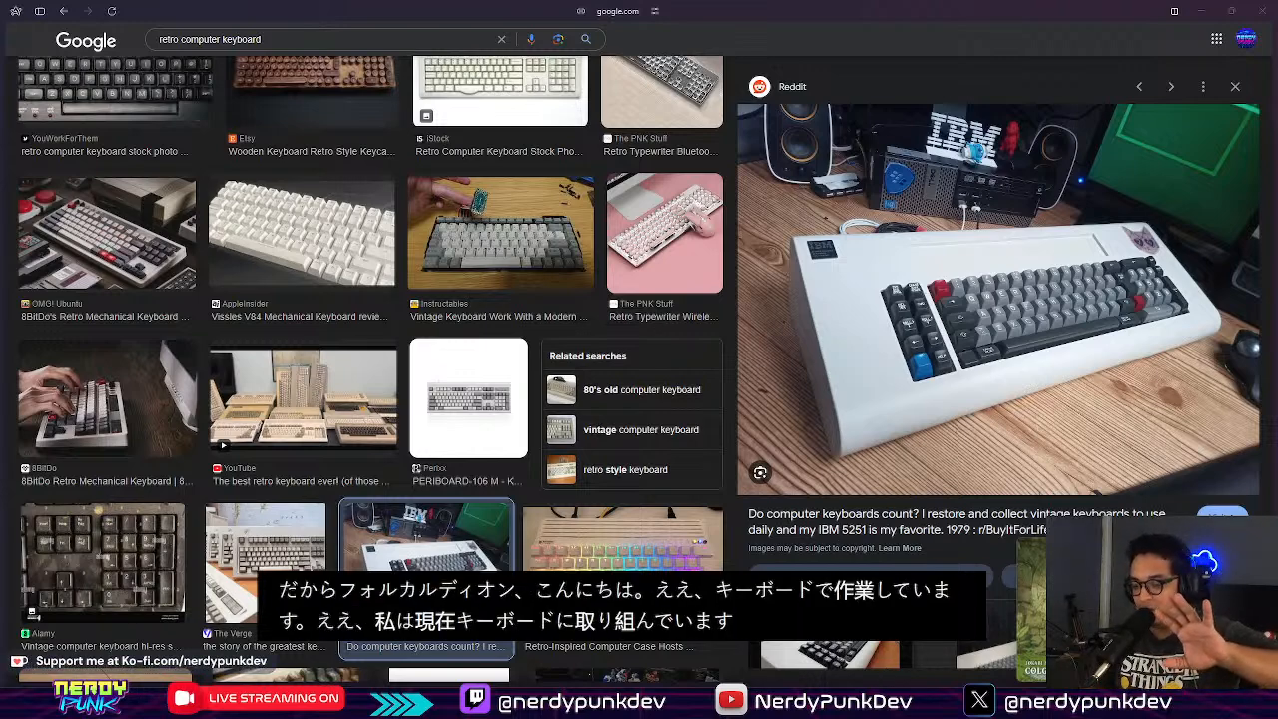
Step: Switch to Unreal Editor and view the keyboard shell and its keys from above in the level viewport
key(alt+Tab)
right_drag(587, 230, 529, 250)
key(f)
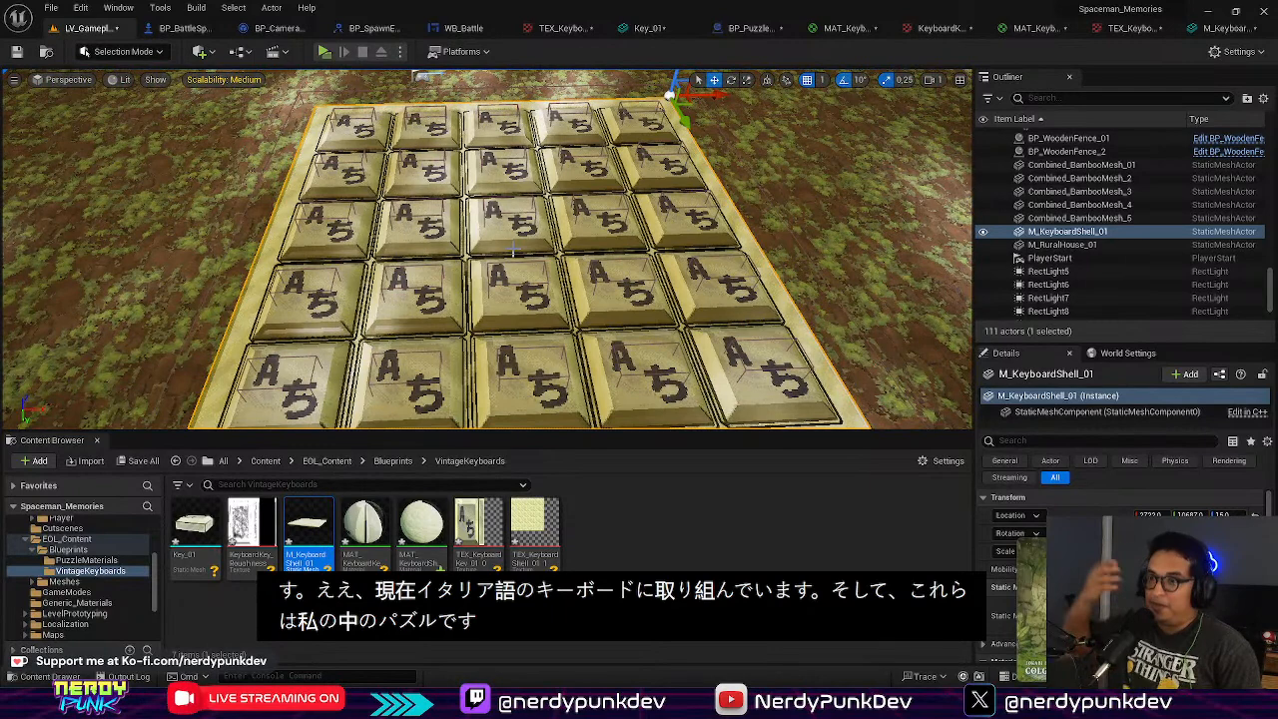
key(alt+Tab)
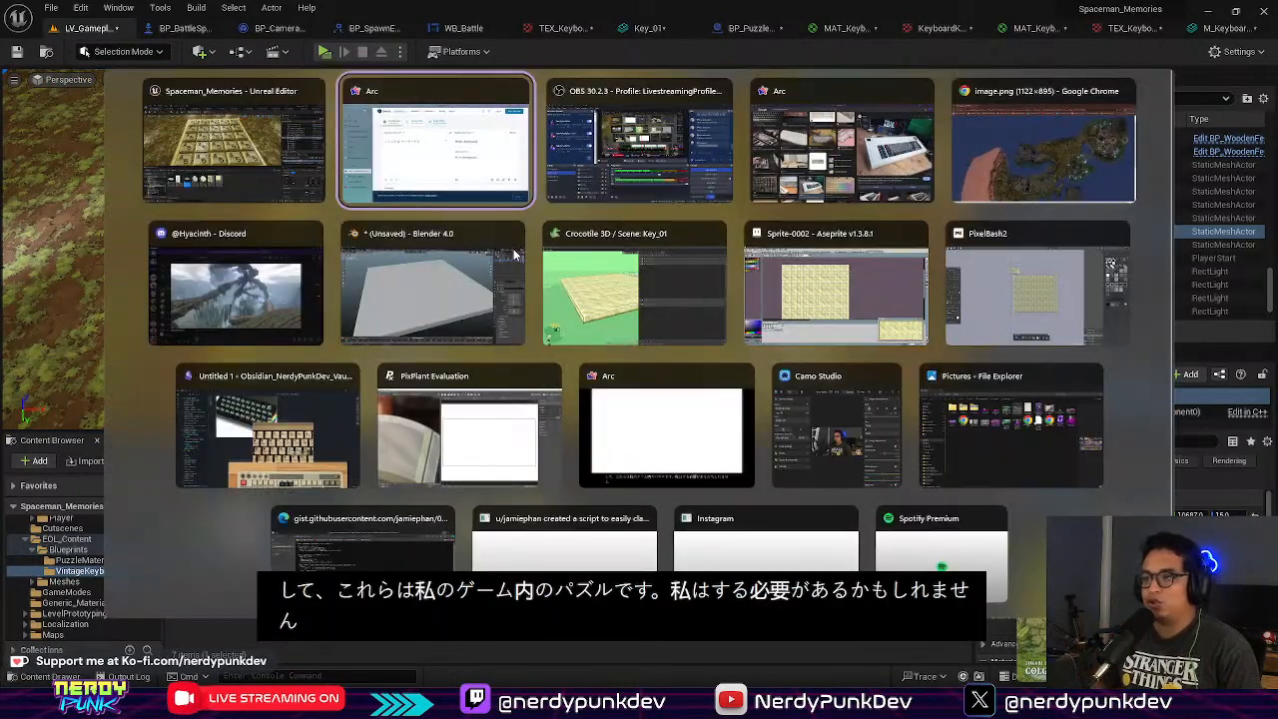
key(Escape)
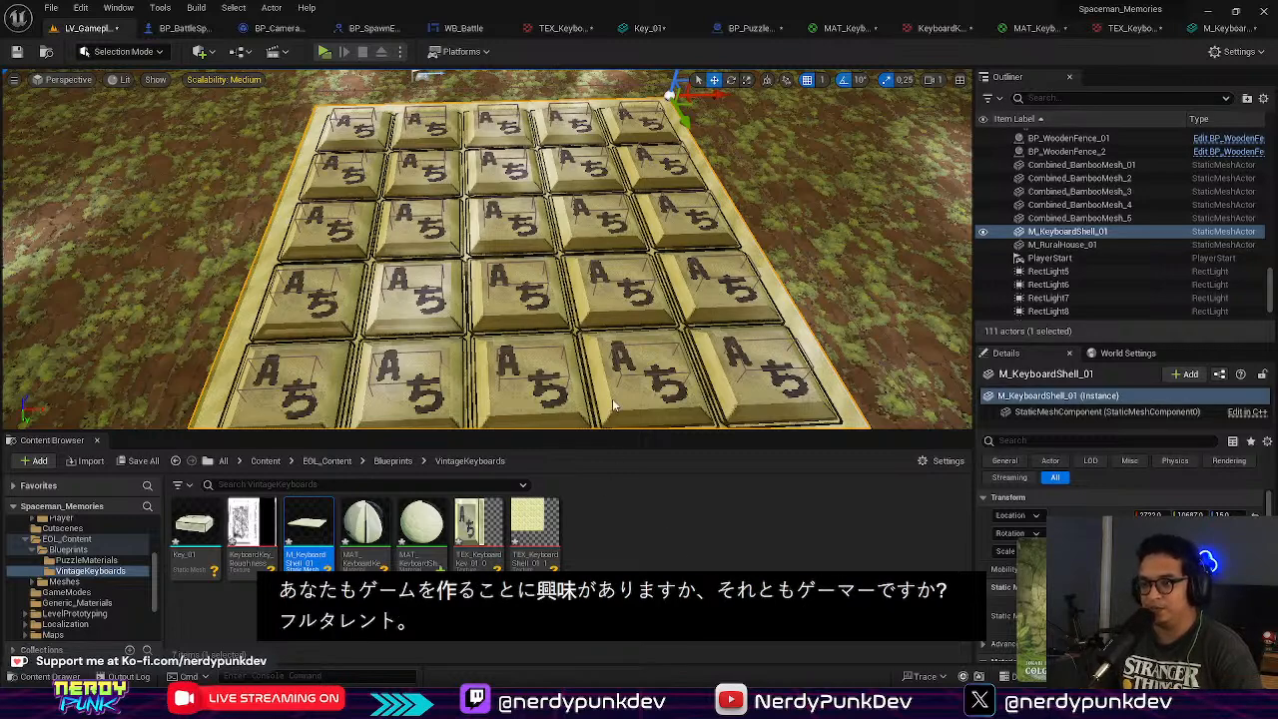
right_drag(624, 303, 597, 321)
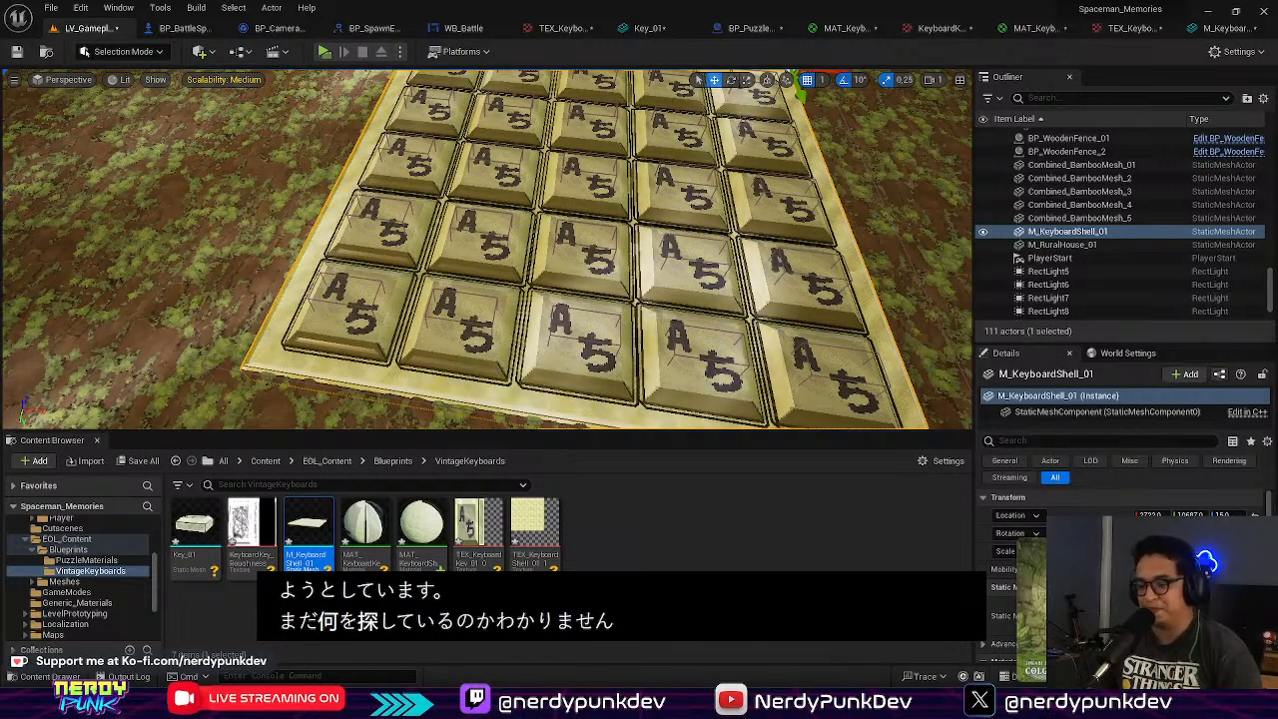
Step: Return to the Arc browser, look through the images related to the IBM 5251 keyboard, and close the preview
key(alt+Tab)
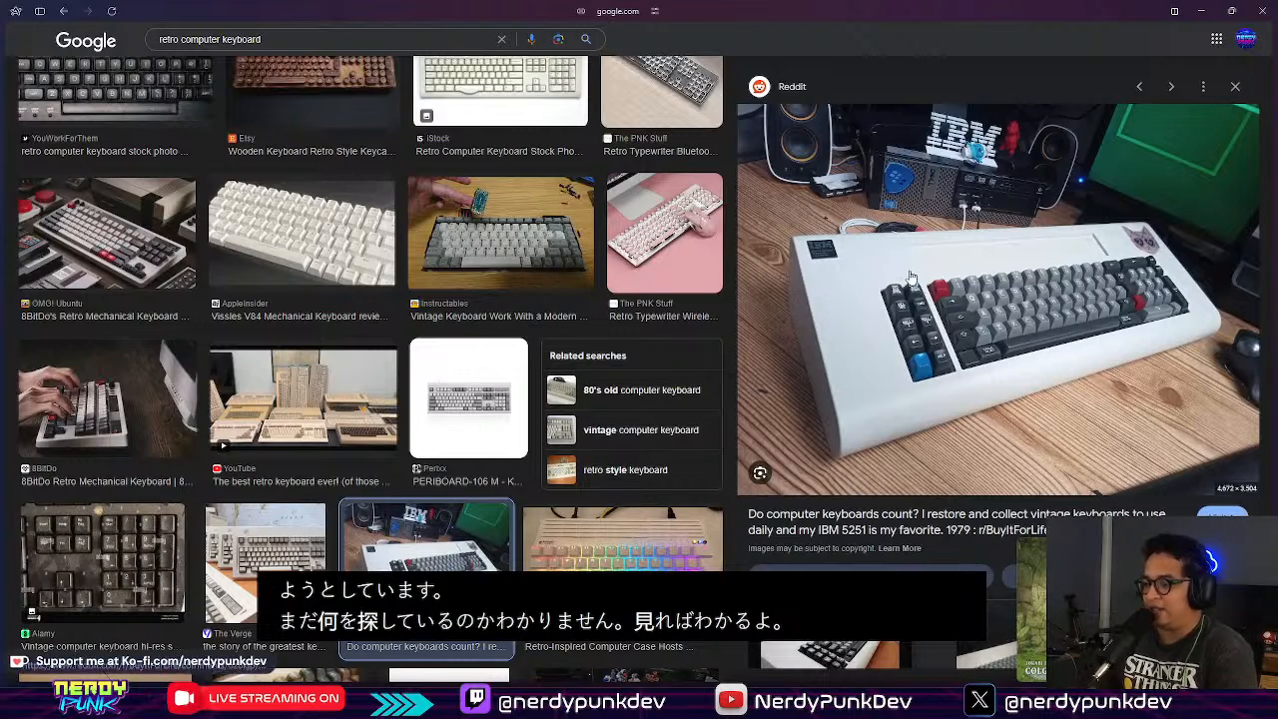
scroll(910, 259, down, 2)
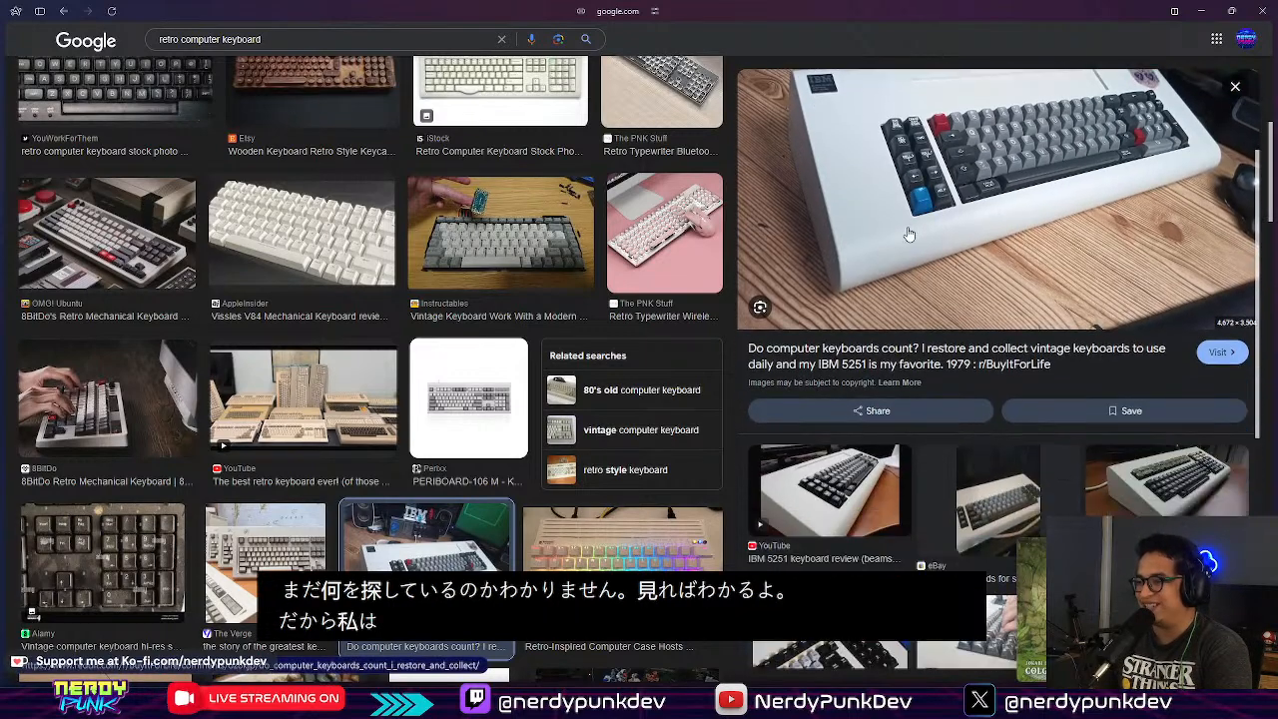
scroll(909, 234, down, 5)
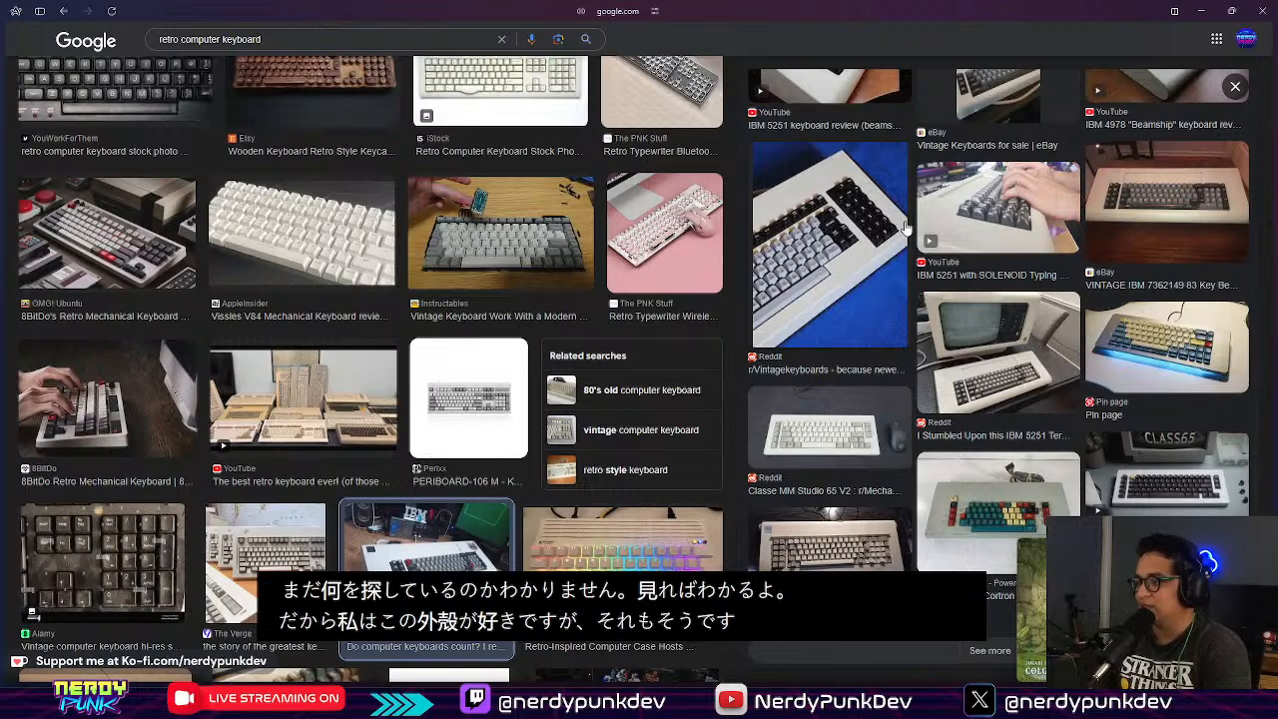
scroll(906, 228, down, 1)
click(1233, 86)
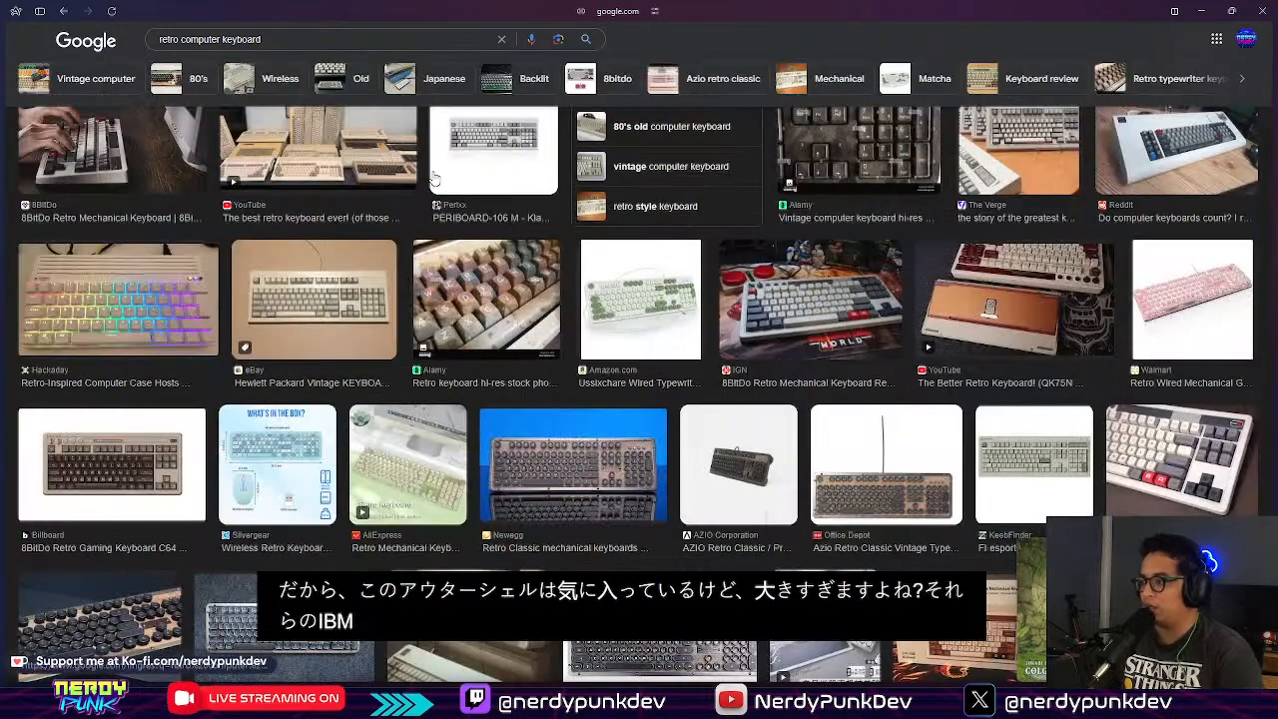
Step: View the Billboard image of the 8BitDo Retro Gaming Keyboard C64, close it, and browse further results
scroll(434, 178, down, 3)
click(131, 241)
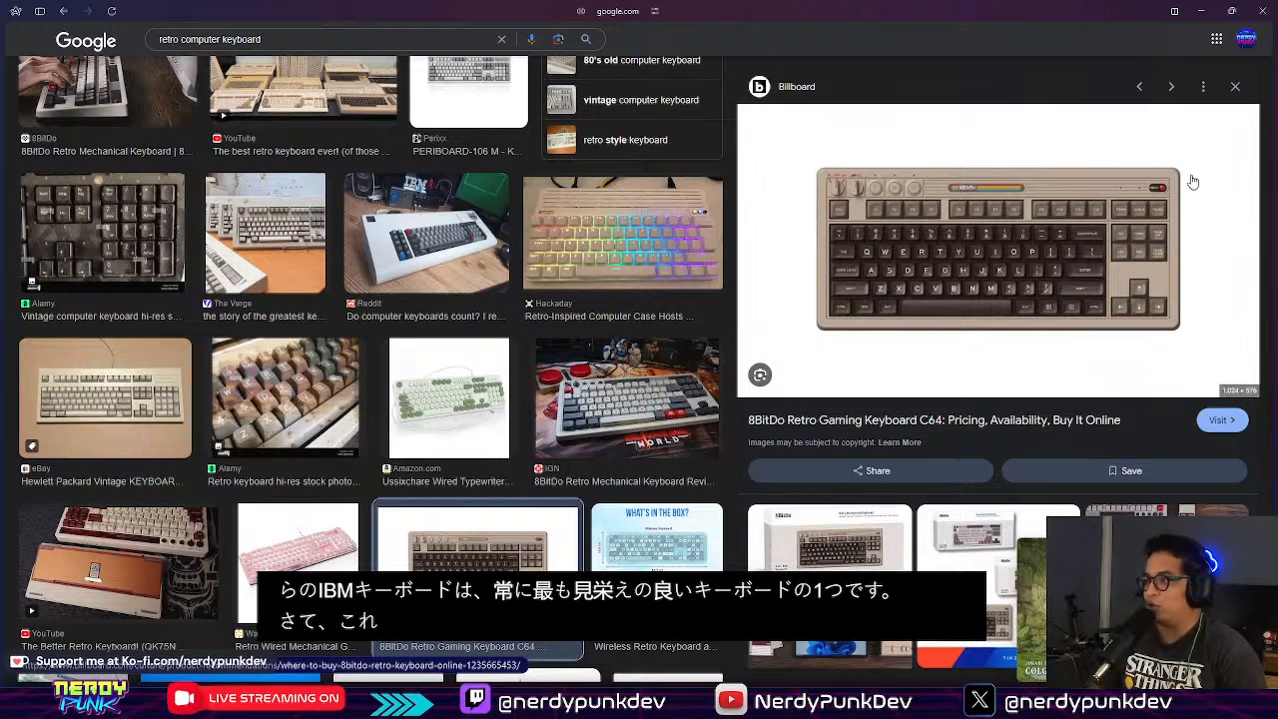
click(1234, 87)
scroll(569, 157, down, 1)
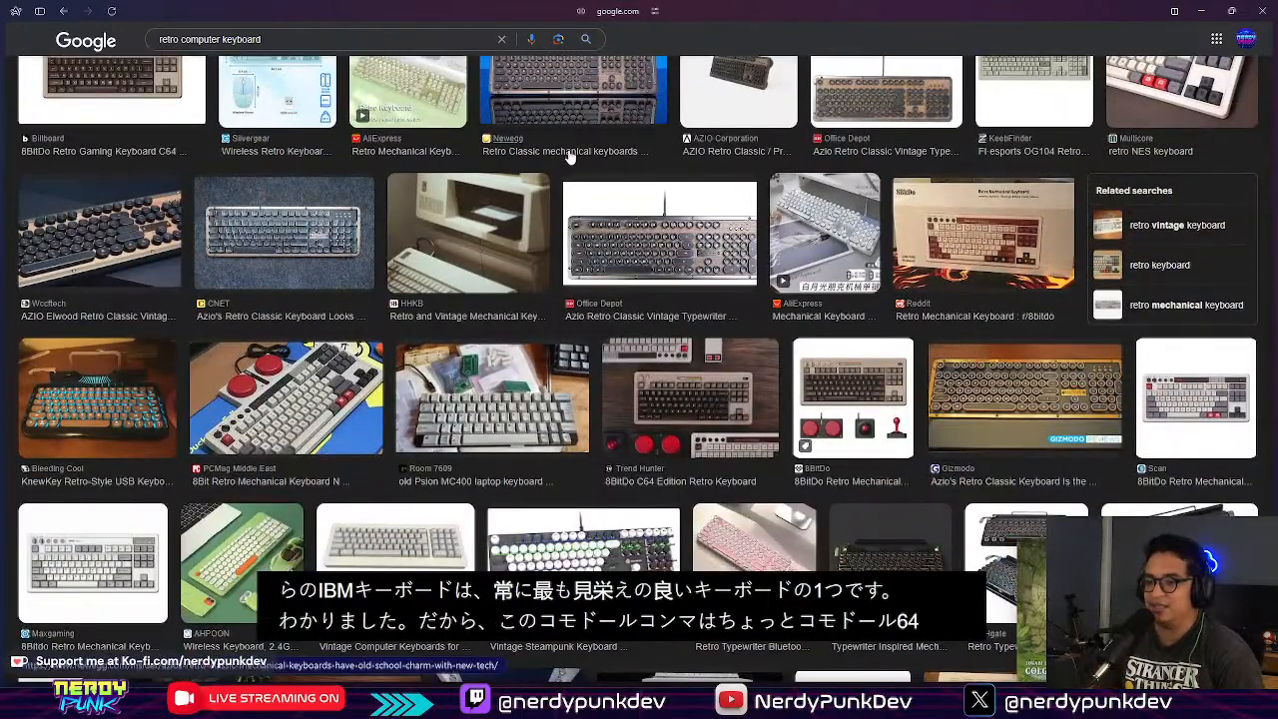
Step: Search the web in a new tab for "commodore 64 keyboard closeup"
click(329, 42)
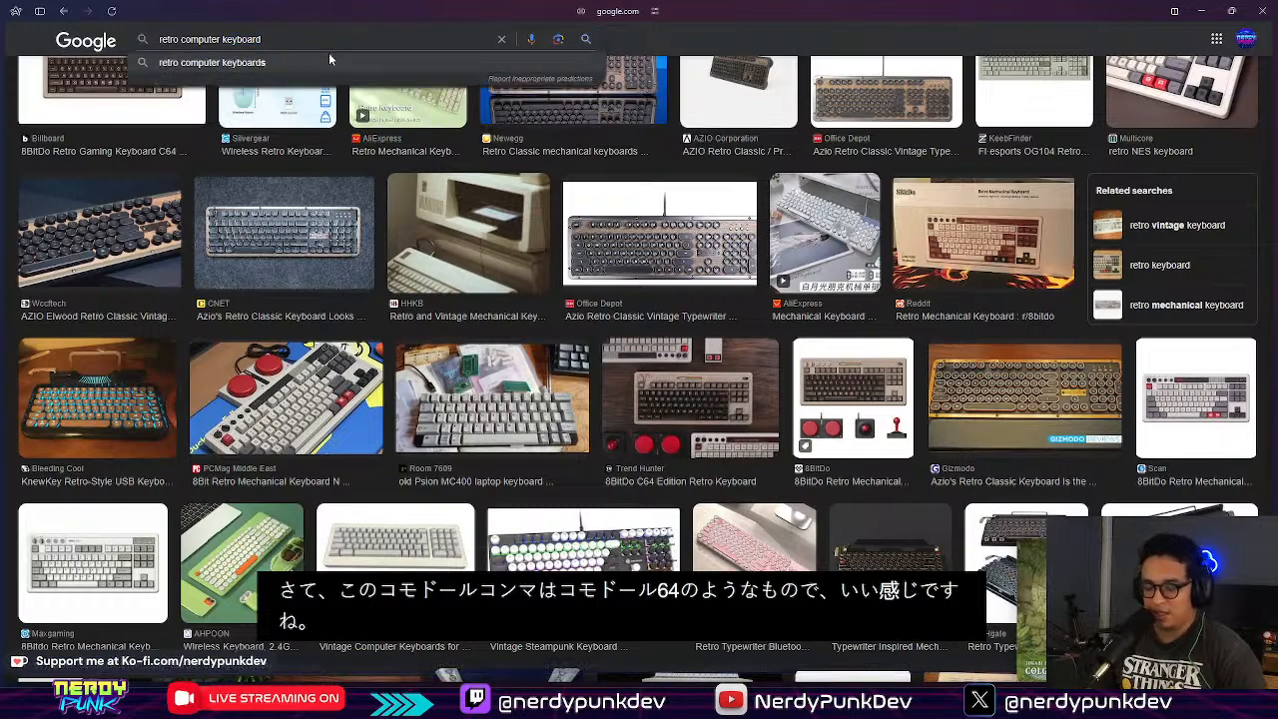
key(ctrl+t)
text(modore)
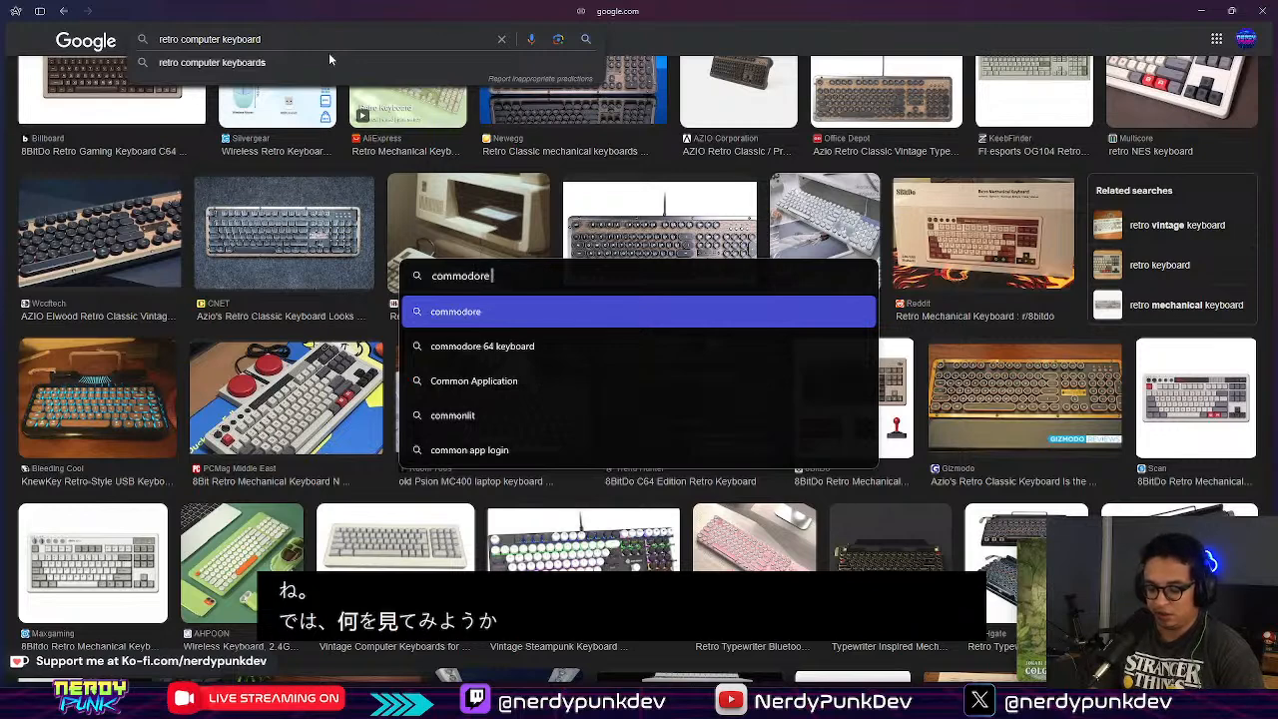
text( 64 keyboard closeup)
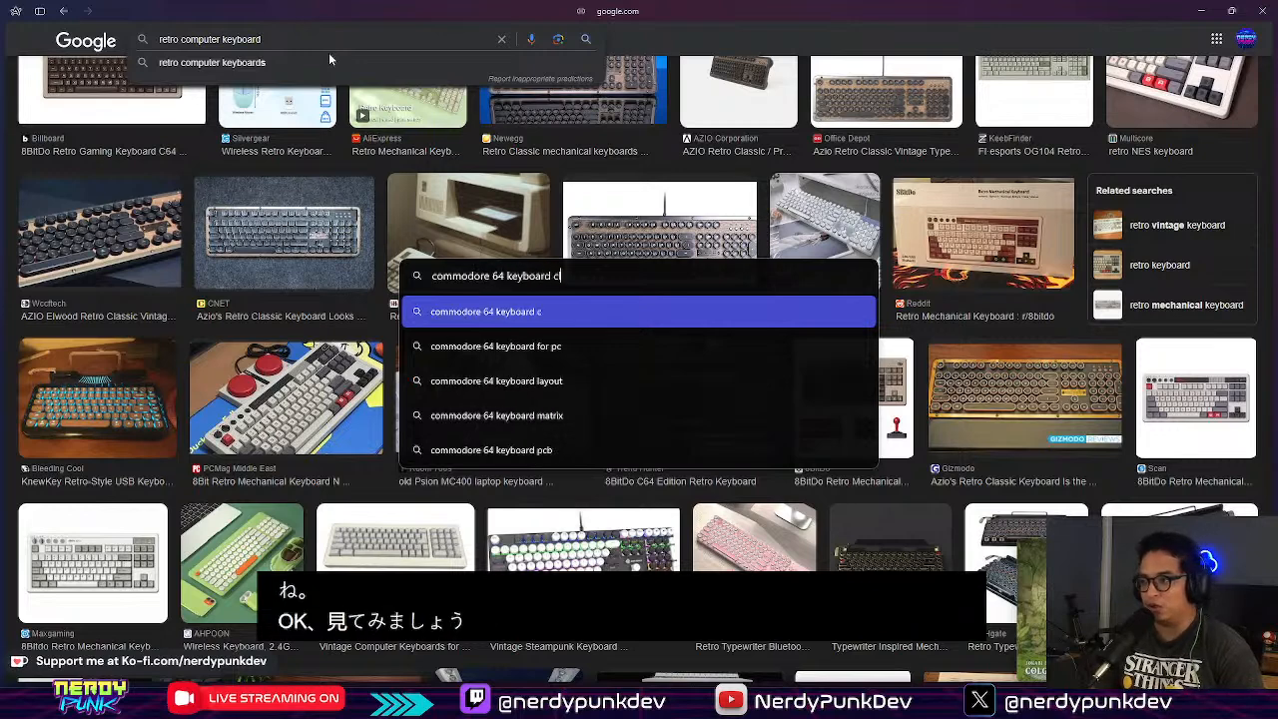
key(Return)
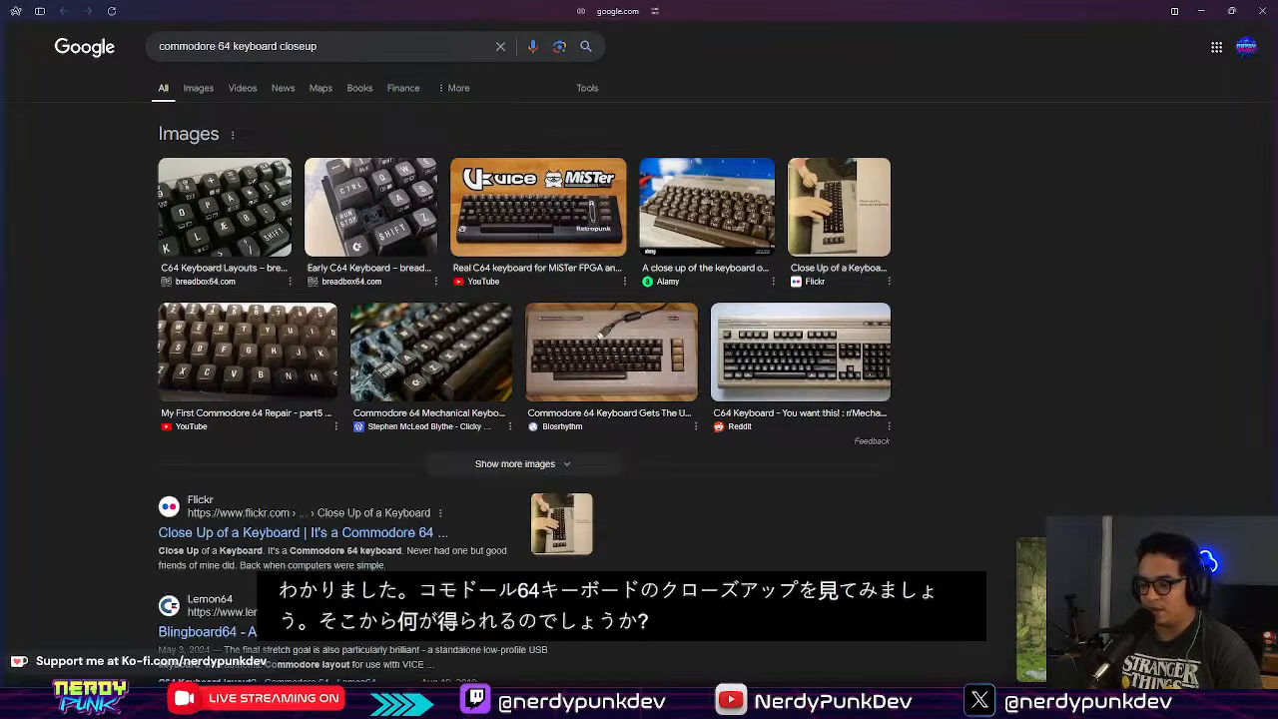
key(alt+Tab)
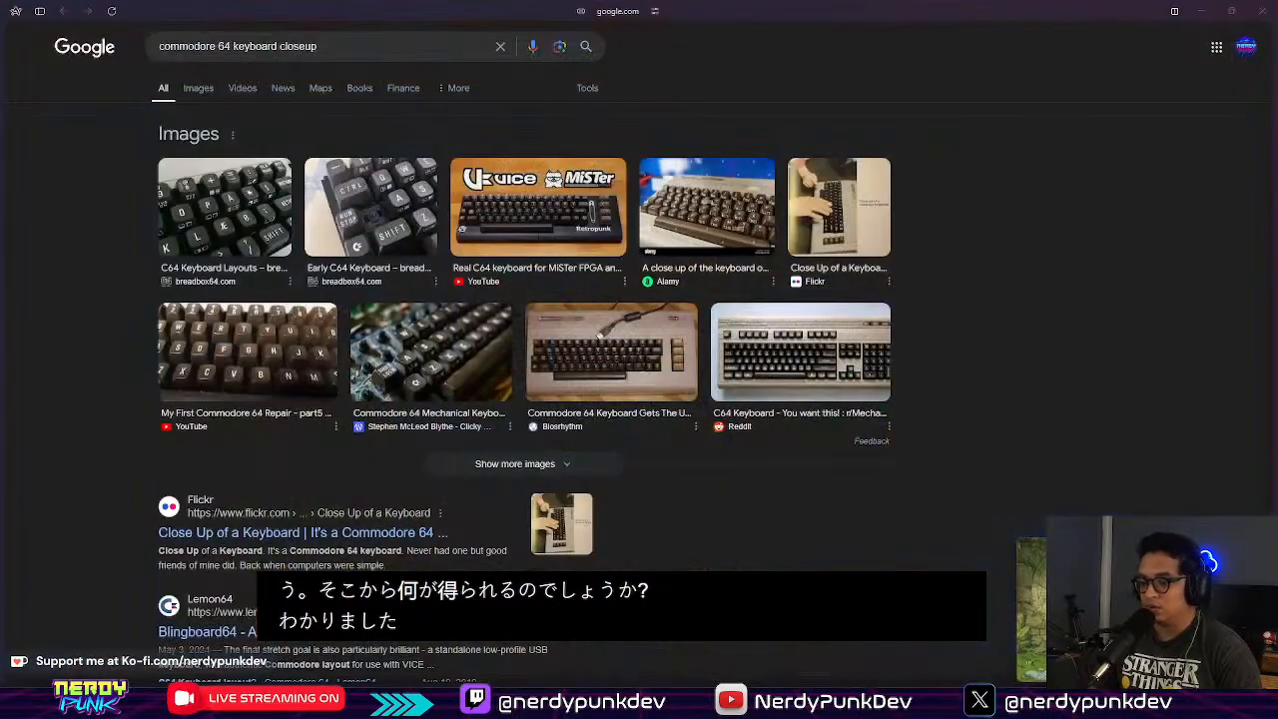
click(1260, 13)
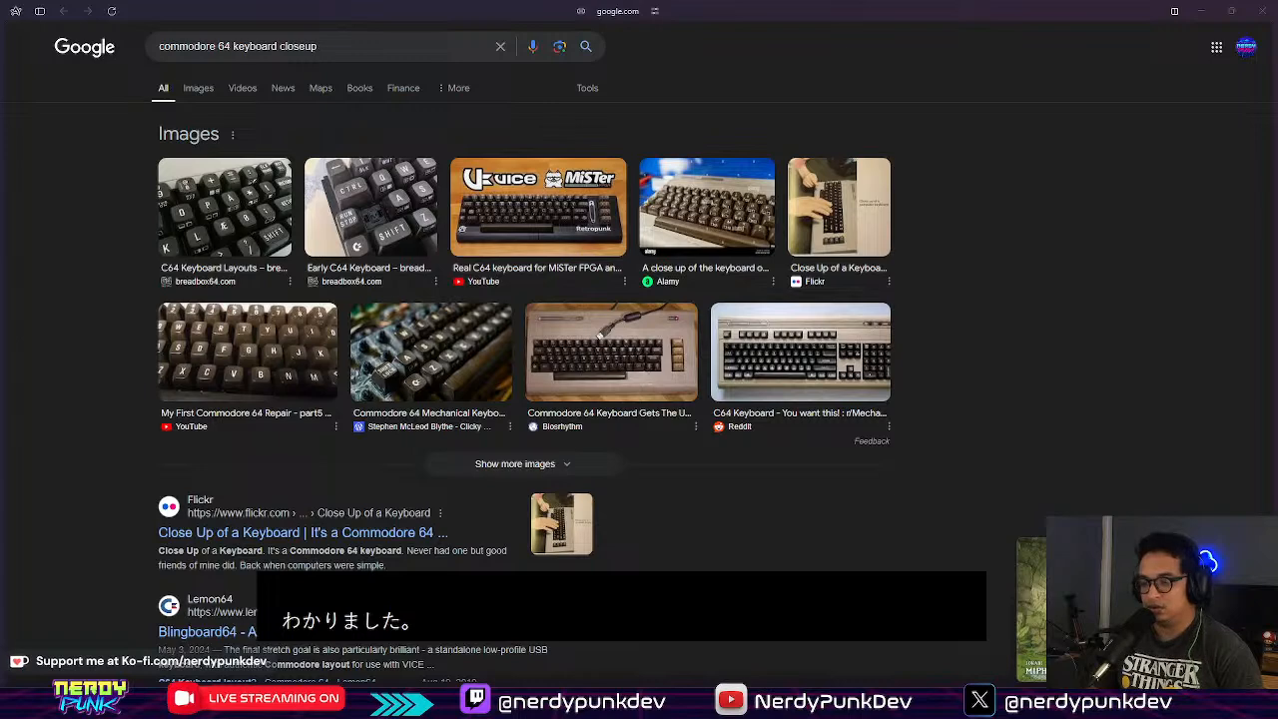
key(alt+Tab)
key(alt+Tab)
key(alt+Tab)
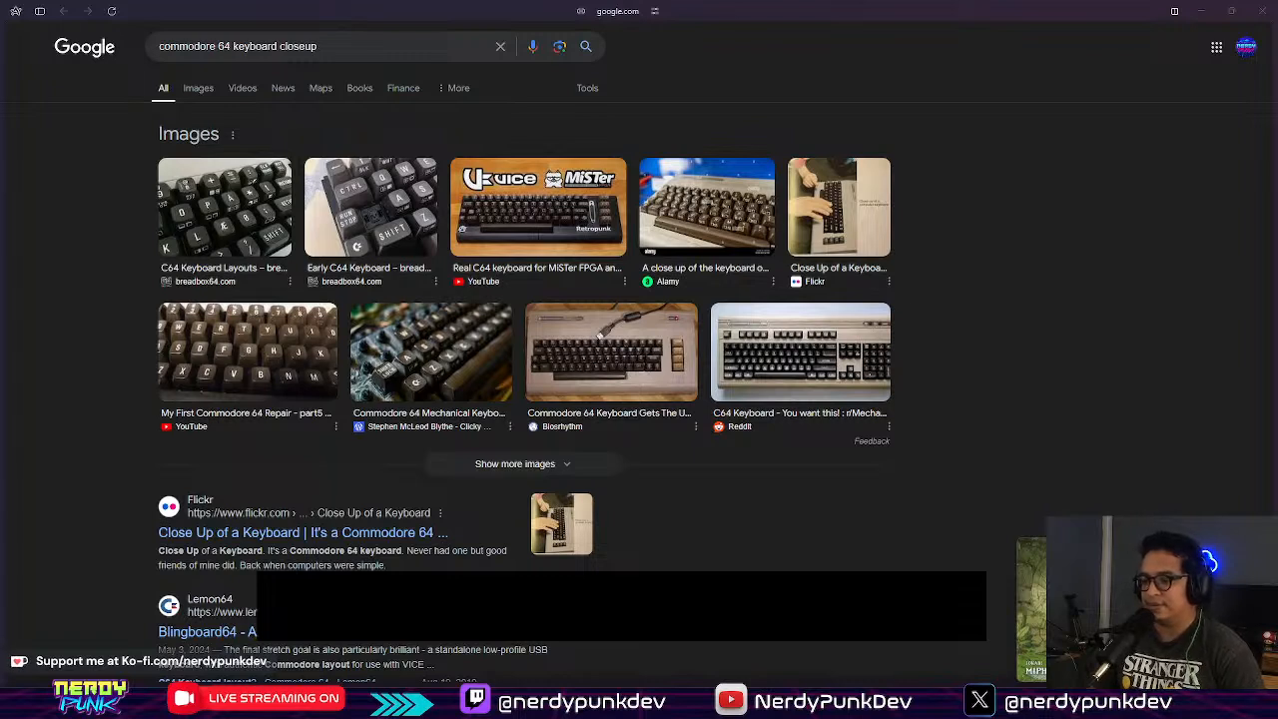
Step: Show the image results for the Commodore 64 keyboard search
click(204, 87)
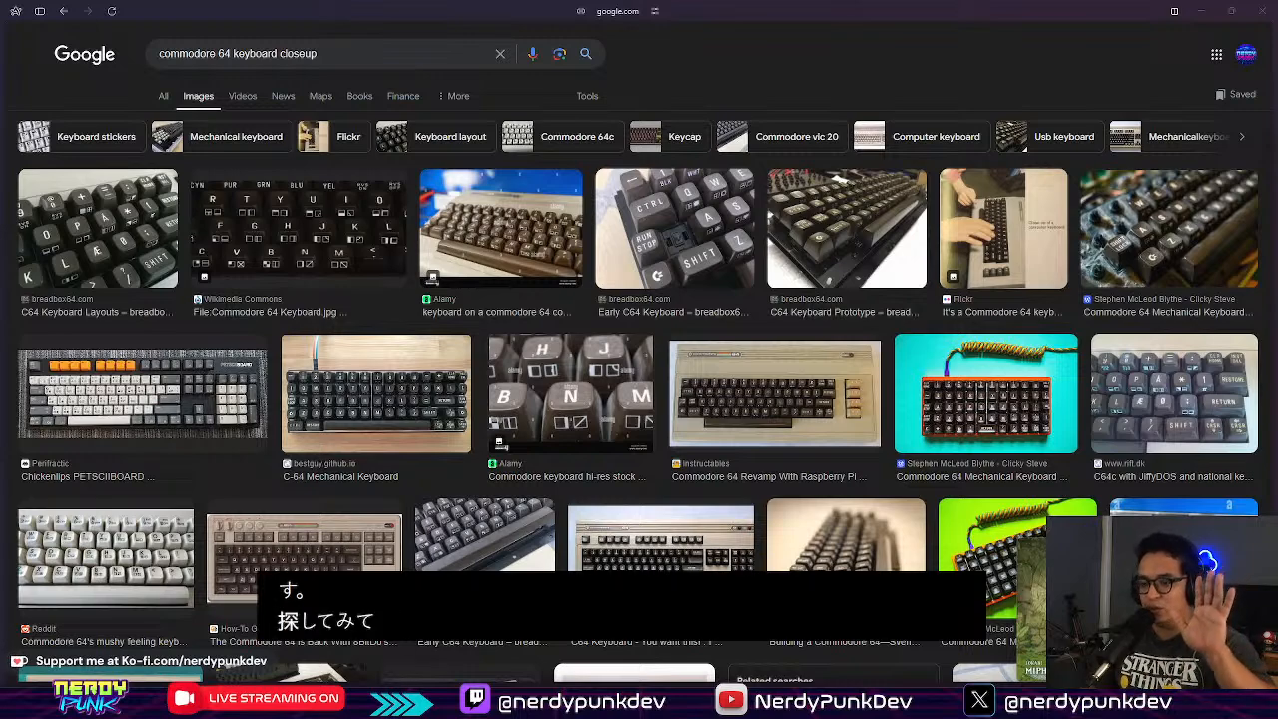
Step: Switch to Unreal Editor and examine the keyboard shell's corners and outer border from several angles
key(alt+Tab)
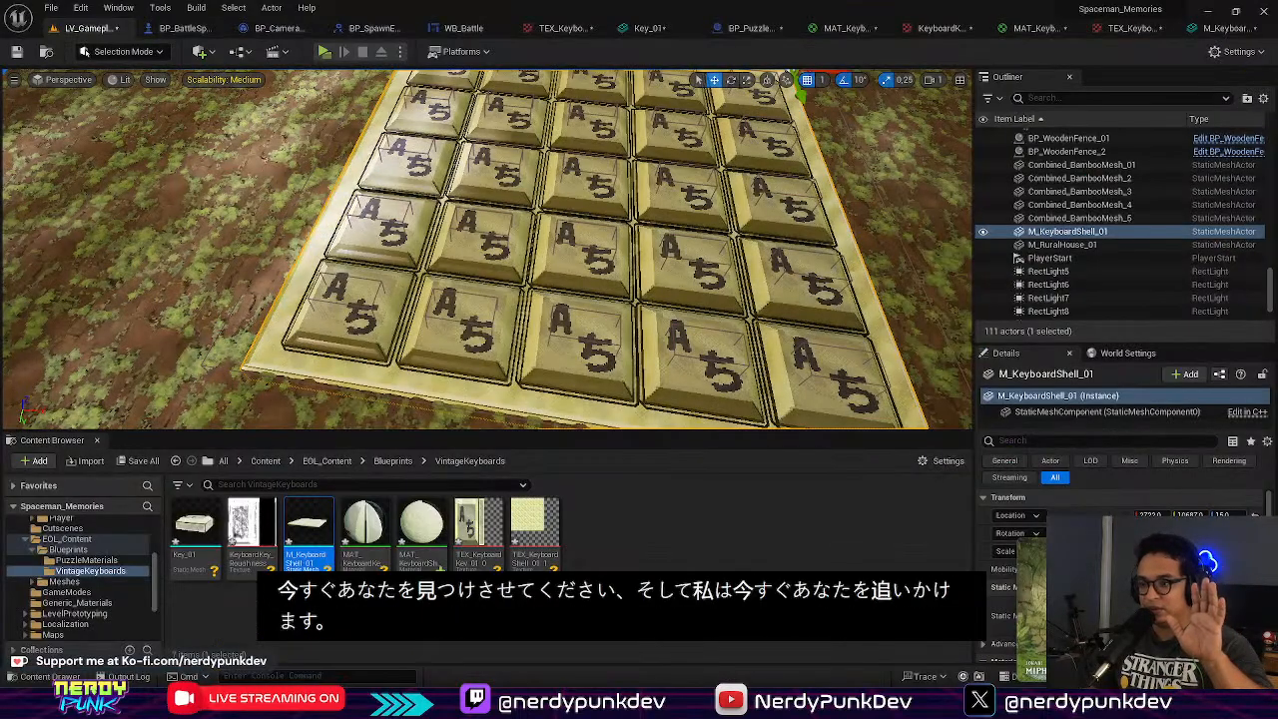
right_drag(554, 298, 621, 268)
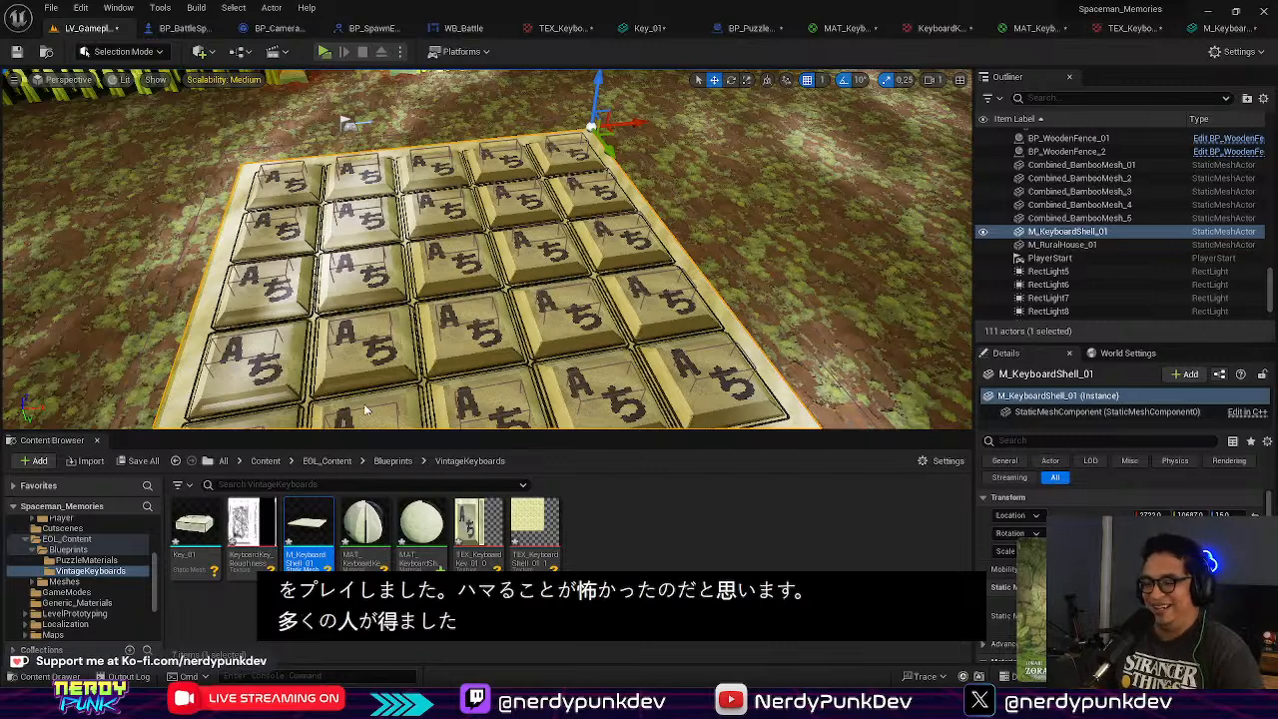
right_drag(463, 326, 569, 389)
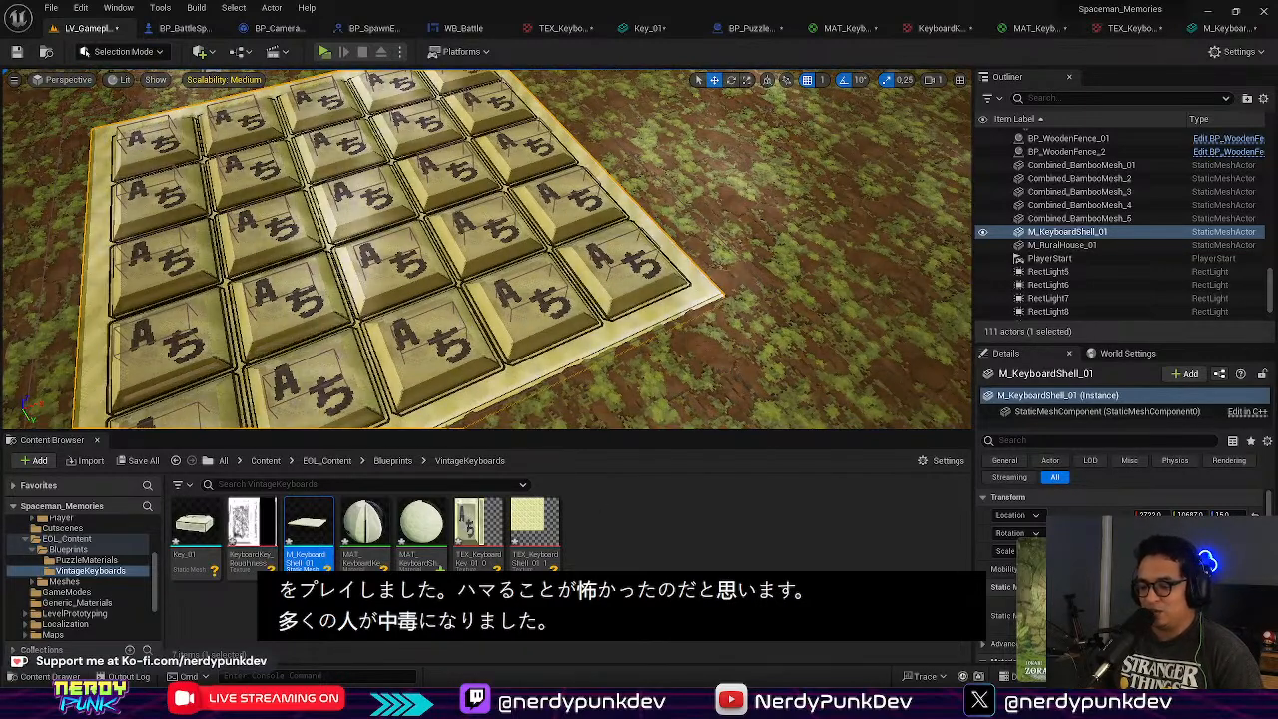
Step: Return to the Arc browser and open the Instructables image of the Commodore 64 revamp
key(alt+Tab)
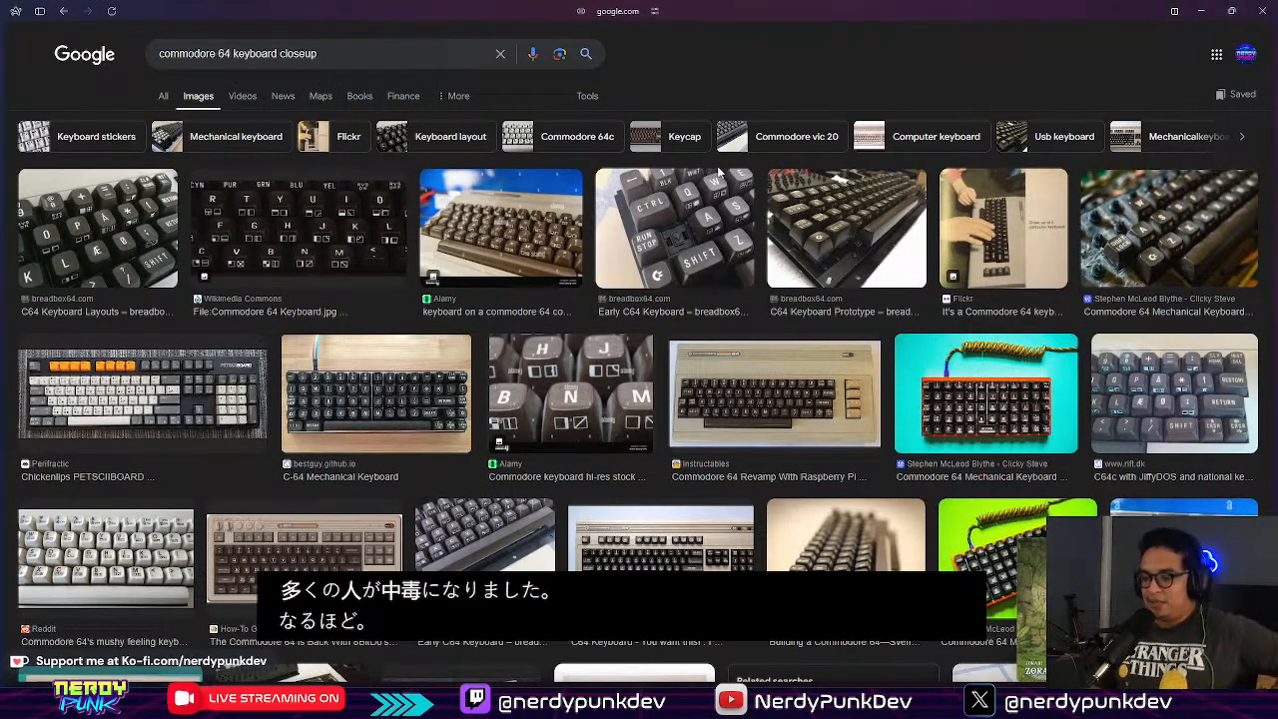
click(789, 349)
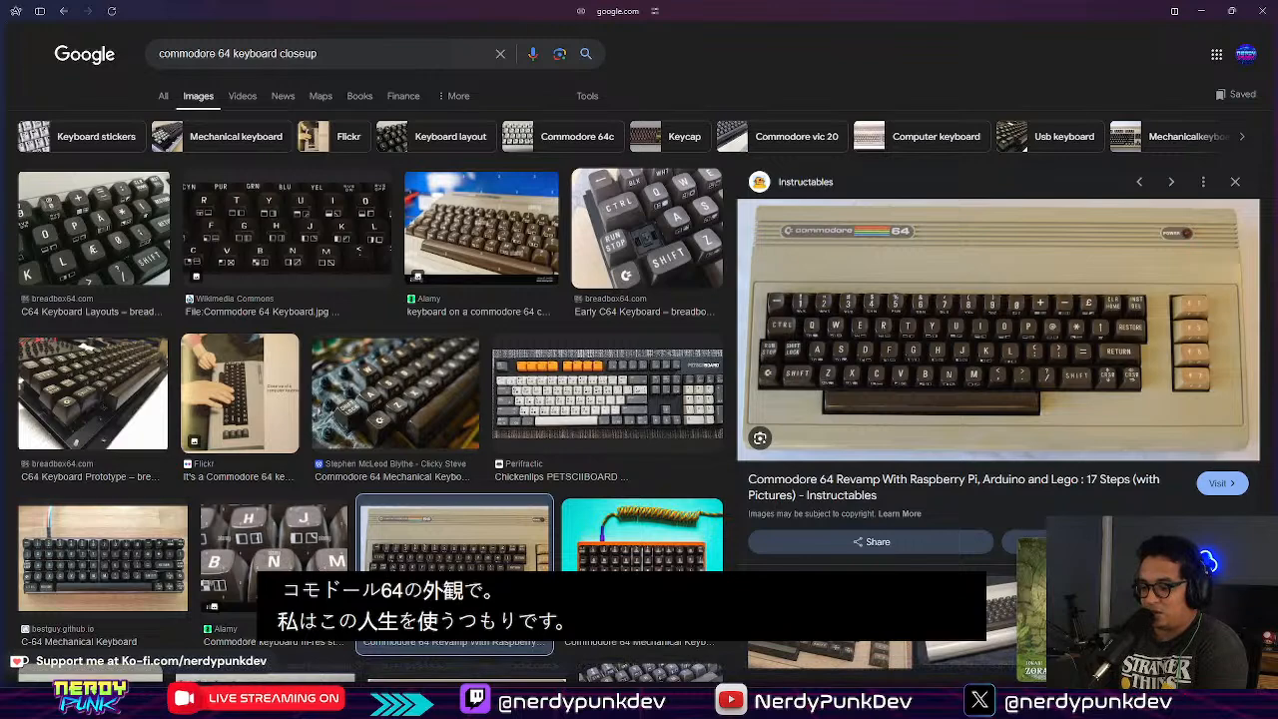
Step: Switch to Aseprite and inspect the lower-left corner and dark bottom edge of the shell texture in Sprite-0002
key(alt+Tab)
middle_drag(574, 410, 520, 468)
scroll(598, 364, up, 2)
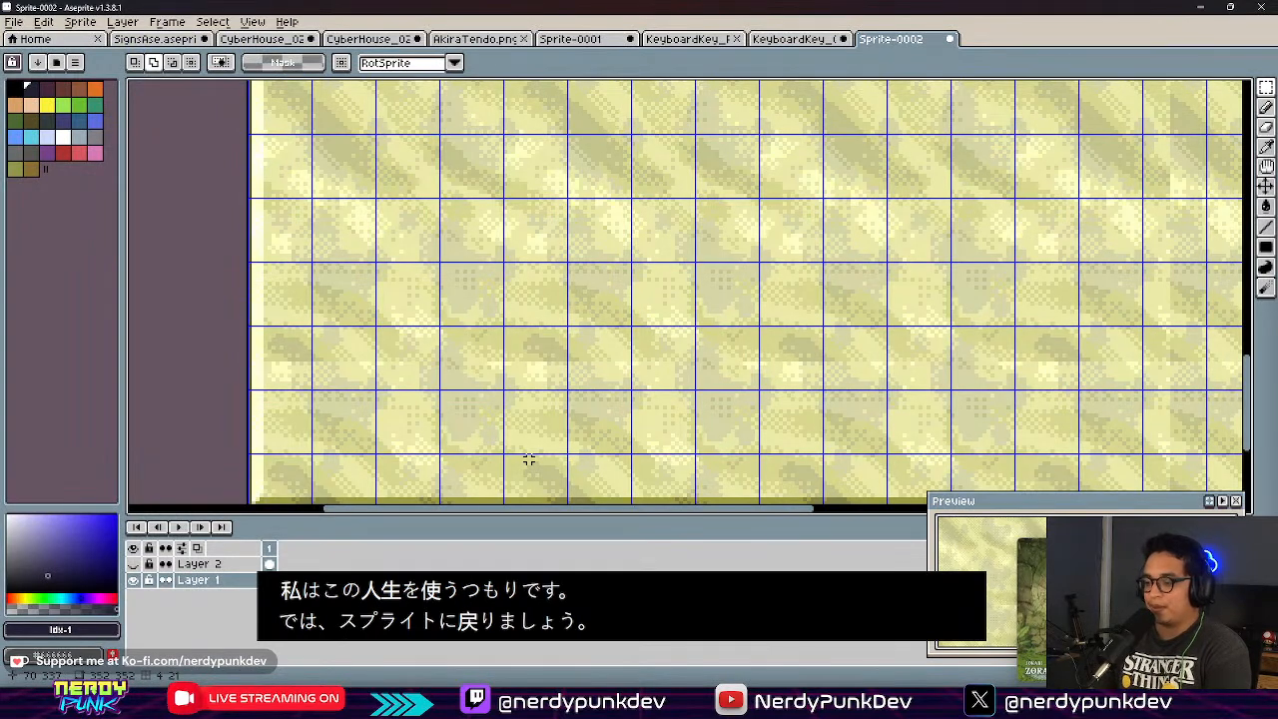
middle_drag(600, 390, 570, 340)
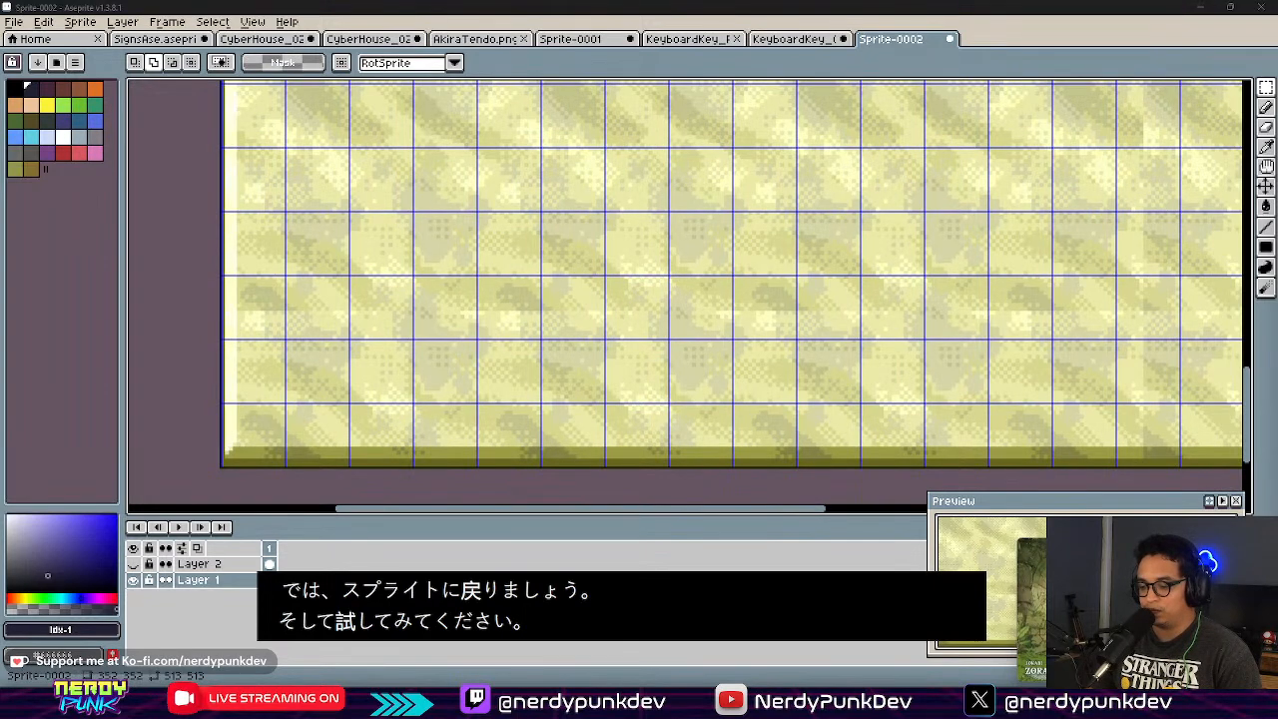
Step: Copy the Instructables Commodore 64 image in the Arc browser and return to Sprite-0002 in Aseprite
key(alt+Tab)
right_click(974, 320)
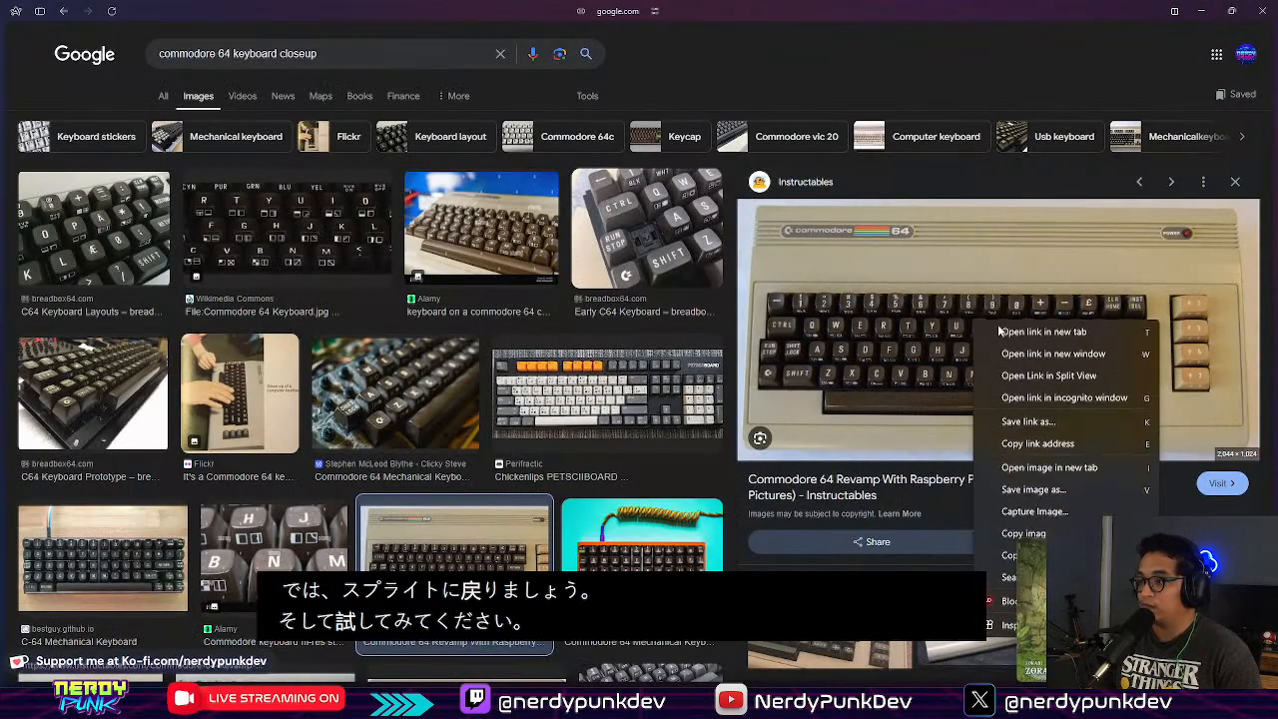
click(1011, 536)
key(alt+Tab)
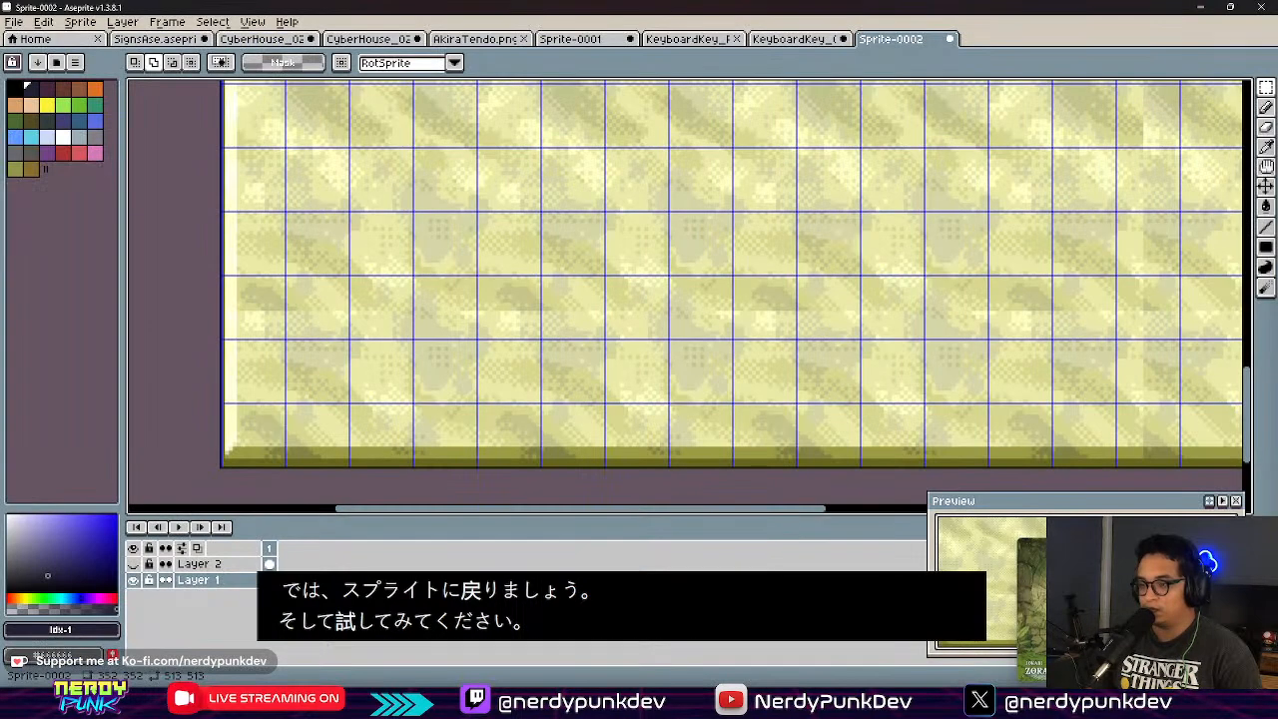
key(ctrl+v)
scroll(708, 286, down, 3)
scroll(702, 280, down, 1)
middle_drag(756, 285, 572, 302)
key(Escape)
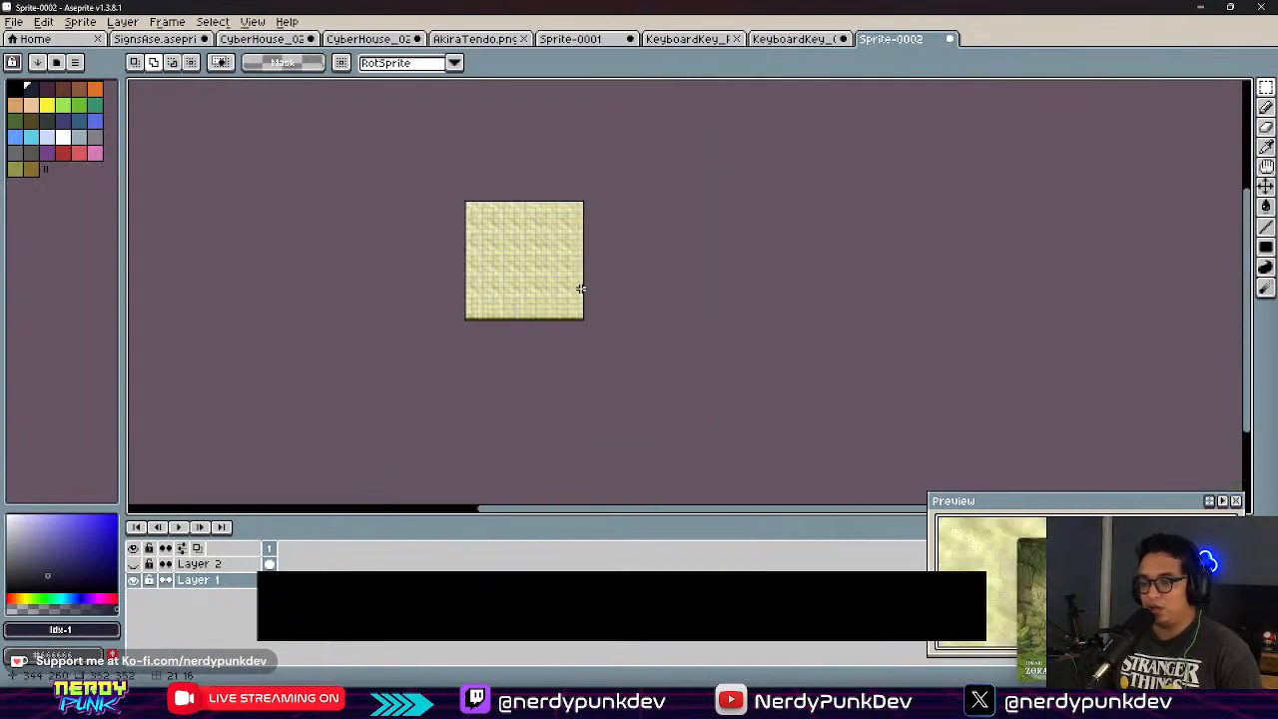
Step: Paste the Commodore 64 image onto a new layer above Layer 1 and shift it so its badge lies over the sprite
key(shift+n)
key(ctrl+v)
drag(672, 279, 544, 277)
scroll(518, 245, up, 4)
scroll(526, 238, up, 2)
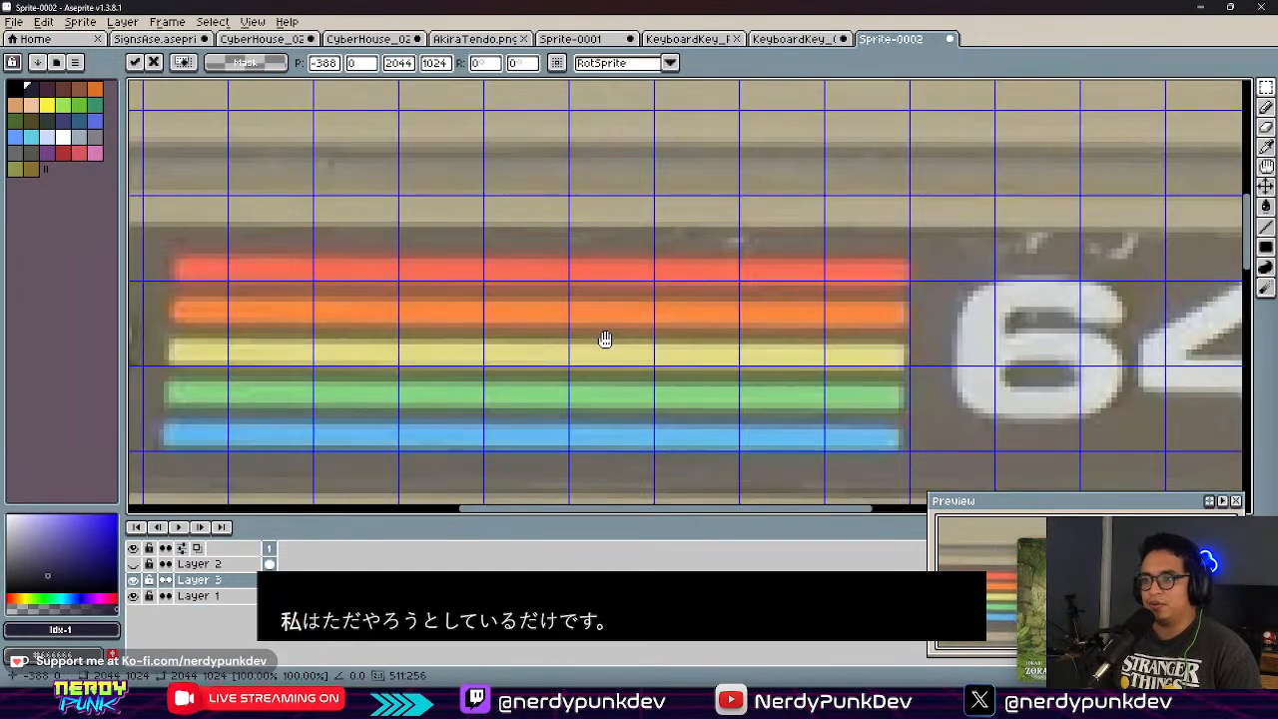
scroll(542, 263, down, 1)
middle_drag(613, 310, 615, 217)
scroll(607, 240, down, 1)
scroll(730, 198, up, 1)
scroll(802, 201, up, 1)
middle_drag(812, 209, 497, 320)
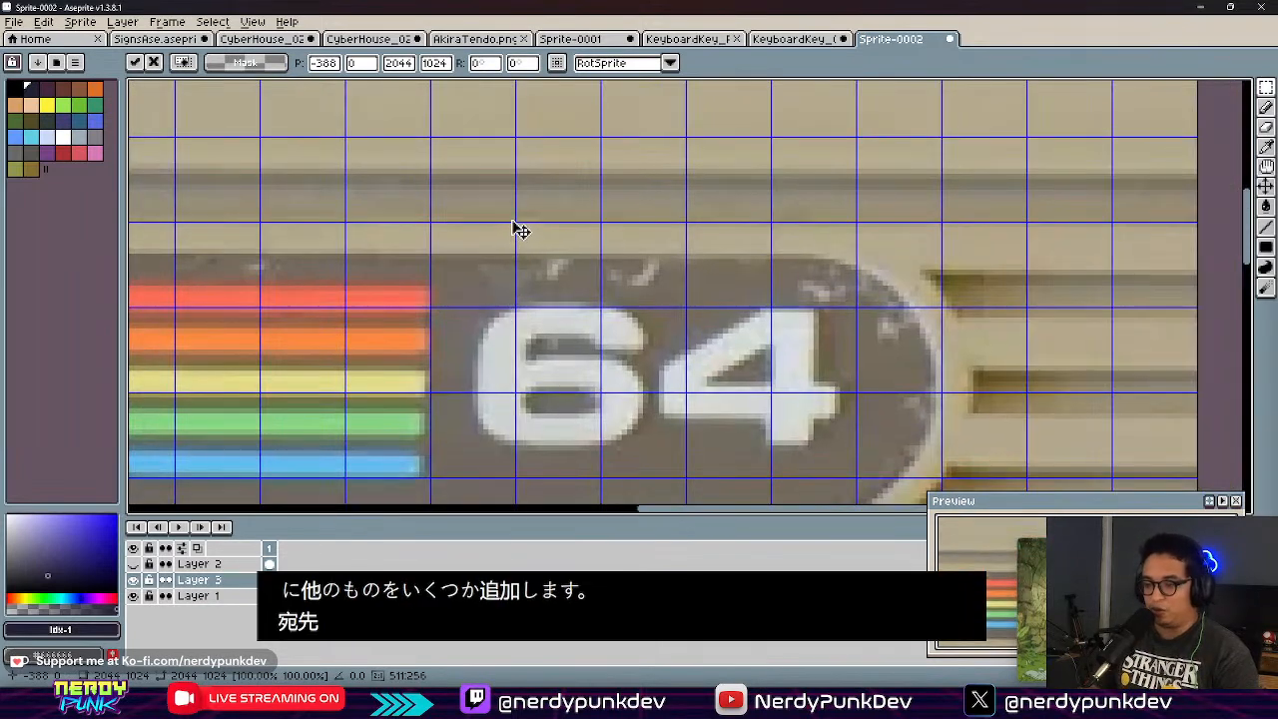
Step: Scale the pasted image down to about 938 by 470 pixels and move it over the sprite's lower edge
scroll(520, 310, down, 5)
middle_drag(661, 331, 687, 327)
drag(545, 373, 698, 384)
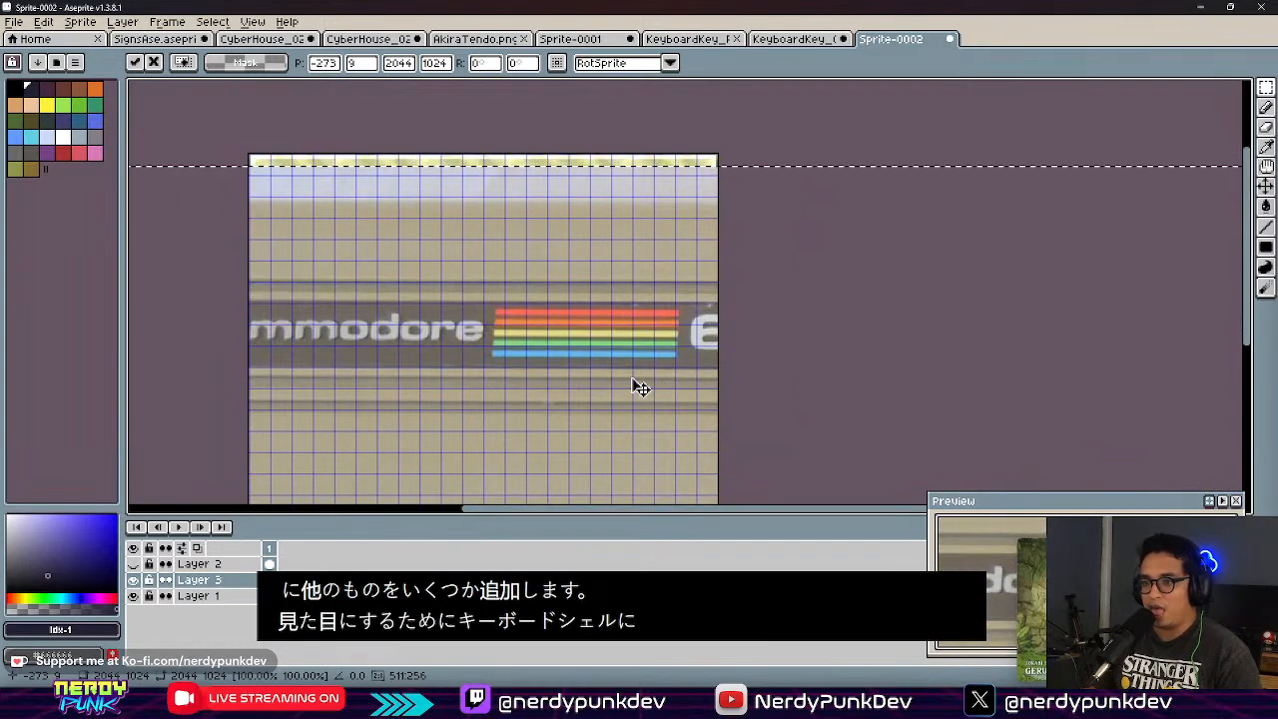
scroll(629, 377, down, 2)
scroll(559, 383, up, 1)
drag(281, 264, 525, 377)
drag(704, 426, 606, 346)
drag(421, 295, 602, 390)
drag(819, 463, 621, 456)
middle_drag(773, 424, 619, 300)
drag(510, 321, 503, 362)
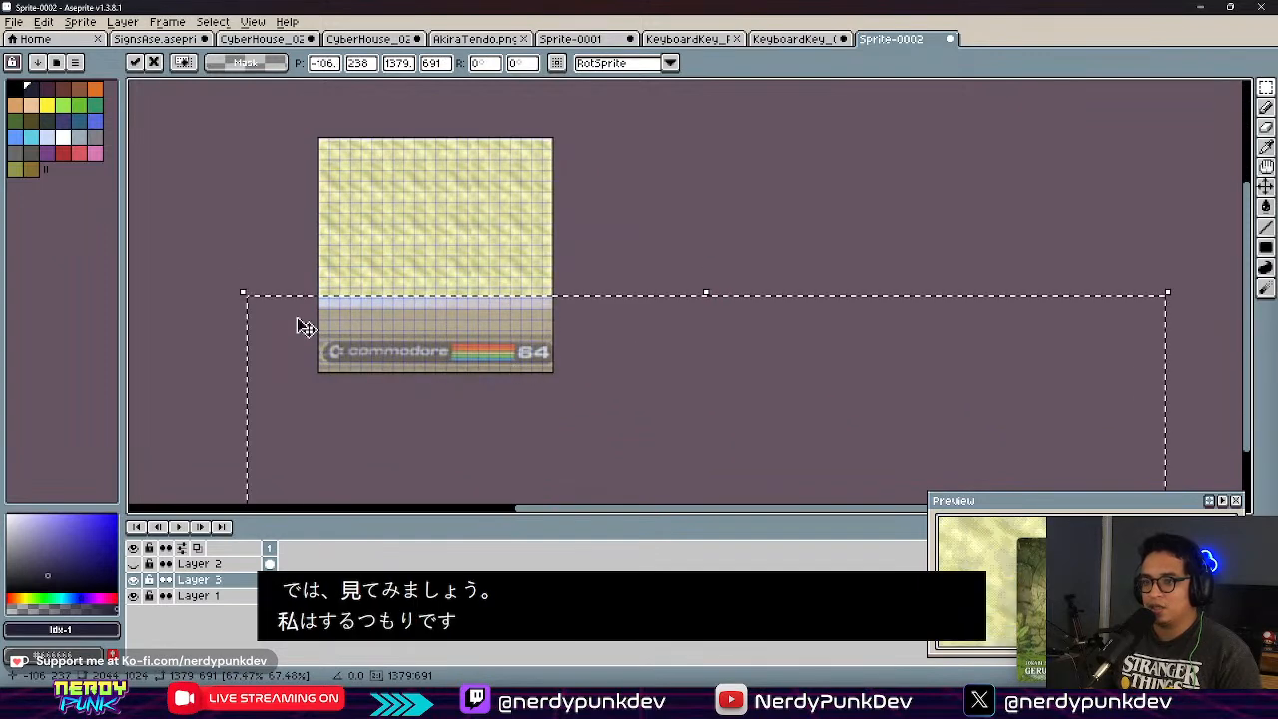
drag(241, 289, 537, 440)
drag(695, 454, 471, 327)
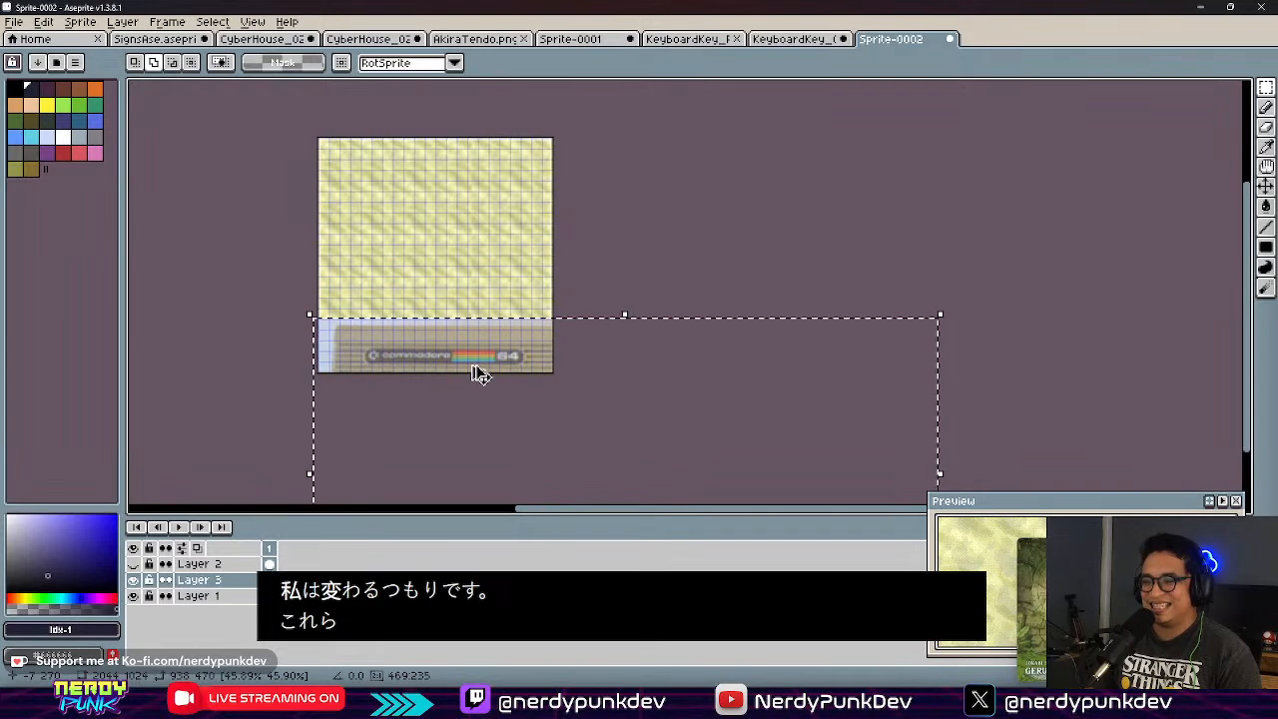
Step: Position the scaled image at about X -24, Y 267 so the badge runs along the sprite's bottom edge, and deselect it
scroll(474, 367, up, 5)
middle_drag(496, 366, 610, 373)
middle_drag(481, 391, 910, 436)
drag(941, 398, 924, 387)
middle_drag(935, 351, 419, 302)
middle_drag(594, 345, 939, 341)
middle_drag(837, 365, 1211, 385)
drag(1008, 366, 906, 356)
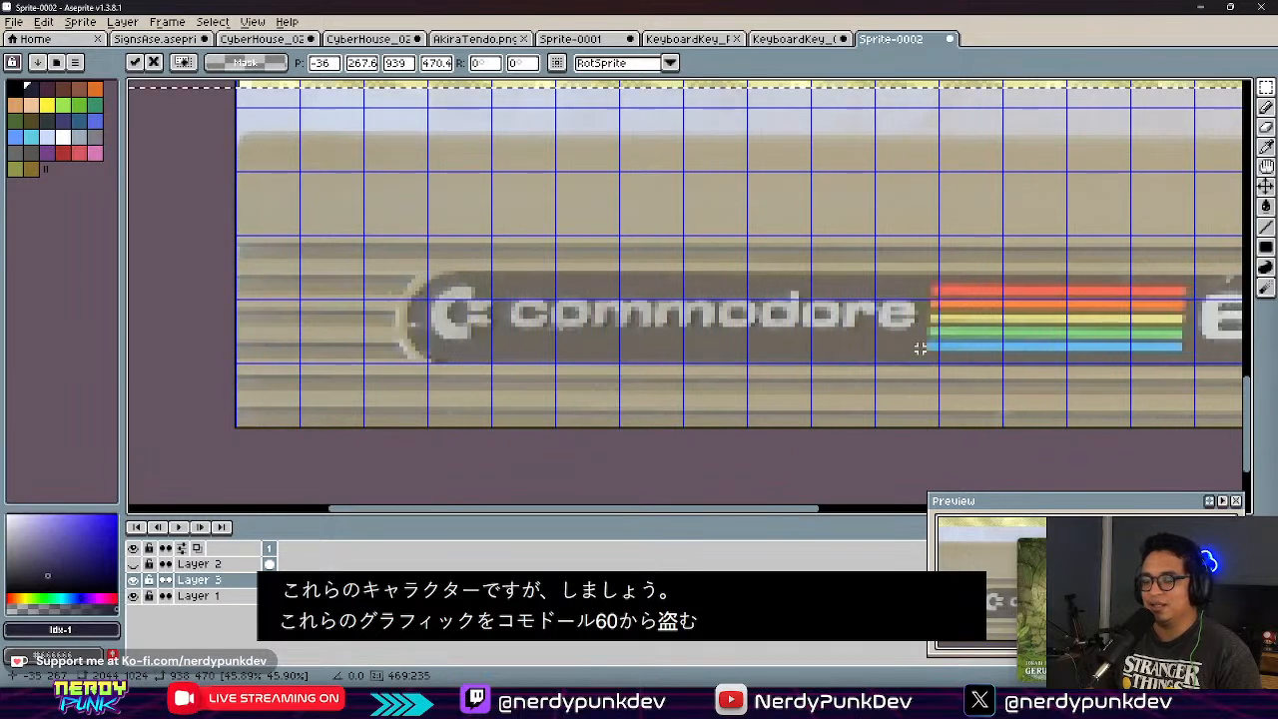
scroll(940, 333, down, 4)
middle_drag(943, 345, 573, 287)
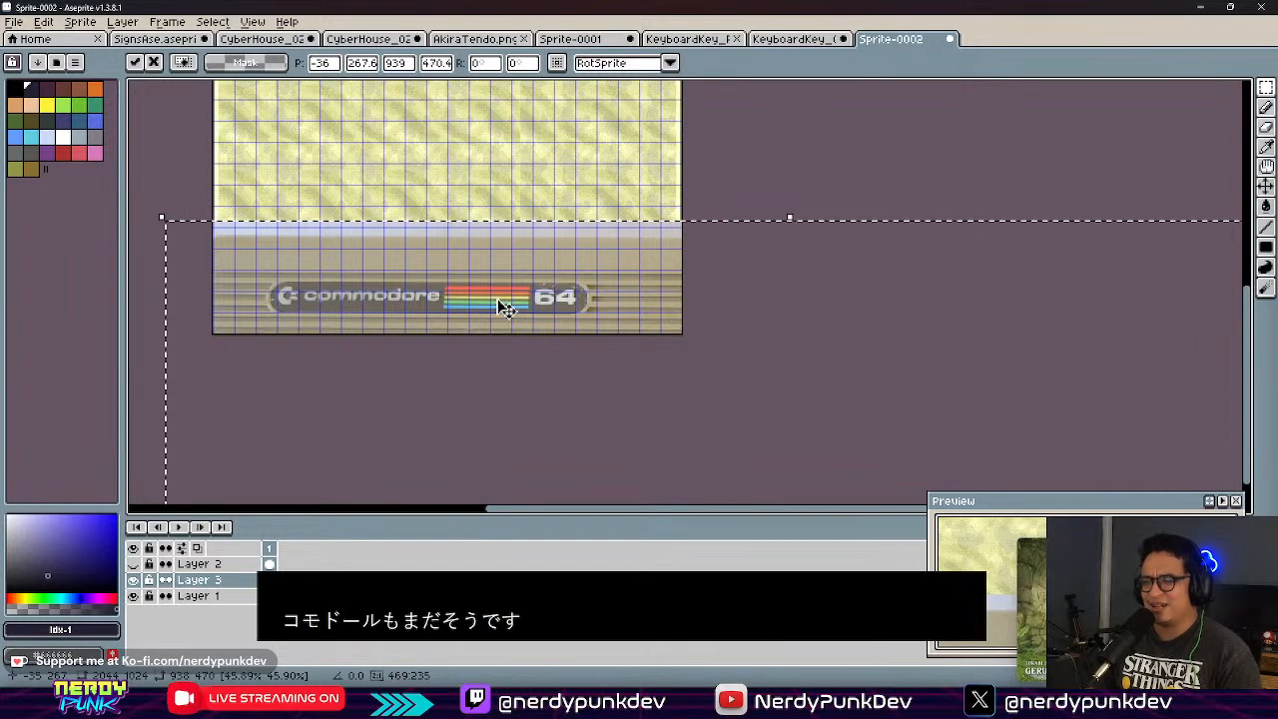
drag(442, 296, 462, 302)
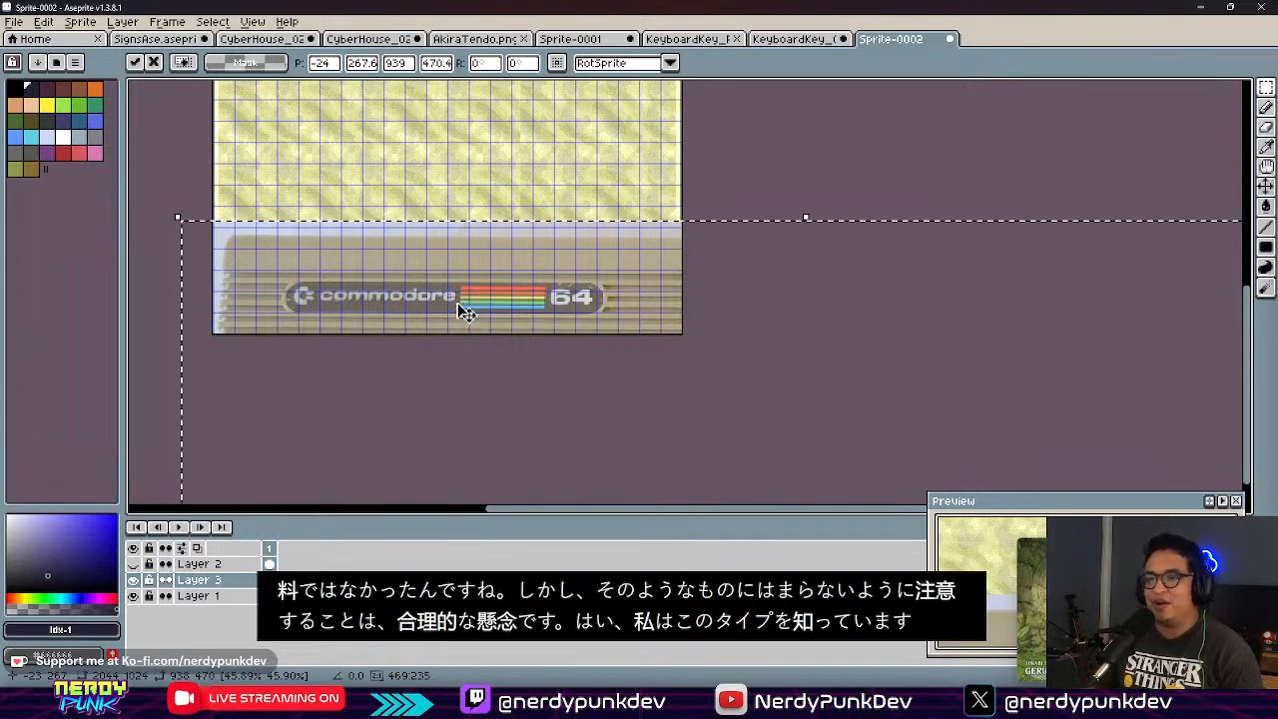
scroll(150, 216, up, 3)
key(ctrl+d)
Step: Delete the pale blue strip across the top of the pasted image on Layer 3
middle_drag(824, 305, 509, 250)
middle_drag(742, 312, 677, 350)
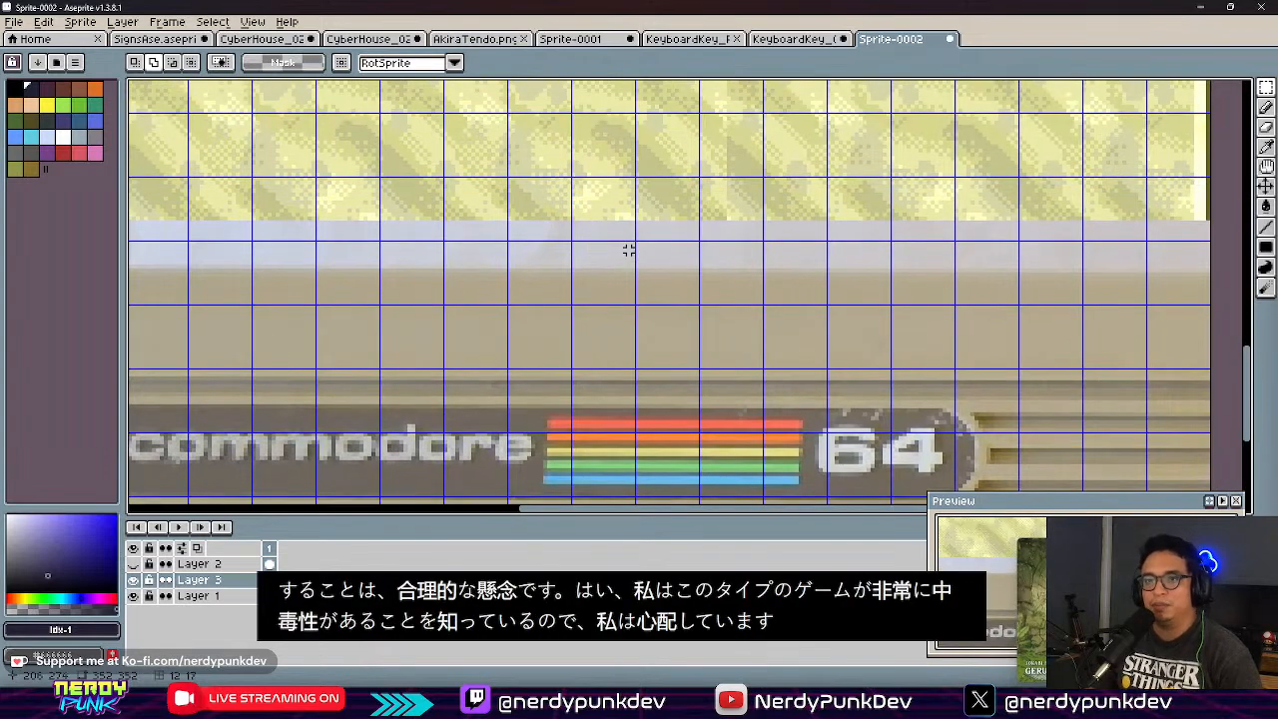
middle_drag(628, 249, 812, 258)
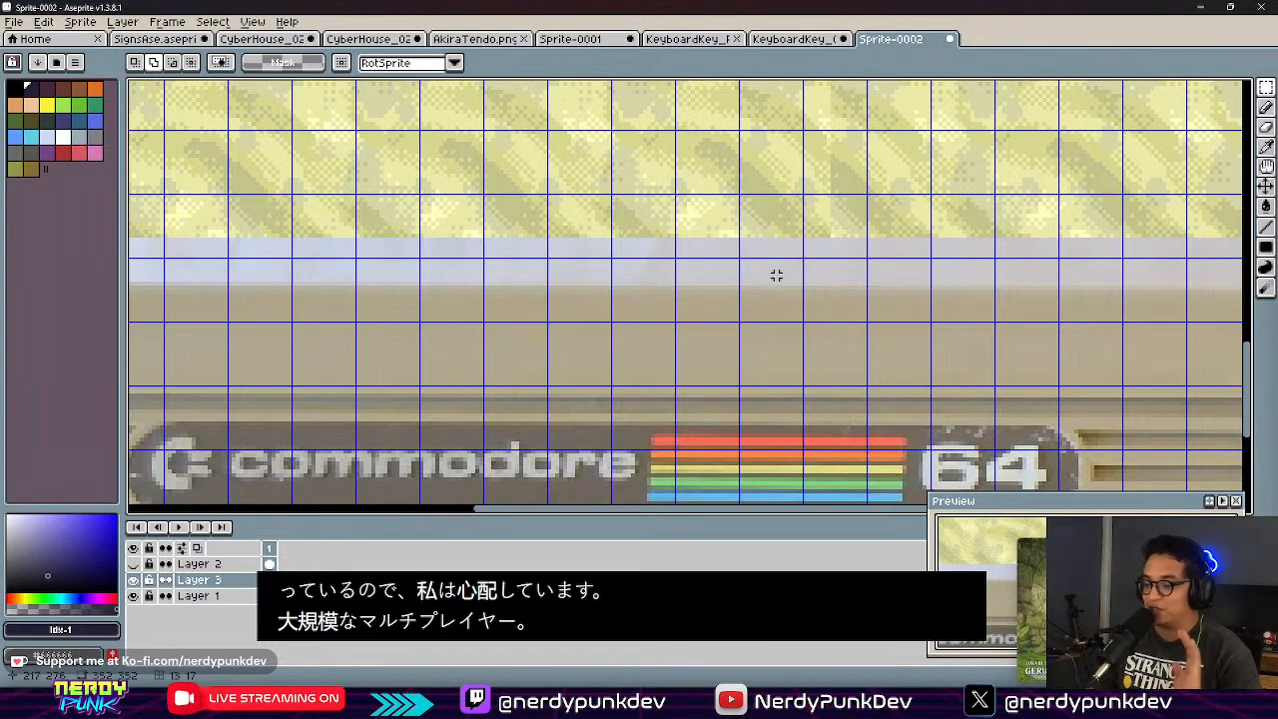
scroll(775, 273, down, 1)
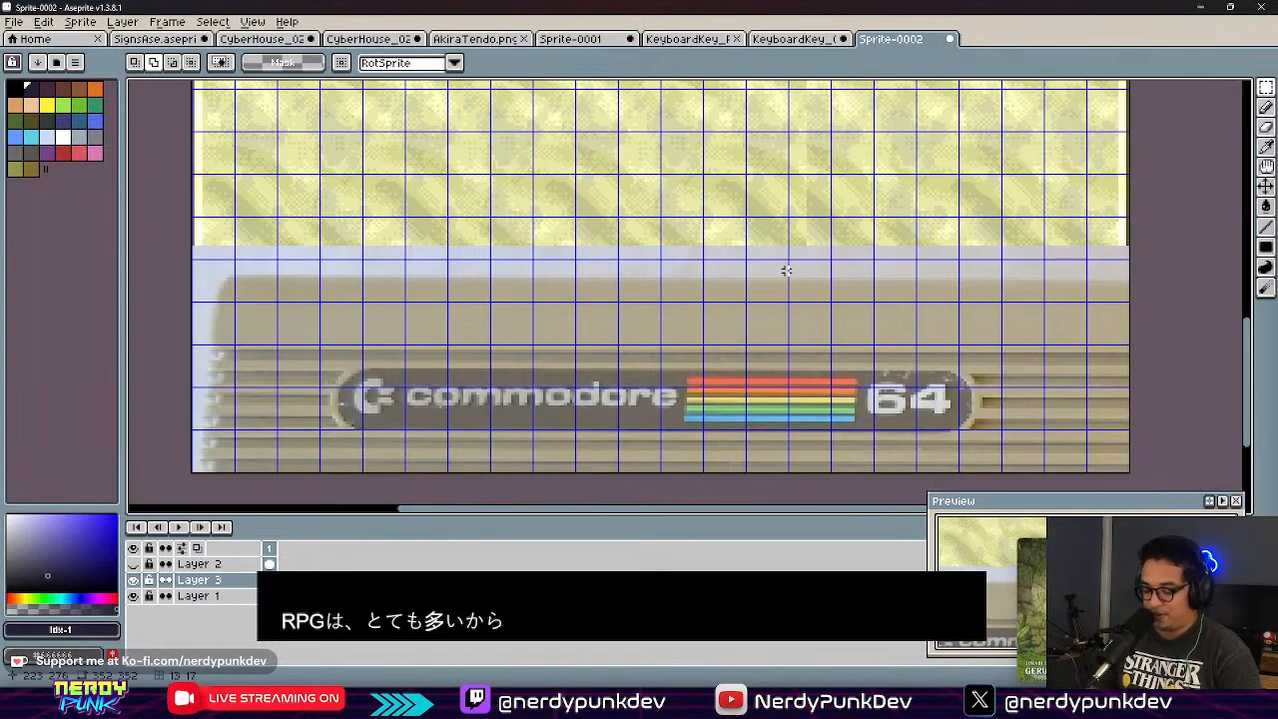
drag(190, 215, 1194, 292)
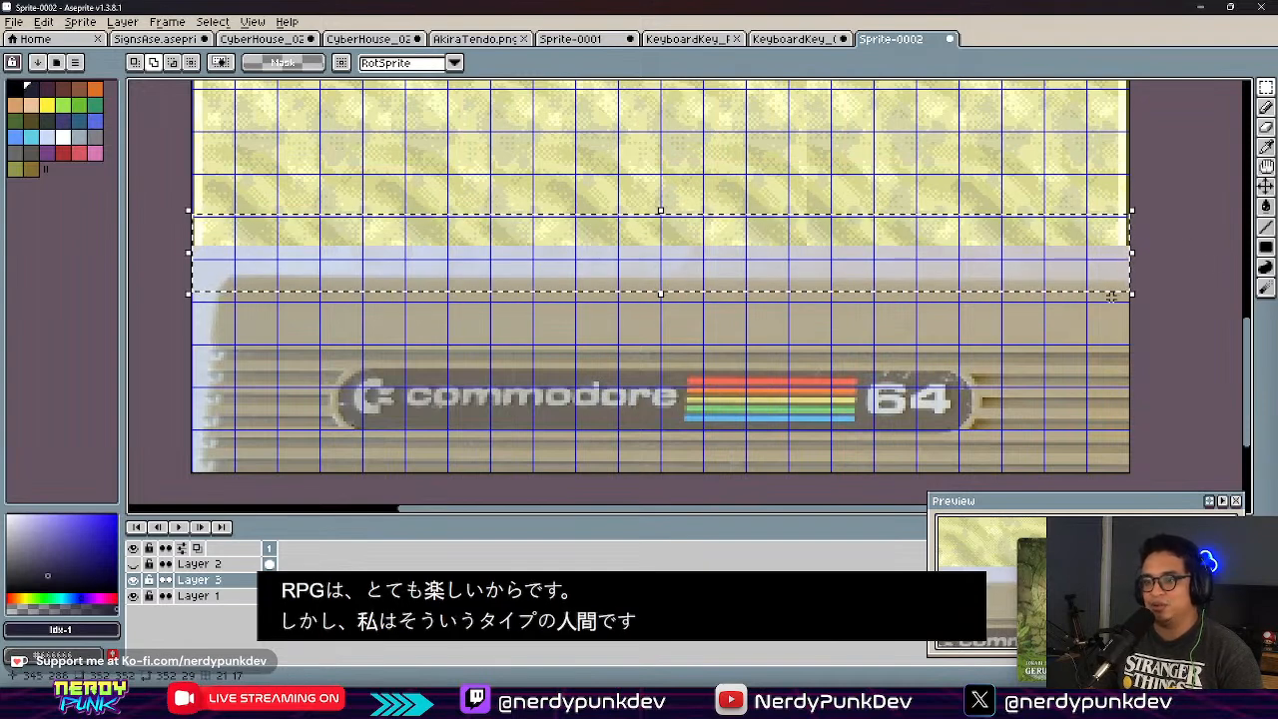
key(Delete)
middle_drag(413, 308, 470, 310)
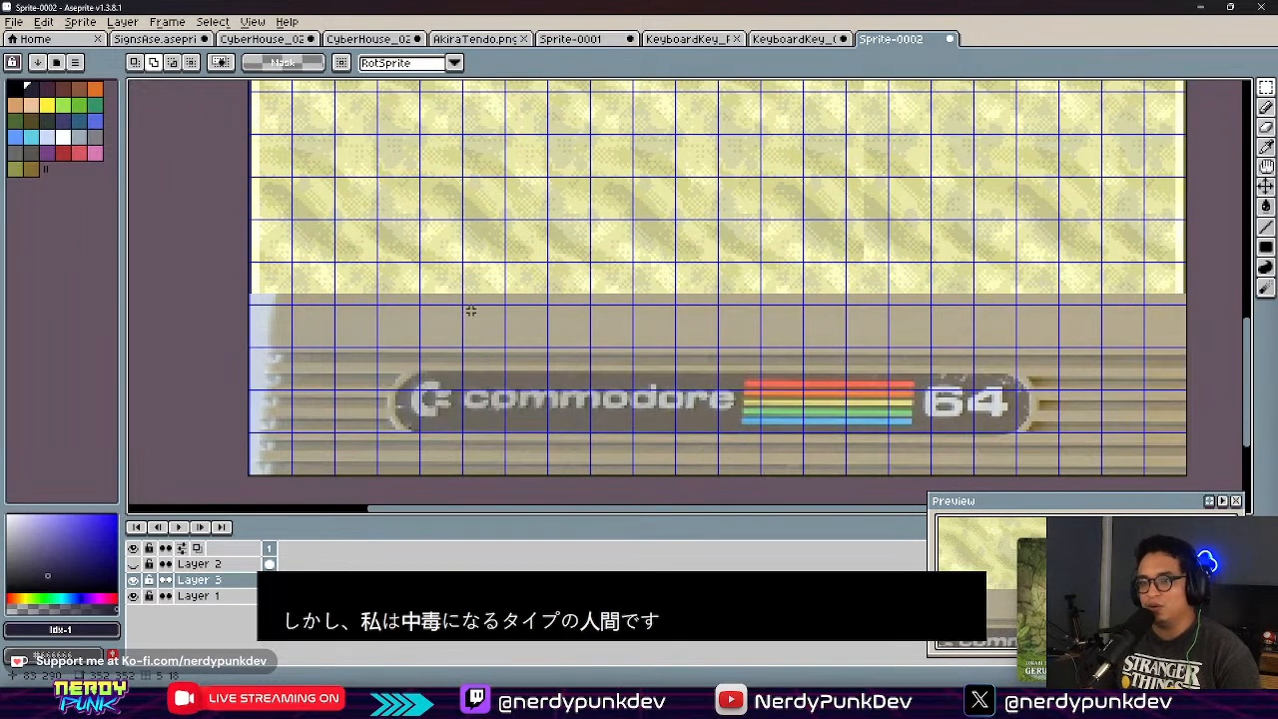
Step: Mute the yellow shell texture on Layer 1 with a Hue/Saturation adjustment to bring it closer to the Commodore beige
scroll(374, 311, up, 2)
middle_drag(348, 319, 512, 300)
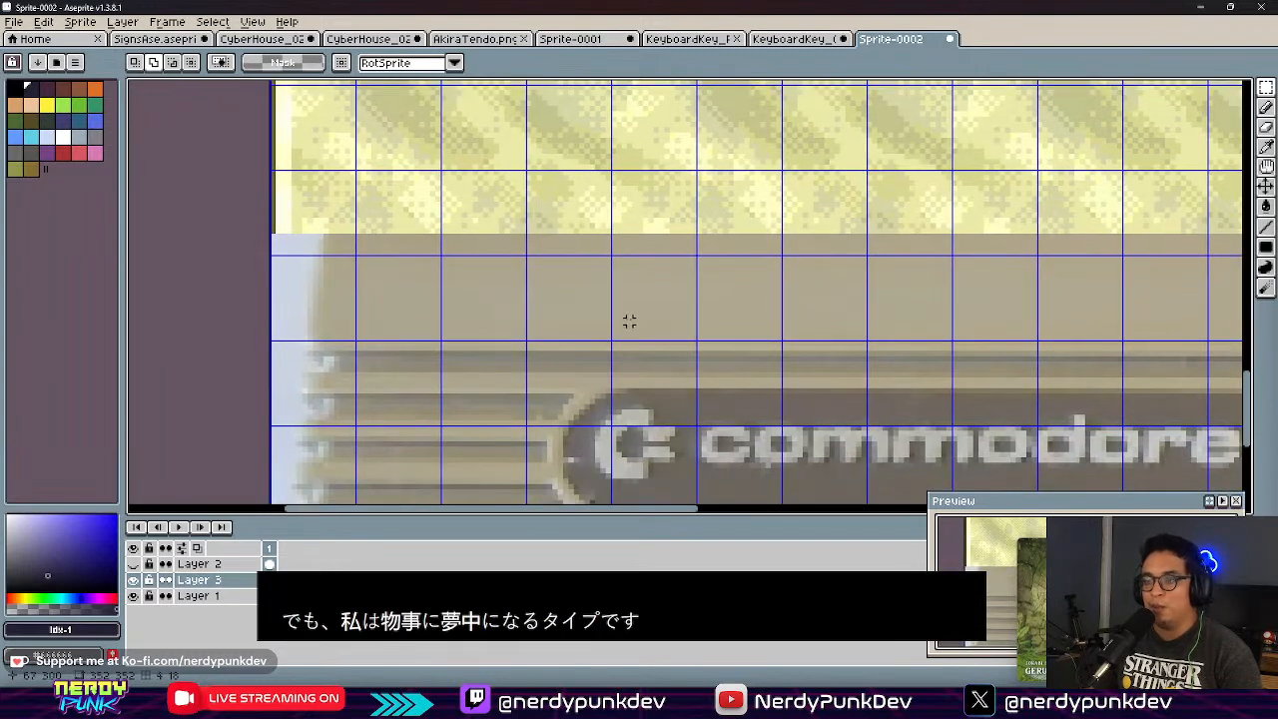
middle_drag(644, 317, 636, 337)
click(199, 595)
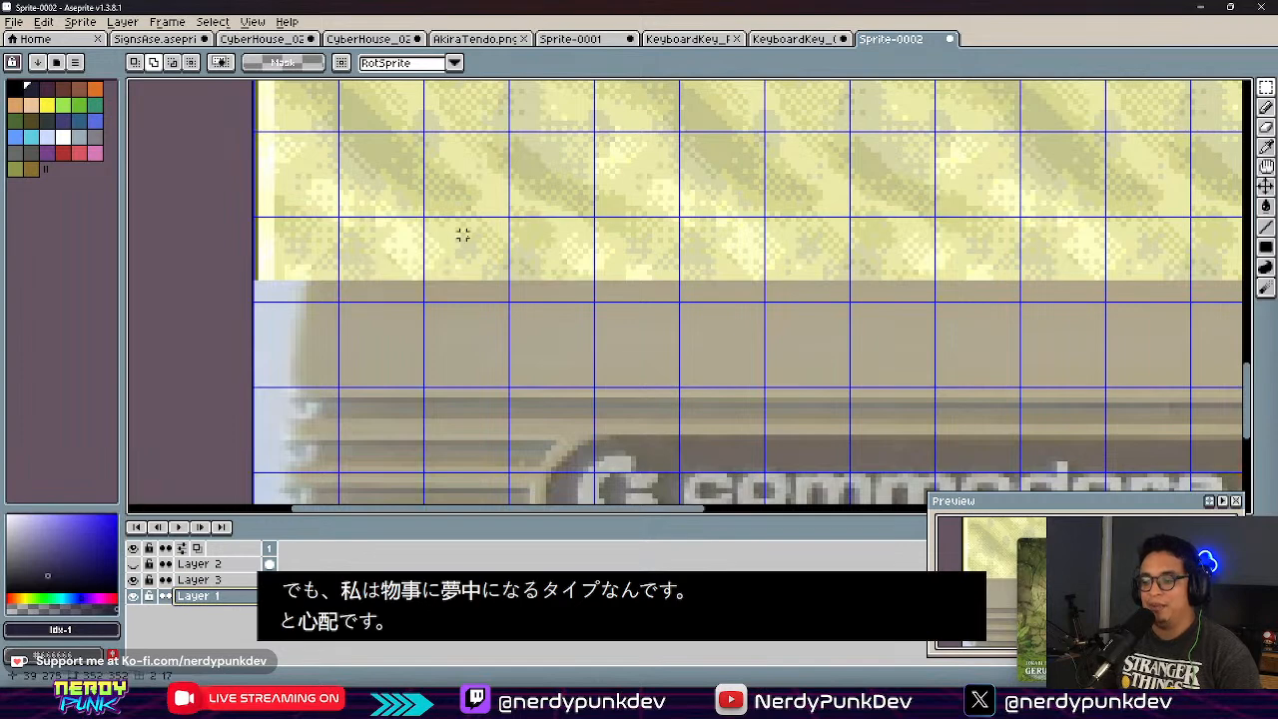
middle_drag(644, 244, 546, 308)
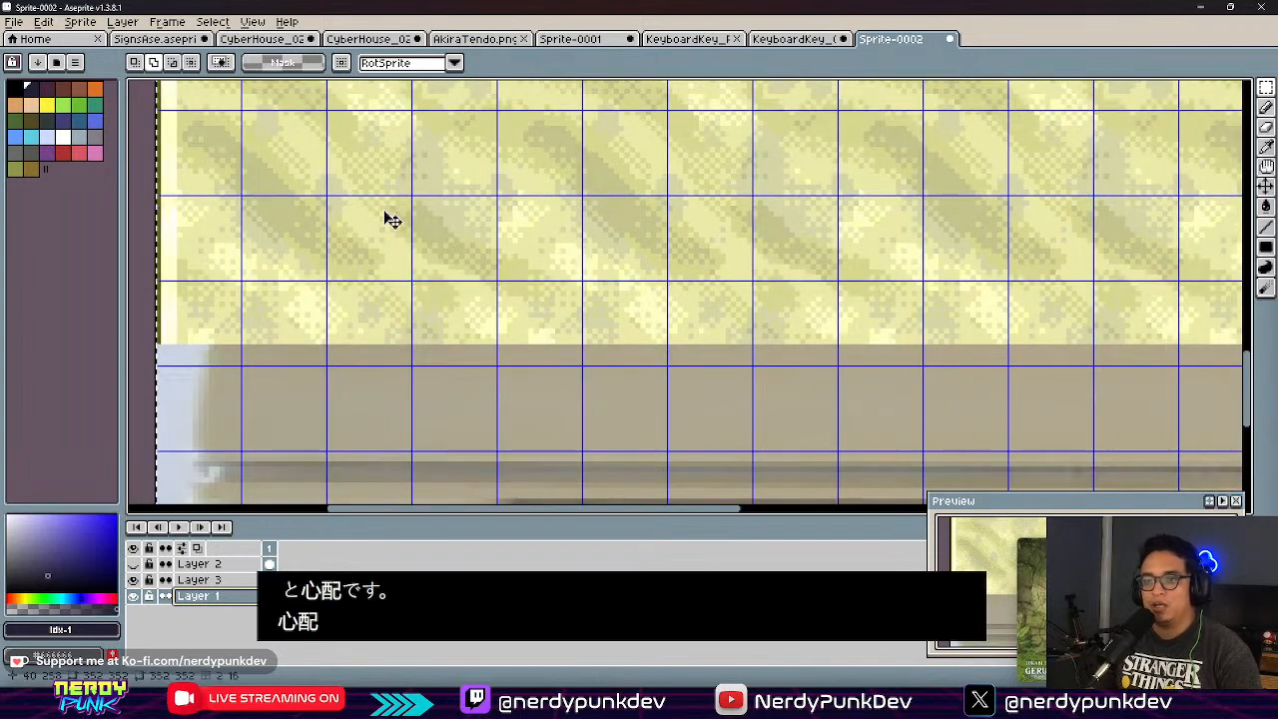
click(43, 22)
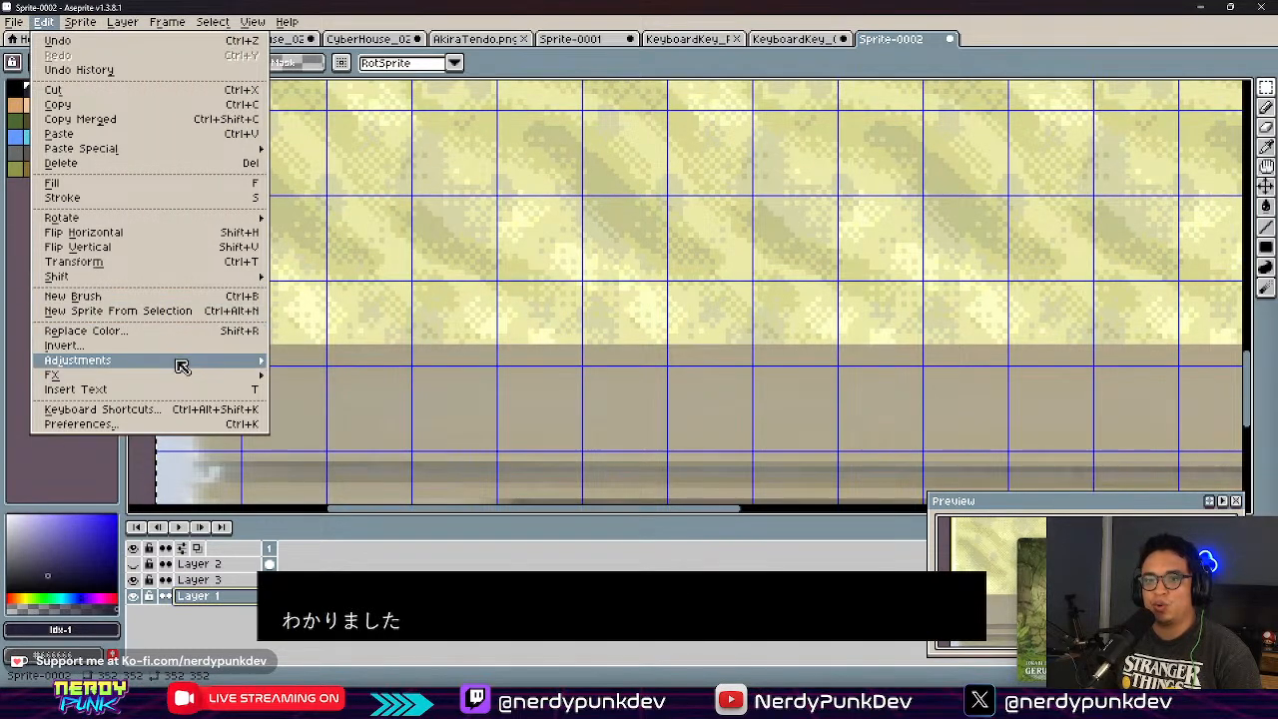
mouse_move(233, 374)
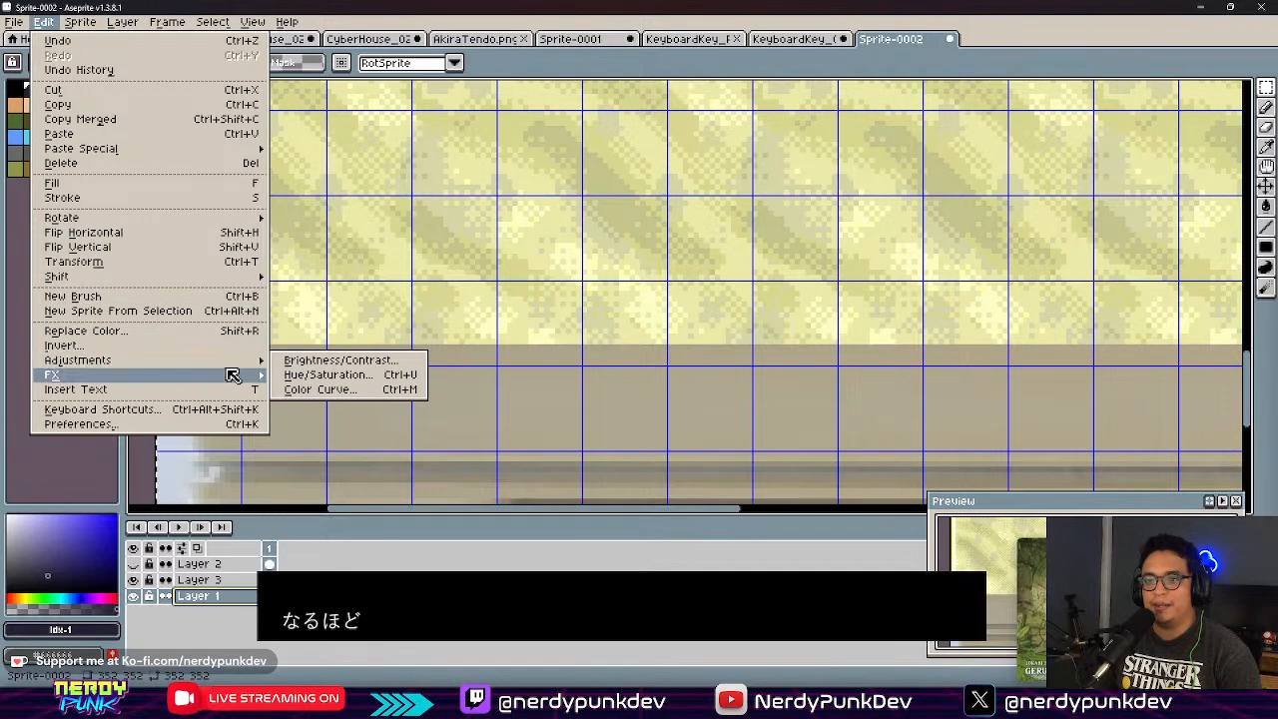
click(335, 376)
drag(839, 263, 836, 299)
click(1008, 225)
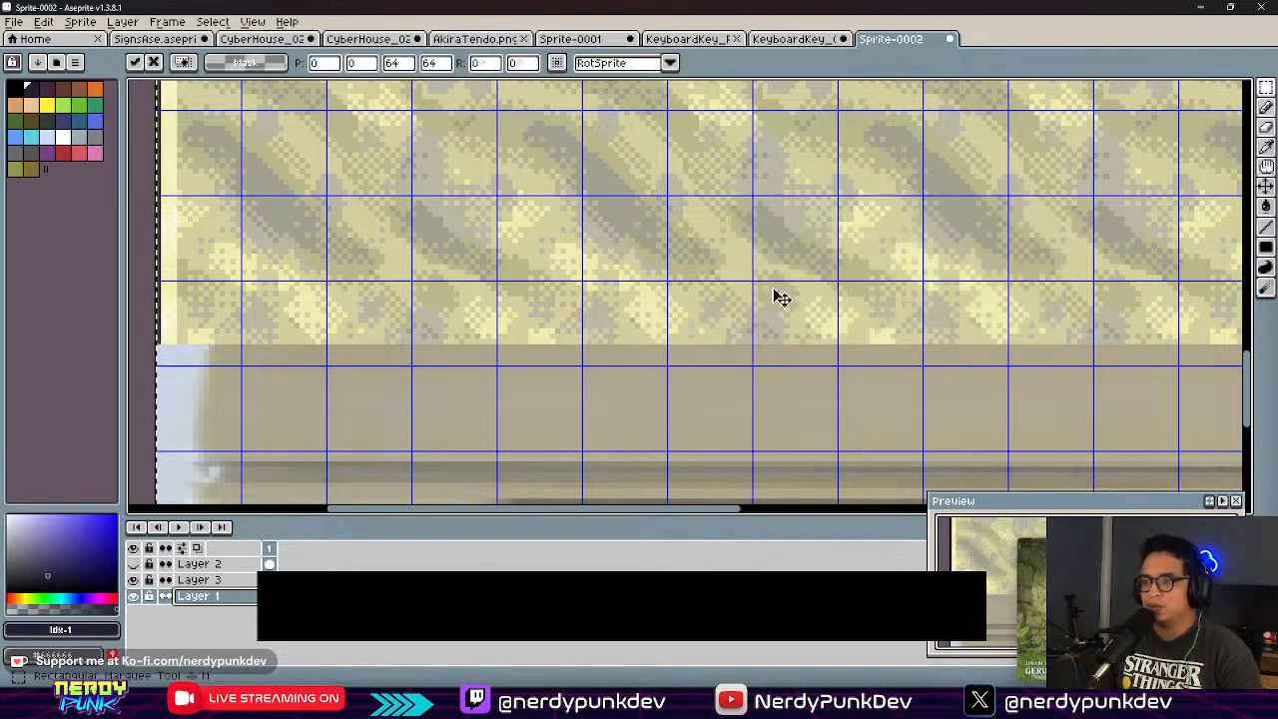
Step: Stretch the left end of the ribbed strip on Layer 3 outward to 83 by 92 pixels, pushing its pale edge off the canvas
scroll(807, 285, down, 5)
key(ctrl+a)
scroll(703, 340, up, 5)
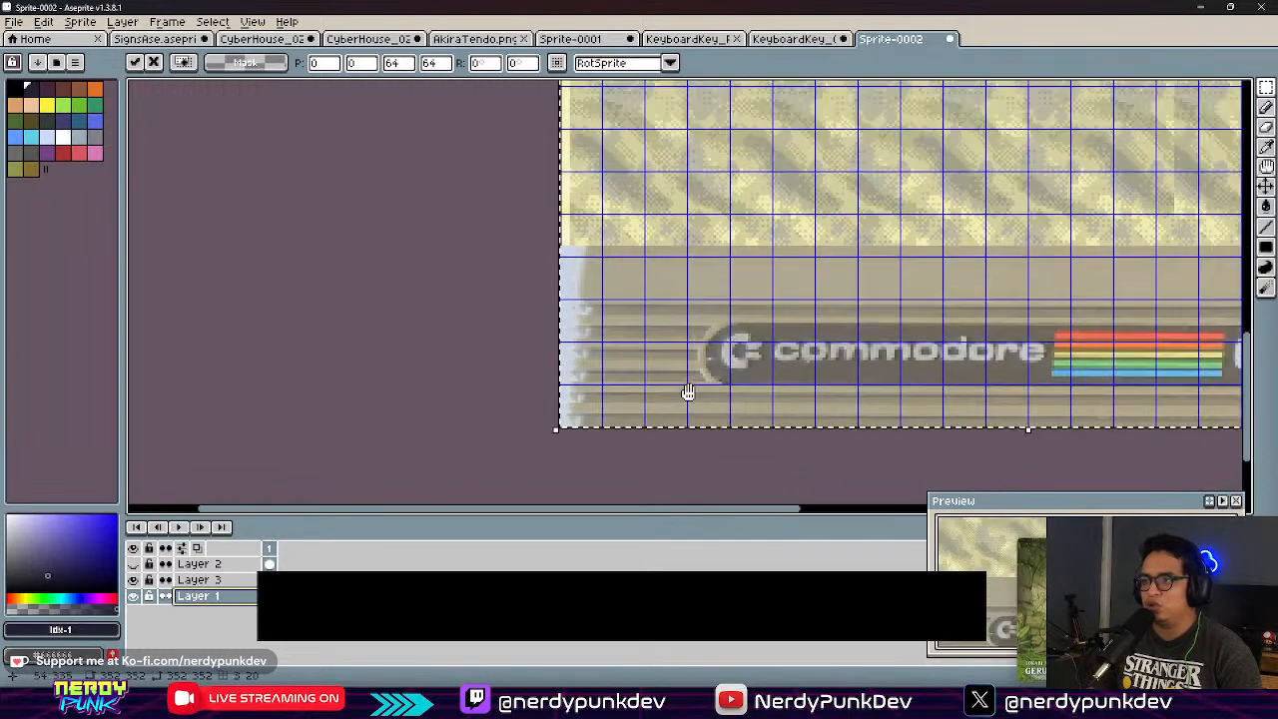
scroll(490, 342, up, 2)
middle_drag(812, 394, 860, 304)
scroll(720, 290, down, 2)
middle_drag(727, 296, 527, 343)
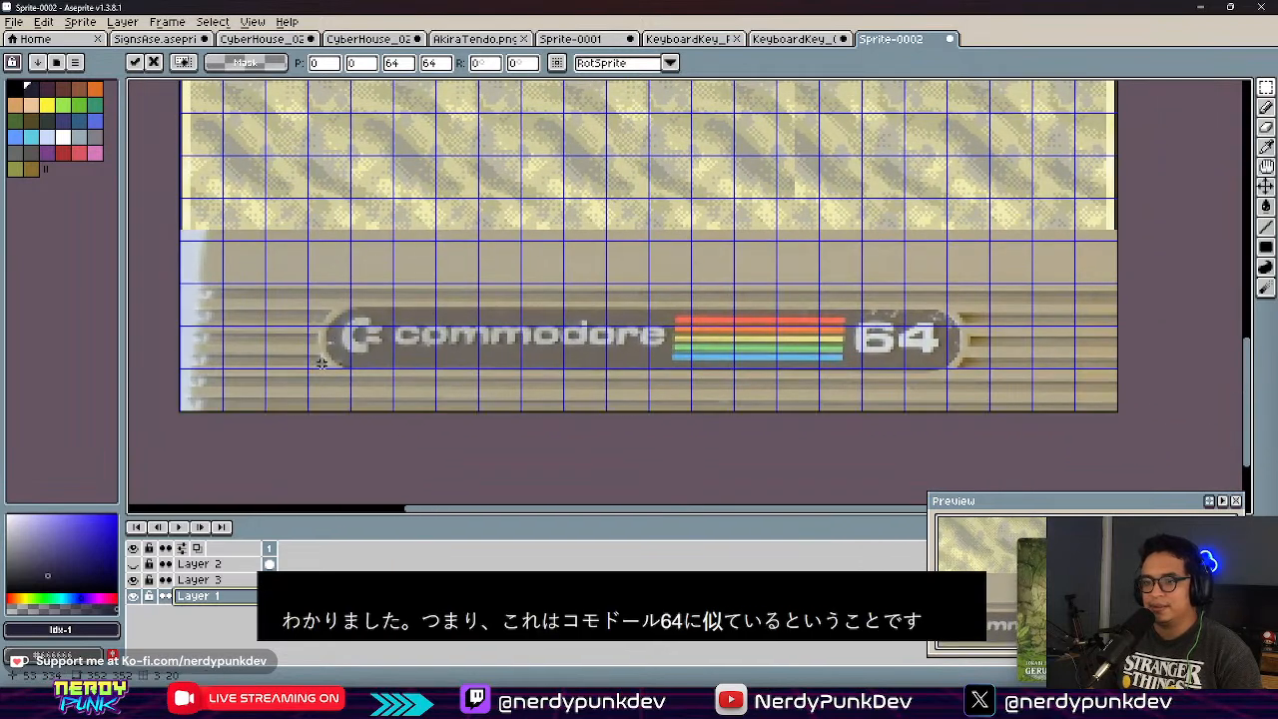
click(214, 583)
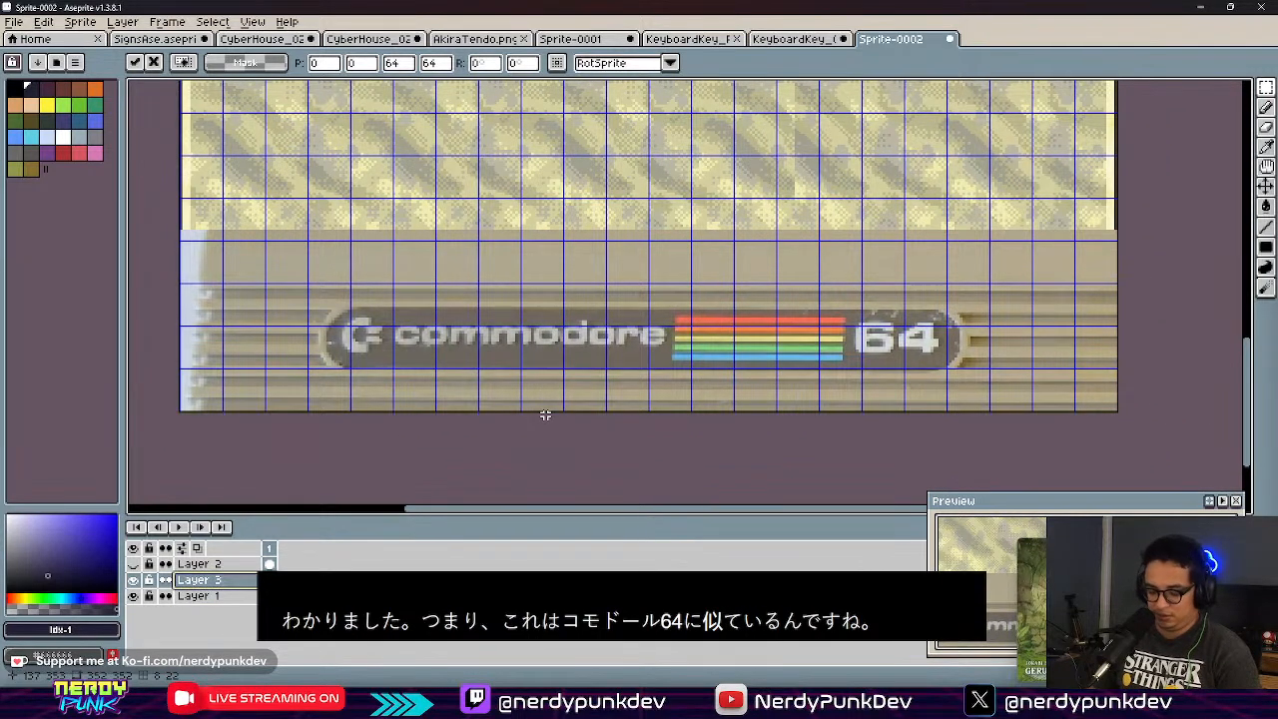
drag(303, 429, 124, 167)
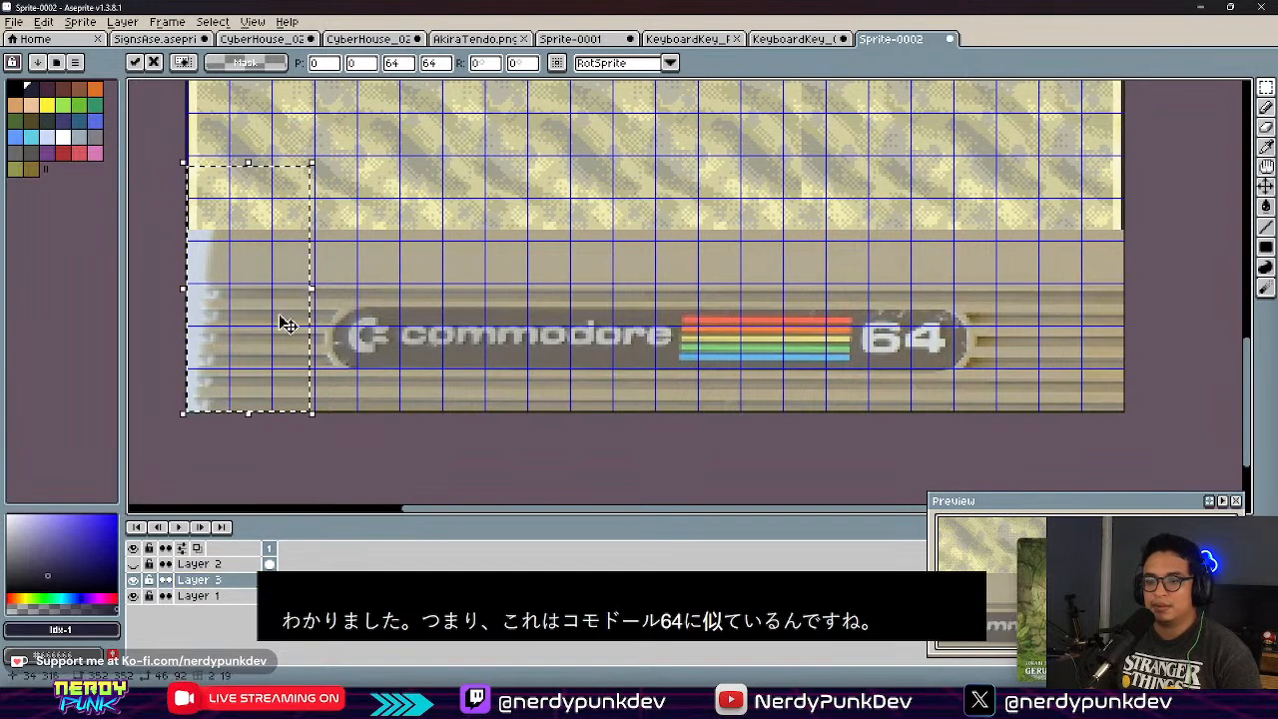
drag(185, 302, 137, 297)
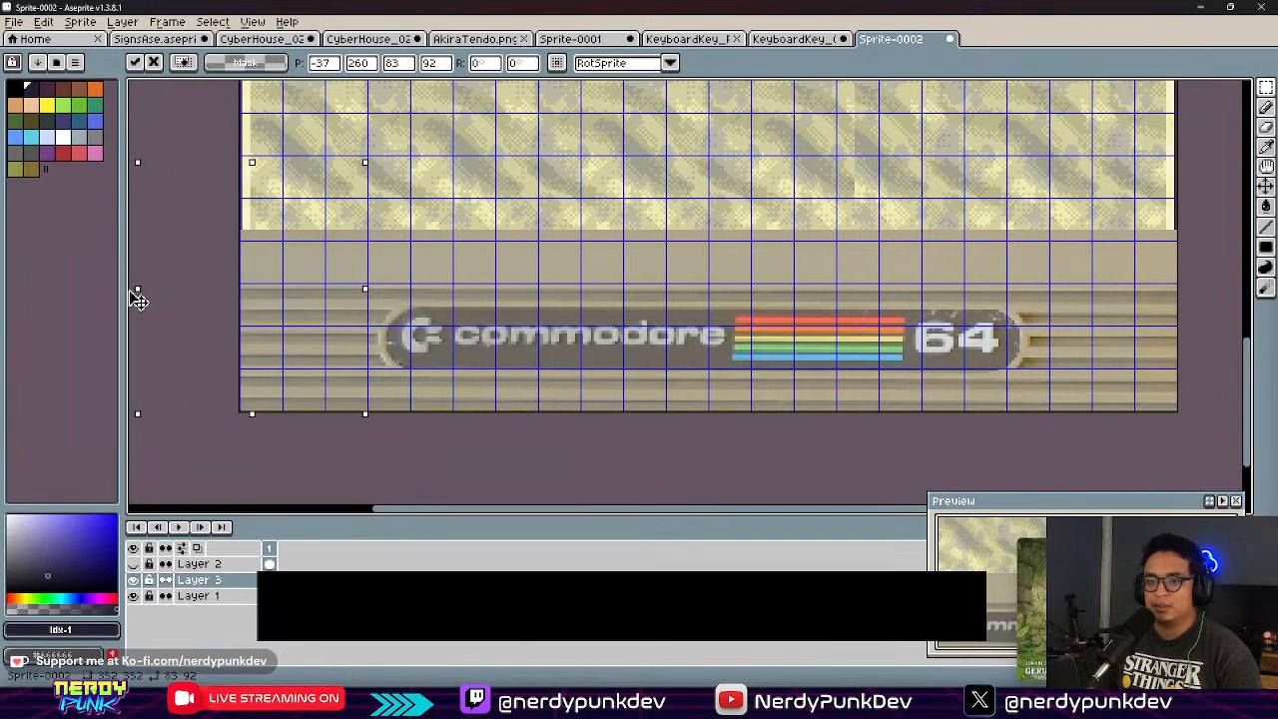
key(ctrl+d)
Step: Delete the plain beige band above the ribbed badge strip on Layer 3 and check the strip against the shell texture
middle_drag(727, 345, 593, 362)
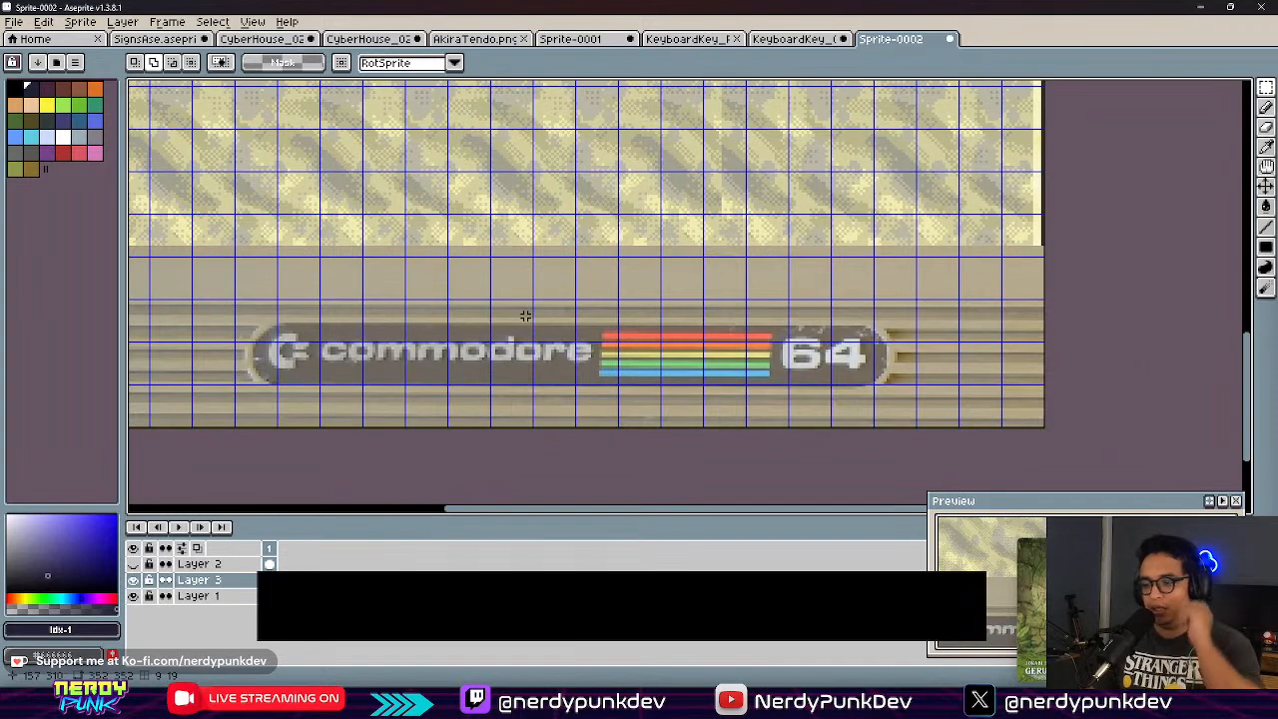
middle_drag(526, 313, 574, 363)
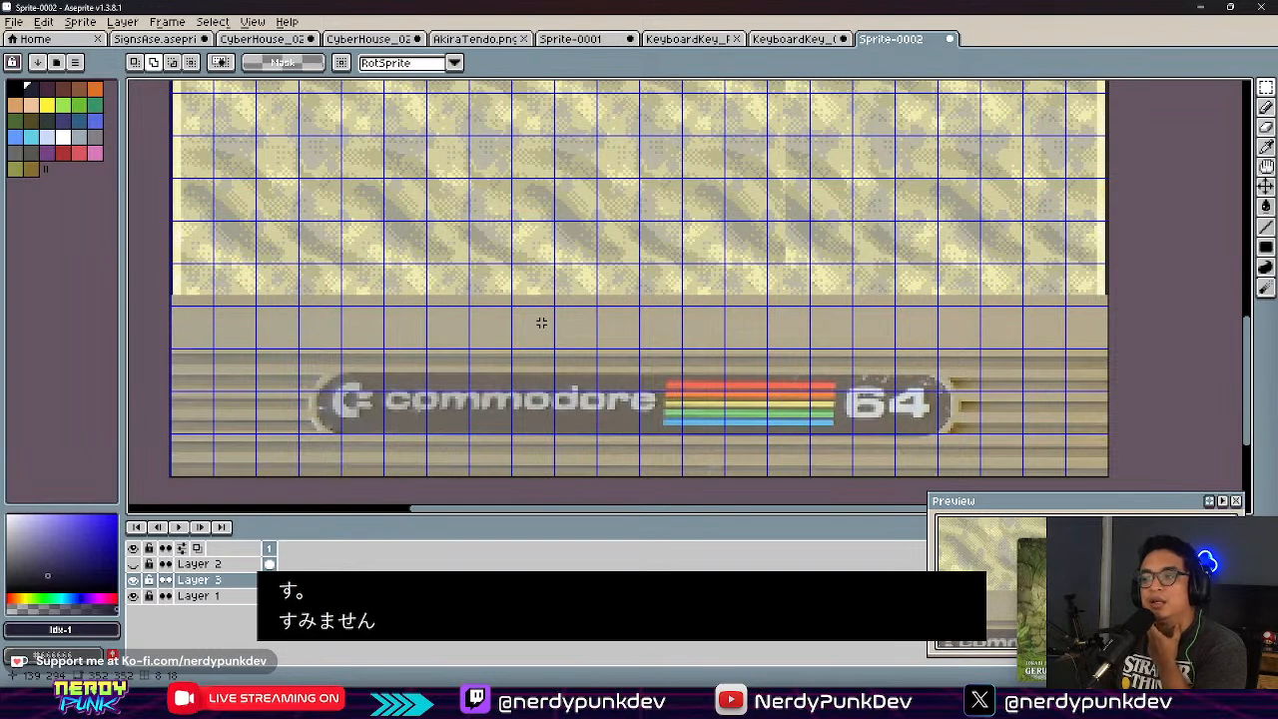
middle_drag(635, 402, 609, 374)
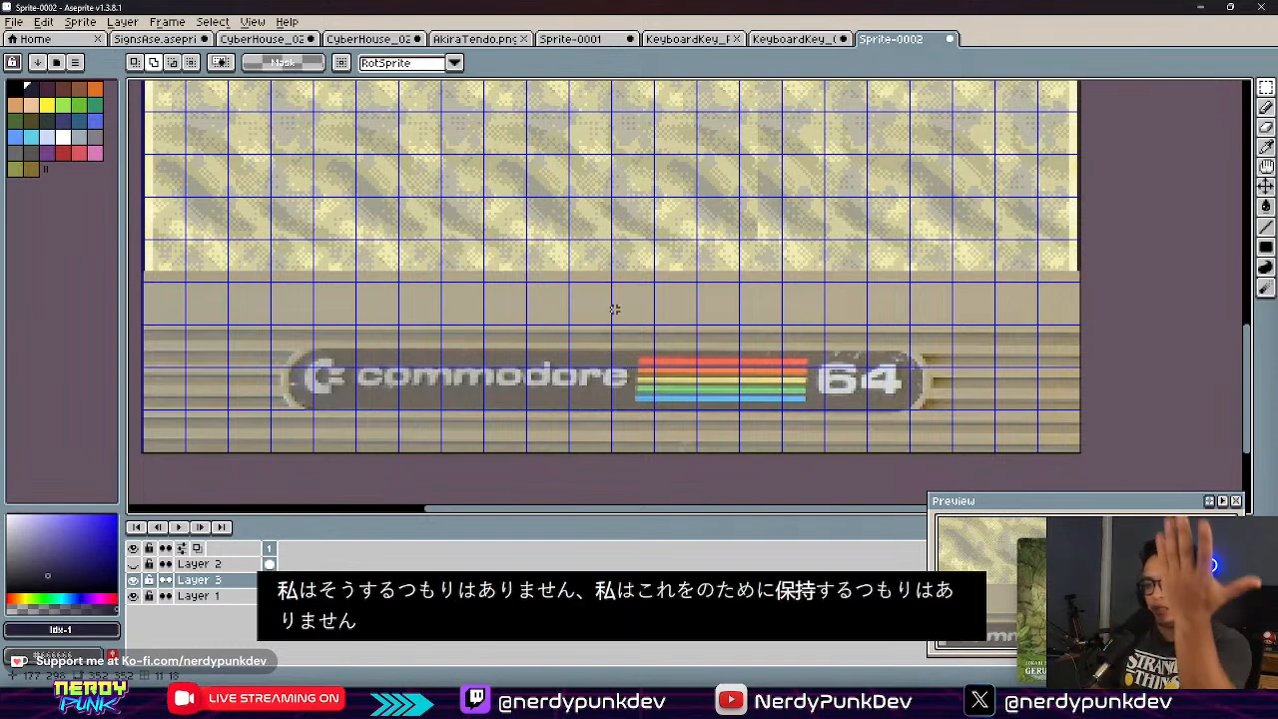
middle_drag(485, 337, 571, 378)
drag(187, 266, 1132, 366)
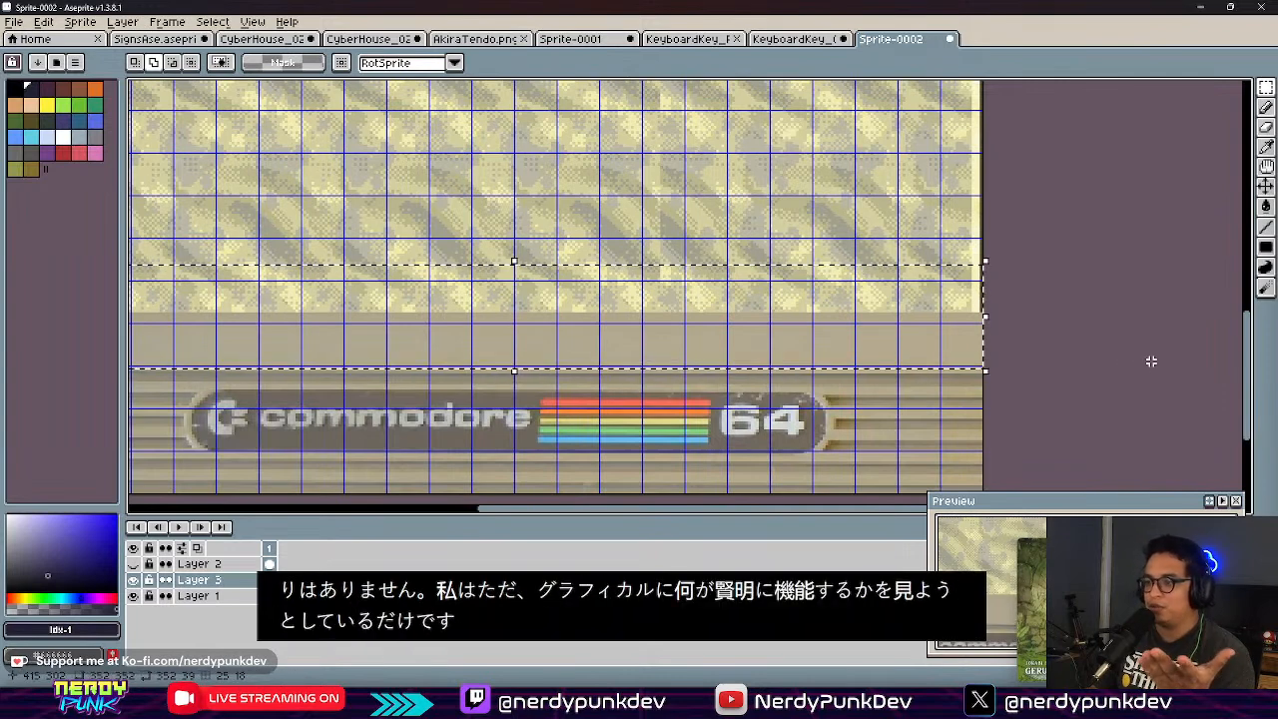
key(Delete)
scroll(607, 357, down, 3)
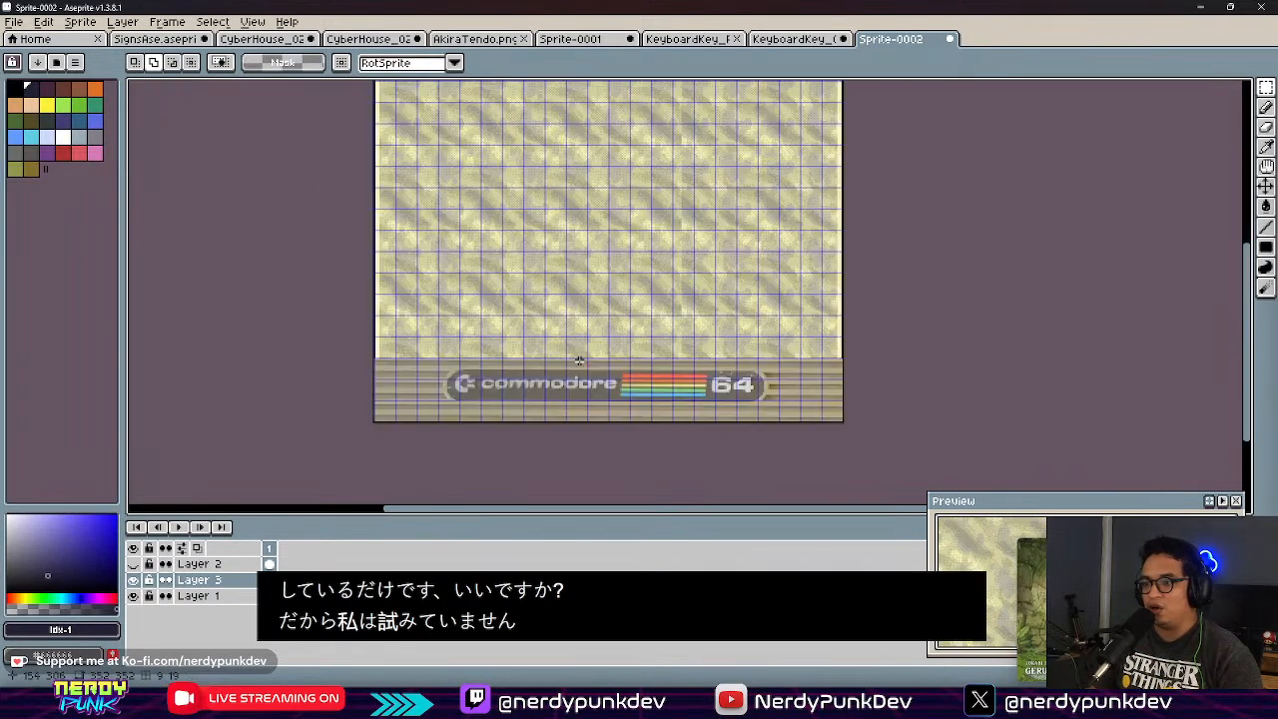
scroll(579, 363, up, 3)
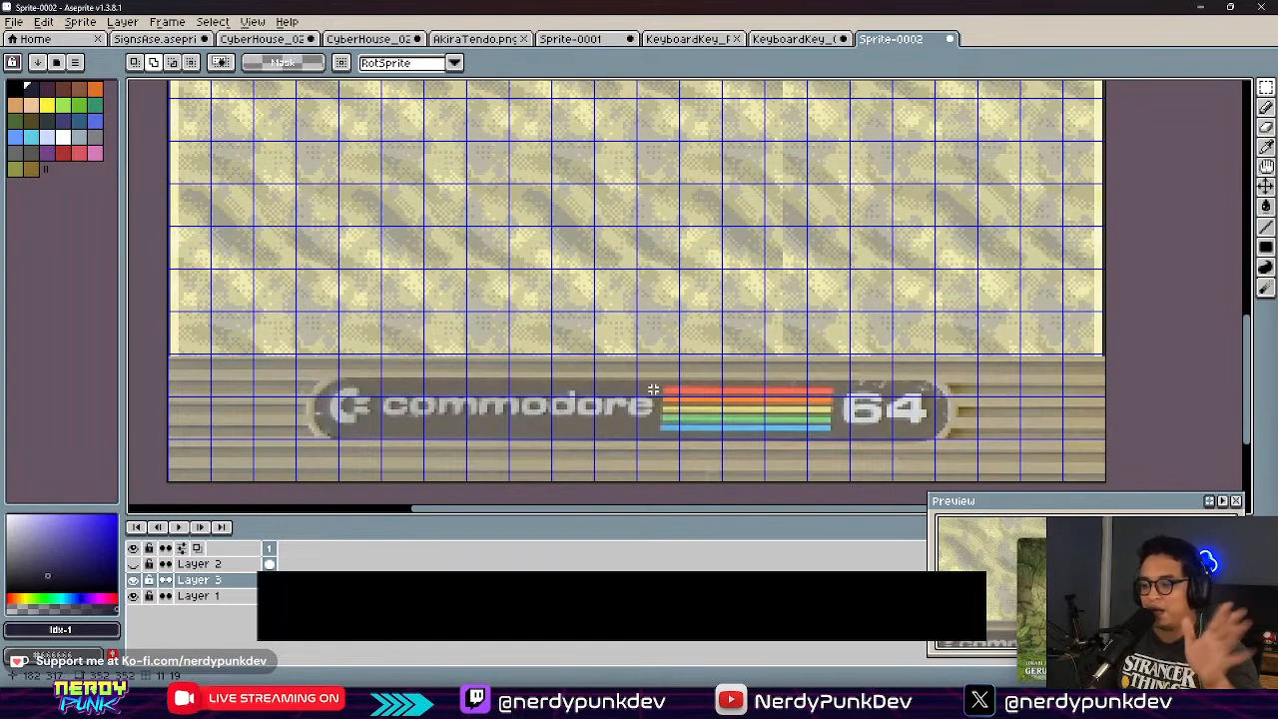
scroll(608, 336, down, 3)
scroll(604, 329, up, 2)
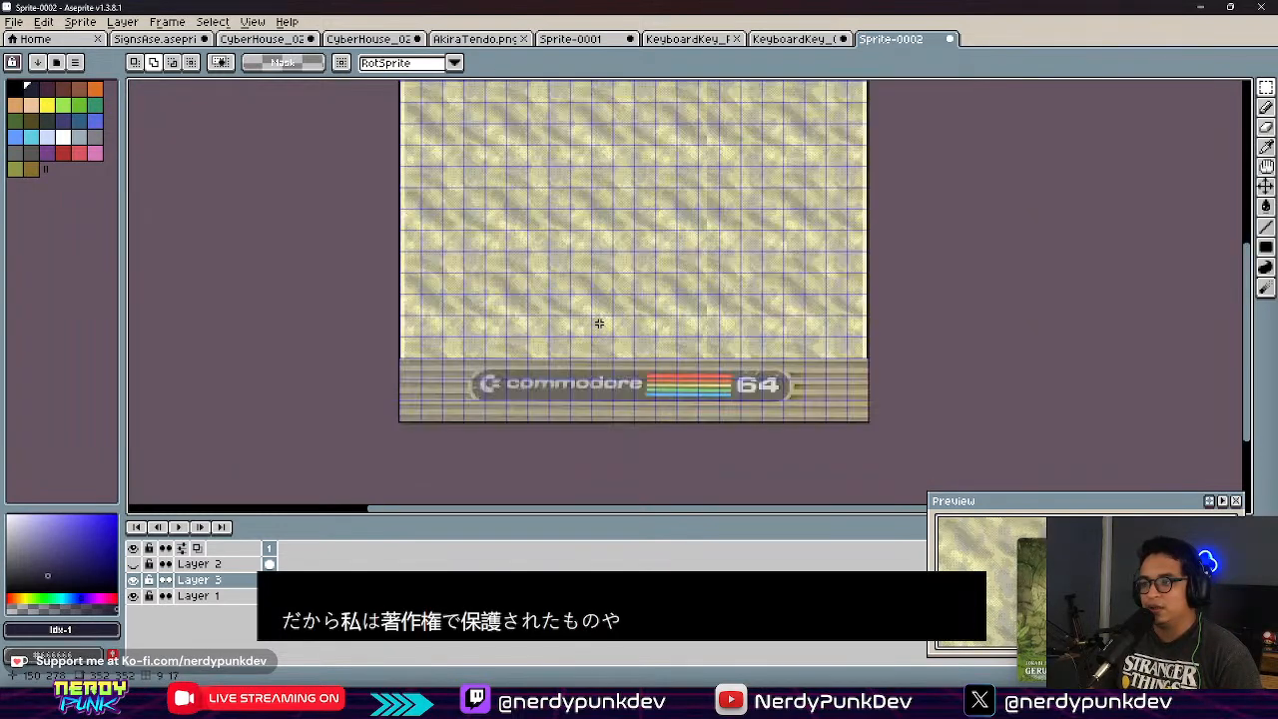
scroll(627, 391, down, 3)
scroll(627, 391, up, 2)
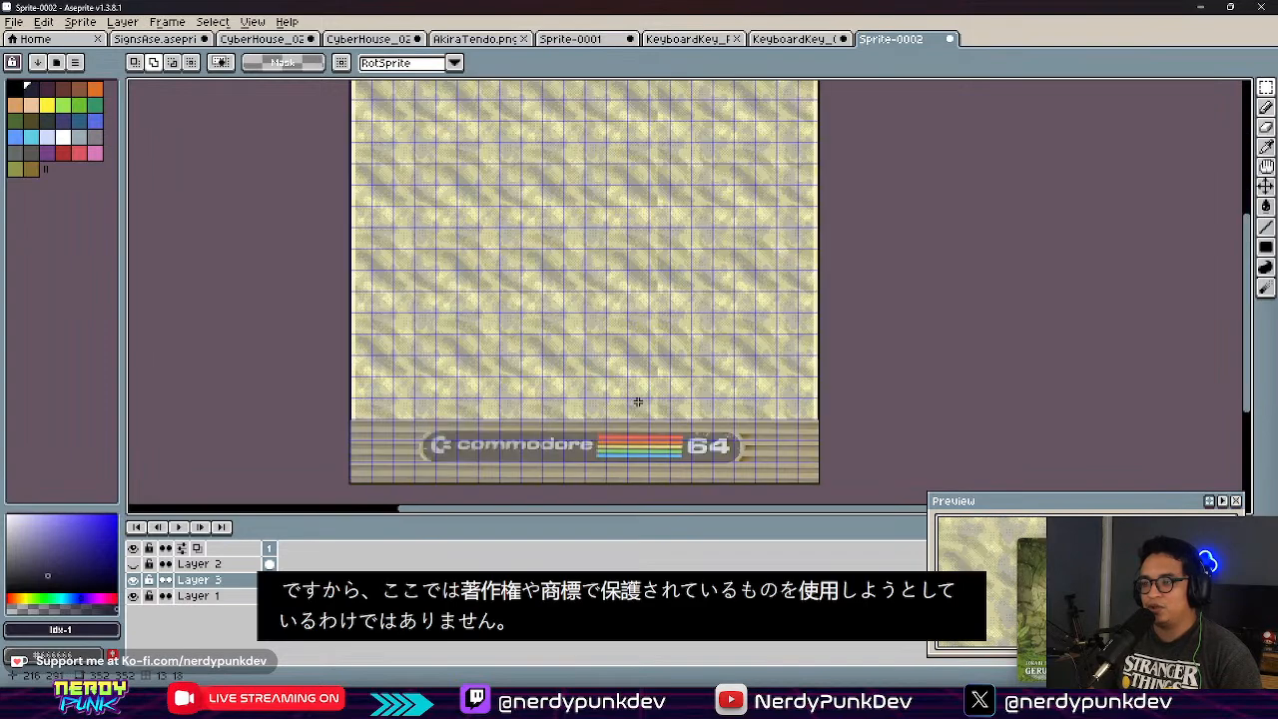
Step: Check the Commodore 64 badge strip up close and export the sprite over OuterShell_01.png in the Vintage Puzzles folder
middle_drag(601, 465, 623, 295)
scroll(617, 304, up, 2)
middle_drag(646, 208, 630, 347)
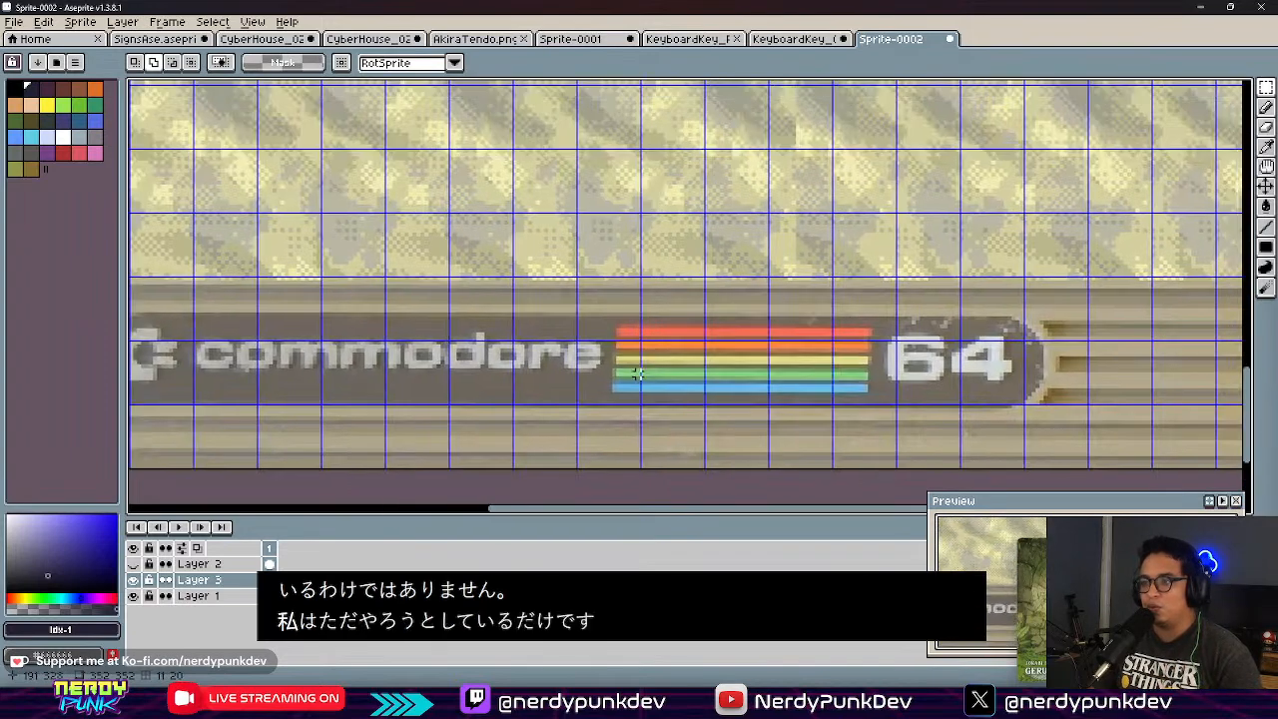
key(ctrl+alt+shift+s)
click(214, 202)
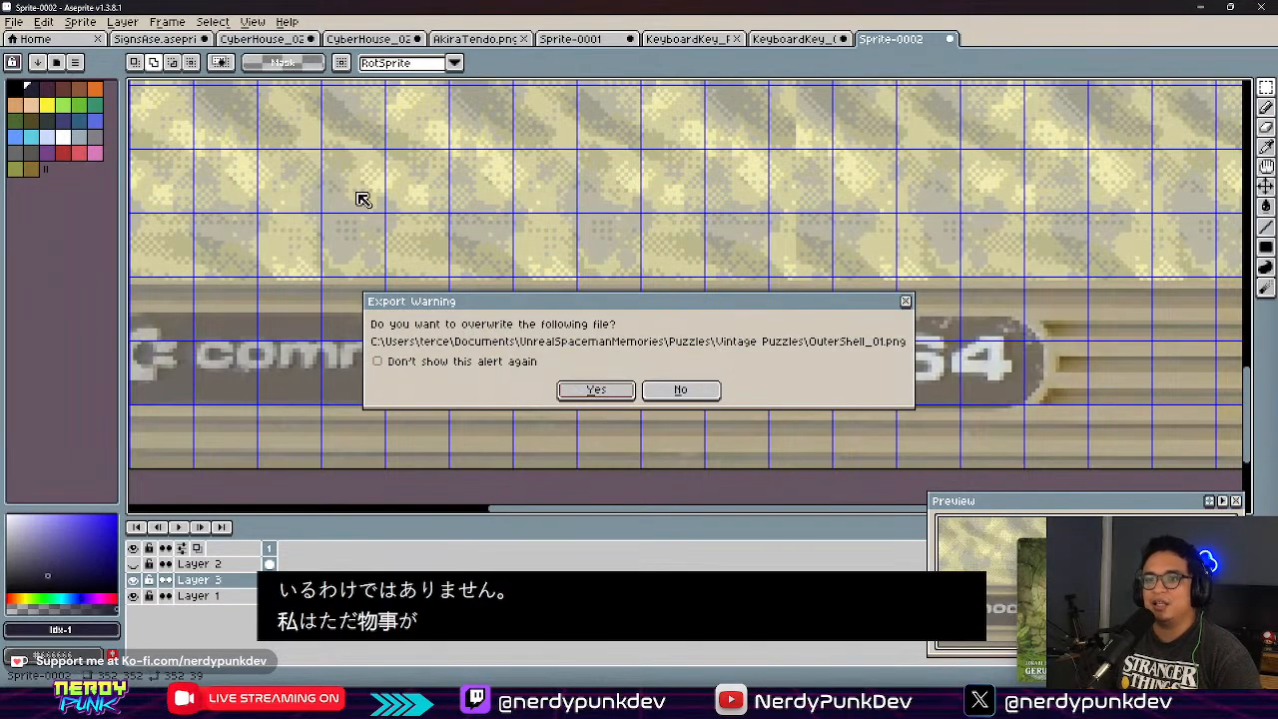
click(627, 394)
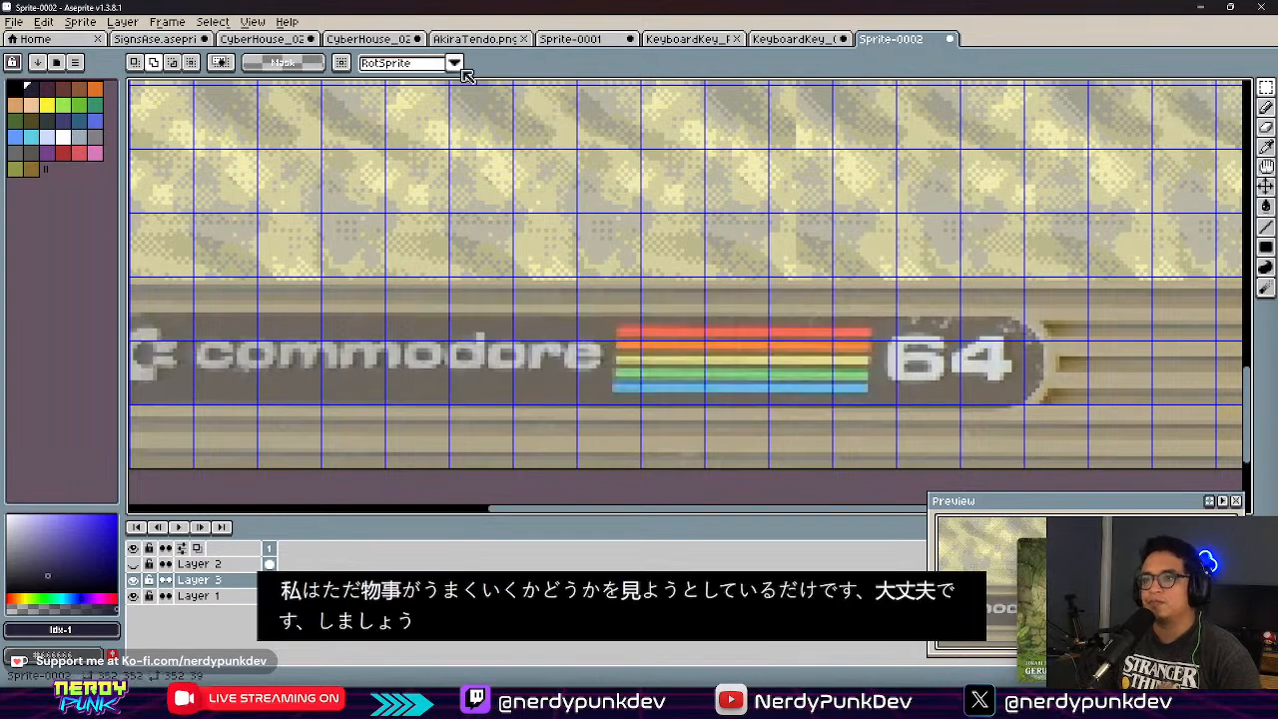
Step: Open the existing shell texture KeyboardShell_01_1.png from the obj folder inside Vintage Keys
click(14, 22)
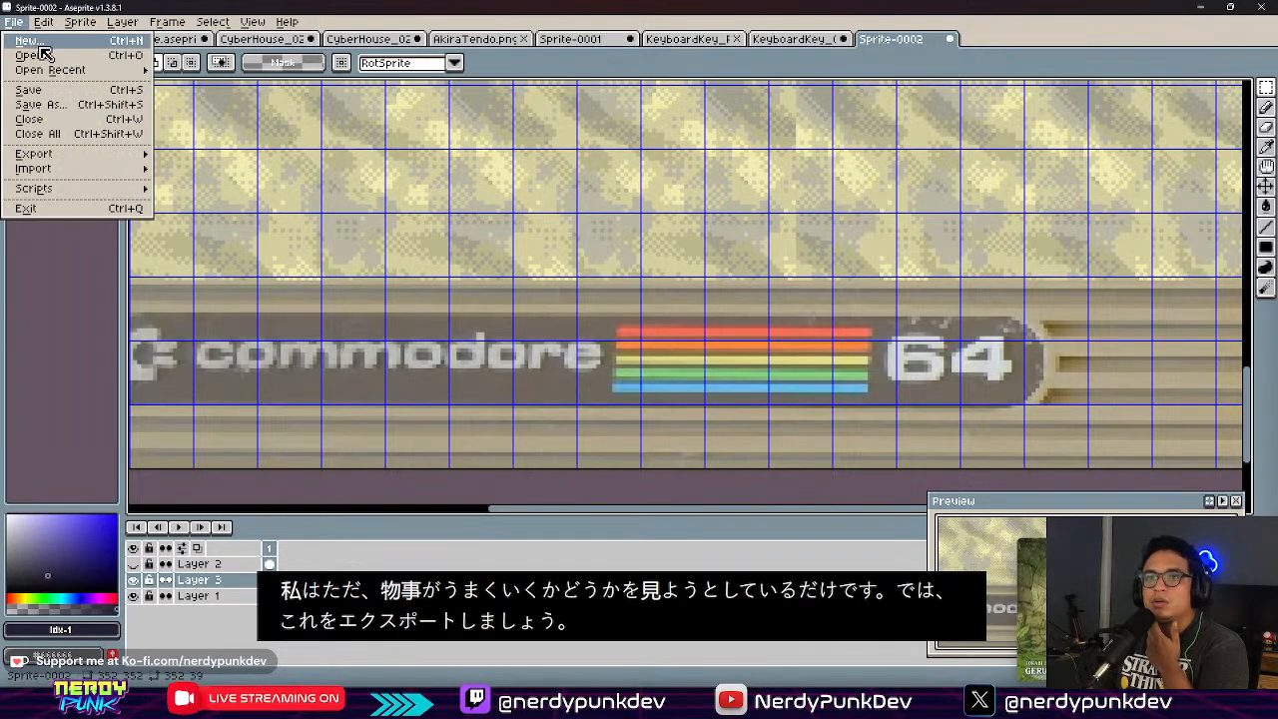
double_click(248, 169)
double_click(244, 159)
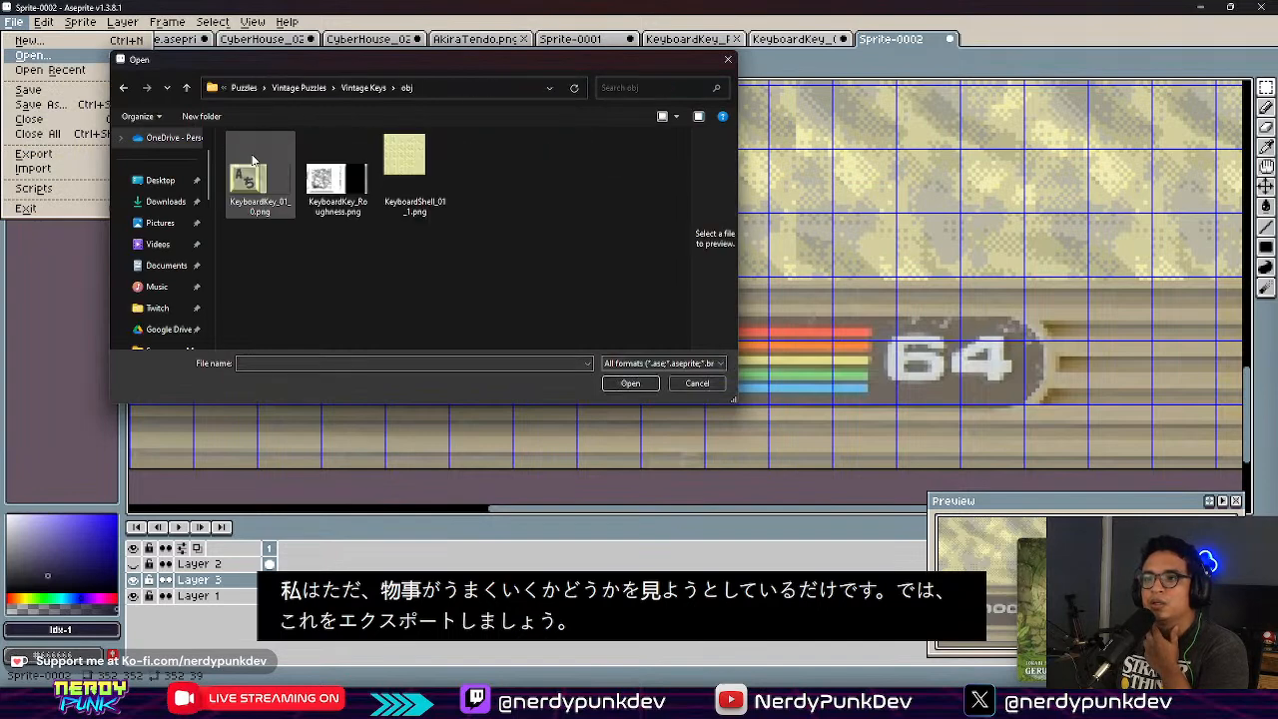
click(414, 171)
click(621, 388)
scroll(670, 271, up, 1)
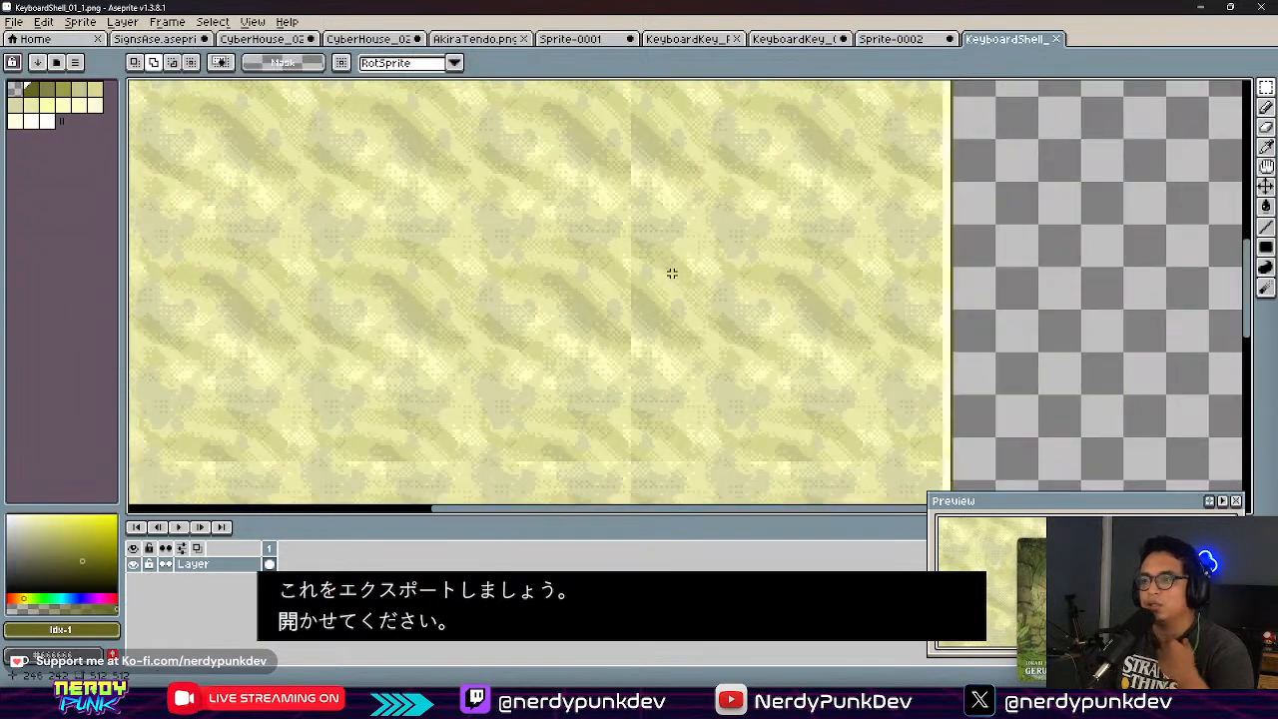
scroll(682, 276, down, 2)
Step: Copy the full canvas of Layer 3 and Layer 1 from Sprite-0002 and paste both layers into KeyboardShell_01_1.png
click(906, 39)
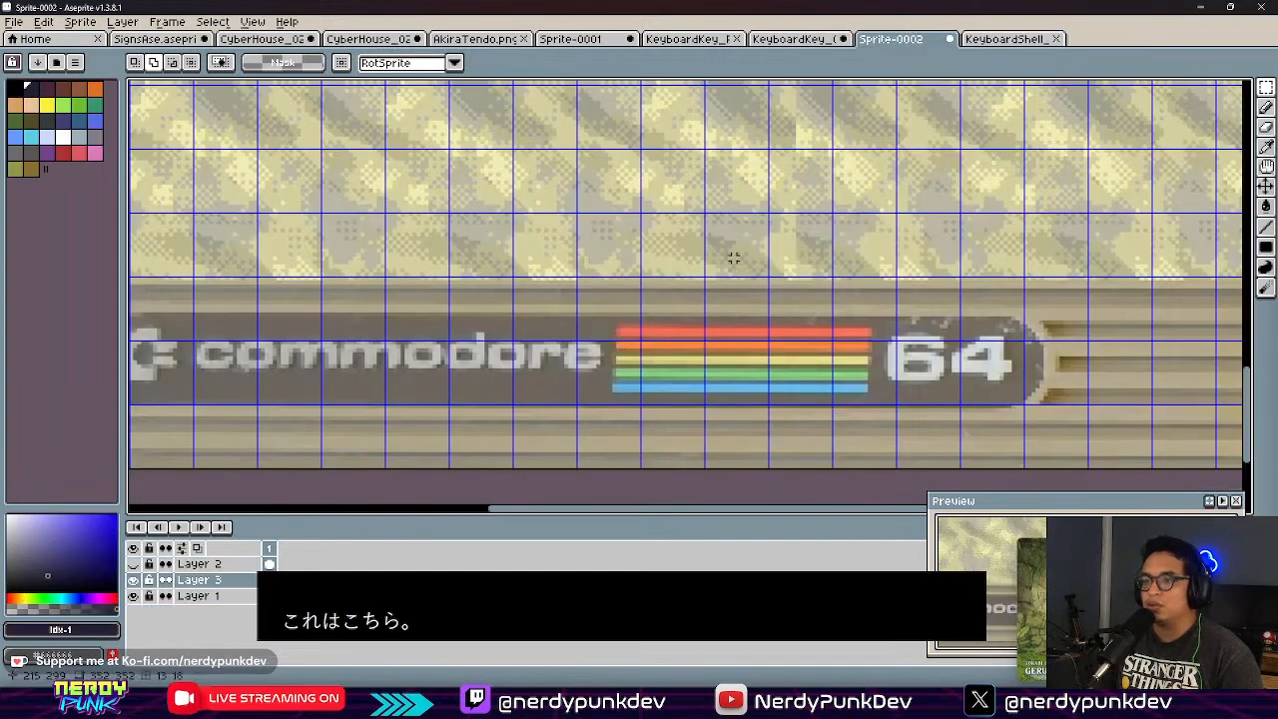
scroll(735, 256, down, 5)
middle_drag(733, 260, 659, 388)
key(ctrl+a)
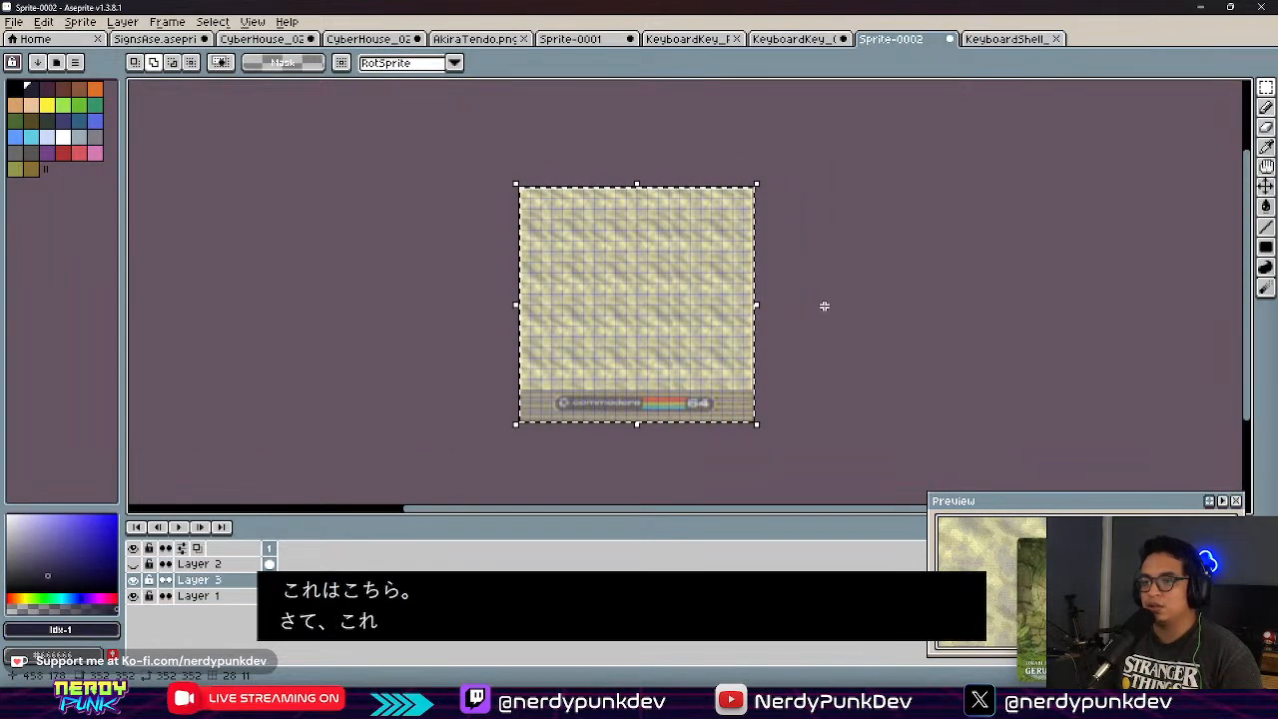
shift+click(217, 599)
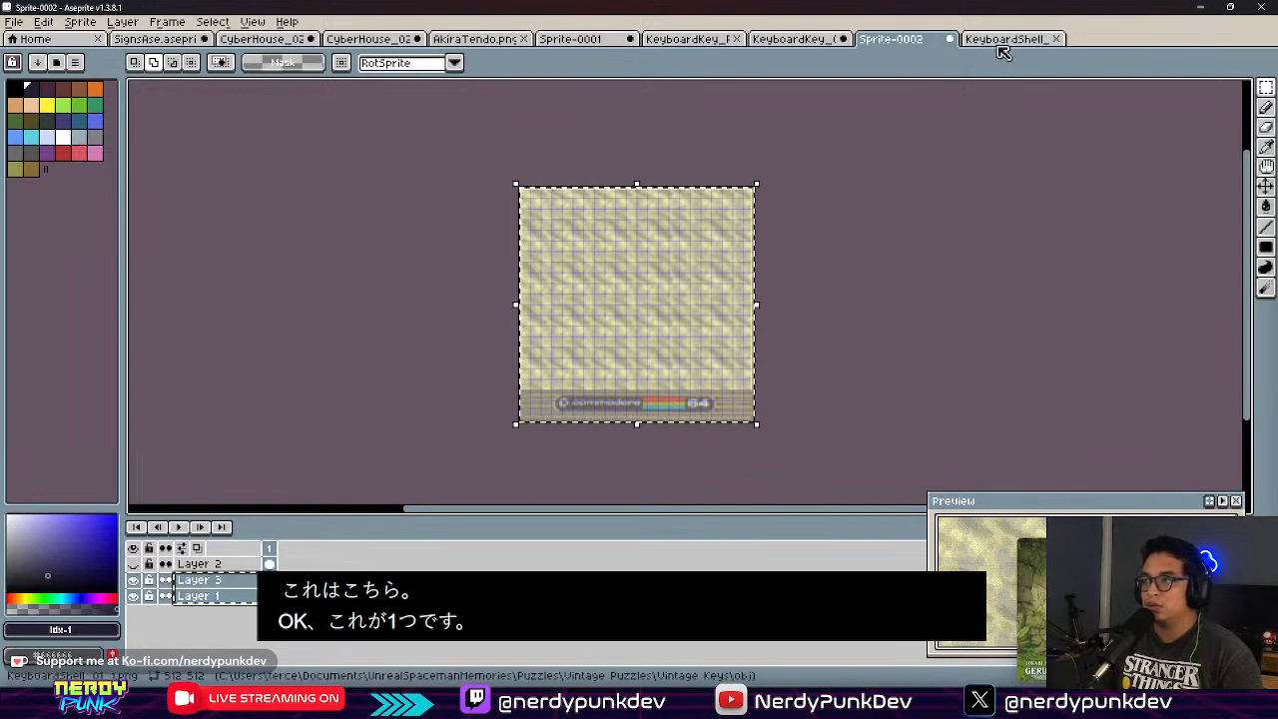
click(963, 38)
scroll(698, 281, up, 5)
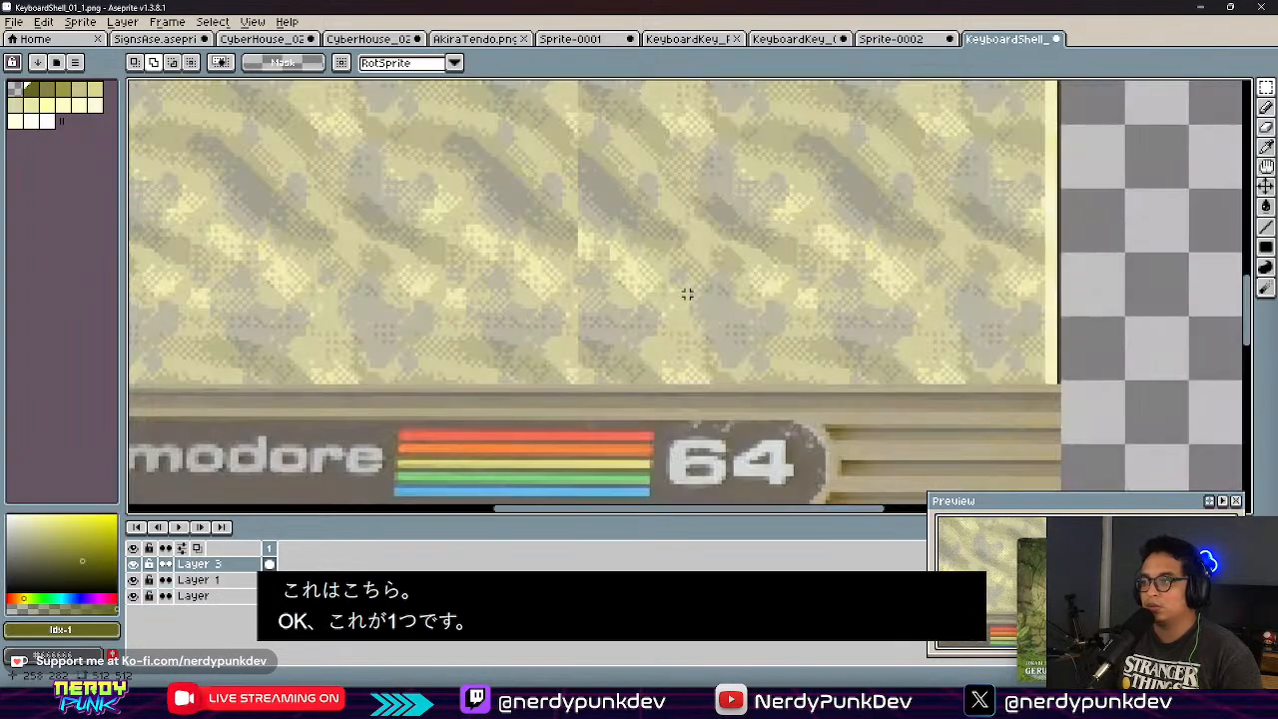
scroll(686, 294, down, 5)
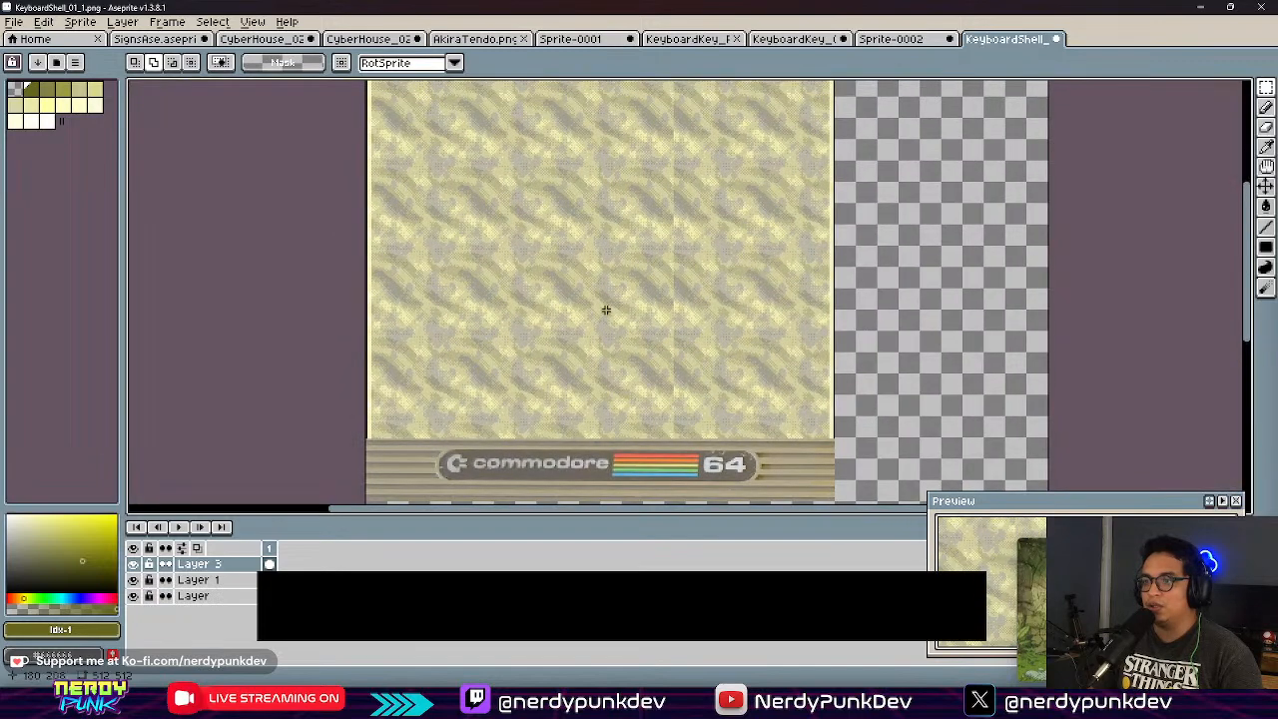
scroll(597, 296, down, 2)
scroll(597, 297, up, 2)
Step: Try to export the badged shell texture over KeyboardShell_01_1.png in the obj folder
key(ctrl+alt+shift+s)
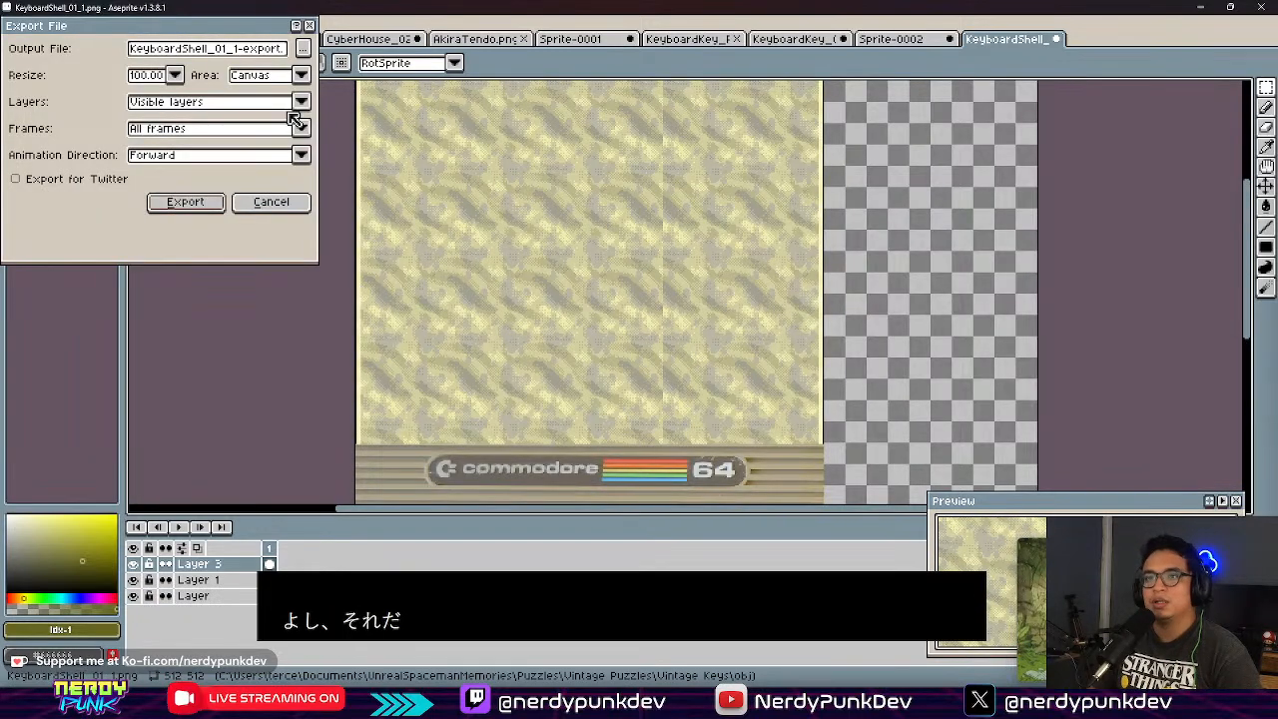
click(303, 50)
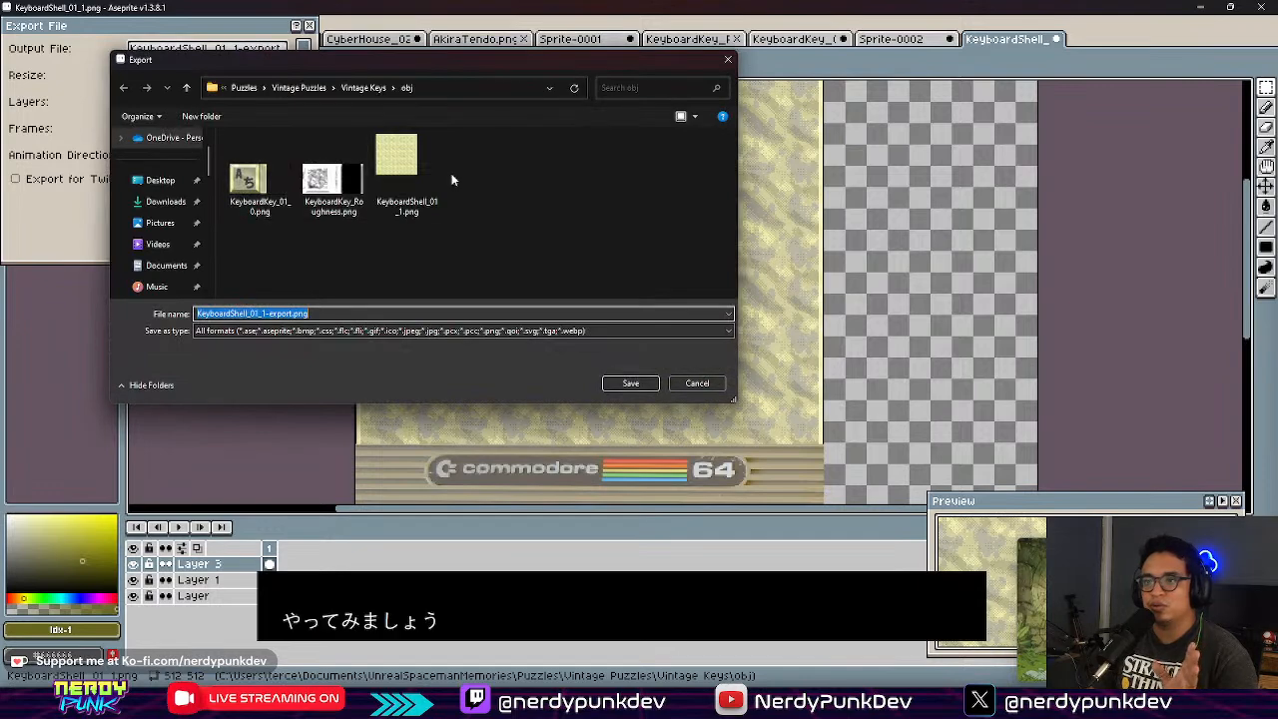
click(396, 164)
click(630, 384)
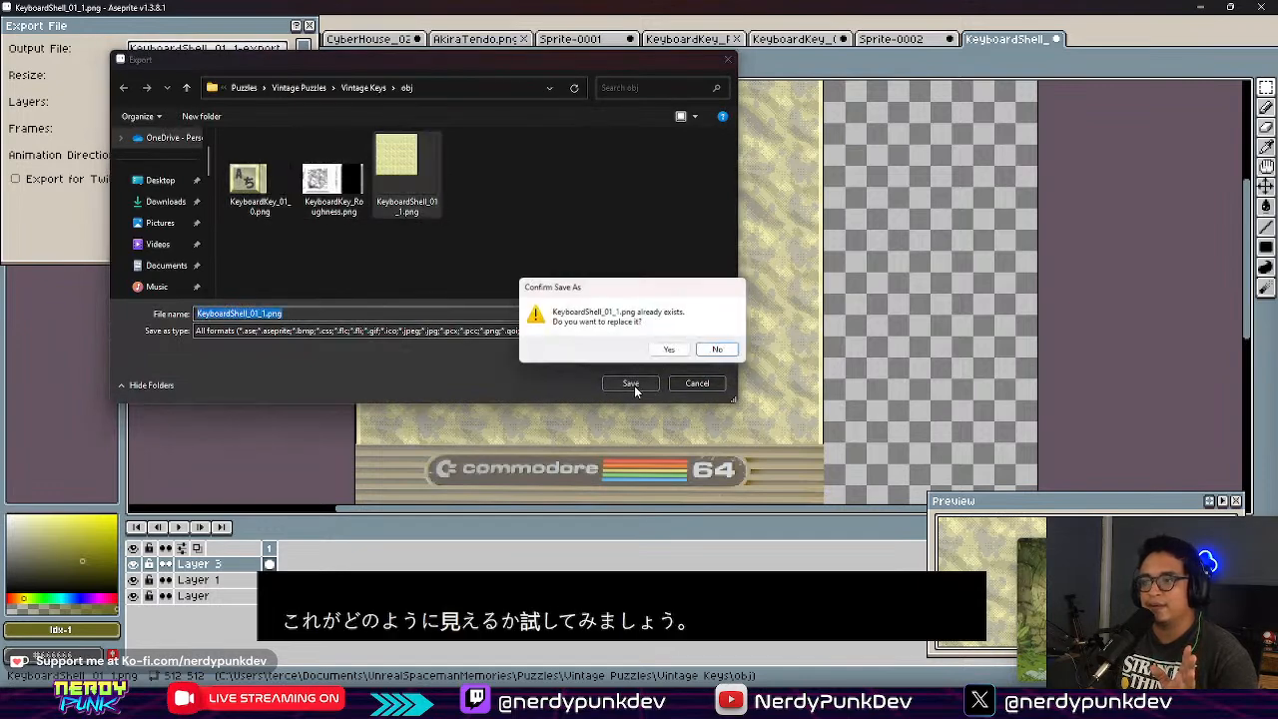
click(672, 350)
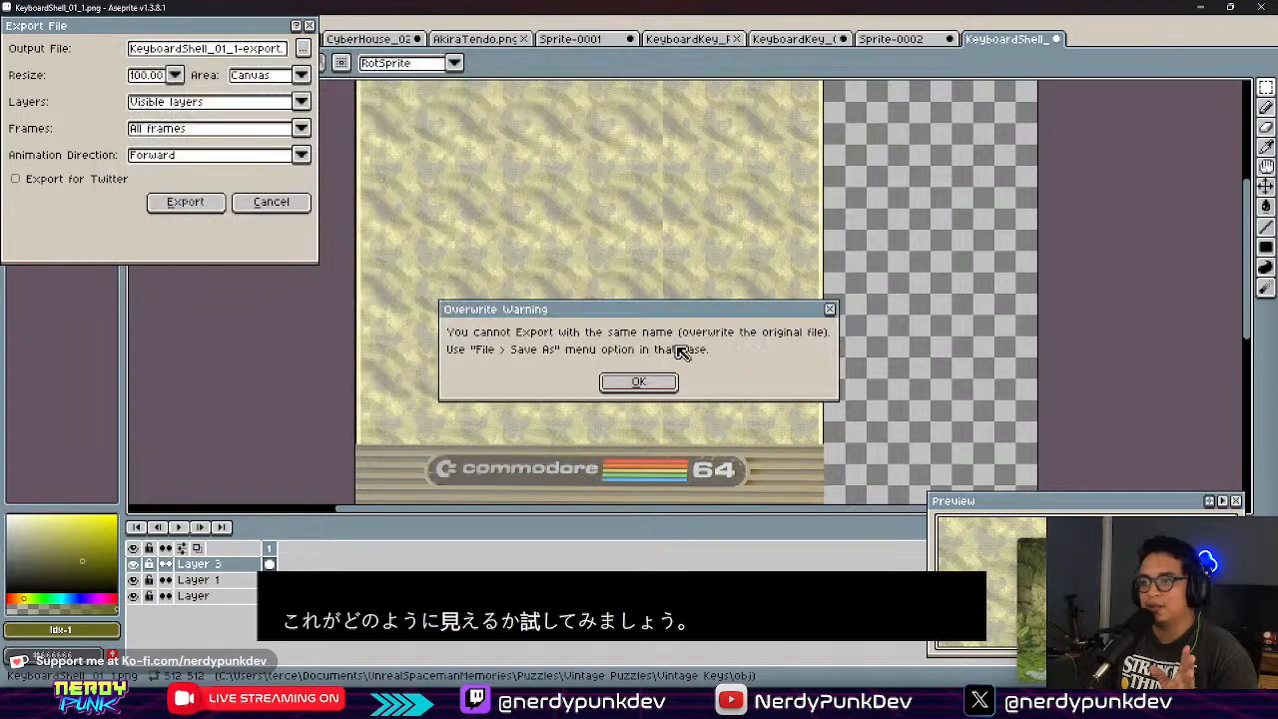
click(642, 382)
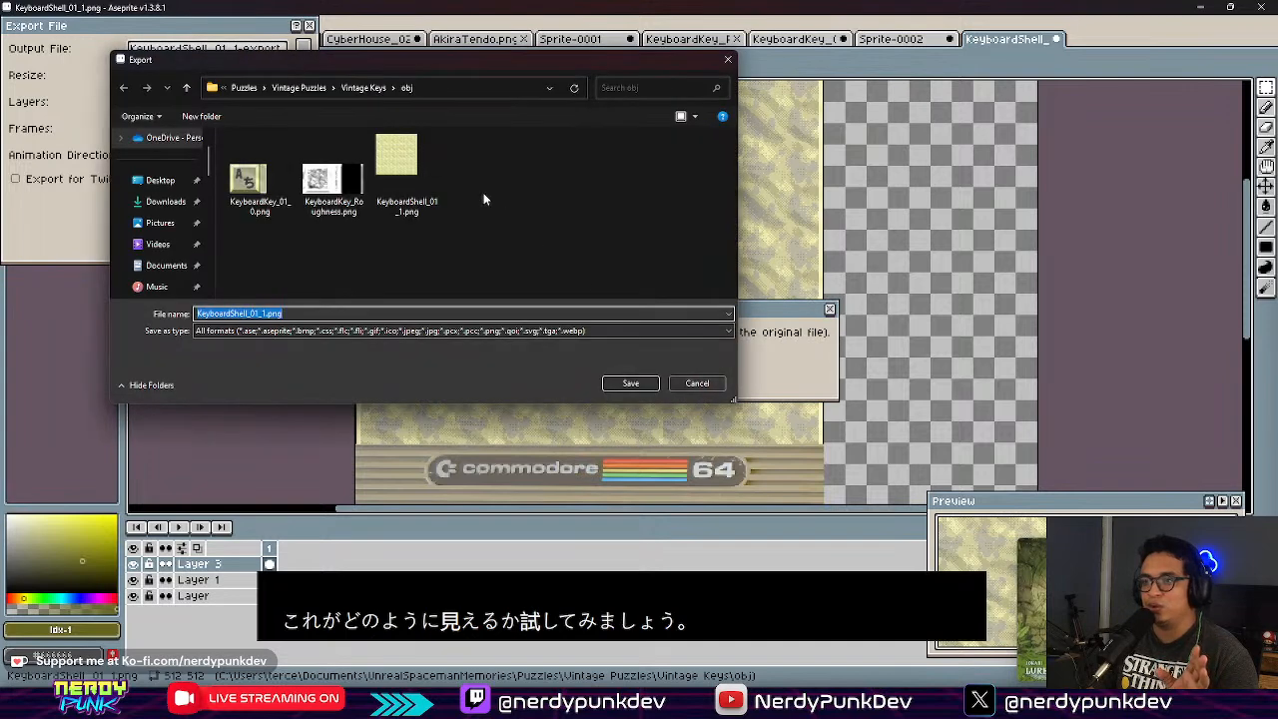
Step: Export the visible layers of the badged shell texture as KeyboardShell_02.png in the obj folder
click(262, 315)
key(Delete)
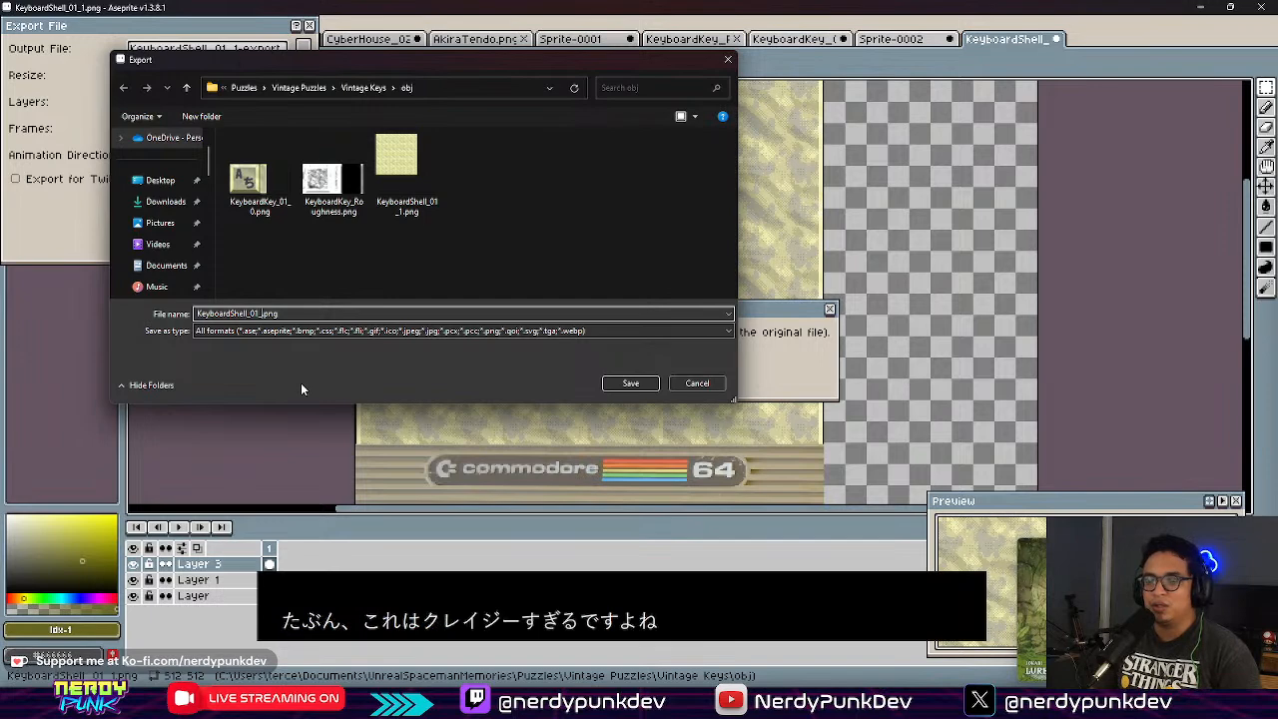
key(BackSpace)
key(BackSpace)
text(2)
key(Return)
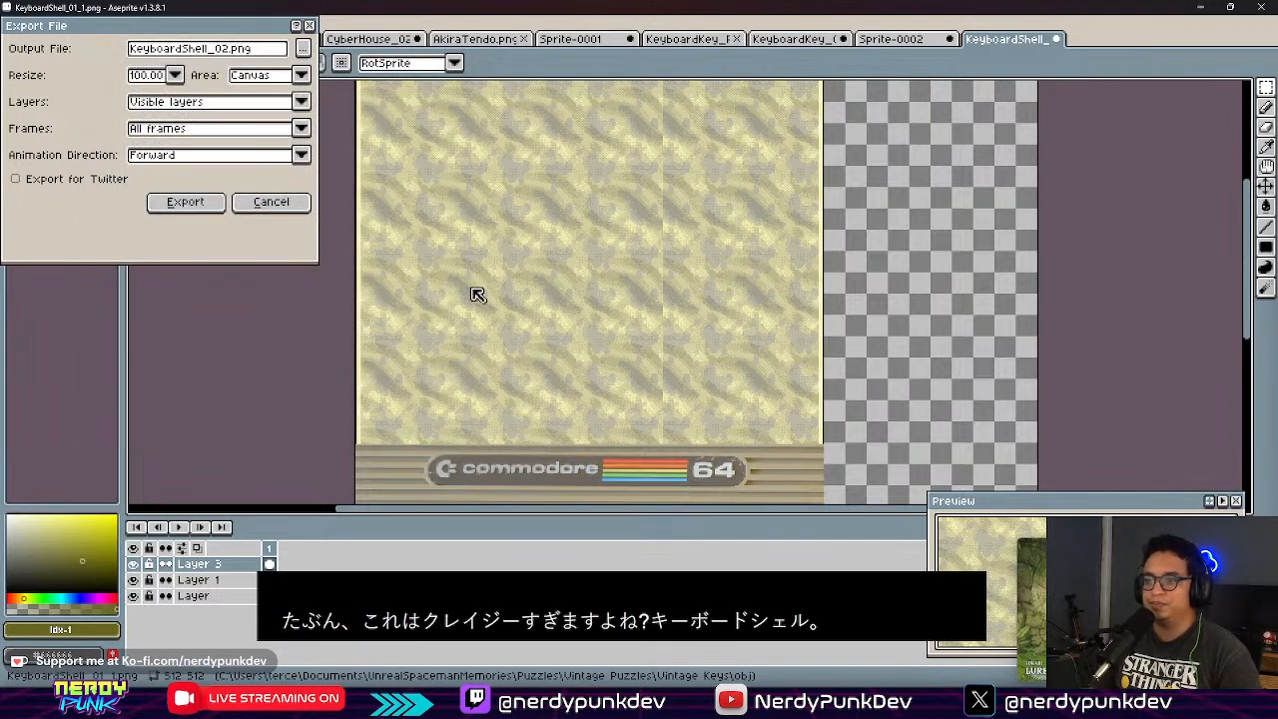
click(216, 192)
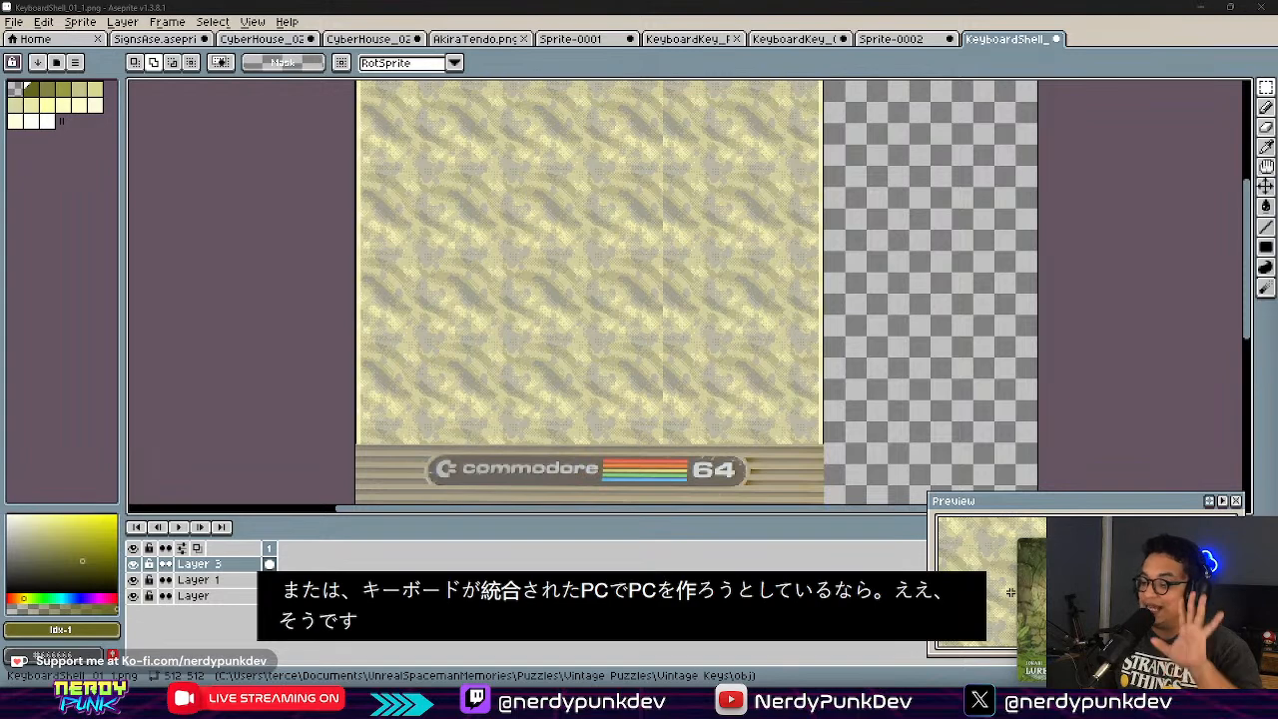
Step: Switch to the browser and search Google Images for "keyboard integrated pc vintage"
key(alt+Tab)
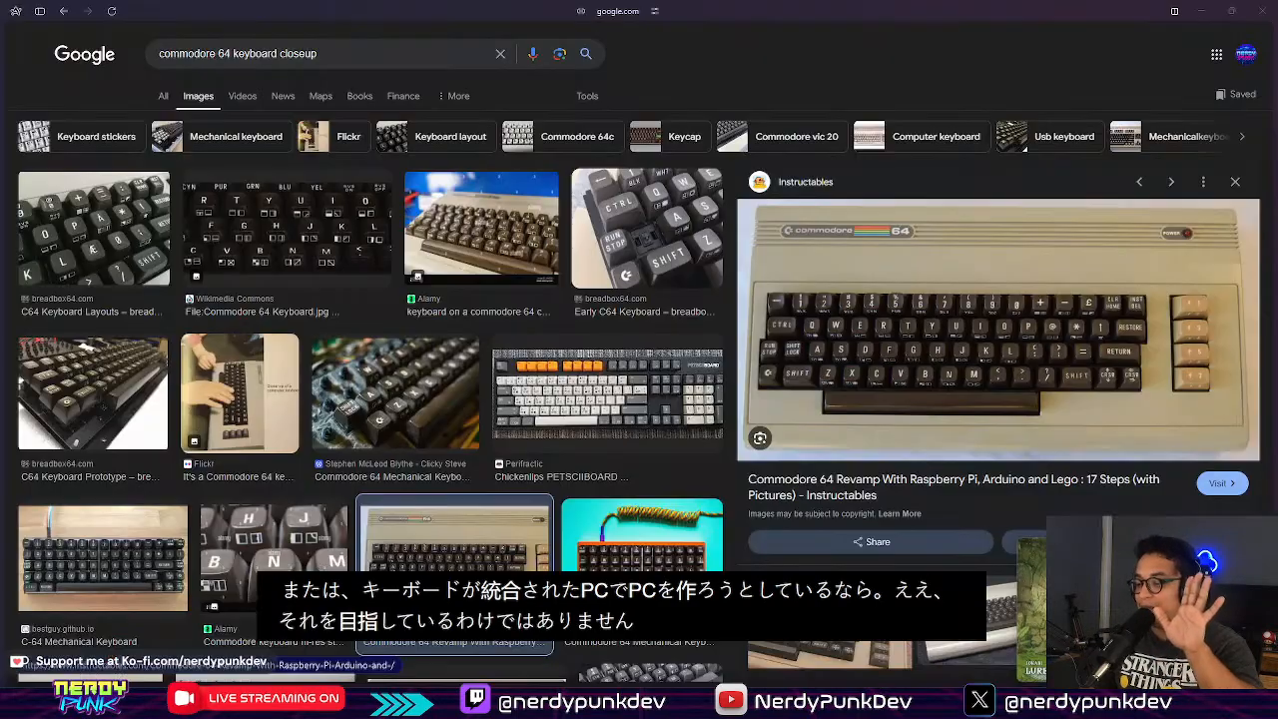
drag(323, 60, 144, 46)
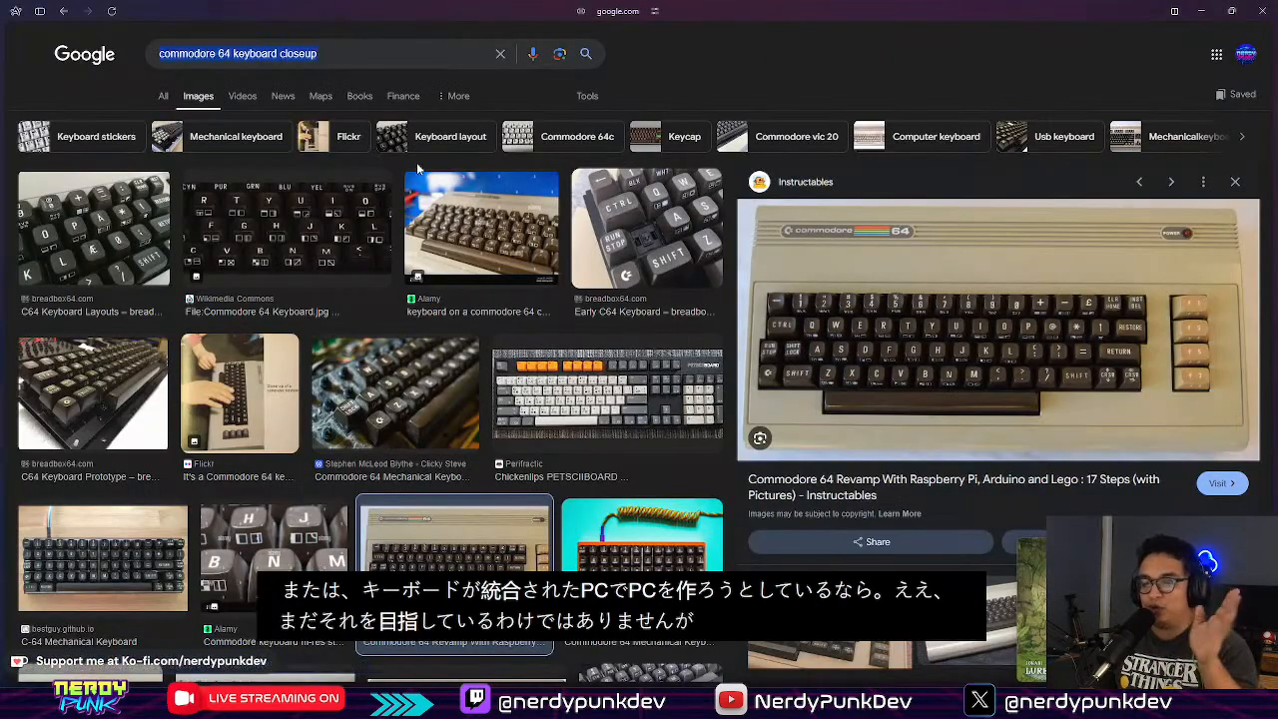
text(inte)
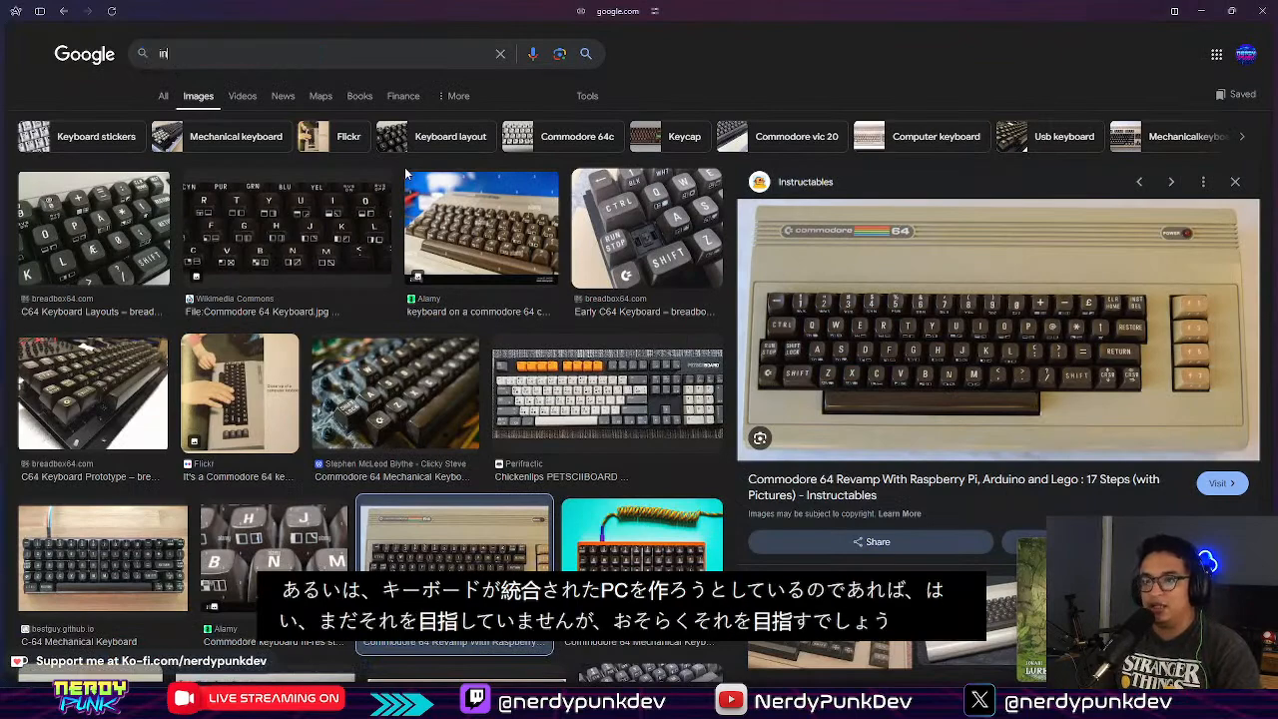
key(BackSpace)
key(BackSpace)
key(BackSpace)
key(BackSpace)
text(keyboa)
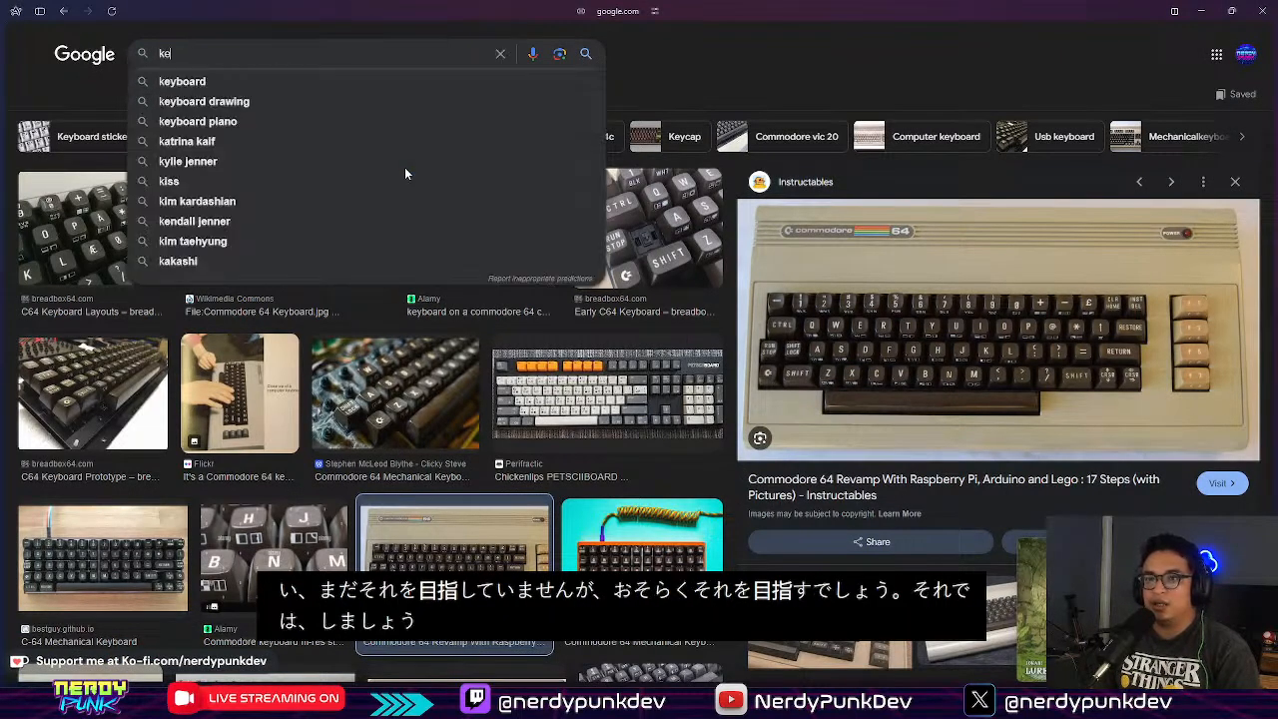
text(rd integra)
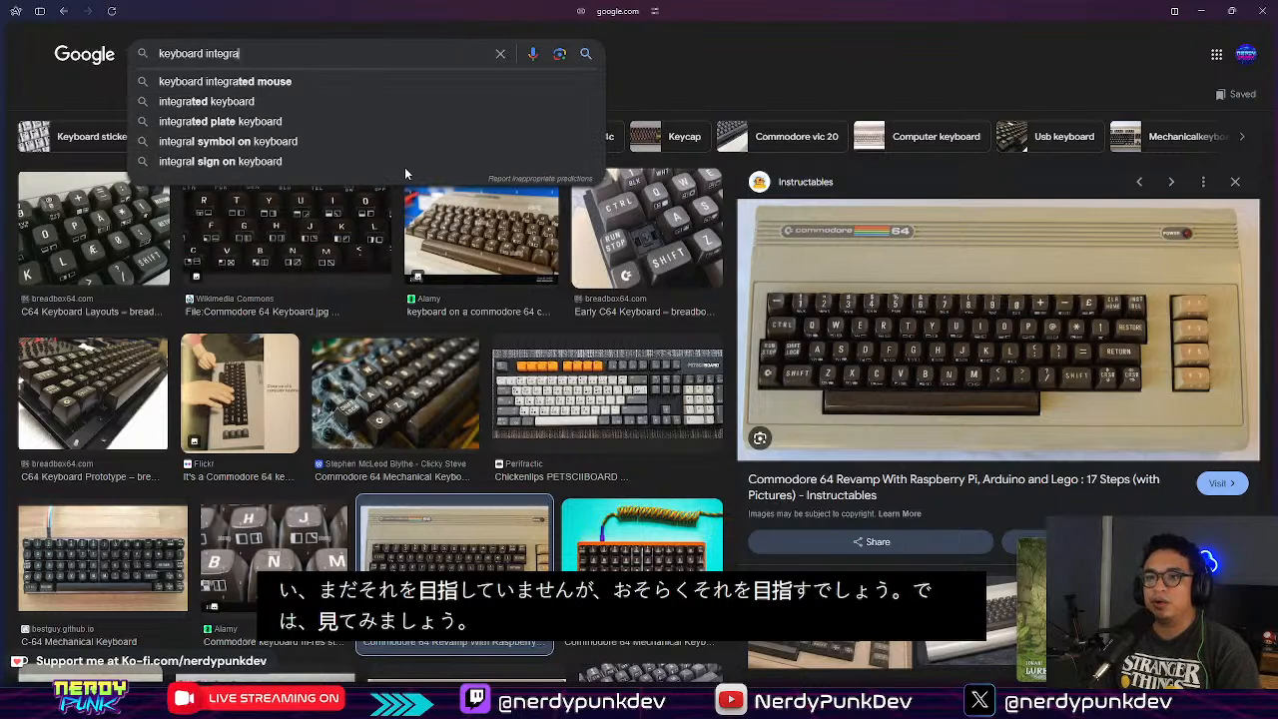
text(ted pc vintage)
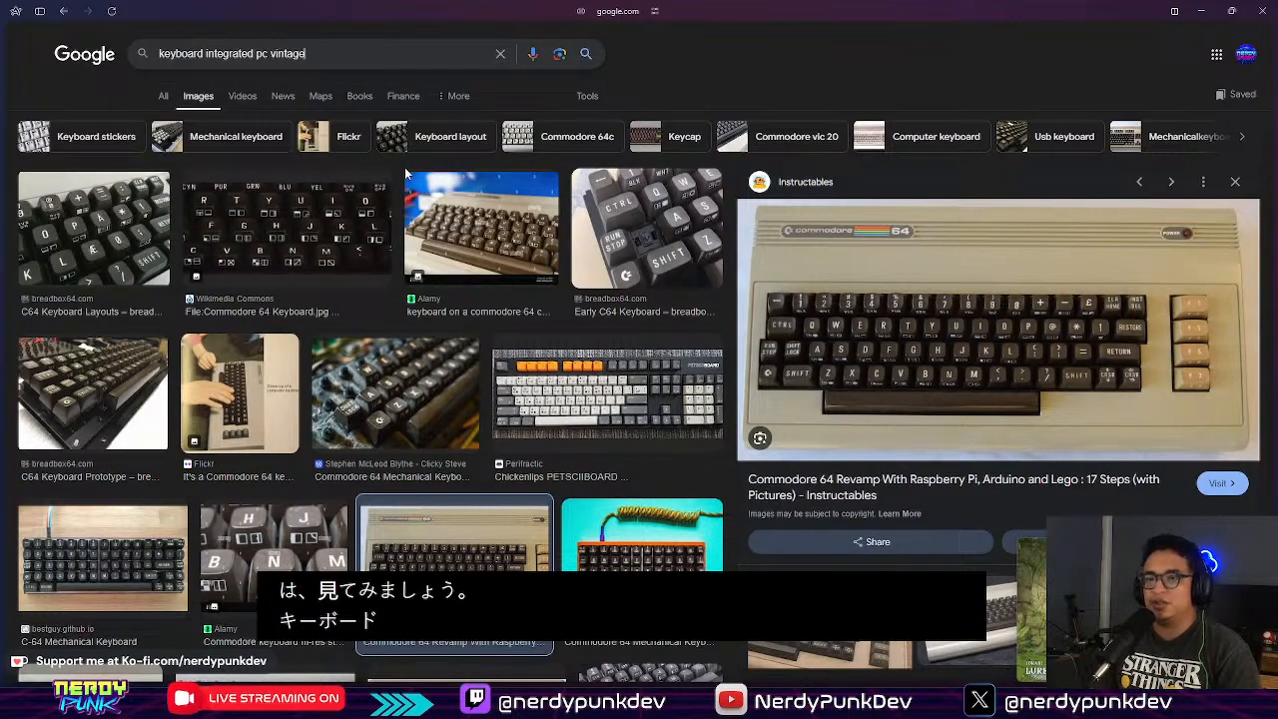
key(Return)
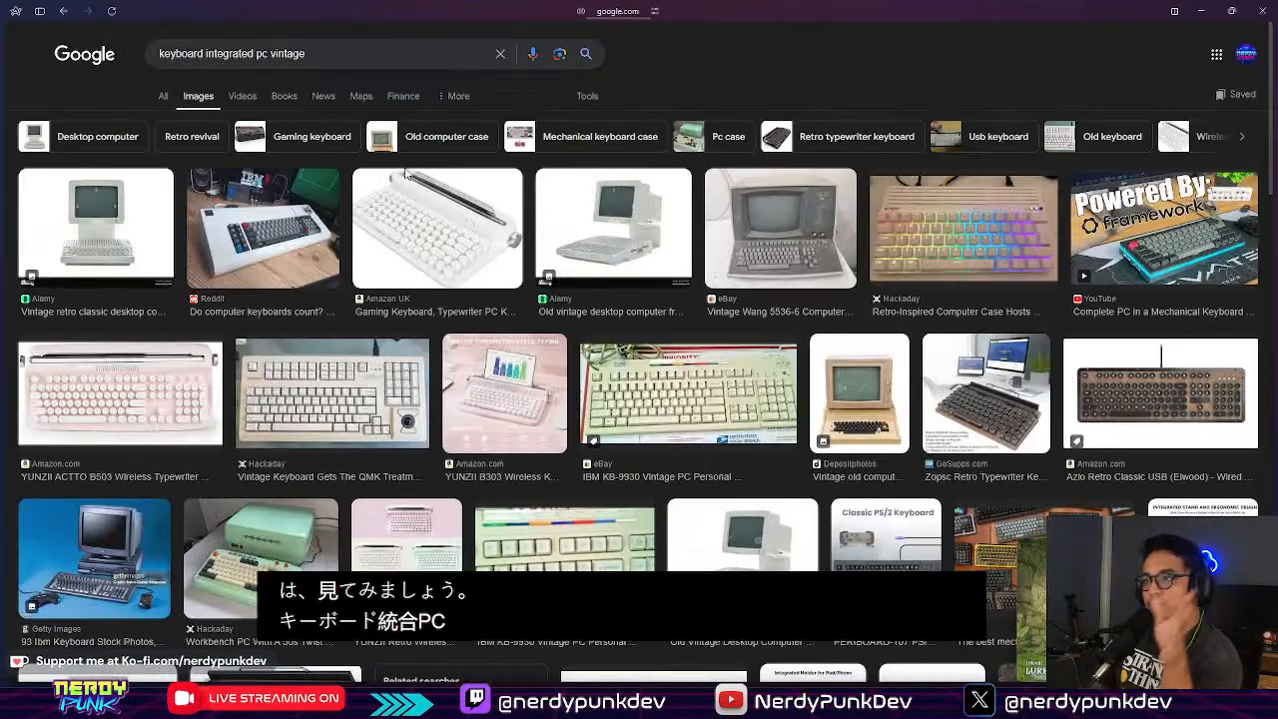
Step: Enlarge the Wang 5536-6 terminal photo, then the beige vintage computer photo from Depositphotos, to study their built-in keyboards
click(790, 233)
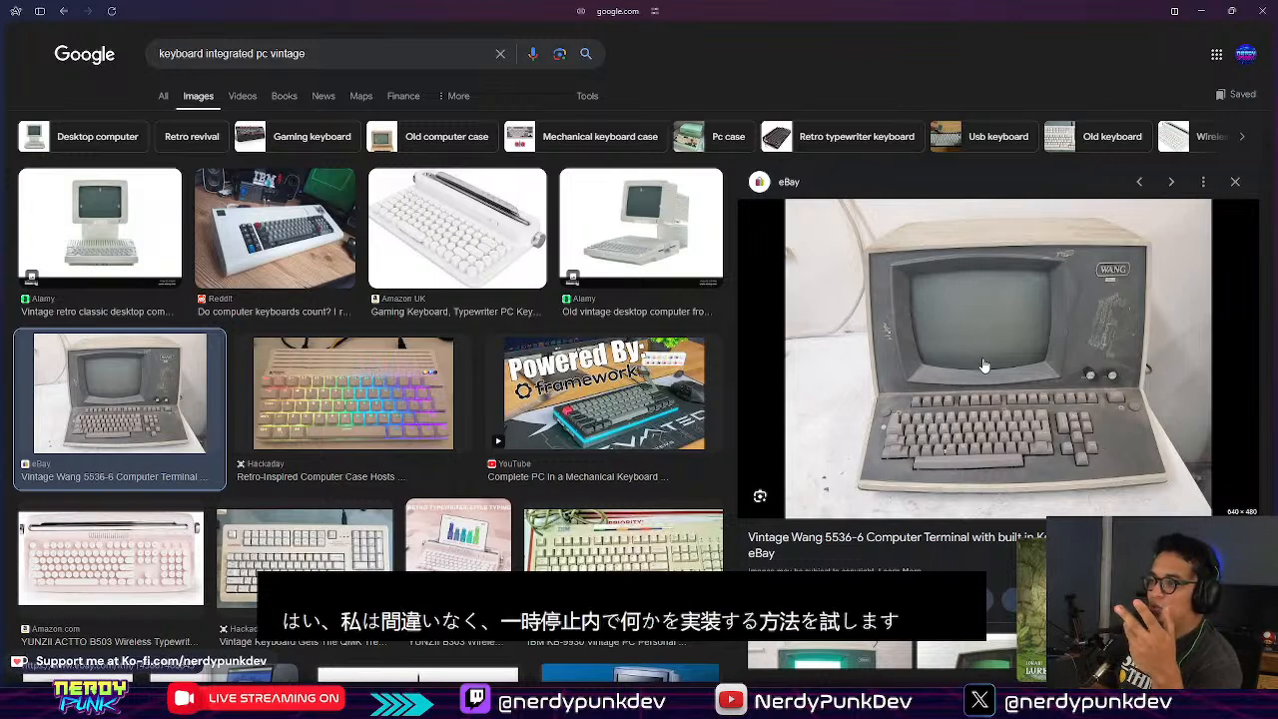
click(1234, 182)
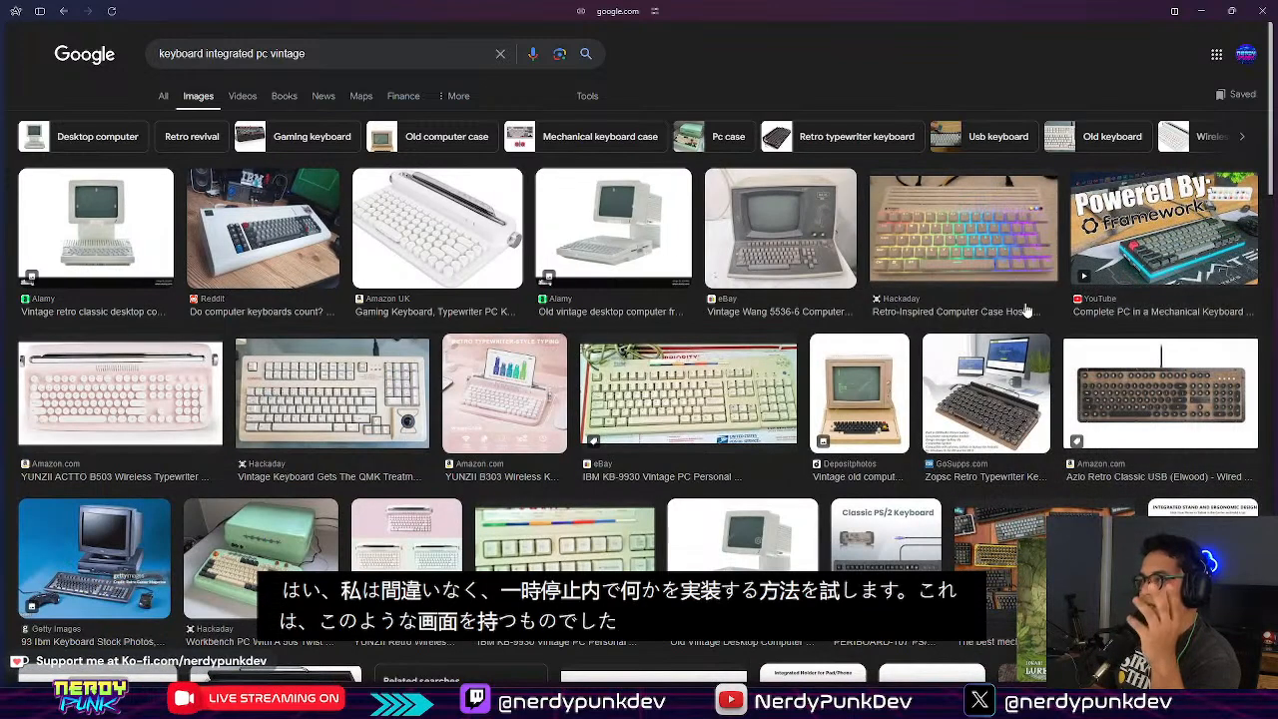
click(878, 372)
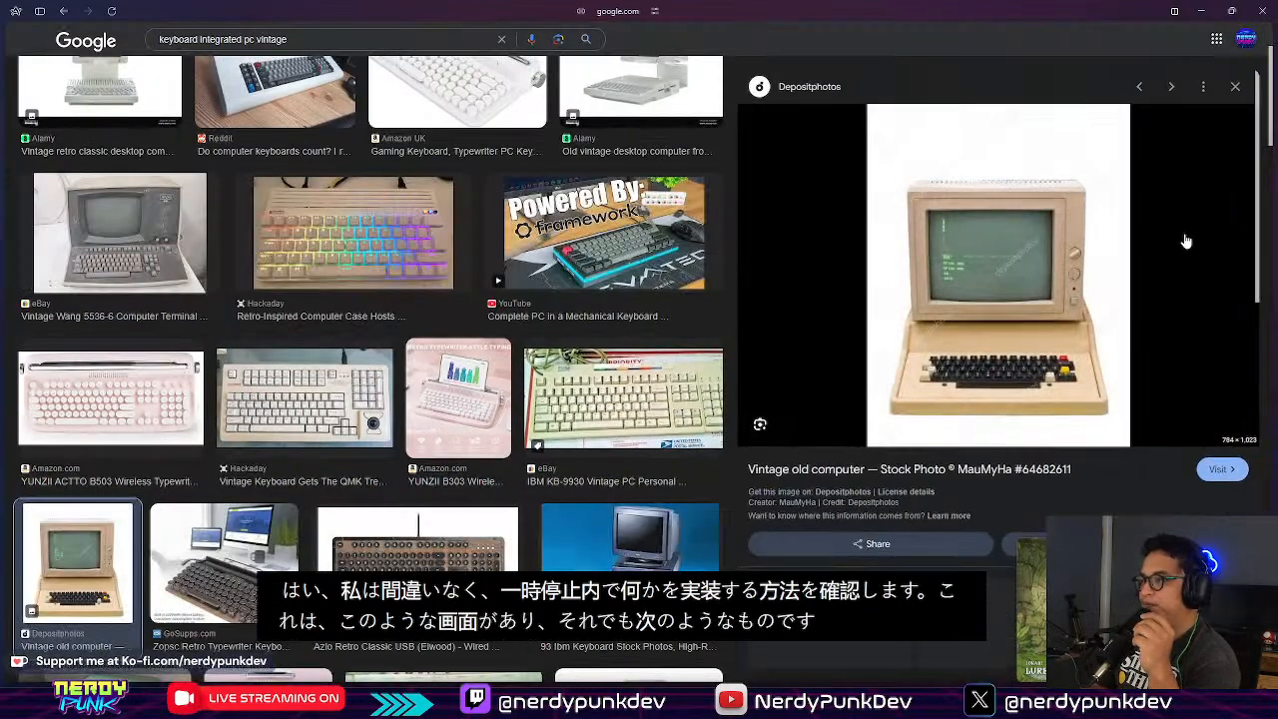
Step: Browse further through the image results for vintage computers that share one shell between keyboard and screen
scroll(774, 285, down, 3)
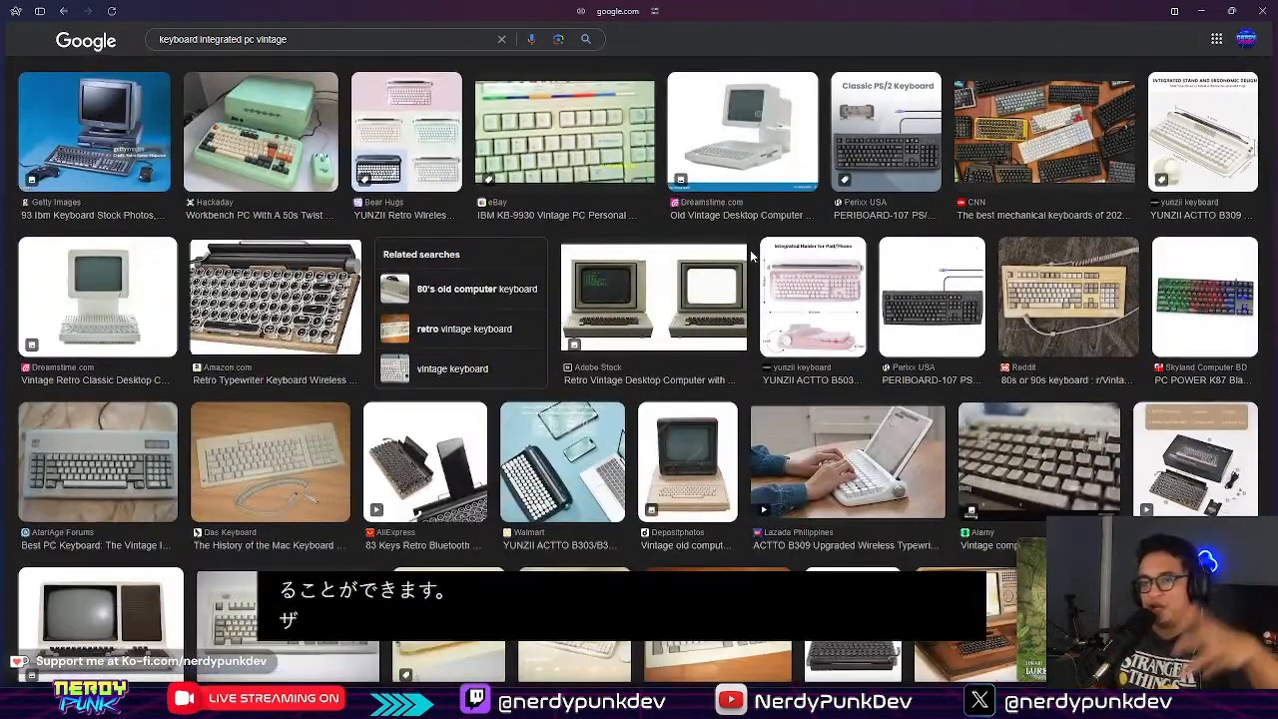
scroll(699, 244, down, 1)
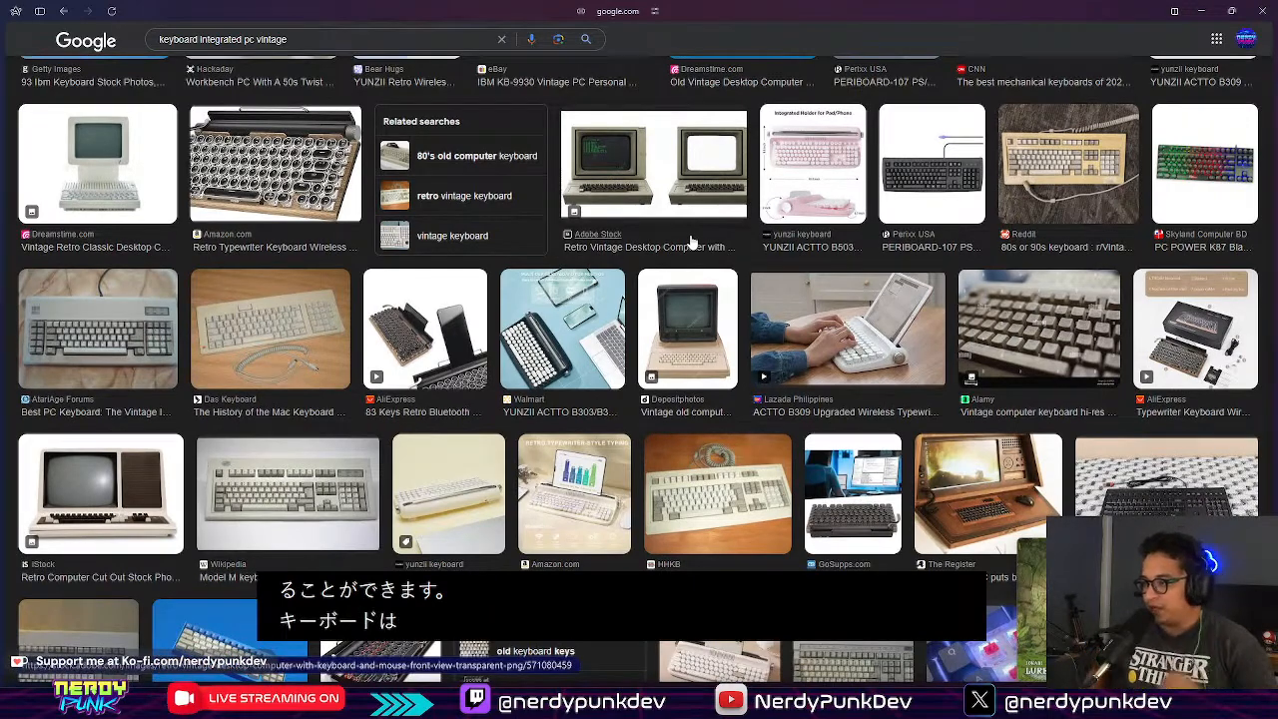
scroll(692, 242, down, 2)
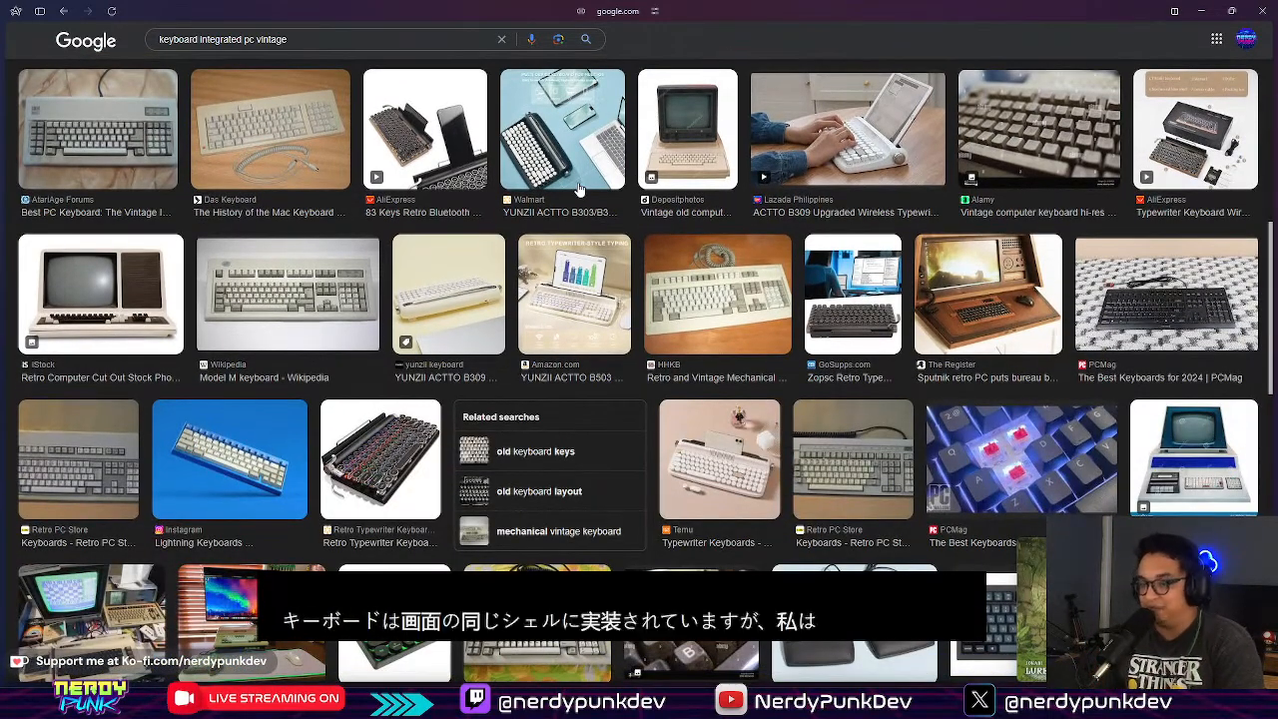
scroll(582, 201, down, 2)
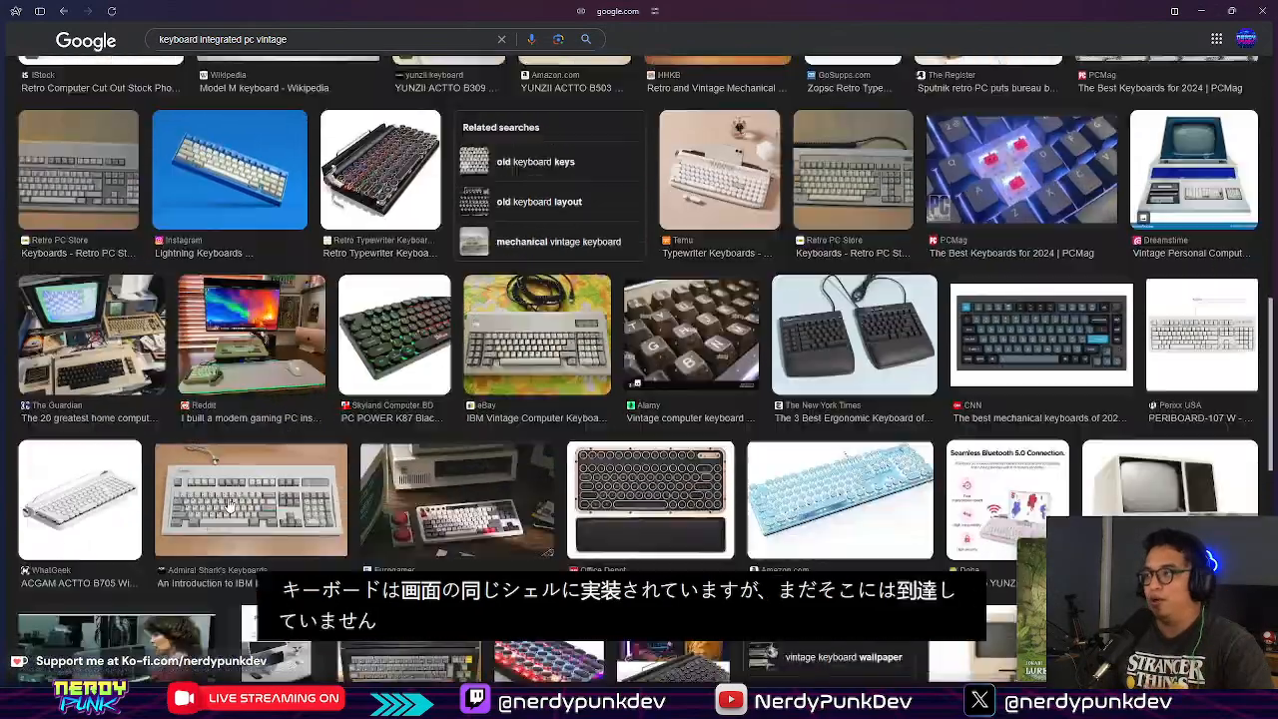
scroll(217, 492, down, 1)
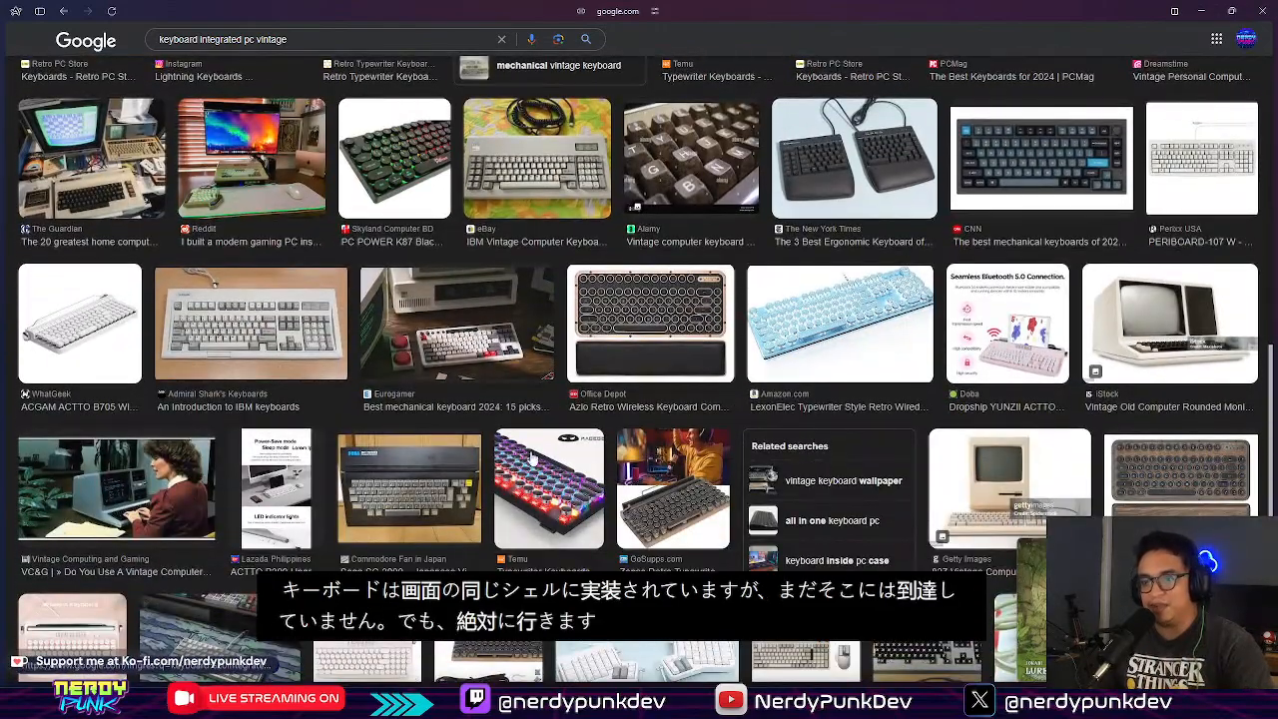
scroll(532, 457, down, 4)
scroll(420, 246, down, 2)
scroll(420, 247, down, 1)
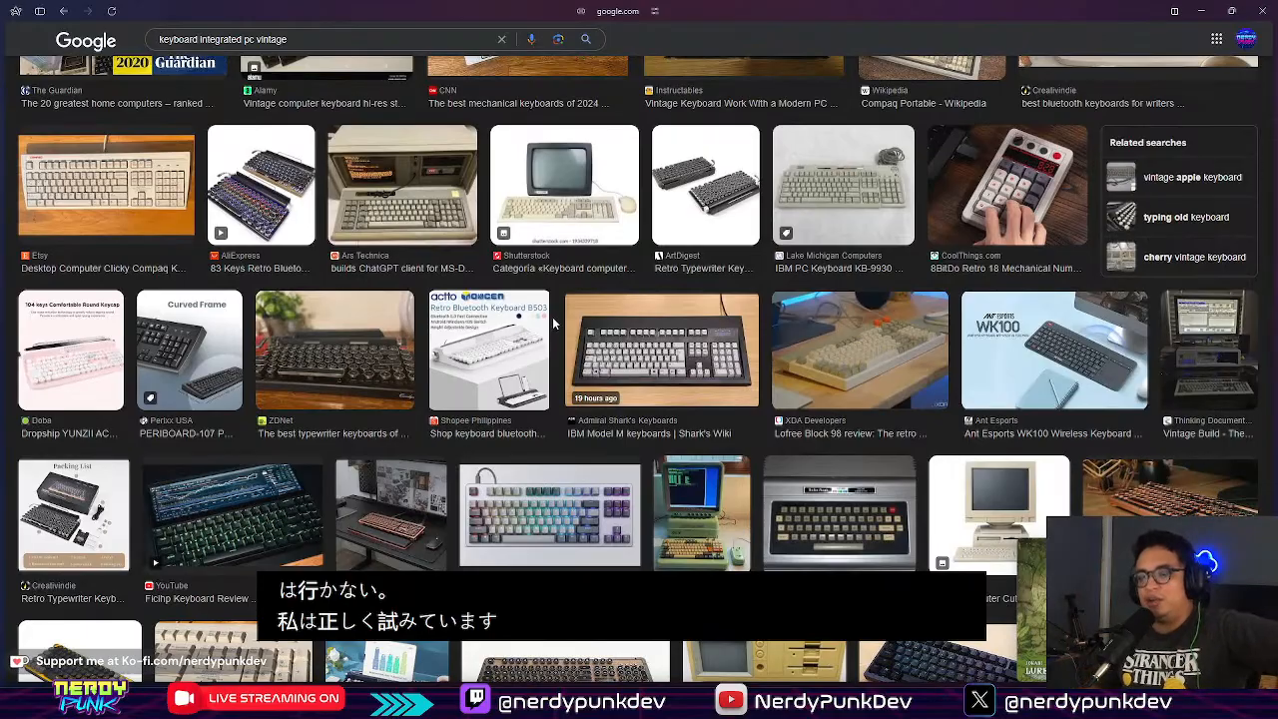
Step: Browse further through the image results, enlarge the Dynalogic Hyperion photo, and return to Unreal Engine to view the key grid
scroll(554, 321, down, 5)
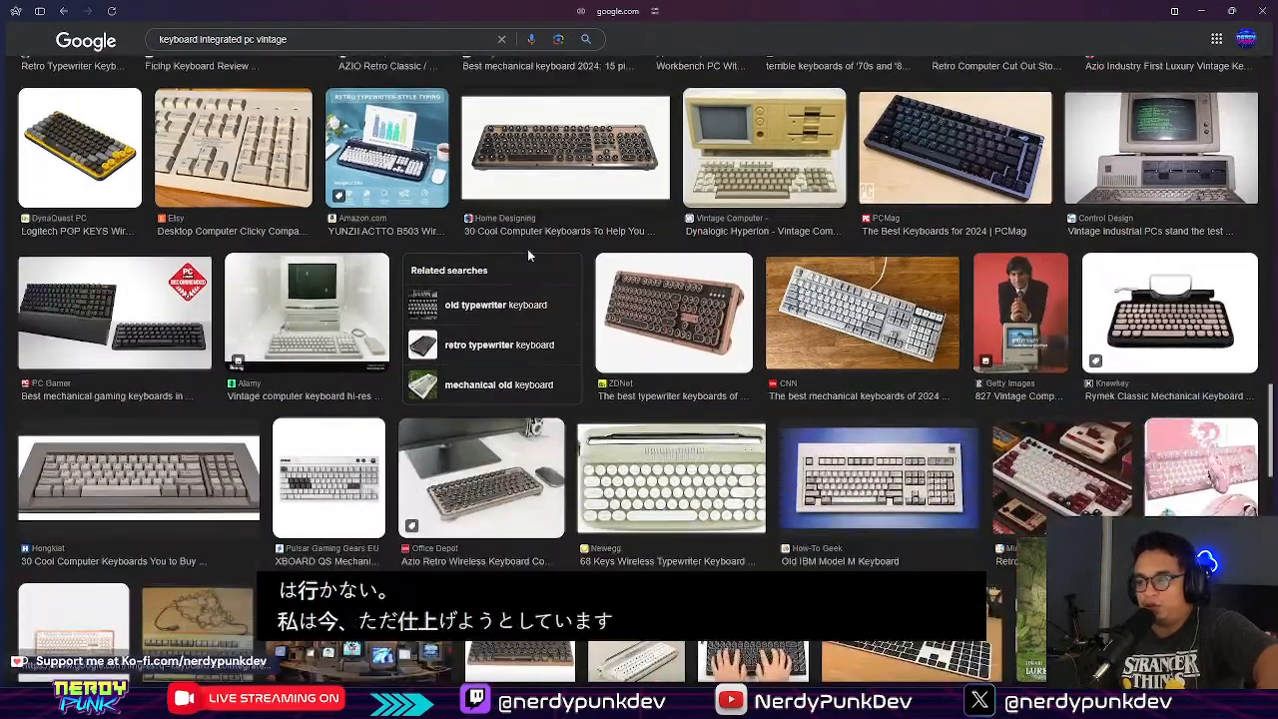
scroll(527, 254, down, 3)
scroll(529, 256, down, 1)
scroll(529, 257, down, 1)
click(739, 494)
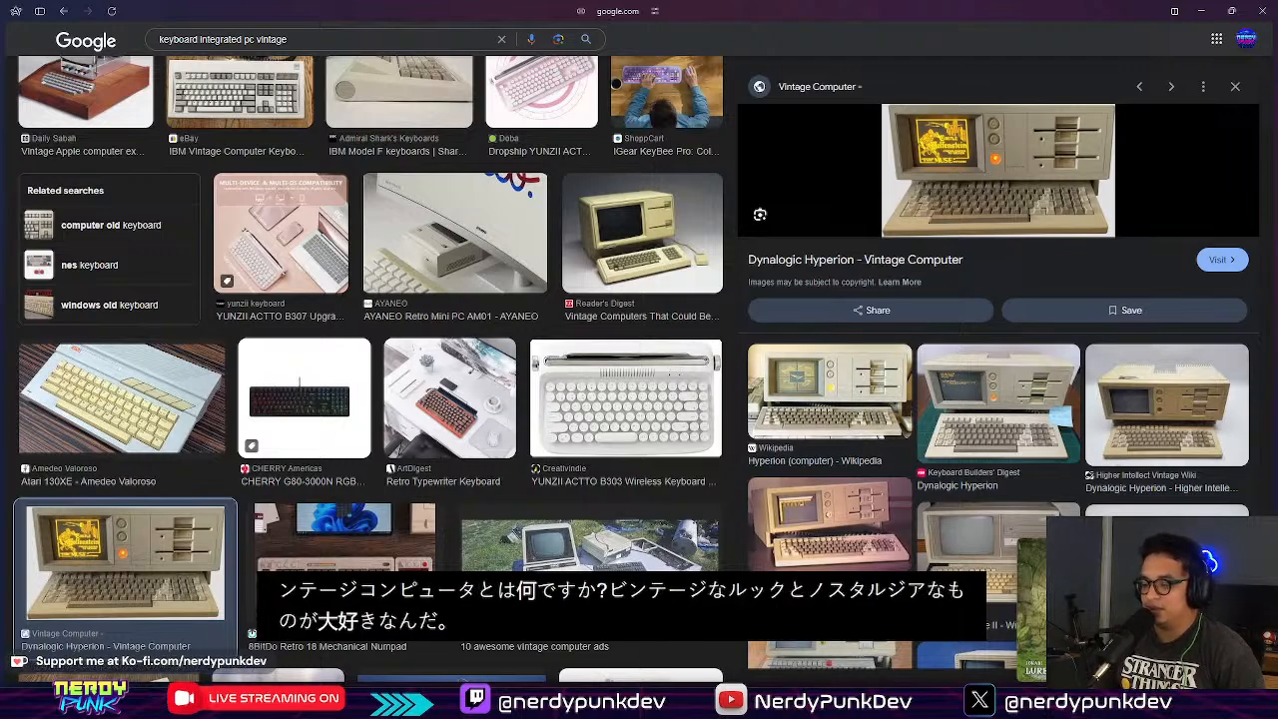
key(alt+Tab)
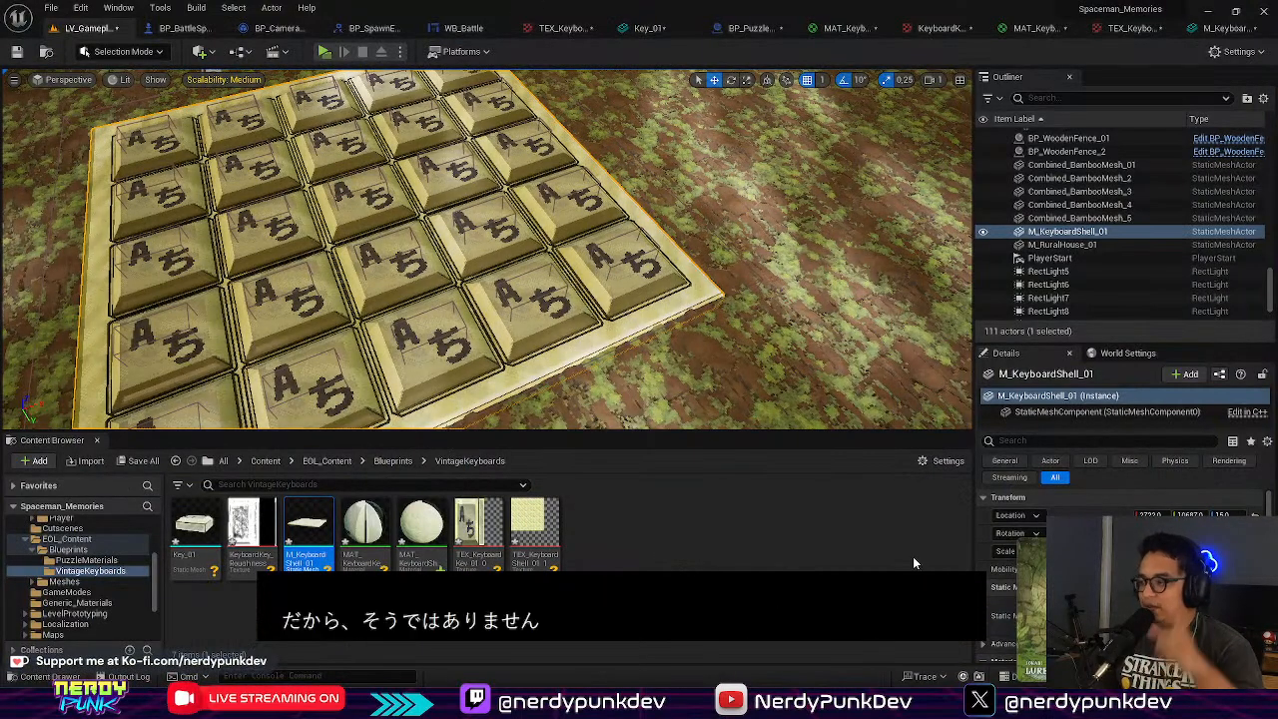
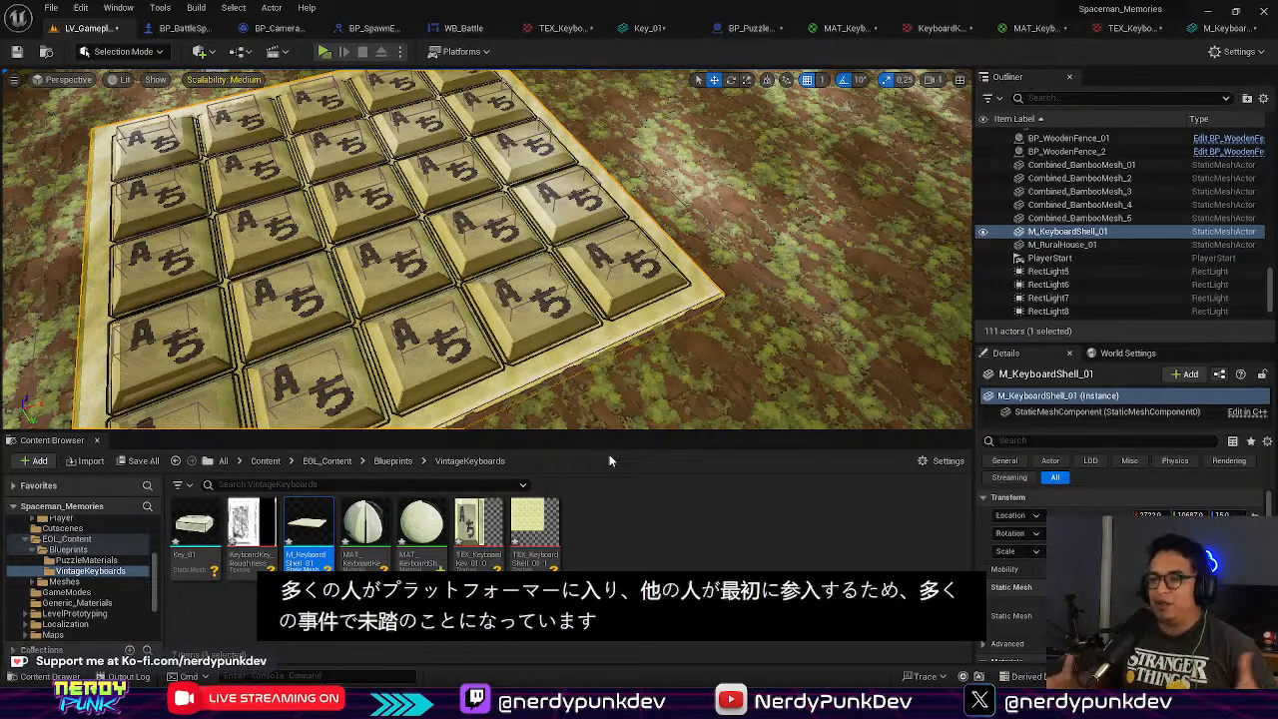
right_drag(544, 170, 561, 319)
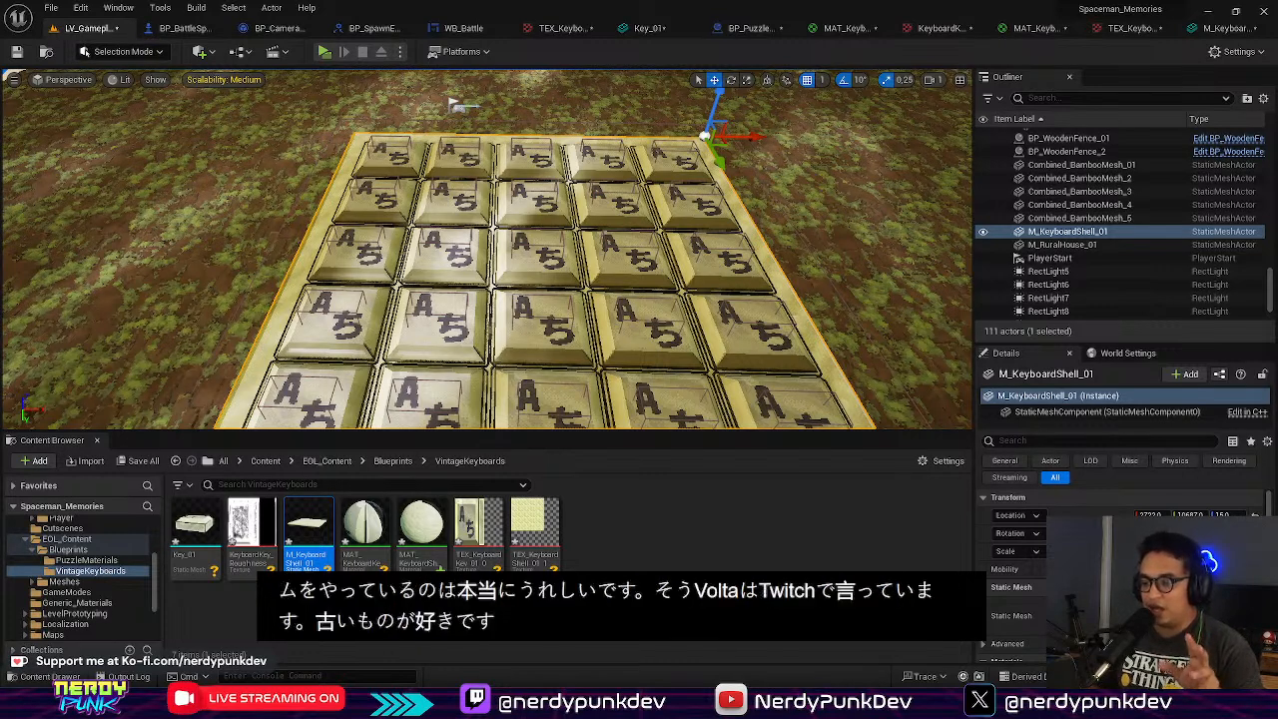
Step: Switch to Aseprite and lower the opacity of Layer 3 so the Commodore 64 strip blends with the shell texture
key(alt+Tab)
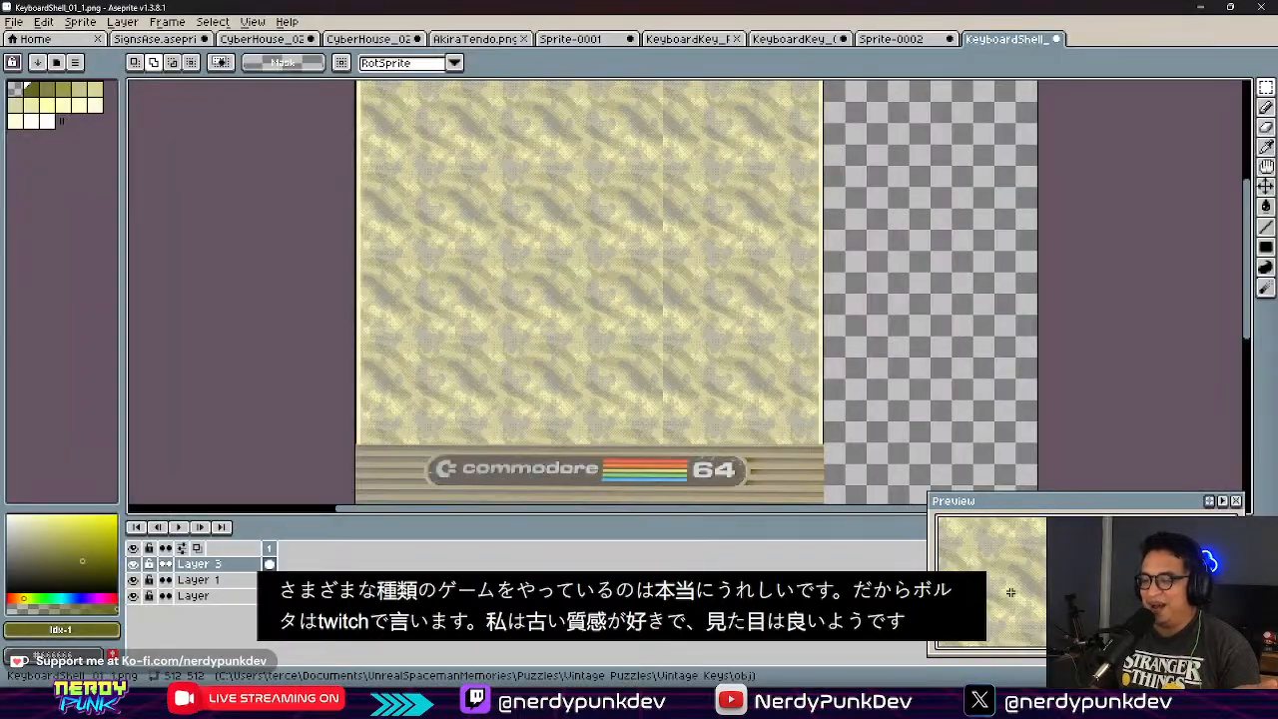
middle_drag(688, 421, 643, 382)
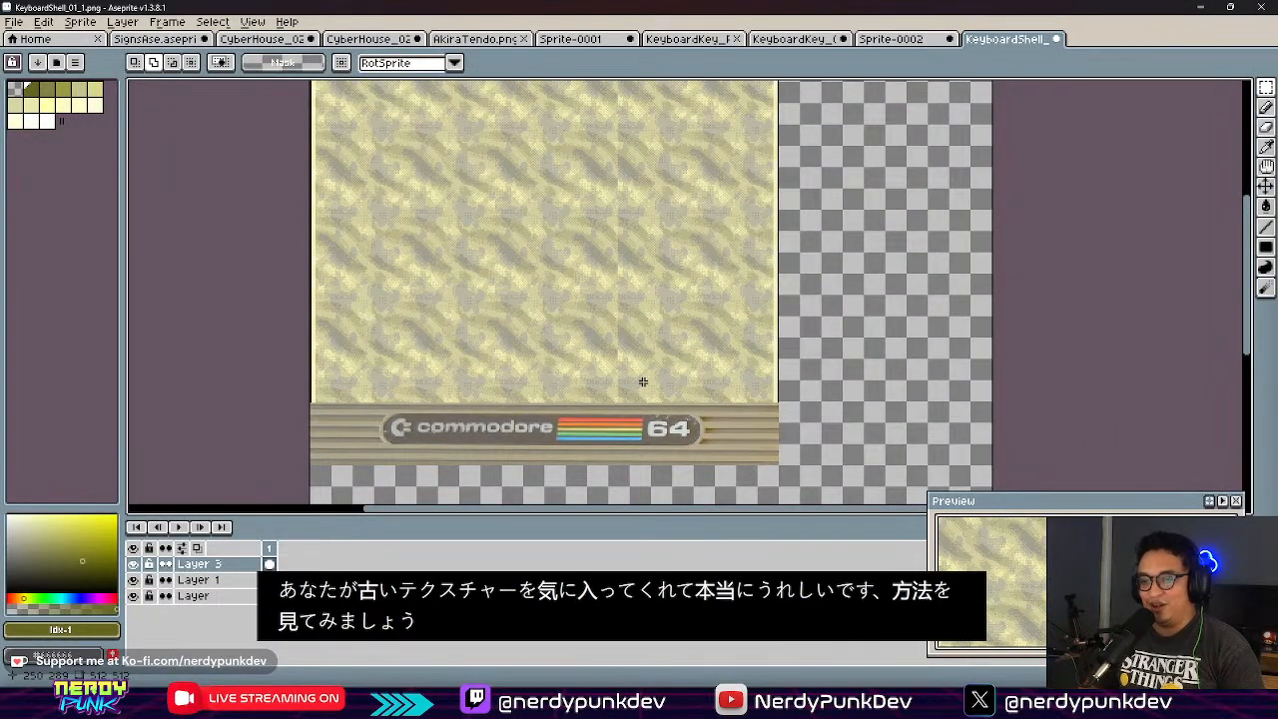
double_click(199, 564)
drag(596, 483, 562, 480)
click(611, 396)
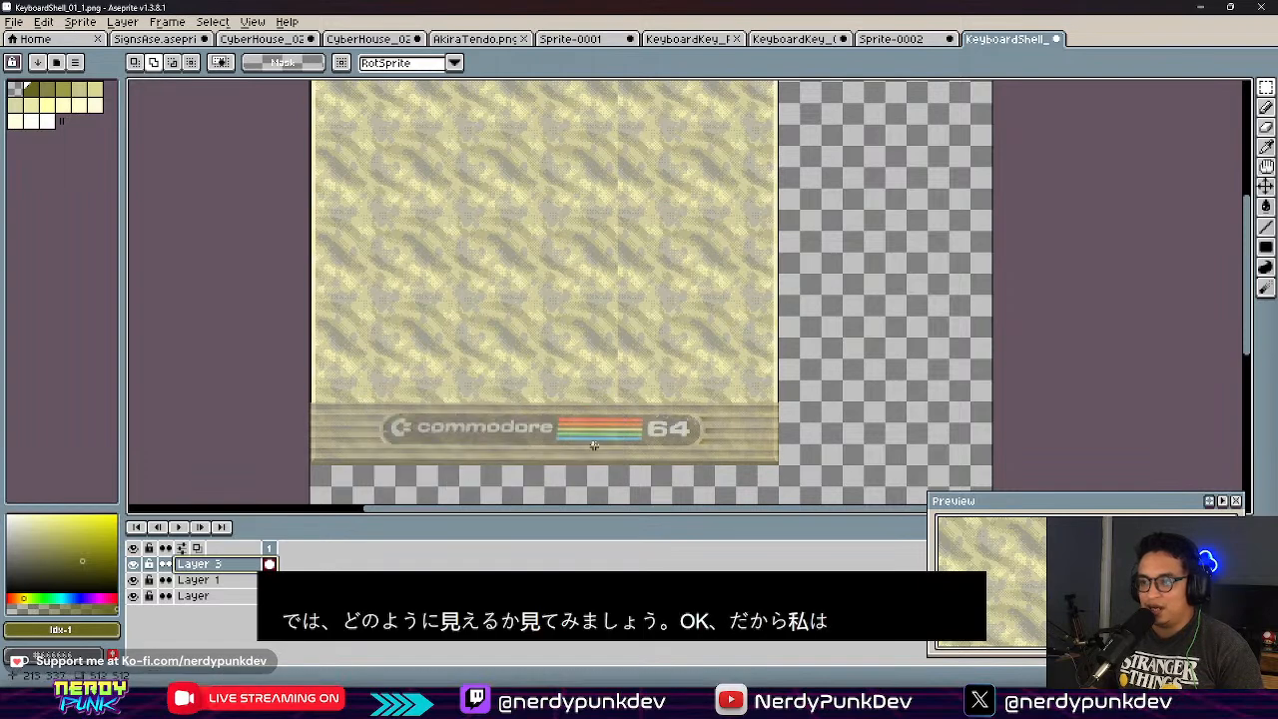
scroll(610, 448, up, 2)
scroll(640, 437, down, 2)
scroll(609, 433, up, 3)
scroll(609, 432, down, 3)
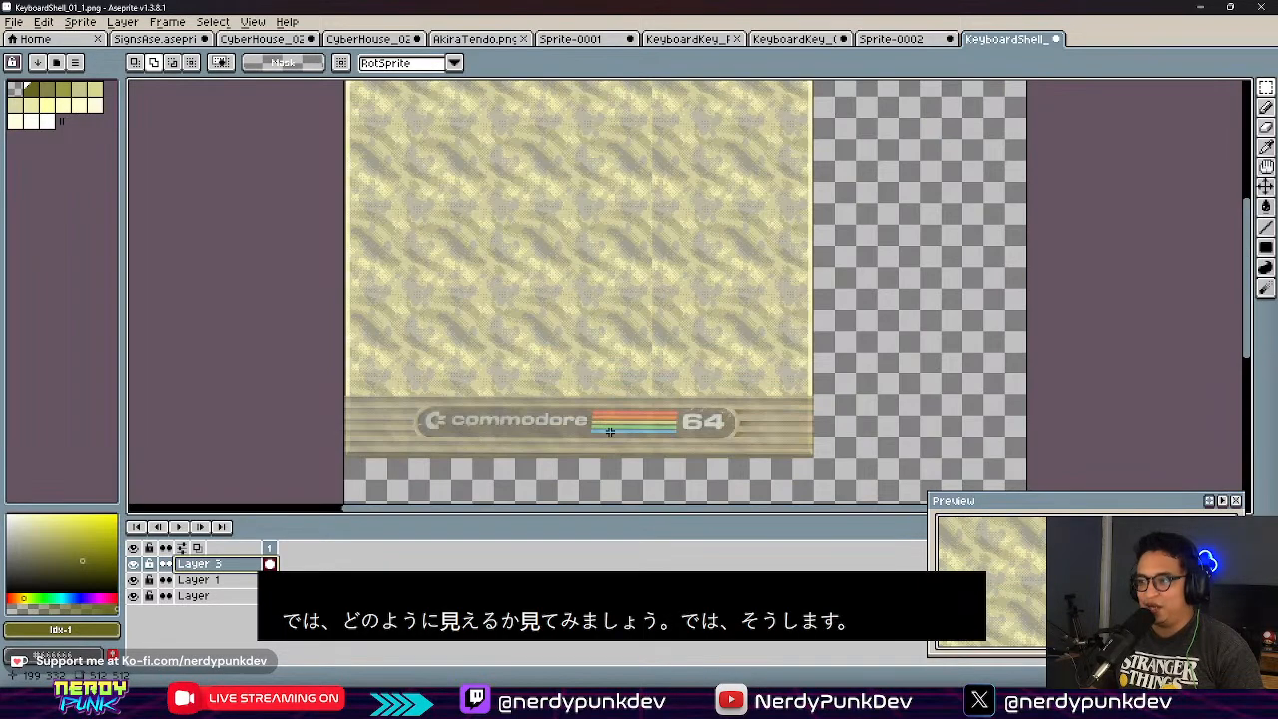
middle_drag(573, 394, 597, 371)
Step: Export the visible layers again as KeyboardShell_02.png, overwriting the existing file
key(ctrl+alt+shift+s)
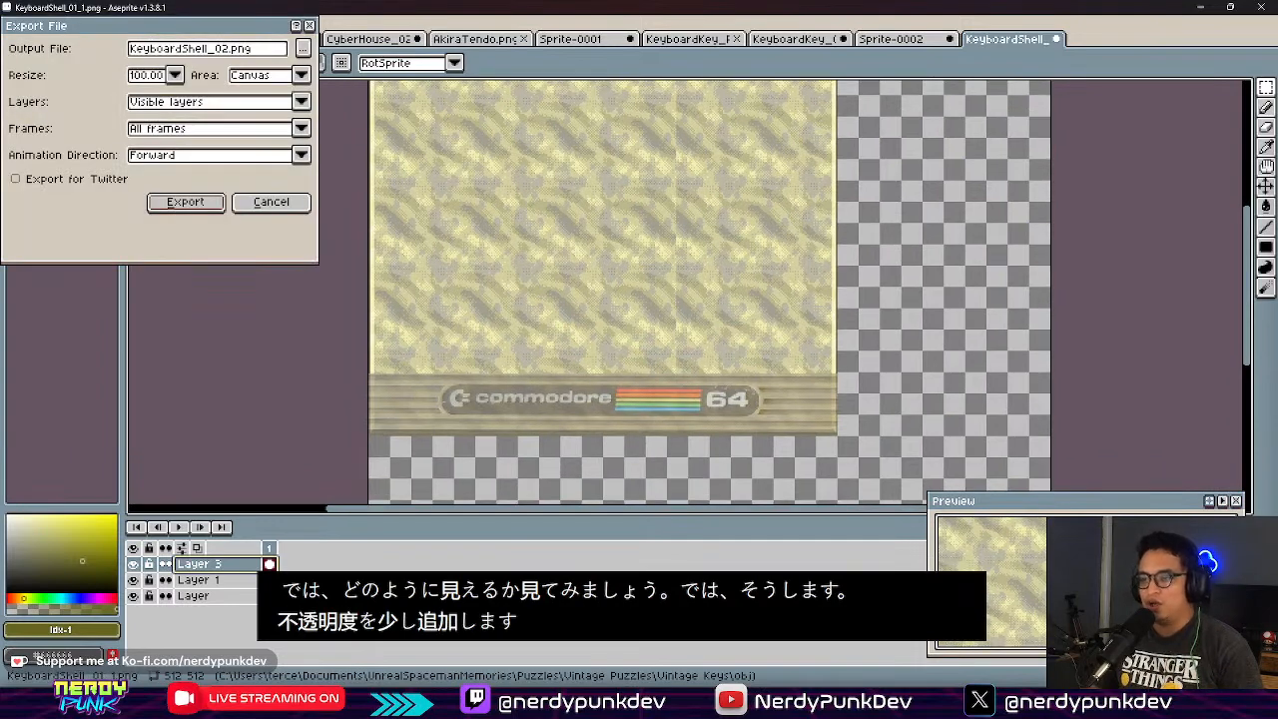
click(186, 201)
click(619, 390)
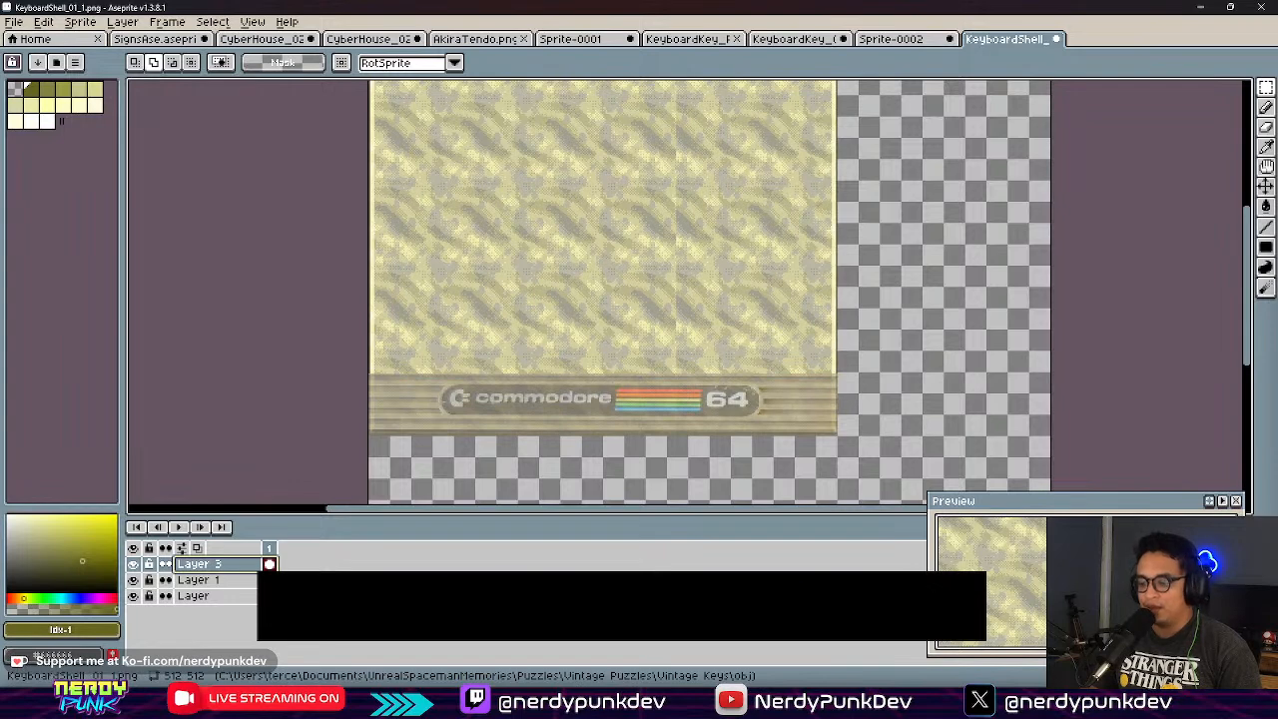
Step: Switch to Unreal Engine and reimport the TEX_KeyboardShell_01_1 texture with the new file KeyboardShell_02.png
key(alt+Tab)
click(634, 522)
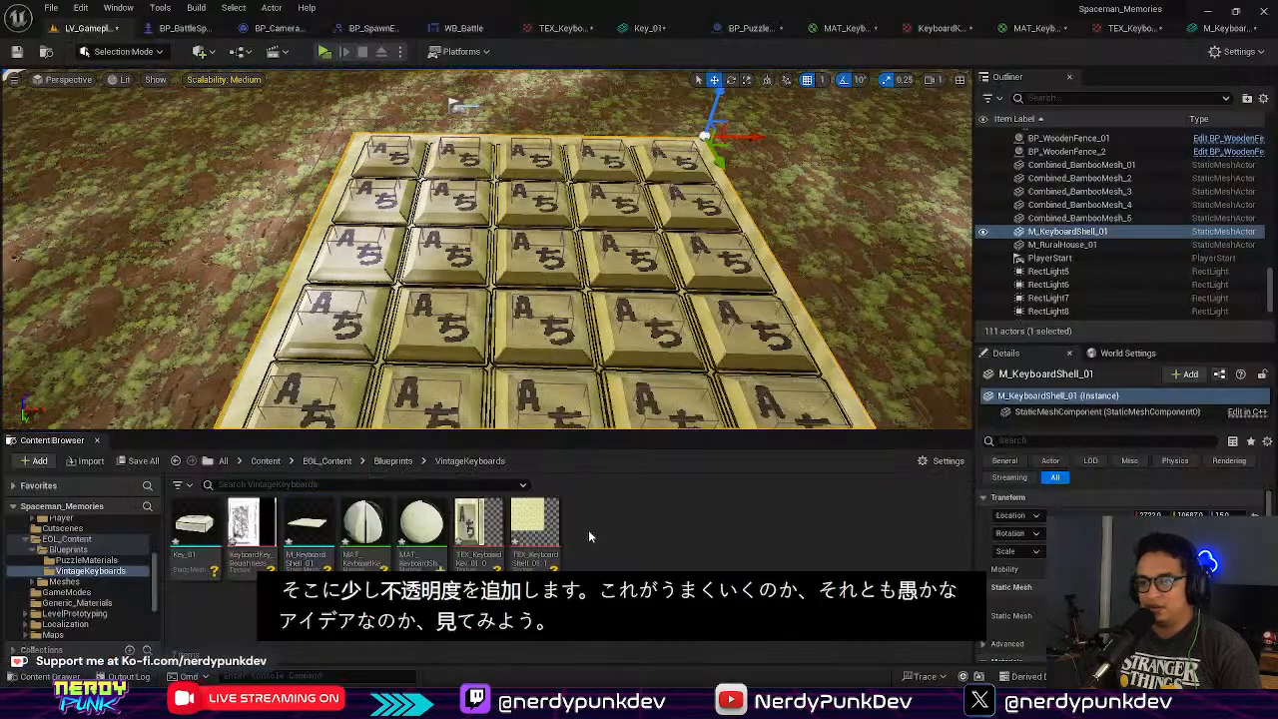
click(545, 520)
right_click(543, 521)
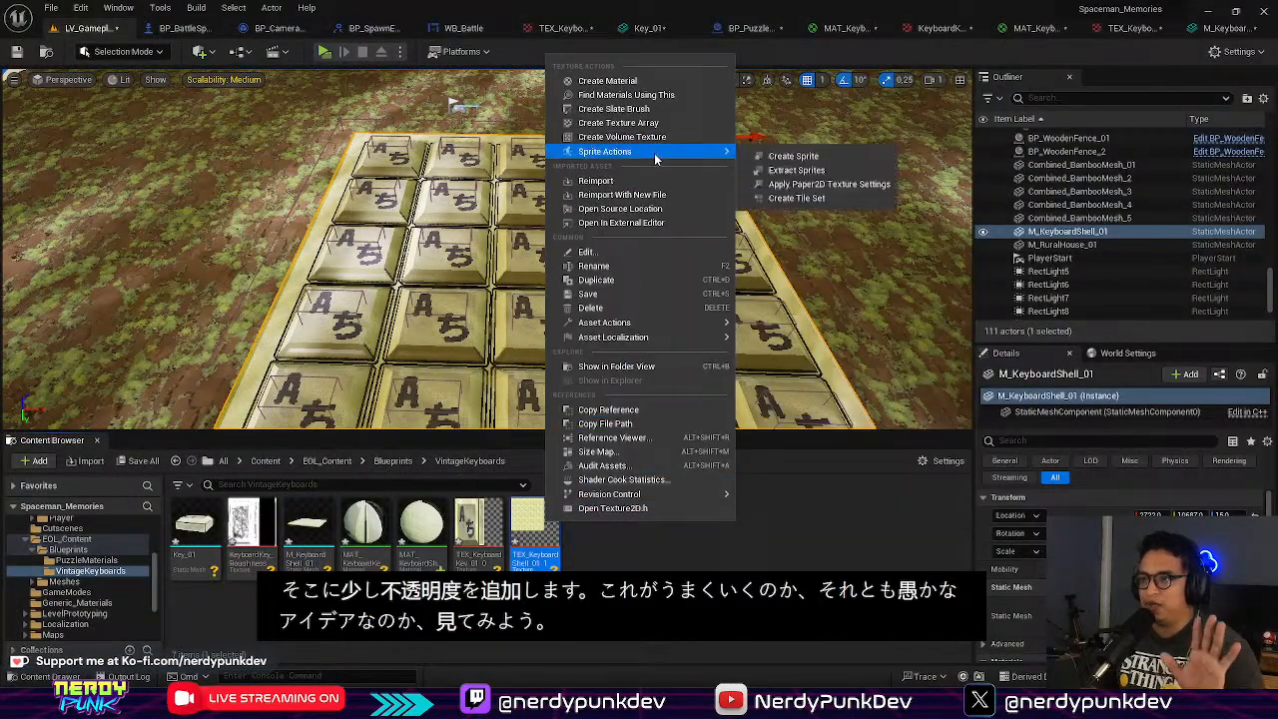
click(617, 192)
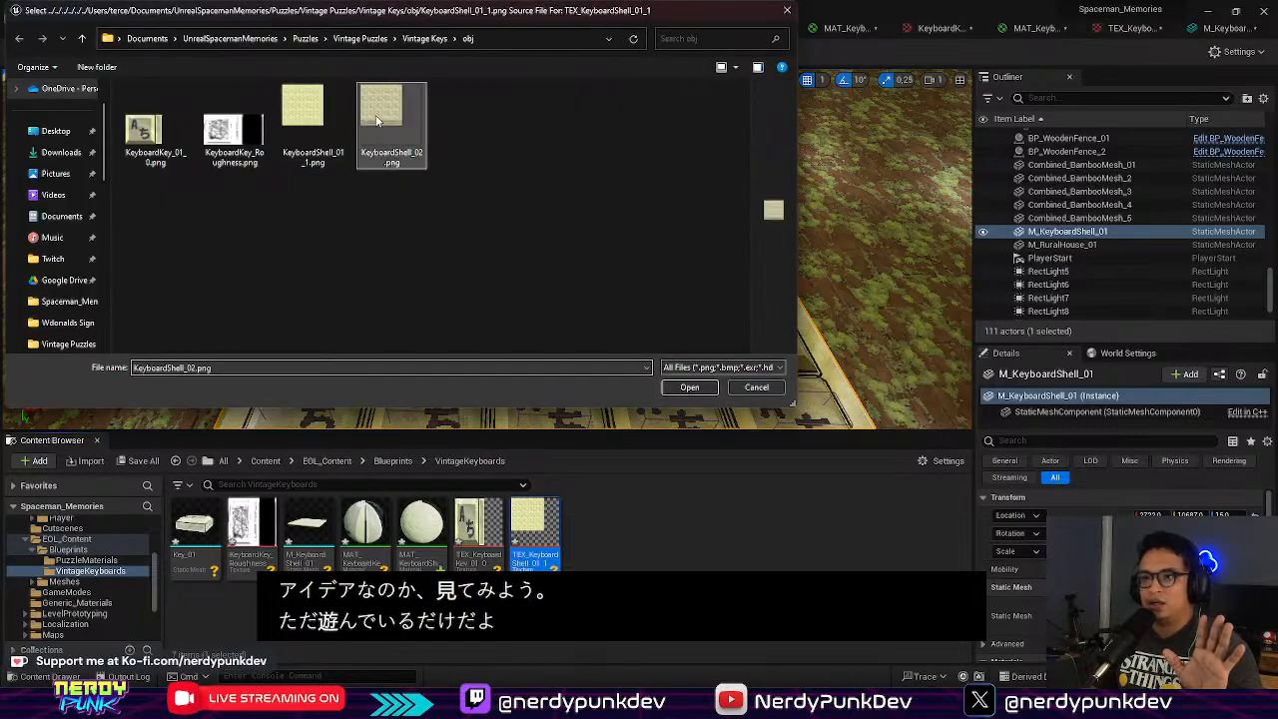
click(687, 390)
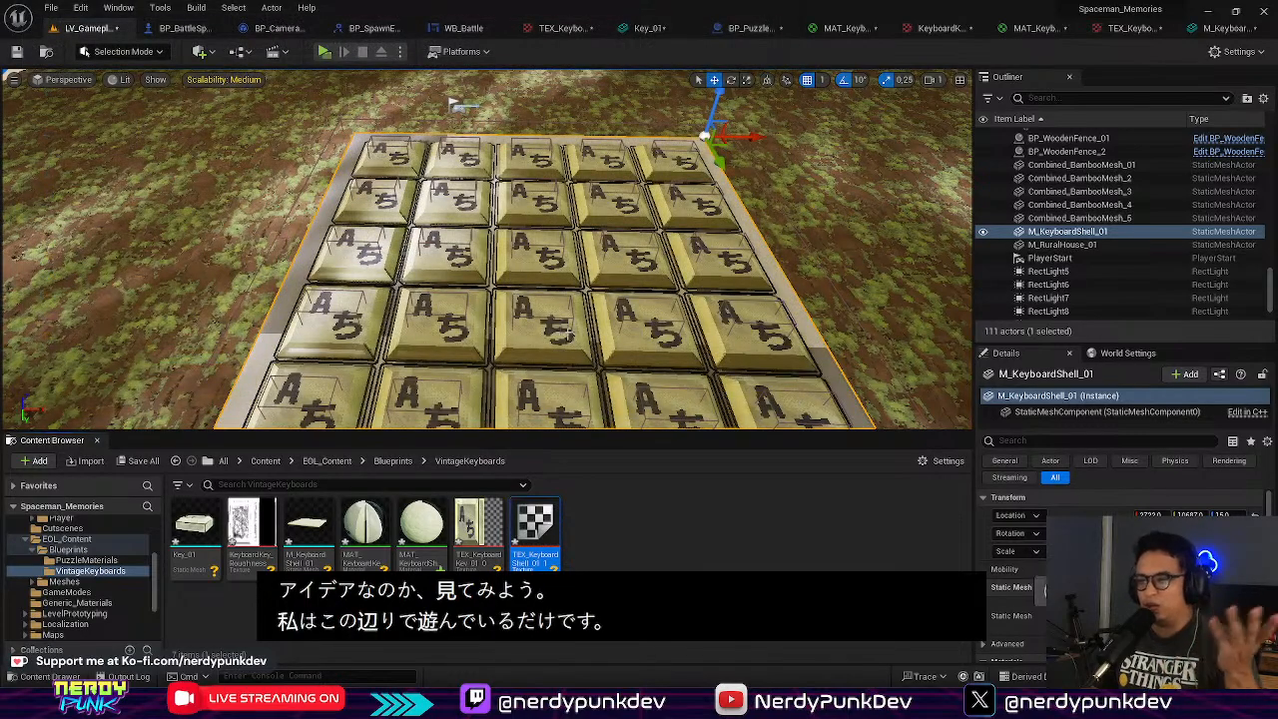
right_drag(487, 249, 536, 220)
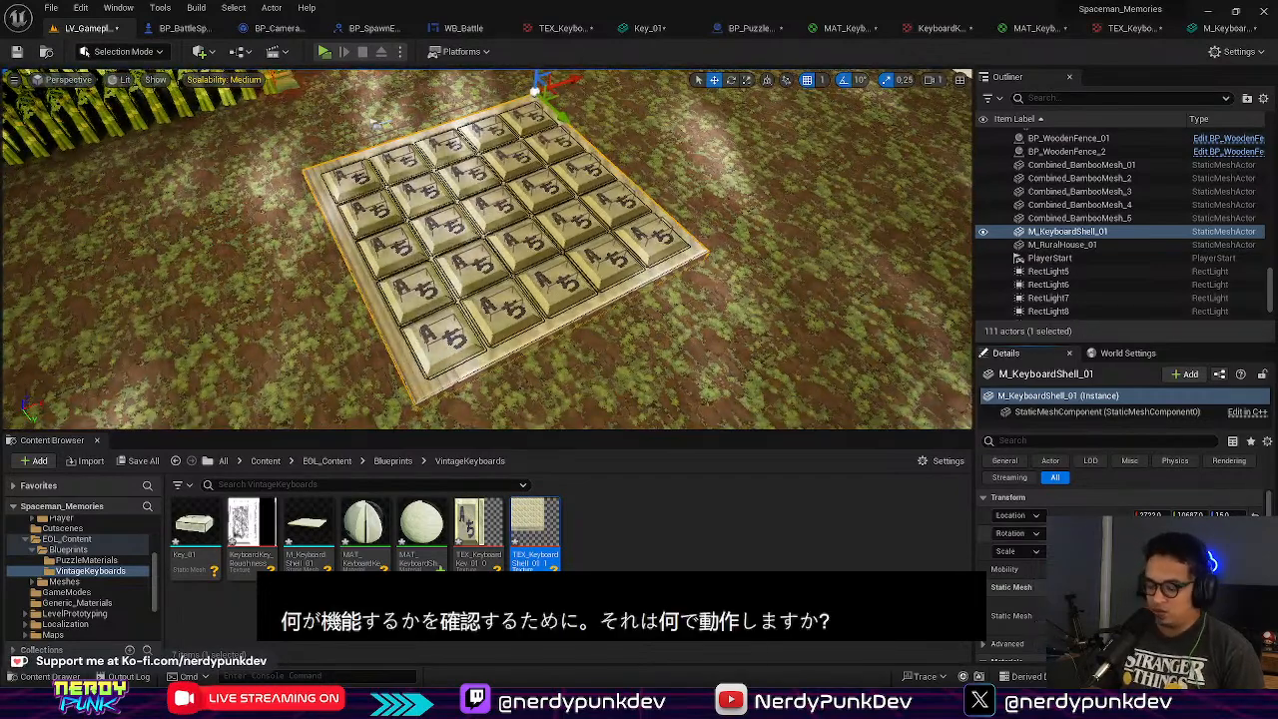
Step: Try rotating the keyboard shell about its corner and undo the rotation
key(ctrl+z)
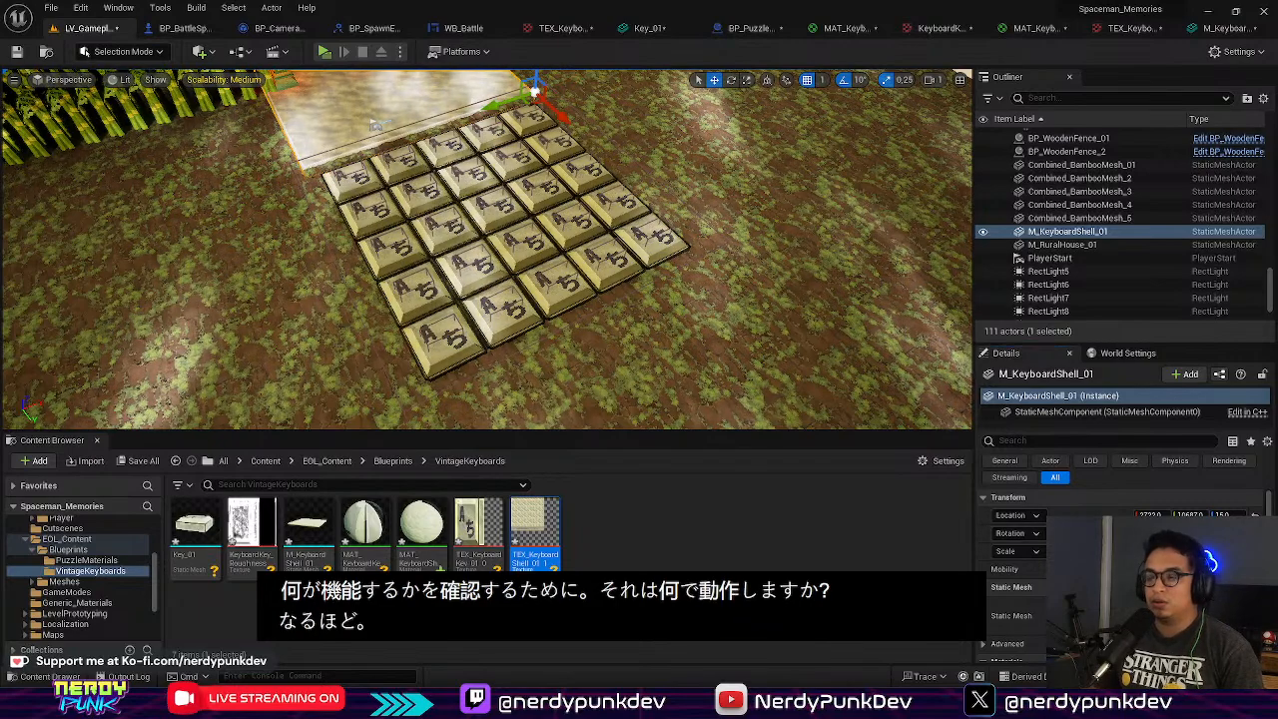
right_click(625, 241)
click(445, 98)
key(ctrl+z)
Step: Duplicate the keyboard shell beside the keys to inspect its full Commodore 64 texture, and delete the copy
right_drag(589, 165, 529, 190)
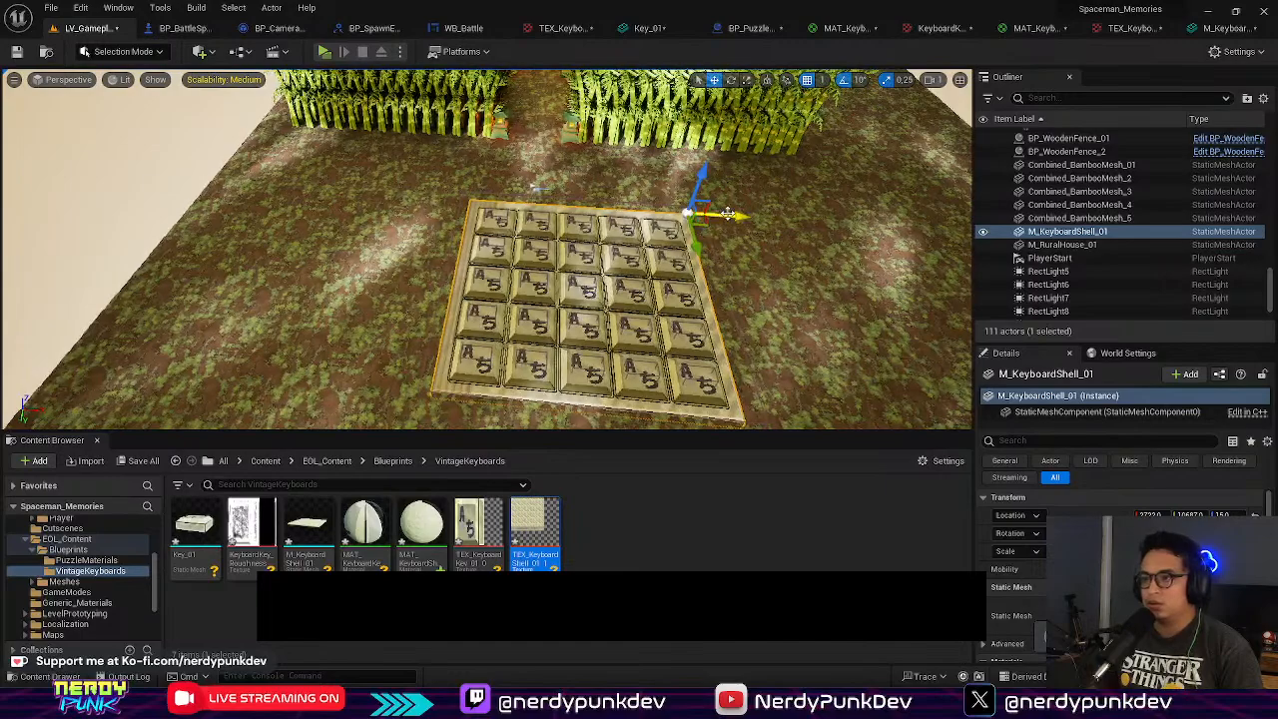
alt+drag(698, 242, 726, 371)
right_drag(626, 254, 739, 210)
mouse_move(548, 242)
right_down()
mouse_move(529, 235)
mouse_move(548, 241)
right_up()
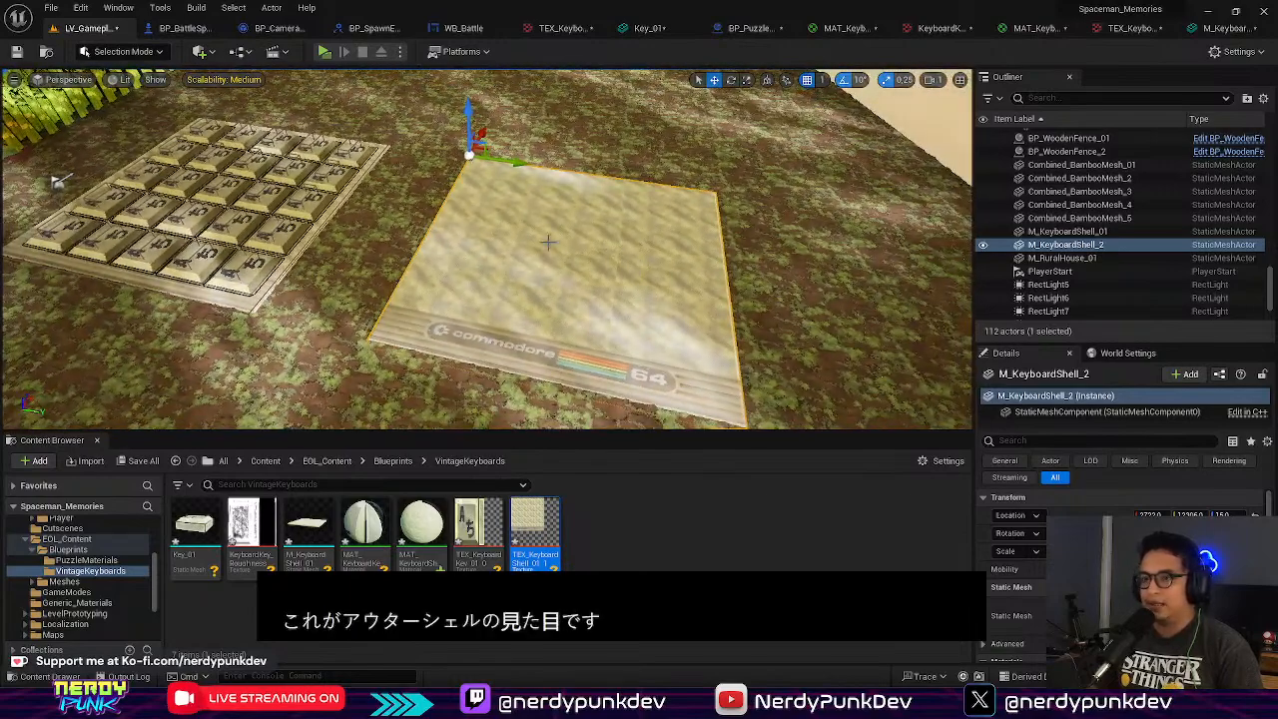
click(249, 298)
click(549, 298)
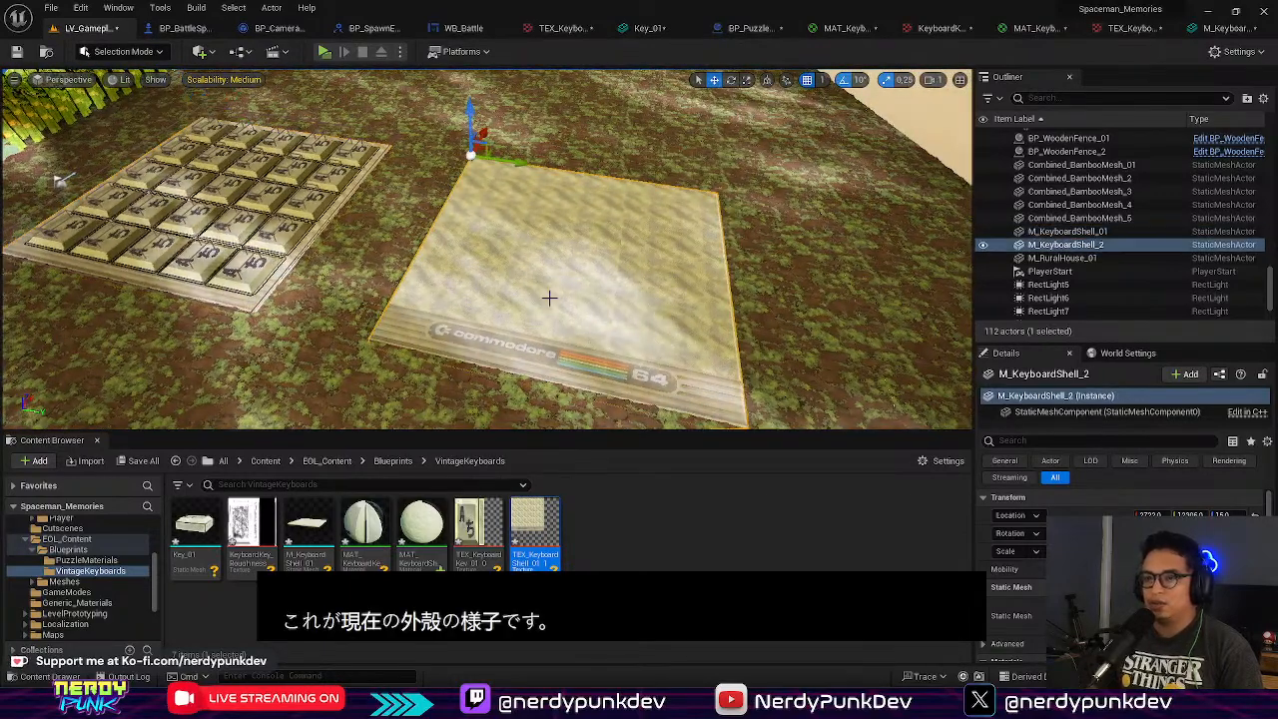
key(Delete)
Step: Rotate the original keyboard shell a quarter turn so its badge strip faces the front, and move it back under the keys
click(231, 282)
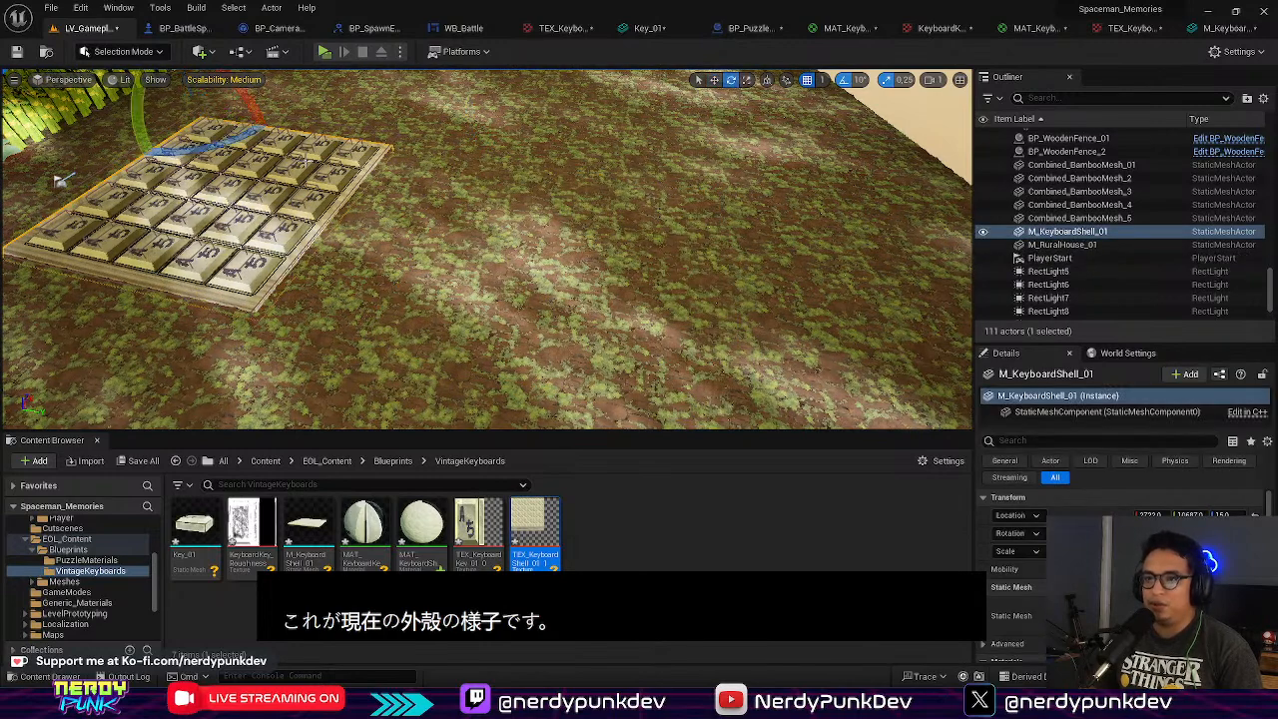
drag(170, 157, 235, 150)
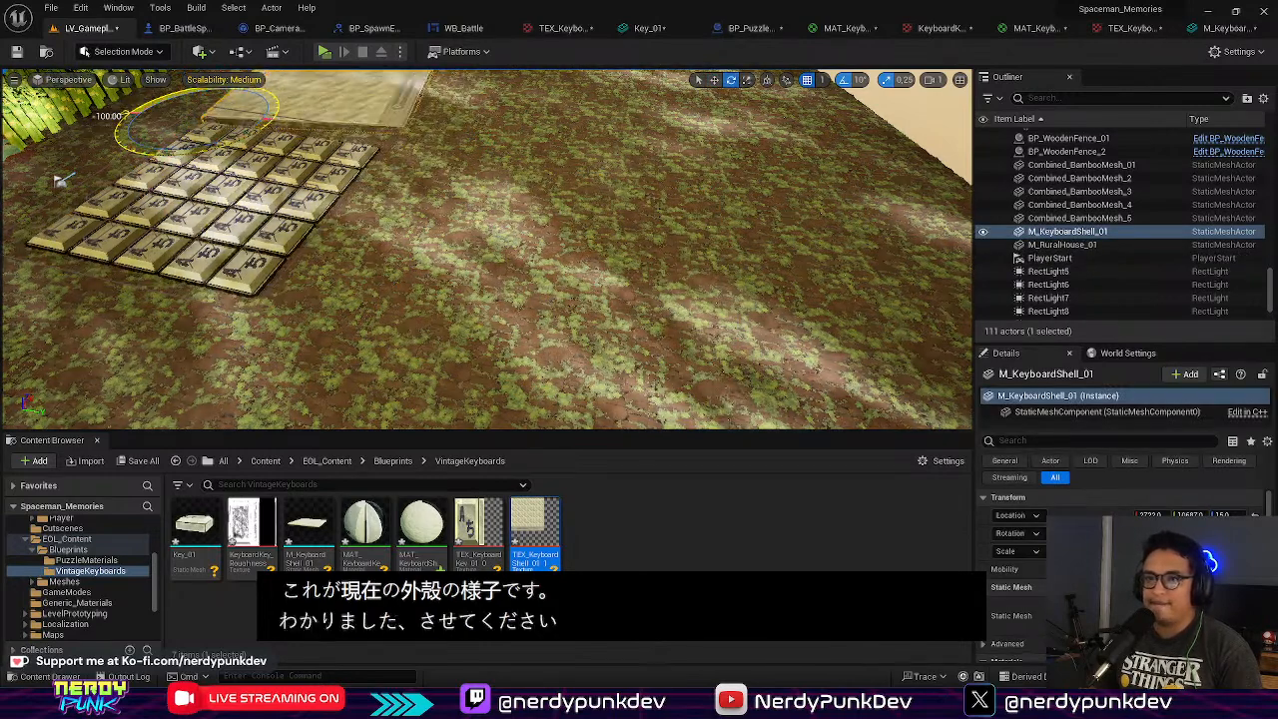
right_drag(487, 250, 551, 142)
key(w)
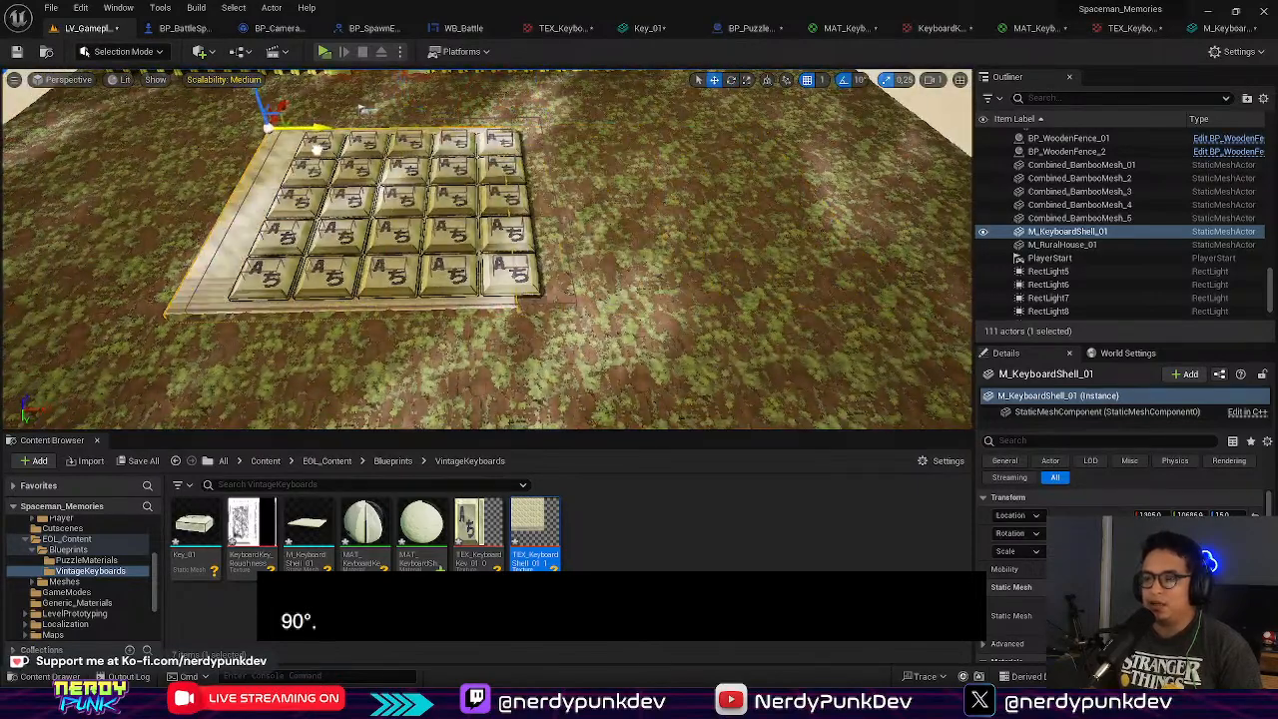
drag(309, 107, 312, 118)
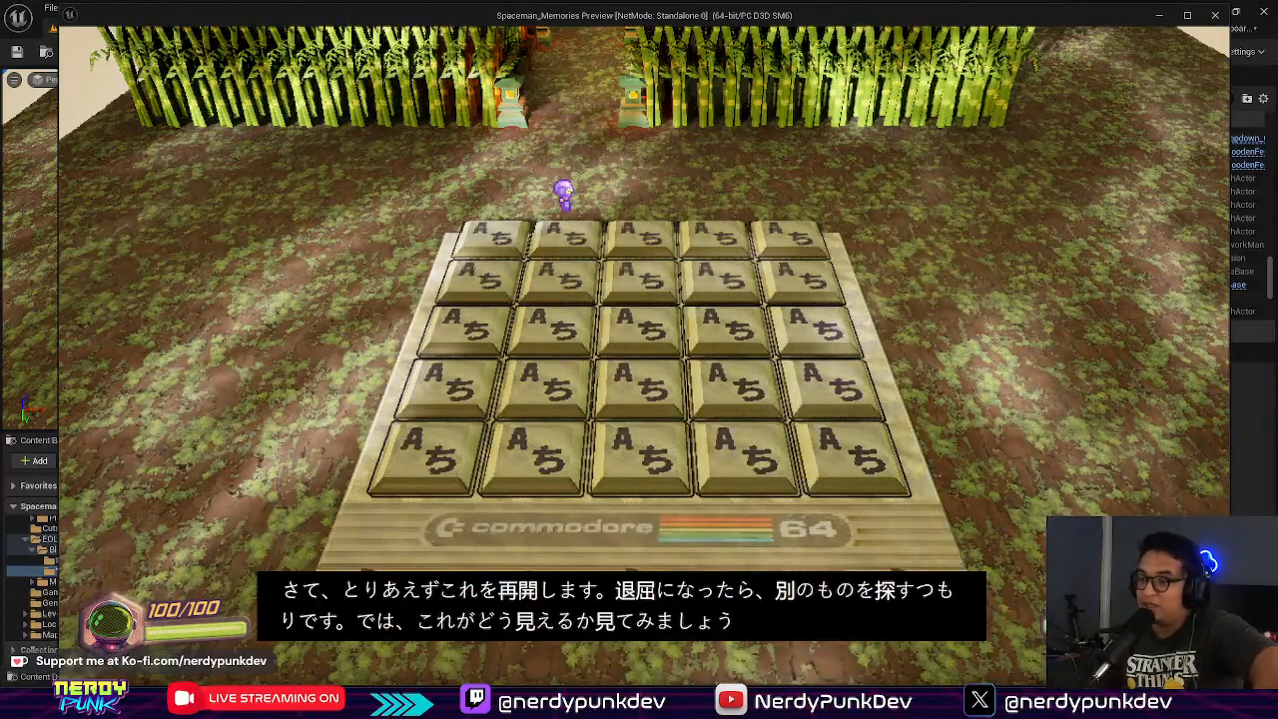
Step: Walk the character around the keys and onto the Commodore 64 strip in the game preview, and end the preview
key(a)
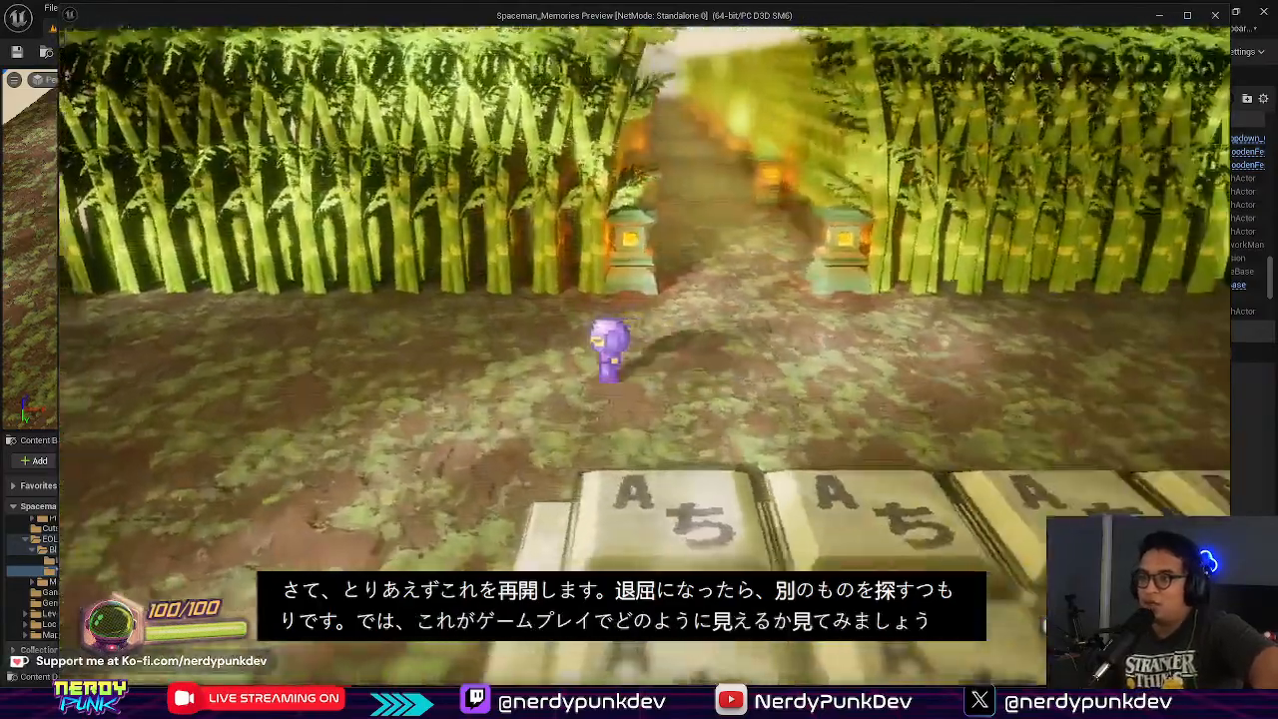
key(s)
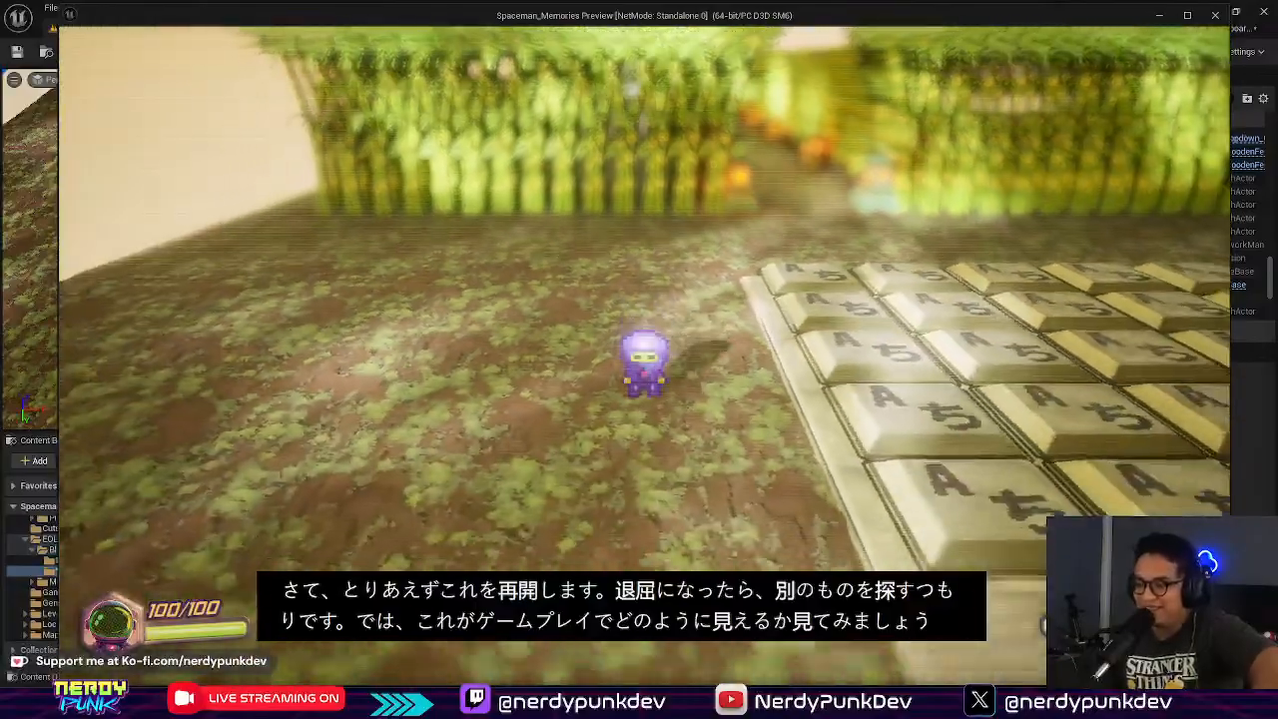
key(d)
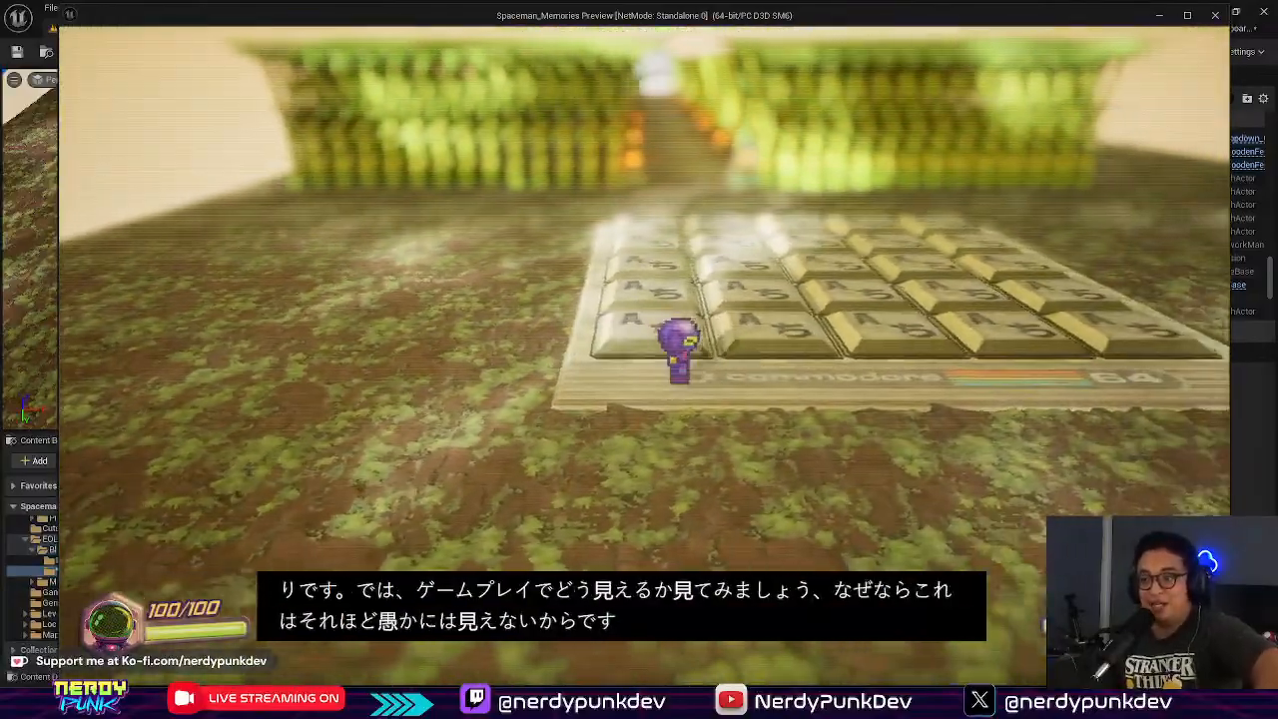
key(w)
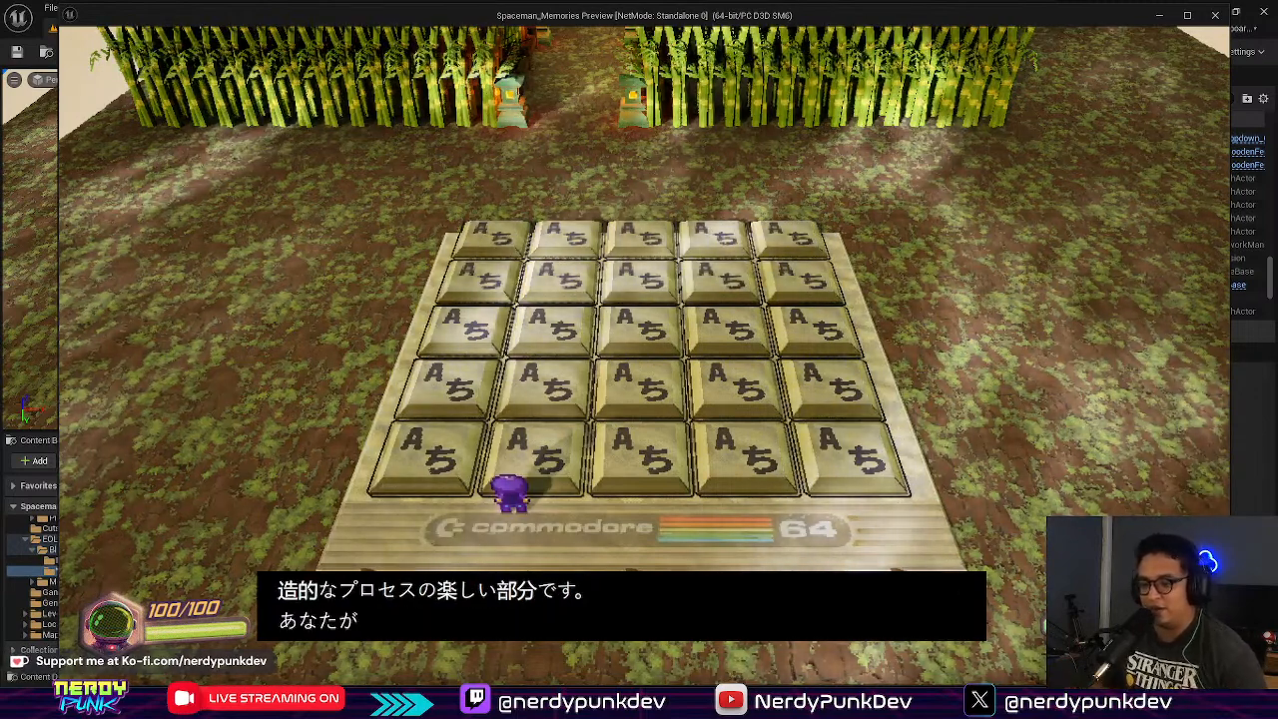
key(d)
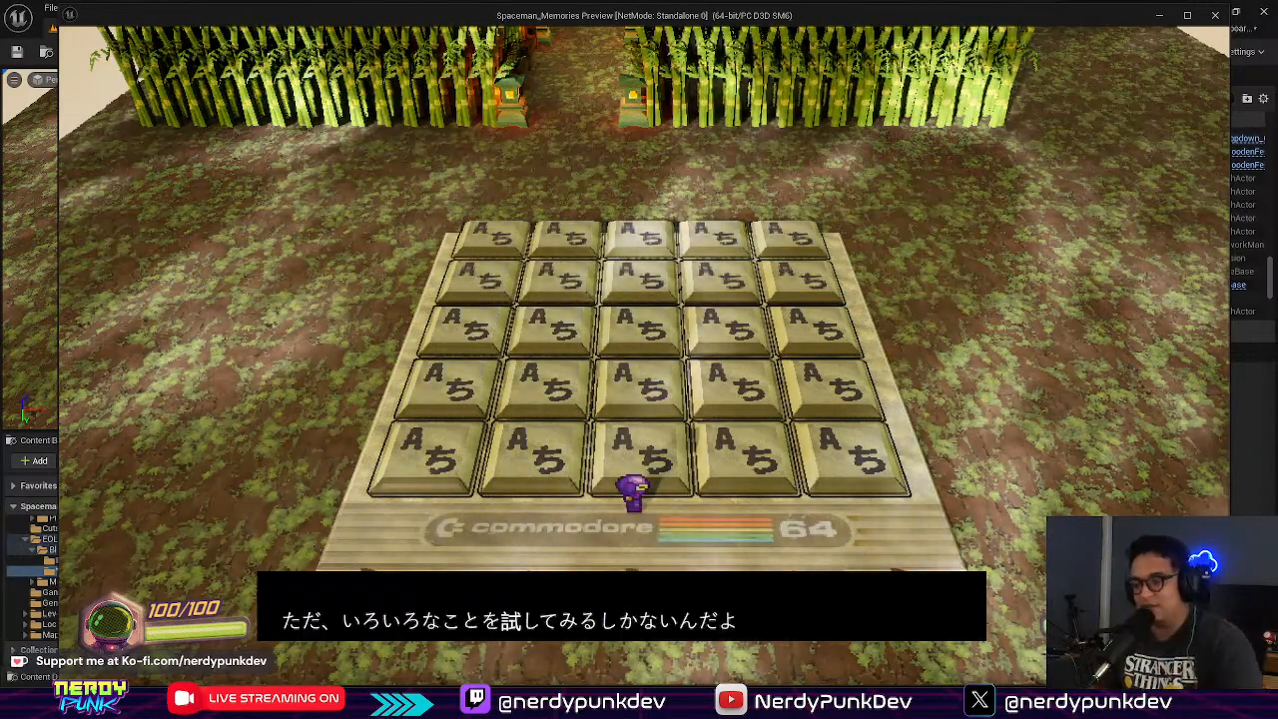
key(Escape)
Step: Turn off scale snapping, enlarge the keyboard shell and reposition it so its border extends evenly around the keys
right_drag(487, 250, 509, 265)
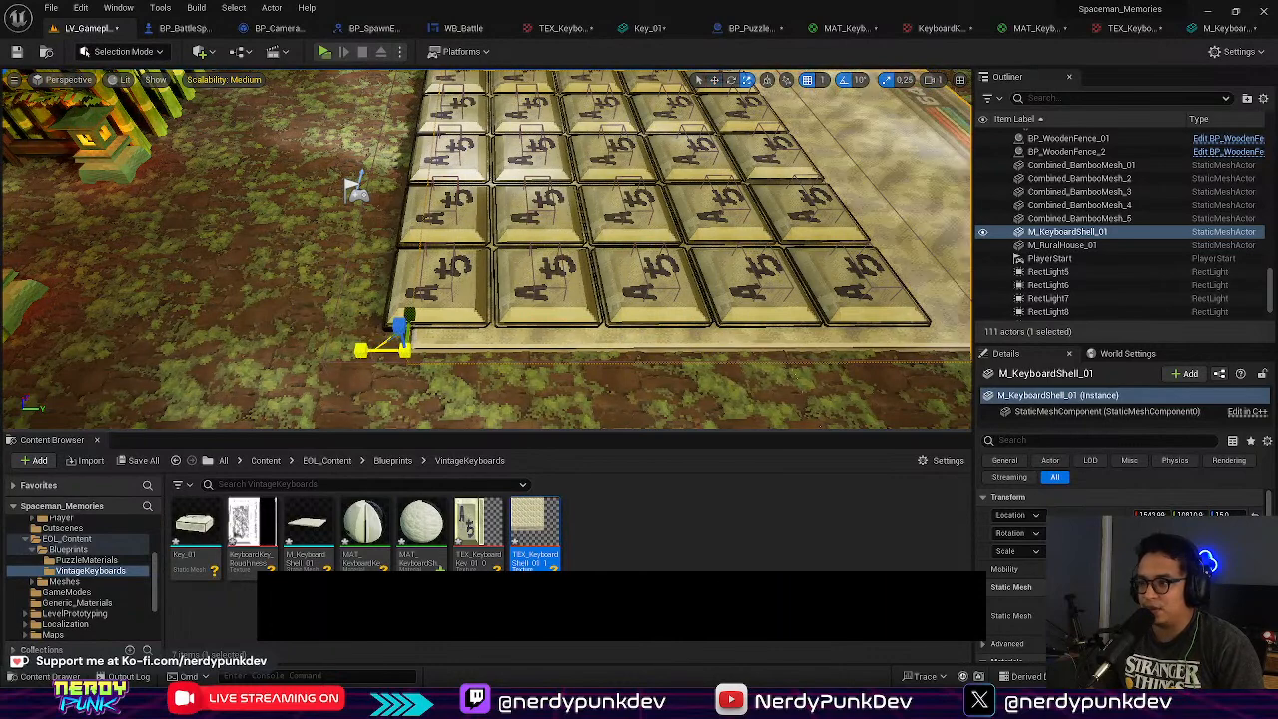
click(888, 82)
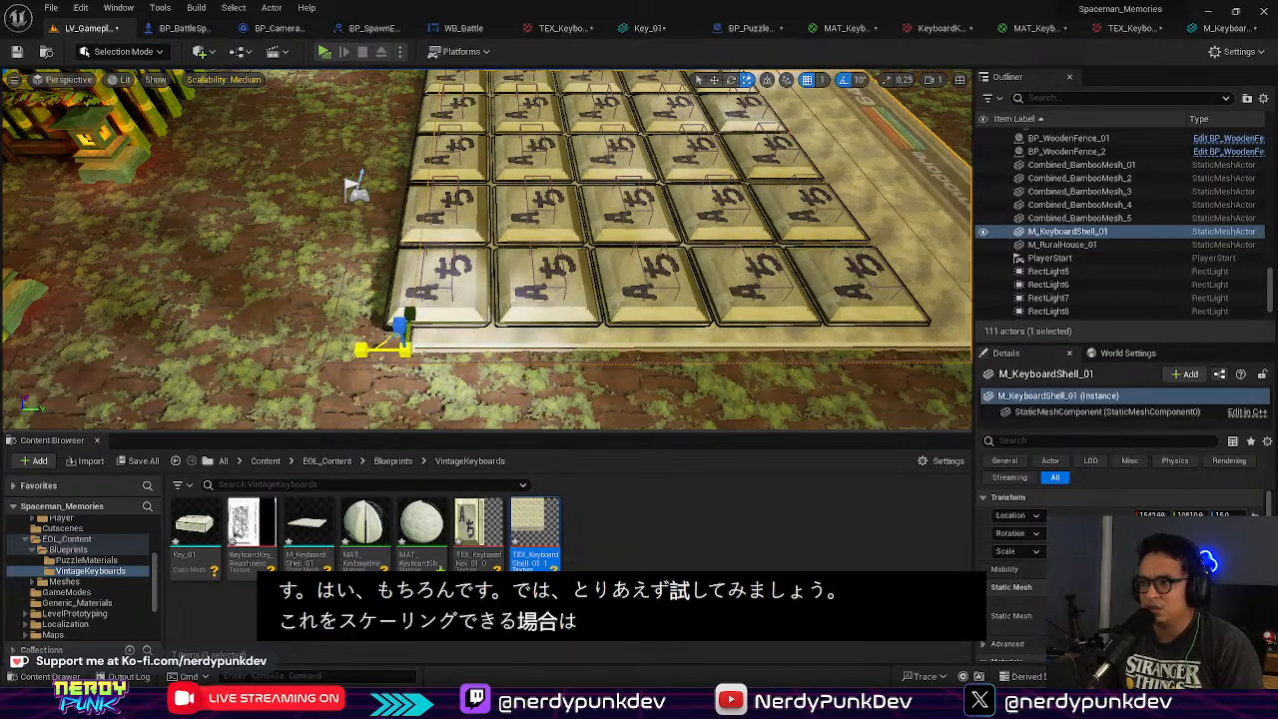
drag(370, 347, 295, 356)
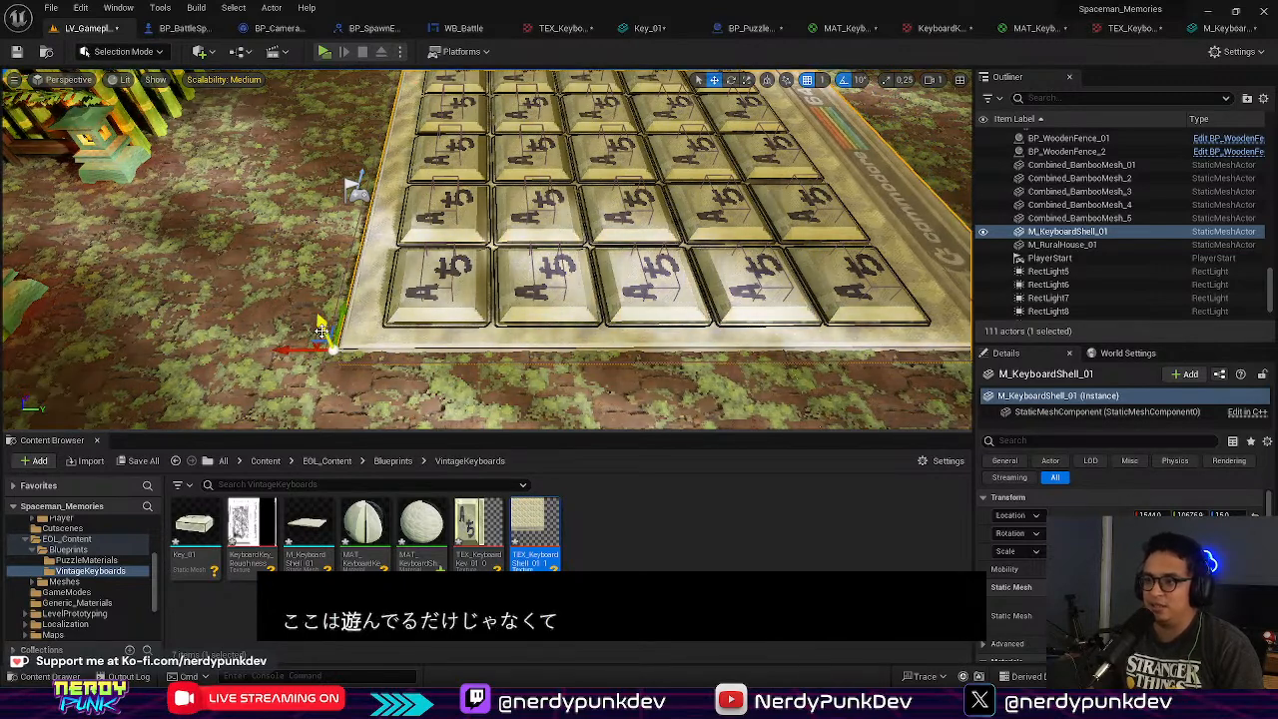
Step: Run the game preview, walk the character around the keys to the Commodore 64 strip, and end the preview
click(324, 51)
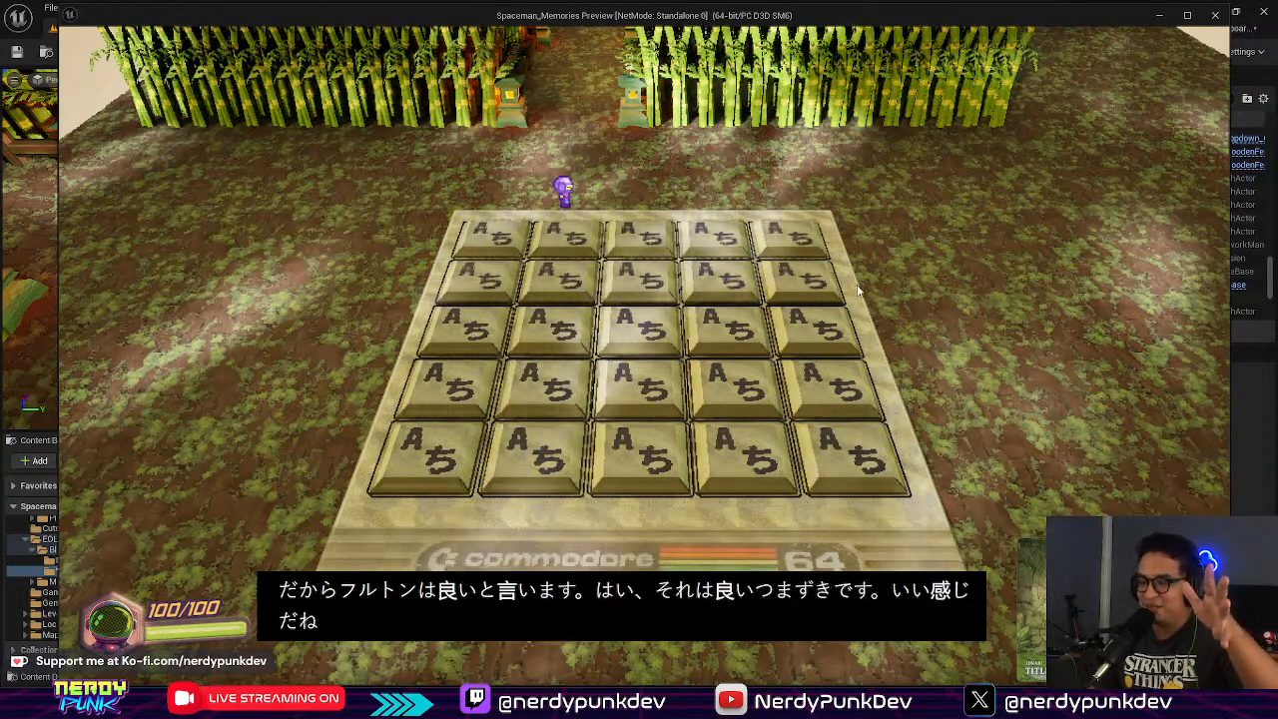
key(a)
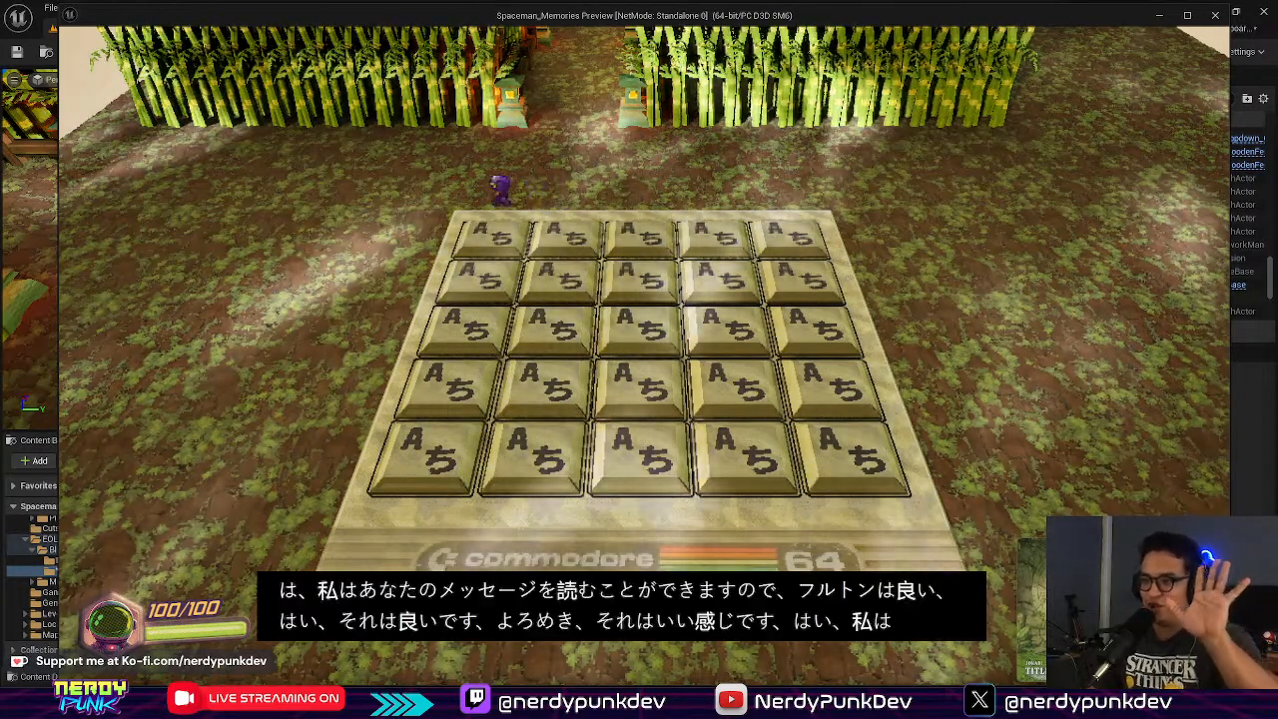
key(s)
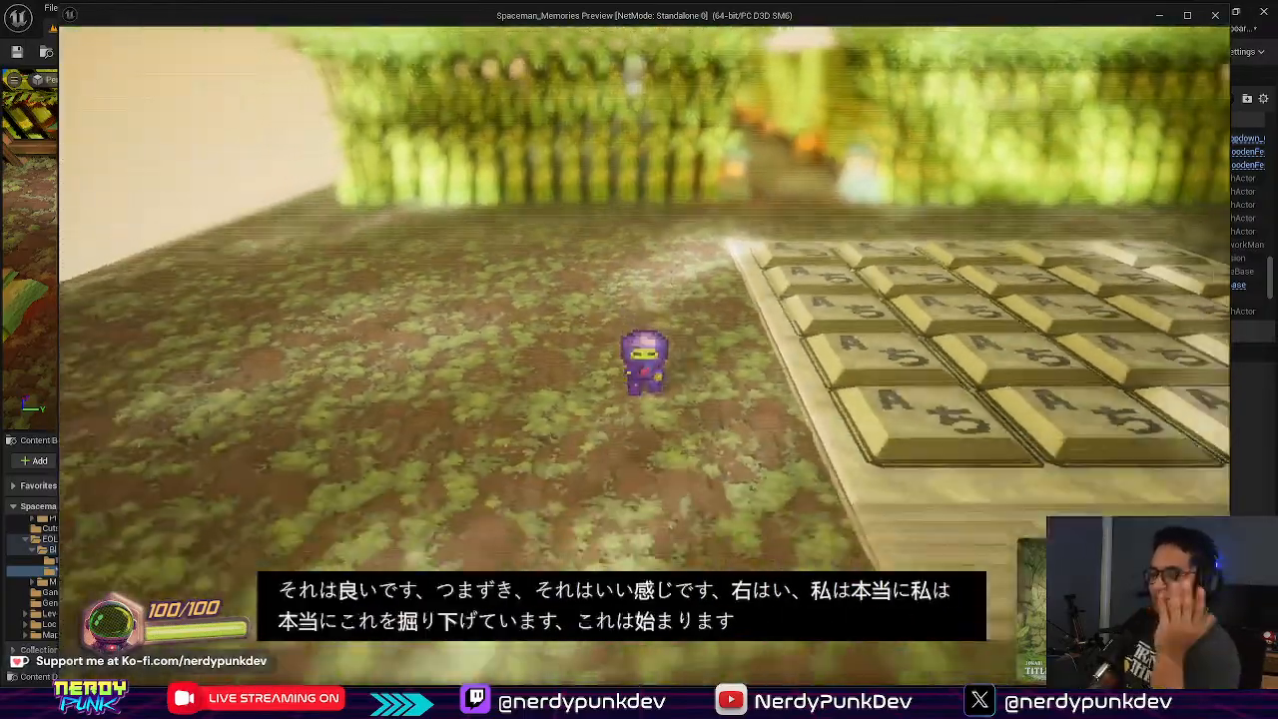
key(d)
key(s)
key(d)
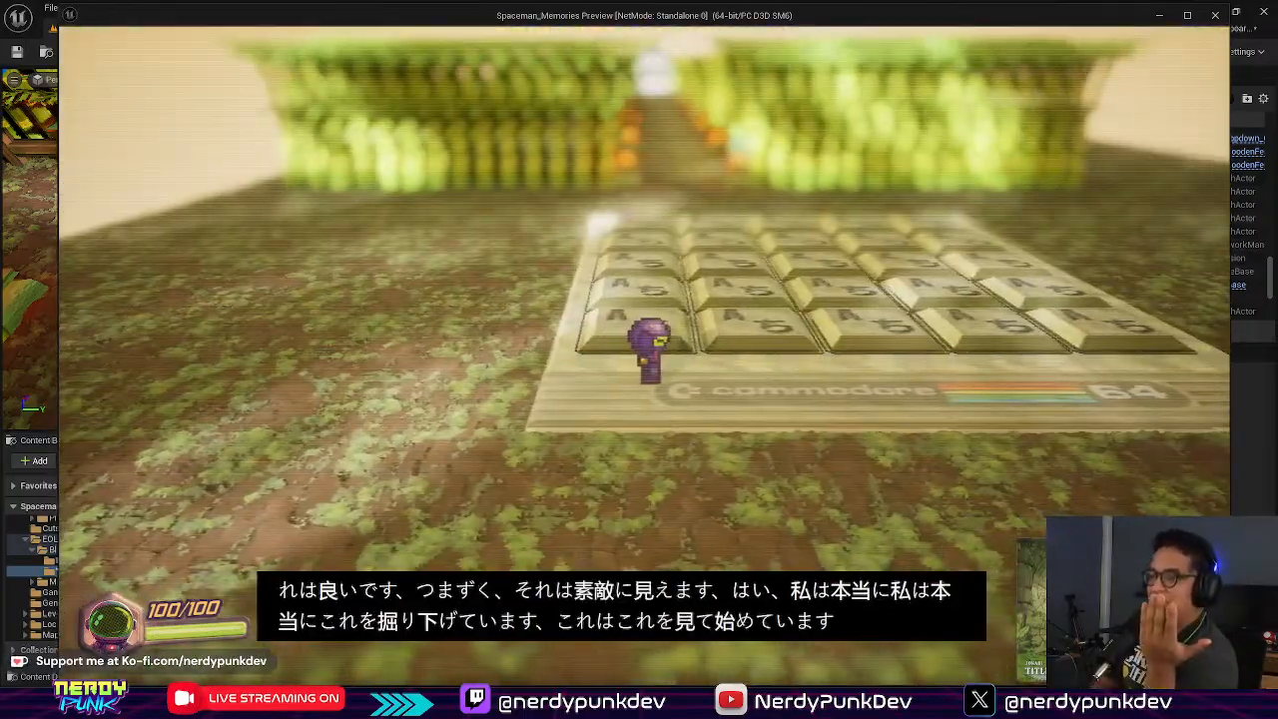
key(w)
key(s)
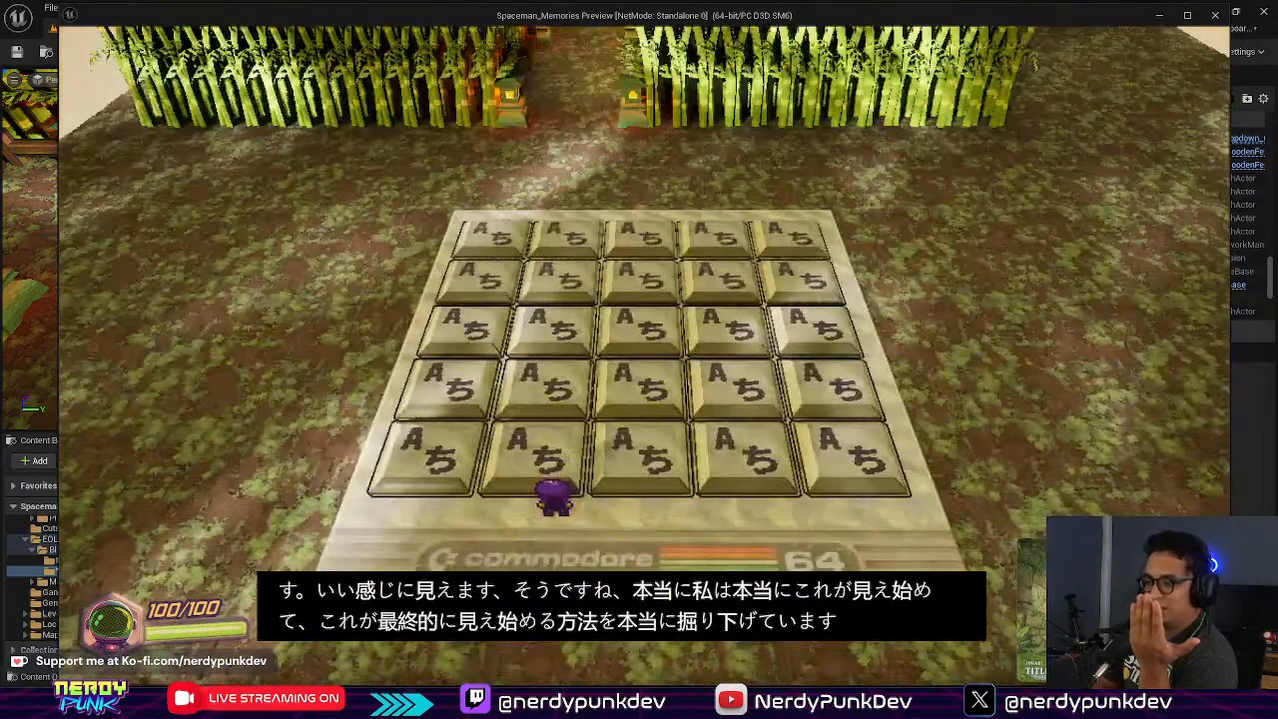
key(Escape)
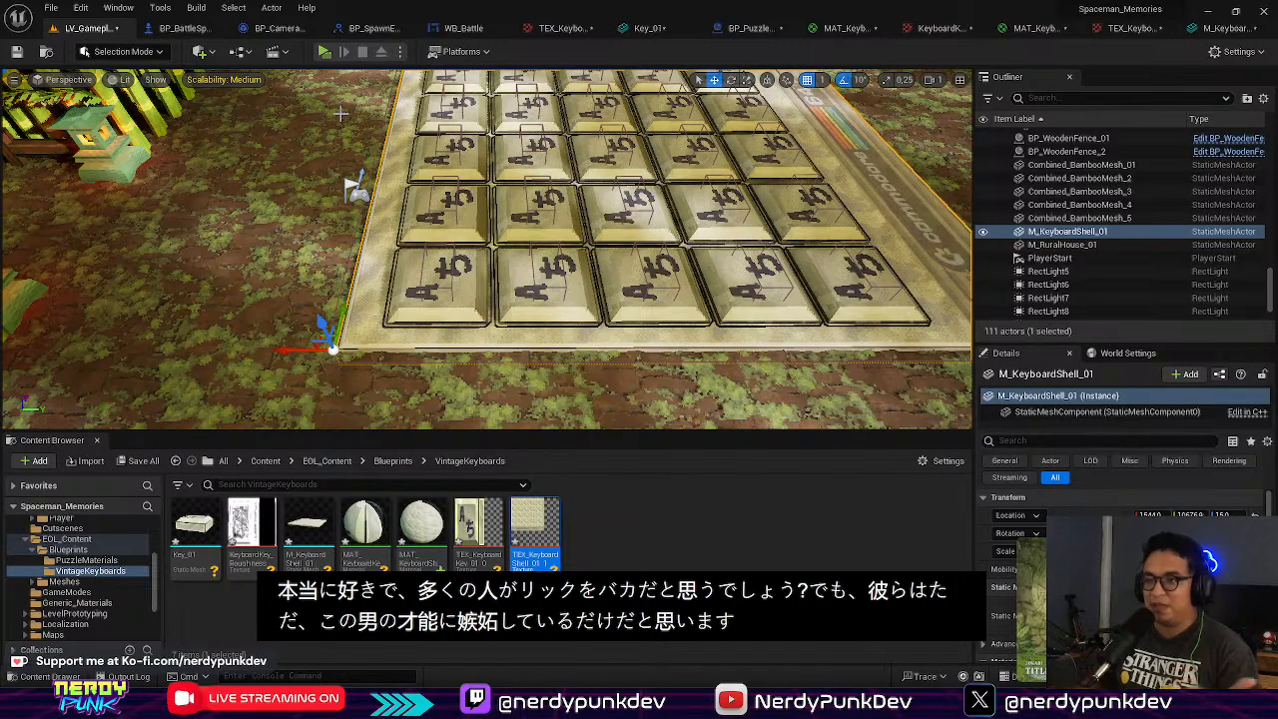
Step: Play the level again, walk the character along the shell's side to its front corner, and stop playing
click(324, 51)
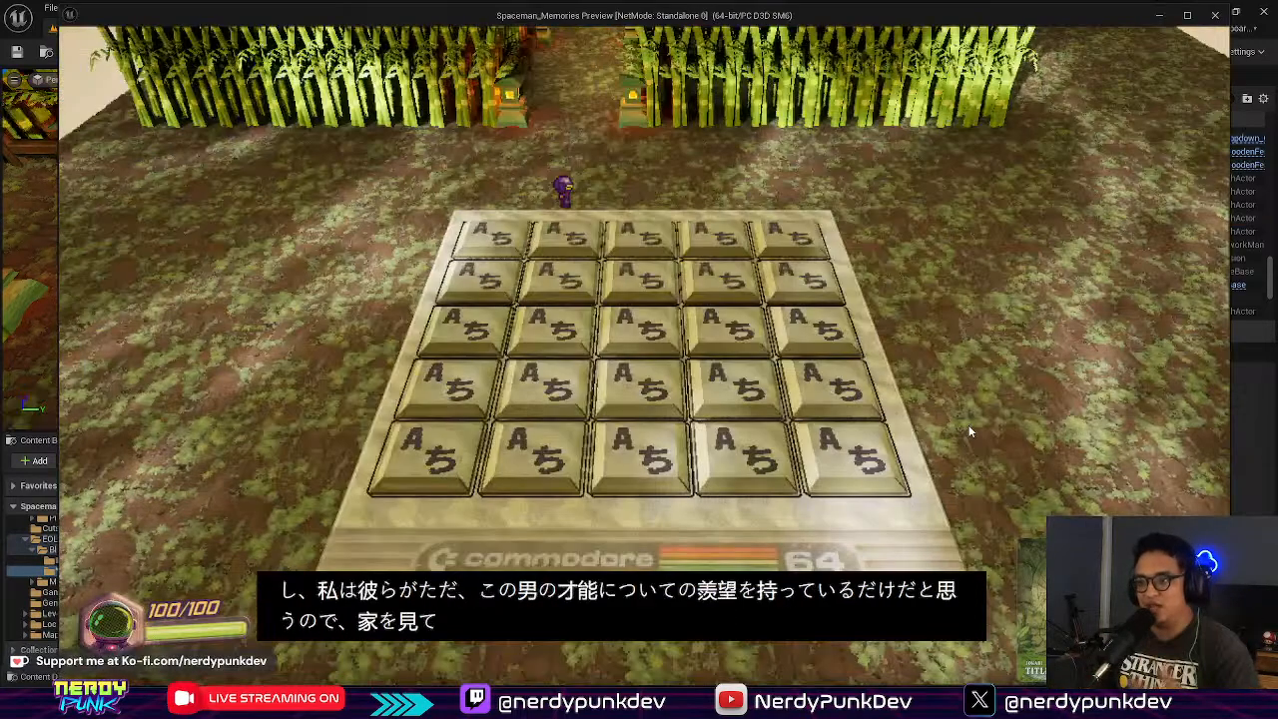
click(971, 432)
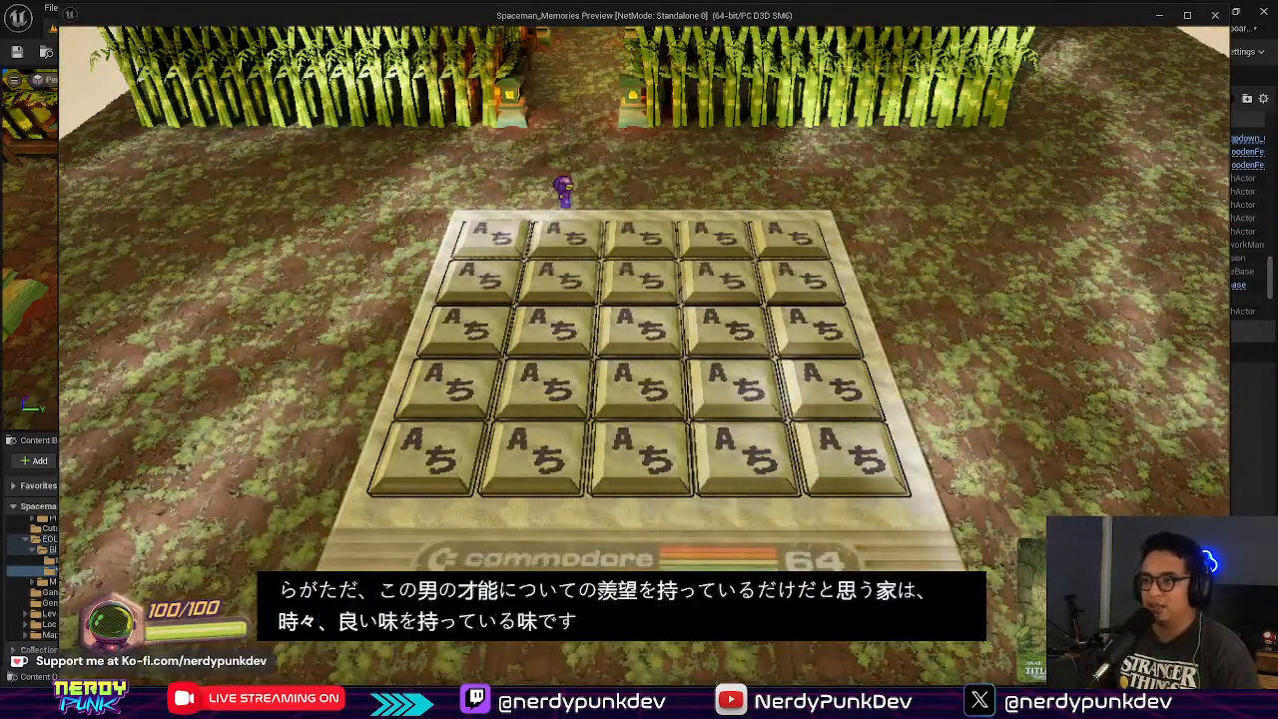
key(a)
key(a)
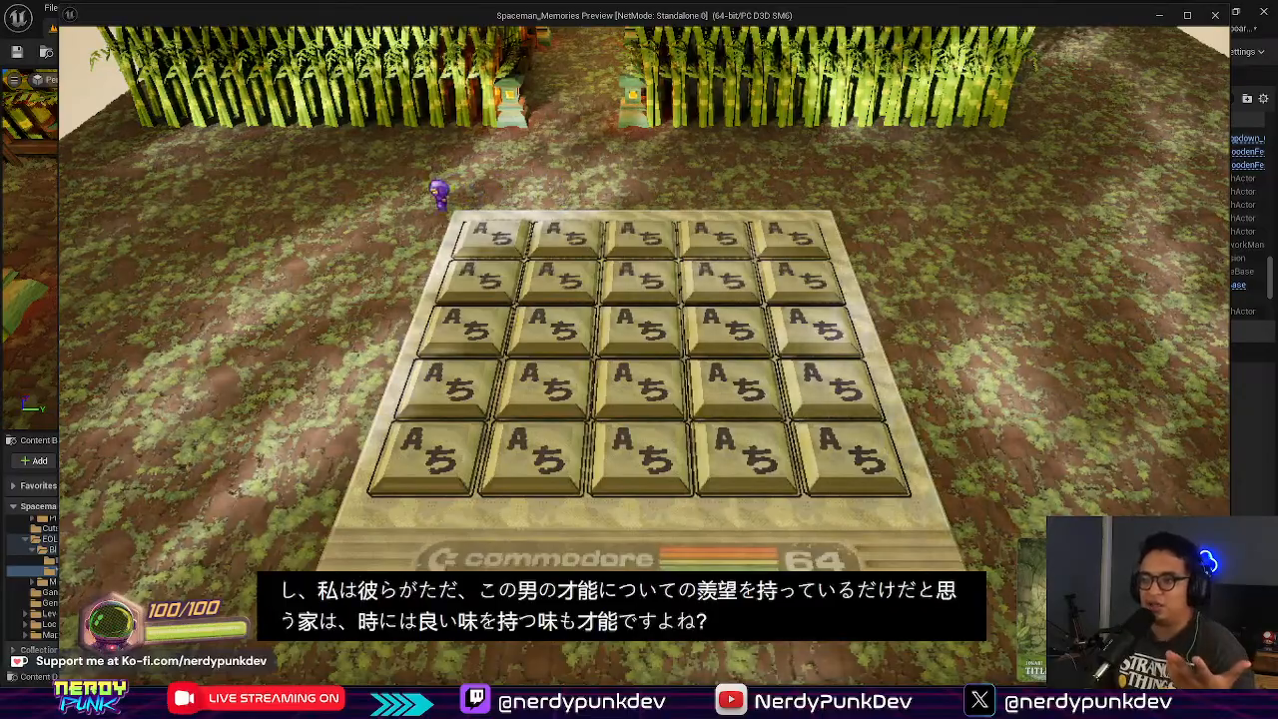
key(s)
key(s)
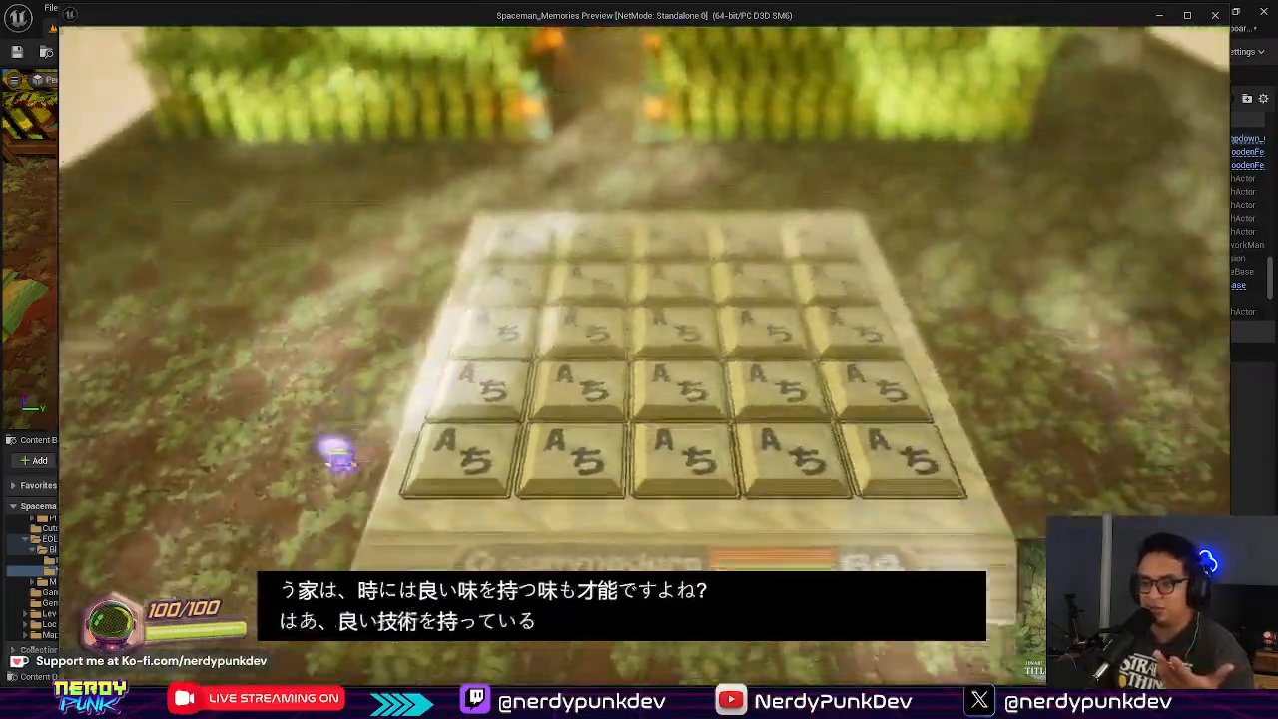
key(d)
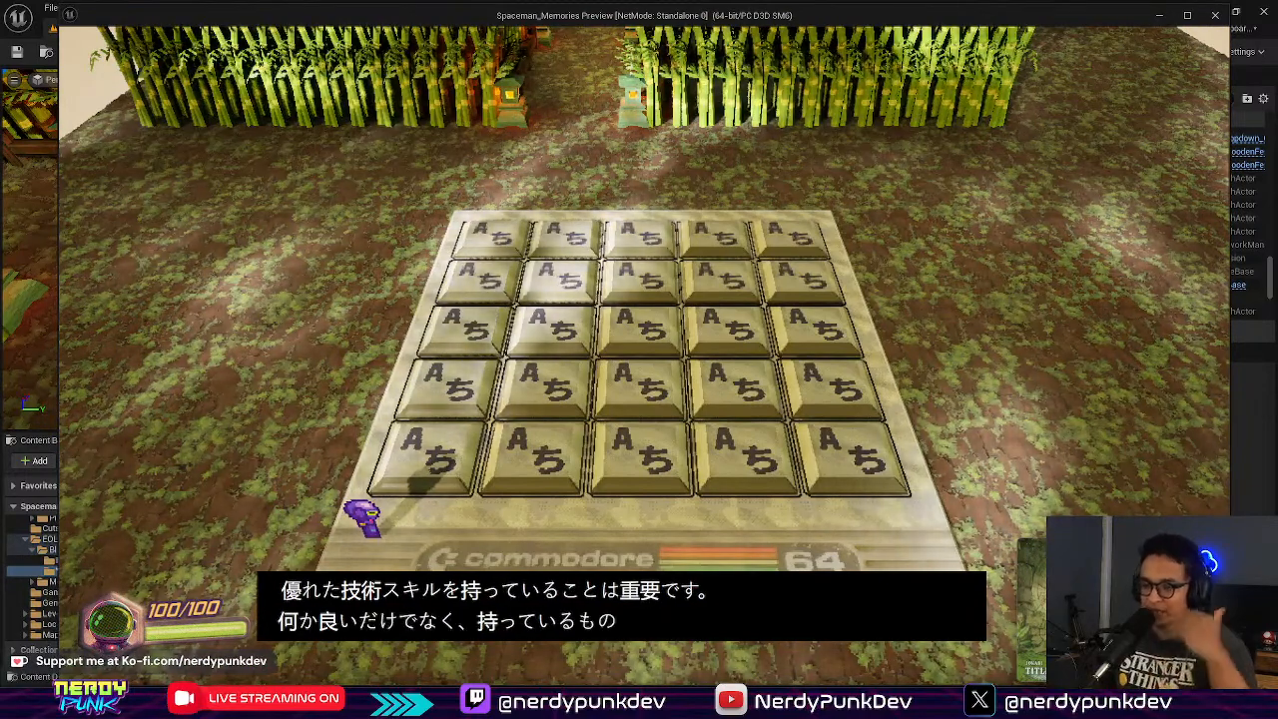
key(Escape)
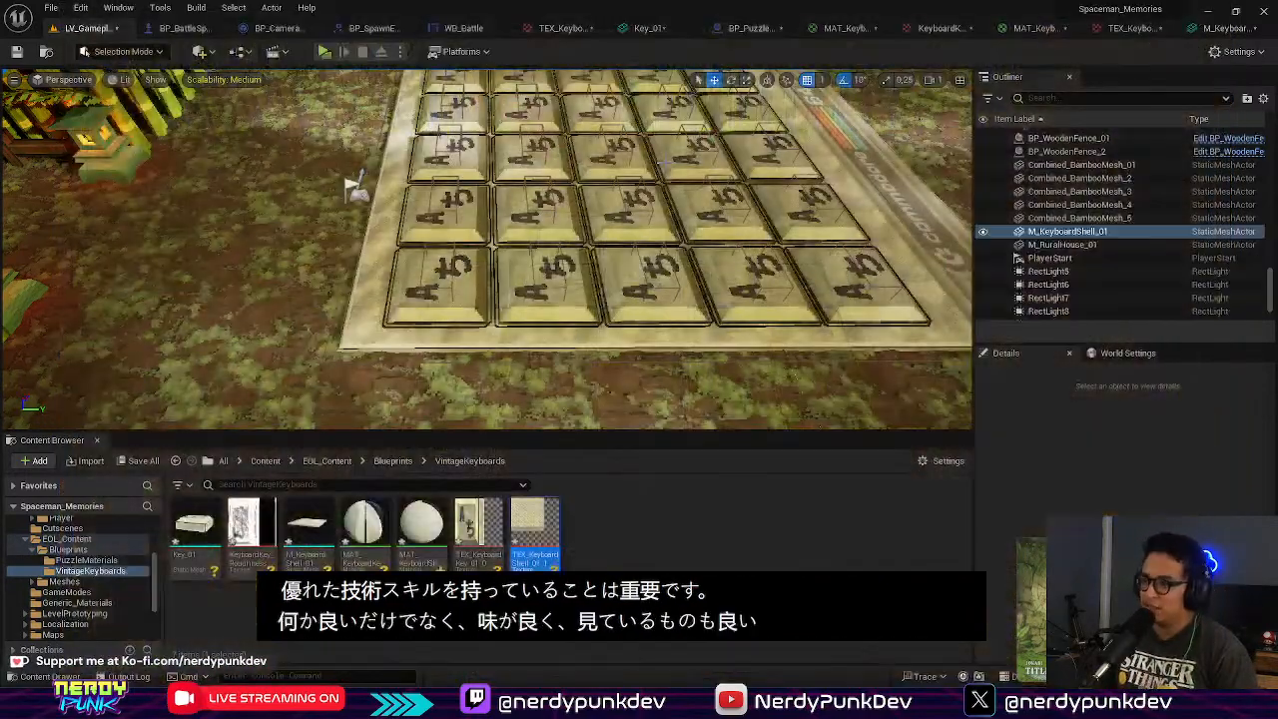
Step: Inspect the shell's front badge in the level, deselect the shell, and compare the badge closely with its texture in Aseprite
right_drag(487, 250, 245, 301)
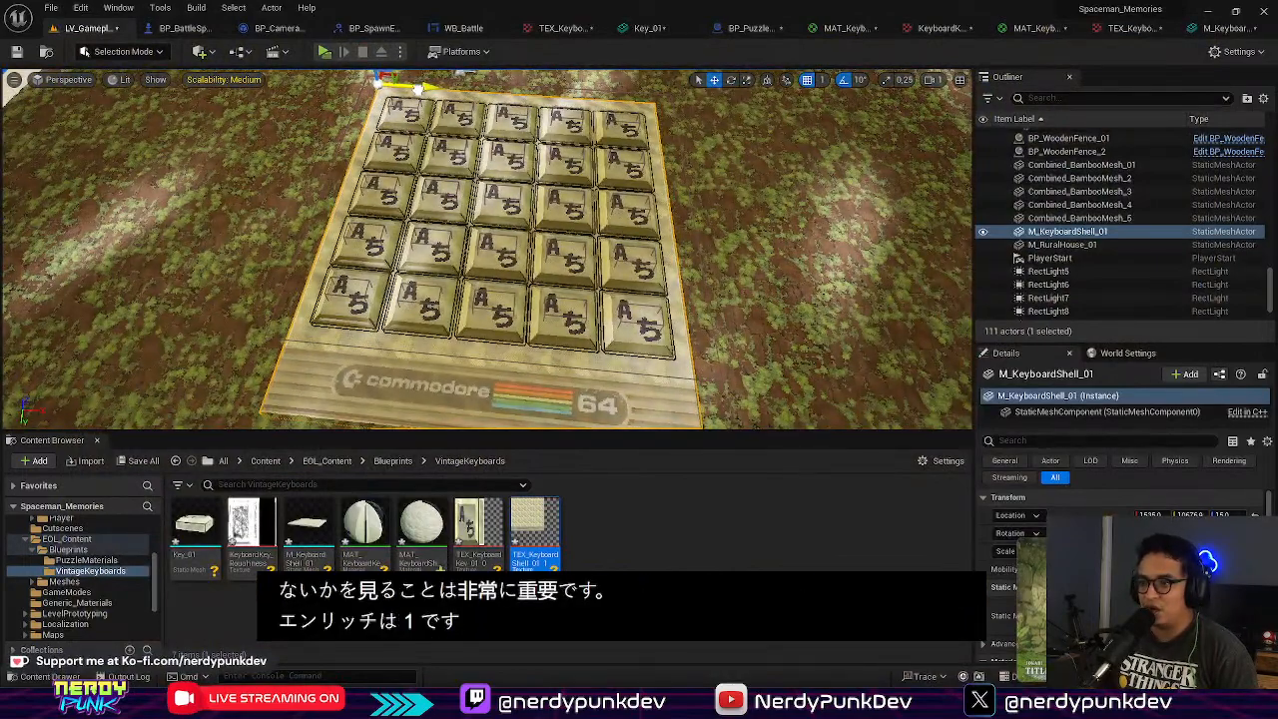
click(842, 287)
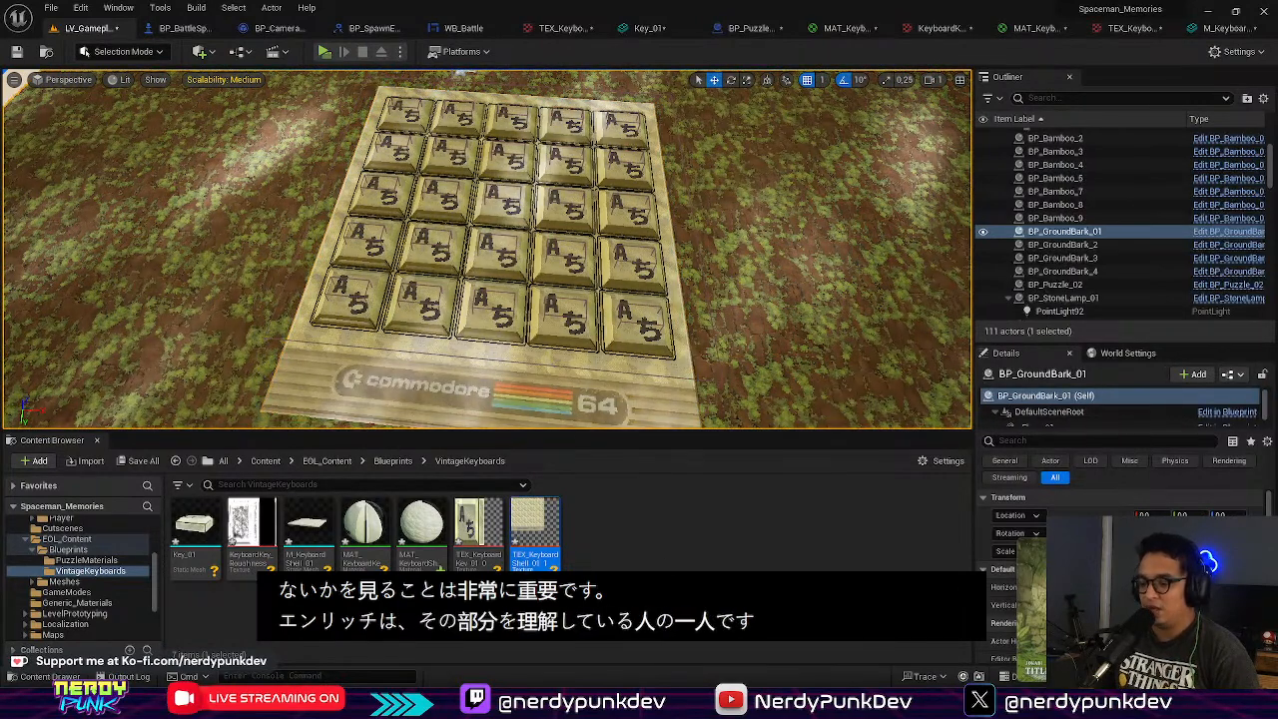
key(alt+Tab)
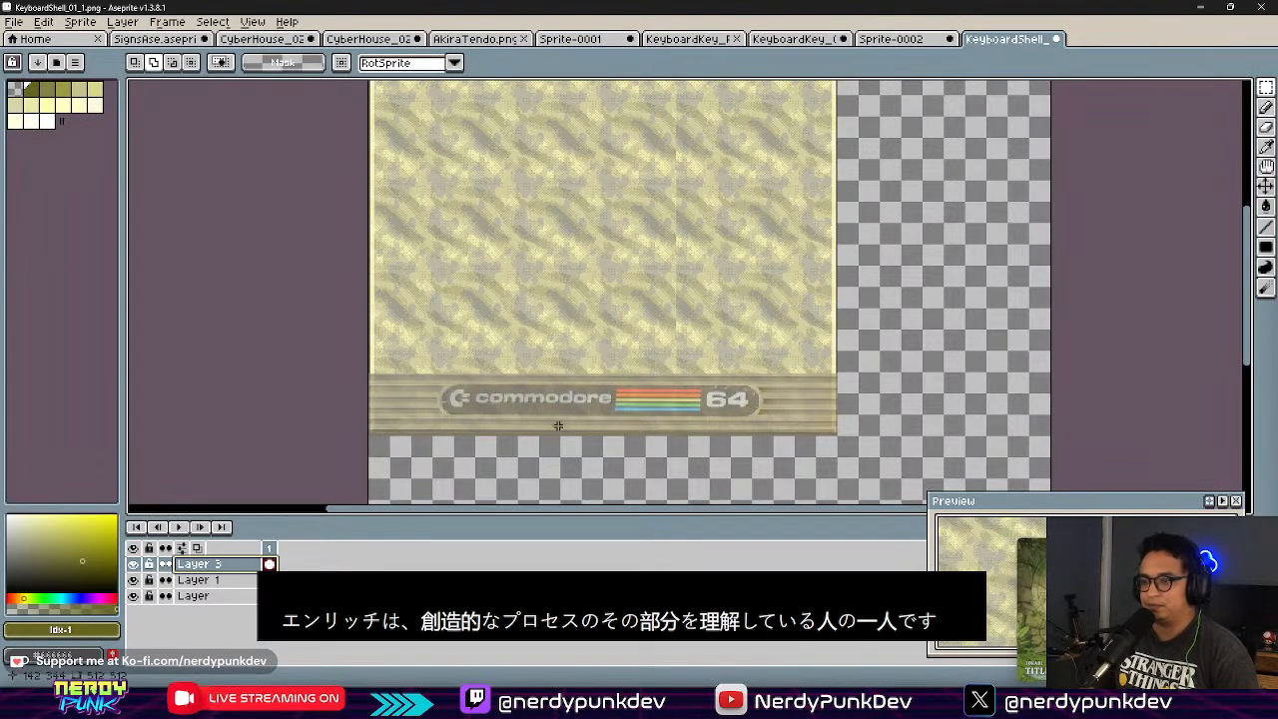
scroll(533, 394, up, 4)
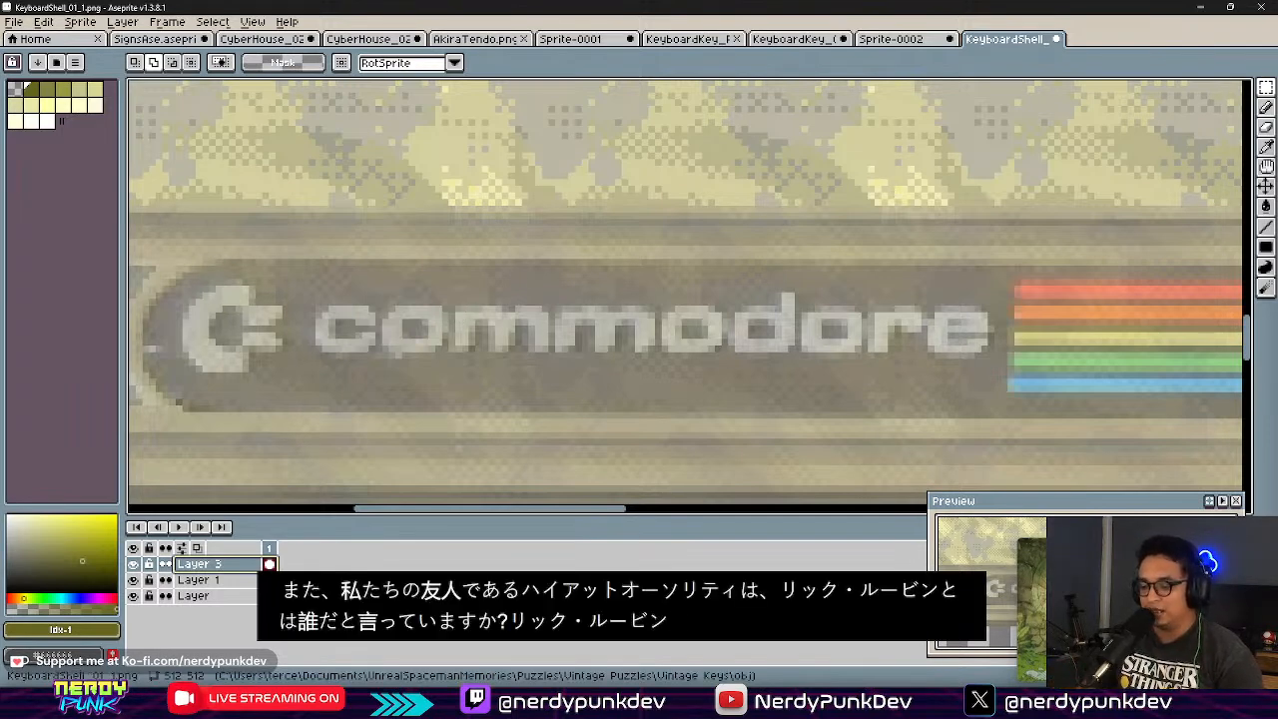
Step: Switch to the web browser, search for "rick rubin" in a new tab and look over the results page
key(alt+Tab)
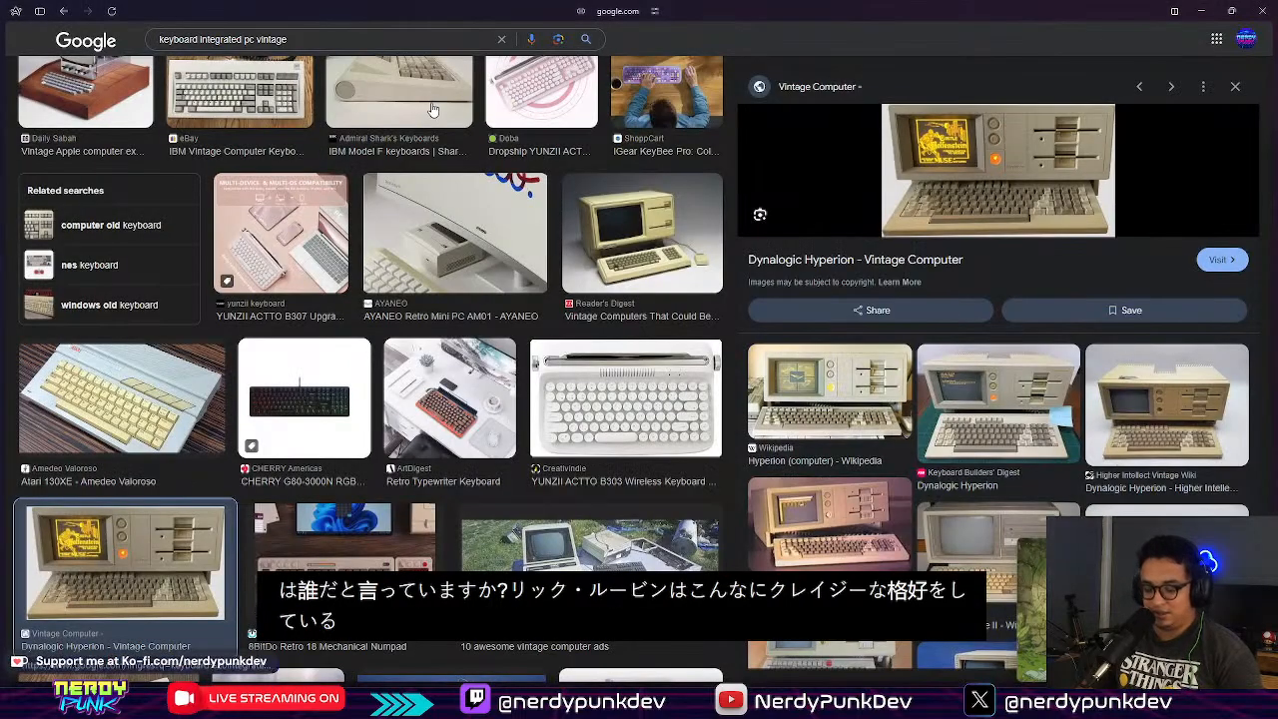
key(ctrl+t)
text(rick rubin)
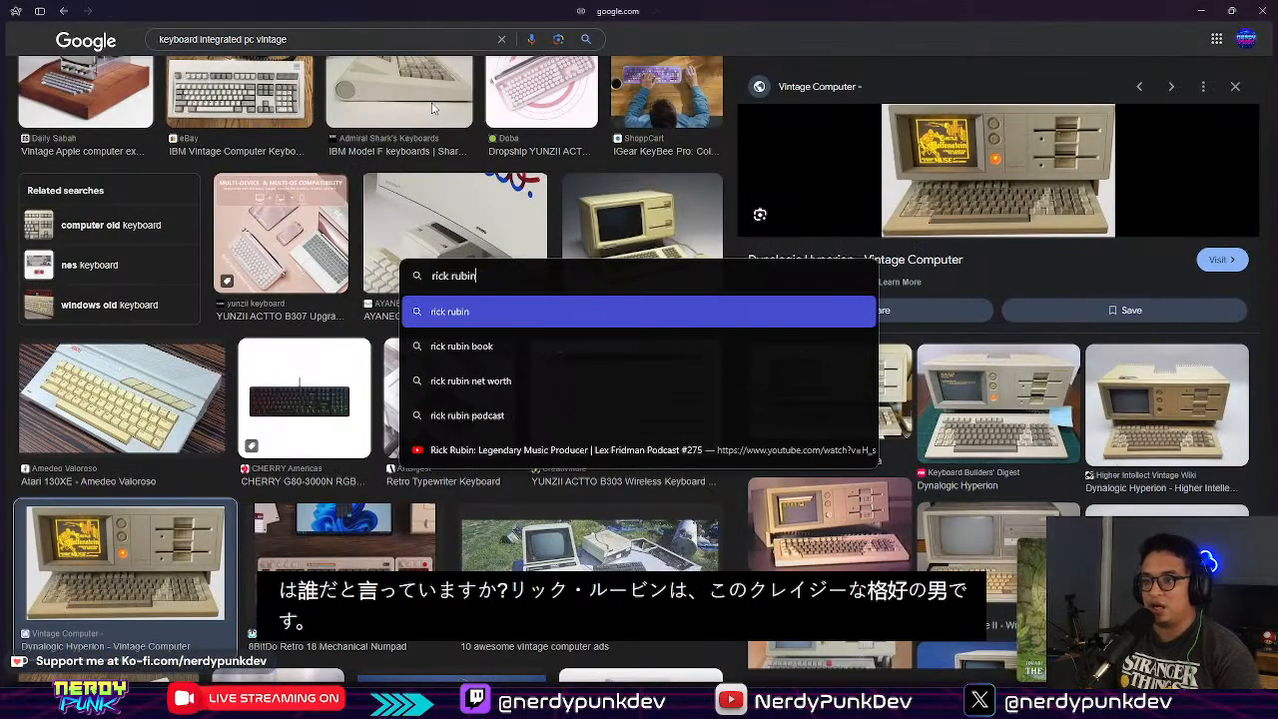
key(Return)
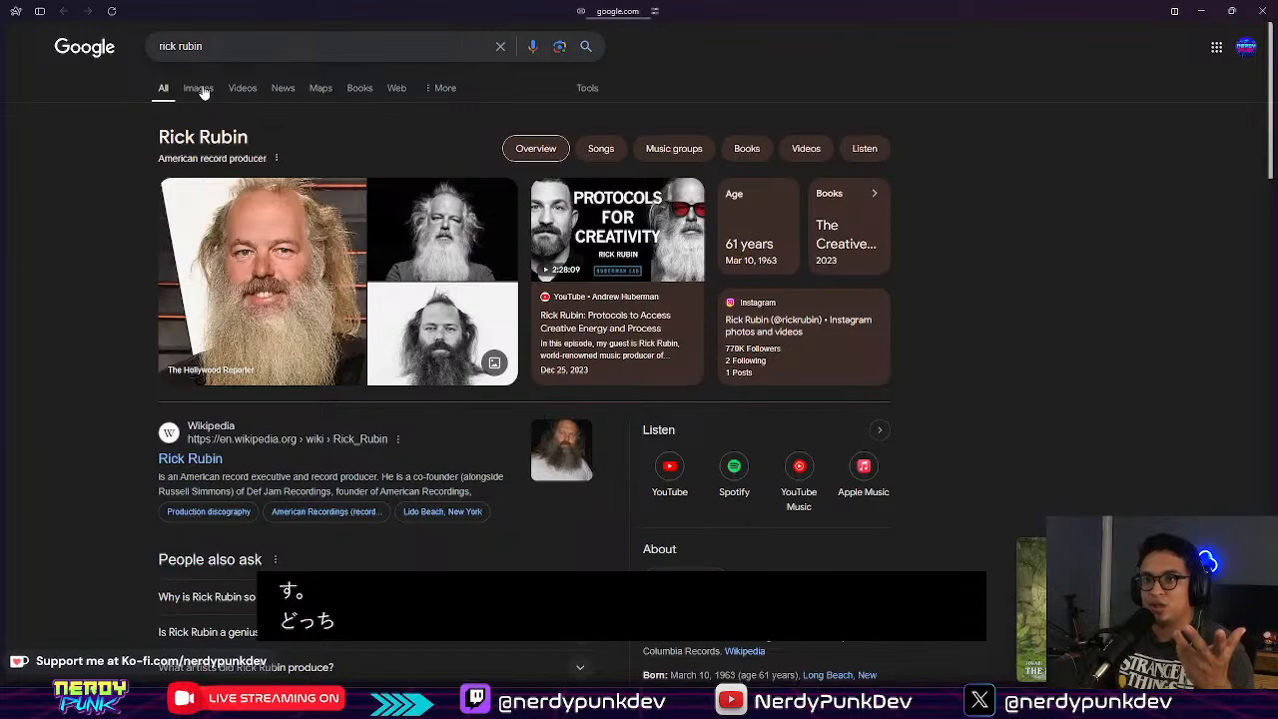
scroll(607, 207, down, 5)
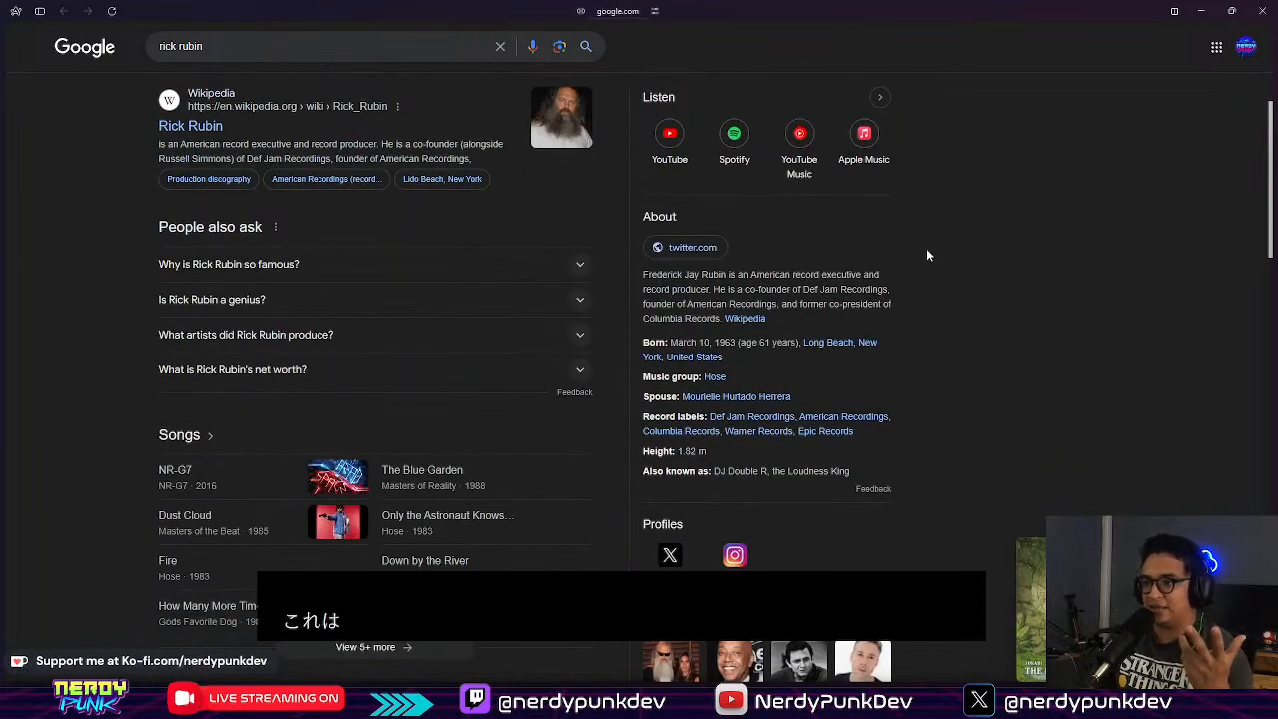
scroll(844, 271, up, 5)
scroll(169, 172, down, 3)
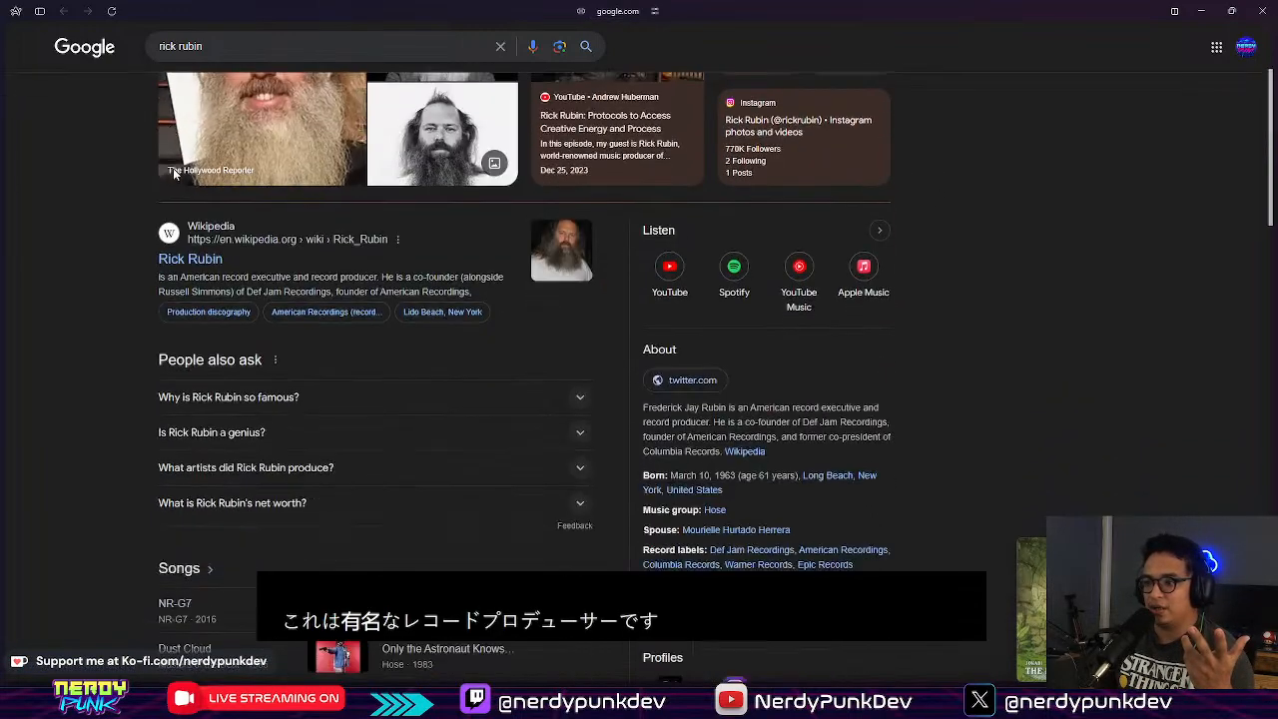
scroll(186, 176, up, 3)
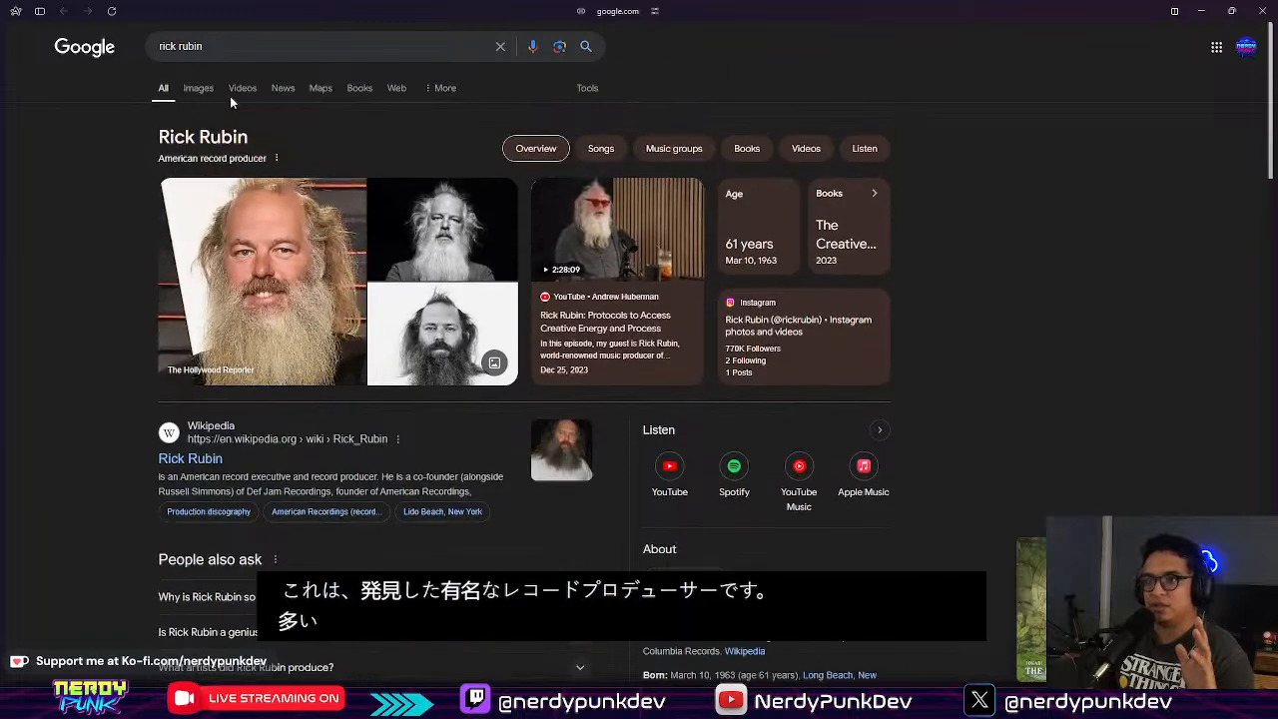
Step: Show the image results for Rick Rubin and browse through the photos
click(199, 89)
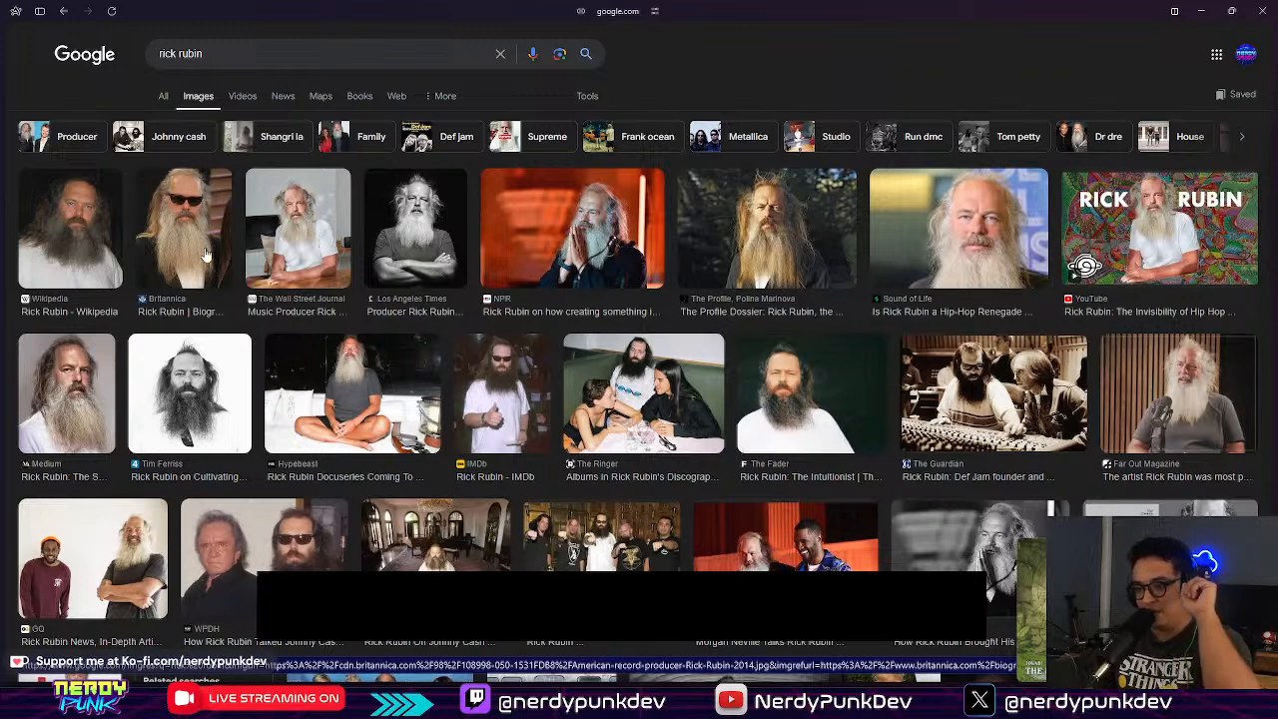
scroll(199, 249, down, 1)
scroll(205, 230, down, 2)
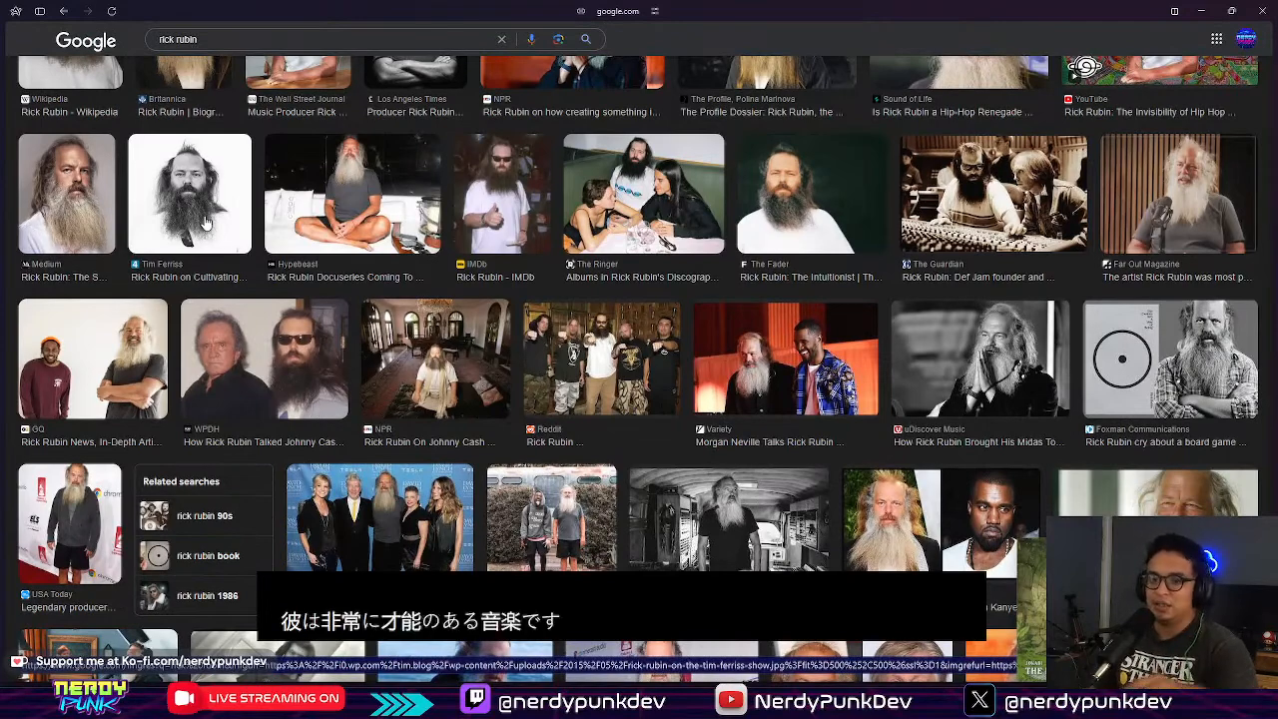
scroll(204, 221, down, 4)
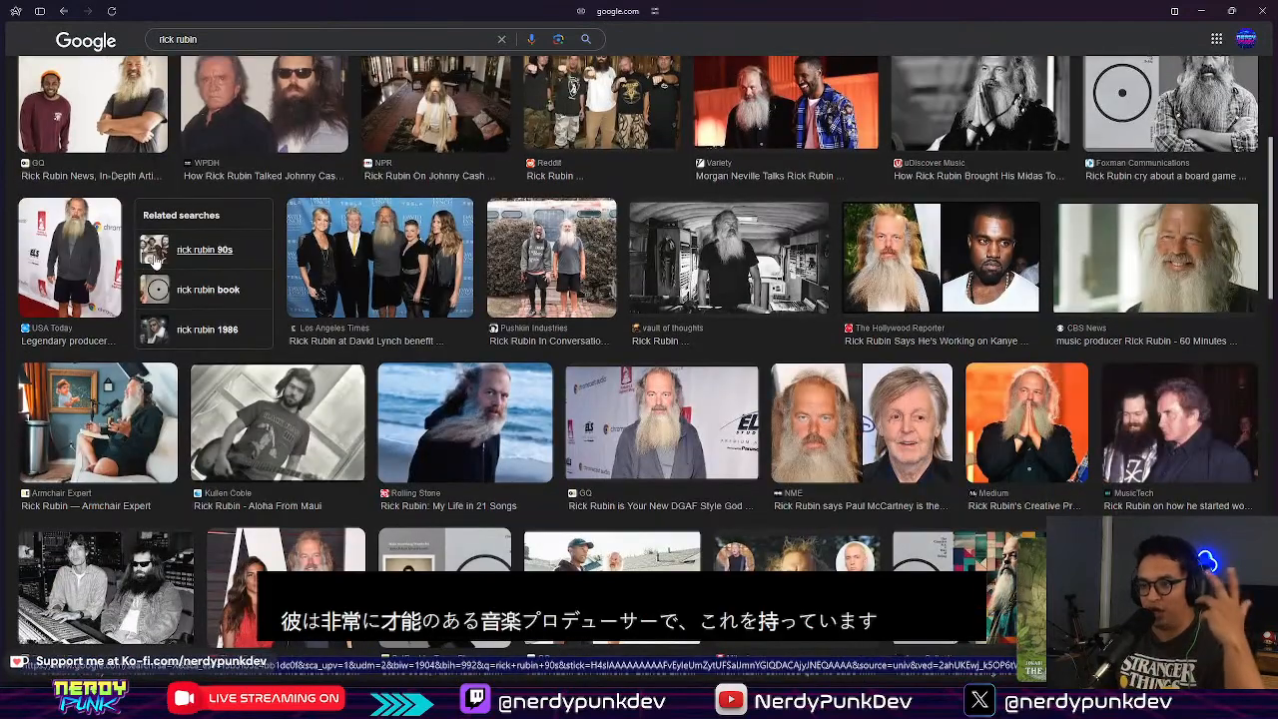
scroll(207, 249, down, 4)
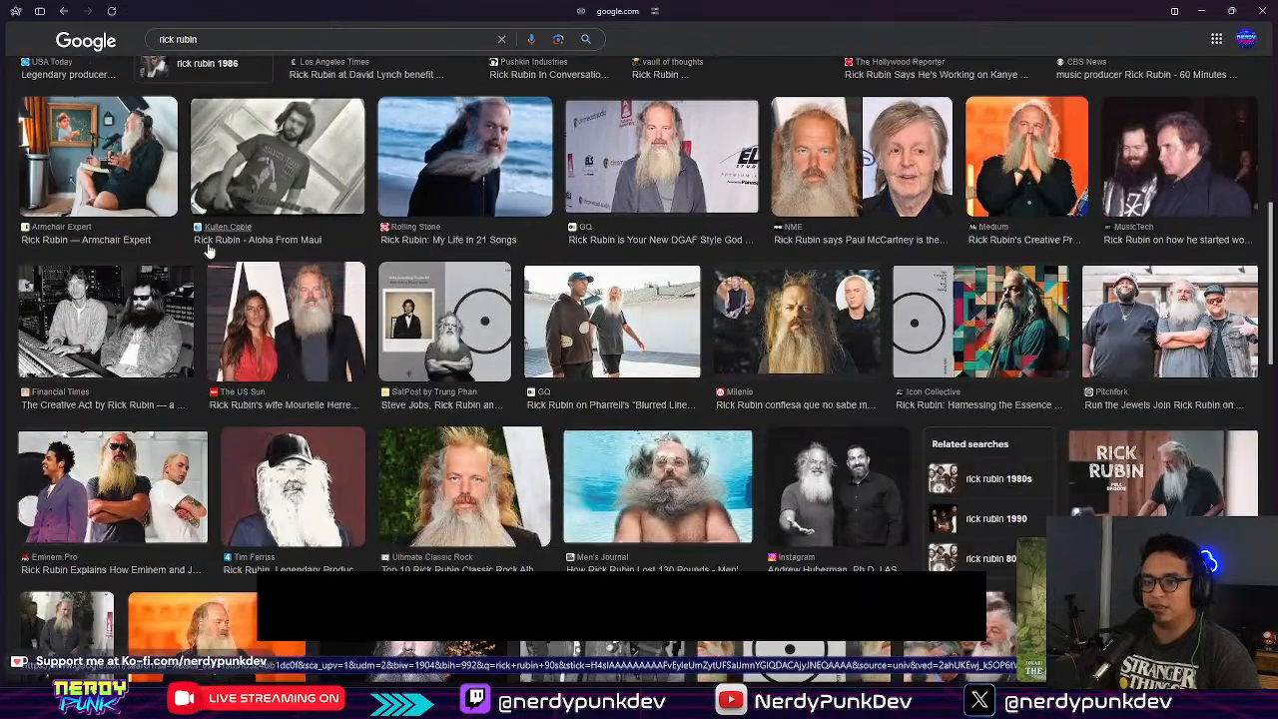
scroll(197, 251, down, 2)
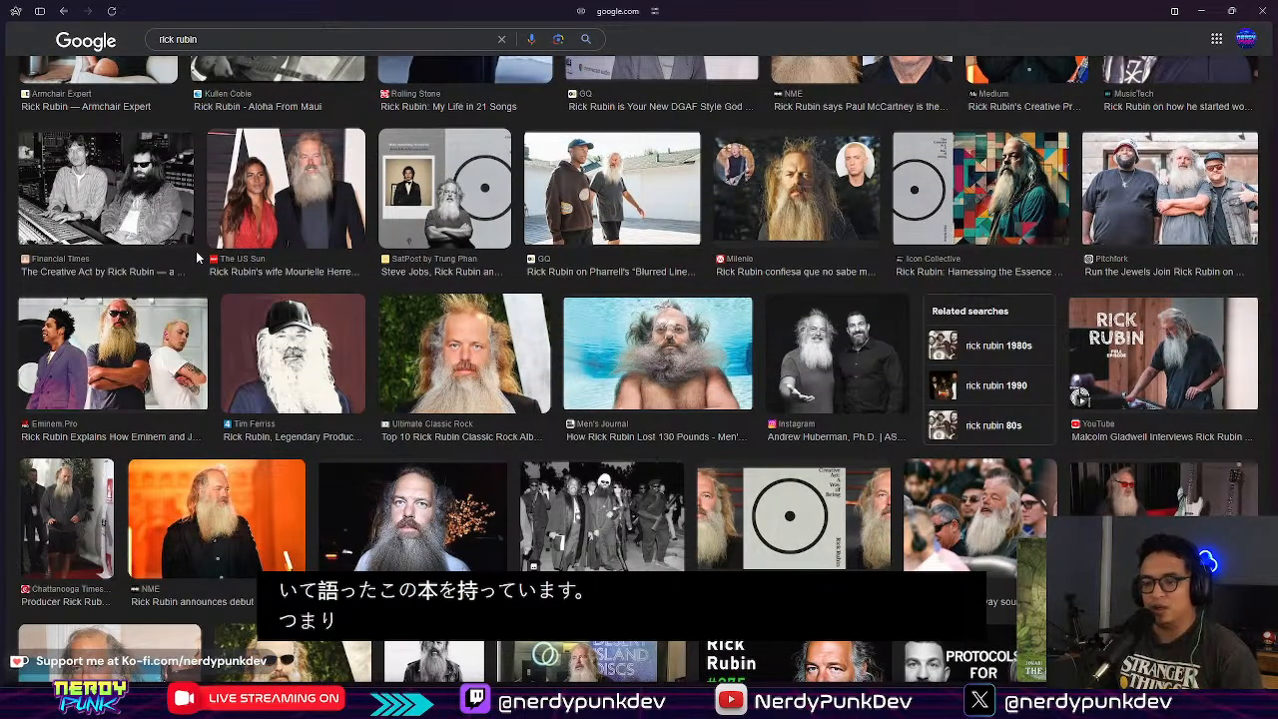
scroll(200, 250, up, 15)
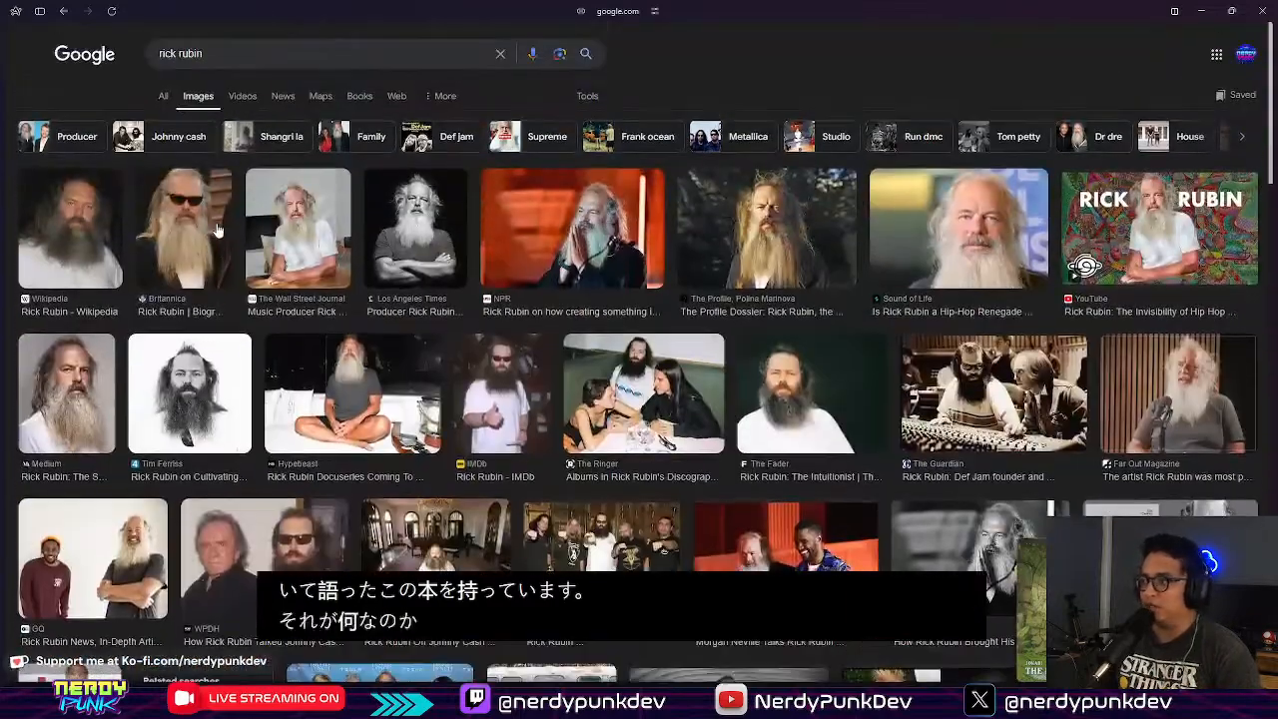
Step: View the GQ photo of Rick Rubin with its related images, close it, and return to the vintage keyboard image search
mouse_move(6, 178)
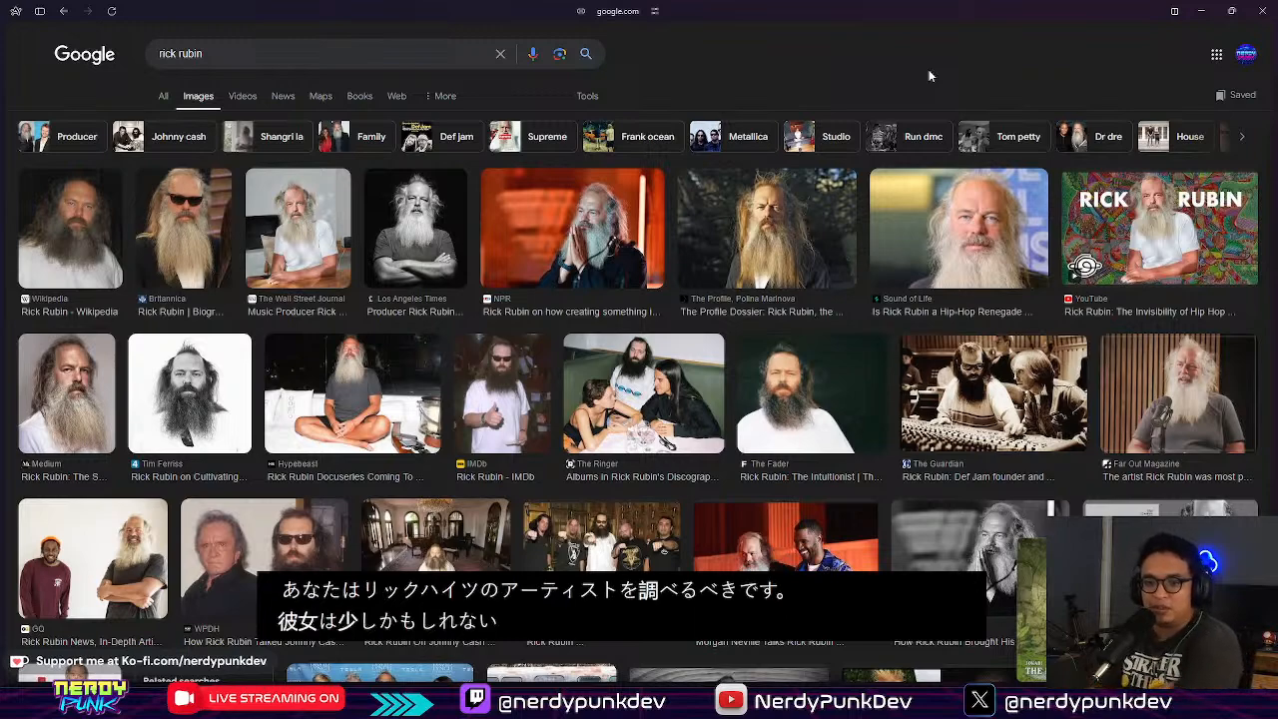
click(96, 591)
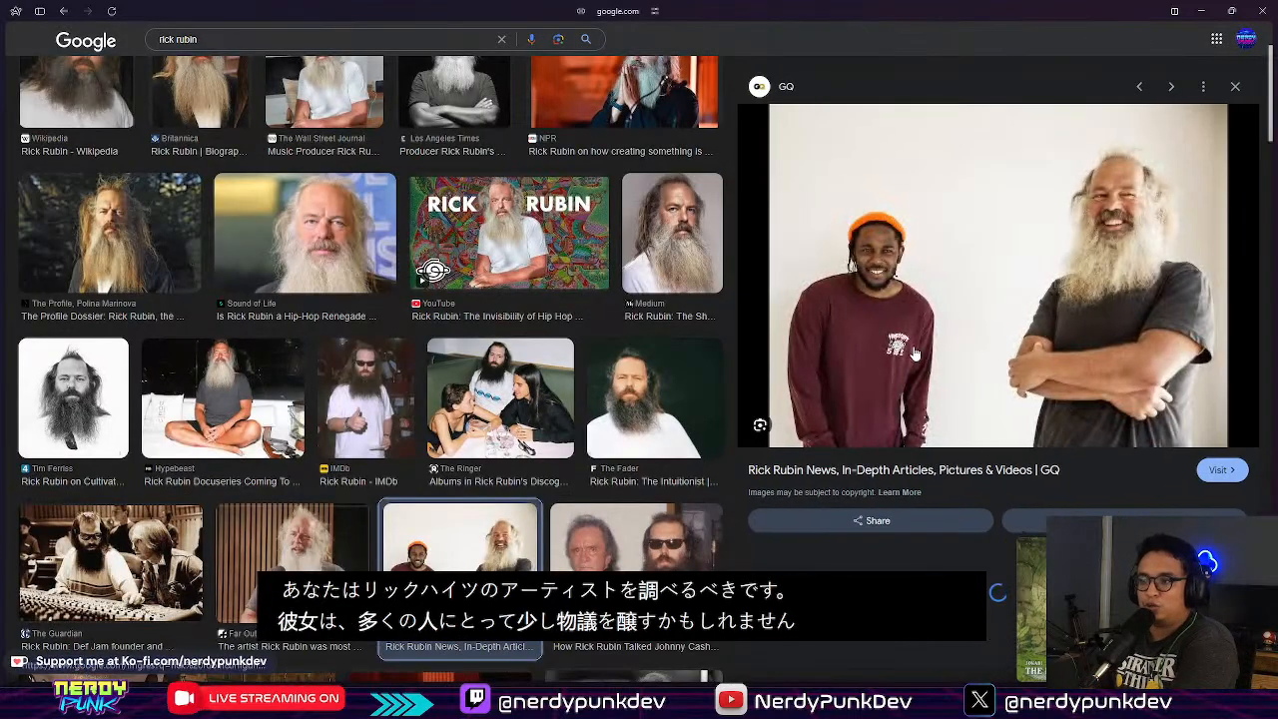
scroll(887, 242, down, 2)
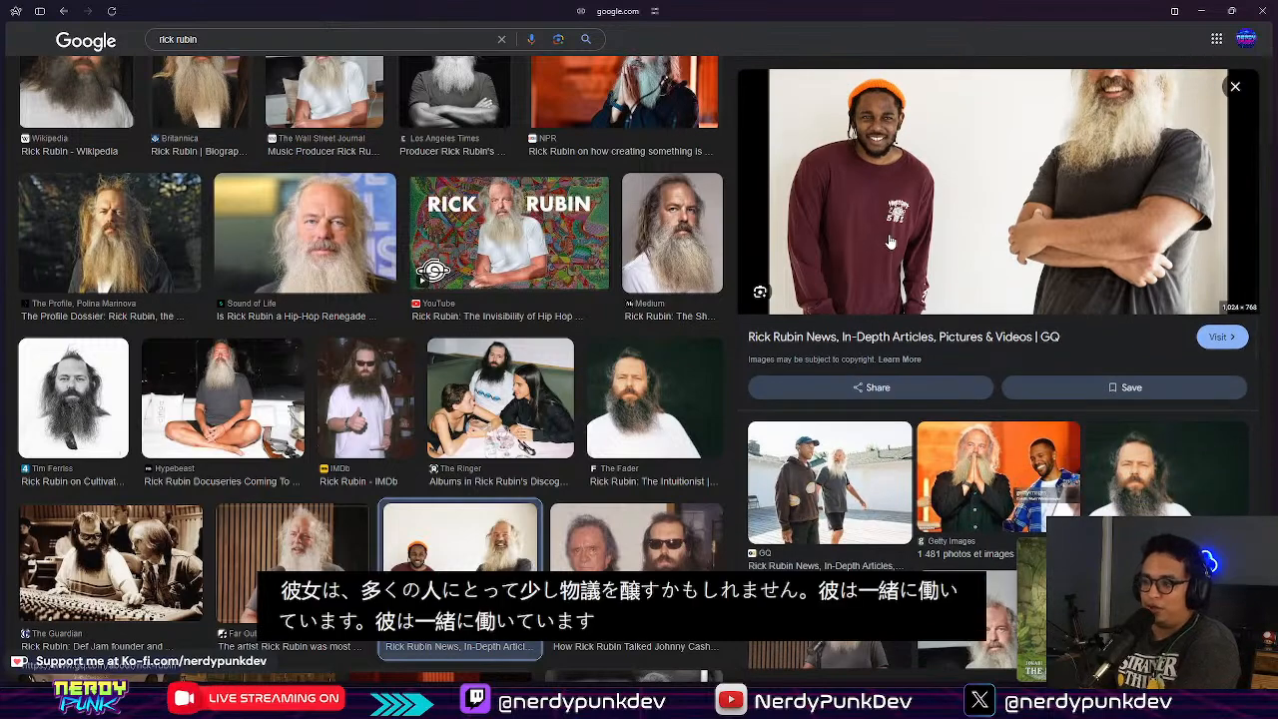
scroll(886, 243, down, 2)
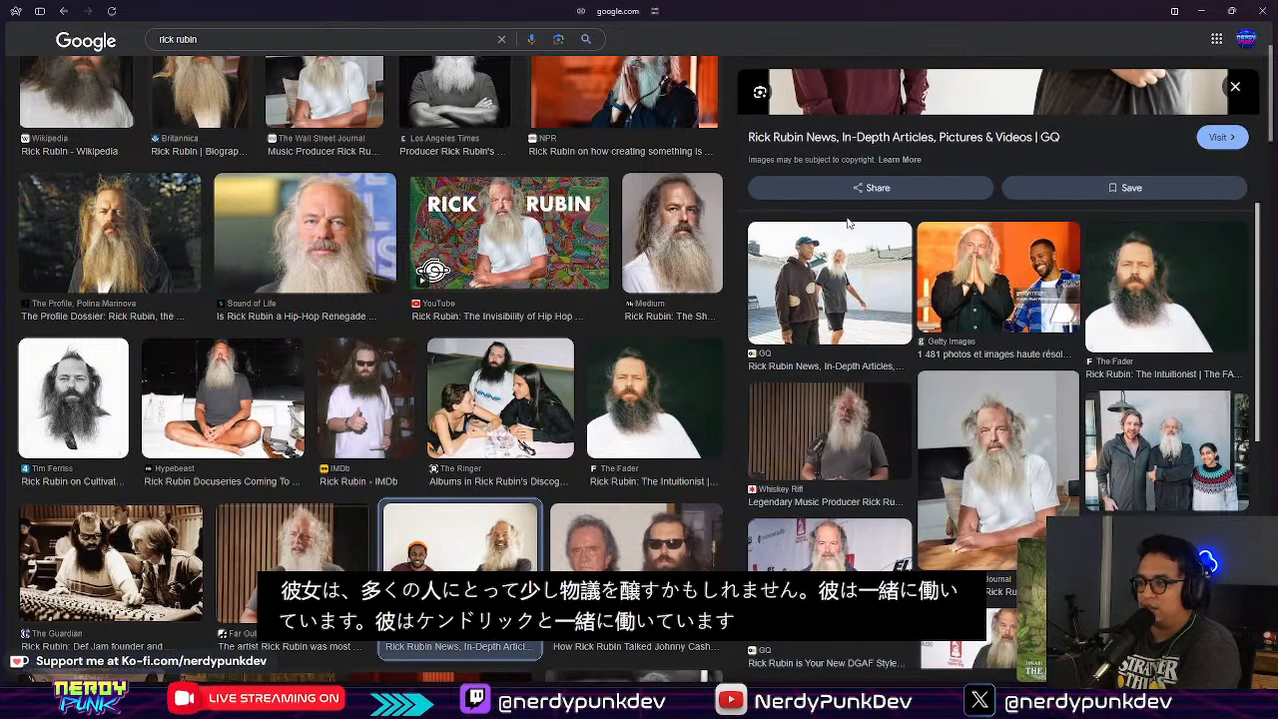
scroll(846, 227, down, 3)
scroll(849, 225, up, 5)
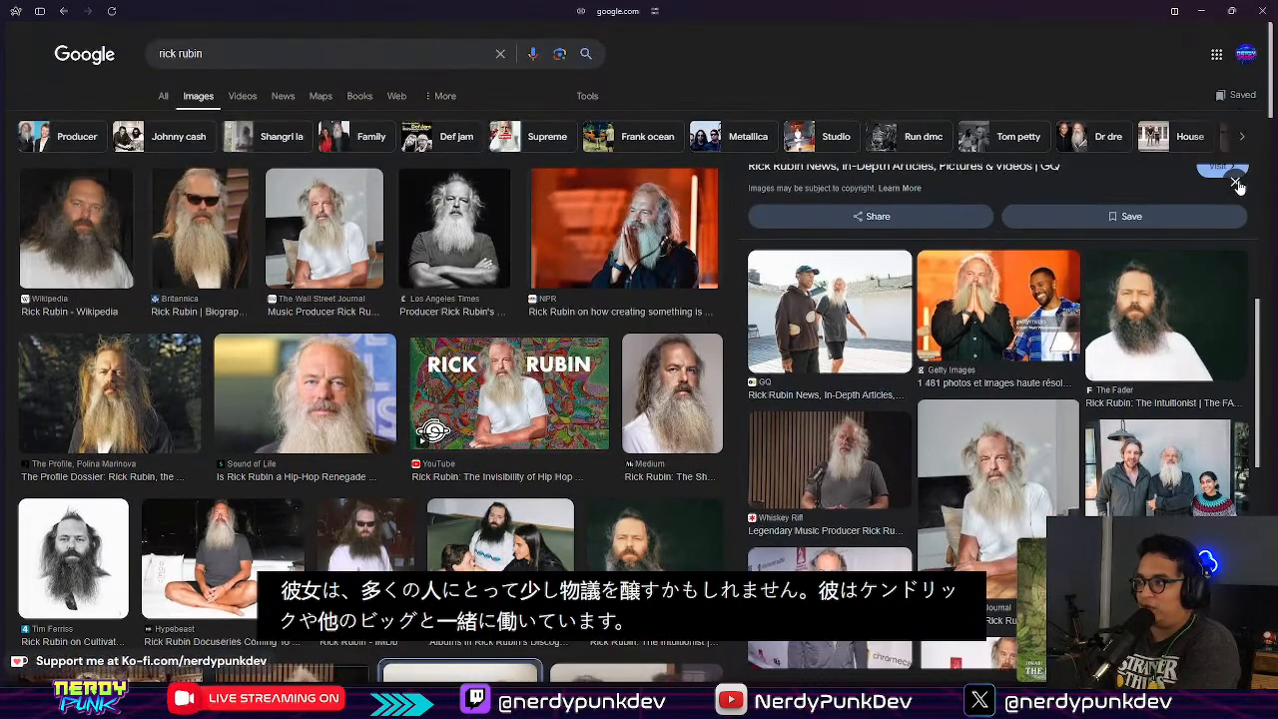
click(1236, 183)
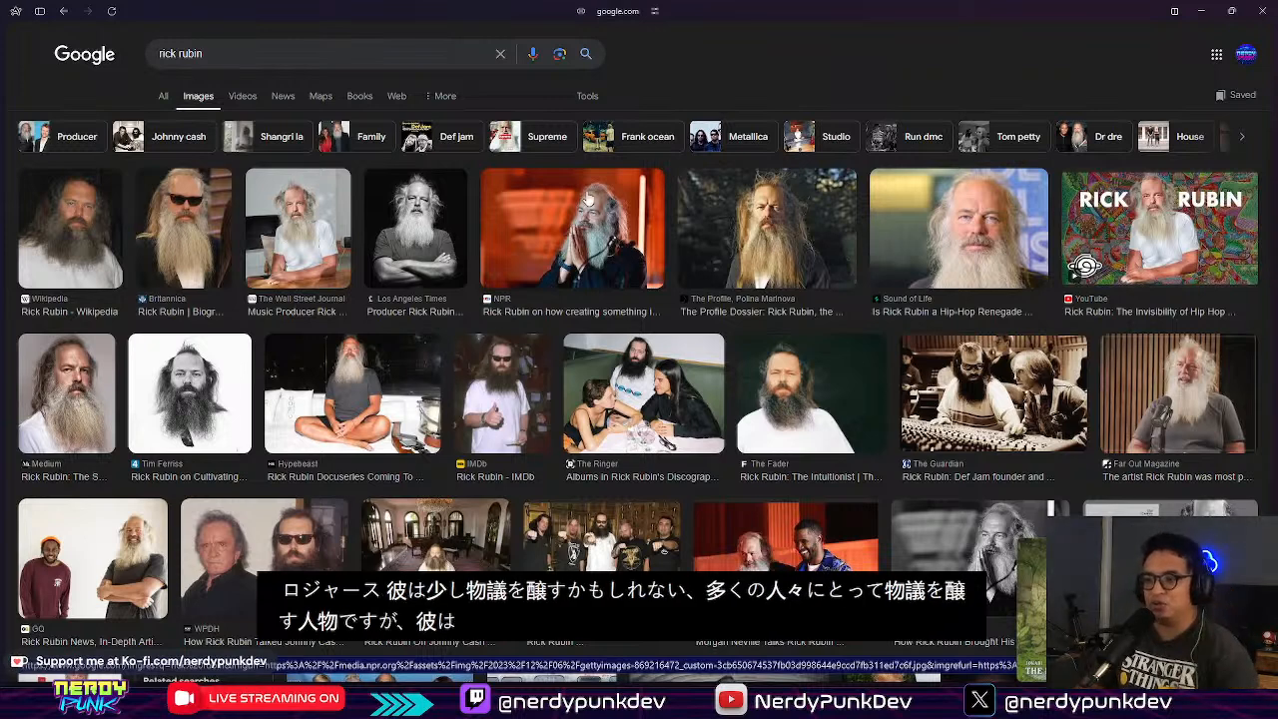
mouse_move(3, 99)
click(86, 135)
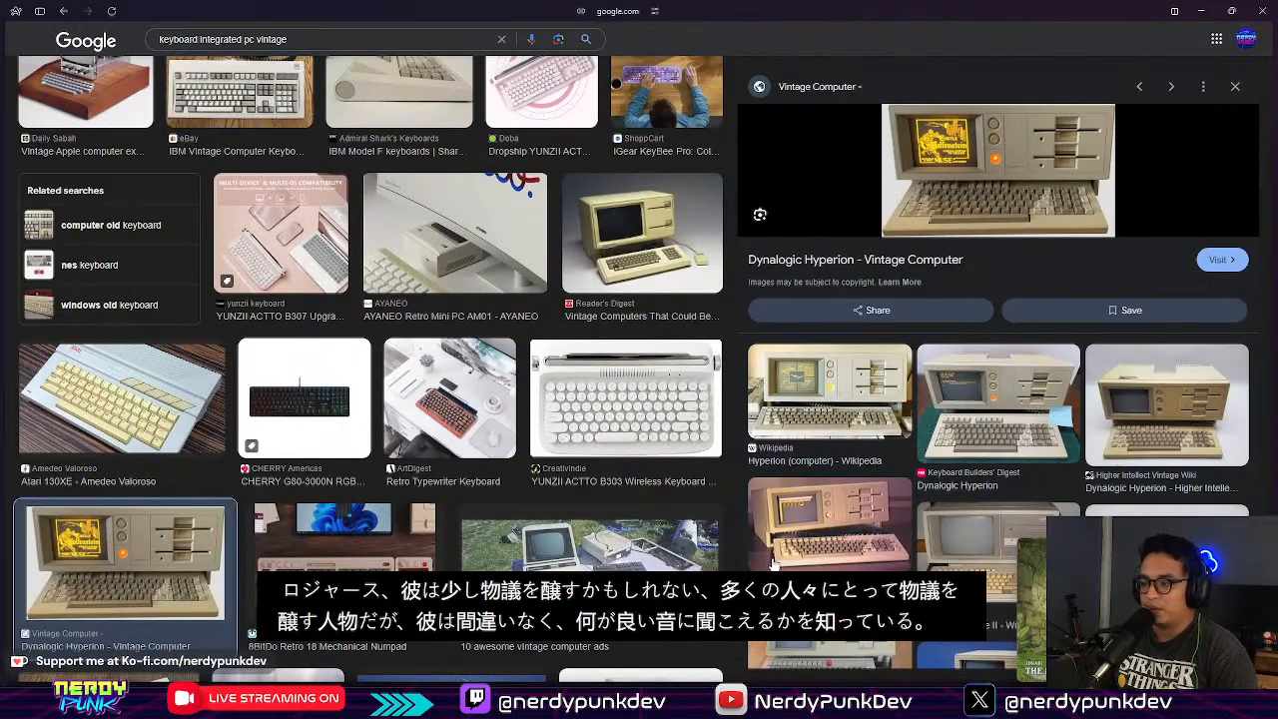
Step: Switch to Aseprite and cover the "commodore" lettering on the badge with a copied strip of its blank dark background
key(alt+Tab)
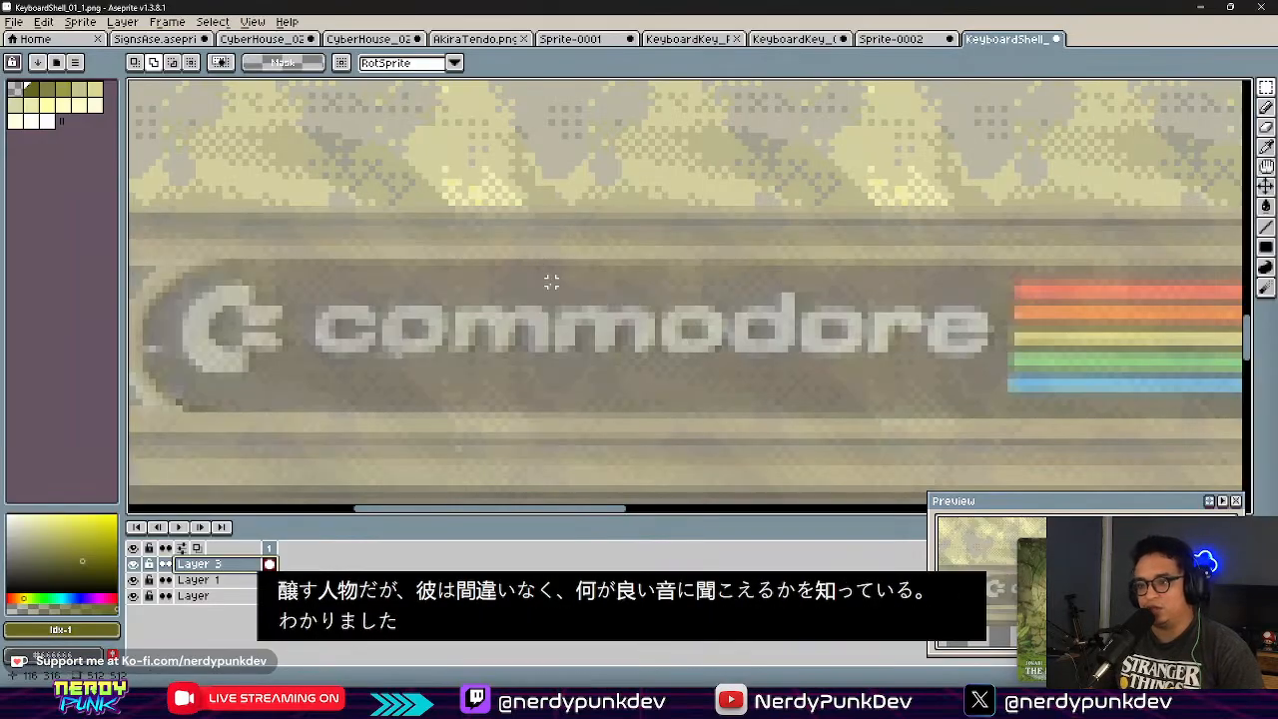
scroll(540, 269, down, 3)
scroll(540, 269, up, 3)
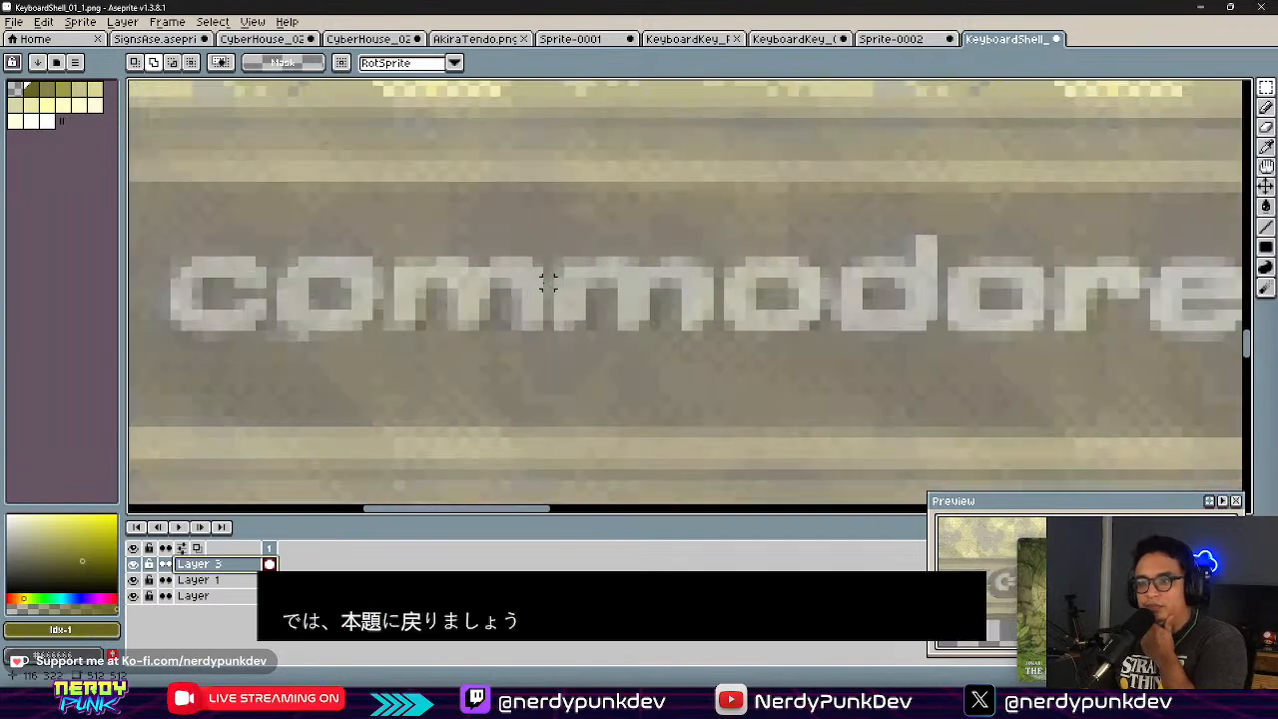
scroll(906, 348, down, 1)
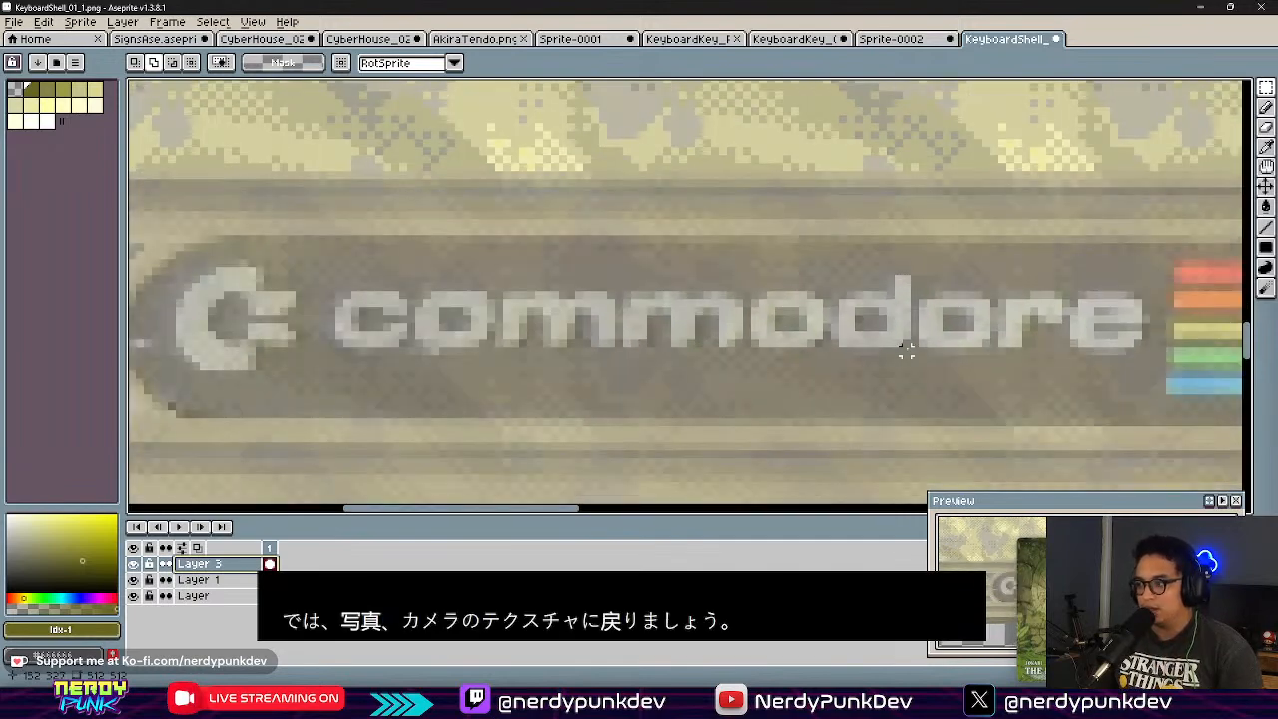
drag(1141, 367, 317, 412)
drag(725, 377, 728, 322)
middle_drag(793, 319, 653, 436)
key(Return)
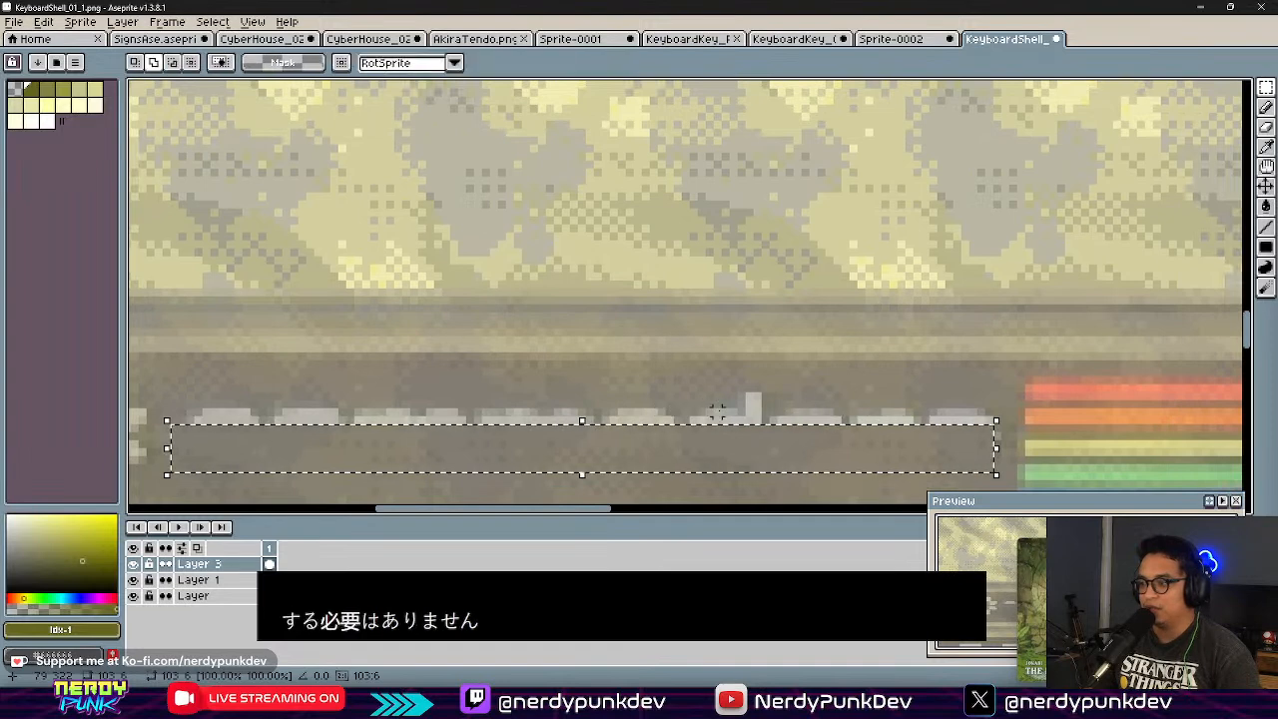
middle_drag(607, 497, 701, 339)
ctrl+drag(762, 304, 762, 264)
key(ctrl+d)
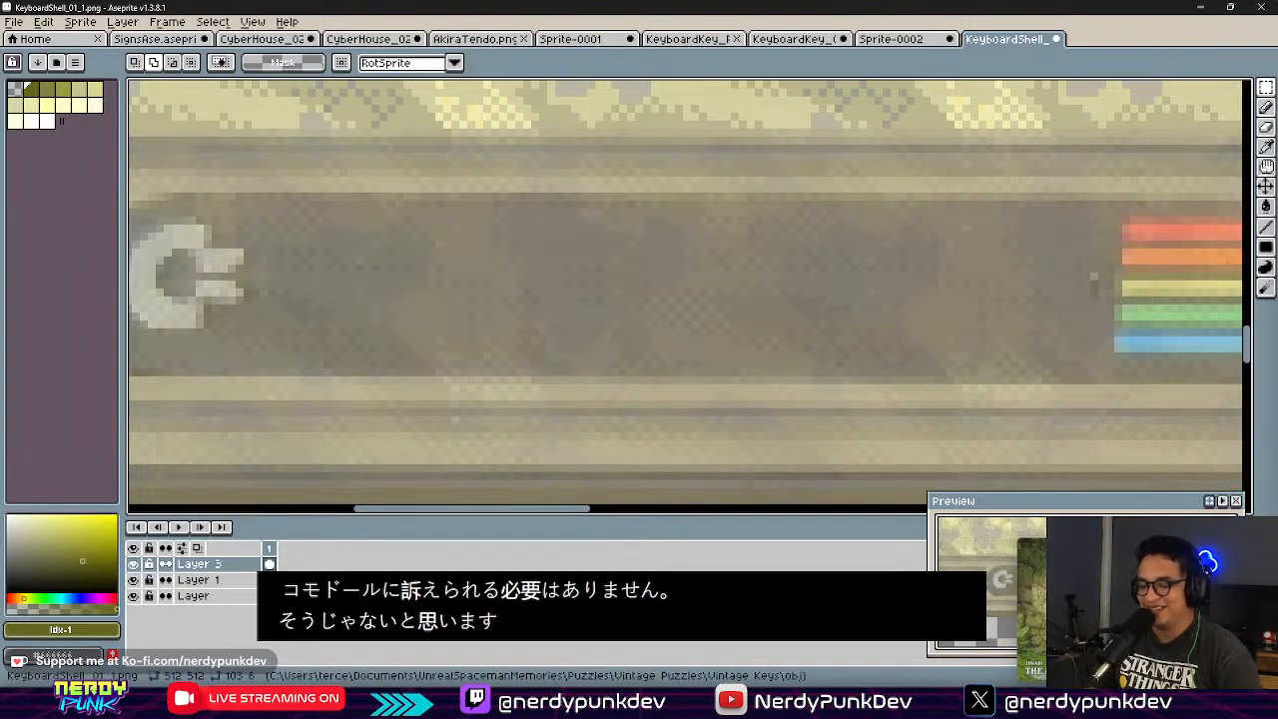
Step: Switch to the web browser and search for "commodore computer company" in a new tab
key(alt+Tab)
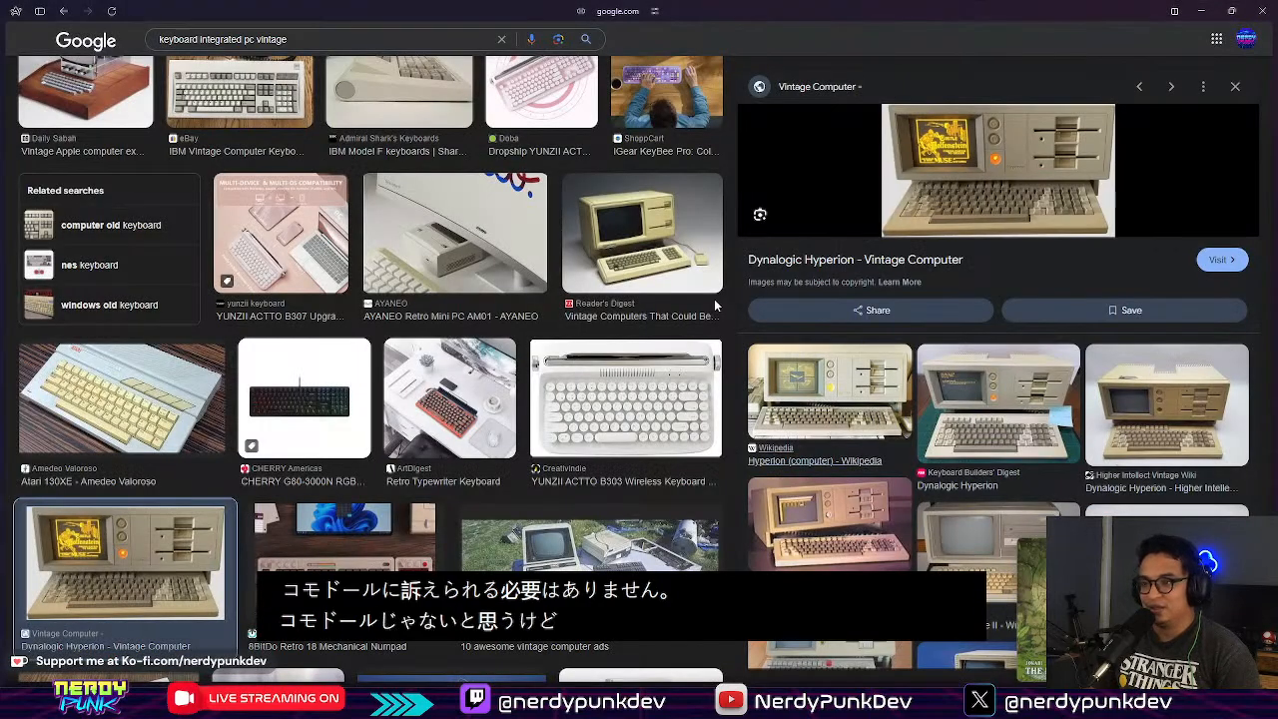
key(ctrl+t)
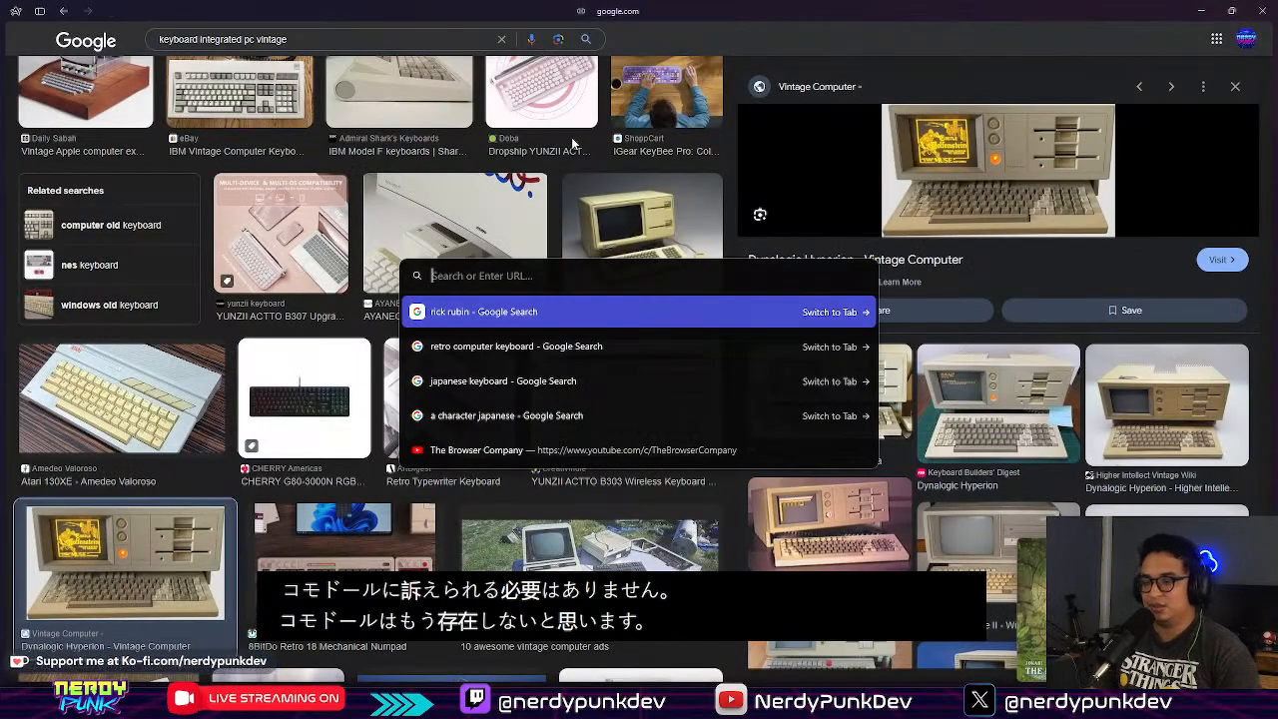
text(commod)
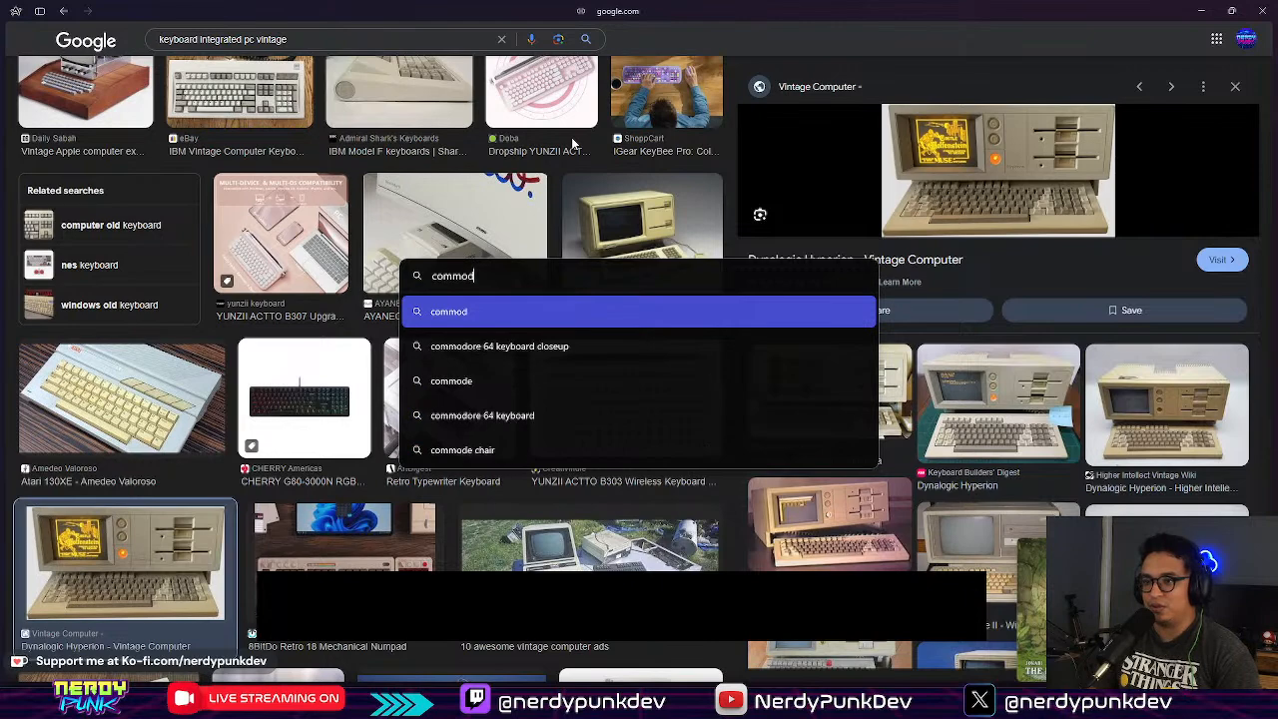
text(ore computer closeup)
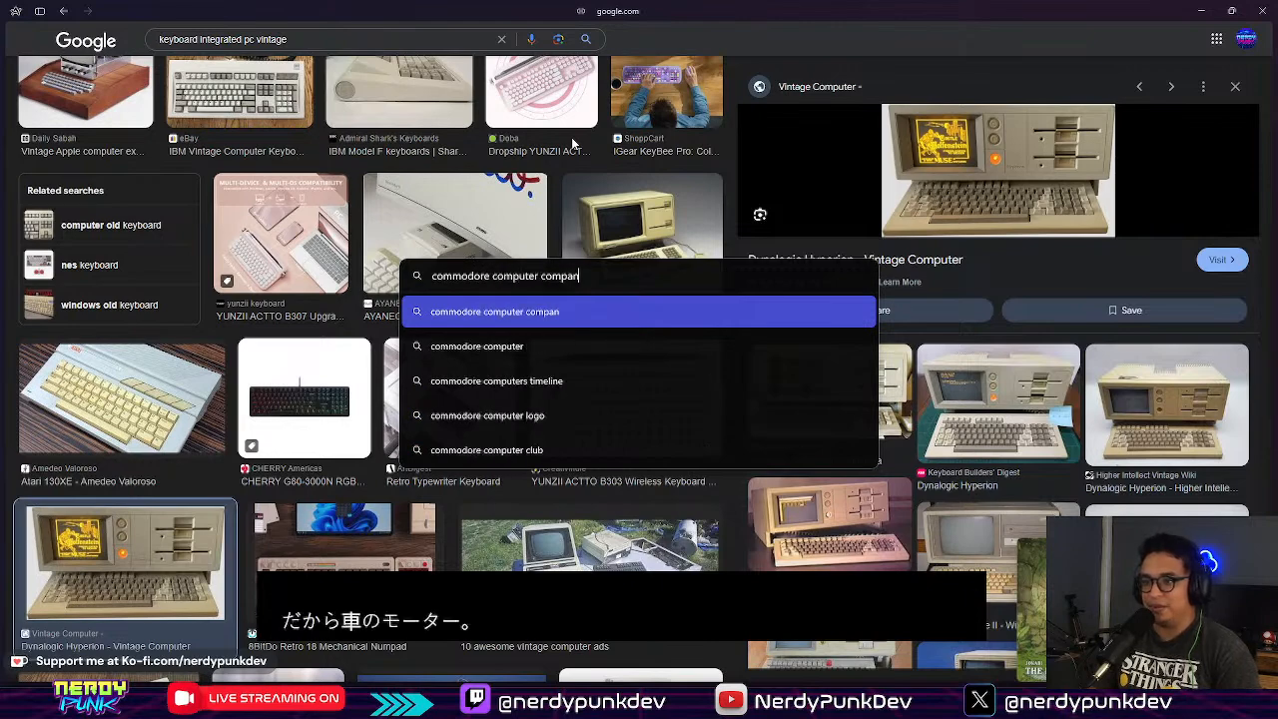
key(Return)
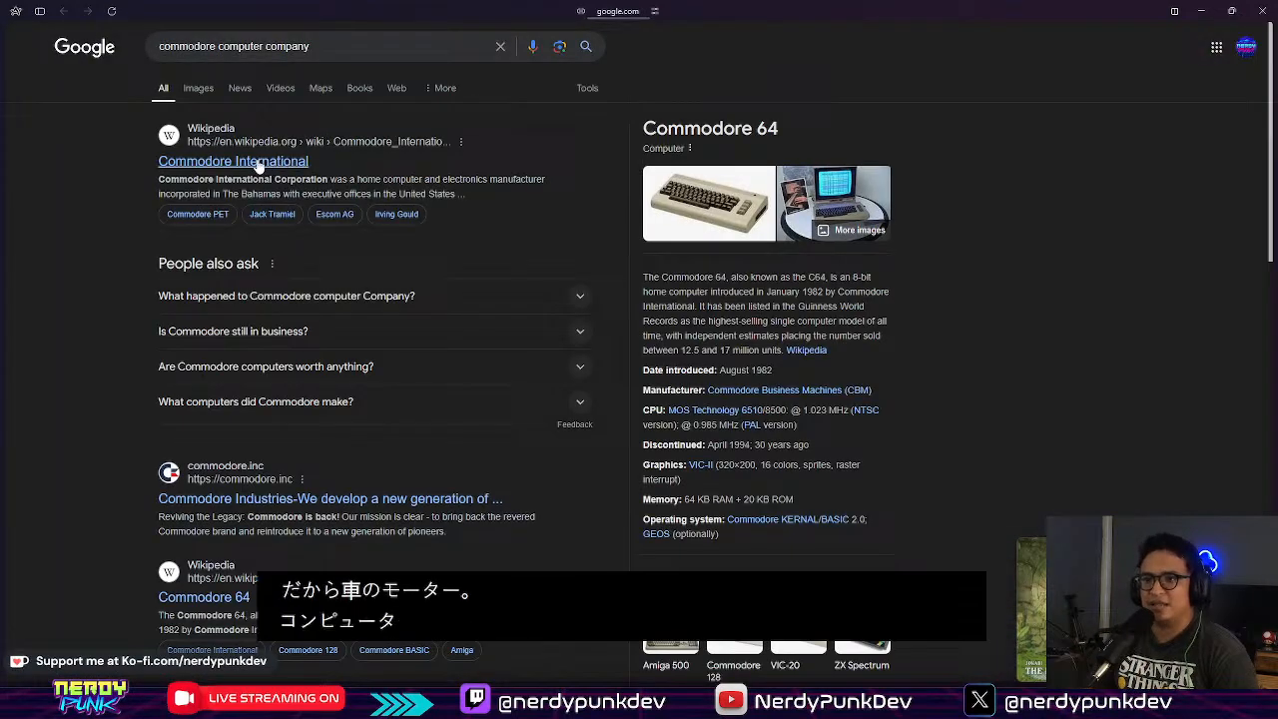
Step: Read the opening of the Wikipedia article on Commodore International and return to the search results
click(257, 166)
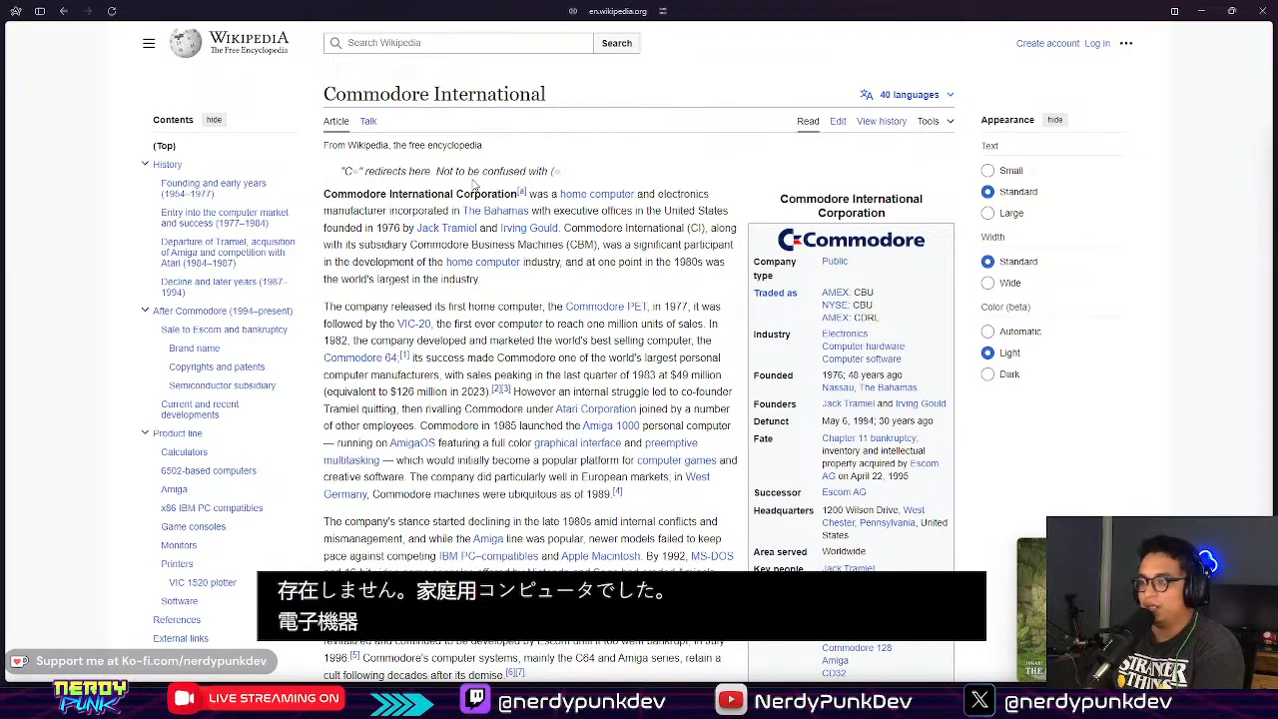
scroll(472, 183, down, 2)
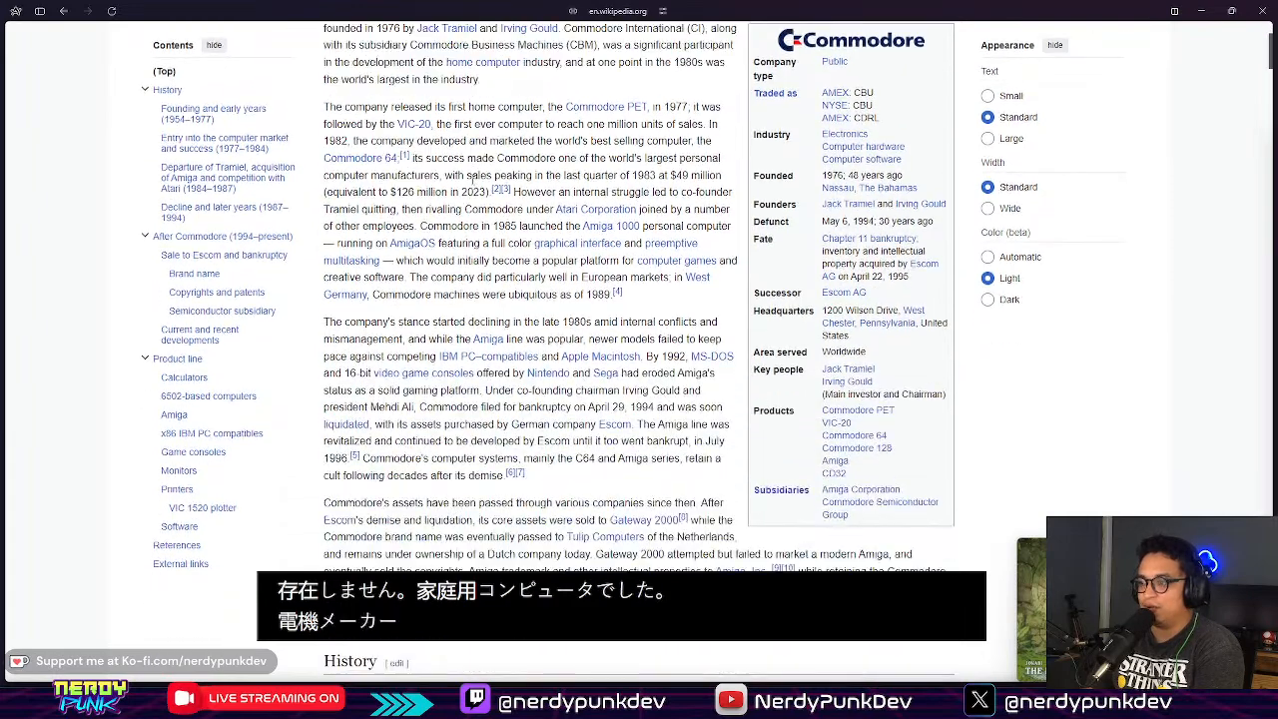
click(63, 12)
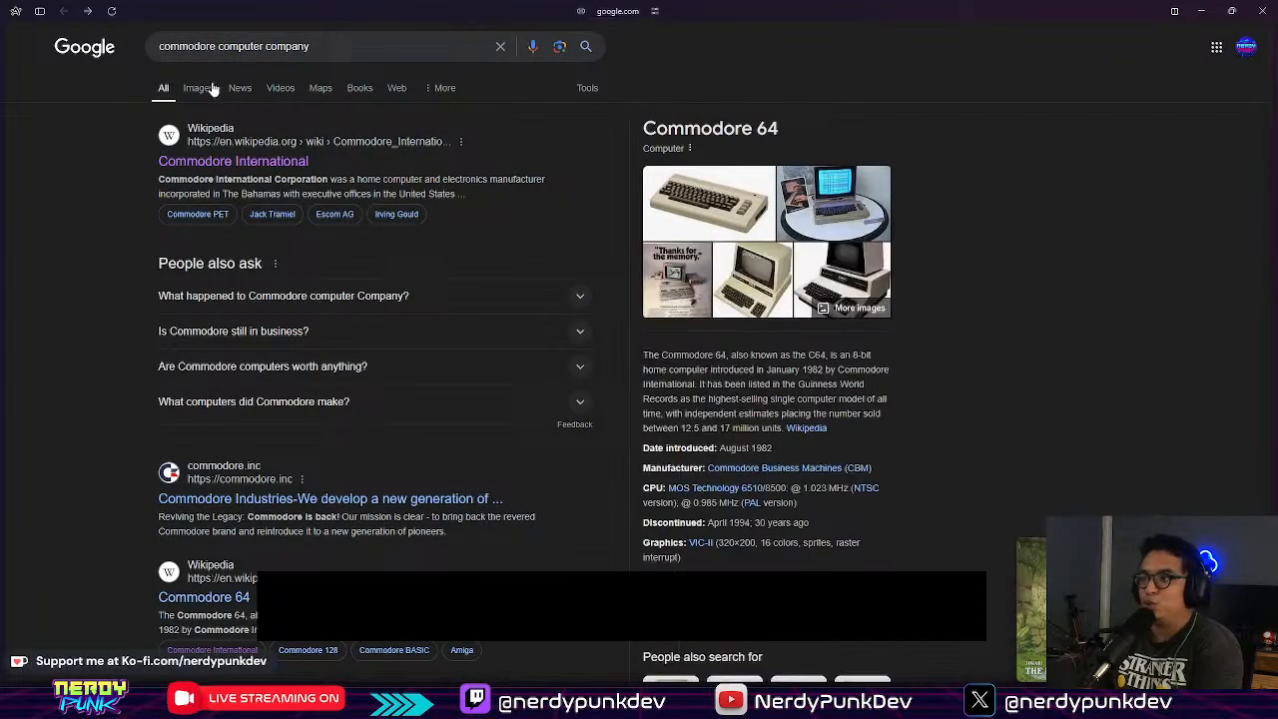
Step: Show the image results for the Commodore company, view the Powerhouse Collection photo, close it and browse the other pictures
click(209, 83)
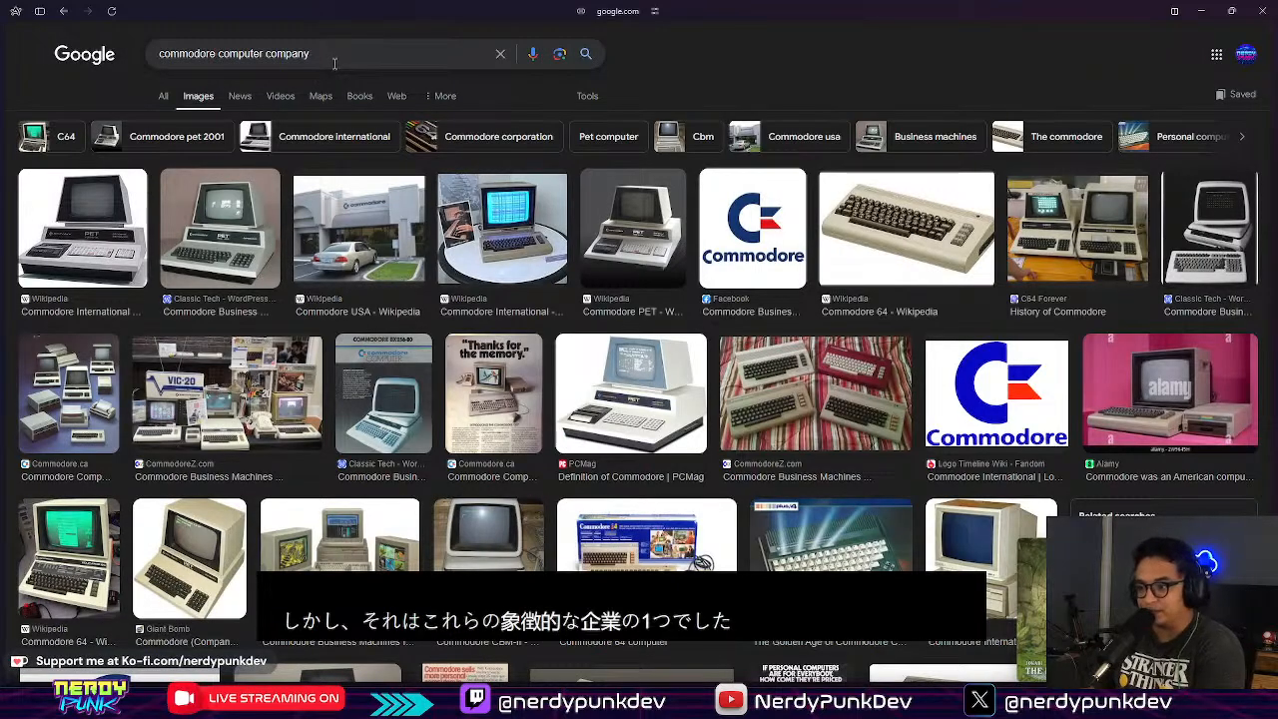
click(659, 521)
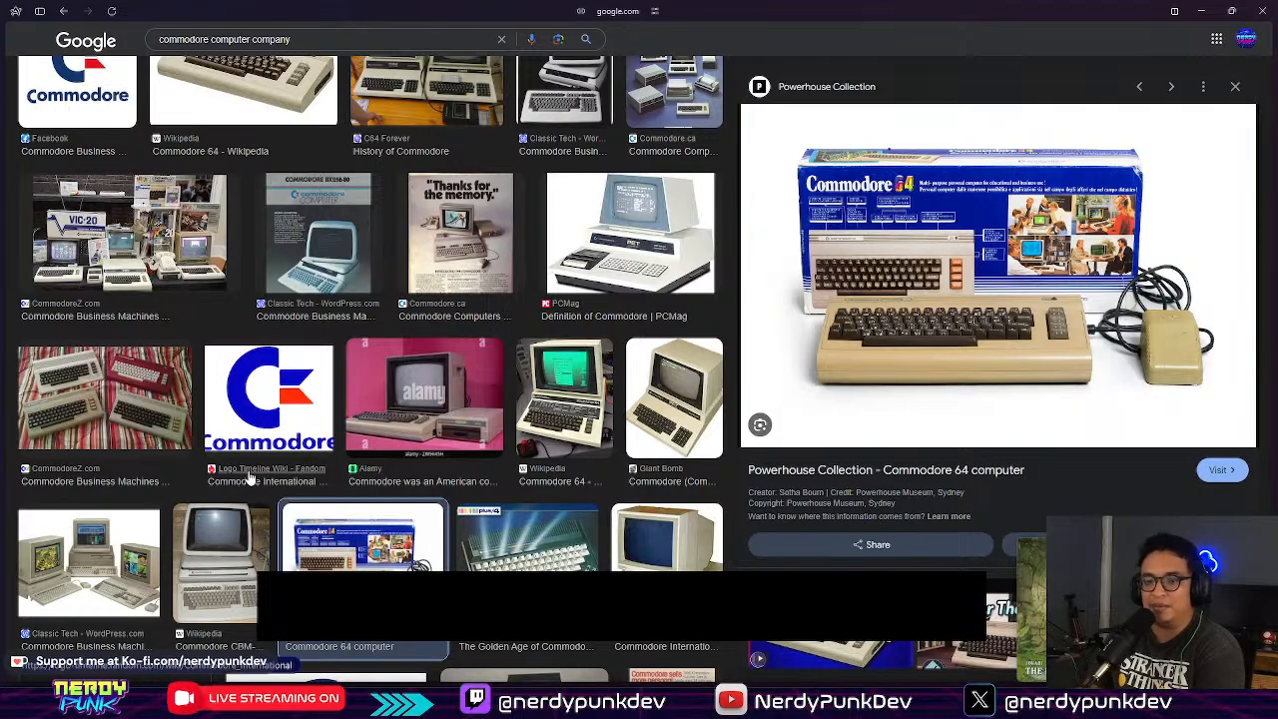
key(Escape)
scroll(741, 180, down, 3)
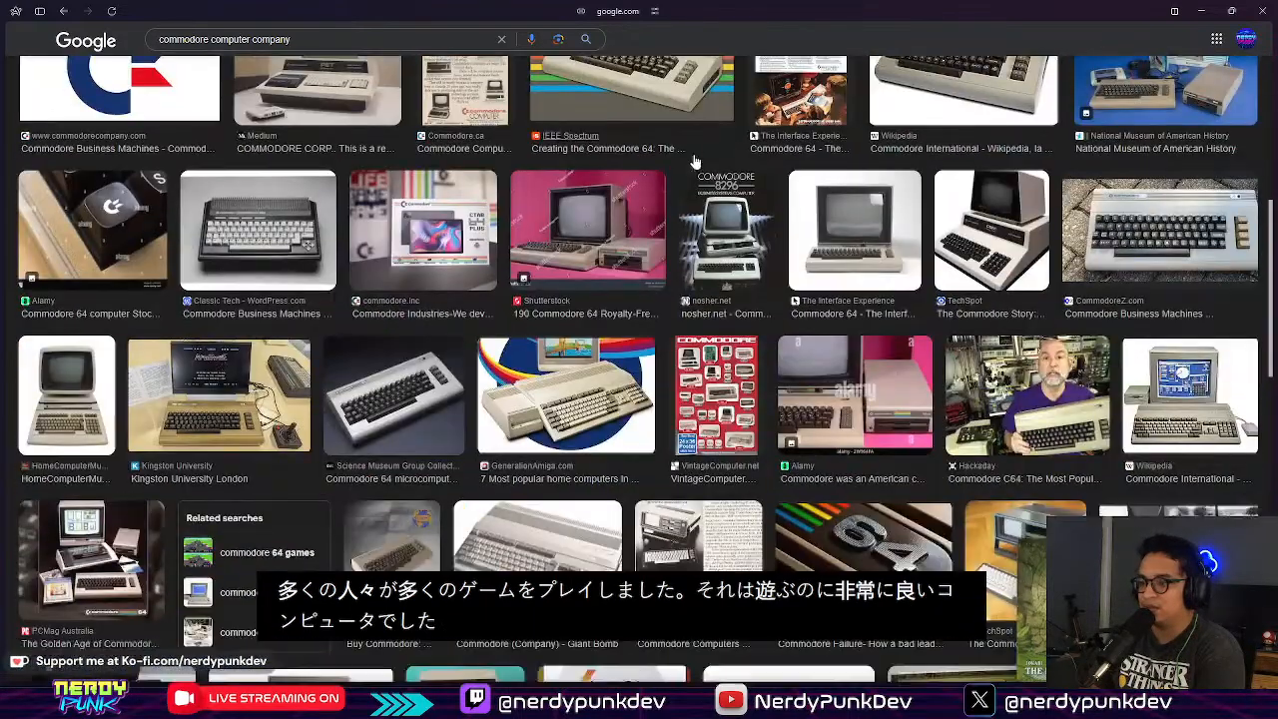
scroll(321, 265, up, 4)
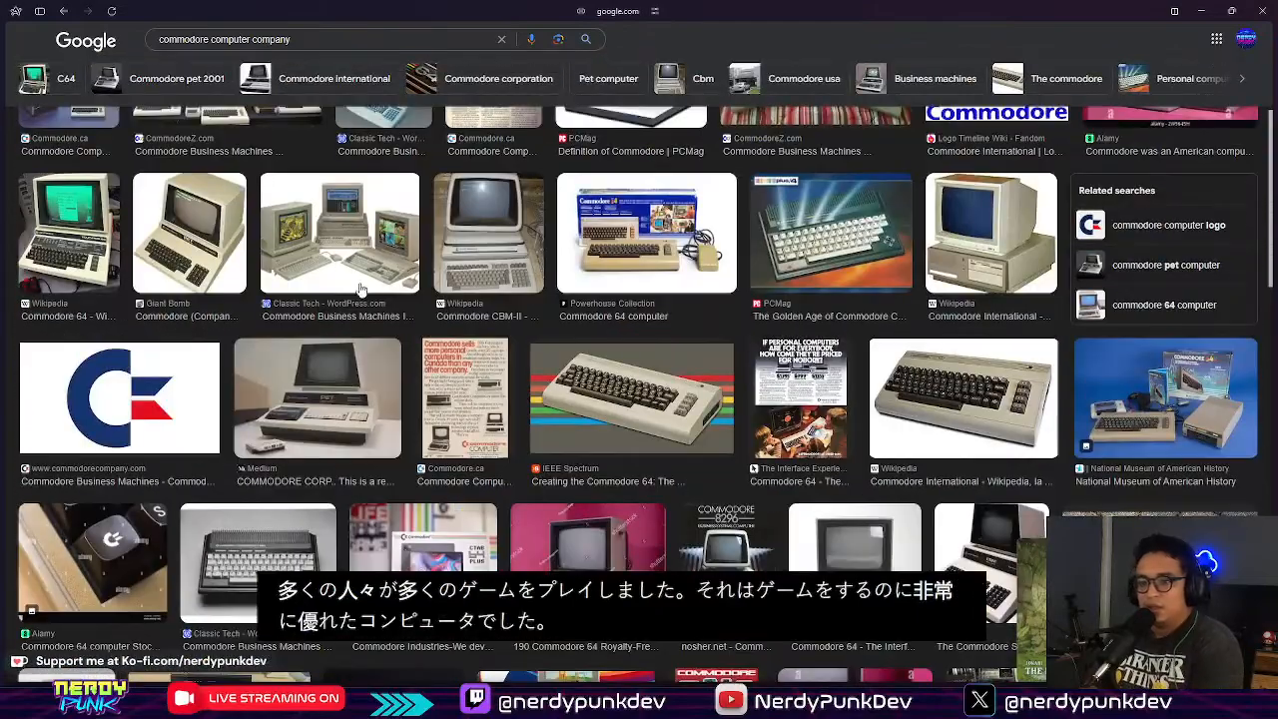
Step: Switch to Aseprite and cover the Commodore C logo at the badge's left end with copied patches of blank background
key(alt+Tab)
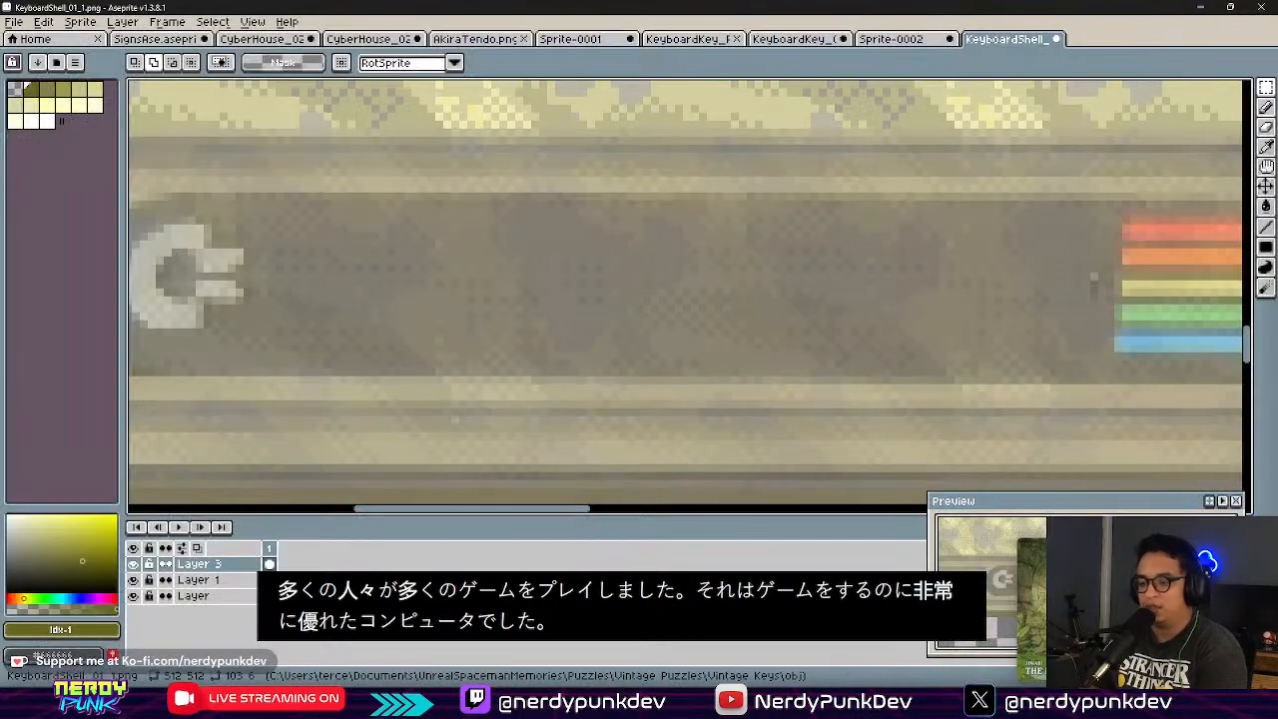
scroll(507, 260, up, 2)
drag(633, 353, 534, 231)
drag(607, 280, 366, 313)
scroll(536, 337, up, 2)
drag(561, 361, 462, 183)
drag(522, 265, 431, 265)
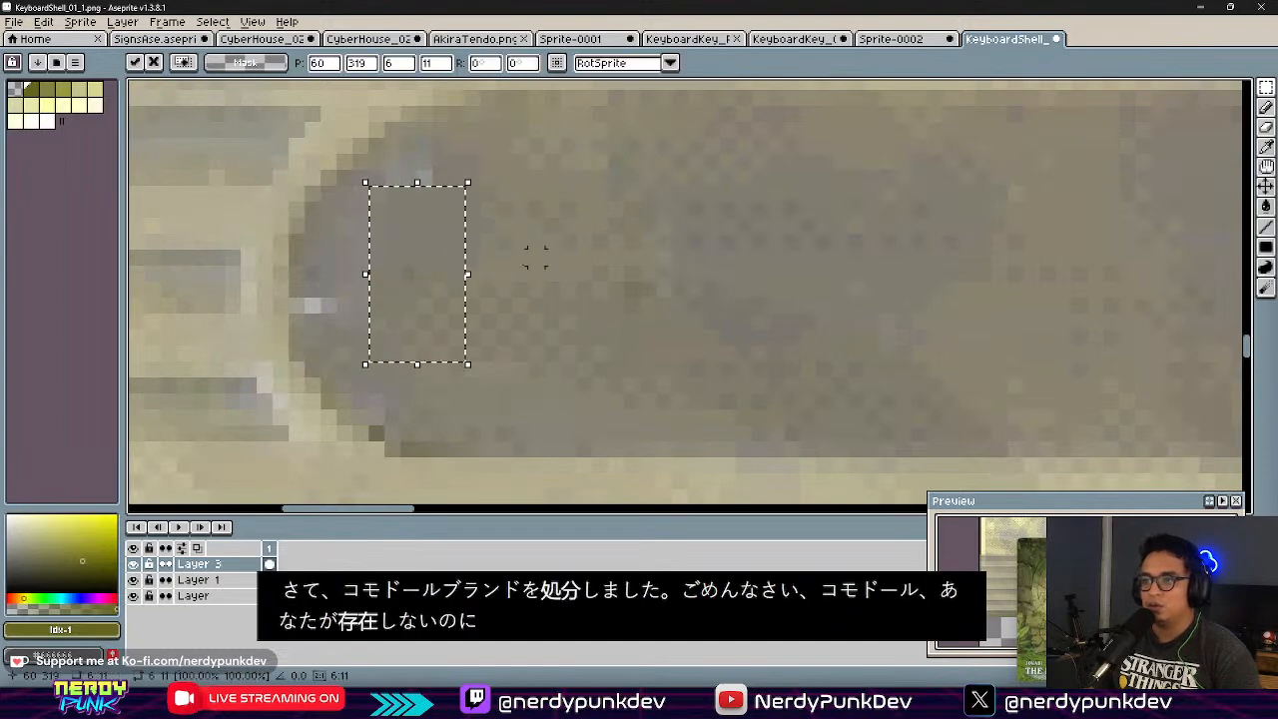
click(504, 274)
scroll(436, 282, down, 9)
scroll(570, 296, up, 2)
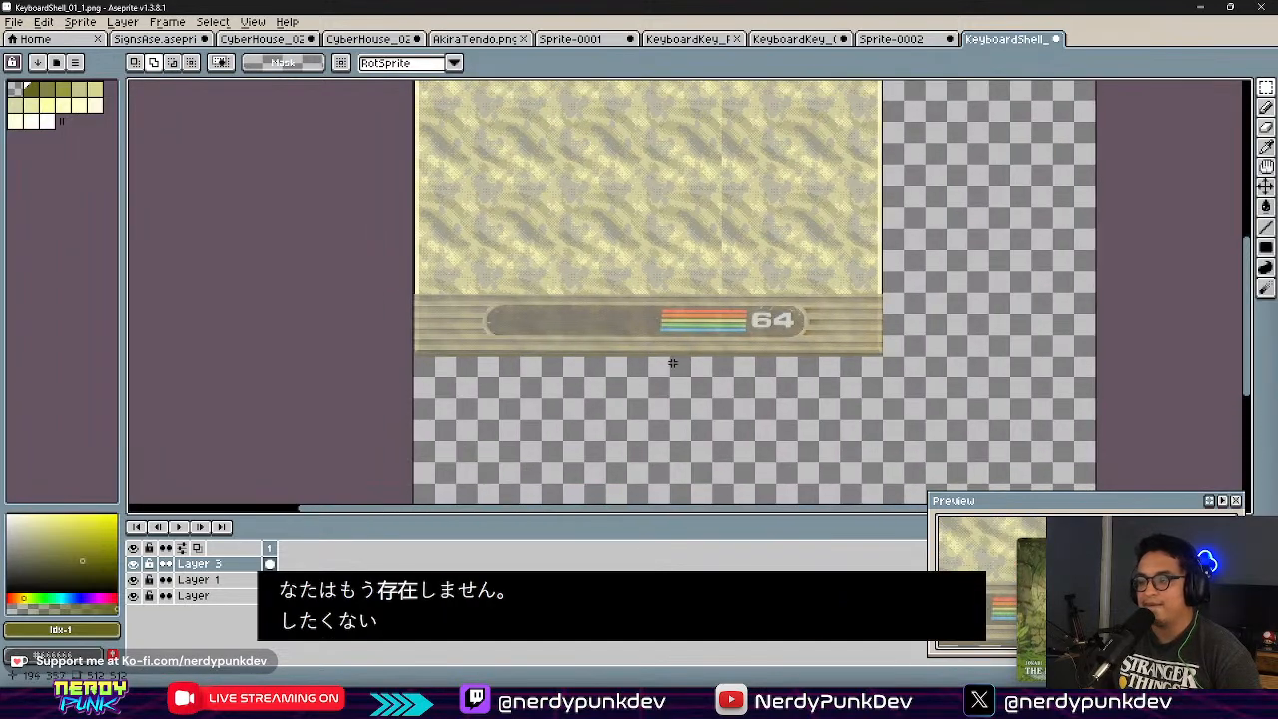
scroll(807, 314, up, 3)
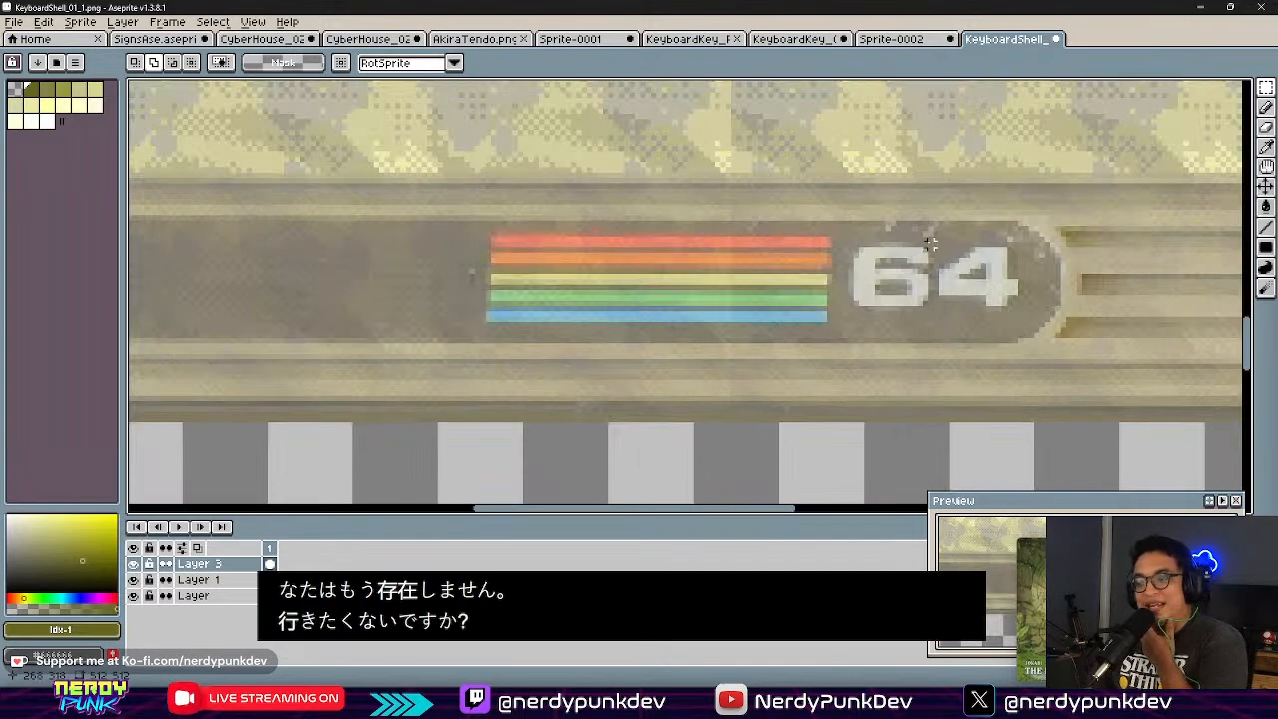
middle_drag(673, 229, 805, 283)
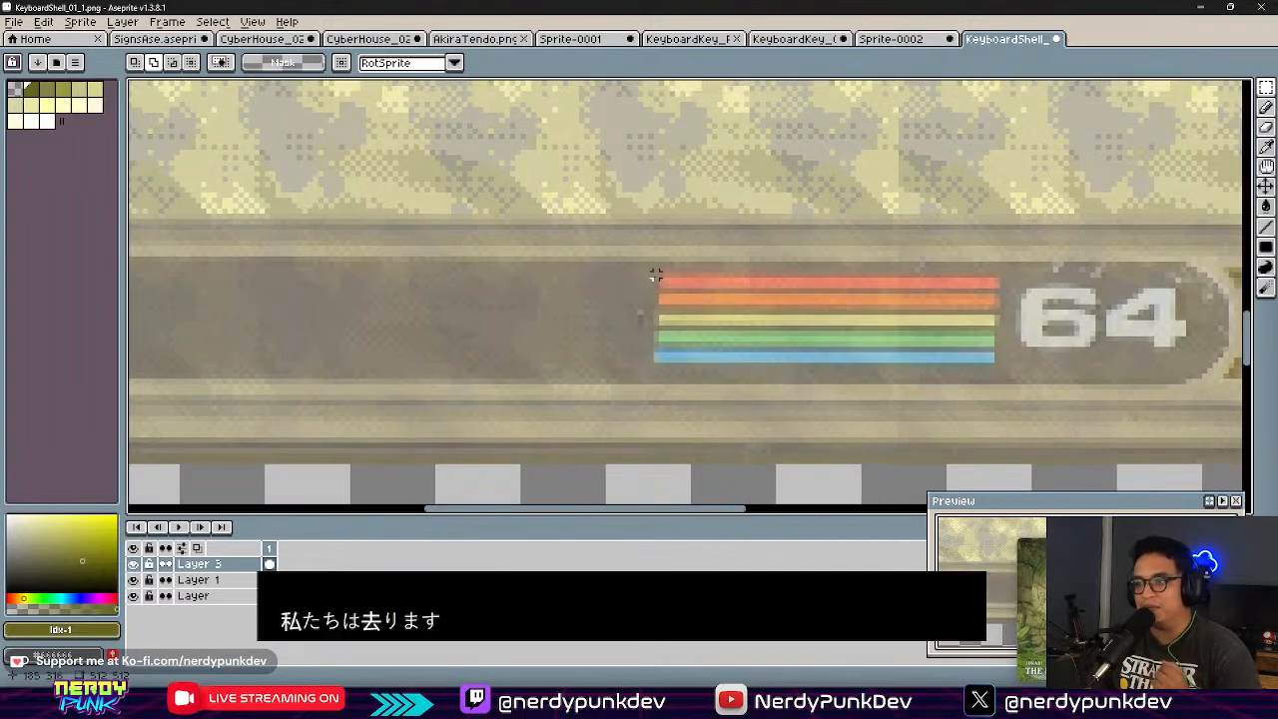
drag(649, 277, 783, 375)
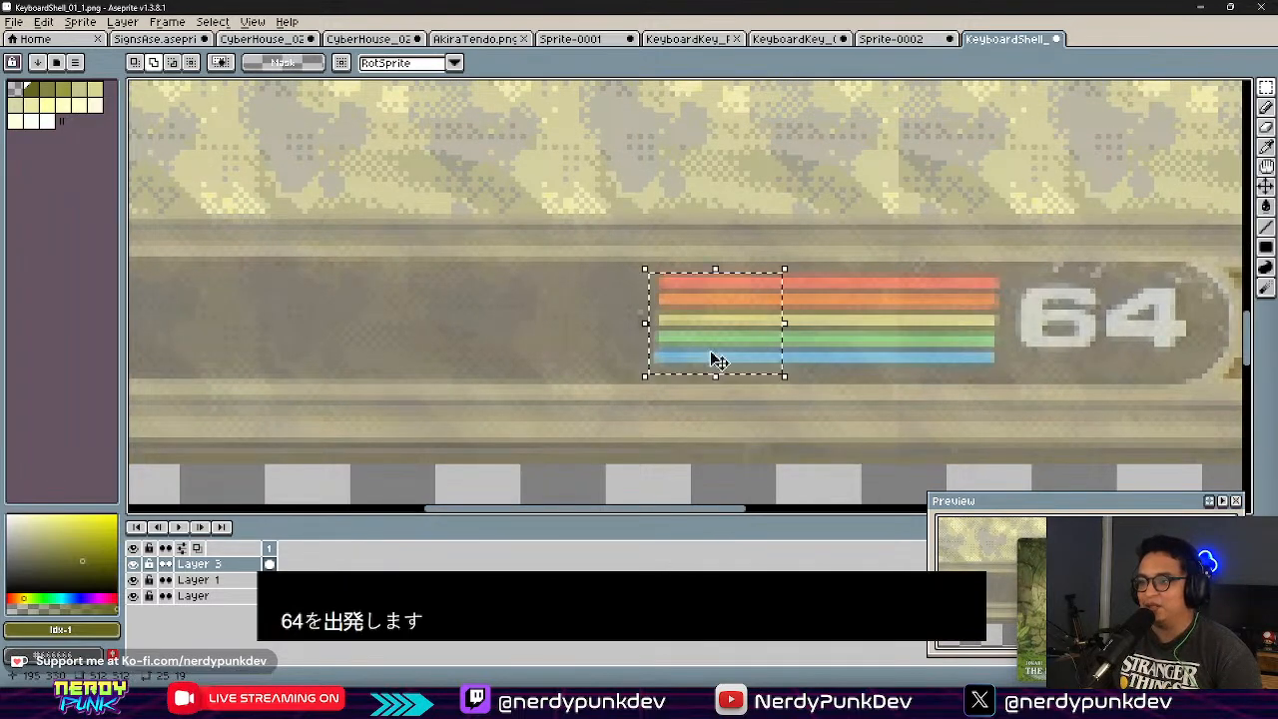
middle_drag(733, 360, 885, 370)
drag(832, 353, 180, 360)
middle_drag(213, 360, 359, 361)
mouse_move(359, 345)
mouse_down()
mouse_move(306, 350)
mouse_move(361, 354)
mouse_up()
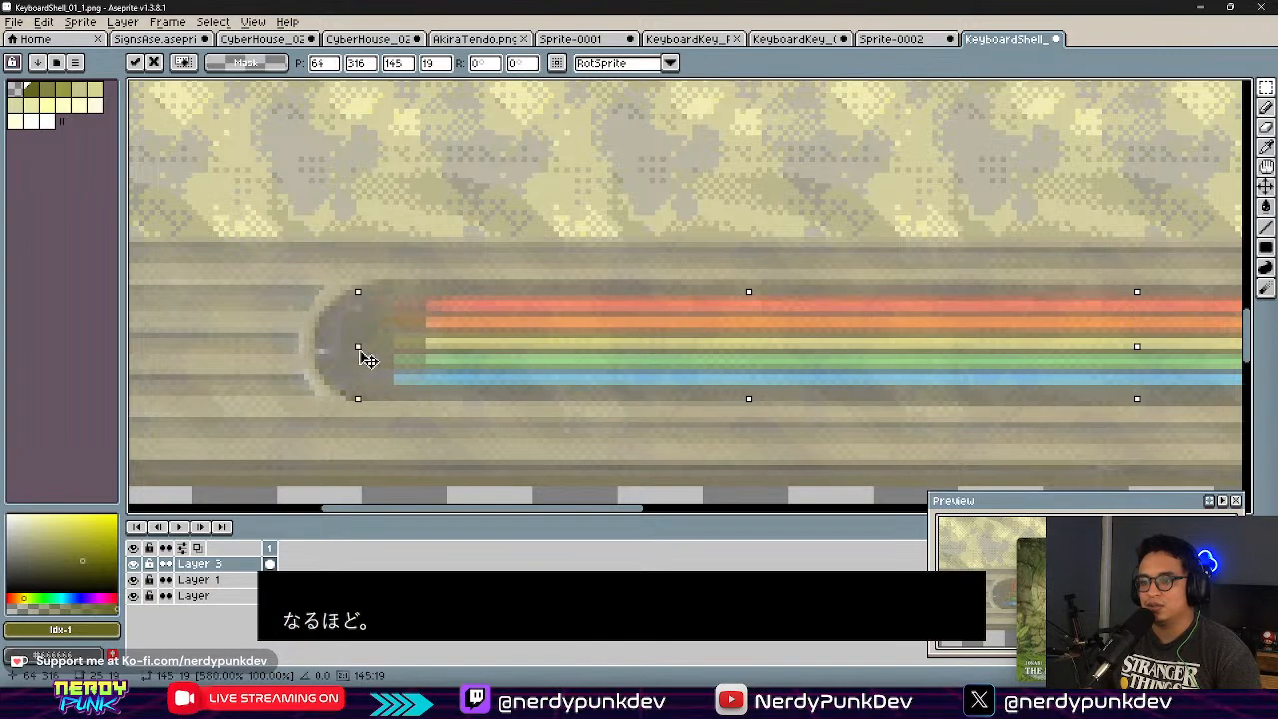
key(Escape)
Step: Select a narrow section about 10 by 18 pixels near the left end of the badge's coloured stripes
drag(1013, 298, 1061, 386)
scroll(1041, 365, up, 1)
middle_drag(1042, 365, 656, 463)
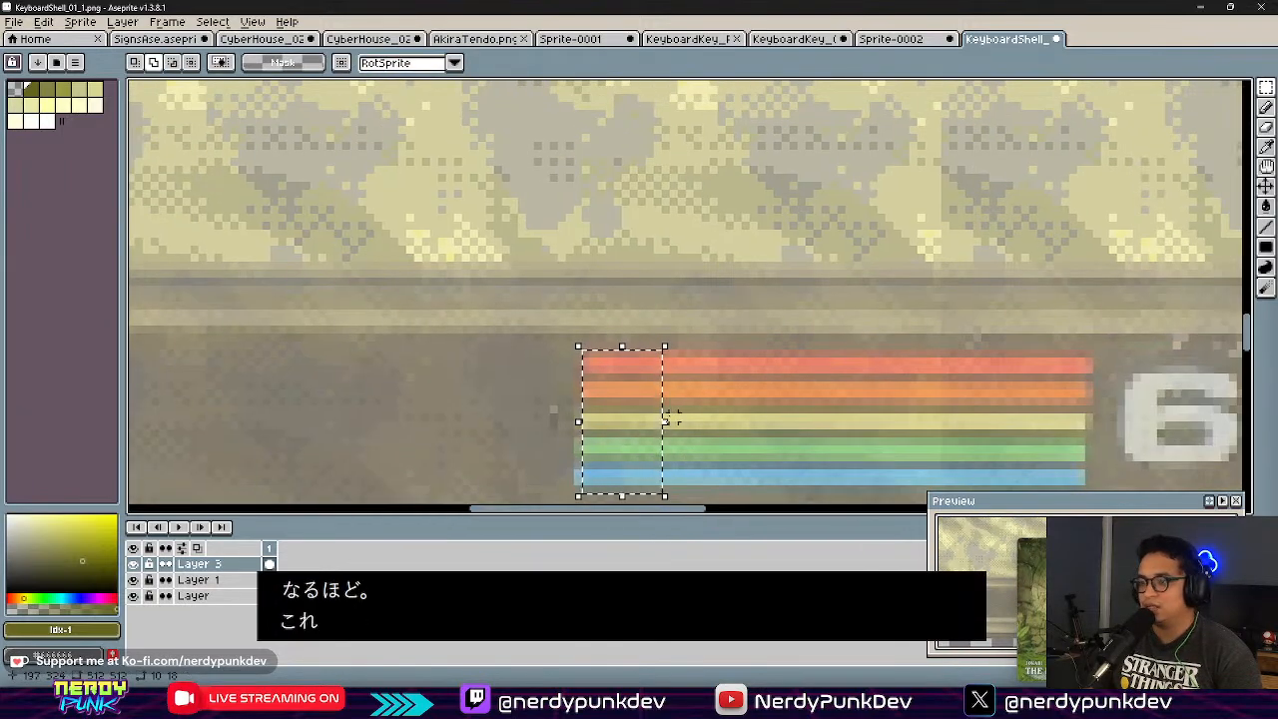
Step: Extend the rainbow stripes to the left by selecting their left end and placing repeated copies of it along the badge
scroll(612, 422, up, 2)
key(ctrl+d)
middle_drag(642, 348, 665, 294)
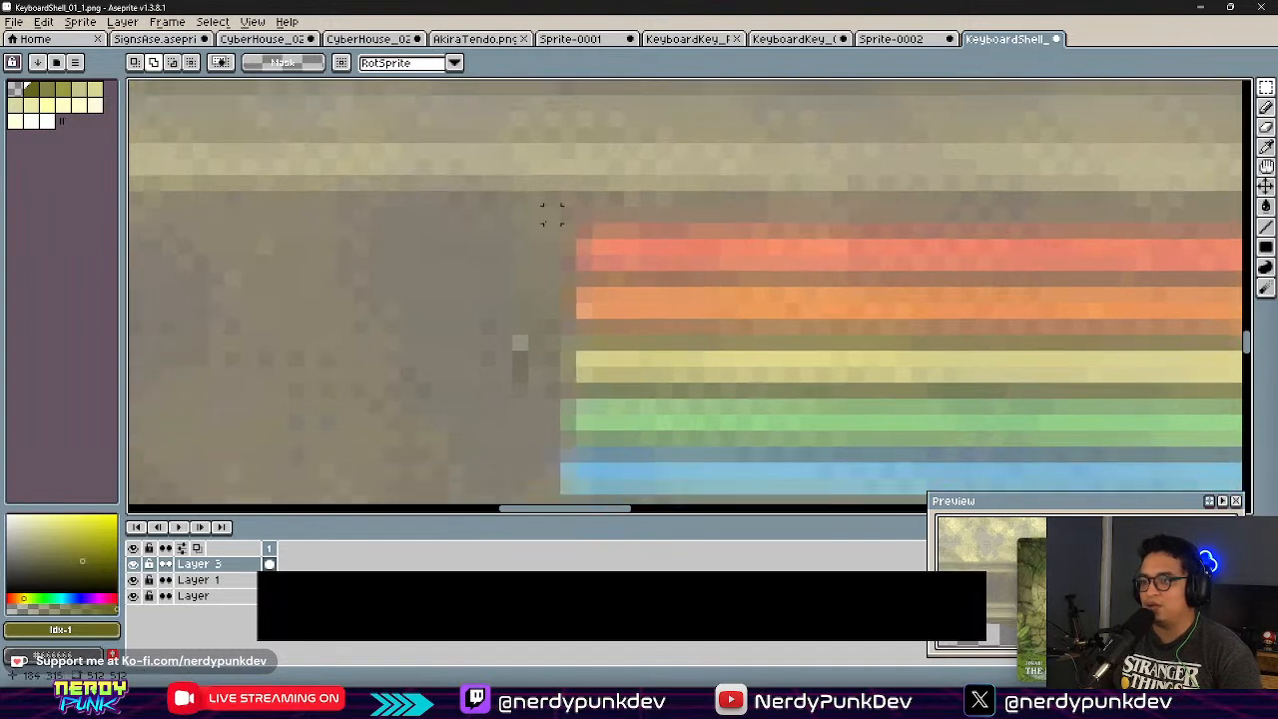
scroll(551, 212, down, 2)
drag(537, 216, 639, 371)
scroll(664, 376, up, 2)
drag(736, 371, 470, 355)
middle_drag(488, 345, 637, 335)
ctrl+drag(574, 330, 429, 329)
middle_drag(473, 337, 761, 345)
ctrl+drag(762, 346, 437, 349)
middle_drag(439, 348, 687, 330)
key(Return)
ctrl+drag(681, 324, 522, 293)
middle_drag(489, 302, 707, 258)
ctrl+drag(708, 286, 389, 289)
key(Return)
Step: Try to move the selected left end of the stripes further left, and undo the move
key(ctrl+z)
middle_drag(446, 269, 663, 286)
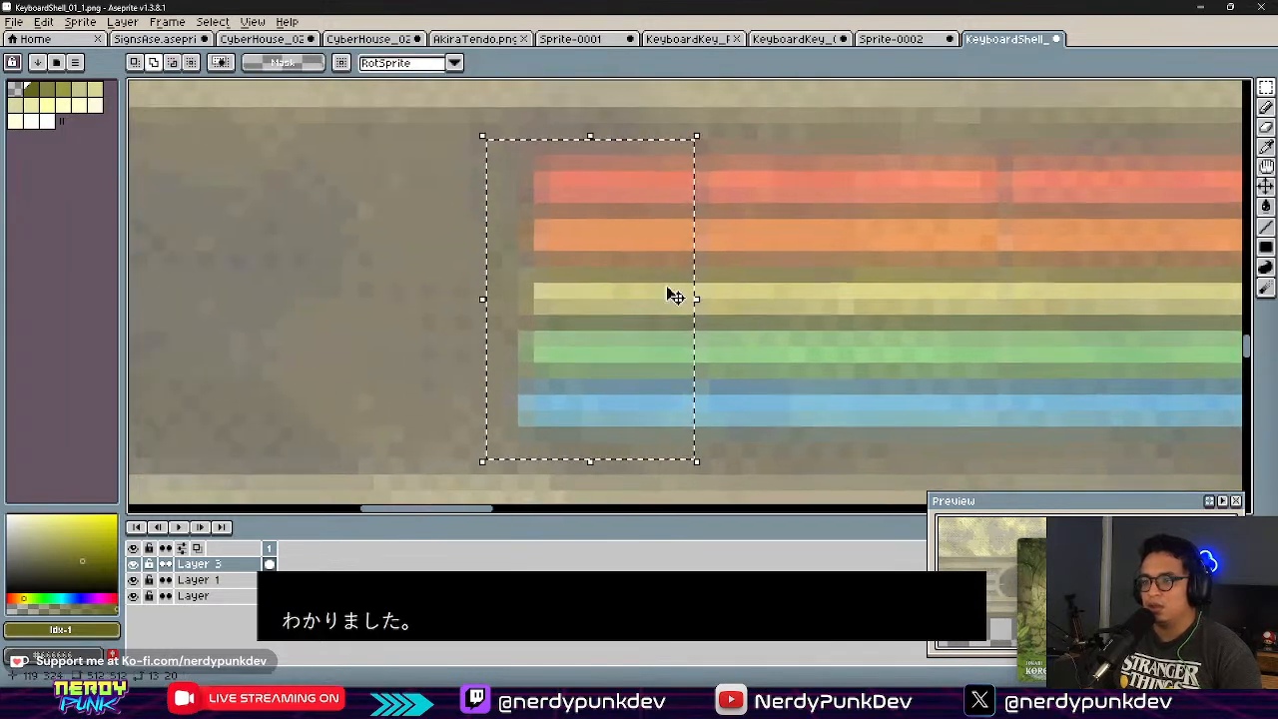
drag(640, 300, 494, 303)
middle_drag(488, 298, 501, 341)
key(ctrl+z)
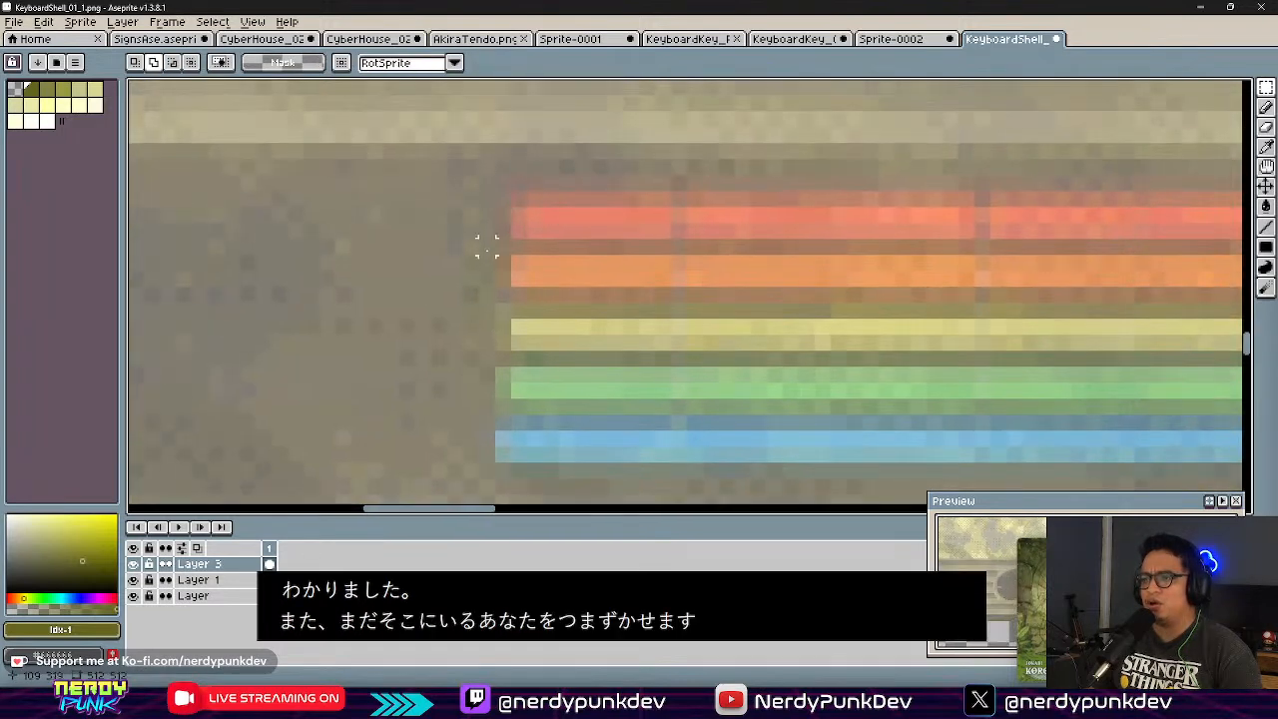
drag(503, 200, 631, 470)
key(ctrl+d)
Step: Select a 13 by 20 pixel section at the stripes' left end and copy it repeatedly until the stripes reach the badge's rounded end
drag(471, 167, 674, 481)
shift+drag(636, 375, 476, 335)
middle_drag(448, 301, 585, 276)
shift+drag(593, 277, 449, 256)
middle_drag(463, 293, 608, 322)
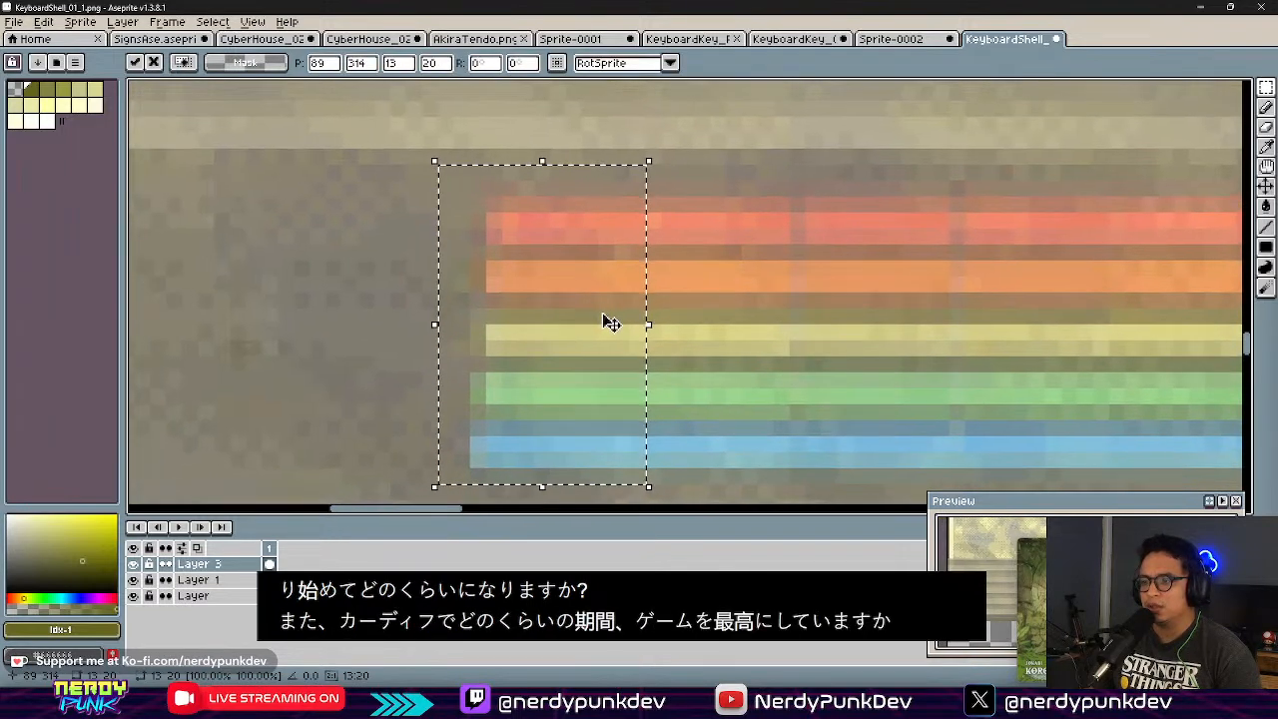
shift+drag(633, 323, 482, 346)
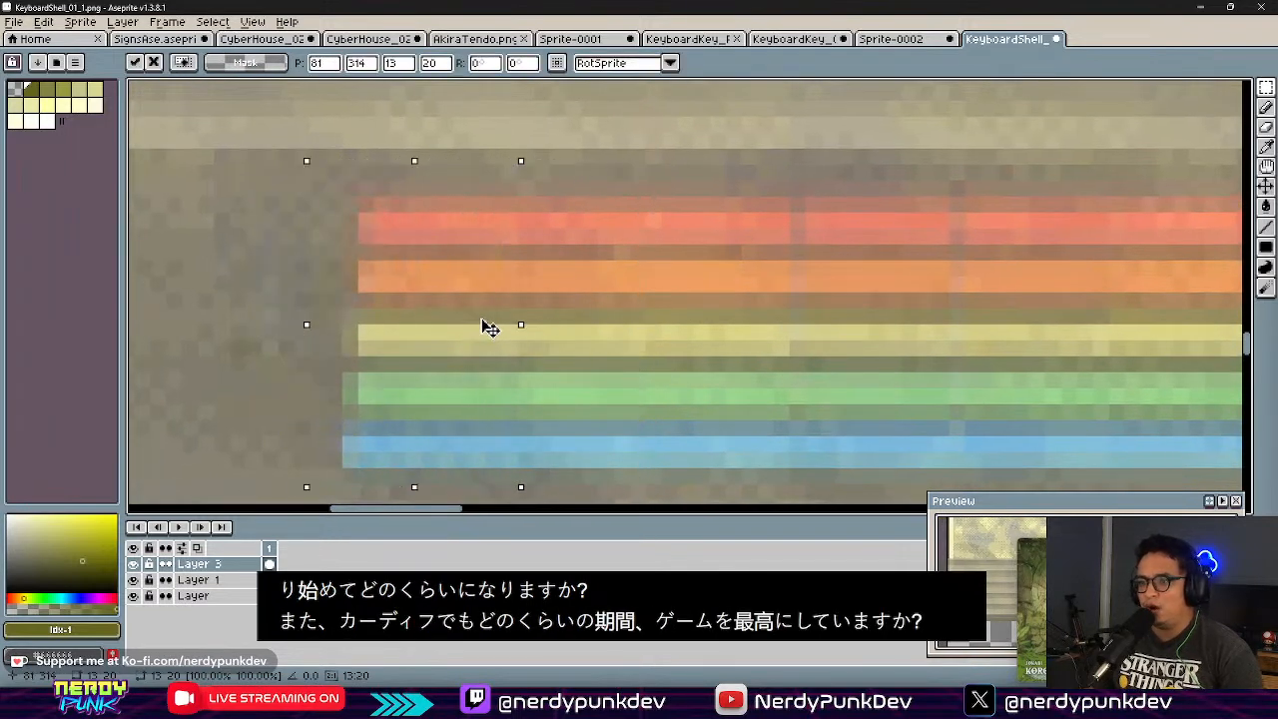
middle_drag(490, 323, 762, 281)
shift+drag(762, 280, 422, 297)
key(Return)
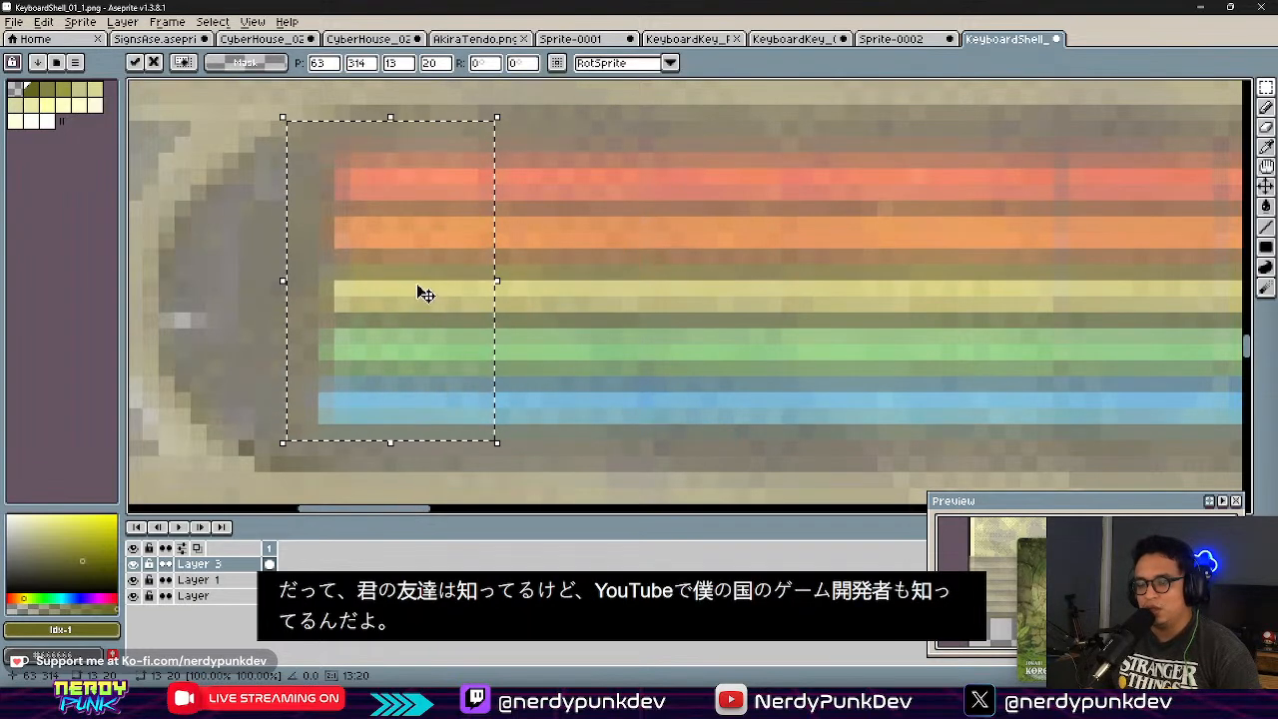
key(ctrl+d)
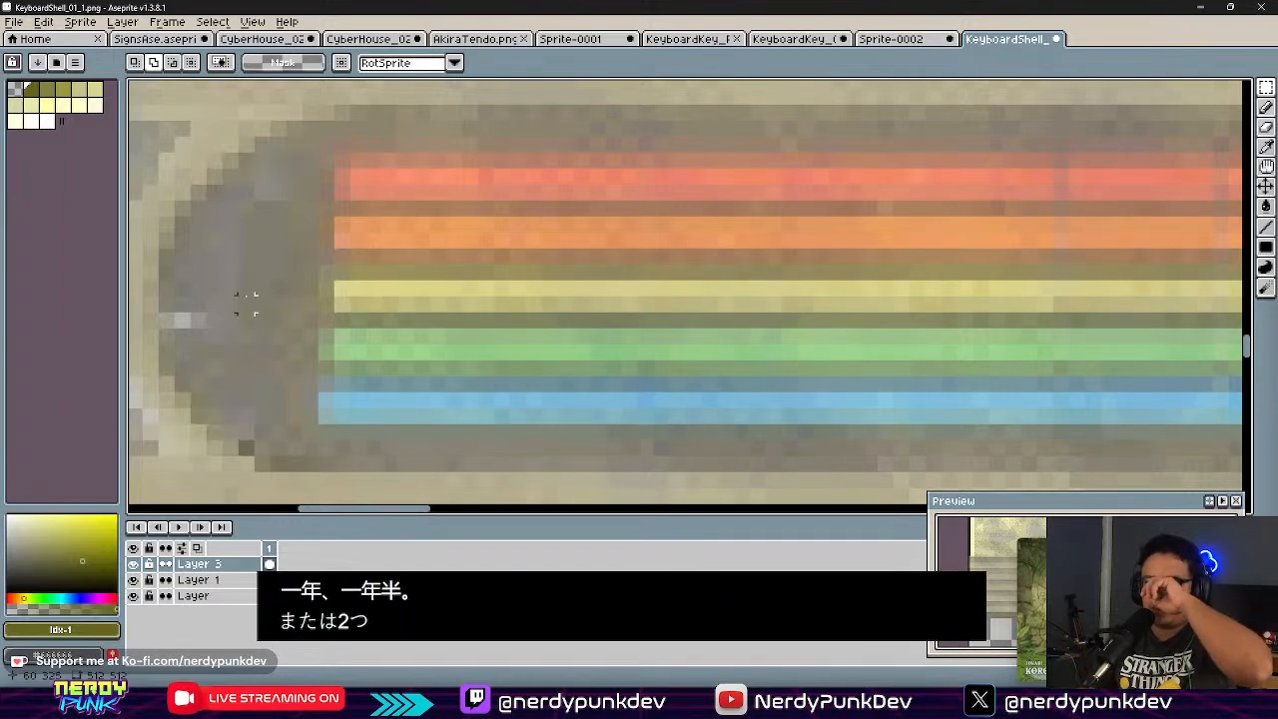
Step: Examine the extended rainbow stripes on the whole texture and up close, and glance at the Commodore reference images
scroll(516, 220, down, 5)
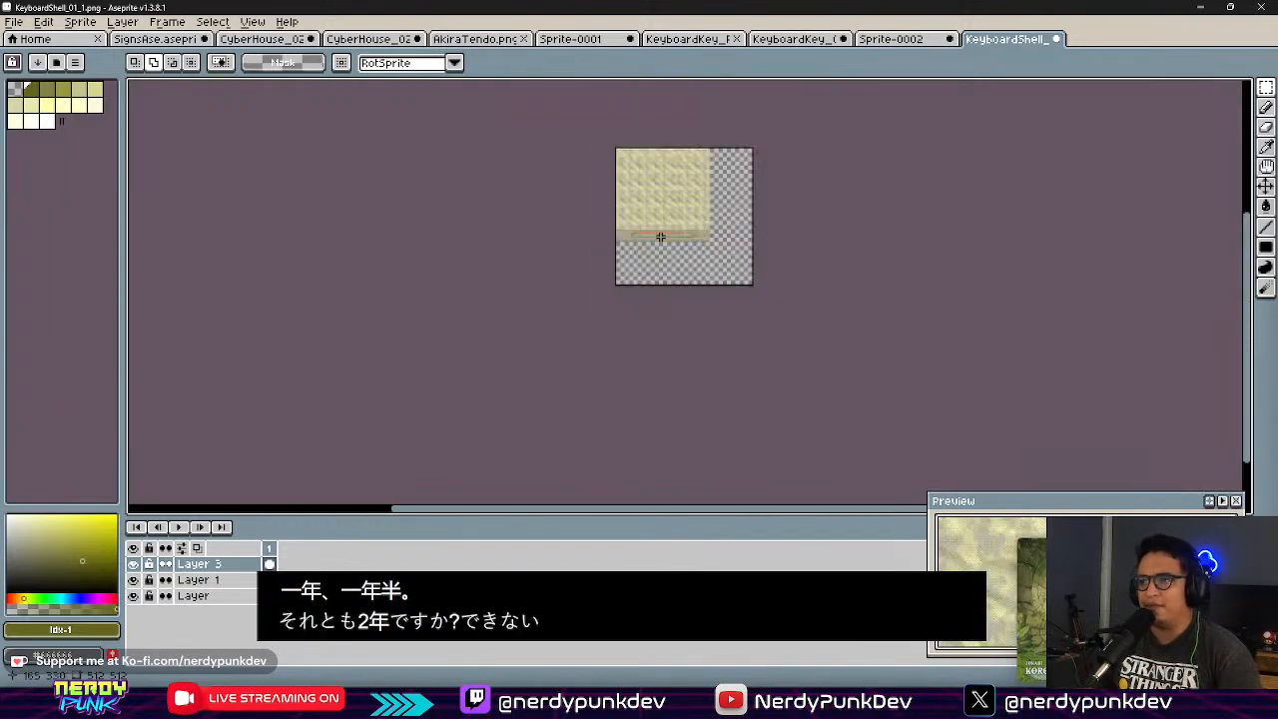
middle_drag(661, 237, 667, 306)
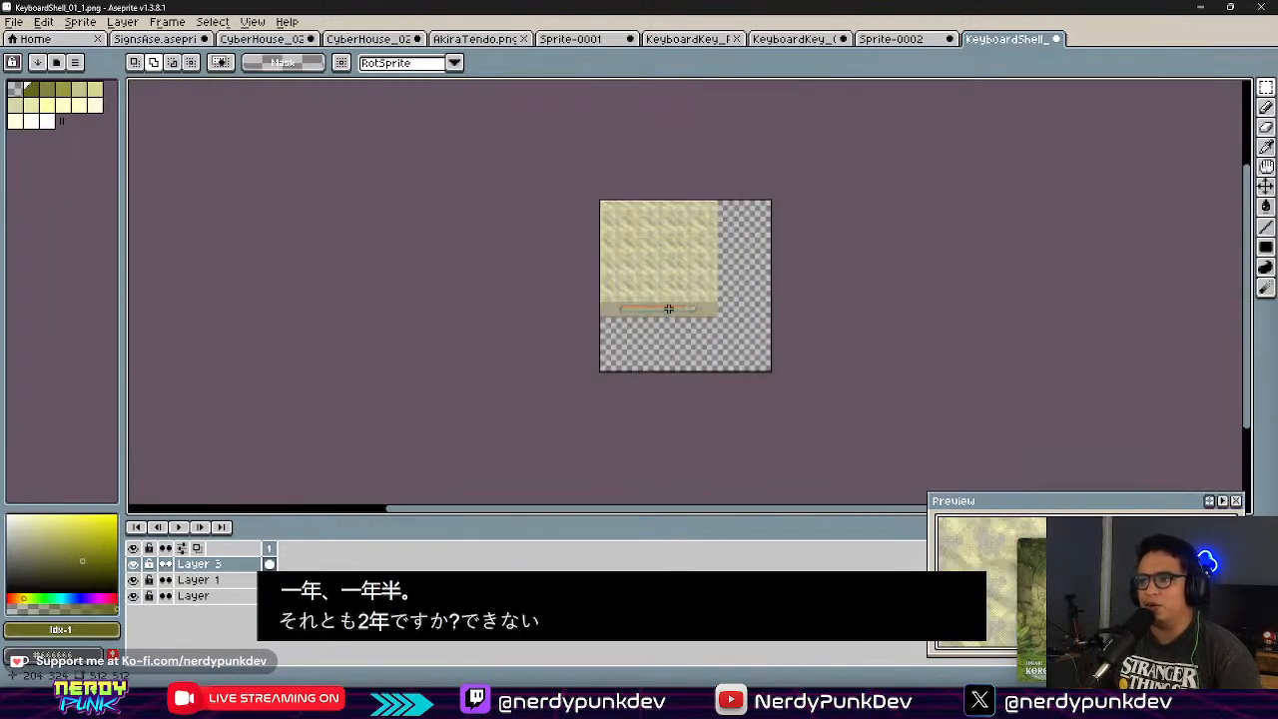
scroll(668, 304, up, 6)
middle_drag(412, 315, 518, 323)
scroll(622, 263, up, 4)
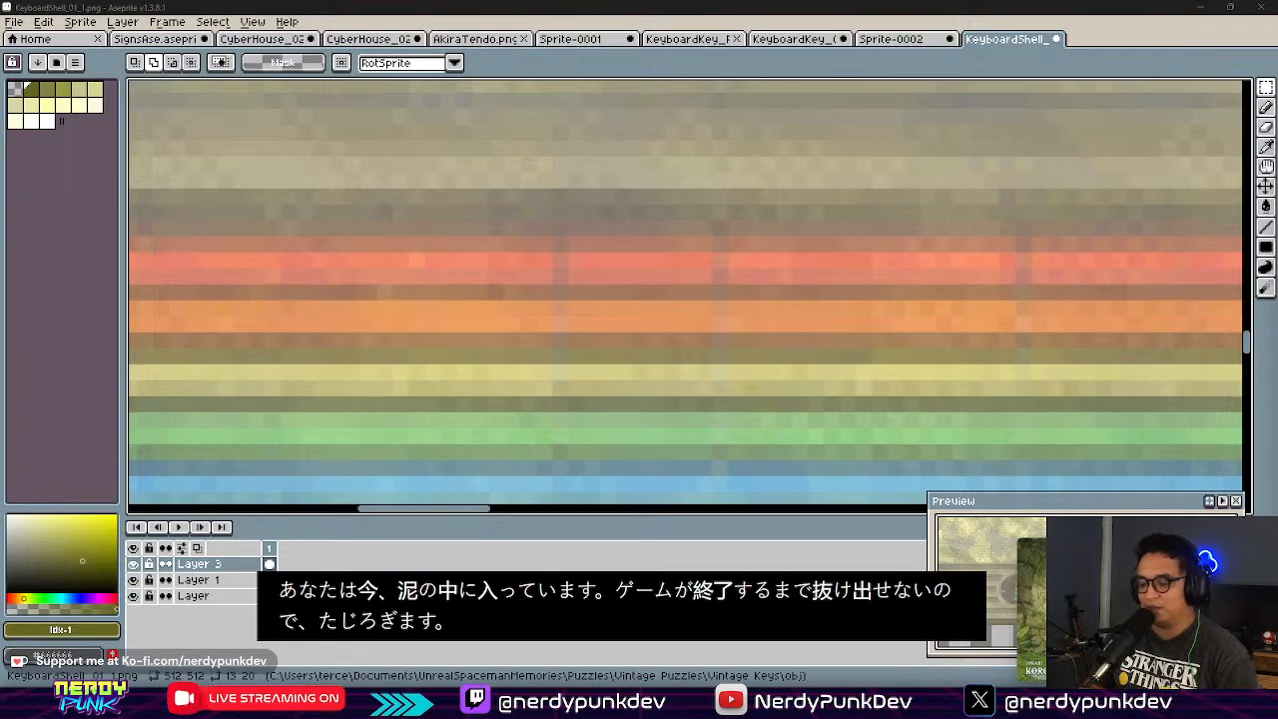
key(alt+Tab)
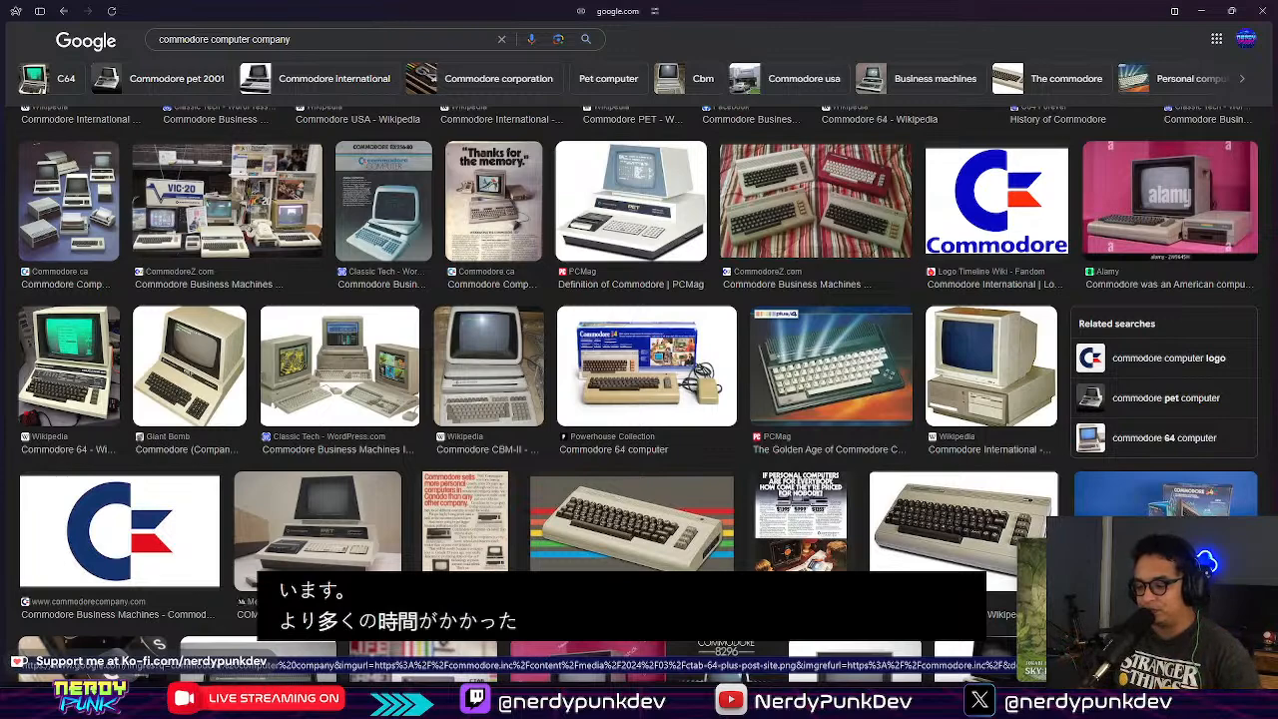
key(alt+Tab)
scroll(516, 336, down, 4)
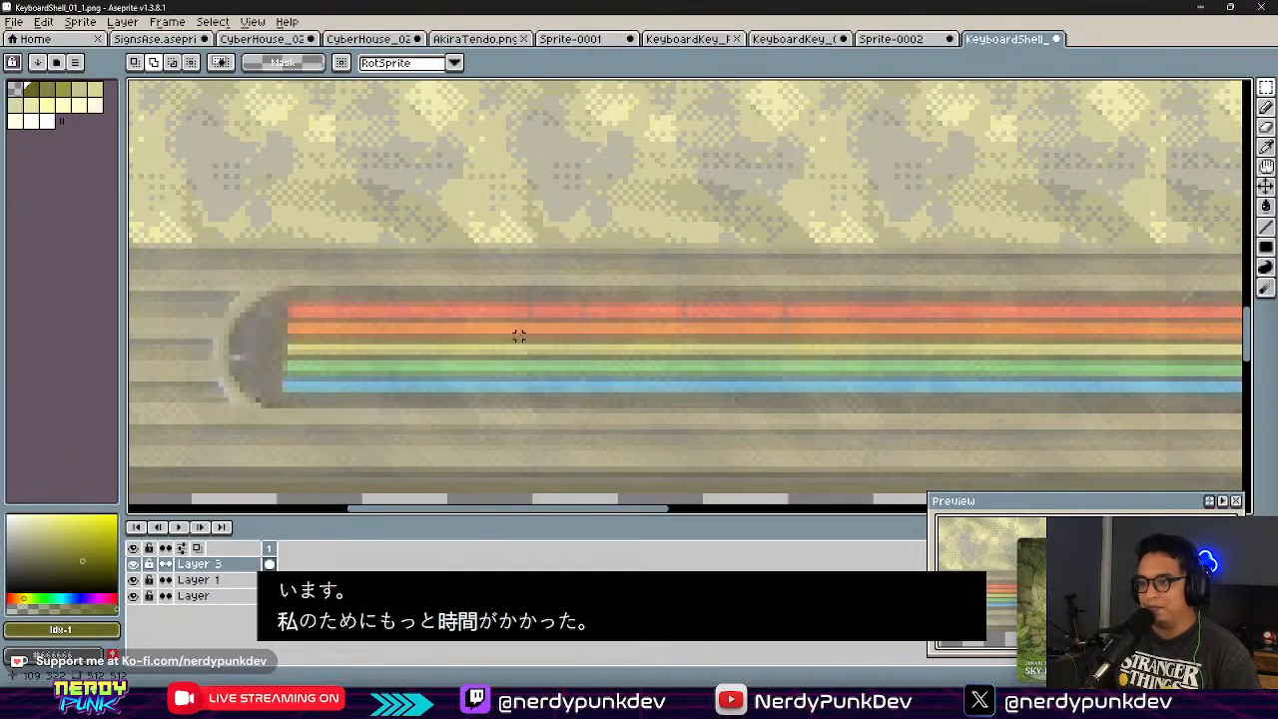
scroll(554, 333, up, 4)
scroll(584, 299, down, 2)
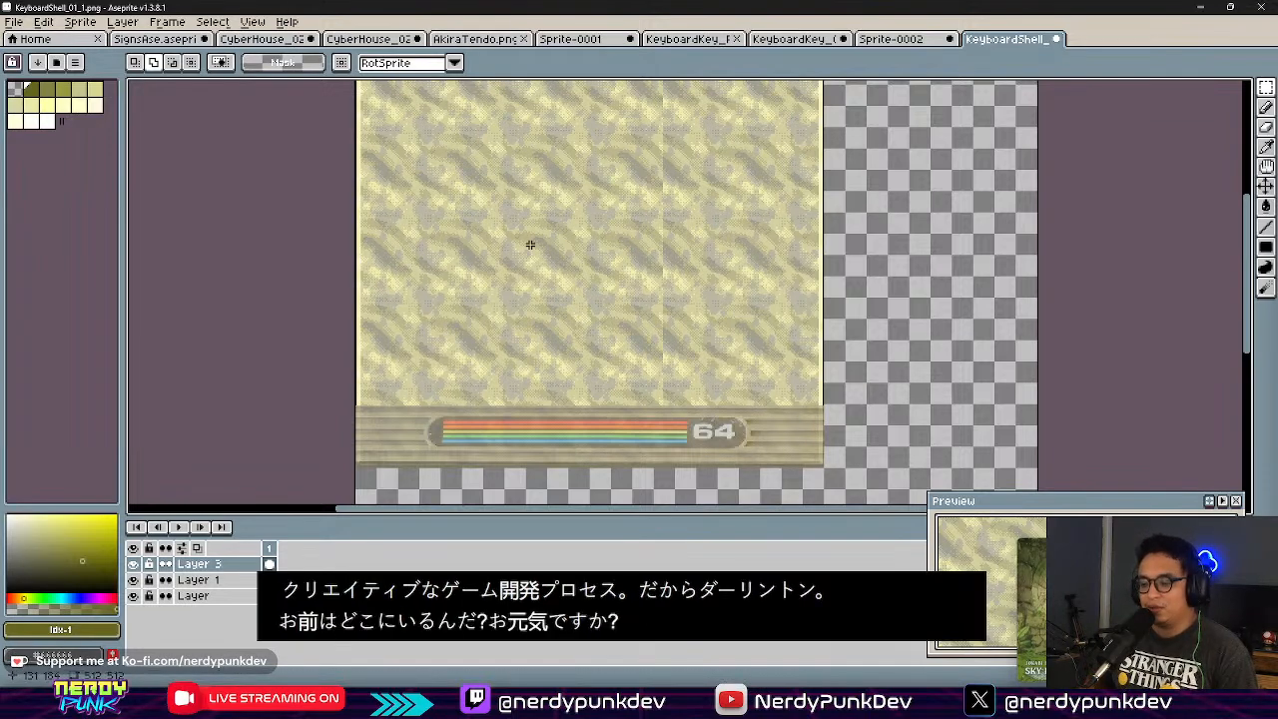
Step: Export the texture as KeyboardShell_02.png at 100% with visible layers, overwriting the existing file
middle_drag(460, 238, 415, 289)
key(ctrl+shift+e)
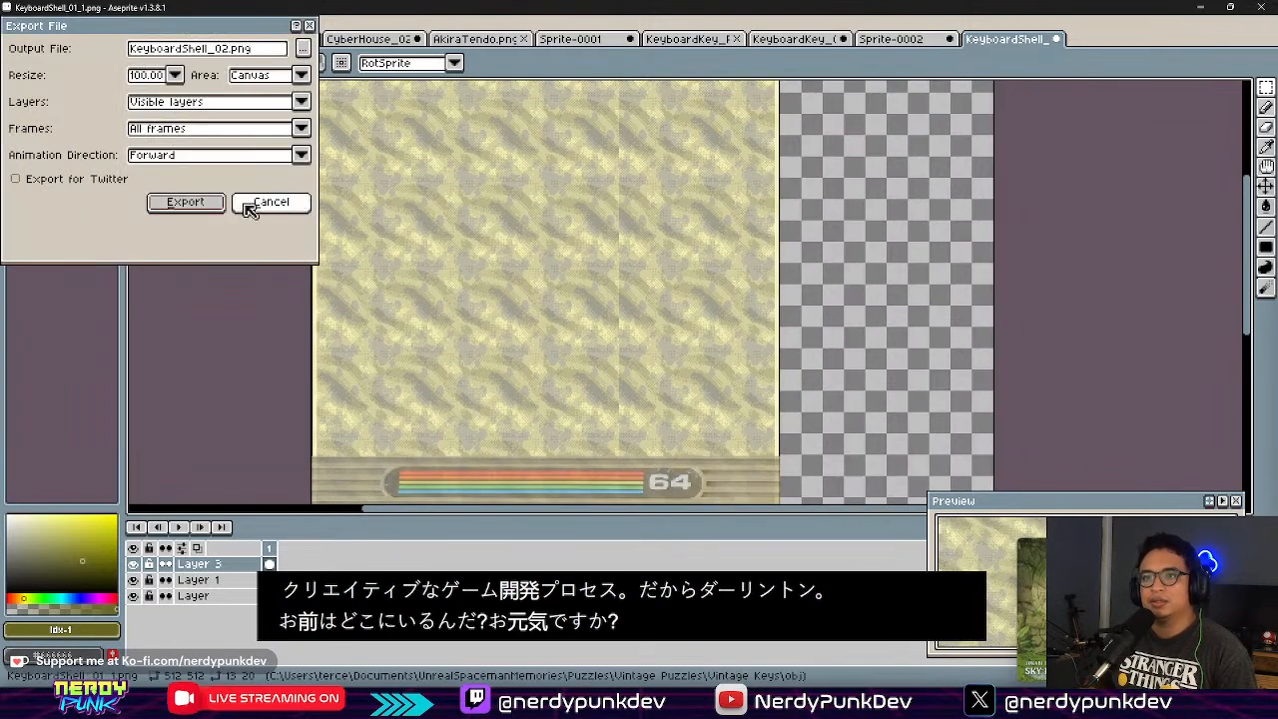
click(186, 202)
click(599, 389)
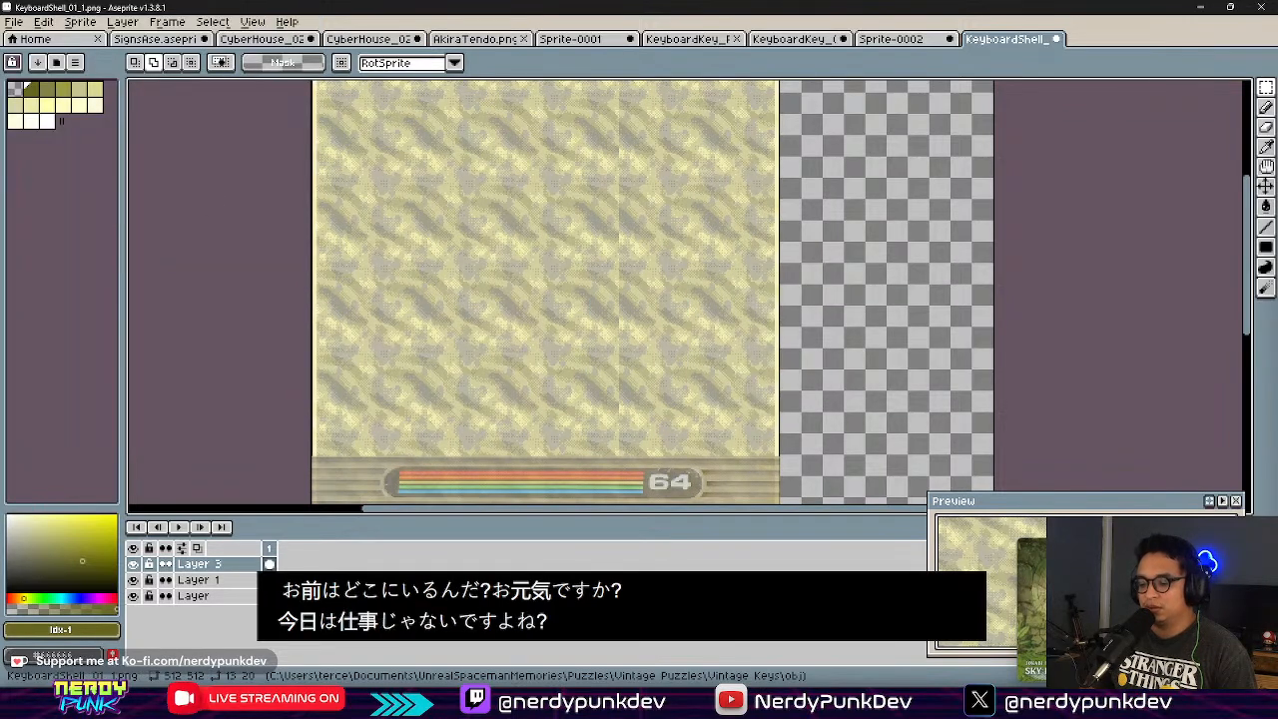
Step: Switch to Unreal Editor and reimport the keyboard shell texture TEX_KeyboardShell_01_1 from the exported image
key(alt+Tab)
click(673, 550)
right_click(548, 530)
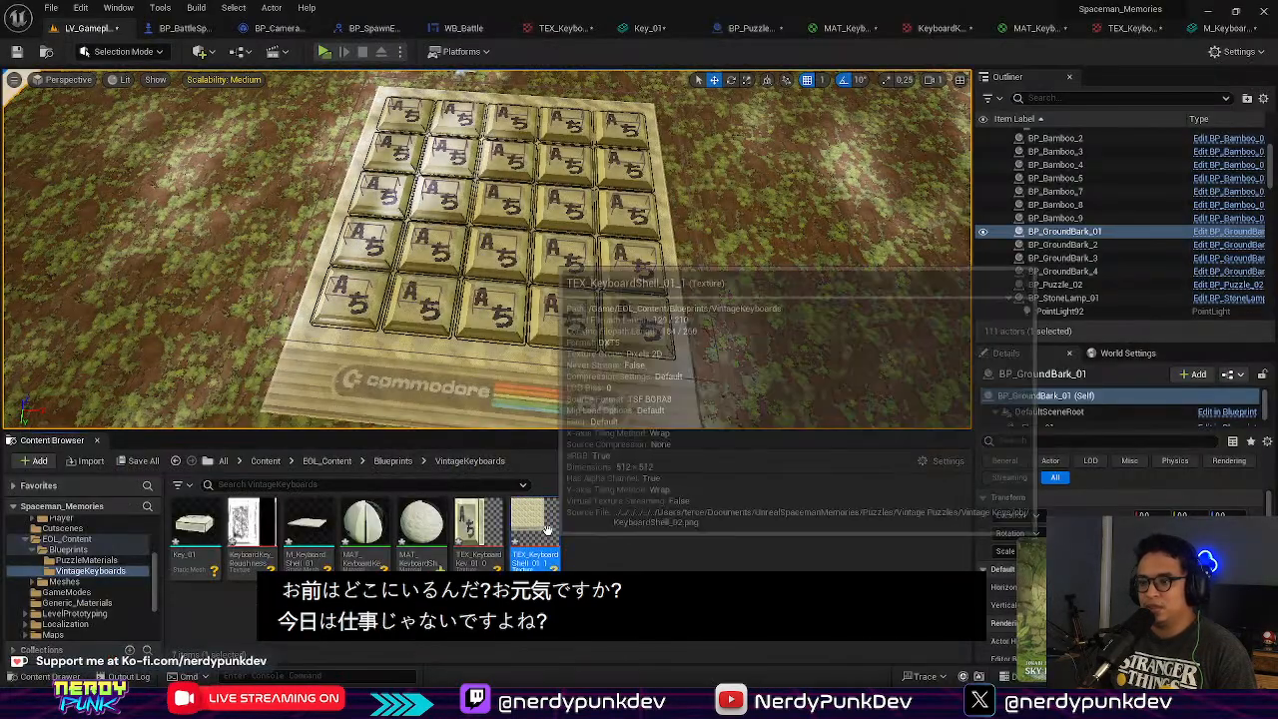
click(619, 204)
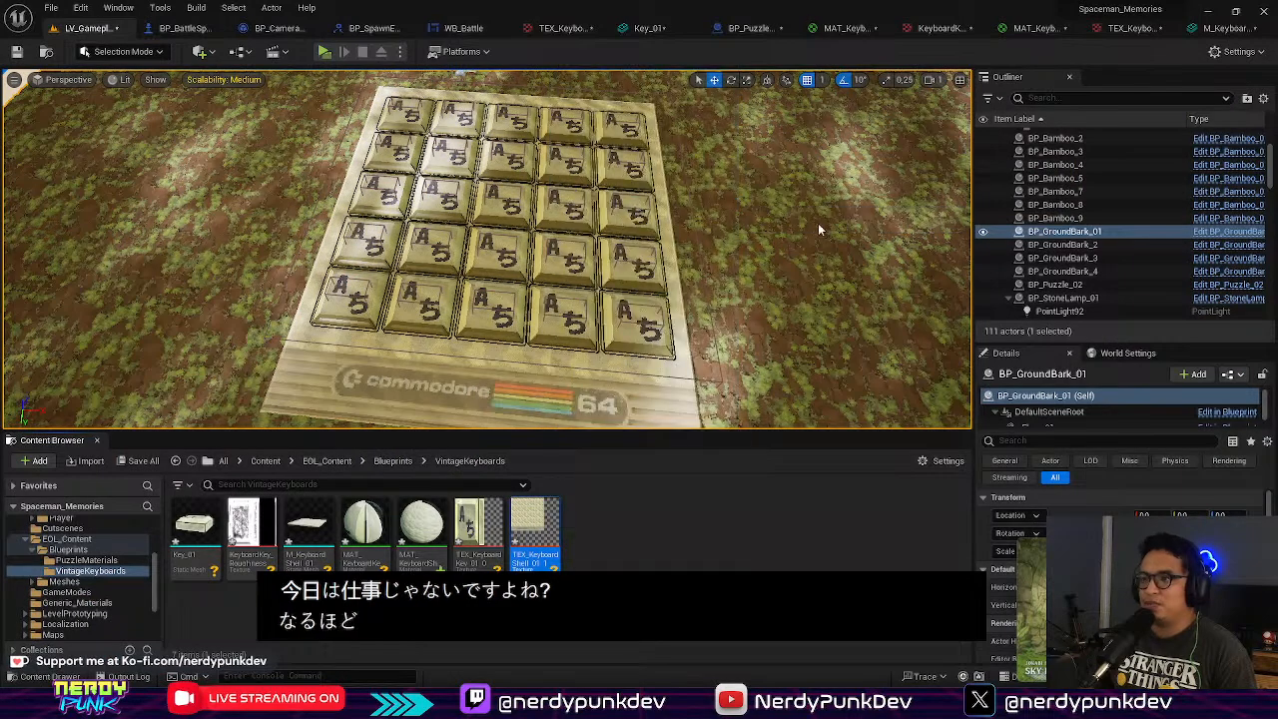
click(387, 121)
click(689, 387)
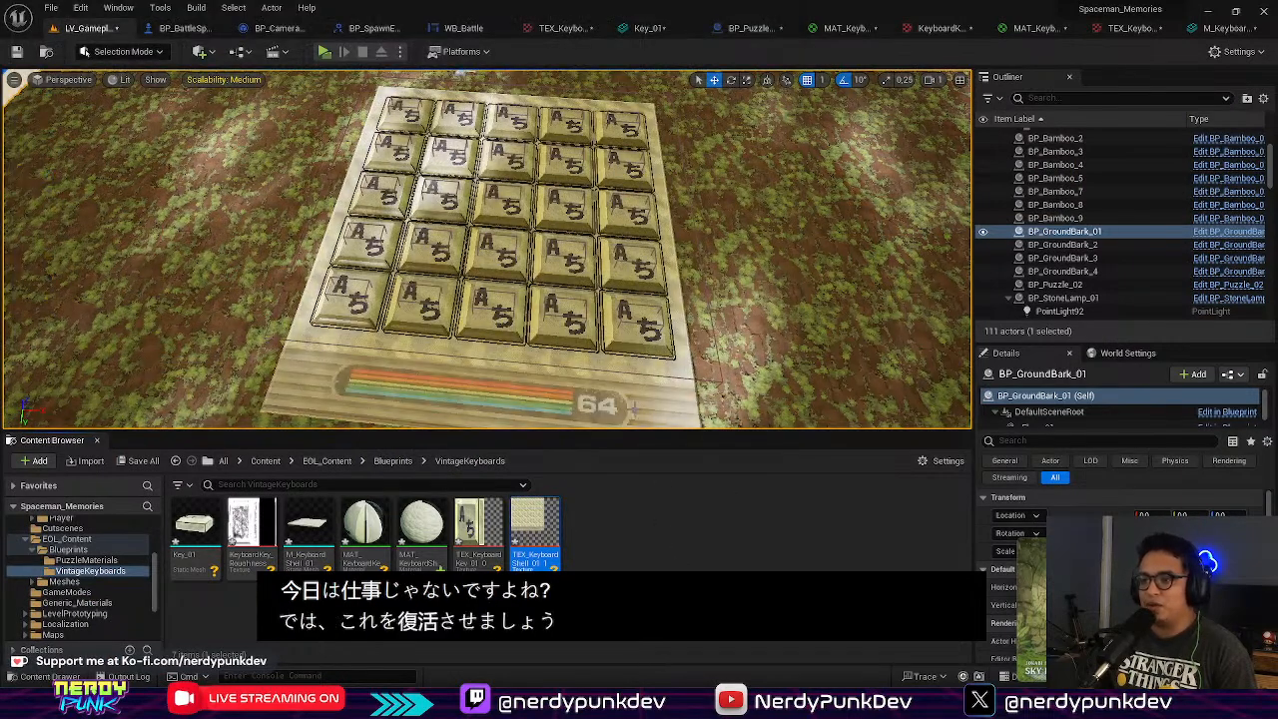
Step: Play the level, walk the character around the keyboard's side to check the new shell texture, and stop the preview
click(324, 51)
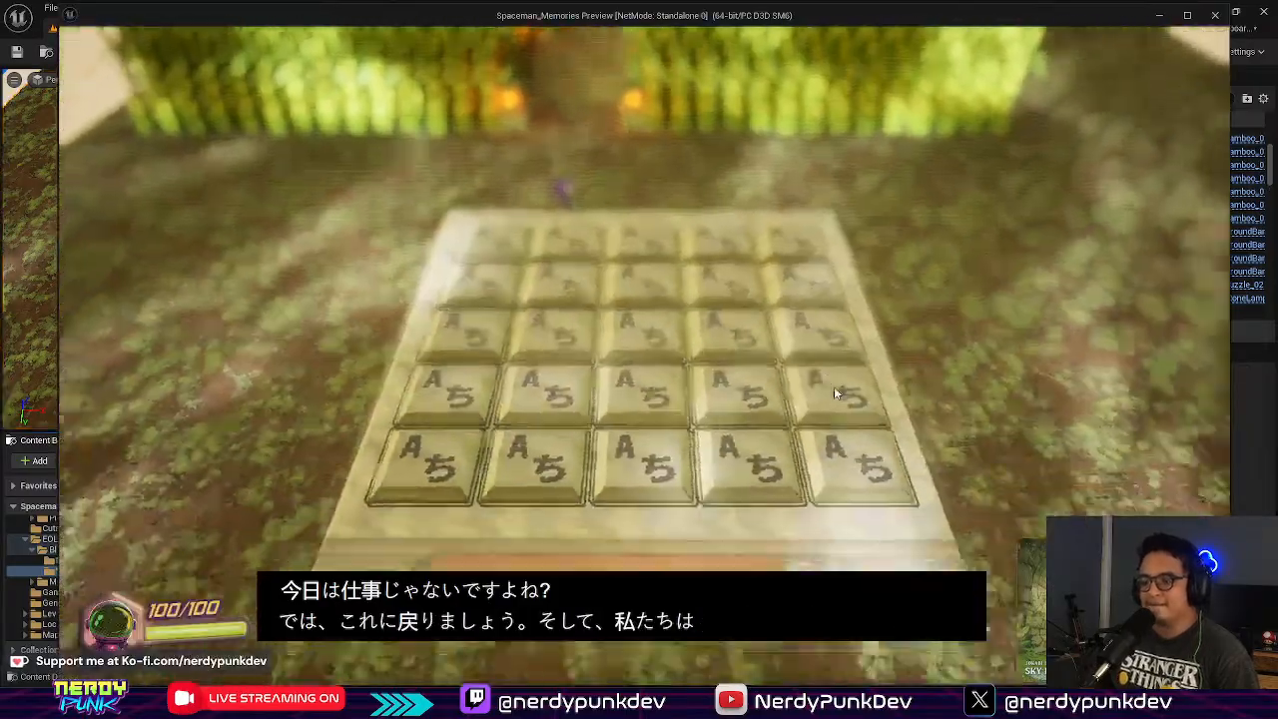
key(a)
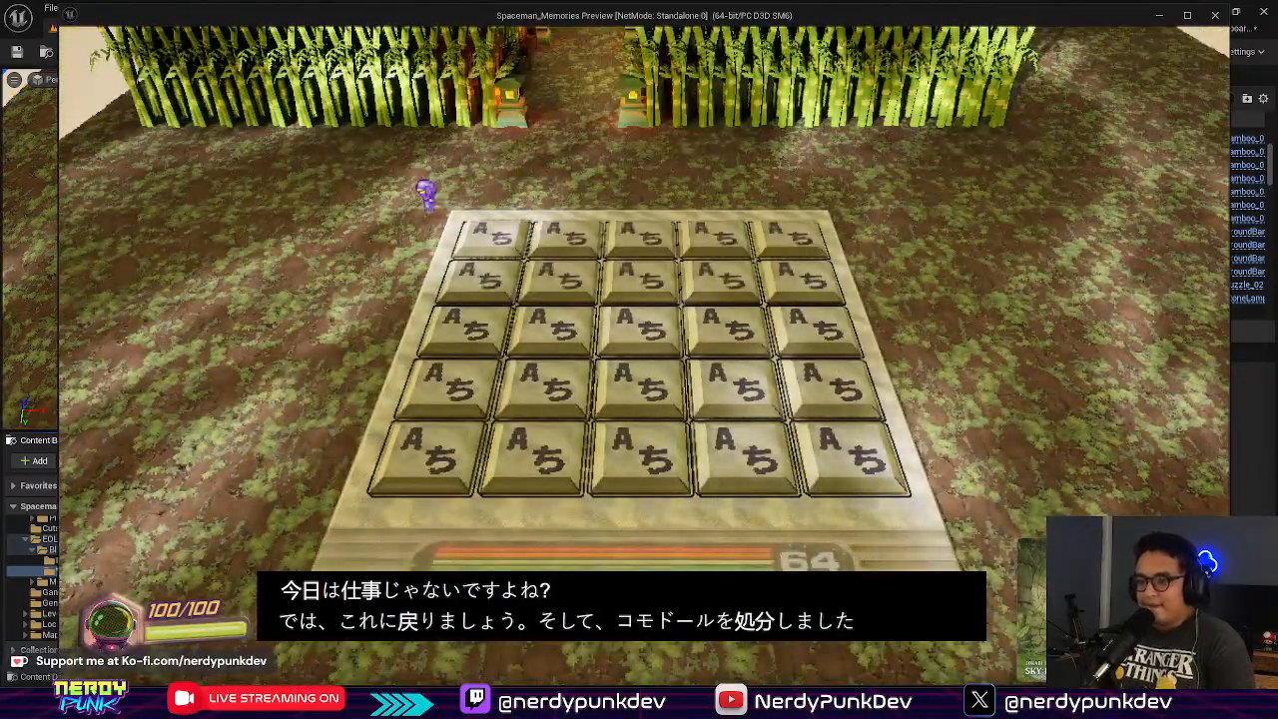
key(s)
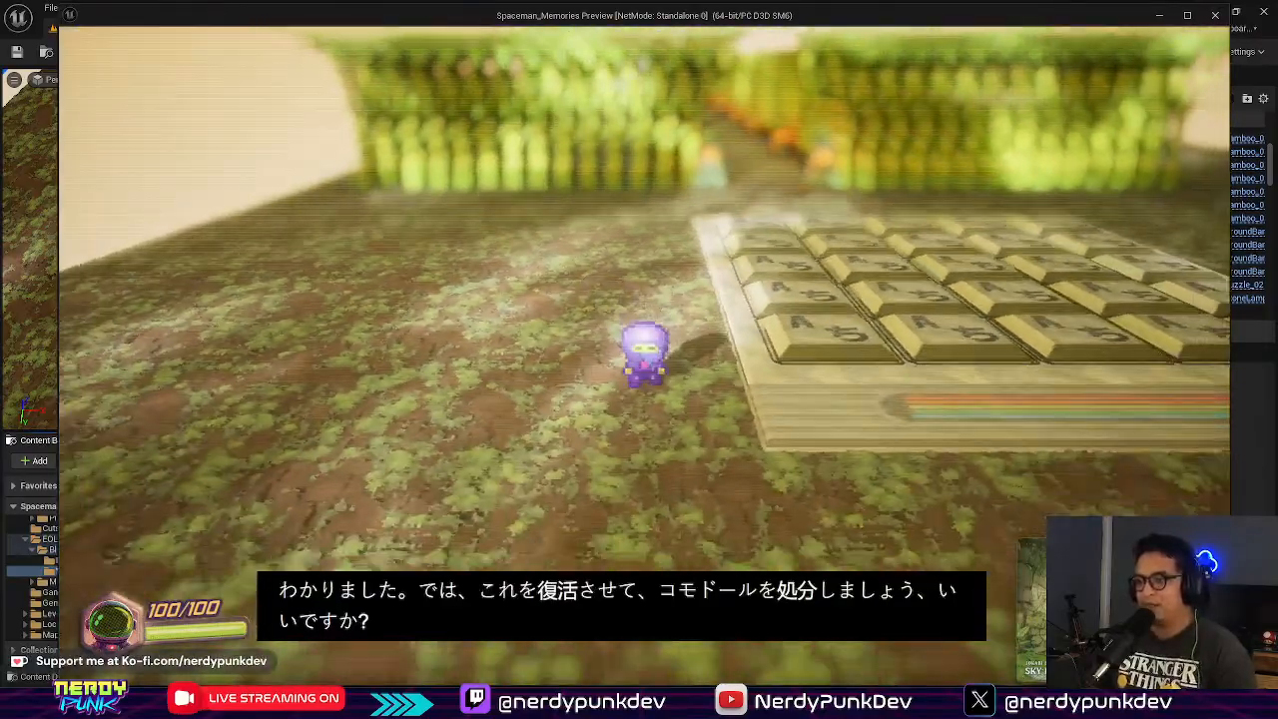
key(Escape)
Step: Raise the M_KeyboardShell_01 mesh and the BP_Puzzle_02 keys slightly above the ground in the level
right_drag(834, 357, 934, 319)
key(w)
key(s)
right_drag(649, 289, 554, 268)
click(649, 290)
key(w)
key(s)
drag(113, 302, 119, 290)
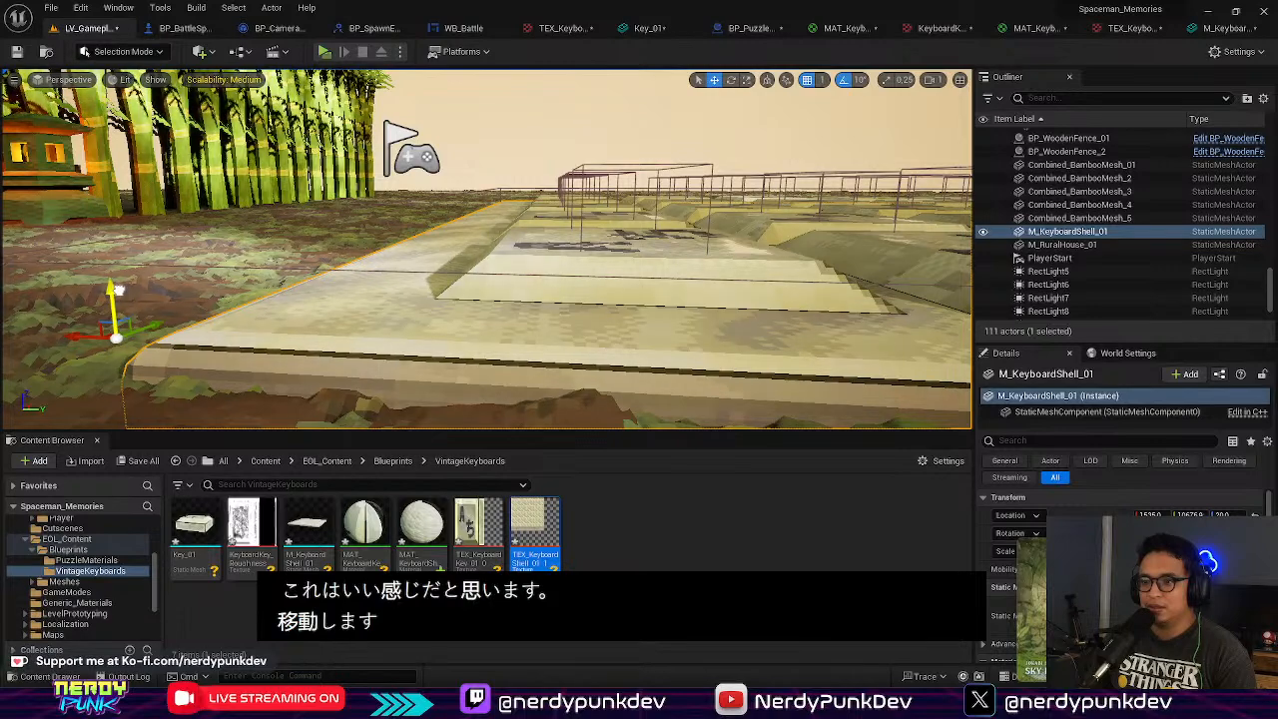
click(557, 291)
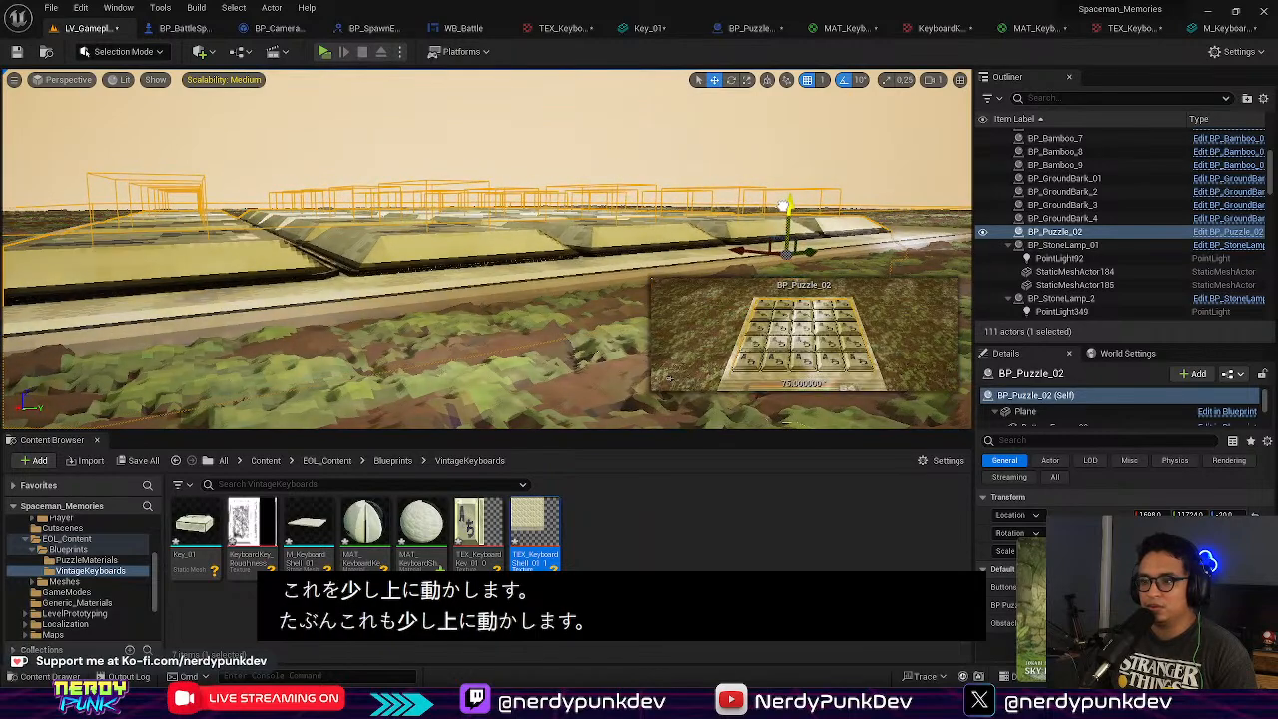
click(665, 242)
right_drag(280, 307, 334, 335)
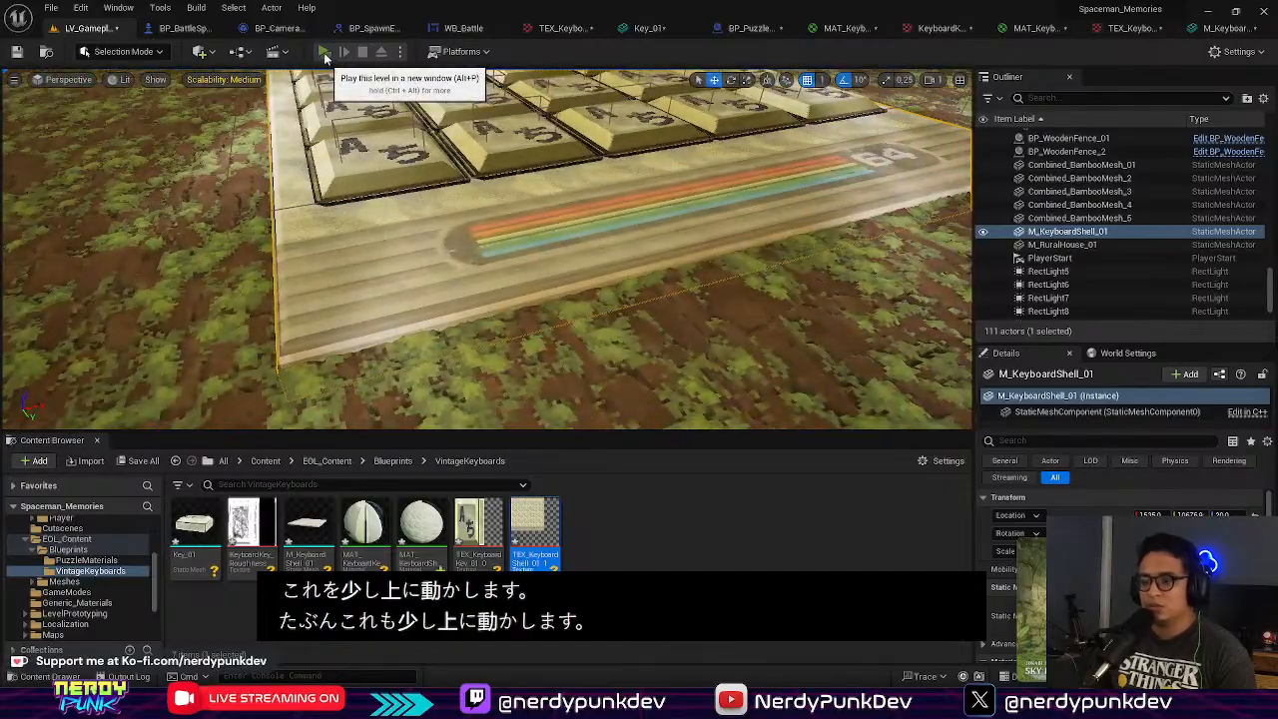
Step: Play the level again, walk the character against the side of the keyboard shell to test its collision, and stop the preview
click(327, 52)
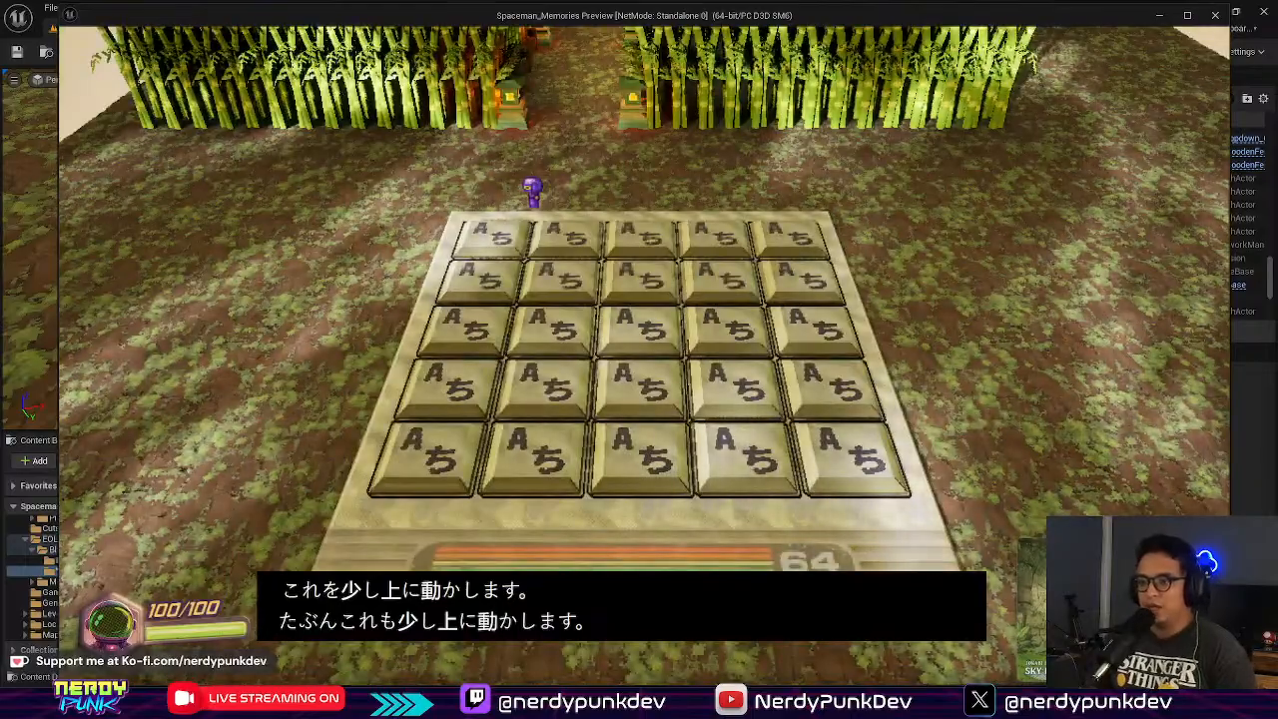
key(a)
key(s)
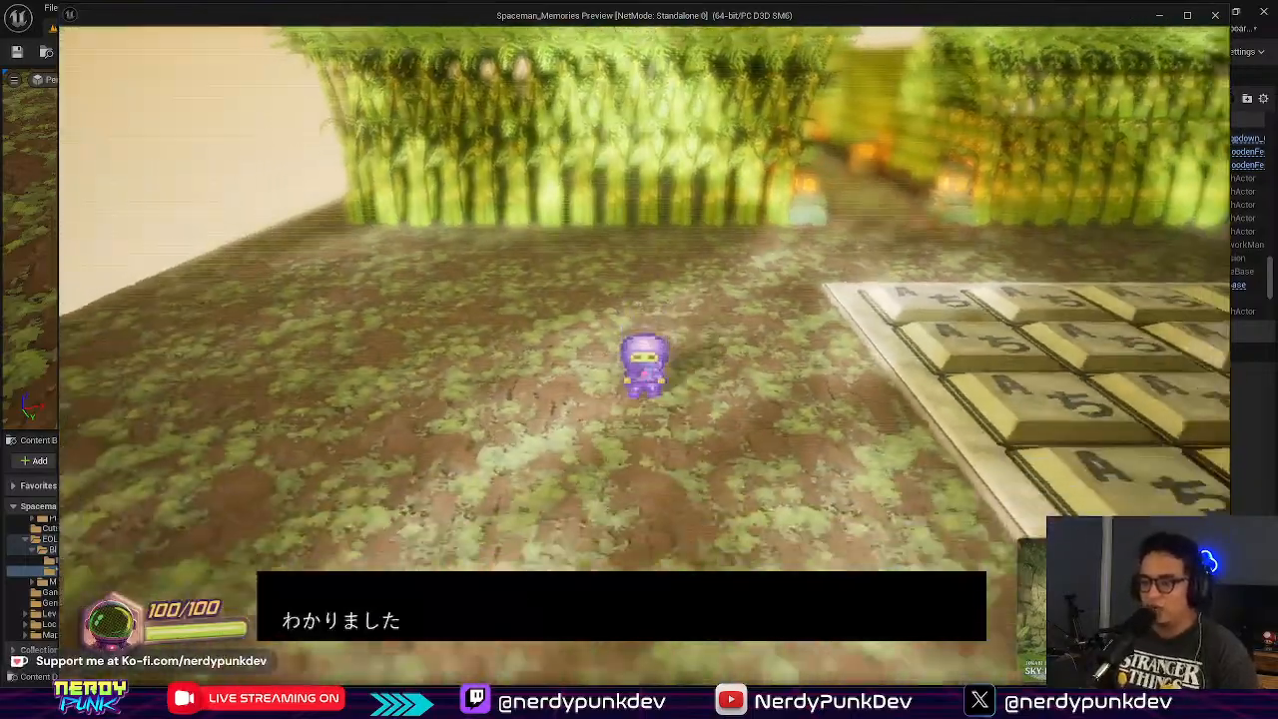
key(d)
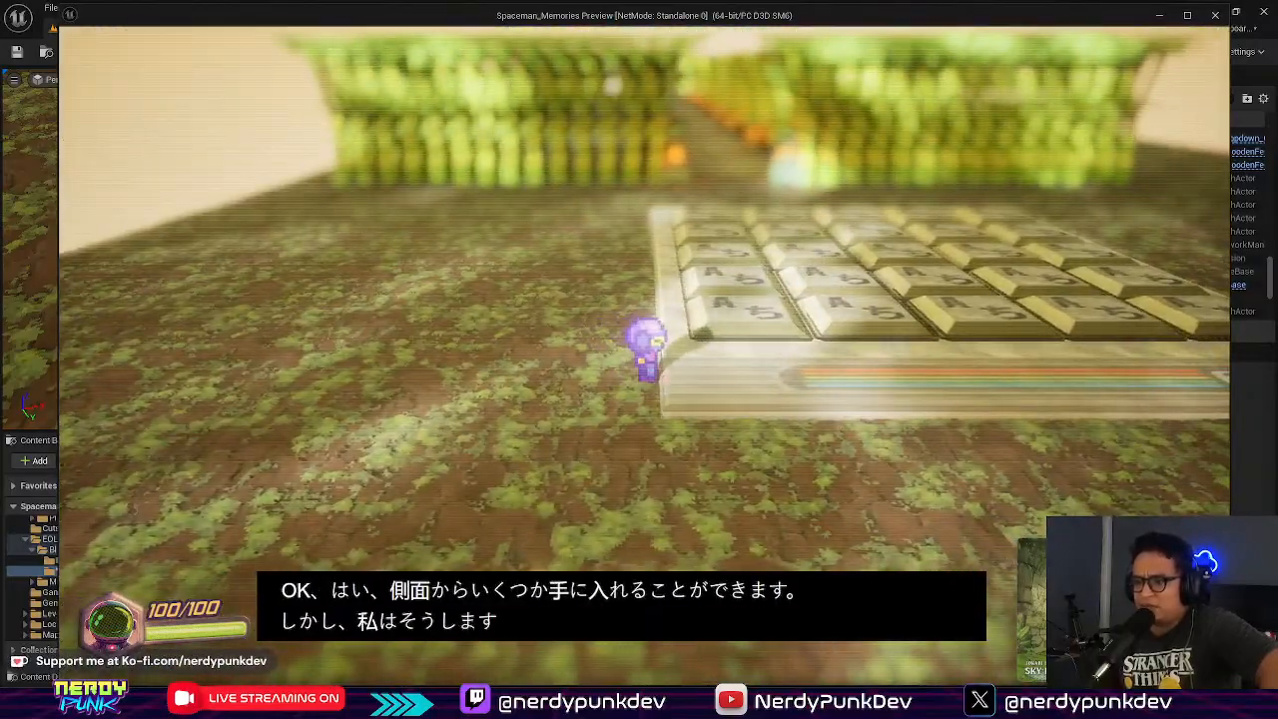
key(Escape)
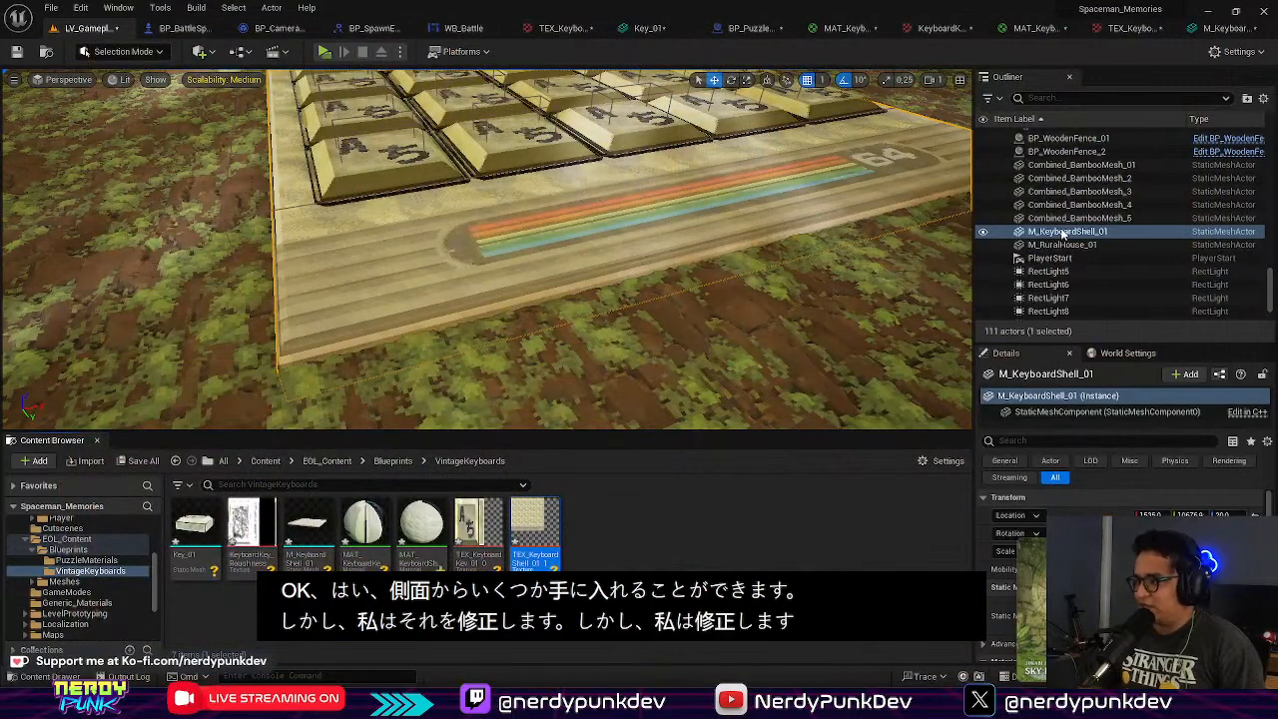
Step: Open the keyboard shell mesh and set its Collision Complexity to Use Complex Collision As Simple
double_click(305, 524)
scroll(1128, 287, down, 5)
scroll(1128, 287, down, 3)
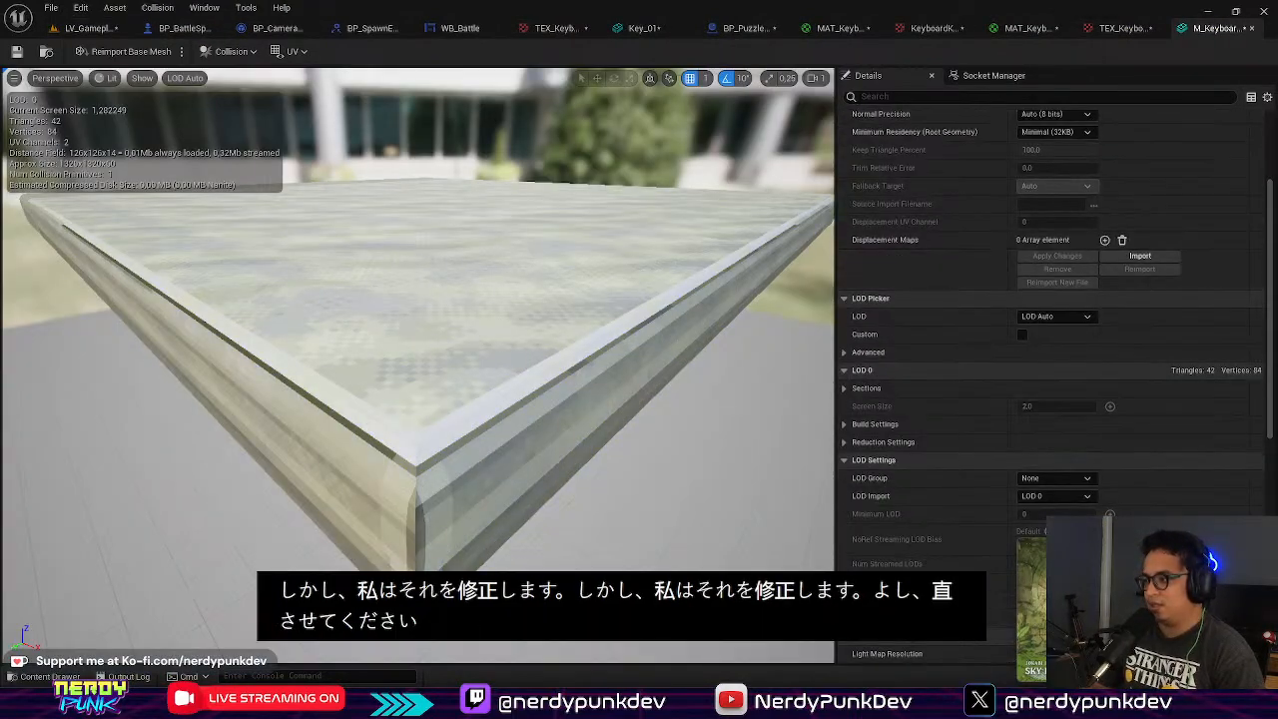
scroll(1213, 480, down, 12)
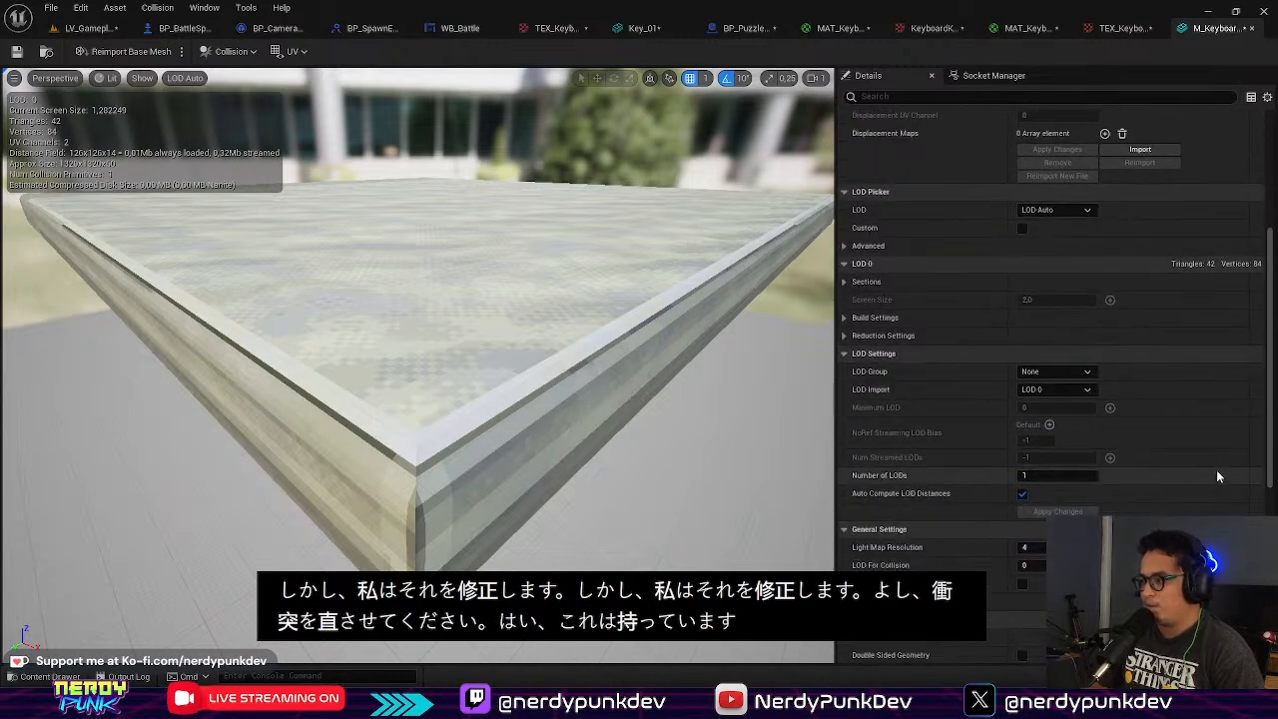
scroll(1207, 467, down, 4)
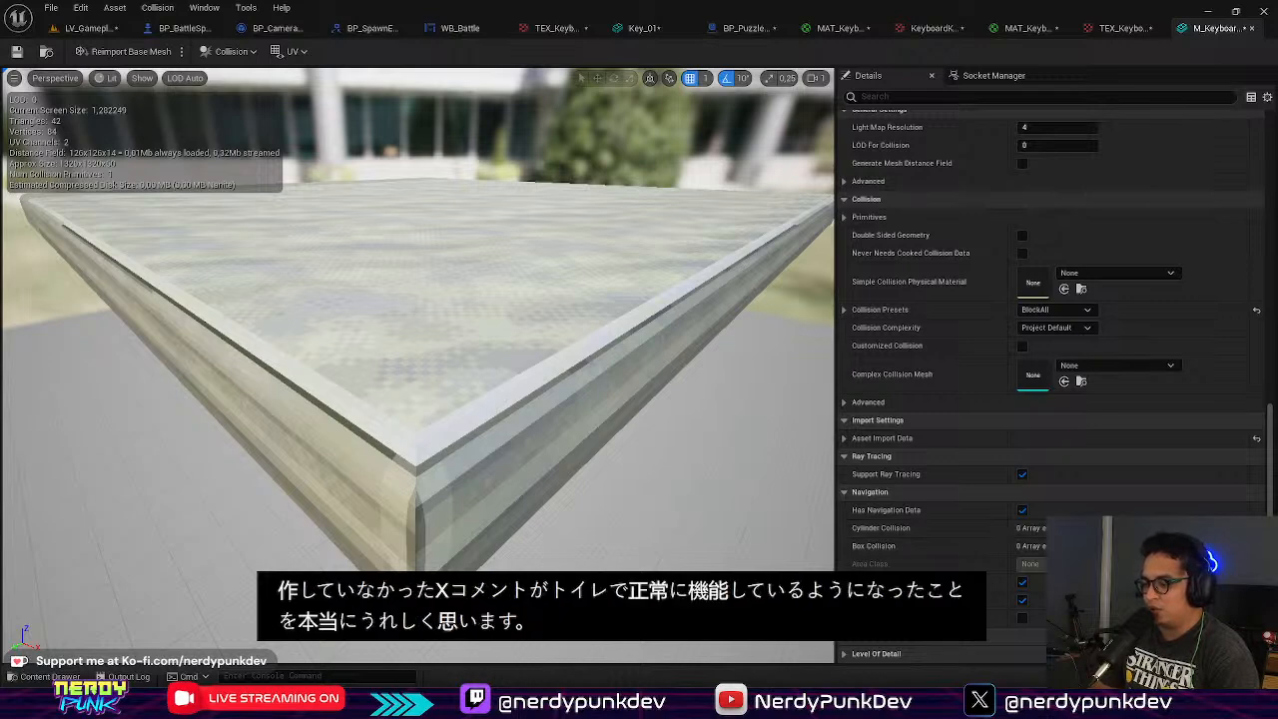
click(1057, 331)
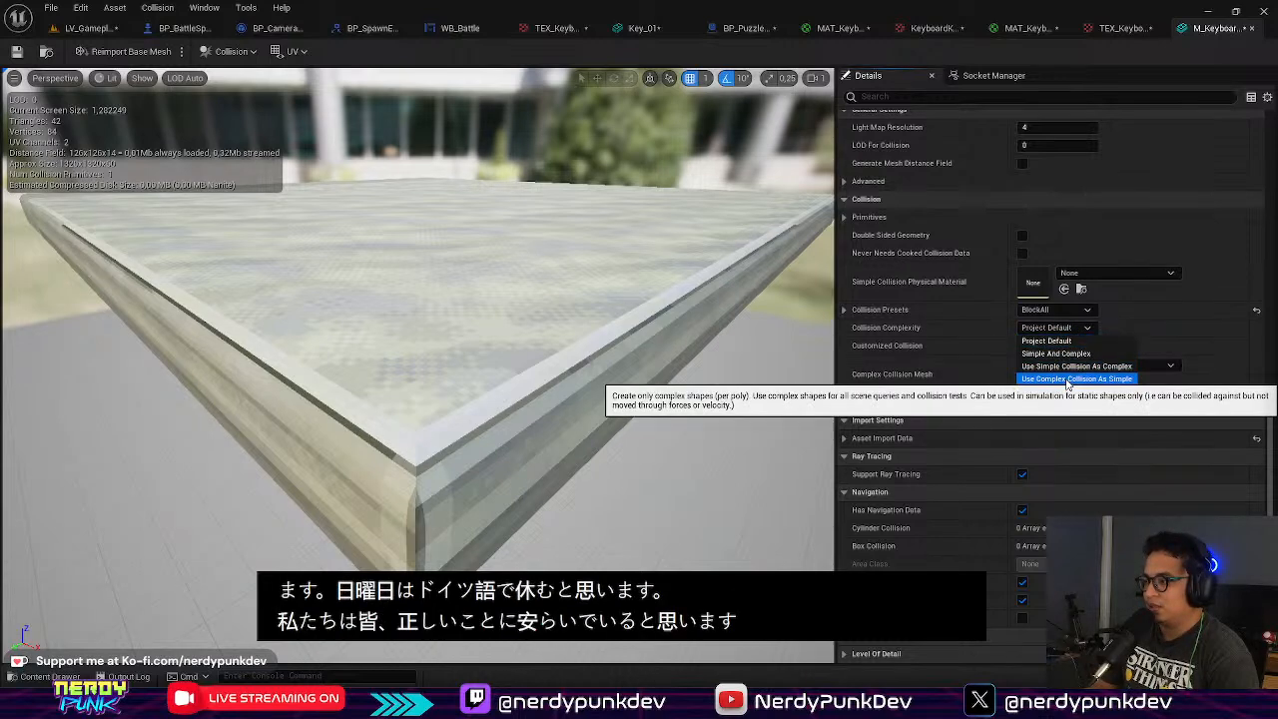
click(1076, 379)
Step: Return to the gameplay level, play it, and walk the character down the keyboard shell's left side to its front corner
click(88, 27)
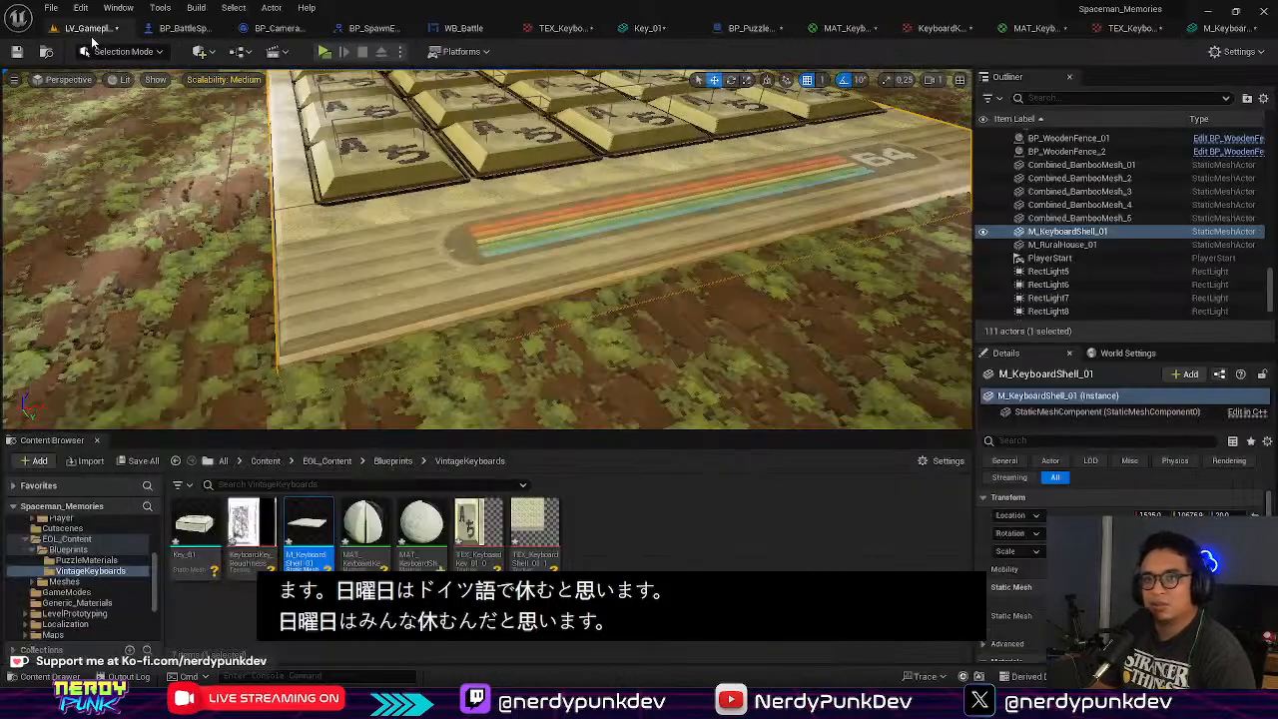
click(323, 52)
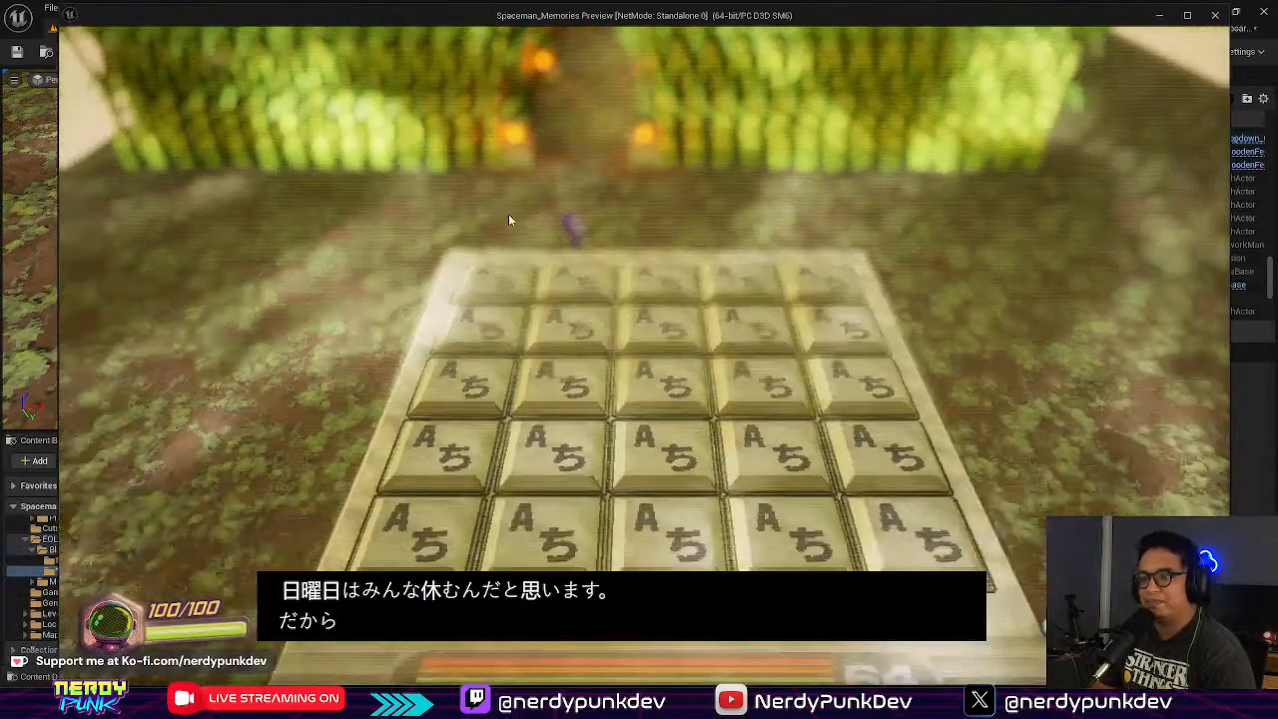
key(a)
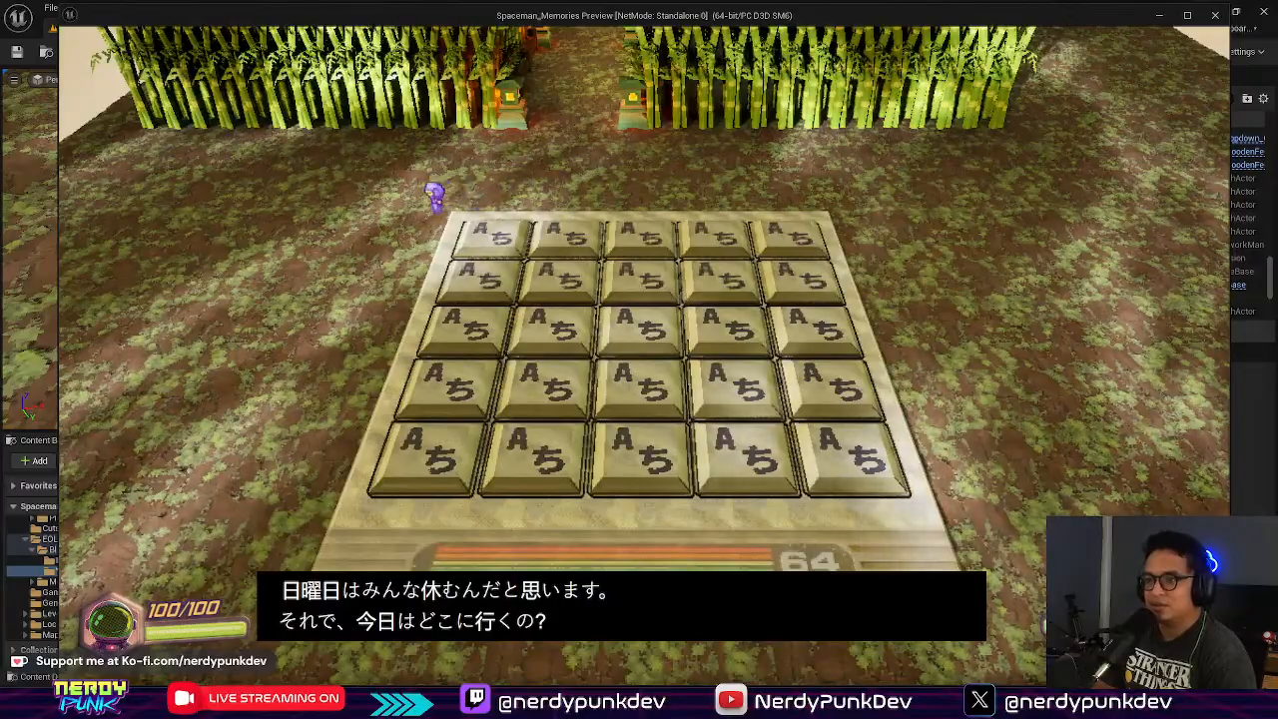
key(s)
key(s)
key(w)
key(d)
key(s)
key(w)
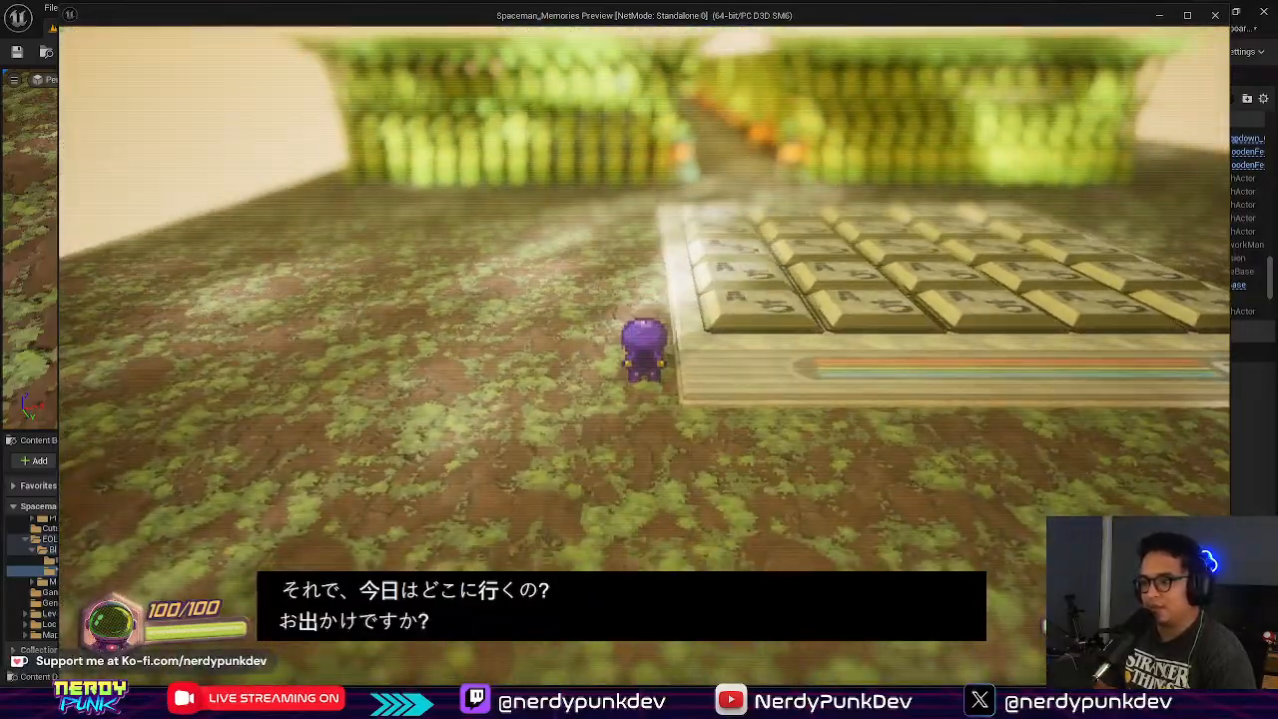
key(d)
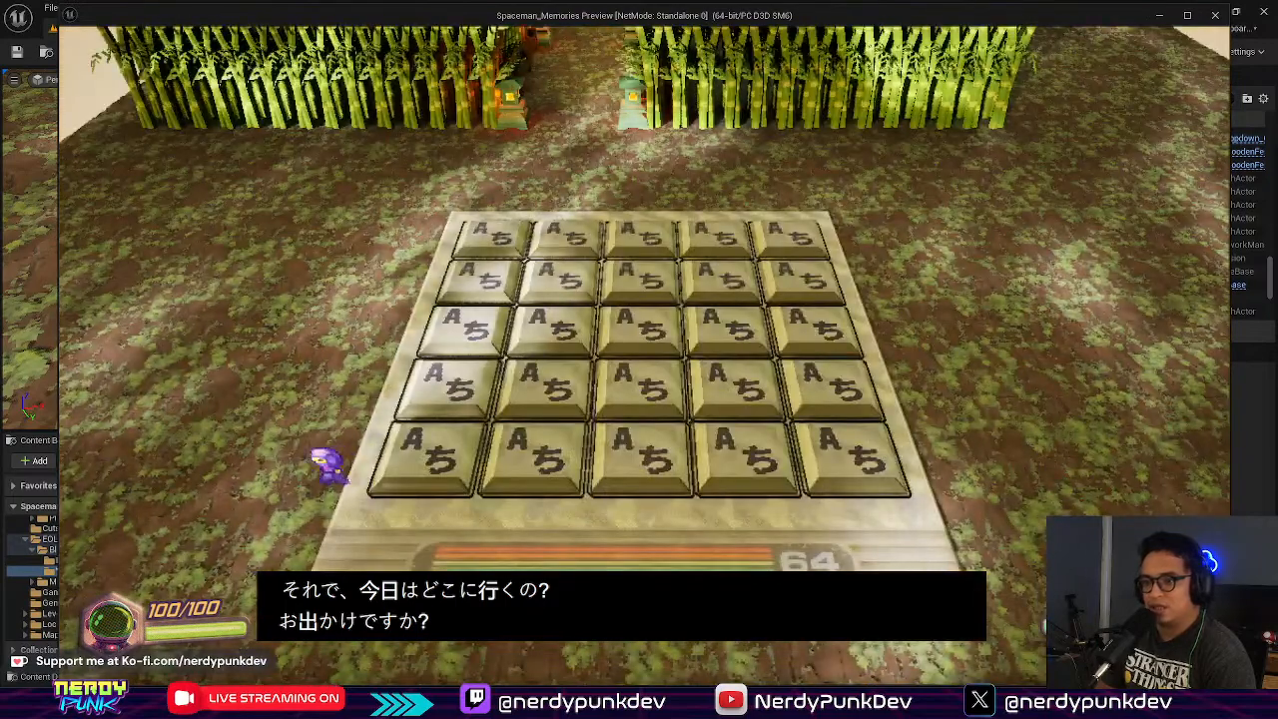
Step: Walk the character back and forth against the keyboard shell's left bevel to test the new collision
key(d)
key(w)
key(a)
key(d)
key(a)
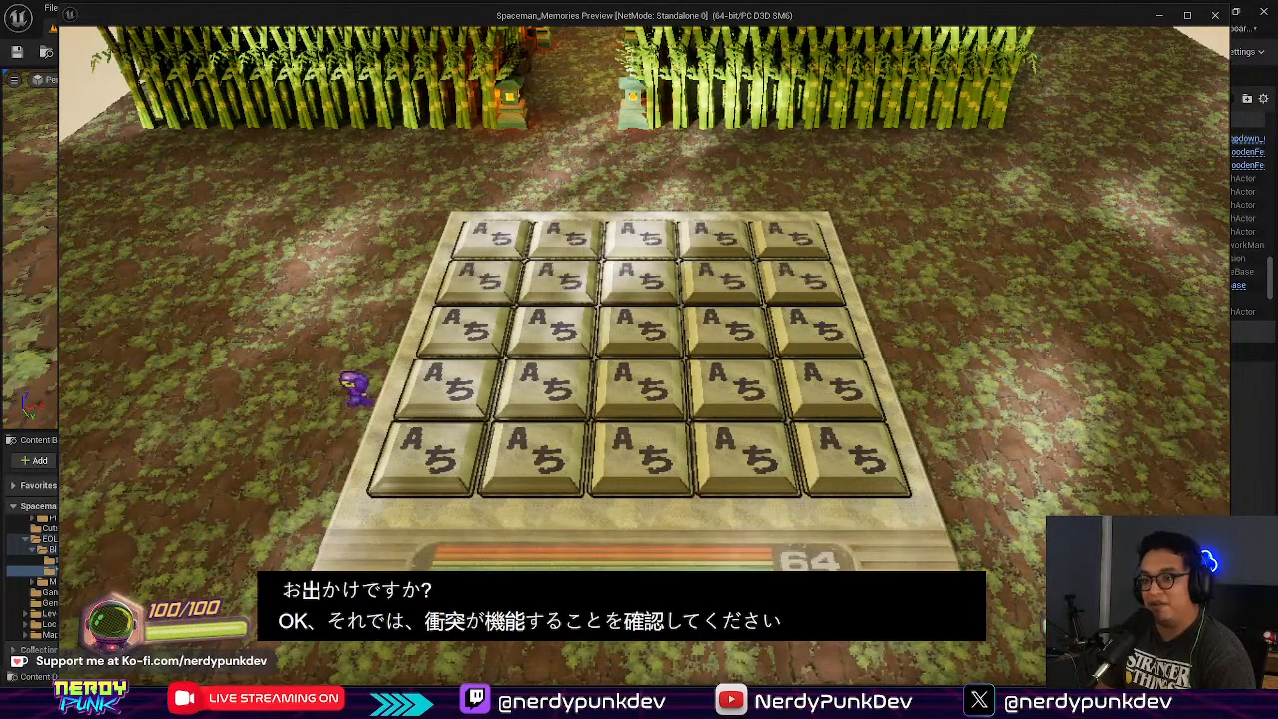
key(d)
key(a)
key(d)
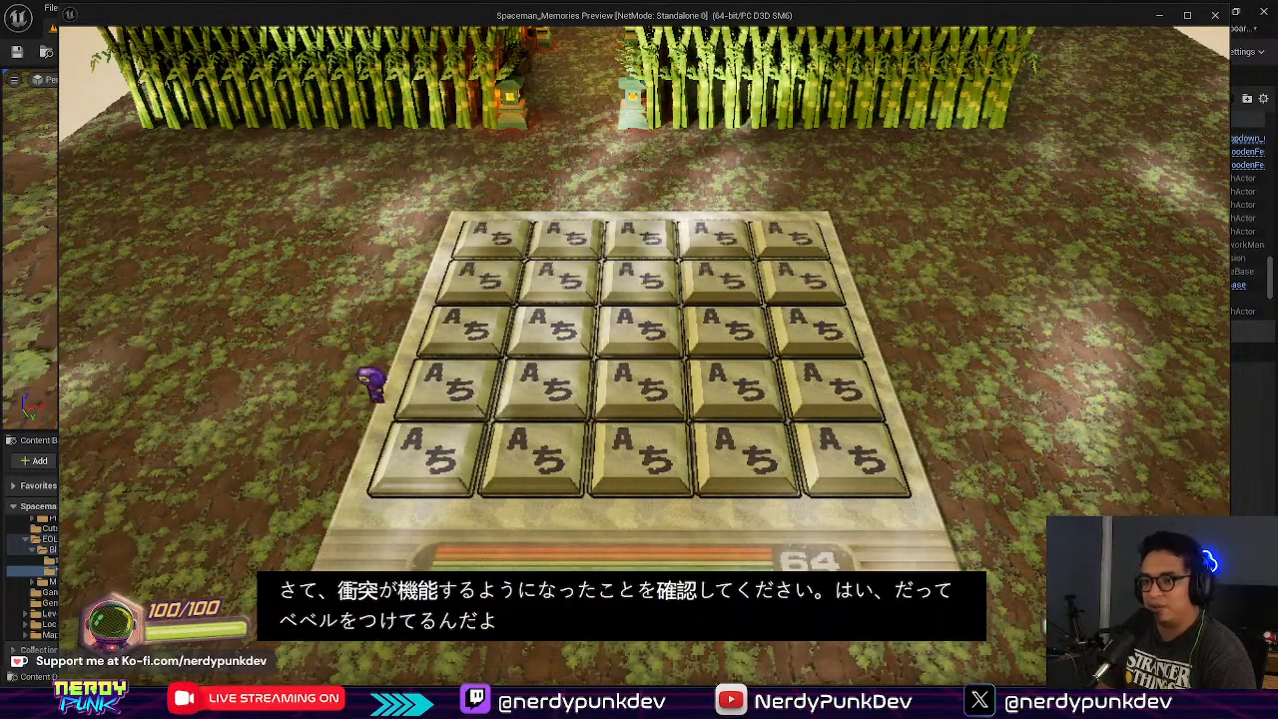
key(a)
key(d)
key(a)
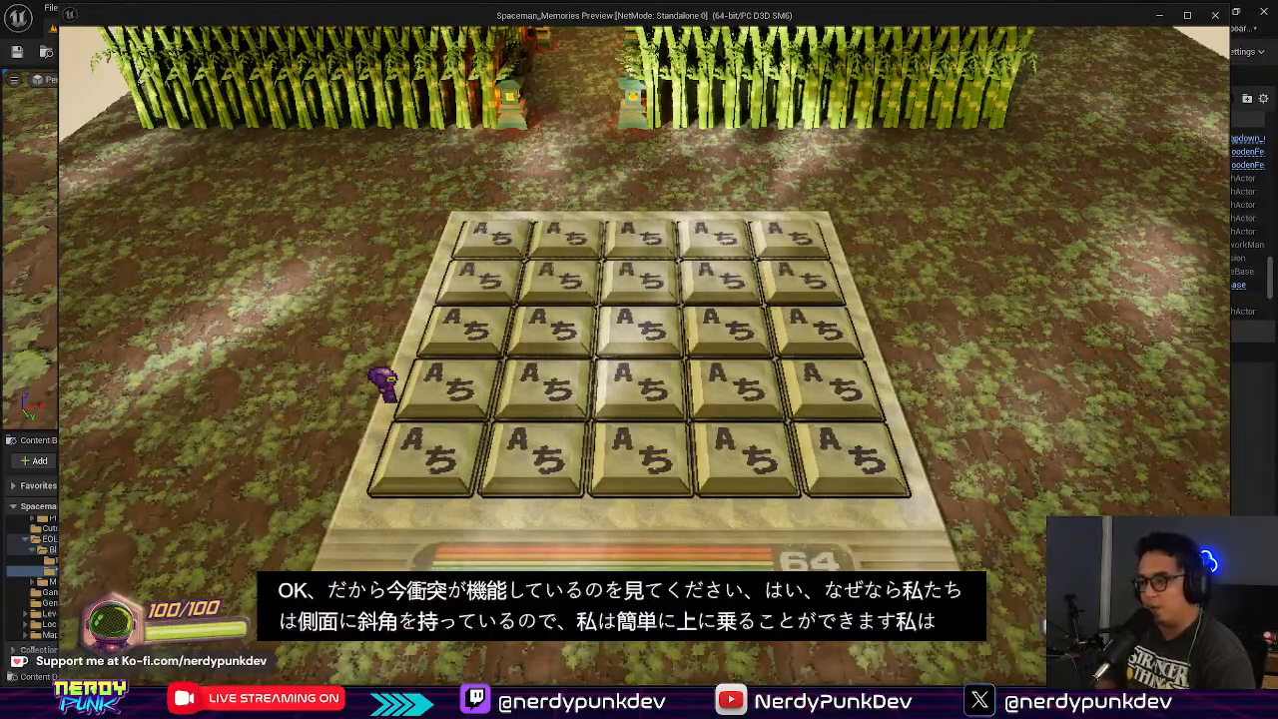
Step: Walk the character across the shell's front strip below the keys, and stop the preview to view the shell up close
key(a)
key(s)
key(d)
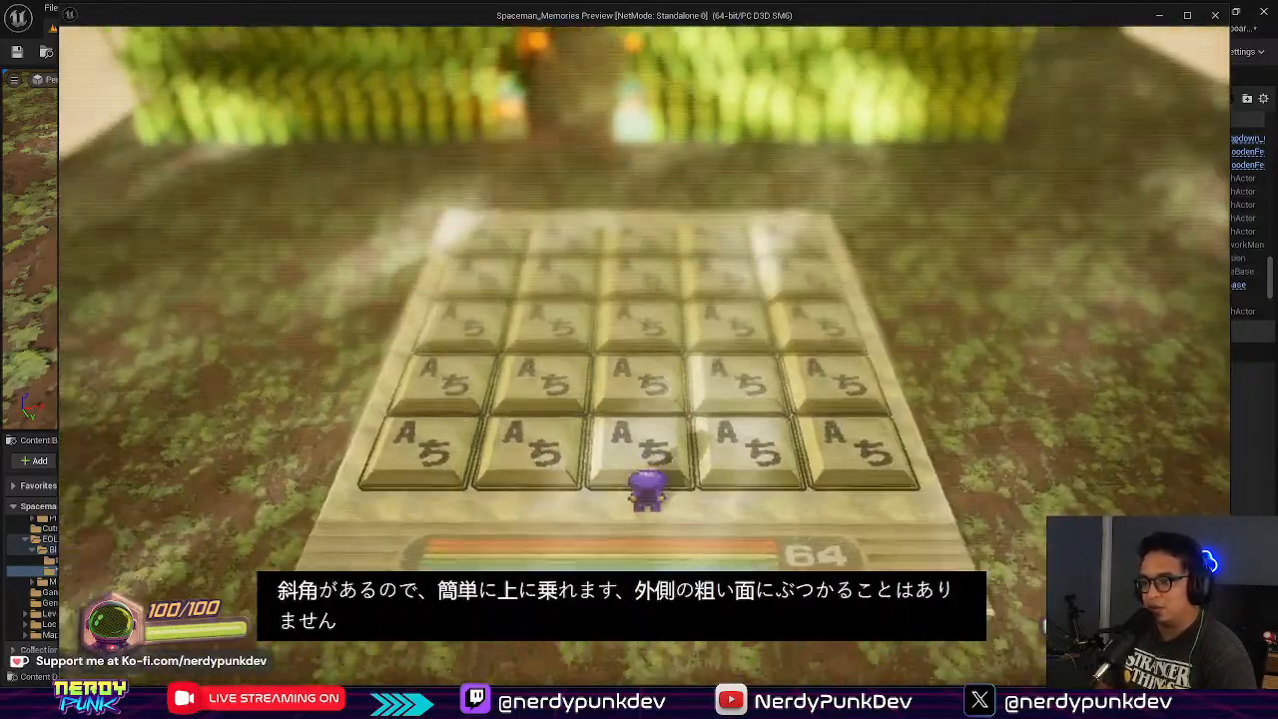
key(a)
key(a)
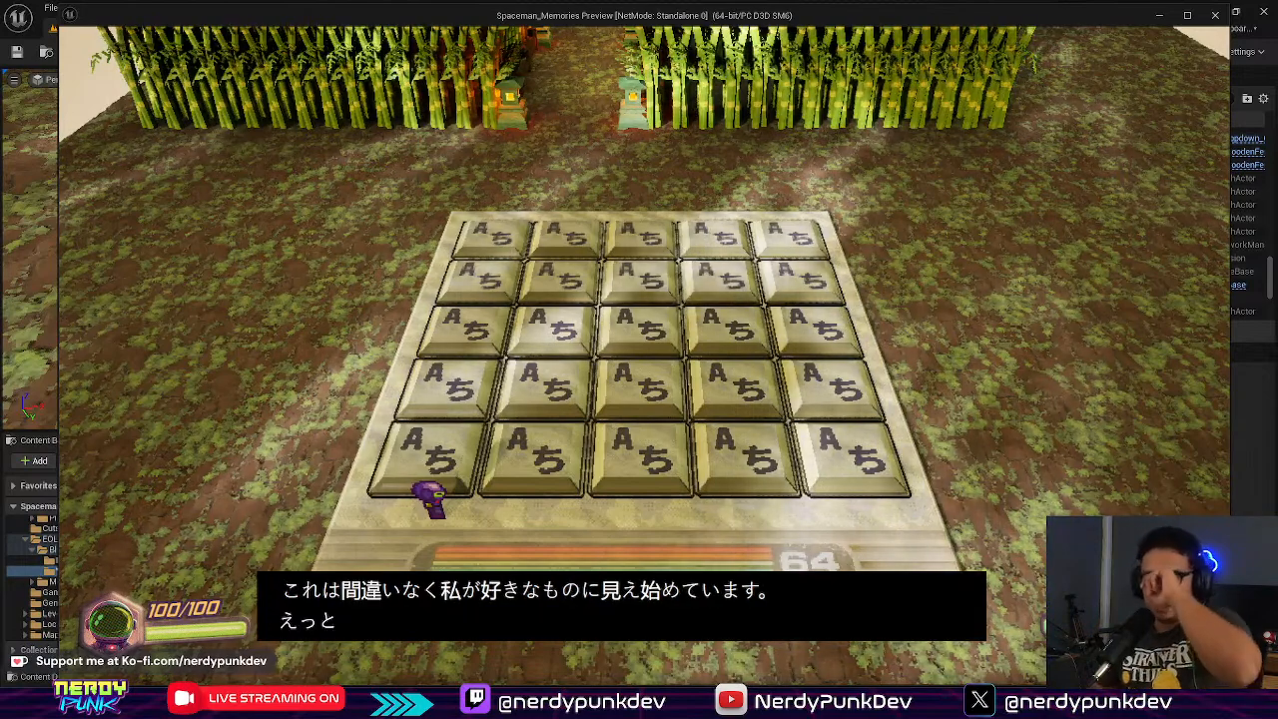
key(Escape)
right_drag(487, 249, 499, 274)
right_drag(527, 228, 605, 237)
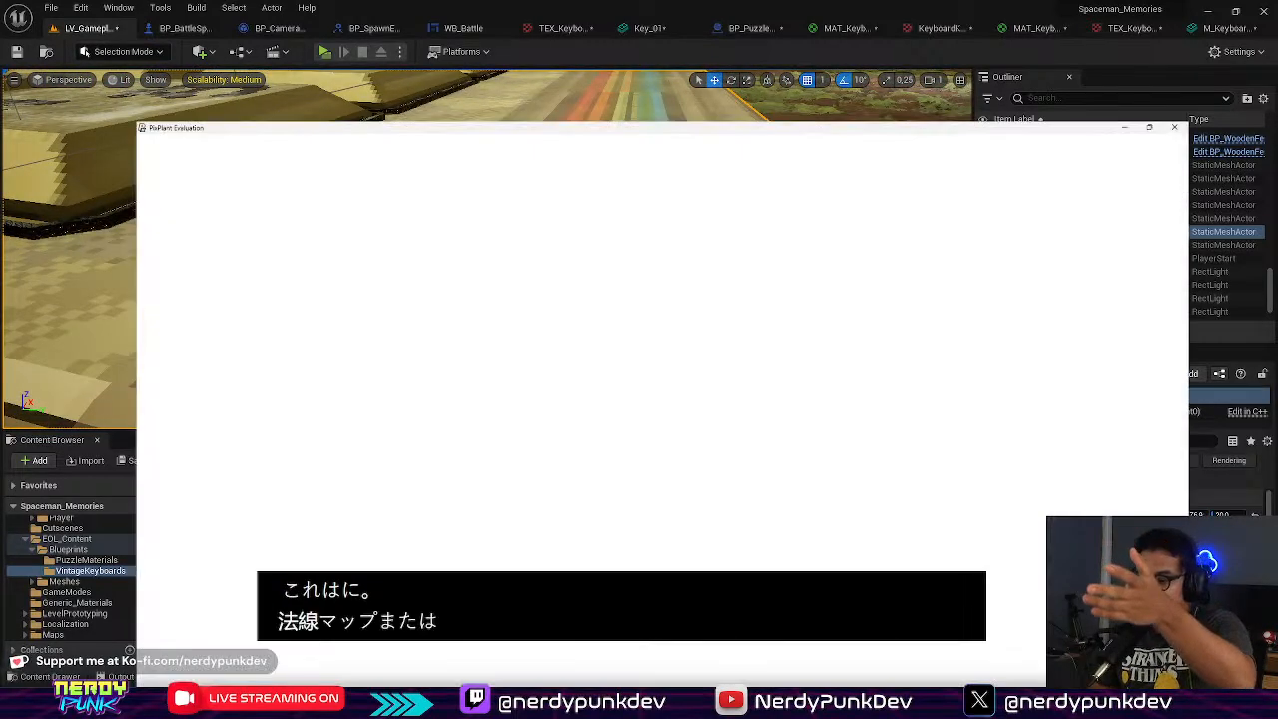
Step: Switch to PixPlant, maximize its window, and start a new AO map
drag(789, 126, 792, 12)
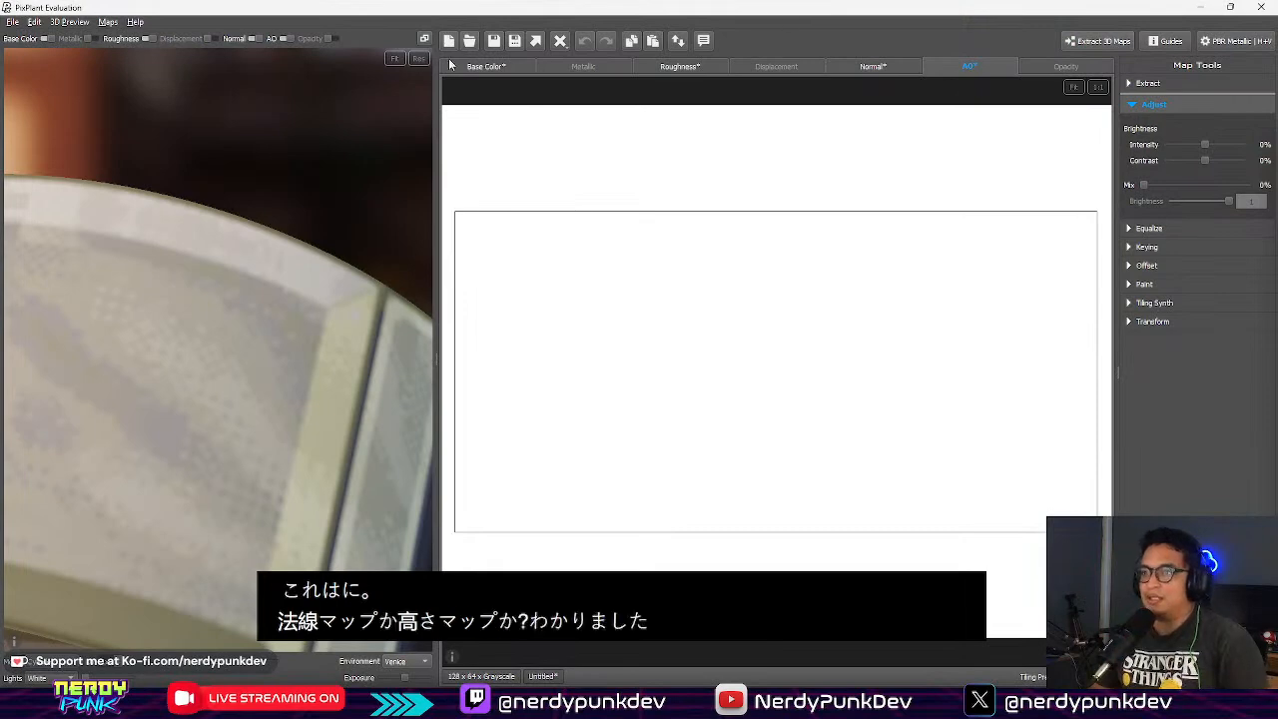
click(13, 21)
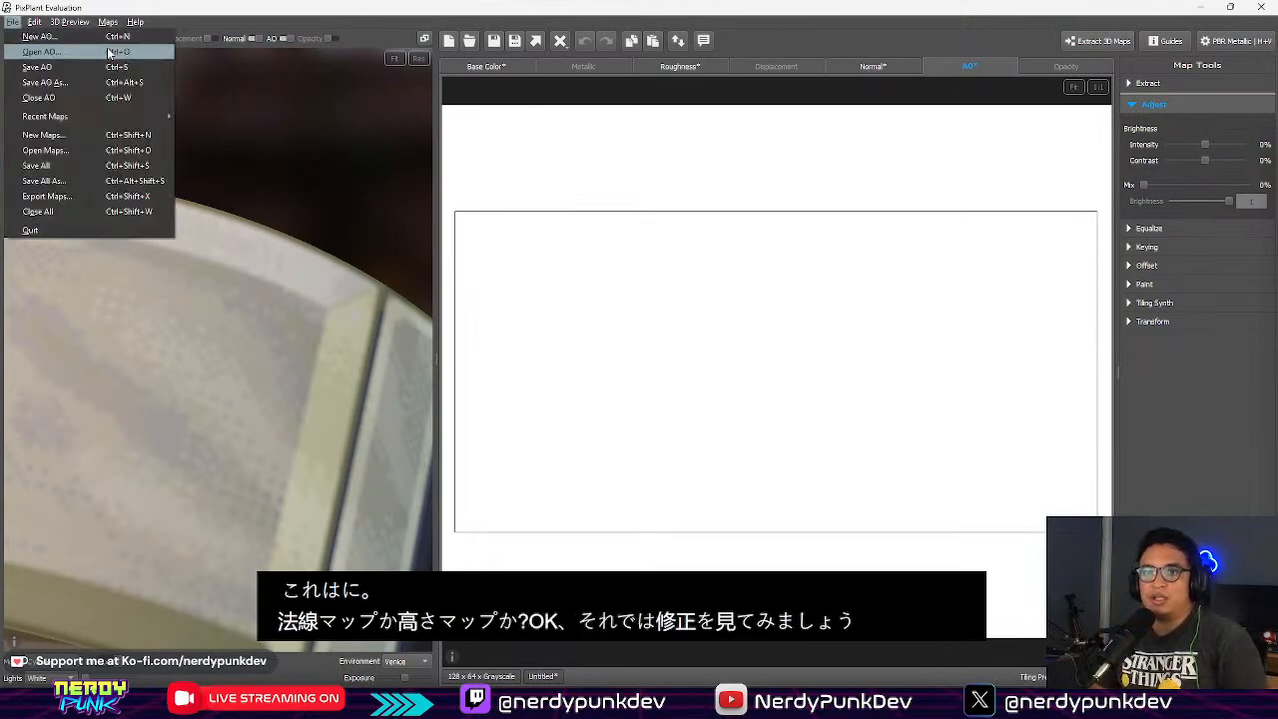
click(36, 37)
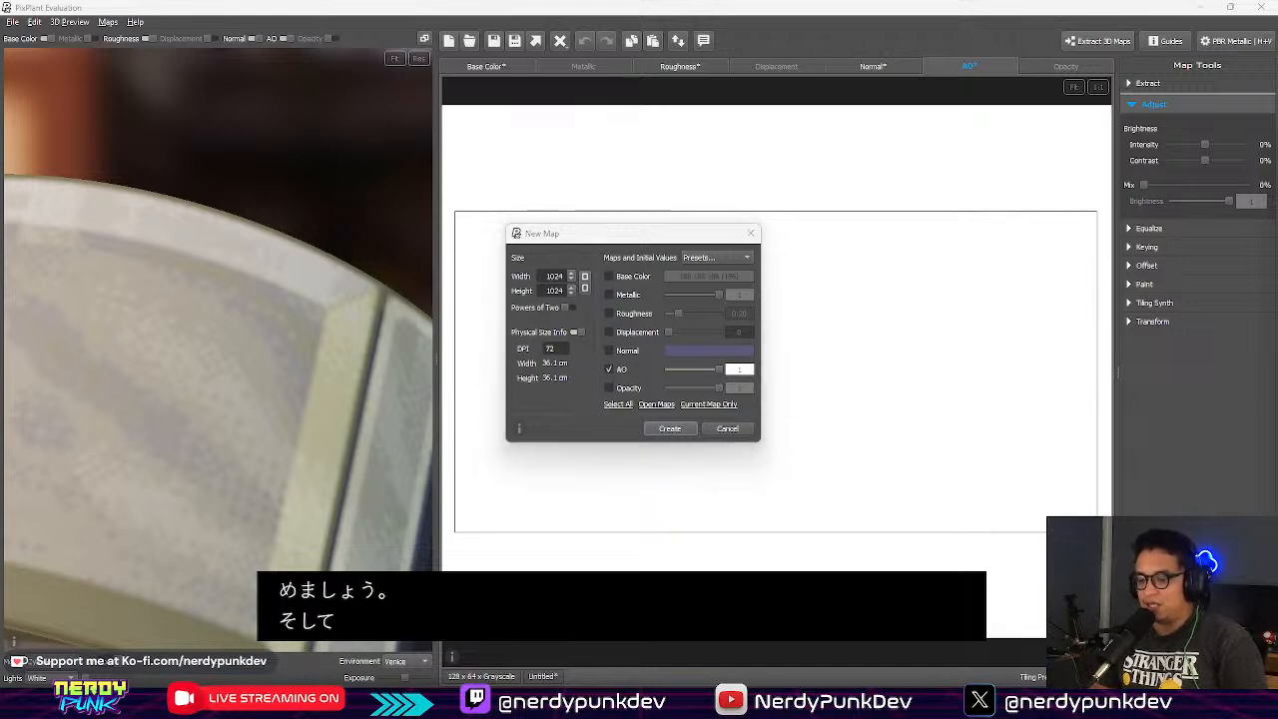
Step: Switch to Aseprite and check the canvas size of the KeyboardShell_01_1.png sprite without changing it
key(alt+Tab)
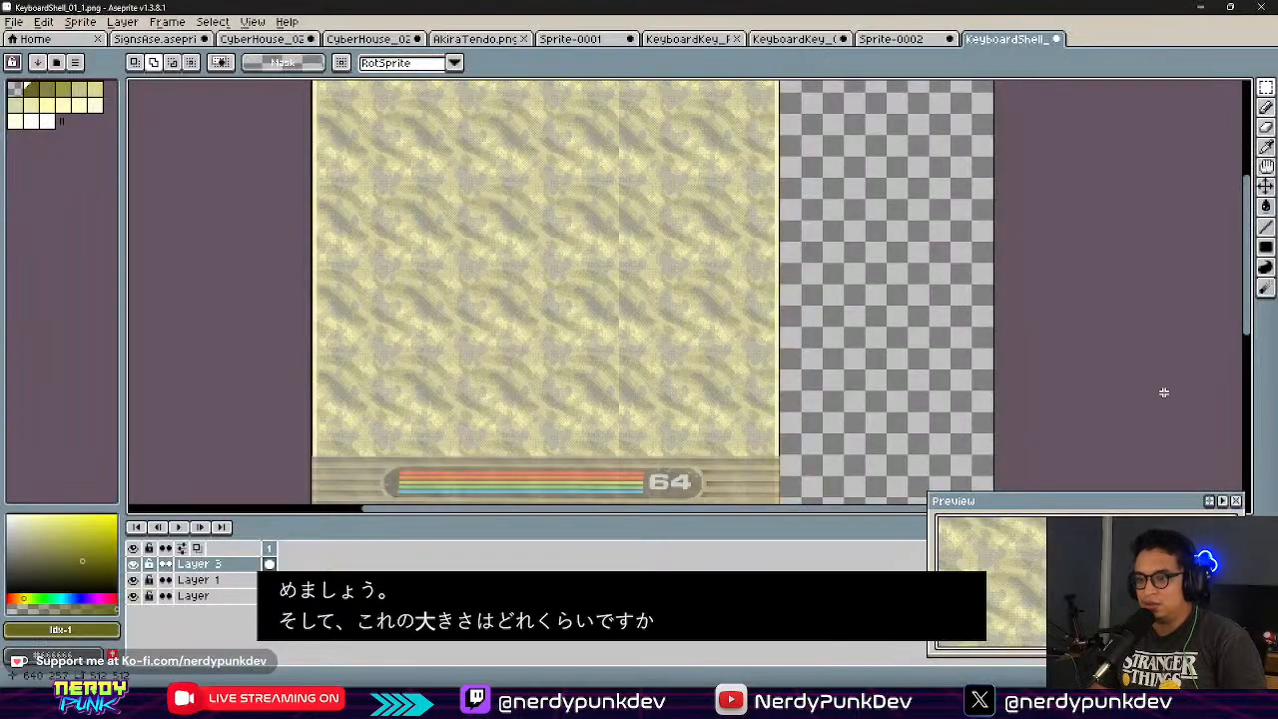
scroll(734, 196, down, 1)
scroll(662, 297, up, 1)
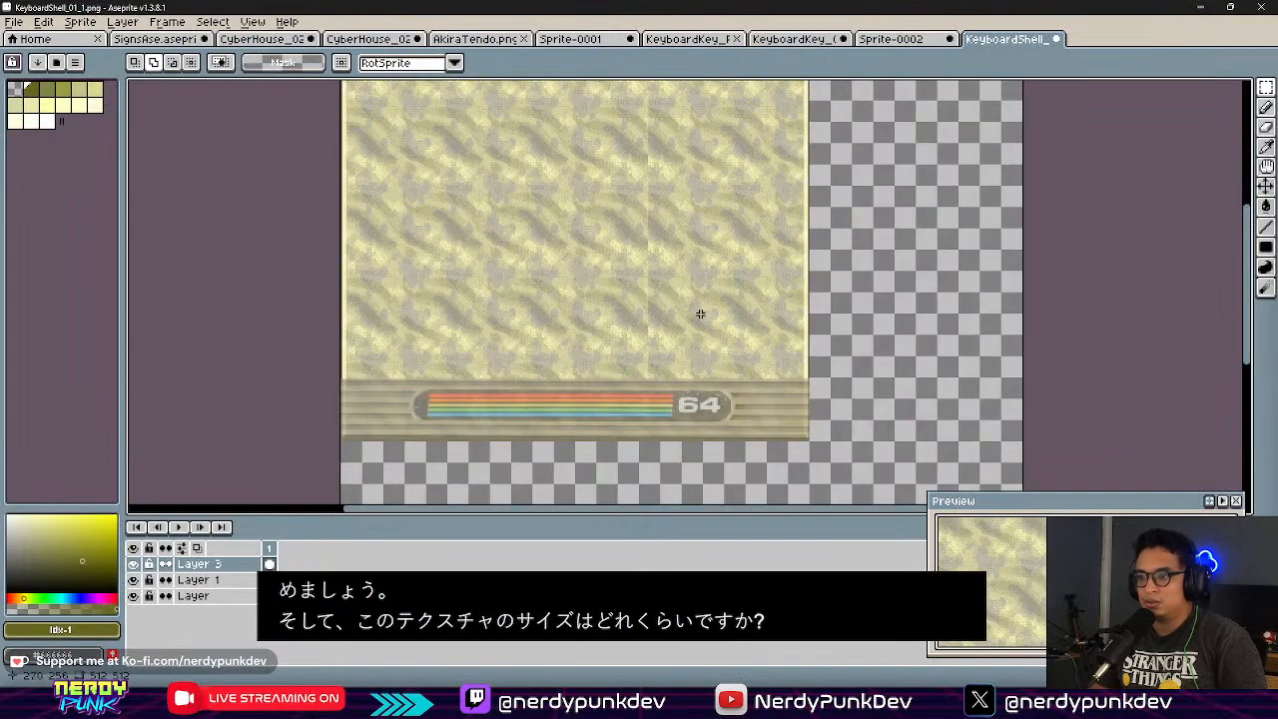
scroll(698, 313, down, 1)
middle_drag(736, 331, 524, 243)
click(80, 22)
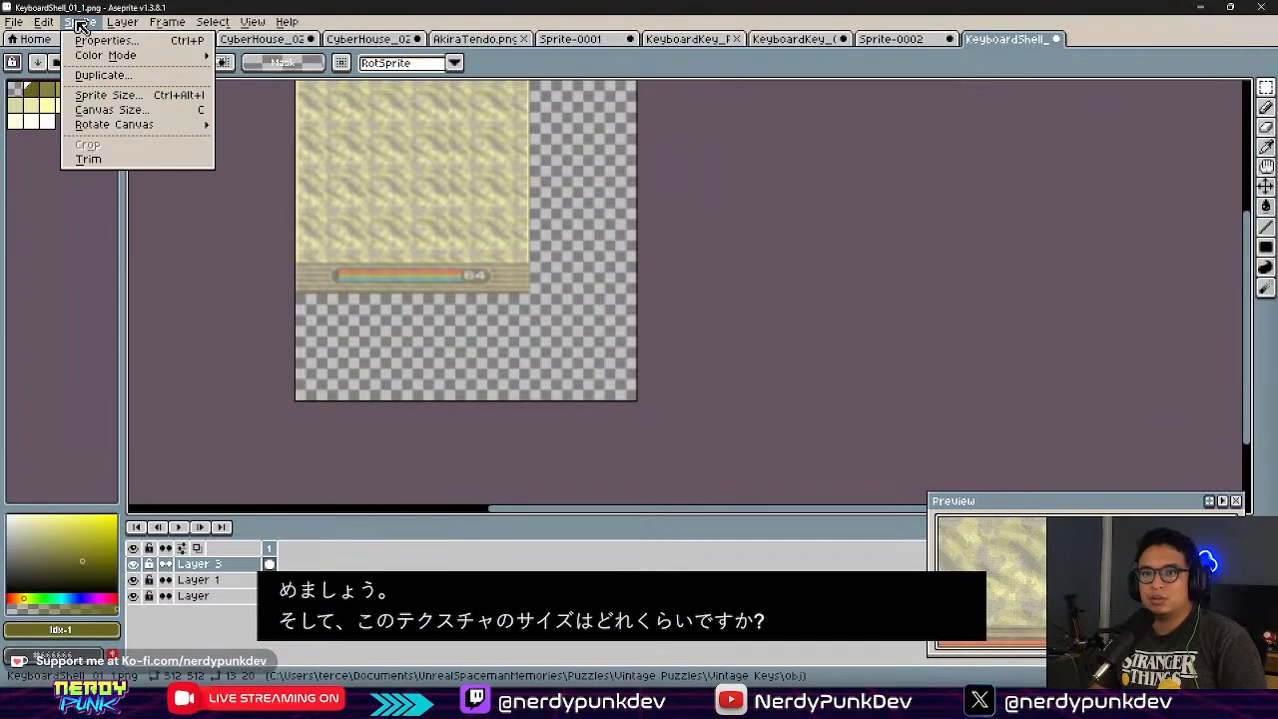
click(95, 108)
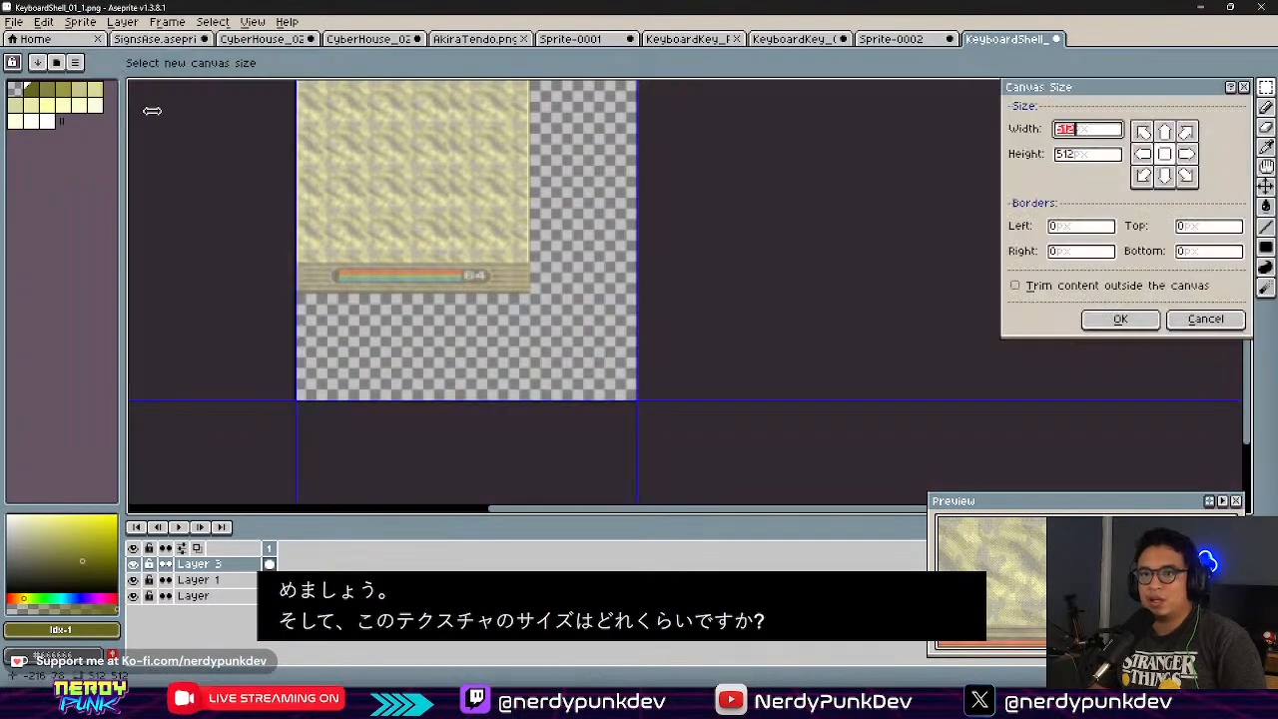
click(1206, 318)
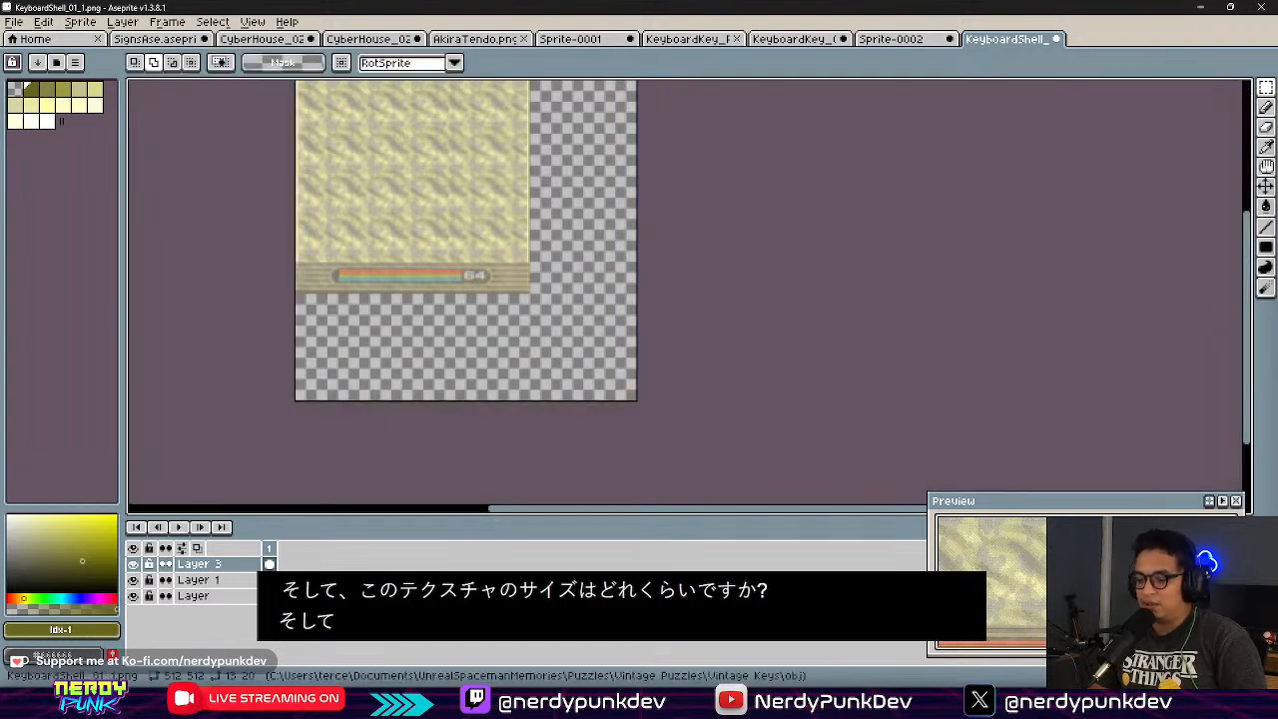
Step: Return to PixPlant and create a new AO map 512 pixels wide and 512 pixels high
key(alt+Tab)
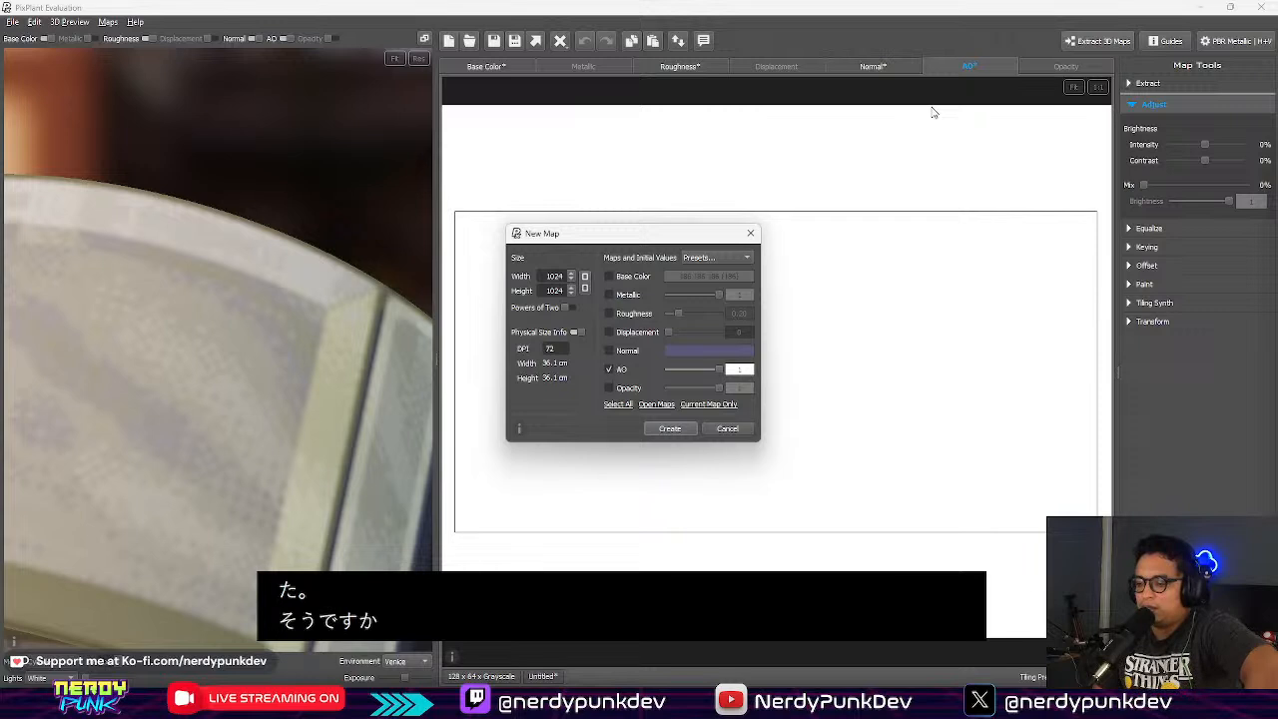
double_click(551, 278)
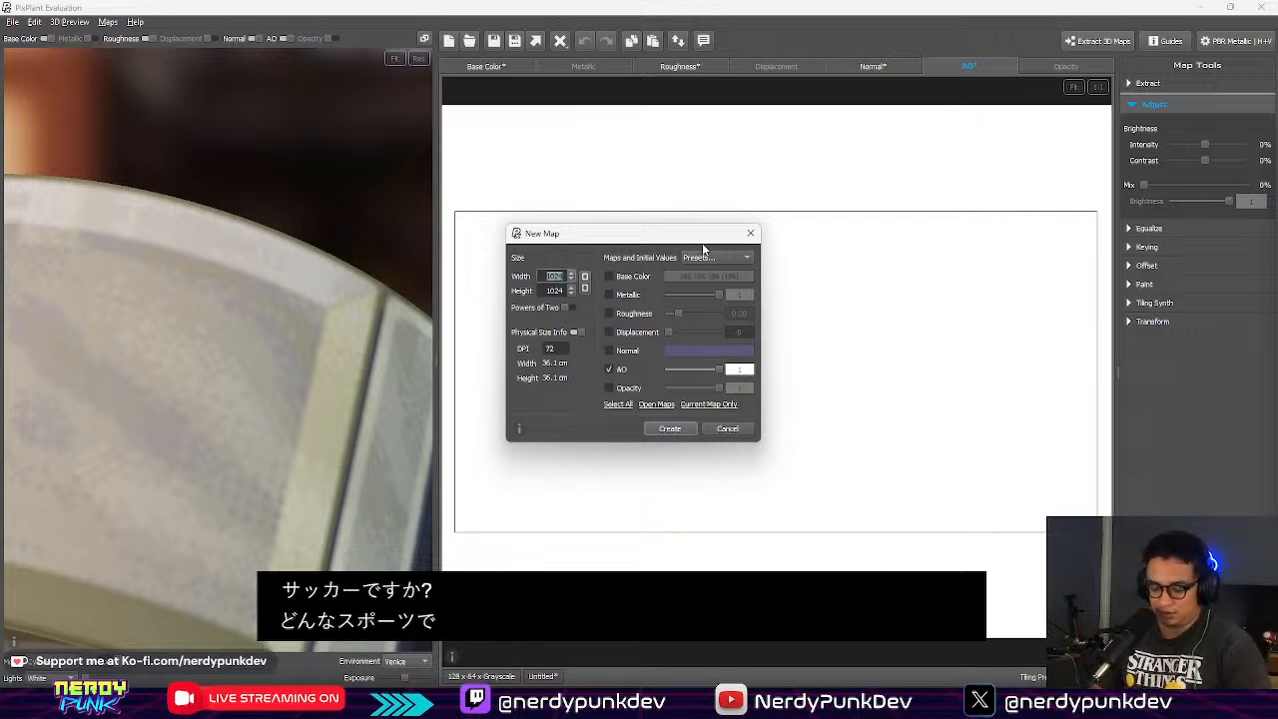
text(512)
double_click(545, 290)
text(5)
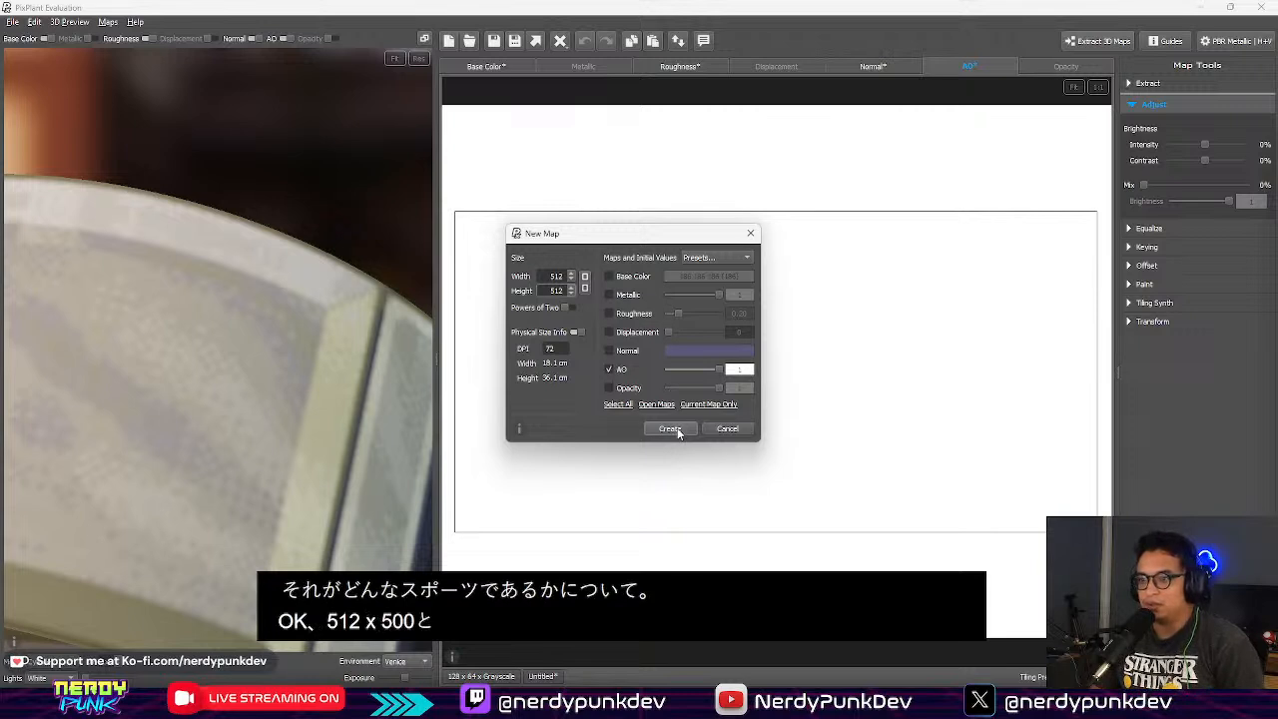
click(670, 430)
click(650, 364)
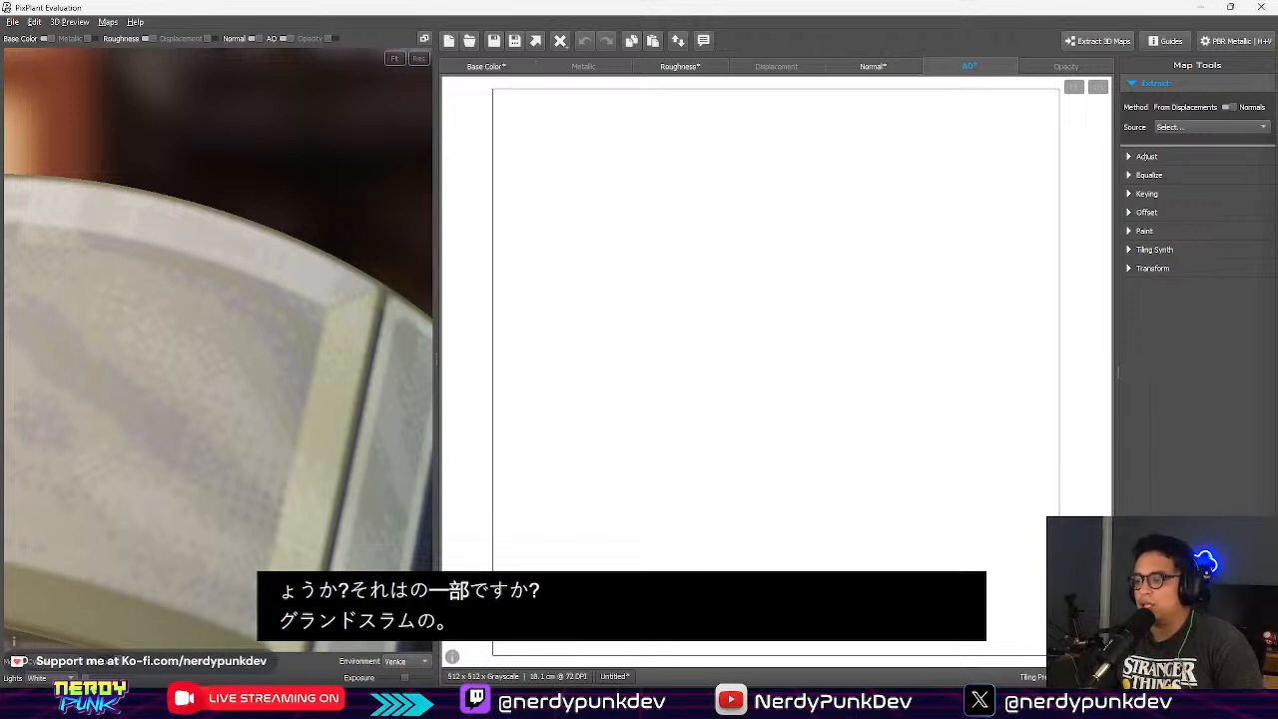
Step: Close PixPlant and discard all unsaved maps
right_click(928, 707)
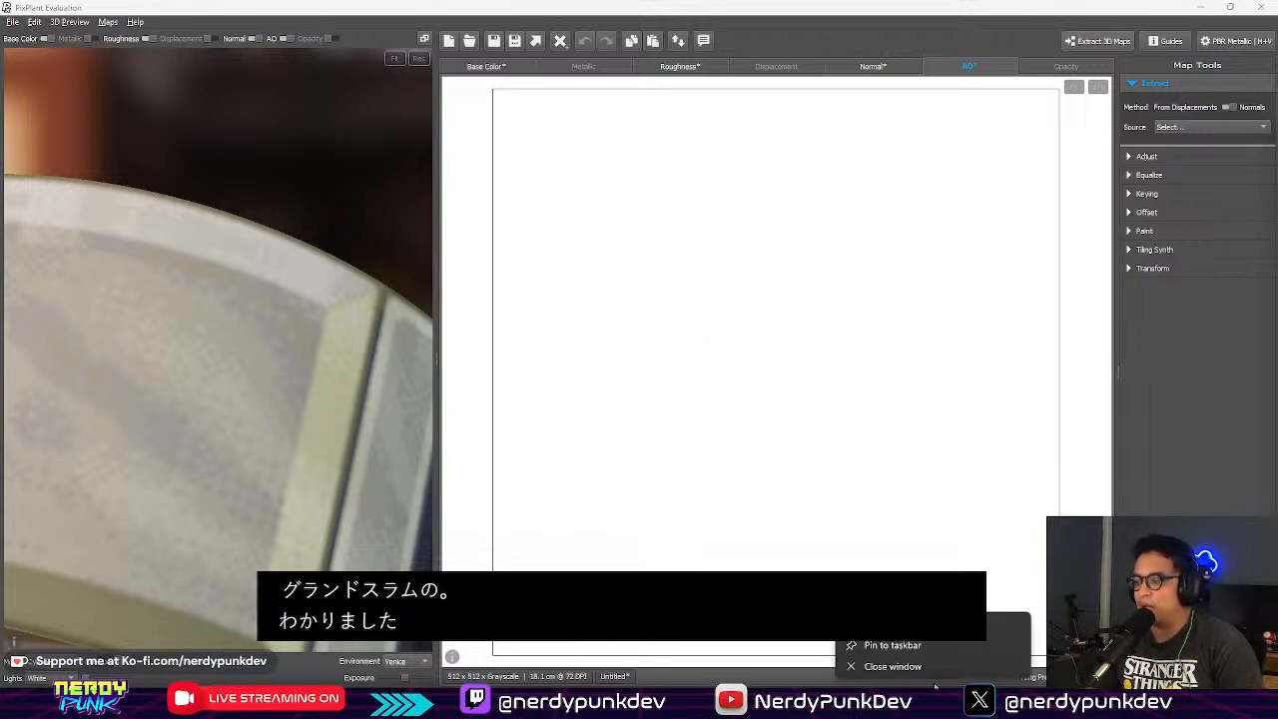
click(911, 666)
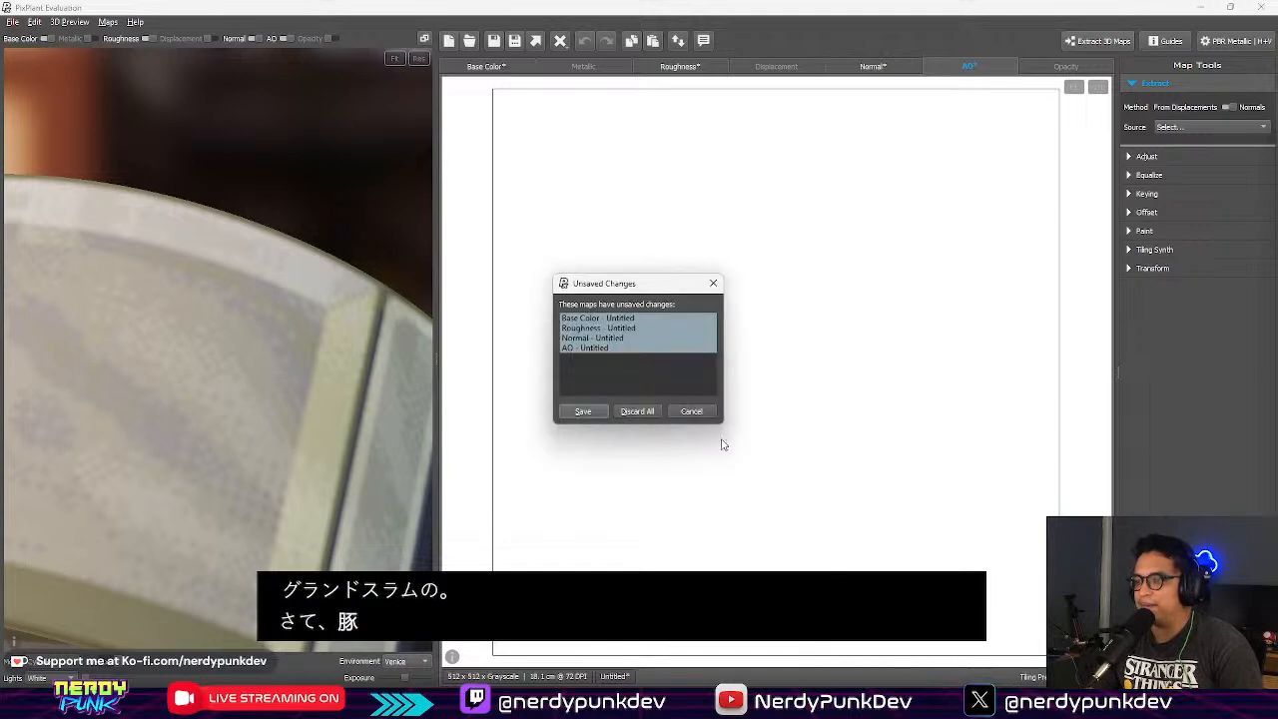
click(636, 412)
Step: Search the application launcher for "pixplant" and relaunch PixPlant 5
key(alt+space)
text(pixplant)
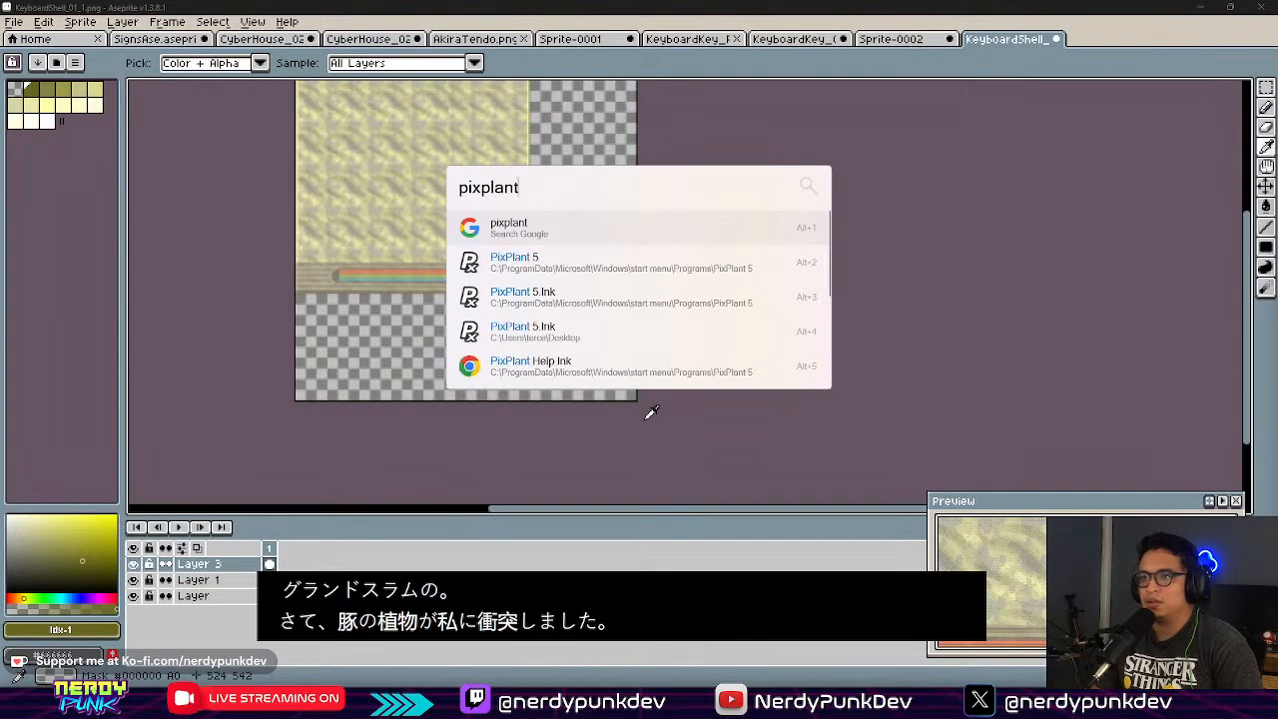
key(Down)
key(Tab)
key(Down)
key(Down)
key(Down)
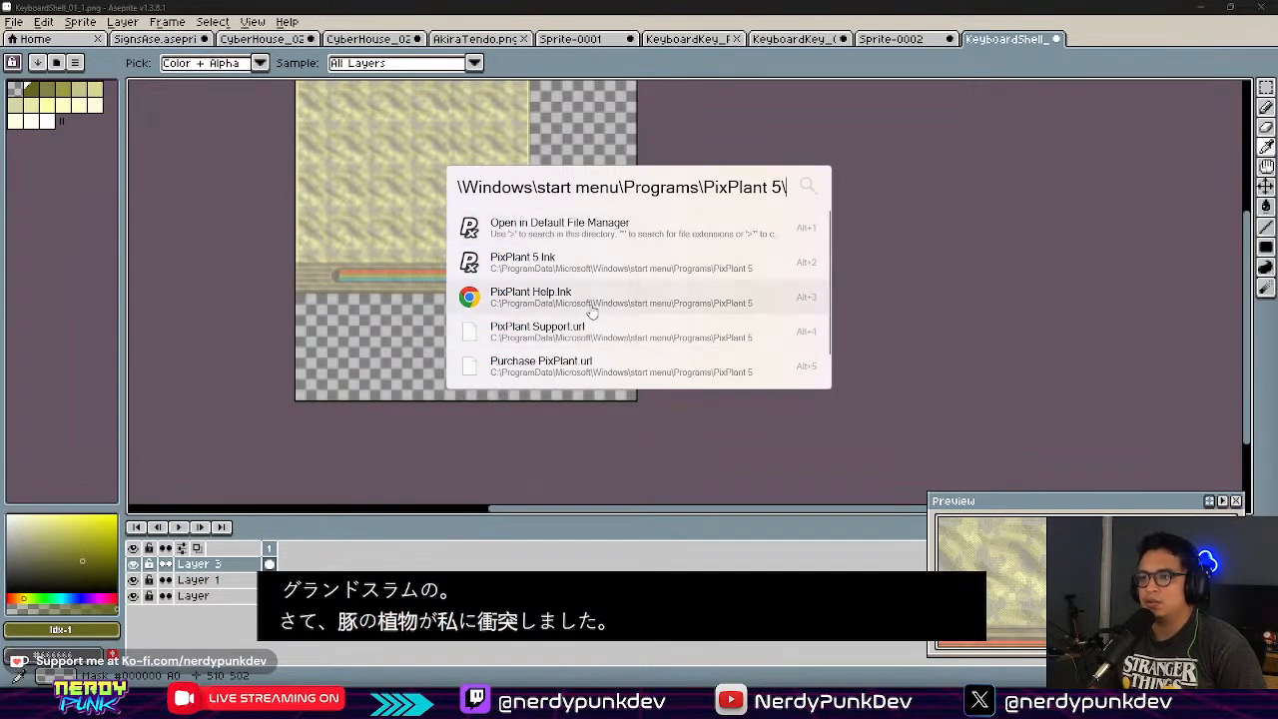
key(Down)
key(Escape)
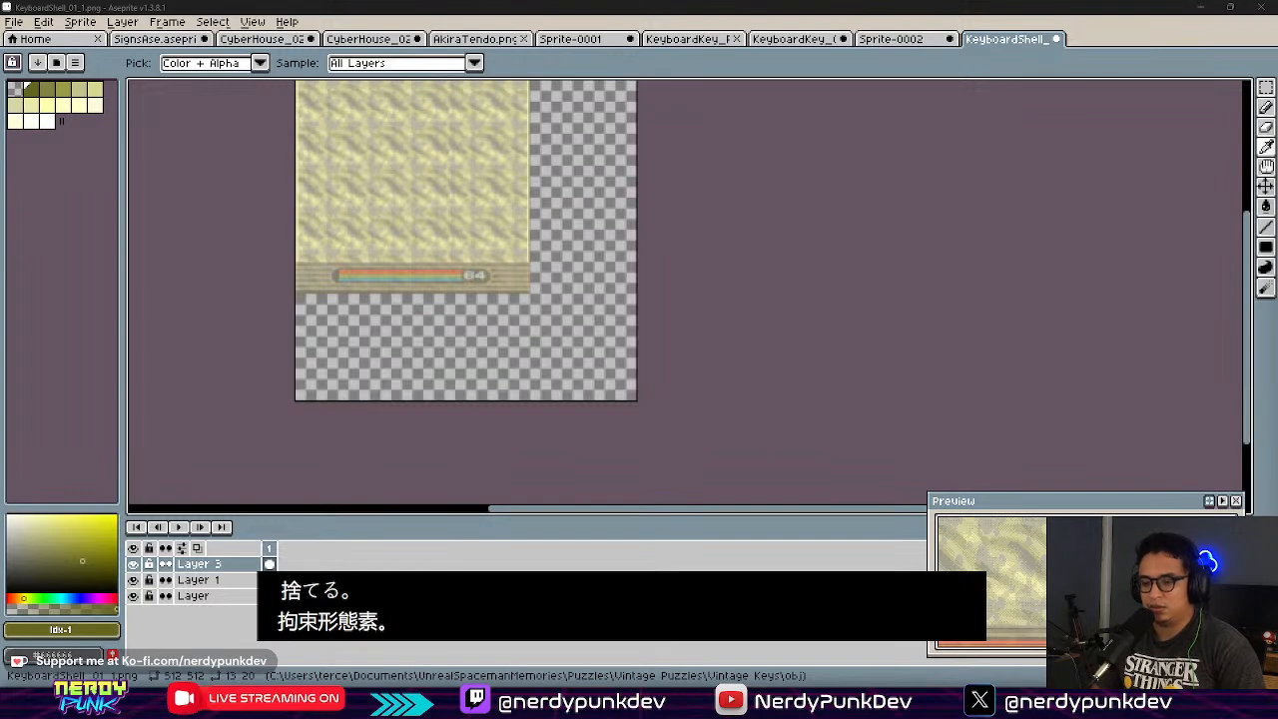
scroll(374, 315, up, 3)
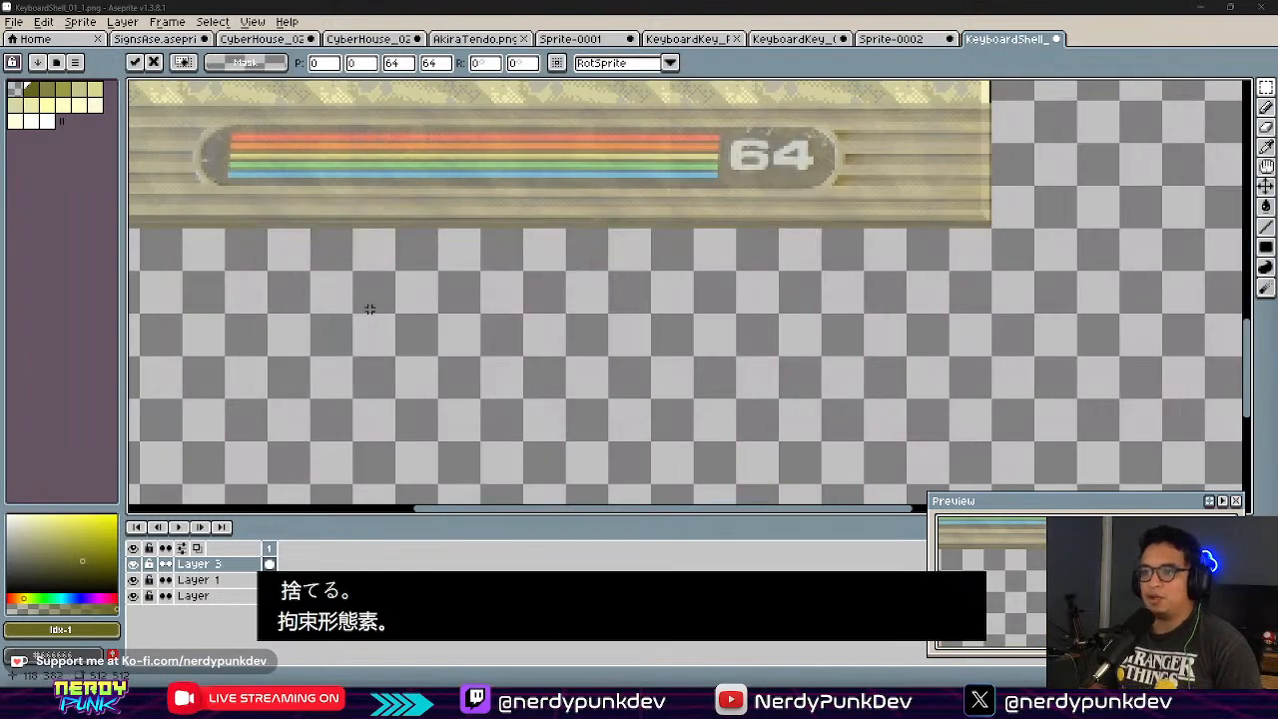
scroll(367, 311, up, 1)
scroll(440, 370, up, 1)
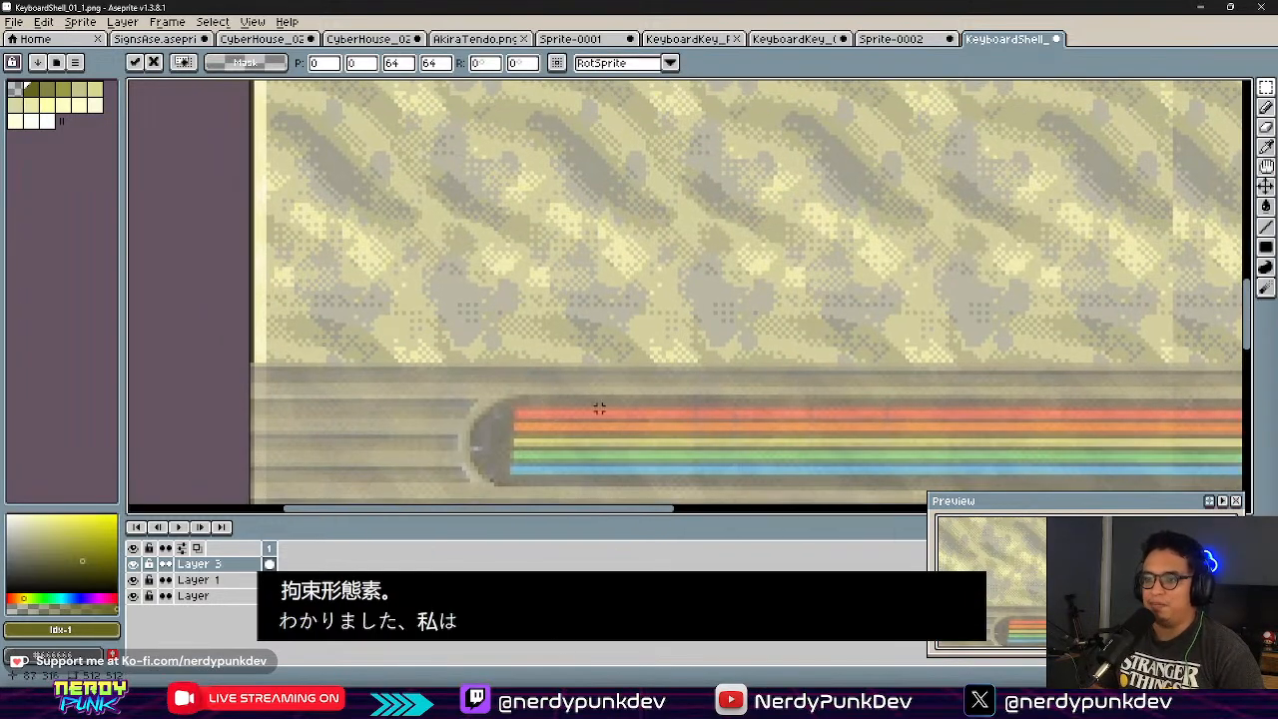
middle_drag(742, 417, 658, 339)
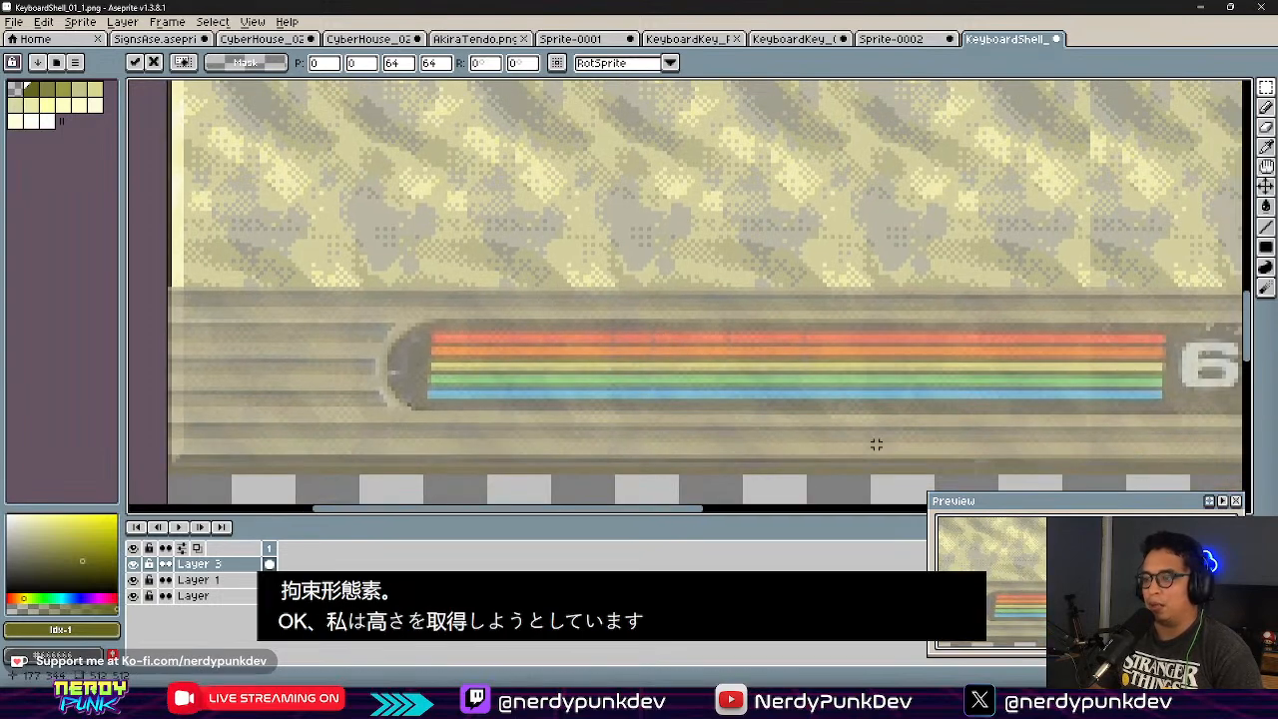
Step: Switch to the relaunched PixPlant, continue with the evaluation version, and rotate the preview cylinder
click(839, 705)
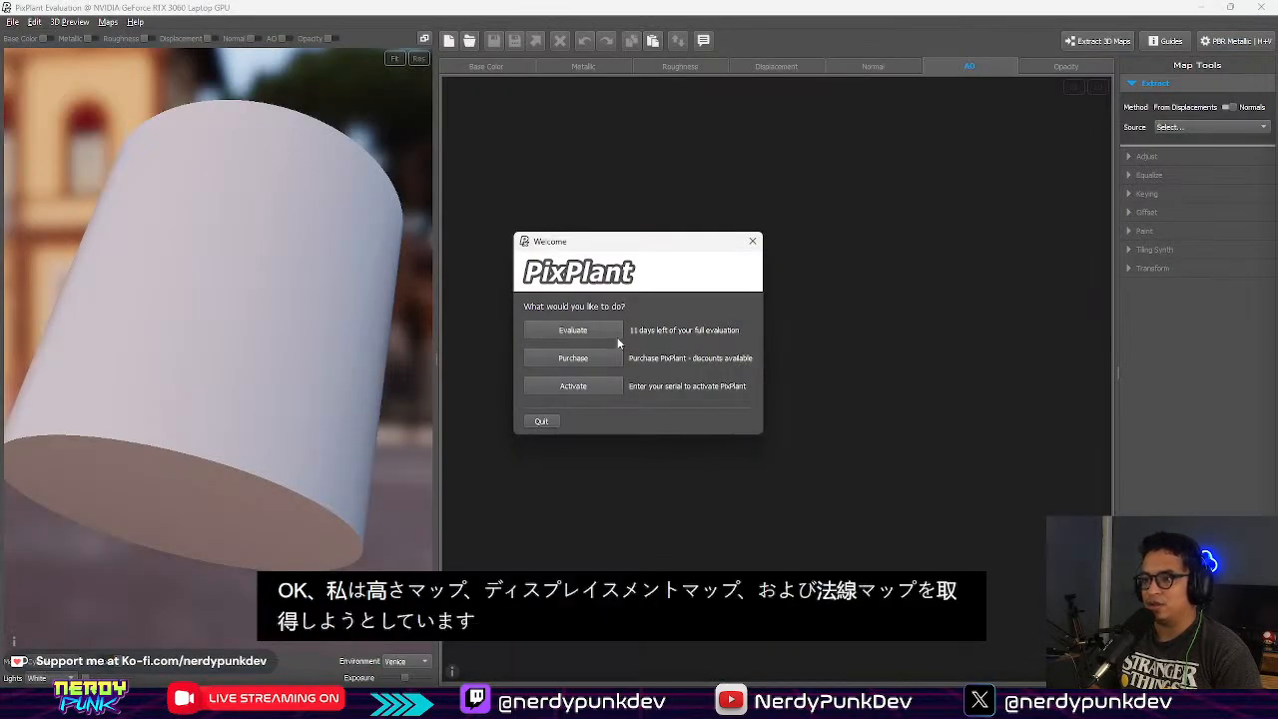
click(542, 331)
drag(246, 282, 509, 152)
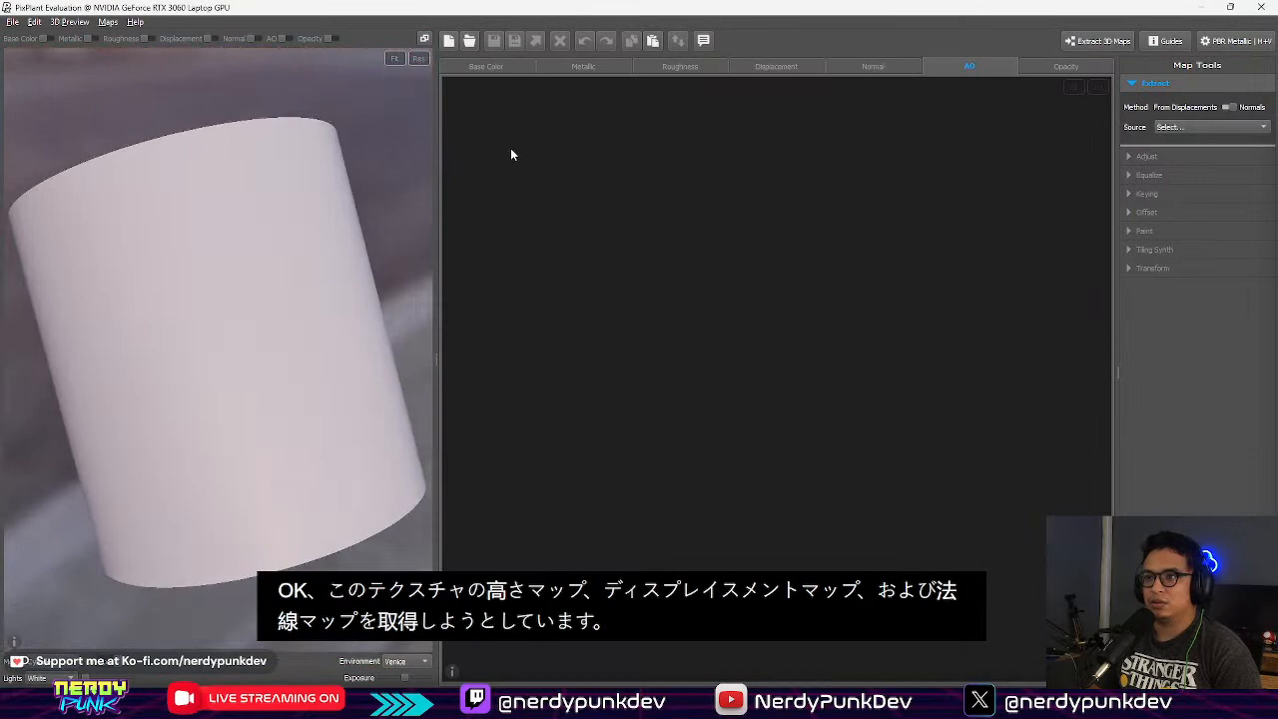
Step: Load KeyboardShell_02.png from file as the Base Color map
click(490, 68)
click(1173, 106)
click(1182, 120)
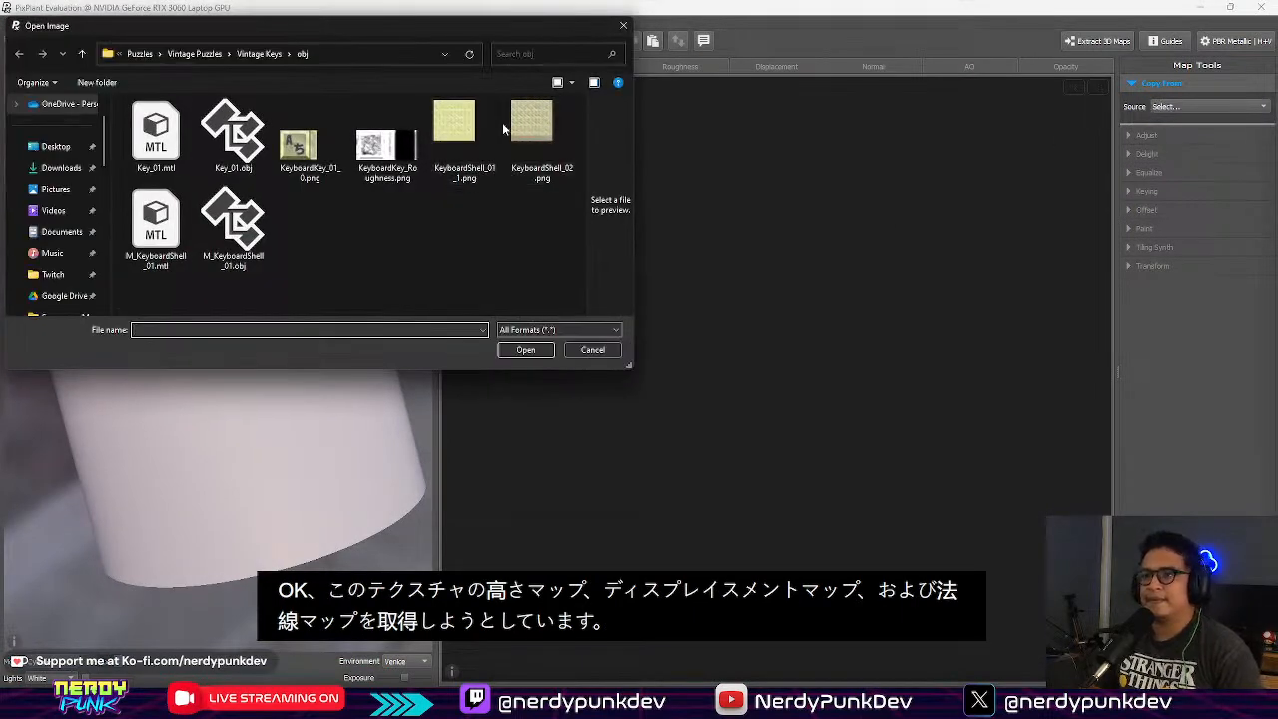
click(528, 140)
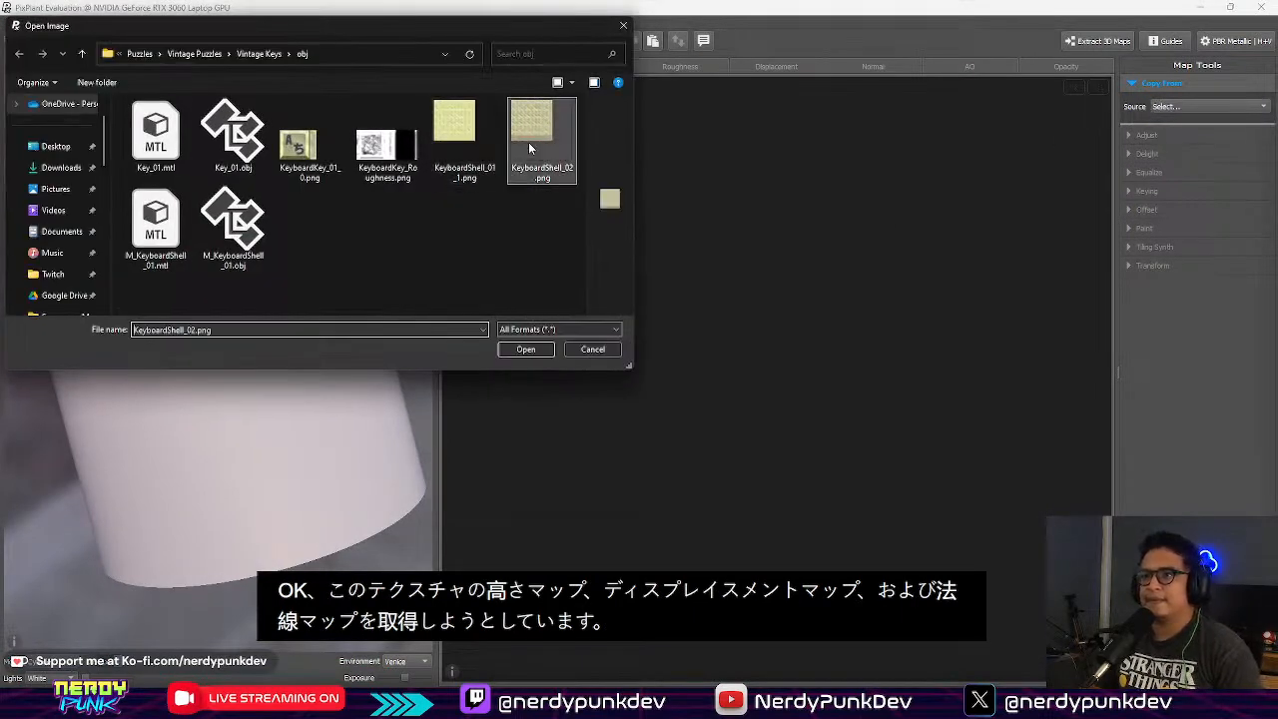
click(527, 350)
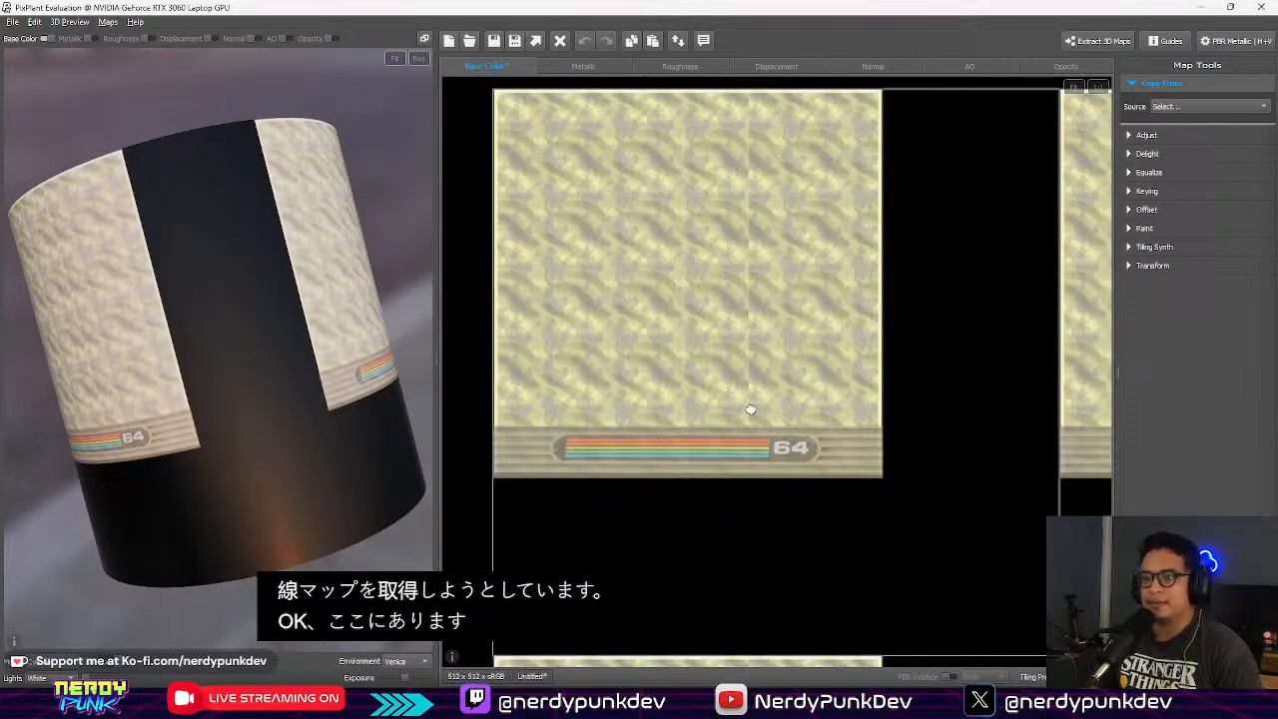
scroll(771, 452, up, 5)
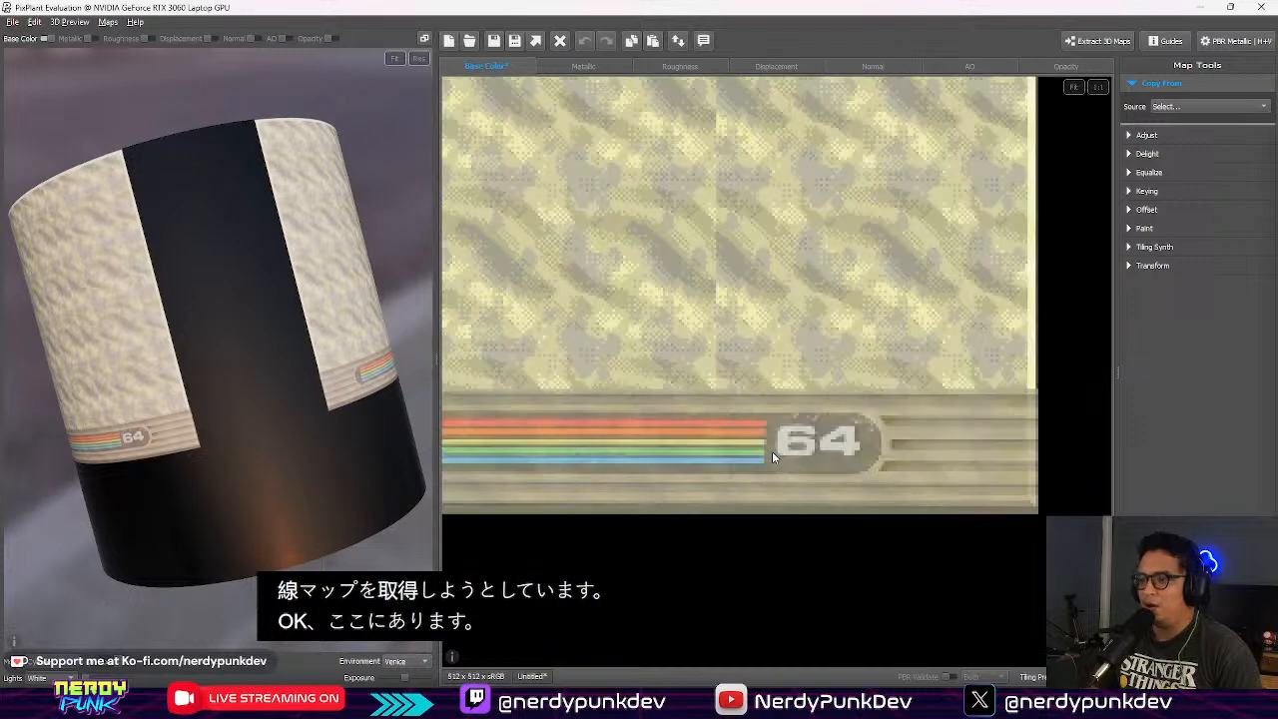
Step: Extract the Displacement map from the Base Color Map using the From Shading method
click(776, 66)
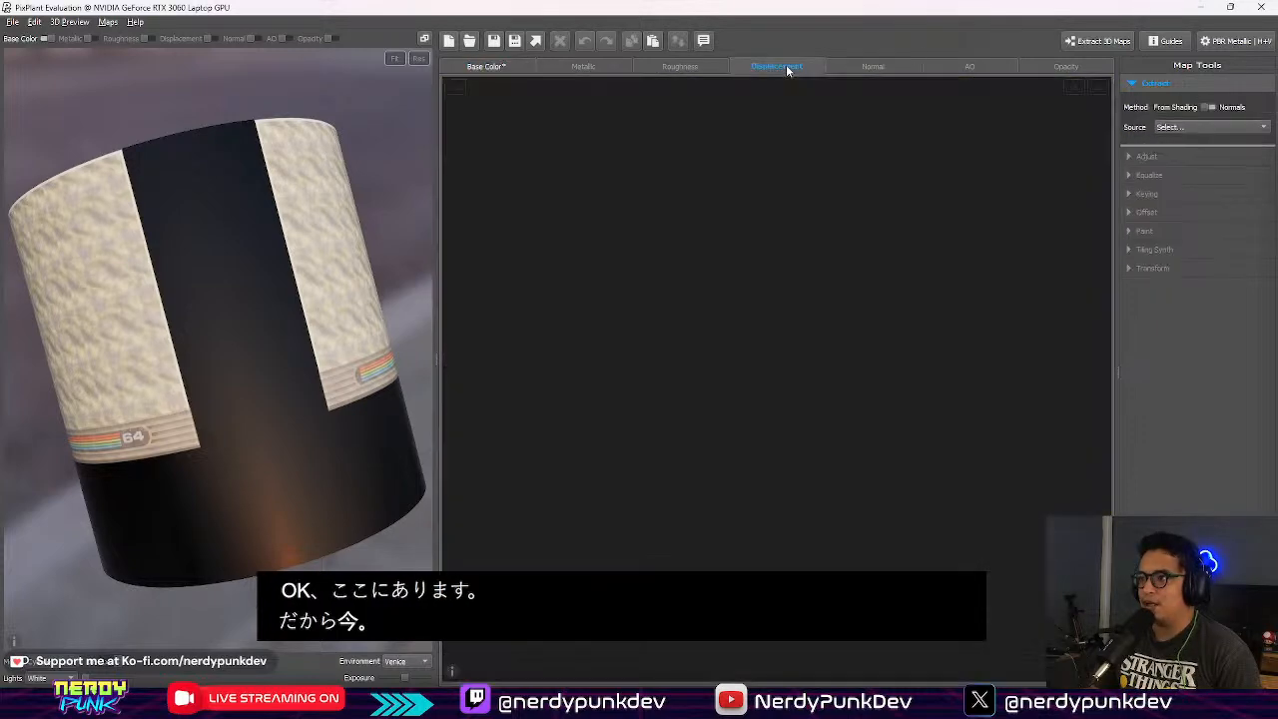
click(1223, 128)
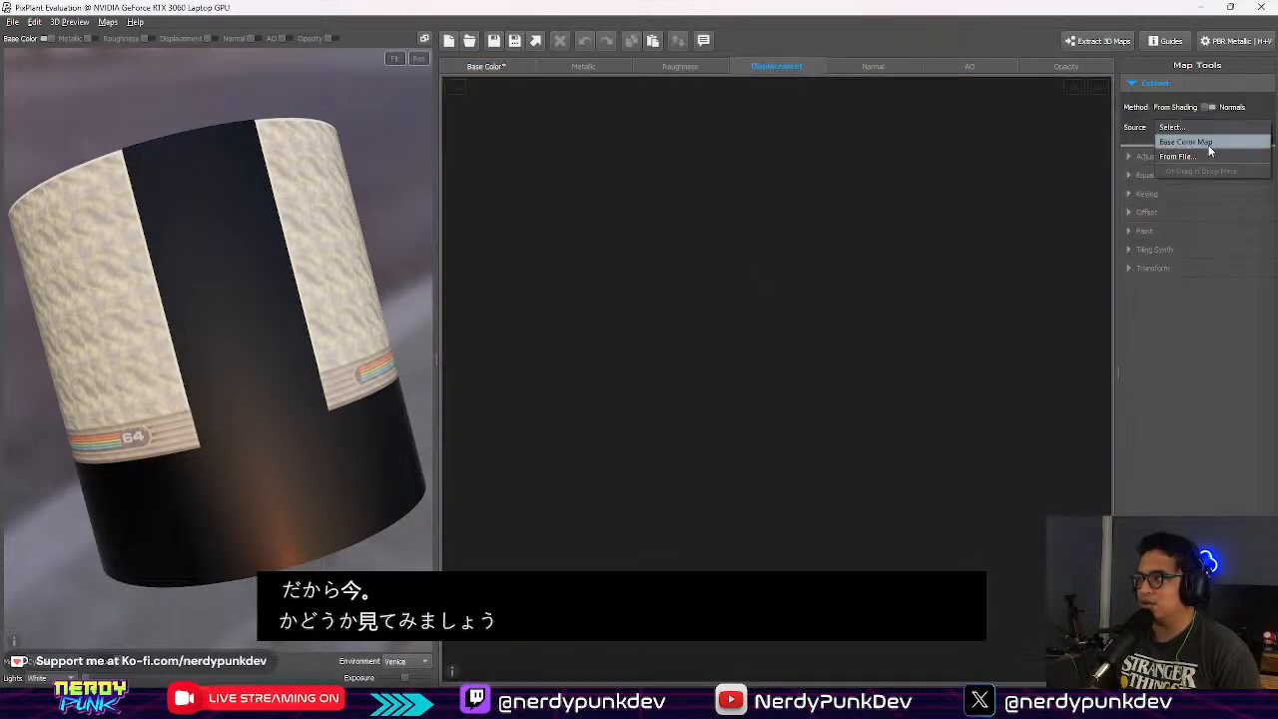
click(1193, 141)
drag(789, 453, 716, 282)
scroll(747, 418, up, 5)
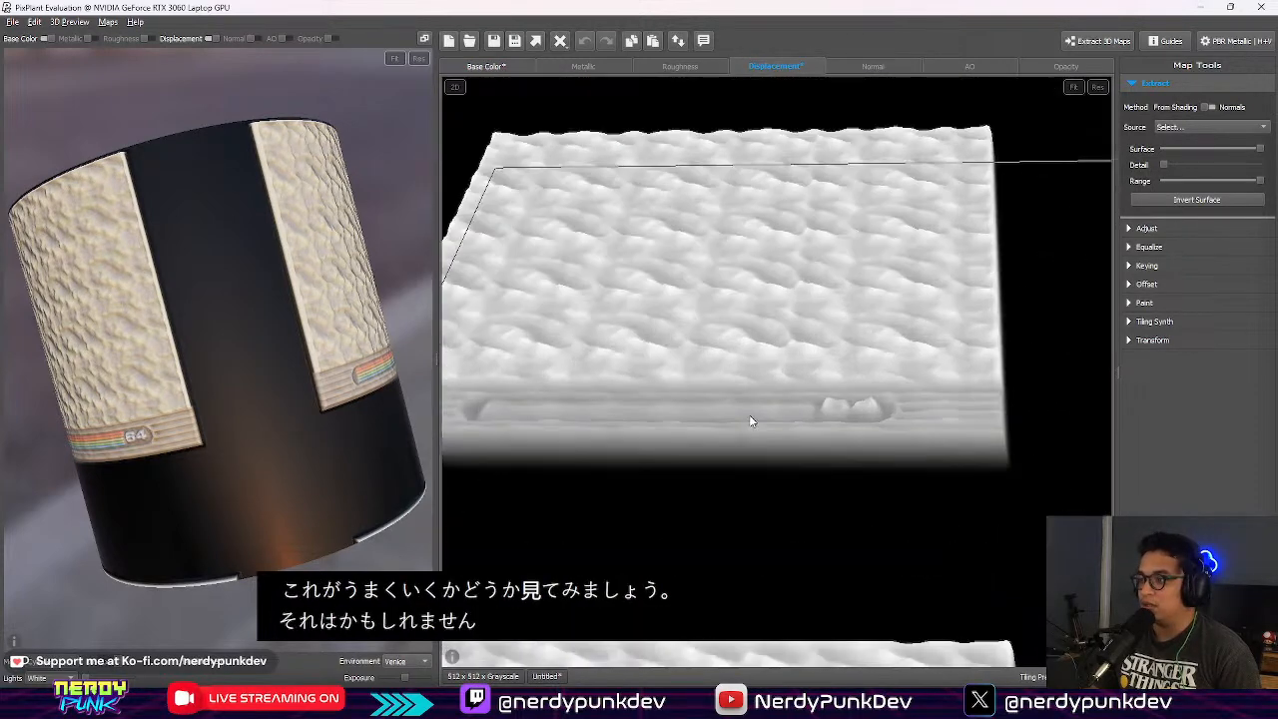
Step: Examine the relief around the rainbow stripe and the 64 logo on the preview cylinder and in the 3D displacement view
drag(749, 401, 829, 501)
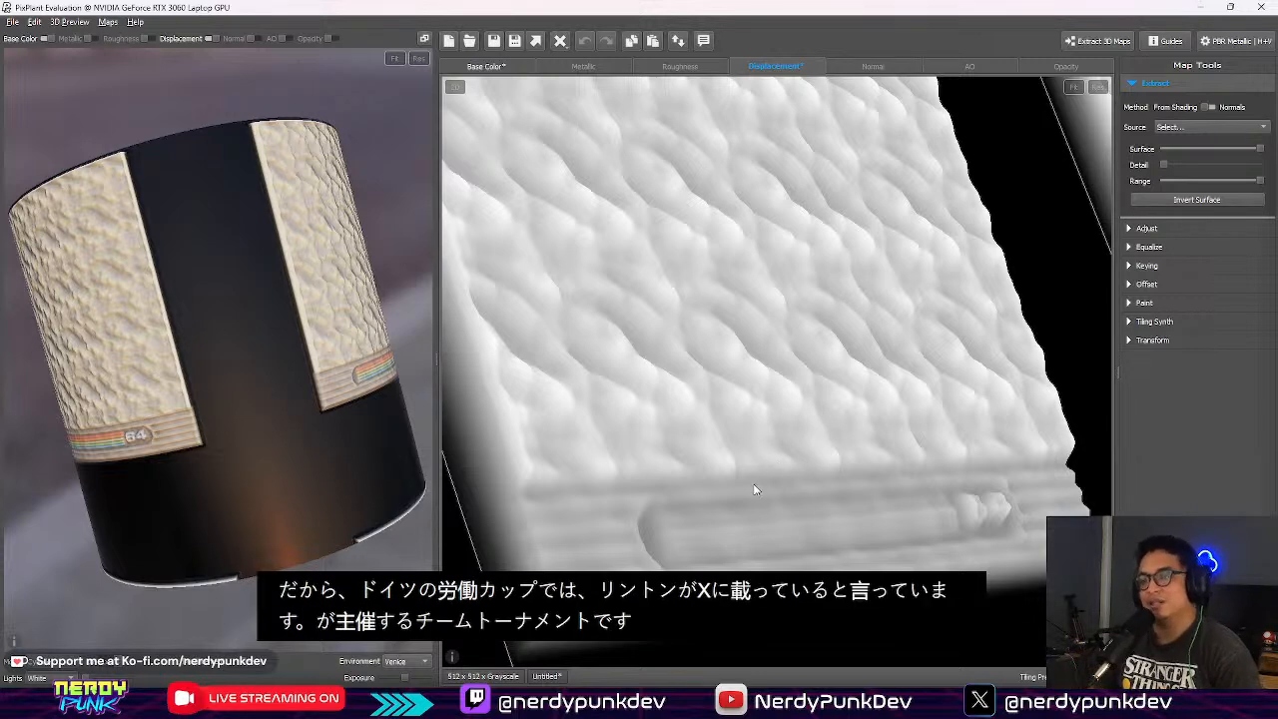
drag(755, 484, 718, 436)
drag(96, 359, 144, 331)
scroll(143, 330, up, 4)
scroll(305, 367, up, 8)
mouse_move(307, 373)
mouse_down()
mouse_move(351, 342)
mouse_move(319, 368)
mouse_move(330, 323)
mouse_move(262, 370)
mouse_move(279, 448)
mouse_move(210, 443)
mouse_move(263, 442)
mouse_move(302, 391)
mouse_move(288, 385)
mouse_up()
scroll(319, 368, down, 8)
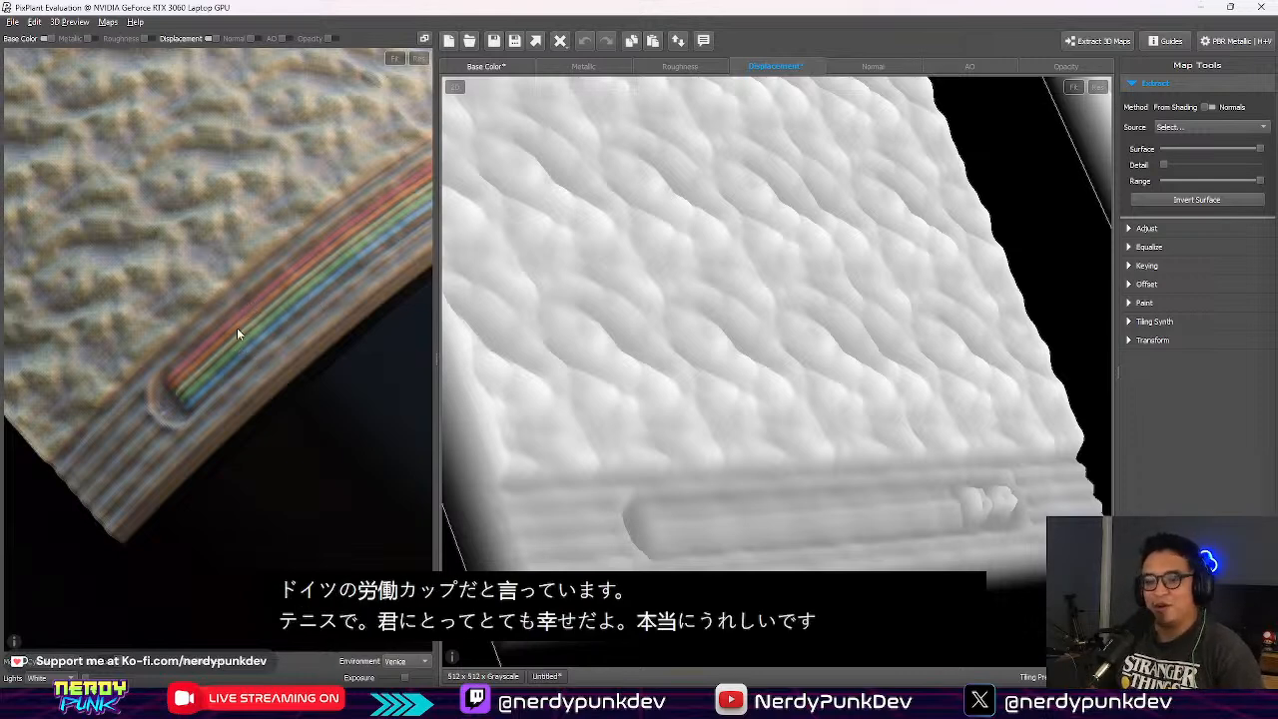
drag(257, 356, 249, 392)
scroll(196, 407, up, 4)
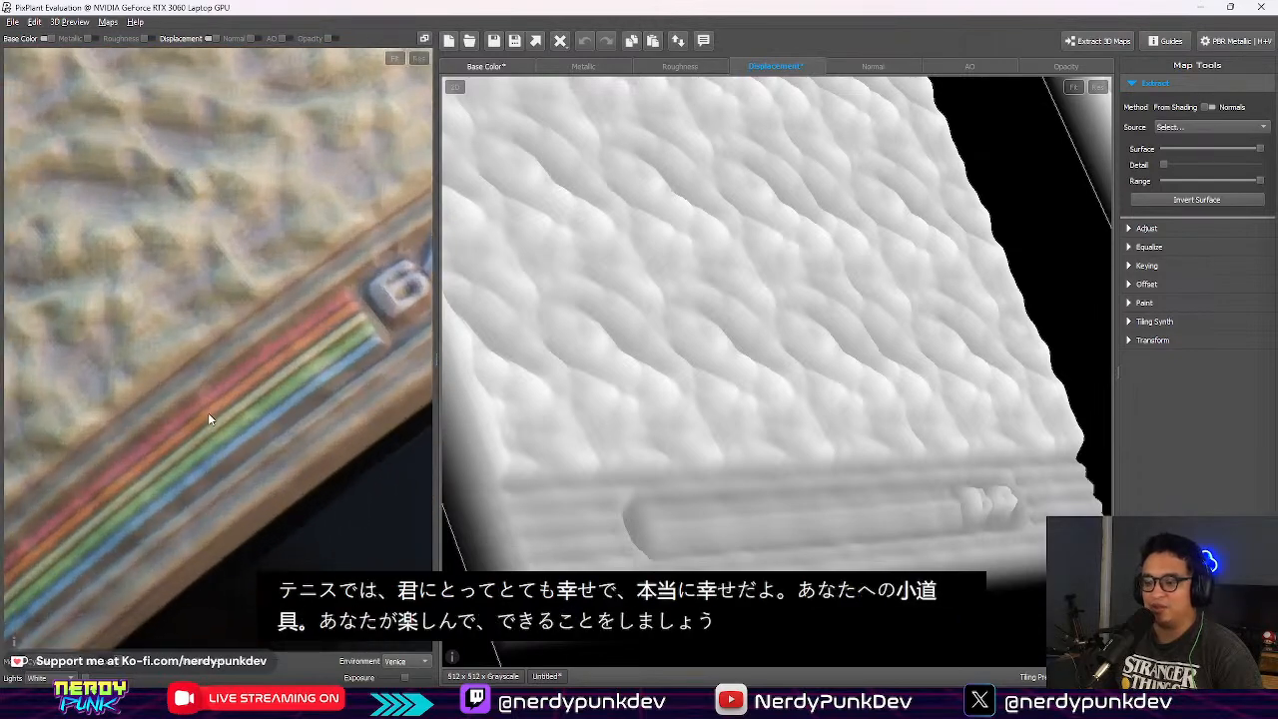
scroll(209, 419, up, 3)
scroll(250, 440, down, 6)
scroll(245, 434, up, 4)
mouse_move(243, 511)
mouse_down()
mouse_move(309, 456)
mouse_move(307, 416)
mouse_move(228, 519)
mouse_move(240, 488)
mouse_up()
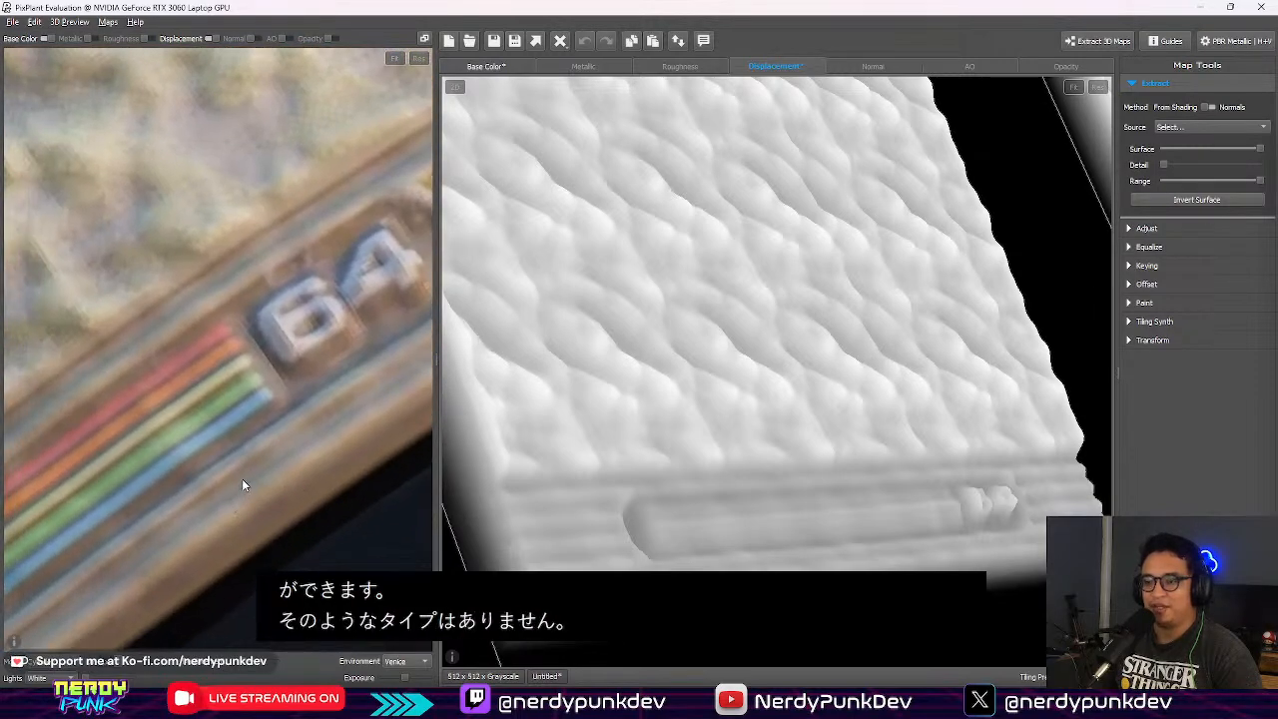
scroll(240, 489, down, 2)
scroll(249, 477, up, 5)
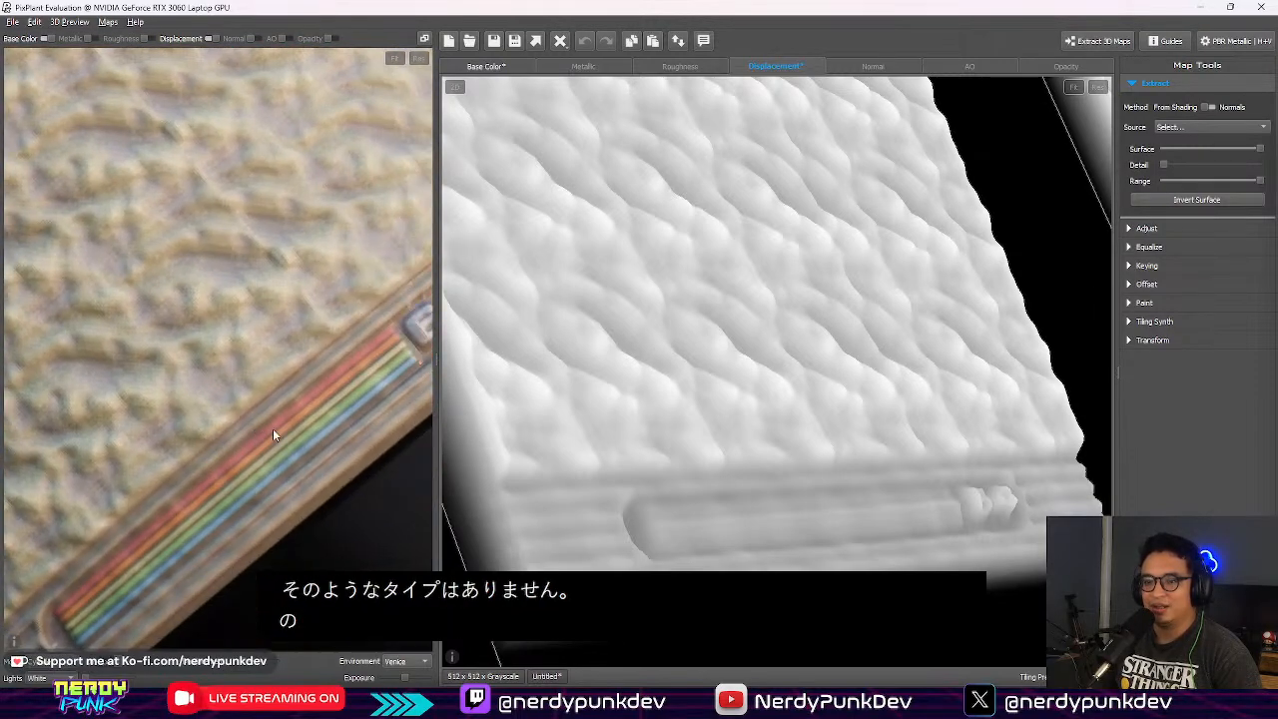
scroll(271, 447, up, 3)
drag(270, 462, 308, 230)
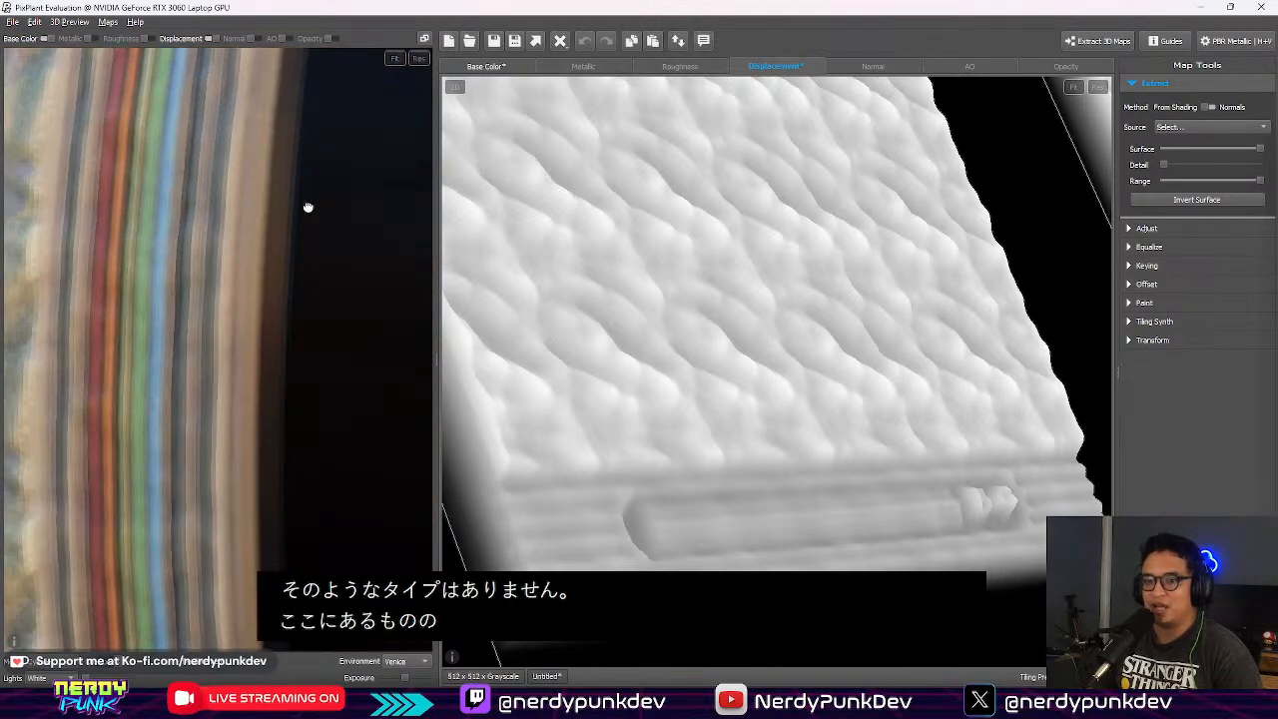
scroll(251, 315, down, 5)
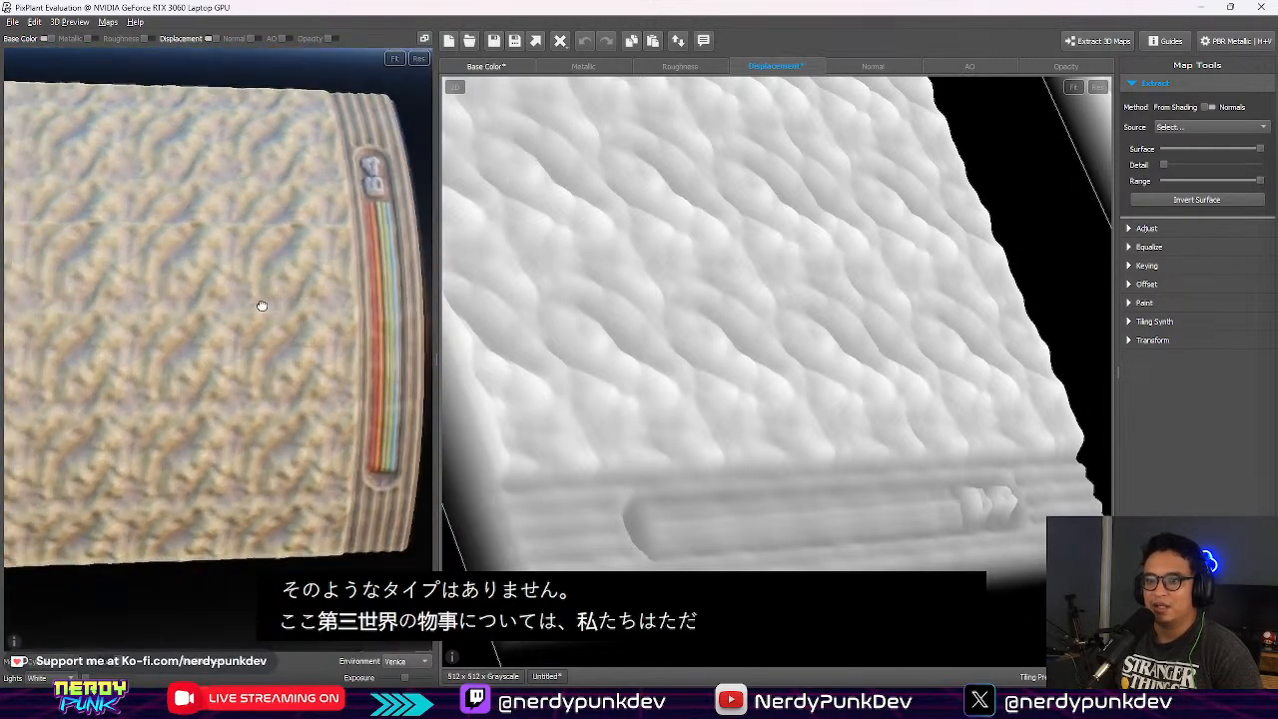
scroll(173, 347, up, 3)
scroll(353, 380, down, 2)
drag(327, 363, 327, 309)
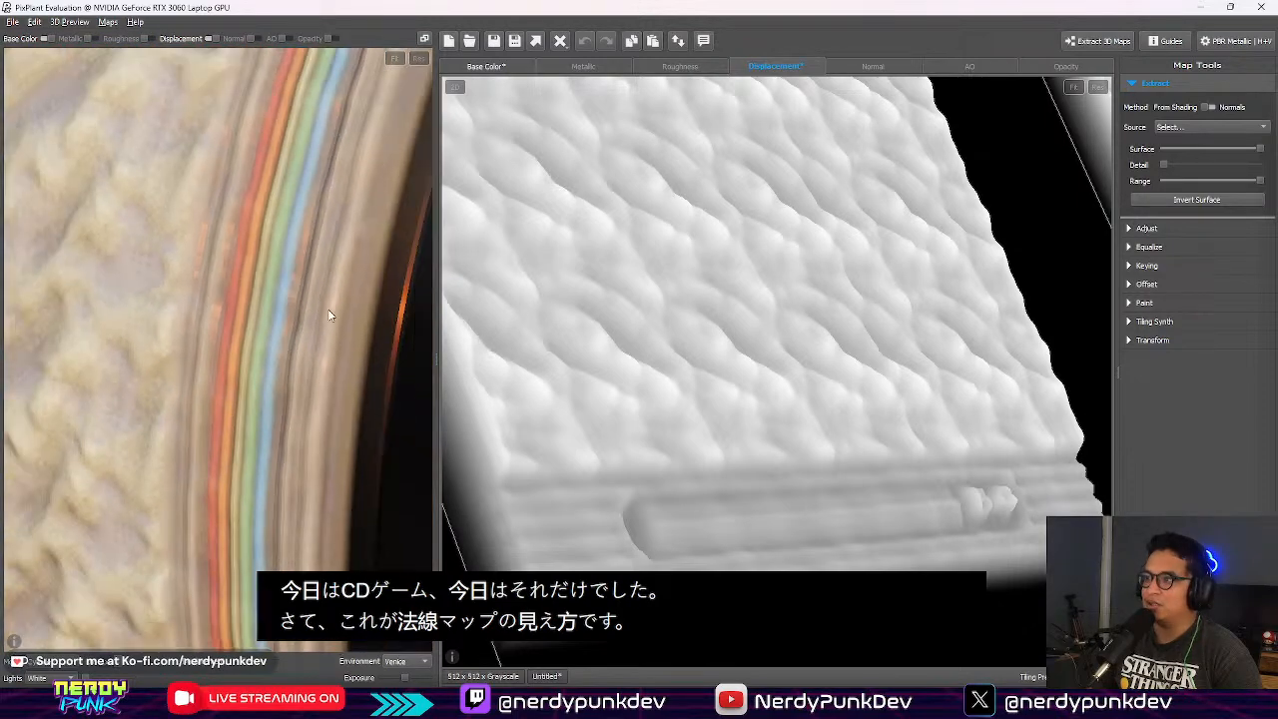
scroll(866, 370, down, 5)
scroll(243, 345, down, 2)
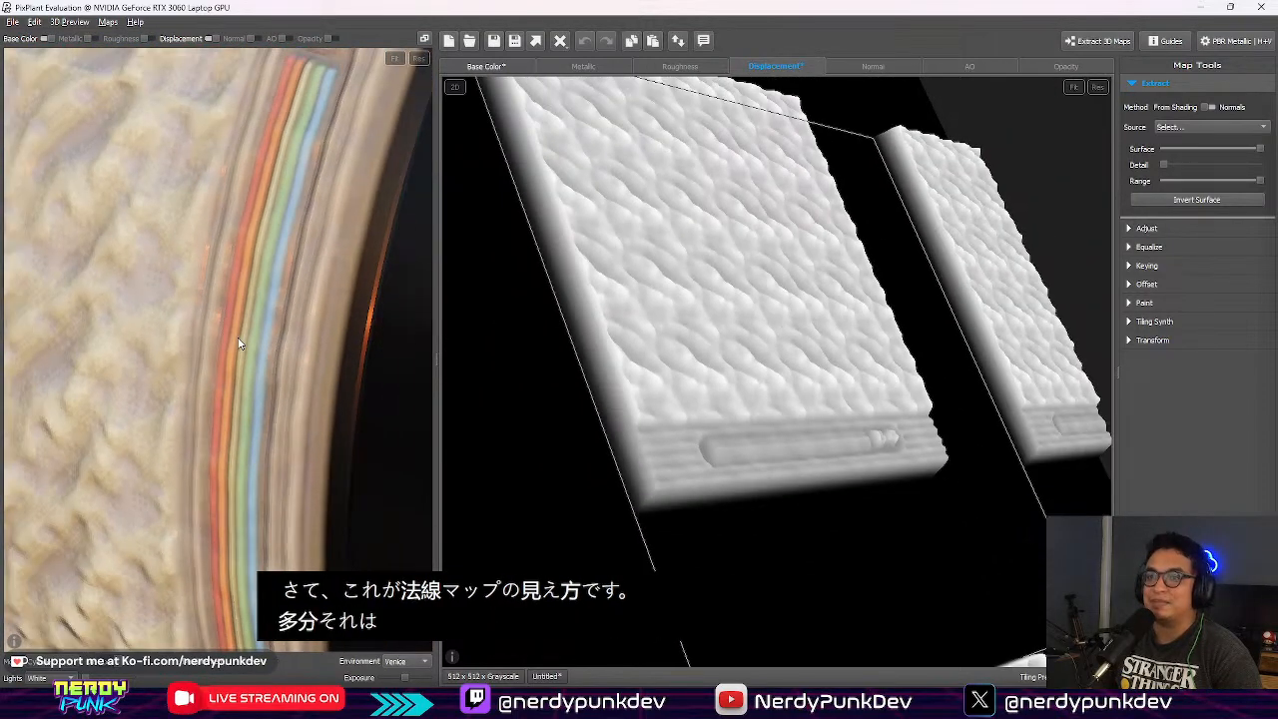
Step: Try adjusting the Surface strength of the displacement extraction and check the relief on the preview cylinder
mouse_move(1262, 149)
mouse_down()
mouse_move(1207, 156)
mouse_move(1276, 155)
mouse_up()
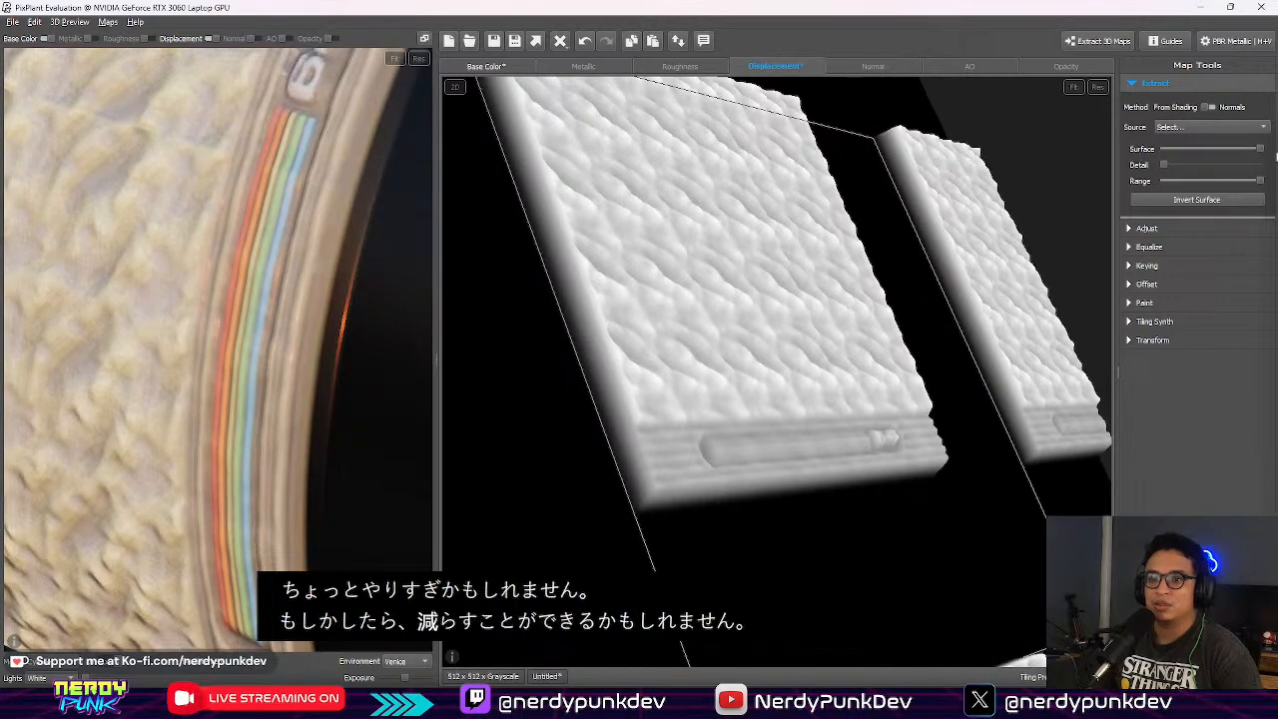
drag(298, 339, 175, 356)
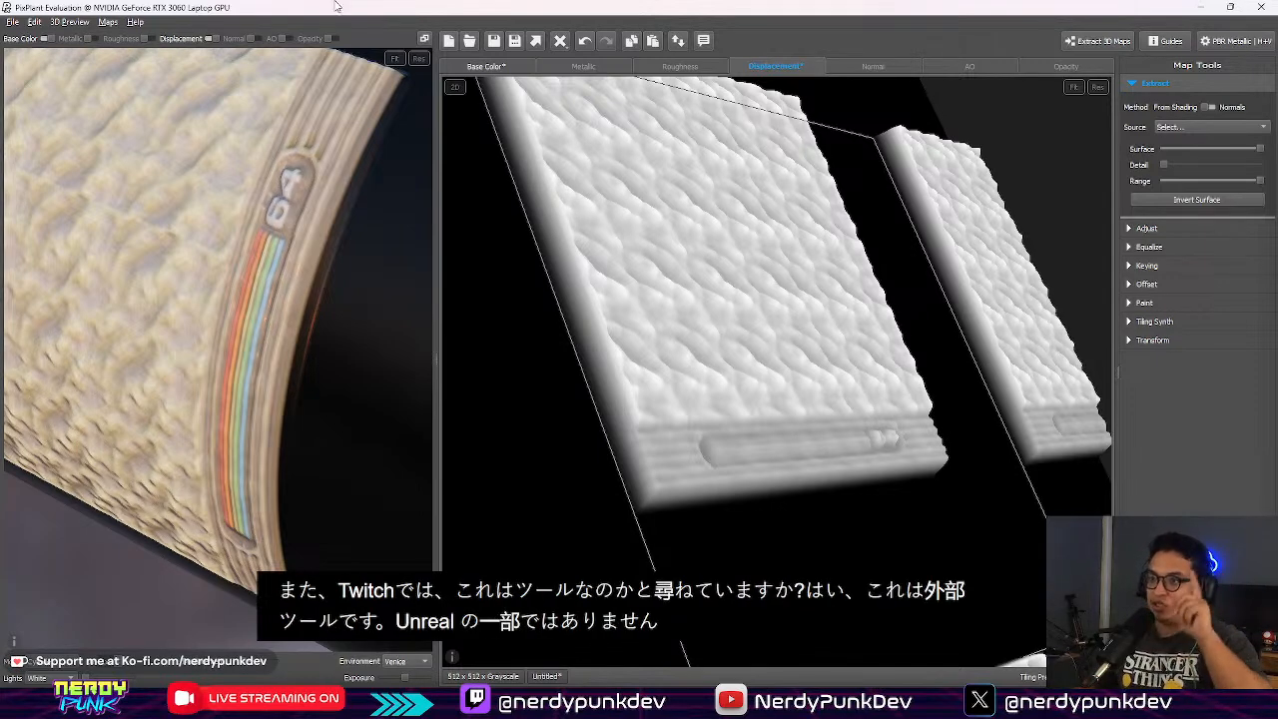
Step: Look through the Metallic, Displacement, Normal and AO maps and examine the displaced cylinder from several angles
click(675, 66)
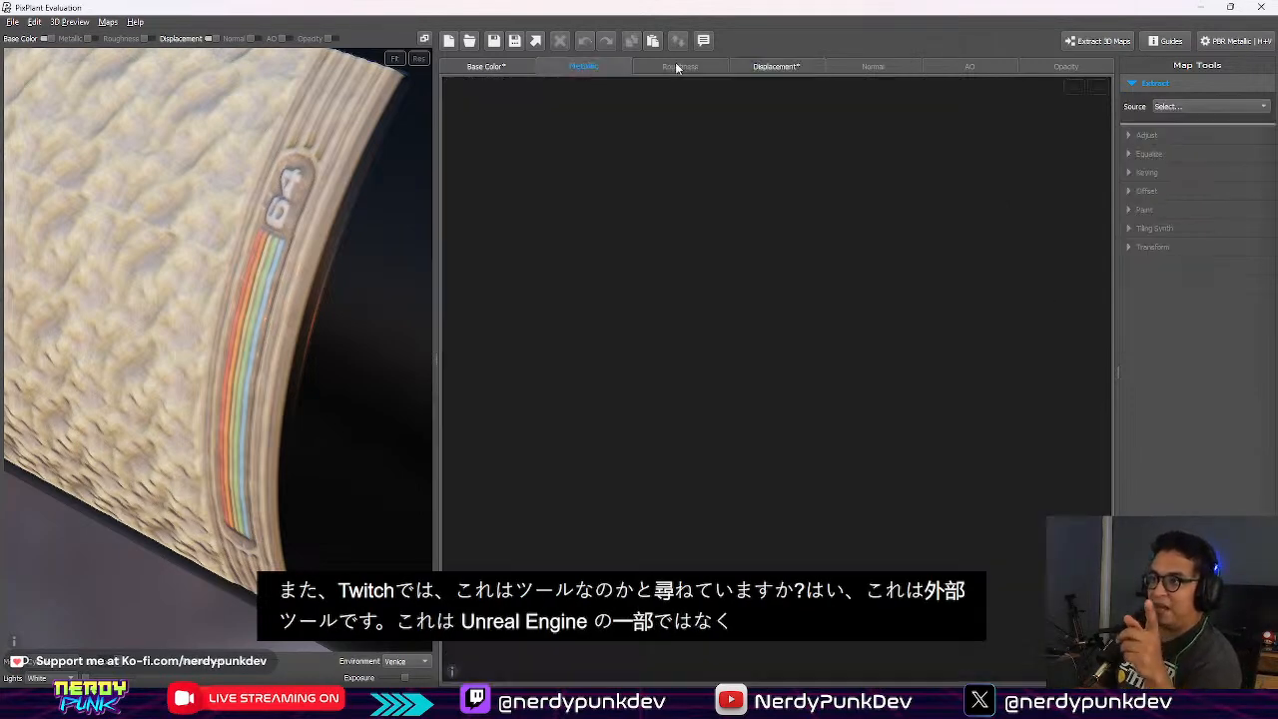
click(775, 67)
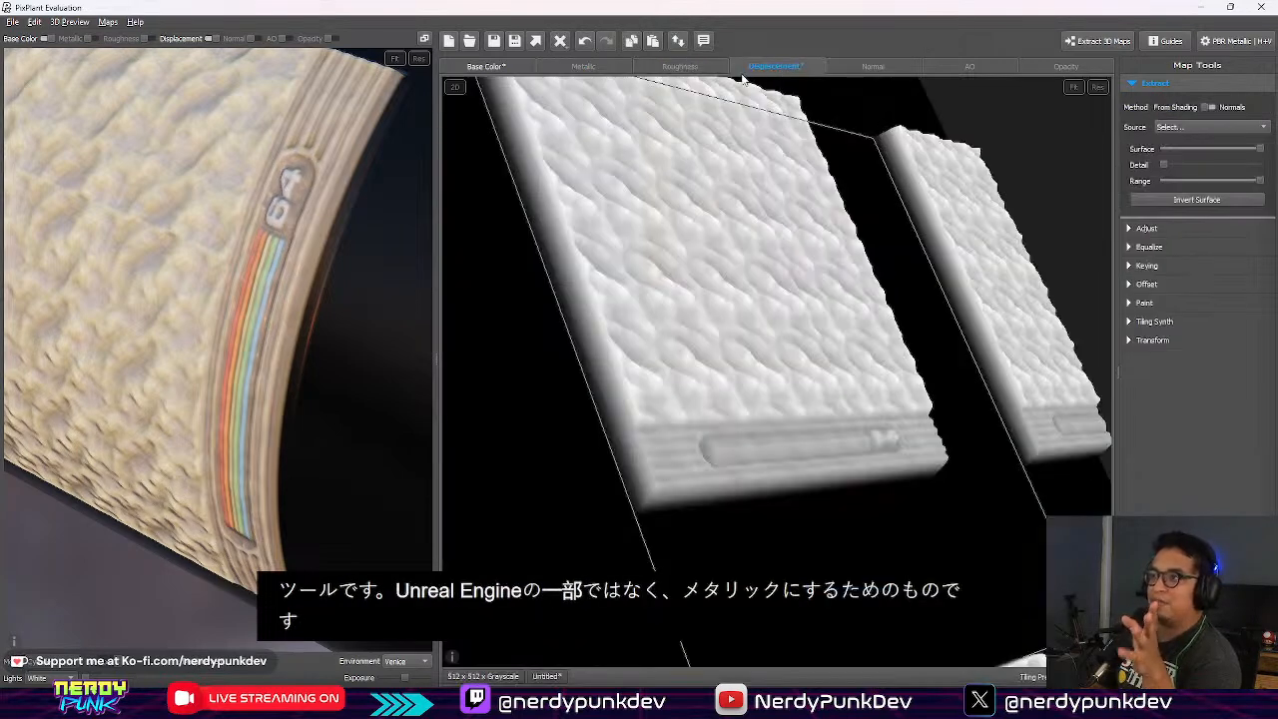
click(876, 66)
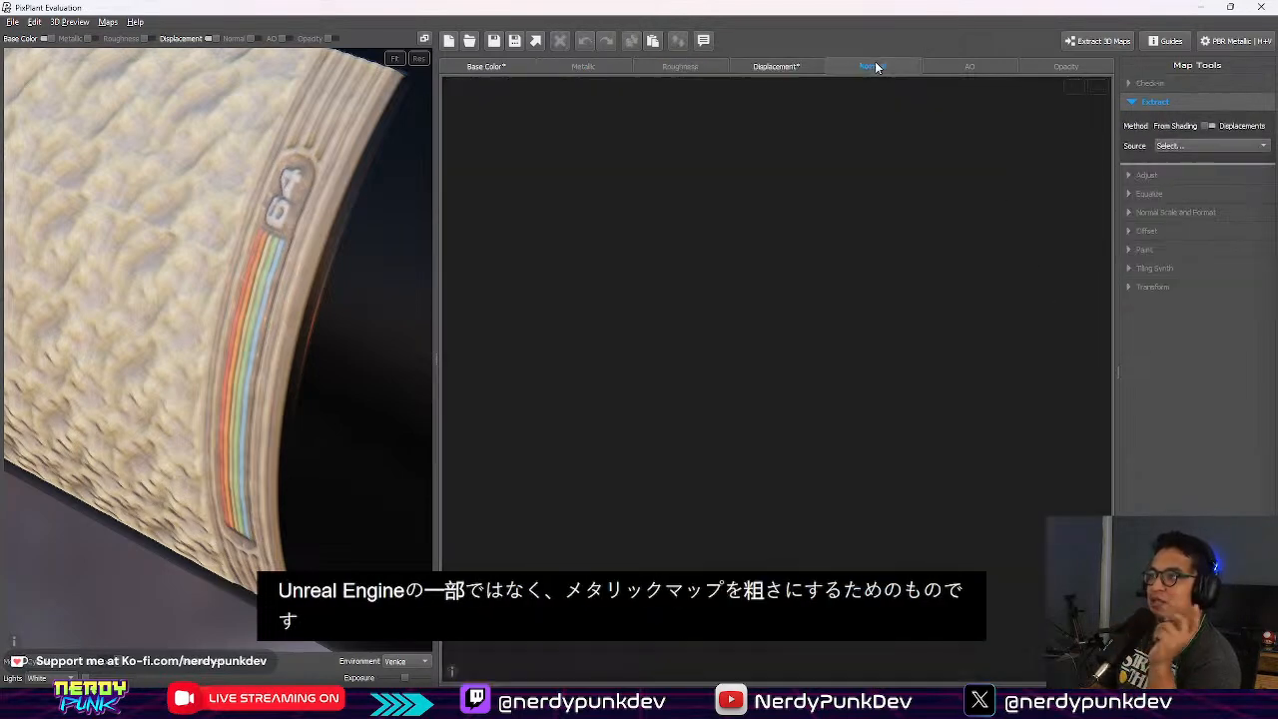
click(948, 66)
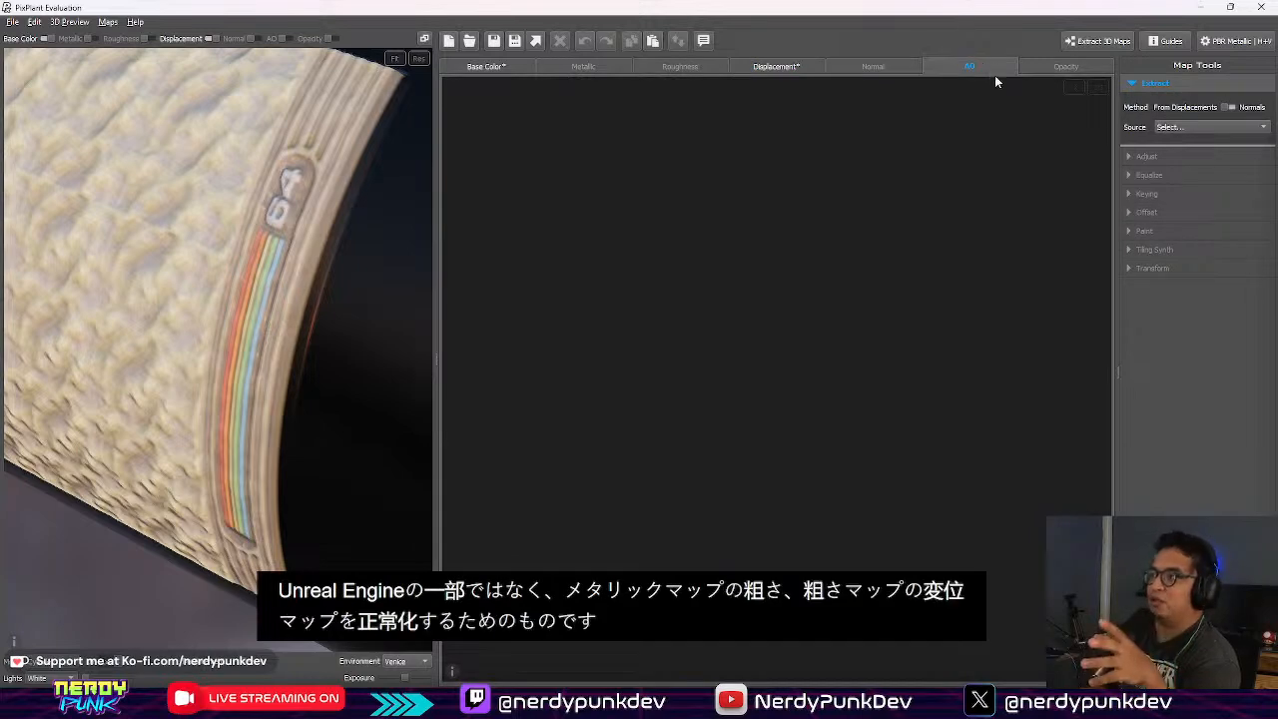
click(794, 67)
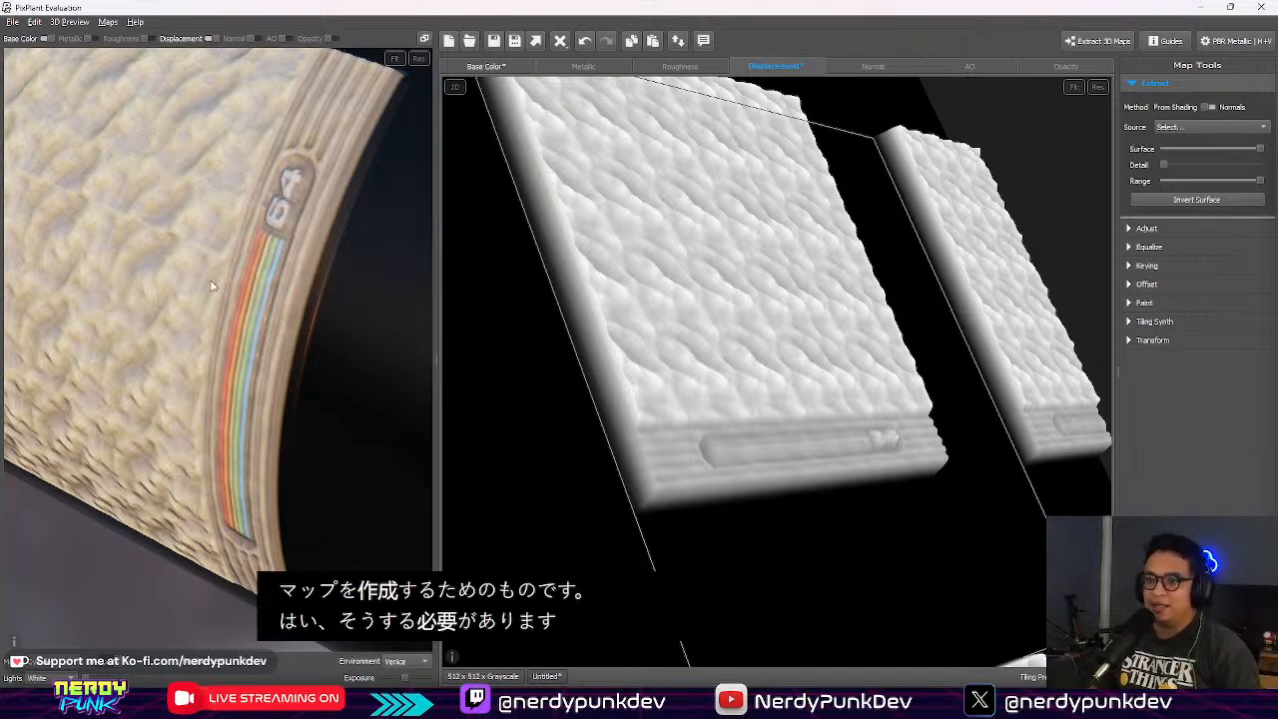
drag(212, 306, 361, 249)
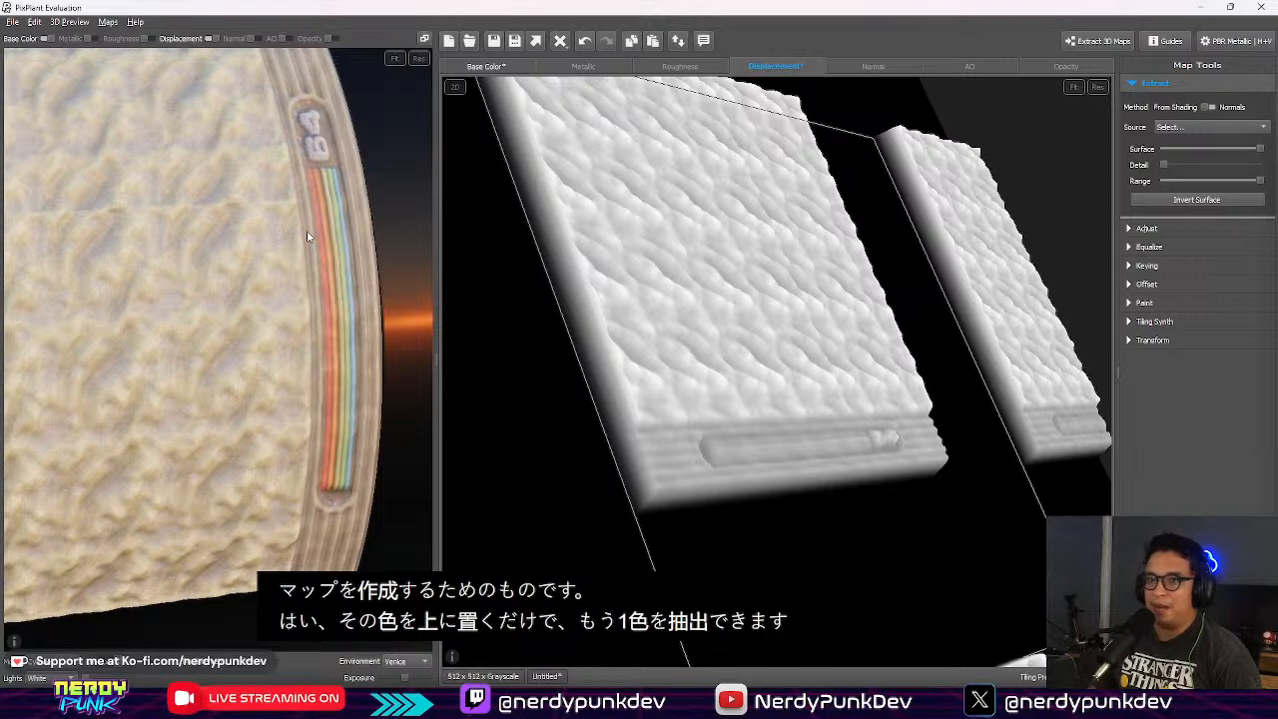
drag(344, 330, 243, 237)
drag(68, 310, 214, 530)
Step: Extract the Normal map from the Base Color map using the From Shading method
click(871, 68)
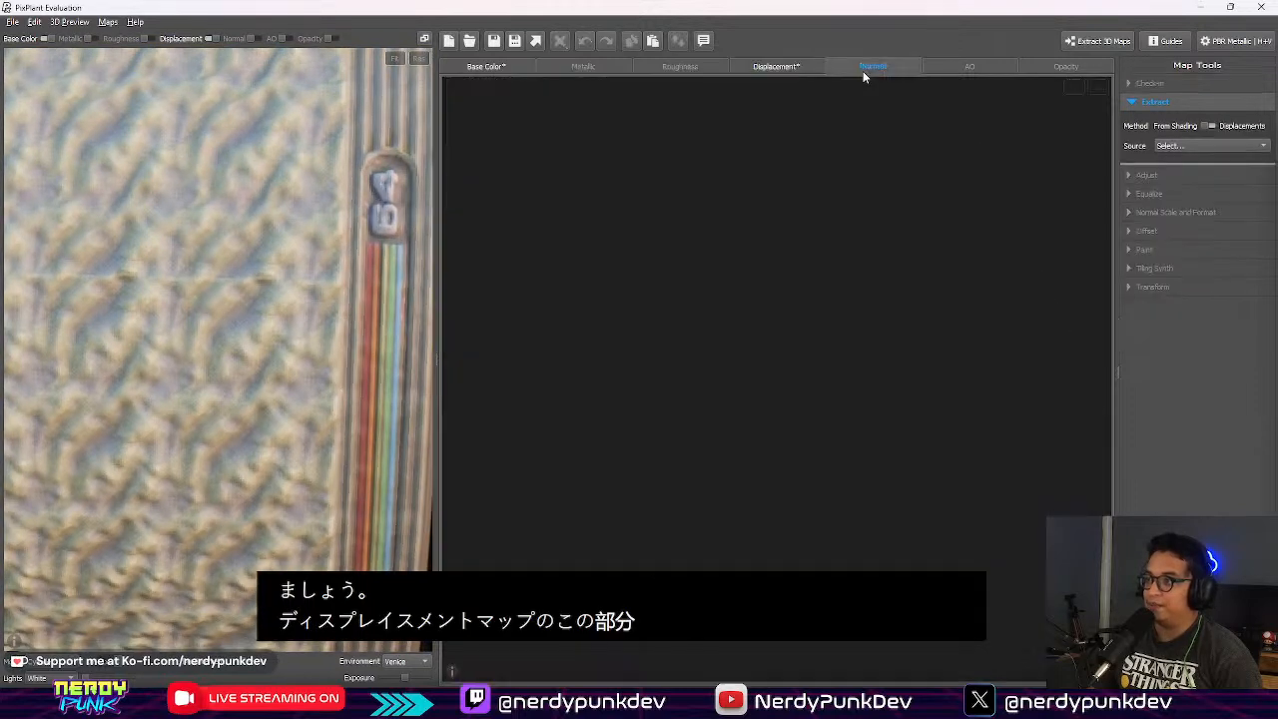
click(1158, 148)
click(1197, 159)
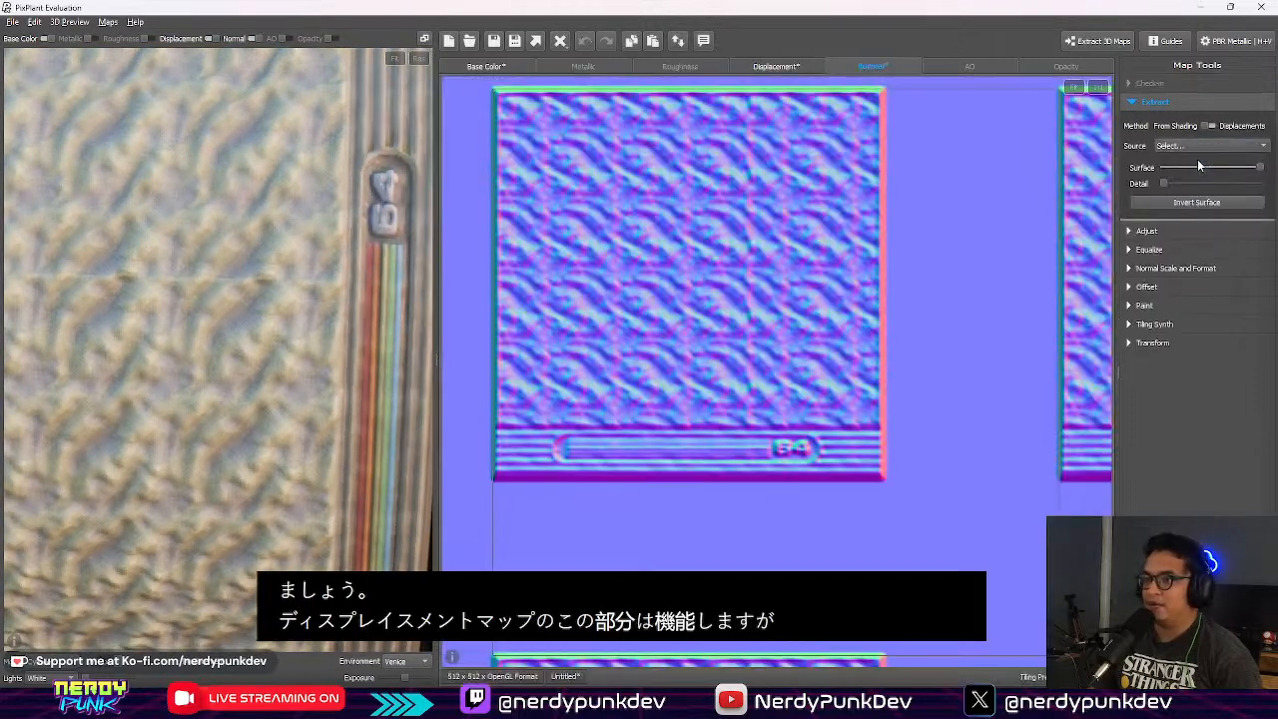
drag(419, 263, 345, 466)
Step: Invert the normal map's surface and restore it to compare both versions on the preview cylinder
click(1174, 201)
click(1173, 203)
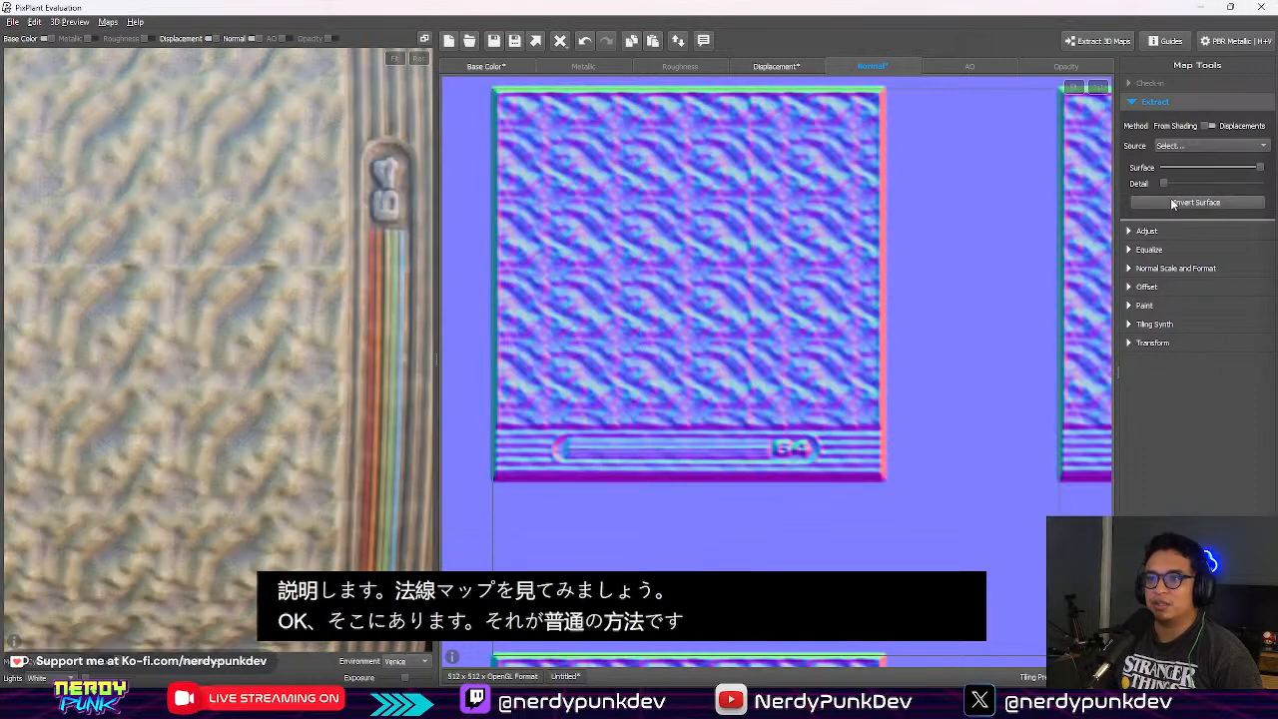
click(1173, 203)
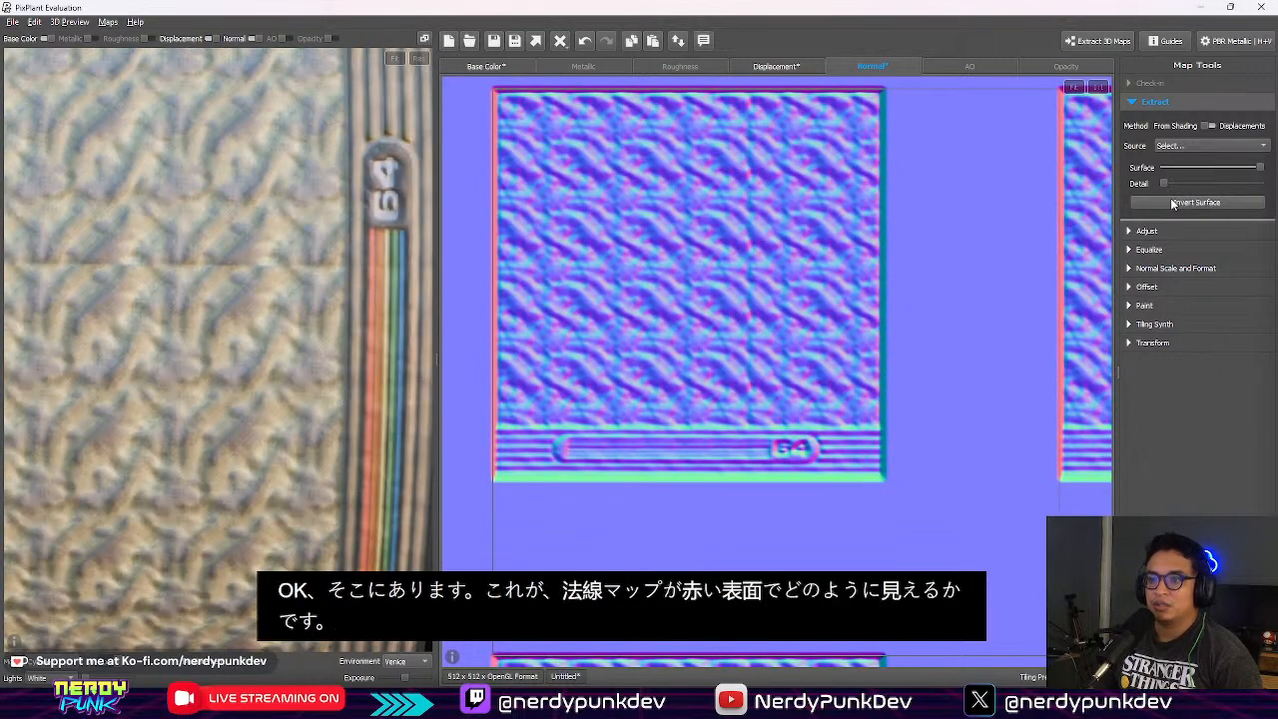
click(1173, 203)
drag(410, 337, 134, 396)
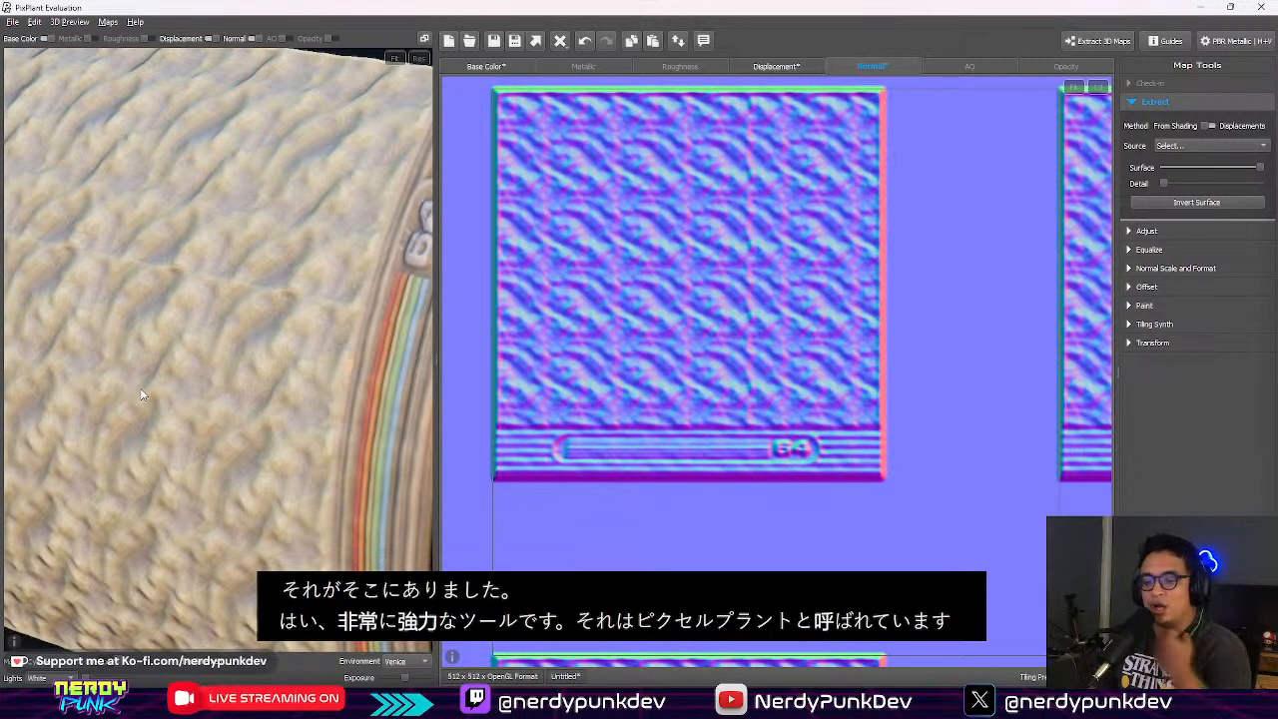
drag(242, 355, 306, 320)
scroll(329, 331, down, 10)
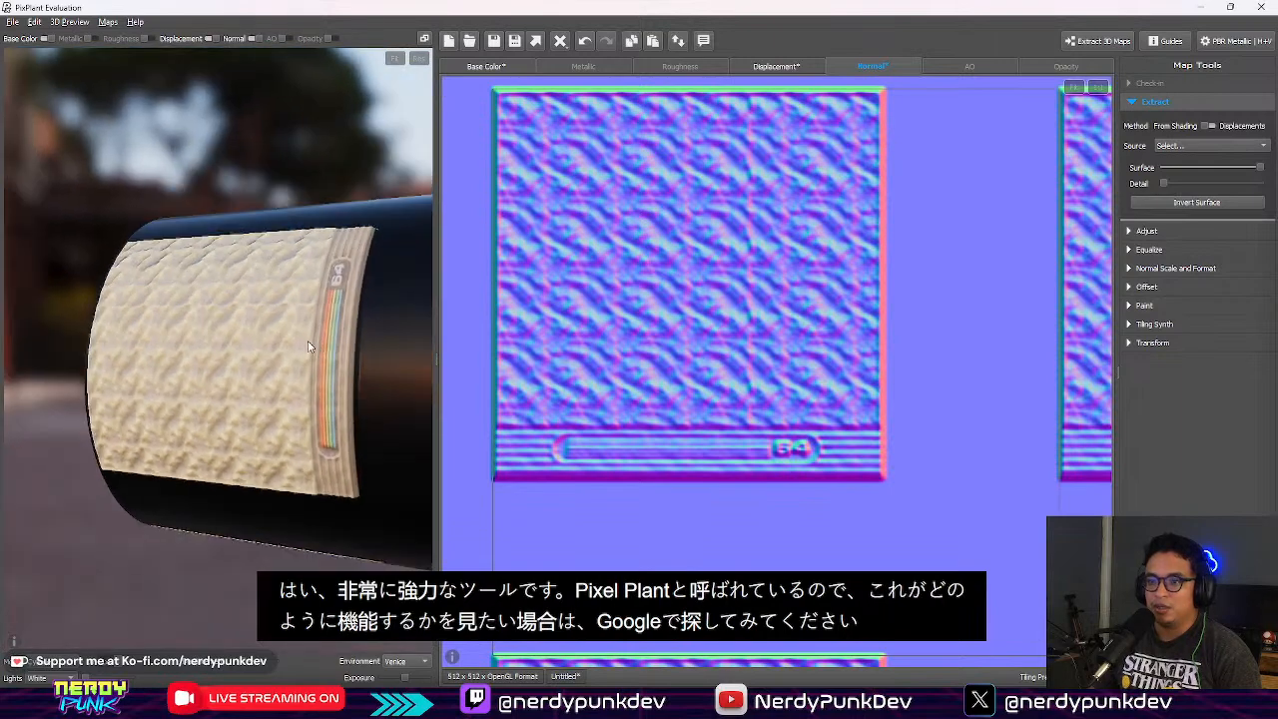
scroll(302, 353, up, 10)
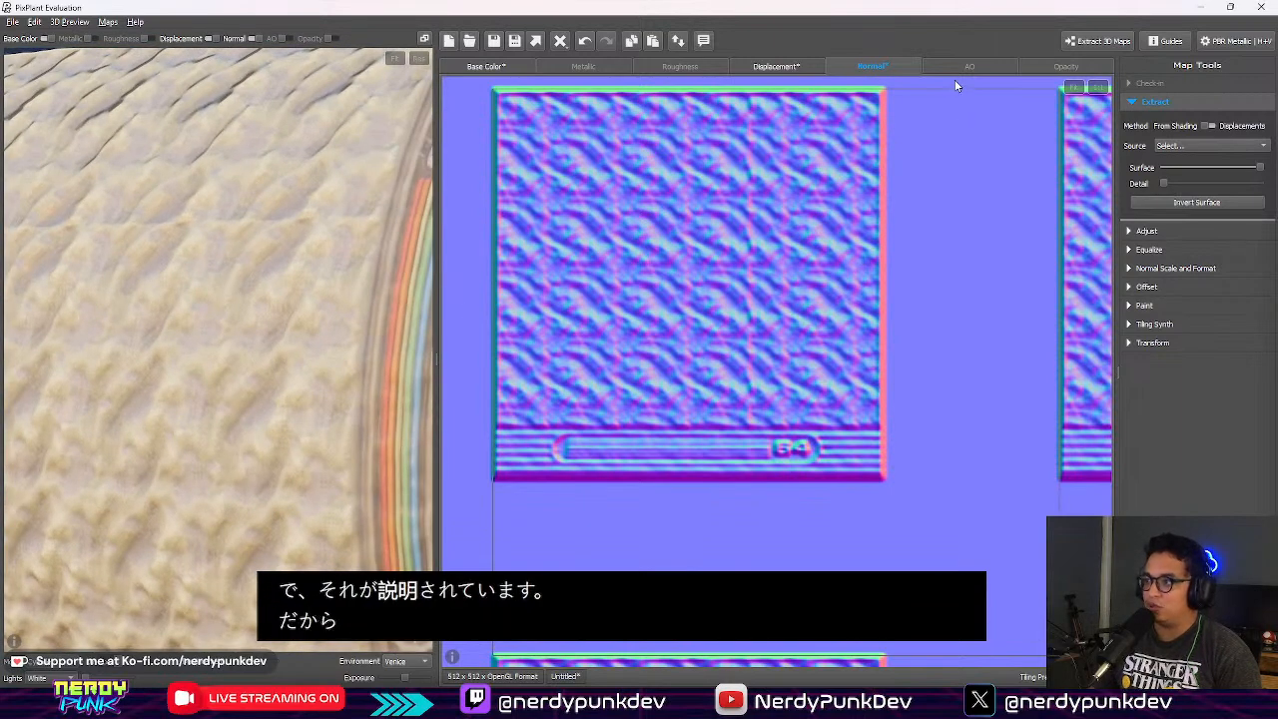
Step: Extract the AO map from the Displacement Map and check its shading on the preview cylinder
click(968, 65)
click(1198, 131)
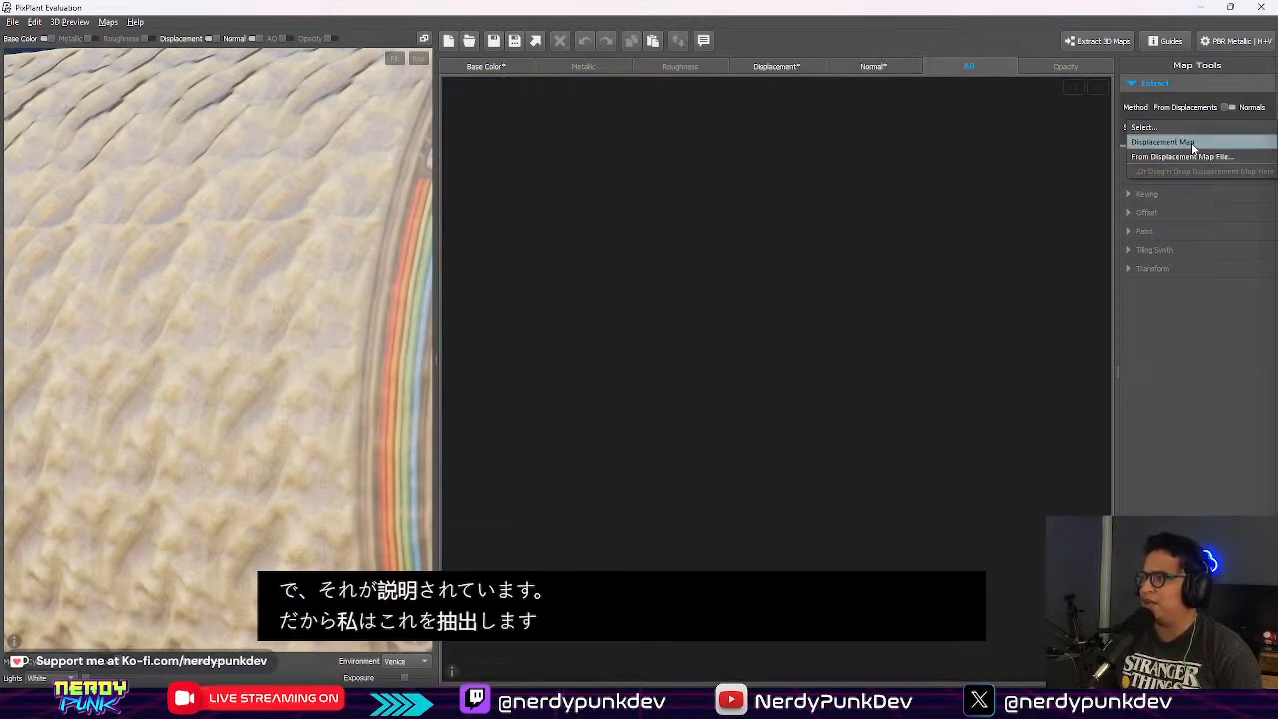
click(1191, 142)
drag(381, 248, 310, 330)
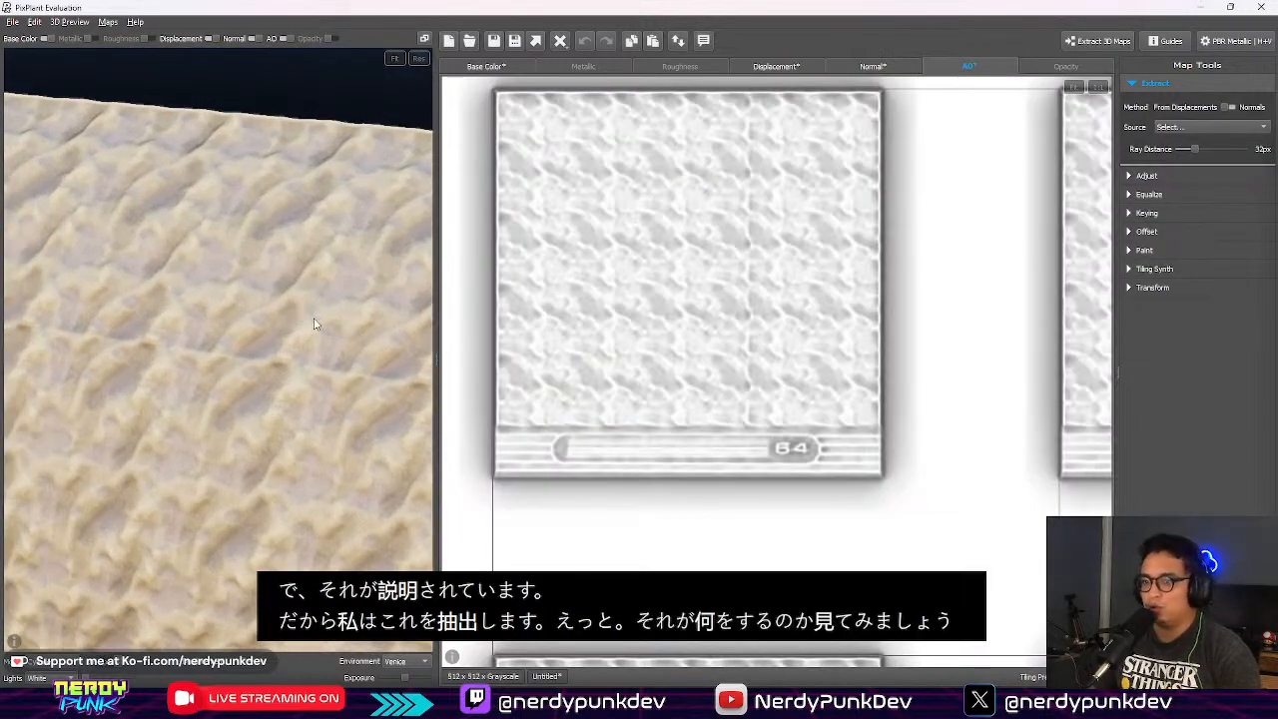
scroll(302, 344, down, 4)
Step: Extract the Roughness map from the Base Color map using the From Shading method
click(688, 68)
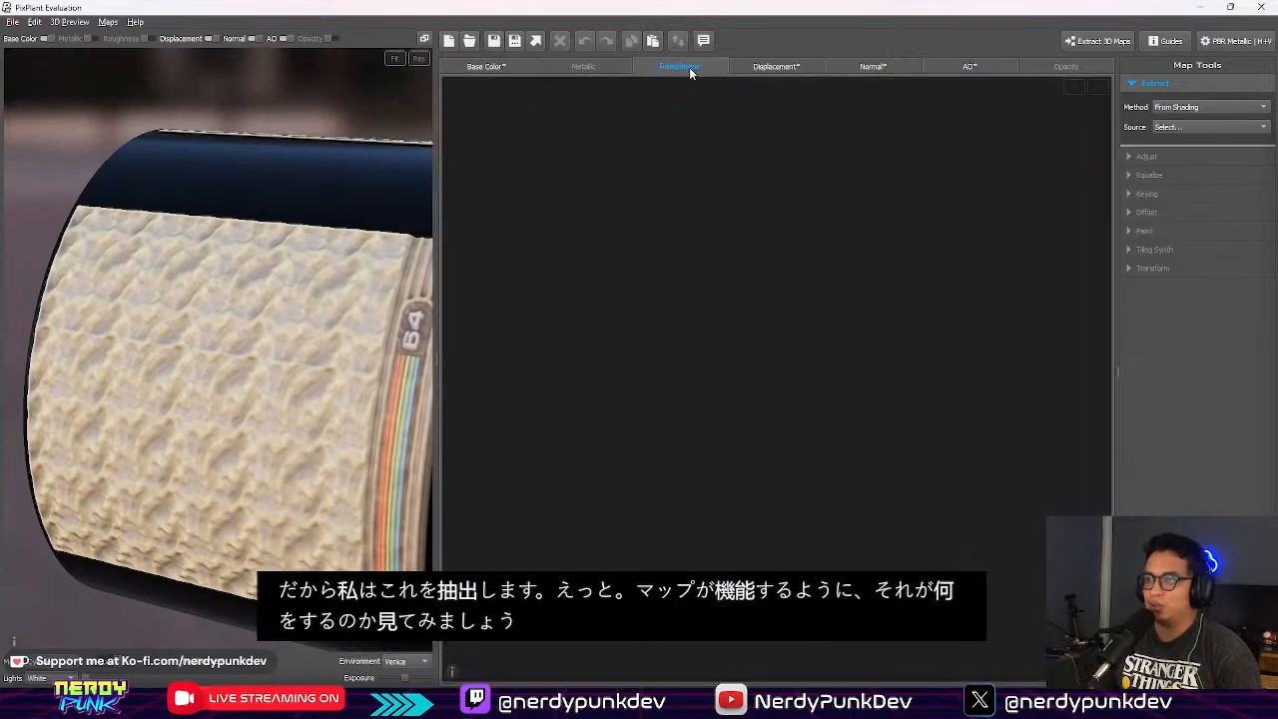
click(1198, 127)
click(1186, 138)
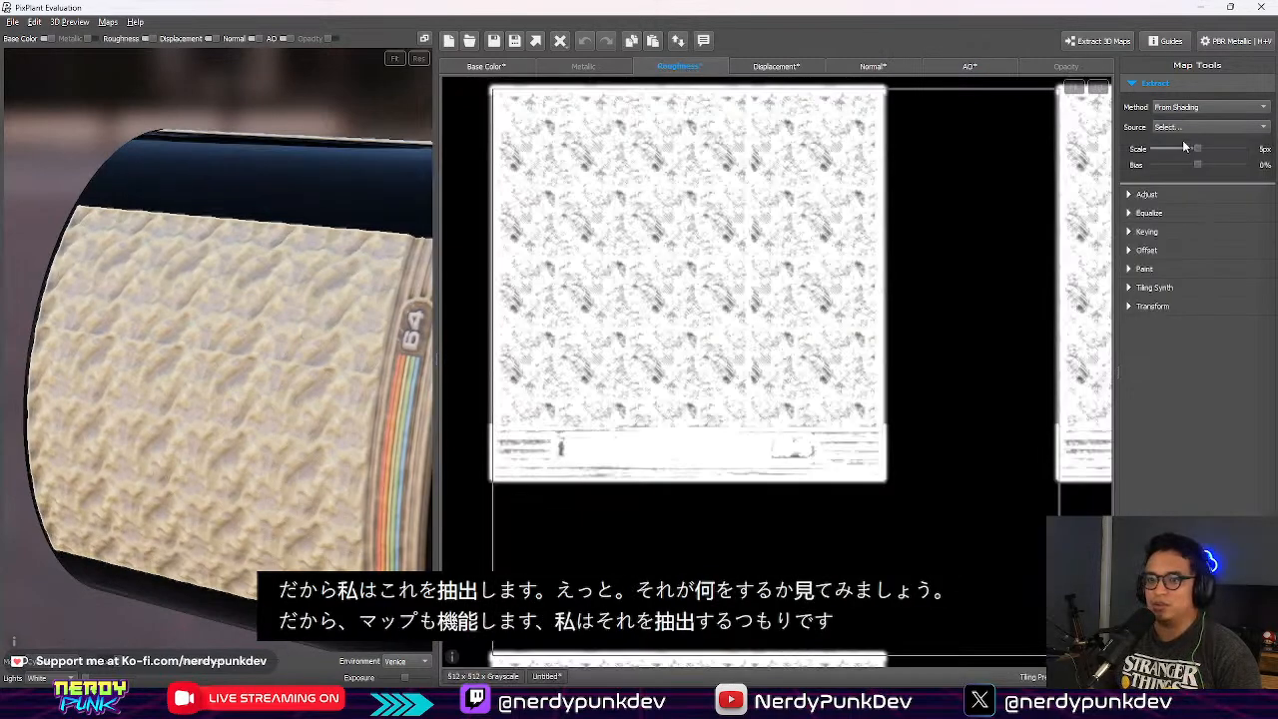
Step: Start extracting Roughness, Displacement, Normal and AO maps from the base color with Delight Base Color Map enabled
scroll(287, 439, up, 4)
drag(331, 417, 270, 402)
scroll(282, 389, down, 5)
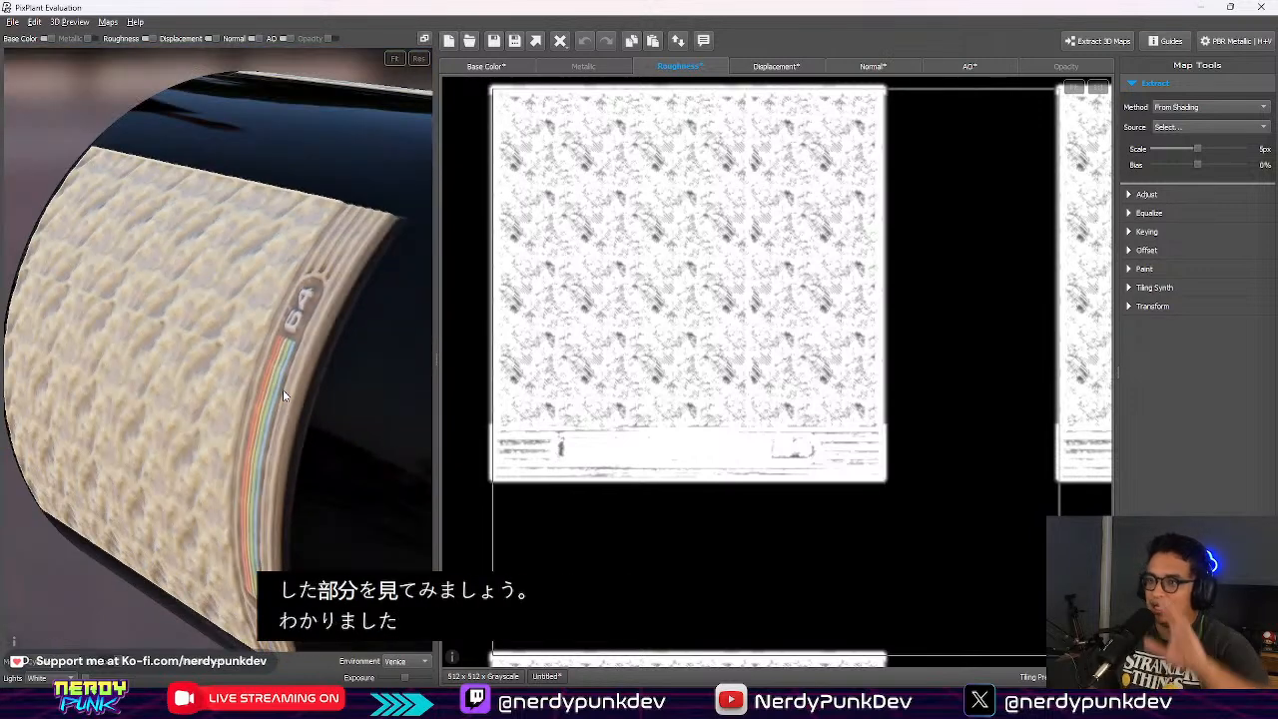
scroll(768, 386, down, 3)
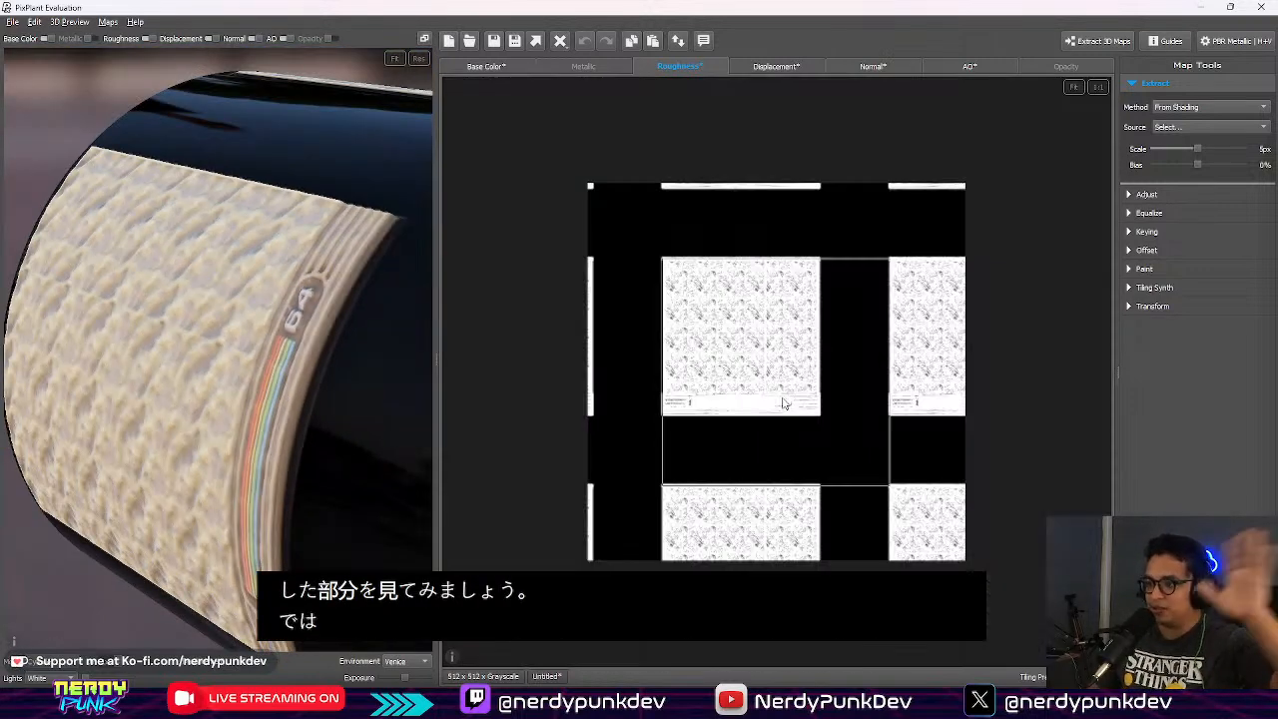
click(1120, 43)
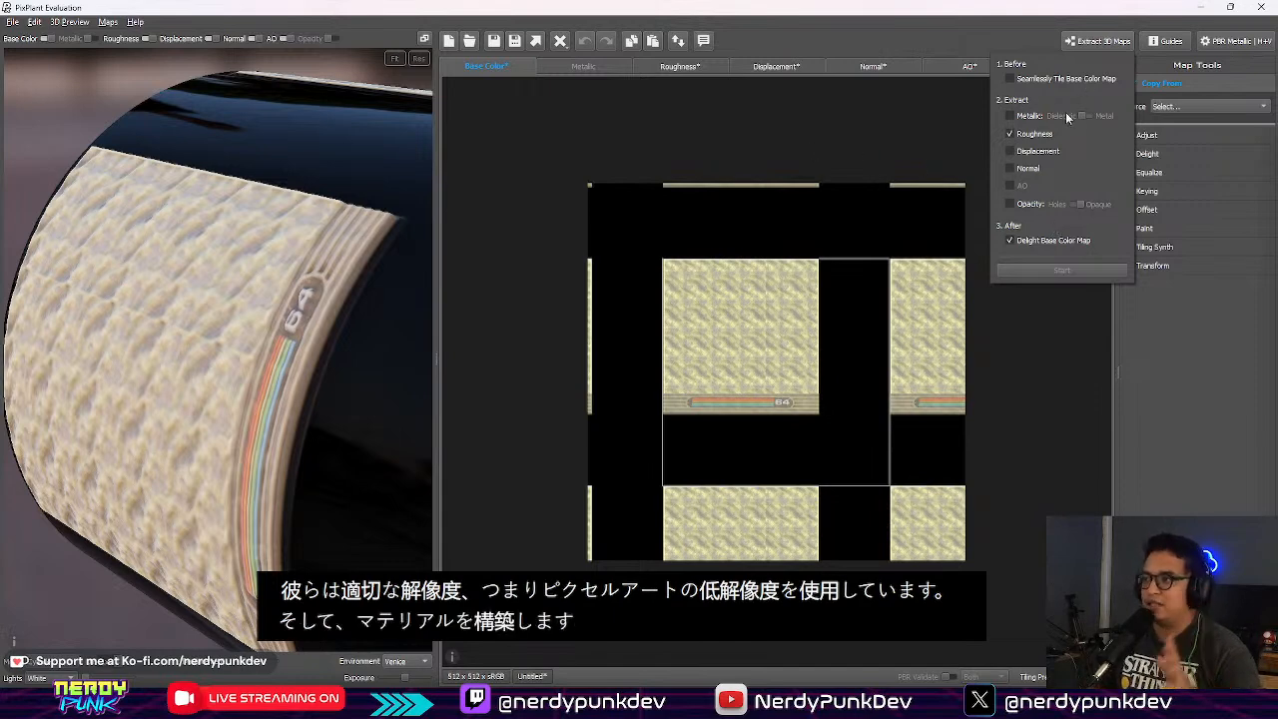
click(1010, 150)
click(1010, 168)
click(1011, 186)
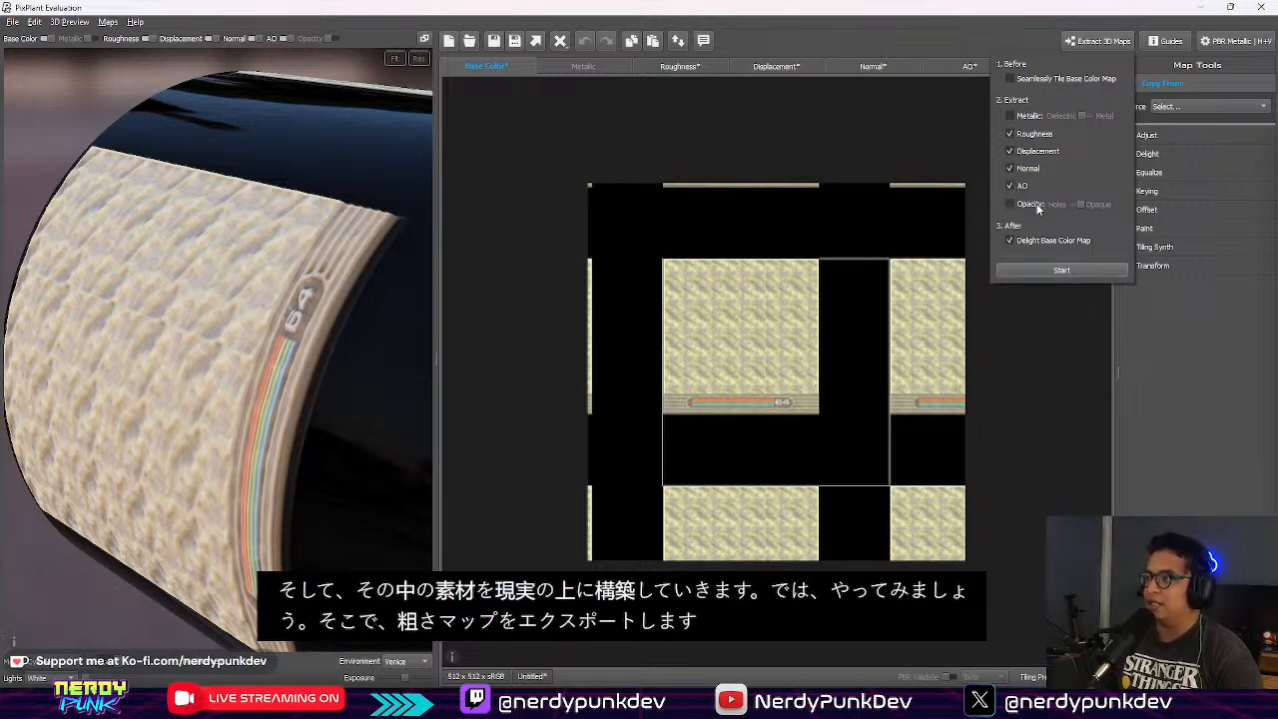
click(1076, 275)
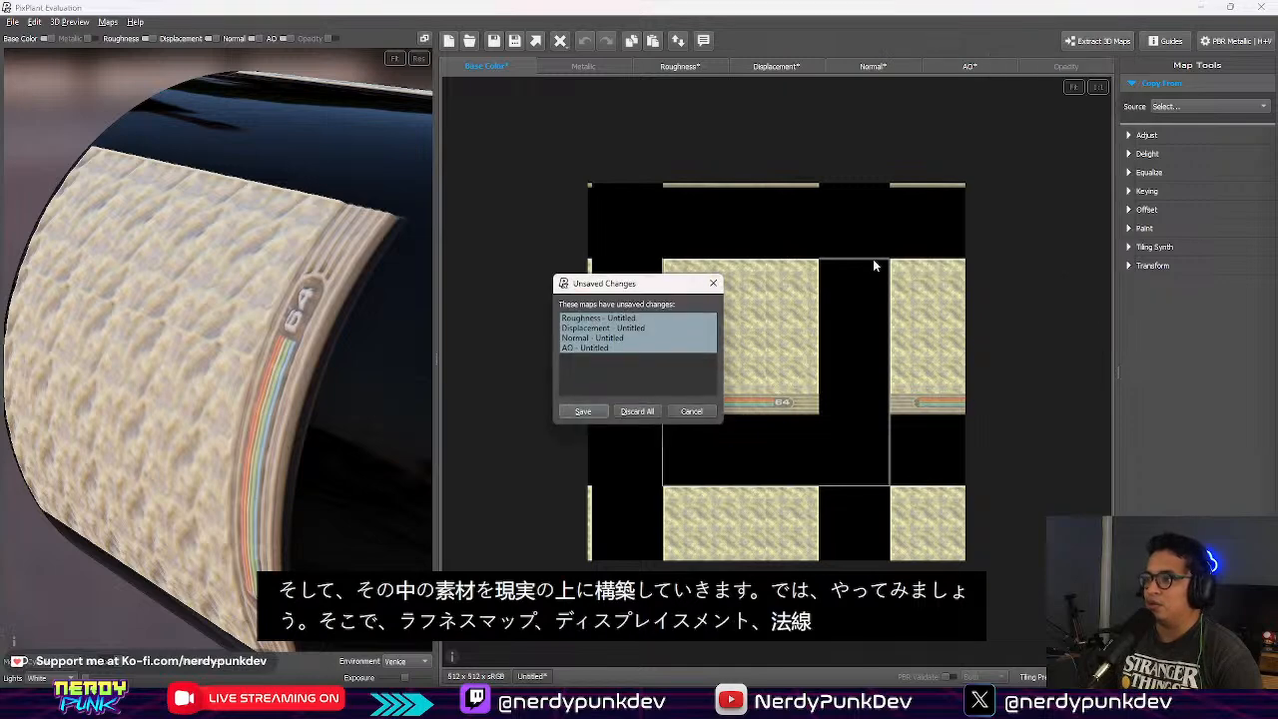
Step: Choose to save the unsaved maps and set their base name to KeyboardShell_02
click(583, 412)
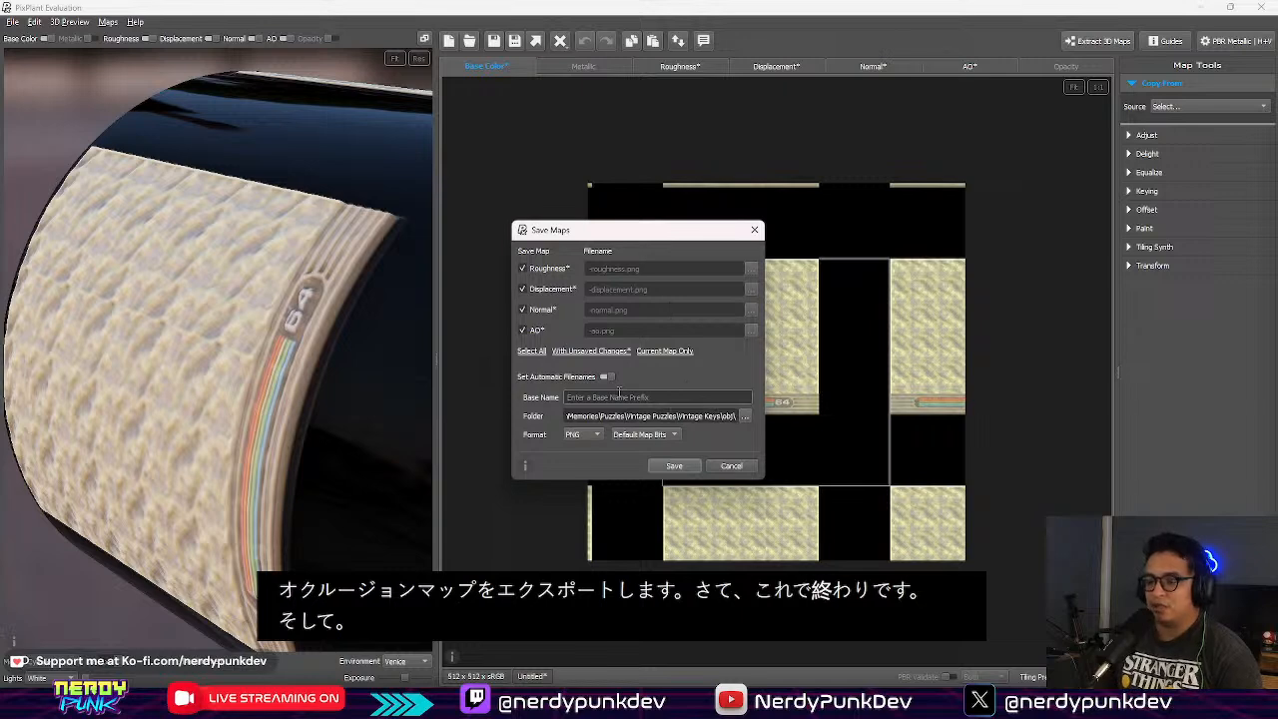
click(619, 397)
text(Keyboa)
text(rdShe)
text(et)
text(l_02)
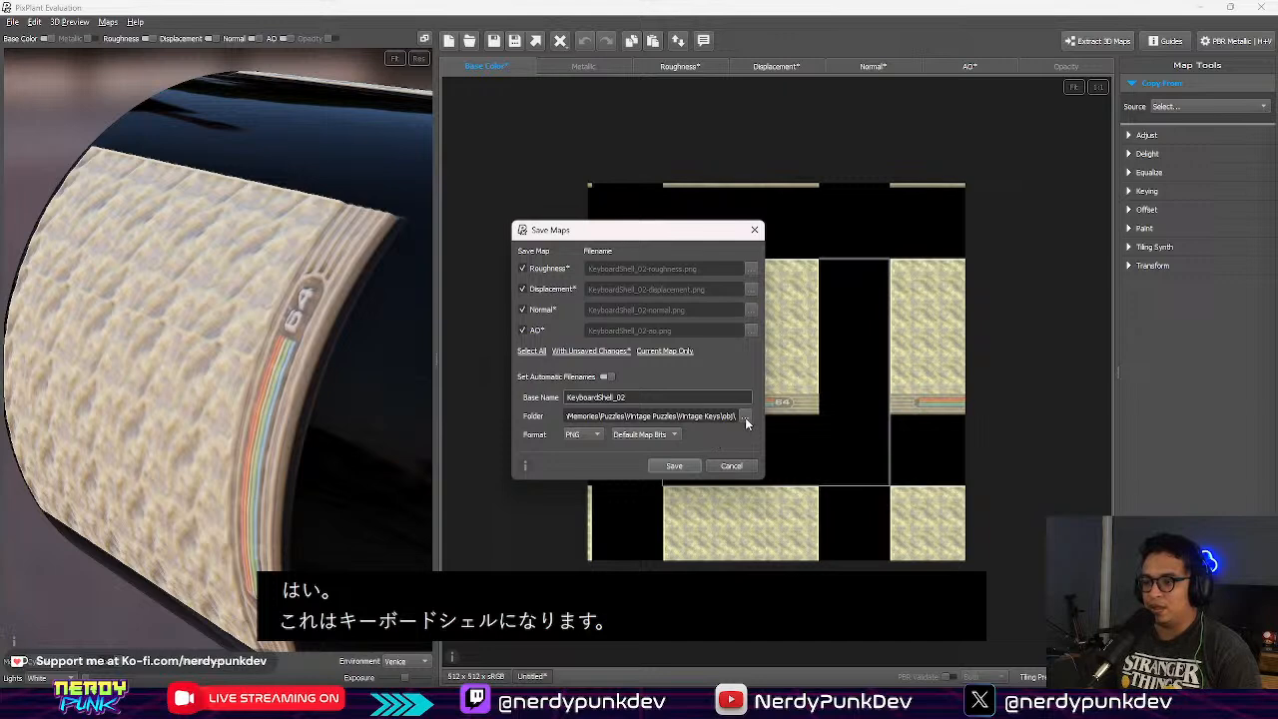
Step: Create a KeyboardShell folder inside obj and save the four maps there as PNG files
click(744, 417)
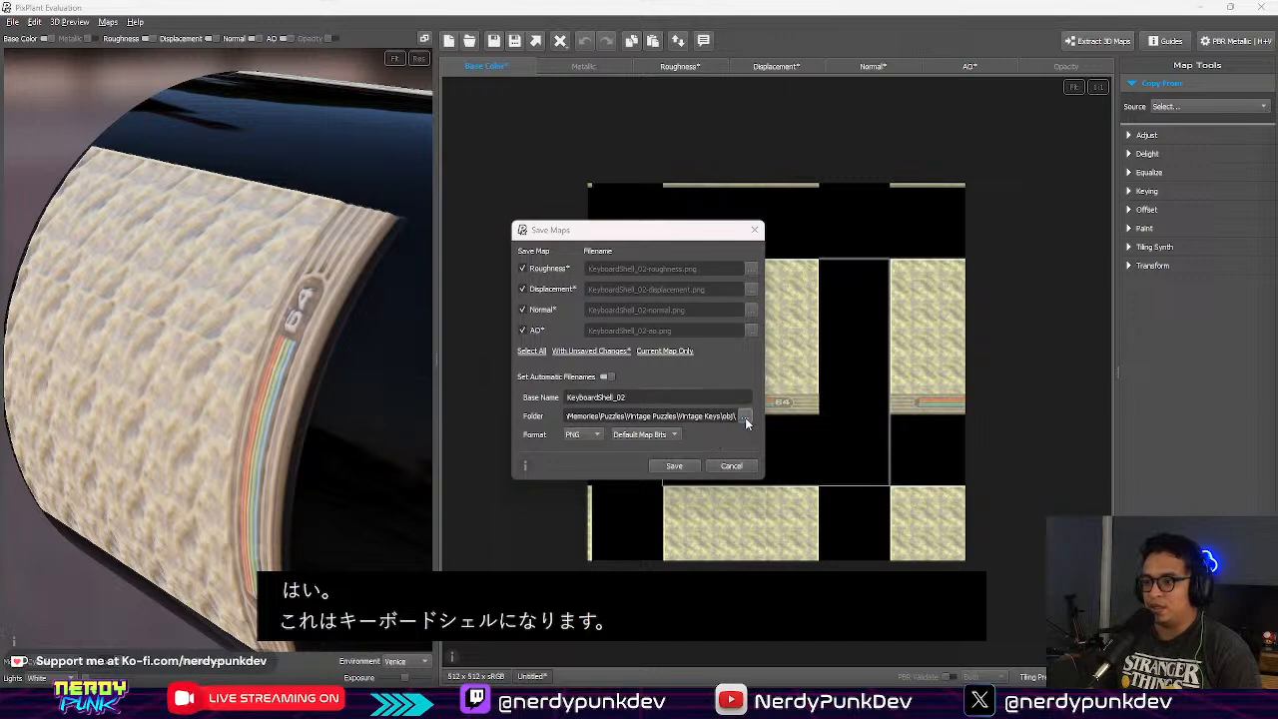
click(609, 307)
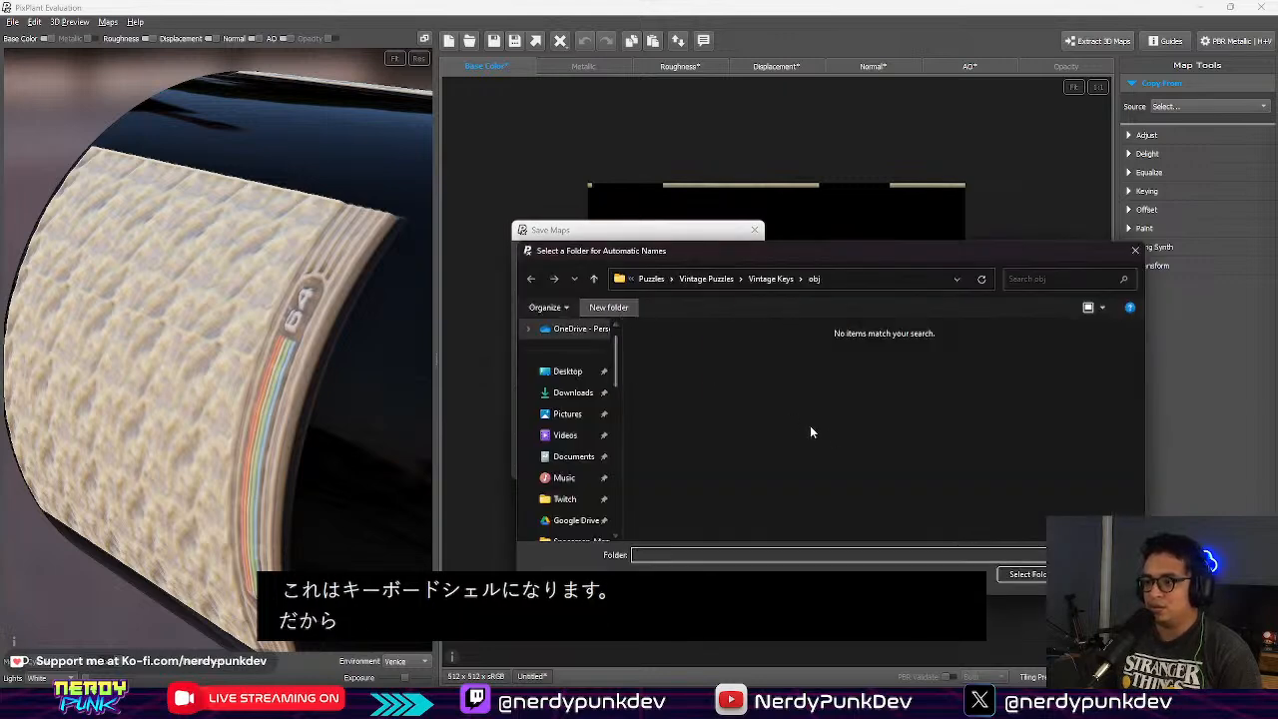
text(Keyboard)
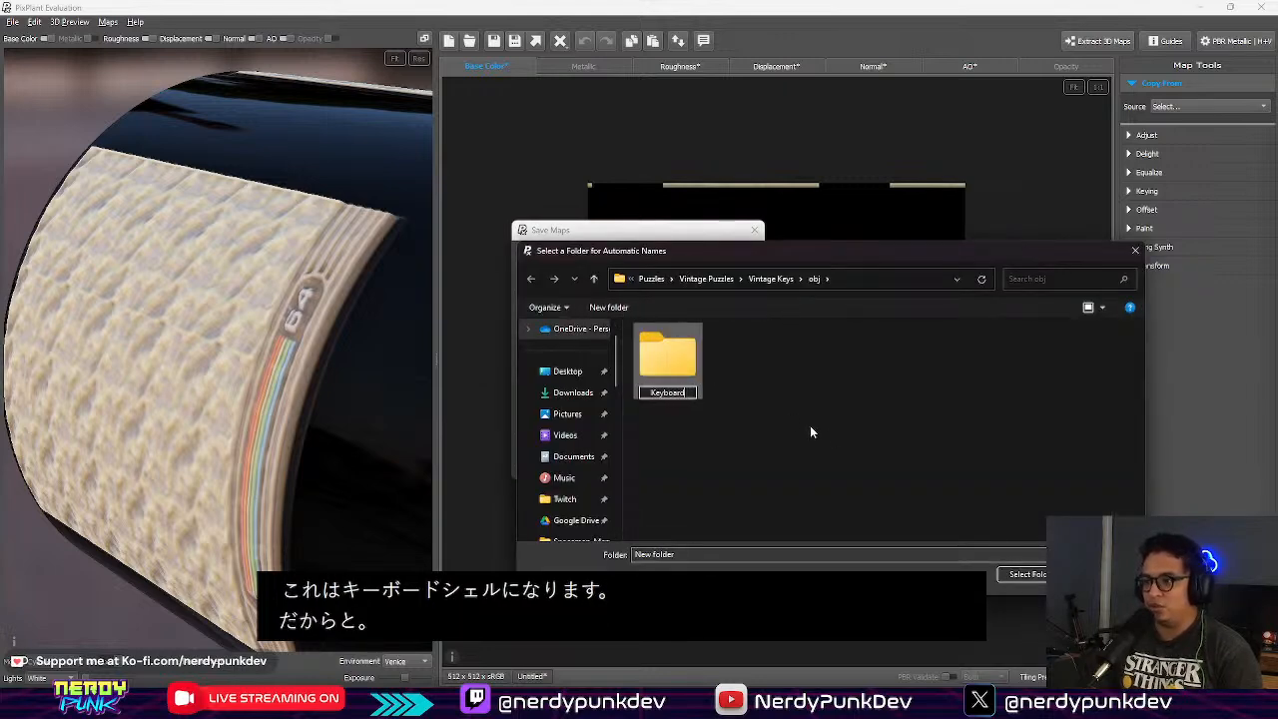
text(Shell)
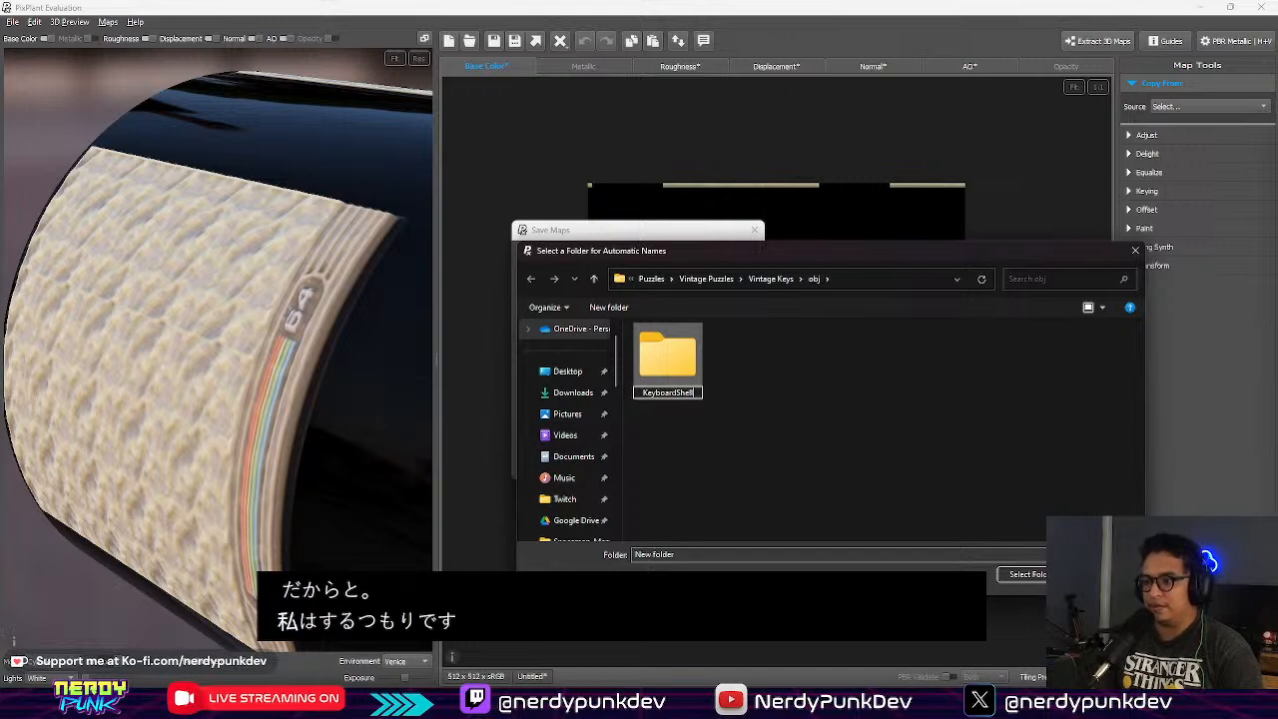
key(Return)
key(Return)
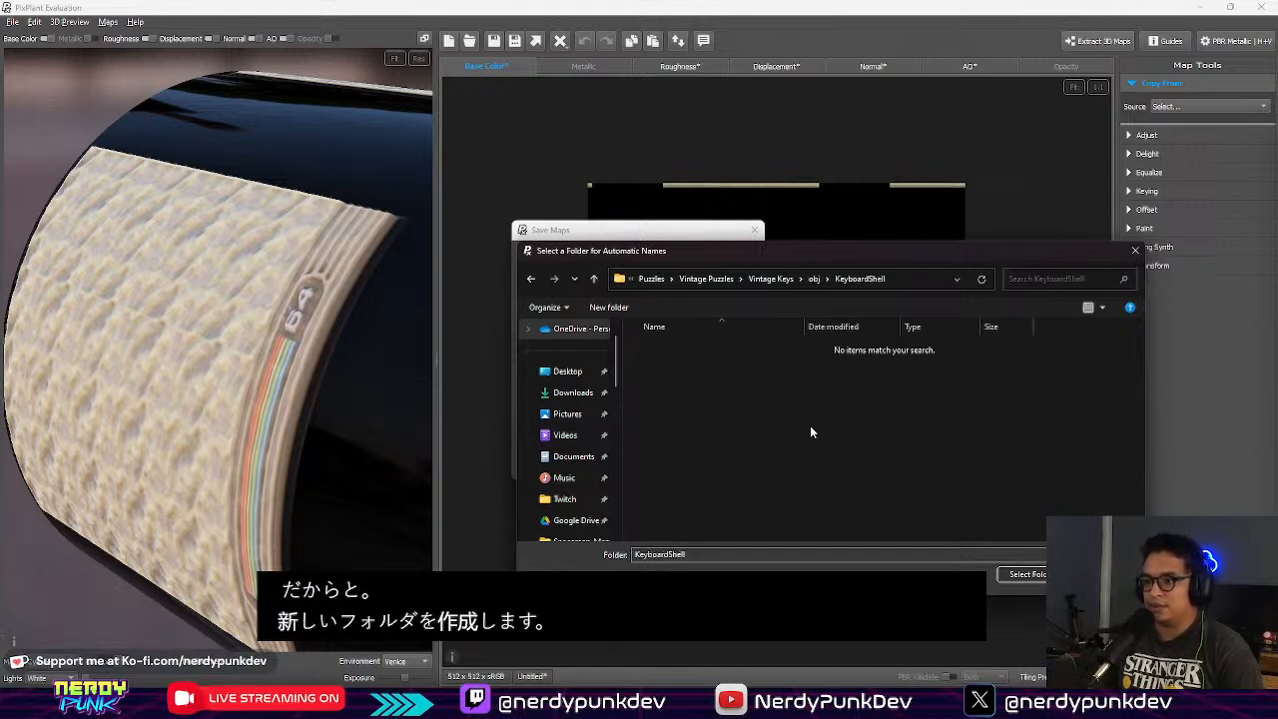
click(1023, 575)
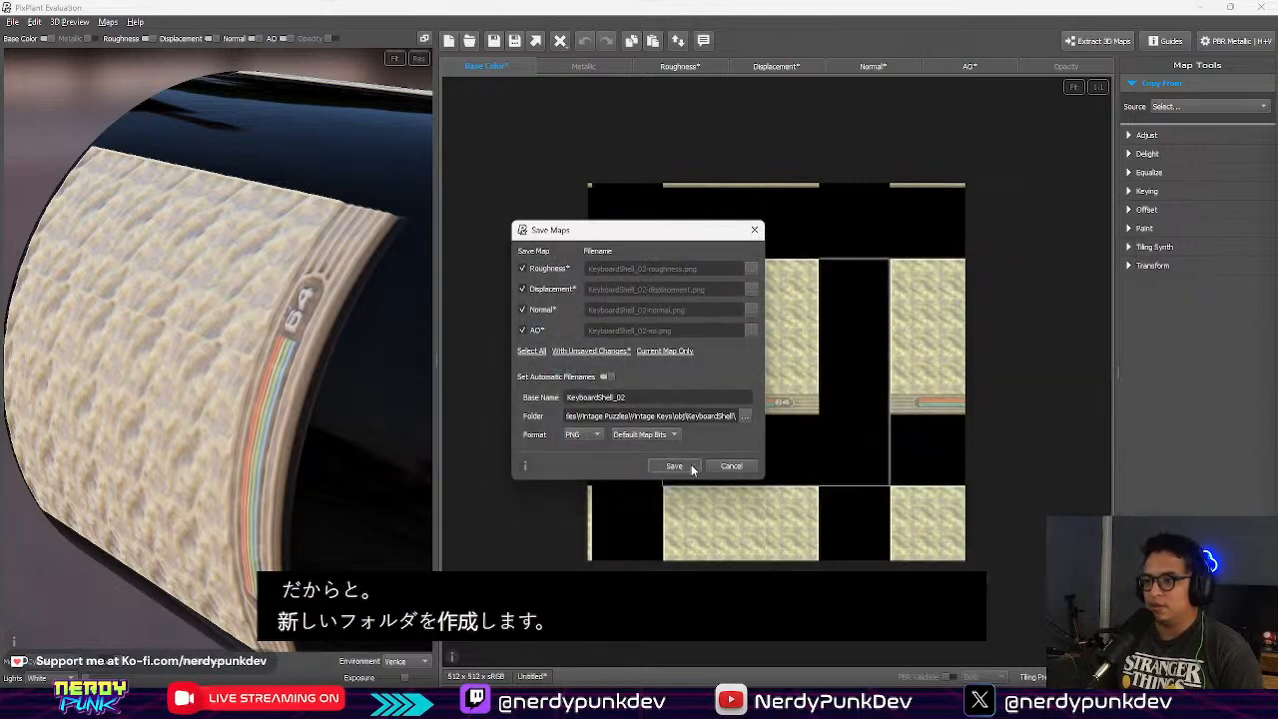
click(691, 466)
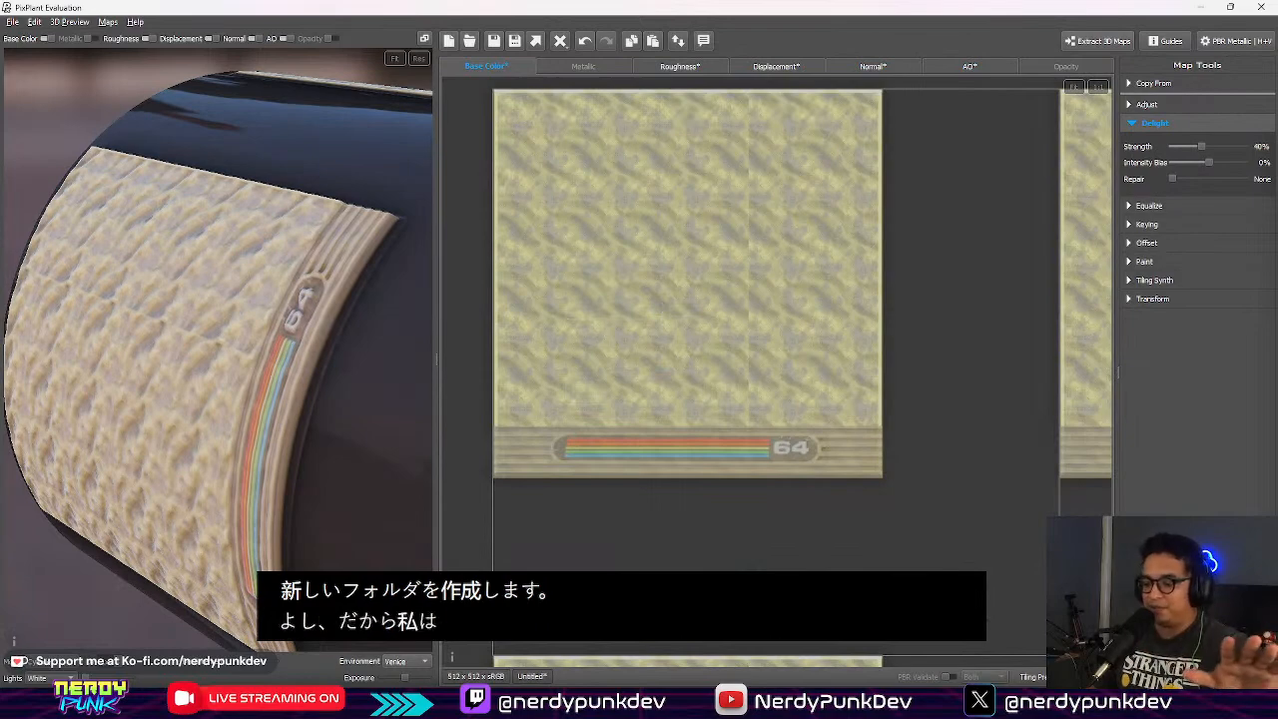
Step: Switch to Aseprite and open KeyboardShell_02-normal.png from the KeyboardShell folder
key(alt+Tab)
scroll(355, 265, down, 2)
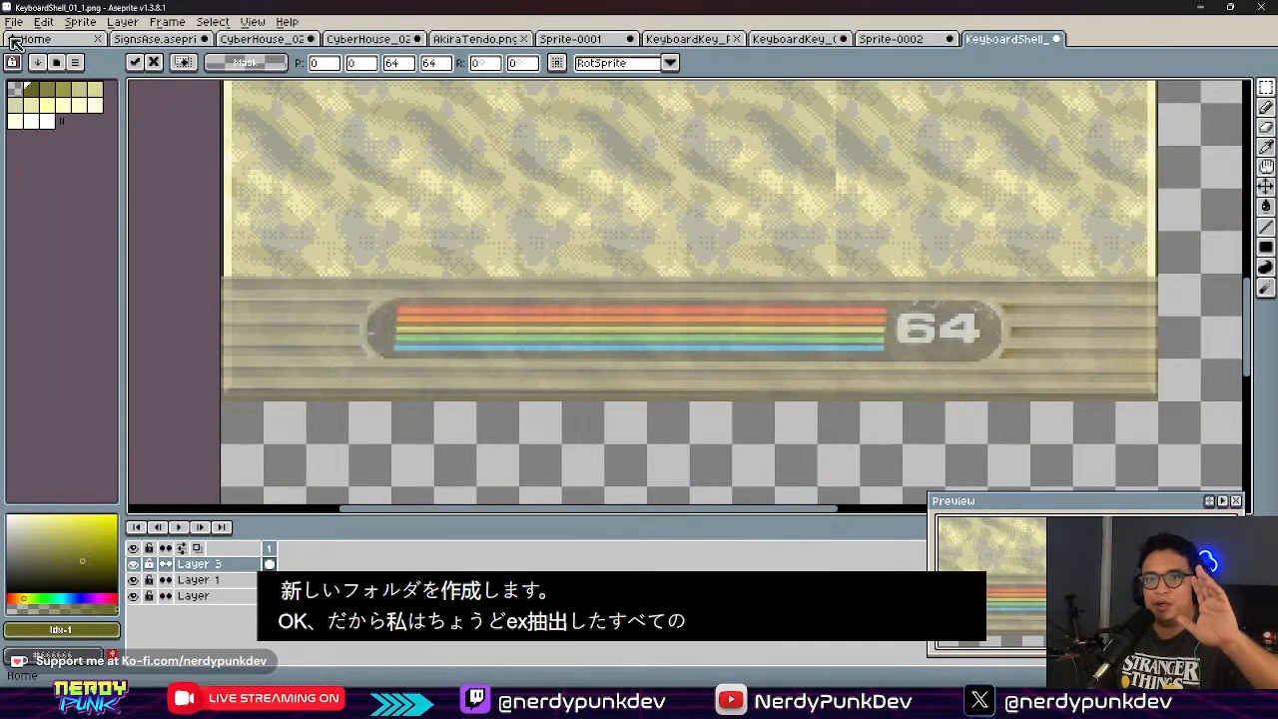
click(14, 21)
click(30, 55)
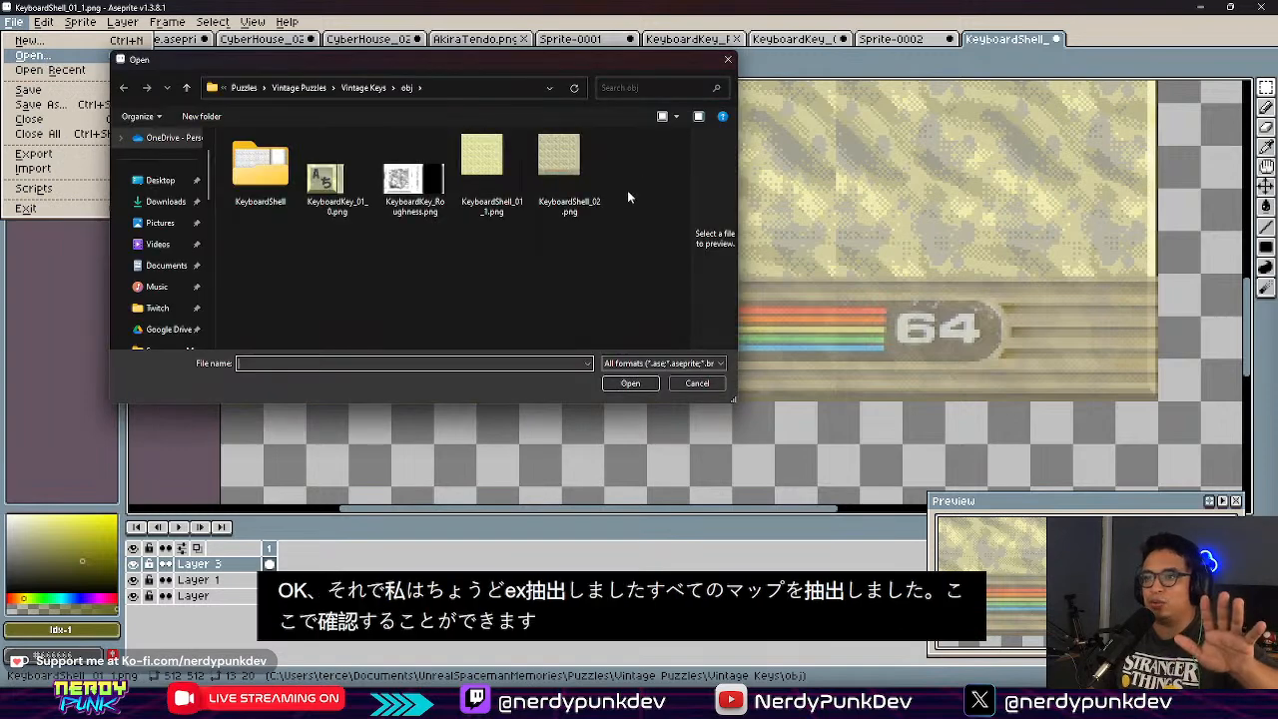
double_click(259, 165)
click(394, 170)
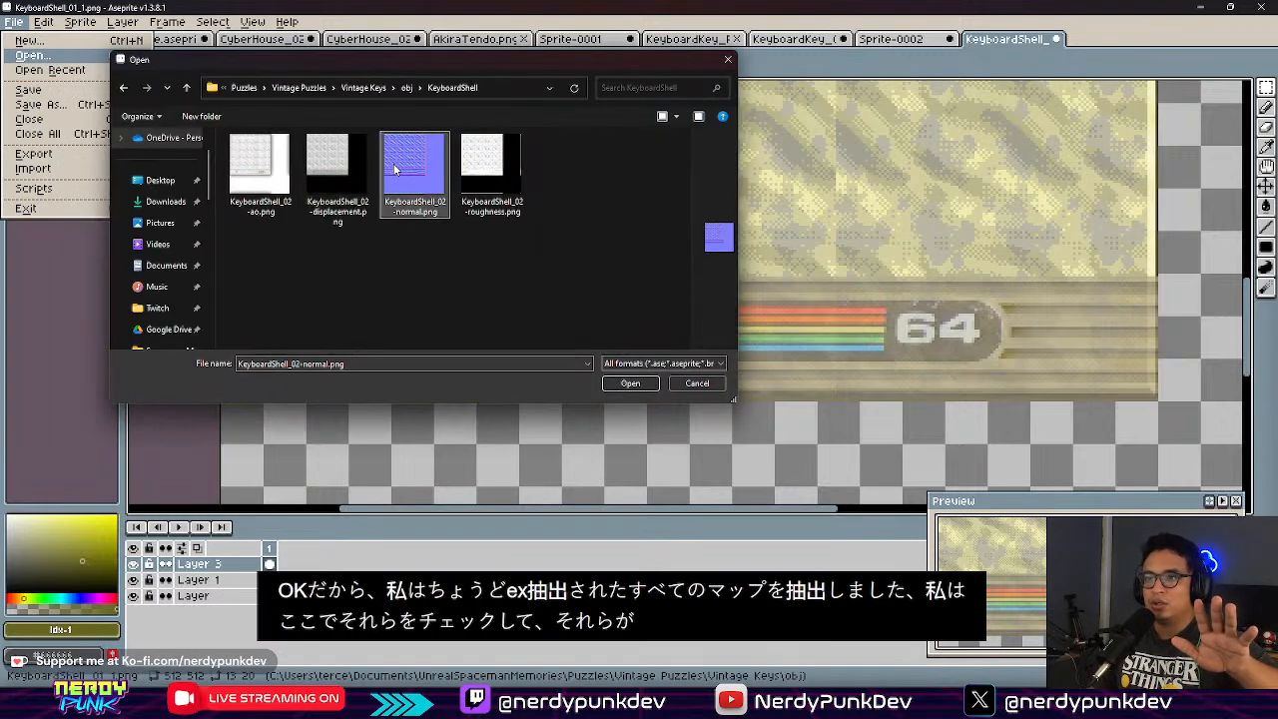
click(632, 384)
scroll(826, 319, up, 3)
scroll(846, 341, up, 1)
scroll(619, 239, down, 3)
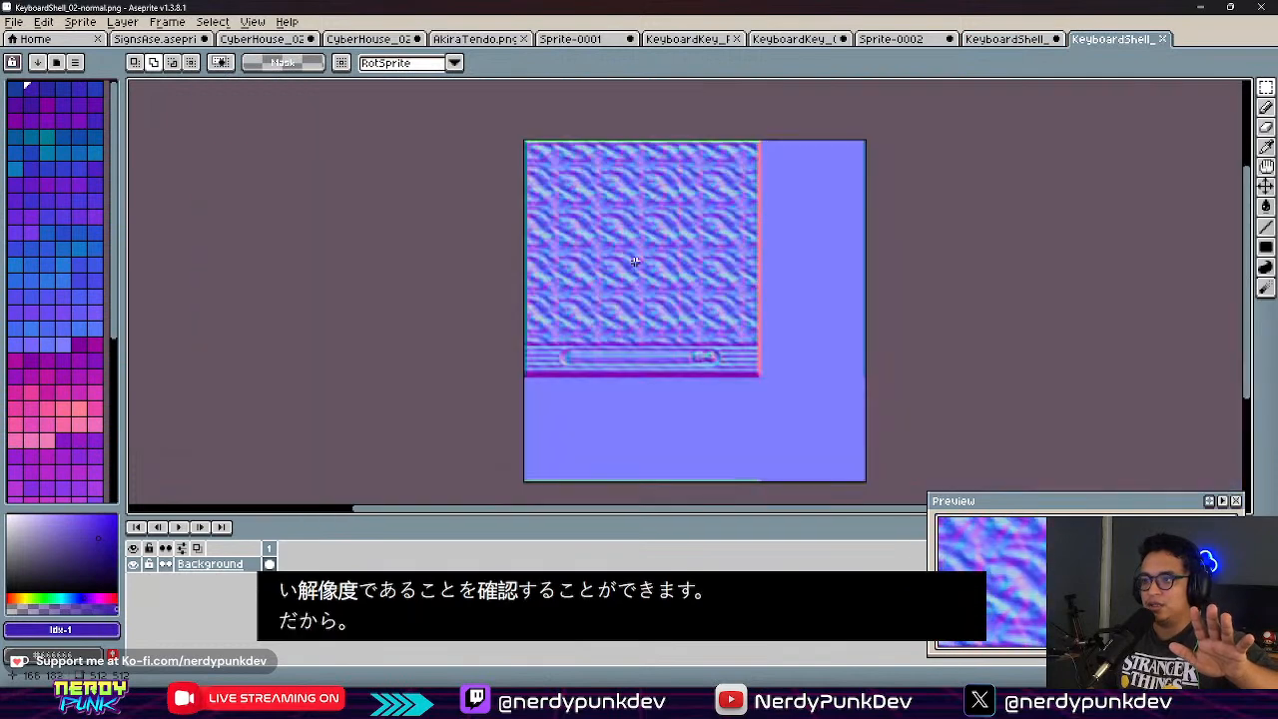
Step: Check the normal map's sprite size and examine the relief around its 64 badge up close
click(80, 22)
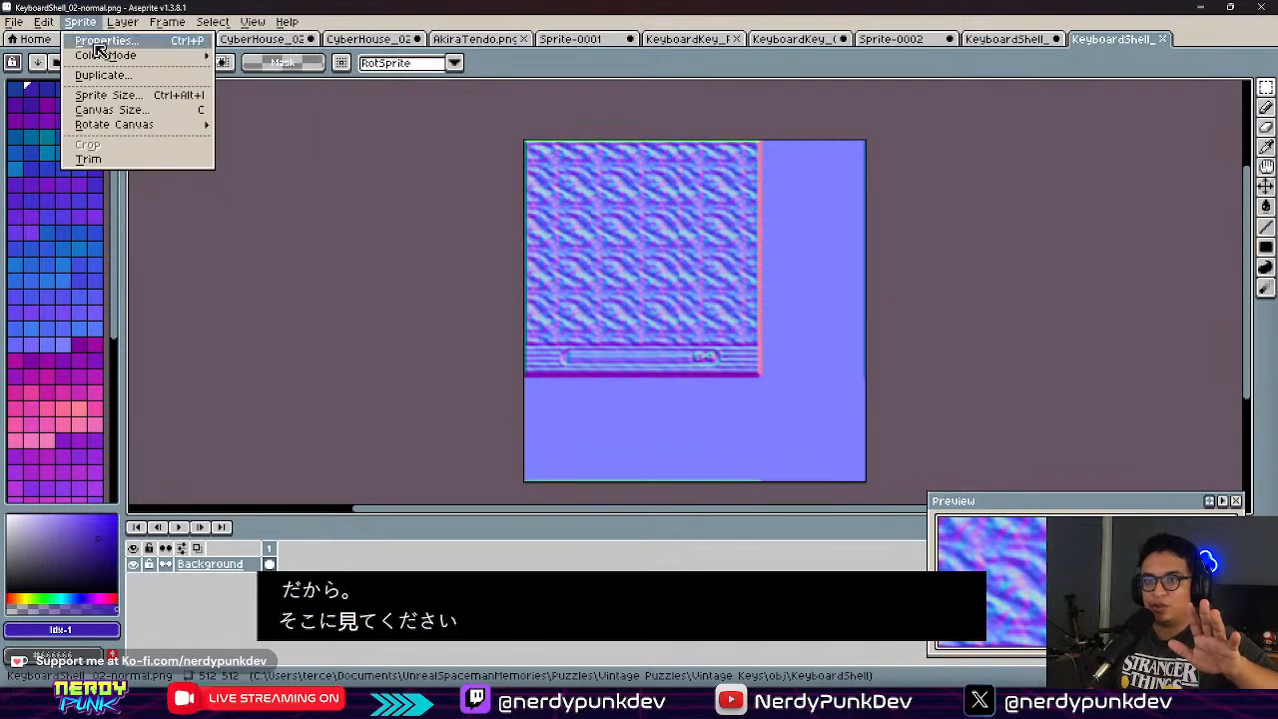
click(105, 95)
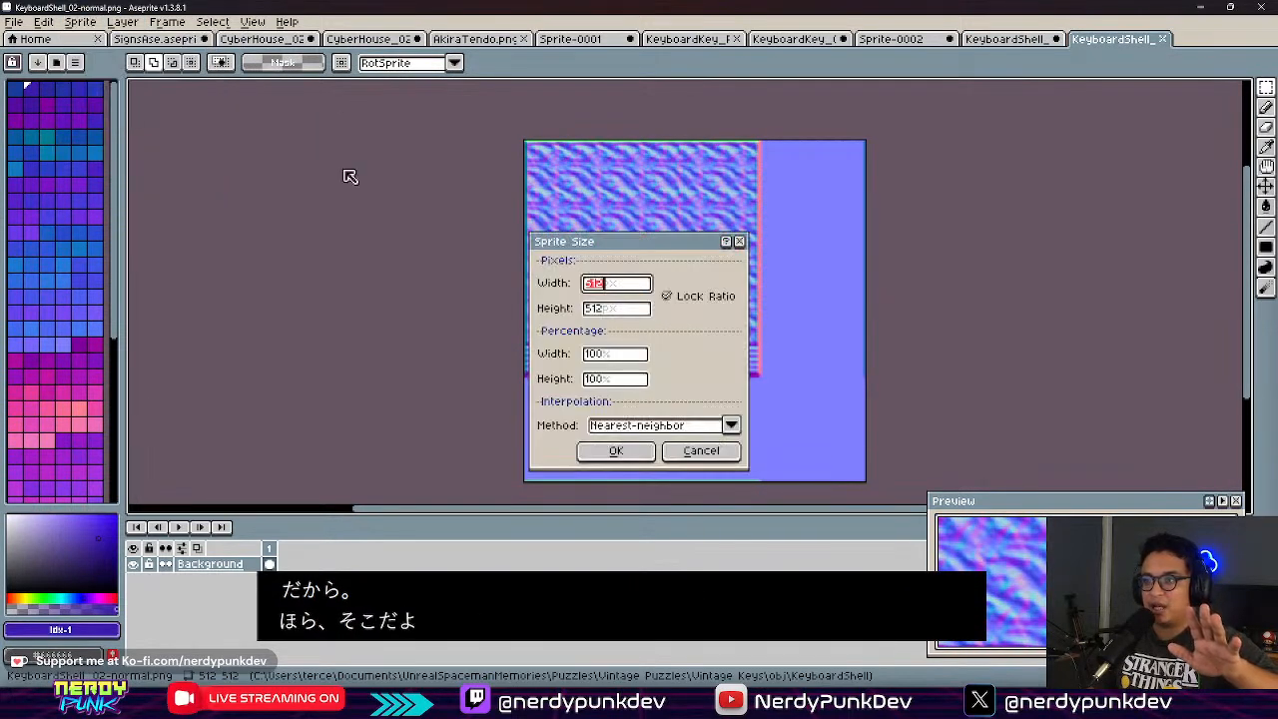
click(711, 452)
scroll(661, 359, up, 2)
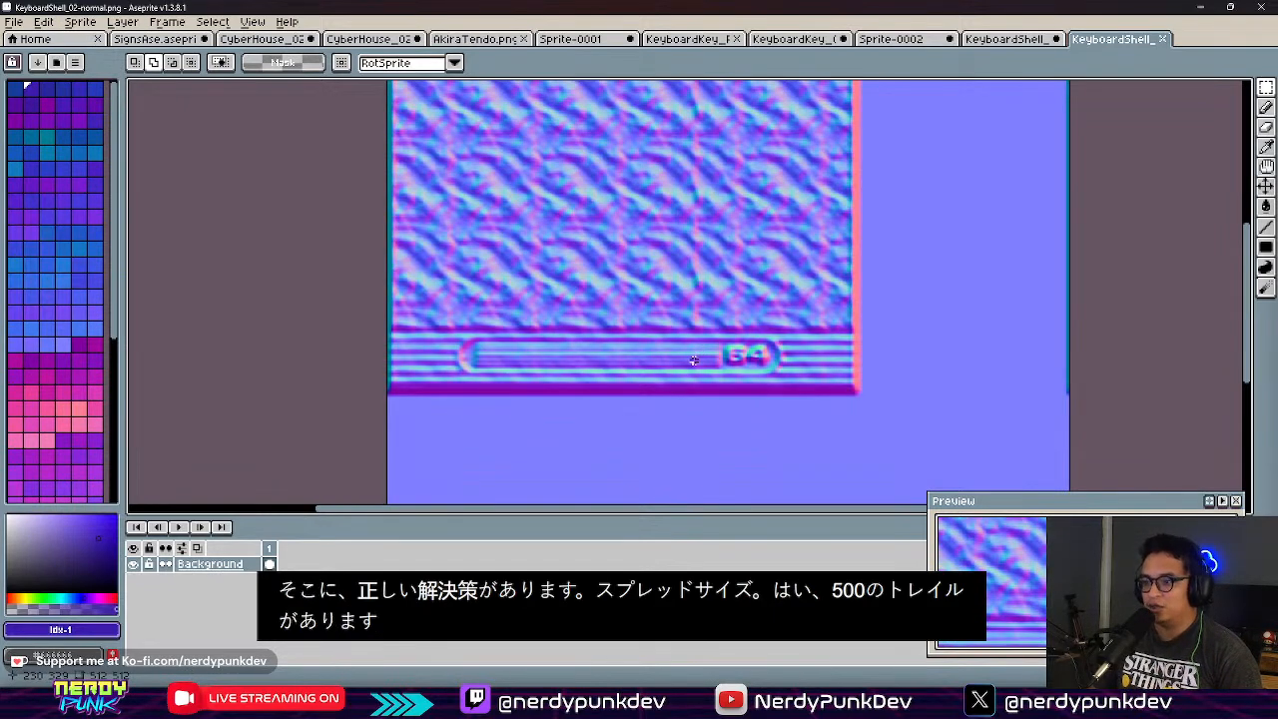
middle_drag(704, 350, 636, 435)
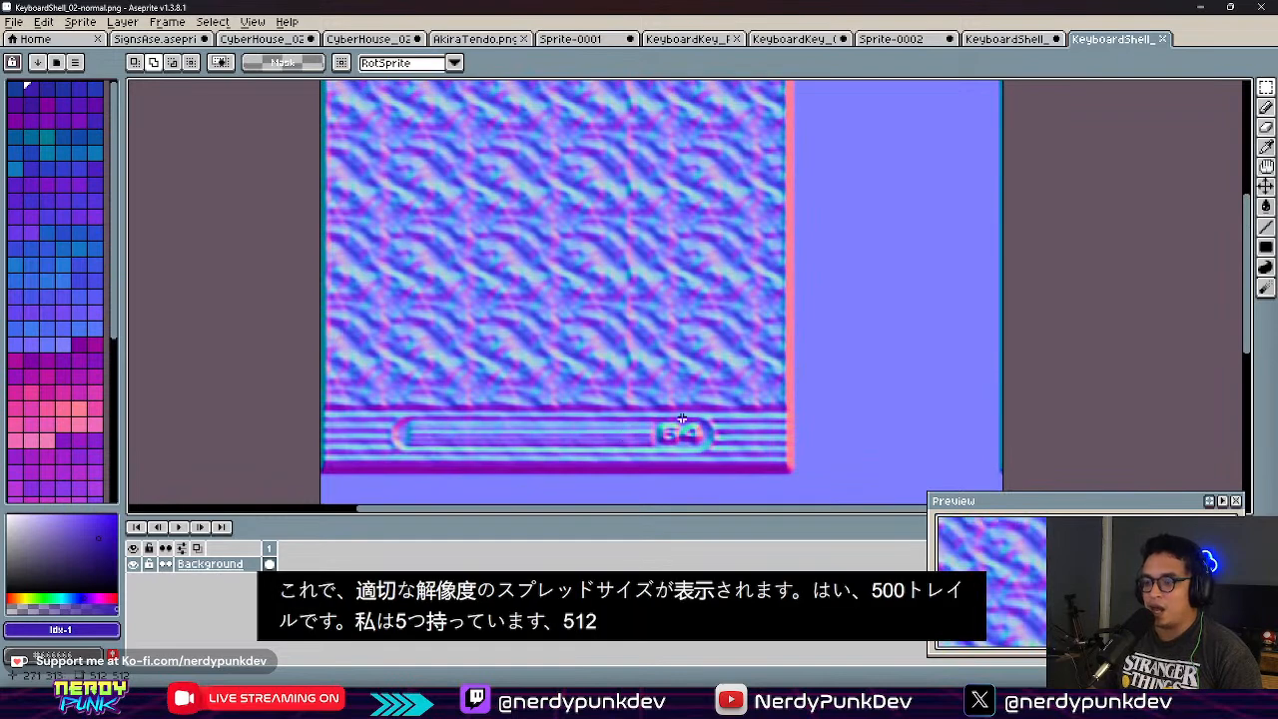
key(ctrl+i)
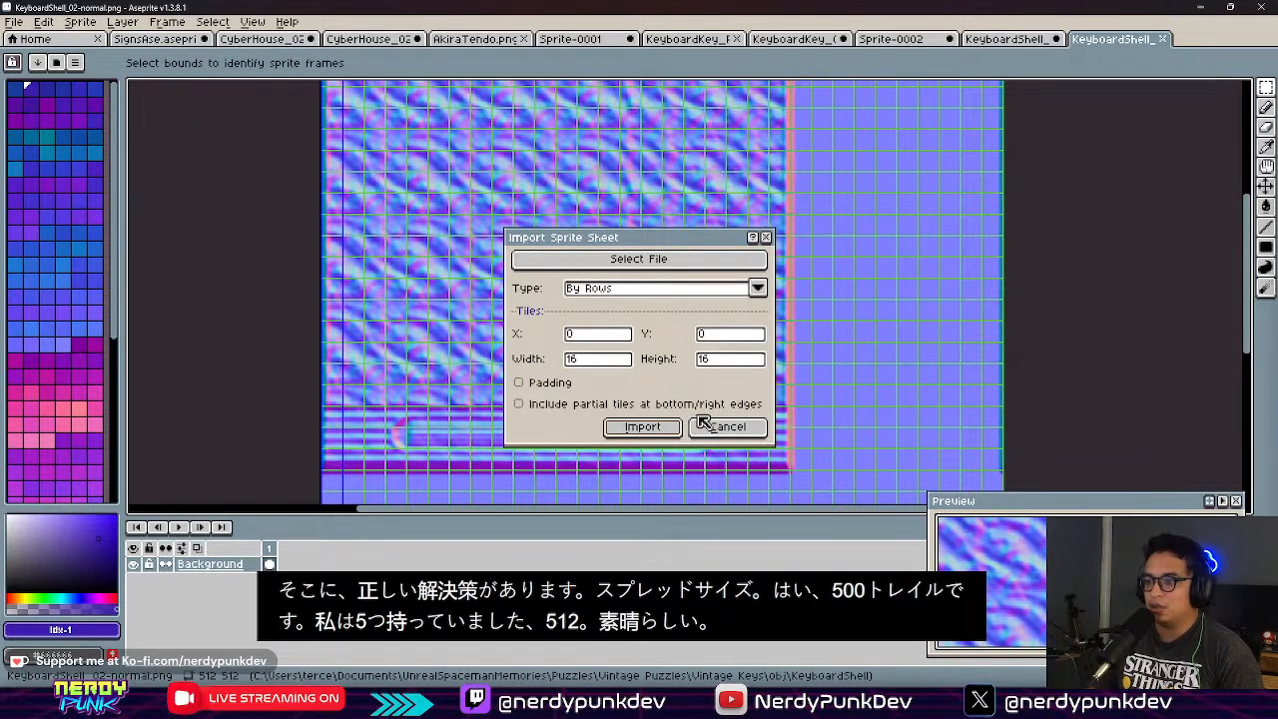
click(737, 428)
scroll(724, 417, up, 2)
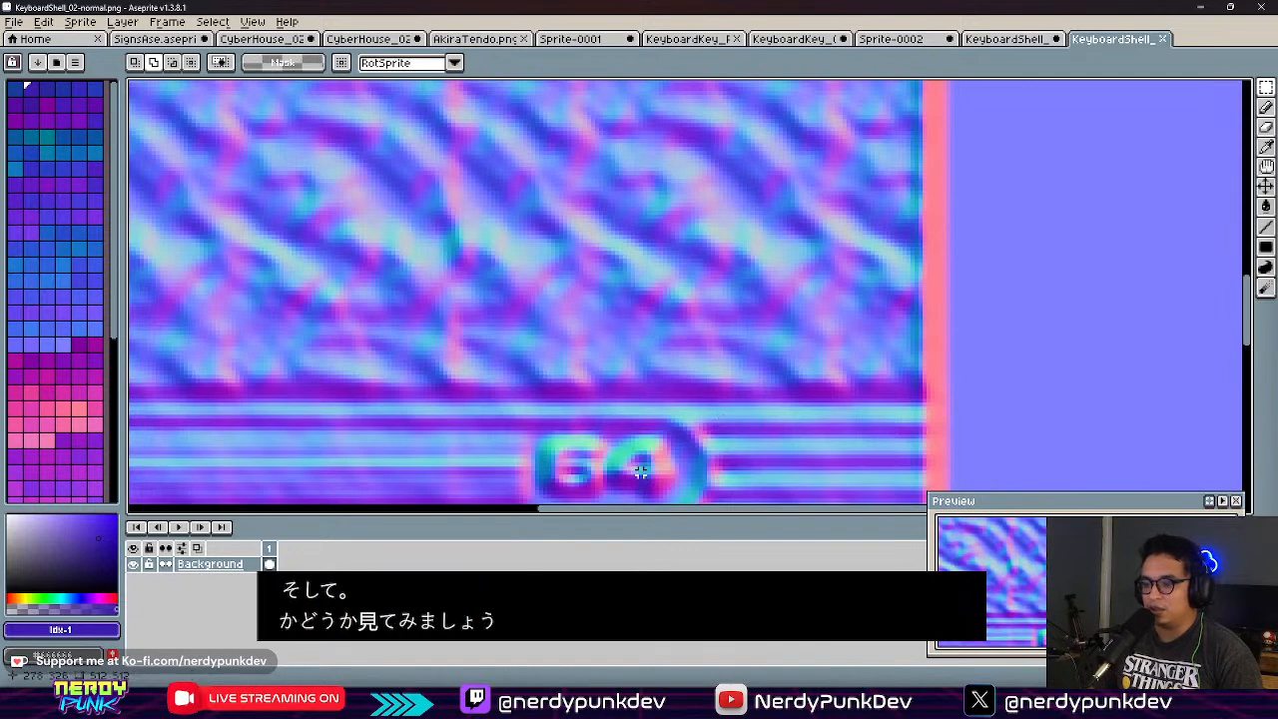
scroll(604, 398, down, 2)
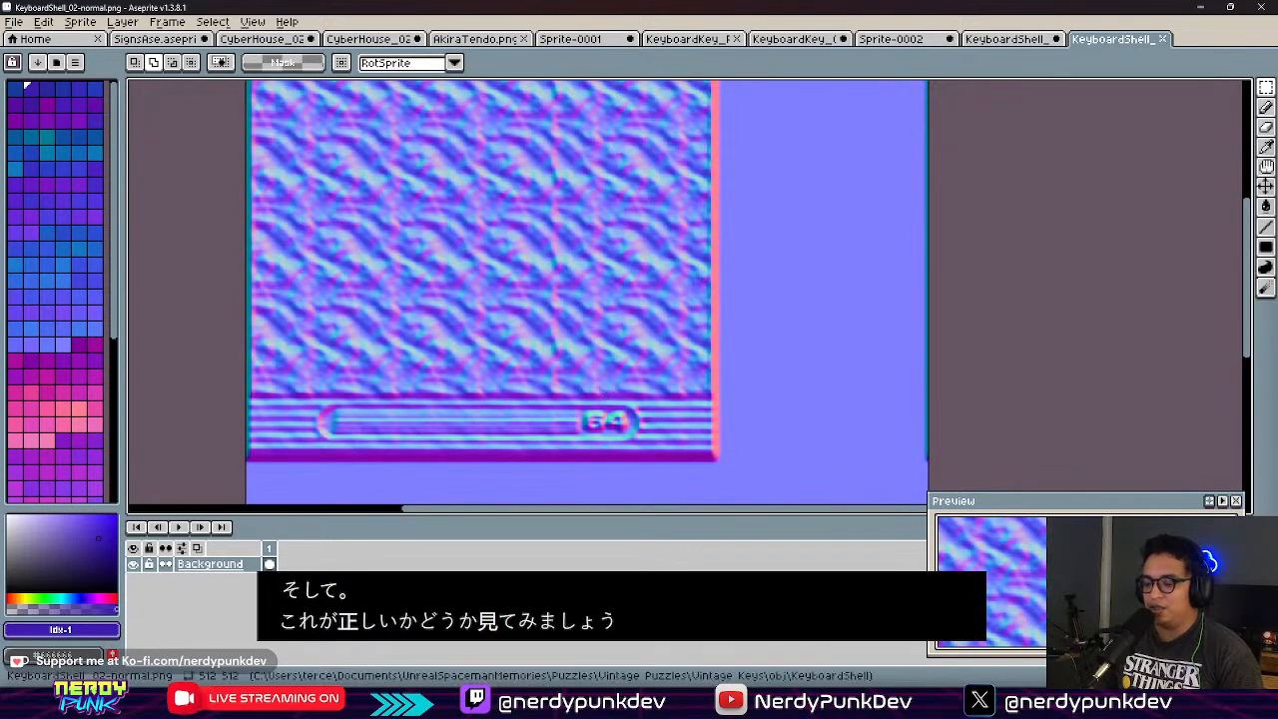
Step: Switch back to PixPlant and invert the normal map
key(alt+Tab)
drag(415, 340, 457, 344)
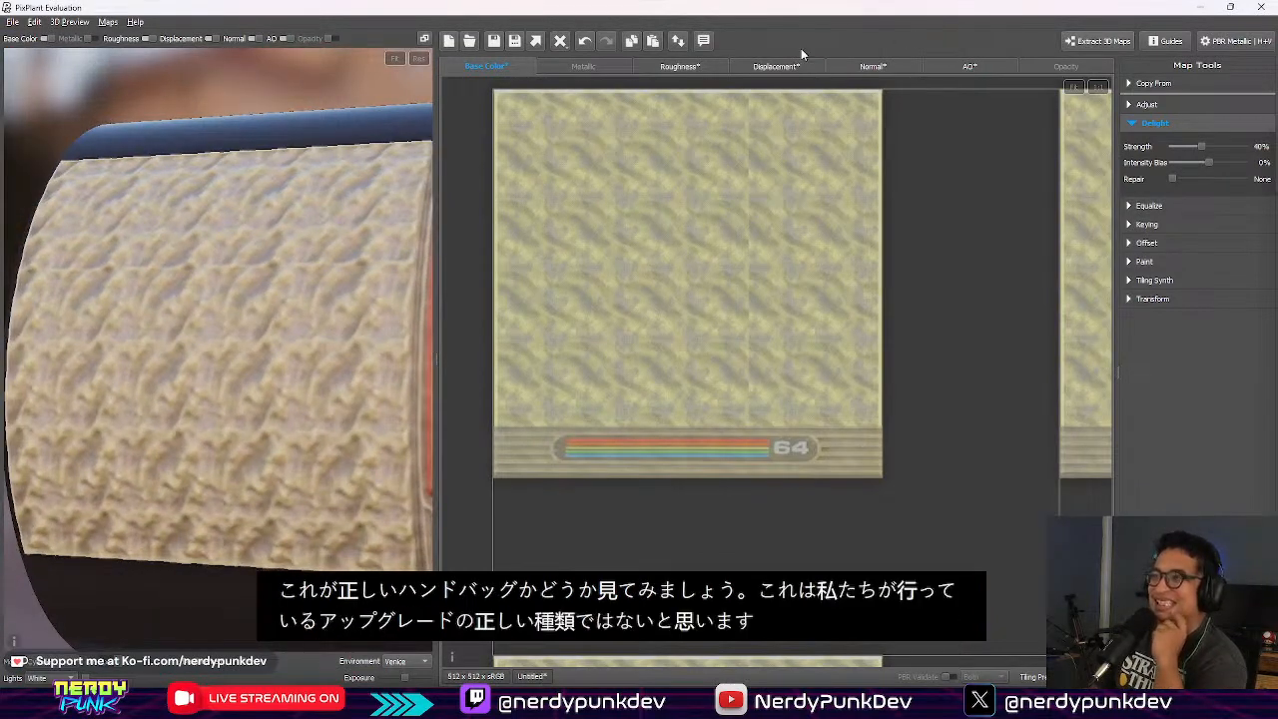
click(871, 66)
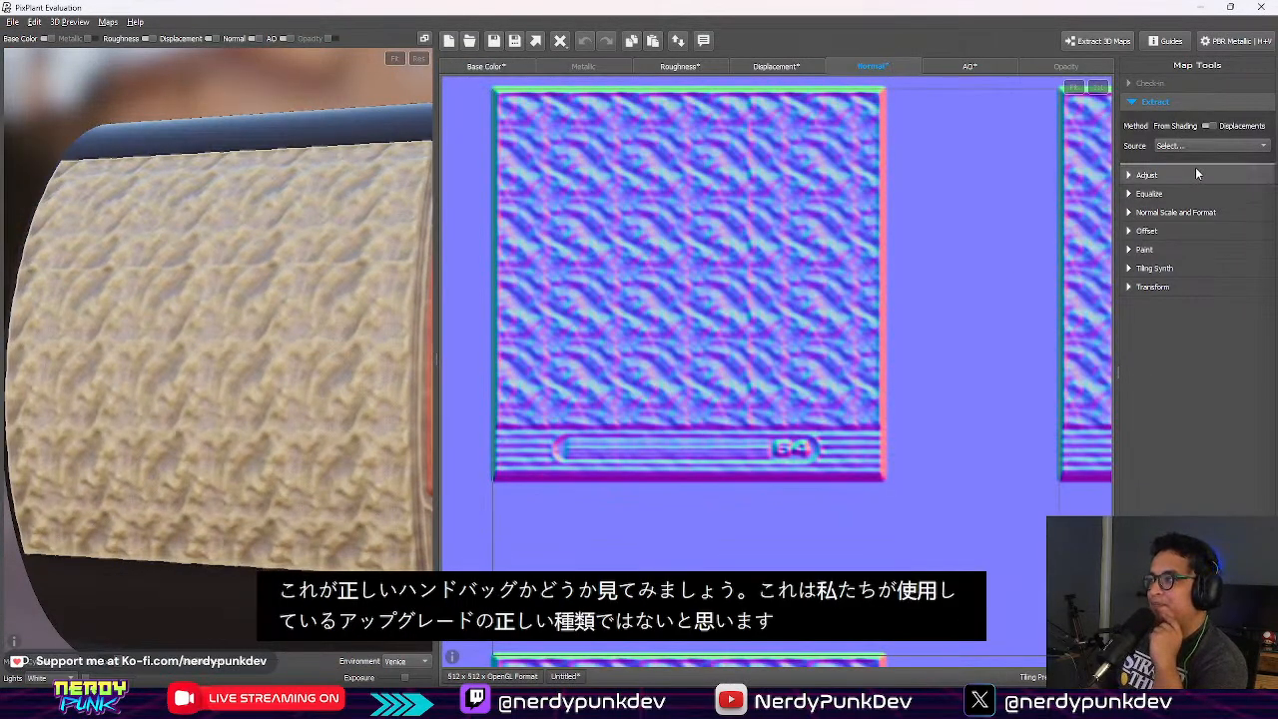
click(1166, 173)
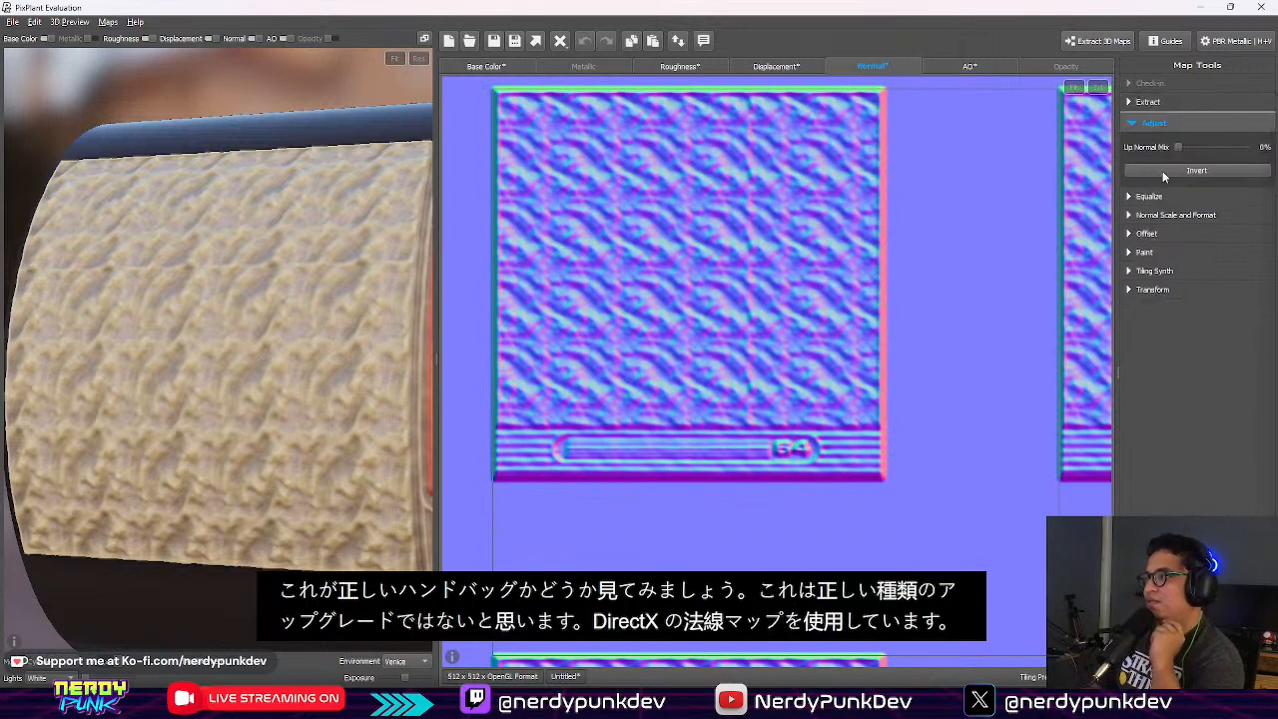
click(1164, 171)
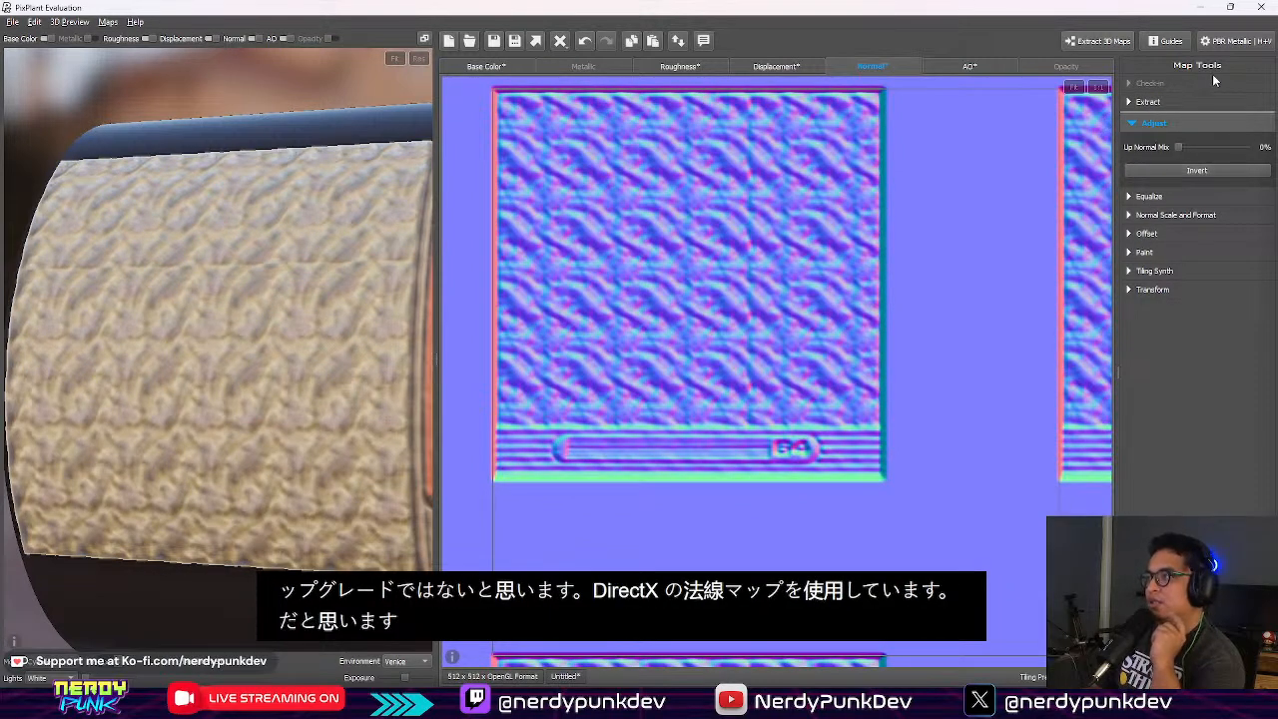
Step: Start re-extracting the Normal and AO maps with base color delighting, saving the inverted normal map over KeyboardShell_02-normal.png
click(1110, 42)
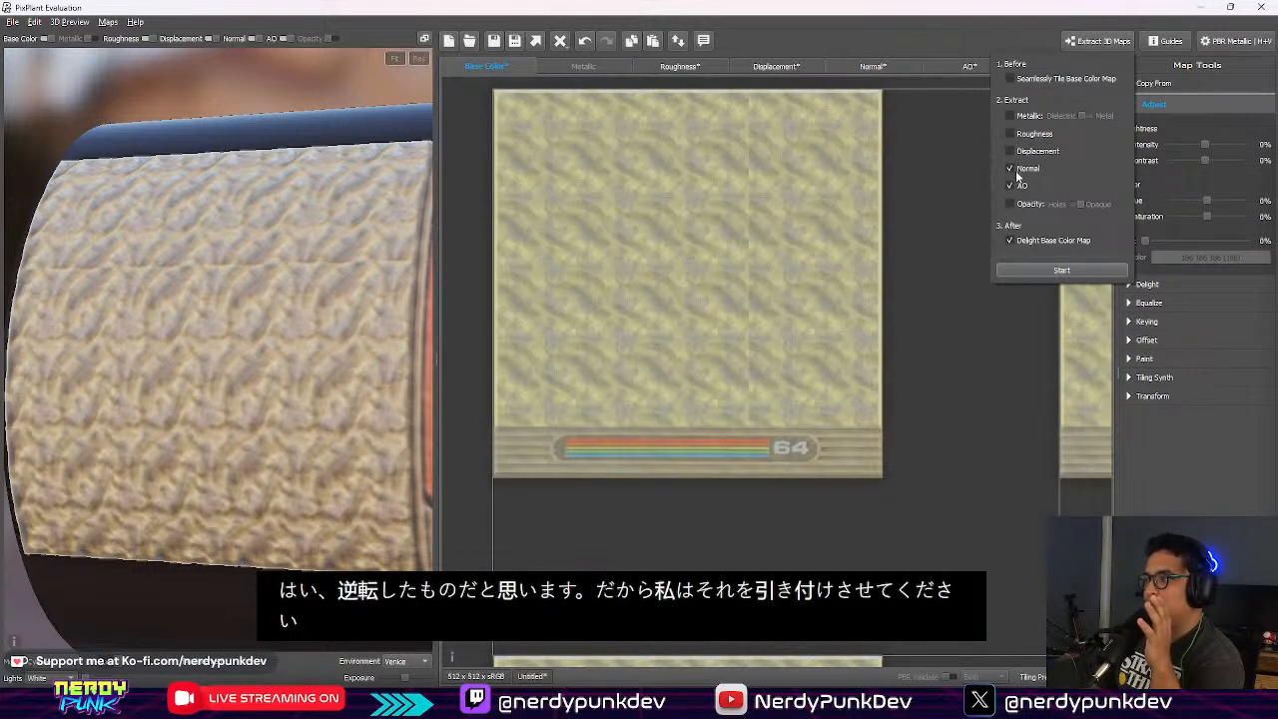
click(1072, 274)
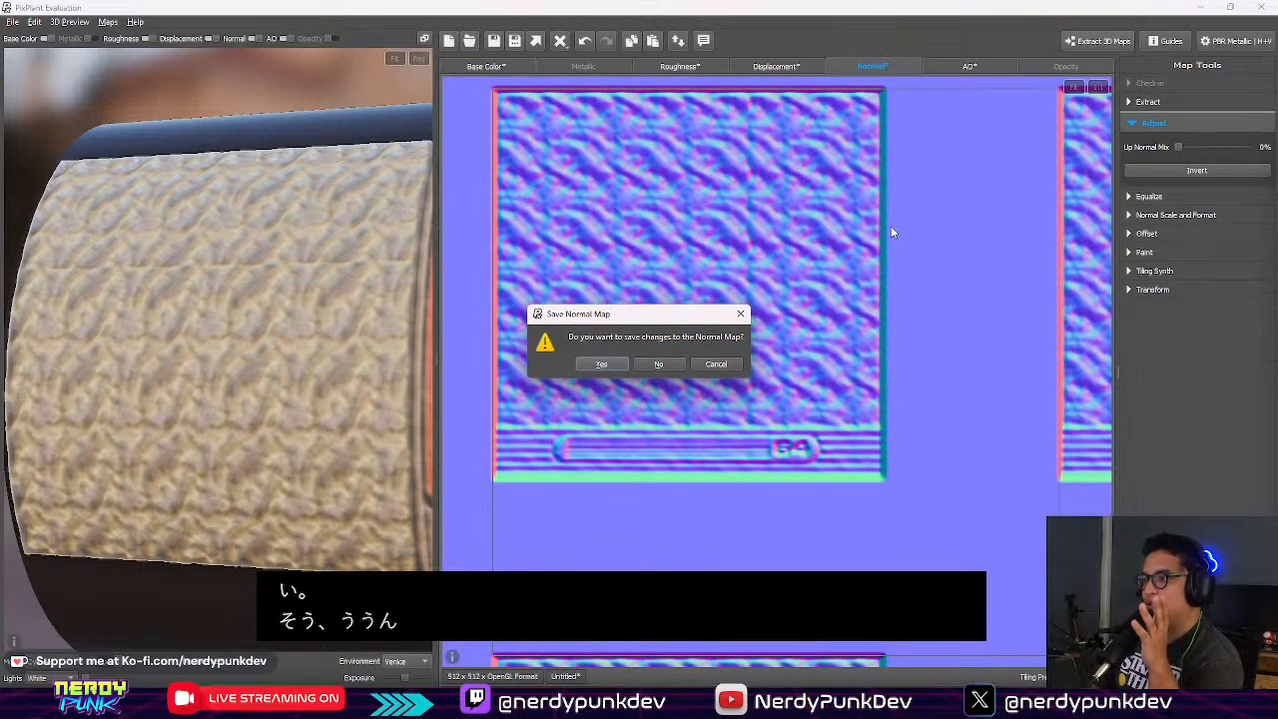
click(609, 362)
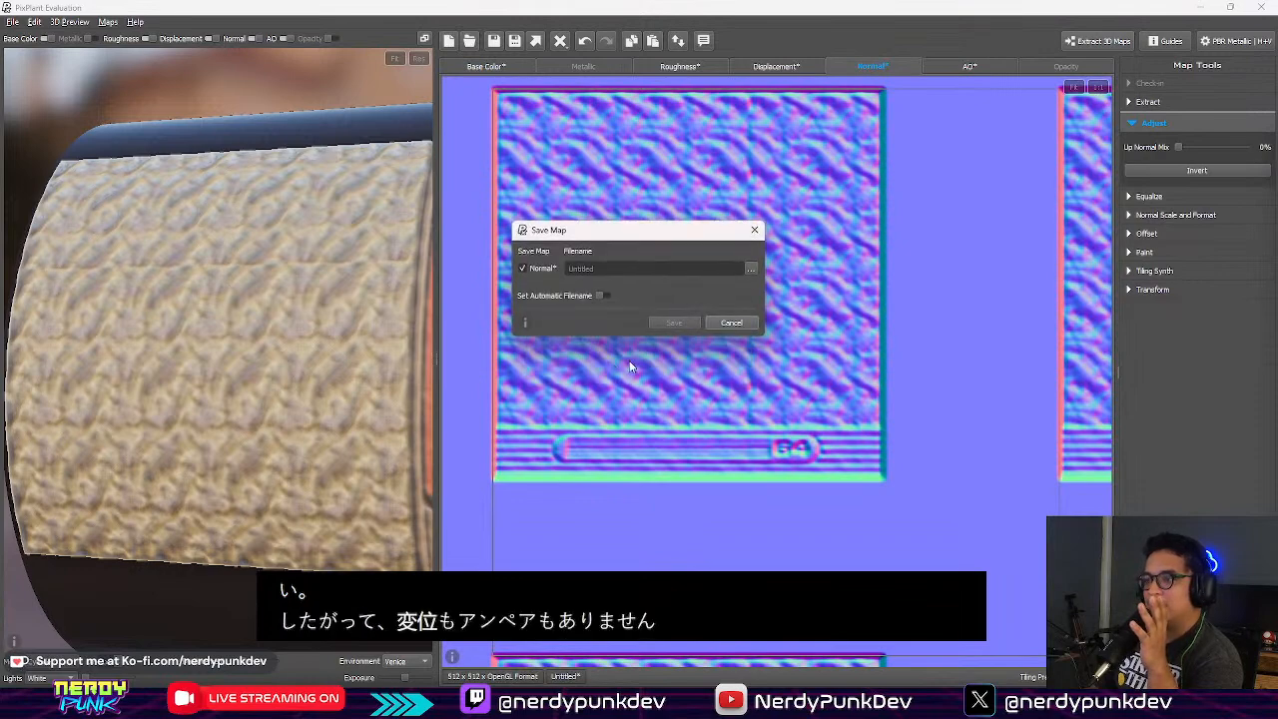
click(590, 270)
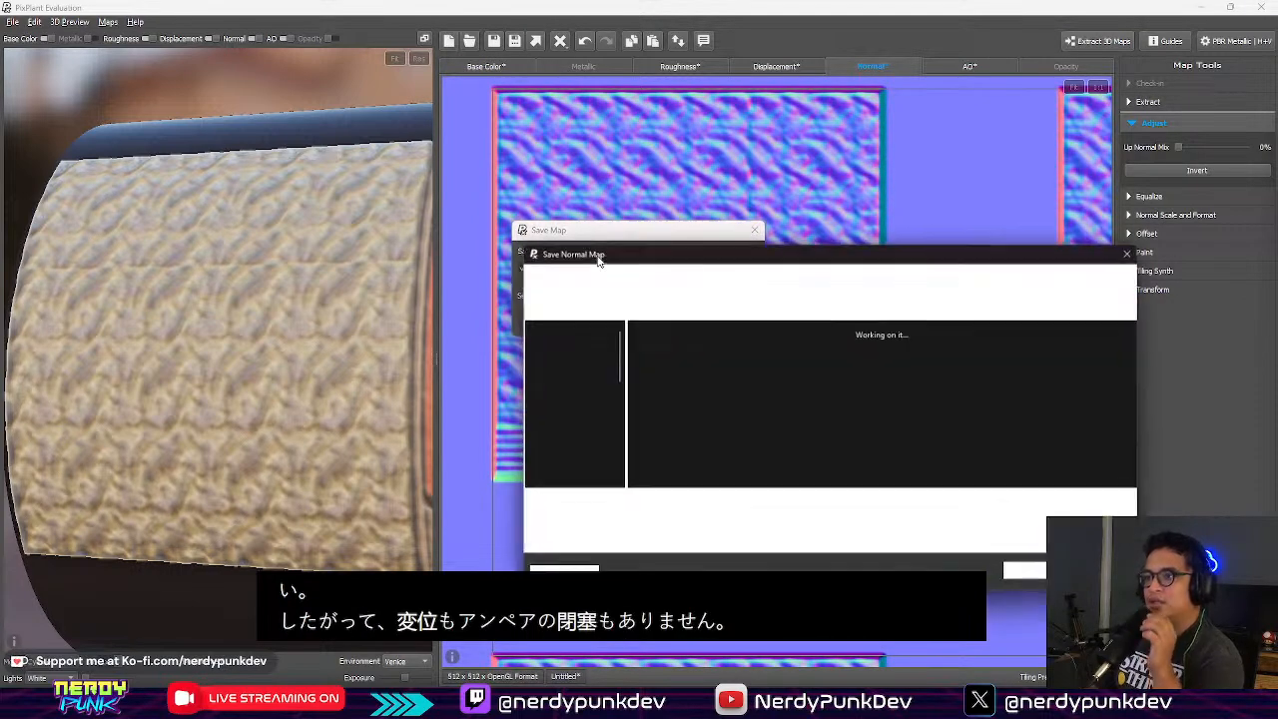
click(824, 362)
click(1036, 576)
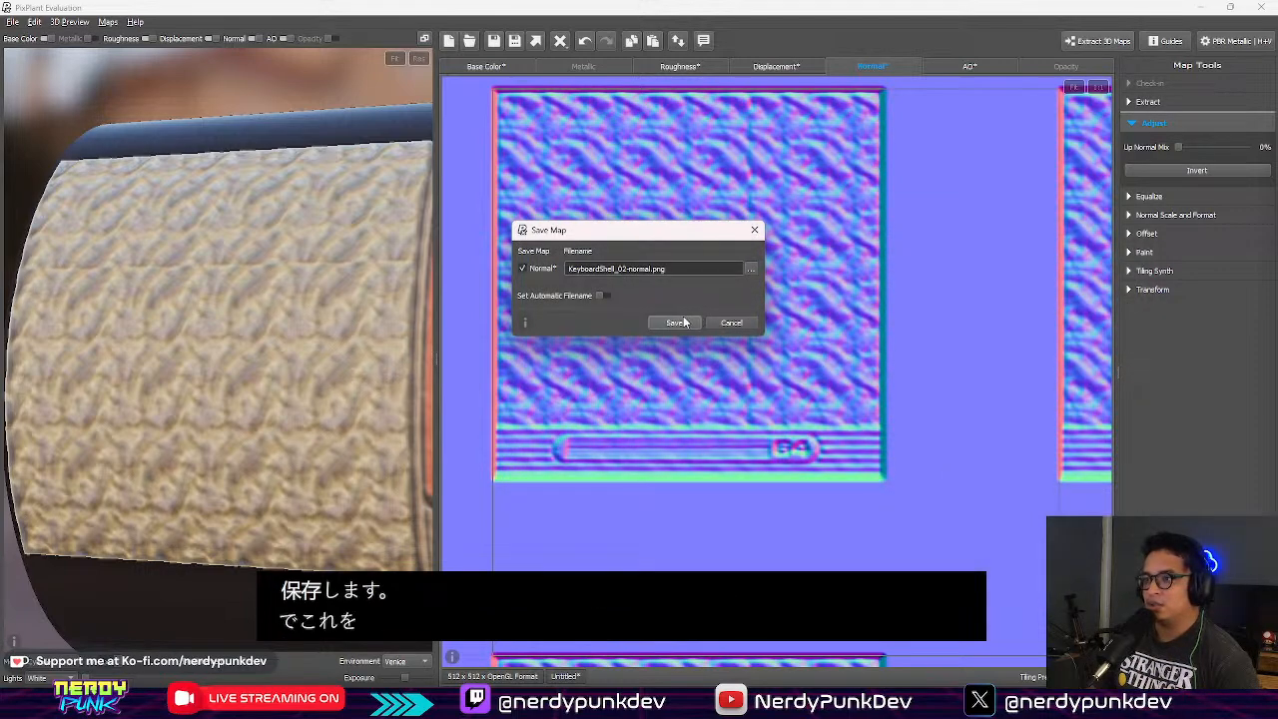
click(676, 323)
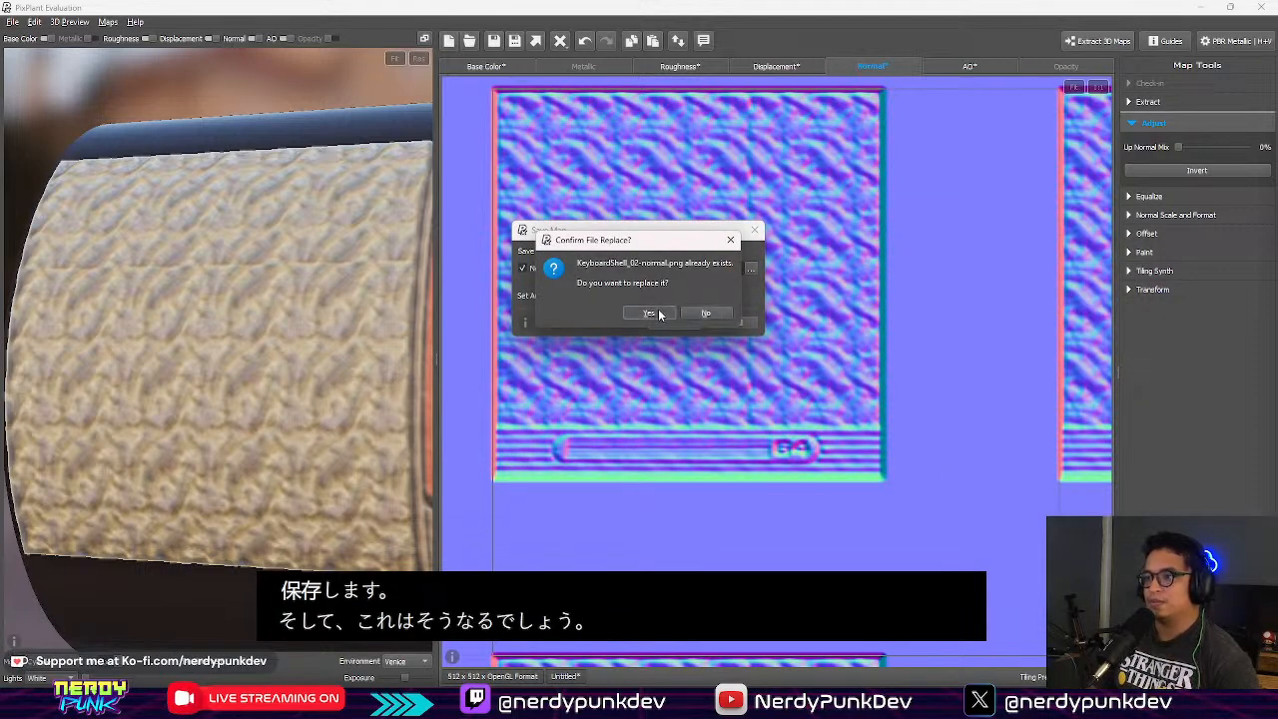
click(658, 313)
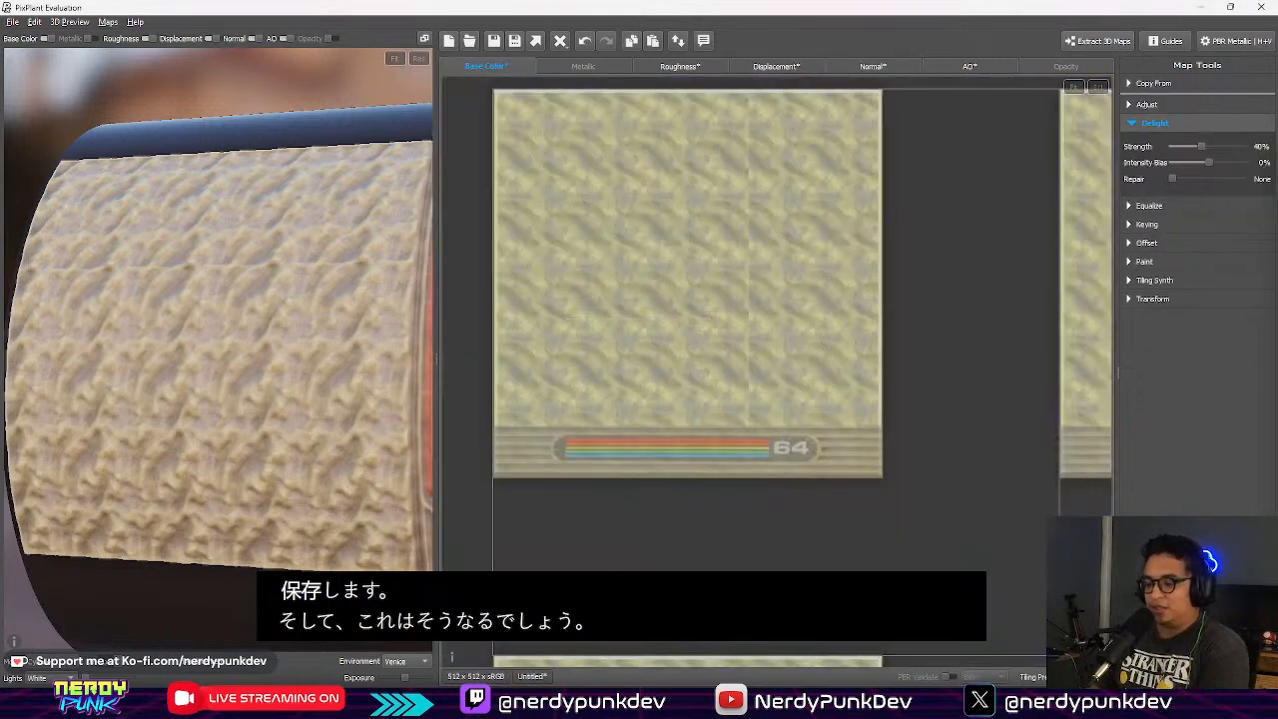
Step: Switch to Unreal Engine and look over the MAT_KeyboardShell_01 material graph
key(alt+Tab)
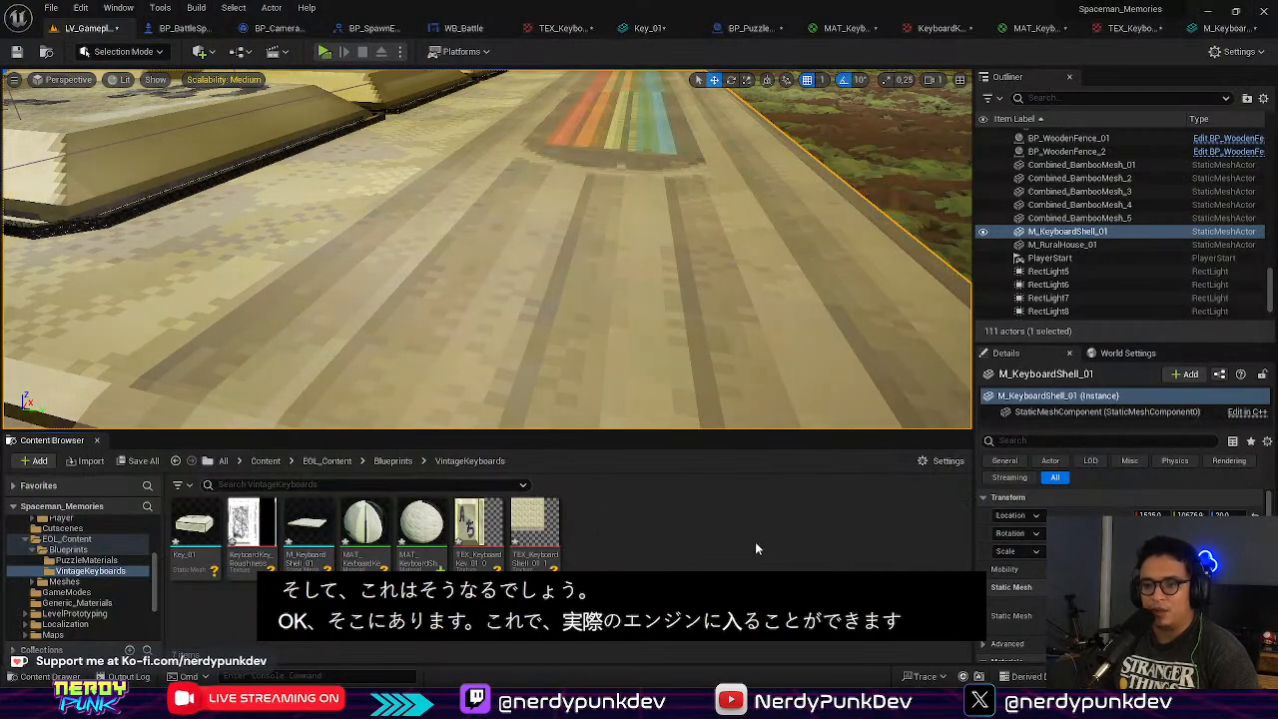
double_click(419, 524)
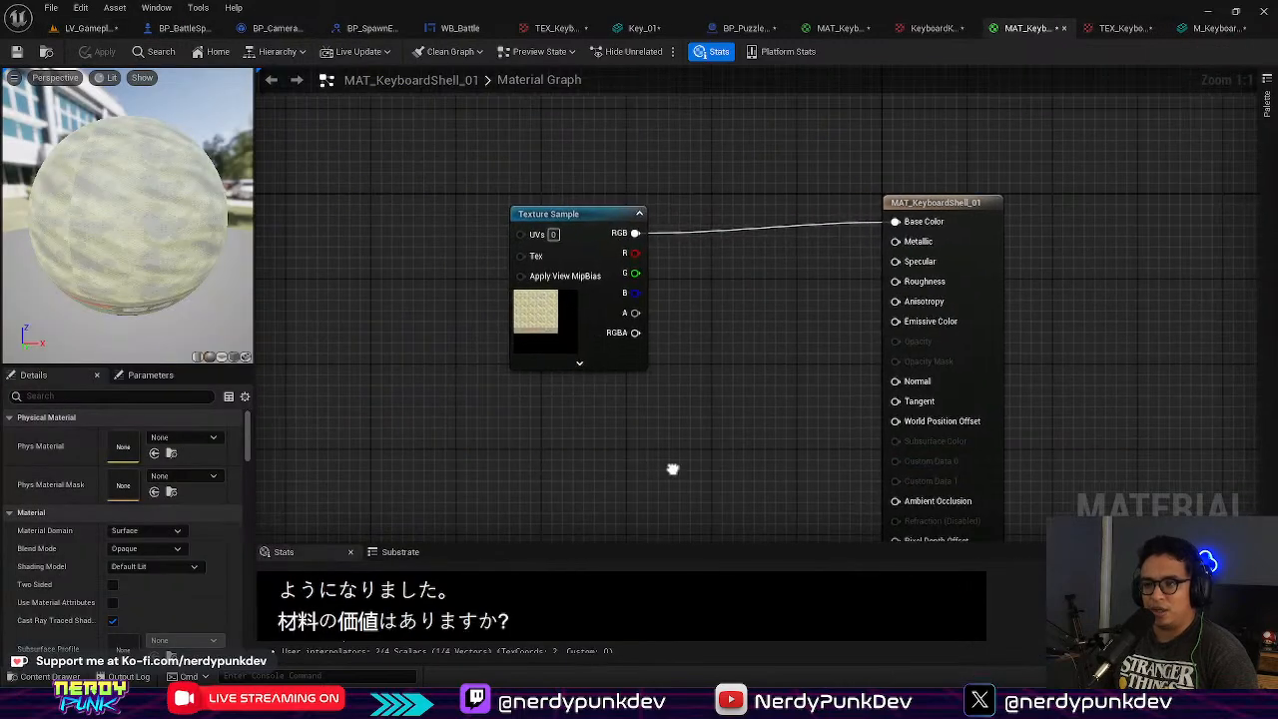
drag(581, 262, 605, 217)
click(88, 28)
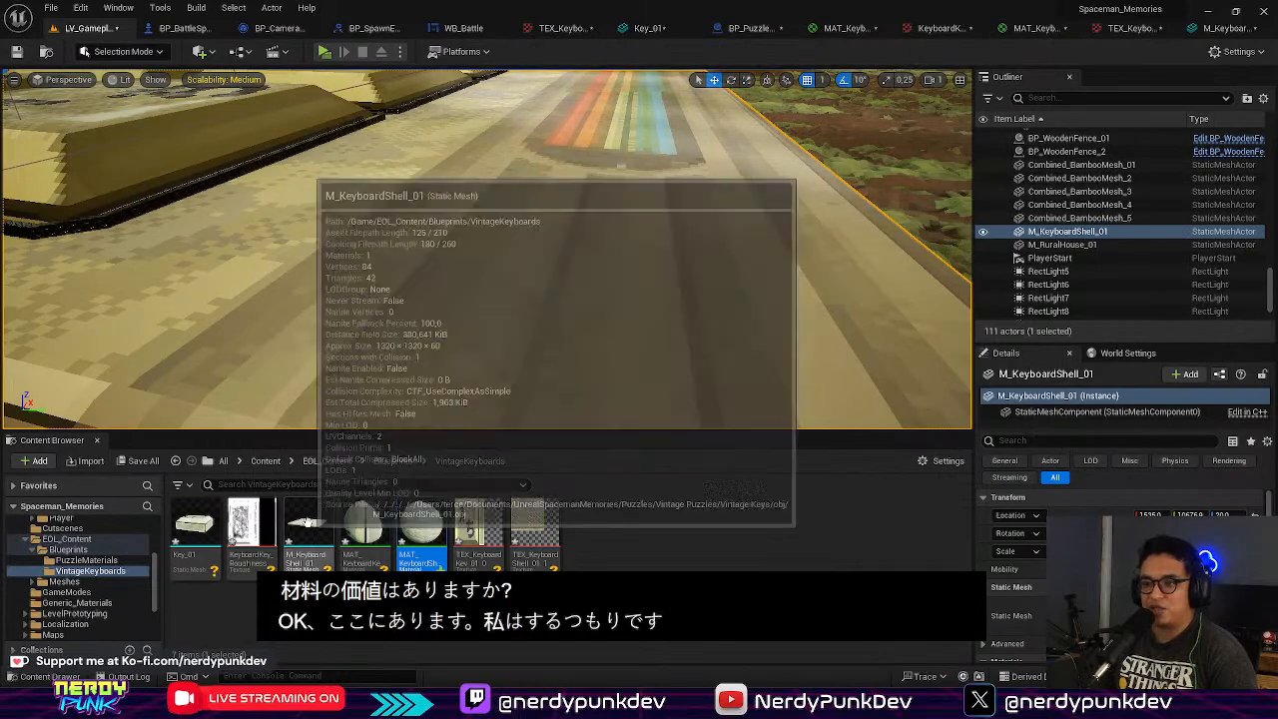
Step: Open the M_KeyboardShell_01 static mesh and examine its corners and edges up close
double_click(306, 524)
drag(375, 278, 423, 292)
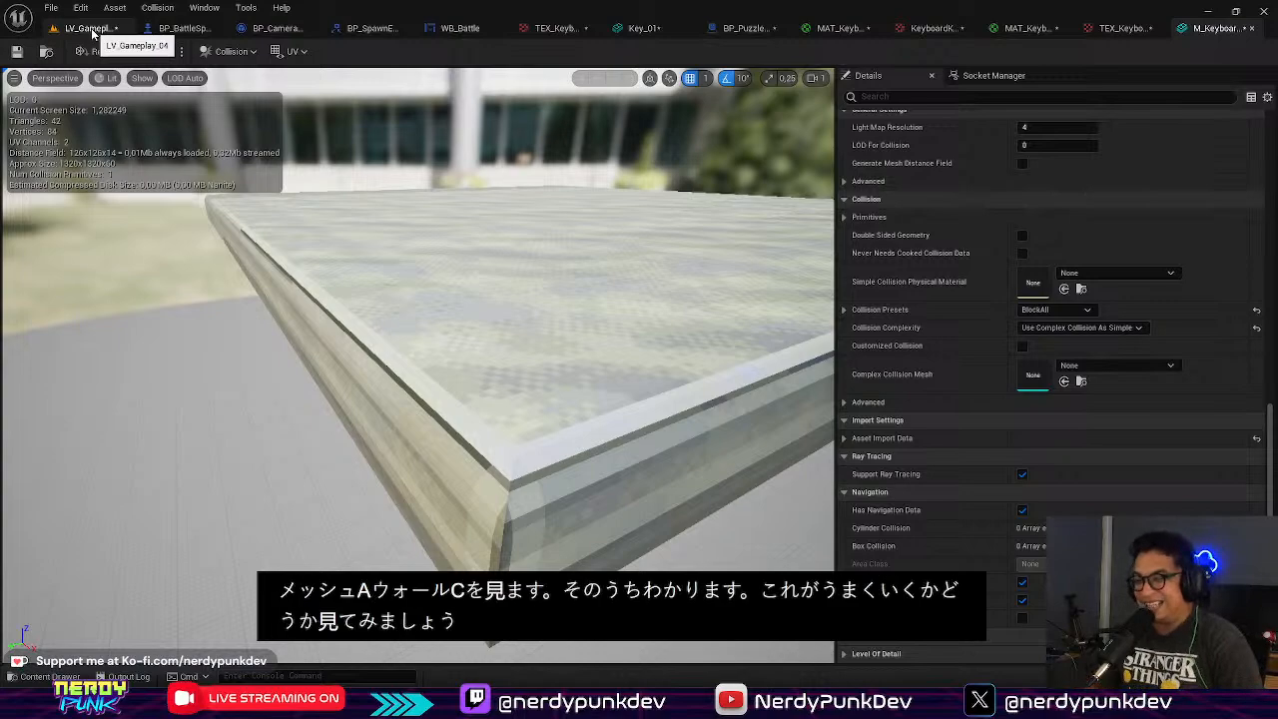
right_drag(590, 500, 438, 519)
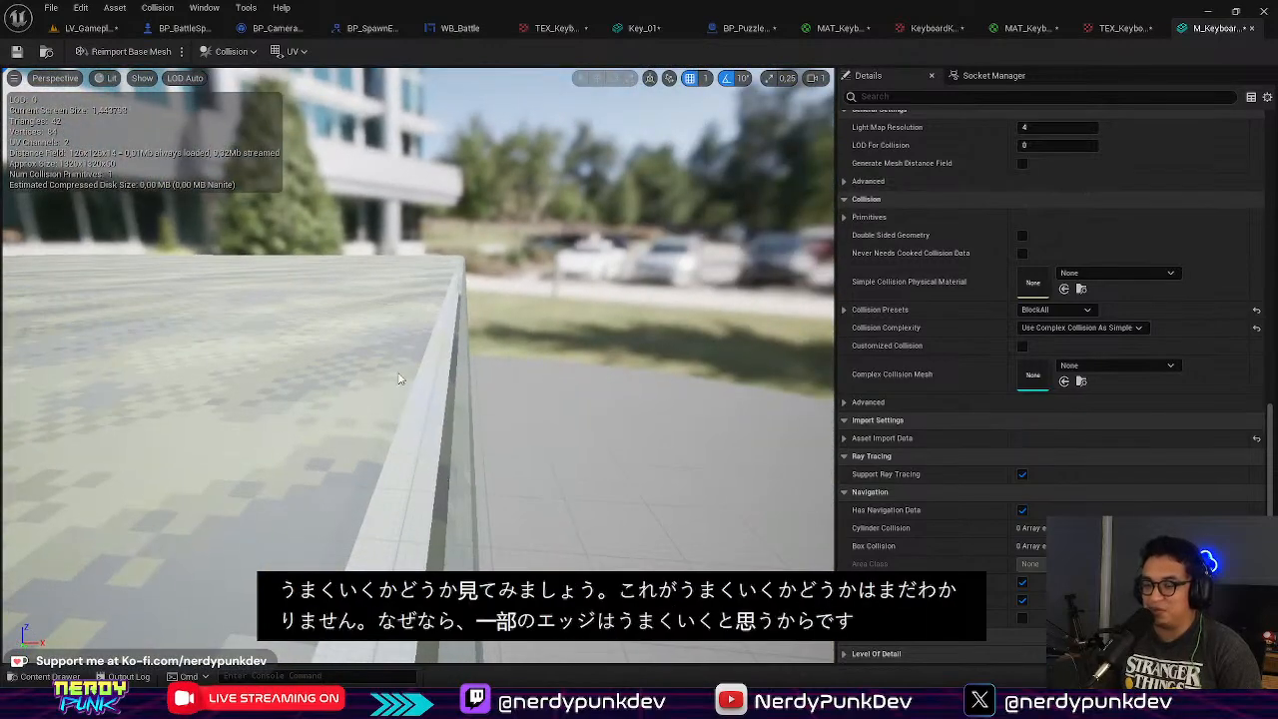
click(86, 31)
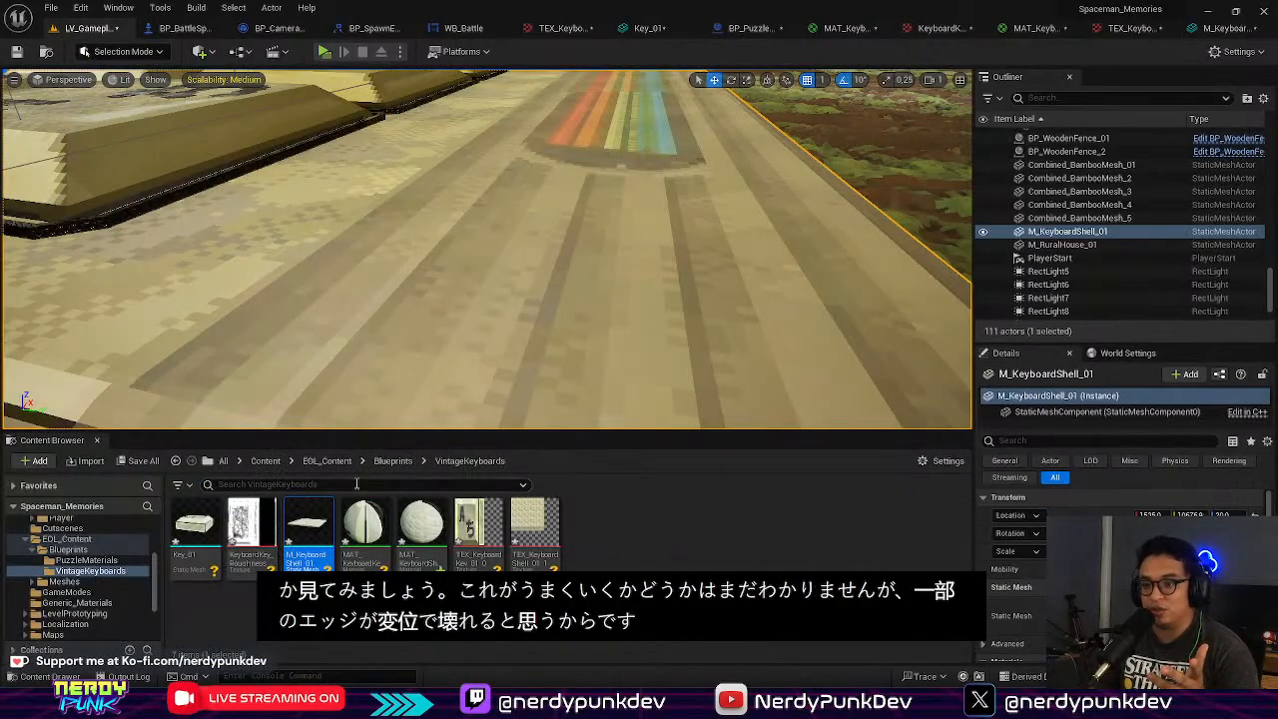
double_click(317, 522)
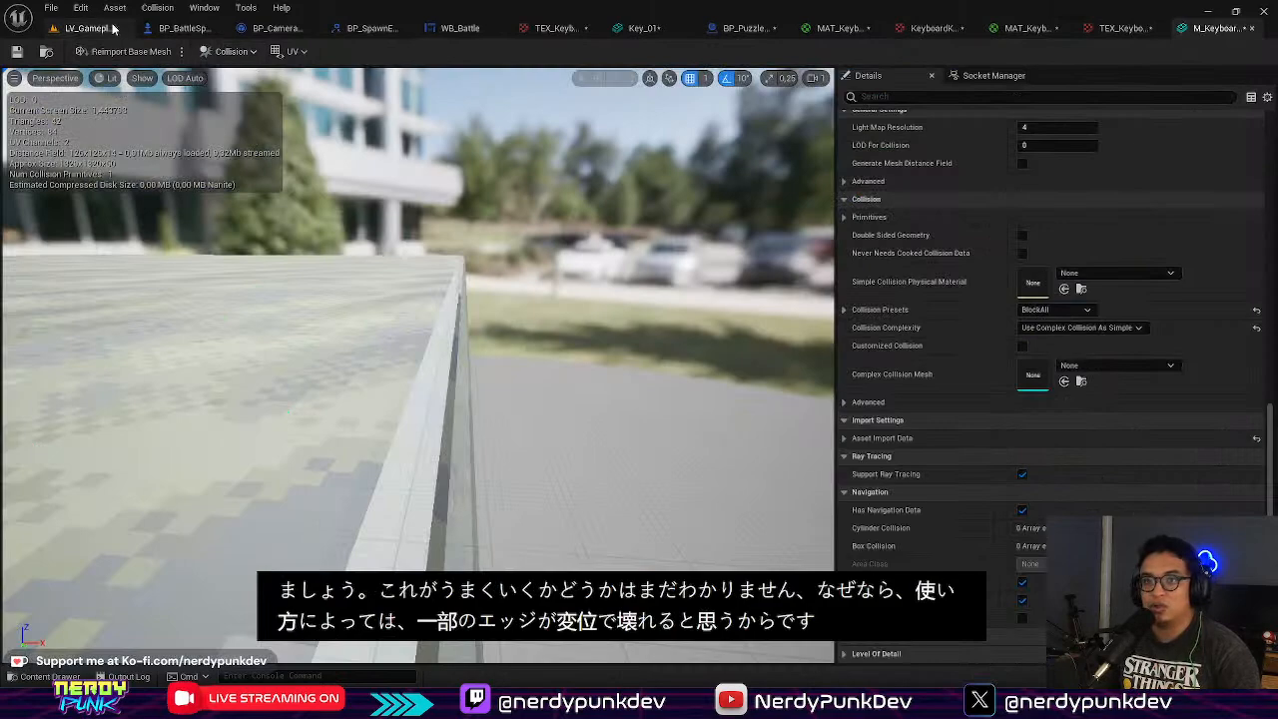
click(86, 28)
Step: Enable Nanite on the M_KeyboardShell_01 static mesh and check its Nanite setting
right_click(289, 539)
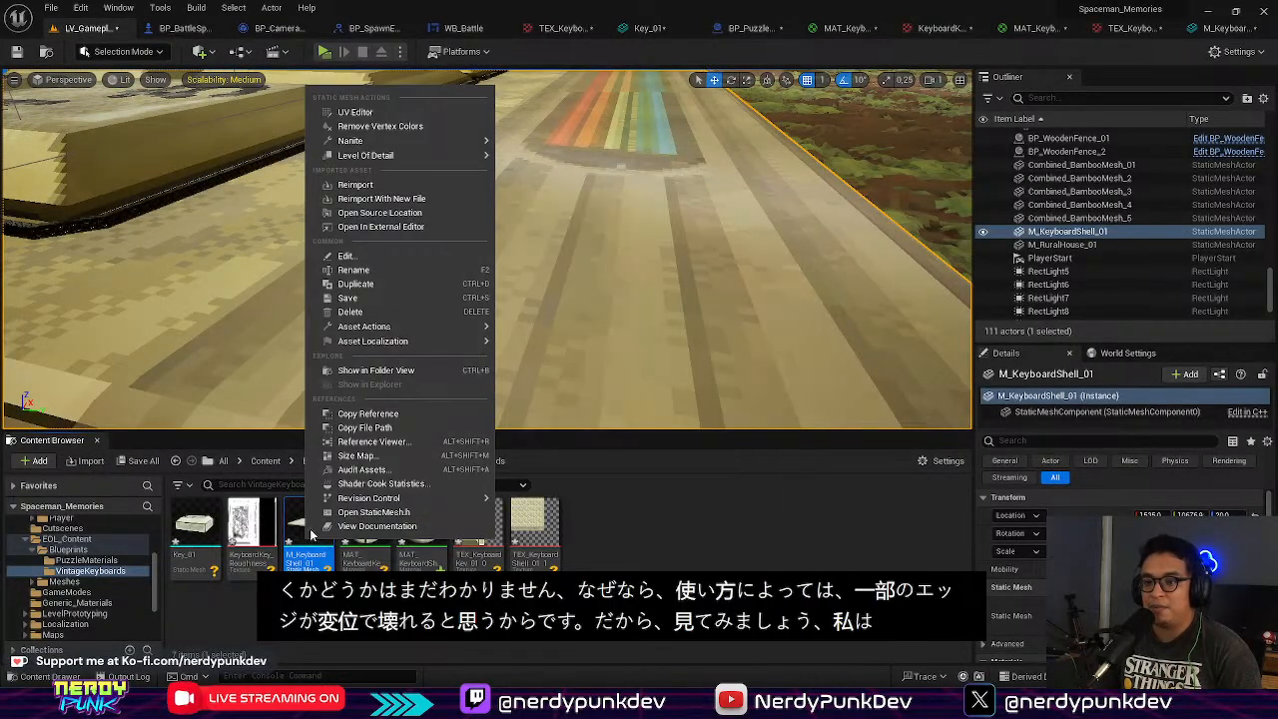
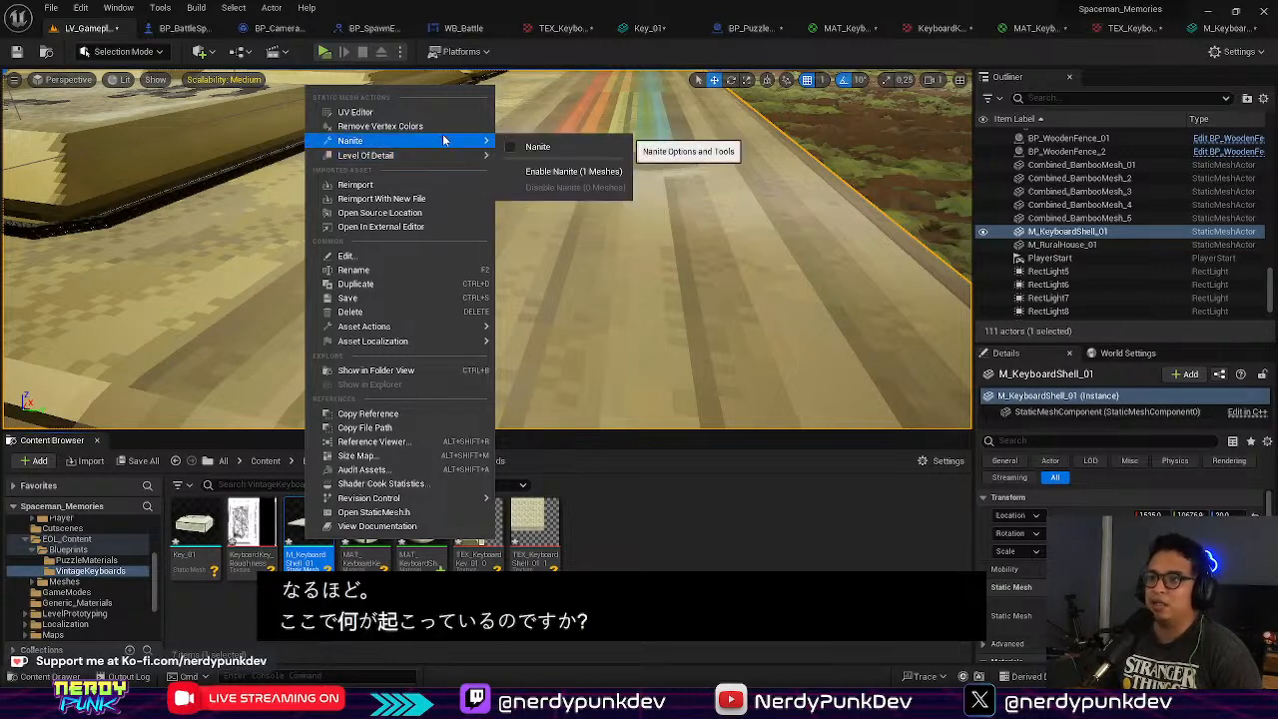
click(547, 171)
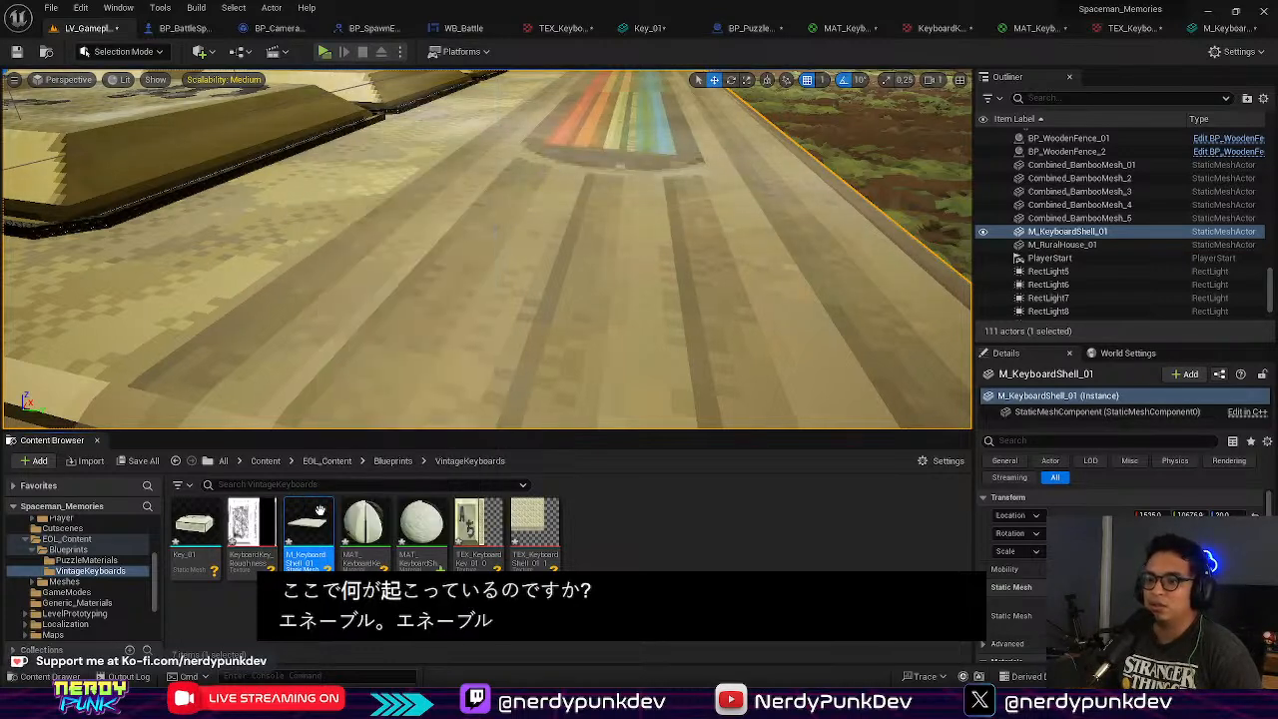
right_click(319, 510)
mouse_move(471, 112)
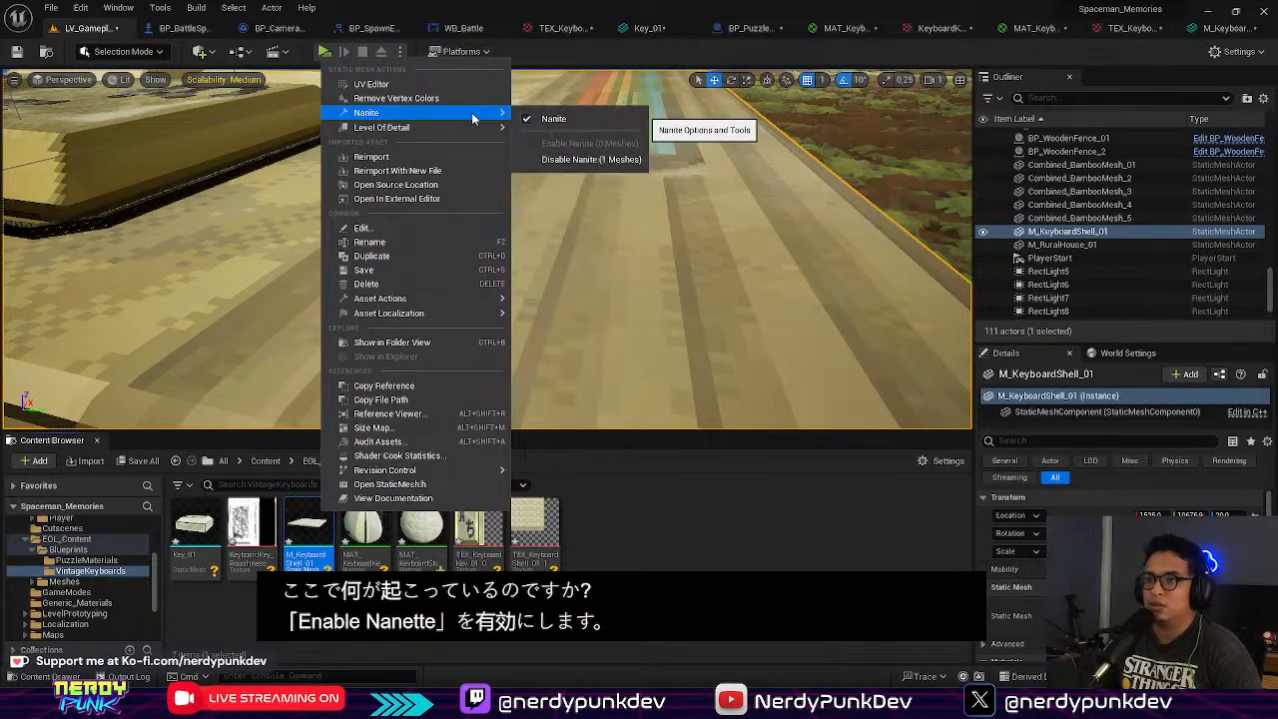
click(667, 506)
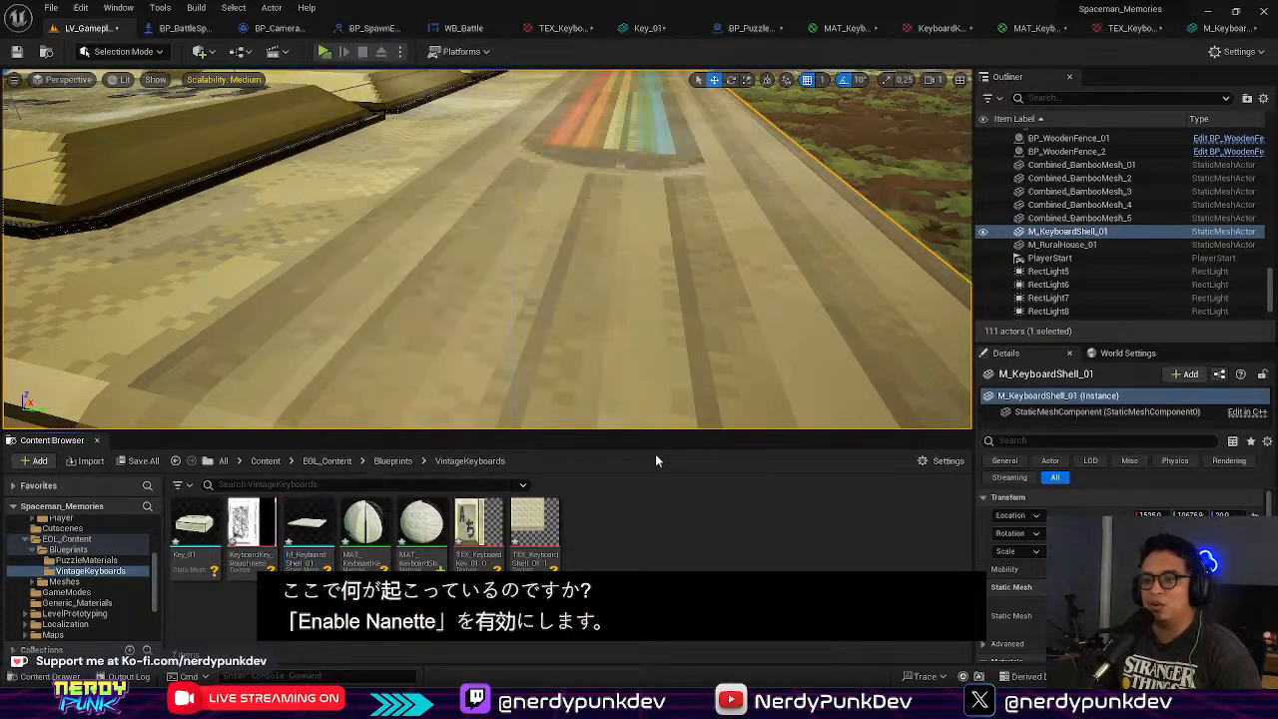
Step: Reopen MAT_KeyboardShell_01 and rotate its preview sphere to inspect the striped 64 area and the material inputs
double_click(422, 523)
drag(167, 261, 225, 200)
right_drag(658, 470, 664, 407)
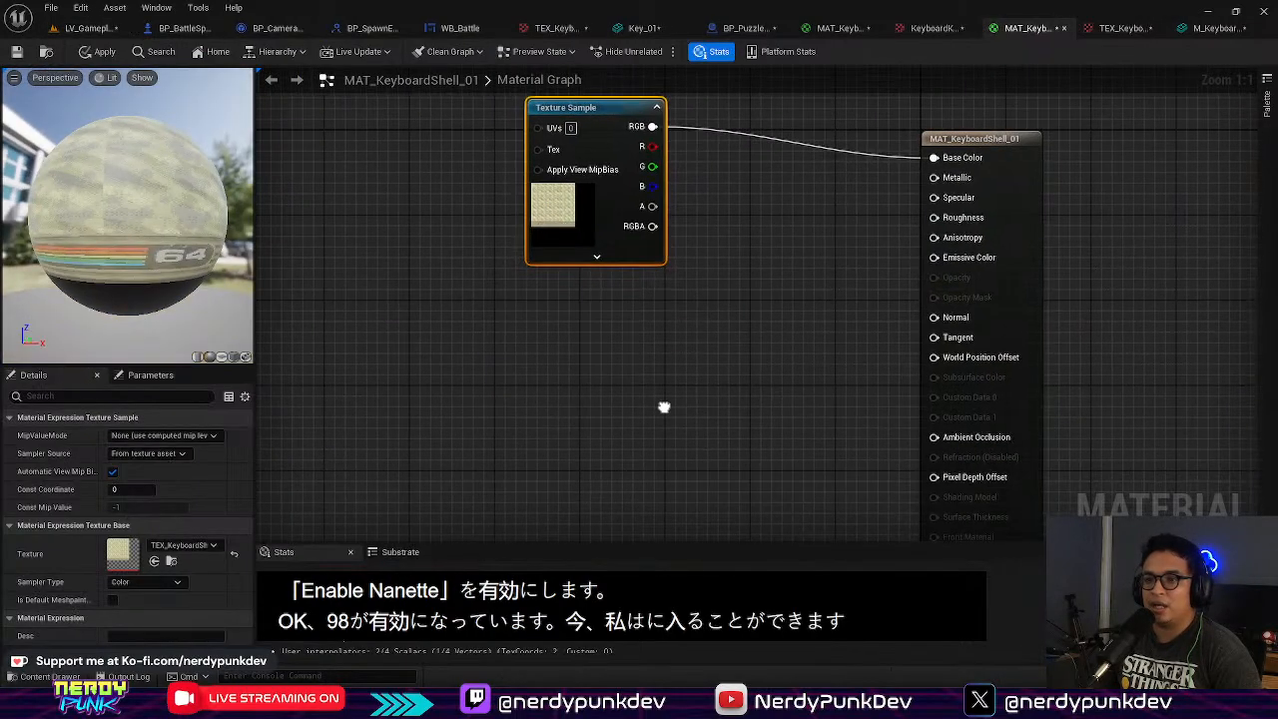
Step: Create a folder named KeyboardShell inside the VintageKeyboards content folder
click(93, 28)
right_click(659, 589)
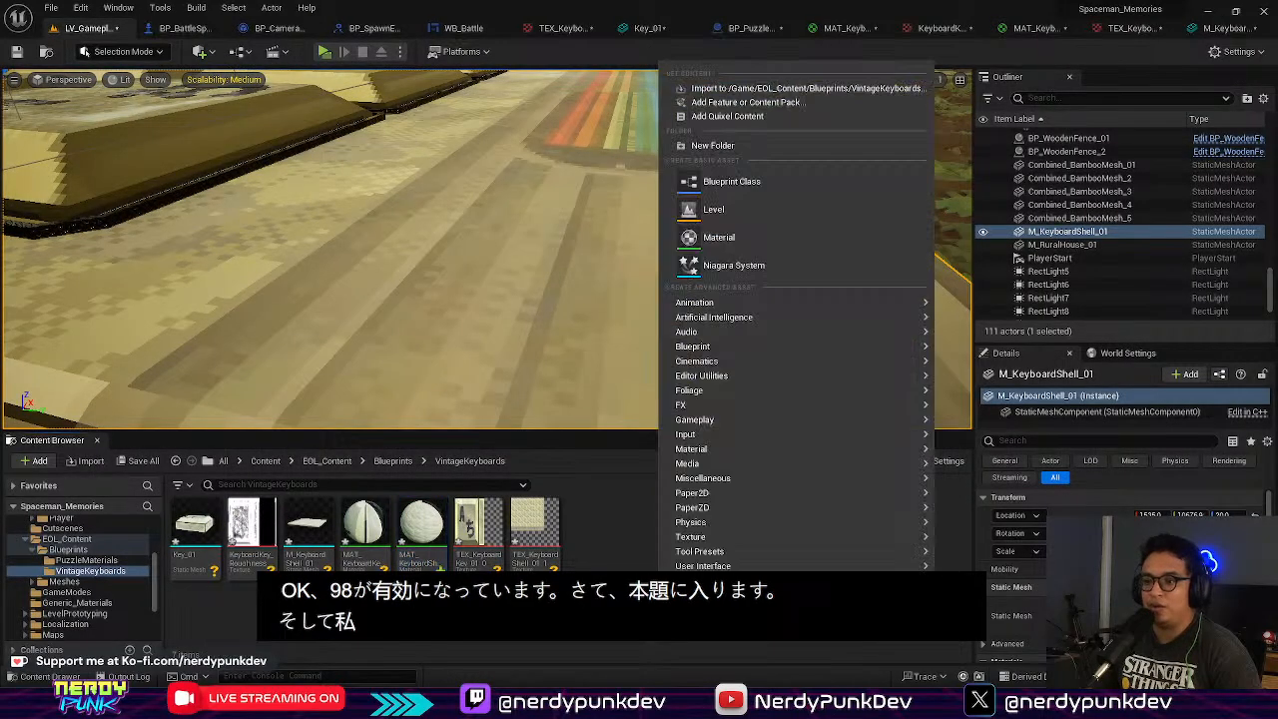
click(712, 144)
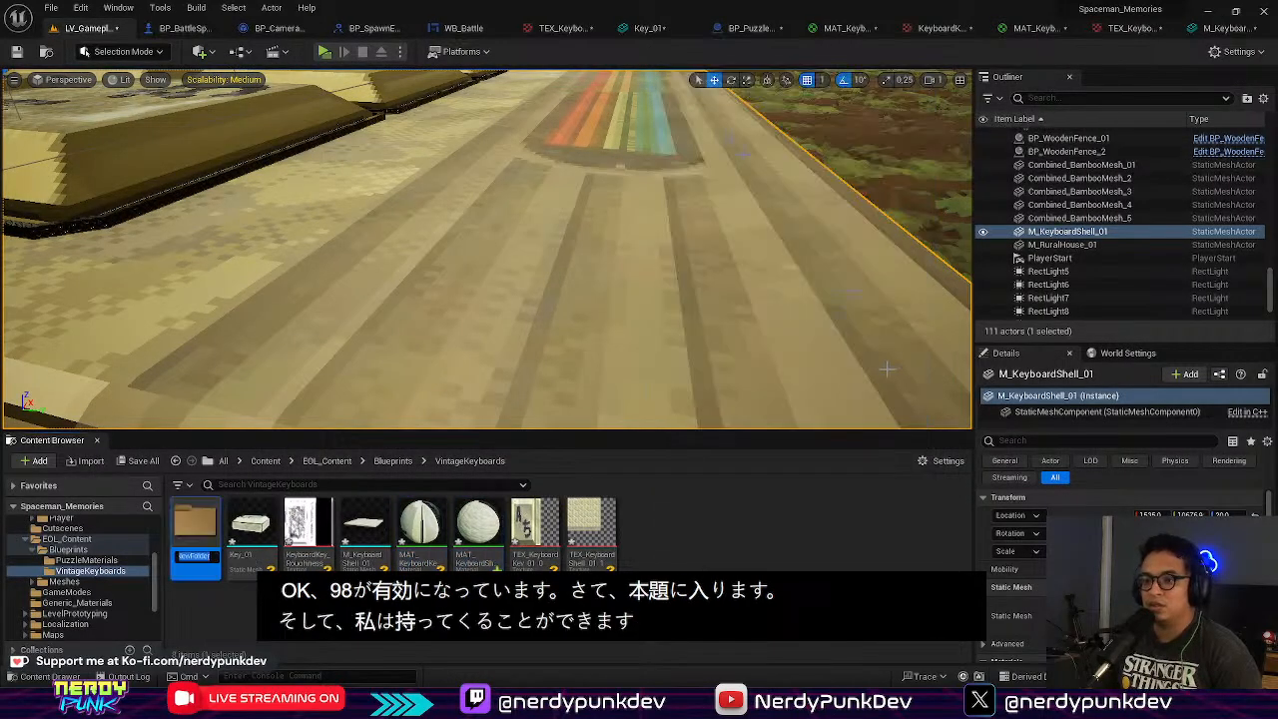
text(Keyboard)
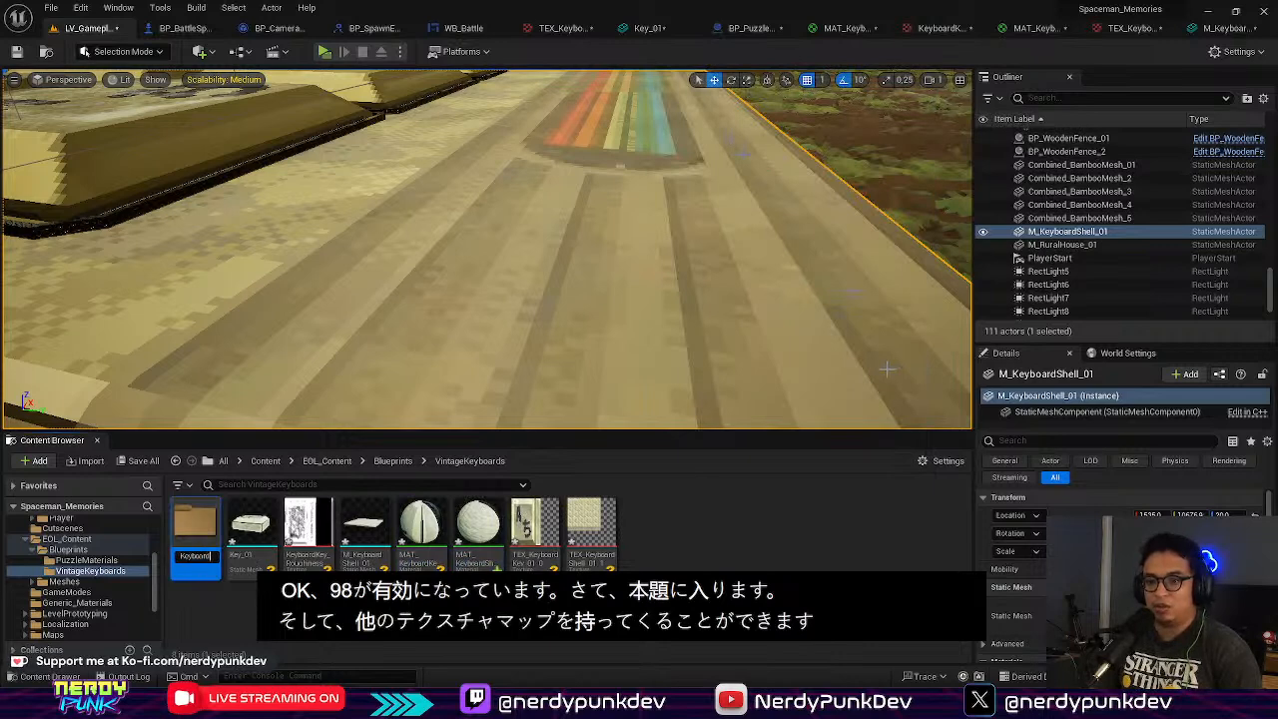
text(Shell)
key(Return)
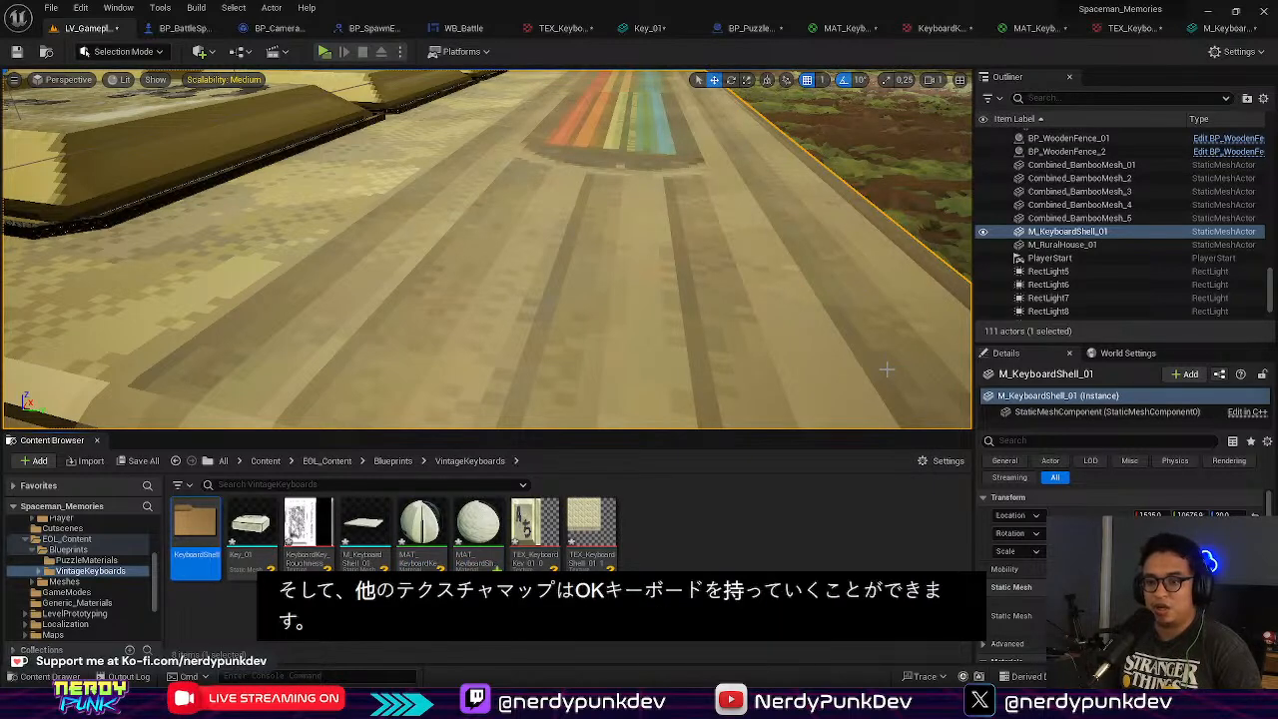
Step: Import the KeyboardShell_02 ao, displacement, normal and roughness PNG files from obj/KeyboardShell into the new KeyboardShell content folder
double_click(190, 527)
right_click(255, 535)
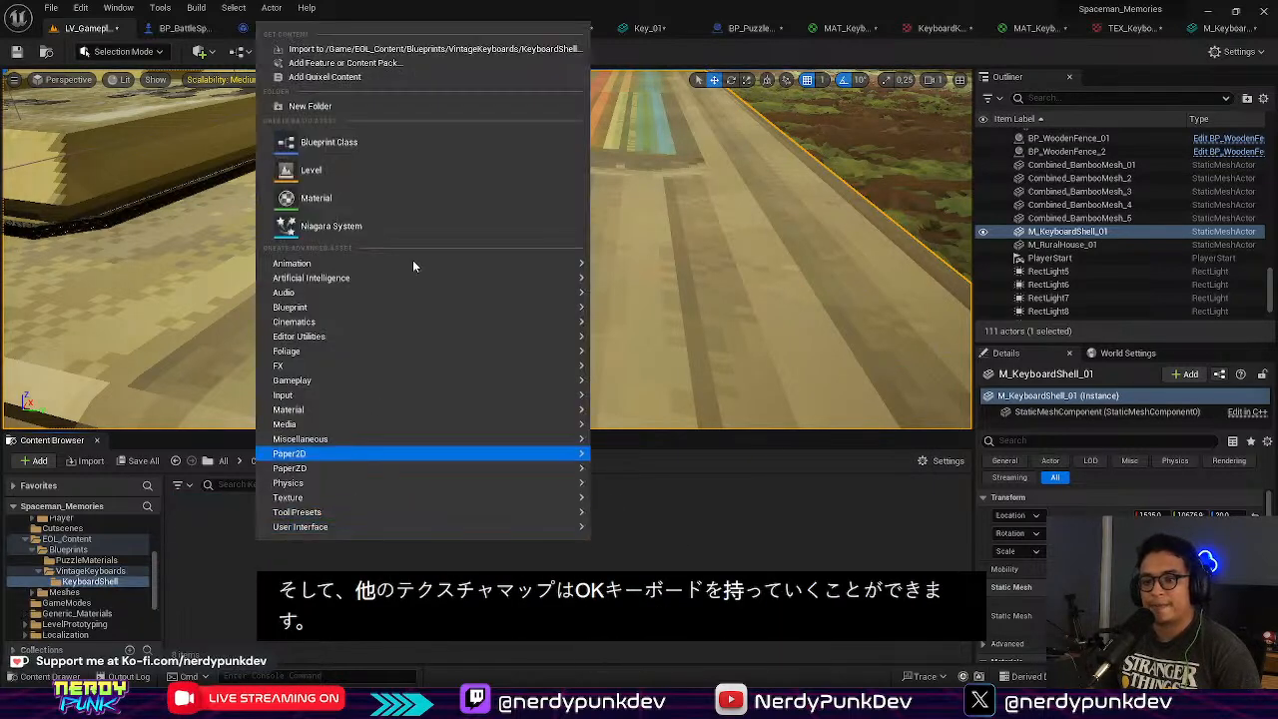
click(411, 50)
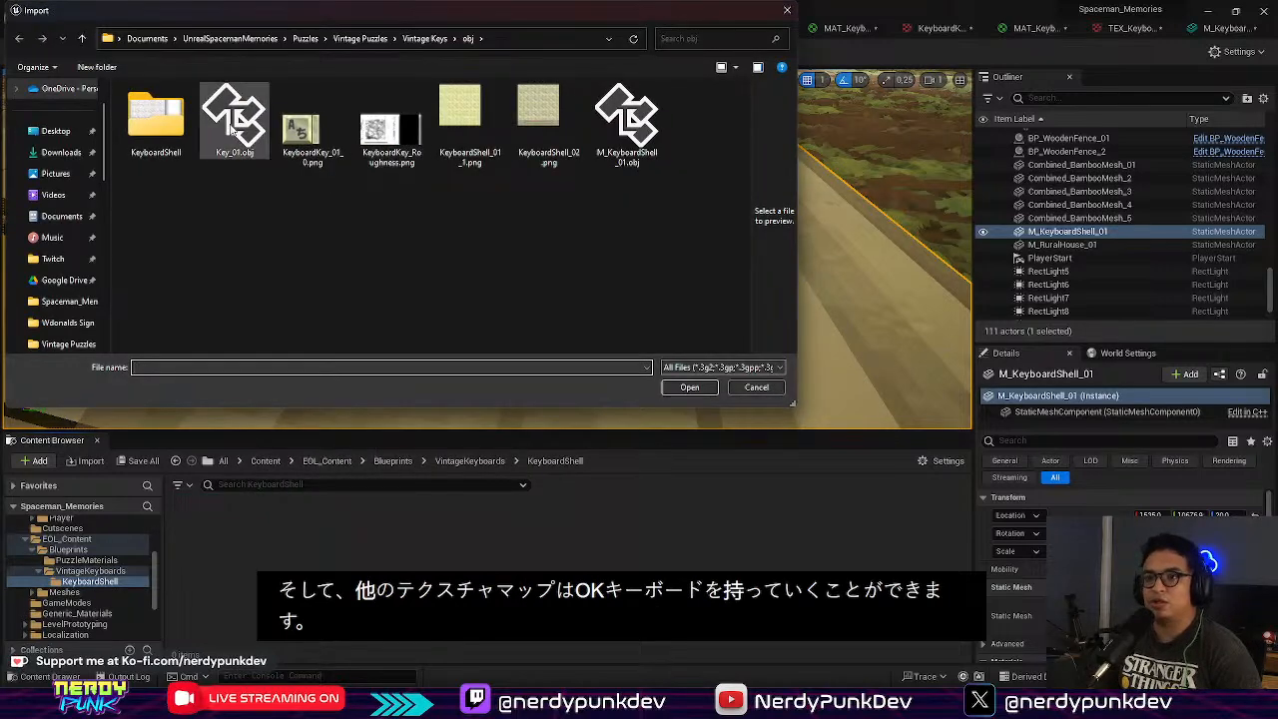
double_click(170, 120)
click(156, 120)
ctrl+click(234, 125)
ctrl+click(313, 120)
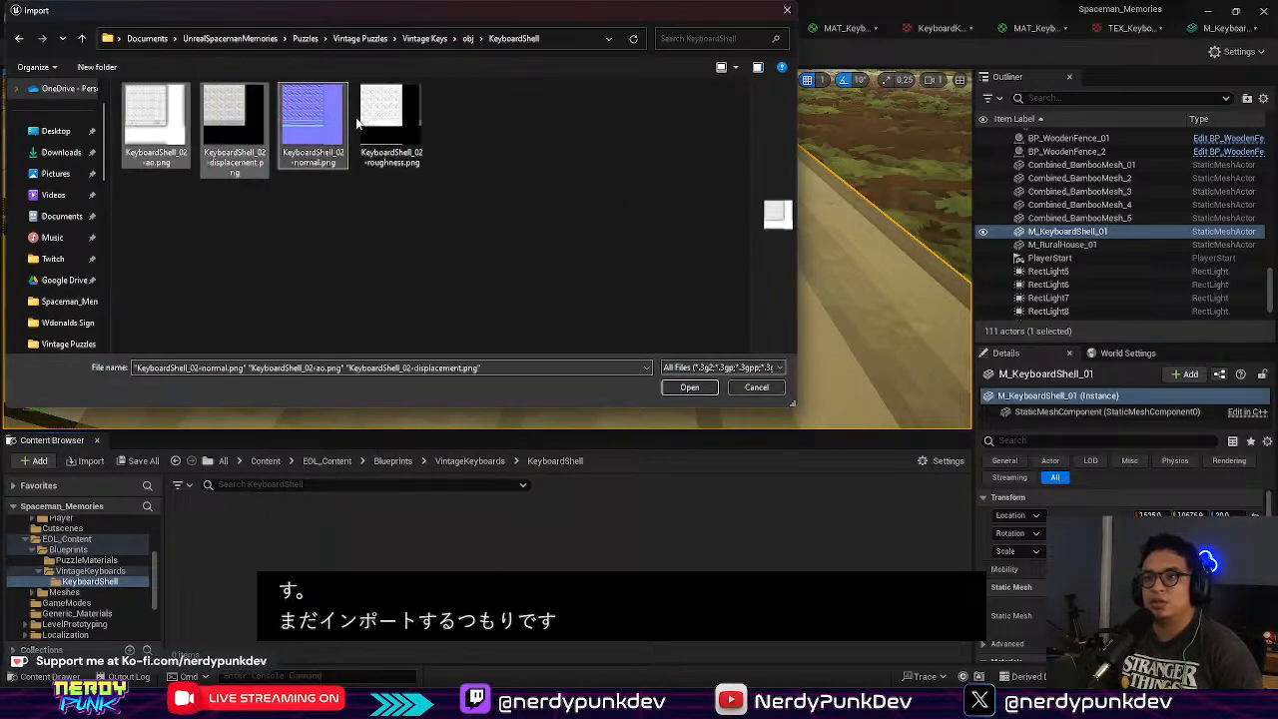
ctrl+click(391, 120)
click(689, 387)
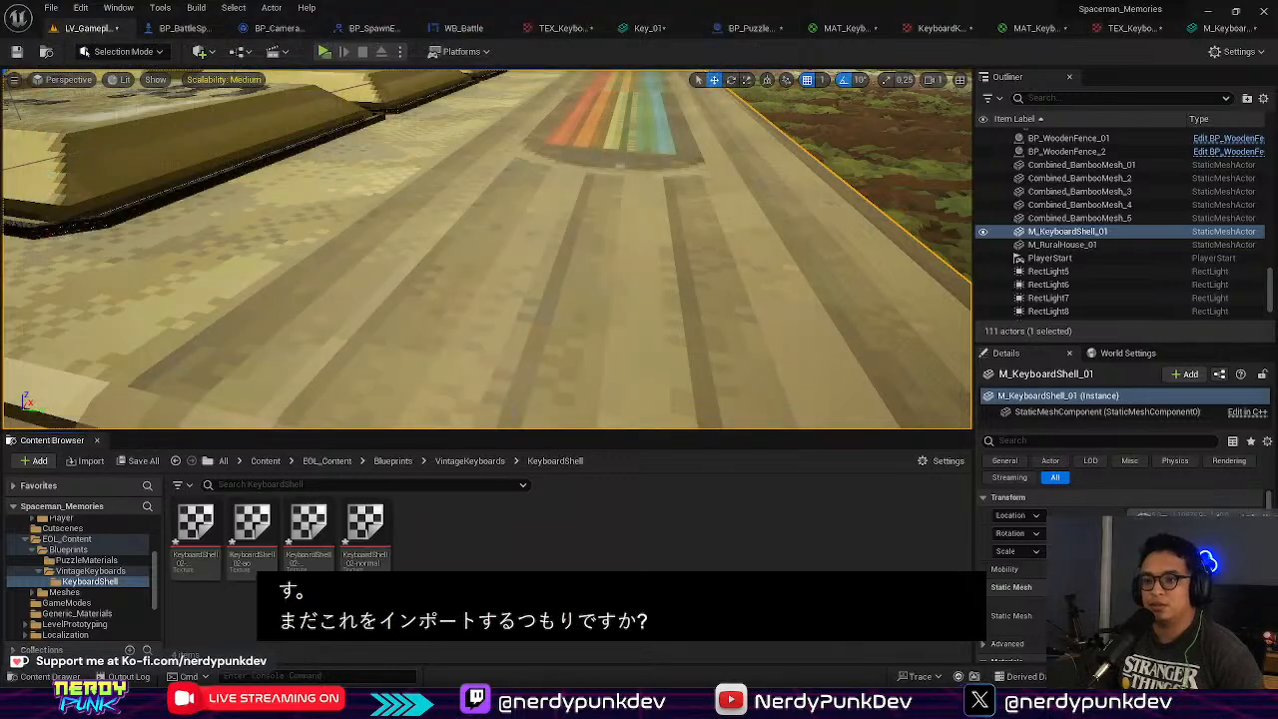
Step: Select all four imported KeyboardShell_02 textures and open them together in the Property Matrix
click(196, 523)
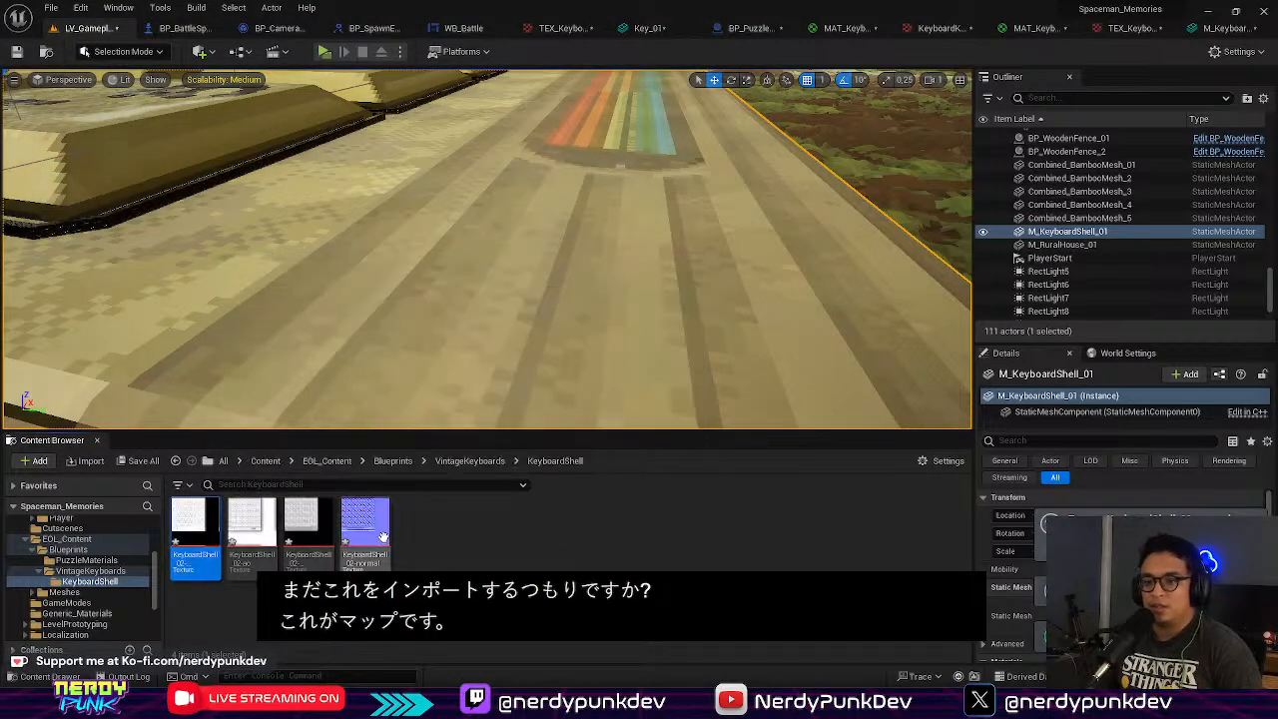
mouse_move(381, 533)
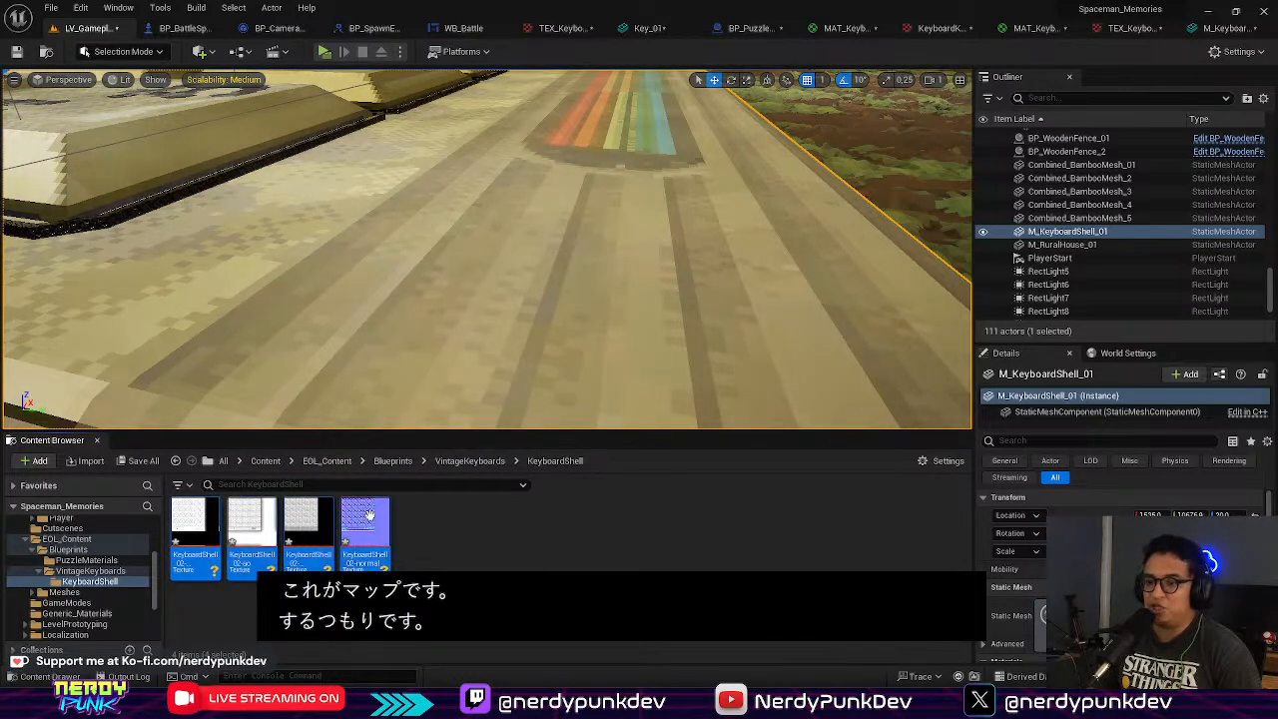
right_click(370, 515)
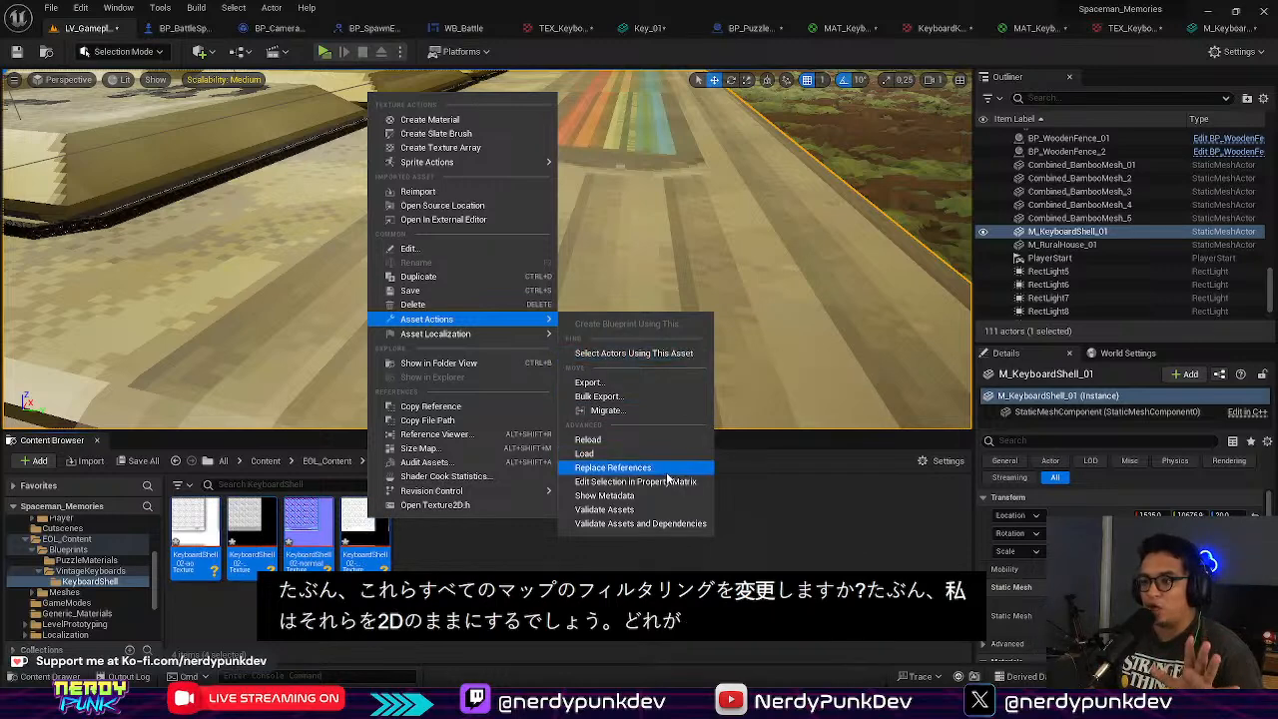
click(666, 481)
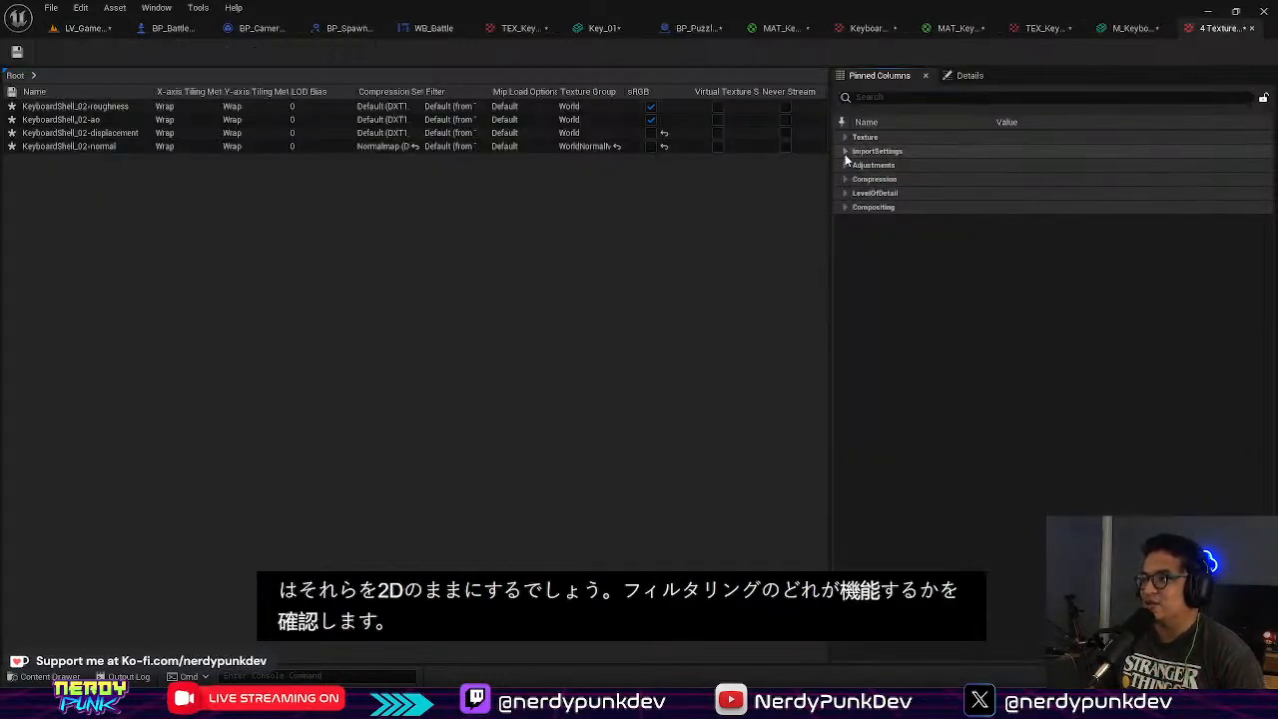
Step: Look through the Texture, ImportSettings, Adjustments, Compression, LevelOfDetail and Compositing property groups of the four selected textures
click(846, 194)
click(846, 194)
click(847, 181)
click(847, 182)
click(847, 167)
click(847, 167)
click(847, 207)
click(847, 207)
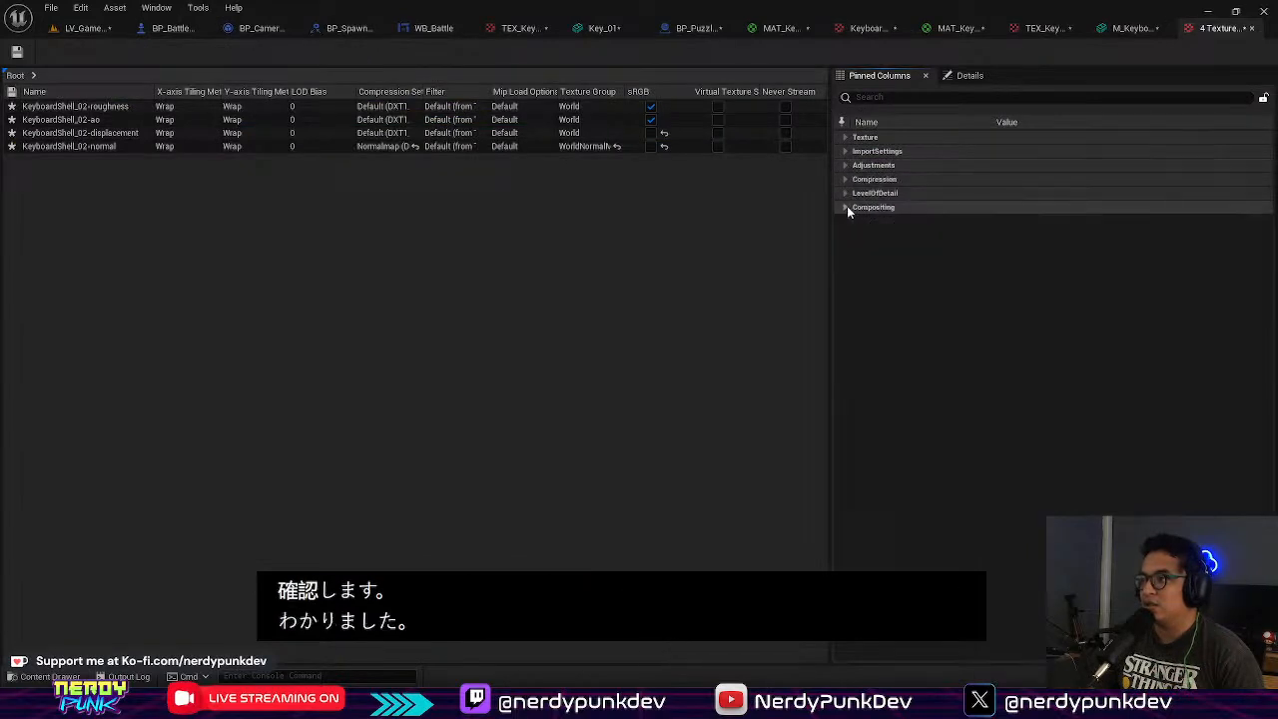
click(845, 151)
click(845, 149)
click(845, 136)
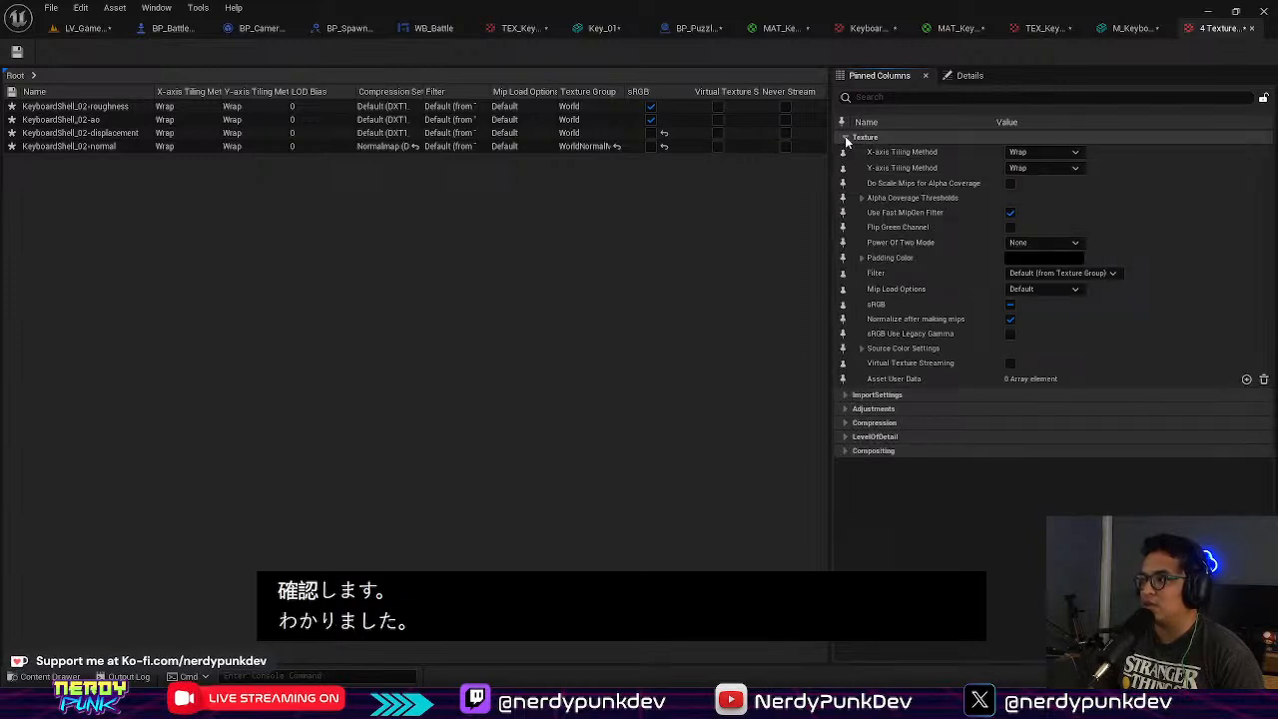
click(845, 136)
click(847, 179)
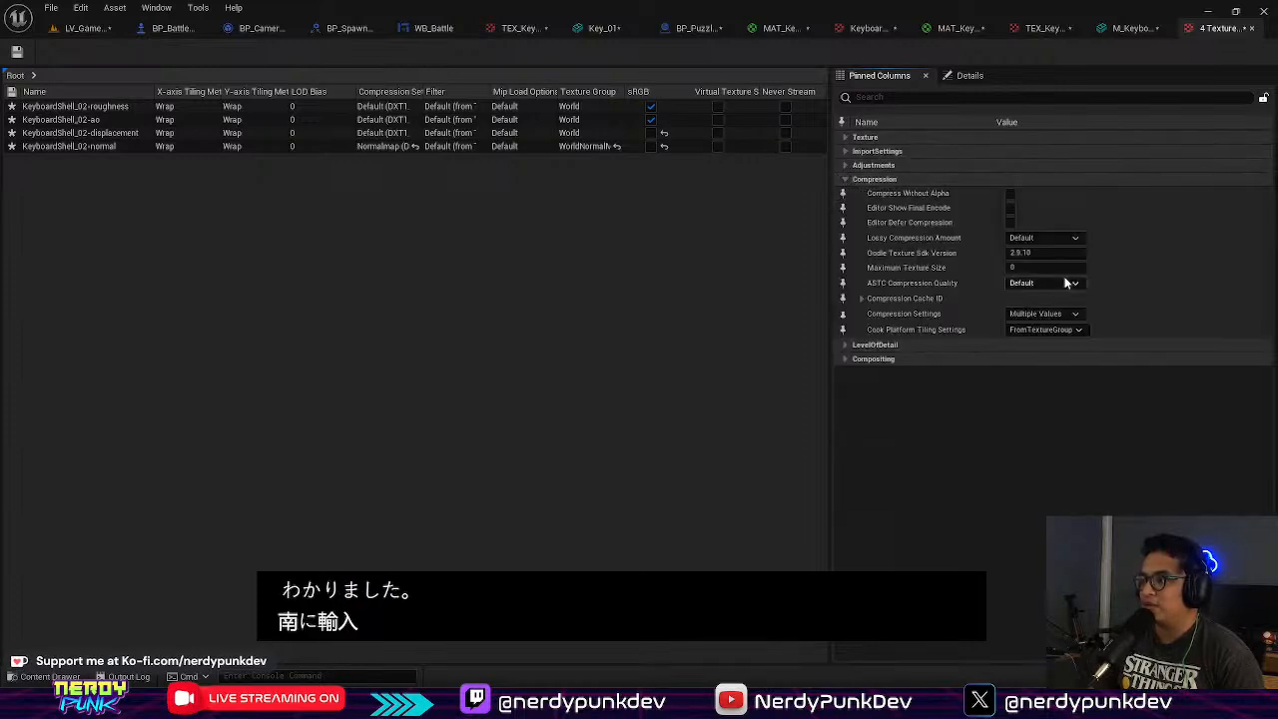
click(847, 180)
Step: Set the Texture Group of all four KeyboardShell_02 textures to 2D Pixels (unfiltered)
click(846, 194)
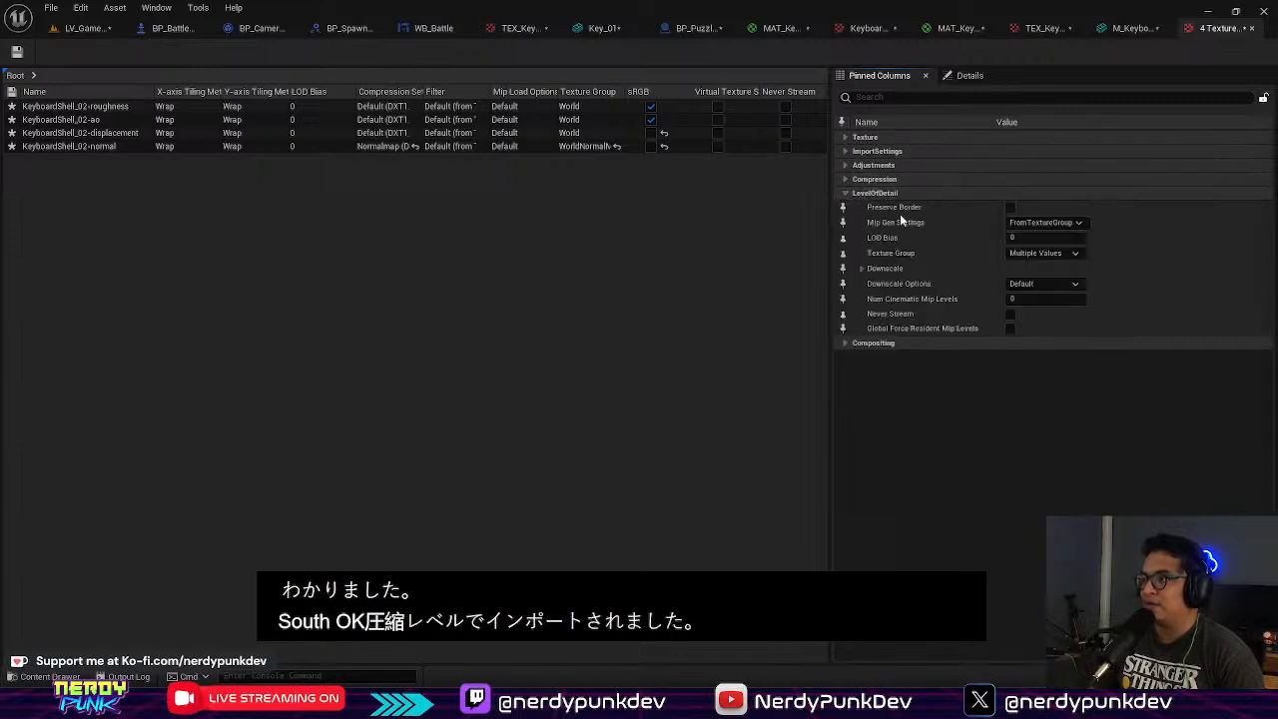
click(1039, 253)
click(1061, 282)
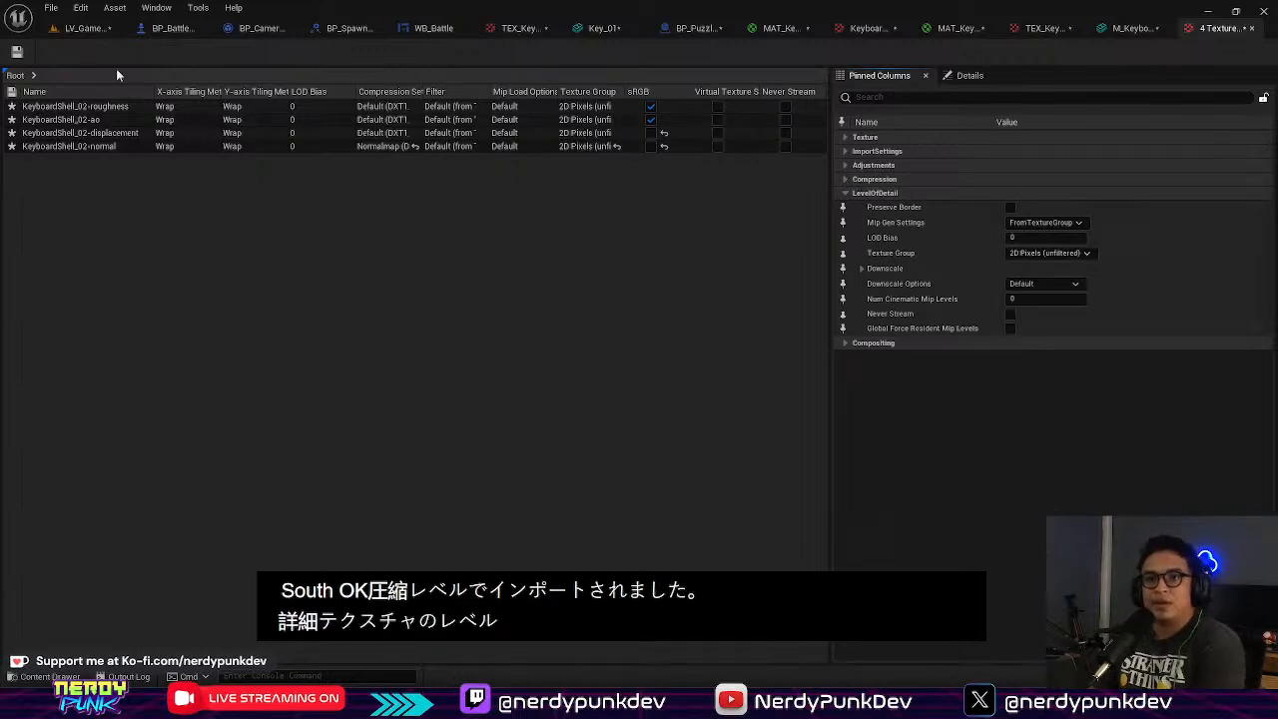
Step: Return to MAT_KeyboardShell_01 and browse its content drawer to EOL_Content/Blueprints/VintageKeyboards/KeyboardShell
click(85, 28)
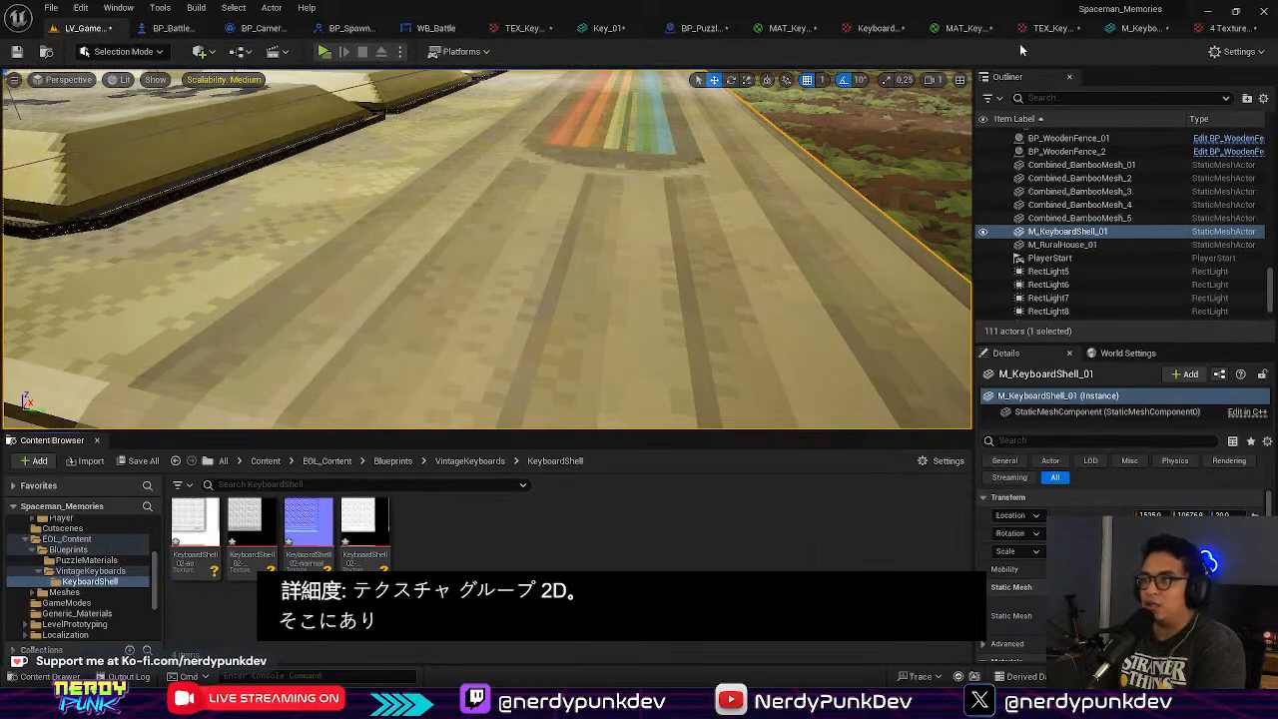
click(1138, 28)
click(1220, 27)
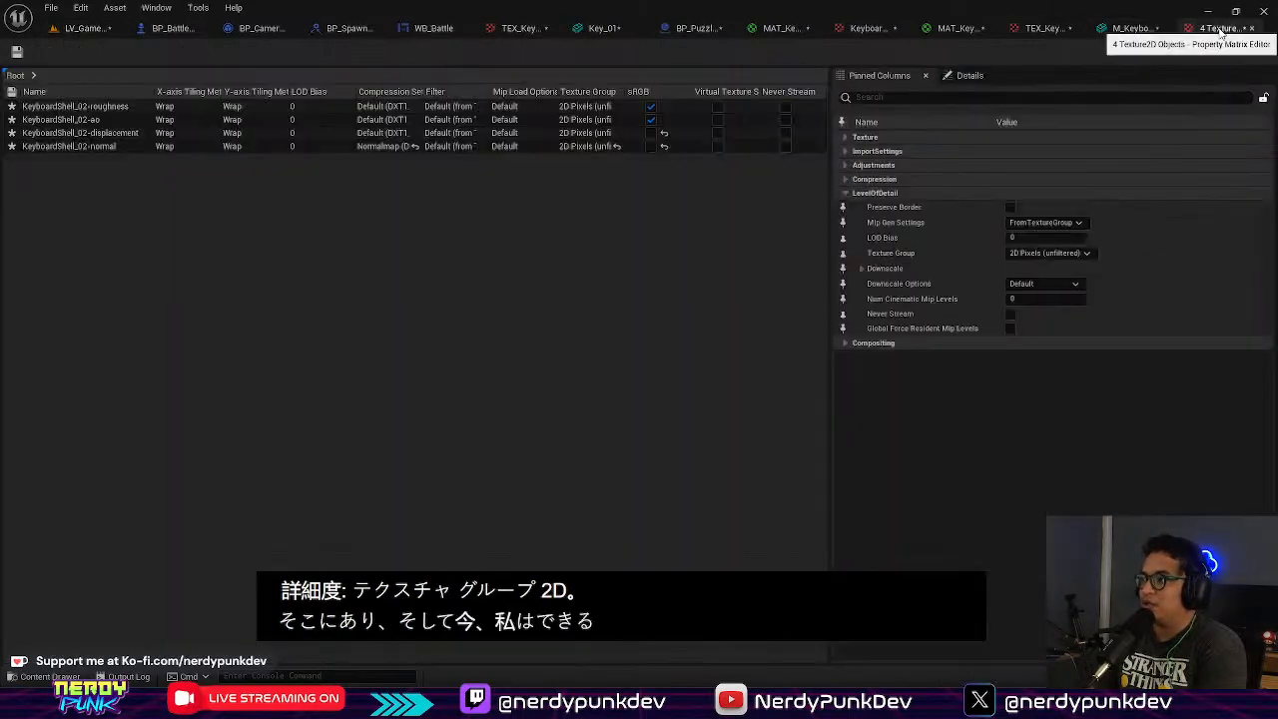
click(965, 30)
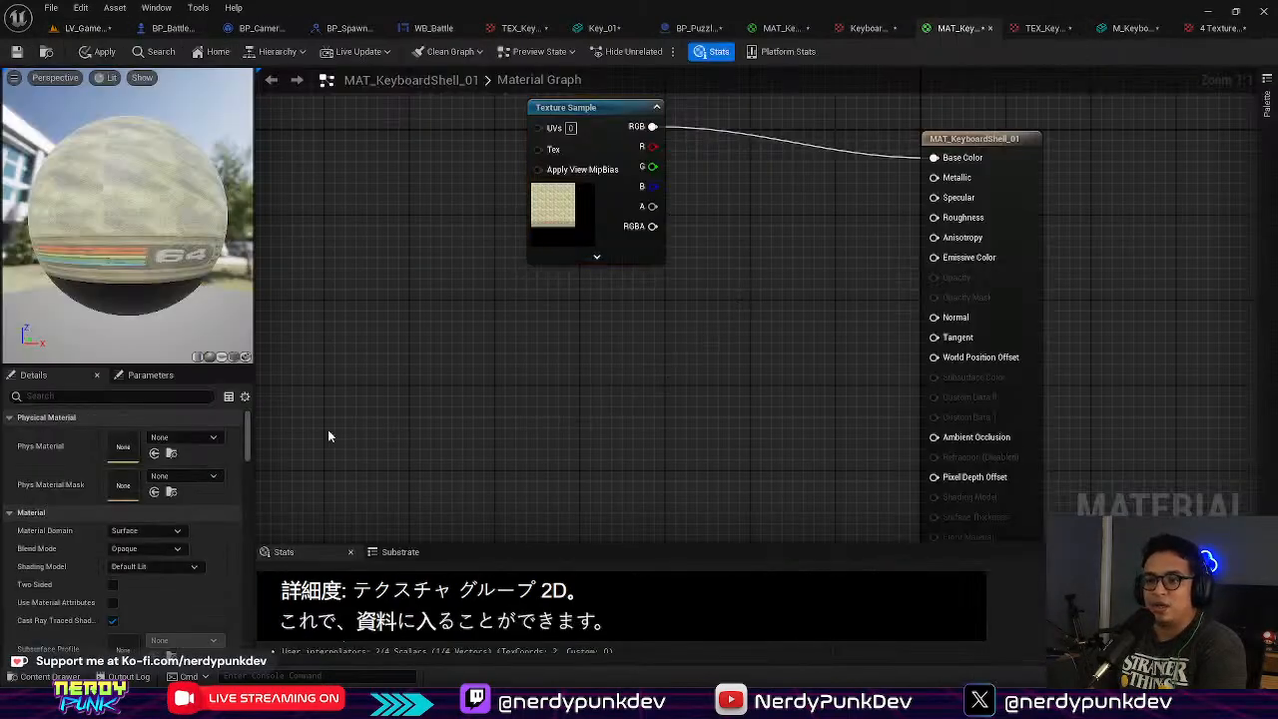
click(40, 677)
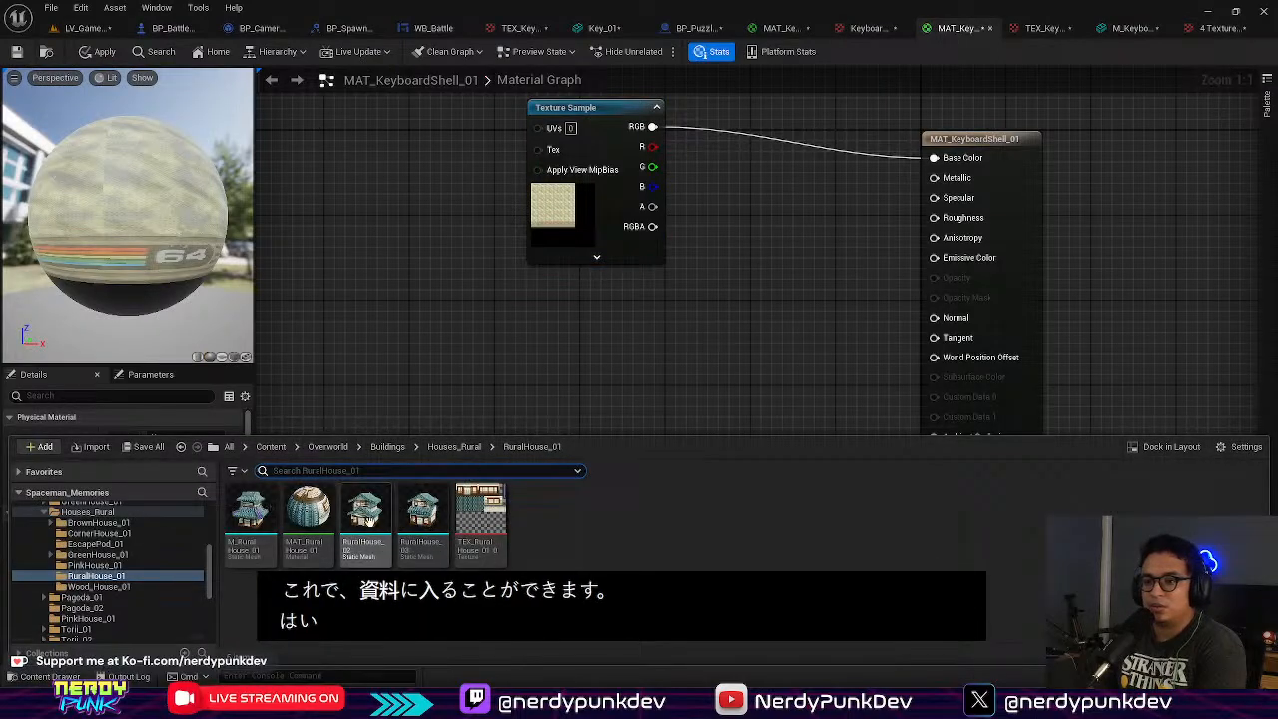
click(328, 447)
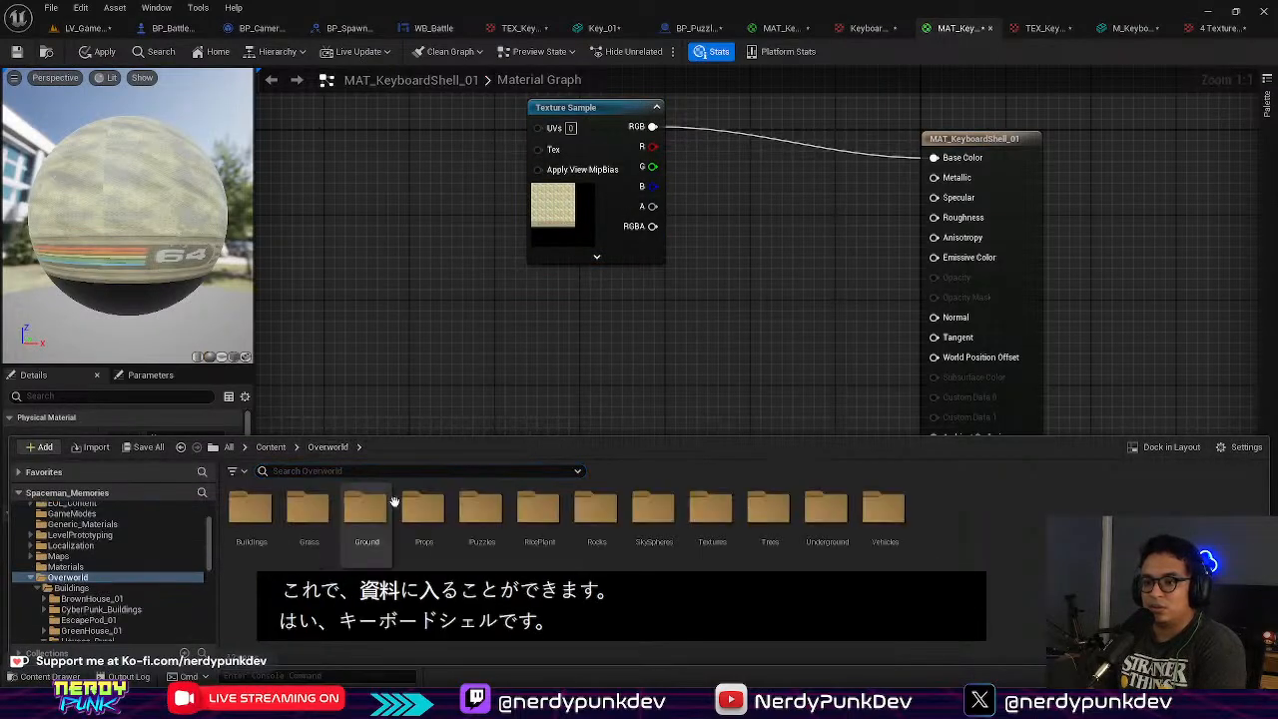
click(272, 447)
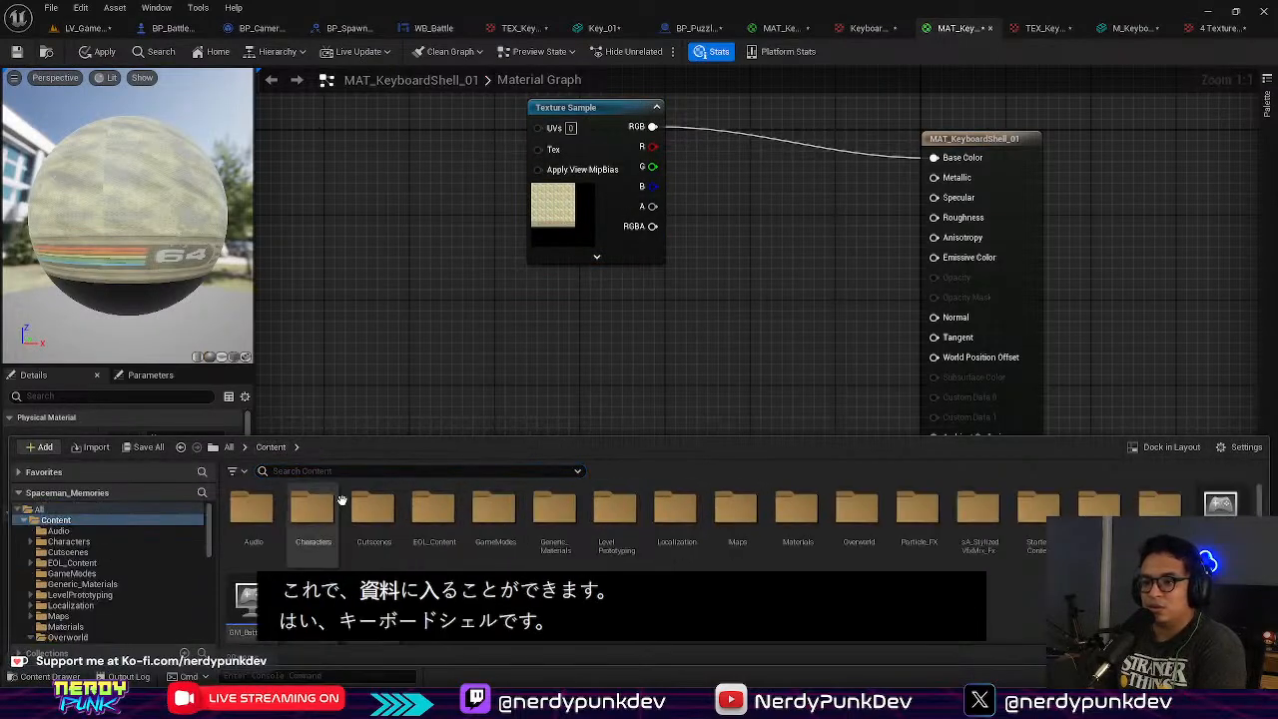
double_click(447, 507)
double_click(248, 510)
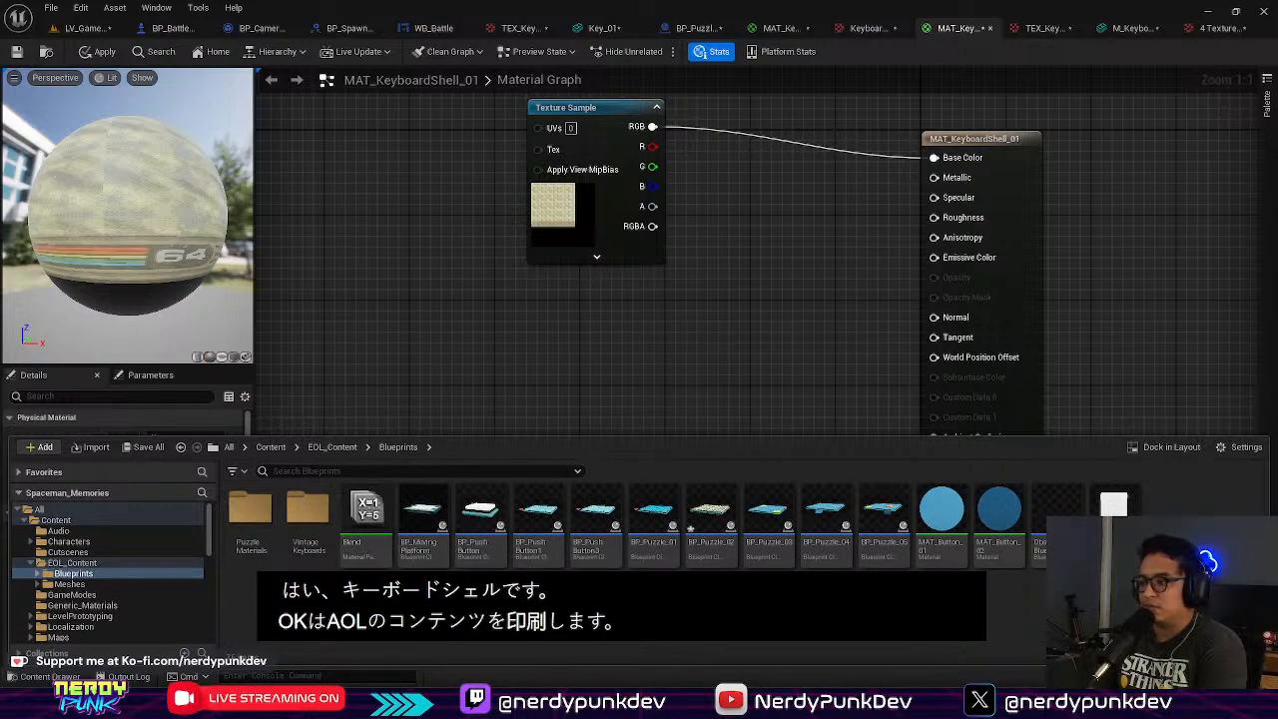
double_click(307, 510)
double_click(264, 517)
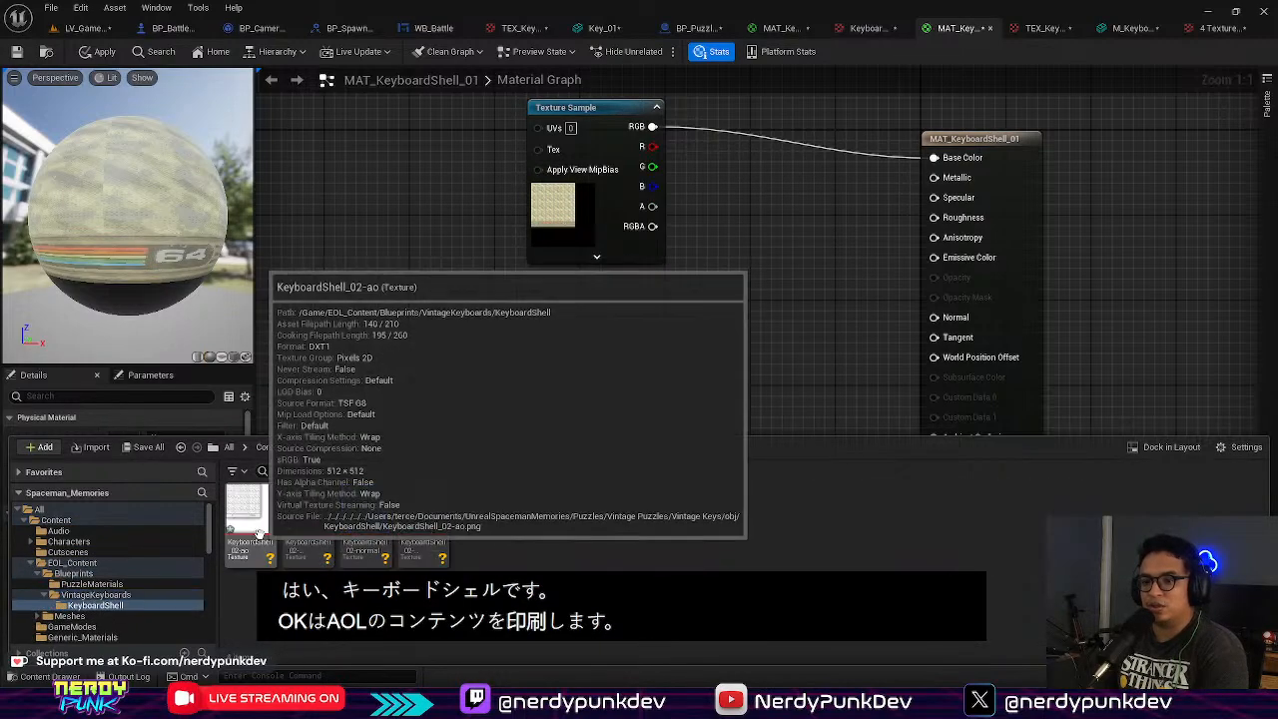
Step: Add the four KeyboardShell_02 textures to the material graph as Texture Sample nodes and spread them apart
scroll(552, 319, down, 2)
drag(355, 519, 421, 353)
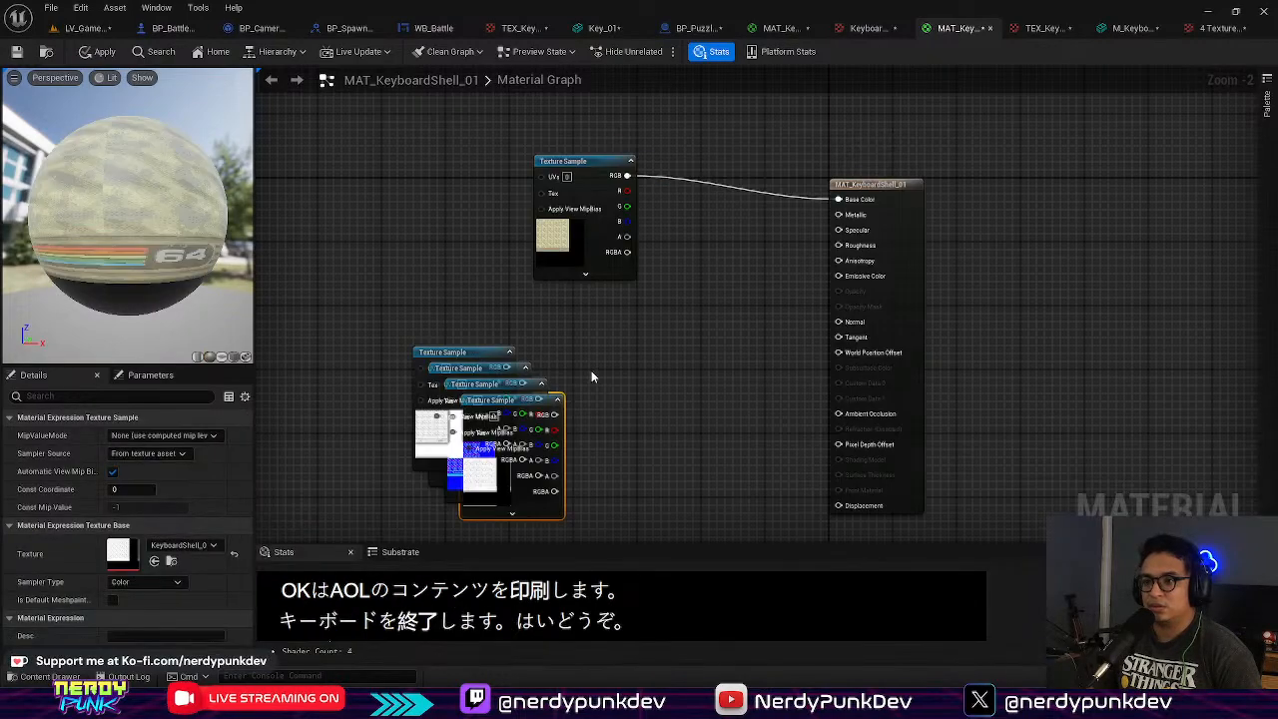
right_drag(590, 371, 602, 217)
drag(546, 354, 477, 536)
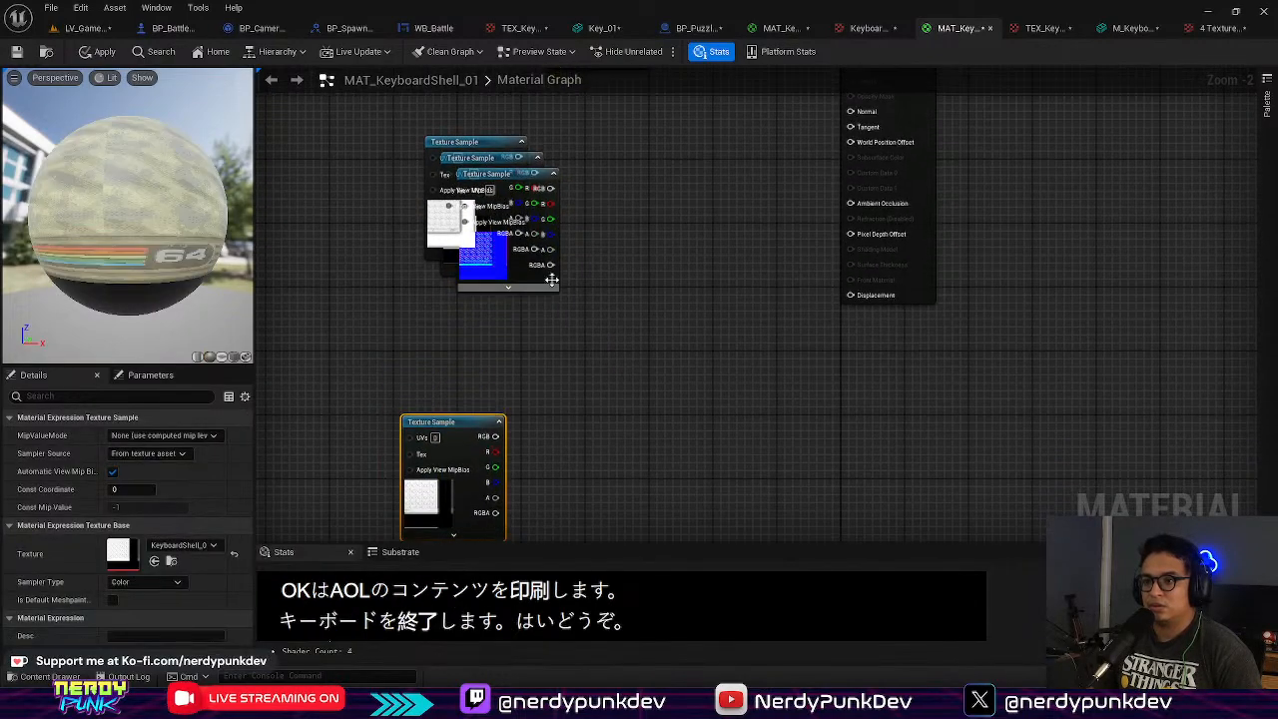
drag(529, 279, 313, 256)
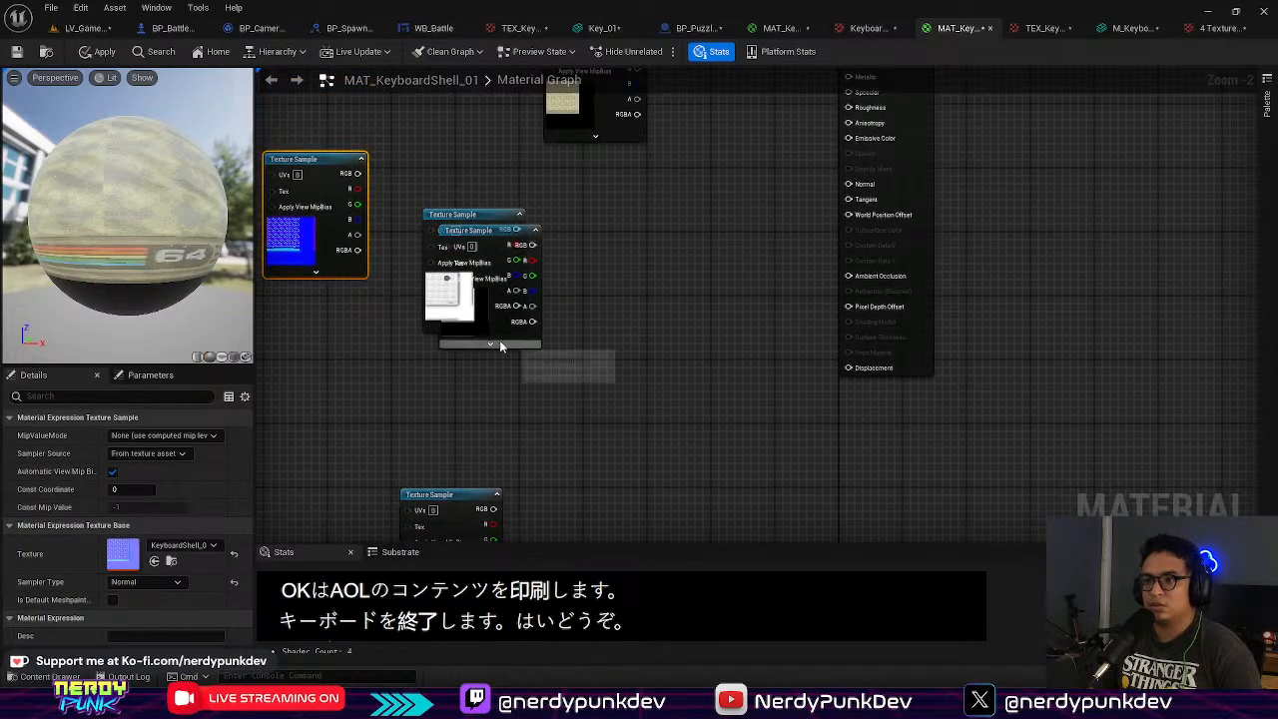
drag(508, 345, 337, 469)
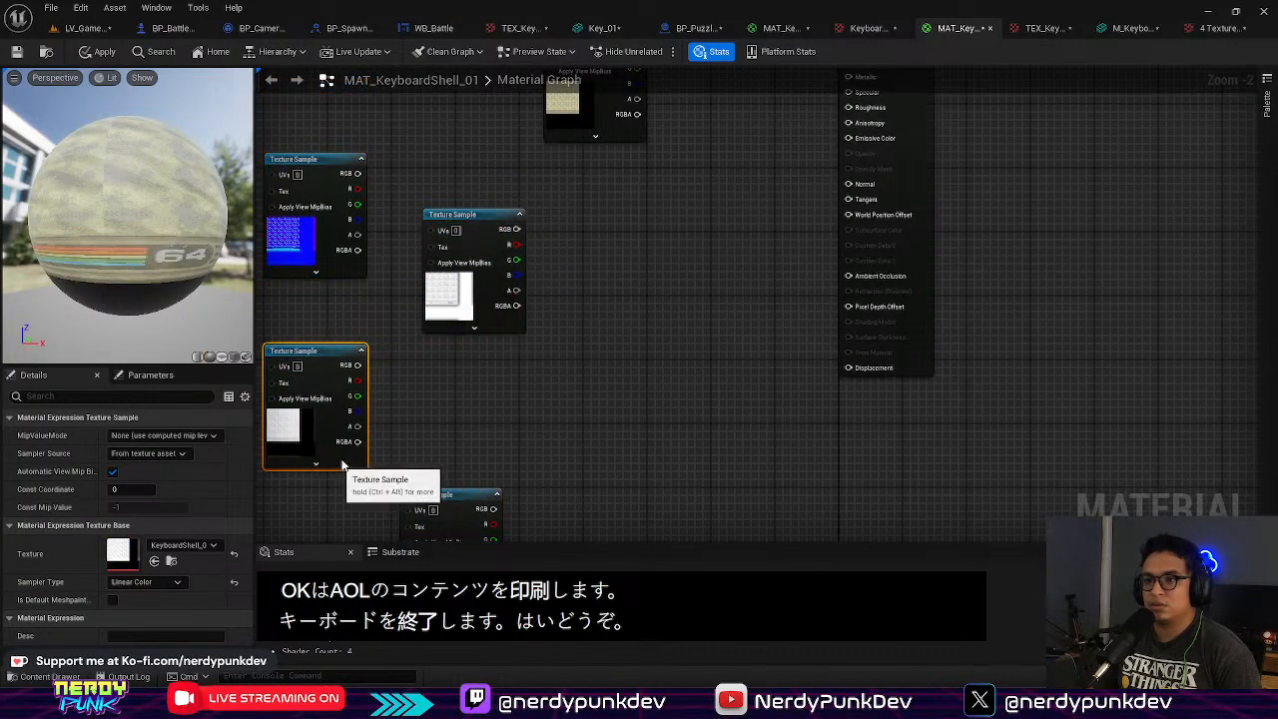
drag(493, 233, 489, 134)
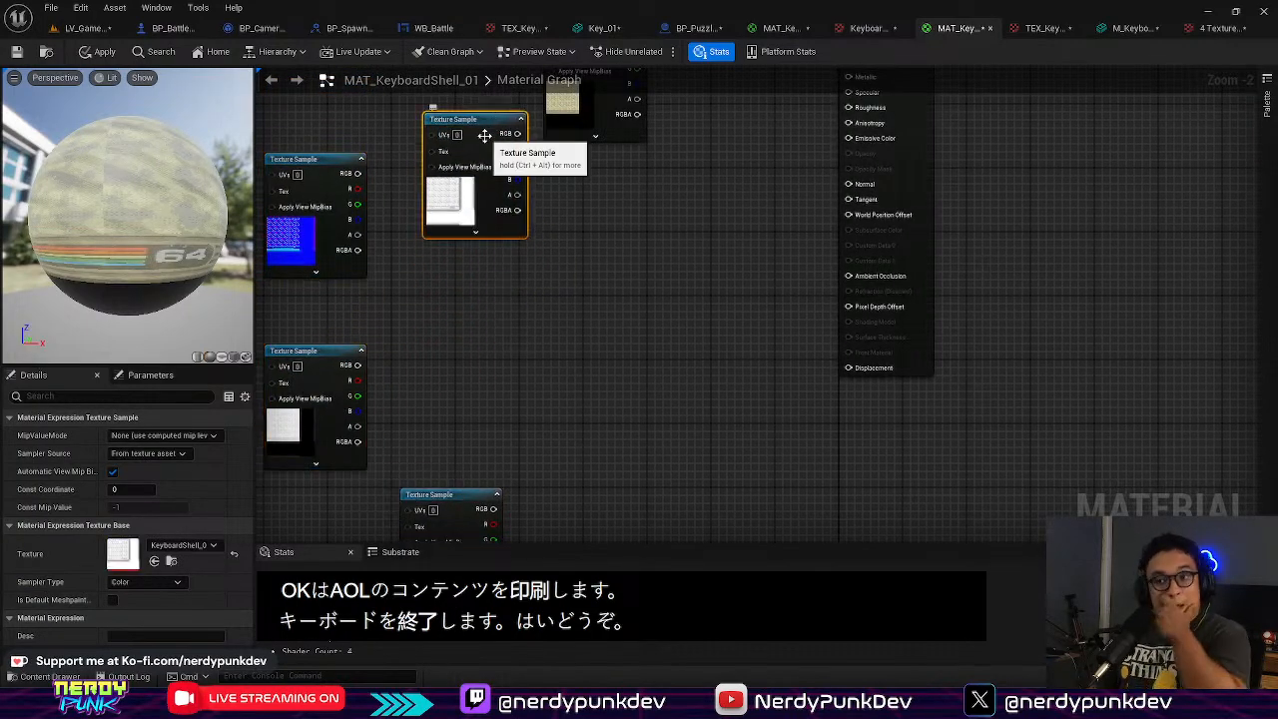
Step: Move the AO Texture Sample closer to the material node and connect its RGB output to Ambient Occlusion
scroll(469, 160, up, 2)
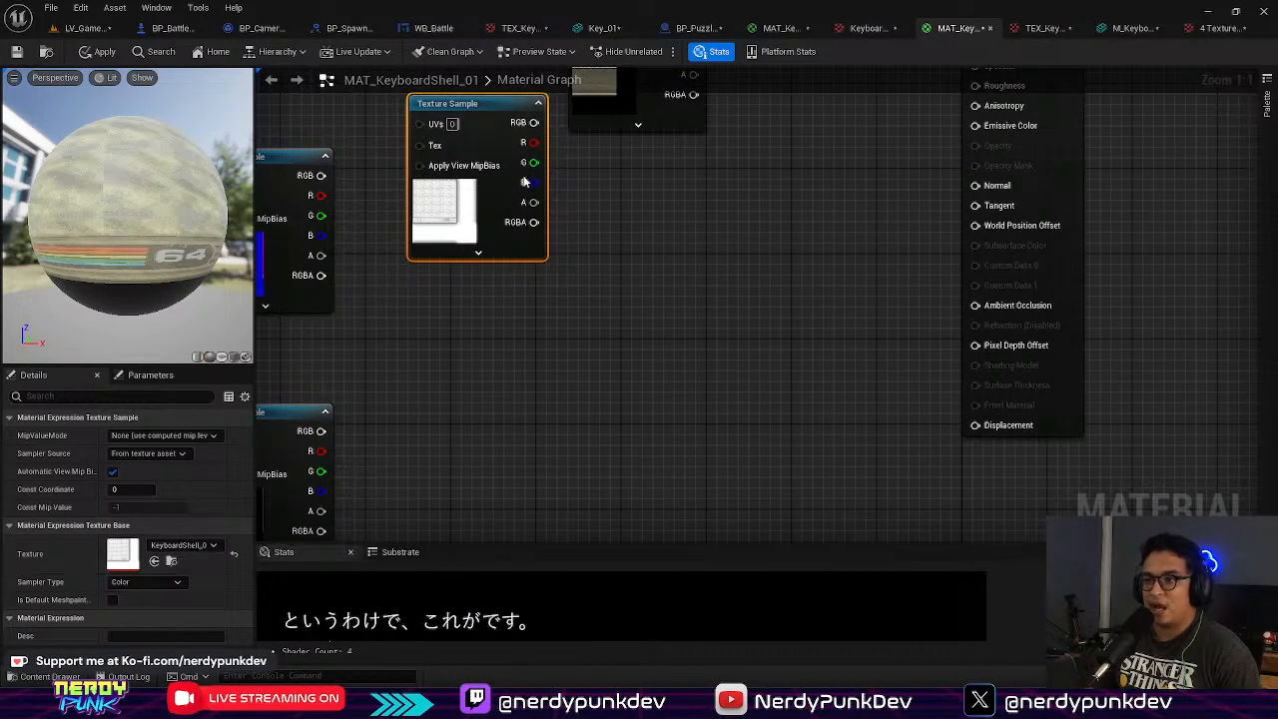
drag(420, 166, 509, 191)
drag(495, 104, 665, 409)
drag(921, 327, 1004, 419)
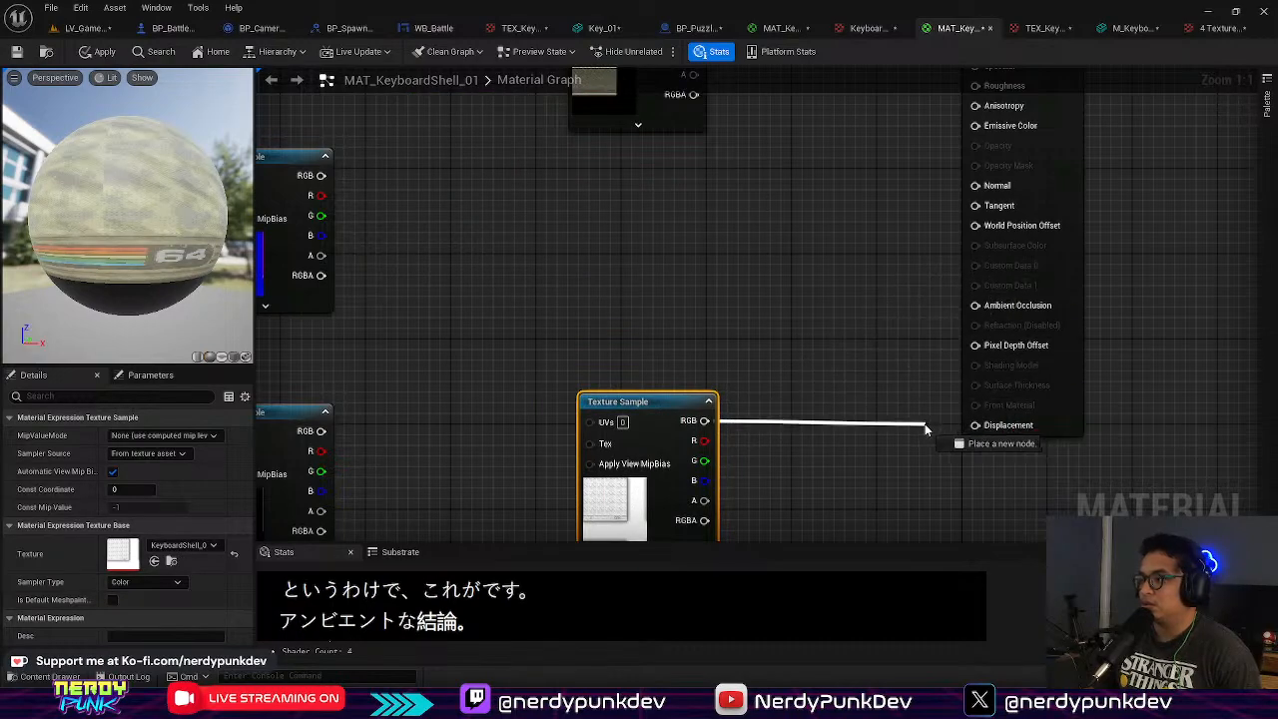
drag(925, 423, 903, 384)
right_drag(910, 336, 812, 389)
drag(715, 443, 878, 361)
Step: Identify the roughness Texture Sample, place it below the base color sample and connect its RGB output to Roughness
scroll(562, 389, down, 1)
right_drag(603, 385, 763, 155)
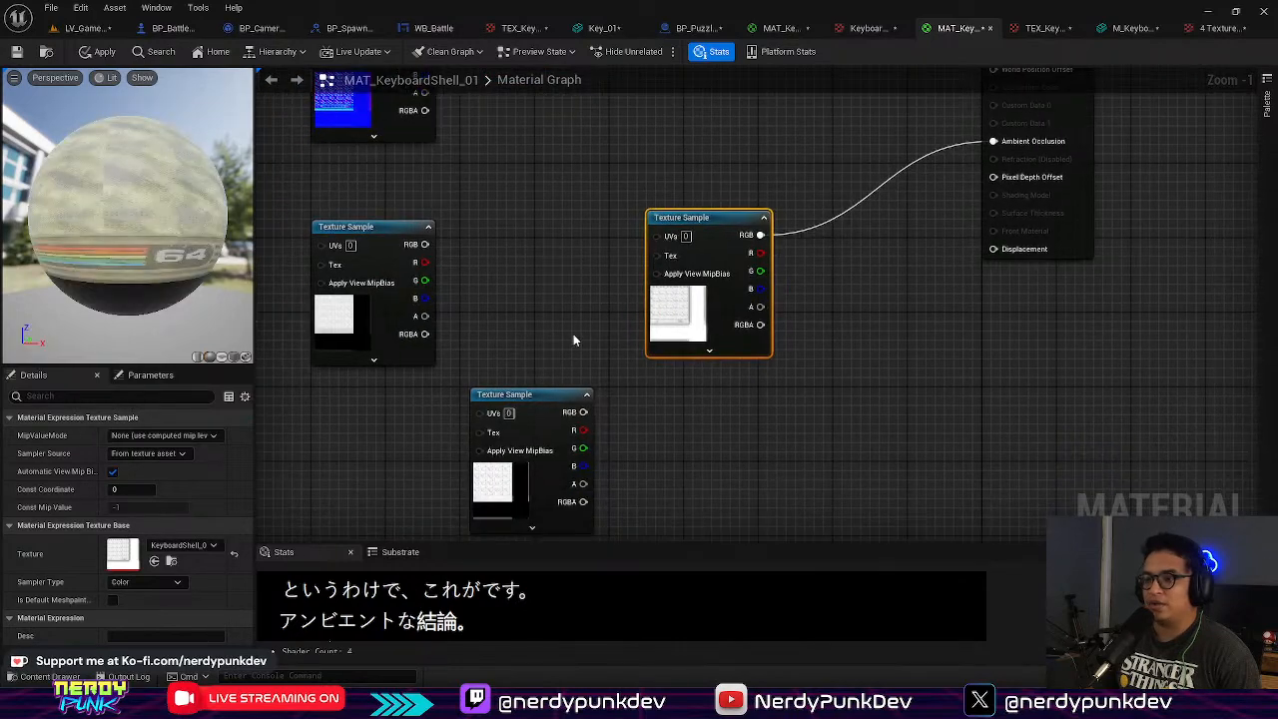
right_drag(882, 399, 864, 272)
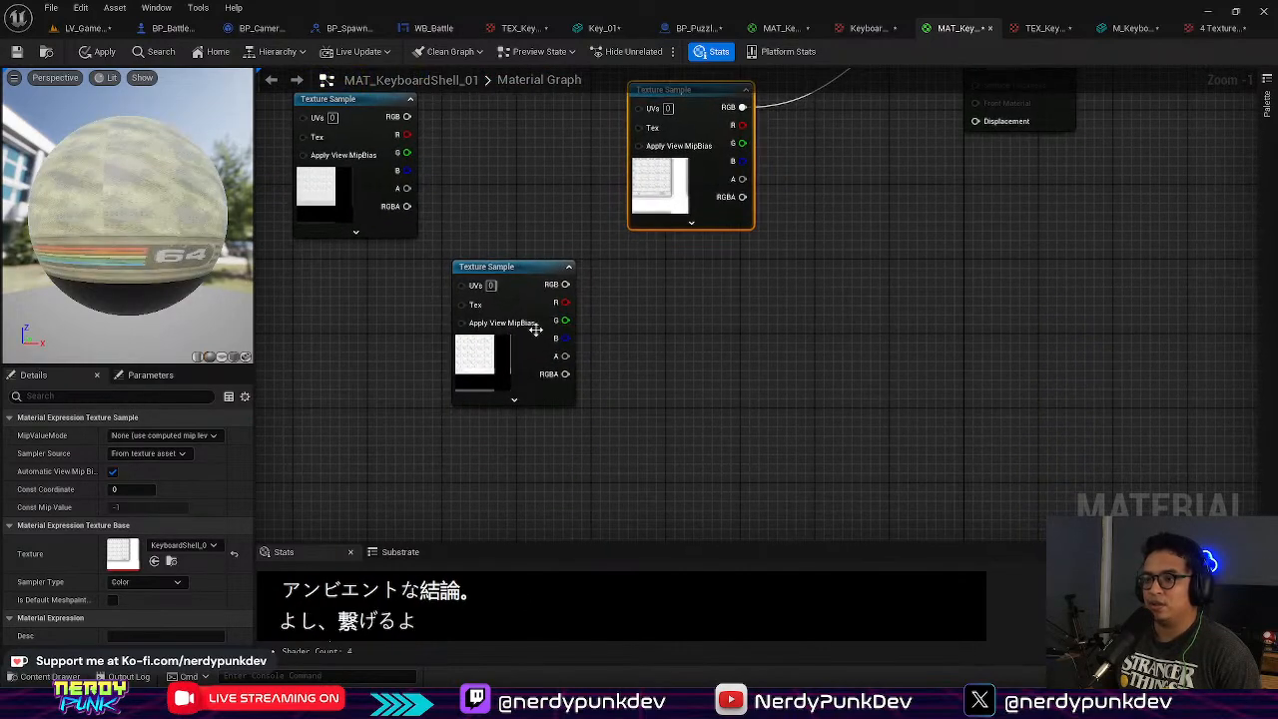
click(485, 354)
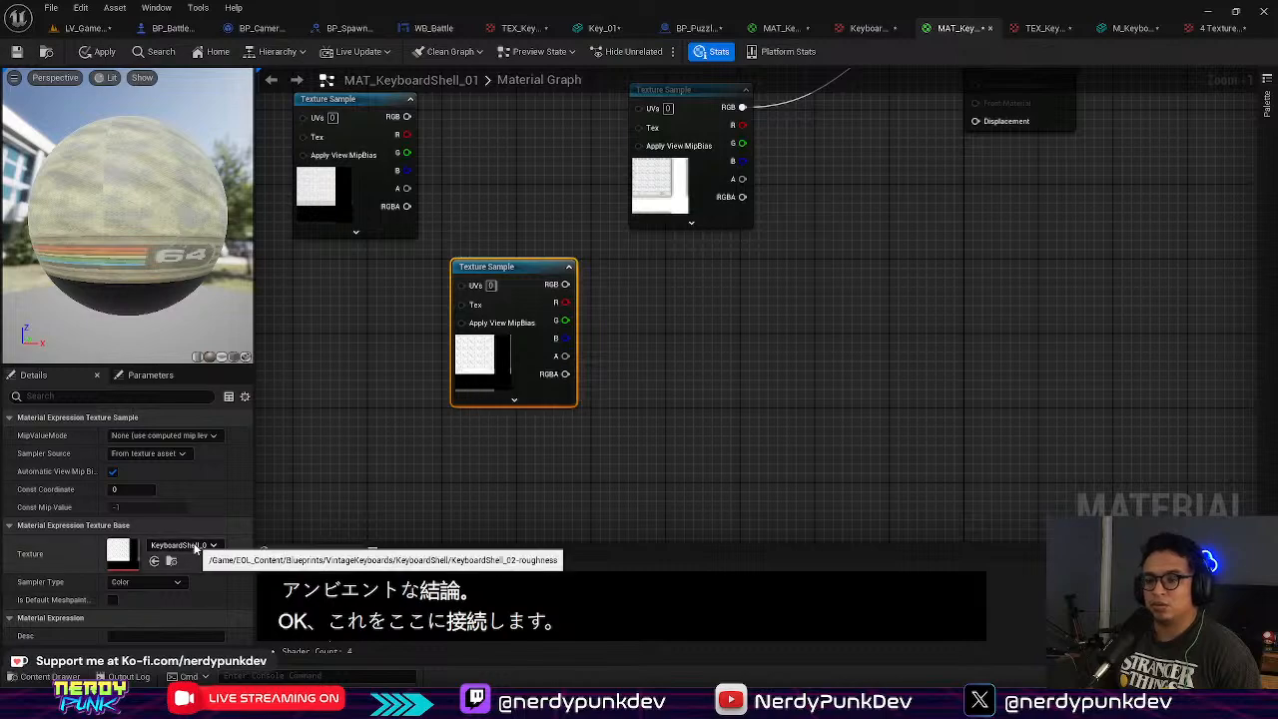
right_drag(531, 215, 524, 323)
drag(501, 380, 622, 81)
right_drag(685, 174, 474, 499)
drag(468, 403, 551, 328)
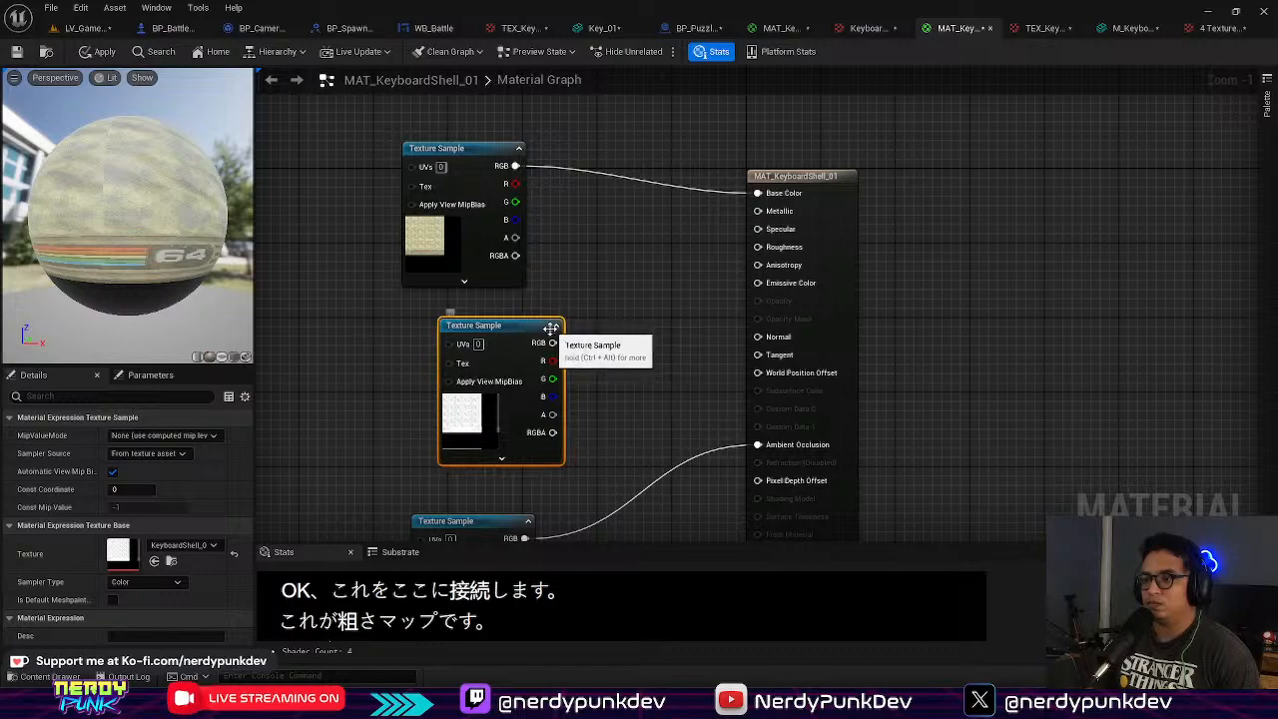
drag(761, 251, 759, 248)
right_drag(759, 247, 869, 137)
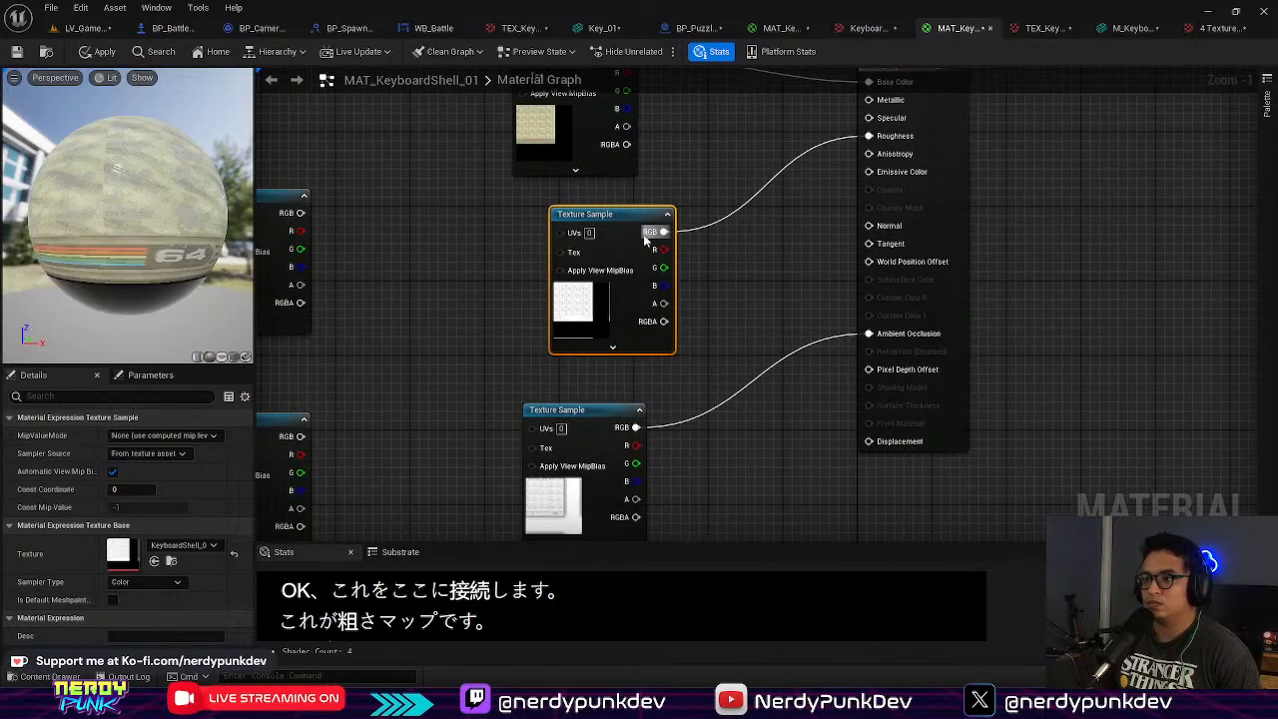
Step: Connect the displacement Texture Sample's RGB output to the material's Displacement input and place the node below the AO sample
drag(605, 239, 399, 254)
right_drag(472, 427, 721, 238)
scroll(539, 286, up, 1)
click(514, 256)
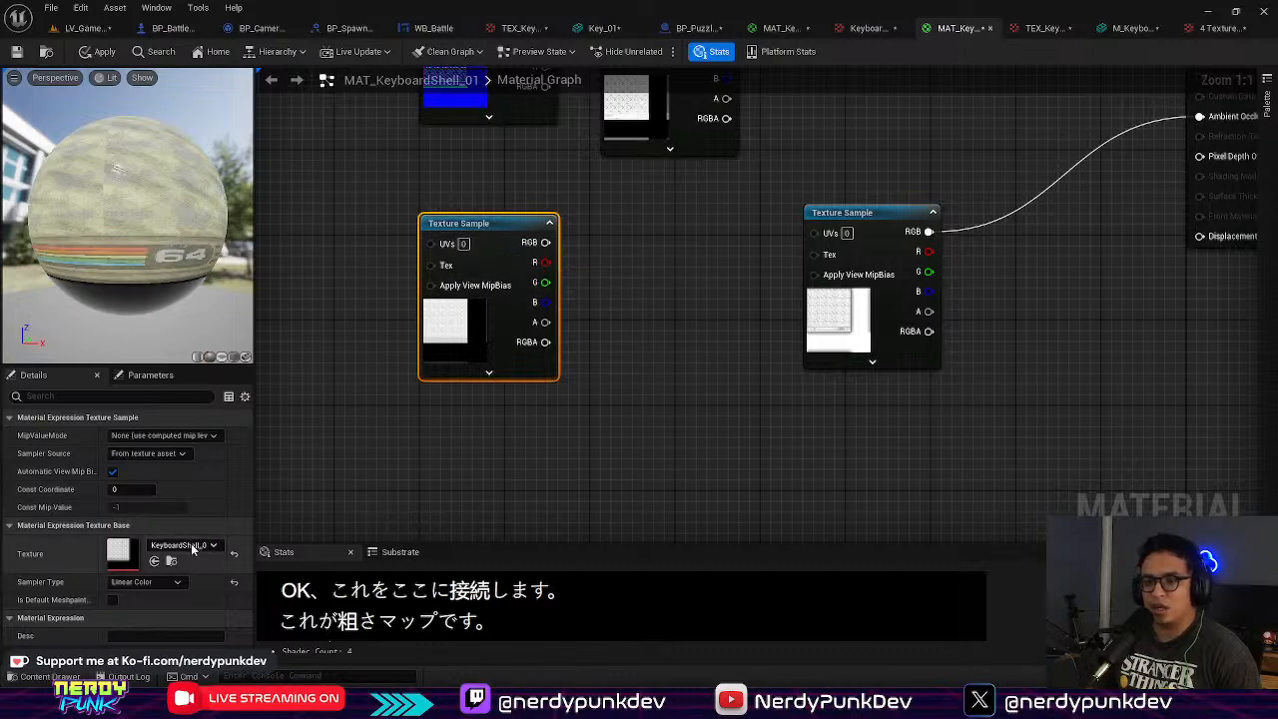
right_drag(559, 258, 434, 437)
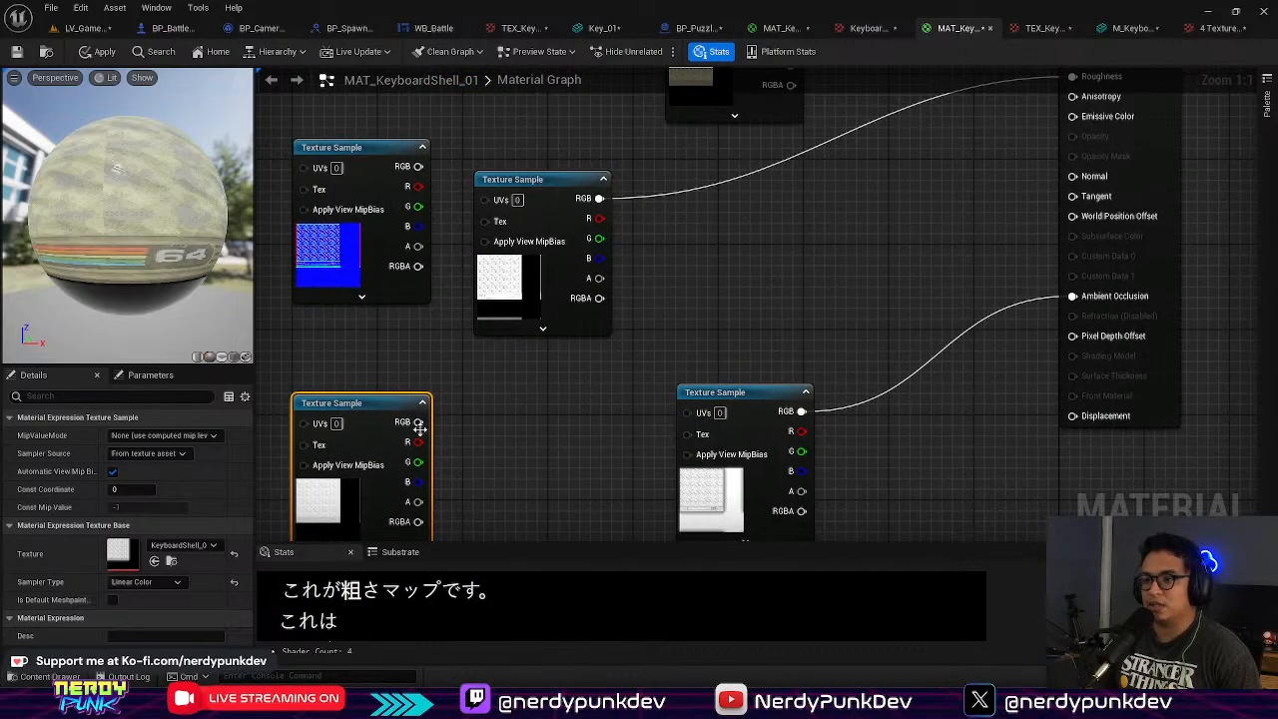
drag(387, 417, 804, 224)
right_drag(892, 242, 751, 294)
drag(691, 285, 947, 185)
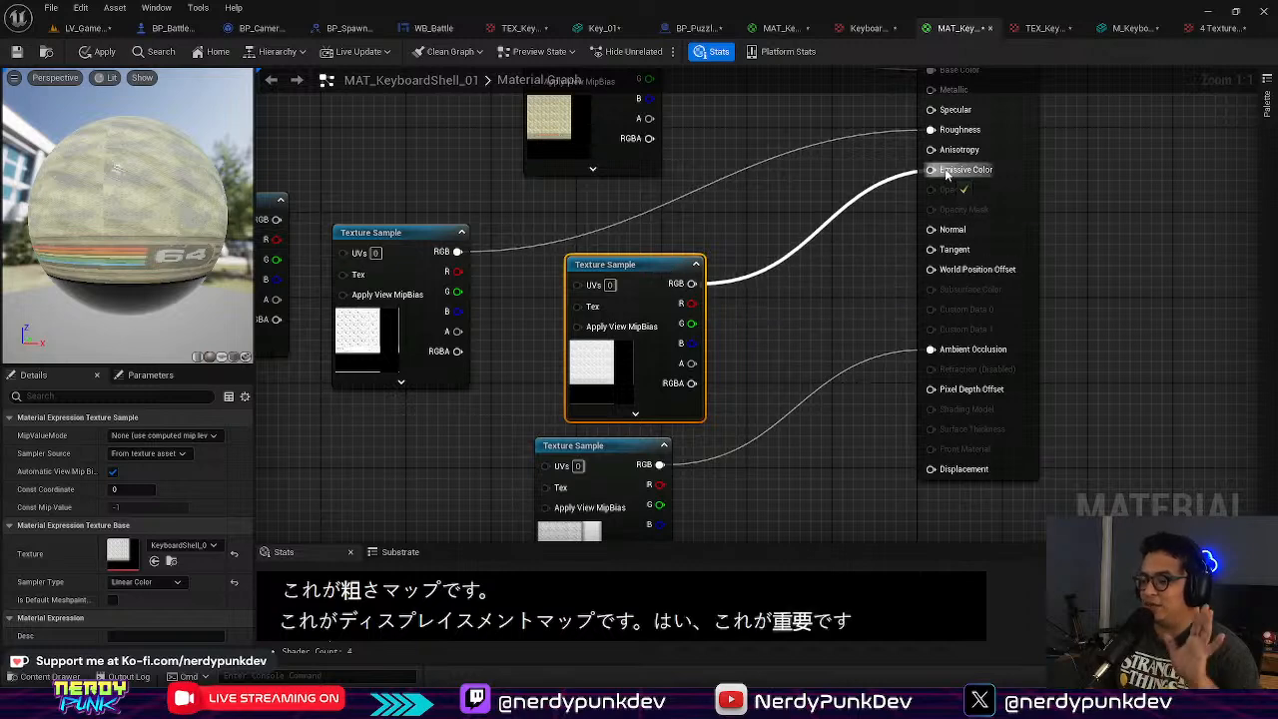
drag(947, 174, 953, 269)
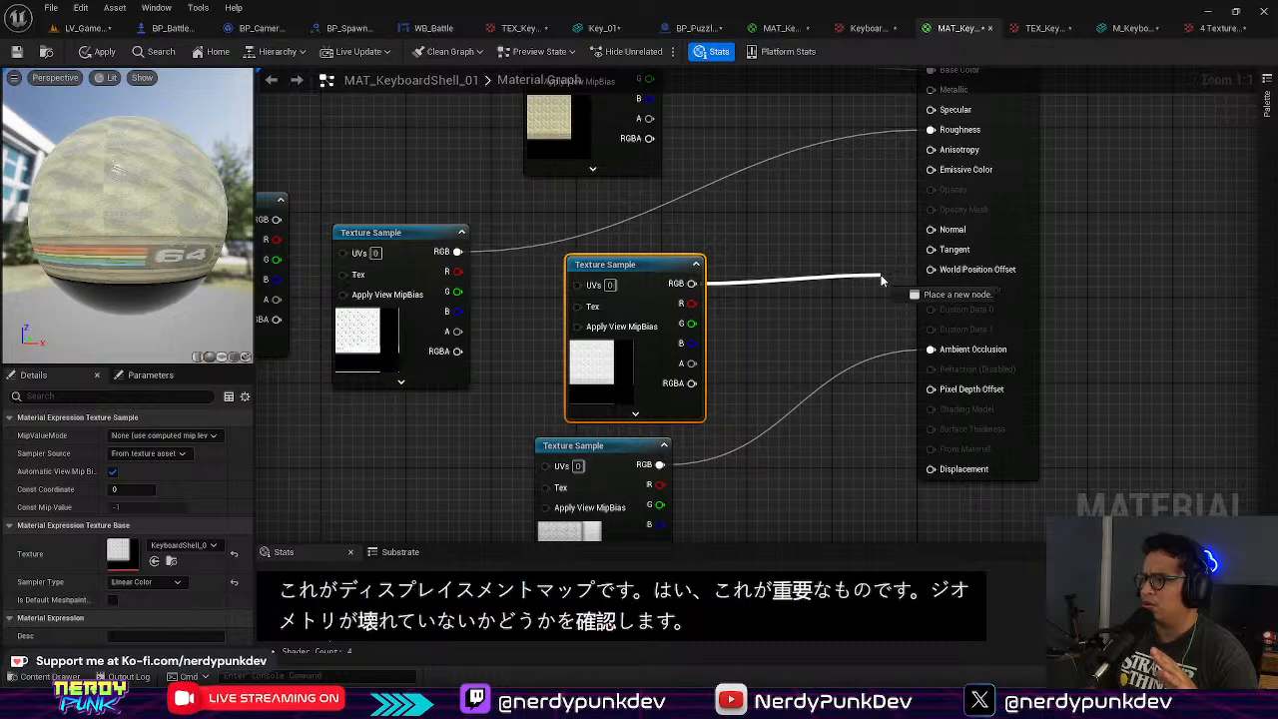
drag(893, 555, 932, 380)
drag(610, 181, 813, 468)
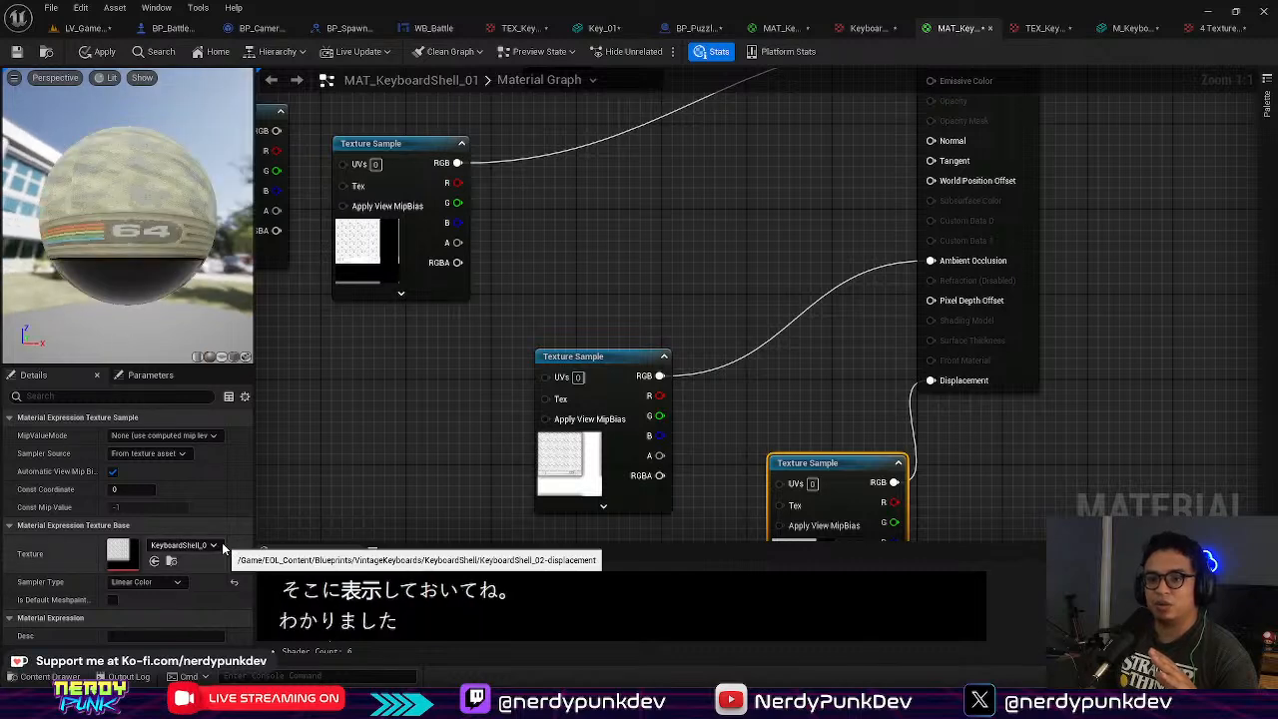
Step: Set the material's displacement Magnitude to 10
click(814, 367)
scroll(60, 531, down, 5)
scroll(60, 535, down, 2)
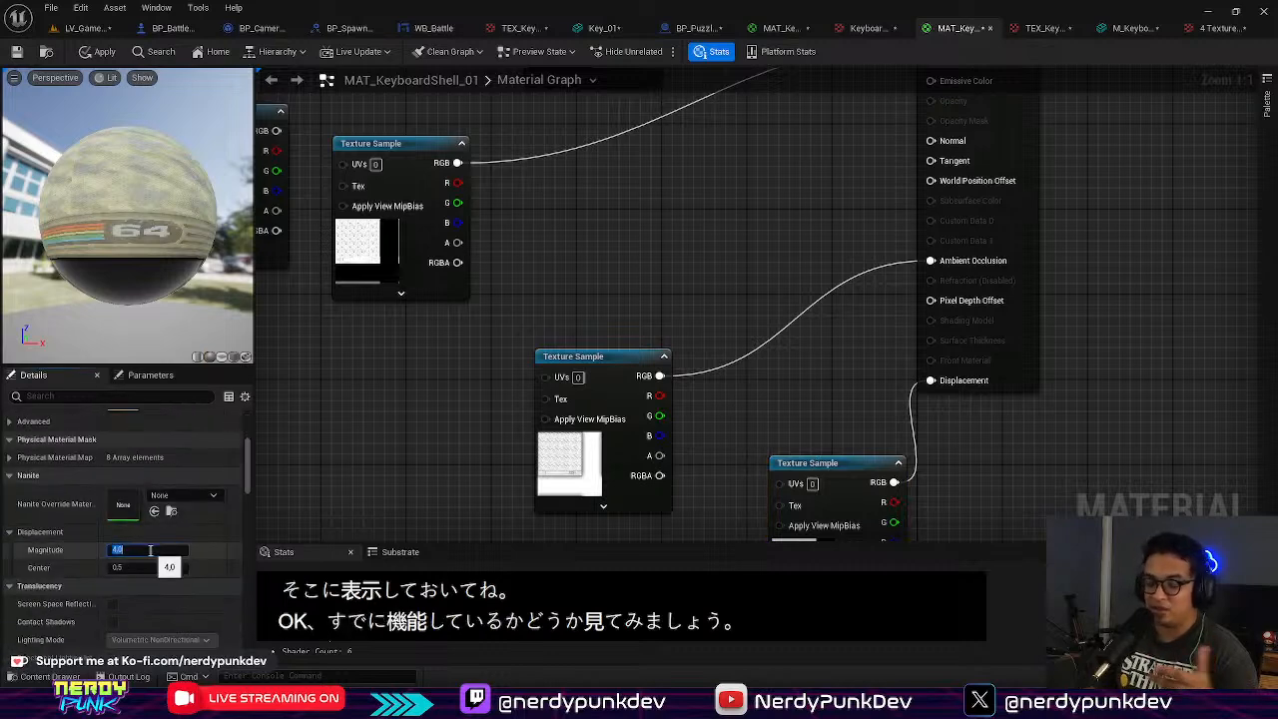
text(0)
key(Return)
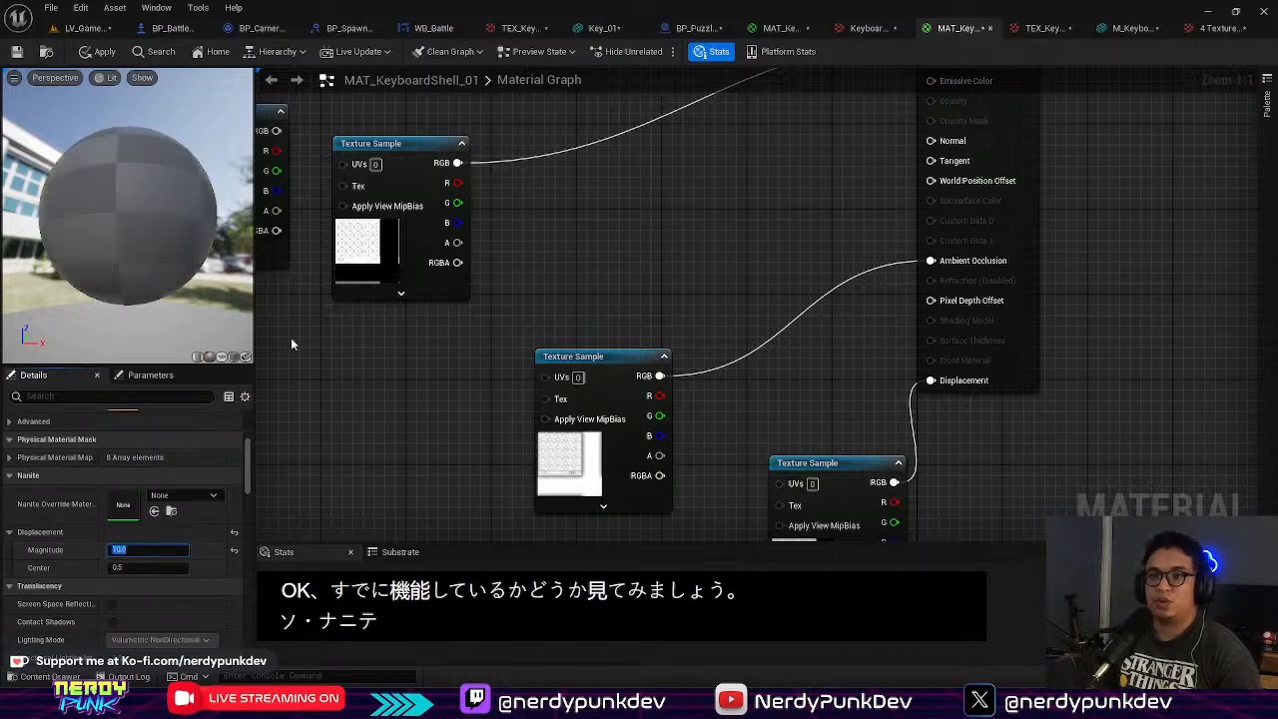
Step: Apply the changes to MAT_KeyboardShell_01 and switch to the M_KeyboardShell_01 mesh editor to check the displacement
drag(86, 254, 60, 256)
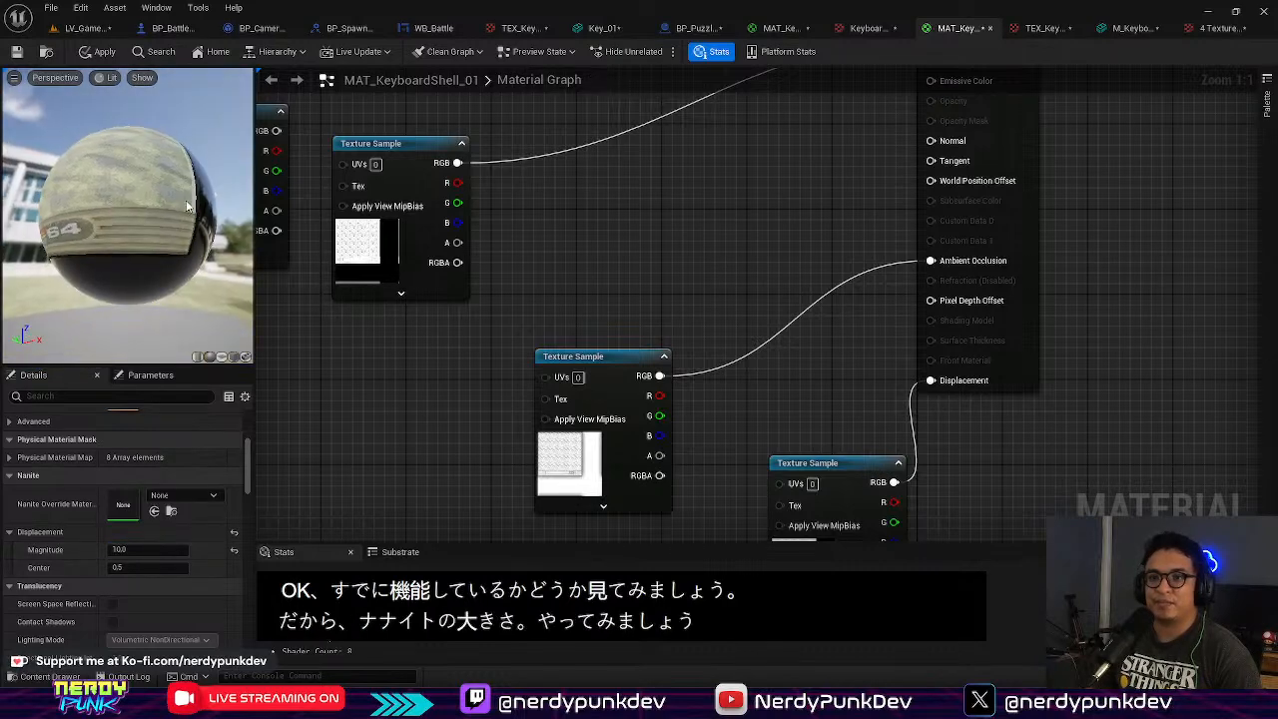
scroll(85, 254, up, 3)
scroll(81, 255, down, 3)
click(105, 52)
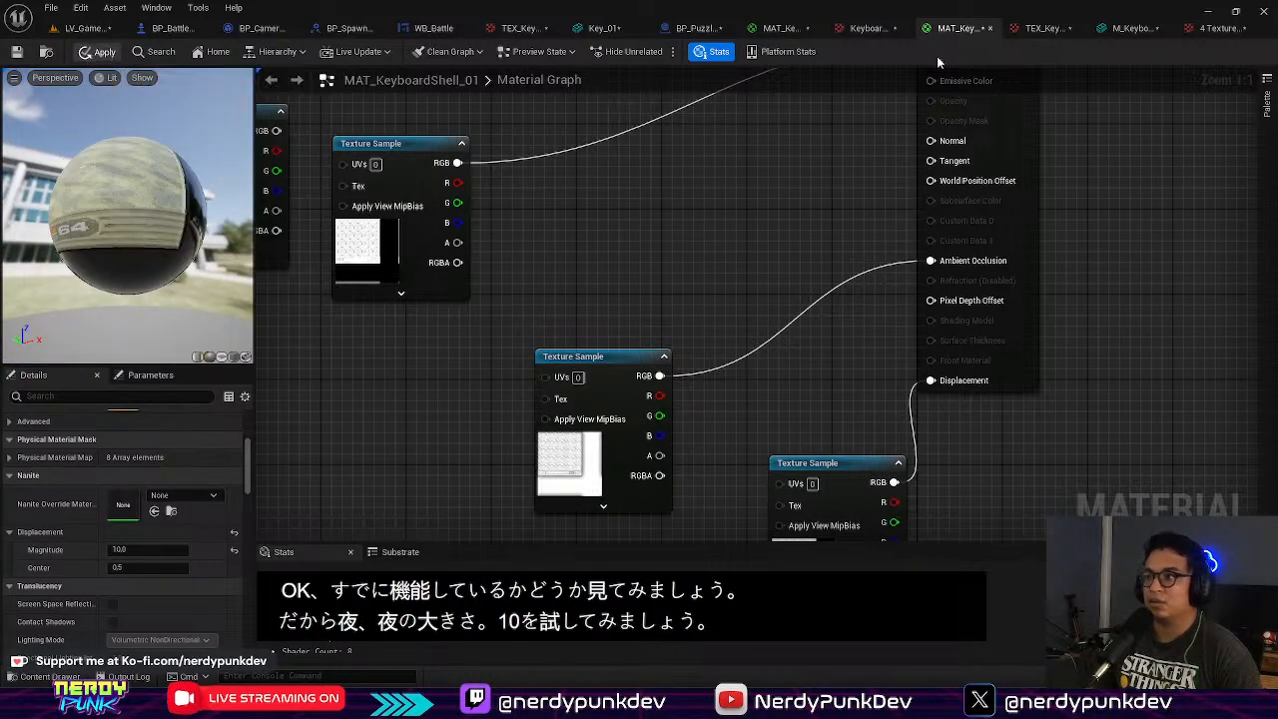
click(1131, 29)
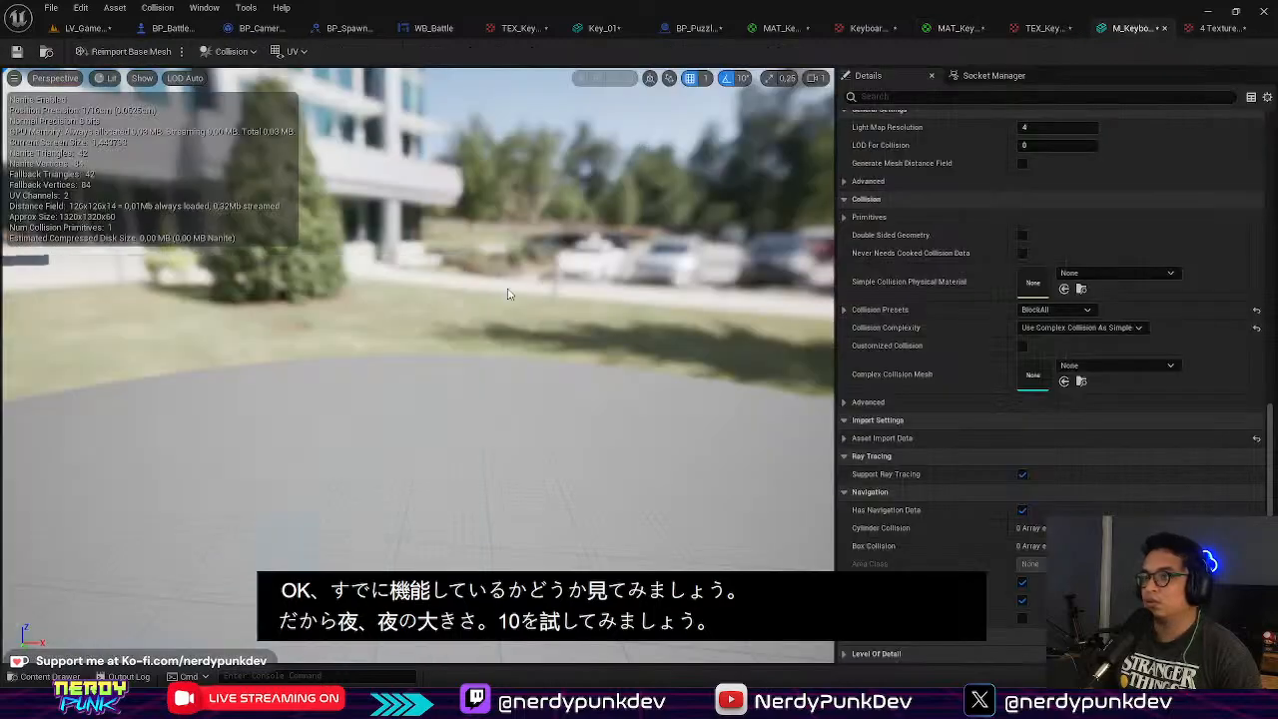
Step: Examine the displaced surface of the M_KeyboardShell_01 mesh up close from several angles
drag(530, 292, 591, 293)
scroll(359, 369, down, 3)
right_drag(363, 368, 809, 381)
right_drag(416, 352, 409, 364)
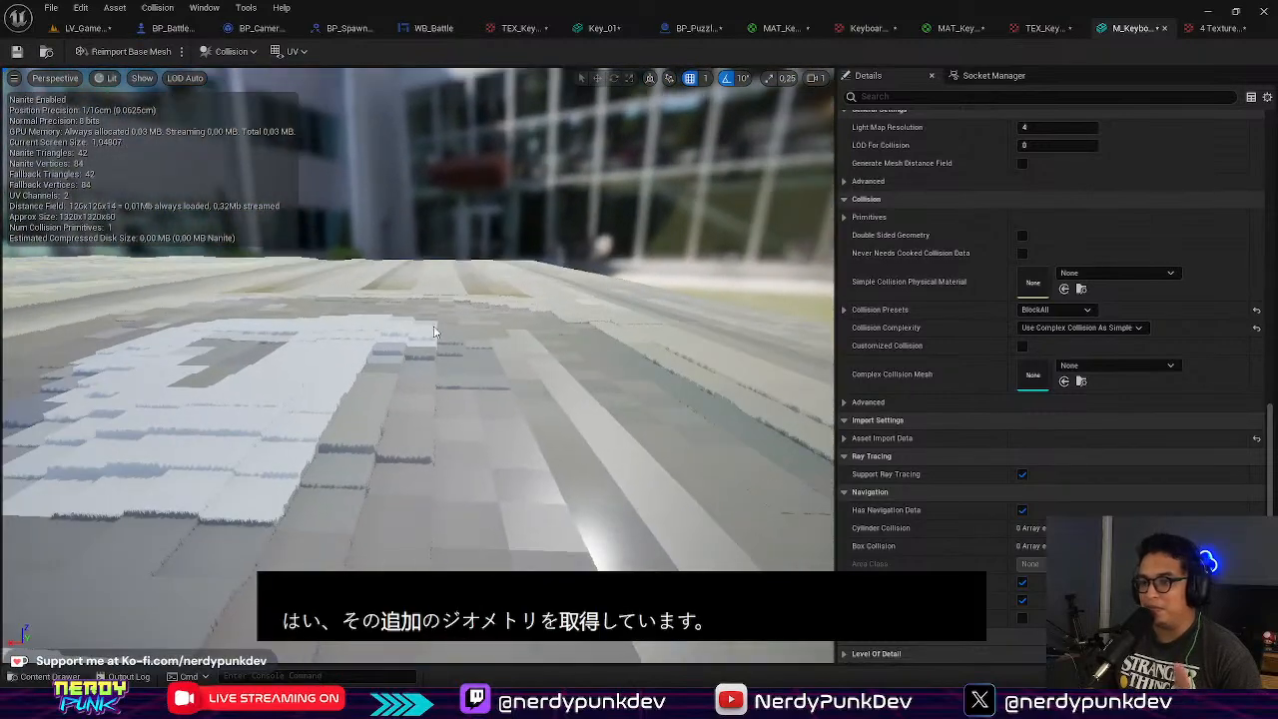
click(1214, 28)
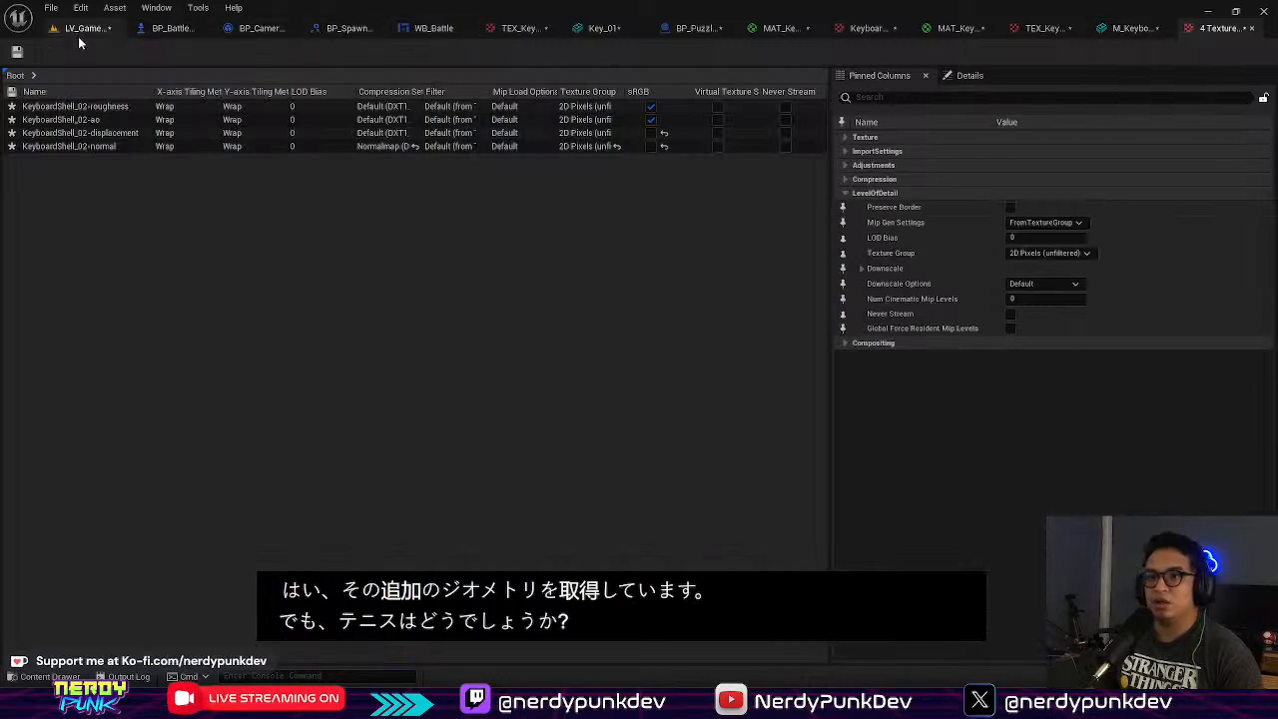
click(1076, 28)
click(1141, 32)
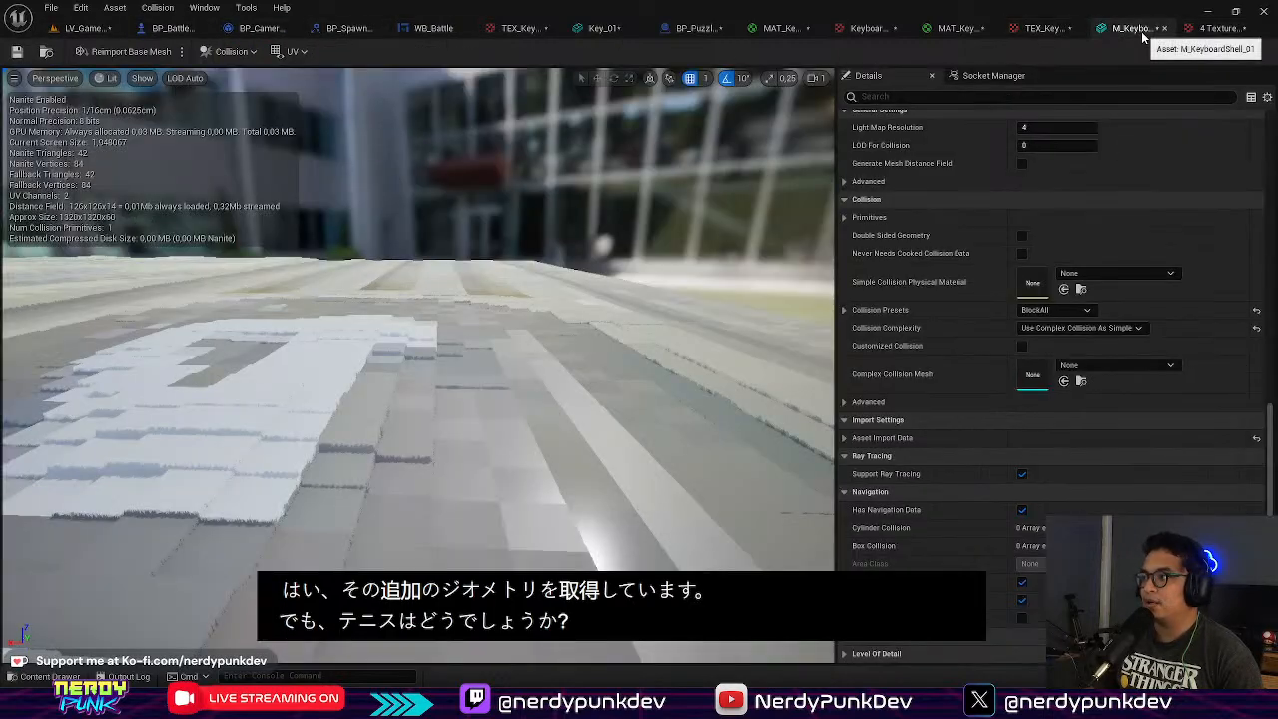
Step: In MAT_KeyboardShell_01, move the displacement Texture Sample closer beneath the AO sample
click(953, 28)
right_drag(847, 380, 841, 218)
drag(855, 366, 704, 440)
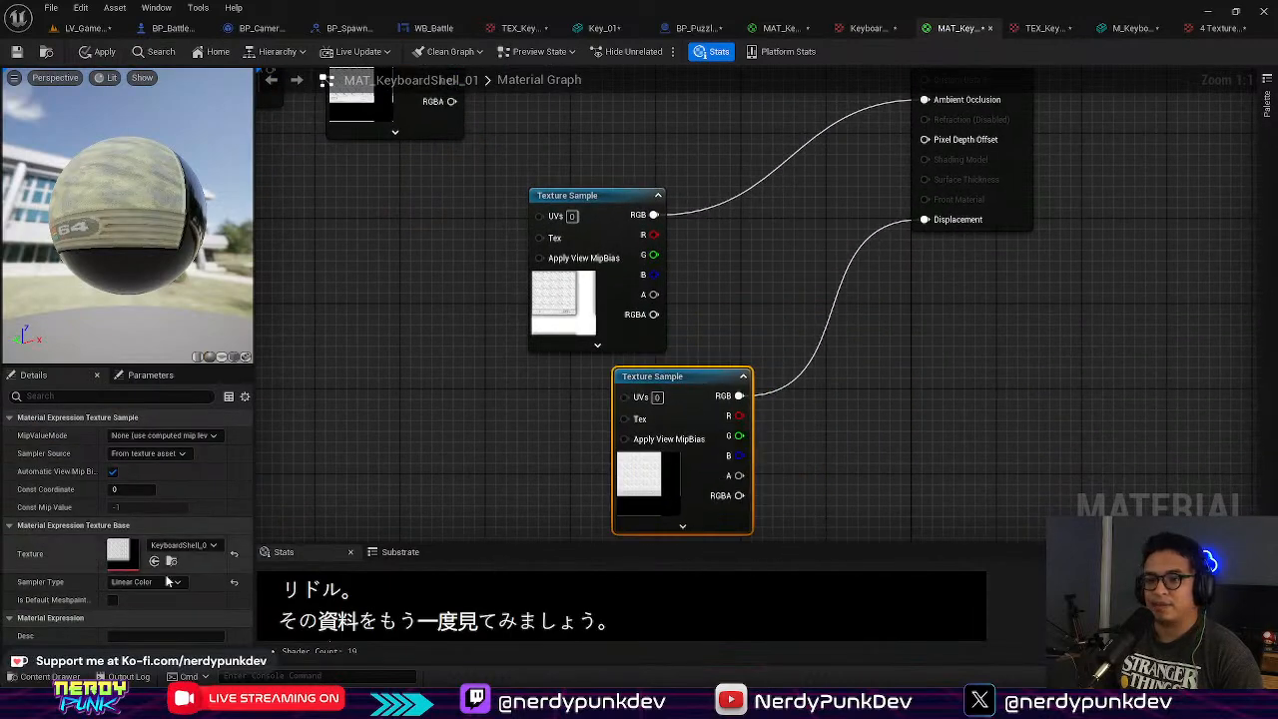
Step: Set the material's displacement Magnitude to 100 and apply the change
scroll(108, 585, down, 5)
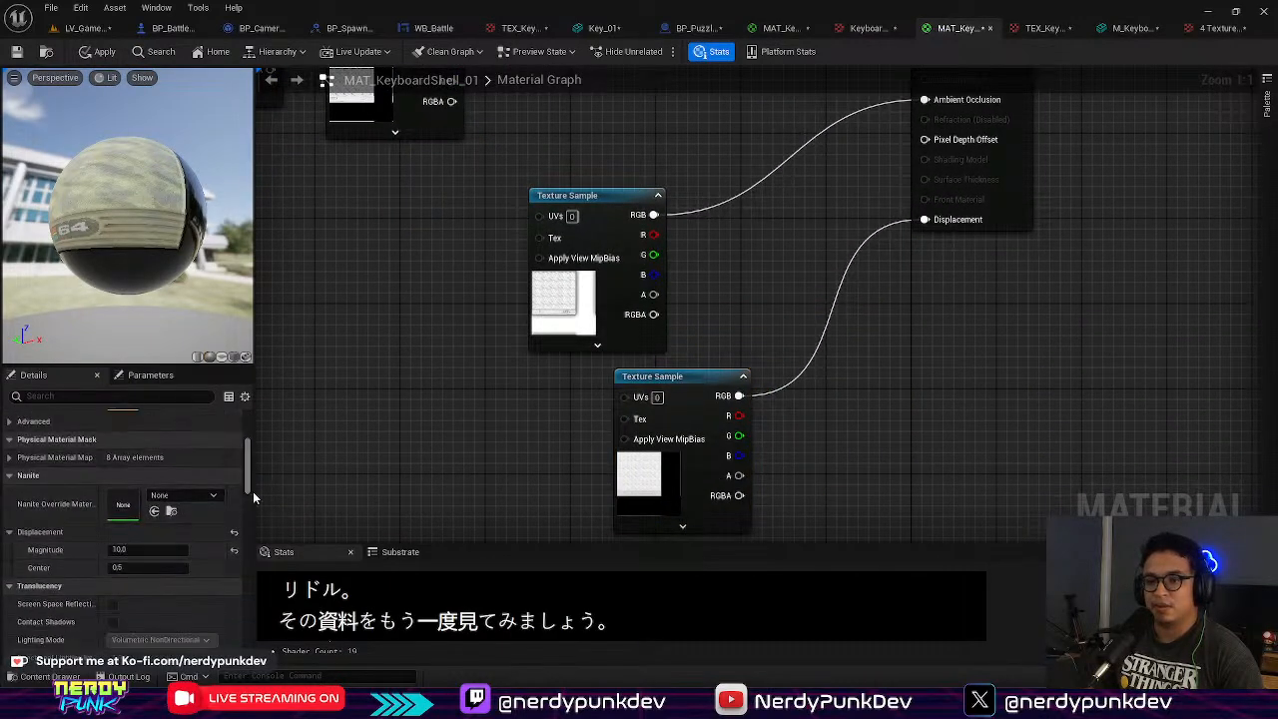
mouse_move(246, 473)
mouse_down()
mouse_move(251, 561)
mouse_move(257, 477)
mouse_up()
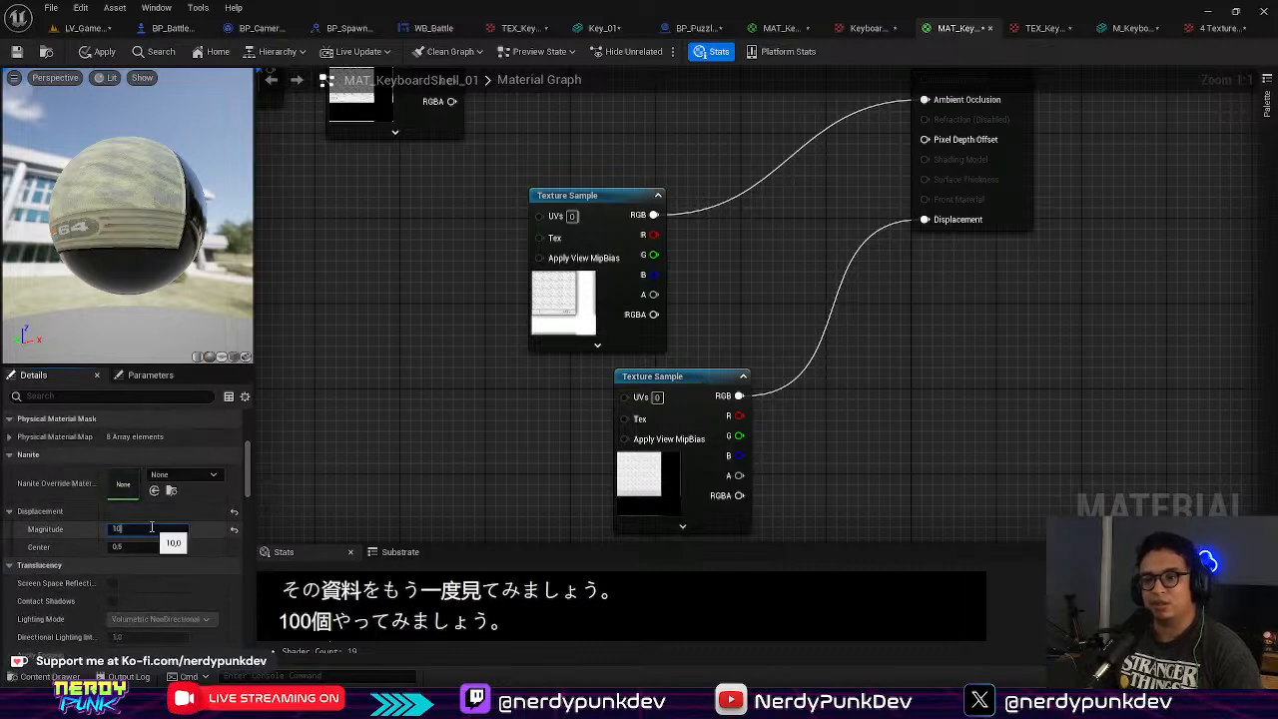
key(Return)
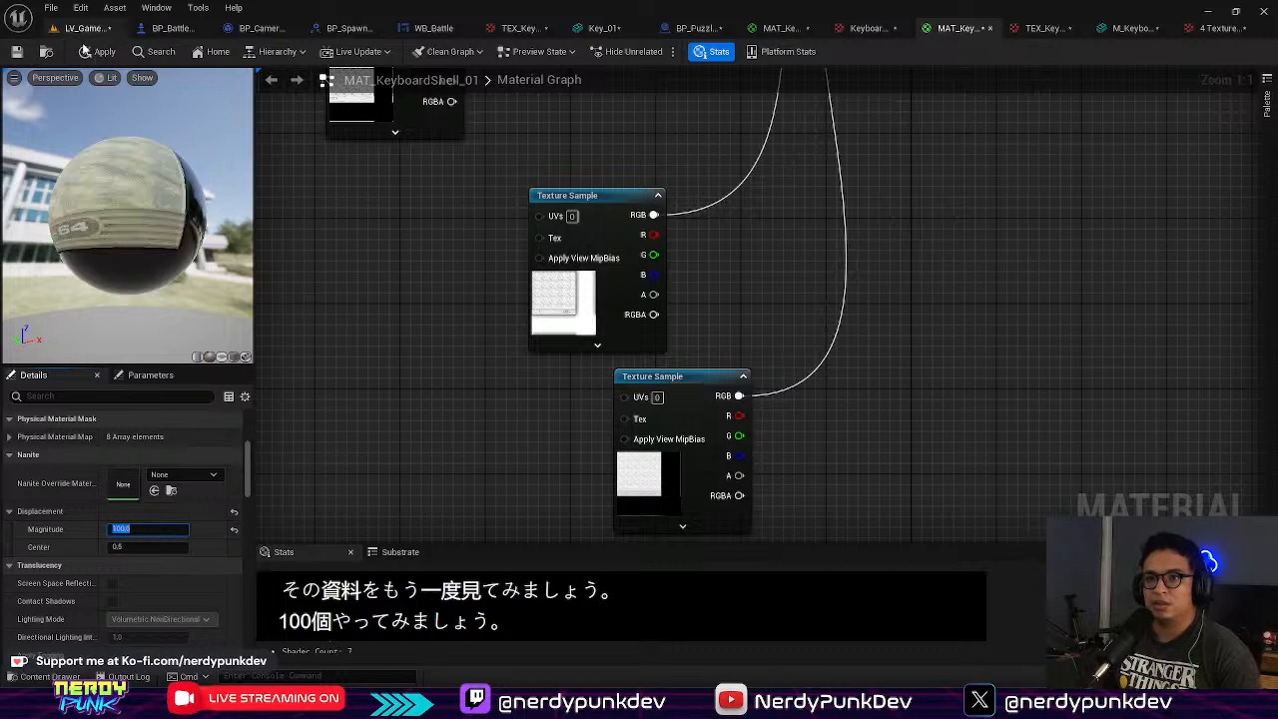
click(100, 53)
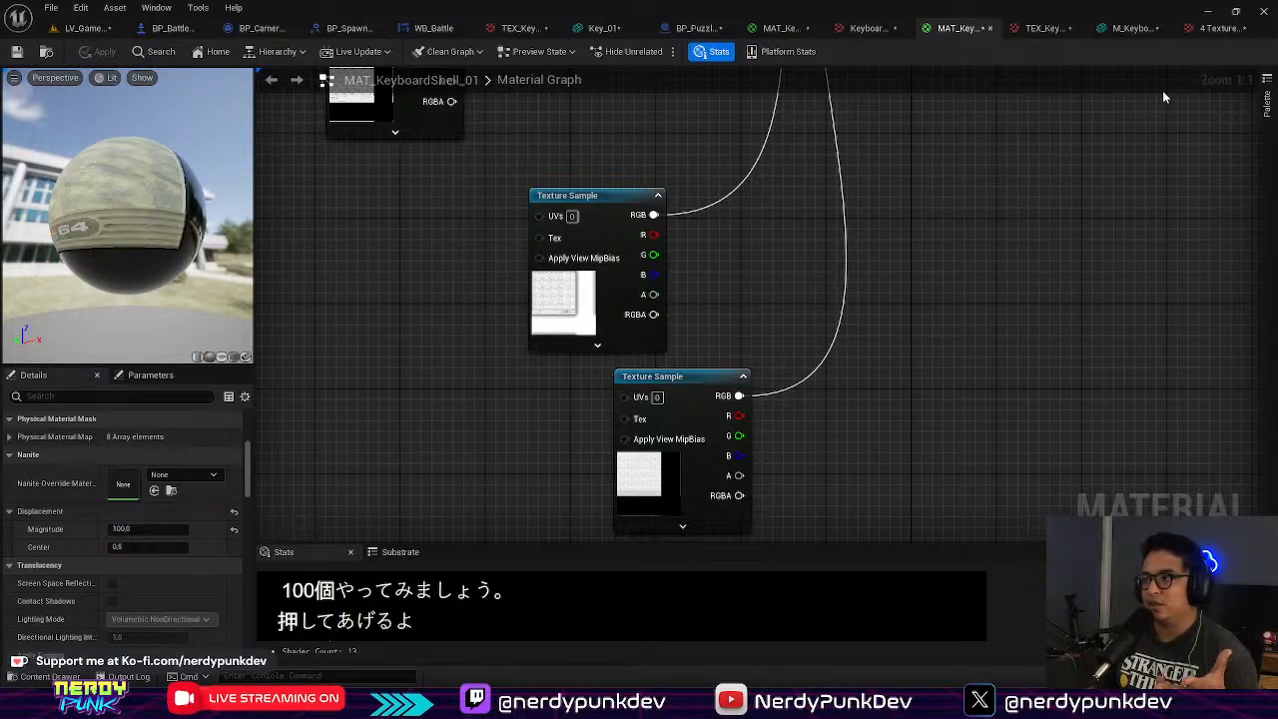
Step: Inspect the relief of the 64 logo and stripes on the M_KeyboardShell_01 mesh at displacement magnitude 100
click(1131, 28)
right_drag(419, 366, 482, 310)
right_drag(714, 469, 611, 519)
right_drag(523, 465, 590, 428)
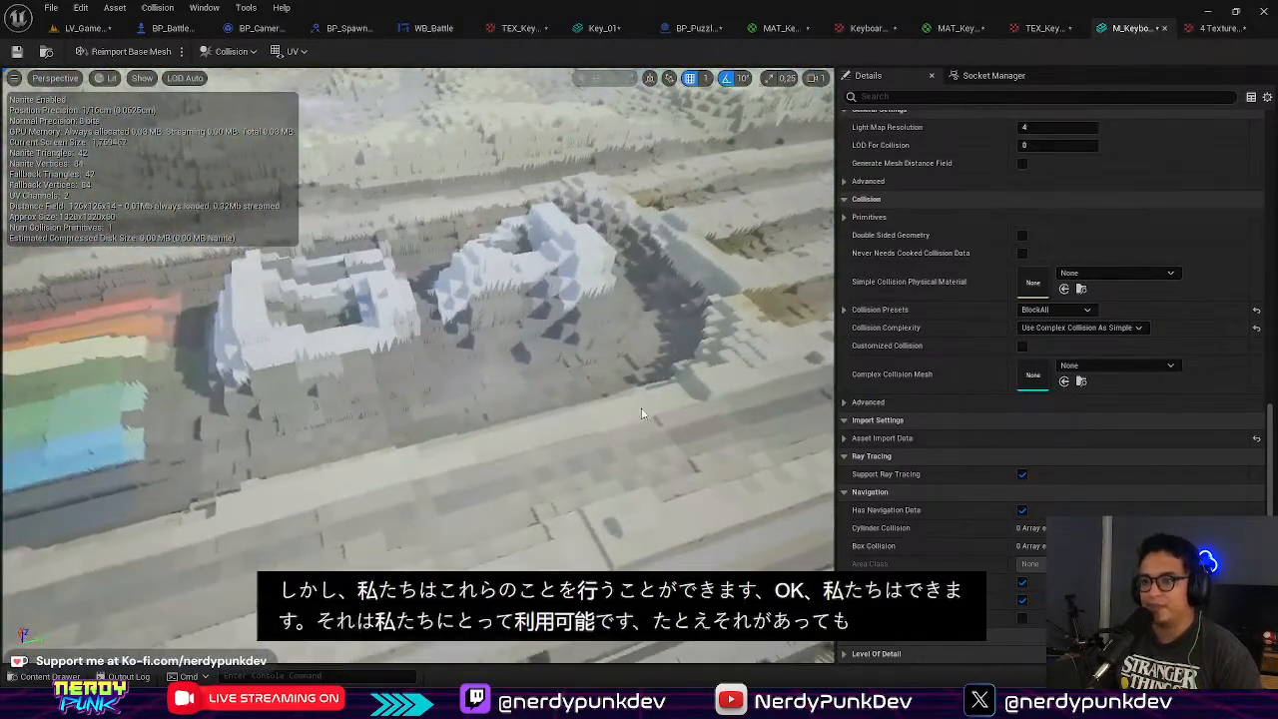
Step: Close the four-texture Property Matrix editor and the keyboard shell's base color texture editor, returning to MAT_KeyboardShell_01
click(1212, 34)
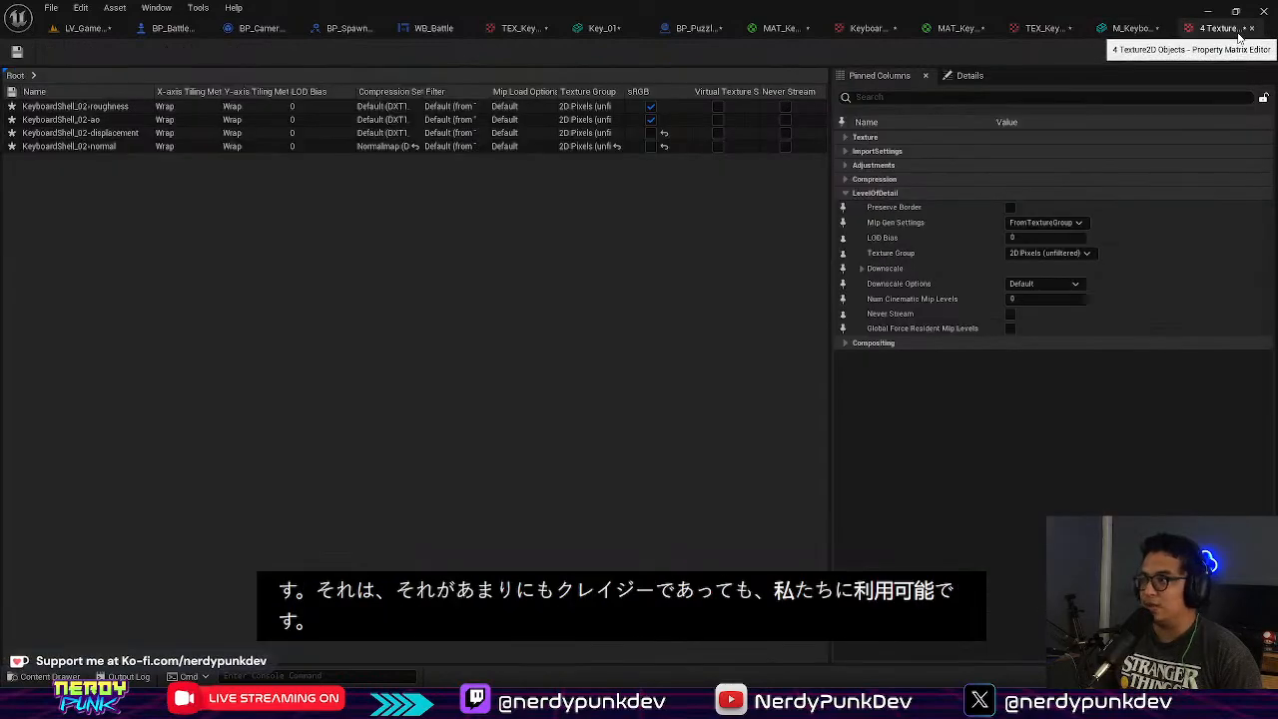
click(1248, 30)
click(1121, 32)
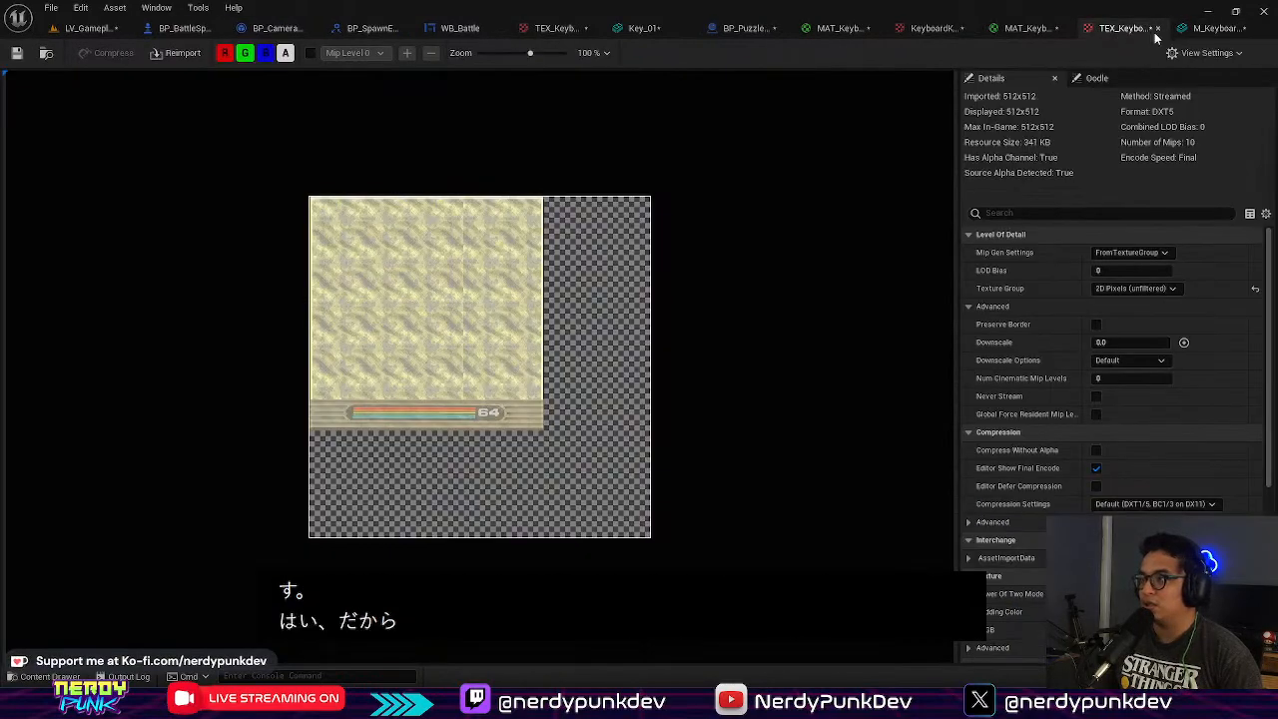
click(1156, 30)
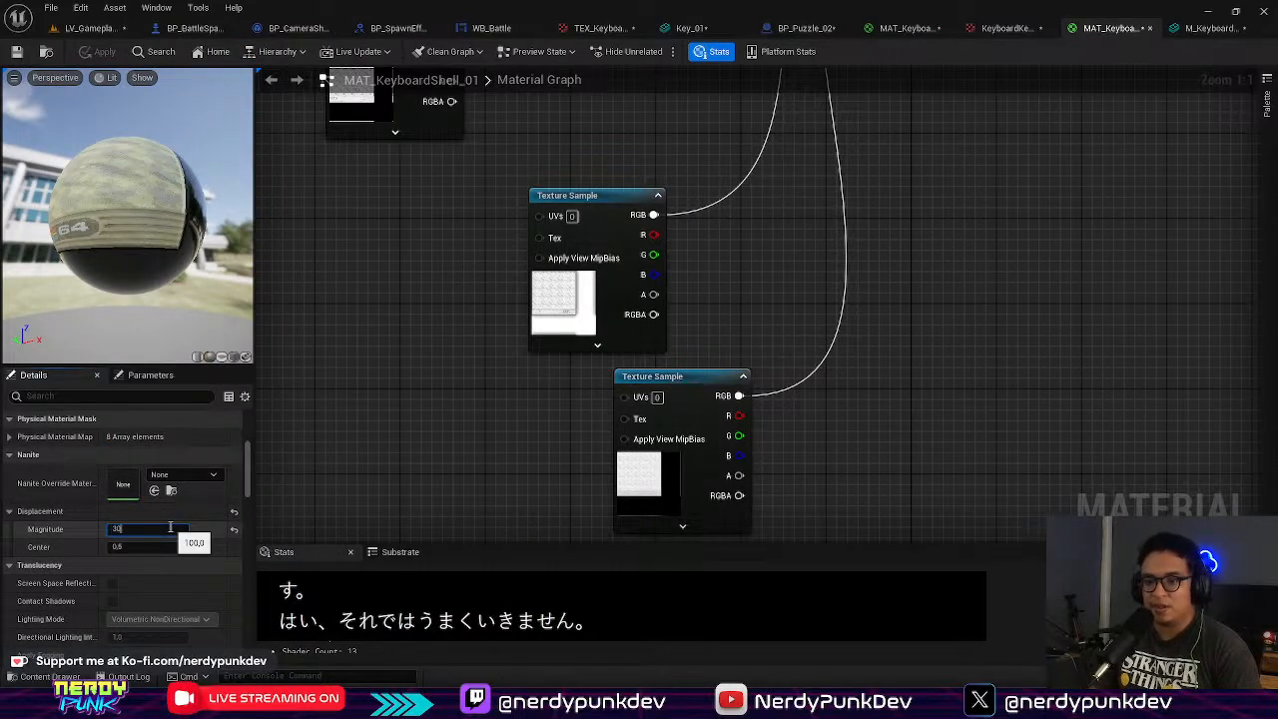
Step: Set the displacement Magnitude to 30, apply it to the material and check the relief on the M_KeyboardShell_01 mesh
key(Return)
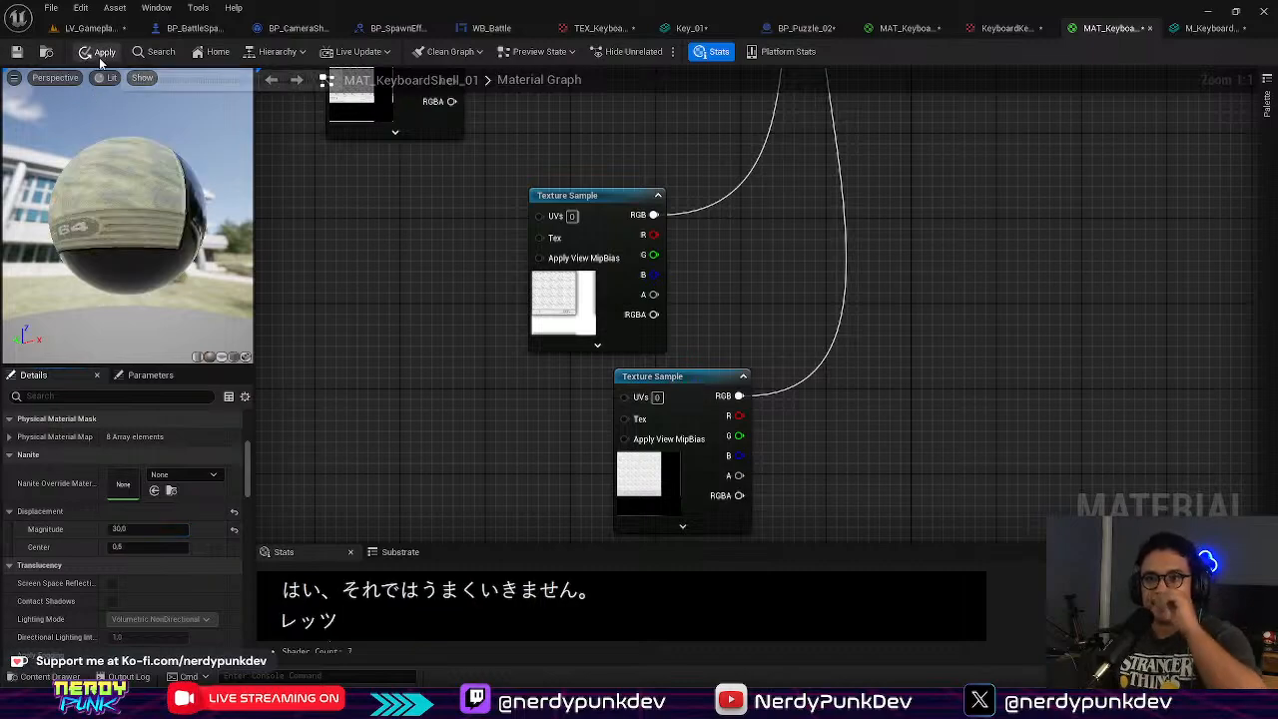
click(99, 51)
click(1212, 31)
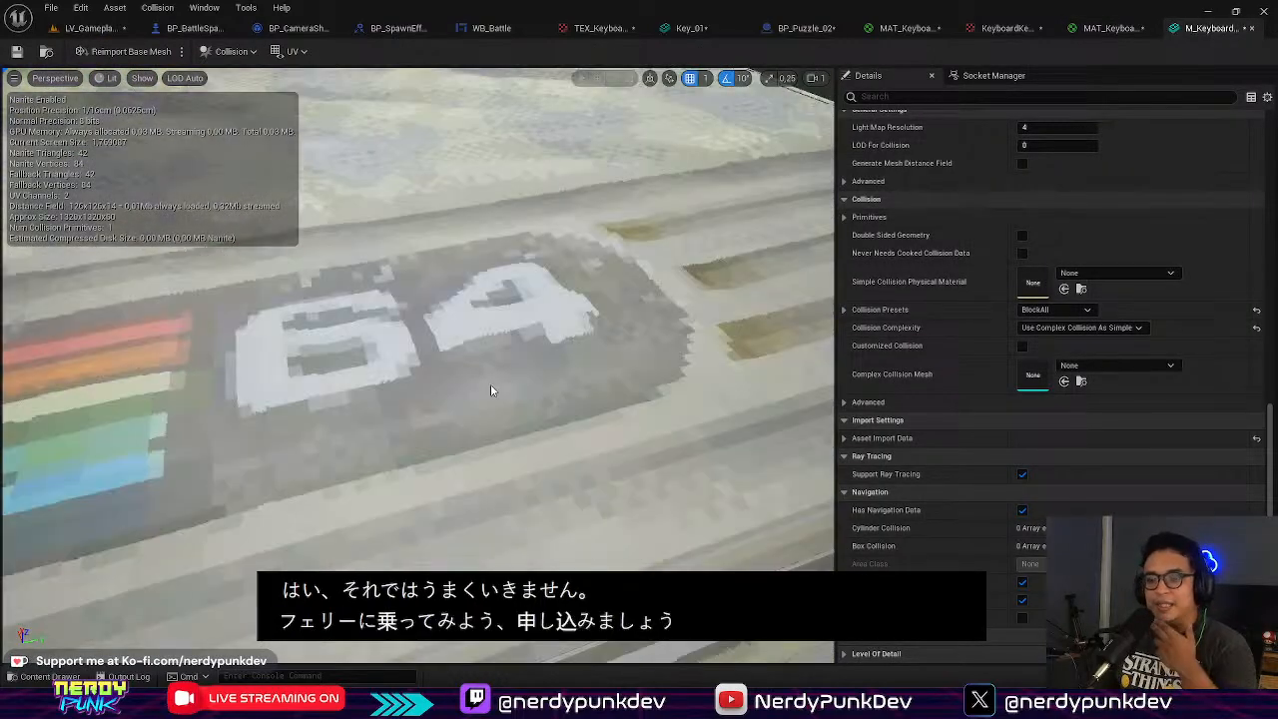
right_drag(558, 424, 380, 439)
right_drag(609, 424, 617, 410)
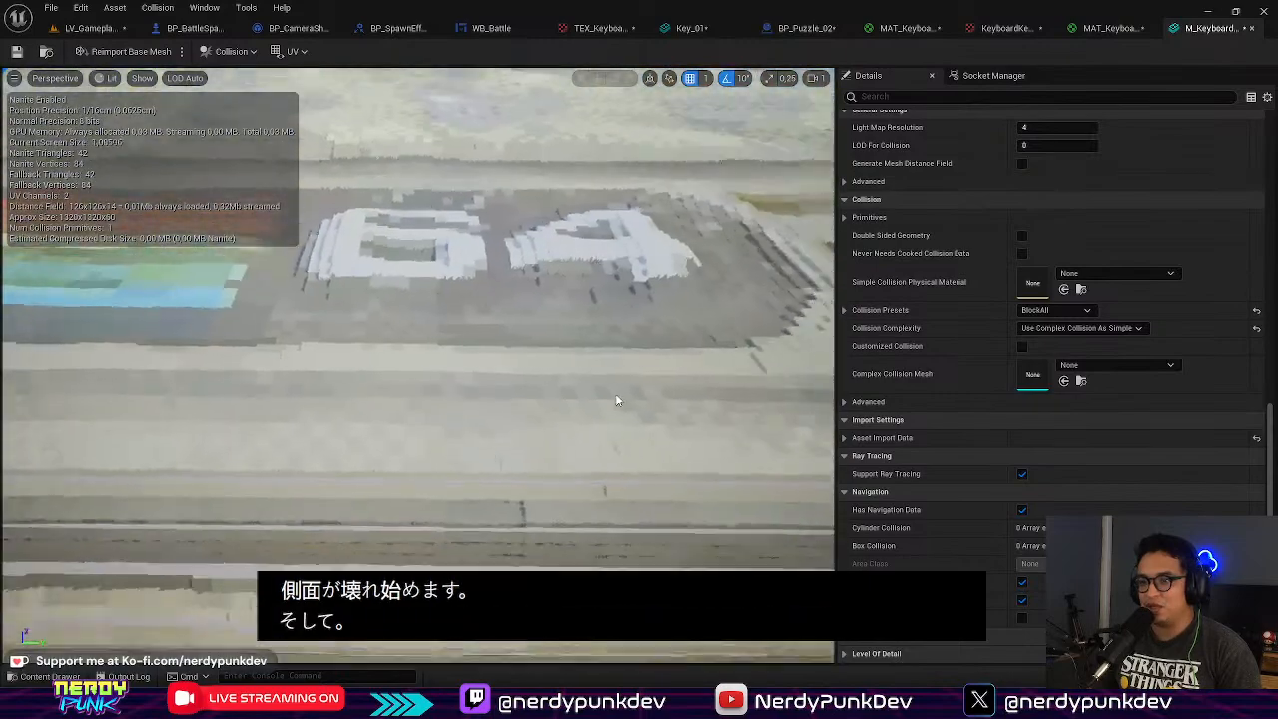
Step: Play the gameplay level, walk the character around and across the keyboard shell to examine its displacement, and stop the preview
click(98, 30)
right_drag(365, 181, 290, 210)
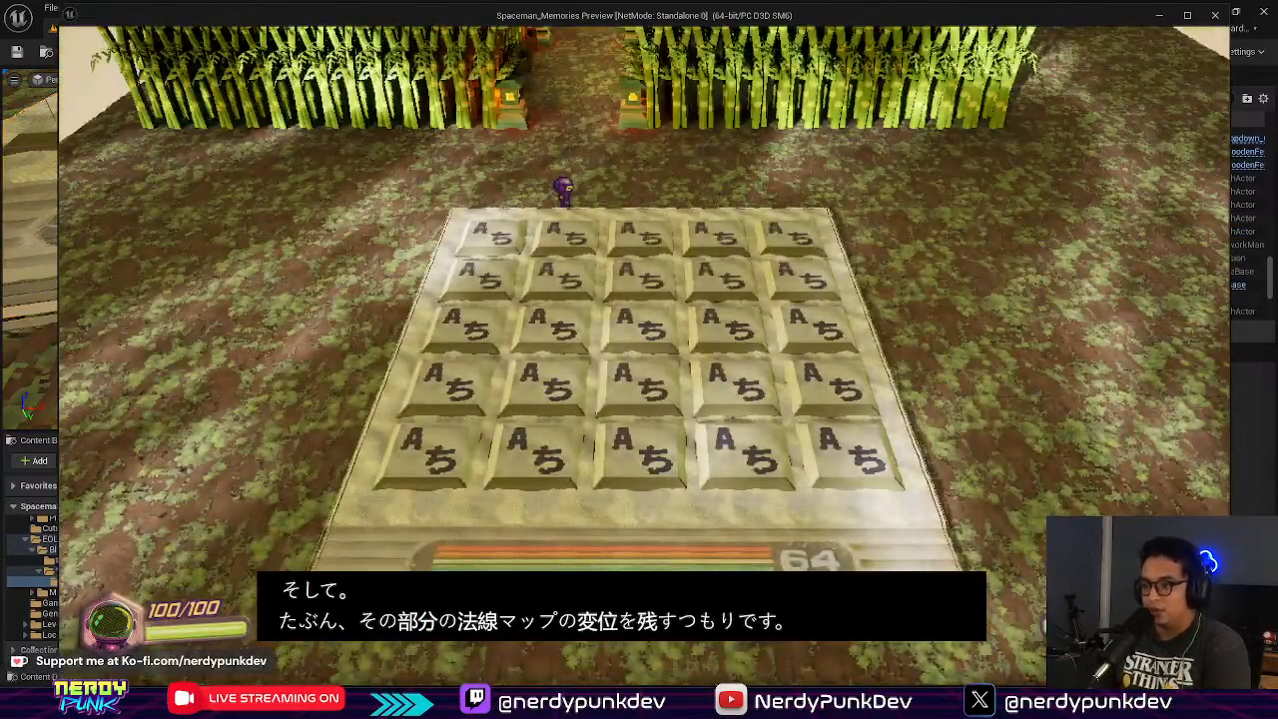
key(a)
key(s)
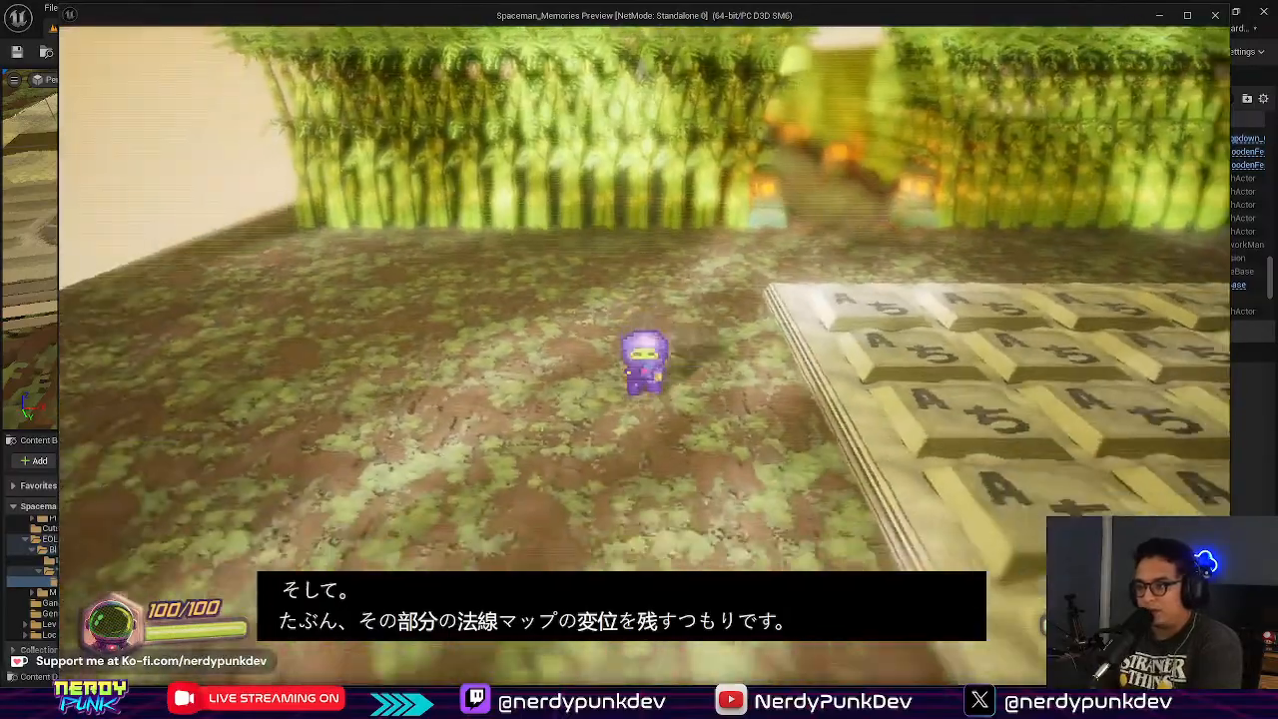
key(s)
key(d)
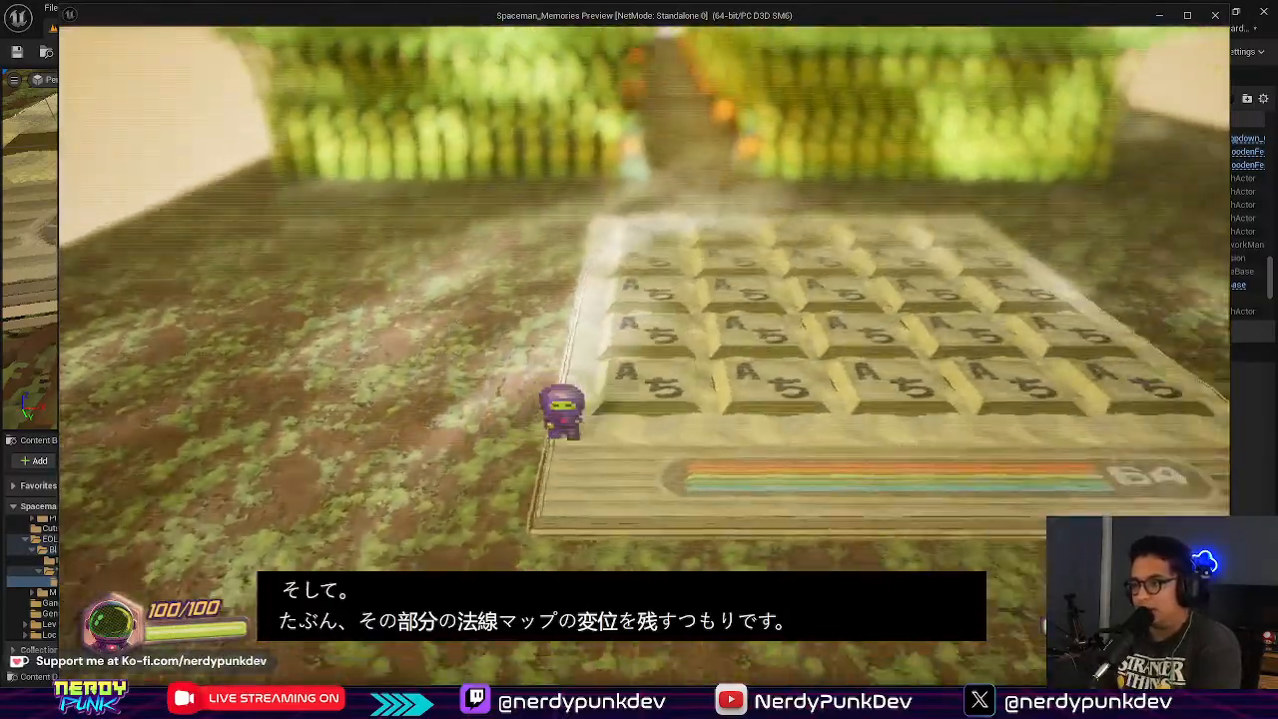
key(w)
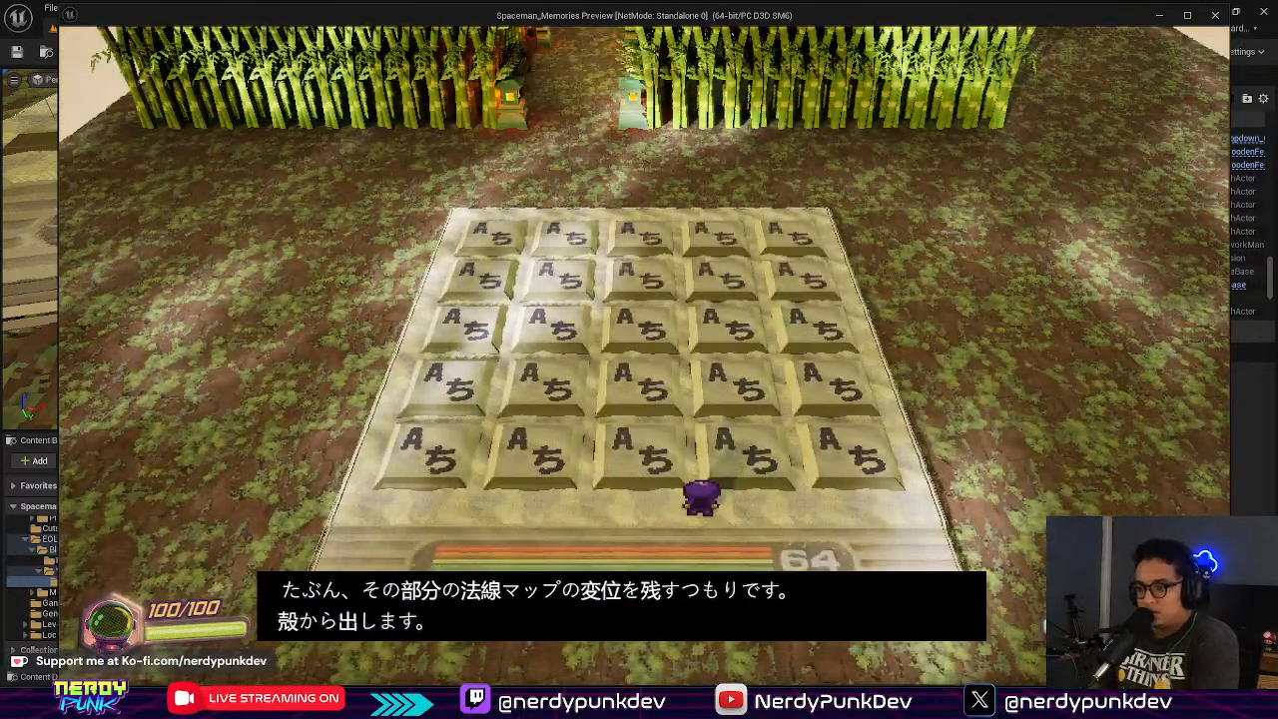
key(s)
key(w)
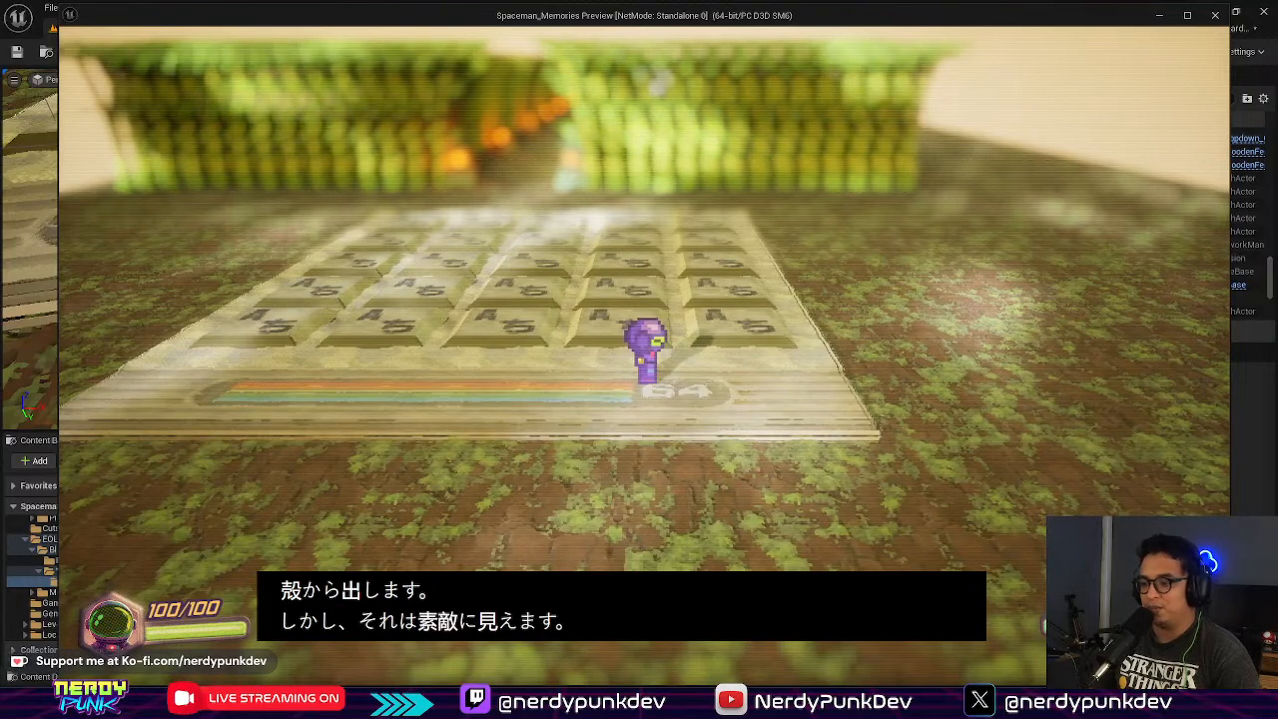
key(d)
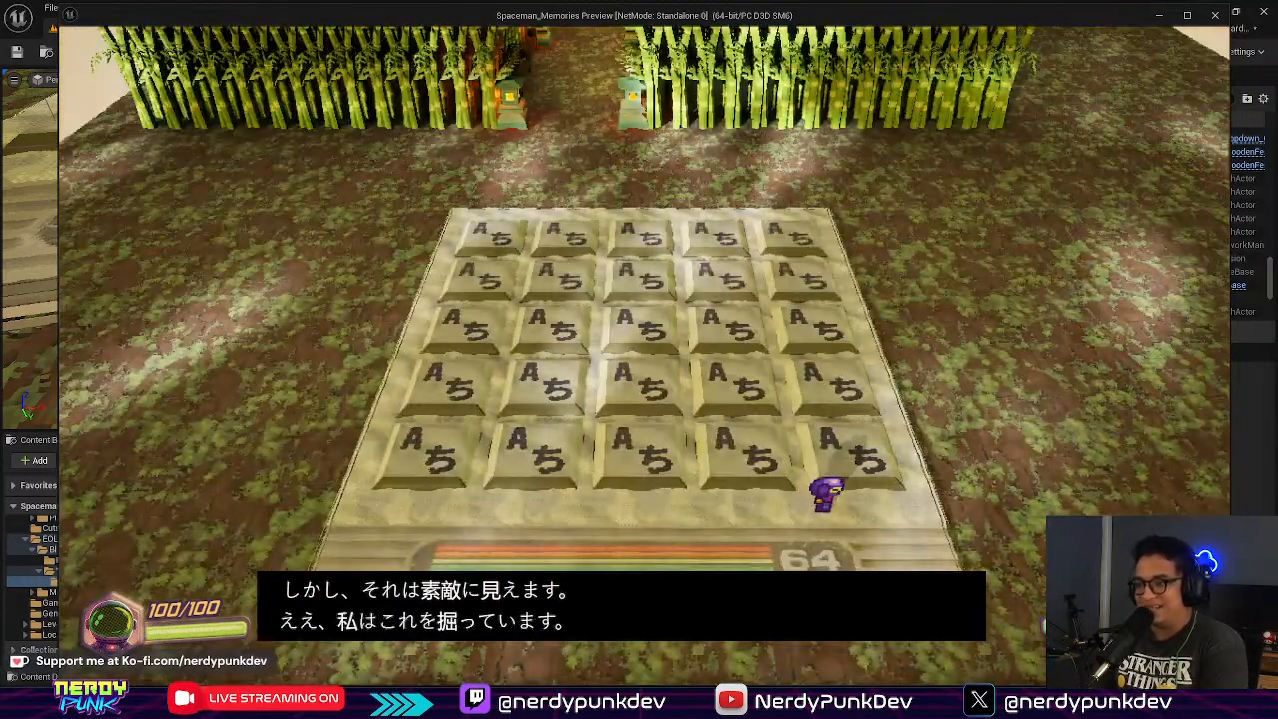
key(a)
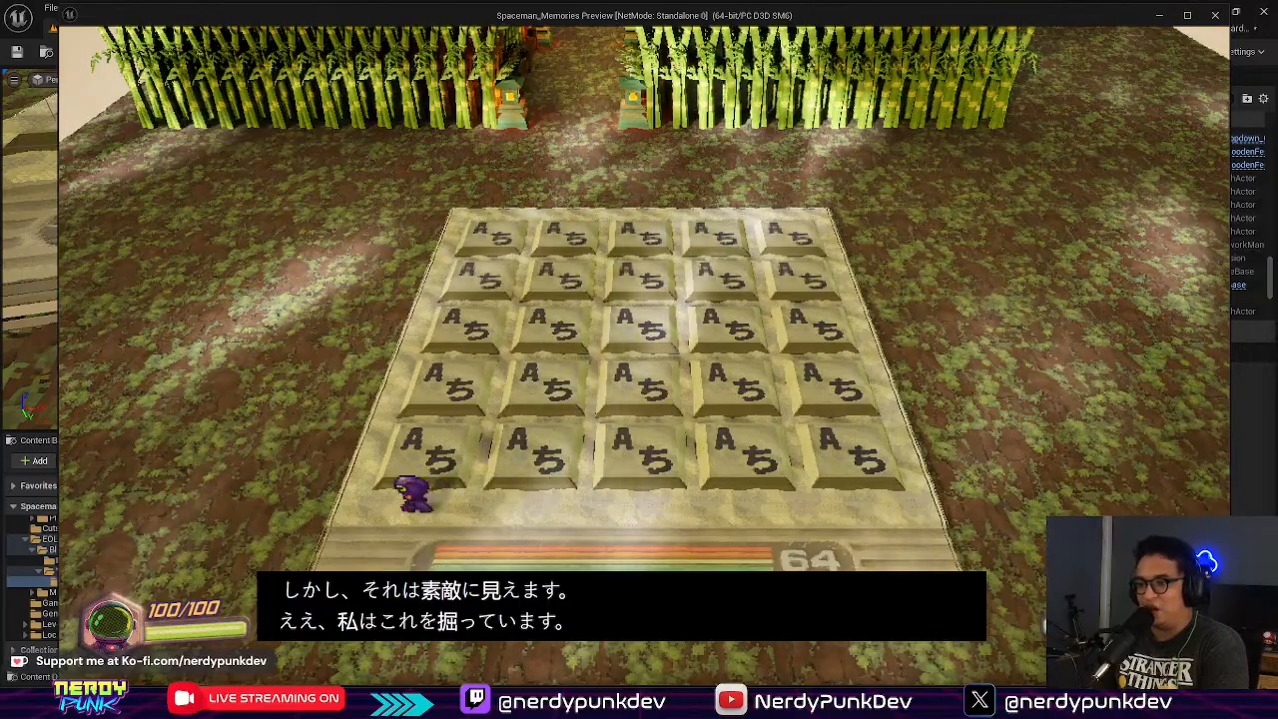
key(d)
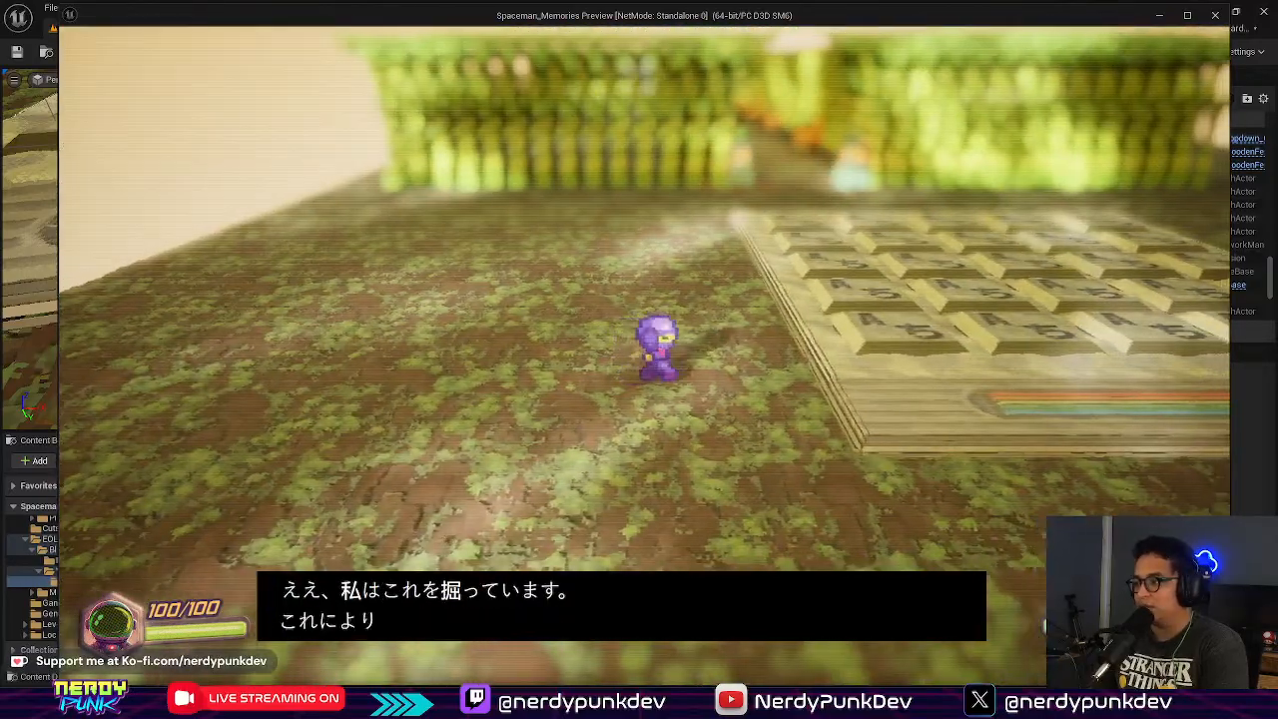
key(d)
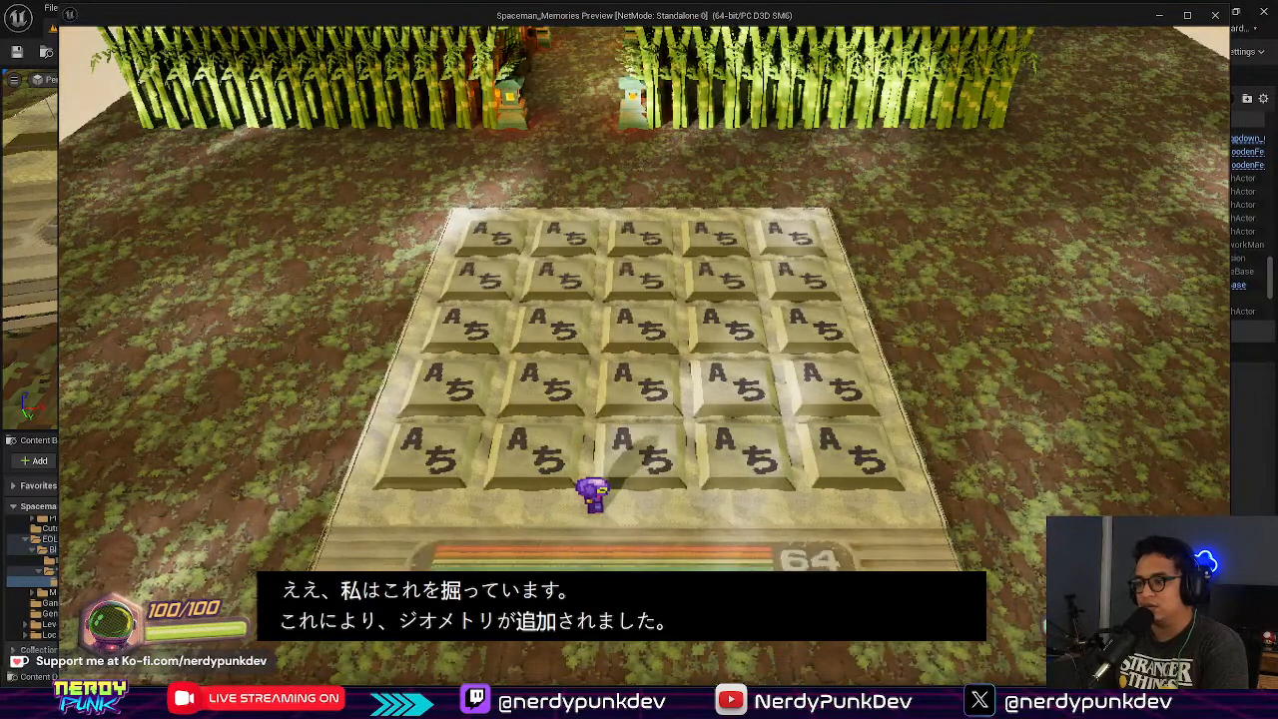
key(Escape)
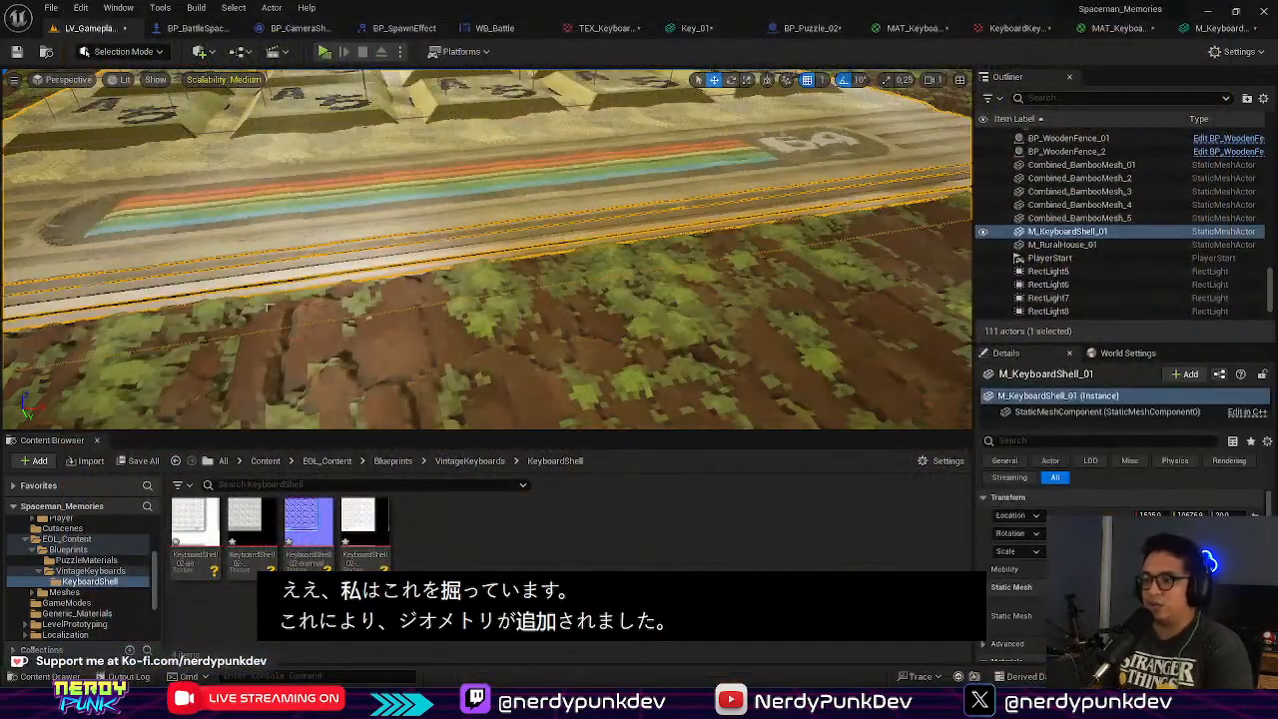
Step: Switch to Aseprite and close KeyboardShell_02-normal.png, leaving the KeyboardShell_01_1.png sprite open
key(alt+Tab)
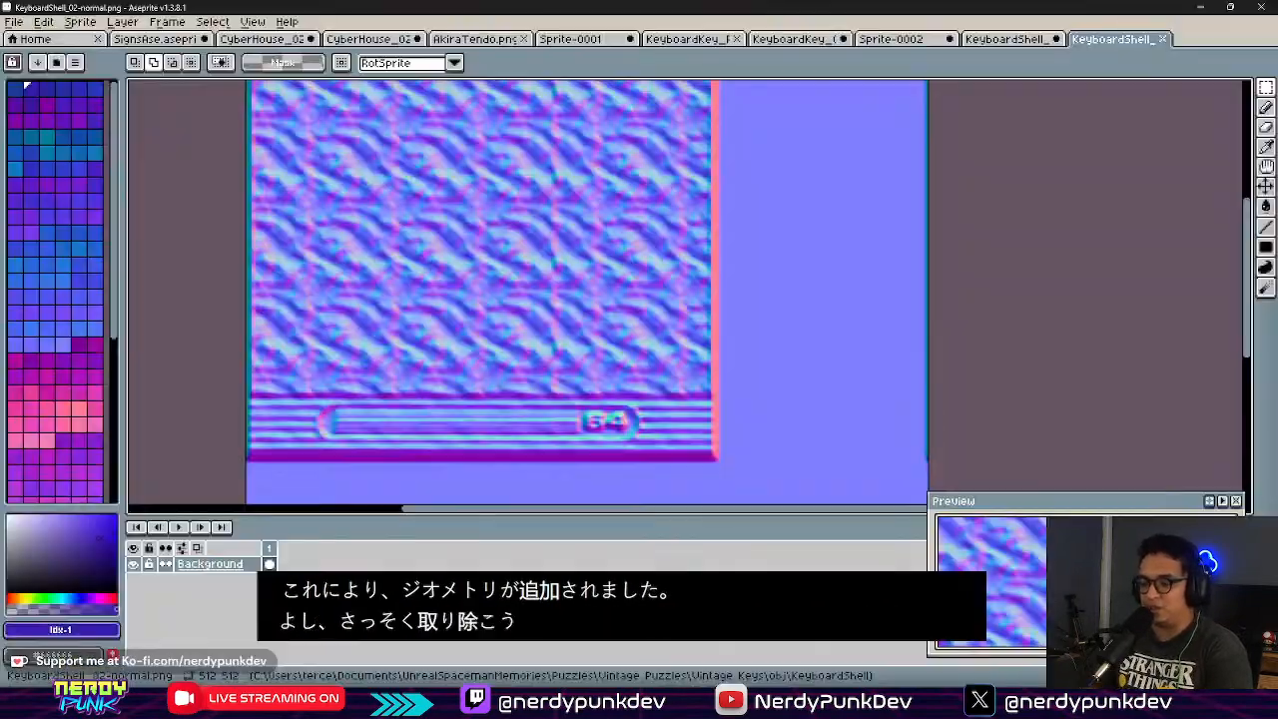
middle_drag(781, 216, 837, 210)
click(1022, 39)
click(1118, 39)
click(1162, 39)
Step: Open KeyboardShell_02-displacement.png from the KeyboardShell folder
click(16, 23)
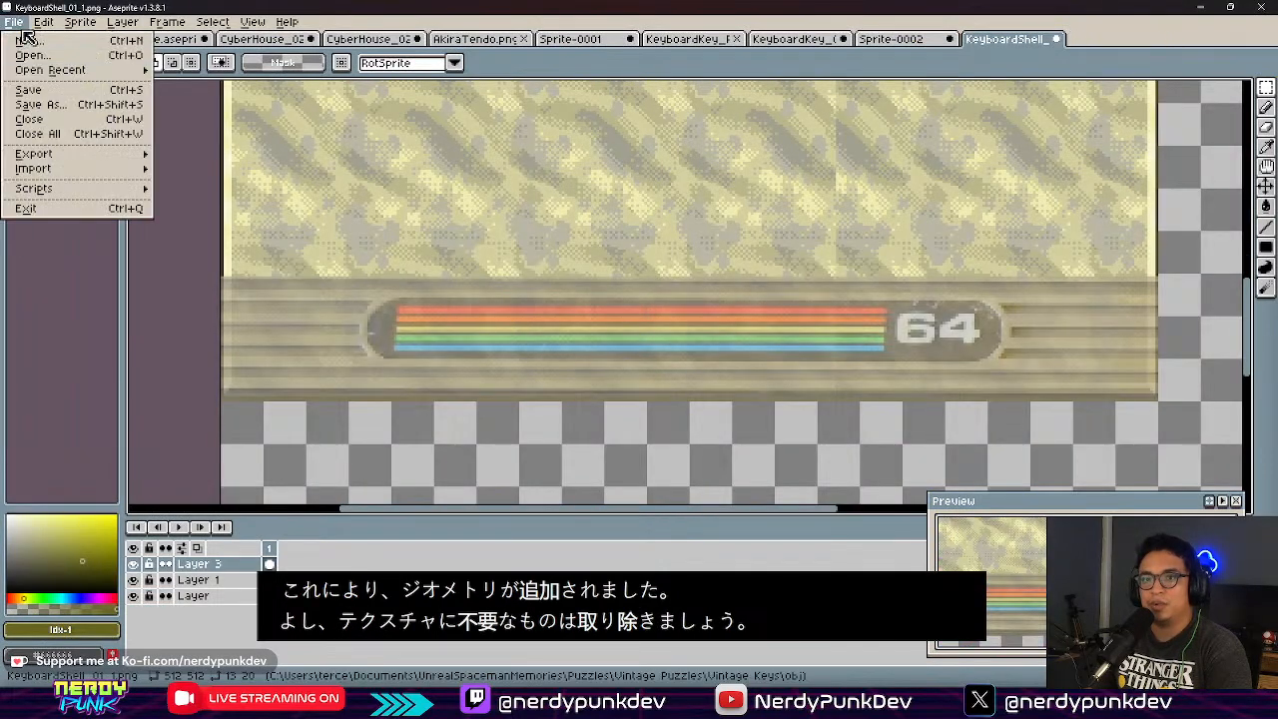
click(30, 55)
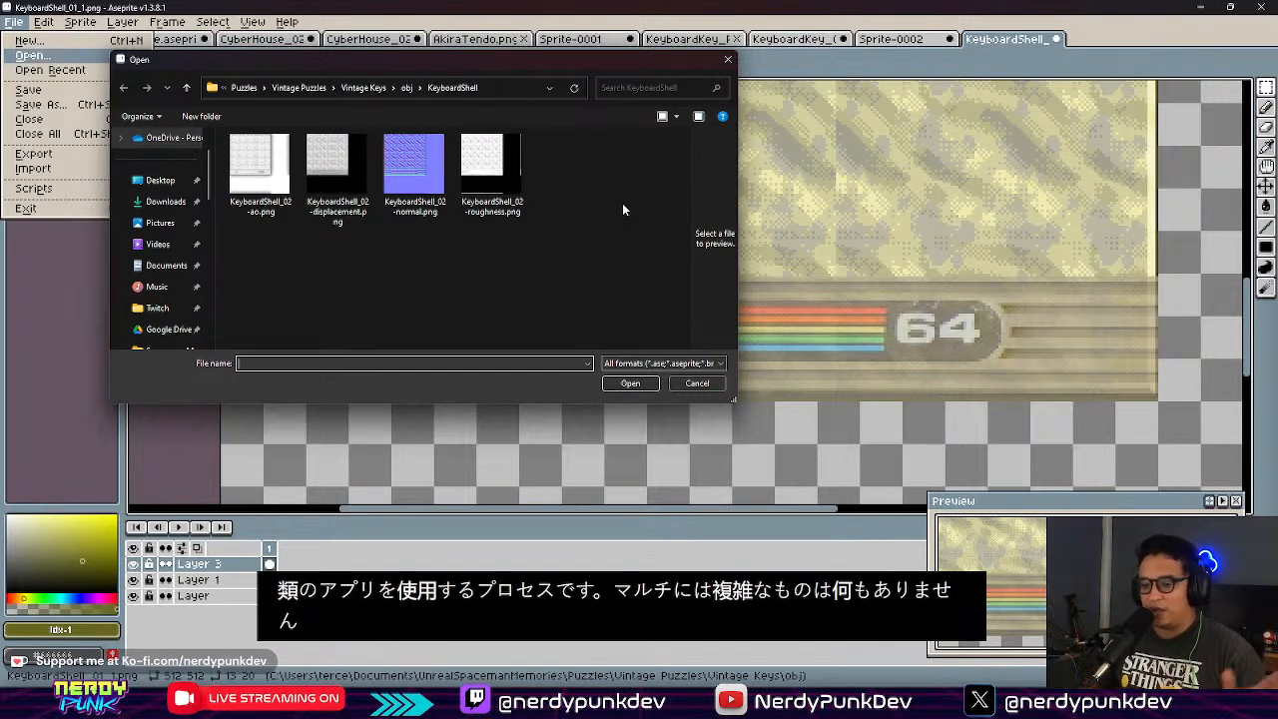
click(325, 229)
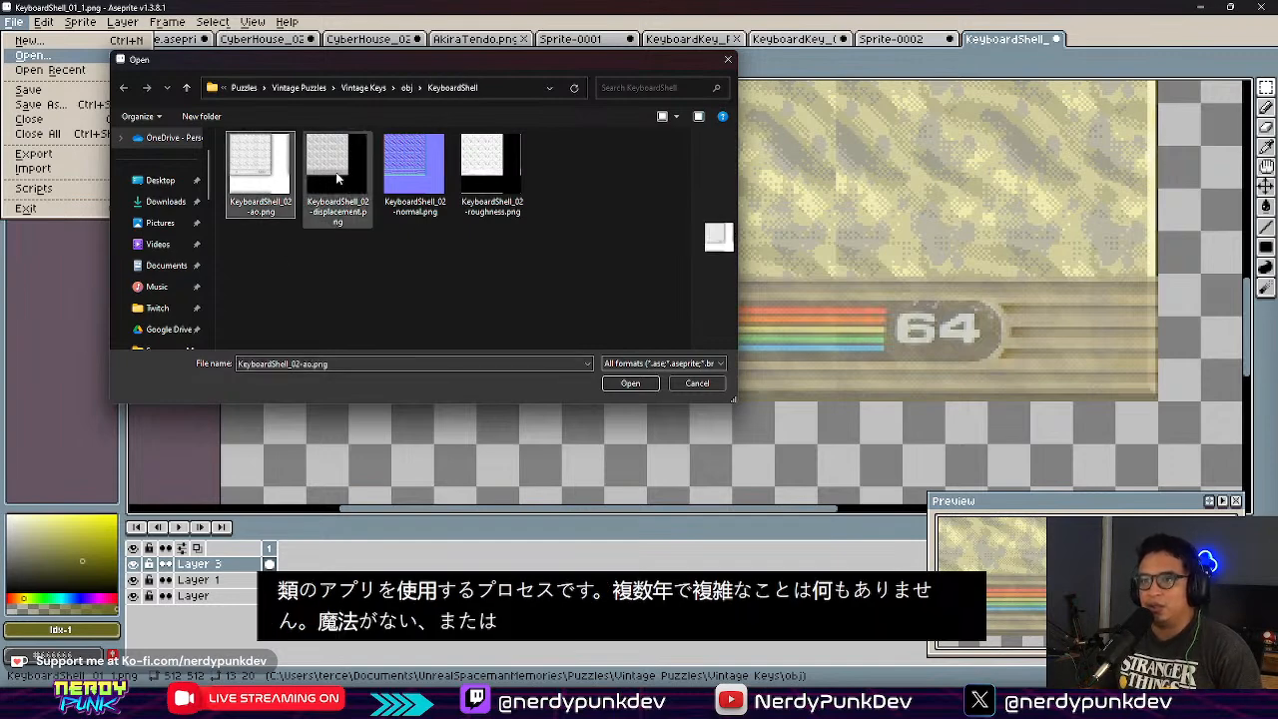
click(629, 383)
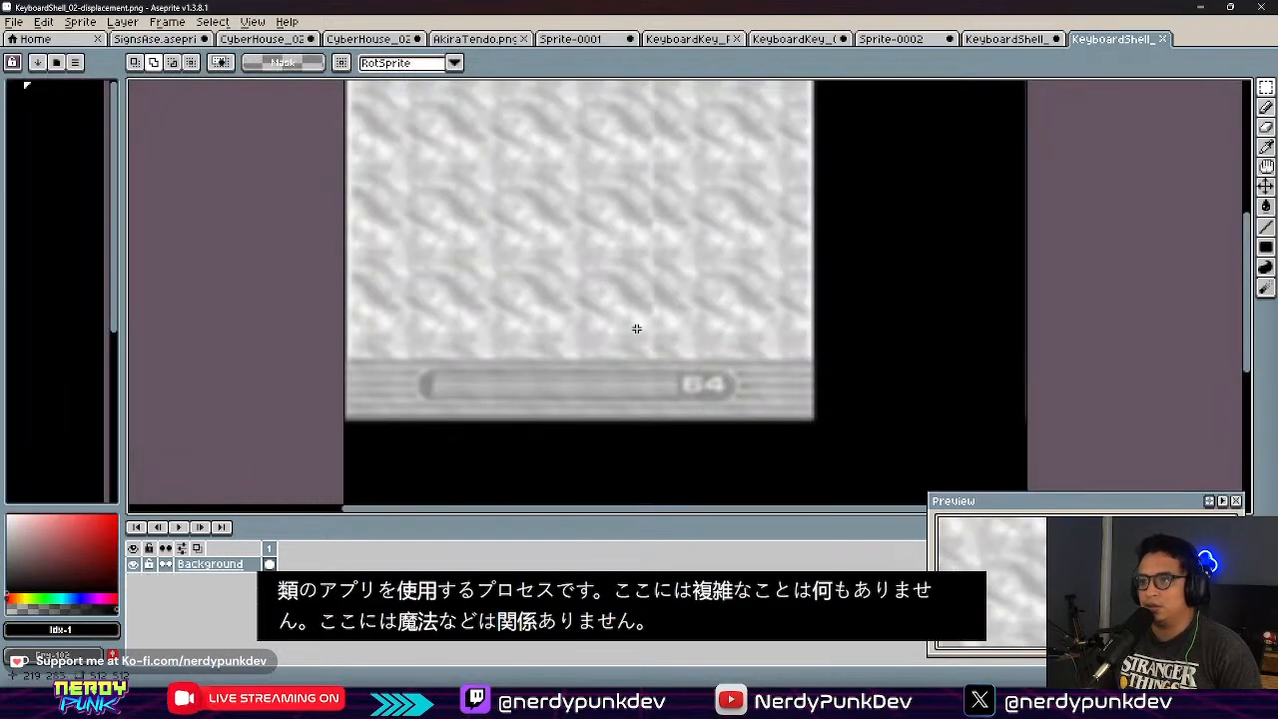
Step: Try clearing the patterned area above the 64 stripe panel in the displacement map, and undo the clear
scroll(554, 322, up, 3)
scroll(824, 370, down, 1)
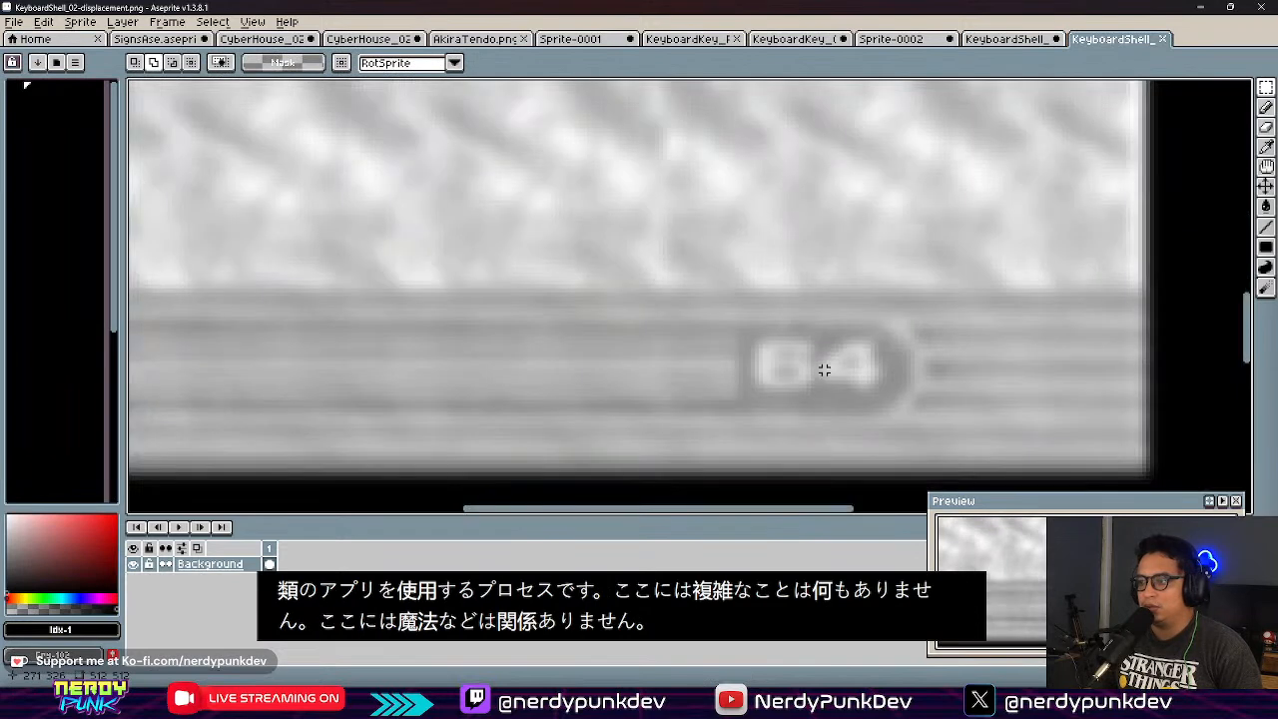
scroll(824, 370, down, 2)
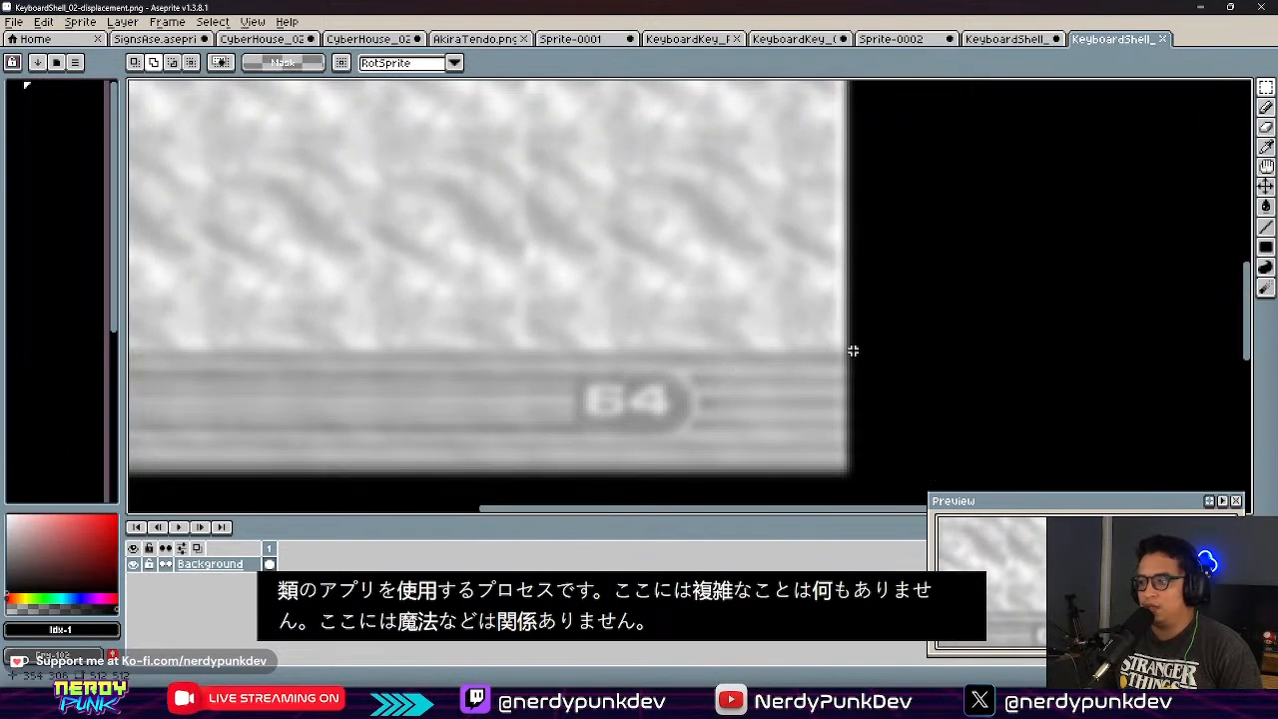
drag(674, 292, 219, 83)
key(Delete)
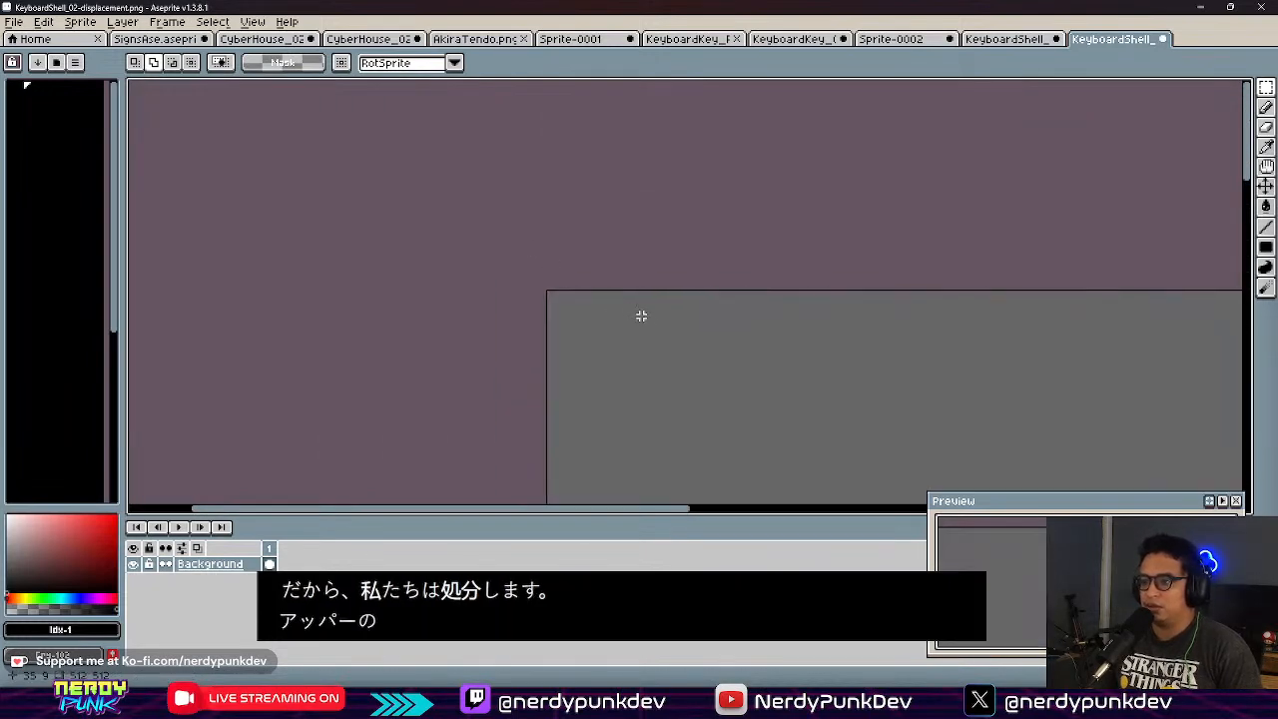
scroll(773, 391, down, 3)
scroll(829, 375, up, 3)
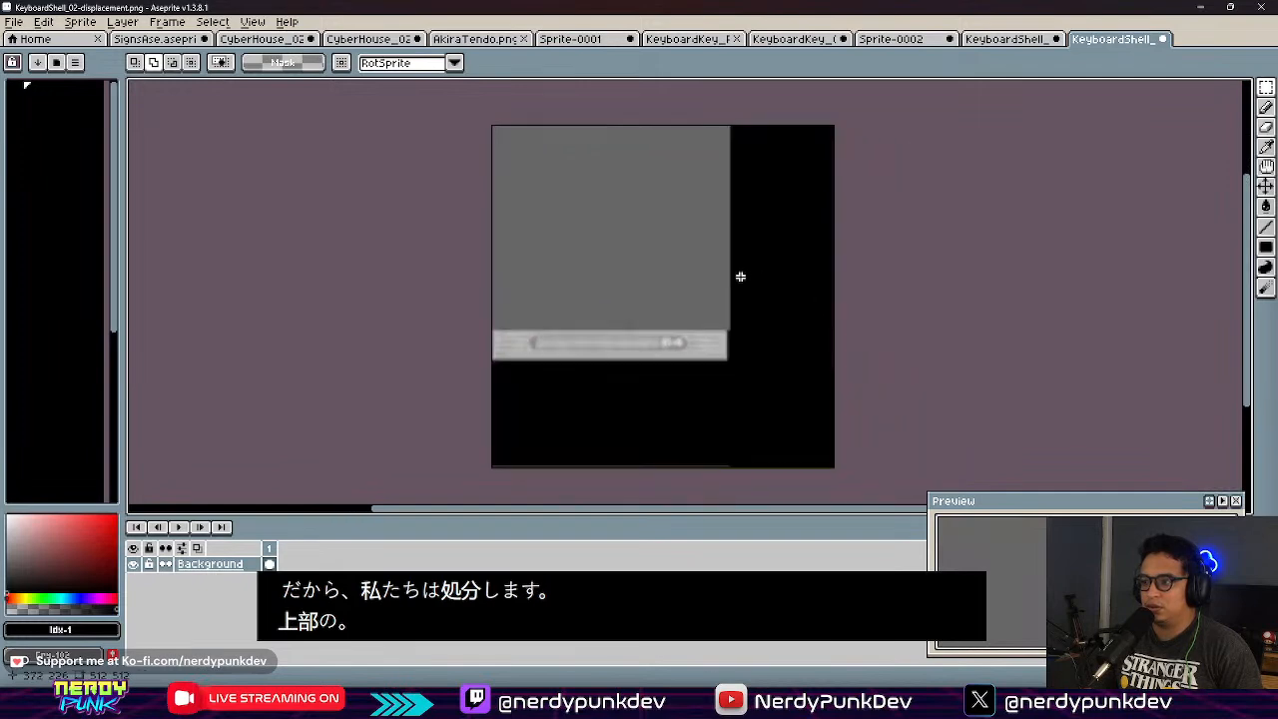
key(ctrl+z)
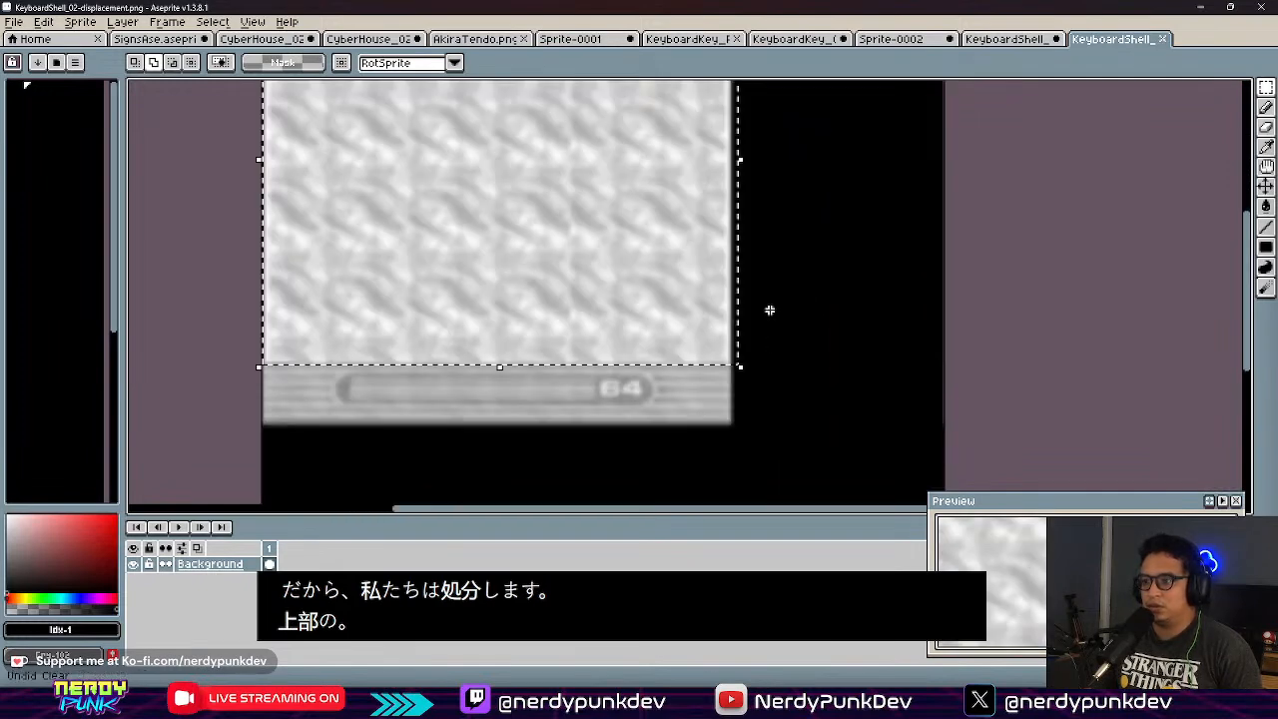
Step: Deselect and cover the patterned area above the 64 stripe panel with a filled black rectangle
key(g)
key(ctrl+d)
click(1266, 249)
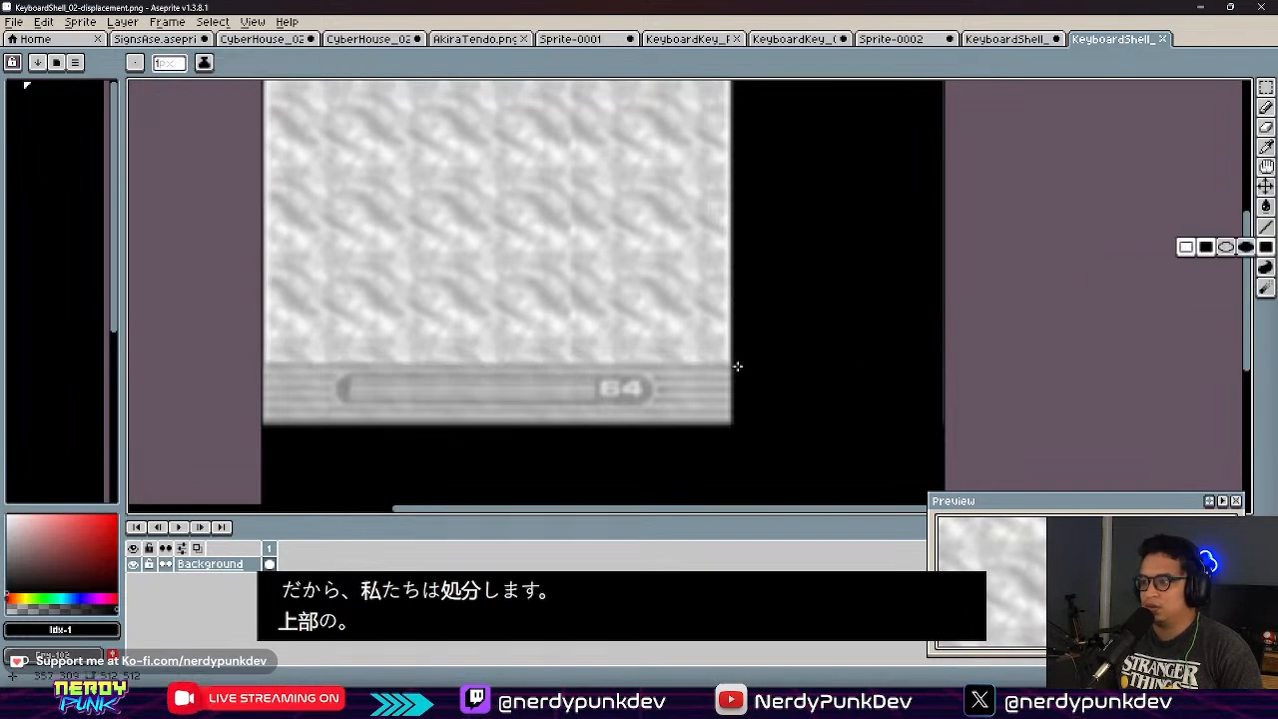
mouse_move(743, 363)
mouse_down()
mouse_move(180, 82)
mouse_move(129, 81)
mouse_up()
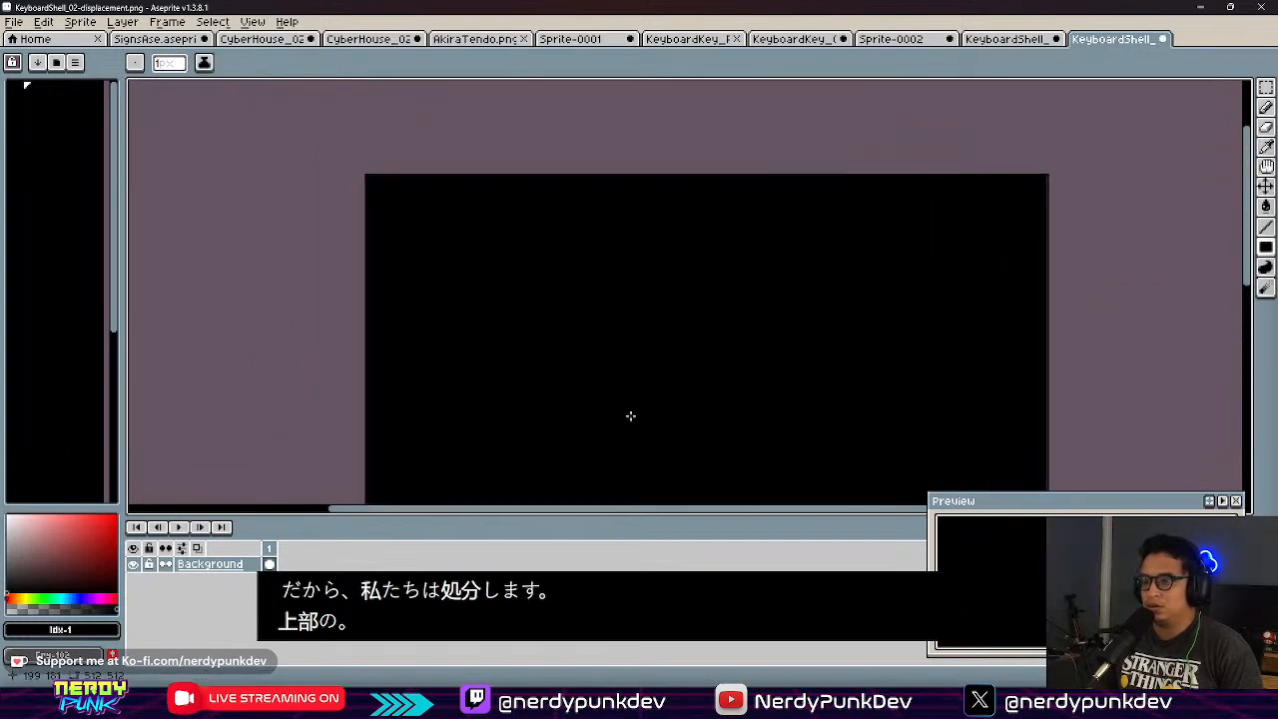
Step: Paint black over the narrow edge strips at both ends of the 64 stripe panel
middle_drag(623, 401, 563, 142)
scroll(546, 359, up, 4)
middle_drag(920, 381, 473, 342)
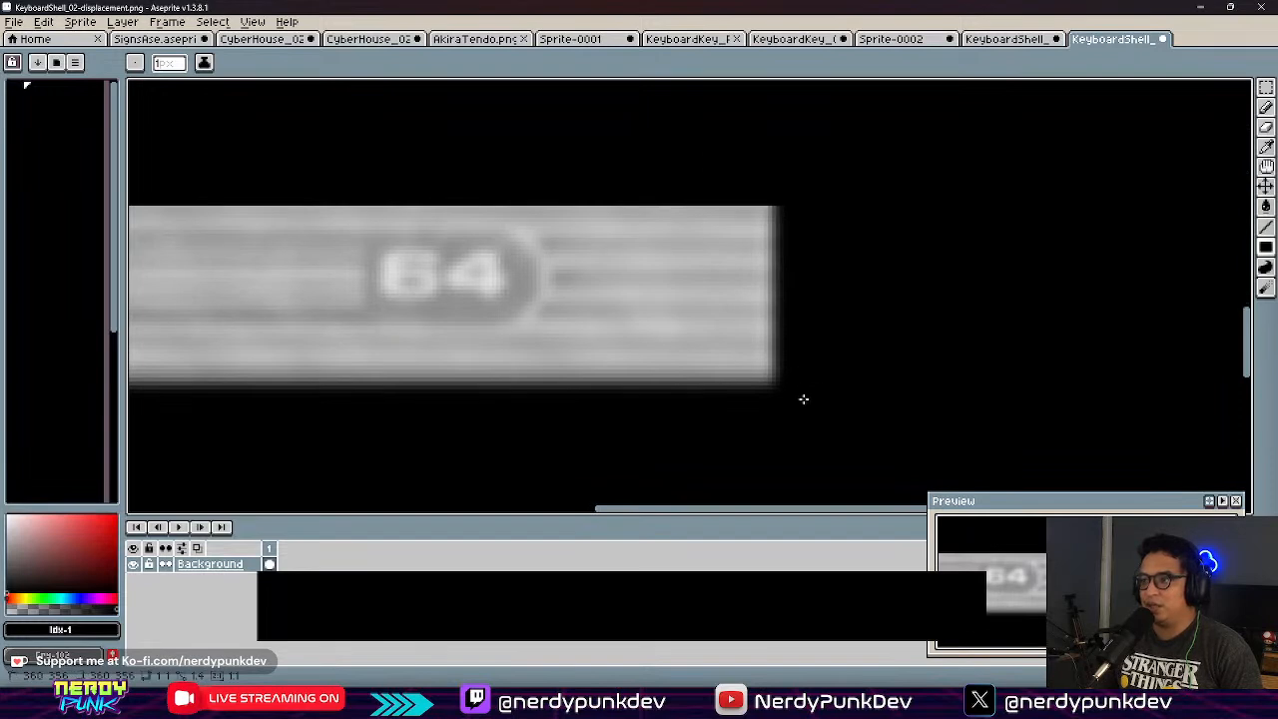
middle_drag(756, 182, 686, 370)
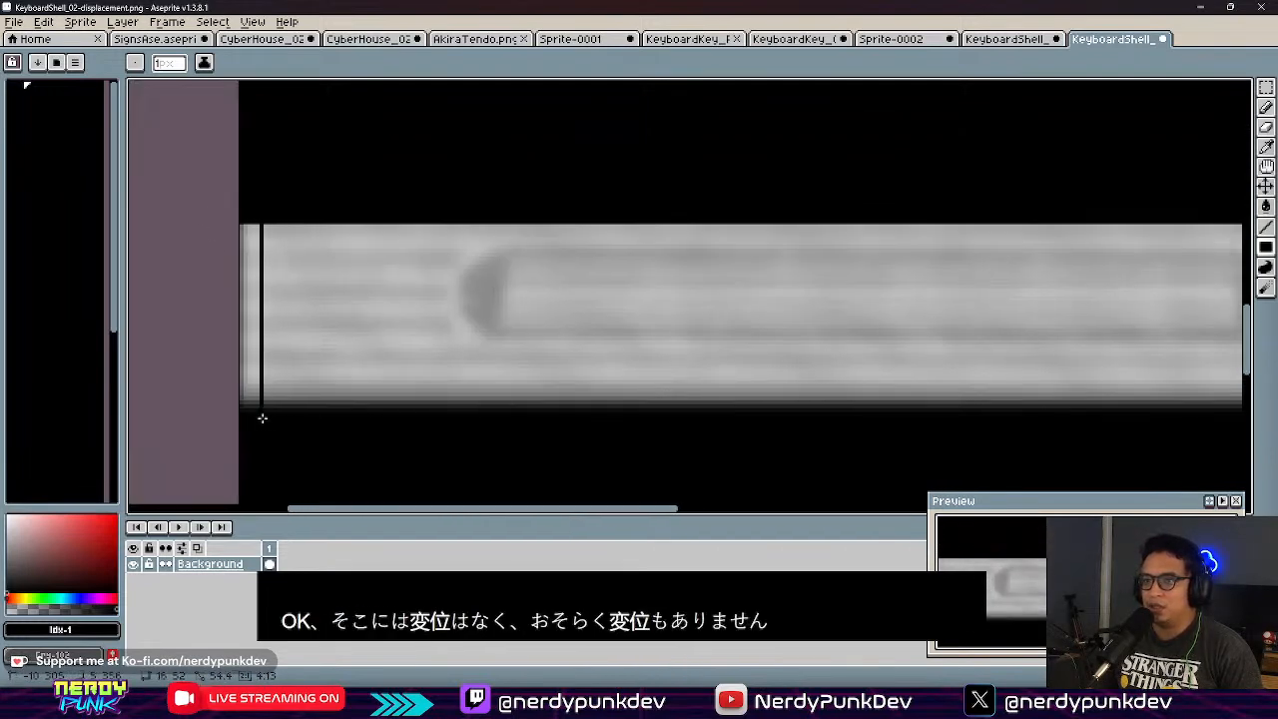
scroll(438, 304, down, 1)
scroll(650, 306, down, 2)
scroll(579, 408, up, 4)
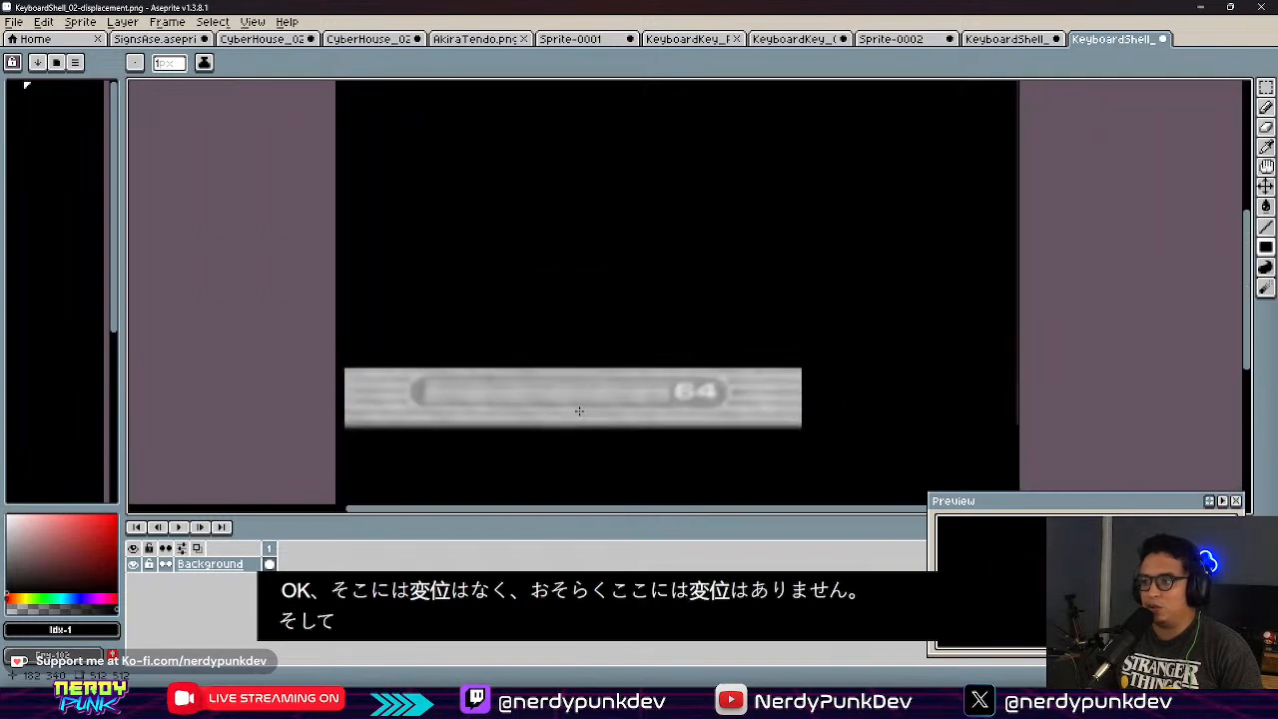
Step: Export the edited displacement map as KeyboardShell_02-displacement-export.png with all frames and visible layers
scroll(577, 385, down, 5)
scroll(577, 385, up, 1)
key(ctrl+alt+shift+s)
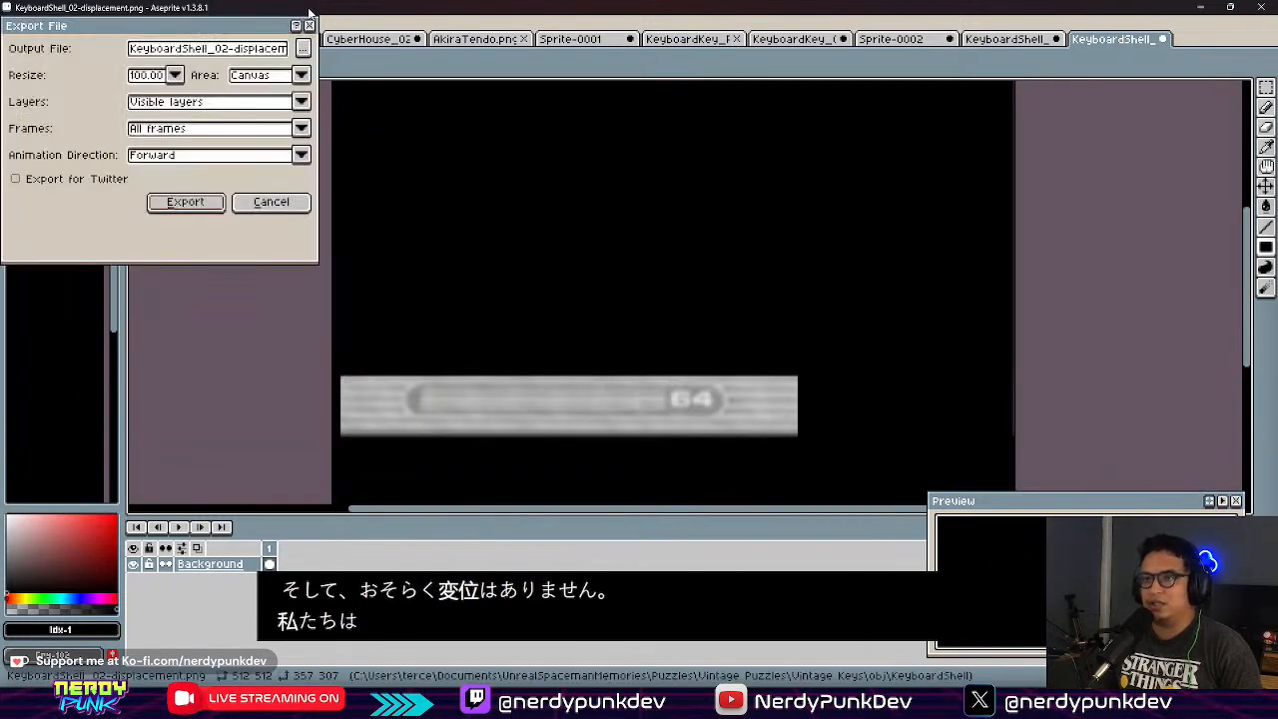
click(195, 204)
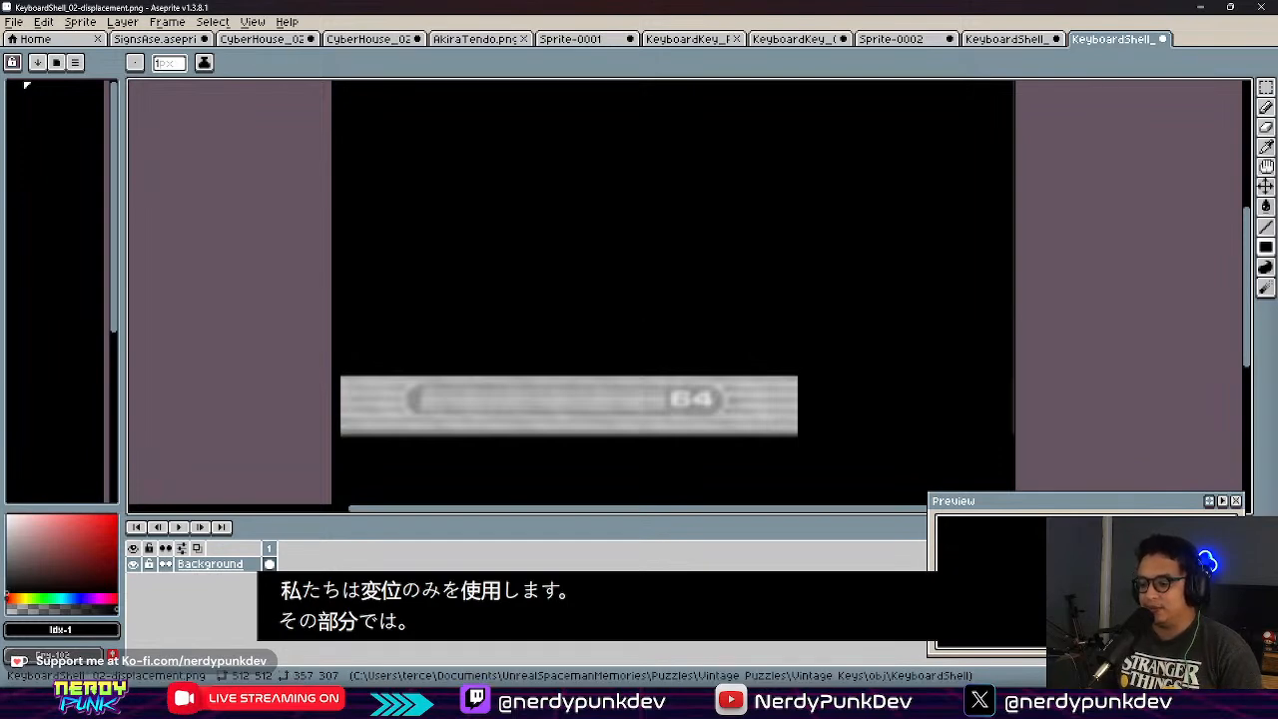
Step: Switch to Unreal Engine and reimport the KeyboardShell_02-displacement texture from the new file KeyboardShell_02-displacement-export.png
key(alt+Tab)
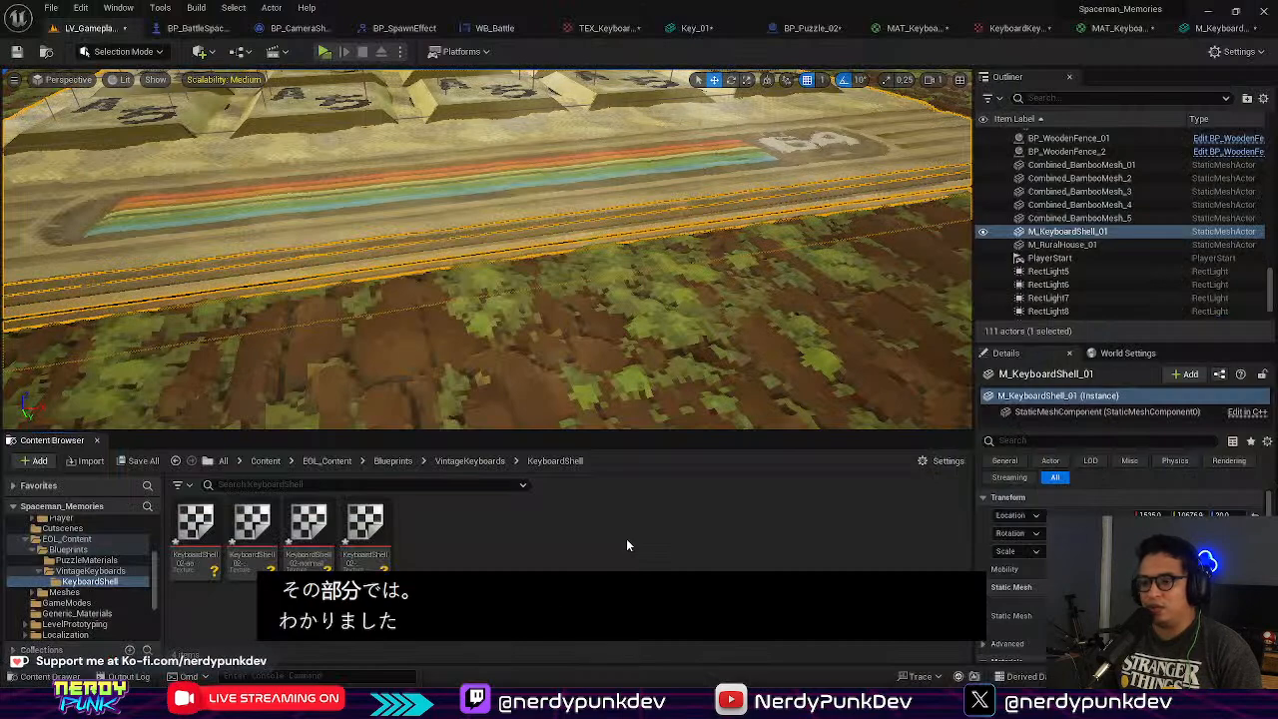
click(384, 529)
click(246, 527)
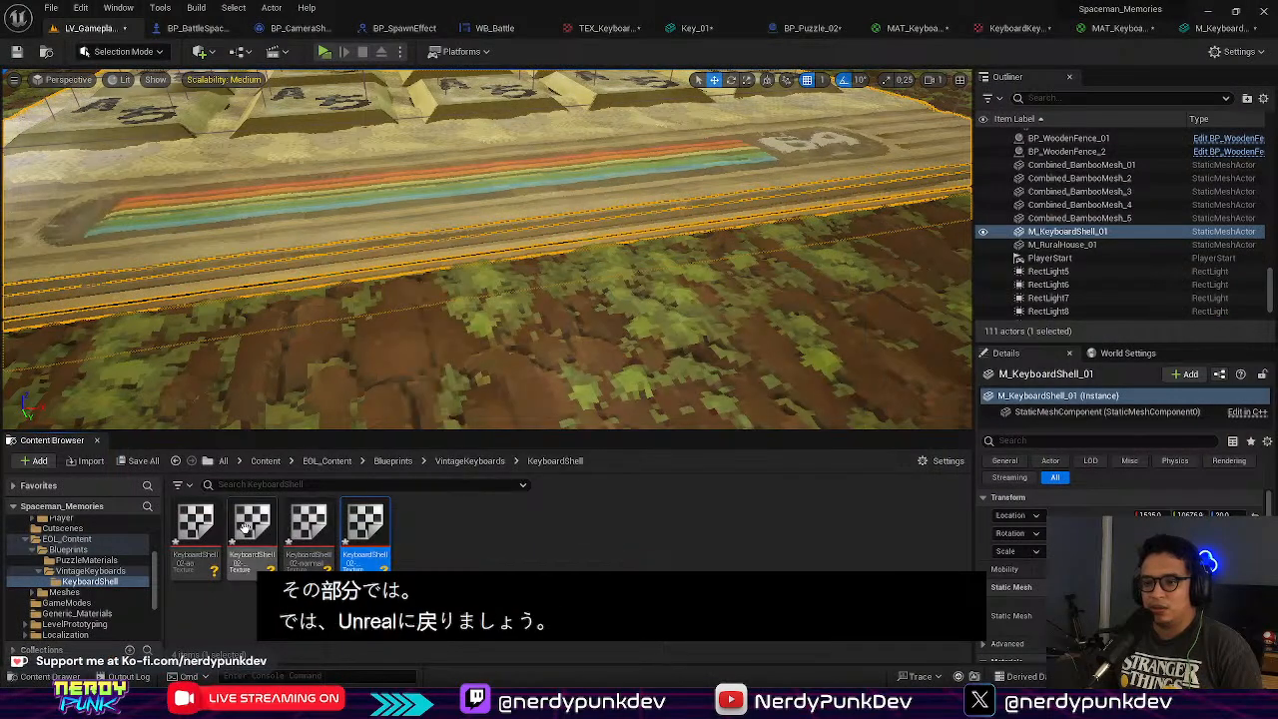
right_click(243, 527)
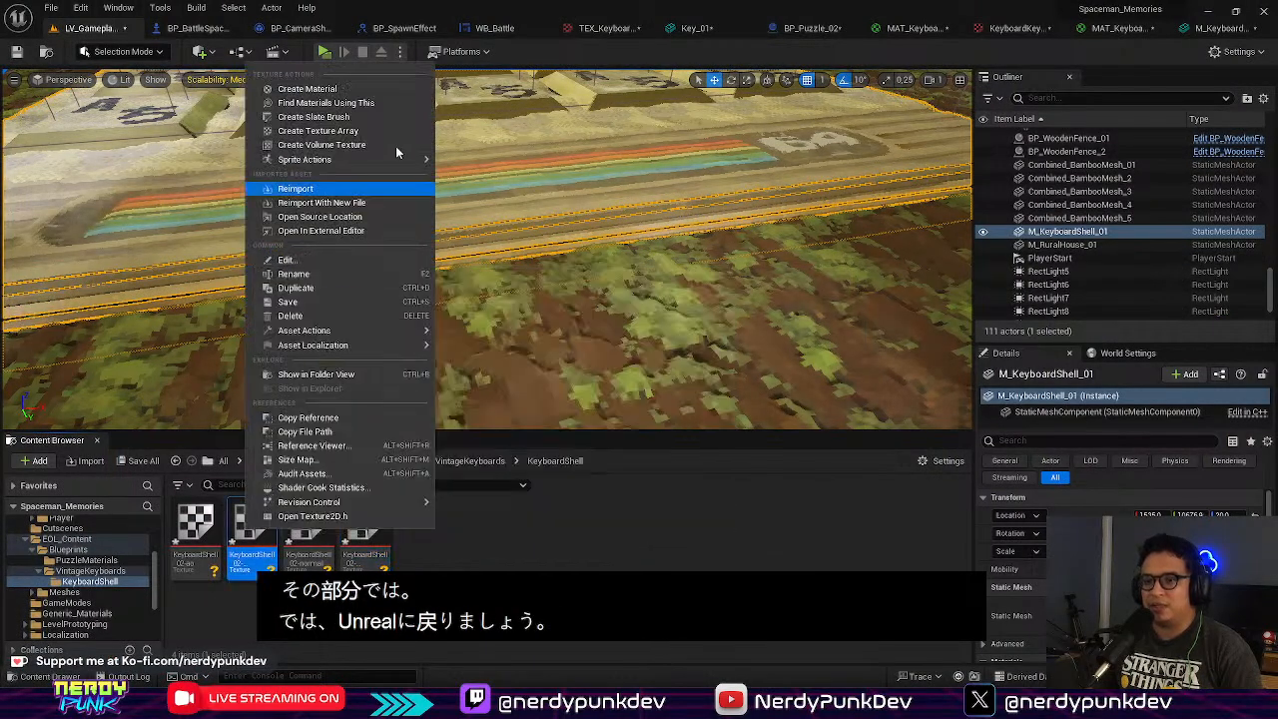
click(332, 204)
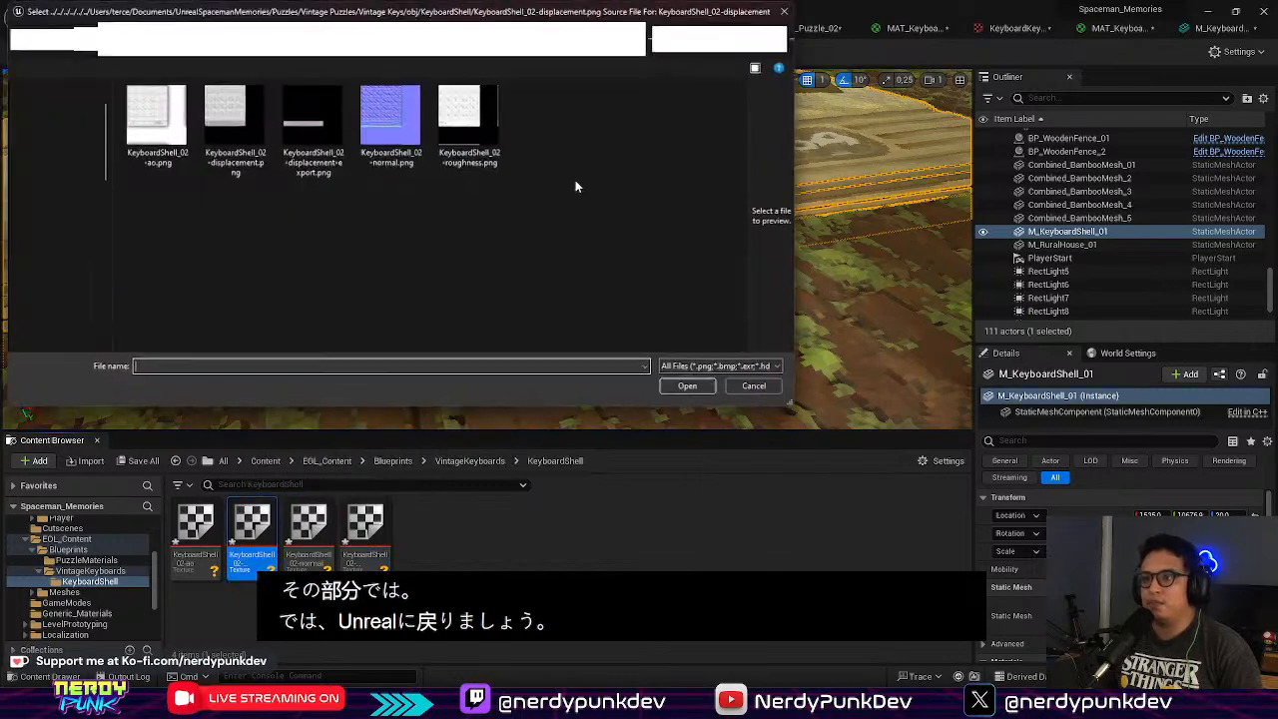
click(313, 129)
click(689, 388)
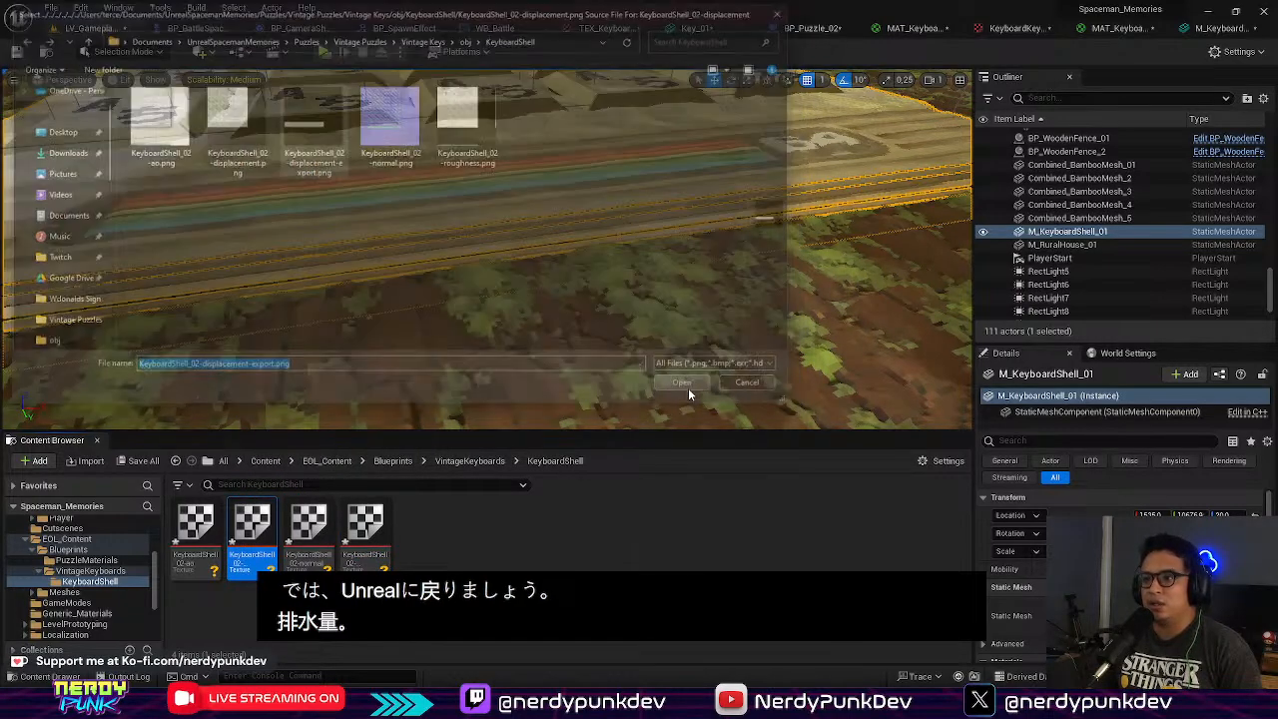
Step: Fly around the keyboard shell in the level to examine its edges, ridges and rainbow stripe with the reimported displacement
mouse_move(487, 249)
right_down()
mouse_move(469, 250)
mouse_move(449, 199)
mouse_move(469, 269)
mouse_move(659, 289)
mouse_move(664, 270)
mouse_move(609, 260)
mouse_move(599, 230)
mouse_move(639, 234)
mouse_move(435, 266)
mouse_move(463, 256)
right_up()
key(w)
key(s)
key(w)
key(s)
key(a)
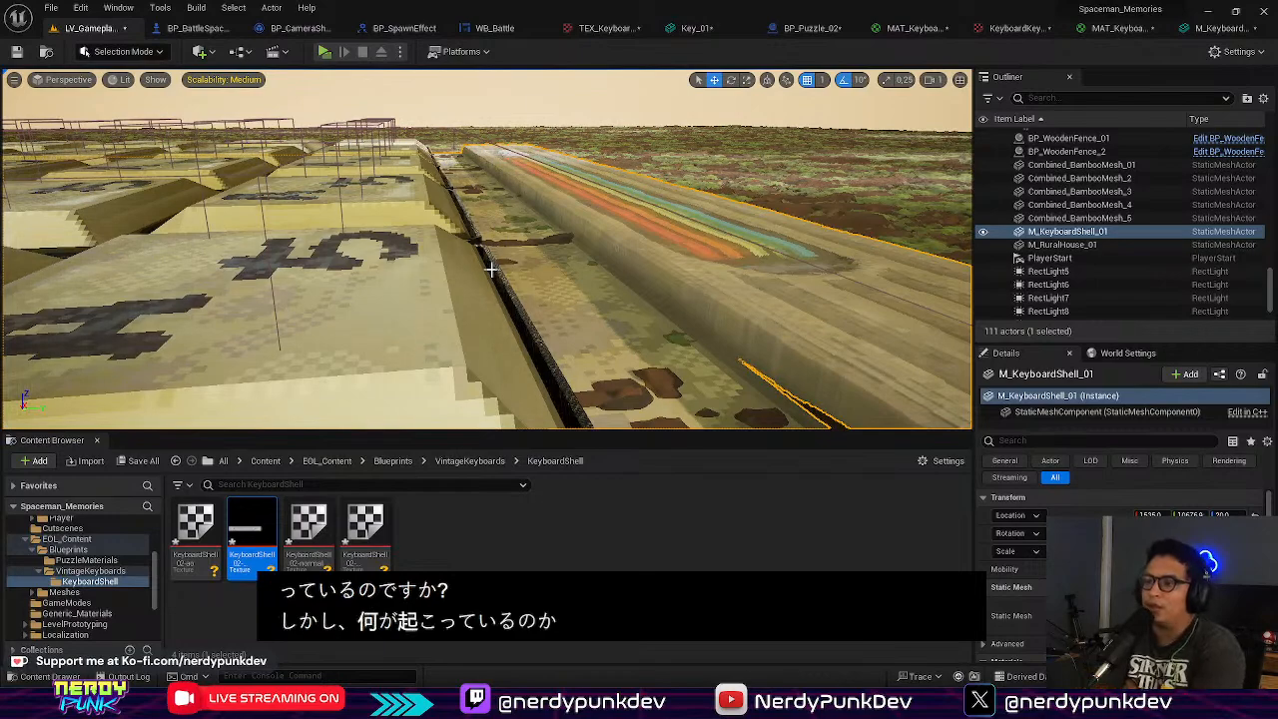
key(s)
right_drag(491, 269, 441, 264)
key(d)
key(d)
right_drag(783, 300, 741, 333)
key(w)
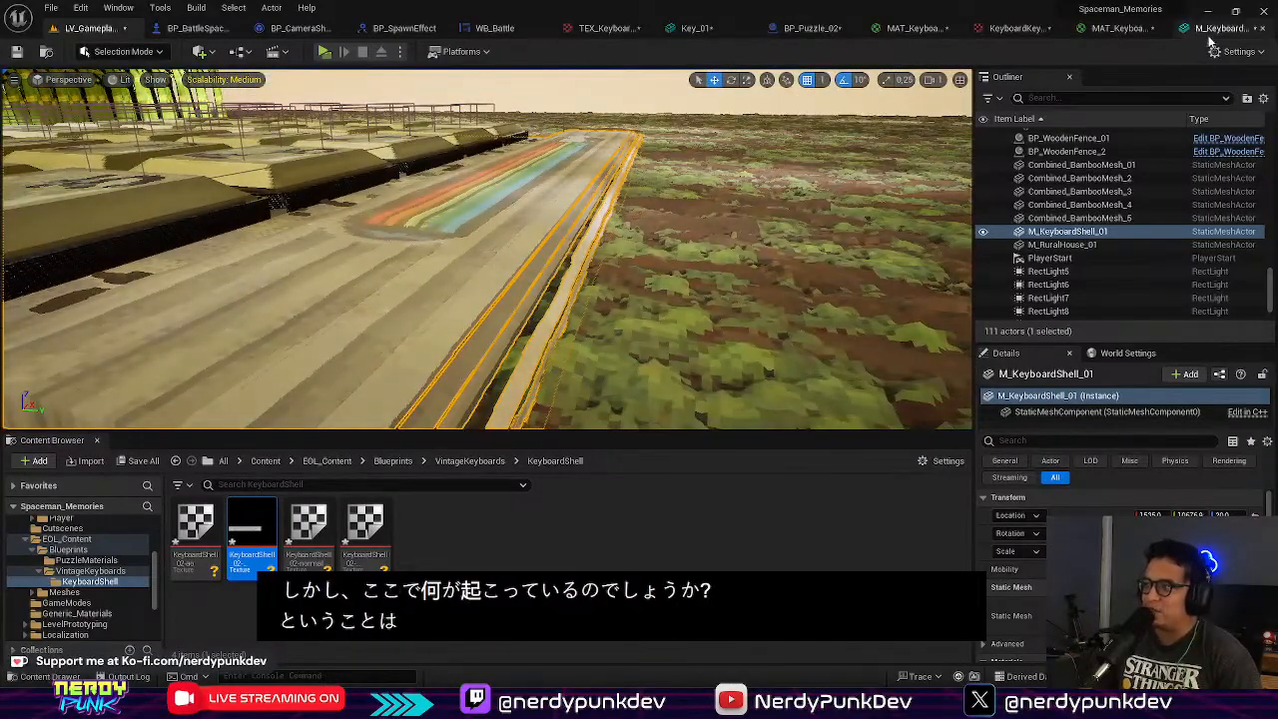
Step: Set the Nanite displacement magnitude of MAT_KeyboardShell_01 to 3.0 and apply the material
click(1206, 30)
click(1101, 36)
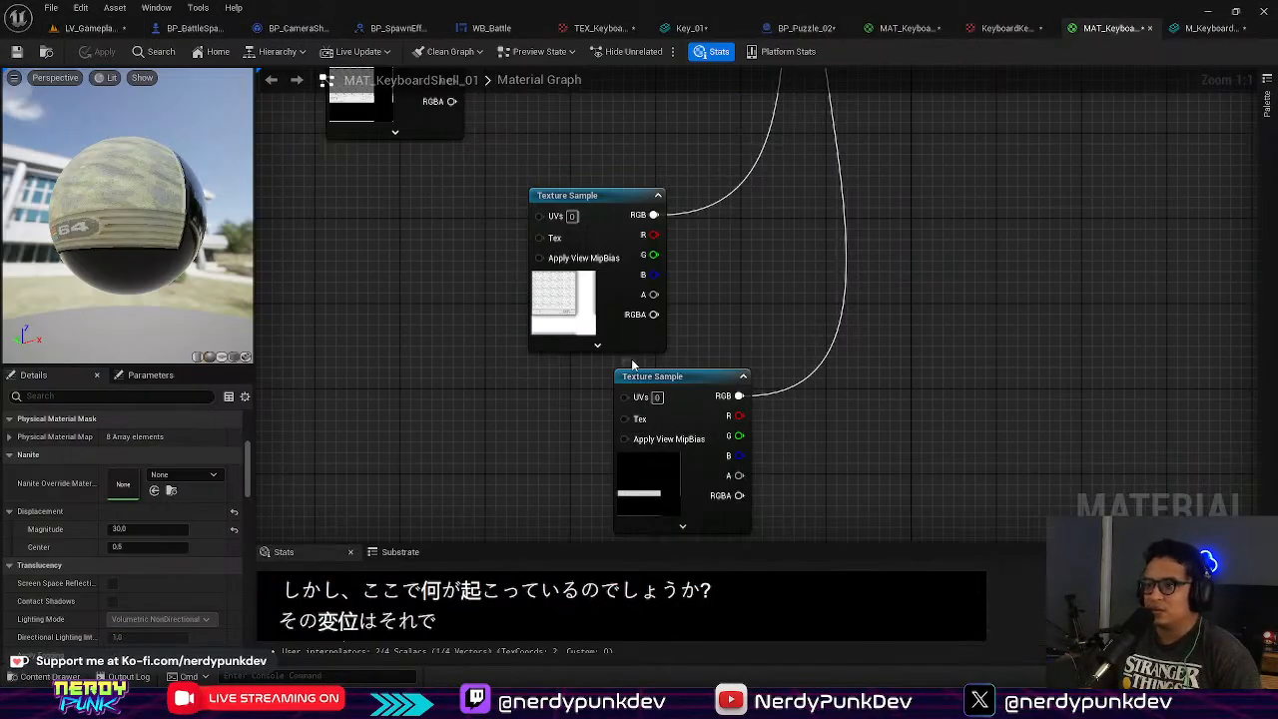
click(130, 530)
key(ctrl+a)
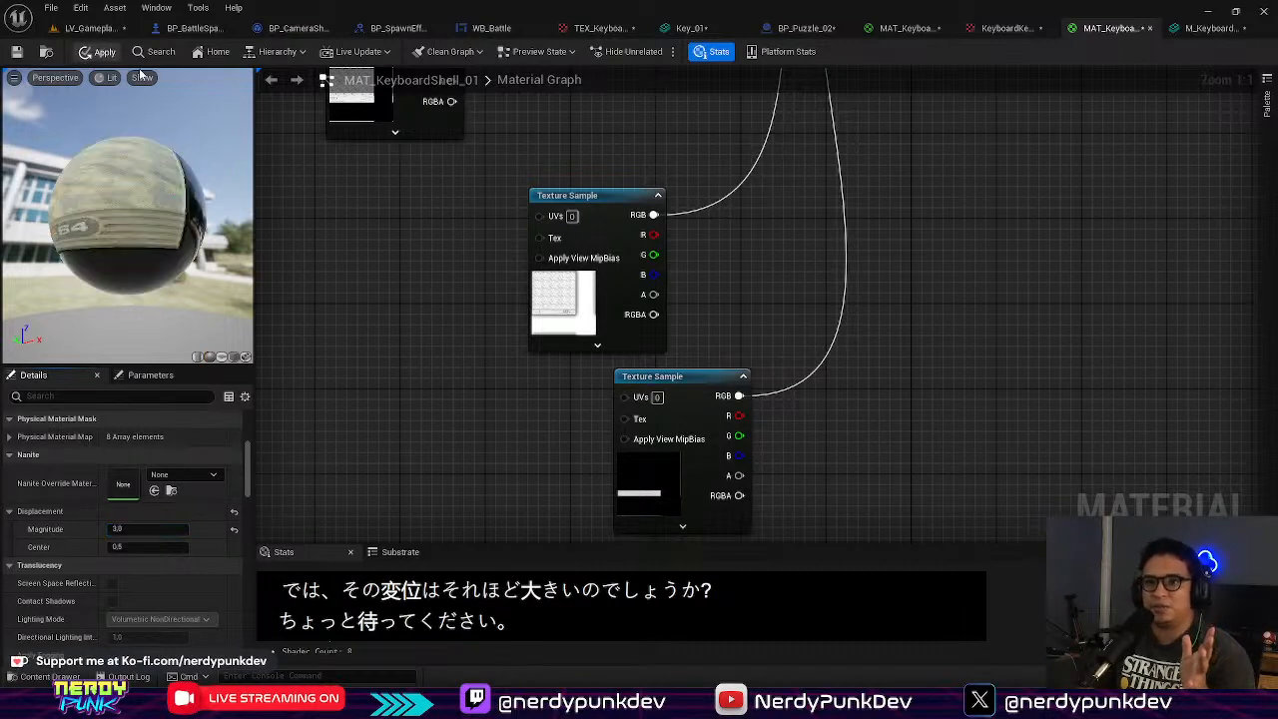
click(118, 60)
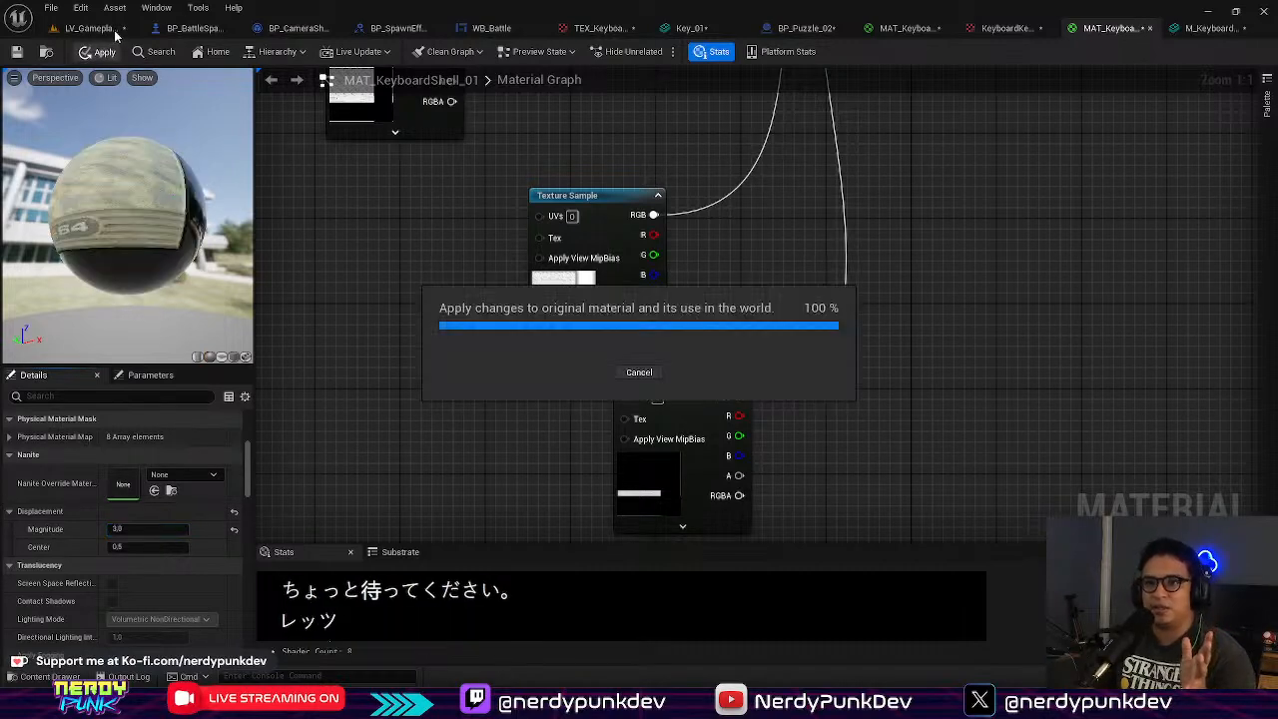
Step: Open the keyboard shell's static mesh and examine the displacement of the 64 lettering up close
click(1008, 30)
click(1108, 30)
click(1198, 29)
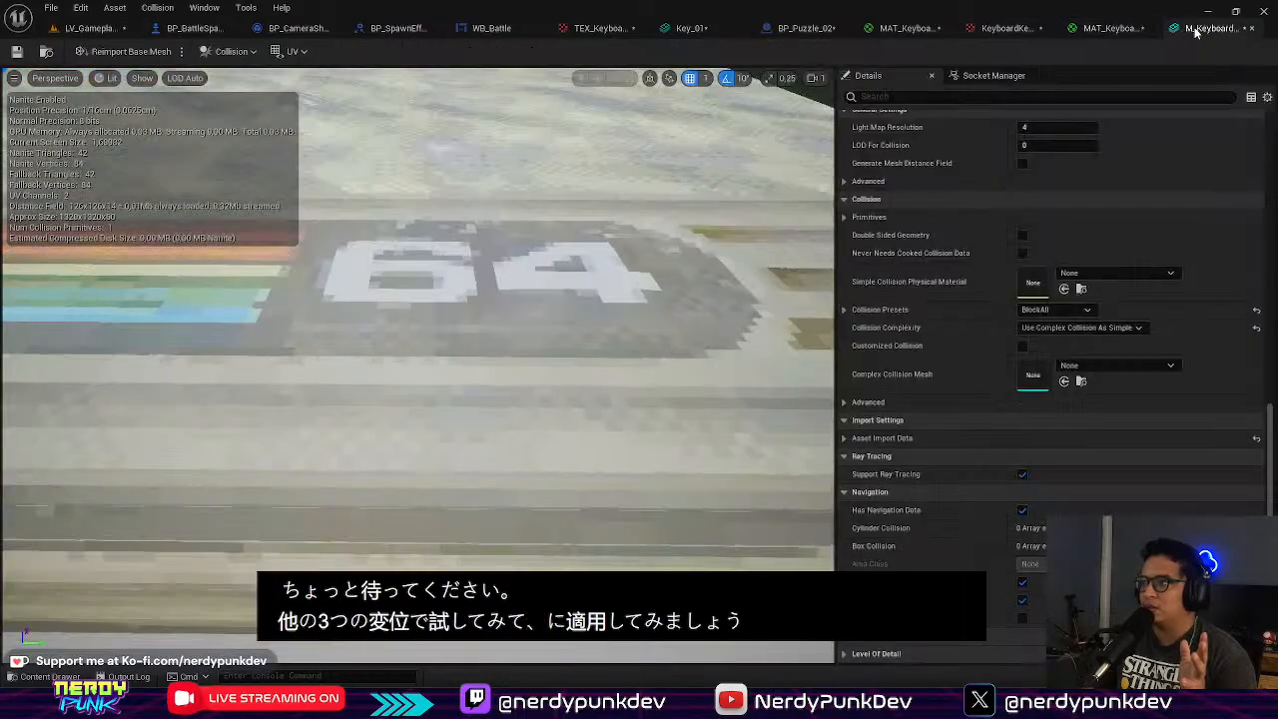
right_drag(480, 339, 1183, 268)
right_drag(419, 364, 476, 339)
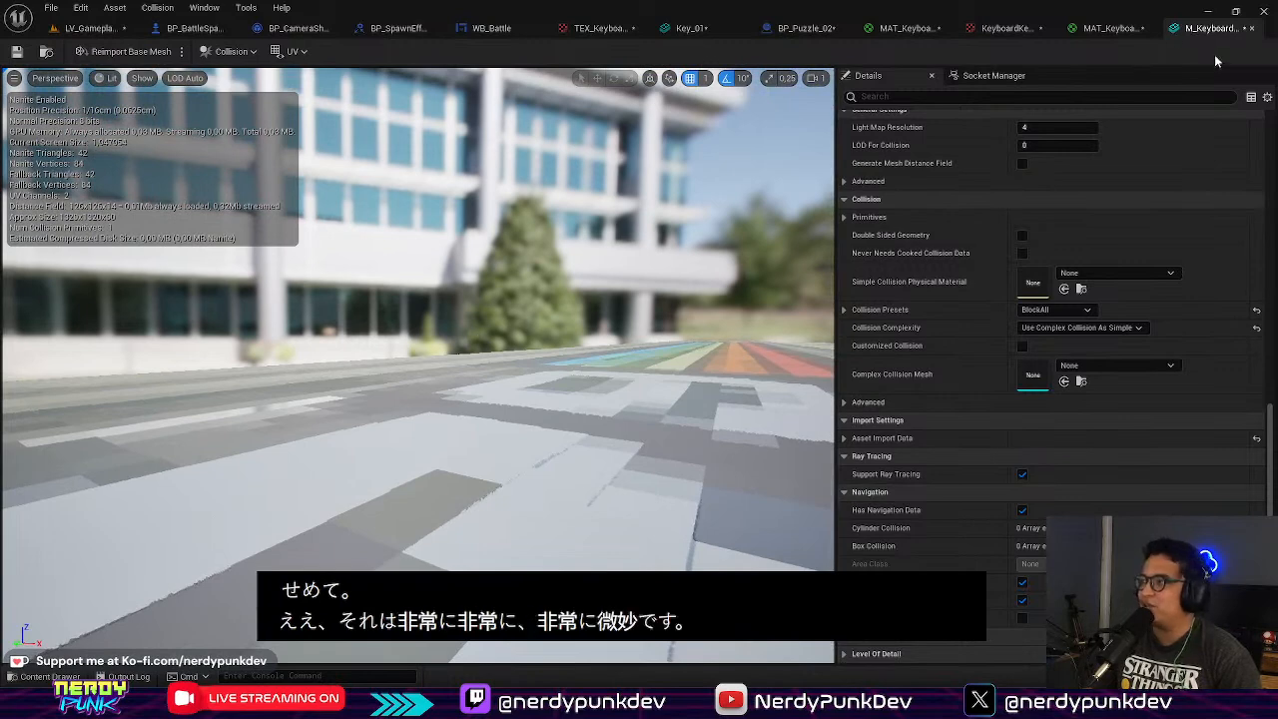
Step: Set the Nanite displacement magnitude of MAT_KeyboardShell_01 to 8.0 and apply the material
click(1110, 28)
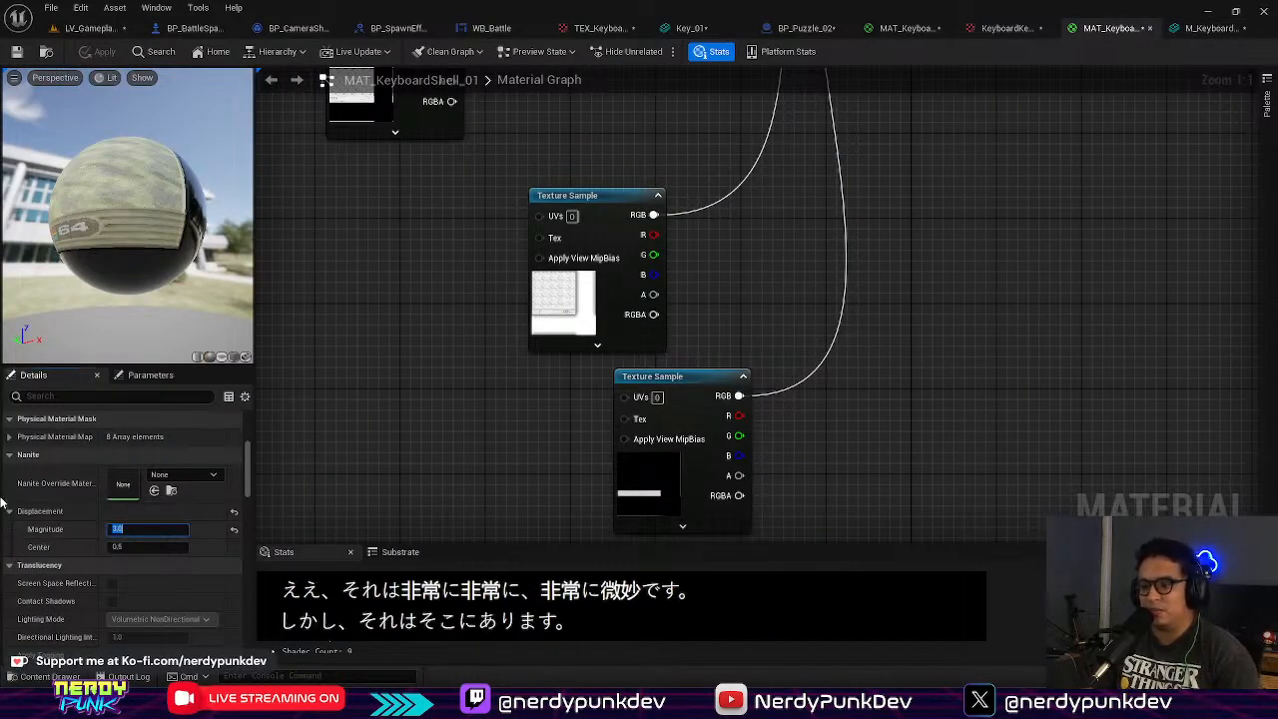
text(0)
key(Return)
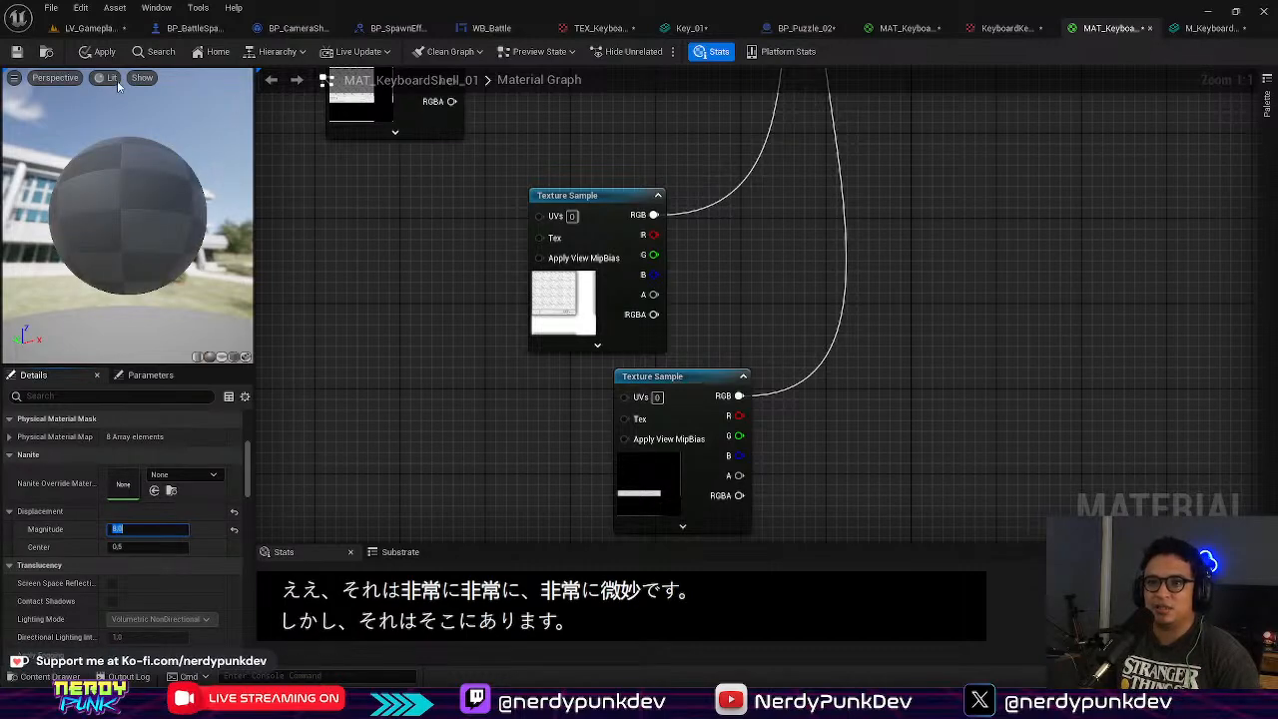
click(99, 51)
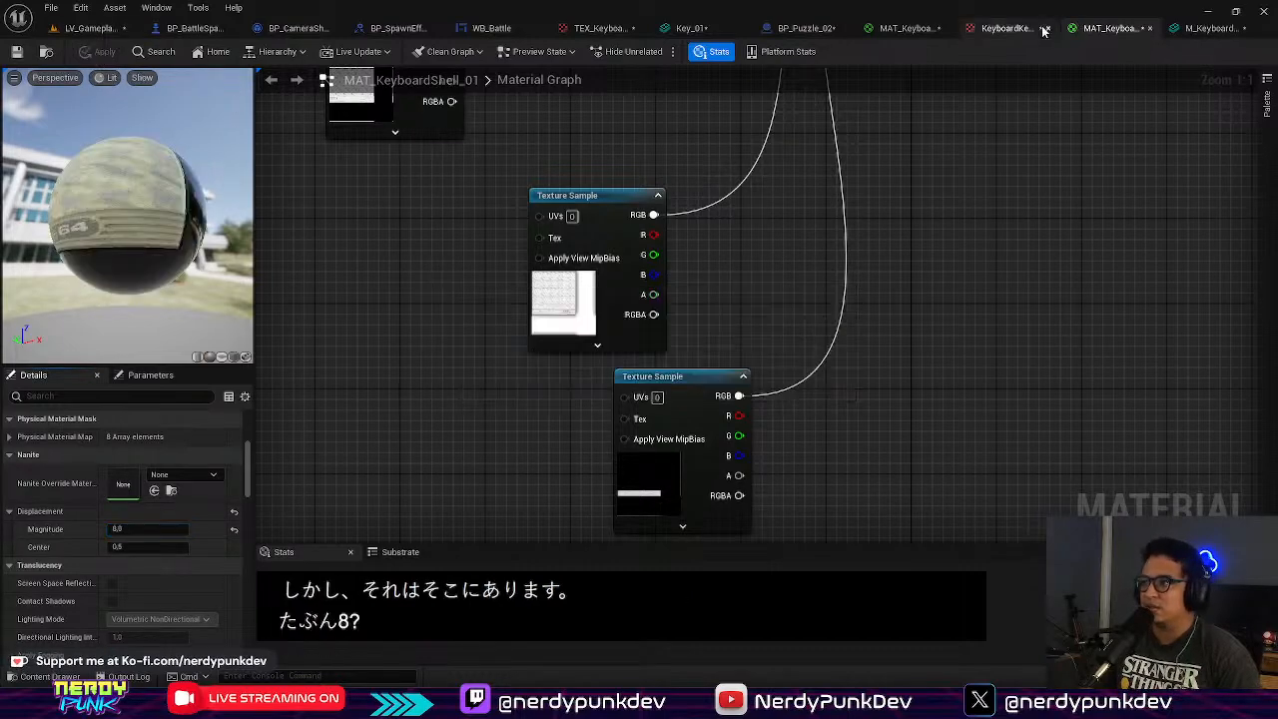
Step: Examine the ridges and corner of the keyboard shell in its static mesh preview
click(1211, 28)
right_drag(462, 432, 547, 447)
key(s)
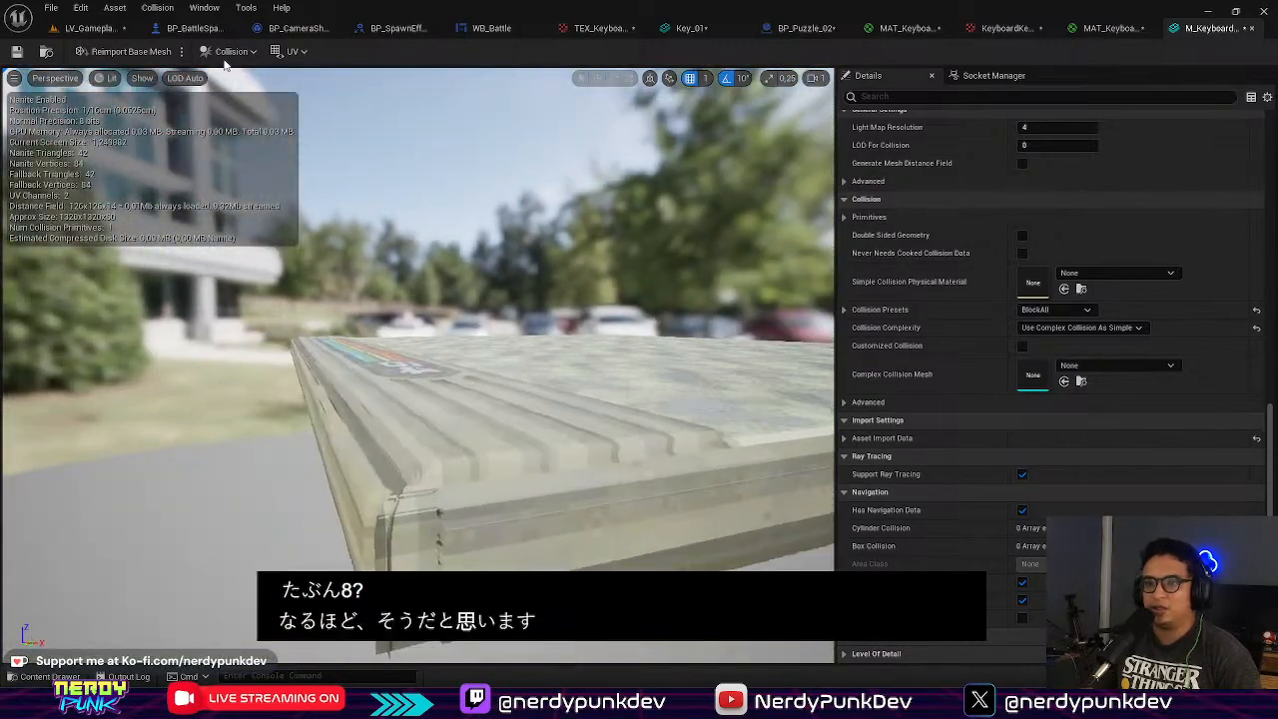
Step: Return to the gameplay level, play it briefly to check the keyboard shell, and stop the preview
click(90, 28)
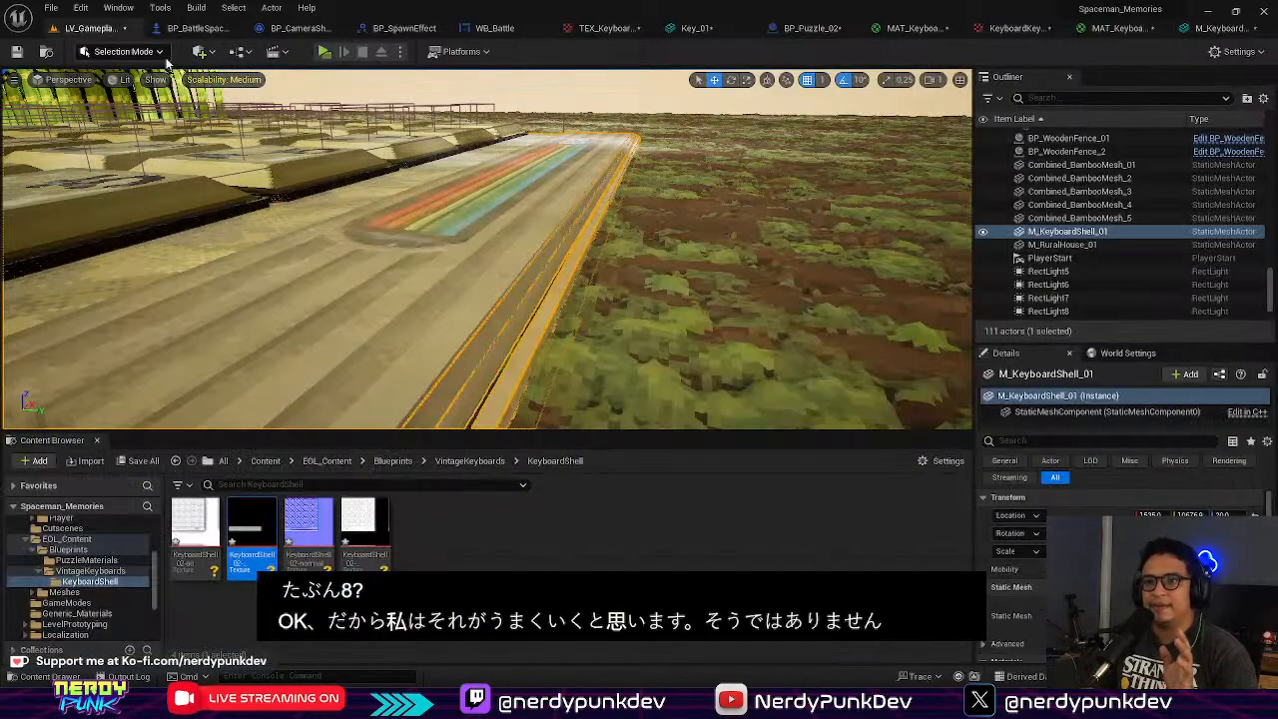
click(325, 51)
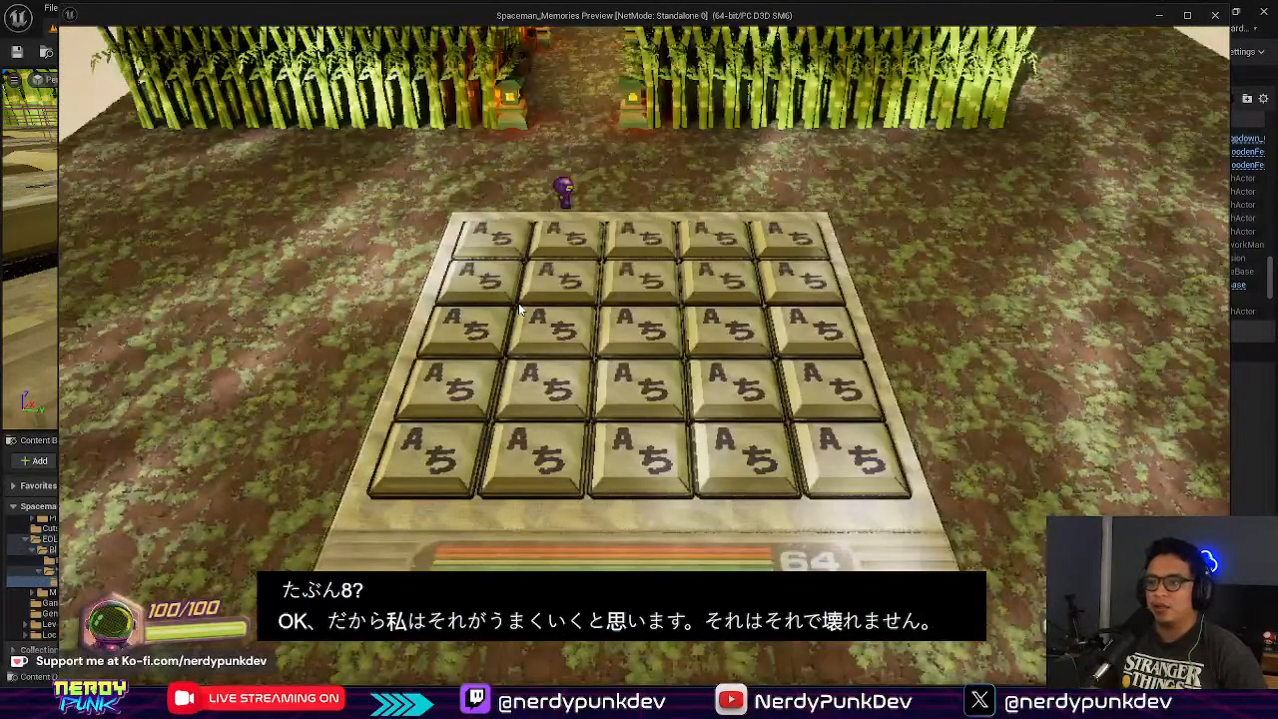
key(Escape)
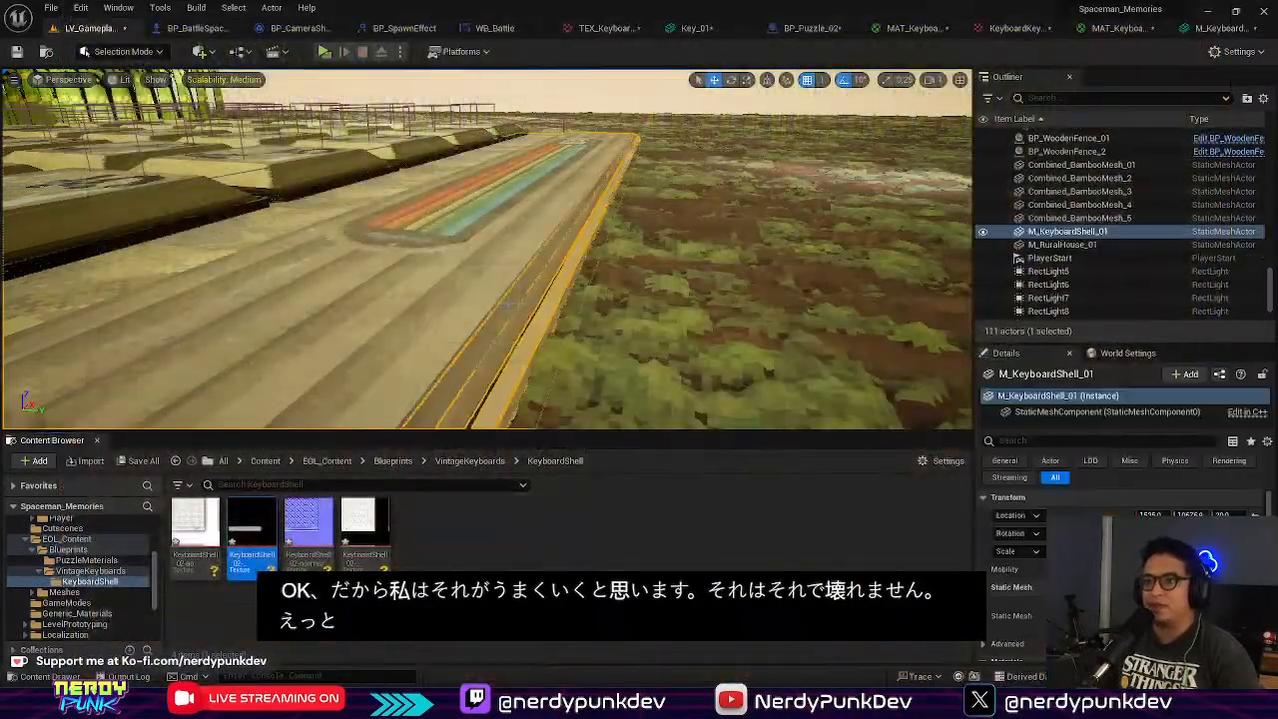
Step: Set all scalability groups to High, play the level to check the keyboard shell, and stop the preview
click(254, 79)
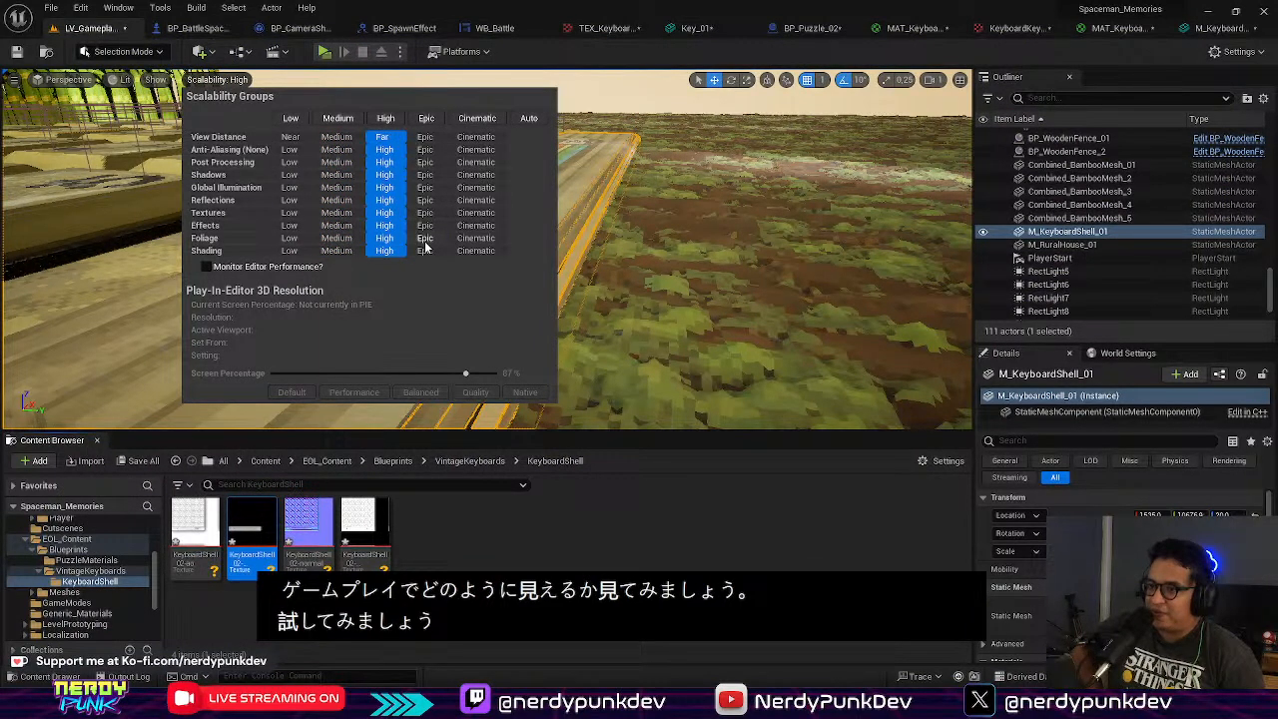
click(235, 81)
right_drag(439, 270, 319, 290)
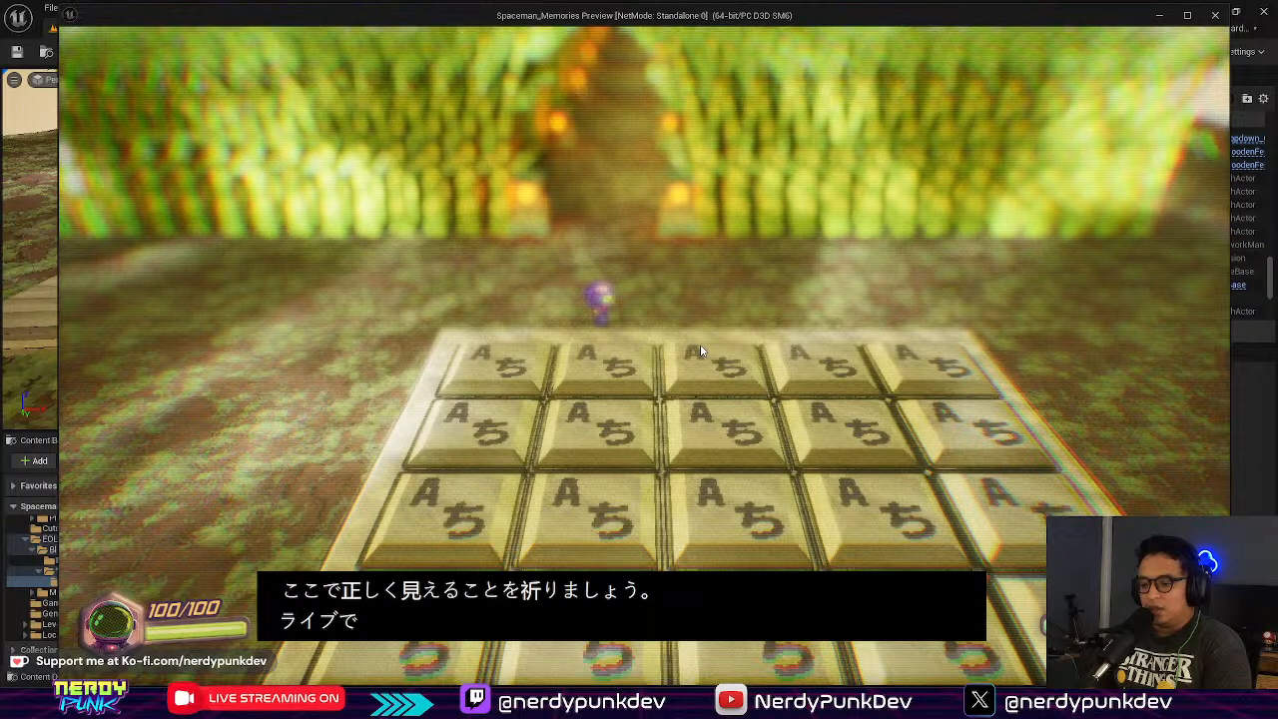
key(Escape)
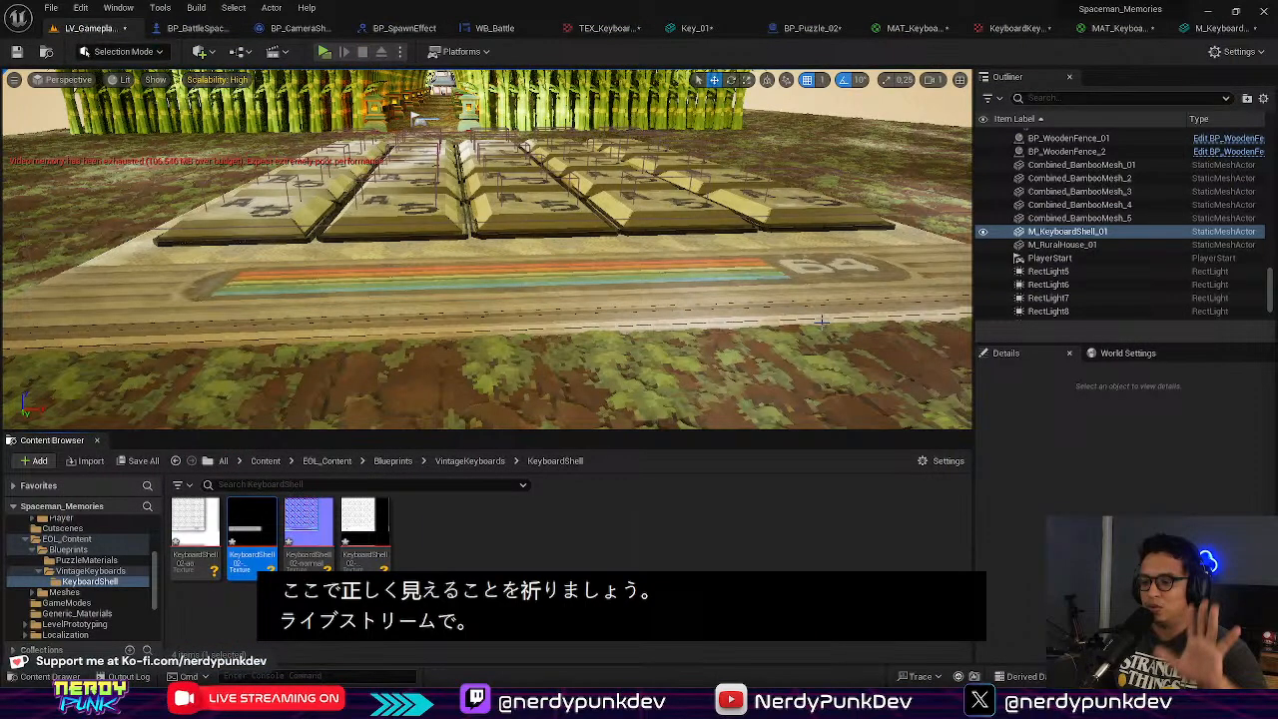
Step: Select the keyboard shell in the level and set all scalability groups to Medium
click(574, 314)
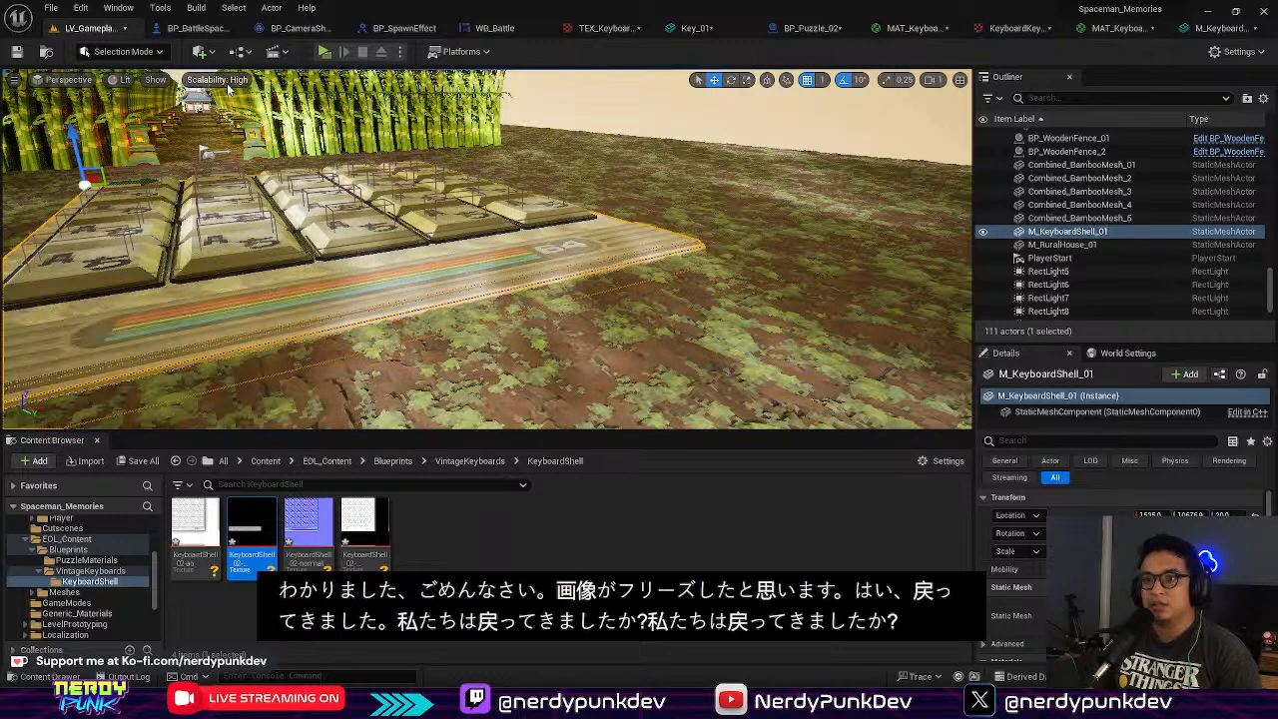
click(225, 81)
click(338, 118)
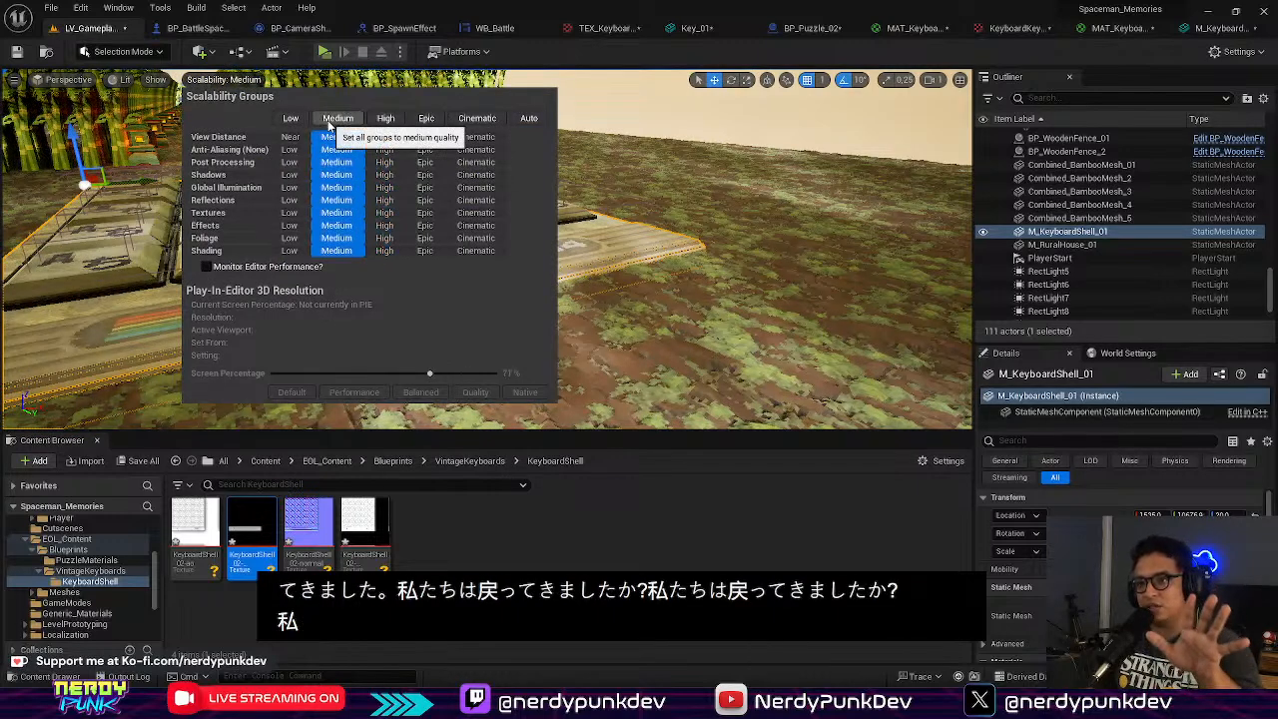
click(236, 80)
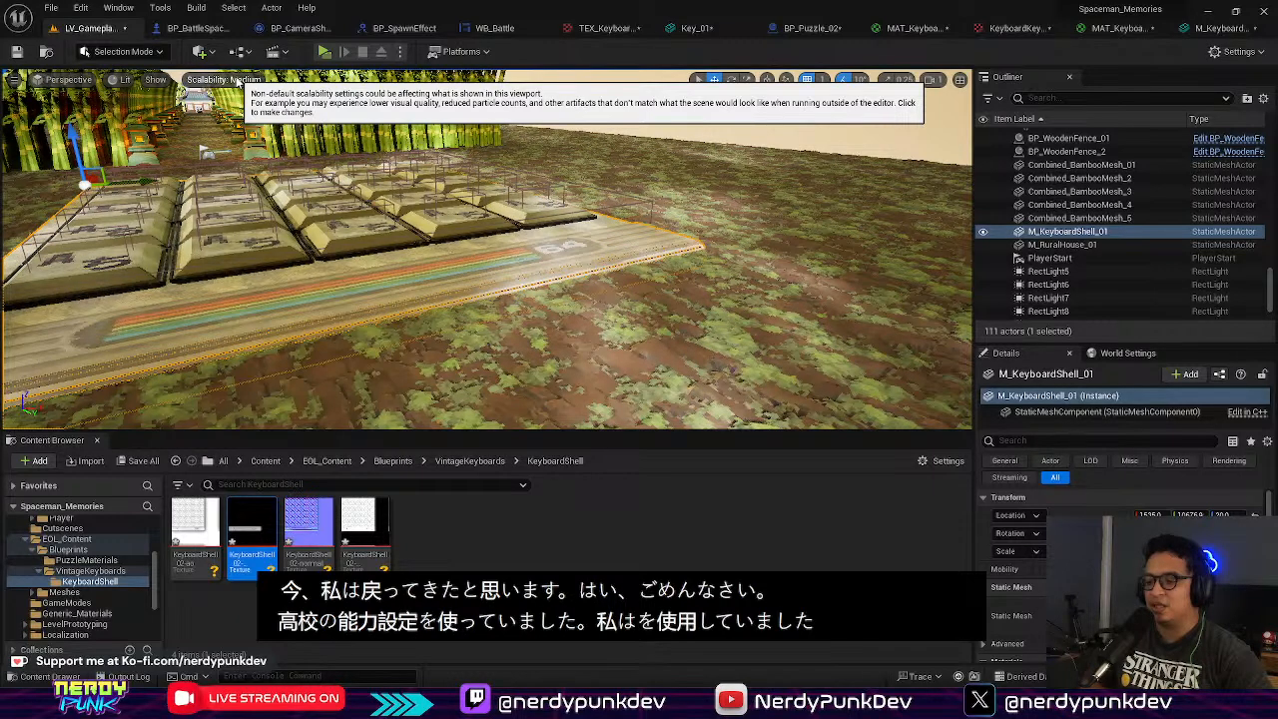
Step: Examine the ridges at the keyboard shell's front corner beside the rainbow stripe up close
right_drag(419, 219, 249, 234)
right_drag(420, 240, 399, 190)
mouse_move(300, 262)
right_down()
mouse_move(390, 320)
mouse_move(300, 262)
right_up()
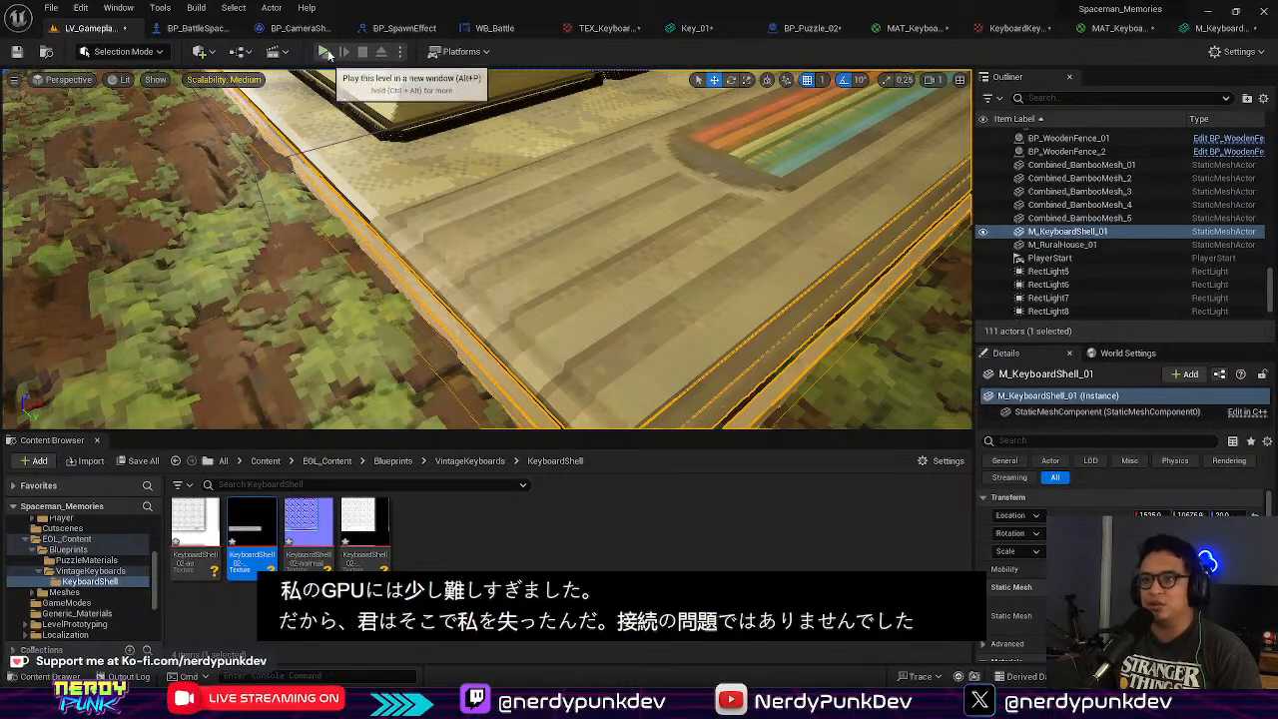
Step: Play the gameplay level, walk the character around and across the keyboard shell to check its displaced surface, and stop the preview
click(324, 51)
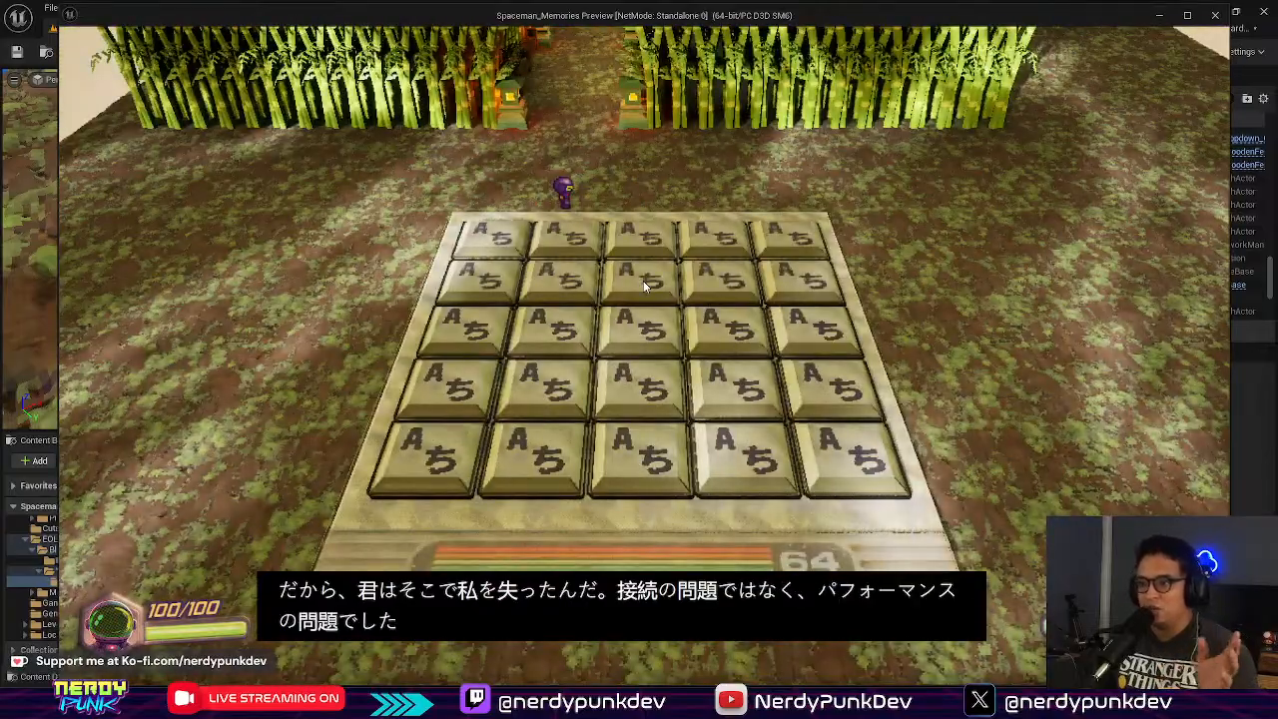
click(643, 281)
key(a)
key(s)
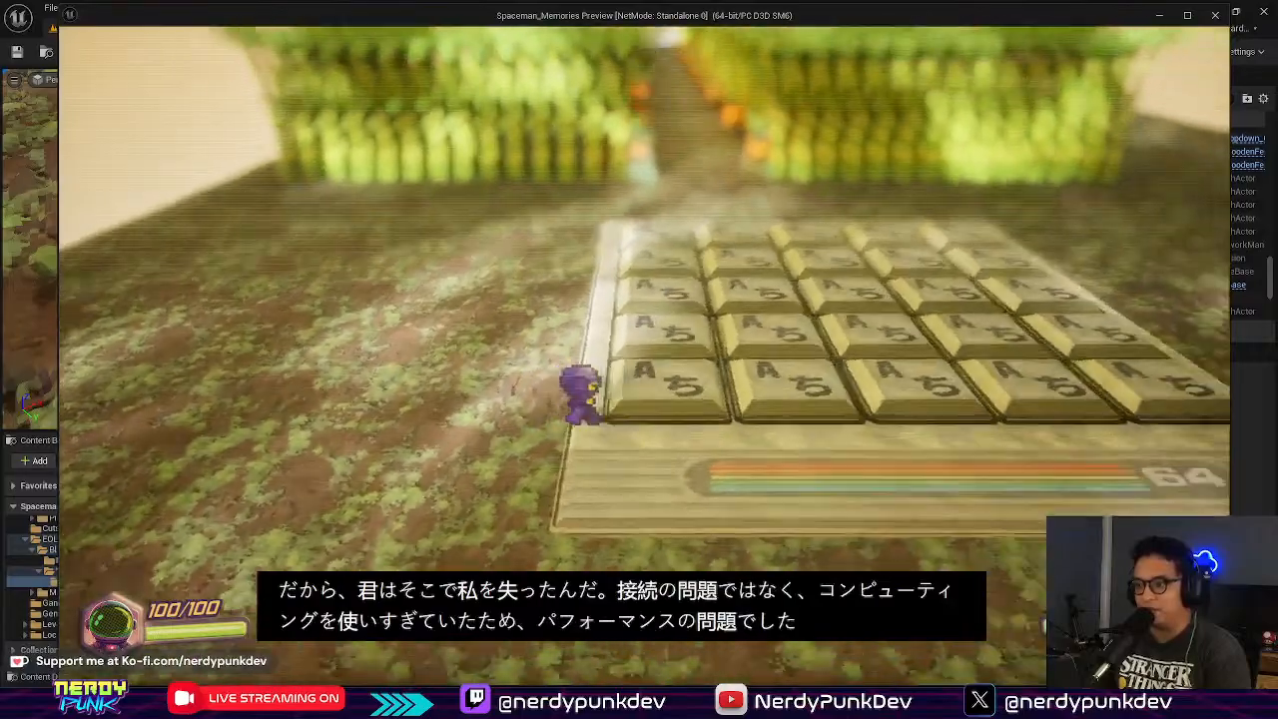
key(d)
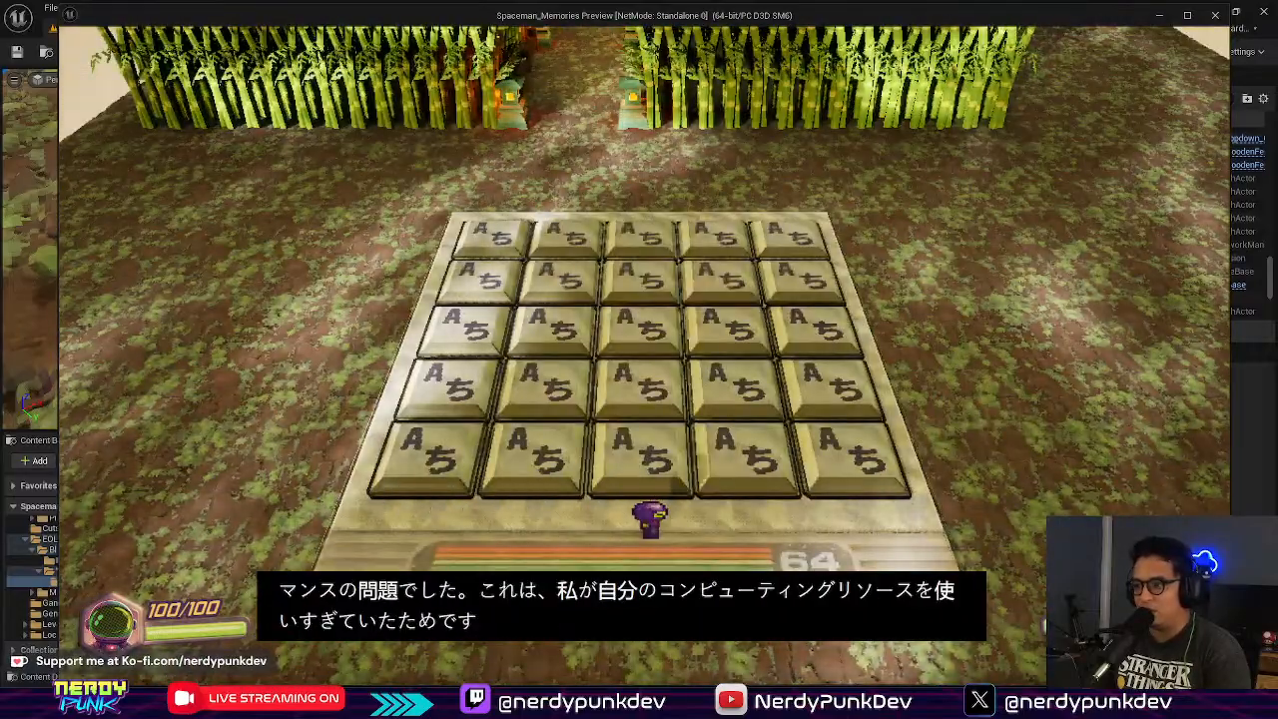
key(a)
key(d)
key(s)
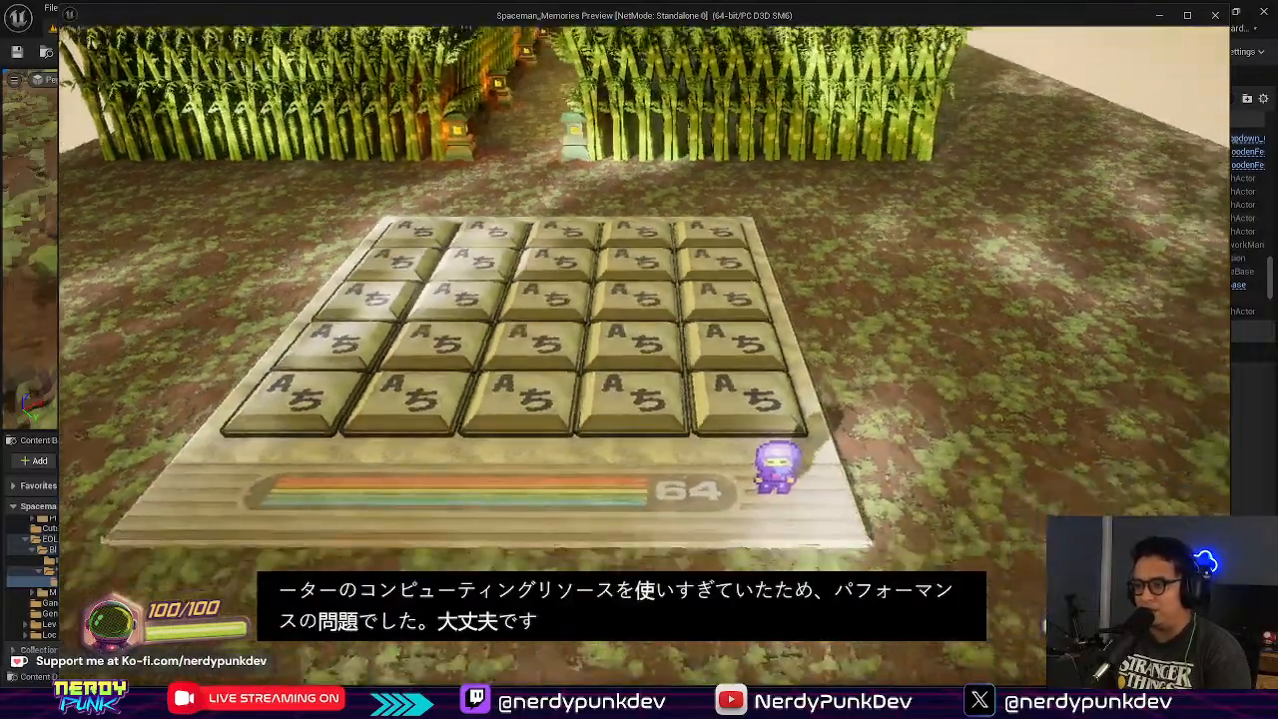
key(a)
key(a)
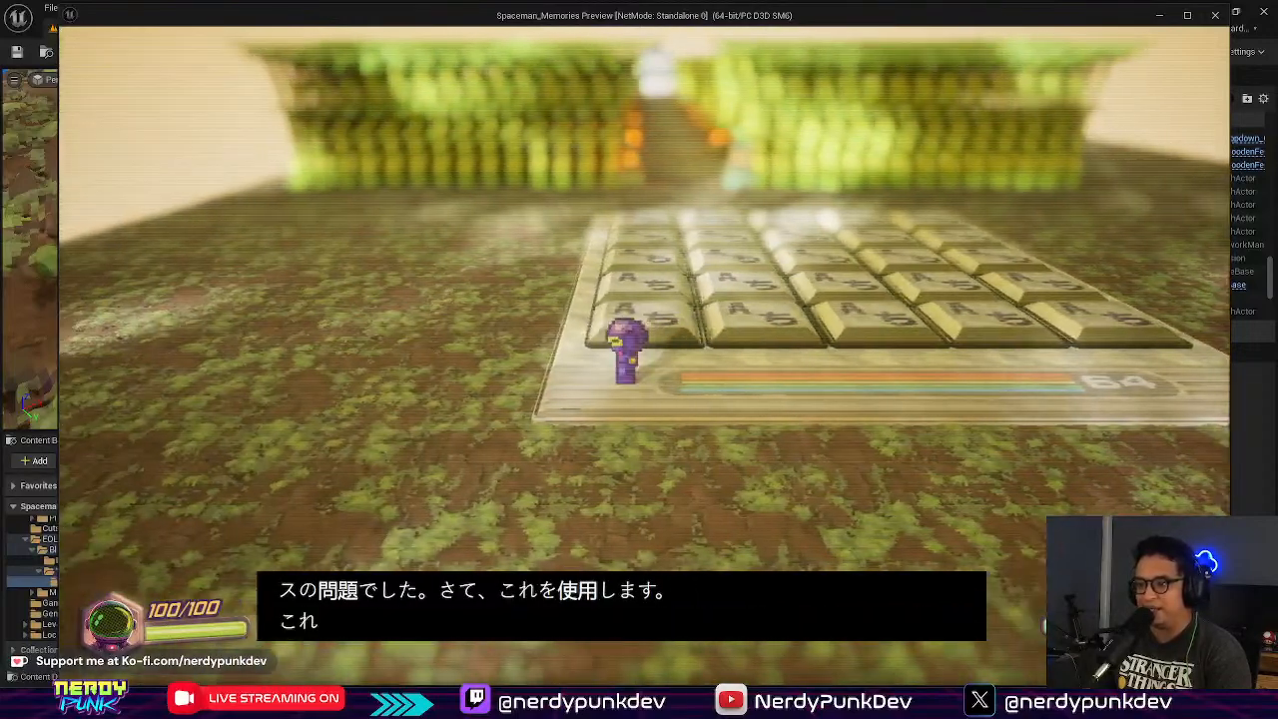
key(d)
key(w)
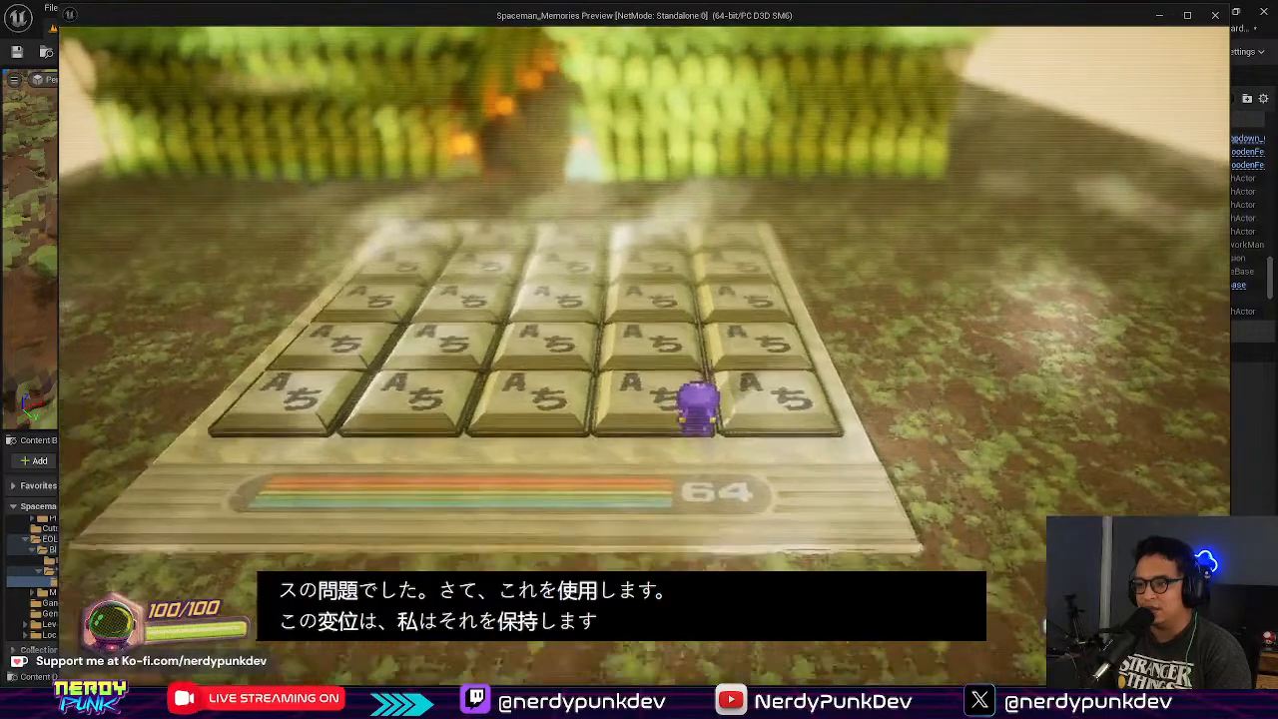
key(s)
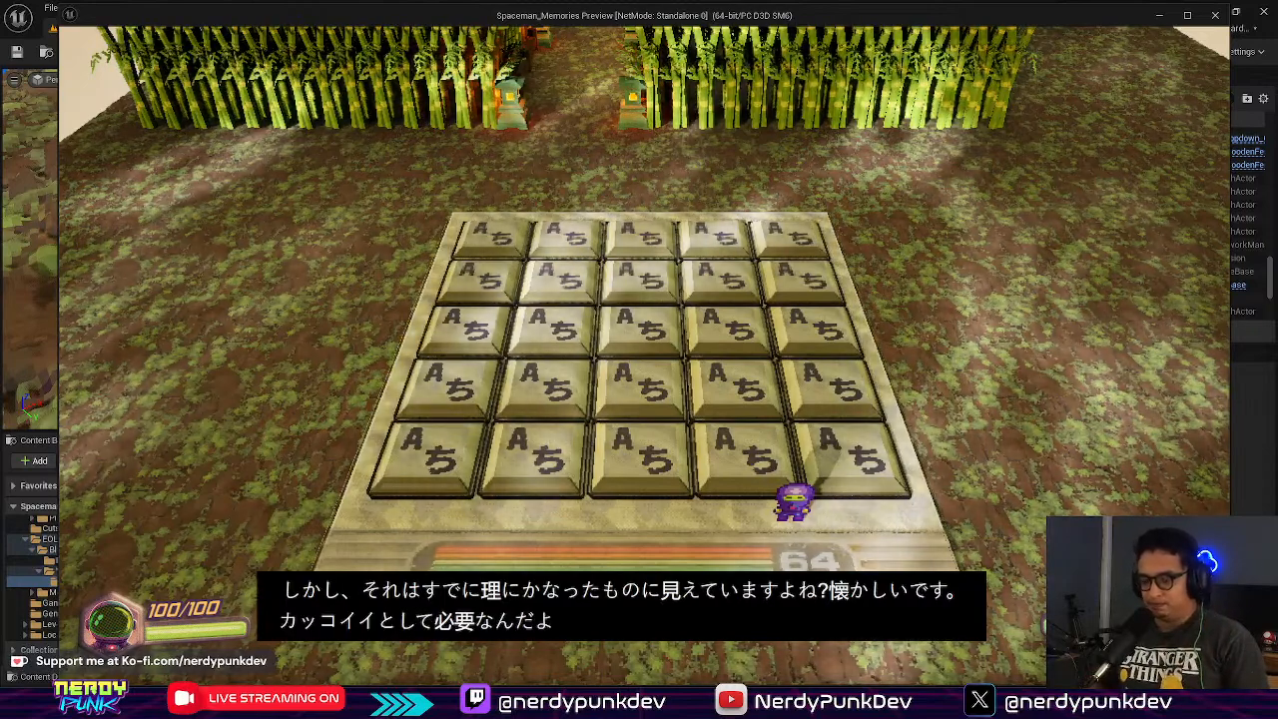
key(Escape)
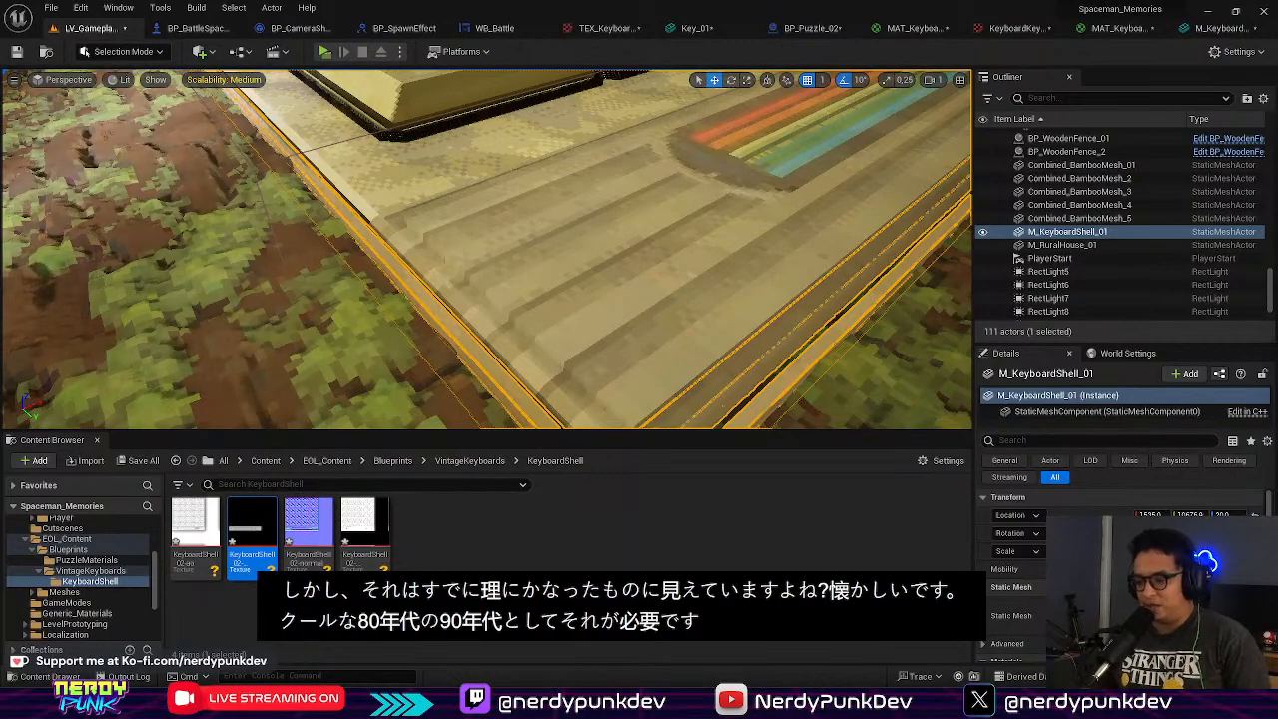
Step: Switch to the browser's Commodore computer image results, view the Kingston University photo enlarged, and close its preview
key(alt+Tab)
scroll(313, 267, down, 1)
scroll(313, 267, down, 4)
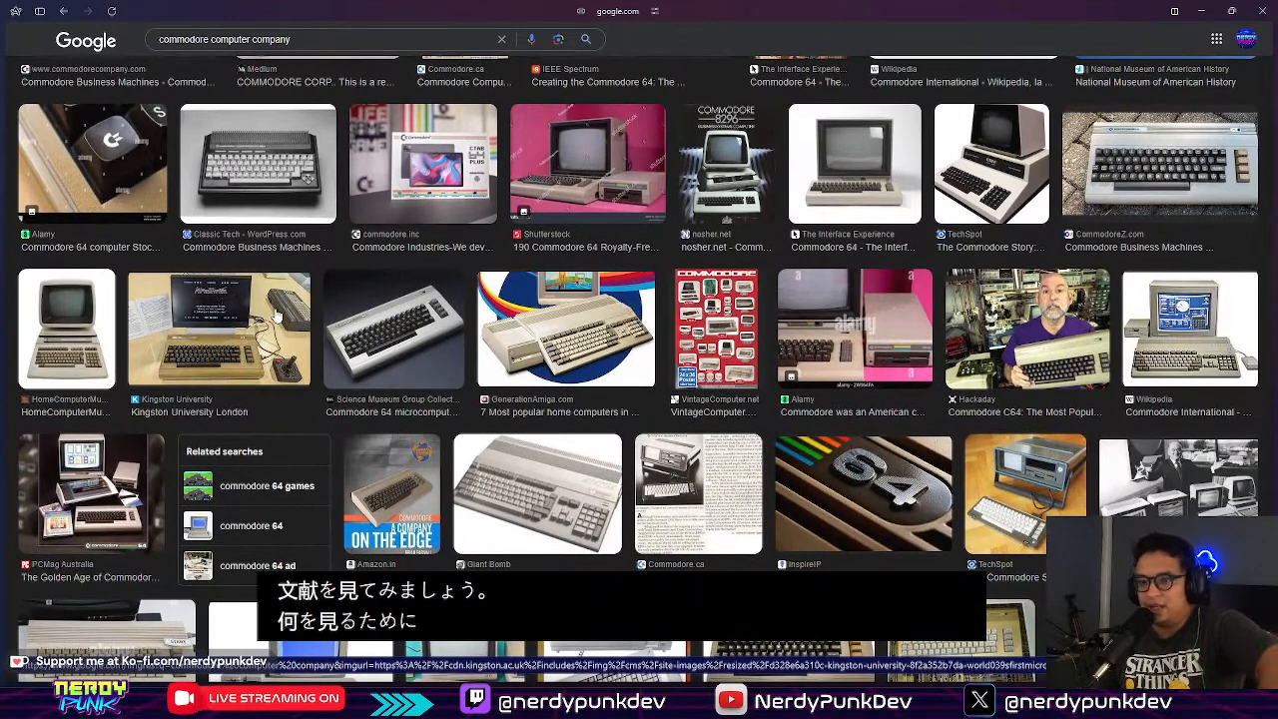
click(278, 318)
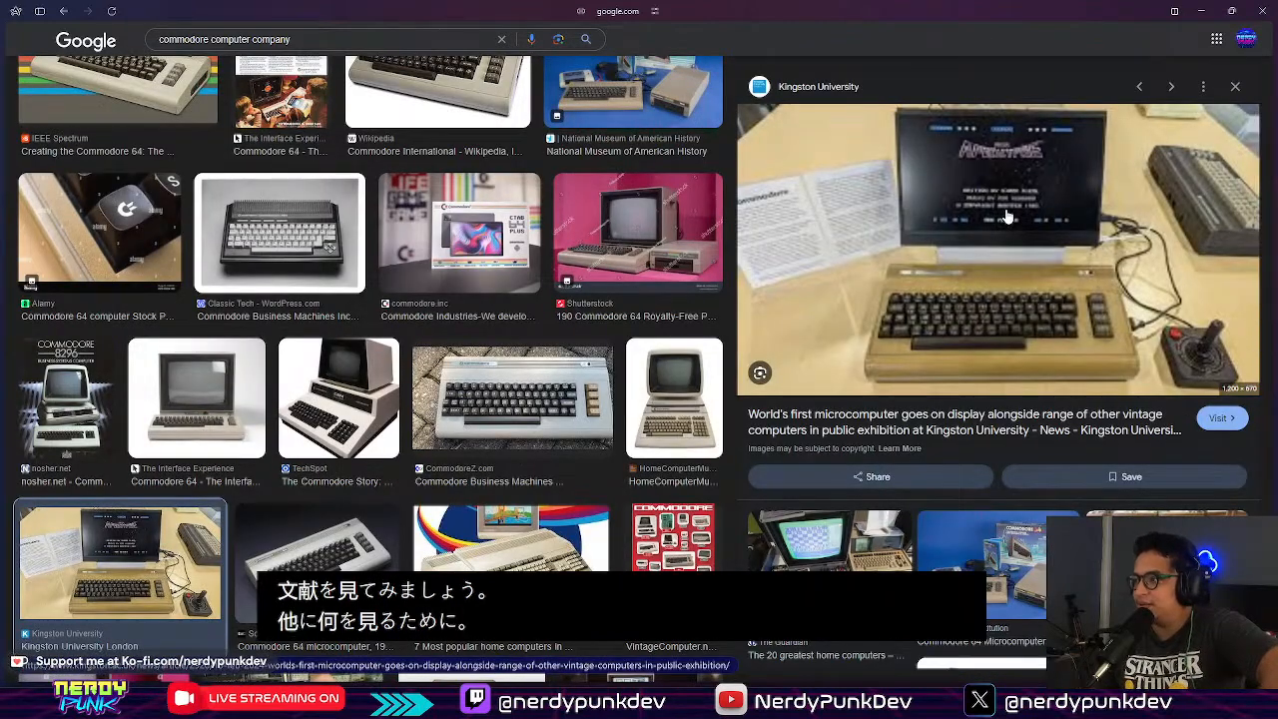
click(1236, 91)
Step: Examine more of the Commodore computer image results for keyboard shapes and details usable as reference
scroll(491, 257, down, 4)
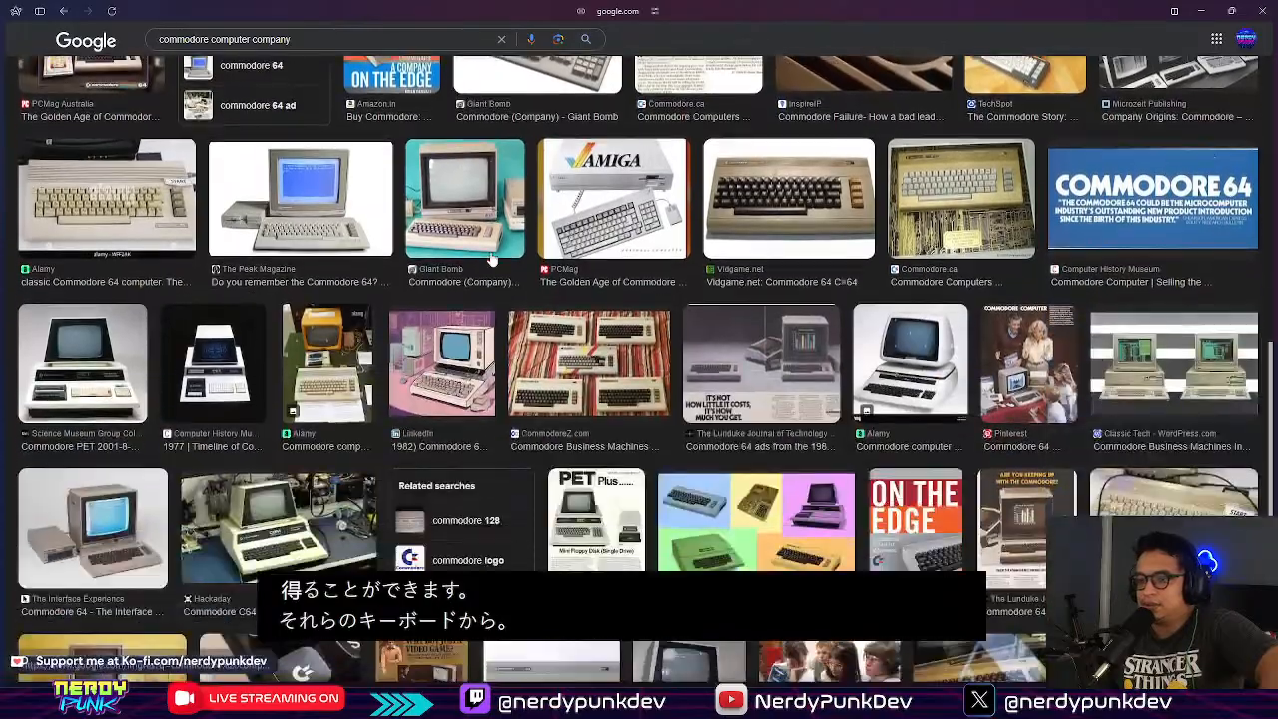
scroll(491, 258, down, 6)
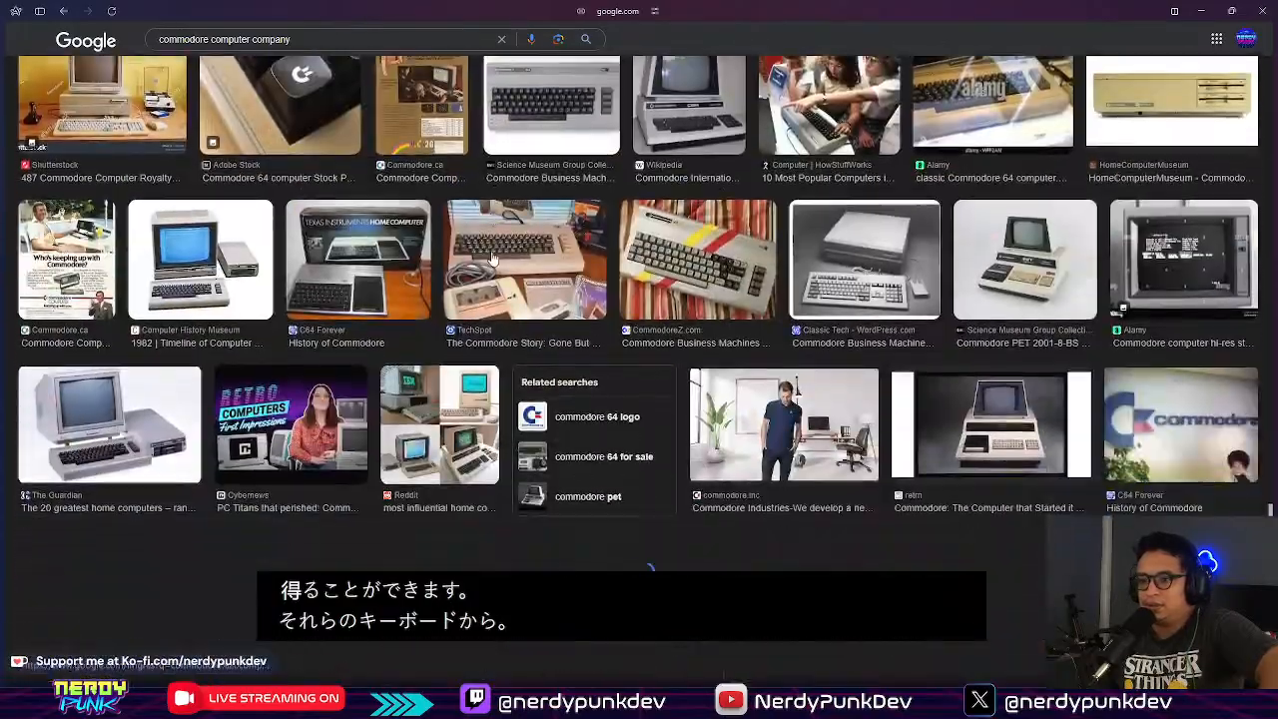
scroll(491, 258, down, 10)
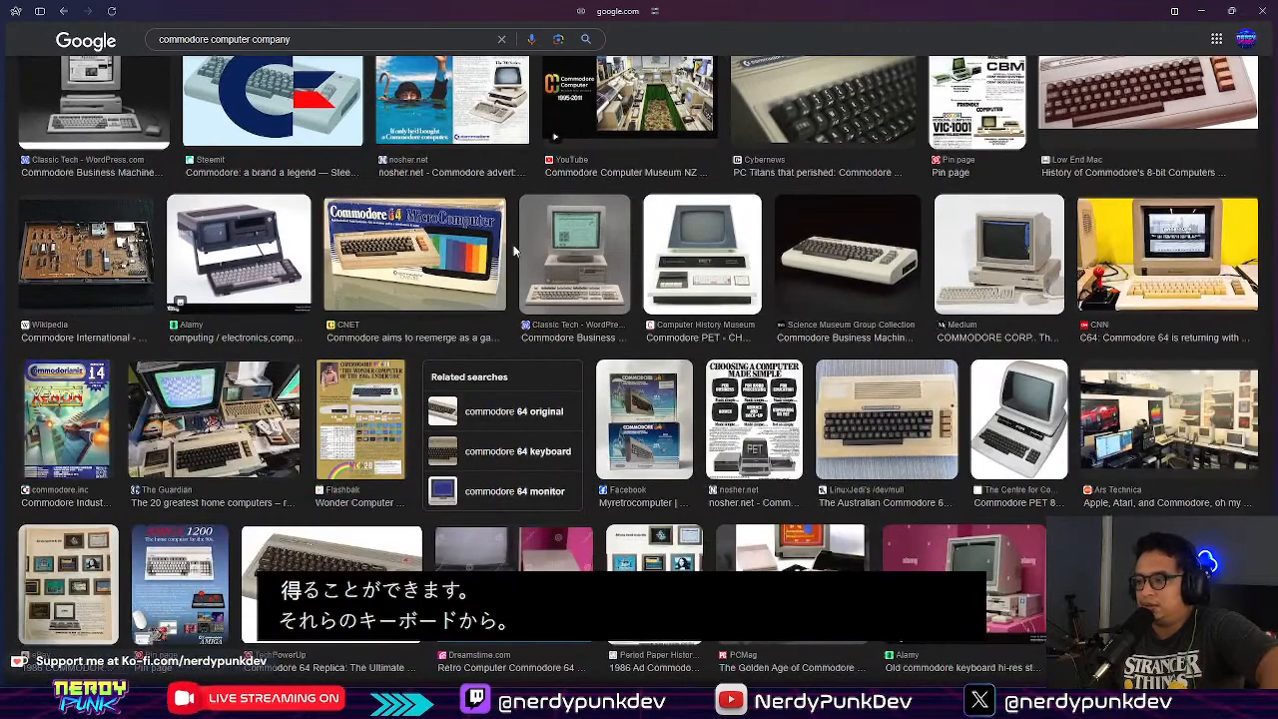
scroll(514, 242, down, 6)
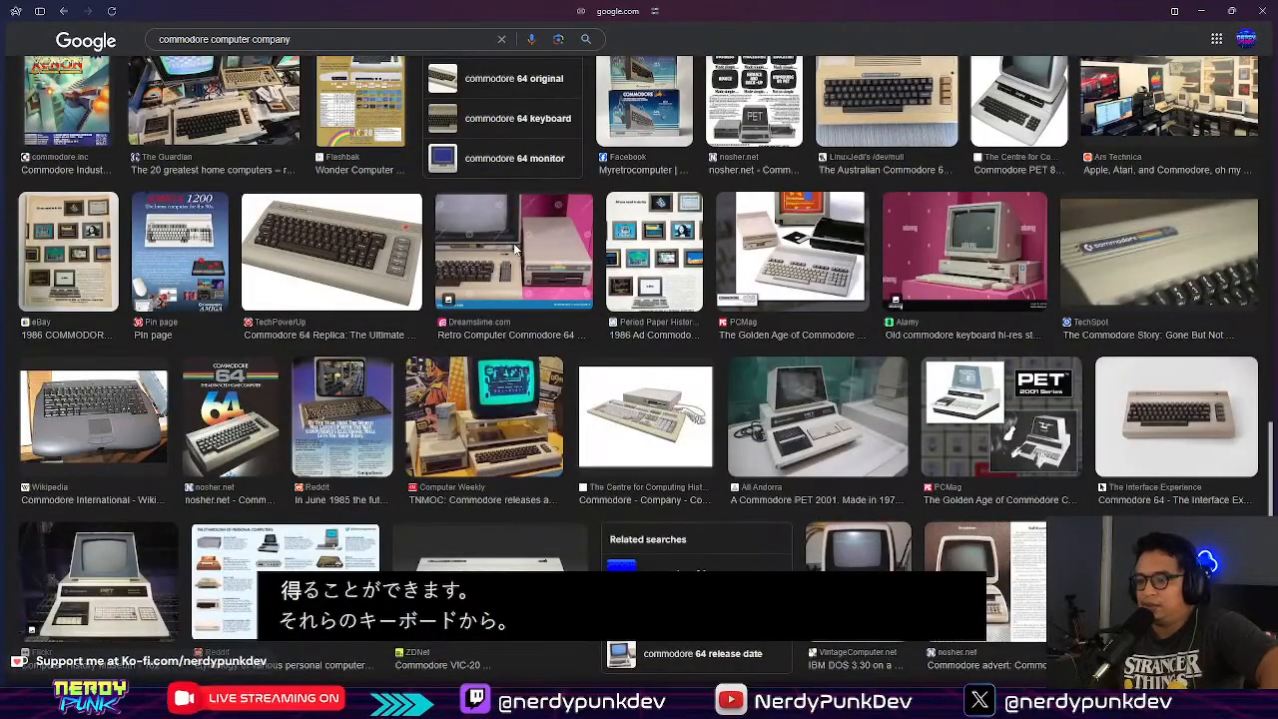
scroll(511, 256, down, 4)
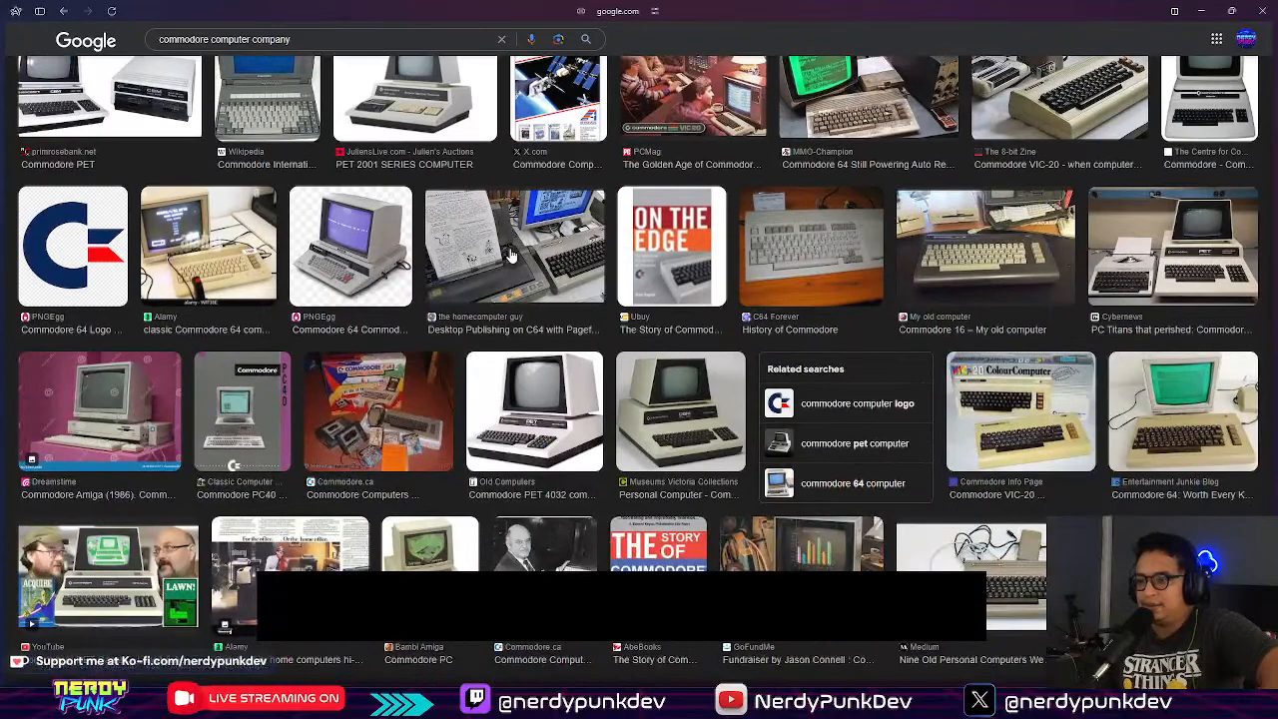
scroll(511, 255, down, 1)
scroll(511, 255, down, 3)
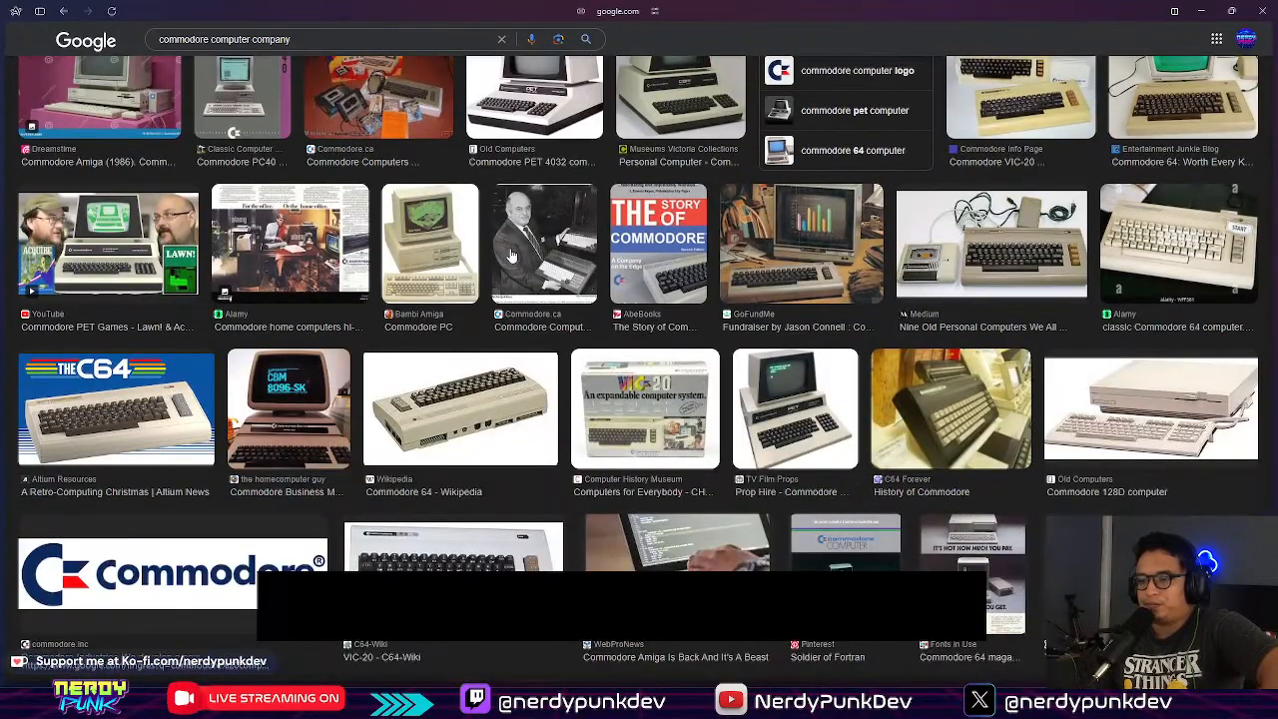
scroll(511, 256, down, 5)
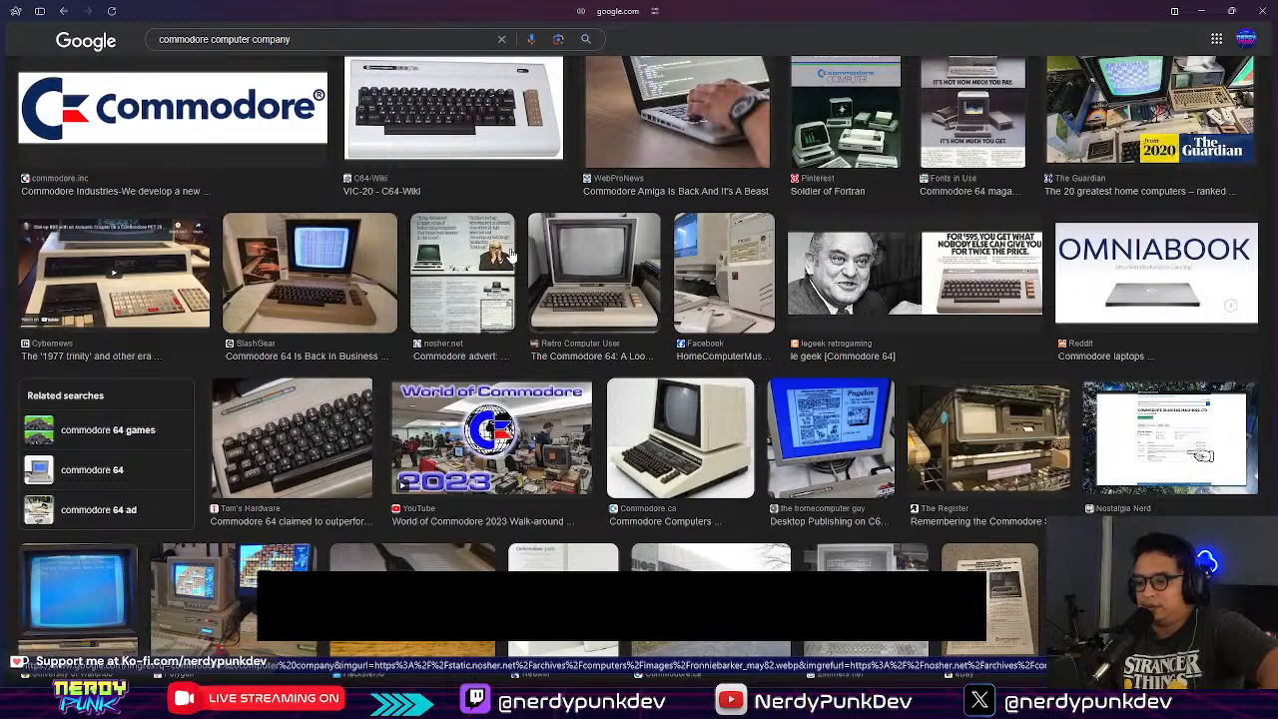
scroll(511, 256, down, 3)
scroll(264, 205, down, 4)
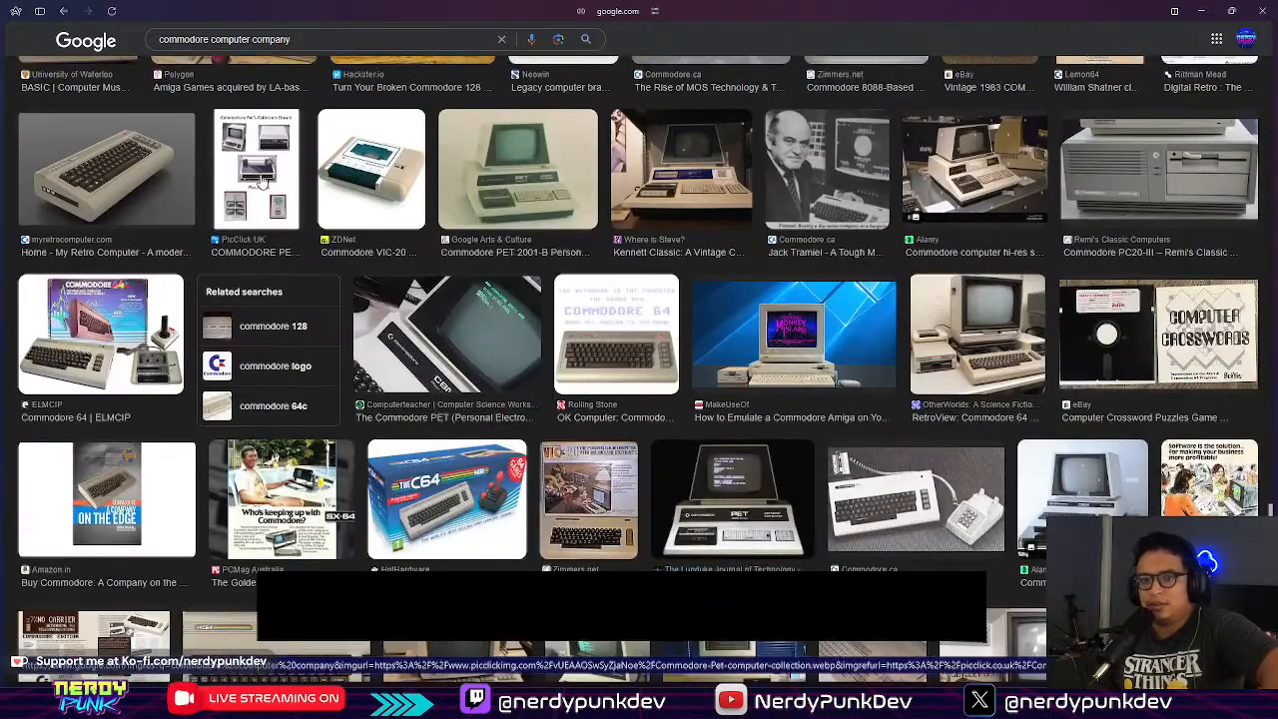
Step: View the Commodore 64x PC image from myretrocomputer.com and look through its related pictures and more results
click(140, 178)
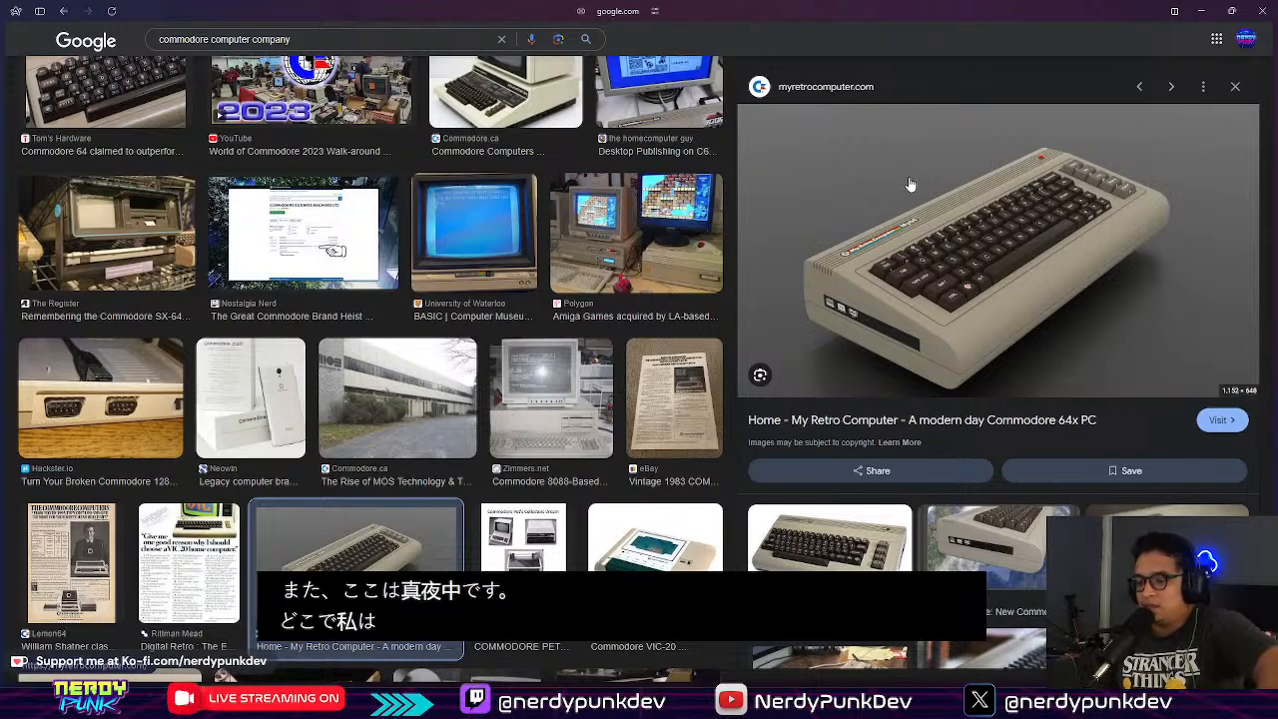
scroll(915, 213, down, 5)
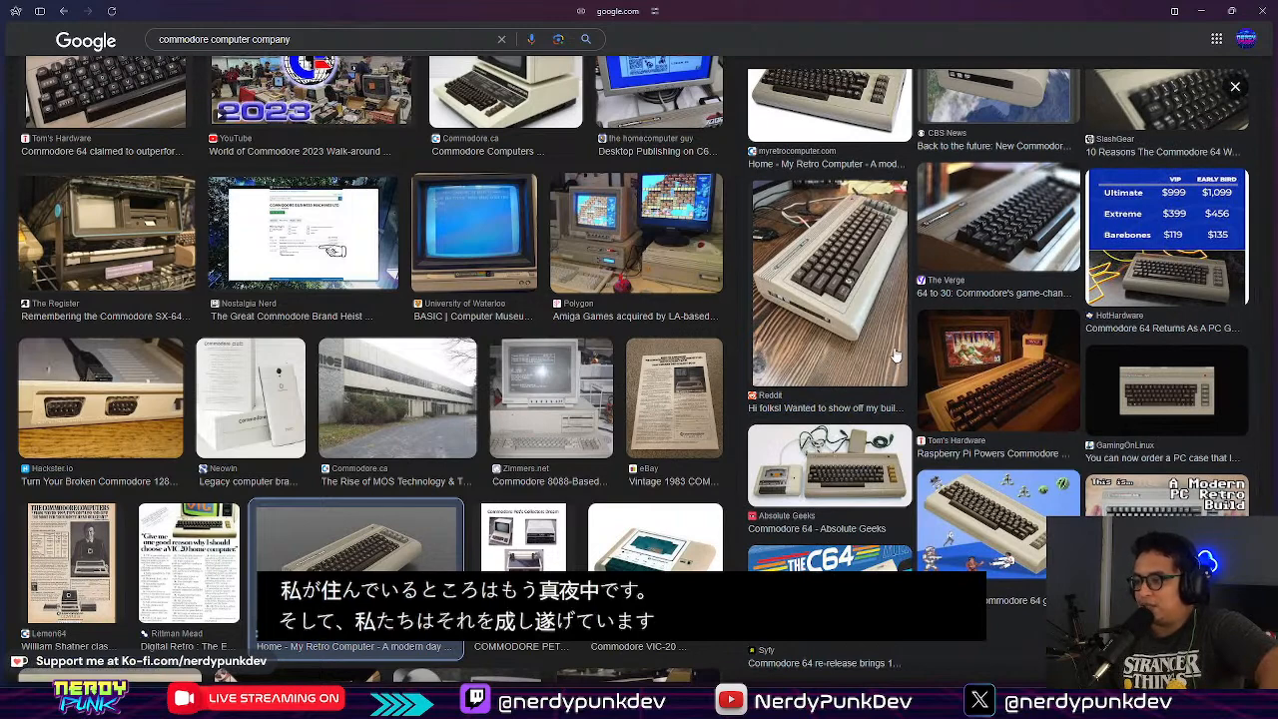
scroll(889, 369, down, 3)
scroll(454, 306, down, 3)
scroll(454, 306, down, 4)
scroll(539, 340, down, 4)
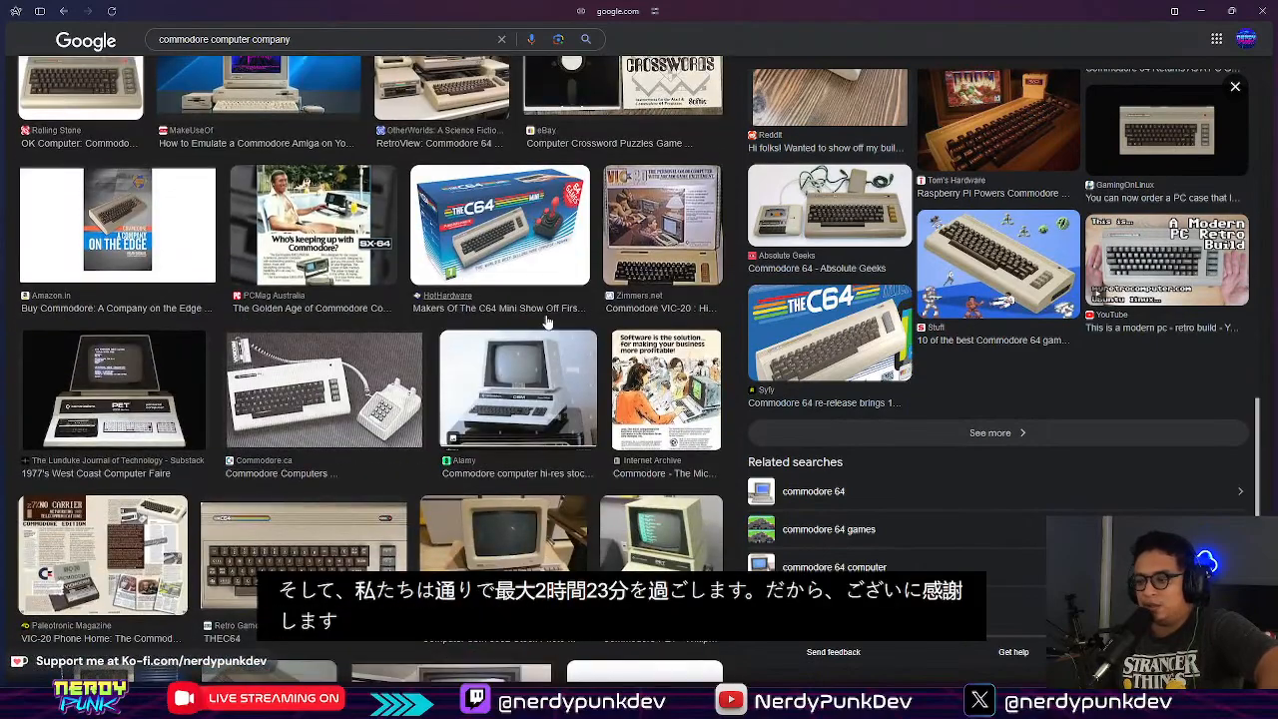
scroll(547, 322, down, 5)
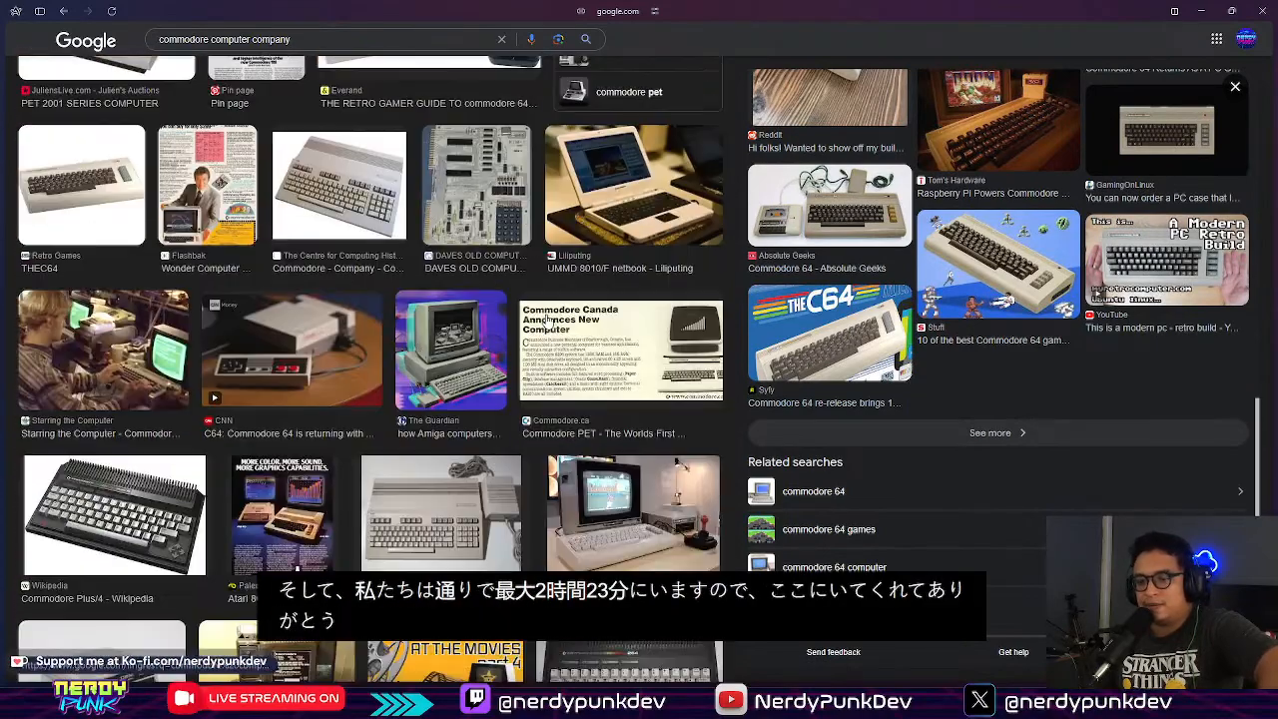
Step: View the CNN retro console image and the Commodore Plus/4 images from Wikipedia and Commodore Szerviz, and close the preview
click(360, 392)
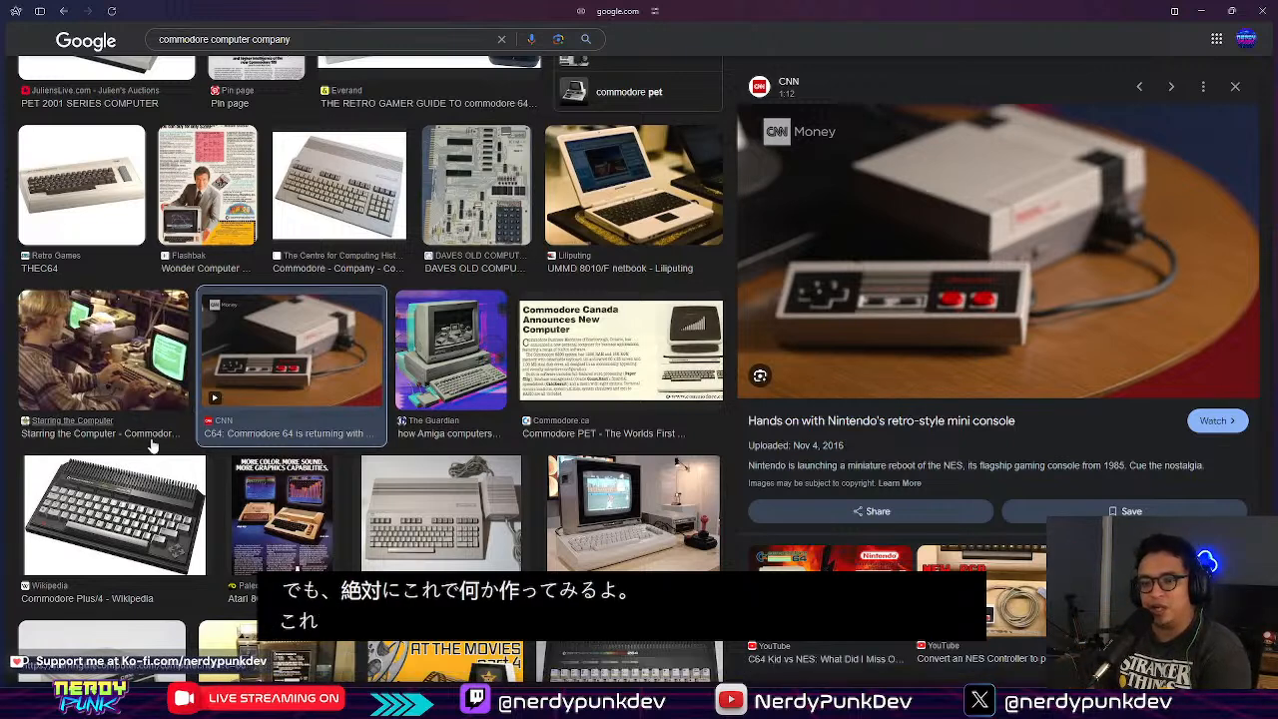
click(126, 484)
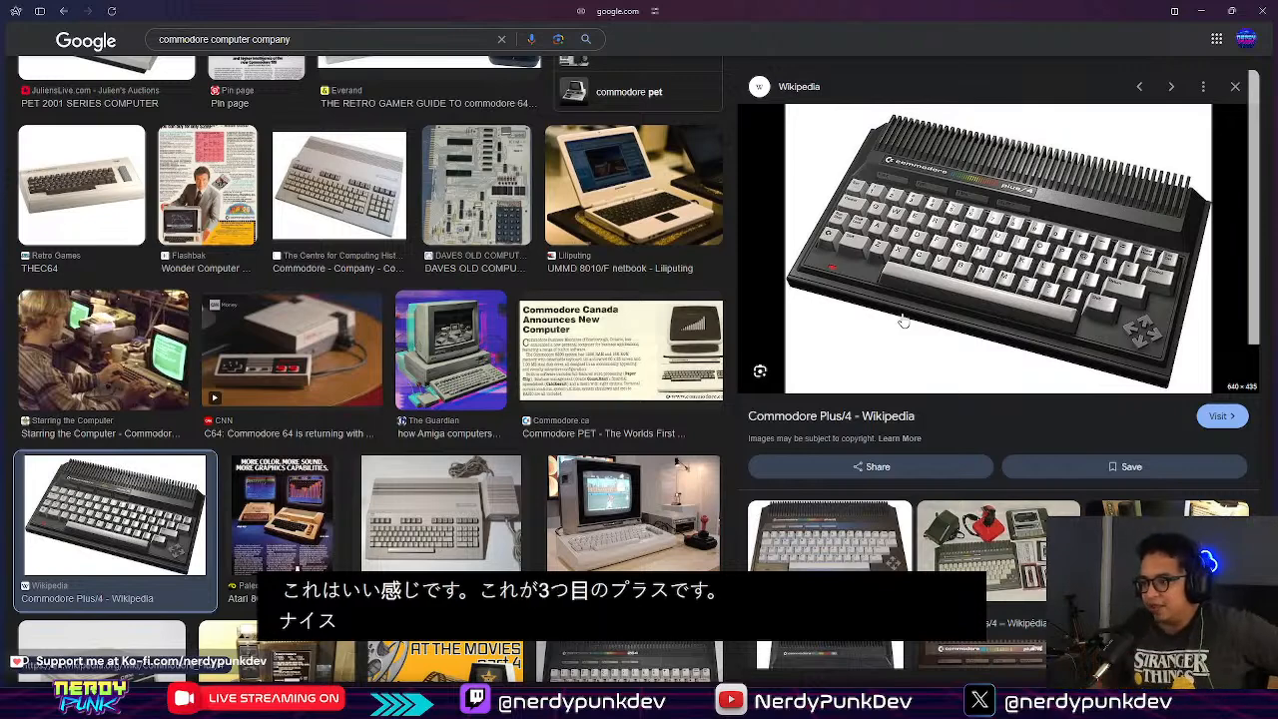
scroll(995, 391, down, 5)
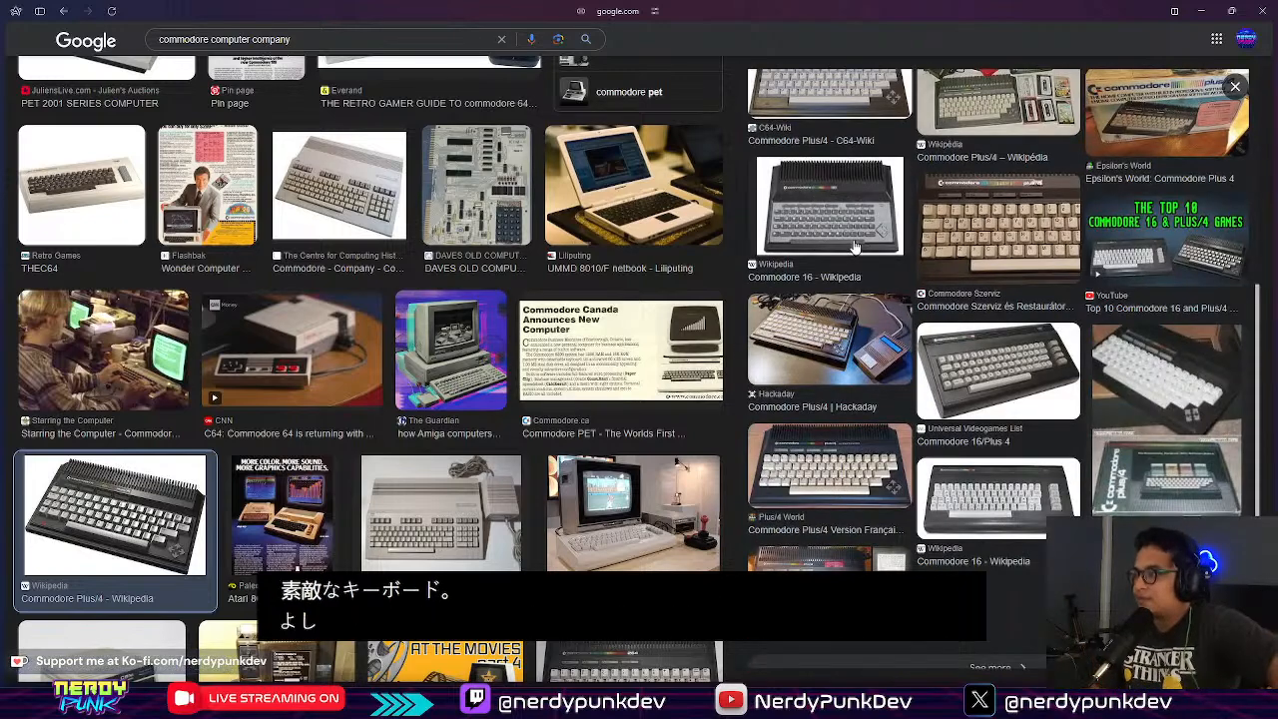
click(960, 185)
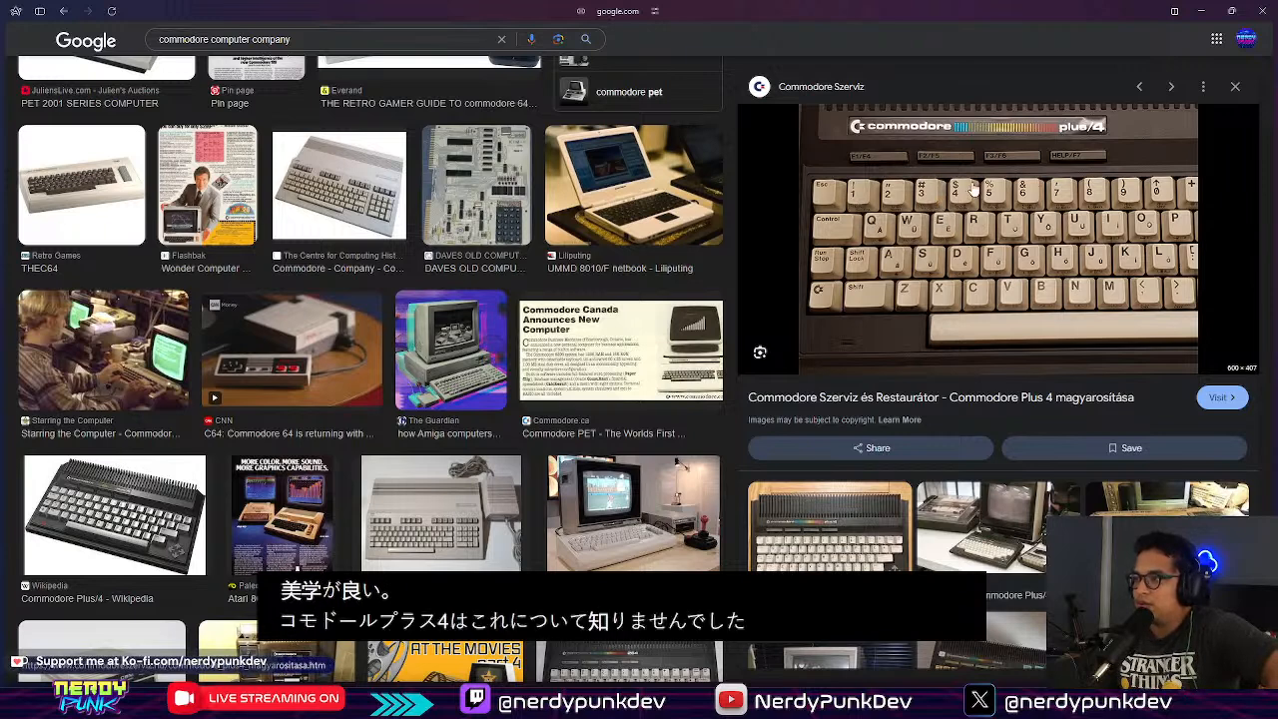
click(1233, 89)
Step: Look through the remaining Commodore image results for other elements to add to the keyboard
scroll(649, 185, down, 3)
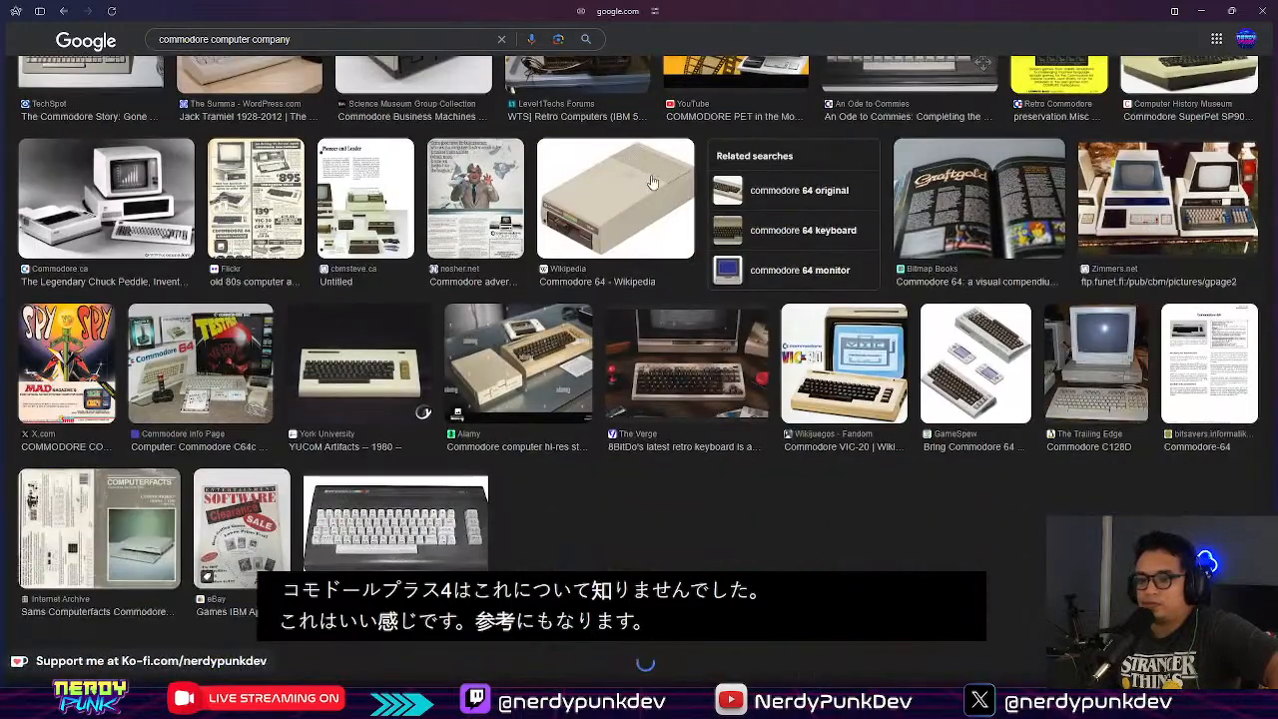
scroll(619, 190, down, 3)
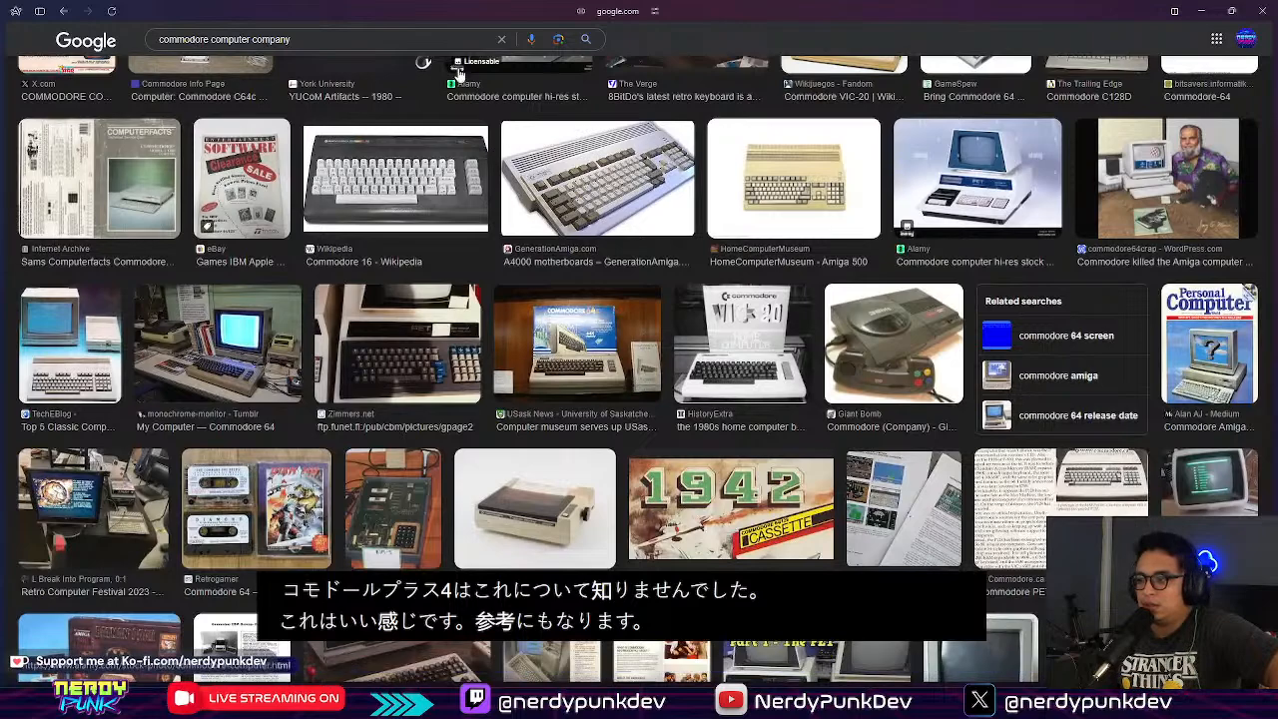
scroll(488, 68, down, 2)
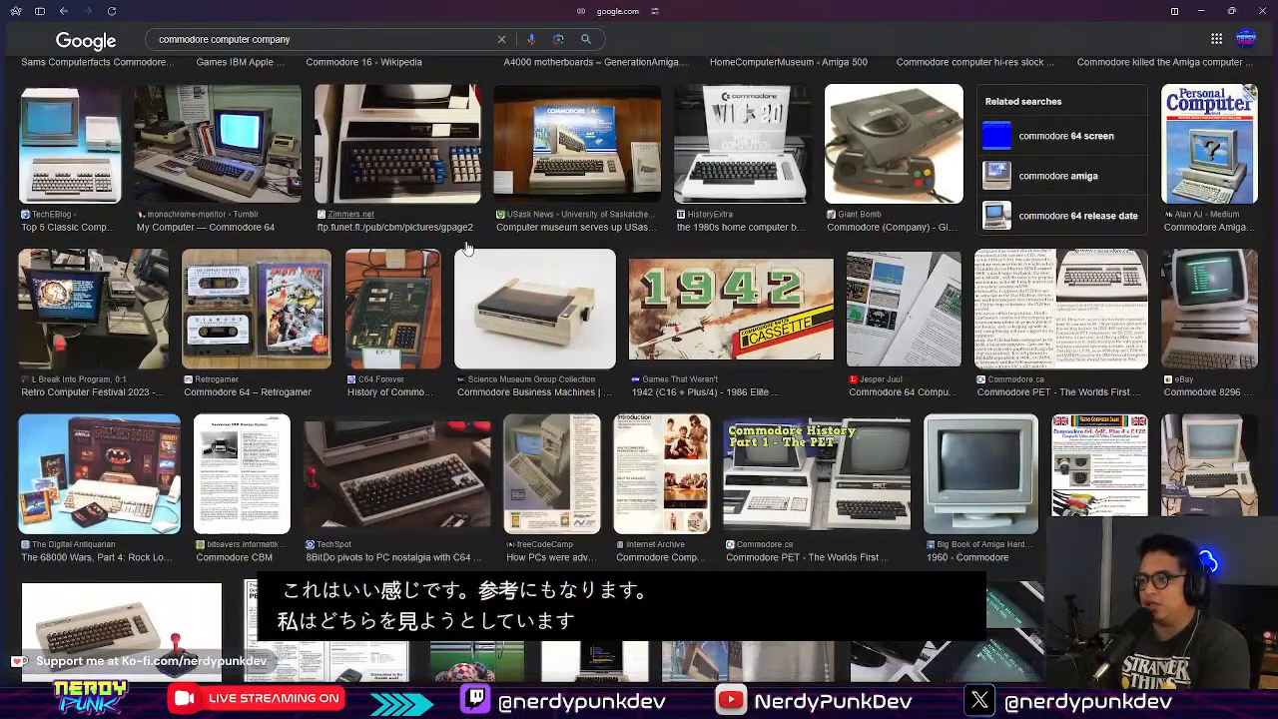
scroll(474, 240, down, 3)
scroll(397, 252, down, 3)
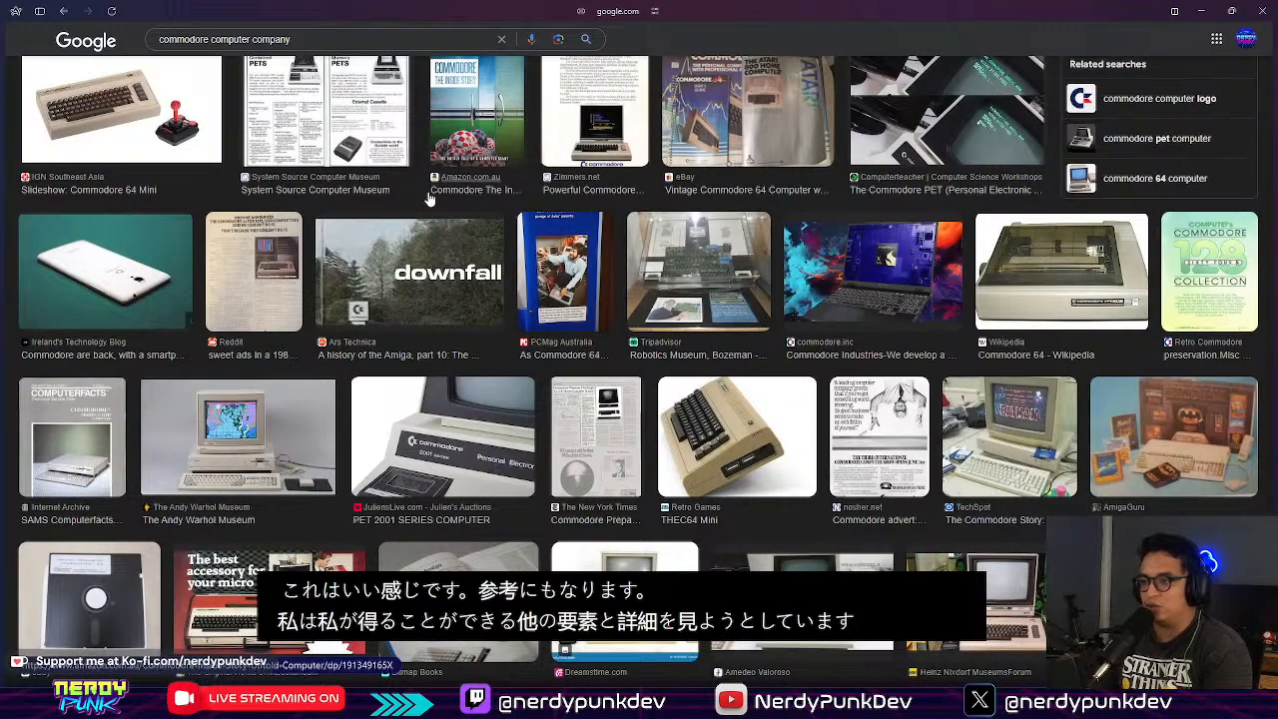
scroll(424, 201, down, 3)
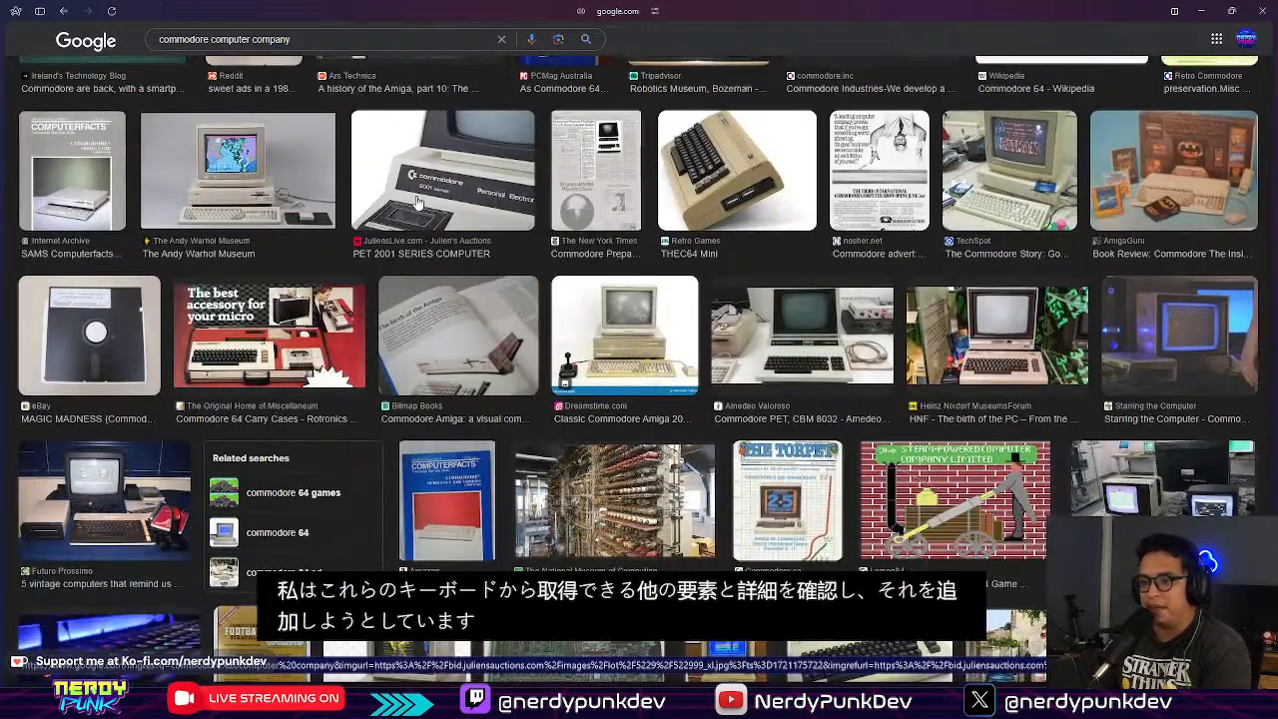
scroll(465, 236, down, 3)
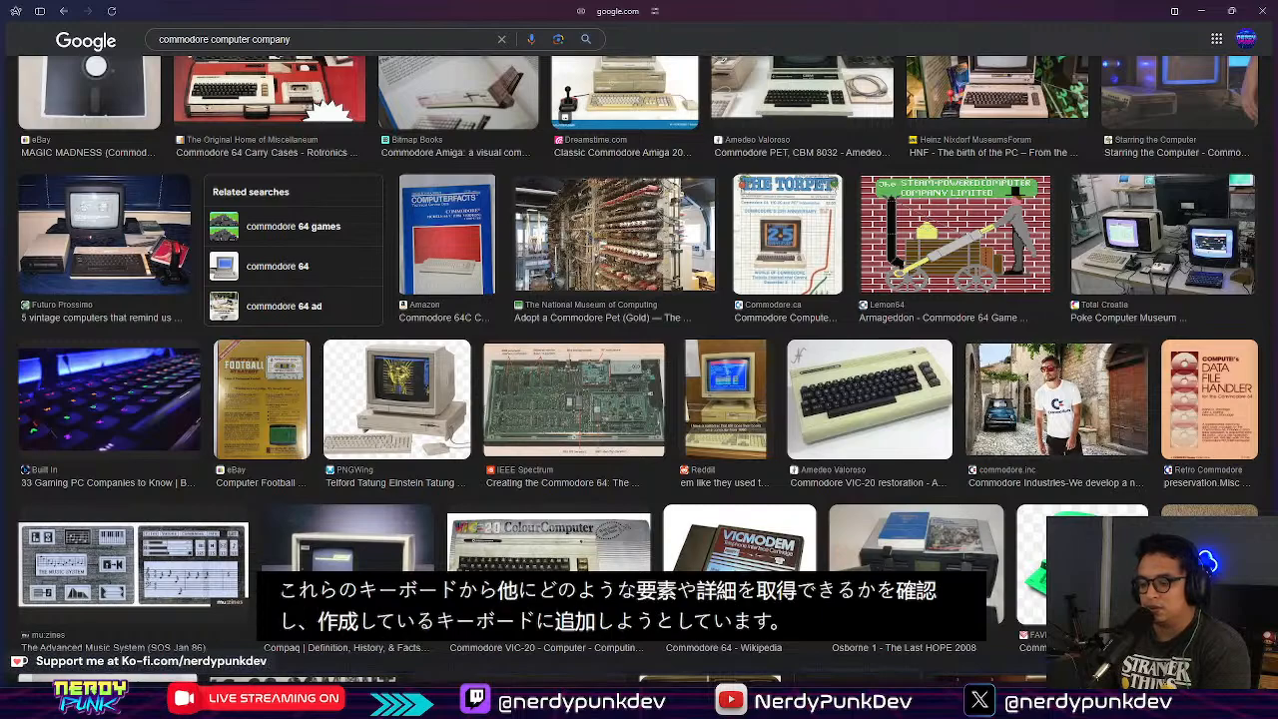
Step: Switch to Unreal Editor, play the level, and walk the character around and onto the keyboard's front edge to view the raised keys
key(alt+Tab)
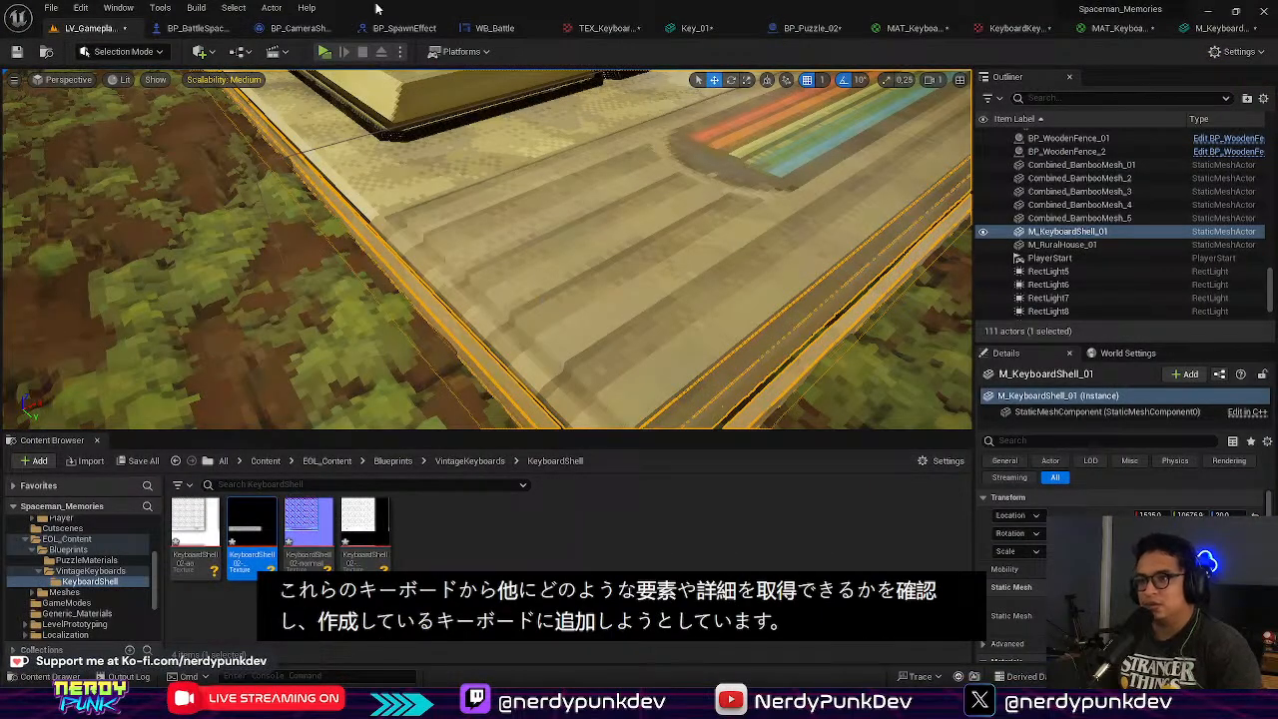
click(325, 58)
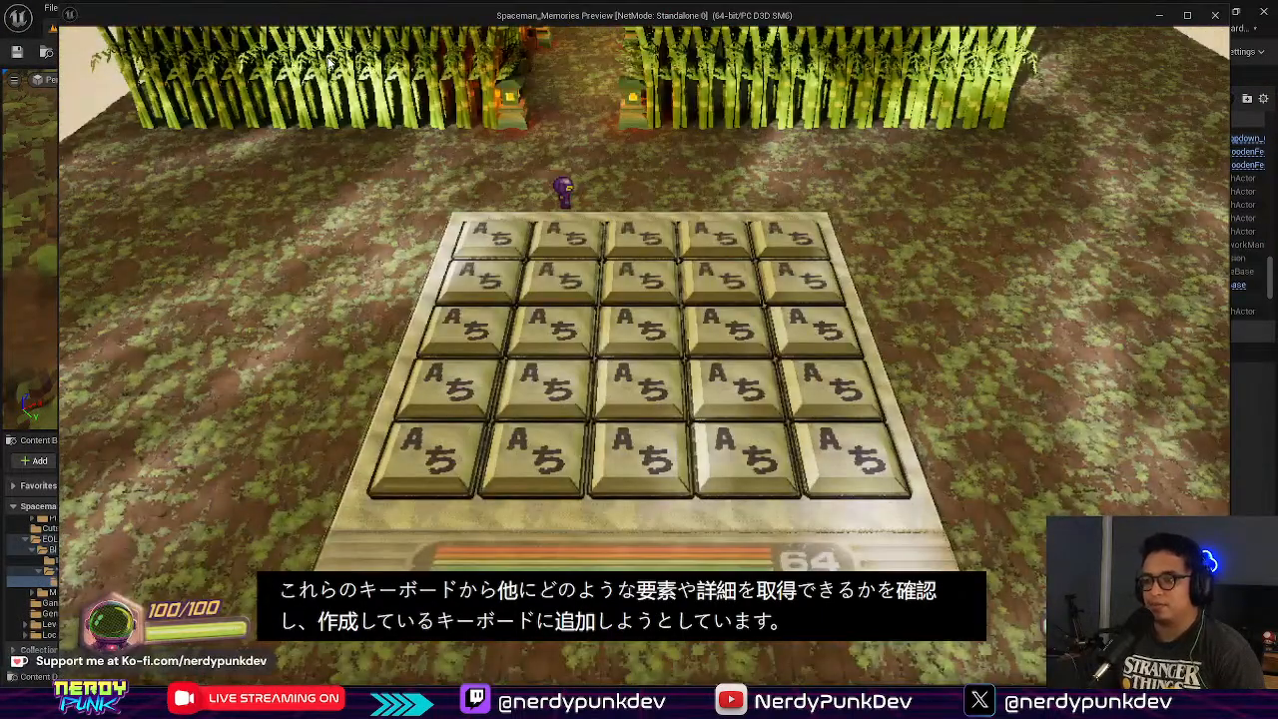
click(329, 62)
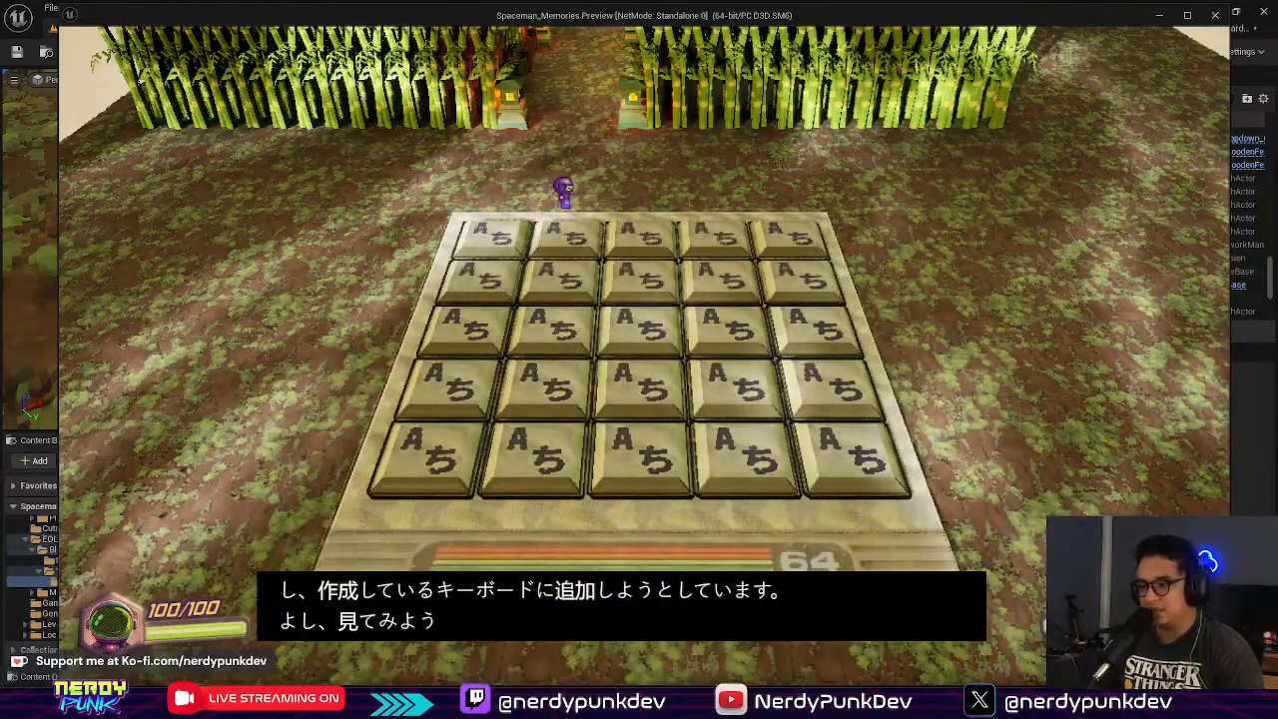
key(a)
key(s)
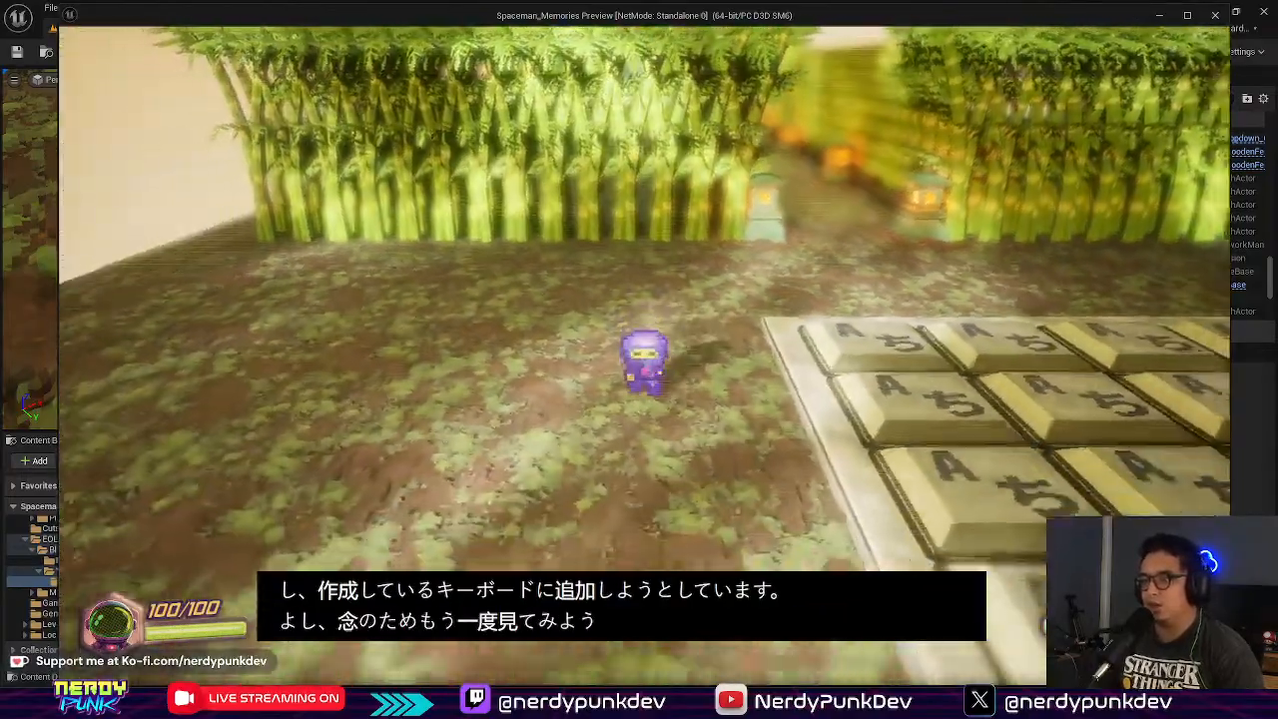
key(d)
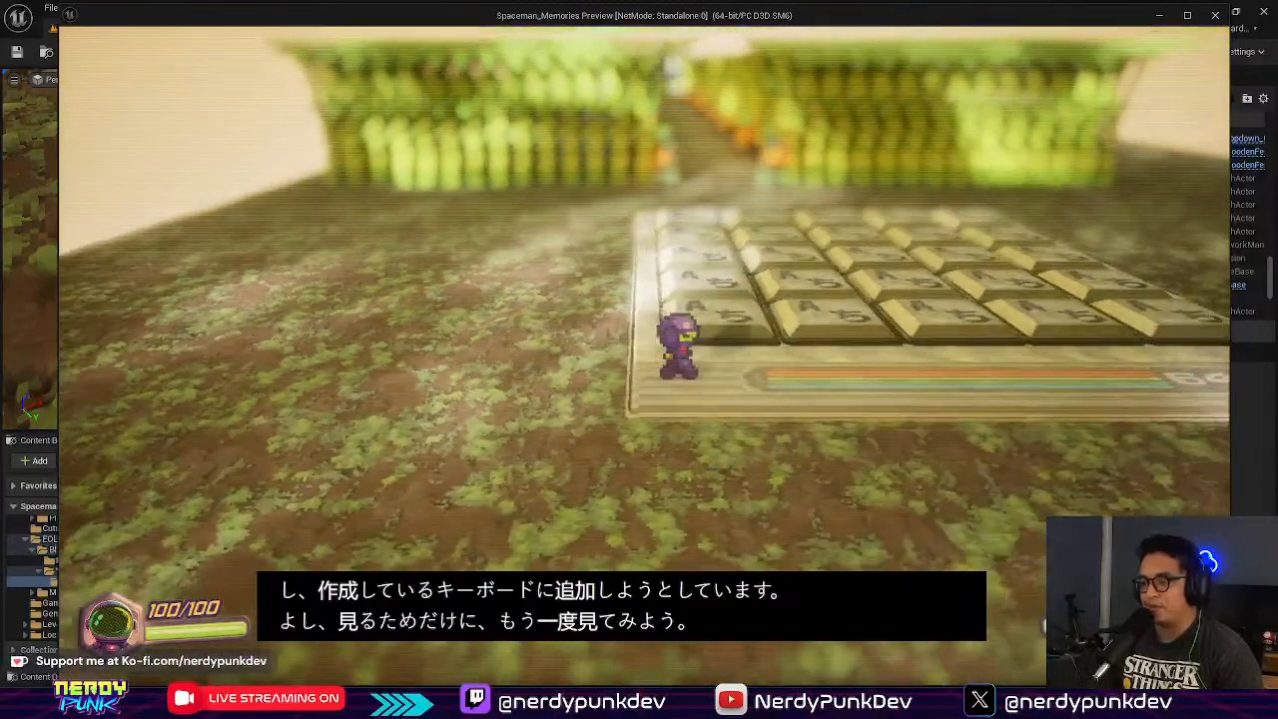
key(w)
key(d)
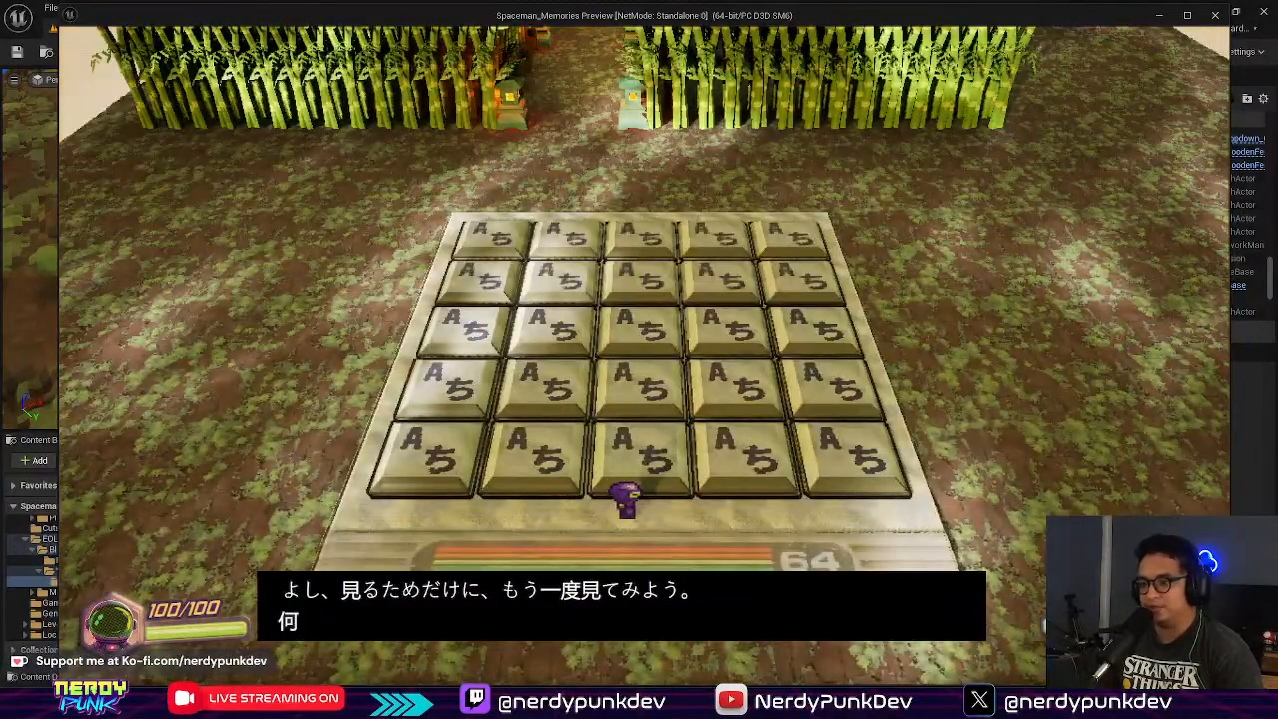
key(d)
key(a)
key(a)
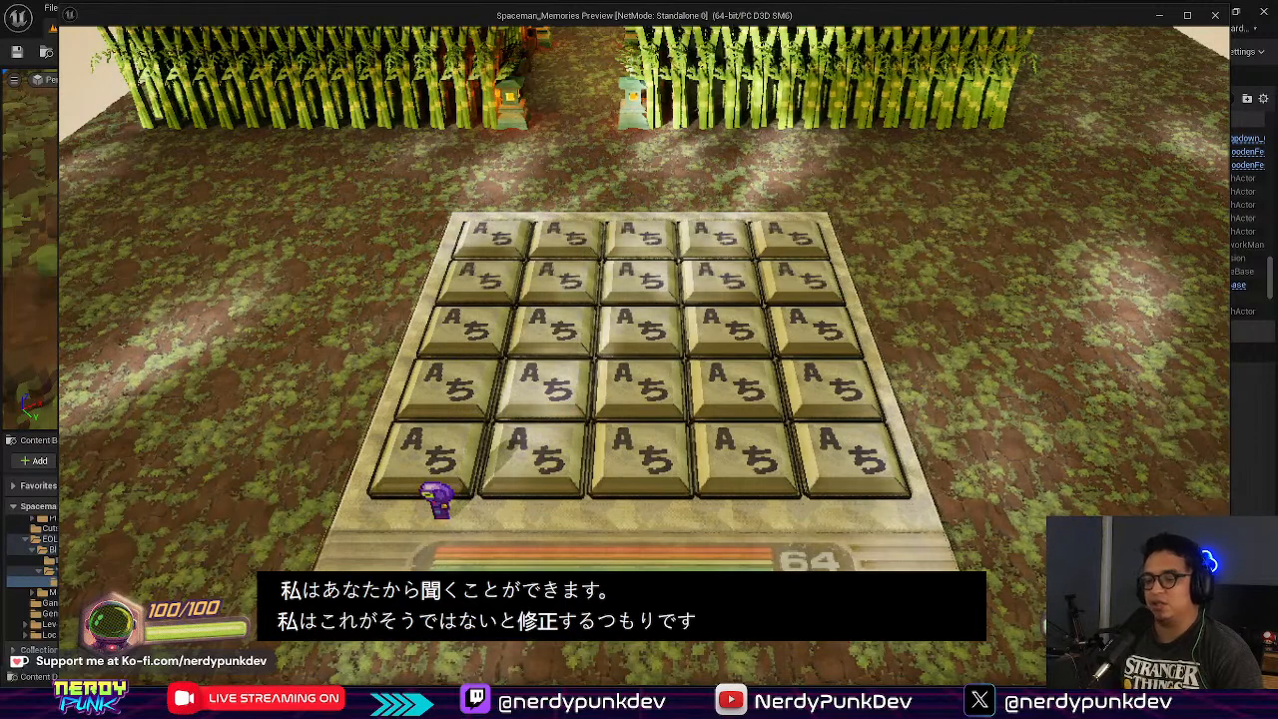
Step: Walk the character across several keys to test their pressed positions, stop the play session and close the Message Log
key(w)
key(d)
key(w)
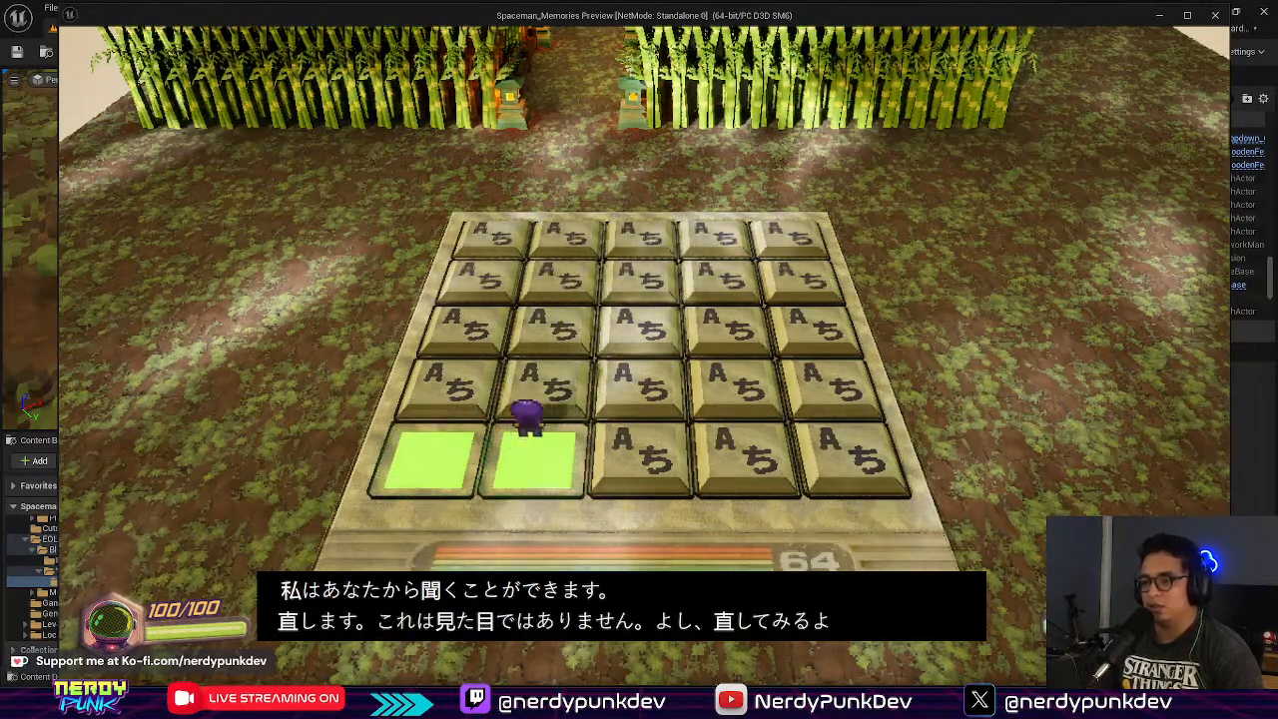
key(w)
key(d)
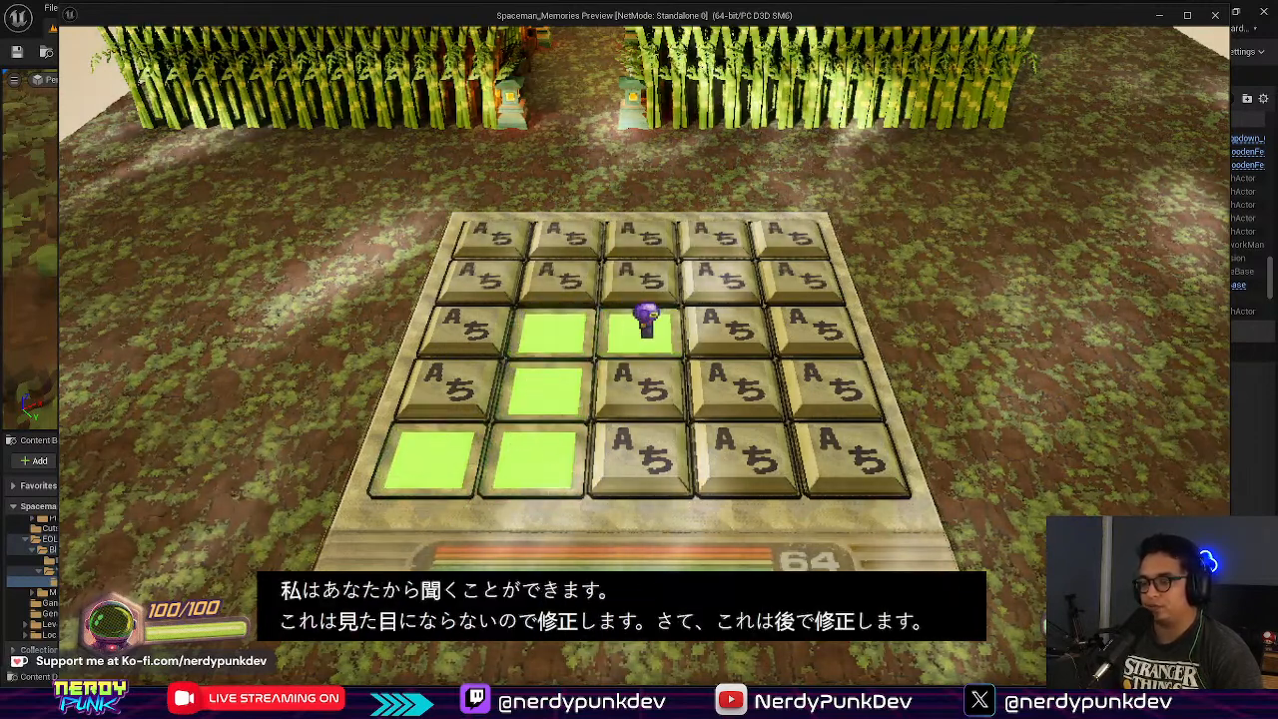
key(w)
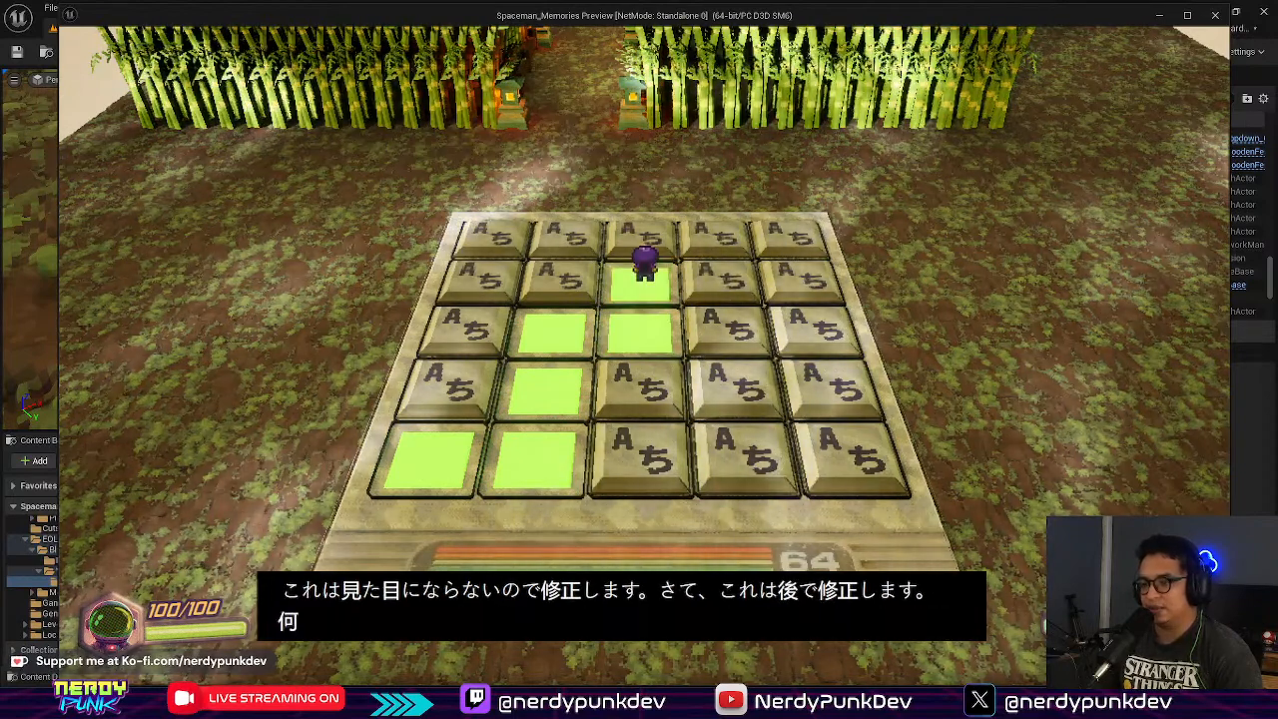
key(Escape)
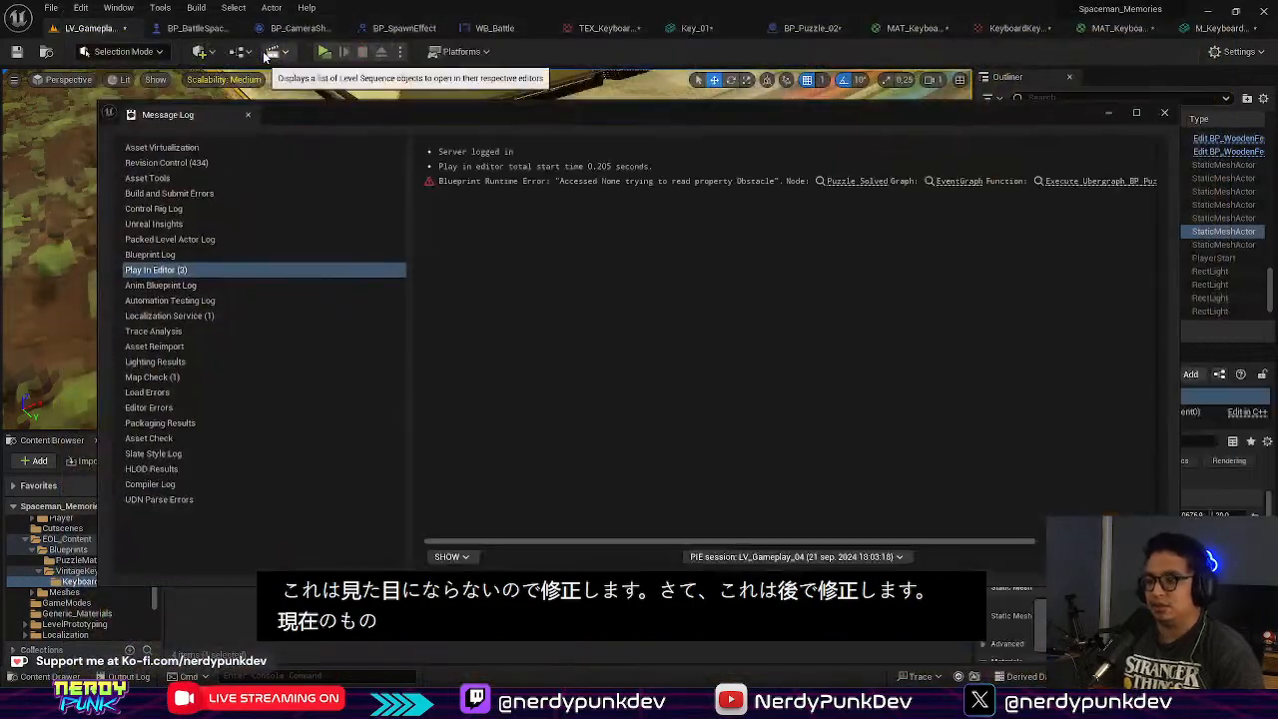
click(1164, 113)
Step: Open the BP_Puzzle_02 blueprint and save all assets, checking out BP_Puzzle_02 from source control
click(882, 30)
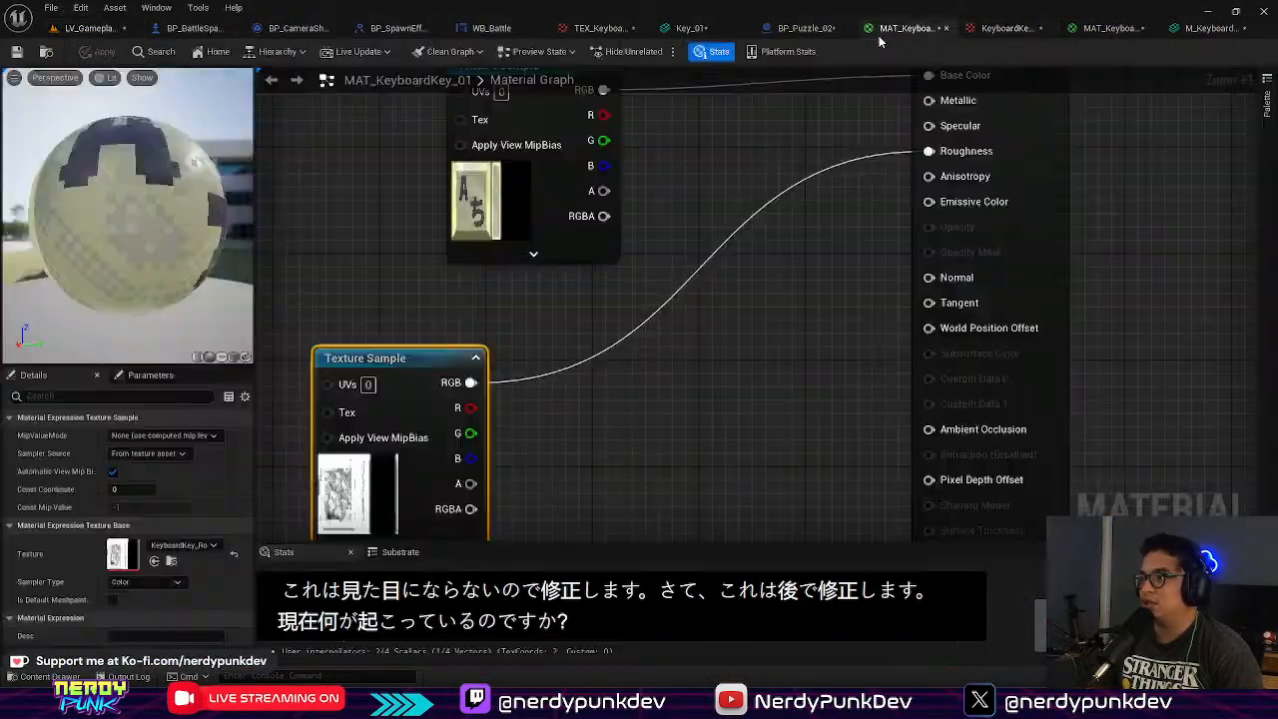
click(804, 30)
scroll(634, 379, down, 5)
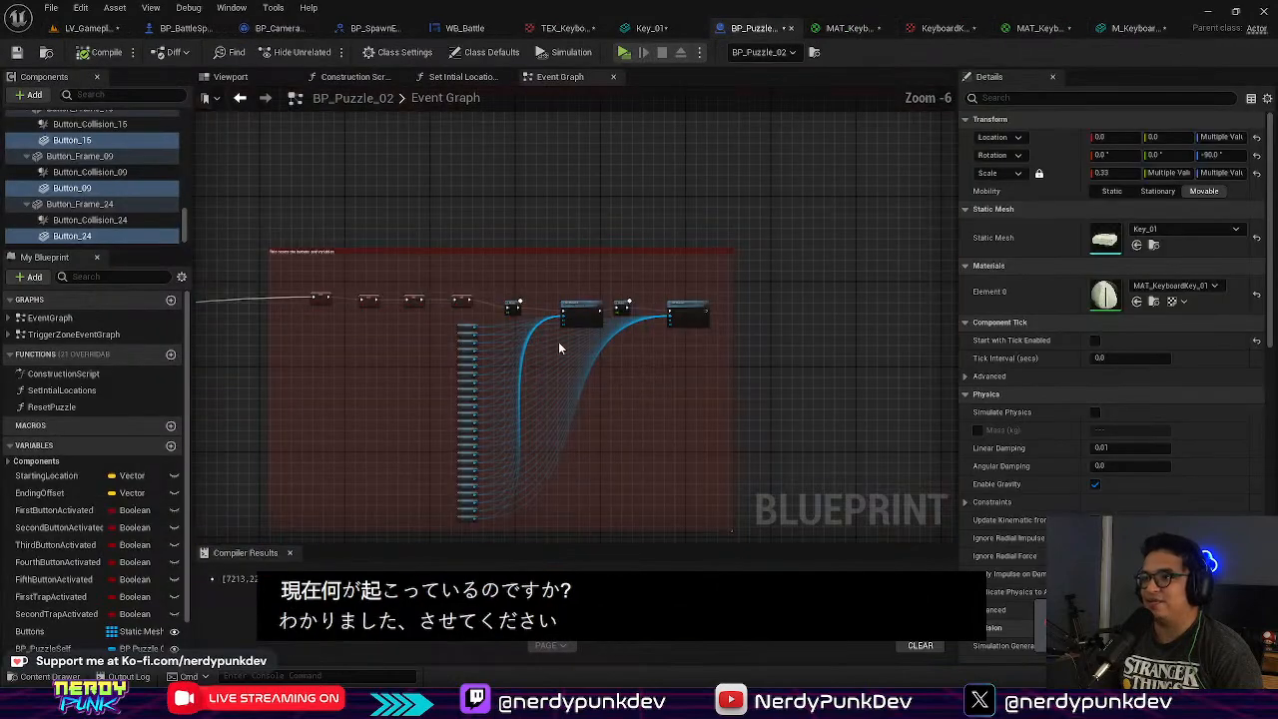
click(50, 6)
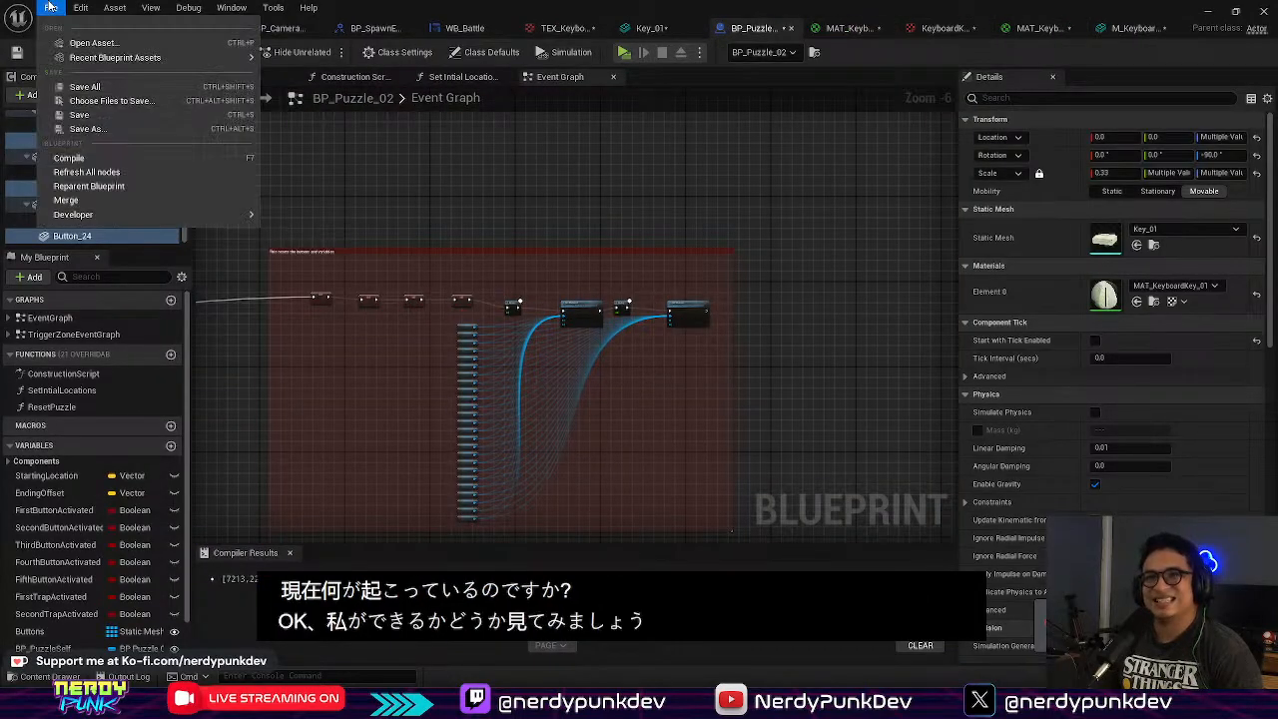
click(100, 92)
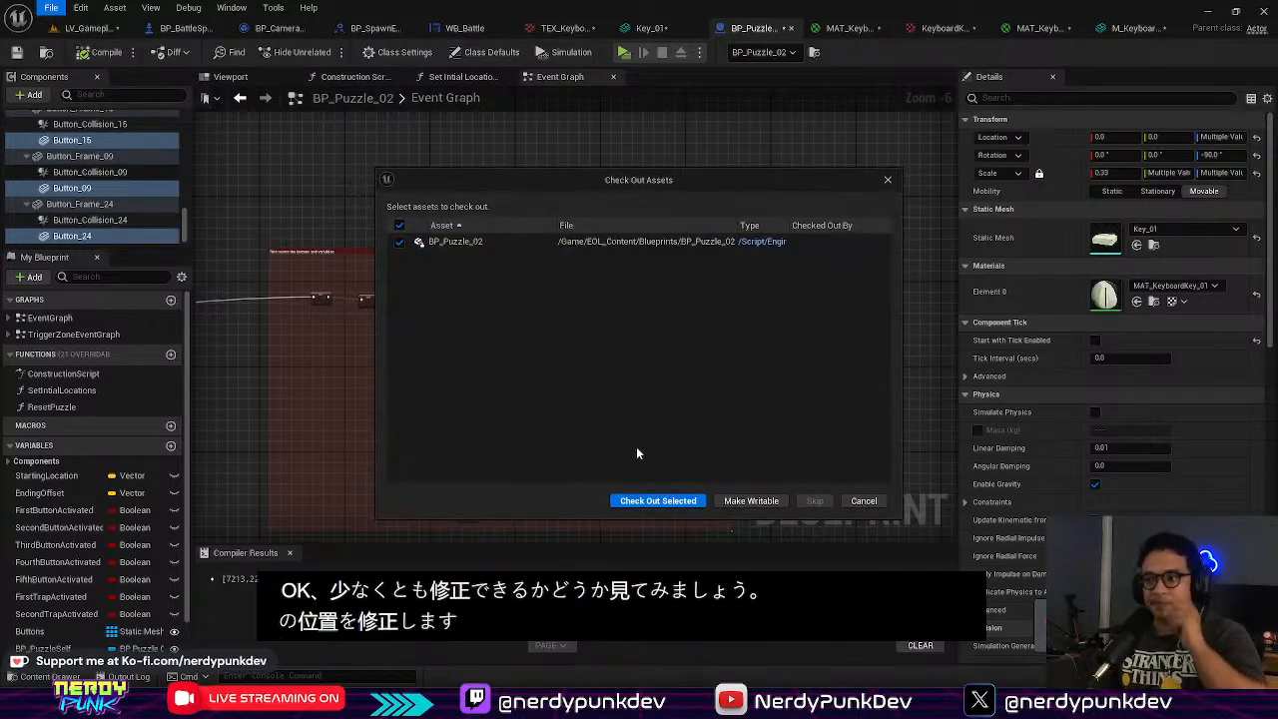
click(657, 501)
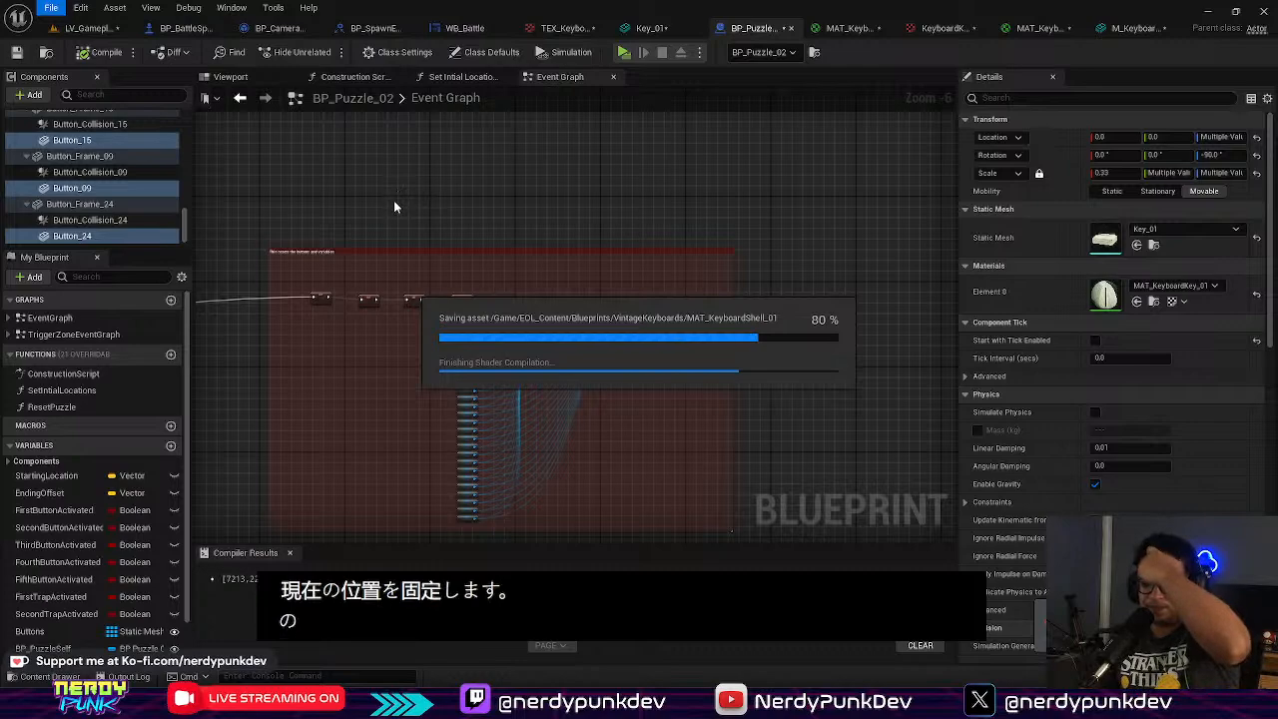
Step: Set the Ending Offset variable feeding the first button's Lerp to 6.0 in Z in the Event Graph and compile the blueprint
right_drag(334, 257, 537, 477)
scroll(671, 263, up, 5)
right_drag(692, 378, 539, 434)
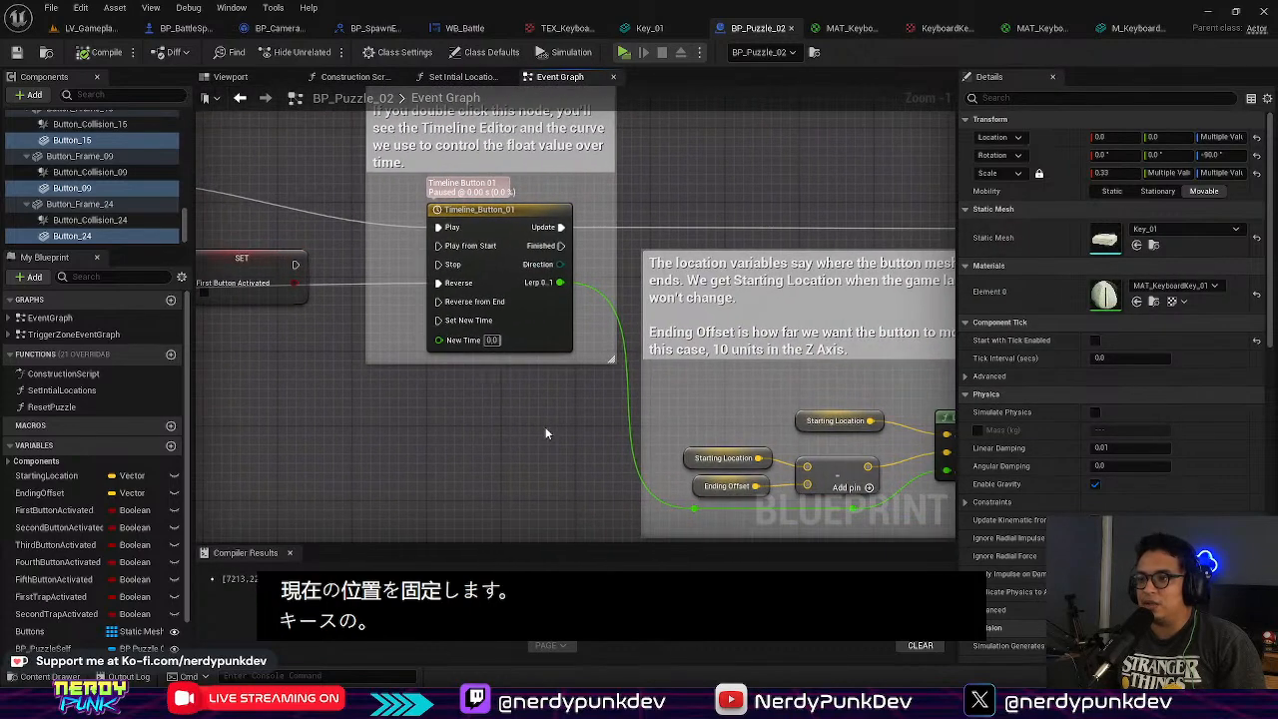
scroll(599, 417, up, 1)
right_drag(808, 432, 658, 402)
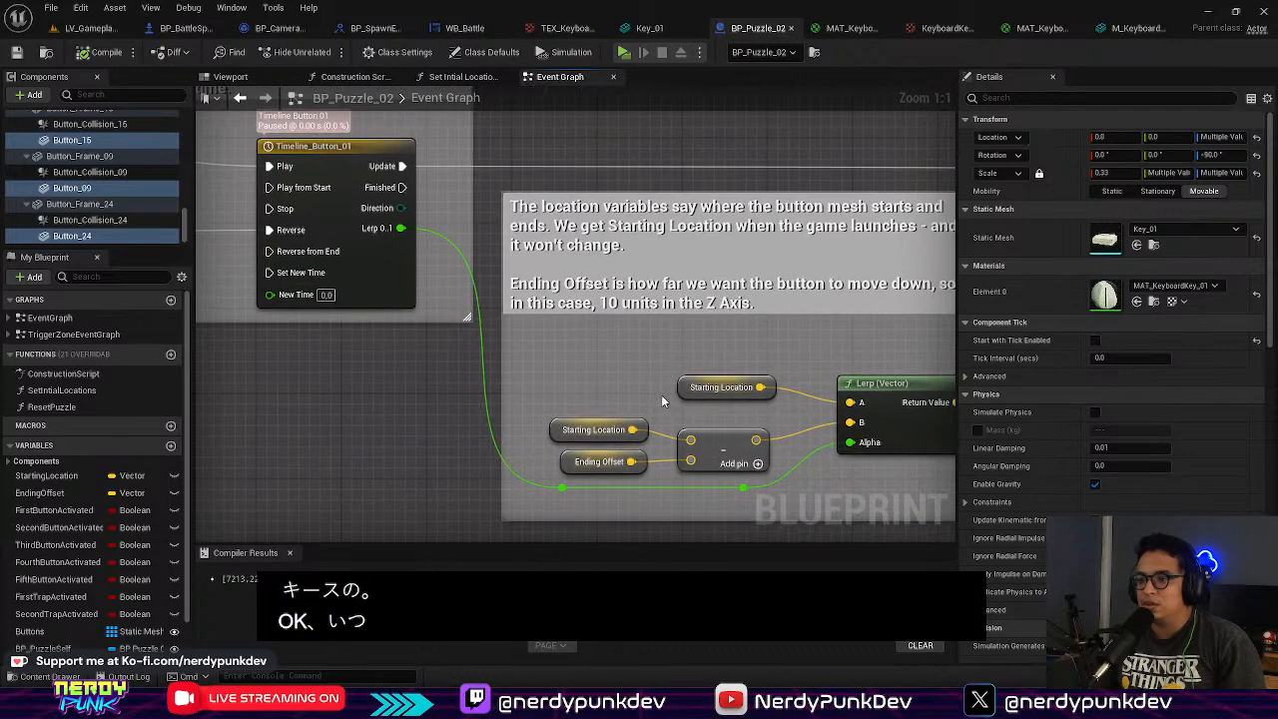
right_drag(764, 416, 637, 409)
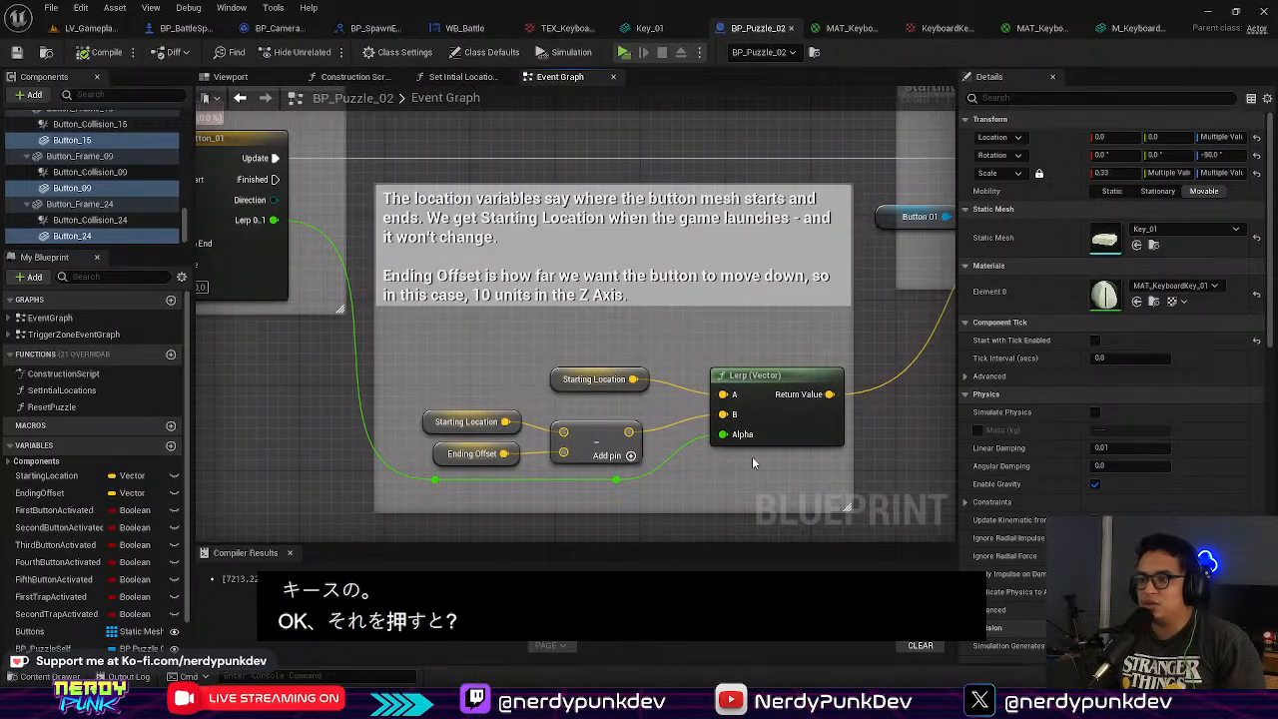
click(605, 439)
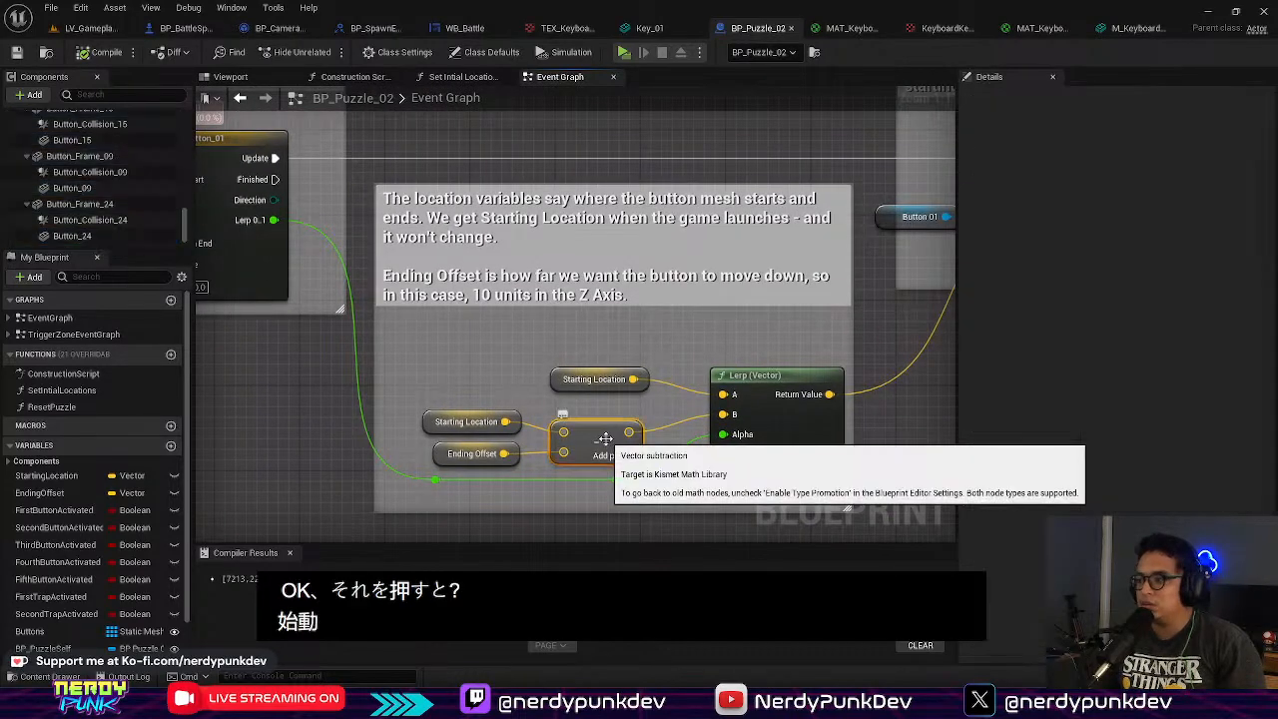
click(436, 454)
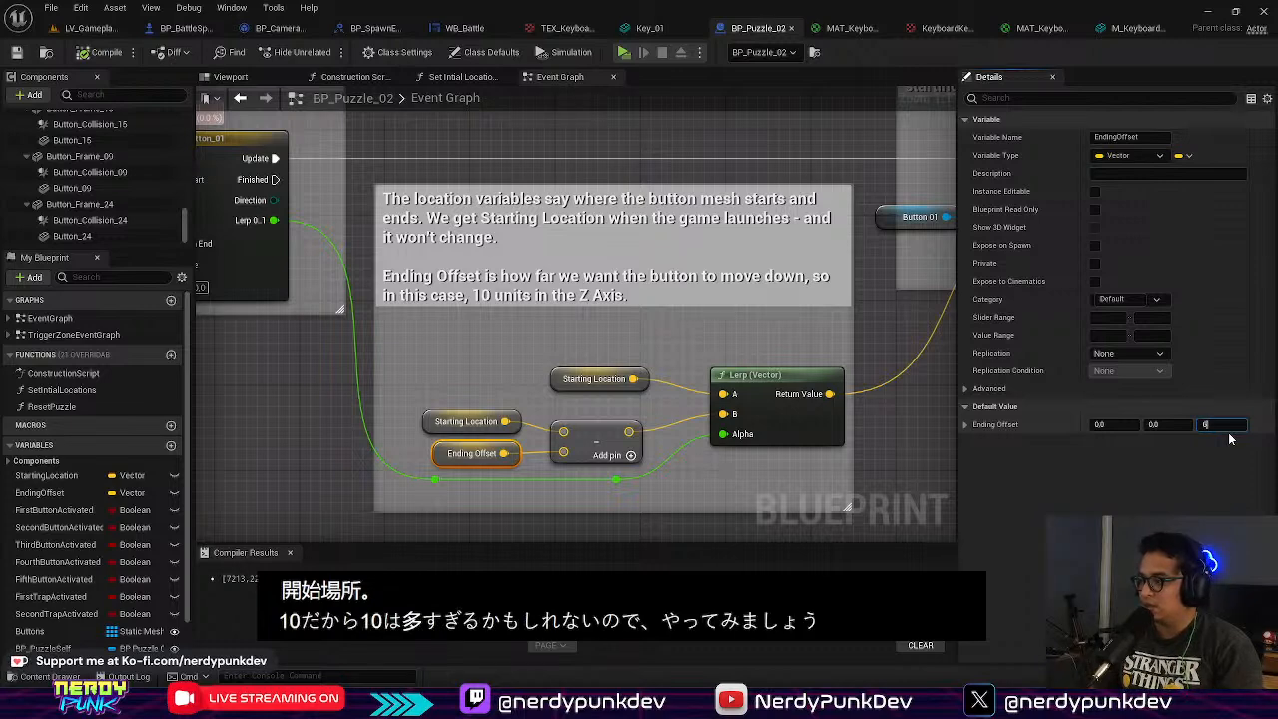
key(Return)
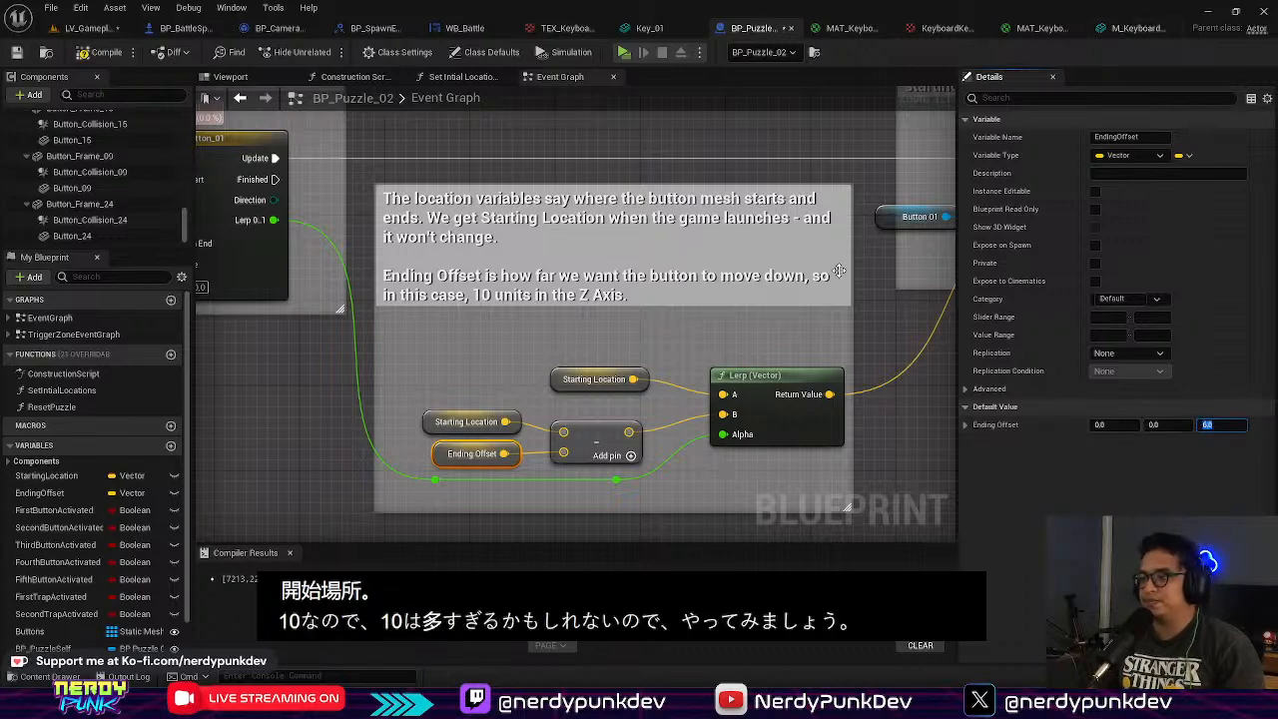
click(904, 435)
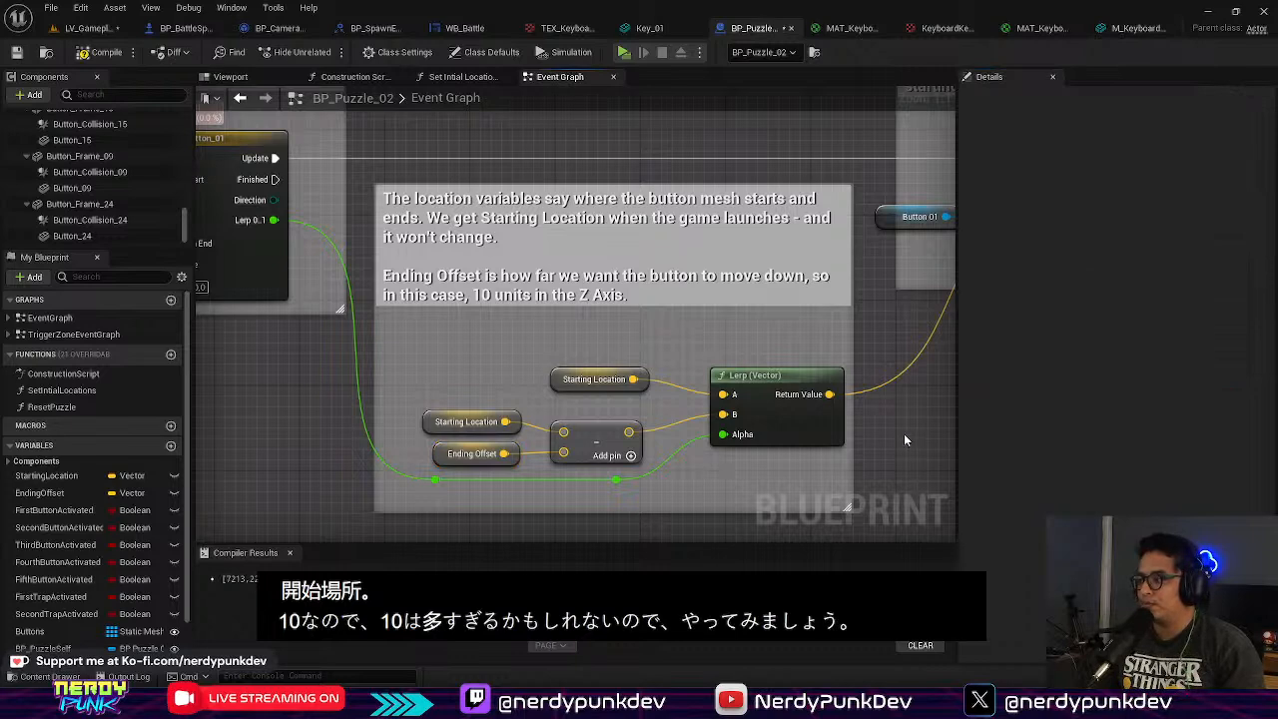
click(439, 455)
click(88, 56)
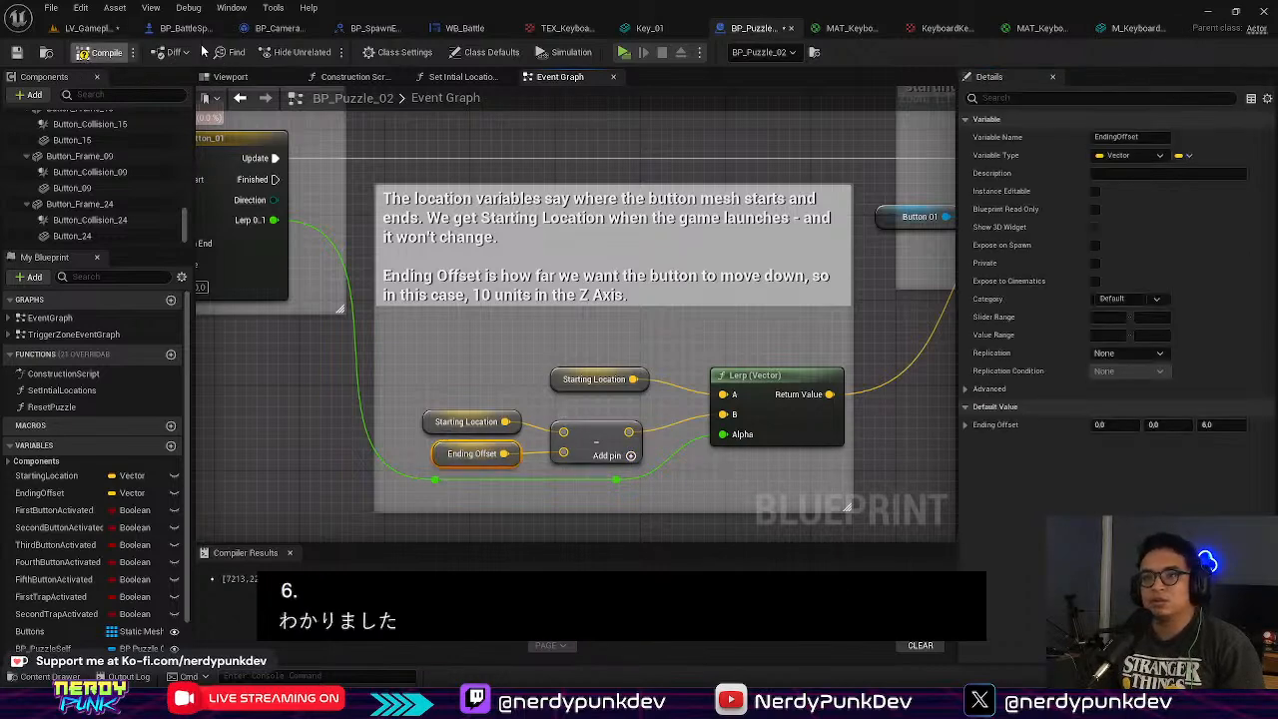
Step: Play LV_Gameplay and walk the character onto the front corner key to test how far it sinks, and stop the session
click(90, 28)
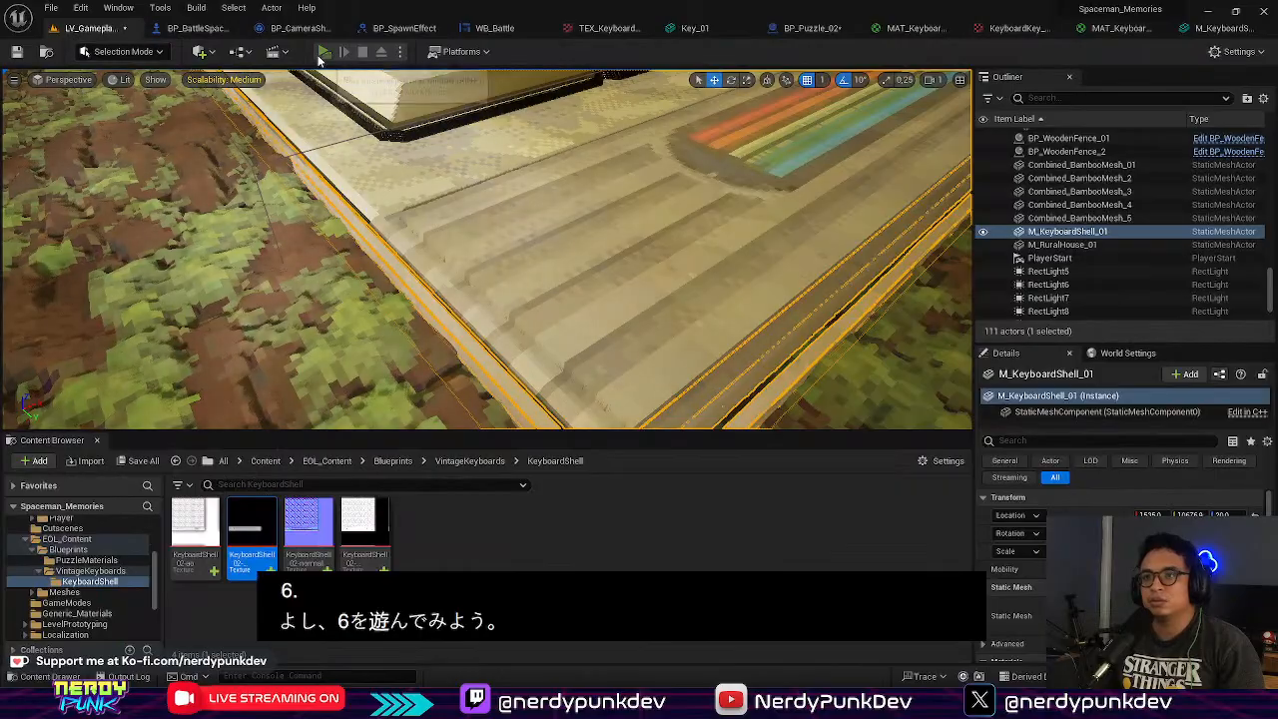
key(alt+p)
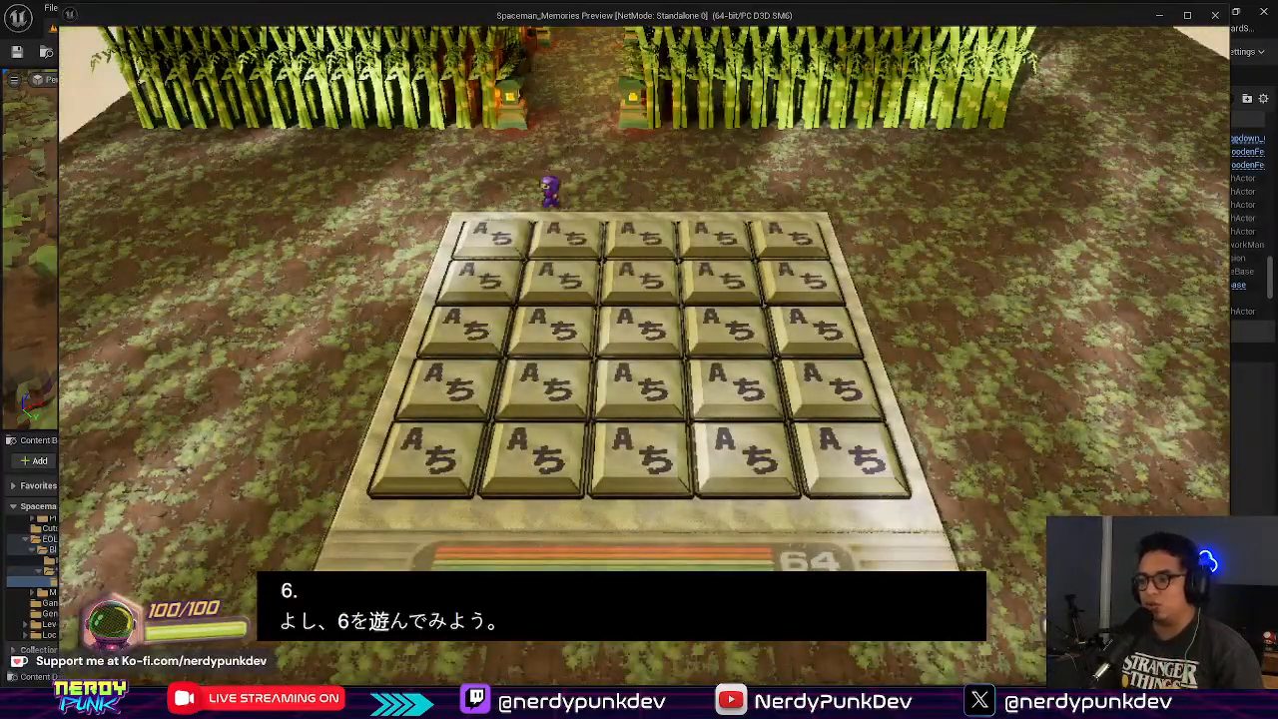
key(a)
key(s)
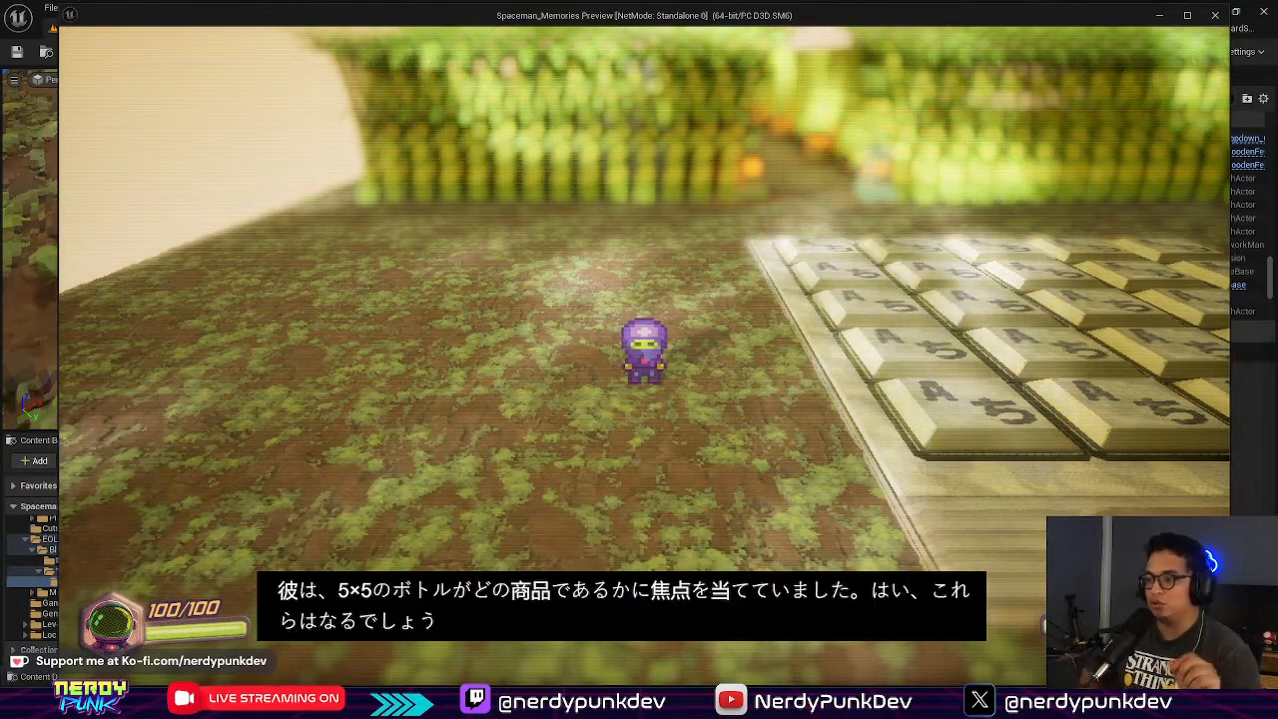
key(s)
key(d)
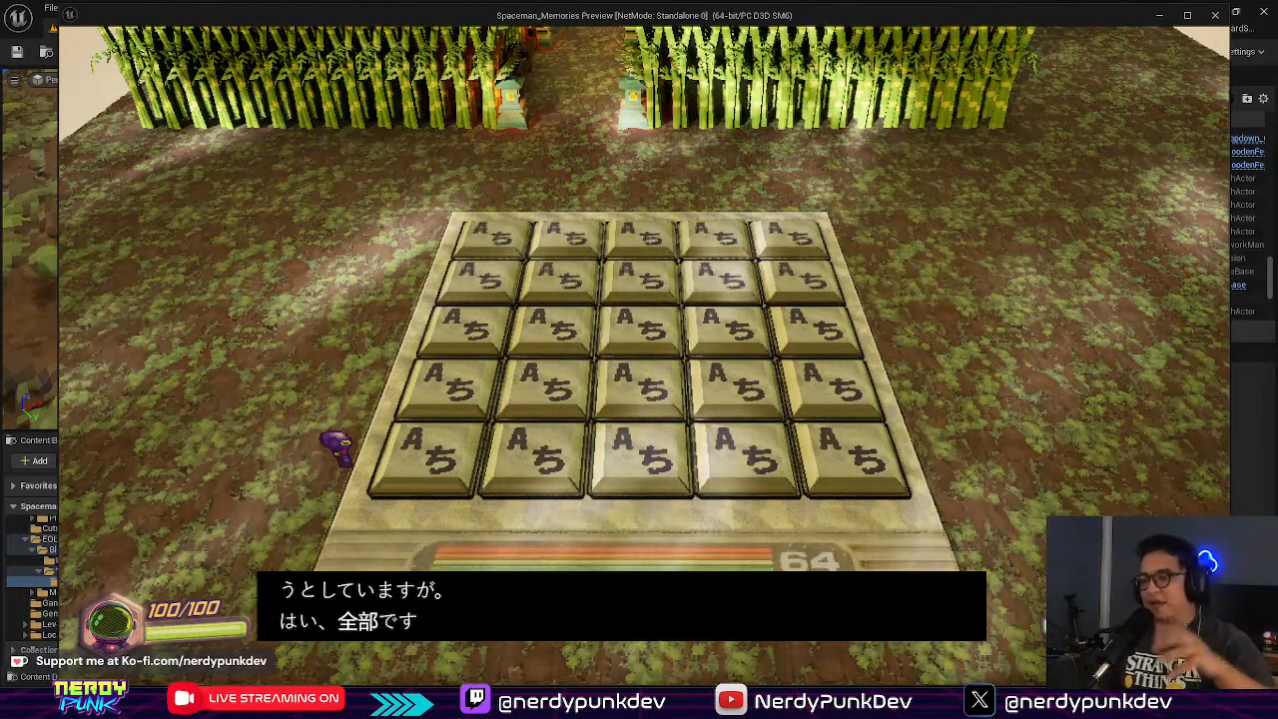
key(d)
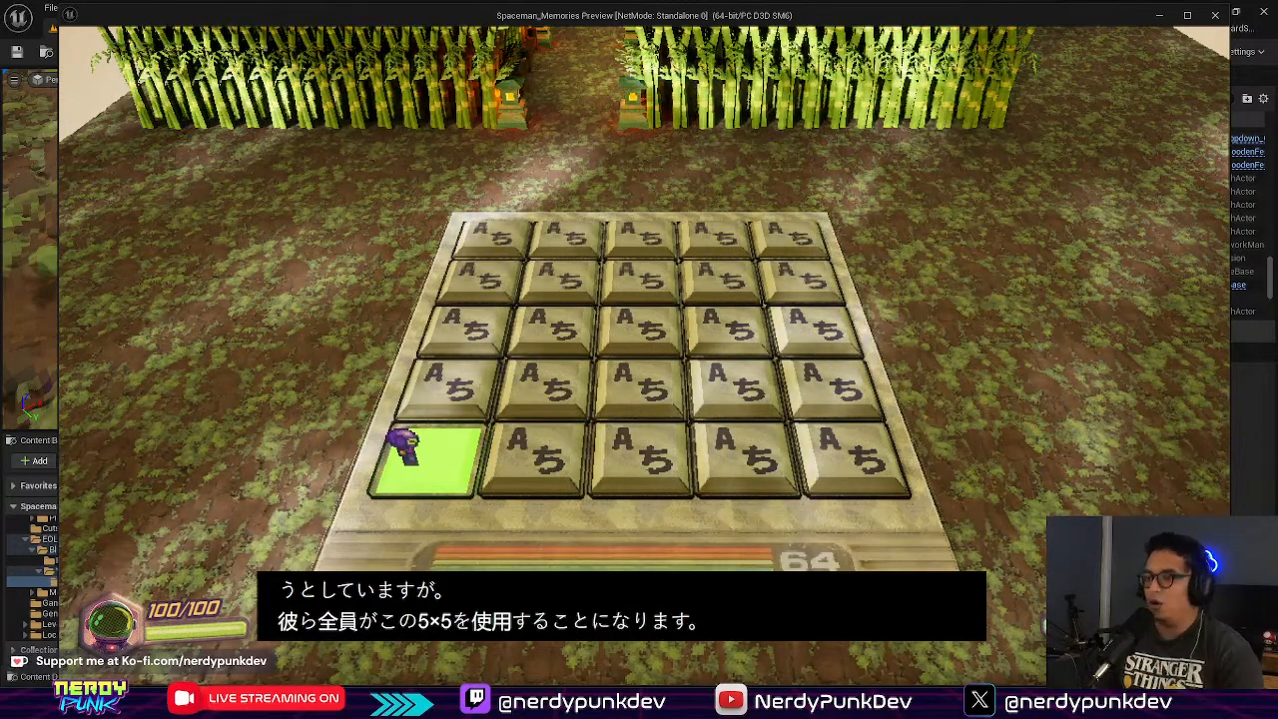
key(Escape)
Step: Return to BP_Puzzle_02 and set the Ending Offset variable's default Z value to 5.0
click(908, 30)
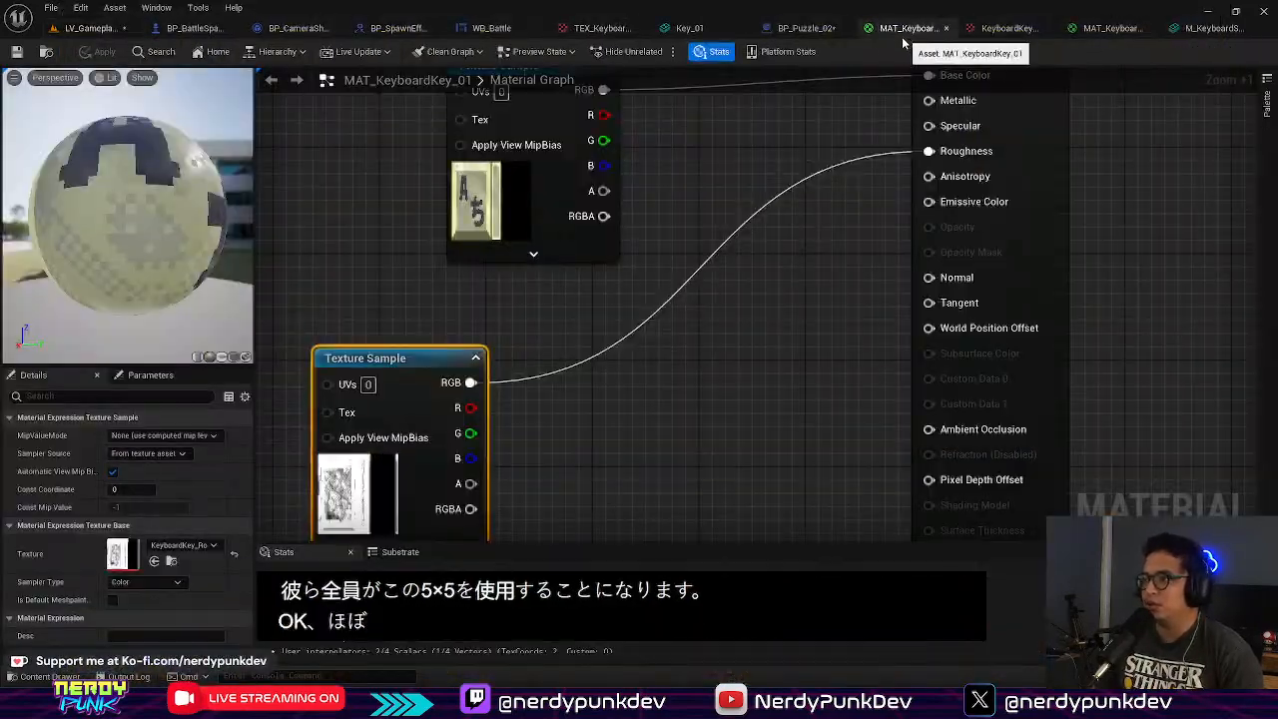
click(1008, 30)
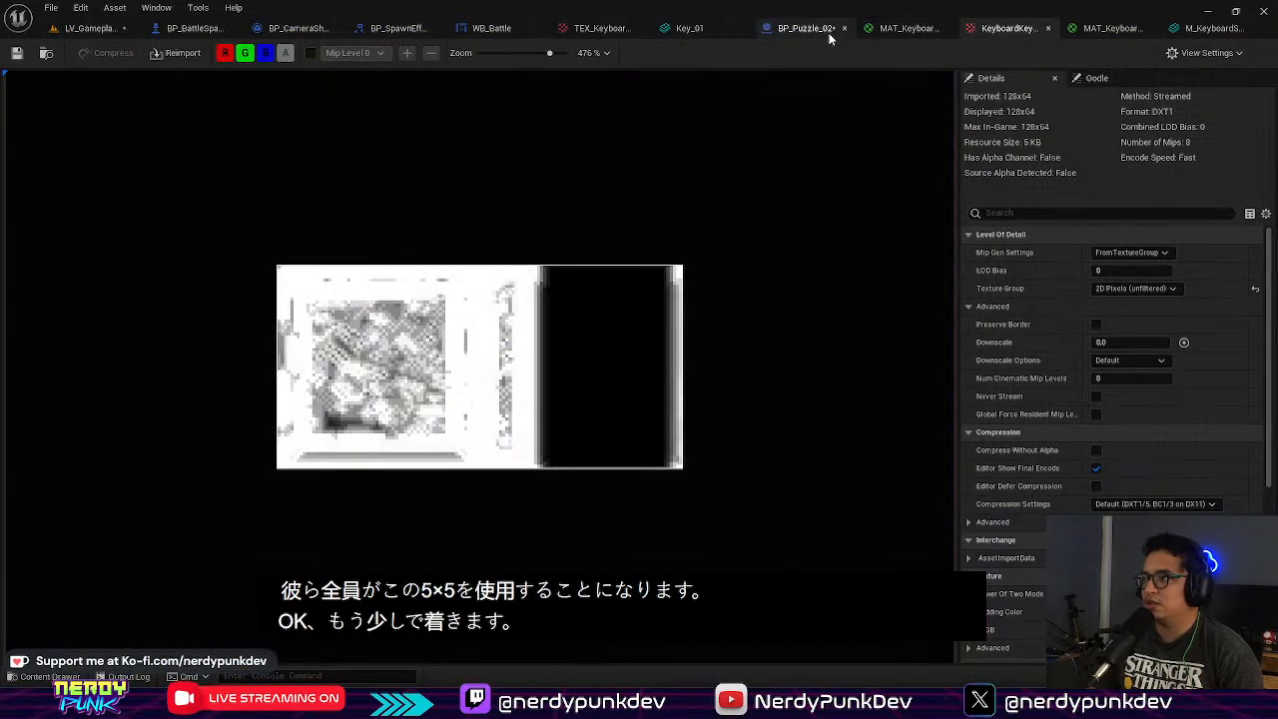
click(806, 28)
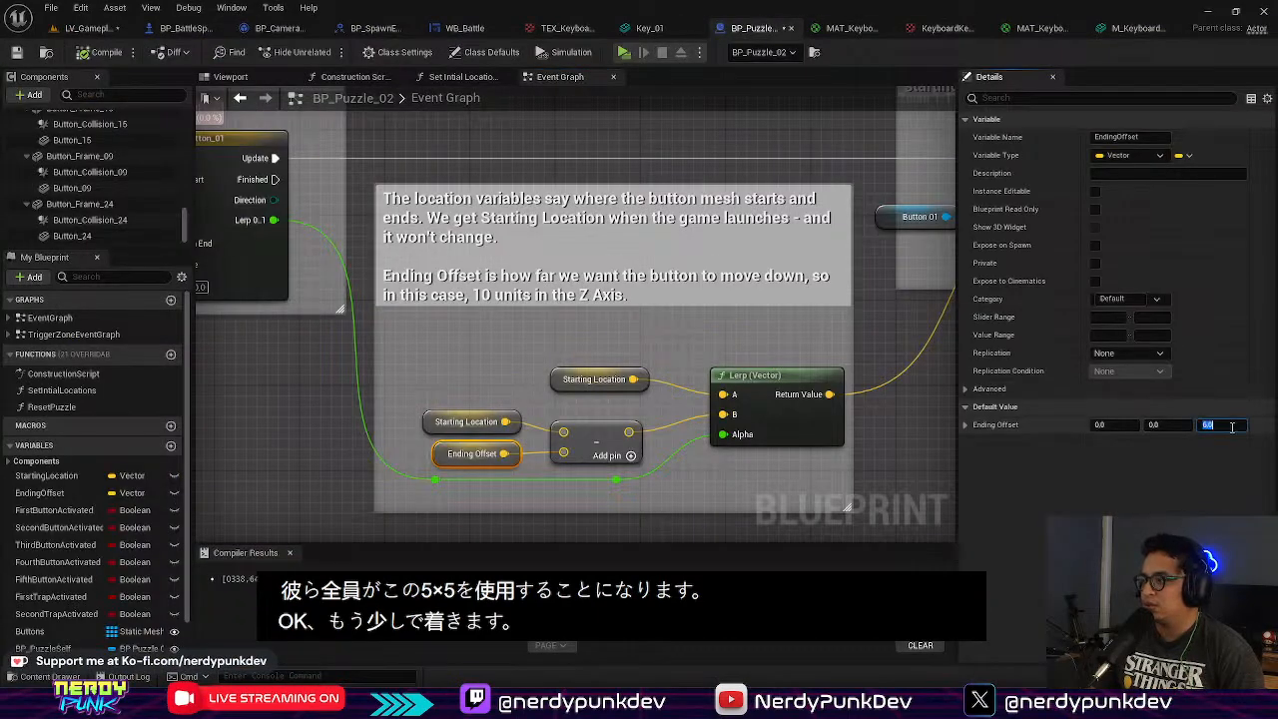
text(5)
key(Return)
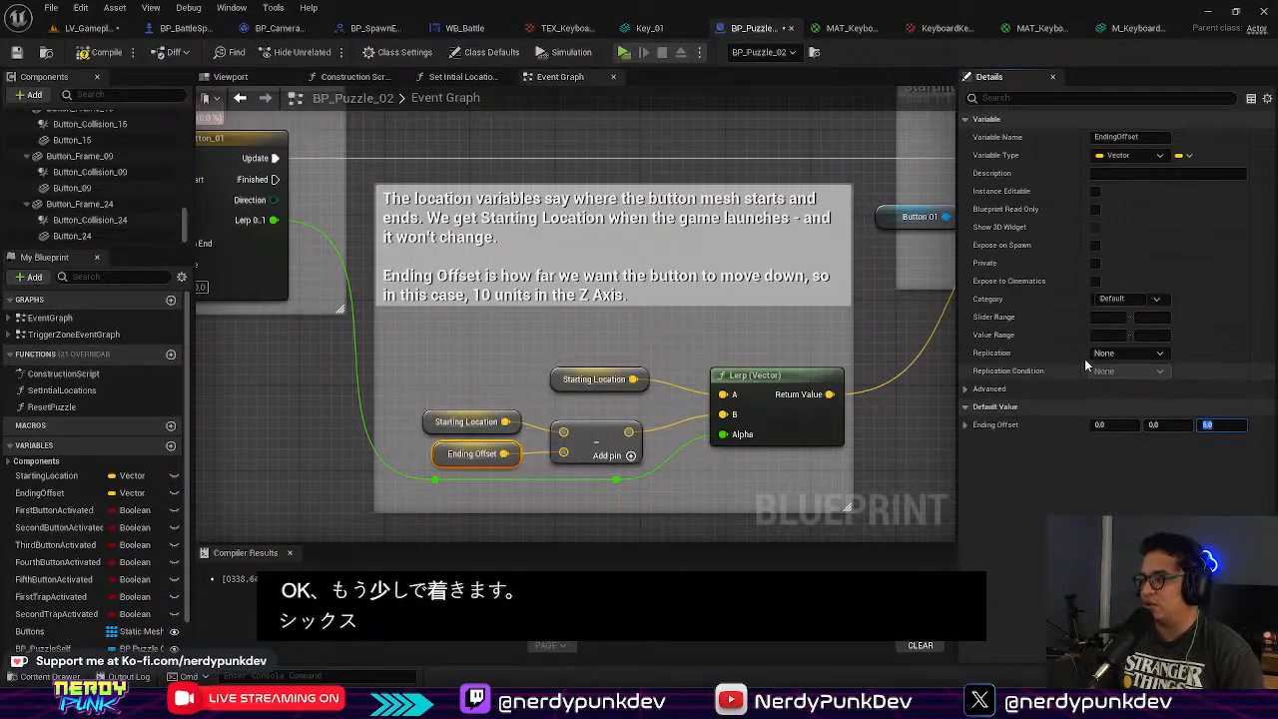
click(837, 480)
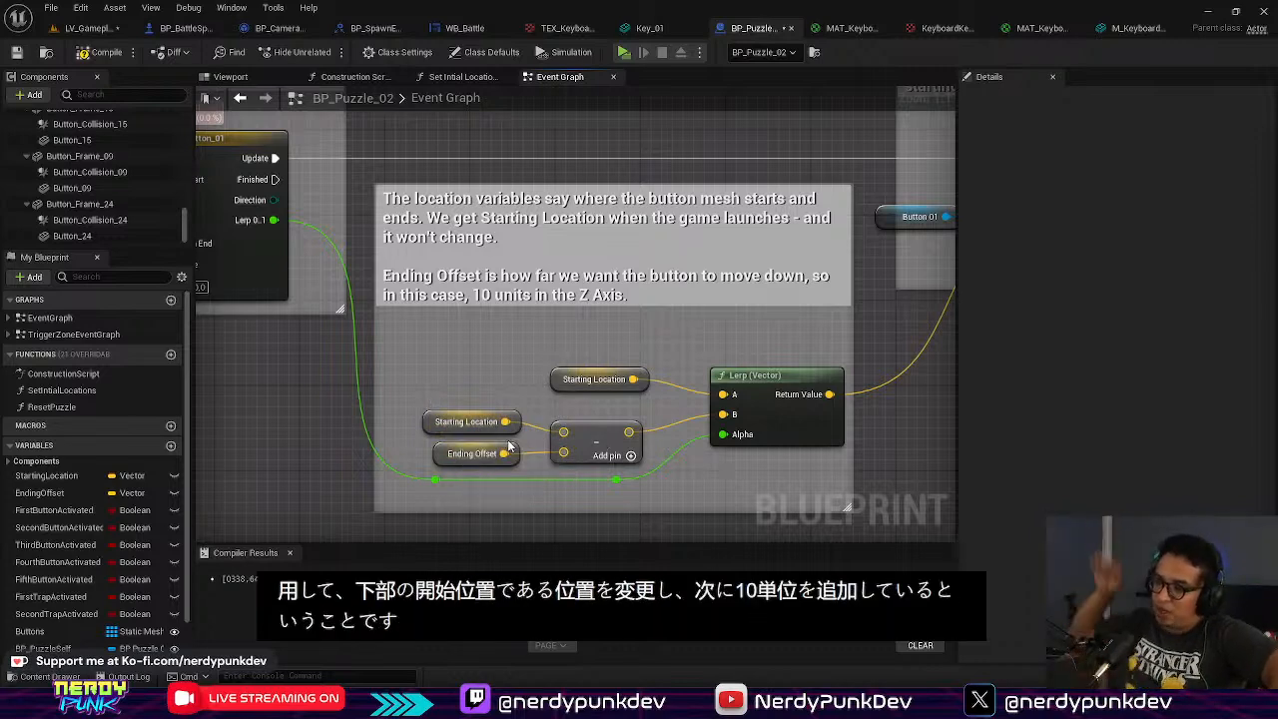
right_drag(678, 350, 343, 433)
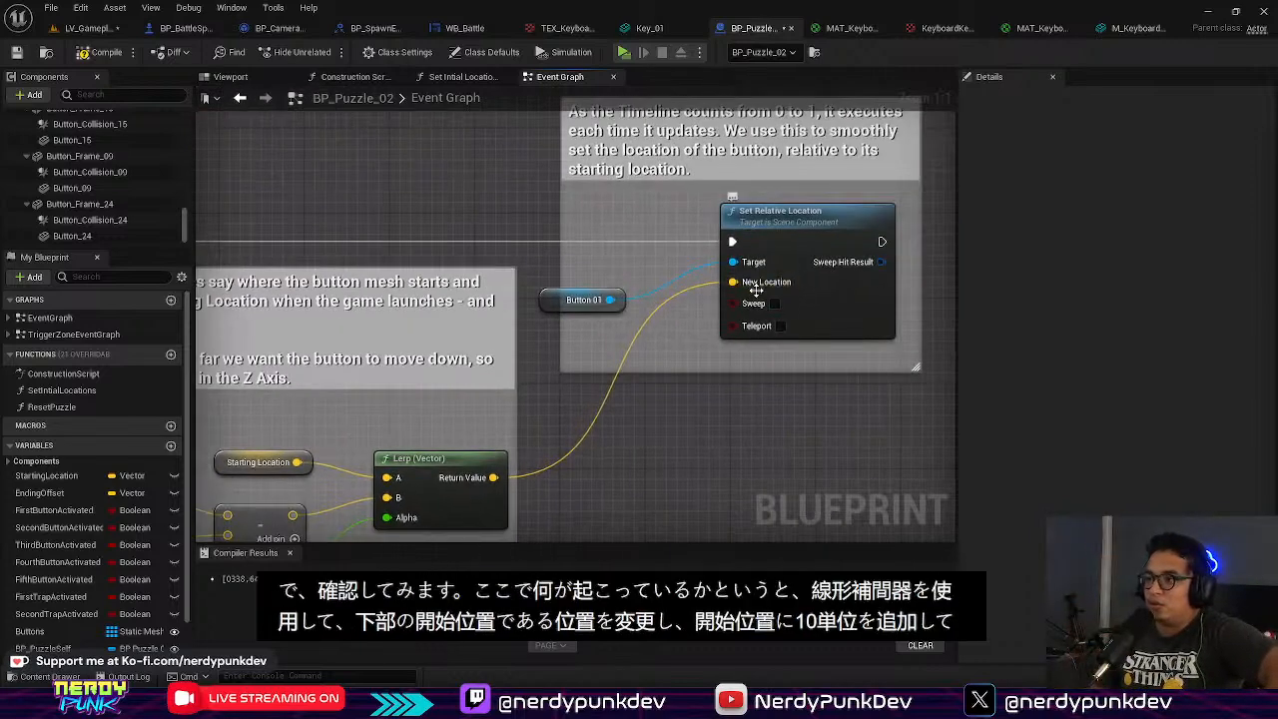
Step: Compile BP_Puzzle_02, play LV_Gameplay and walk the character onto the front corner key to check its sinking depth, and end the session
right_drag(595, 457, 840, 372)
scroll(678, 425, down, 2)
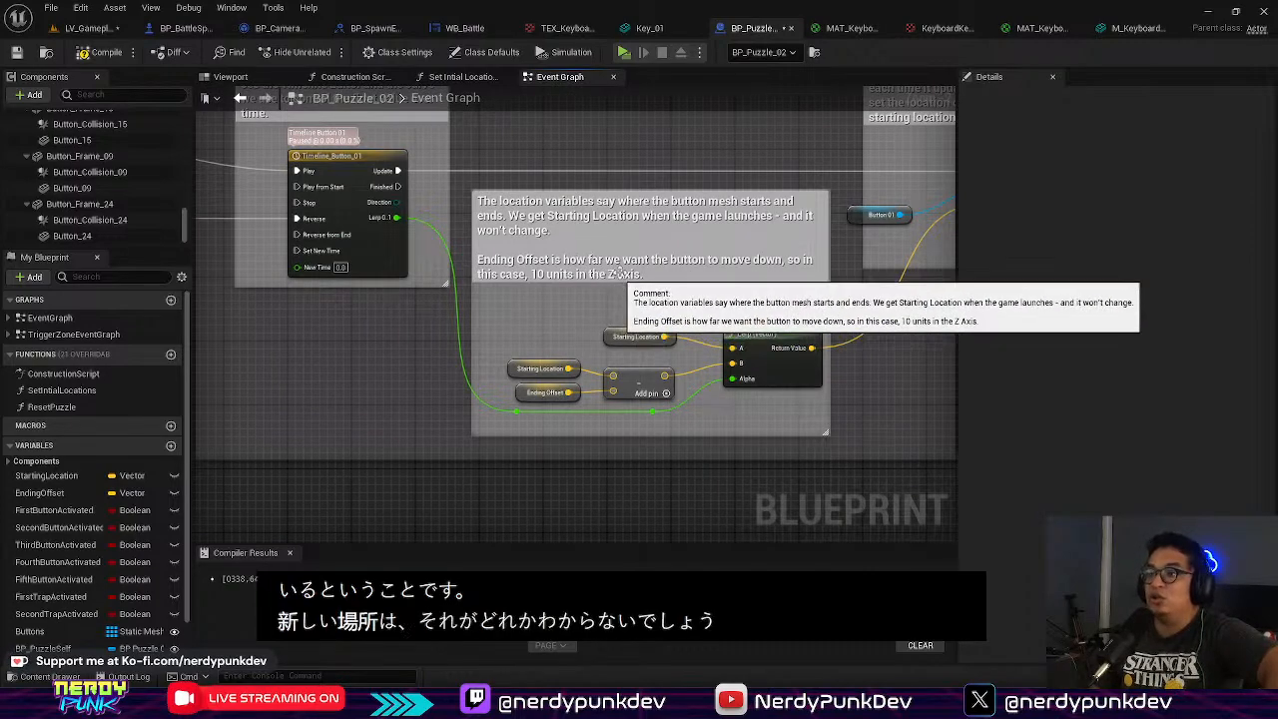
scroll(621, 272, up, 2)
right_drag(716, 261, 588, 328)
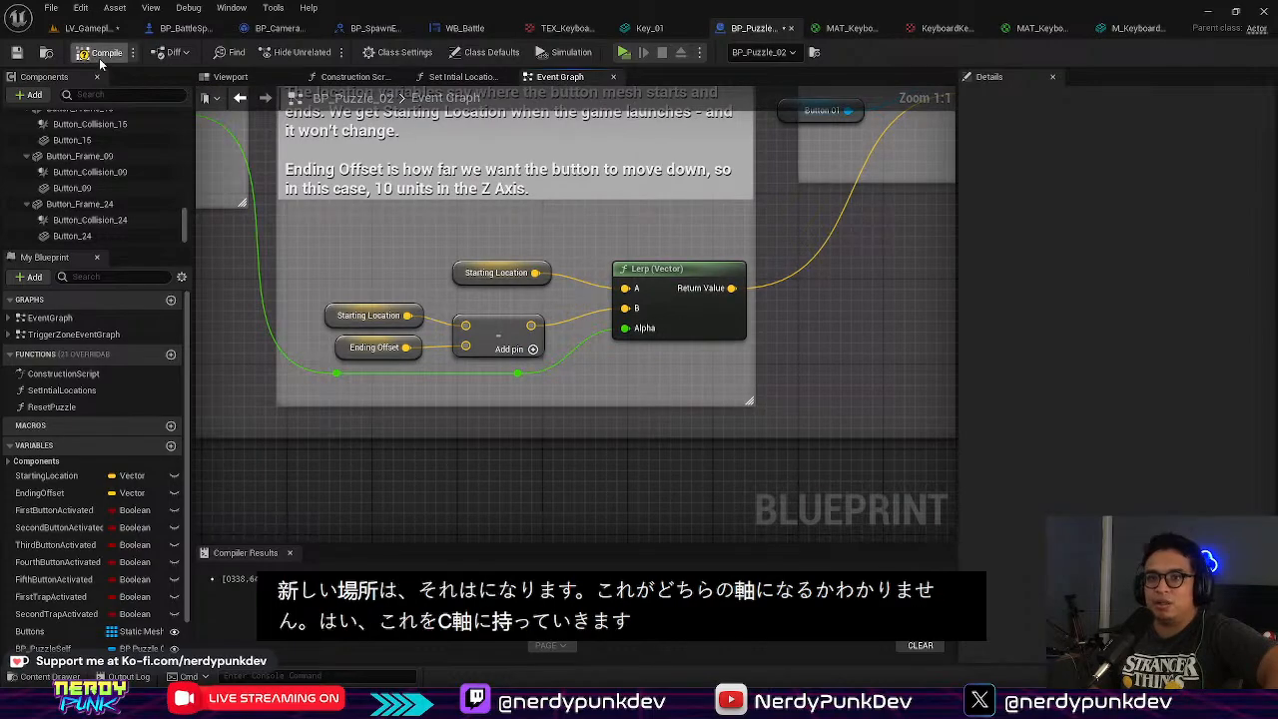
click(88, 30)
click(322, 52)
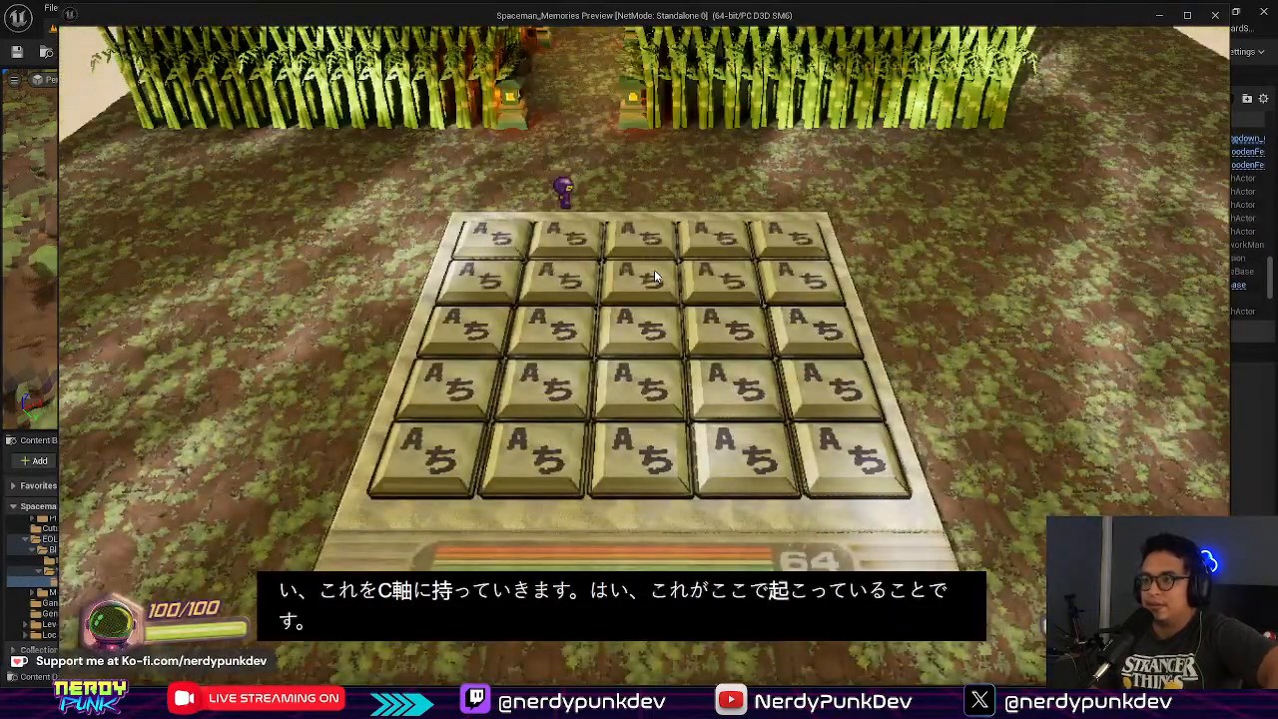
key(a)
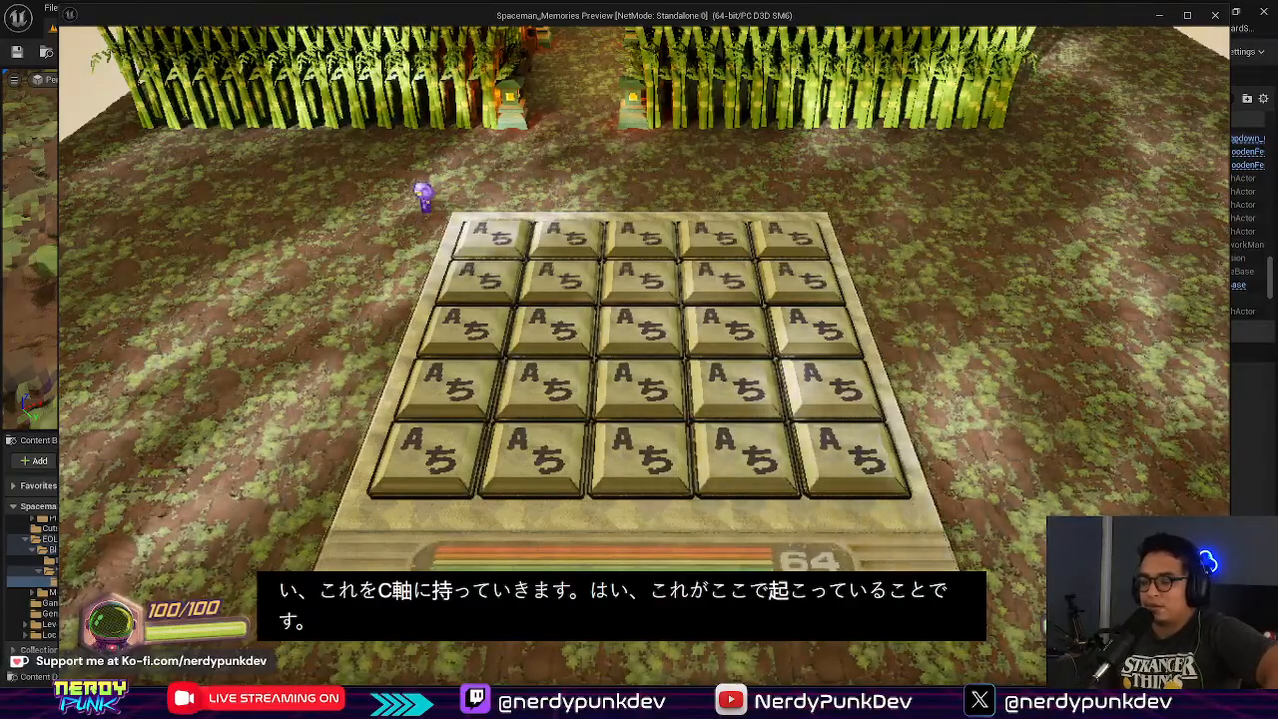
key(s)
key(d)
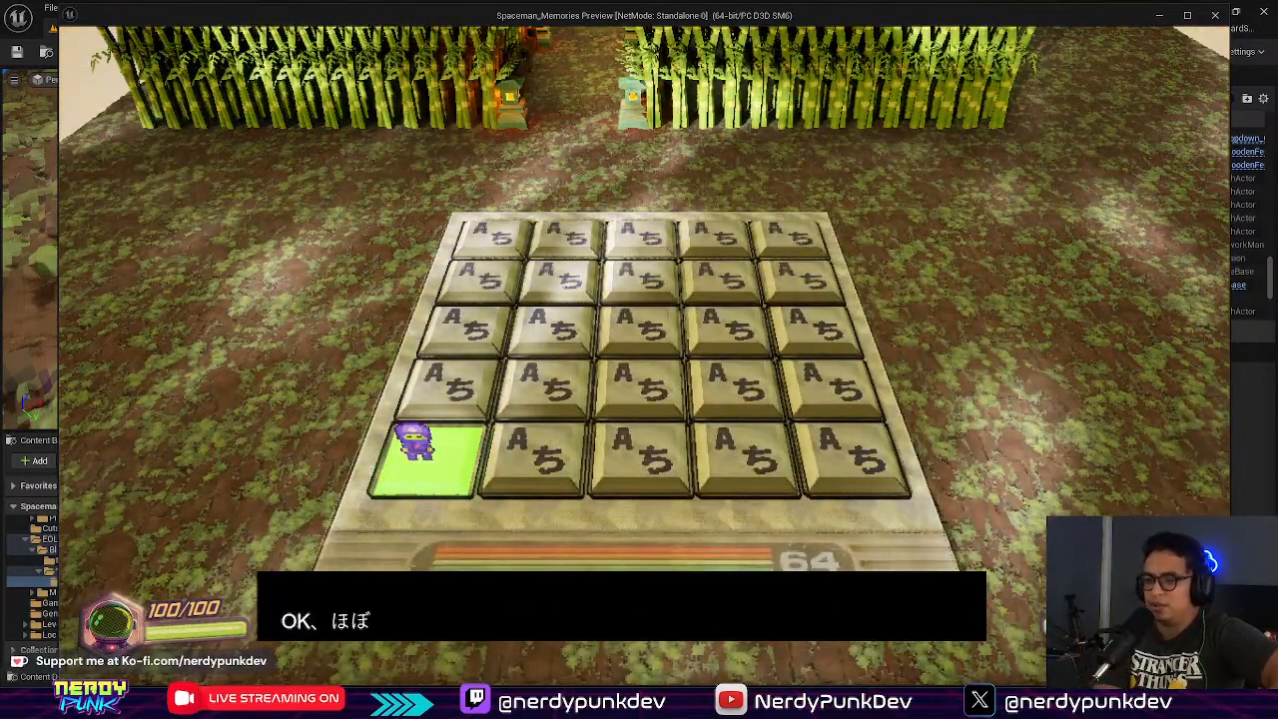
key(Escape)
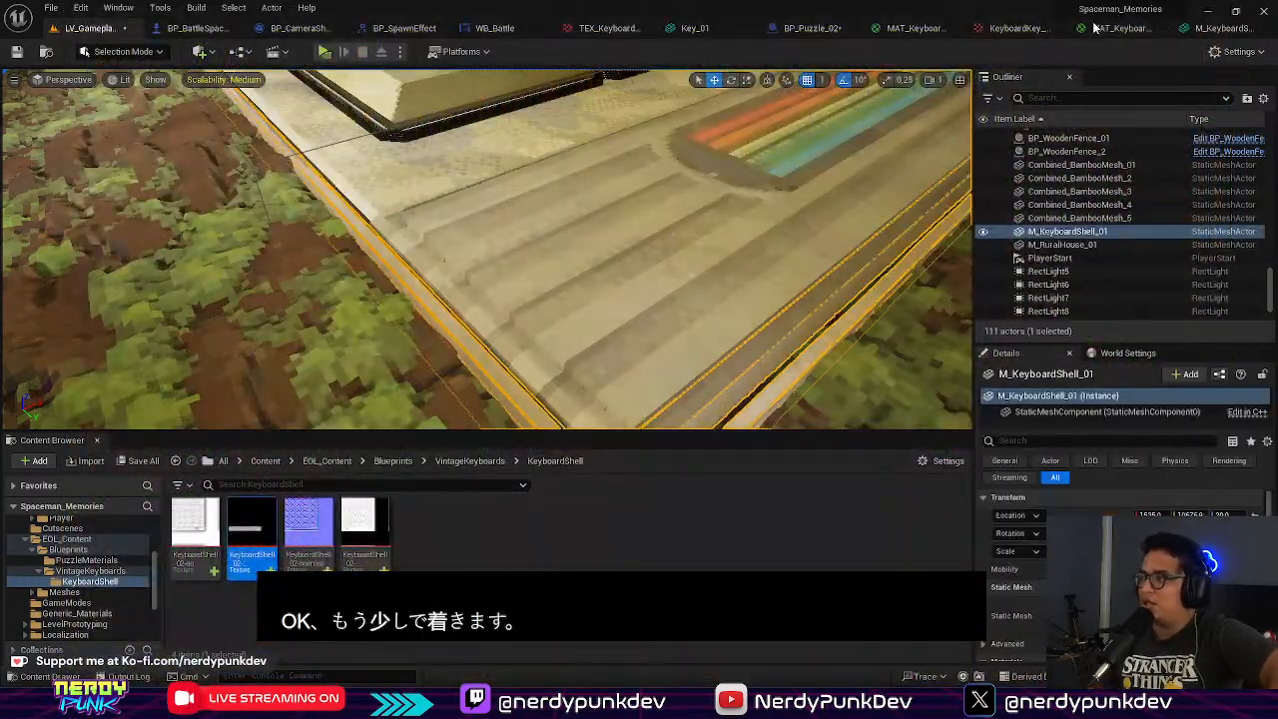
Step: Set the Ending Offset variable's default Z value to 4.0 in BP_Puzzle_02 and compile the blueprint
click(1010, 29)
click(1103, 29)
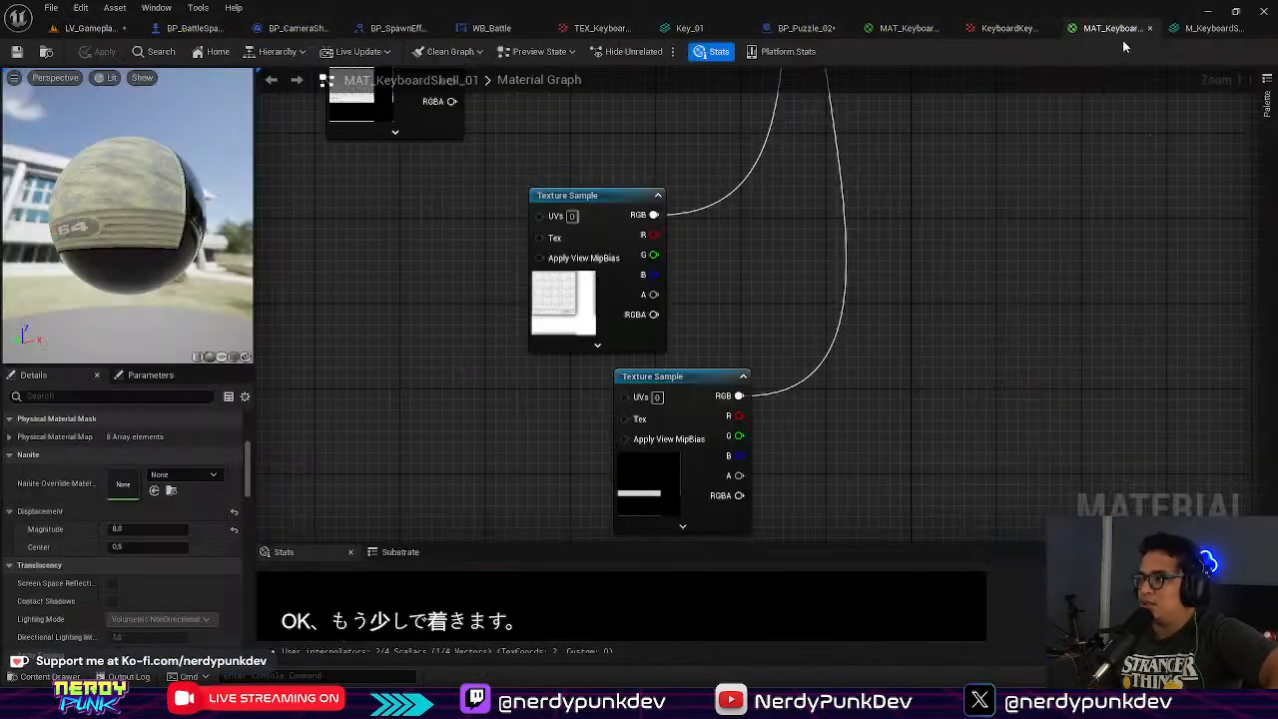
click(1206, 28)
click(805, 28)
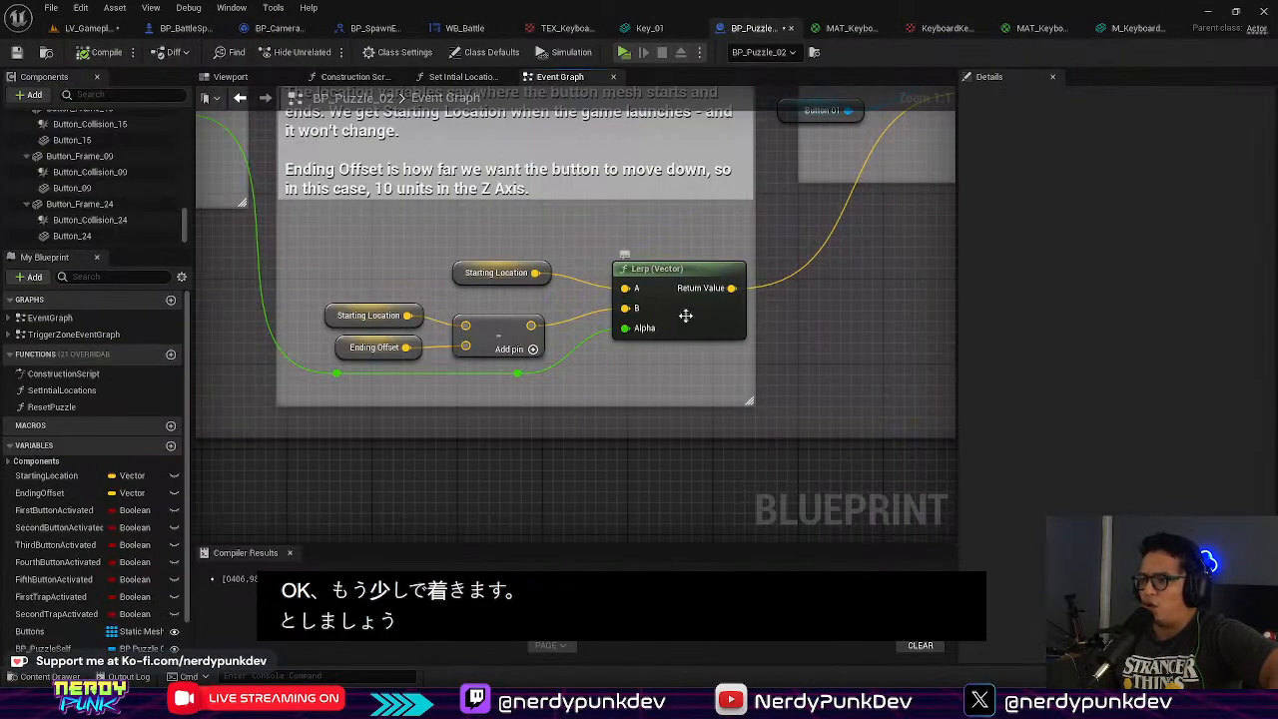
click(499, 335)
click(345, 347)
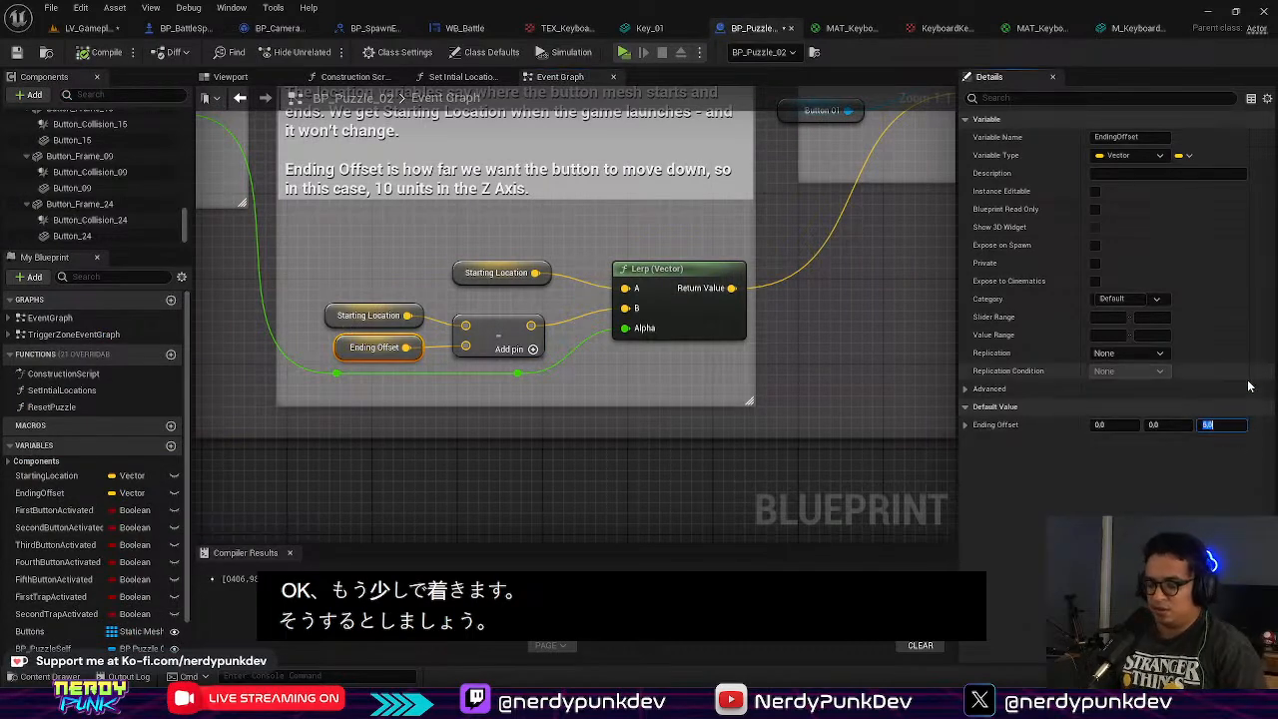
text(4)
key(Return)
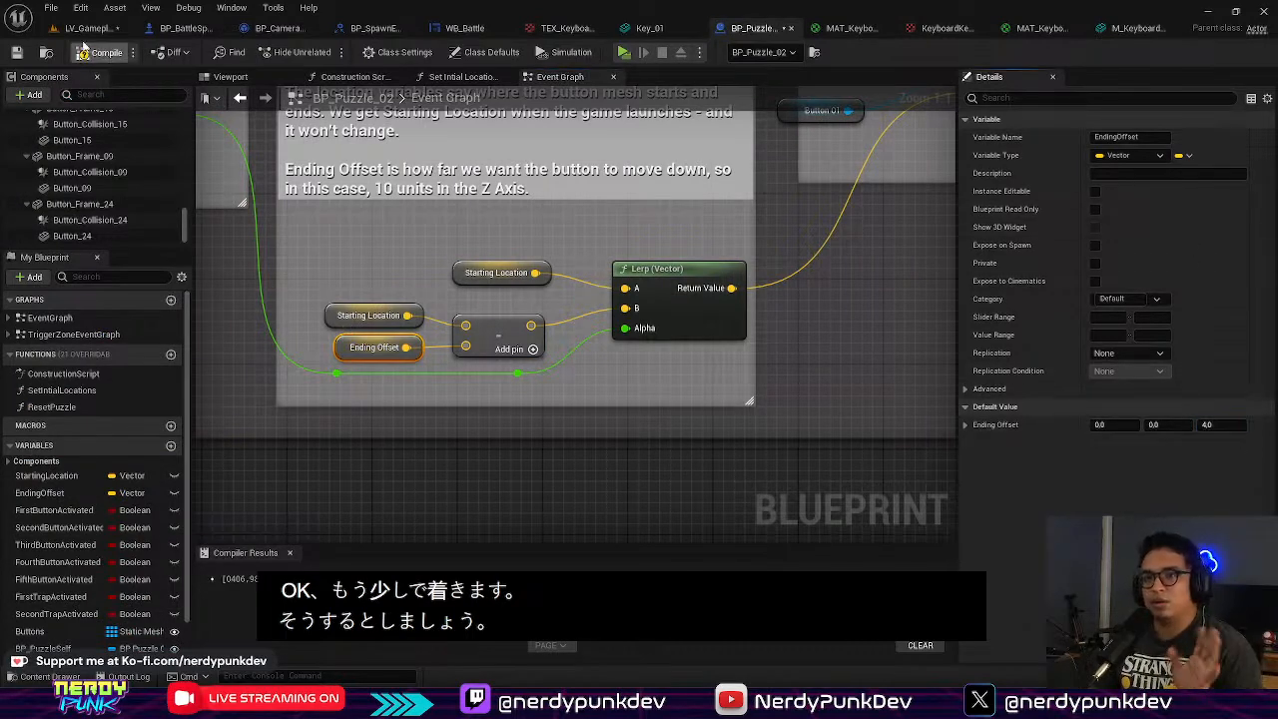
click(82, 52)
Step: Play LV_Gameplay and walk the character around the keyboard onto the front corner key to test the 4.0 offset
click(88, 28)
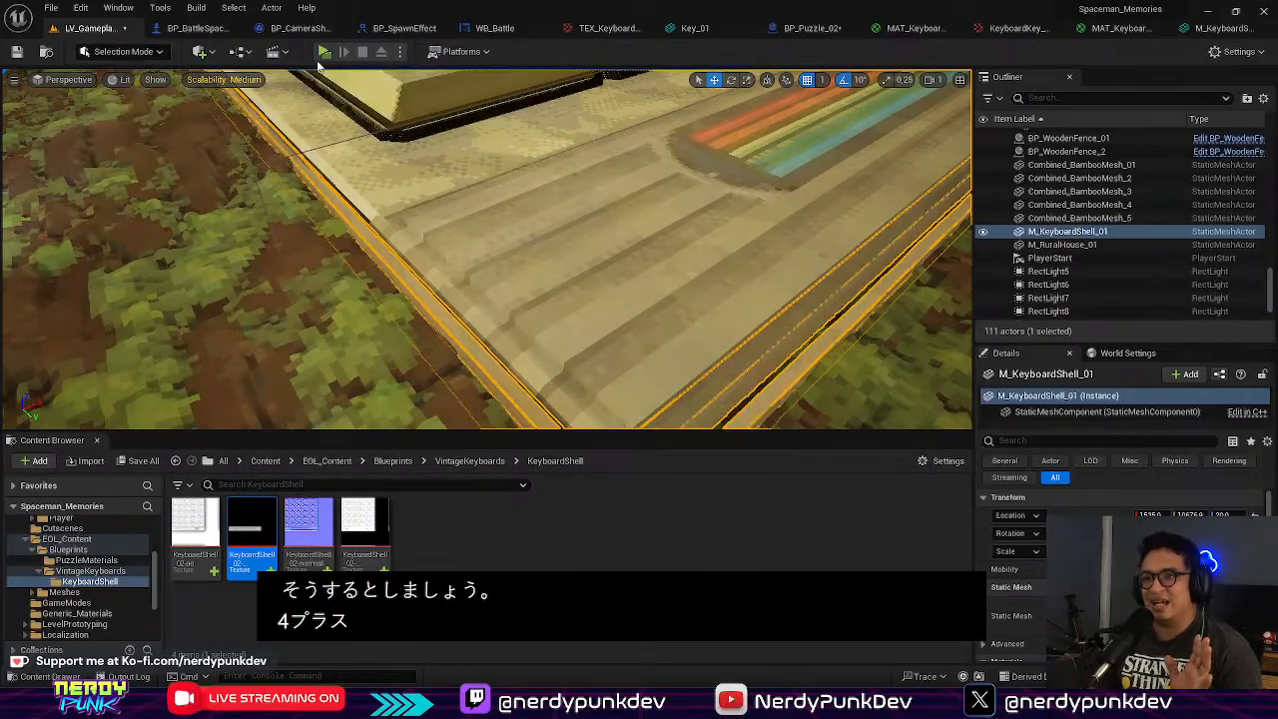
click(325, 52)
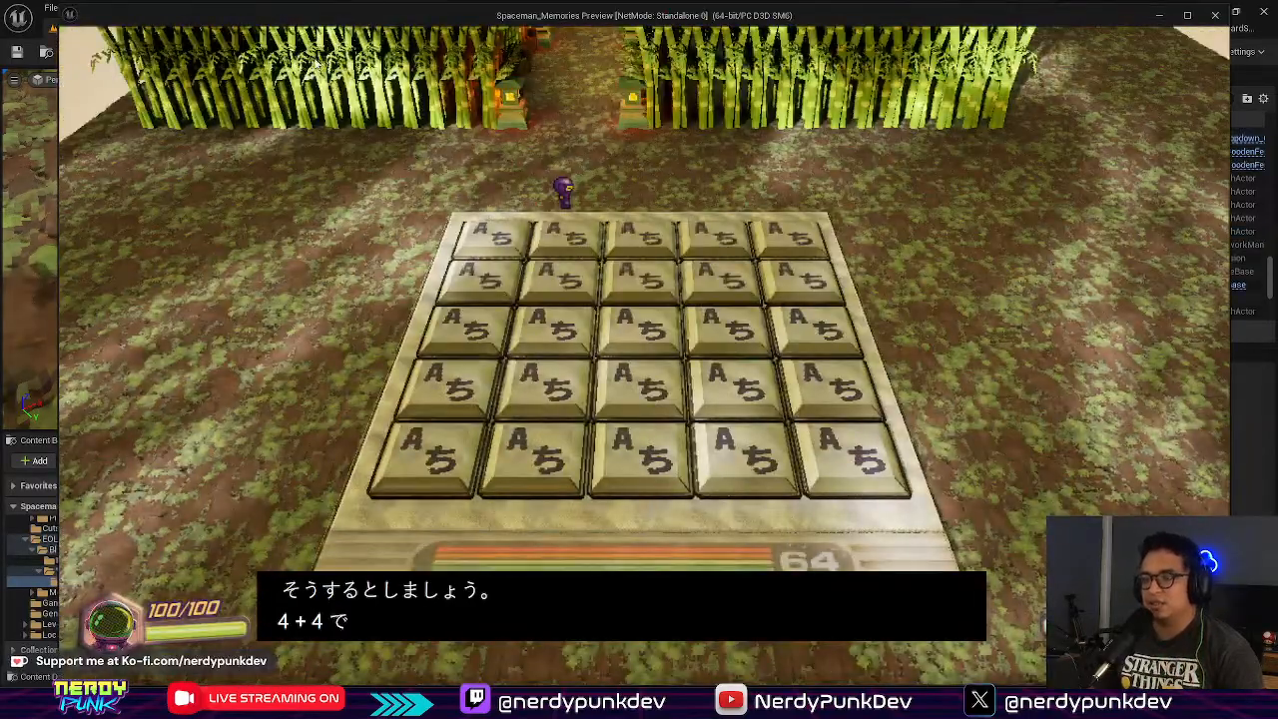
key(a)
key(s)
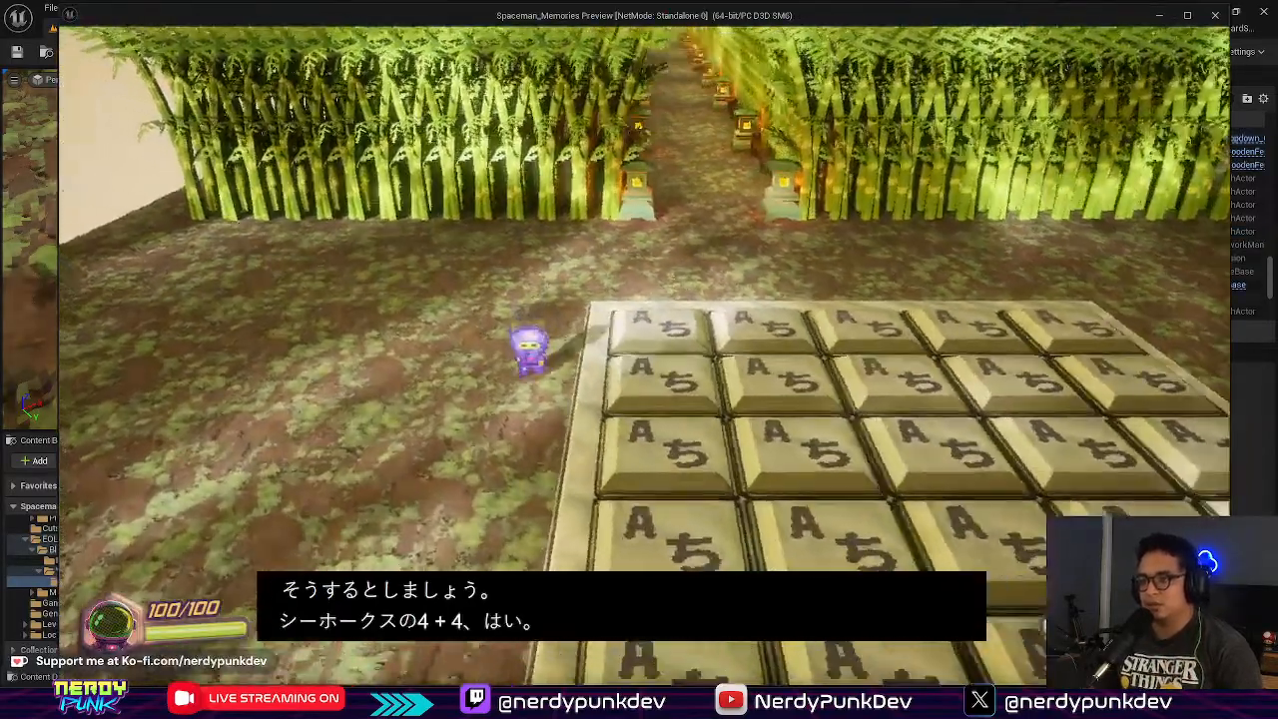
key(d)
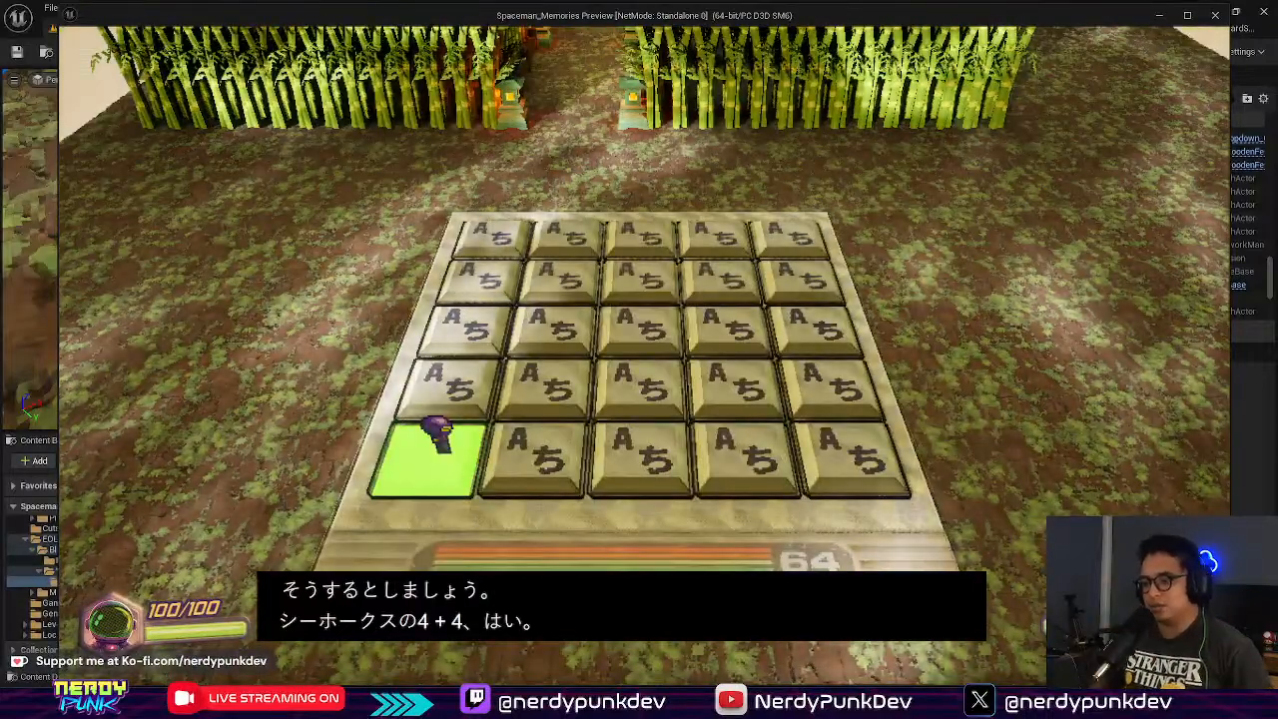
Step: Walk the character over the remaining keys of the puzzle path to test each one, stop the session and close the Message Log
key(d)
key(w)
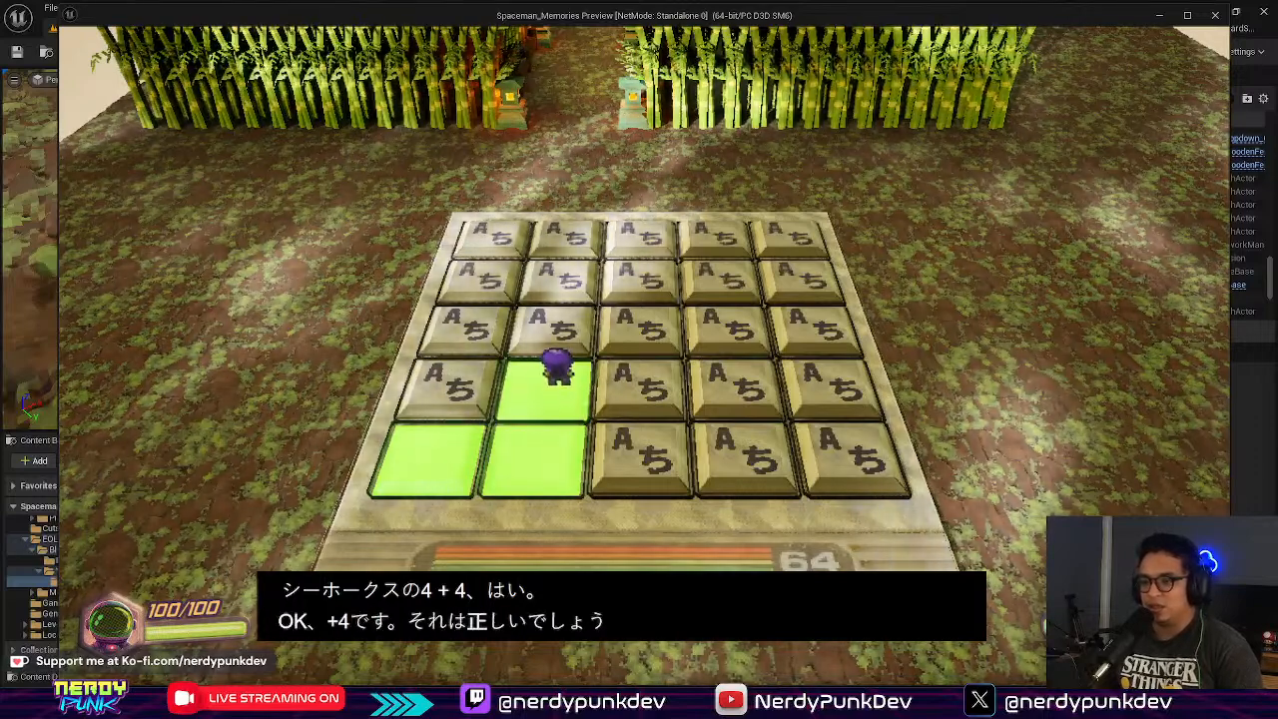
key(w)
key(d)
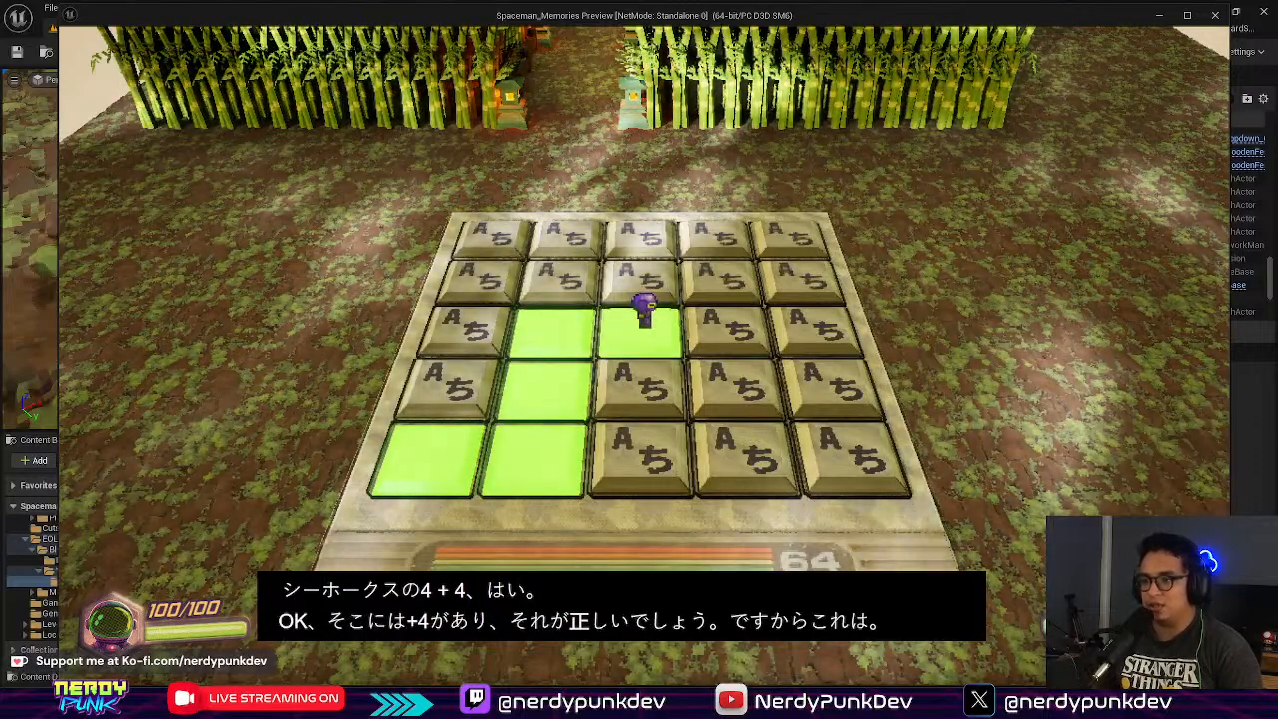
key(w)
key(a)
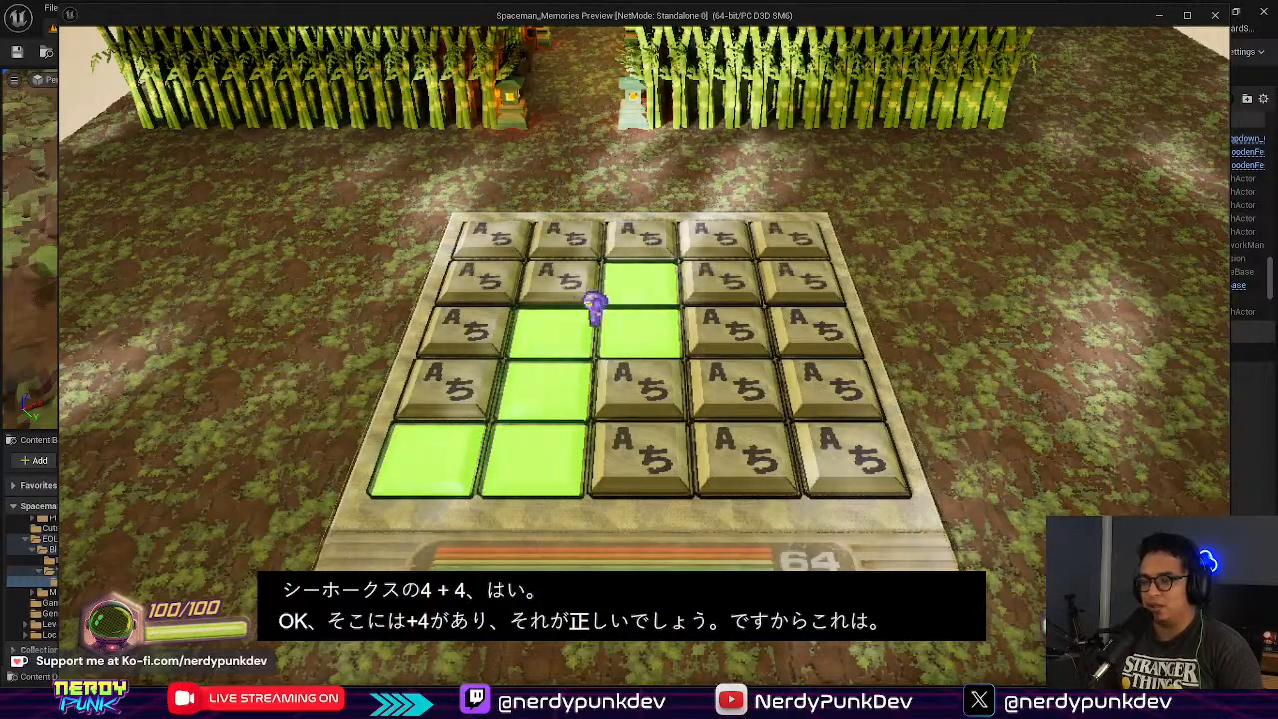
key(s)
key(Escape)
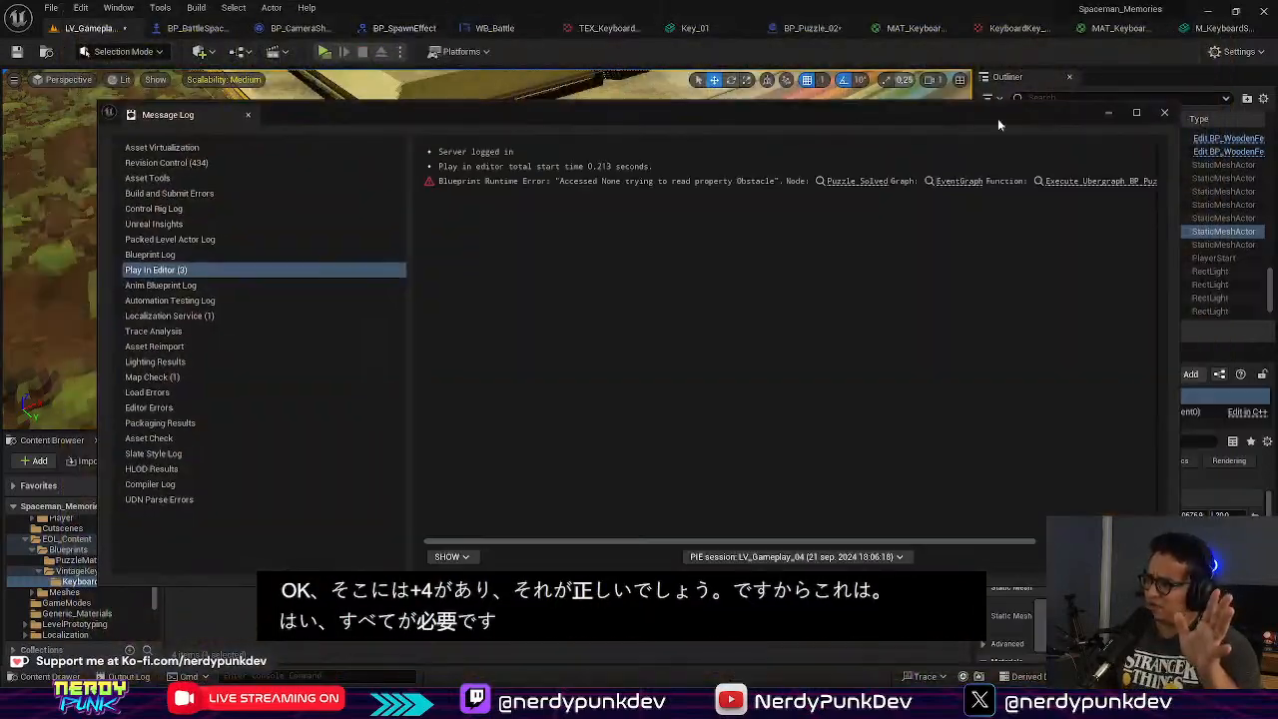
click(1163, 114)
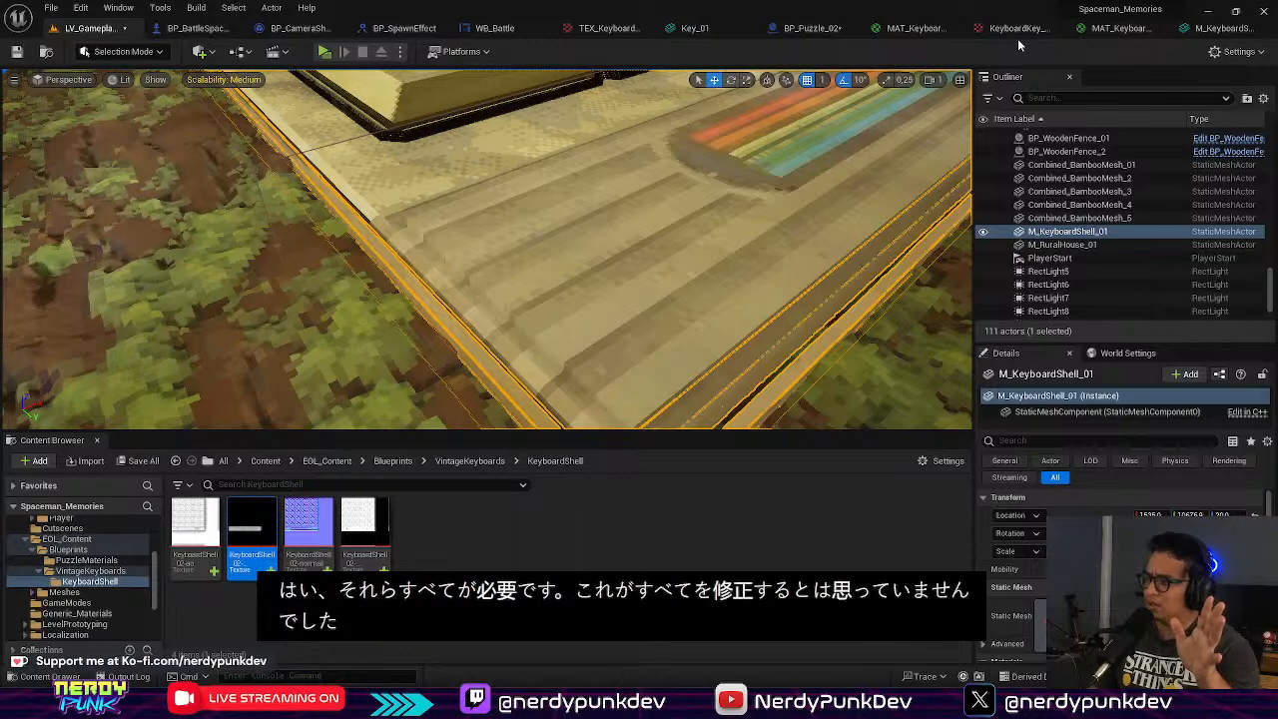
Step: Examine the other buttons' timeline and Lerp node chains in BP_Puzzle_02's Event Graph to see where they use the Ending Offset variable
click(920, 30)
click(809, 28)
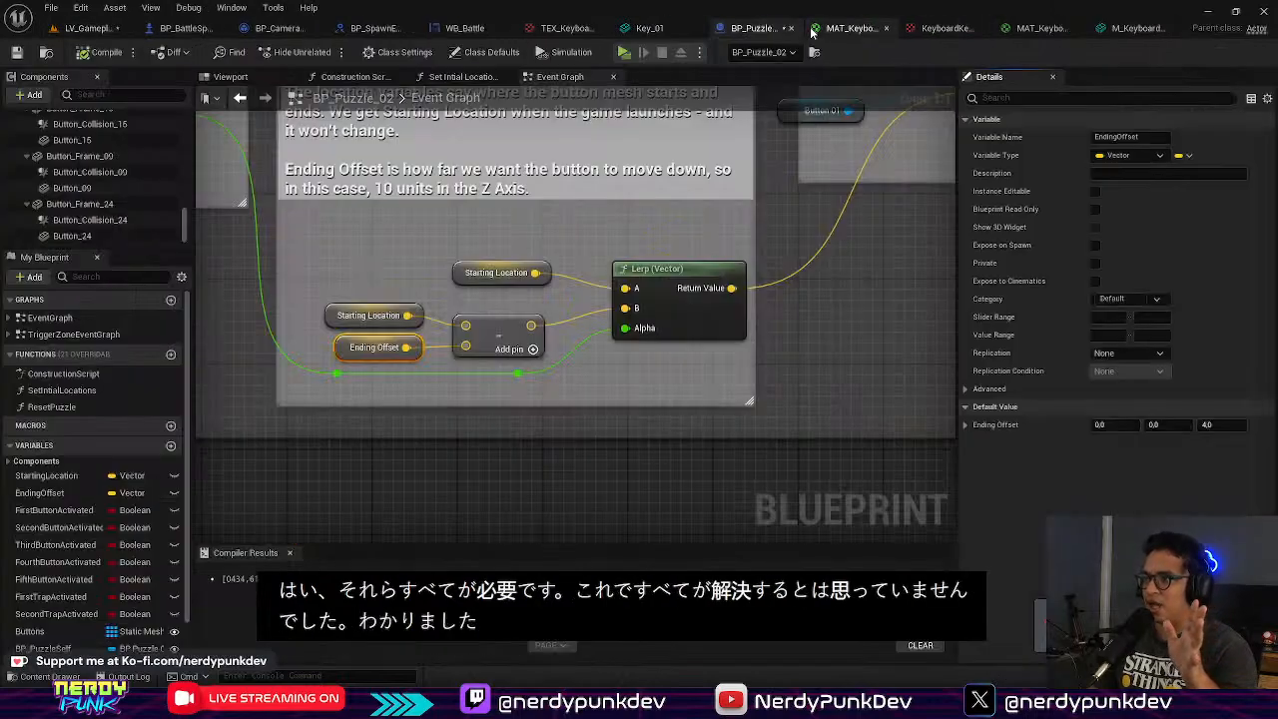
scroll(629, 385, down, 3)
mouse_move(595, 459)
right_down()
mouse_move(655, 351)
mouse_move(636, 240)
right_up()
right_drag(469, 506, 492, 377)
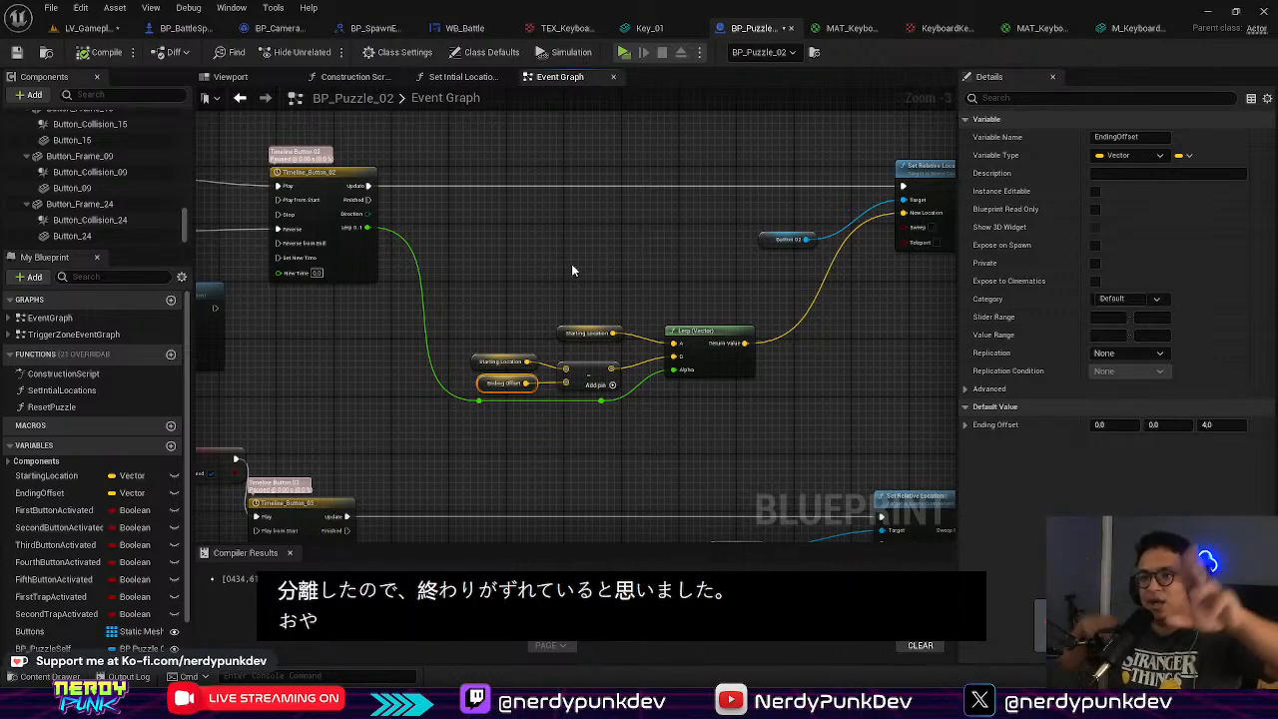
right_drag(550, 293, 560, 356)
right_drag(563, 269, 636, 134)
scroll(549, 349, up, 1)
scroll(551, 350, down, 5)
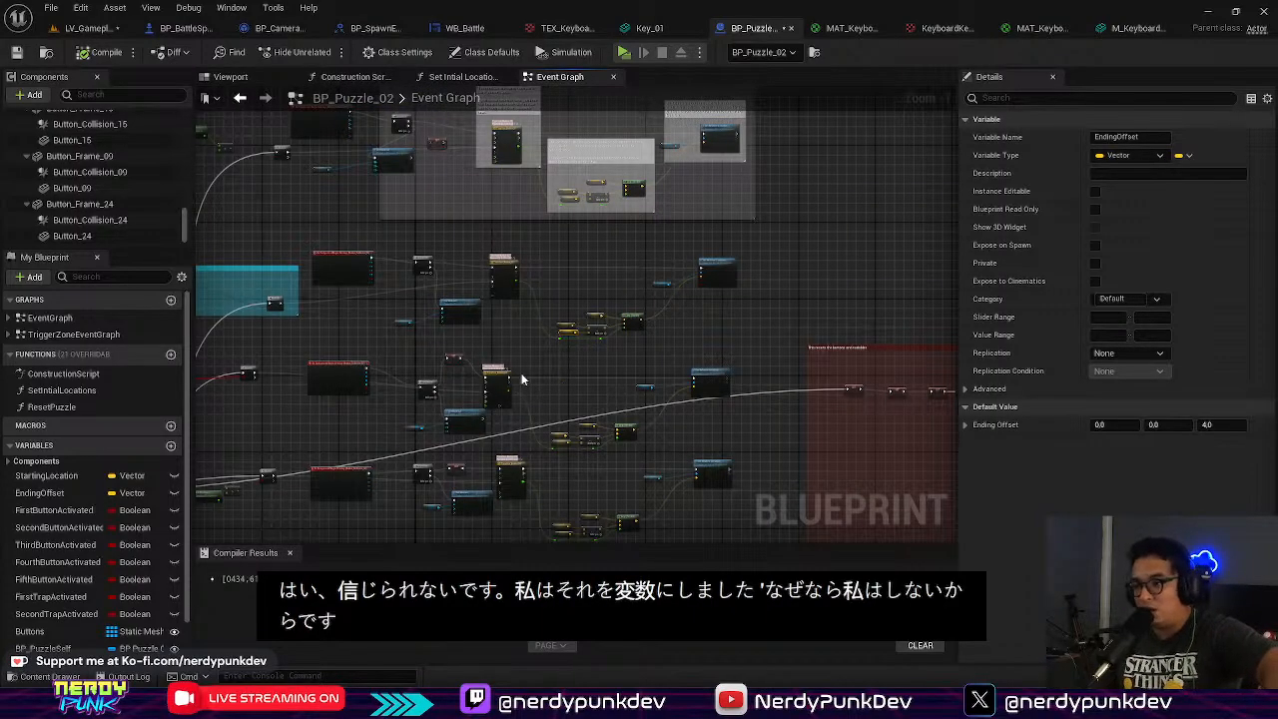
scroll(539, 371, up, 3)
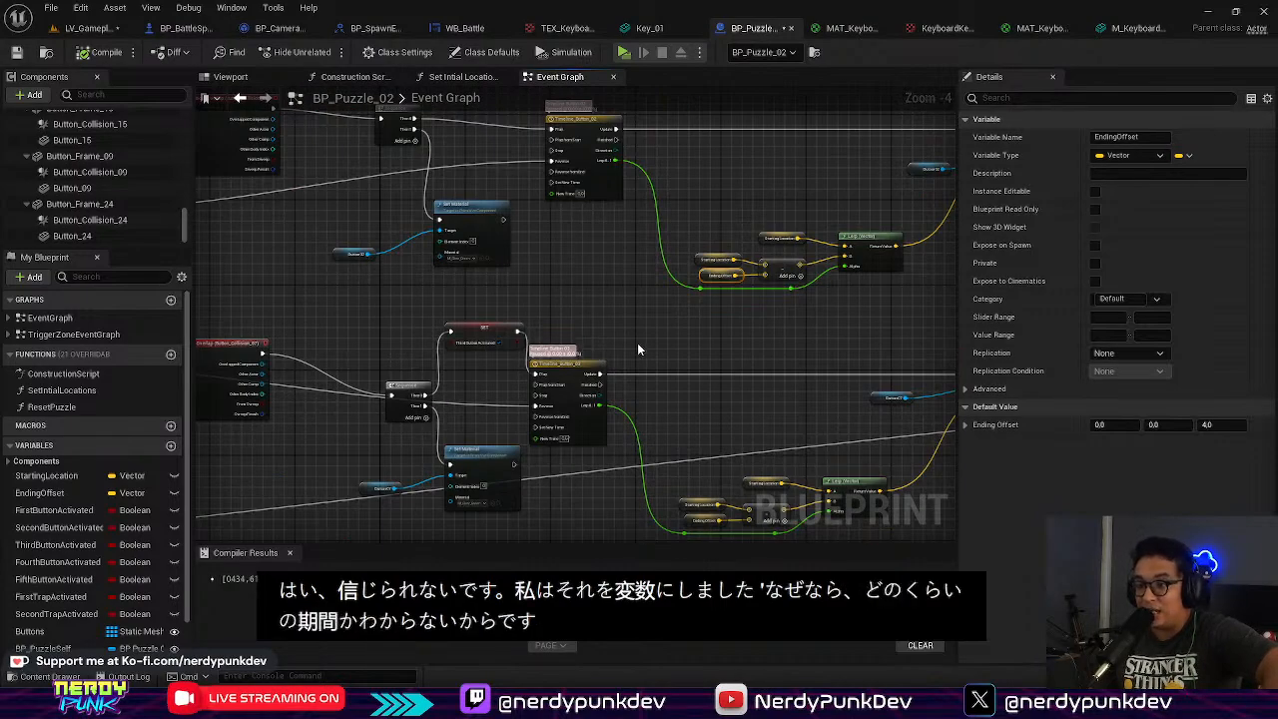
scroll(637, 345, down, 2)
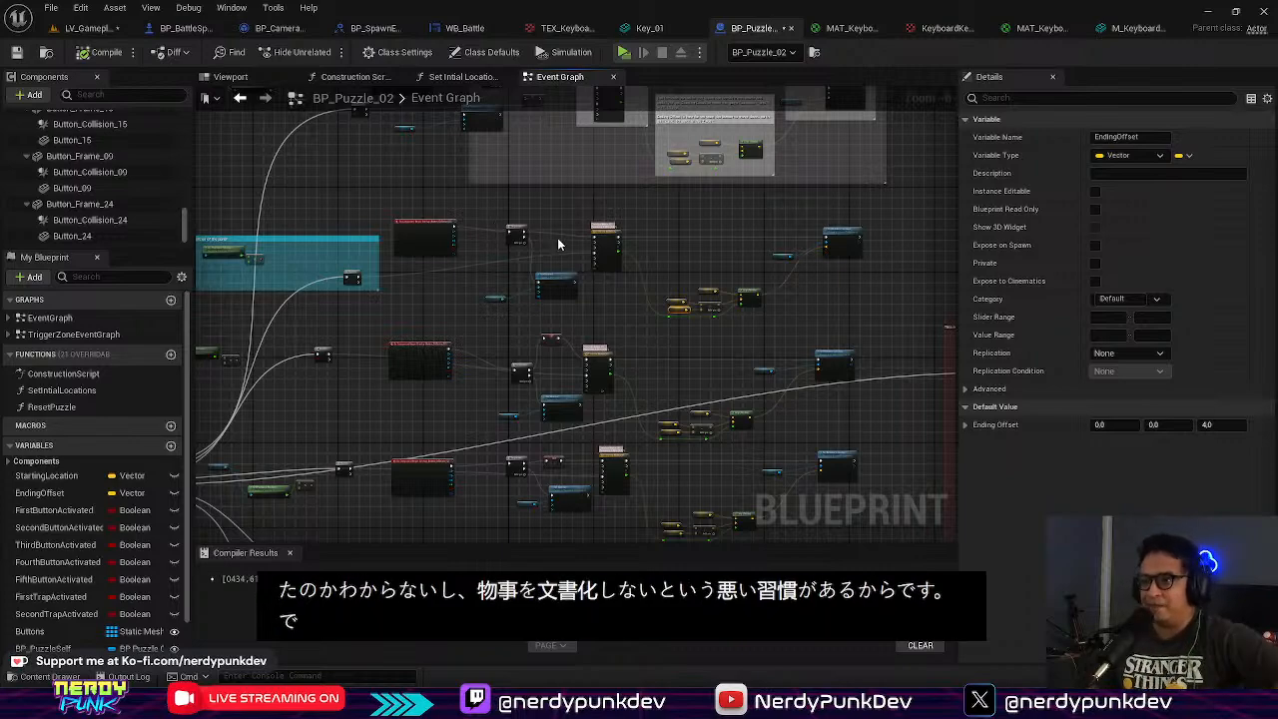
scroll(629, 339, up, 6)
right_drag(712, 302, 718, 332)
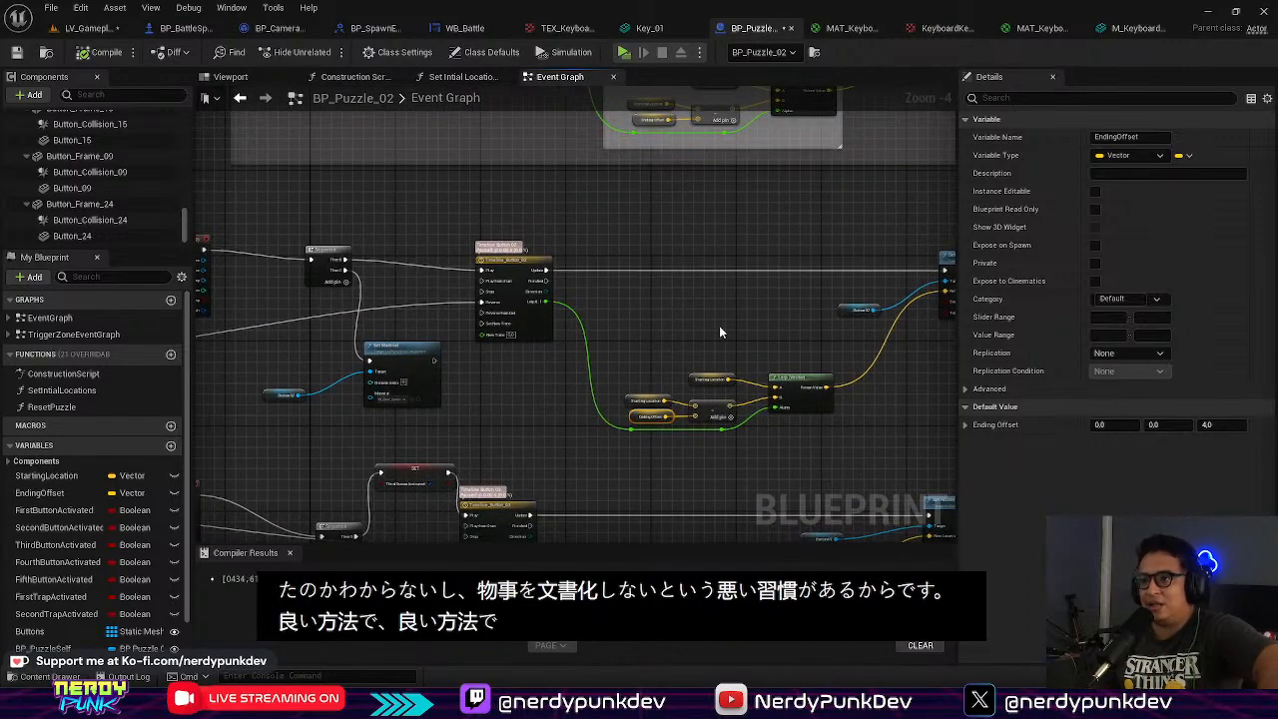
Step: Play LV_Gameplay again and walk the character from the front corner key along the puzzle path to the keyboard's centre key
click(89, 35)
click(322, 52)
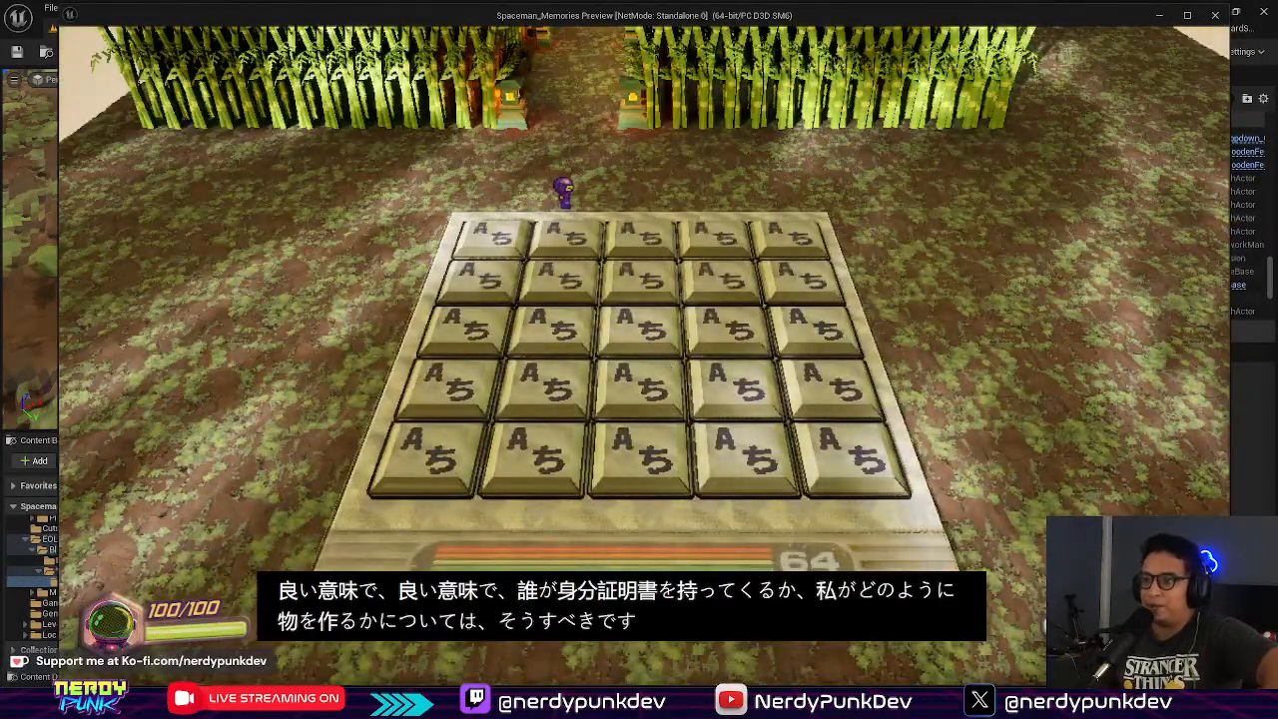
key(a)
key(s)
key(s)
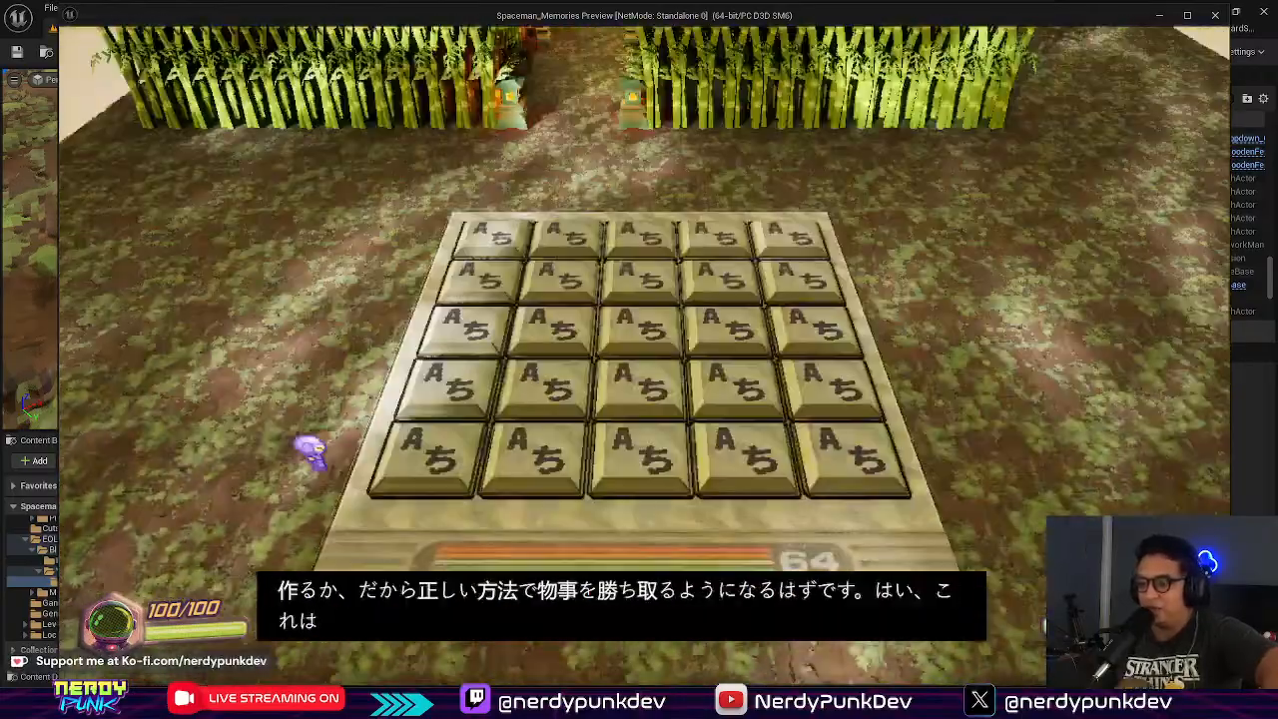
key(d)
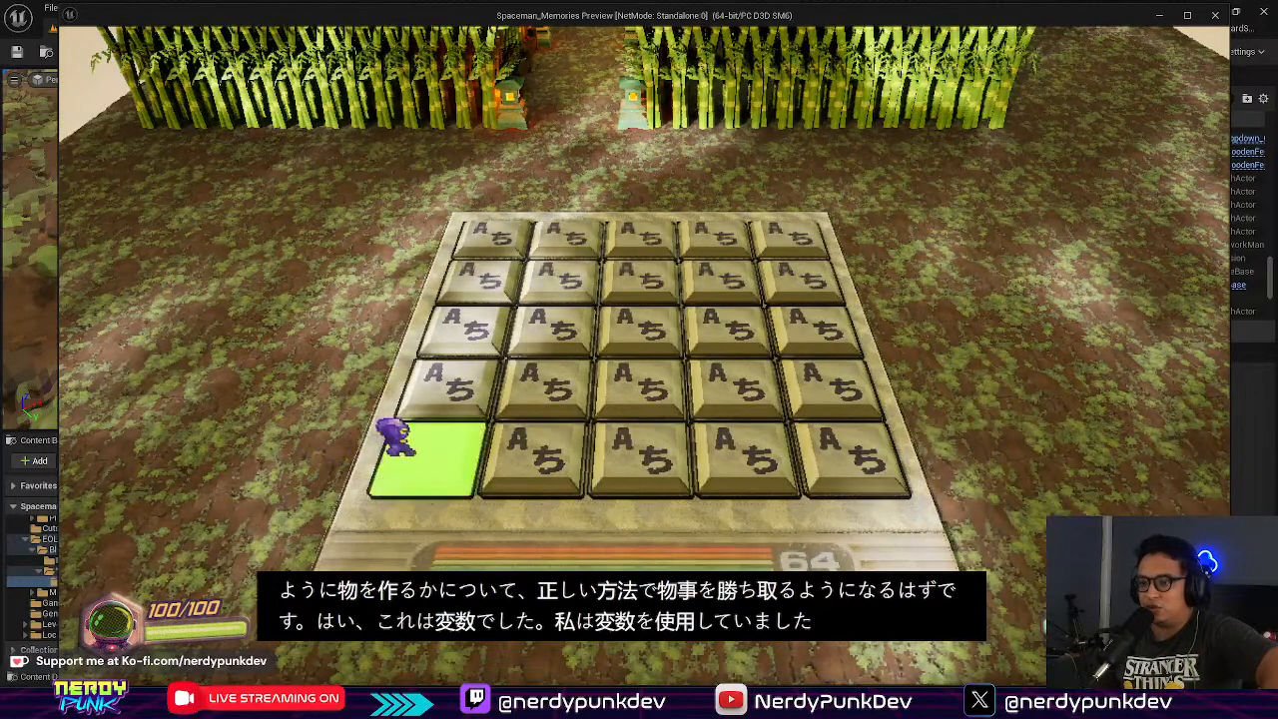
key(d)
key(w)
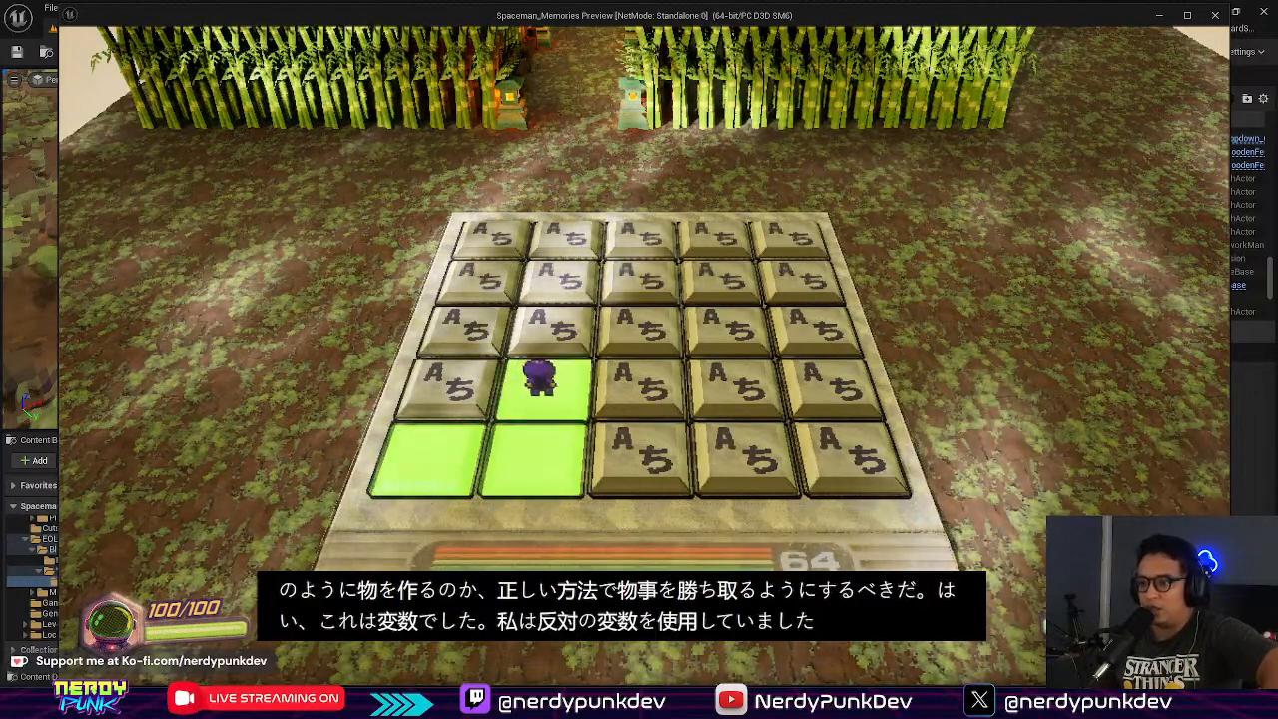
key(d)
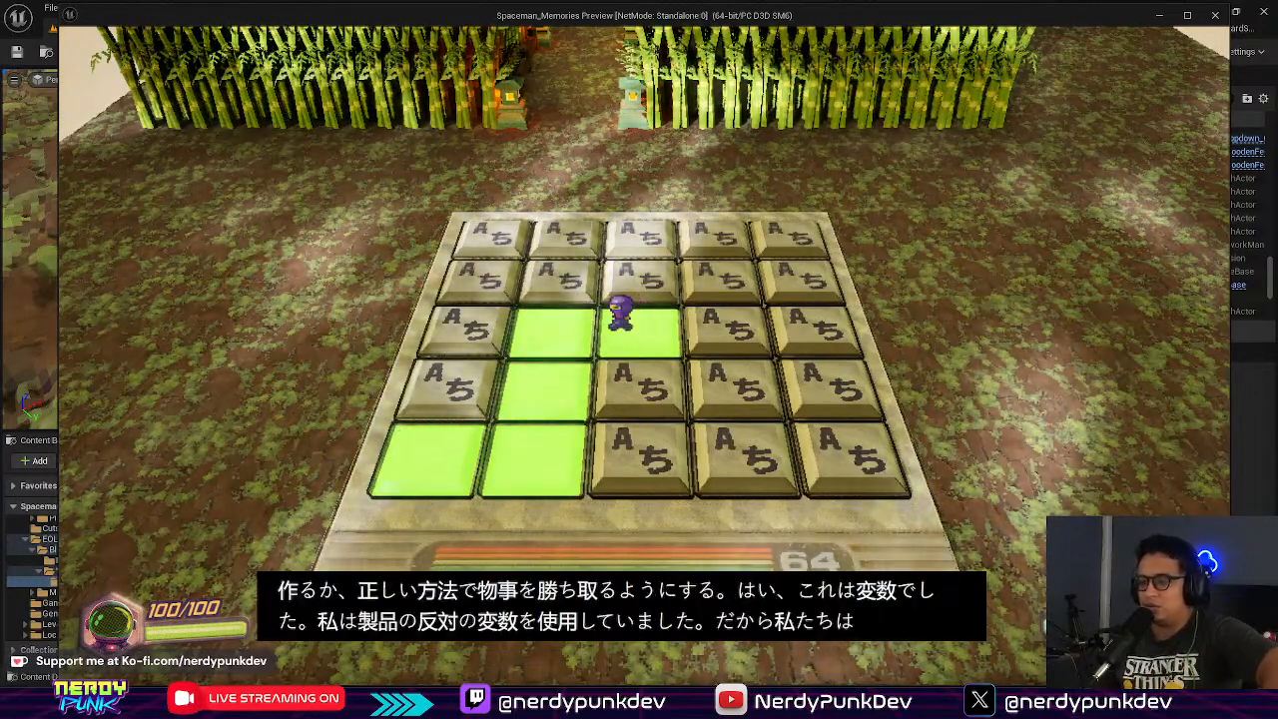
Step: Walk the character back over the activated keys and onto the path's last key behind the centre key to inspect their pressed look
key(a)
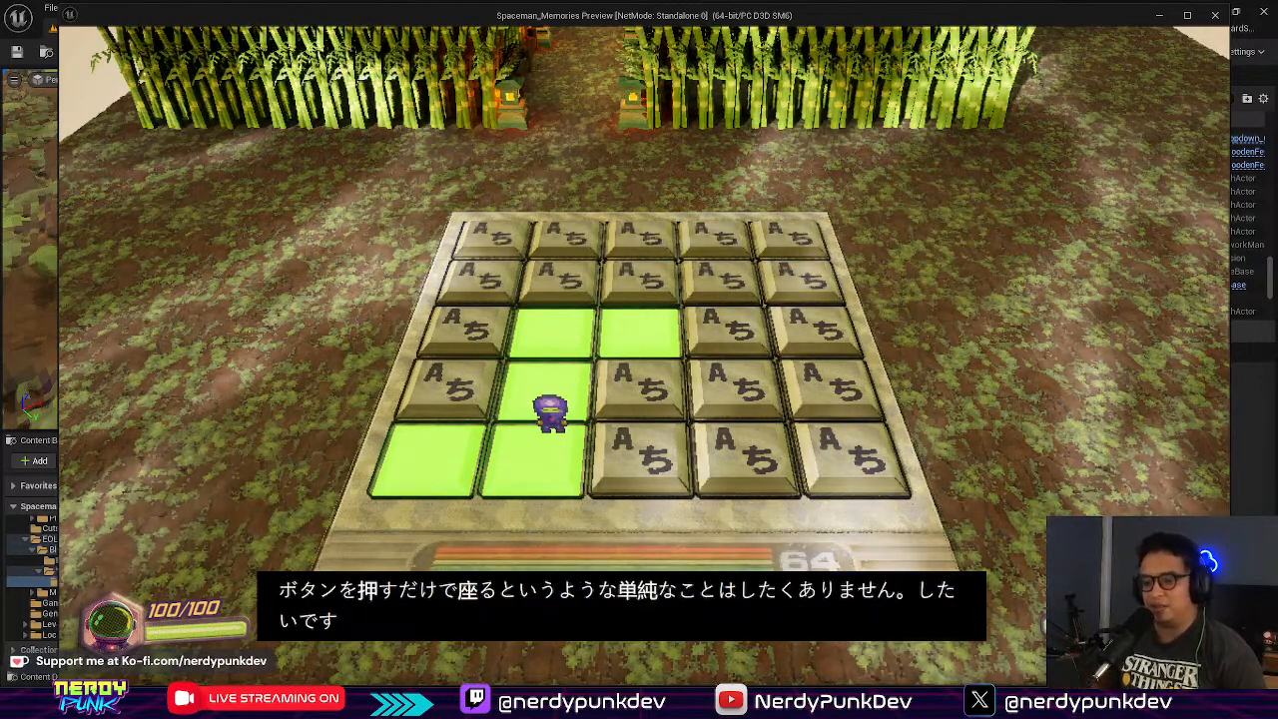
key(w)
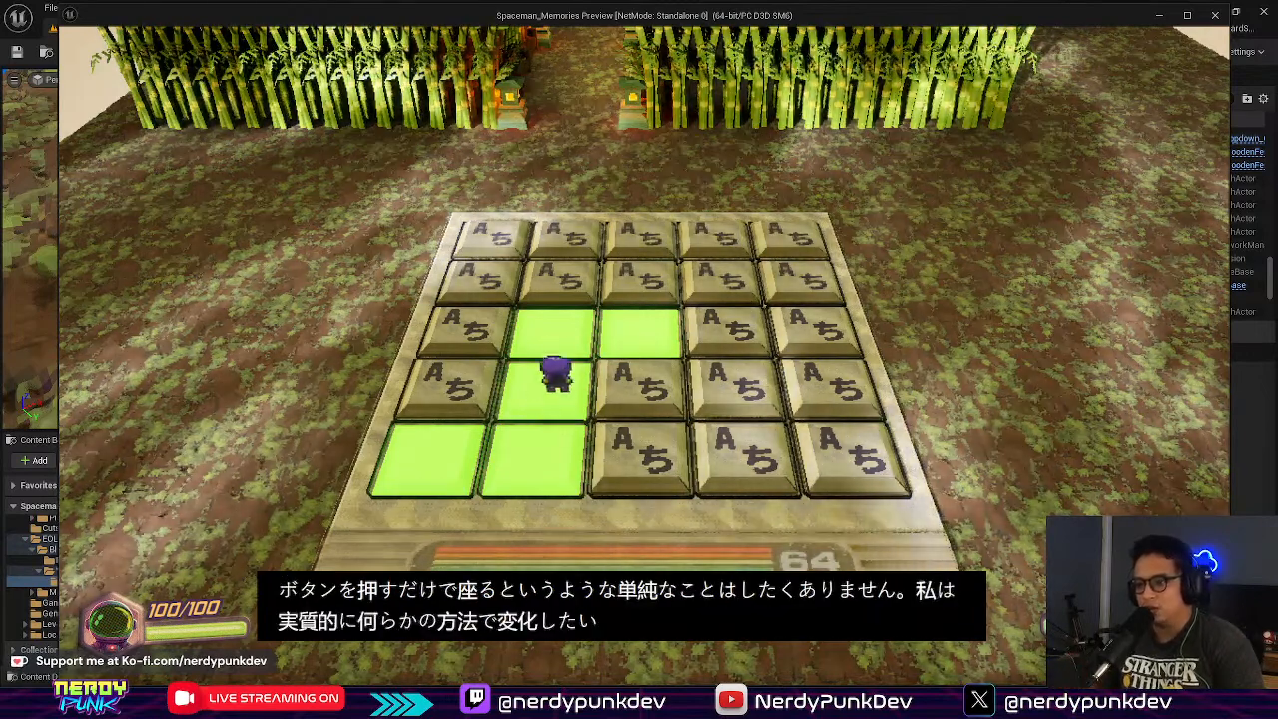
key(d)
key(d)
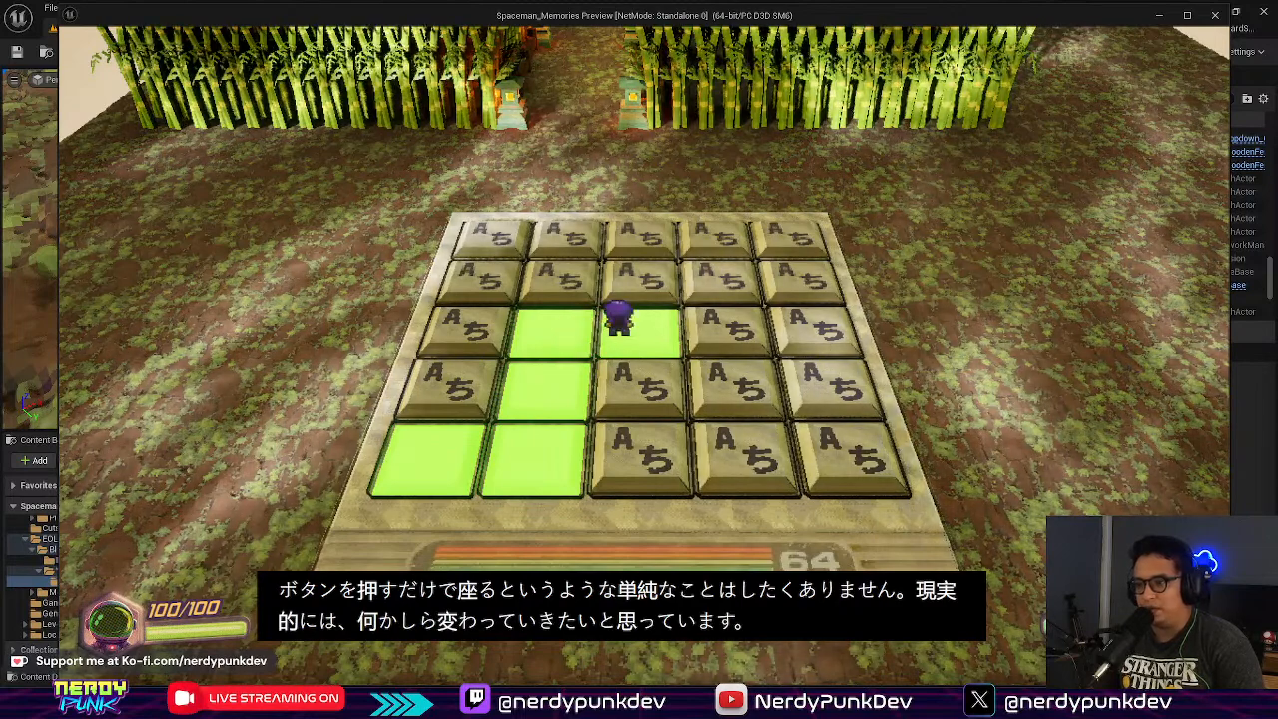
key(w)
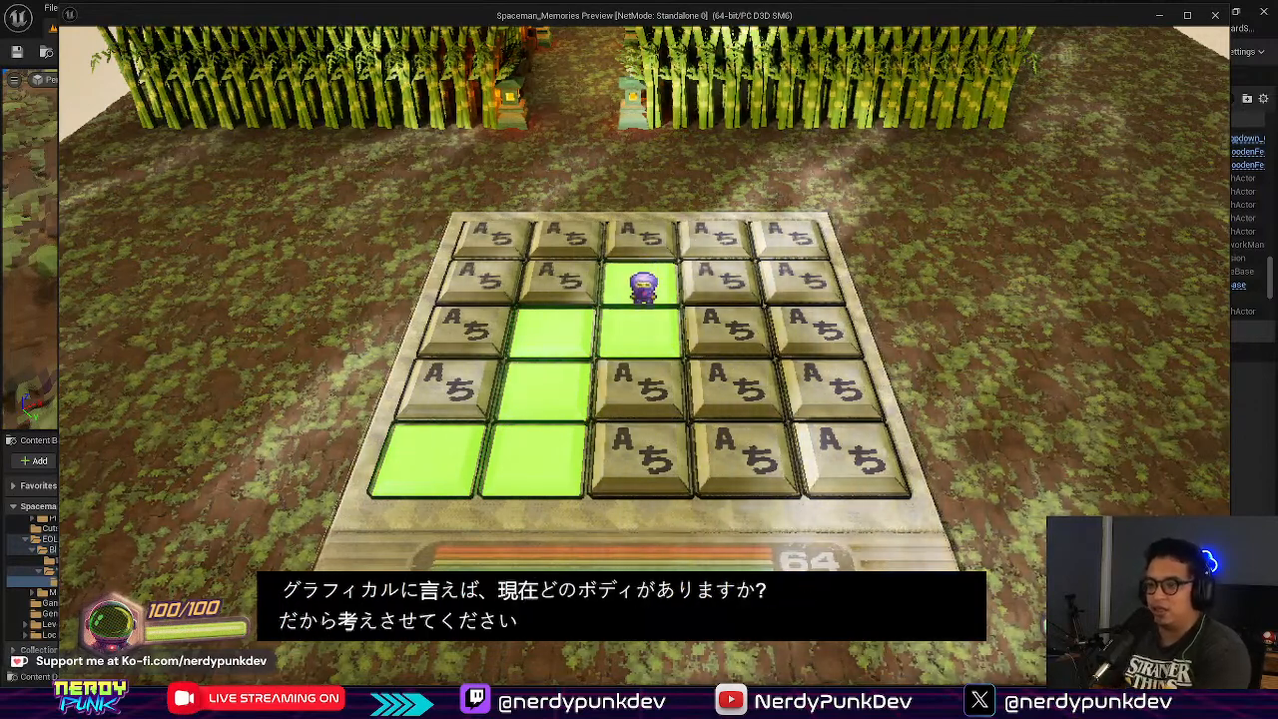
key(s)
key(a)
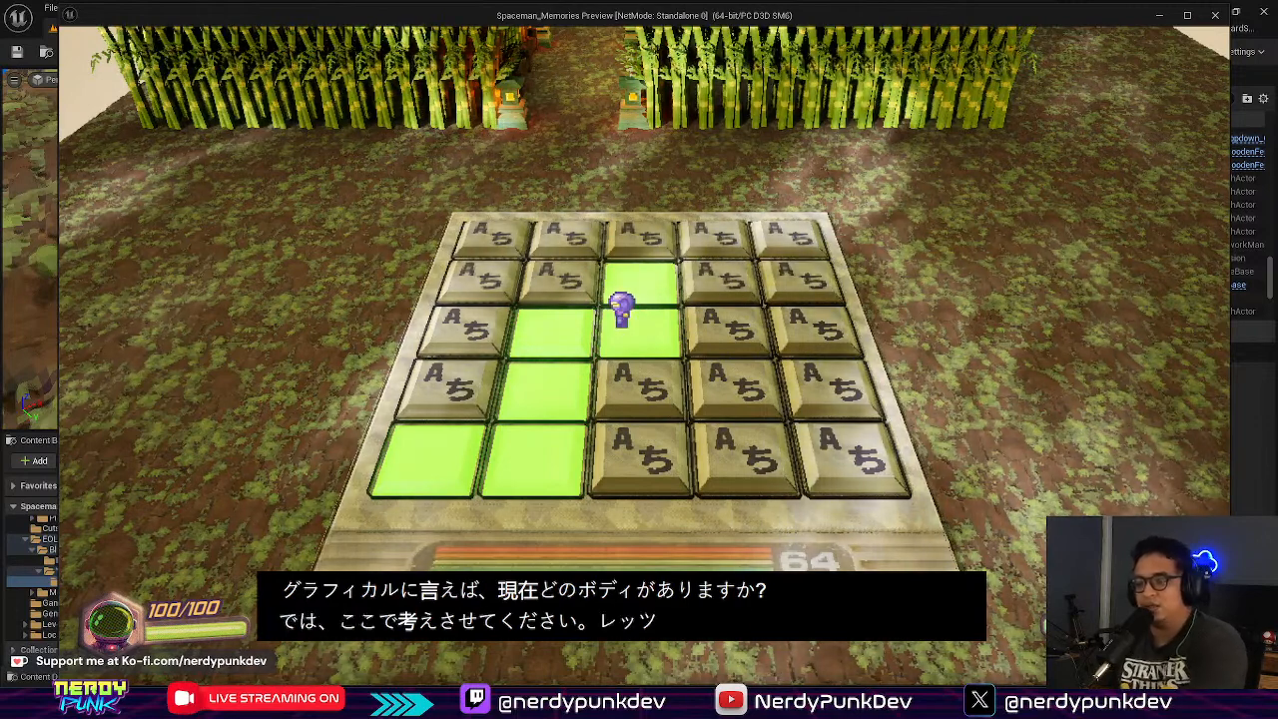
Step: Walk the character back over the activated keys to the front corner key, stop the play session and close the Message Log
key(a)
key(s)
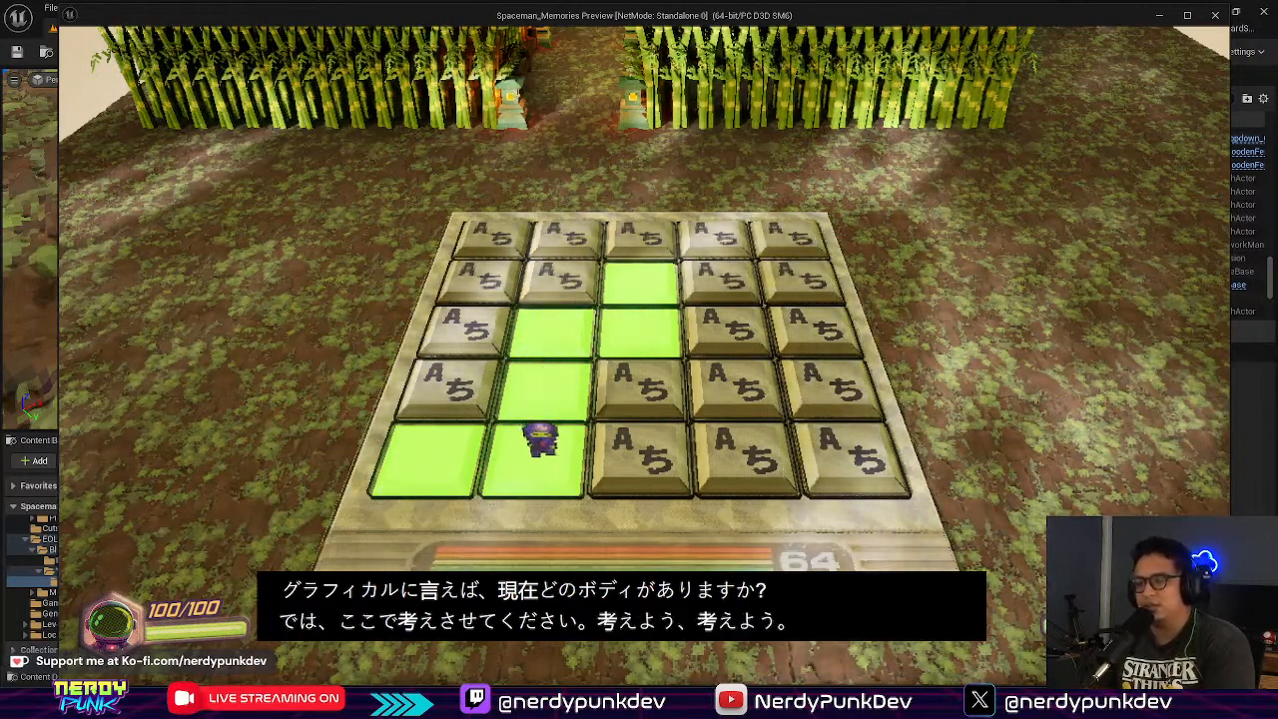
key(a)
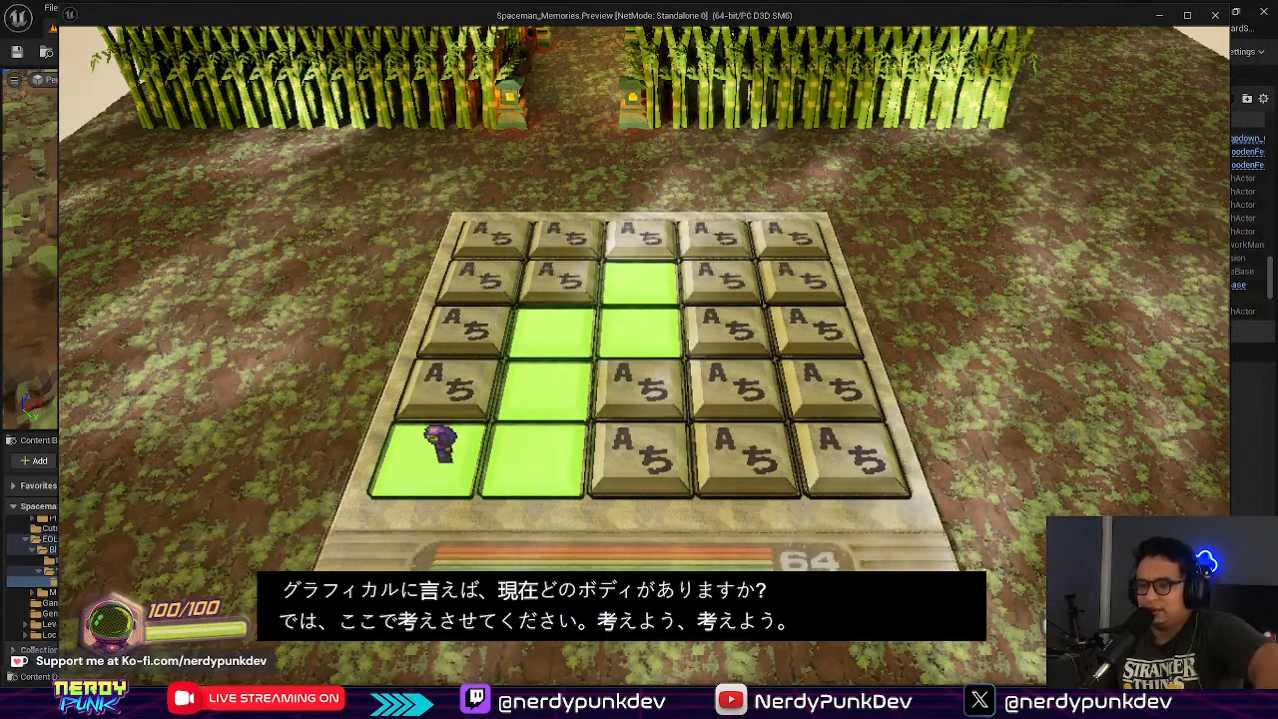
key(d)
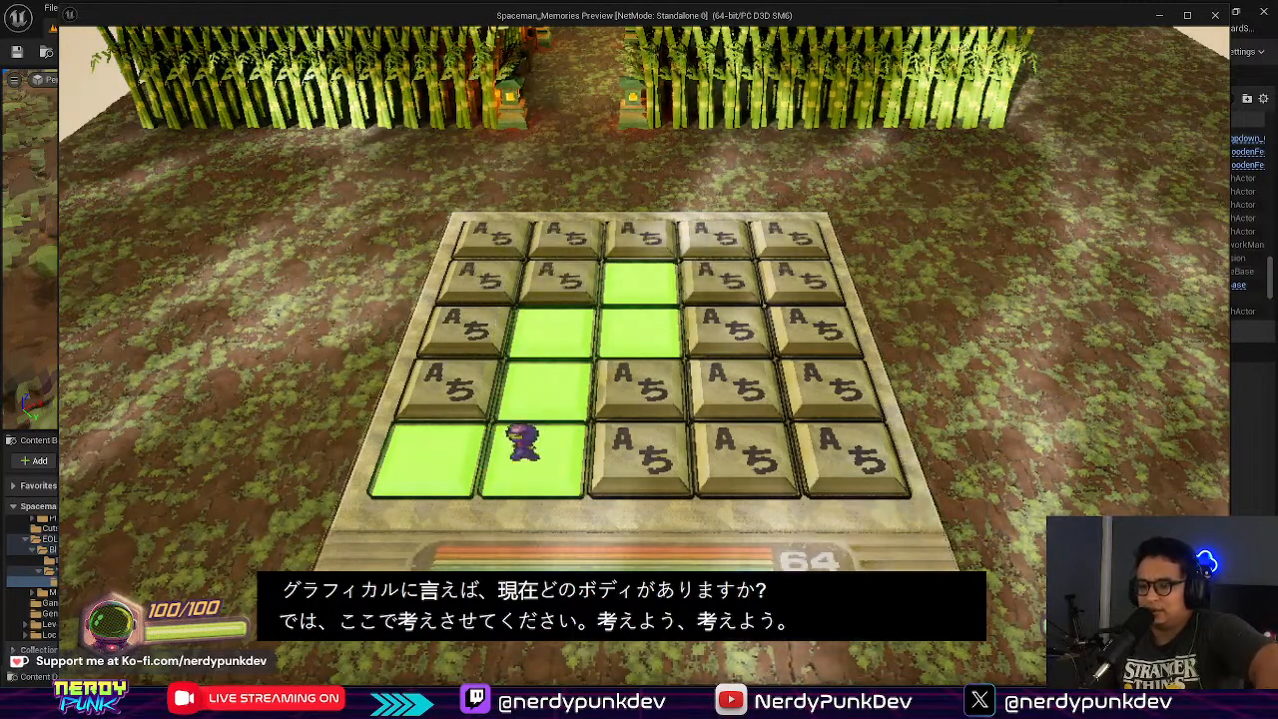
key(a)
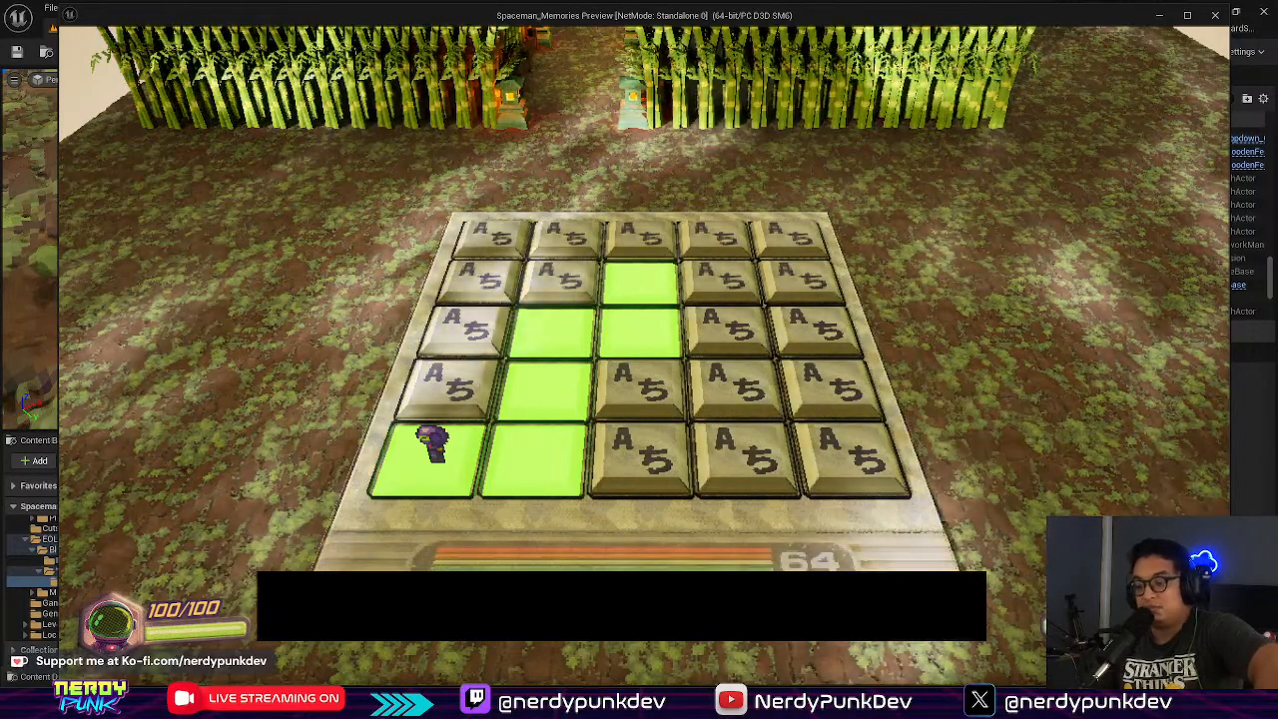
key(Escape)
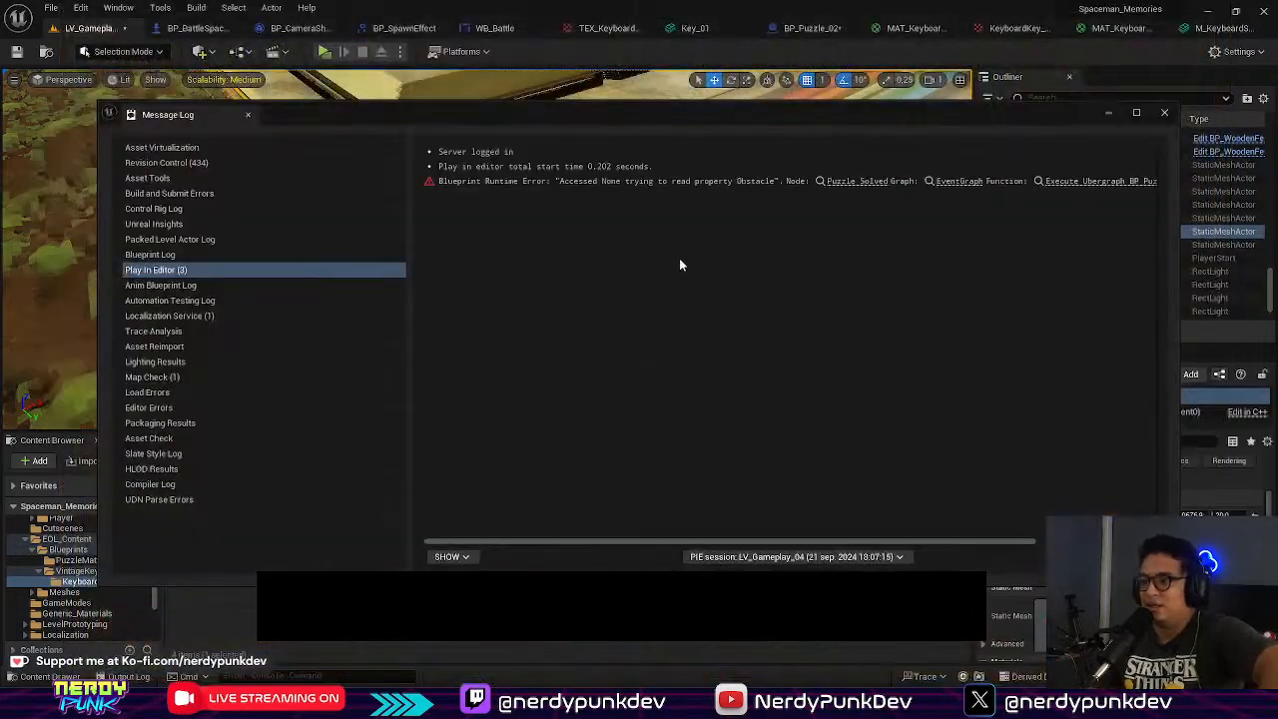
click(1165, 113)
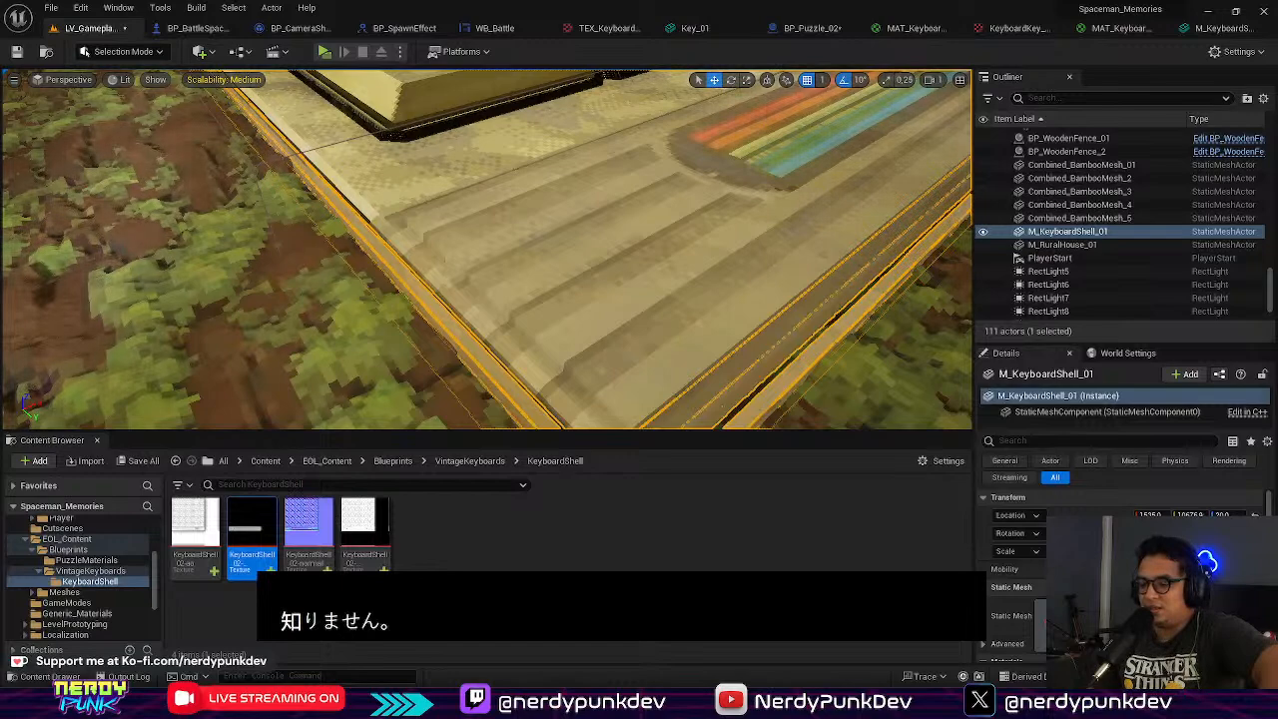
Step: Switch to the web browser and search Google Images for "pressed buttons sci fi" to look over reference images
key(alt+Tab)
triple_click(404, 40)
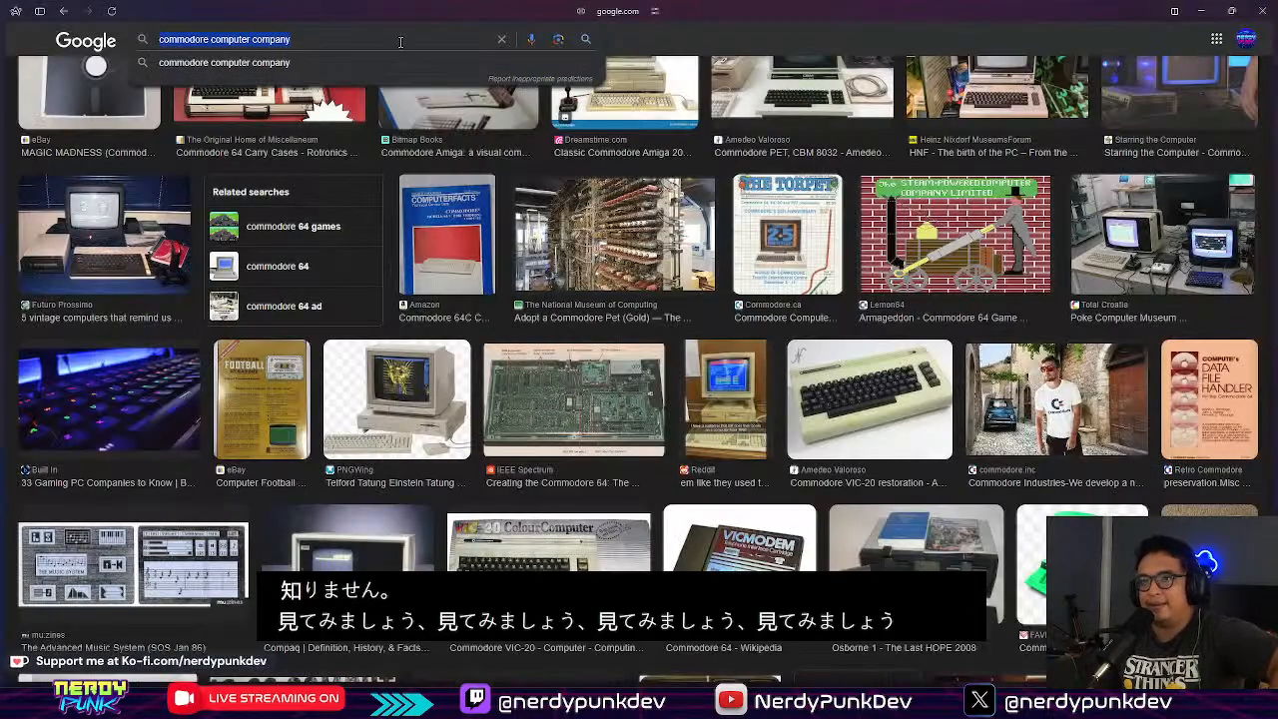
text(pressed)
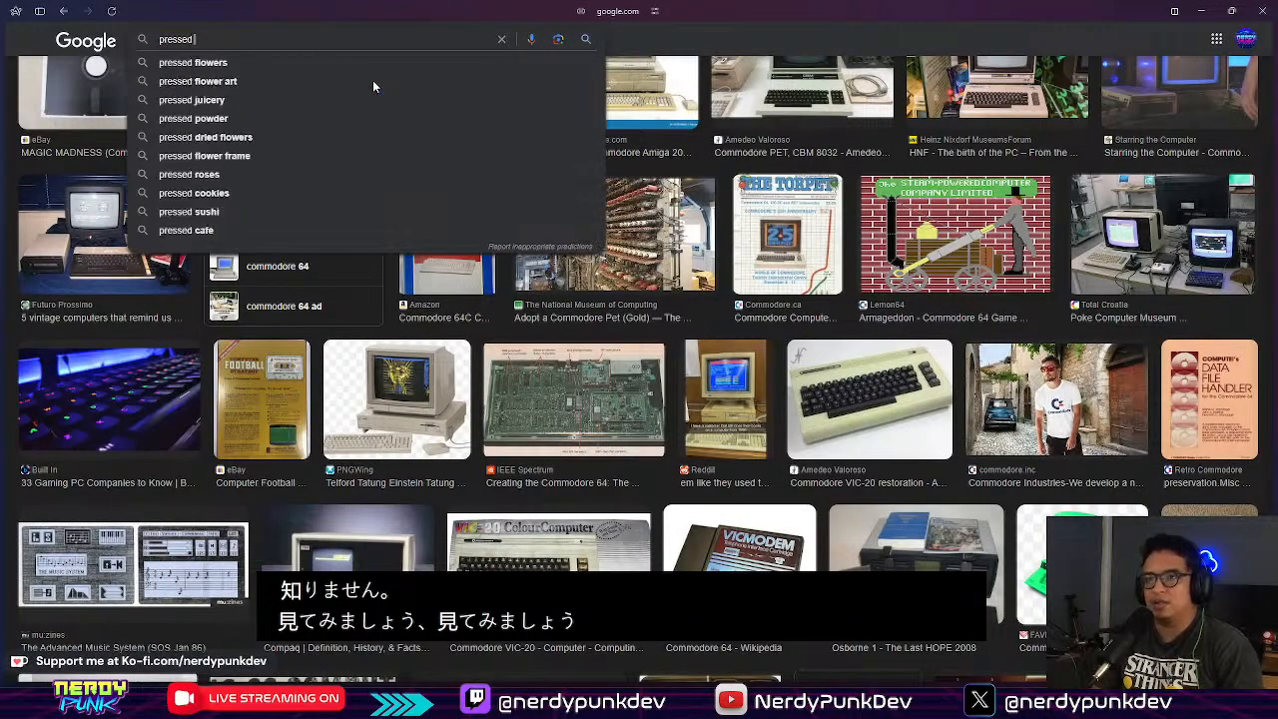
text( buttons sci fi)
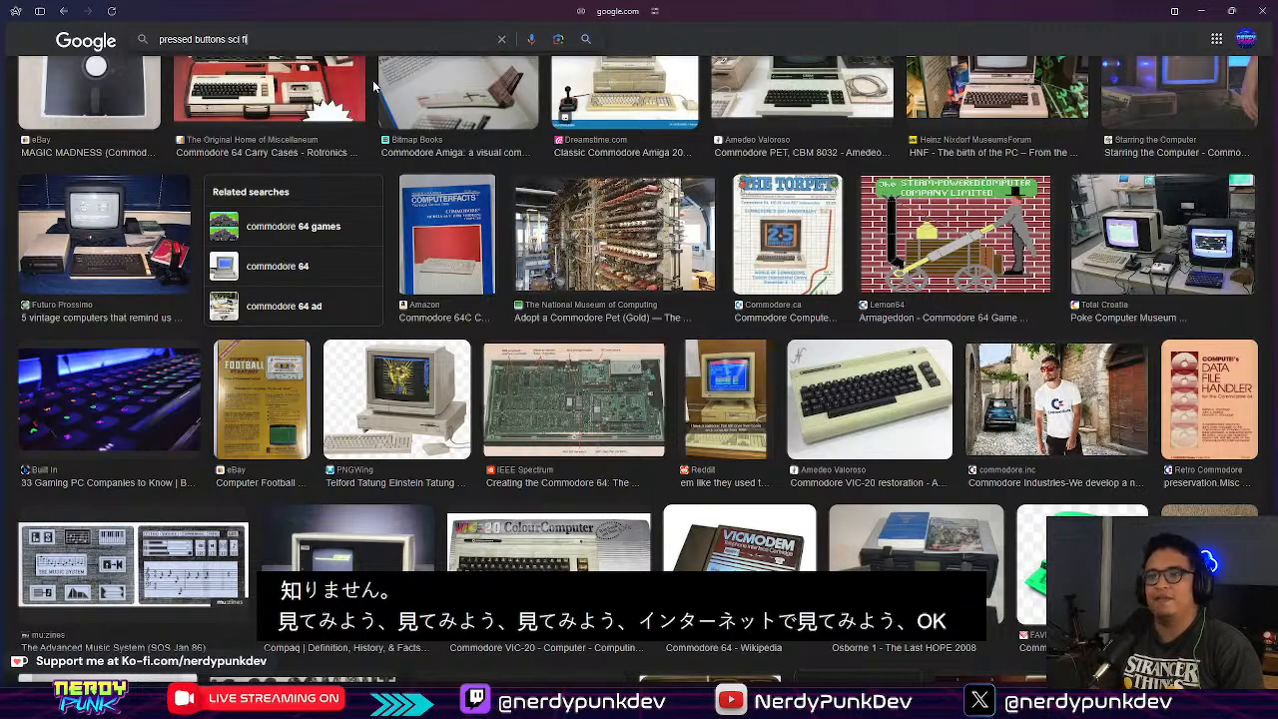
key(Return)
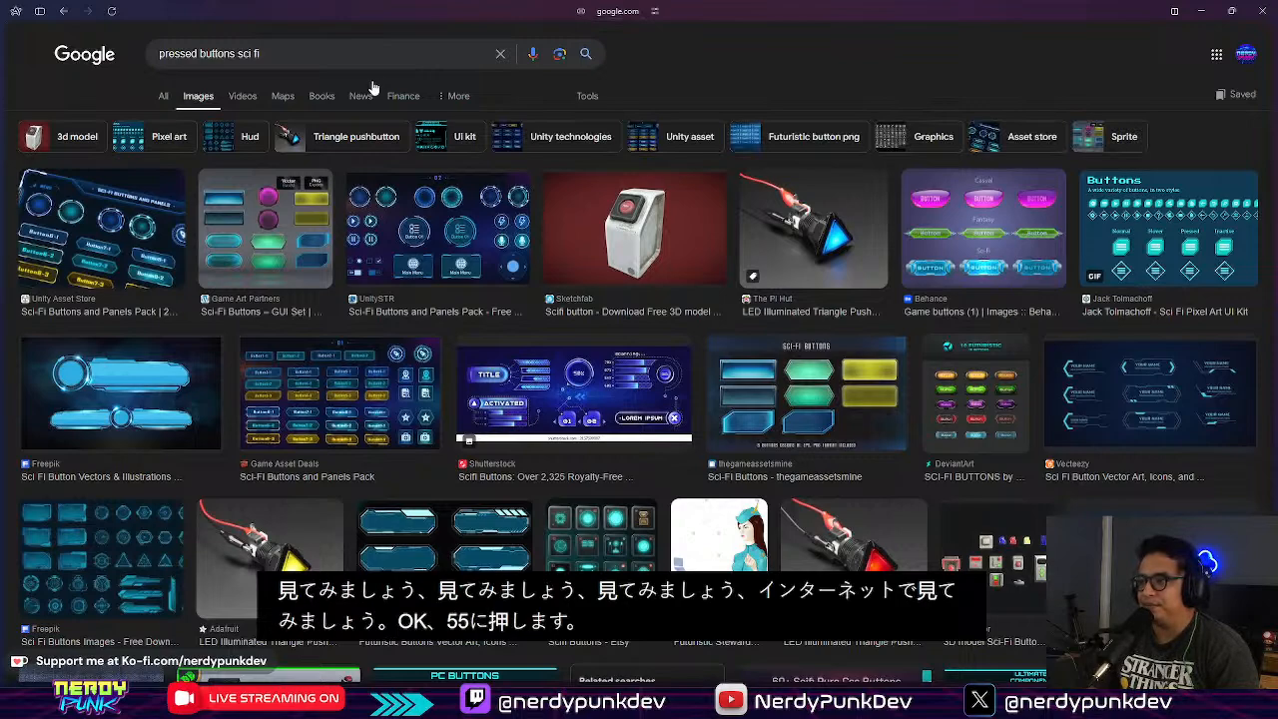
scroll(359, 131, down, 3)
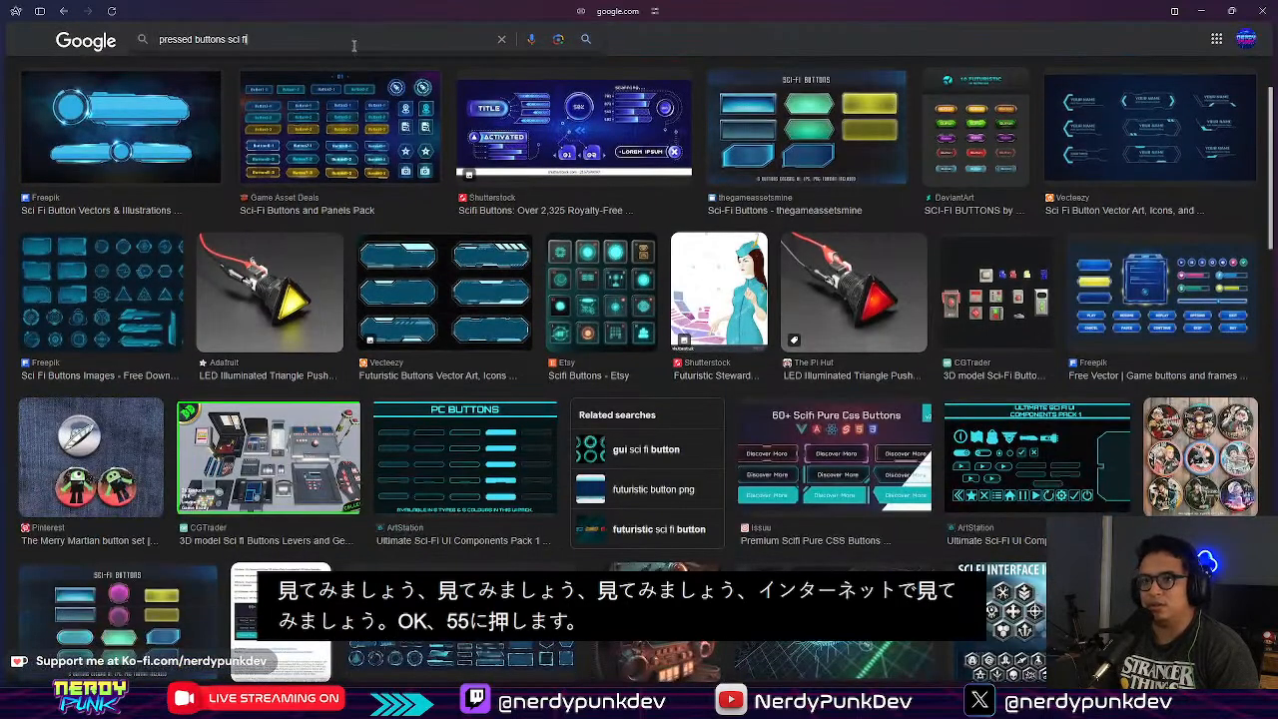
Step: Shorten the image search to "pressed buttons", browse the results and preview the homemade elevator buttons picture
key(BackSpace)
key(BackSpace)
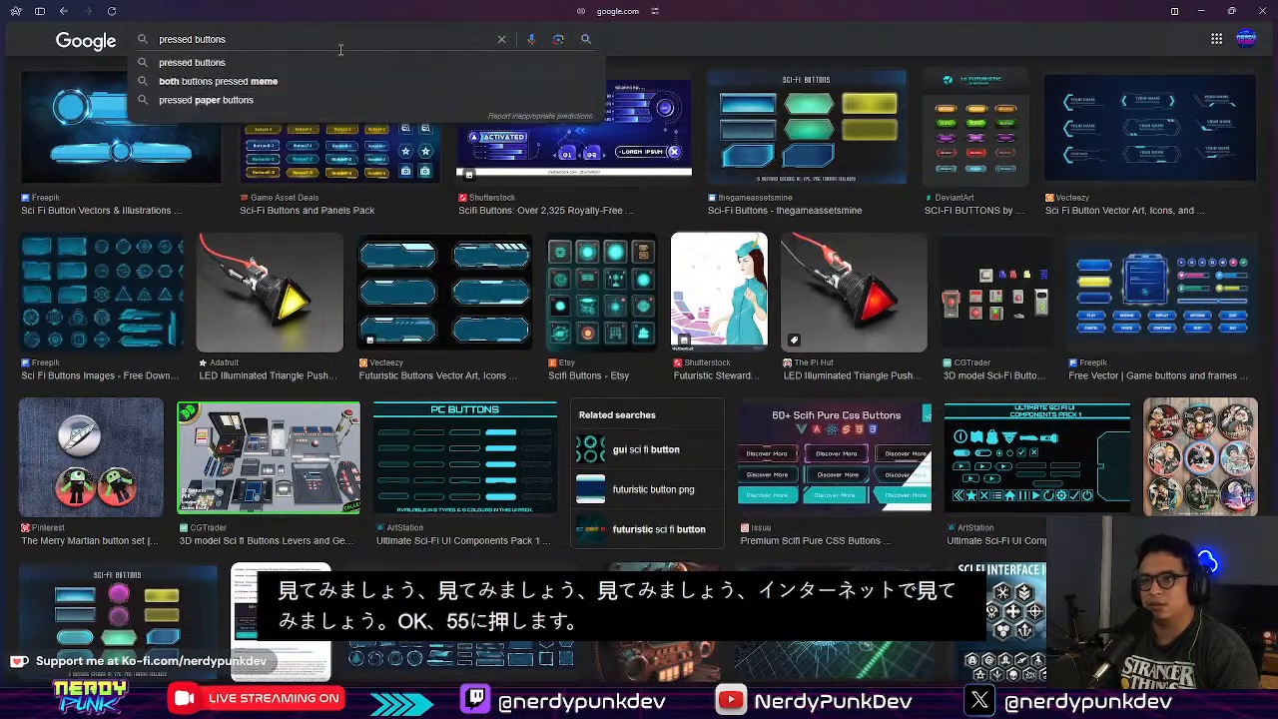
key(Return)
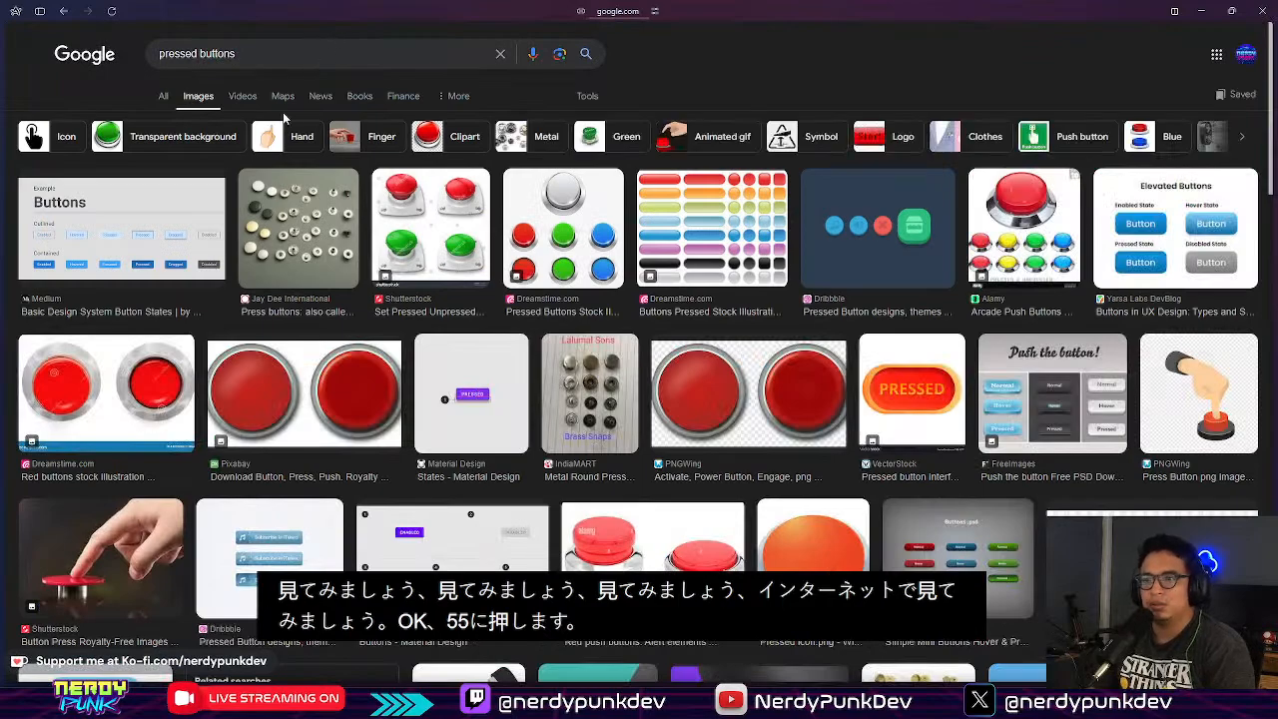
scroll(313, 125, down, 3)
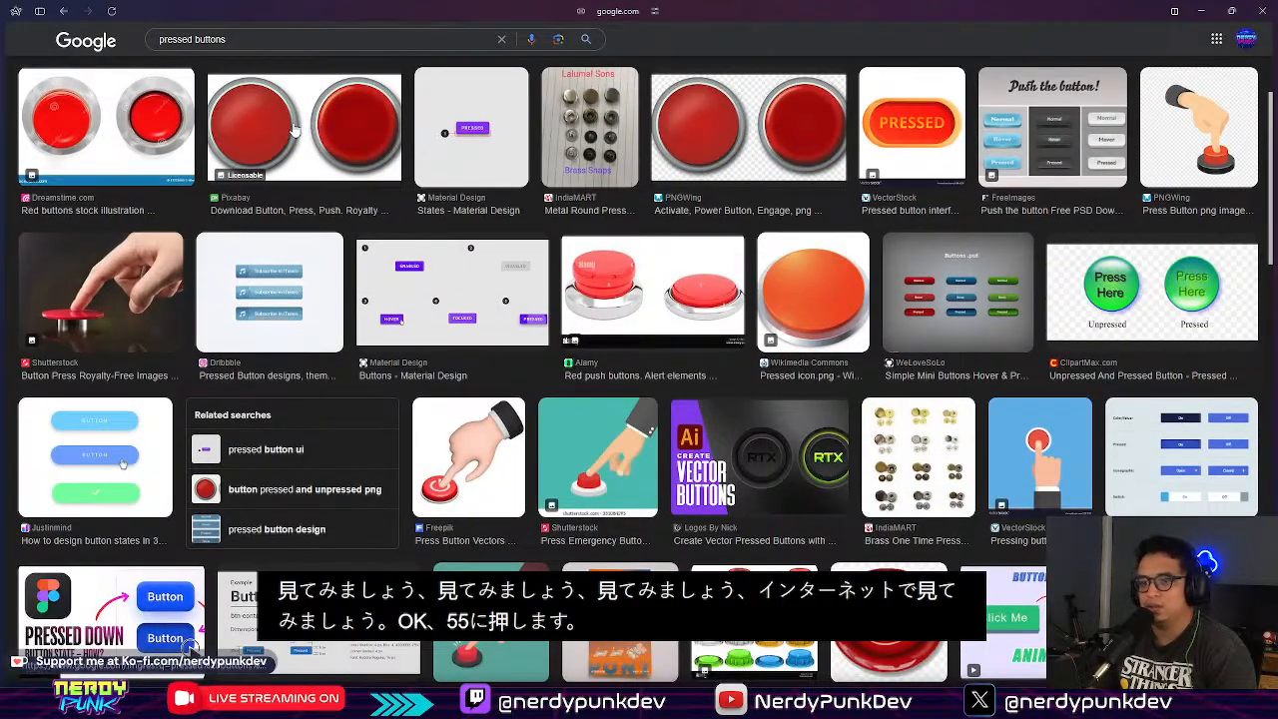
scroll(1103, 160, down, 5)
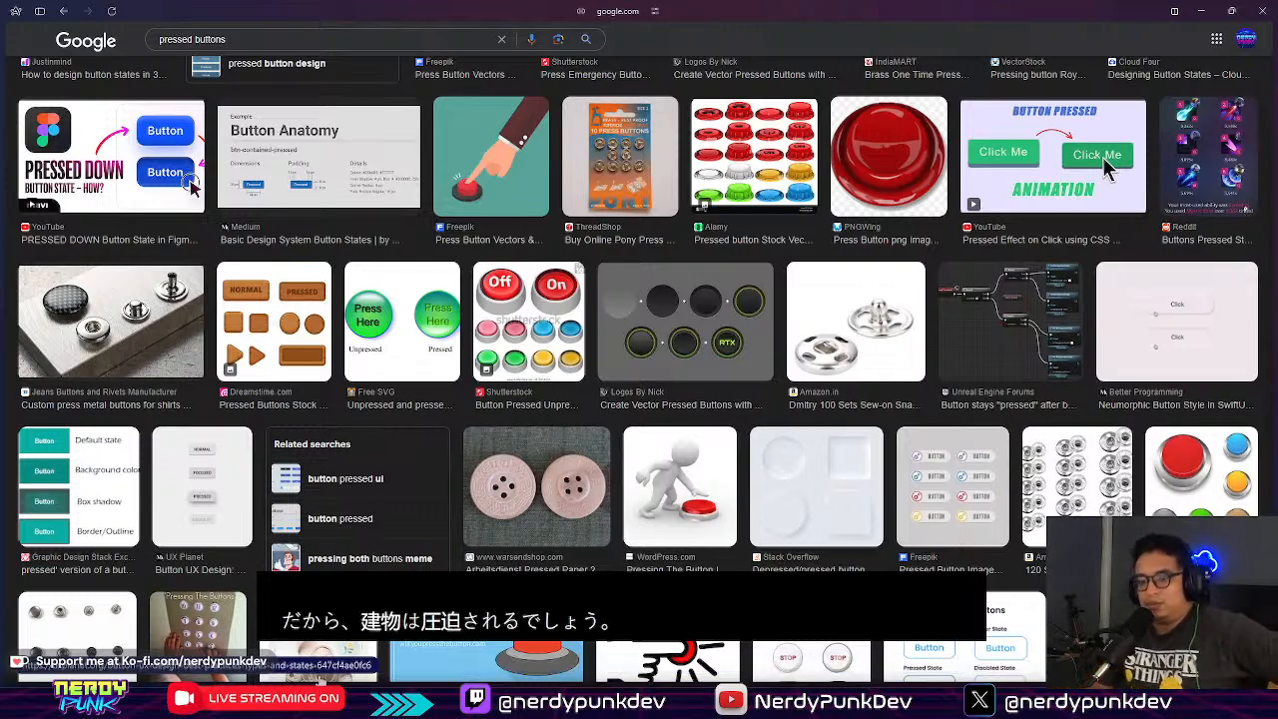
scroll(213, 282, down, 4)
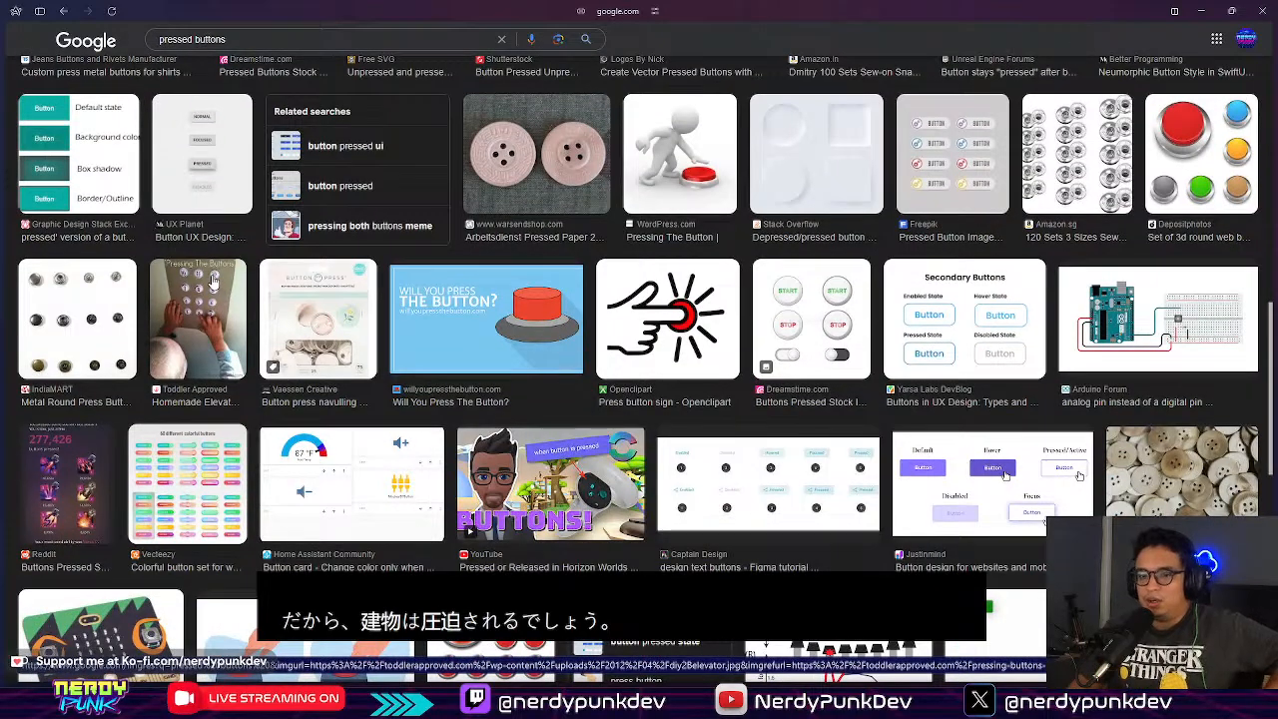
click(213, 283)
scroll(1167, 141, down, 2)
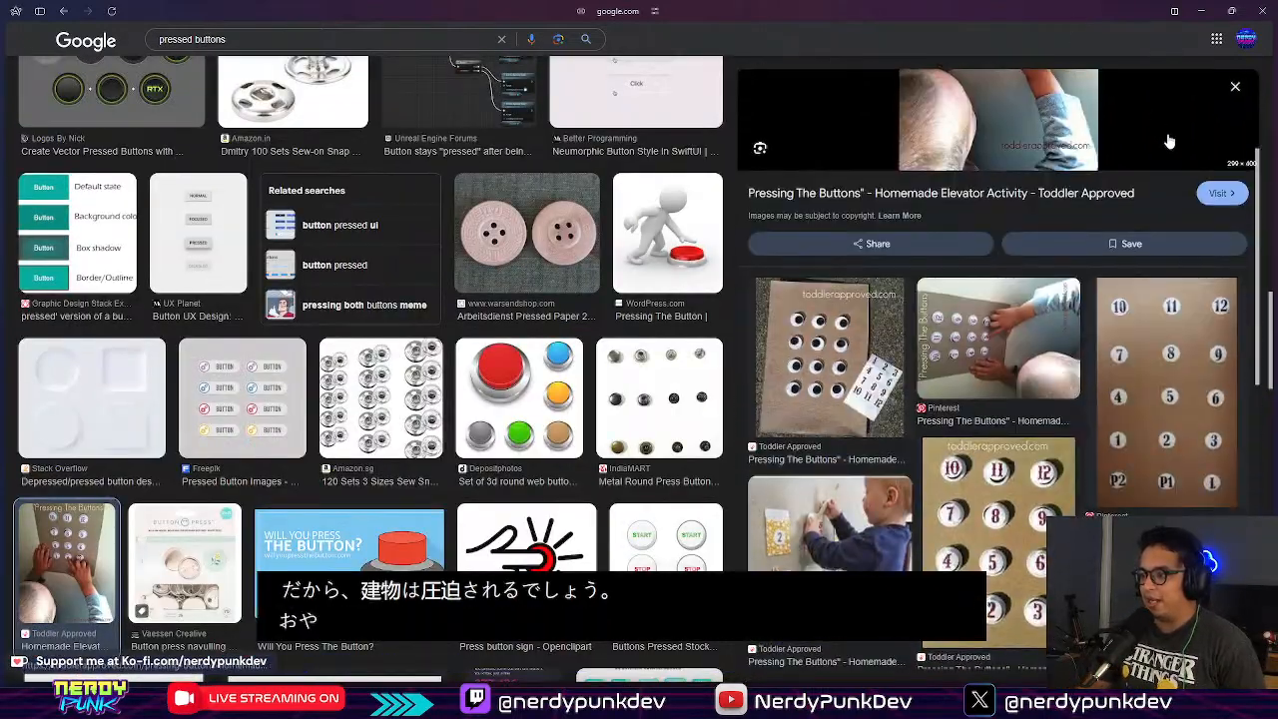
Step: Search Google Images for "elevator buttons", preview the metal panel with the green-lit floor 3 button, and browse more references
click(380, 39)
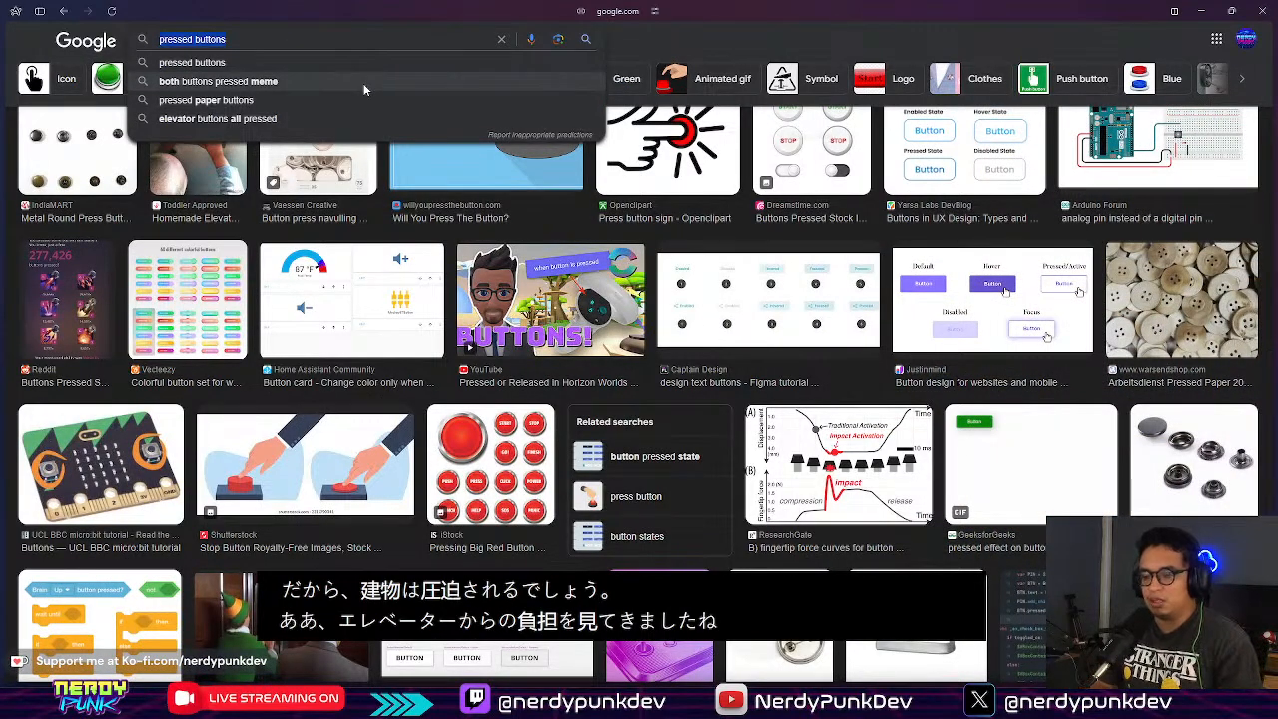
text(elevator but)
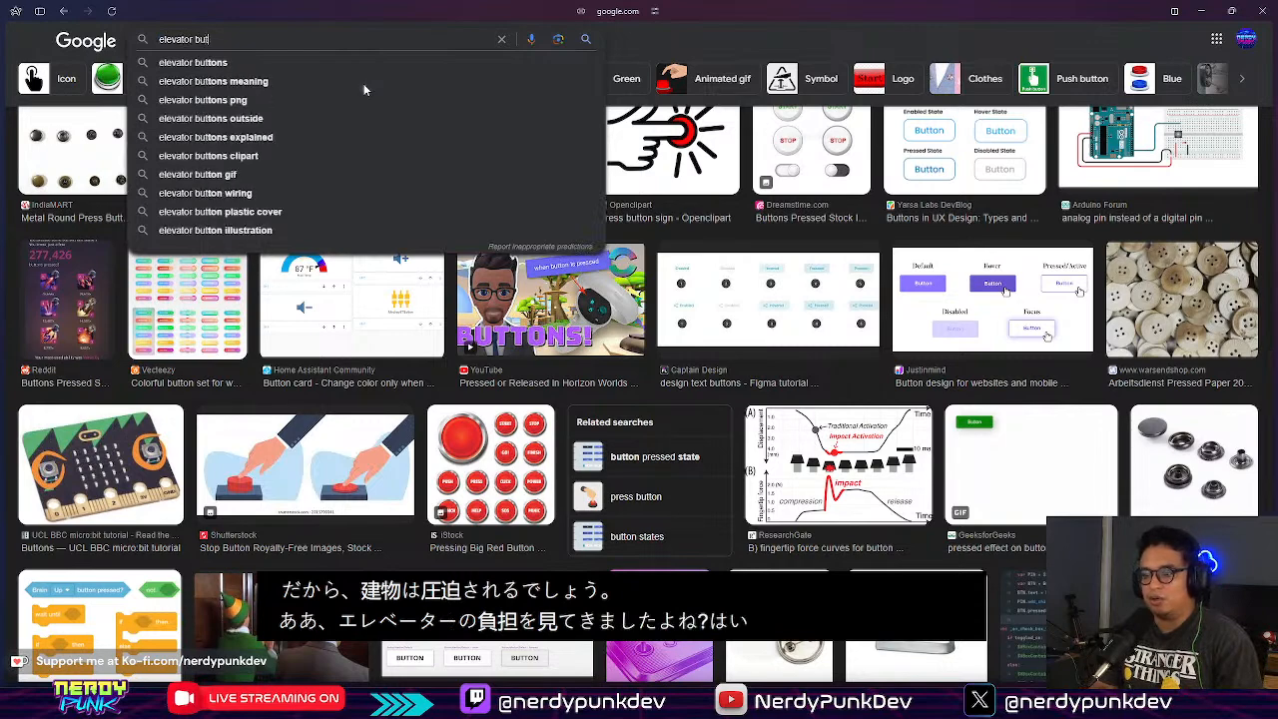
text(tons)
key(Return)
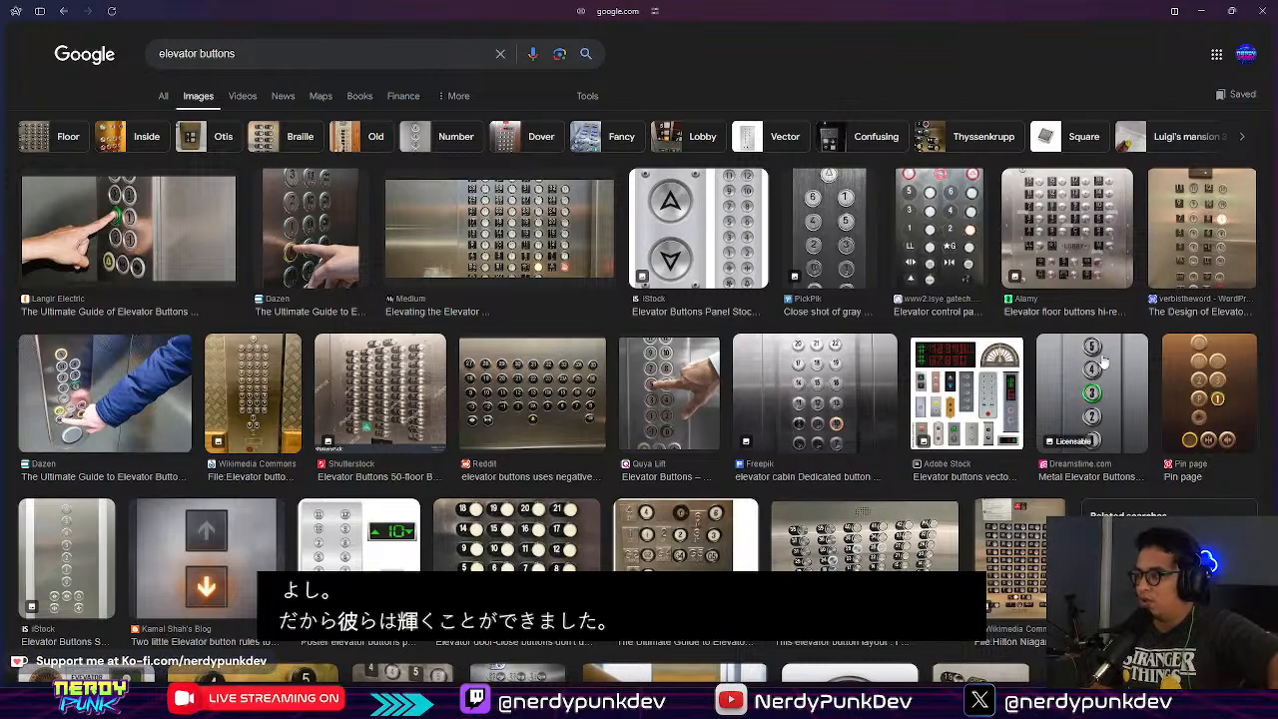
click(1092, 385)
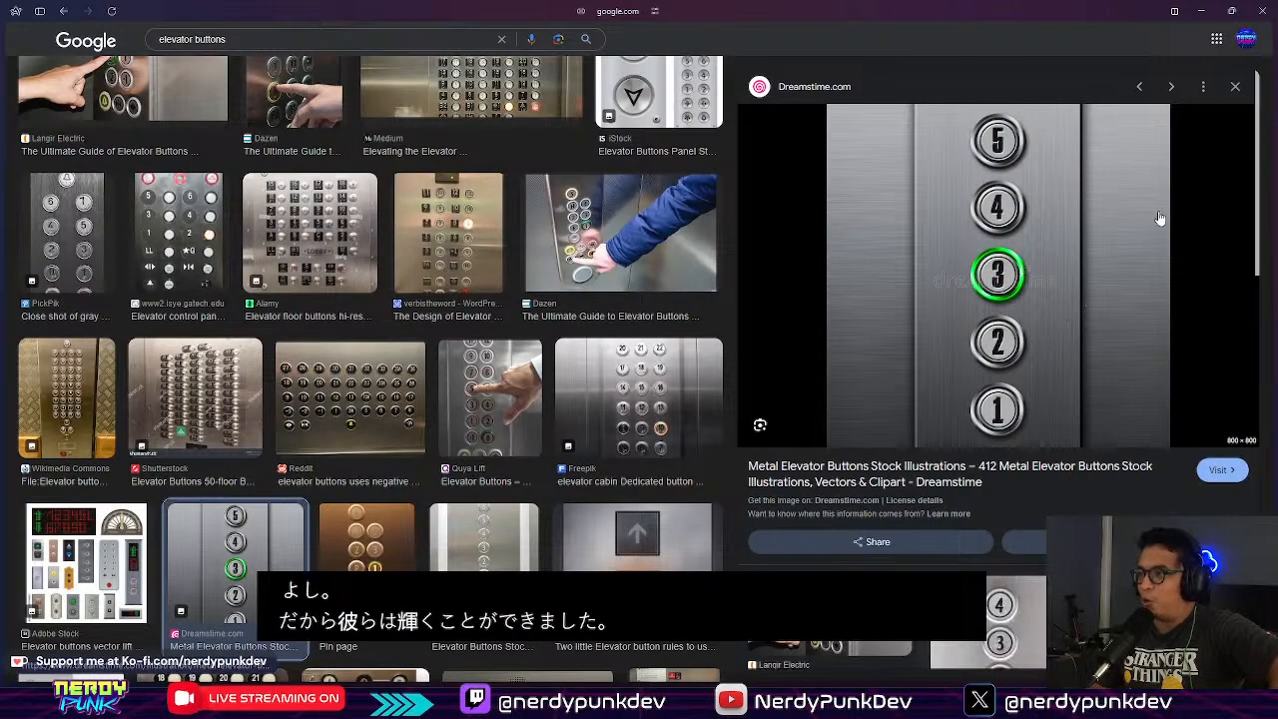
click(1235, 86)
scroll(466, 202, down, 2)
scroll(466, 202, down, 8)
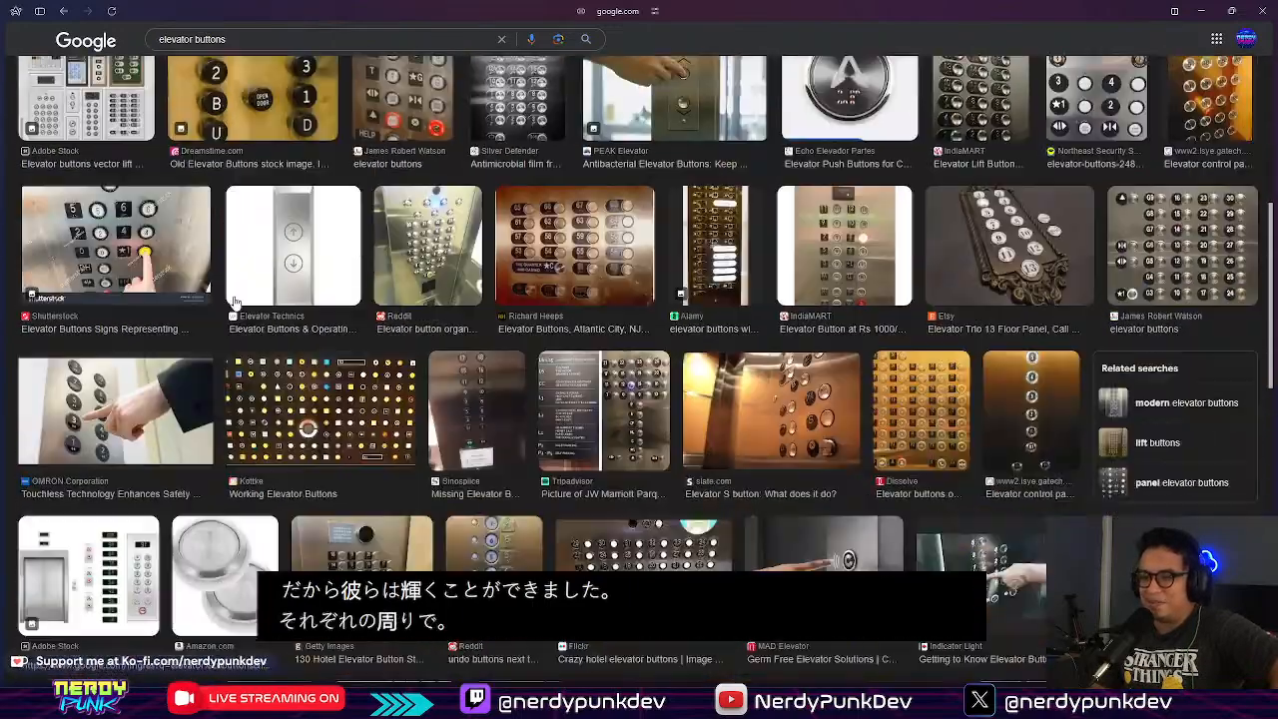
scroll(249, 261, down, 3)
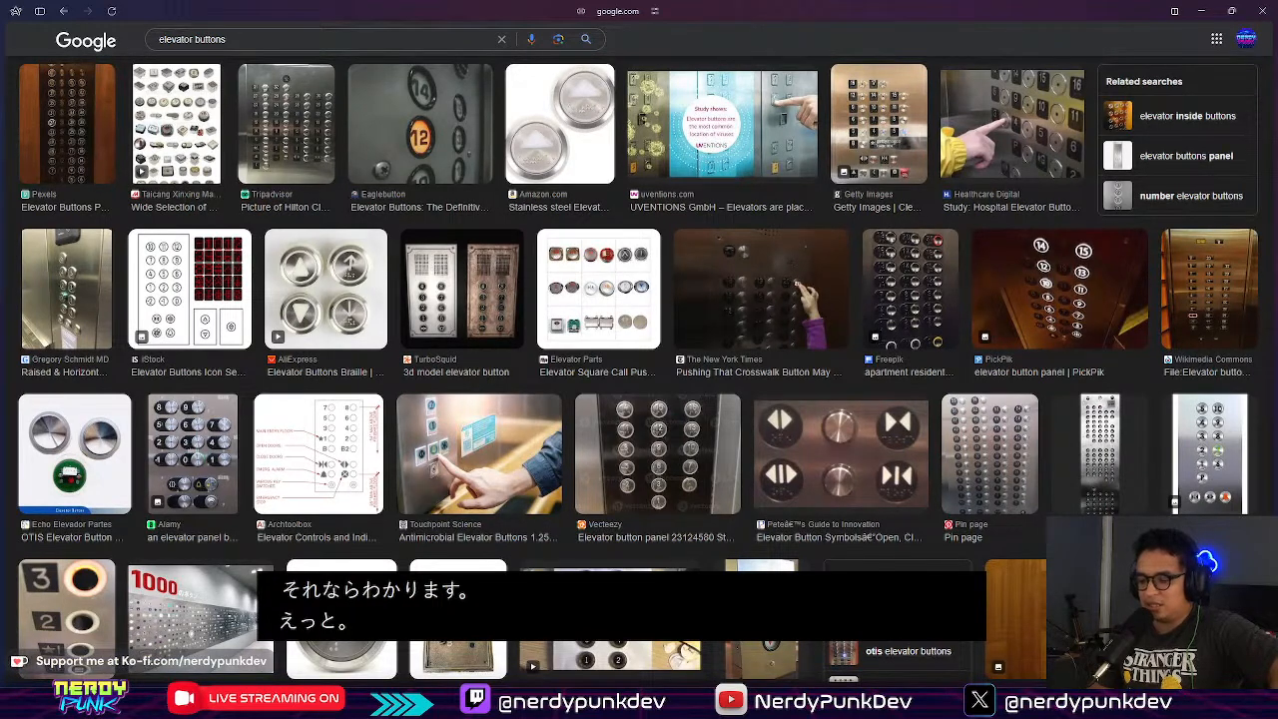
Step: Return to the Unreal Editor, select BP_Puzzle_02 at a key's edge in the level and show its Blueprint viewport
key(alt+Tab)
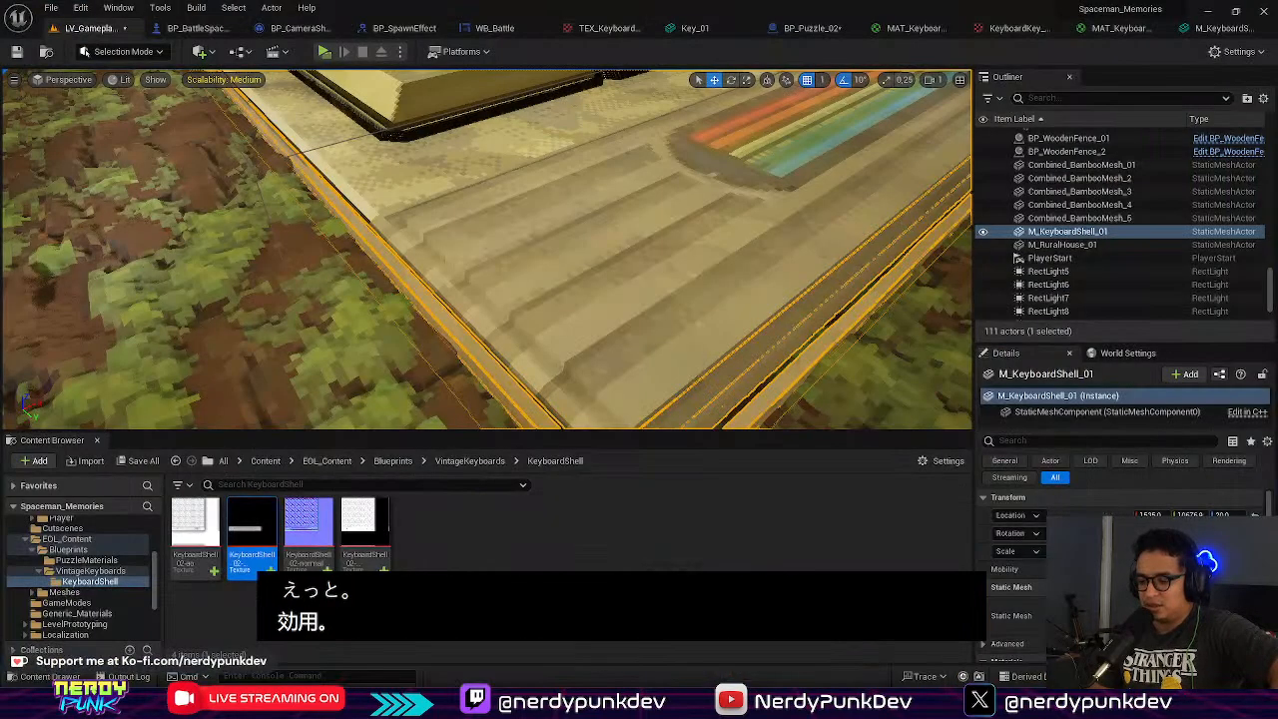
right_drag(647, 299, 619, 210)
mouse_move(497, 276)
right_down()
mouse_move(539, 297)
mouse_move(514, 262)
mouse_move(499, 290)
mouse_move(497, 277)
right_up()
click(434, 291)
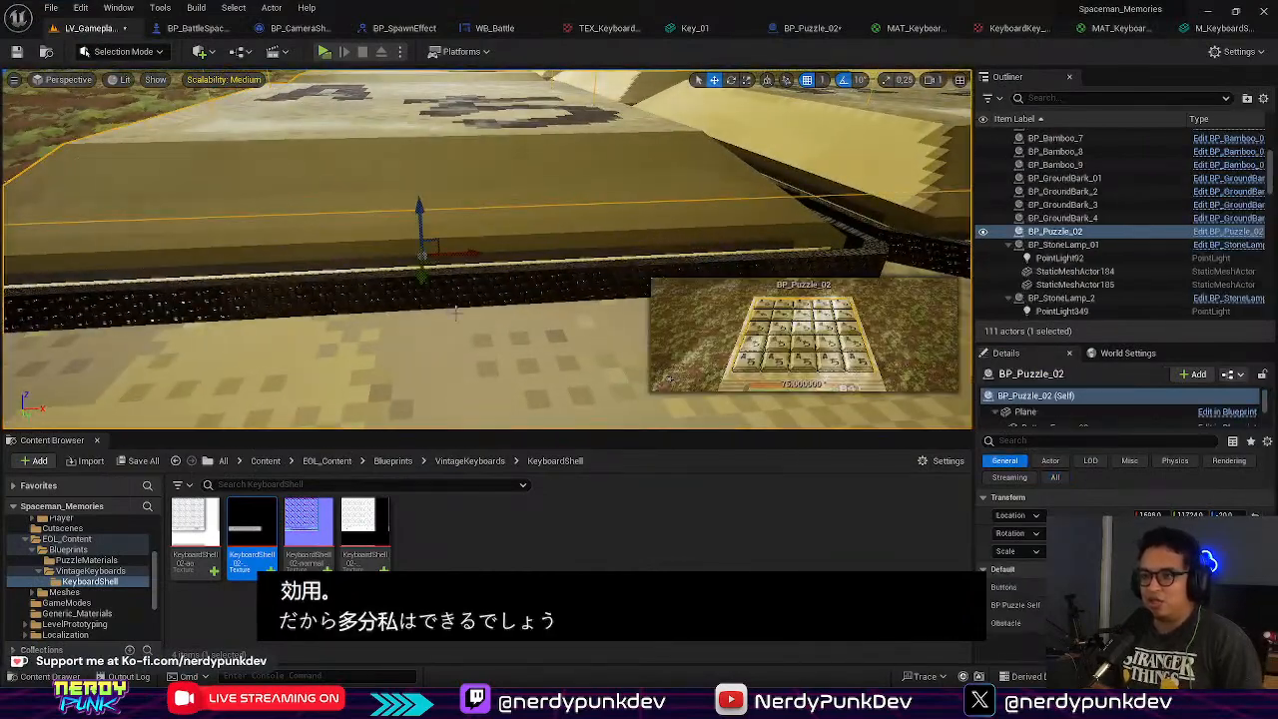
click(808, 28)
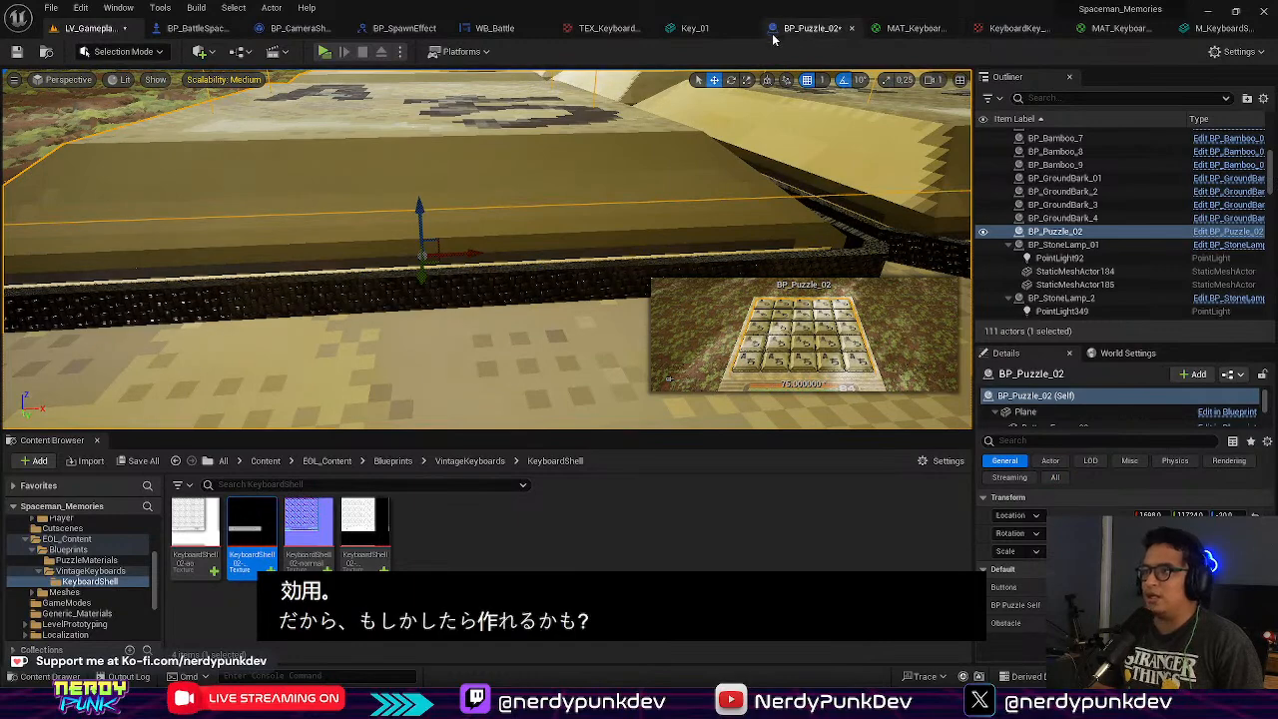
click(230, 76)
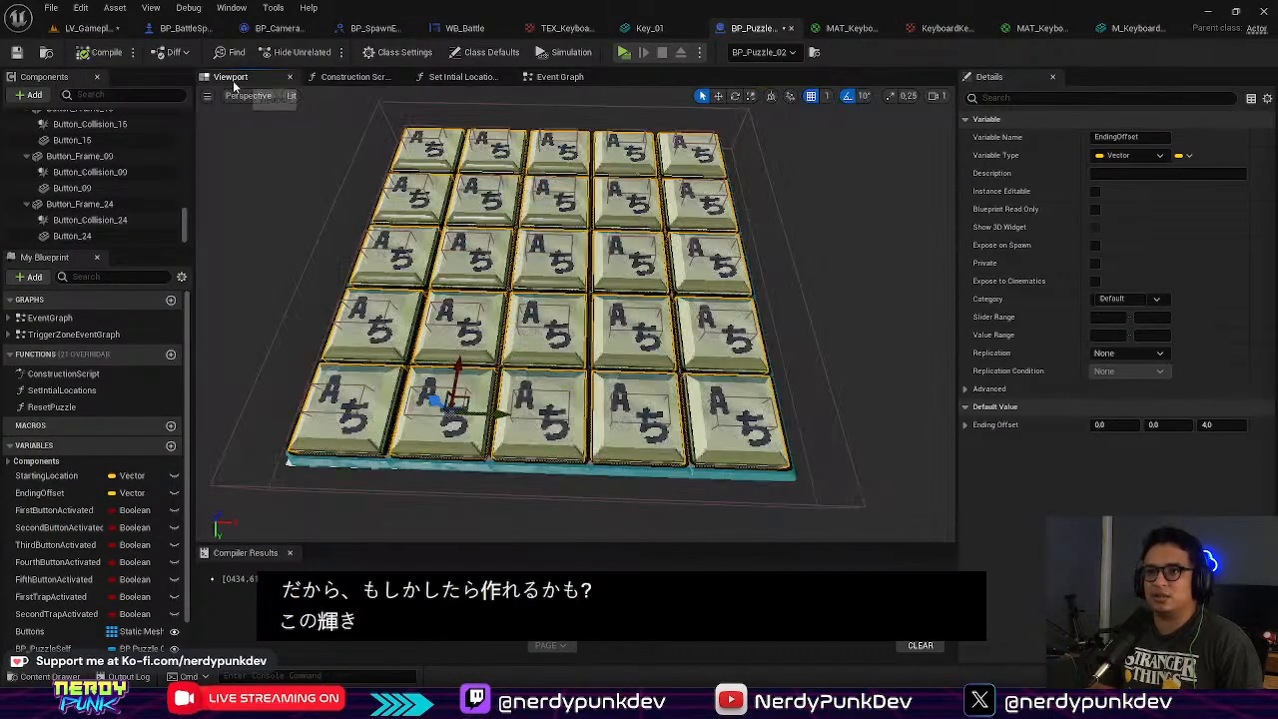
Step: Select the Button_Frame_01 component, inspect its frame close up in the viewport, and bring up the Blueprint's Event Graph
scroll(100, 170, up, 2)
click(90, 151)
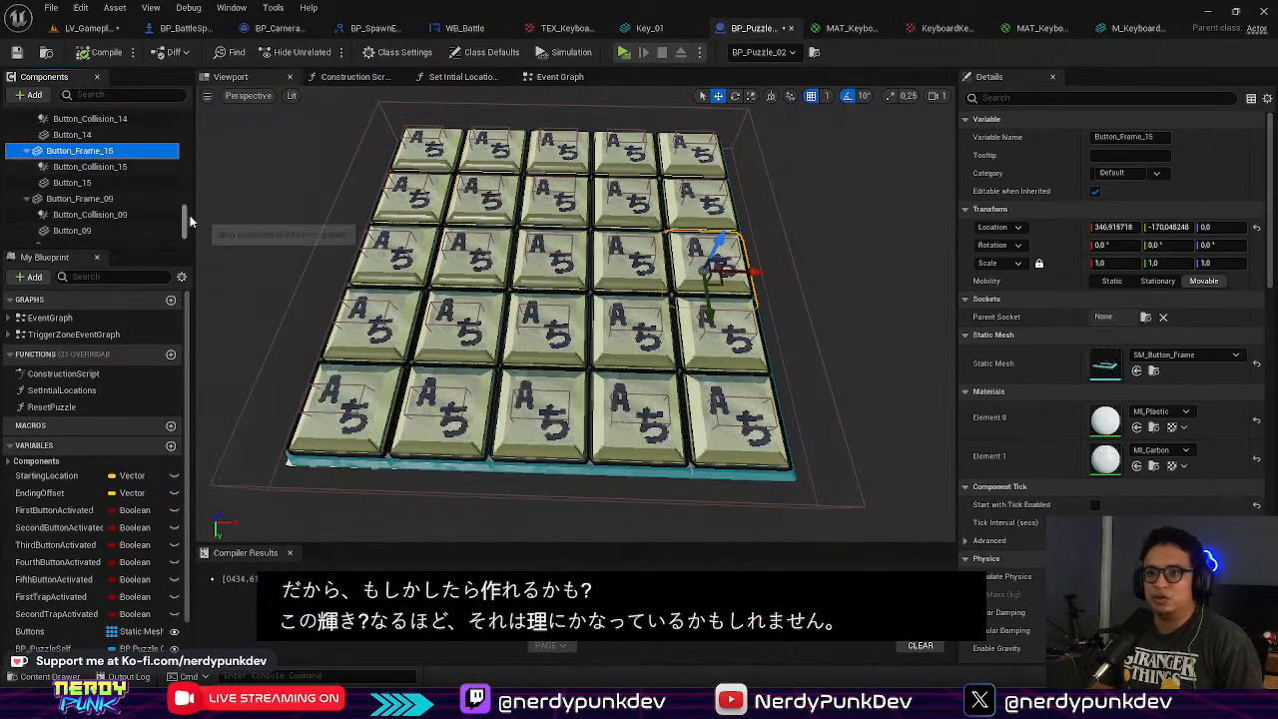
scroll(160, 149, up, 5)
click(79, 197)
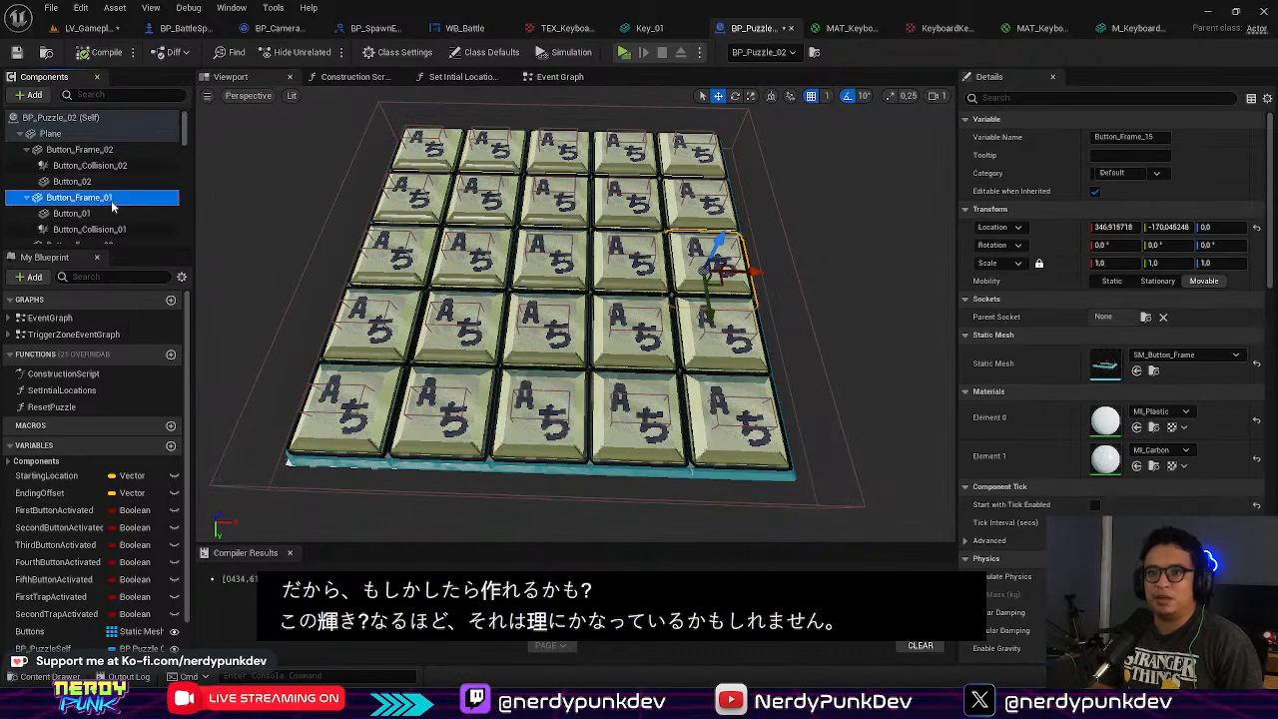
key(f)
right_drag(576, 314, 564, 289)
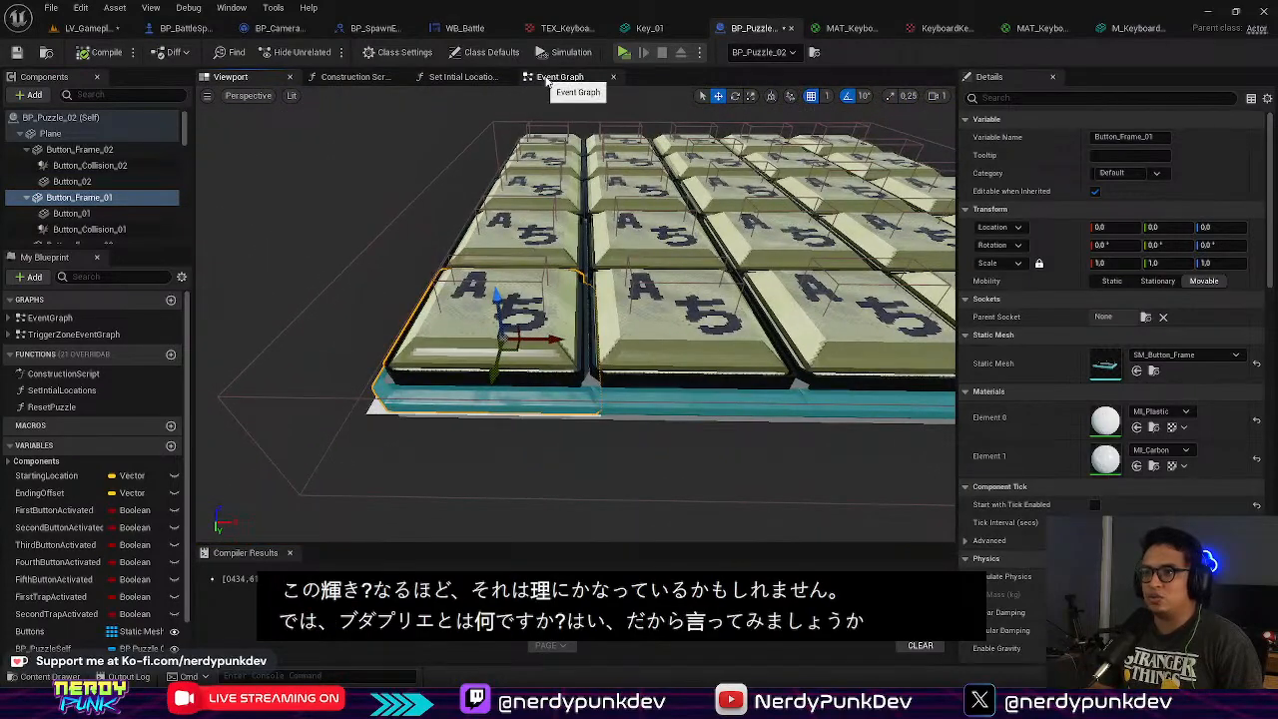
click(561, 77)
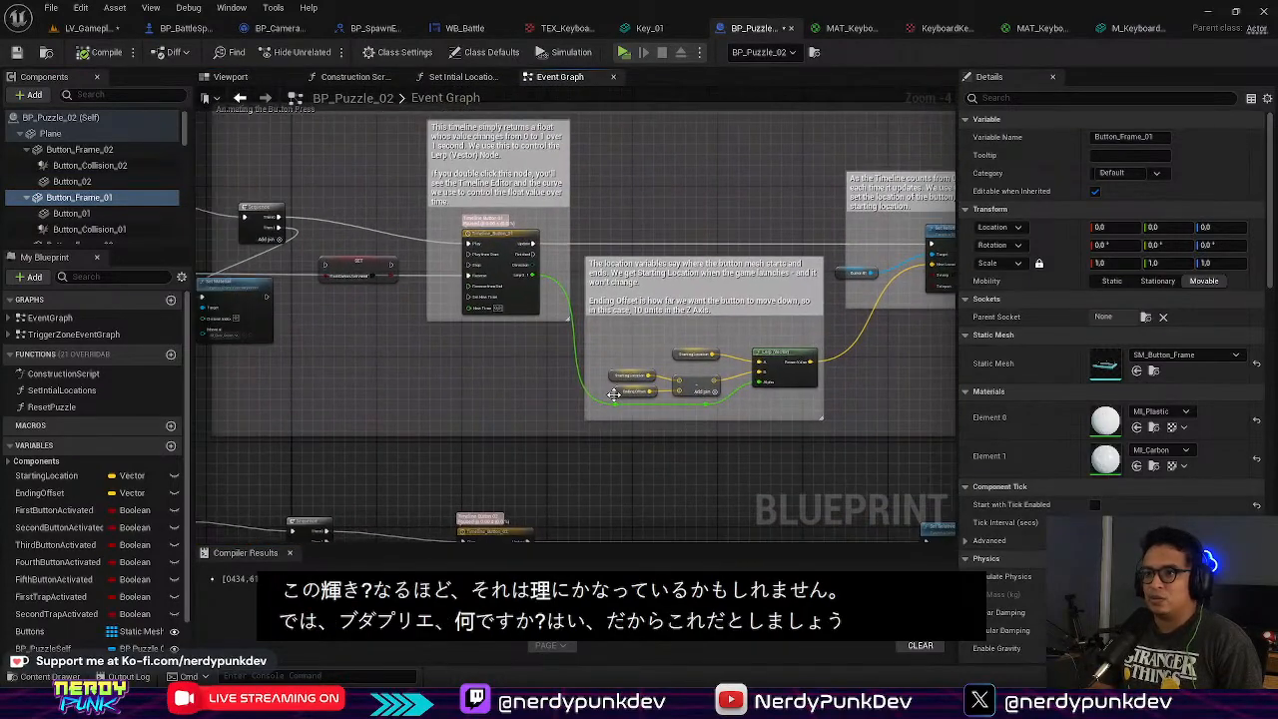
Step: Add a Button_Frame_01 reference to the event graph near the Button 01 reference that feeds Set Material
scroll(599, 300, up, 4)
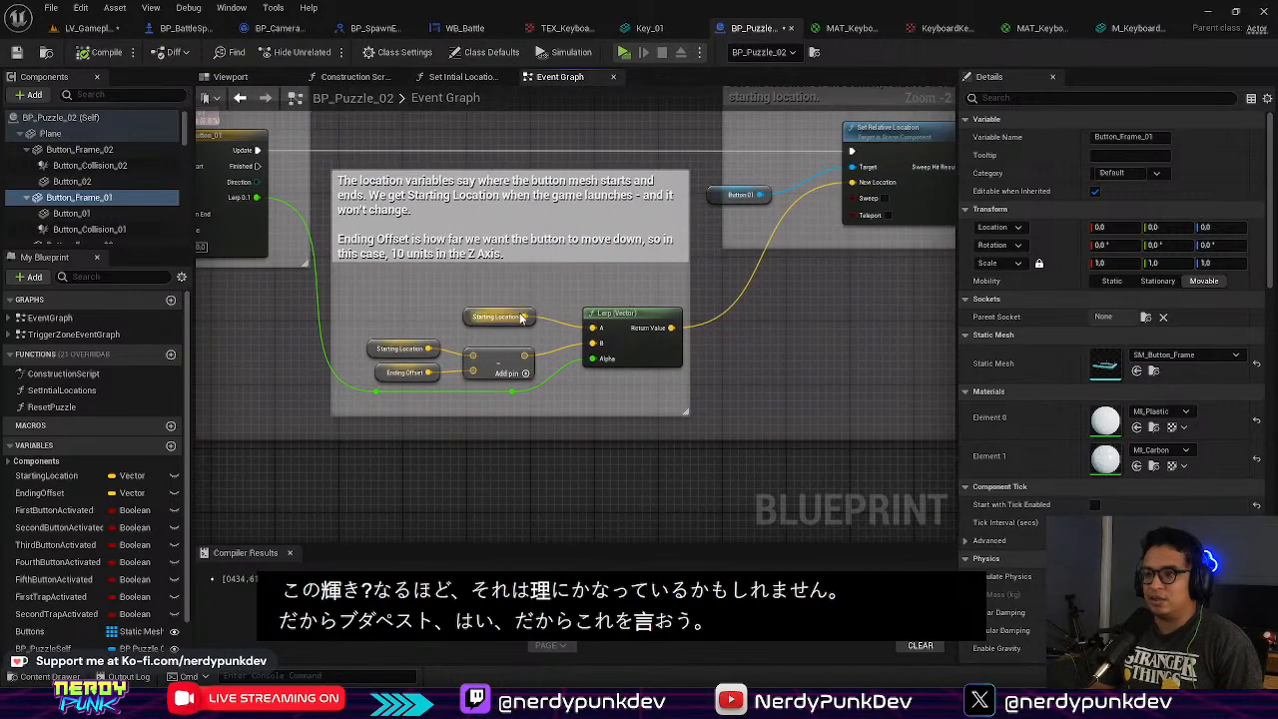
right_drag(706, 295, 631, 390)
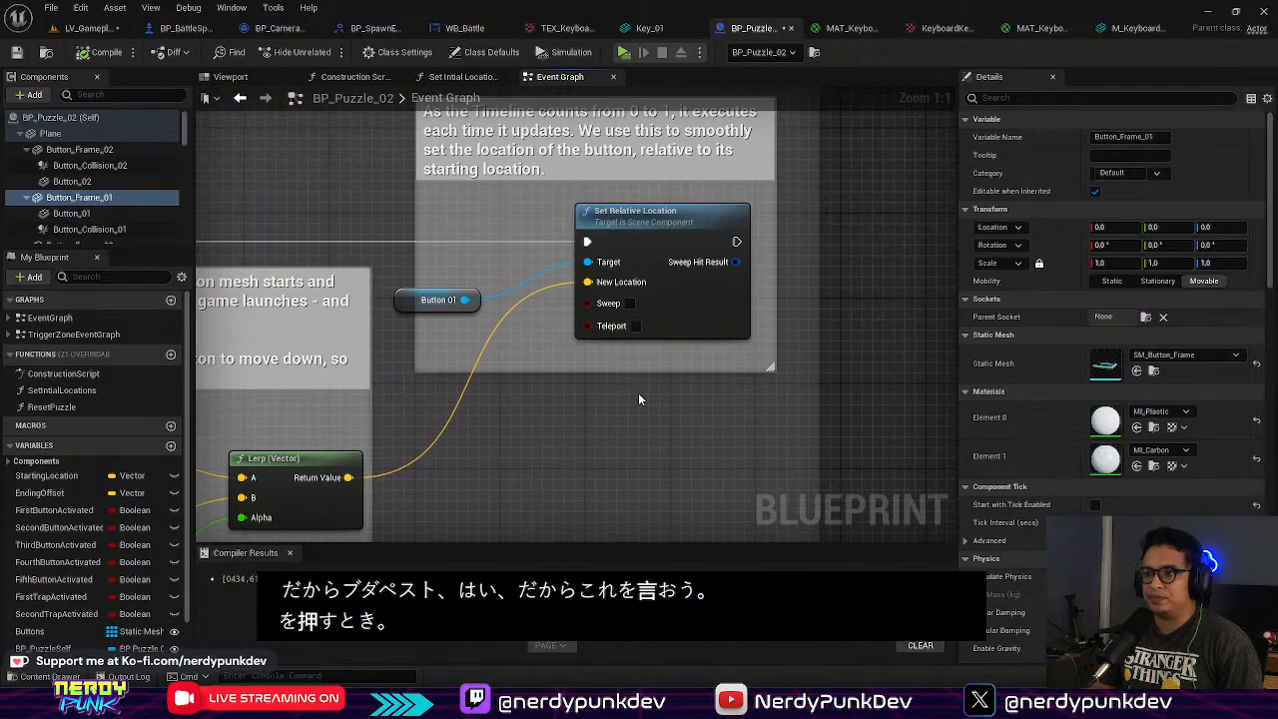
scroll(639, 394, down, 6)
right_drag(243, 375, 539, 350)
scroll(554, 350, up, 2)
scroll(554, 355, up, 4)
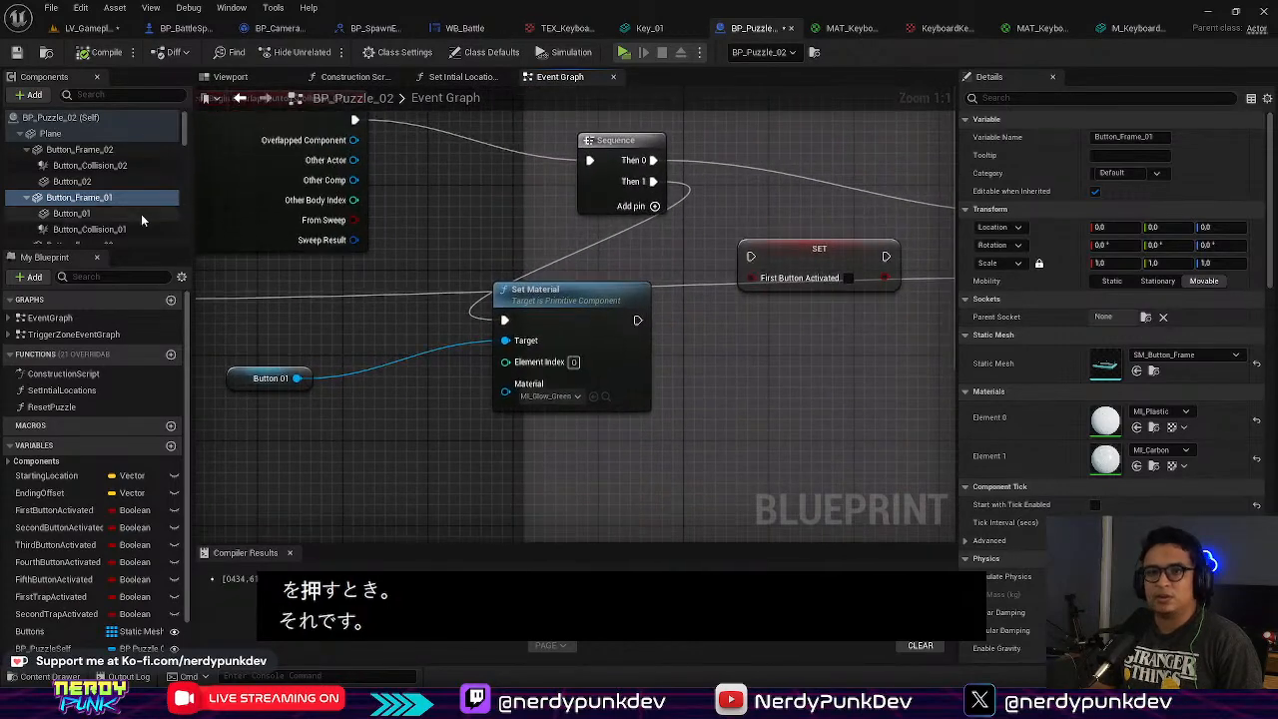
drag(130, 198, 737, 425)
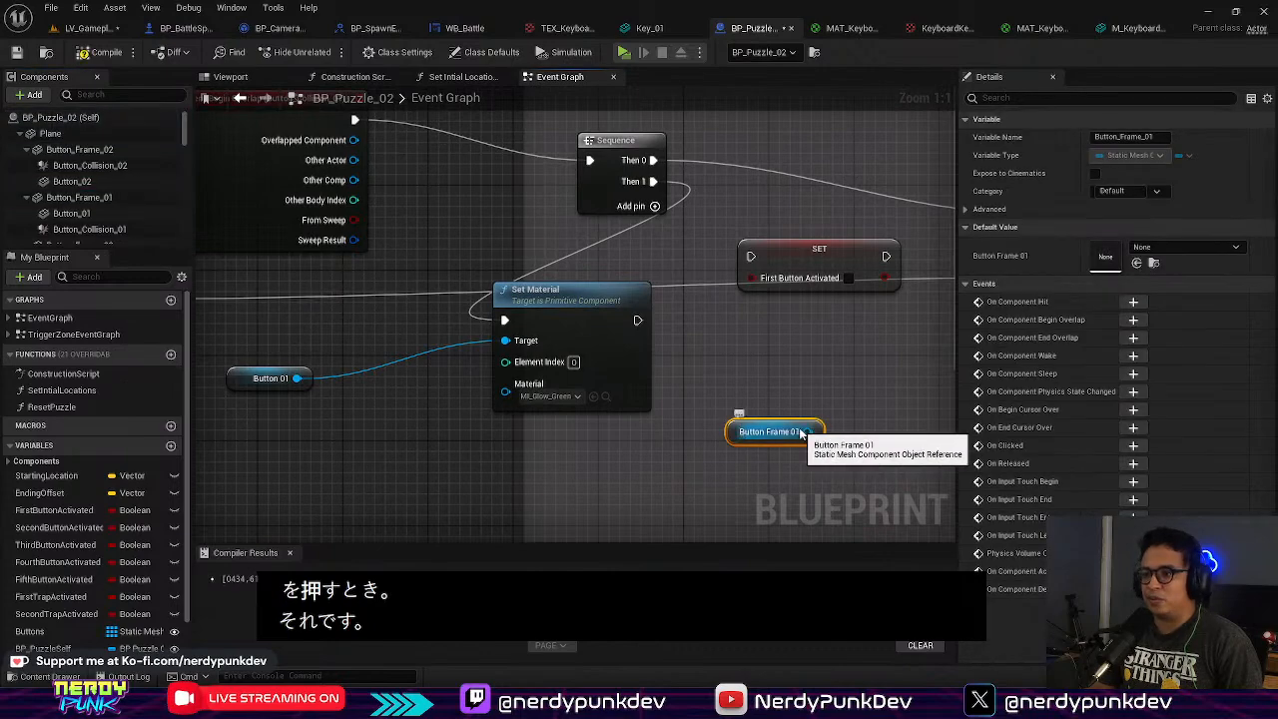
right_drag(802, 434, 700, 387)
drag(639, 393, 224, 425)
Step: Connect Button Frame 01 to the Set Material node's Target and disconnect Button 01 from it
right_drag(270, 413, 606, 383)
drag(627, 384, 739, 262)
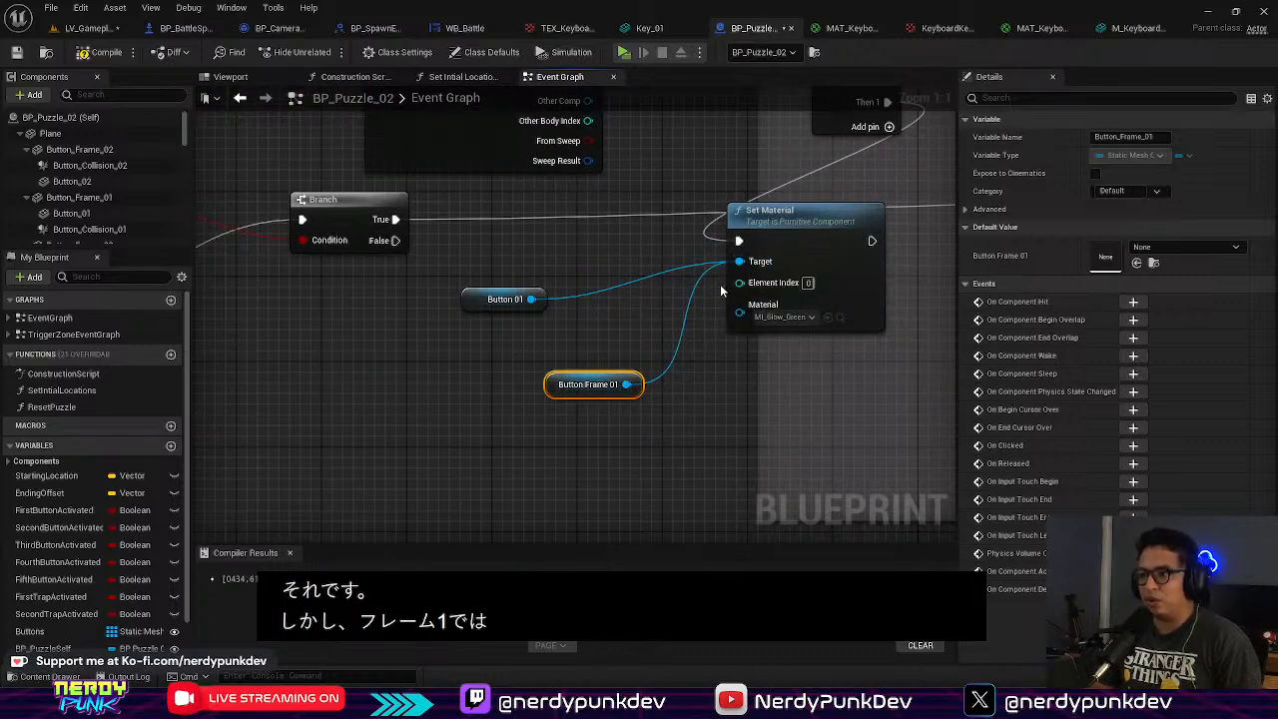
alt+click(532, 299)
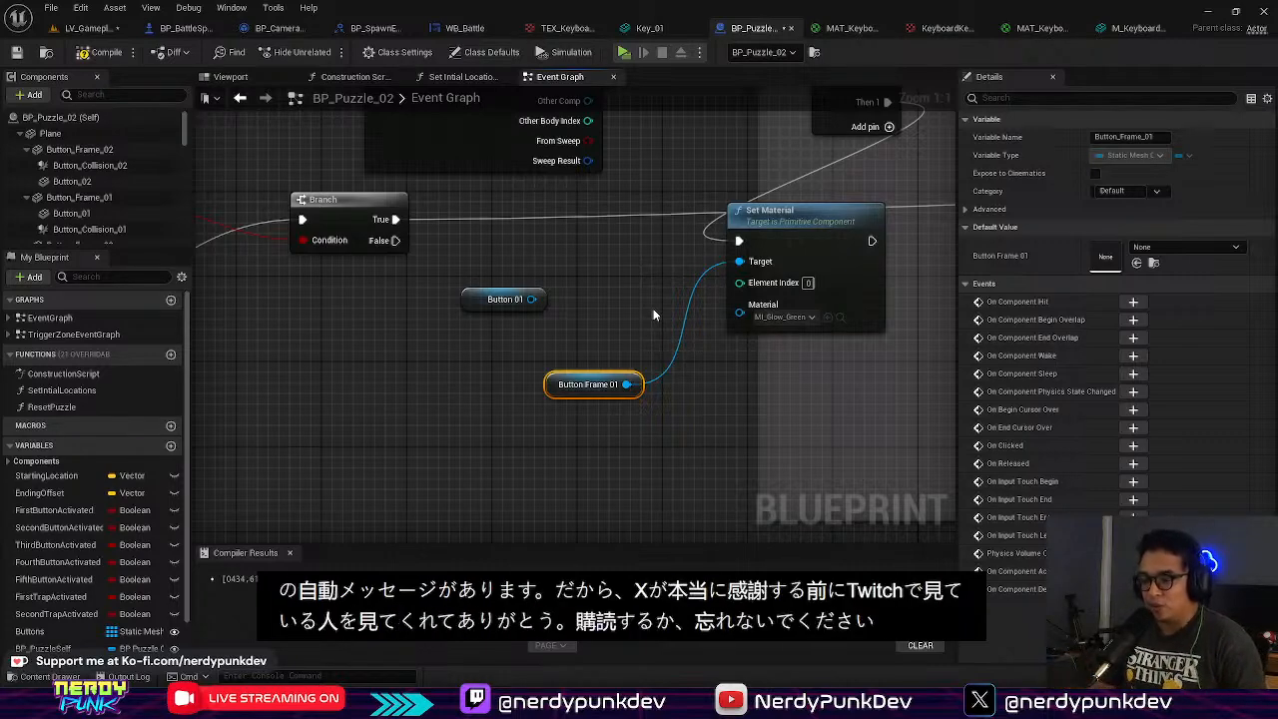
Step: Compile the blueprint, play the level in a new window, walk the character around the key puzzle, and stop the preview
click(125, 46)
click(88, 28)
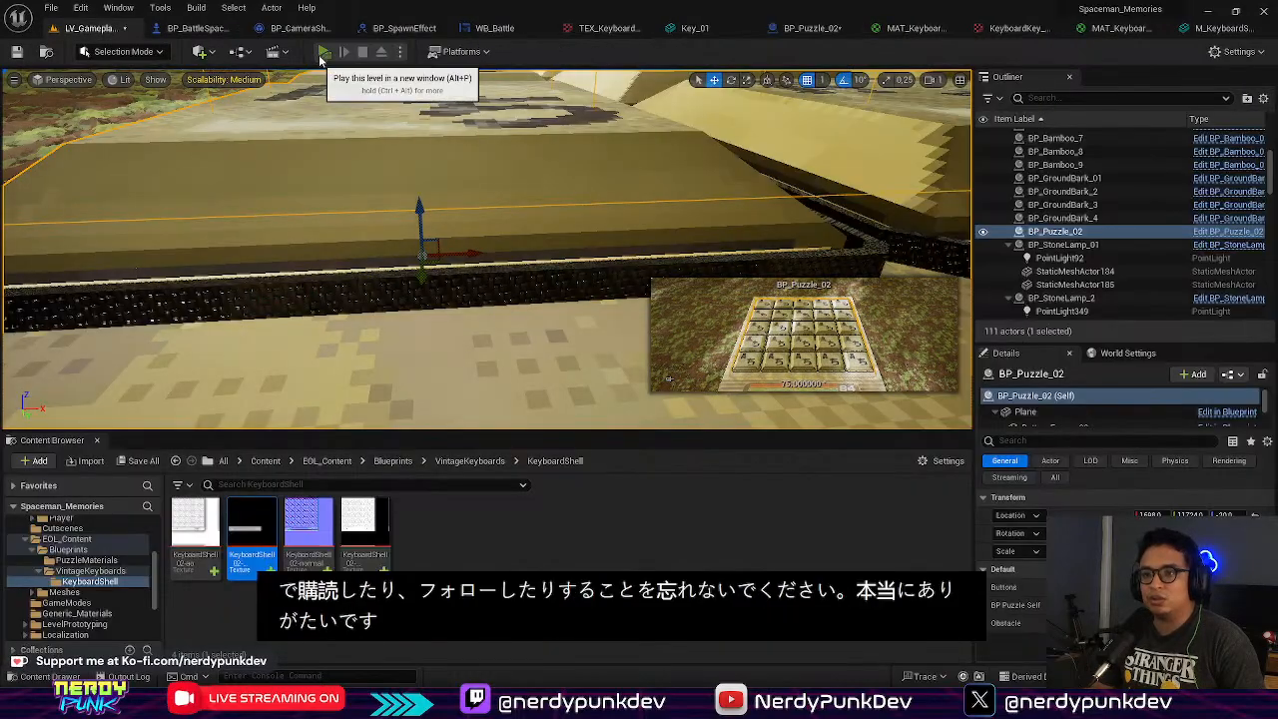
click(322, 52)
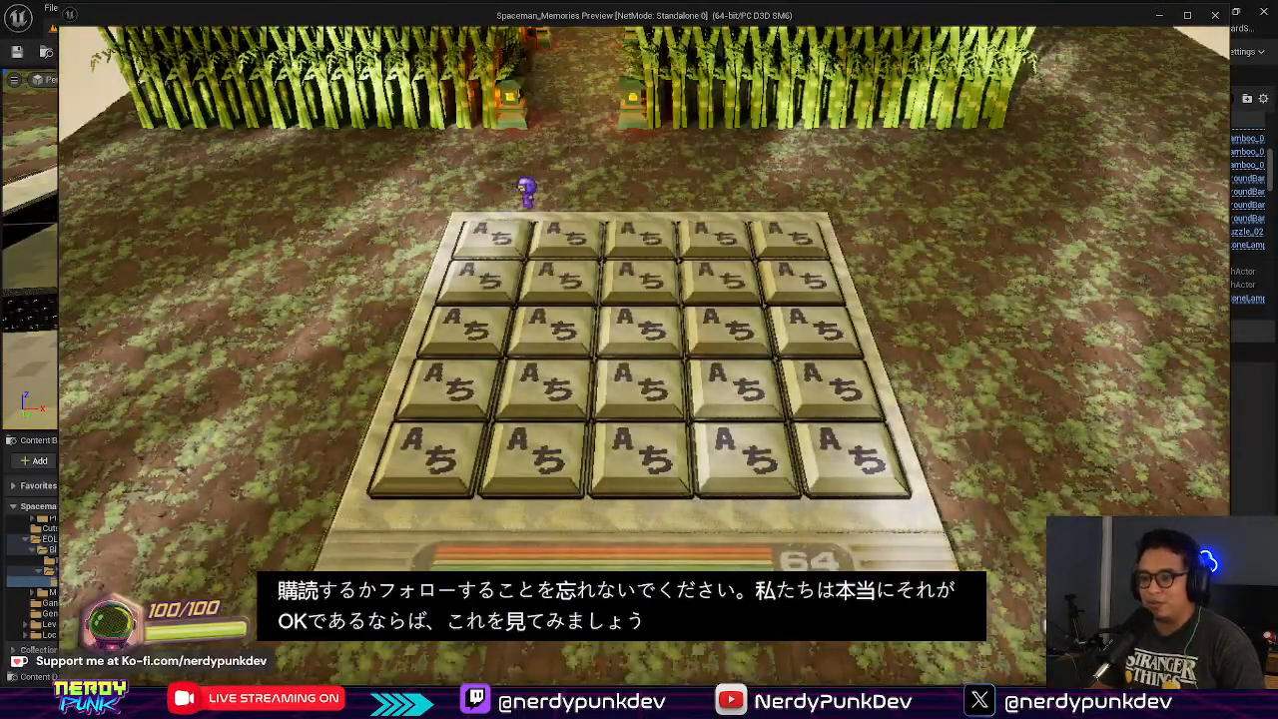
key(a)
key(s)
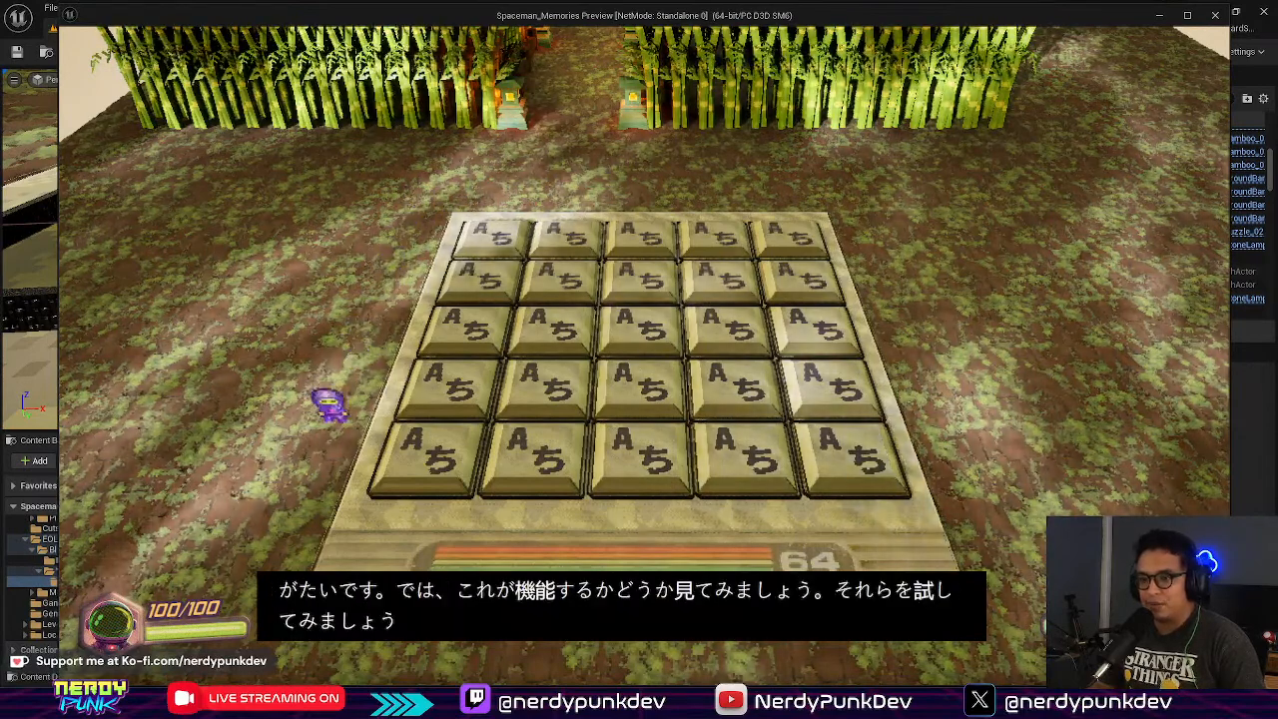
key(d)
key(Escape)
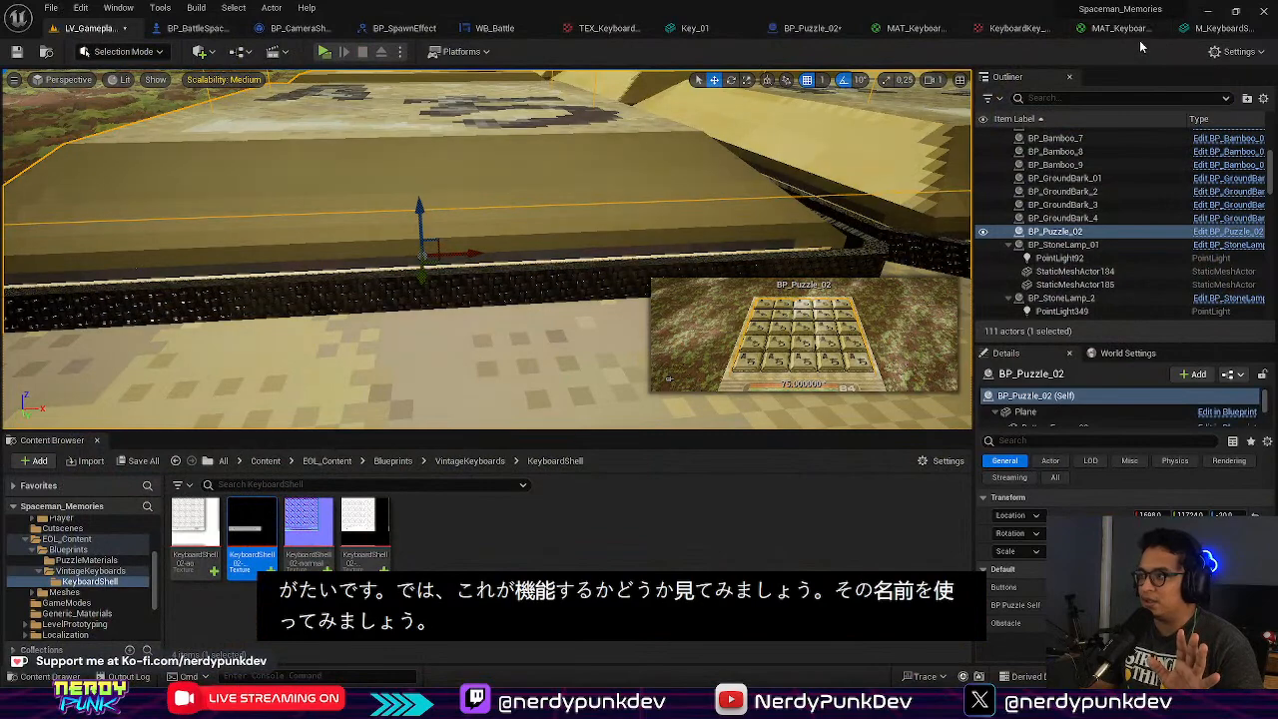
Step: Return to the BP_Puzzle_02 event graph and move the green-glow Set Material node lower, clear of the Branch wire
click(1220, 28)
click(1011, 32)
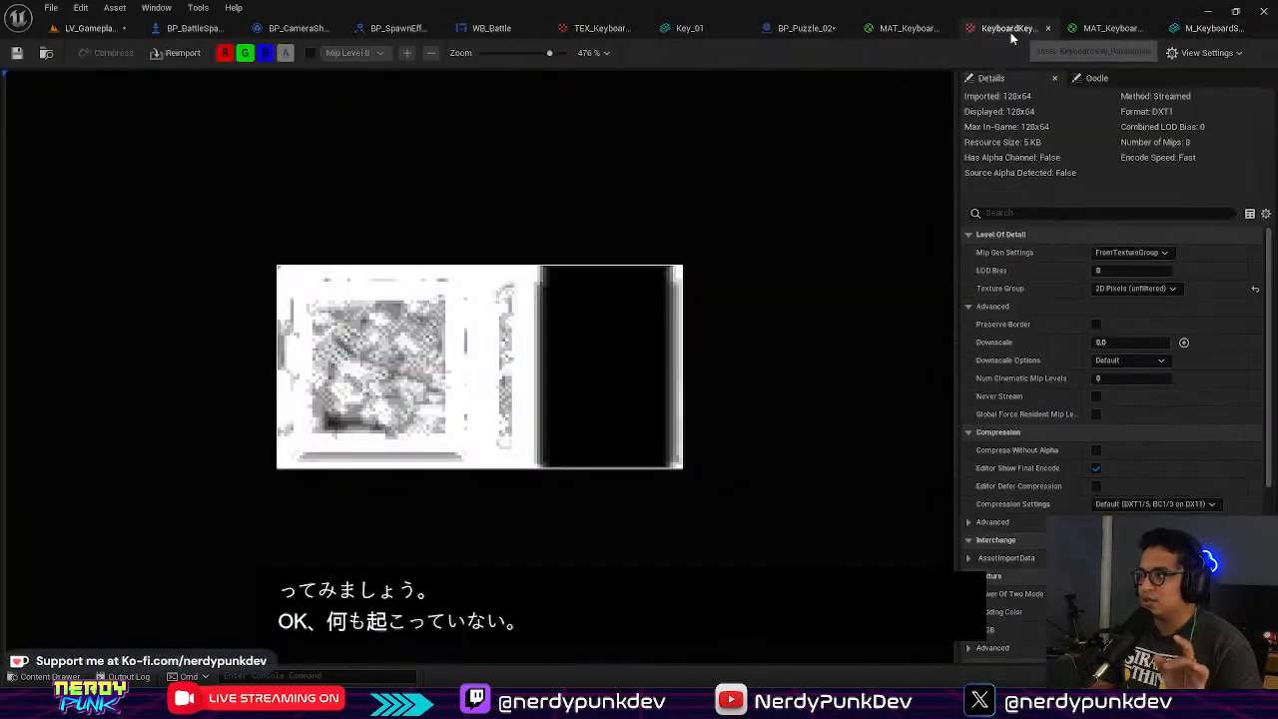
click(804, 32)
right_drag(657, 307, 510, 446)
right_drag(802, 410, 802, 339)
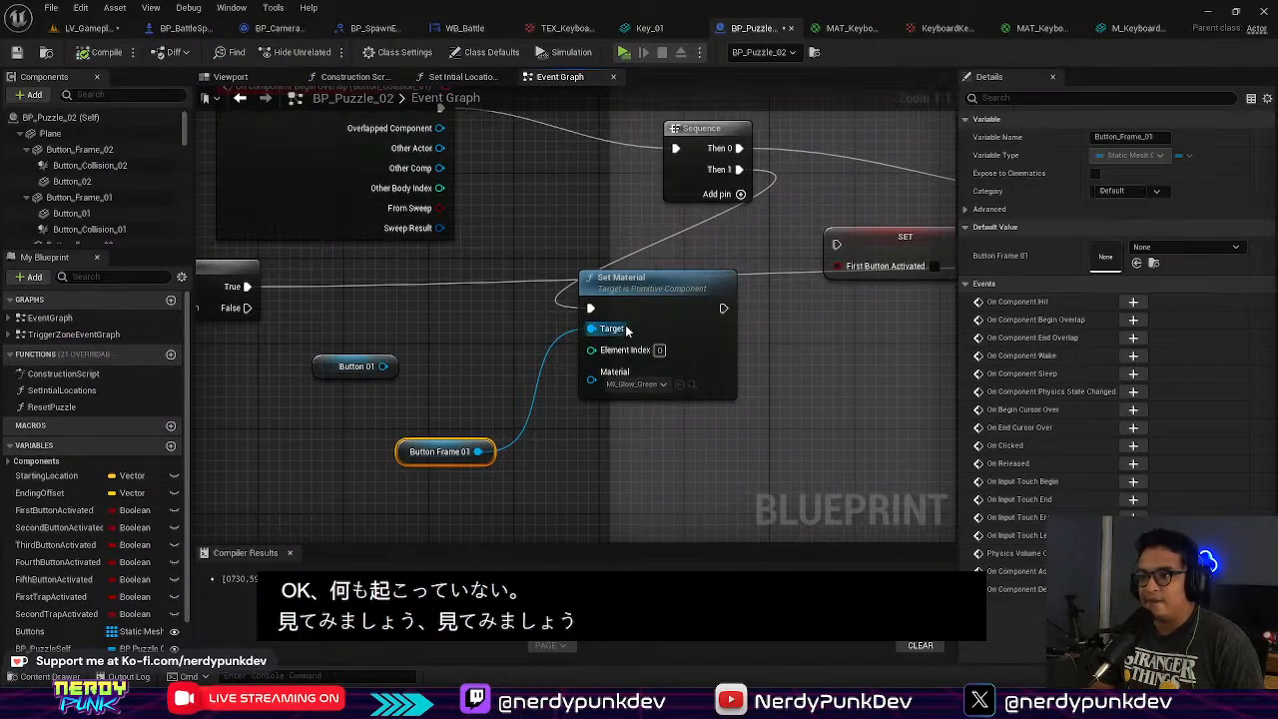
drag(639, 291, 725, 314)
right_drag(657, 265, 573, 332)
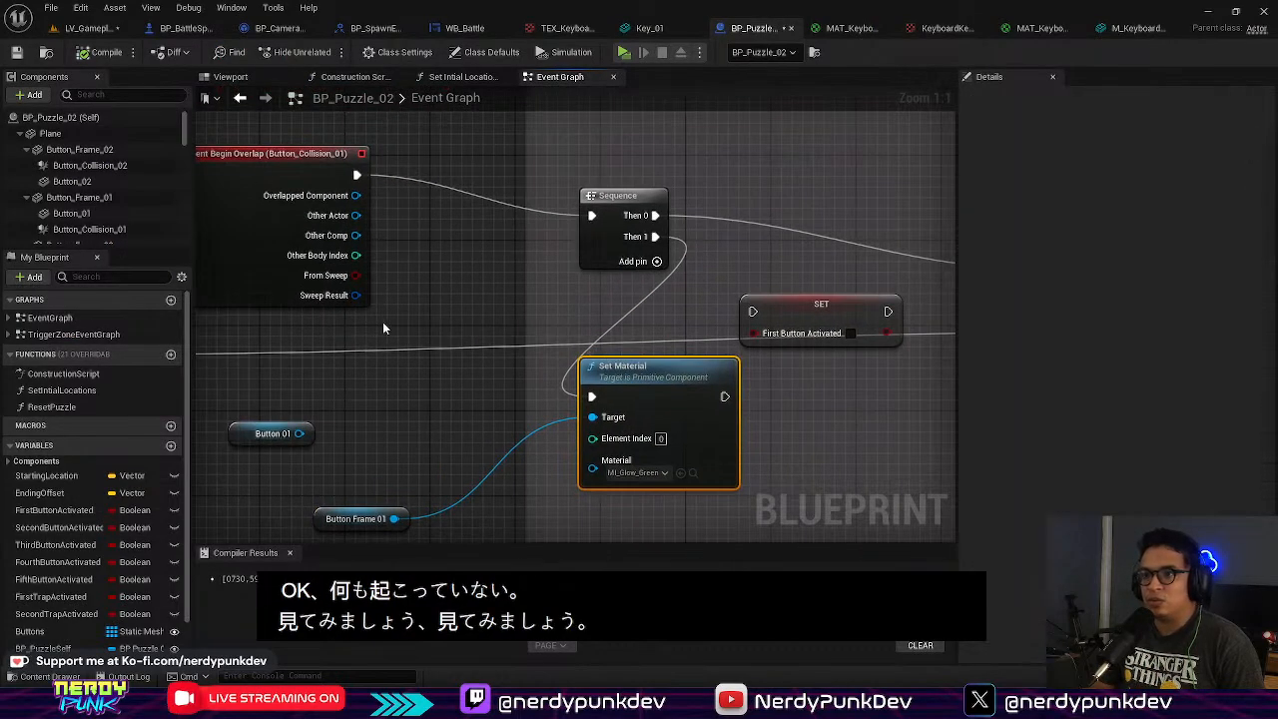
right_drag(375, 326, 531, 294)
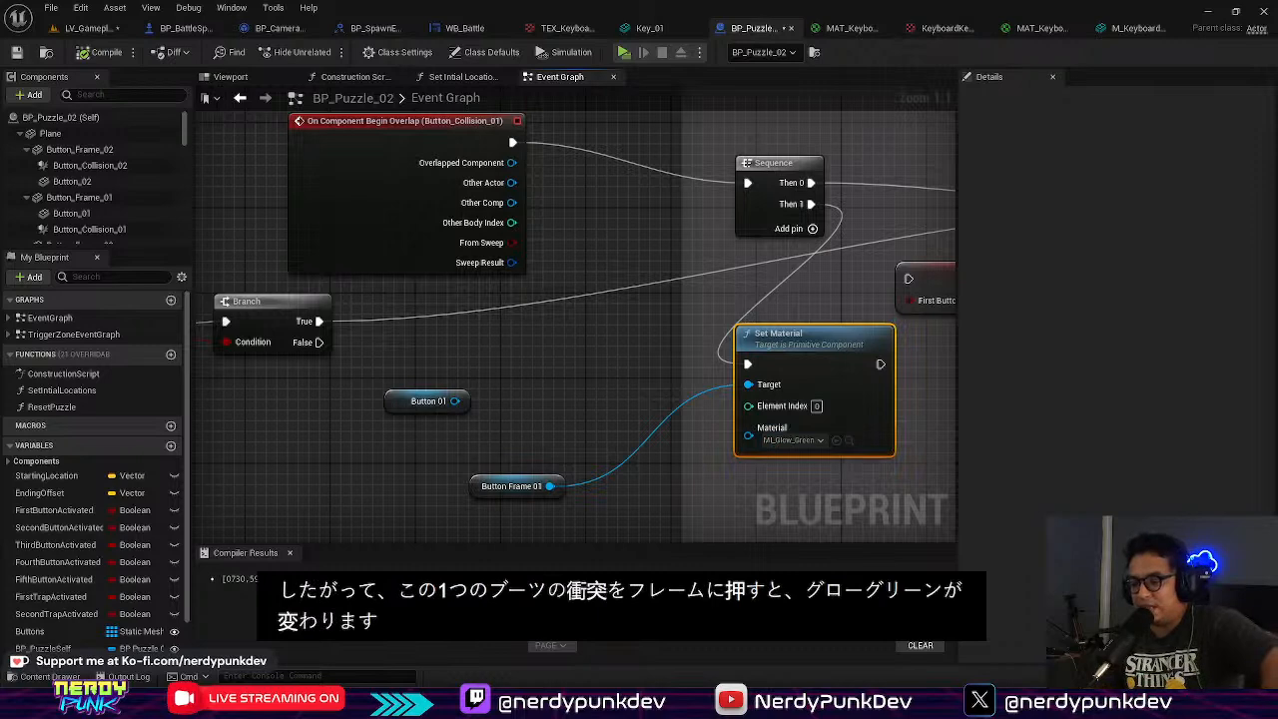
key(alt+Tab)
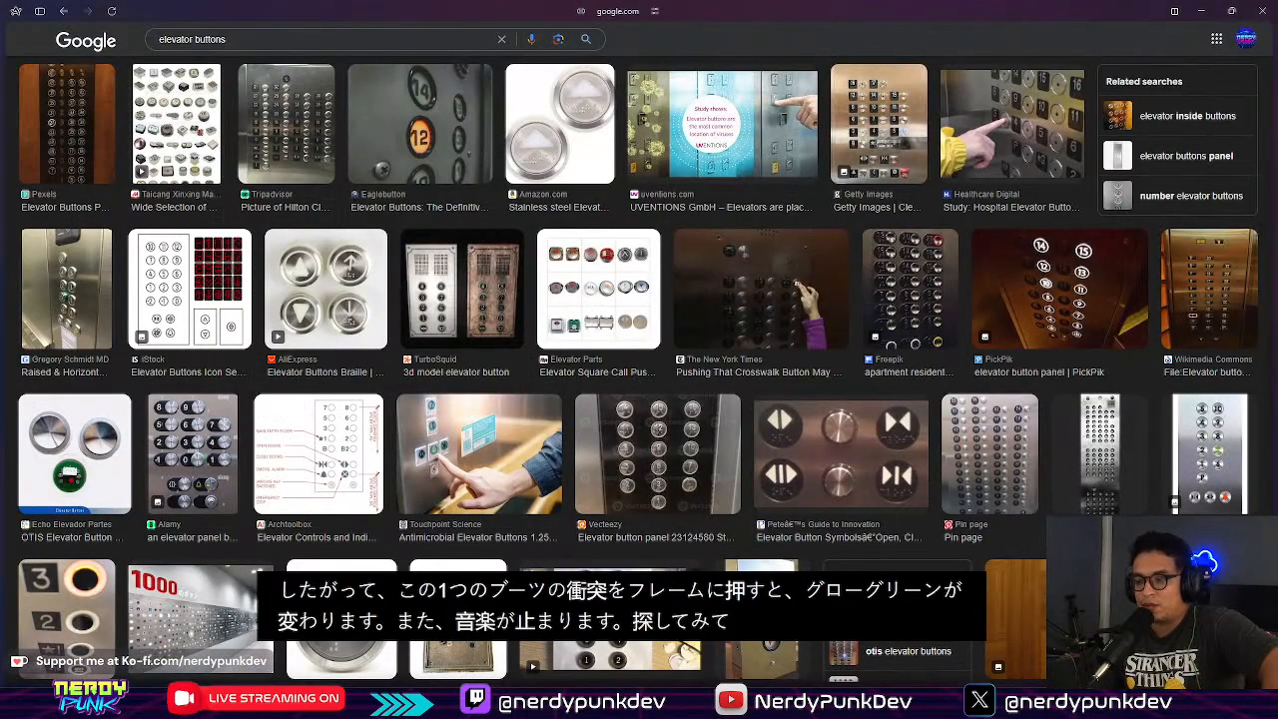
click(1202, 10)
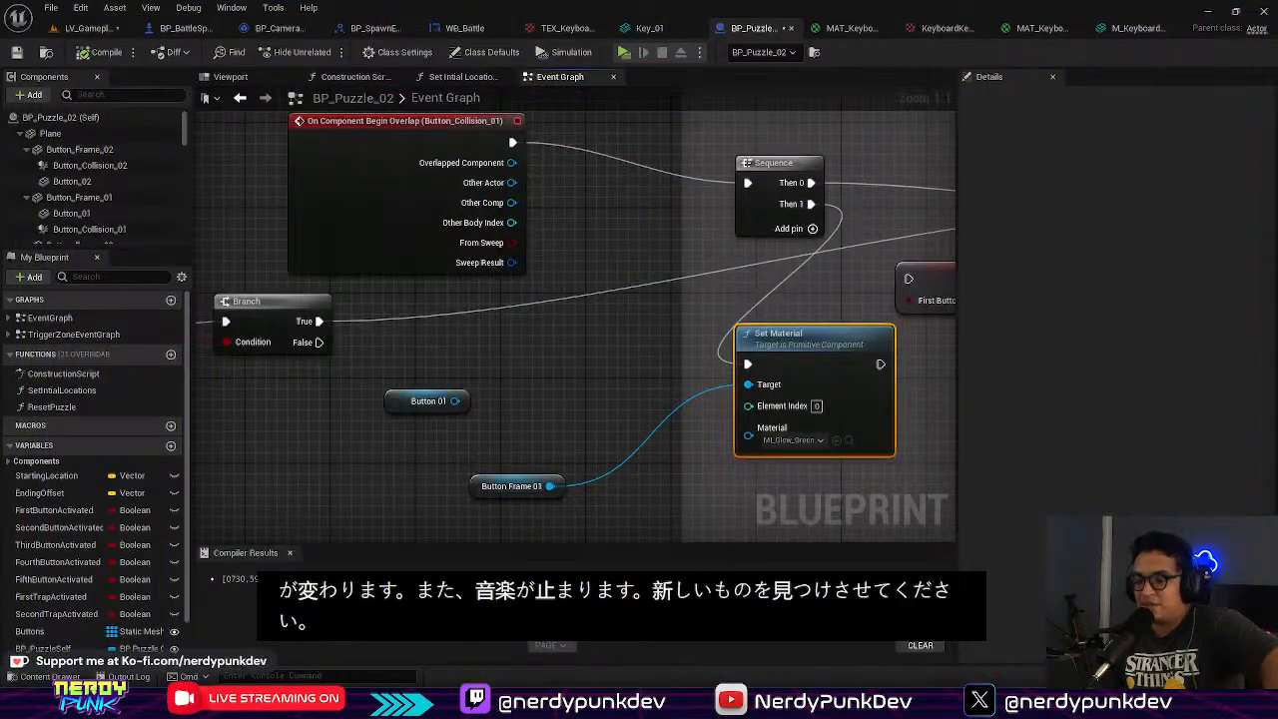
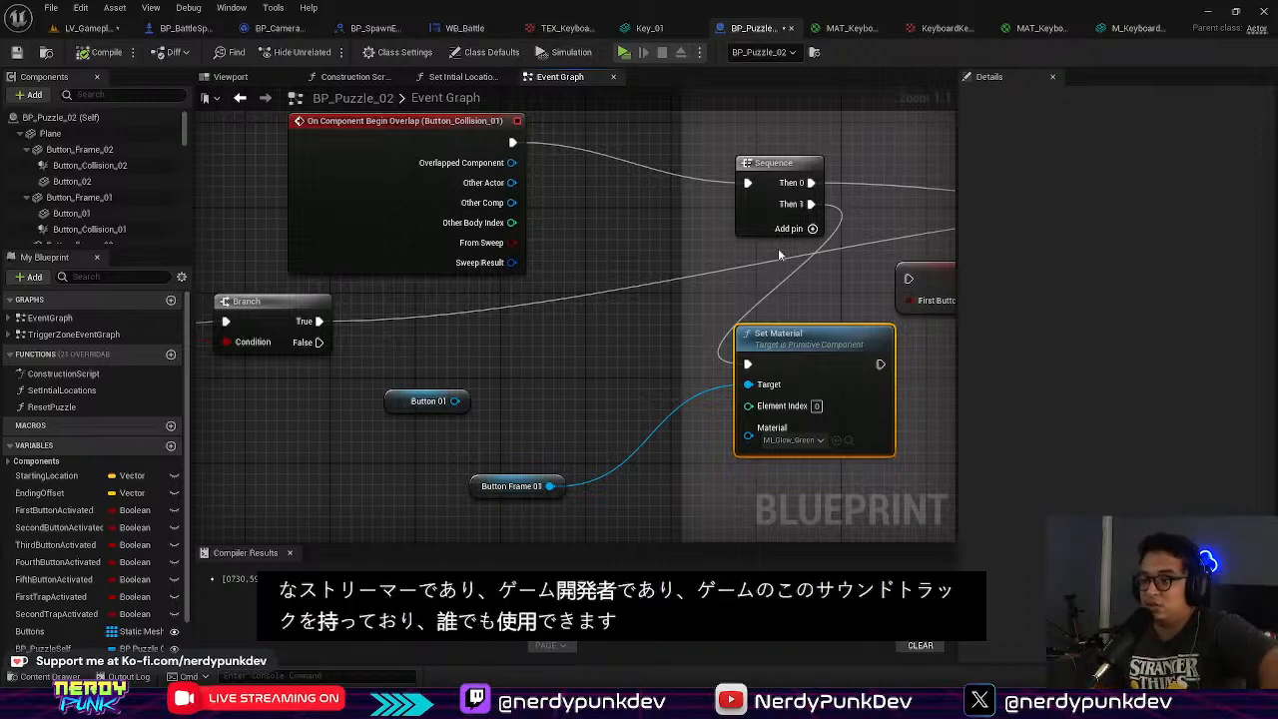
Step: Reposition the MI_Glow_Green Set Material node directly below the First Button Activated SET node
right_drag(679, 294, 628, 272)
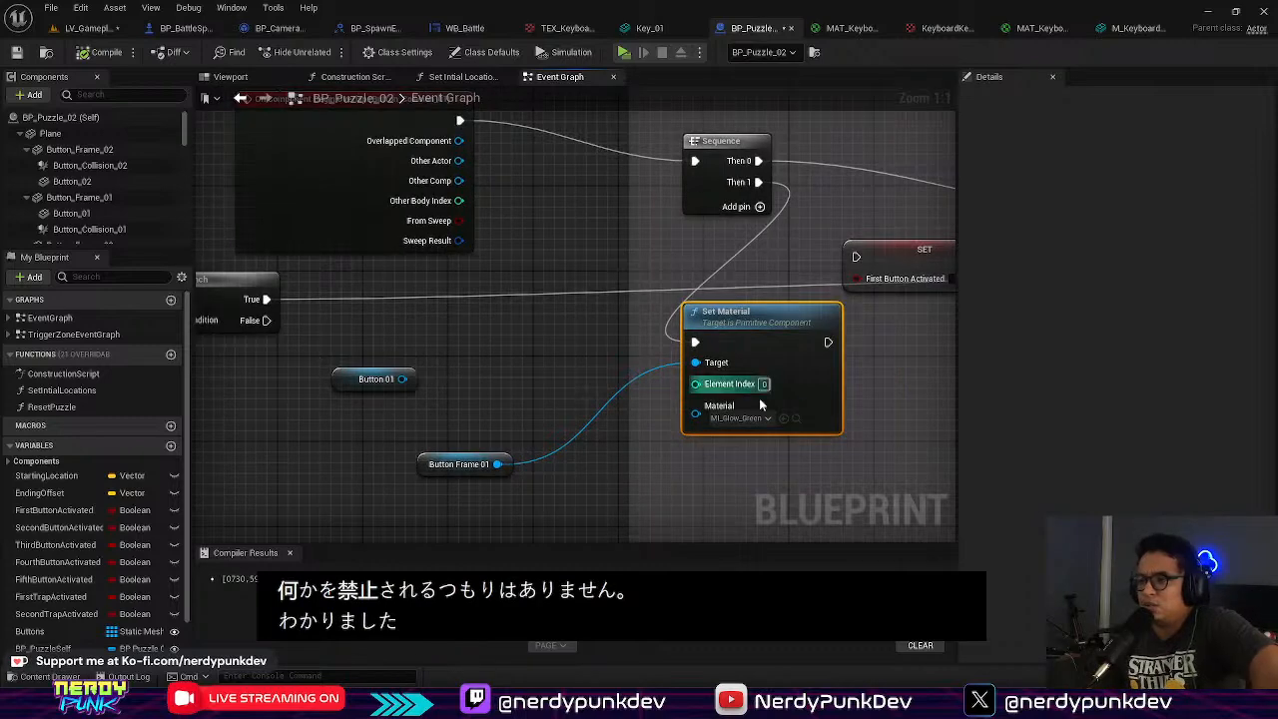
click(741, 417)
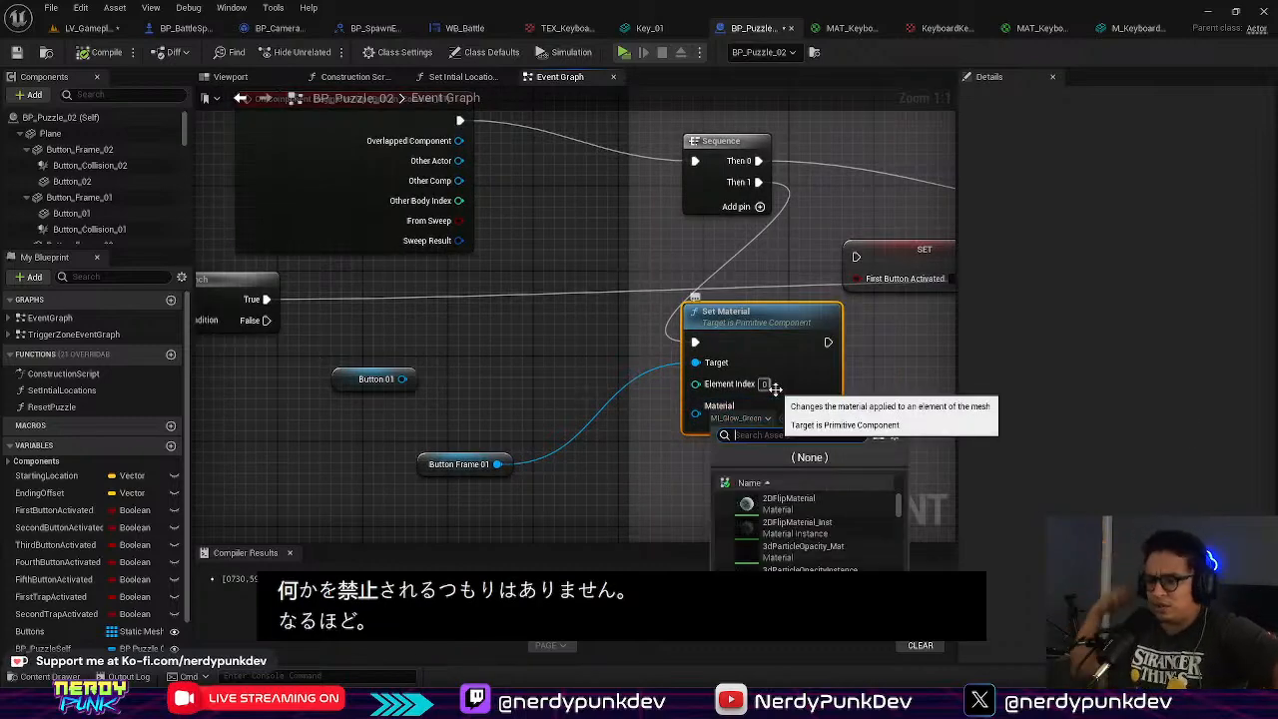
click(671, 341)
right_drag(671, 341, 549, 393)
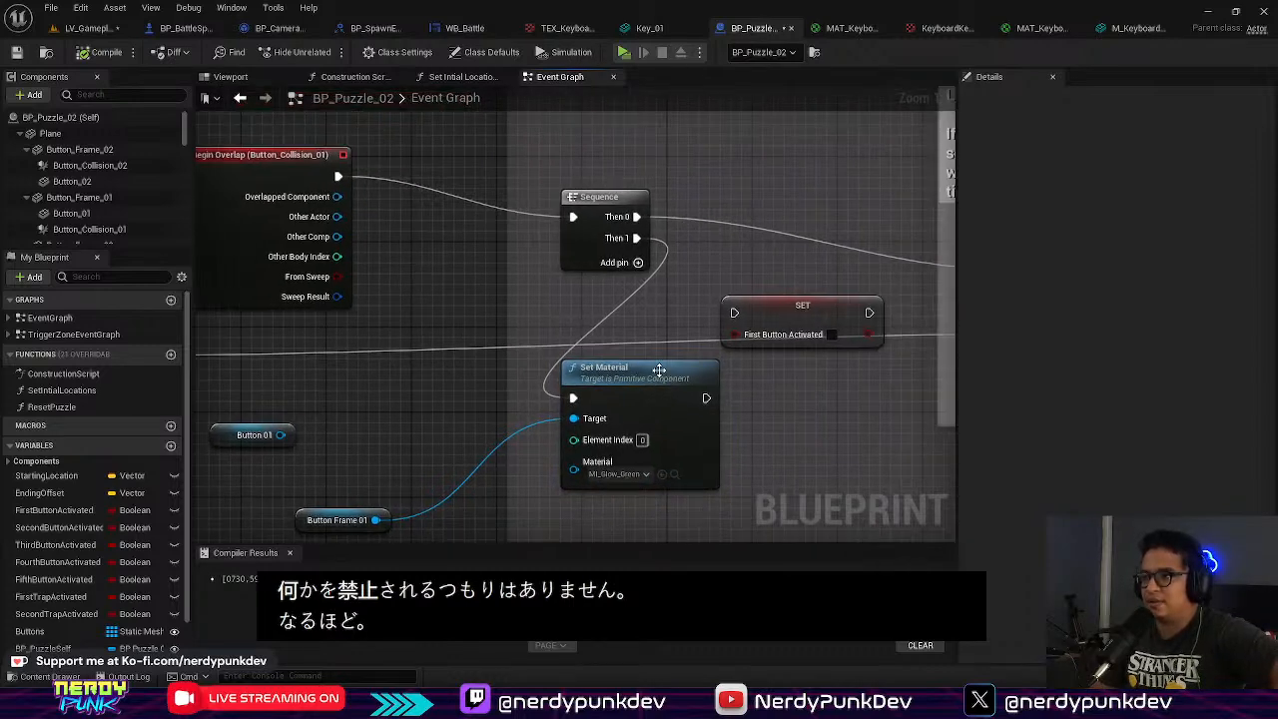
drag(659, 370, 676, 381)
right_drag(746, 381, 599, 360)
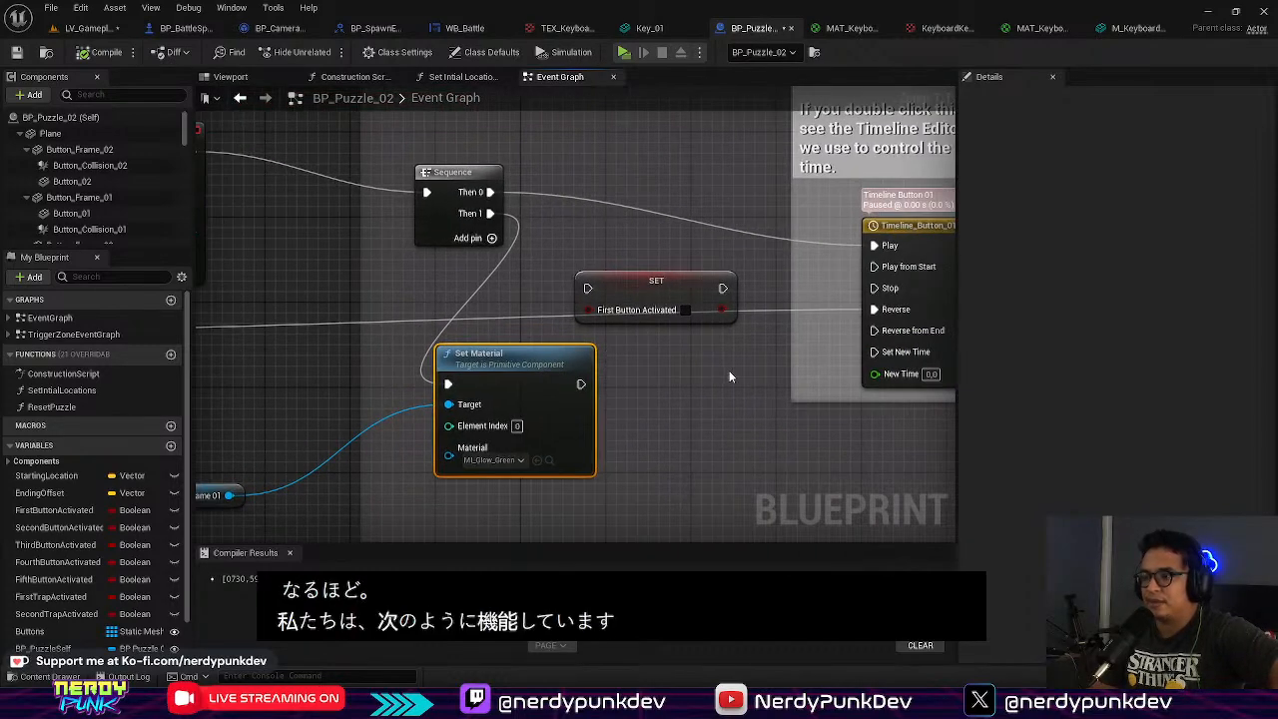
right_drag(728, 370, 688, 360)
drag(479, 351, 620, 363)
right_drag(620, 364, 746, 292)
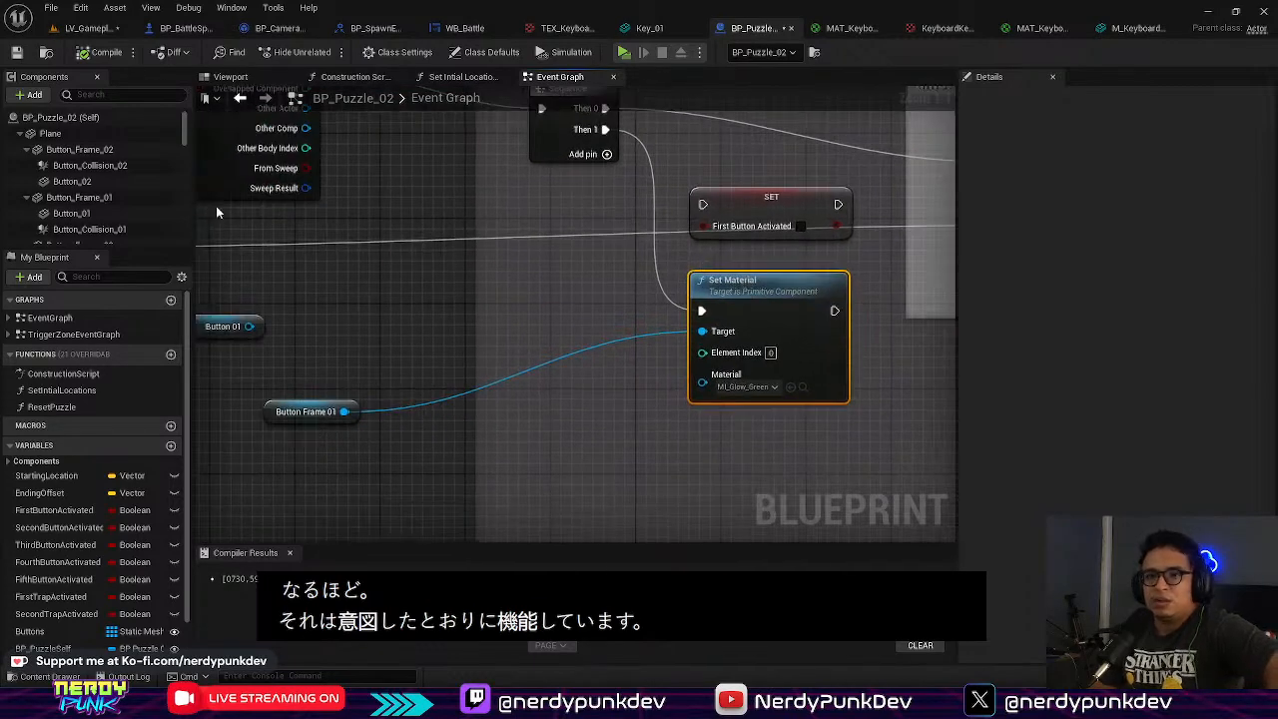
Step: Try raising Button_Frame_01 by 51 units in the blueprint viewport, and undo the move
click(101, 197)
click(230, 76)
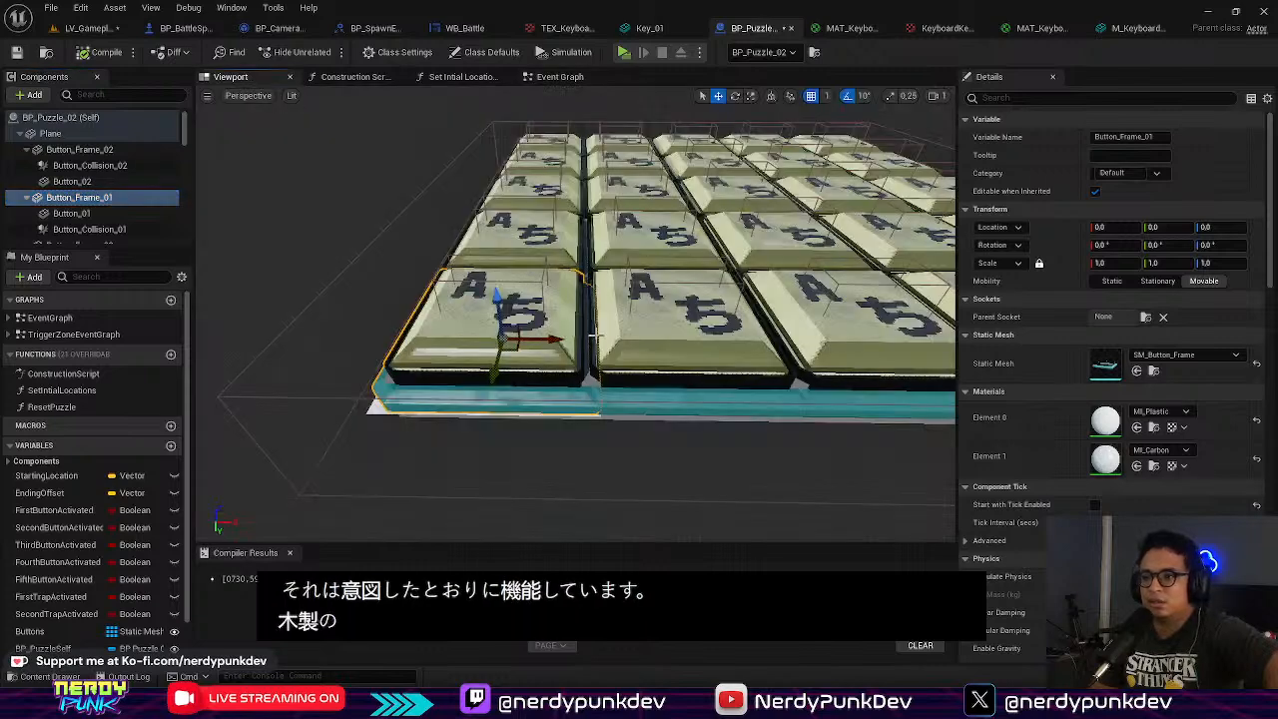
drag(500, 292, 480, 195)
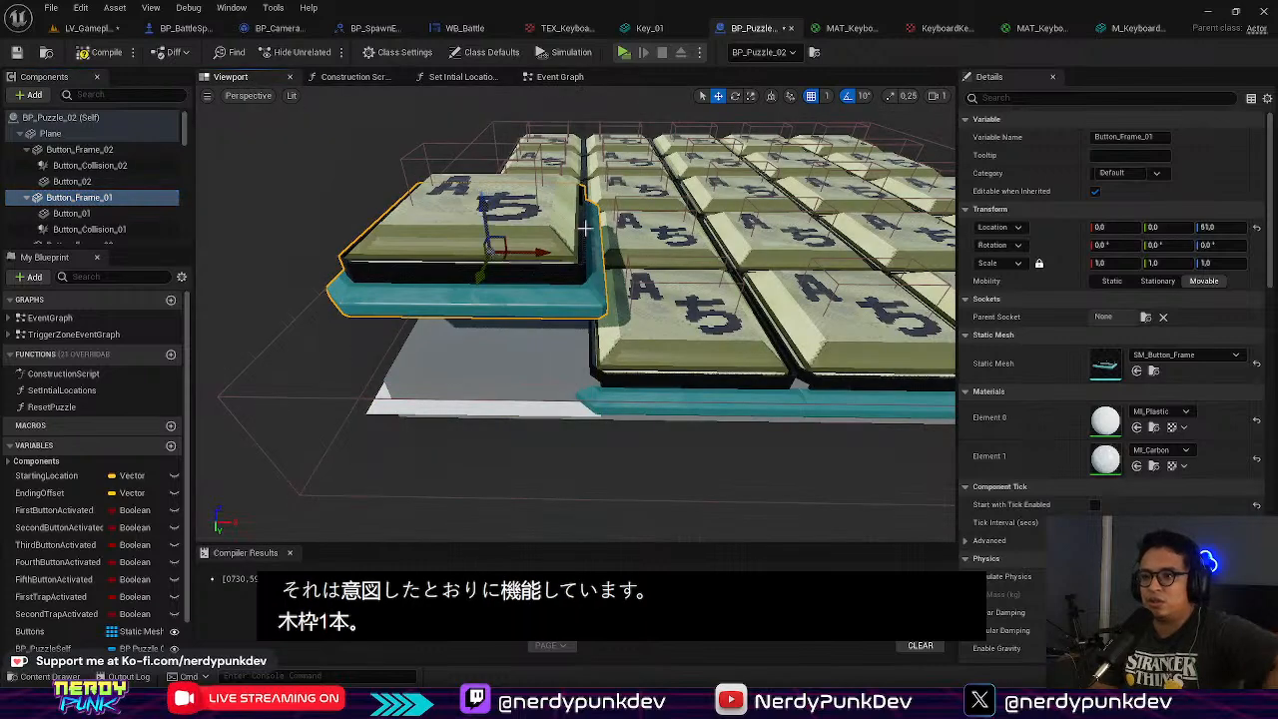
key(ctrl+z)
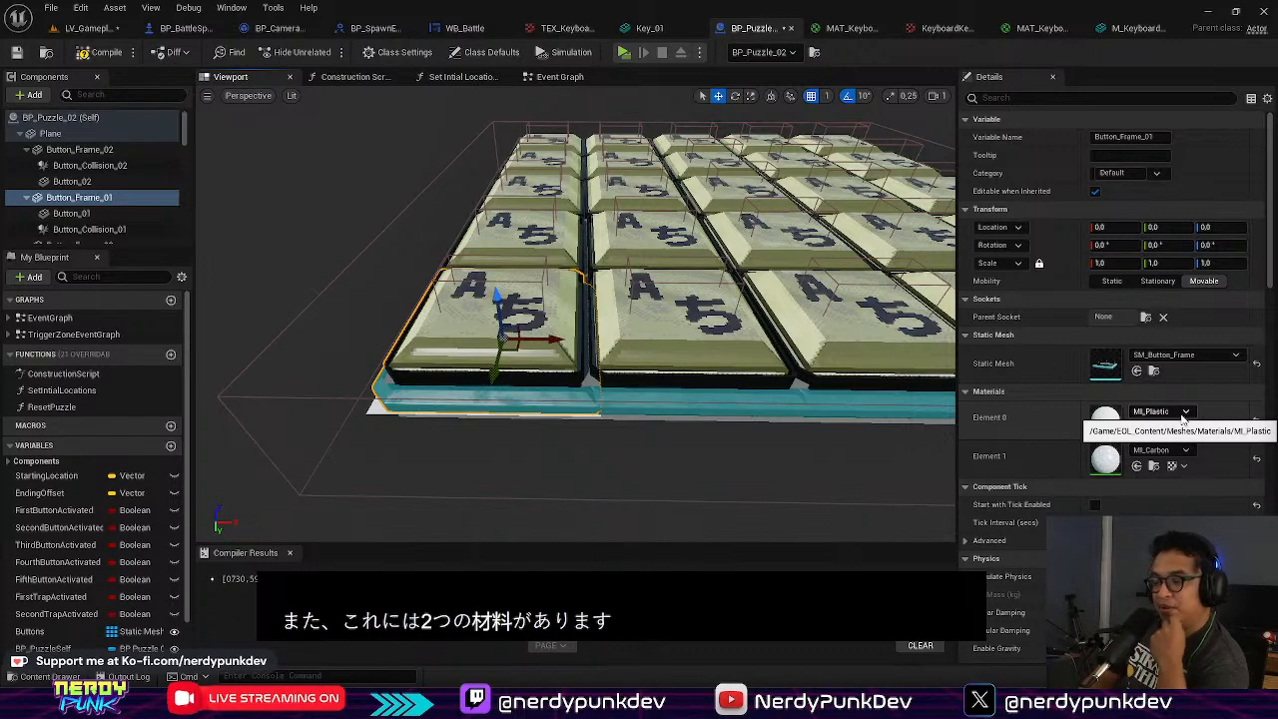
Step: Try MI_Glow_Green as Button_Frame_01's Element 0 material, and undo the change
click(1184, 413)
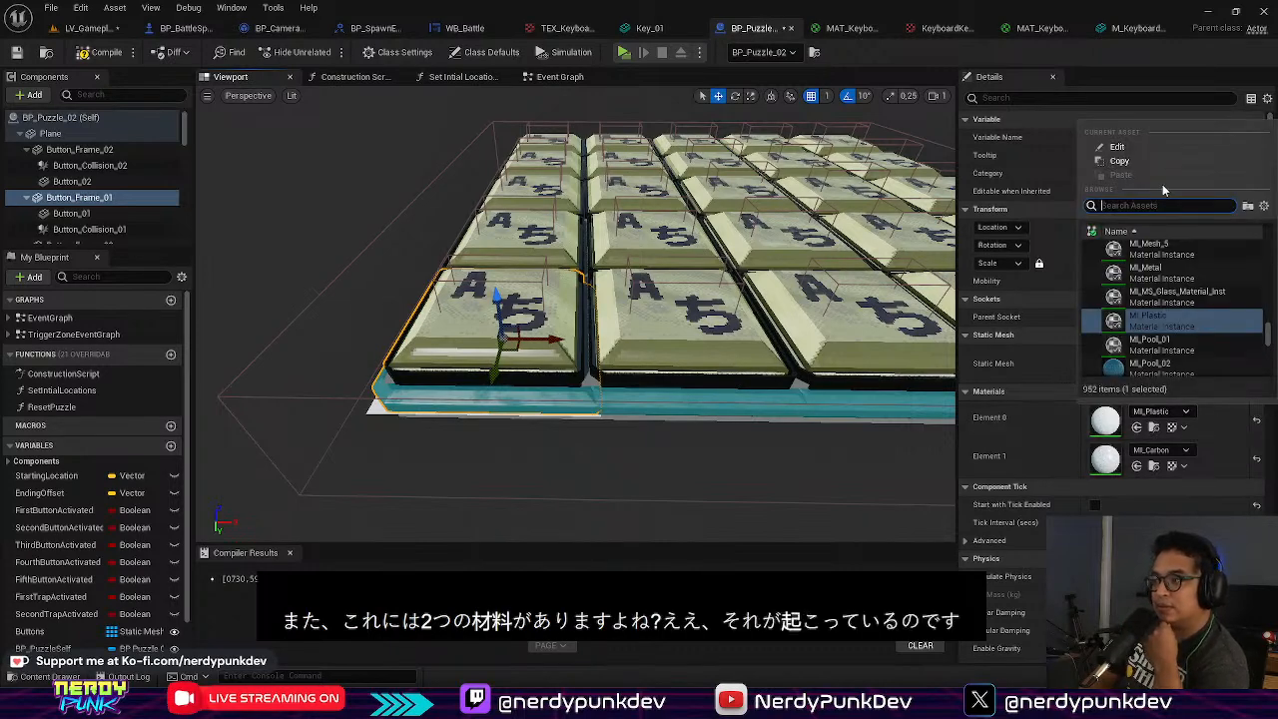
text(glo)
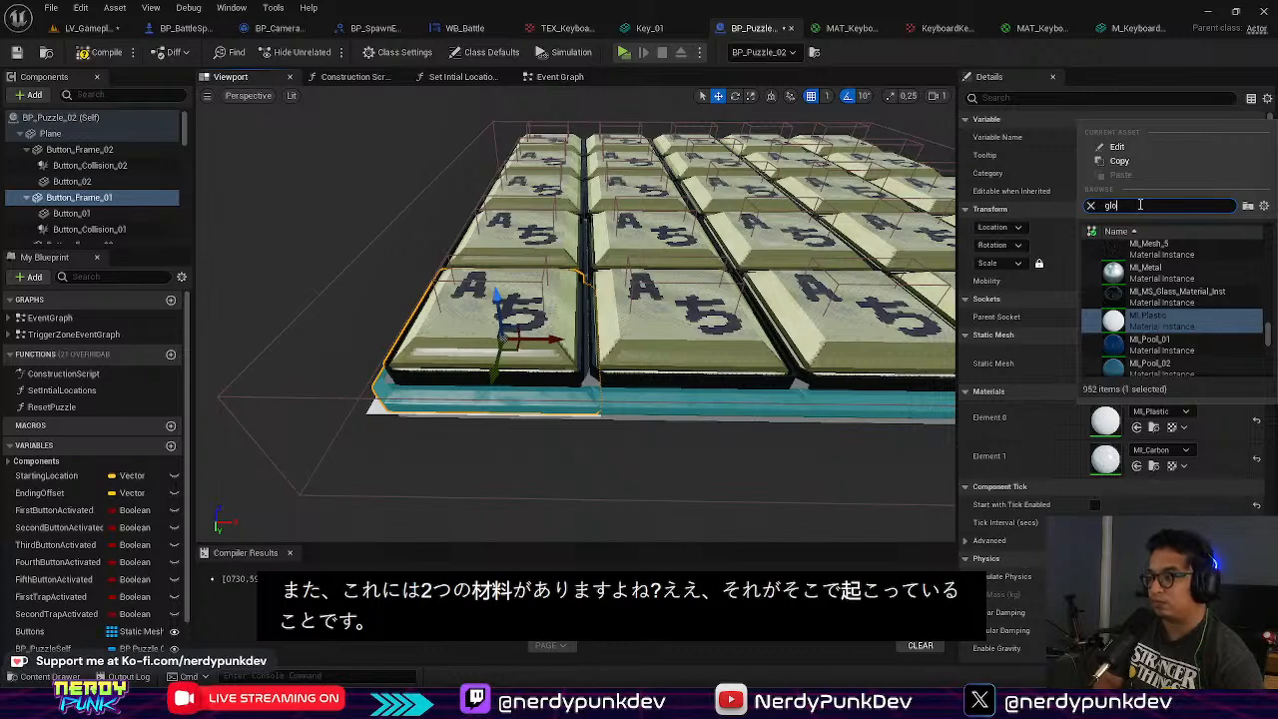
text(w)
click(1166, 301)
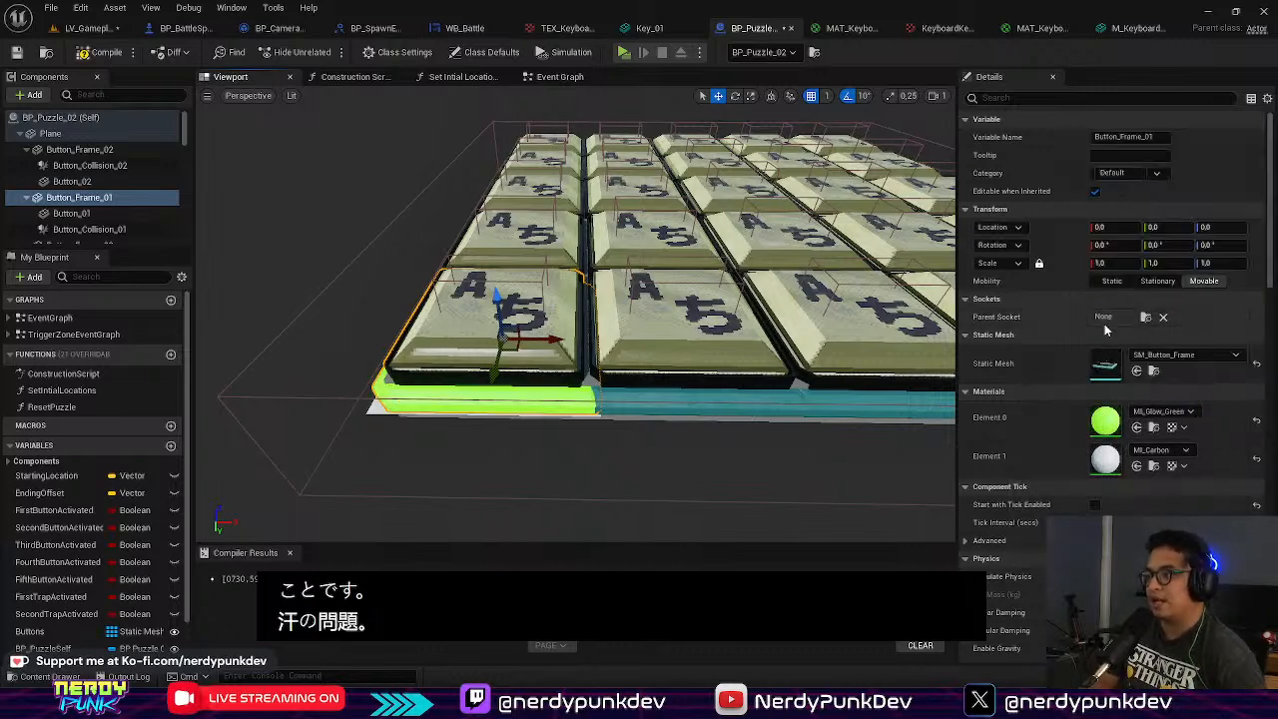
key(ctrl+z)
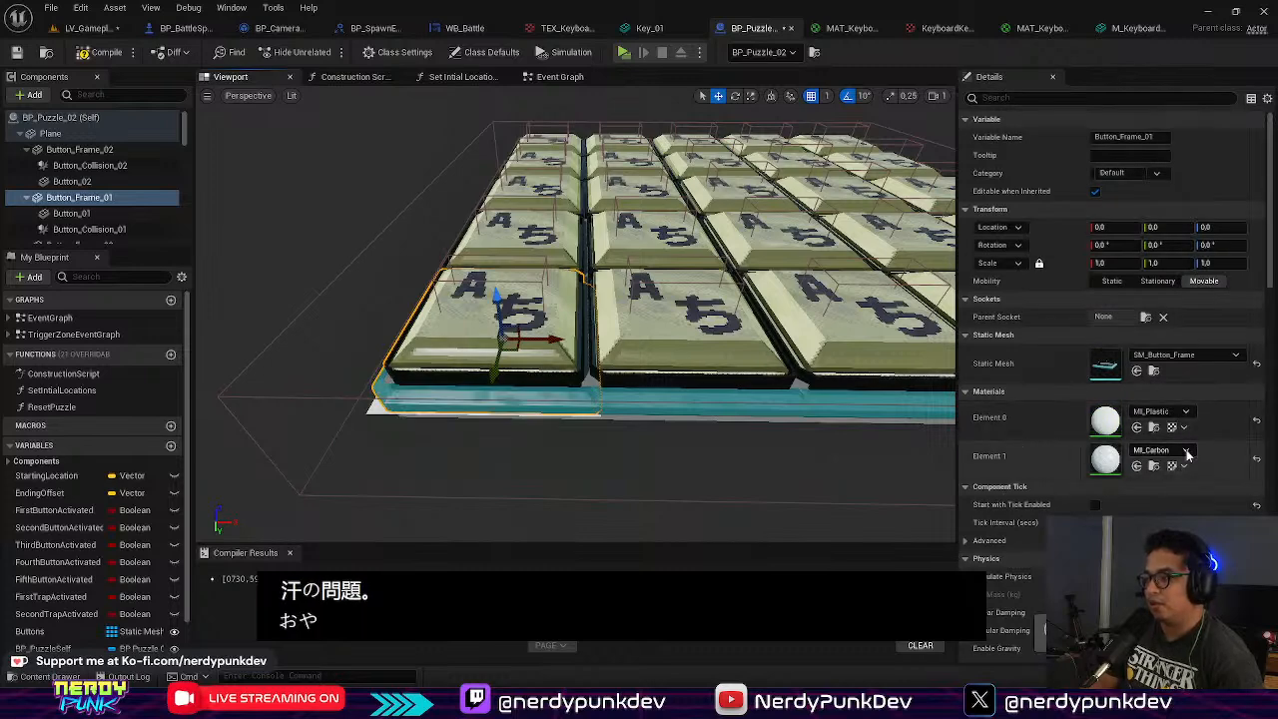
Step: Try MI_Glow_Green as Button_Frame_01's Element 1 material, inspect the key's frame up close, and undo the change
click(1186, 451)
text(glow)
click(1198, 349)
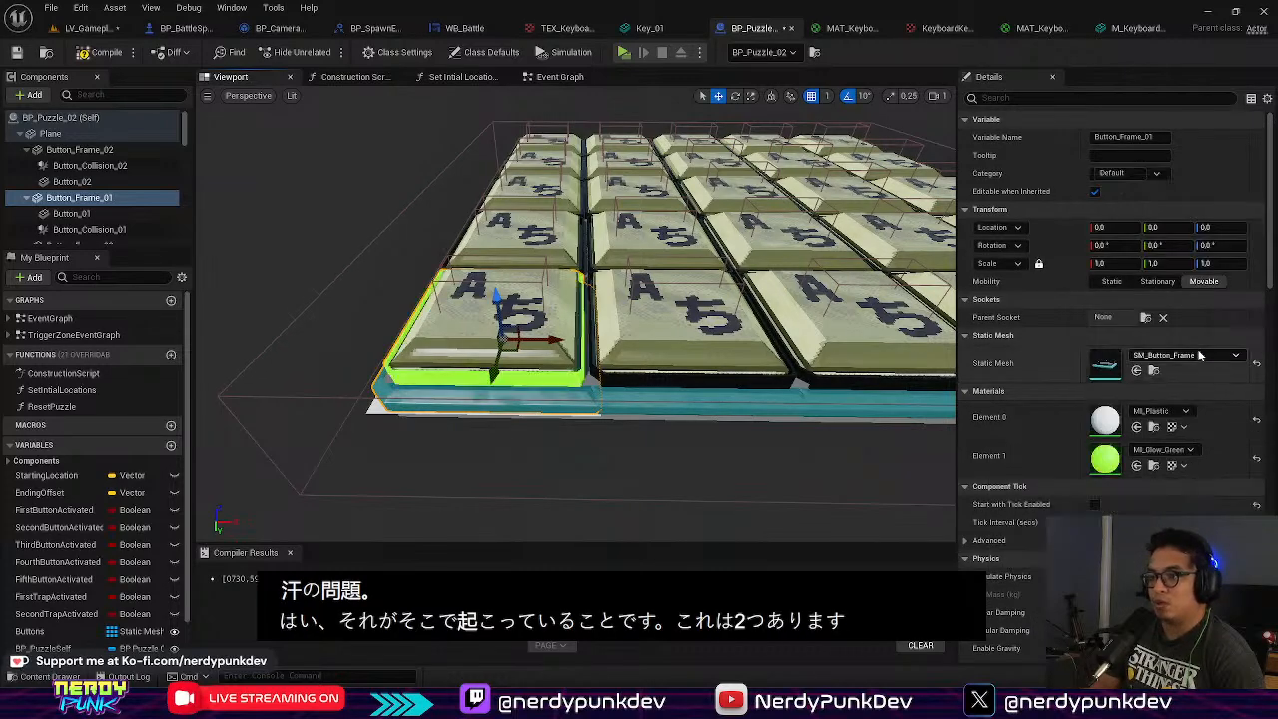
key(w)
right_drag(639, 339, 439, 349)
key(s)
key(w)
key(w)
key(s)
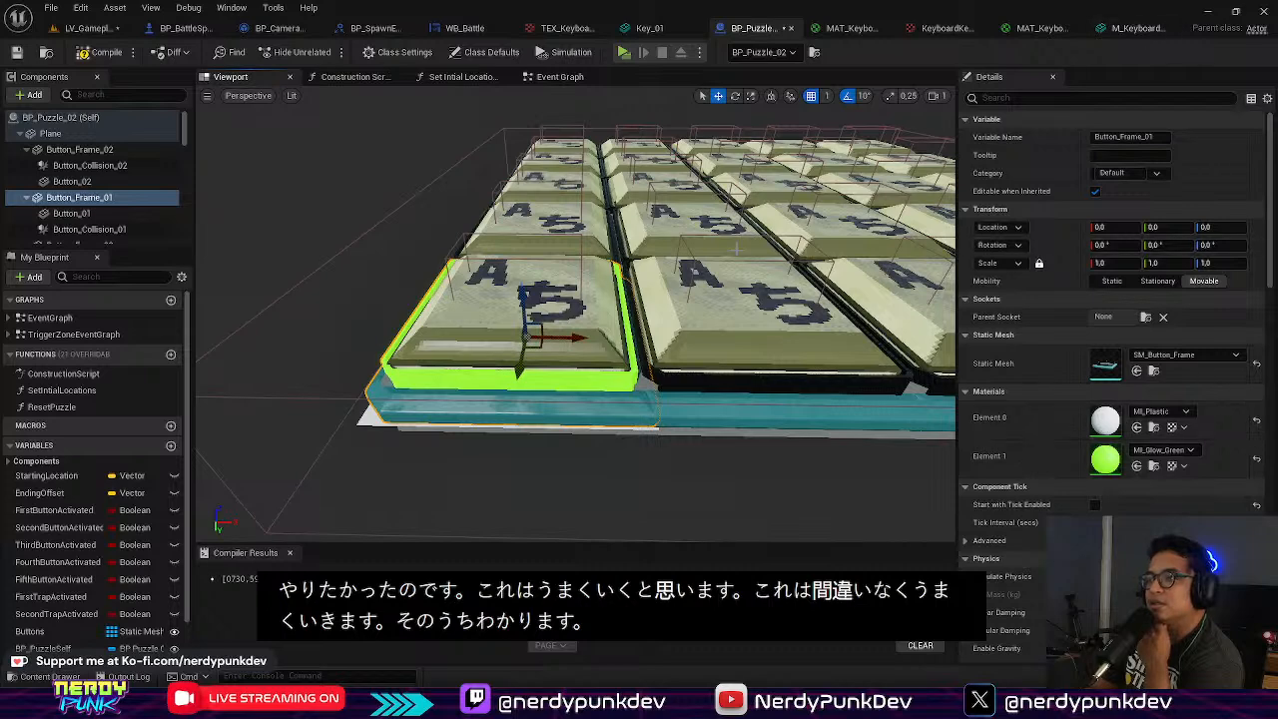
key(ctrl+z)
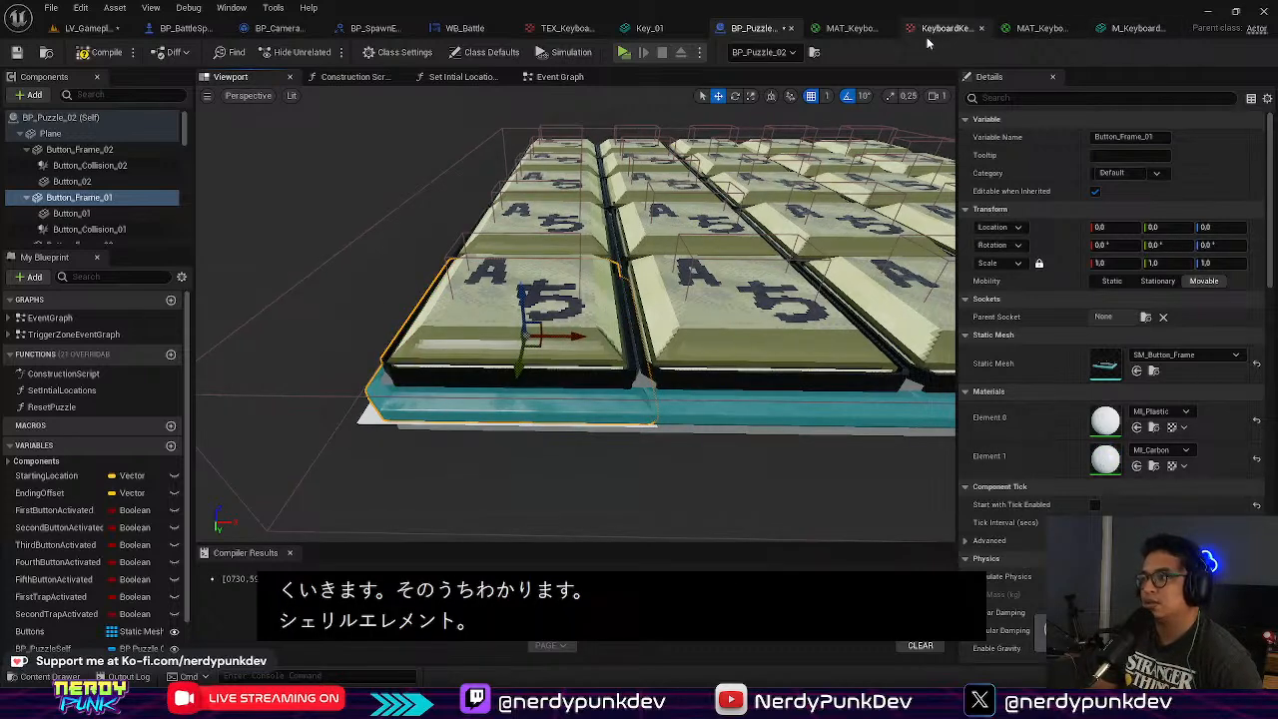
Step: Disconnect Button Frame 01 from the existing Set Material node and add a new Set Material (Button_Frame_01) node in the event graph
click(555, 77)
right_drag(487, 424, 625, 387)
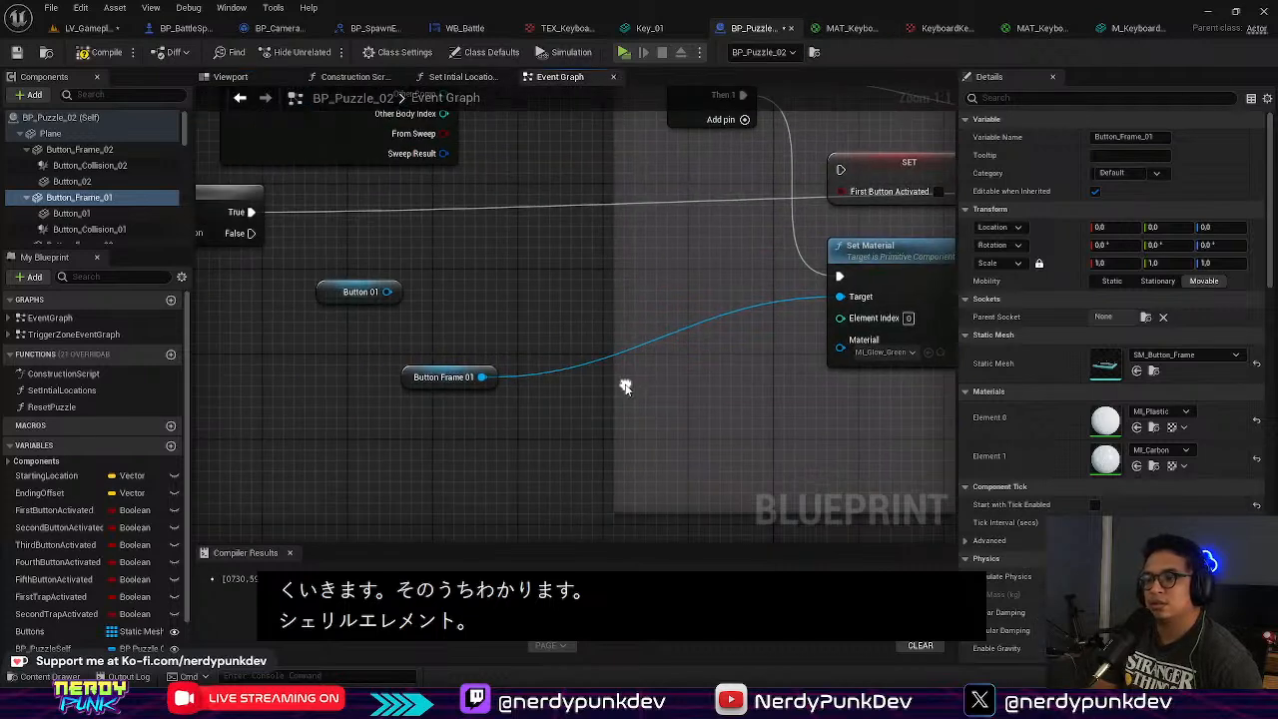
alt+click(838, 298)
drag(484, 376, 547, 375)
text(materi)
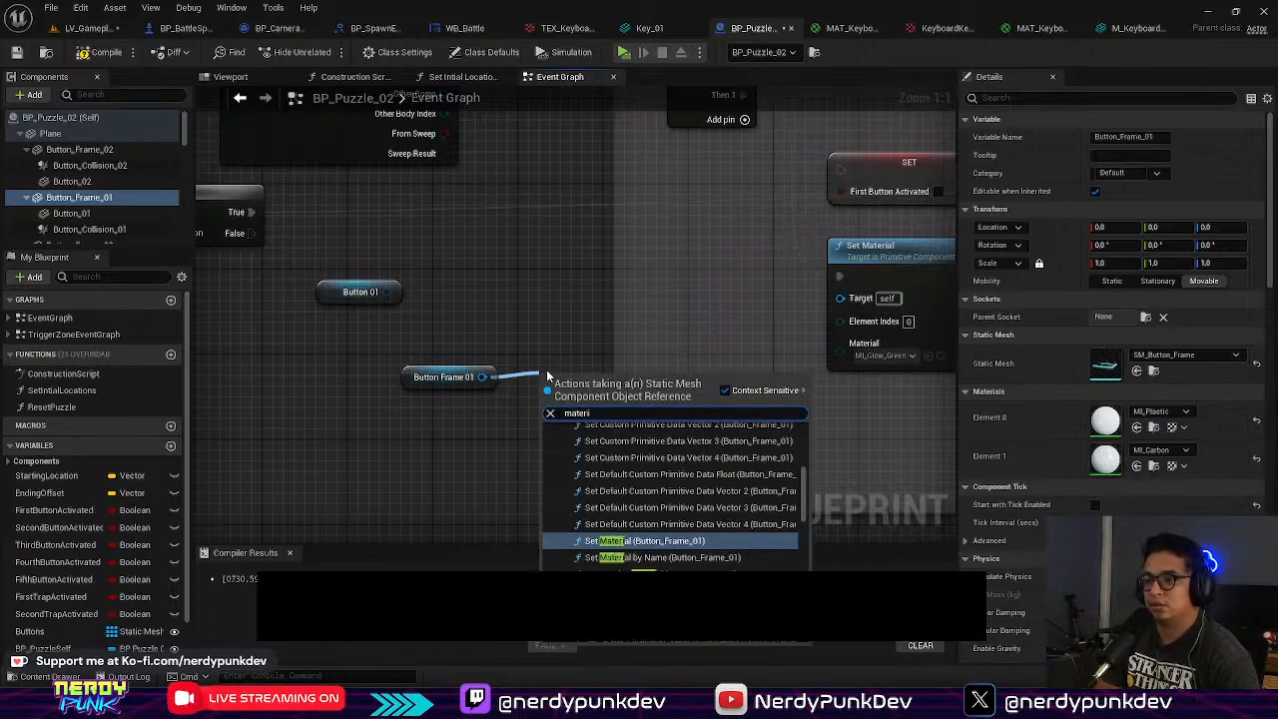
click(751, 543)
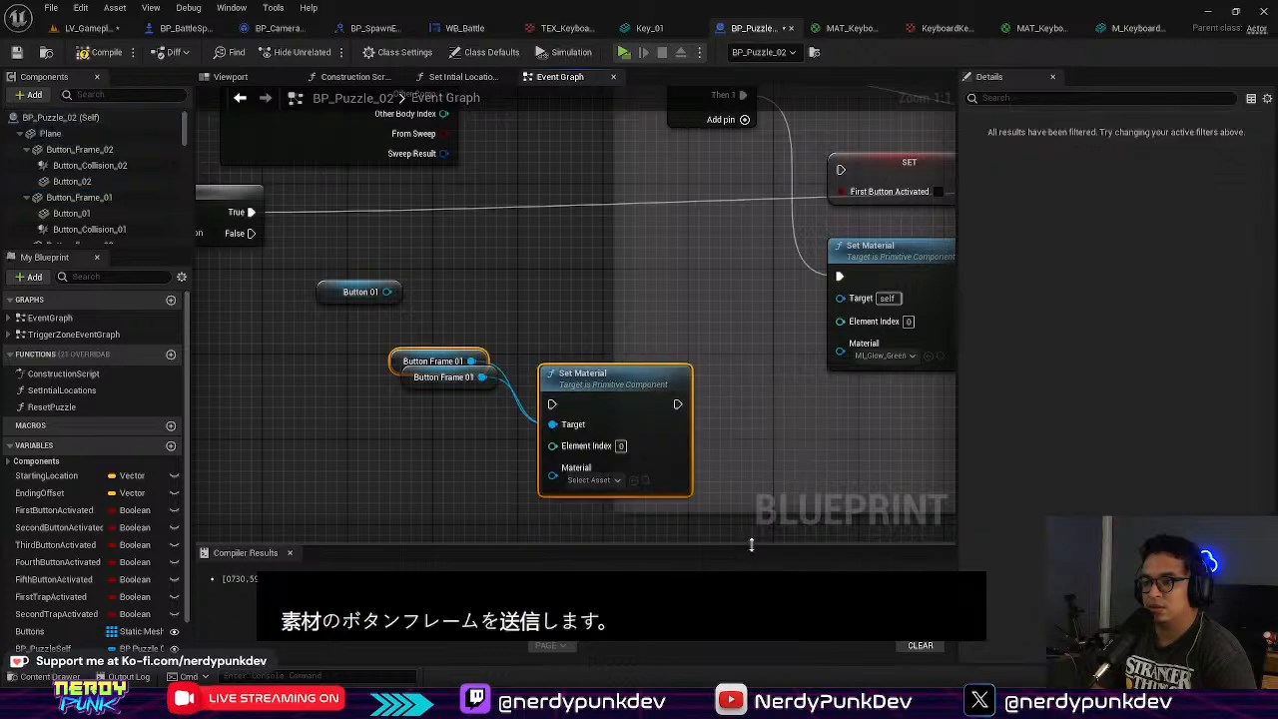
Step: Try repositioning the newly added Set Material node beside the existing one, undoing a move along the way
drag(637, 419, 744, 388)
click(738, 383)
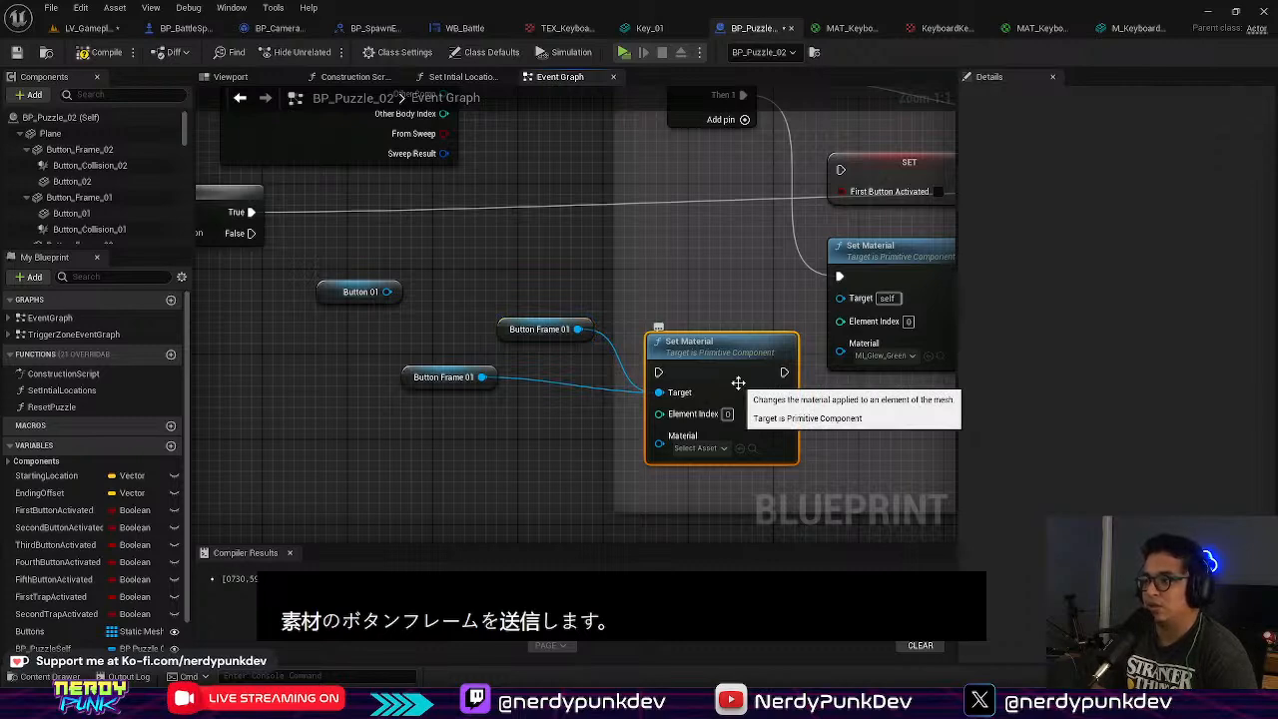
click(705, 249)
click(718, 343)
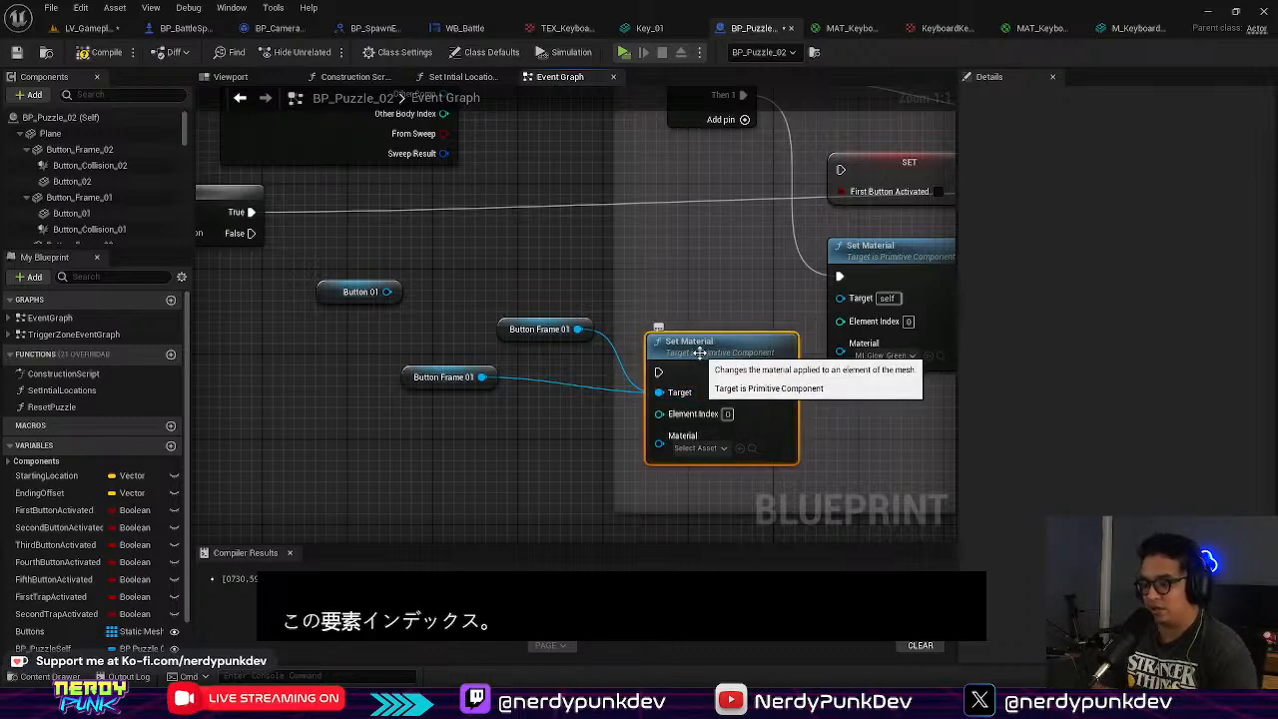
right_click(732, 358)
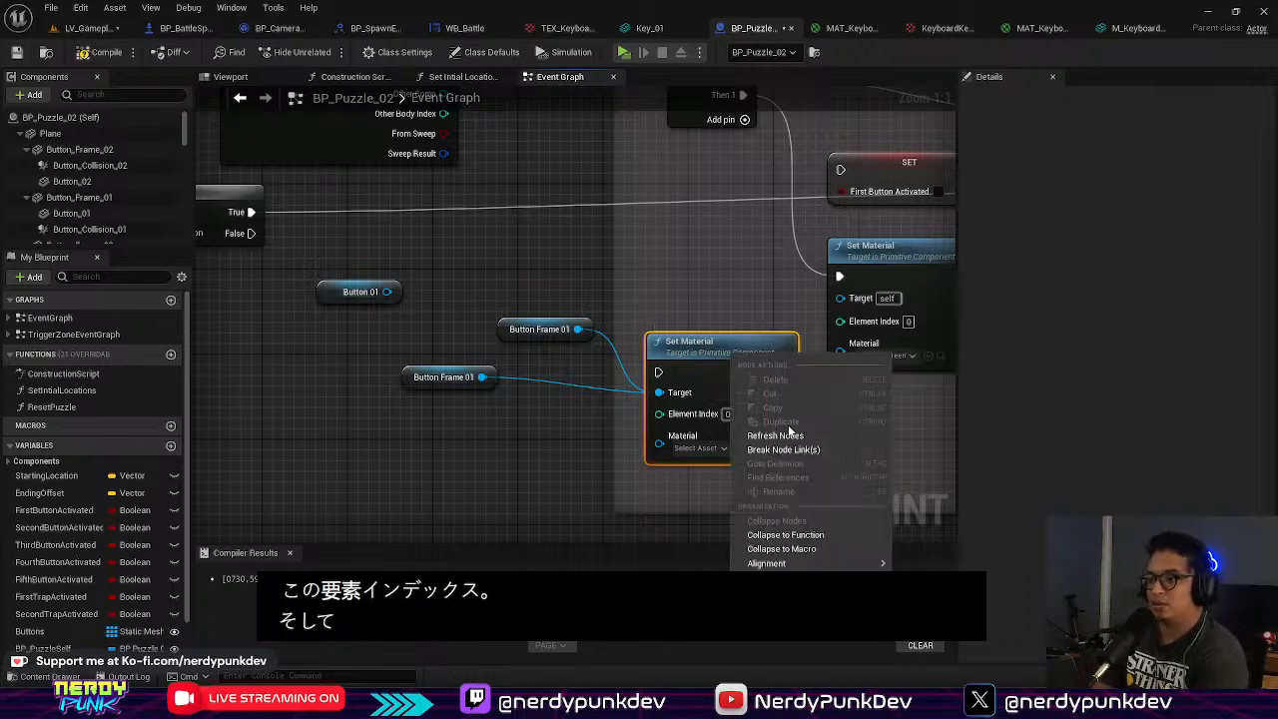
click(666, 315)
drag(718, 368, 664, 366)
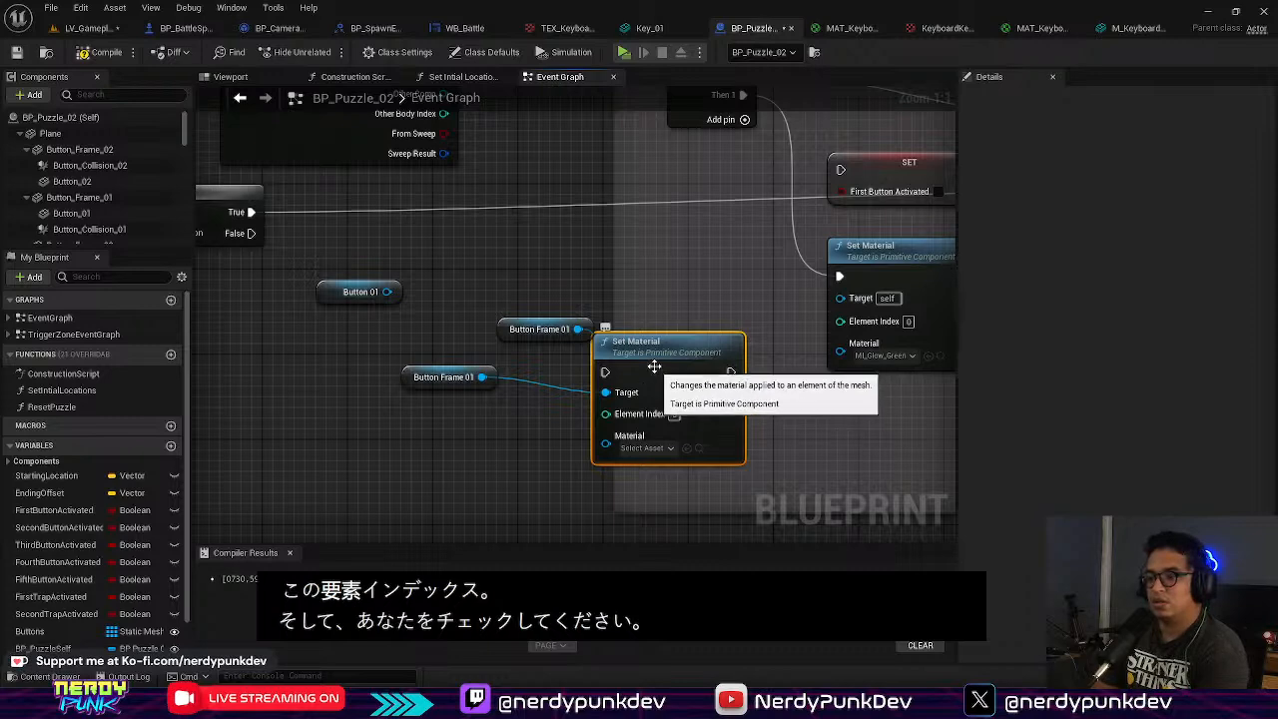
drag(656, 366, 724, 284)
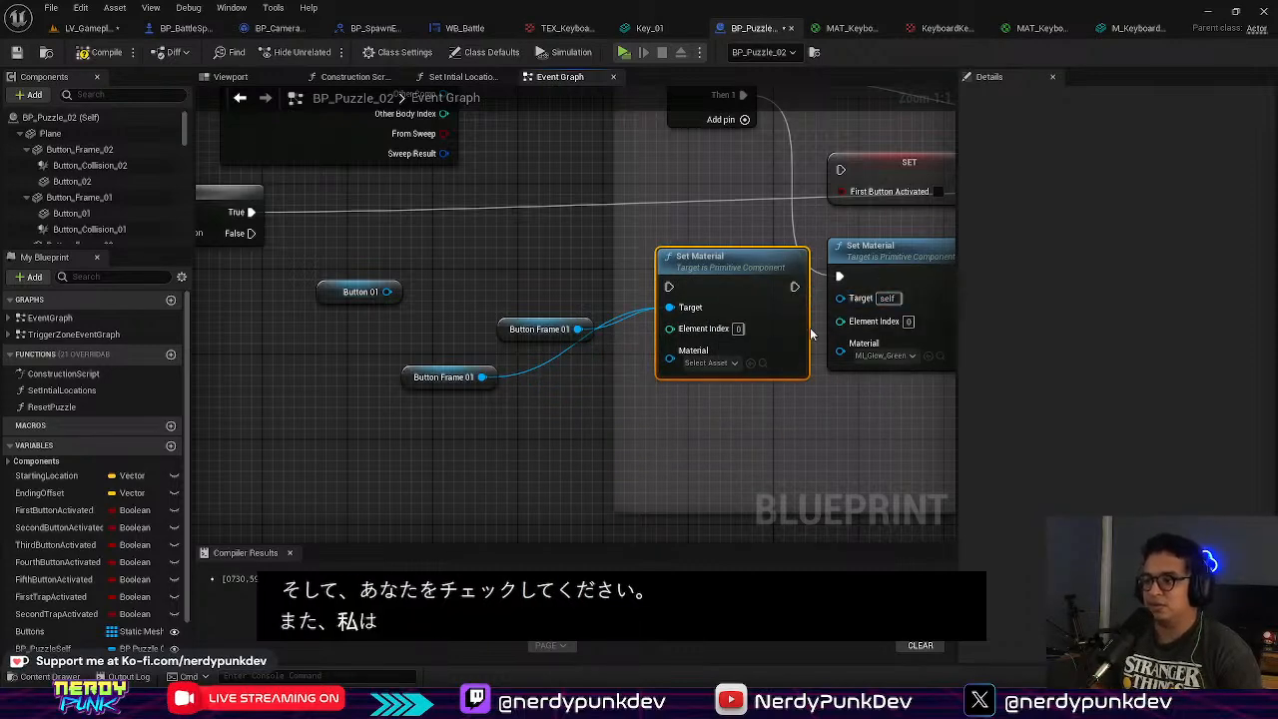
right_drag(823, 225, 554, 273)
drag(470, 305, 542, 397)
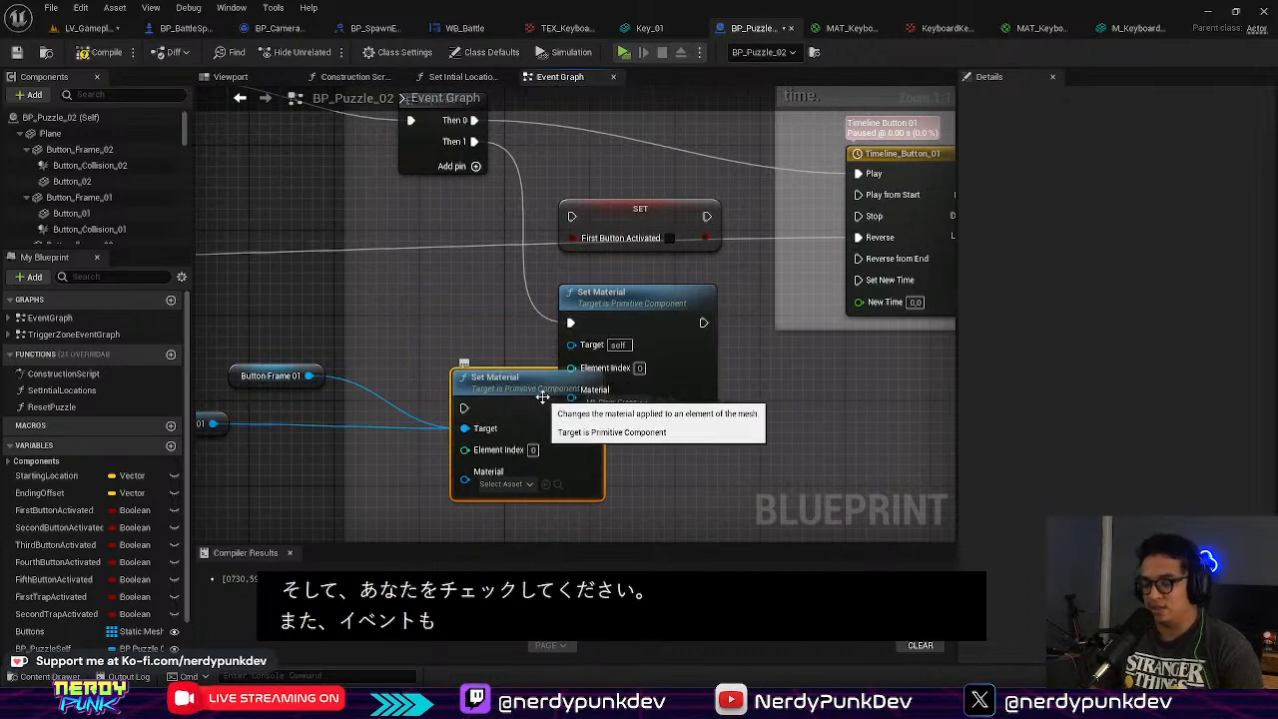
right_drag(542, 398, 702, 343)
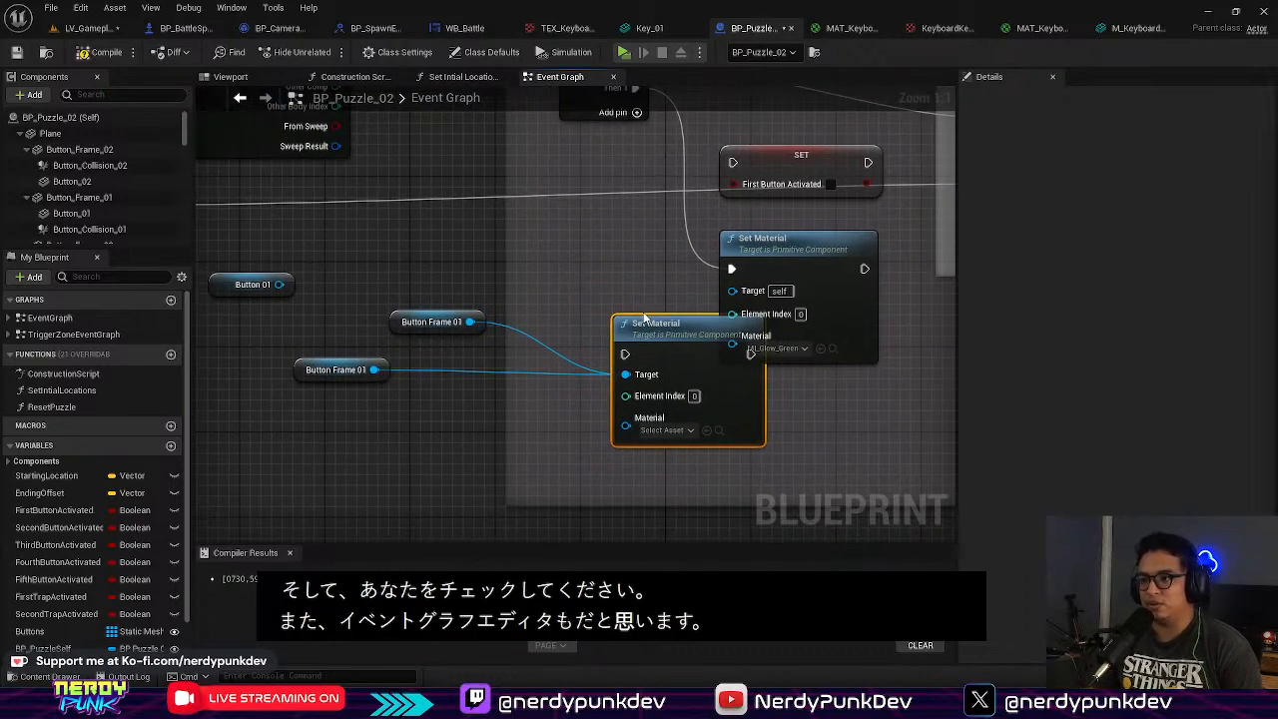
key(ctrl+z)
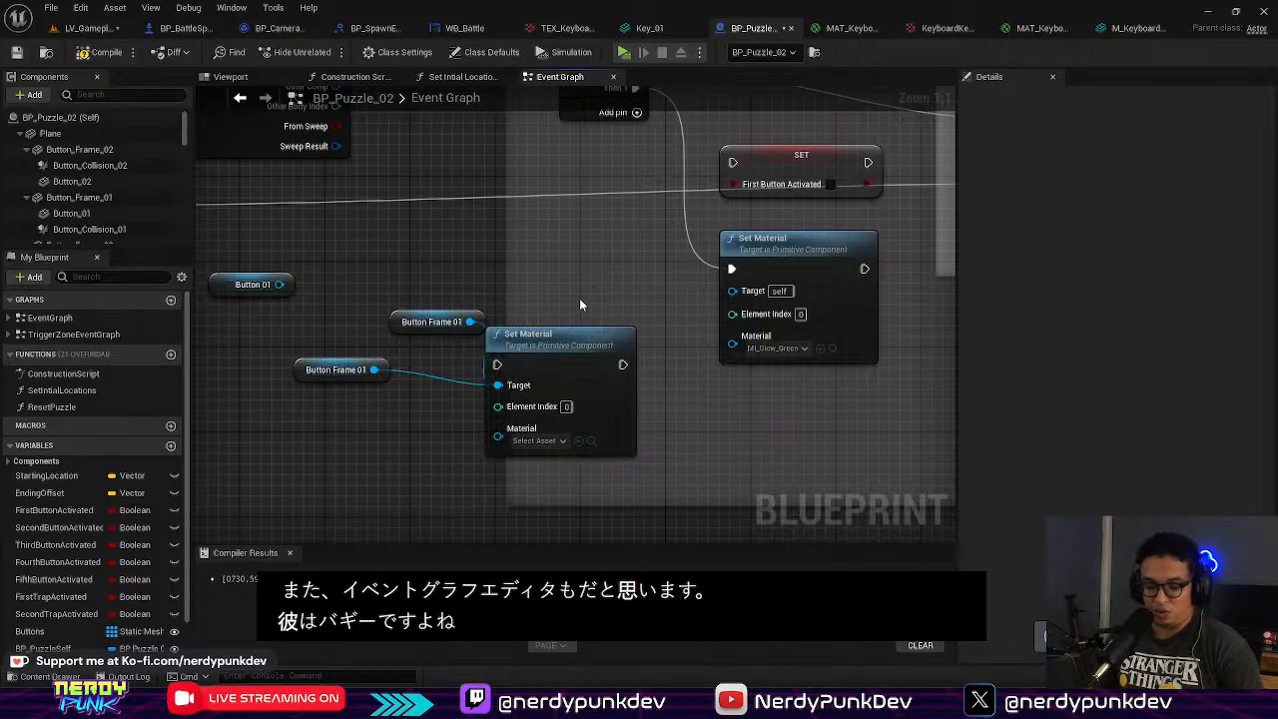
click(577, 352)
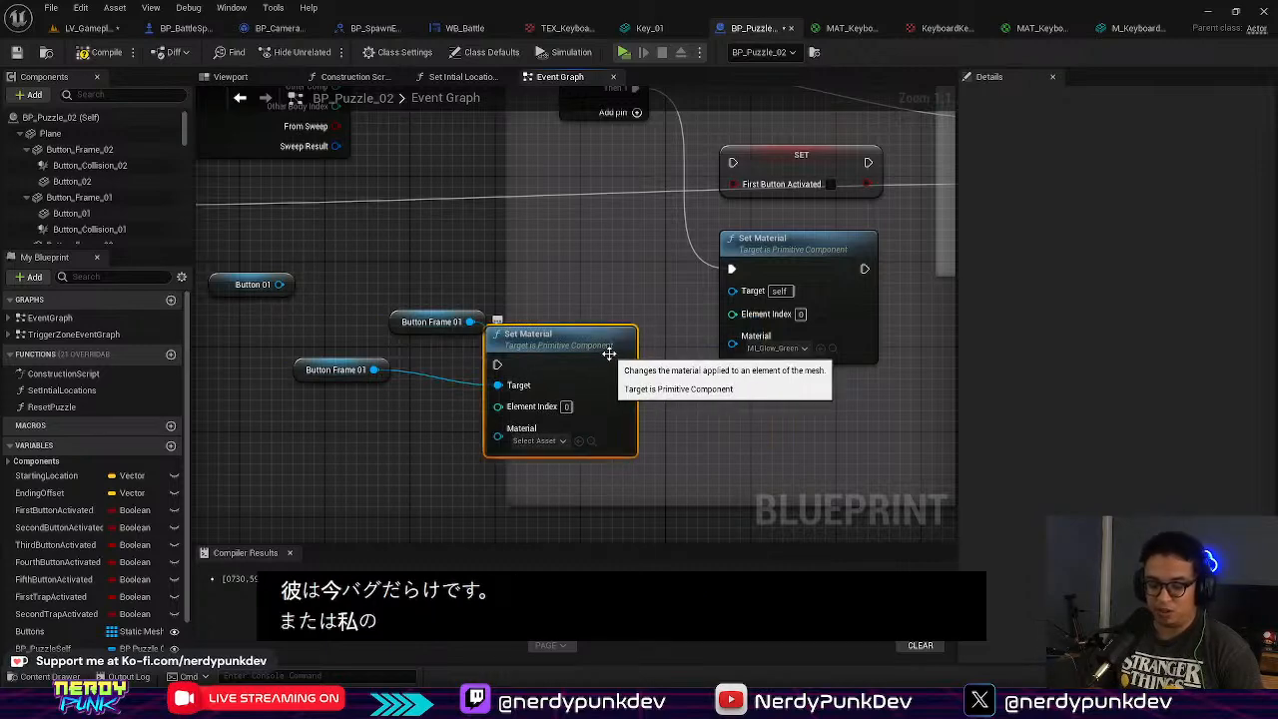
drag(608, 353, 650, 357)
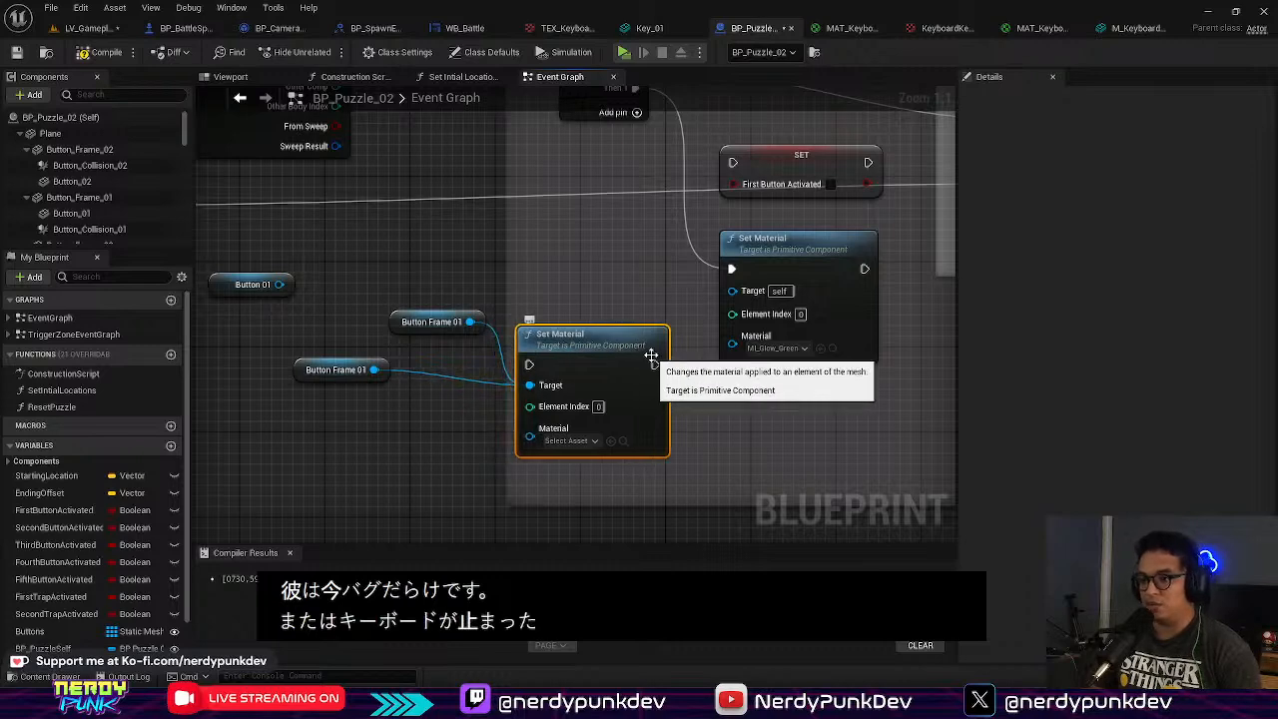
key(alt+space)
key(Escape)
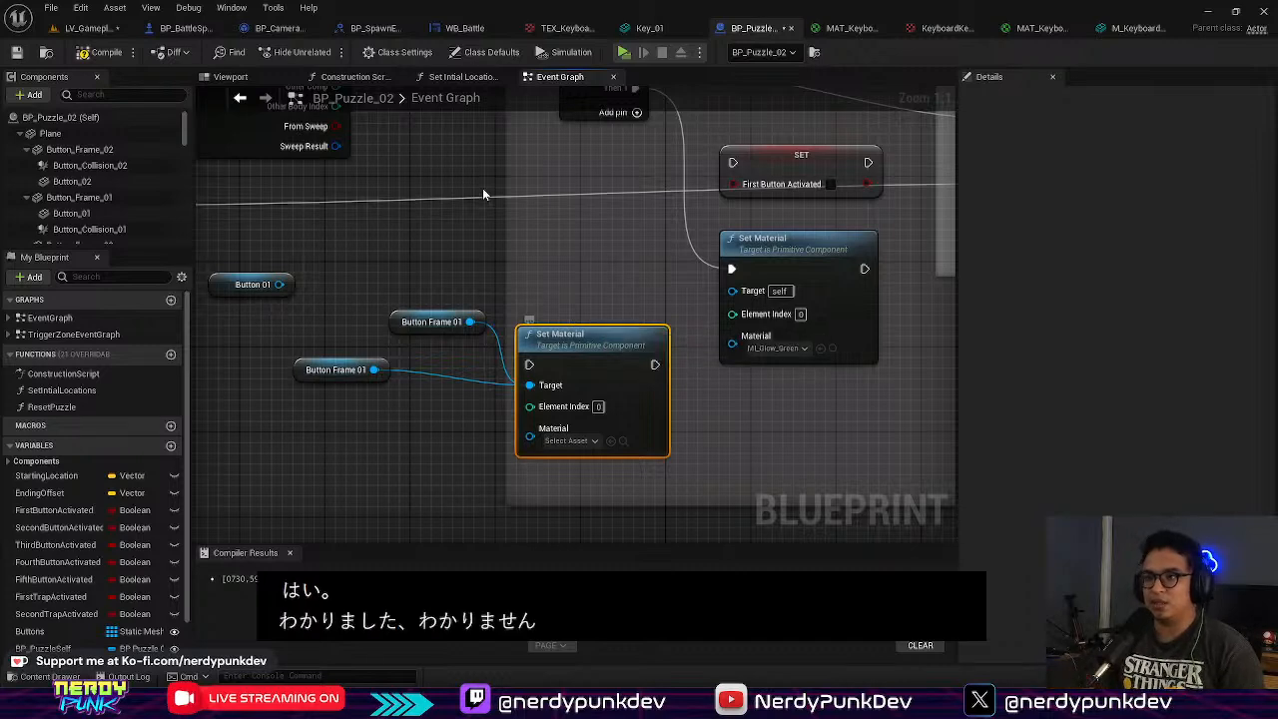
Step: Close the BP_Puzzle_02 blueprint and reopen it from its actor in the gameplay level
click(789, 28)
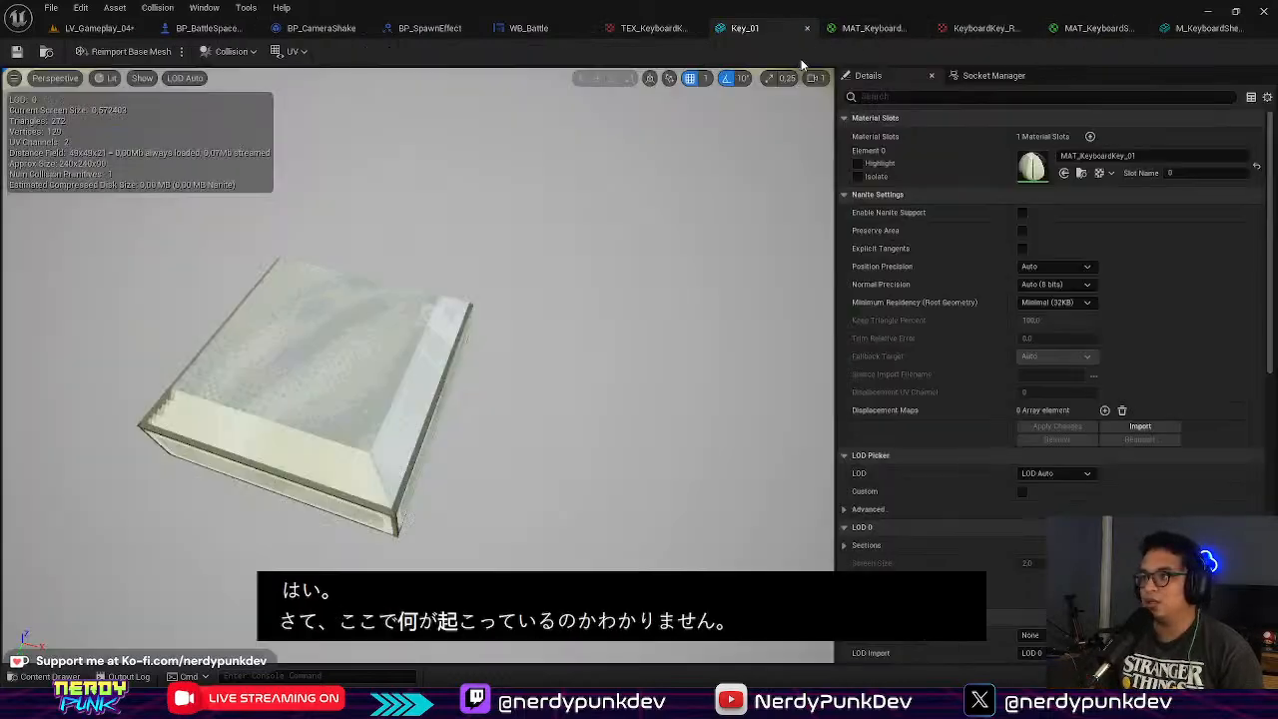
click(99, 28)
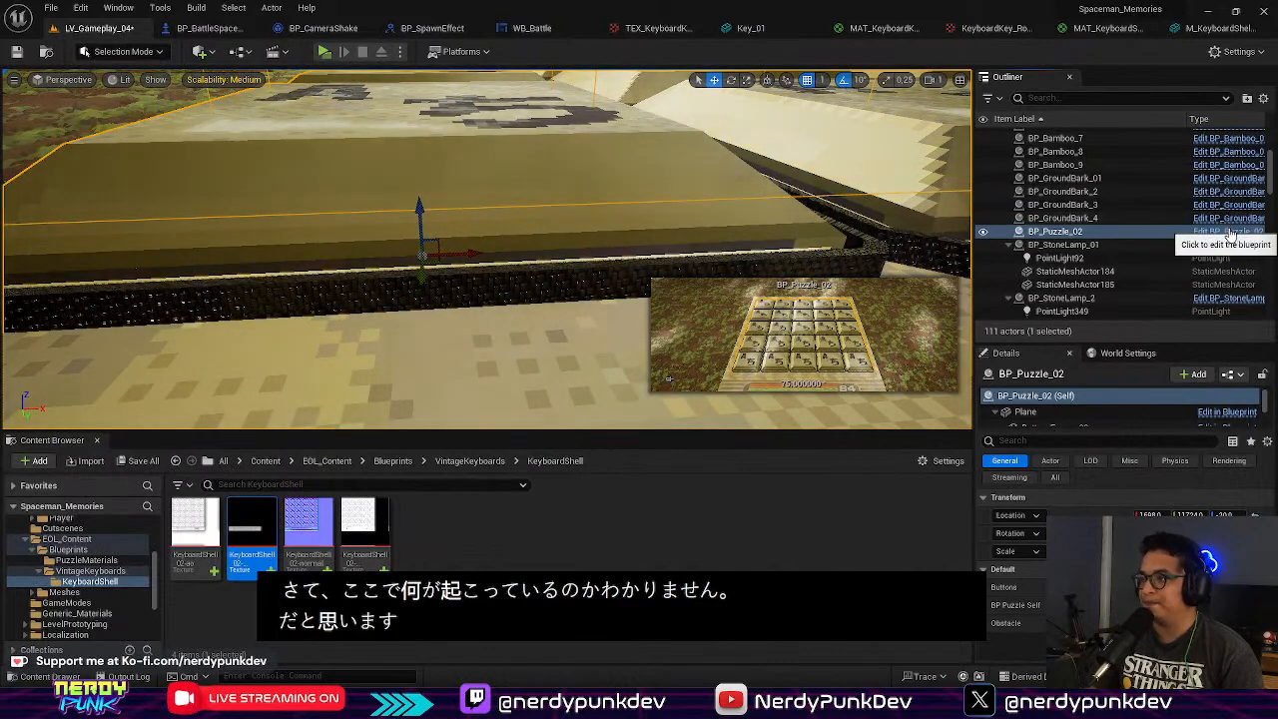
click(1228, 231)
Step: Delete the newly added Set Material node and its extra Button Frame 01 reference from the event graph
click(591, 344)
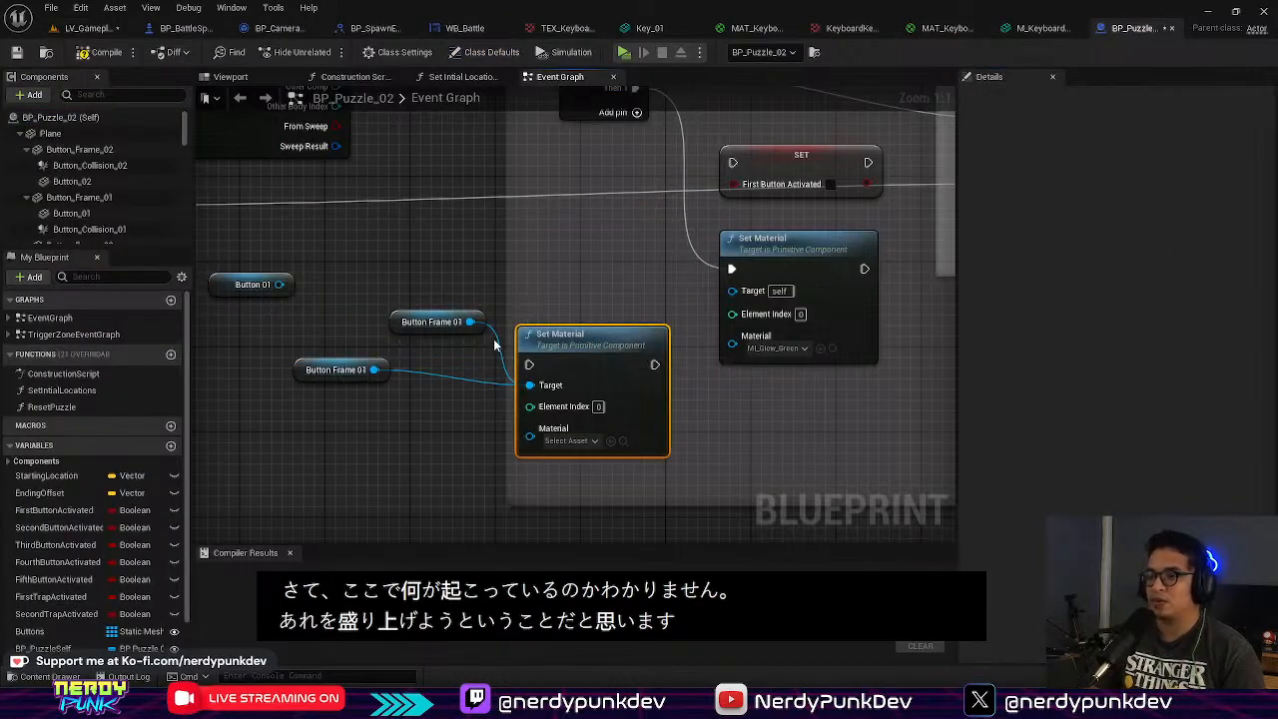
key(Delete)
click(429, 321)
key(Delete)
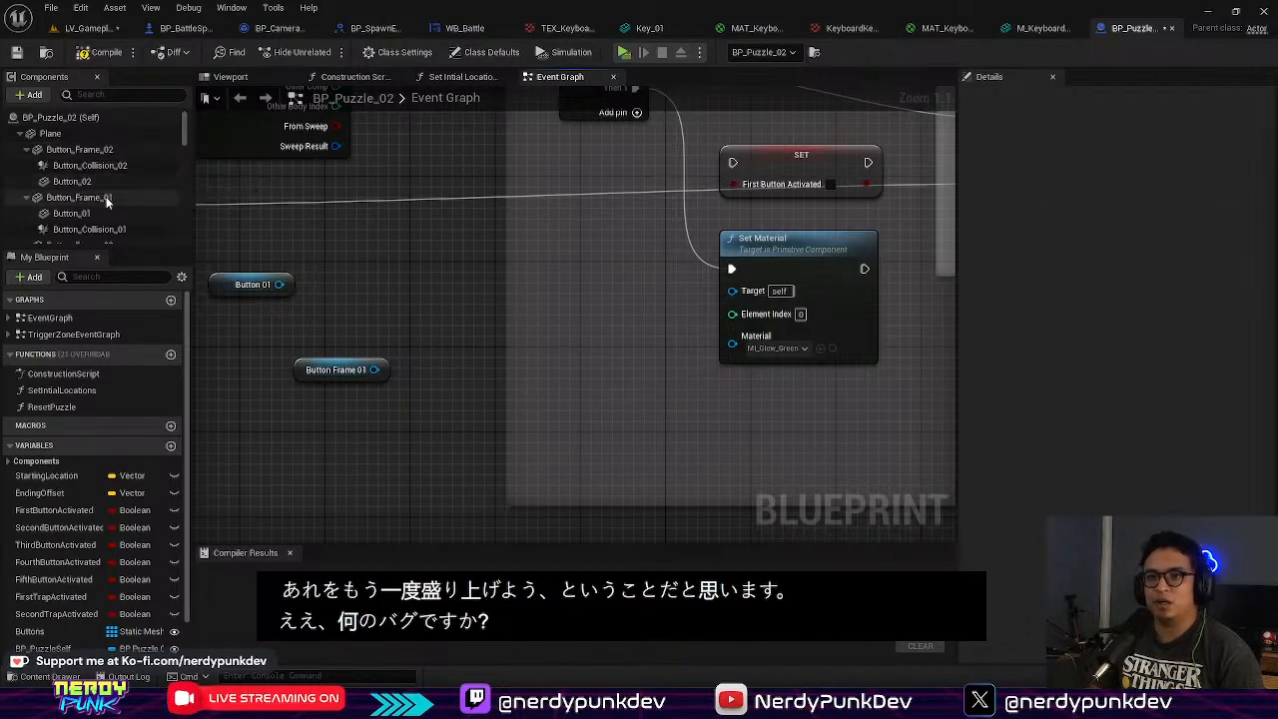
Step: Set the first key's Set Material node to Element Index 1 with Button Frame 01 as its target, and compile
click(71, 214)
click(80, 197)
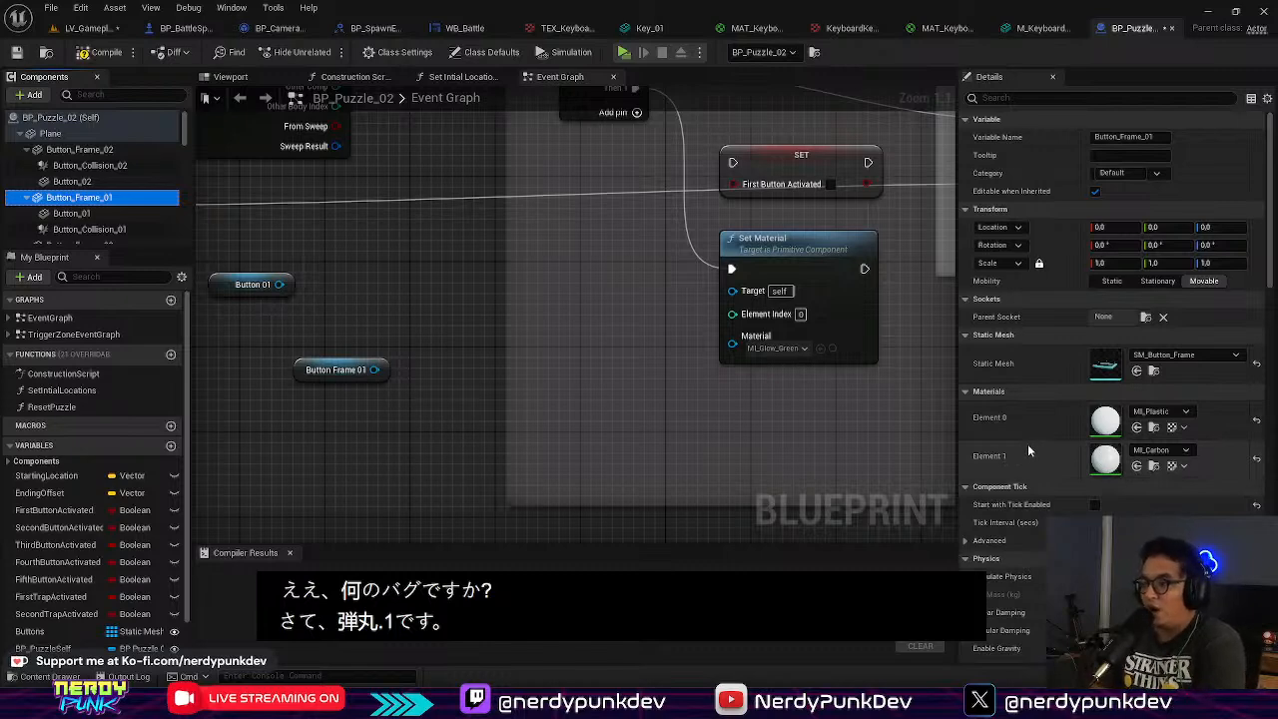
click(374, 371)
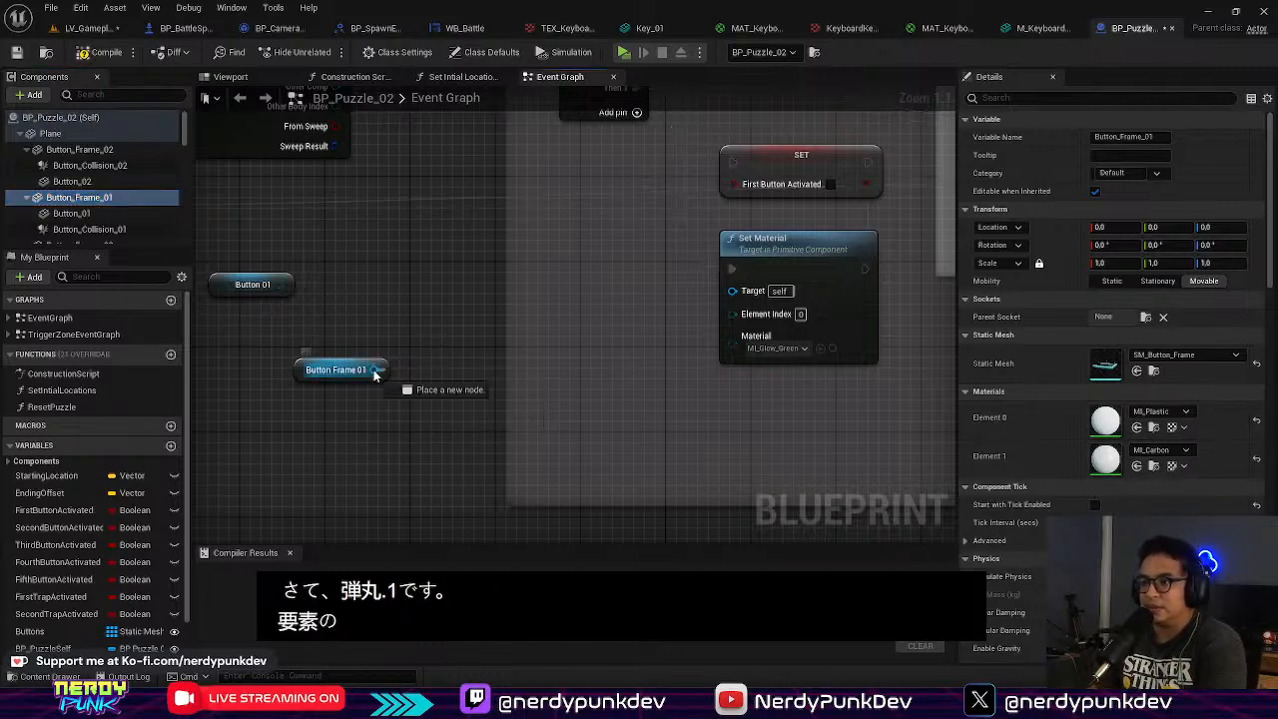
click(802, 316)
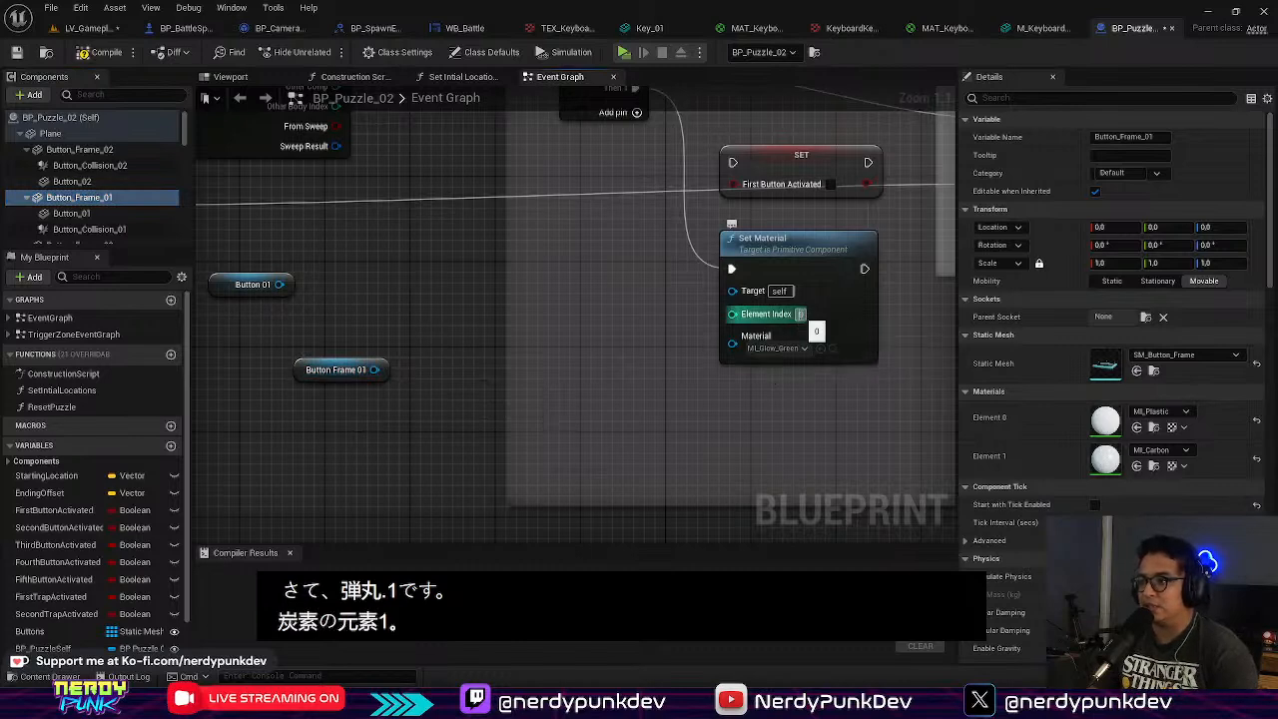
text(1)
key(Return)
drag(374, 369, 734, 290)
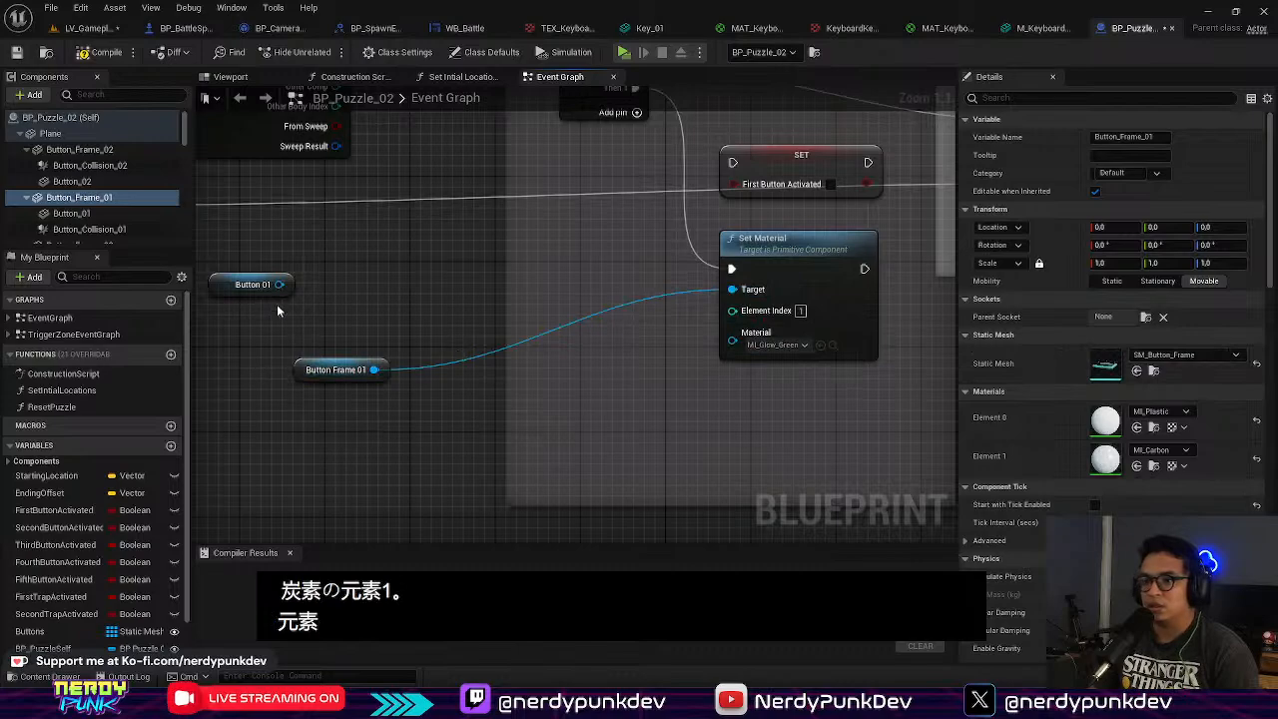
click(104, 58)
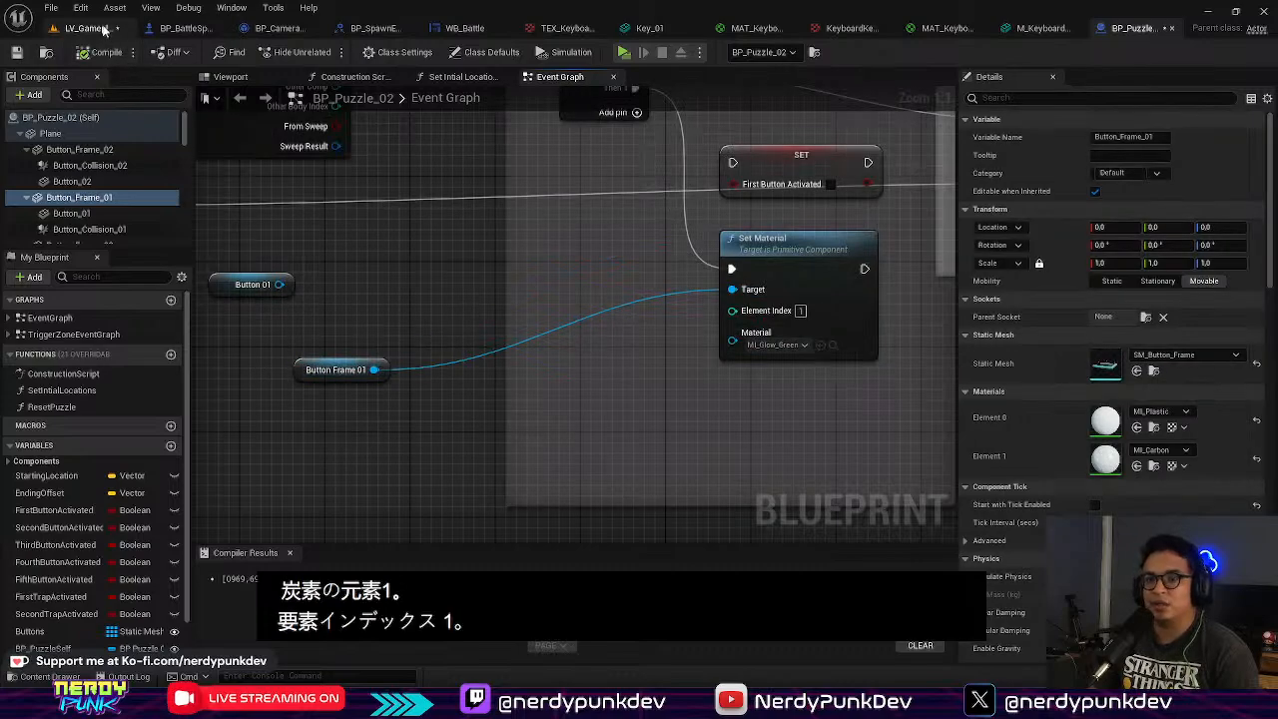
Step: Play-test the gameplay level by walking the character onto the first and second keys of the nearest row, and end the preview
click(91, 29)
click(323, 53)
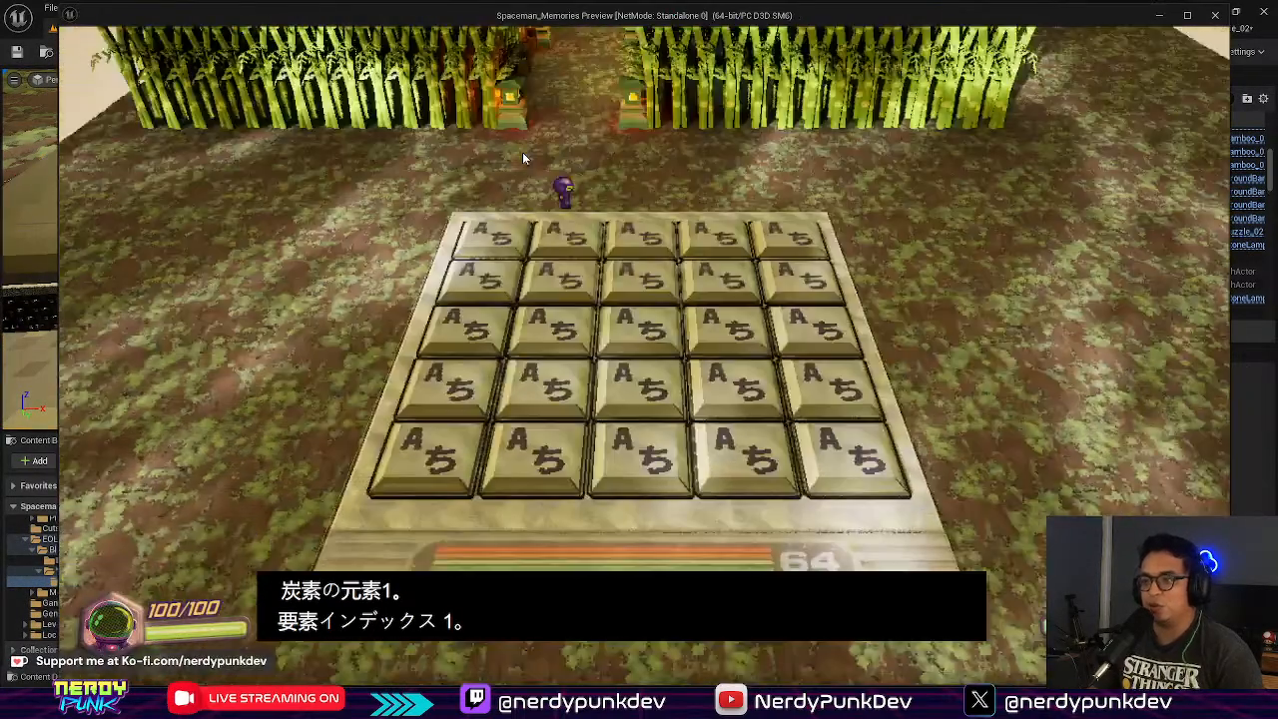
key(a)
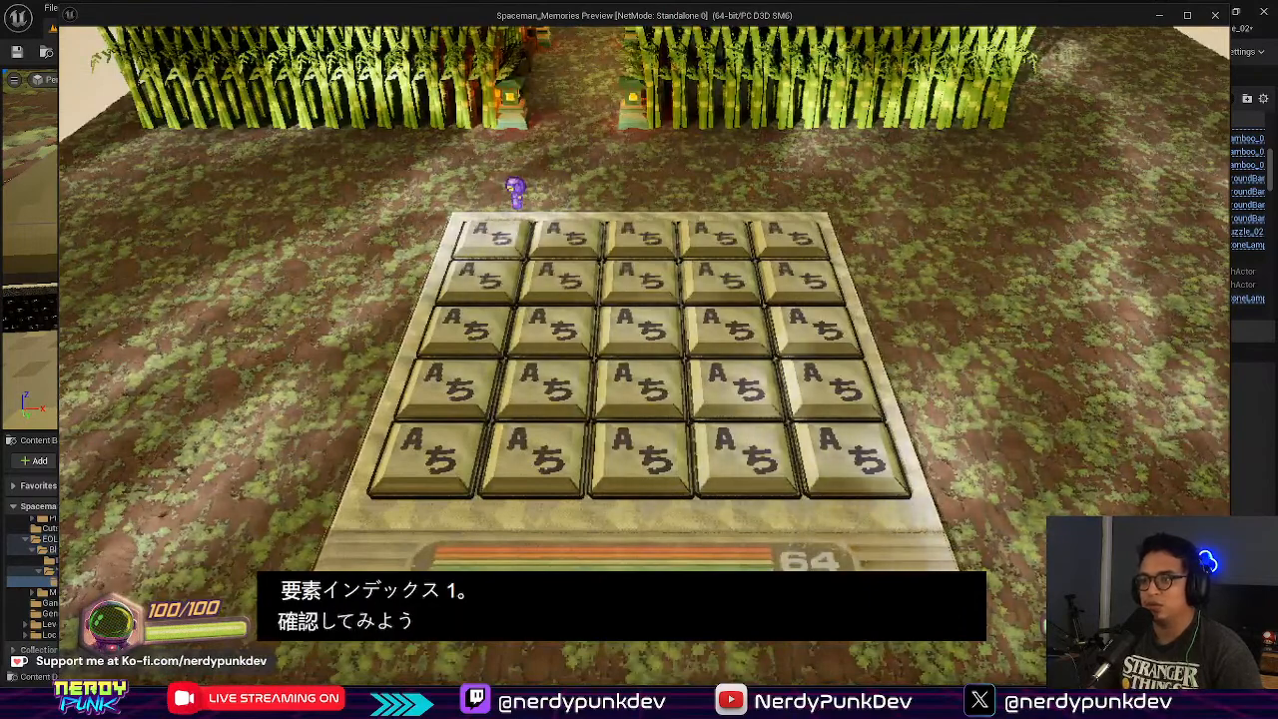
key(s)
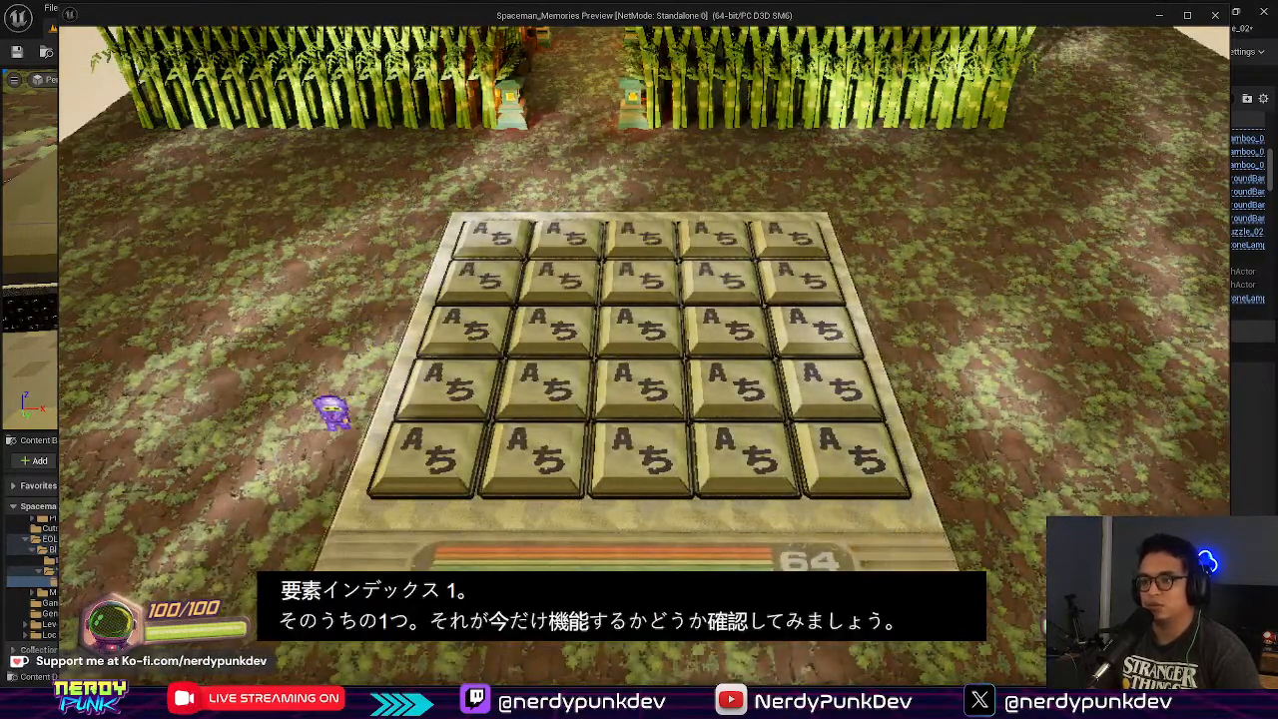
key(d)
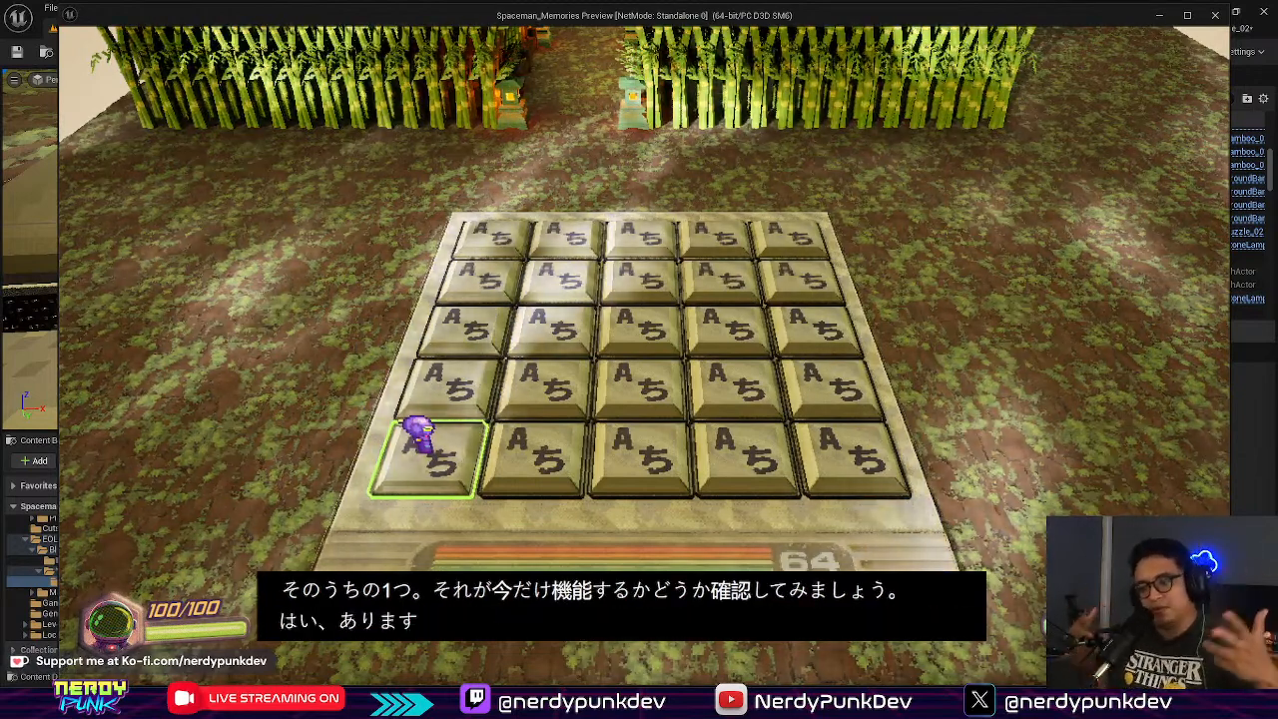
key(d)
key(d)
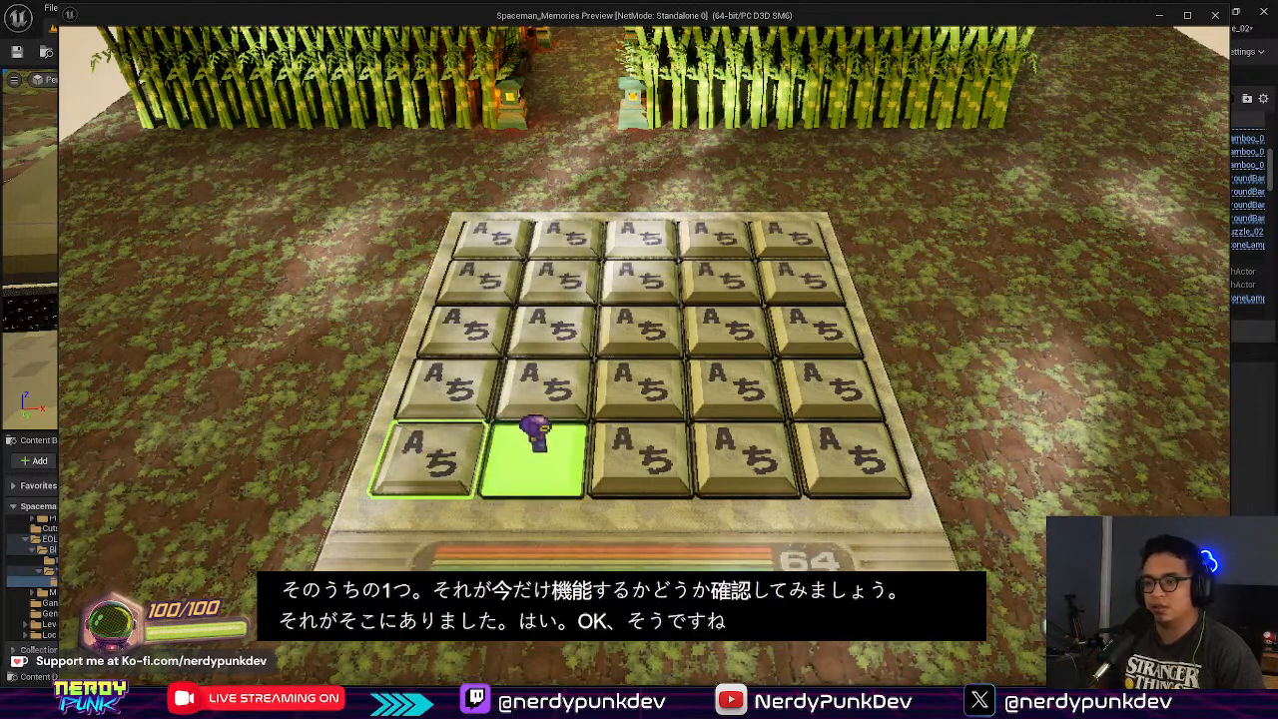
key(Escape)
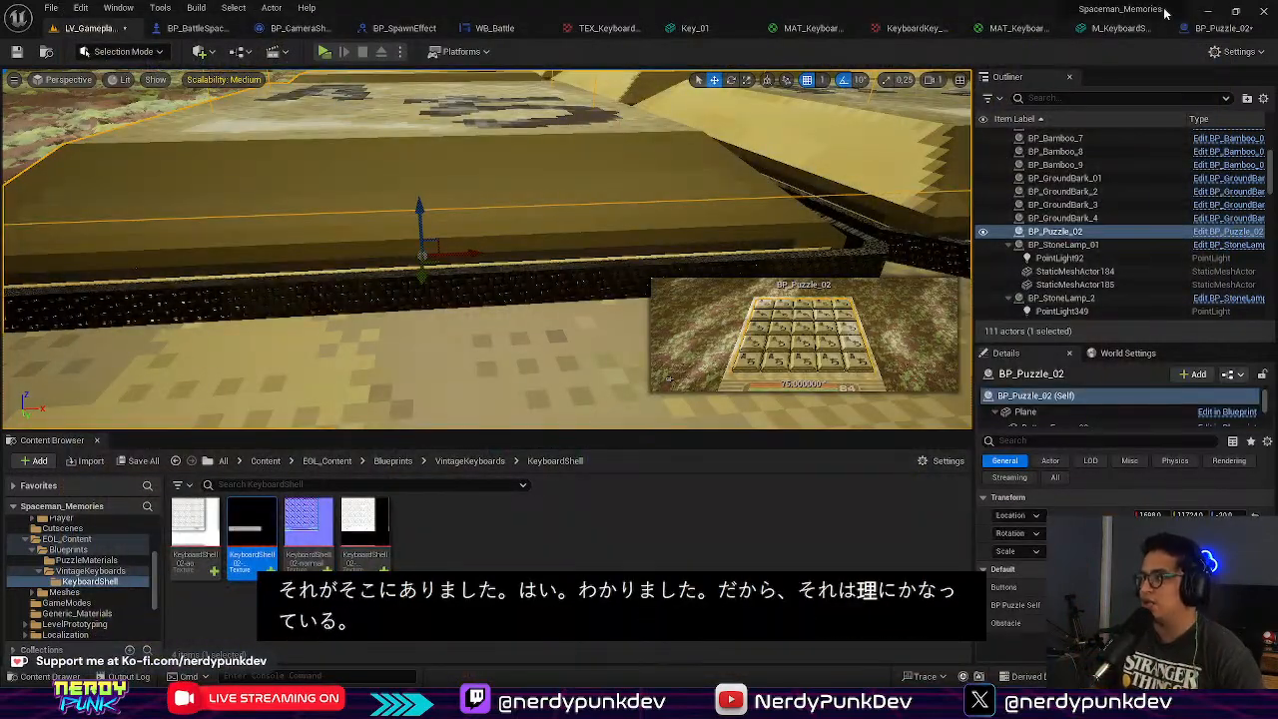
Step: In BP_Puzzle_02, delete the Button 02 reference feeding the second key's Set Material node and set that node's Element Index to 1
click(805, 30)
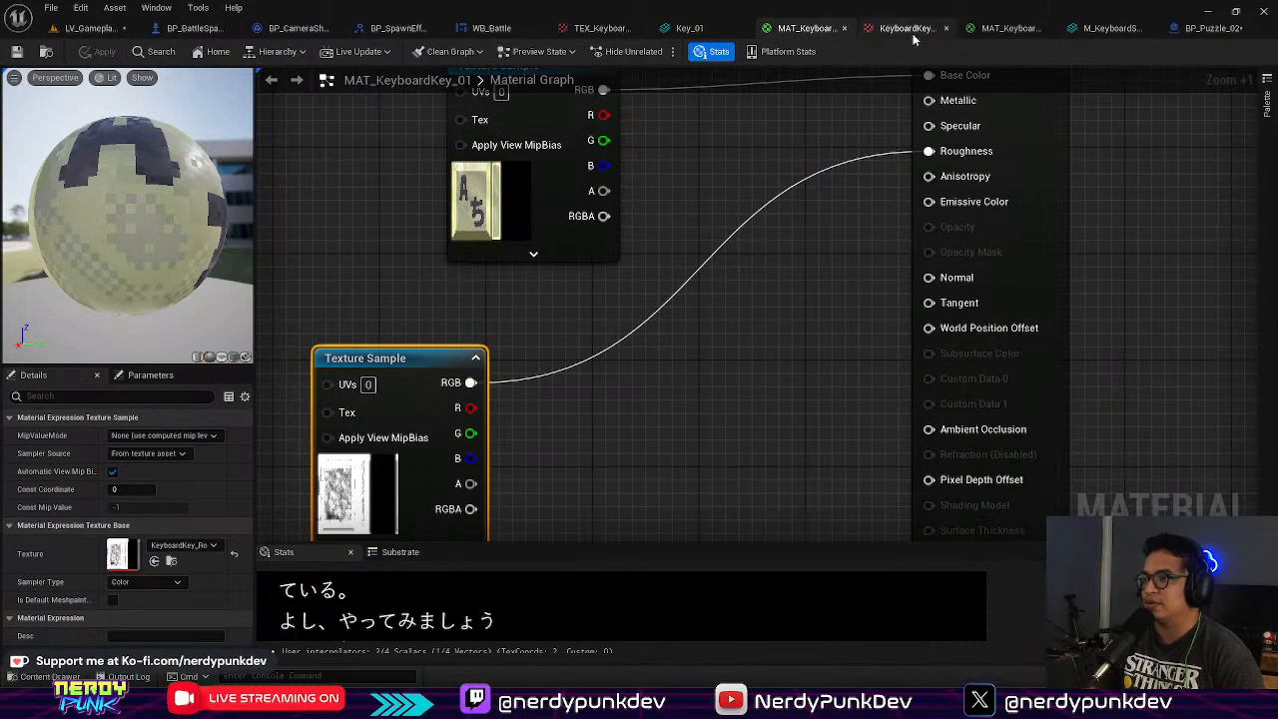
click(912, 30)
click(1008, 29)
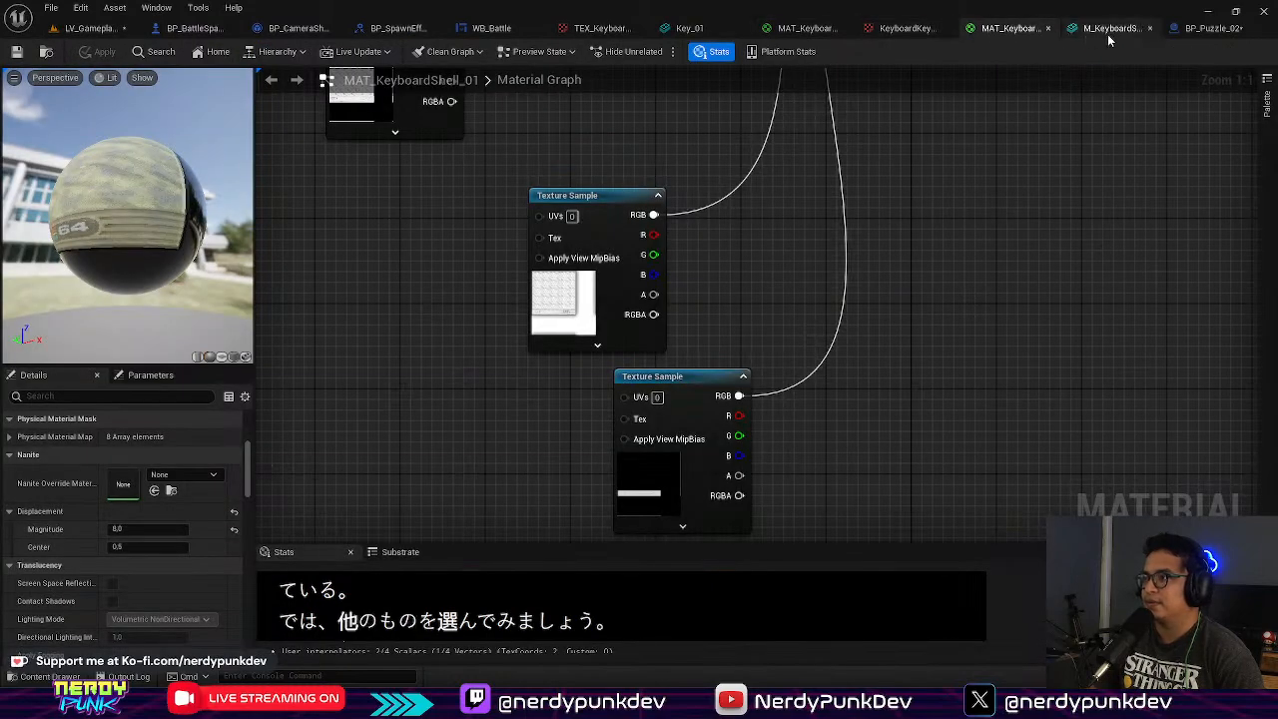
click(1211, 28)
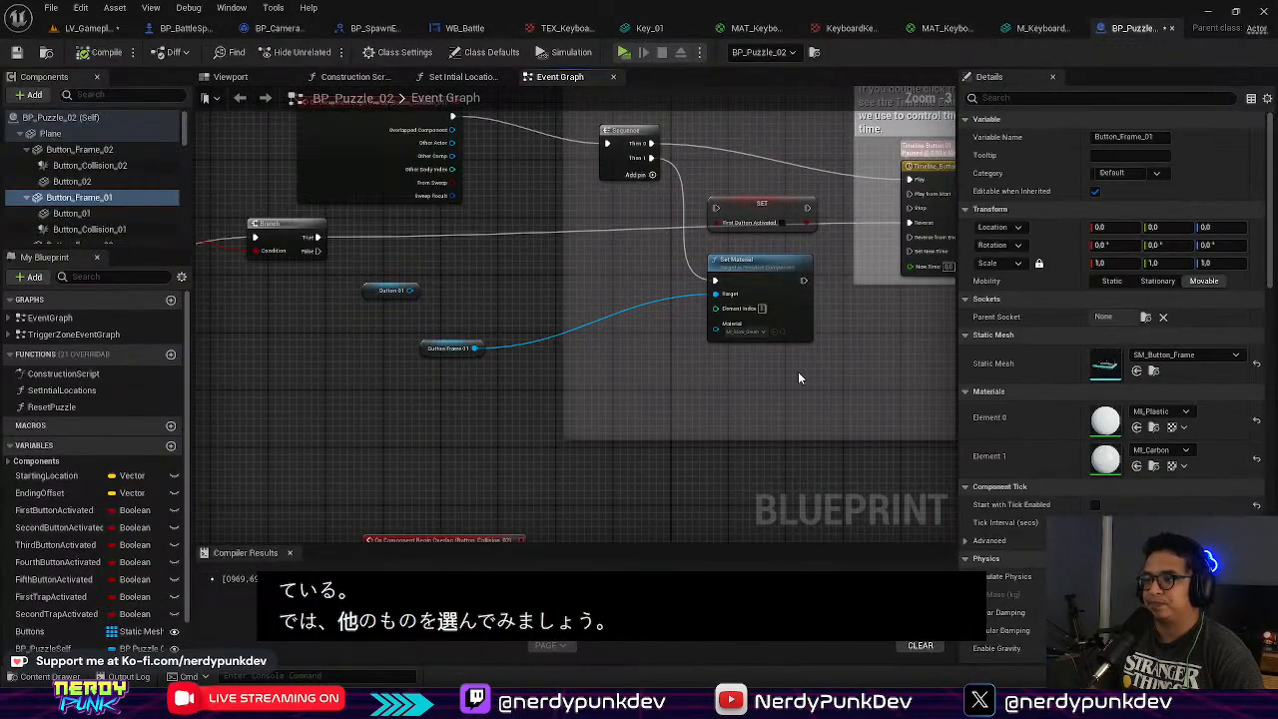
right_drag(655, 293, 648, 108)
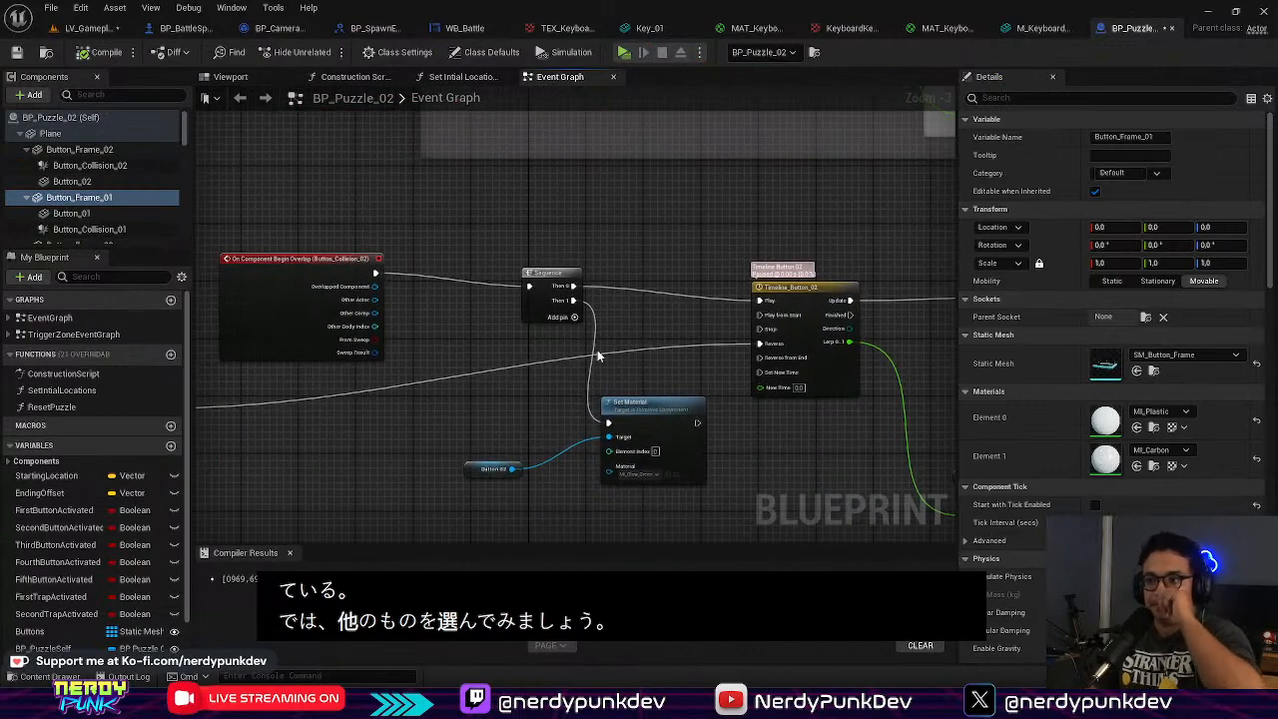
right_drag(535, 439, 539, 369)
scroll(564, 431, up, 3)
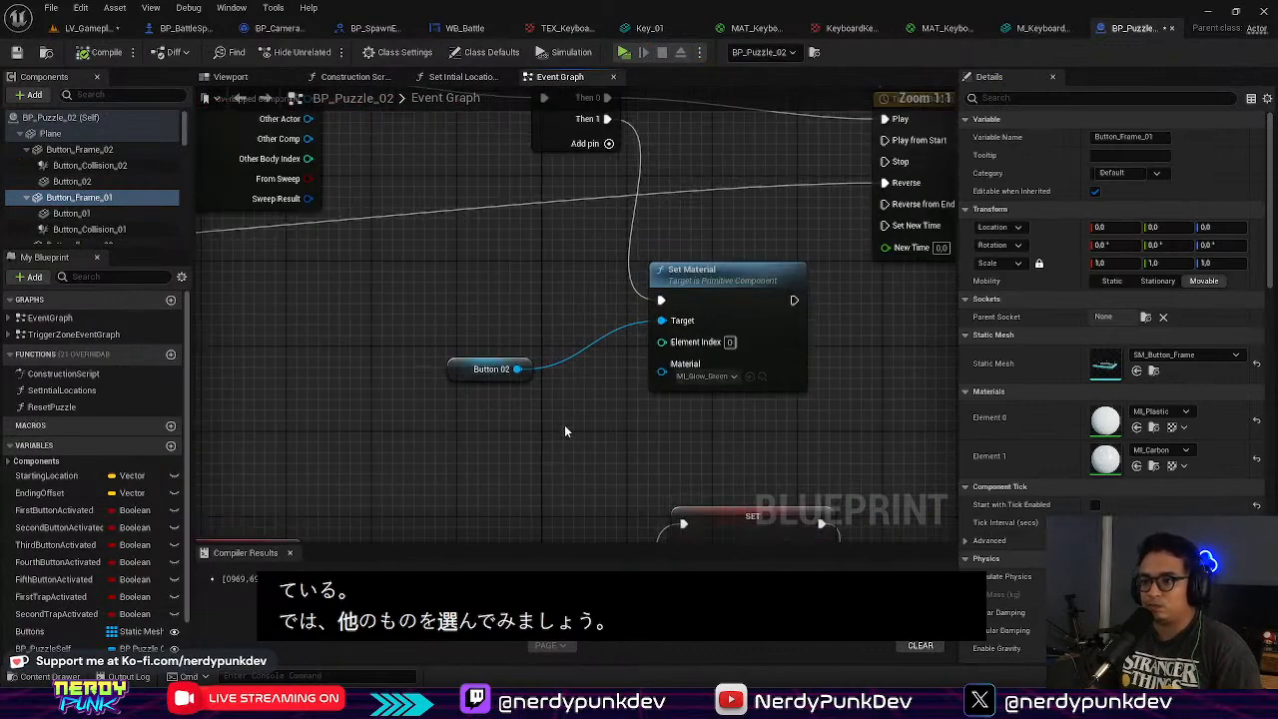
click(447, 368)
key(Delete)
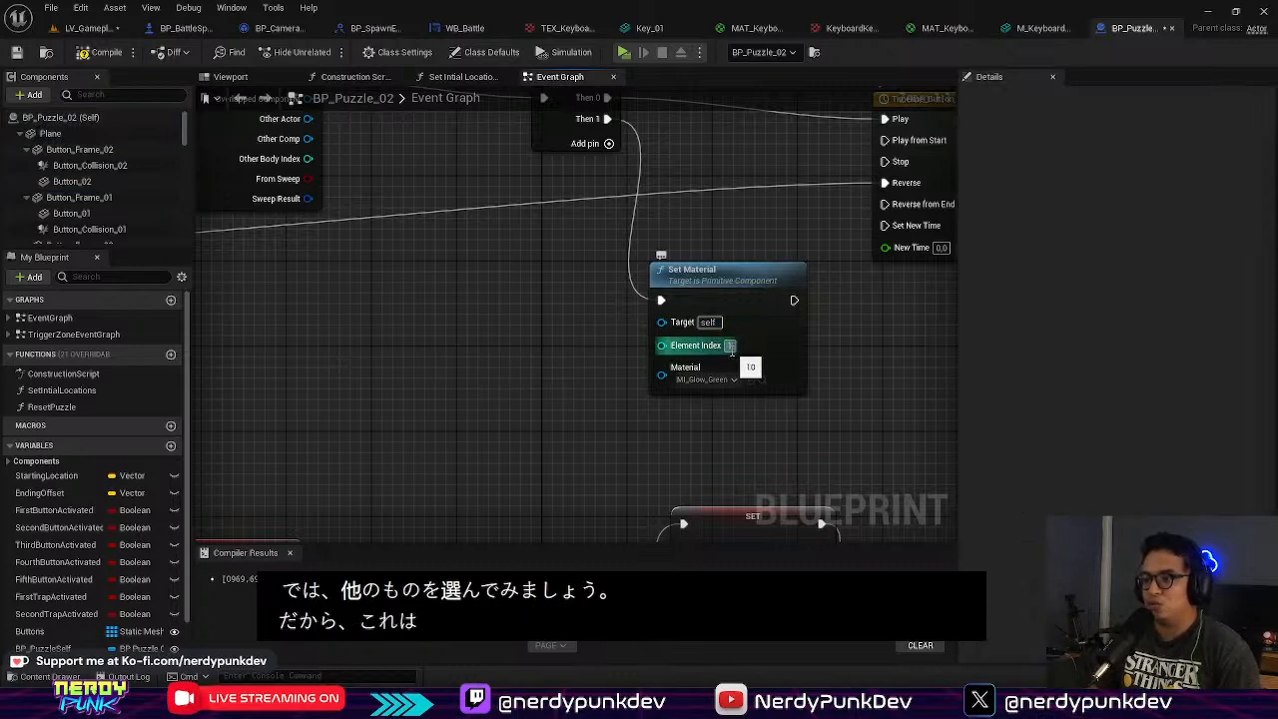
click(528, 294)
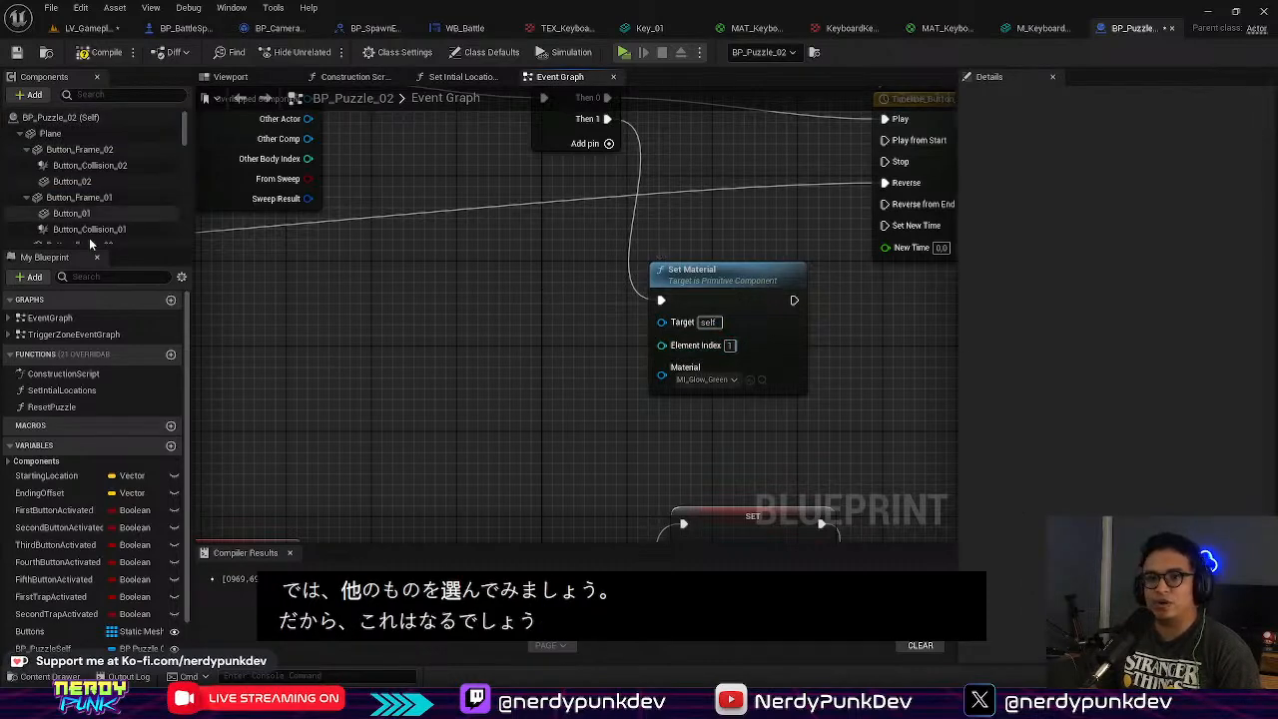
right_drag(392, 270, 403, 325)
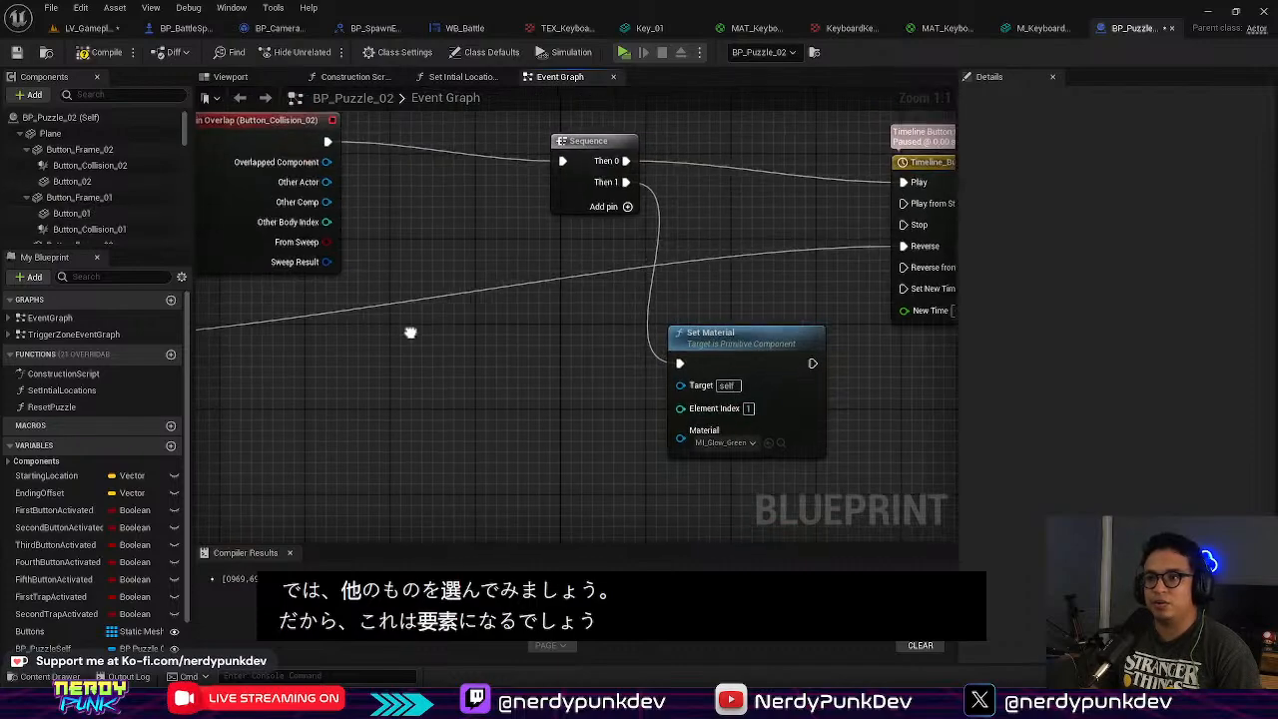
scroll(451, 327, down, 4)
scroll(512, 304, up, 1)
scroll(599, 315, up, 2)
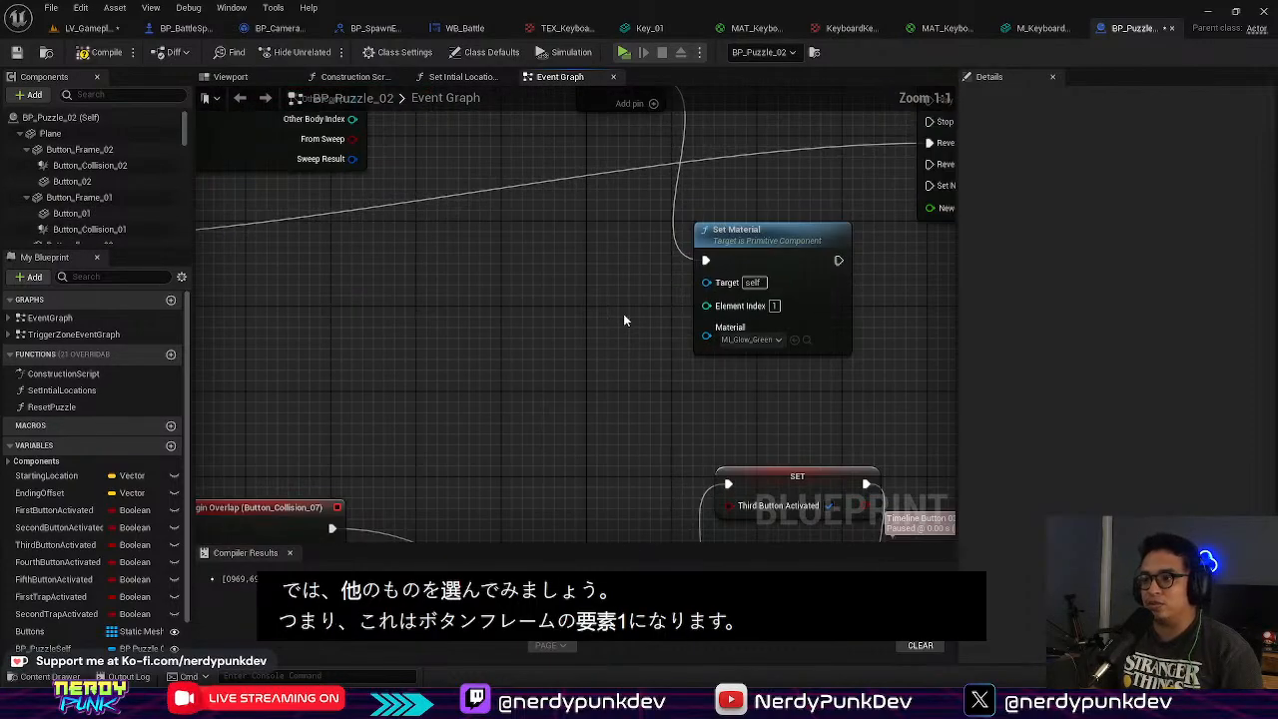
Step: Undo the Button 02 reference deletion and the Element Index change on the second key's Set Material node
right_drag(619, 312, 570, 450)
text(0)
key(ctrl+z)
key(ctrl+z)
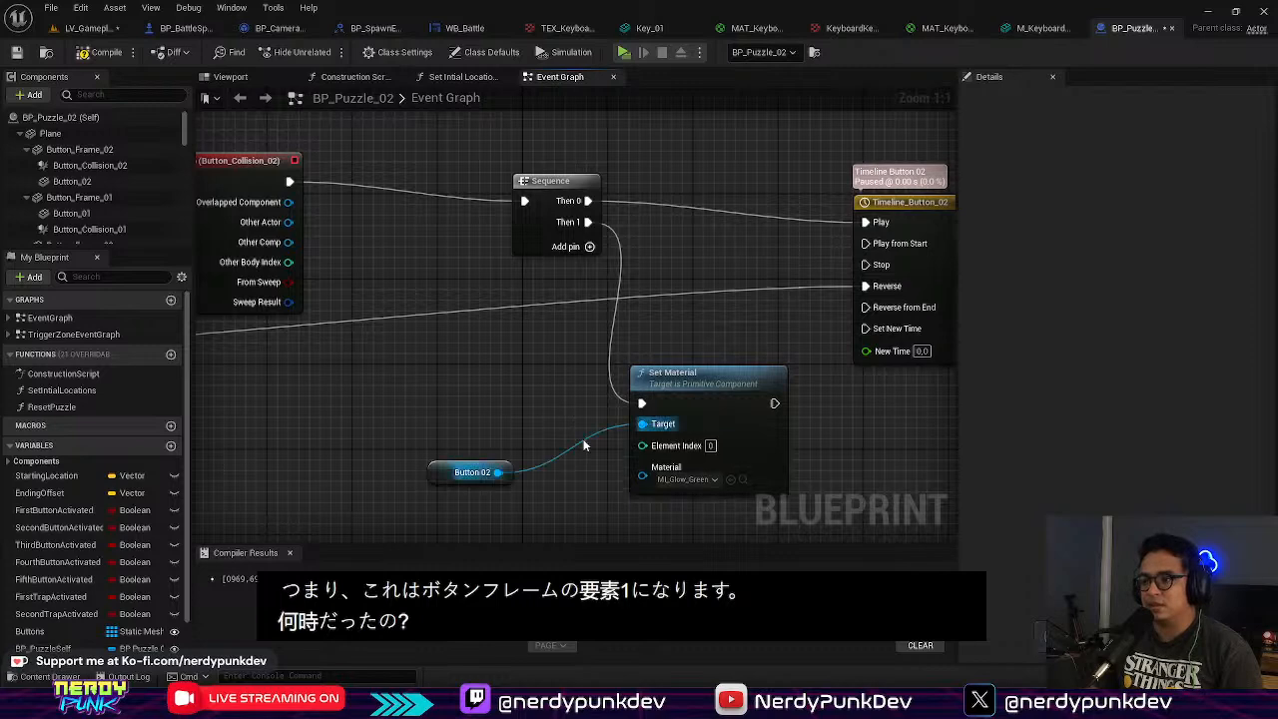
Step: Make Button Frame 02 the Target of the second key's Set Material node instead of Button 02, and set its Element Index to 1
right_drag(577, 444, 479, 361)
drag(364, 390, 343, 292)
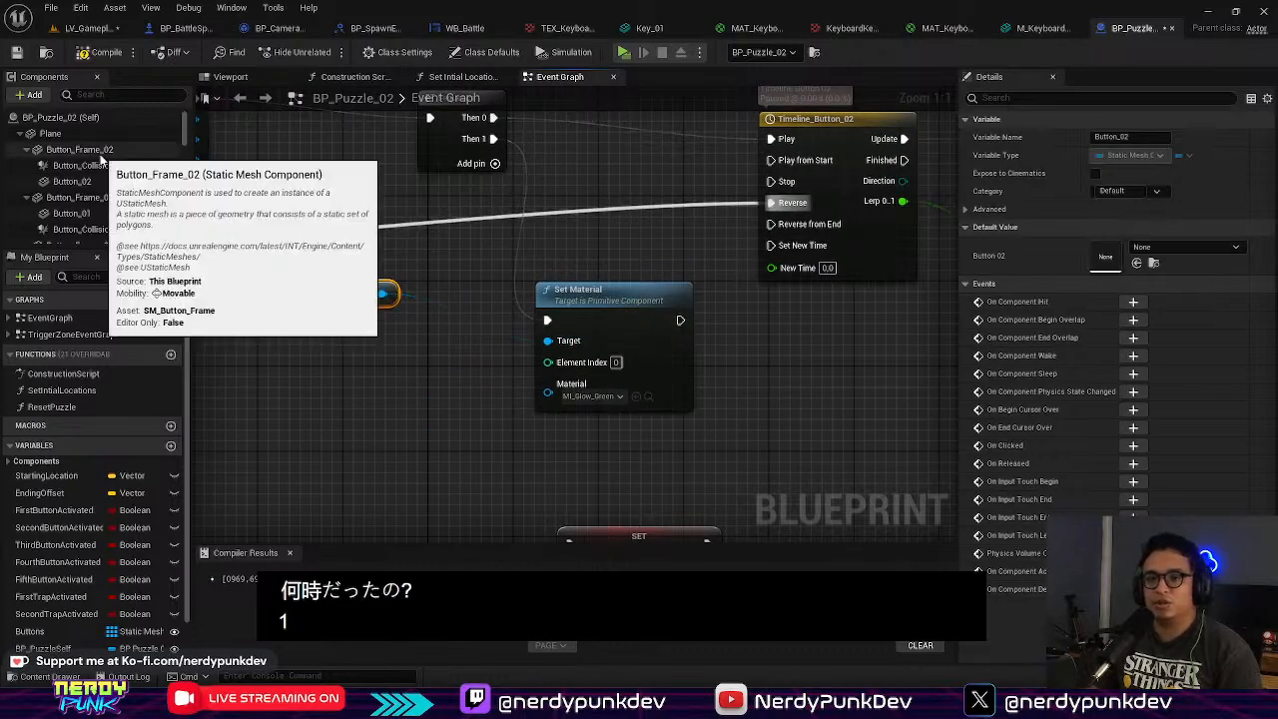
drag(99, 160, 548, 341)
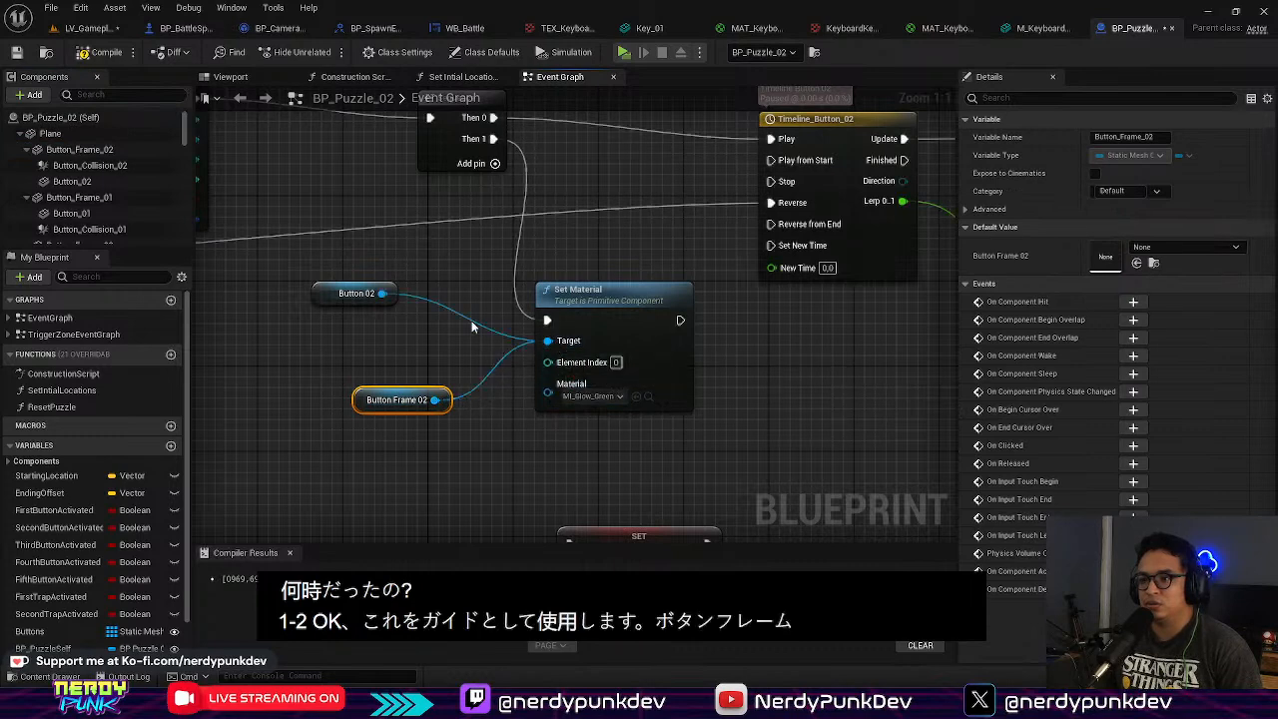
click(321, 302)
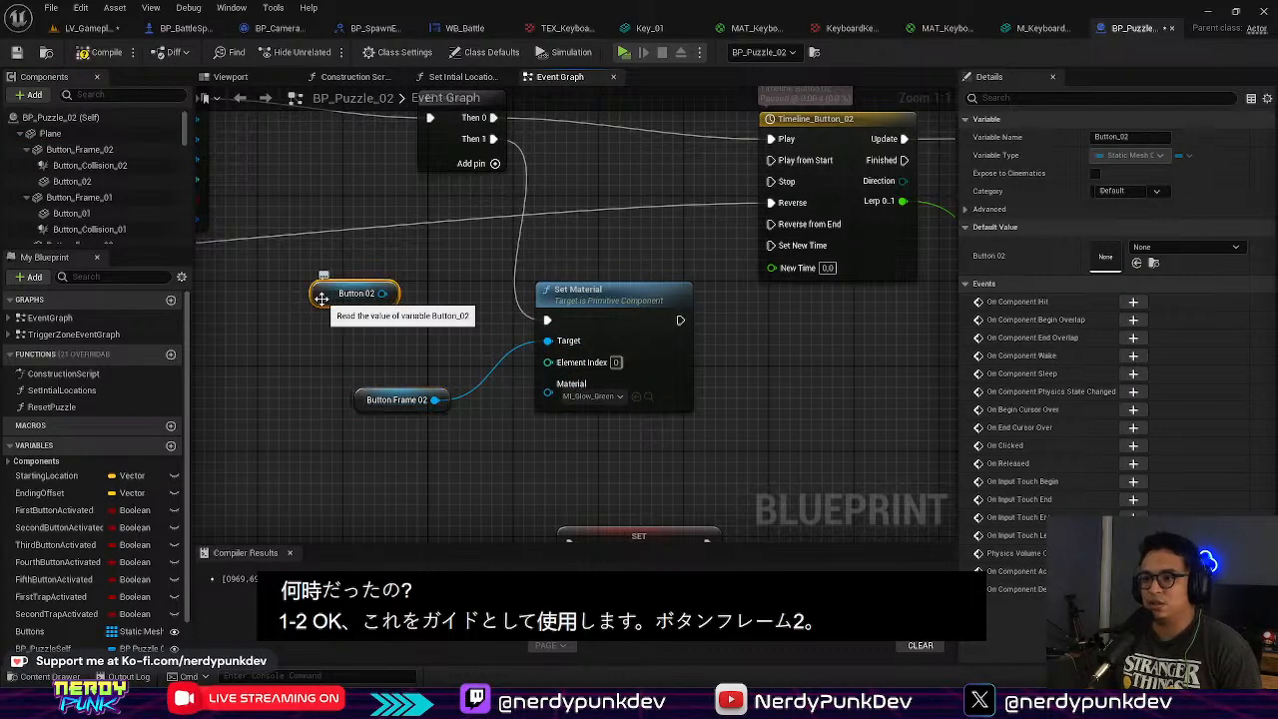
click(616, 365)
text(1)
click(522, 429)
Step: Move the Button 07 reference up, clear of the wire crossing beside the third key's Set Material node
right_drag(495, 454, 575, 238)
right_drag(718, 332, 661, 232)
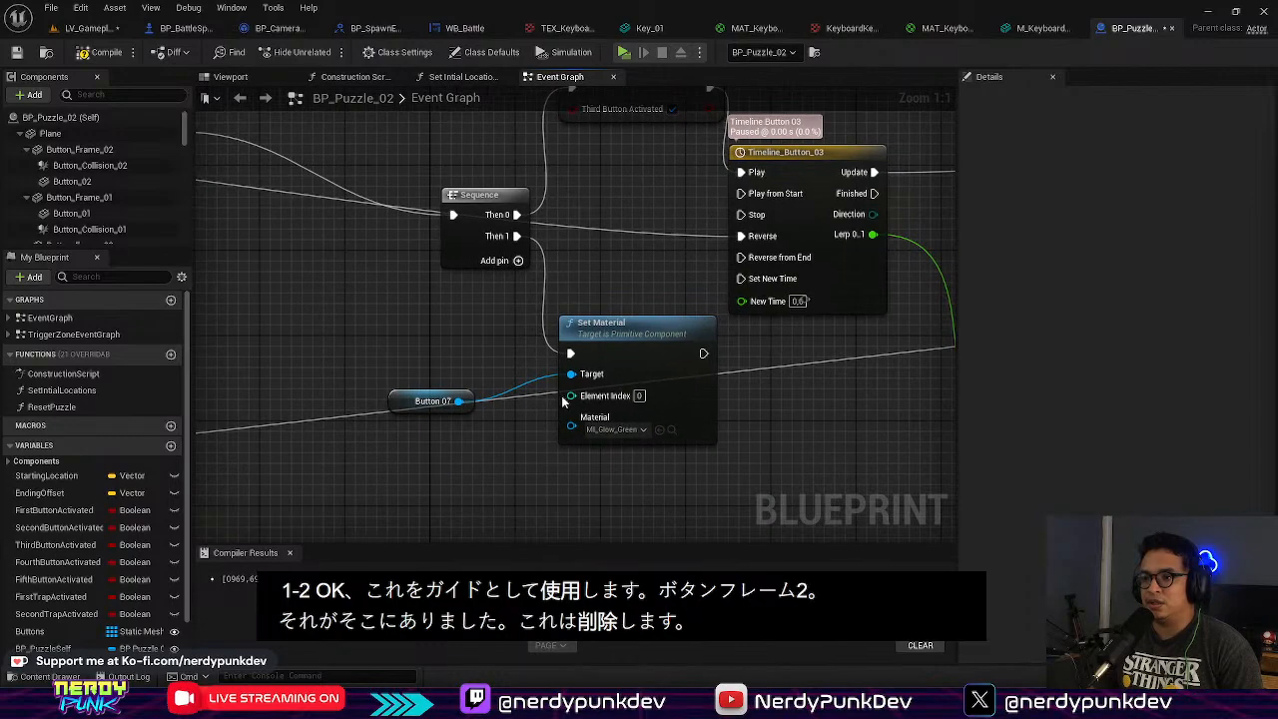
right_drag(534, 456, 434, 343)
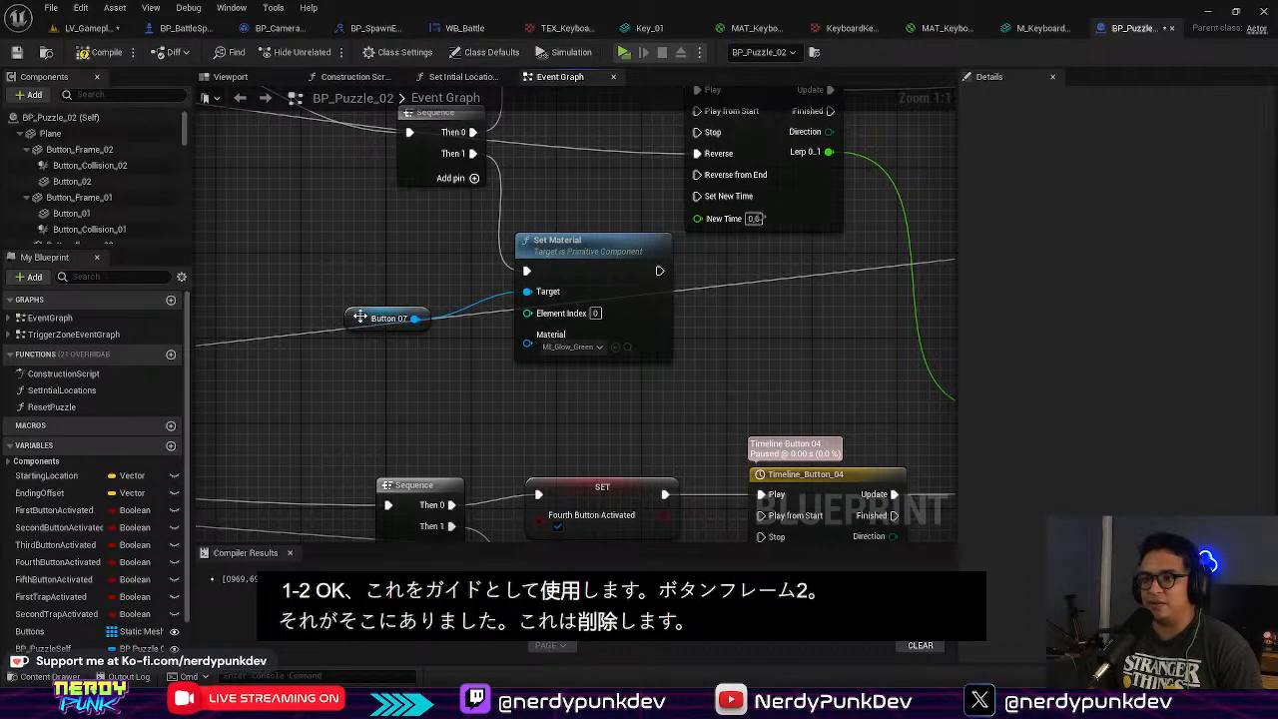
drag(362, 318, 338, 255)
right_drag(440, 243, 501, 539)
right_drag(495, 434, 483, 187)
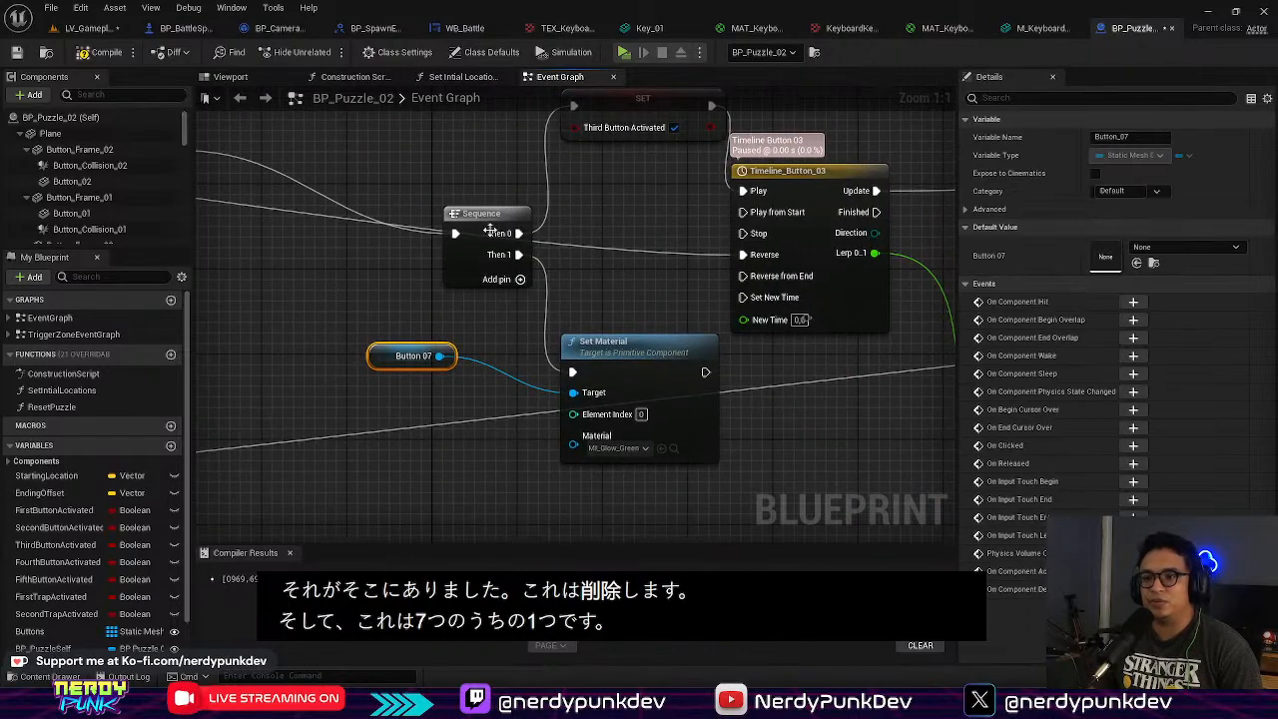
right_drag(399, 283, 375, 226)
Step: Replace Button 07 with Button Frame 07 as the Target of the third key's Set Material node, and set its Element Index to 1
scroll(159, 132, down, 5)
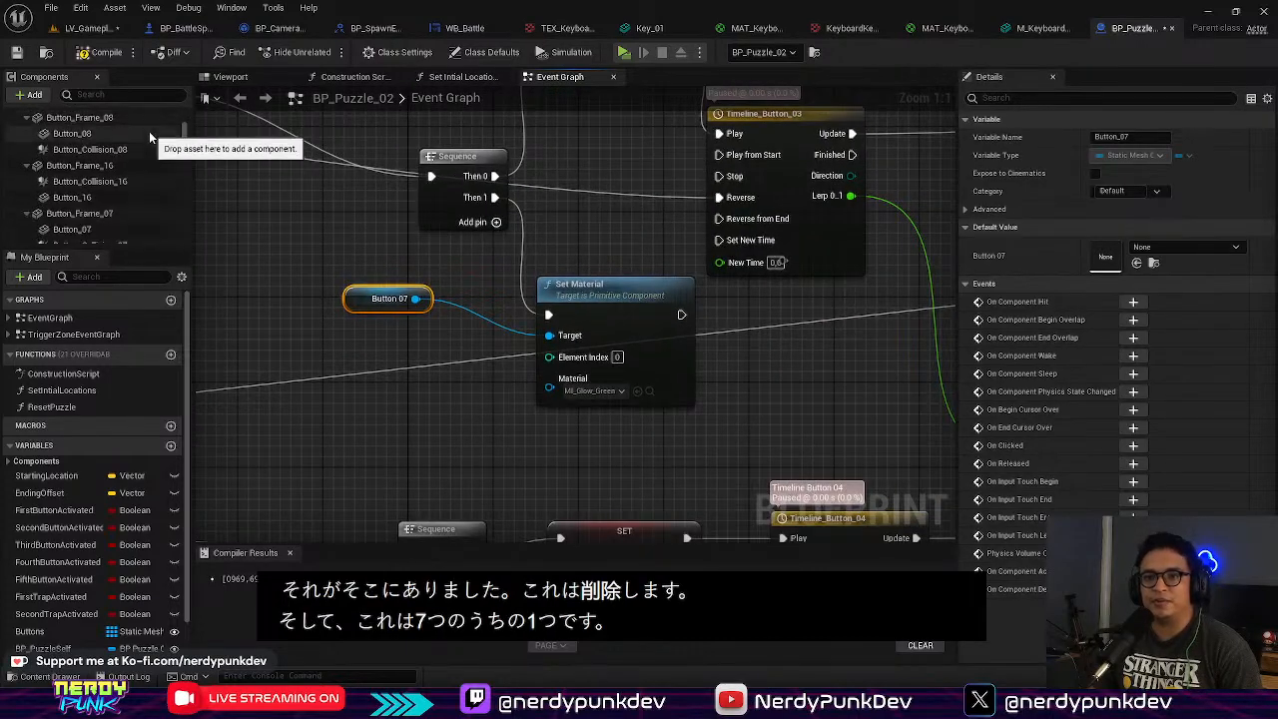
scroll(134, 182, down, 1)
click(130, 193)
drag(279, 345, 412, 373)
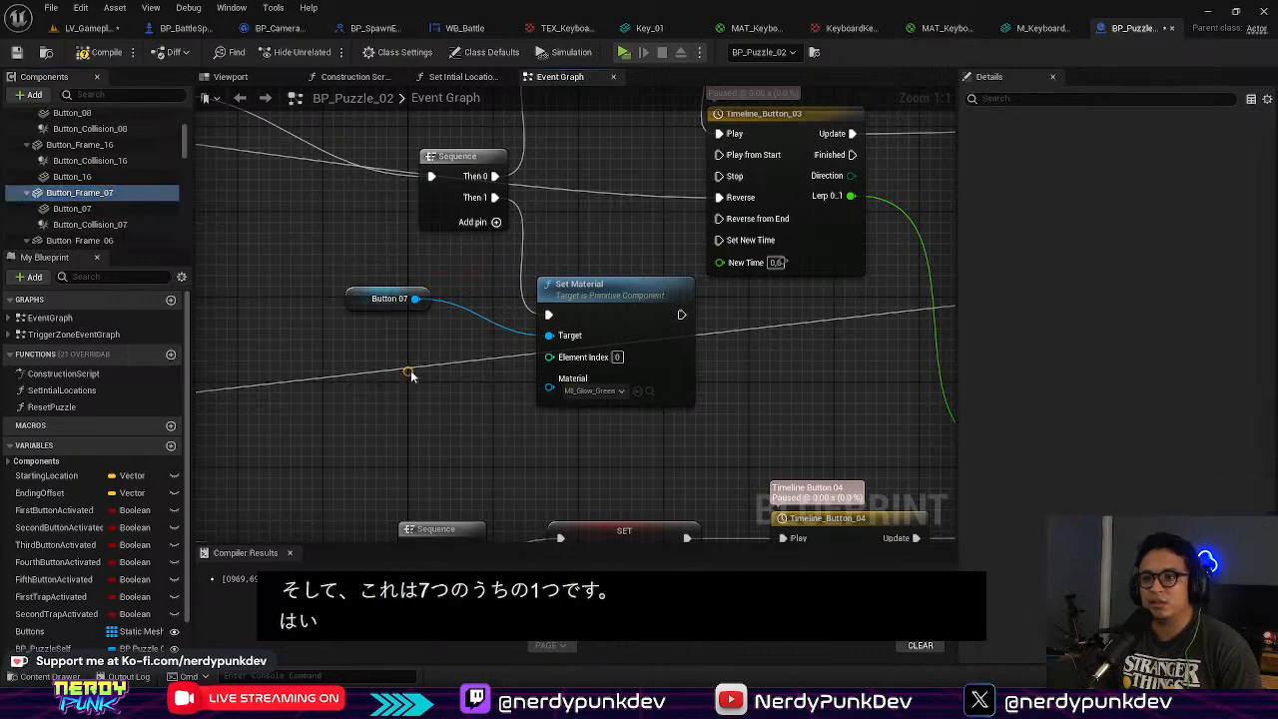
alt+click(550, 337)
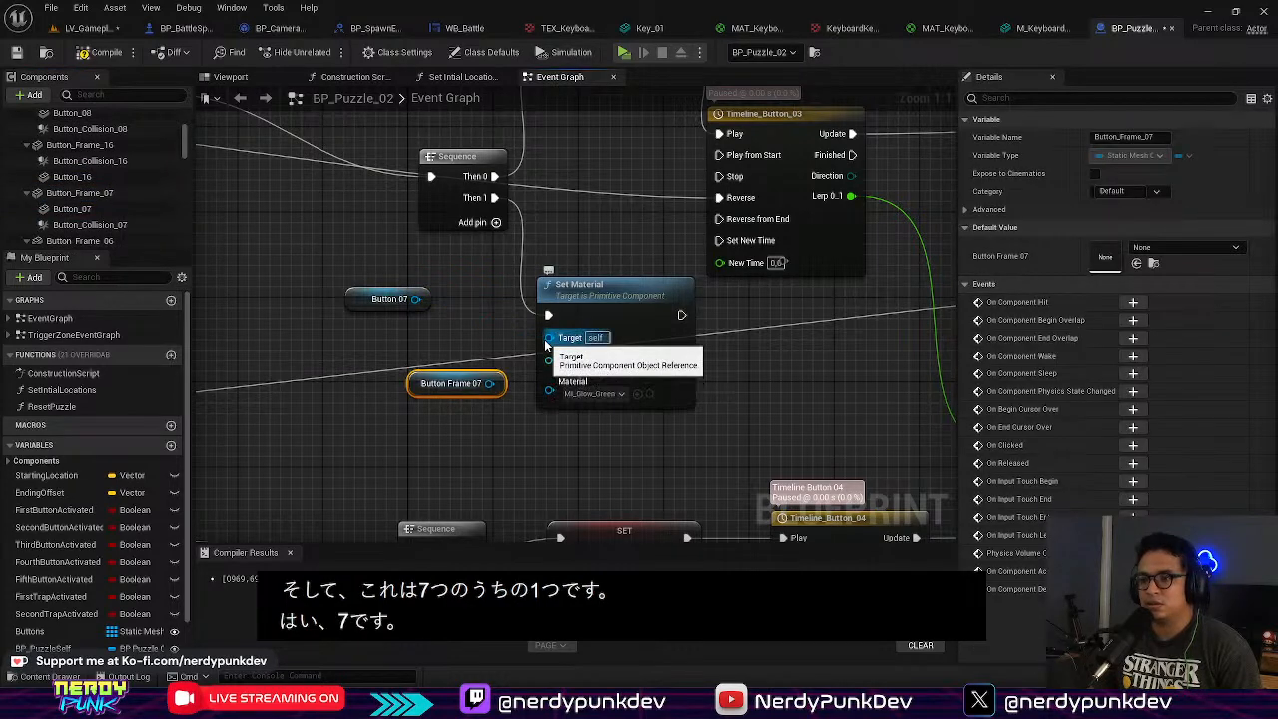
drag(490, 384, 550, 338)
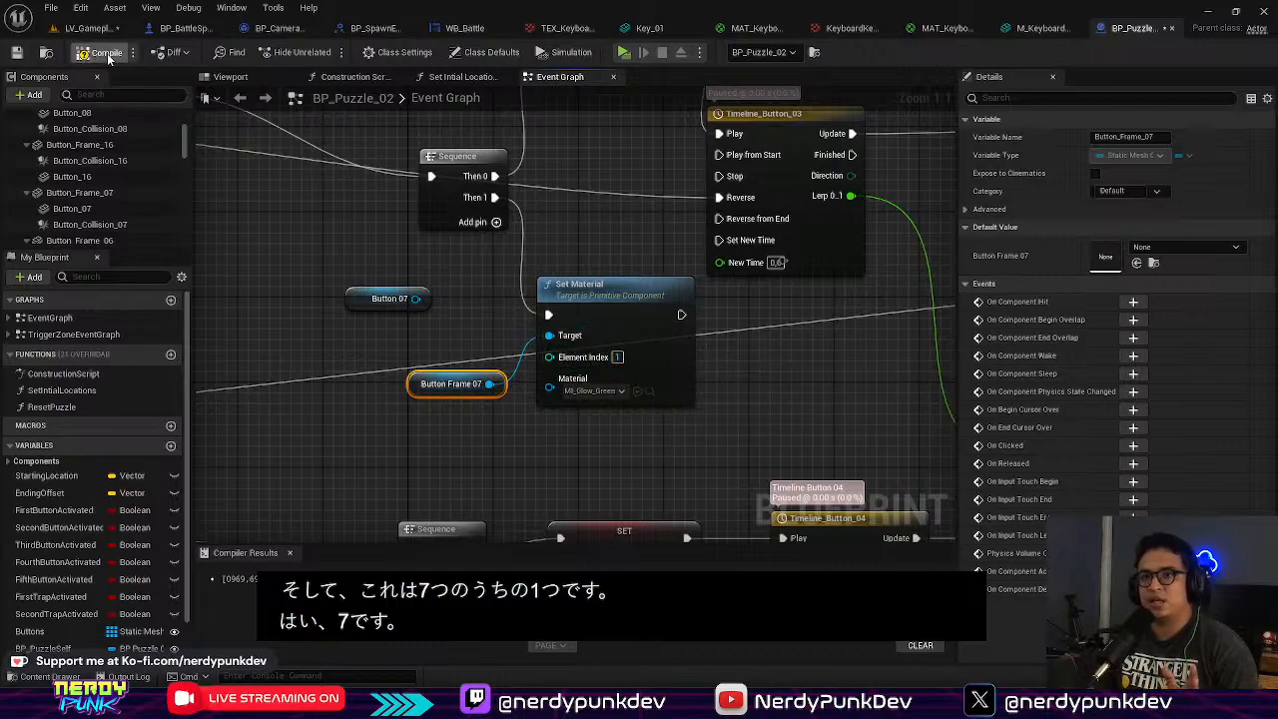
Step: Play-test the gameplay level by walking the character from the nearest corner key along the puzzle path to the fourth row, and end the preview
click(91, 28)
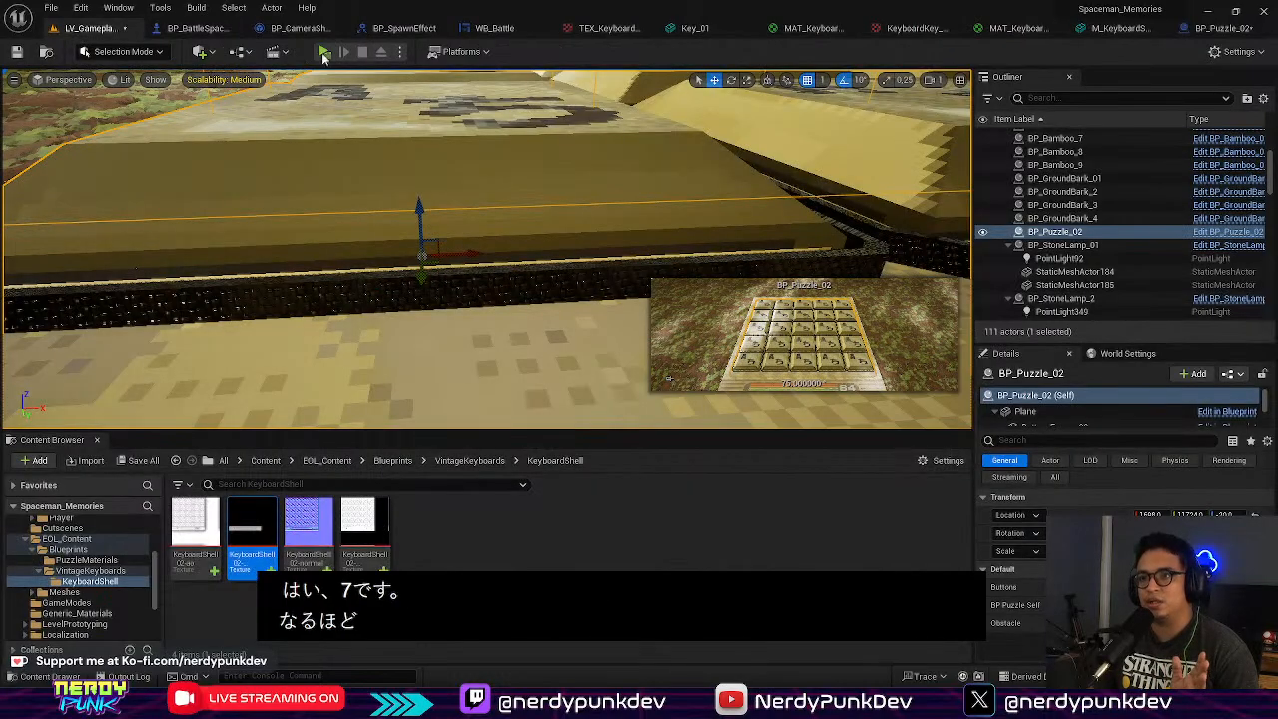
click(326, 52)
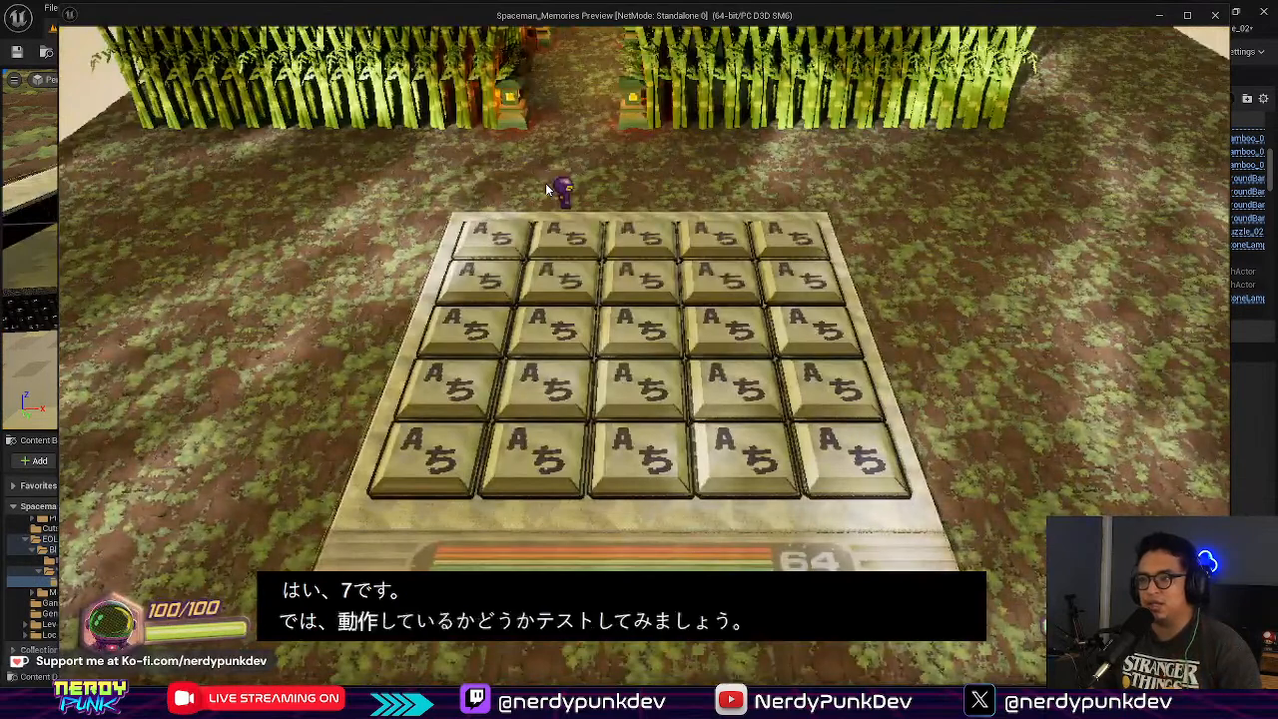
key(a)
key(s)
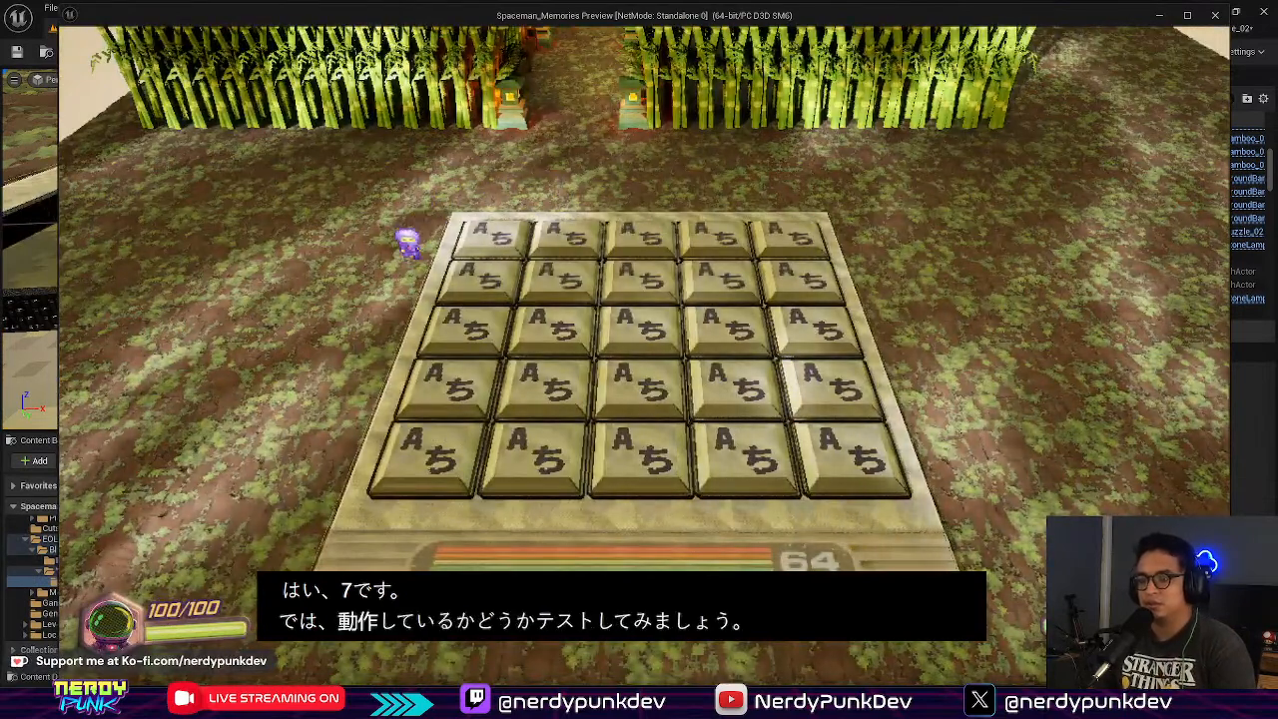
key(d)
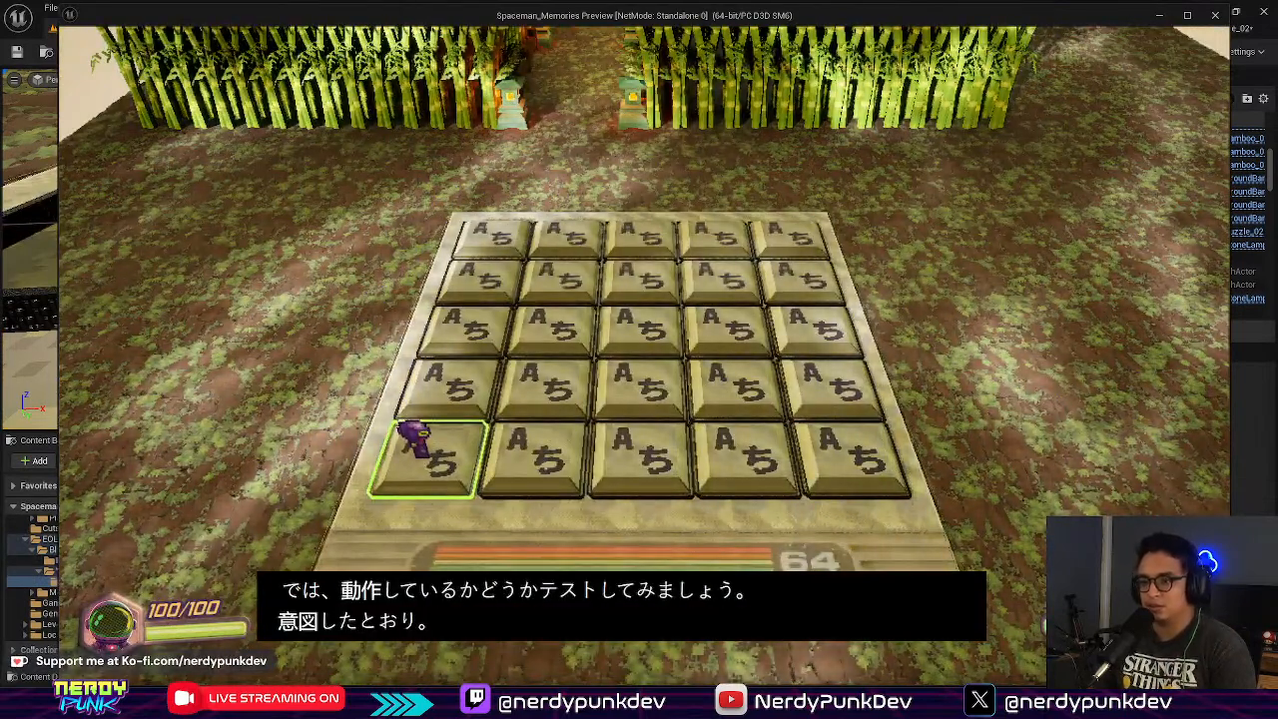
key(w)
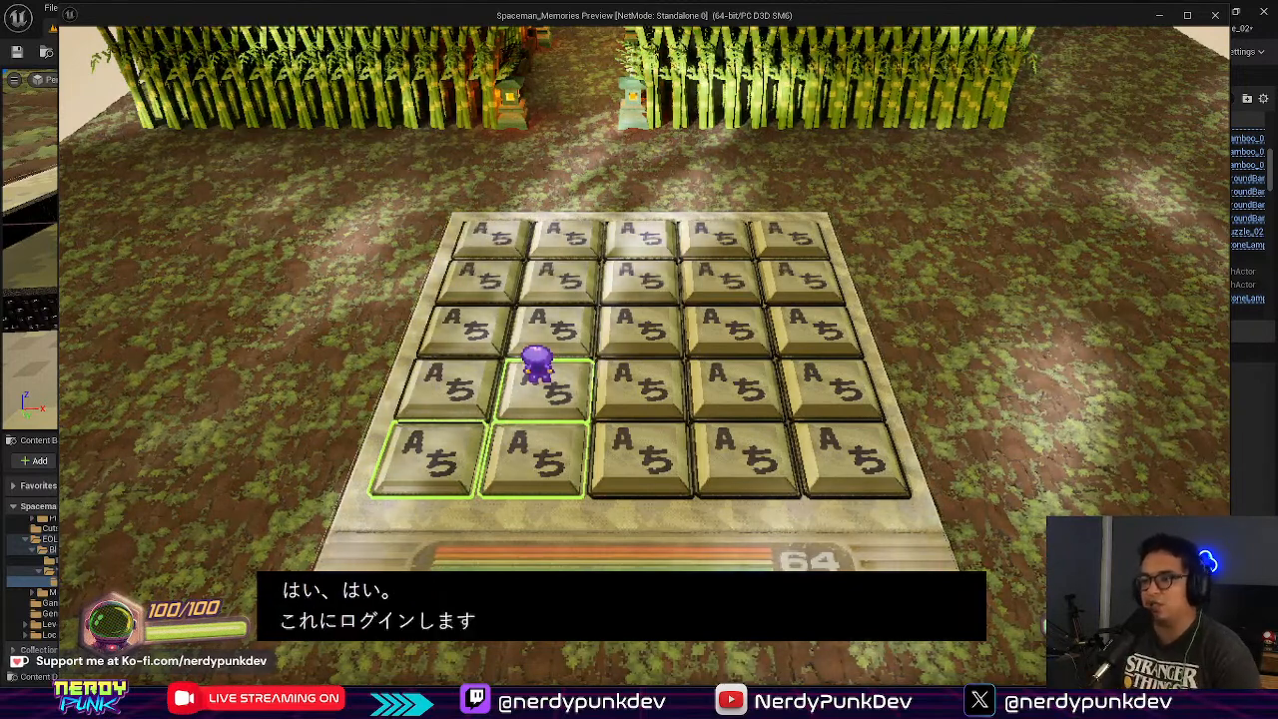
key(w)
key(d)
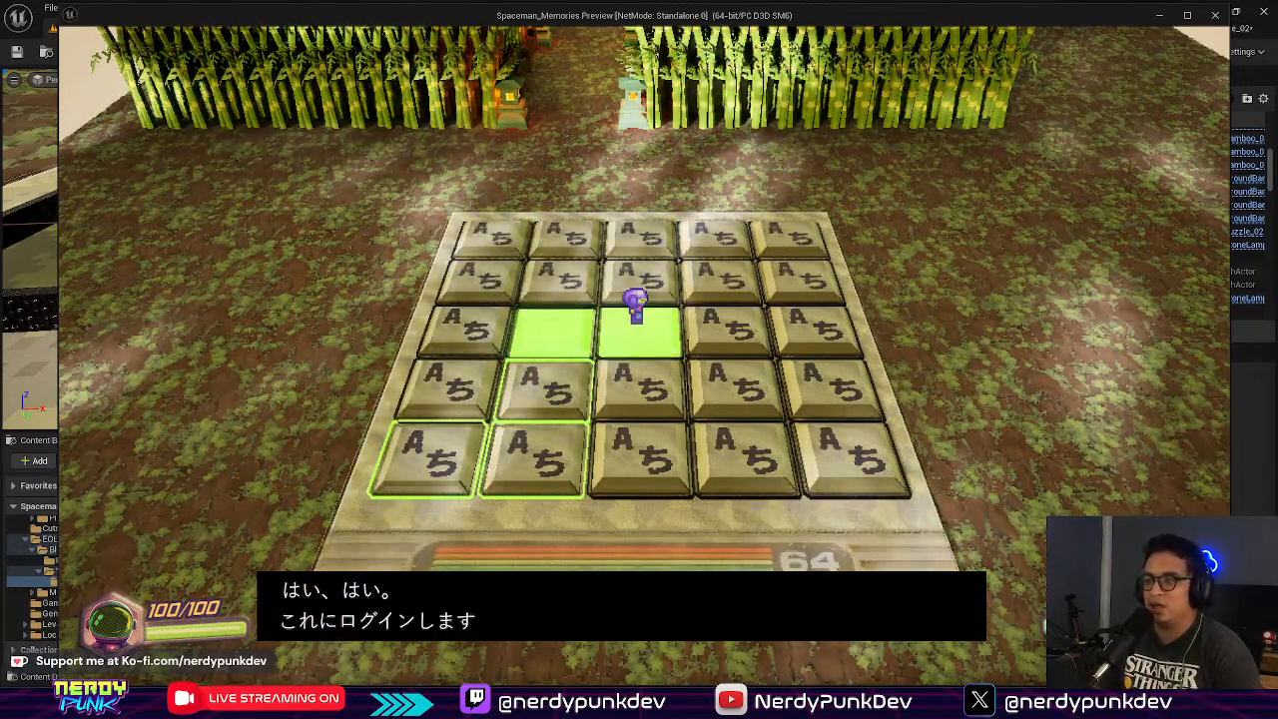
key(w)
key(s)
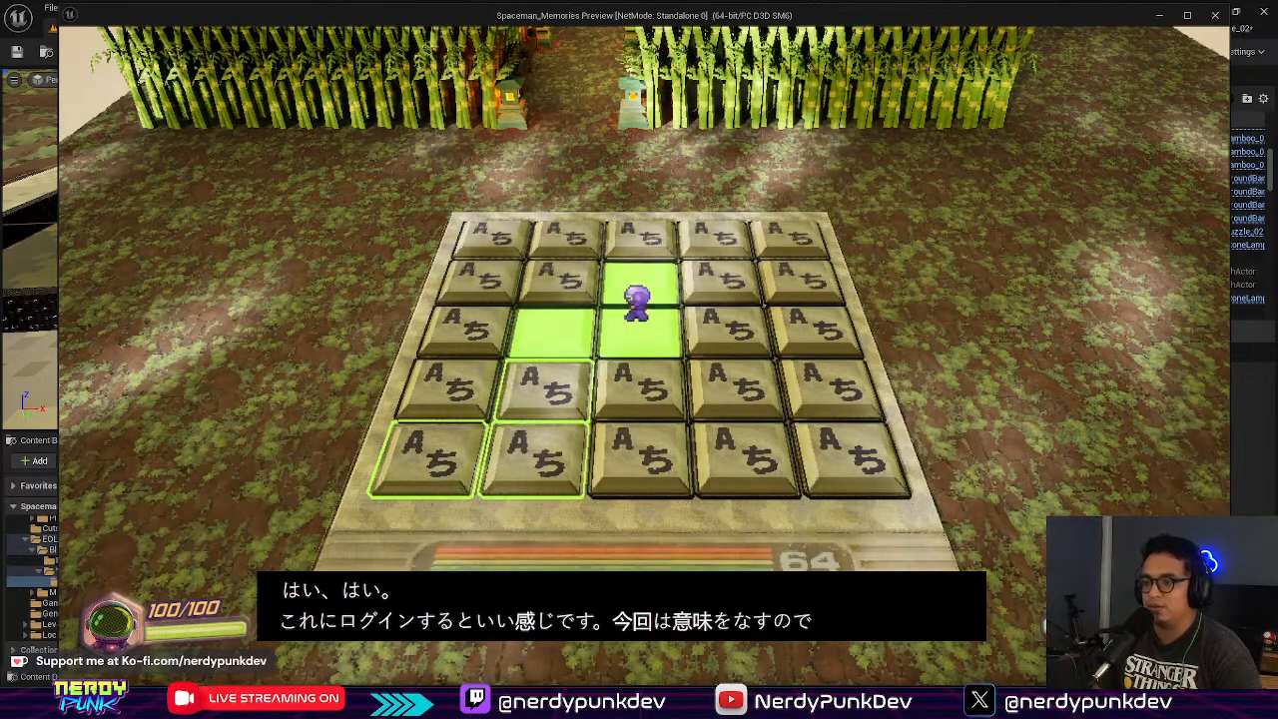
key(a)
key(s)
key(a)
key(Escape)
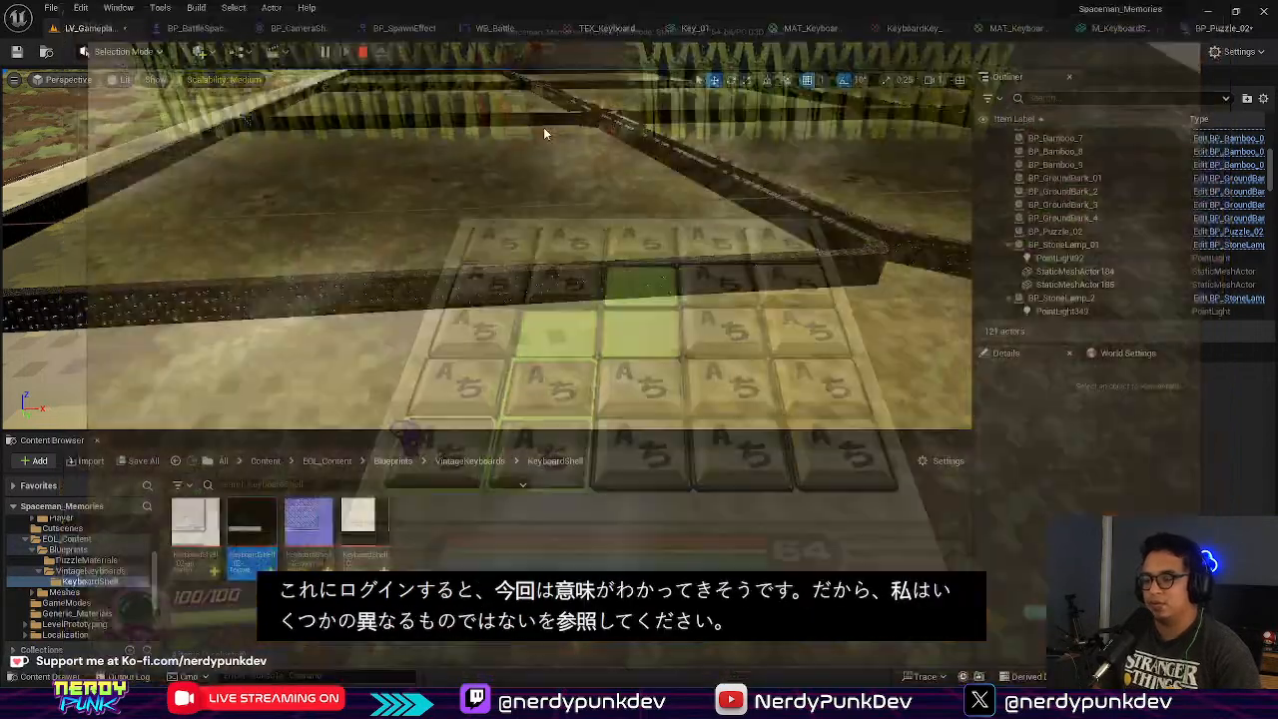
Step: Save all unsaved levels and assets, close the detached BP_Puzzle_02 window and reopen the blueprint among the other editor tabs
click(1164, 113)
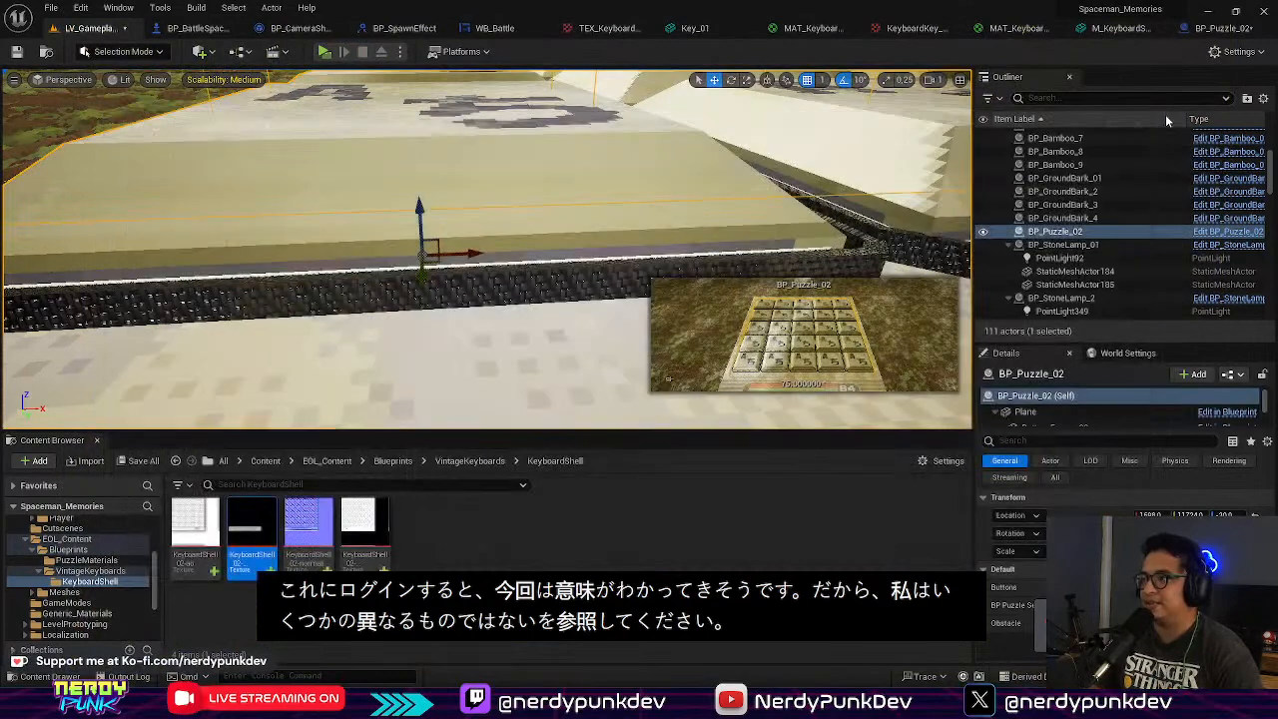
drag(1234, 33, 1197, 69)
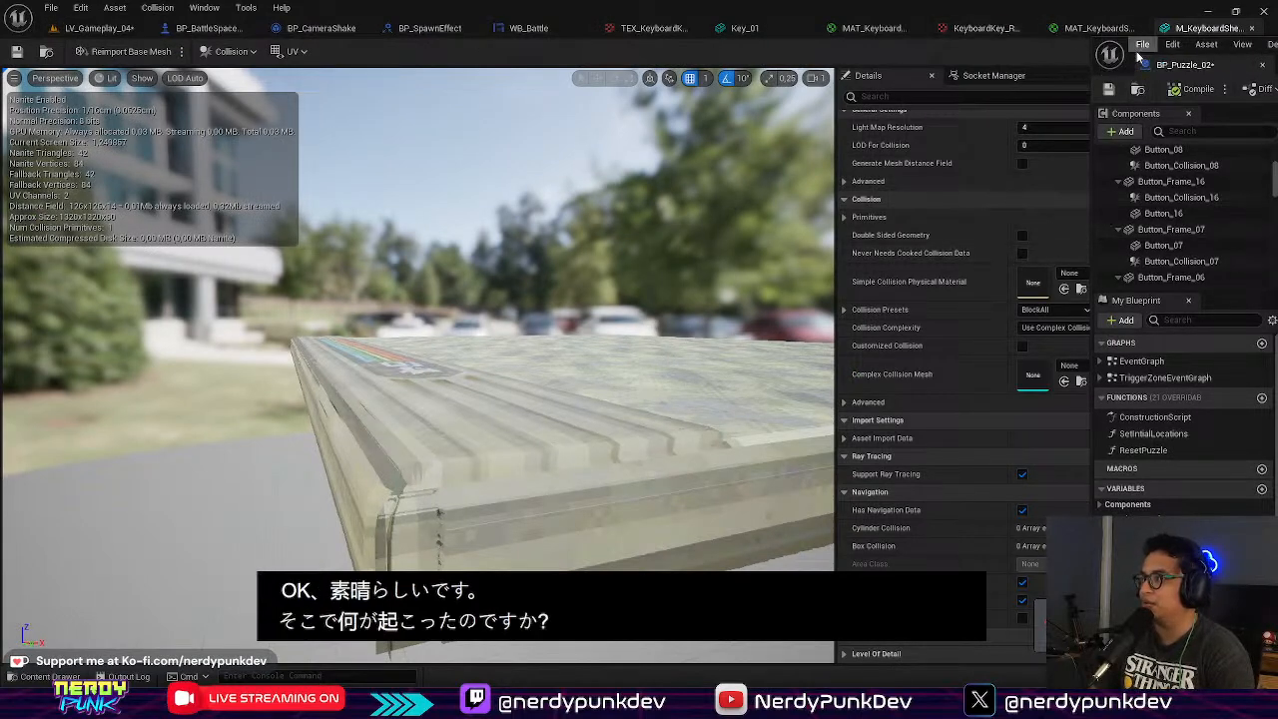
drag(1112, 35, 1097, 220)
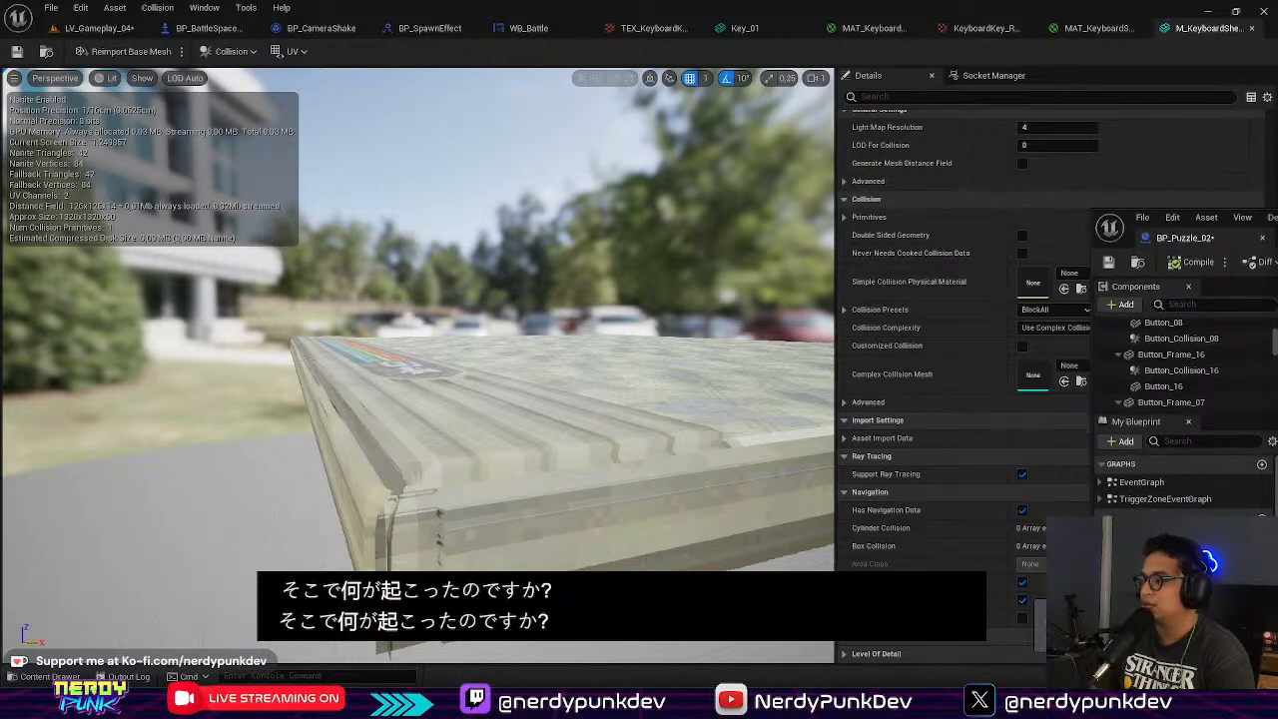
click(51, 7)
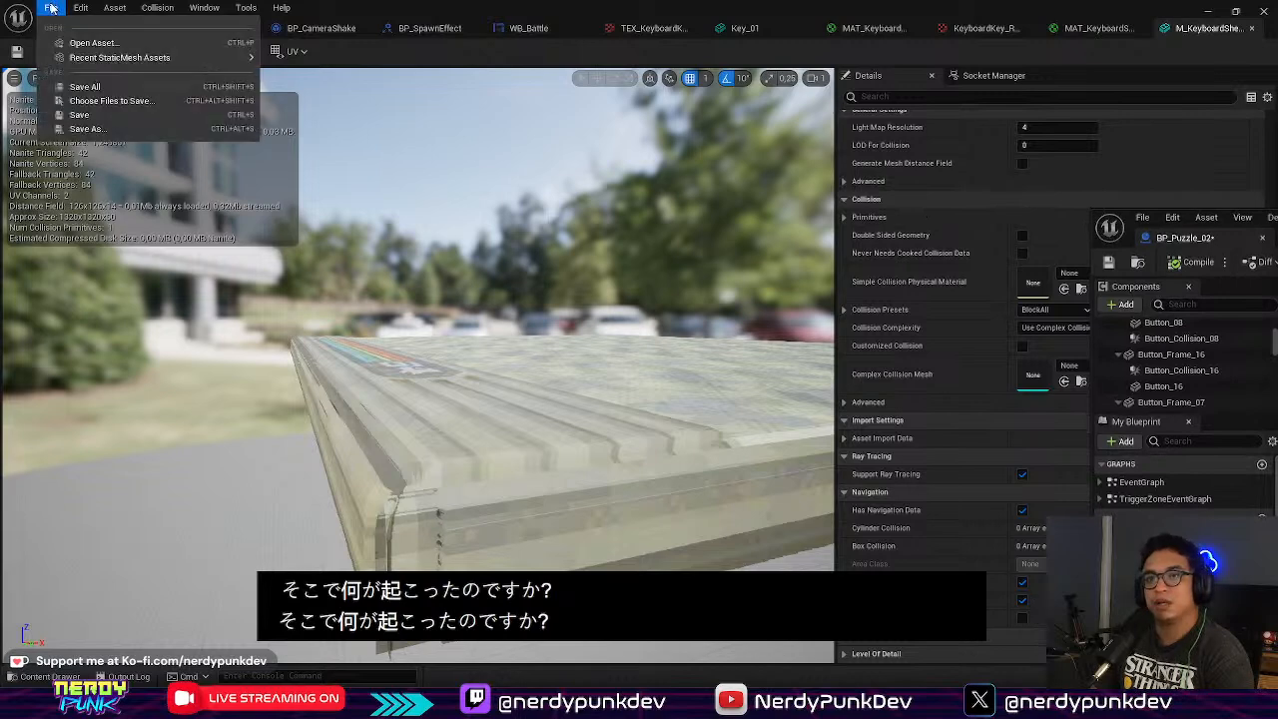
click(98, 90)
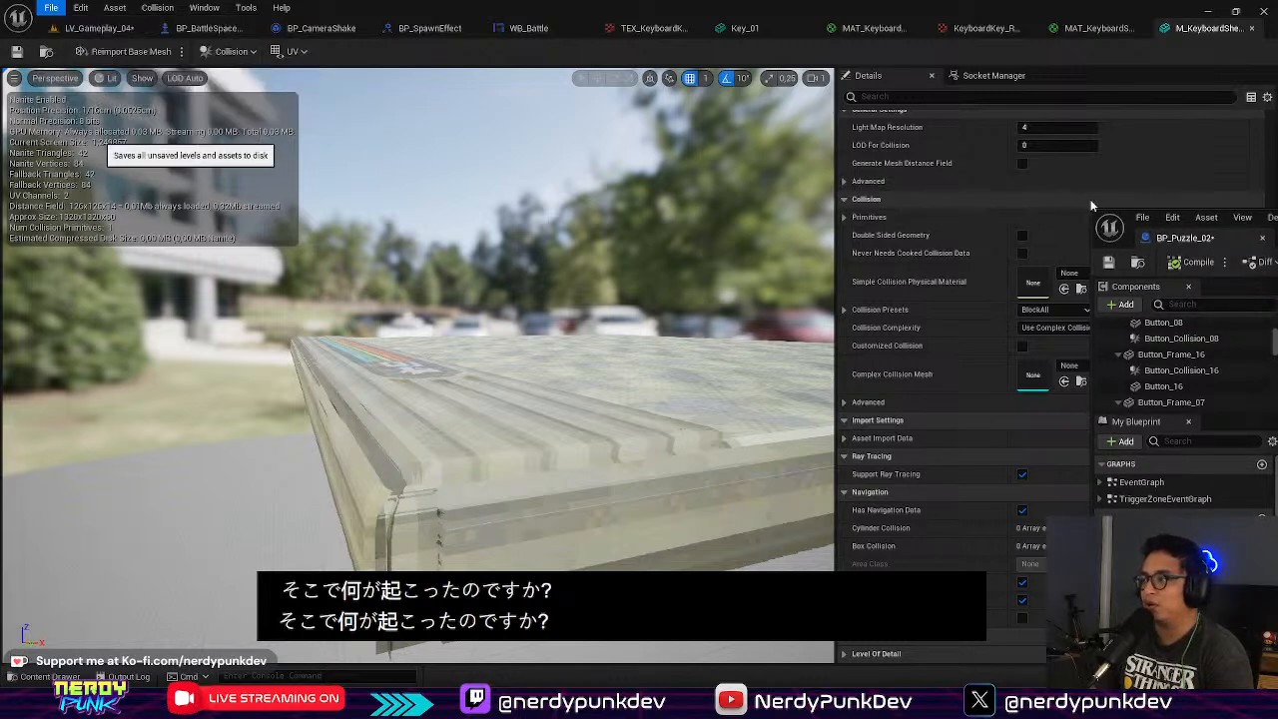
click(1263, 242)
click(98, 28)
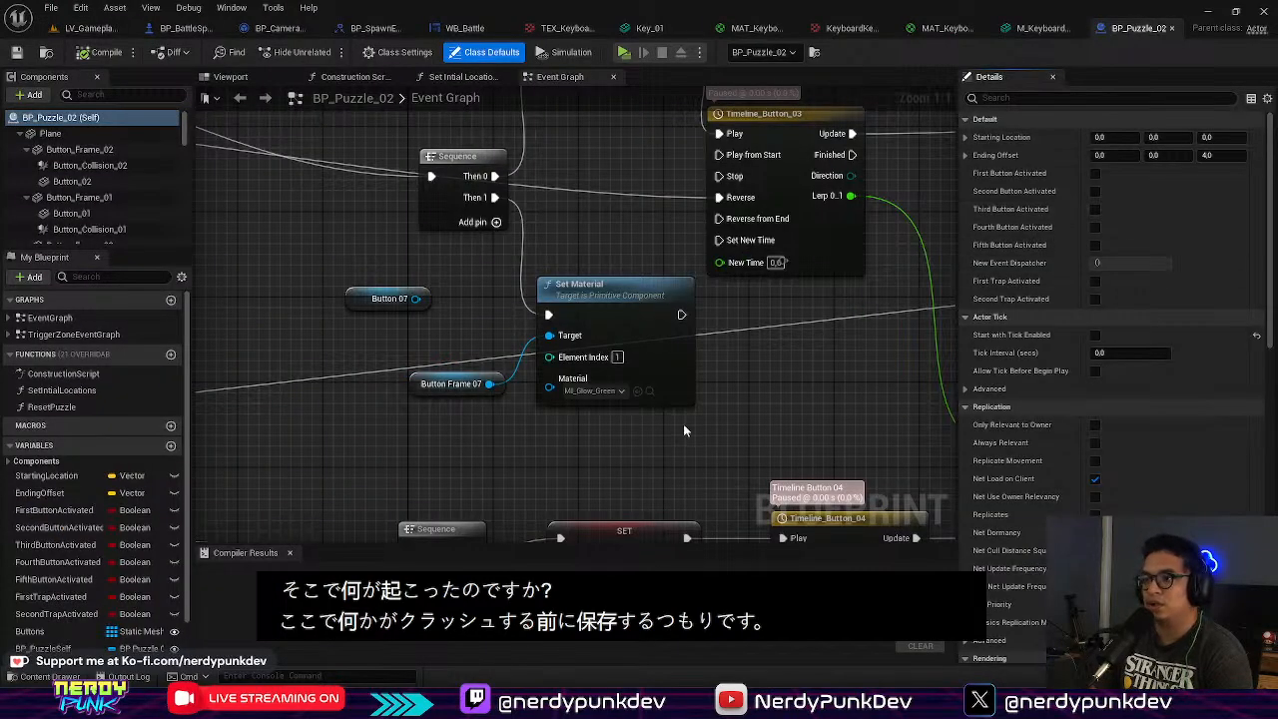
Step: Make Button Frame 12 the Target of the fourth key's Set Material node instead of Button 12, and set its Element Index to 1
right_drag(682, 423, 667, 178)
right_drag(518, 281, 415, 205)
click(365, 355)
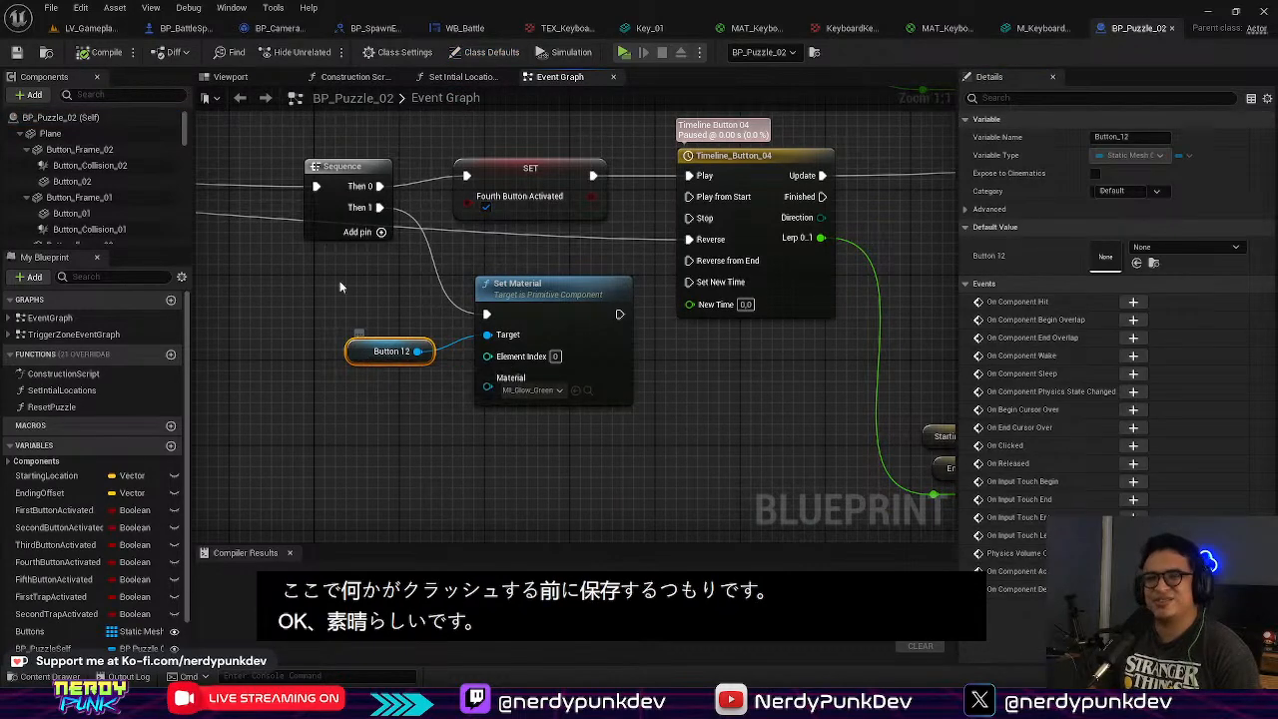
scroll(158, 166, down, 5)
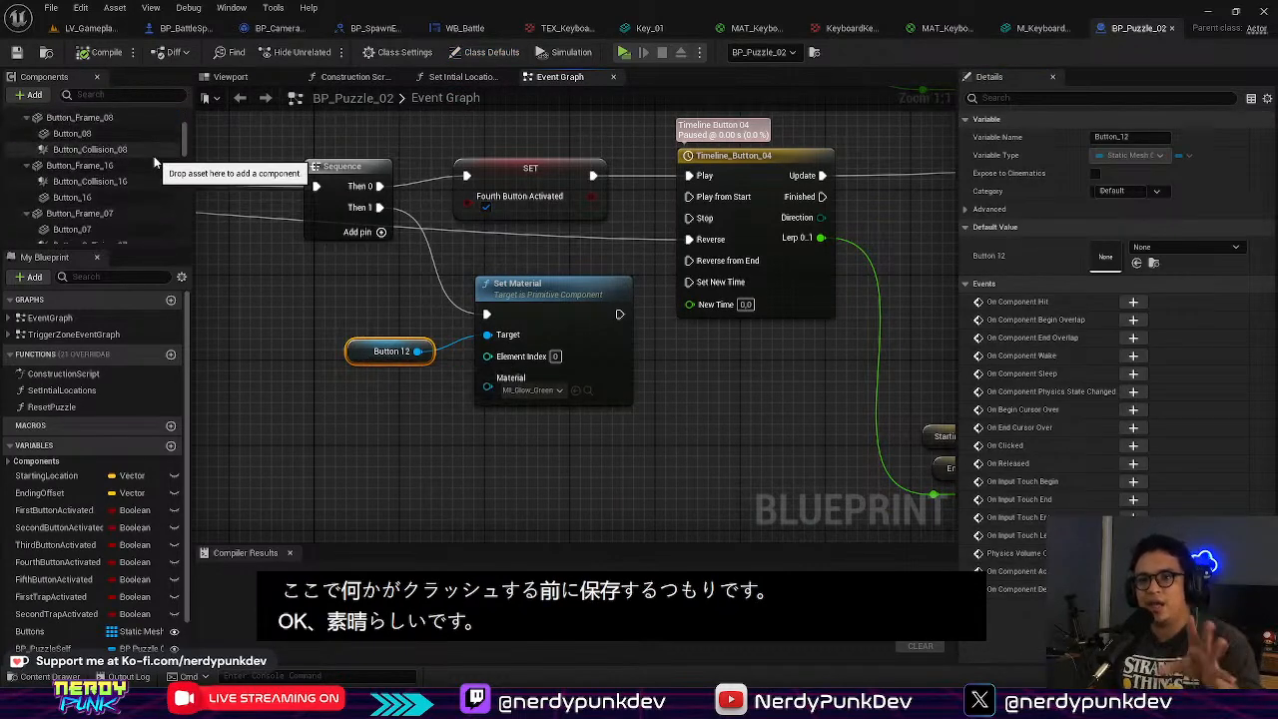
scroll(140, 169, down, 3)
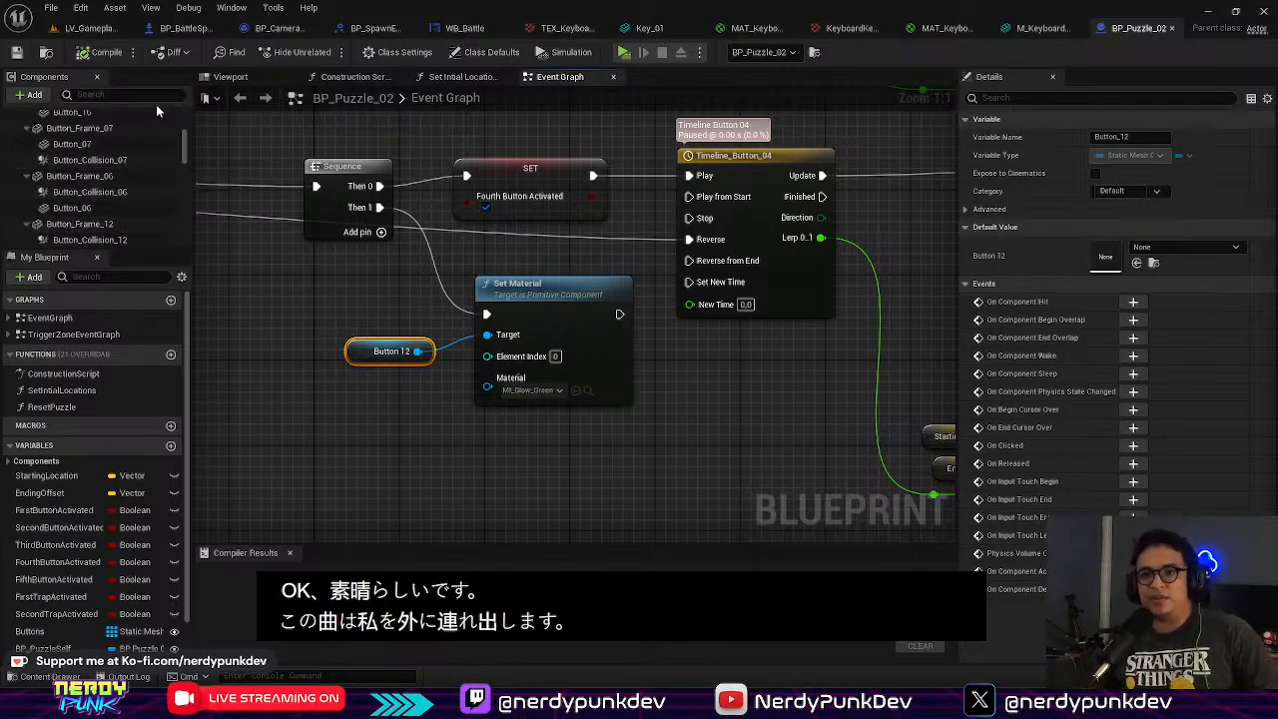
scroll(134, 211, down, 1)
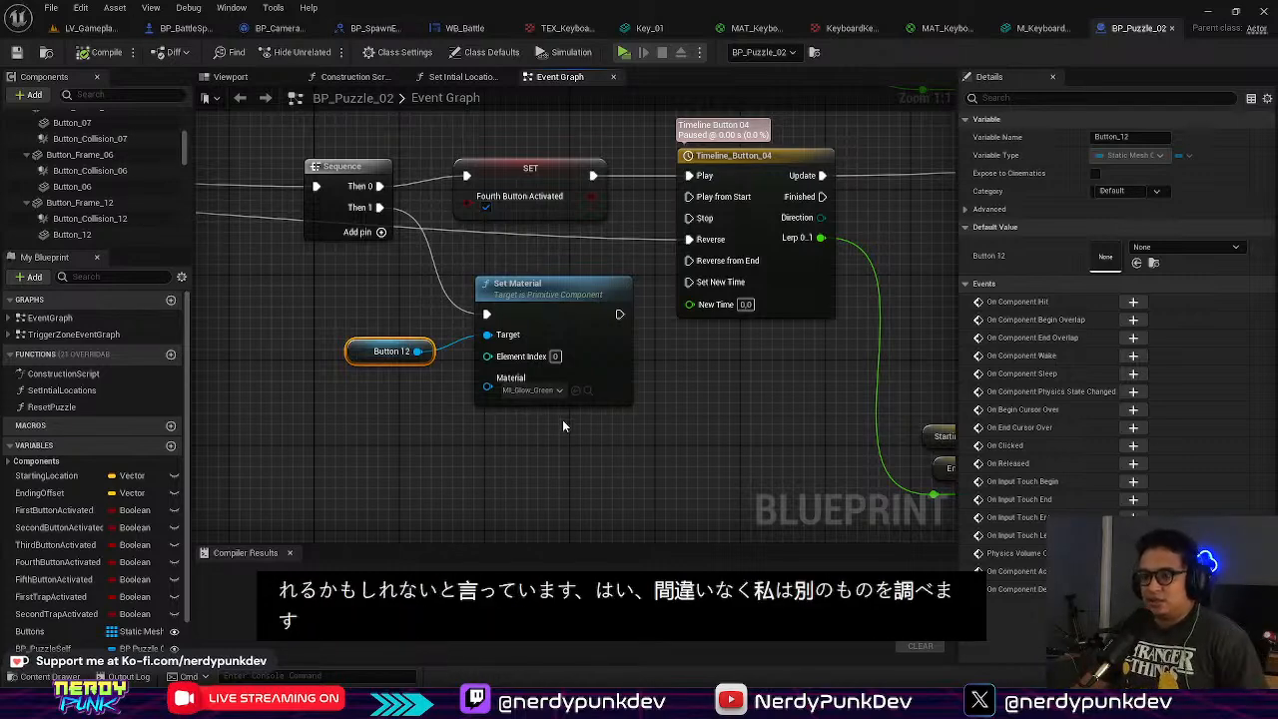
right_drag(550, 427, 565, 426)
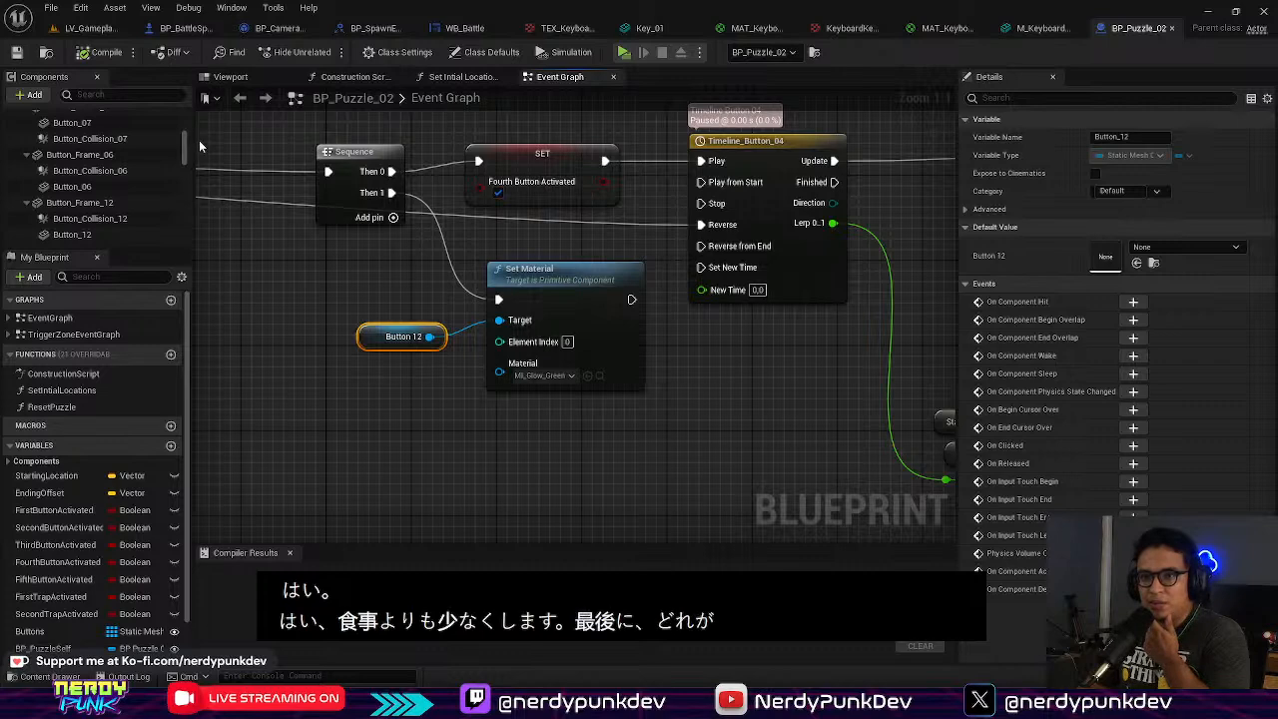
click(100, 219)
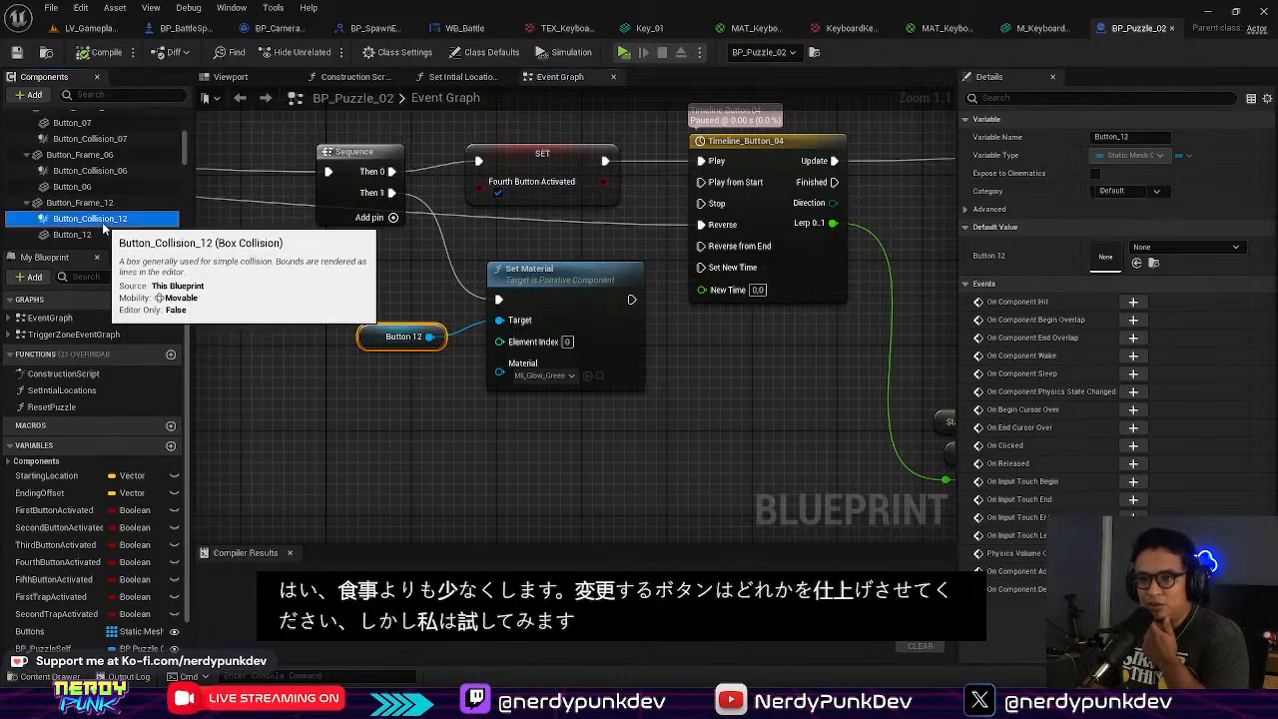
drag(95, 203, 511, 361)
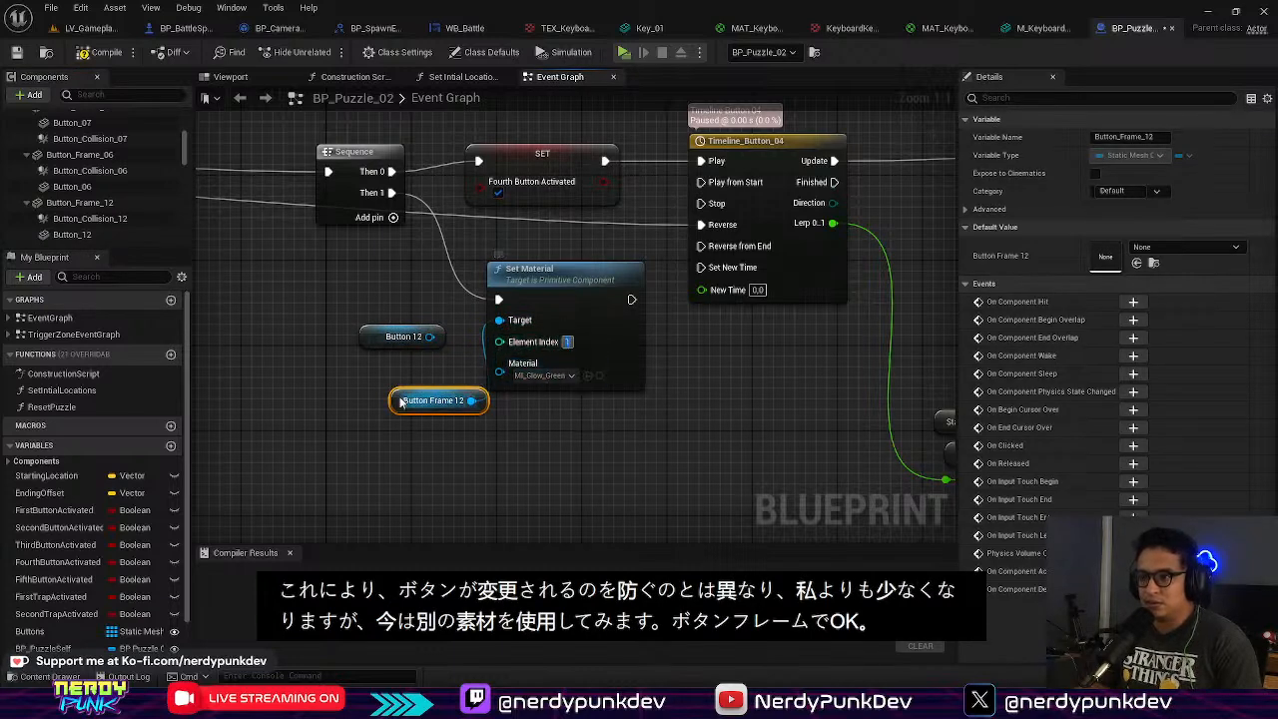
drag(397, 404, 319, 385)
click(555, 439)
Step: Find the components numbered 13 and add a Button Frame 13 reference to the graph beneath the Button 13 node
right_drag(556, 464, 578, 224)
right_drag(597, 356, 599, 280)
right_click(555, 235)
click(842, 527)
right_drag(497, 514, 472, 337)
drag(55, 203, 133, 199)
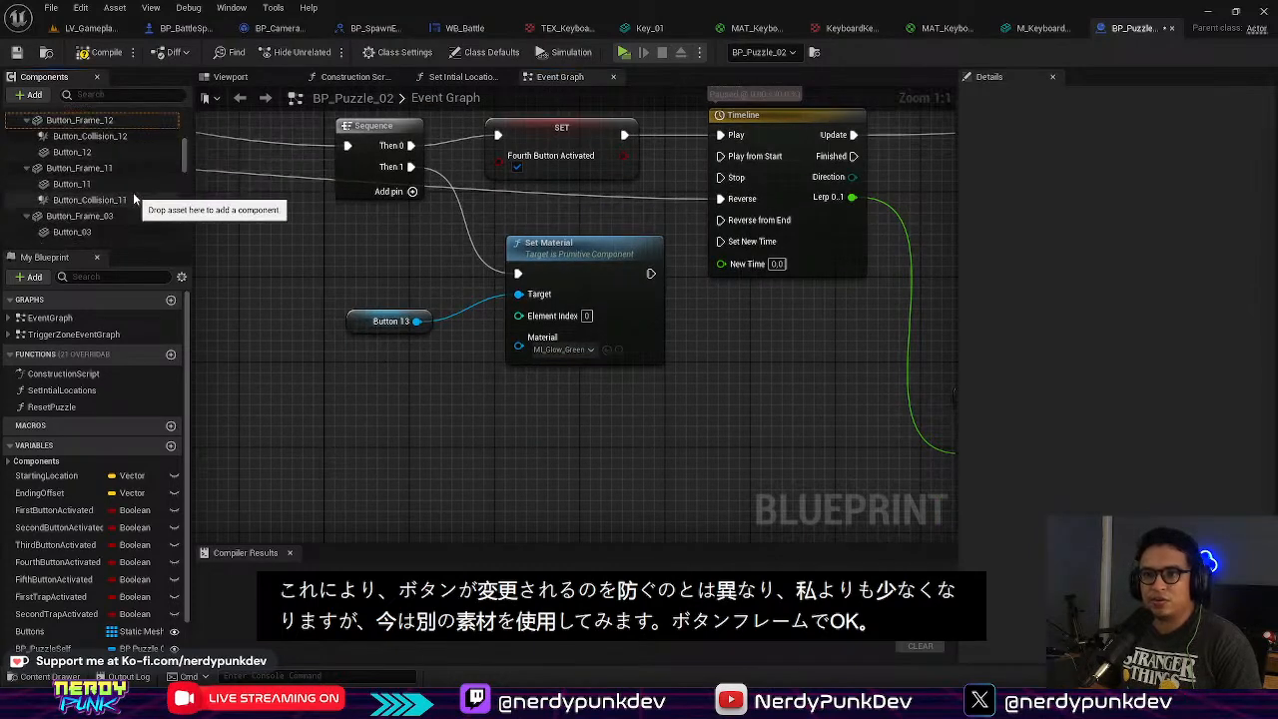
text(13)
click(80, 148)
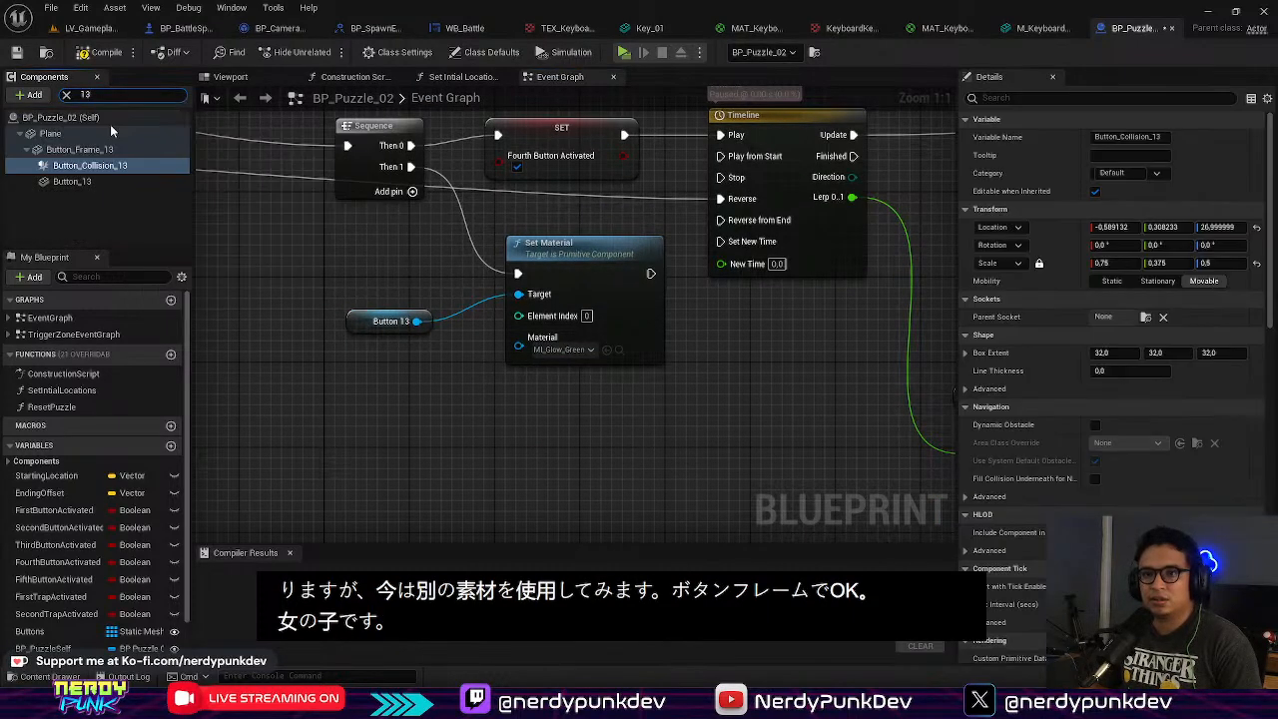
drag(80, 149, 411, 387)
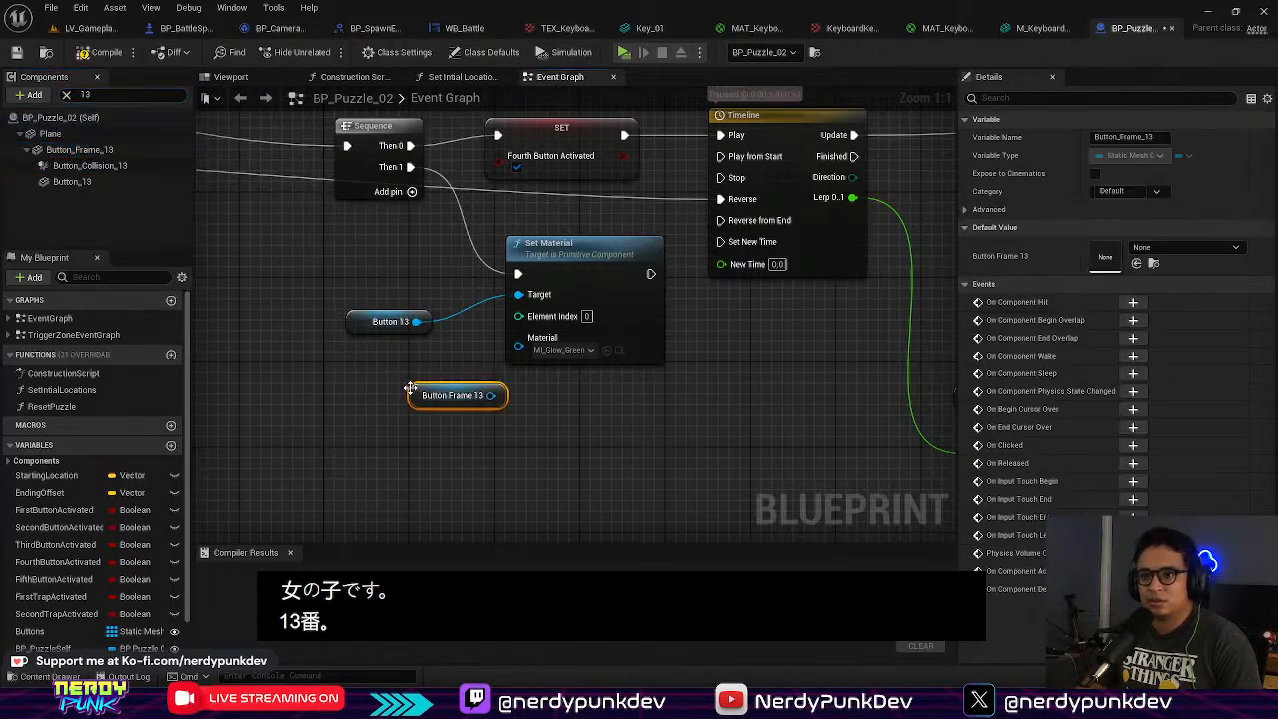
Step: Make Button Frame 13 the Target of its Set Material node instead of Button 13, and set the Element Index to 1
drag(491, 395, 518, 294)
alt+click(416, 321)
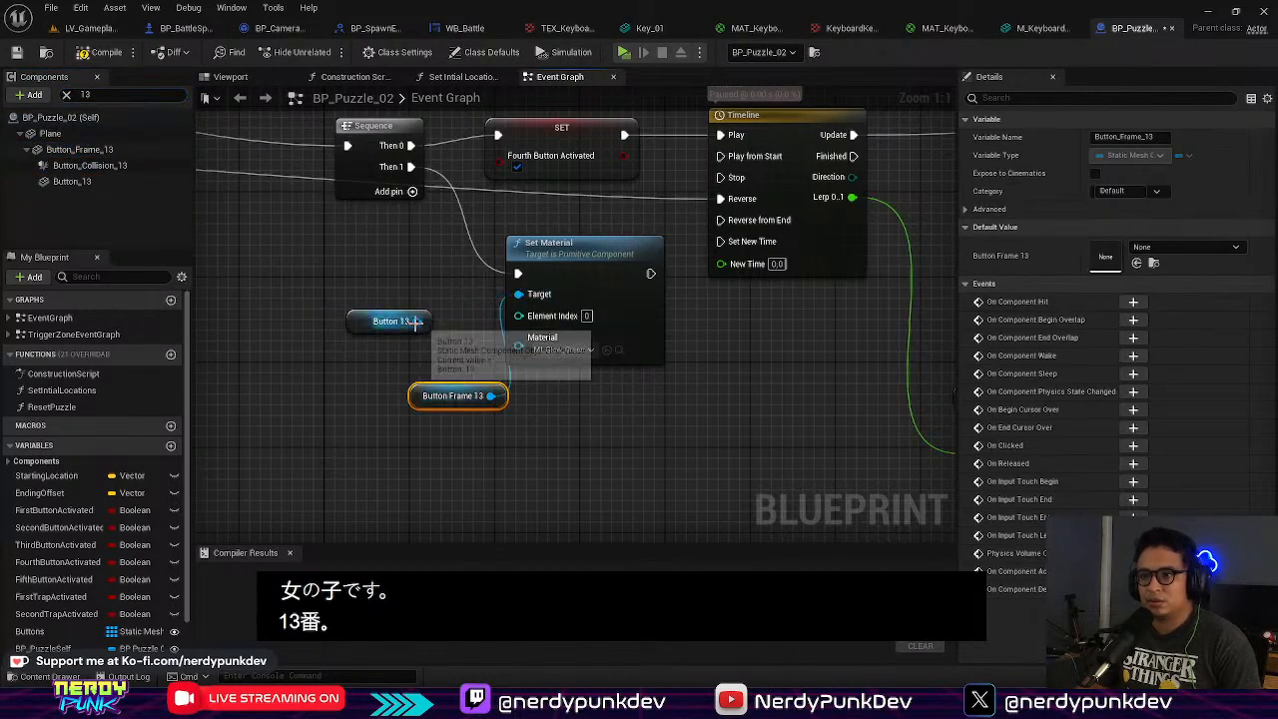
drag(415, 397, 340, 272)
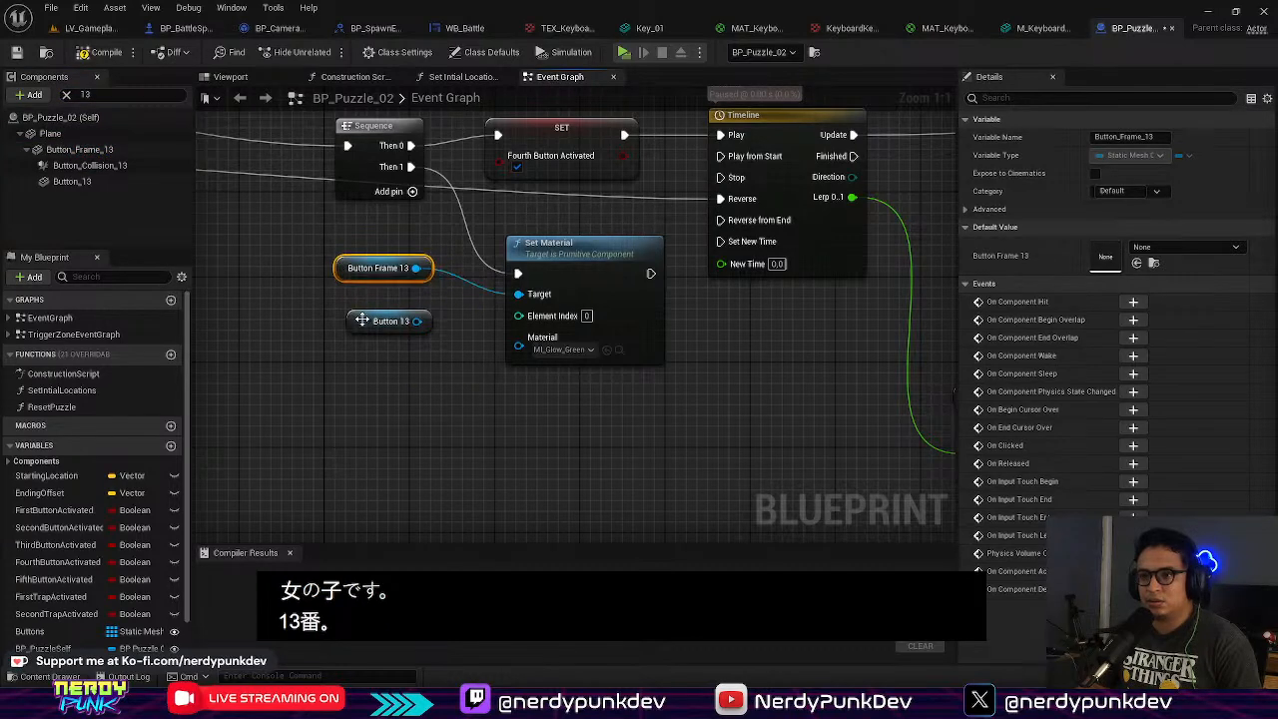
click(354, 322)
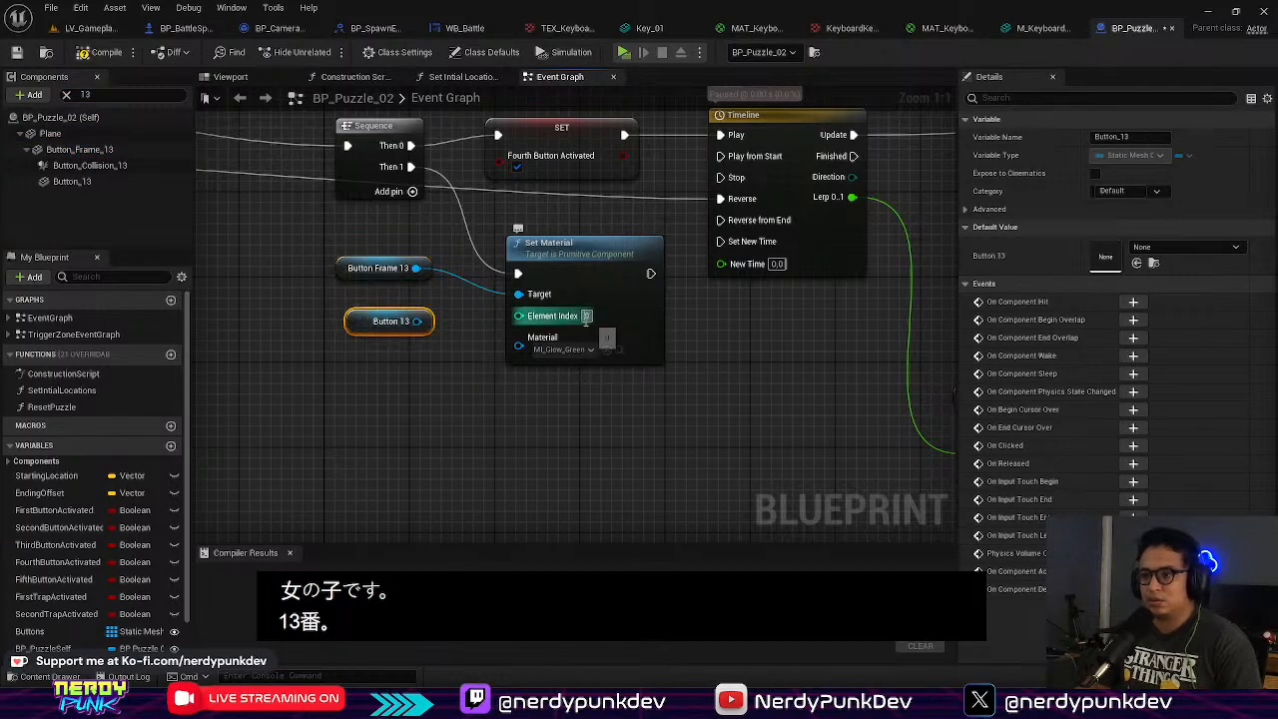
click(727, 396)
right_click(727, 396)
click(542, 451)
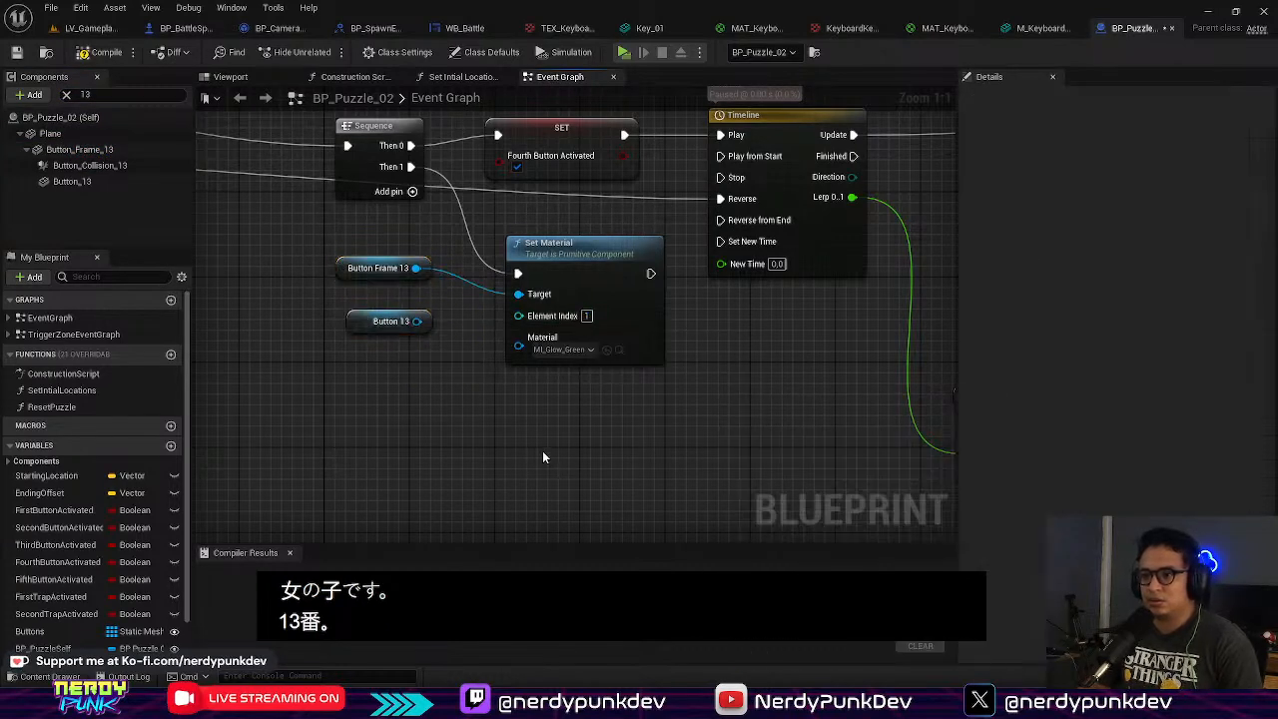
Step: Find the components numbered 18 and add a Button Frame 18 reference beneath the fifth key's Button 18 node
scroll(565, 415, down, 3)
scroll(565, 414, down, 3)
right_drag(537, 449, 551, 217)
scroll(541, 391, up, 3)
scroll(402, 297, up, 3)
right_drag(452, 427, 419, 290)
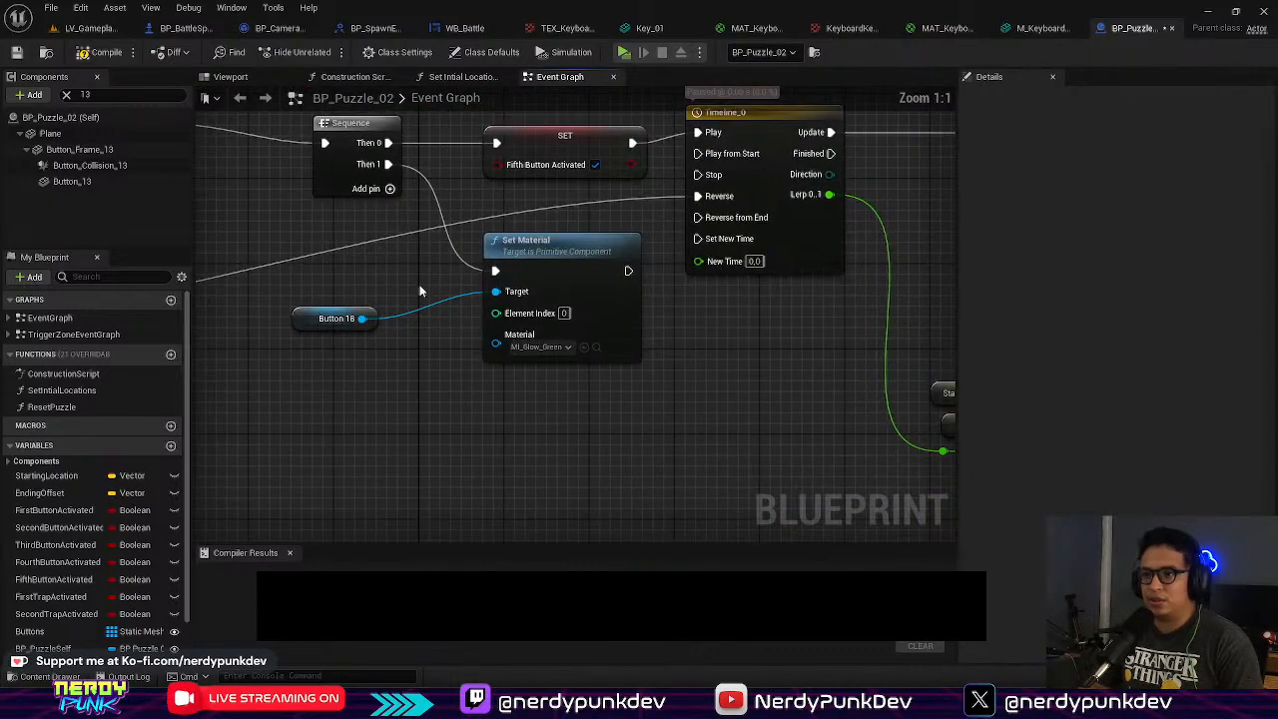
click(309, 321)
text(18)
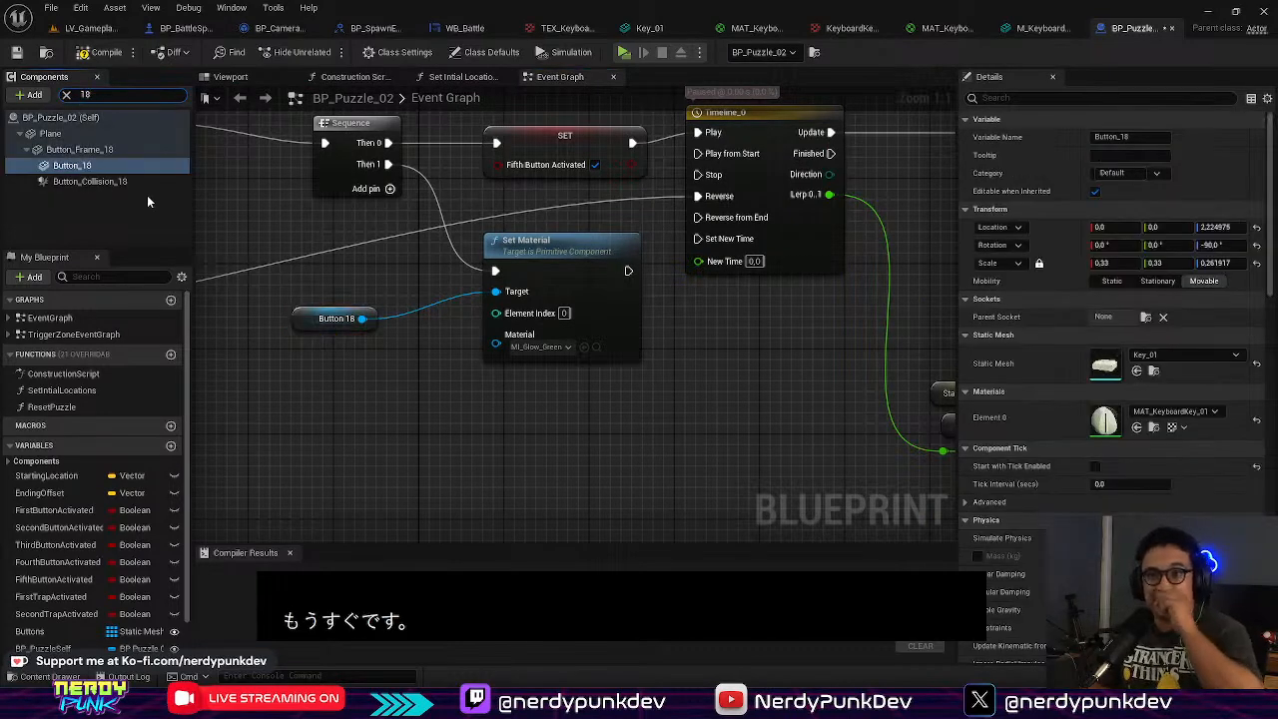
drag(147, 182, 369, 382)
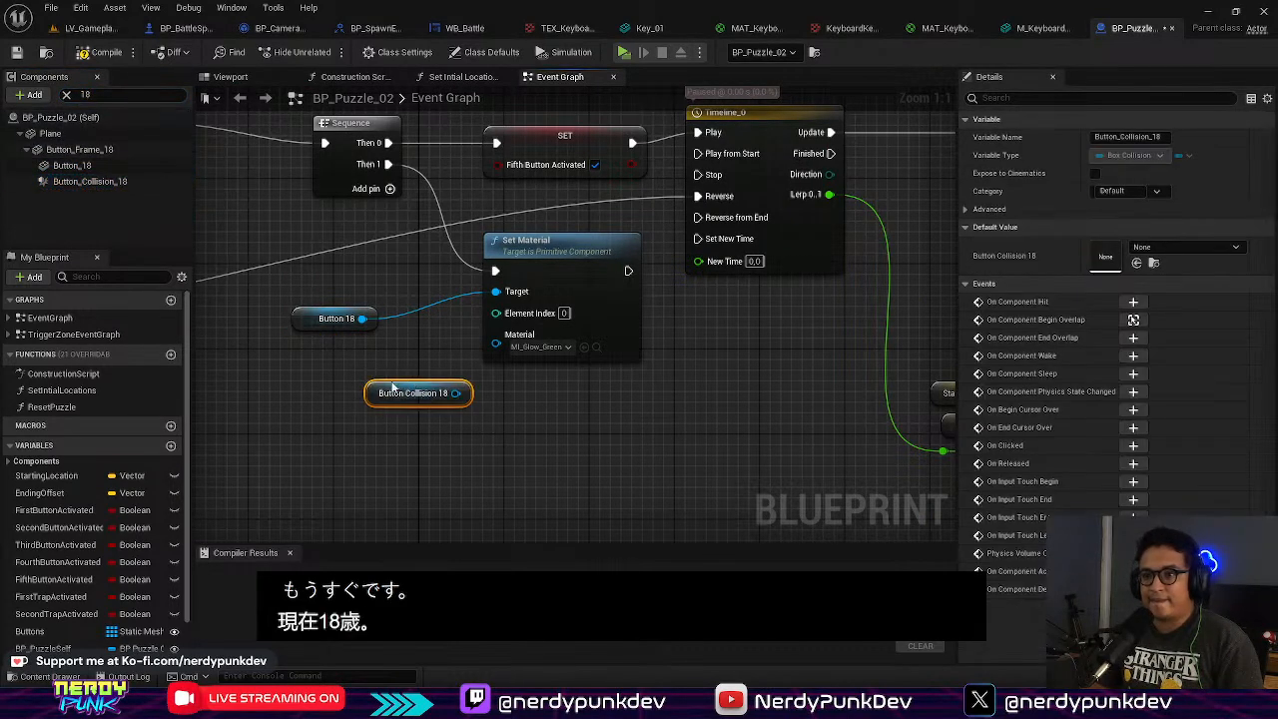
key(Delete)
drag(90, 150, 375, 422)
Step: Connect Button Frame 18 as the Target of the fifth key's Set Material node in place of Button 18, with Element Index 1
drag(457, 426, 498, 300)
drag(461, 427, 496, 292)
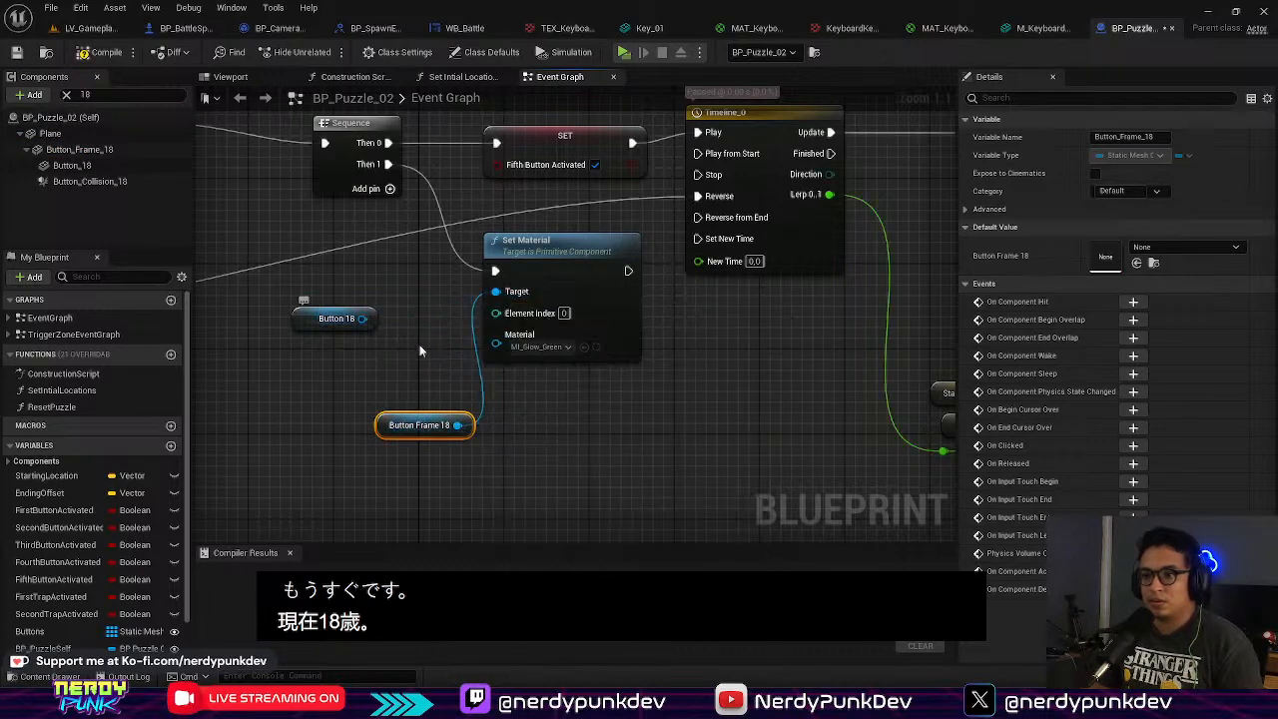
text(1)
click(726, 419)
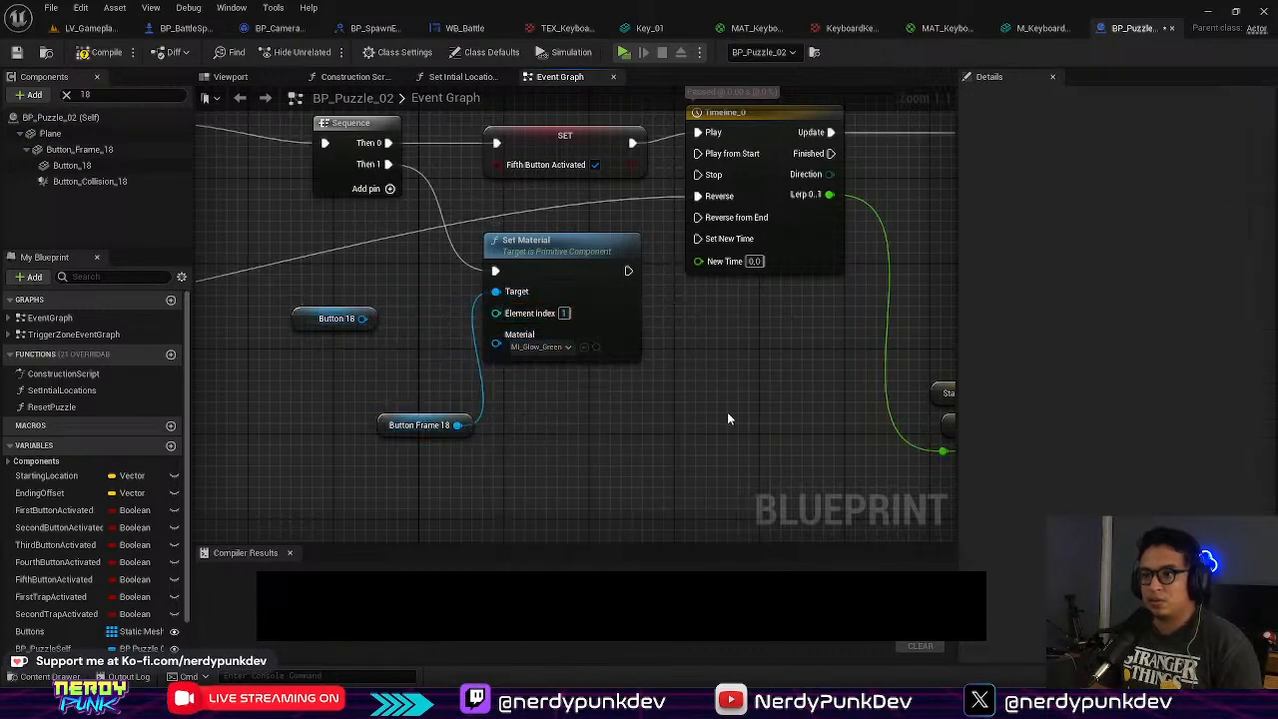
Step: Play-test the gameplay level by walking the character along the puzzle path from the nearest corner key, then end the preview and dismiss the message log
click(94, 29)
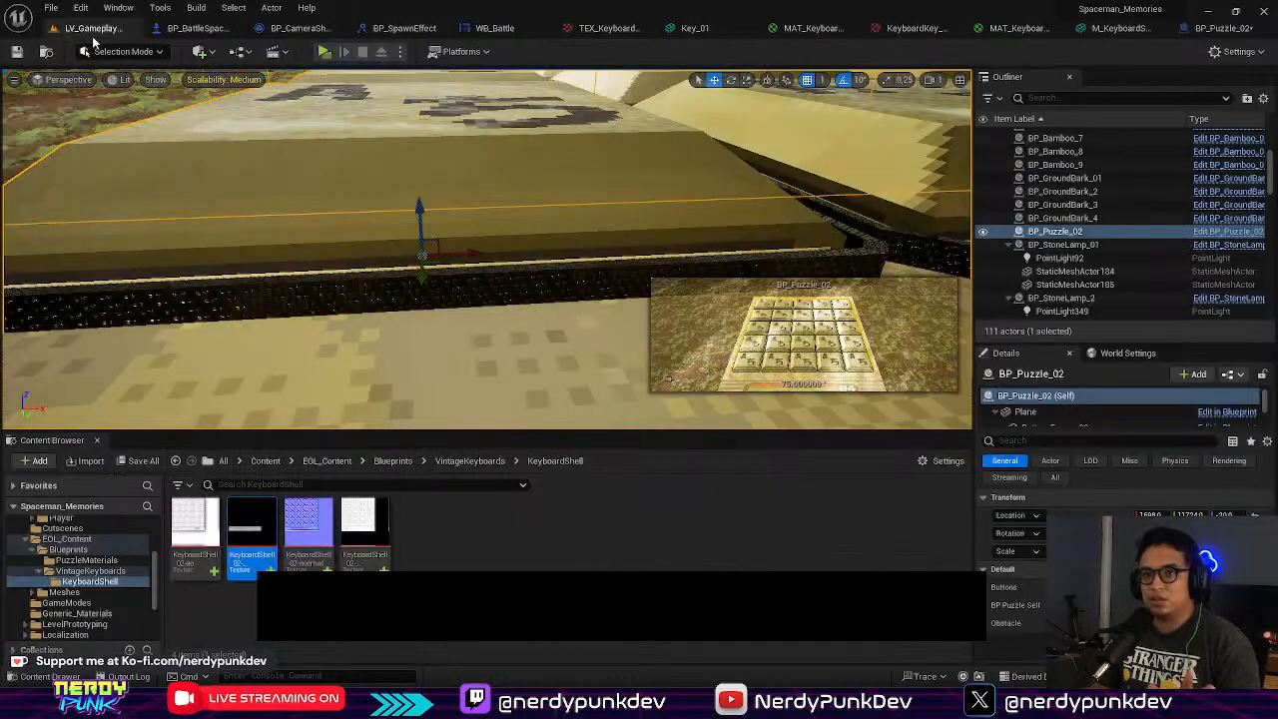
click(325, 51)
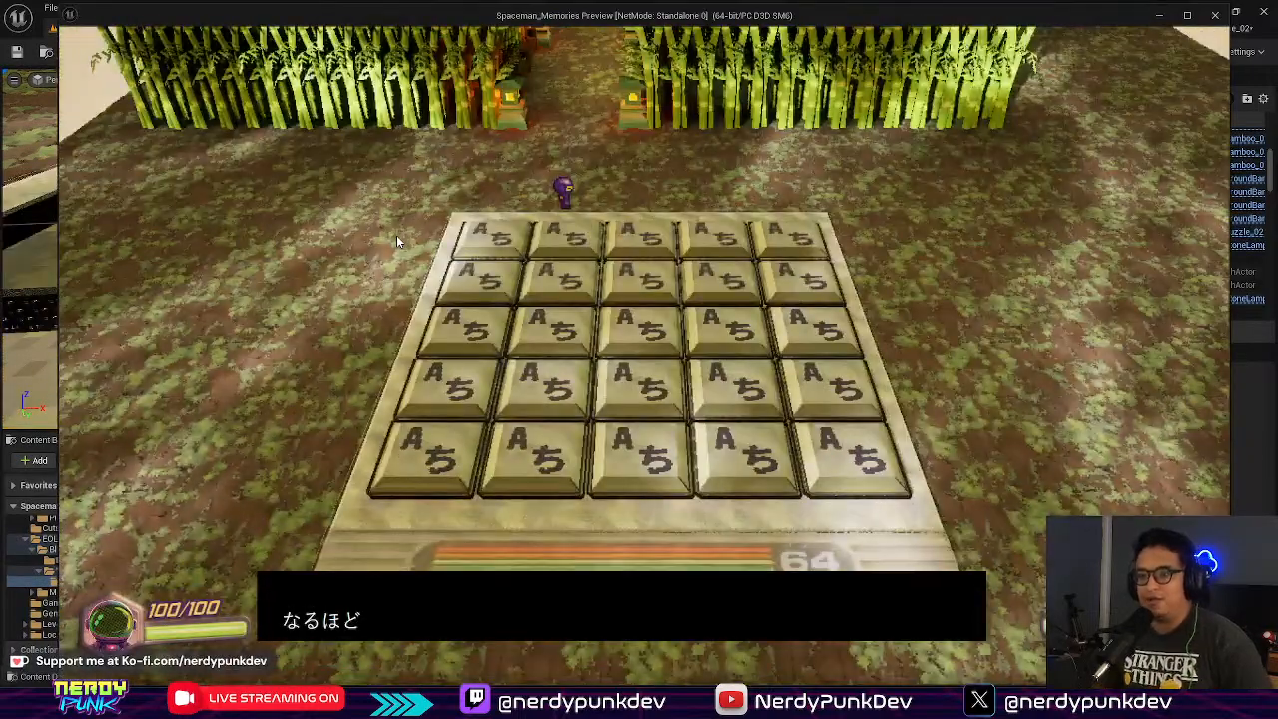
key(a)
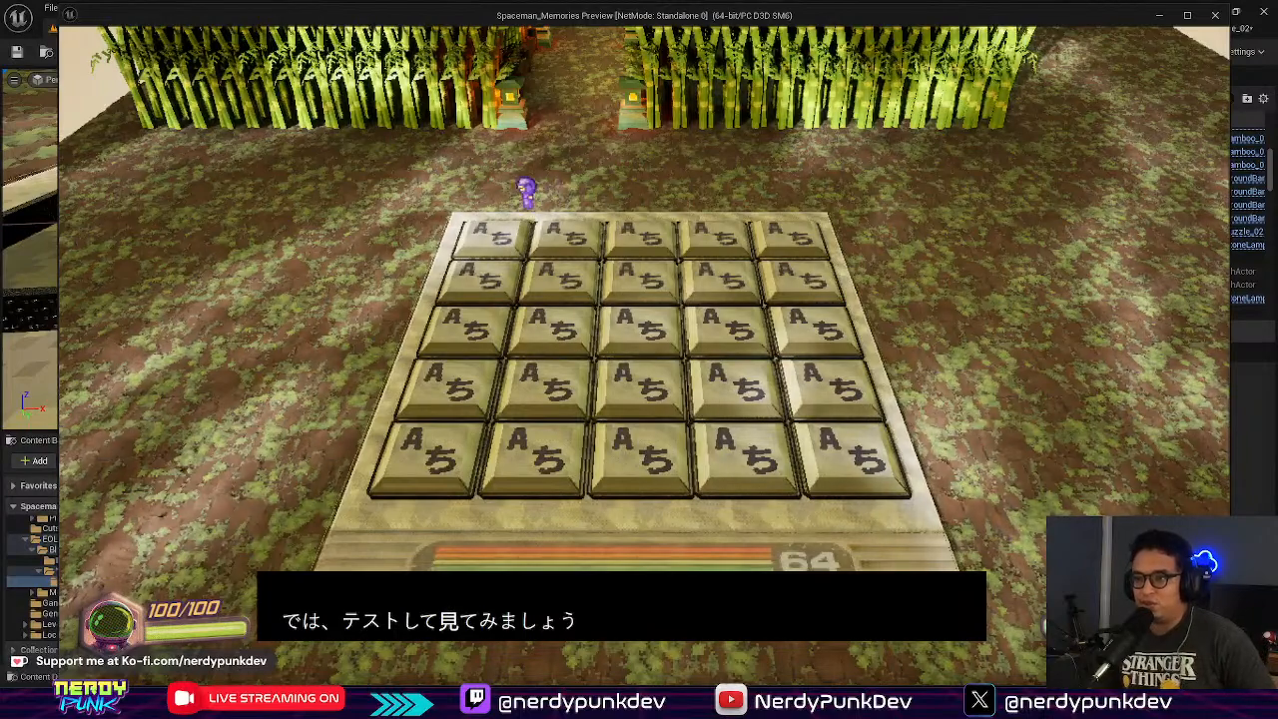
key(s)
key(s)
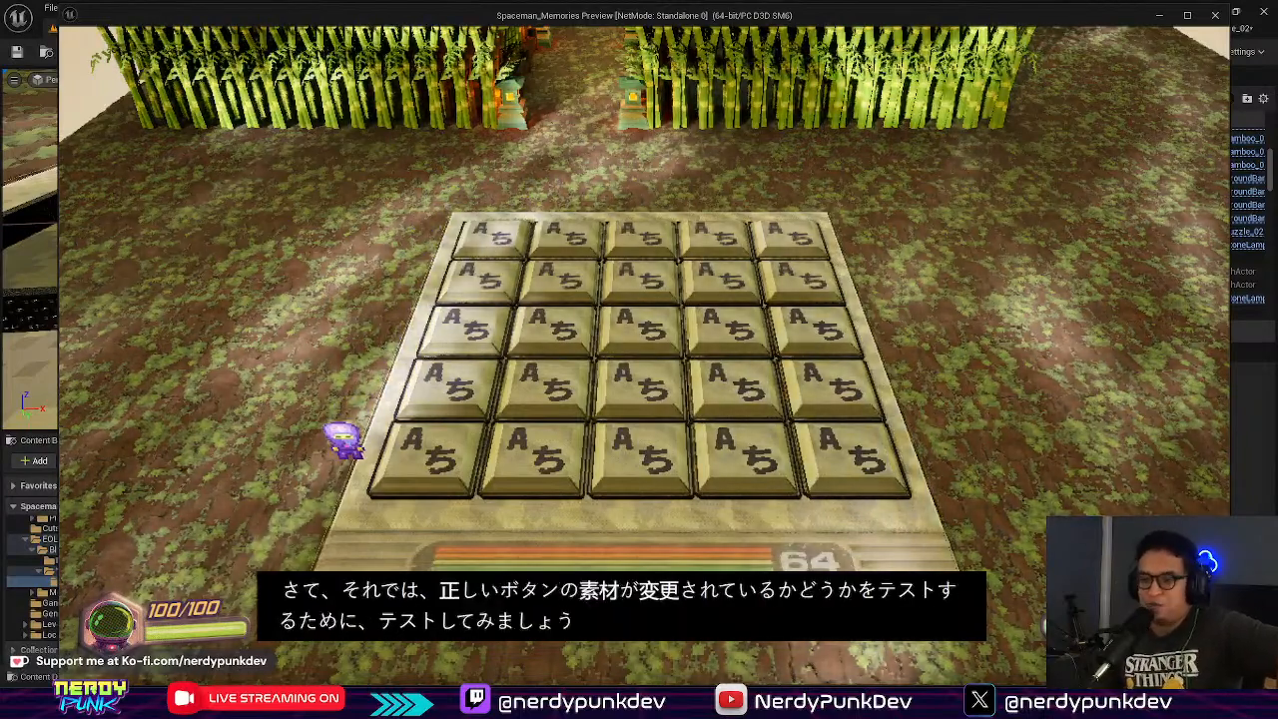
key(d)
key(d)
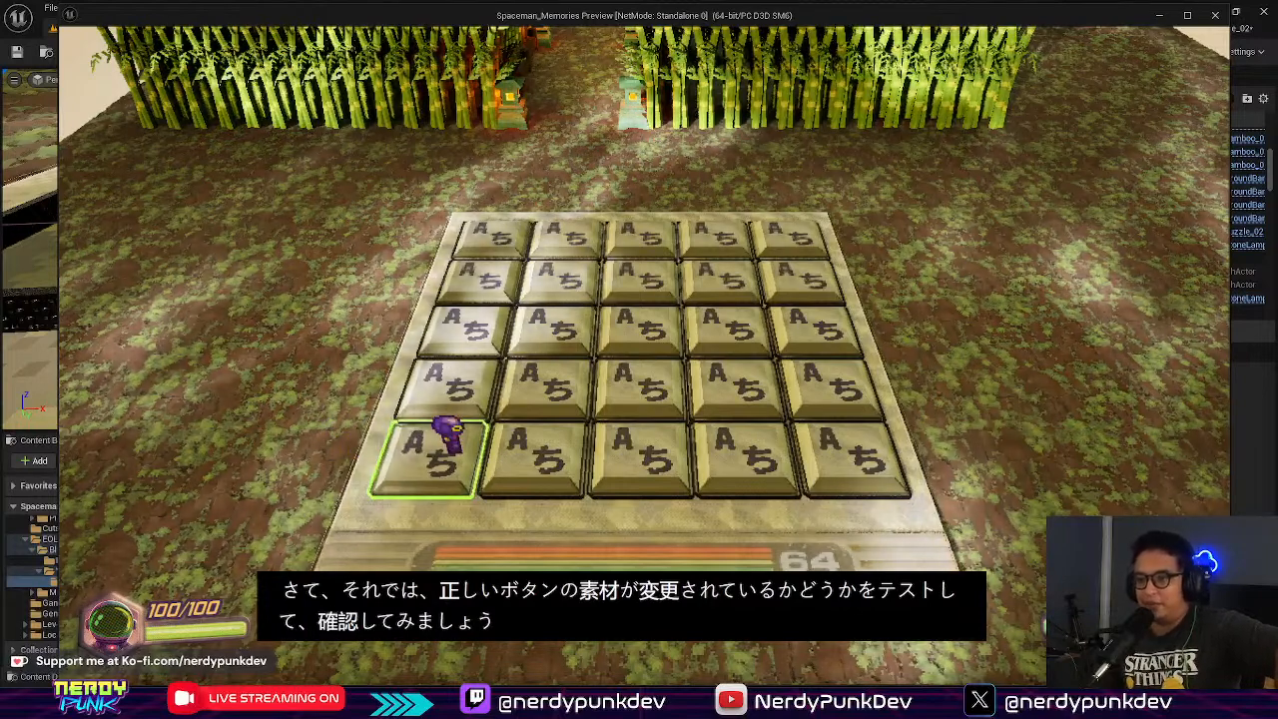
key(w)
key(w)
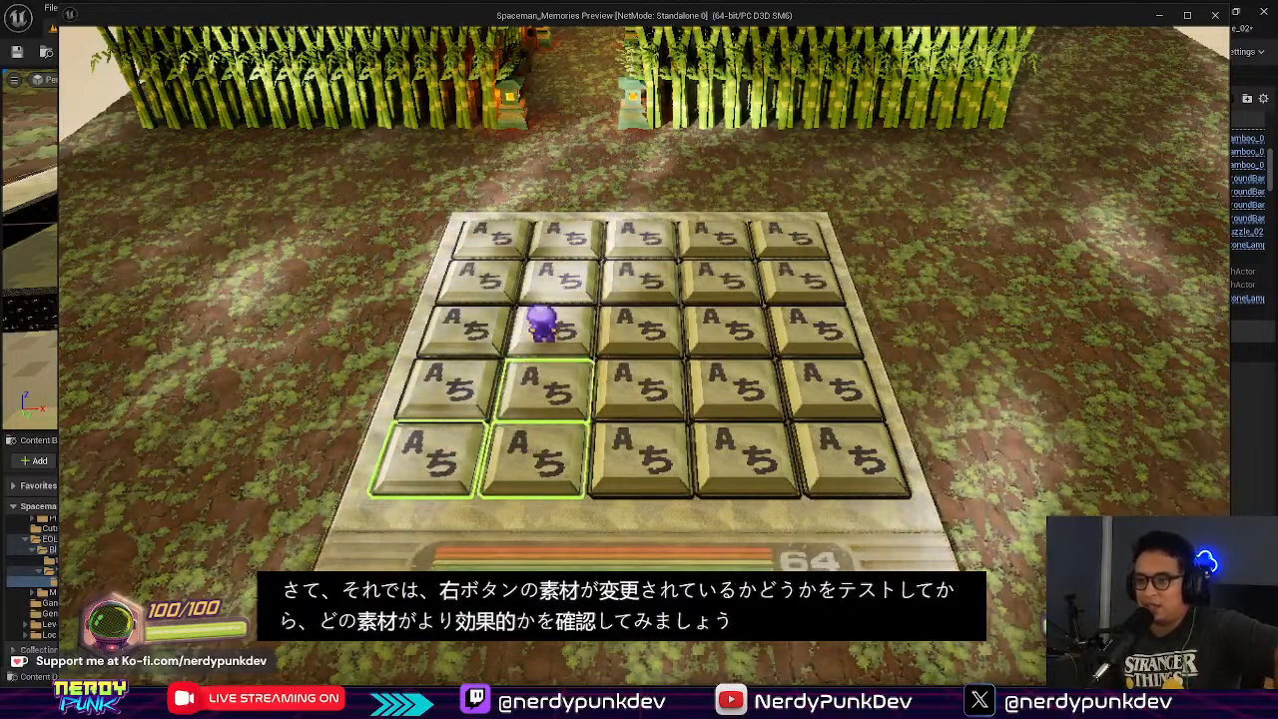
key(d)
key(w)
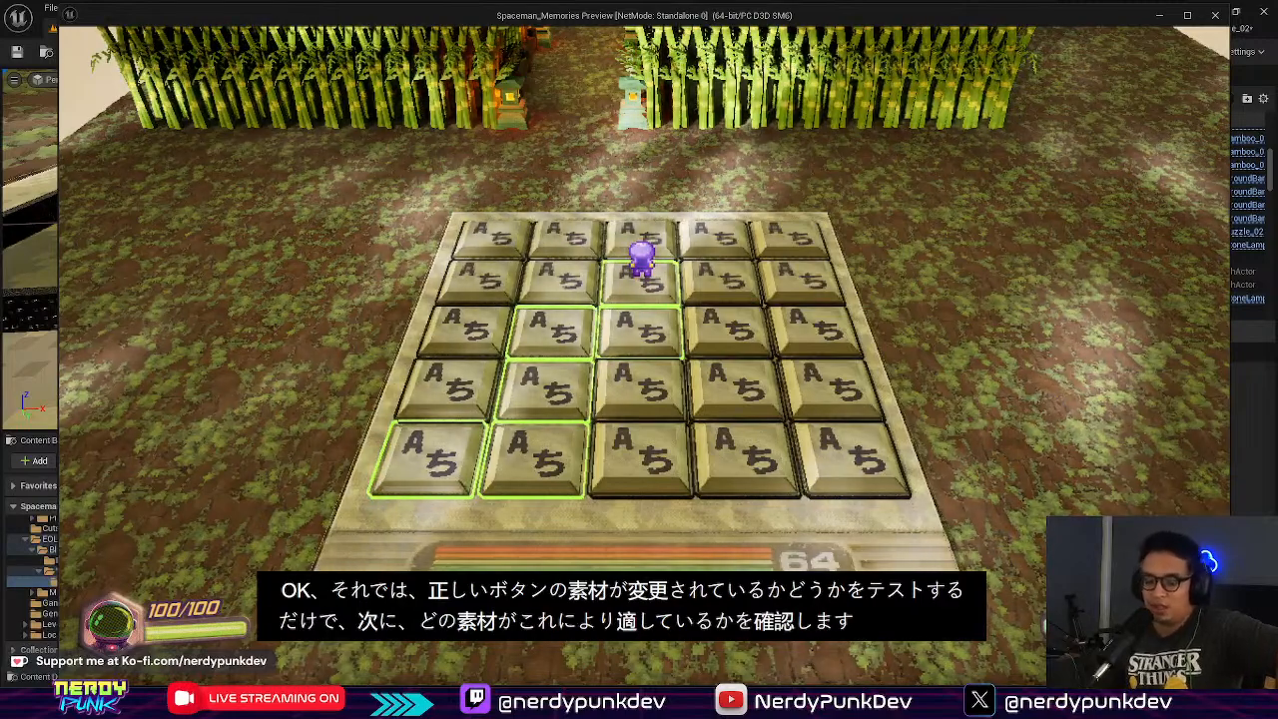
key(Escape)
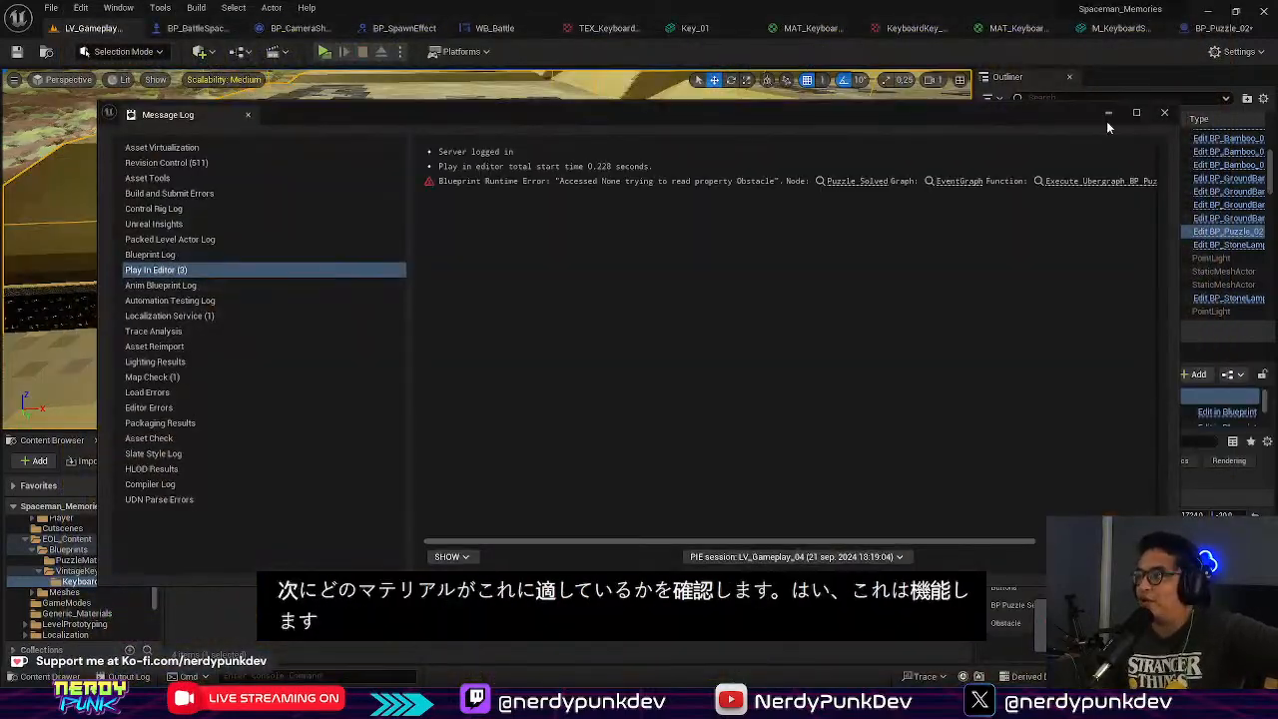
click(1164, 112)
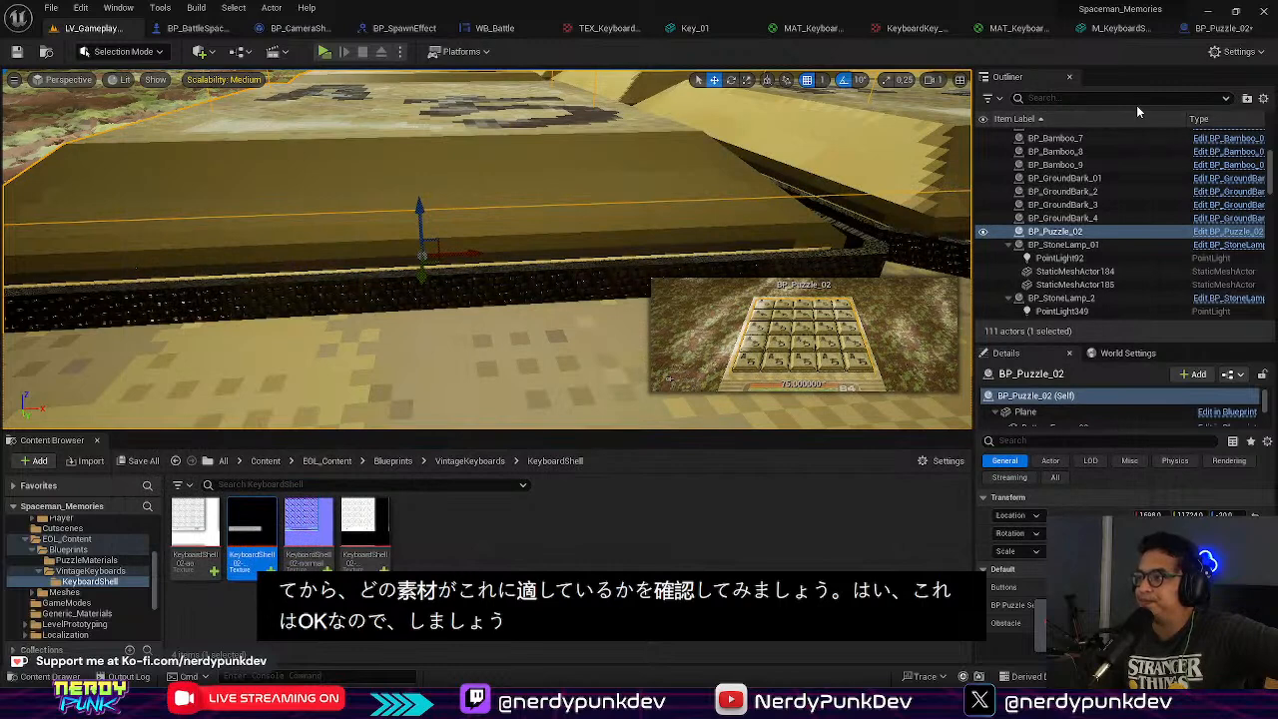
click(1223, 32)
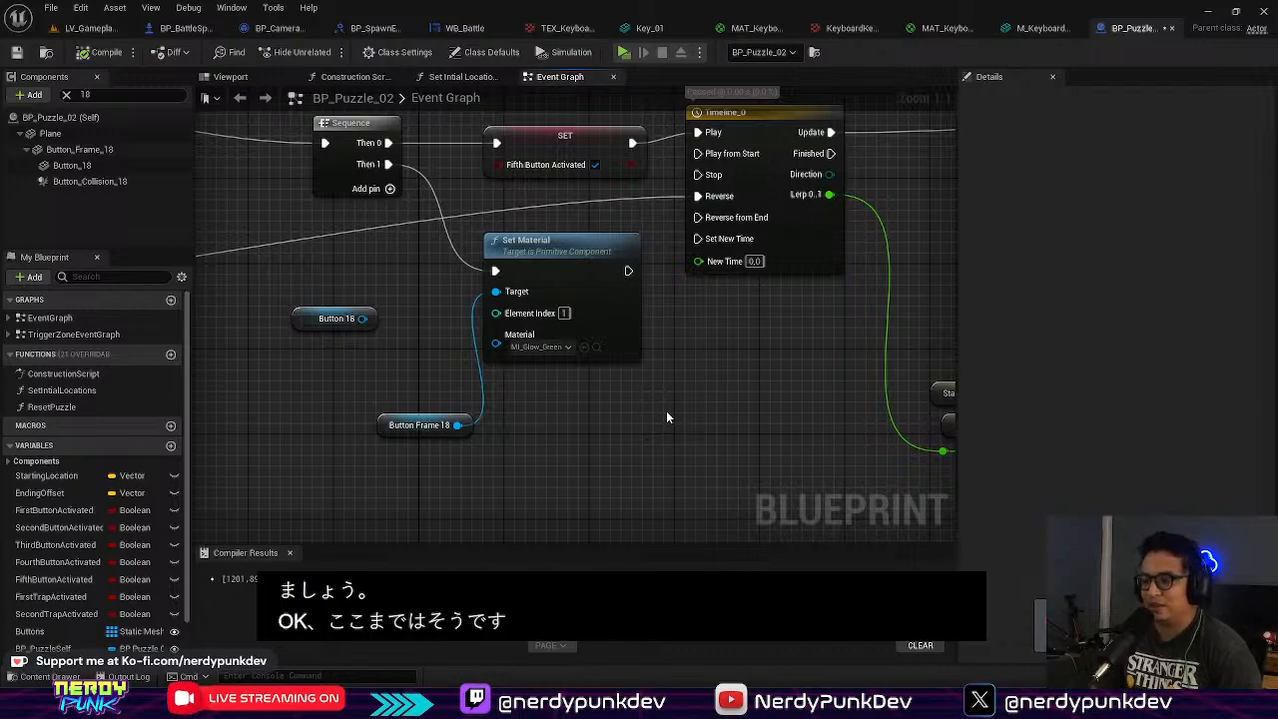
click(87, 28)
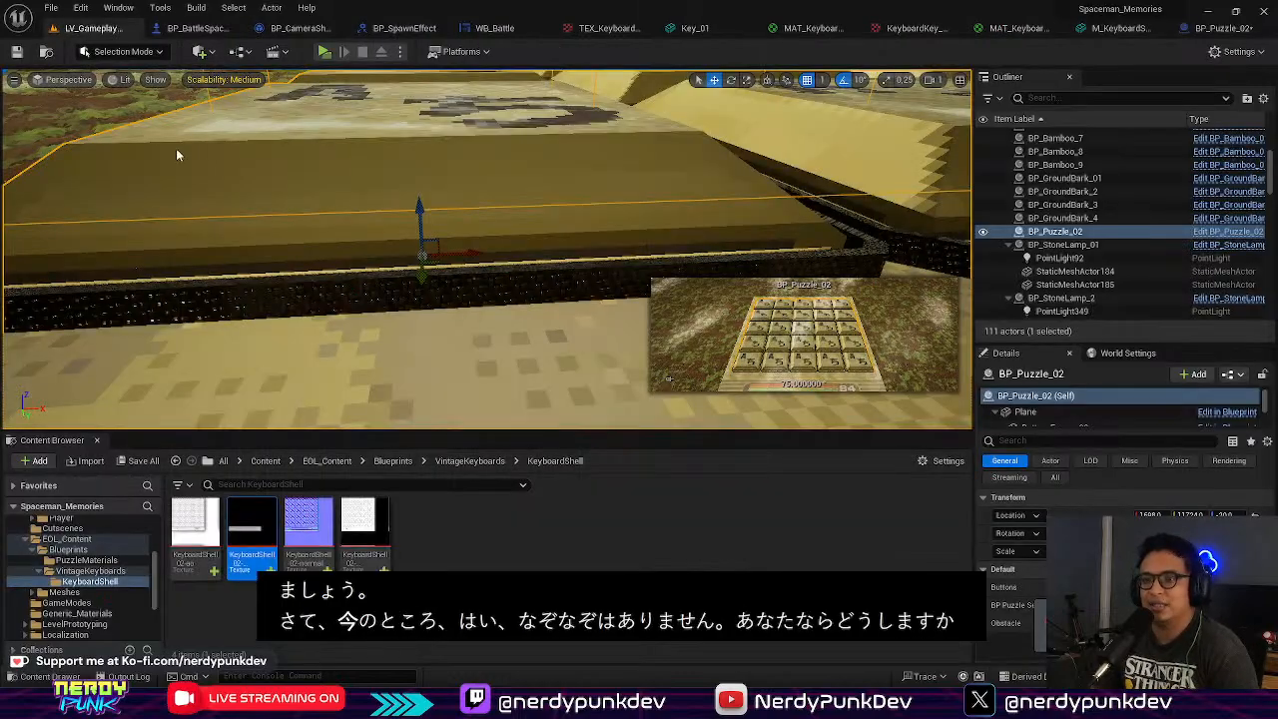
mouse_move(546, 278)
right_down()
mouse_move(534, 214)
mouse_move(546, 278)
right_up()
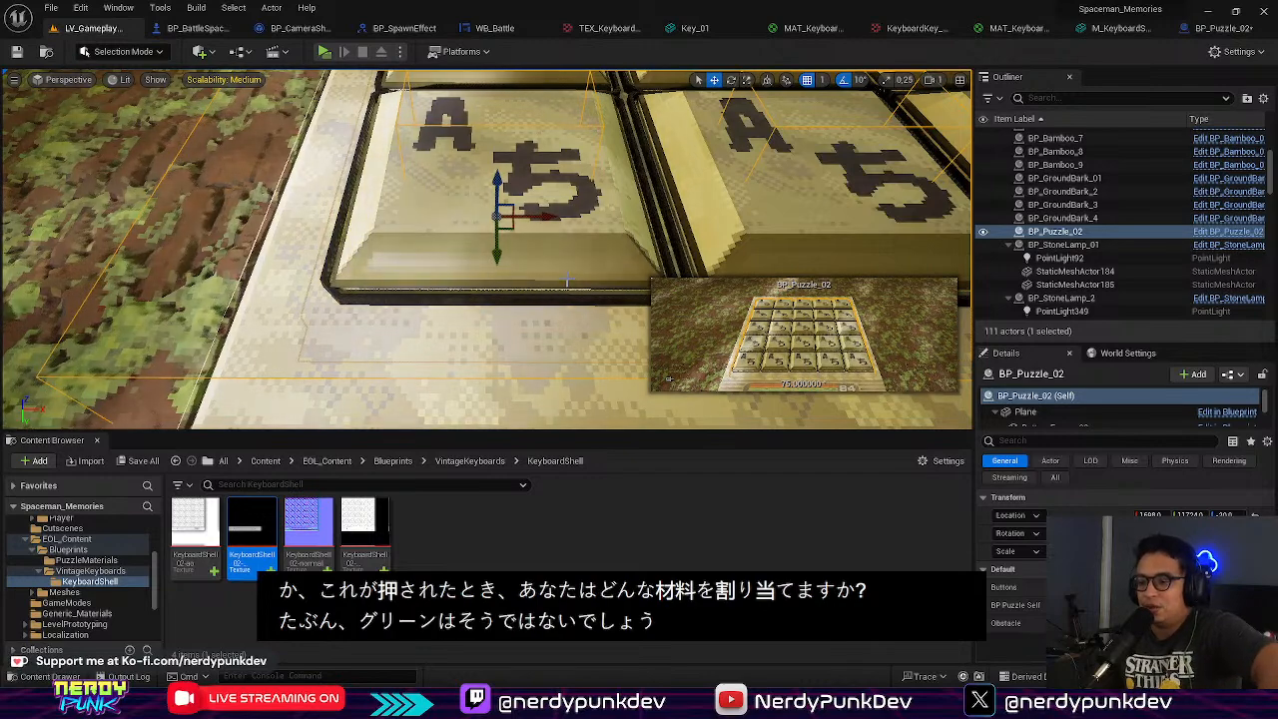
click(1218, 29)
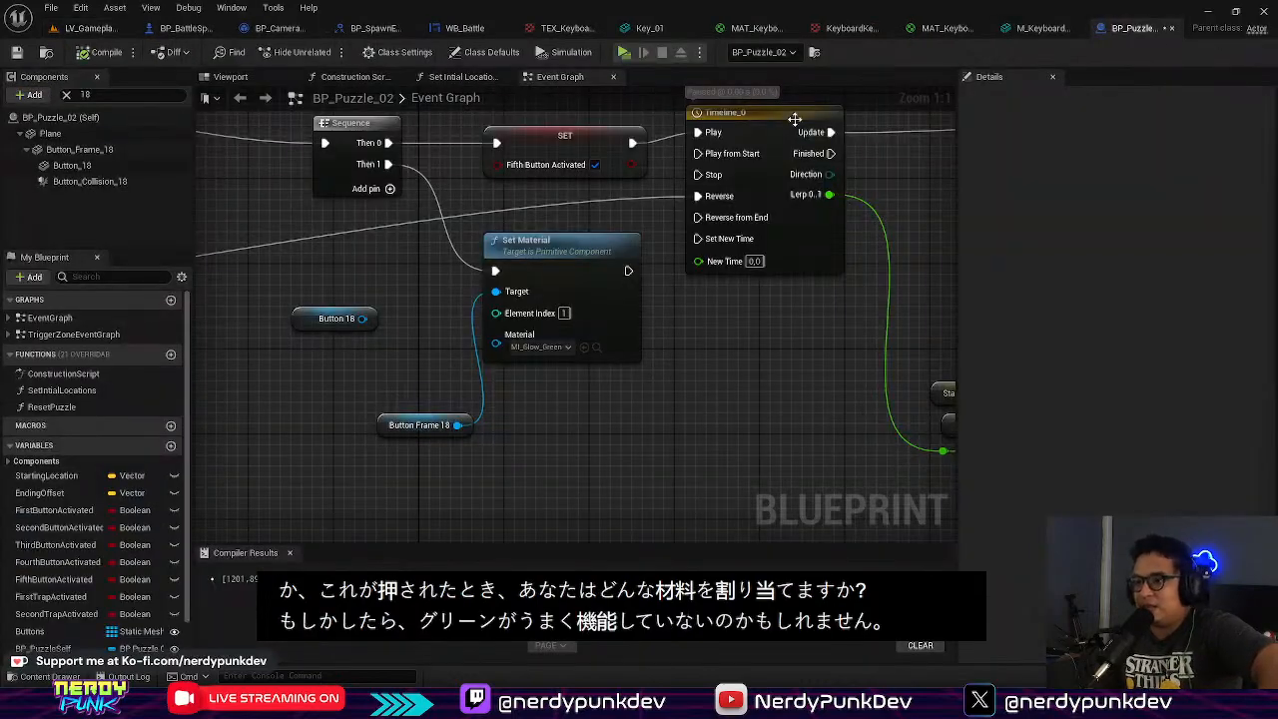
Step: Search the whole Content folder of the project for "glow" assets
click(67, 29)
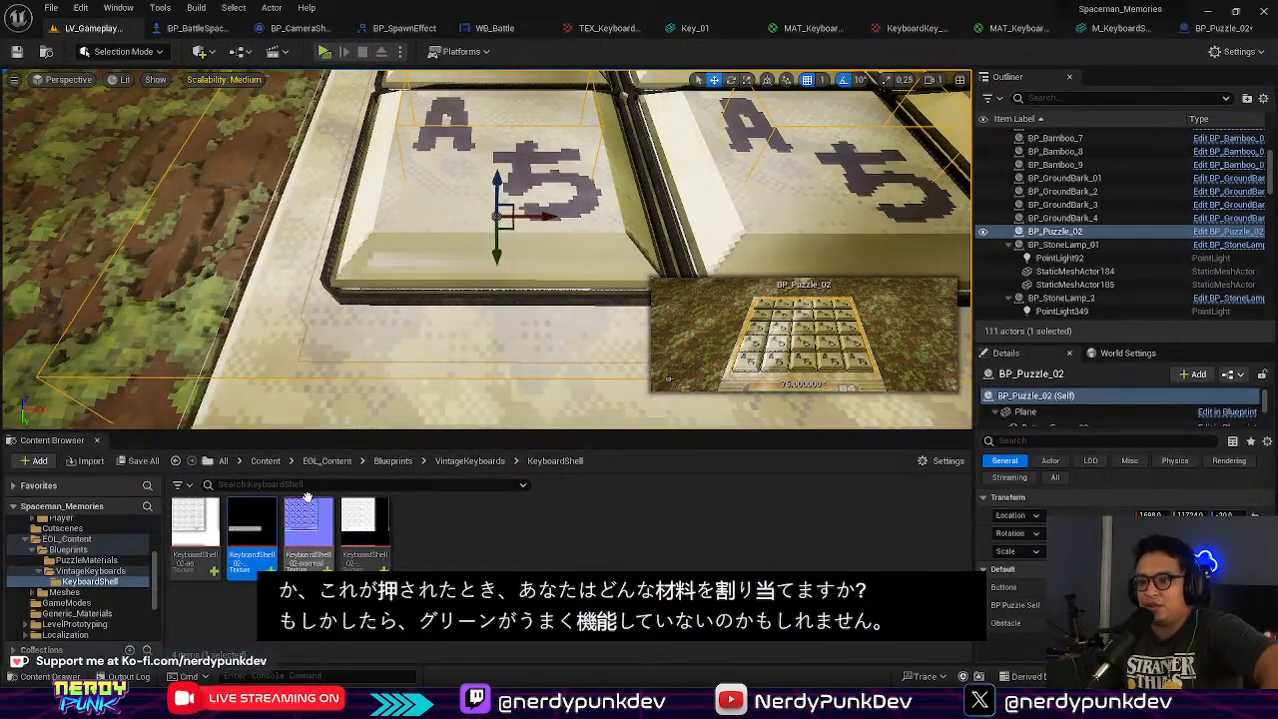
click(274, 484)
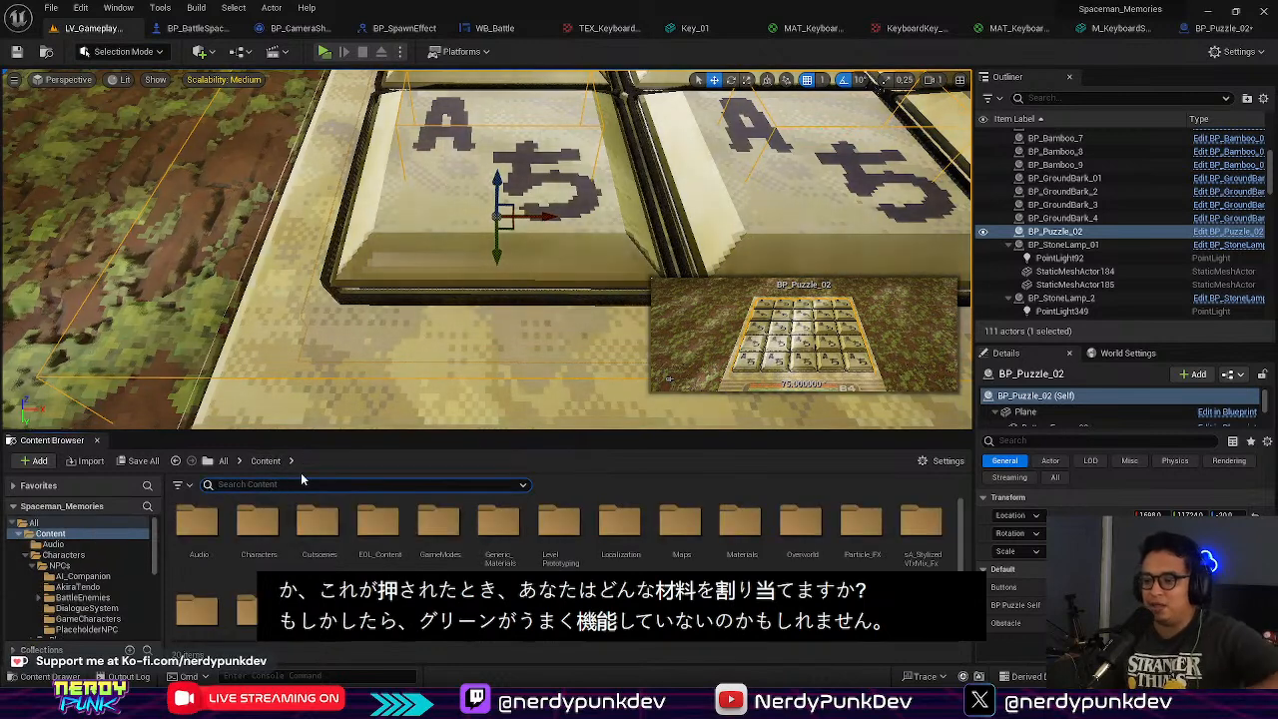
text(neon)
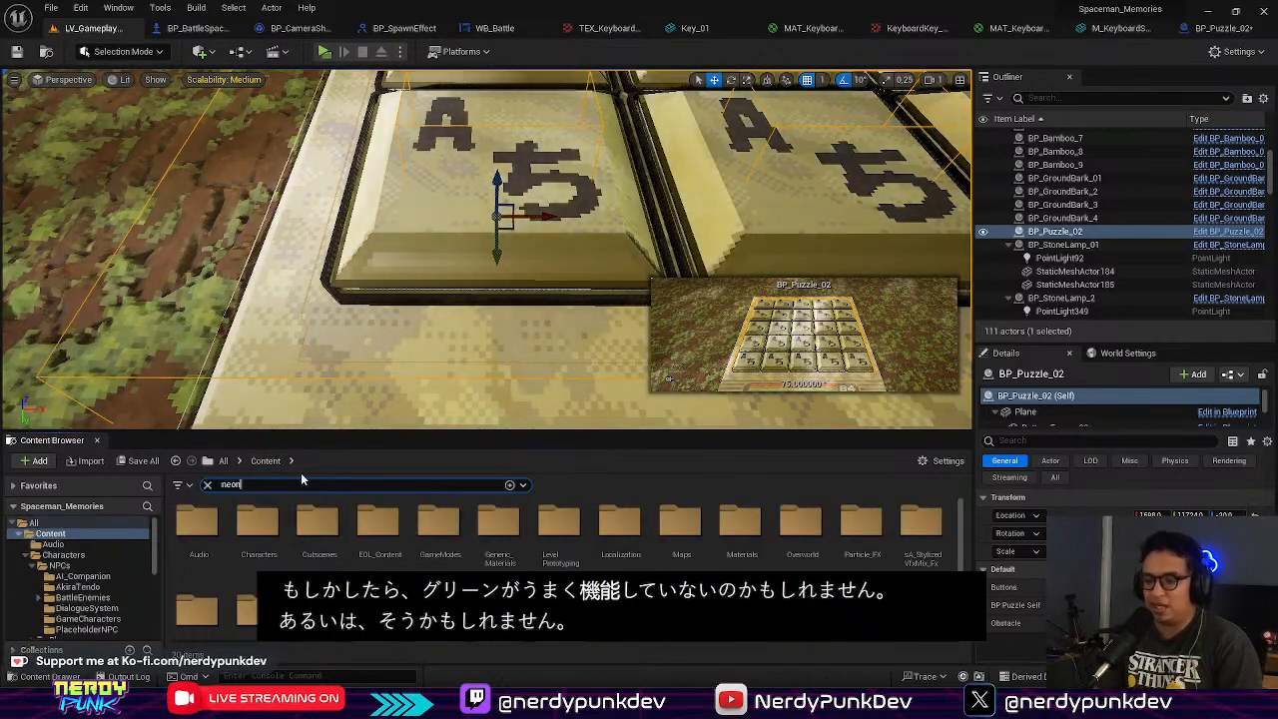
key(BackSpace)
key(BackSpace)
key(BackSpace)
key(BackSpace)
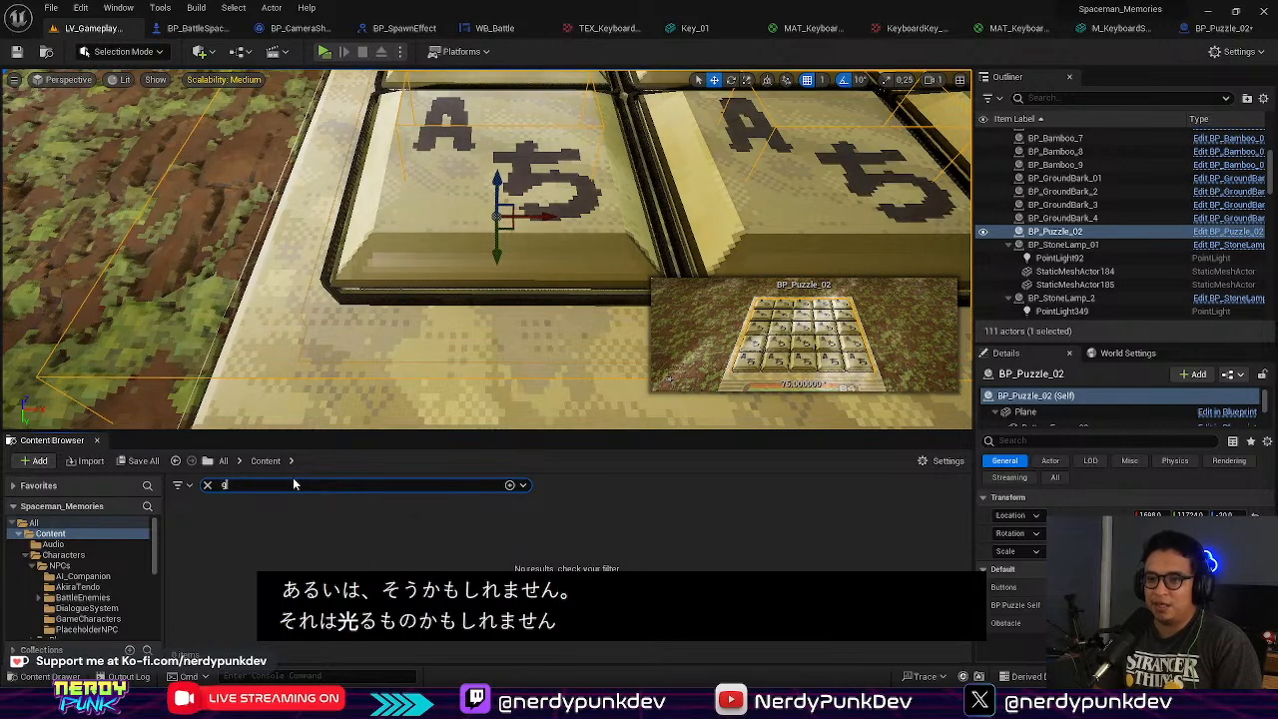
text(glow)
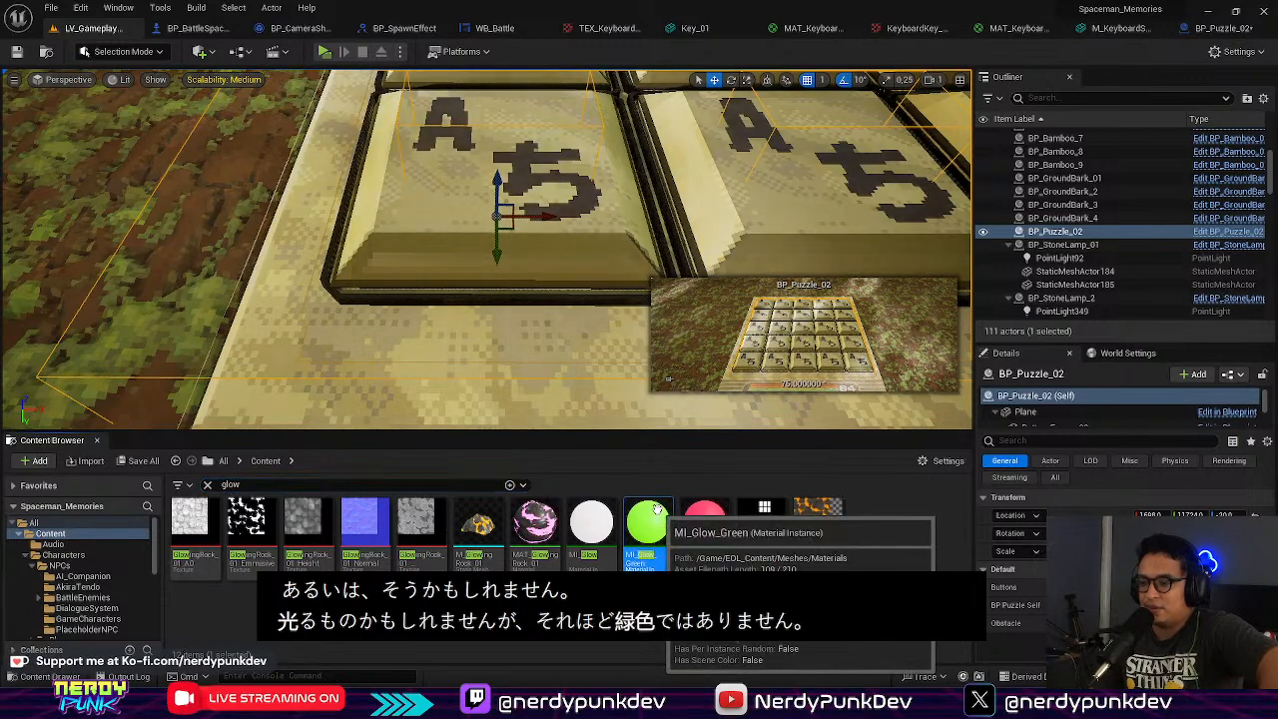
Step: Open the MI_Glow_Green material instance and change its Color to a less saturated yellow, about R 0.96, G 1.0, B 0.12
double_click(656, 509)
click(1082, 197)
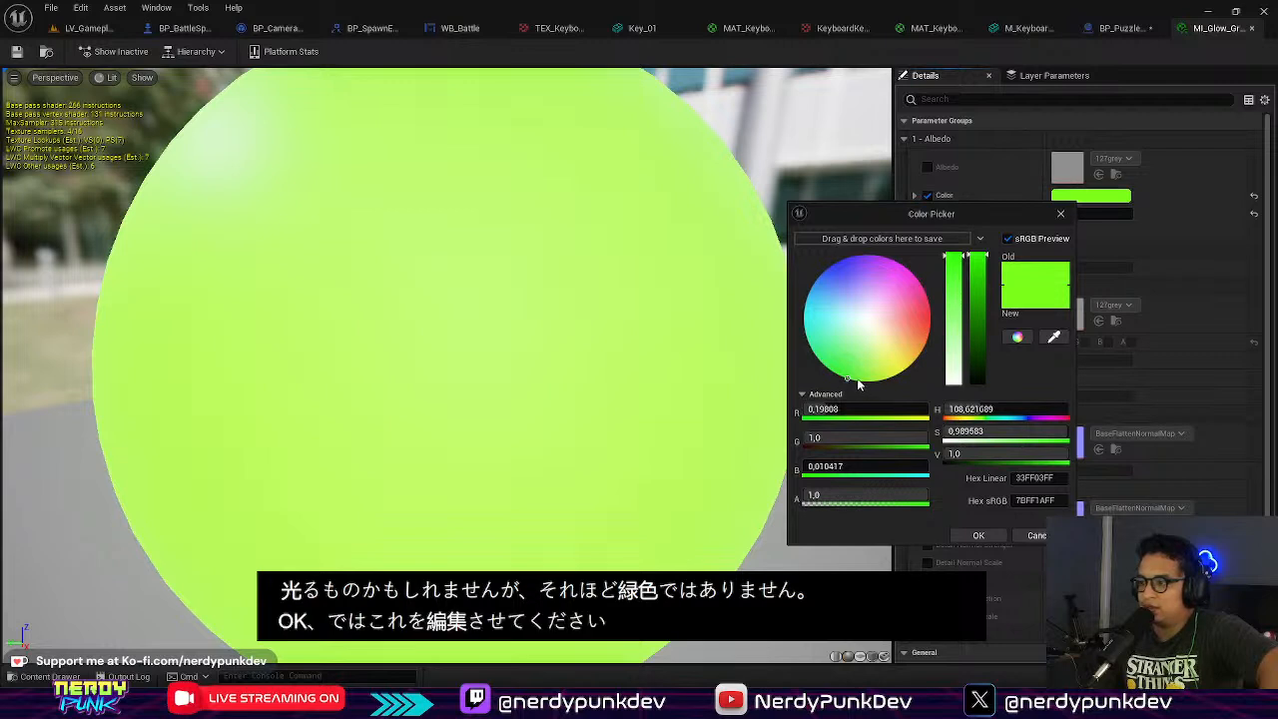
click(881, 387)
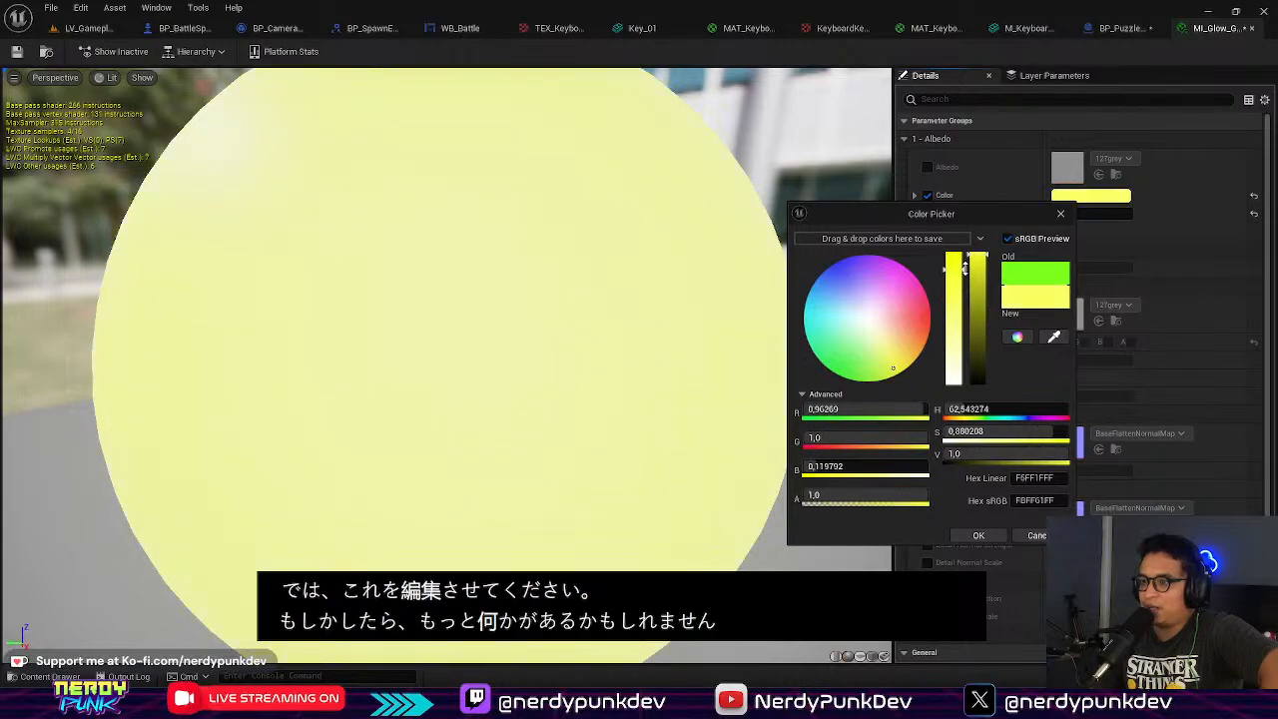
Step: Play-test the gameplay level and walk the character along the five-key puzzle path, starting from the nearest left corner key
click(100, 30)
click(326, 53)
key(a)
key(s)
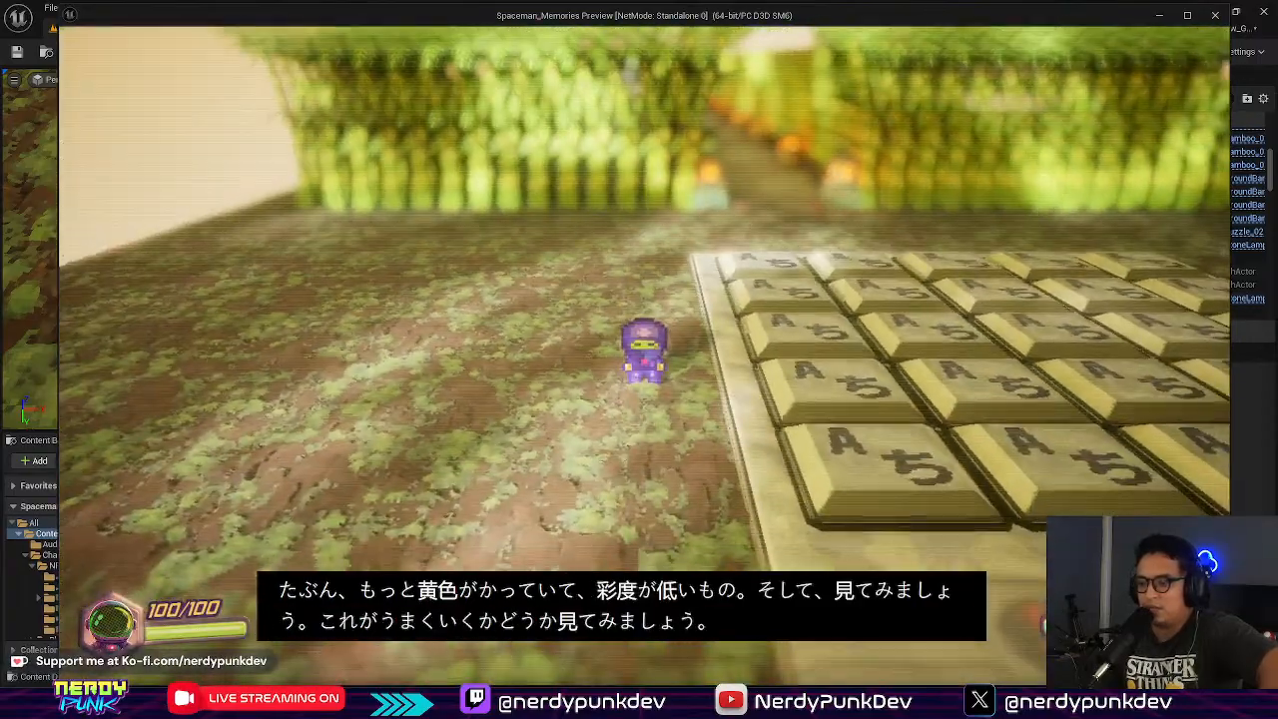
key(s)
key(d)
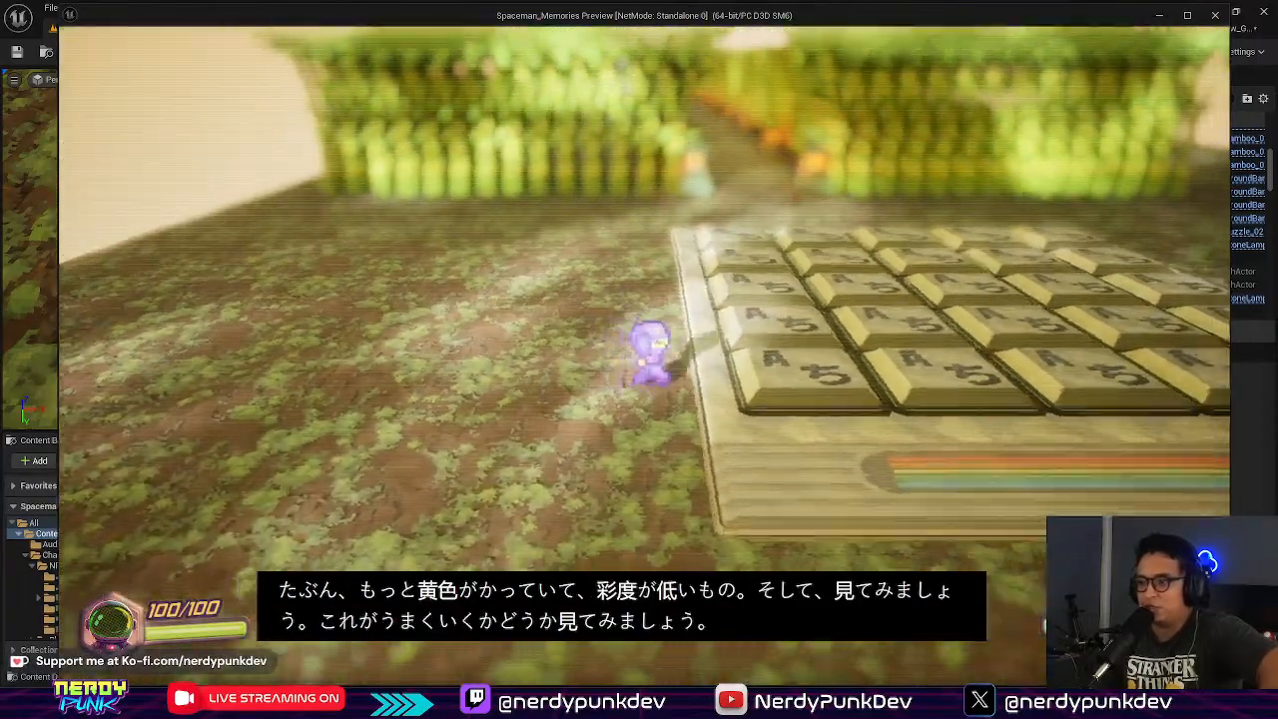
key(d)
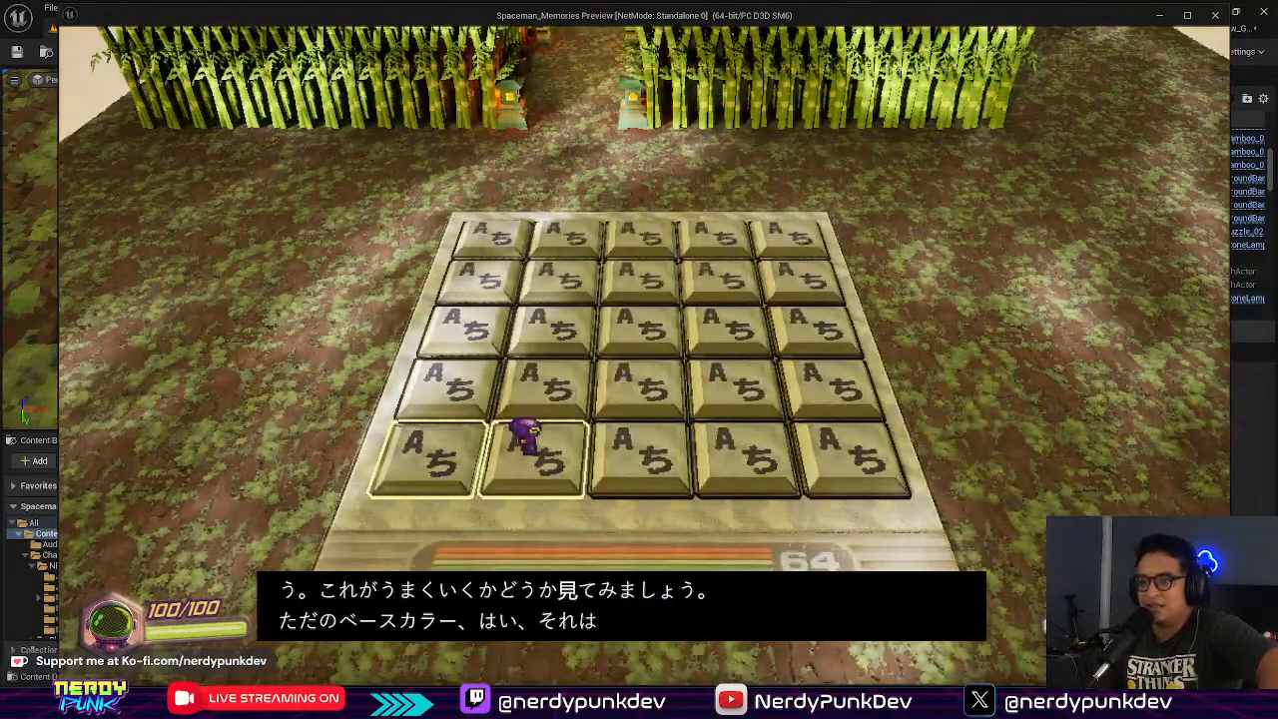
key(w)
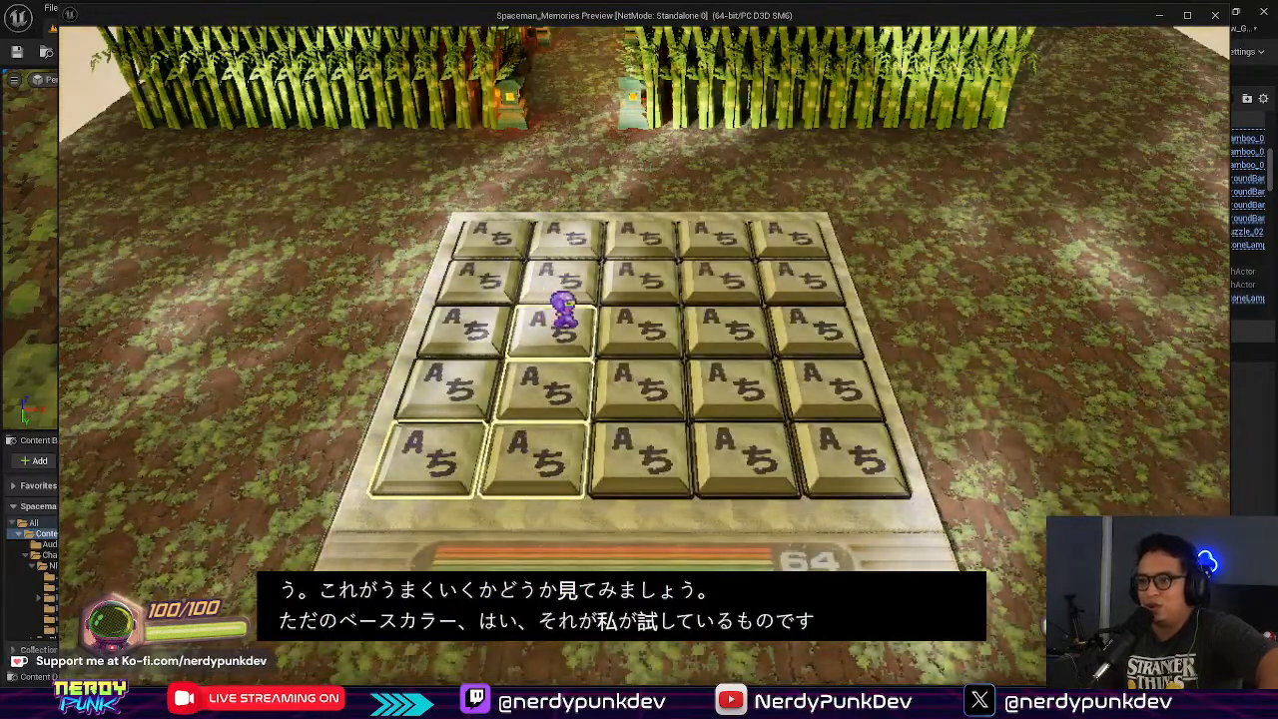
key(d)
key(w)
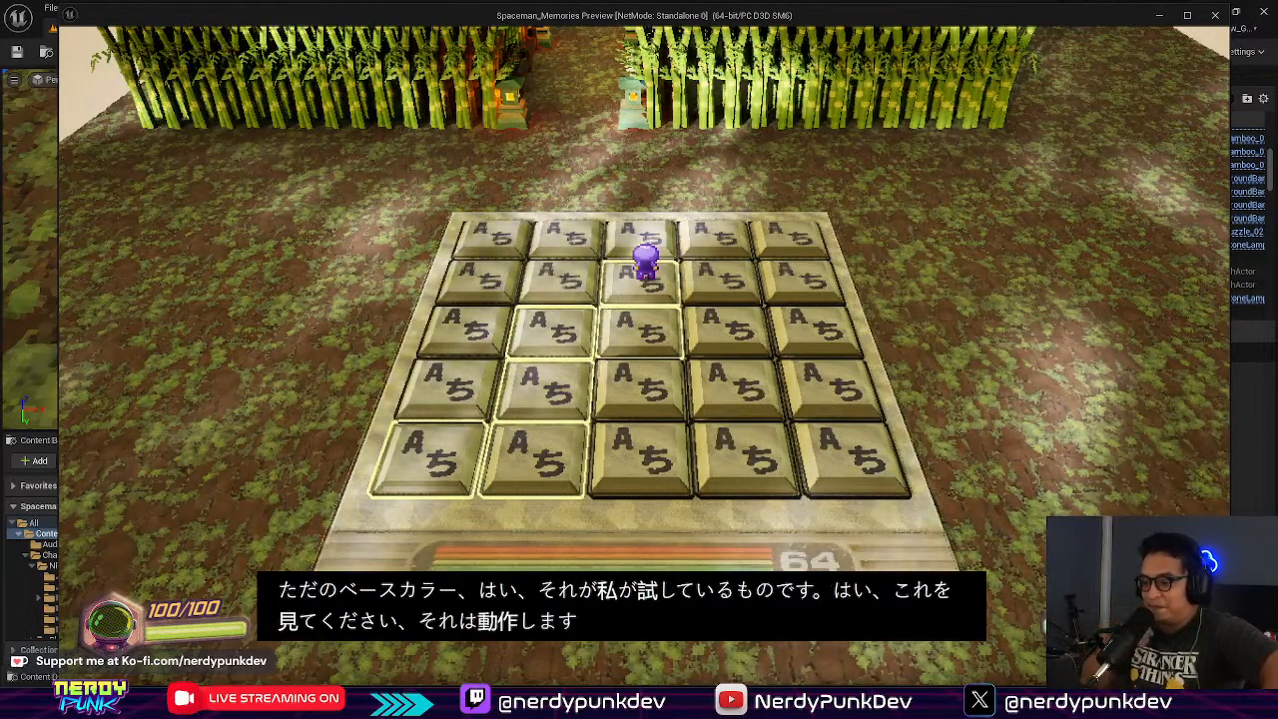
Step: Walk the character back and forth over the activated puzzle keys, end the preview and dismiss the message log
key(s)
key(a)
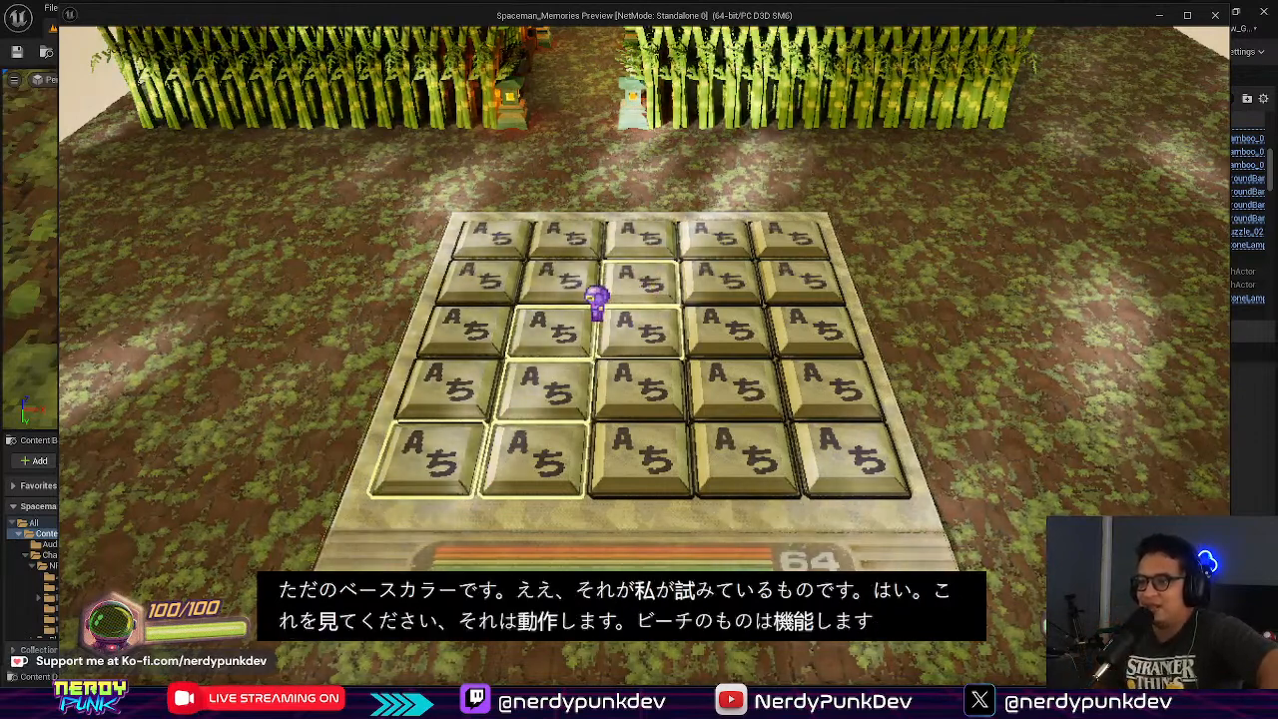
key(s)
key(s)
key(a)
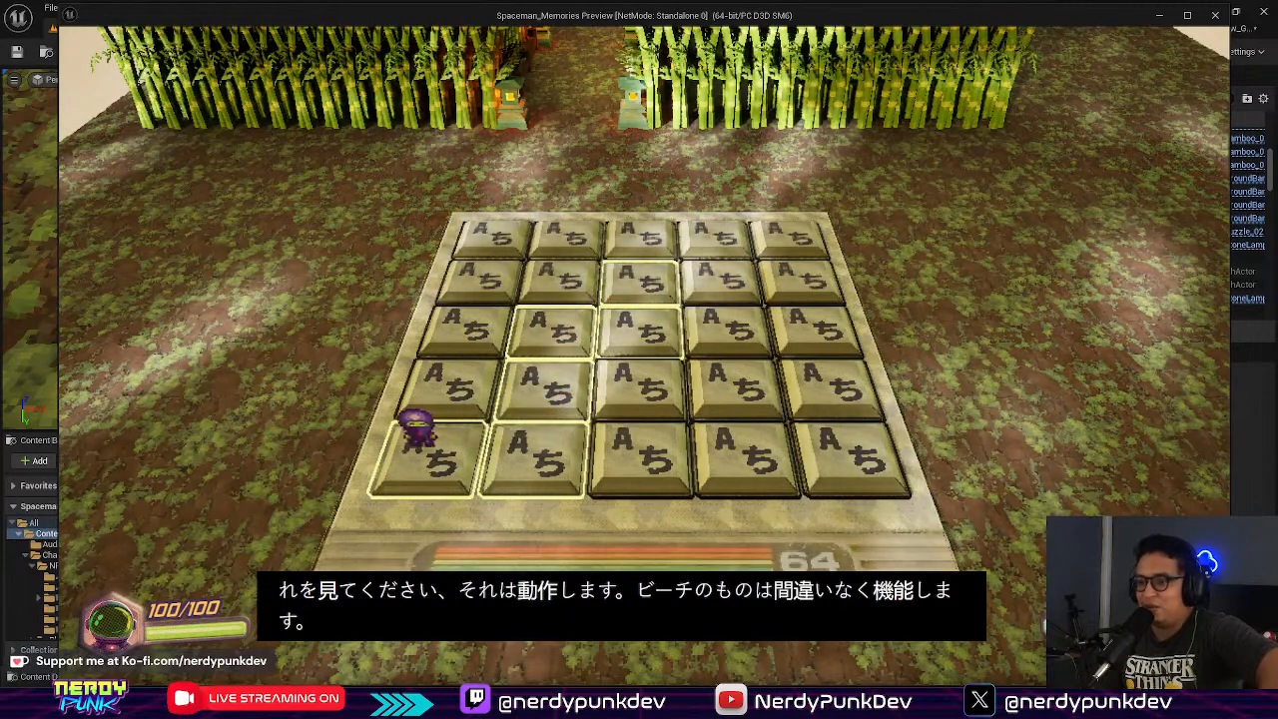
key(d)
key(w)
key(d)
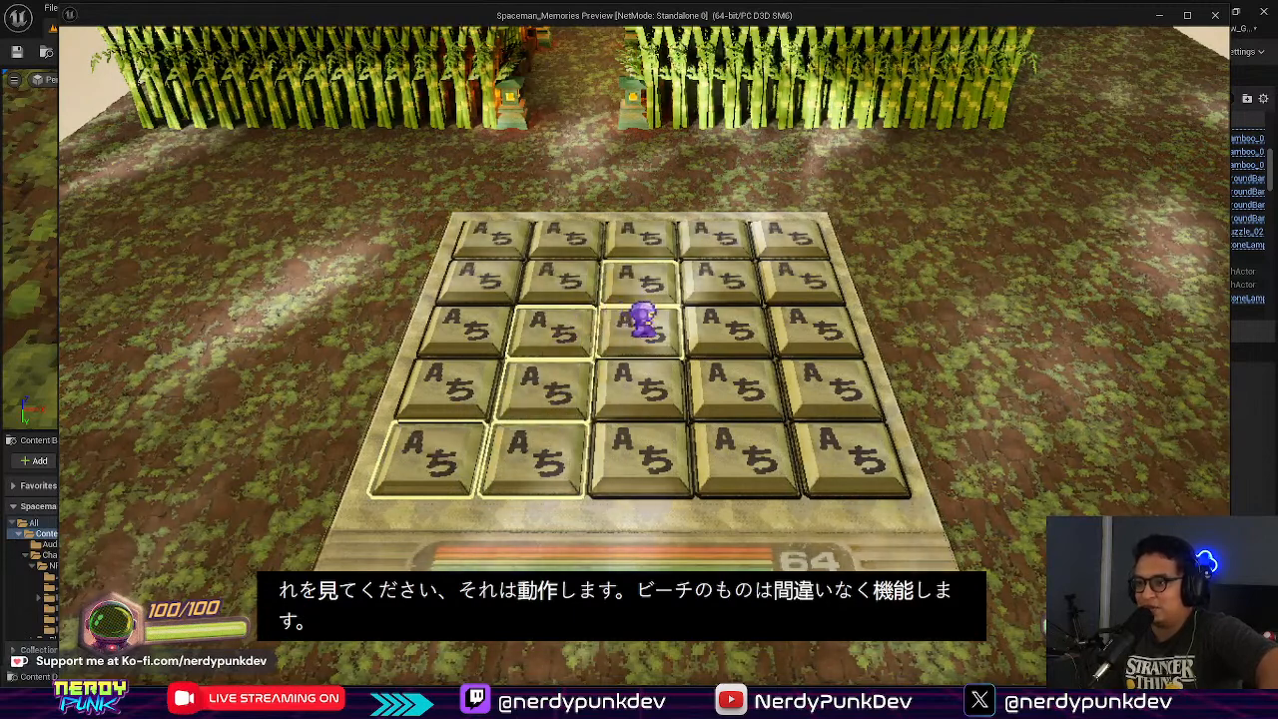
key(w)
key(a)
key(w)
key(d)
key(s)
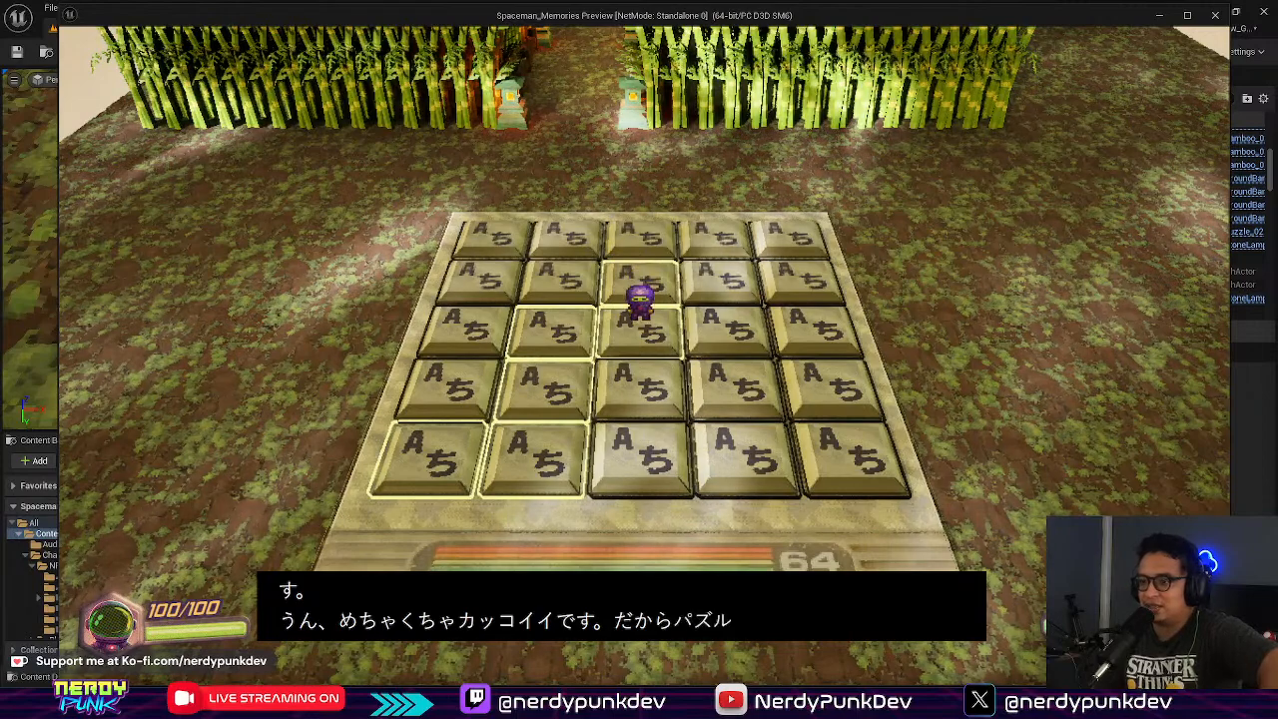
key(Escape)
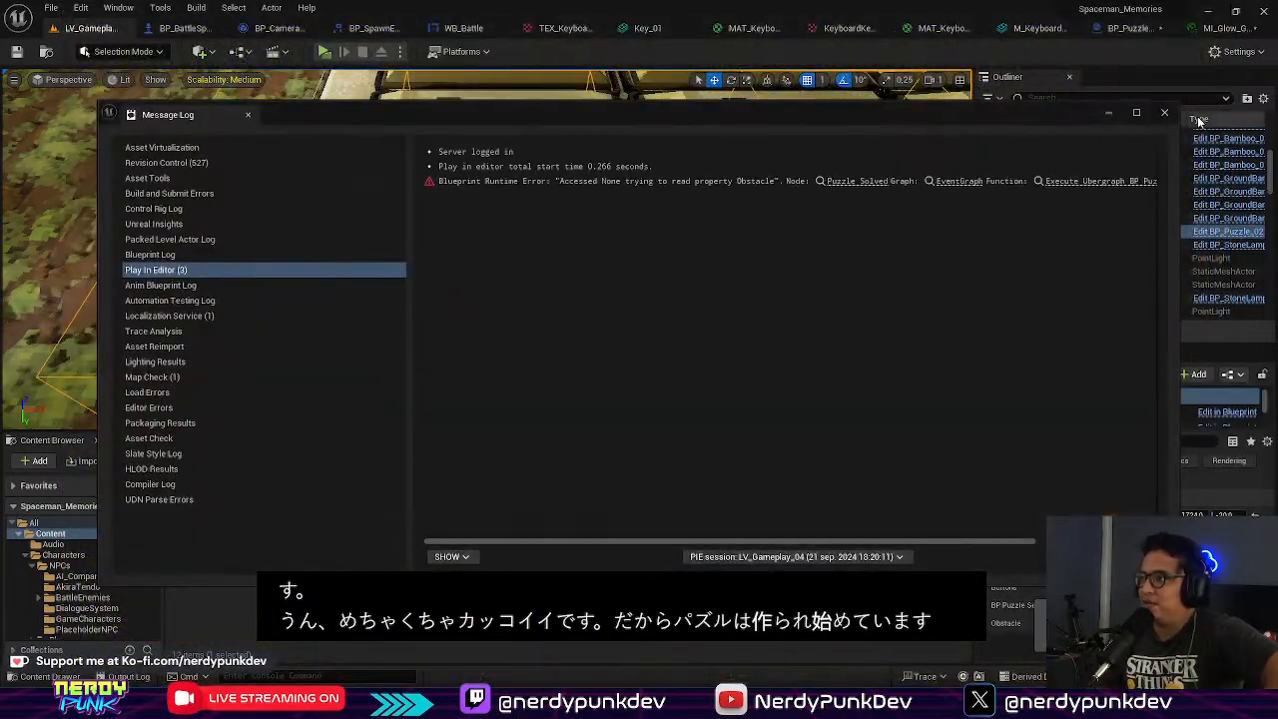
click(1163, 114)
Step: Set the Emissive parameter of the MI_Glow_Green material instance to 3
click(1213, 30)
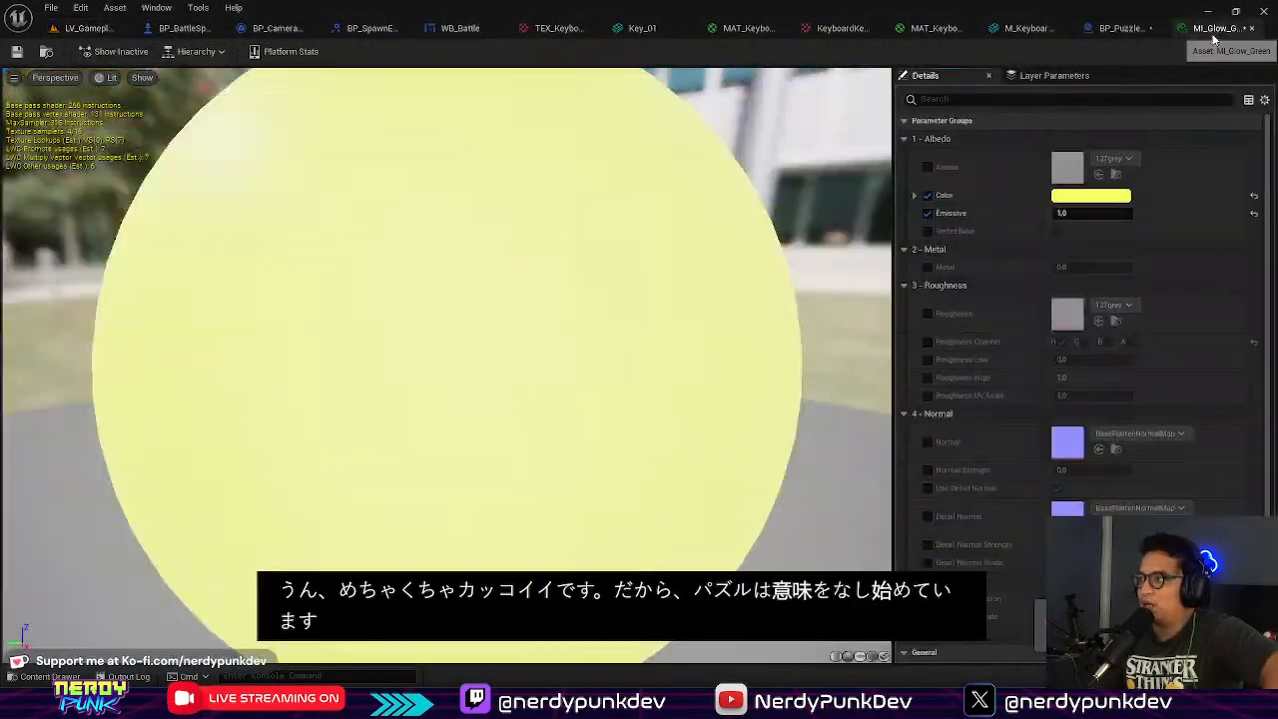
click(1101, 196)
click(1061, 206)
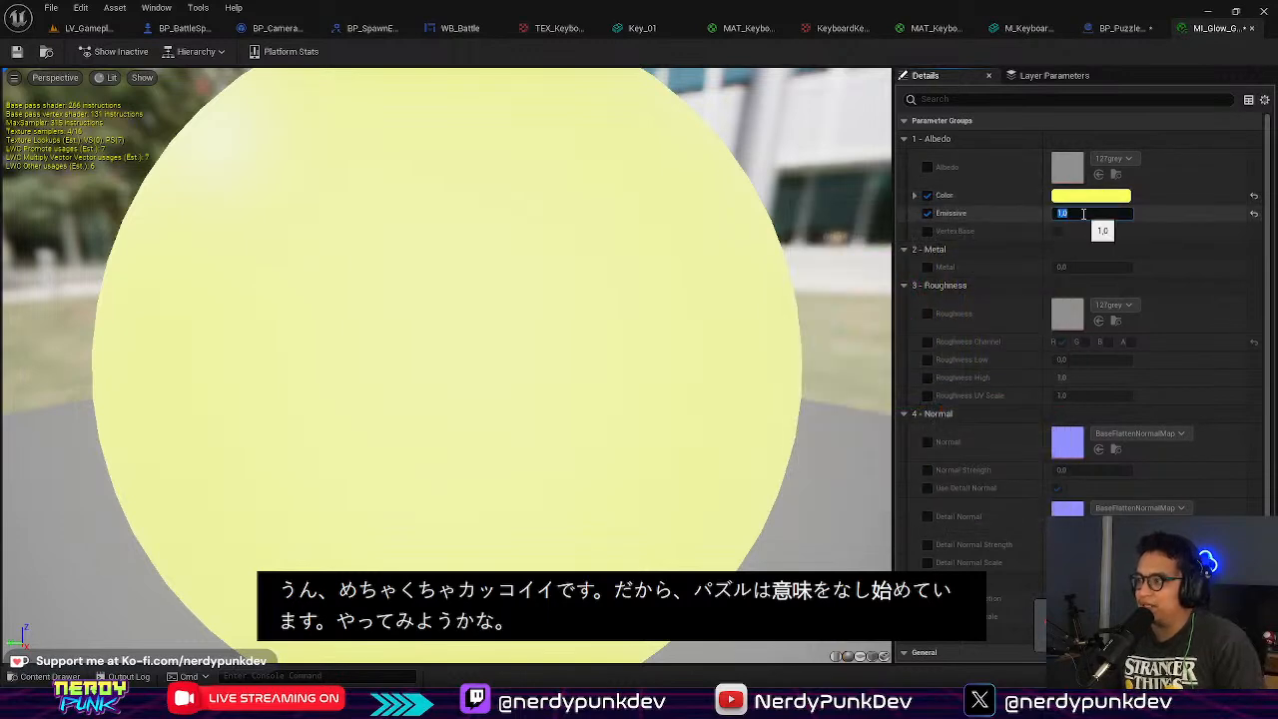
text(3)
key(Return)
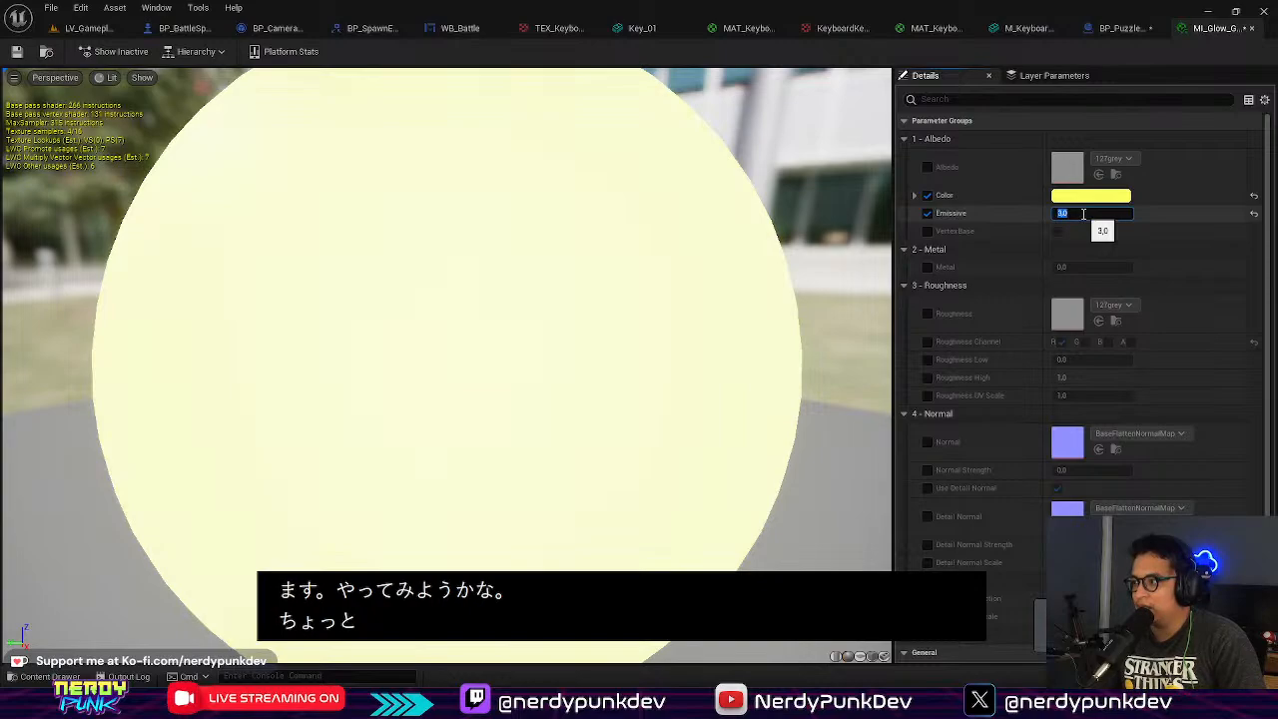
Step: Play-test the stronger glow by walking the character over all five keys of the puzzle path, and close the preview and message log
click(88, 30)
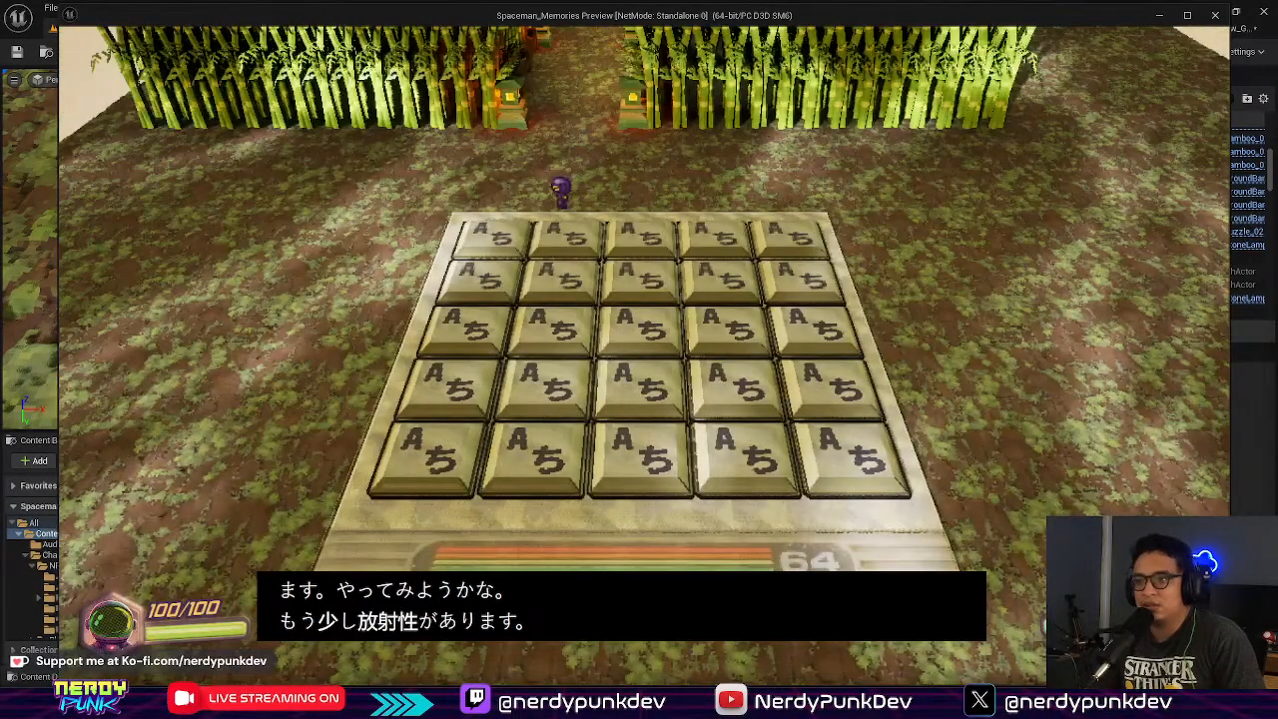
key(a)
key(s)
key(s)
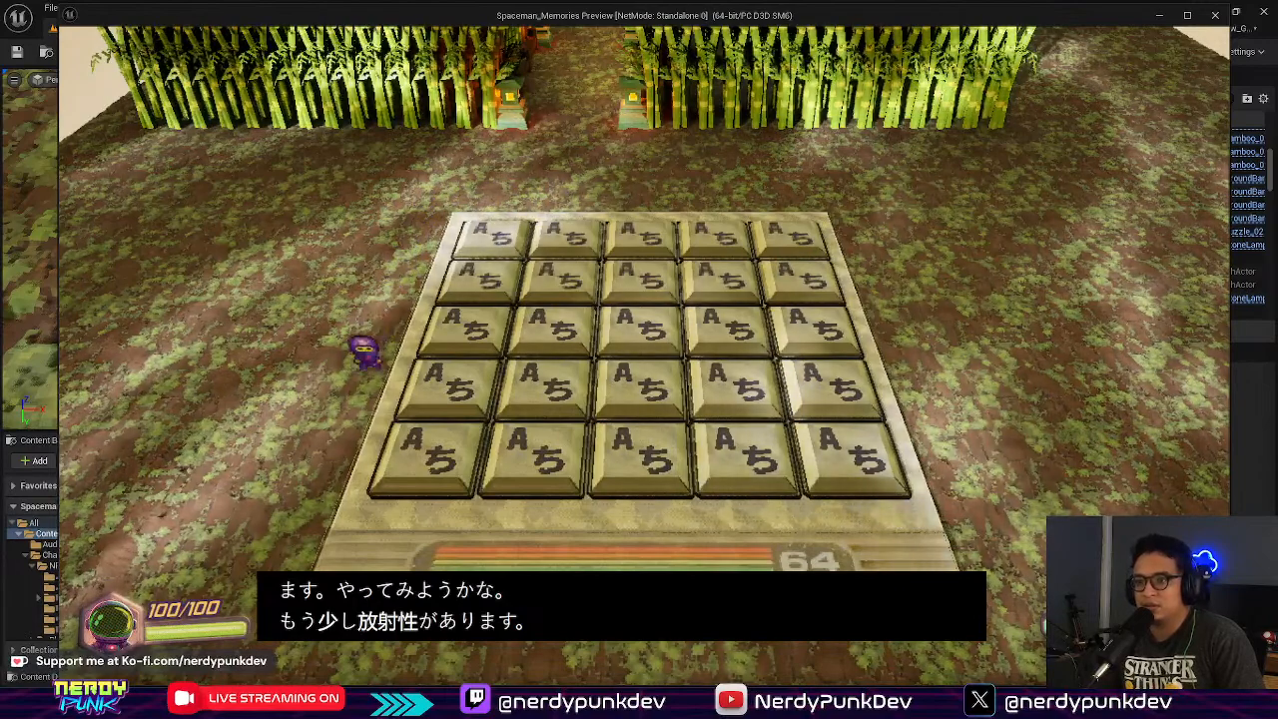
key(d)
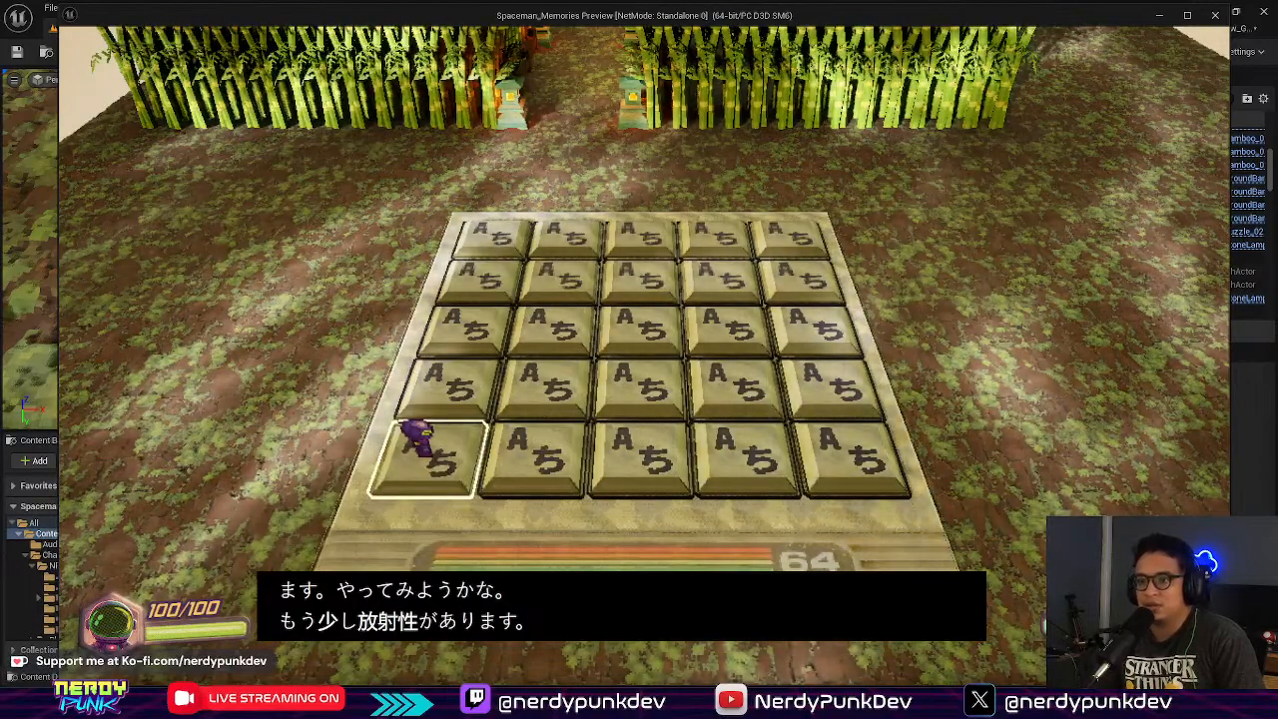
key(w)
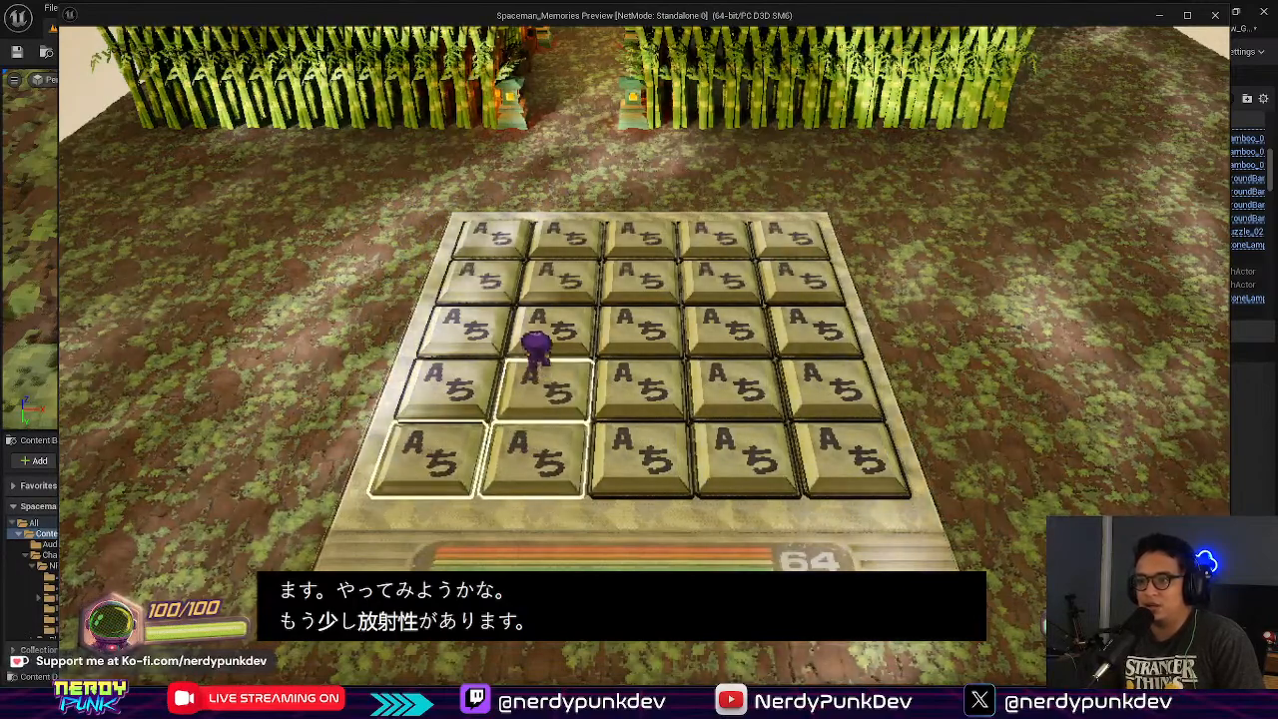
key(d)
key(w)
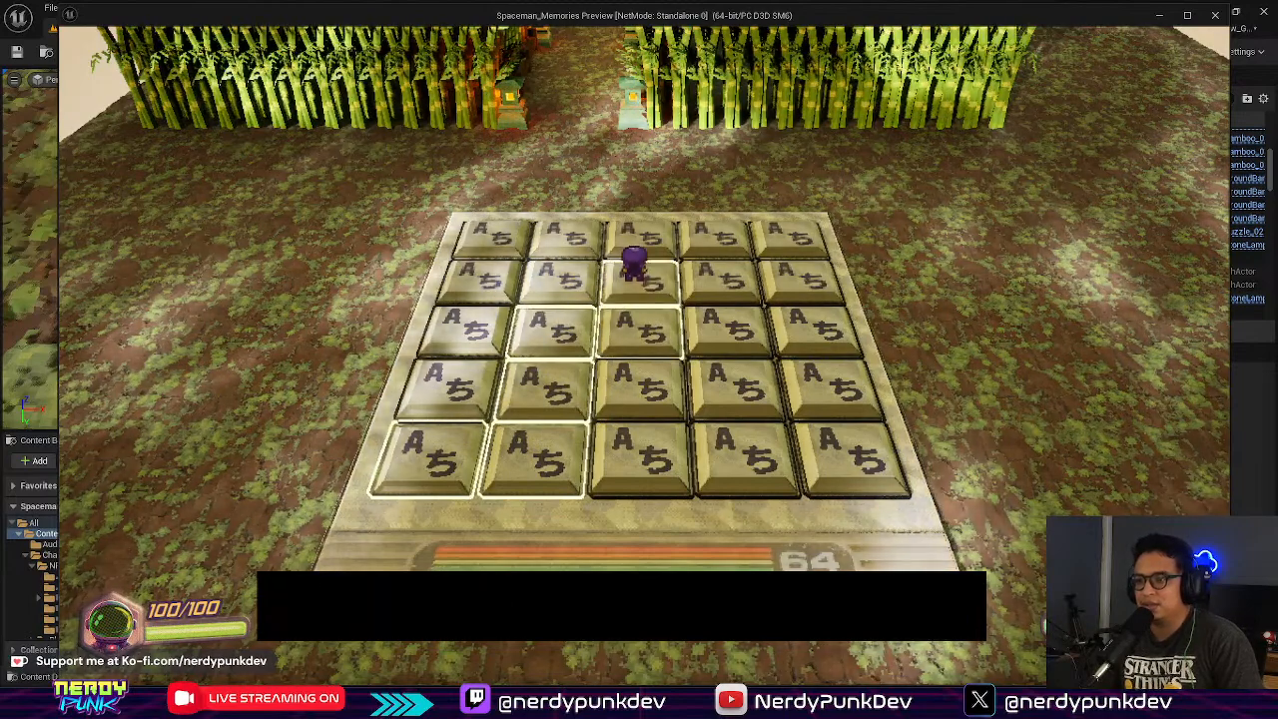
key(Escape)
click(1163, 112)
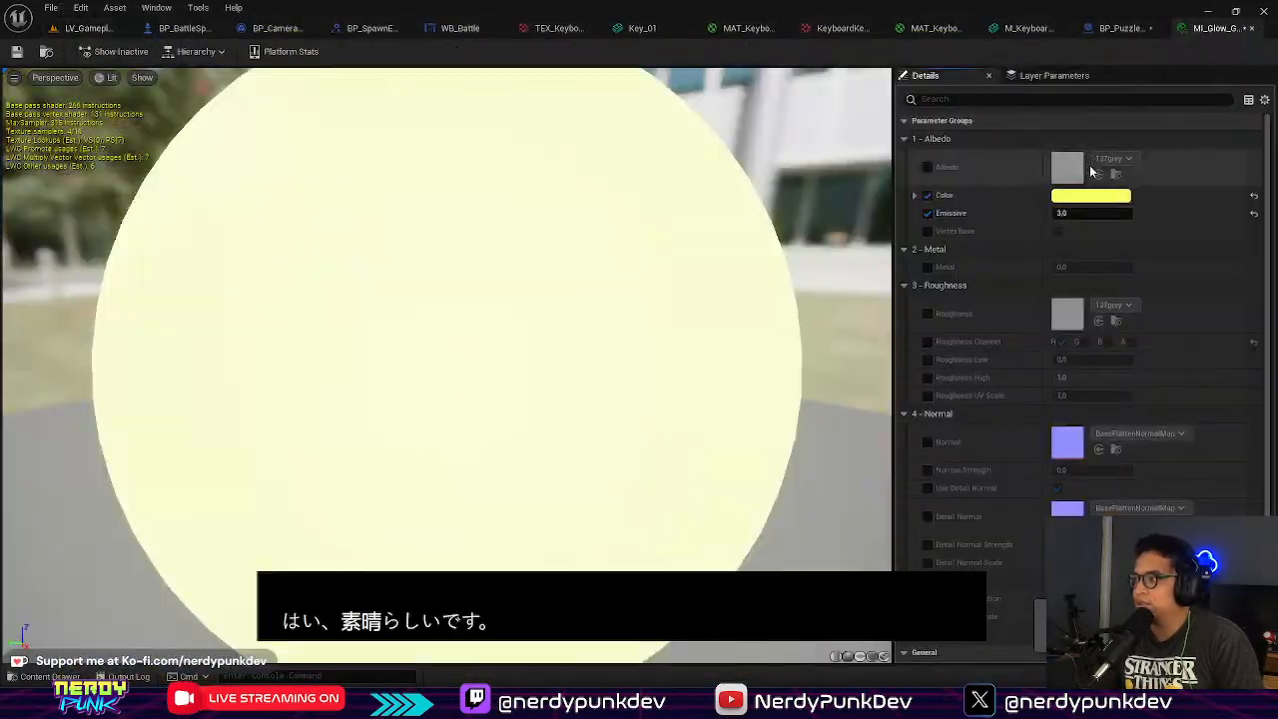
Step: Change the Color of MI_Glow_Green to a fully saturated orange, about R 1.0, G 0.22, B 0
click(1090, 194)
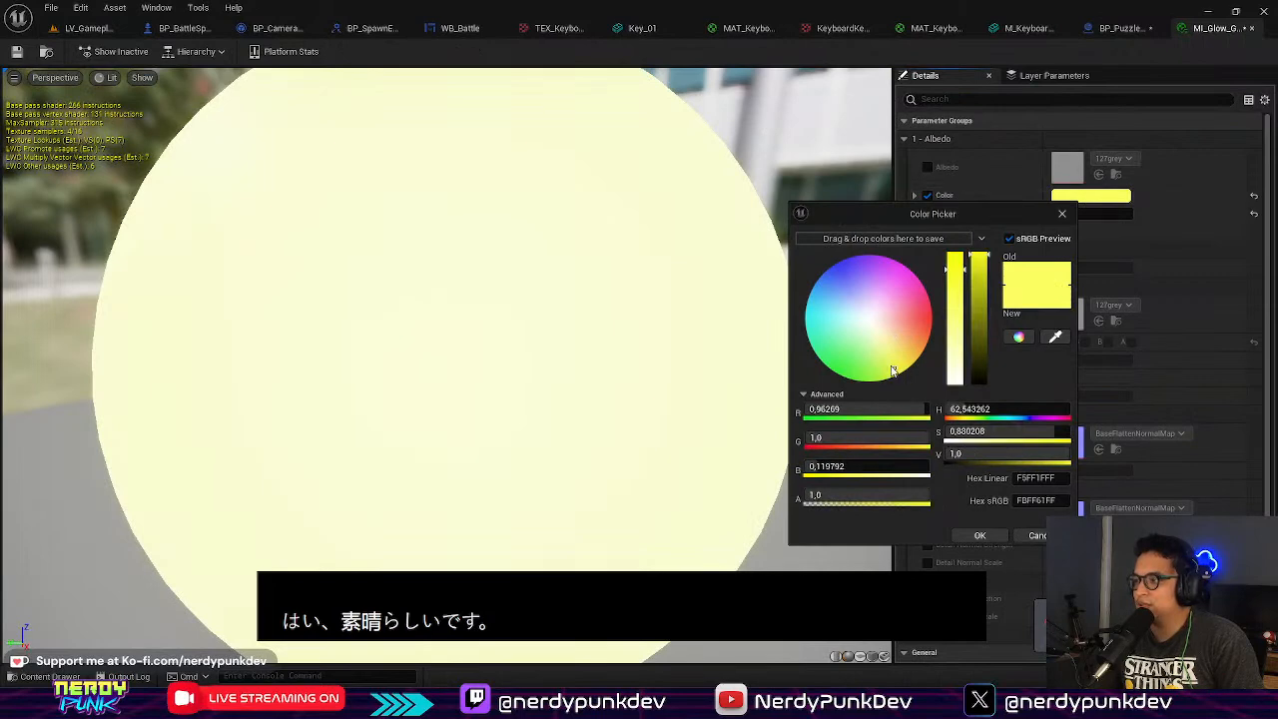
mouse_move(936, 397)
mouse_down()
mouse_move(1007, 347)
mouse_move(1019, 360)
mouse_up()
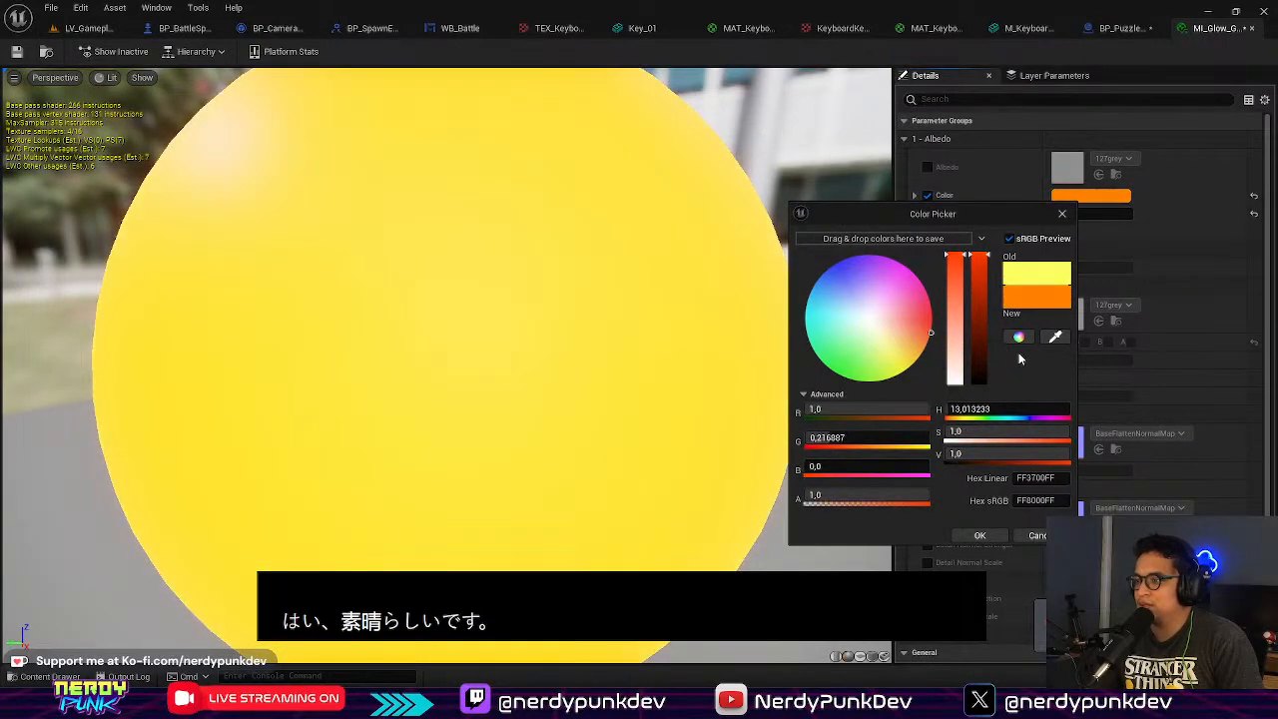
Step: Play-test the orange glow by walking the character over the first few keys of the puzzle path, and end the preview
click(88, 27)
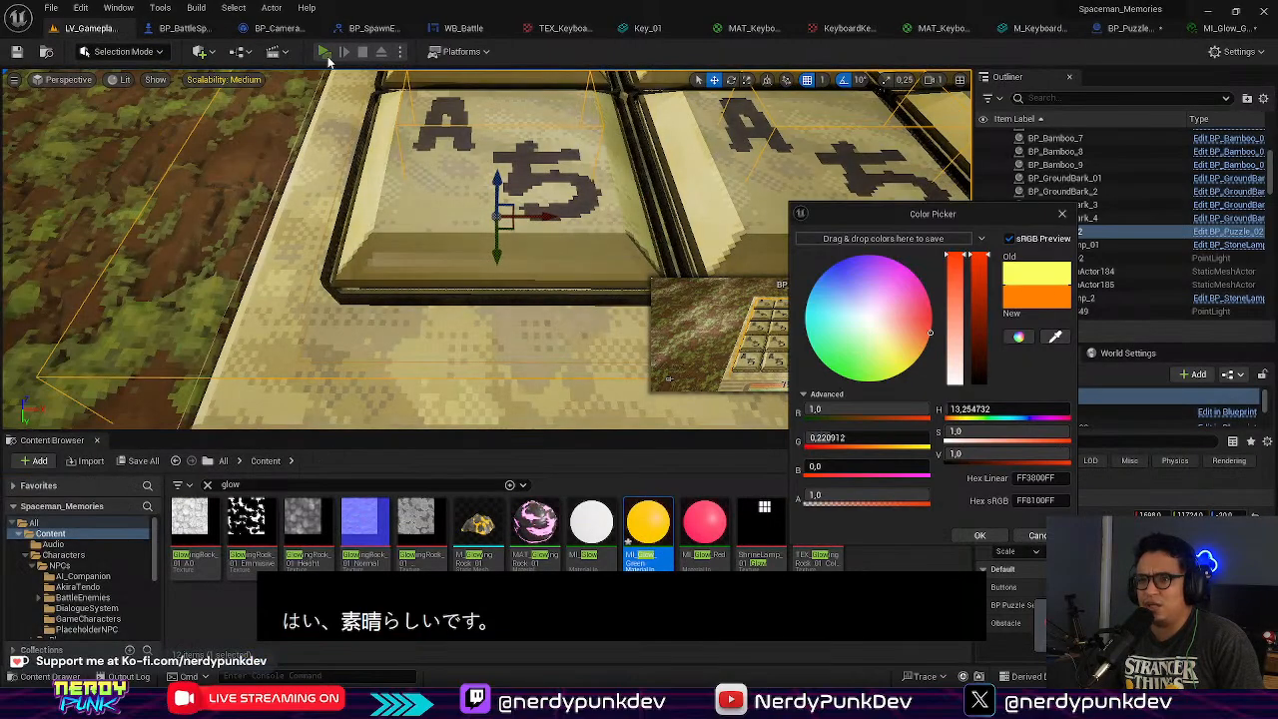
click(326, 54)
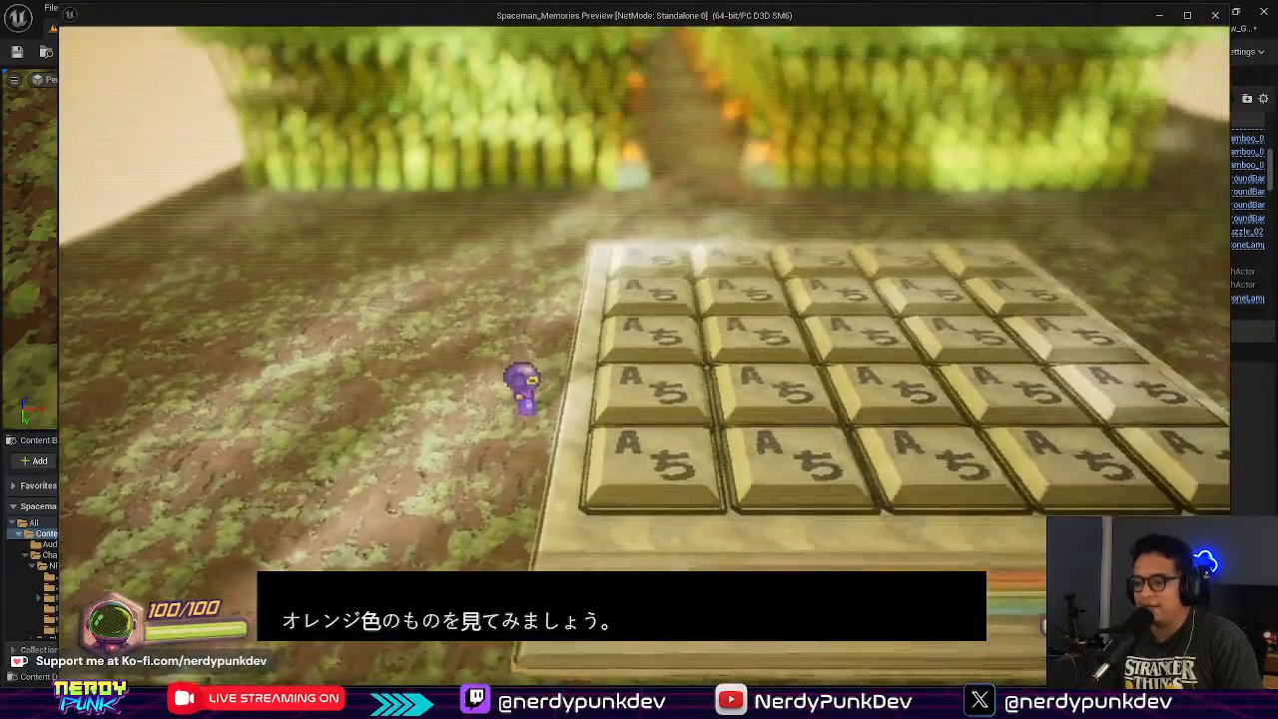
key(s)
key(d)
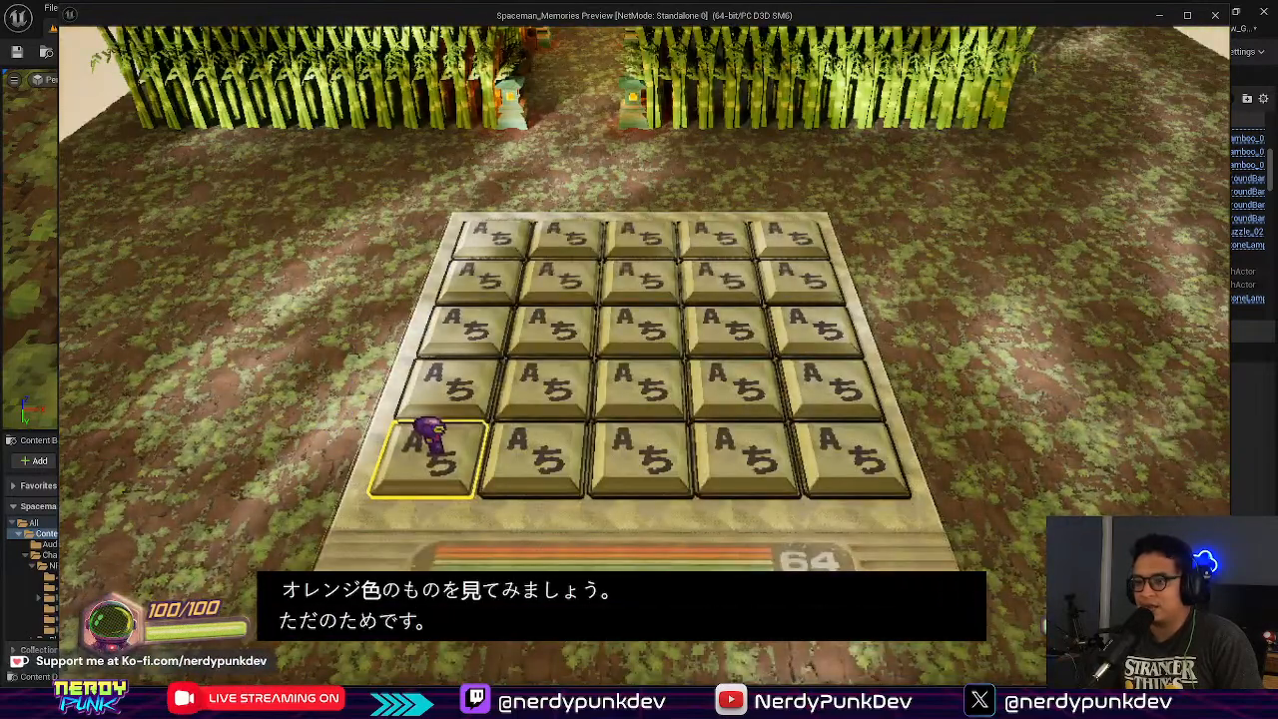
key(d)
key(w)
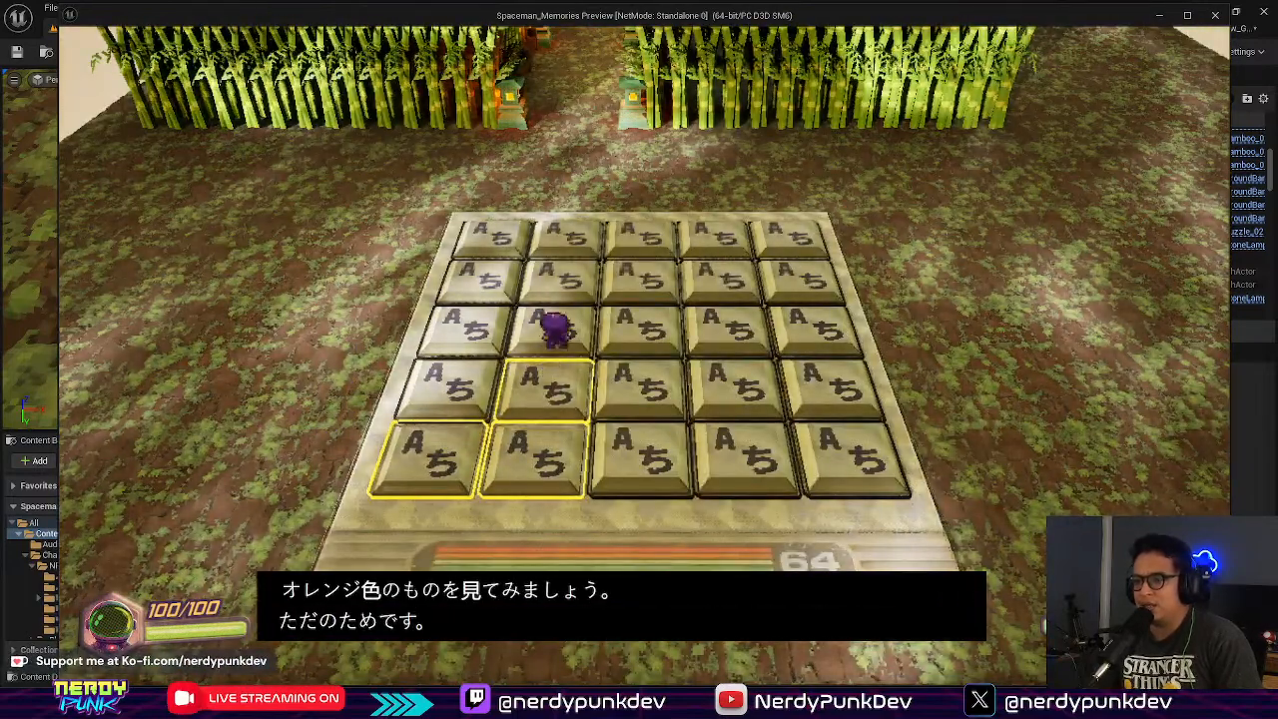
key(Escape)
Step: Shift the Color of MI_Glow_Green slightly to about R 1.0, G 0.23, B 0, and set its Emissive to 2
click(1218, 28)
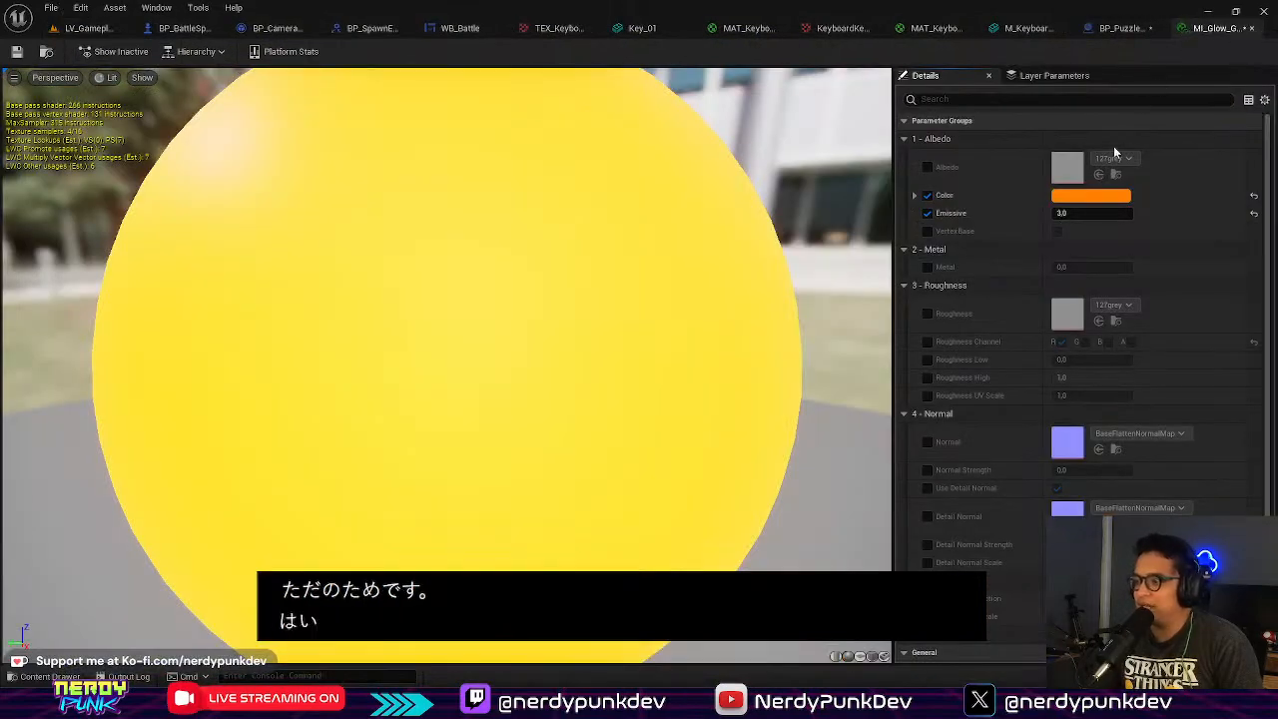
click(1079, 196)
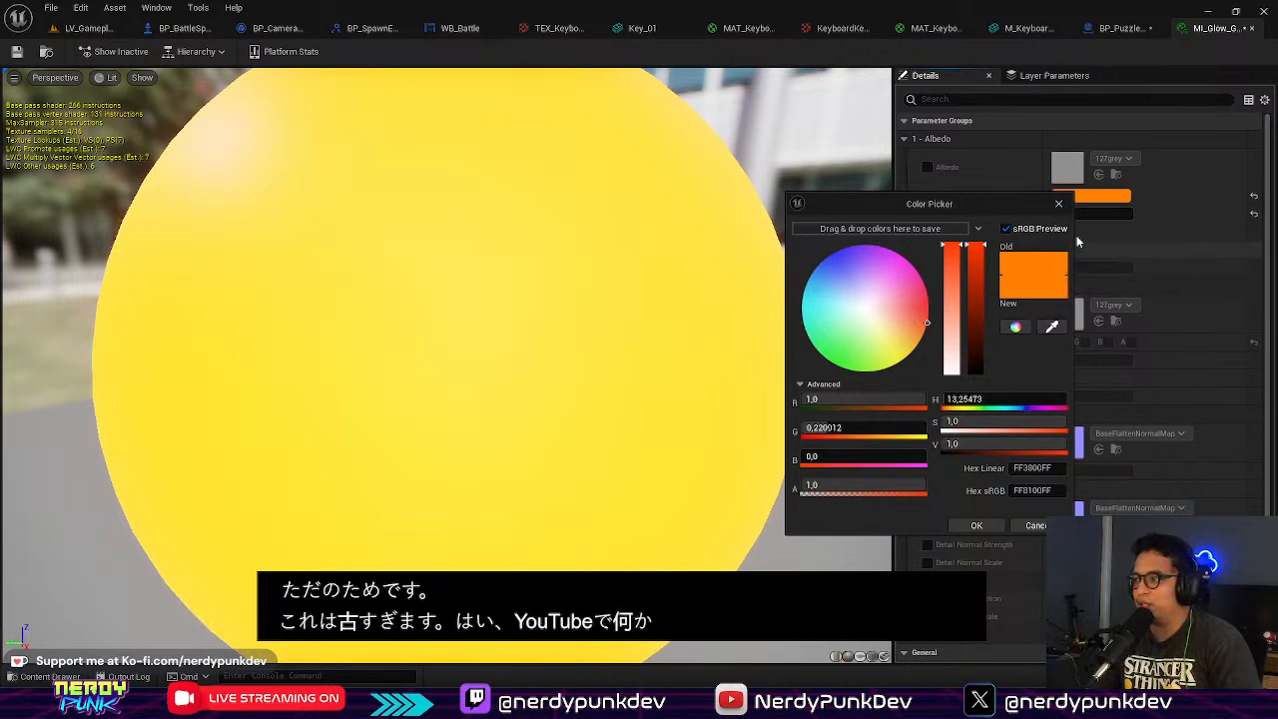
click(1113, 199)
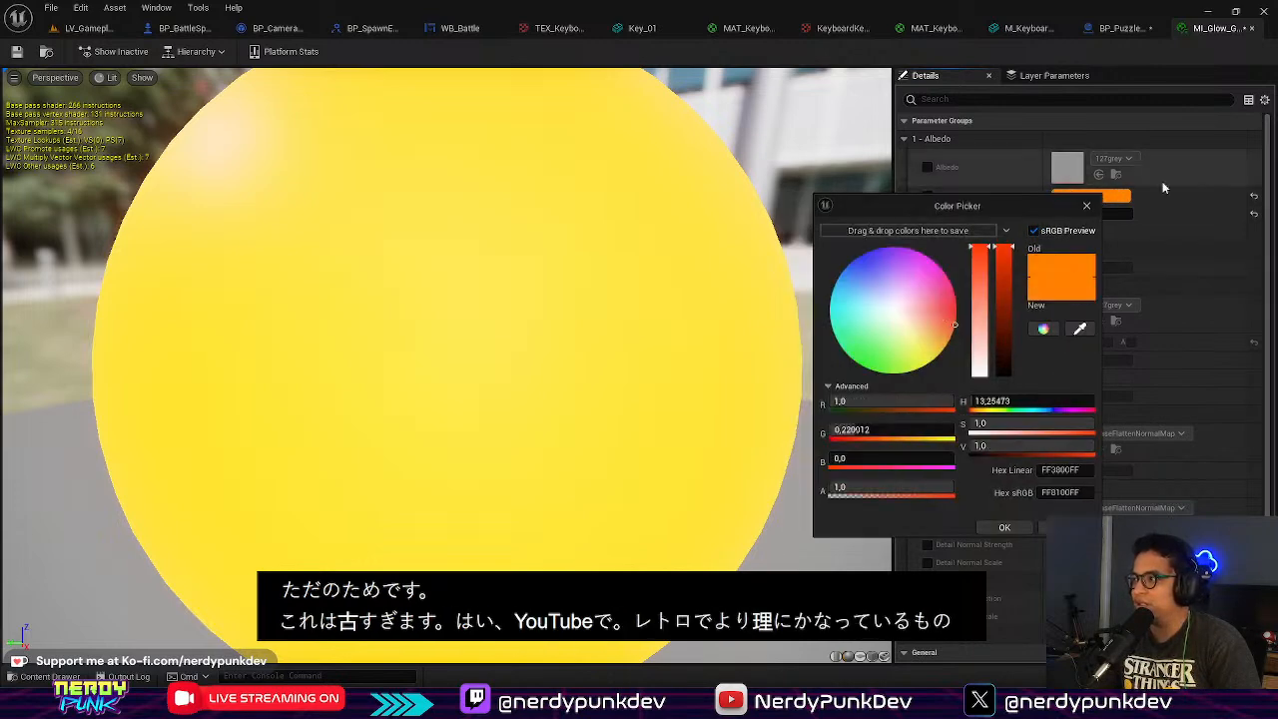
mouse_move(964, 328)
mouse_down()
mouse_move(952, 329)
mouse_move(962, 341)
mouse_move(1025, 342)
mouse_up()
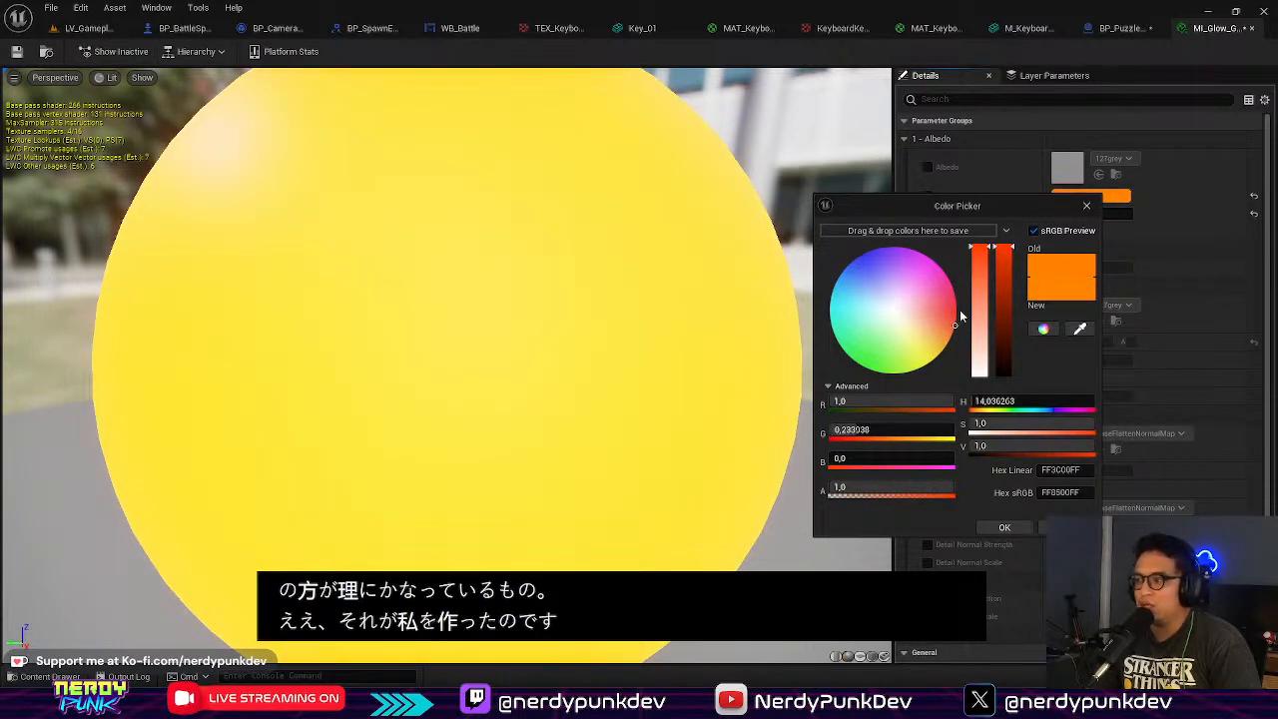
click(1087, 205)
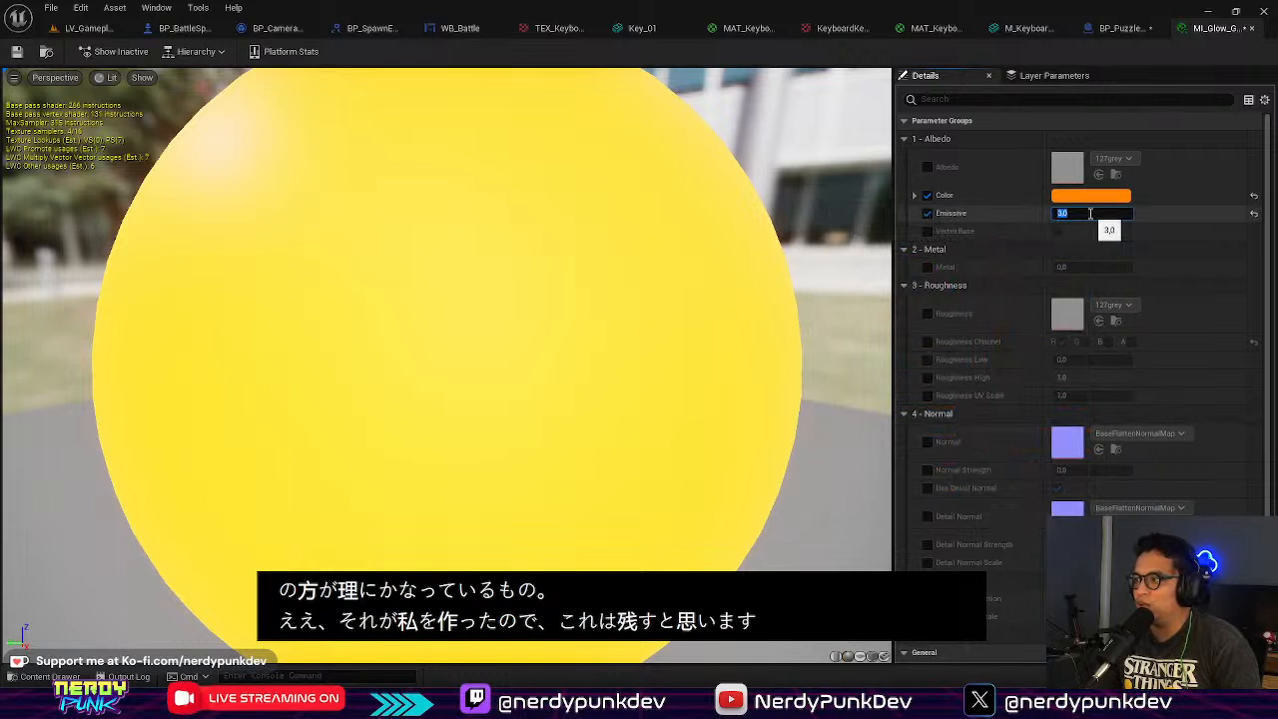
text(2)
key(Return)
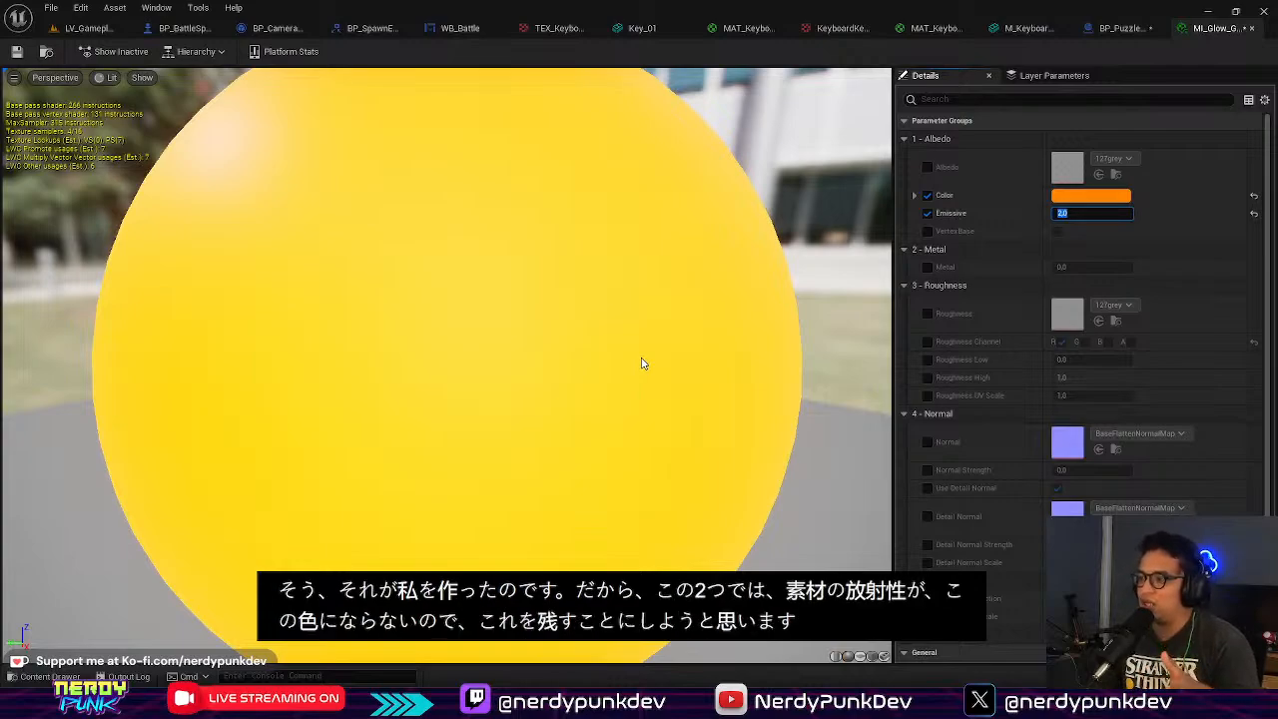
Step: Play-test the LV_Gameplay level by walking the character around the outside of the keyboard puzzle, and end the preview
click(86, 28)
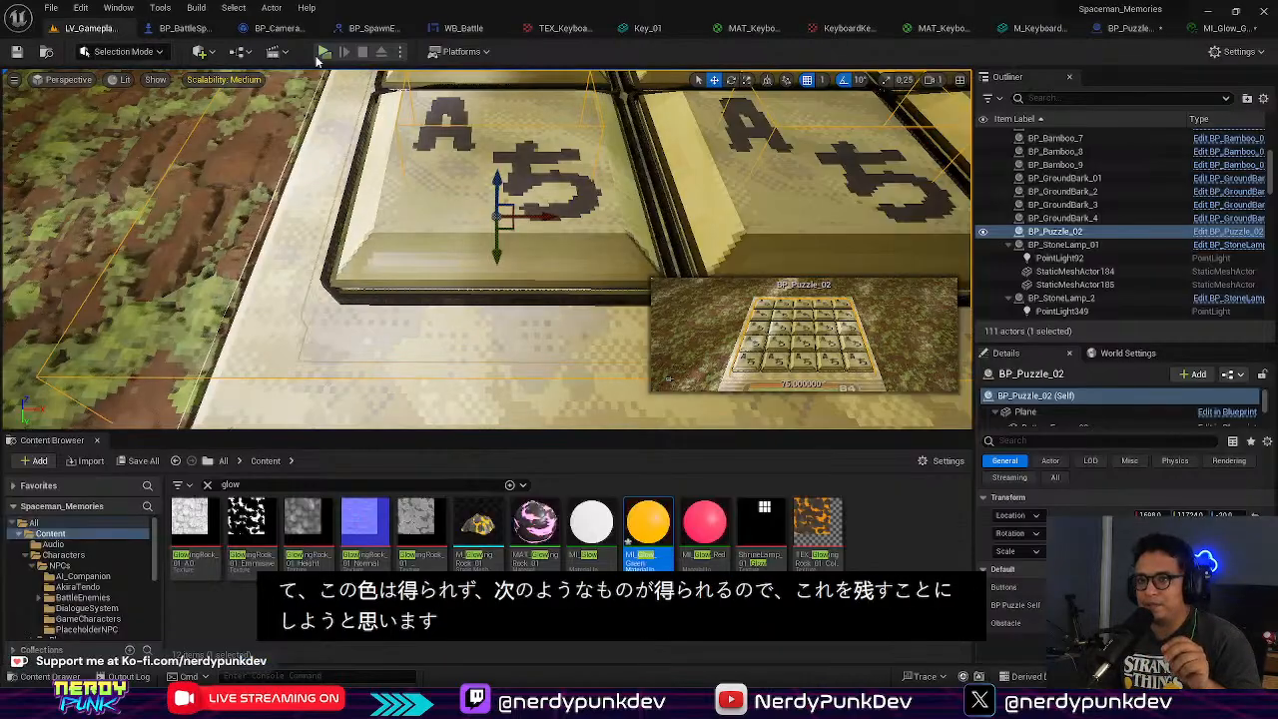
click(319, 52)
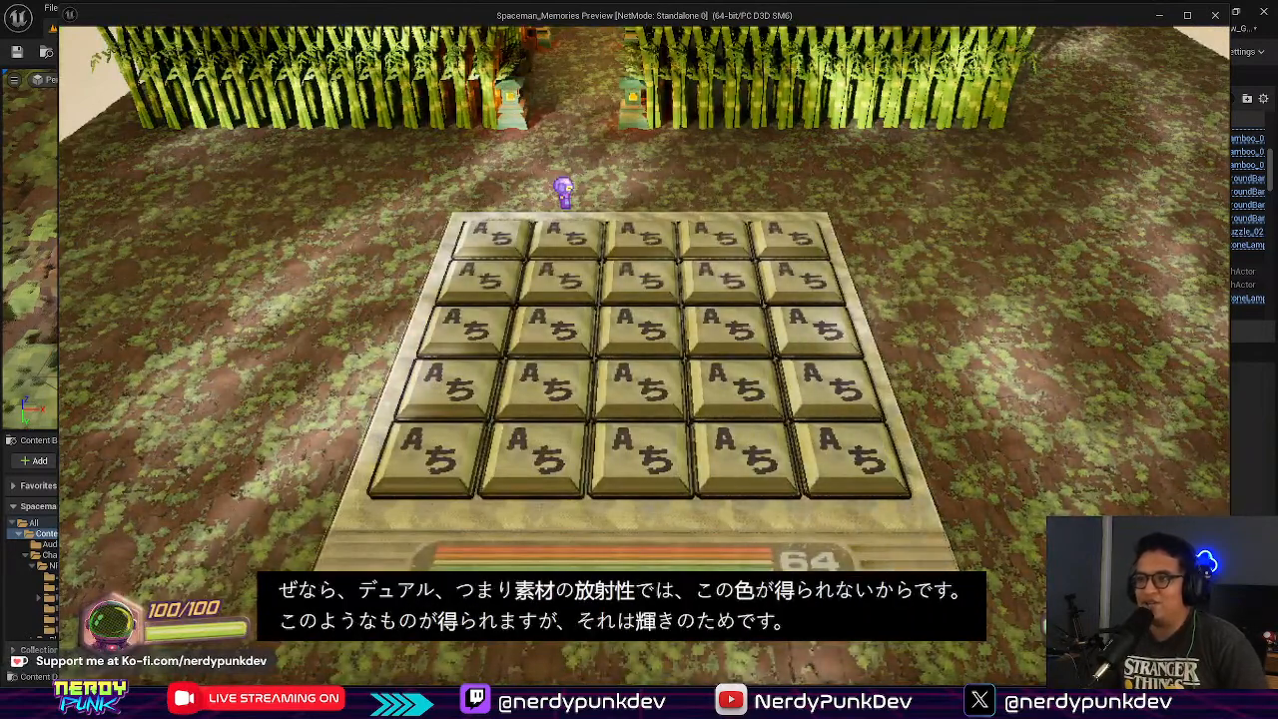
key(a)
key(a)
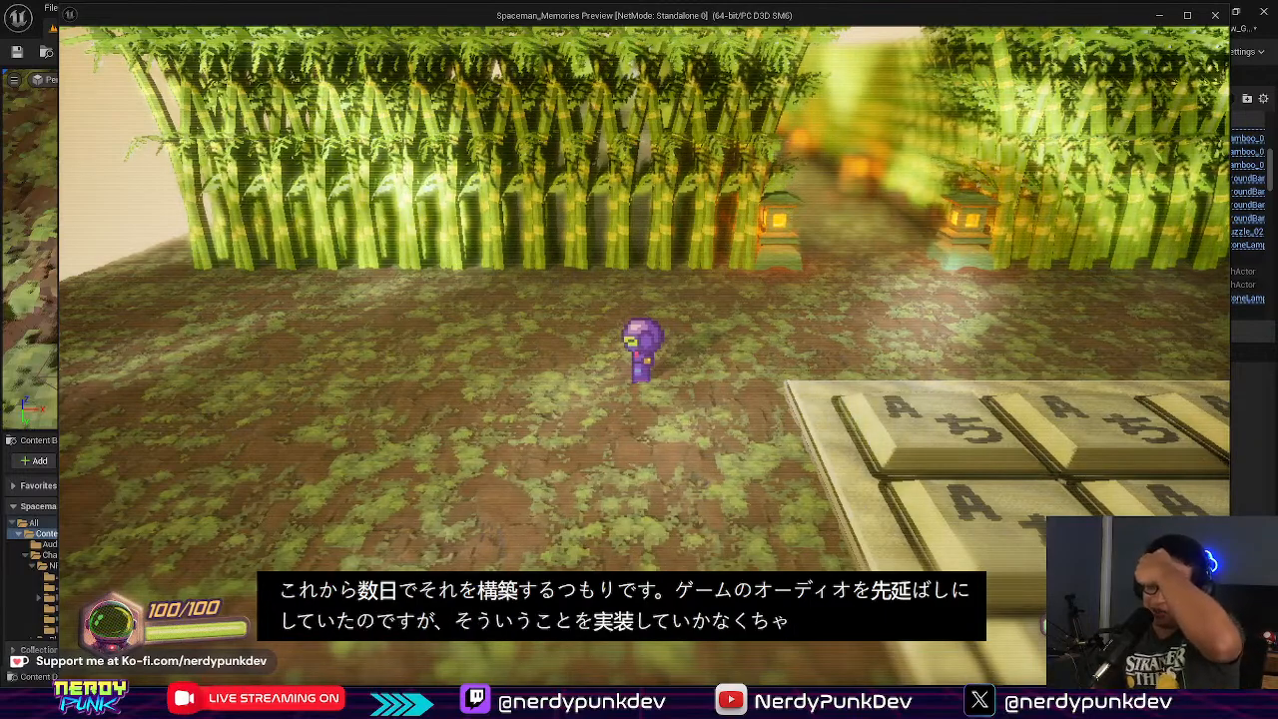
key(s)
key(s)
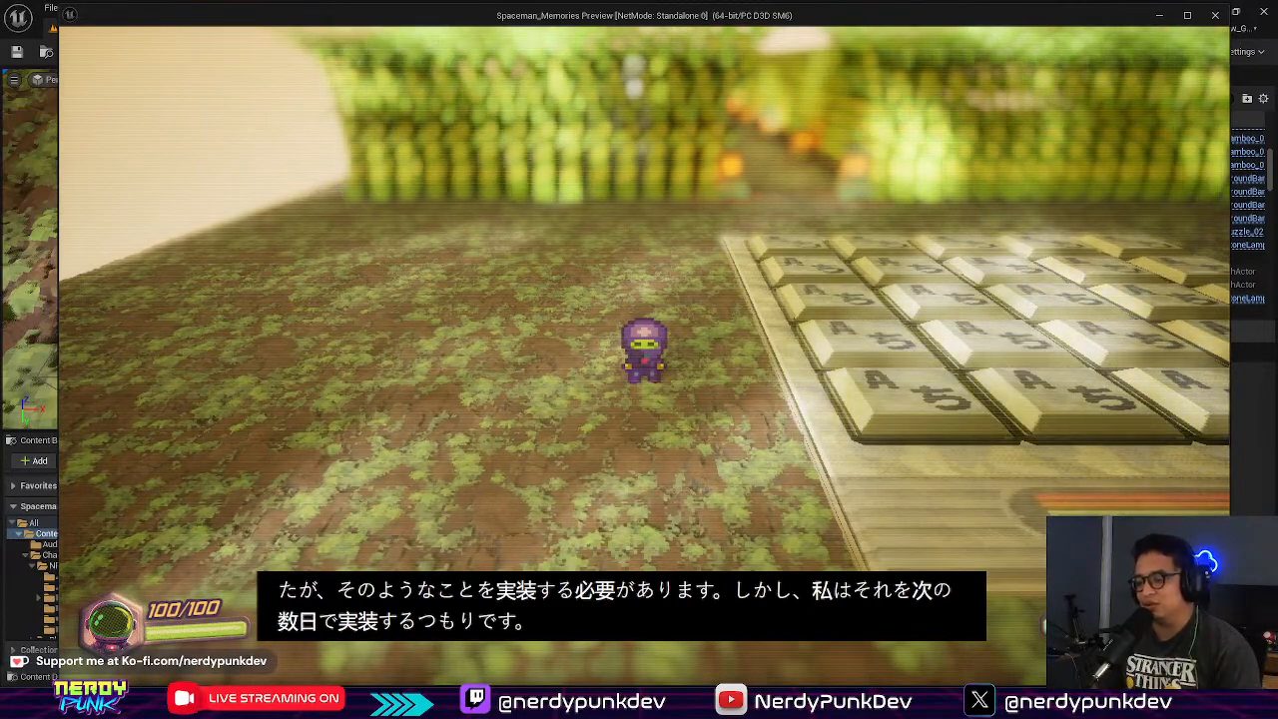
key(Escape)
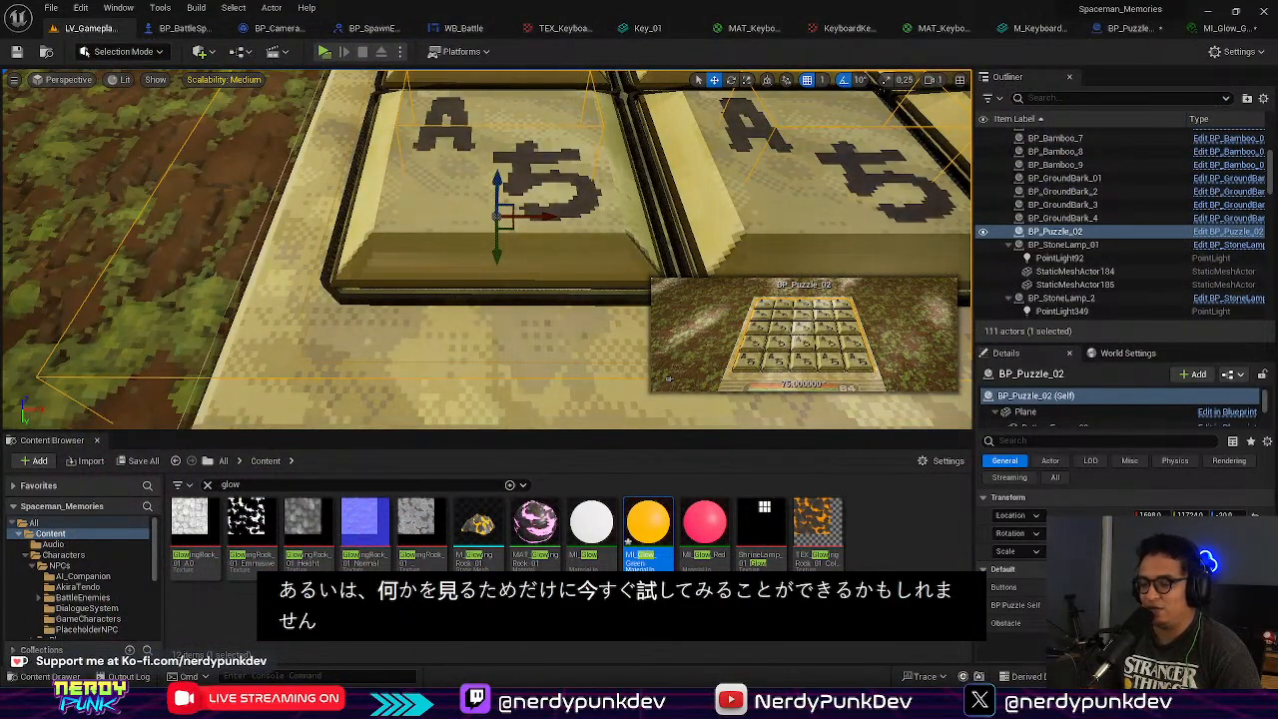
Step: Switch to the web browser and search for "mechanical keyboard press audio fx" in a new tab
key(alt+Tab)
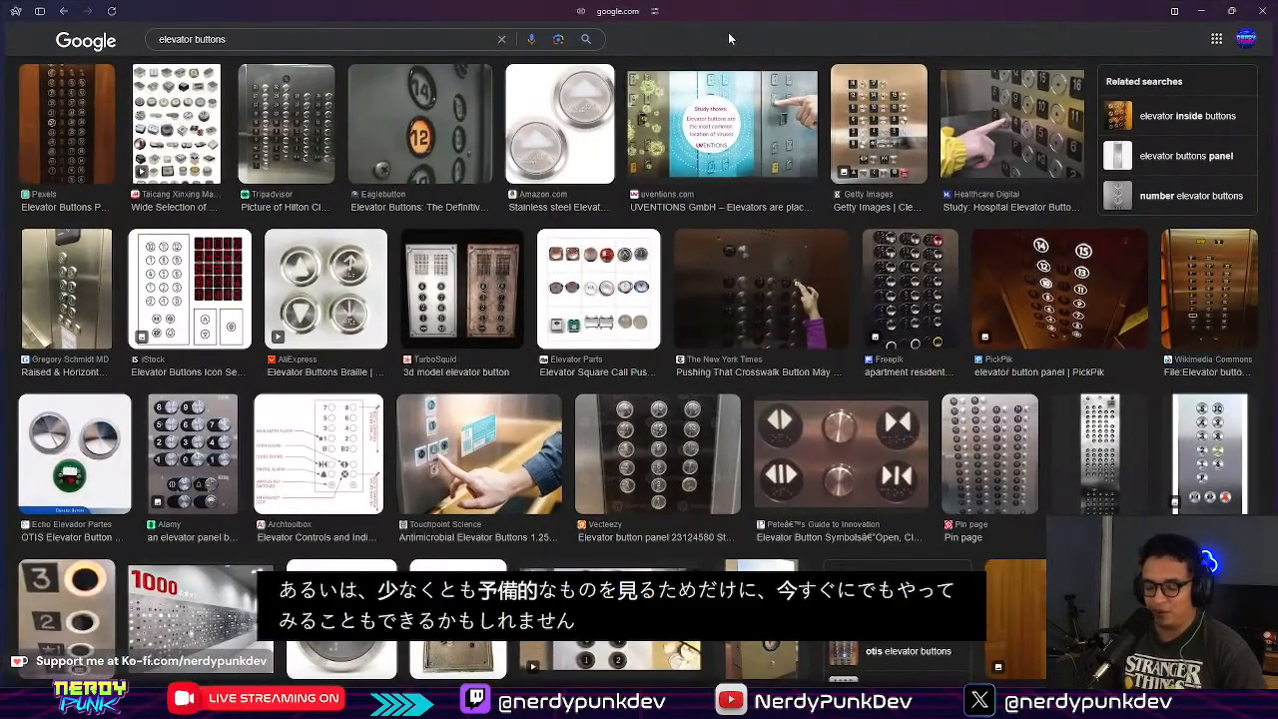
key(ctrl+t)
text(m)
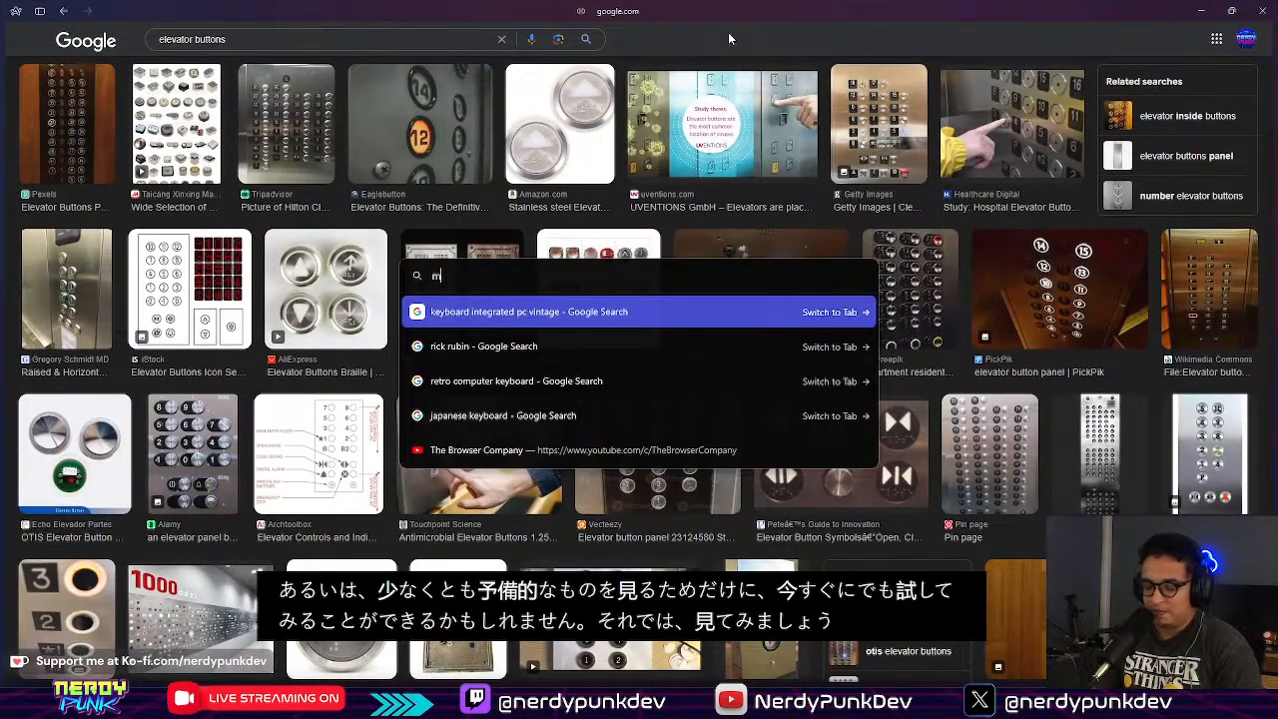
text(iec)
key(BackSpace)
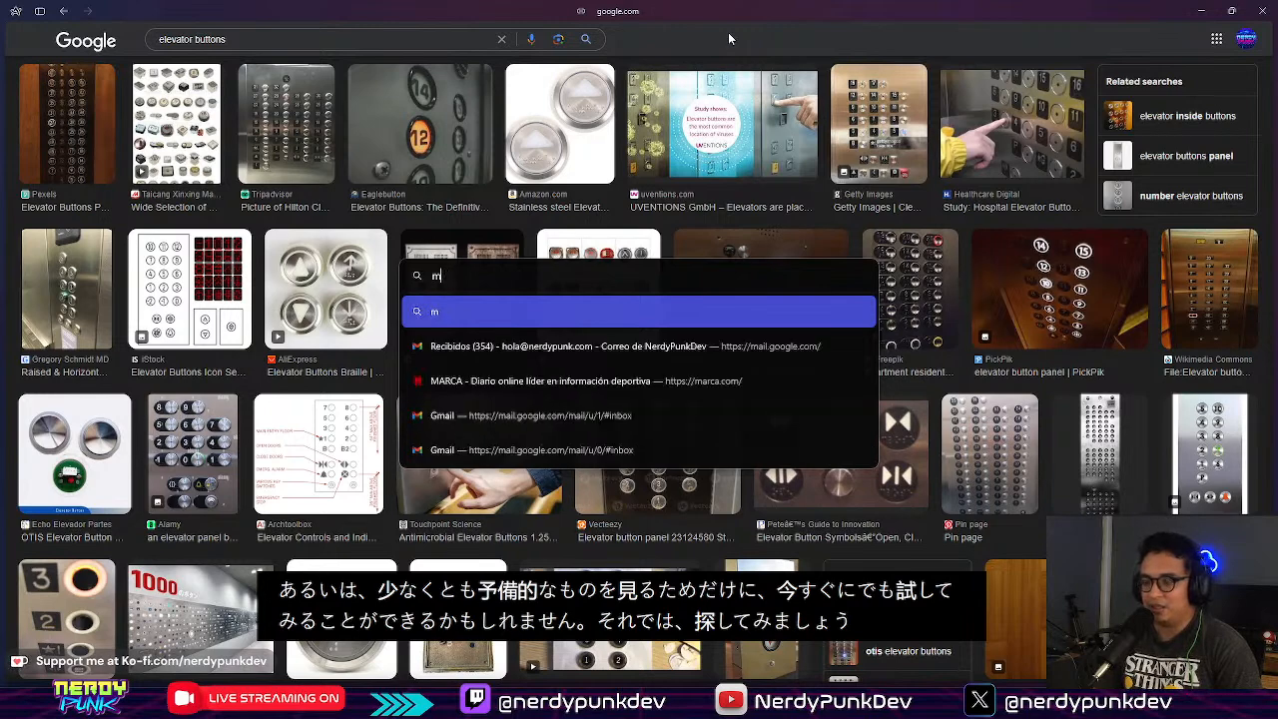
text(echanical keyboard press)
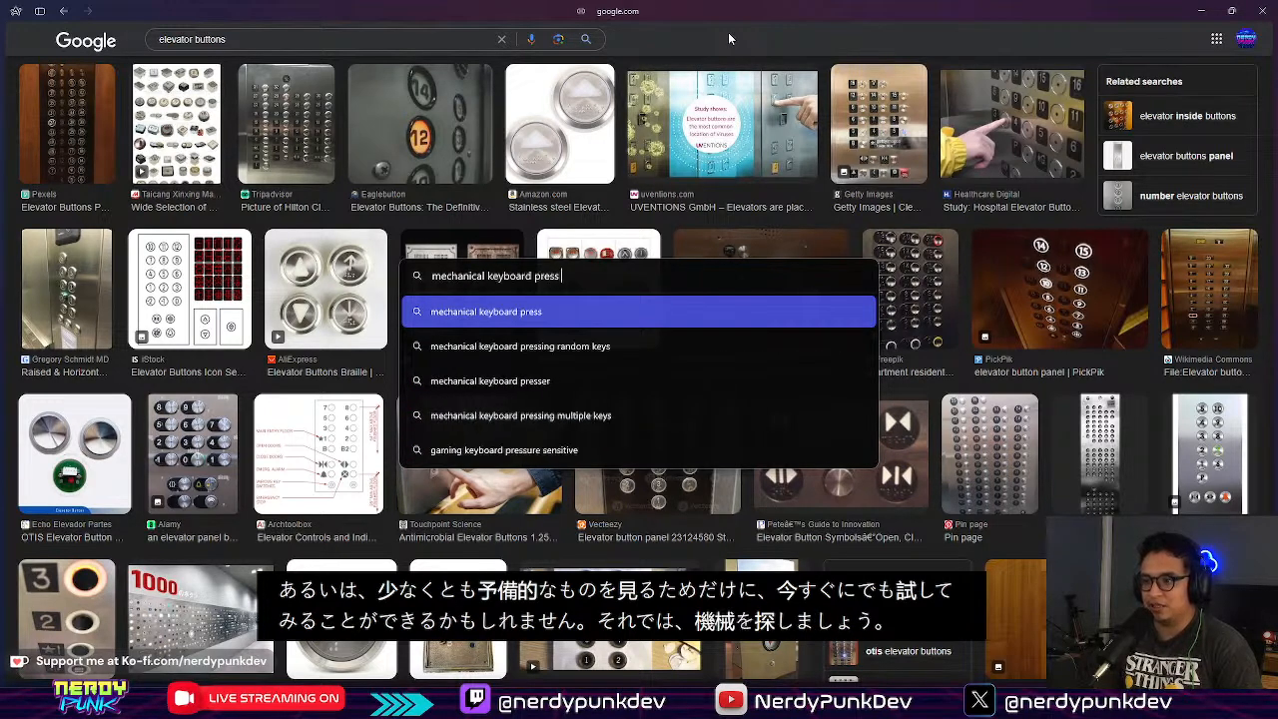
text( audio fx)
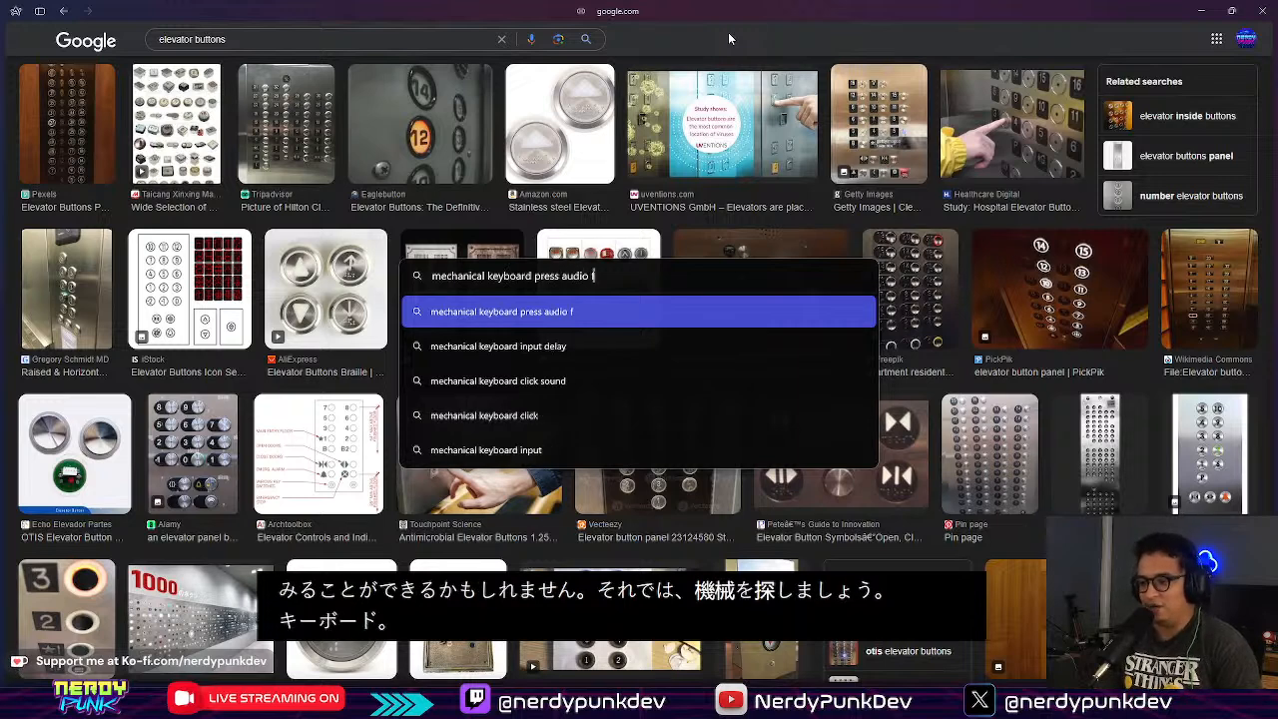
key(Return)
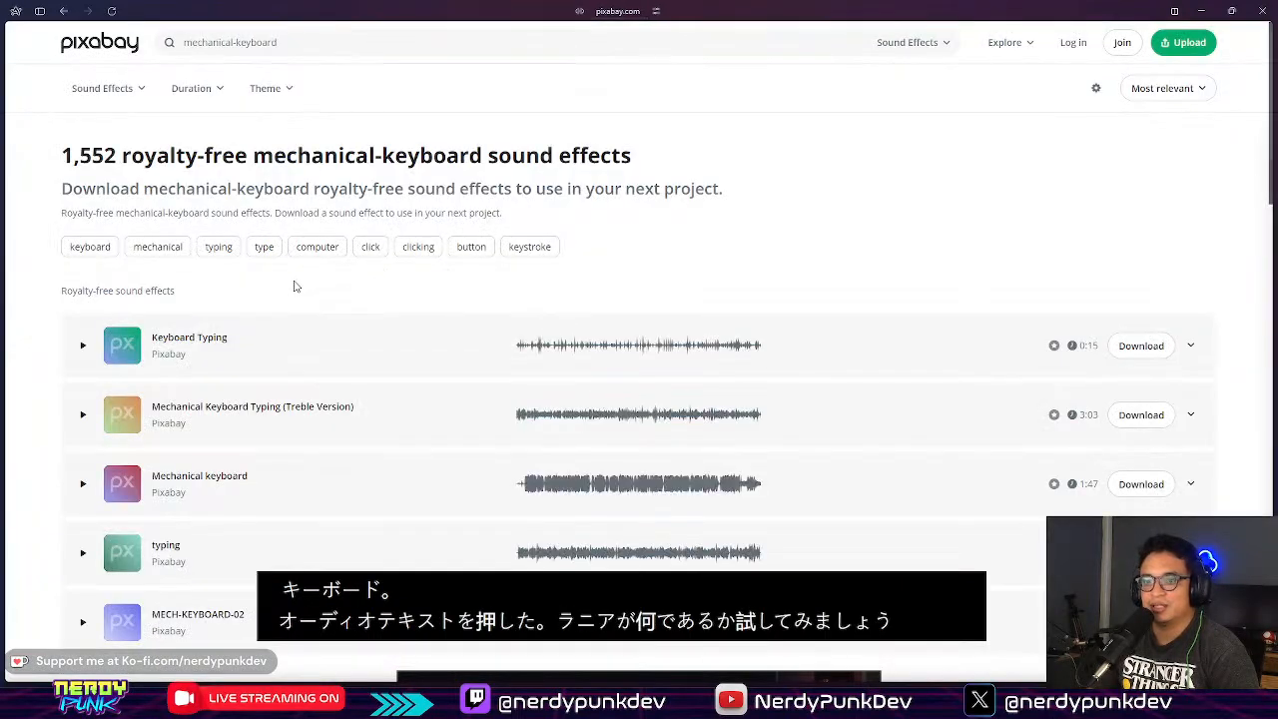
Step: Preview the MECH-KEYBOARD-02 sound on Pixabay, download it, and dismiss the thank-you dialog
scroll(162, 415, down, 2)
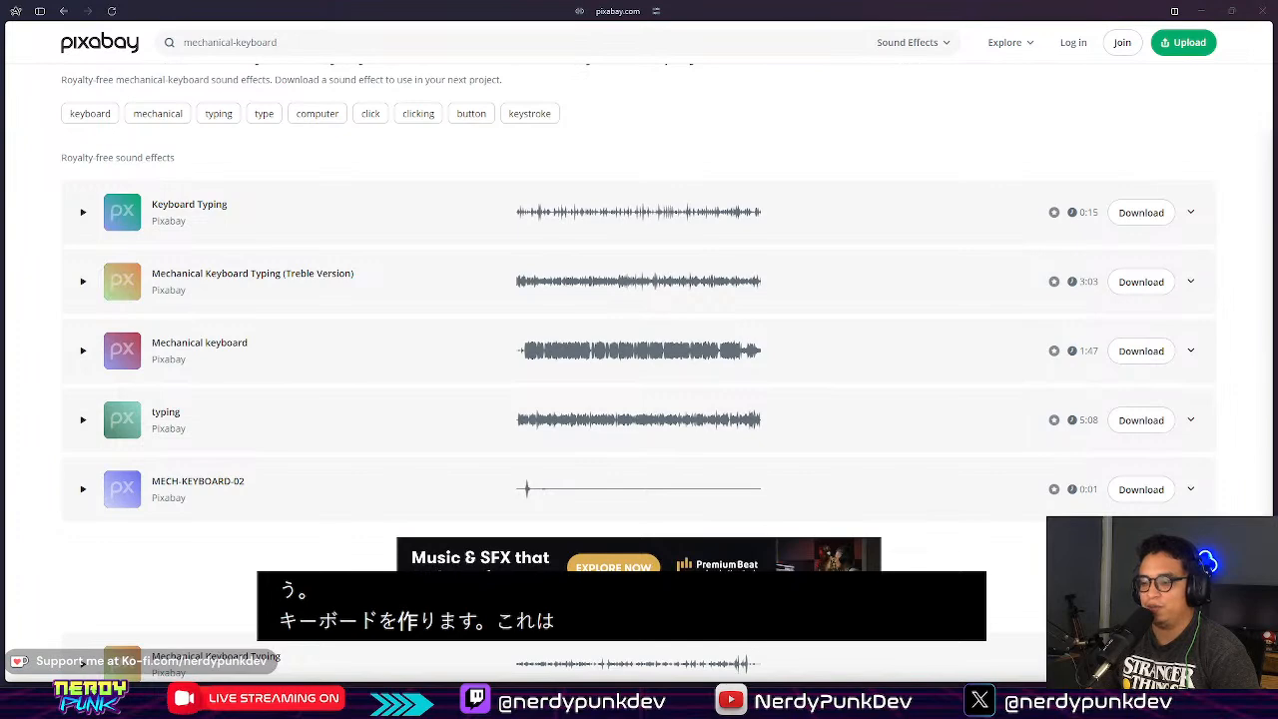
scroll(152, 427, down, 2)
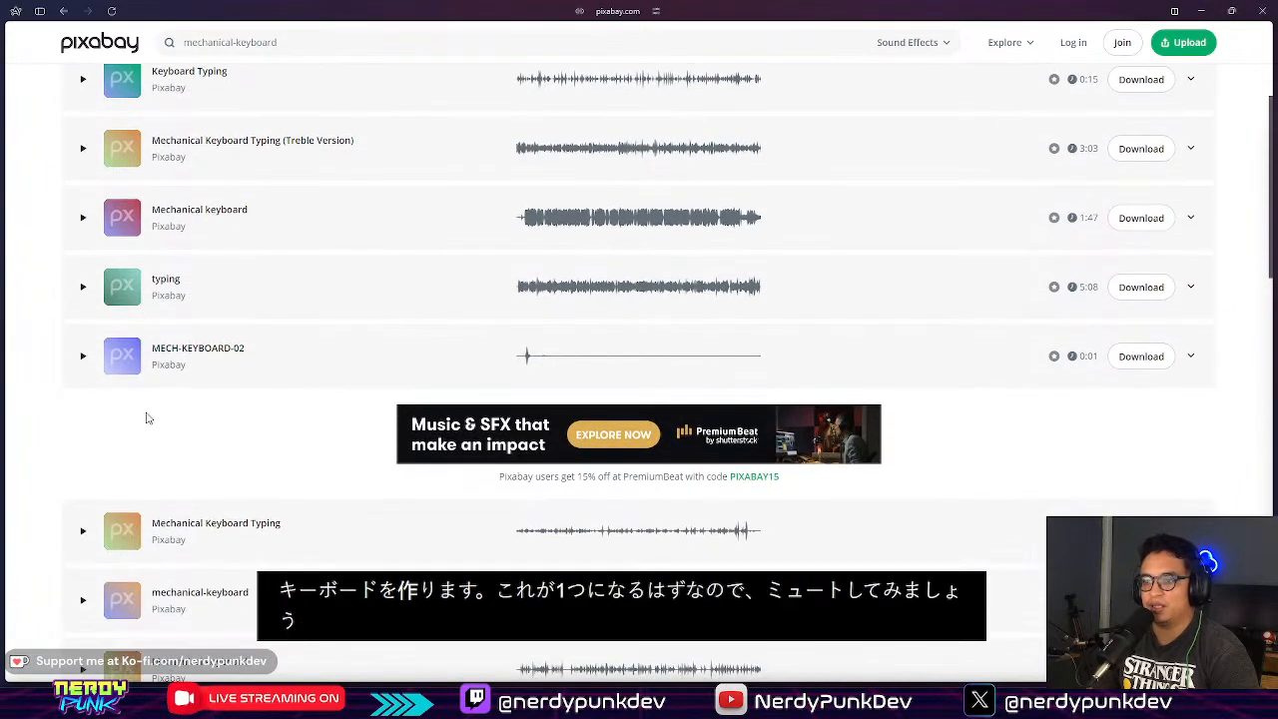
click(85, 357)
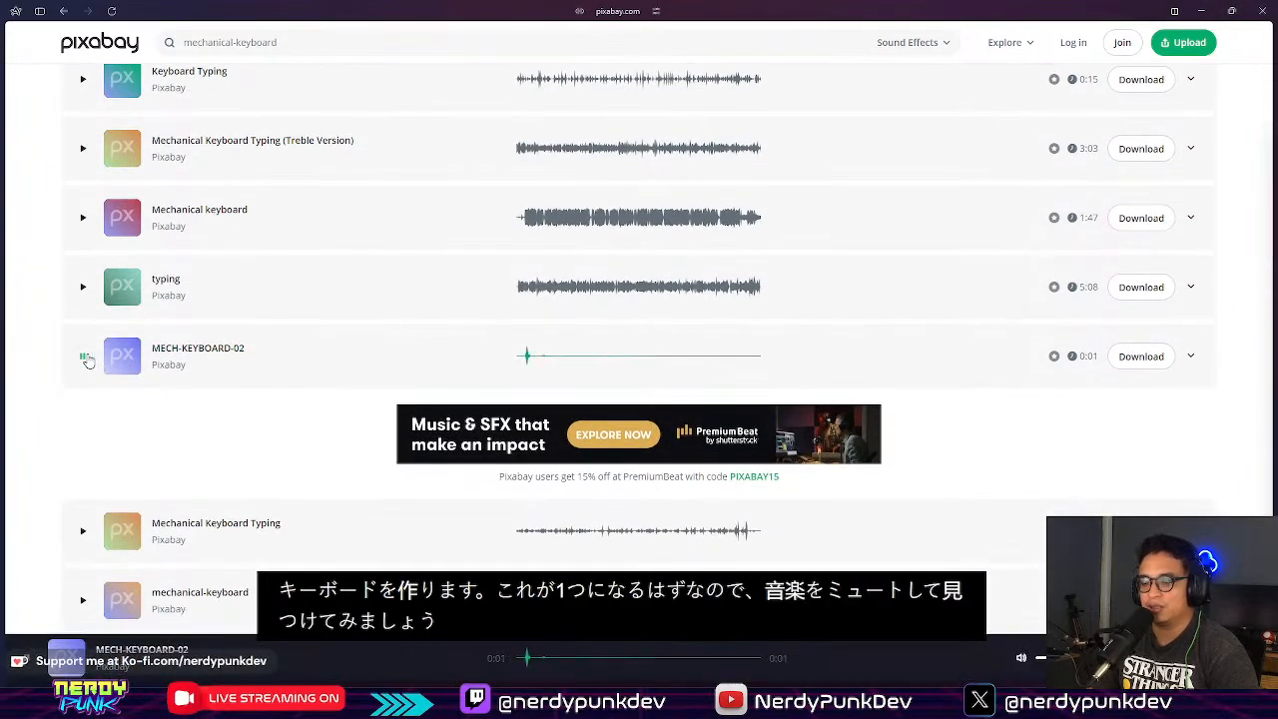
click(1141, 356)
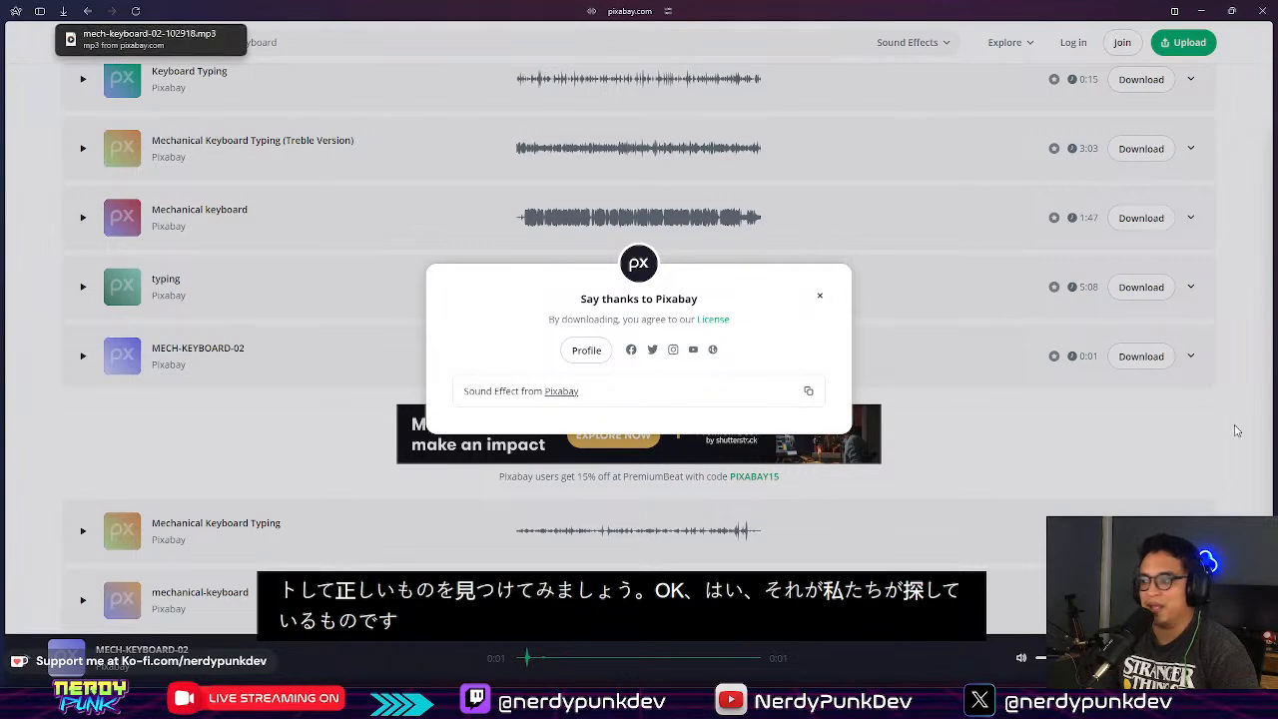
scroll(1236, 425, down, 3)
click(824, 301)
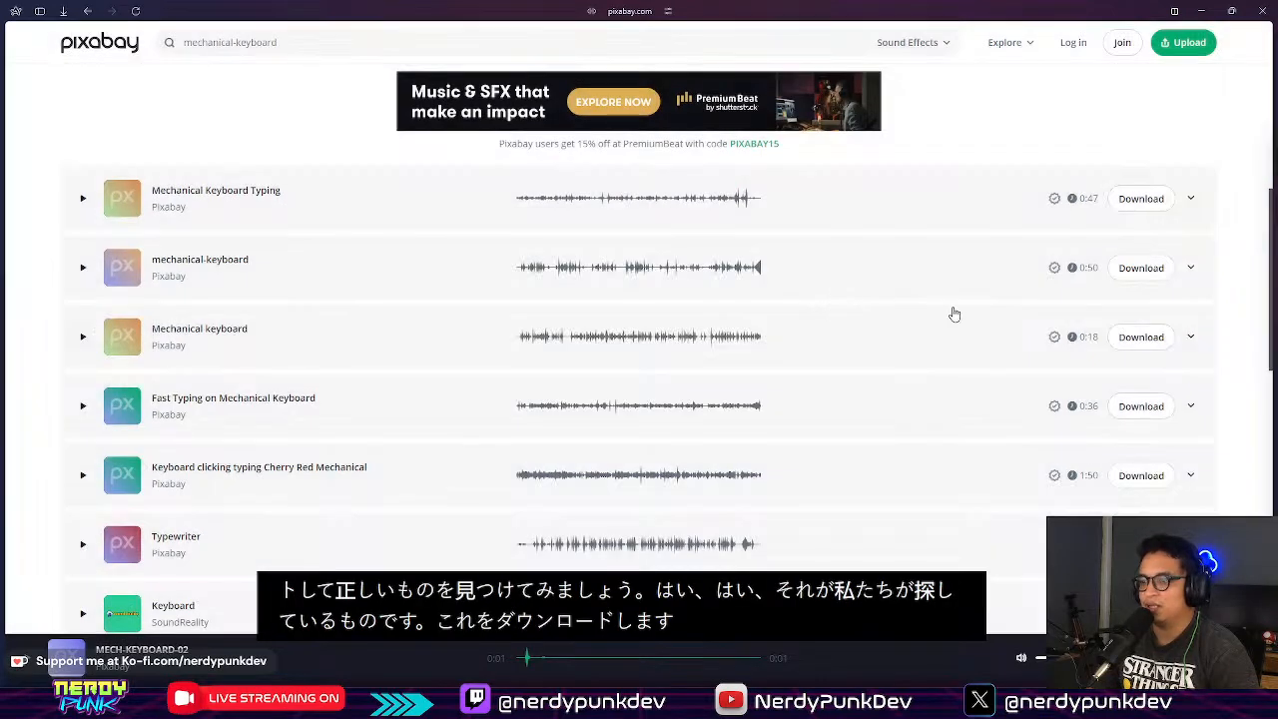
Step: Look through the remaining mechanical-keyboard sounds on Pixabay, and move on to Soundsnap's mechanical keyboard sound list
scroll(958, 317, down, 4)
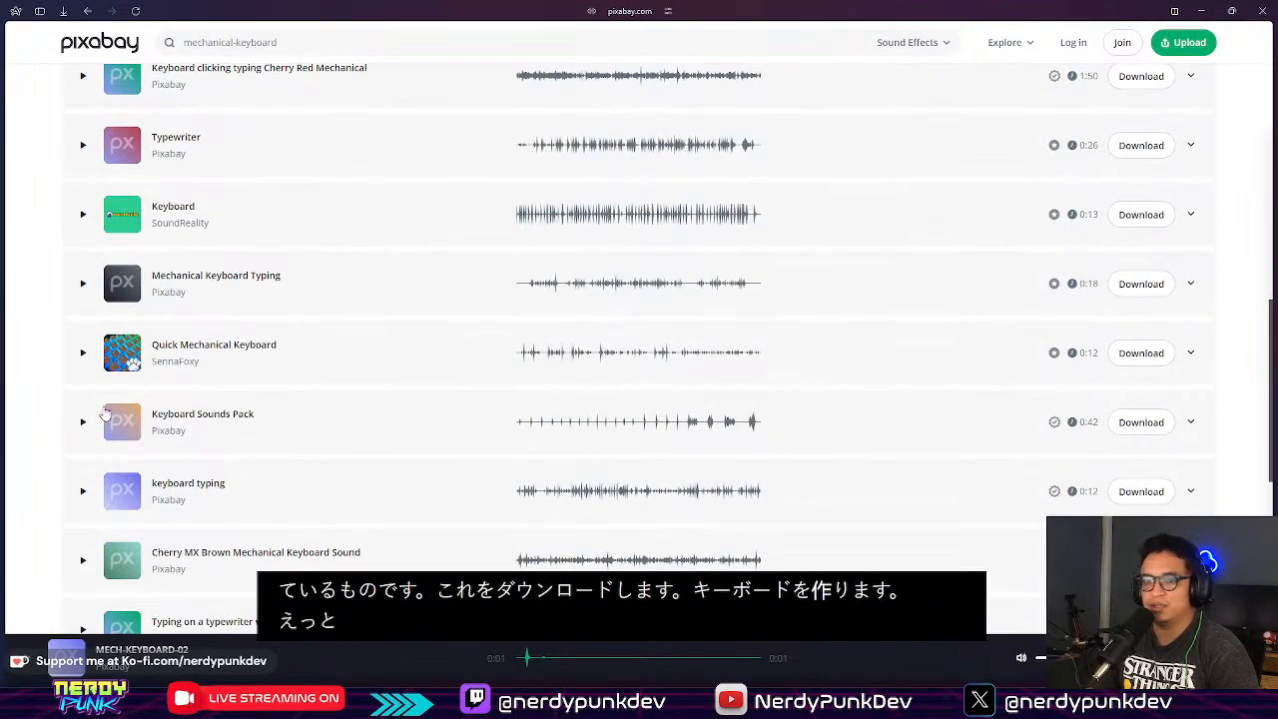
scroll(104, 414, down, 4)
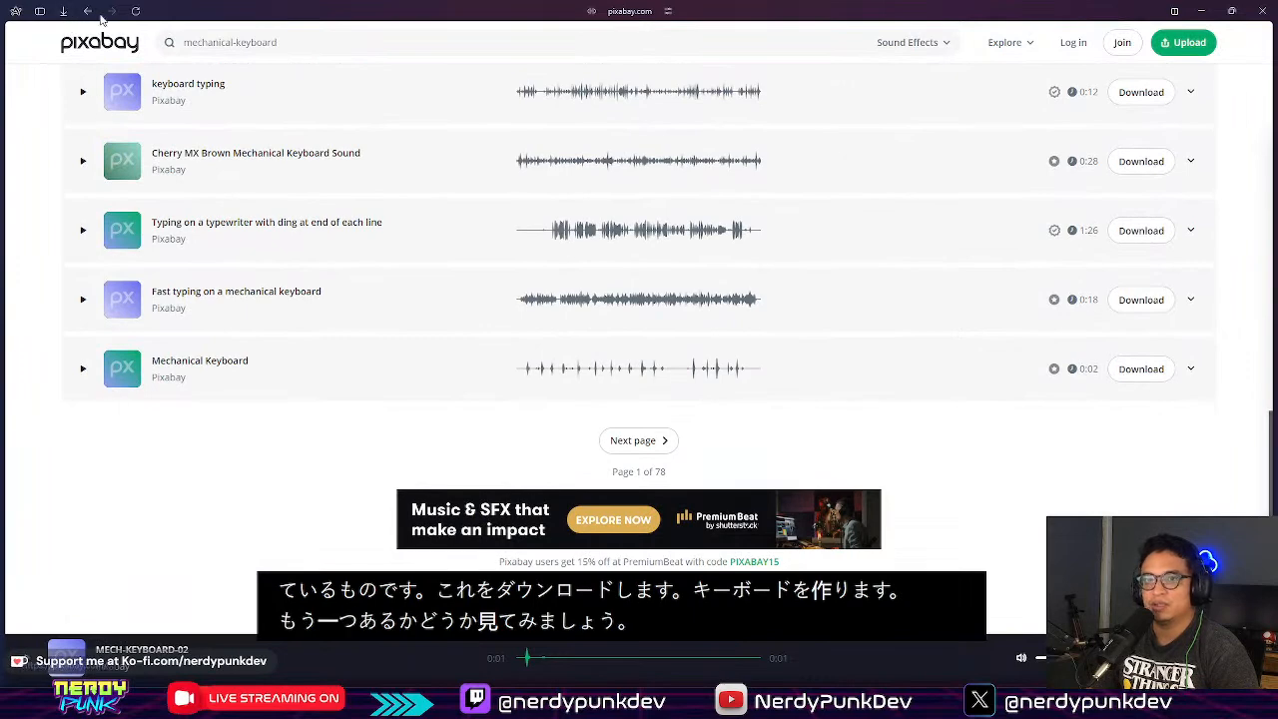
click(87, 12)
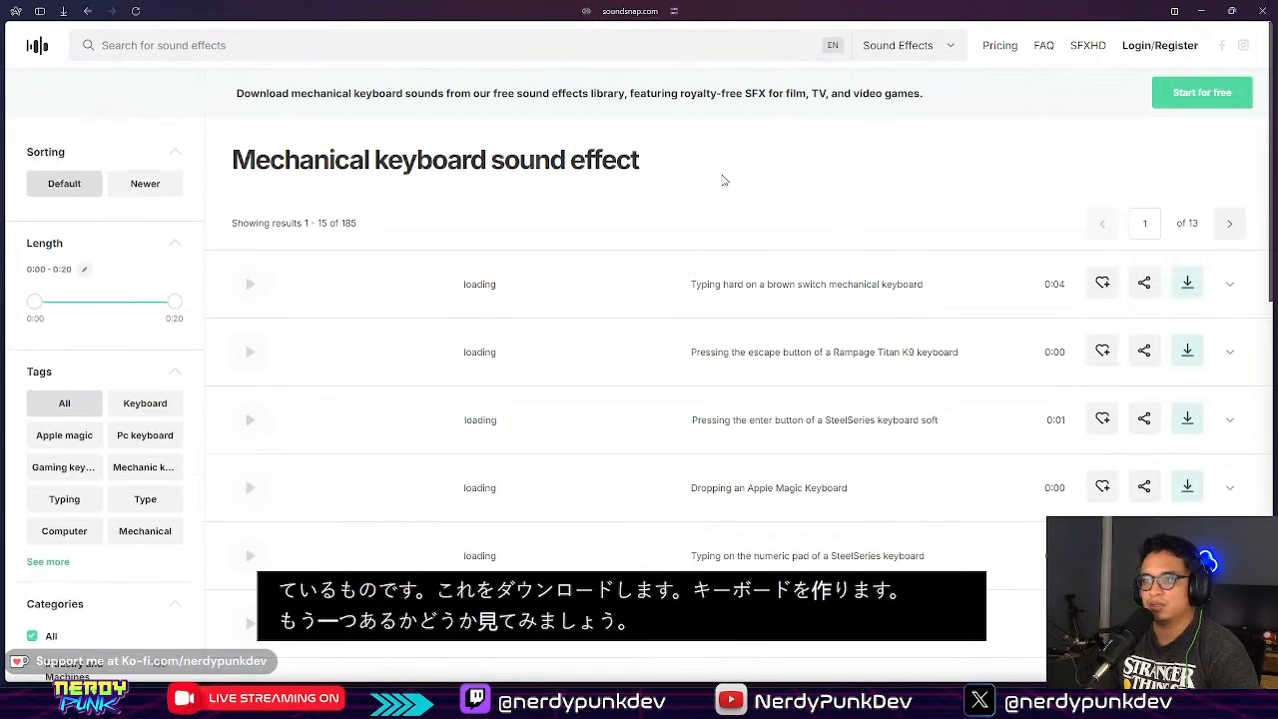
Step: Preview the Rampage Titan K9 escape button and Apple Magic Keyboard sounds on Soundsnap, and return to the web search results
click(251, 352)
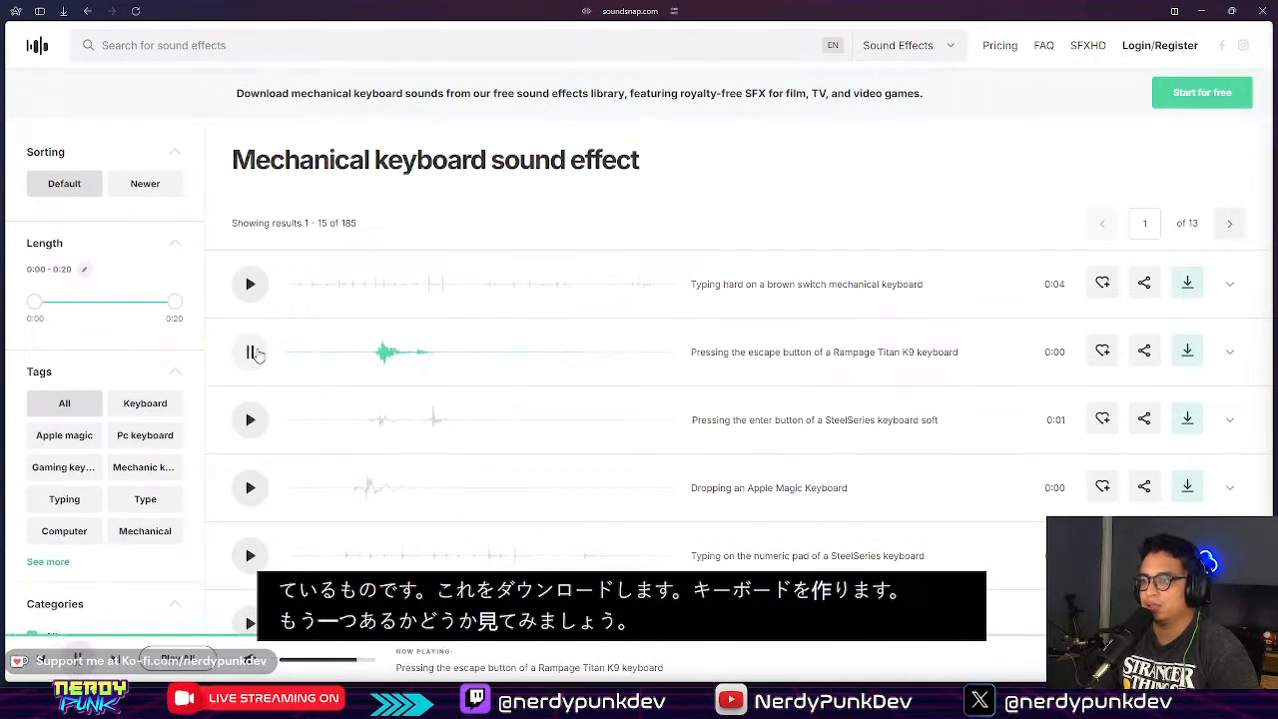
click(248, 487)
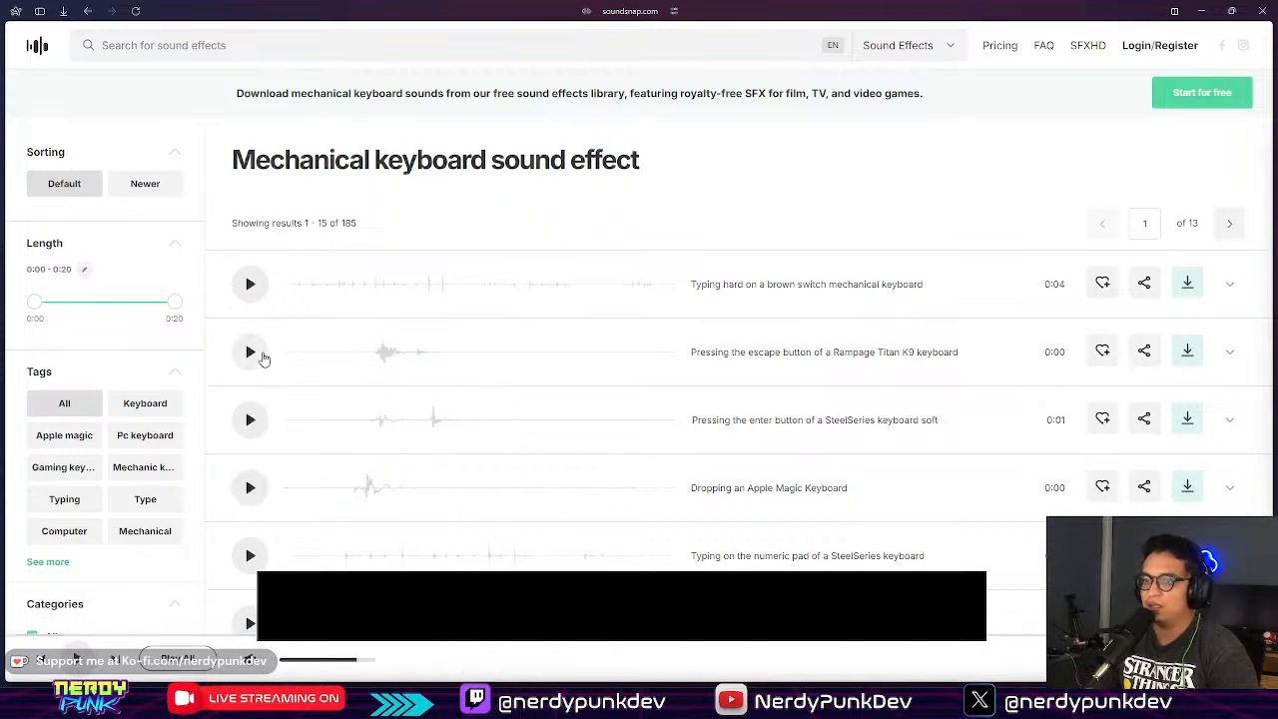
scroll(631, 336, down, 1)
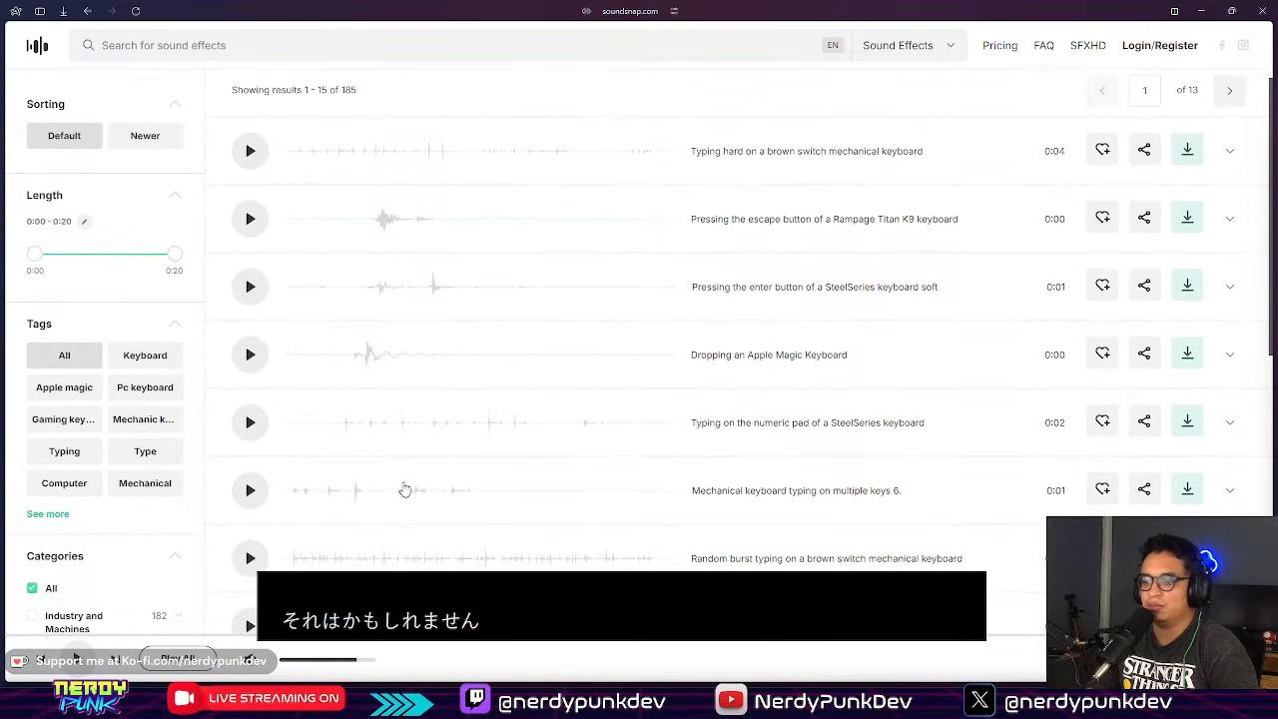
scroll(445, 451, down, 2)
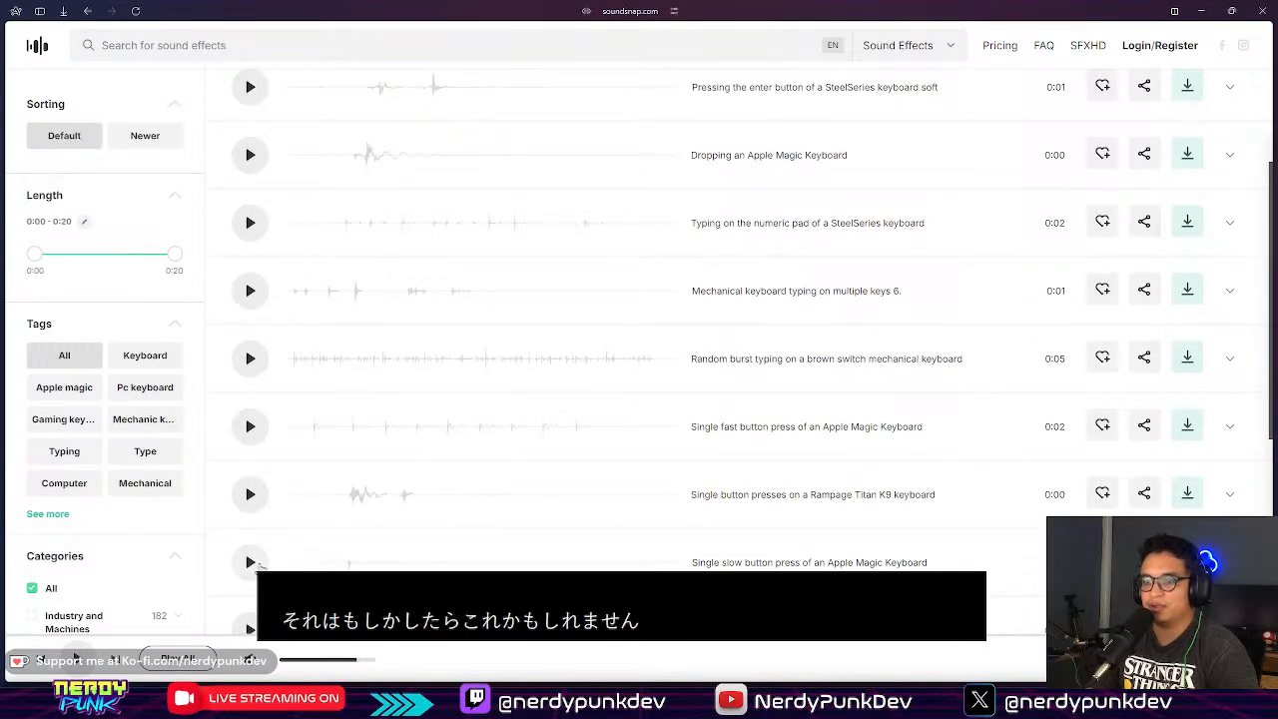
click(251, 562)
scroll(250, 564, down, 3)
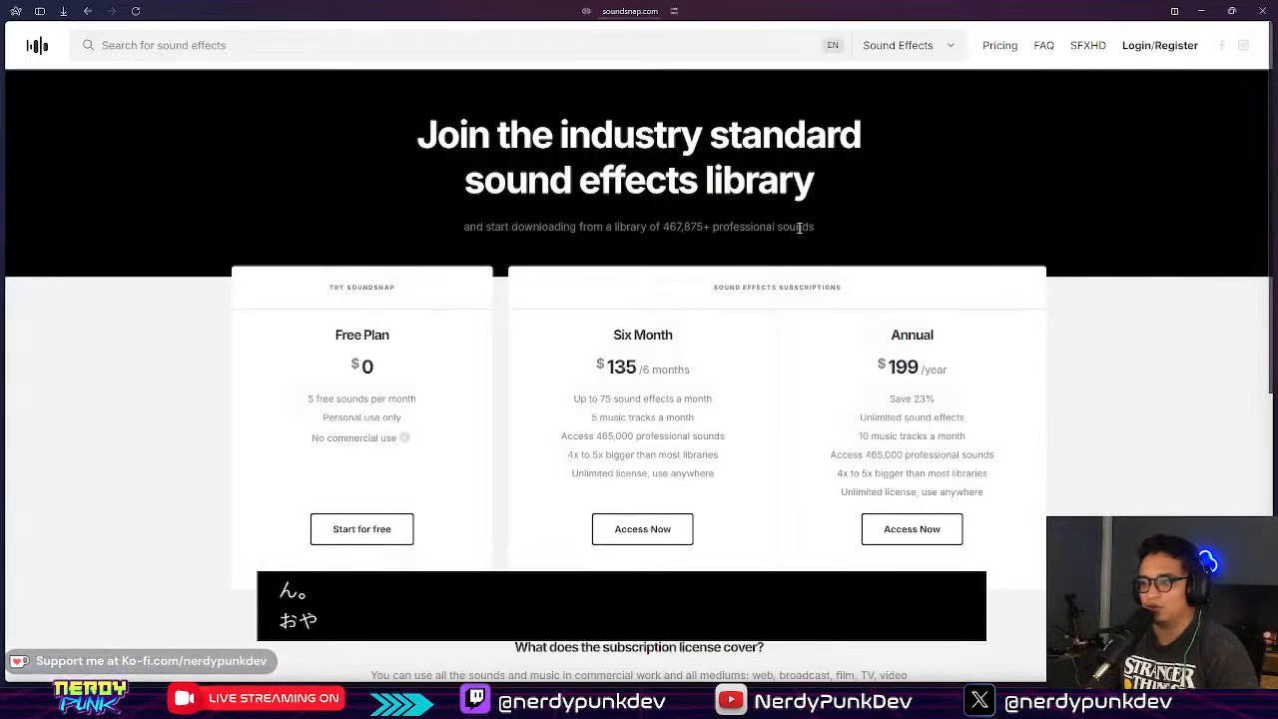
click(87, 12)
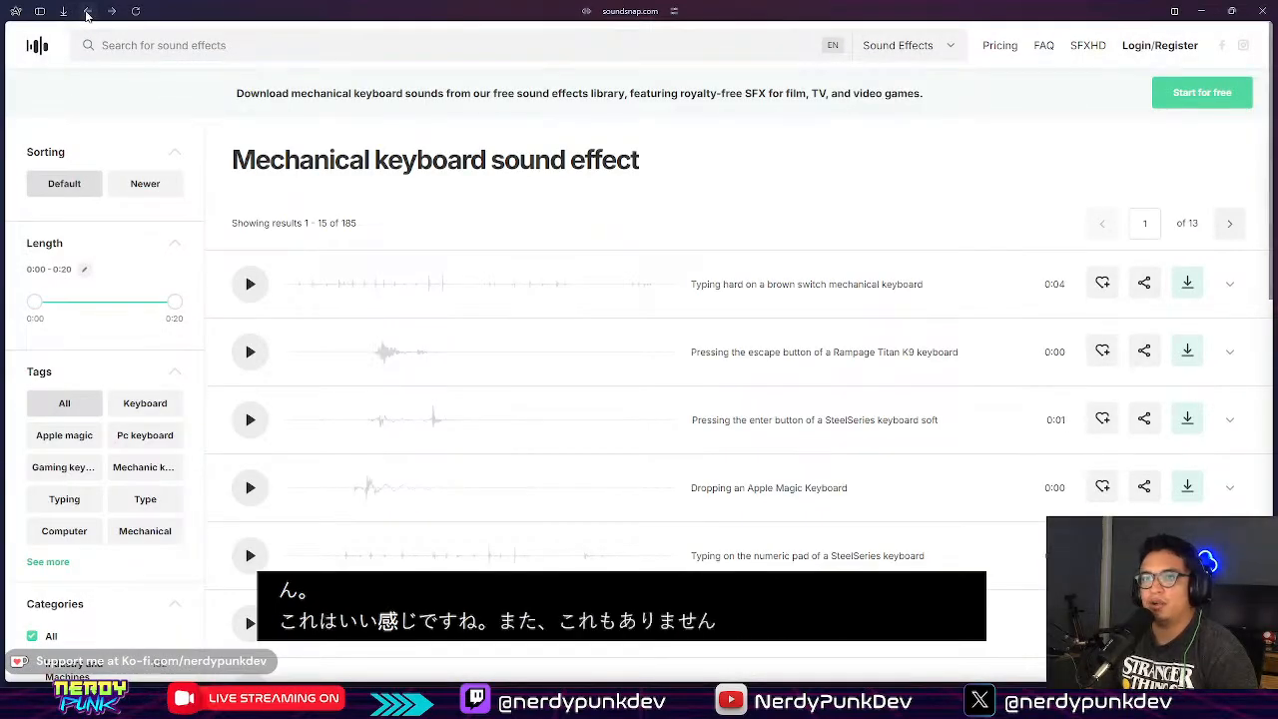
click(87, 12)
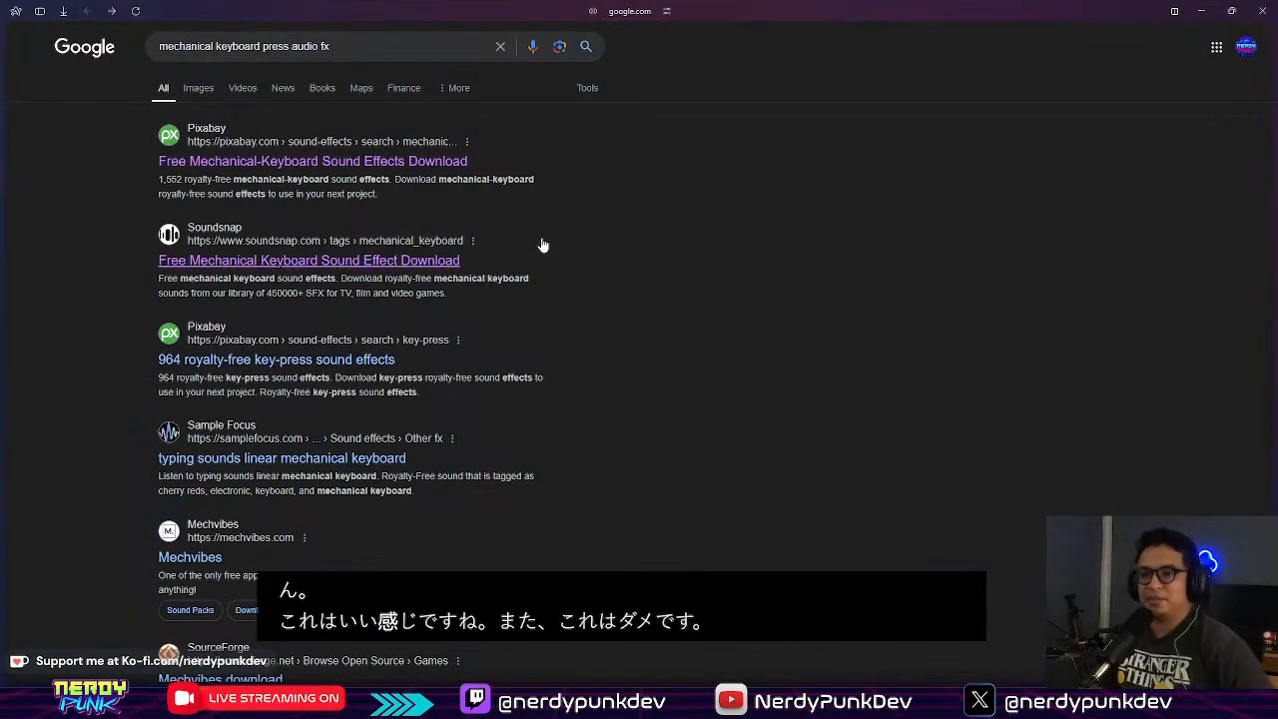
Step: Open Pixabay's key-press sound effects, preview the Spacebar Click (Keyboard) sound, and download it
click(338, 360)
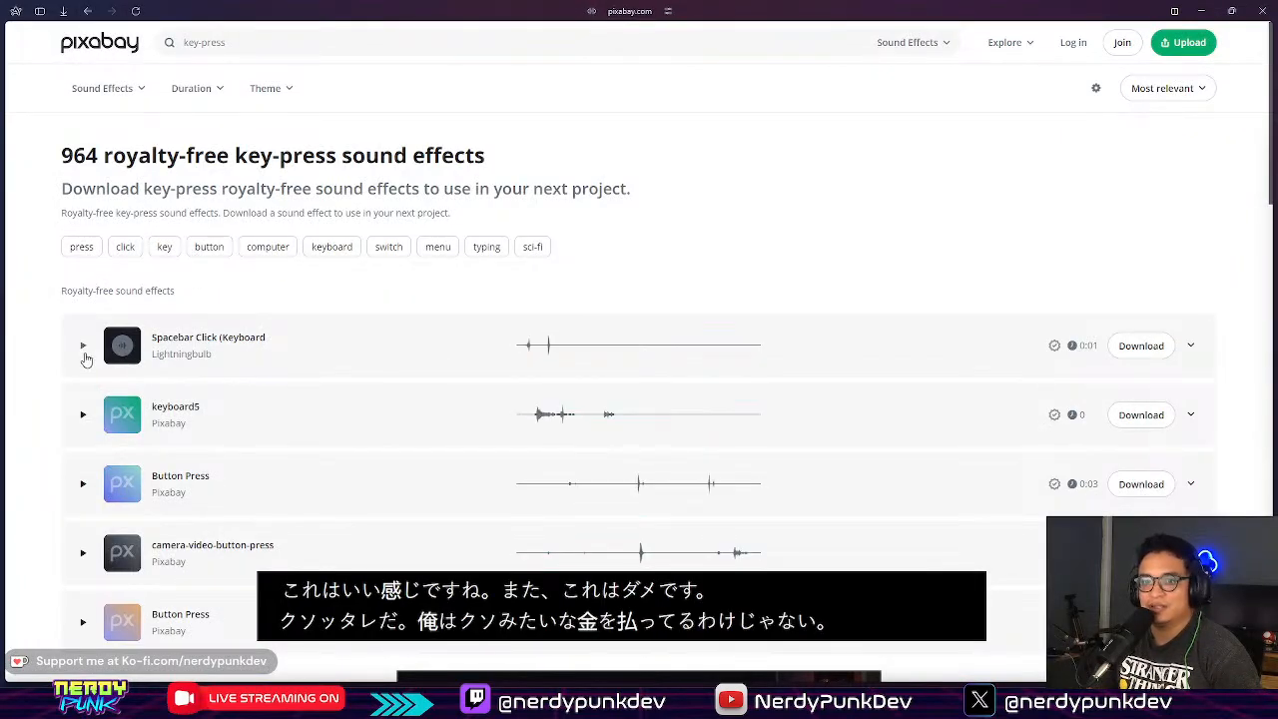
click(84, 349)
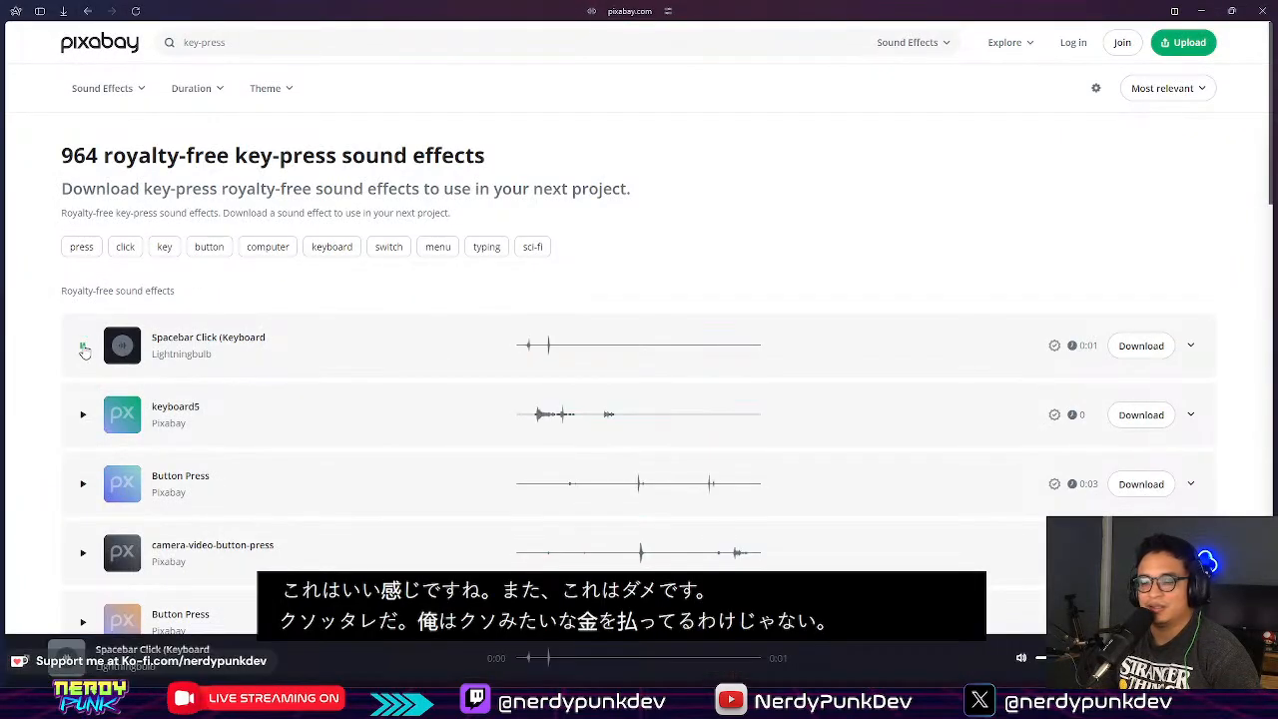
click(1143, 344)
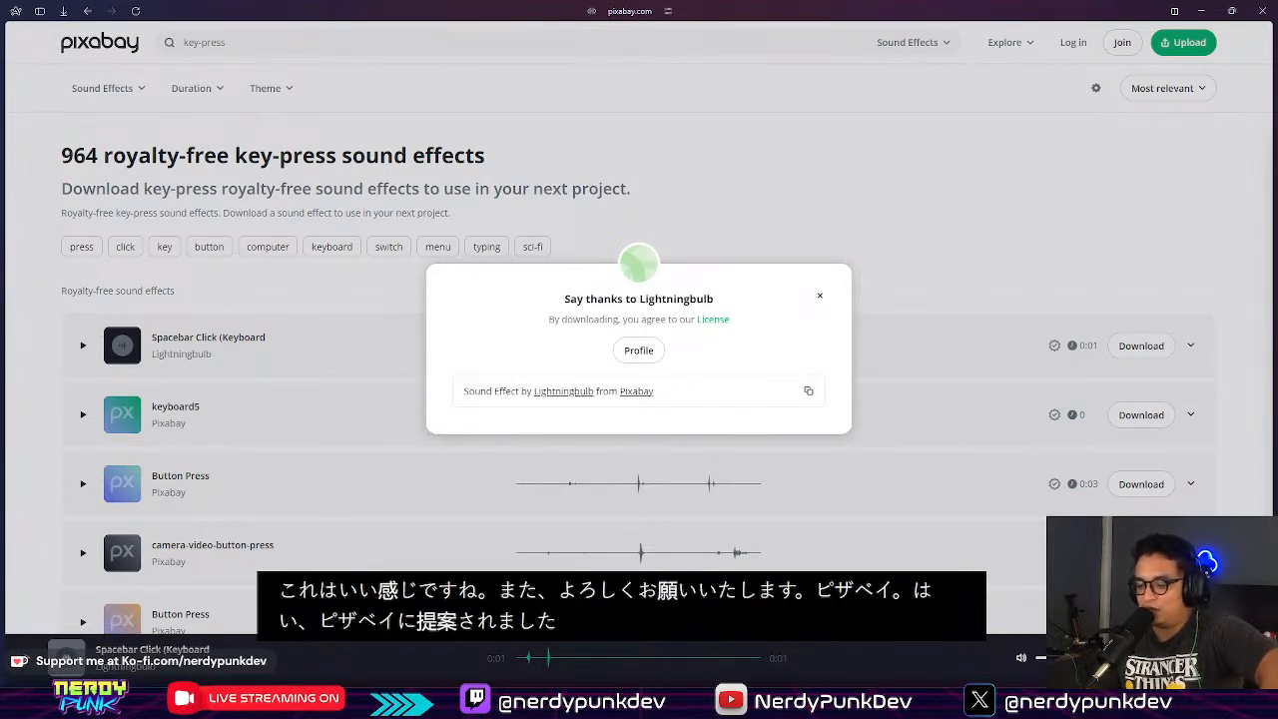
Step: Switch to Unreal Editor, select BP_Puzzle_02 in the level, and show its asset folder in the Content Browser
key(alt+Tab)
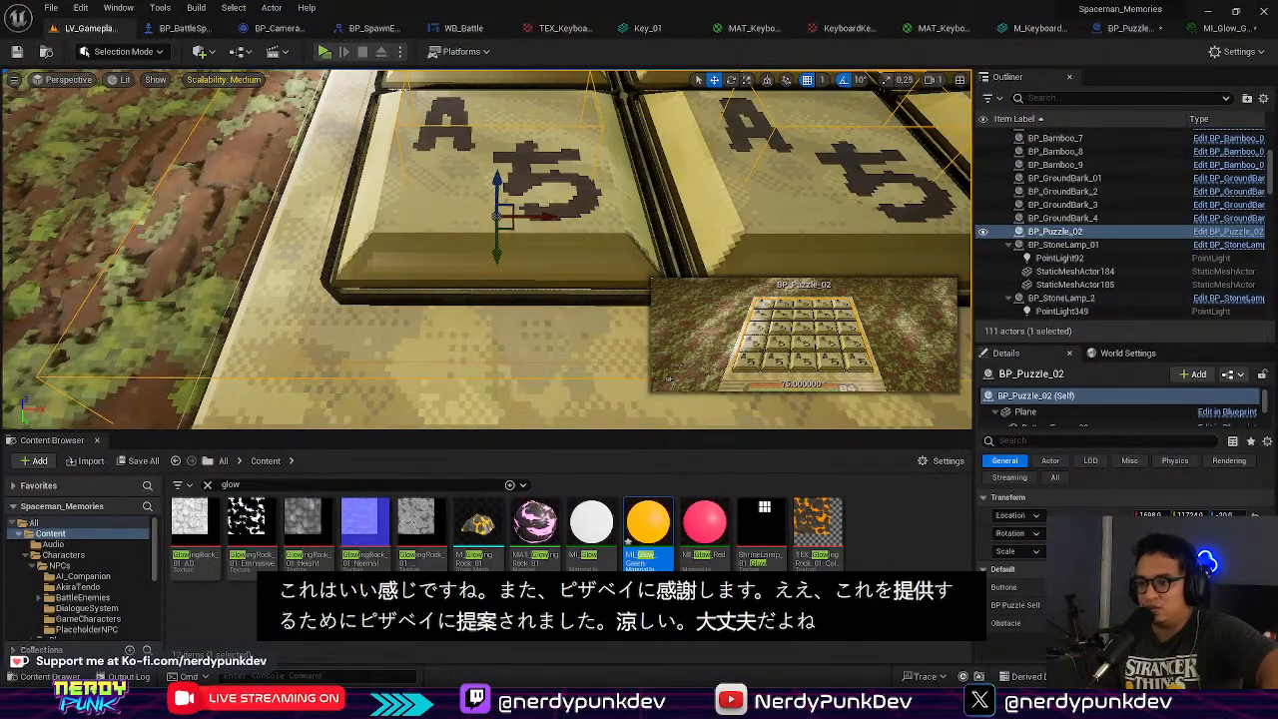
click(342, 303)
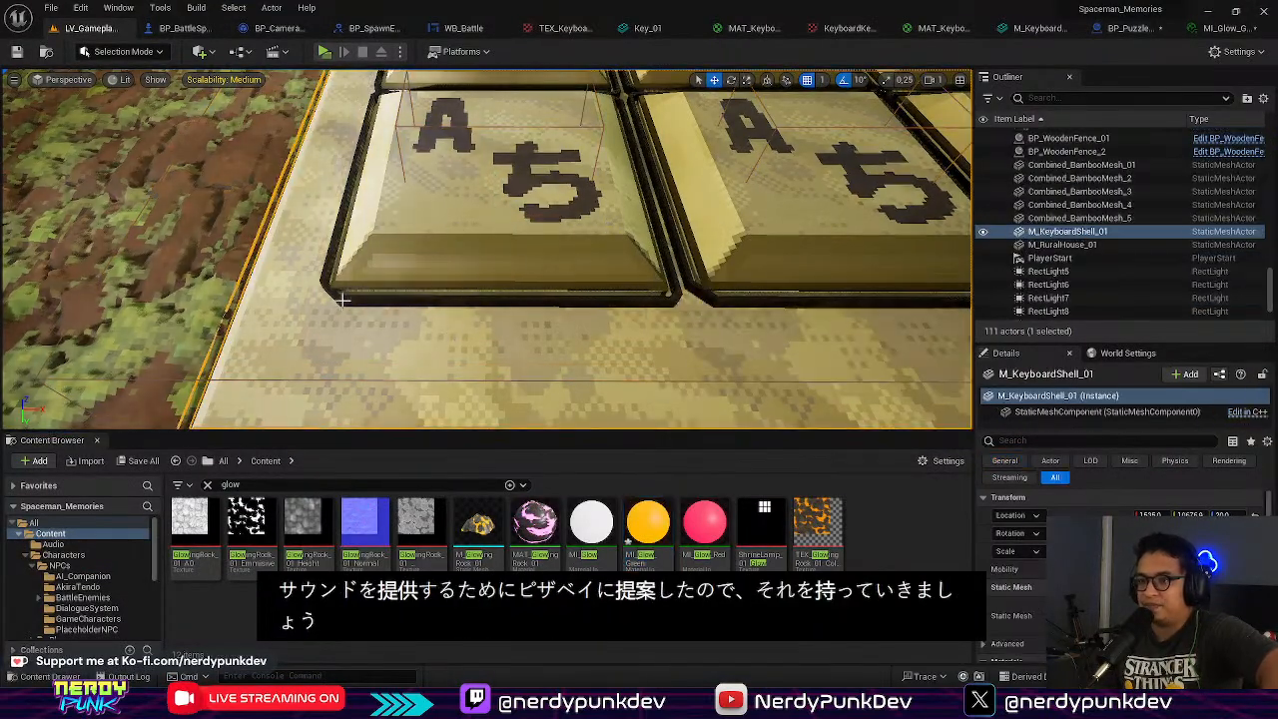
click(342, 303)
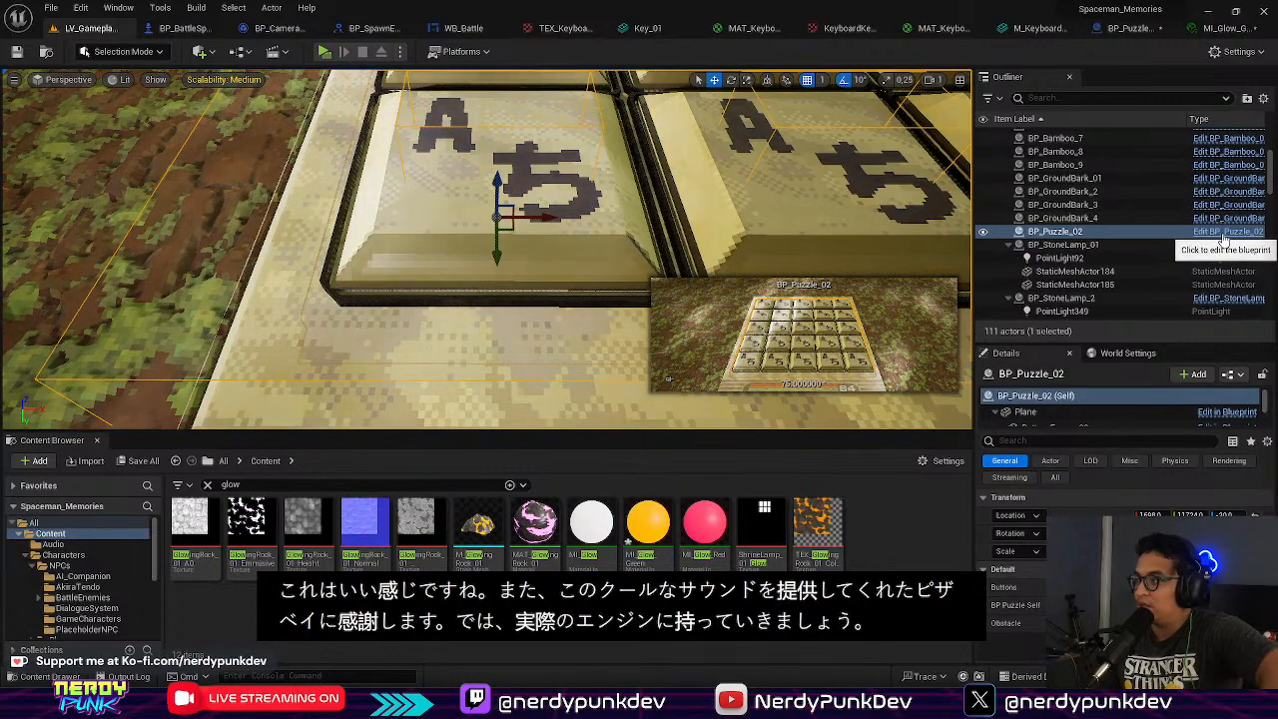
right_click(1223, 238)
click(1143, 260)
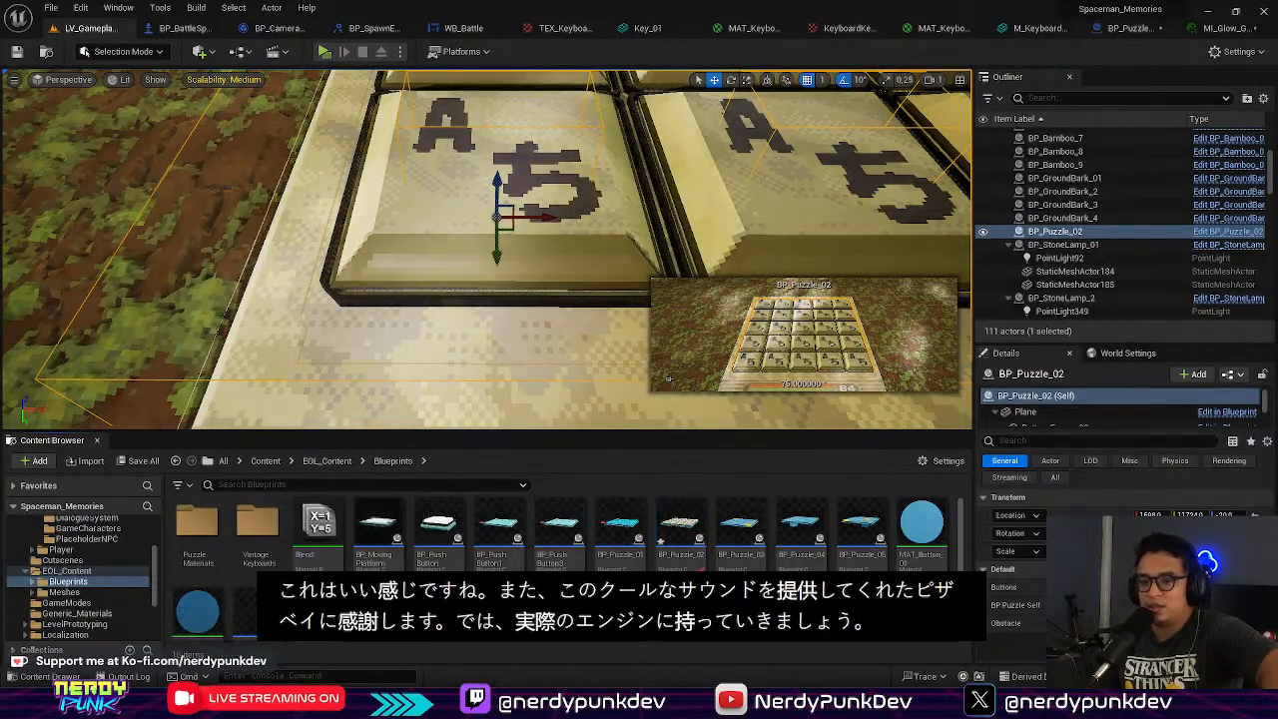
Step: Create a folder named SoundFx inside EOL_Content/Blueprints
right_click(621, 612)
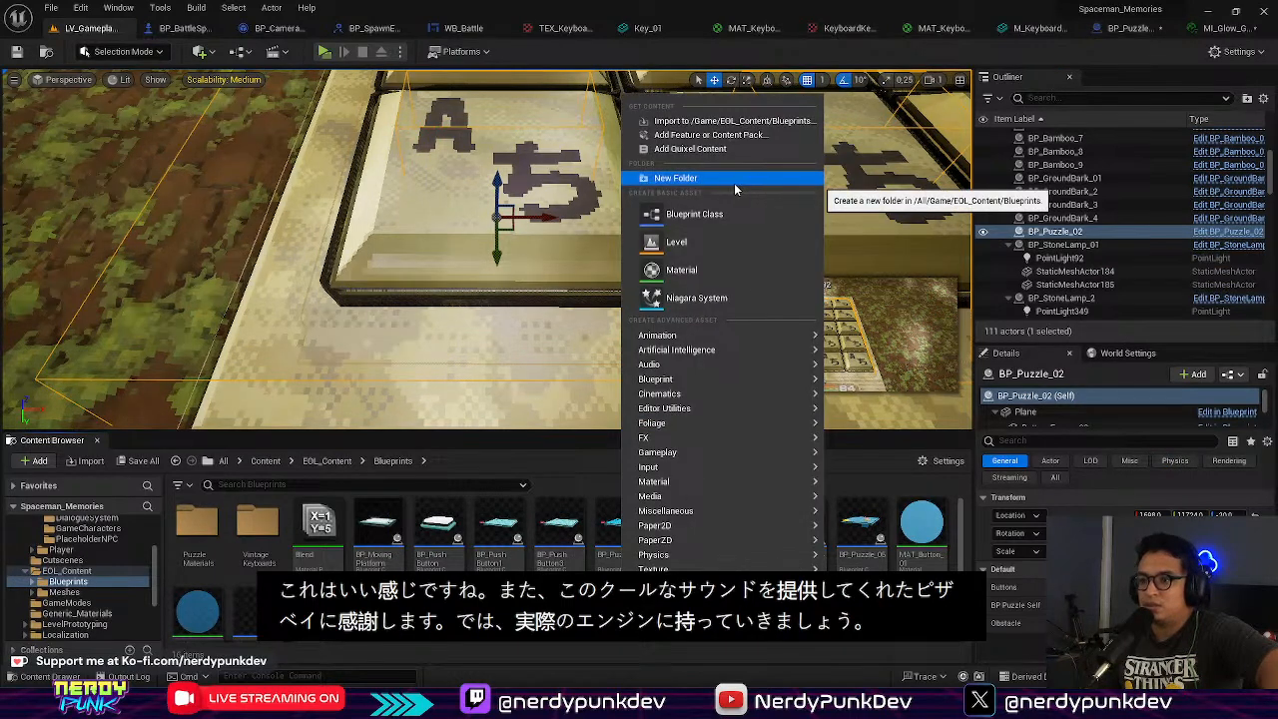
click(733, 177)
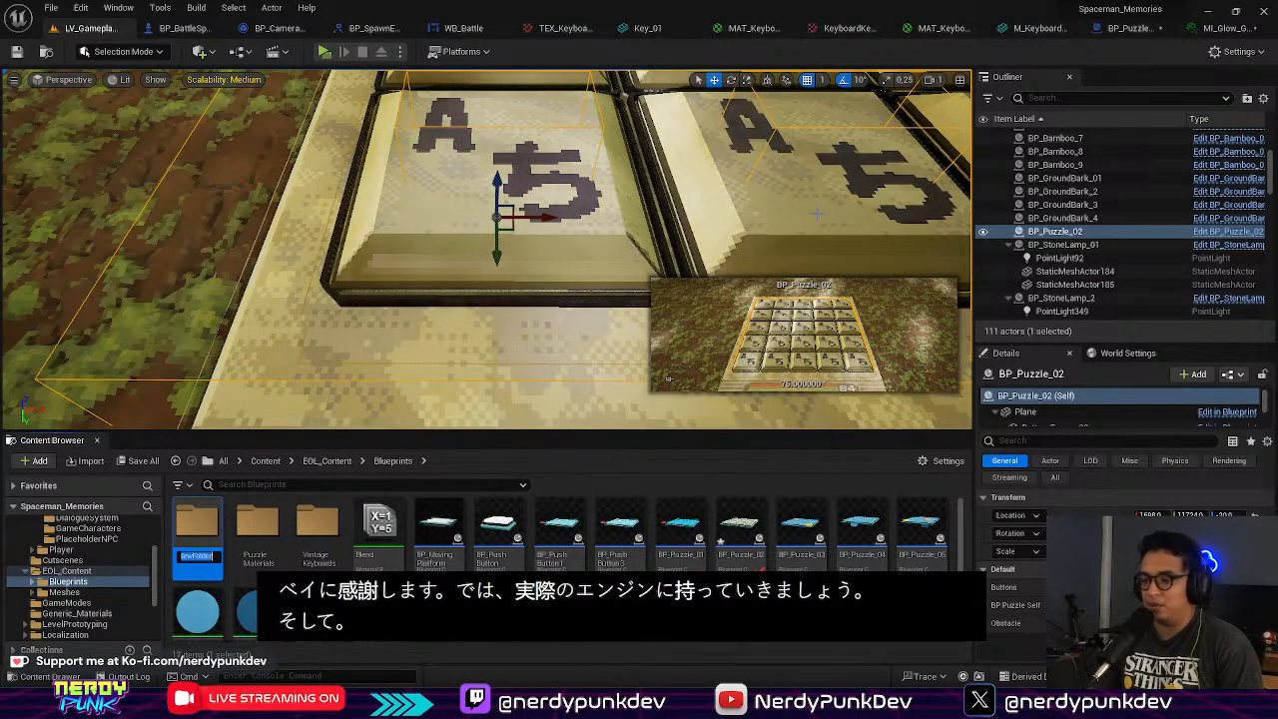
text(Stunds)
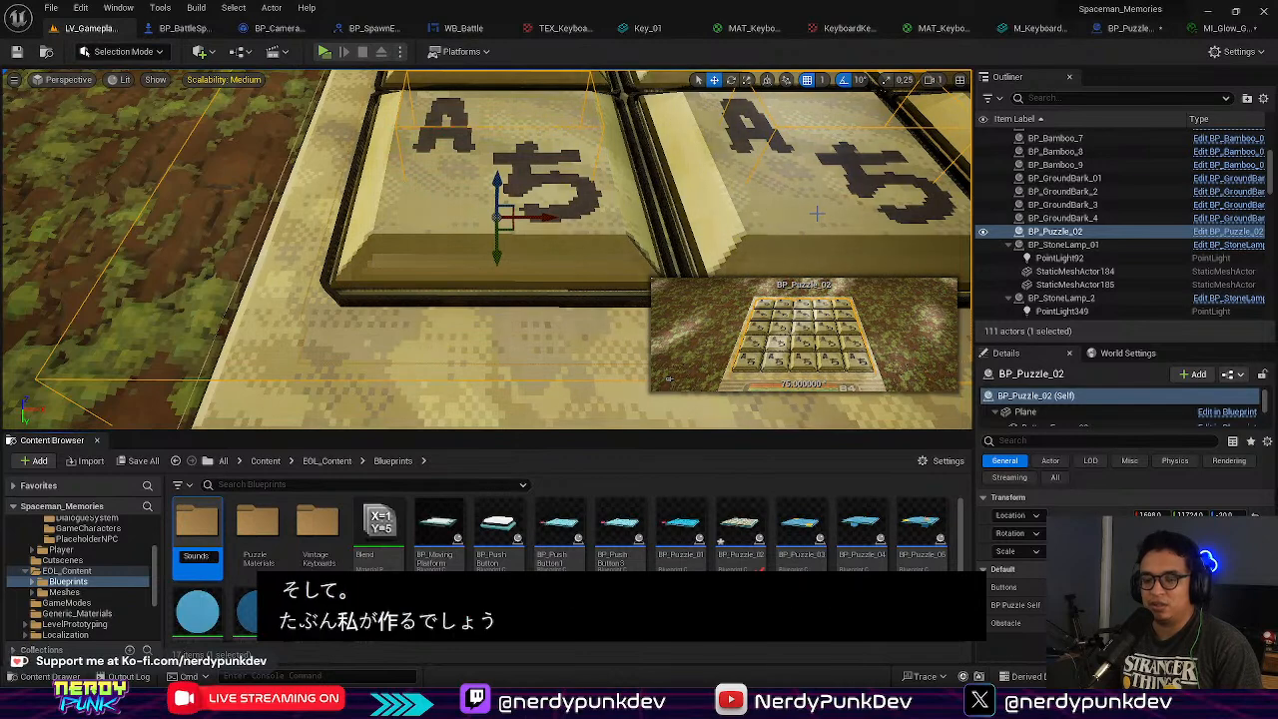
text(Fx)
key(Return)
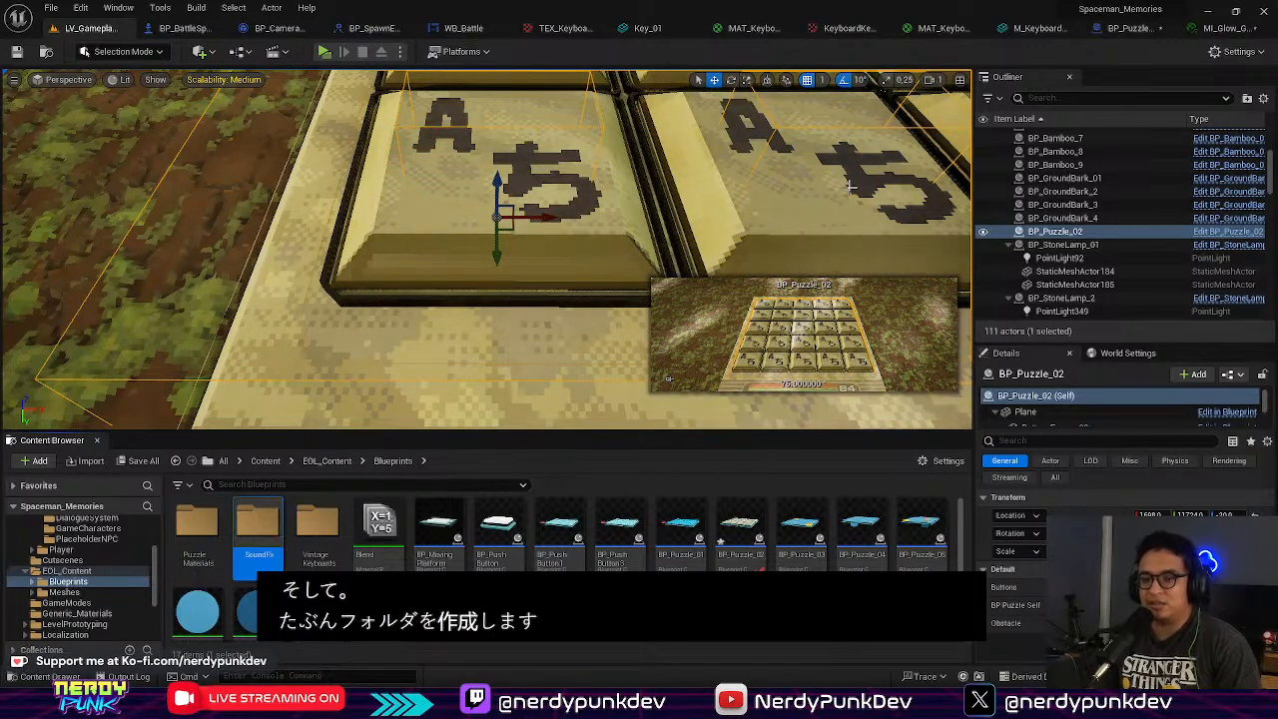
Step: Import spacebar-click-keyboard-199448.mp3 from Downloads into the SoundFx folder
double_click(258, 565)
right_click(304, 534)
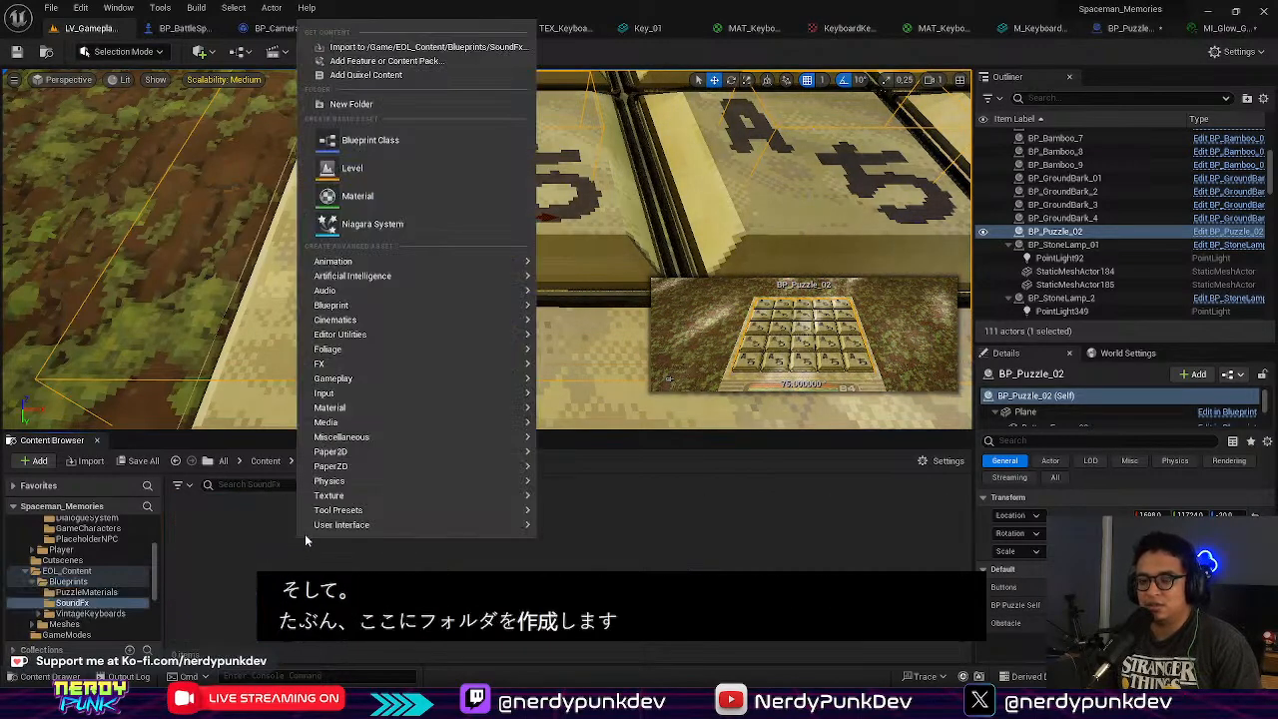
click(375, 47)
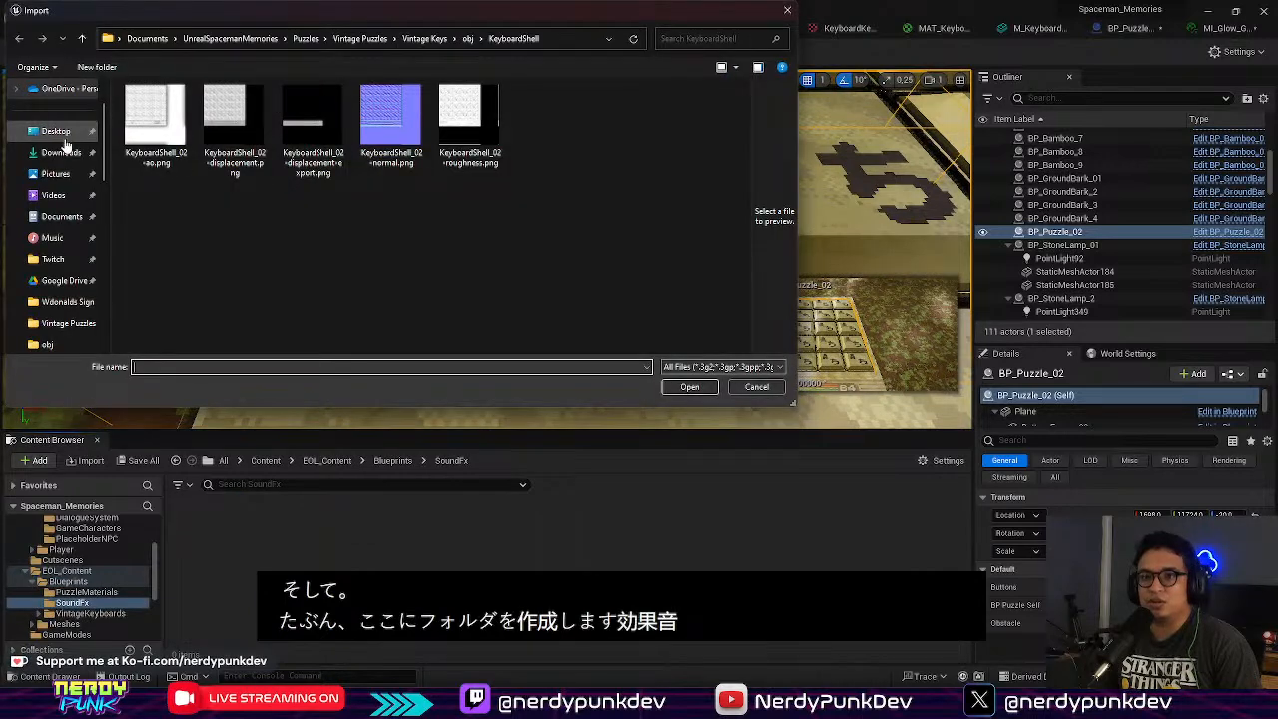
click(62, 152)
click(189, 118)
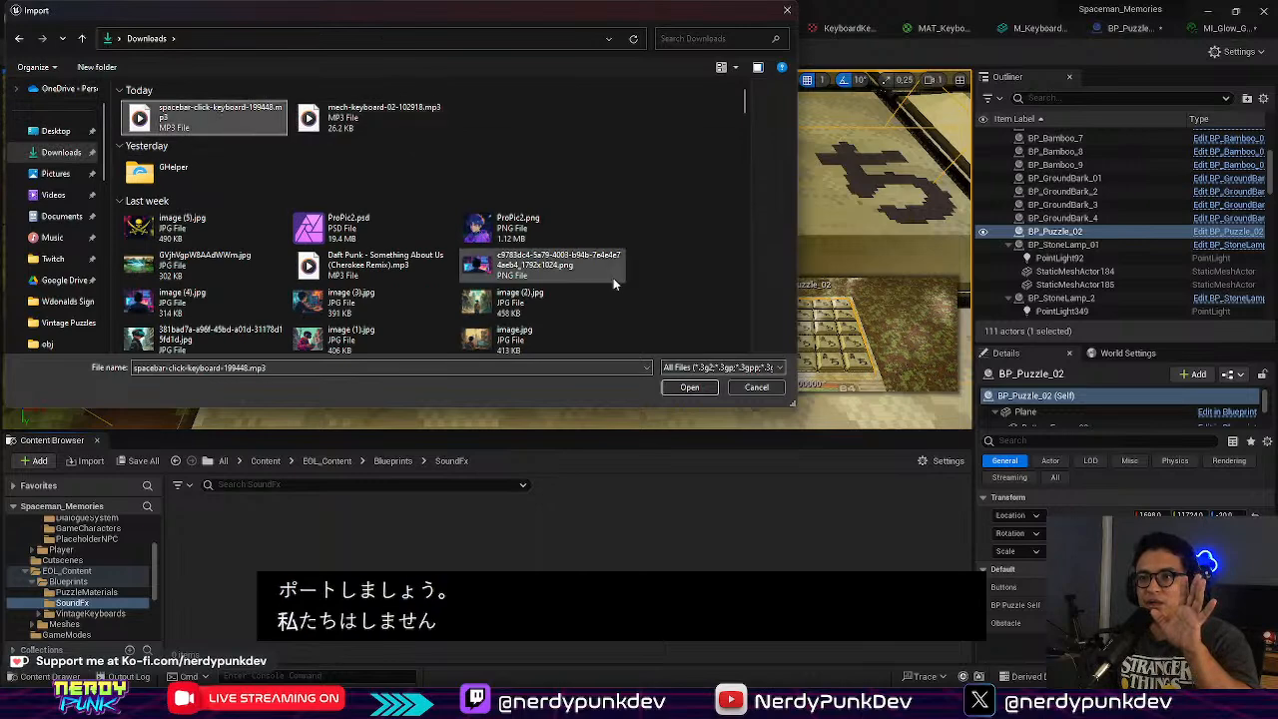
click(689, 388)
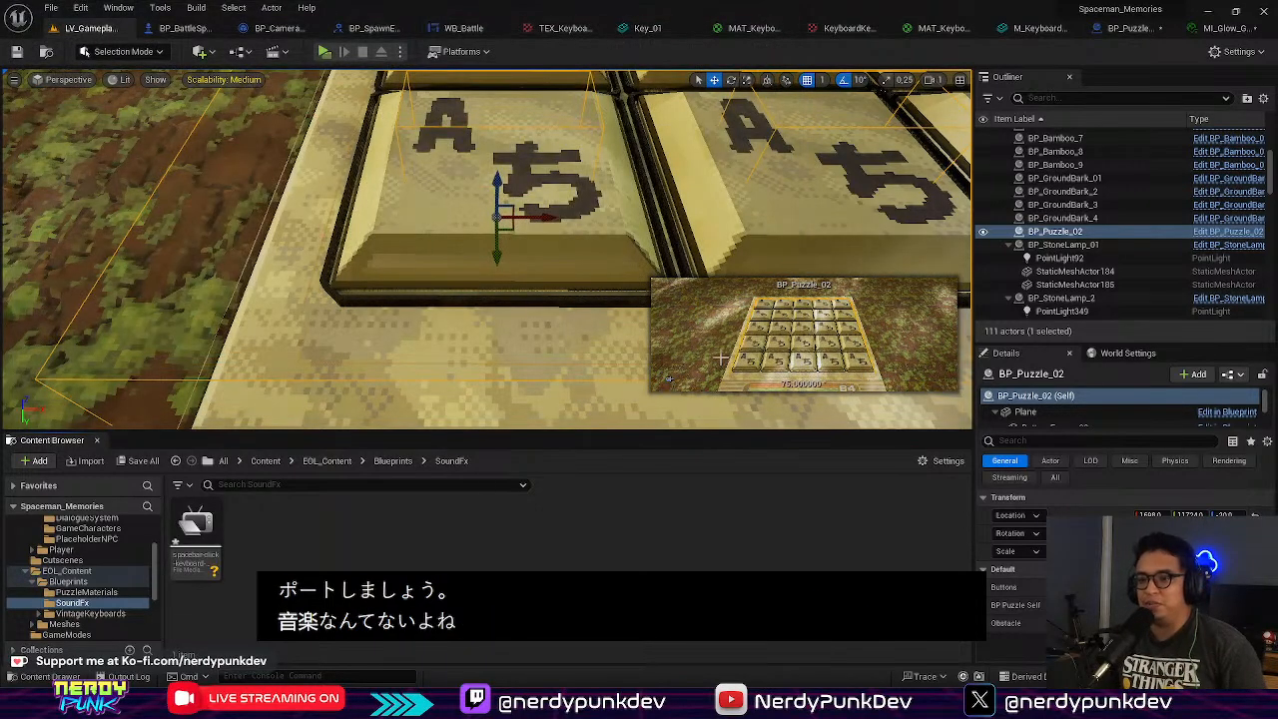
Step: Inspect the imported sound asset and look through the files in File Explorer
click(191, 527)
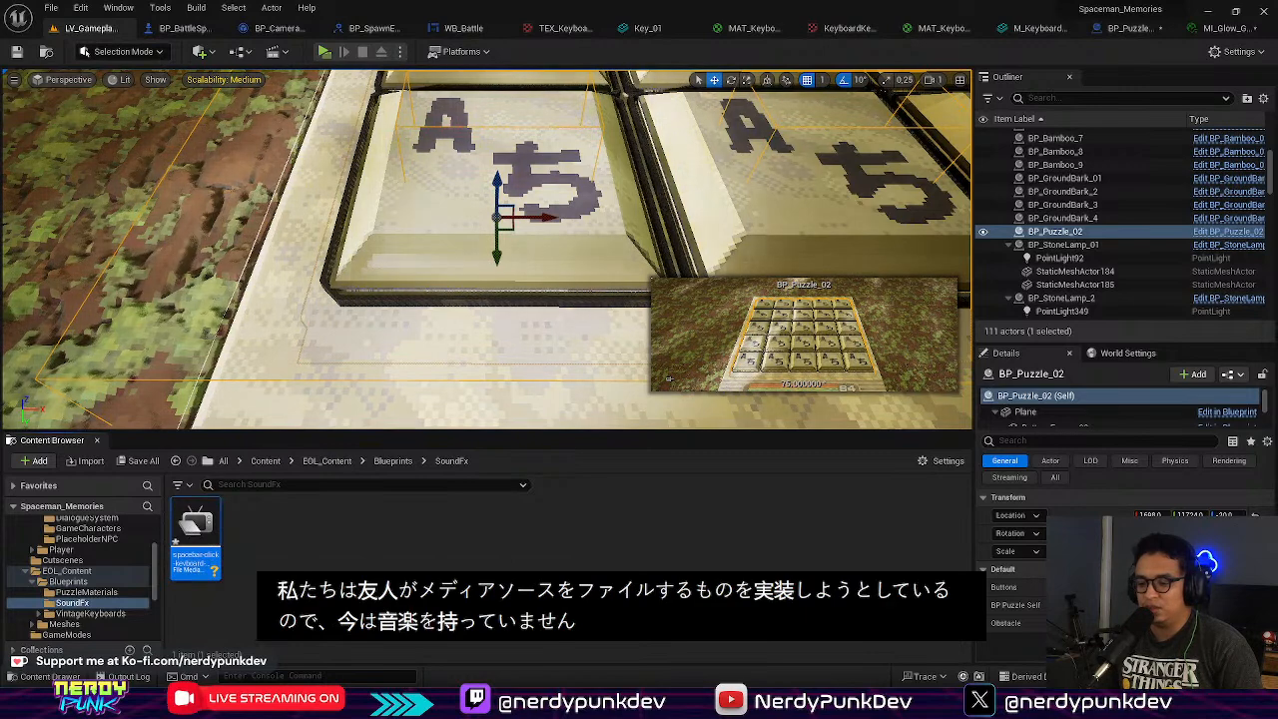
click(526, 702)
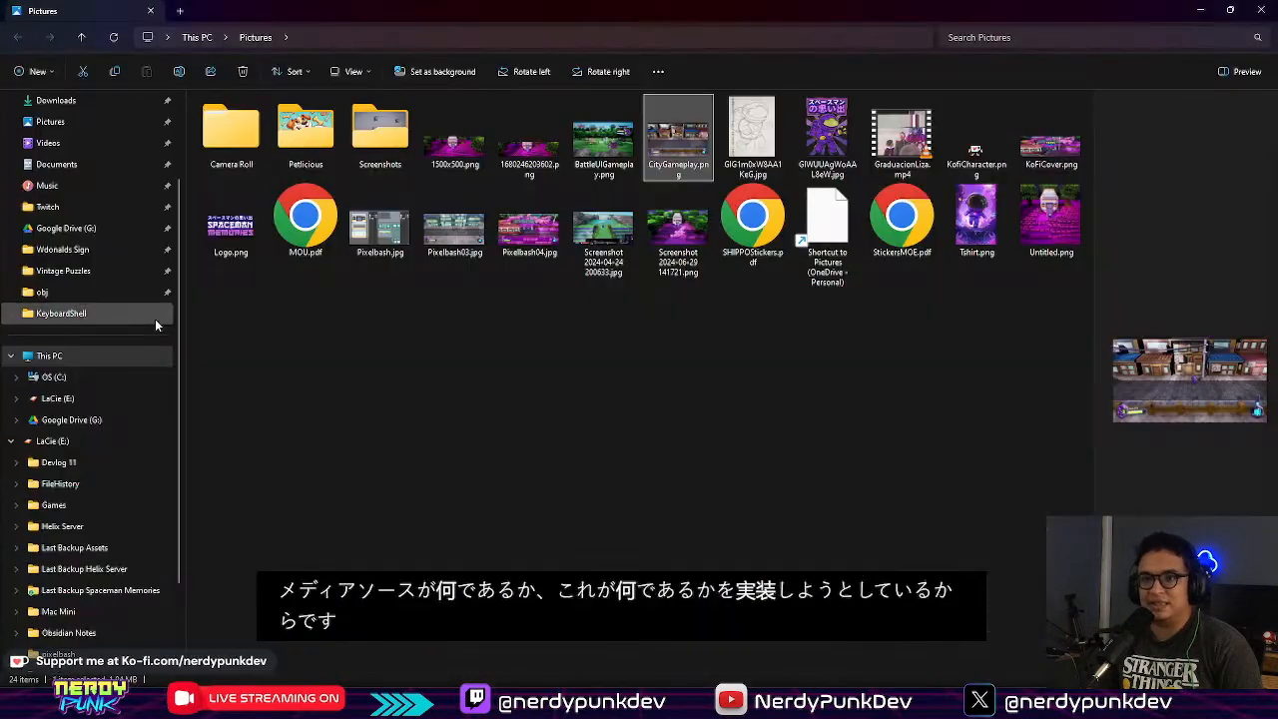
drag(726, 17, 705, 717)
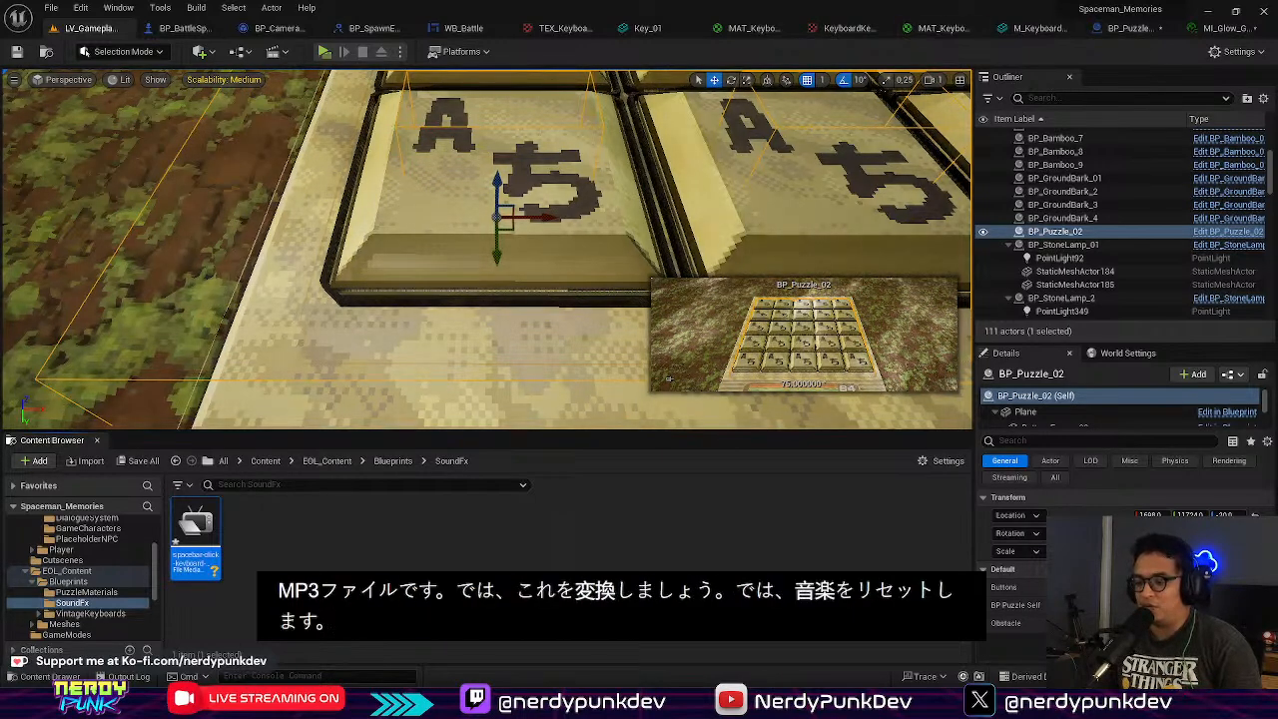
Step: Search the web for "mp3 to wav" and open CloudConvert's MP3 to WAV Converter
key(alt+Tab)
click(801, 182)
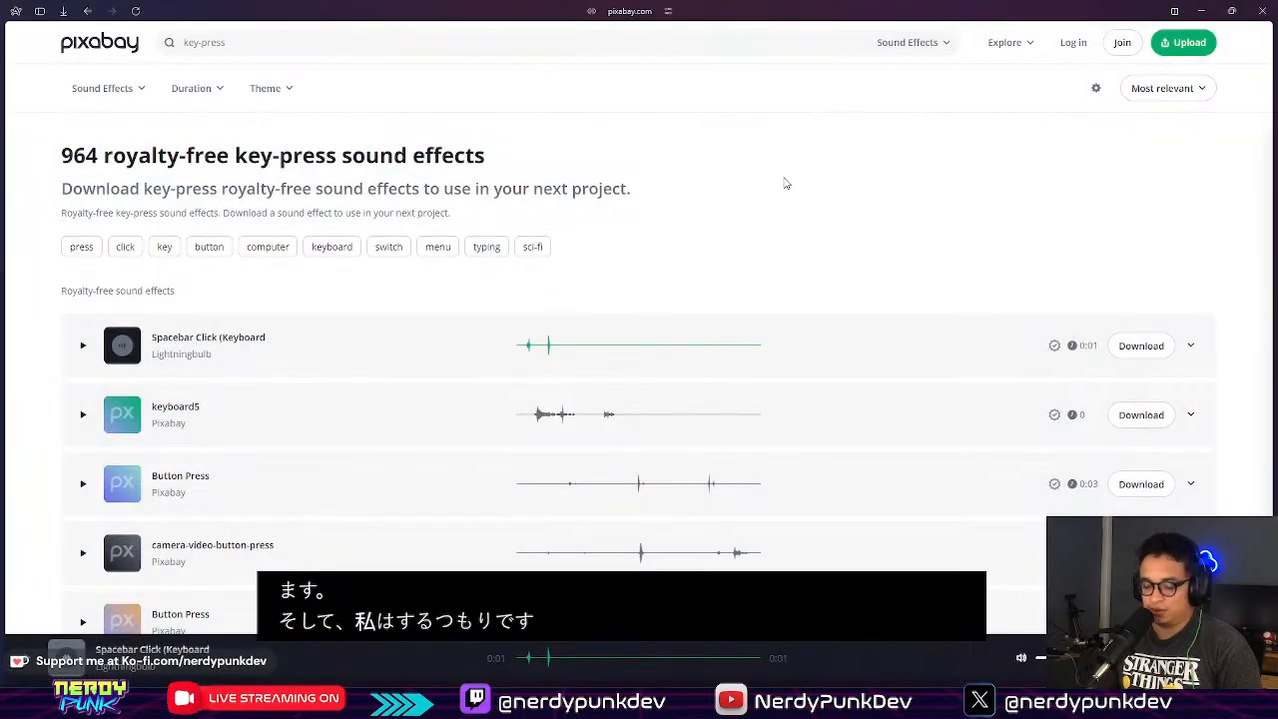
key(ctrl+t)
text(mp3 to wav)
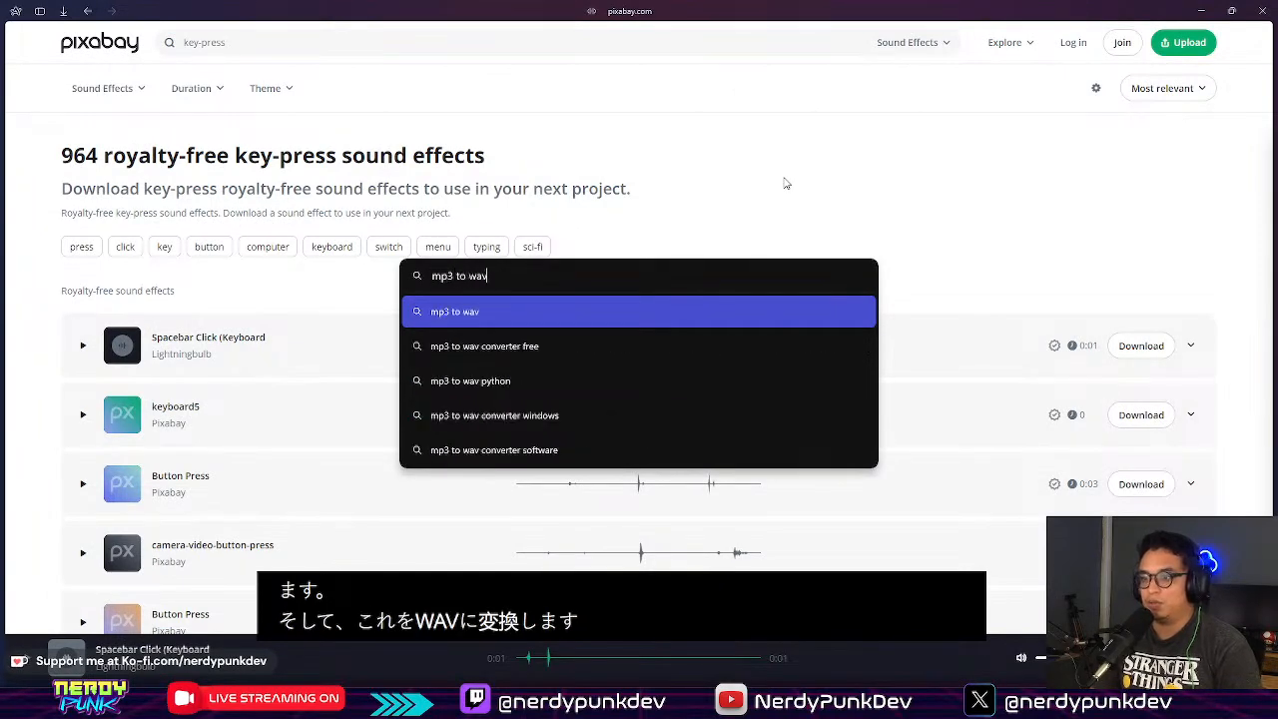
key(Return)
click(219, 172)
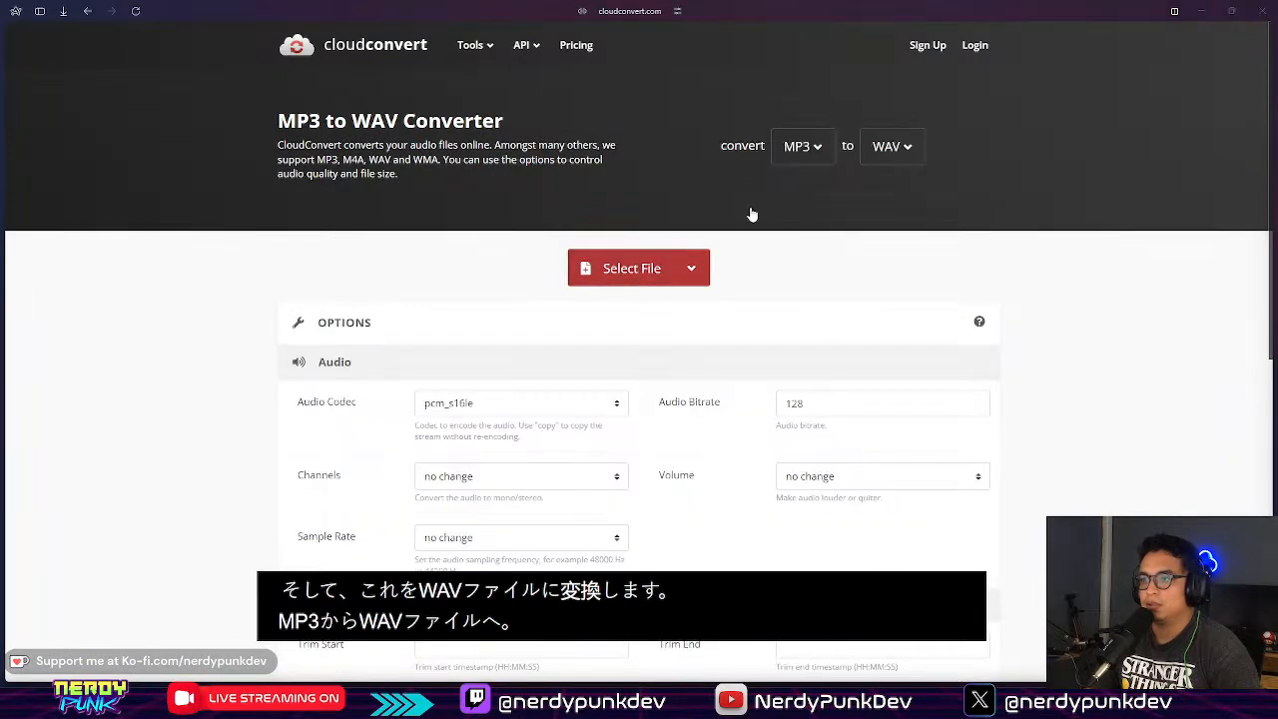
Step: Convert spacebar-click-keyboard-199448.mp3 from Downloads to WAV on CloudConvert and download the result
click(631, 268)
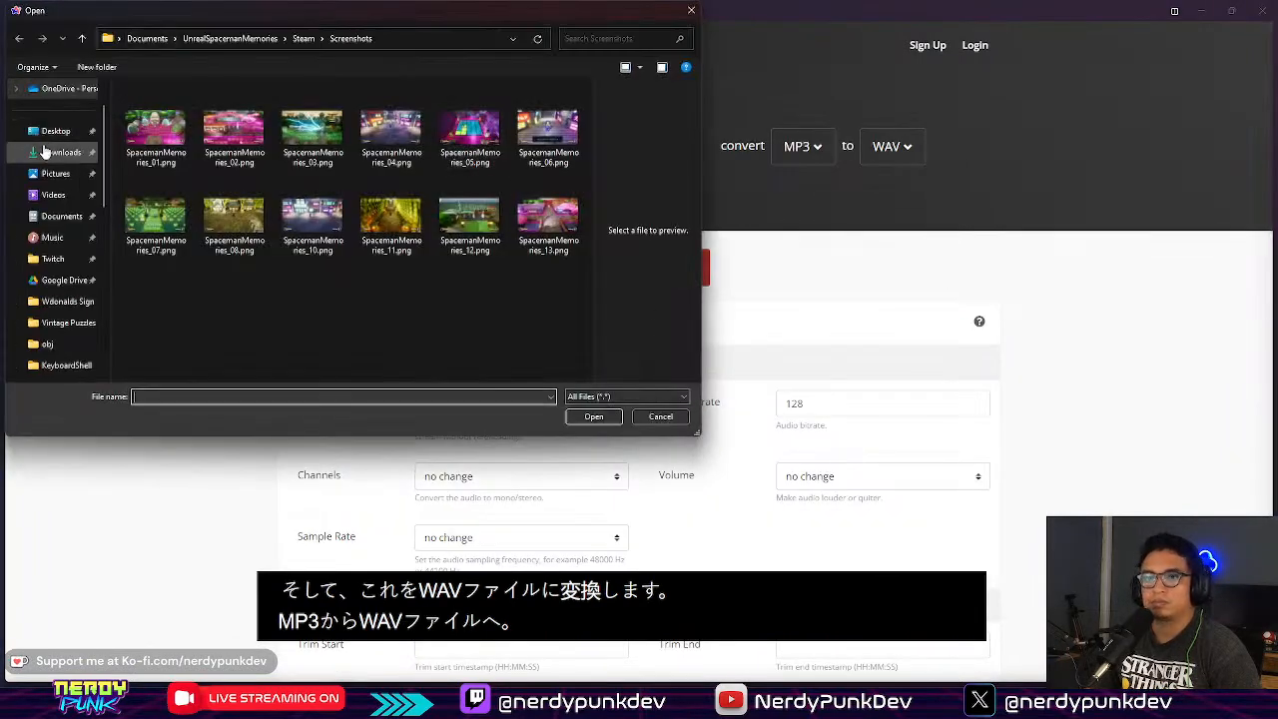
click(60, 152)
click(181, 126)
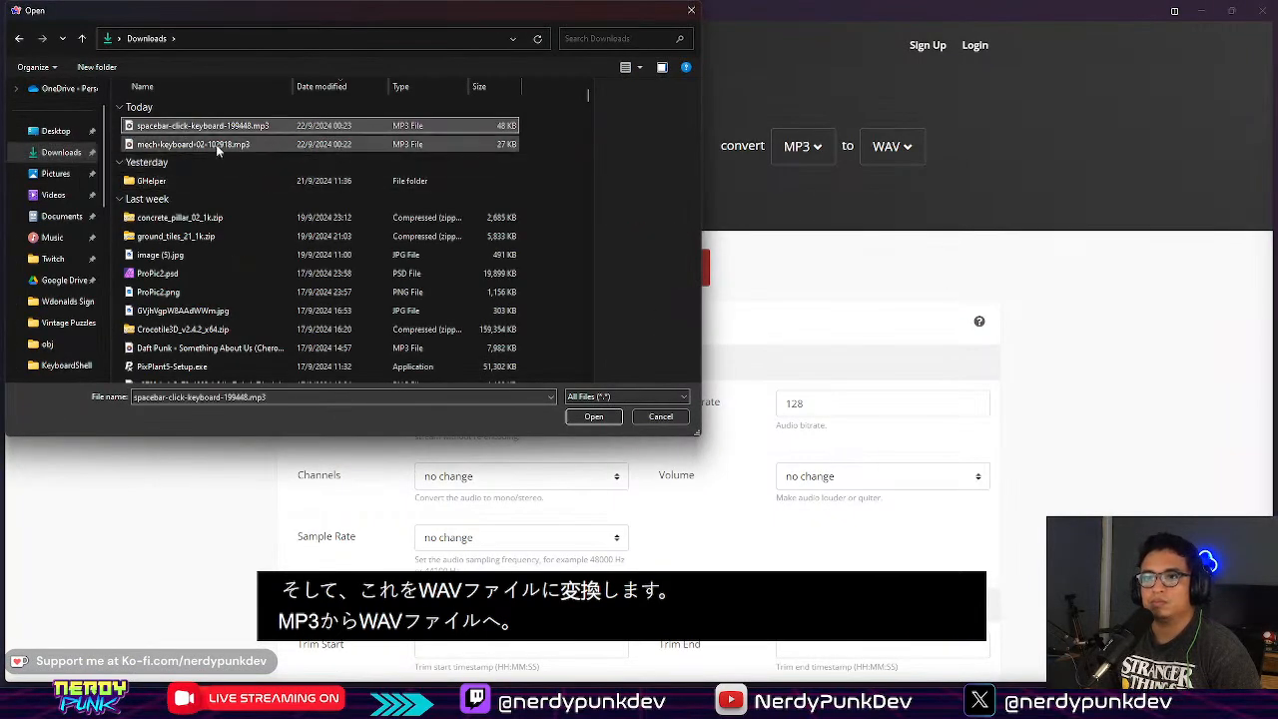
click(591, 417)
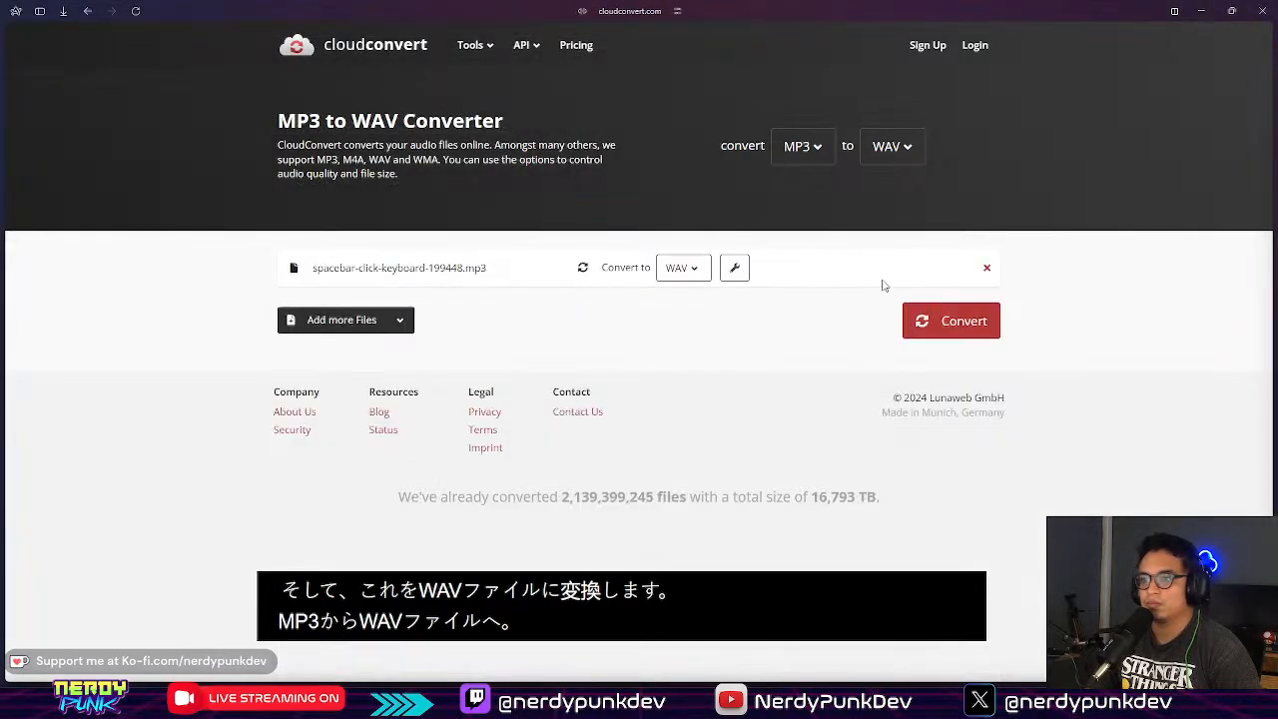
click(965, 333)
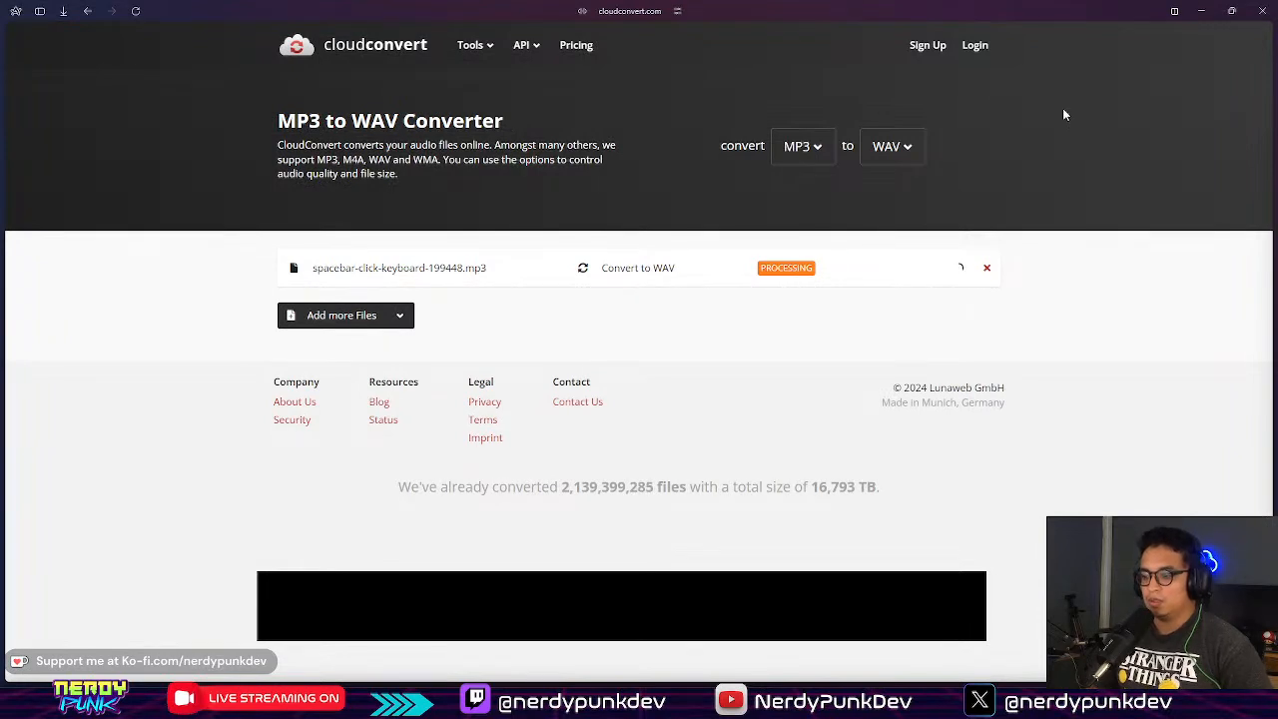
click(865, 269)
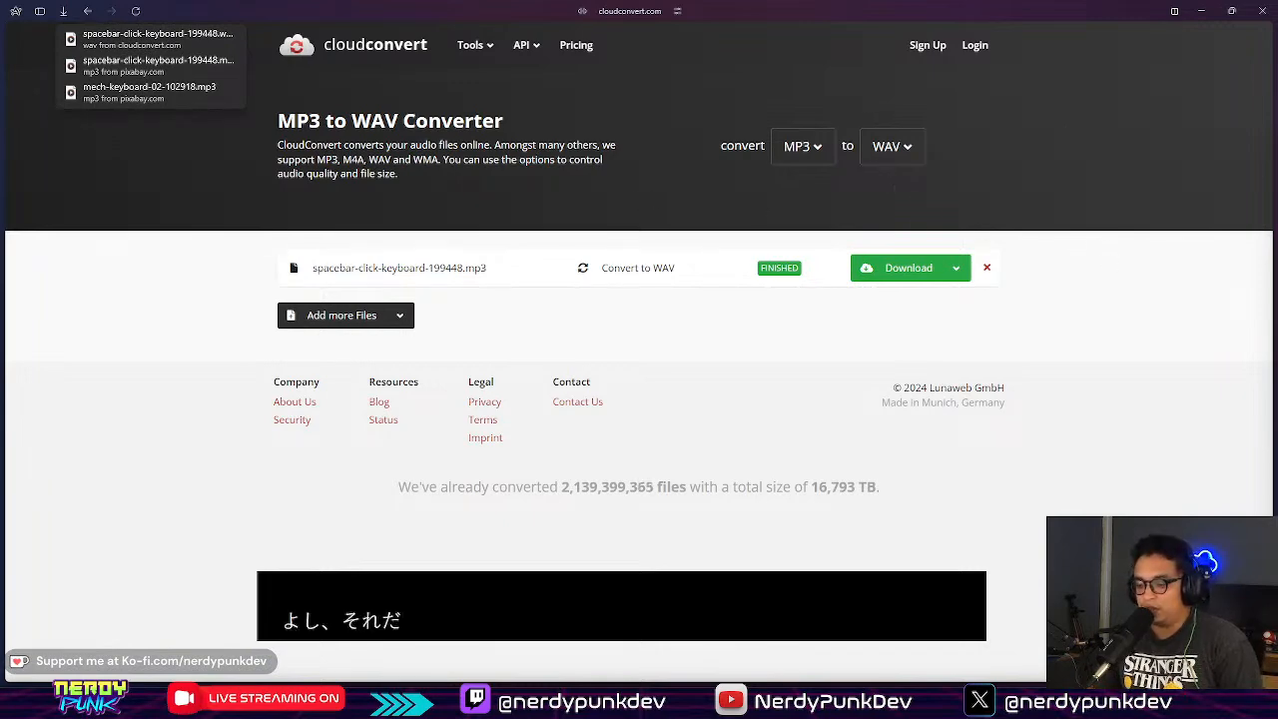
Step: Switch back to Unreal Editor and delete the spacebar-click-keyboard-199448 media source from the SoundFx folder
key(alt+Tab)
right_click(204, 524)
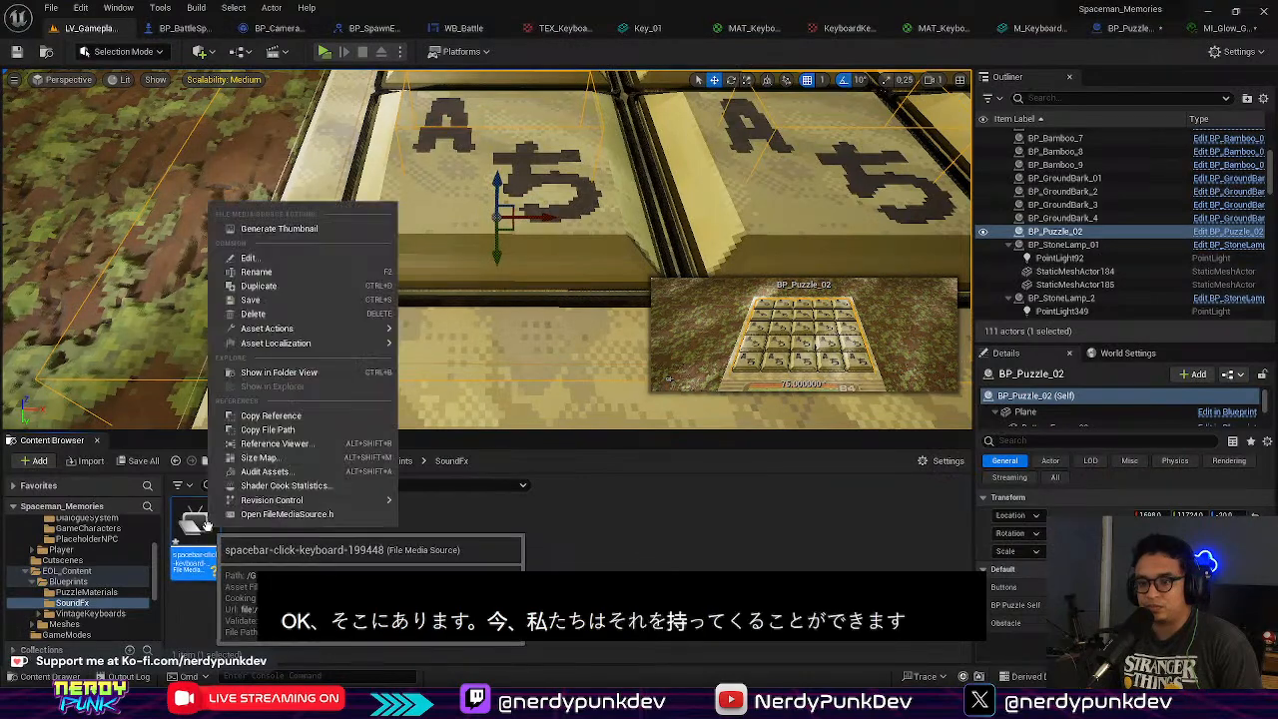
click(309, 314)
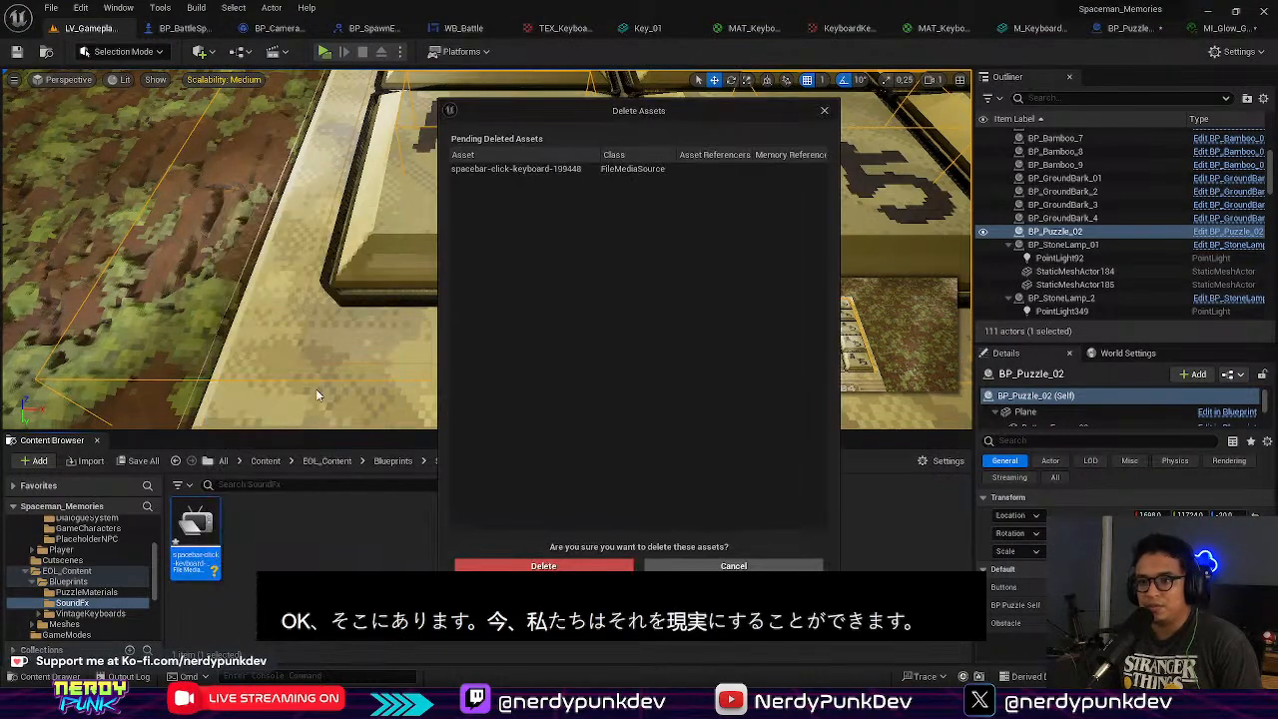
click(543, 566)
Step: Import spacebar-click-keyboard-199448.wav from Downloads into the SoundFx folder
right_click(338, 569)
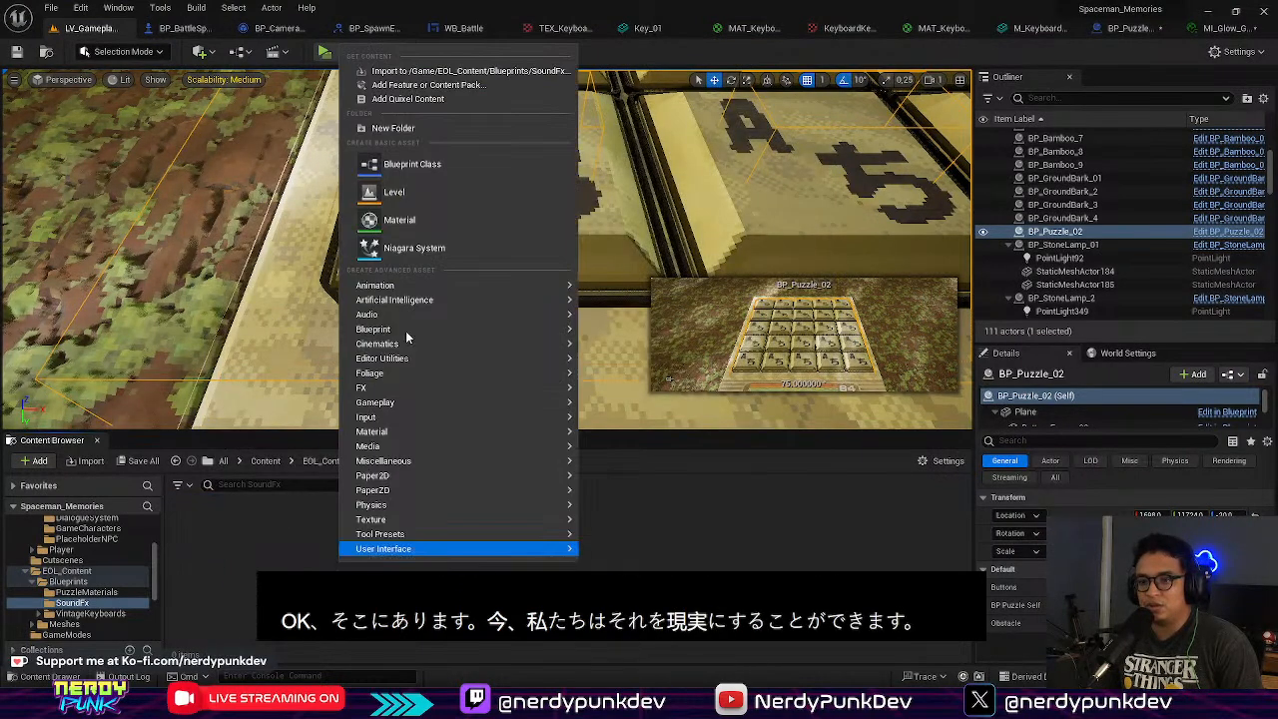
click(404, 73)
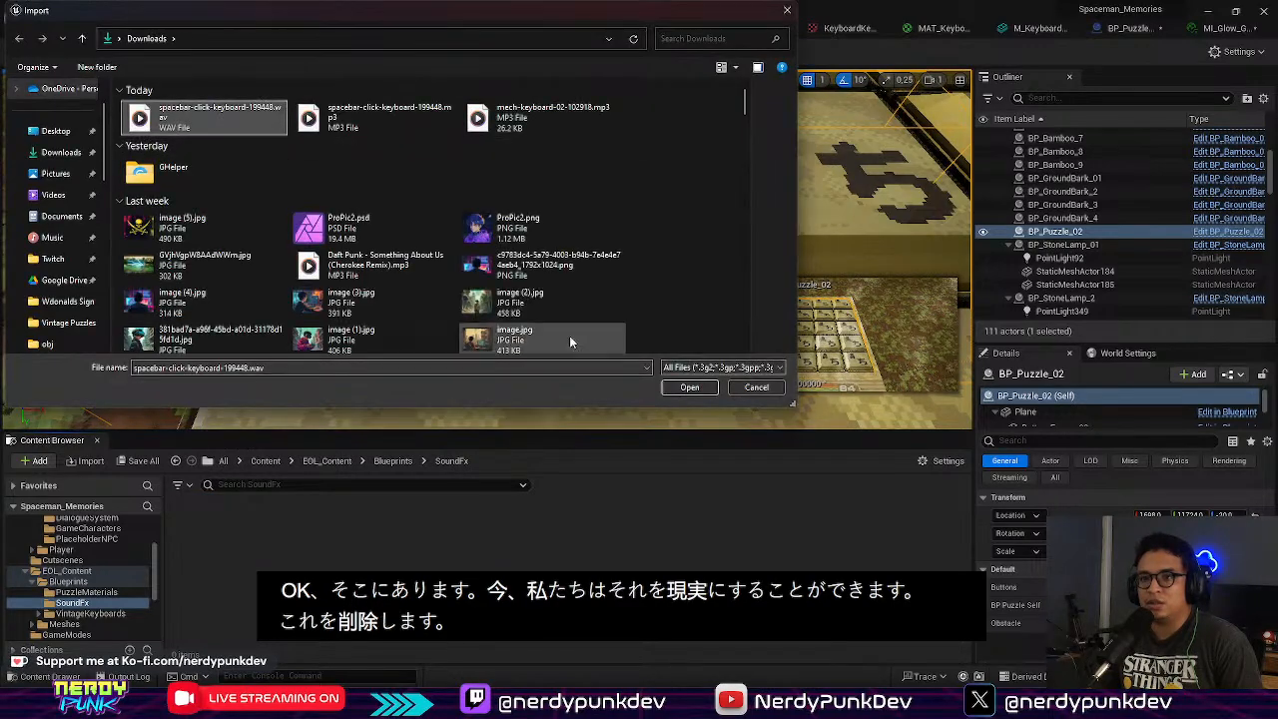
click(689, 388)
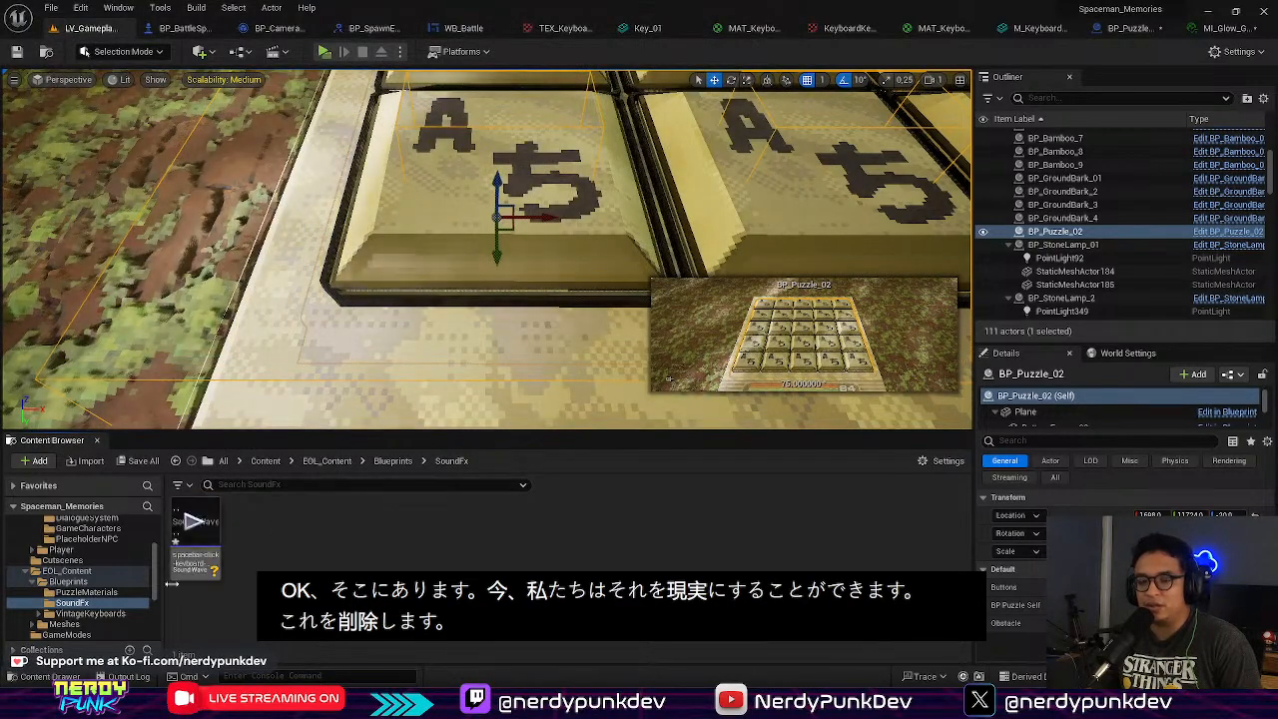
Step: Preview the imported spacebar-click-keyboard-199448 sound wave in the Content Browser
mouse_move(205, 517)
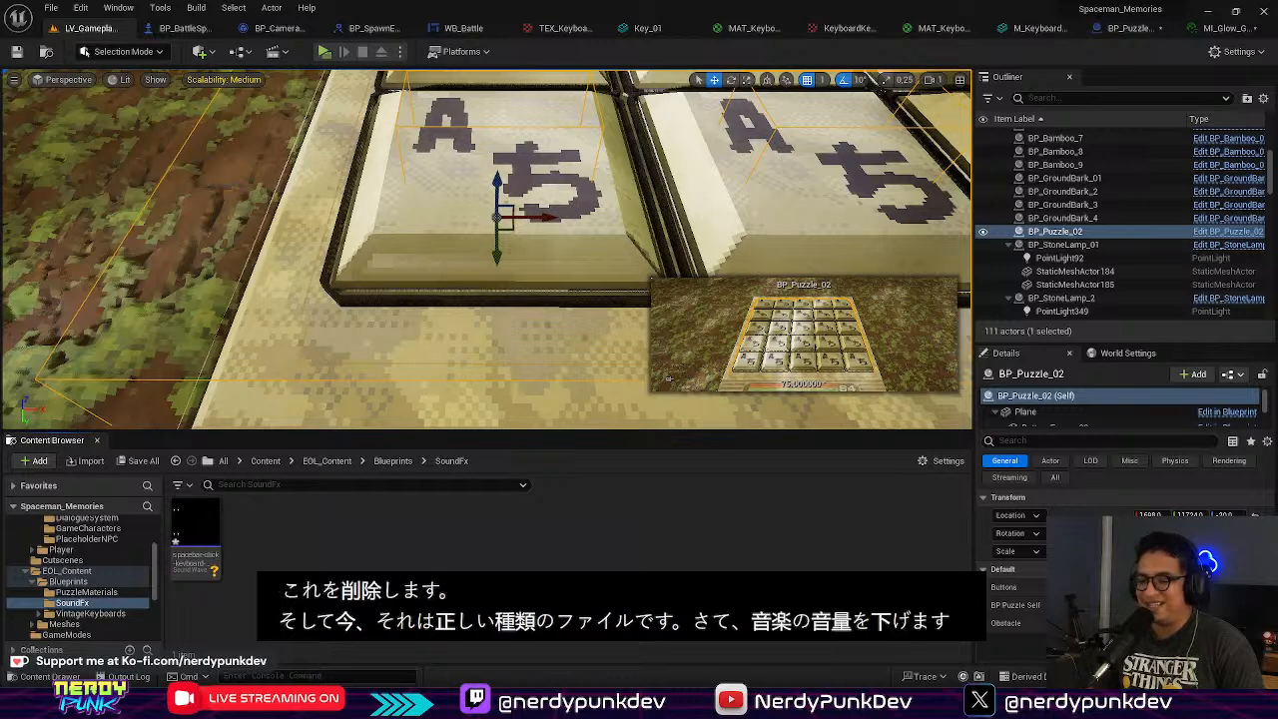
key(alt+Tab)
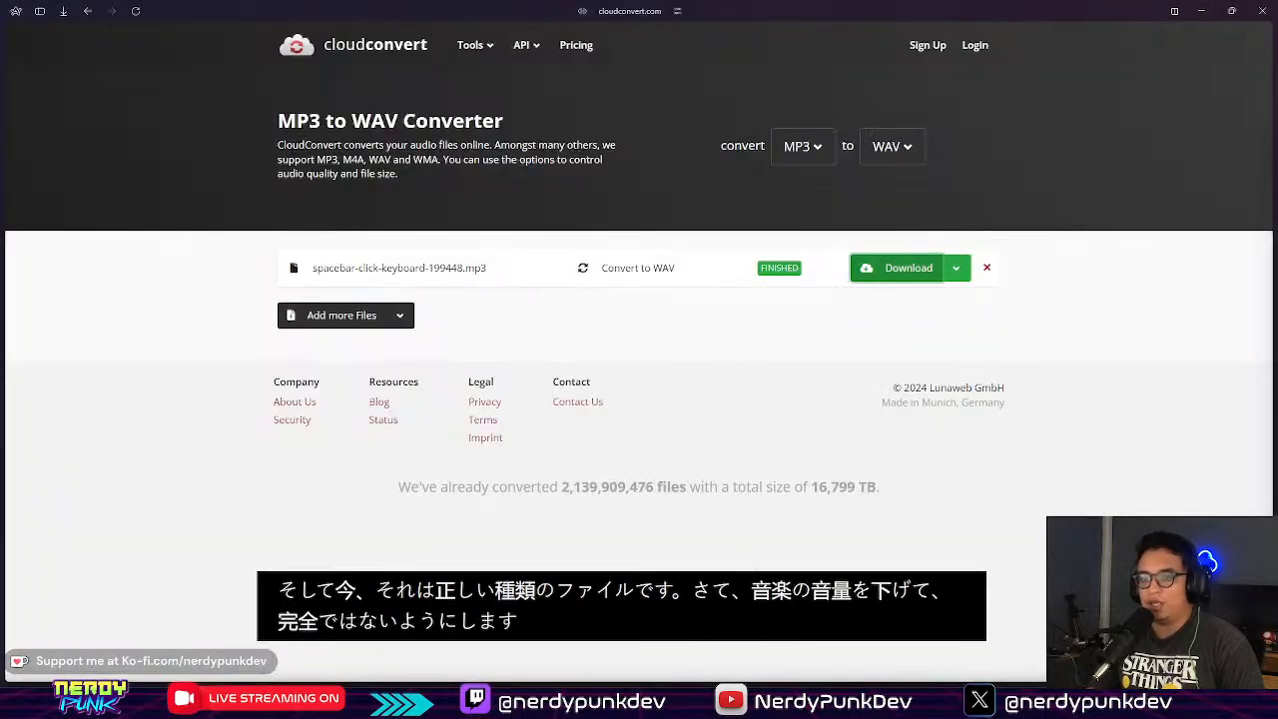
key(alt+Tab)
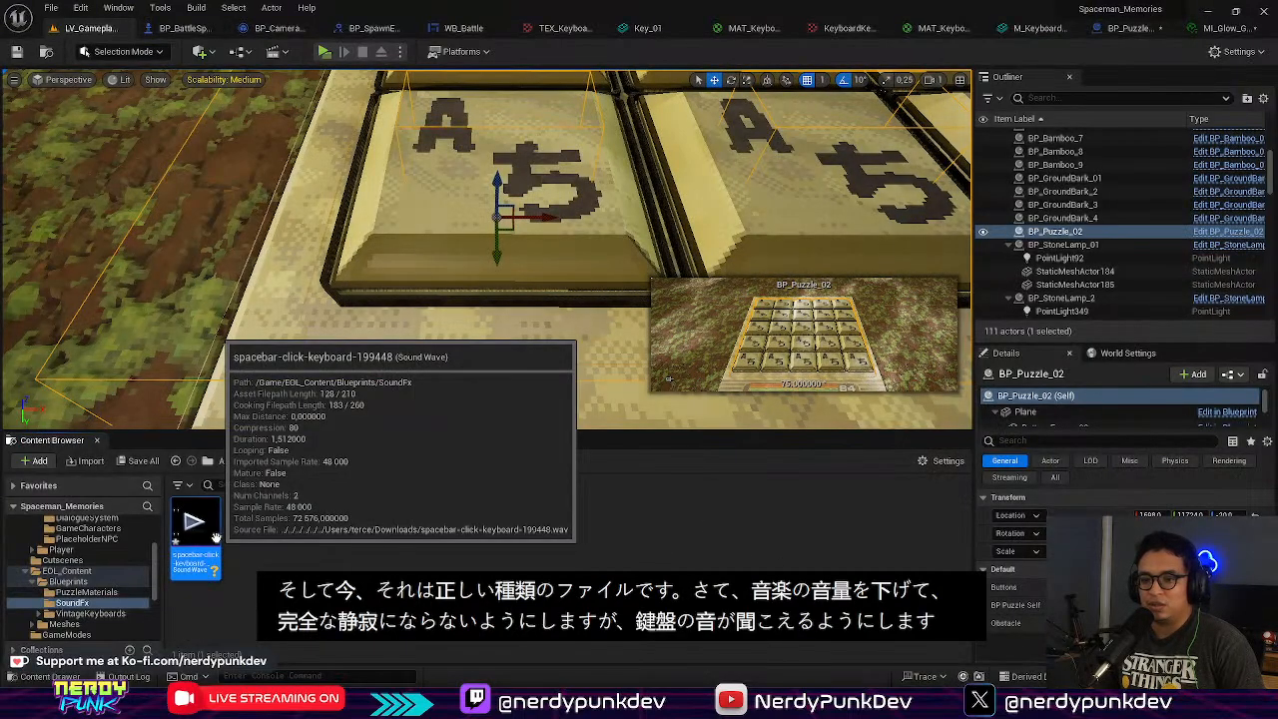
click(214, 538)
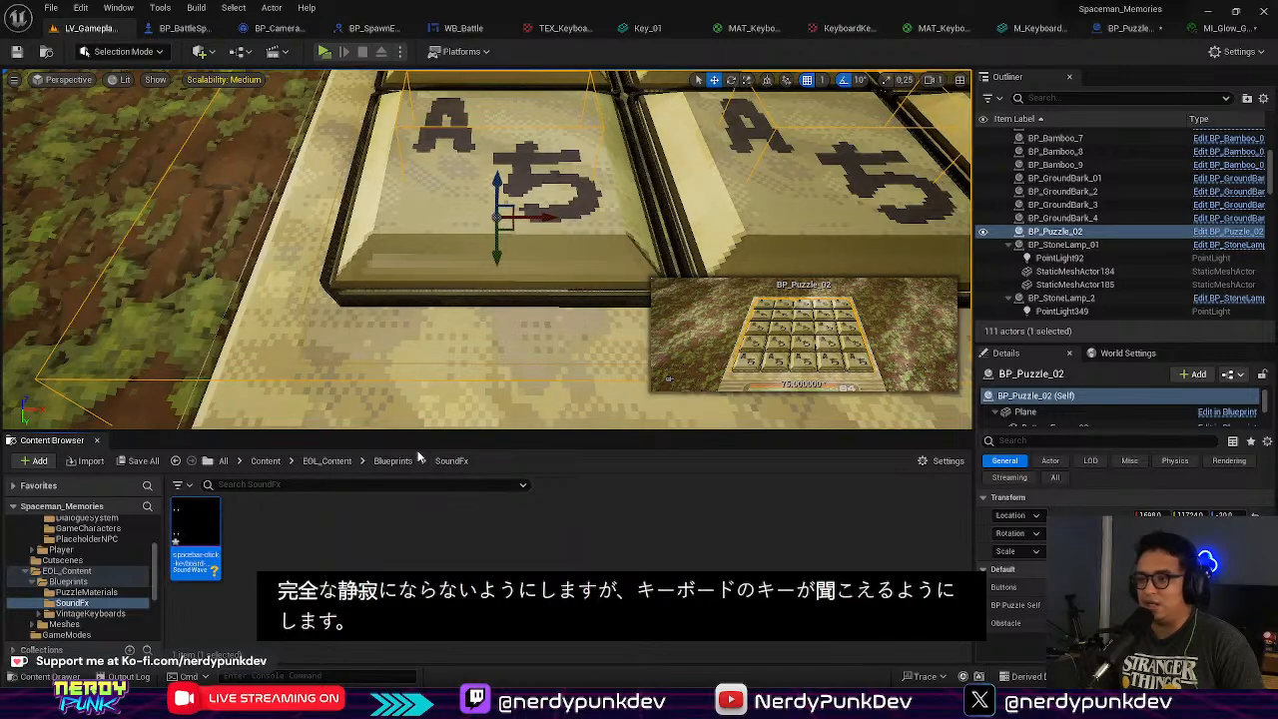
Step: Add a Play Sound at Location node in BP_Puzzle_02's Event Graph, near the Button Frame 01 node
click(1133, 28)
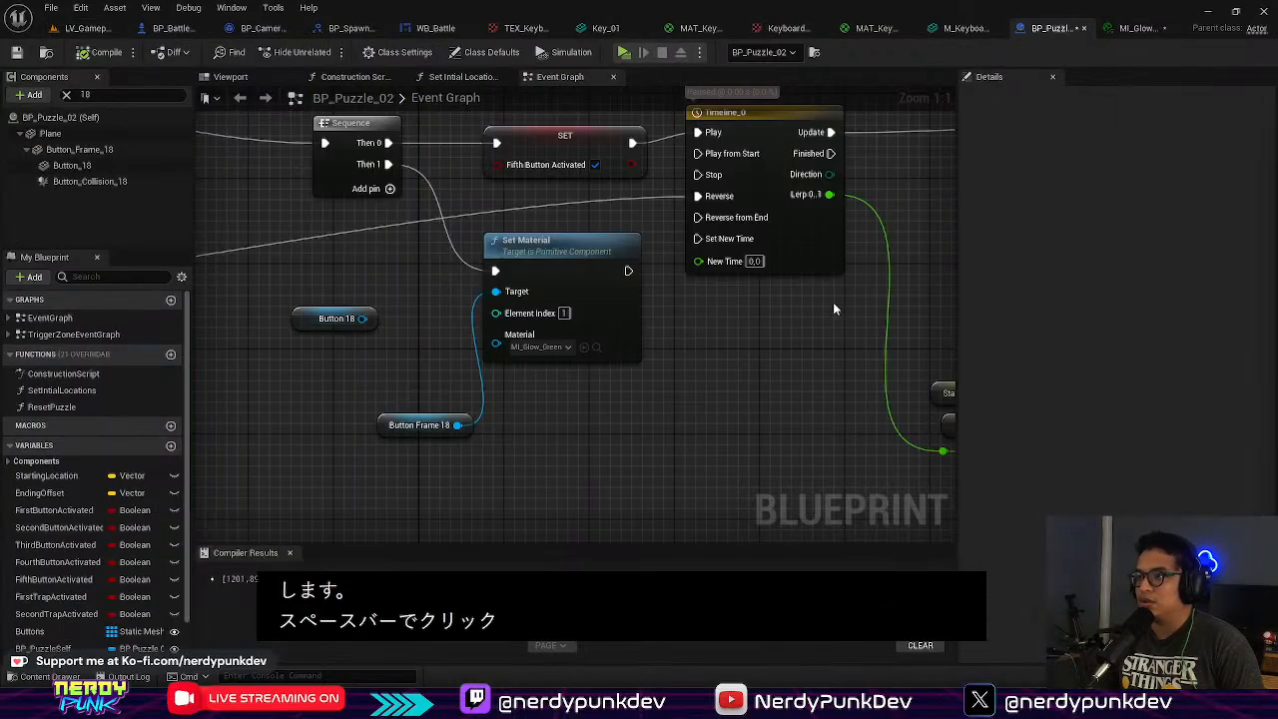
scroll(672, 386, down, 8)
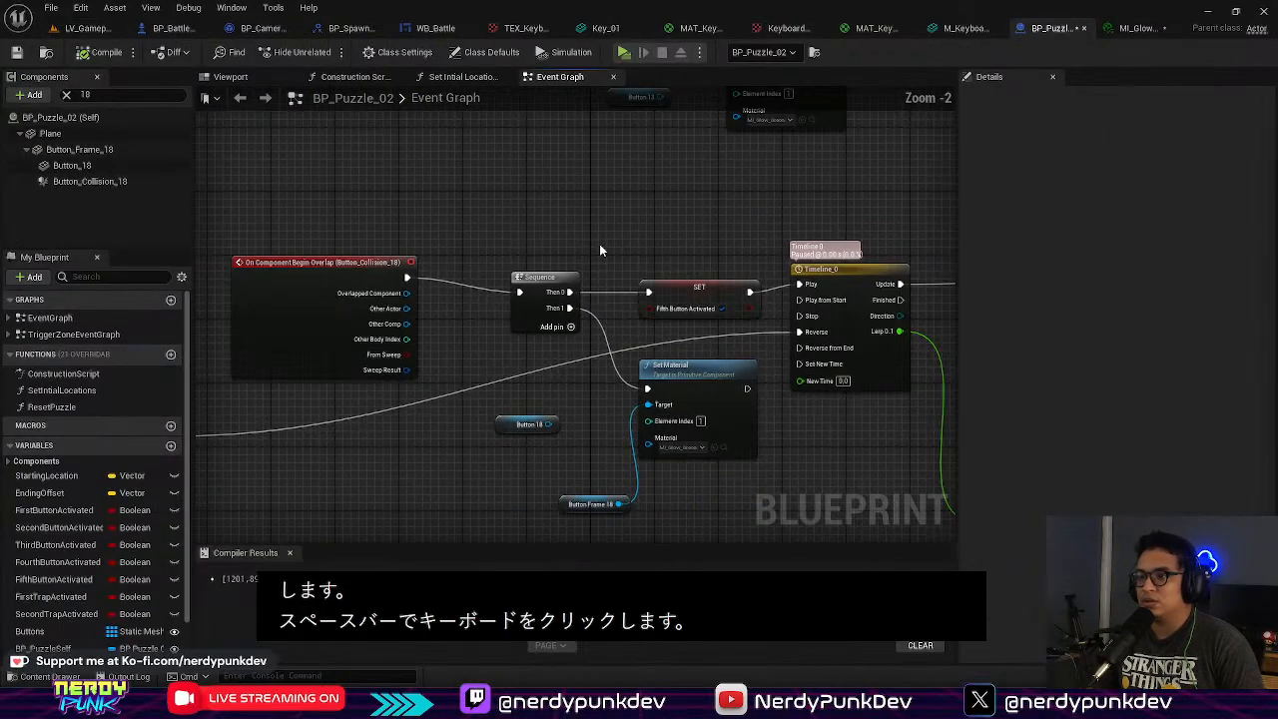
scroll(575, 229, up, 6)
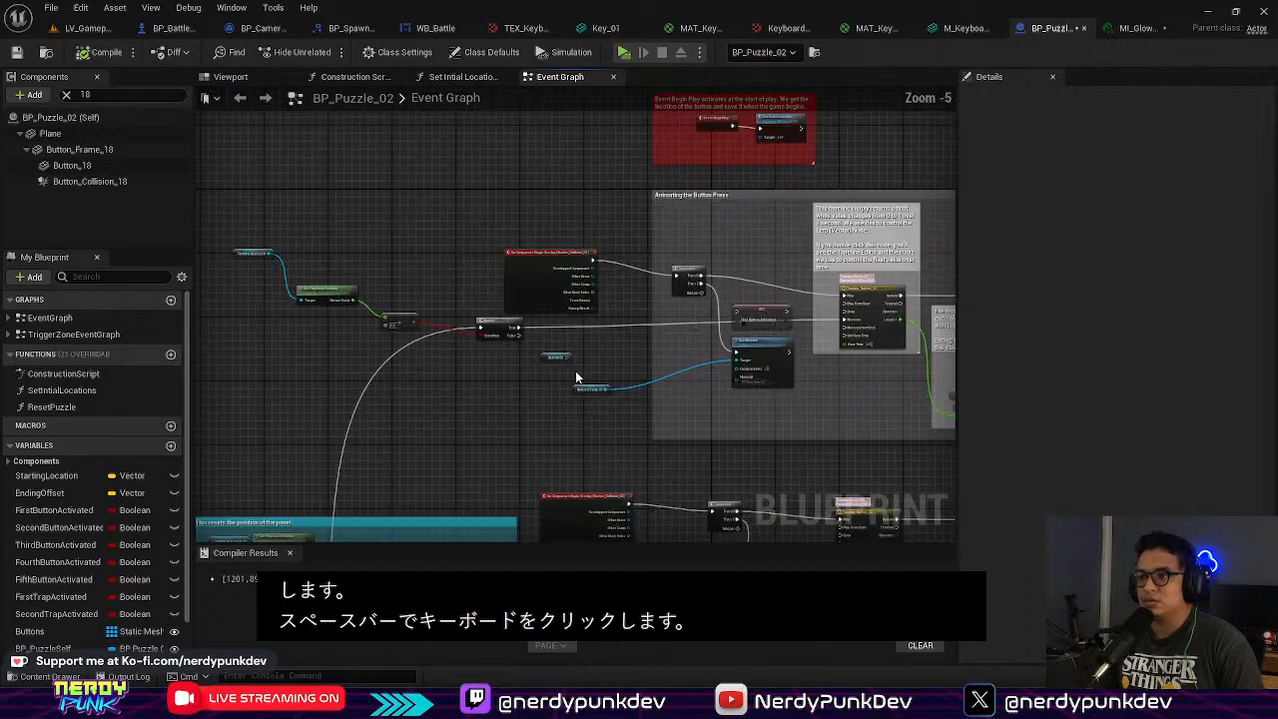
scroll(586, 381, up, 2)
right_drag(712, 396, 621, 358)
right_click(611, 357)
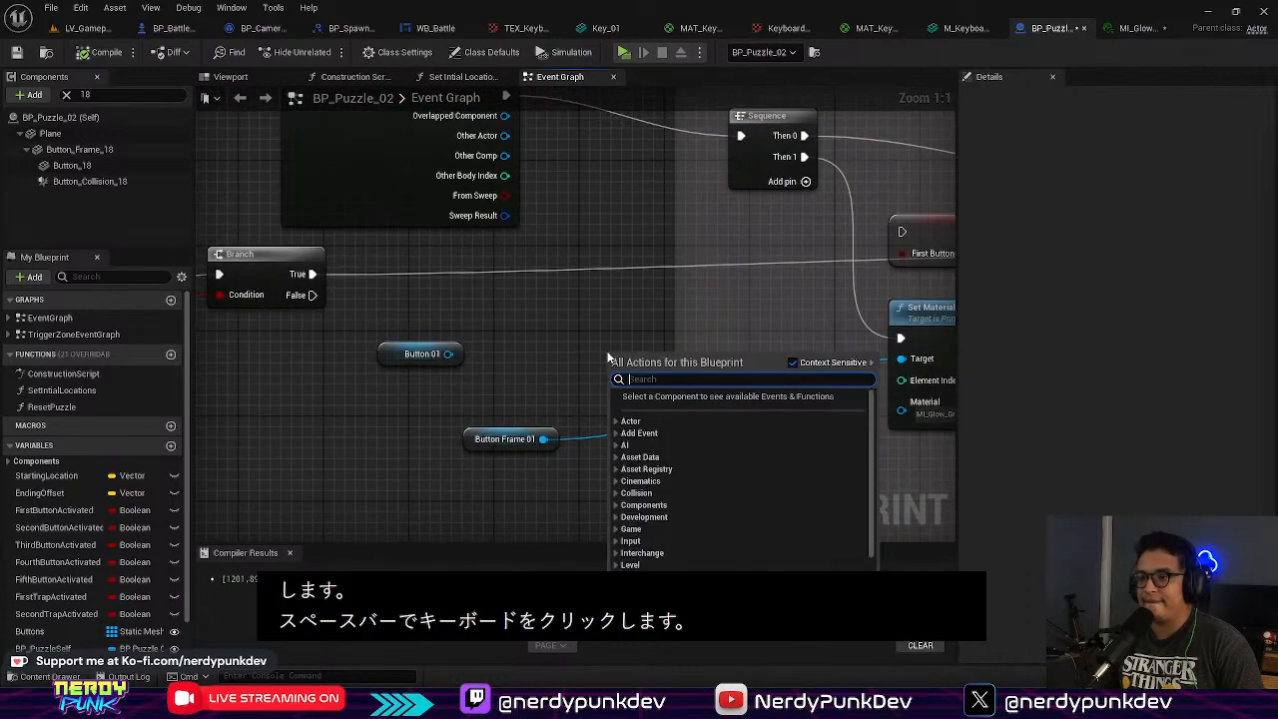
text(play sound)
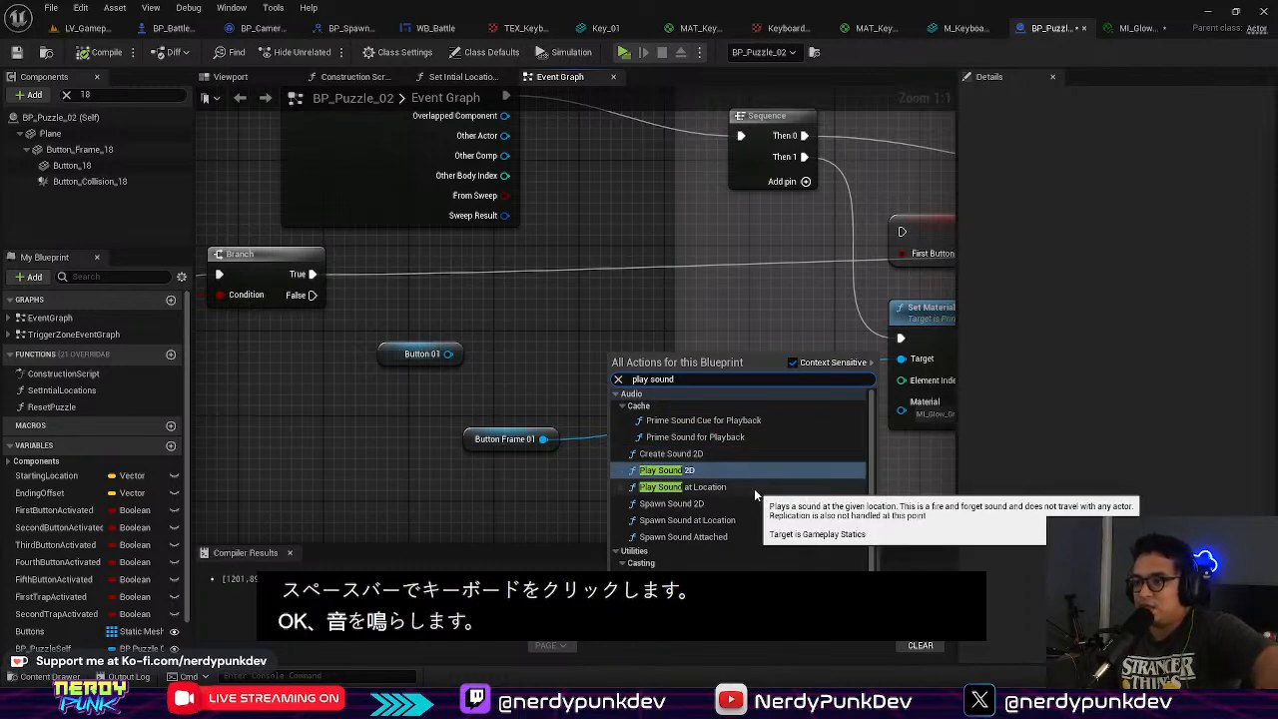
key(Escape)
right_drag(693, 362, 648, 281)
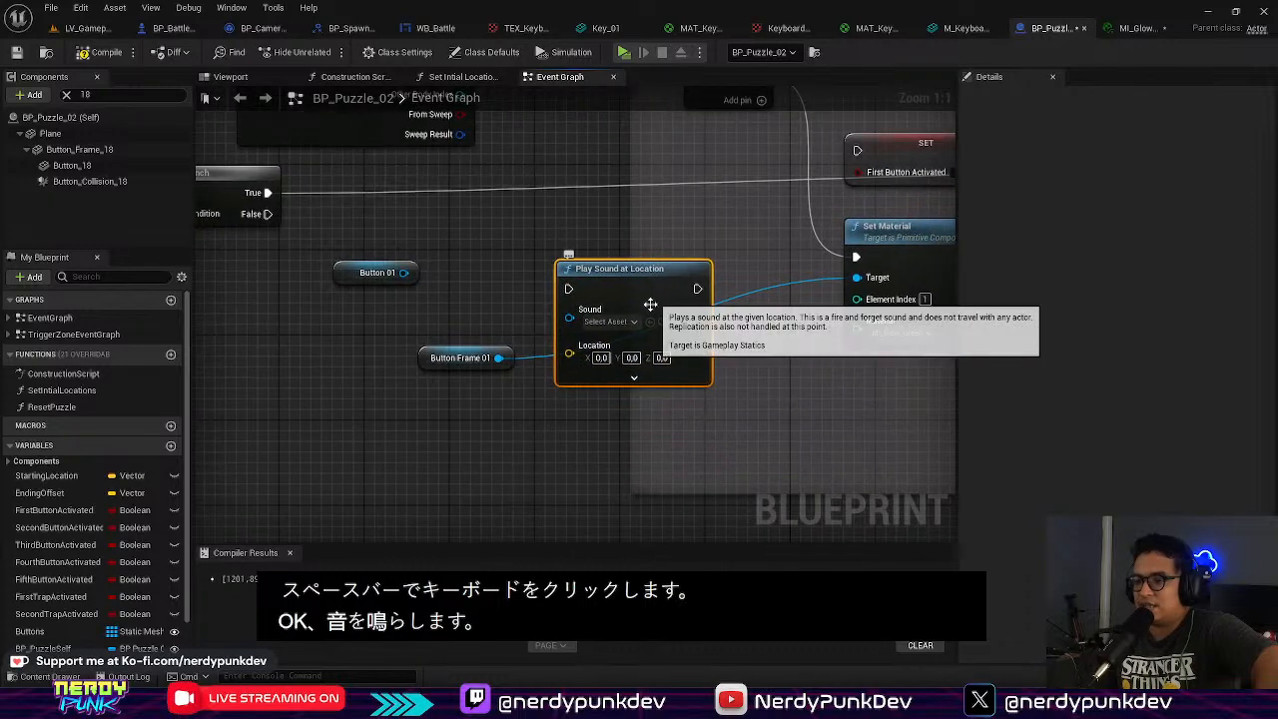
Step: Set the Play Sound at Location node's sound to the spacebar-click sound wave and reposition the node between Button 01 and the Sequence's outputs
click(617, 323)
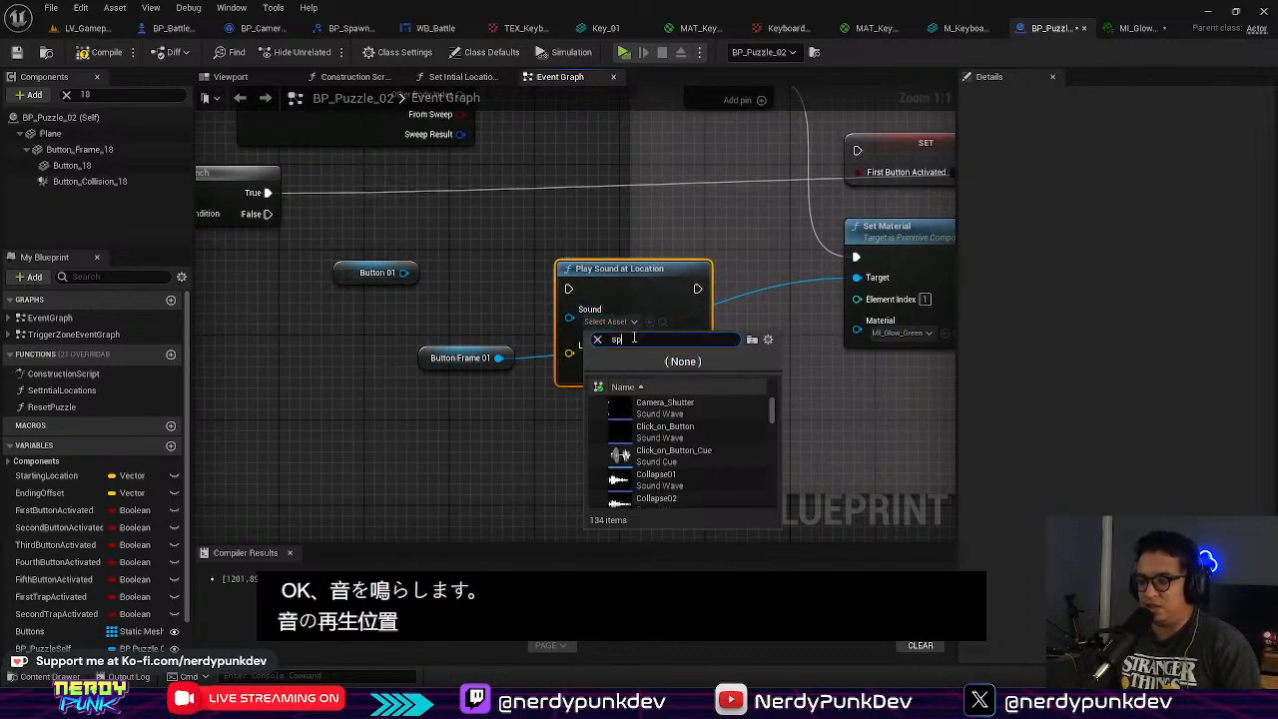
text(space)
click(663, 405)
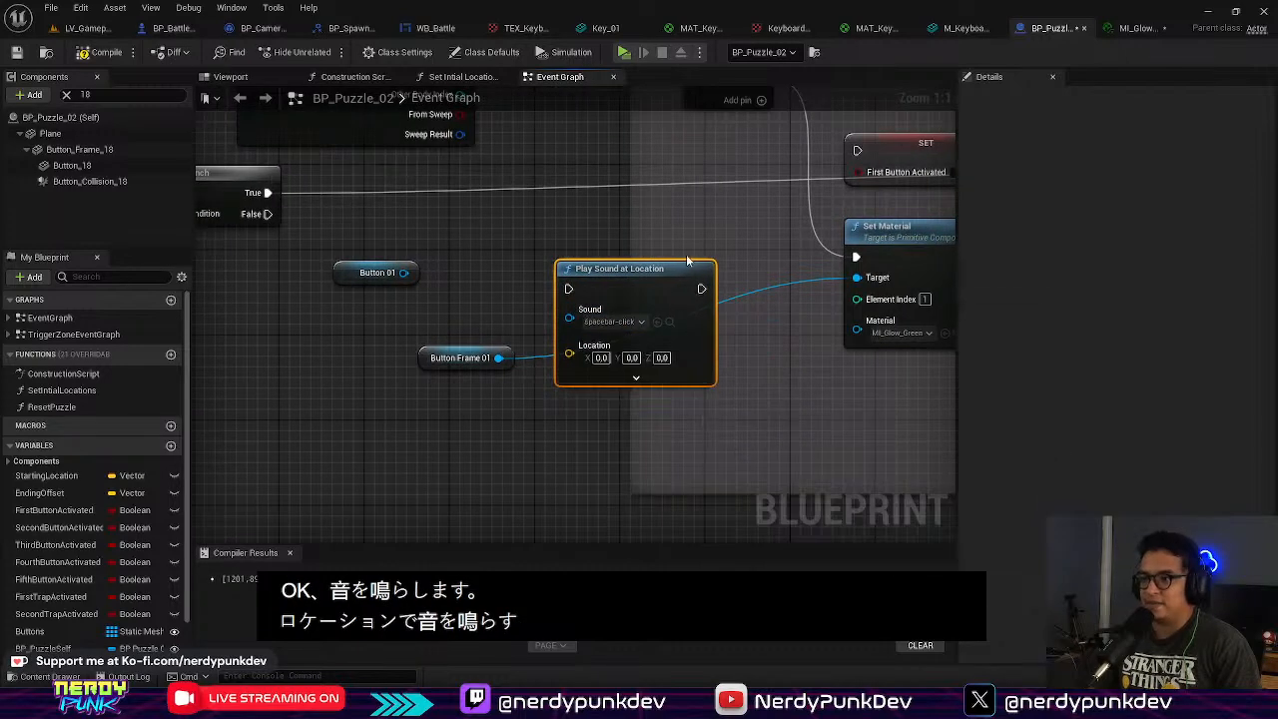
right_drag(668, 336, 603, 456)
drag(581, 399, 593, 314)
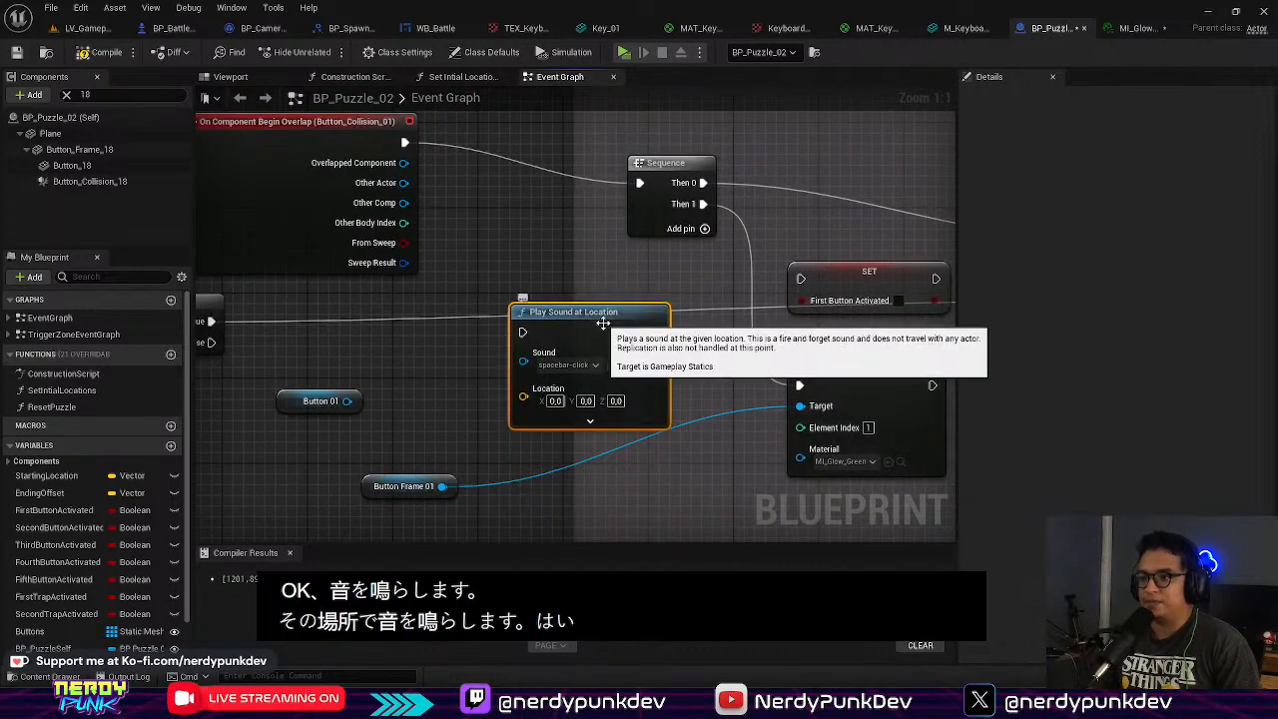
Step: Feed the StartingLocation variable into the Location input of Play Sound at Location and place its getter beside the node
right_drag(688, 372, 482, 368)
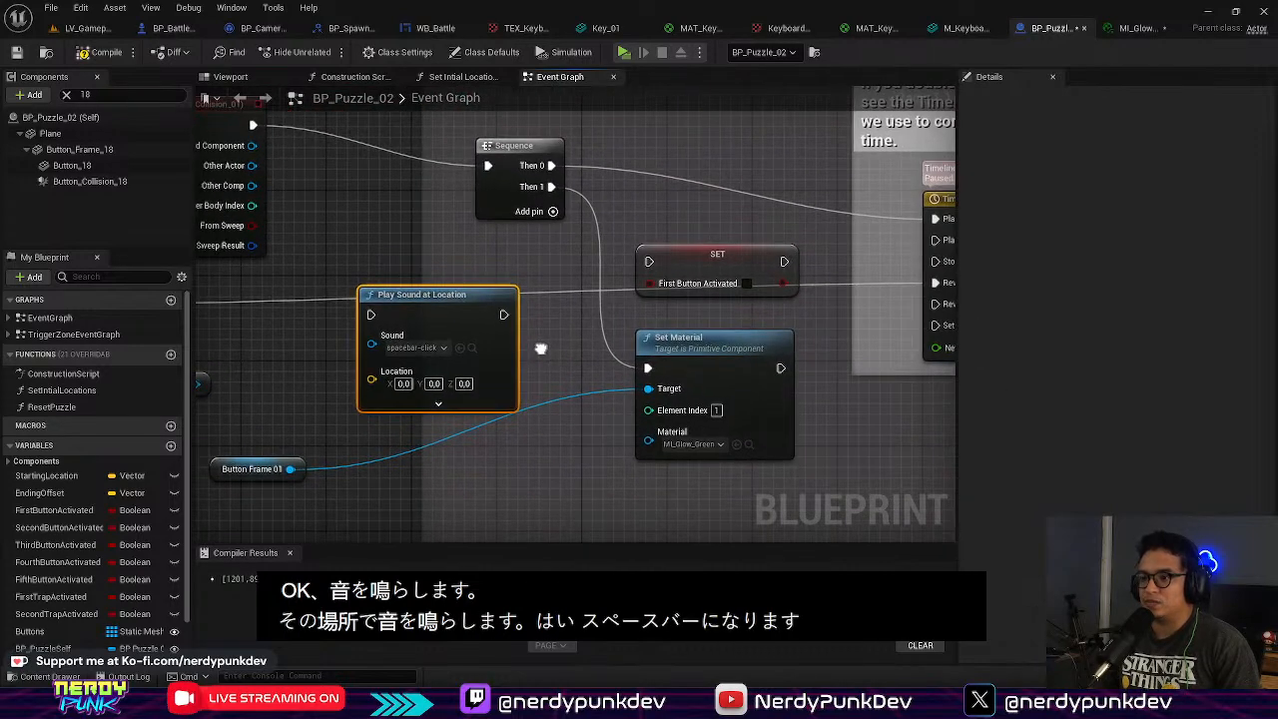
scroll(663, 345, down, 3)
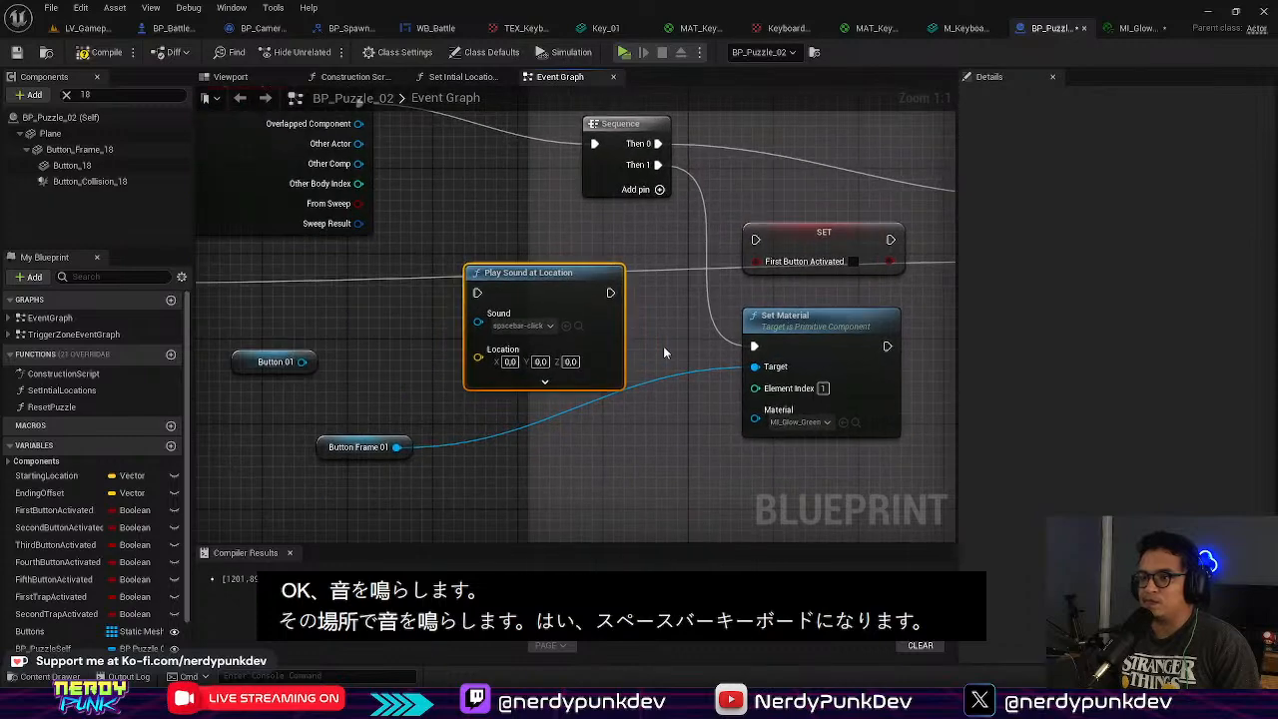
right_drag(668, 273, 678, 232)
scroll(426, 351, up, 1)
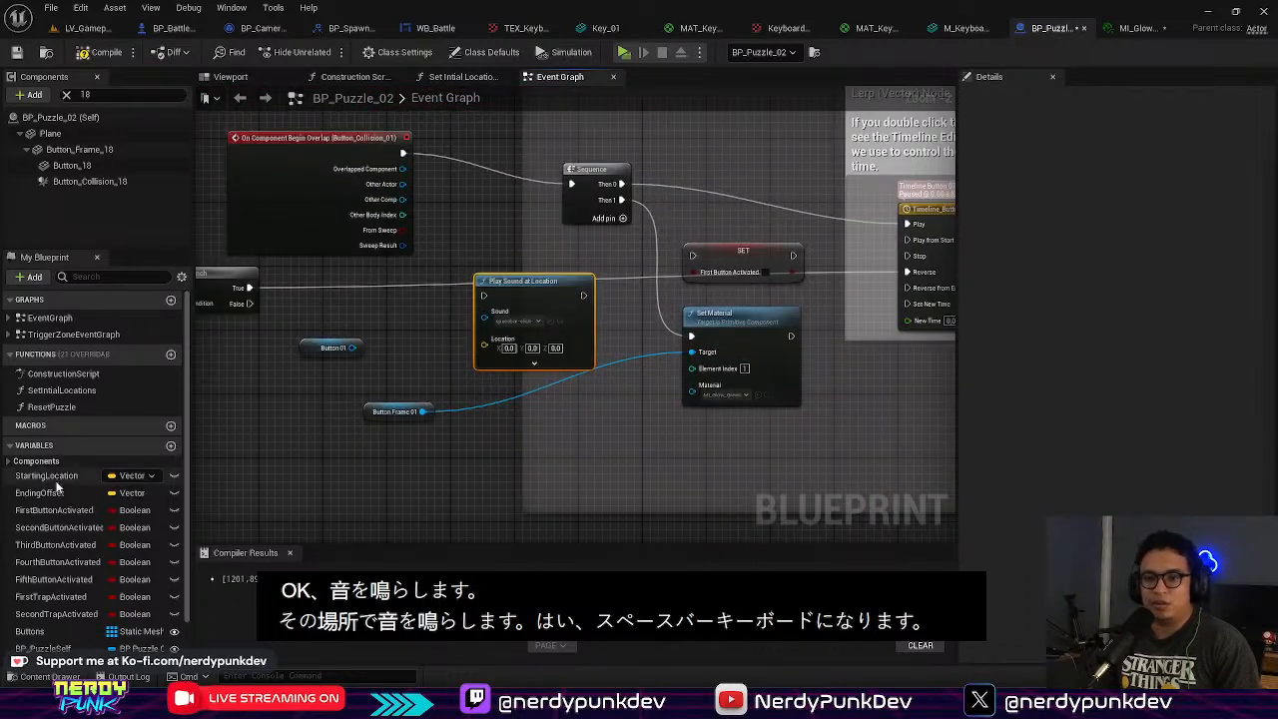
drag(49, 477, 485, 349)
click(439, 472)
drag(381, 461, 390, 362)
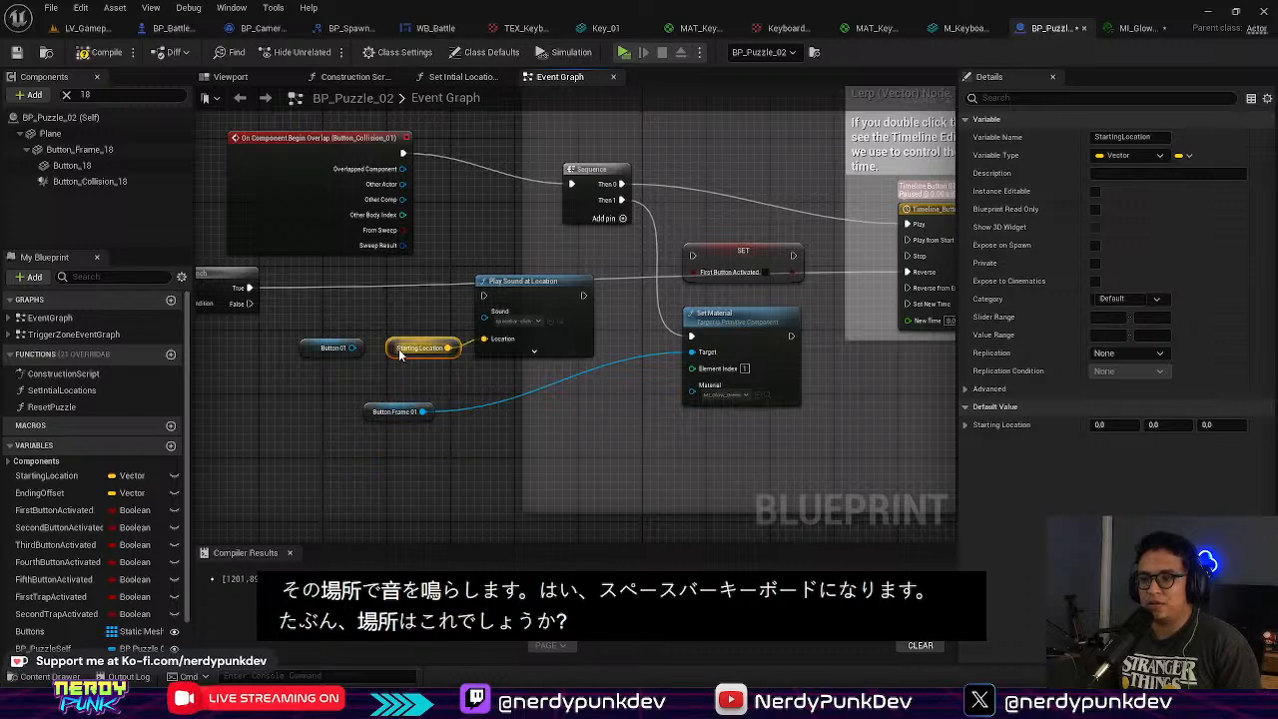
scroll(398, 349, up, 2)
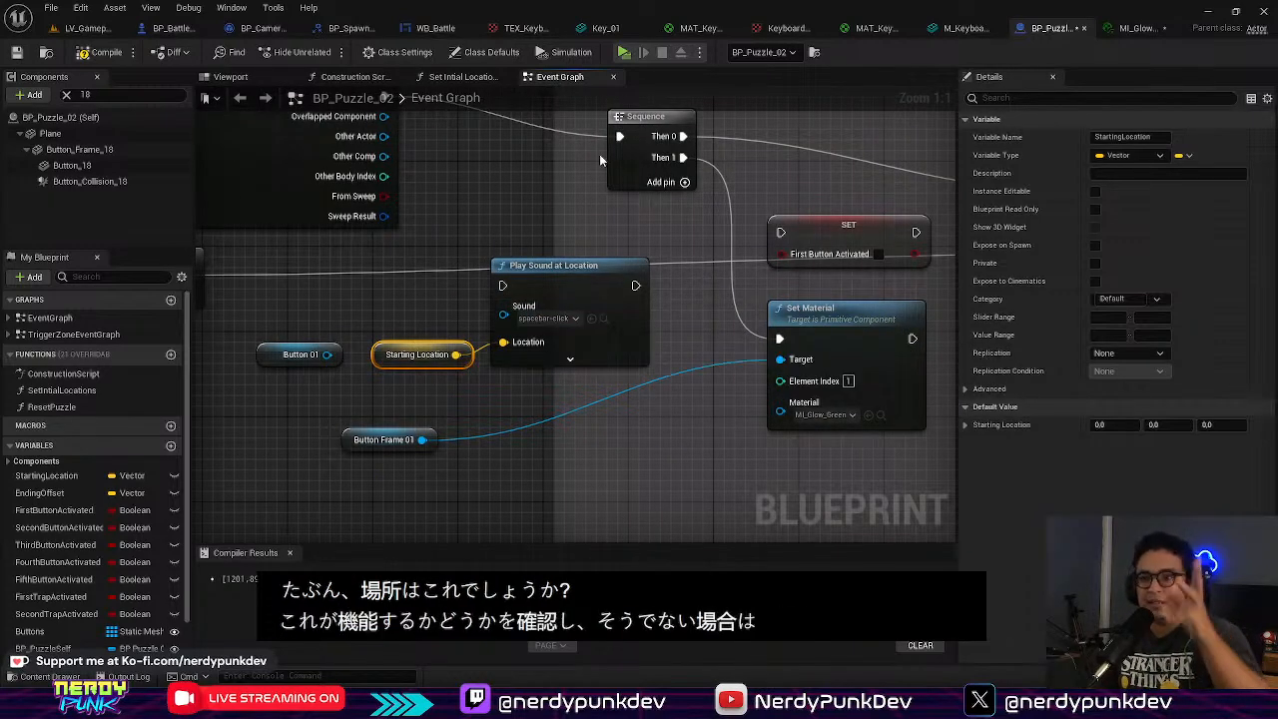
Step: Move Play Sound at Location and its Starting Location getter beside the first key's Set Material node, and execute the sound after Set Material
right_drag(632, 268, 571, 228)
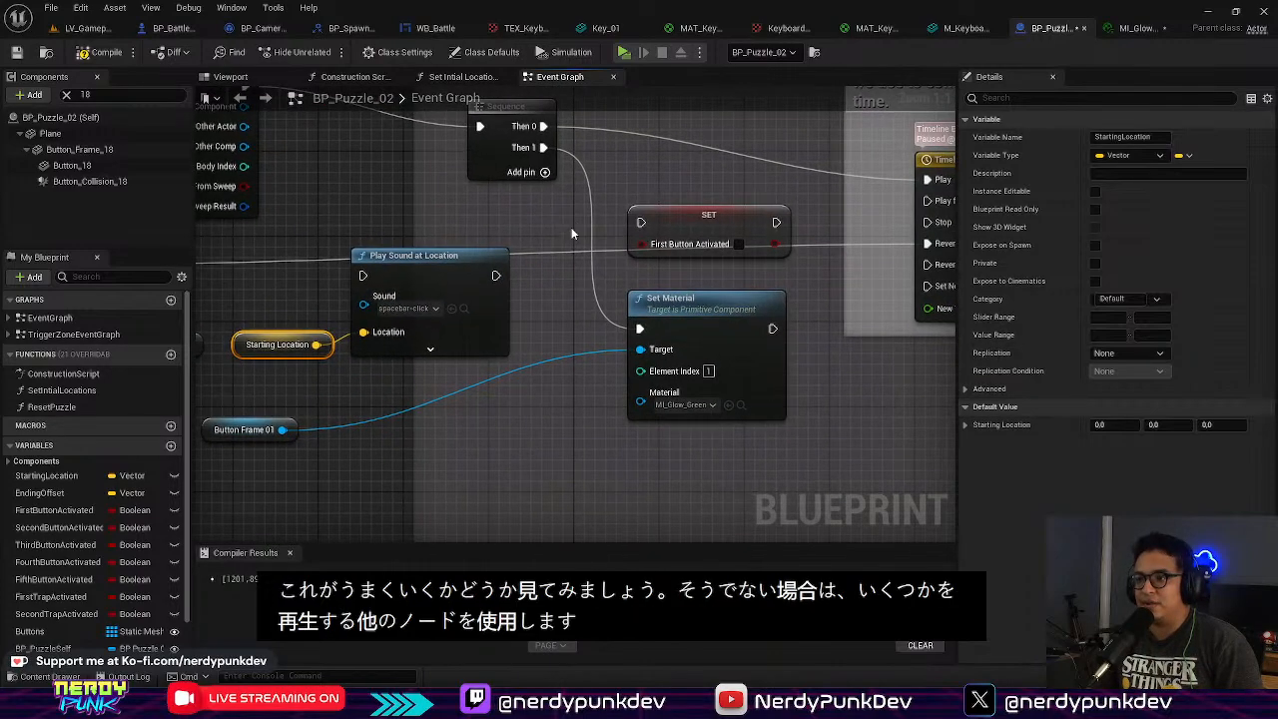
drag(426, 272, 882, 386)
right_drag(883, 384, 802, 297)
drag(804, 299, 816, 278)
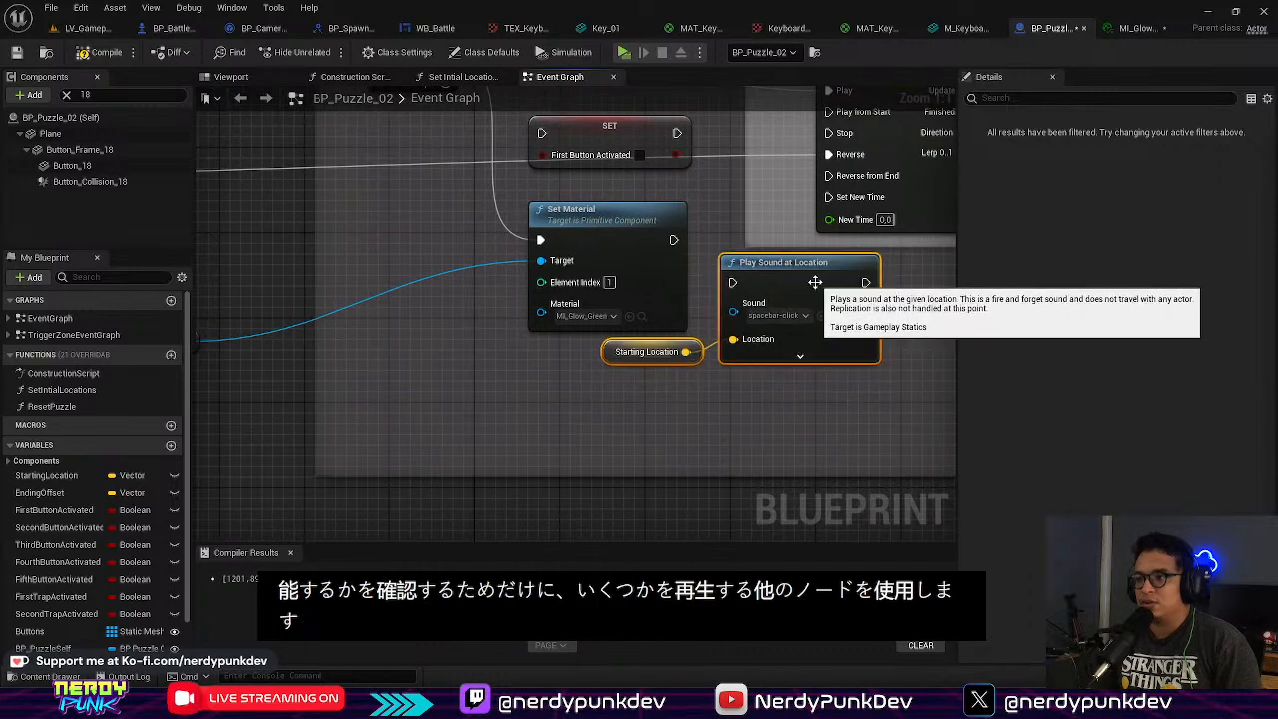
click(730, 445)
drag(675, 240, 733, 283)
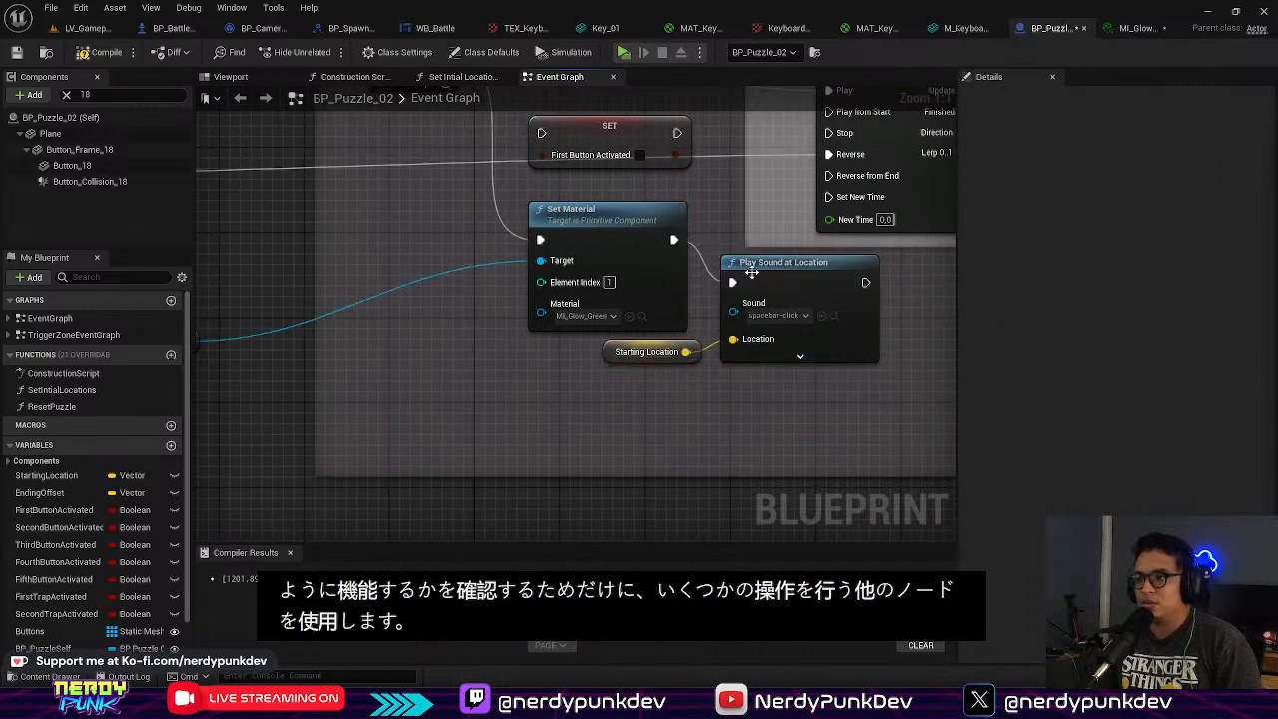
Step: Playtest the gameplay level twice, walking the character onto the first key to check its click sound
click(85, 28)
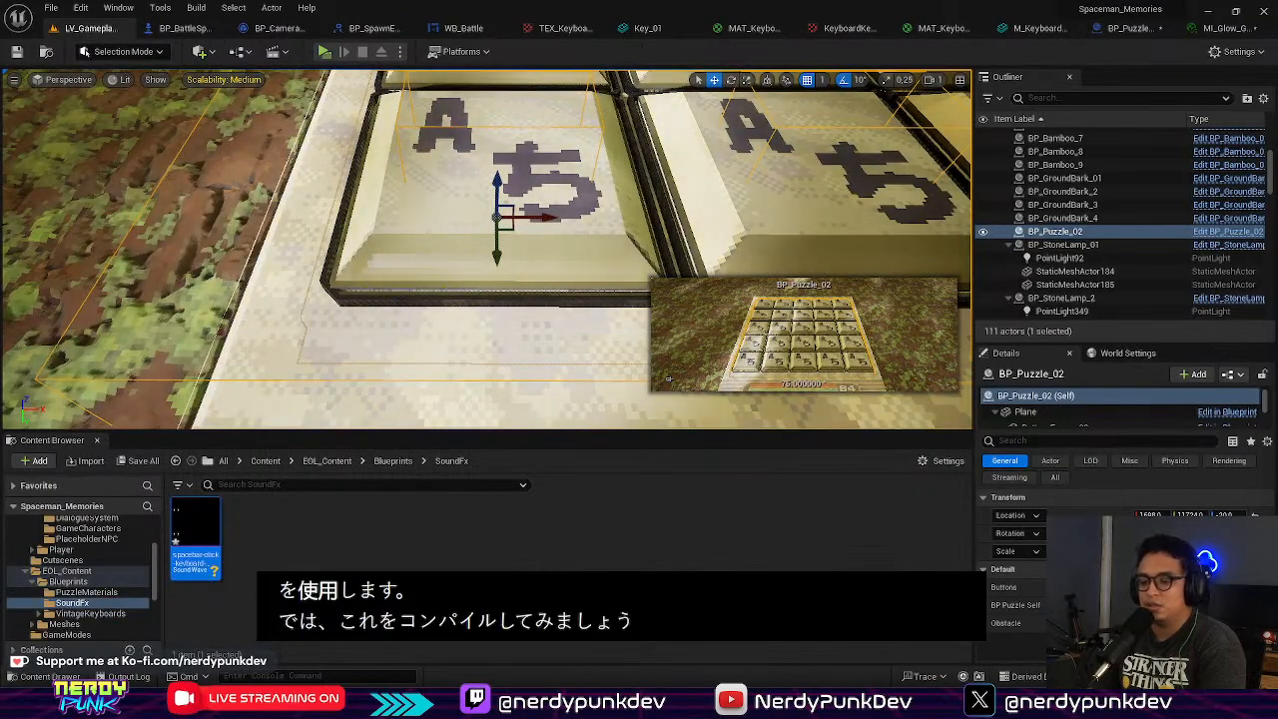
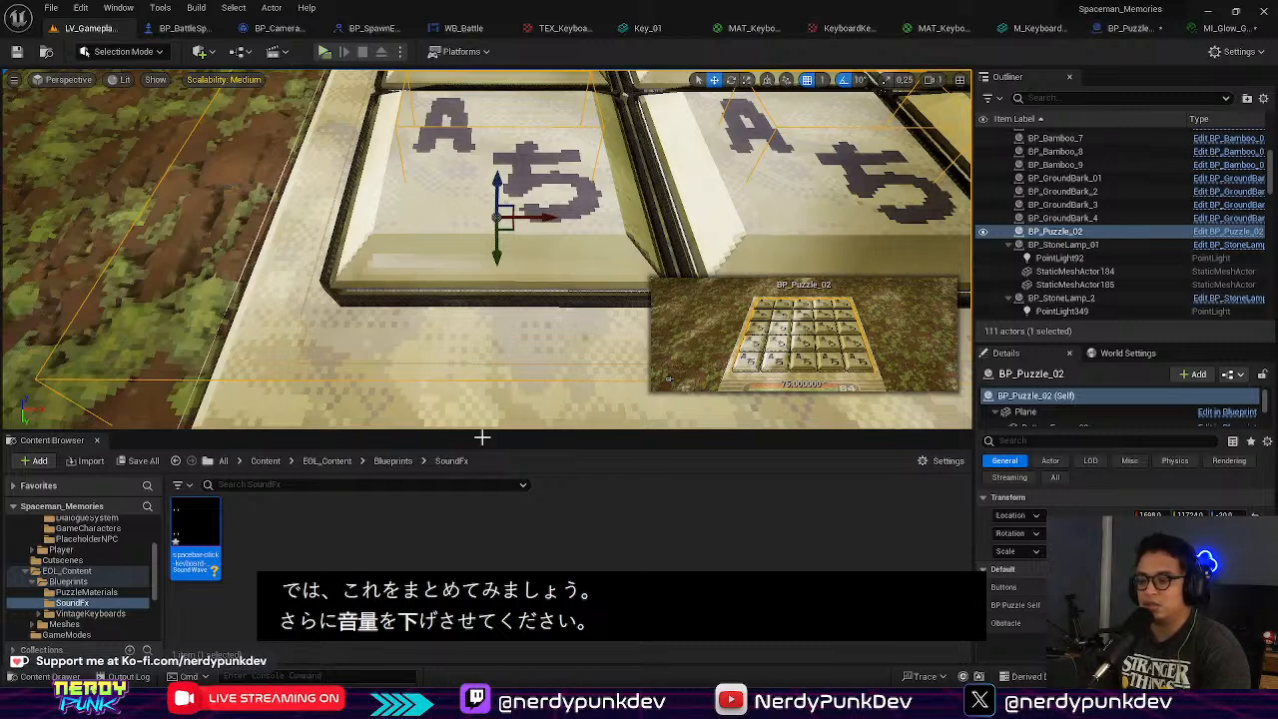
key(a)
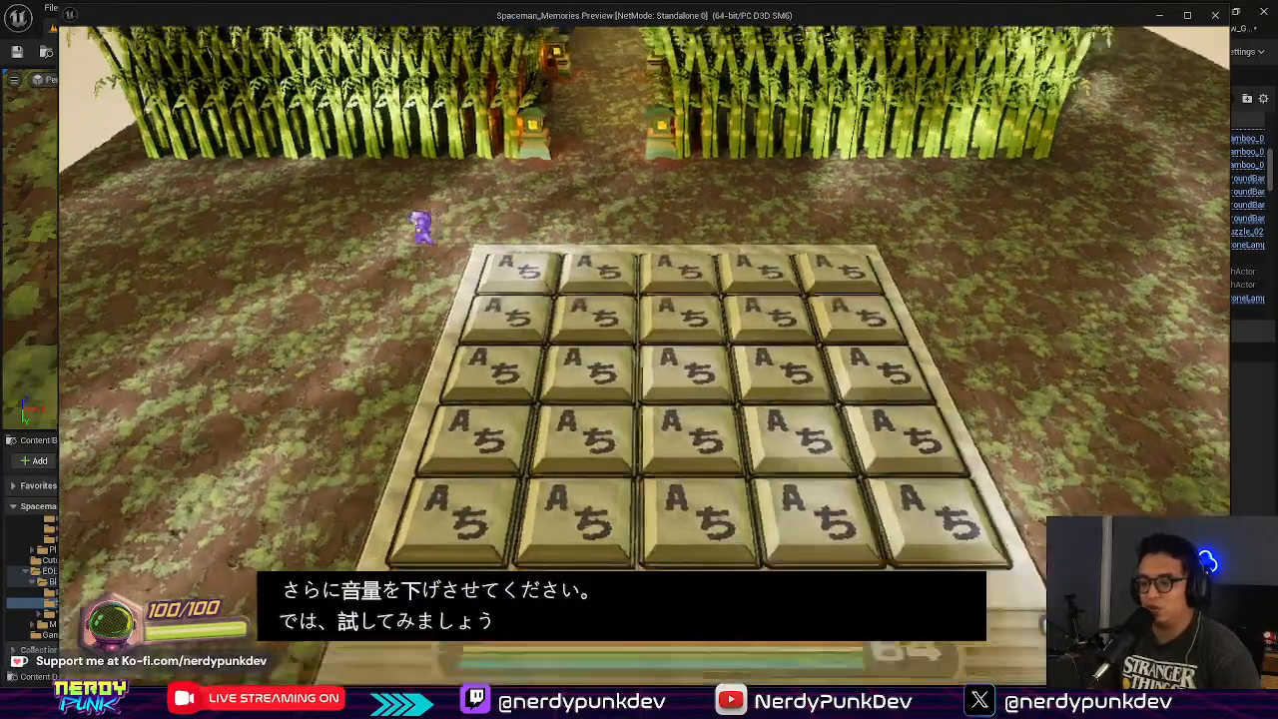
key(s)
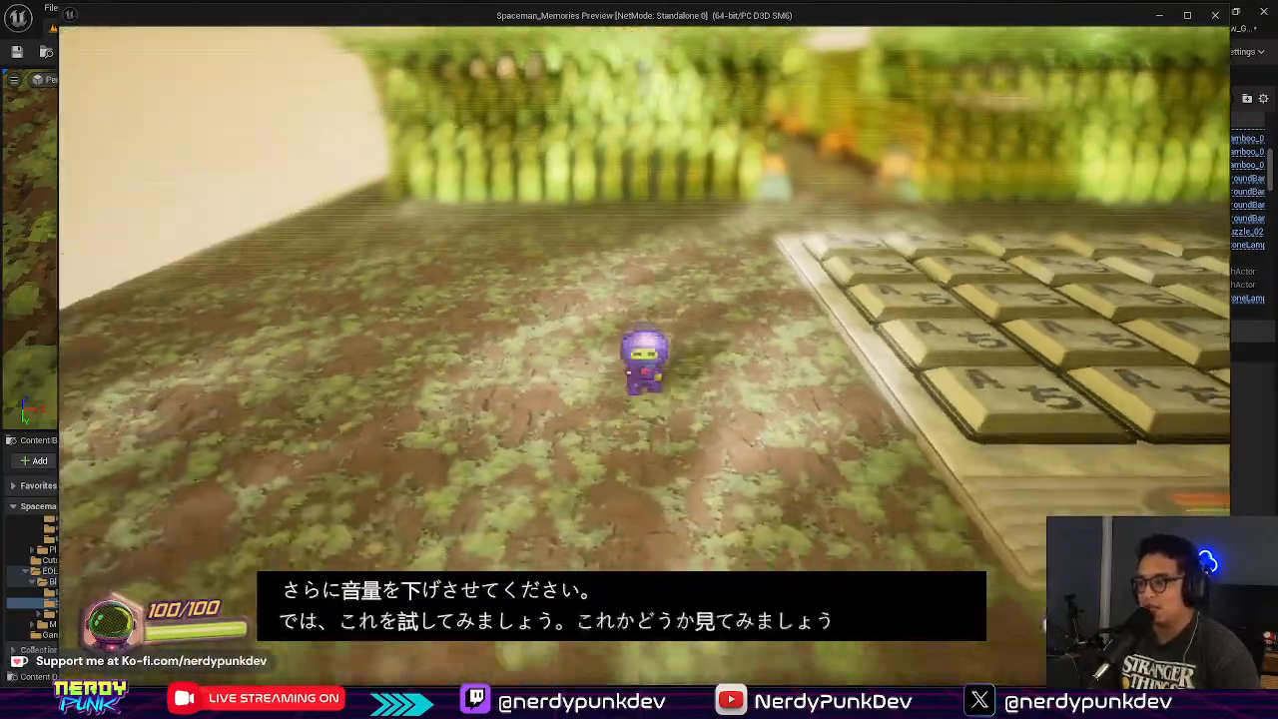
key(d)
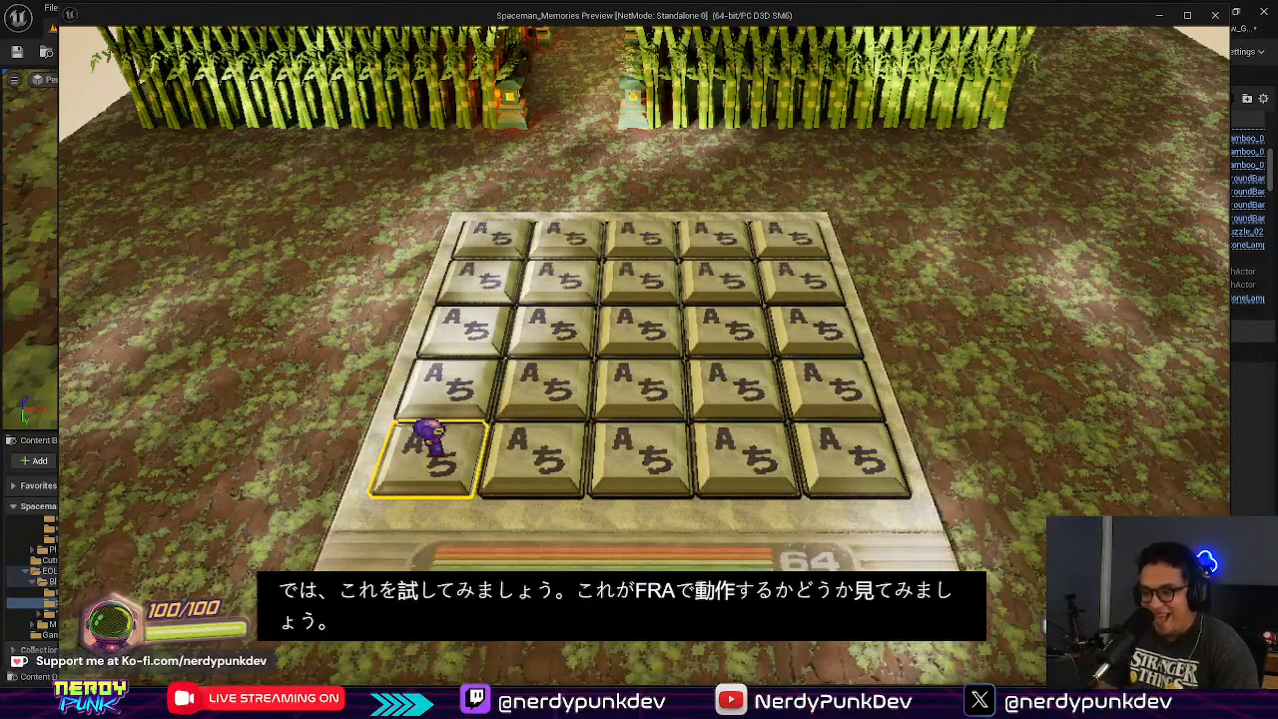
key(Escape)
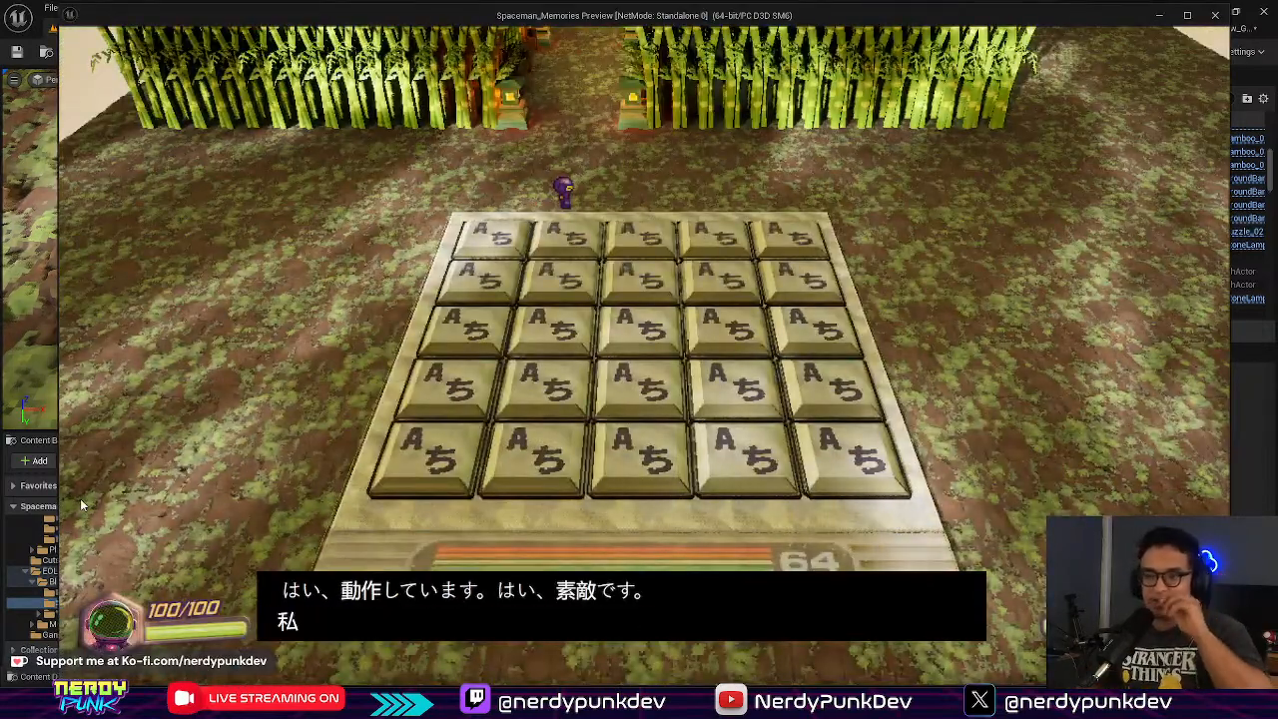
click(82, 499)
key(a)
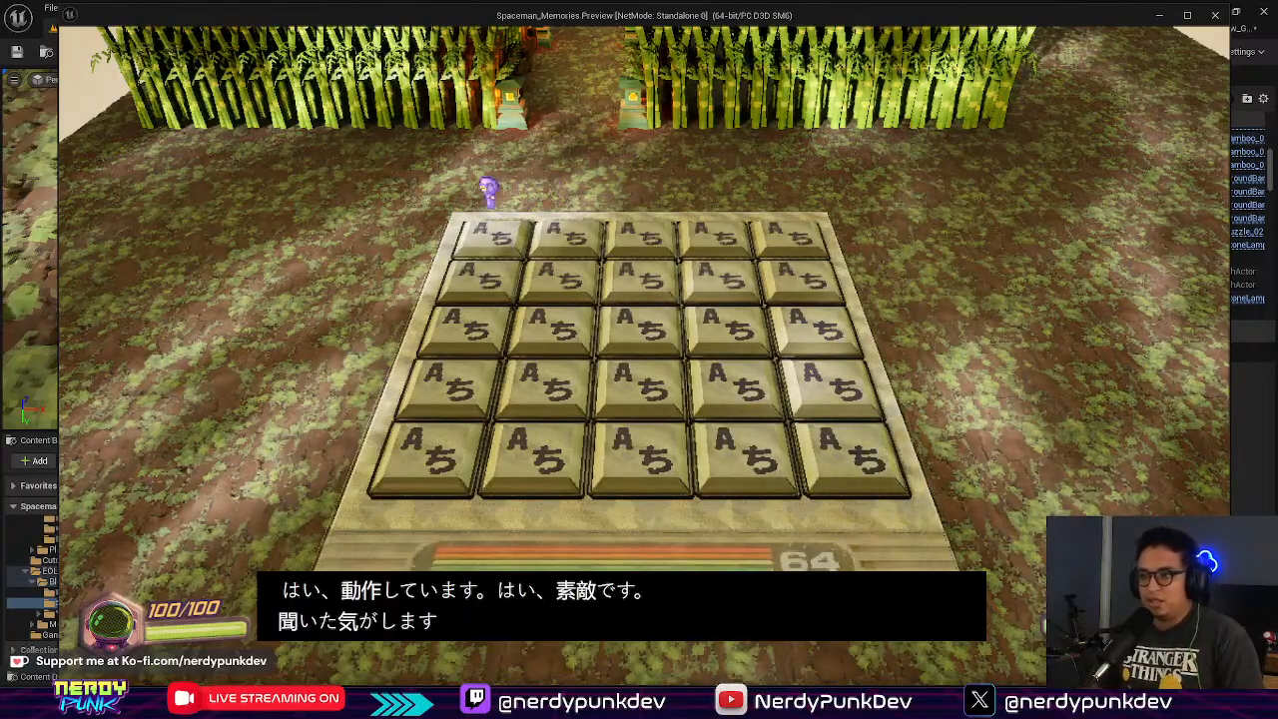
key(s)
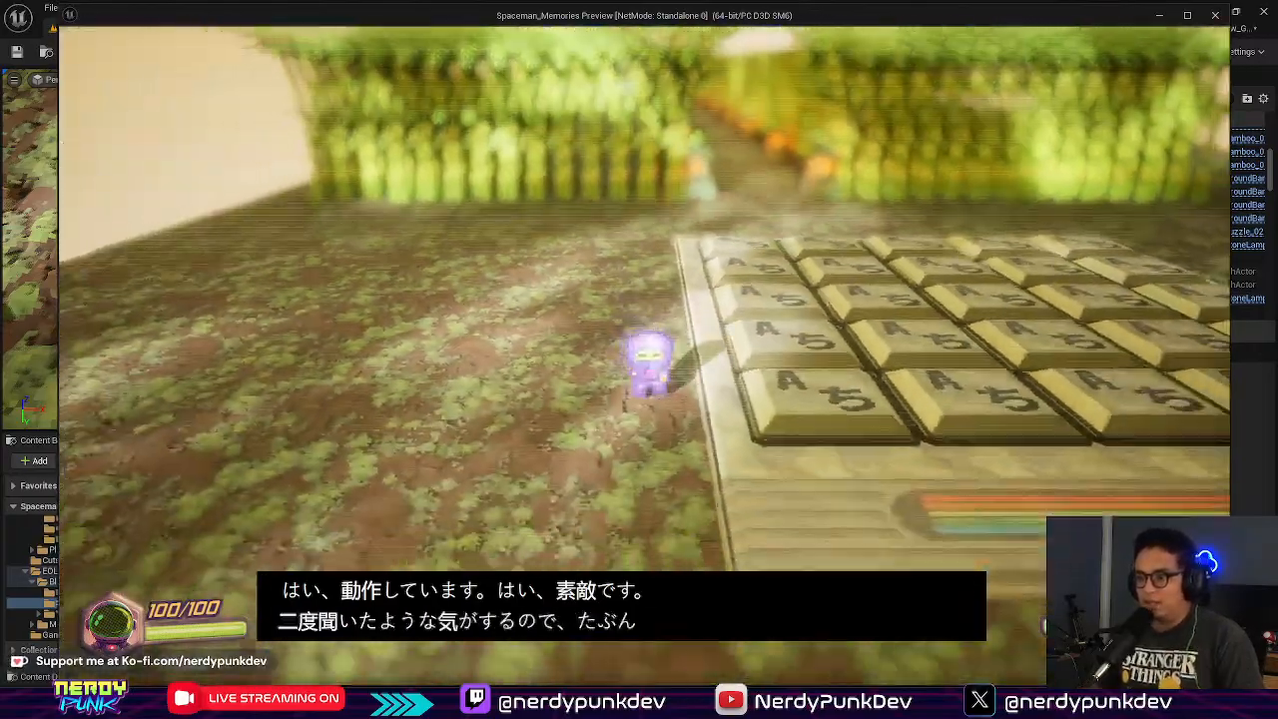
key(d)
key(Escape)
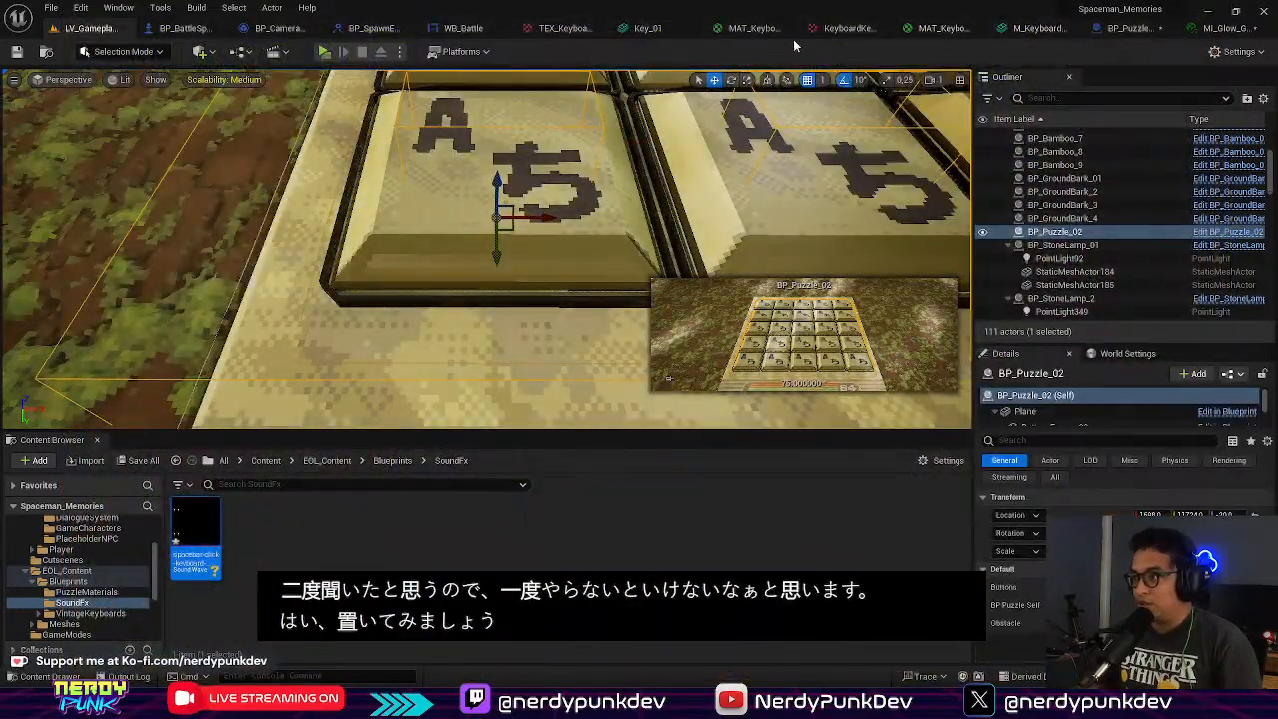
Step: Add a Do Once node to BP_Puzzle_02's Event Graph below the Play Sound at Location node
click(1123, 30)
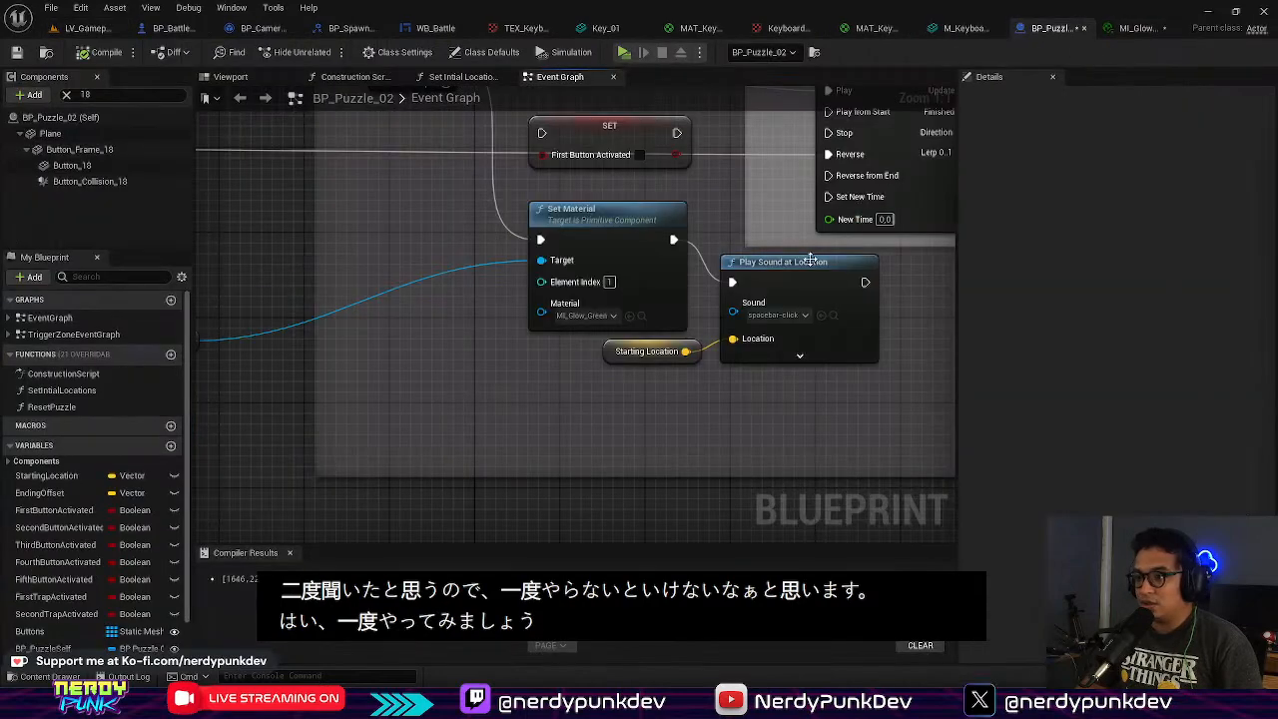
right_drag(705, 487, 683, 493)
right_click(706, 433)
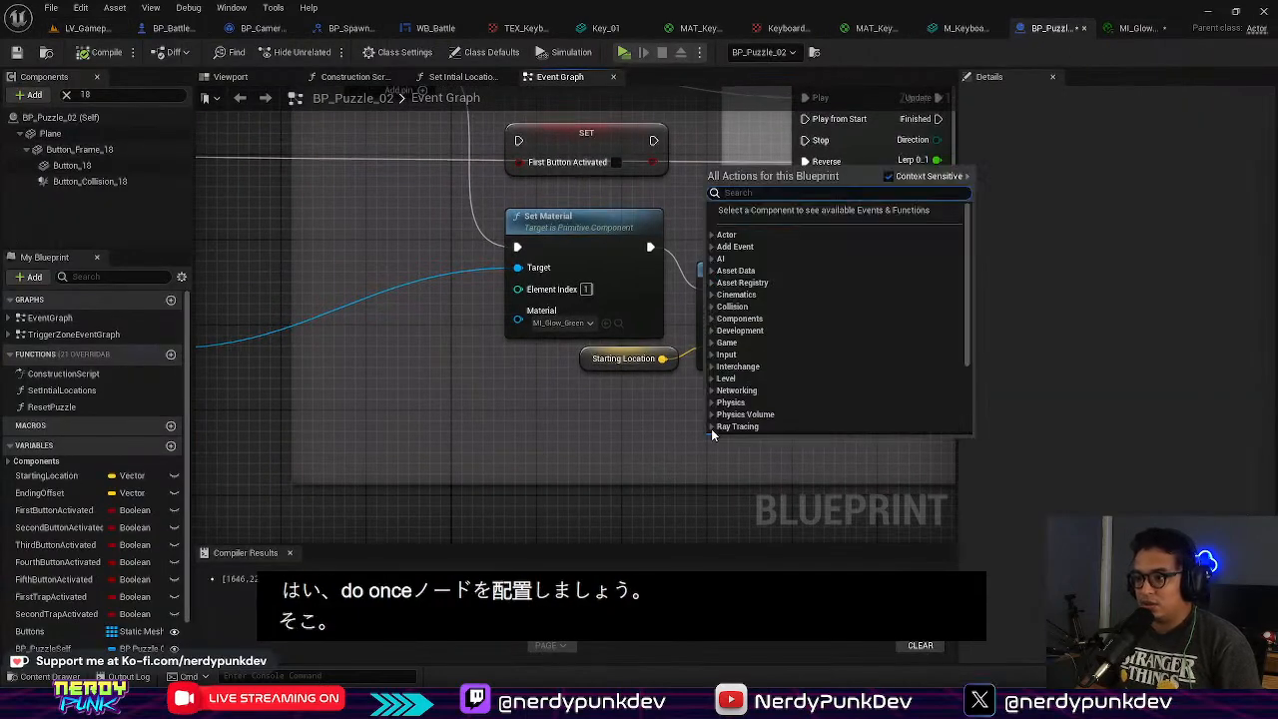
text(do once)
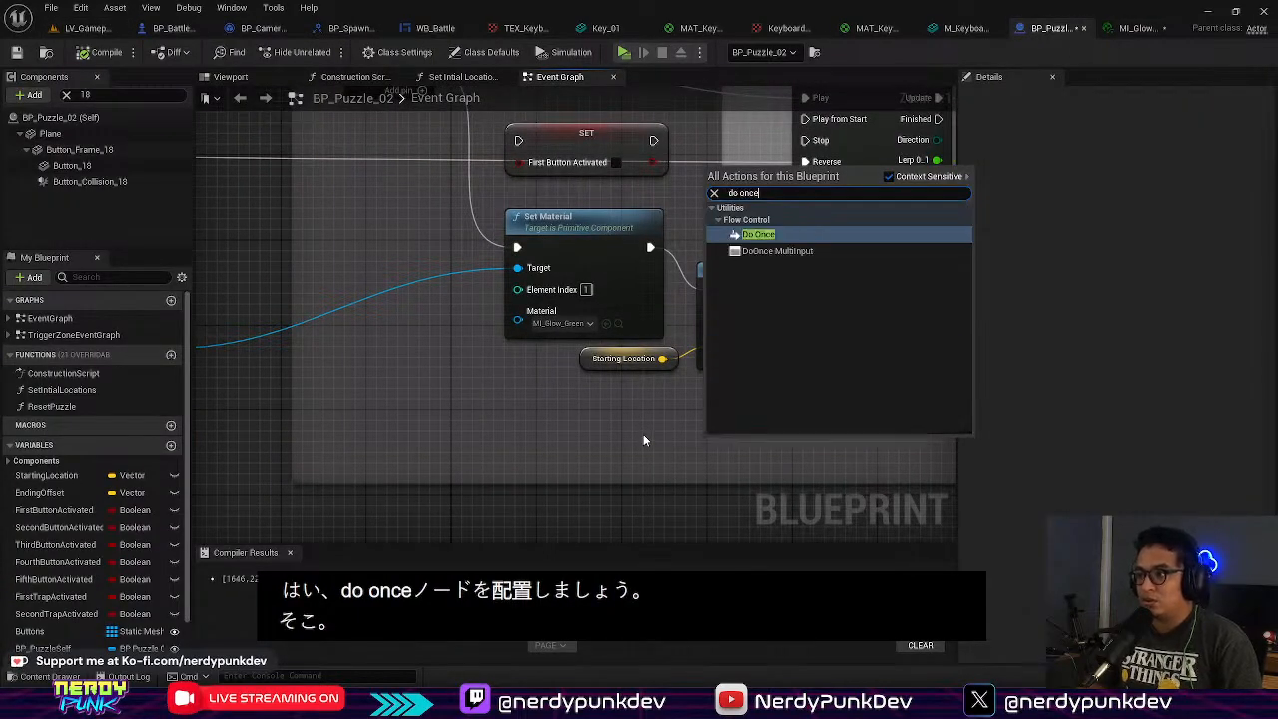
click(765, 233)
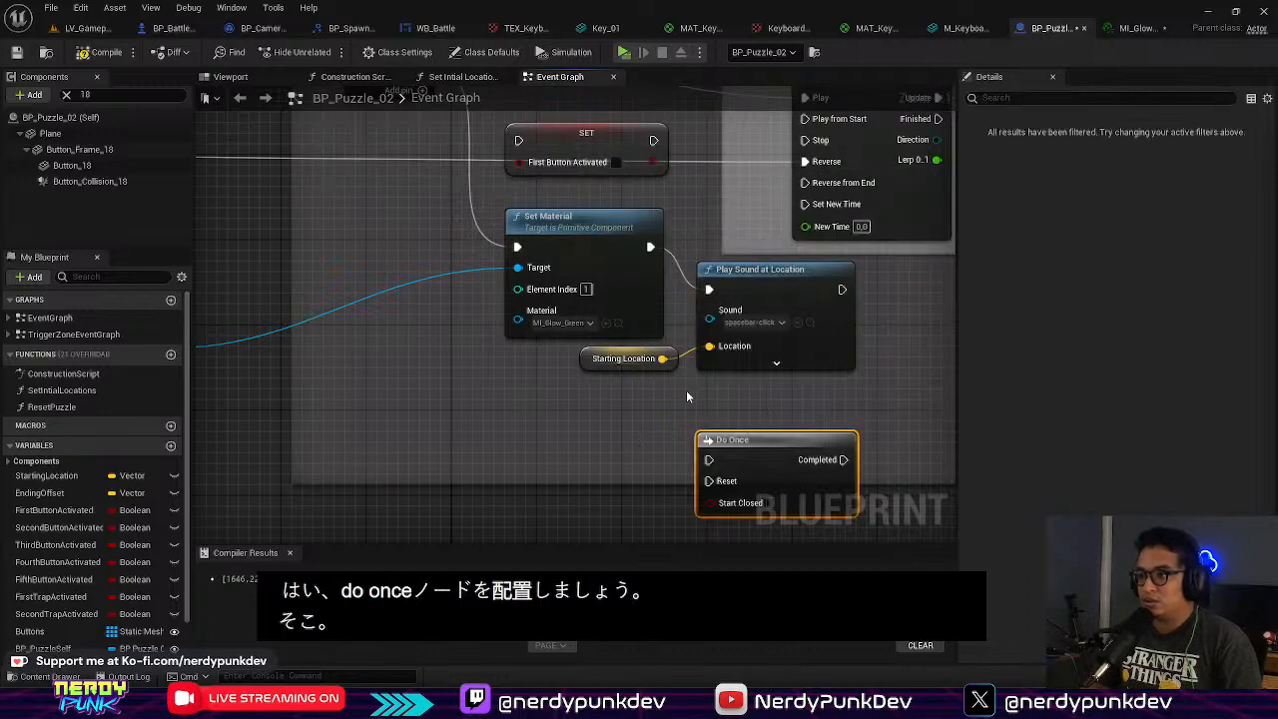
Step: Wire Do Once between Set Material and Play Sound at Location, and spread out the sound and Starting Location nodes around it
right_drag(783, 455, 640, 430)
drag(632, 430, 666, 387)
drag(631, 265, 801, 290)
drag(593, 370, 572, 259)
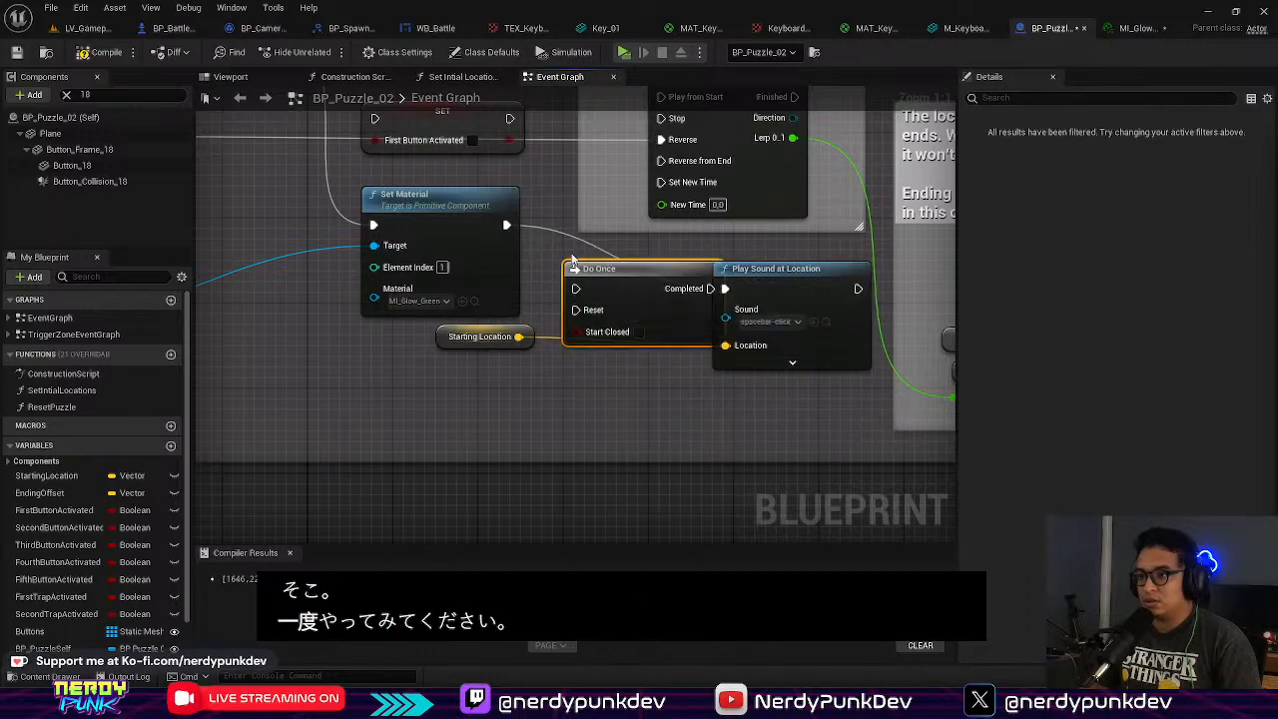
drag(506, 224, 575, 288)
drag(711, 289, 842, 343)
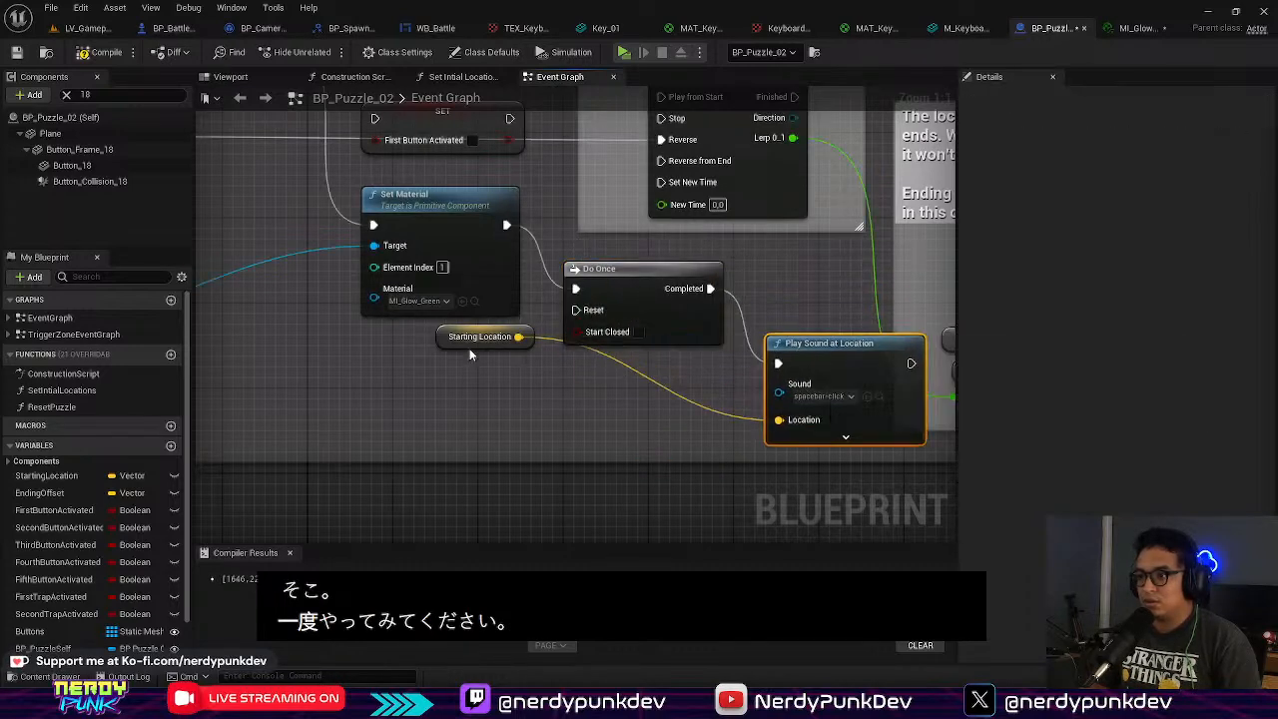
drag(444, 341, 473, 448)
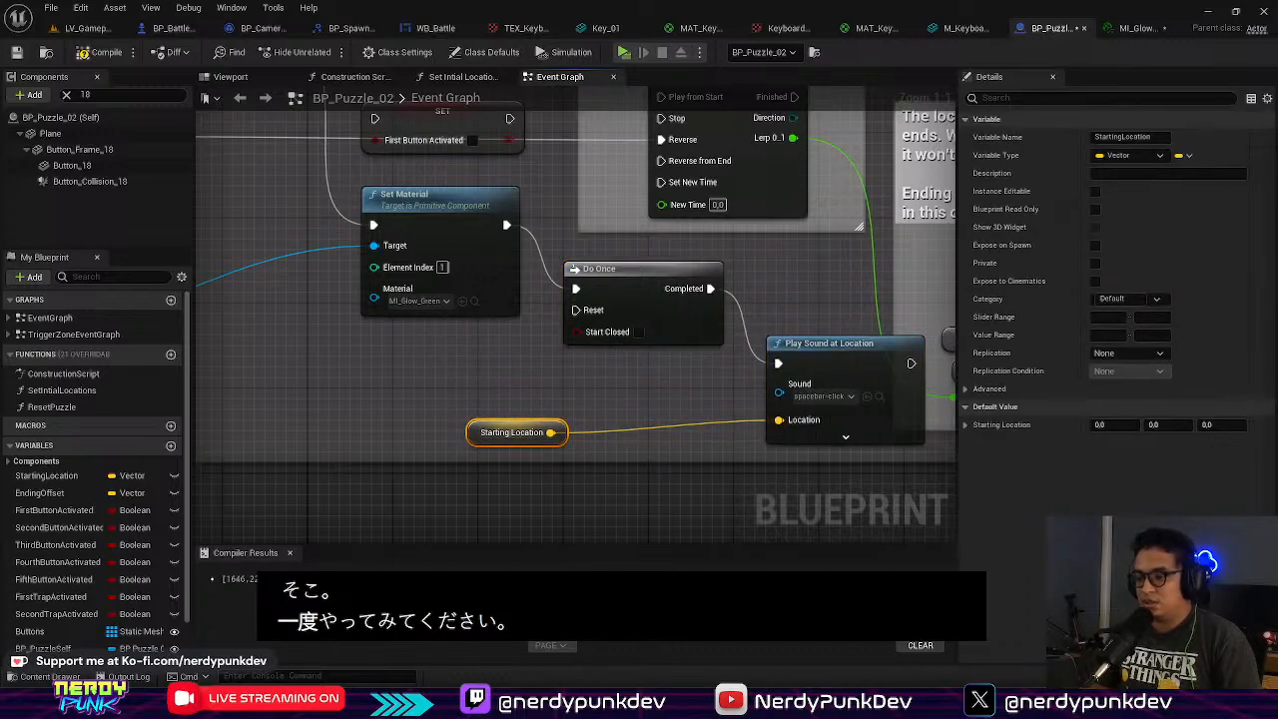
Step: Playtest the gameplay level, walking the character onto the first key to check that its click sound plays once
click(88, 32)
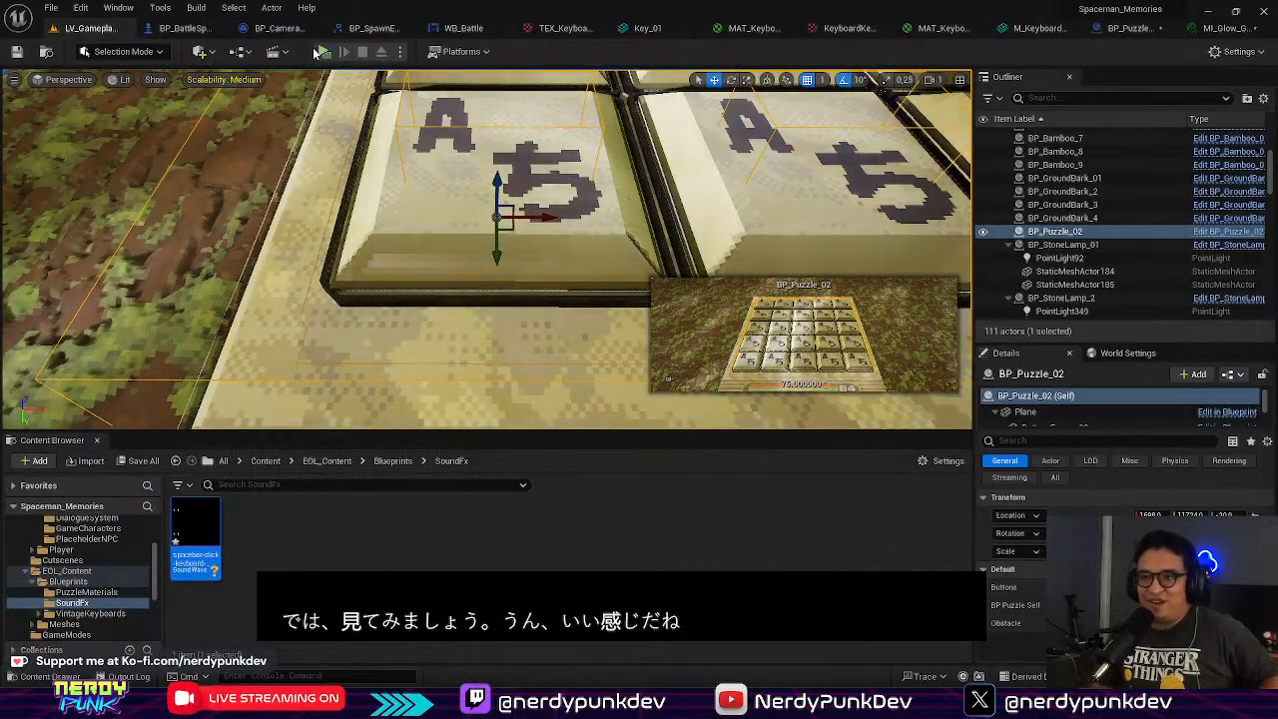
click(319, 52)
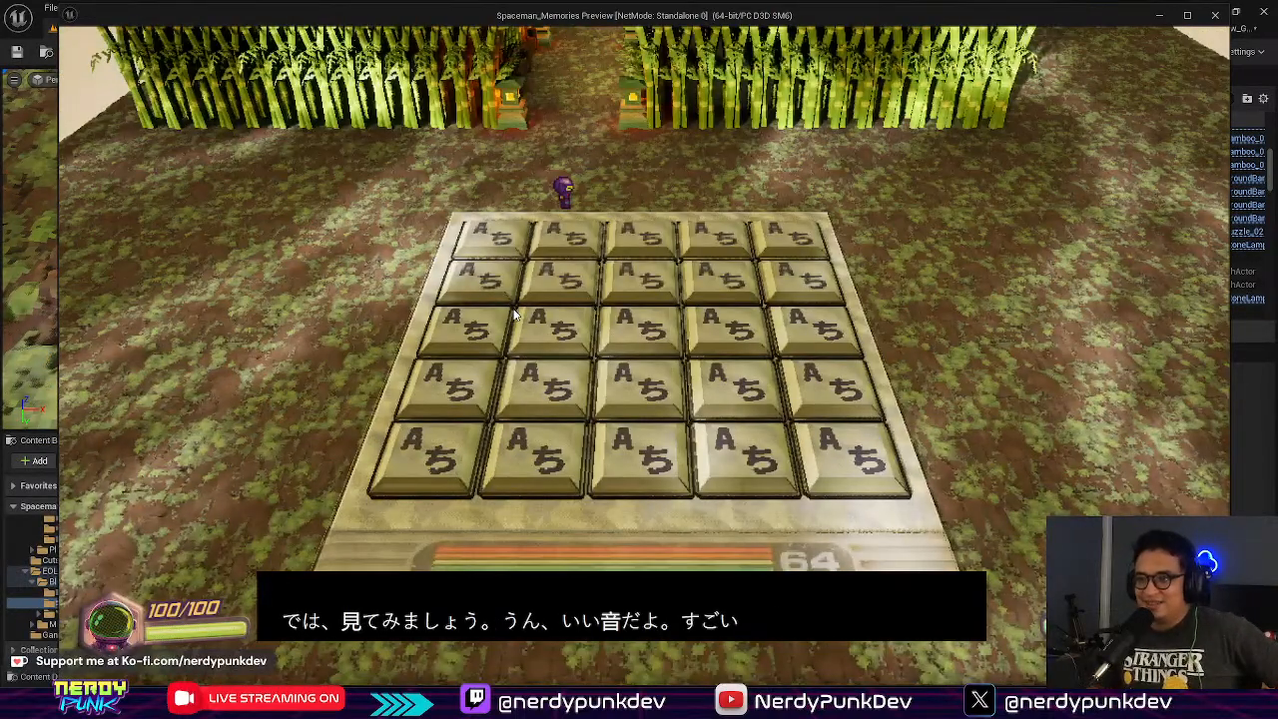
click(514, 314)
key(a)
key(s)
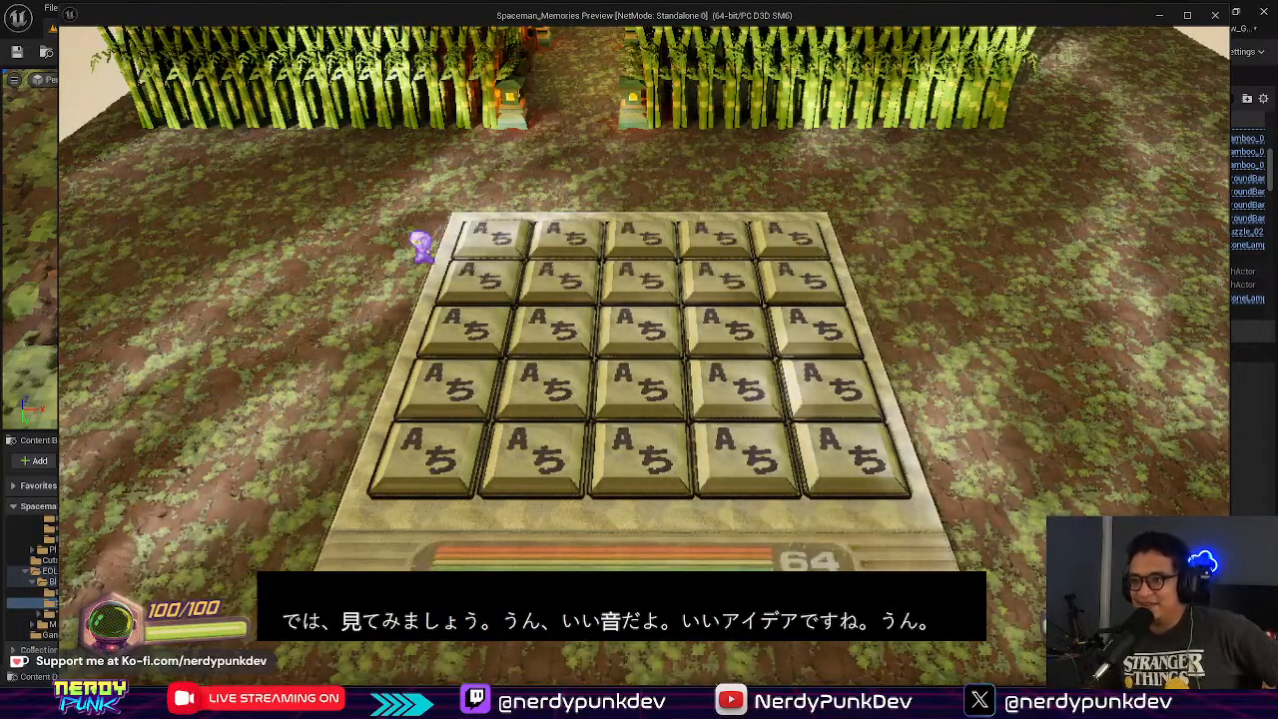
key(s)
key(d)
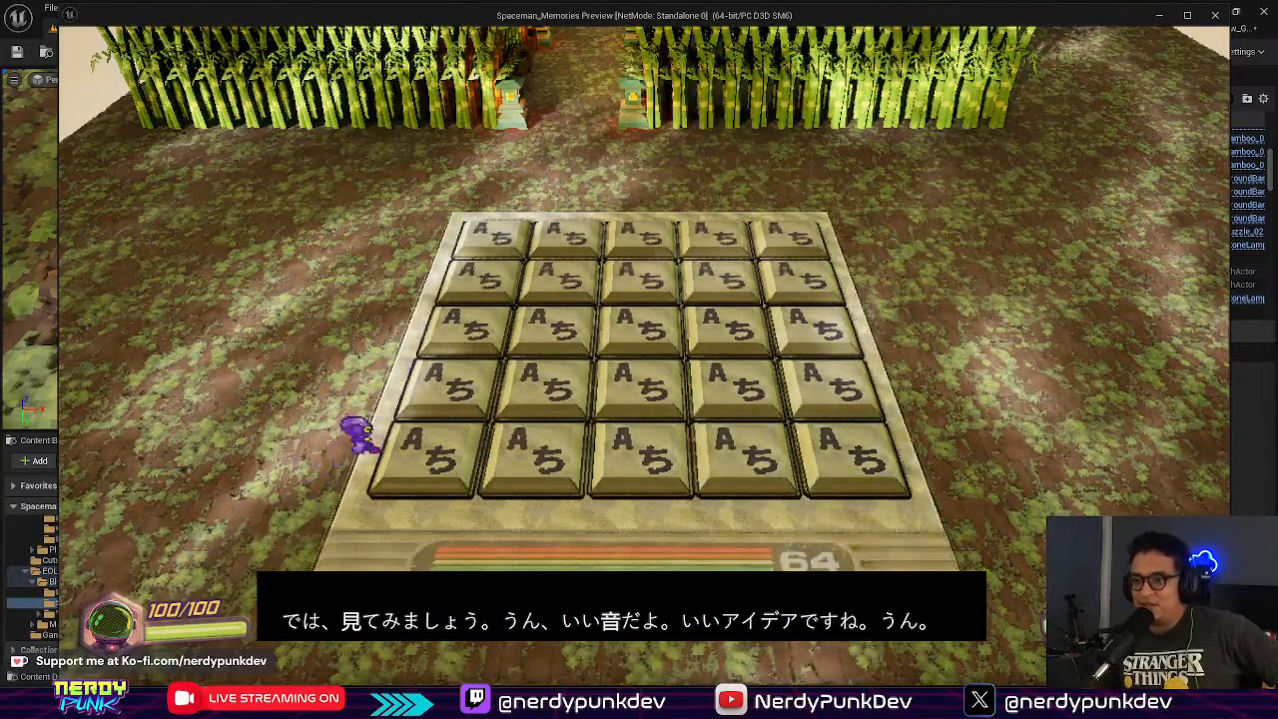
key(d)
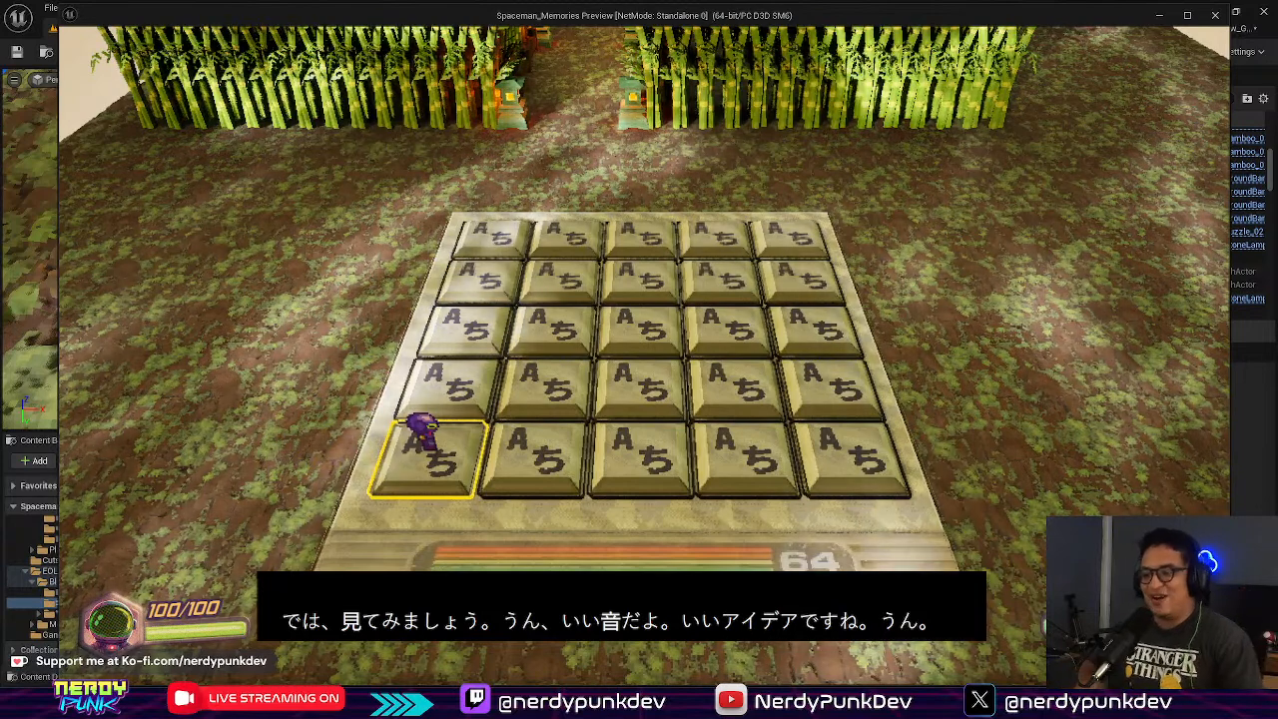
key(Escape)
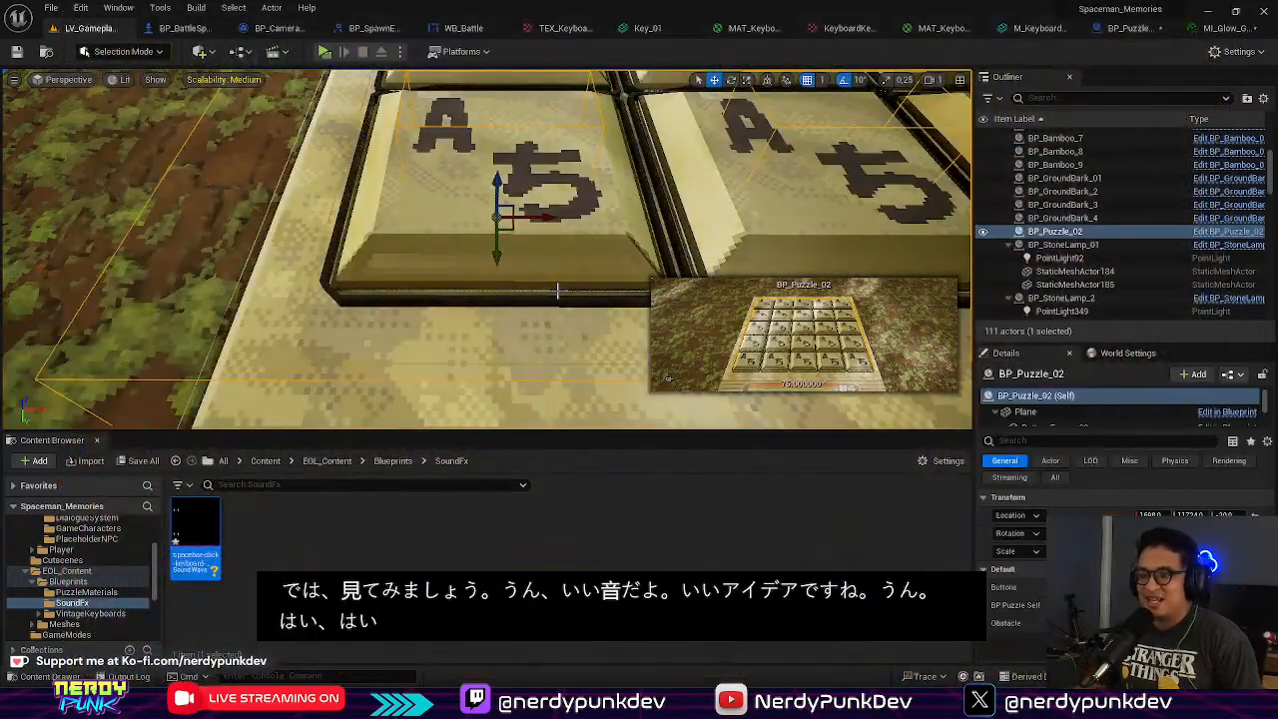
Step: Open Timeline_Button_01 from BP_Puzzle_02's Event Graph and examine the end key of its Lerp 0..1 curve
click(1215, 30)
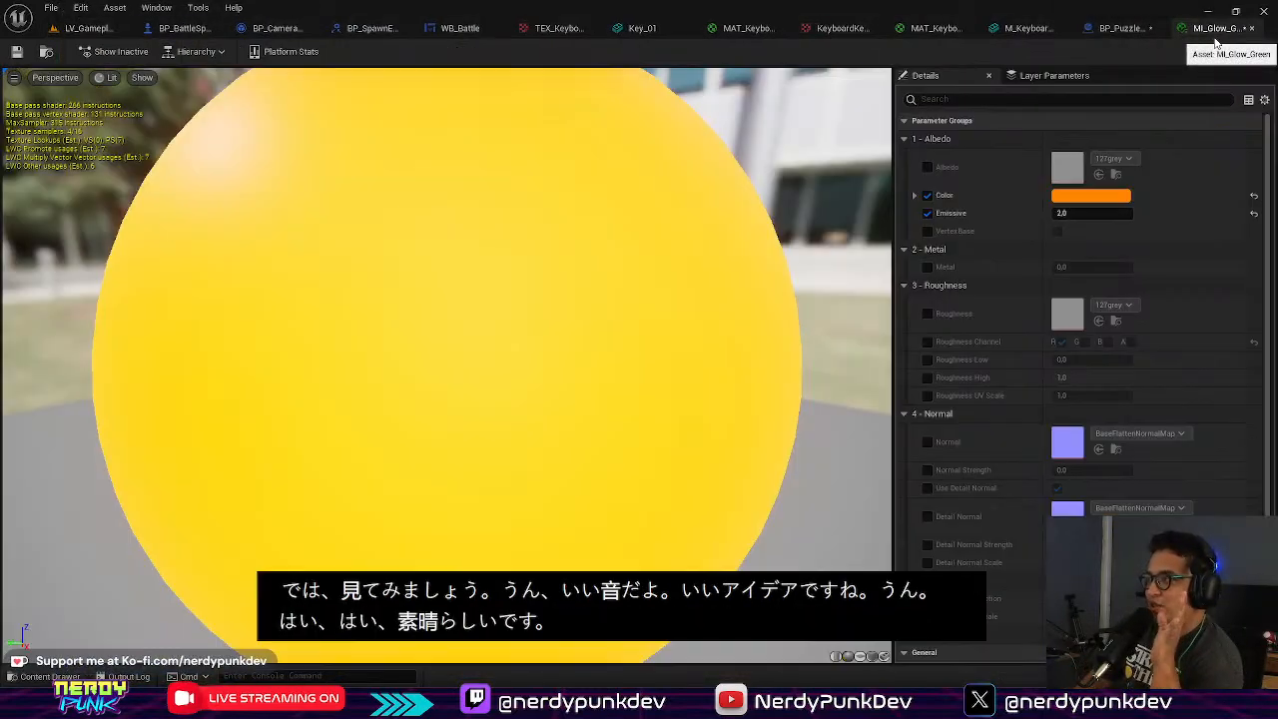
click(1123, 30)
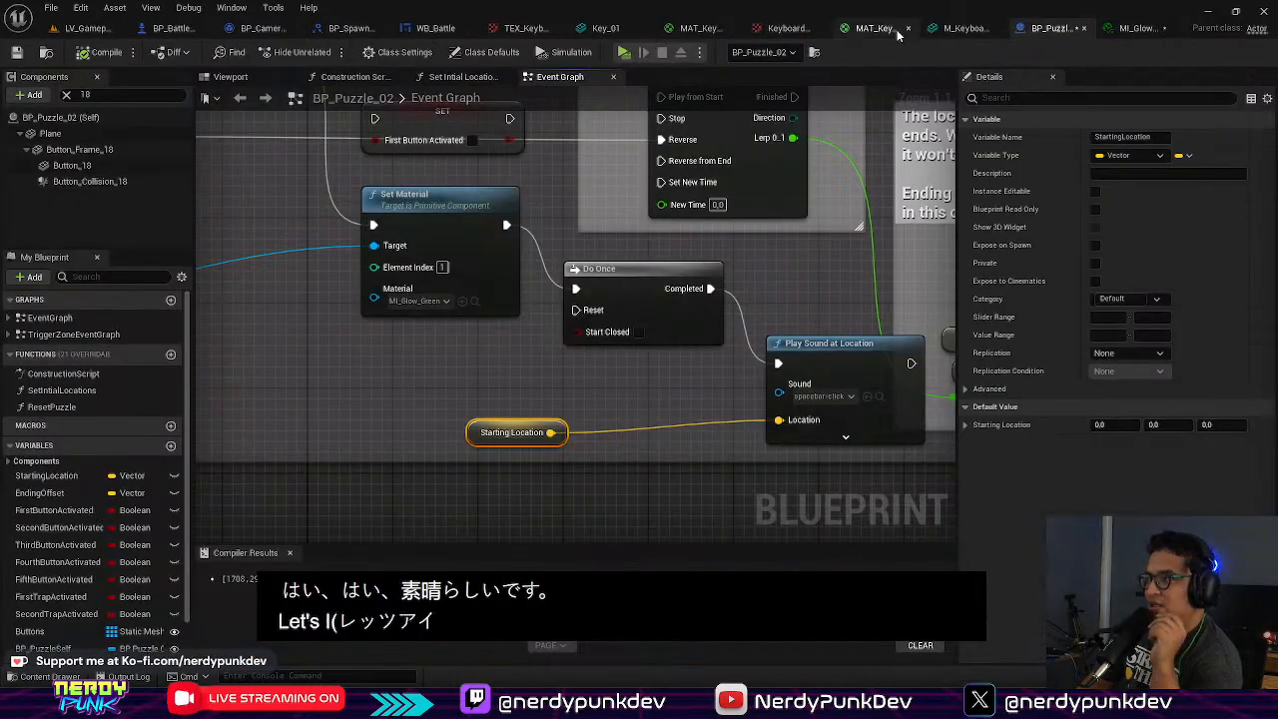
scroll(726, 253, down, 2)
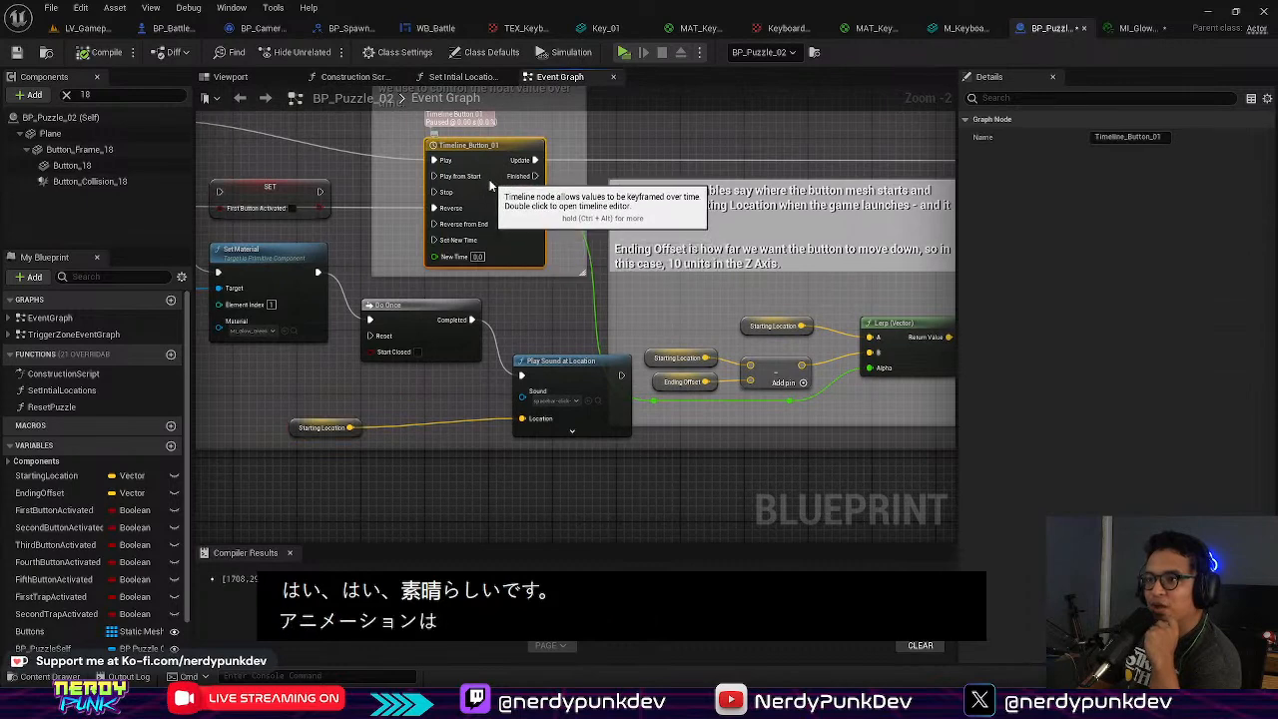
double_click(508, 230)
mouse_move(932, 154)
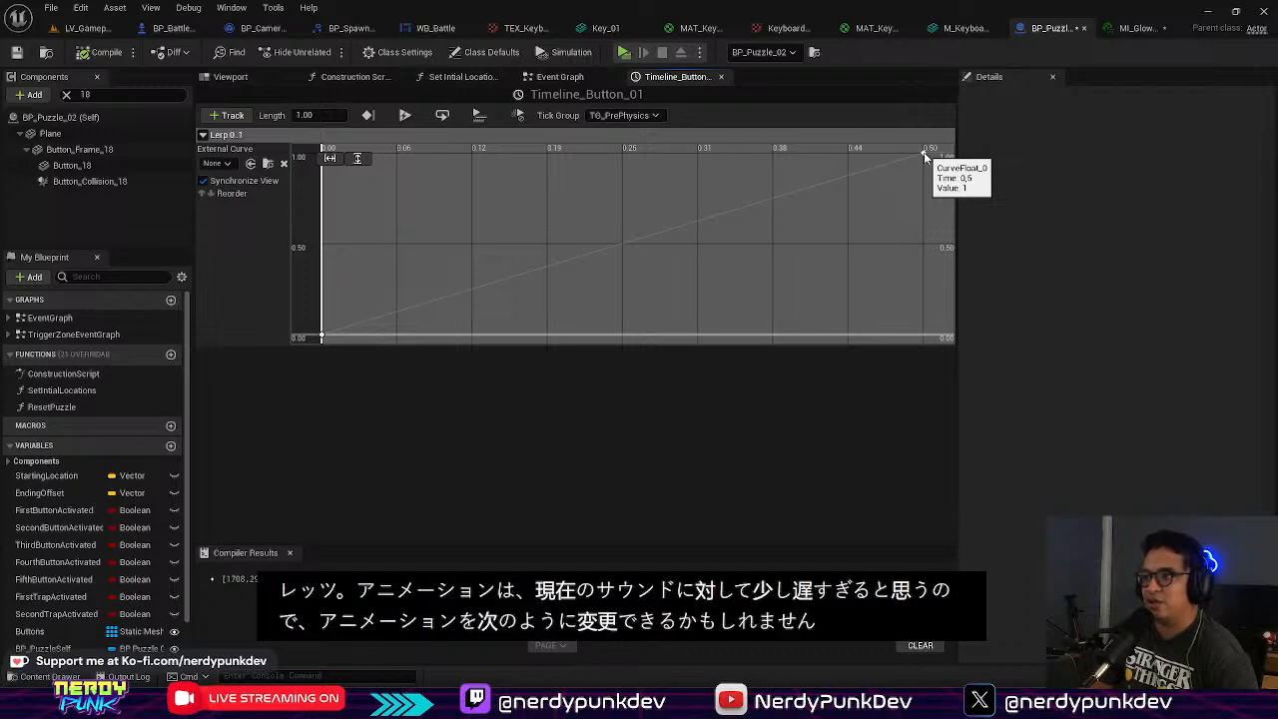
click(948, 28)
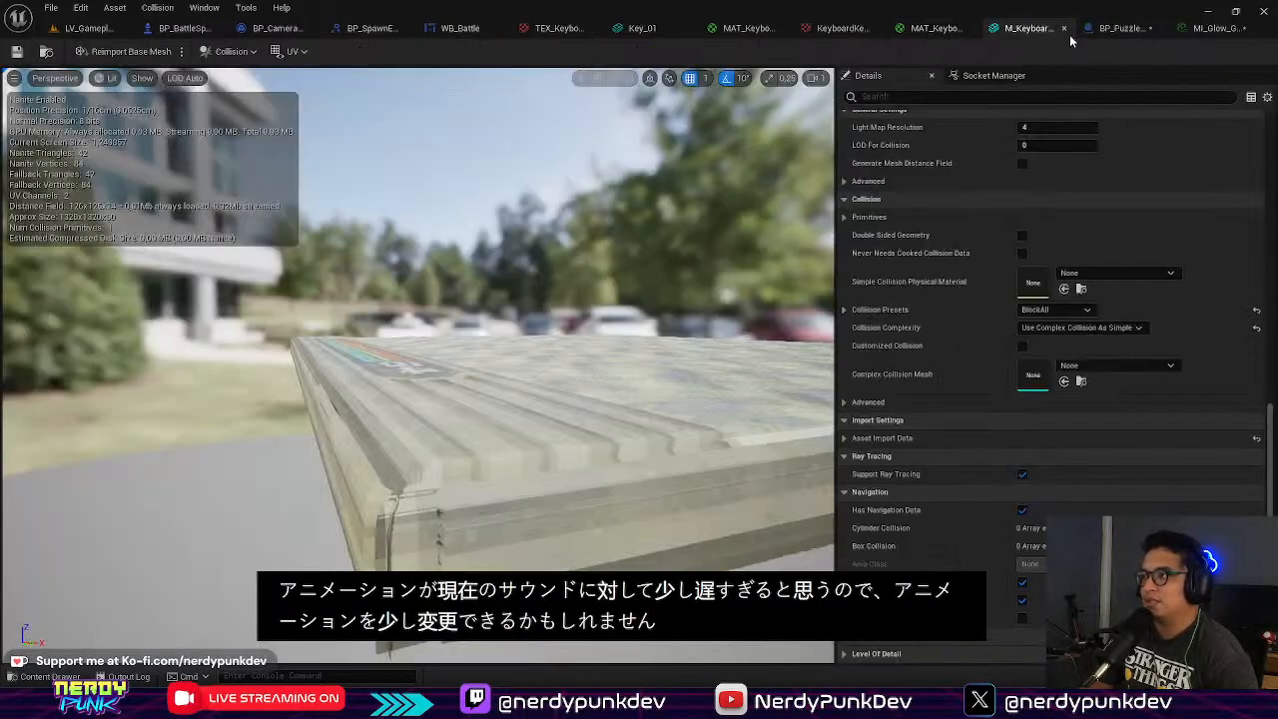
click(1119, 28)
click(557, 77)
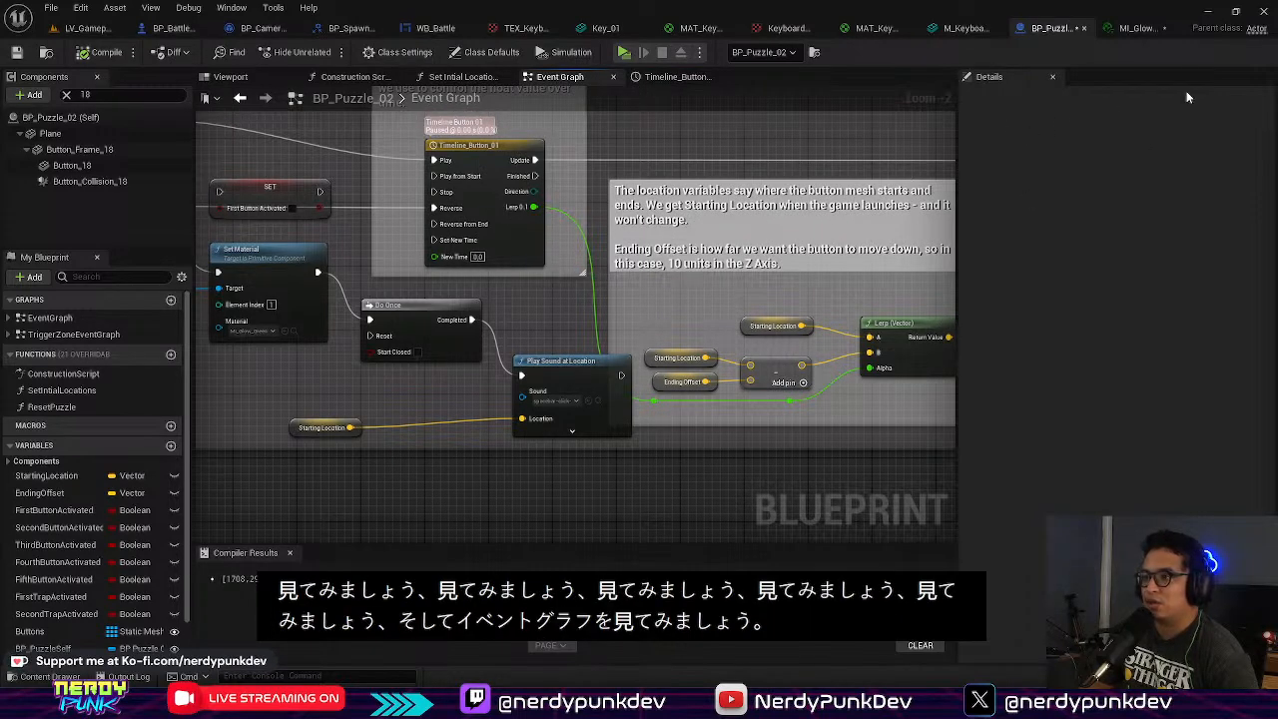
click(1133, 28)
click(1028, 28)
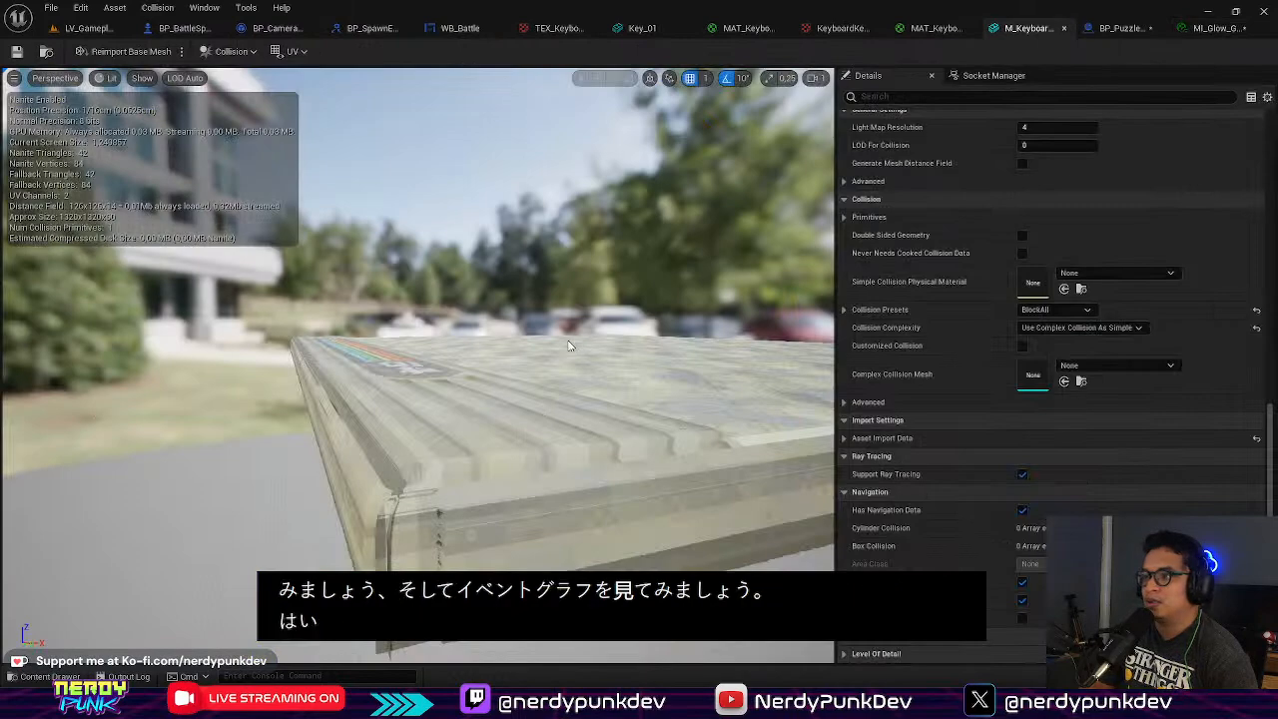
click(1118, 28)
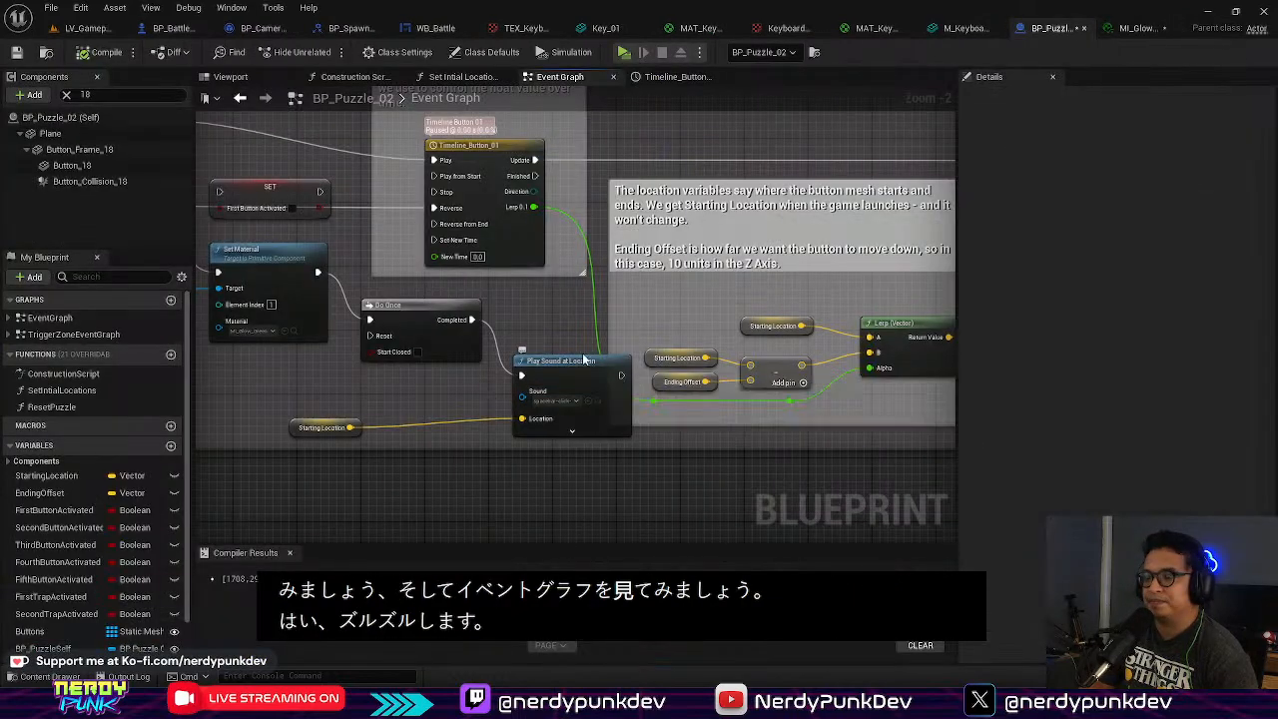
Step: Move the end key of Timeline_Button_01's Lerp 0..1 curve to about 0.25 seconds, at a value of about 1
scroll(485, 256, up, 2)
right_drag(542, 293, 648, 282)
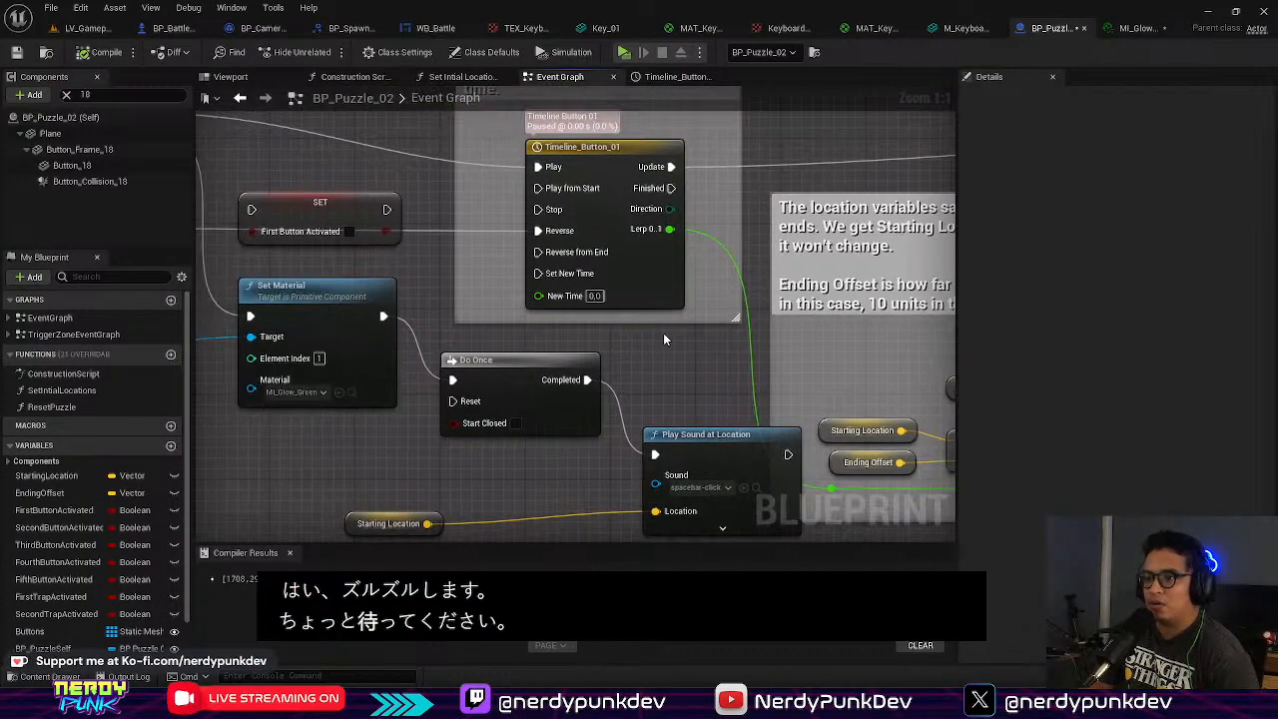
double_click(648, 282)
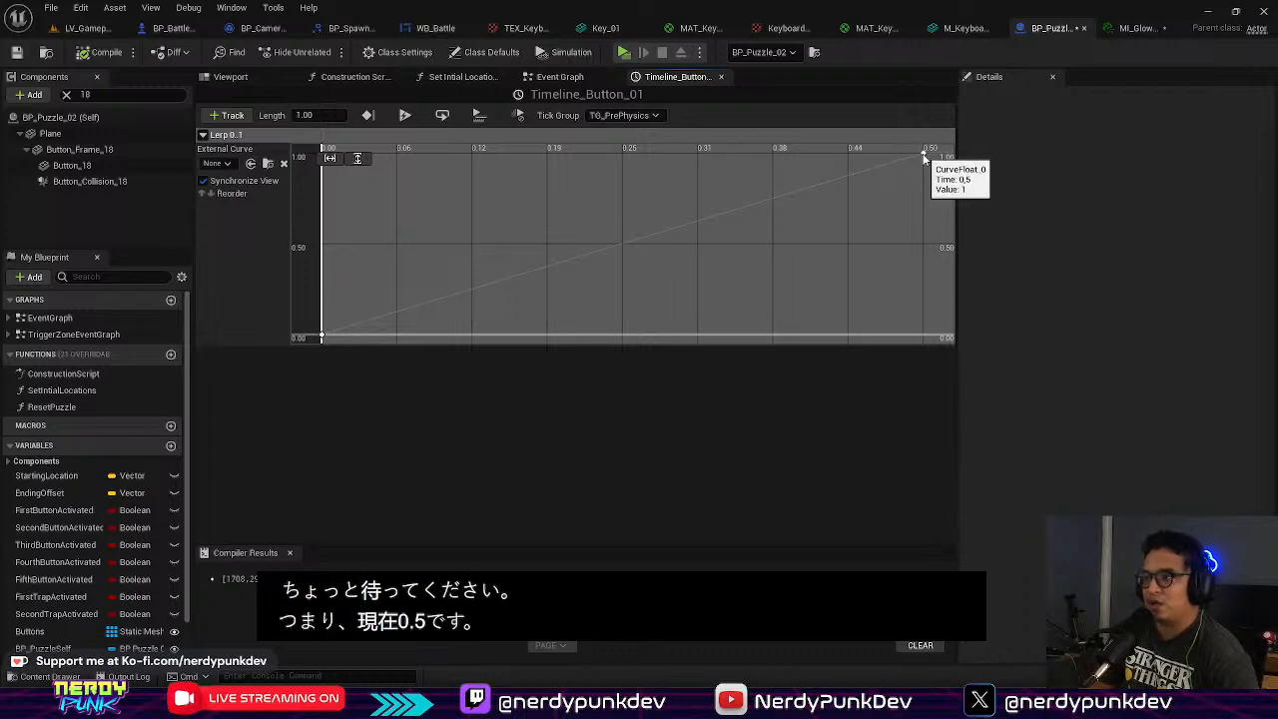
drag(924, 156, 855, 163)
drag(703, 157, 623, 157)
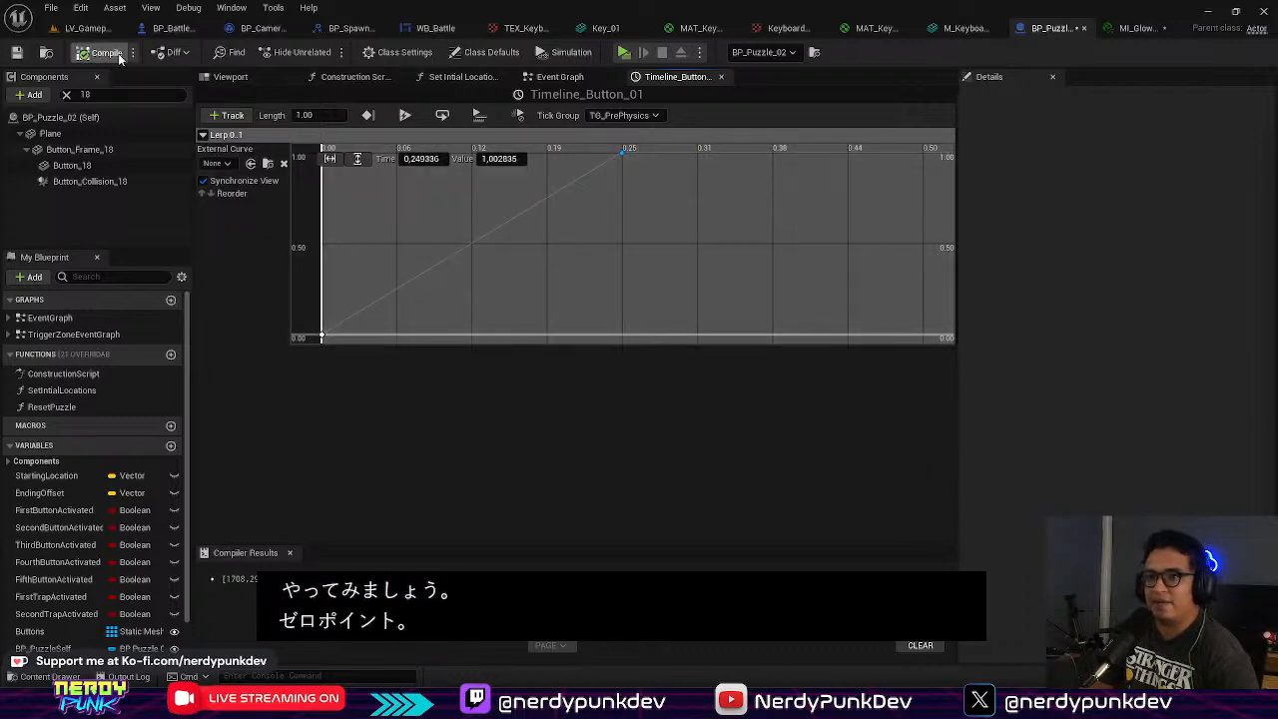
Step: Playtest the level again, walking onto the first key to check its shortened press animation against the click sound
click(87, 28)
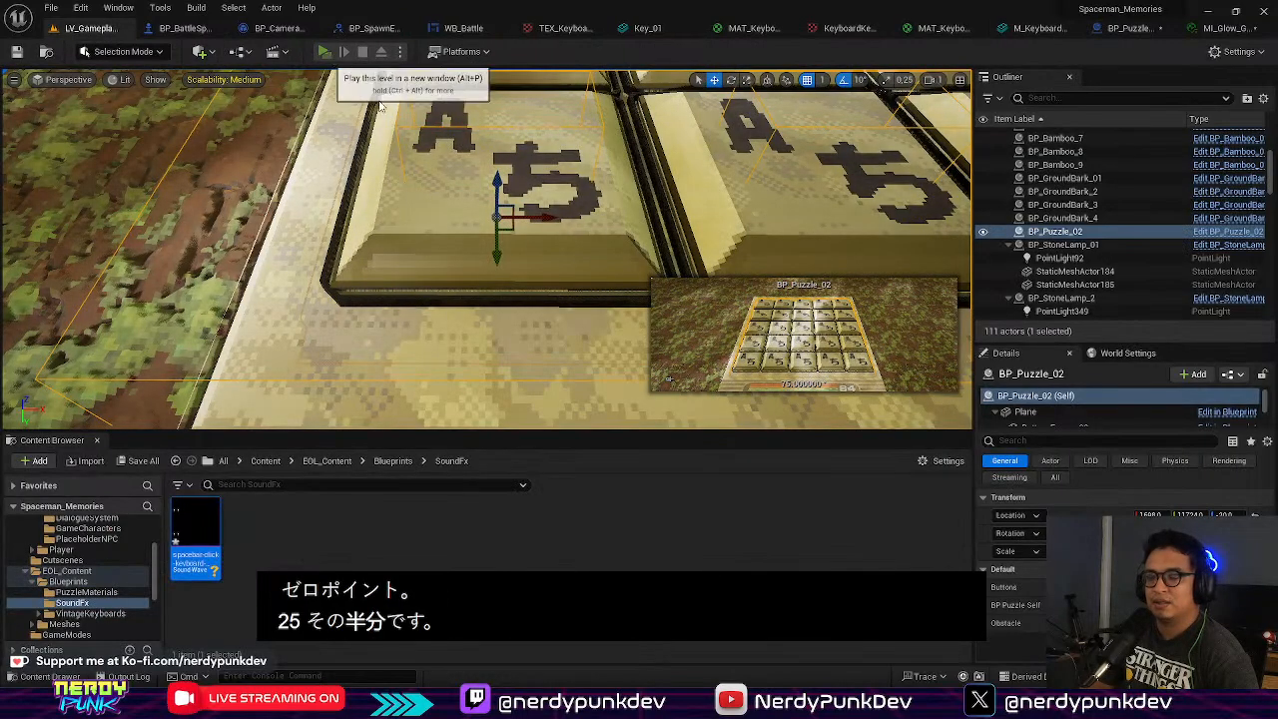
click(324, 52)
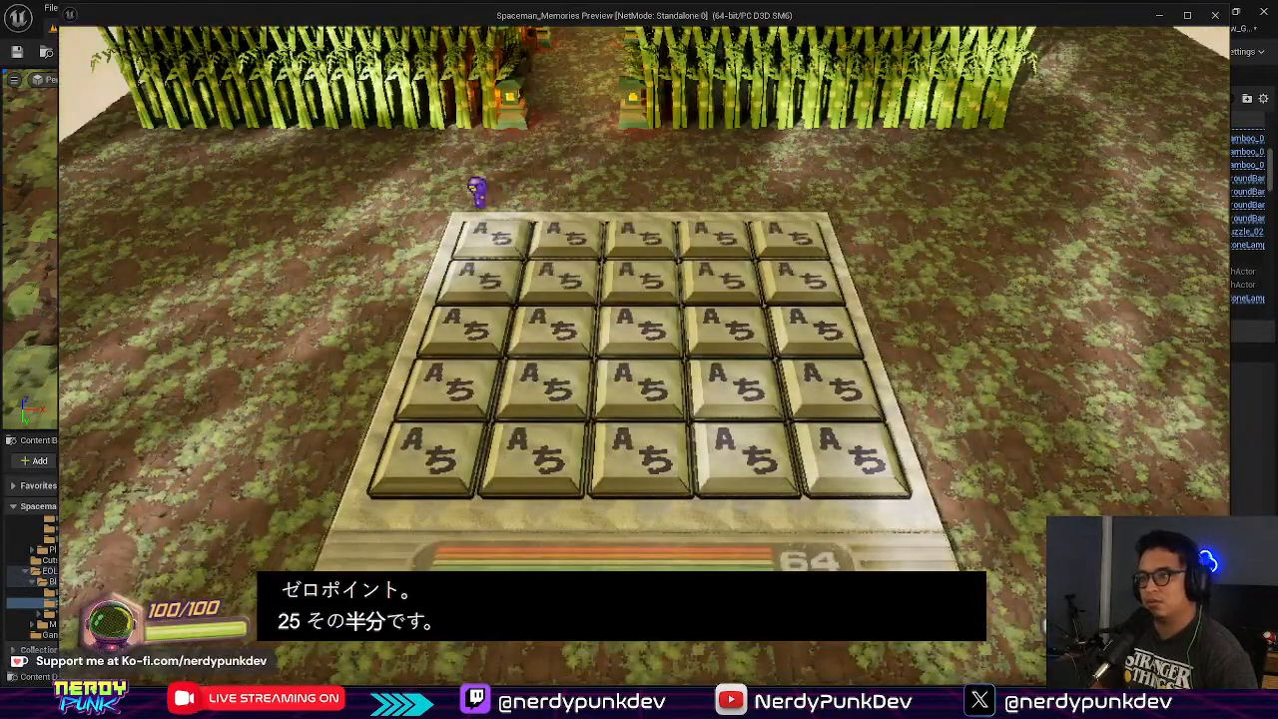
key(a)
key(s)
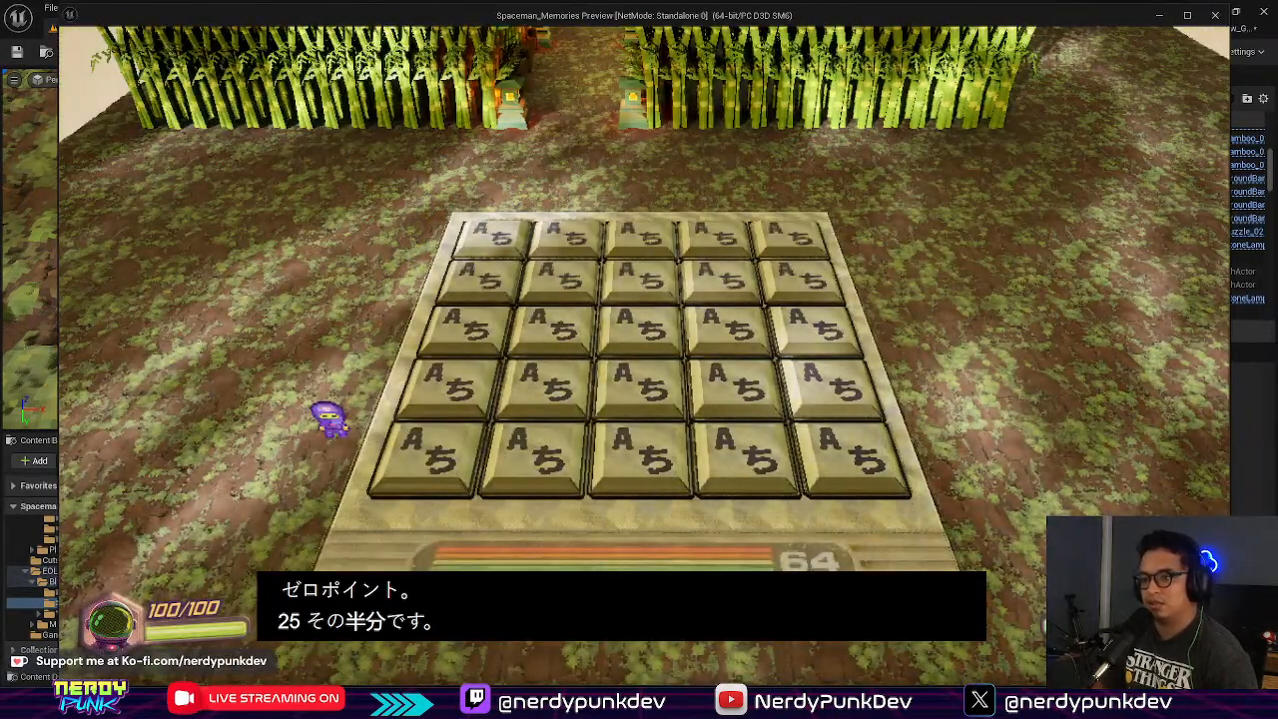
key(d)
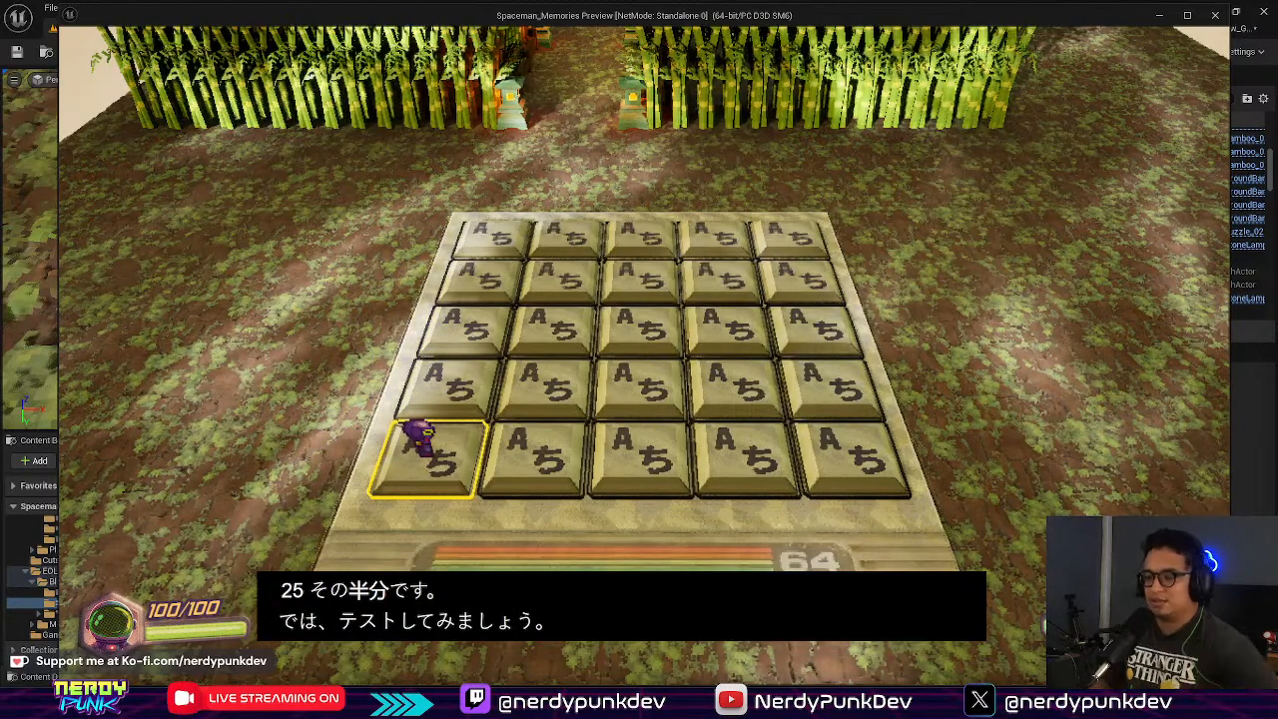
key(Escape)
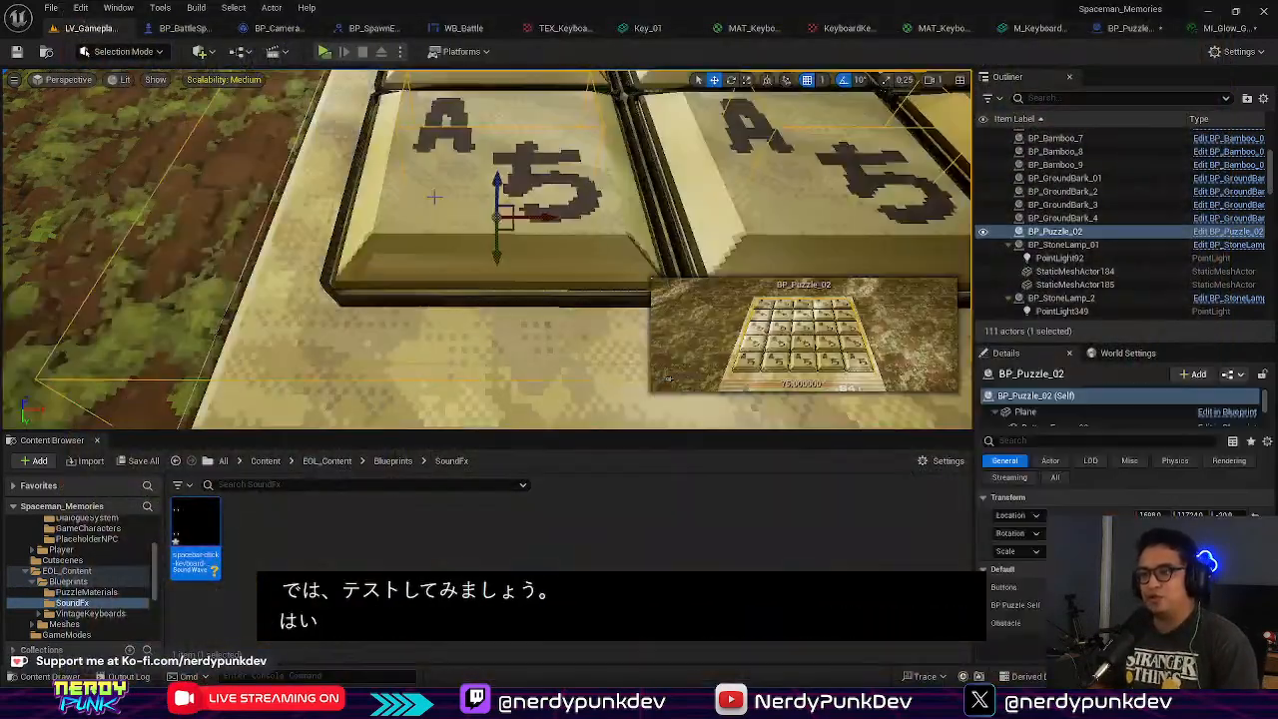
Step: Copy the first key's Play Sound at Location node together with its Starting Location getter in the Event Graph
click(1131, 28)
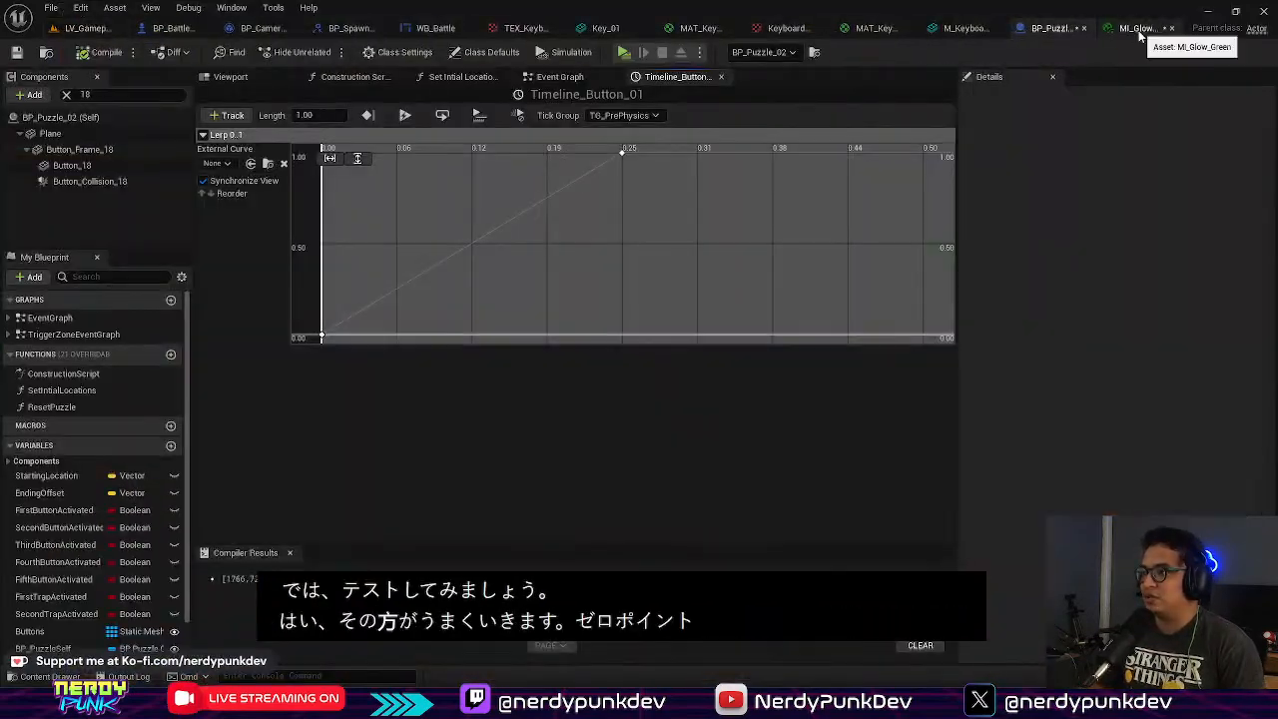
click(561, 77)
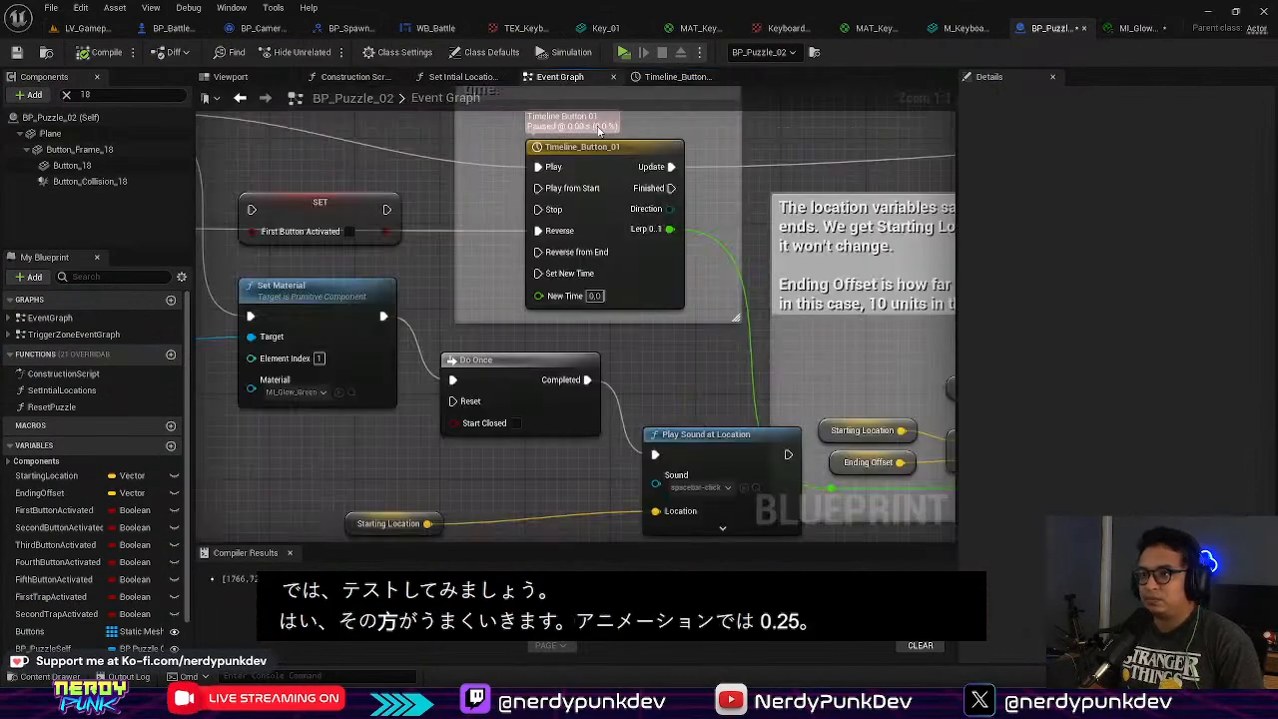
scroll(673, 354, down, 3)
right_drag(673, 354, 530, 98)
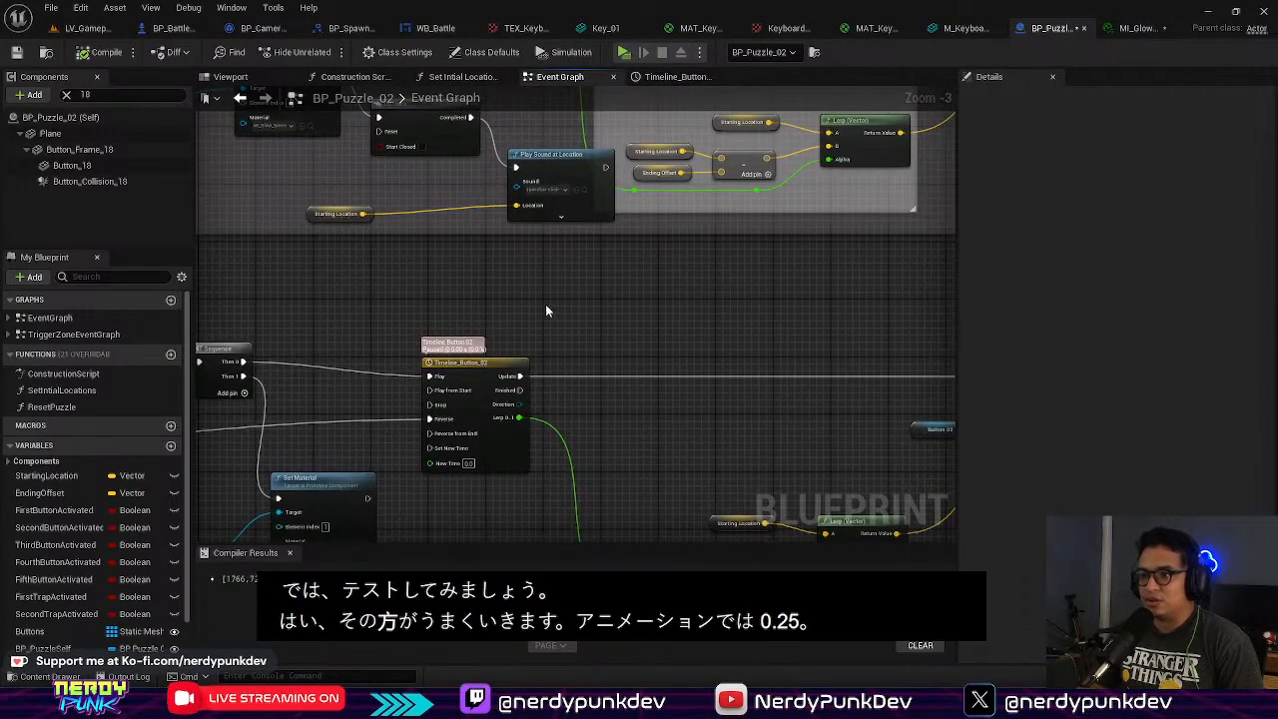
right_drag(572, 303, 671, 98)
right_drag(623, 207, 690, 200)
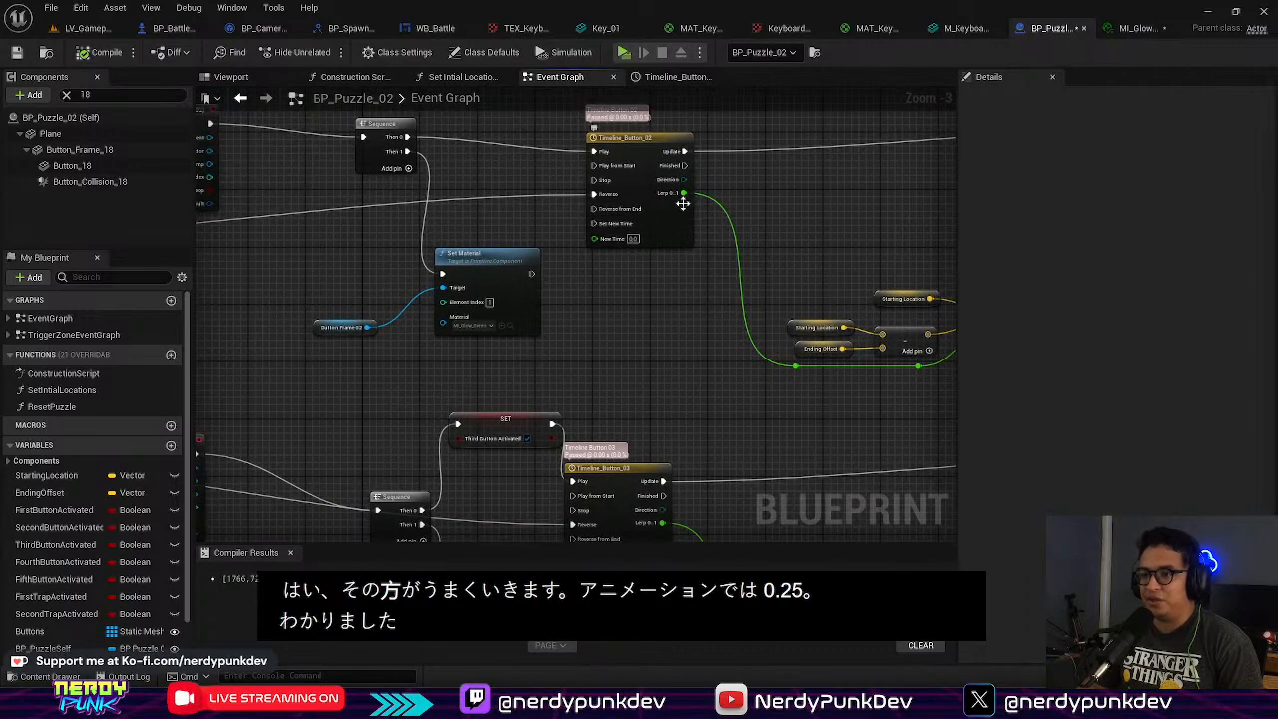
right_drag(524, 180, 602, 388)
right_drag(876, 252, 711, 348)
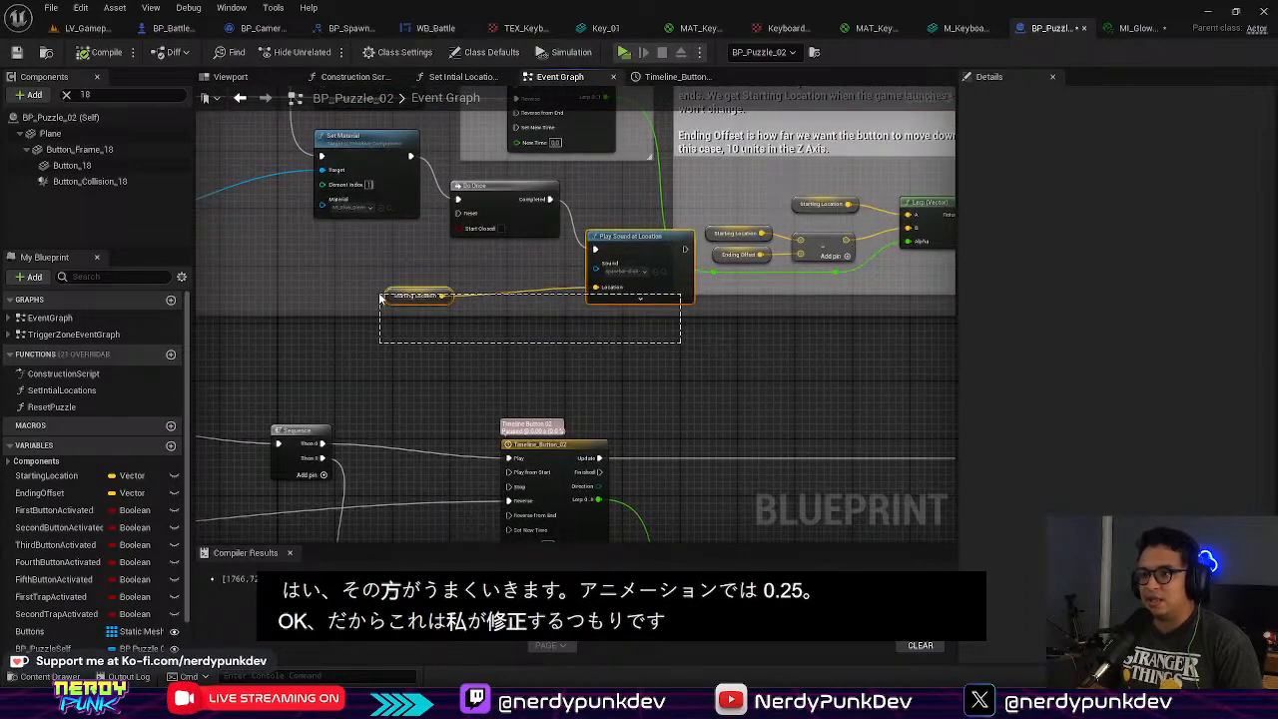
drag(379, 295, 378, 293)
click(561, 355)
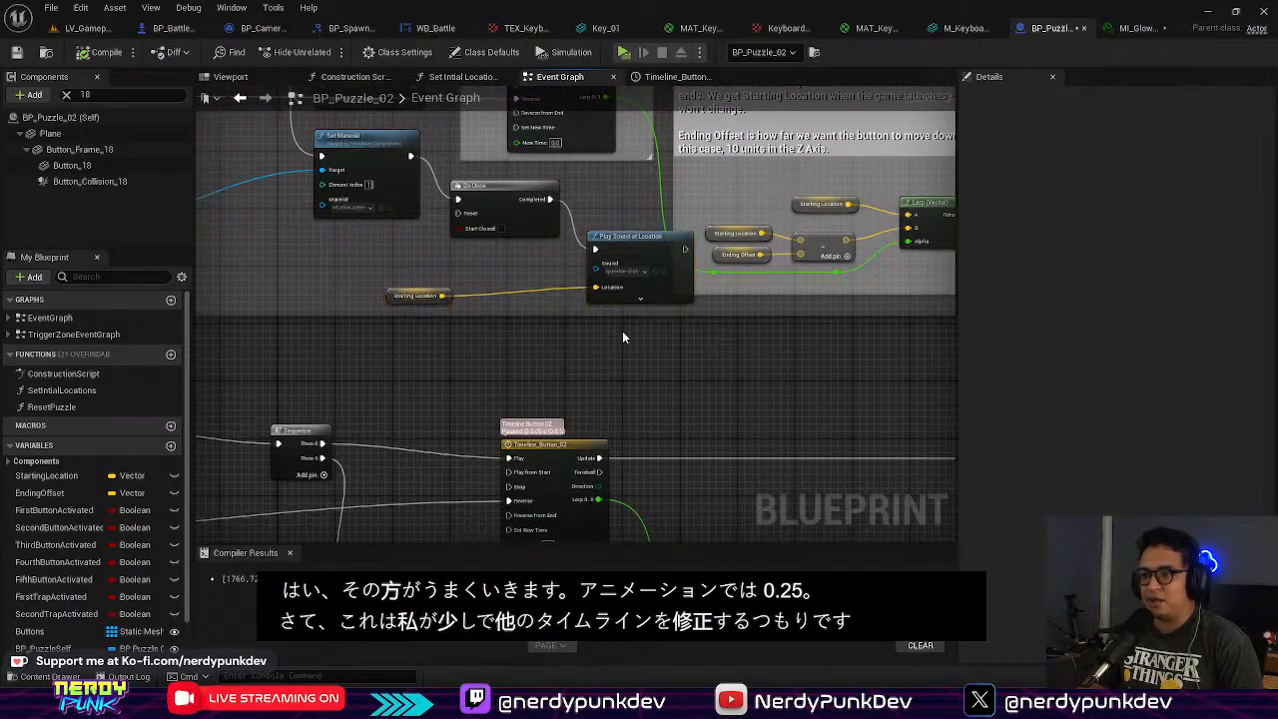
right_drag(655, 367, 733, 225)
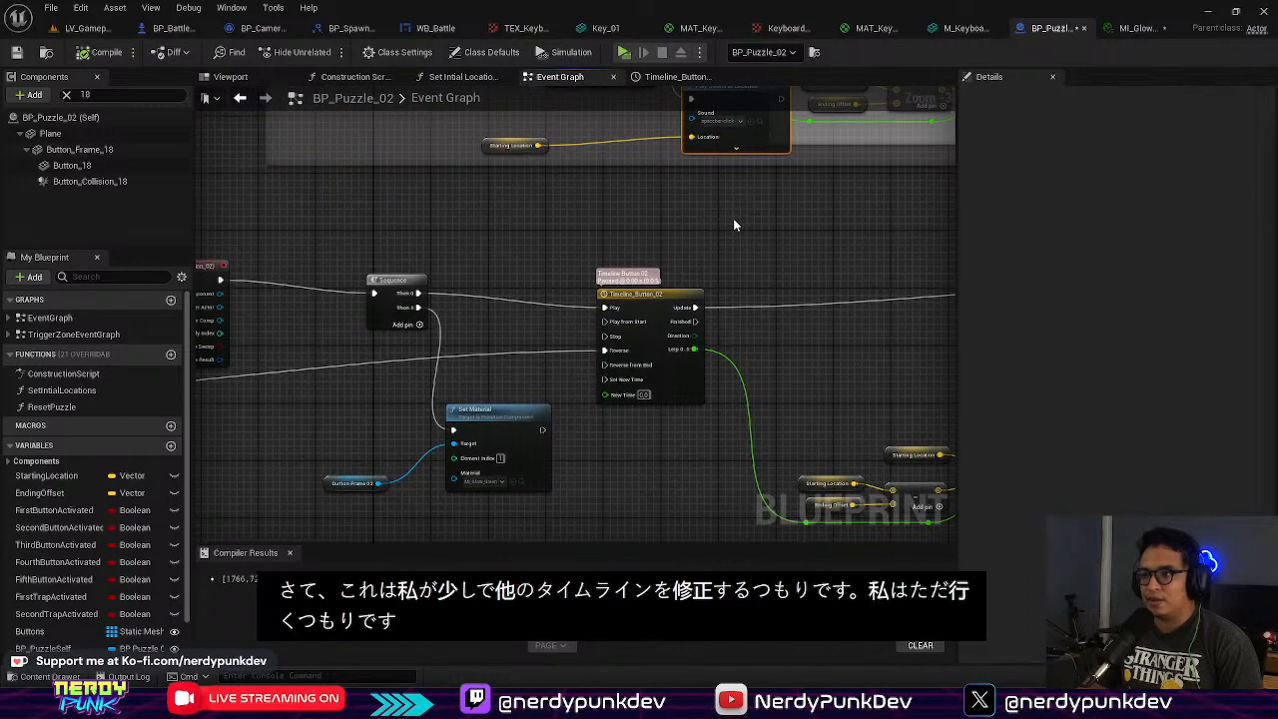
drag(789, 236, 508, 145)
Step: Paste the sound nodes beside the second key's Set Material node, and execute Play Sound at Location after Set Material
right_drag(627, 271, 737, 130)
scroll(729, 352, up, 1)
right_drag(727, 339, 763, 288)
key(ctrl+v)
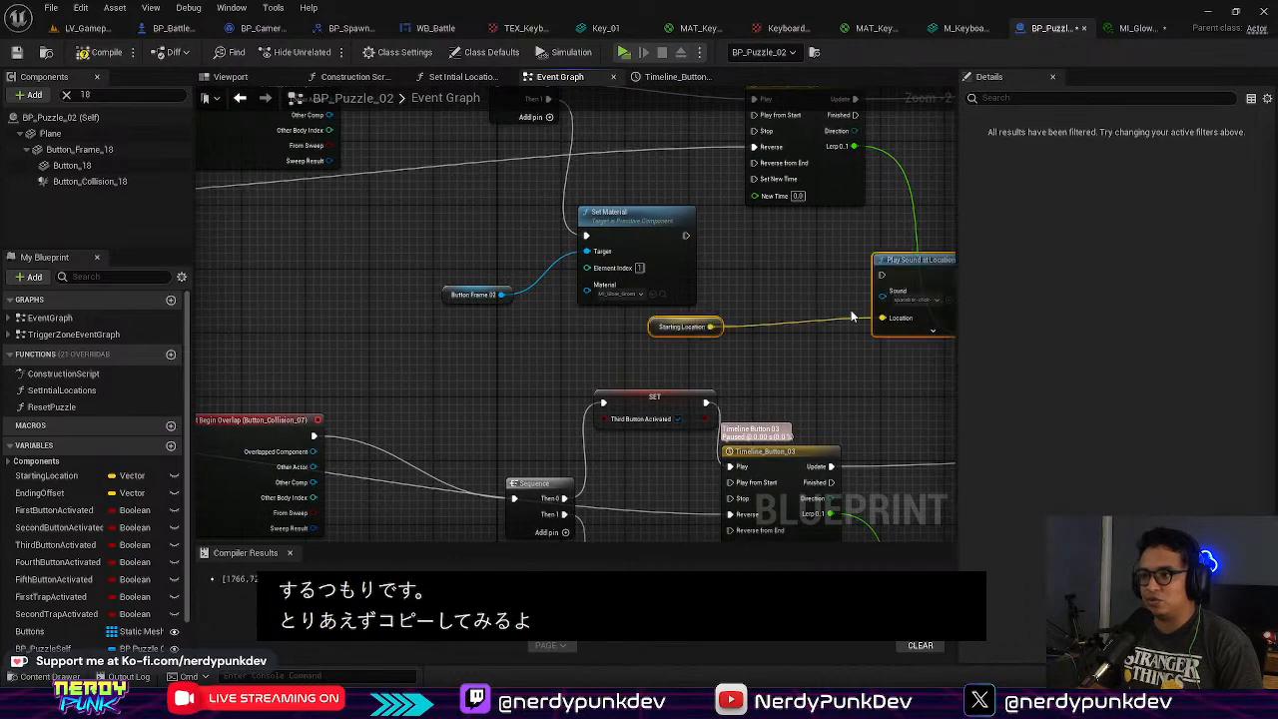
right_drag(855, 312, 647, 336)
drag(695, 289, 558, 272)
drag(476, 258, 538, 299)
Step: Paste another Play Sound at Location and Starting Location pair beside the third key's Set Material node for Button Frame 07
right_drag(599, 345, 727, 186)
right_drag(611, 422, 601, 301)
scroll(609, 299, up, 1)
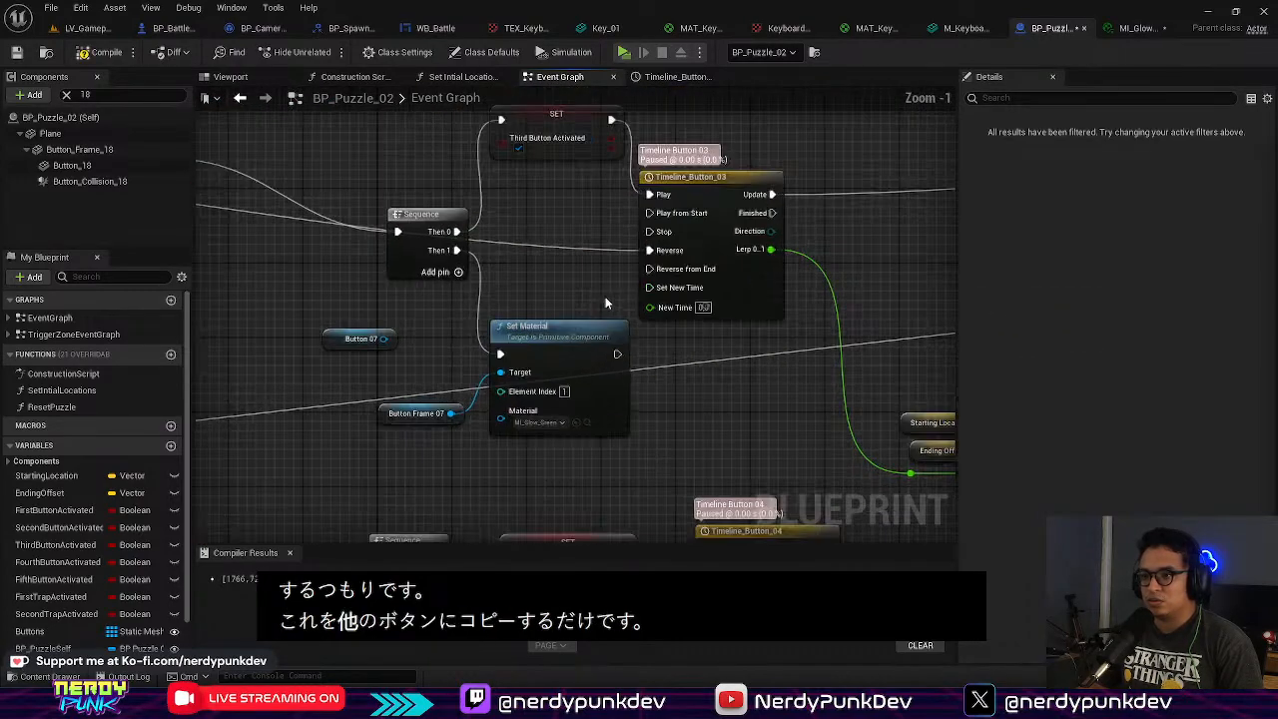
right_drag(680, 387, 711, 354)
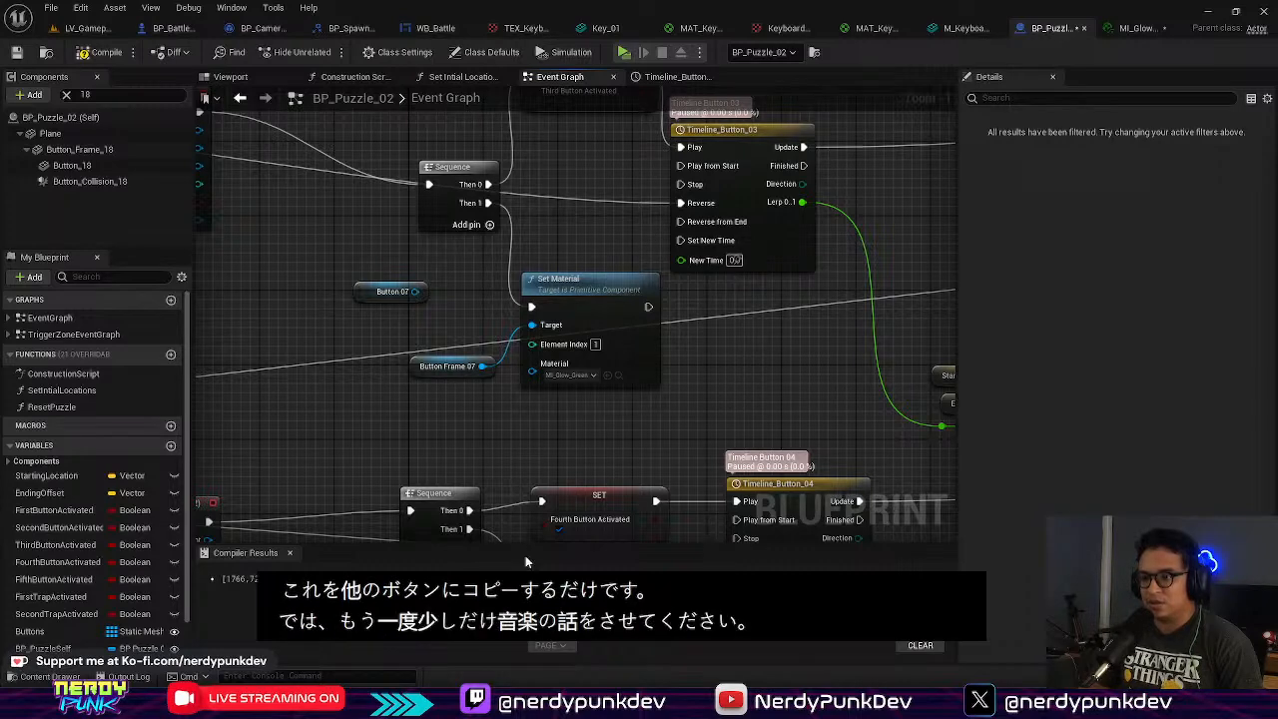
click(652, 445)
key(ctrl+v)
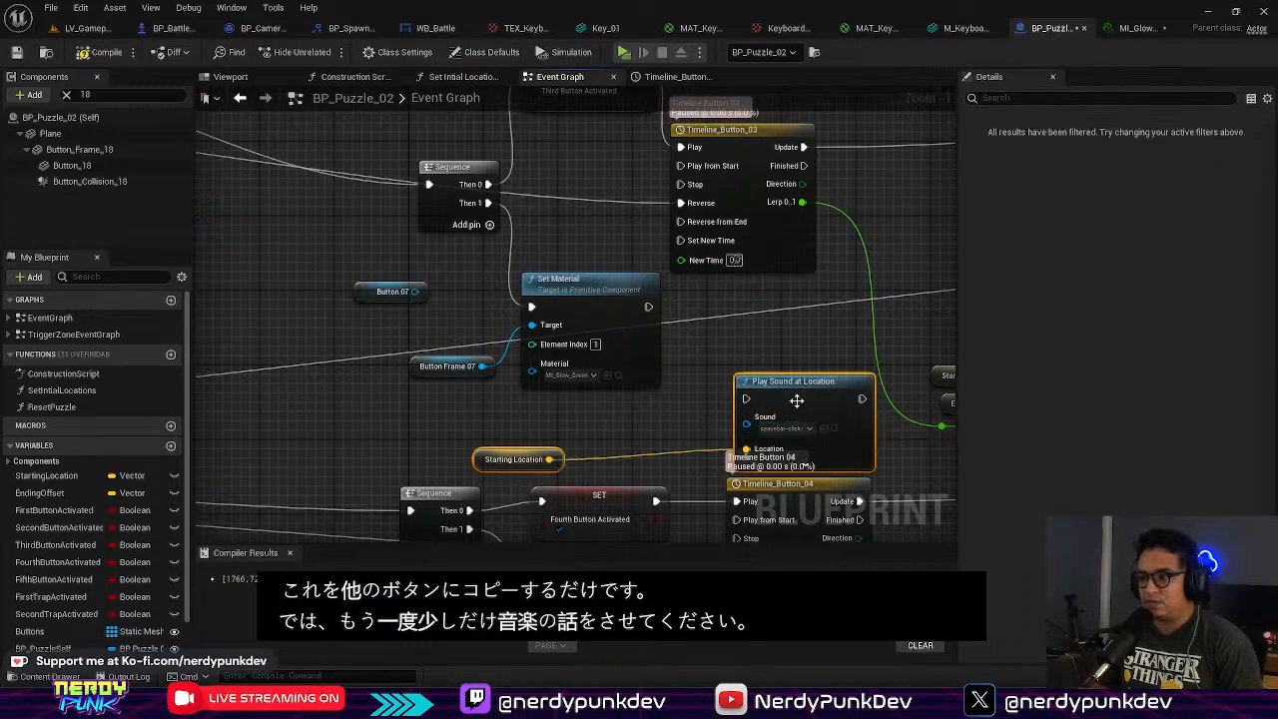
drag(791, 402, 762, 356)
Step: Try to wire the third key's Set Material to Play Sound at Location, and delete the pasted Starting Location getter
drag(647, 307, 702, 351)
click(775, 324)
click(780, 343)
click(446, 412)
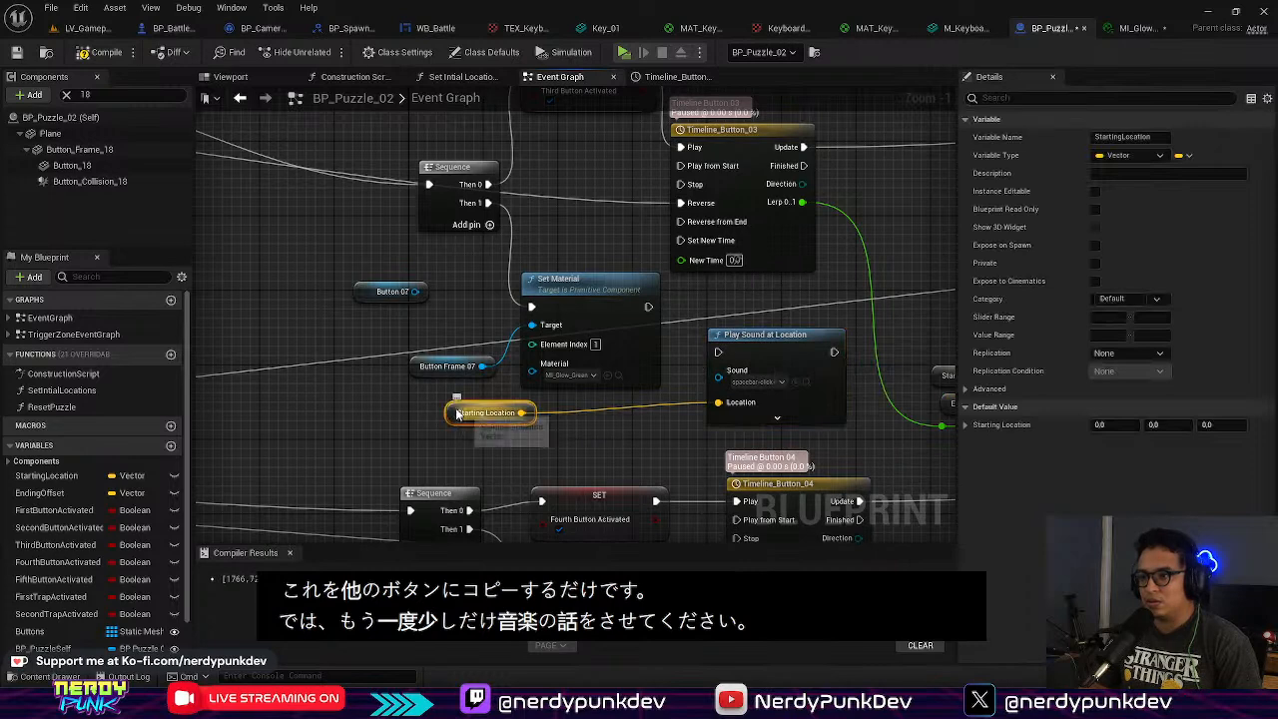
key(Delete)
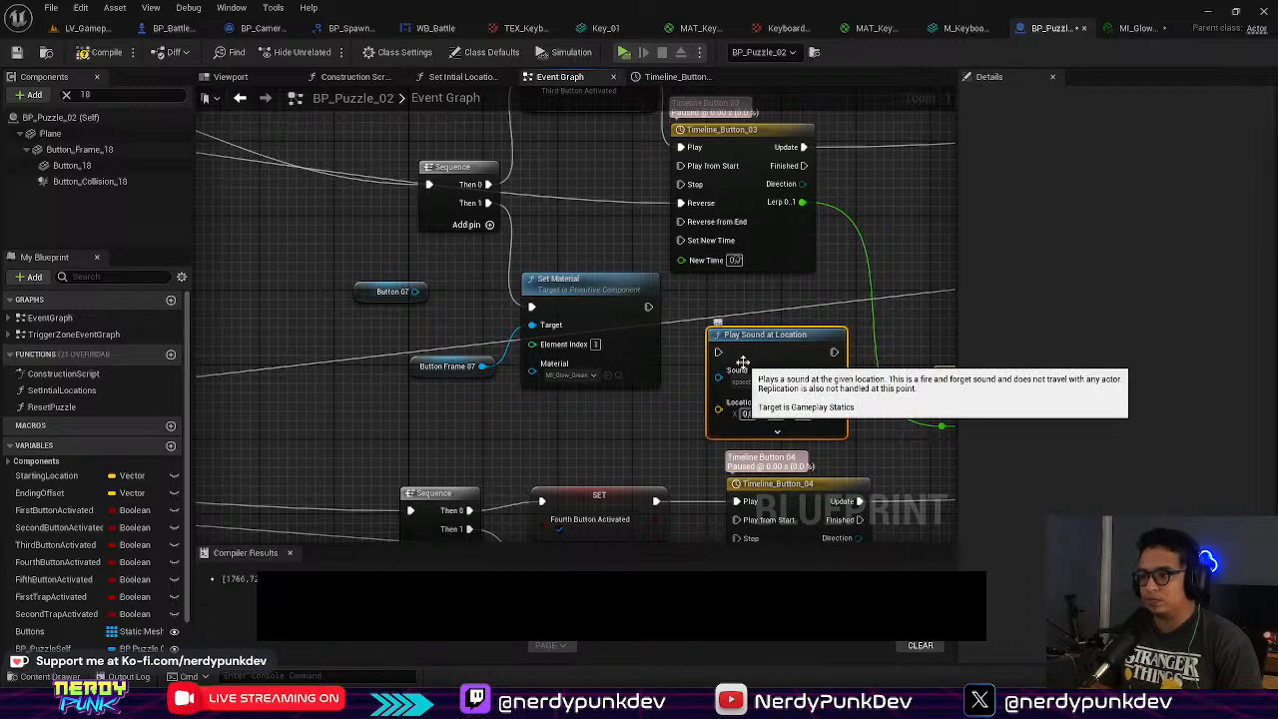
Step: Delete the pasted Play Sound at Location nodes of the third and second keys, along with the second key's Starting Location getter
right_drag(714, 367, 668, 381)
click(693, 293)
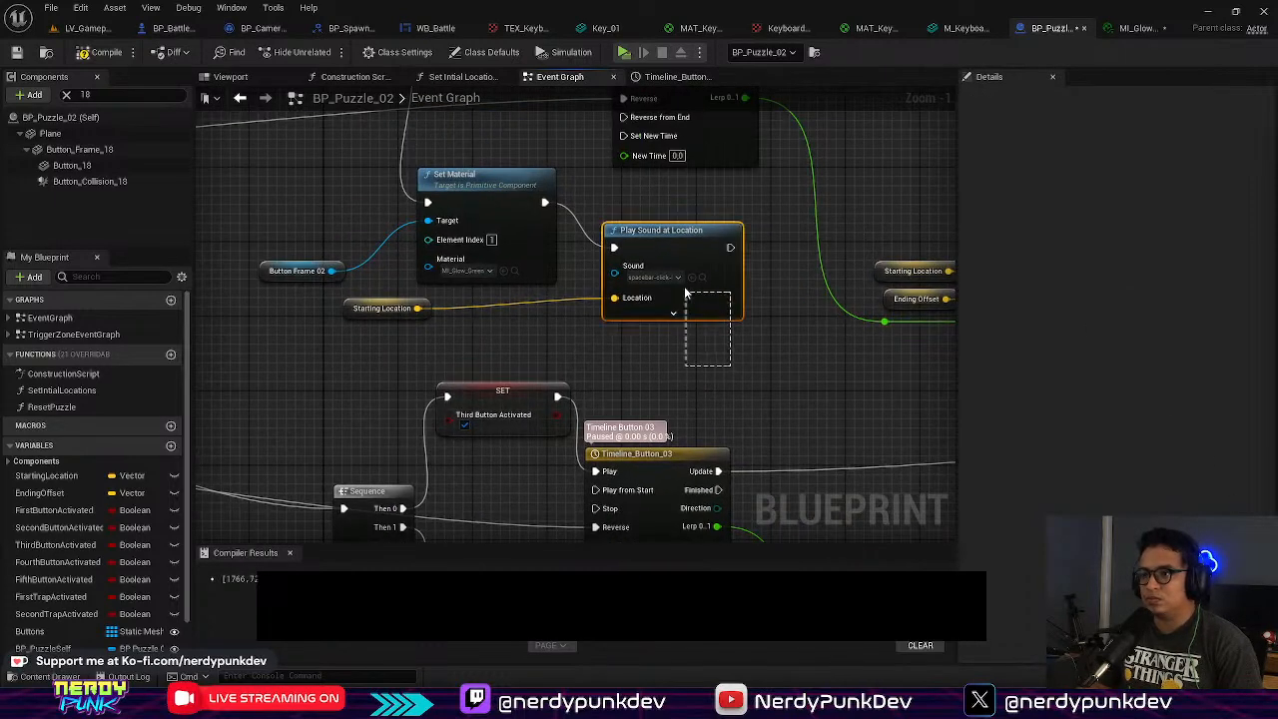
key(Delete)
drag(436, 331, 330, 308)
key(Delete)
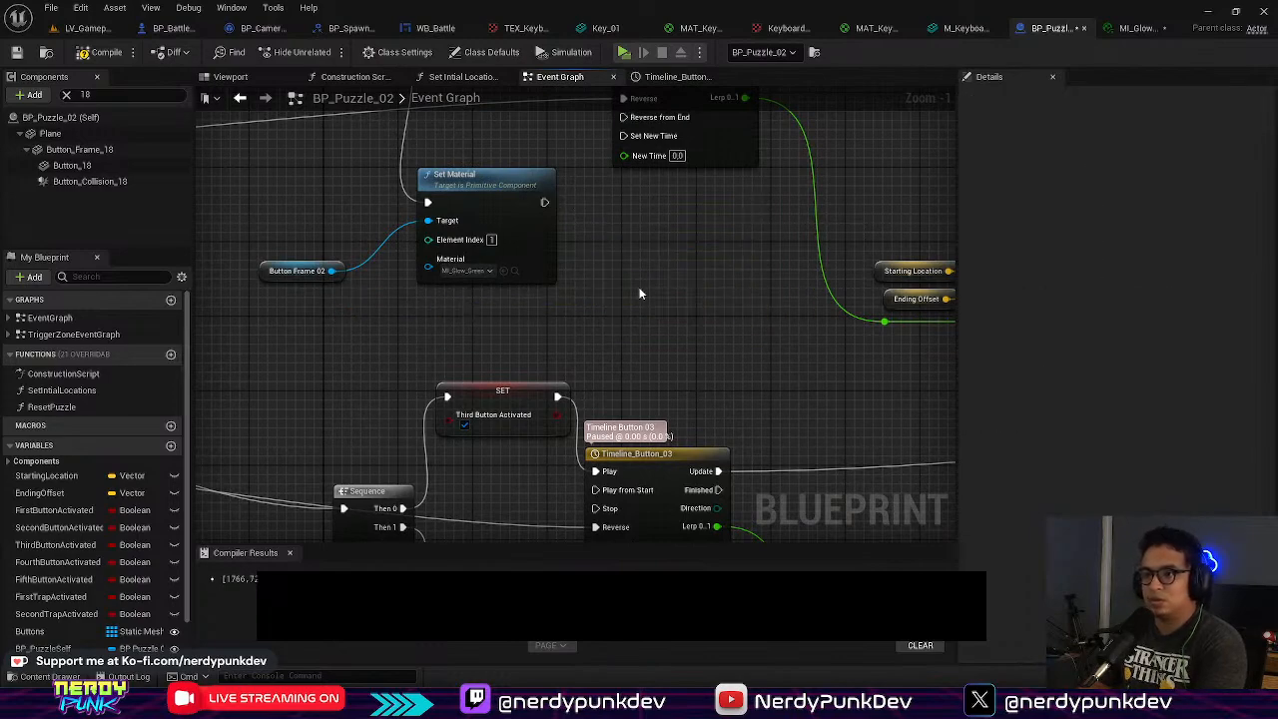
Step: Copy the first key's Do Once, Play Sound at Location and Starting Location nodes together
right_drag(639, 291, 662, 521)
right_drag(590, 295, 580, 494)
right_drag(627, 335, 518, 401)
right_drag(695, 410, 649, 405)
drag(645, 402, 279, 322)
right_drag(595, 457, 644, 462)
drag(644, 463, 355, 261)
right_drag(530, 479, 605, 377)
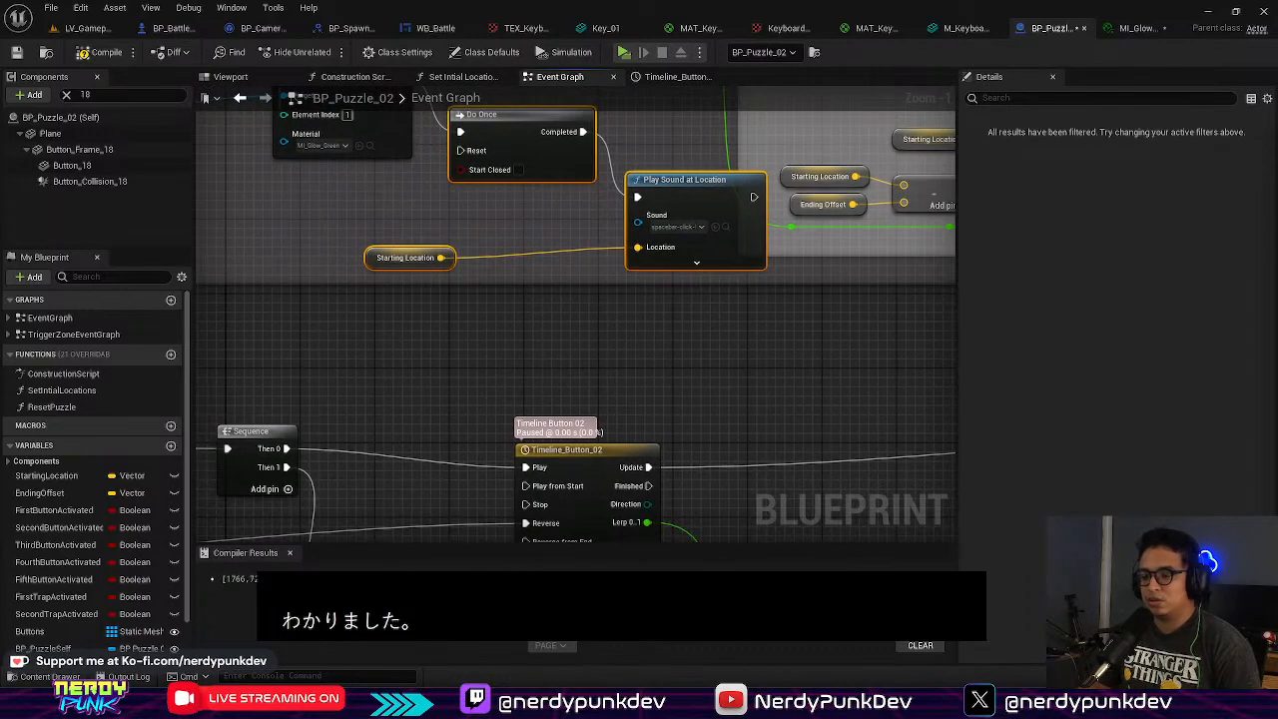
key(alt+Tab)
key(alt+Tab)
key(Escape)
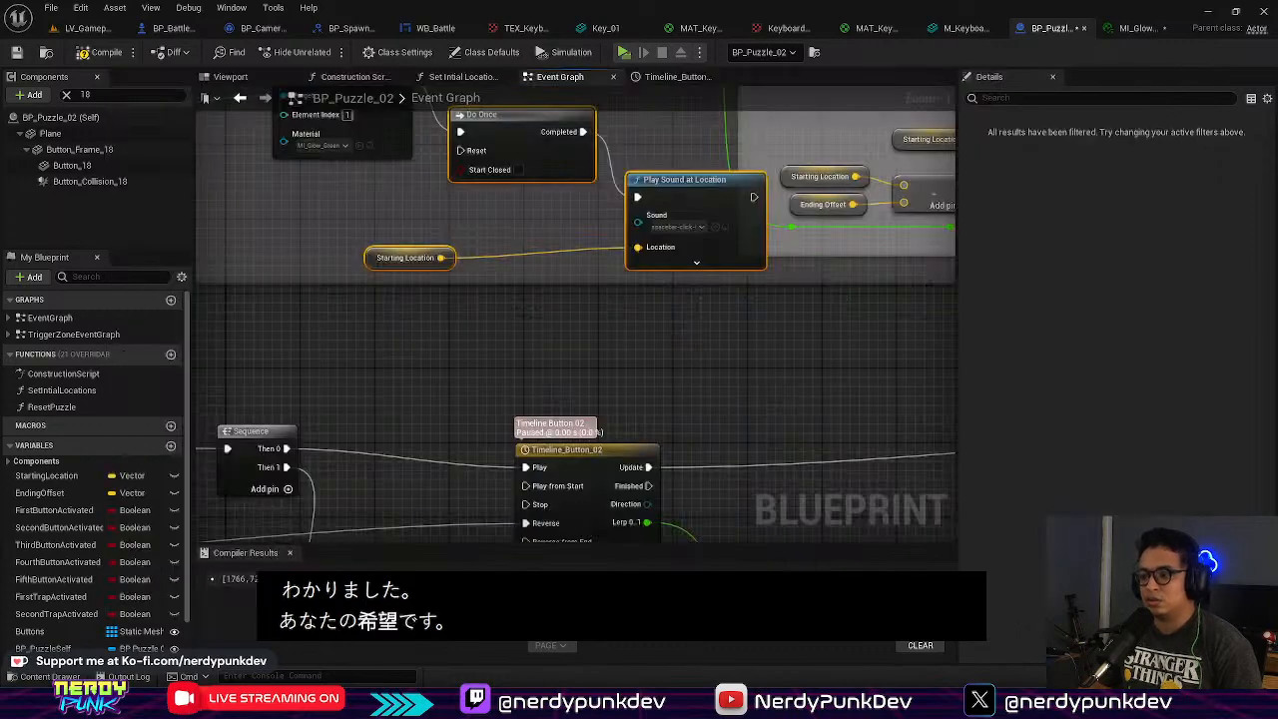
Step: Paste the Do Once sound chain beside Button Frame 02's Set Material node, and execute Do Once after Set Material
right_drag(649, 384, 717, 149)
right_drag(699, 419, 714, 271)
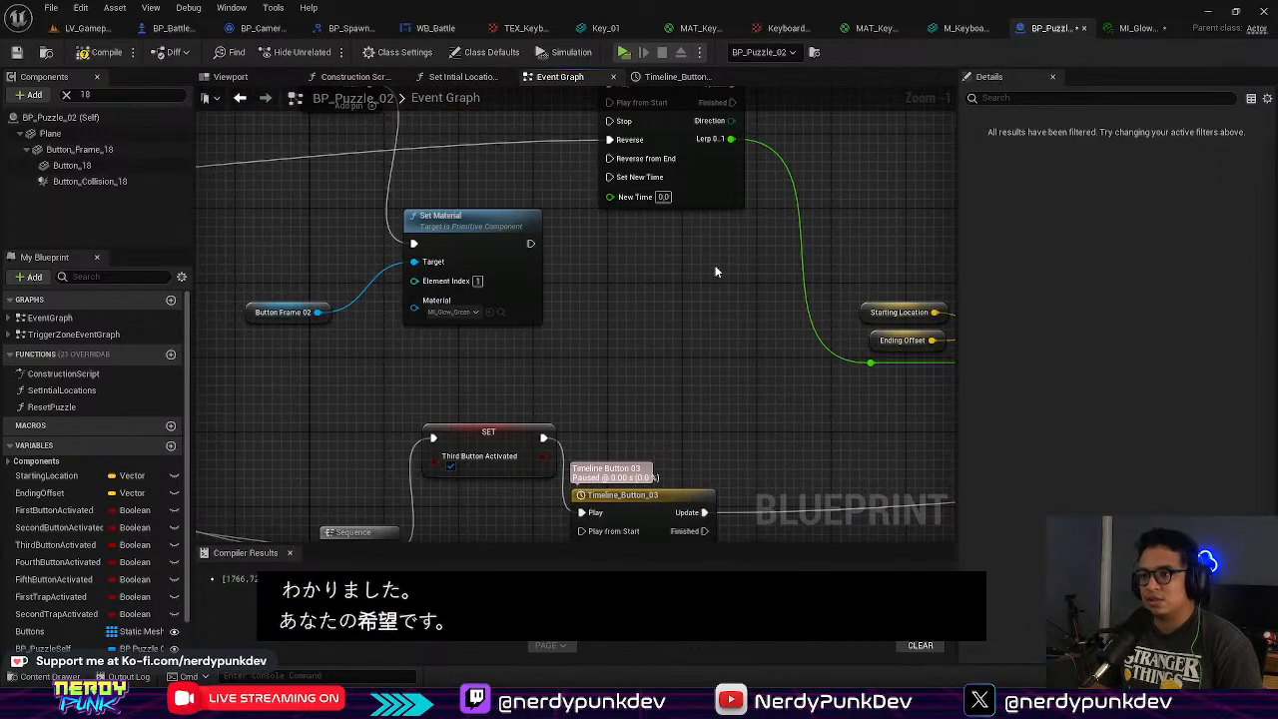
key(ctrl+v)
drag(777, 248, 667, 305)
drag(531, 242, 582, 271)
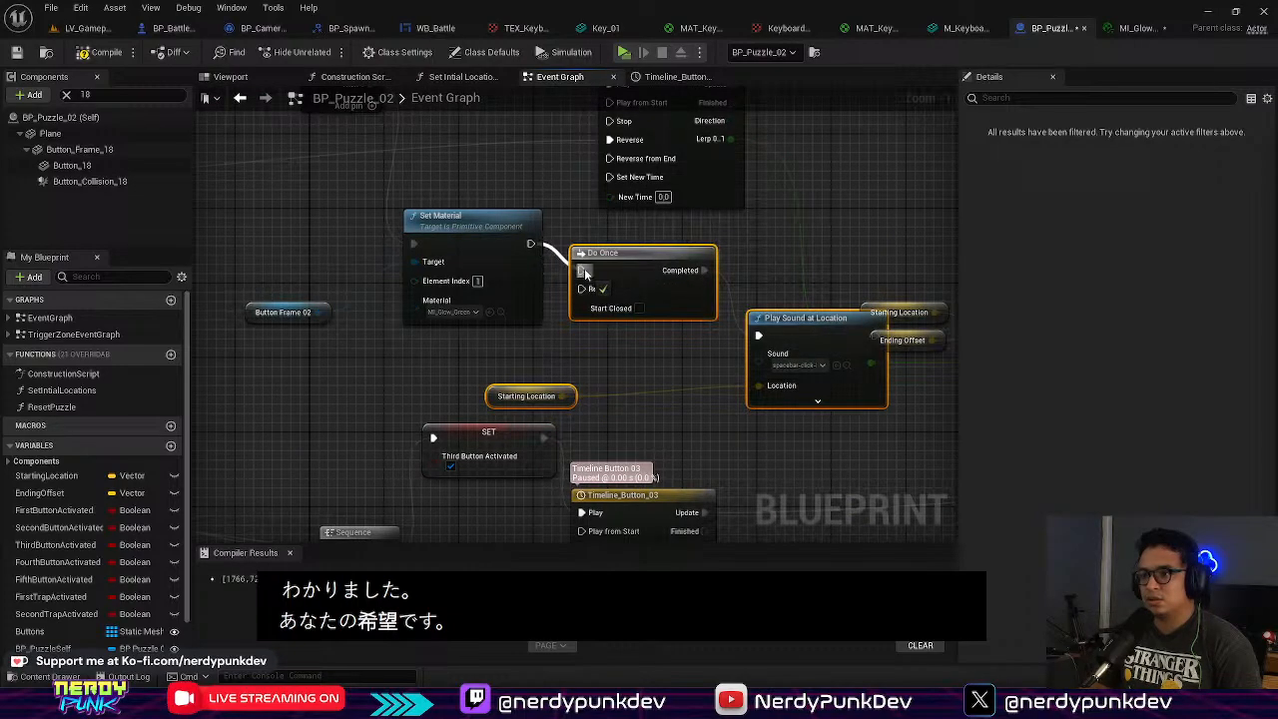
Step: Paste the Do Once, Play Sound at Location and Starting Location nodes beside Button Frame 07's Set Material node
right_drag(734, 394, 735, 223)
right_drag(766, 339, 747, 204)
right_drag(679, 409, 703, 268)
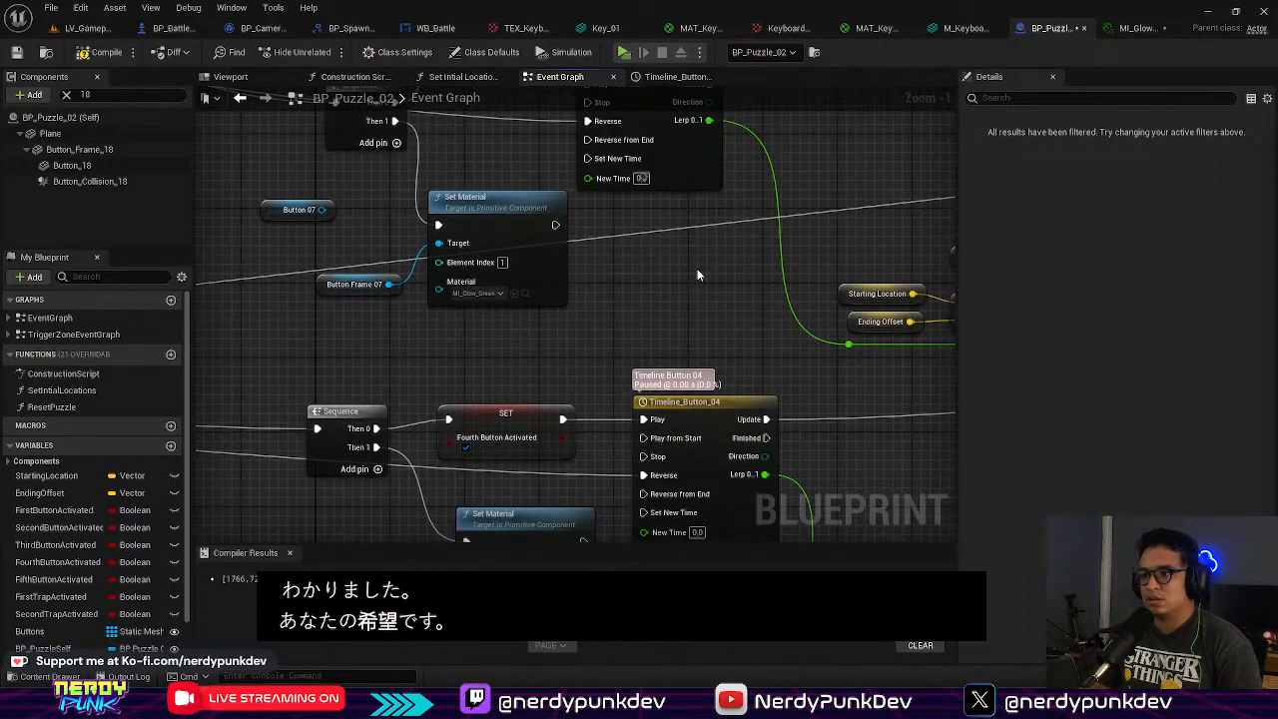
key(ctrl+v)
drag(739, 260, 664, 287)
right_drag(720, 253, 881, 279)
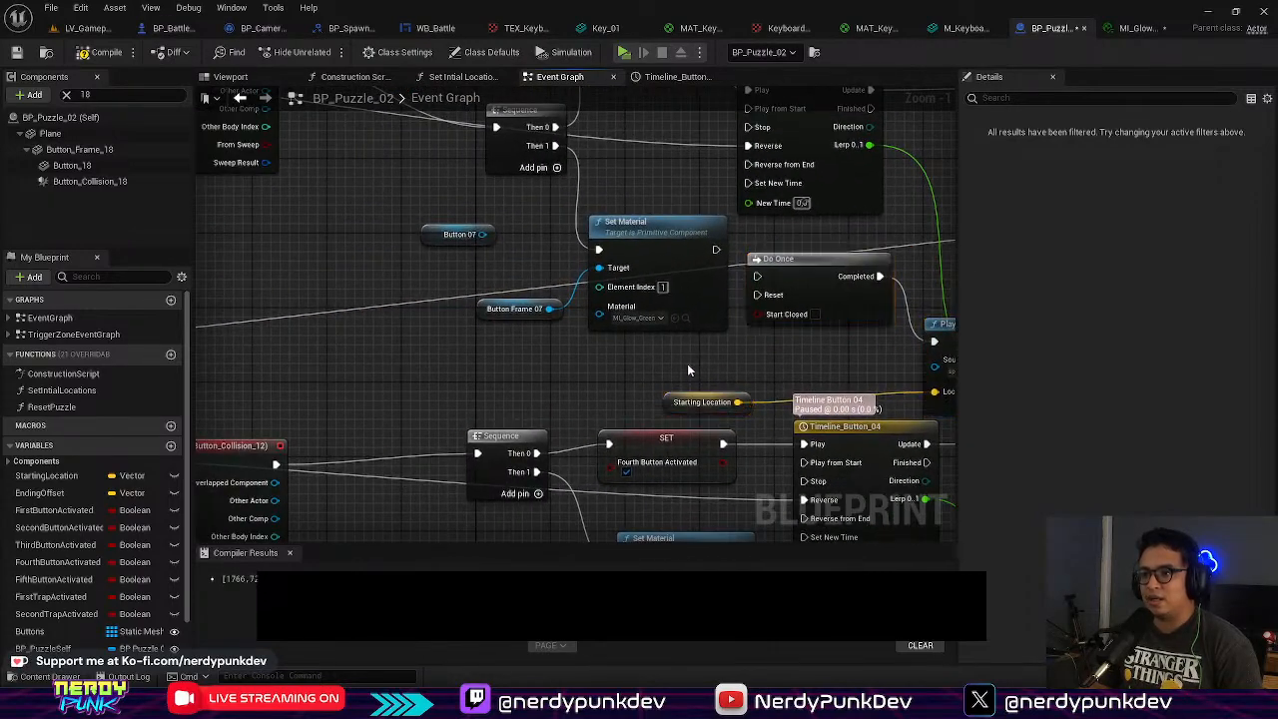
Step: Rearrange Button Frame 07's Set Material node and the nearby getters, and execute Do Once after Set Material
drag(704, 363, 465, 274)
drag(658, 261, 602, 298)
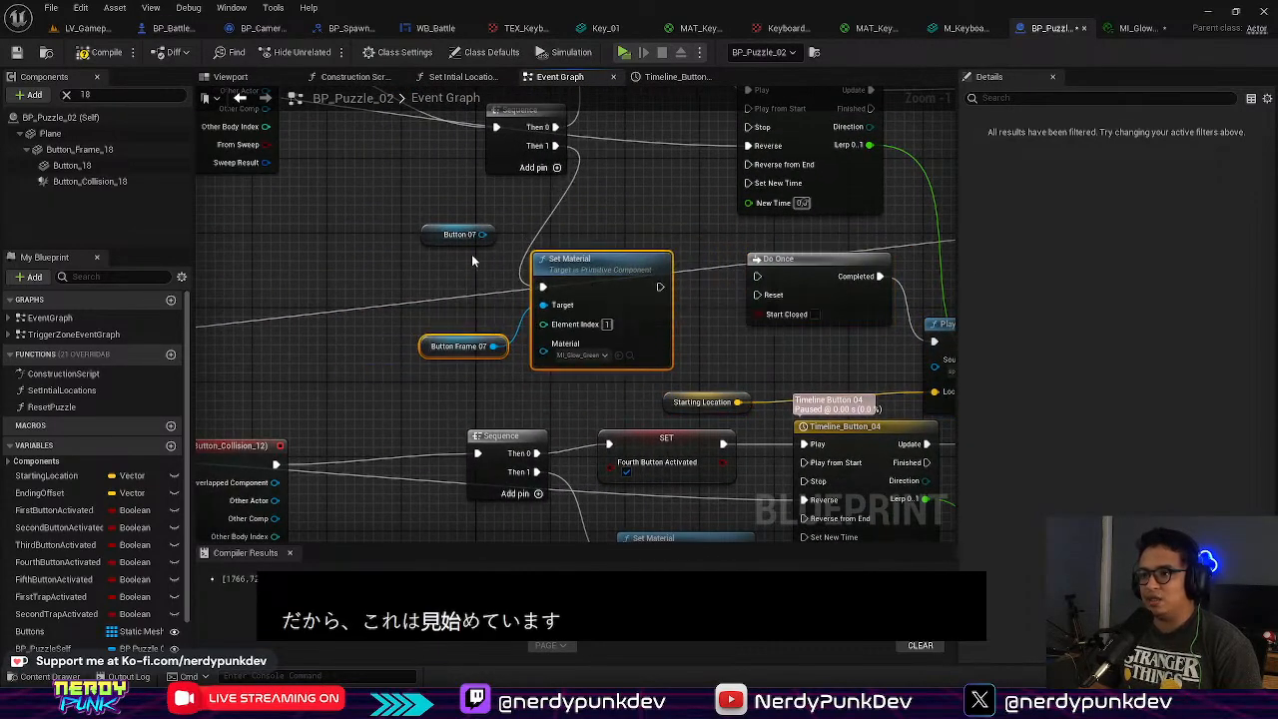
drag(427, 239, 297, 216)
right_drag(928, 337, 677, 345)
right_drag(912, 306, 714, 323)
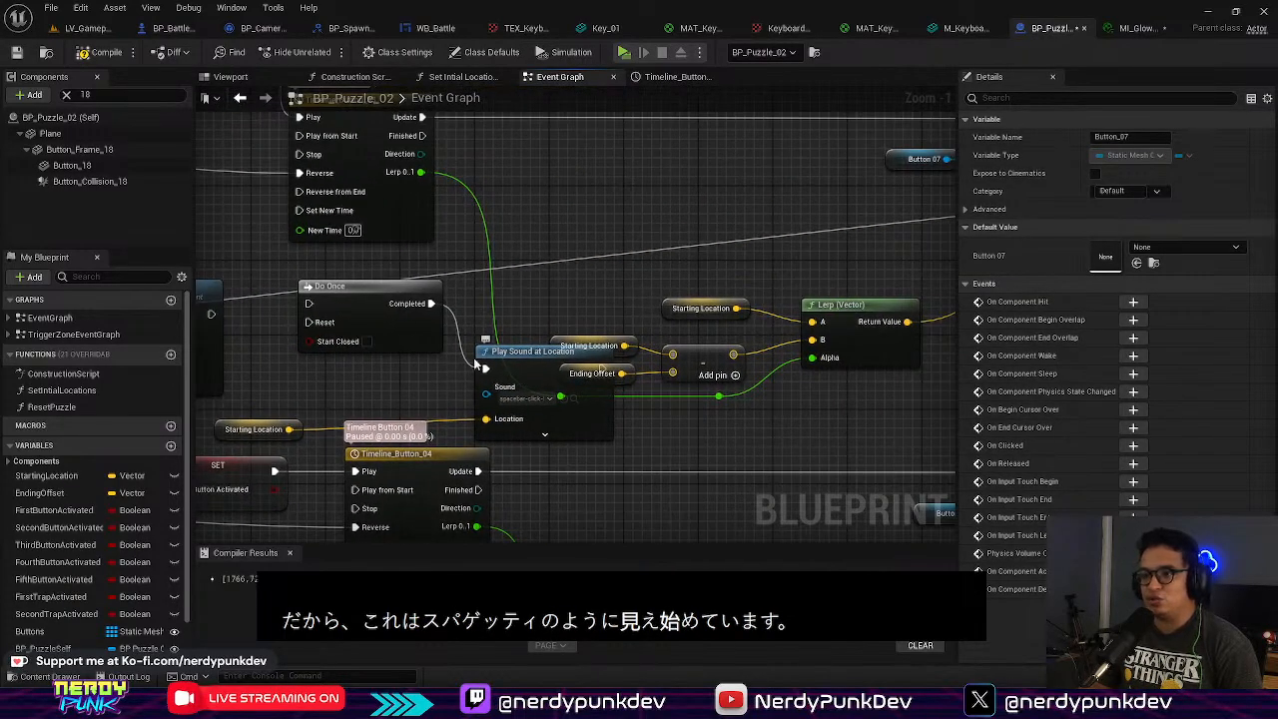
right_drag(530, 363, 701, 369)
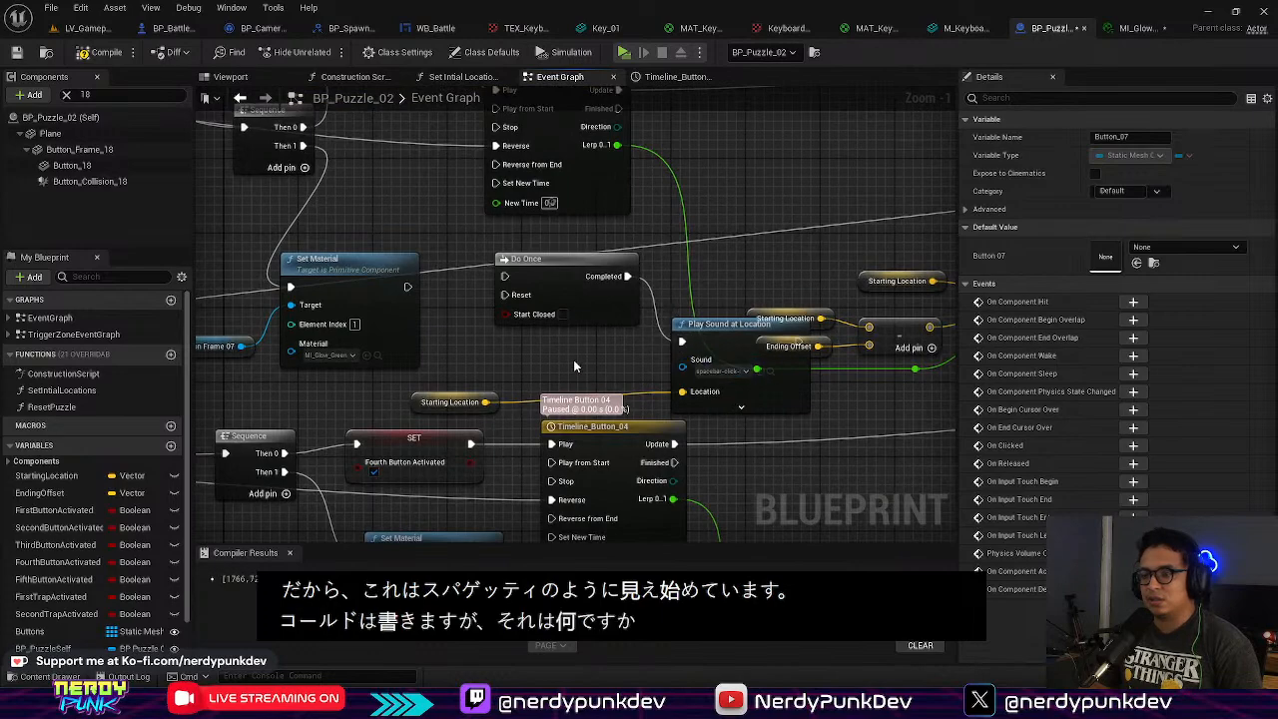
drag(403, 310, 400, 264)
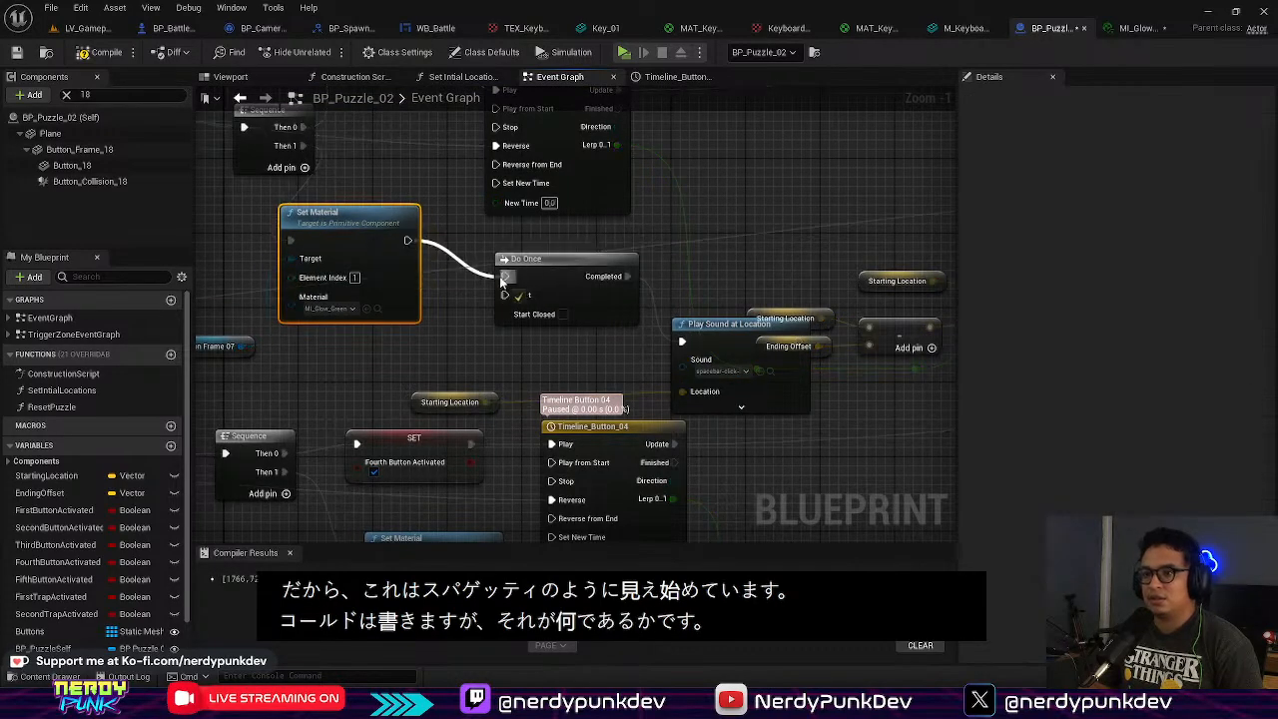
Step: Move the third key's Play Sound at Location and Do Once nodes closer to its Set Material node
right_drag(583, 344, 683, 286)
drag(839, 288, 794, 261)
drag(693, 236, 644, 227)
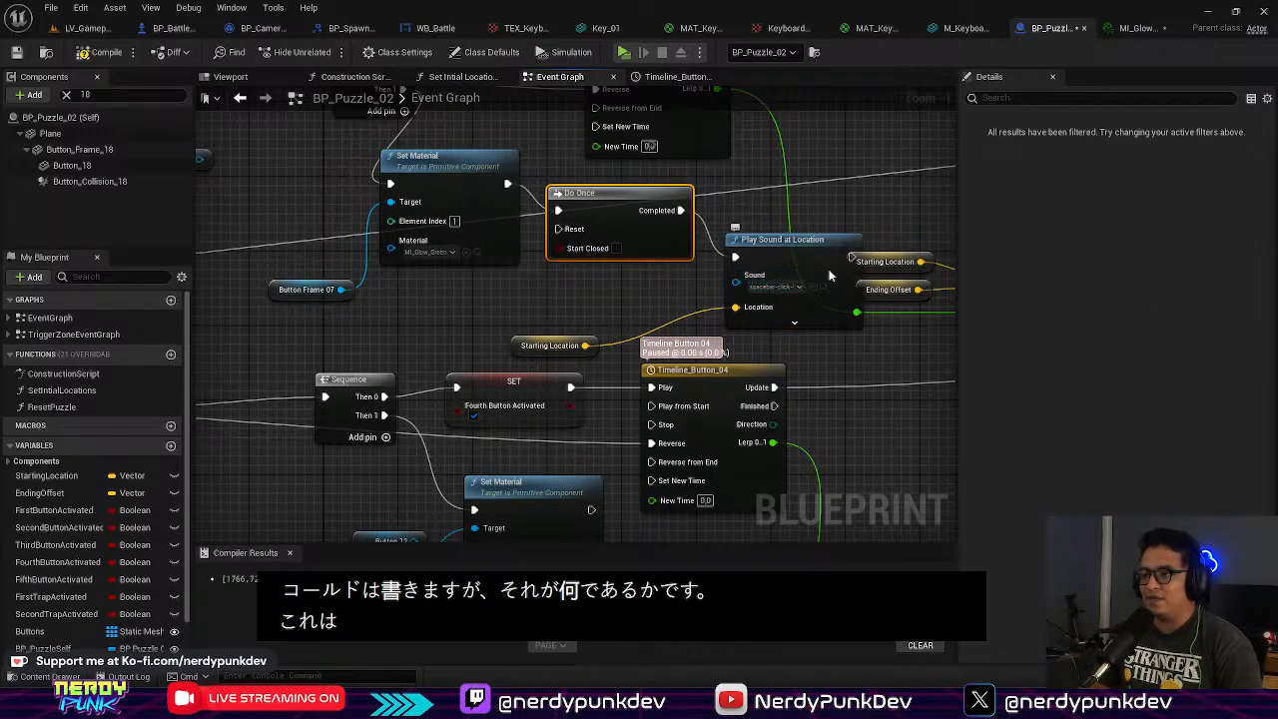
right_drag(815, 266, 647, 252)
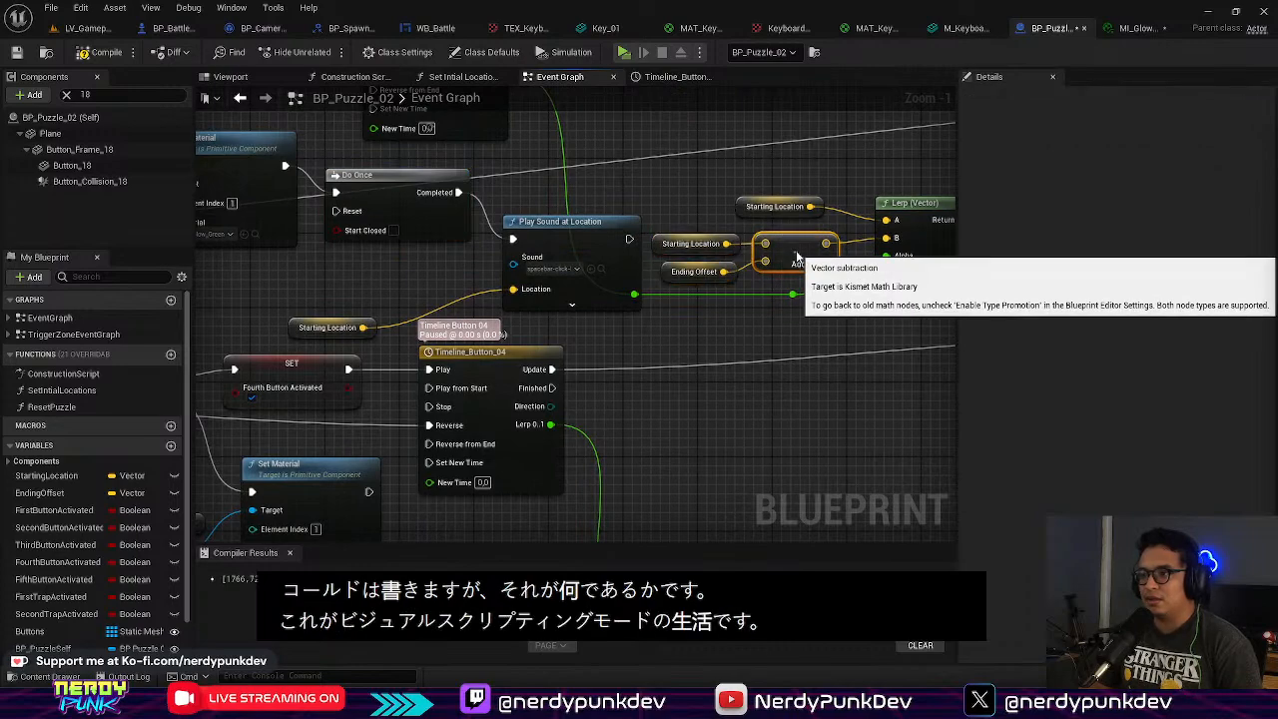
Step: Paste the Do Once sound chain beside Button Frame 12's Set Material node, and execute Do Once after Set Material
right_drag(632, 354, 858, 170)
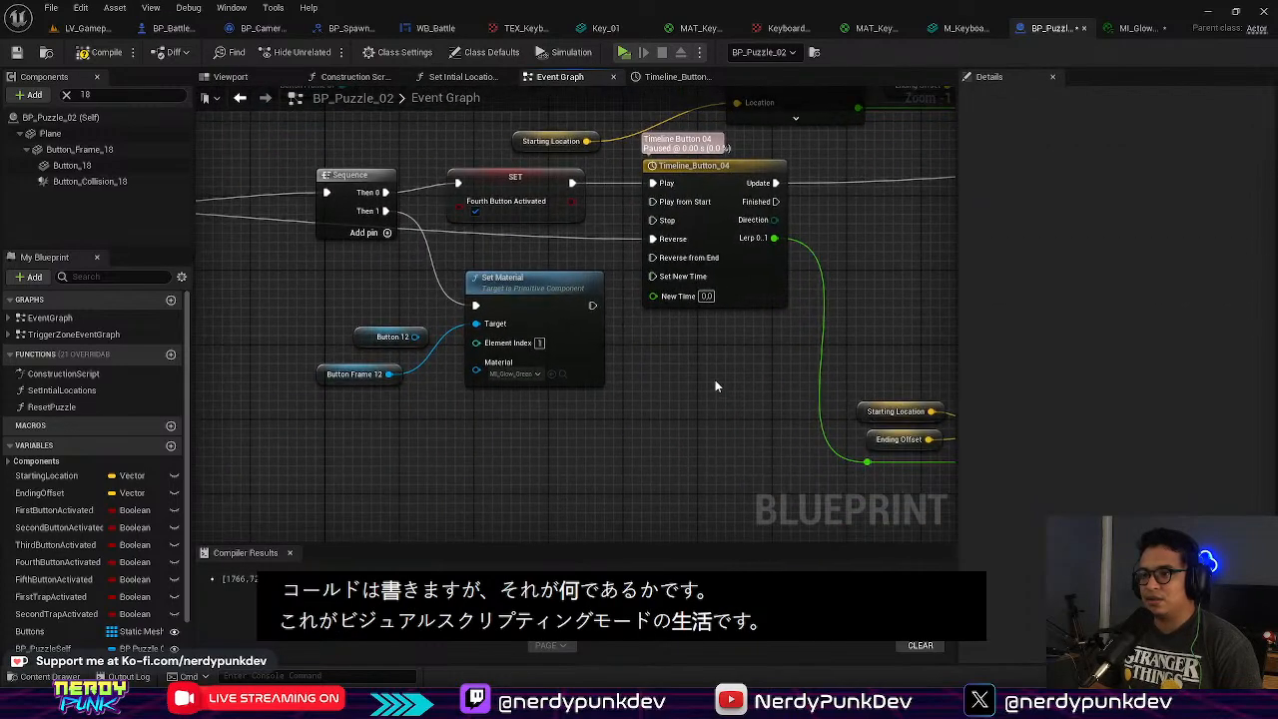
key(ctrl+v)
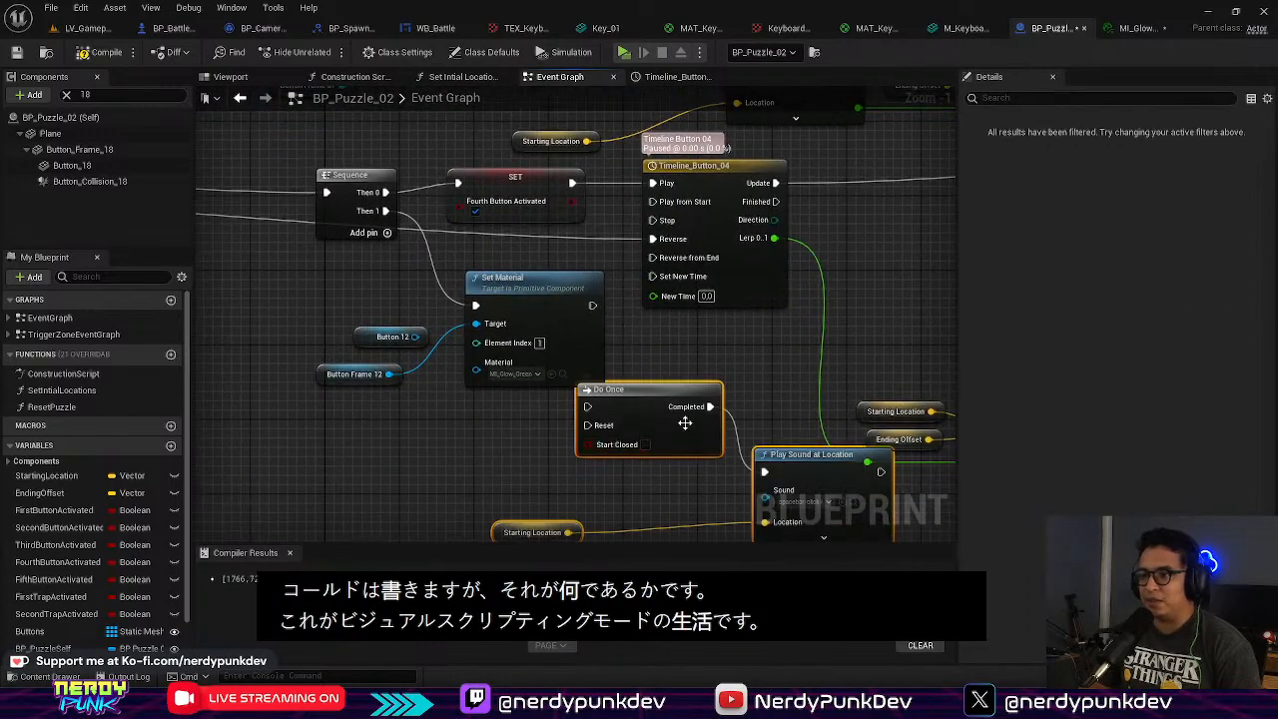
right_drag(779, 409, 726, 302)
right_drag(909, 313, 753, 264)
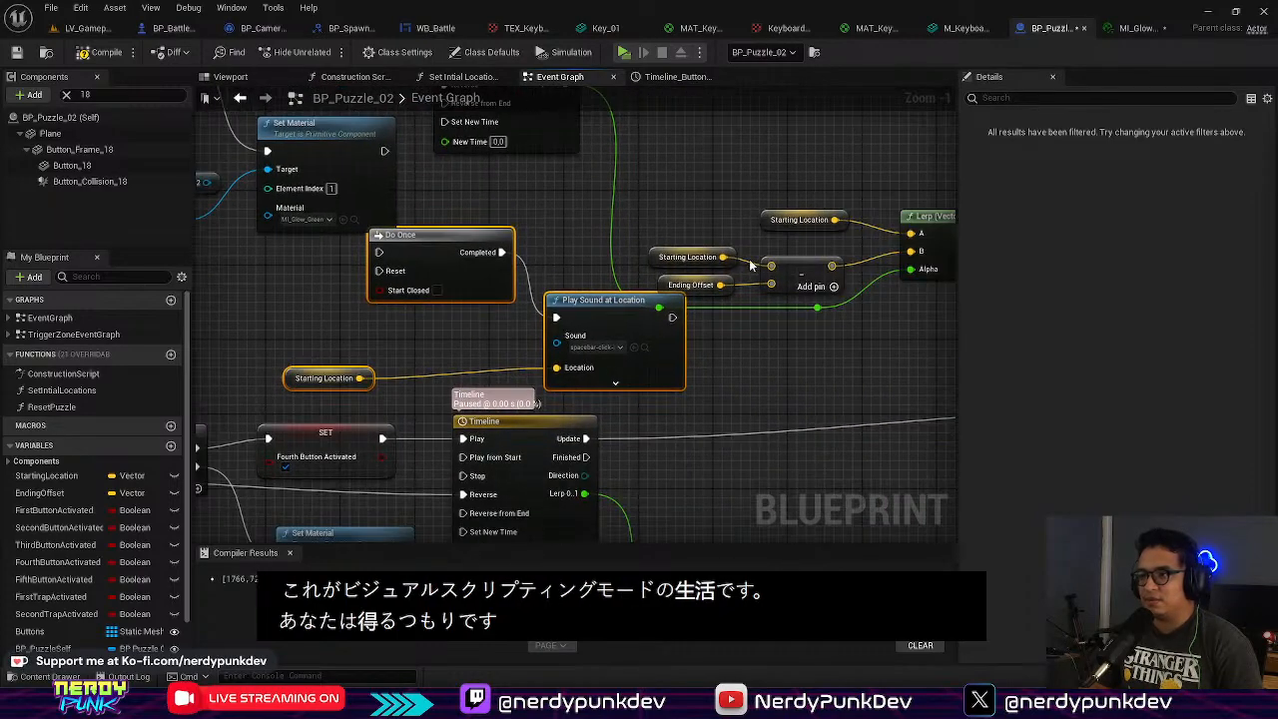
drag(665, 212, 732, 286)
right_click(707, 179)
click(674, 226)
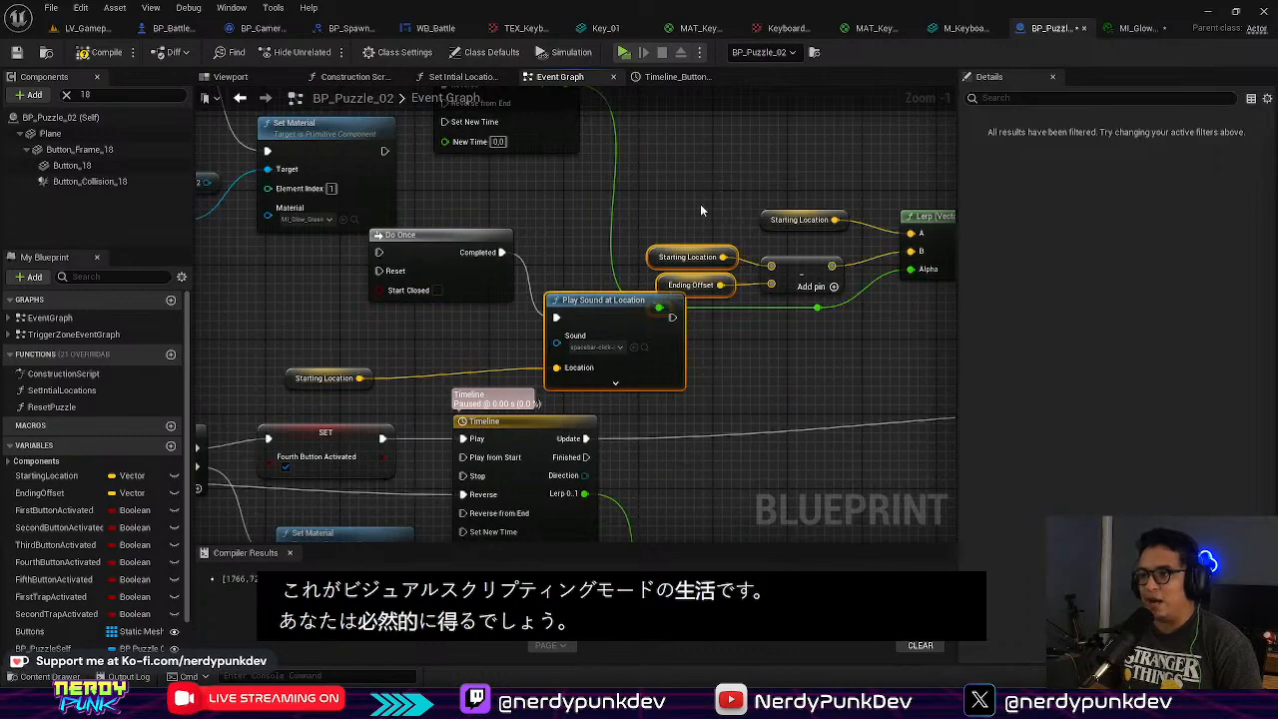
click(700, 210)
drag(383, 151, 393, 170)
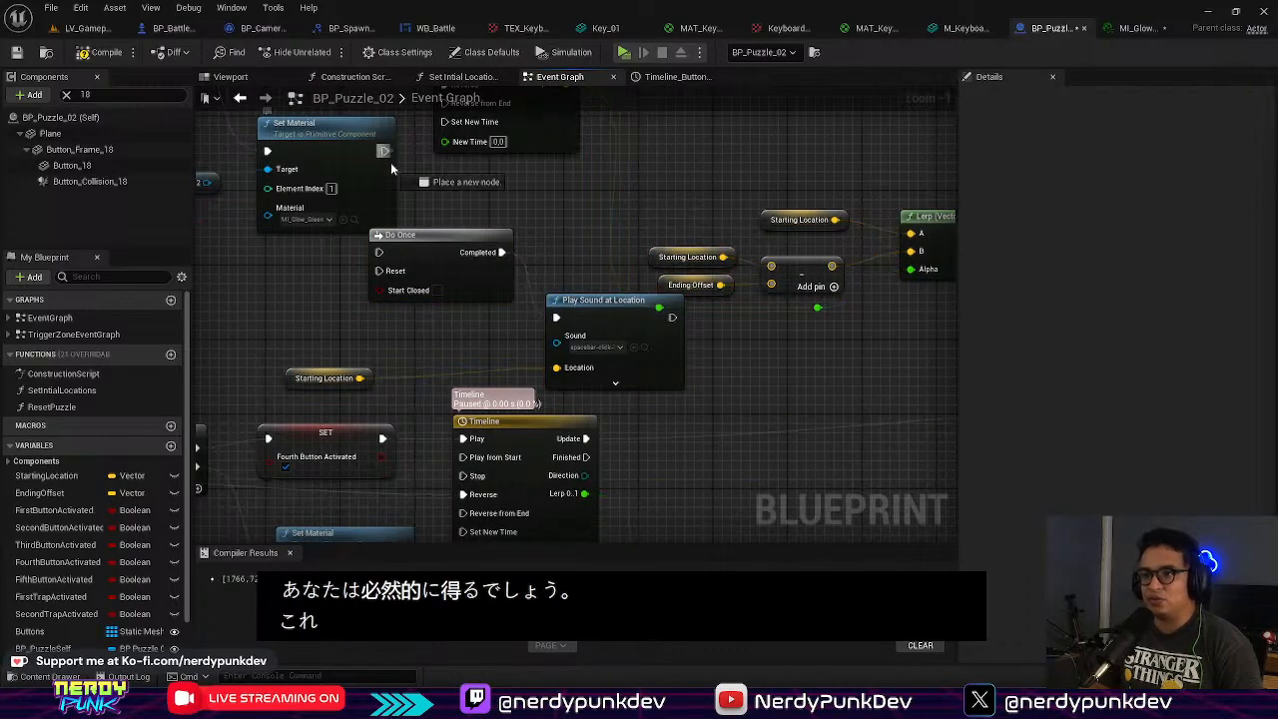
drag(384, 251, 383, 252)
Step: Paste the Do Once sound chain beside Button Frame 13's Set Material node, and execute Do Once after Set Material
right_drag(400, 490, 520, 318)
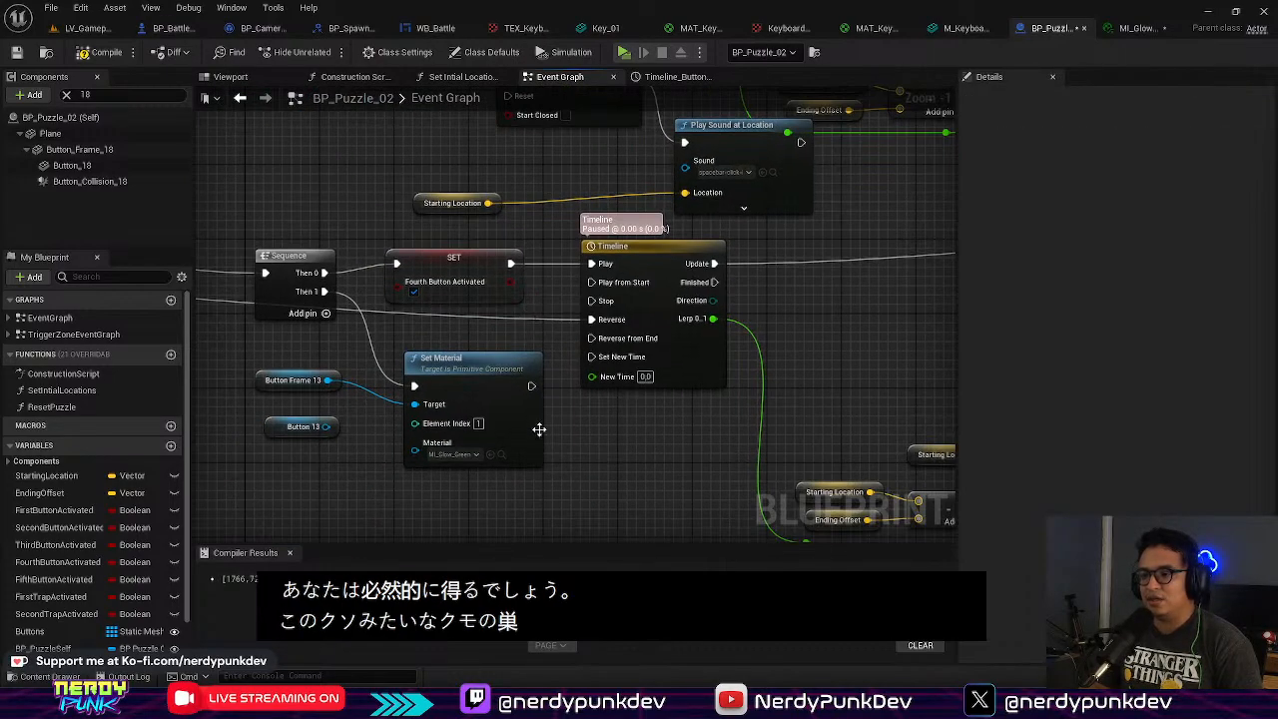
right_drag(538, 429, 541, 295)
key(ctrl+v)
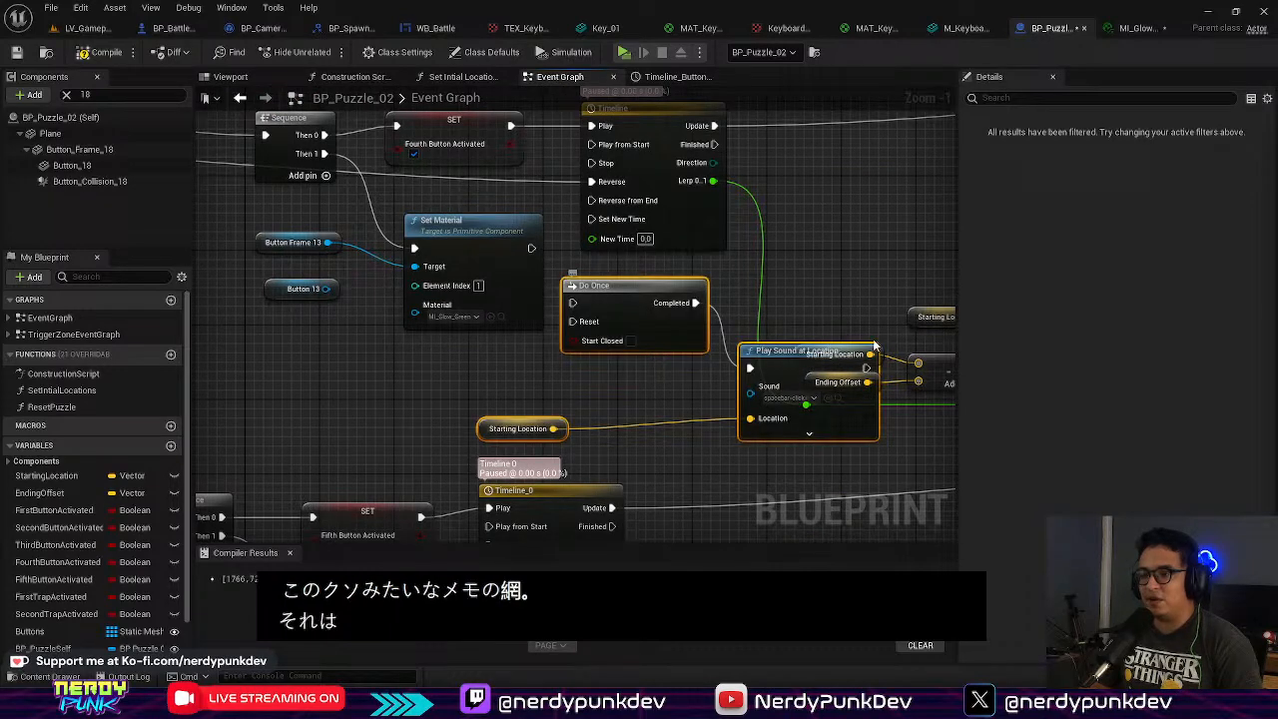
drag(527, 251, 573, 302)
Step: Move Button Frame 13's Play Sound at Location node clear of the Starting Location and Ending Offset getters
right_drag(699, 309, 540, 259)
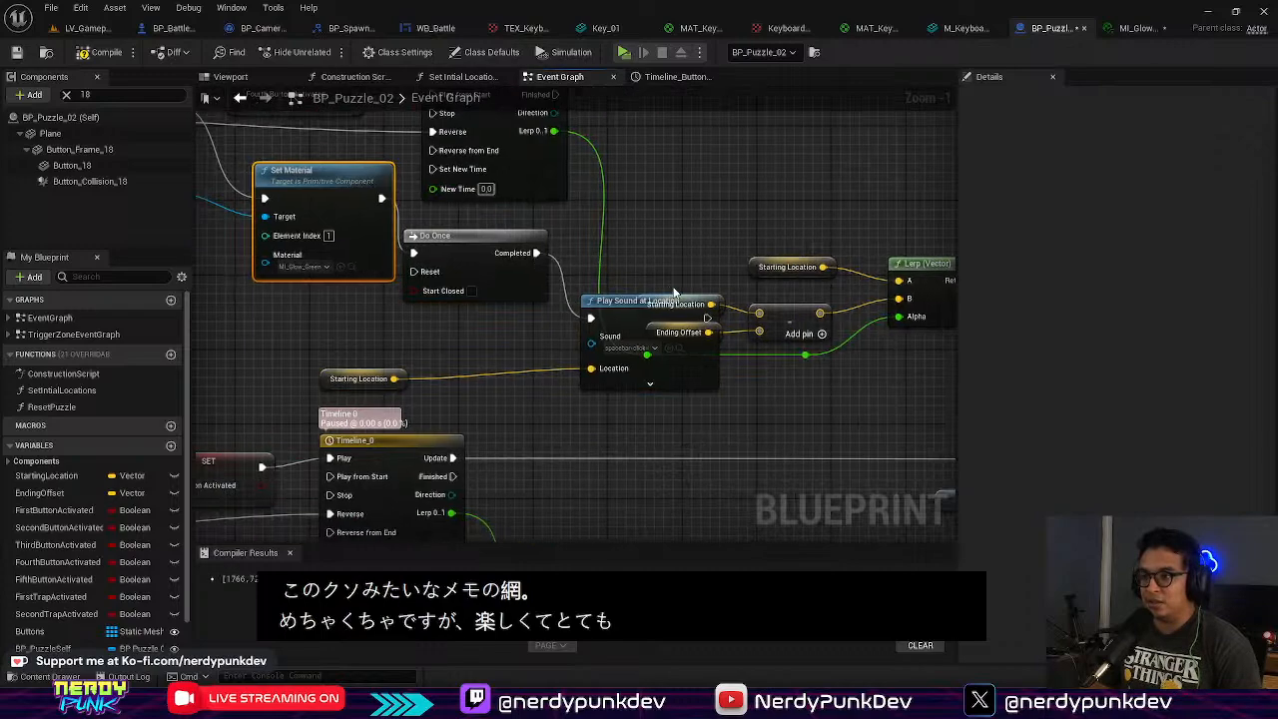
drag(686, 336, 751, 393)
click(727, 475)
drag(664, 374, 575, 411)
Step: Paste the Do Once sound chain below Button Frame 18's Set Material node, and execute Do Once after Set Material
right_drag(540, 534, 841, 214)
right_drag(764, 346, 791, 388)
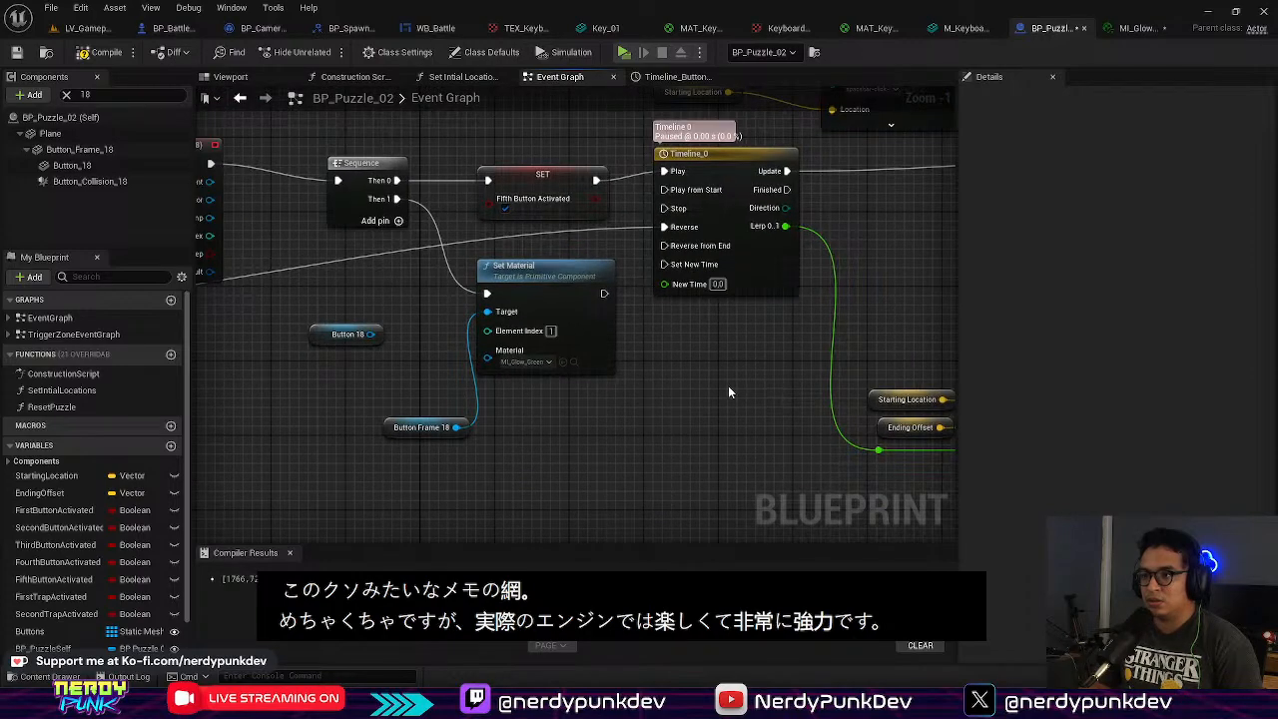
key(ctrl+v)
drag(775, 361, 711, 489)
right_drag(710, 383, 572, 225)
drag(465, 135, 499, 301)
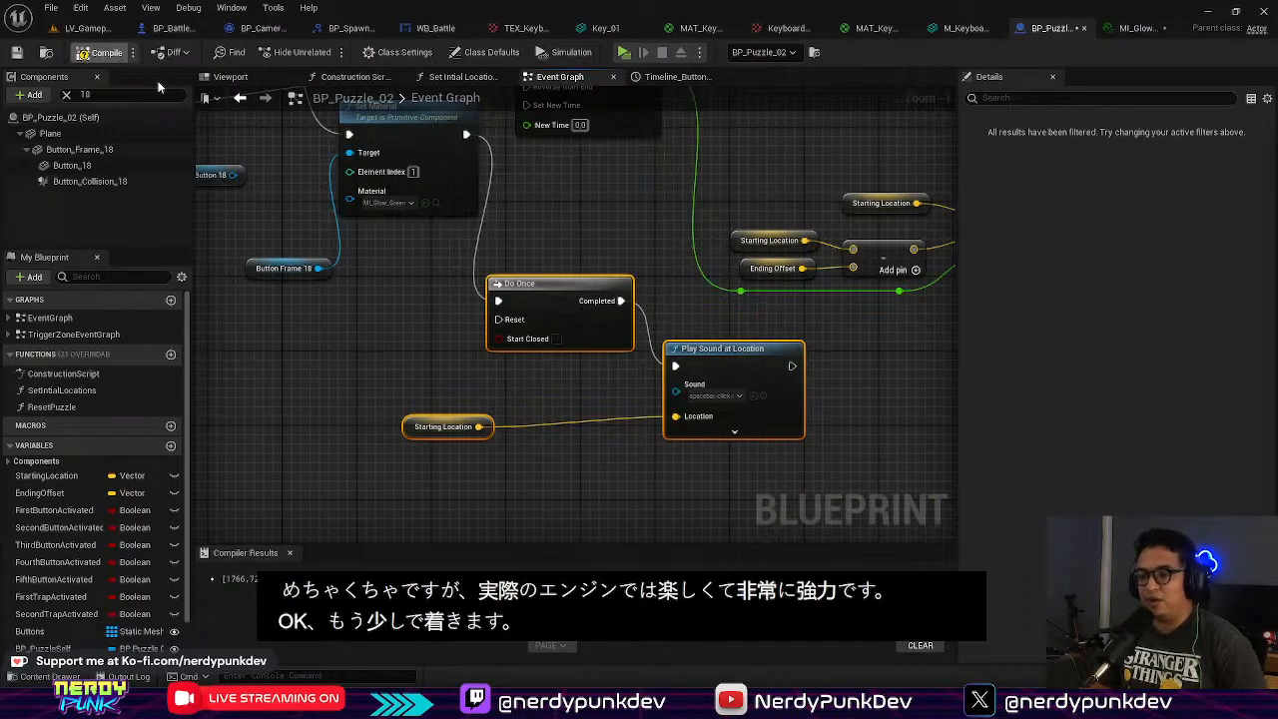
Step: Play the gameplay level and walk the character across the puzzle keys to test their glow, press and click sound
click(88, 28)
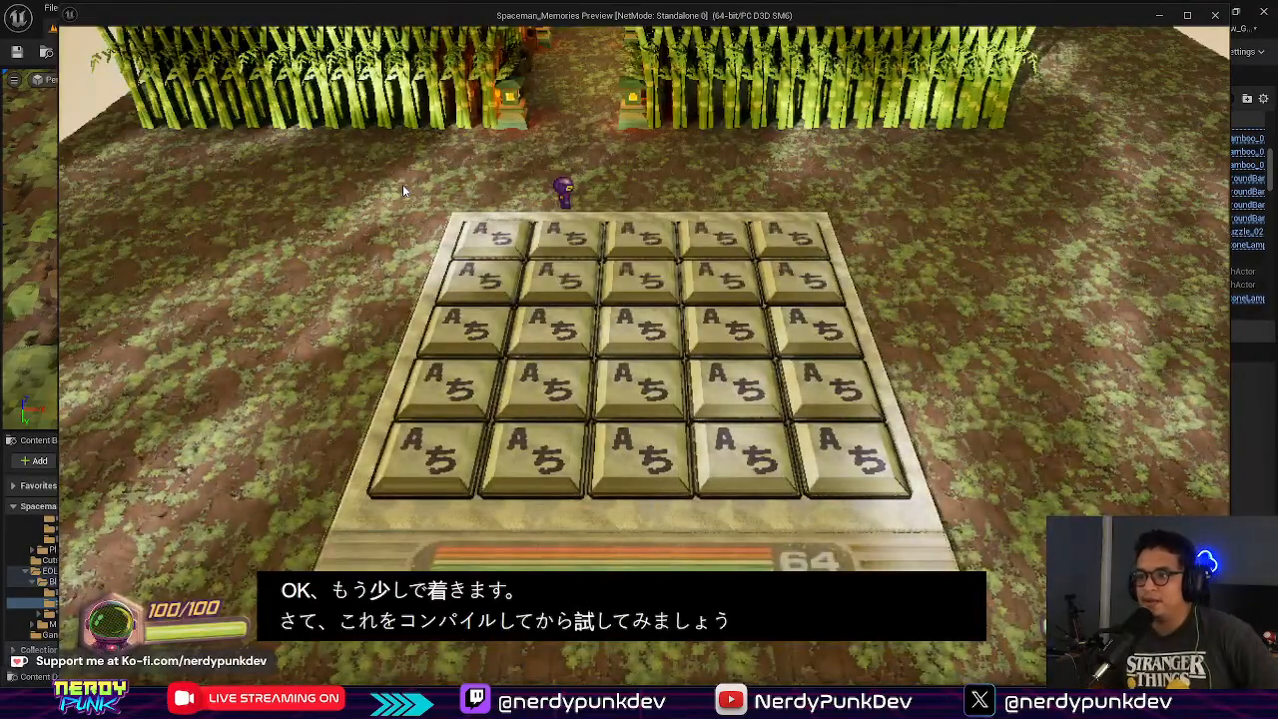
click(403, 190)
key(a)
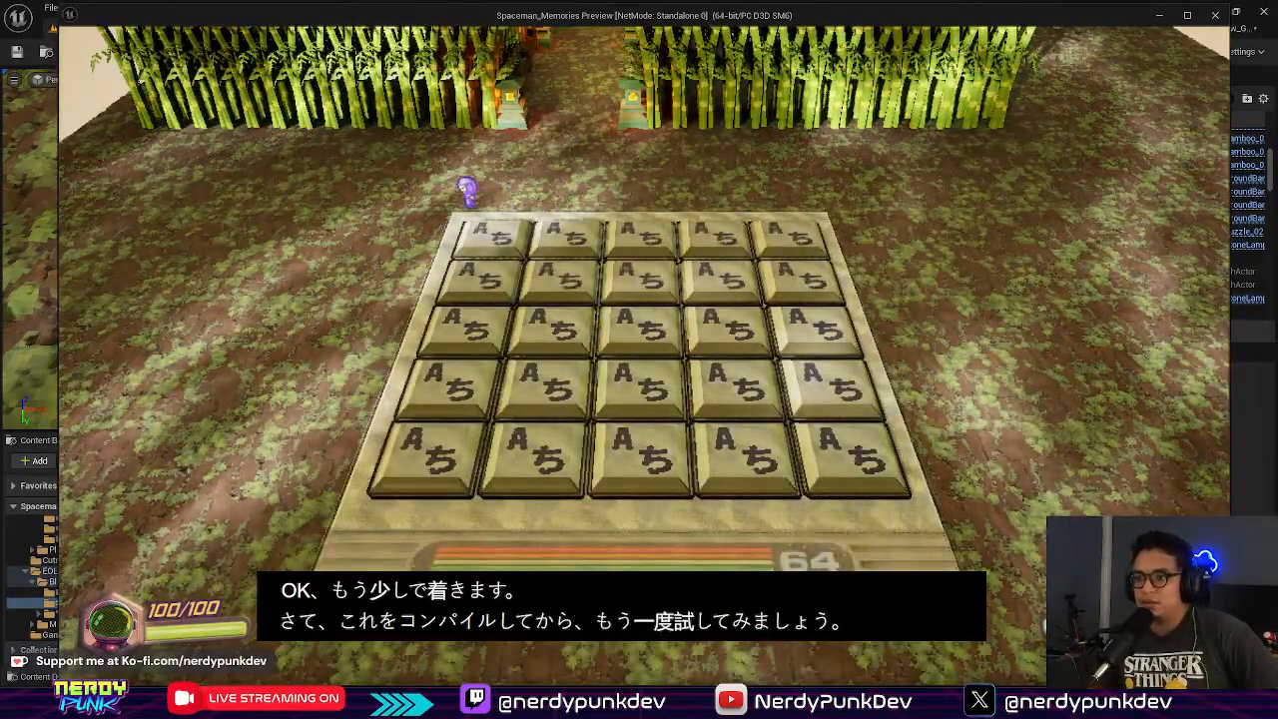
key(s)
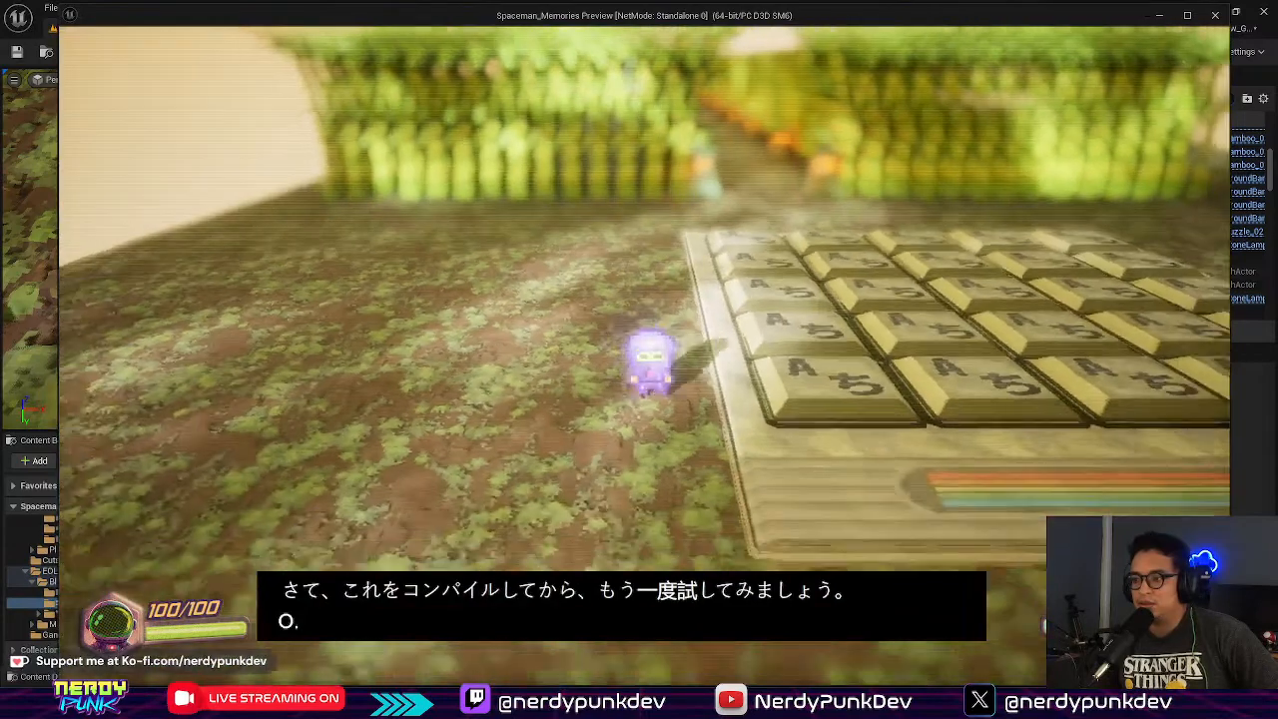
key(d)
key(d)
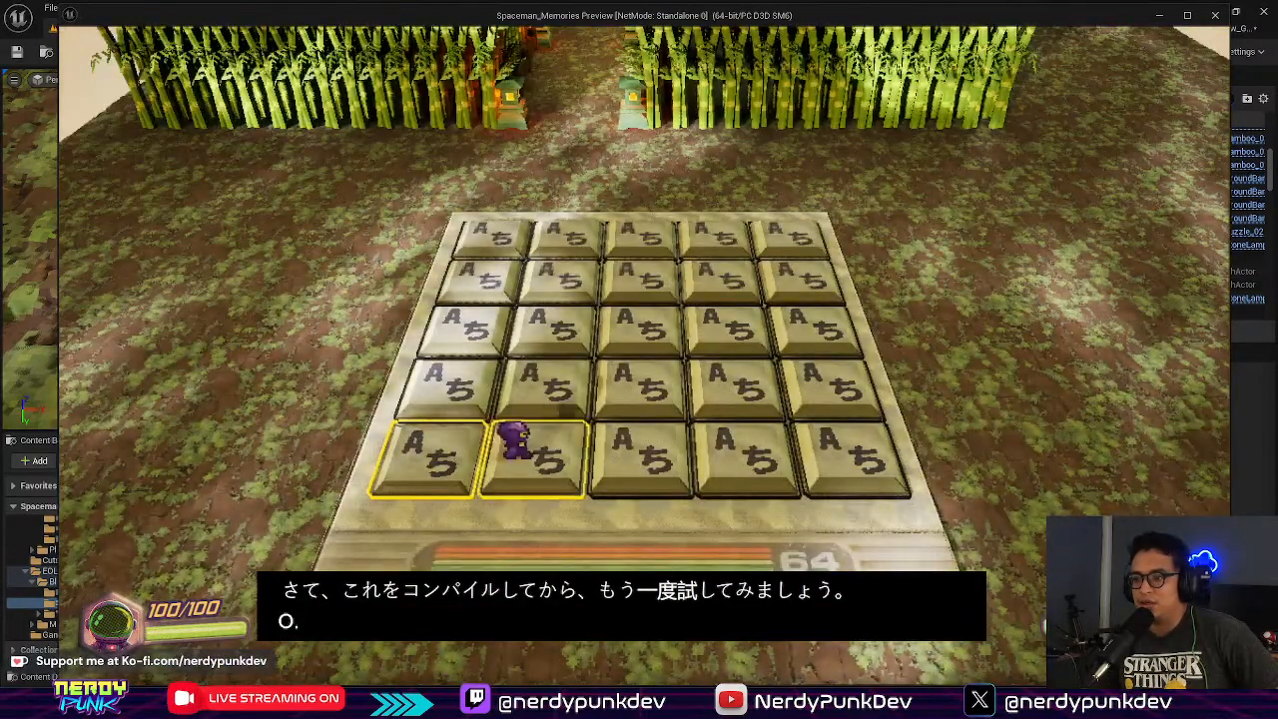
key(w)
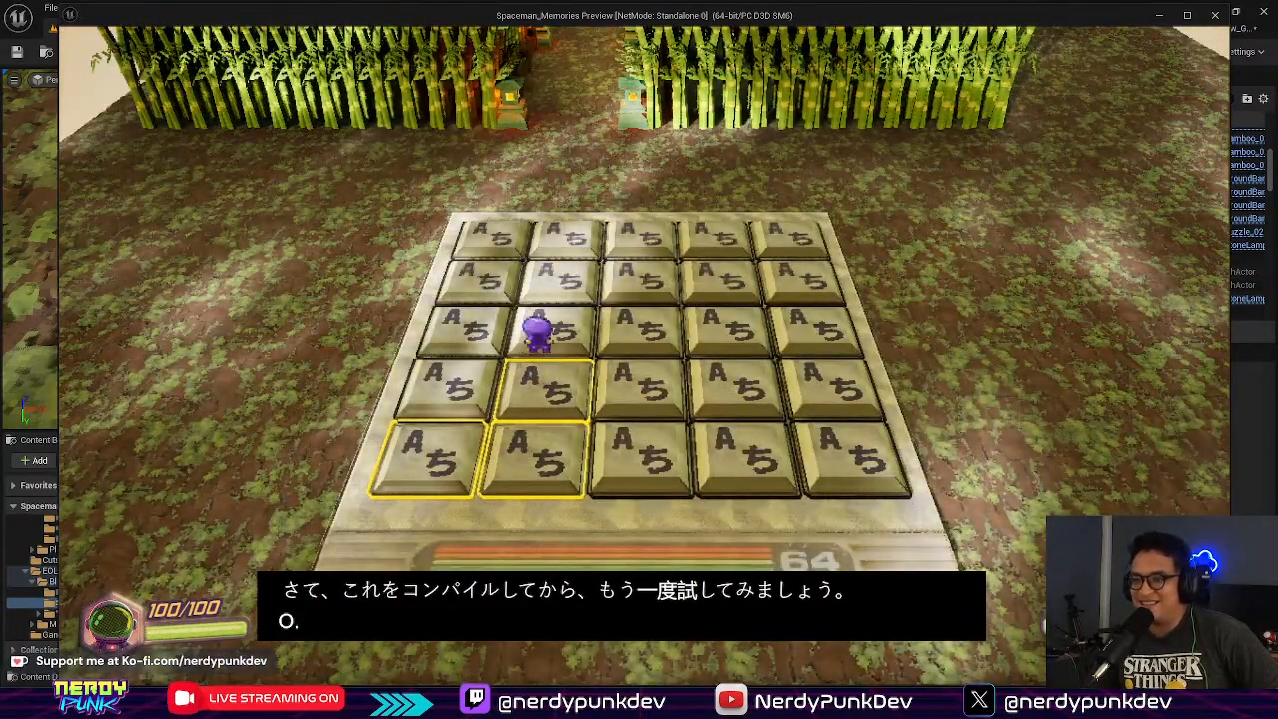
key(d)
key(w)
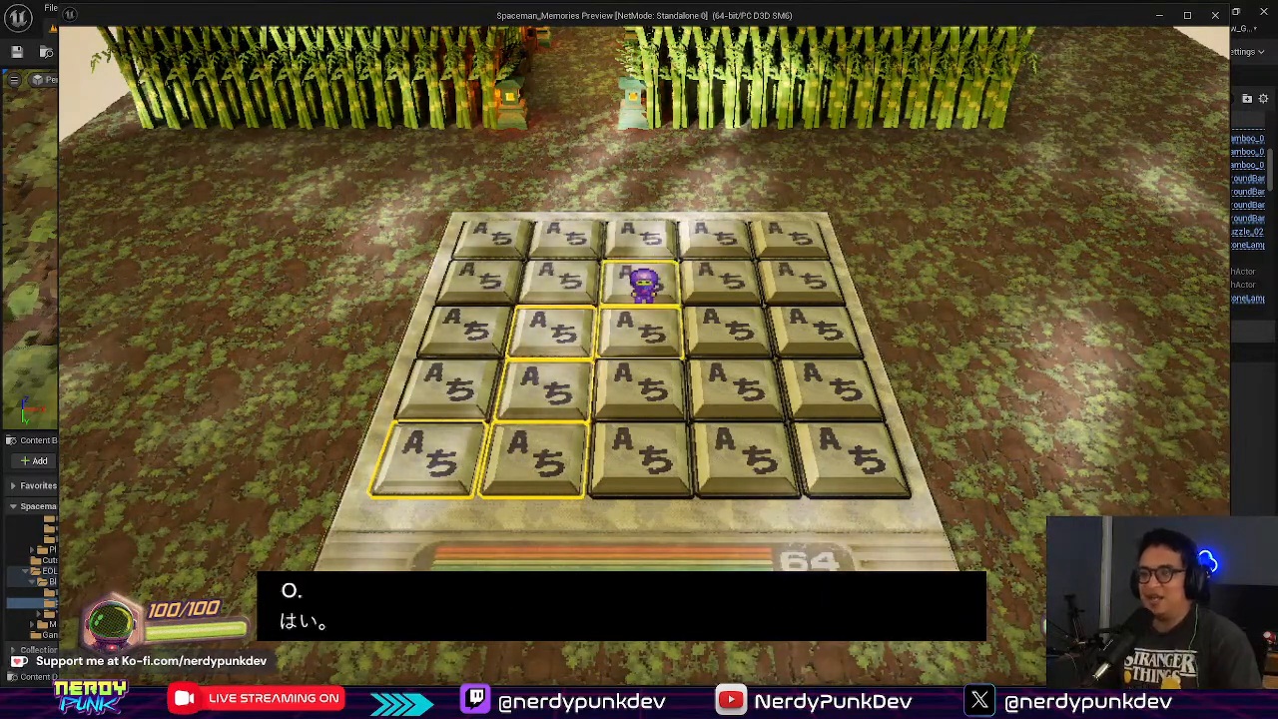
key(Escape)
click(1163, 116)
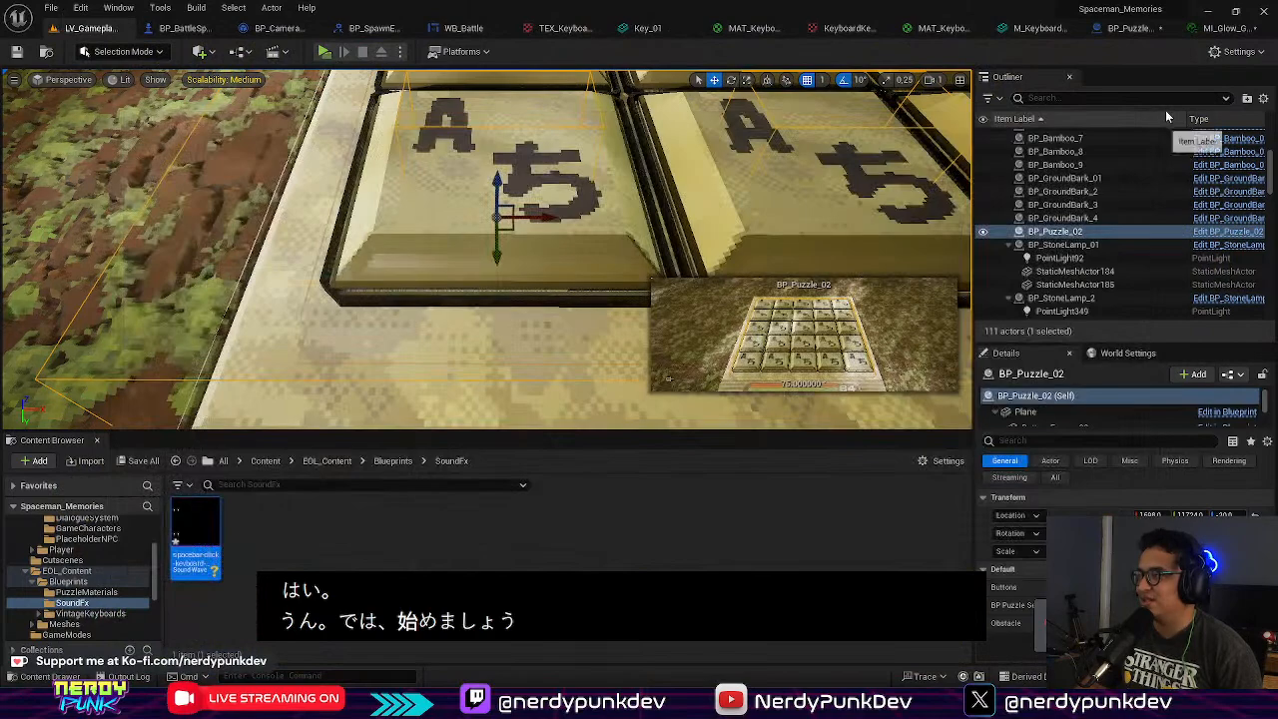
Step: Open Timeline_Button_02 from BP_Puzzle_02's Event Graph and move its Lerp 0_1 curve's end keyframe to time 0.25, value 1
click(1126, 29)
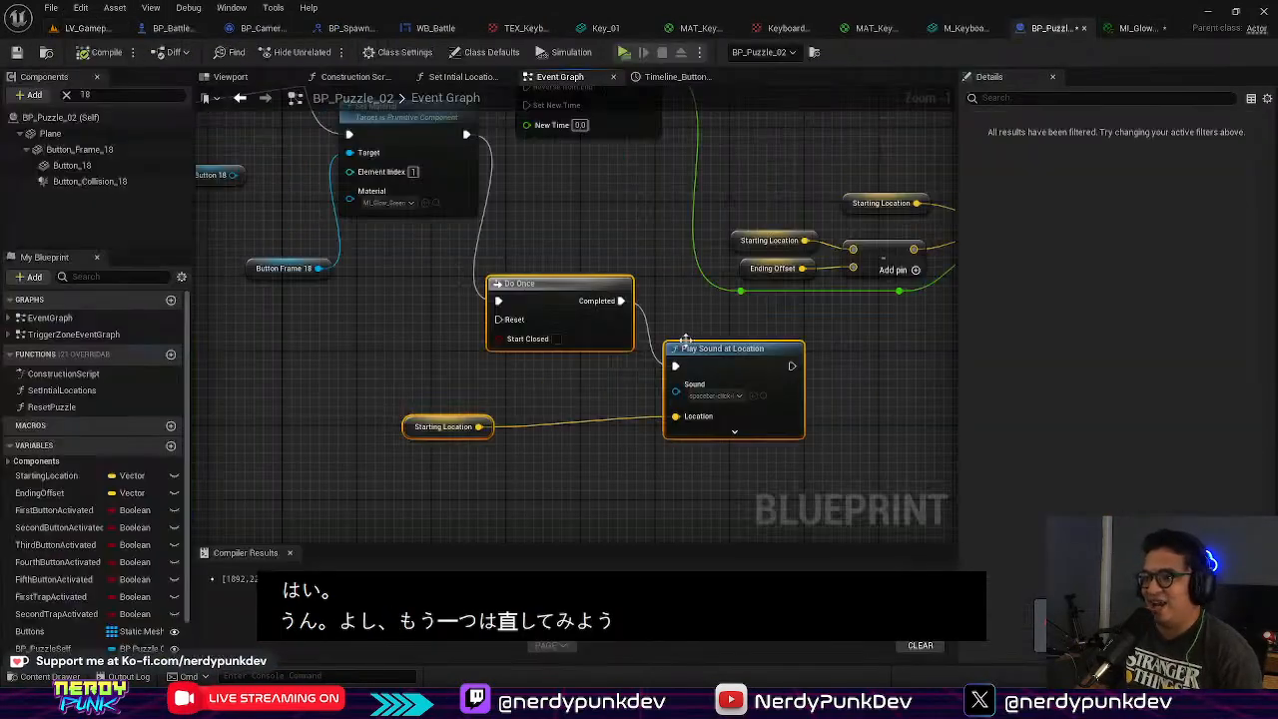
scroll(755, 366, down, 6)
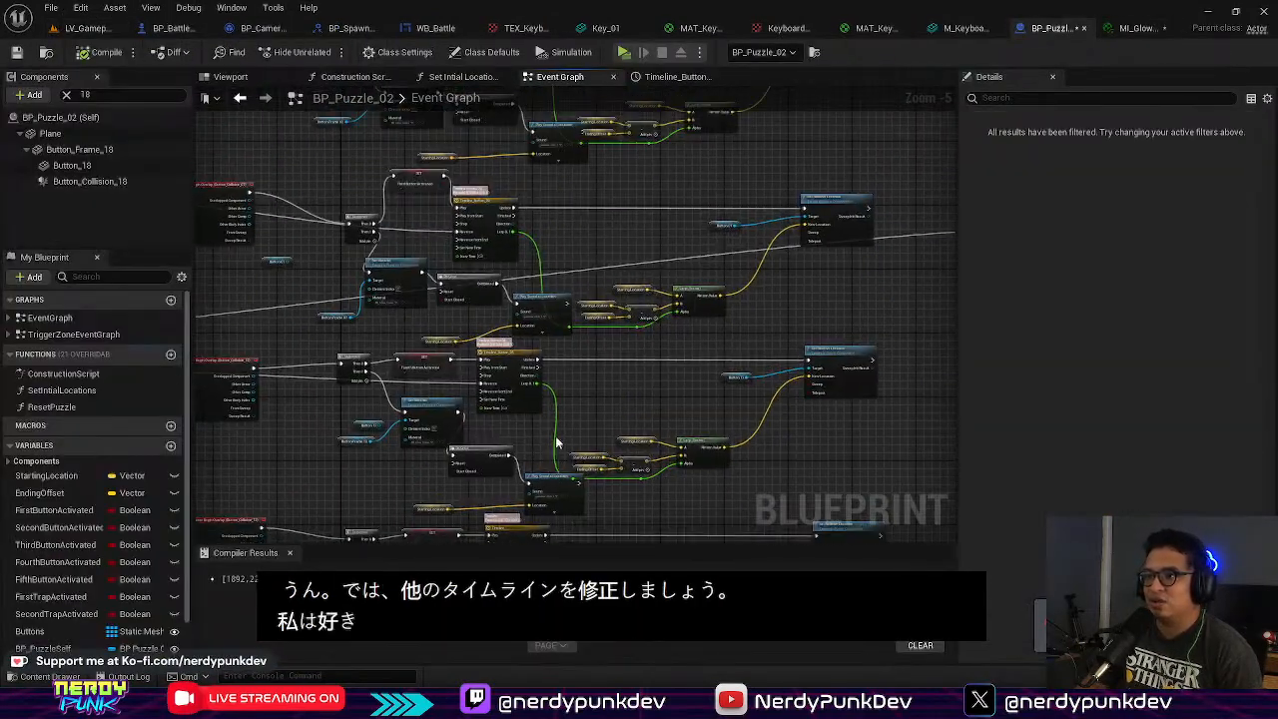
right_drag(522, 255, 565, 482)
right_drag(505, 209, 484, 402)
right_drag(453, 486, 461, 322)
scroll(460, 322, up, 6)
double_click(589, 225)
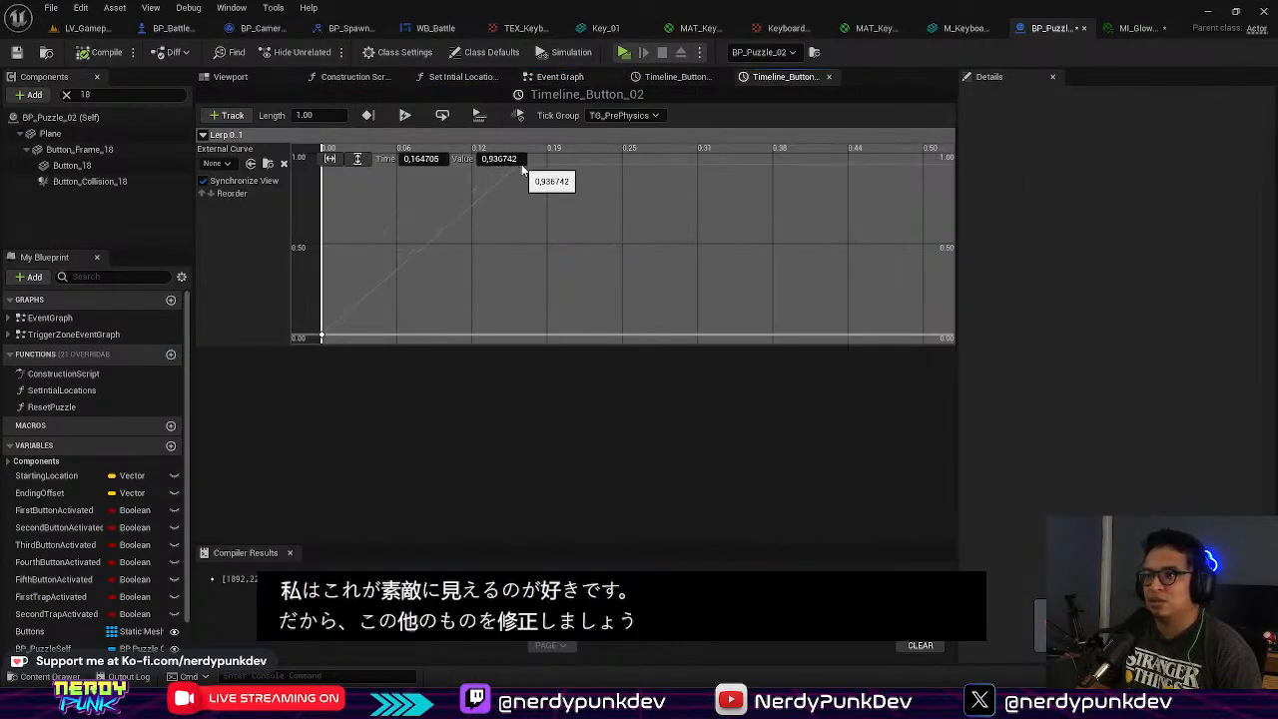
drag(558, 167, 588, 157)
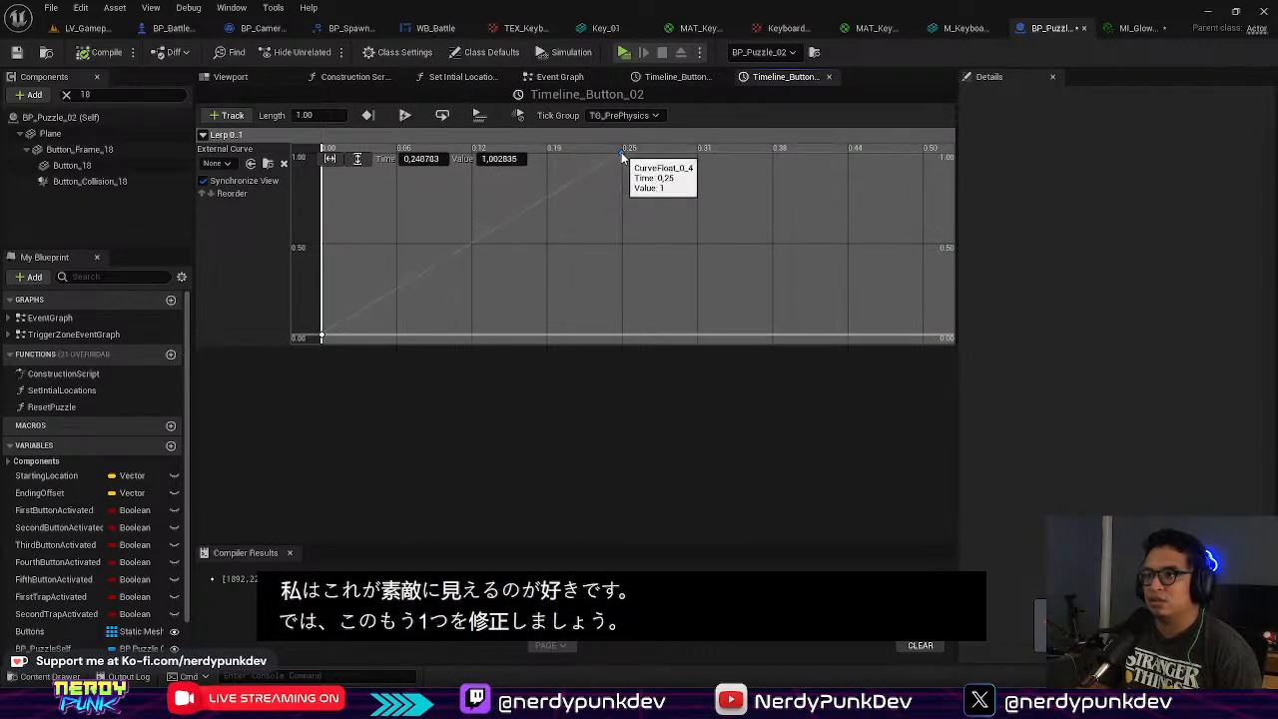
Step: Set Timeline_Button_02's end keyframe to time 0.25, and open Timeline_Button_03 from the Event Graph's third button section
drag(788, 176, 923, 153)
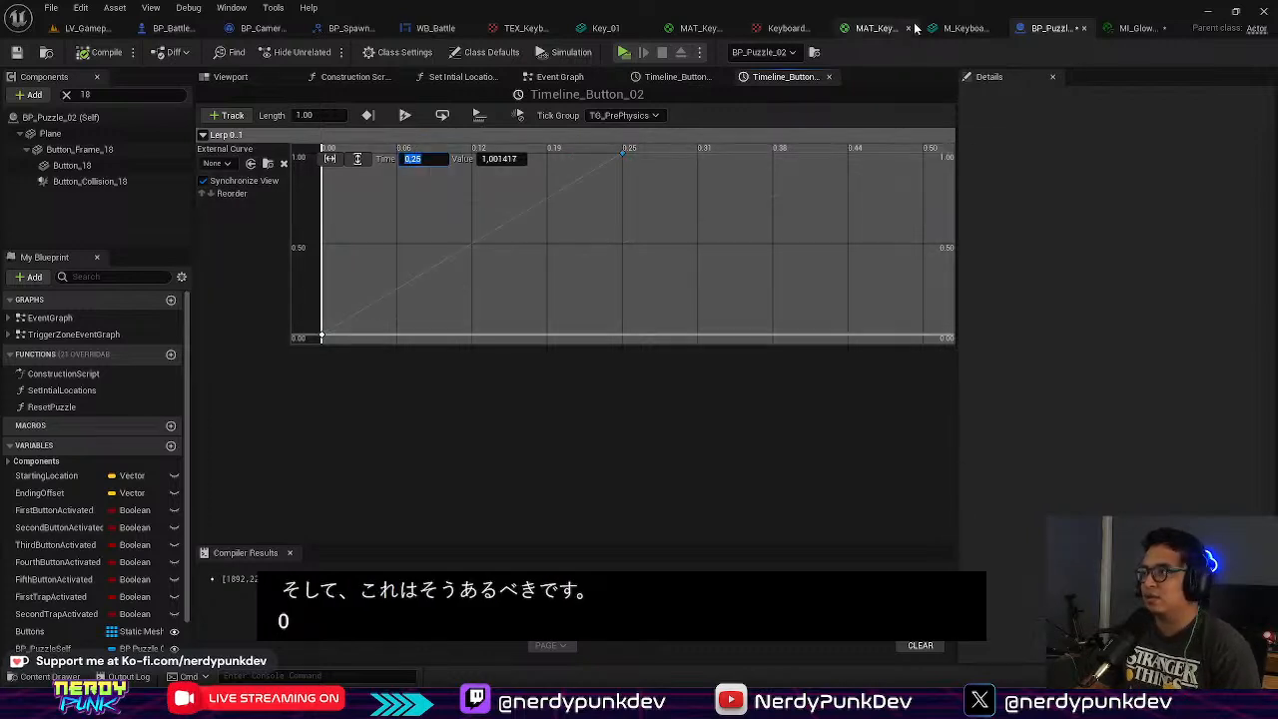
click(559, 77)
right_drag(639, 432, 669, 200)
right_drag(644, 366, 629, 215)
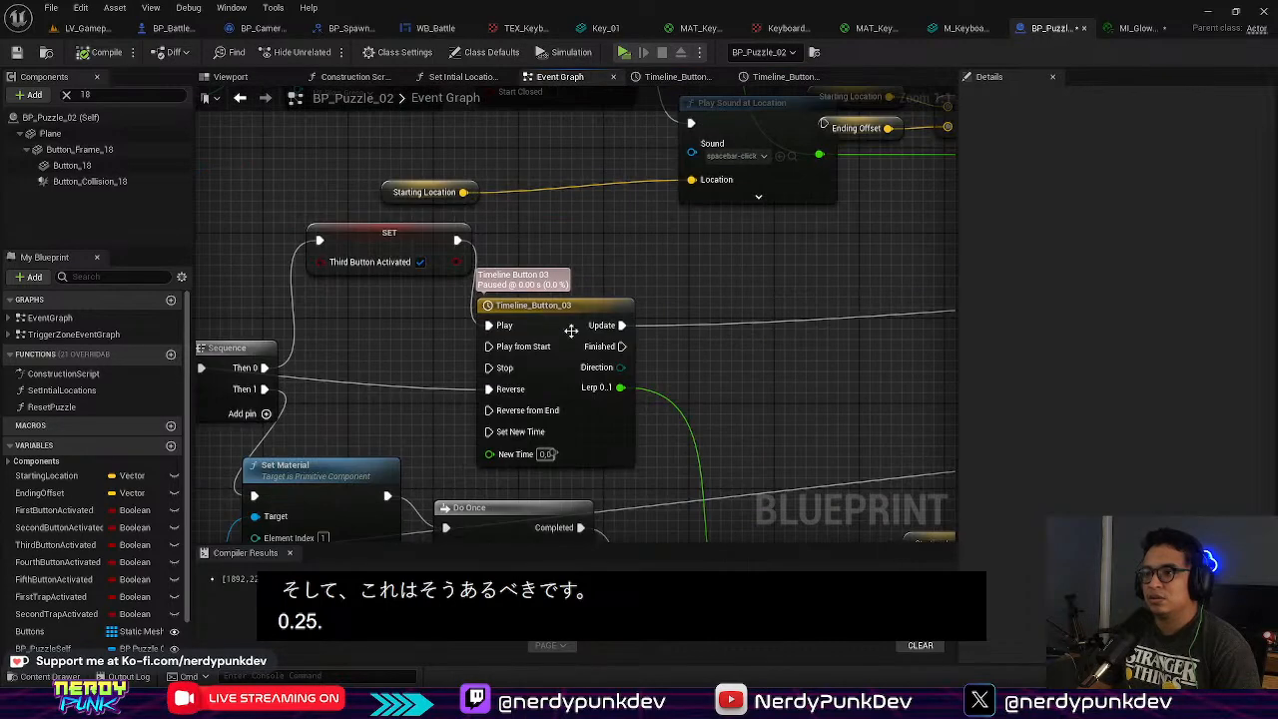
double_click(565, 305)
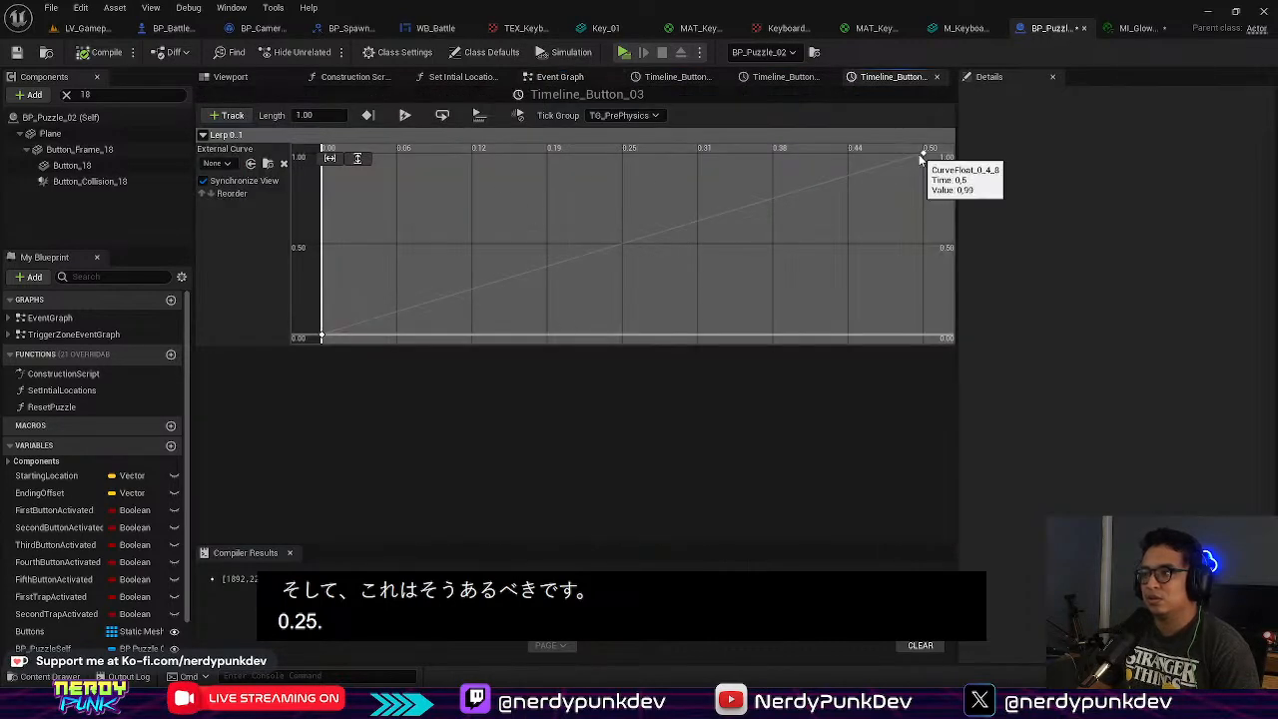
Step: Open Timeline_Button_04 from the Event Graph and set its Lerp 0_1 curve's end keyframe time to 0.25
click(721, 78)
right_drag(759, 393, 774, 294)
right_drag(759, 490, 716, 192)
double_click(608, 320)
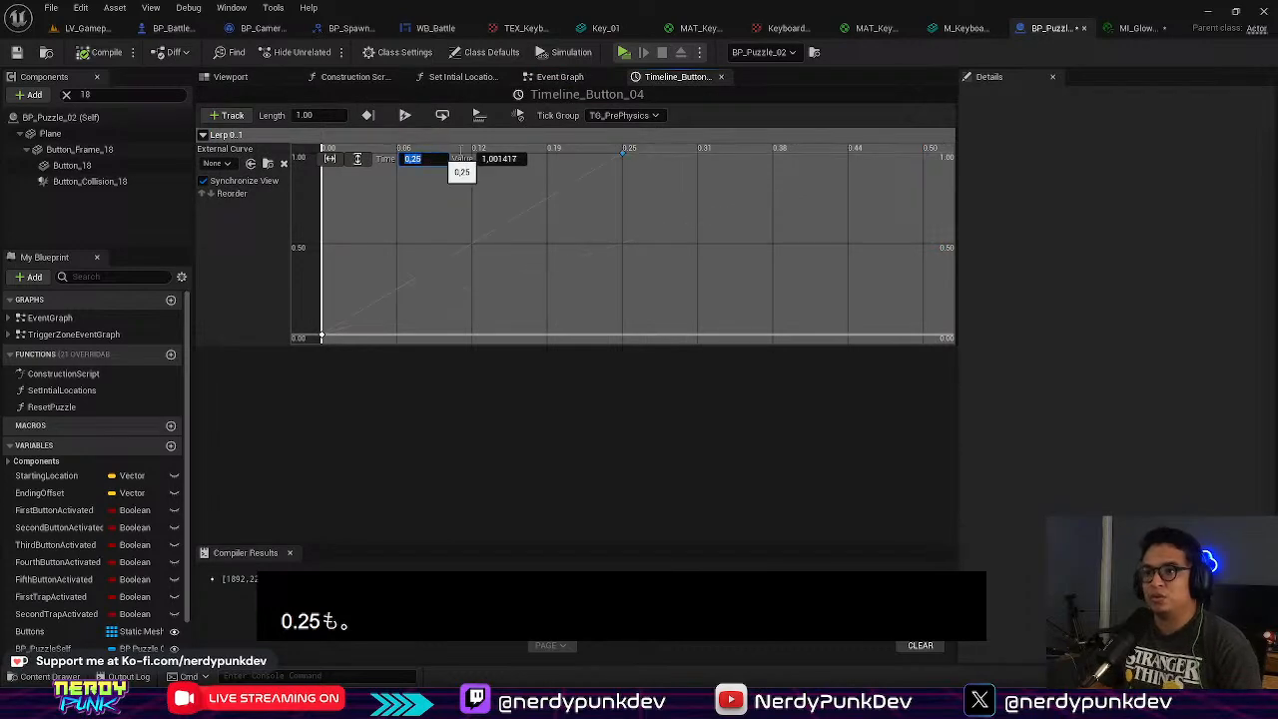
Step: Open the Timeline node that follows Set Fourth Button Activated and set its Lerp 0_1 end keyframe time to 0.25
click(587, 79)
right_drag(749, 429, 766, 173)
right_drag(781, 274, 750, 156)
right_drag(705, 369, 705, 171)
double_click(601, 213)
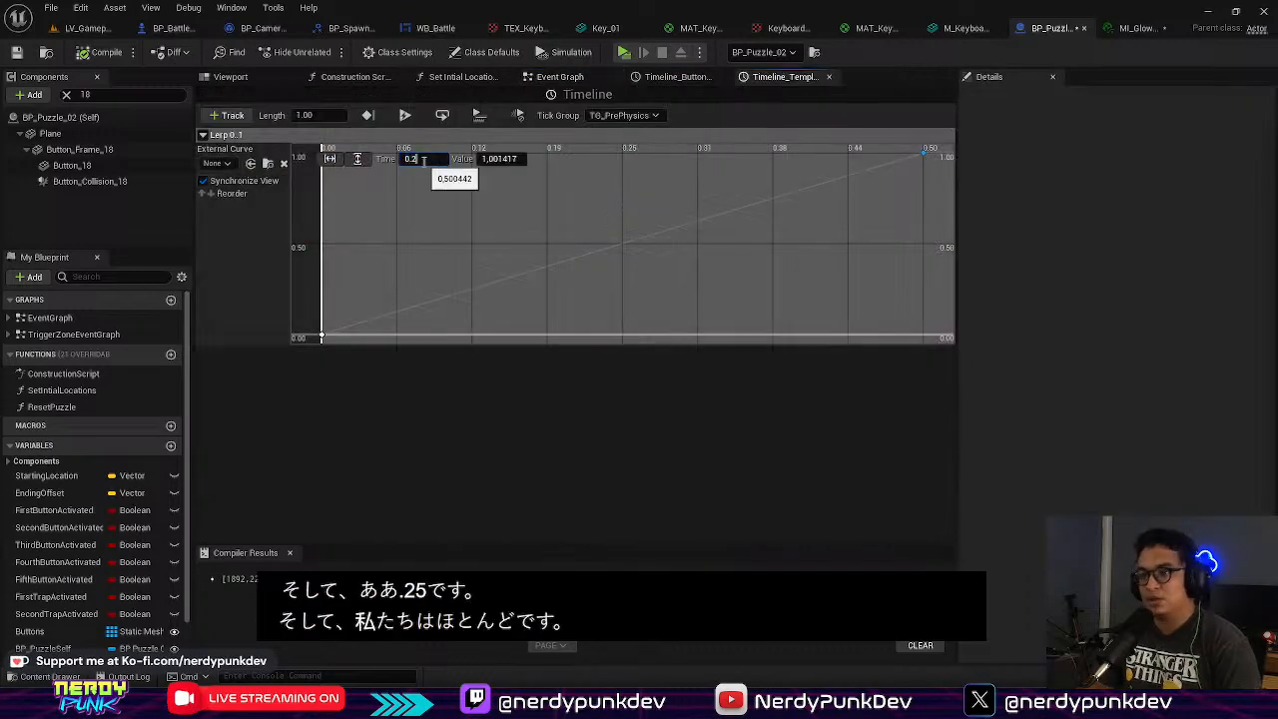
Step: Open Timeline_0 after Set Fifth Button Activated, shorten its Lerp 0_1 curve by lowering the end keyframe's time, and return to the Event Graph
click(461, 77)
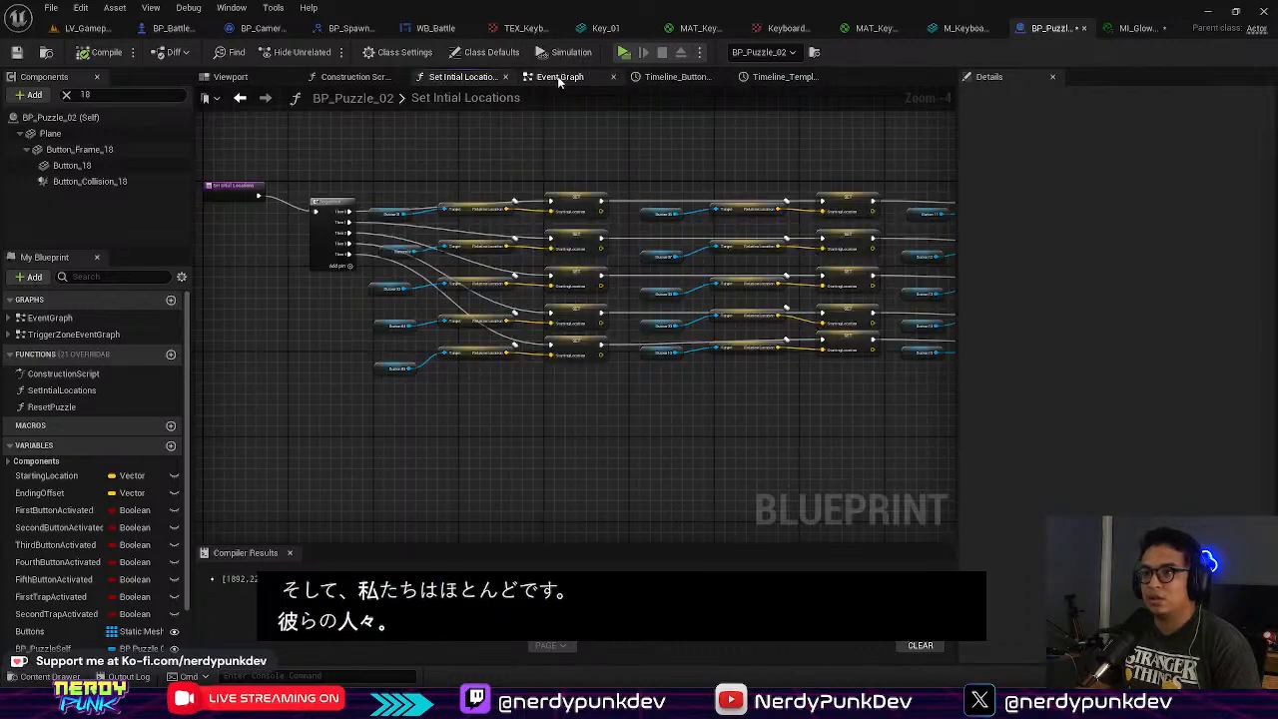
click(584, 78)
click(678, 77)
click(589, 77)
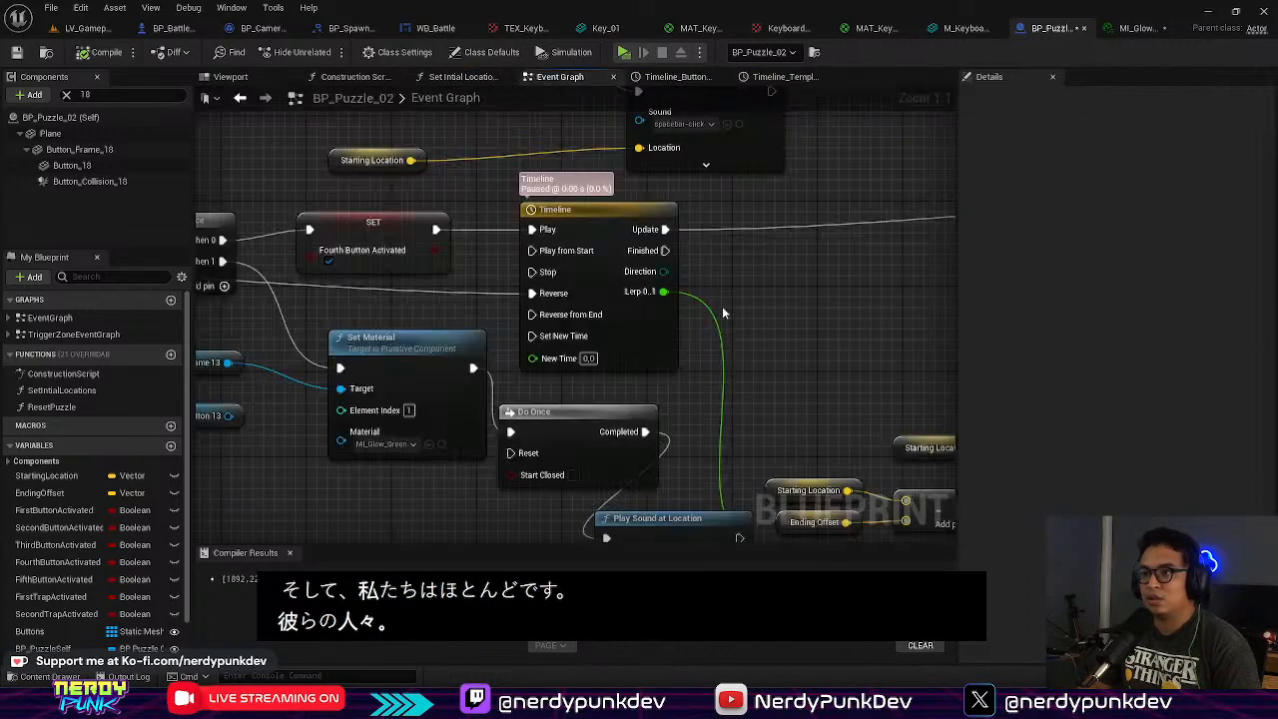
right_drag(780, 402, 744, 138)
right_drag(707, 334, 726, 210)
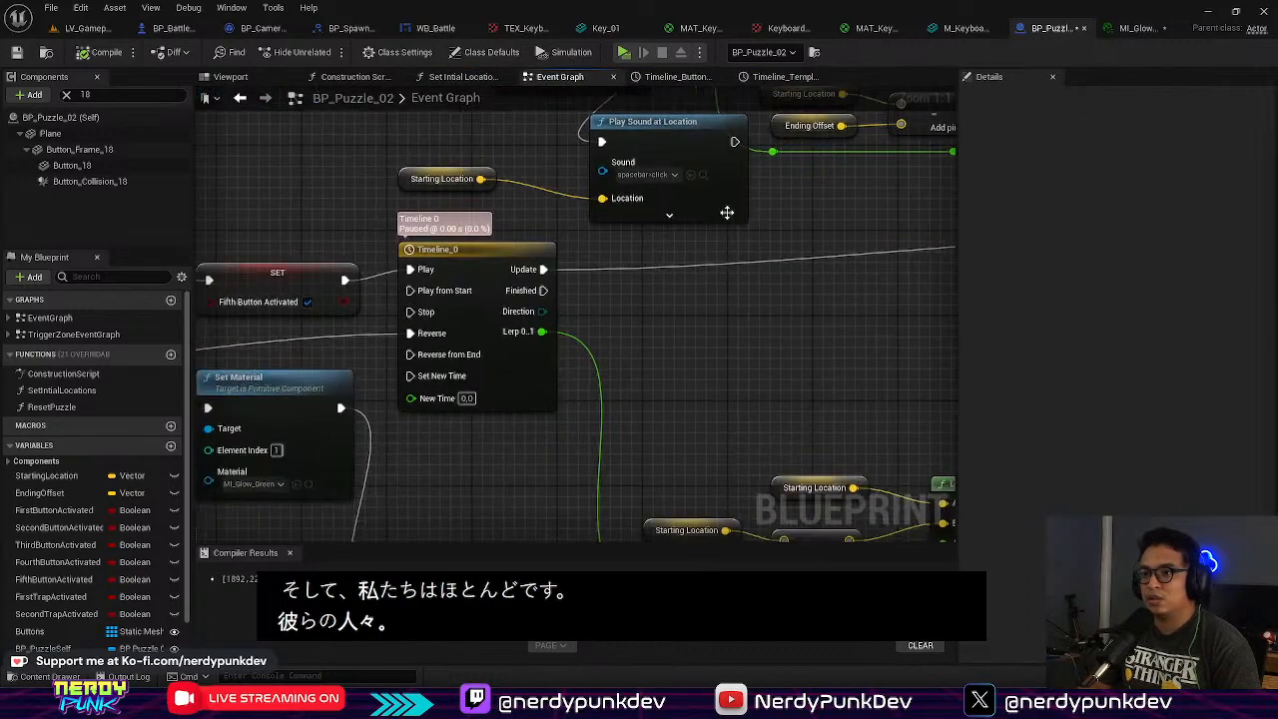
double_click(493, 250)
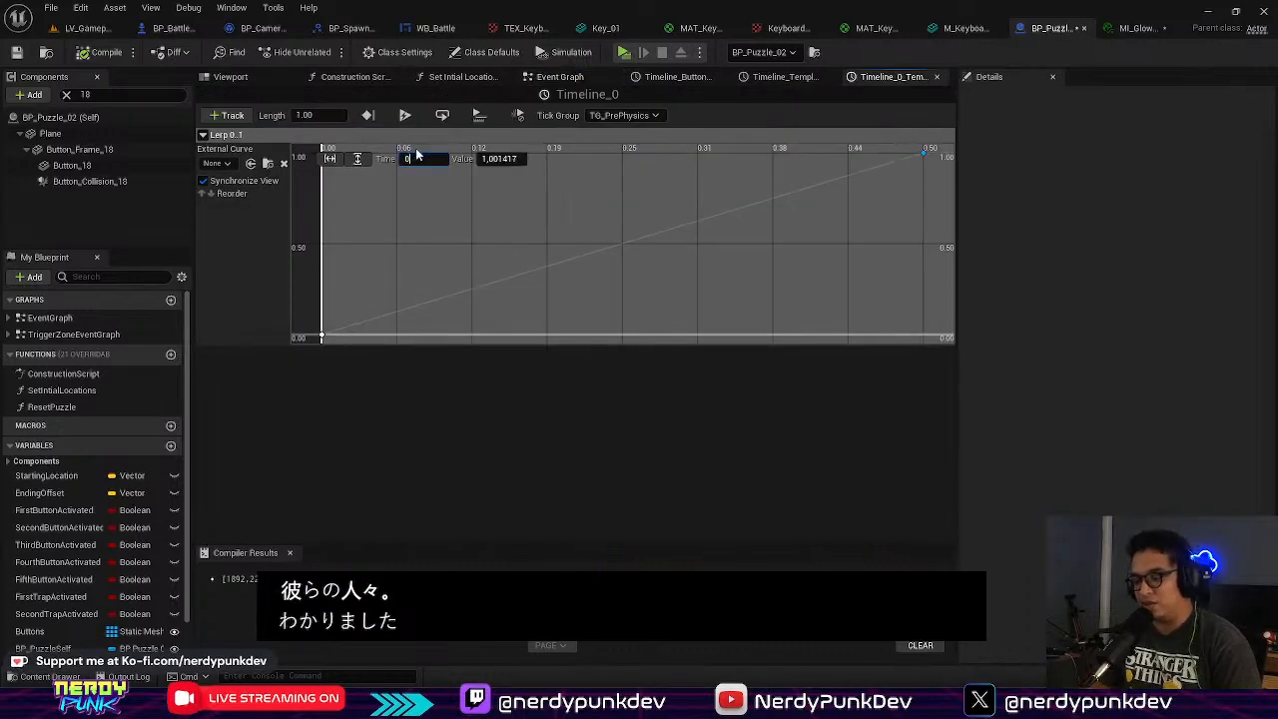
click(582, 82)
right_drag(611, 467, 640, 195)
right_drag(630, 403, 616, 217)
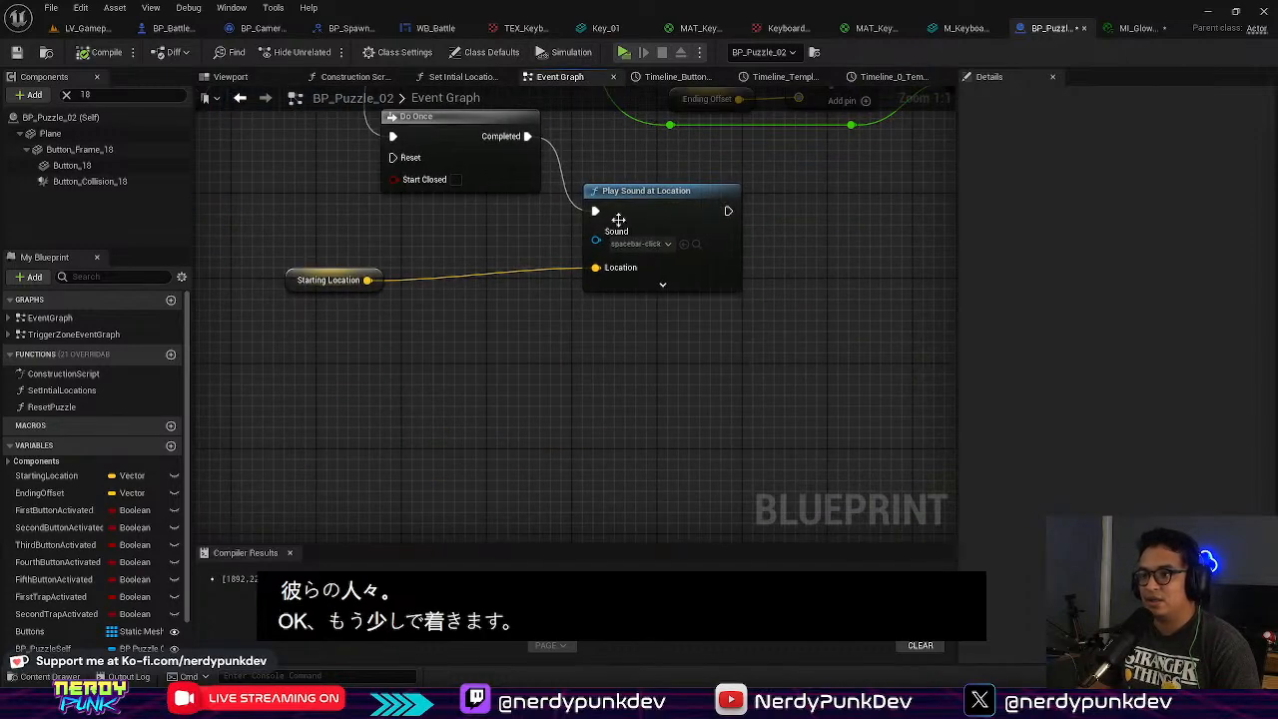
Step: Play LV_Gameplay_04 and walk the character back and forth over the puzzle keys to test the faster press, glow and click, then stop the preview
click(87, 28)
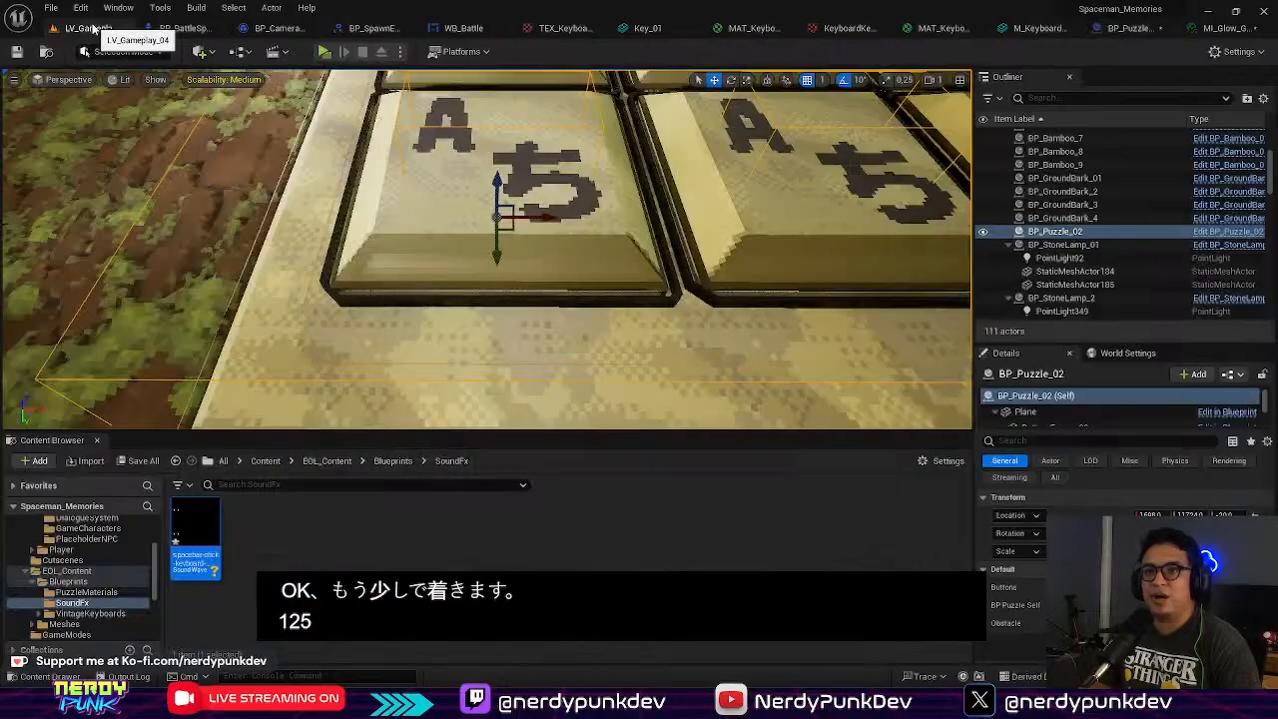
key(alt+p)
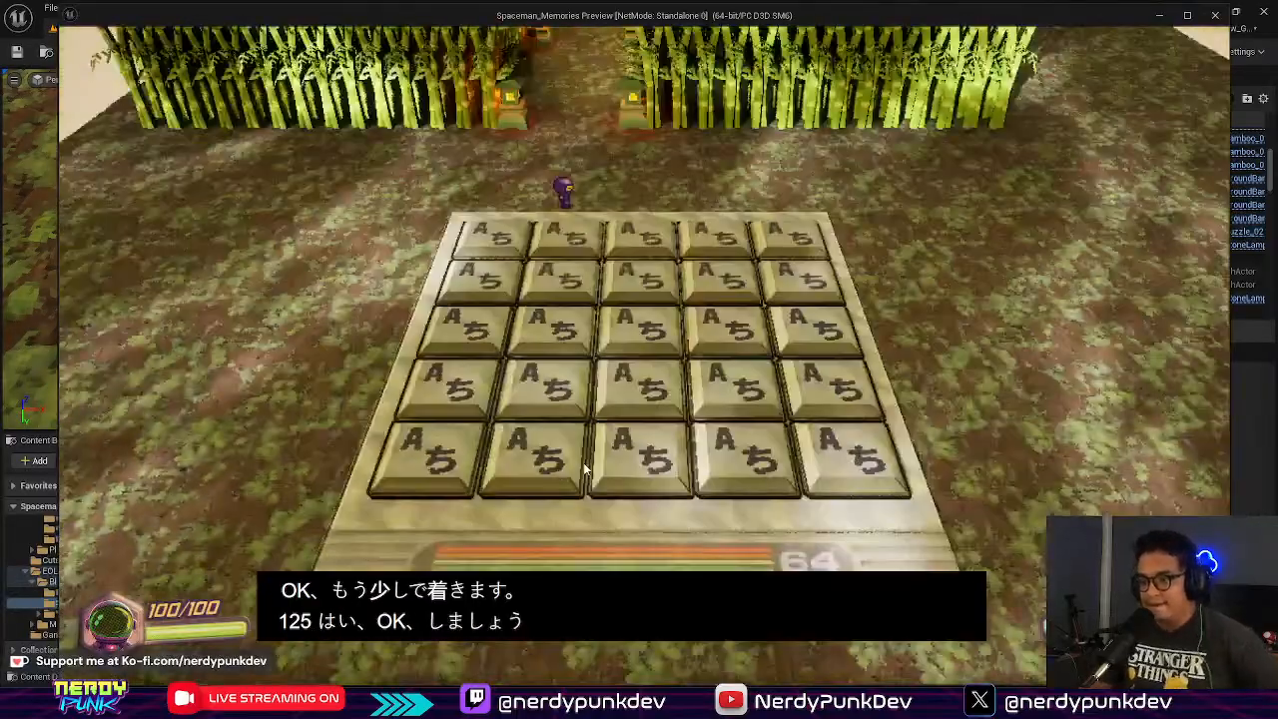
key(a)
key(s)
key(d)
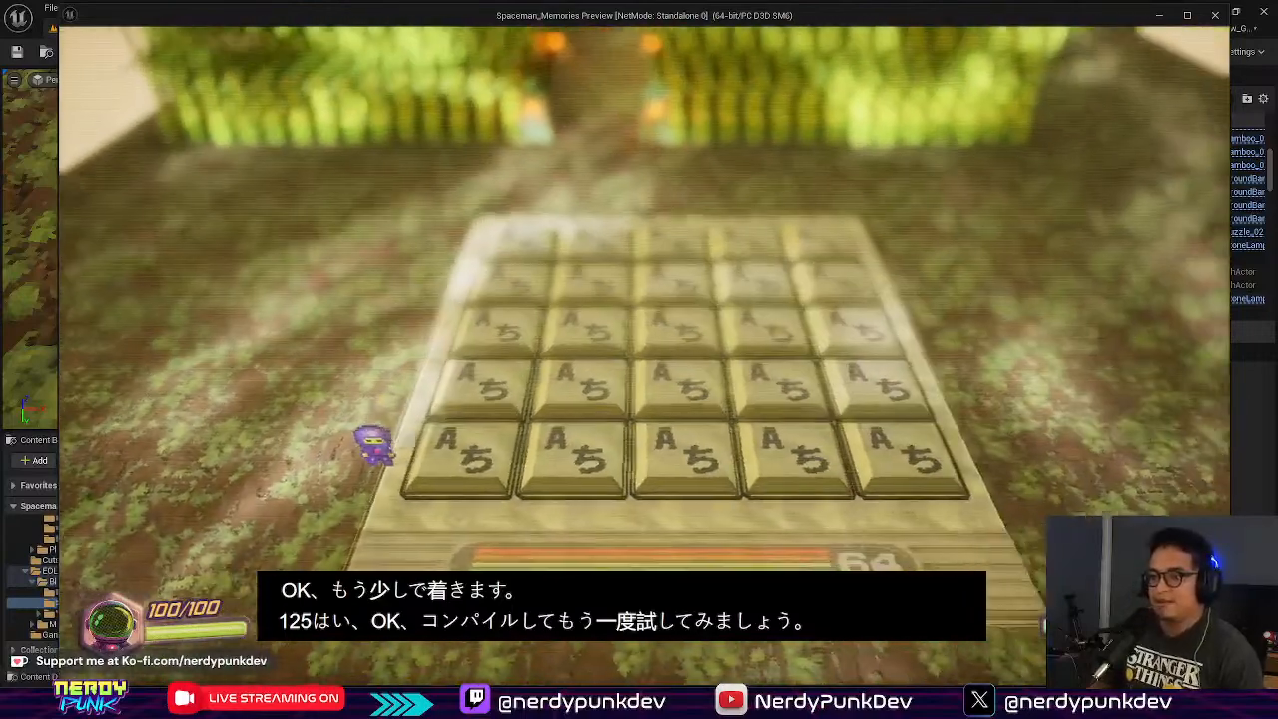
key(d)
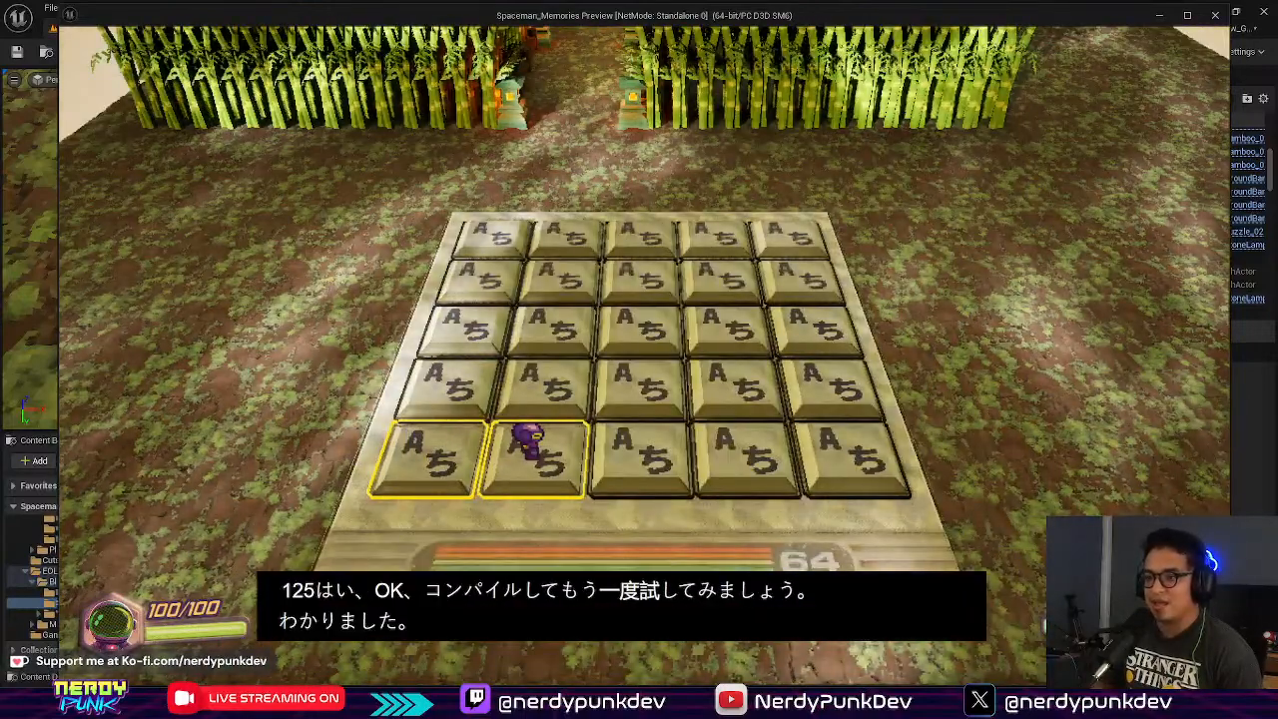
key(w)
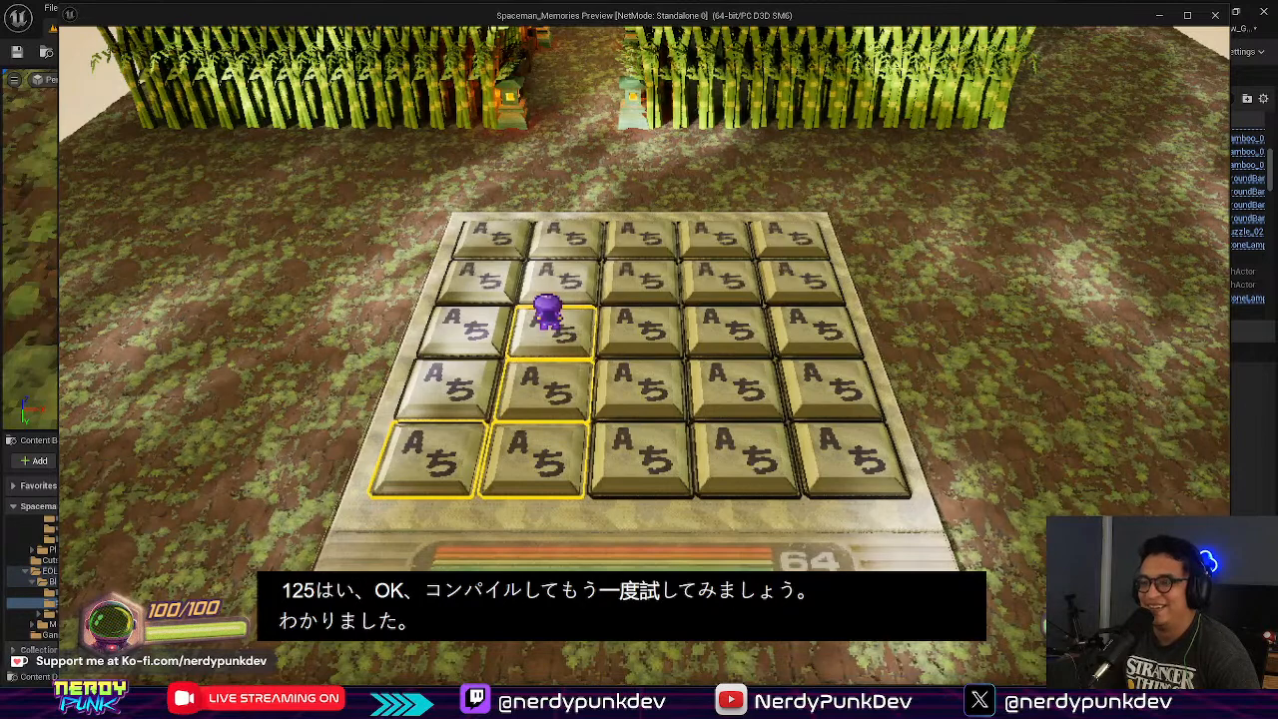
key(d)
key(w)
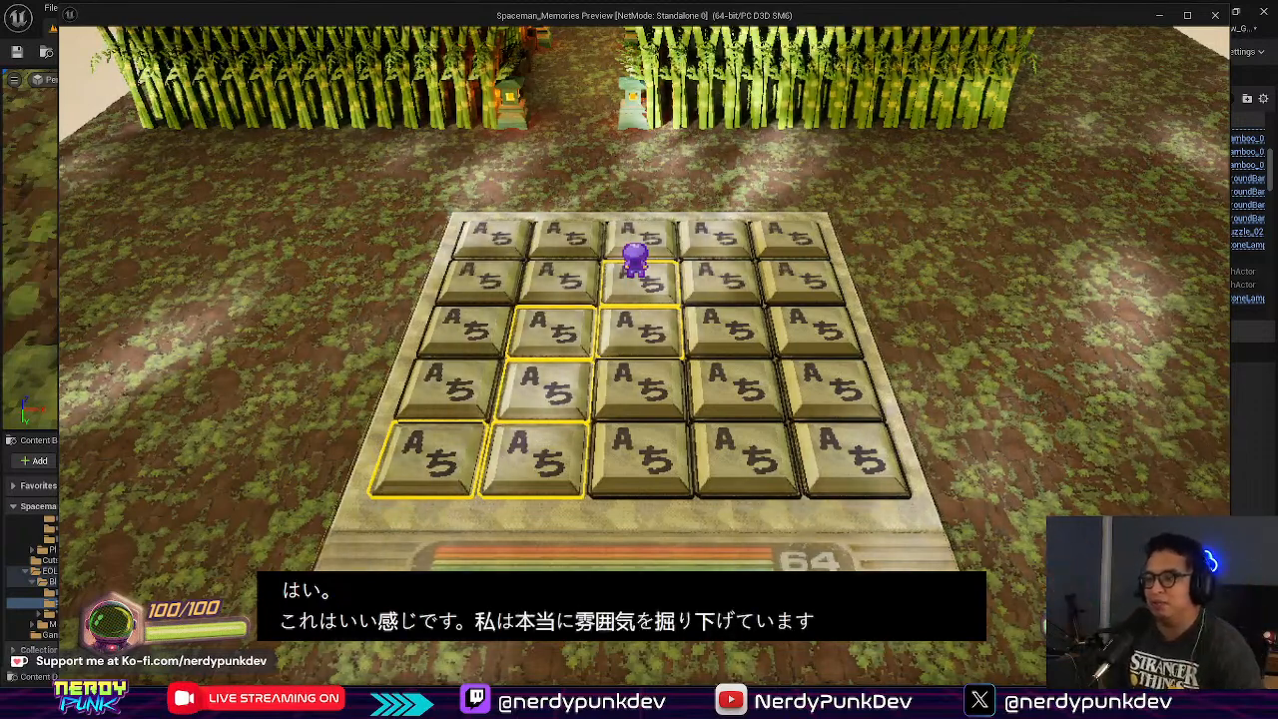
key(s)
key(a)
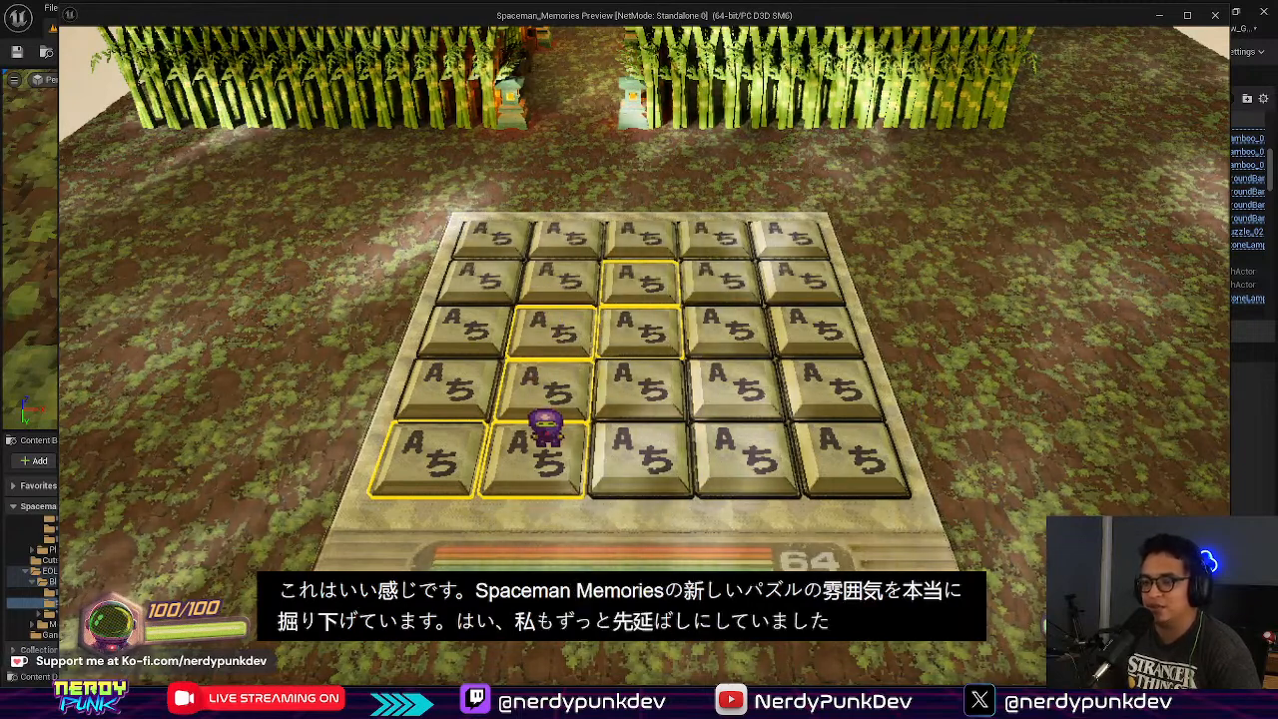
key(Left)
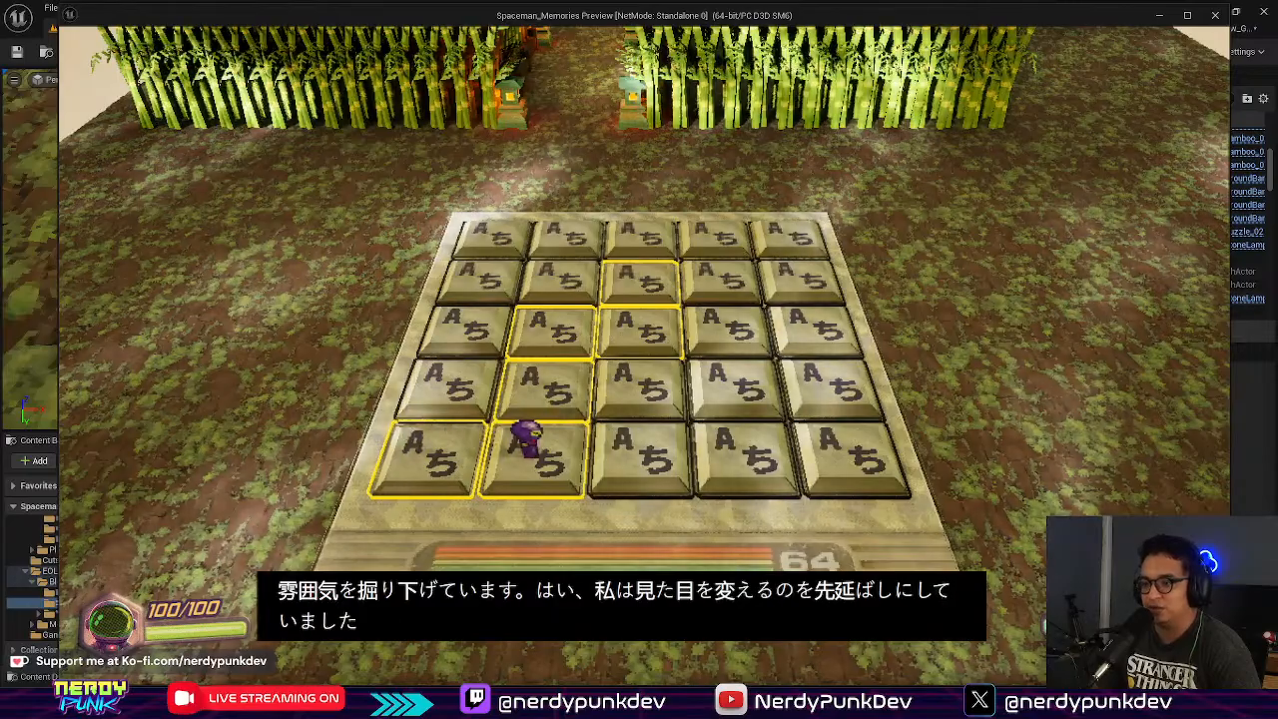
key(a)
key(d)
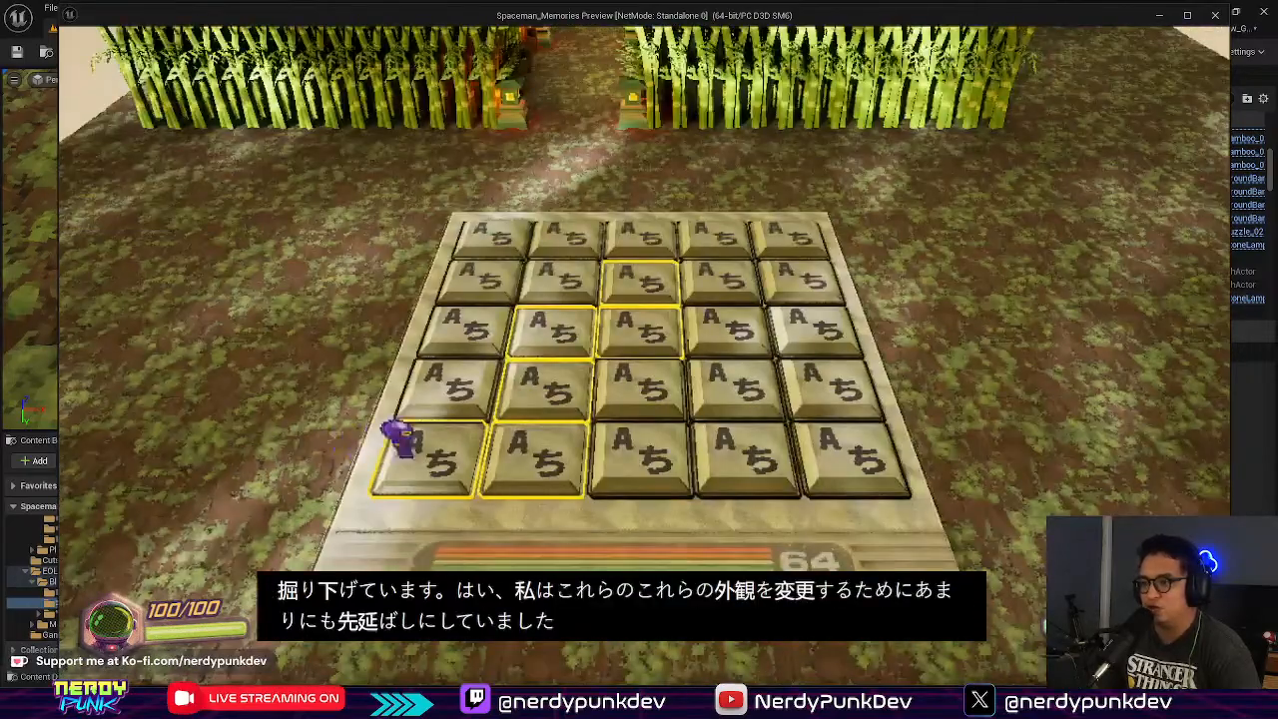
key(d)
key(a)
key(s)
key(d)
key(a)
key(w)
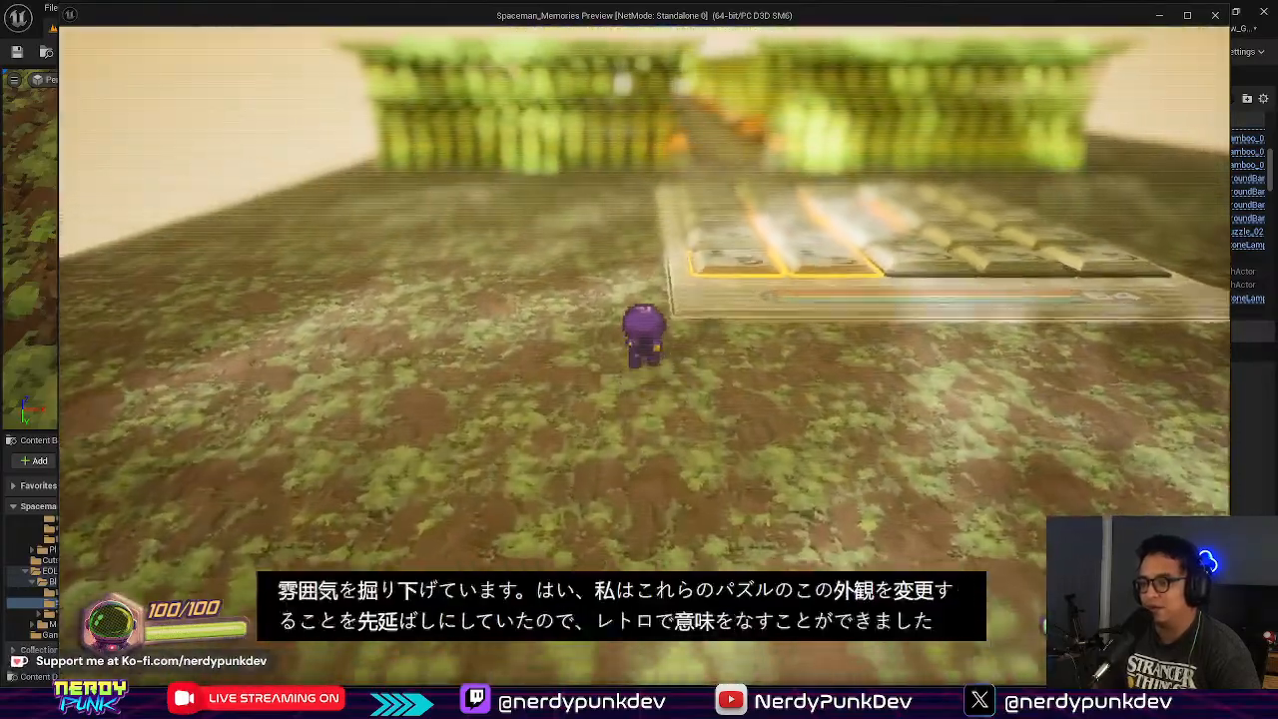
key(d)
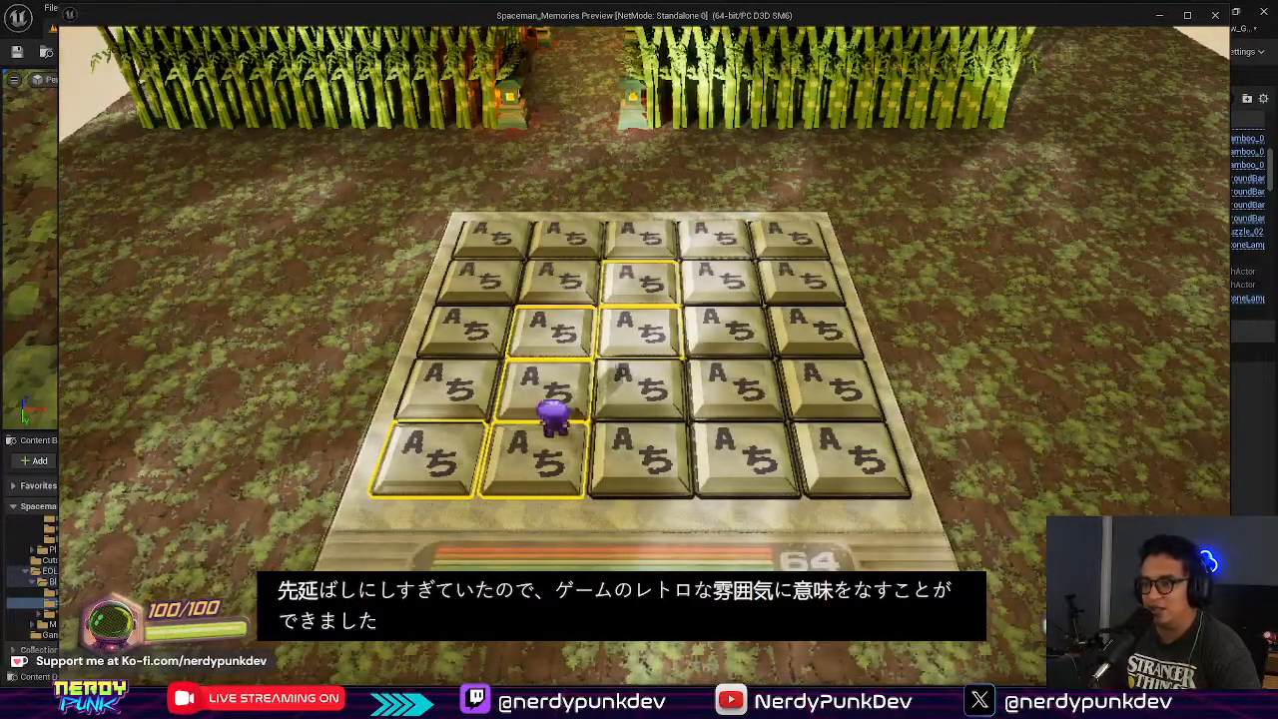
key(w)
key(d)
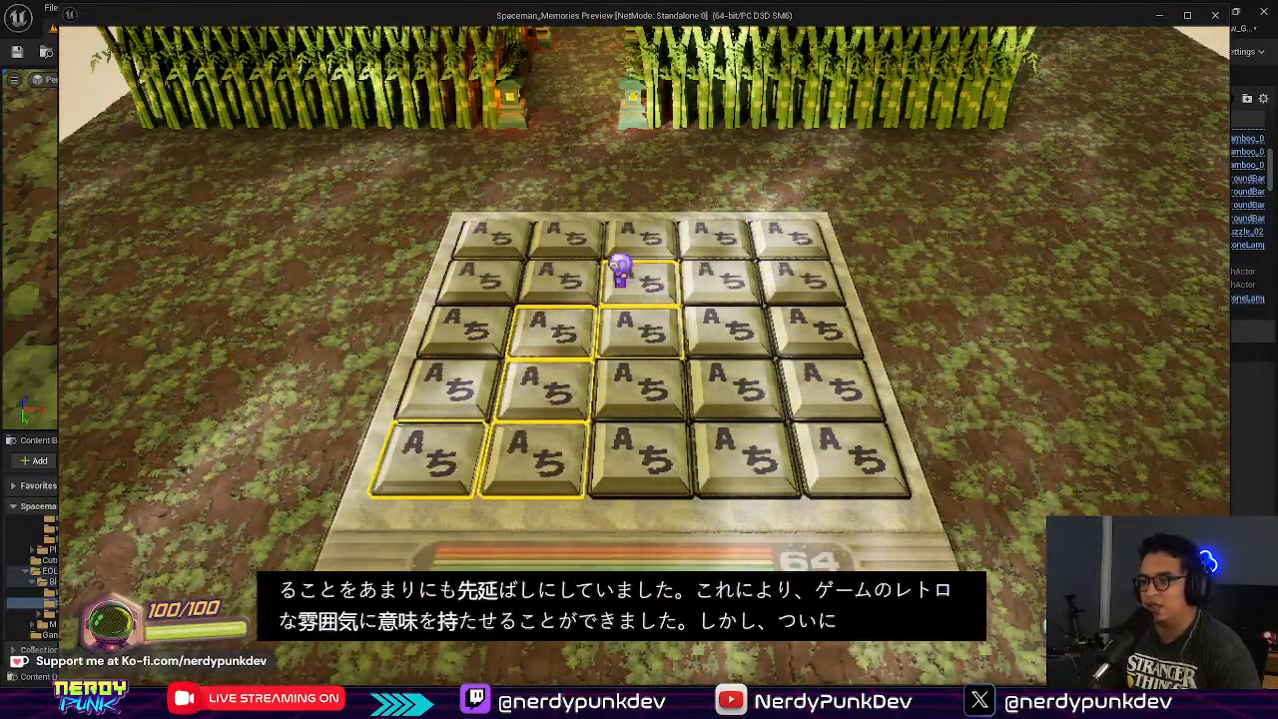
key(Escape)
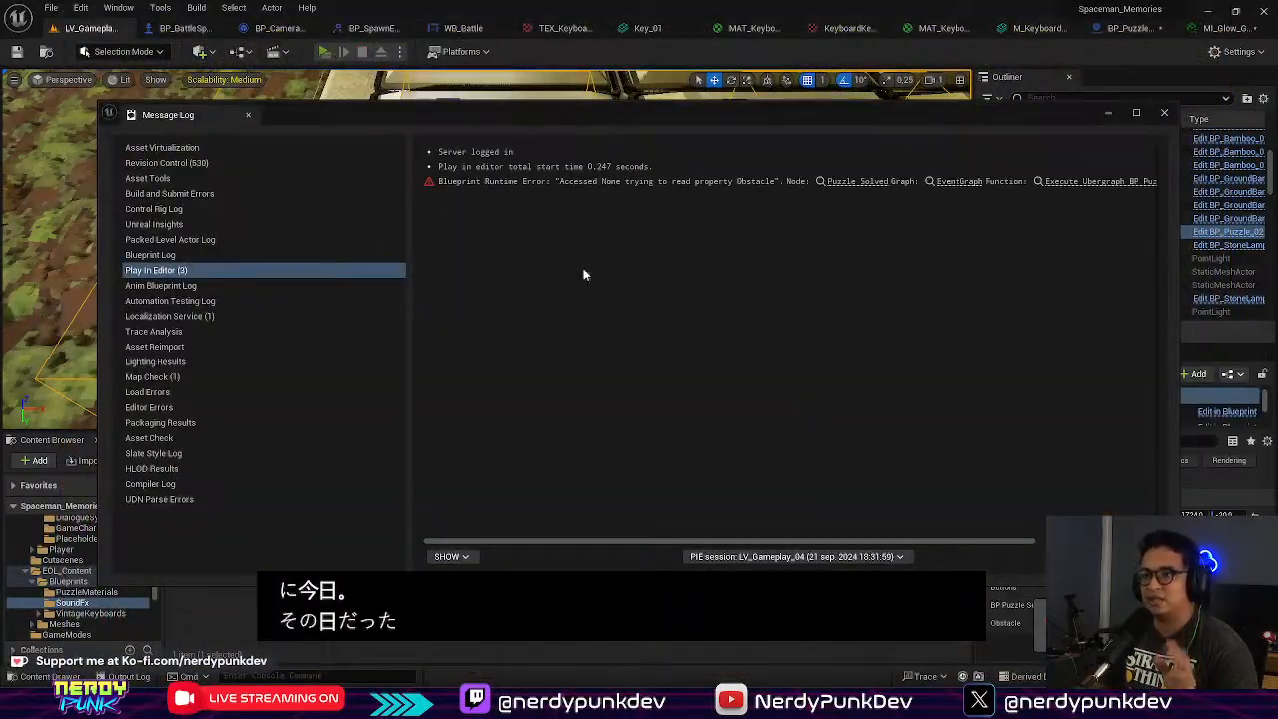
Step: Play the level again, walk the key path from the front-left corner key once more, stop the preview and close the Message Log
key(alt+p)
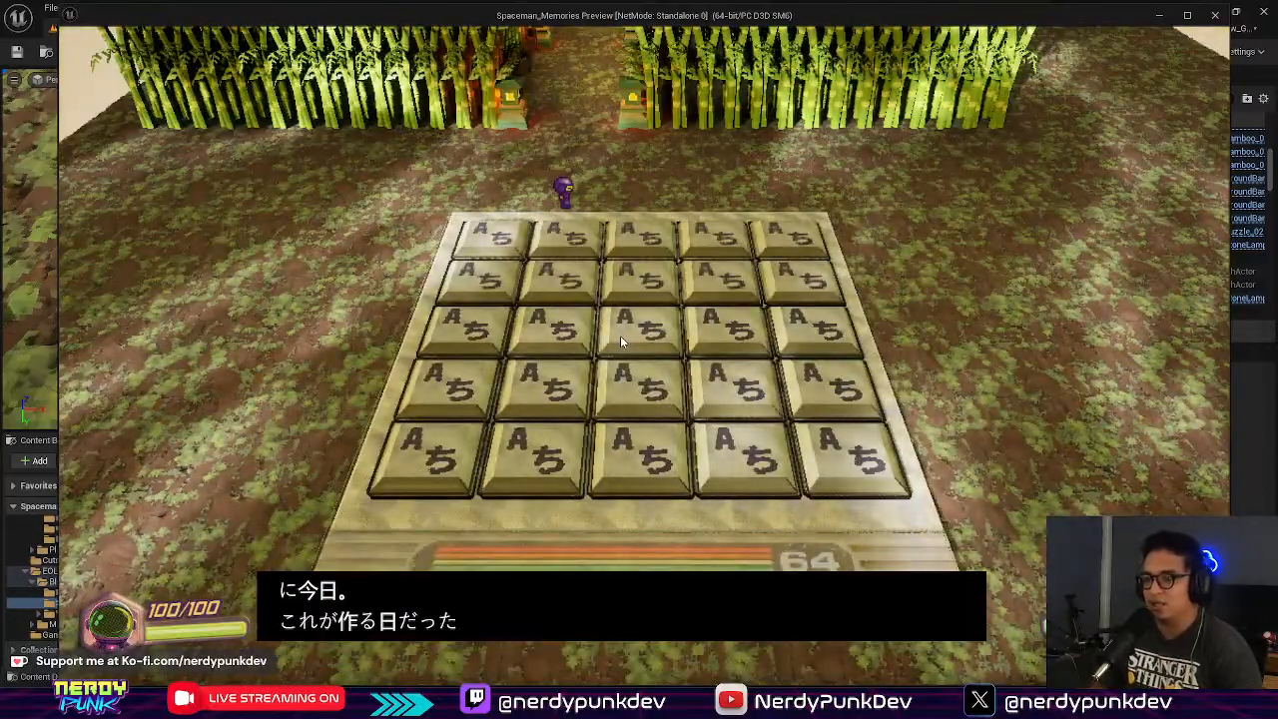
click(620, 342)
key(a)
key(s)
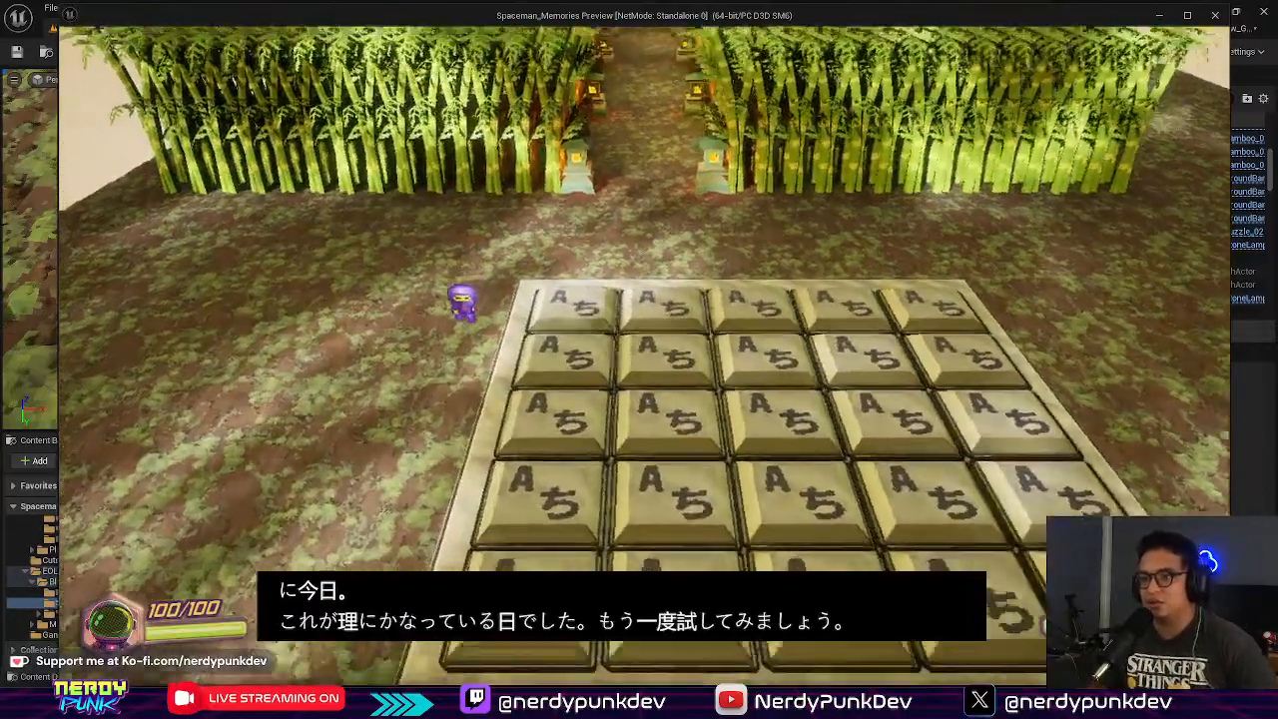
key(s)
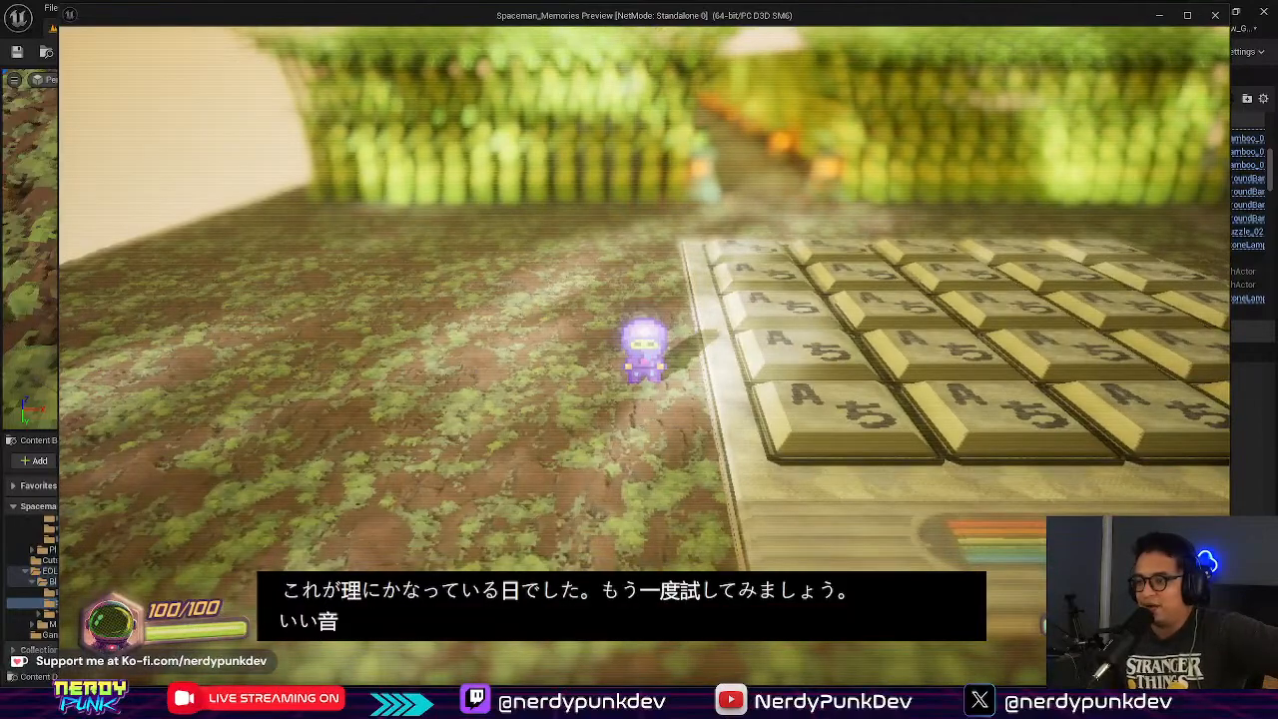
key(s)
key(d)
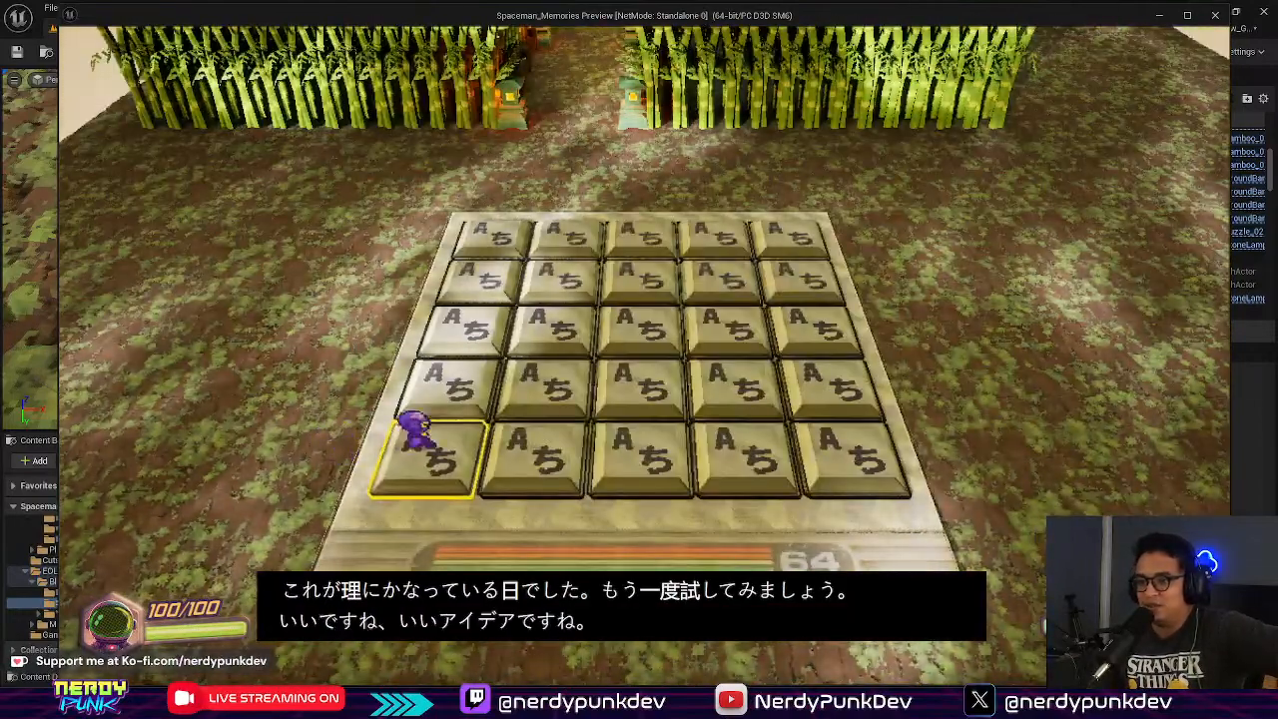
key(d)
key(w)
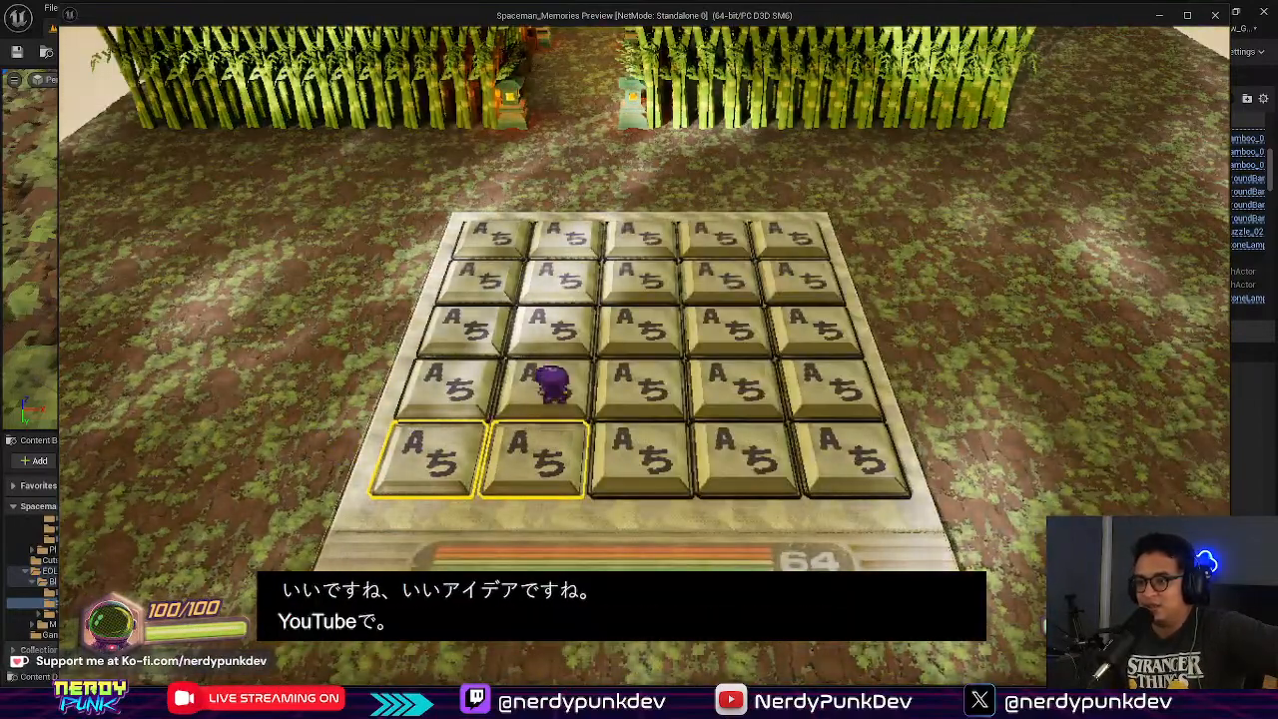
key(w)
key(d)
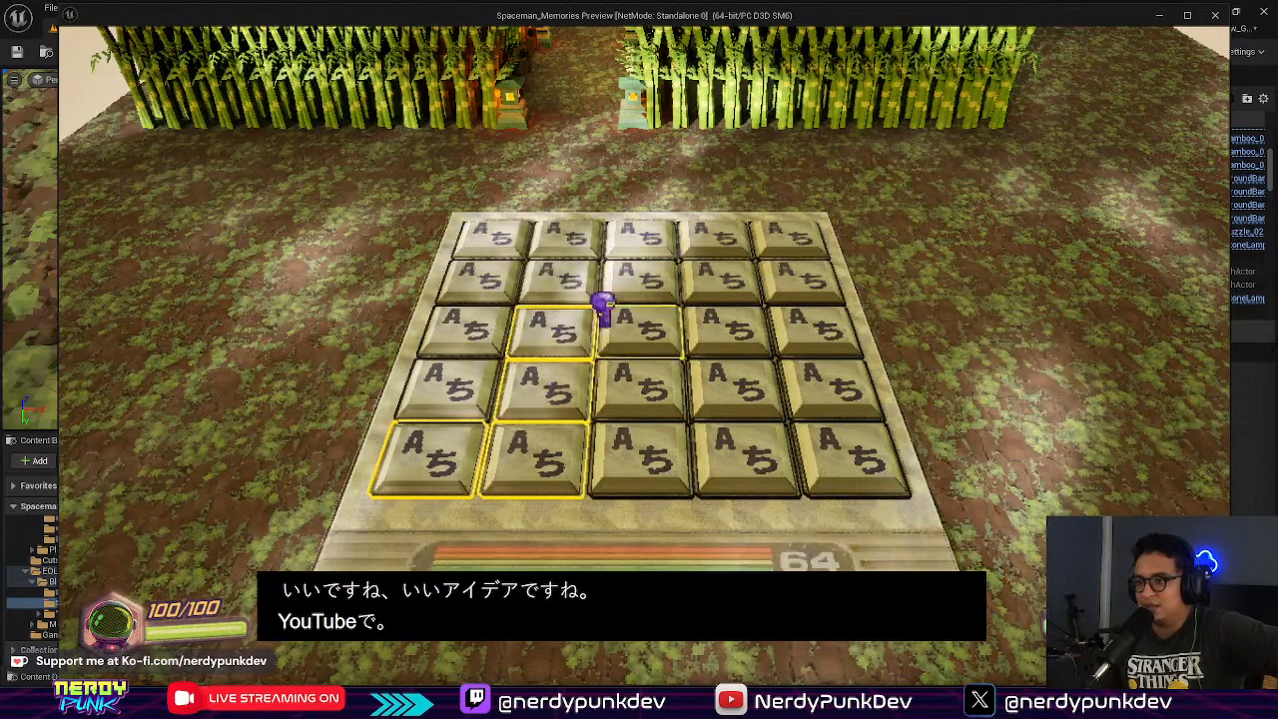
key(w)
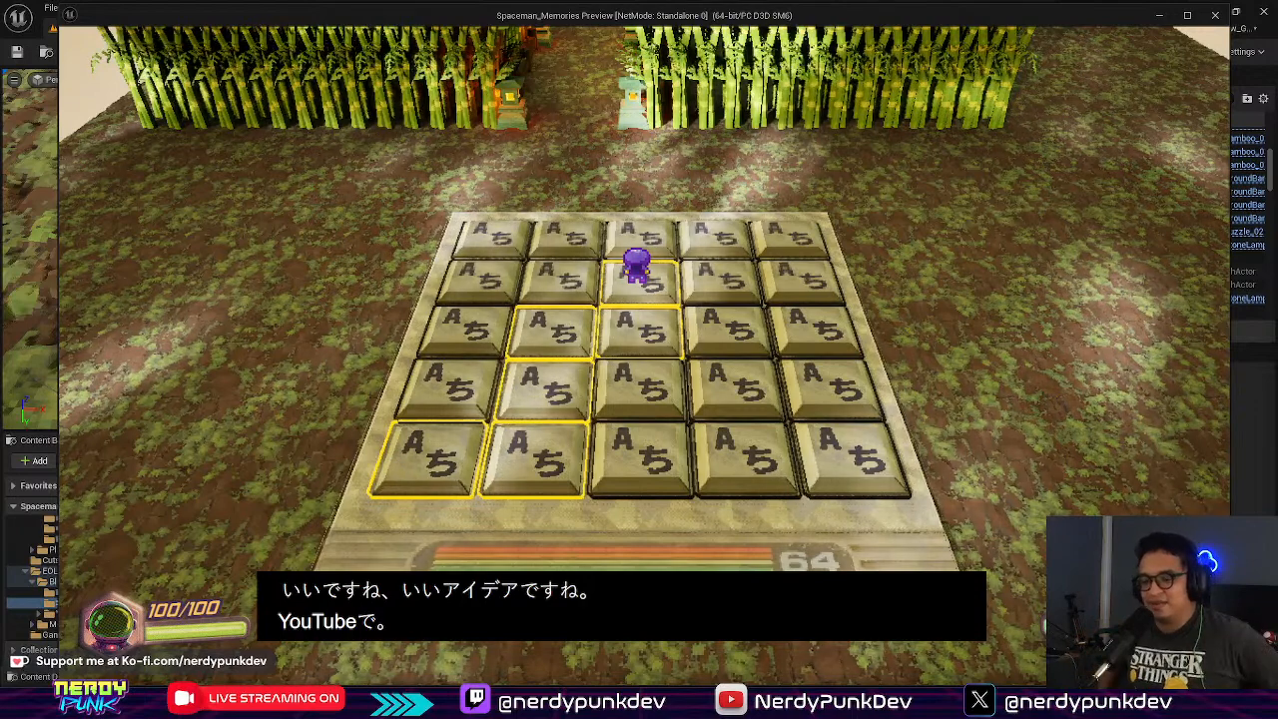
key(Escape)
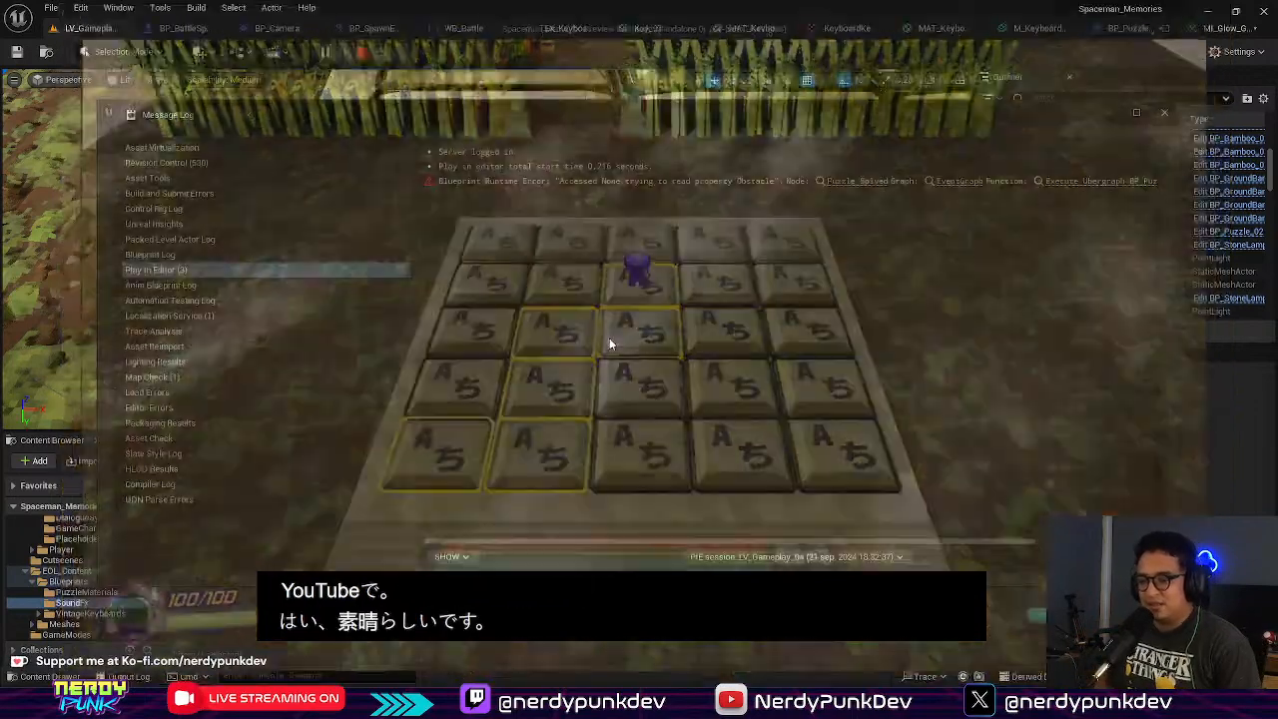
click(1164, 113)
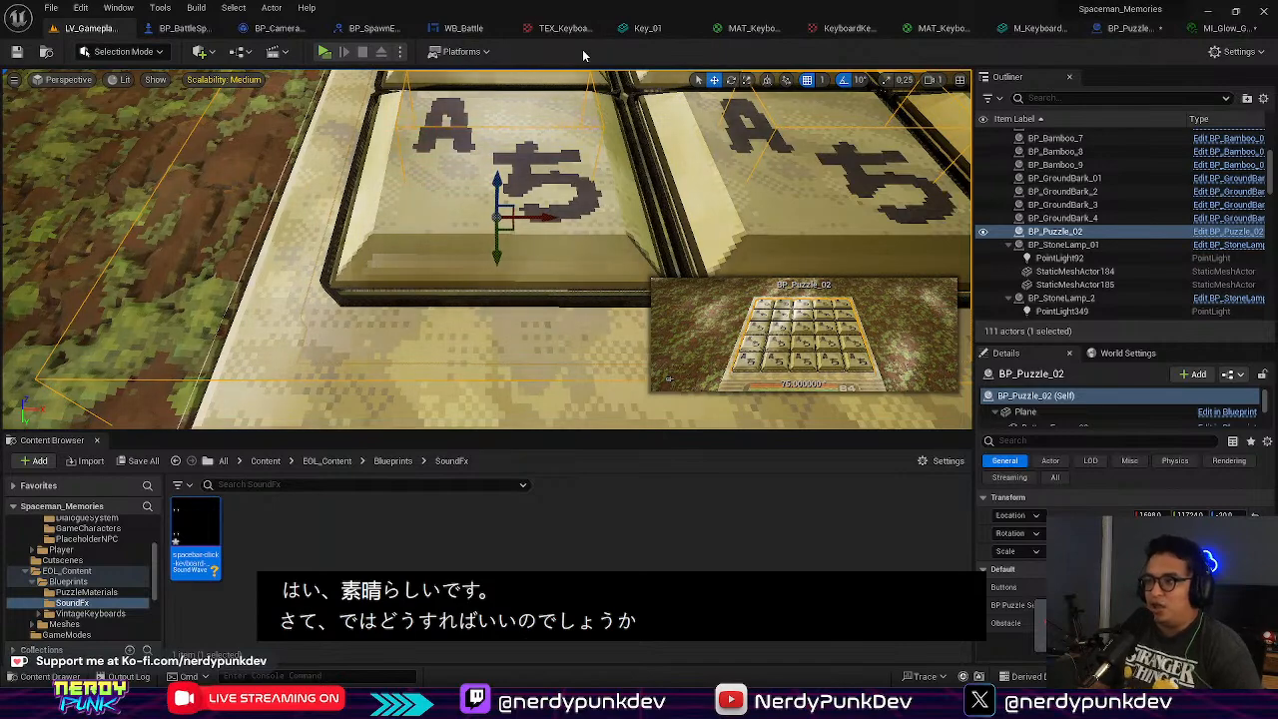
Step: Return to BP_Puzzle_02's Event Graph and review the node chains of the fourth and fifth buttons
click(1129, 28)
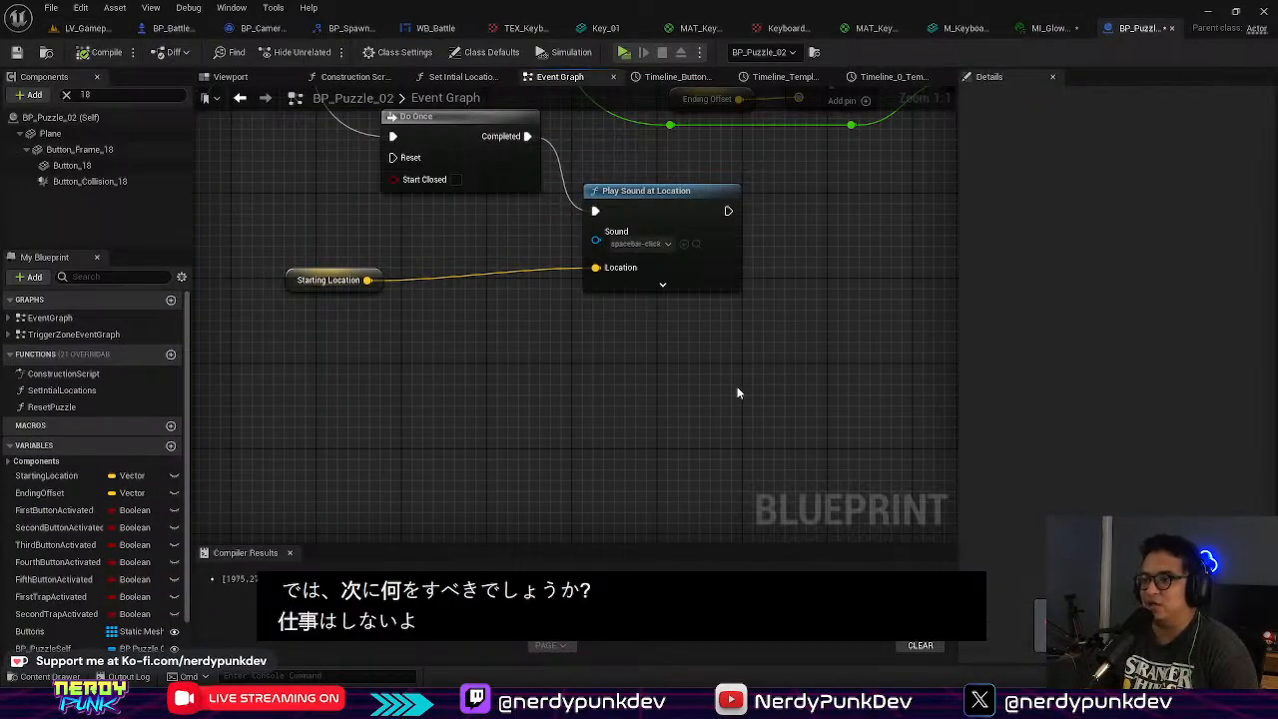
right_drag(738, 396, 713, 558)
right_drag(623, 153, 714, 407)
scroll(650, 302, down, 2)
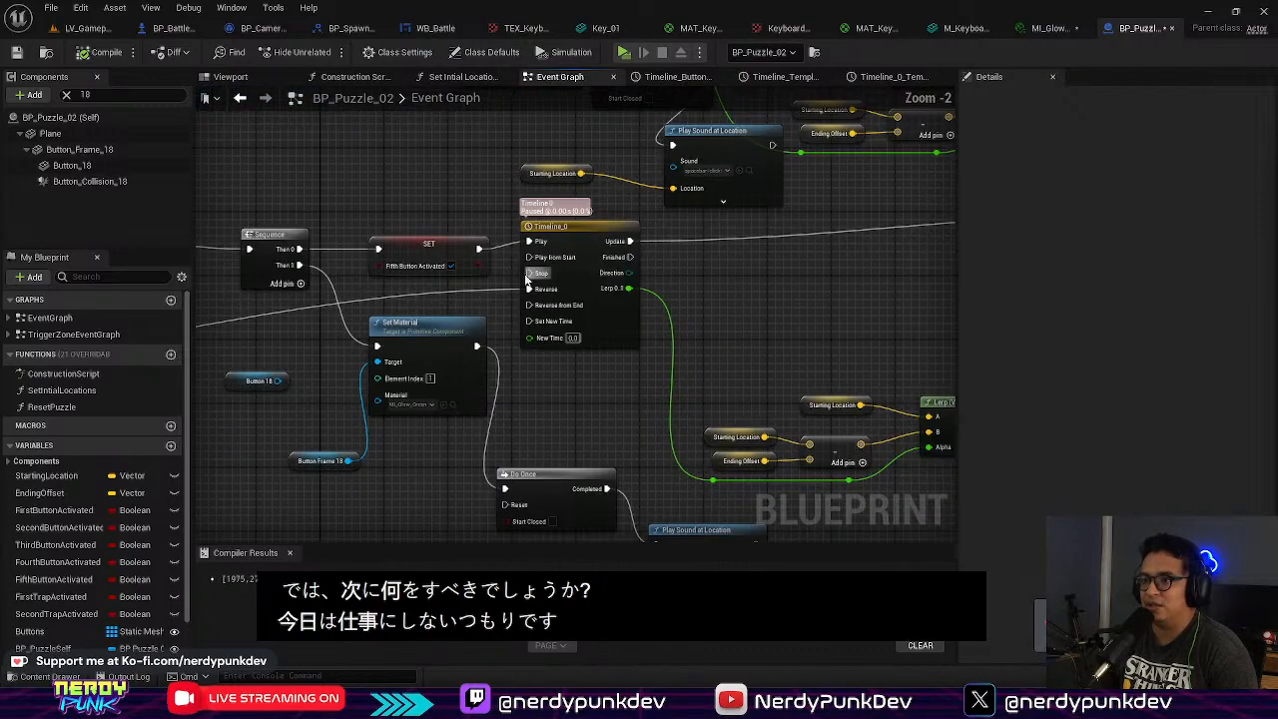
scroll(521, 262, down, 4)
scroll(462, 240, up, 3)
right_drag(462, 243, 532, 279)
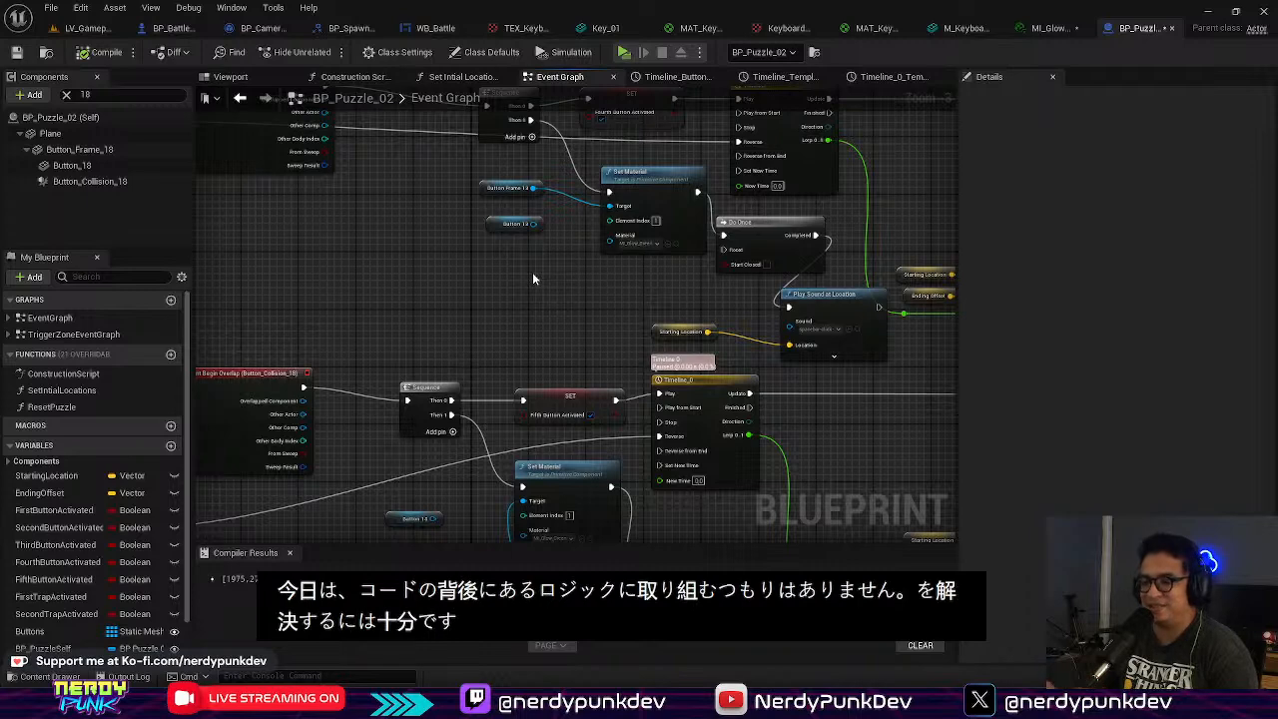
Step: Review the fourth and fifth button node chains in BP_Puzzle_02, and inspect the key board in the LV_Gameplay_04 viewport
right_drag(532, 270, 584, 337)
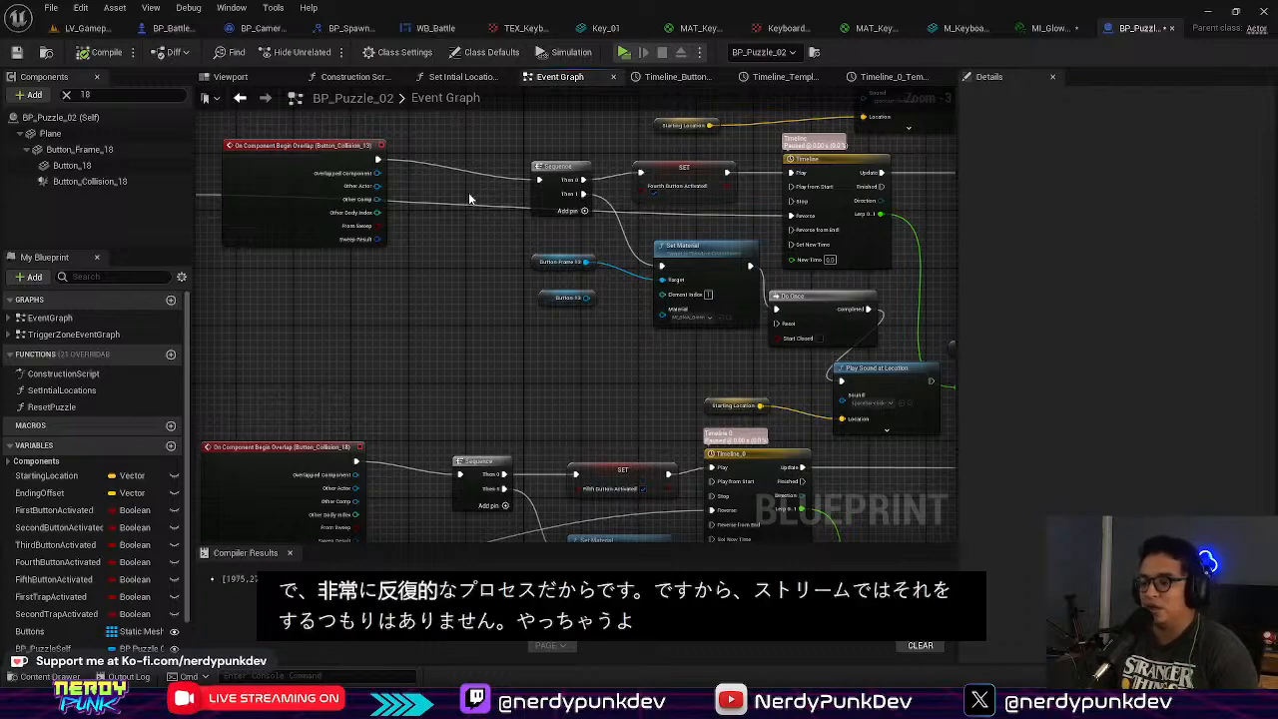
right_drag(624, 245, 653, 352)
right_drag(661, 157, 590, 357)
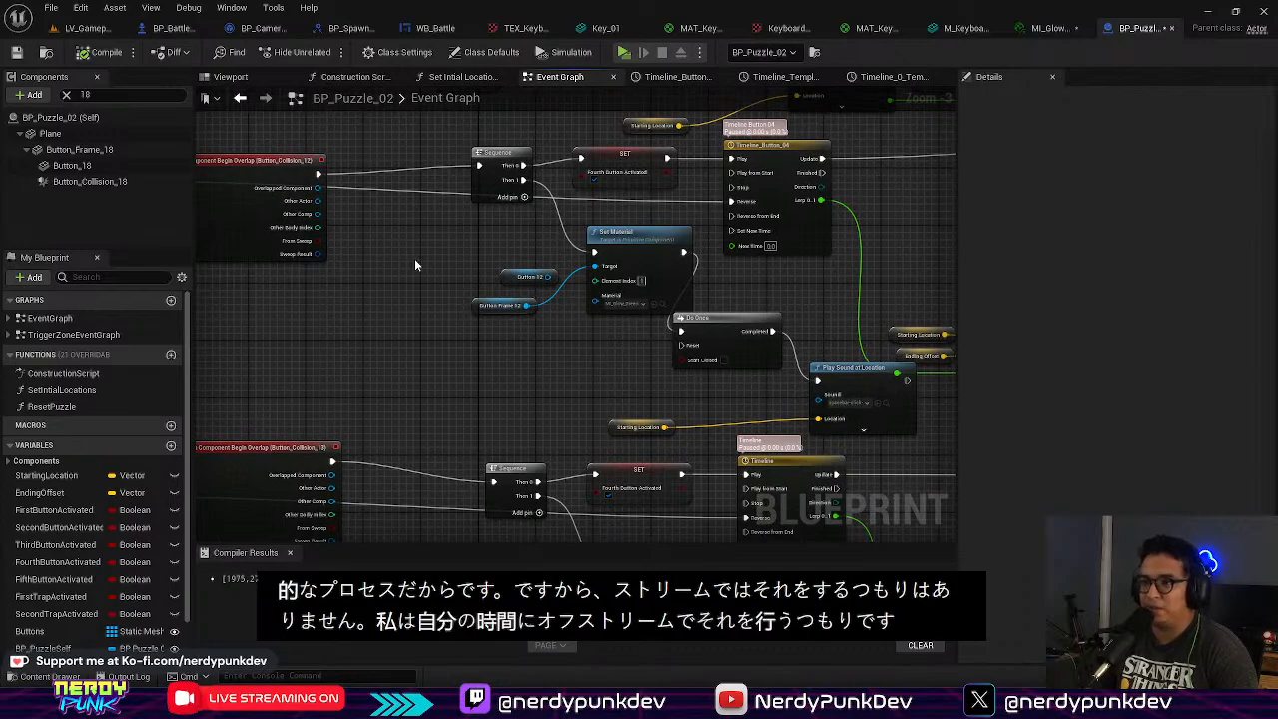
click(84, 27)
scroll(667, 377, down, 3)
right_drag(487, 250, 480, 330)
mouse_move(518, 206)
right_down()
mouse_move(504, 139)
mouse_move(514, 240)
mouse_move(539, 190)
mouse_move(518, 207)
right_up()
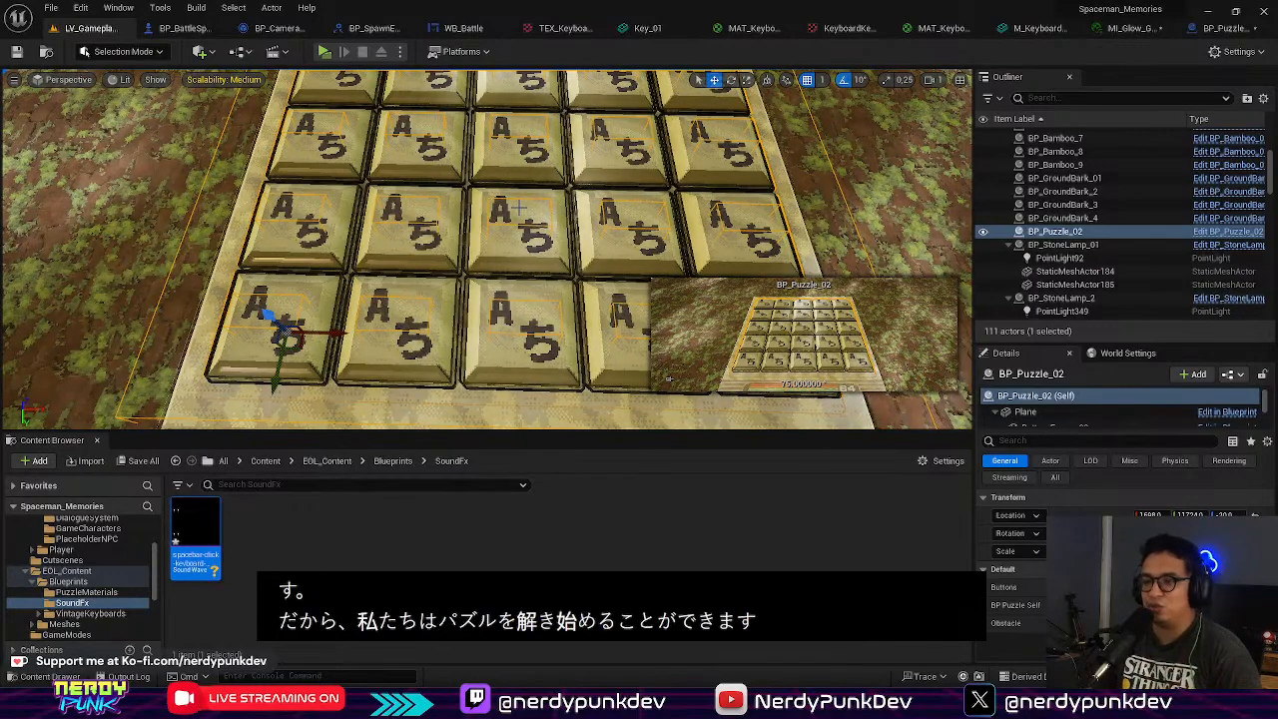
right_drag(518, 207, 574, 245)
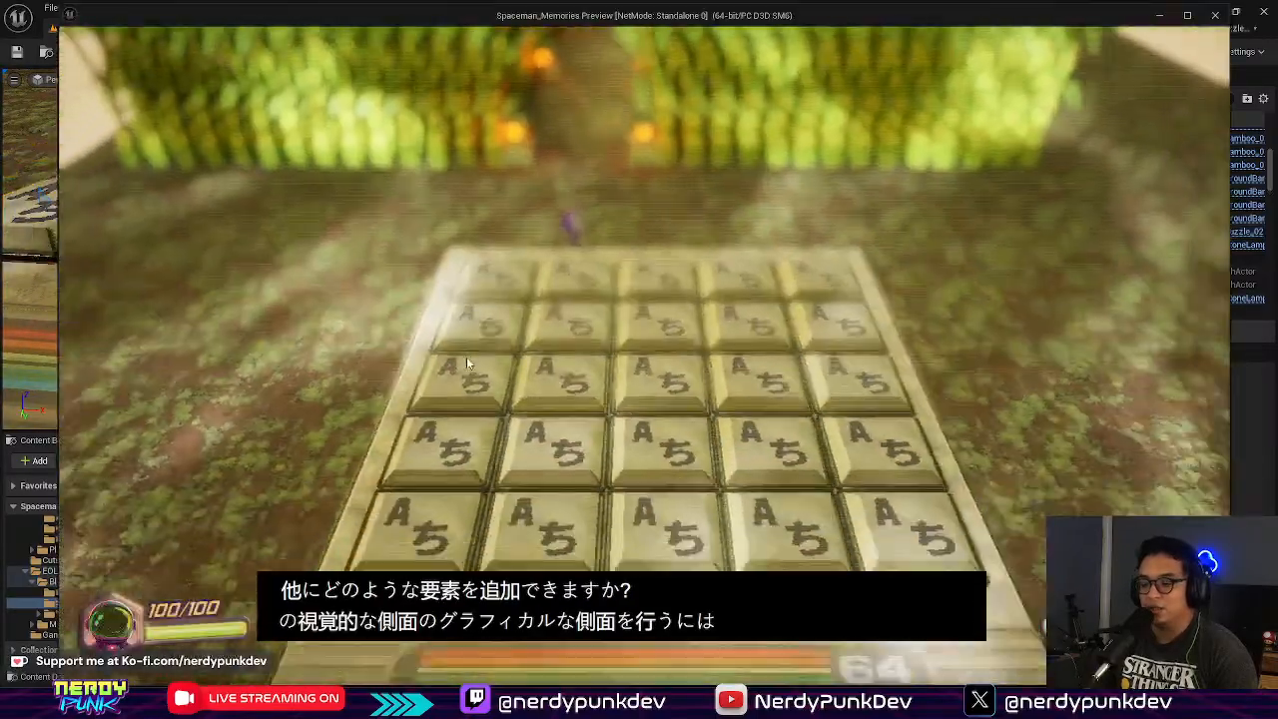
Step: Play the level, walk the character around the board's side to the front-left corner key, and stop the preview
click(466, 360)
key(a)
key(s)
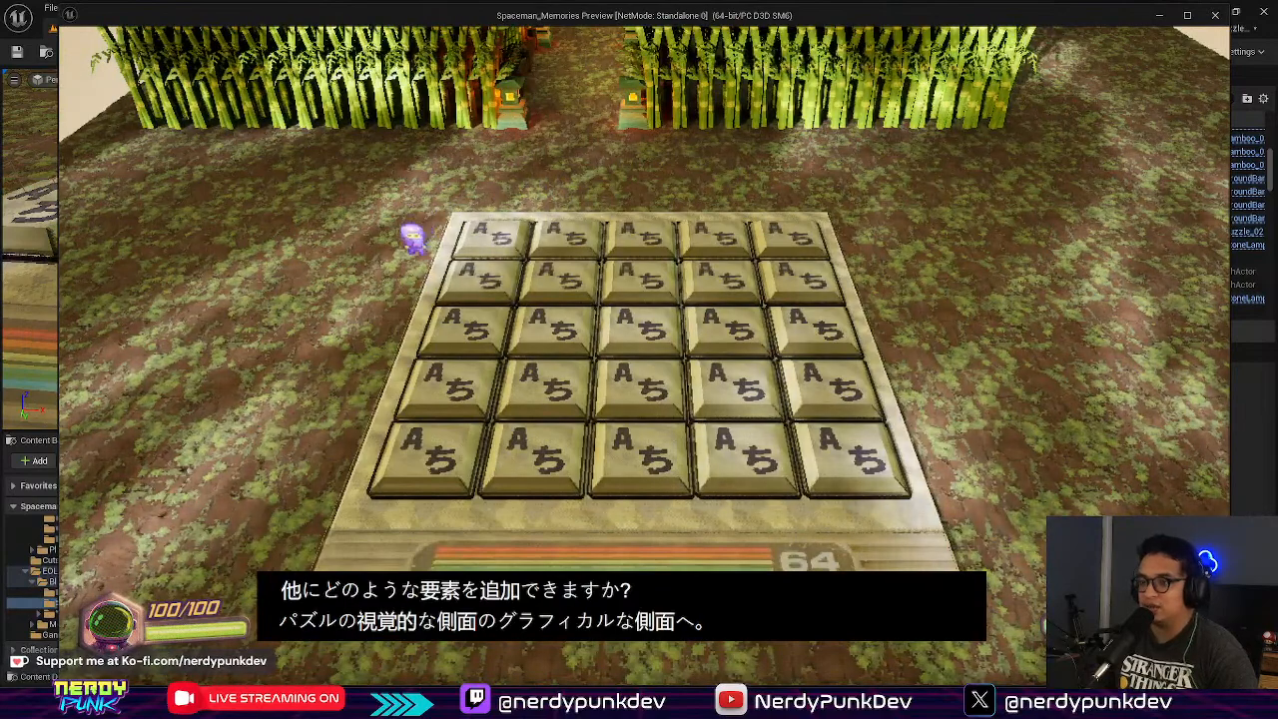
key(d)
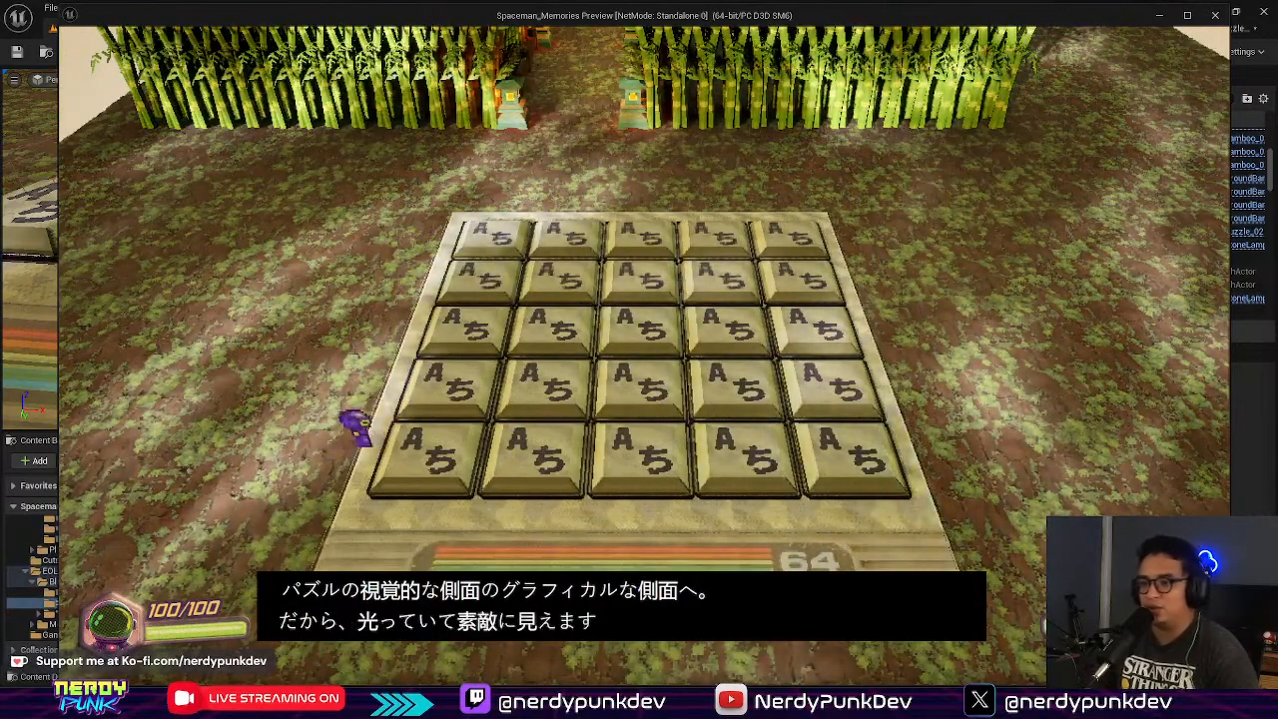
key(Escape)
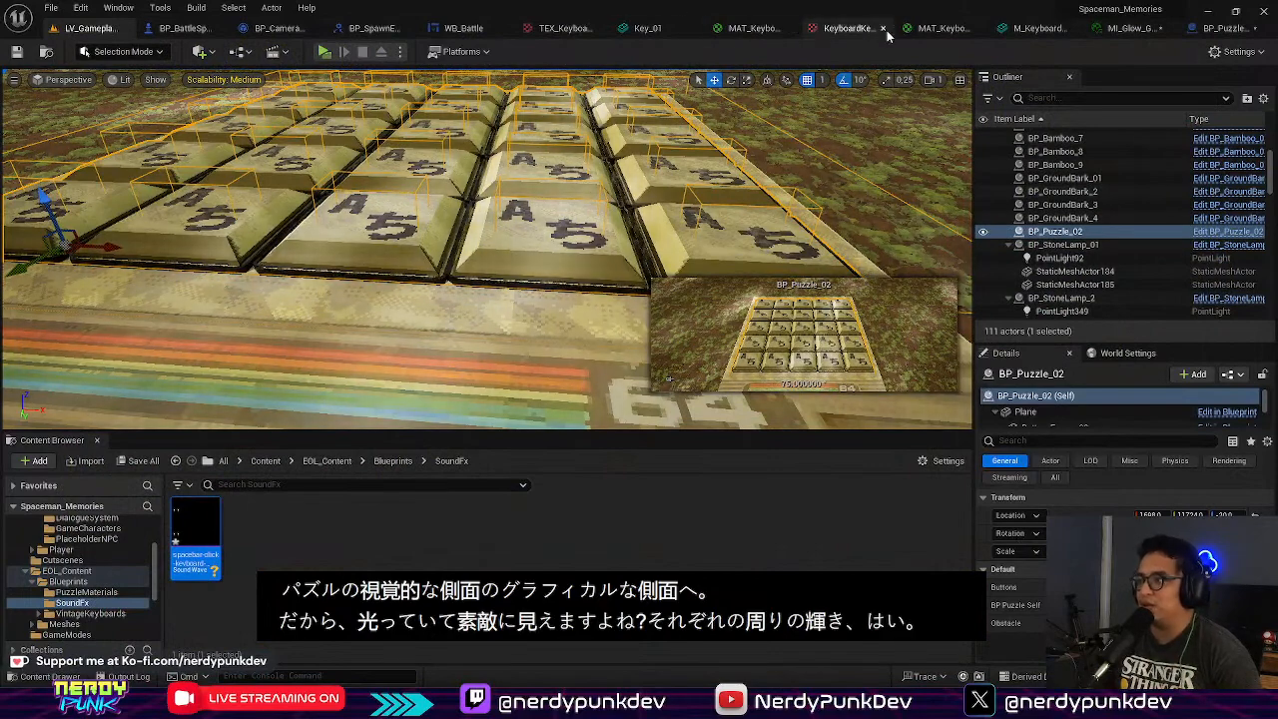
Step: Change MI_Glow_Green's Color to a golden yellow, sRGB FFC300, then save the material instance and check it out
click(1136, 28)
click(1097, 197)
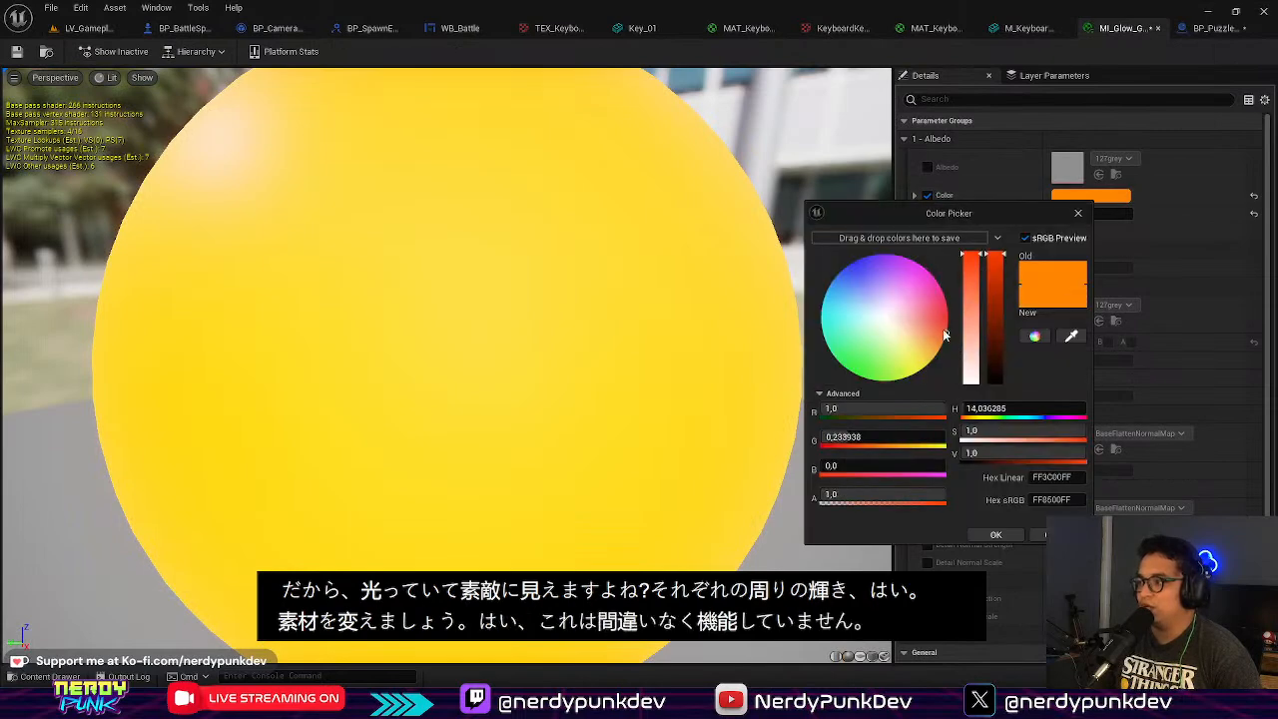
drag(943, 332, 946, 358)
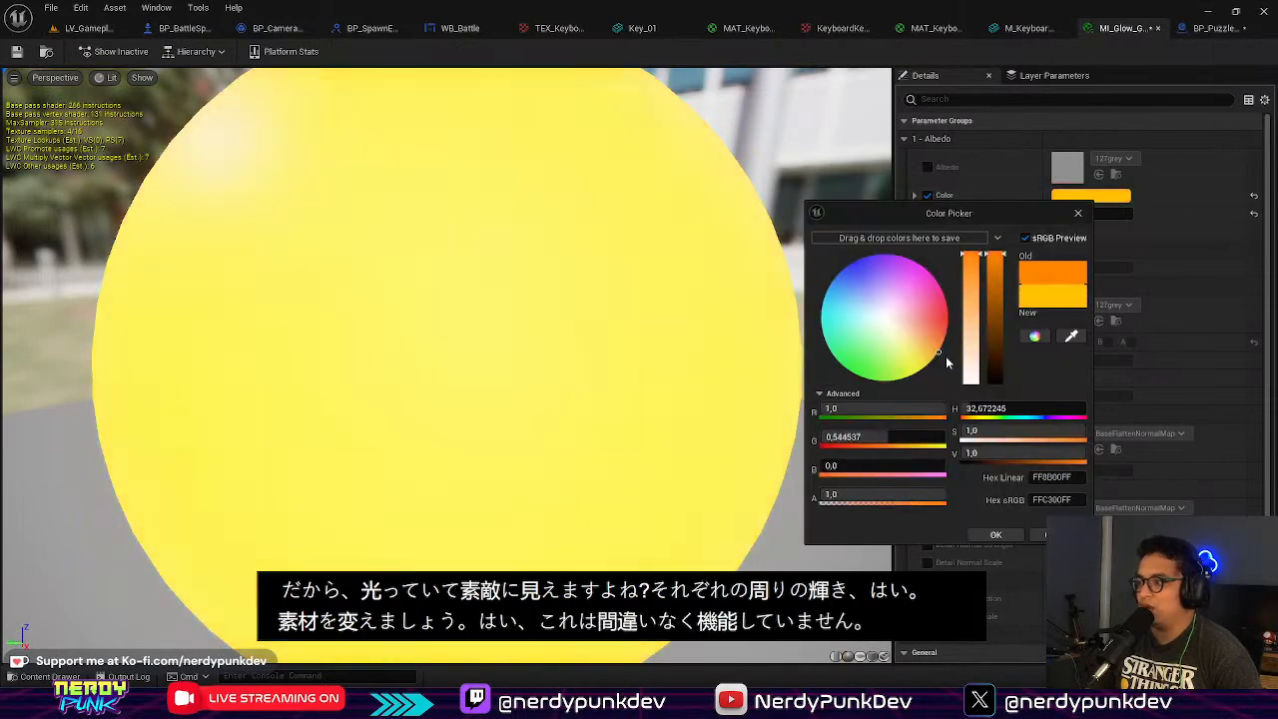
click(995, 534)
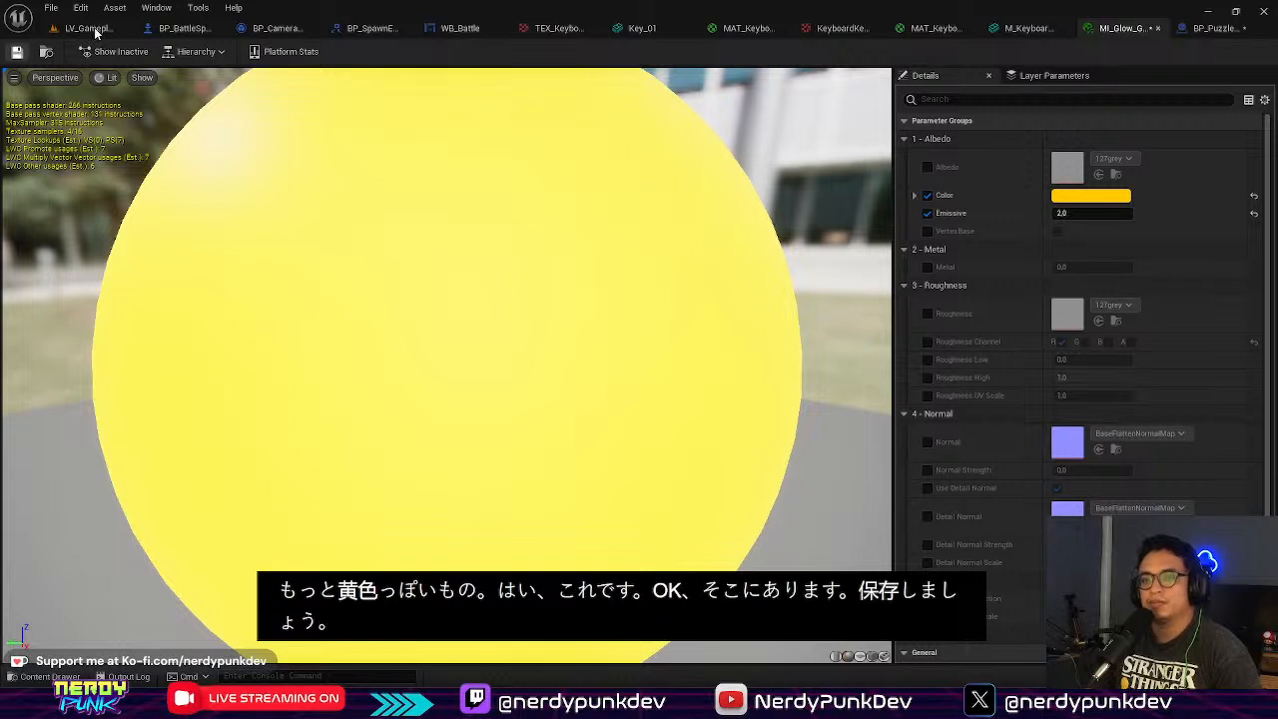
key(ctrl+s)
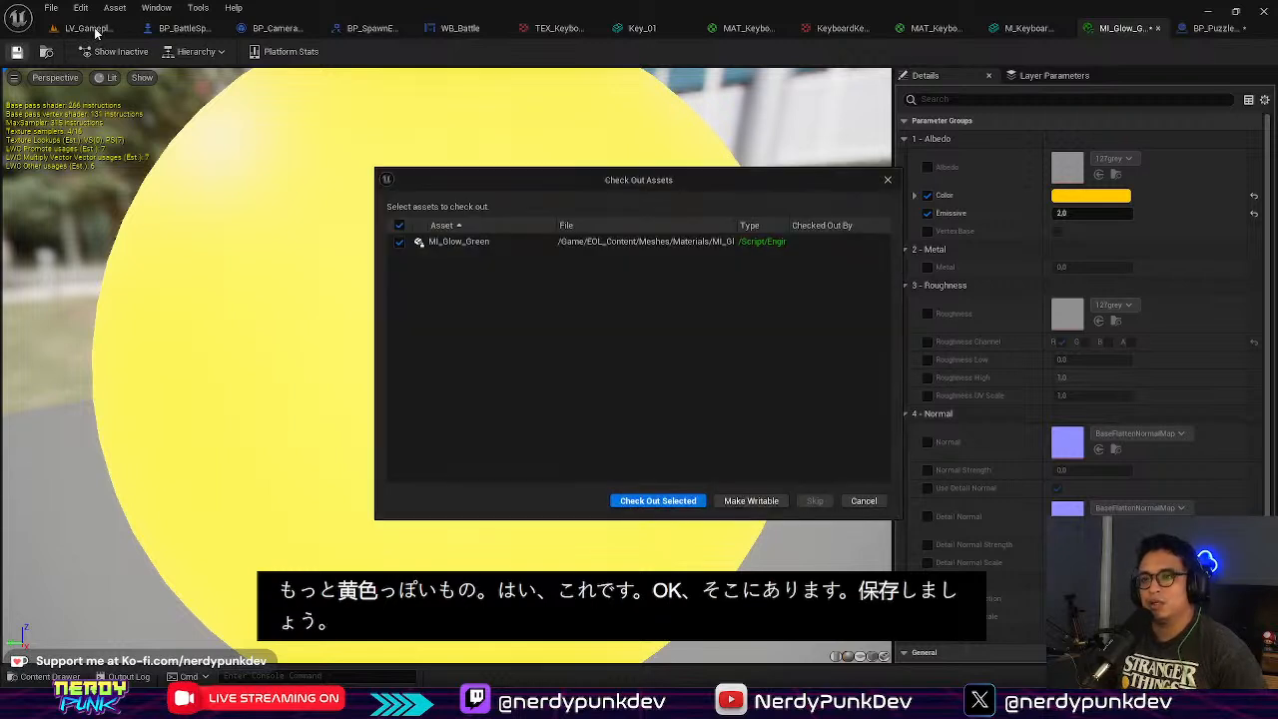
click(658, 502)
Step: Play LV_Gameplay_04, walk the key path from the front-left corner key to check the yellow glow, stop the preview and close the Message Log
click(88, 28)
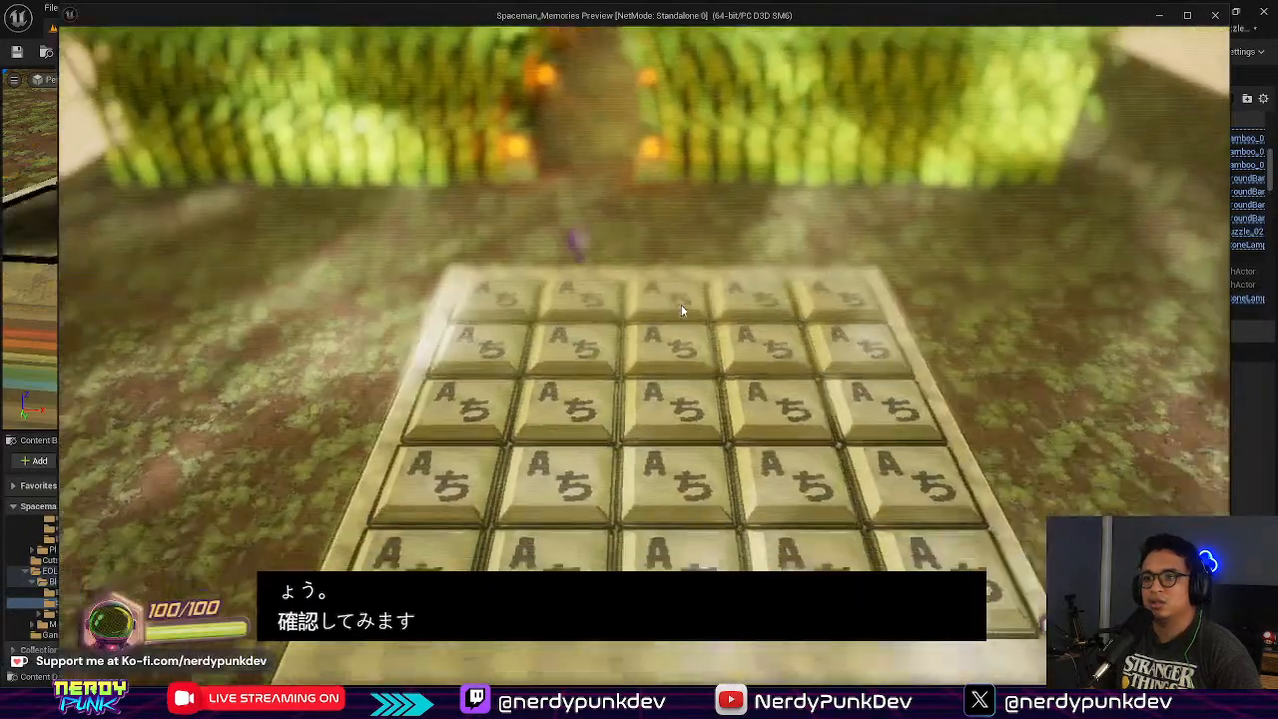
click(681, 308)
key(a)
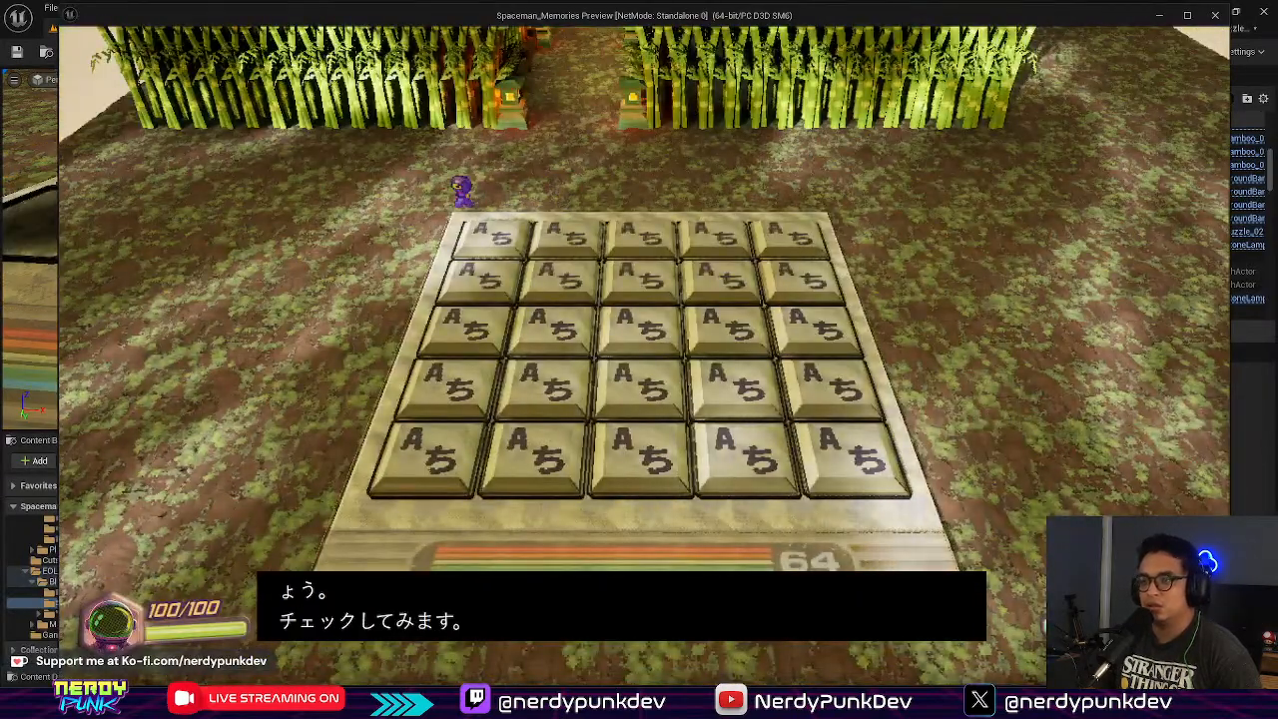
key(s)
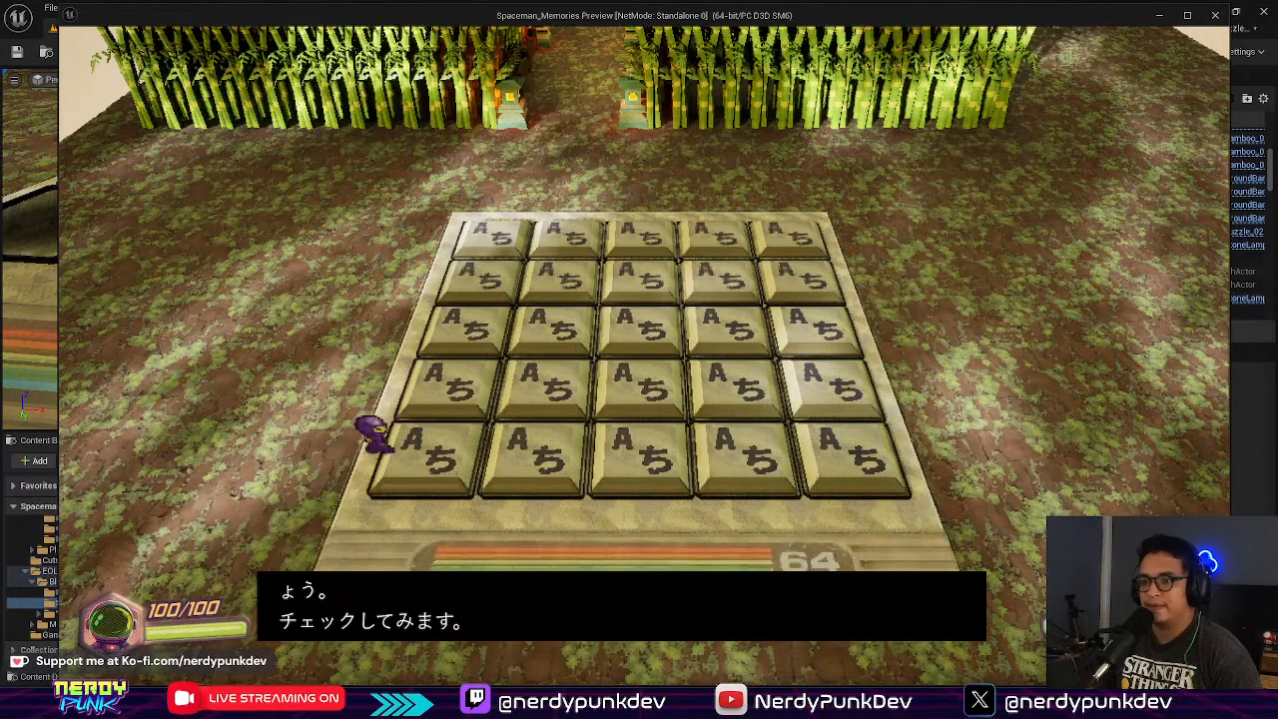
key(d)
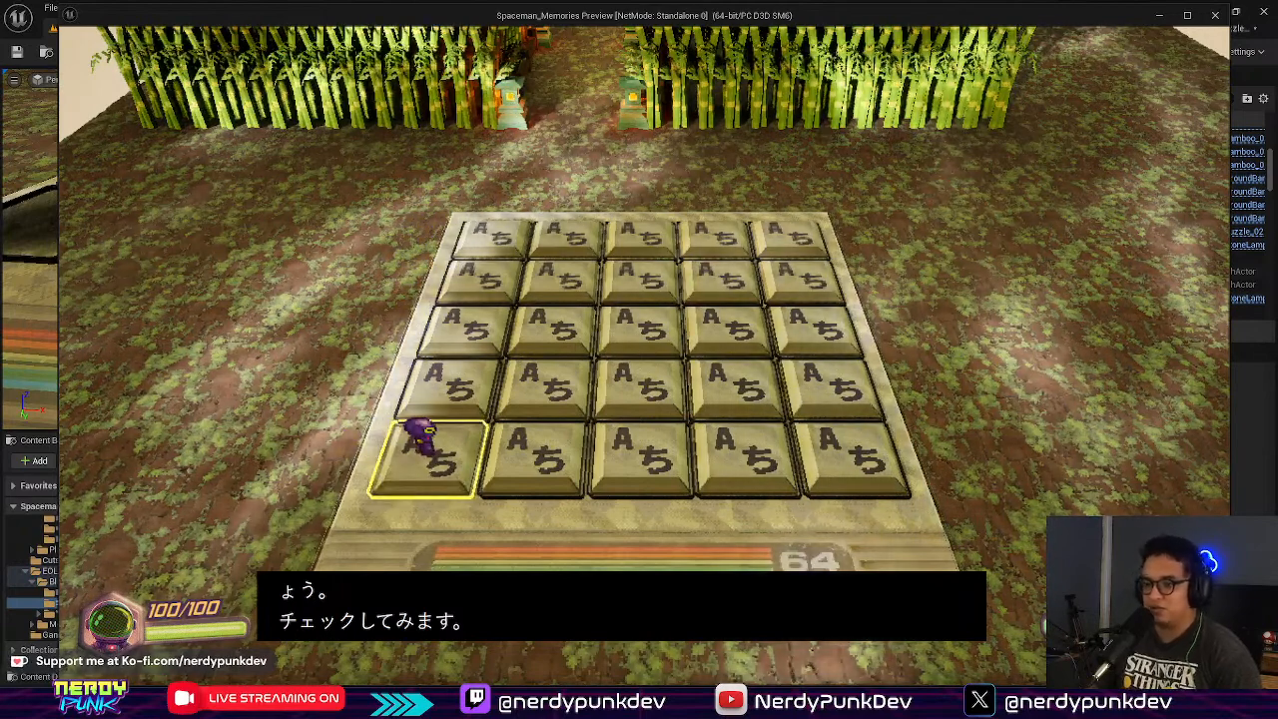
key(d)
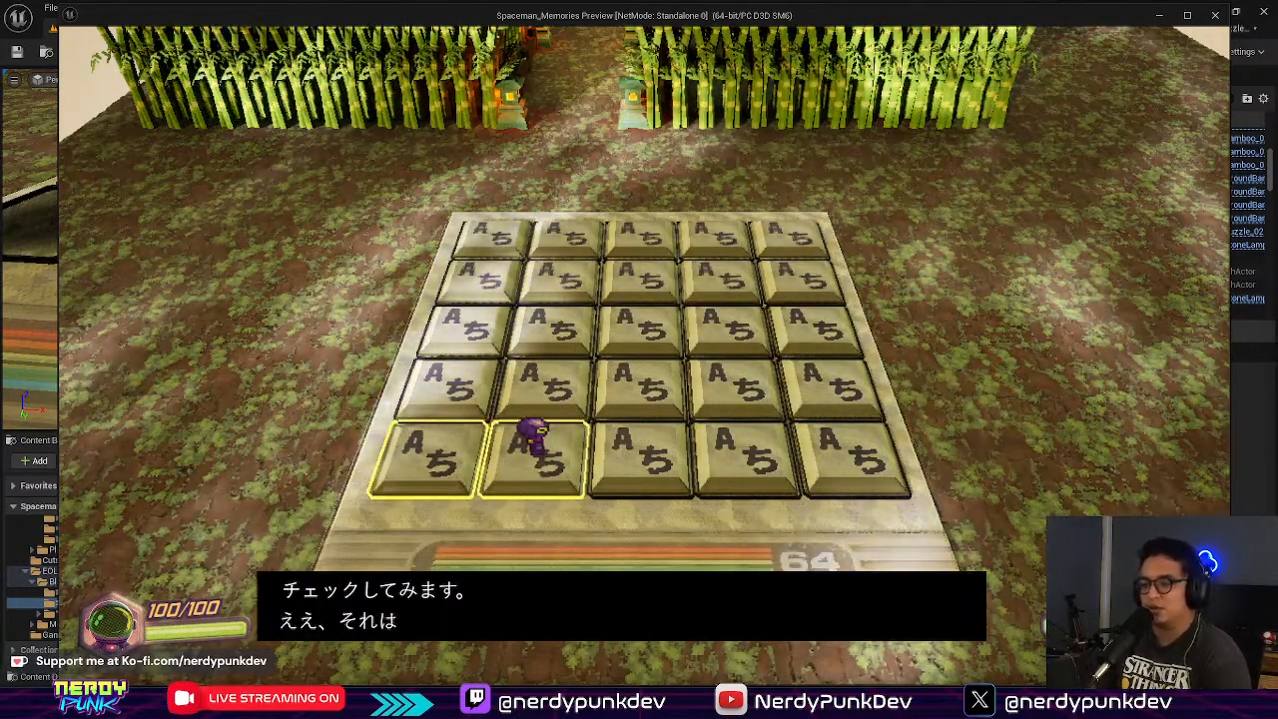
key(w)
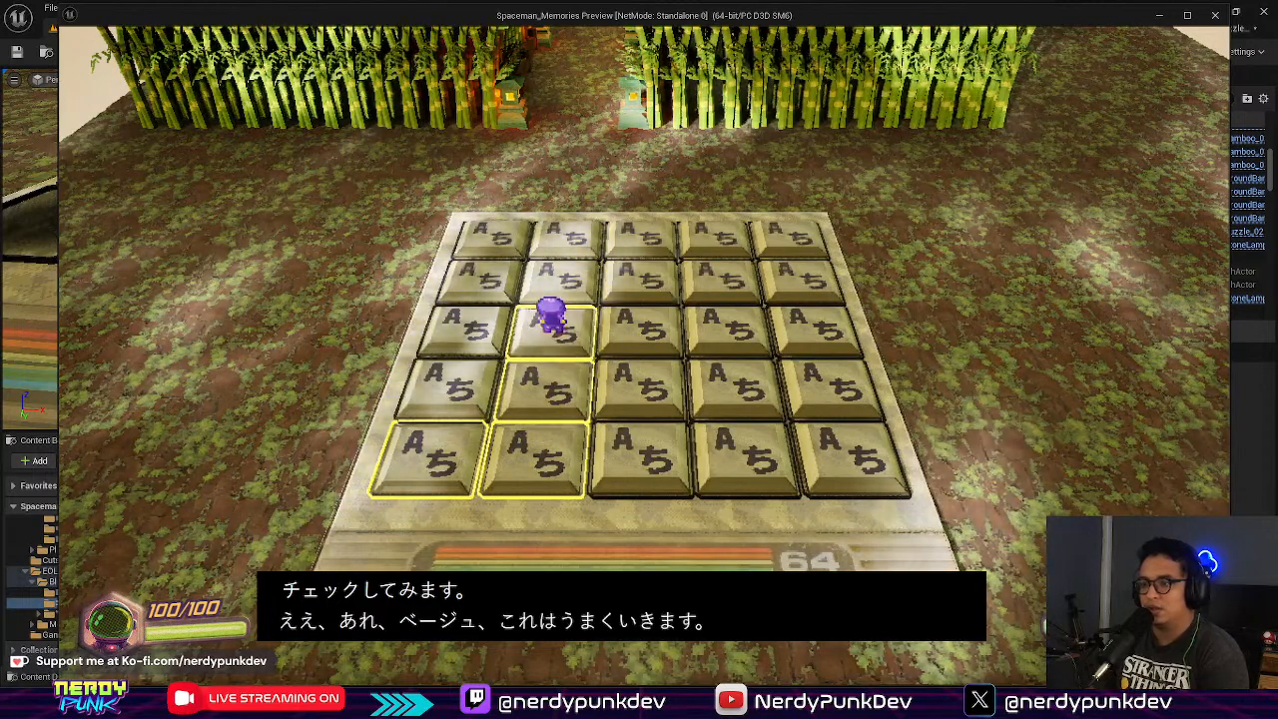
key(d)
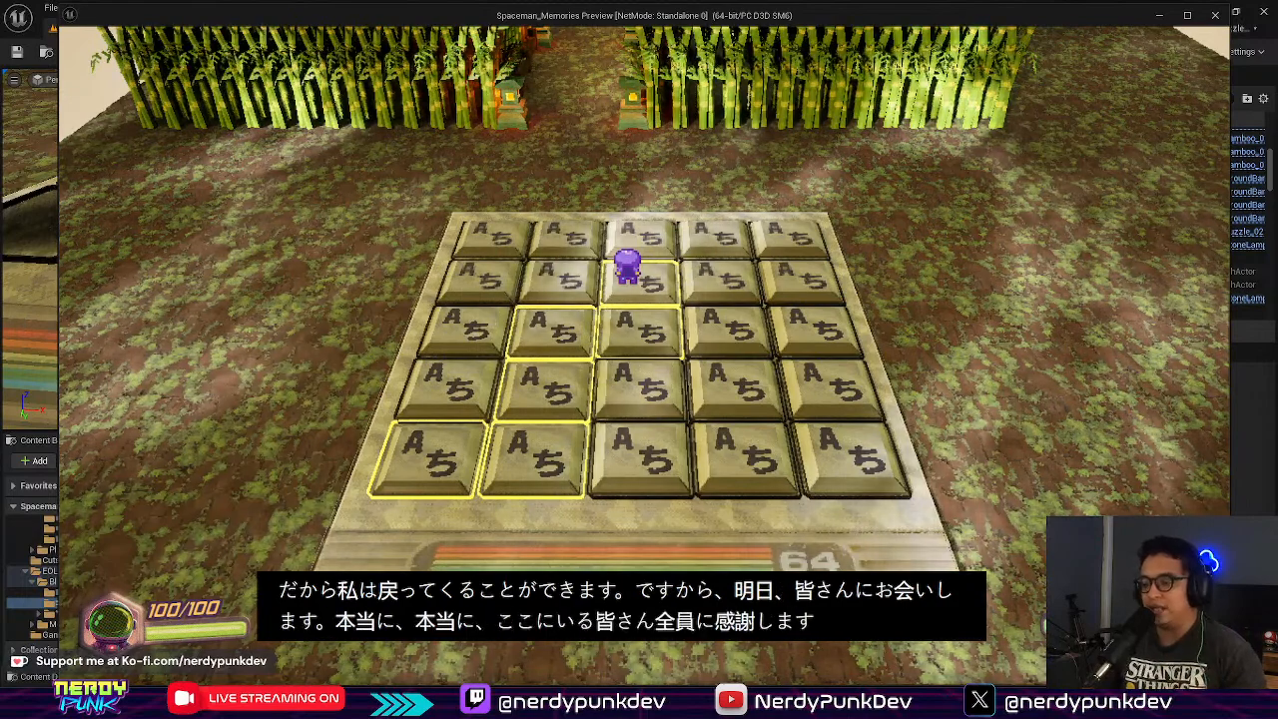
key(Escape)
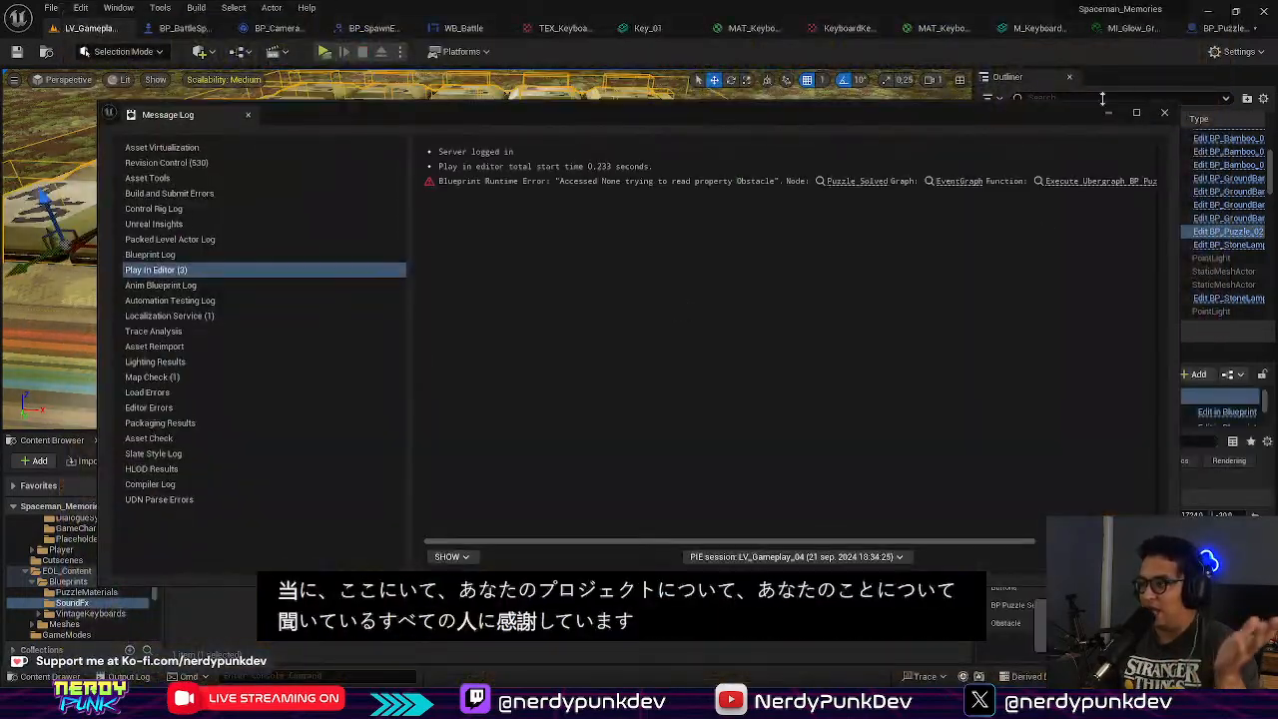
click(1164, 113)
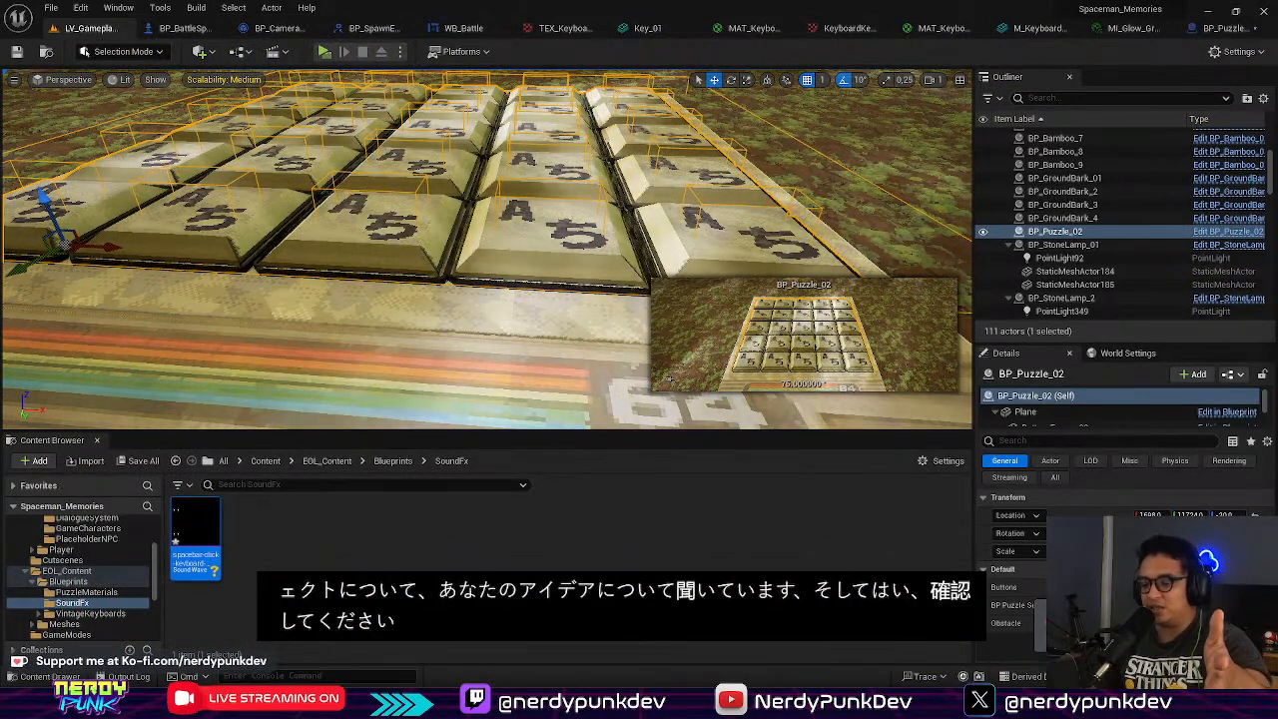
Step: Switch to the web browser, open X in a new tab and go to the NerdyPunkDev profile
key(alt+Tab)
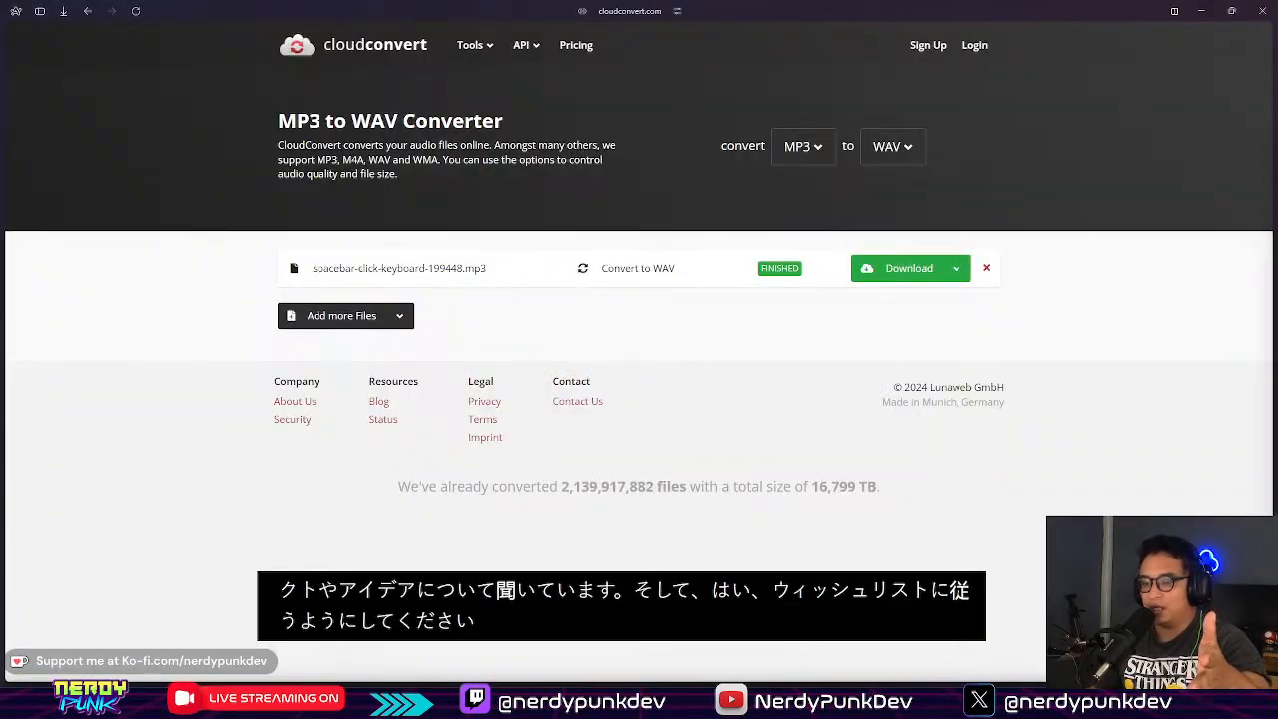
key(ctrl+t)
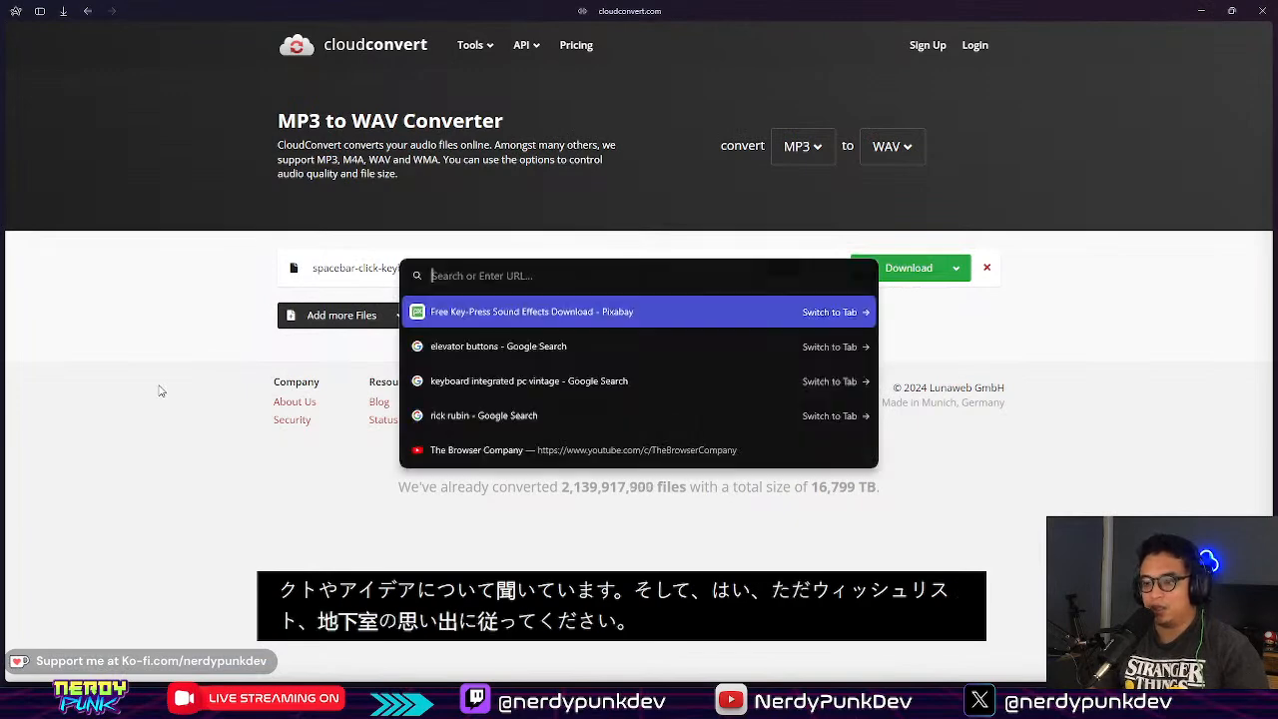
key(Return)
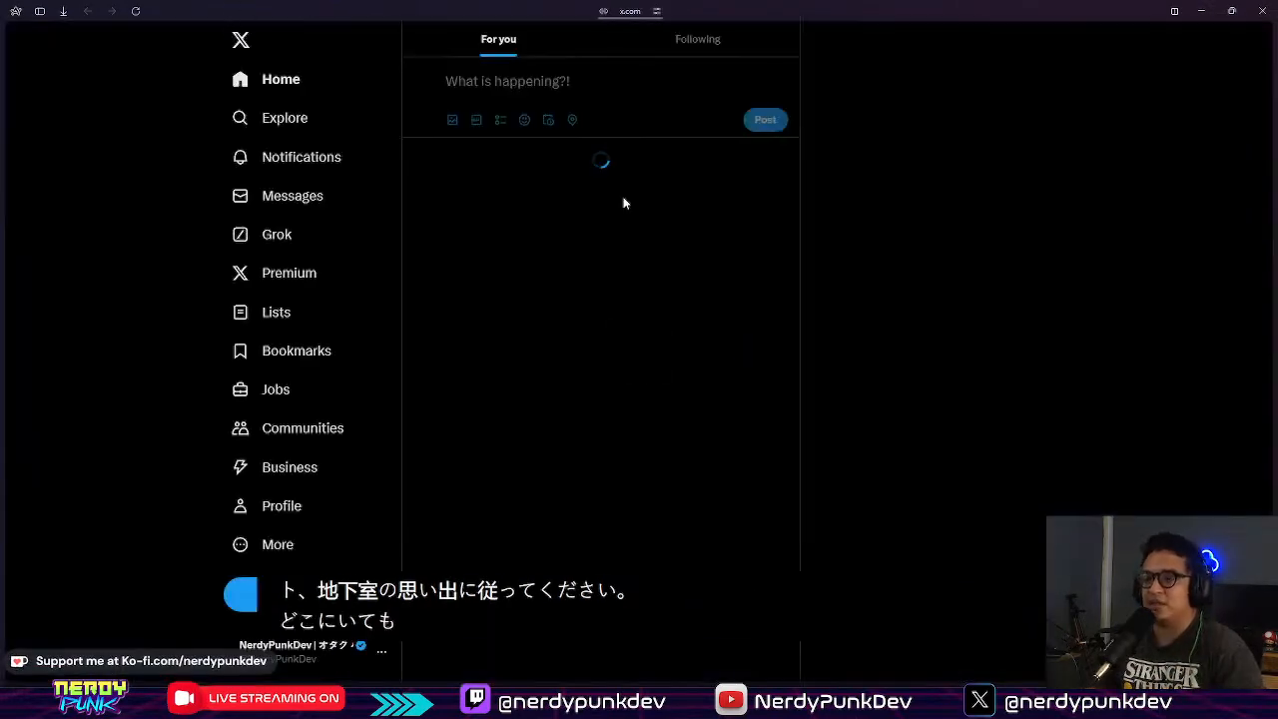
click(274, 508)
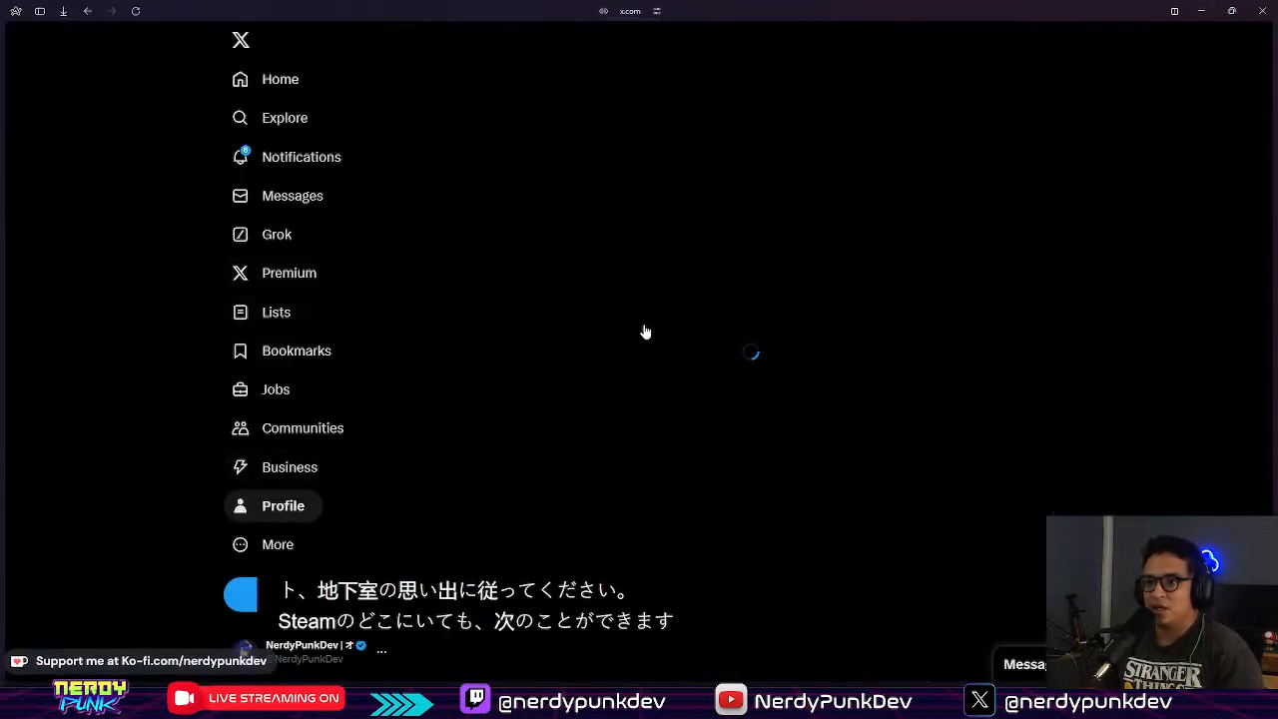
Step: Browse the profile's recent posts, view the Sep 20 cyberpunk gameplay video in full screen, and exit full screen
scroll(802, 189, down, 1)
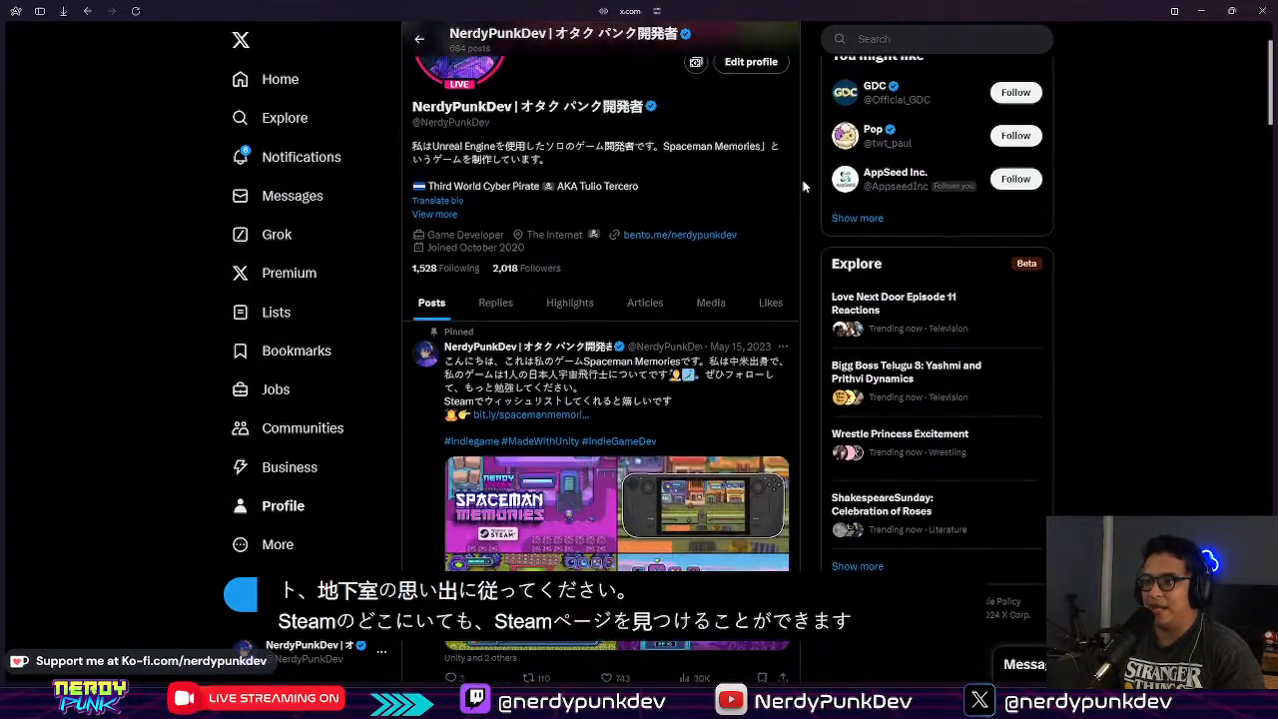
scroll(783, 196, down, 5)
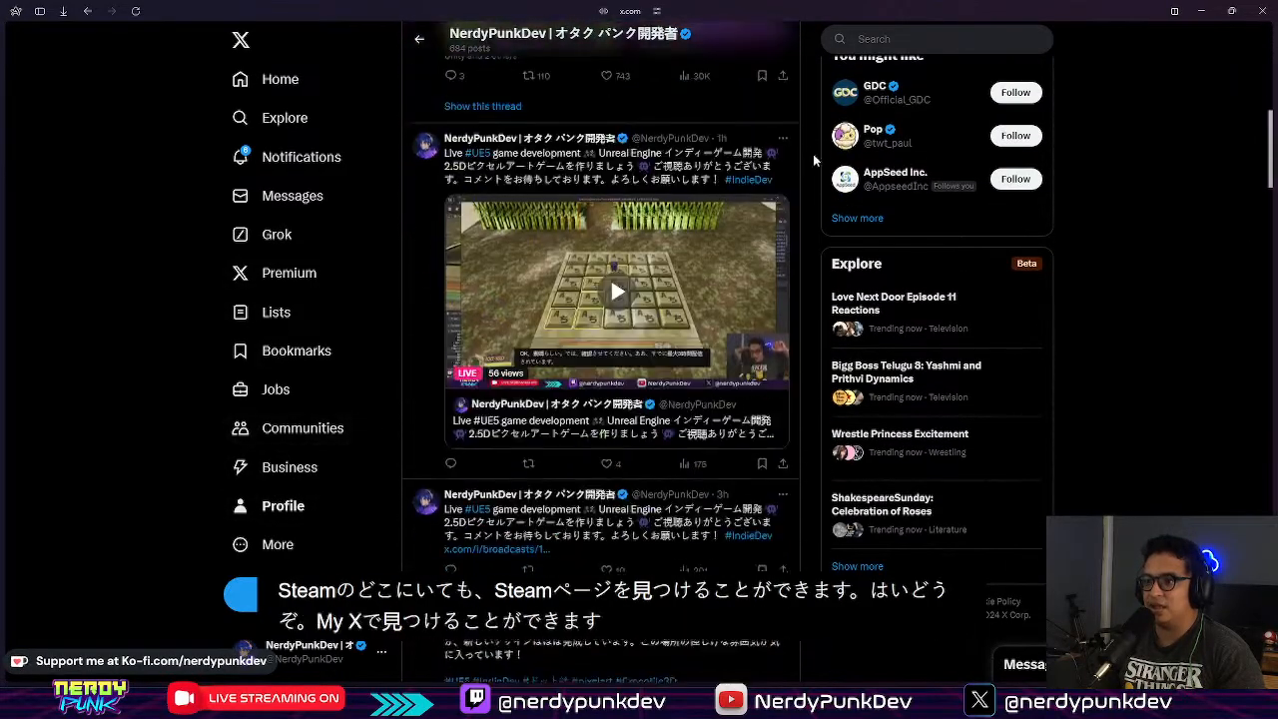
scroll(815, 152, up, 2)
scroll(814, 147, down, 3)
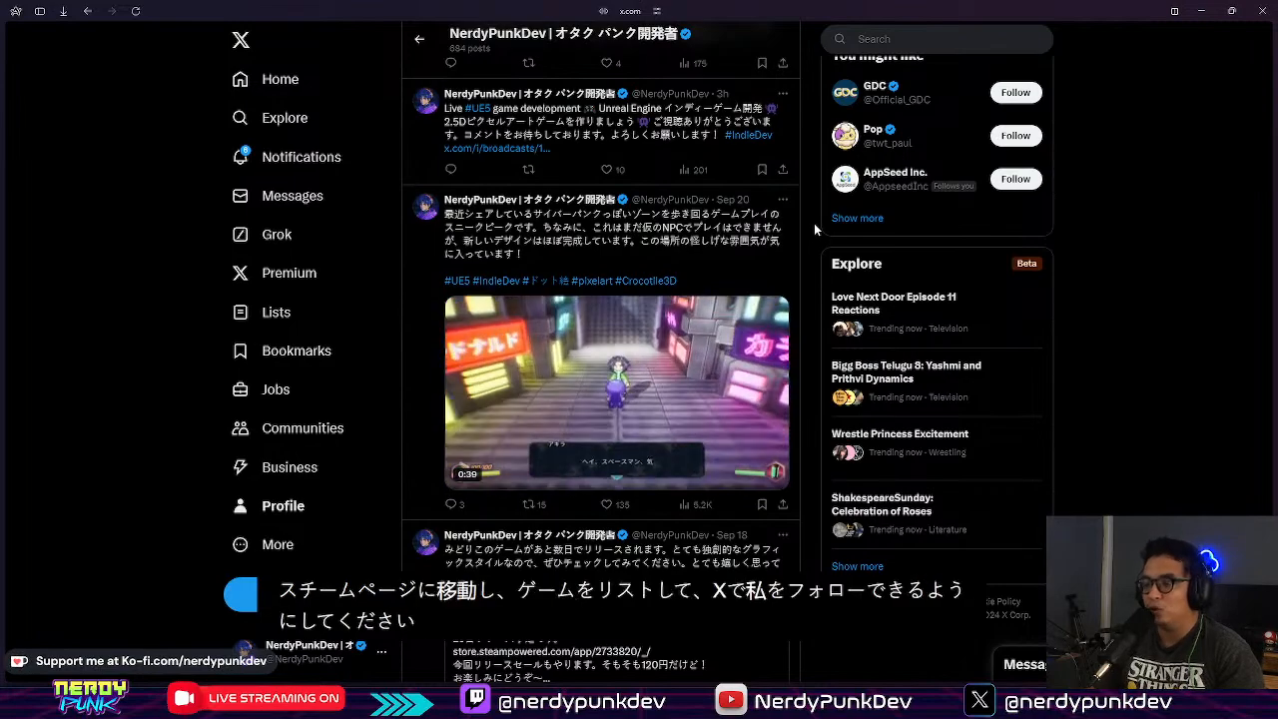
scroll(813, 142, down, 2)
scroll(812, 148, up, 2)
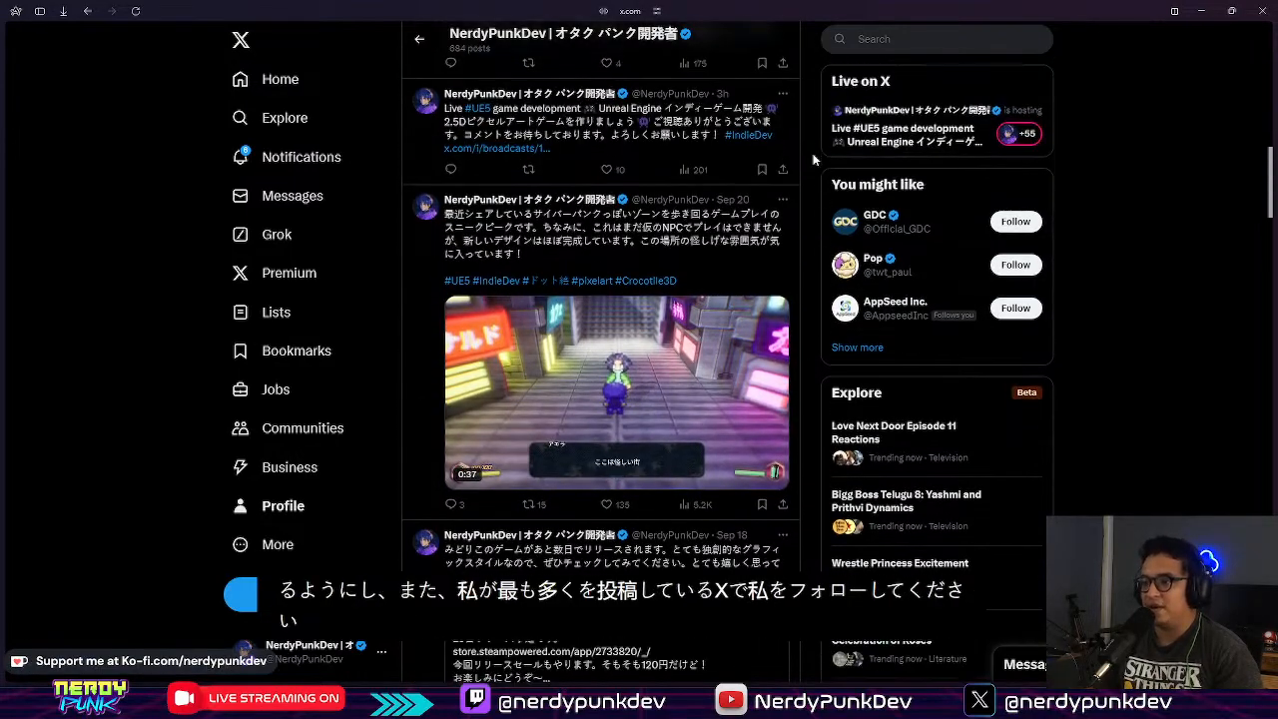
click(774, 475)
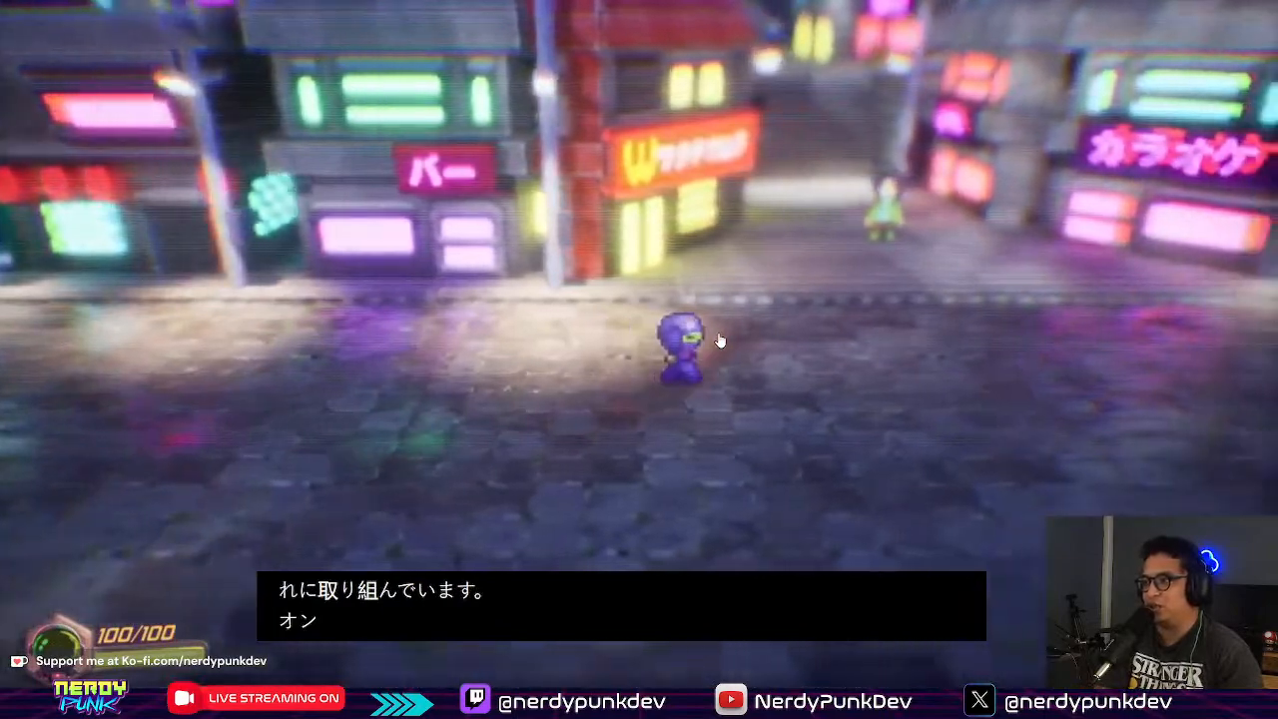
key(Escape)
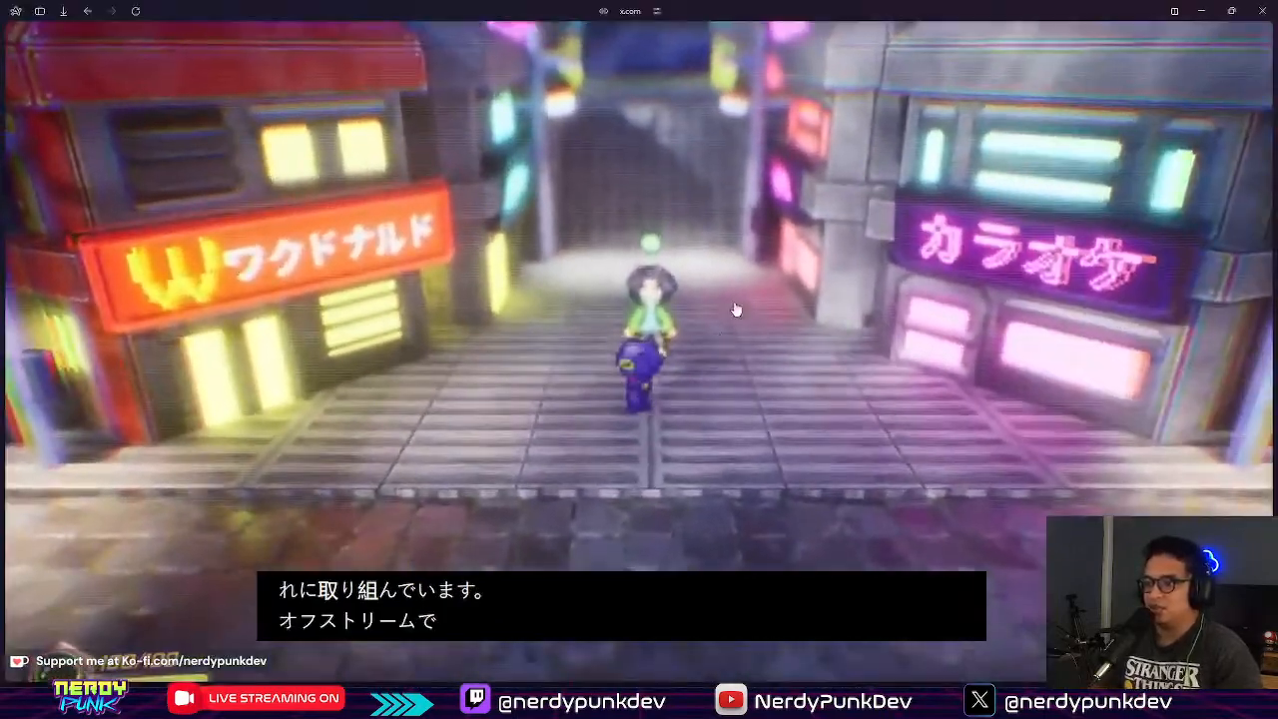
Step: Browse the profile's older posts from mid-September back to August
scroll(806, 202, down, 5)
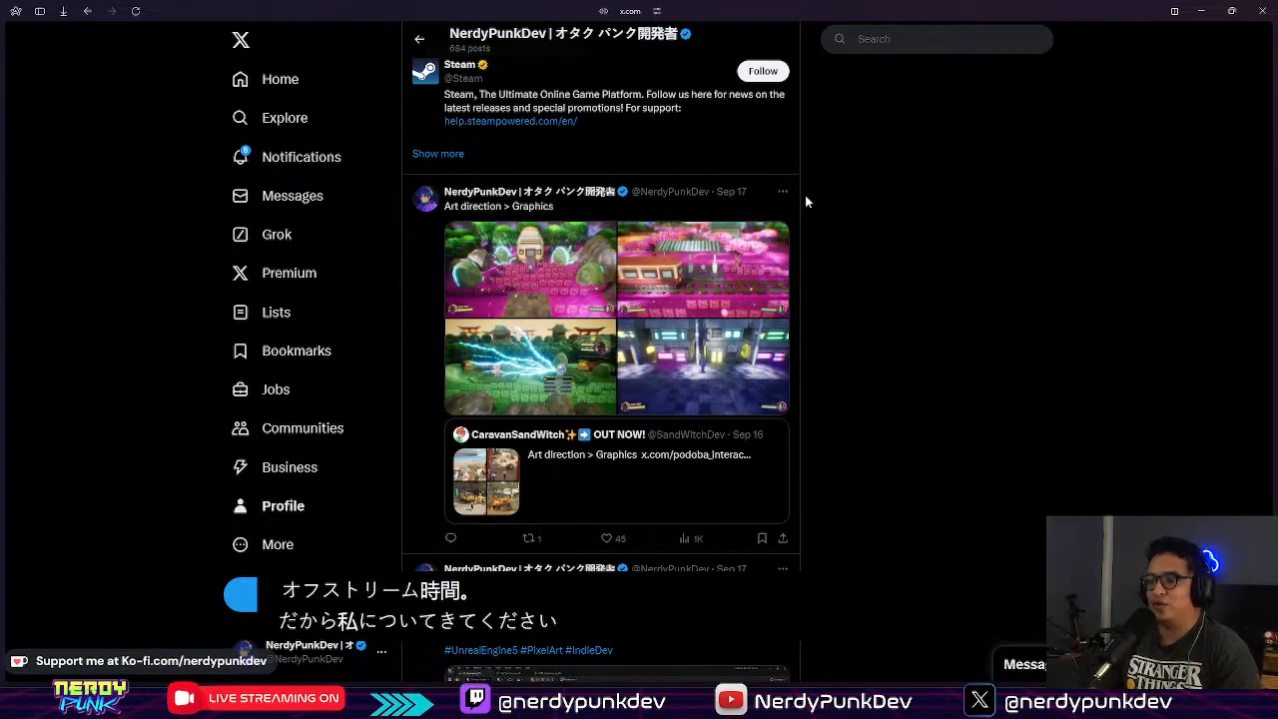
scroll(808, 196, down, 5)
scroll(807, 194, down, 10)
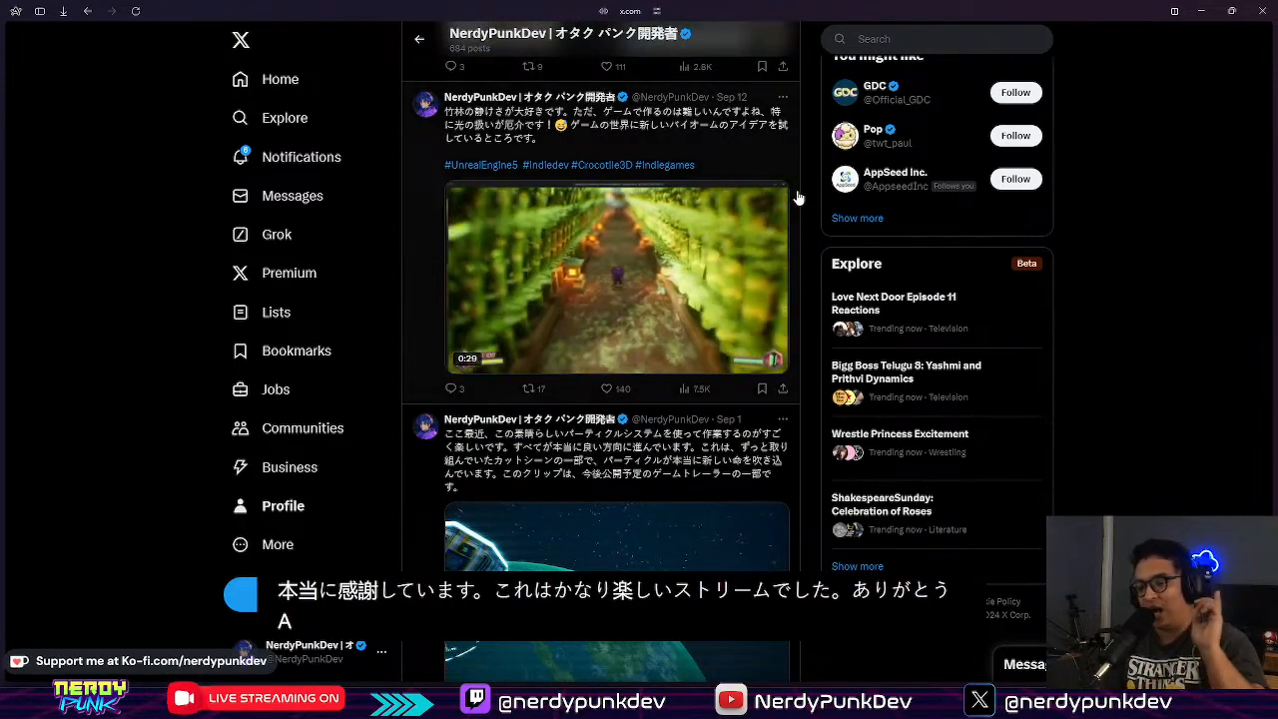
scroll(799, 198, down, 5)
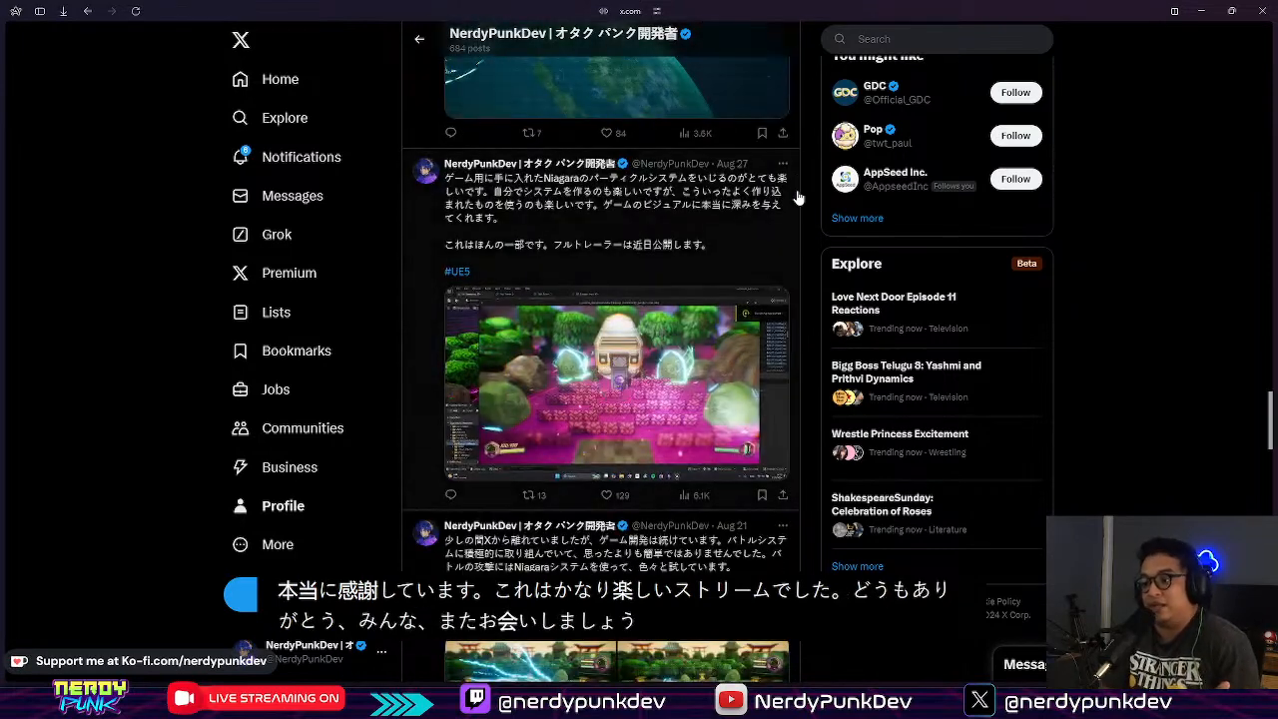